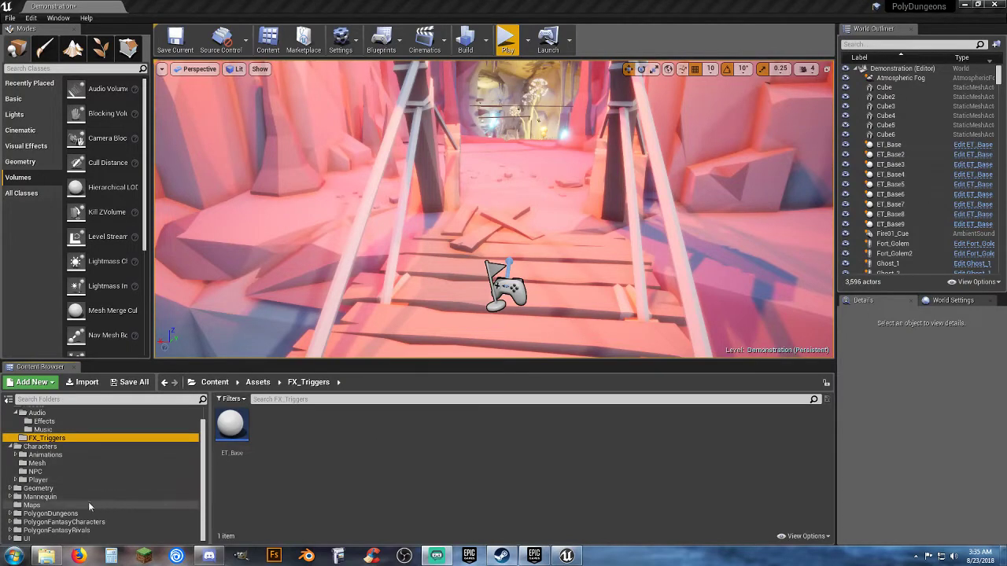
# Look through the PolygonDungeons, PolygonFantasyCharacters and PolygonFantasyRivals asset folders
pyautogui.click(50, 514)
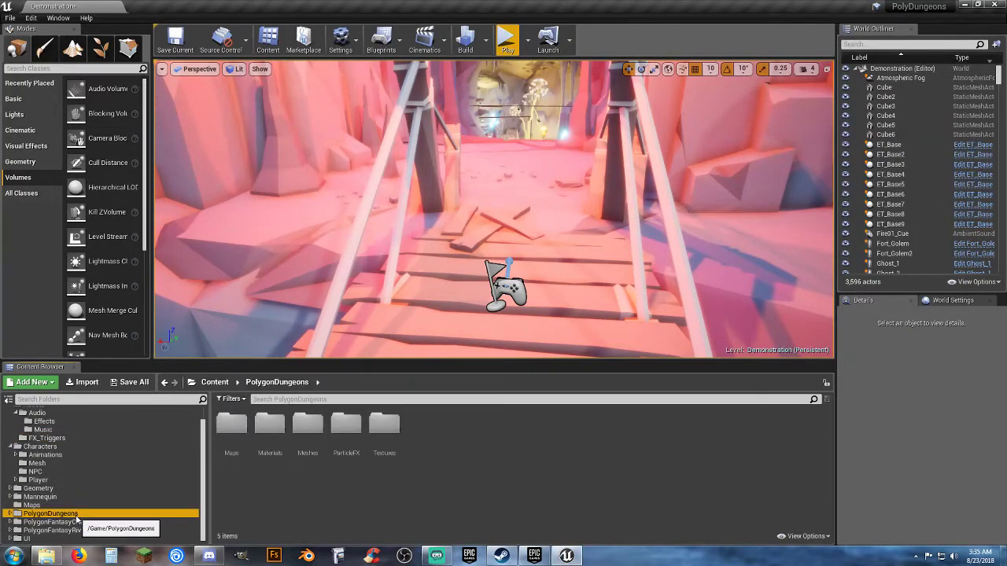
pyautogui.click(99, 523)
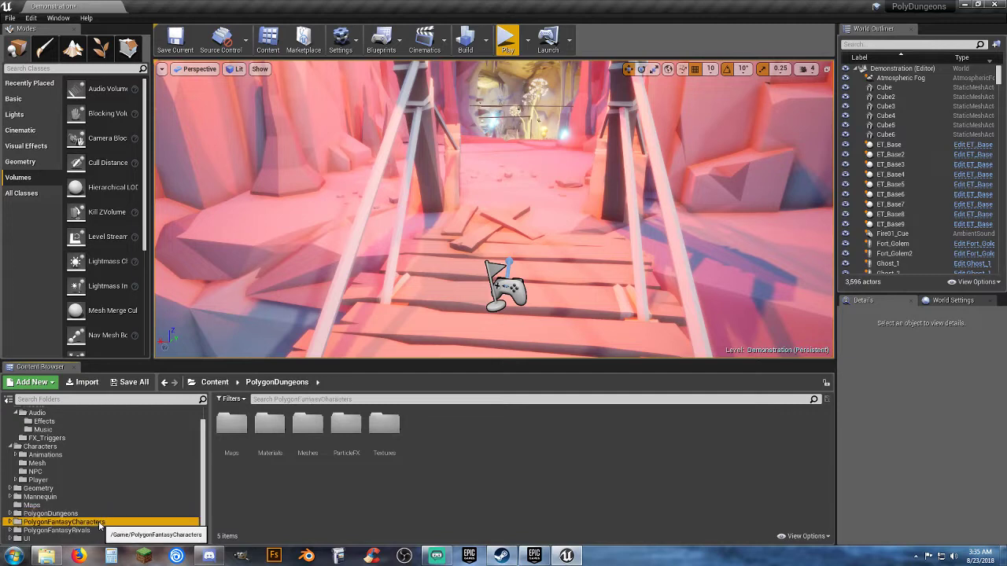
pyautogui.click(95, 531)
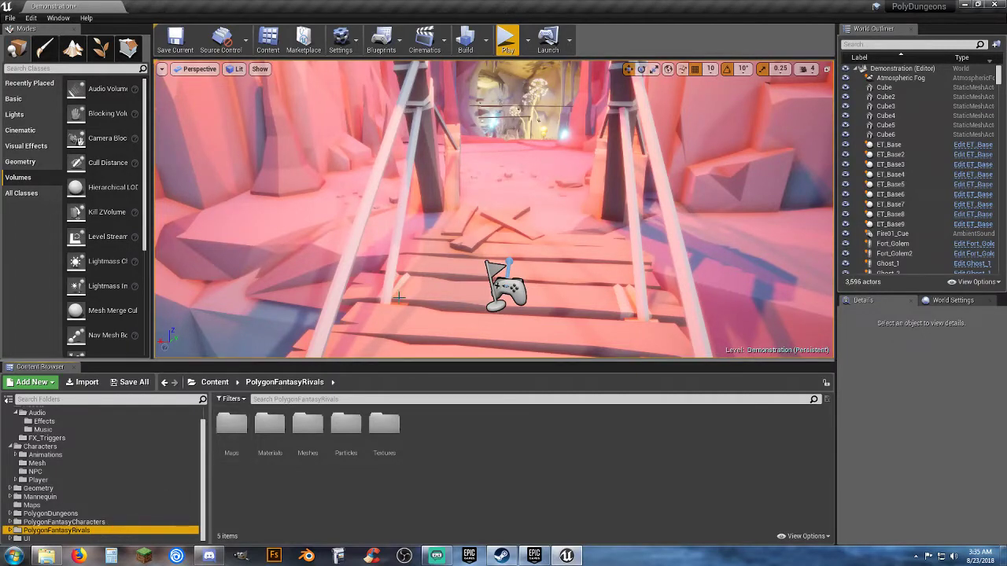
# Play the Demonstration level in the editor and explore the crystal cave up to the mine-rail tunnel
pyautogui.click(504, 45)
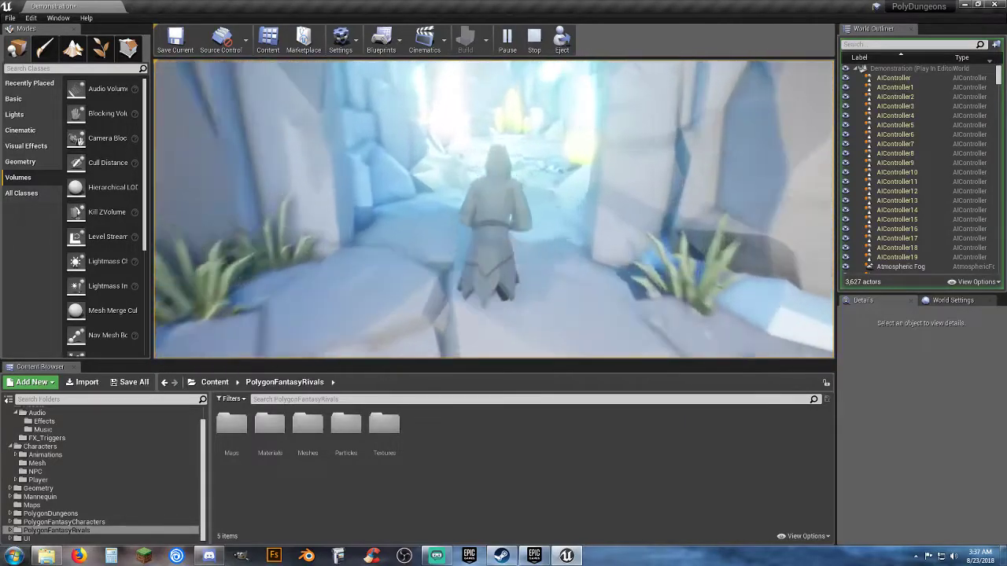
pyautogui.press('w')
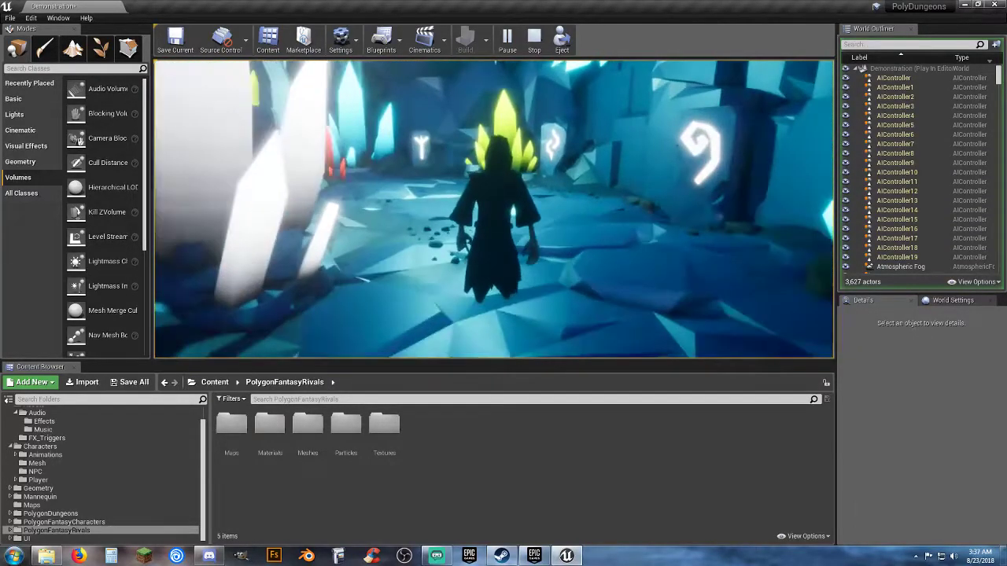
pyautogui.press('w')
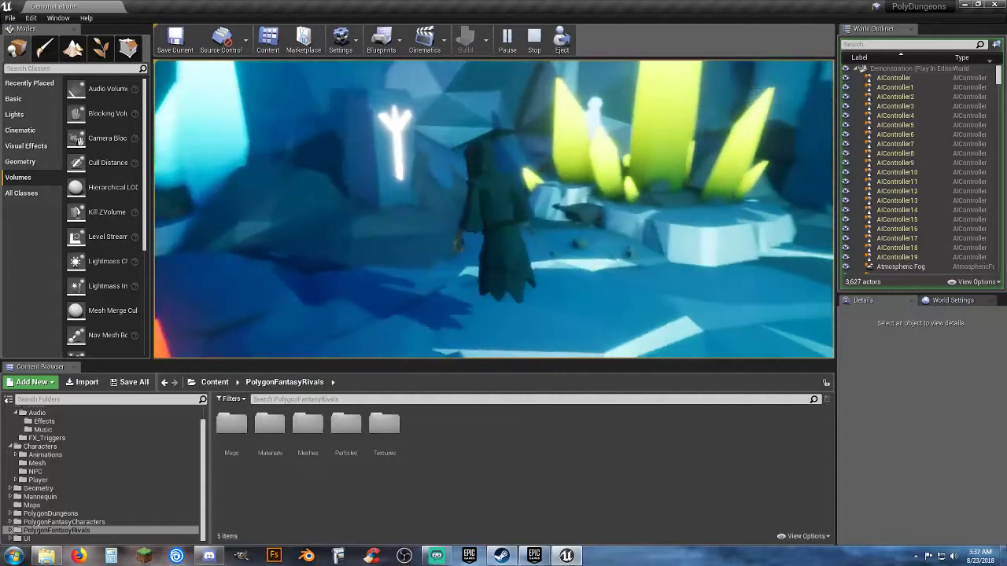
pyautogui.press('s')
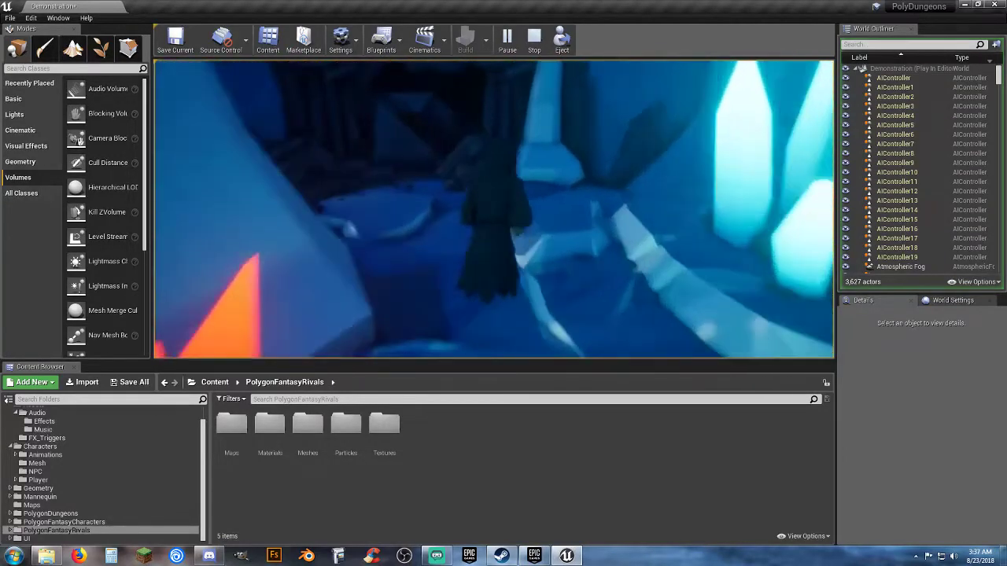
pyautogui.press('w')
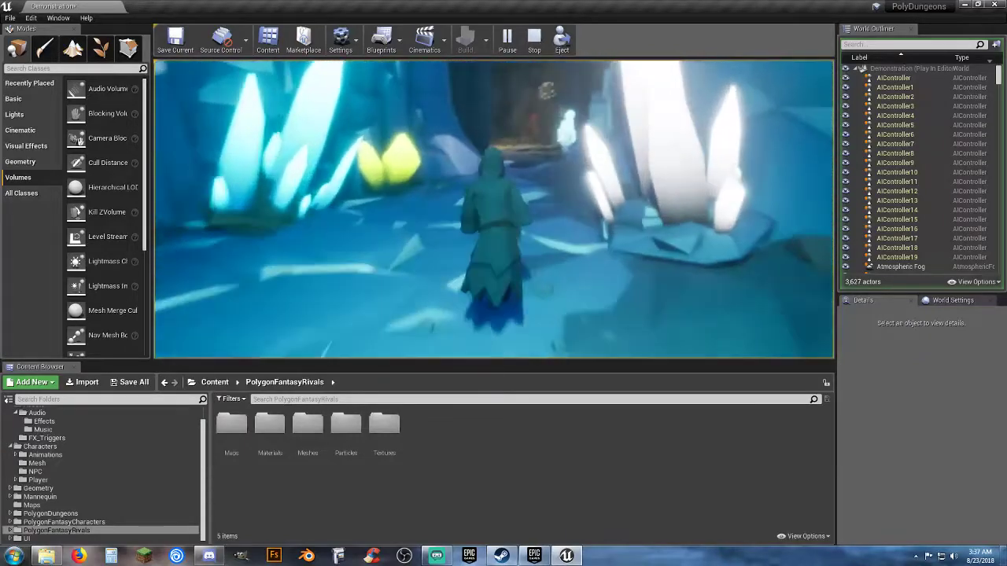
pyautogui.press('w')
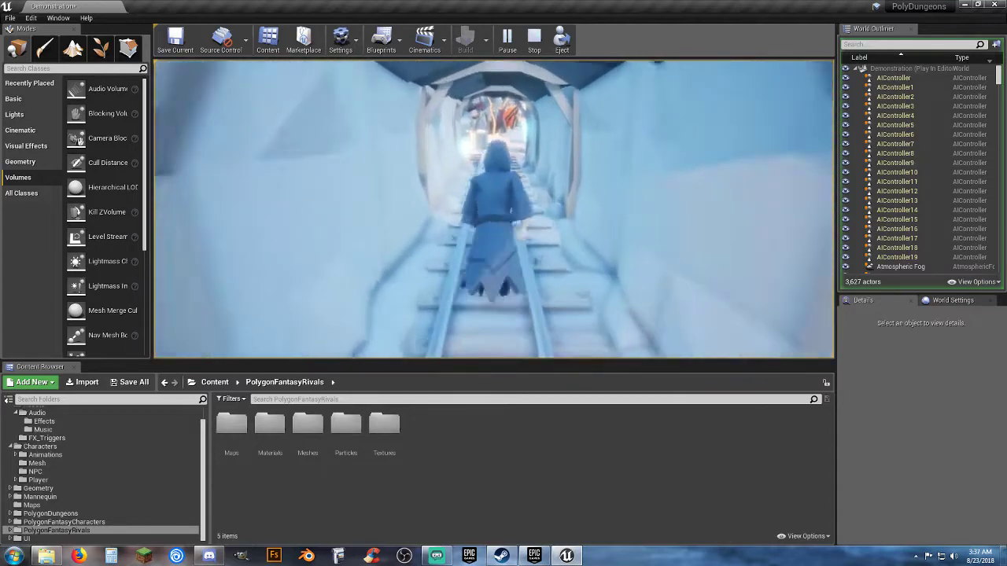
# Walk the hooded character through the bone-strewn camp and the stone walkway, and down the brick passage behind the torch-lit doorway
pyautogui.press('w')
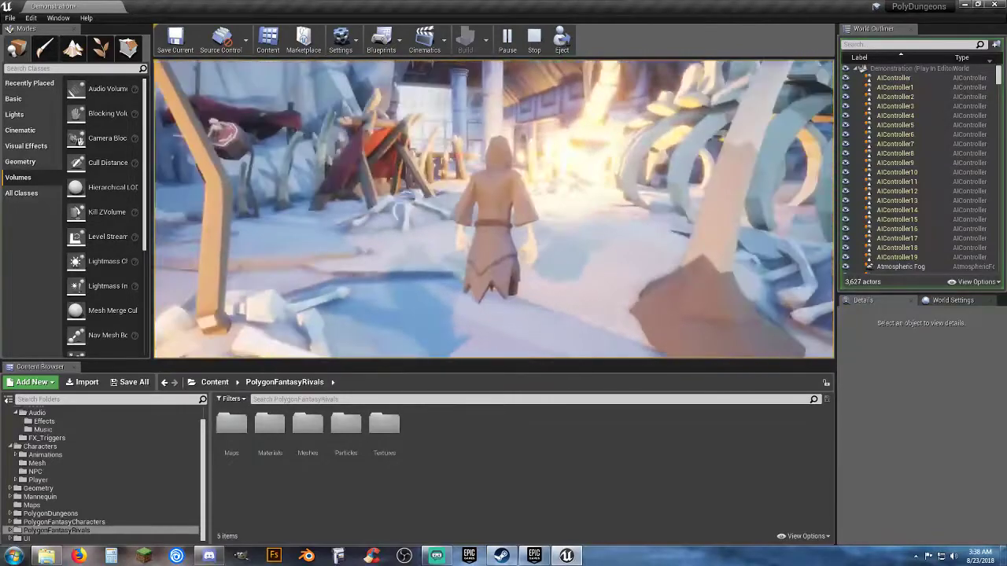
pyautogui.press('w')
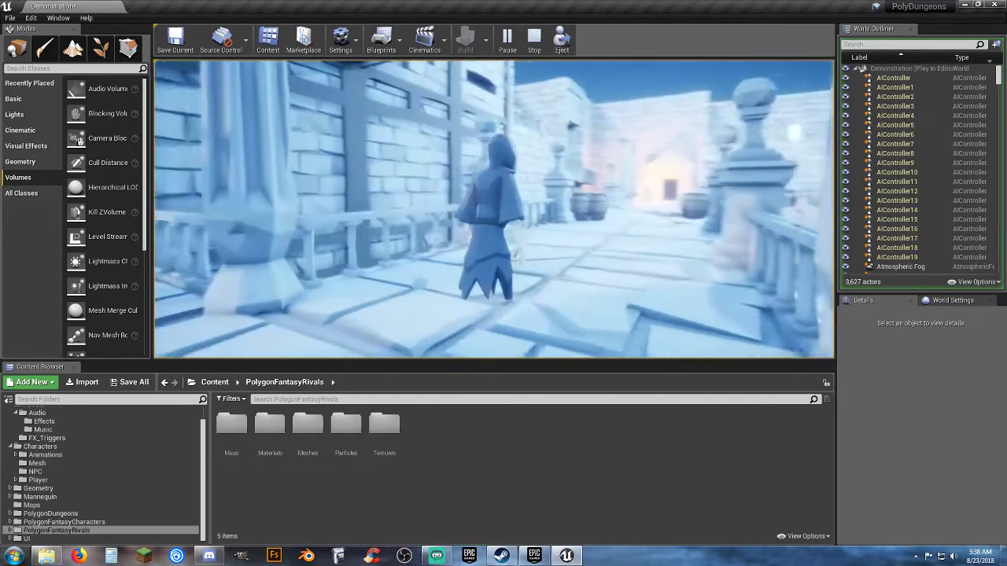
pyautogui.press('w')
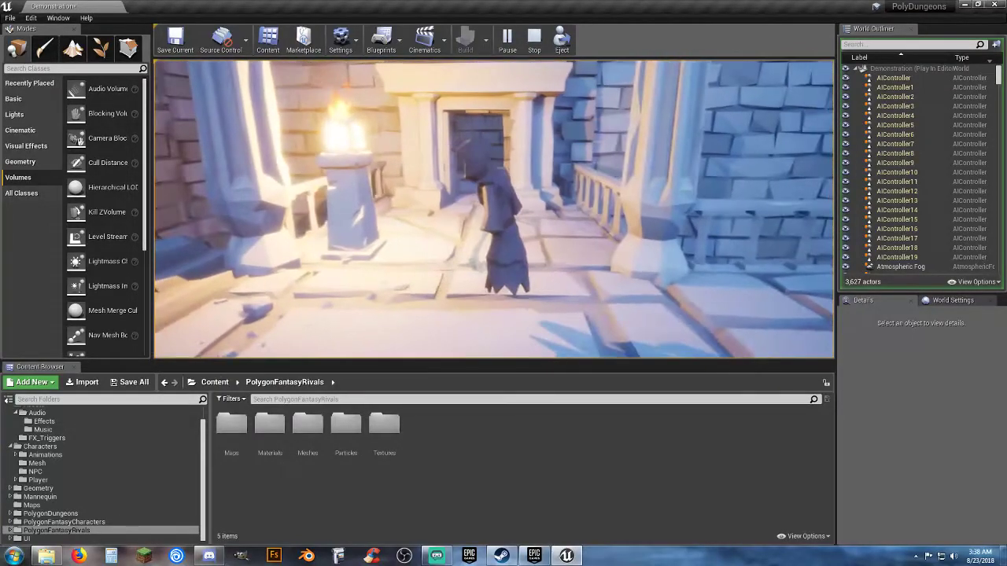
pyautogui.press('w')
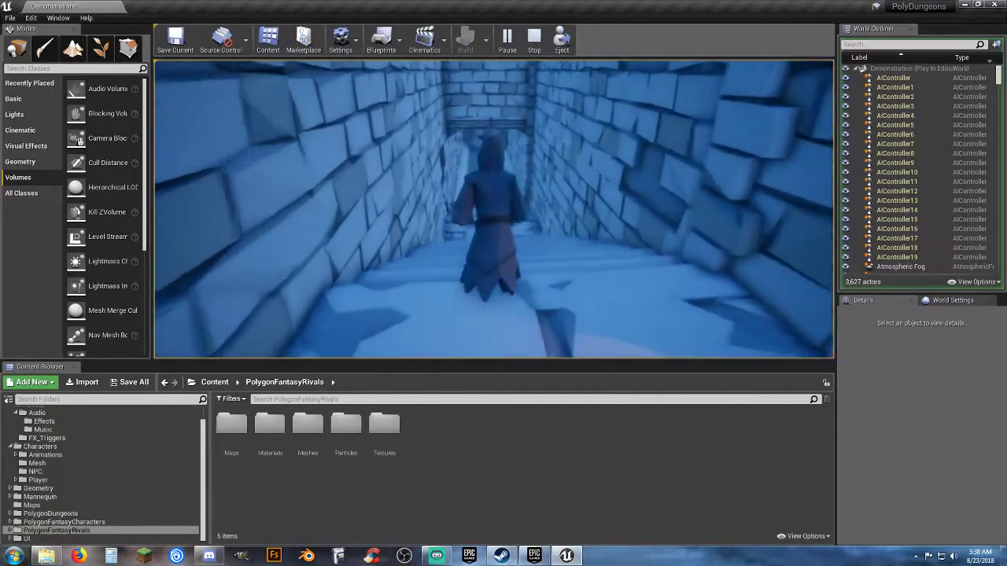
pyautogui.press('w')
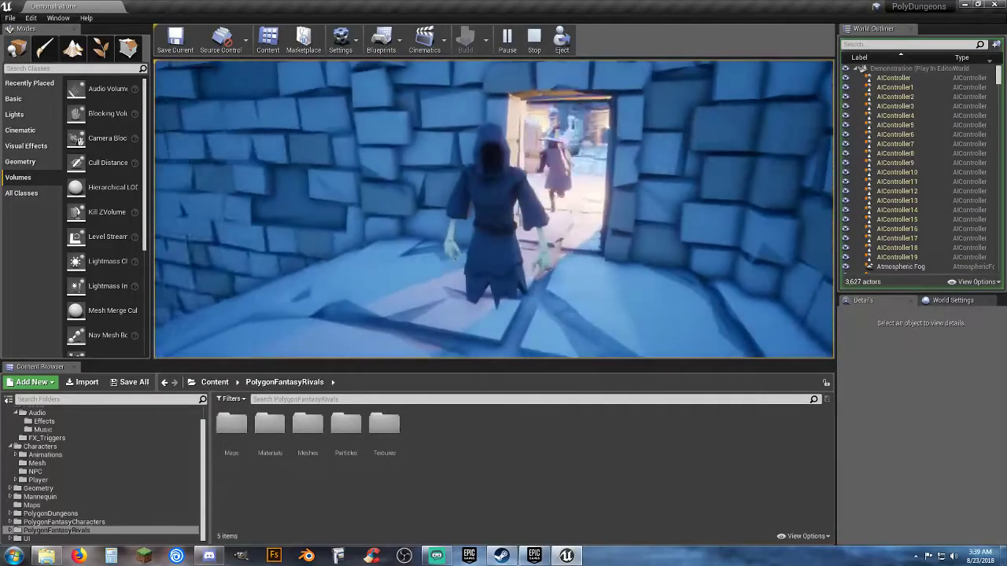
# Explore the barred cells and the railed walkway with the red carpet, passing the foot of the dark staircase
pyautogui.press('w')
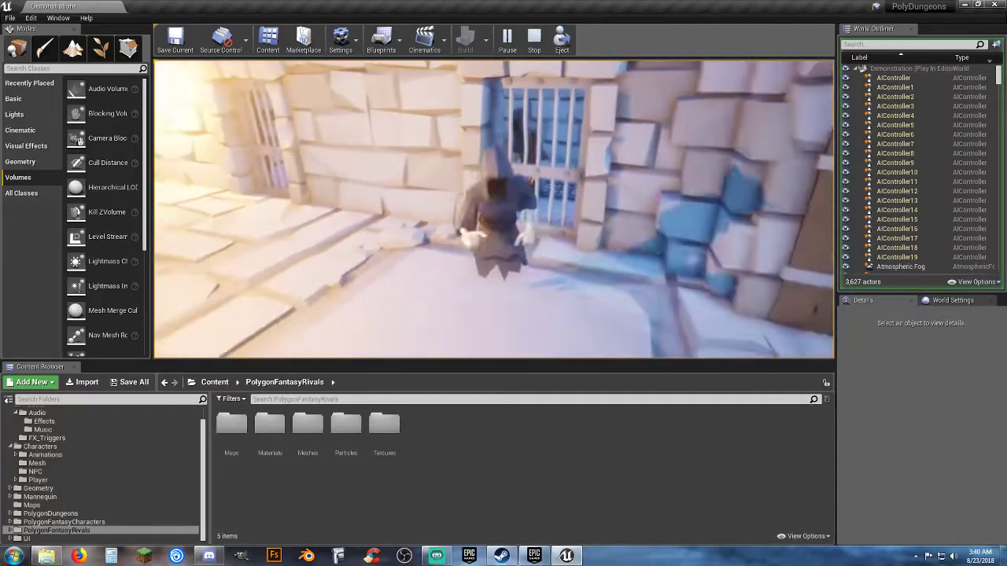
pyautogui.press('a')
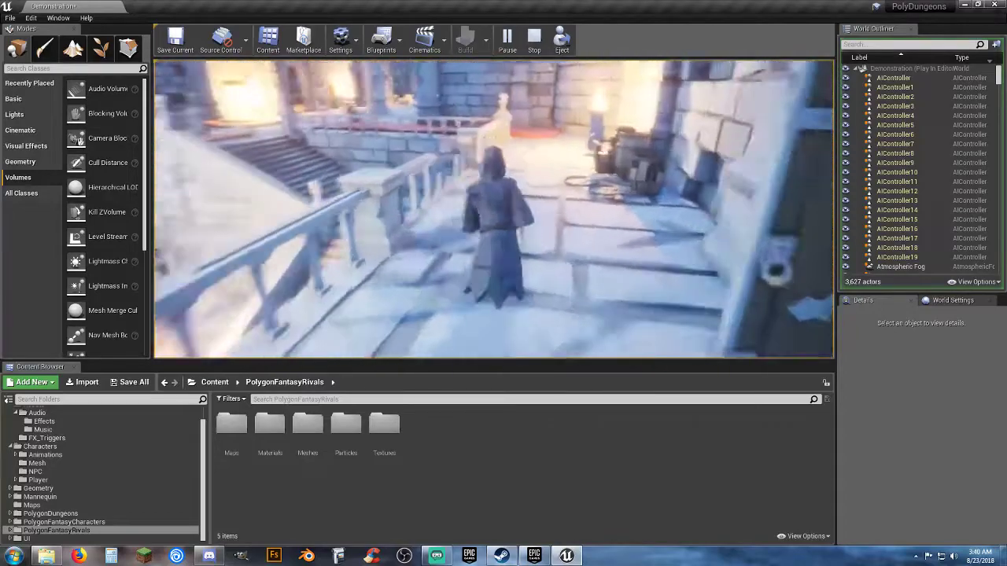
pyautogui.press('w')
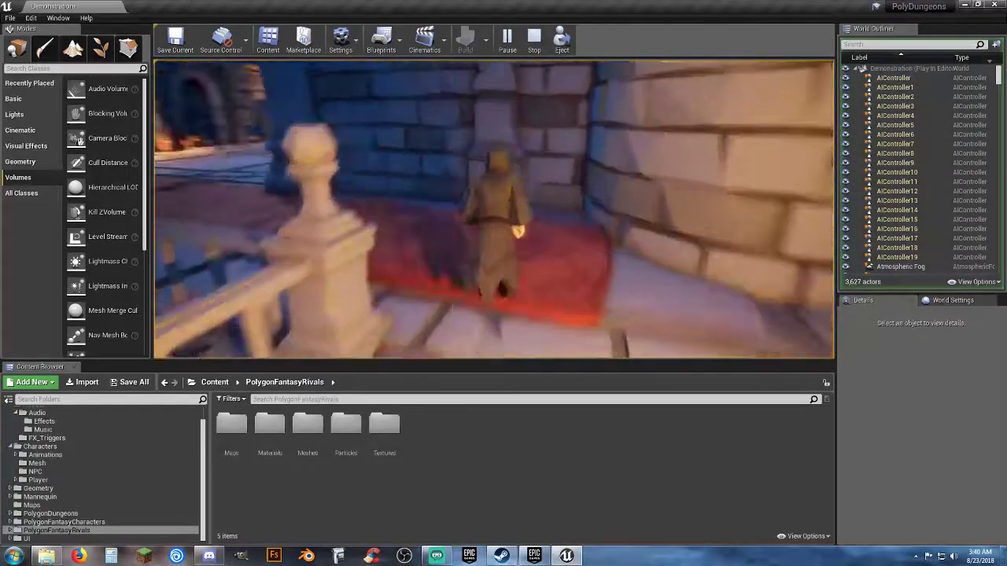
pyautogui.press('w')
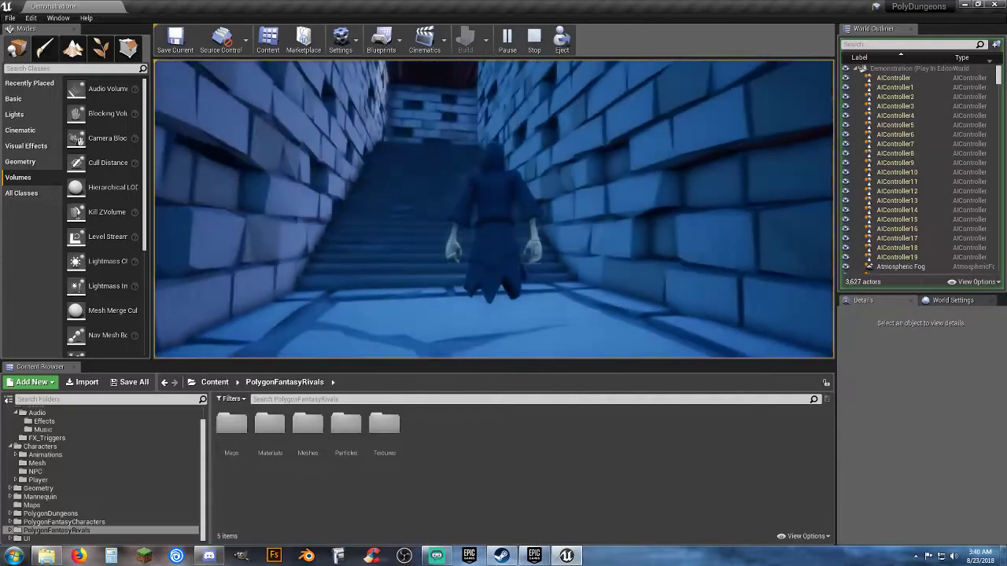
pyautogui.press('w')
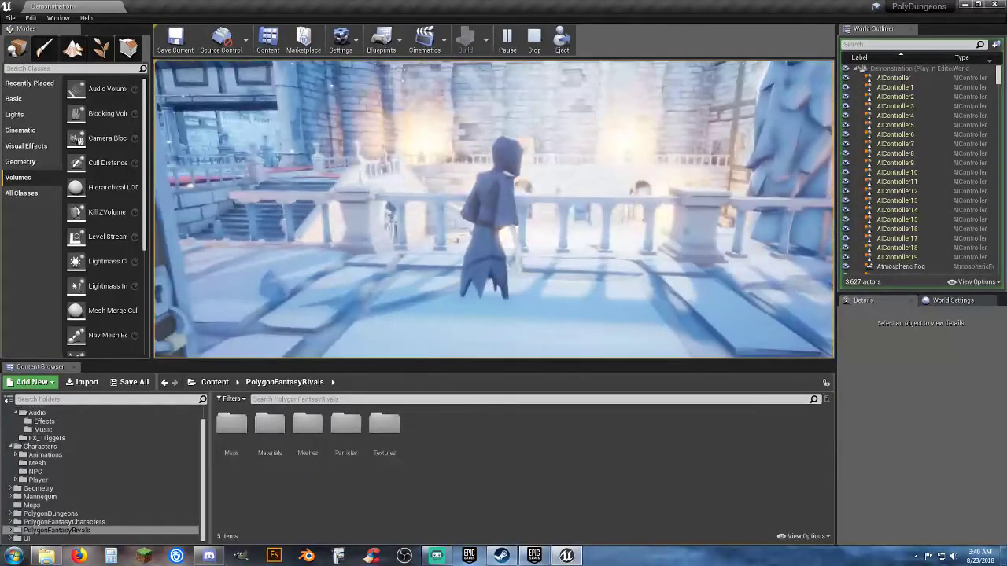
# Inspect the brick staircase behind the open double doors and the balcony, and head for the great hall entrance
pyautogui.press('w')
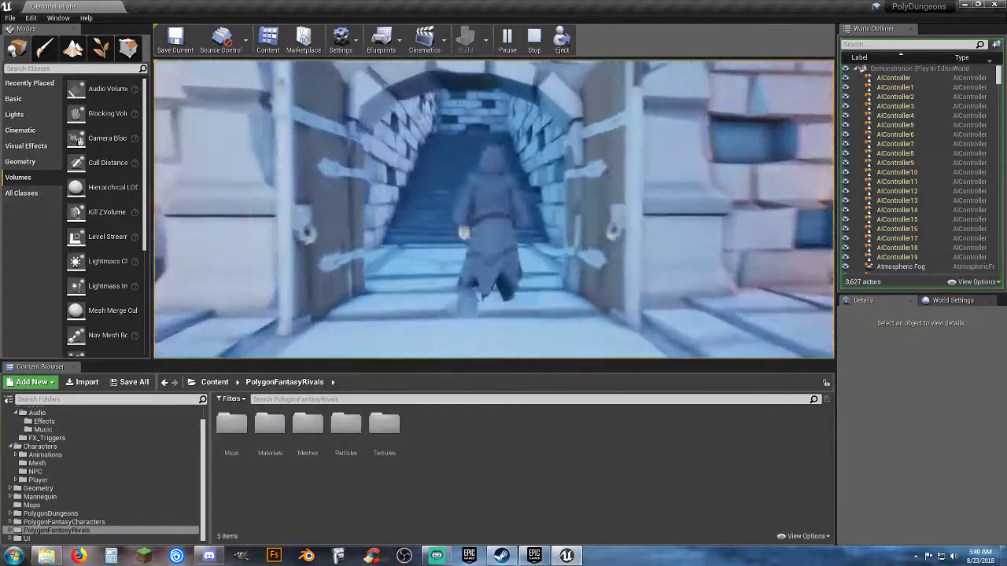
pyautogui.press('w')
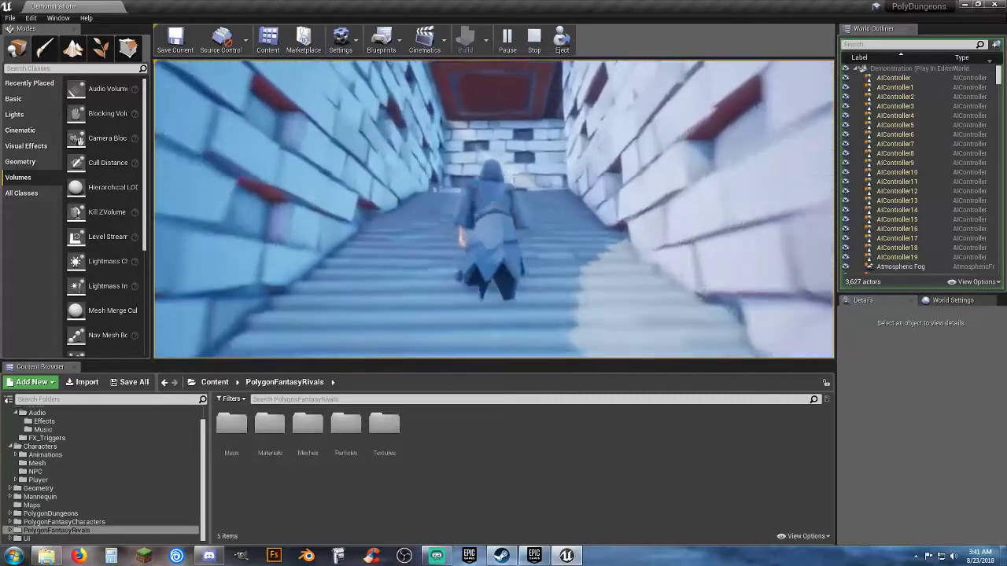
pyautogui.press('w')
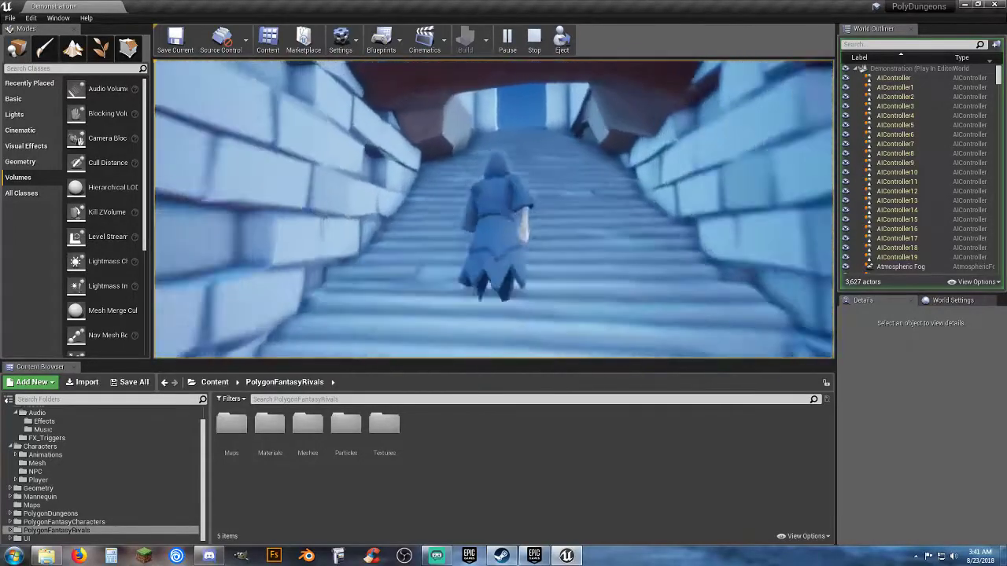
pyautogui.press('w')
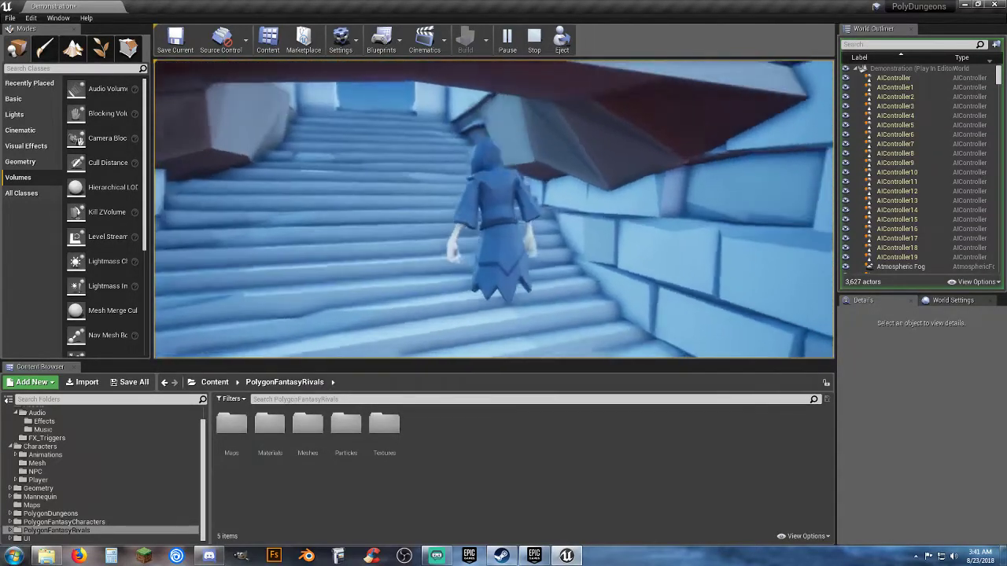
pyautogui.press('d')
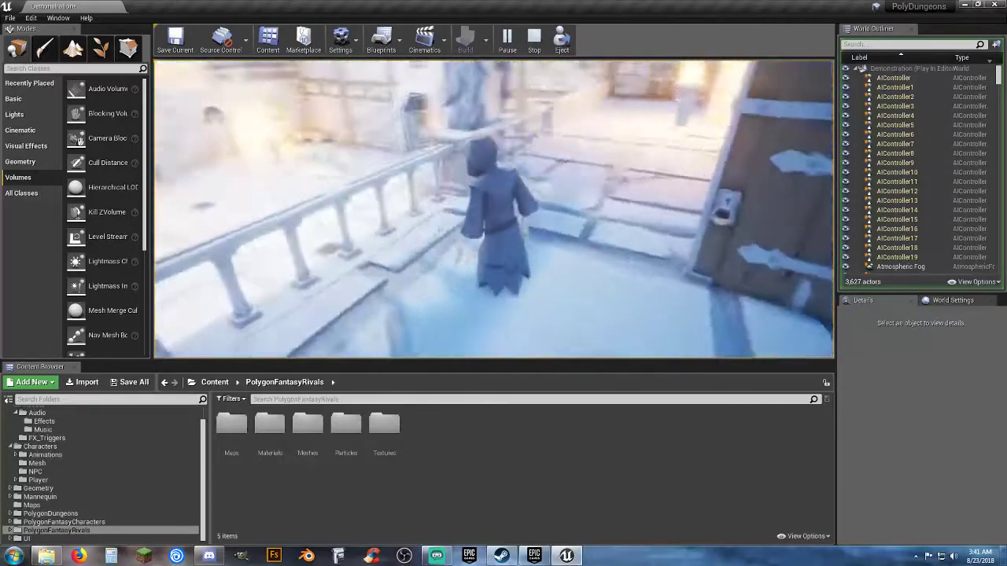
pyautogui.press('w')
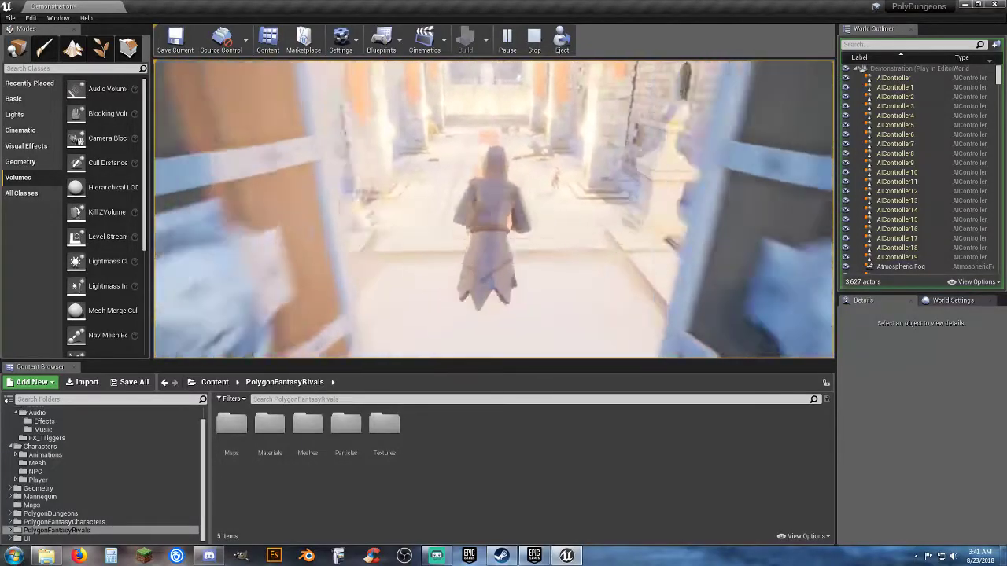
# Examine the ruined steps, torches and red-robed witch beside the carpeted stairs in the great hall
pyautogui.press('w')
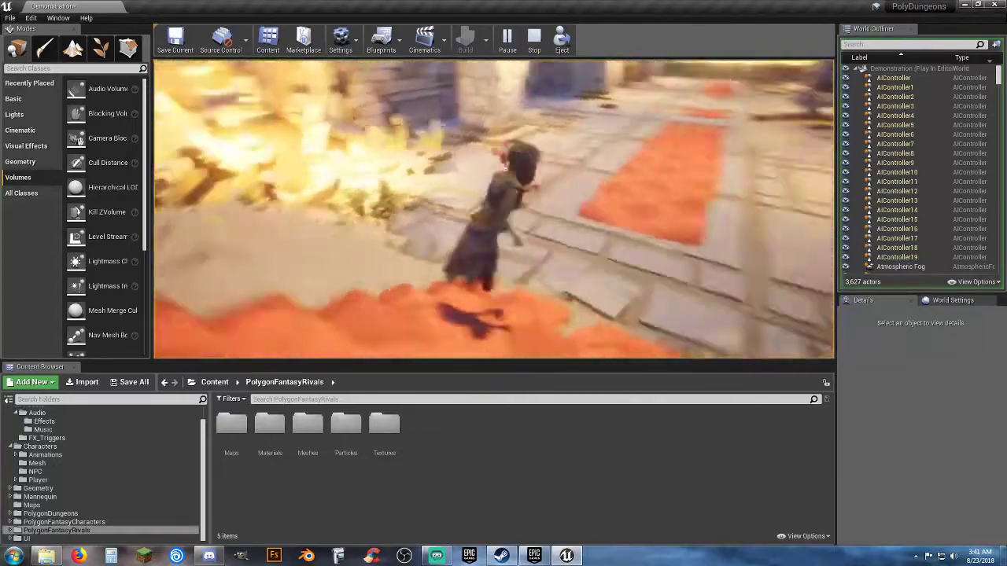
pyautogui.press('w')
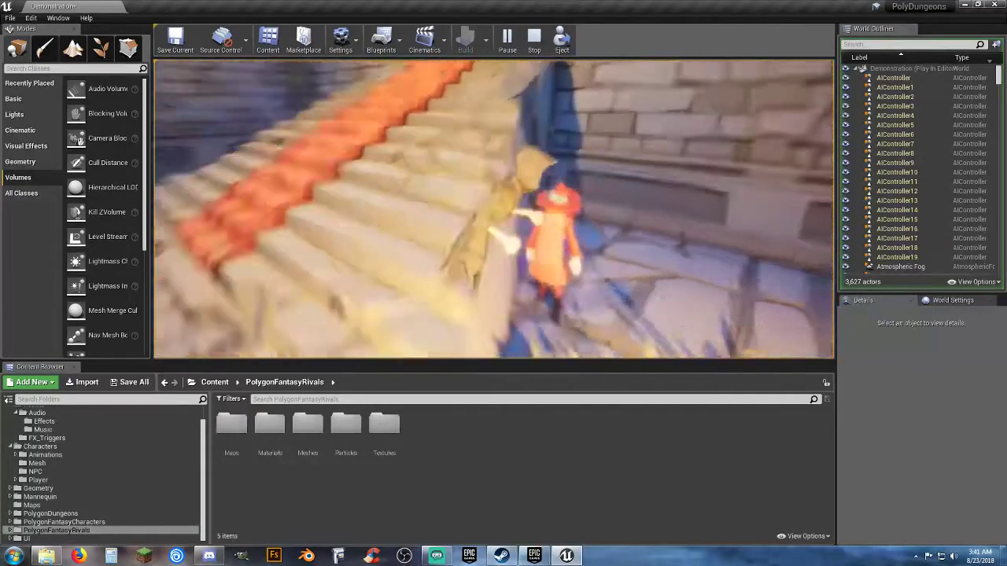
pyautogui.press('w')
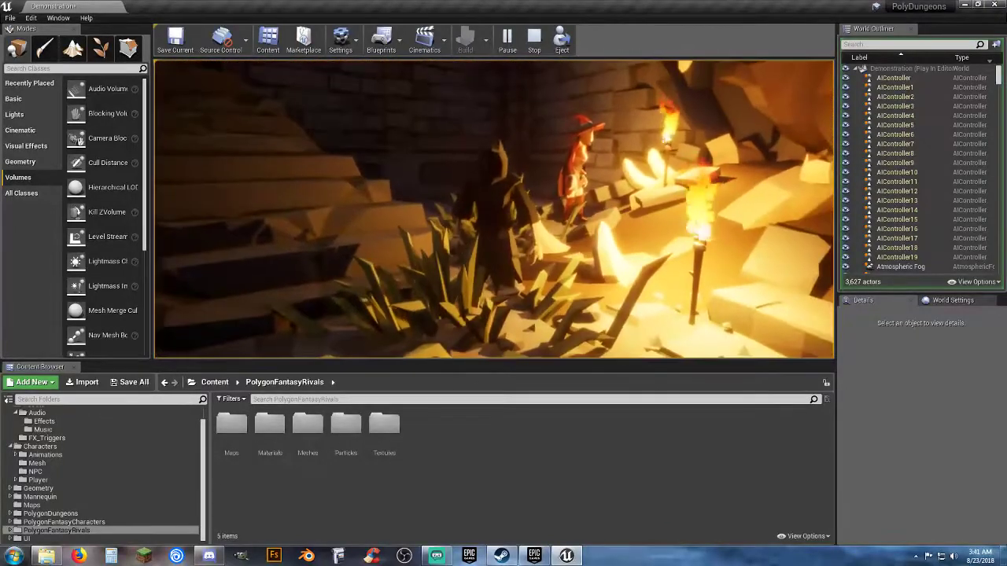
pyautogui.press('s')
pyautogui.press('w')
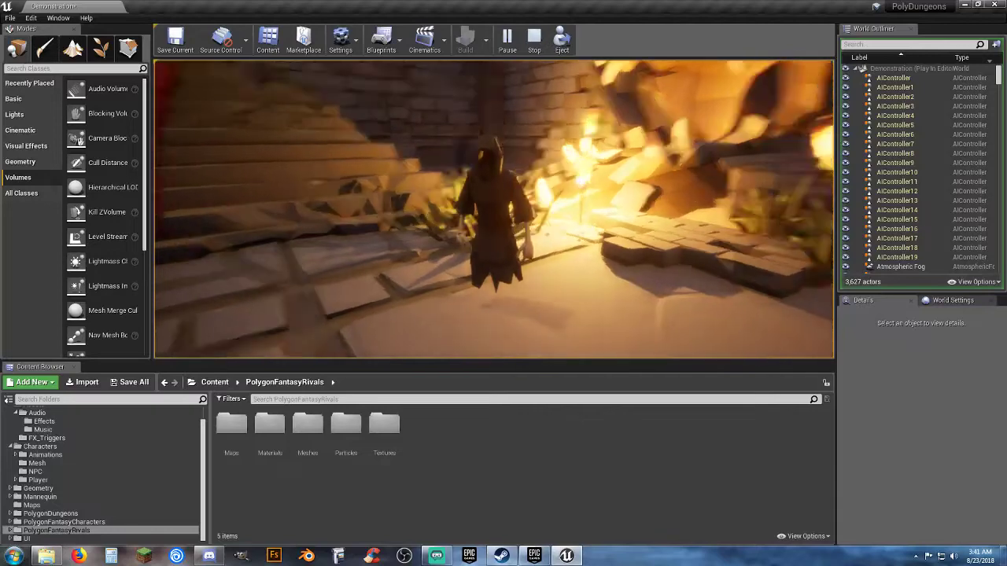
pyautogui.press('w')
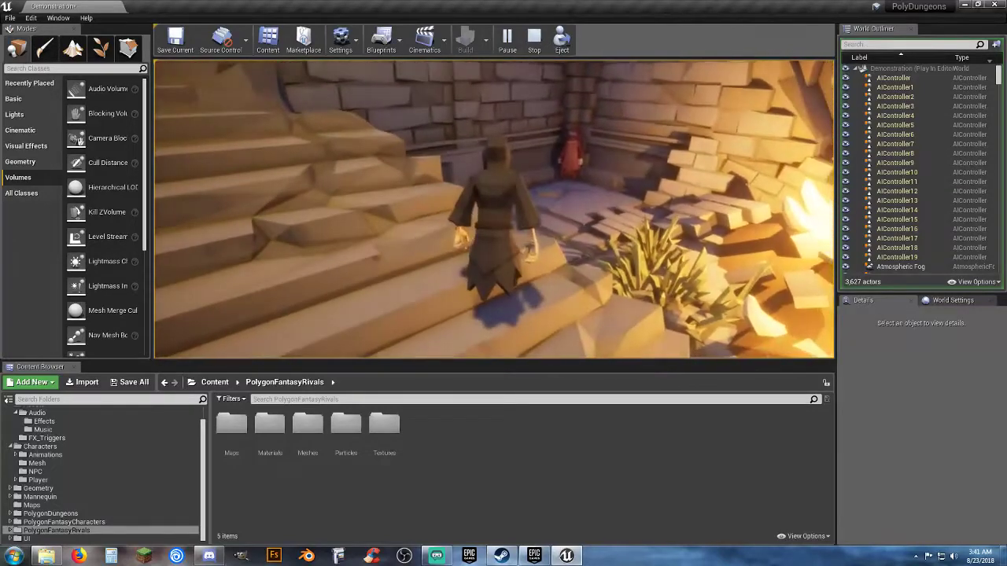
pyautogui.press('w')
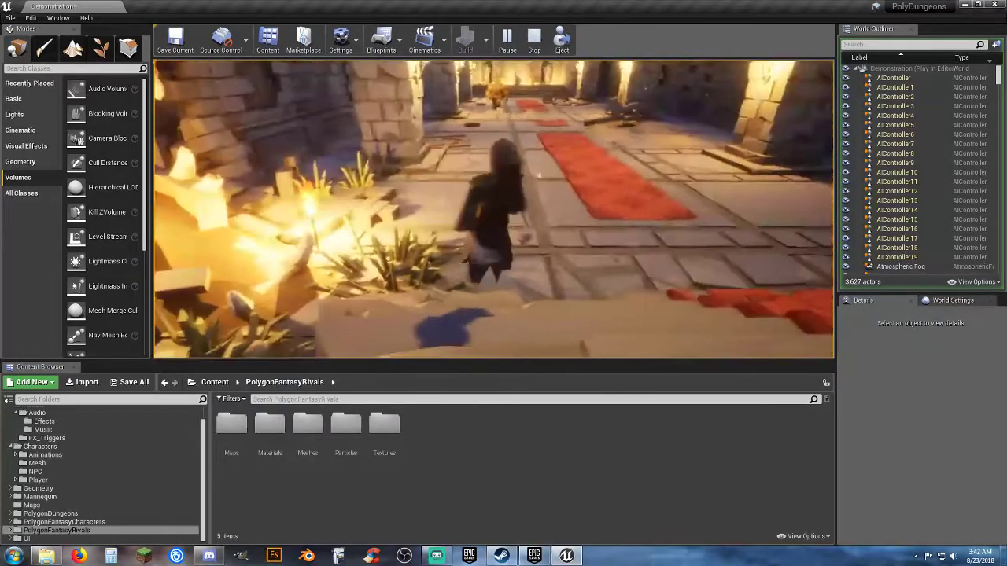
# Follow the red carpet through the great hall to view the golem and the dragon skull by the fire
pyautogui.press('w')
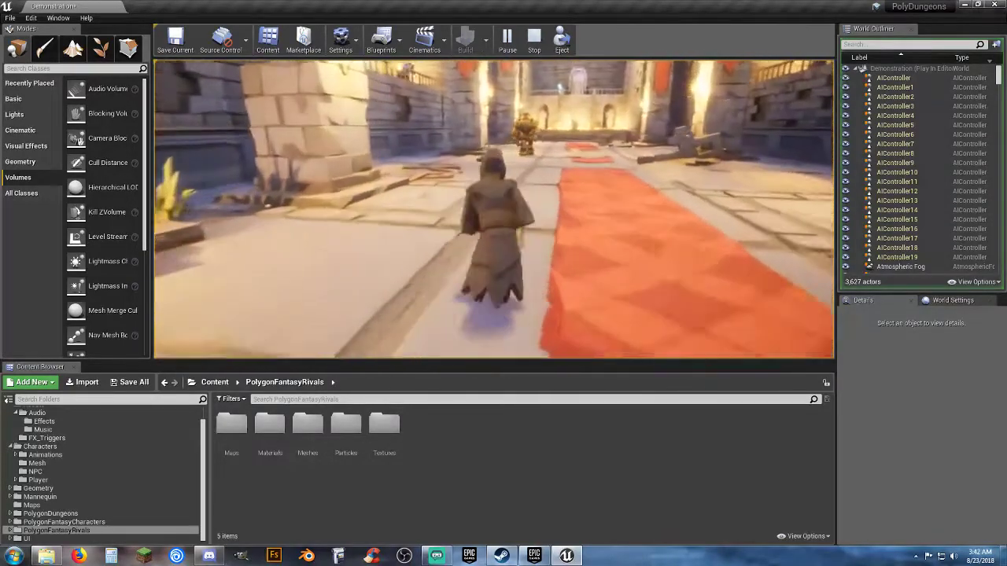
pyautogui.press('w')
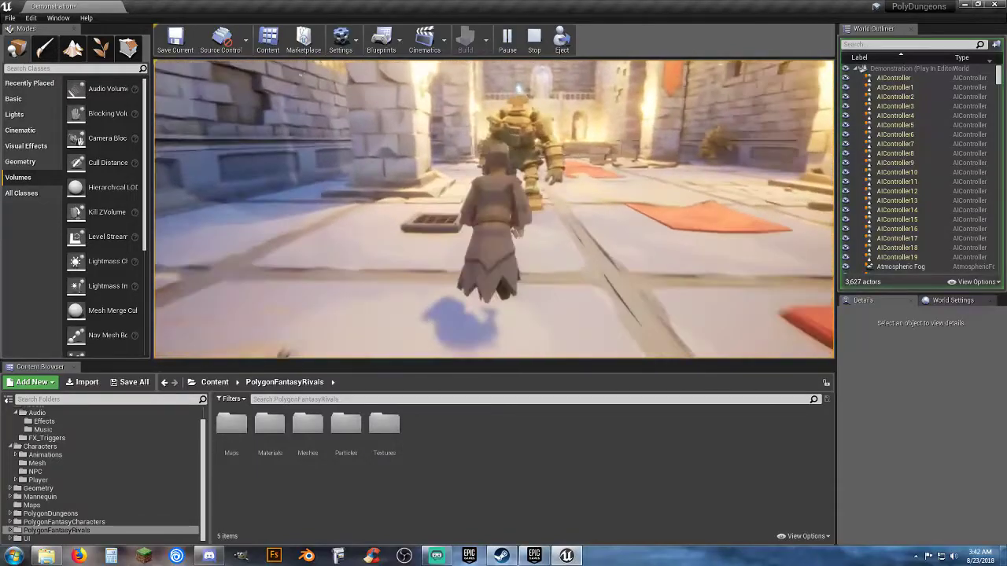
pyautogui.press('w')
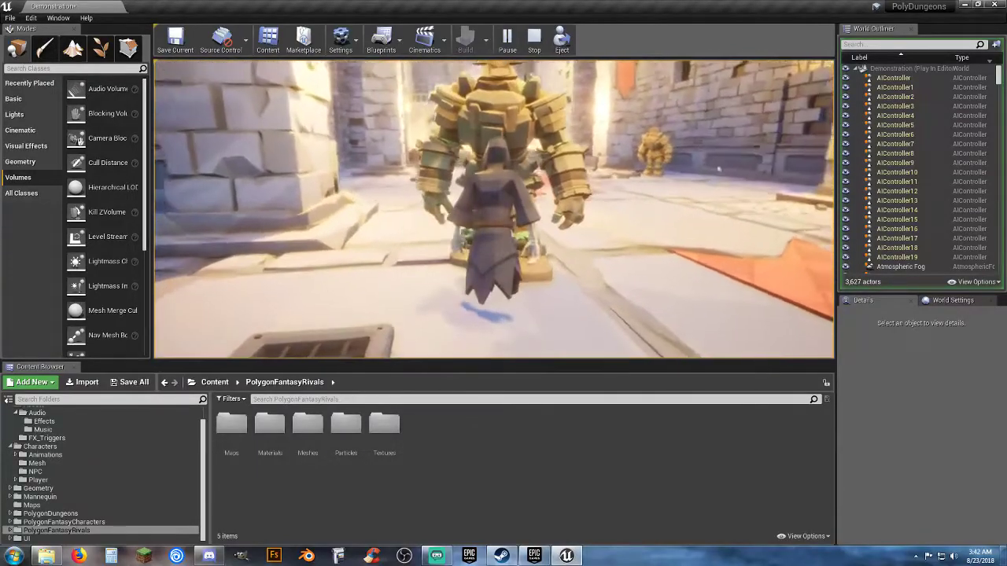
pyautogui.press('w')
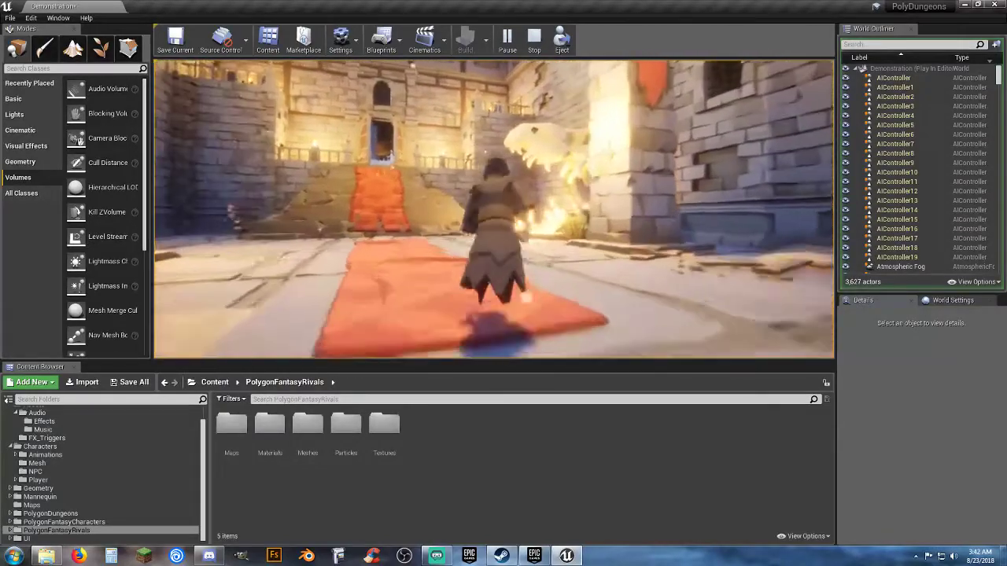
# Leave the great hall past the burning dragon skull and explore the rocky cavern around the rope bridge
pyautogui.press('w')
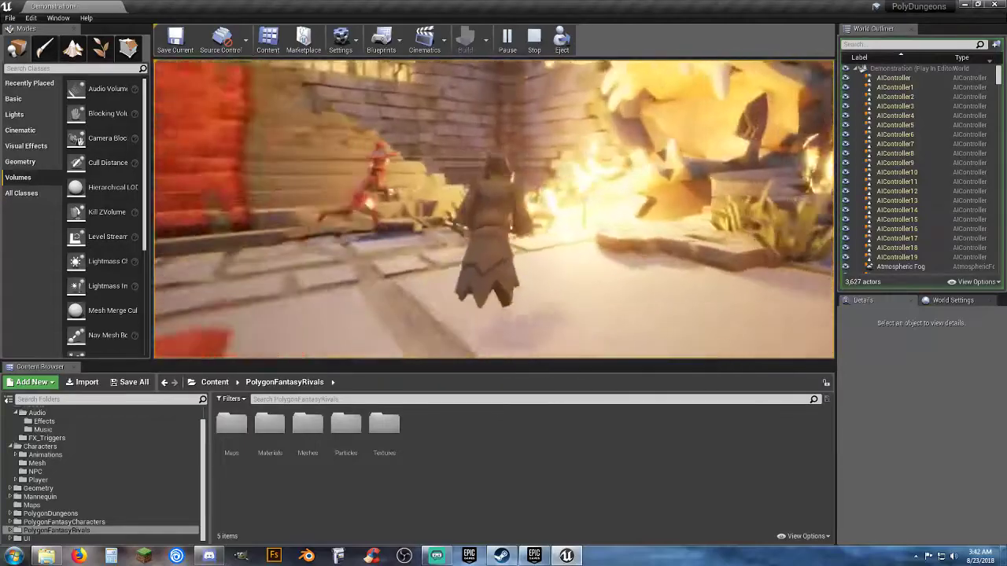
pyautogui.press('a')
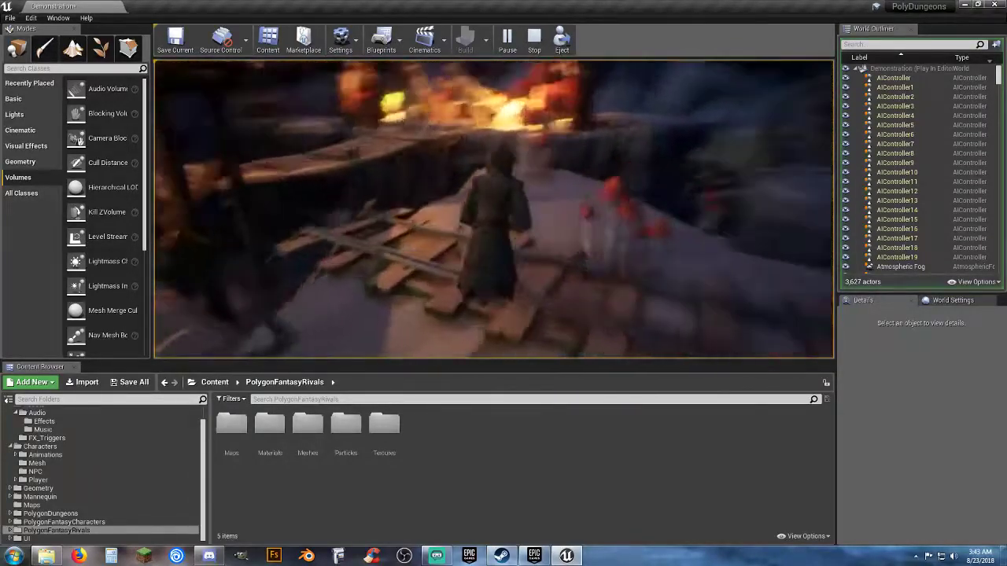
pyautogui.press('w')
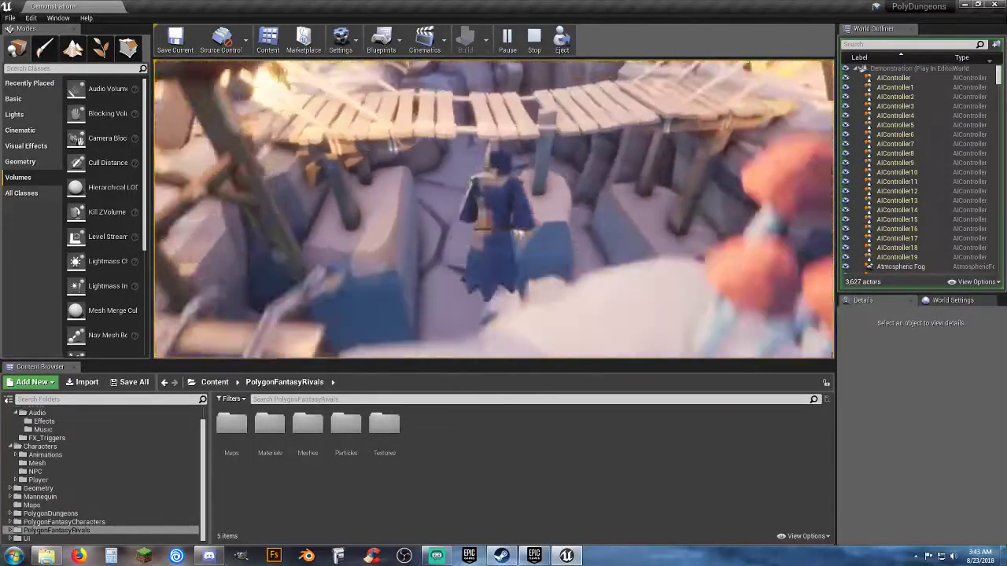
pyautogui.press('w')
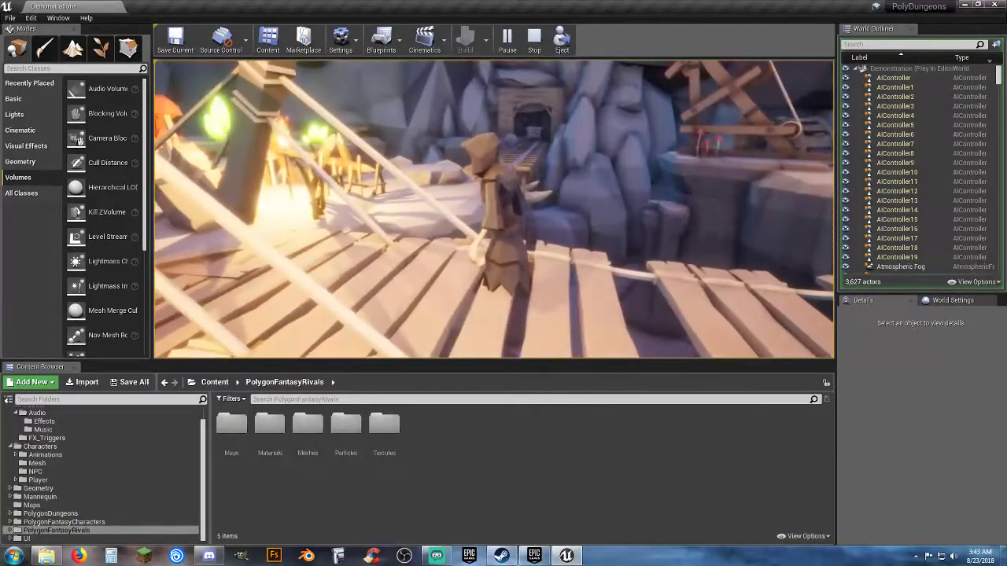
pyautogui.press('w')
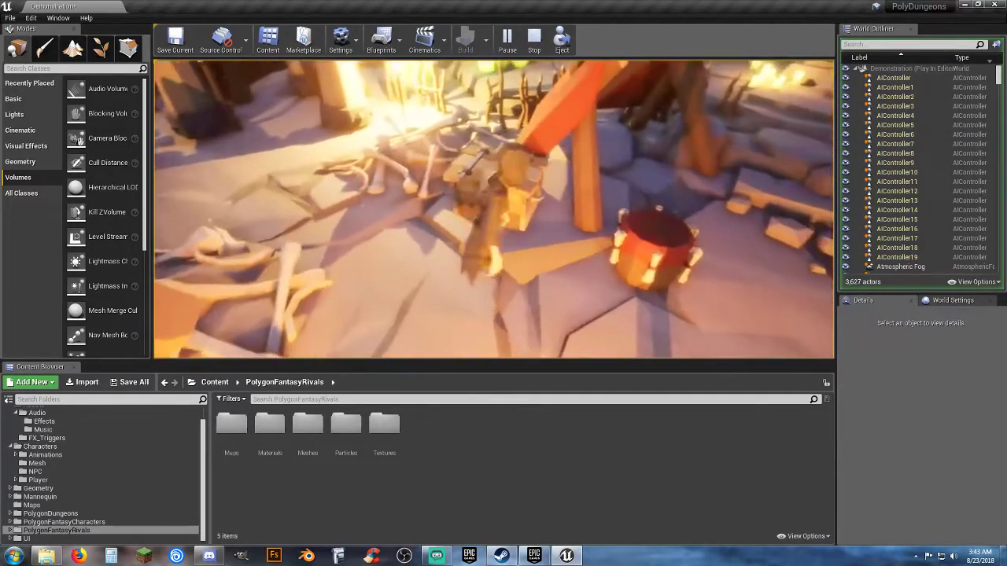
# View the bones and red drum at the cavern camp, and cross the plank bridge toward the torchlit spiked barricades
pyautogui.press('w')
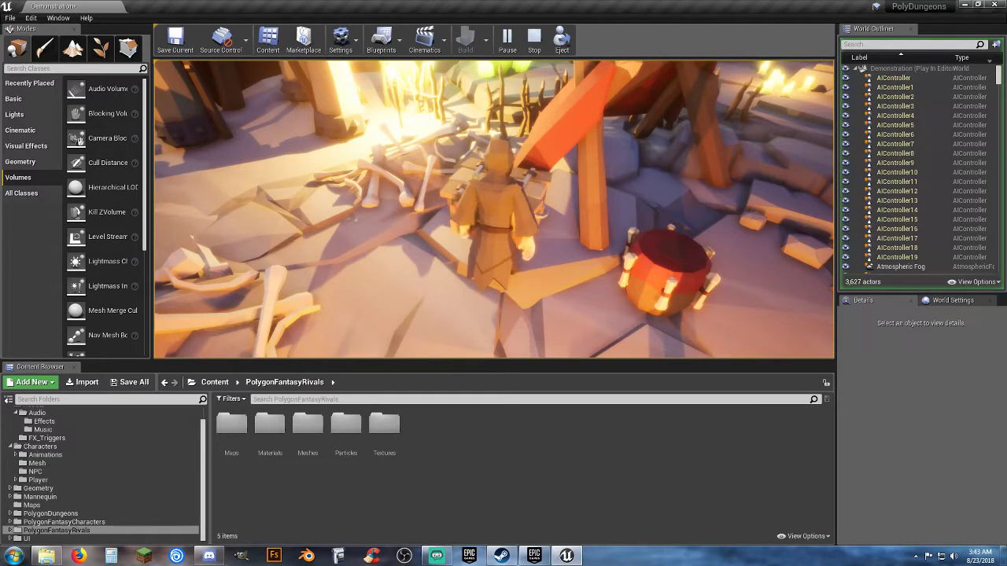
pyautogui.press('w')
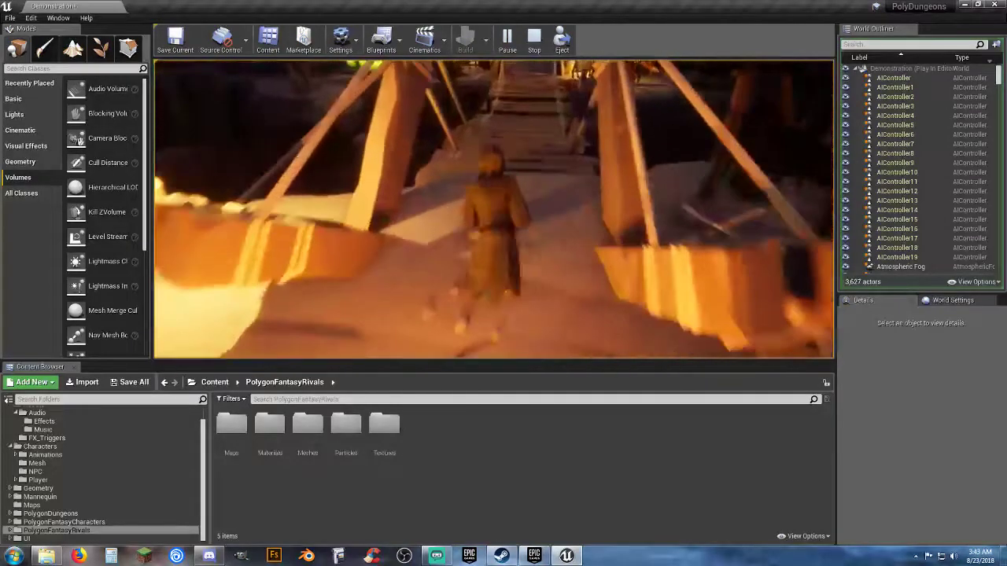
pyautogui.press('w')
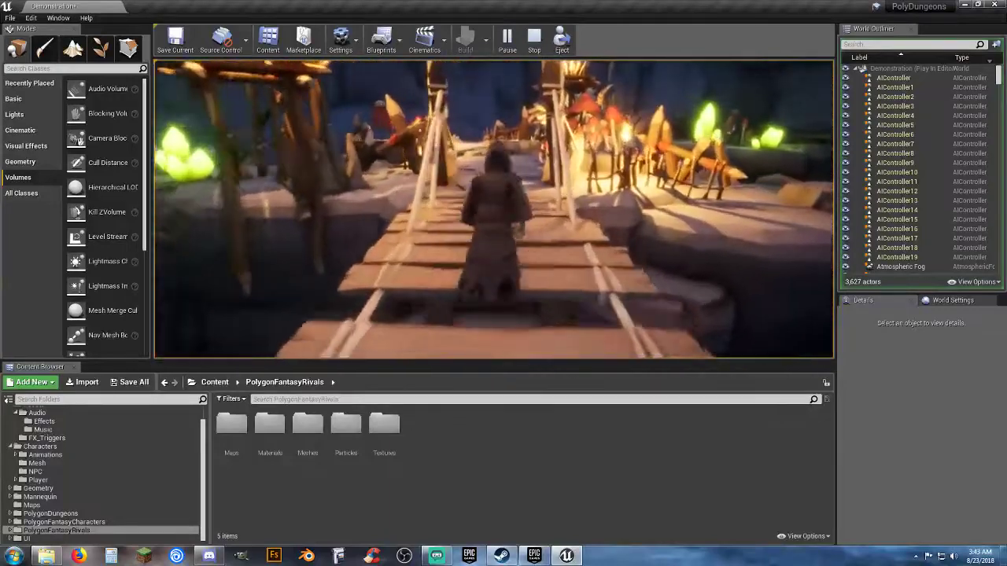
pyautogui.press('w')
pyautogui.press('w')
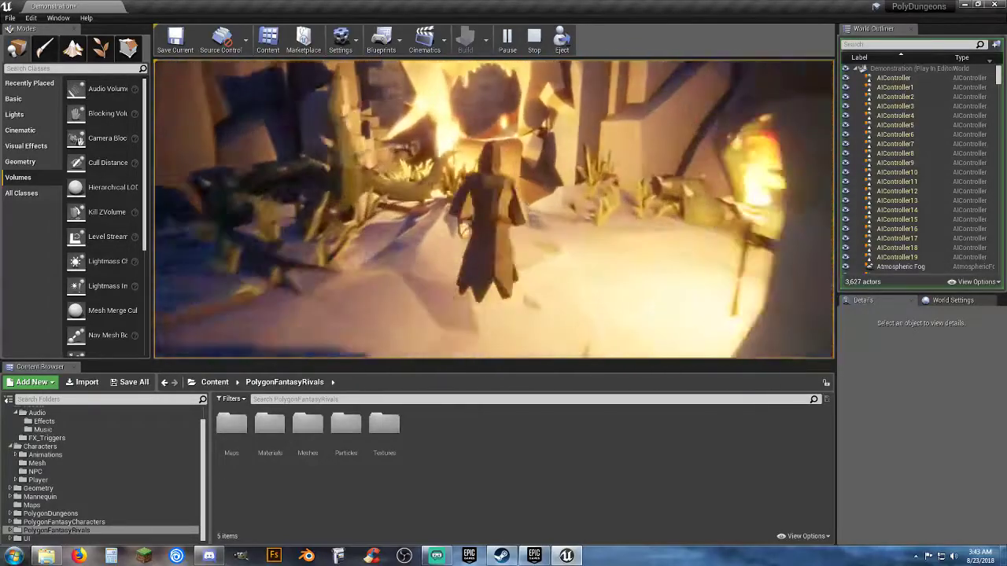
# Walk through the dragon skull in the great hall and climb the red-carpeted stairs to the upper stone staircase
pyautogui.press('w')
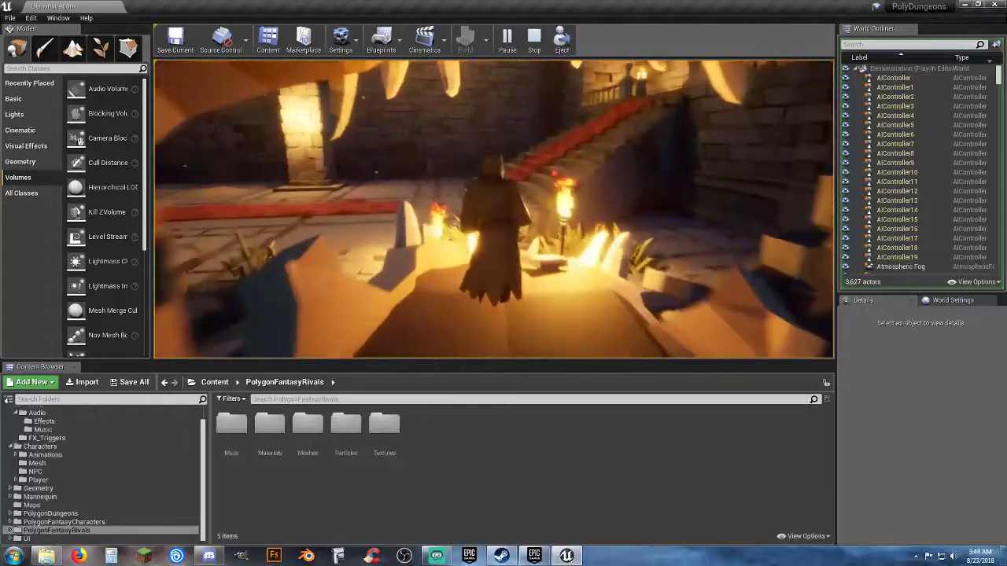
pyautogui.press('w')
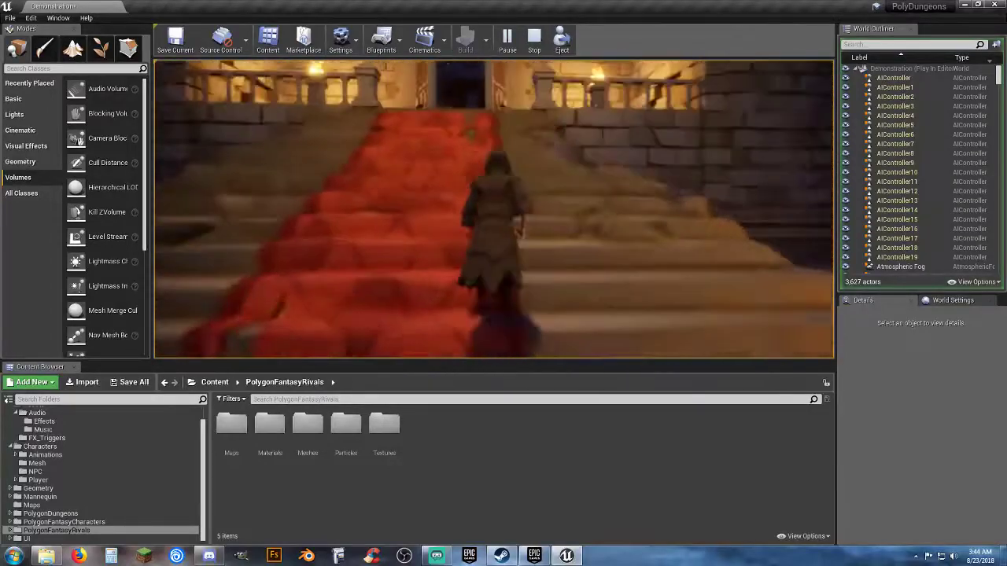
pyautogui.press('w')
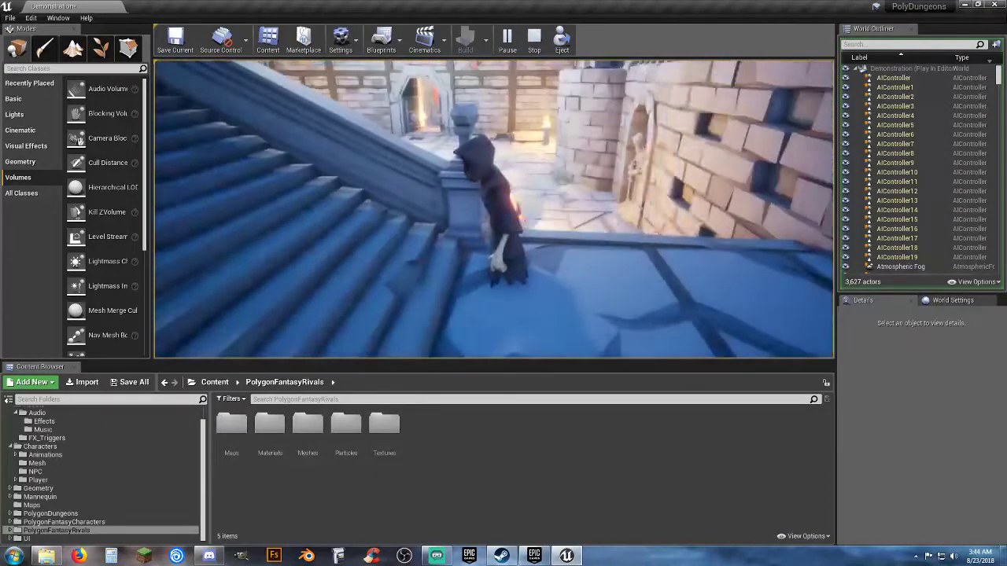
pyautogui.press('w')
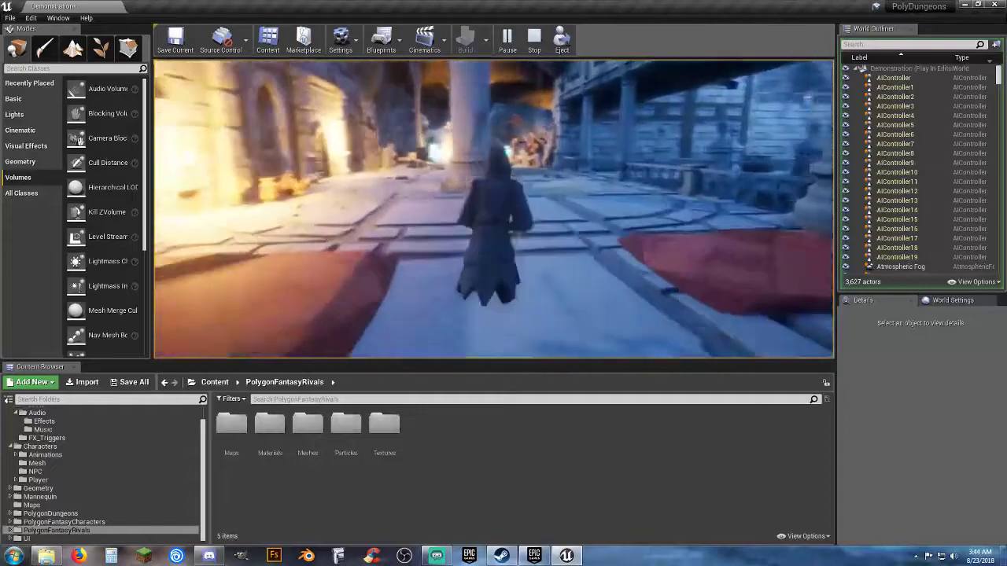
# Enter the torture chamber through the arched doorway with the ghost and examine its stocks, floor grate and iron maiden
pyautogui.press('w')
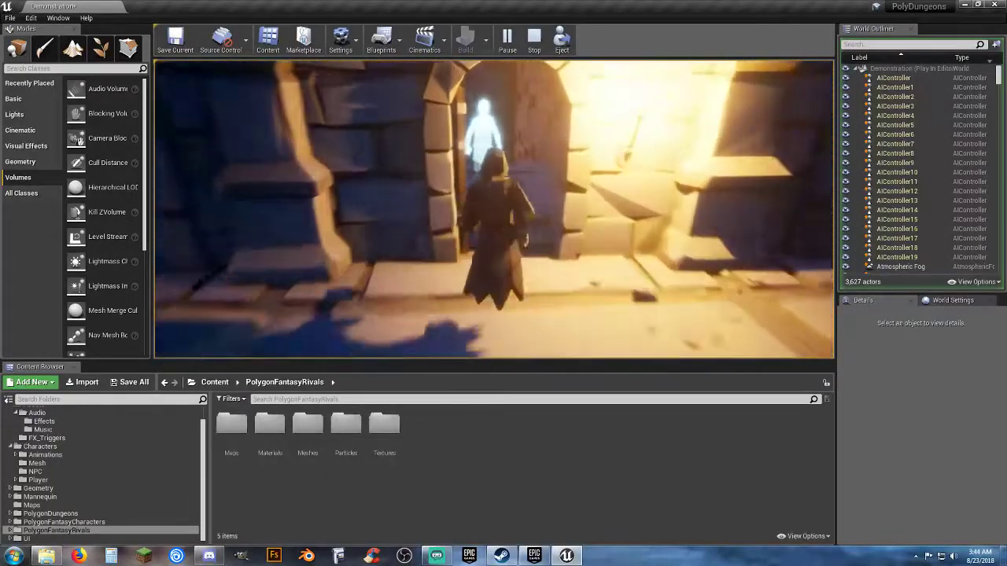
pyautogui.press('w')
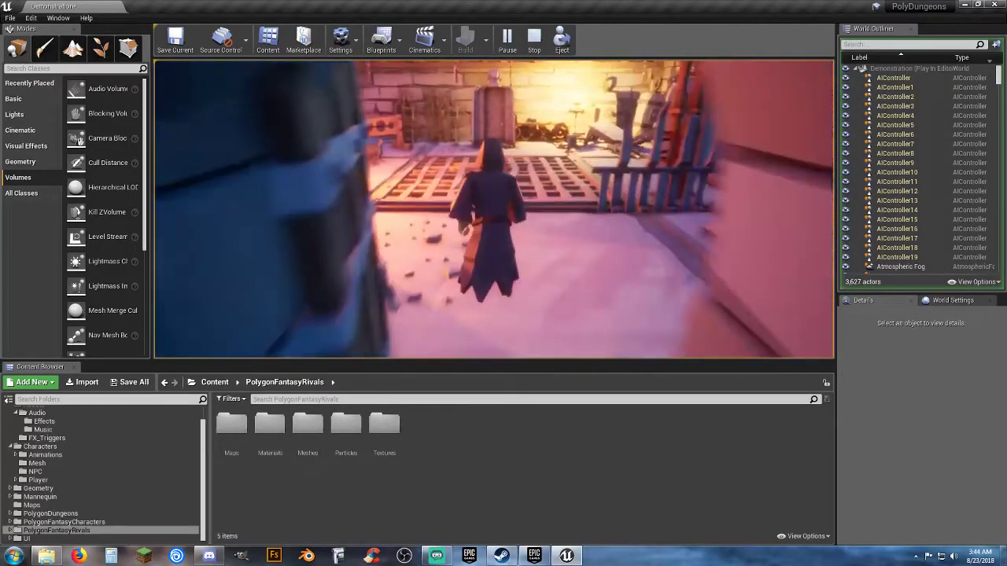
pyautogui.press('w')
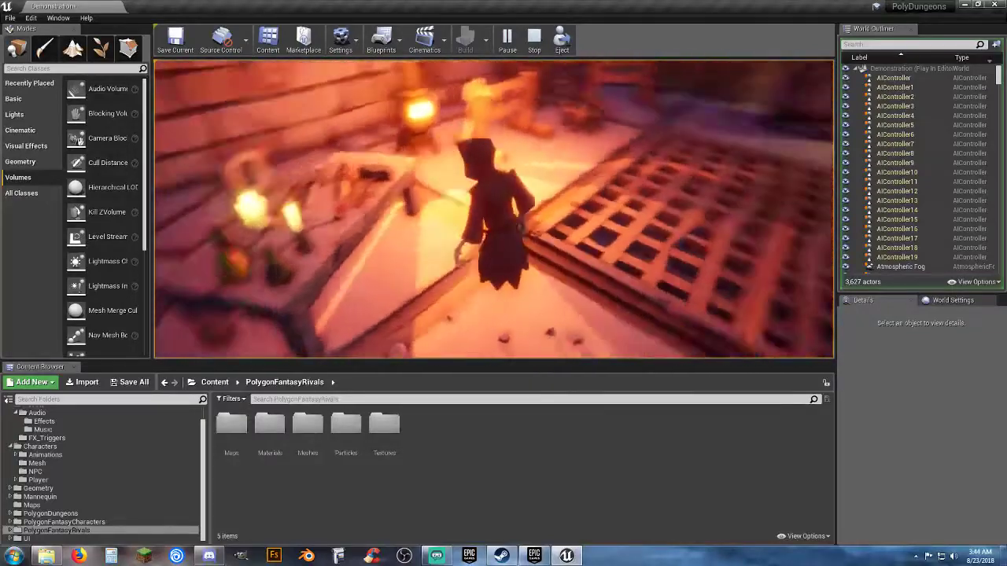
pyautogui.press('w')
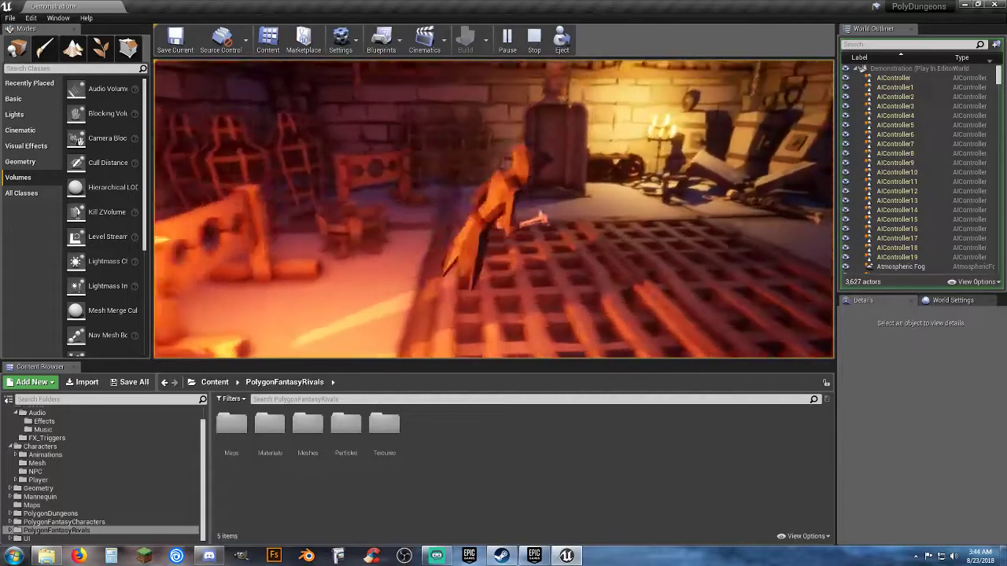
pyautogui.press('w')
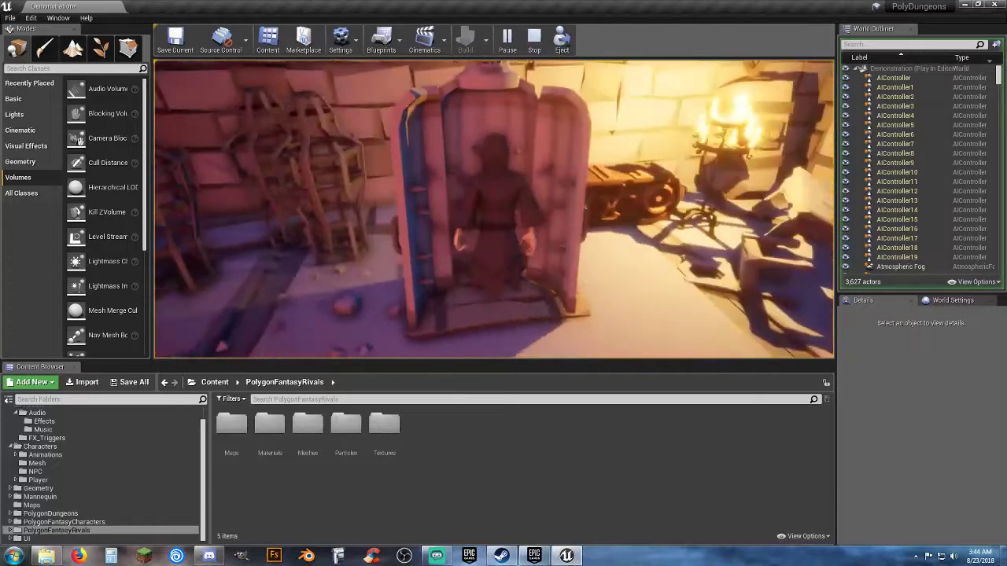
# Stop the play session and rotate the SM_Prop_Toture_IronMaiden_Door_L mesh about -30 degrees around its vertical axis
pyautogui.press('Escape')
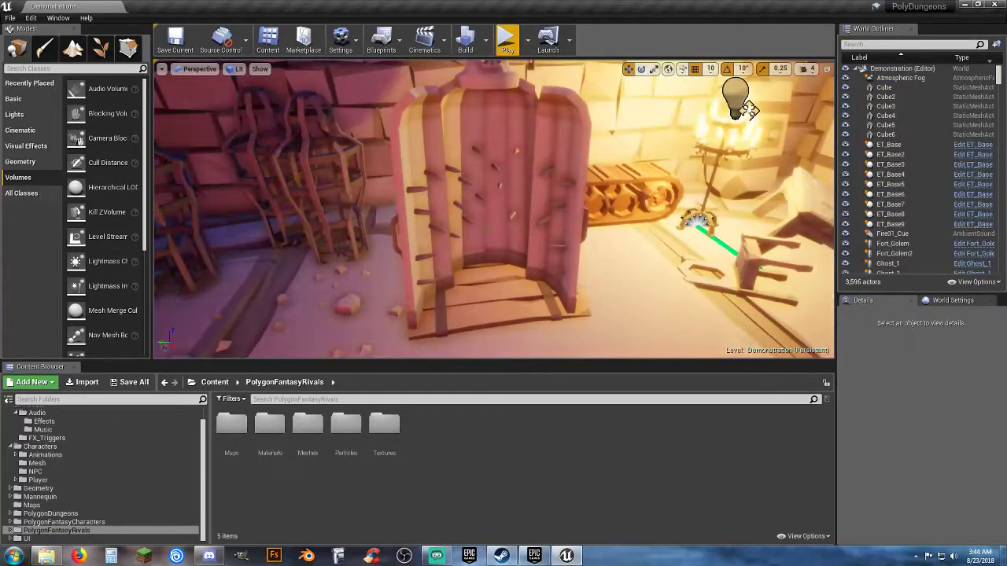
pyautogui.click(568, 207)
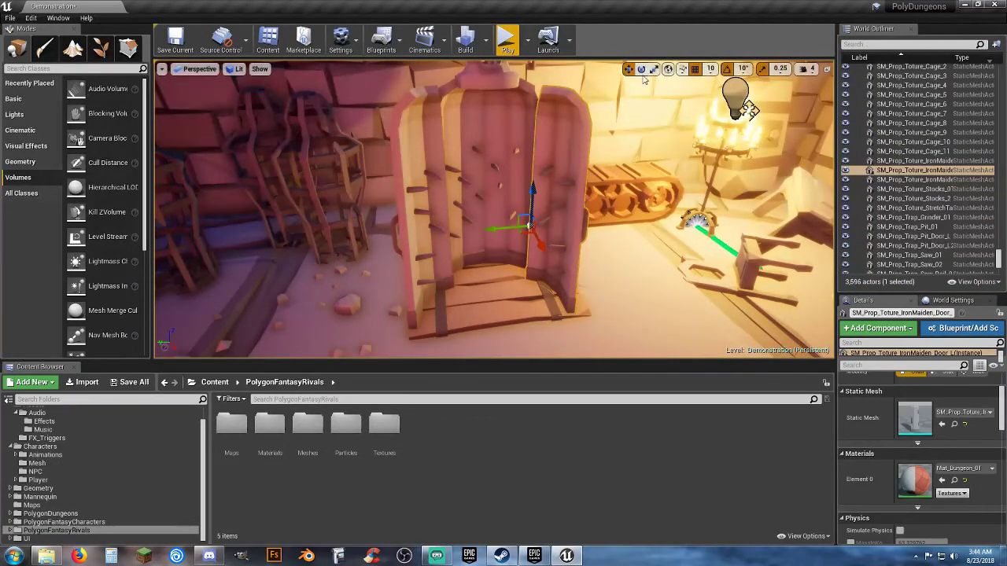
pyautogui.moveTo(555, 258); pyautogui.dragTo(544, 256)
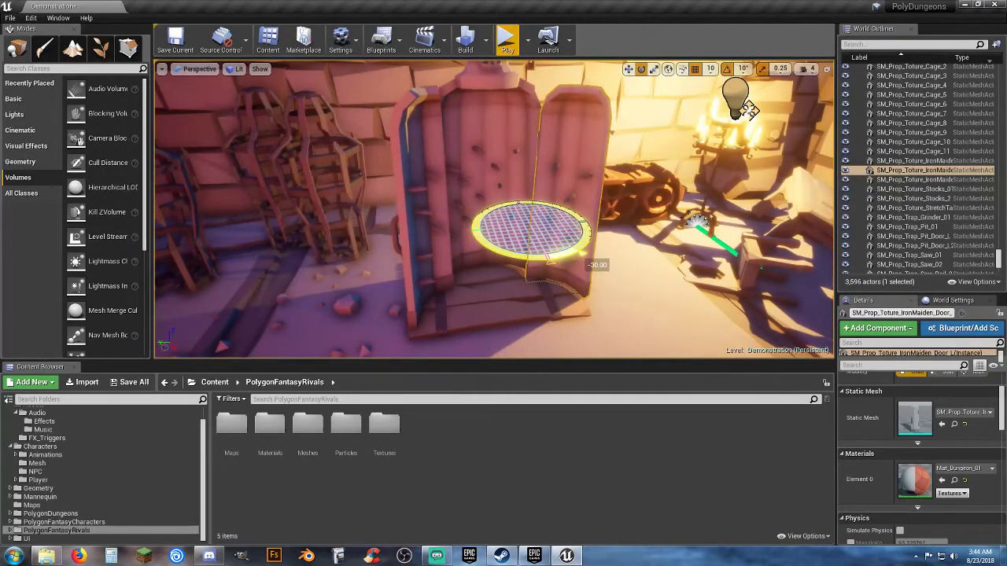
pyautogui.moveTo(573, 258); pyautogui.dragTo(574, 257)
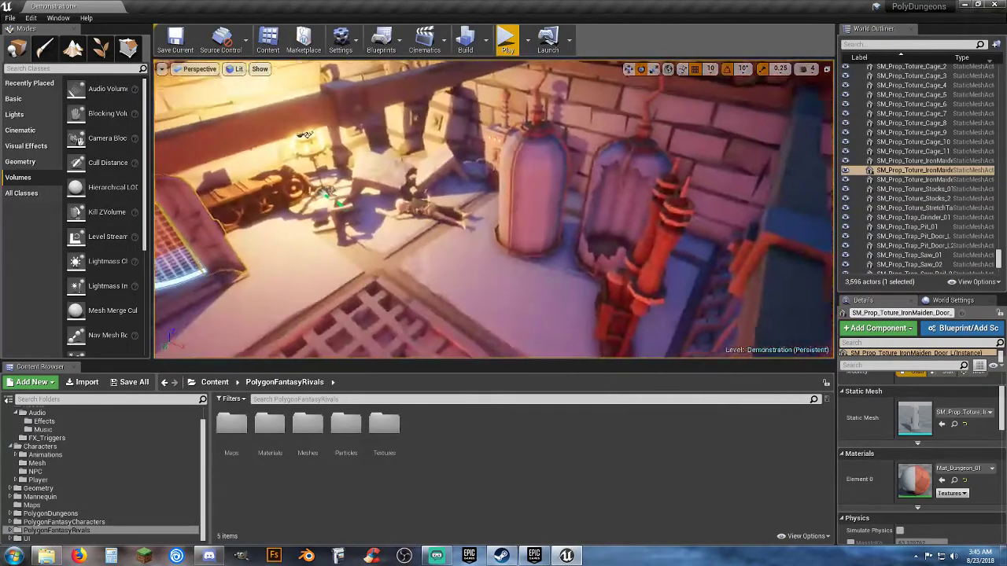
# Fly out of the torture chamber to inspect the brick stairwell, the great hall from above and the columned entrance
pyautogui.moveTo(493, 209); pyautogui.dragTo(409, 228, button='right')
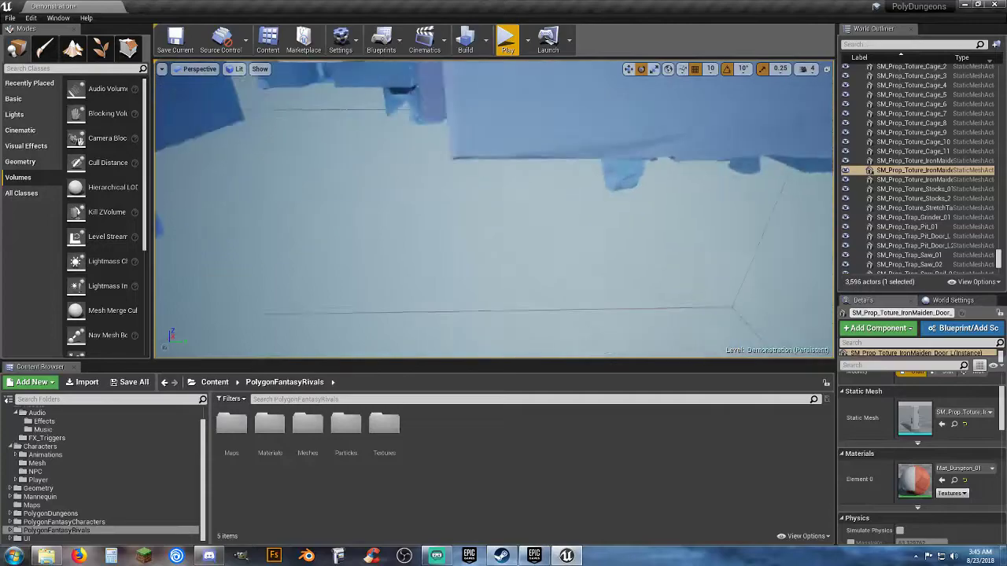
pyautogui.moveTo(494, 209); pyautogui.dragTo(494, 170, button='right')
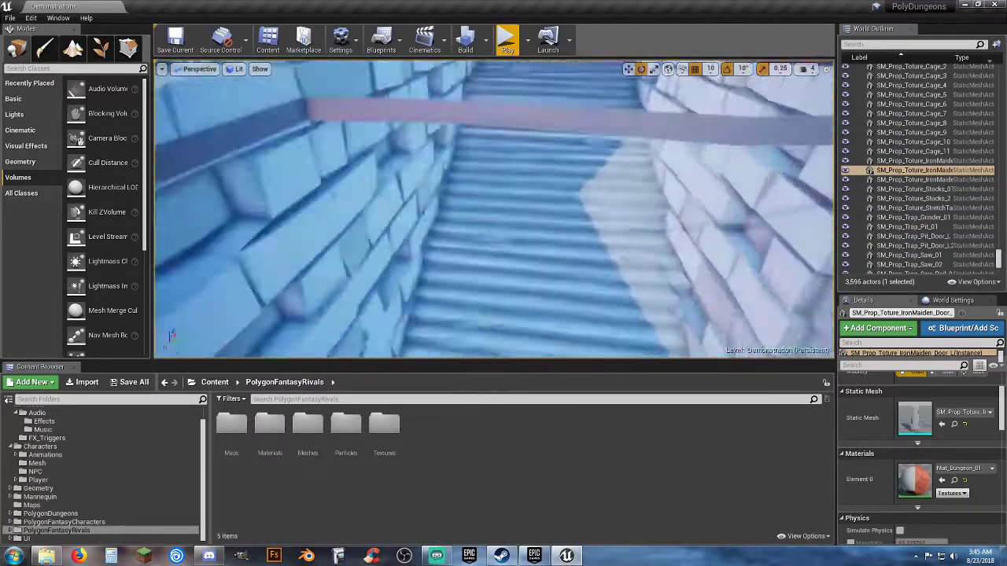
pyautogui.moveTo(493, 209); pyautogui.dragTo(493, 83, button='right')
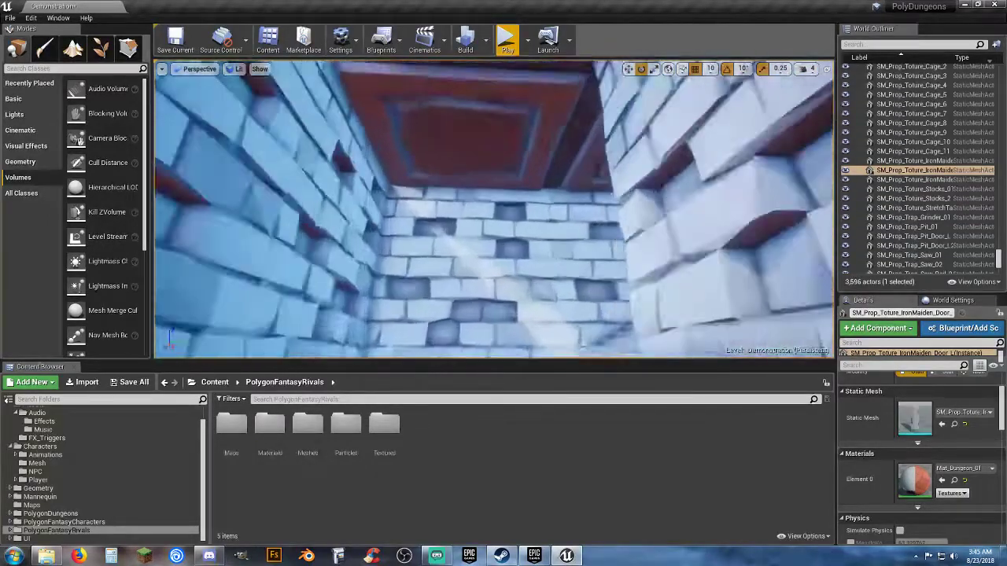
pyautogui.moveTo(494, 169); pyautogui.dragTo(491, 108, button='right')
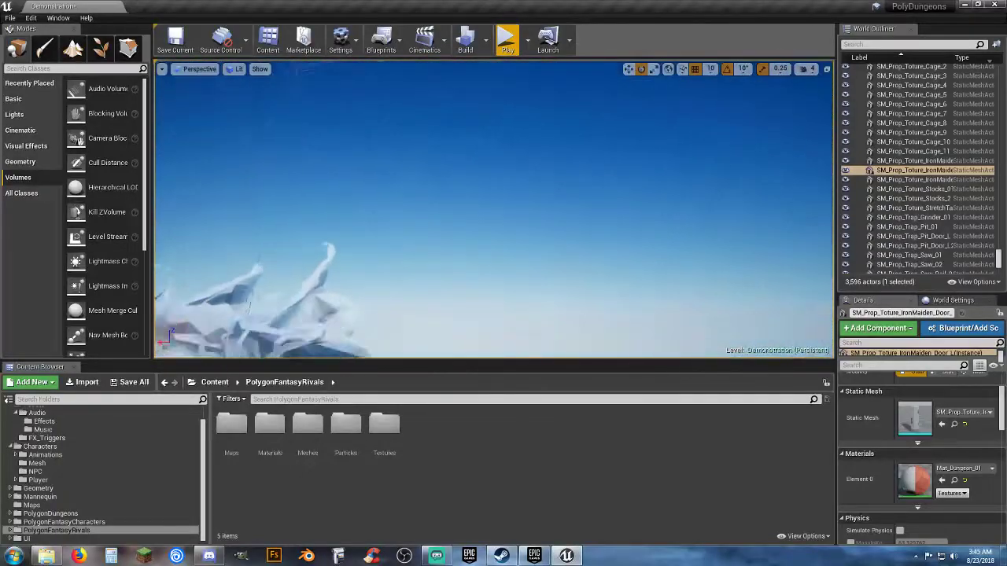
pyautogui.moveTo(492, 72)
pyautogui.mouseDown(button='right')
pyautogui.moveTo(491, 125)
pyautogui.moveTo(492, 72)
pyautogui.mouseUp(button='right')
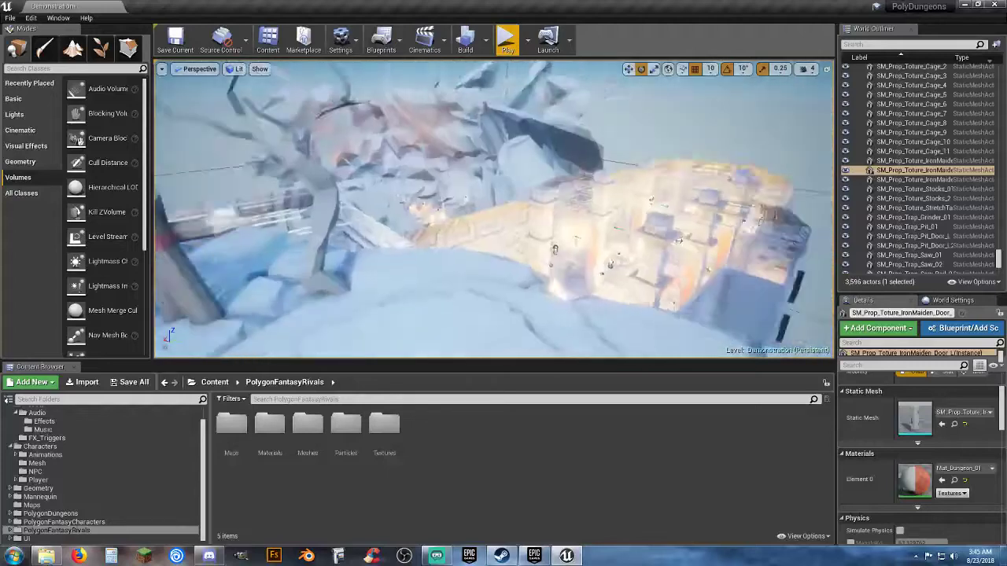
pyautogui.moveTo(494, 208); pyautogui.dragTo(476, 191, button='right')
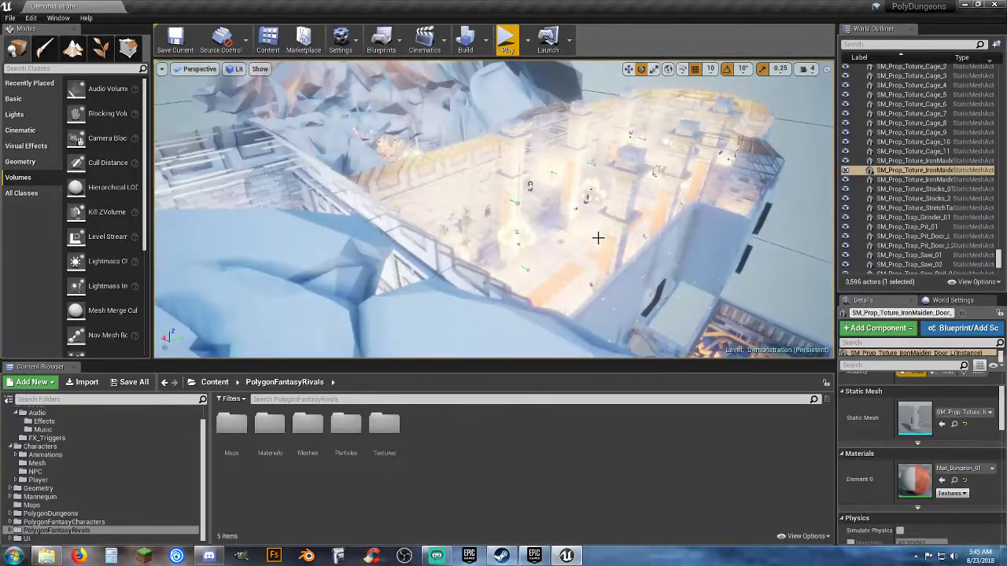
pyautogui.moveTo(612, 243)
pyautogui.mouseDown(button='right')
pyautogui.moveTo(440, 197)
pyautogui.moveTo(493, 303)
pyautogui.mouseUp(button='right')
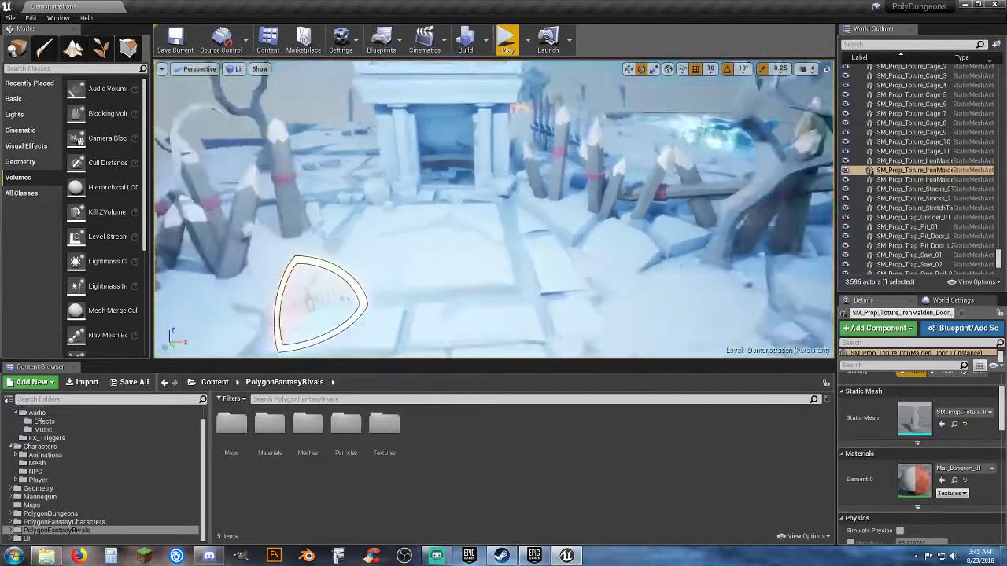
# Survey the Demonstration level from the air, covering the cavern, the roof structure, the columned entrance and the lit halls
pyautogui.moveTo(493, 209); pyautogui.dragTo(708, 169, button='right')
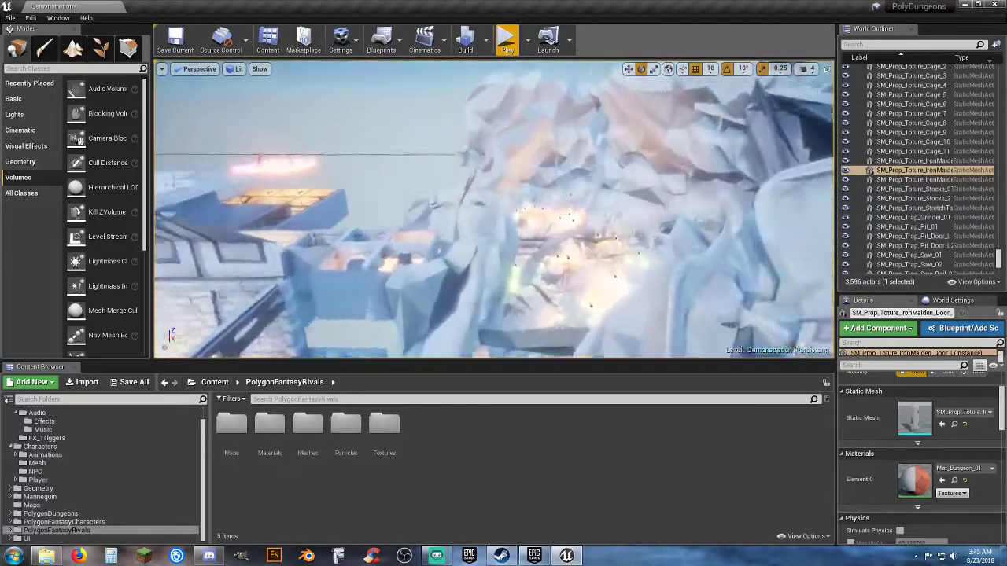
pyautogui.press('w')
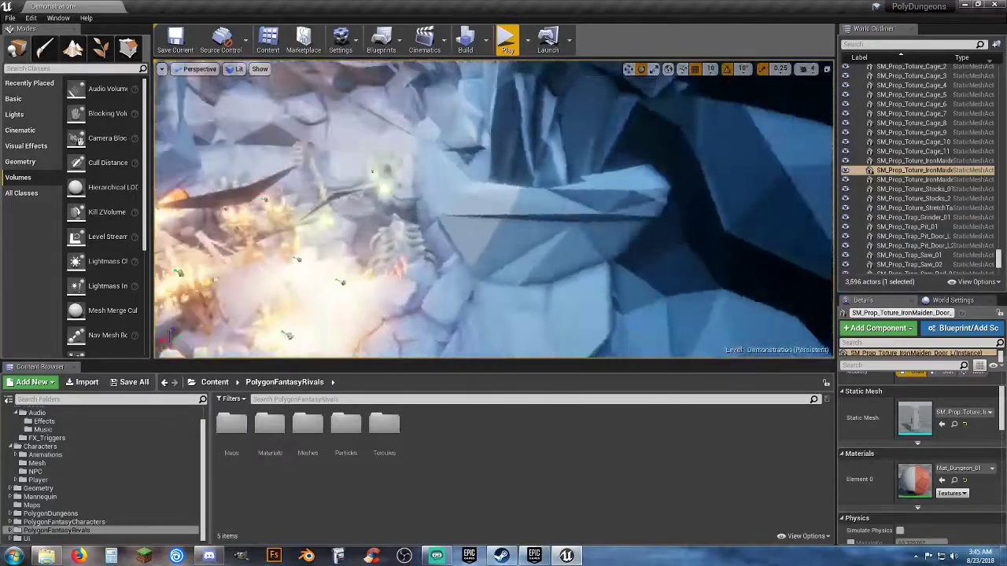
pyautogui.press('w')
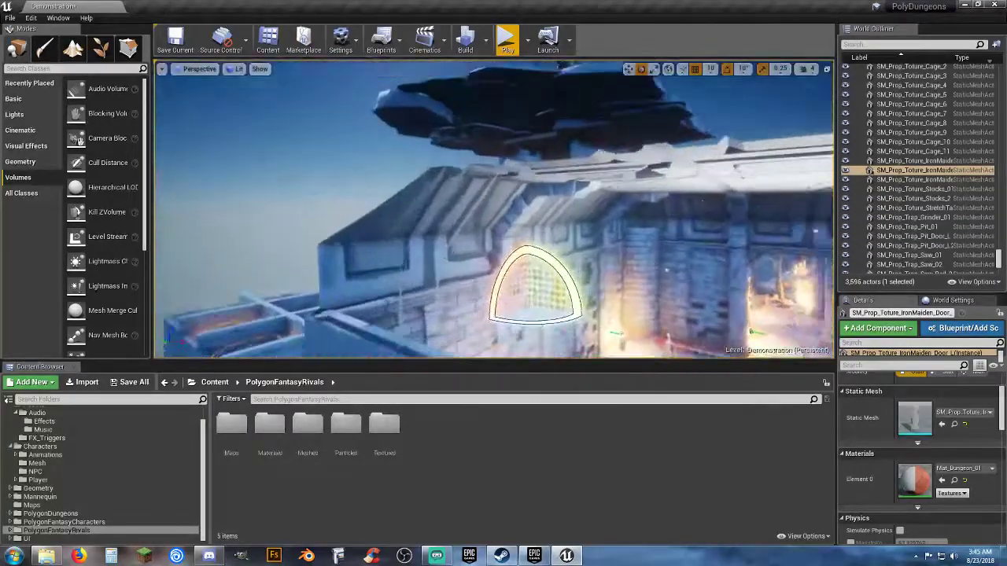
pyautogui.moveTo(494, 209); pyautogui.dragTo(494, 244, button='right')
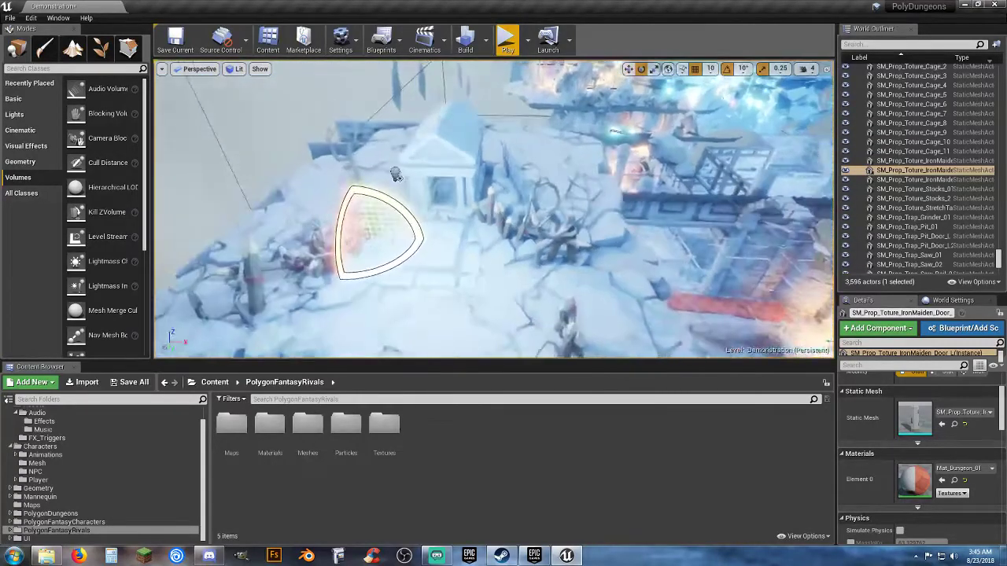
pyautogui.moveTo(494, 209); pyautogui.dragTo(588, 208, button='right')
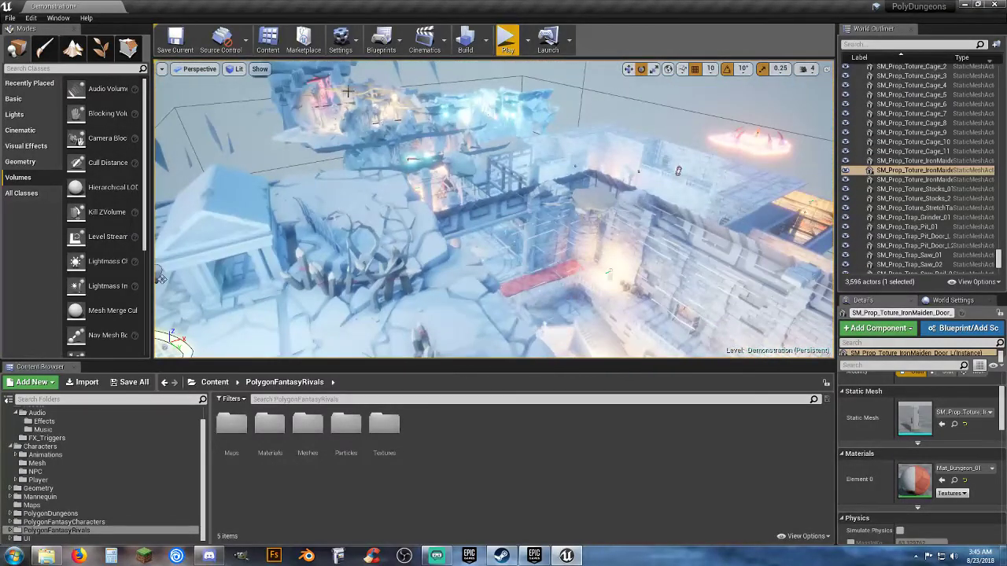
pyautogui.moveTo(598, 277); pyautogui.dragTo(598, 334, button='right')
pyautogui.press('w')
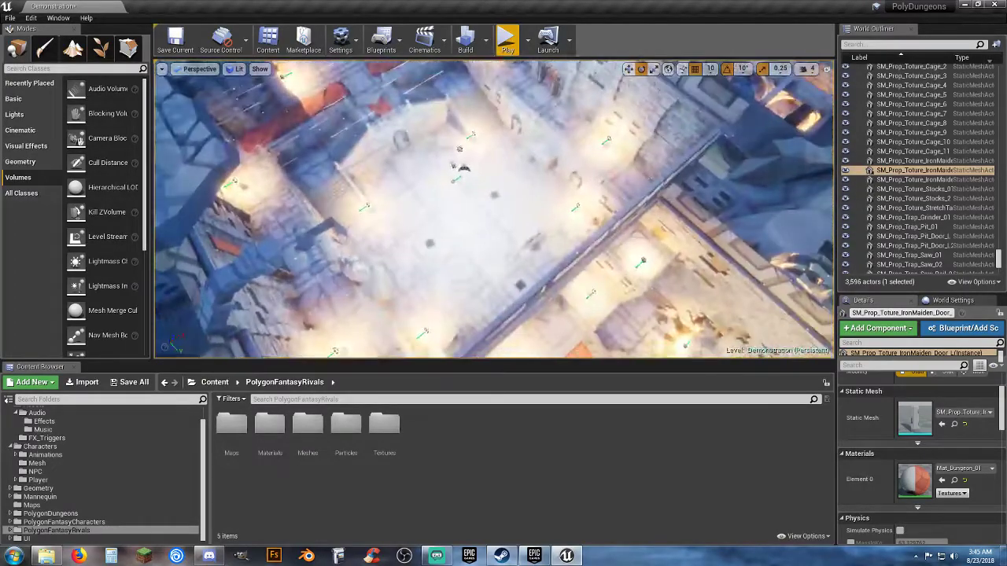
# Fly around the outside of the Demonstration level to examine the rocky cliffs, the lava platform and the glowing ice cavern
pyautogui.scroll(-2, 494, 209)
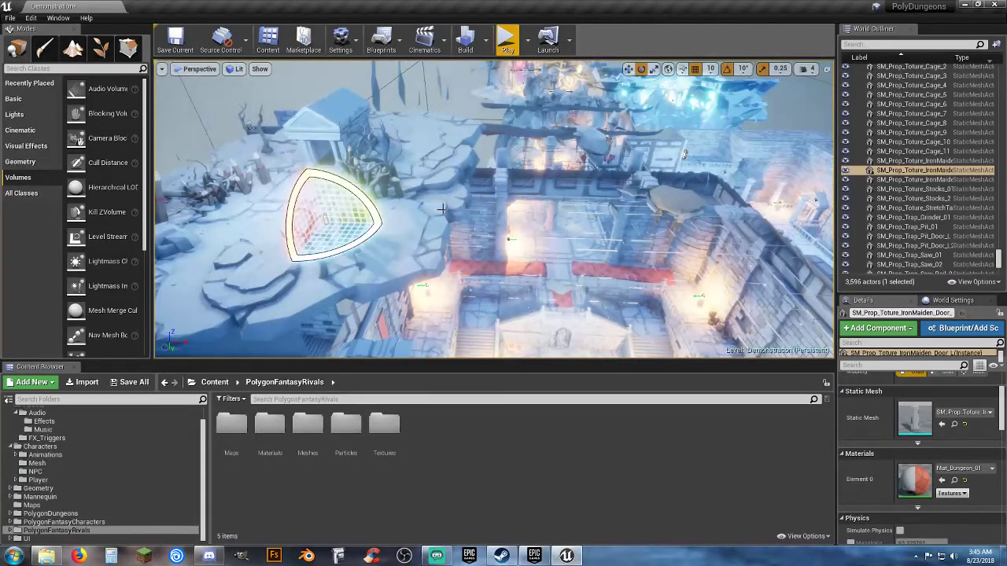
pyautogui.moveTo(557, 152); pyautogui.dragTo(716, 152, button='right')
pyautogui.moveTo(677, 180); pyautogui.dragTo(763, 177, button='right')
pyautogui.press('w')
pyautogui.press('w')
pyautogui.press('s')
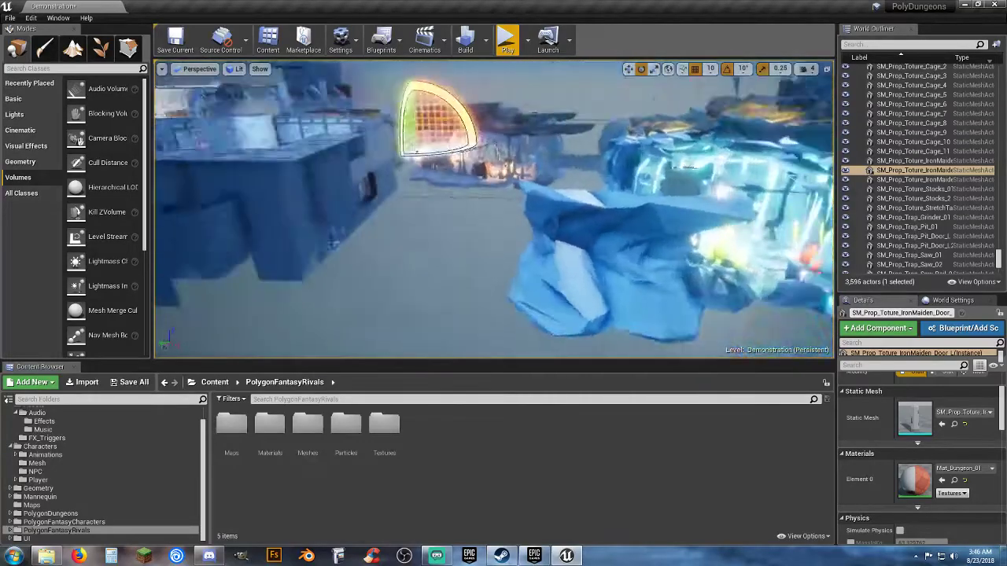
pyautogui.press('w')
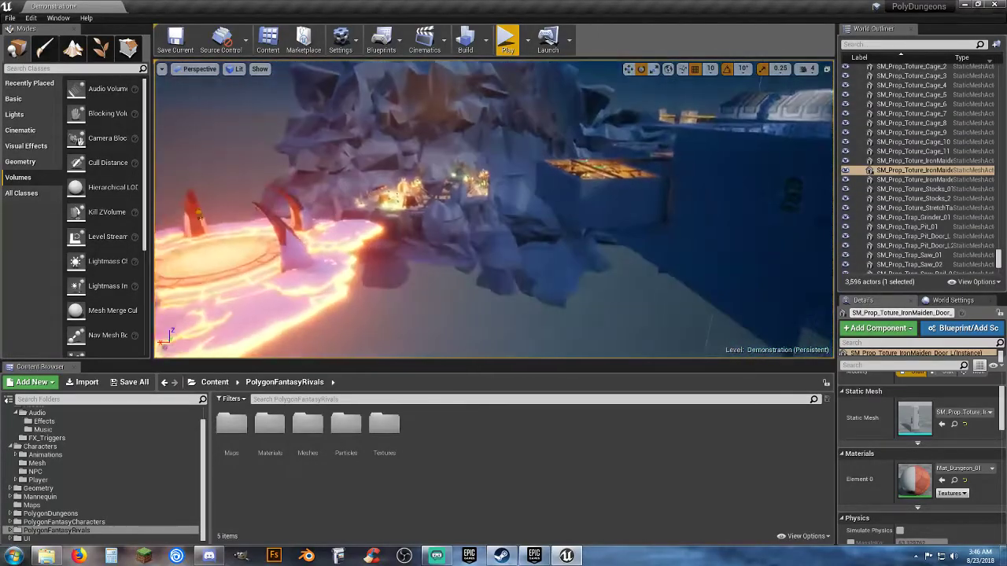
pyautogui.moveTo(384, 196); pyautogui.dragTo(551, 197, button='right')
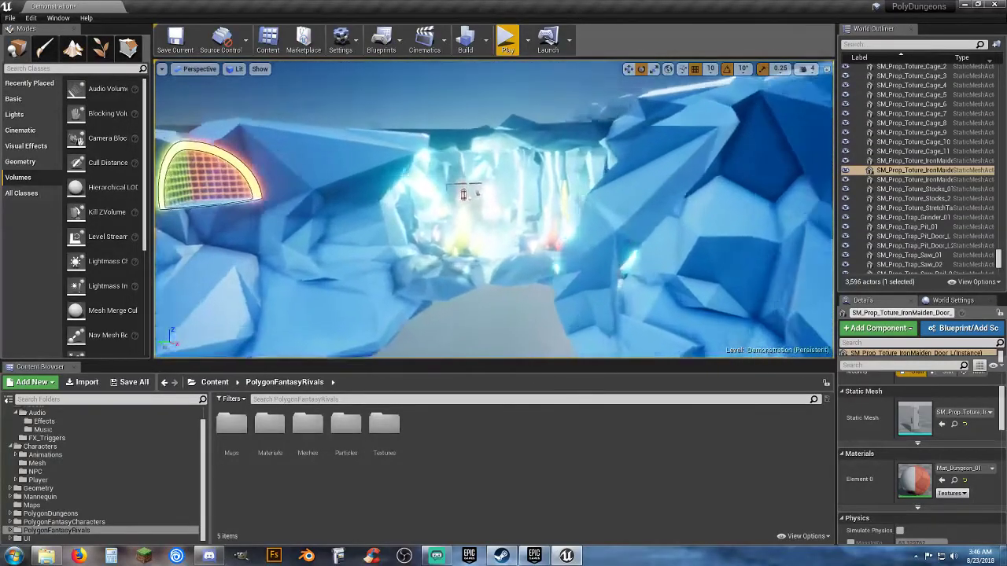
pyautogui.press('w')
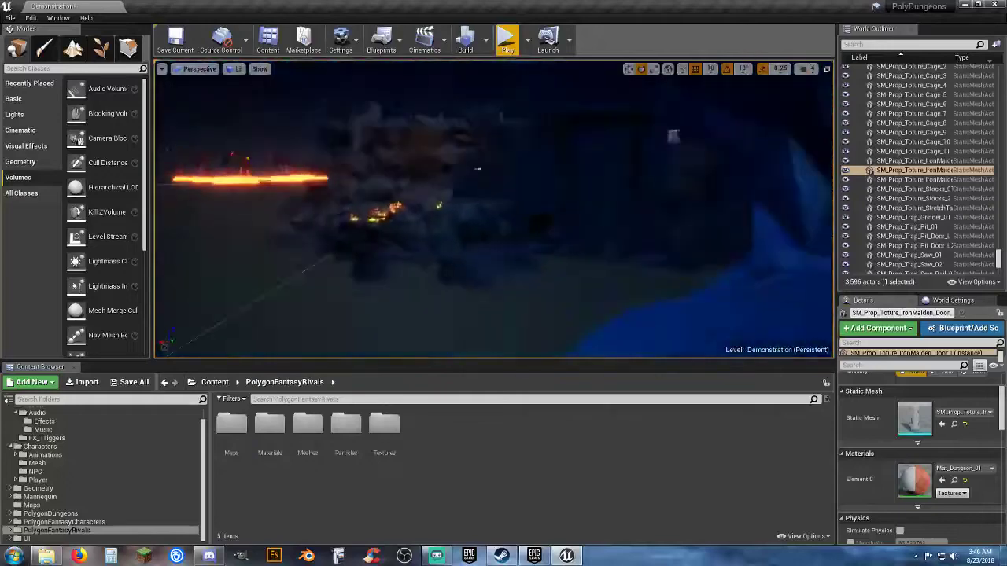
# Fly into the mining cavern to inspect its candlelit wooden platforms, rail tracks and glowing green crystals
pyautogui.moveTo(494, 209); pyautogui.dragTo(377, 208, button='right')
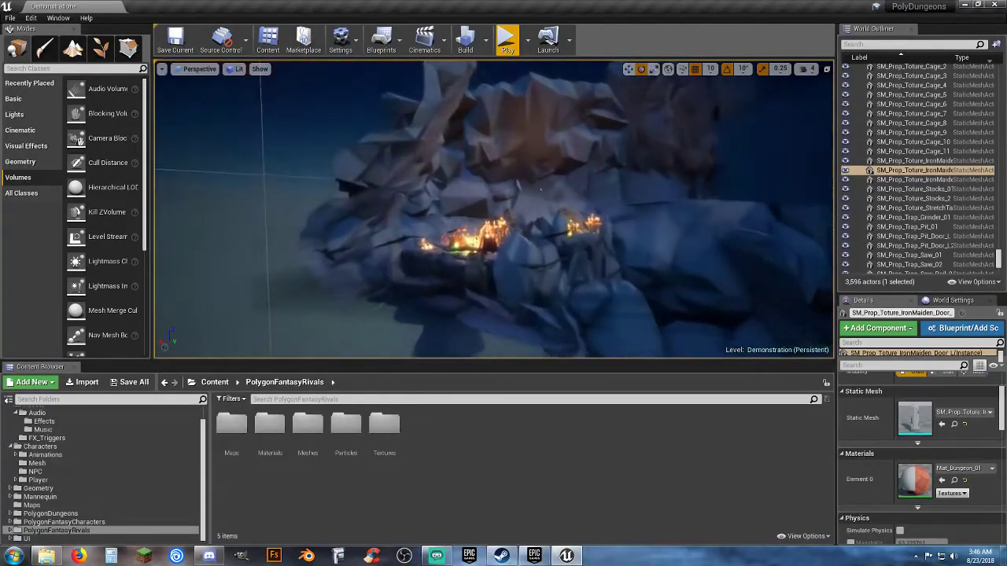
pyautogui.press('w')
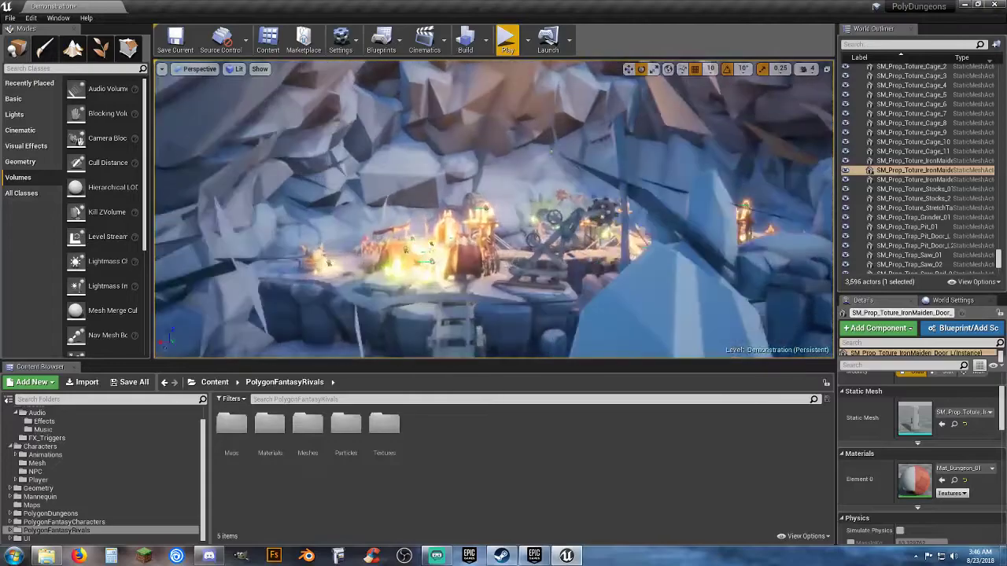
pyautogui.press('w')
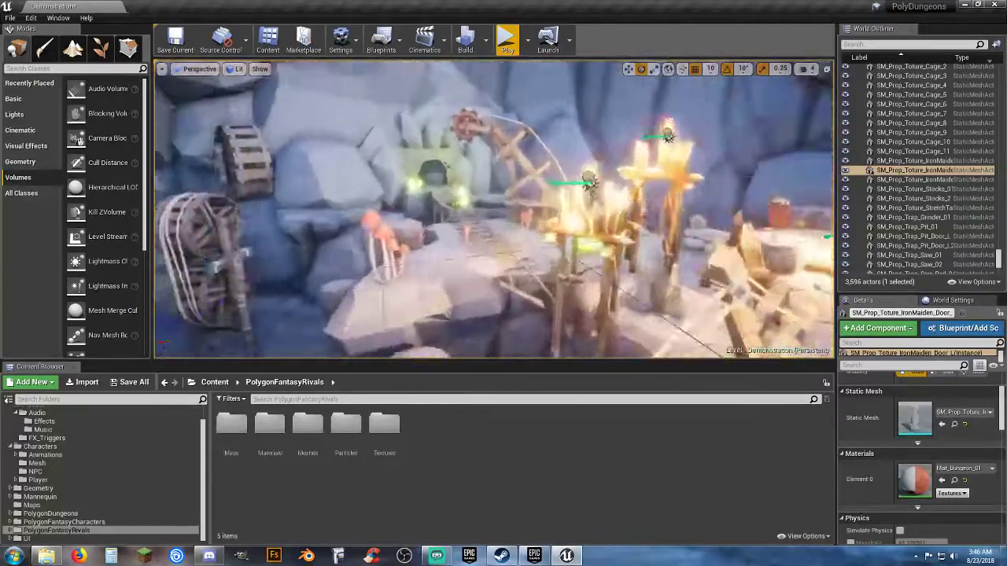
pyautogui.press('w')
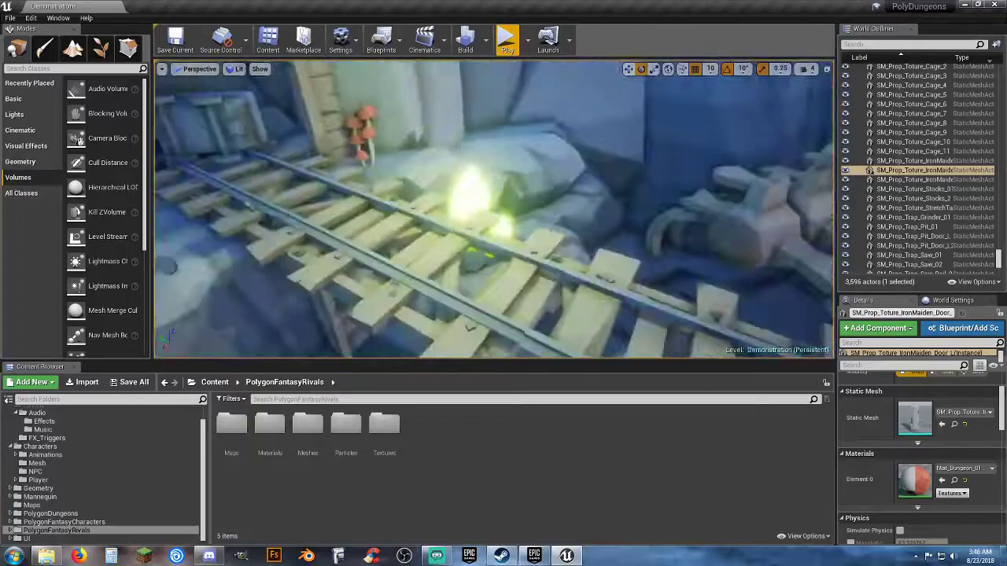
pyautogui.moveTo(494, 208); pyautogui.dragTo(629, 209, button='right')
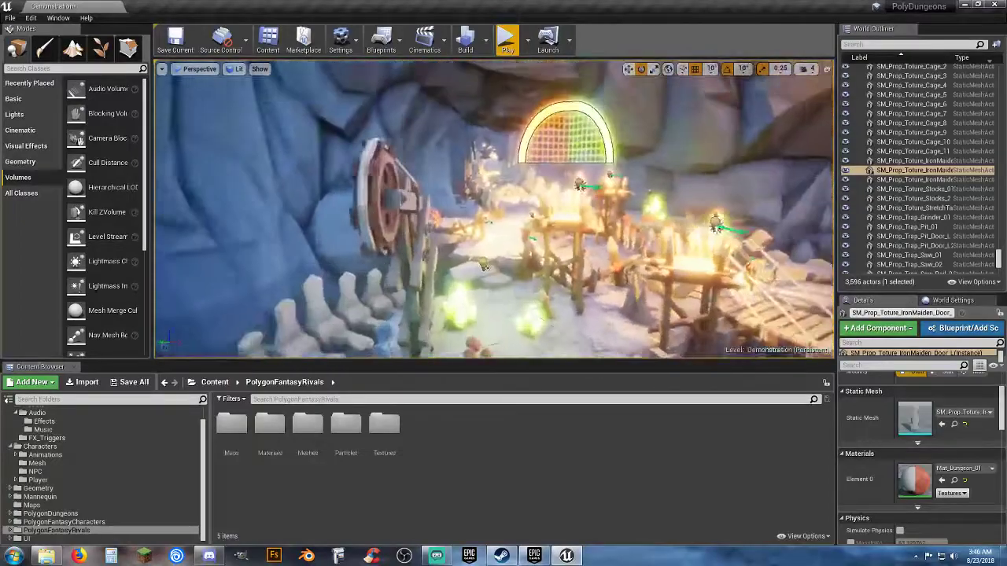
# Tour the great hall with its chandeliers and red banners, and examine the dragon skull breaking through the brick wall
pyautogui.press('w')
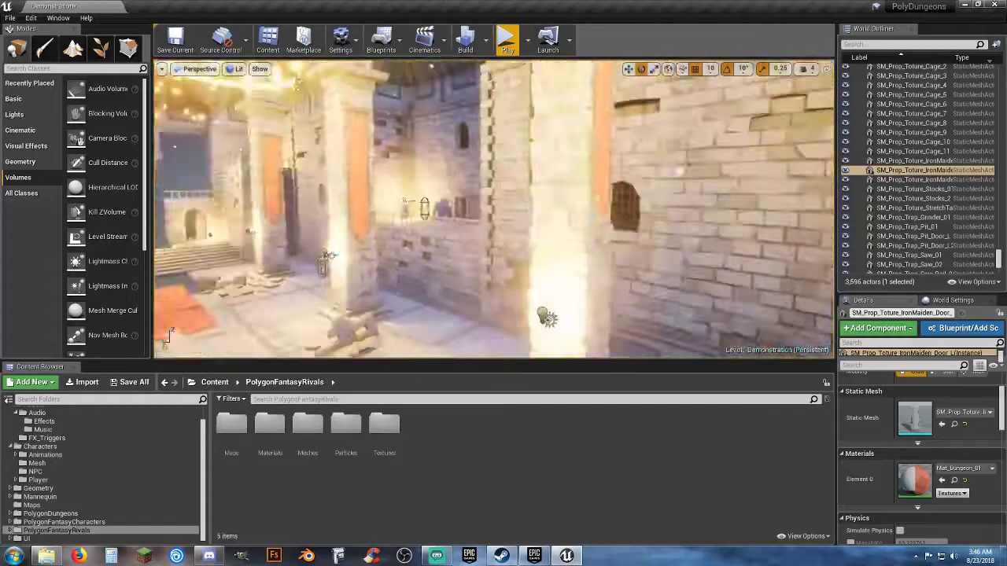
pyautogui.moveTo(651, 187); pyautogui.dragTo(439, 187, button='right')
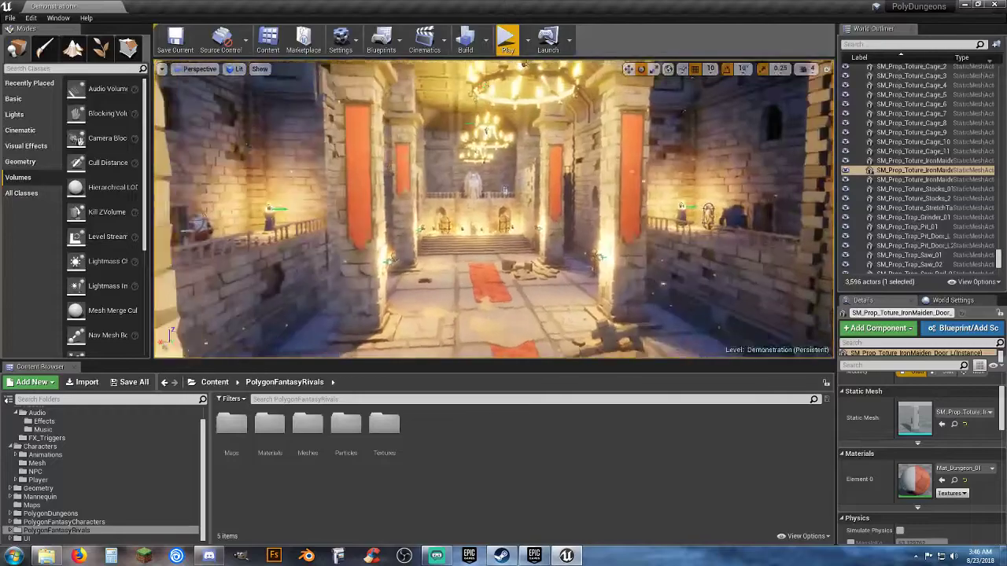
pyautogui.moveTo(494, 209); pyautogui.dragTo(289, 209, button='right')
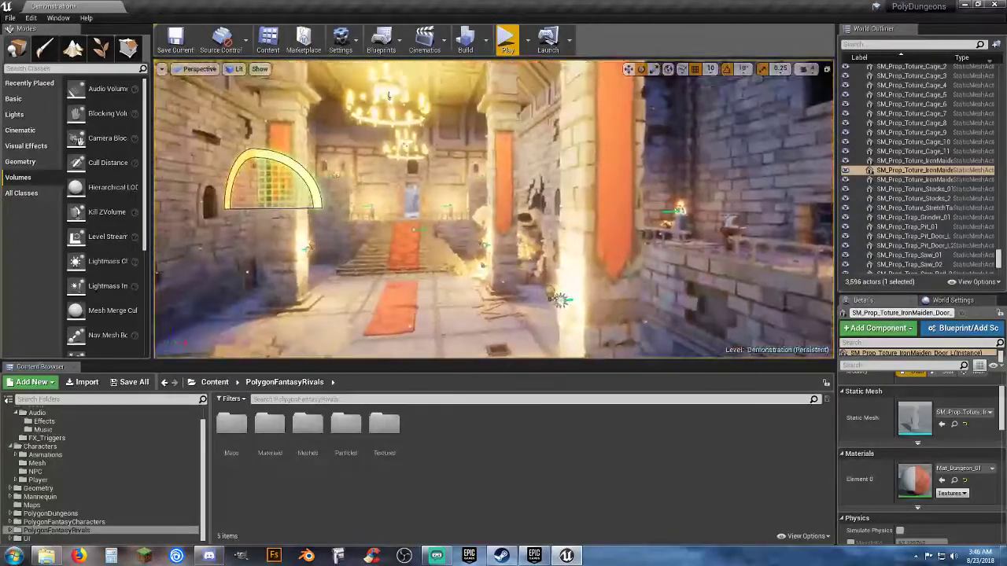
pyautogui.moveTo(494, 209); pyautogui.dragTo(417, 208, button='right')
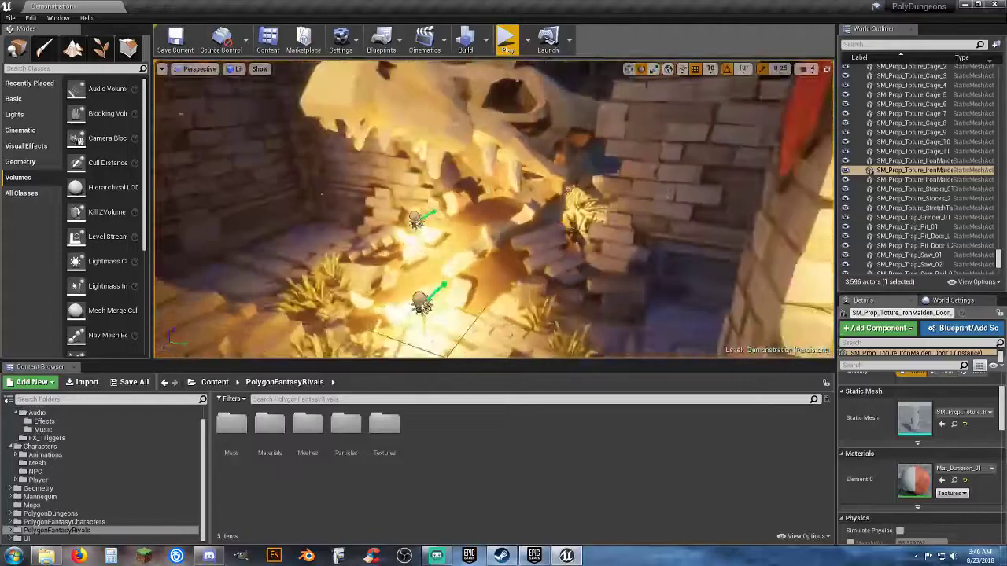
pyautogui.moveTo(494, 209); pyautogui.dragTo(455, 208, button='right')
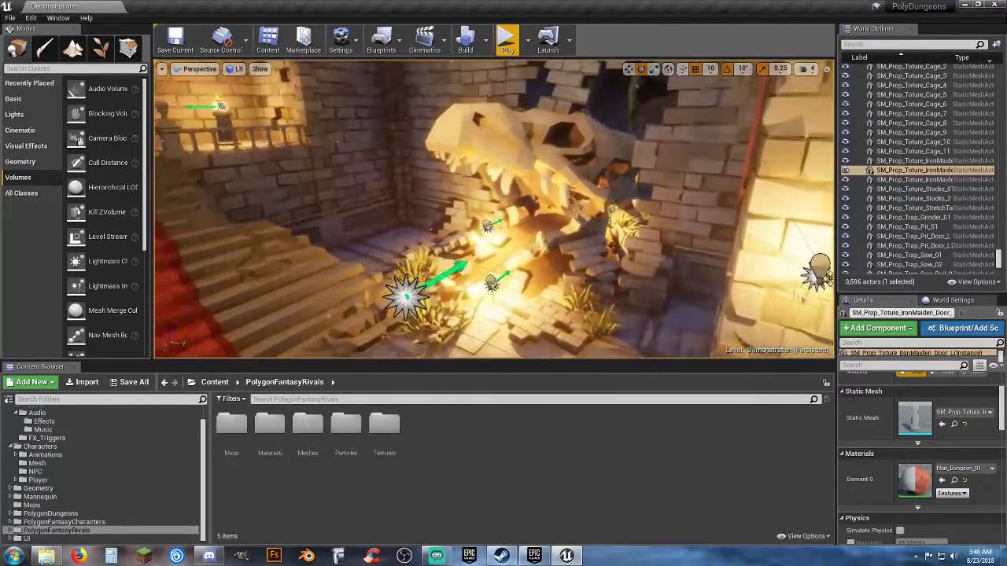
pyautogui.moveTo(494, 209); pyautogui.dragTo(494, 152, button='right')
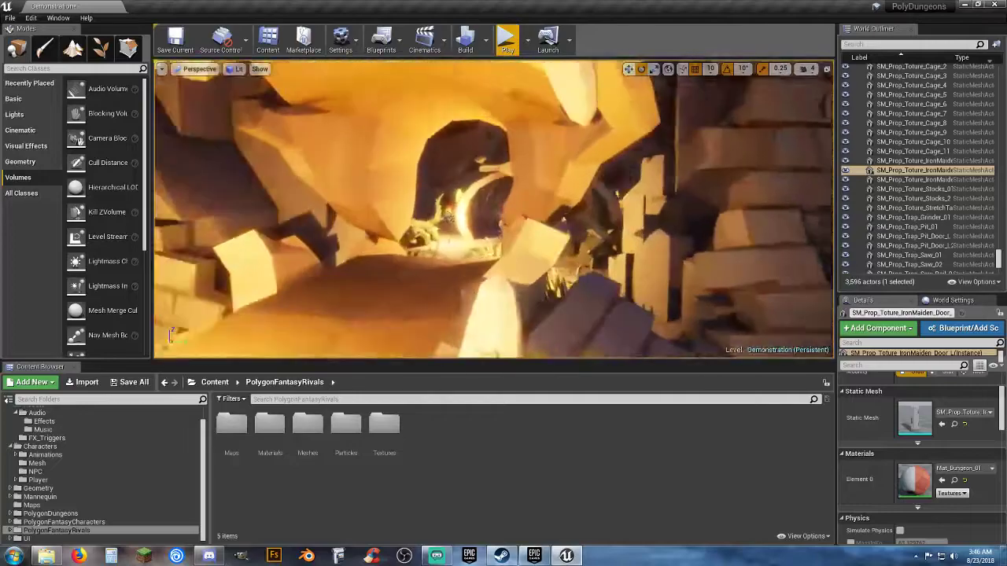
# Fly through the brick side room to the stone walkway and inspect the trigger sphere between its pillars
pyautogui.moveTo(494, 209); pyautogui.dragTo(663, 213, button='right')
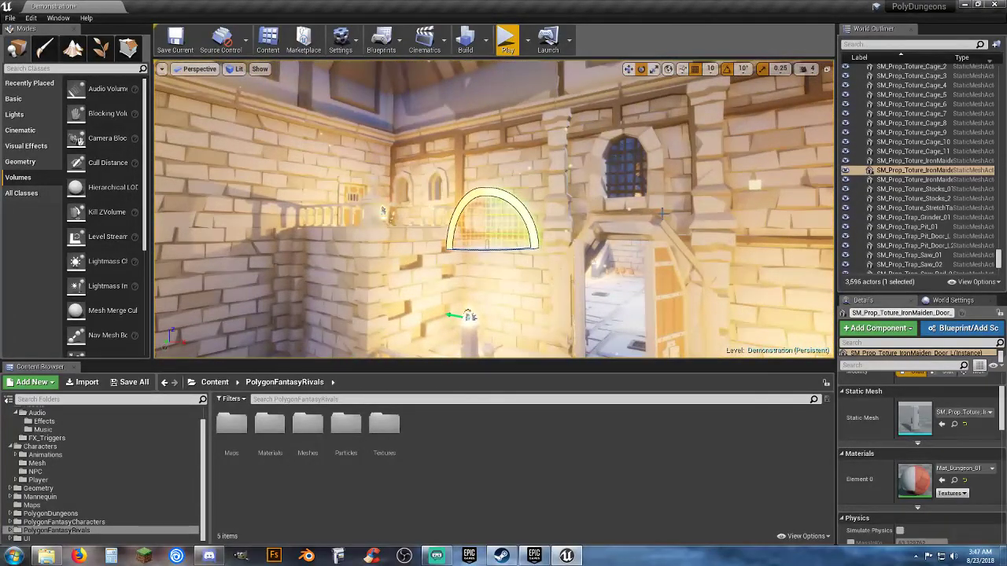
pyautogui.moveTo(631, 254); pyautogui.dragTo(763, 244, button='right')
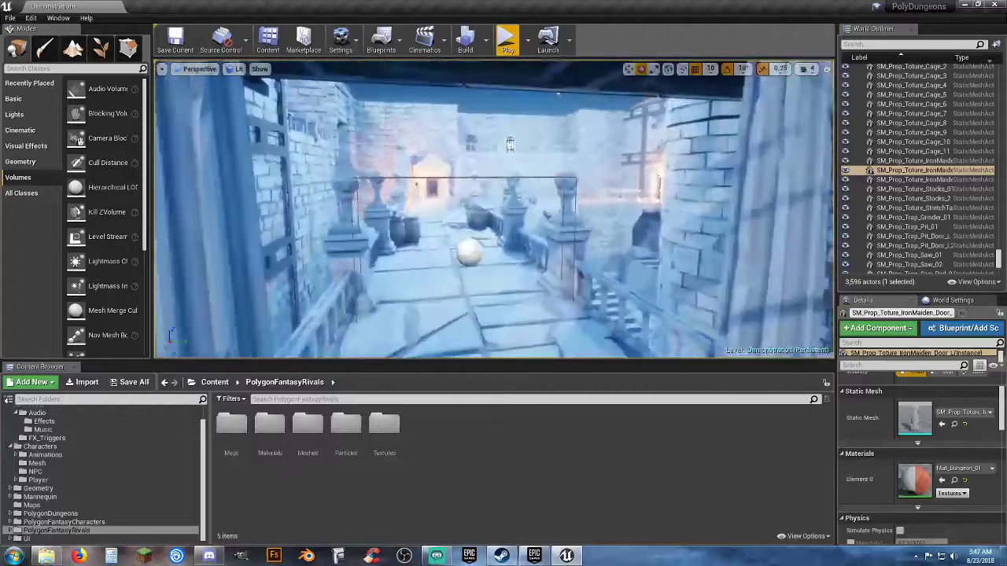
pyautogui.moveTo(472, 229); pyautogui.dragTo(424, 205, button='right')
pyautogui.press('w')
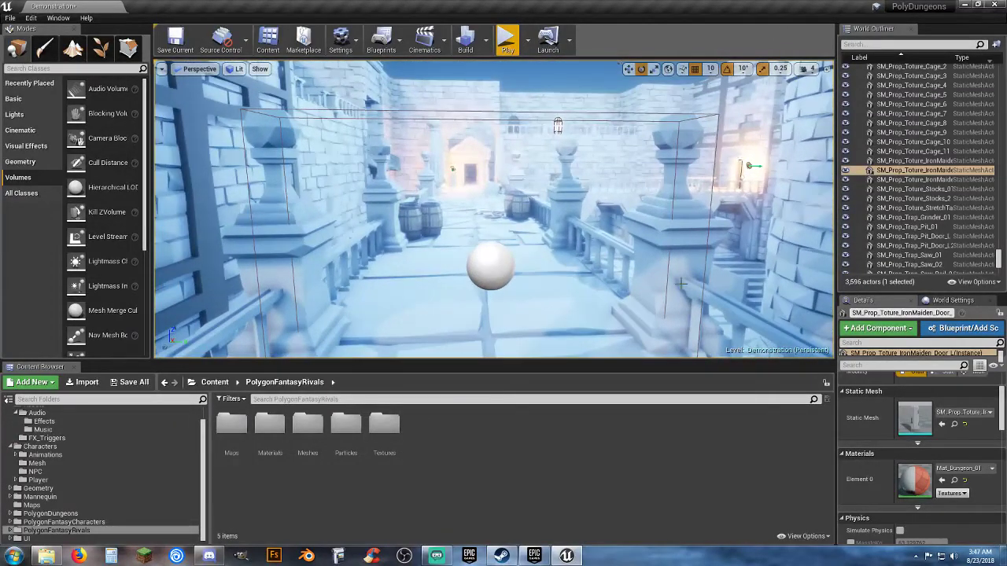
# Place an ET_Base trigger from the FX_Triggers folder on the floor of the open double doorway leading into the great hall
pyautogui.moveTo(494, 271); pyautogui.dragTo(604, 305, button='right')
pyautogui.press('w')
pyautogui.press('w')
pyautogui.press('w')
pyautogui.press('w')
pyautogui.press('w')
pyautogui.click(48, 437)
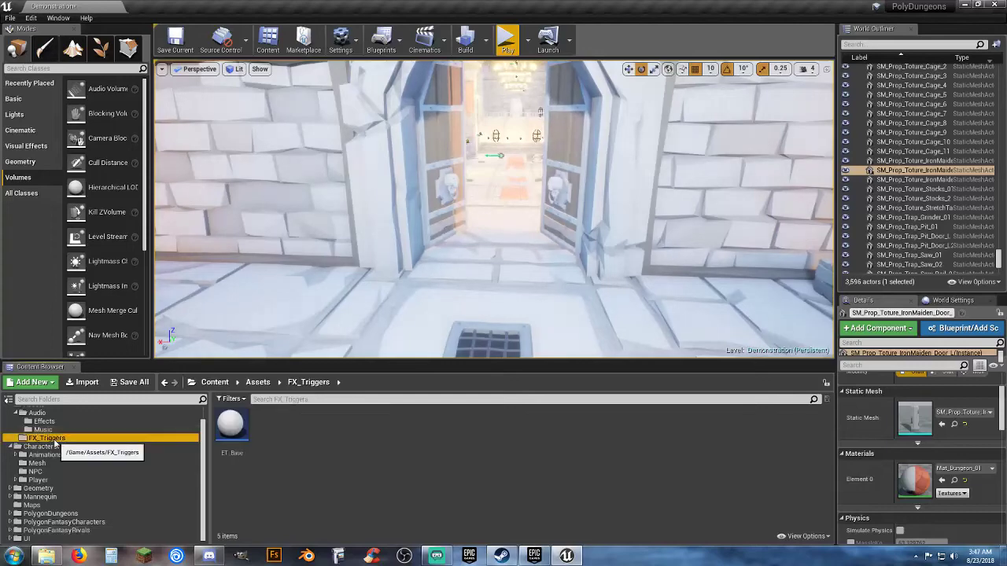
pyautogui.moveTo(234, 437); pyautogui.dragTo(497, 260)
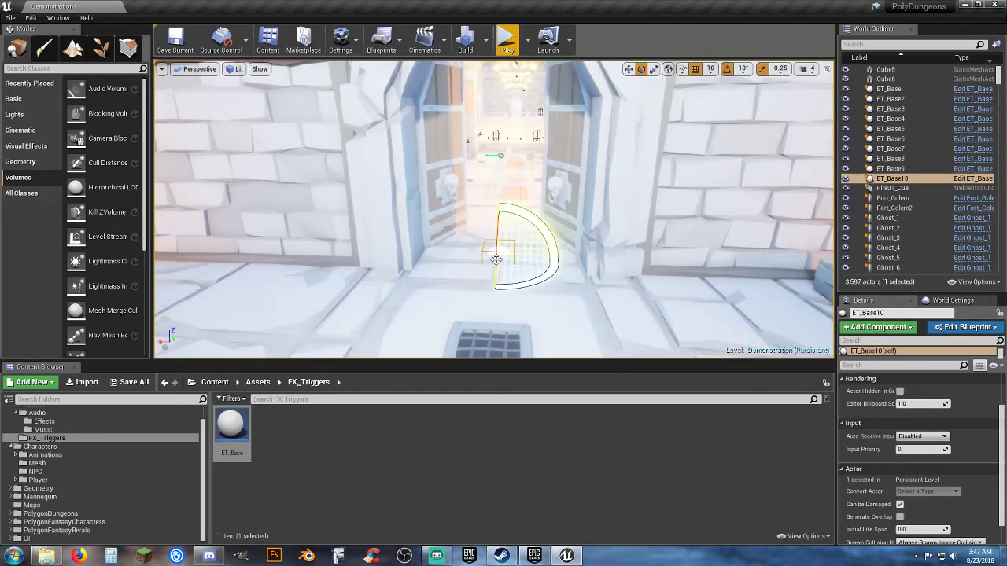
# Scale the new ET_Base trigger to span the doorway's width, make it taller, and raise it above the floor
pyautogui.click(653, 69)
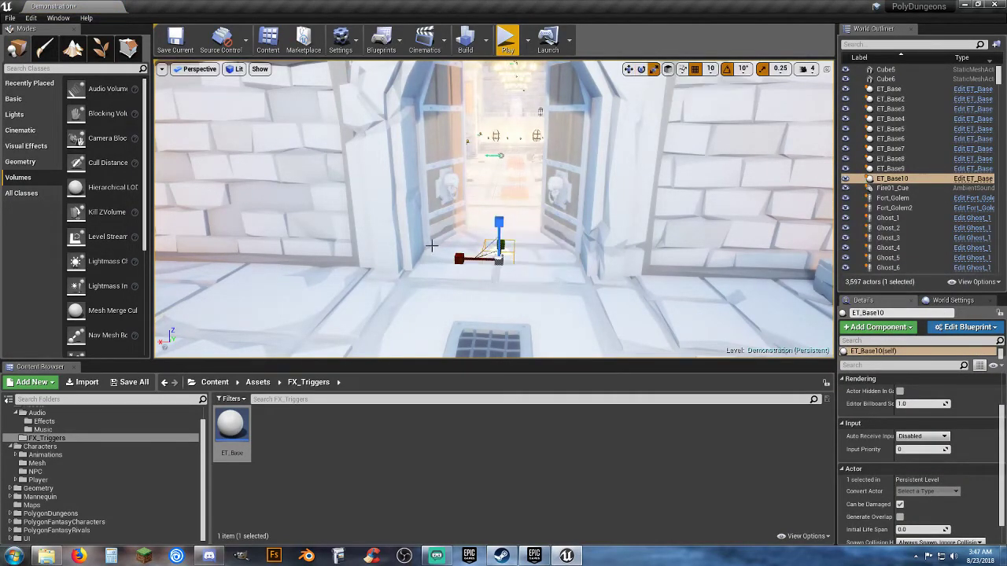
pyautogui.moveTo(459, 258); pyautogui.dragTo(409, 258)
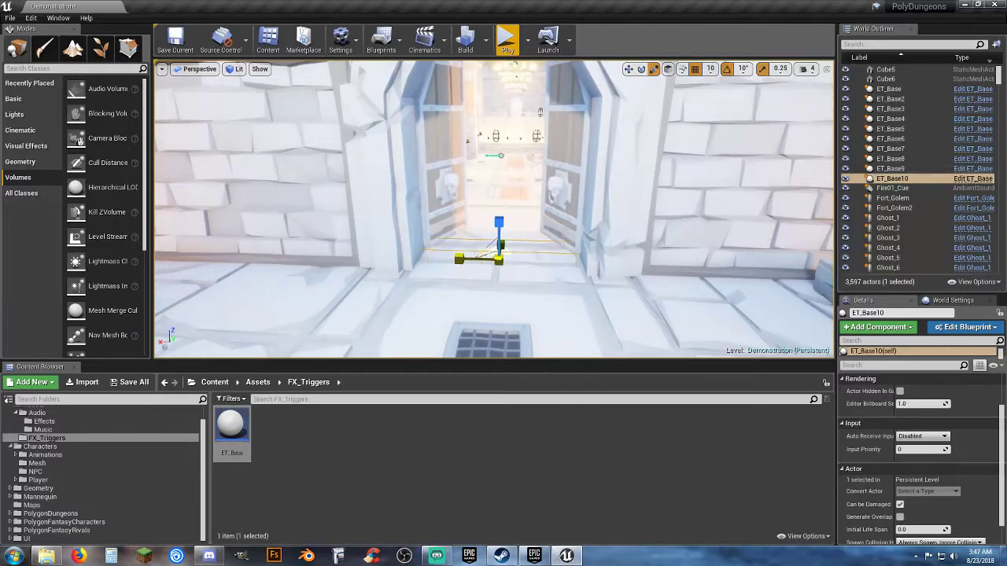
pyautogui.moveTo(501, 223); pyautogui.dragTo(500, 203)
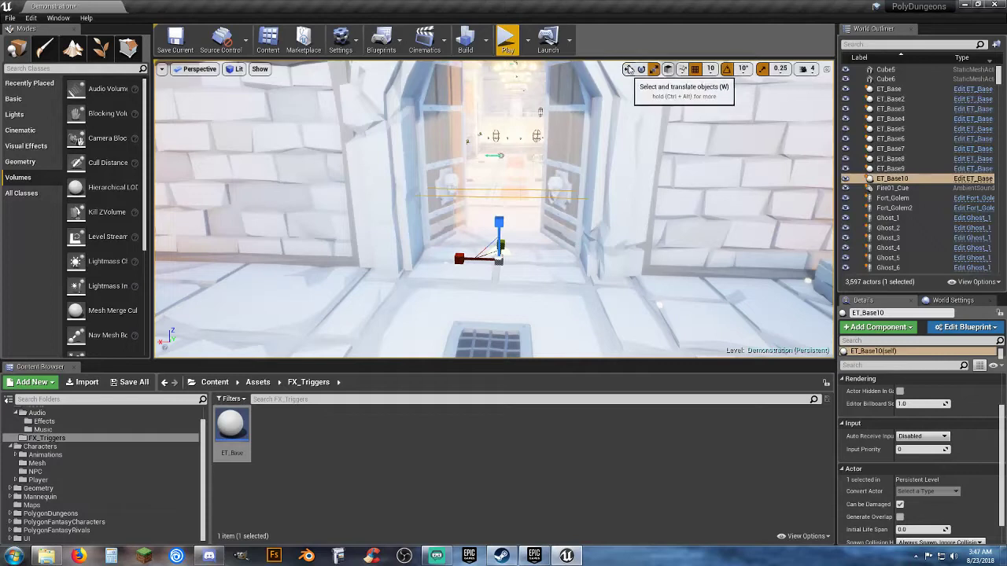
pyautogui.click(628, 69)
pyautogui.moveTo(499, 223); pyautogui.dragTo(512, 154)
# Play the level and run the hooded character across the rope bridge into the glowing crystal and mushroom cavern
pyautogui.click(506, 43)
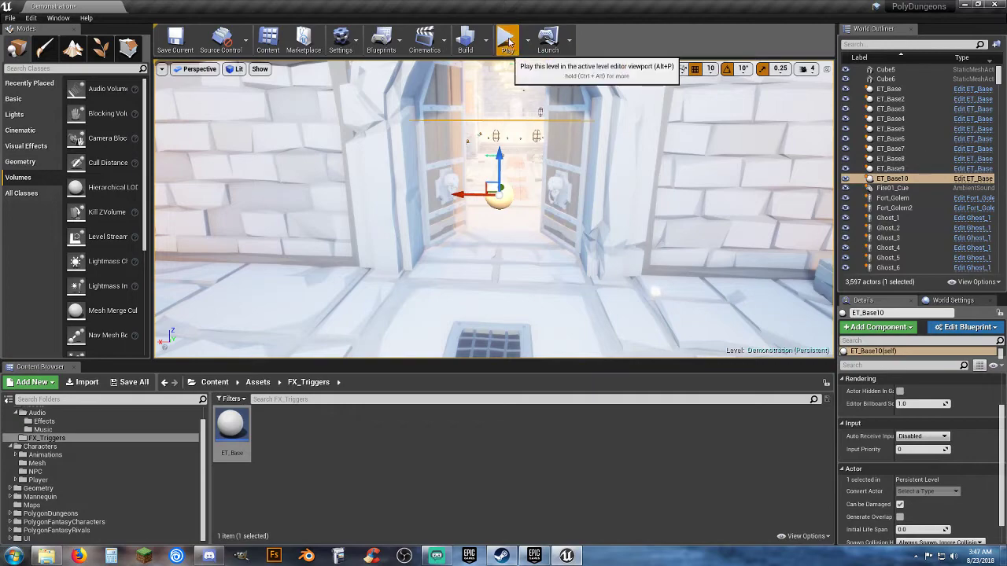
pyautogui.click(506, 41)
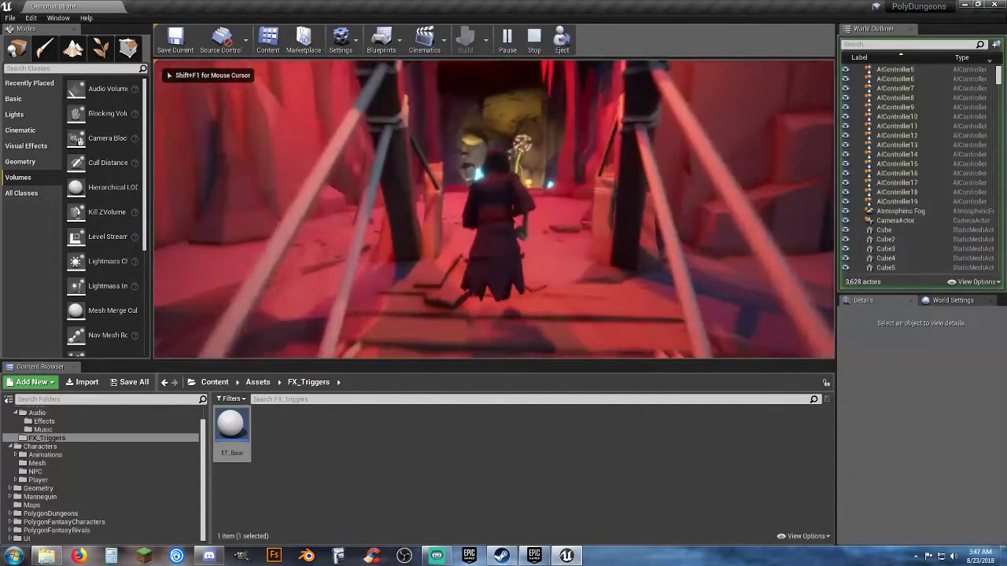
pyautogui.press('w')
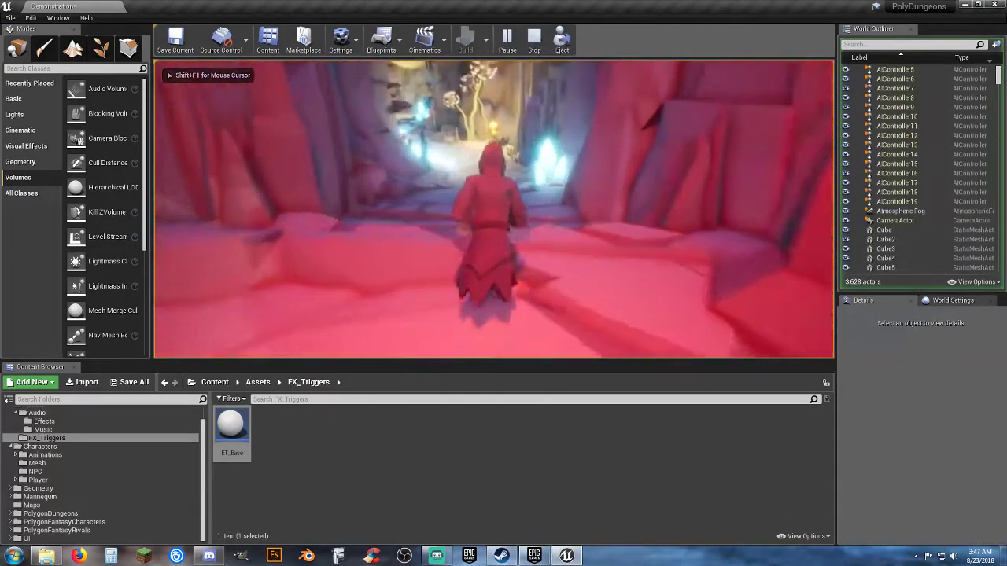
pyautogui.press('w')
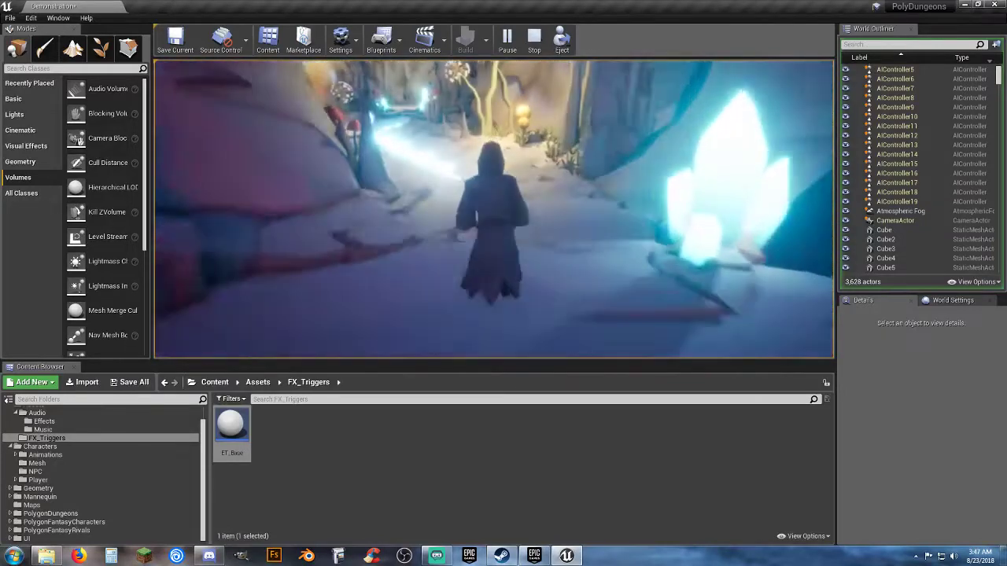
pyautogui.press('w')
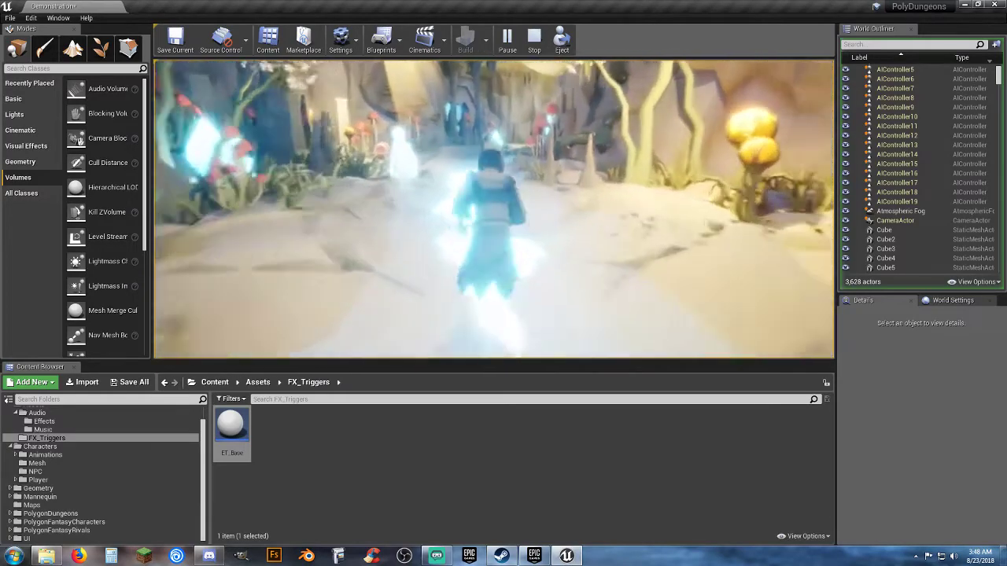
# Run the character through the torchlit halls and the open doorway into the statue courtyard, and end the play session
pyautogui.press('w')
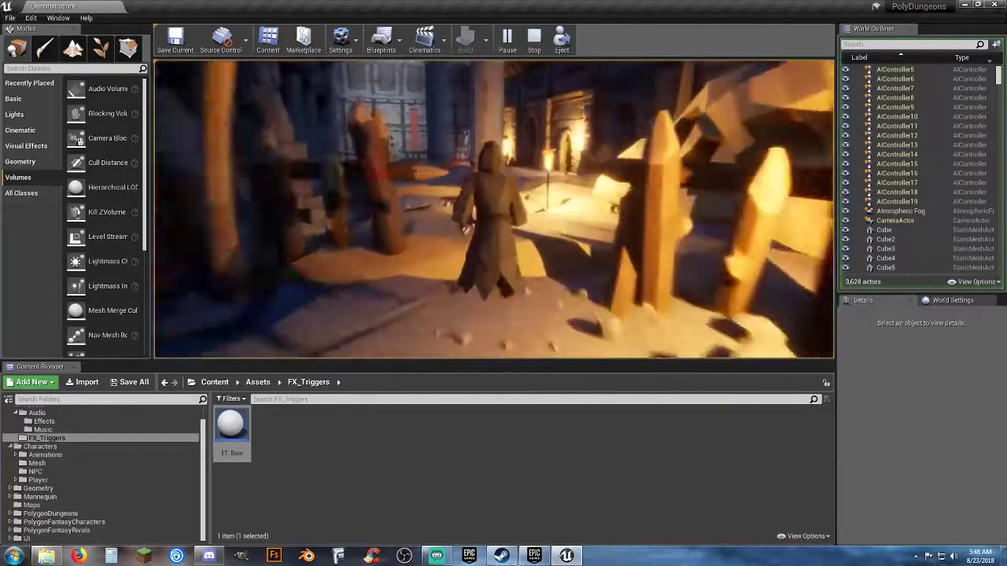
pyautogui.press('w')
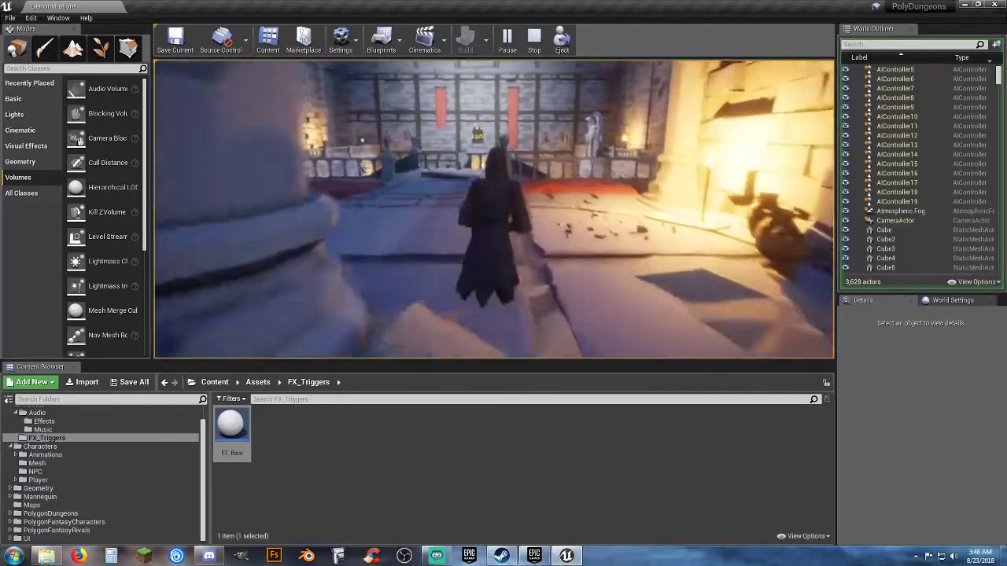
pyautogui.press('w')
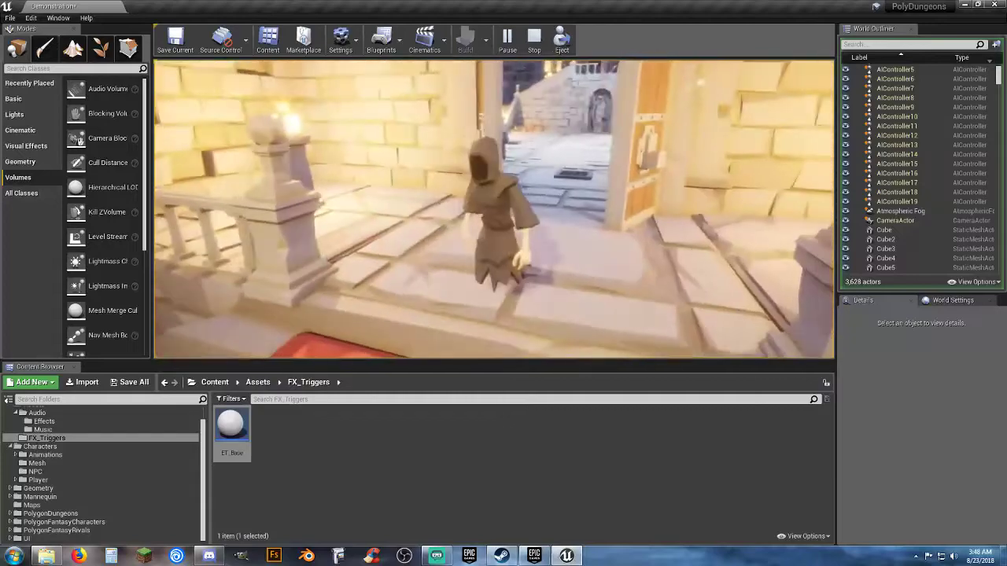
pyautogui.press('w')
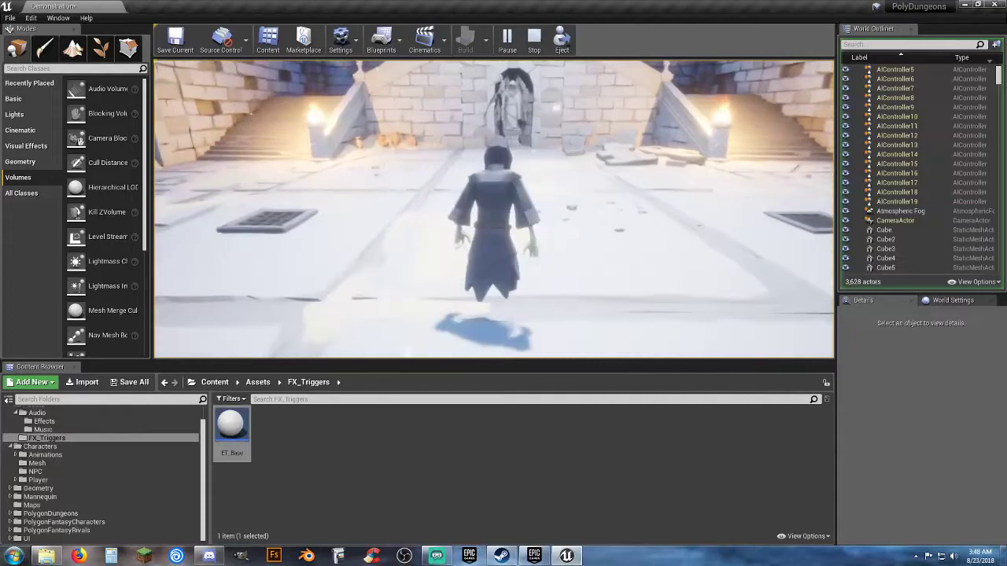
pyautogui.press('Escape')
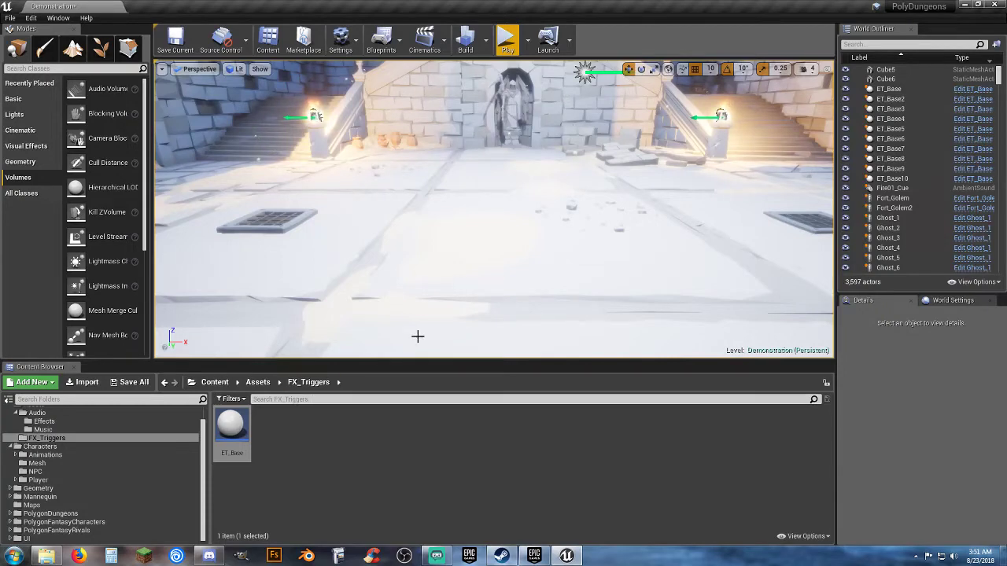
# Inspect the courtyard's stone staircase, balustrades and statue niches in the editor
pyautogui.moveTo(459, 243); pyautogui.dragTo(598, 168, button='right')
pyautogui.press('w')
pyautogui.moveTo(437, 217); pyautogui.dragTo(429, 218, button='right')
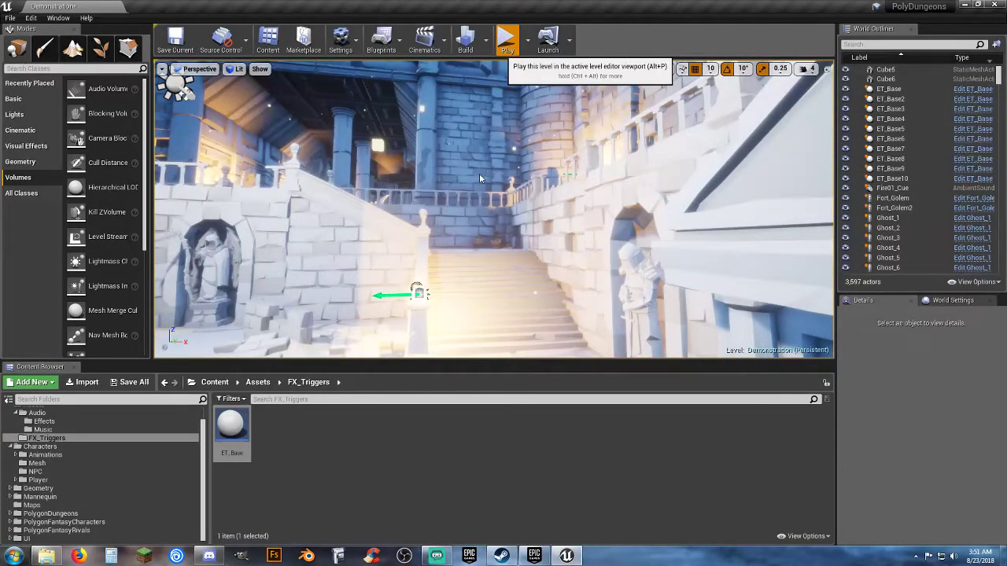
# Play the level and run the hooded character through the rocky passage into the cavern with the glowing blue stream
pyautogui.click(506, 37)
pyautogui.press('w')
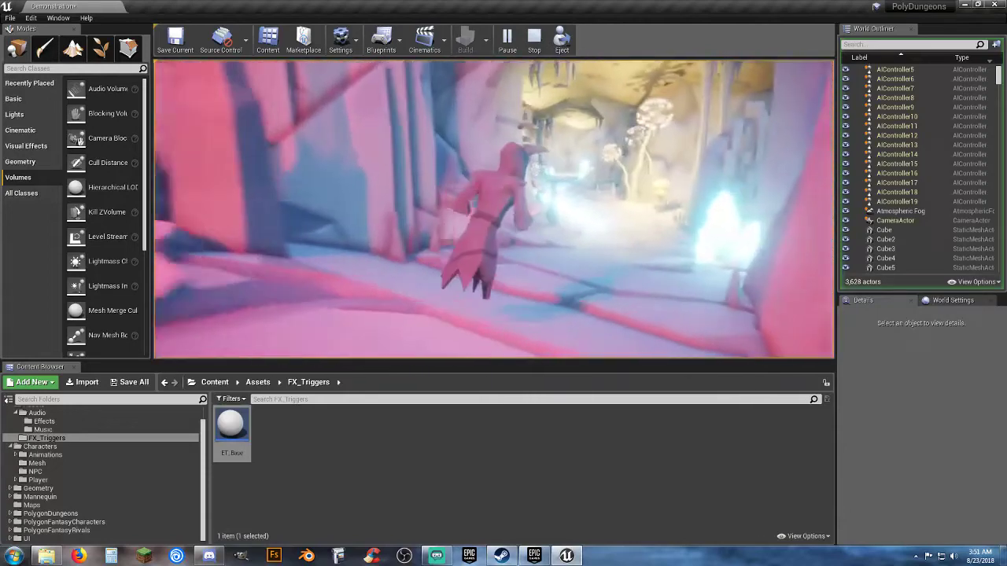
pyautogui.press('w')
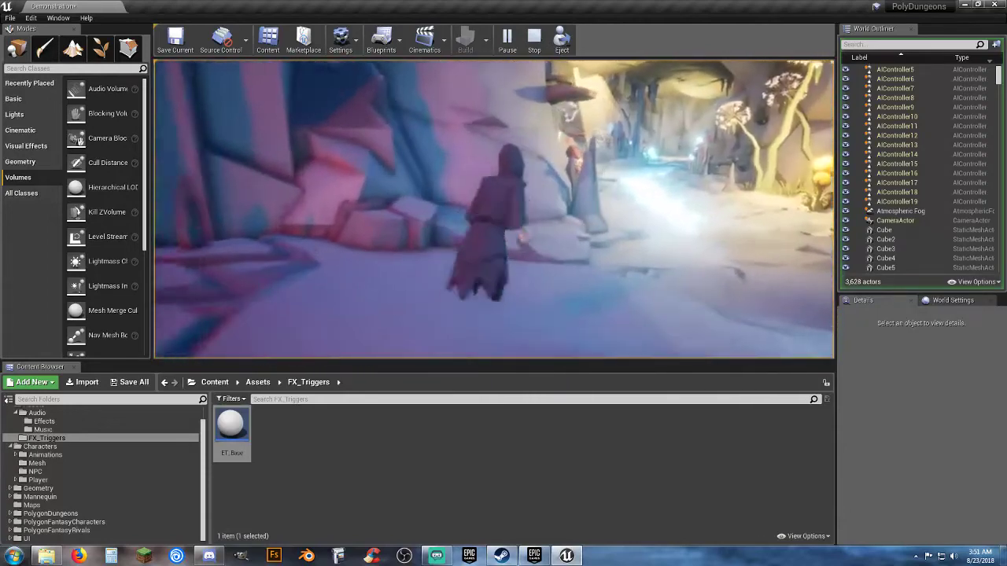
pyautogui.press('w')
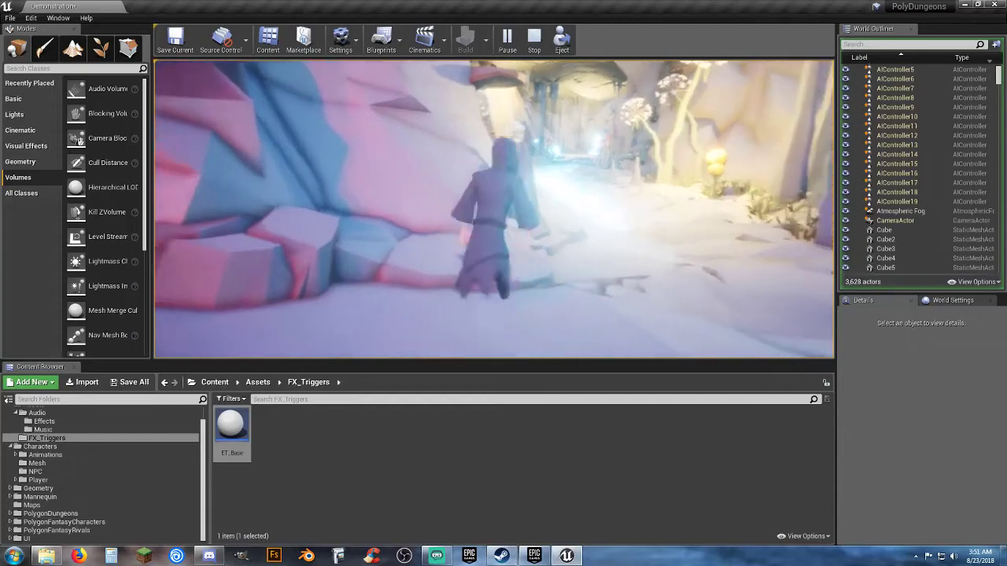
pyautogui.press('w')
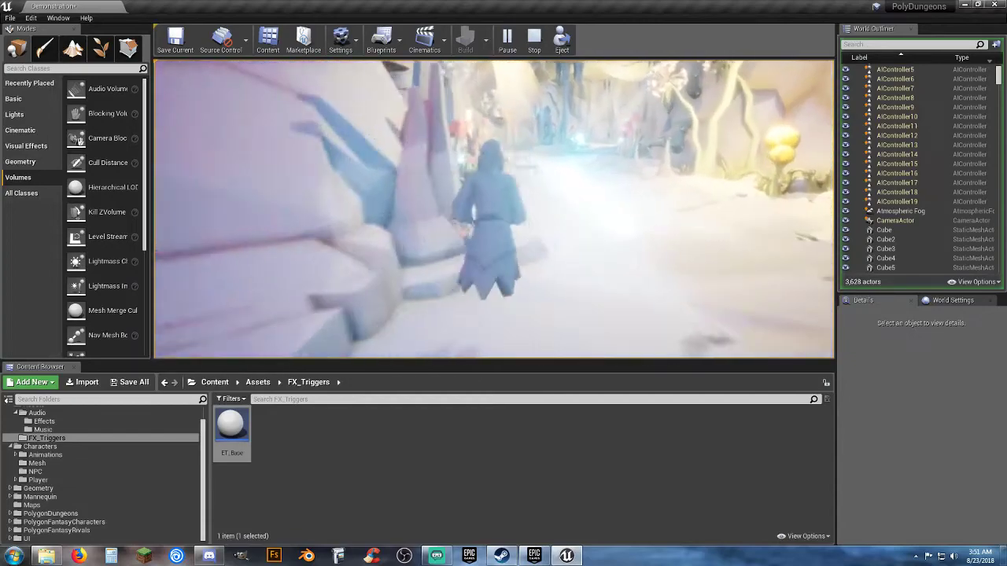
pyautogui.press('w')
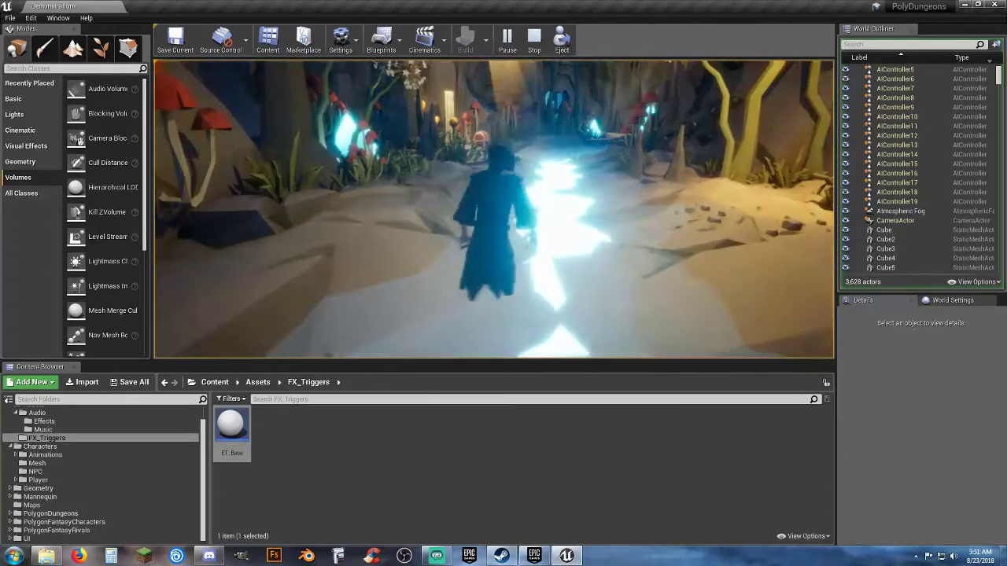
pyautogui.press('w')
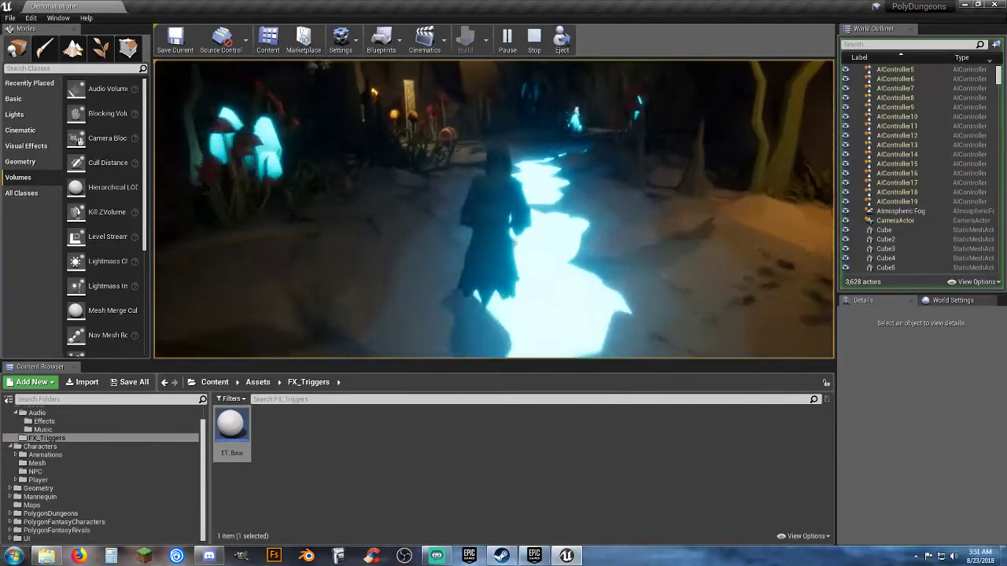
pyautogui.press('w')
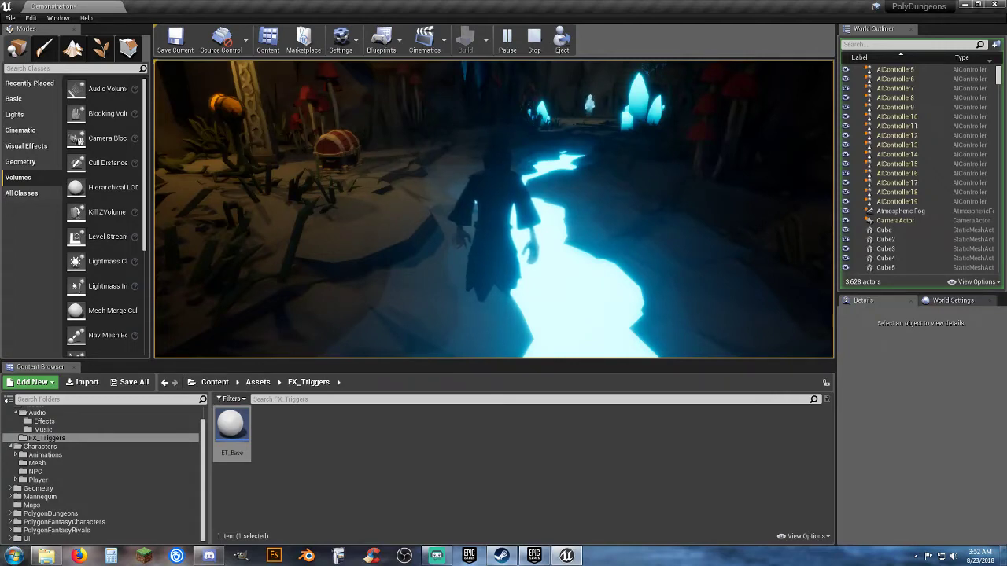
# Run the character back and forth along the glowing stream through the dark cavern
pyautogui.press('s')
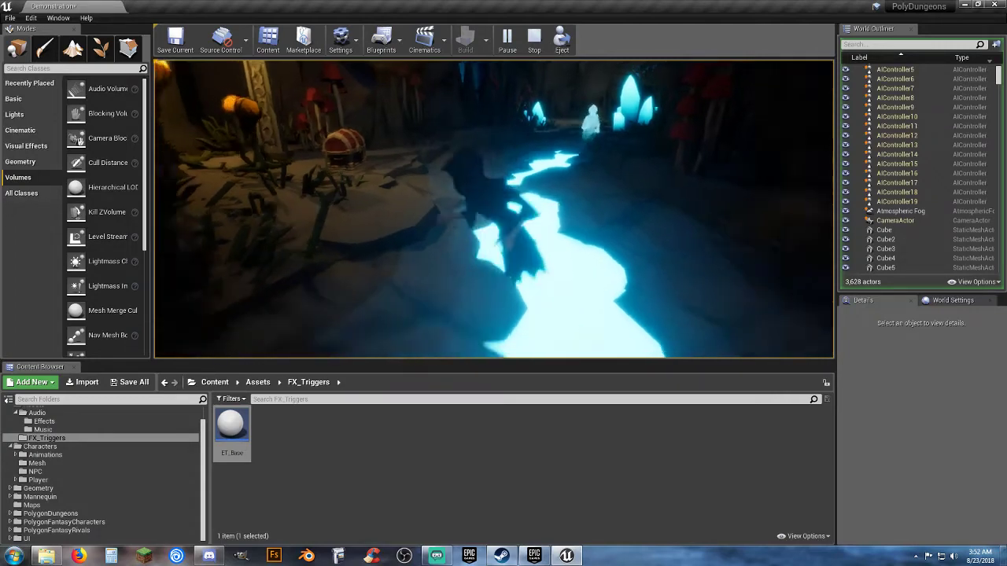
pyautogui.press('w')
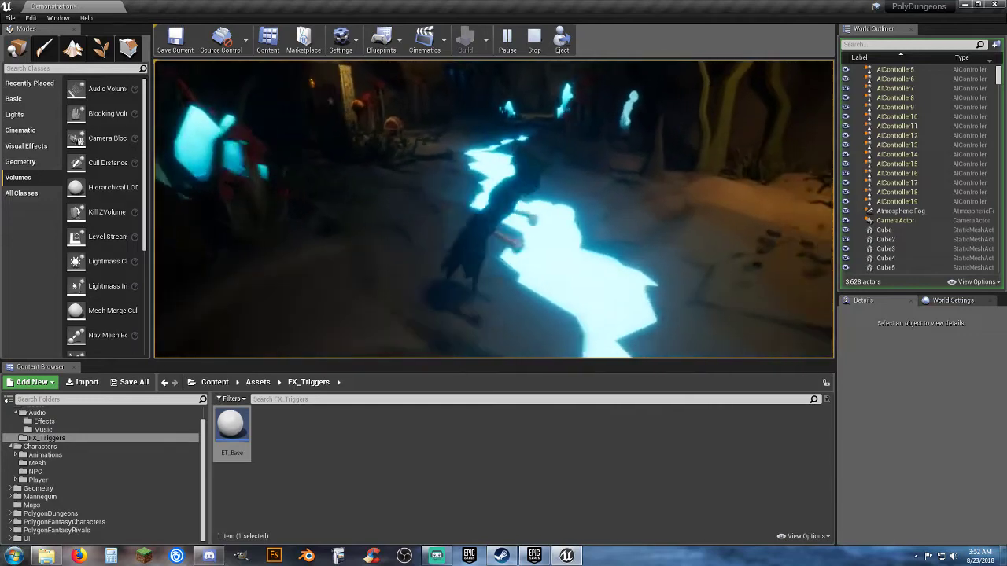
pyautogui.press('w')
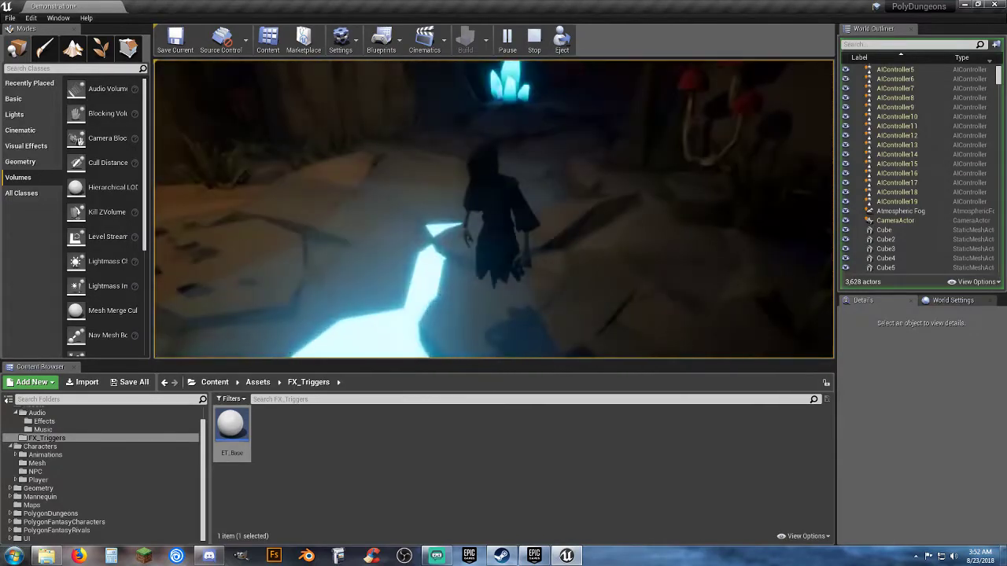
pyautogui.press('w')
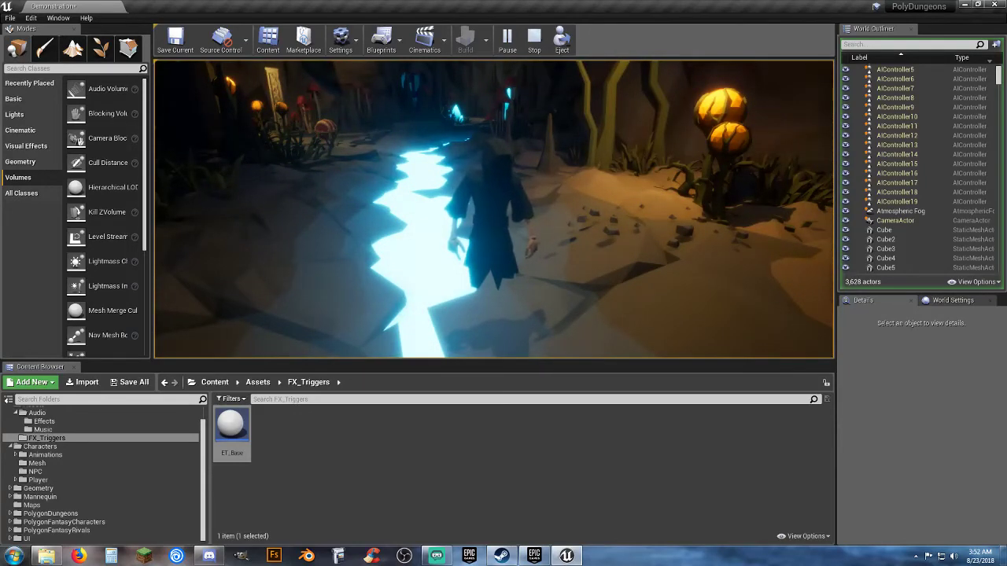
pyautogui.press('w')
pyautogui.press('w')
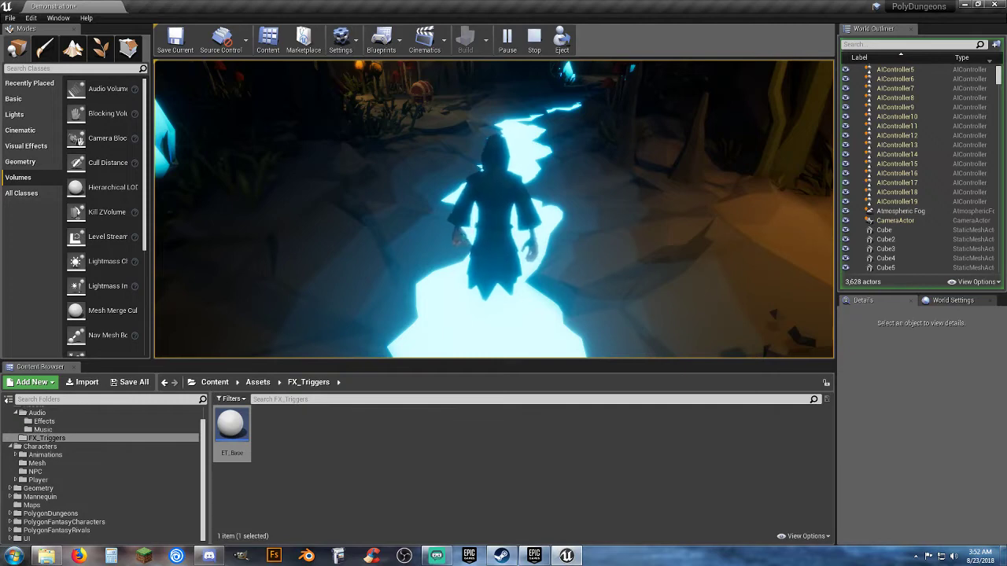
# Run the character across the stream to the red mushrooms and treasure chest on the bank
pyautogui.press('w')
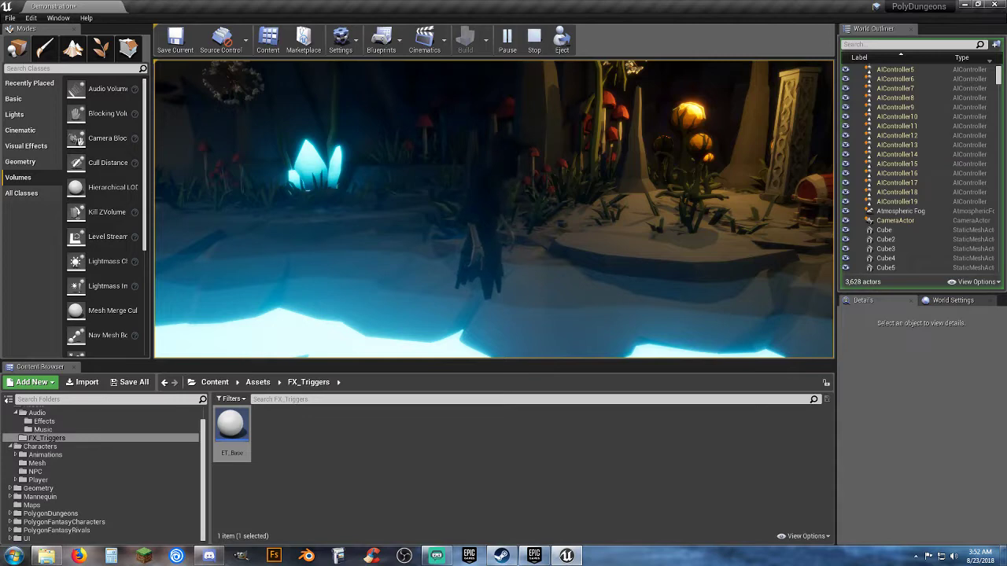
pyautogui.press('w')
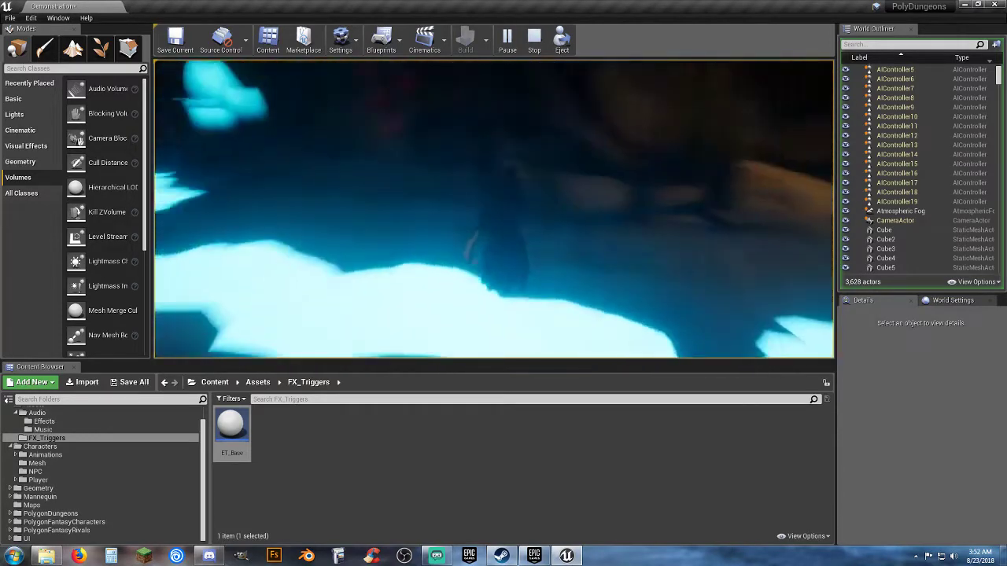
pyautogui.press('w')
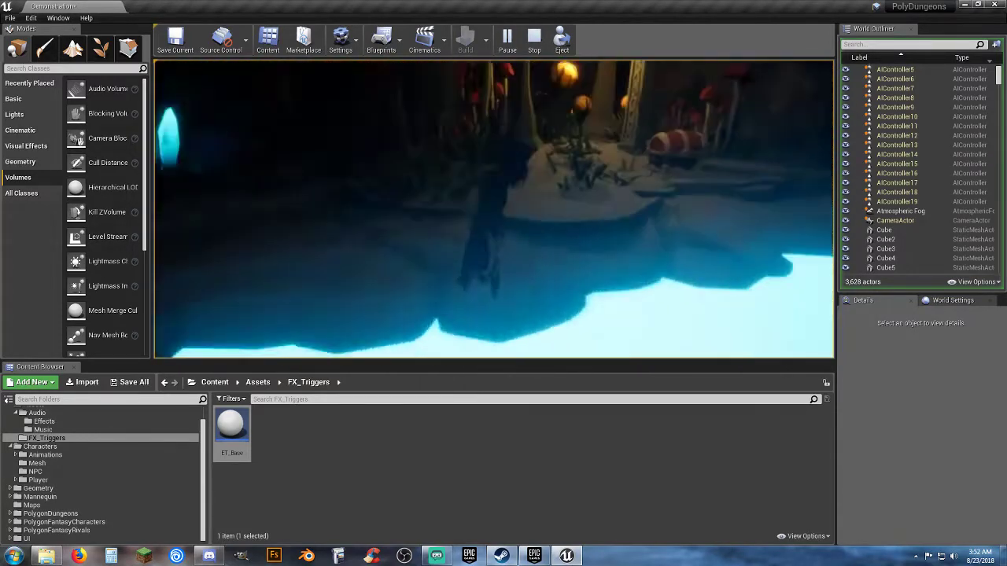
pyautogui.press('w')
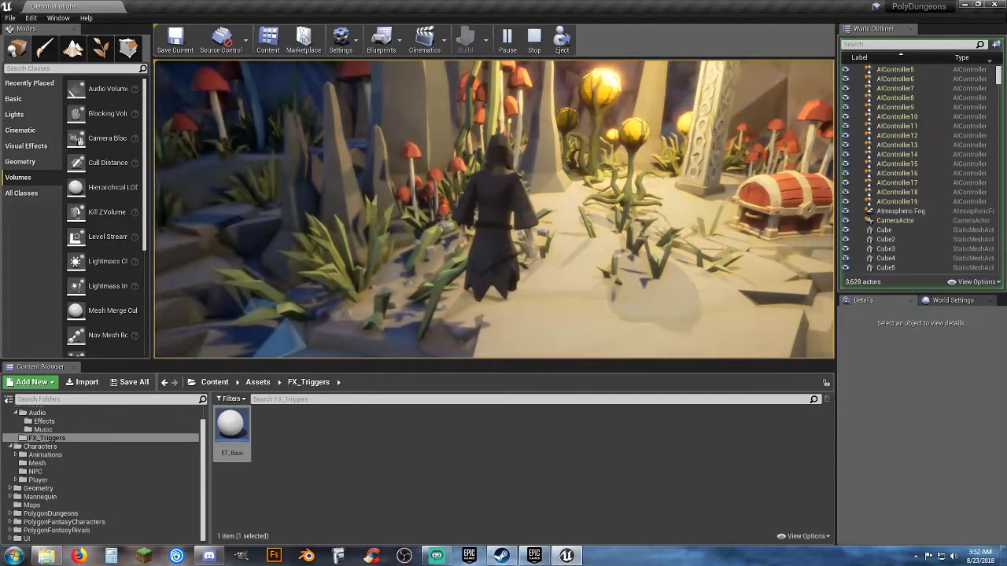
# Run the character past the blue crystals to the rail tracks at the mine tunnel, and end the play session
pyautogui.press('w')
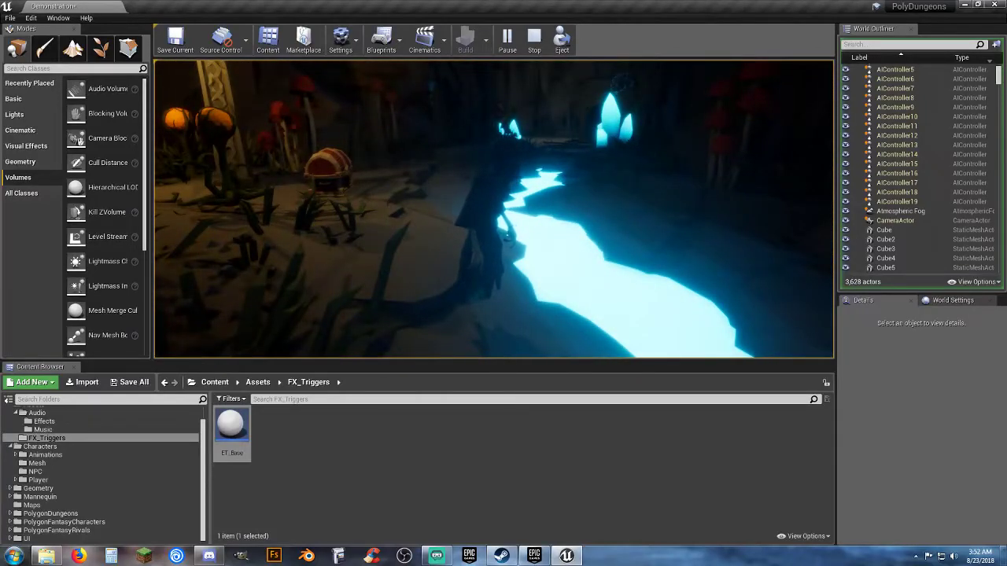
pyautogui.press('w')
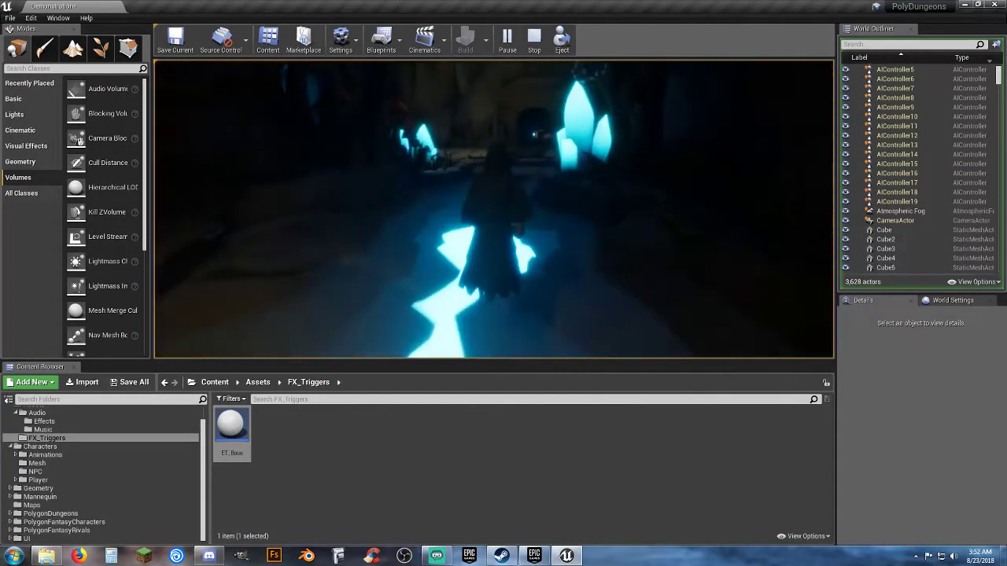
pyautogui.press('w')
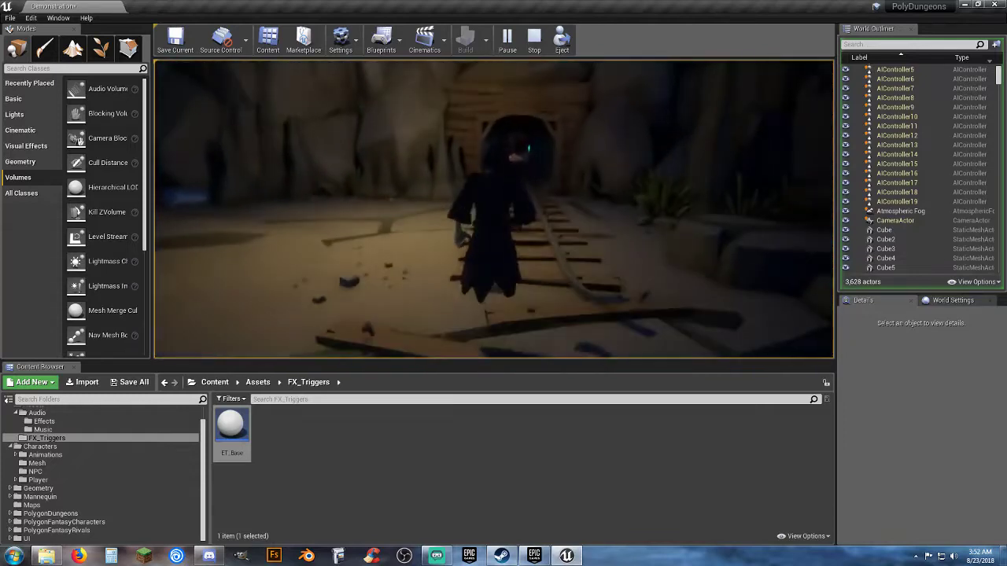
pyautogui.press('w')
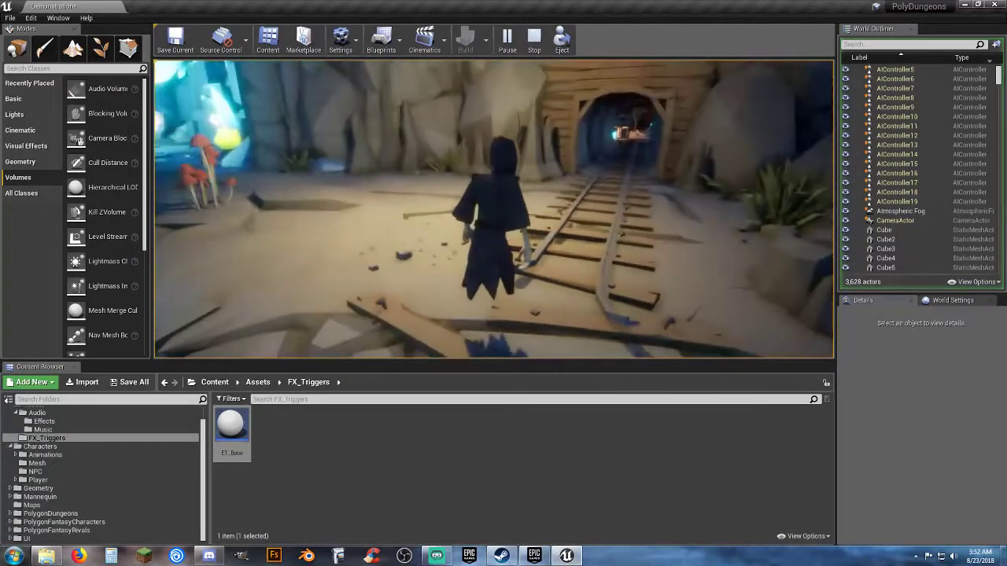
pyautogui.press('Escape')
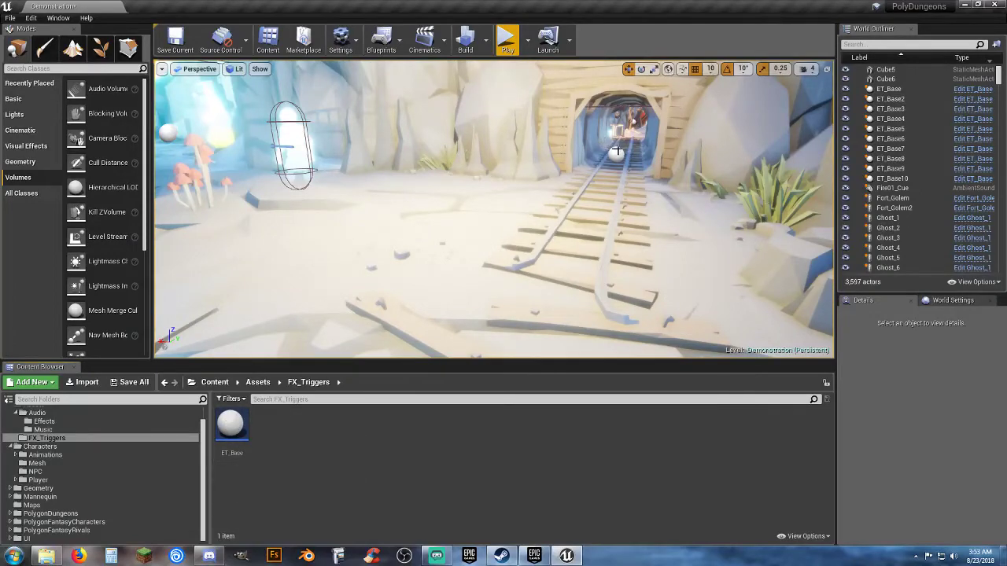
# Open the ET_Base blueprint and inspect its box trigger in the viewport and its overlap-to-sound event graph
pyautogui.doubleClick(231, 425)
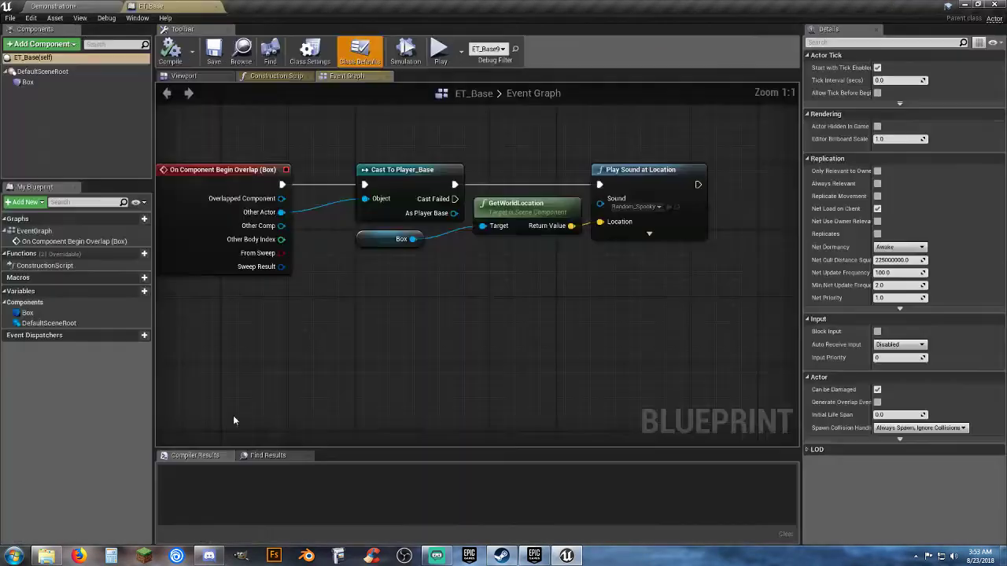
pyautogui.click(188, 75)
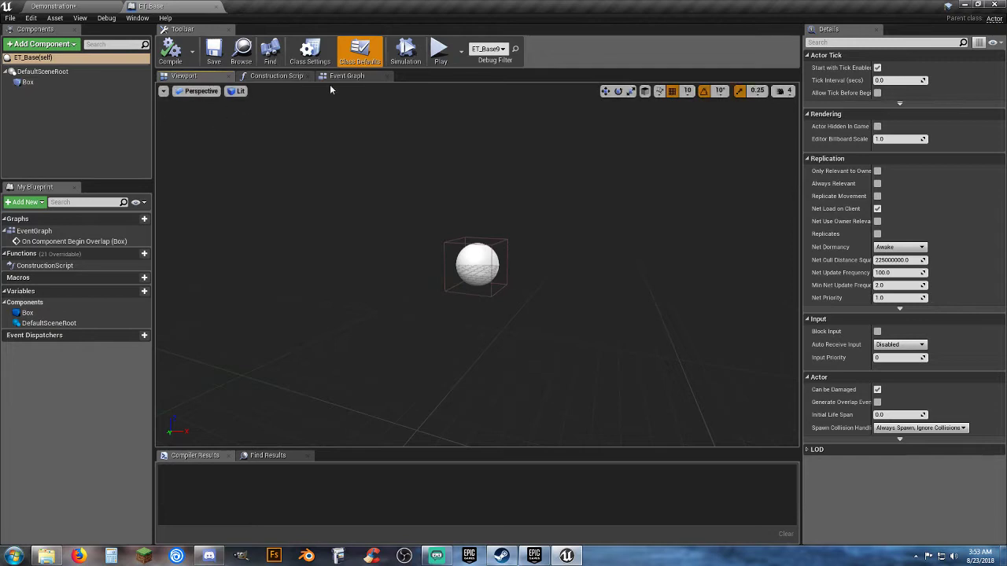
pyautogui.click(348, 77)
pyautogui.moveTo(345, 345); pyautogui.dragTo(399, 342, button='right')
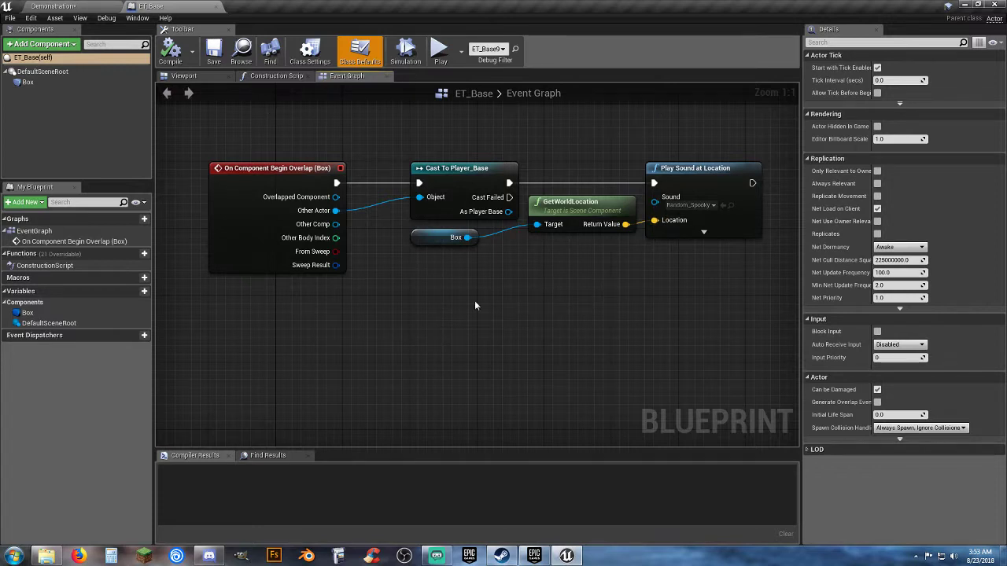
# View the events that can be added to ET_Base's Box component without adding one, and close the blueprint
pyautogui.rightClick(41, 84)
pyautogui.moveTo(99, 105)
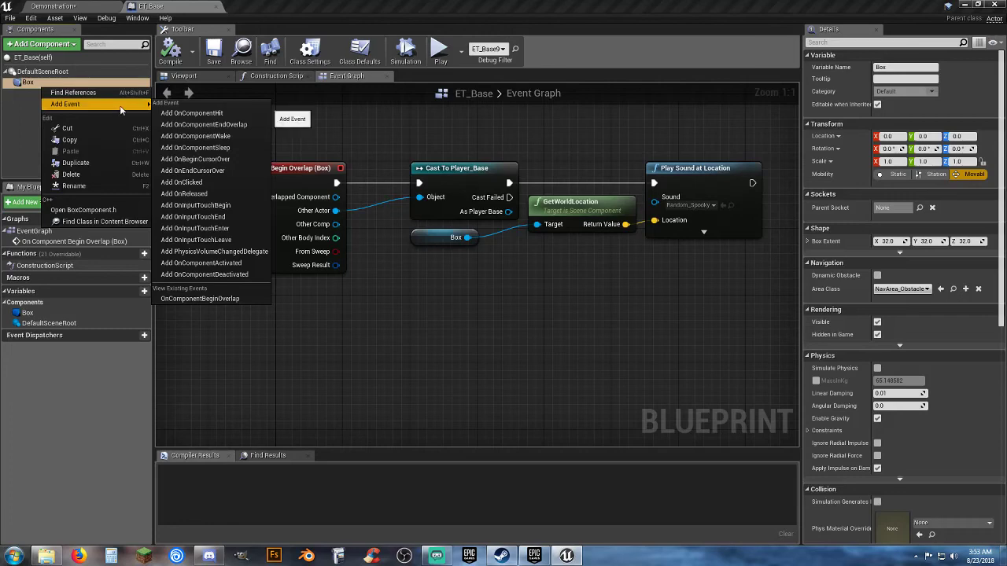
pyautogui.click(444, 315)
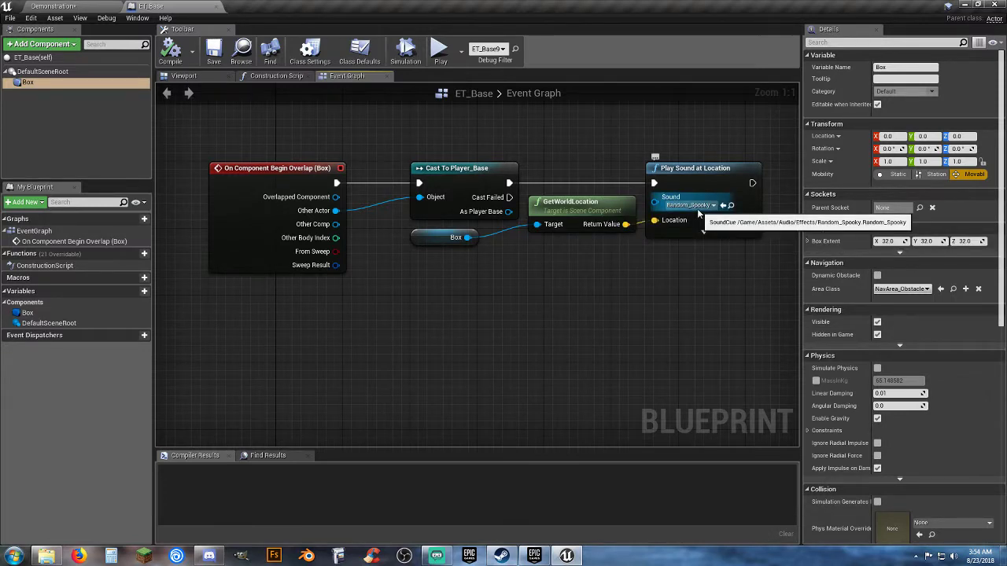
pyautogui.click(214, 7)
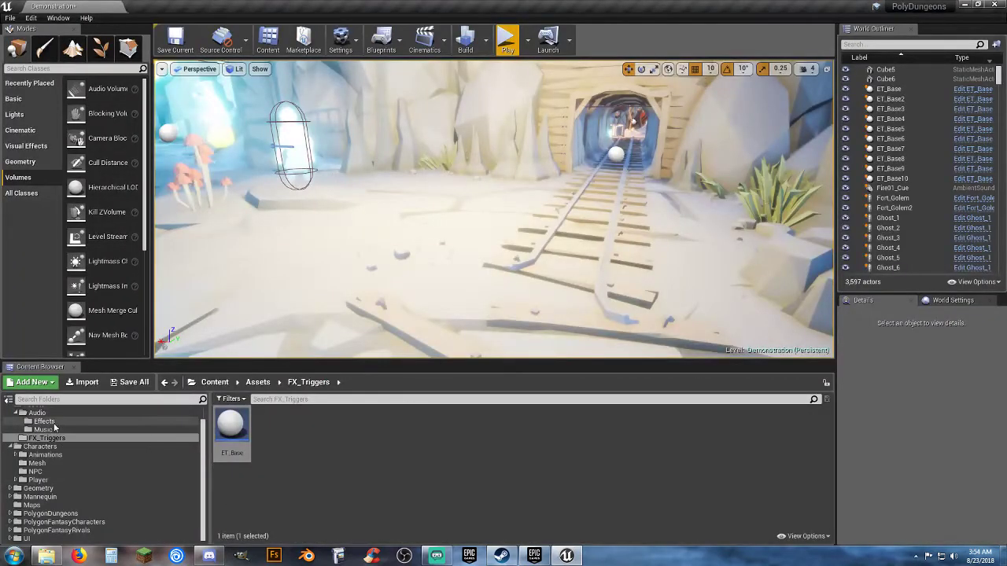
# Open the Random_Spooky sound cue from the Audio/Effects folder and examine the wave players feeding its Random node
pyautogui.click(53, 423)
pyautogui.scroll(-1, 628, 483)
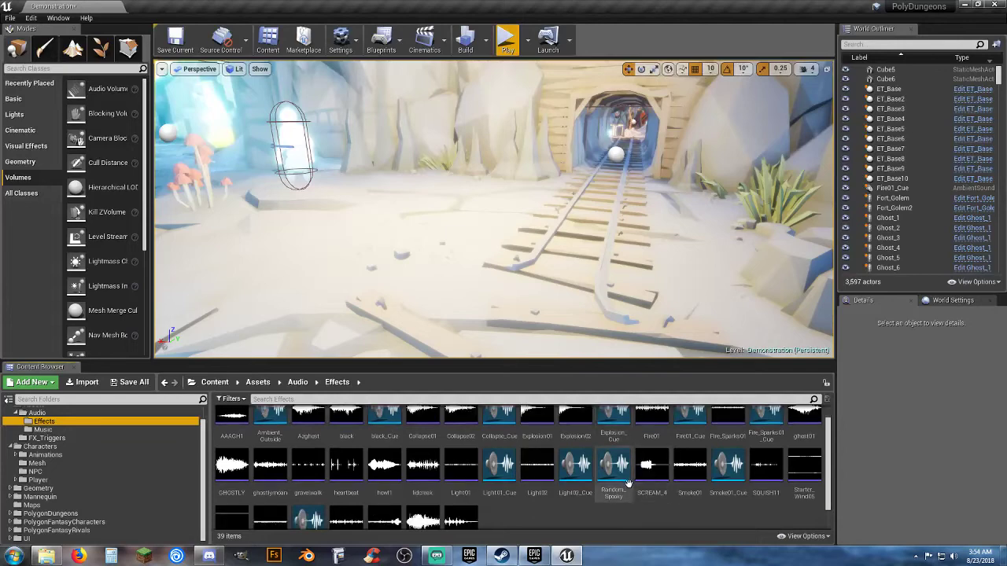
pyautogui.scroll(-1, 622, 488)
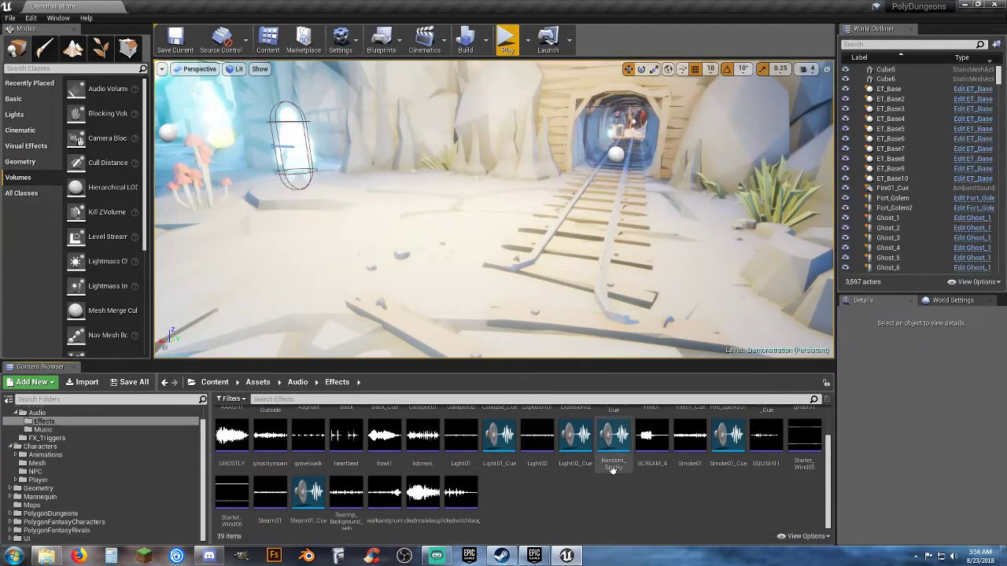
pyautogui.doubleClick(614, 437)
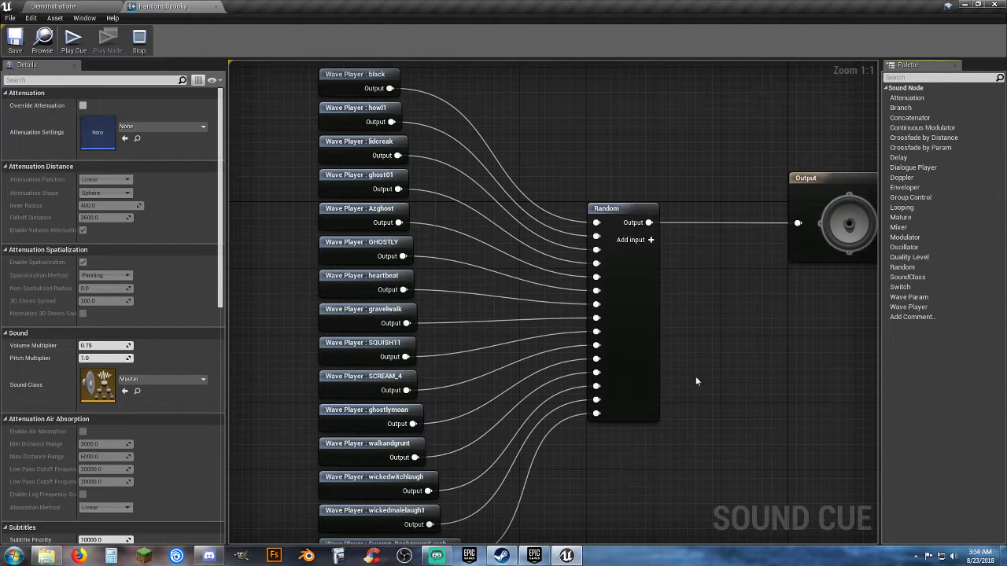
pyautogui.moveTo(713, 354)
pyautogui.mouseDown(button='right')
pyautogui.moveTo(724, 322)
pyautogui.moveTo(719, 373)
pyautogui.moveTo(718, 361)
pyautogui.mouseUp(button='right')
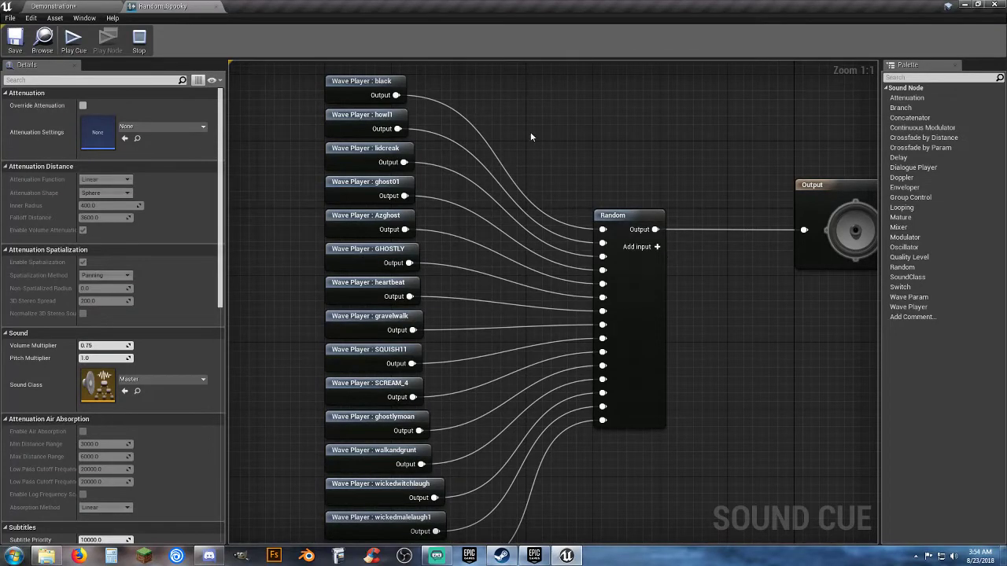
pyautogui.moveTo(528, 135); pyautogui.dragTo(529, 160, button='right')
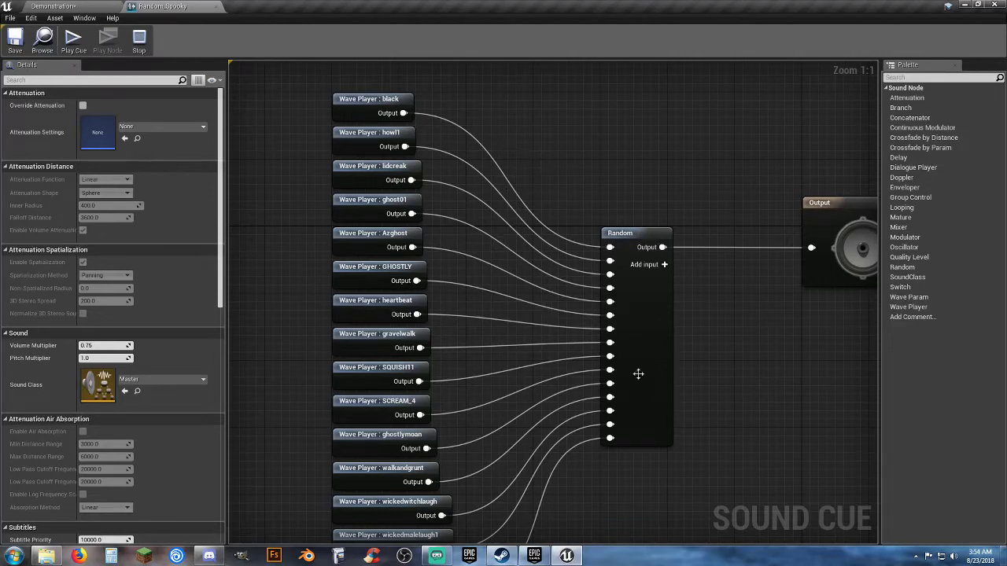
pyautogui.moveTo(736, 367); pyautogui.dragTo(700, 297, button='right')
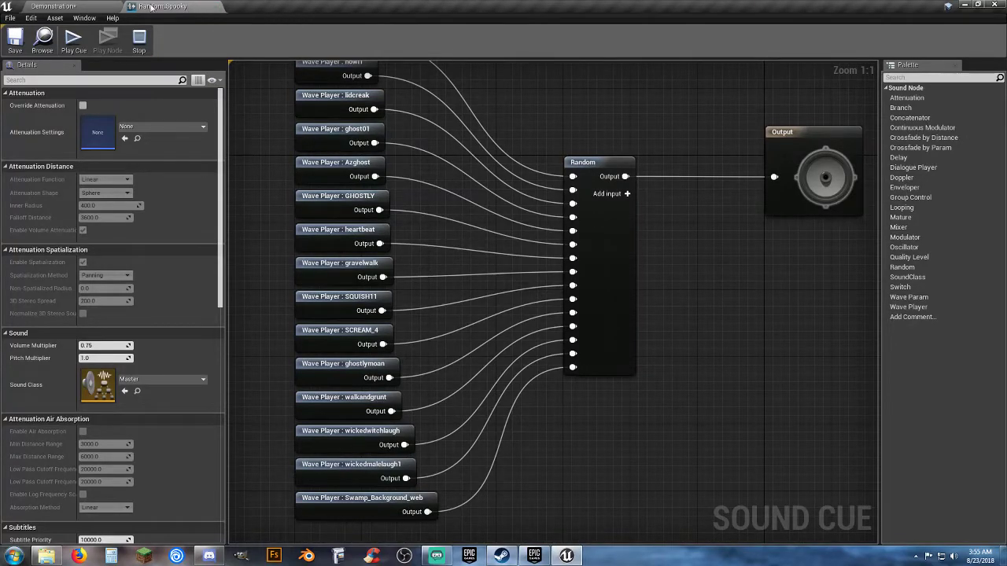
# Create a new Sound Cue in the Audio/Effects folder, name it test_Cue, and open it for editing
pyautogui.click(87, 8)
pyautogui.click(562, 501)
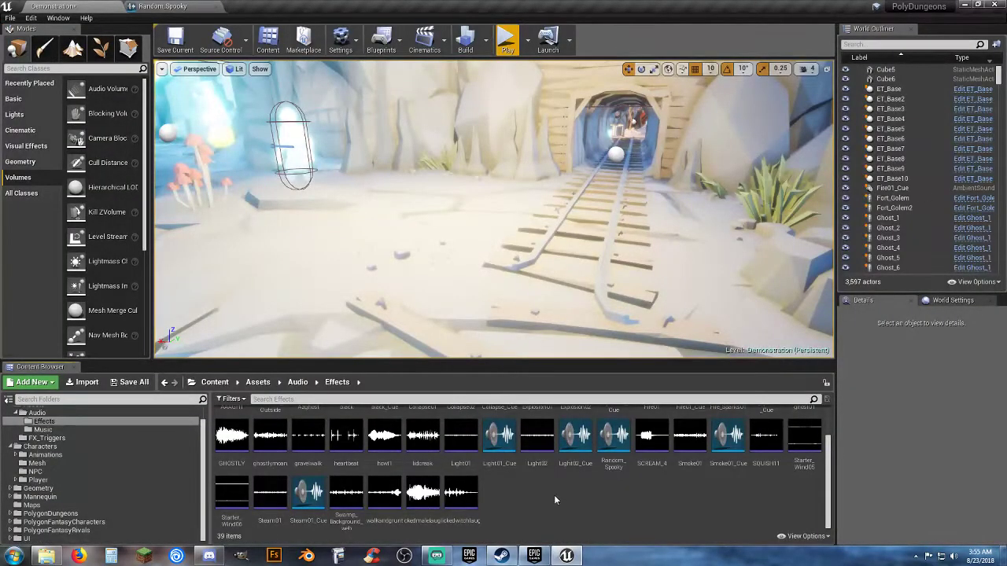
pyautogui.rightClick(554, 498)
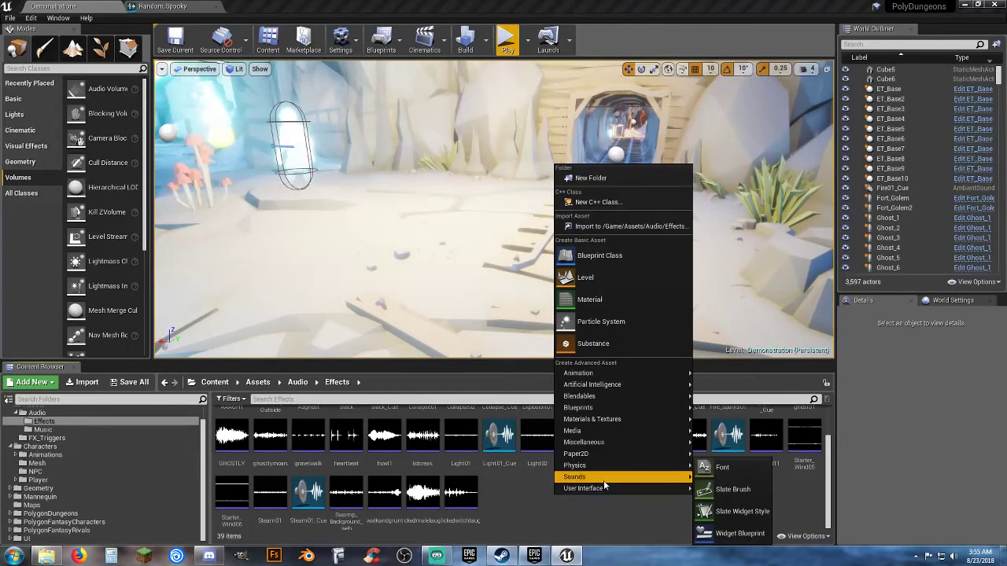
pyautogui.moveTo(637, 478)
pyautogui.click(730, 511)
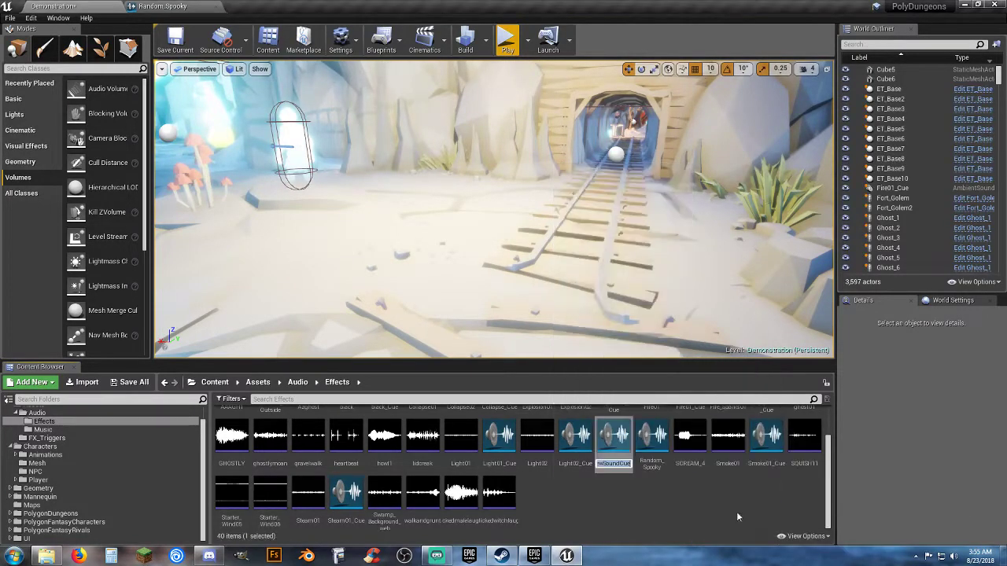
pyautogui.write('test_Cue')
pyautogui.press('BackSpace')
pyautogui.press('BackSpace')
pyautogui.write('ue')
pyautogui.press('Return')
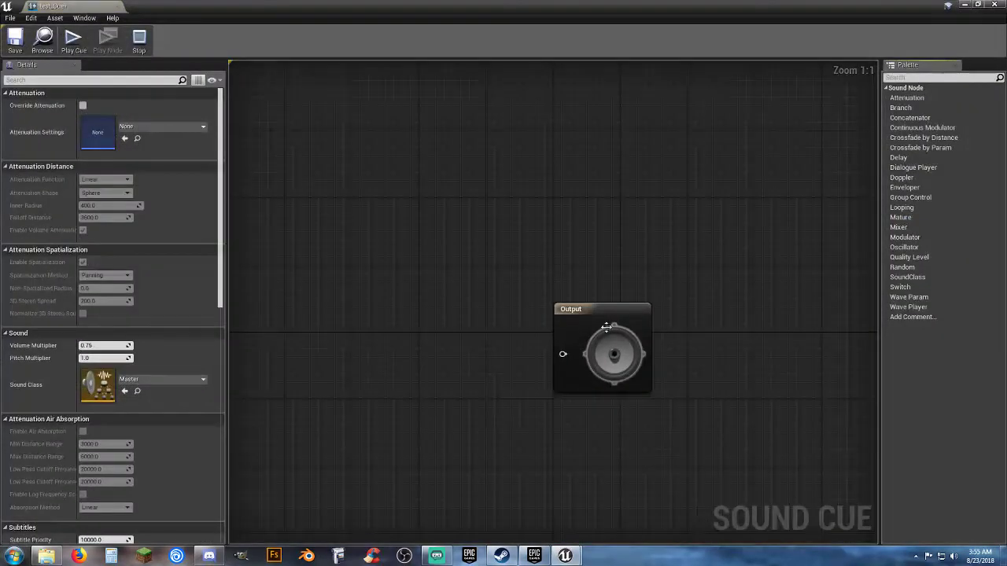
# Reposition the Output node, feed it from a new Random node, and add two extra inputs to Random
pyautogui.moveTo(579, 314); pyautogui.dragTo(646, 208)
pyautogui.click(603, 378)
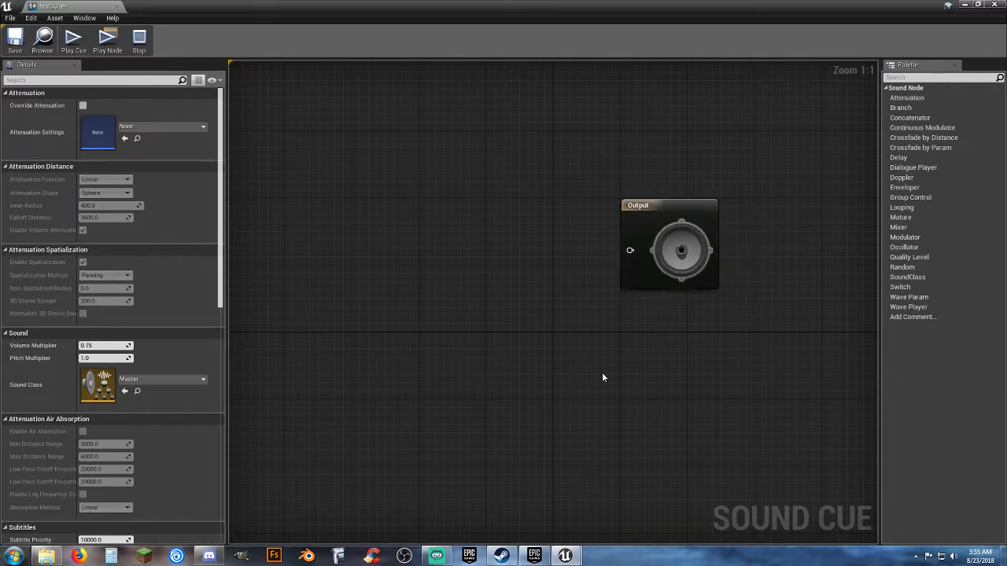
pyautogui.moveTo(630, 250); pyautogui.dragTo(563, 258)
pyautogui.write('random')
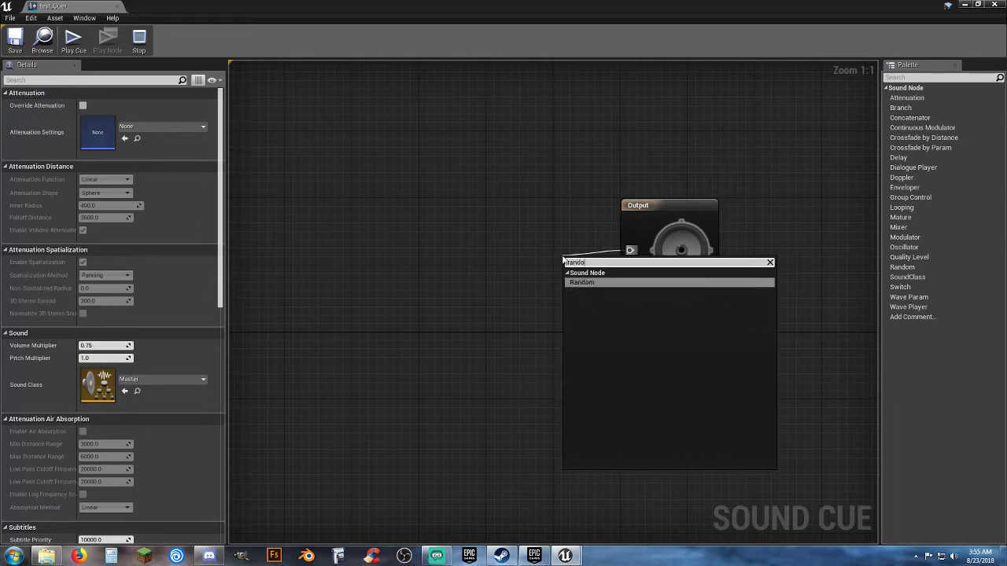
pyautogui.press('Return')
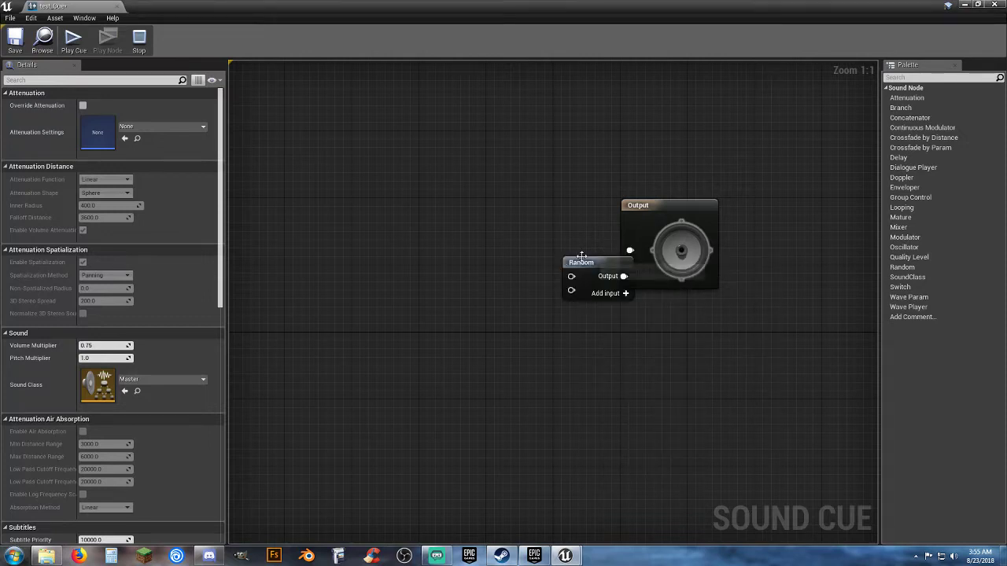
pyautogui.moveTo(592, 262); pyautogui.dragTo(517, 206)
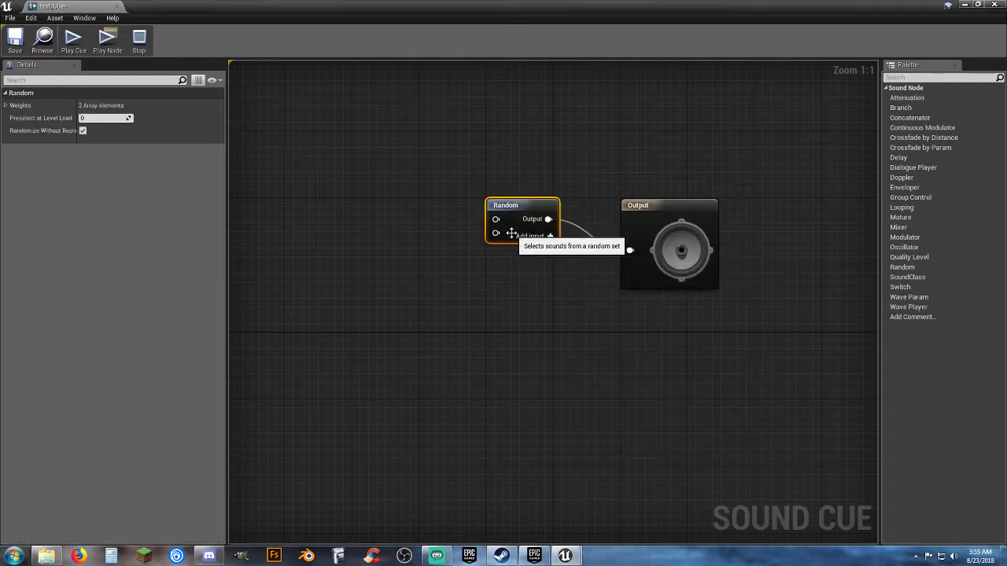
pyautogui.moveTo(478, 293); pyautogui.dragTo(595, 300, button='right')
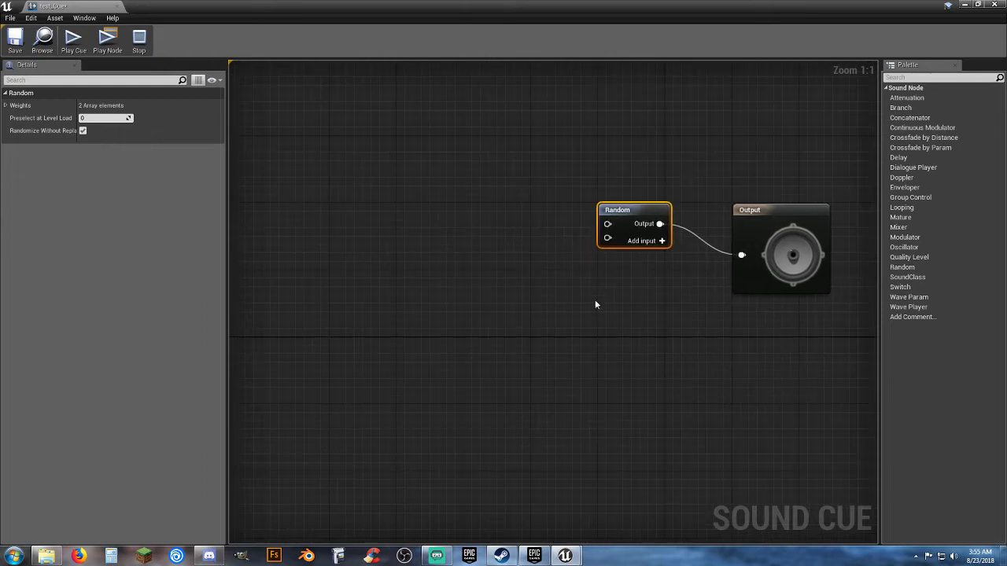
pyautogui.click(661, 241)
pyautogui.click(661, 241)
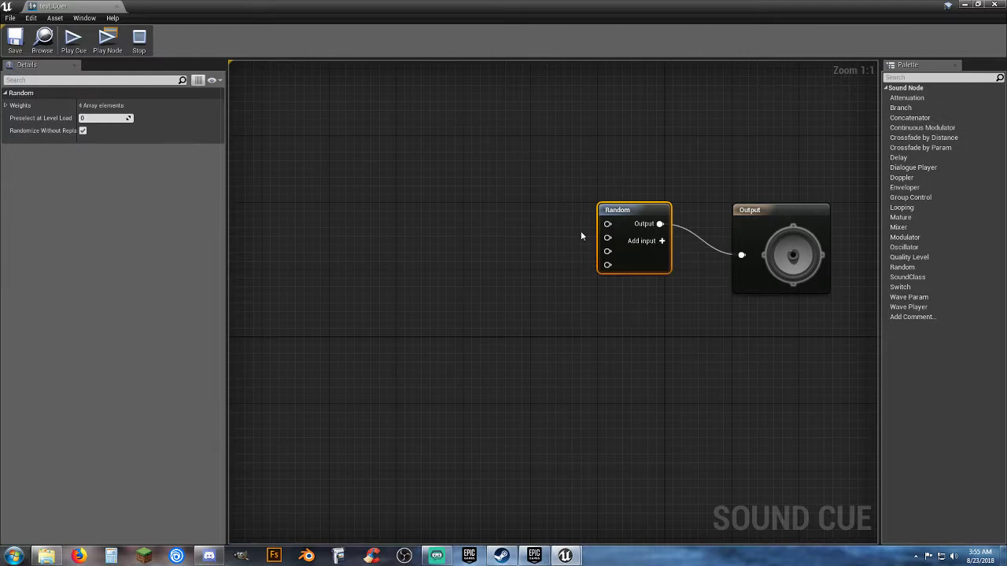
# Try an Attenuation node on the Random node's first input, and delete that node
pyautogui.moveTo(607, 224); pyautogui.dragTo(511, 217)
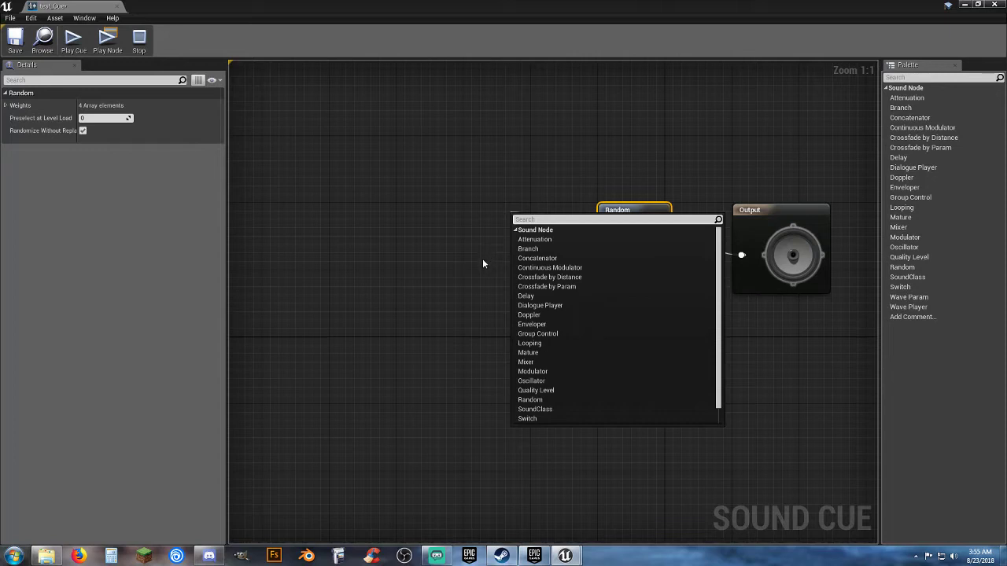
pyautogui.click(549, 240)
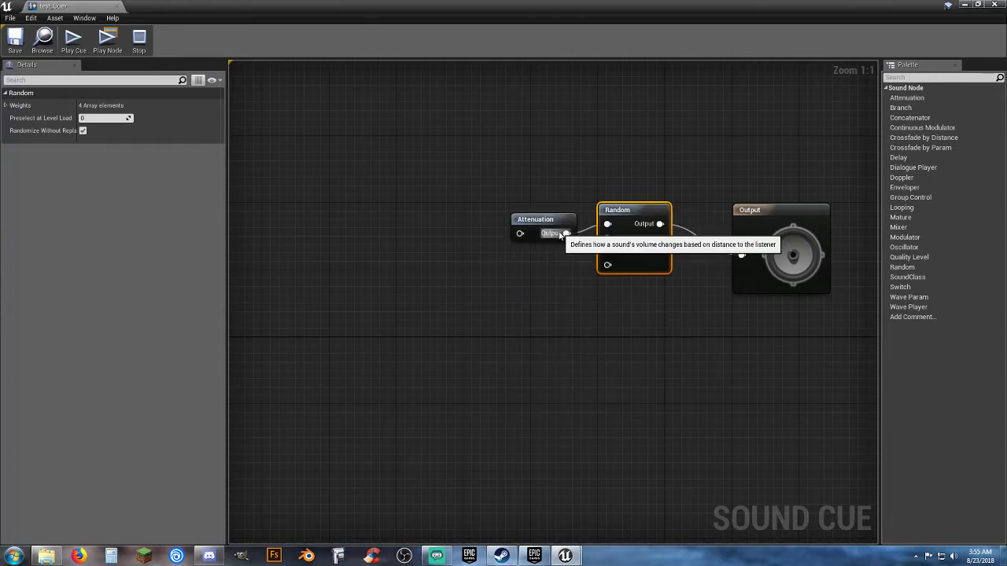
pyautogui.moveTo(543, 220); pyautogui.dragTo(494, 211)
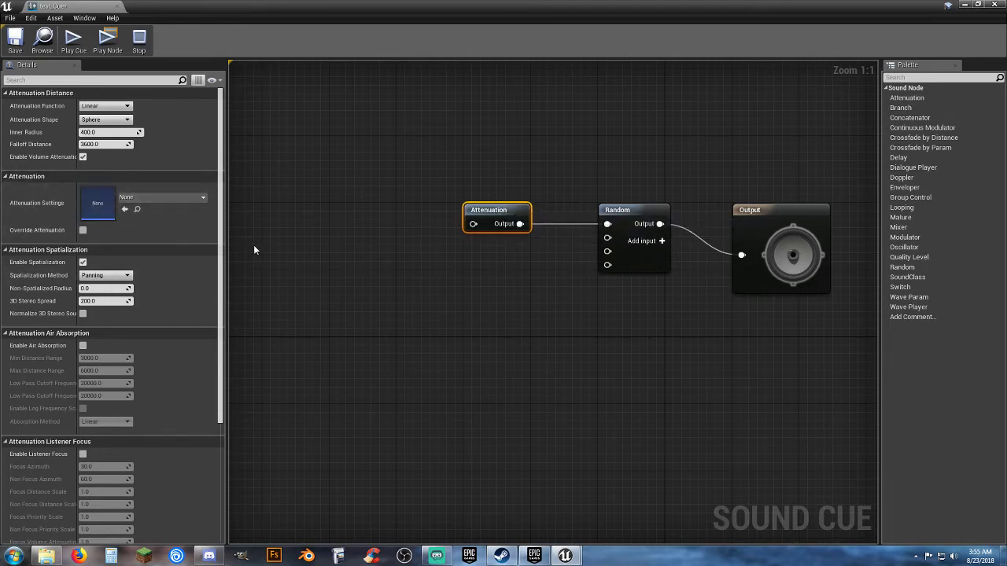
pyautogui.moveTo(544, 268); pyautogui.dragTo(474, 195)
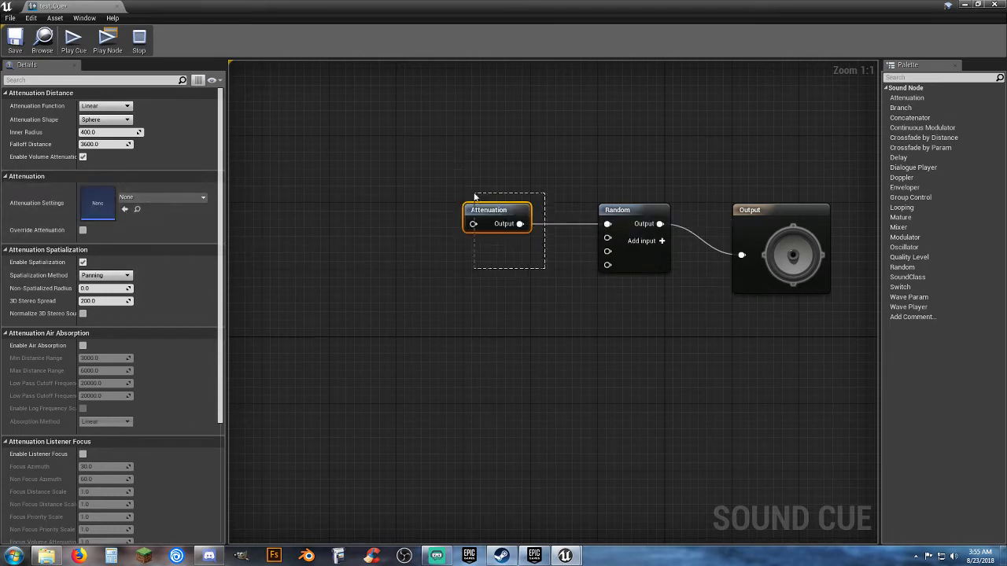
pyautogui.press('Delete')
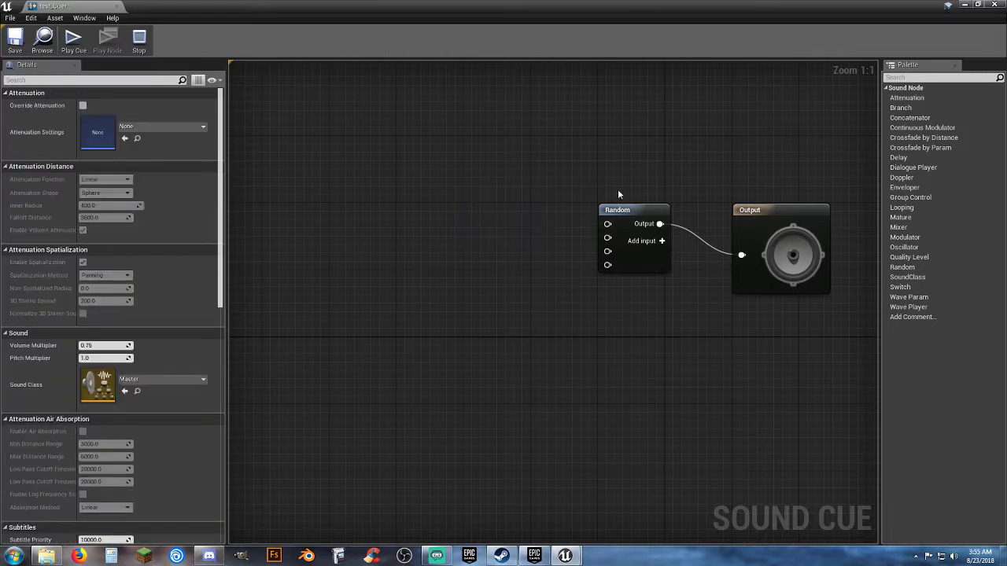
# Enable Override Attenuation in the sound cue's Output settings
pyautogui.click(764, 212)
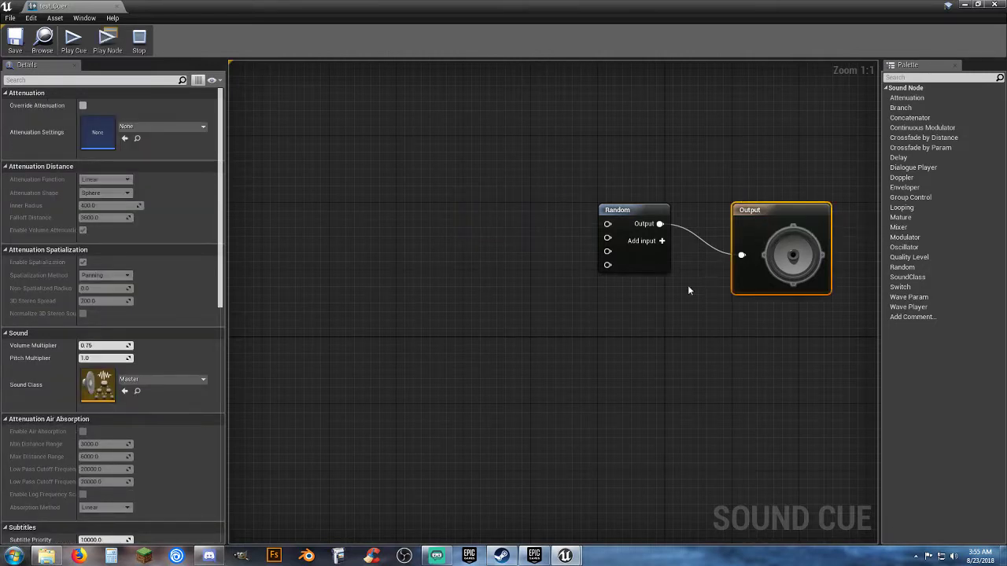
pyautogui.click(83, 106)
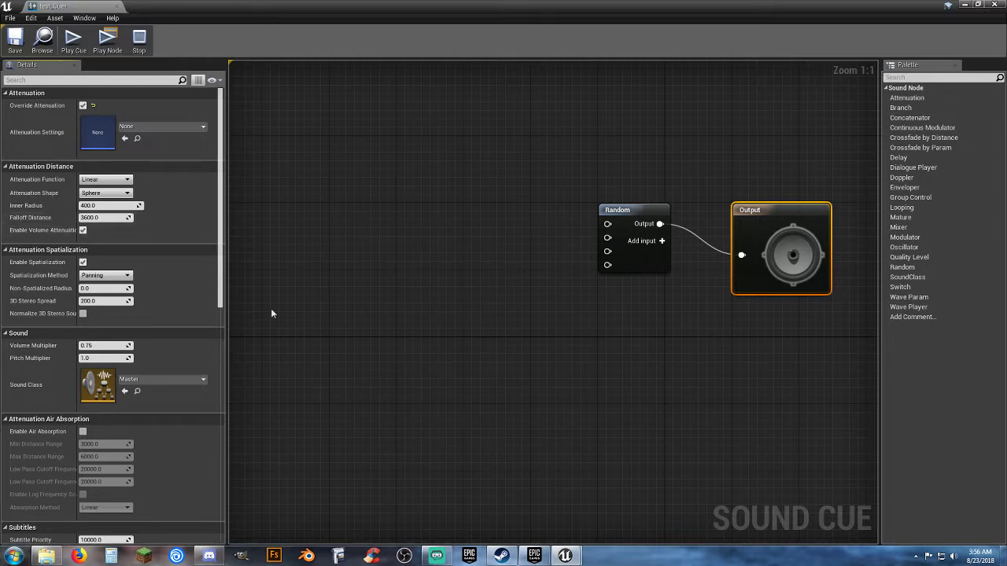
pyautogui.click(489, 291)
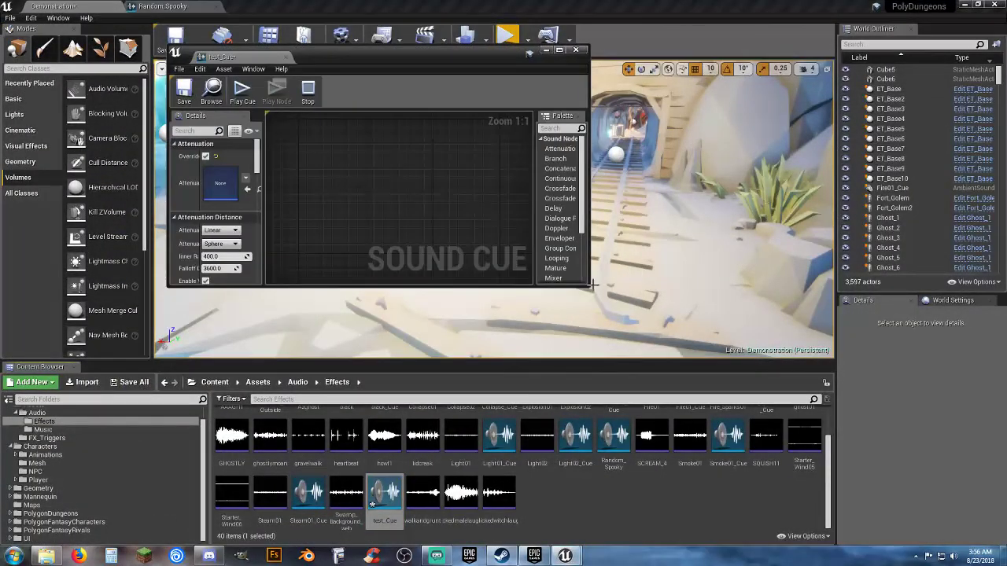
# Add the Explosion01 and Explosion02 sound waves to test_Cue as wave players, and dock its editor beside Random_Spooky
pyautogui.moveTo(588, 288); pyautogui.dragTo(733, 358)
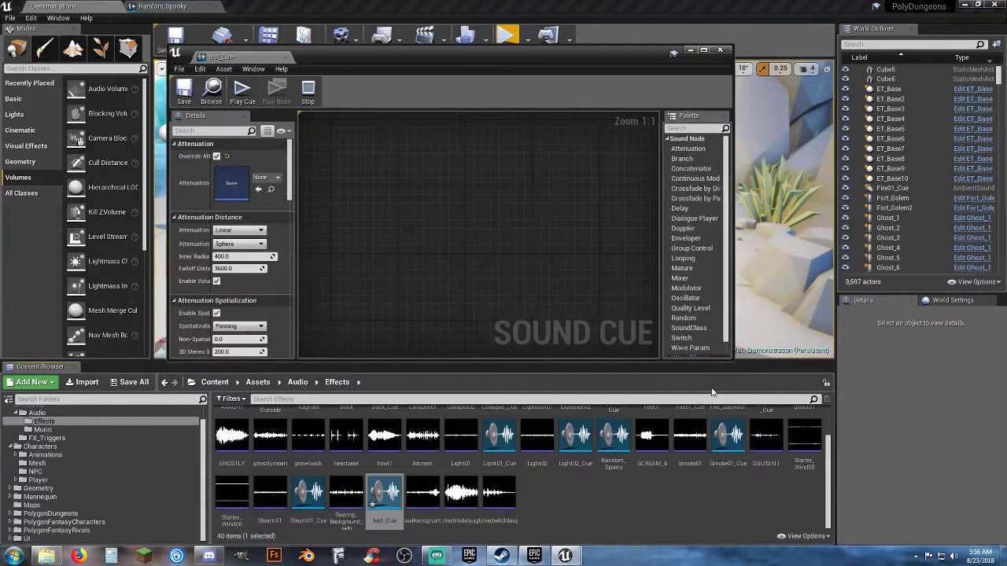
pyautogui.scroll(1, 688, 508)
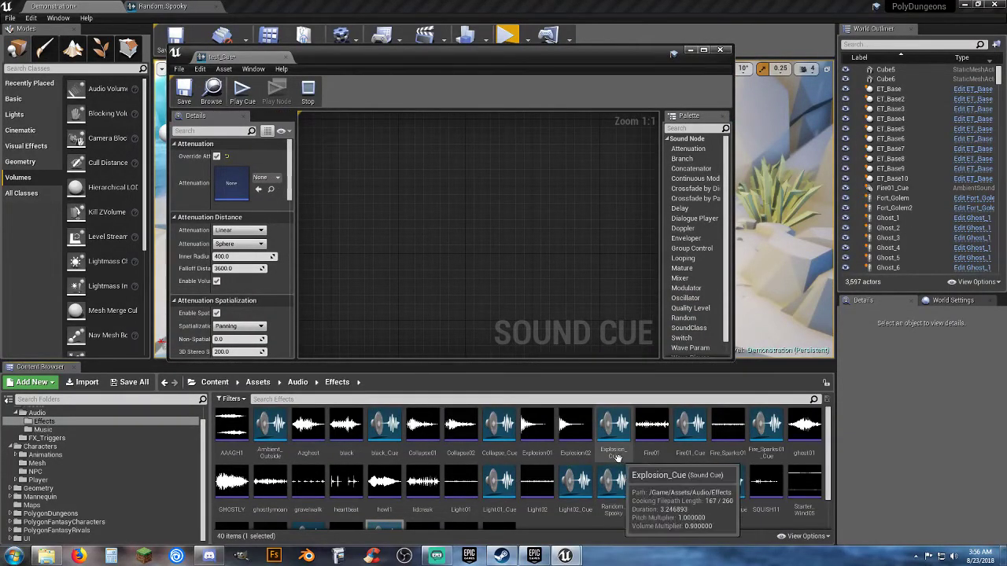
pyautogui.moveTo(537, 429); pyautogui.dragTo(405, 189)
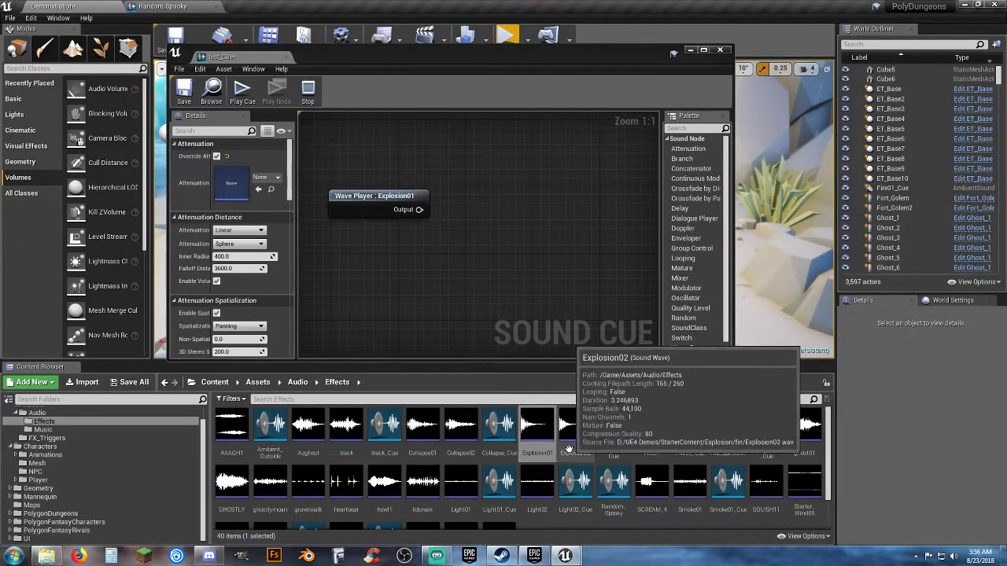
pyautogui.moveTo(575, 429); pyautogui.dragTo(368, 252)
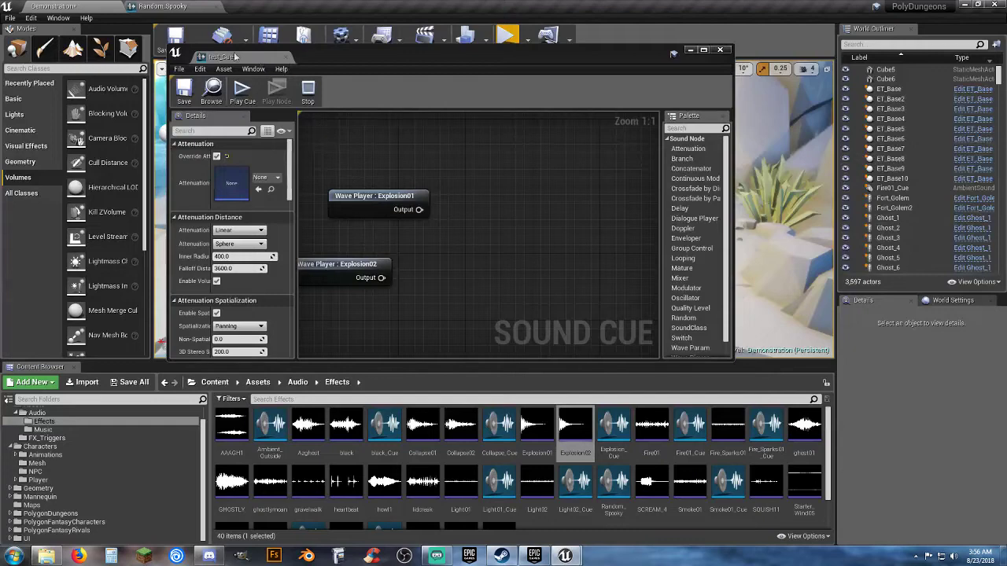
pyautogui.moveTo(234, 57); pyautogui.dragTo(262, 7)
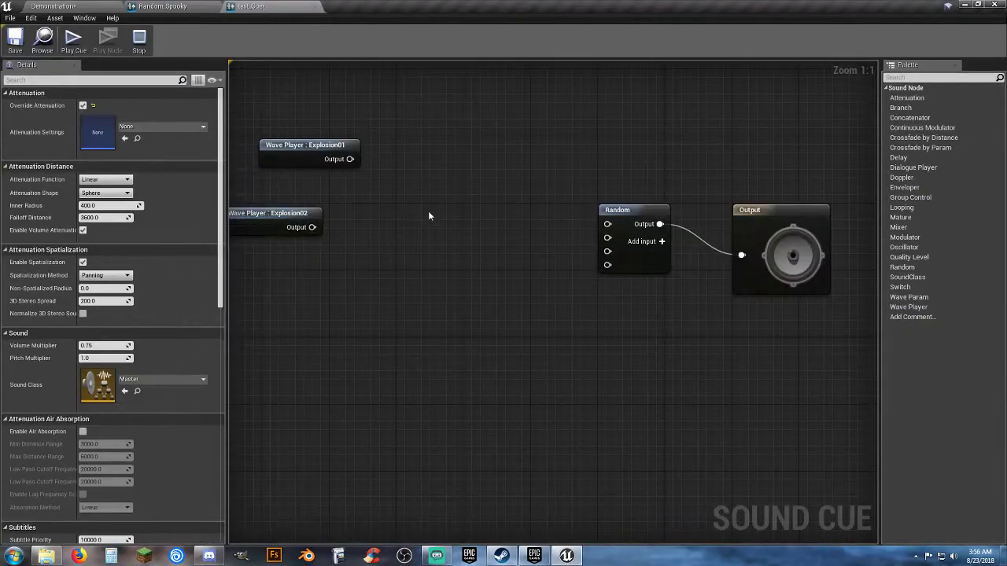
# Delete the two lowest unused inputs from the Random node
pyautogui.click(608, 269)
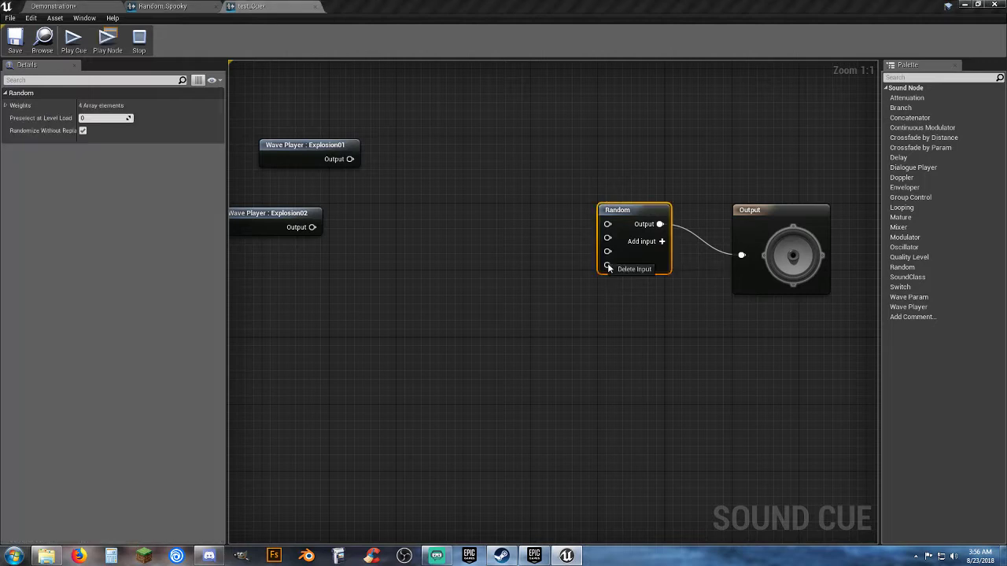
pyautogui.click(618, 269)
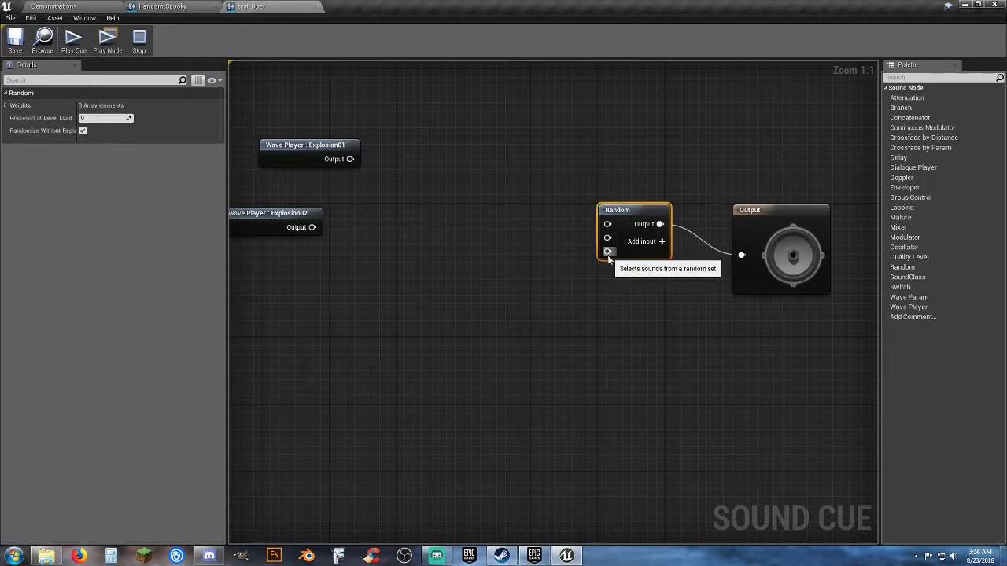
pyautogui.rightClick(608, 251)
pyautogui.click(621, 257)
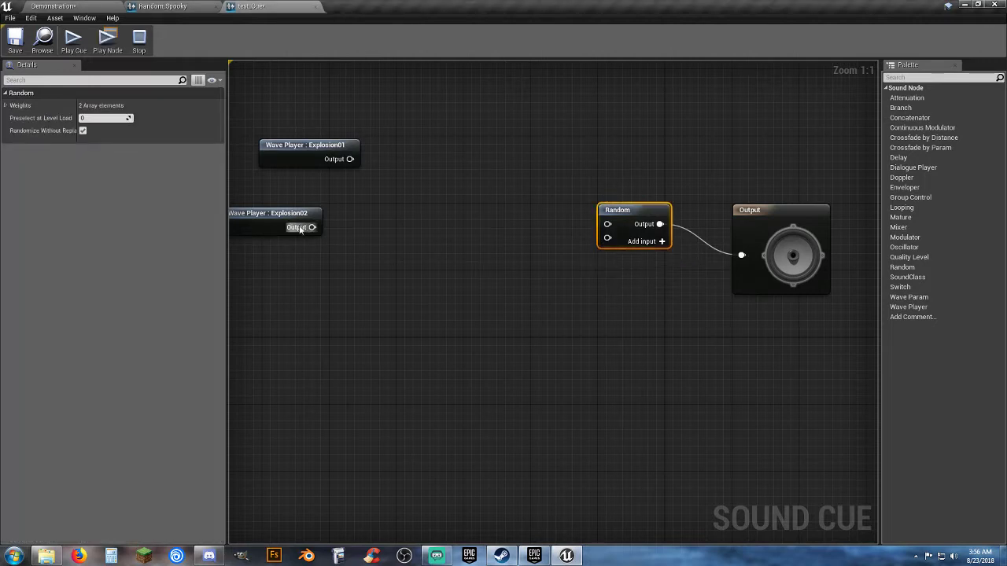
# Connect Explosion01 to Random's first input and Explosion02 to its second, aligning the two wave players
pyautogui.moveTo(252, 222); pyautogui.dragTo(397, 262)
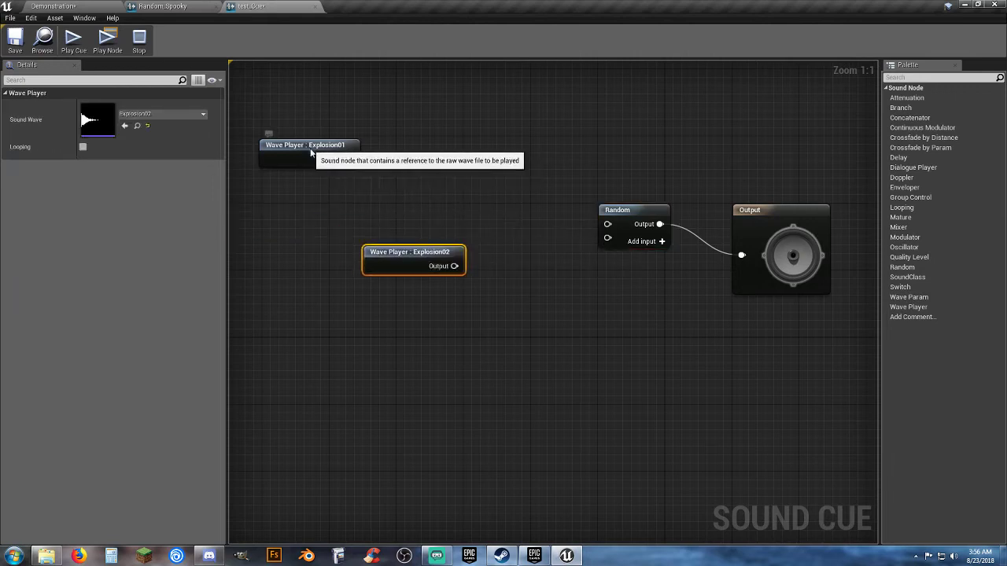
pyautogui.moveTo(311, 153); pyautogui.dragTo(607, 224)
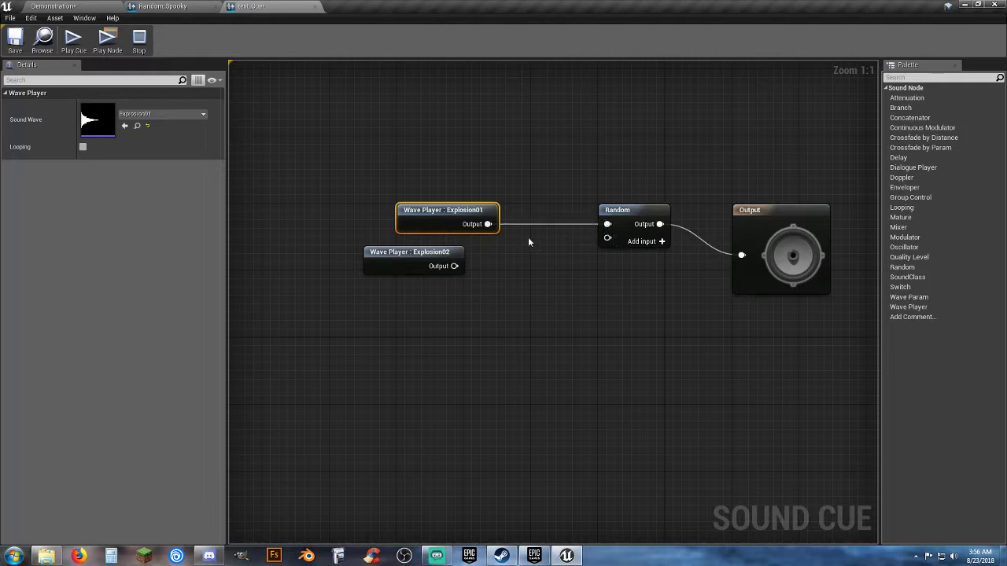
pyautogui.moveTo(454, 266); pyautogui.dragTo(607, 238)
pyautogui.moveTo(426, 252); pyautogui.dragTo(459, 254)
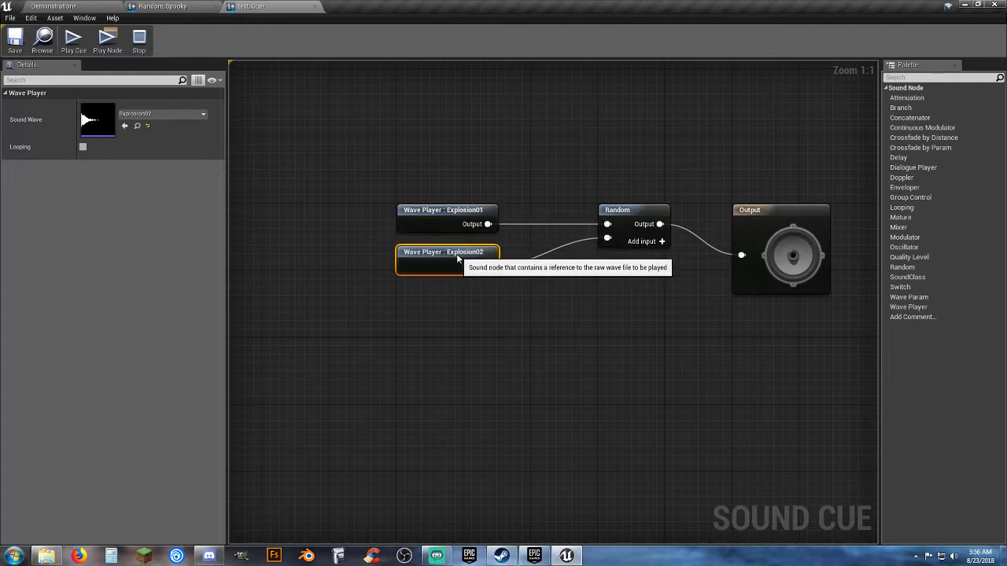
pyautogui.click(489, 296)
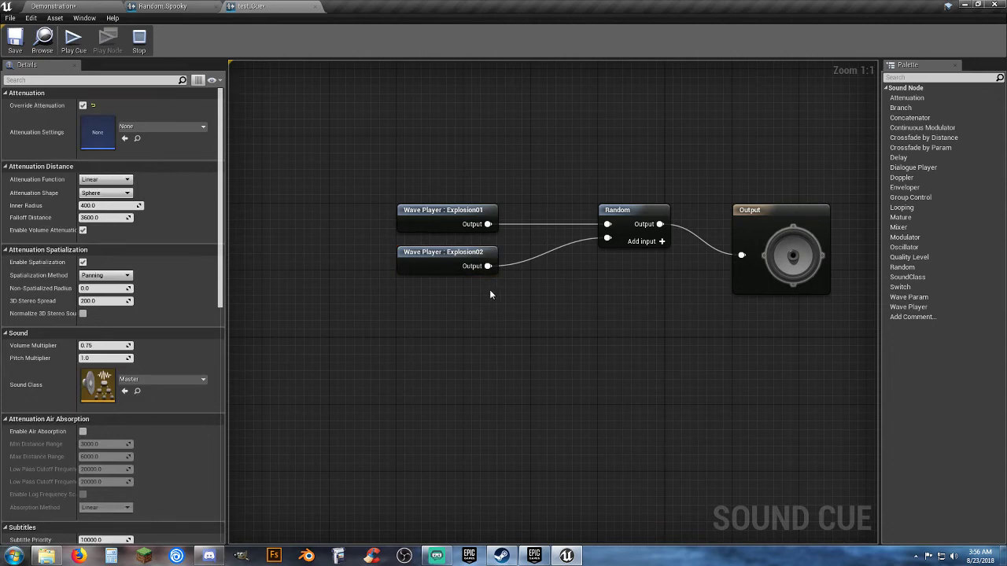
# Examine the Explosion01 and Explosion02 wave players' Looping option, the Output node's settings, and the node and cue playback commands
pyautogui.click(445, 223)
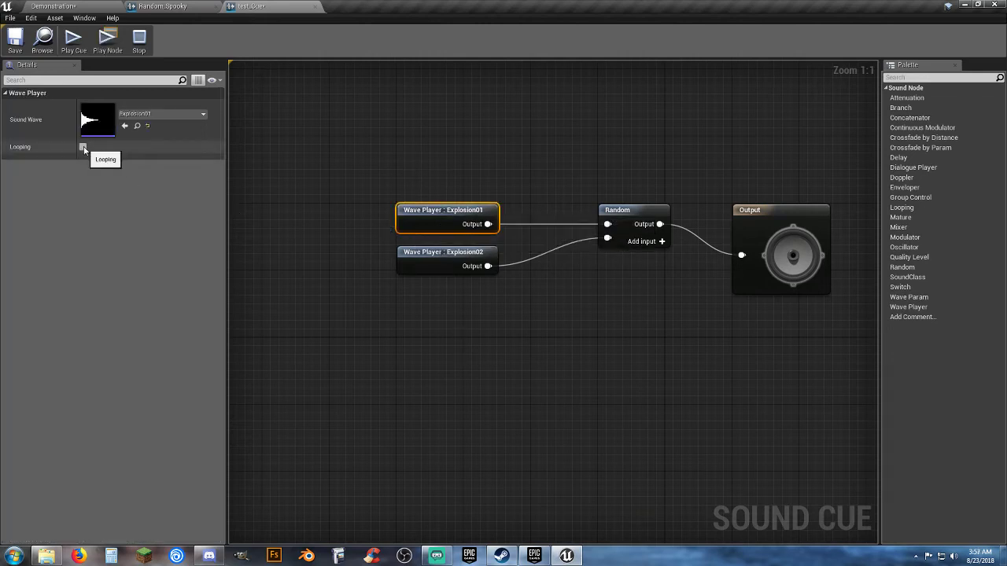
pyautogui.click(422, 324)
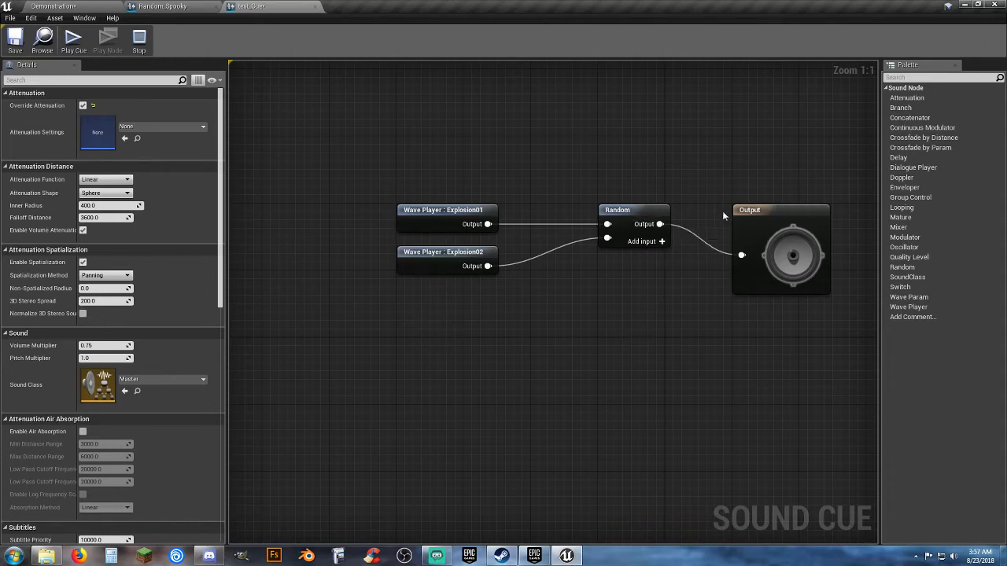
pyautogui.moveTo(749, 210)
pyautogui.mouseDown()
pyautogui.moveTo(733, 178)
pyautogui.moveTo(764, 210)
pyautogui.moveTo(755, 215)
pyautogui.mouseUp()
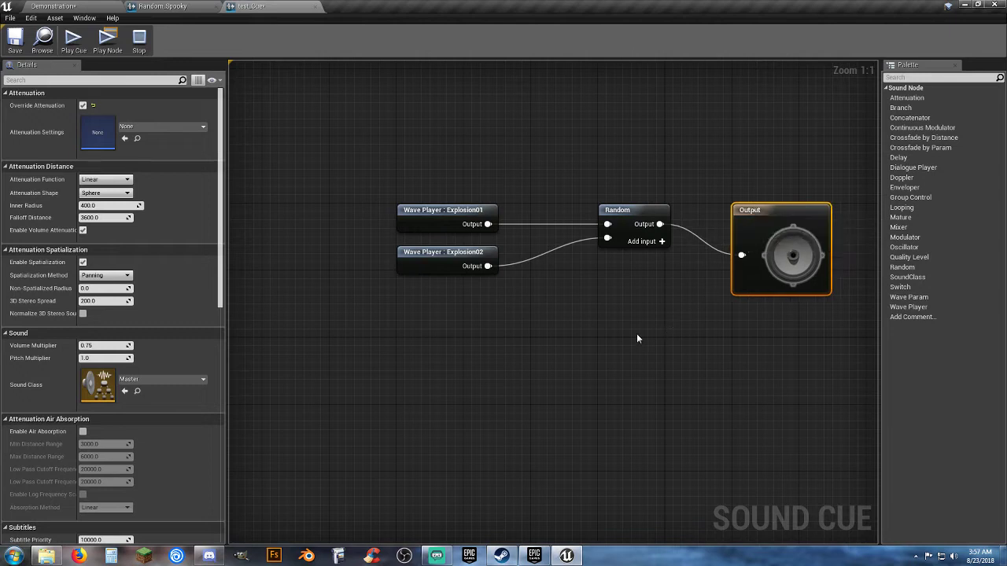
pyautogui.click(418, 223)
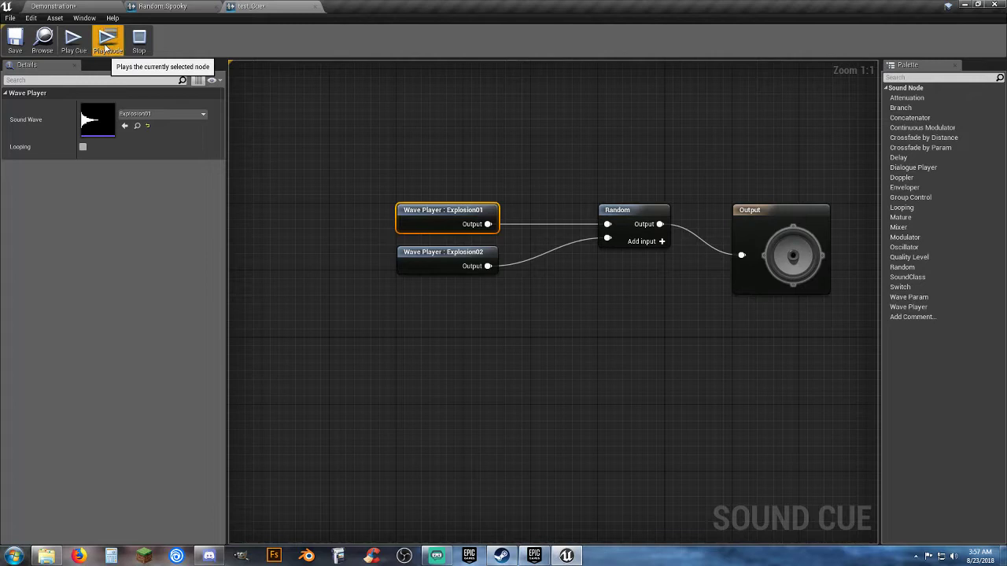
pyautogui.click(421, 266)
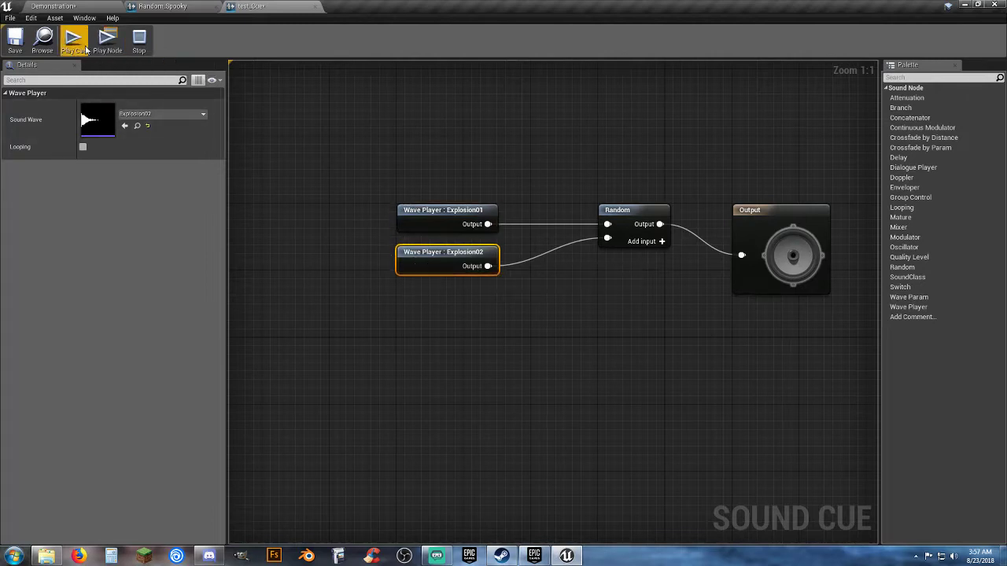
# Play test_Cue several times to hear Random choose between the Explosion01 and Explosion02 wave players
pyautogui.click(418, 224)
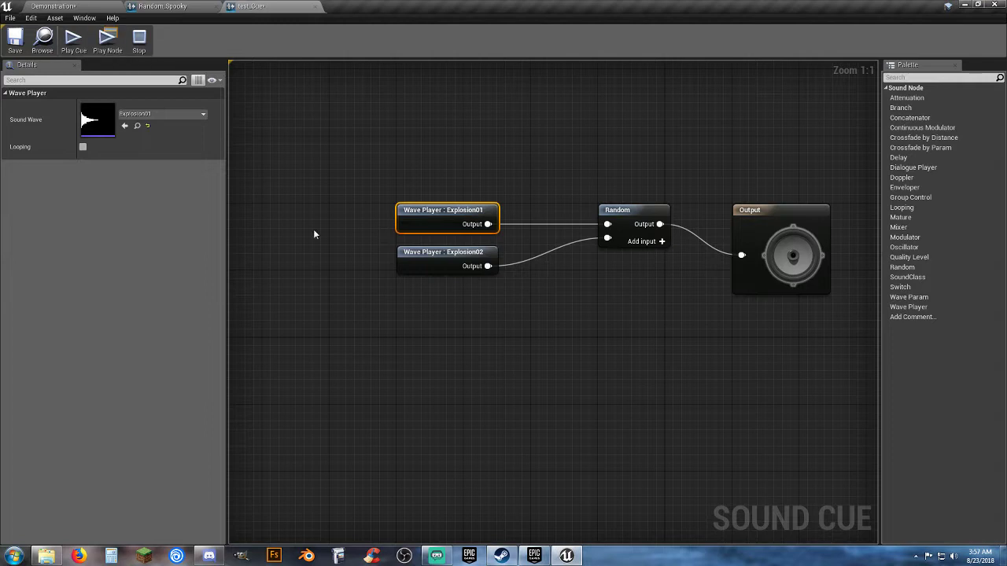
pyautogui.click(343, 269)
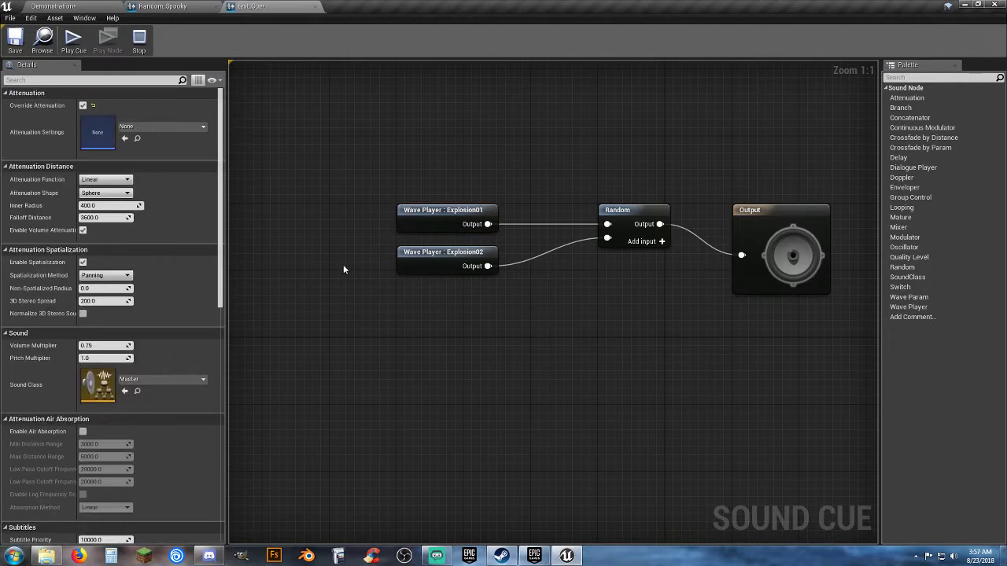
pyautogui.click(73, 40)
pyautogui.click(73, 40)
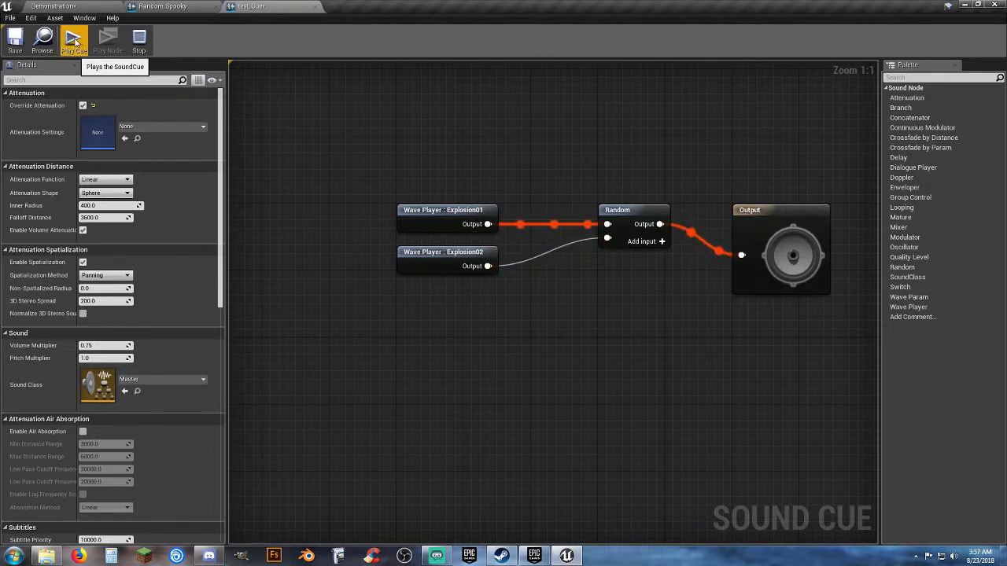
pyautogui.click(74, 40)
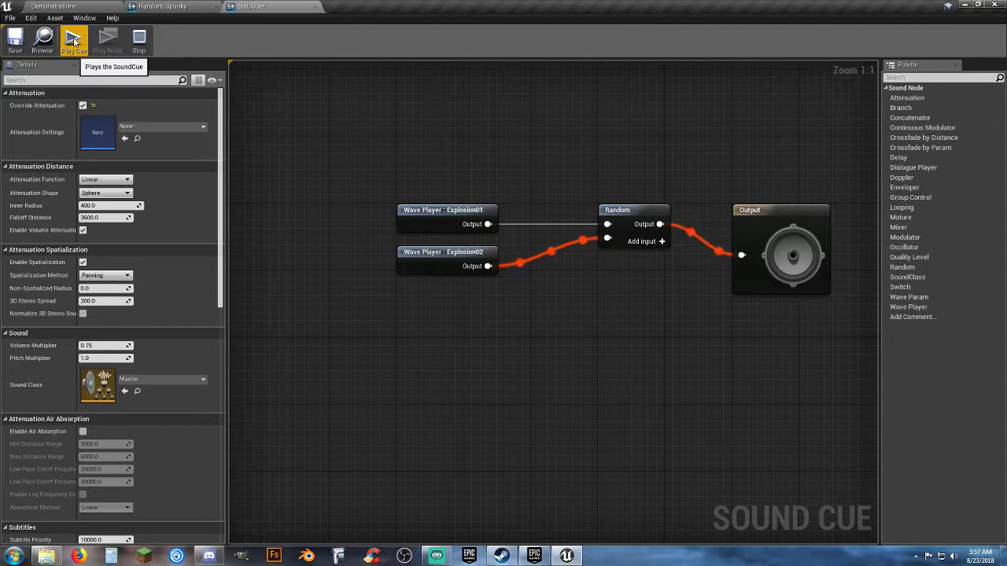
pyautogui.click(73, 39)
pyautogui.click(73, 39)
pyautogui.click(73, 40)
pyautogui.click(73, 40)
pyautogui.click(73, 40)
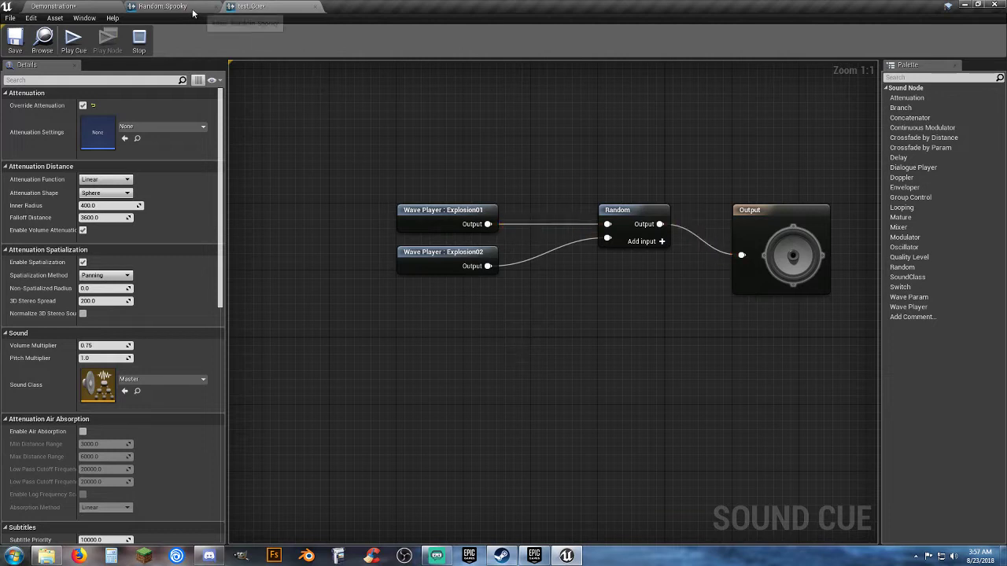
# Switch to the Random_Spooky cue and play it several times to hear its randomly chosen sounds
pyautogui.click(162, 7)
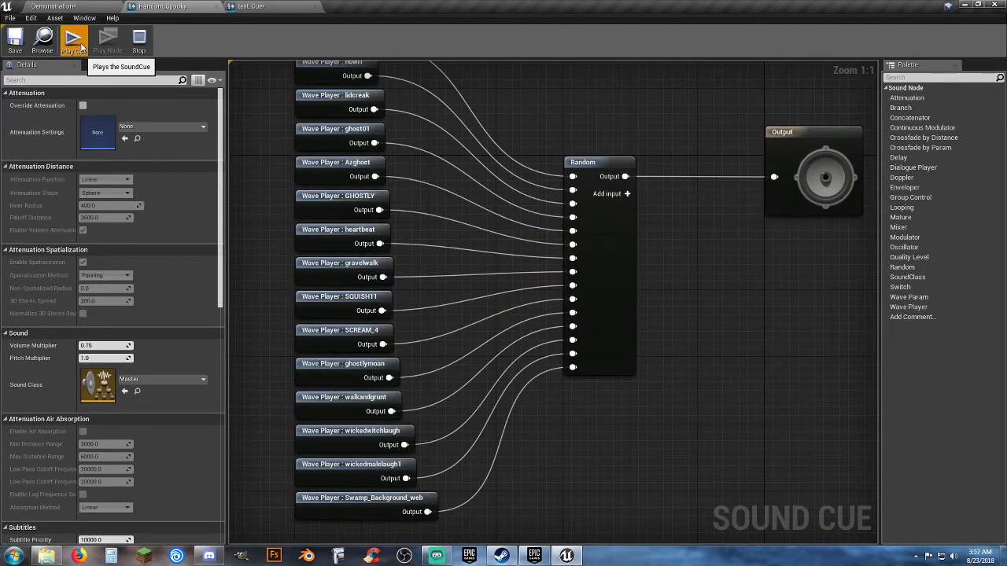
pyautogui.click(73, 39)
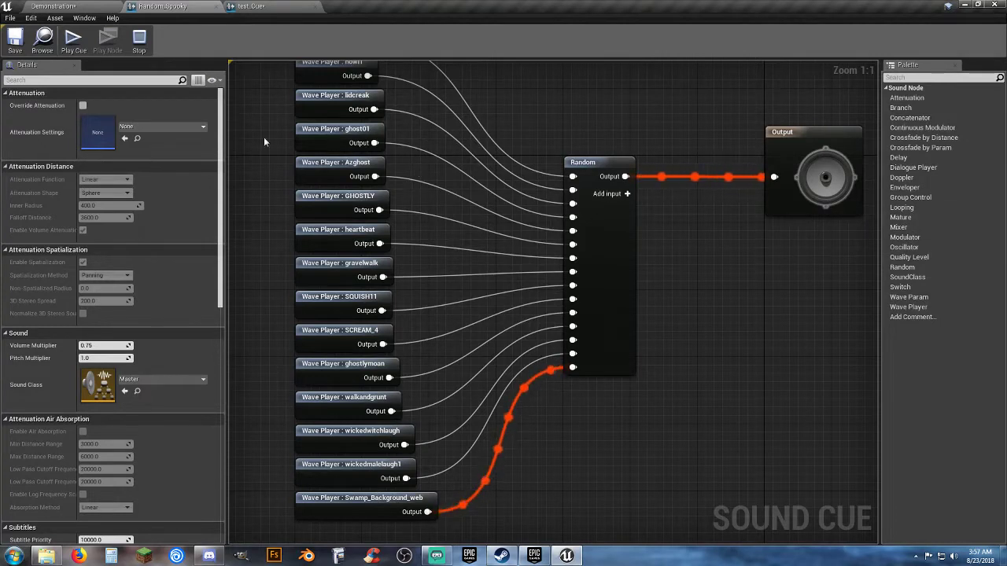
pyautogui.click(78, 49)
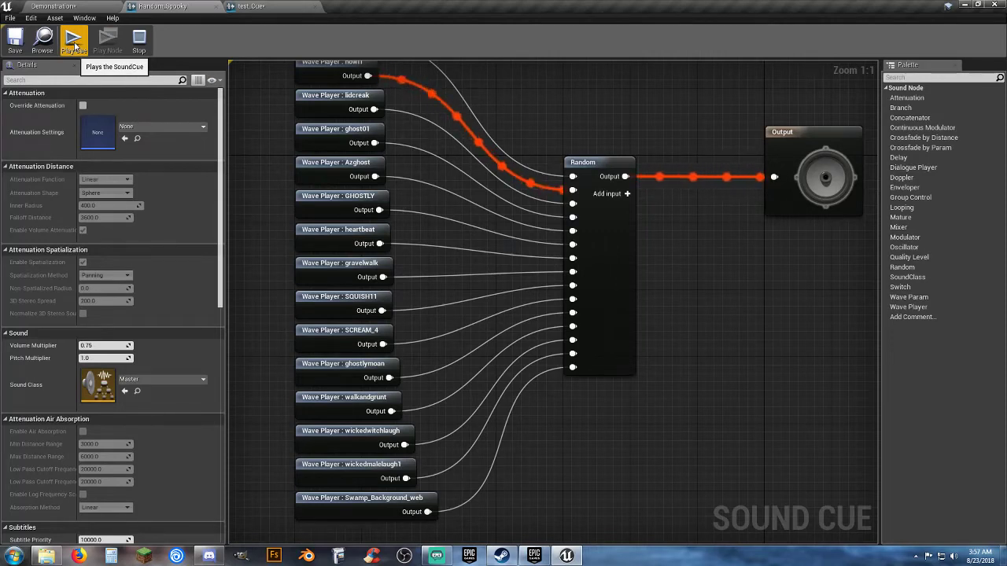
pyautogui.click(75, 45)
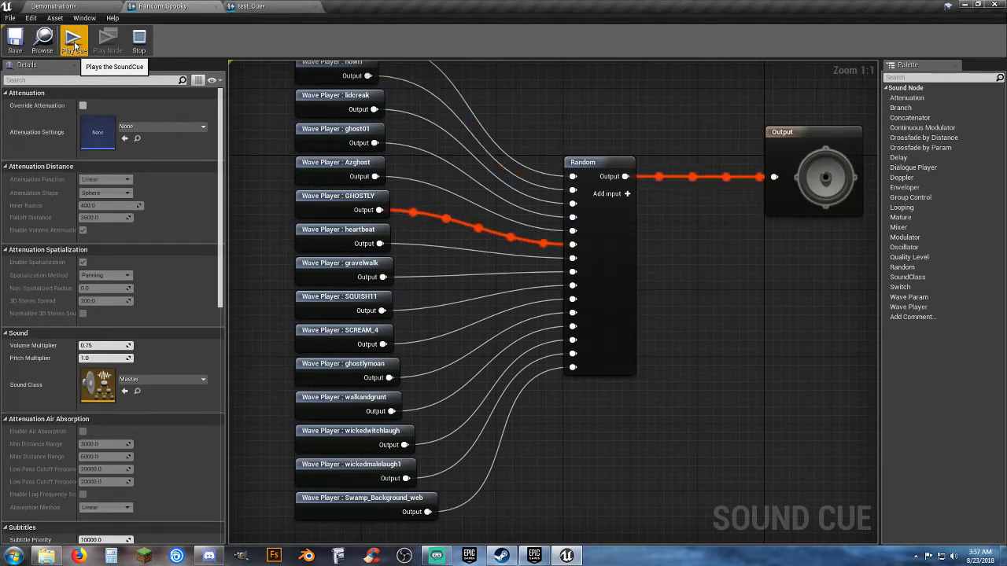
pyautogui.click(75, 45)
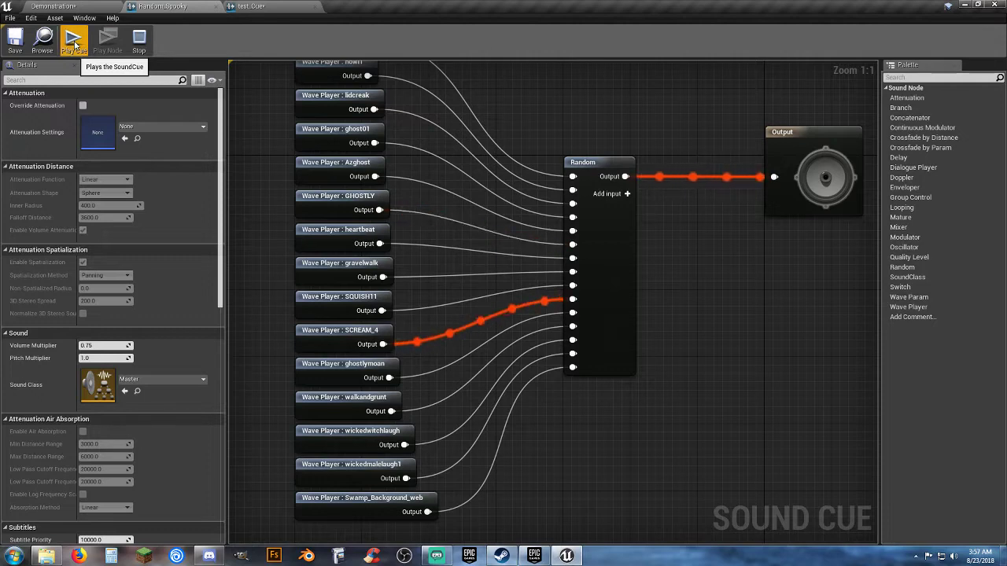
# Close the test_Cue and Random_Spooky editors to return to the Demonstration level, and clear the asset selection in the Effects folder
pyautogui.click(288, 7)
pyautogui.click(314, 7)
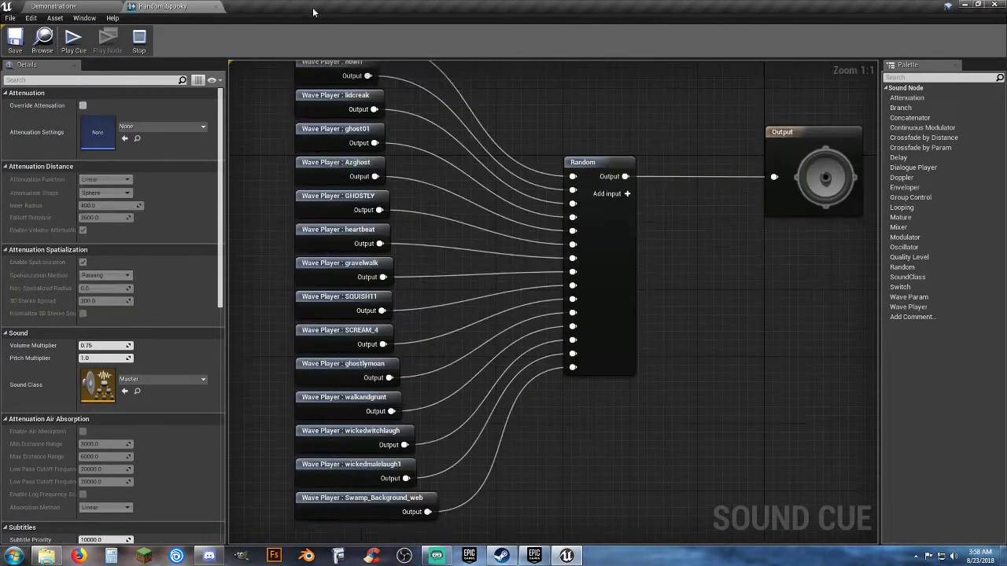
pyautogui.click(217, 6)
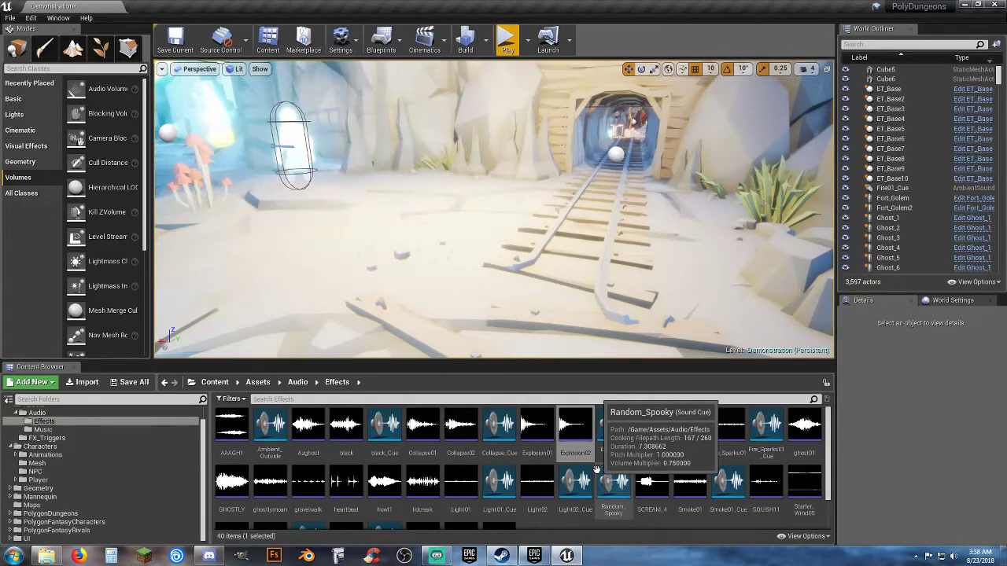
pyautogui.scroll(-1, 649, 506)
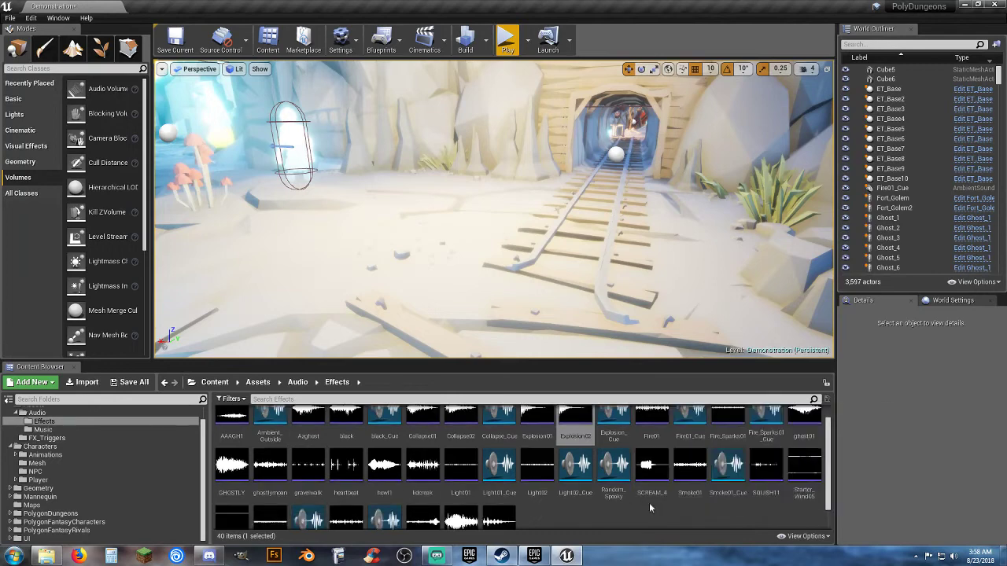
pyautogui.click(604, 518)
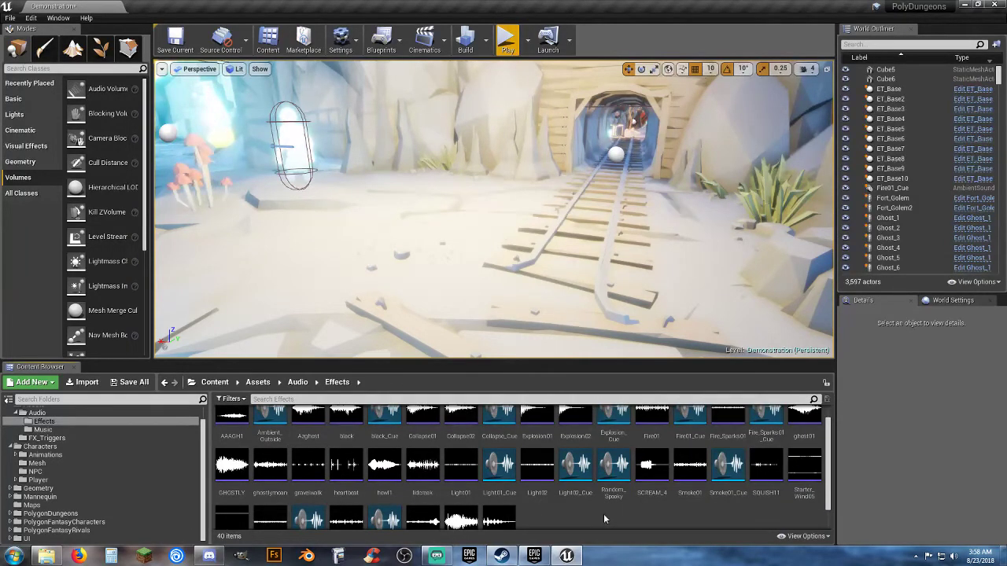
# Go to the mushroom cavern and examine the mesh, material and physics settings of the glowing crystal SM_Env_Gem_Large_12
pyautogui.moveTo(540, 276)
pyautogui.mouseDown(button='right')
pyautogui.moveTo(372, 157)
pyautogui.moveTo(439, 96)
pyautogui.moveTo(514, 65)
pyautogui.moveTo(463, 168)
pyautogui.moveTo(533, 280)
pyautogui.mouseUp(button='right')
pyautogui.press('w')
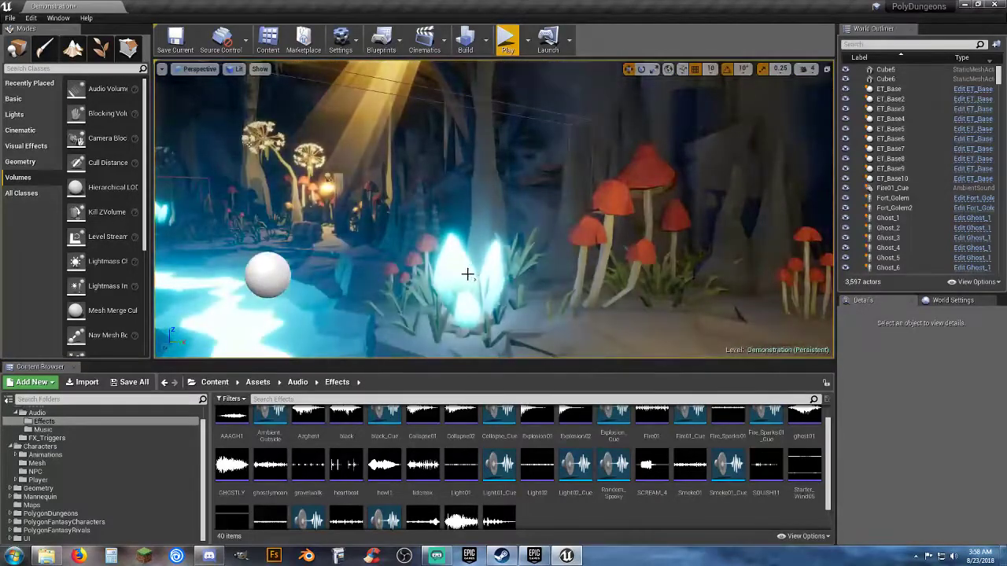
pyautogui.click(470, 276)
pyautogui.moveTo(470, 275); pyautogui.dragTo(534, 275, button='right')
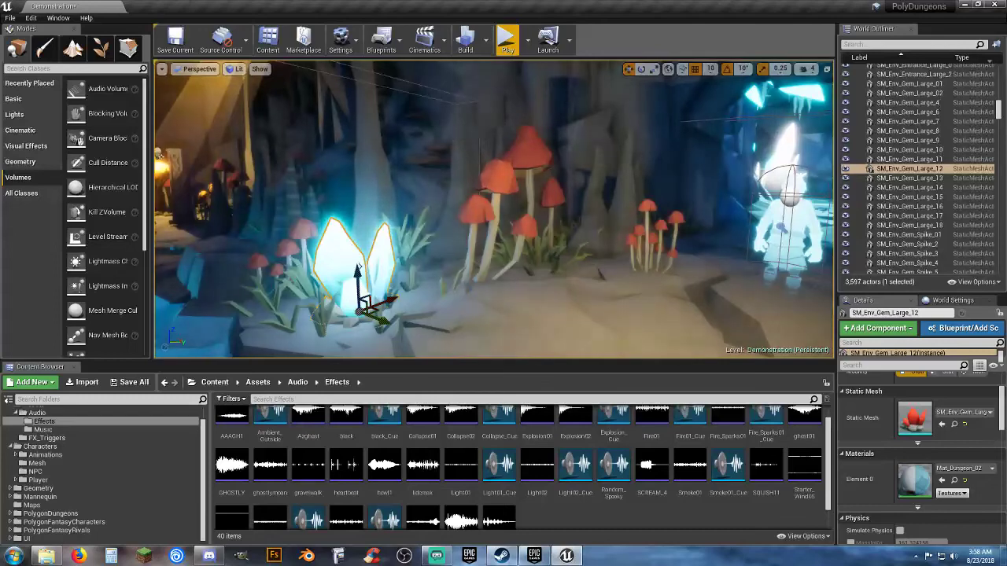
pyautogui.scroll(-3, 894, 457)
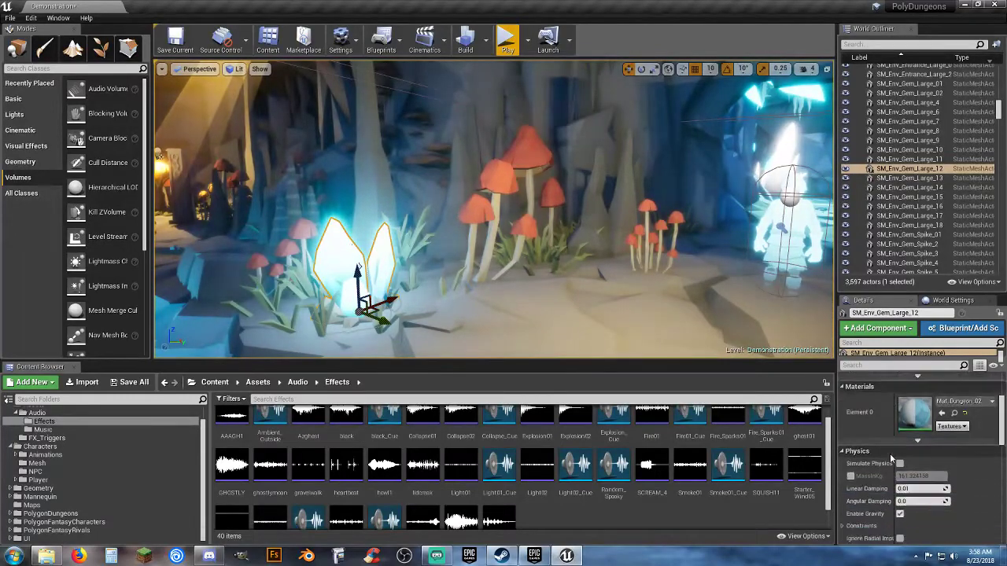
pyautogui.scroll(-2, 890, 456)
pyautogui.scroll(5, 890, 457)
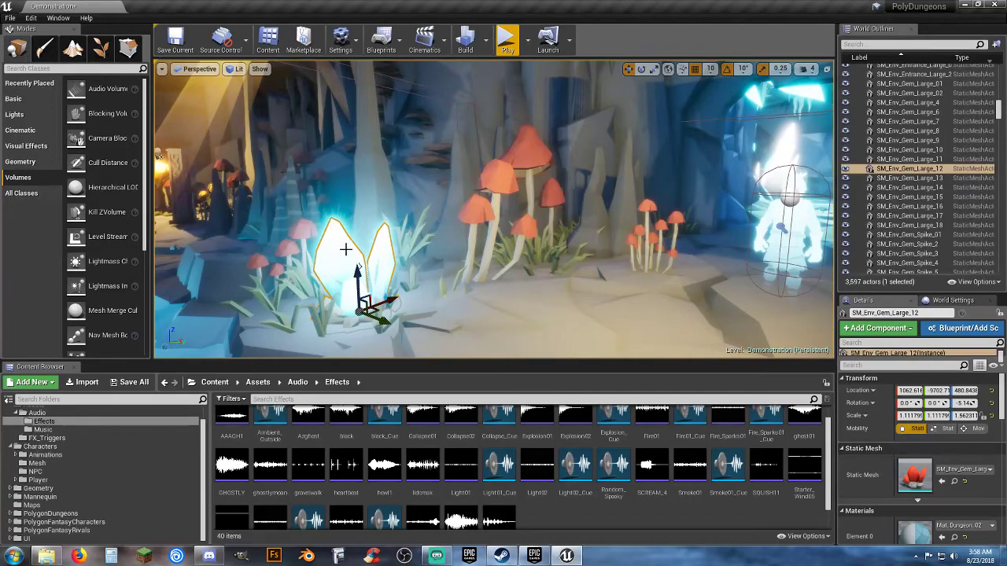
# Inspect the crystal cluster SM_Env_Gem_Large_11 beside the glowing stream up close
pyautogui.moveTo(345, 249); pyautogui.dragTo(279, 236, button='right')
pyautogui.press('w')
pyautogui.press('s')
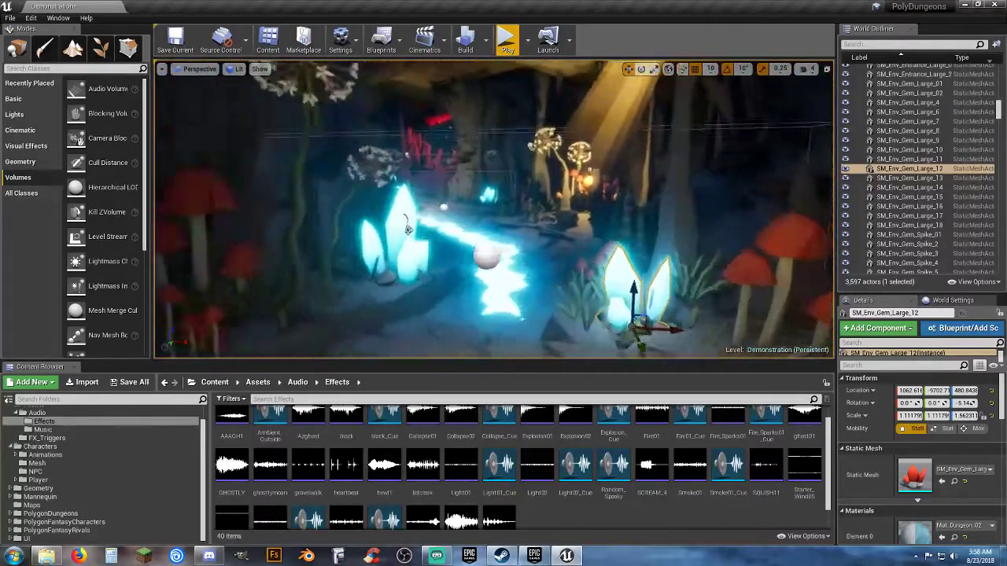
pyautogui.moveTo(408, 229); pyautogui.dragTo(395, 246, button='right')
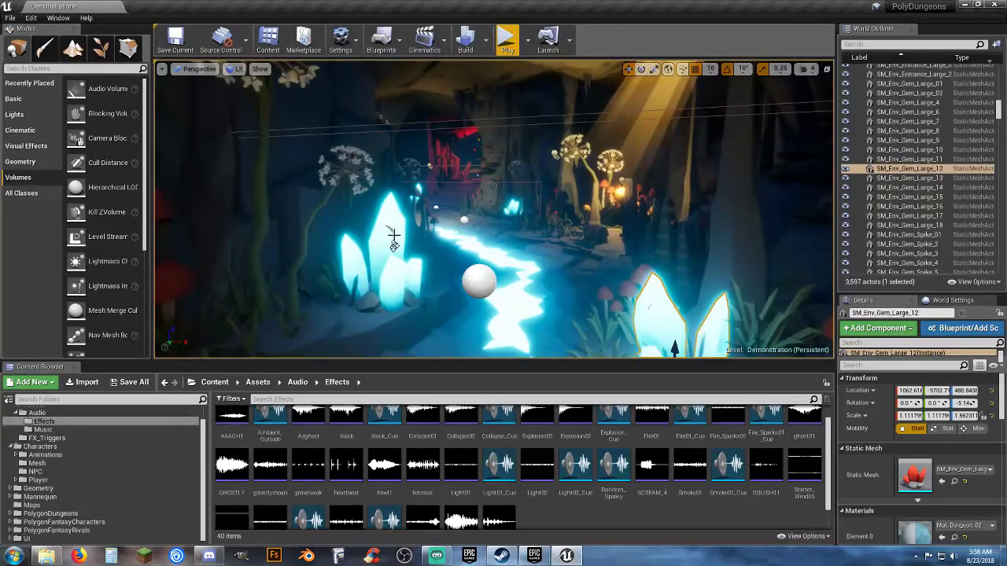
pyautogui.click(391, 240)
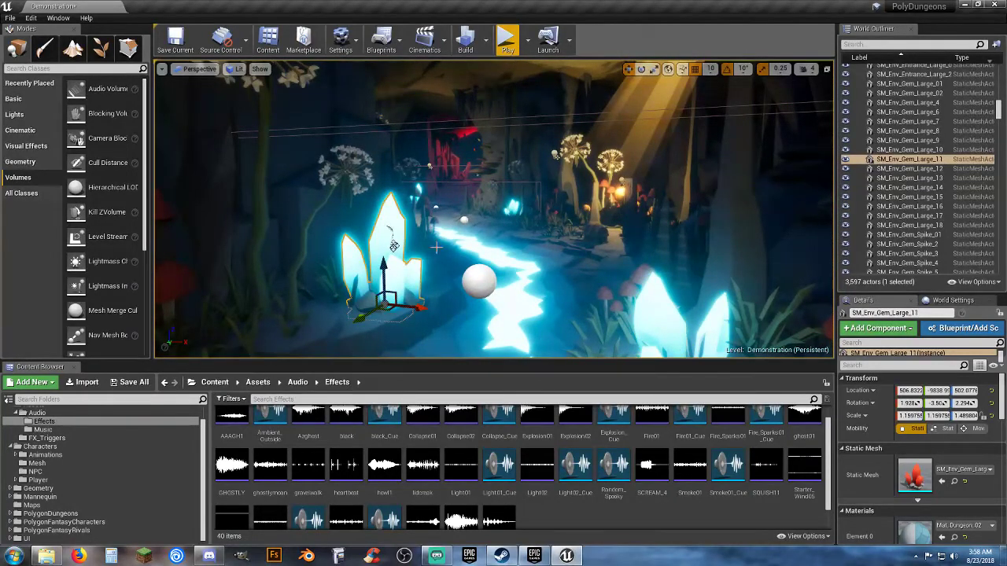
pyautogui.press('f')
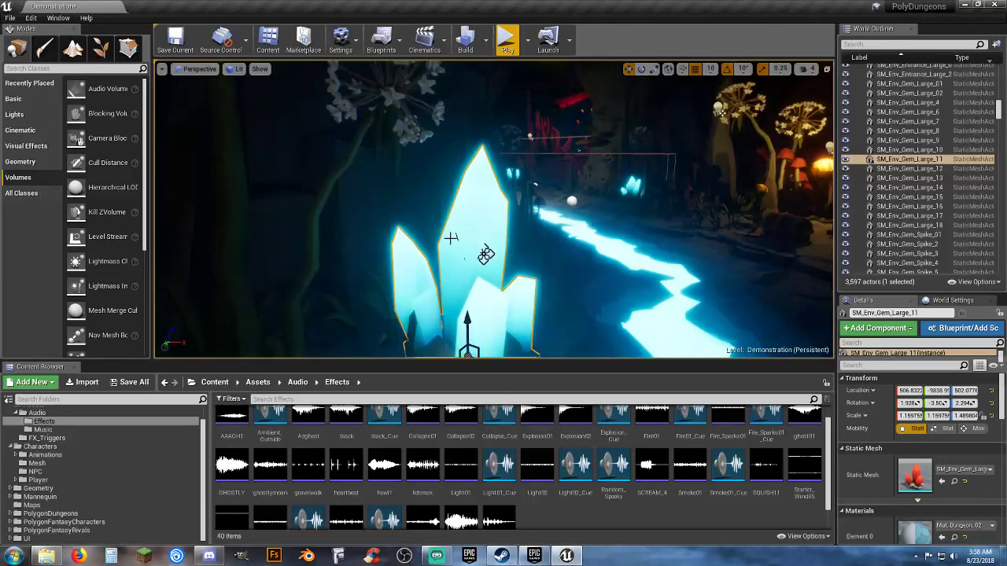
pyautogui.moveTo(457, 236); pyautogui.dragTo(487, 237, button='right')
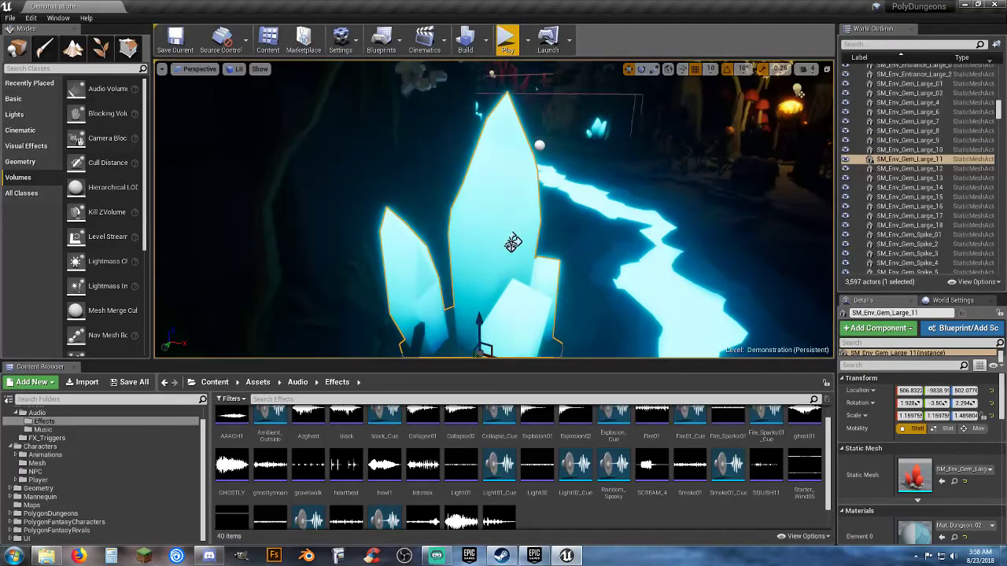
# Try higher intensities on the point light in front of the crystal cluster, and set its Intensity back to 1200
pyautogui.click(512, 243)
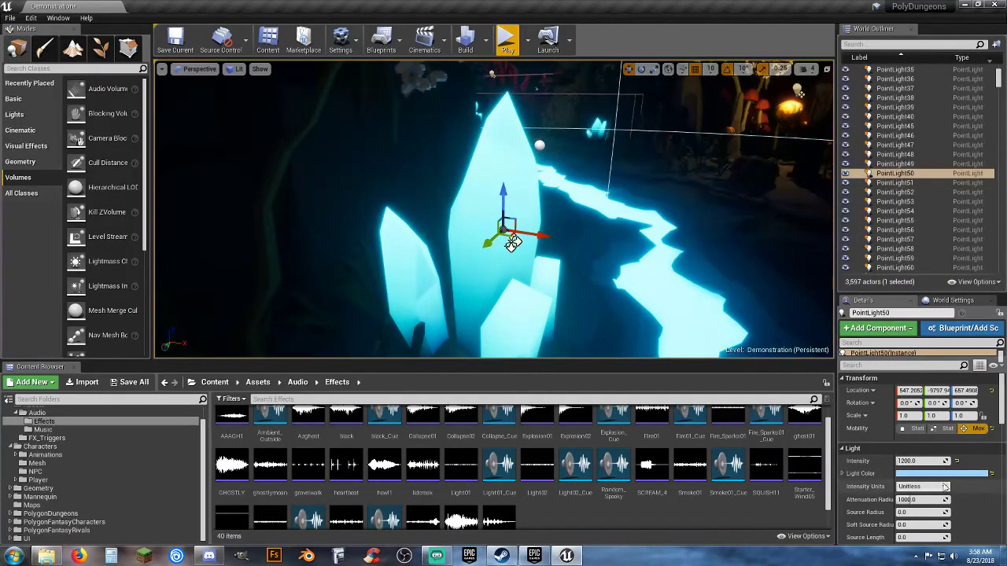
pyautogui.scroll(-3, 722, 297)
pyautogui.scroll(-2, 505, 229)
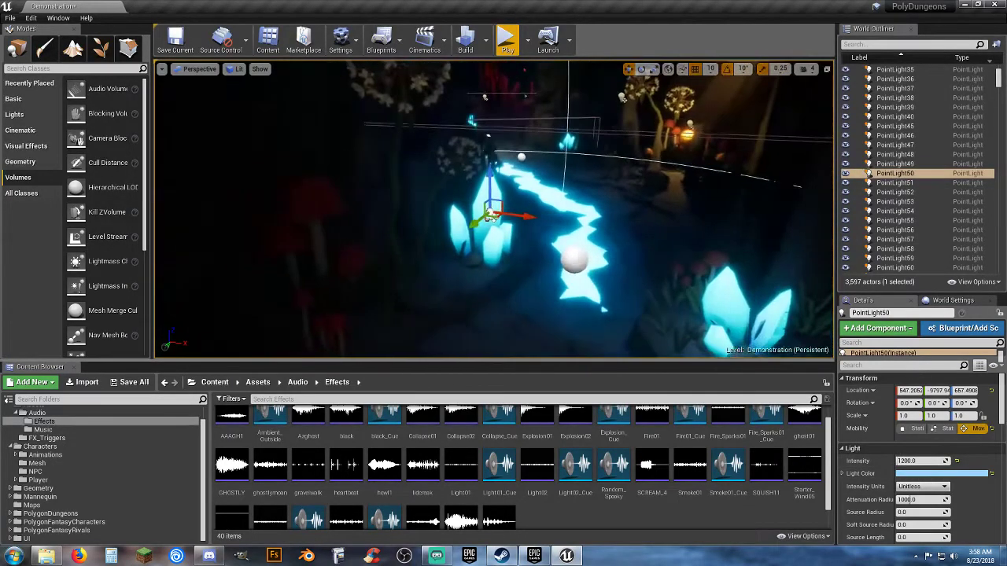
pyautogui.click(901, 462)
pyautogui.click(902, 462)
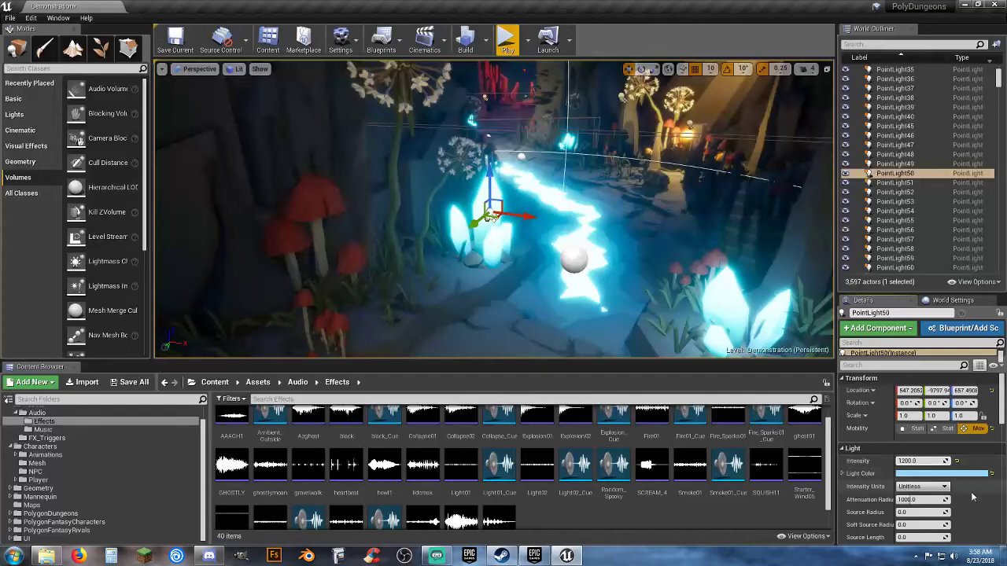
pyautogui.moveTo(922, 461)
pyautogui.mouseDown()
pyautogui.moveTo(968, 461)
pyautogui.moveTo(896, 461)
pyautogui.moveTo(929, 461)
pyautogui.mouseUp()
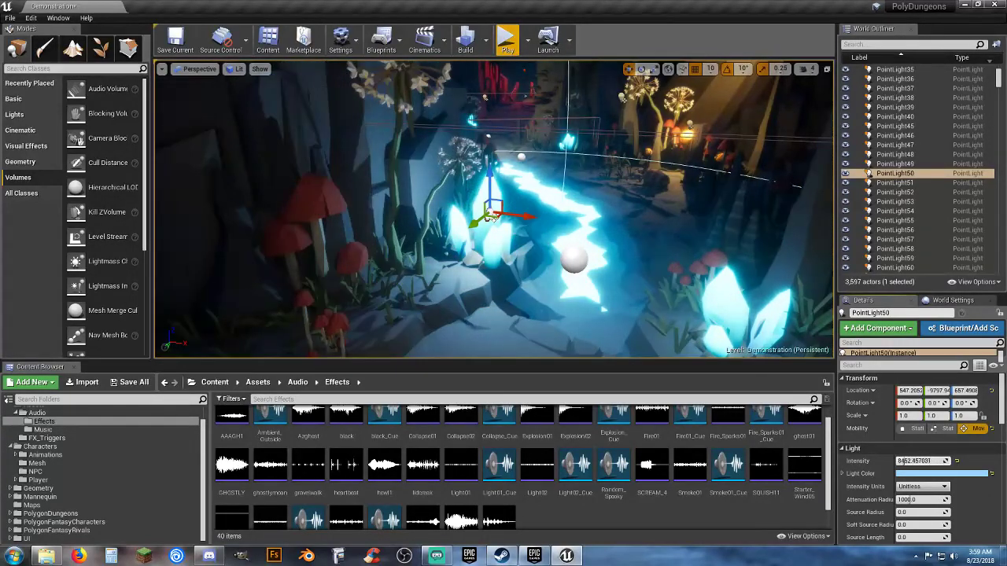
pyautogui.moveTo(928, 460)
pyautogui.mouseDown()
pyautogui.moveTo(912, 461)
pyautogui.moveTo(929, 461)
pyautogui.mouseUp()
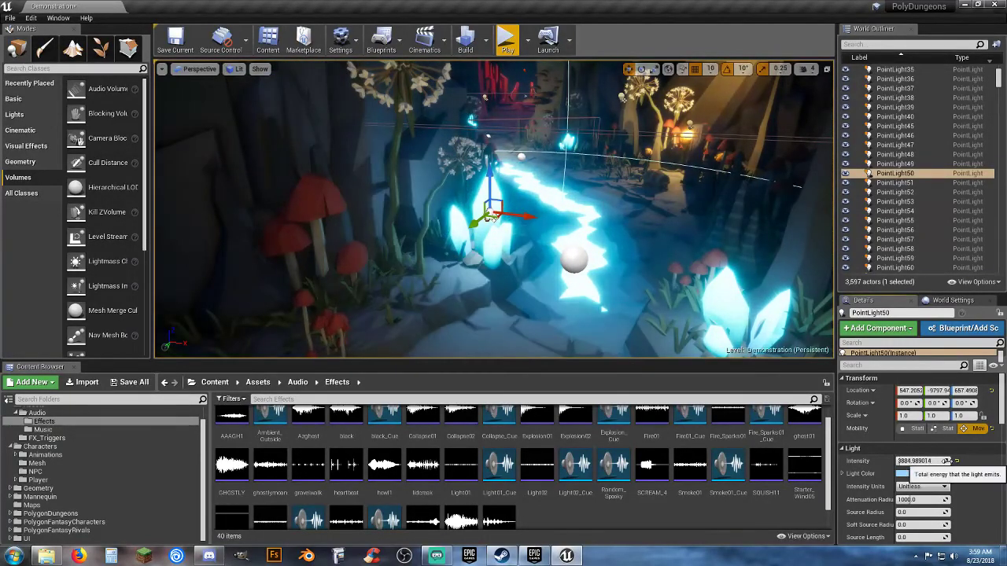
pyautogui.click(929, 461)
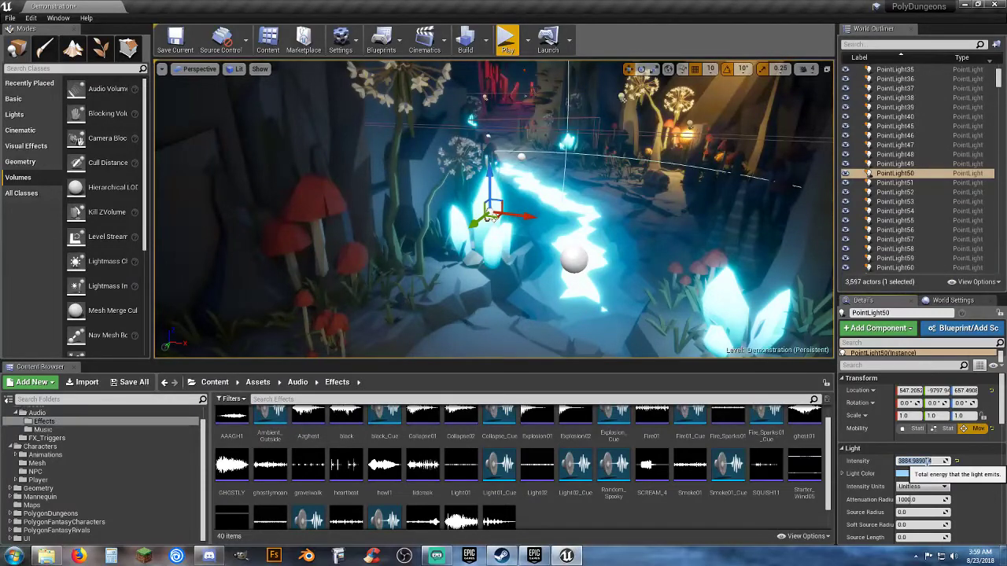
pyautogui.write('1200')
pyautogui.press('Return')
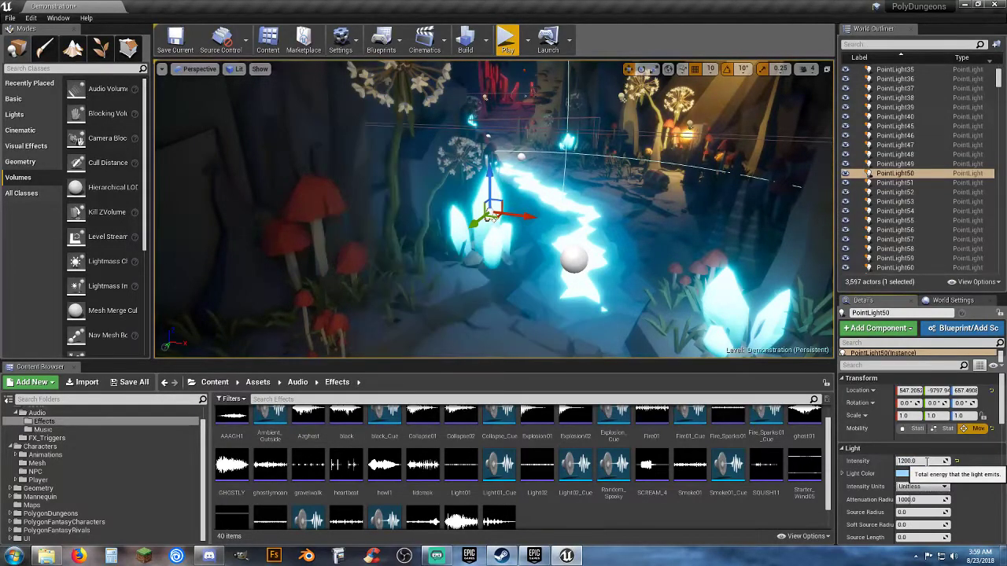
# Select the Cube6 water surface over the glowing stream and lower it by 40 units along Z
pyautogui.click(490, 217)
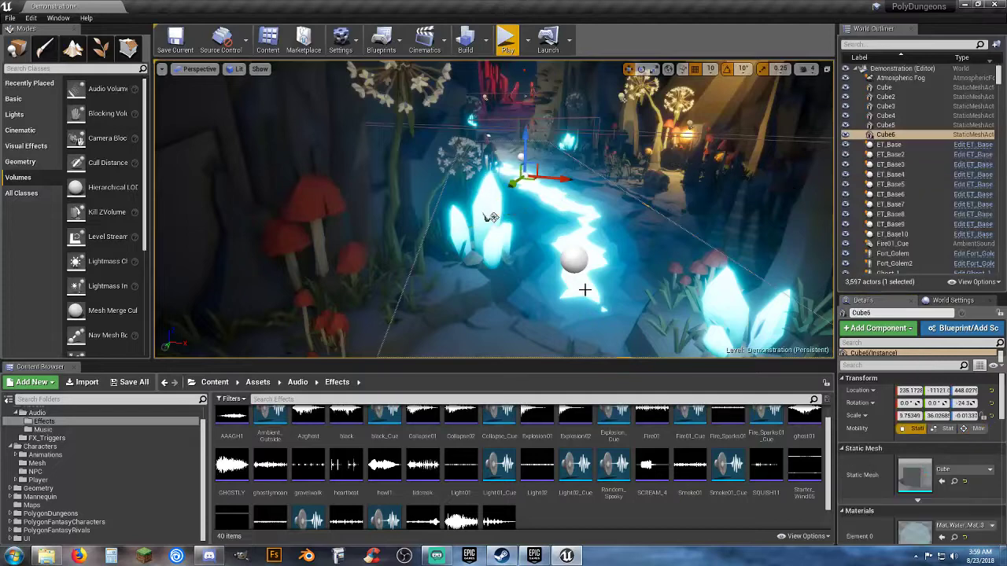
pyautogui.press('f')
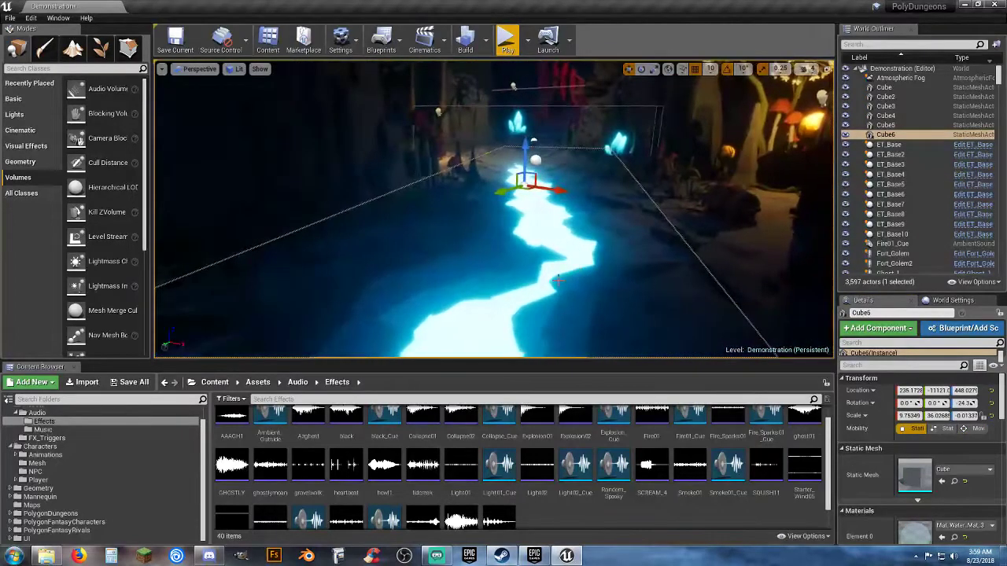
pyautogui.moveTo(523, 146); pyautogui.dragTo(542, 157)
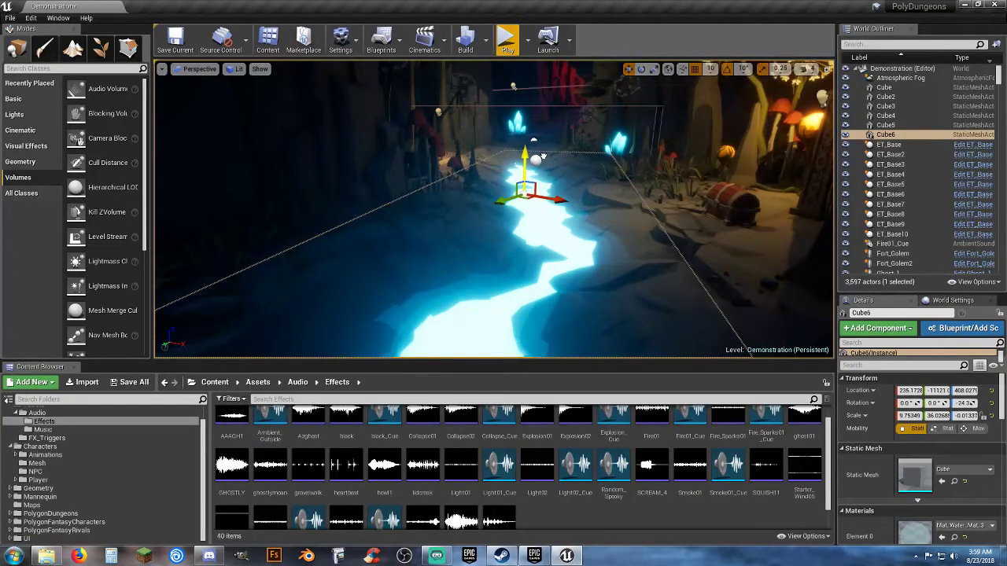
# Select the Cube2 water surface, follow the stream through the cavern and look back at it from the red-lit cave
pyautogui.click(525, 308)
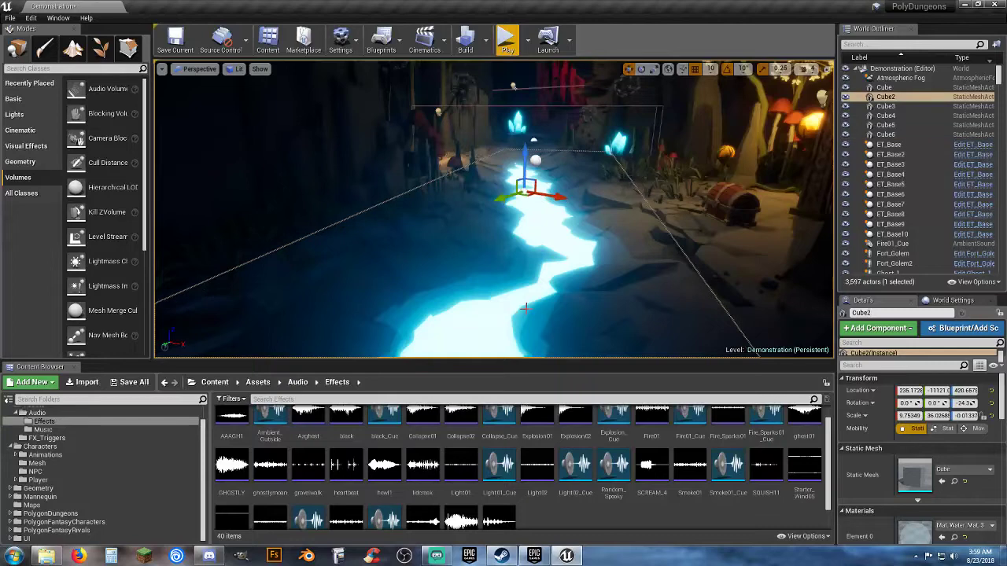
pyautogui.press('s')
pyautogui.moveTo(548, 251); pyautogui.dragTo(547, 338, button='right')
pyautogui.moveTo(454, 191); pyautogui.dragTo(420, 193, button='right')
pyautogui.moveTo(478, 162); pyautogui.dragTo(479, 205, button='right')
pyautogui.moveTo(491, 125); pyautogui.dragTo(500, 96, button='right')
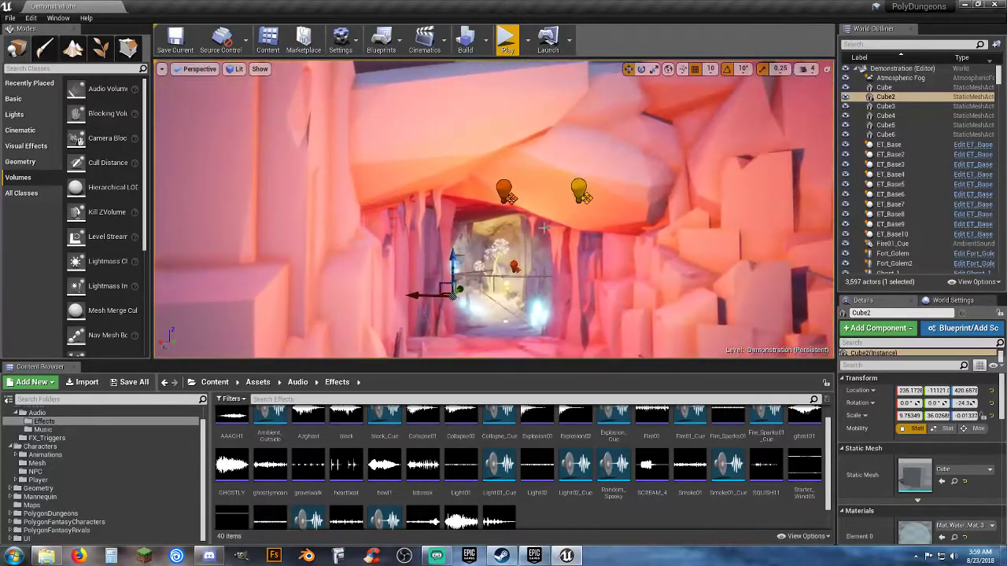
# Delete the orange point light PointLight57 hanging above the entrance of the red-lit cave passage
pyautogui.click(504, 192)
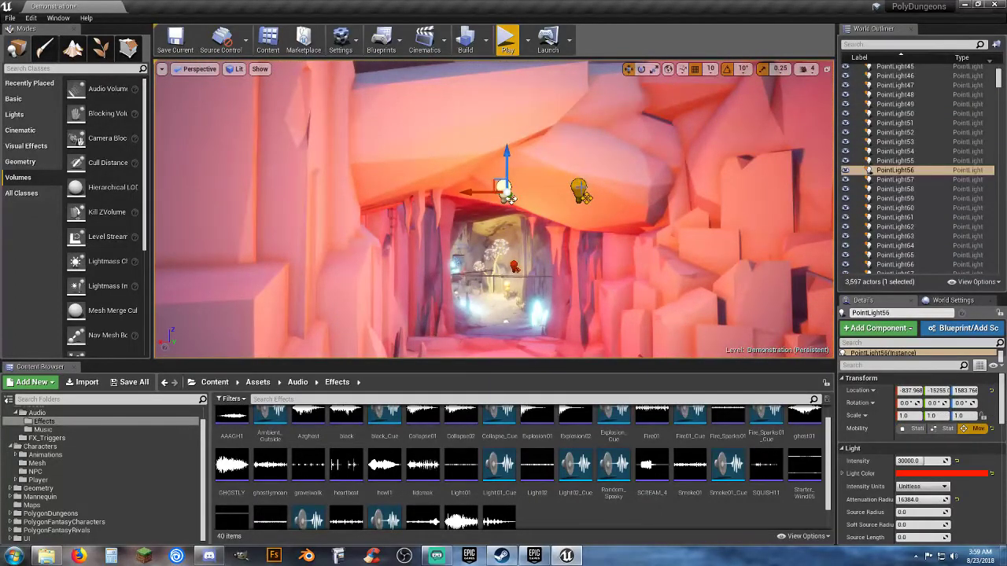
pyautogui.click(580, 191)
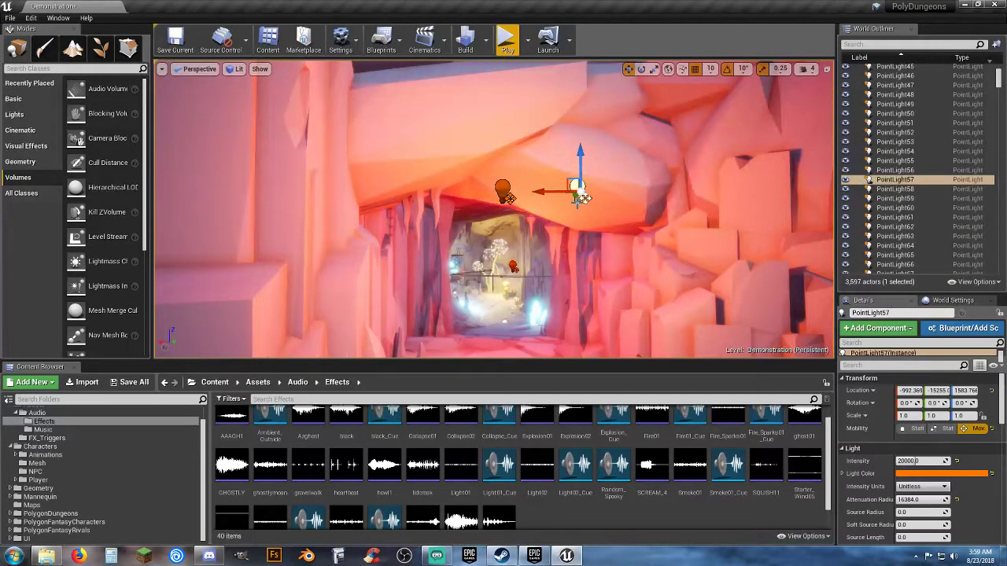
pyautogui.press('Delete')
# Change the Light Color of the red point light PointLight56 above the passage to dark purple, Hex sRGB 340085FF
pyautogui.click(506, 194)
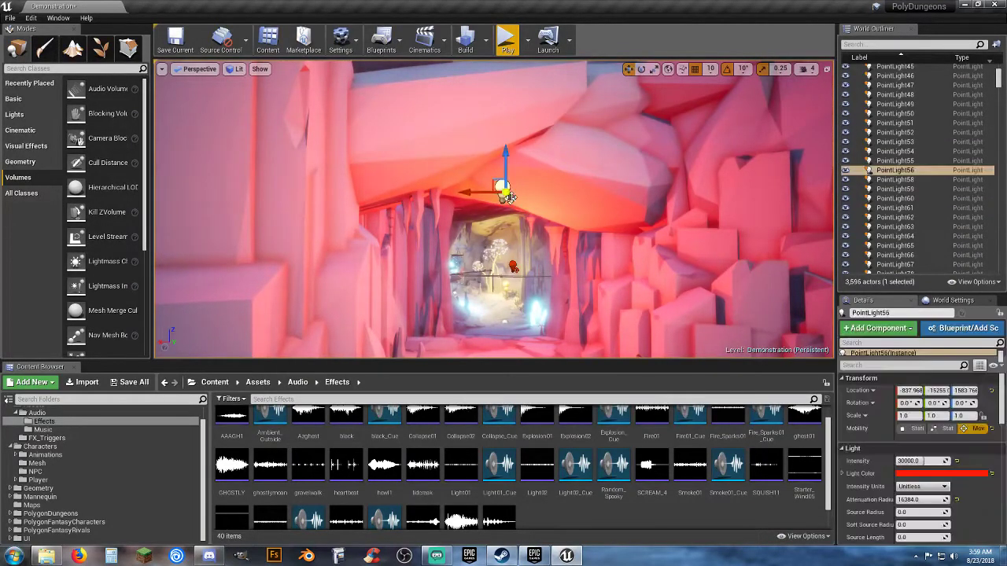
pyautogui.click(926, 475)
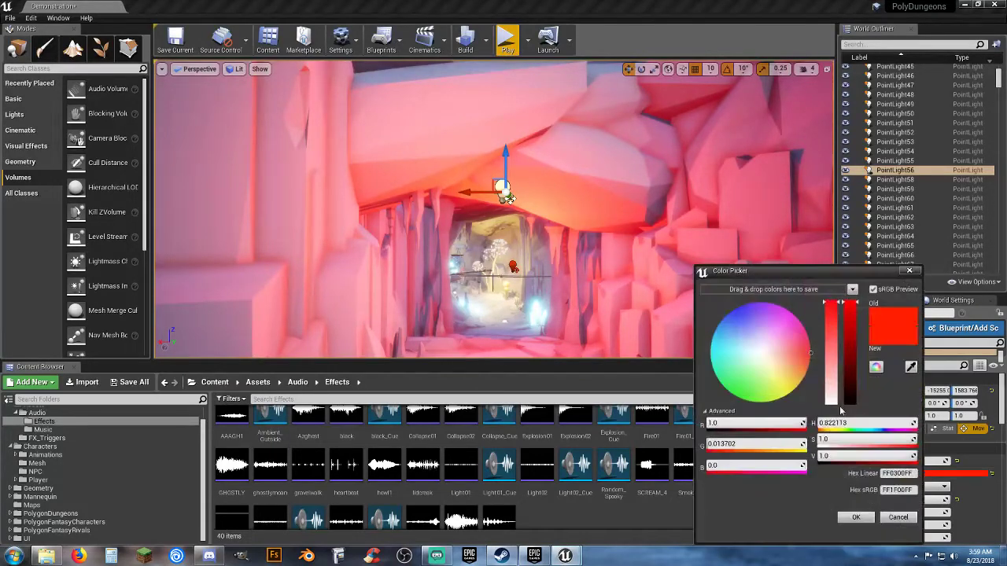
pyautogui.moveTo(804, 351); pyautogui.dragTo(741, 313)
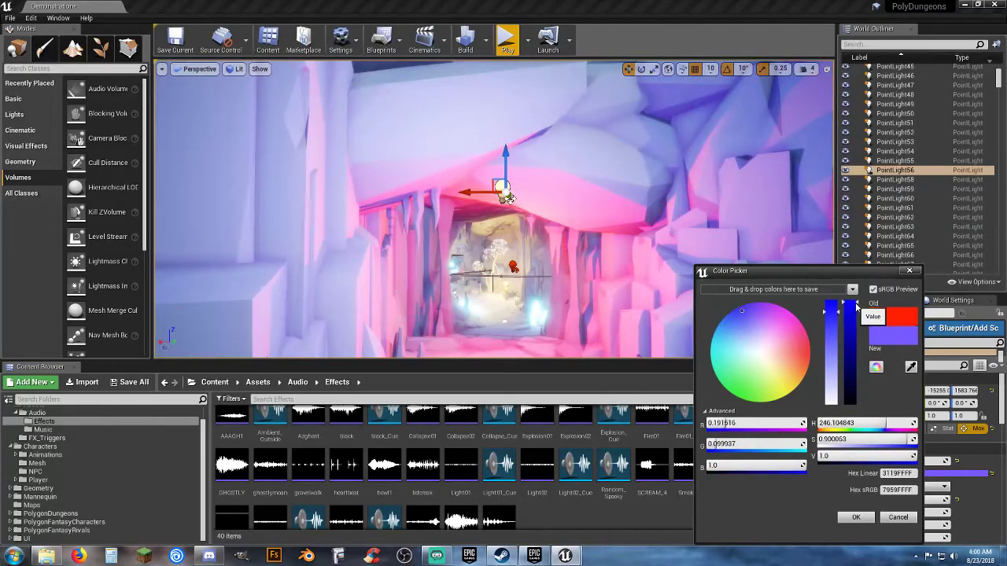
pyautogui.moveTo(857, 307); pyautogui.dragTo(858, 378)
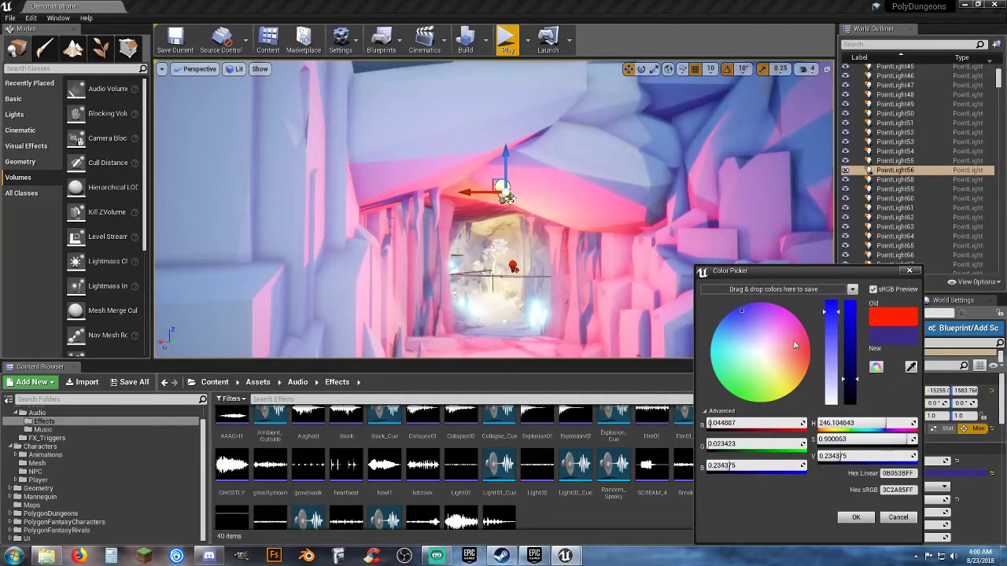
pyautogui.moveTo(742, 314); pyautogui.dragTo(743, 308)
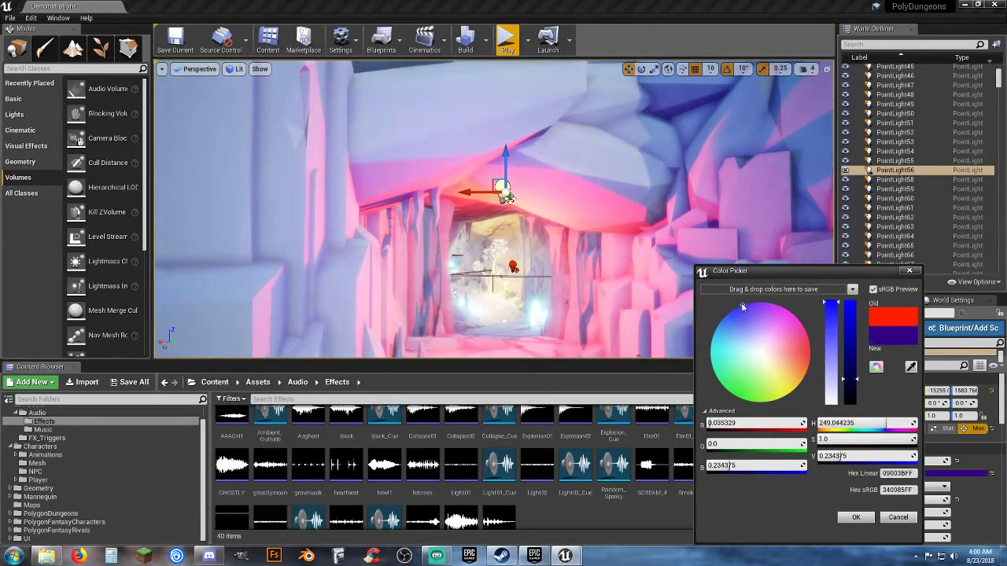
pyautogui.click(855, 520)
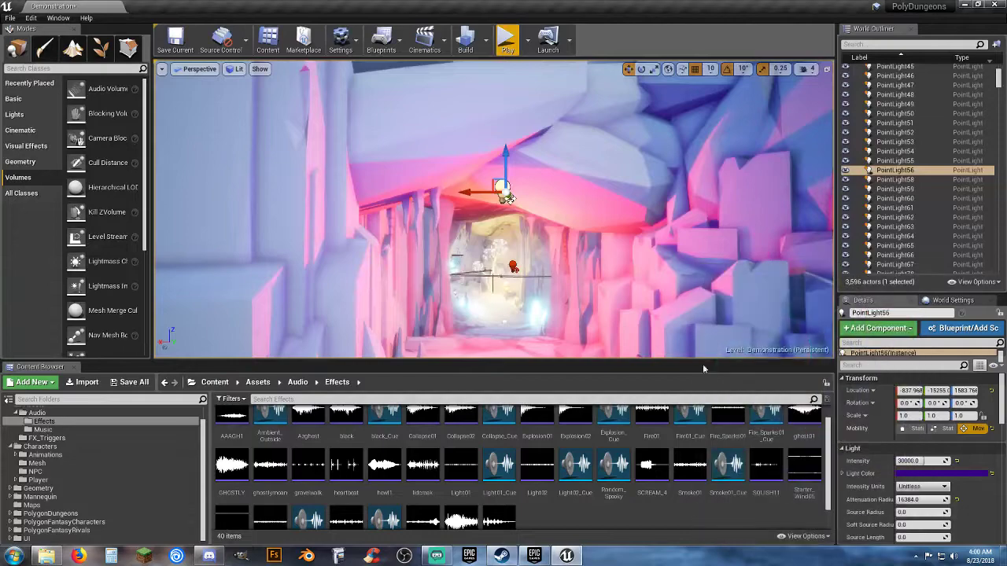
# Reduce the Attenuation Radius of the red point light PointLight55 deeper in the passage to about 686
pyautogui.moveTo(650, 279); pyautogui.dragTo(566, 291, button='right')
pyautogui.press('s')
pyautogui.moveTo(672, 301); pyautogui.dragTo(441, 315, button='right')
pyautogui.press('w')
pyautogui.moveTo(390, 143); pyautogui.dragTo(370, 140, button='right')
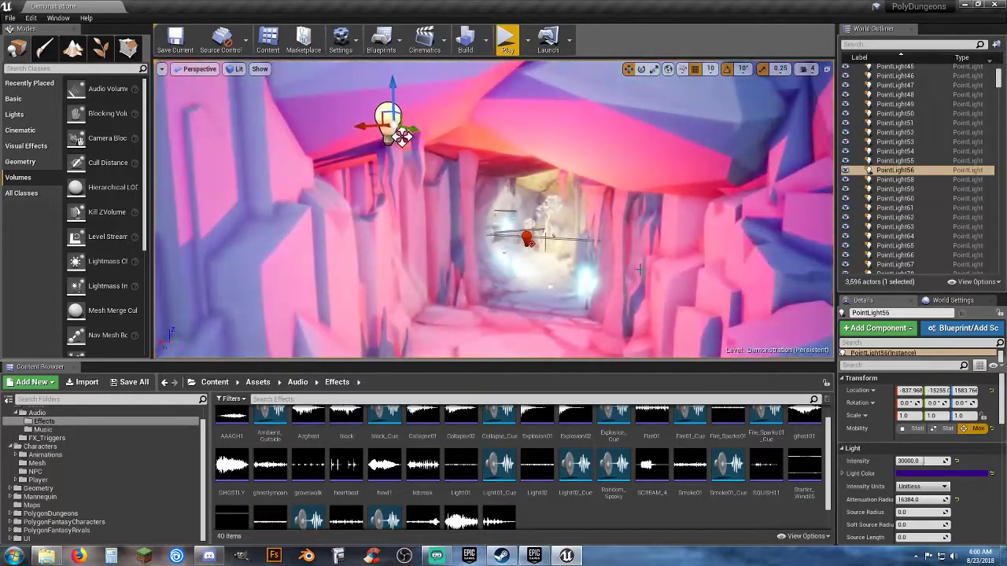
pyautogui.click(526, 238)
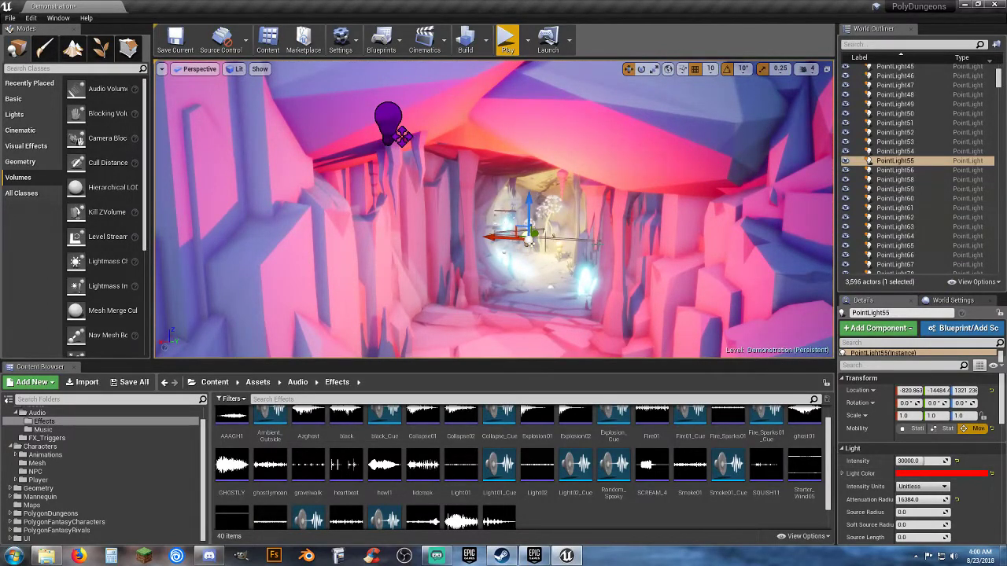
pyautogui.moveTo(493, 209); pyautogui.dragTo(548, 231, button='right')
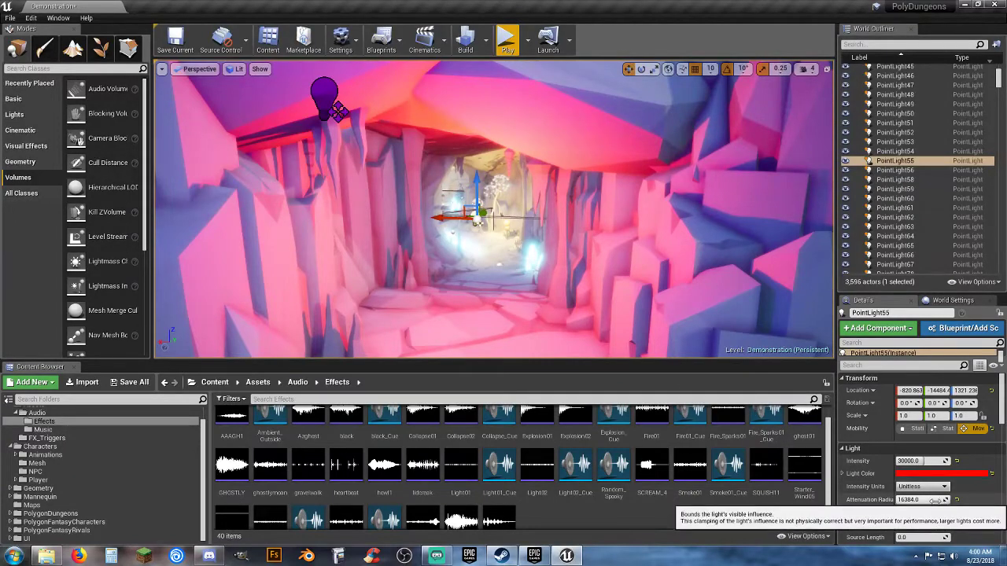
pyautogui.moveTo(921, 499); pyautogui.dragTo(873, 499)
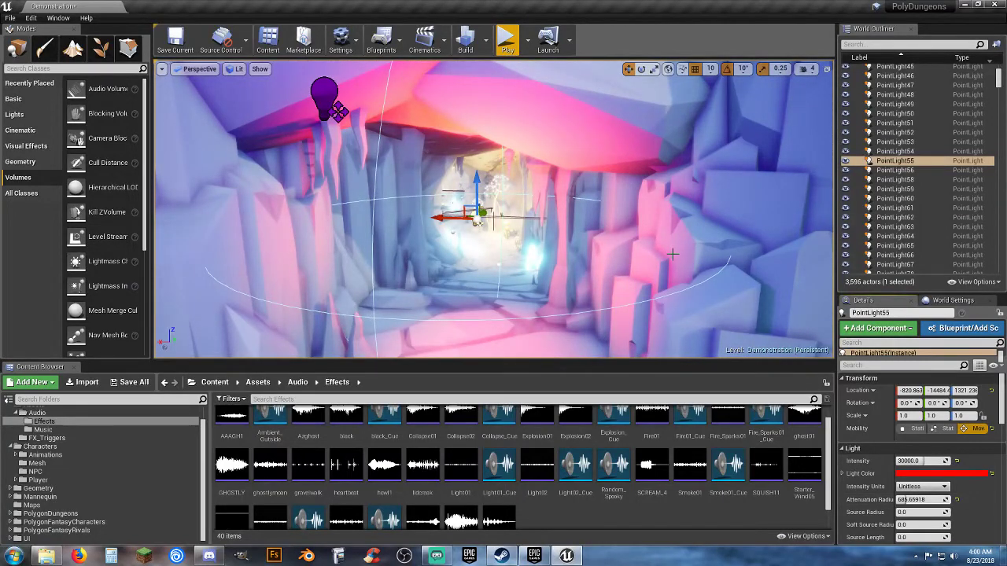
# Look over the crystal cavern, from the glowing crystals at the passage to the stream, mushrooms and treasure chest
pyautogui.press('w')
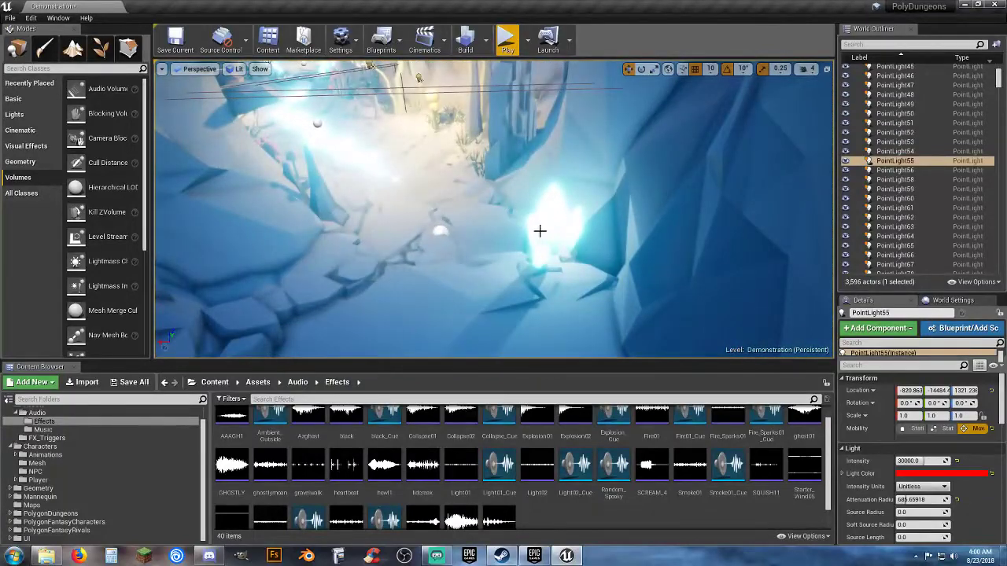
pyautogui.moveTo(491, 202); pyautogui.dragTo(382, 102, button='right')
pyautogui.press('w')
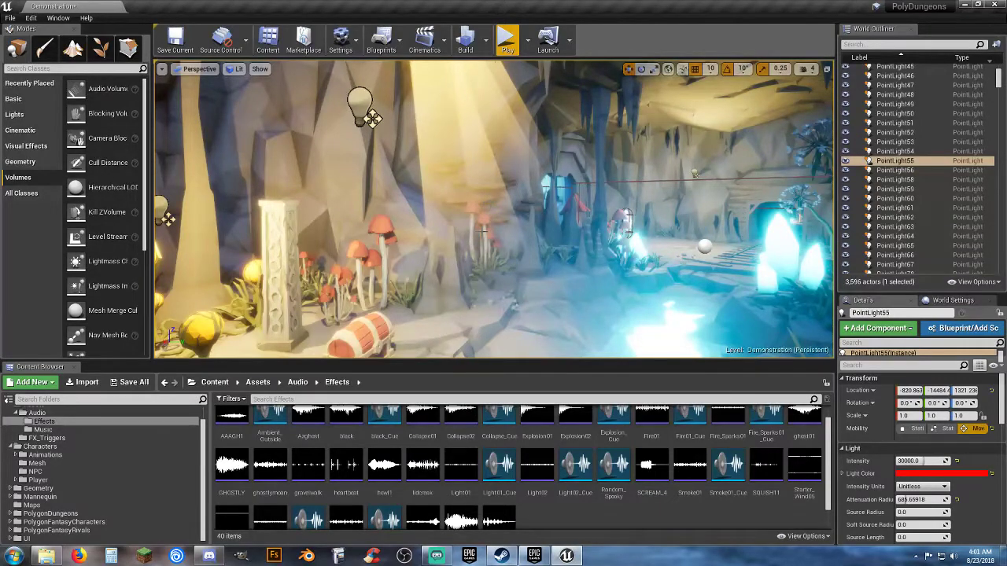
pyautogui.moveTo(494, 208); pyautogui.dragTo(629, 291, button='right')
pyautogui.press('s')
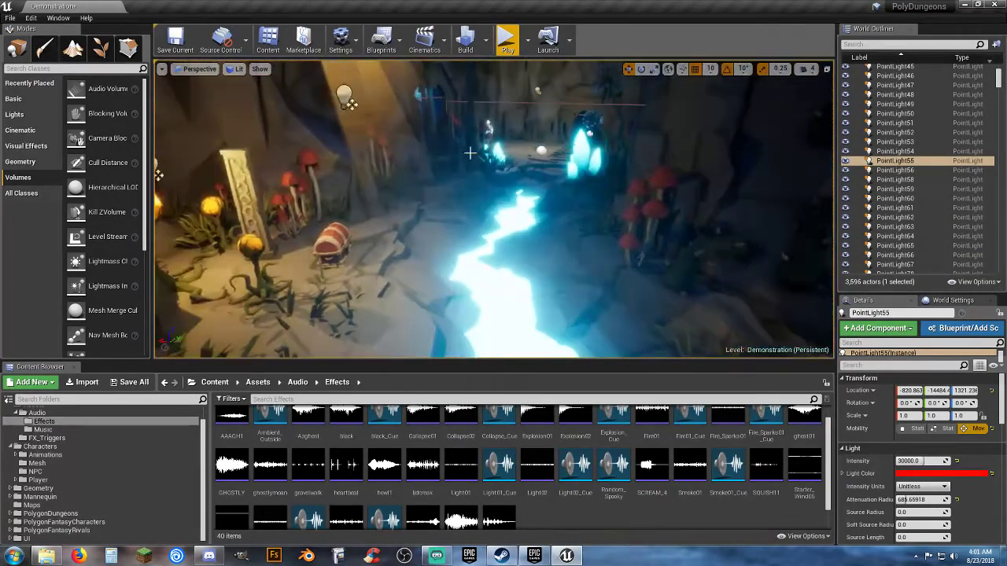
# Play the level and run the hooded character from the bridge through the crystal cavern into the castle hall with the golems
pyautogui.click(507, 47)
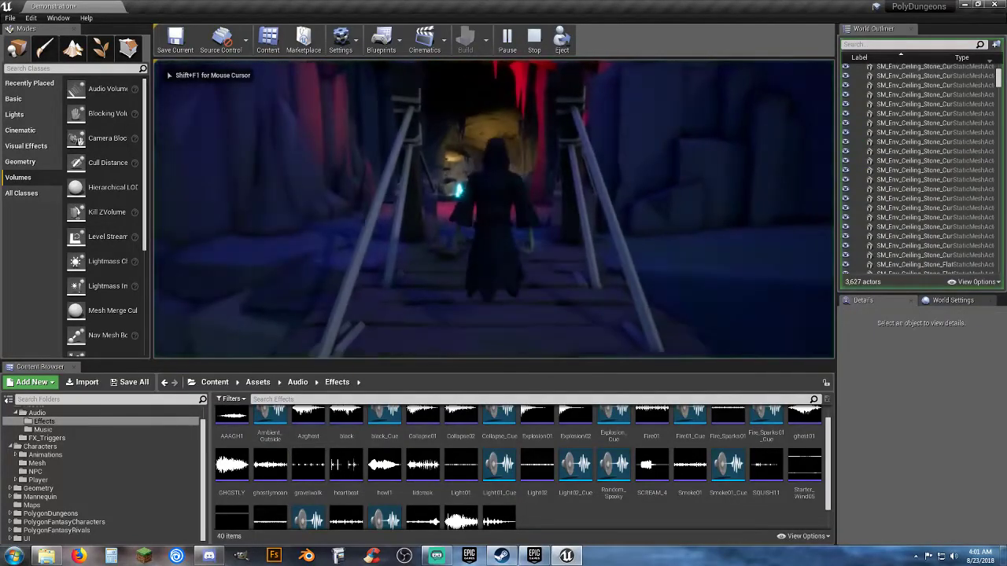
pyautogui.press('w')
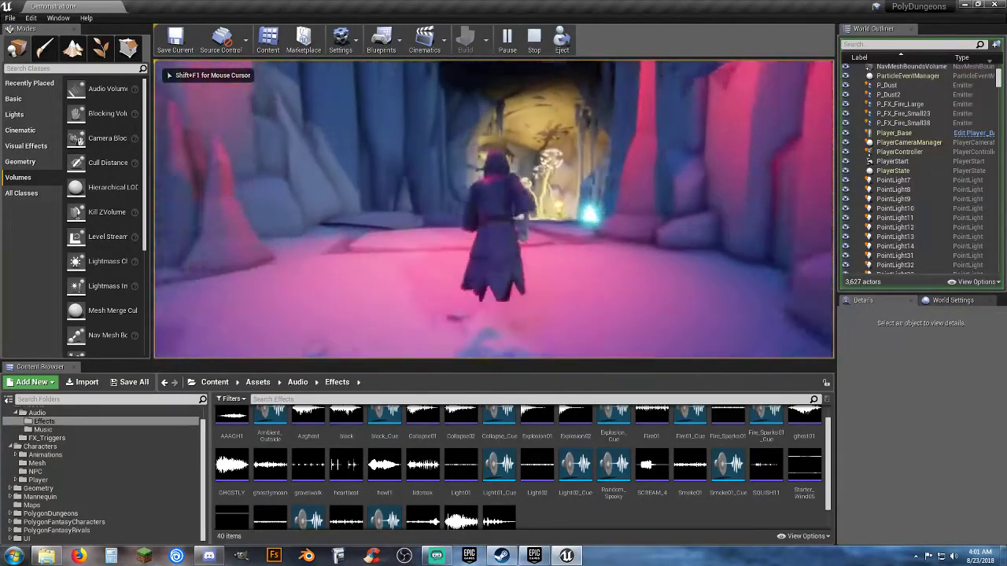
pyautogui.press('w')
pyautogui.press('w')
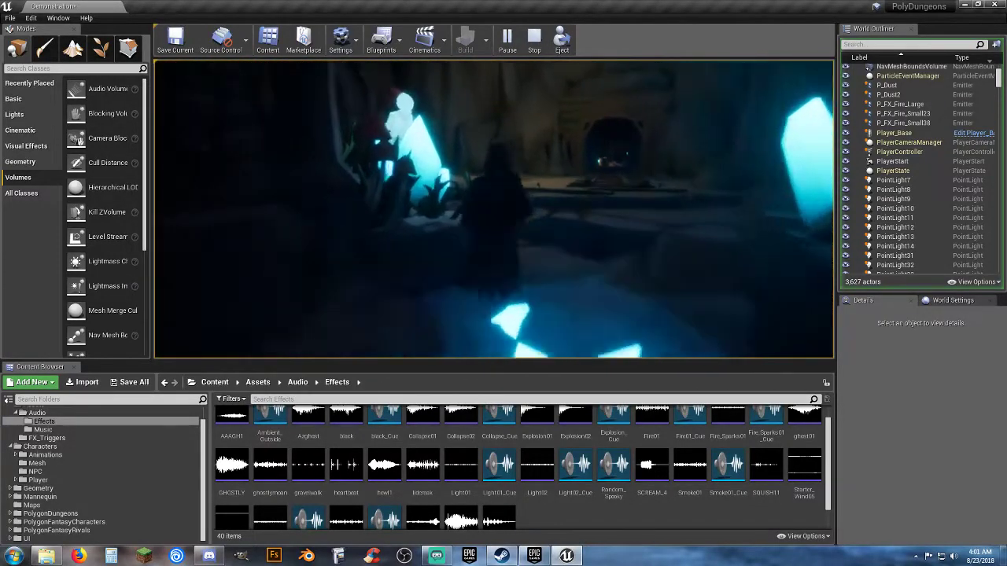
pyautogui.press('w')
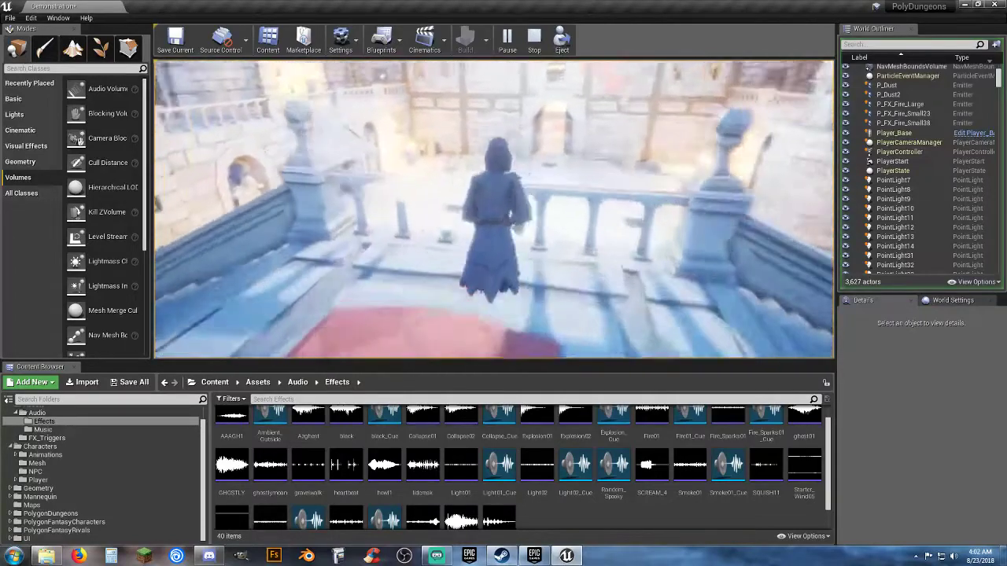
pyautogui.press('w')
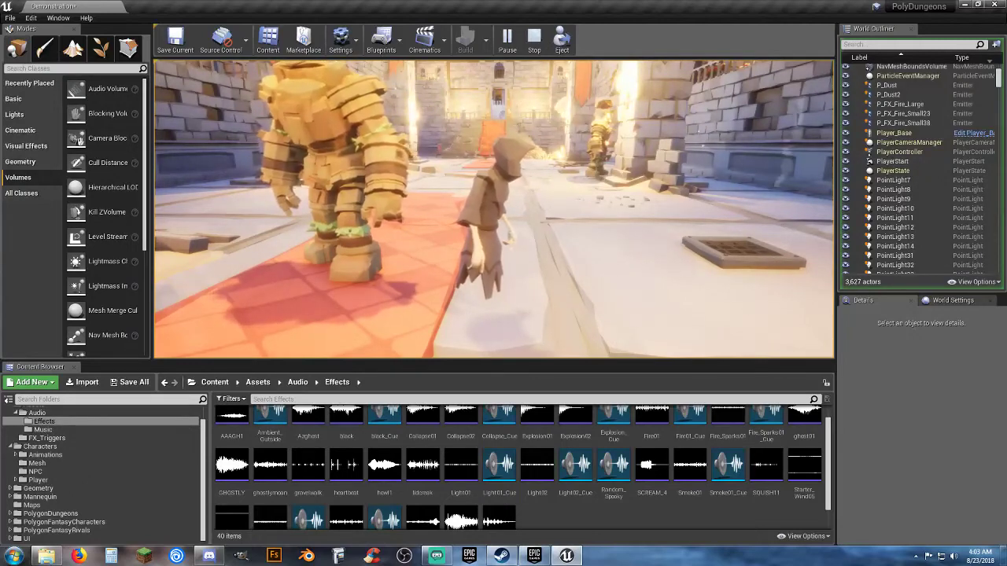
pyautogui.press('w')
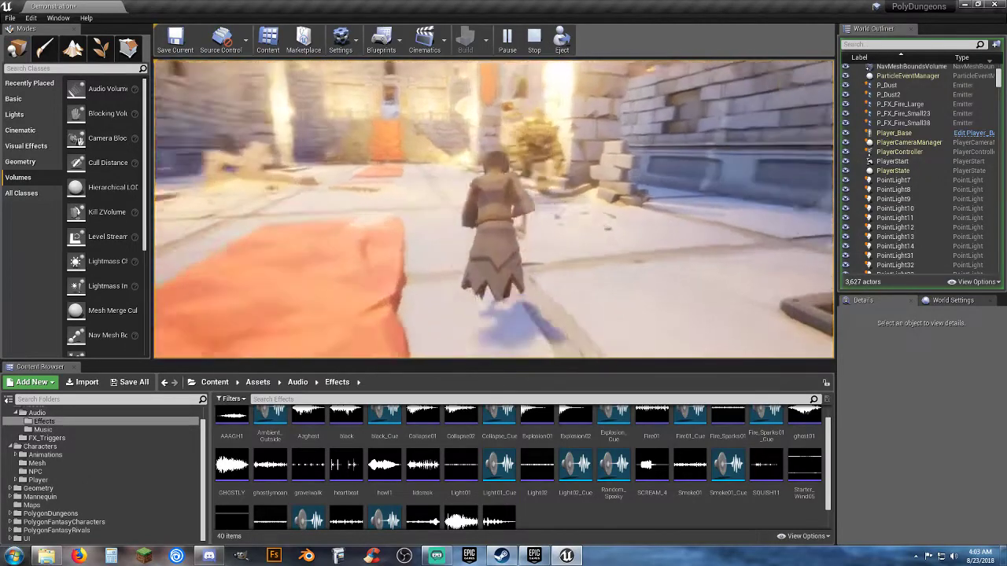
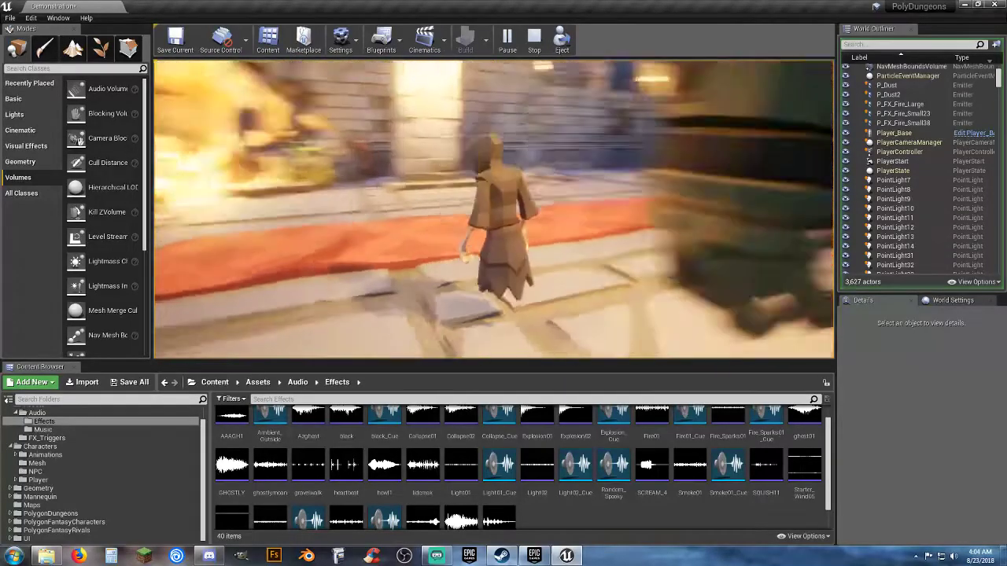
# Walk the character up to the golem standing at the hall's wooden double door, back away from it and end the play session
pyautogui.press('w')
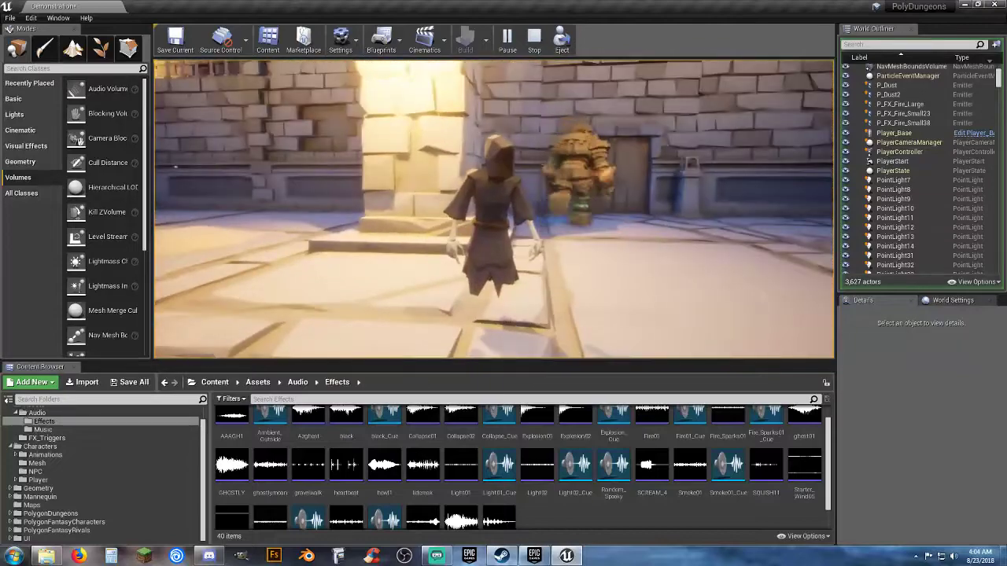
pyautogui.press('w')
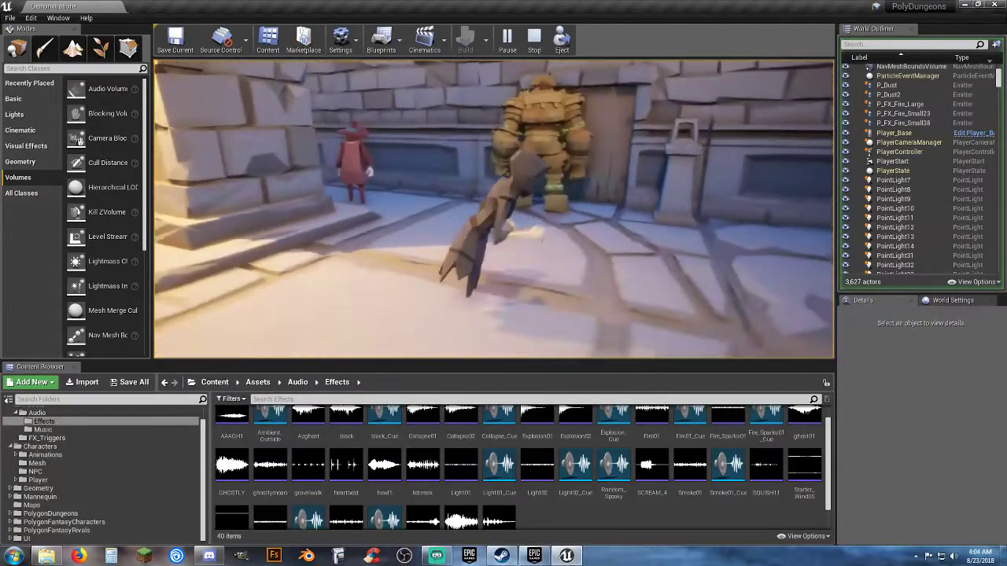
pyautogui.press('w')
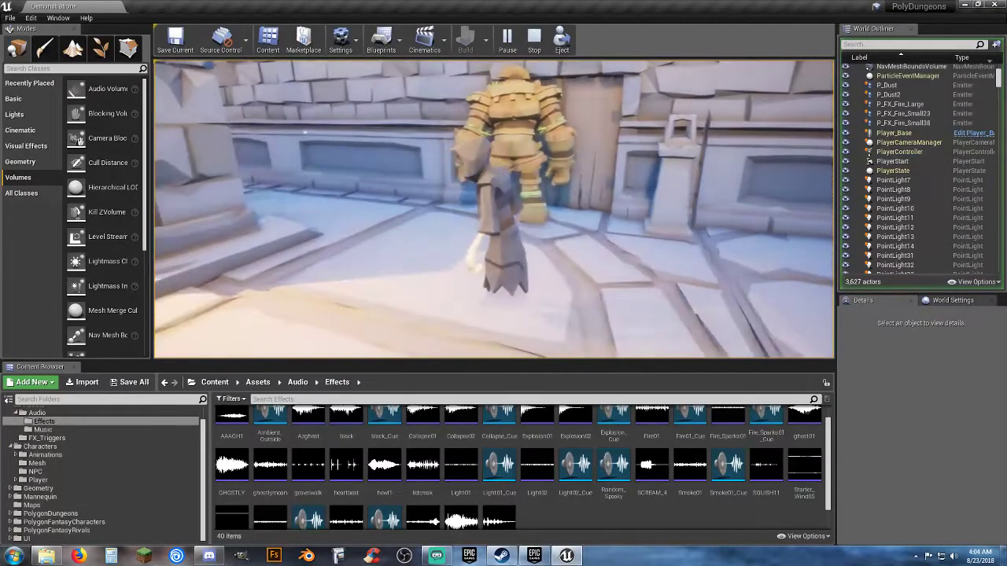
pyautogui.press('s')
pyautogui.press('w')
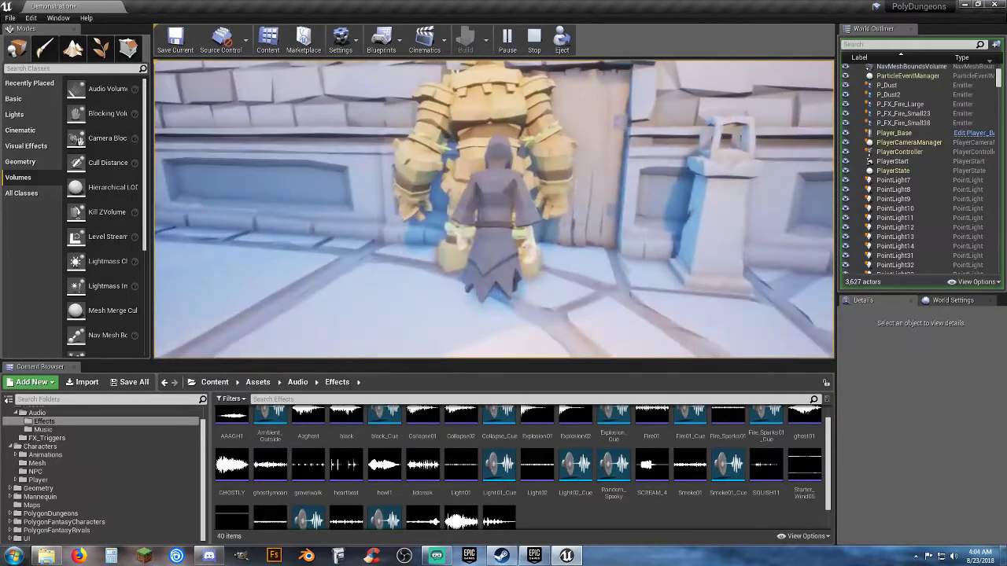
pyautogui.press('s')
pyautogui.press('s')
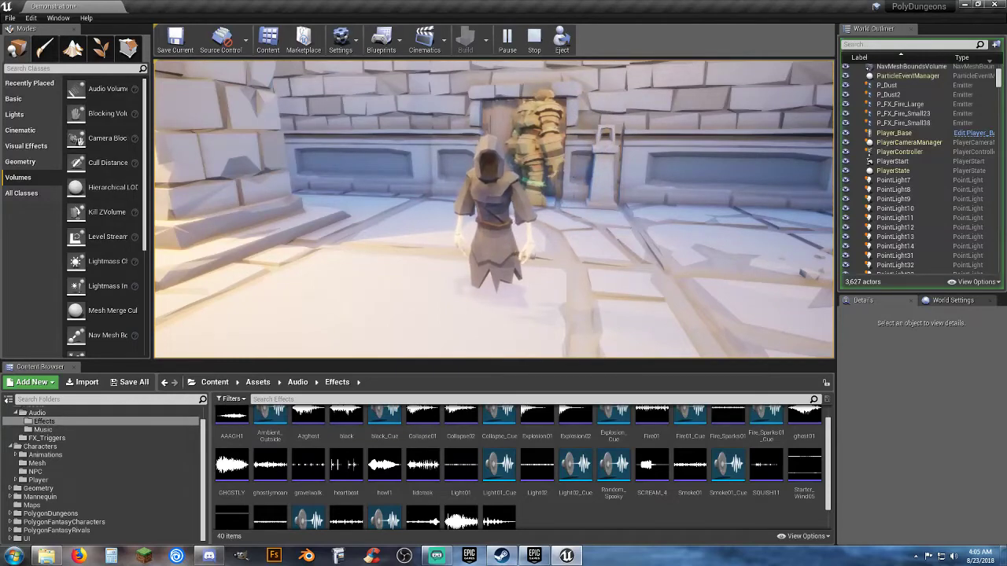
pyautogui.press('Escape')
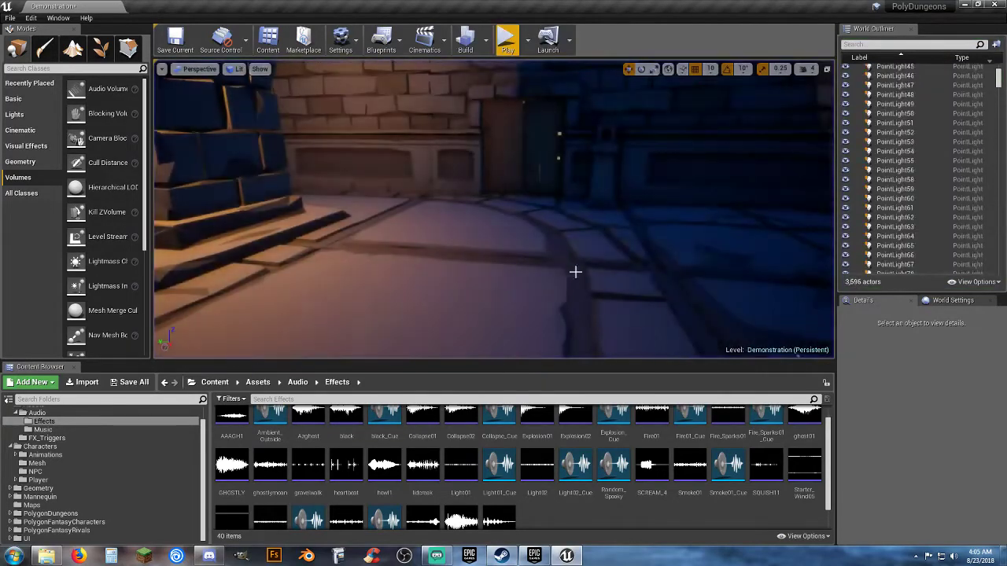
# Swing open the door leaf SM_Env_DoorDouble_Flat_02 by rotating it 90 degrees about Z
pyautogui.moveTo(575, 272); pyautogui.dragTo(598, 189, button='right')
pyautogui.press('w')
pyautogui.moveTo(548, 250)
pyautogui.mouseDown(button='right')
pyautogui.moveTo(559, 250)
pyautogui.moveTo(537, 241)
pyautogui.moveTo(551, 243)
pyautogui.mouseUp(button='right')
pyautogui.click(531, 246)
pyautogui.press('w')
pyautogui.press('f')
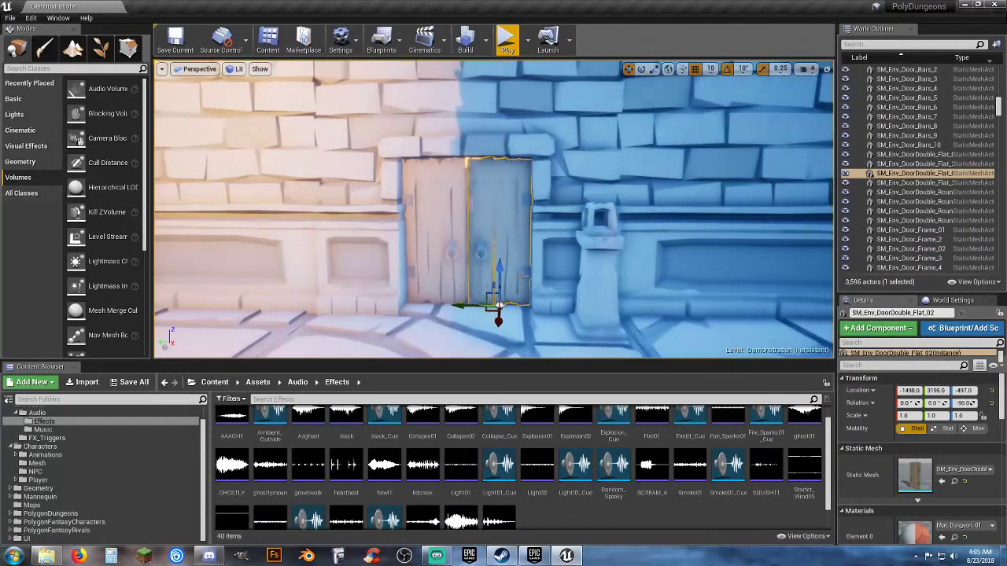
pyautogui.click(641, 69)
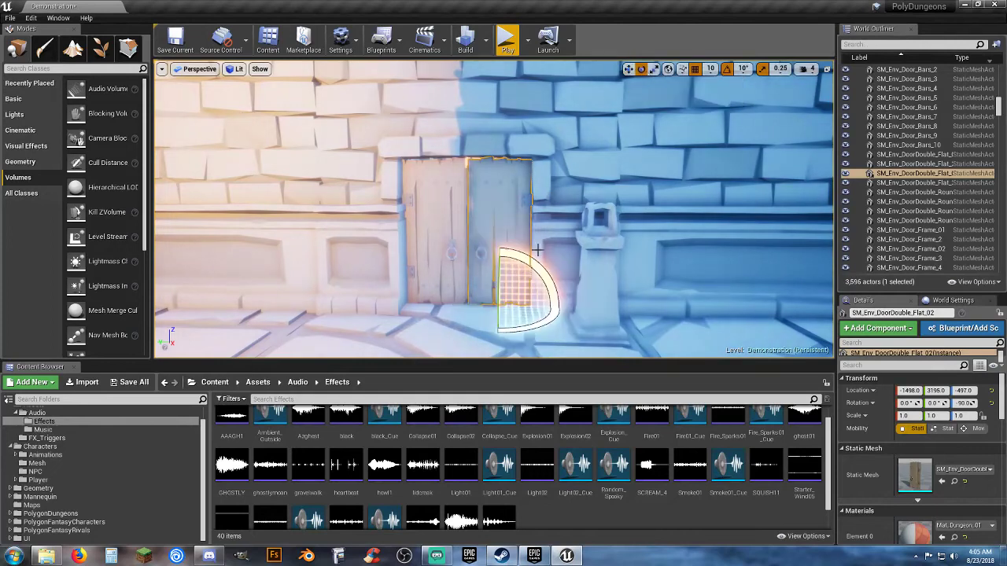
pyautogui.moveTo(522, 314); pyautogui.dragTo(561, 314)
# Move the opened leaf along Y to 3145 so it sits at the doorway's edge beside the stone pedestal
pyautogui.click(628, 69)
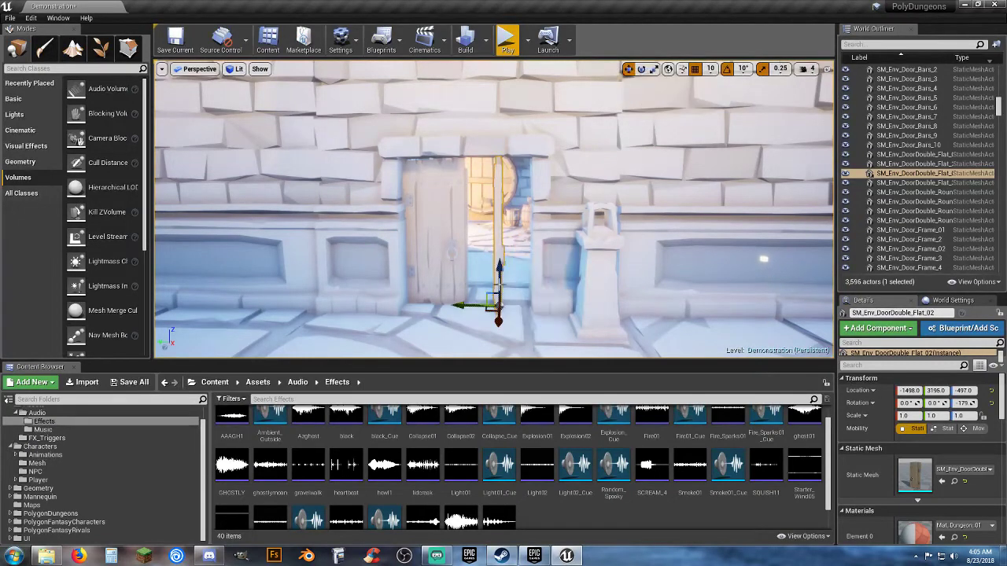
pyautogui.moveTo(456, 309); pyautogui.dragTo(482, 301)
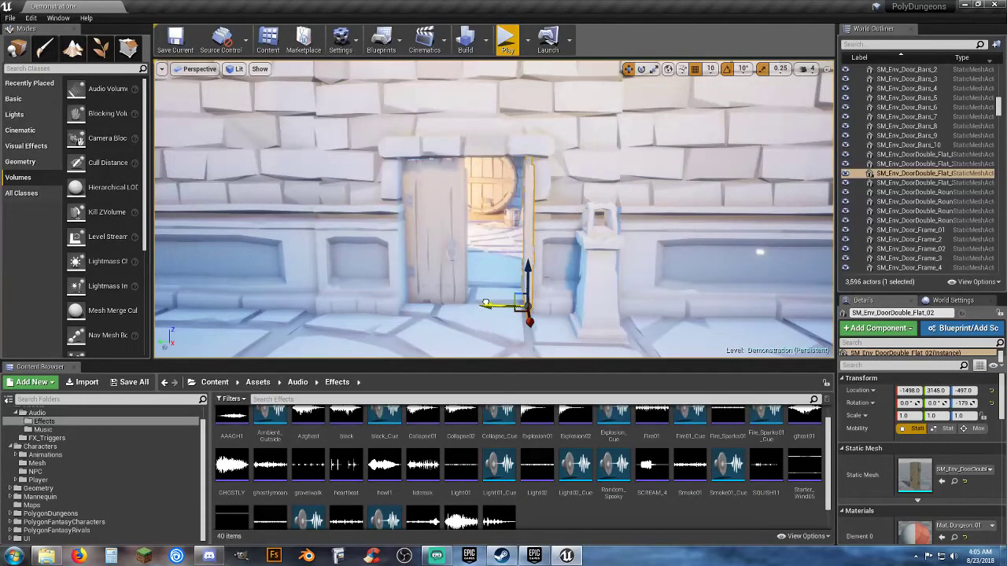
pyautogui.moveTo(481, 301); pyautogui.dragTo(438, 295, button='right')
pyautogui.moveTo(417, 296); pyautogui.dragTo(477, 310)
# Open the other door leaf, SM_Env_DoorDouble_Flat_01, by rotating it to 0 degrees about Z and moving it to X -1439, Y 3359
pyautogui.press('s')
pyautogui.moveTo(435, 275); pyautogui.dragTo(357, 268, button='right')
pyautogui.click(442, 267)
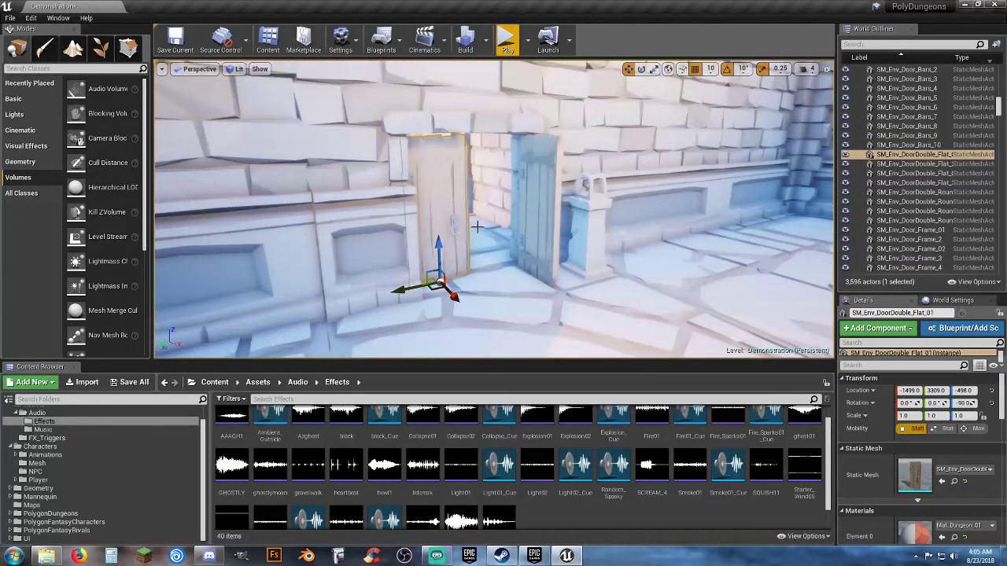
pyautogui.moveTo(460, 299); pyautogui.dragTo(370, 321)
pyautogui.click(641, 69)
pyautogui.click(627, 69)
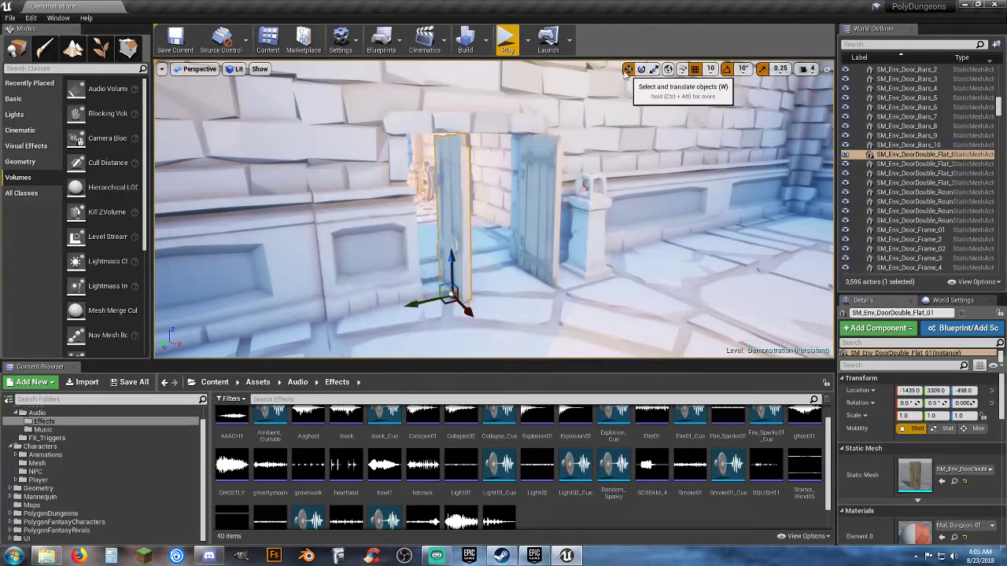
pyautogui.moveTo(412, 305); pyautogui.dragTo(383, 313)
pyautogui.moveTo(489, 286); pyautogui.dragTo(228, 286, button='right')
pyautogui.press('f')
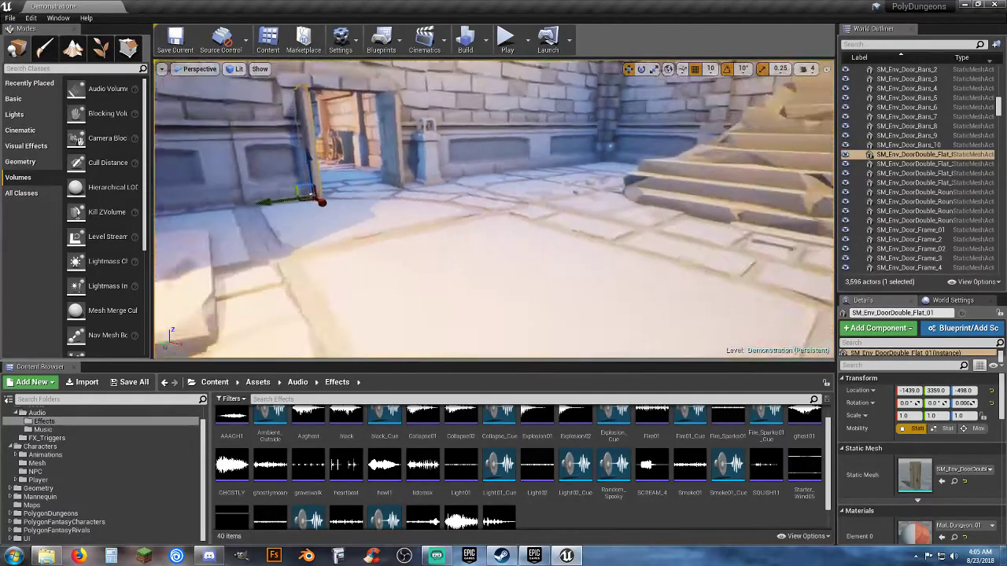
# Play-test from the floor tile near the opened double doors, running the character into the barrel room and back out to the hall
pyautogui.rightClick(525, 176)
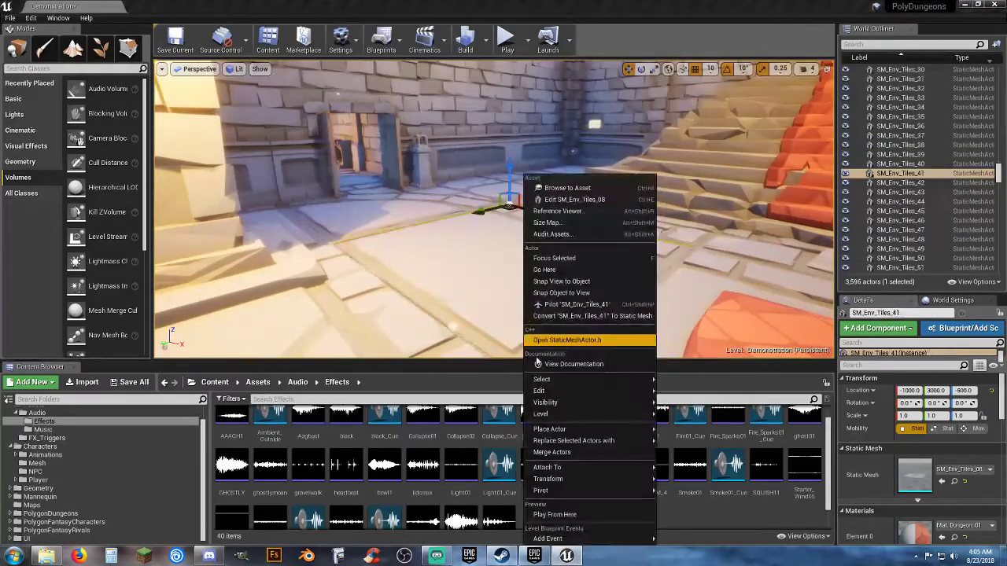
pyautogui.click(562, 517)
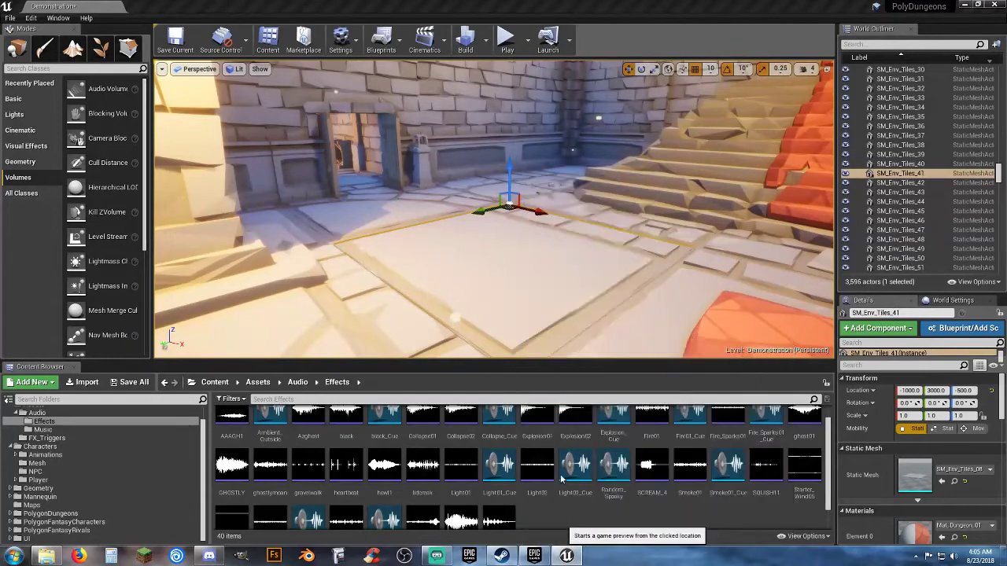
pyautogui.press('w')
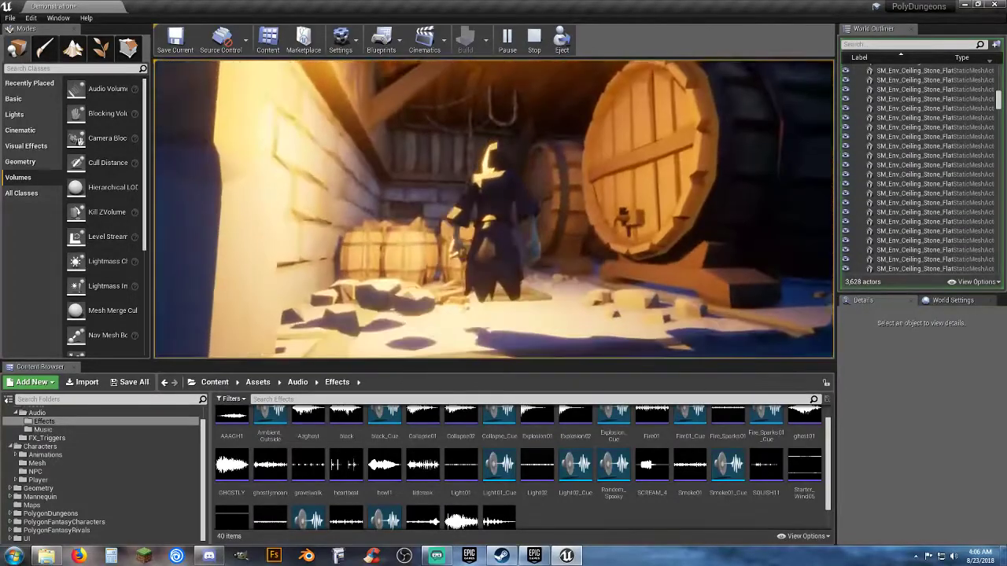
pyautogui.press('w')
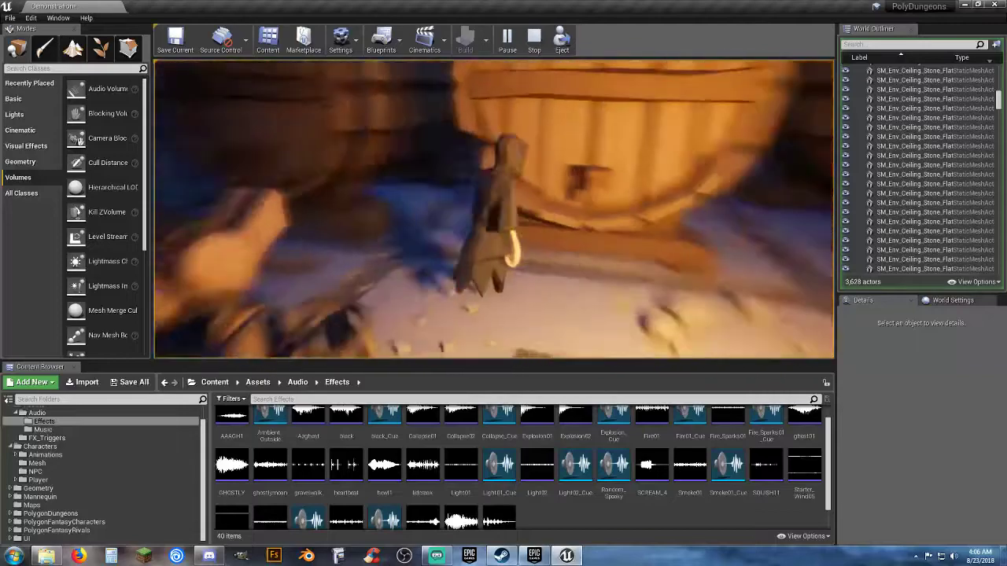
pyautogui.press('w')
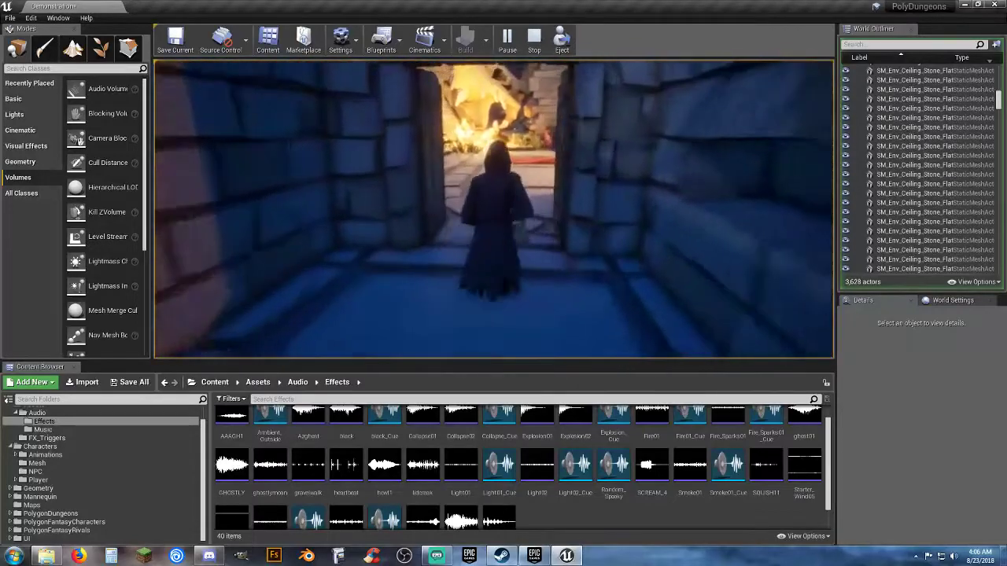
pyautogui.press('w')
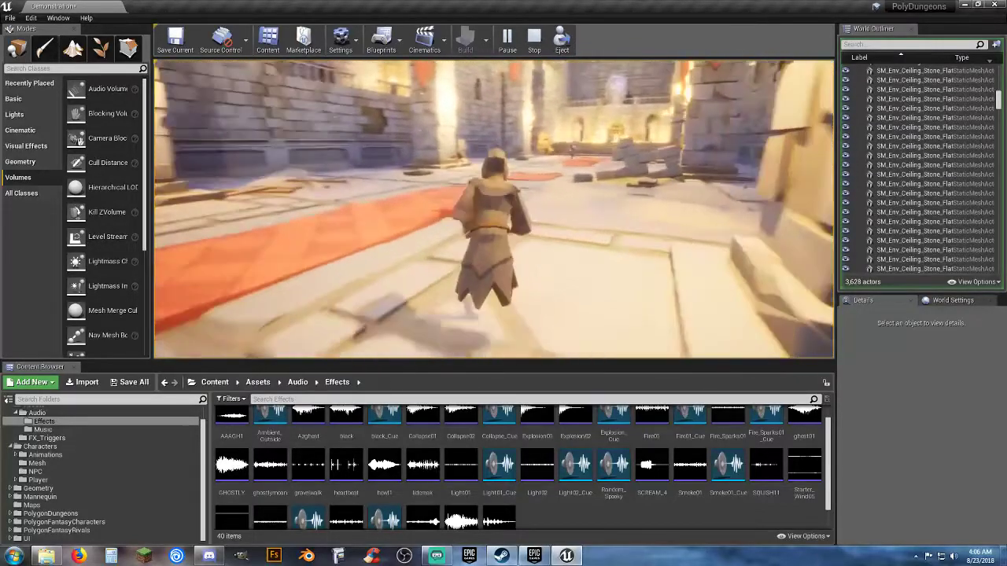
# Run the character along the hall's red carpet towards the far lit steps, jump, and return to the middle of the hall
pyautogui.press('w')
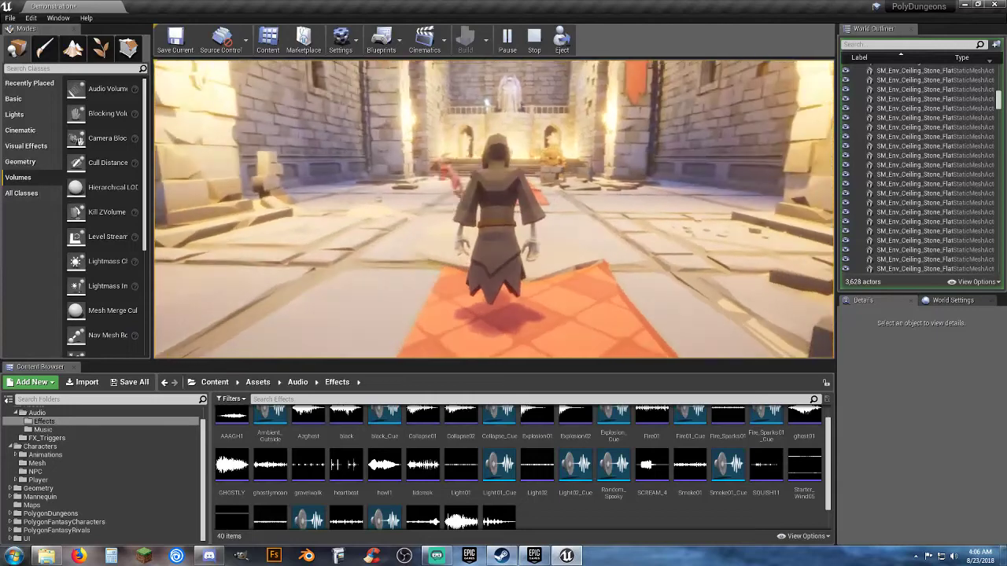
pyautogui.press('w')
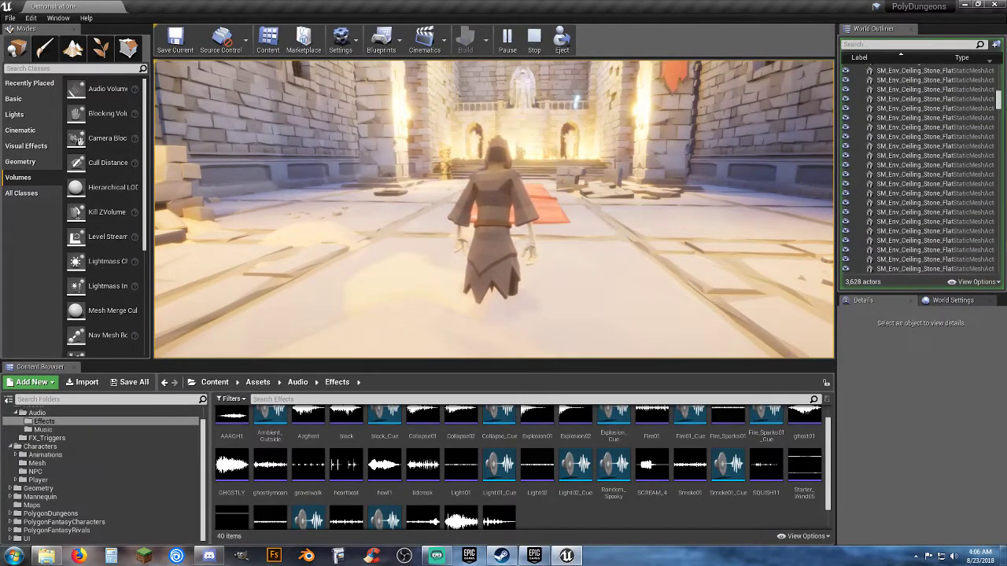
pyautogui.press('w')
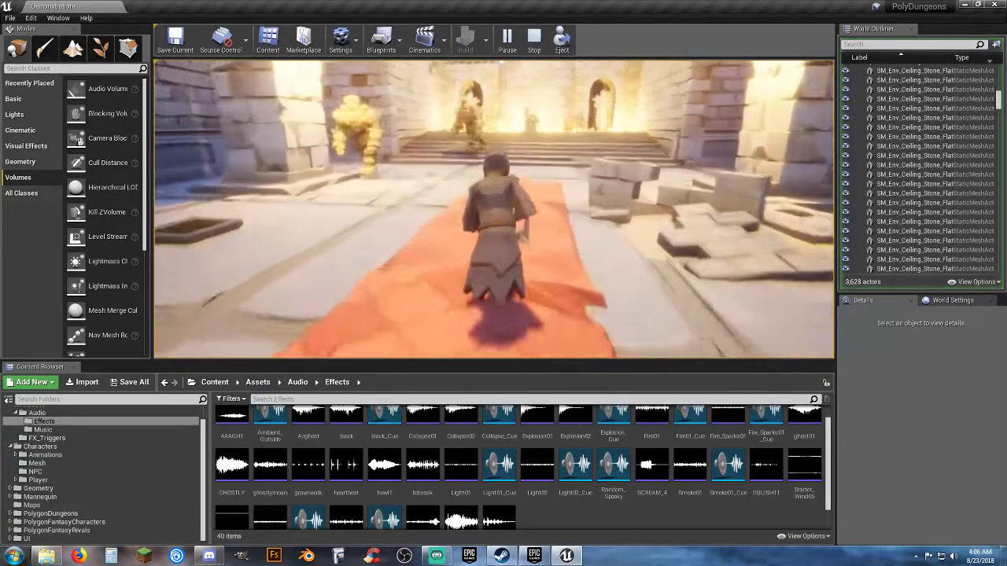
pyautogui.press('space')
pyautogui.press('w')
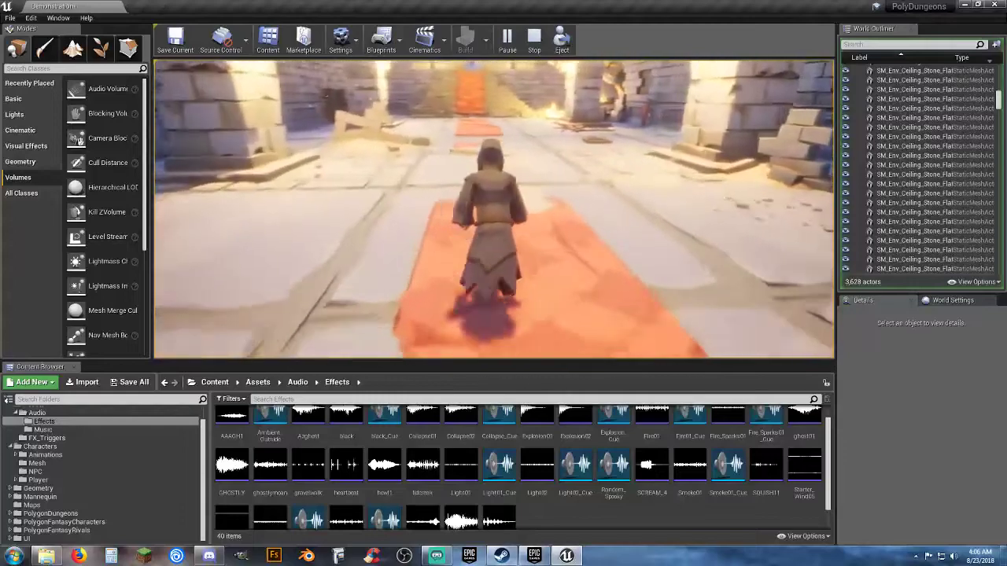
pyautogui.press('w')
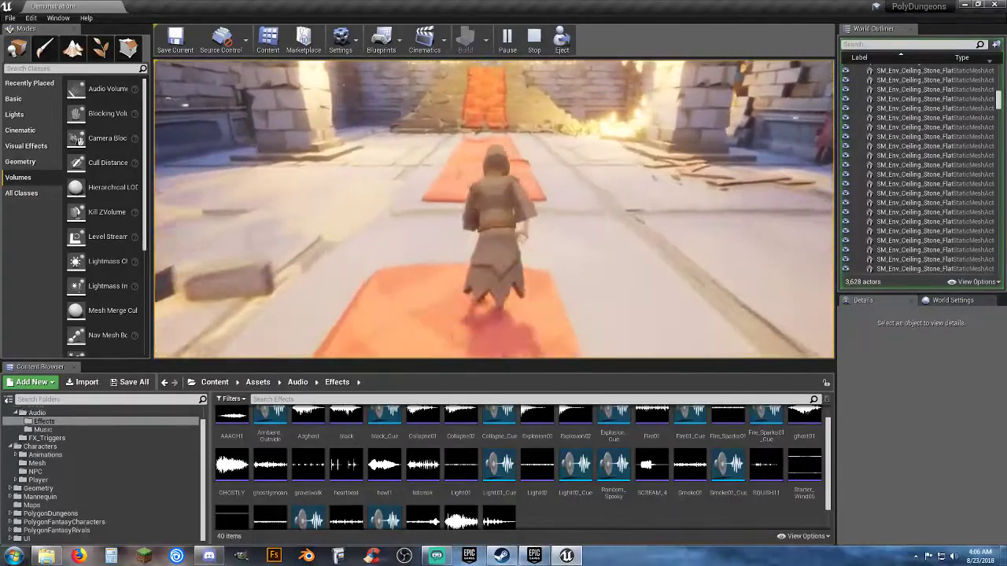
pyautogui.press('w')
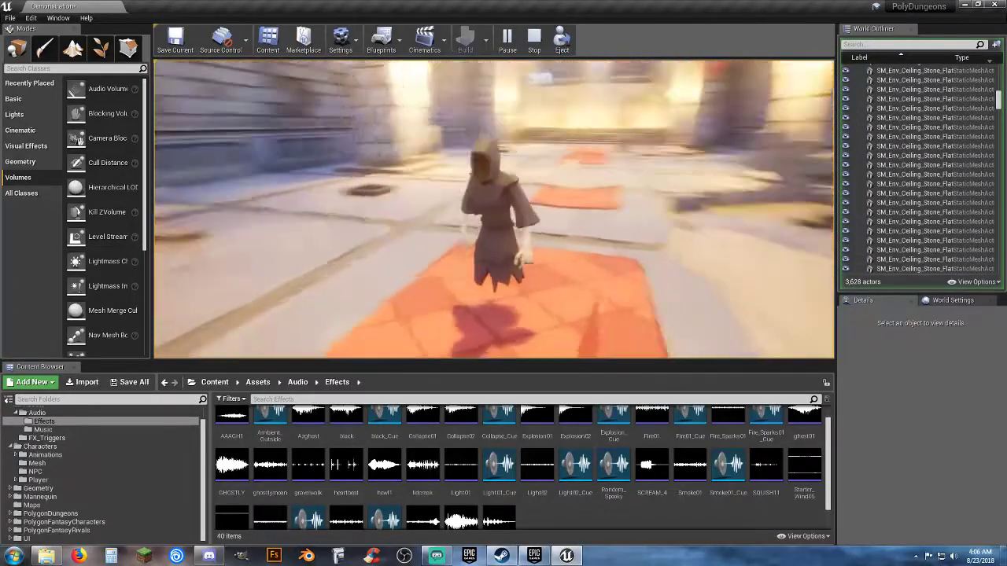
pyautogui.press('w')
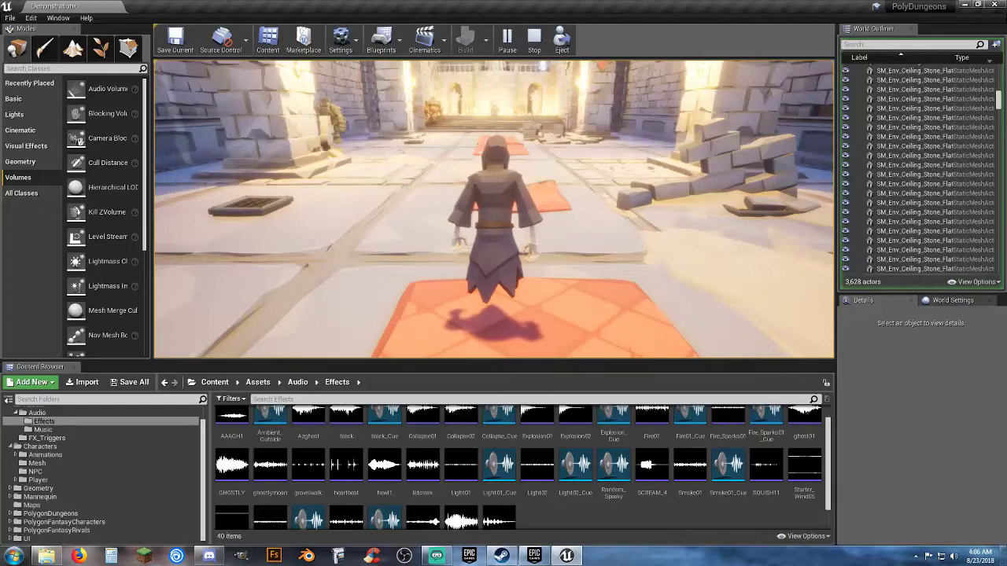
# Run the character to the foot of the carpeted staircase and into the burning dragon skull beside it
pyautogui.press('w')
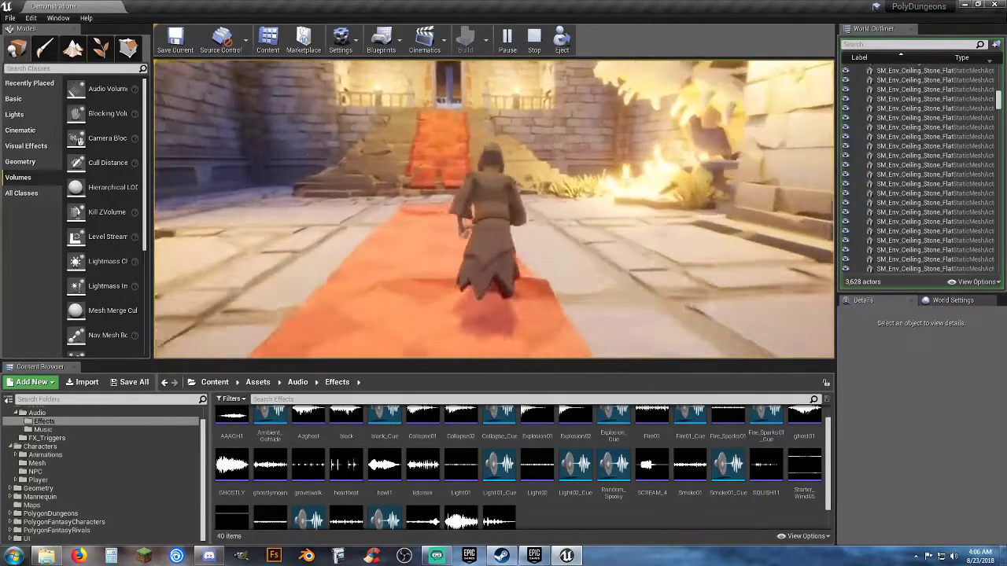
pyautogui.press('w')
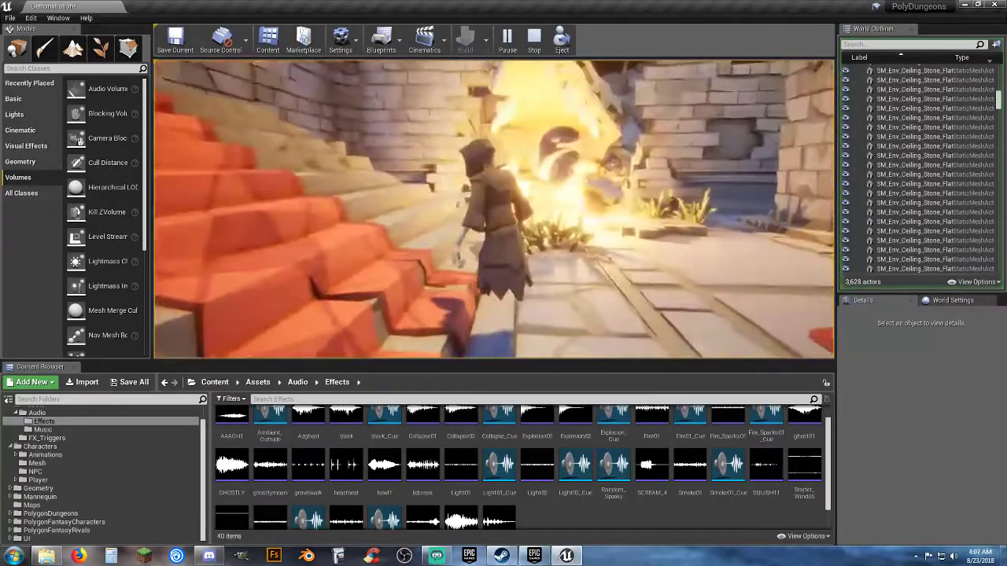
pyautogui.press('w')
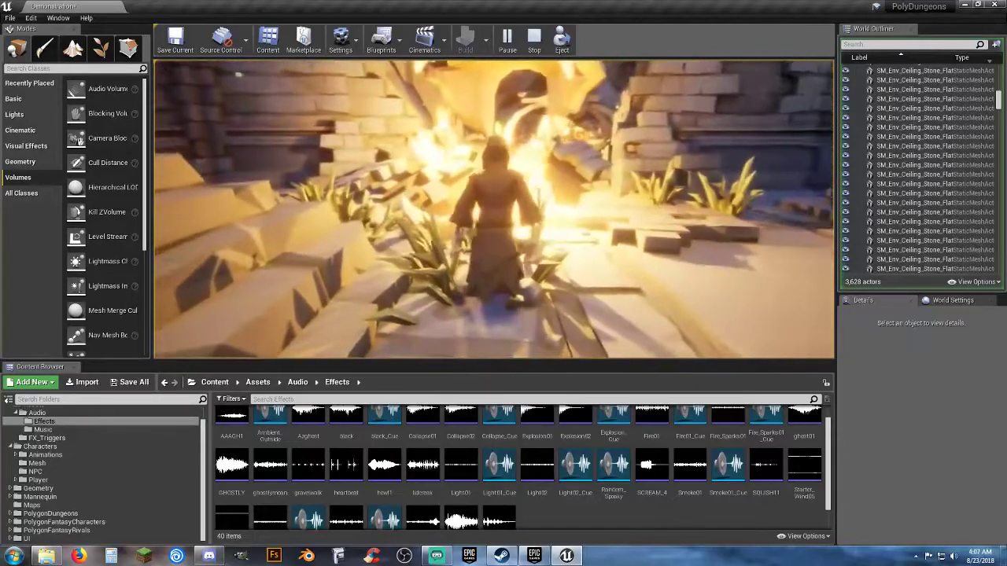
pyautogui.press('w')
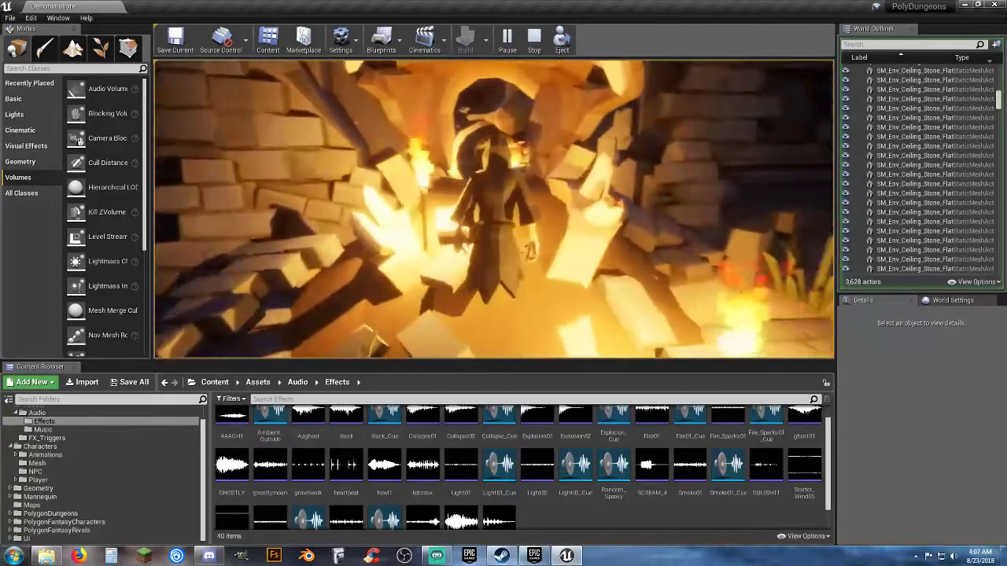
# Bring the character back from the skull onto the carpet in mid-hall and look around there
pyautogui.press('w')
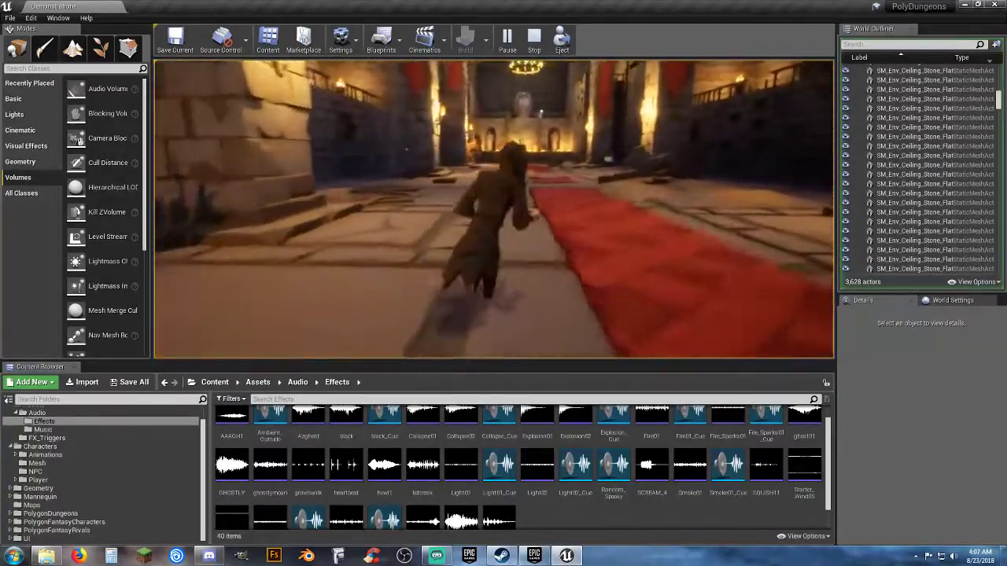
pyautogui.press('w')
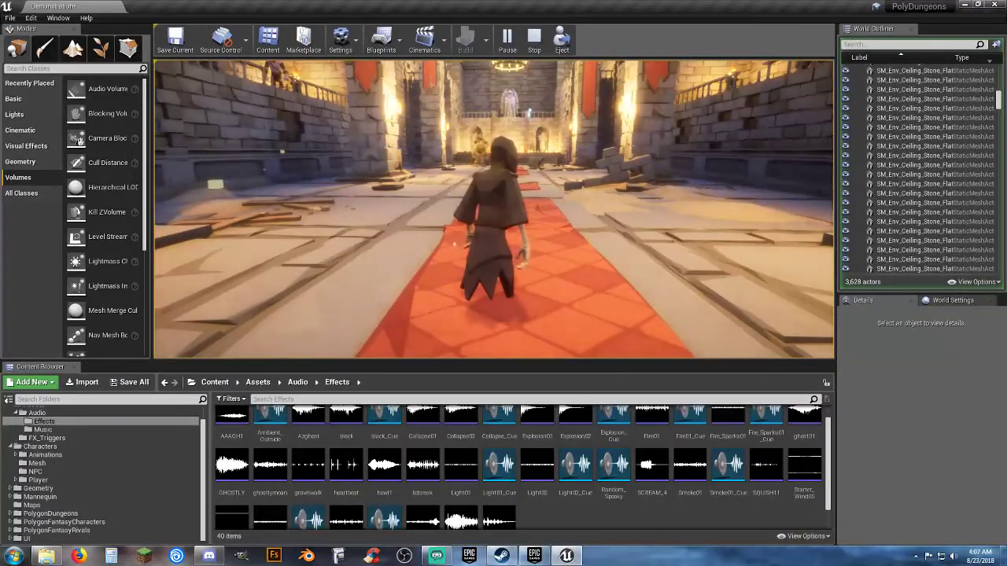
pyautogui.press('w')
pyautogui.press('w')
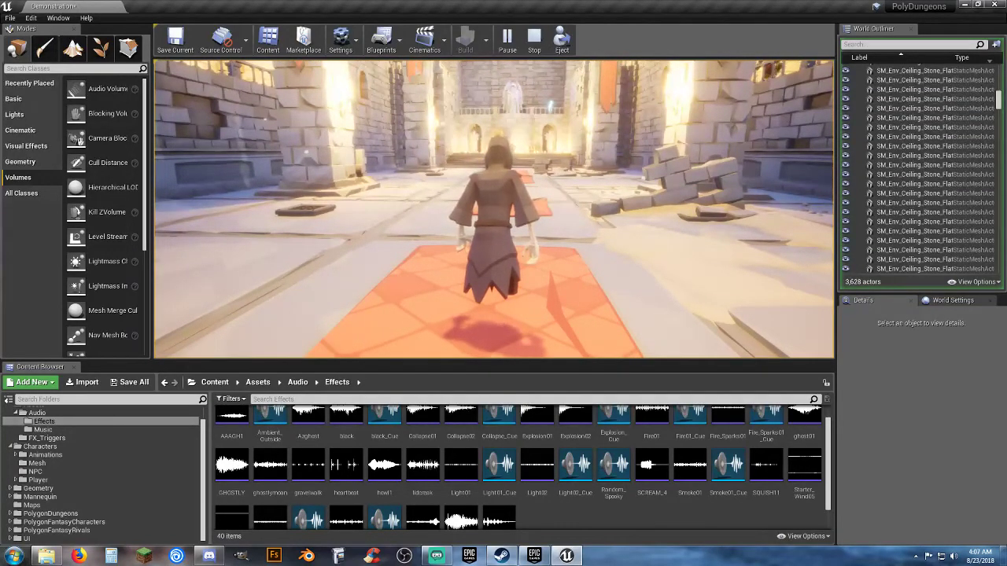
pyautogui.press('w')
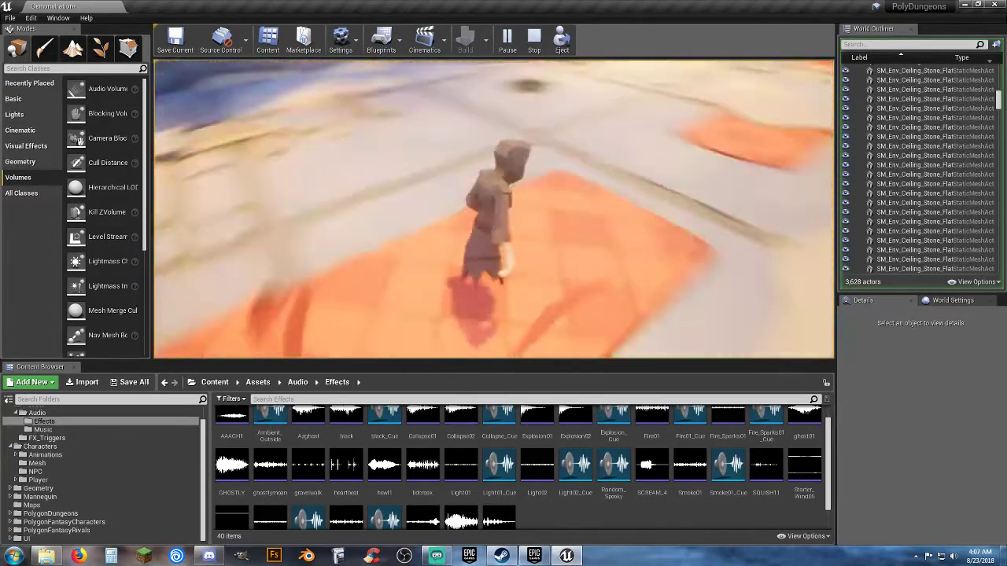
pyautogui.press('w')
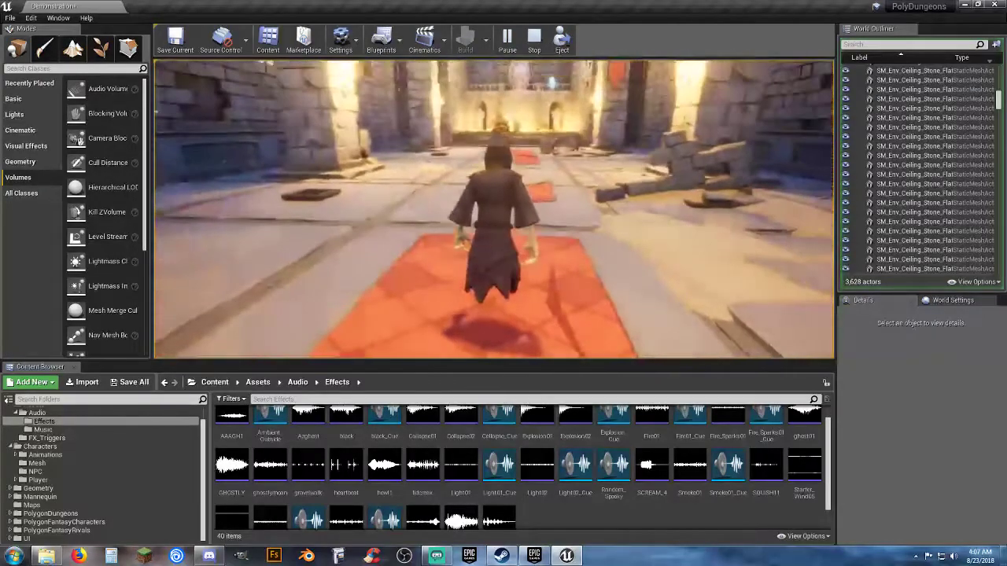
# Circle the character past the fire by the staircase and down the pillared side of the hall to the golem near the far steps
pyautogui.press('w')
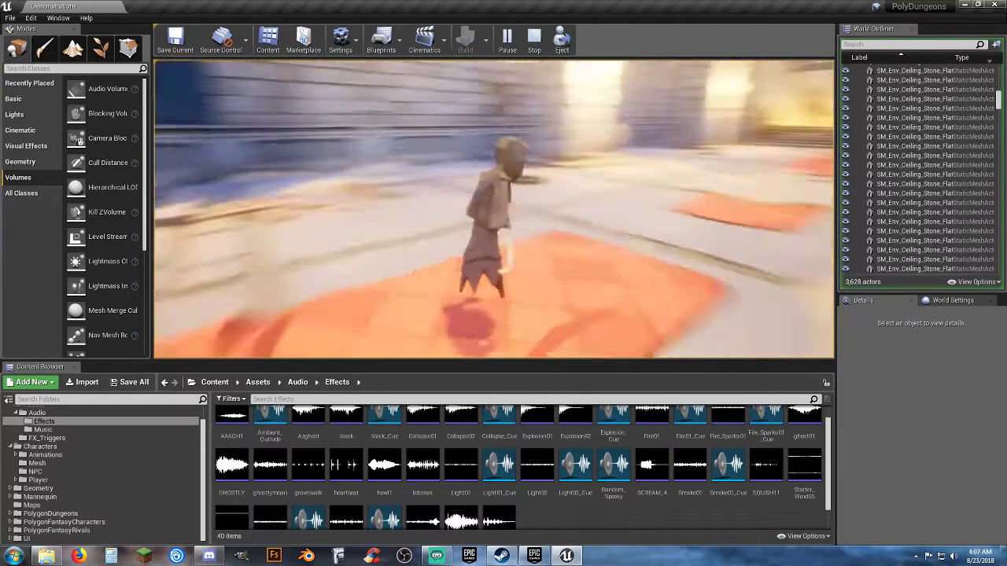
pyautogui.press('a')
pyautogui.press('w')
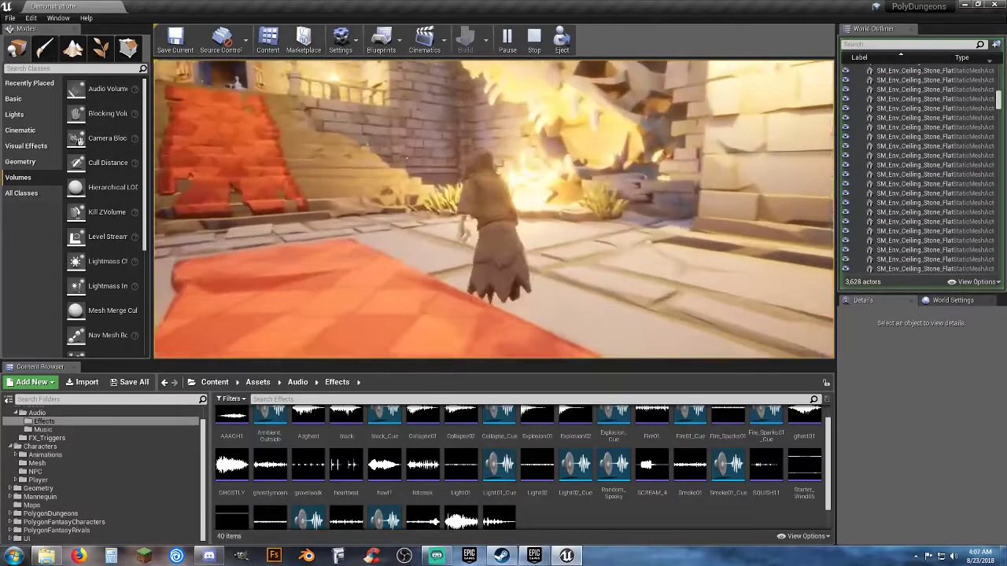
pyautogui.press('d')
pyautogui.press('w')
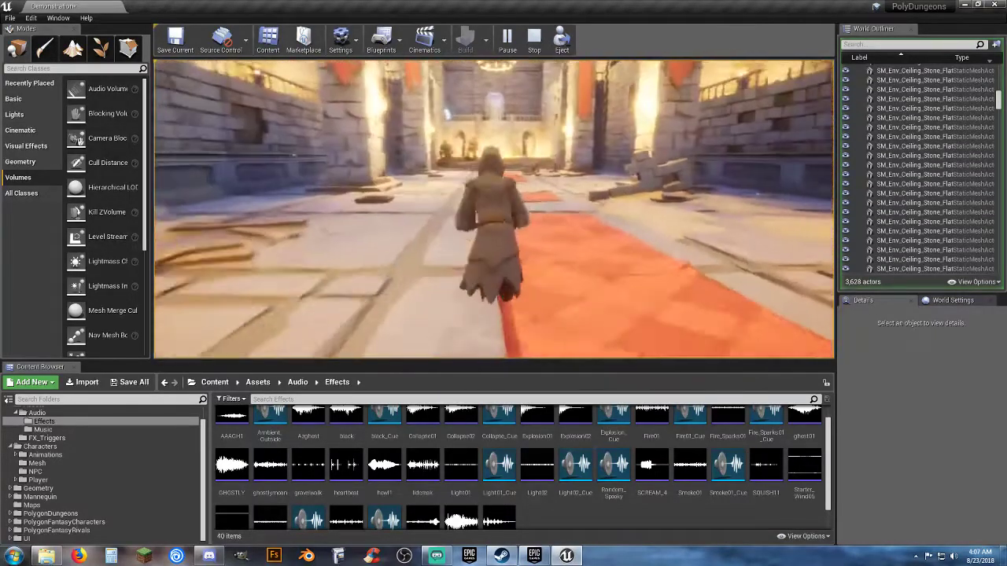
pyautogui.press('w')
pyautogui.press('a')
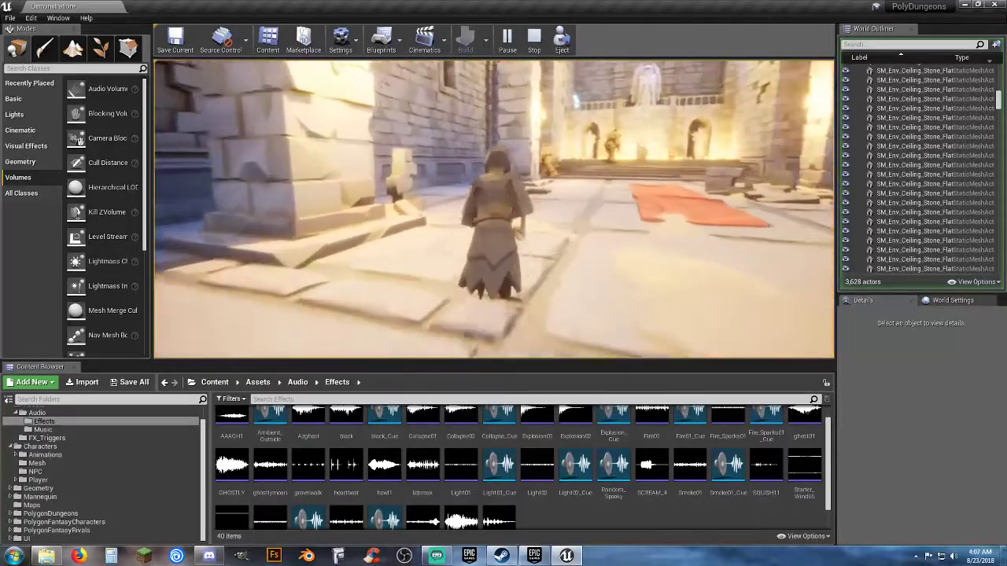
pyautogui.press('w')
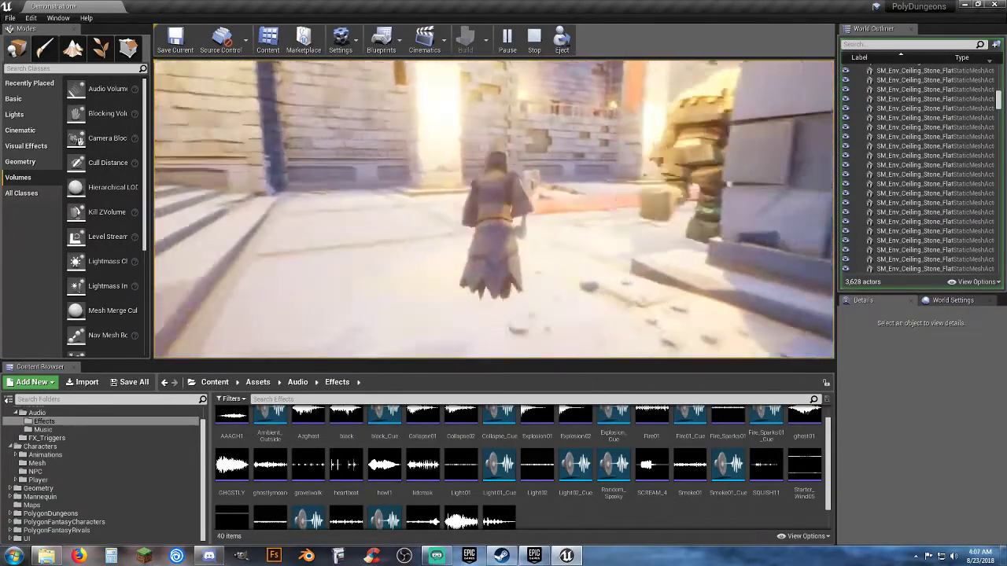
# Run the character back along the carpet to the staircase, step onto it and turn towards the fire
pyautogui.press('w')
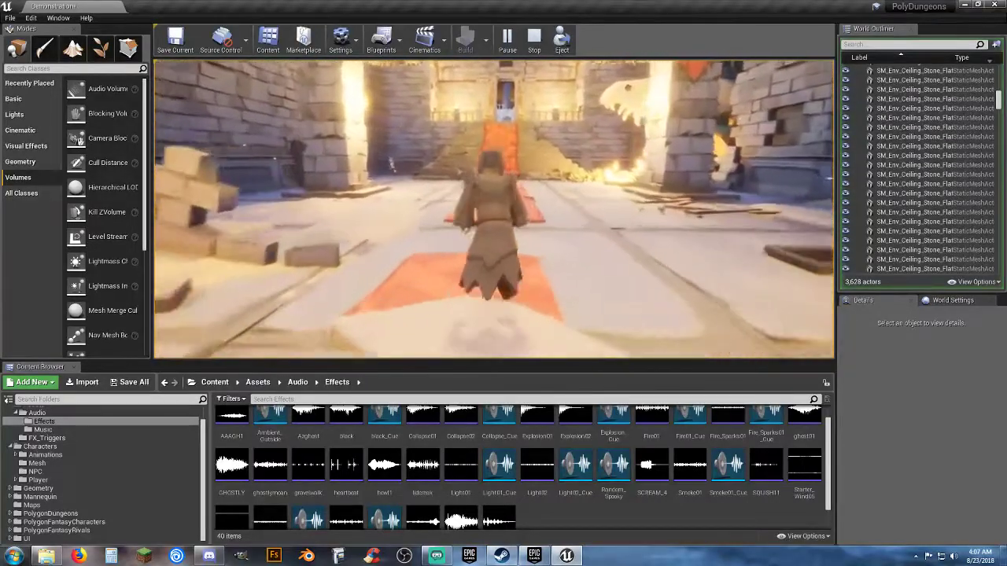
pyautogui.press('w')
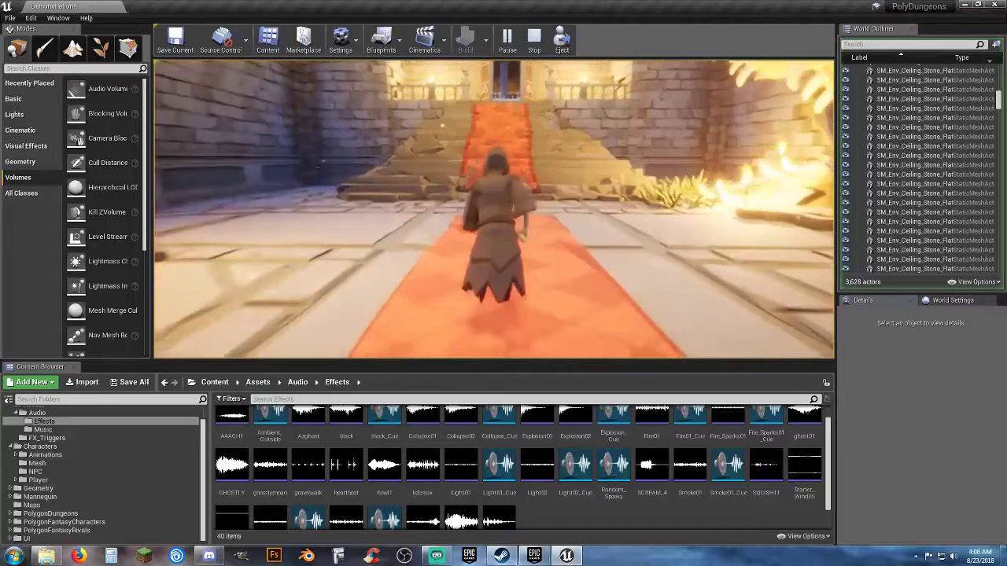
pyautogui.press('w')
pyautogui.press('w')
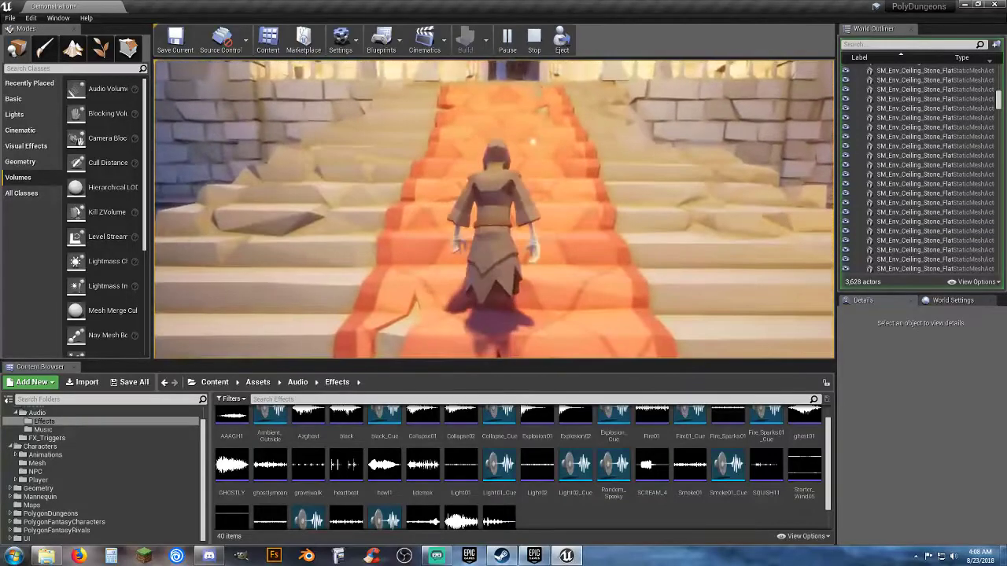
pyautogui.press('w')
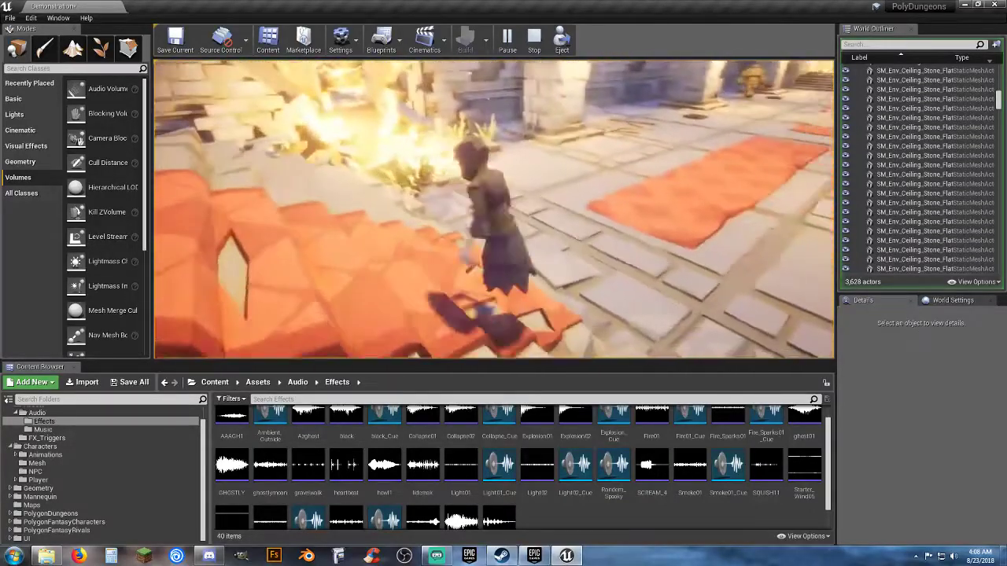
# Run the character from the staircase down the hall to the golem standing behind the broken blocks beside a pillar
pyautogui.press('s')
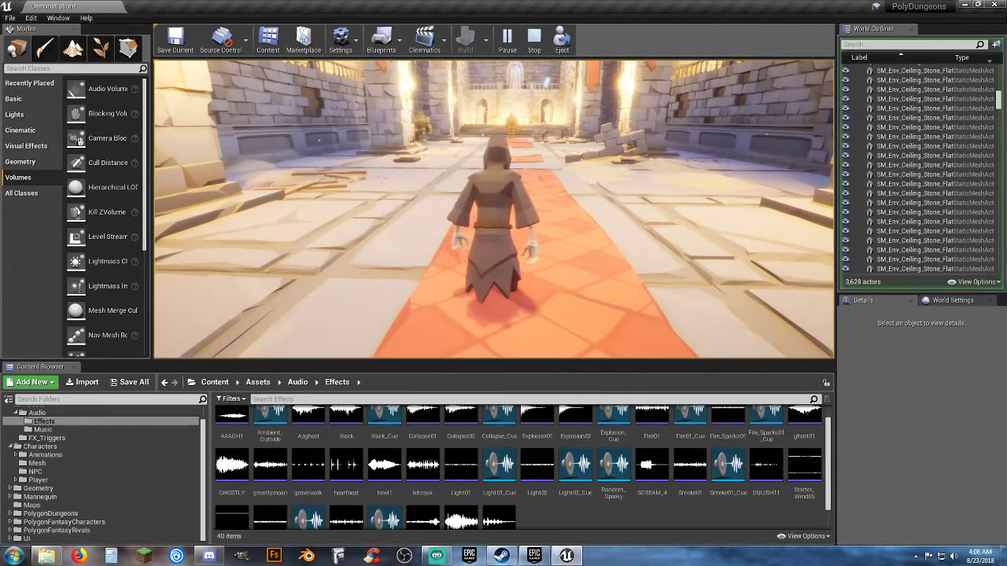
pyautogui.press('w')
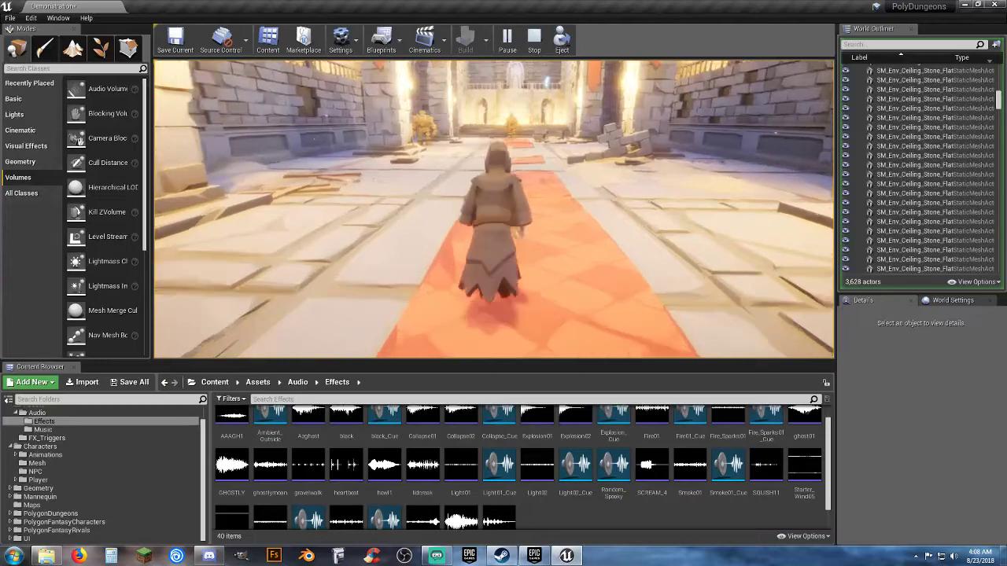
pyautogui.press('w')
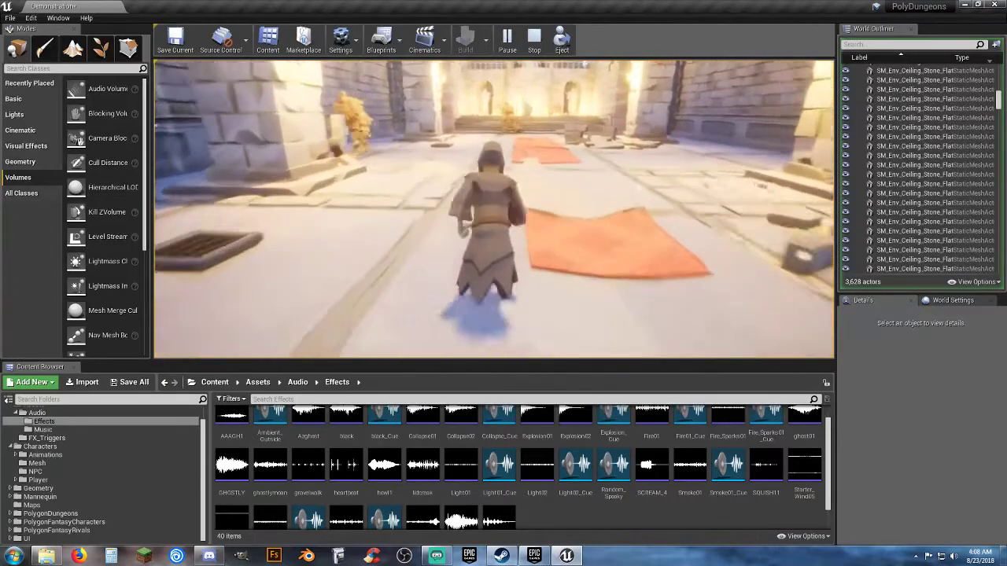
pyautogui.press('w')
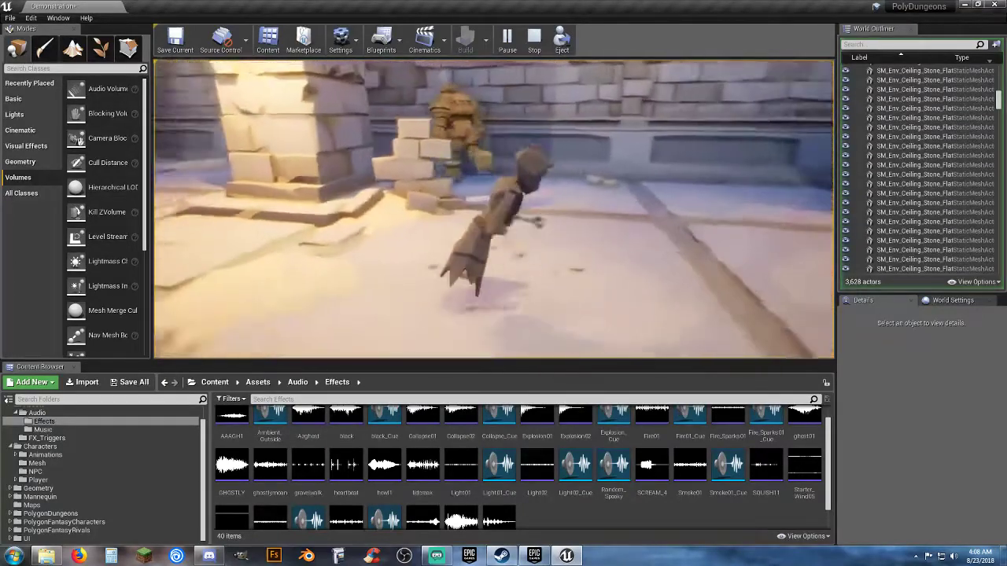
# Run the character past the golem along the side wall and back out to the middle of the hall facing the red-hatted figure
pyautogui.press('w')
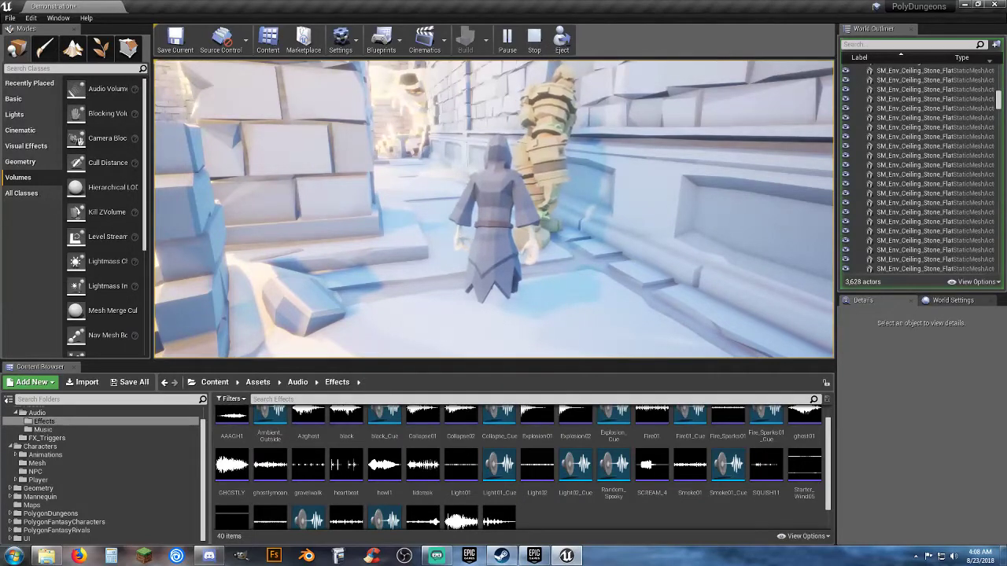
pyautogui.press('w')
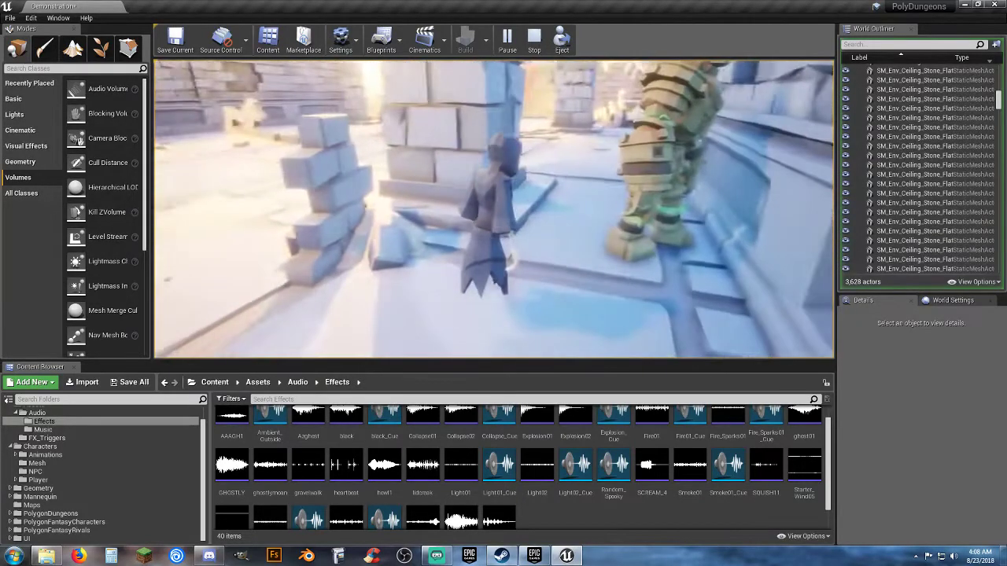
pyautogui.press('a')
pyautogui.press('w')
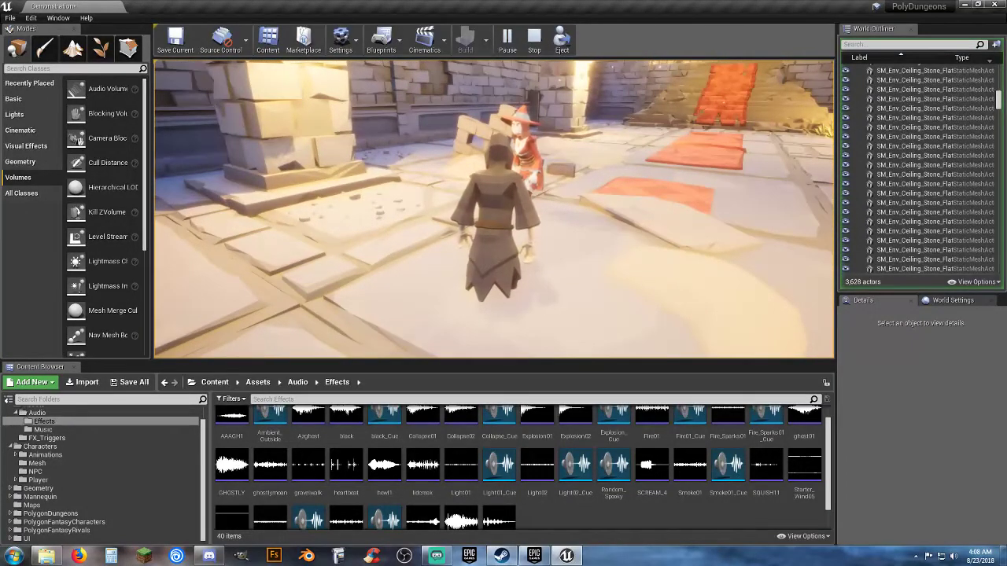
# Circle the character around mid-hall beside the torn carpet, viewing the staircase, the far steps and the roaming golem
pyautogui.press('w')
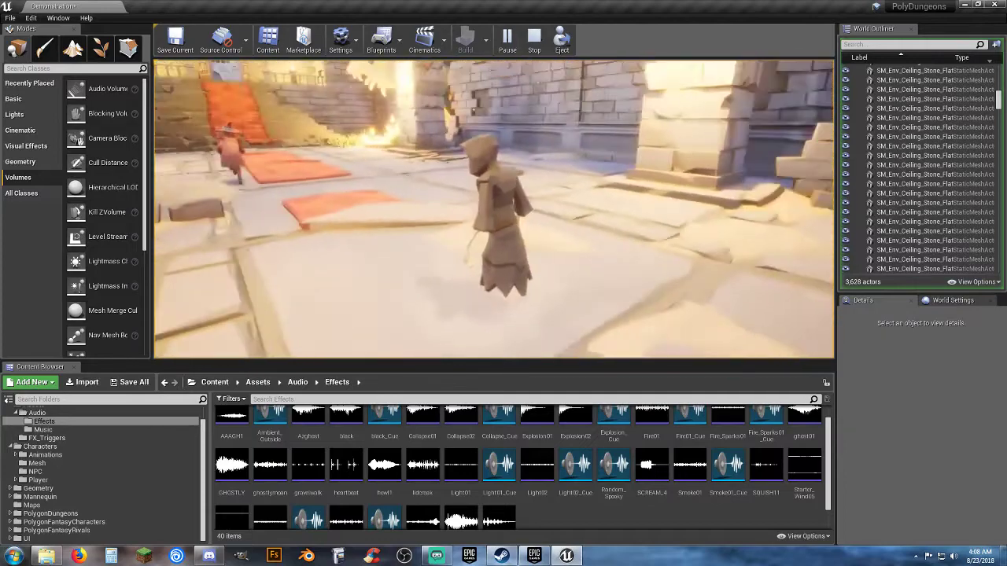
pyautogui.press('w')
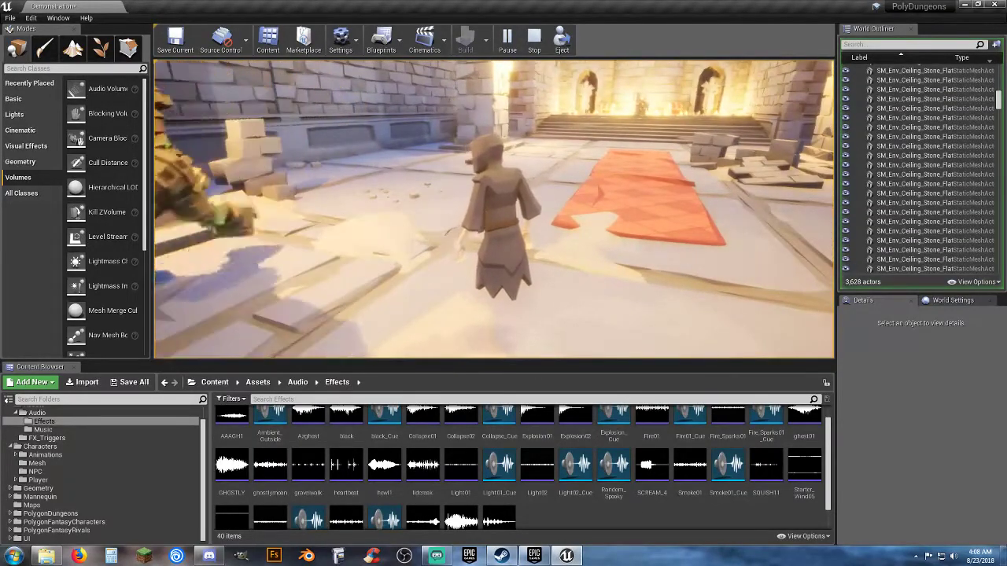
pyautogui.press('w')
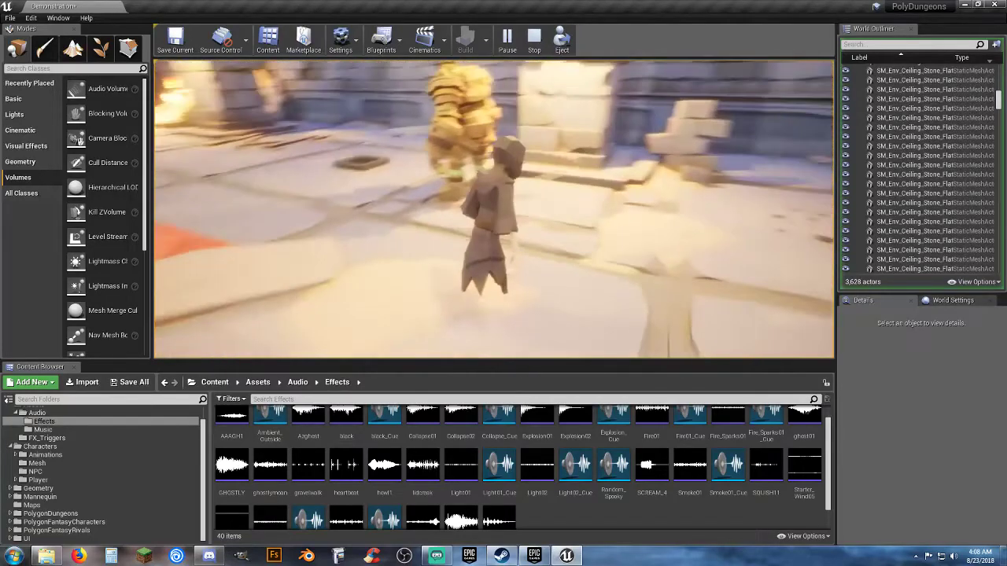
pyautogui.press('w')
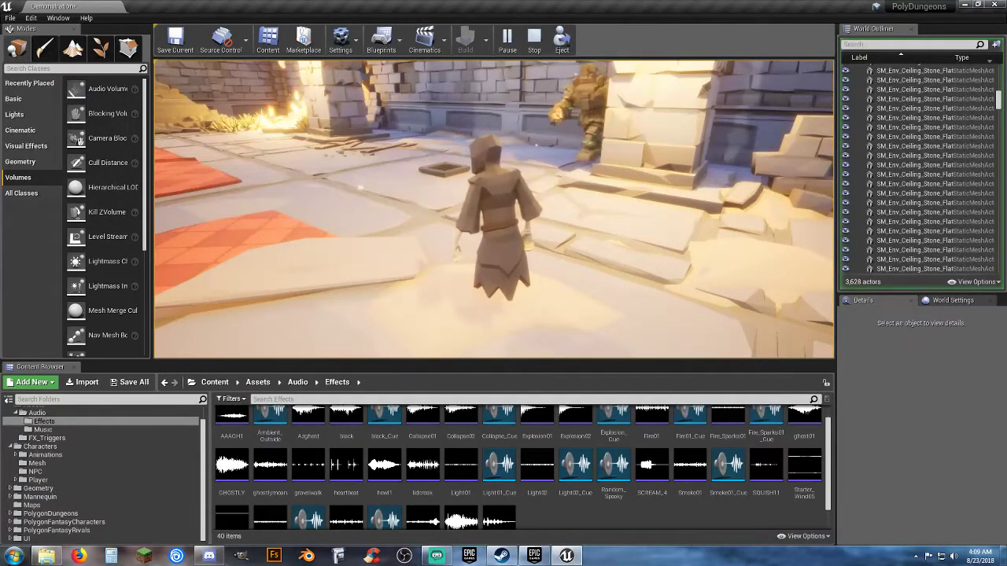
# Run the character along the carpet, up the staircase and through the open doors into the bright courtyard
pyautogui.press('w')
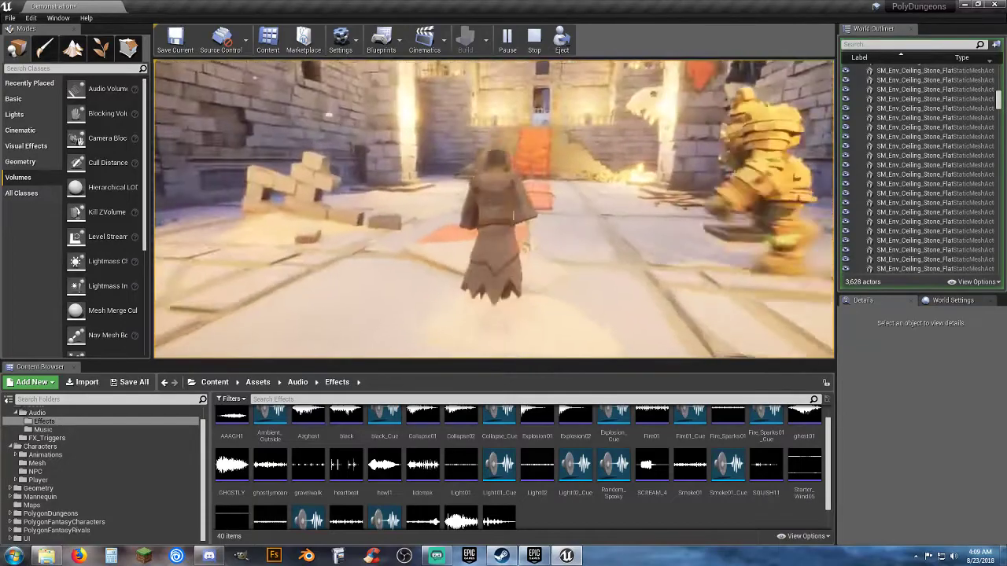
pyautogui.press('w')
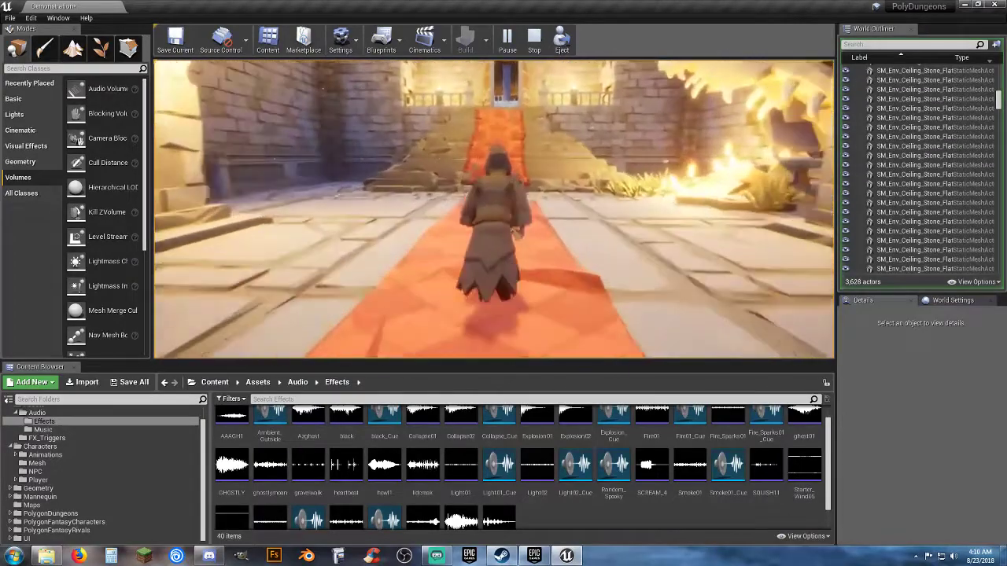
pyautogui.press('w')
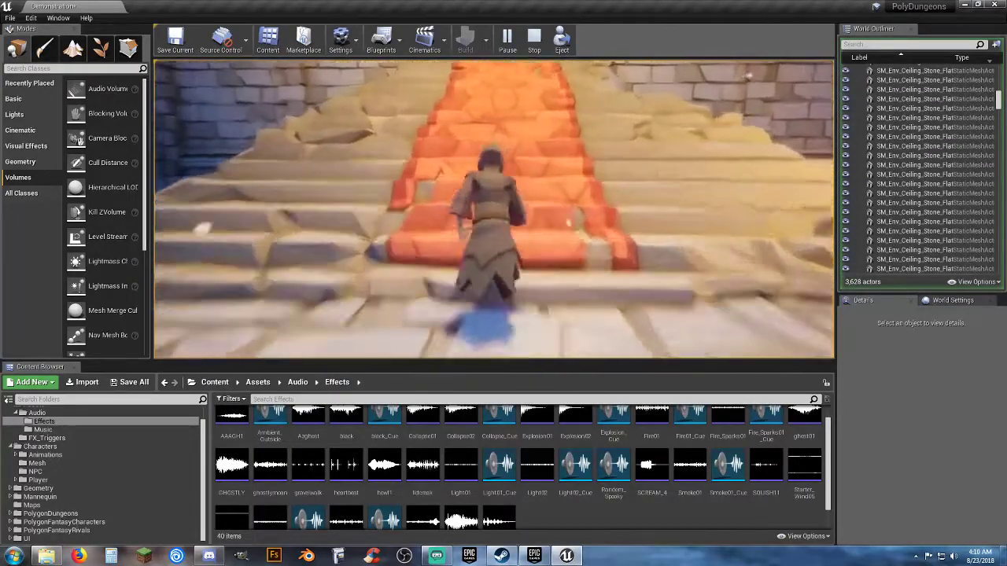
pyautogui.press('w')
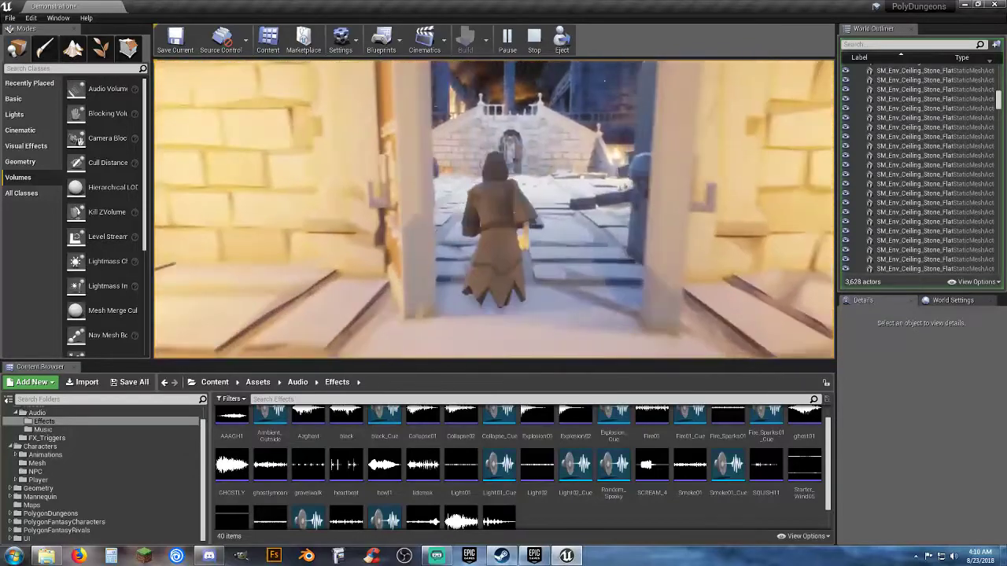
pyautogui.press('w')
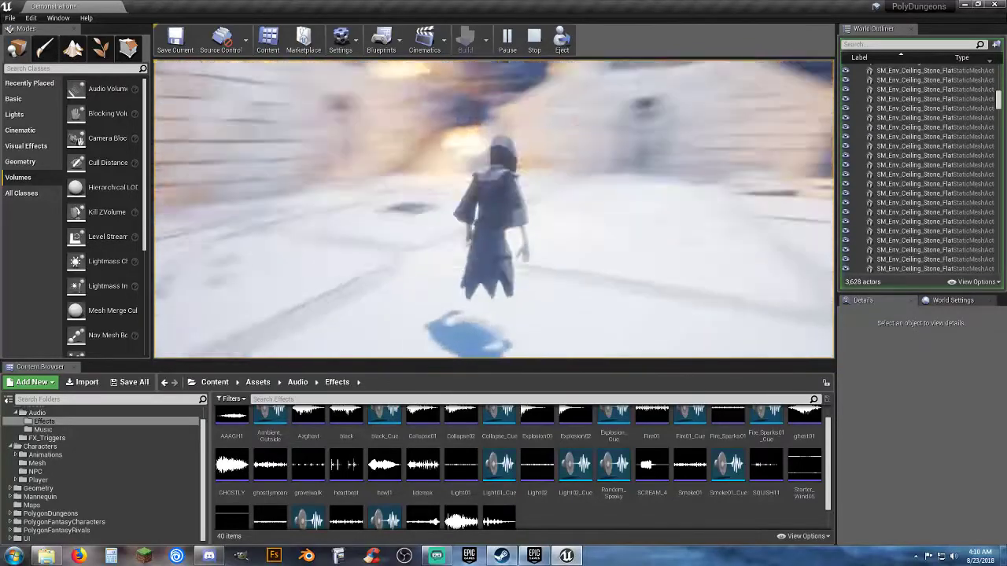
# Climb the courtyard's stone stairs, cross the railed walkway to the pillared terrace and look around there
pyautogui.press('w')
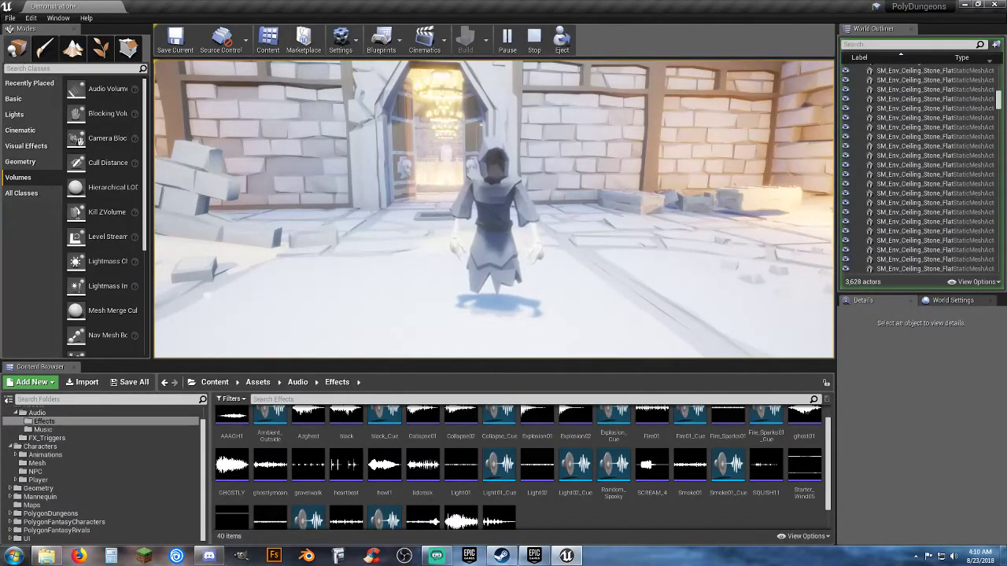
pyautogui.press('w')
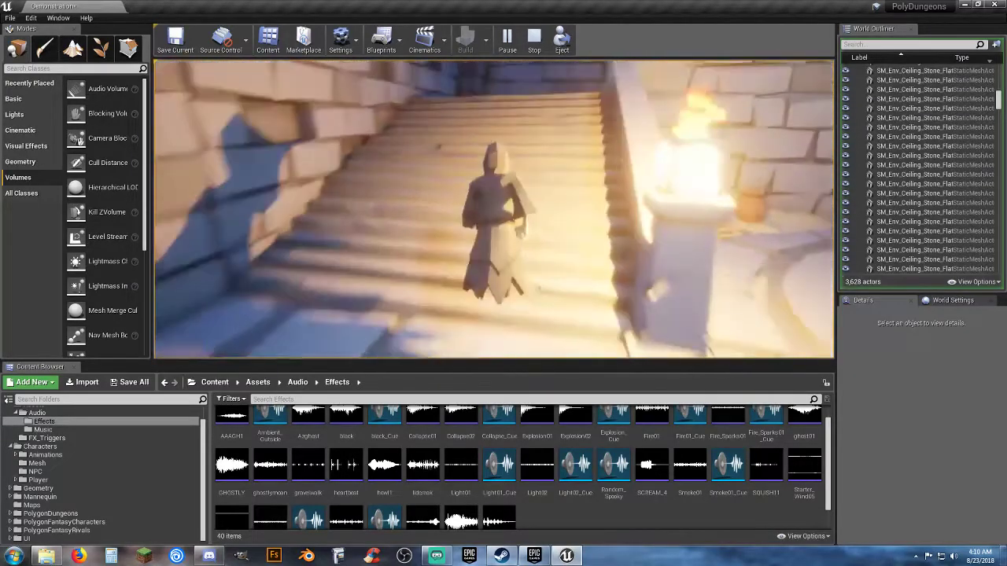
pyautogui.press('w')
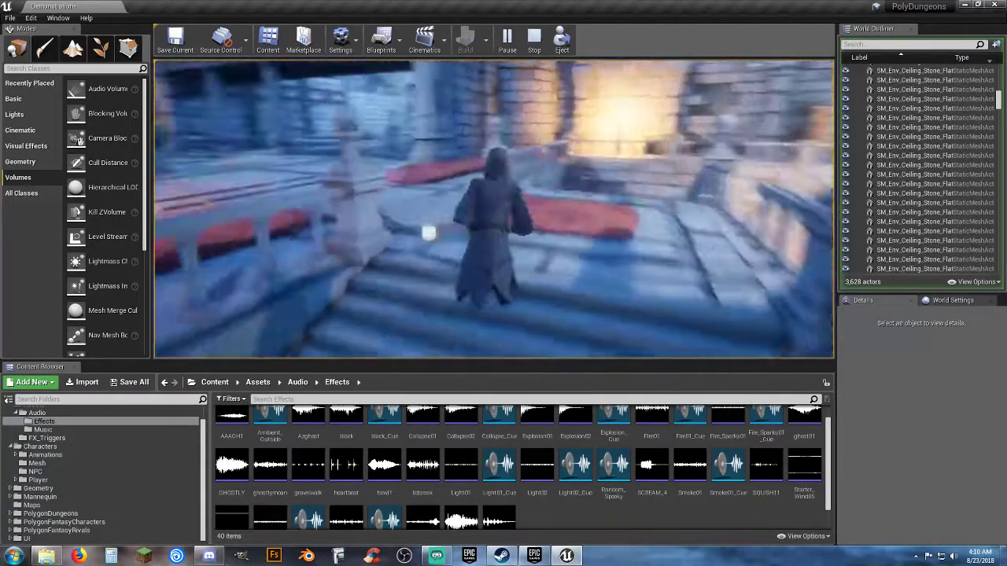
pyautogui.press('w')
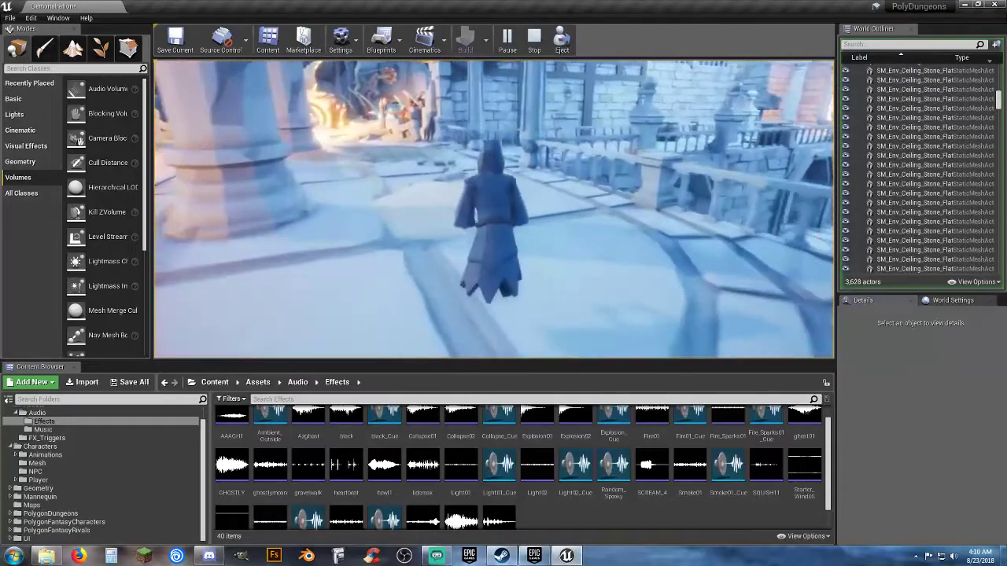
pyautogui.press('w')
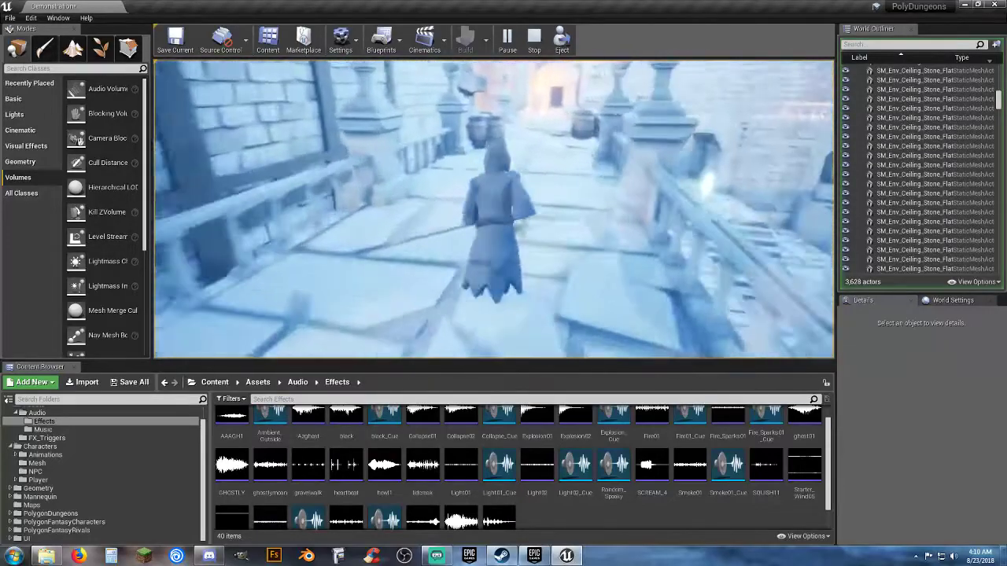
pyautogui.press('w')
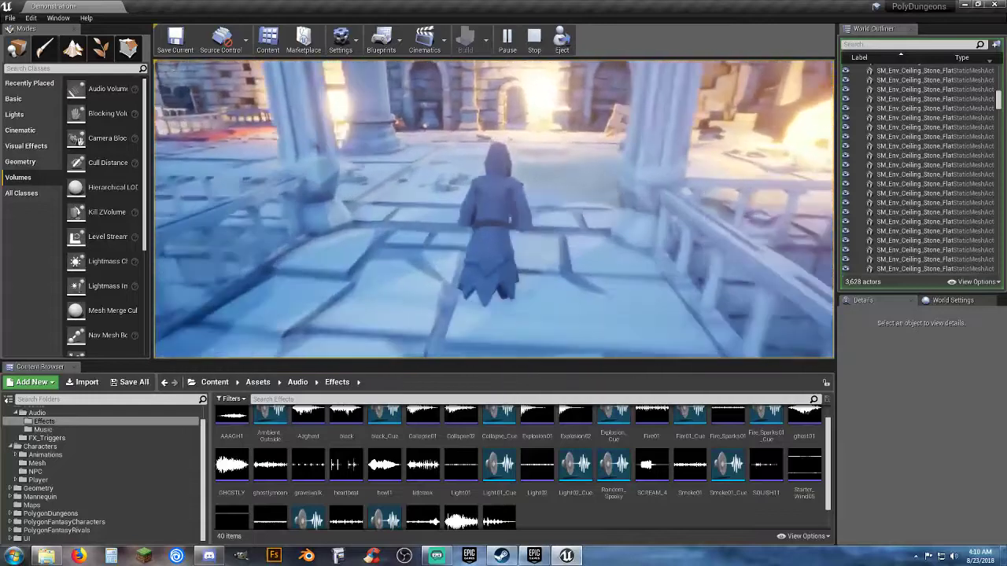
pyautogui.press('w')
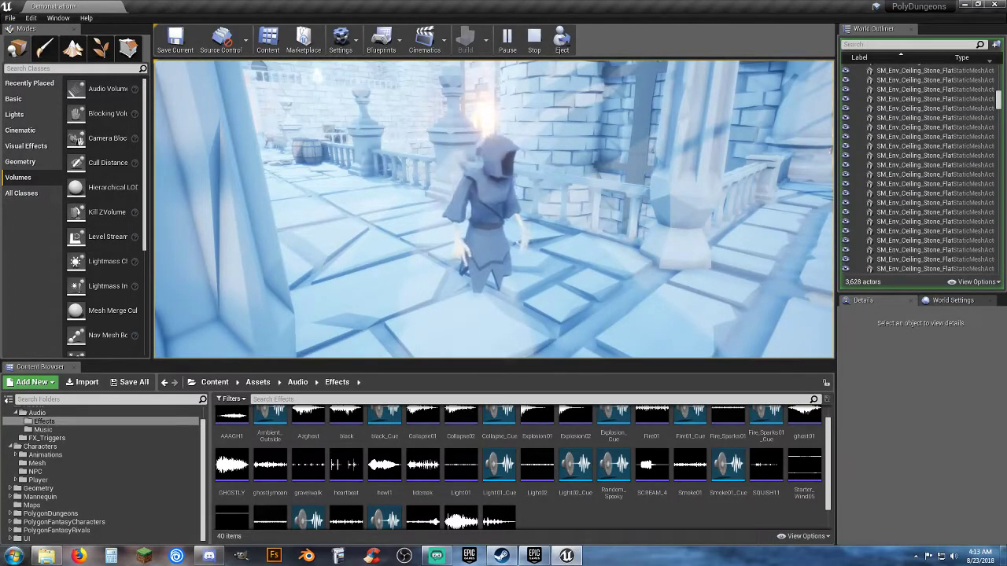
pyautogui.press('w')
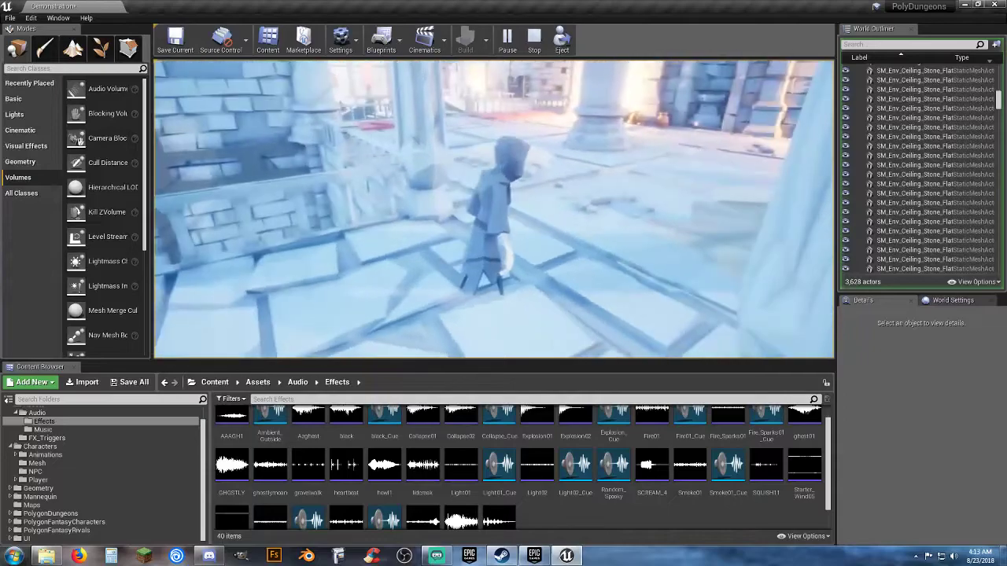
# Run the character into the fire beside the hall staircase and on through the plants behind it towards the dark carpeted stairs
pyautogui.press('w')
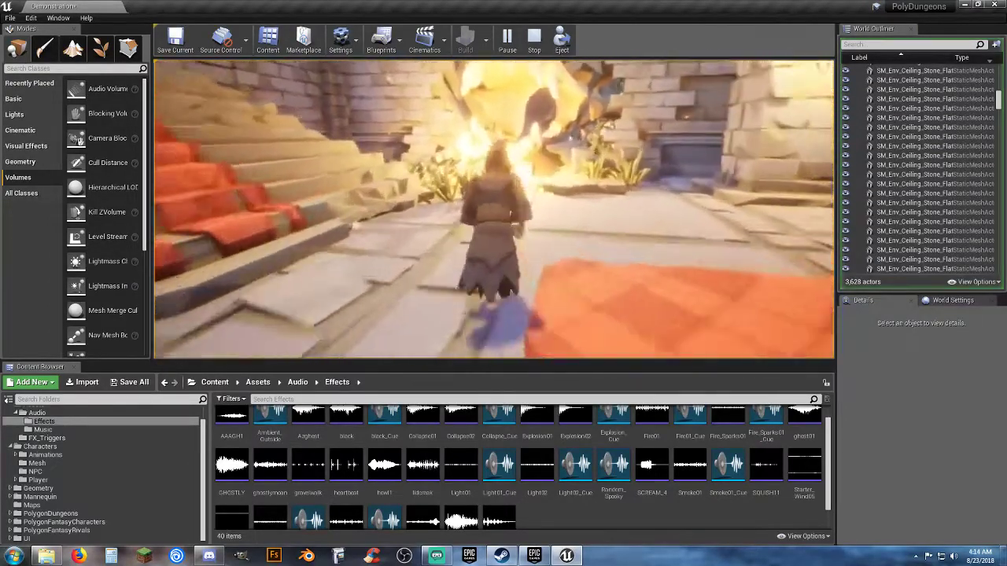
pyautogui.press('w')
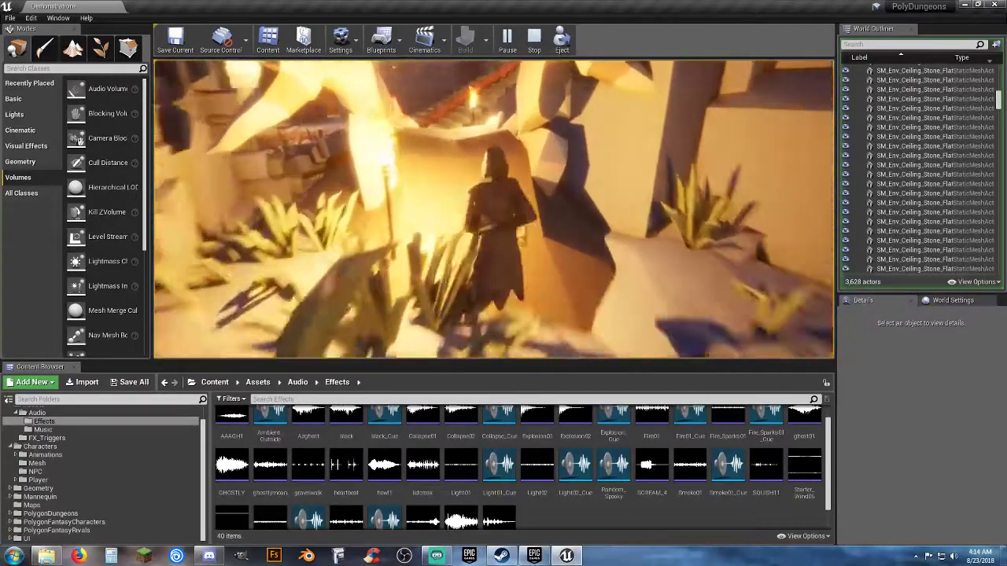
pyautogui.press('w')
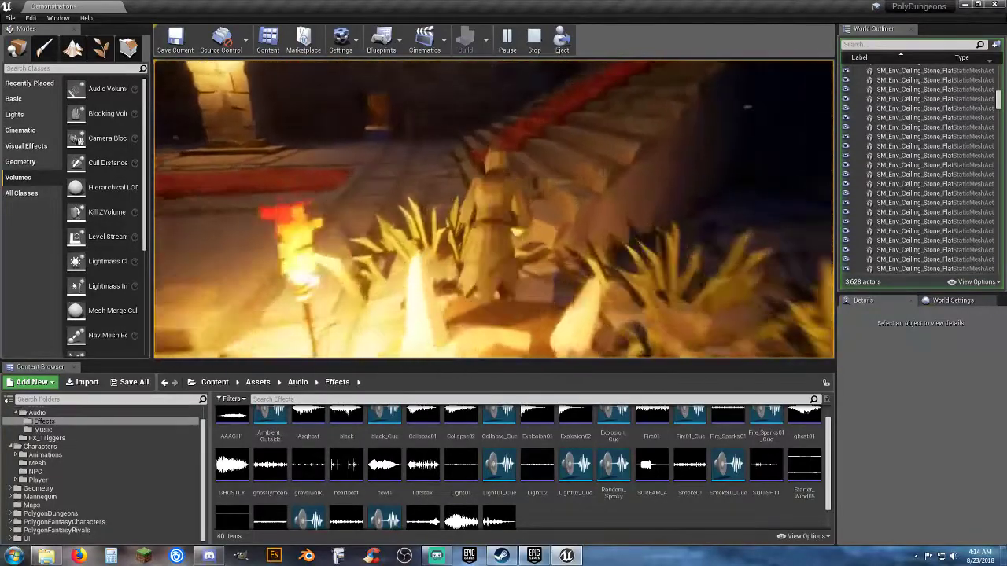
pyautogui.press('w')
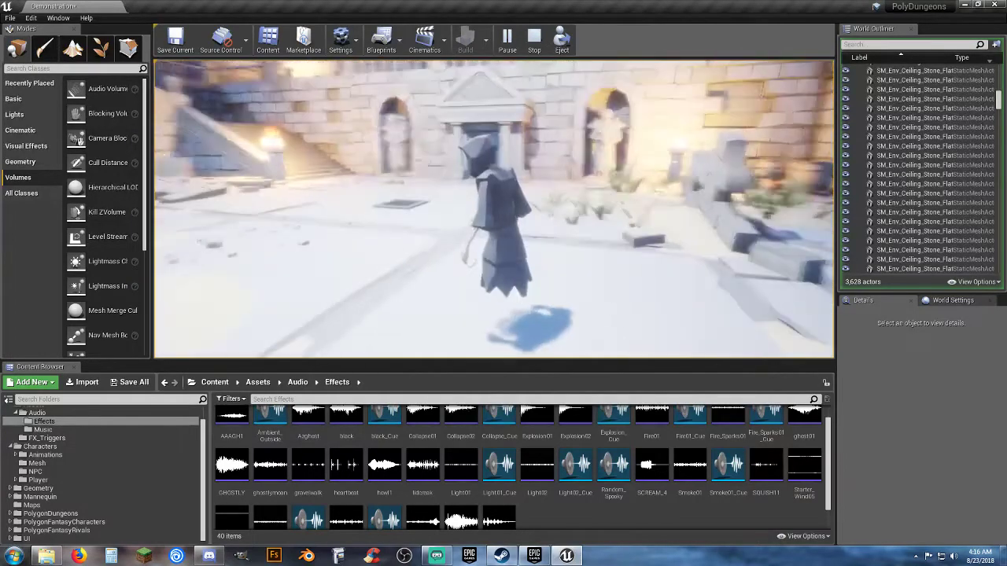
# Run the character across the courtyard past the floor grate and up the torch-lit stairs to the pillared upper terrace
pyautogui.press('w')
pyautogui.press('w')
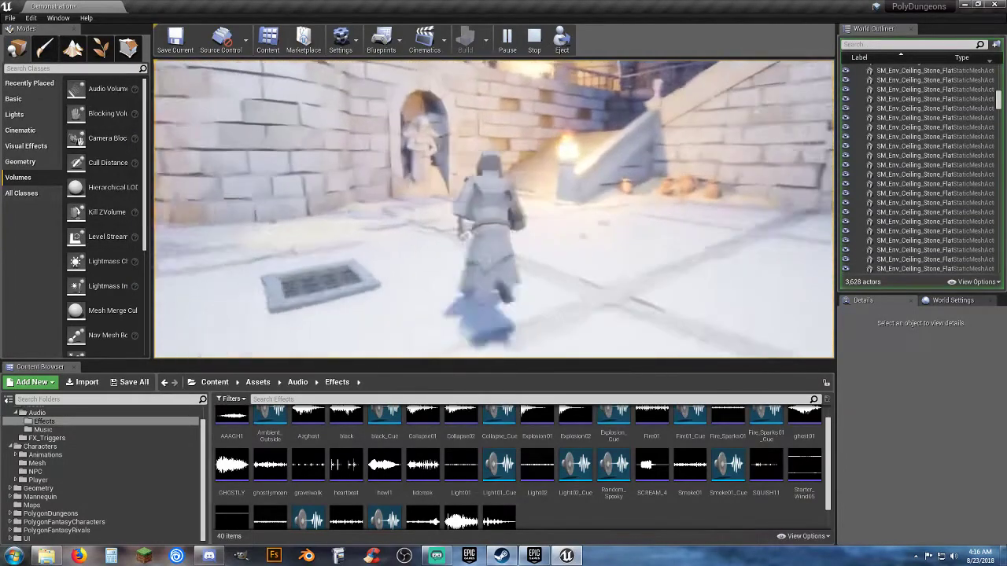
pyautogui.press('w')
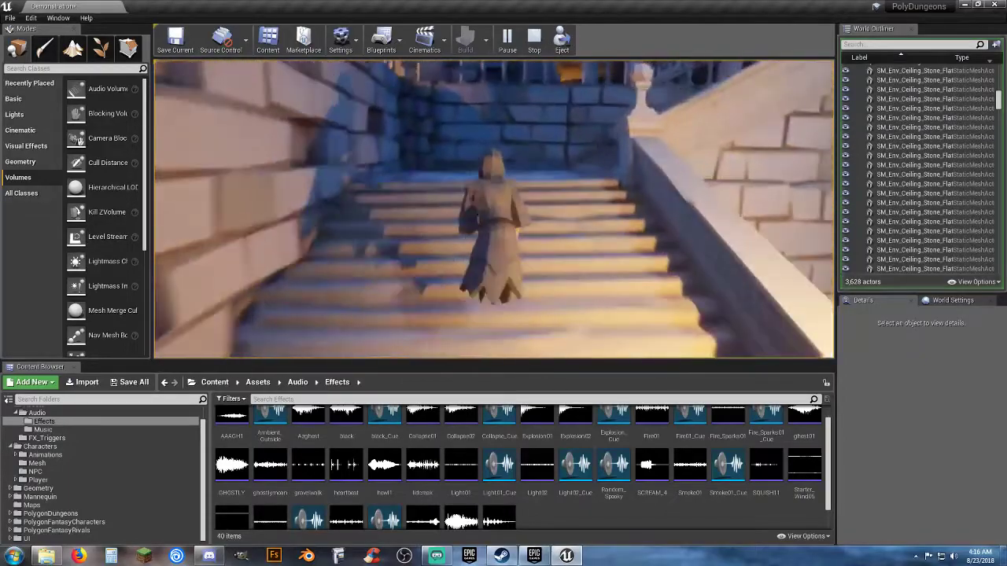
pyautogui.press('w')
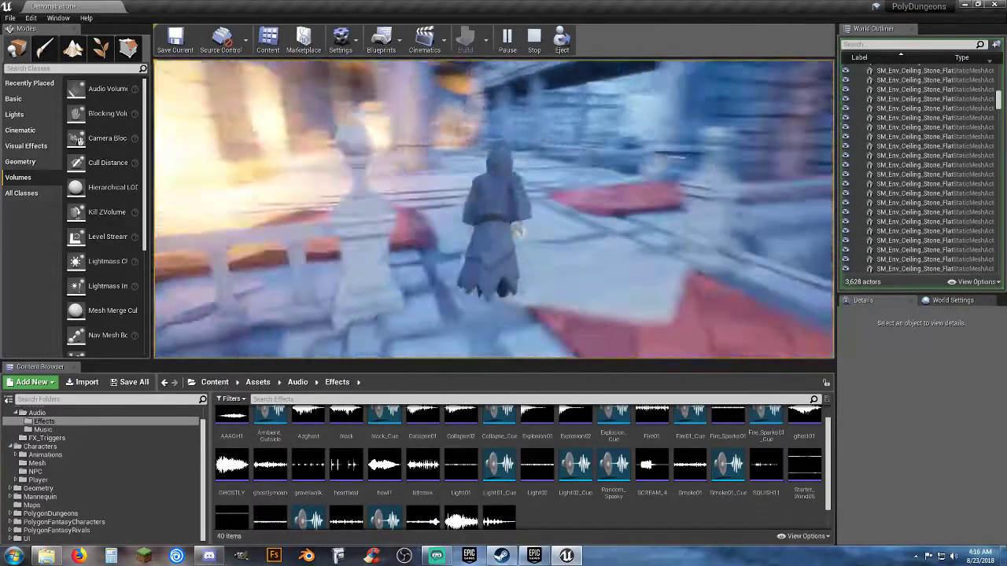
pyautogui.press('w')
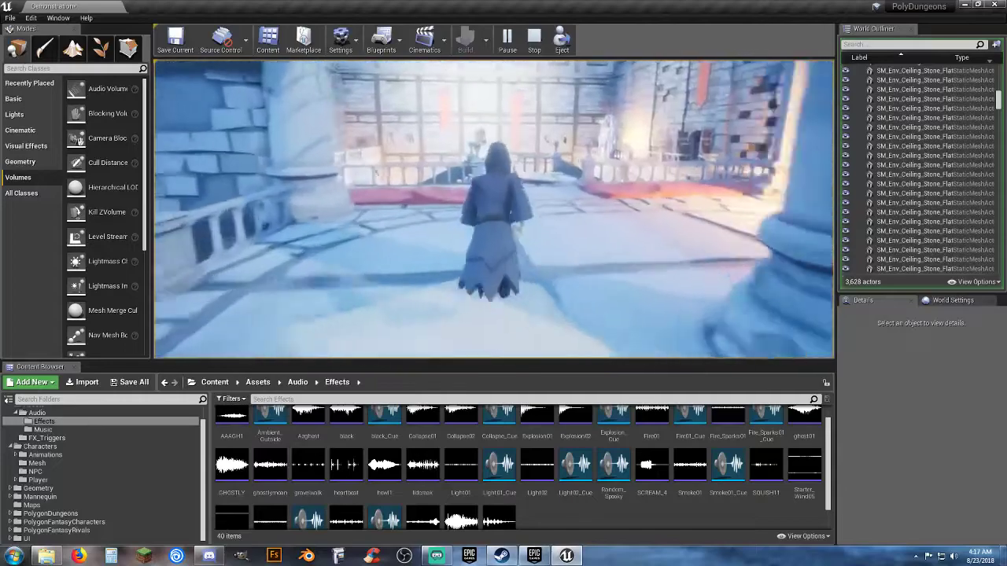
# Take the character through the arched doorways past the floor grating and back out onto the pillared terrace
pyautogui.press('w')
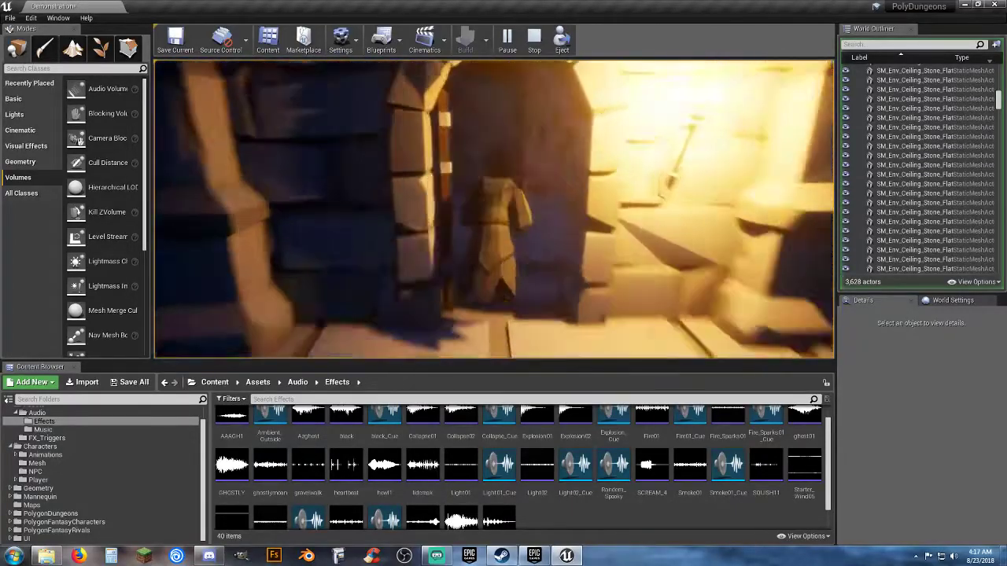
pyautogui.press('w')
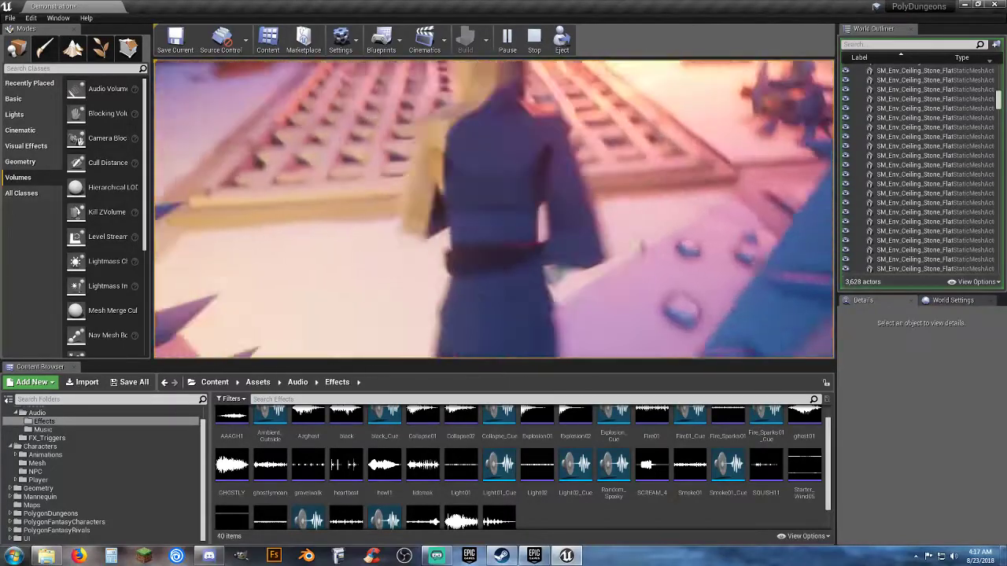
pyautogui.press('w')
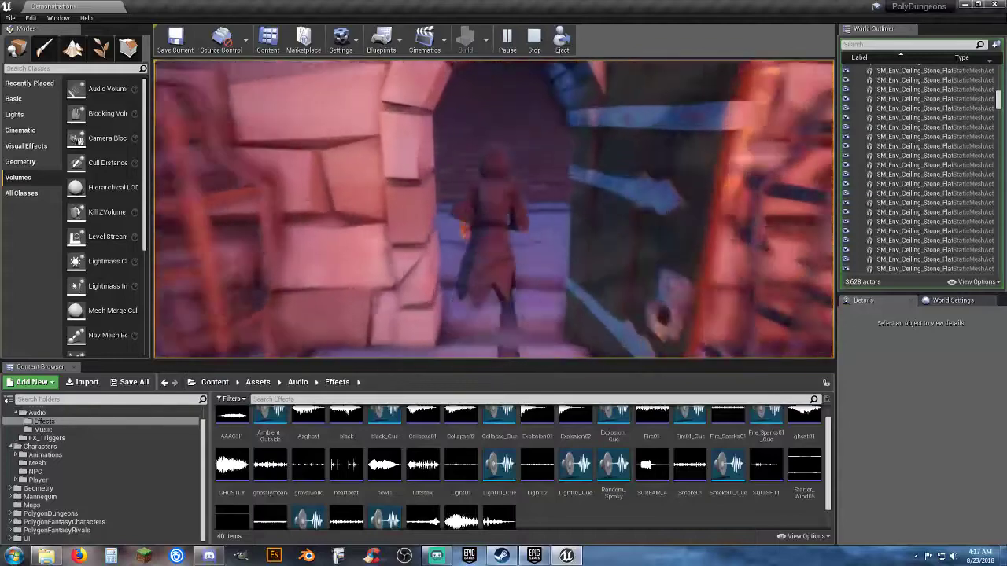
pyautogui.press('w')
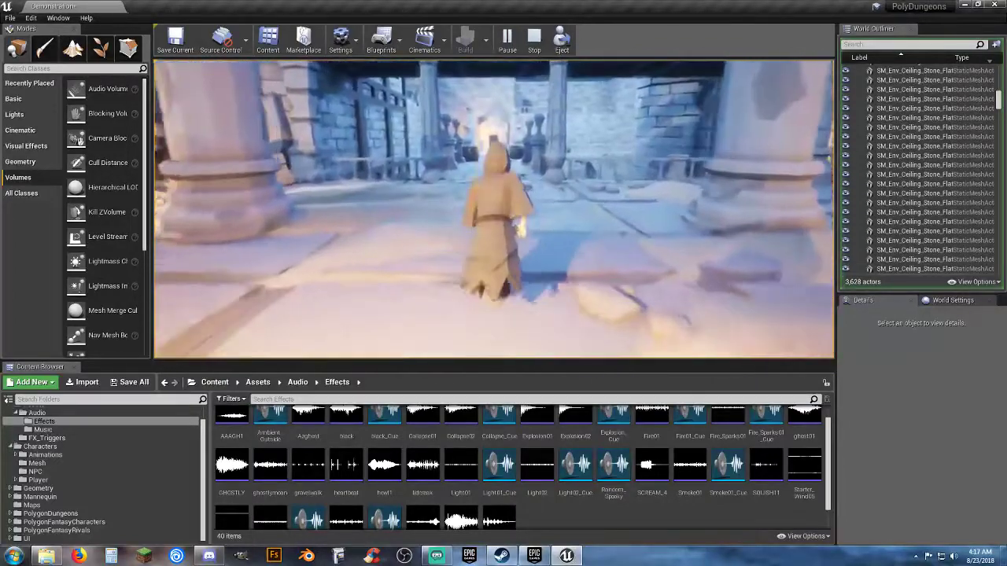
# Turn the character about on the upper terrace and run past the red carpet and pillars towards the fire
pyautogui.press('d')
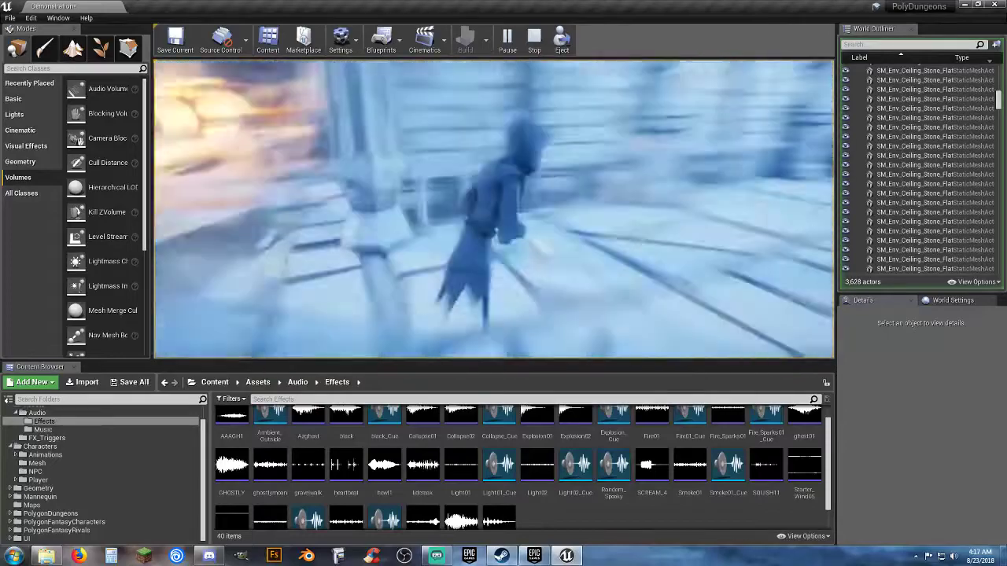
pyautogui.press('a')
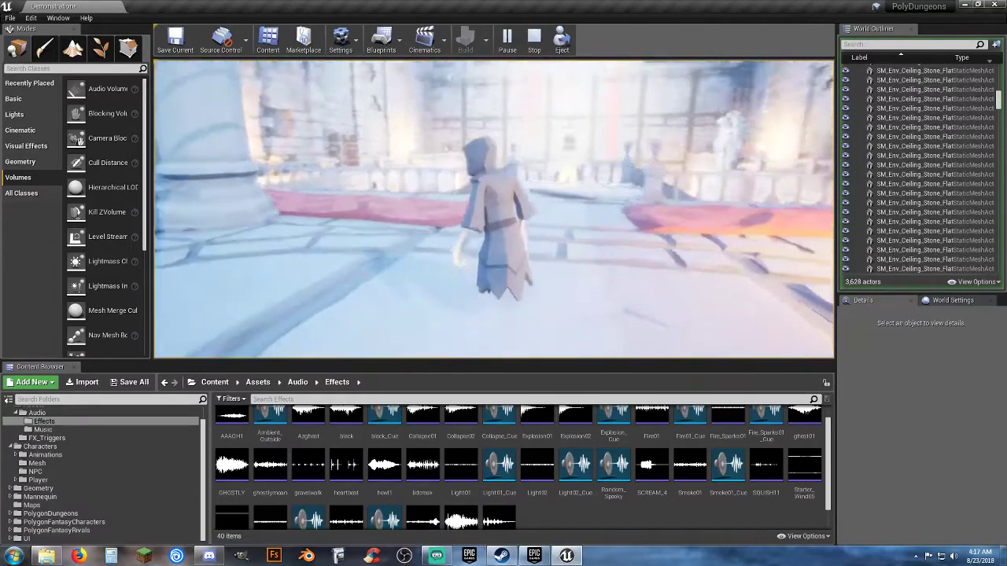
pyautogui.press('w')
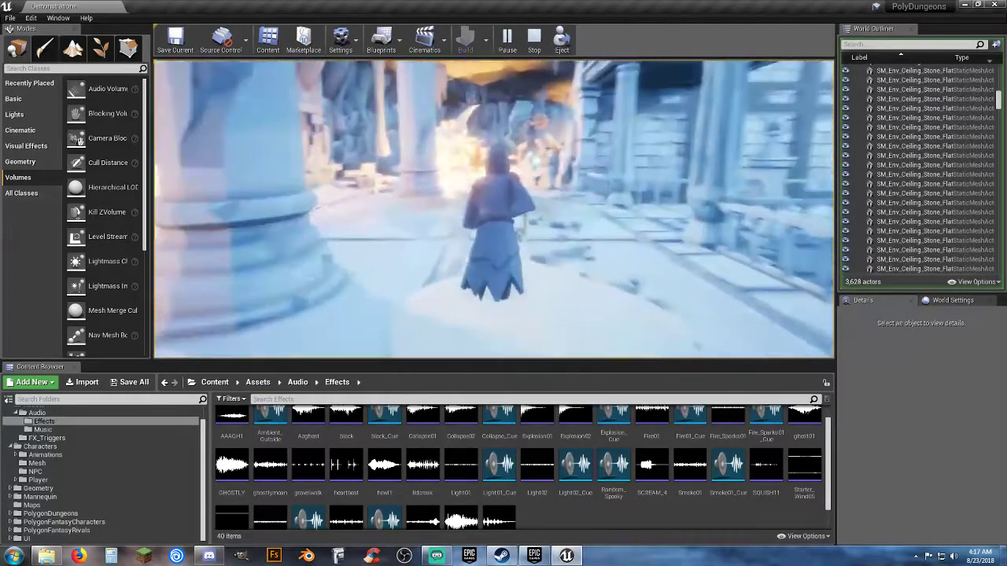
# Restart the play-test and run the character through the mine tunnel and across the pillared terrace towards the red banners
pyautogui.press('Escape')
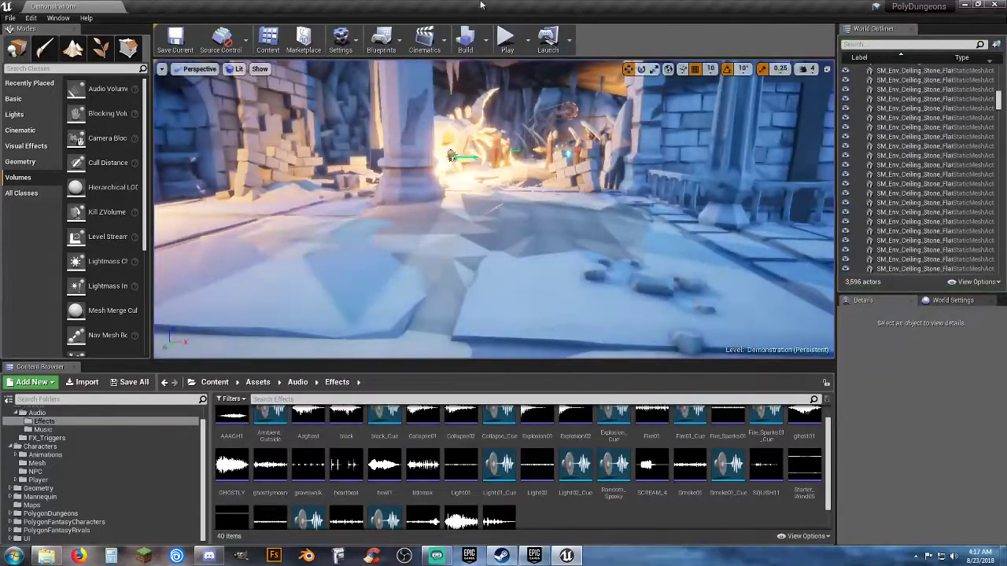
pyautogui.click(507, 39)
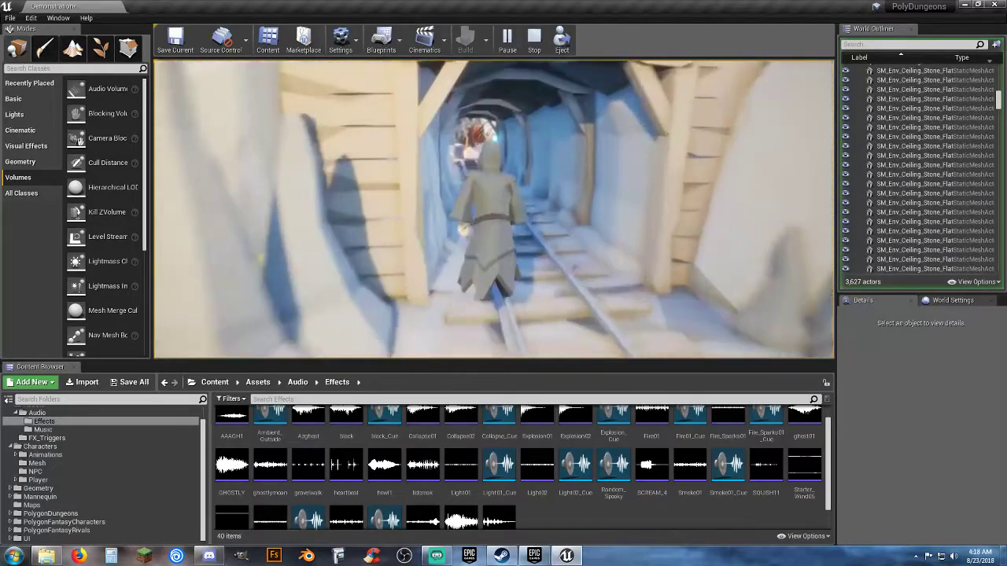
pyautogui.press('w')
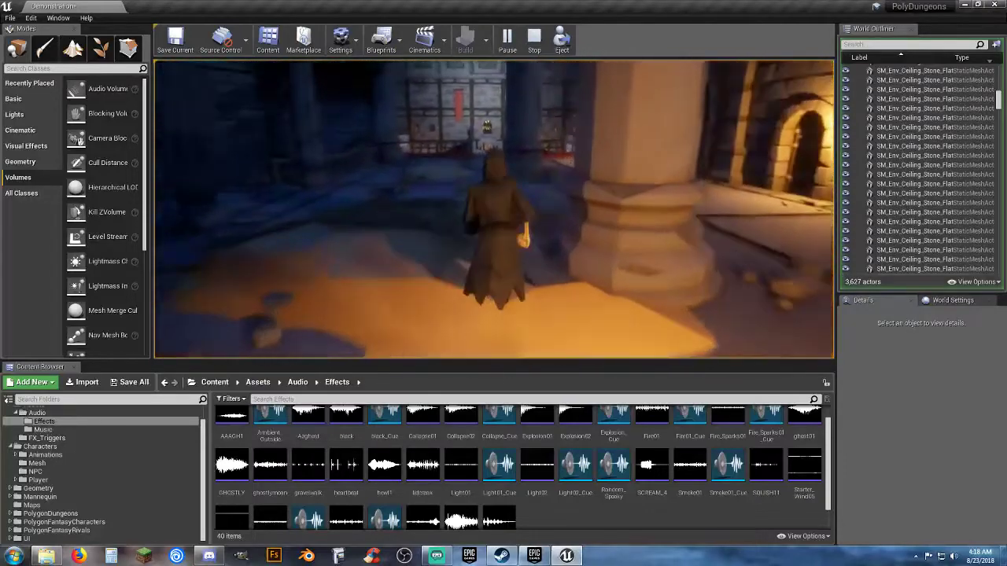
pyautogui.press('w')
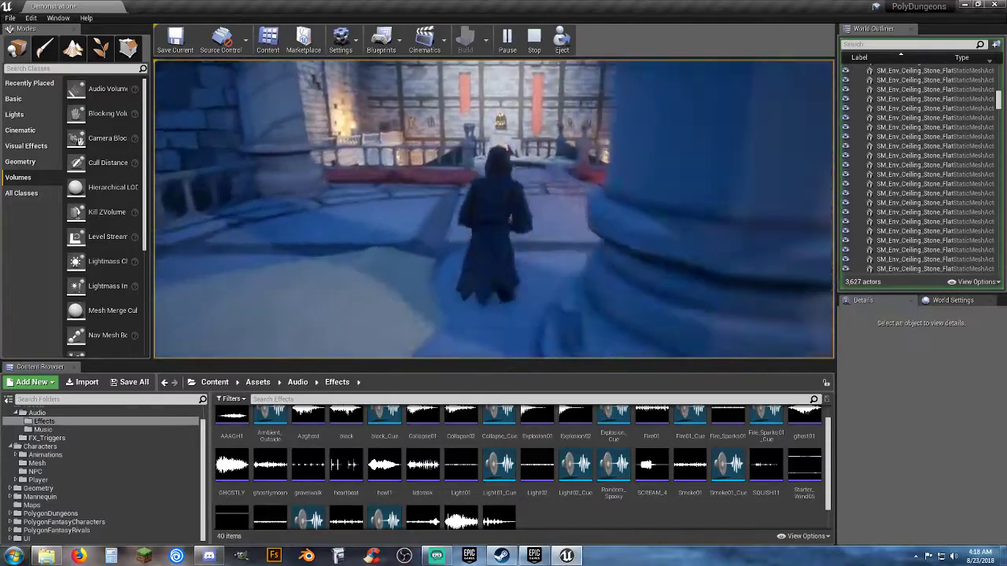
pyautogui.press('w')
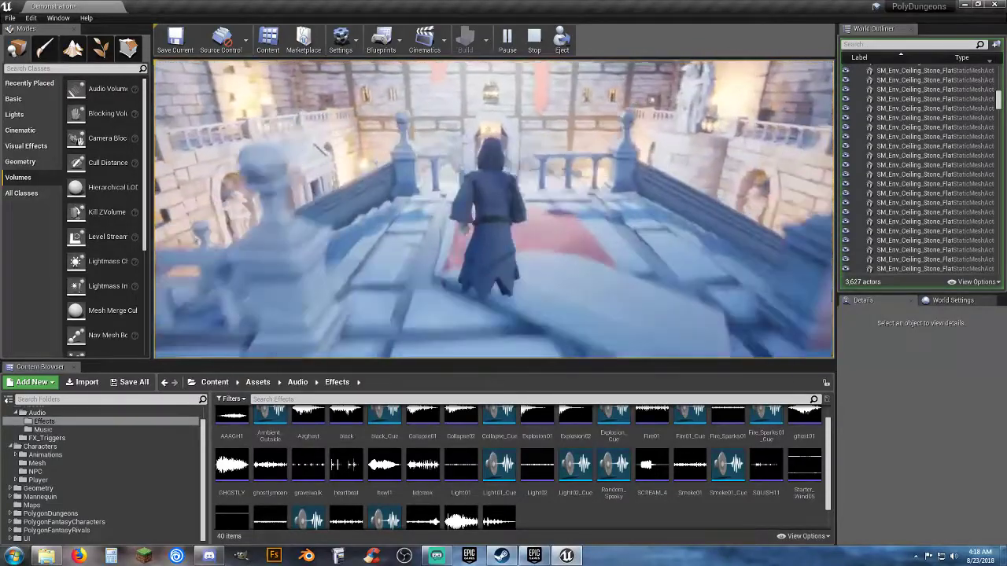
# Jump the character down into the courtyard, run through the open doors along the hall's red carpet, and end the play-test
pyautogui.press('space')
pyautogui.press('w')
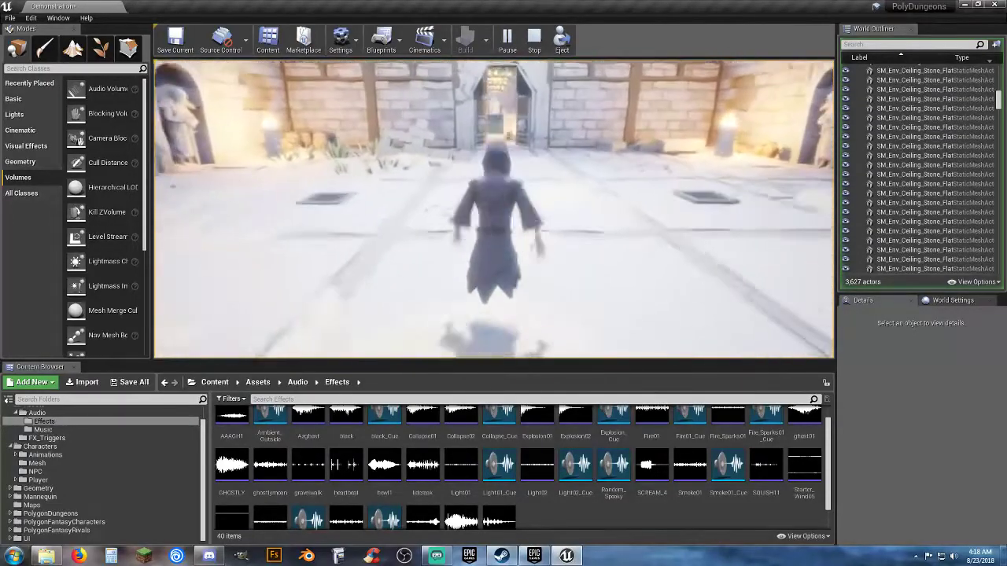
pyautogui.press('w')
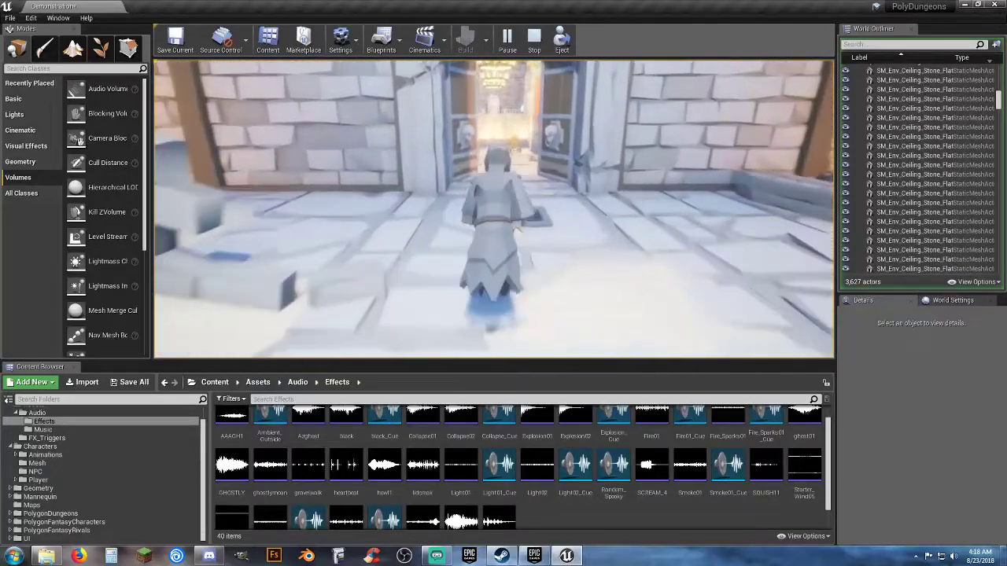
pyautogui.press('w')
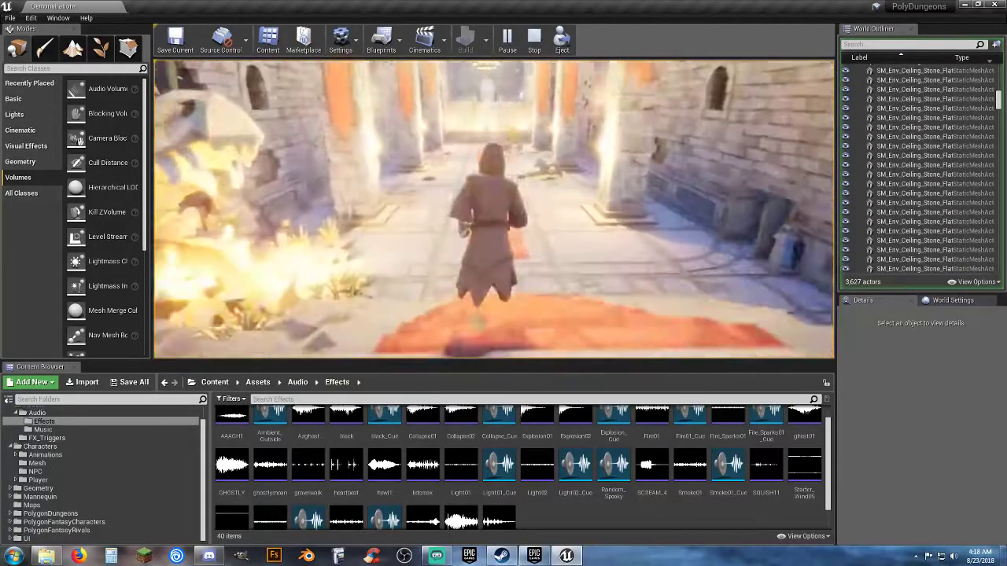
pyautogui.press('w')
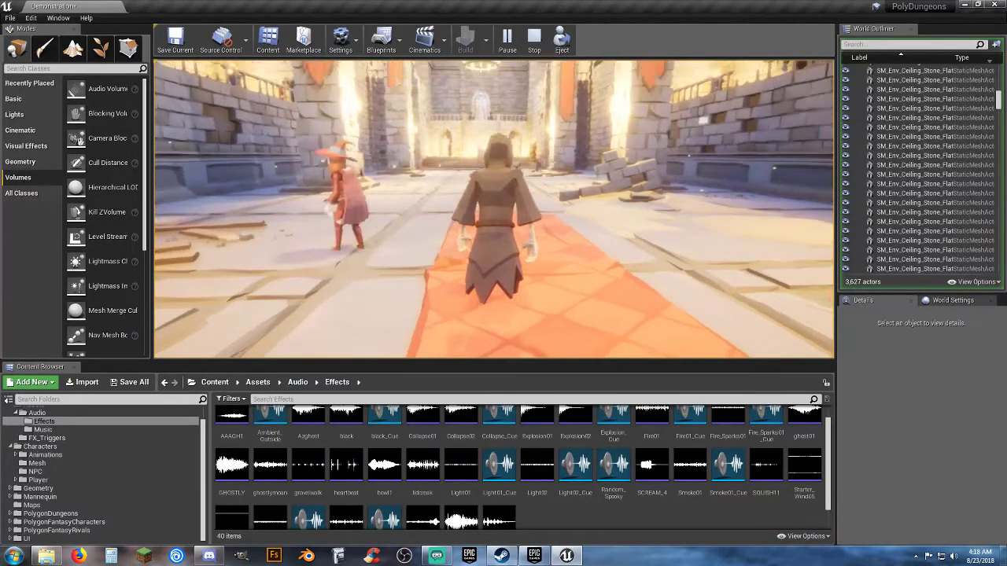
pyautogui.press('Escape')
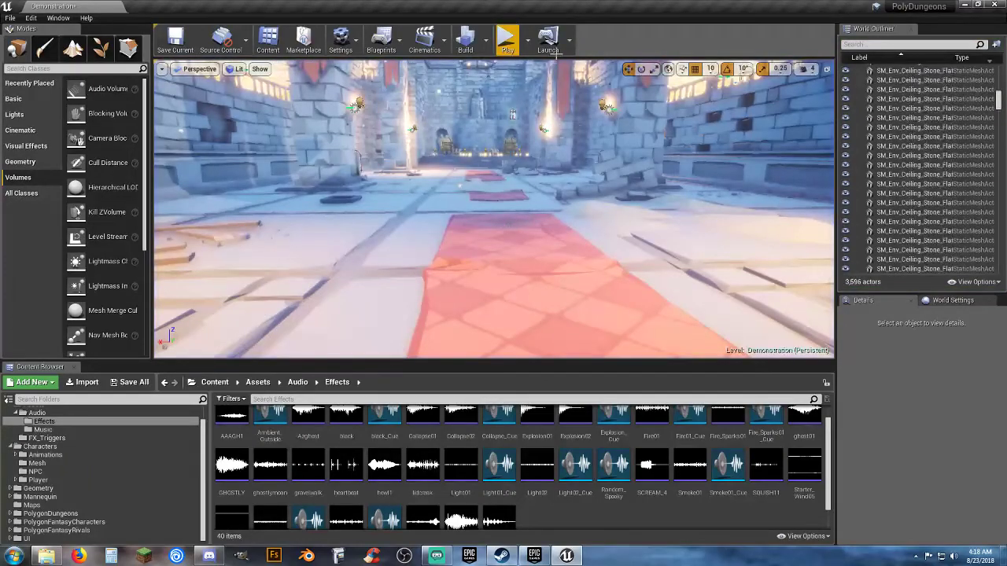
# Select the Demonstration map in the PolygonDungeons Maps folder and save all modified content
pyautogui.moveTo(494, 208); pyautogui.dragTo(236, 169, button='right')
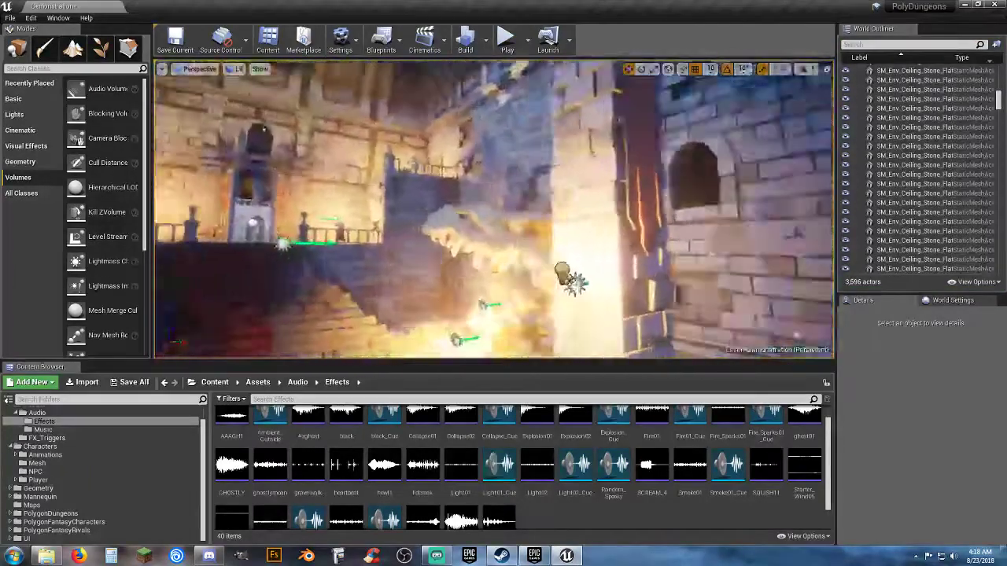
pyautogui.moveTo(472, 197); pyautogui.dragTo(391, 278, button='right')
pyautogui.scroll(2, 32, 477)
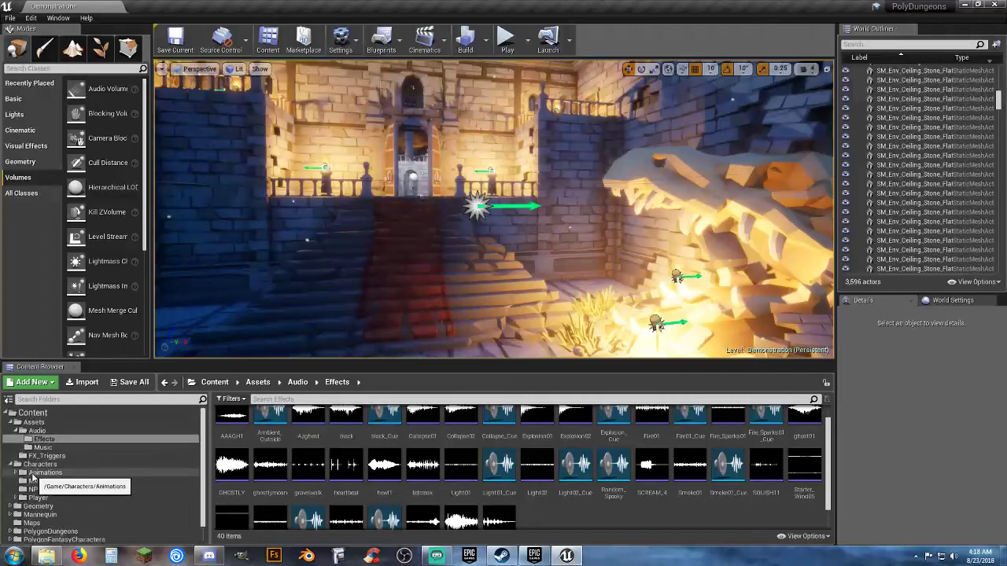
pyautogui.scroll(-2, 19, 507)
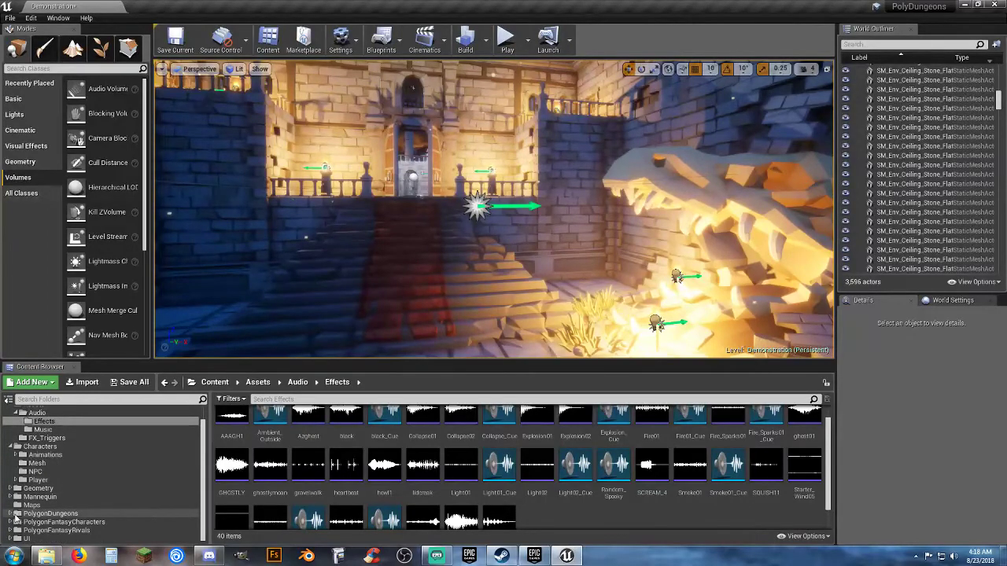
pyautogui.click(11, 513)
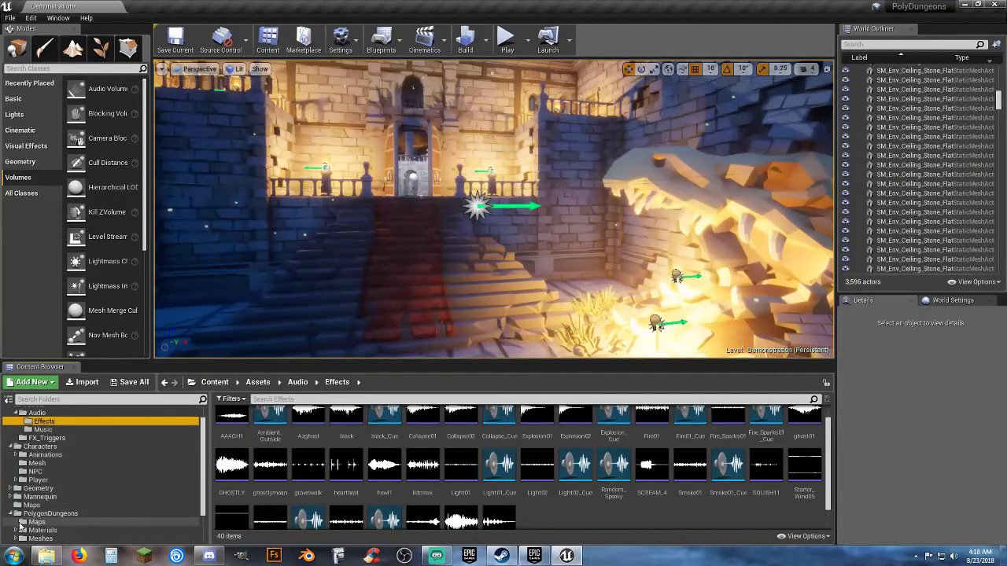
pyautogui.click(31, 523)
pyautogui.click(232, 433)
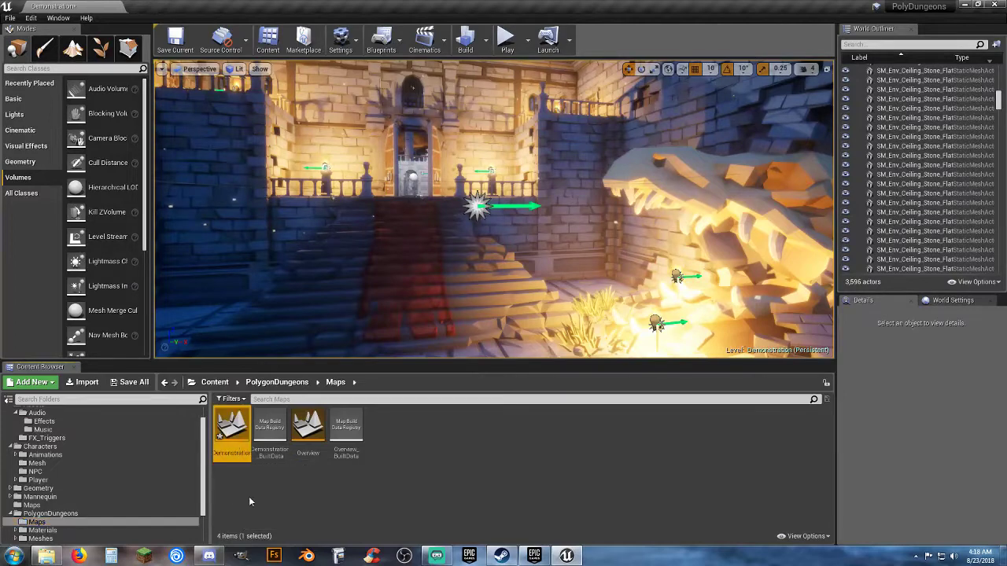
pyautogui.click(127, 384)
pyautogui.click(592, 374)
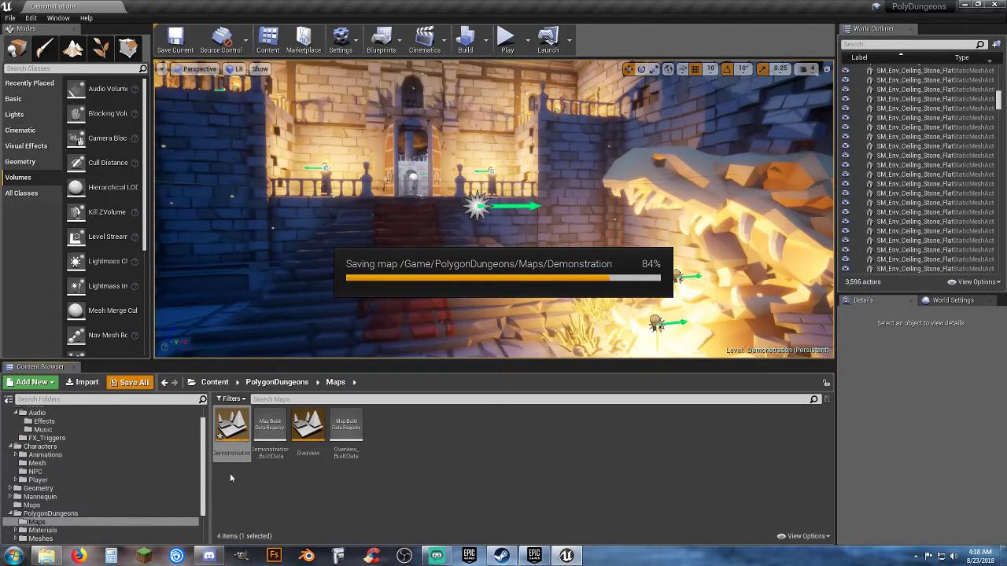
pyautogui.rightClick(240, 433)
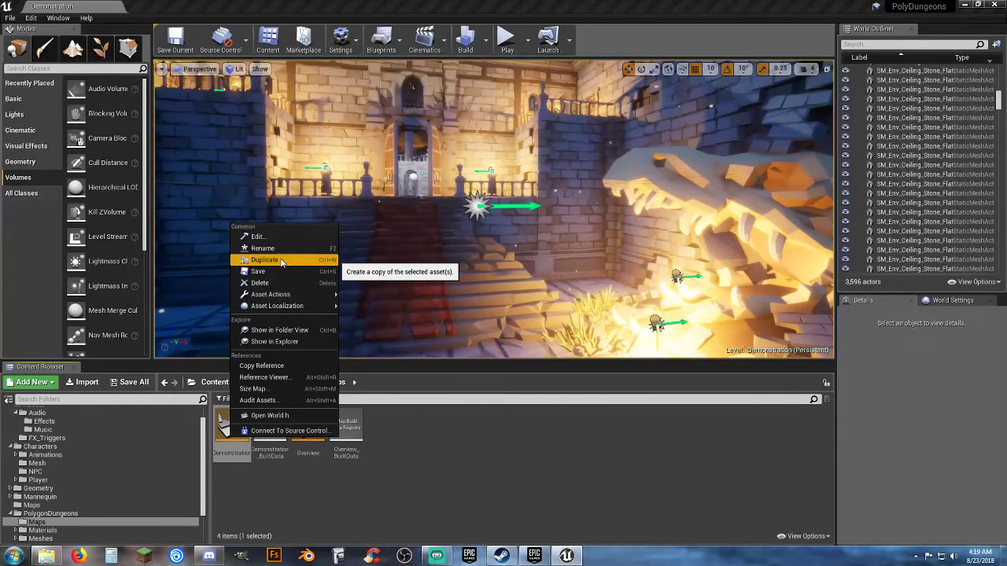
pyautogui.moveTo(271, 294)
pyautogui.click(487, 464)
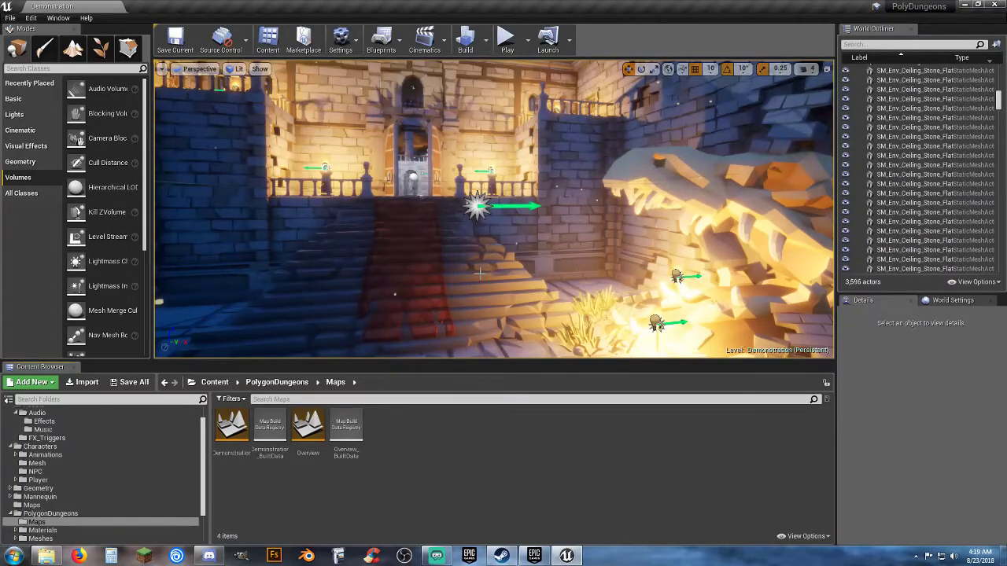
# Fly to the enthroned skeleton knight, select it, and back away to examine the golem alcoves, statue and chandelier around the throne
pyautogui.moveTo(480, 274); pyautogui.dragTo(739, 283, button='right')
pyautogui.press('w')
pyautogui.click(517, 168)
pyautogui.moveTo(517, 168)
pyautogui.mouseDown(button='right')
pyautogui.moveTo(521, 187)
pyautogui.moveTo(526, 164)
pyautogui.mouseUp(button='right')
pyautogui.press('s')
pyautogui.press('w')
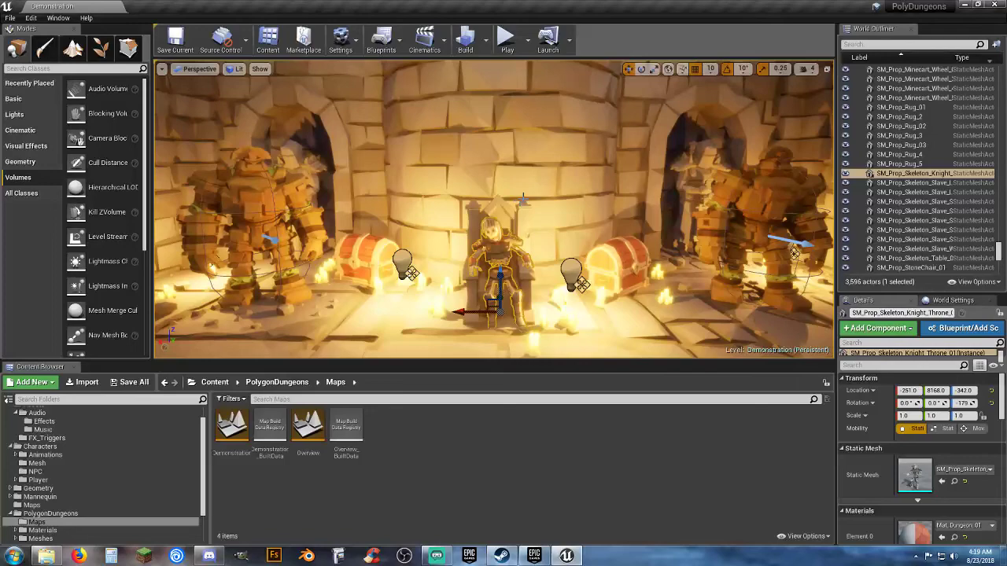
pyautogui.press('s')
pyautogui.moveTo(533, 206); pyautogui.dragTo(533, 214, button='right')
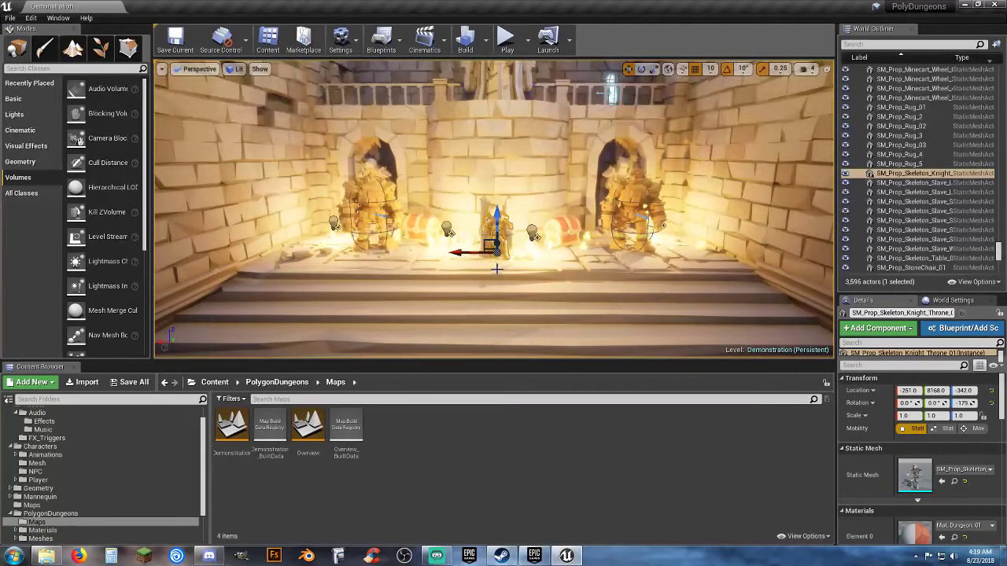
pyautogui.press('s')
pyautogui.moveTo(495, 268)
pyautogui.mouseDown(button='right')
pyautogui.moveTo(495, 283)
pyautogui.moveTo(498, 267)
pyautogui.moveTo(512, 263)
pyautogui.mouseUp(button='right')
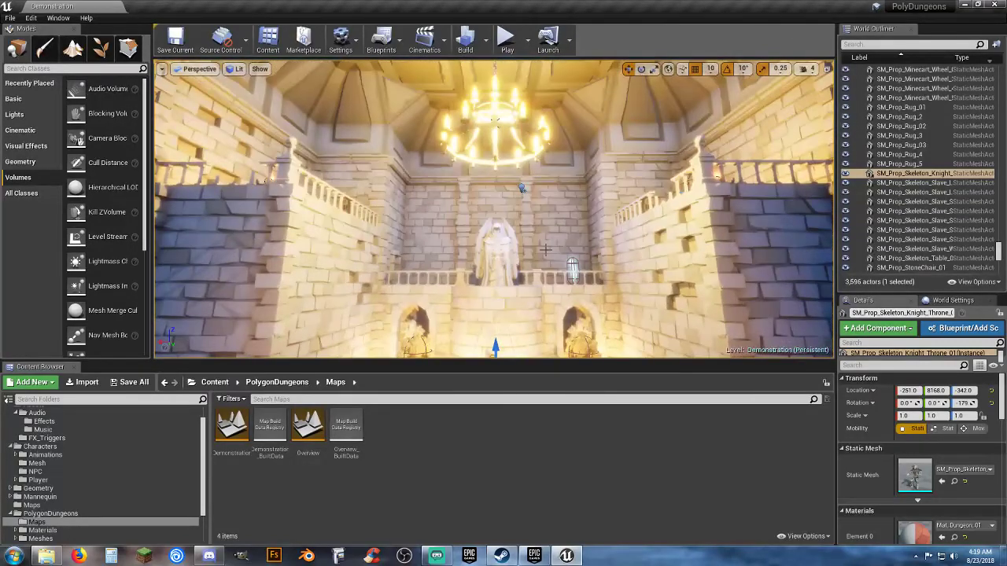
# Select the Demonstration (Editor) world entry at the start of the World Outliner list
pyautogui.click(545, 250)
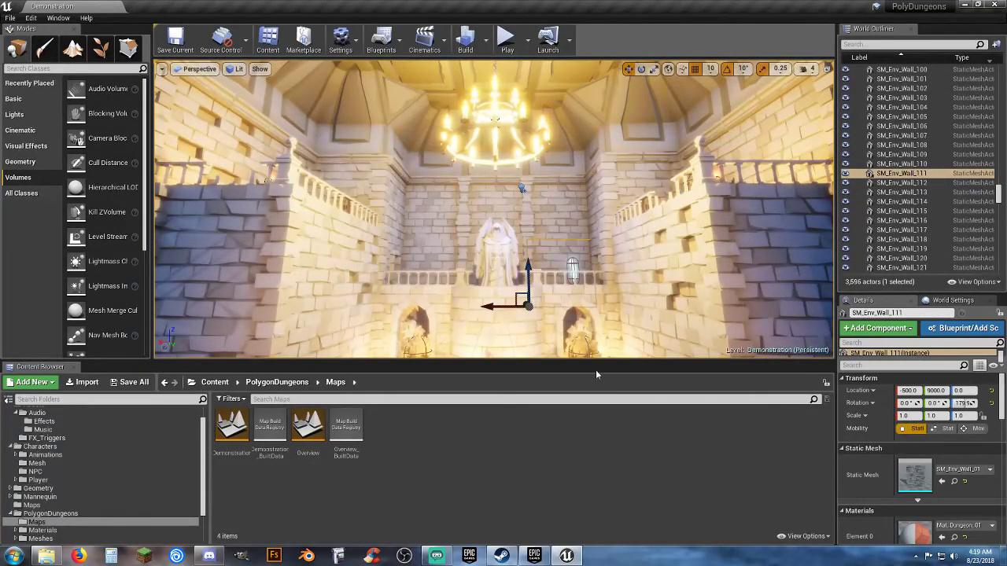
pyautogui.click(999, 196)
pyautogui.moveTo(999, 197); pyautogui.dragTo(999, 72)
pyautogui.click(902, 69)
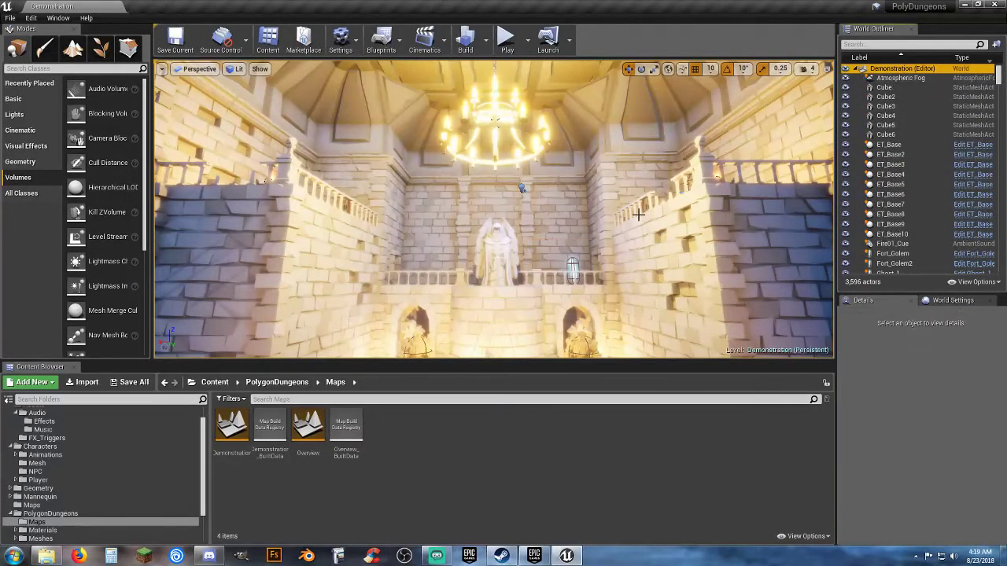
# Examine the length of the banner-lined hall along the red carpet towards the far staircase
pyautogui.moveTo(618, 219); pyautogui.dragTo(616, 308, button='right')
pyautogui.moveTo(517, 73); pyautogui.dragTo(517, 73, button='right')
pyautogui.moveTo(517, 208); pyautogui.dragTo(275, 126, button='right')
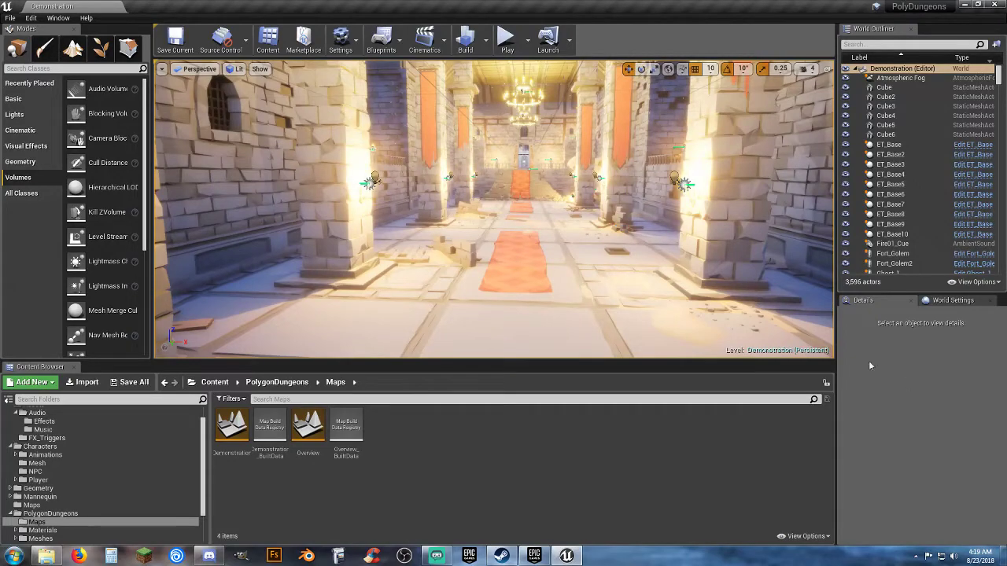
pyautogui.moveTo(607, 260); pyautogui.dragTo(786, 291, button='right')
pyautogui.moveTo(494, 209); pyautogui.dragTo(566, 169, button='right')
pyautogui.moveTo(608, 260); pyautogui.dragTo(610, 258, button='right')
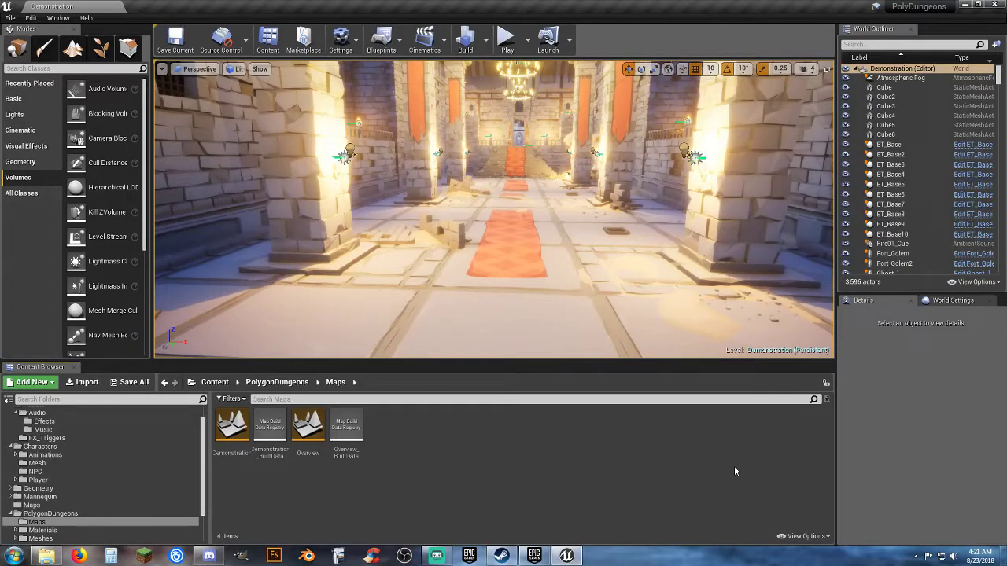
# Fly through the hall and over the pillared terrace, then return to view the hall facing the throne steps
pyautogui.moveTo(566, 253); pyautogui.dragTo(702, 208, button='right')
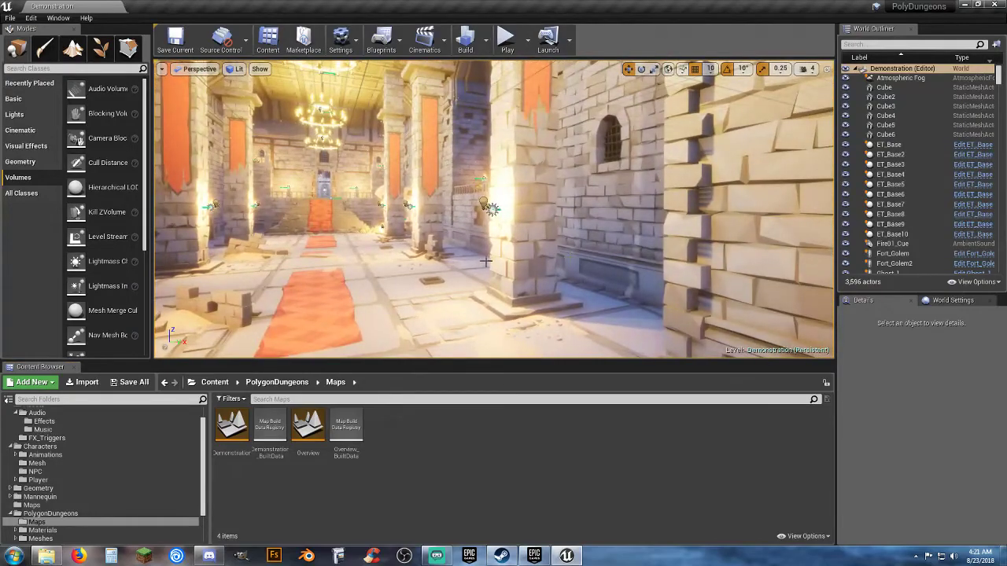
pyautogui.press('w')
pyautogui.moveTo(481, 258); pyautogui.dragTo(324, 267, button='right')
pyautogui.moveTo(590, 309); pyautogui.dragTo(483, 258, button='right')
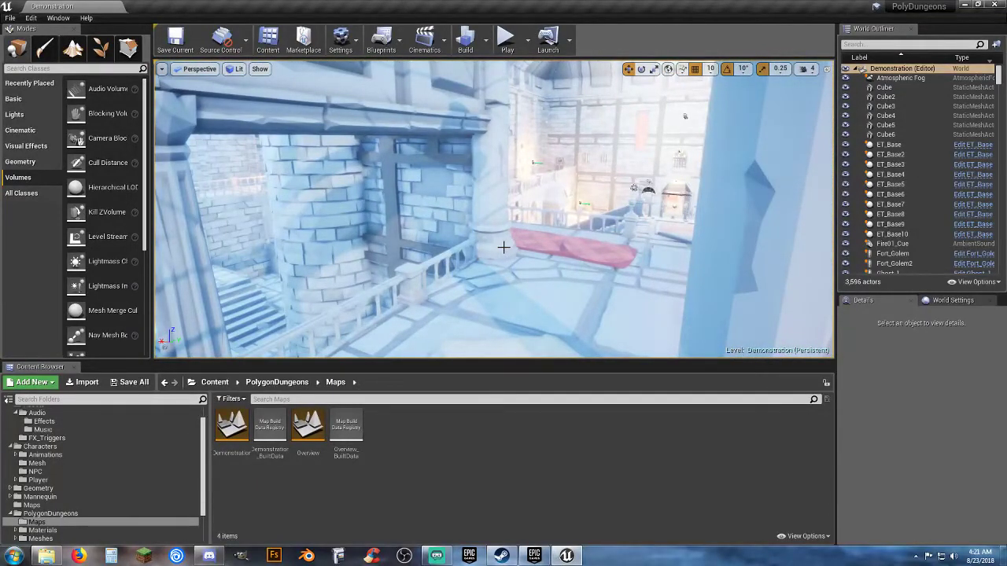
pyautogui.moveTo(511, 247); pyautogui.dragTo(696, 267, button='right')
pyautogui.press('w')
pyautogui.press('w')
pyautogui.press('w')
pyautogui.press('w')
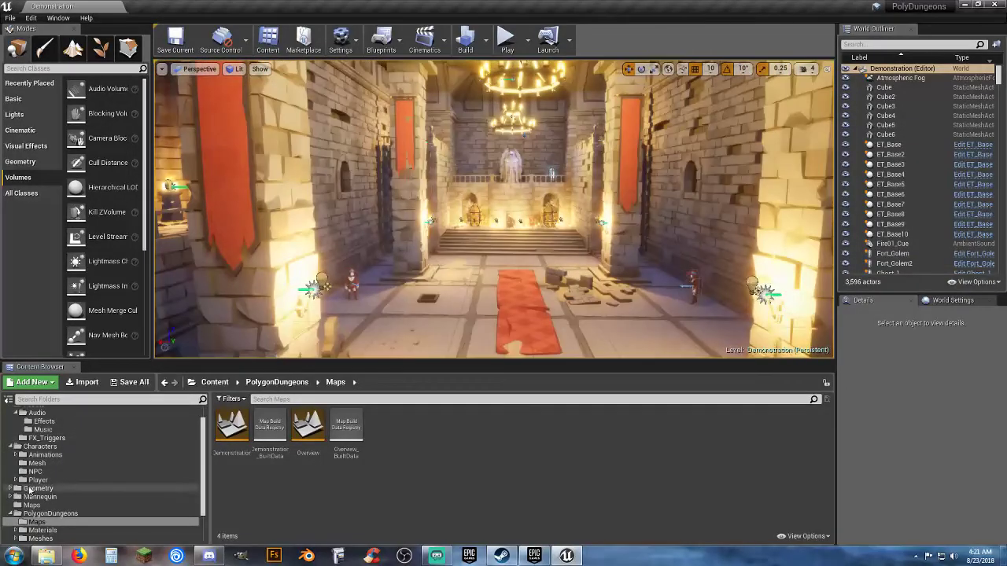
# Expand the PolygonDungeons Meshes folder and show the contents of its Characters folder
pyautogui.scroll(-2, 29, 490)
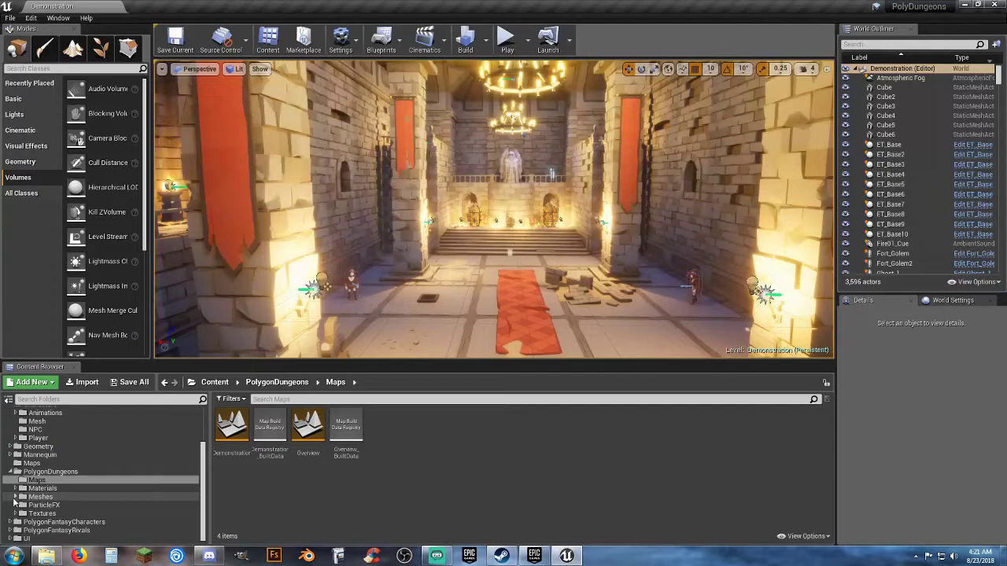
pyautogui.click(15, 497)
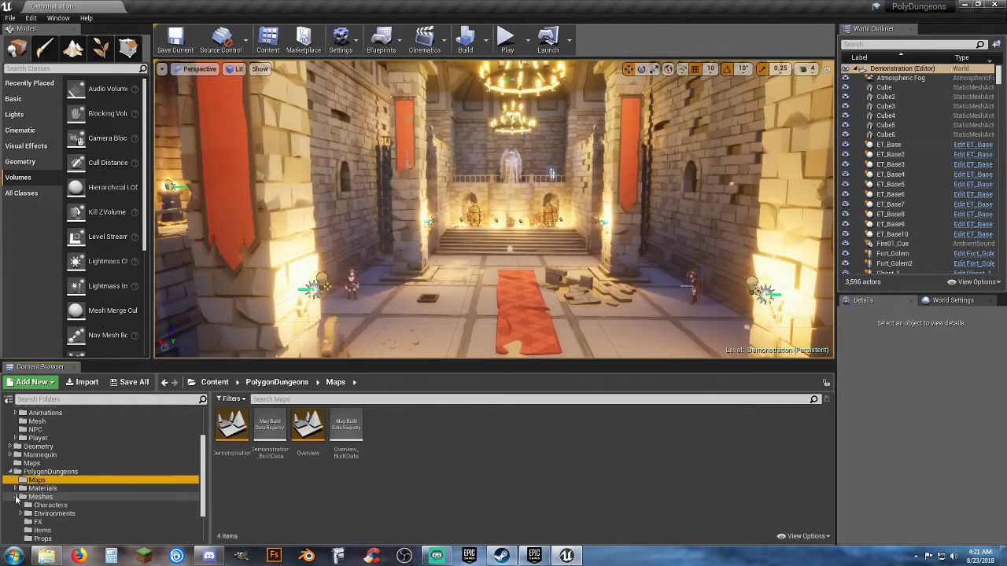
pyautogui.scroll(-3, 115, 494)
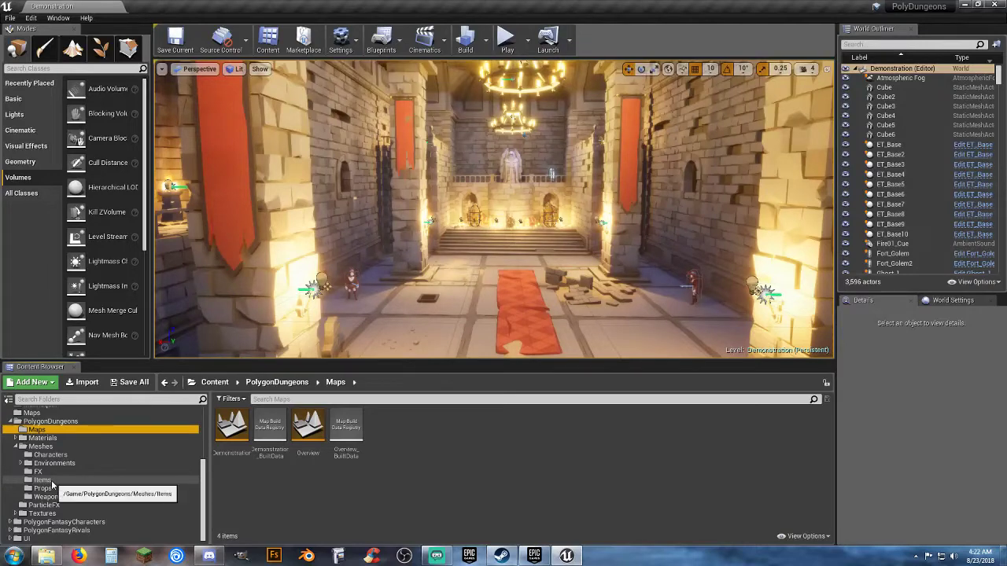
pyautogui.click(49, 455)
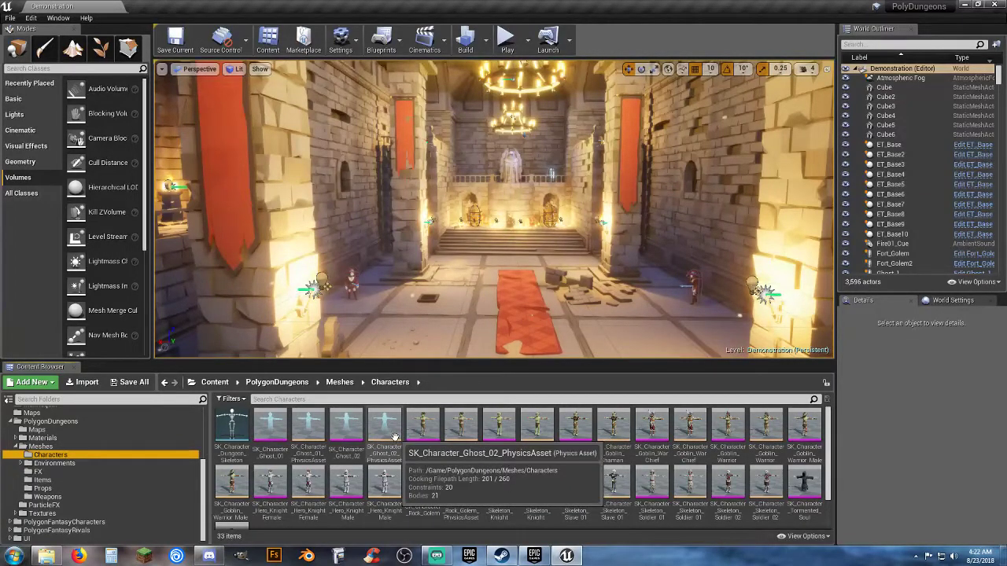
# Open the SK_Character_Ghost_01 skeletal mesh to preview it, and close its editor again
pyautogui.click(271, 442)
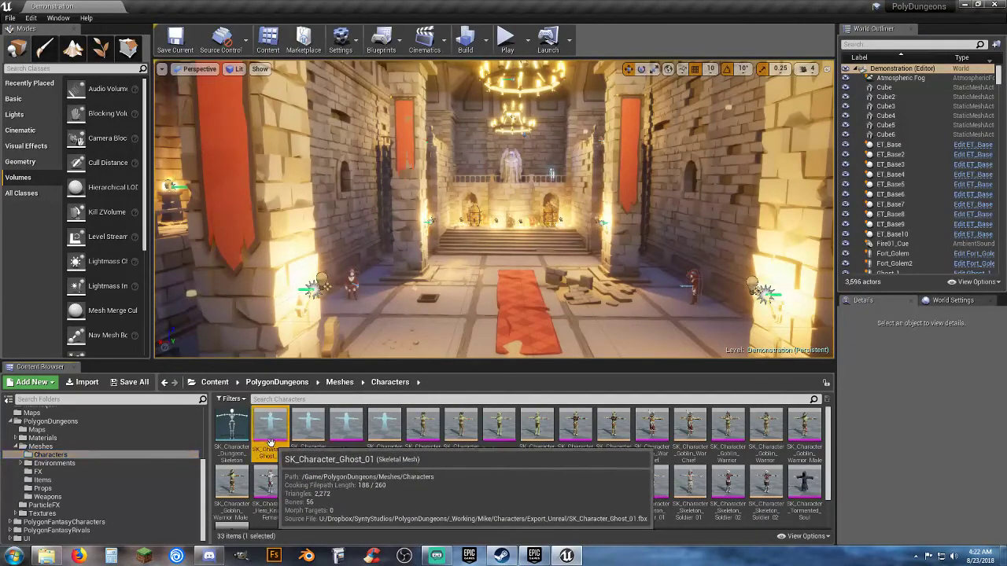
pyautogui.doubleClick(271, 443)
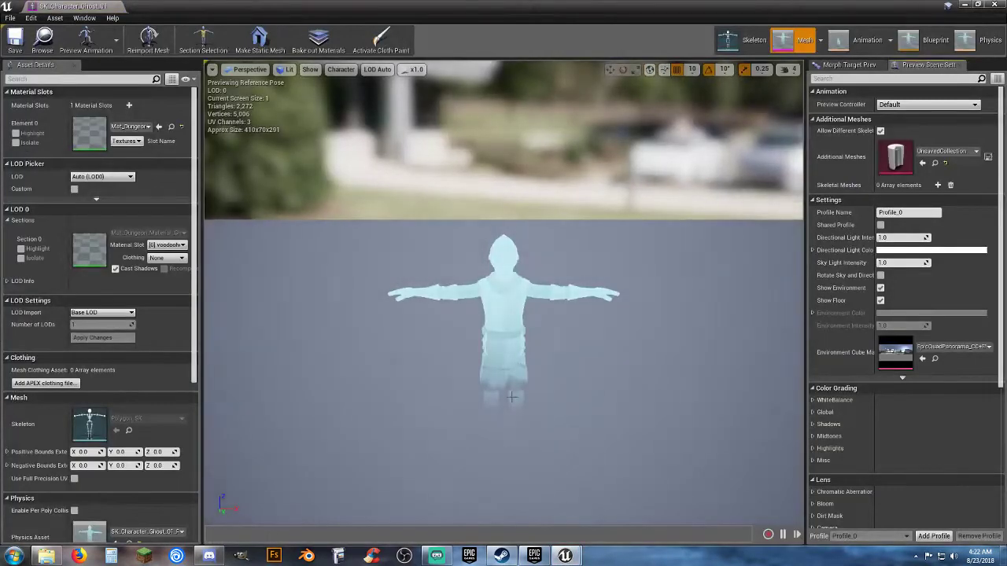
pyautogui.click(115, 6)
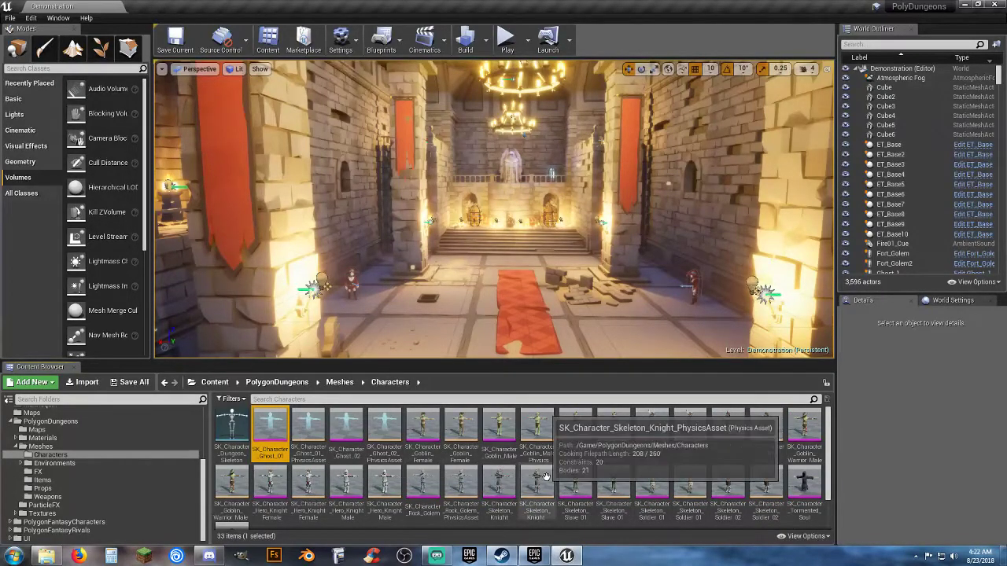
# Open the SK_Character_Rock_Golem skeletal mesh to preview it, and close its editor again
pyautogui.doubleClick(428, 493)
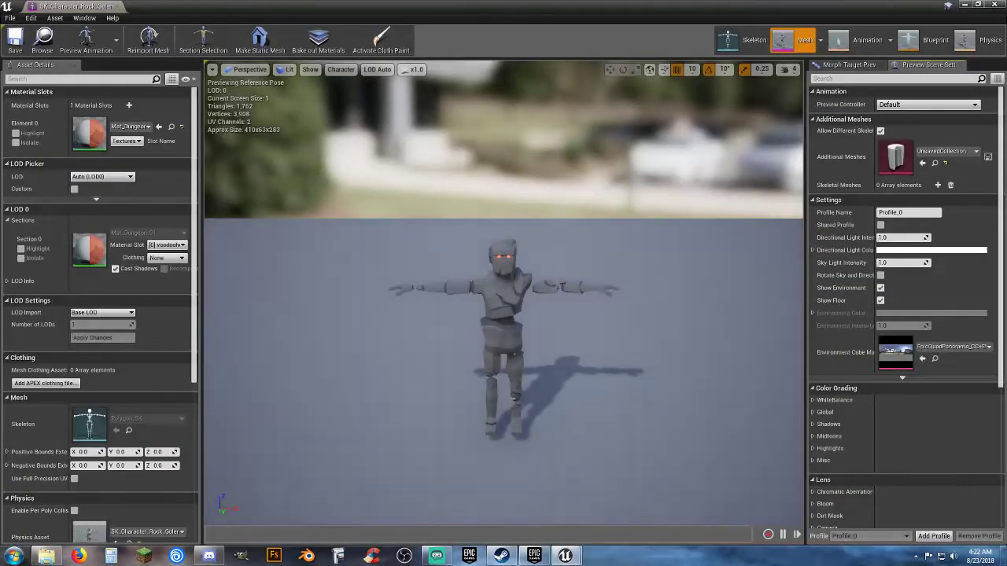
pyautogui.scroll(-2, 506, 409)
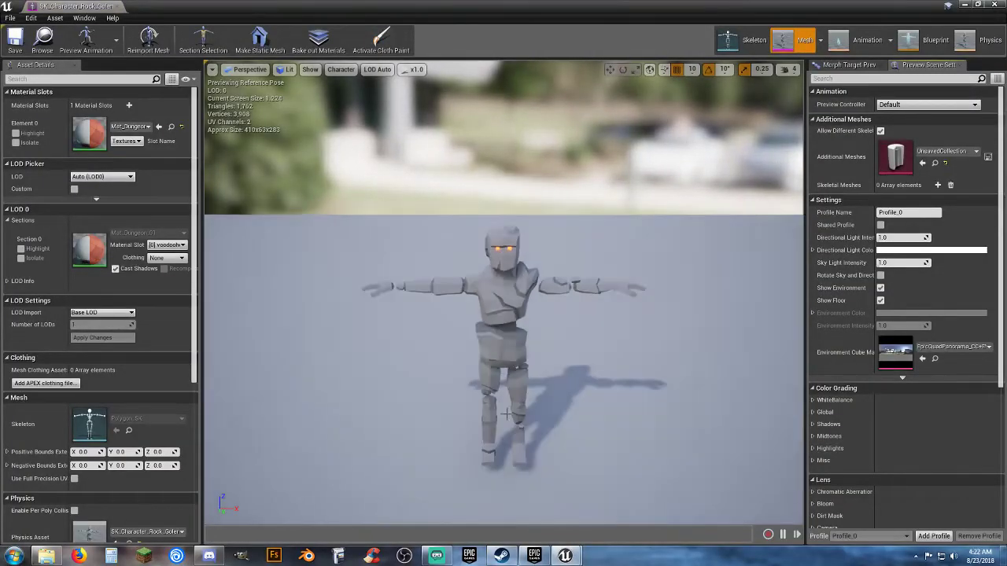
pyautogui.click(117, 6)
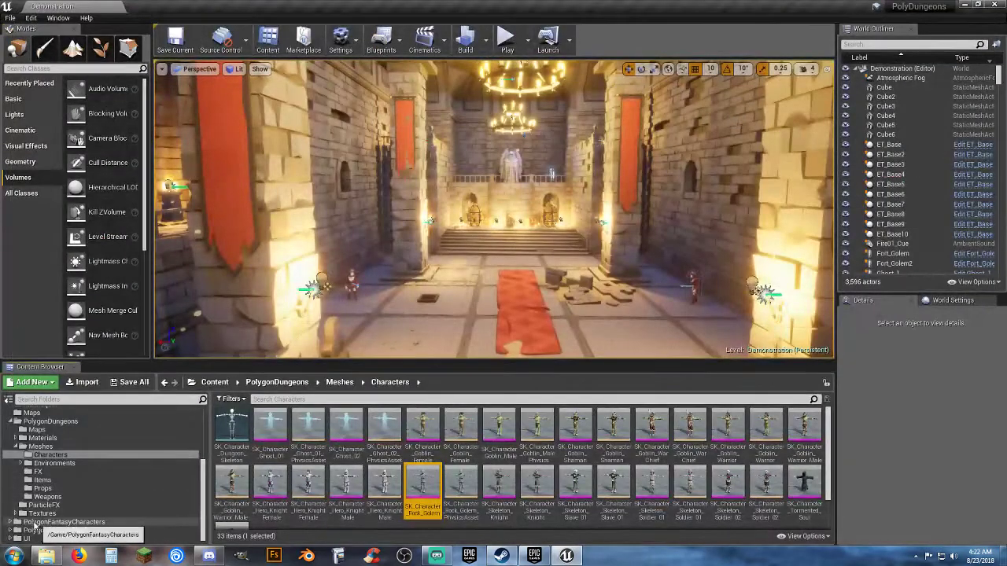
# Expand the PolygonFantasyCharacters folder and show the contents of its Characters folder
pyautogui.click(10, 522)
pyautogui.scroll(-1, 31, 511)
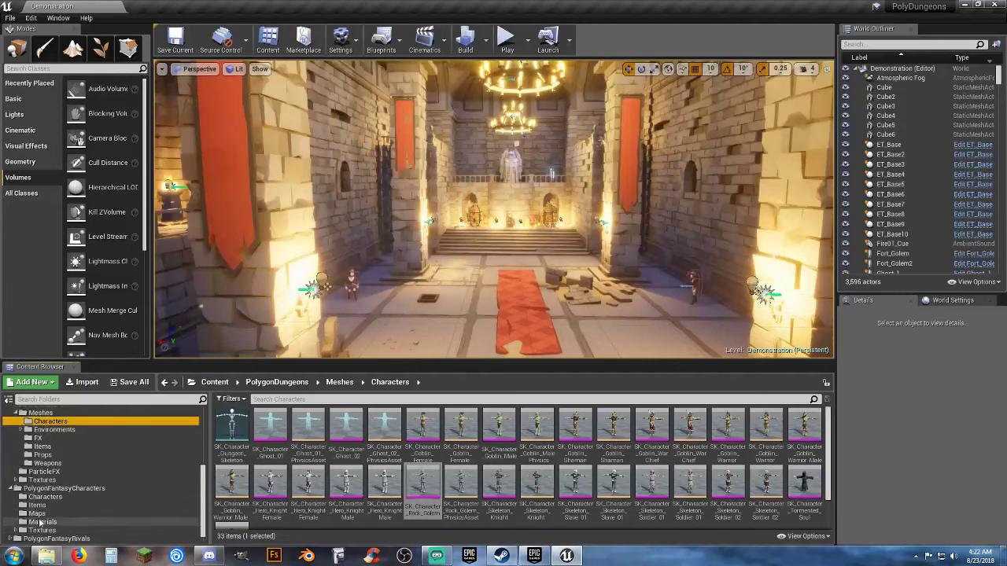
pyautogui.click(45, 497)
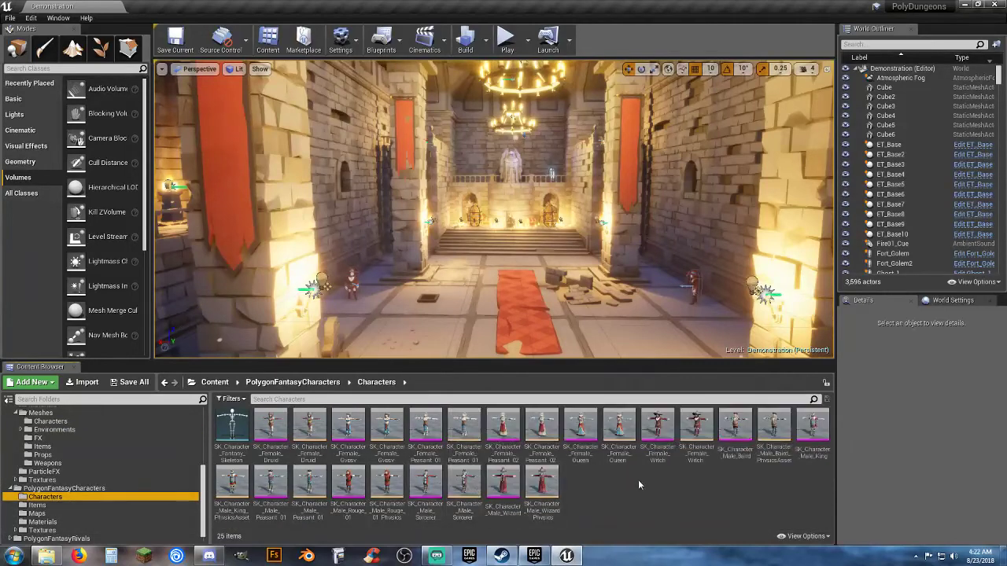
# Open the SK_Character_Female_Druid skeletal mesh, view it from closer at an angle, and close its editor
pyautogui.doubleClick(271, 431)
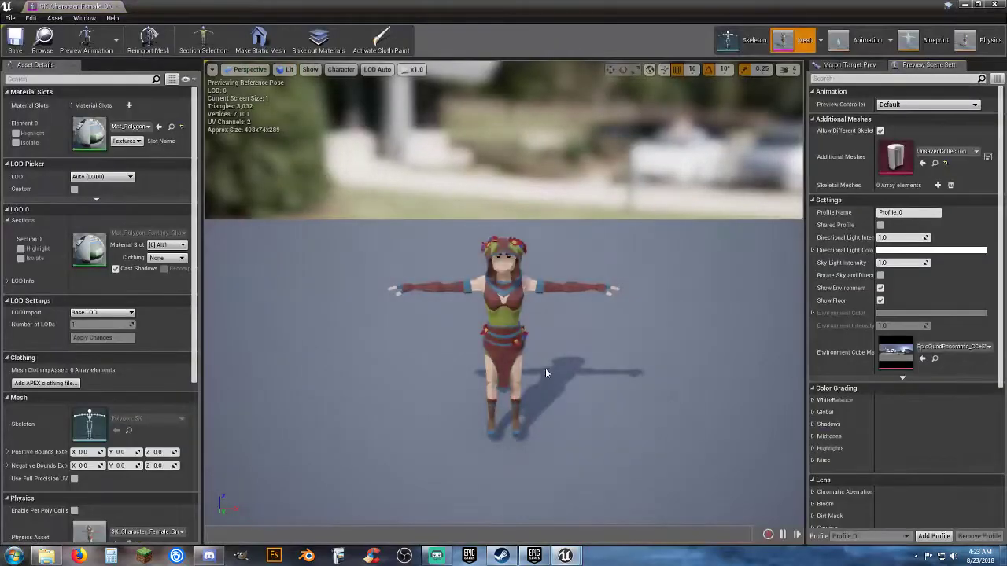
pyautogui.moveTo(592, 389); pyautogui.dragTo(512, 416, button='right')
pyautogui.moveTo(712, 397); pyautogui.dragTo(842, 404)
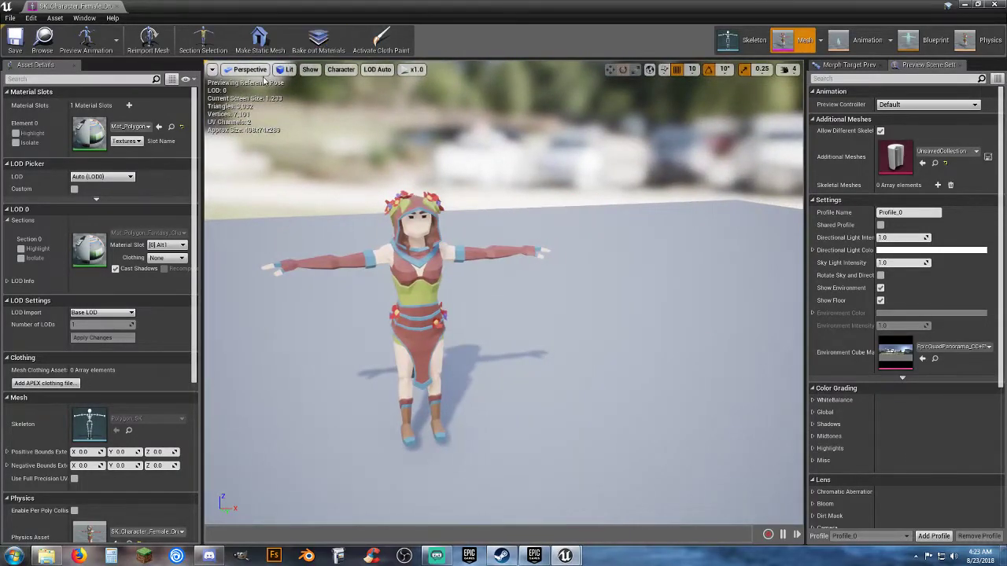
pyautogui.click(117, 6)
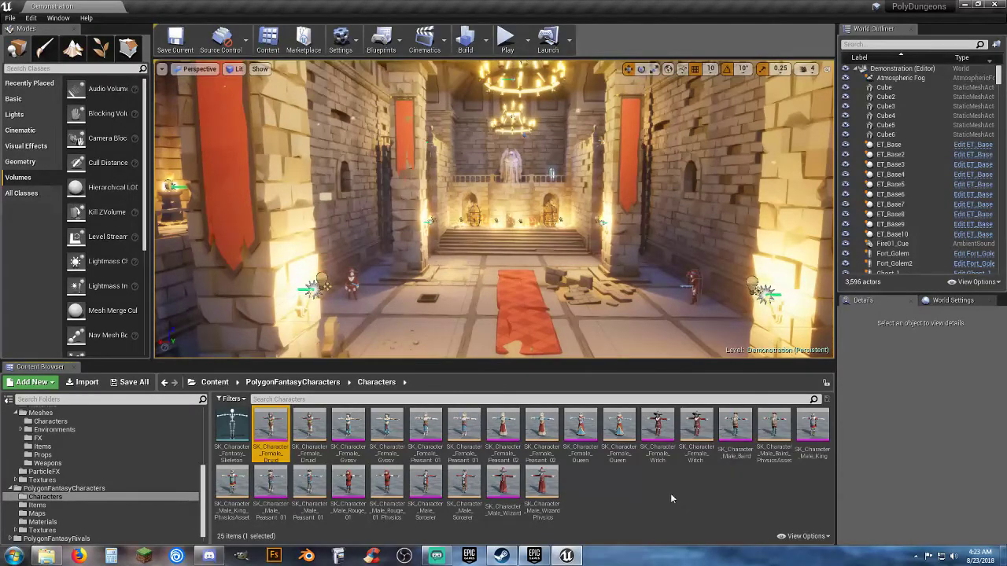
# Open the SK_Character_Female_Witch skeletal mesh to preview it, and close its editor again
pyautogui.click(657, 453)
pyautogui.doubleClick(657, 456)
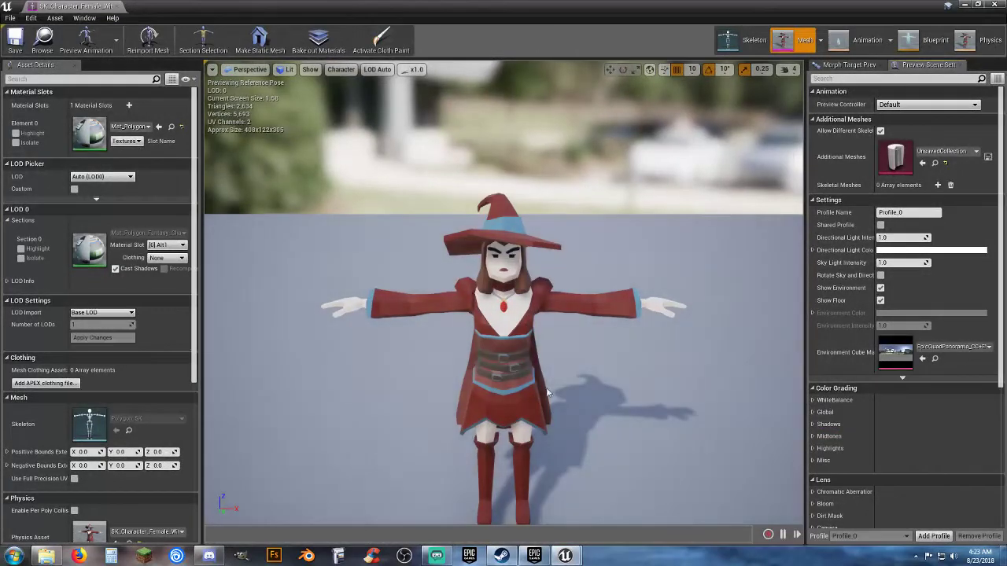
pyautogui.click(117, 7)
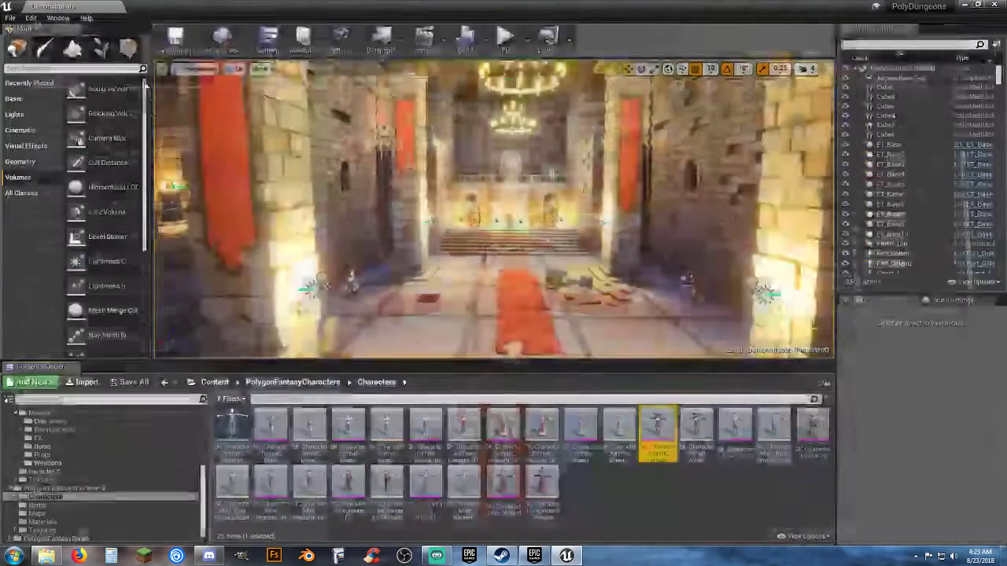
# Open the SK_Character_Female_Peasant_02 skeletal mesh, view it up close from the side, and close its editor
pyautogui.doubleClick(502, 438)
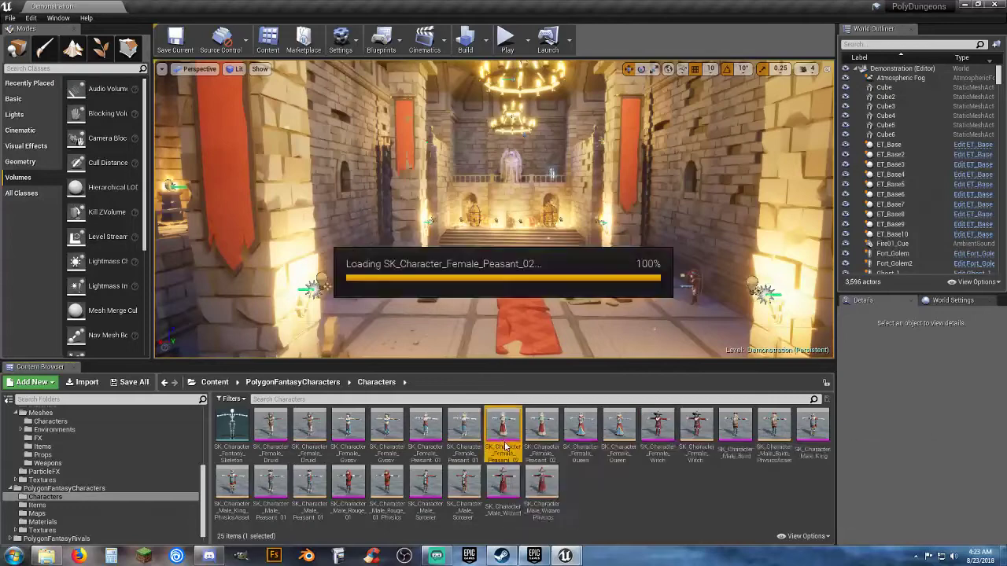
pyautogui.moveTo(559, 342); pyautogui.dragTo(621, 397, button='right')
pyautogui.moveTo(488, 303); pyautogui.dragTo(456, 301)
pyautogui.moveTo(569, 344); pyautogui.dragTo(567, 354)
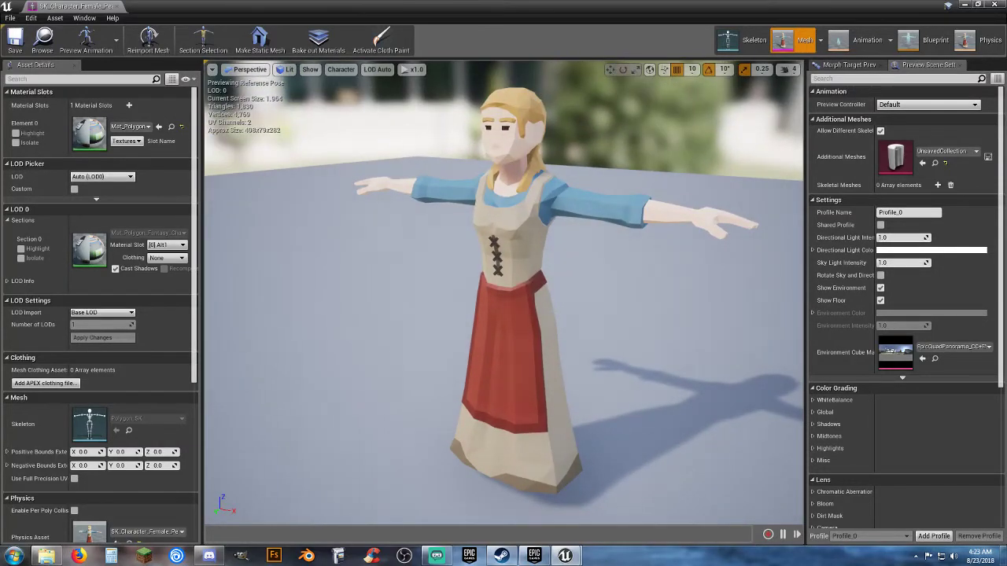
pyautogui.click(114, 6)
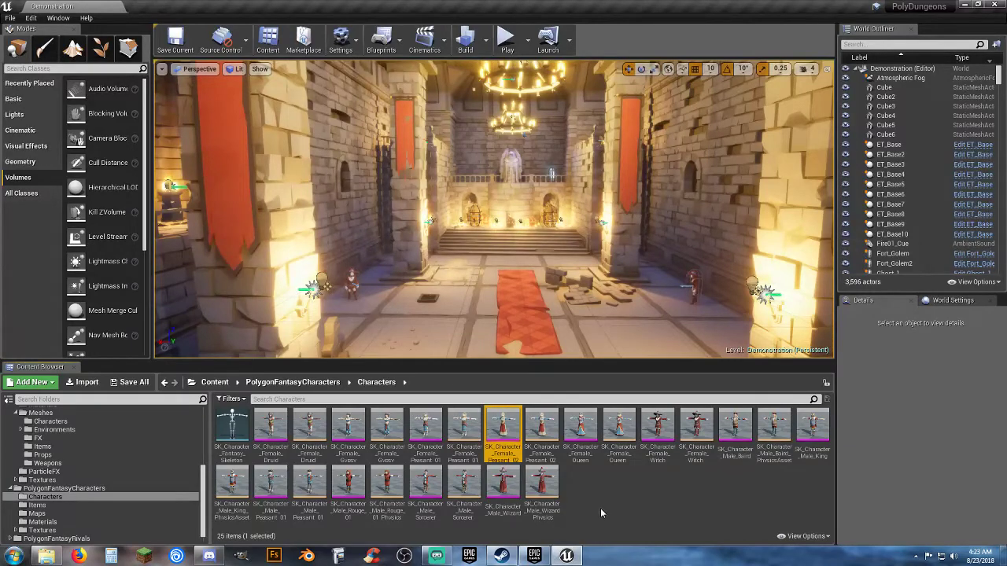
# Open the SK_Character_Male_Sorcerer skeletal mesh, view it at an angle, and close its editor
pyautogui.doubleClick(423, 487)
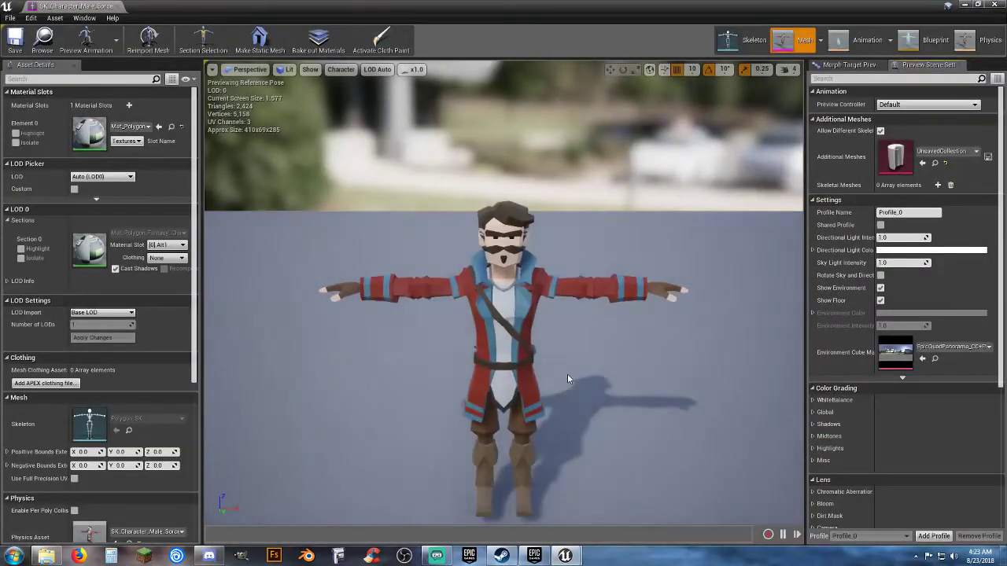
pyautogui.moveTo(593, 371)
pyautogui.mouseDown()
pyautogui.moveTo(527, 405)
pyautogui.moveTo(417, 378)
pyautogui.moveTo(472, 397)
pyautogui.moveTo(575, 368)
pyautogui.mouseUp()
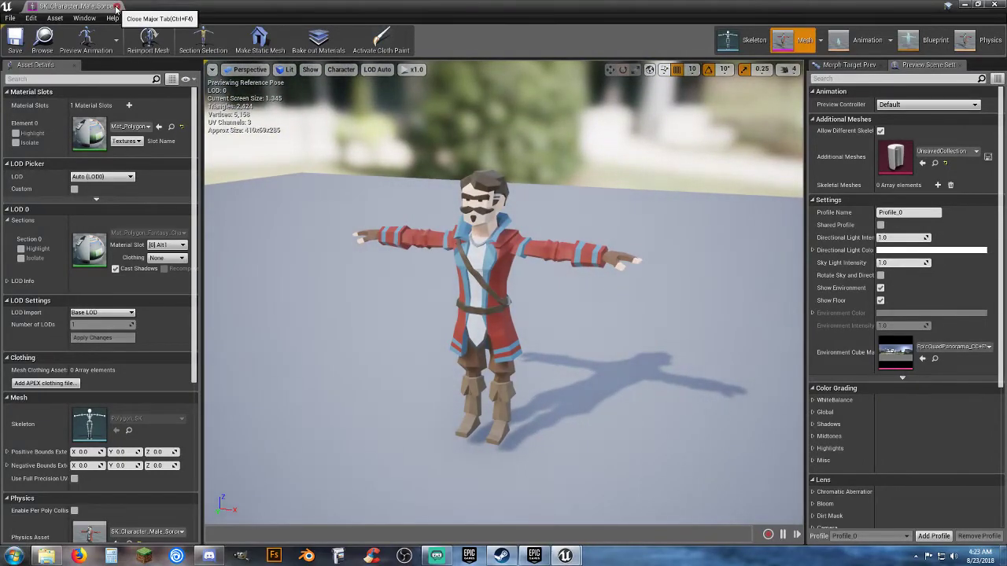
pyautogui.click(116, 6)
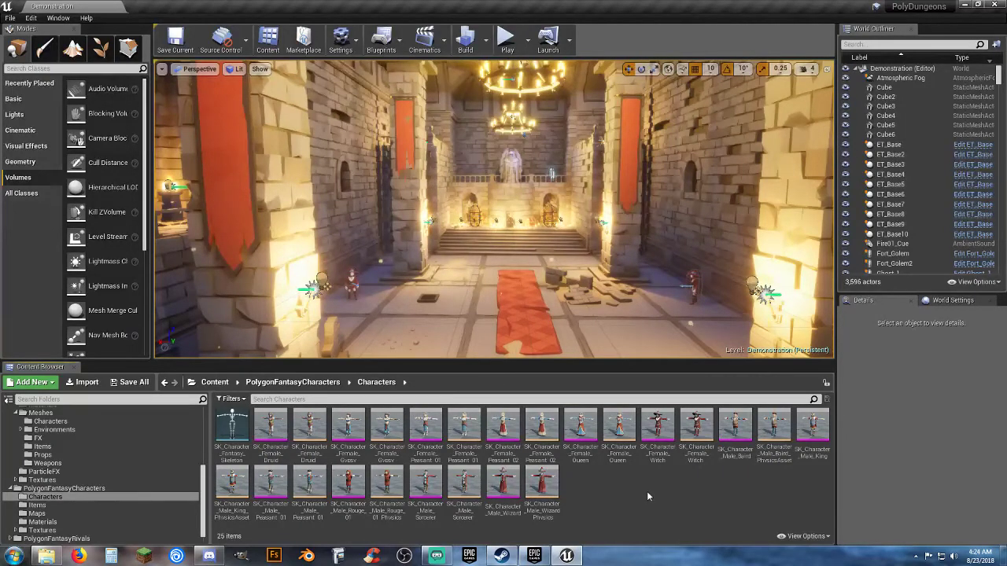
# Open the SK_Character_Male_Peasant_01 skeletal mesh, inspect it up close from an angle, and close its editor
pyautogui.doubleClick(266, 483)
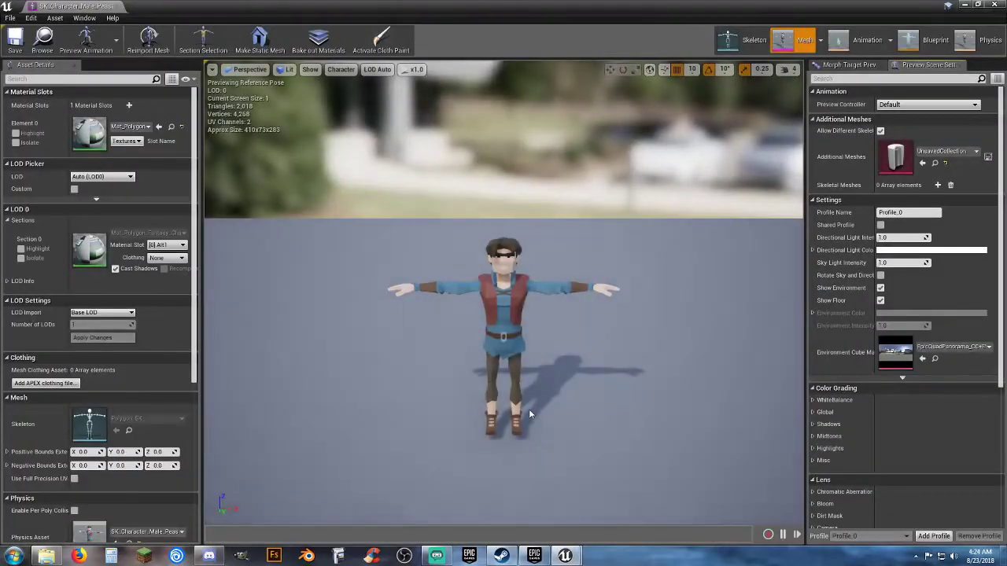
pyautogui.keyDown('alt'); pyautogui.moveTo(544, 395); pyautogui.dragTo(401, 448); pyautogui.keyUp('alt')
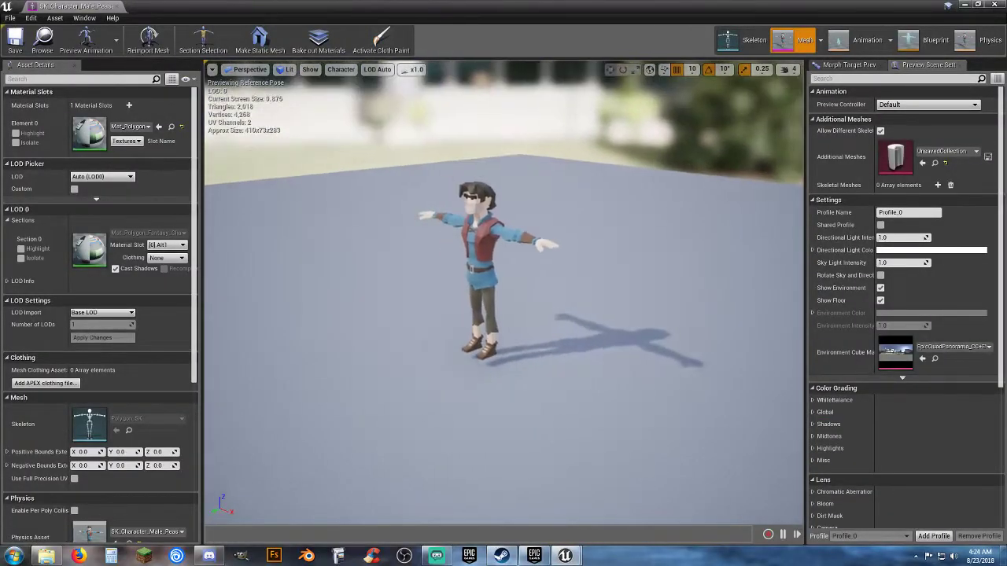
pyautogui.keyDown('alt'); pyautogui.moveTo(401, 448); pyautogui.dragTo(515, 351, button='right'); pyautogui.keyUp('alt')
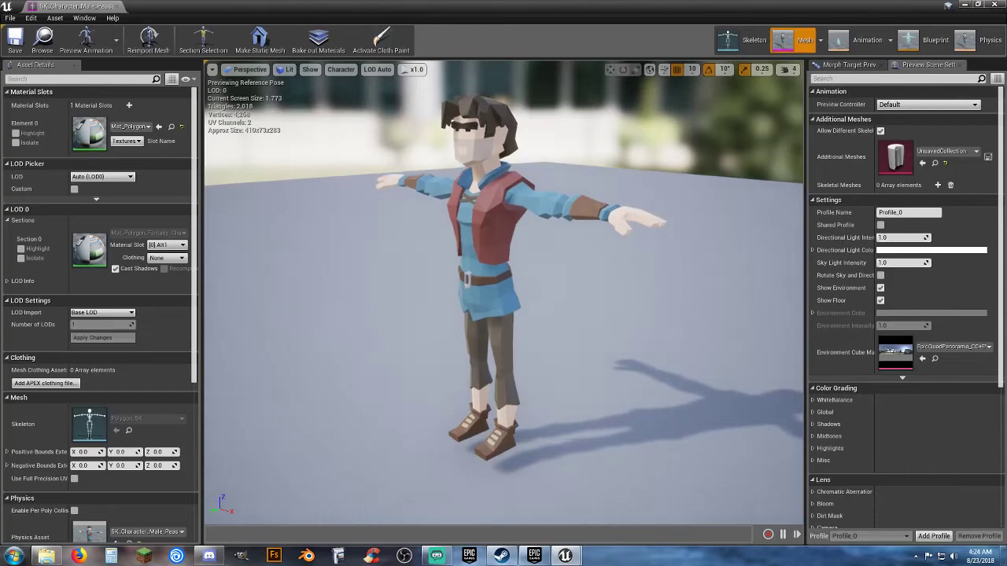
pyautogui.click(116, 6)
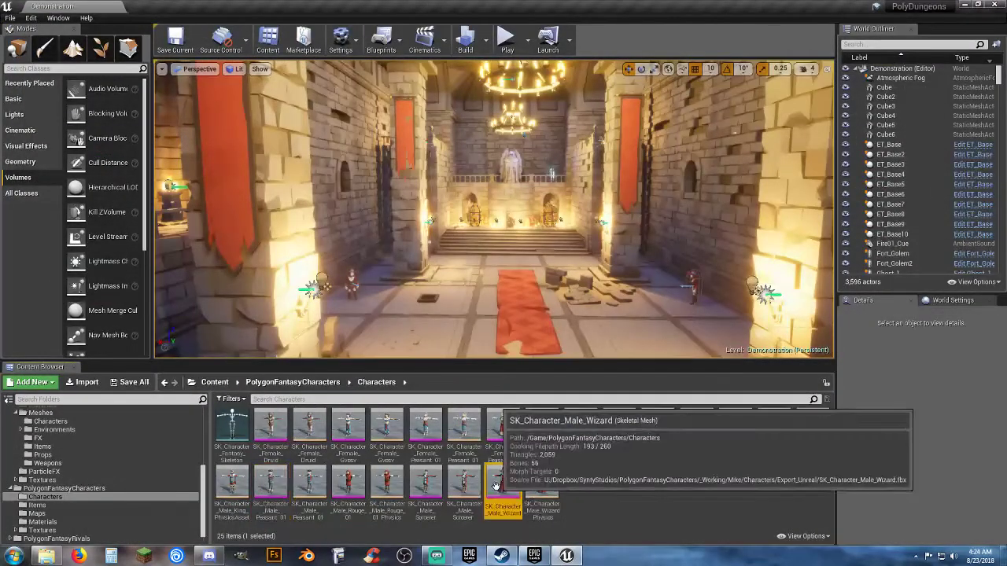
# Open the SK_Character_Male_Wizard skeletal mesh, view it at an angle, and close its editor
pyautogui.doubleClick(503, 482)
pyautogui.moveTo(503, 293); pyautogui.dragTo(378, 287, button='right')
pyautogui.scroll(-5, 503, 292)
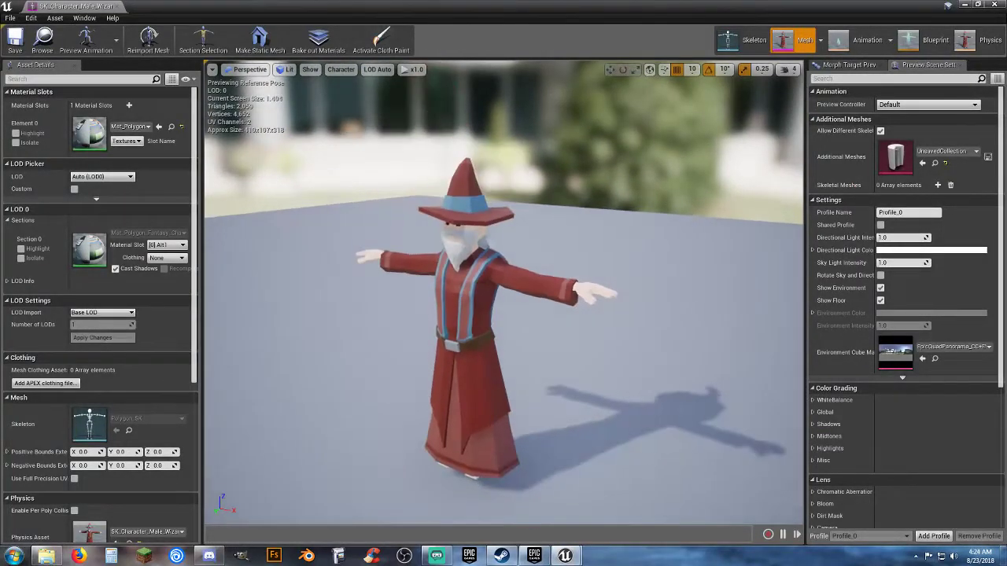
pyautogui.click(116, 6)
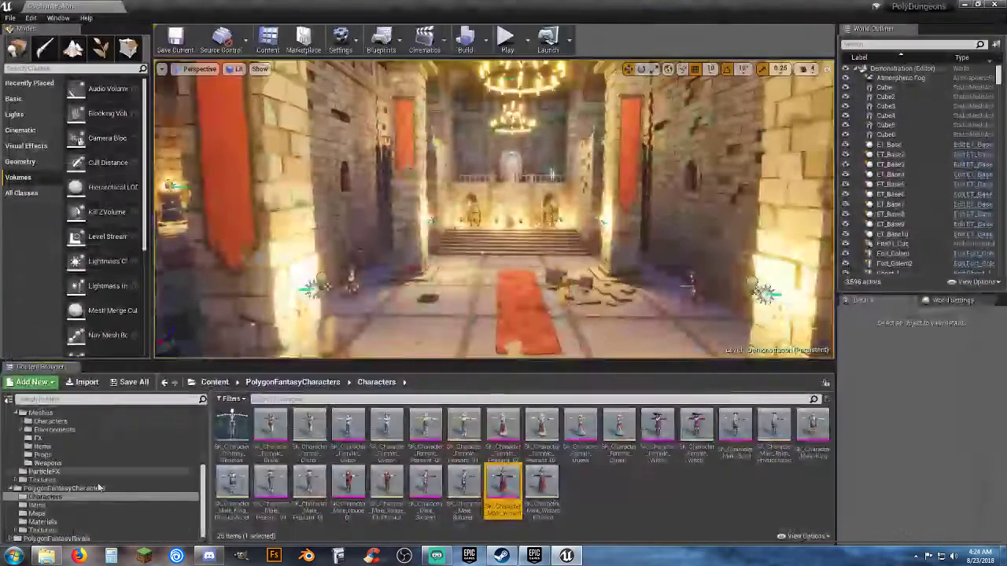
# Collapse the PolygonFantasyCharacters and PolygonDungeons folders, and show the Characters folder under PolygonFantasyRivals Meshes
pyautogui.click(11, 488)
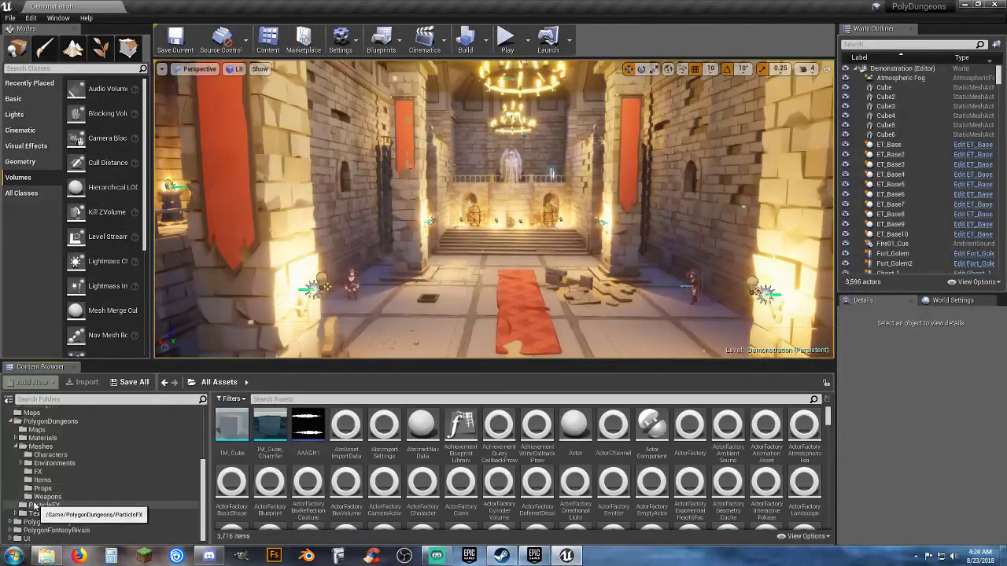
pyautogui.click(11, 421)
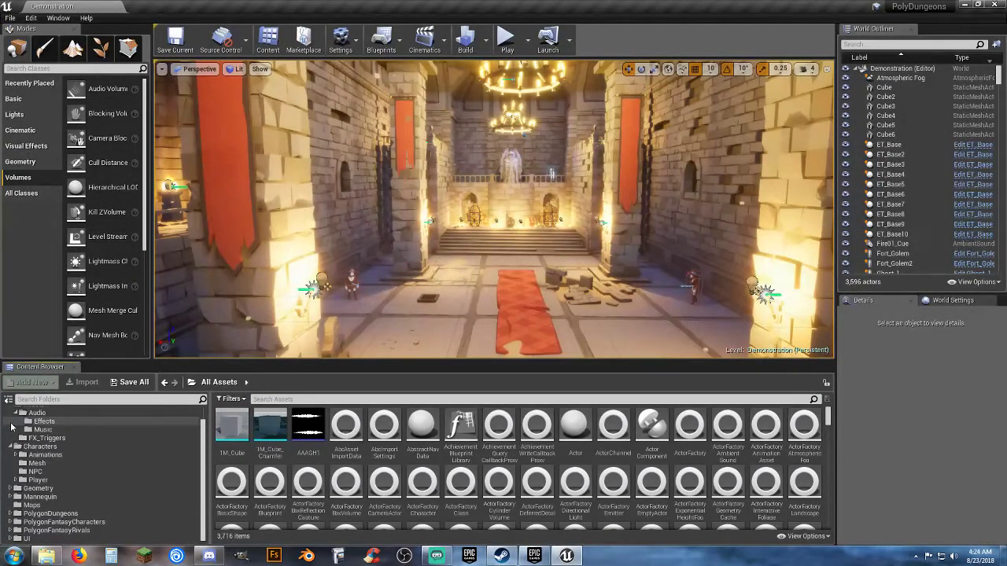
pyautogui.click(12, 531)
pyautogui.scroll(-2, 52, 532)
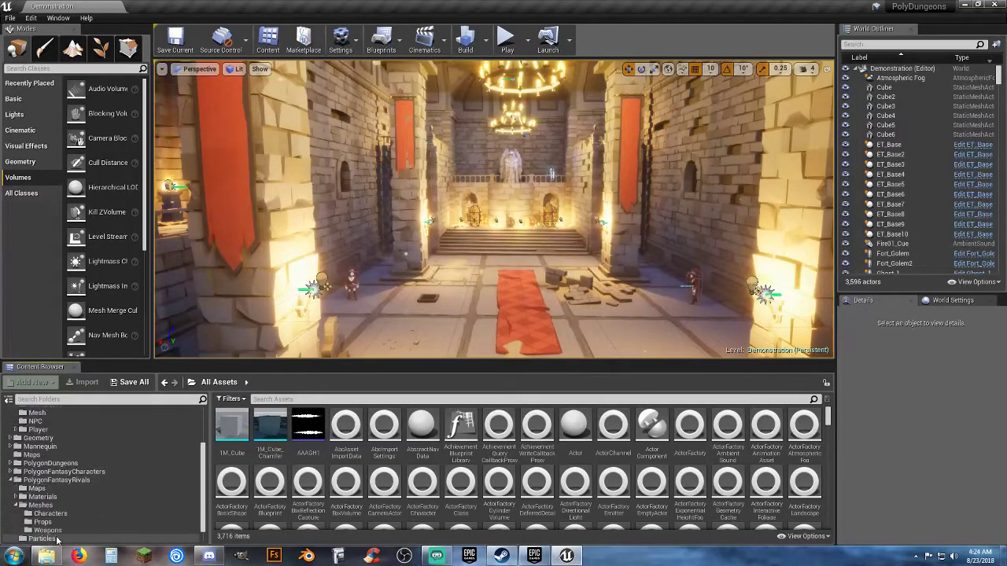
pyautogui.click(49, 512)
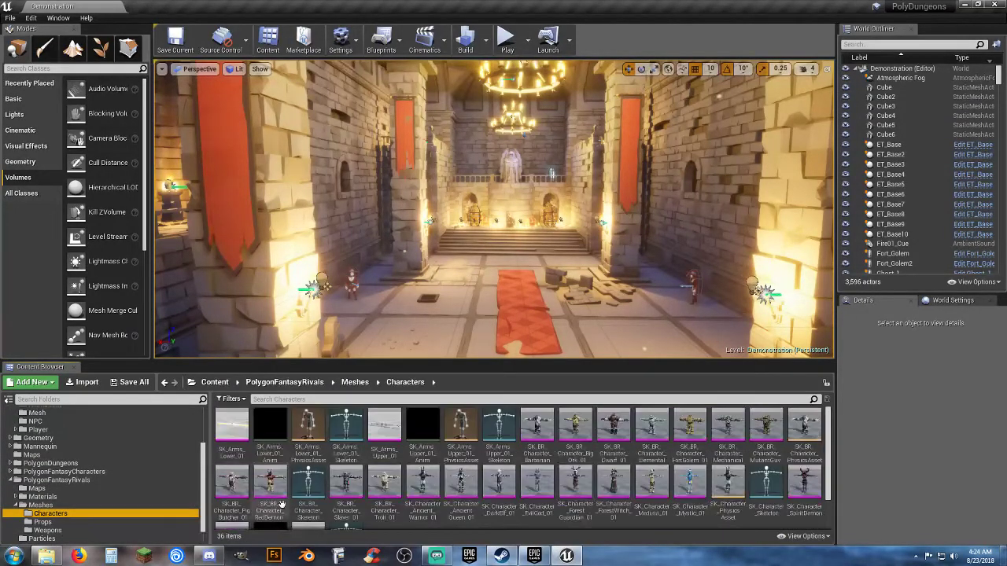
# Open the Barbarian skeletal mesh from PolygonFantasyRivals, view it up close at an angle, and close its editor
pyautogui.click(550, 432)
pyautogui.doubleClick(551, 432)
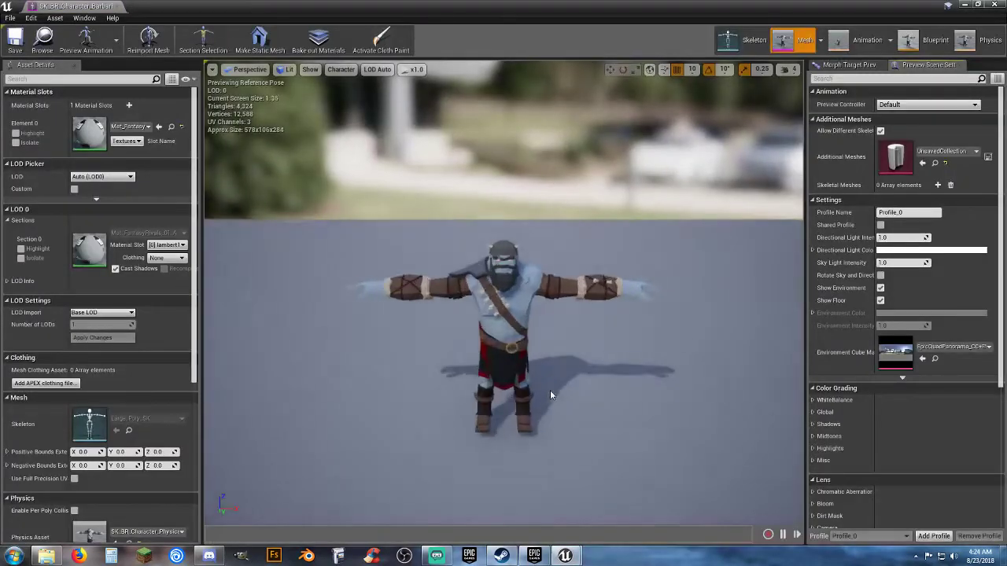
pyautogui.moveTo(553, 394); pyautogui.dragTo(496, 449, button='right')
pyautogui.moveTo(606, 358); pyautogui.dragTo(585, 354)
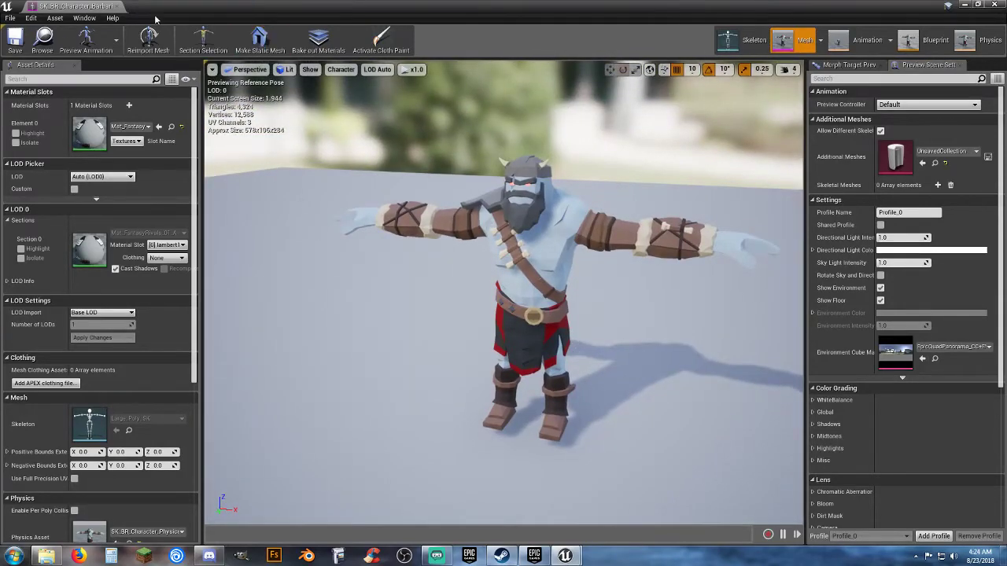
pyautogui.click(116, 7)
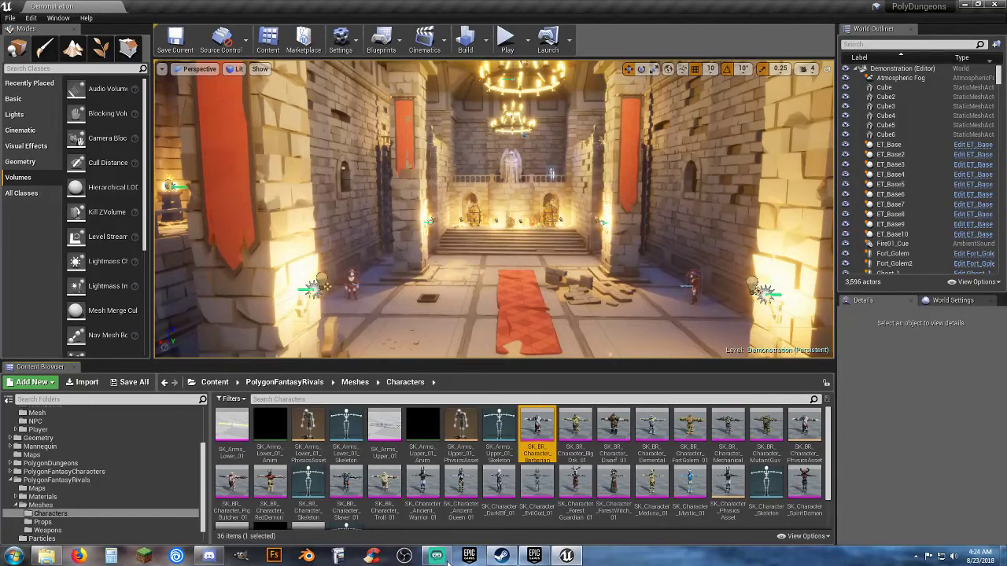
# Open the Pig Butcher skeletal mesh, inspect it from an angle, and return to the Demonstration level
pyautogui.click(239, 488)
pyautogui.doubleClick(233, 484)
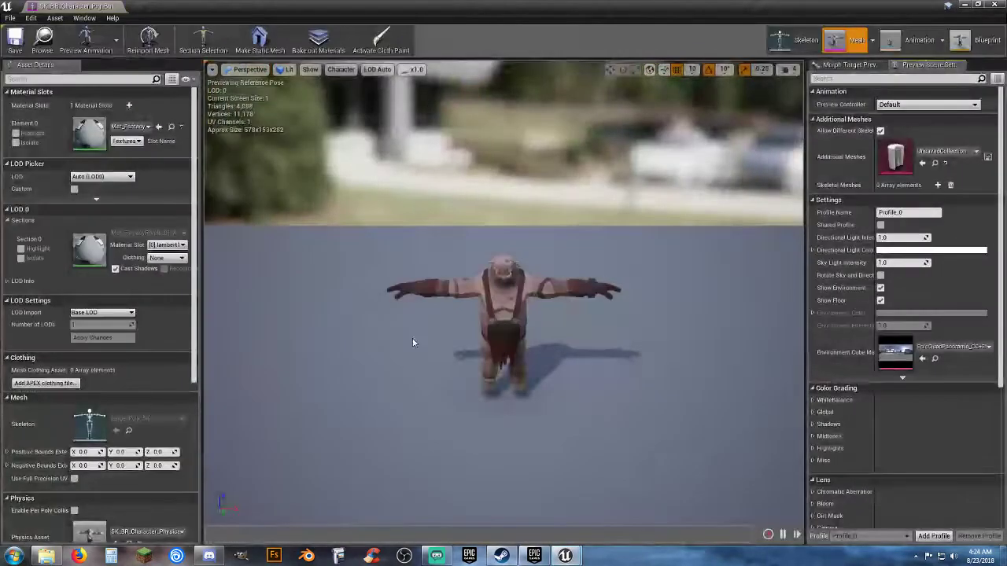
pyautogui.keyDown('alt'); pyautogui.moveTo(503, 293); pyautogui.dragTo(598, 268); pyautogui.keyUp('alt')
pyautogui.keyDown('alt'); pyautogui.moveTo(598, 267); pyautogui.dragTo(661, 268, button='right'); pyautogui.keyUp('alt')
pyautogui.moveTo(503, 293); pyautogui.dragTo(716, 303, button='right')
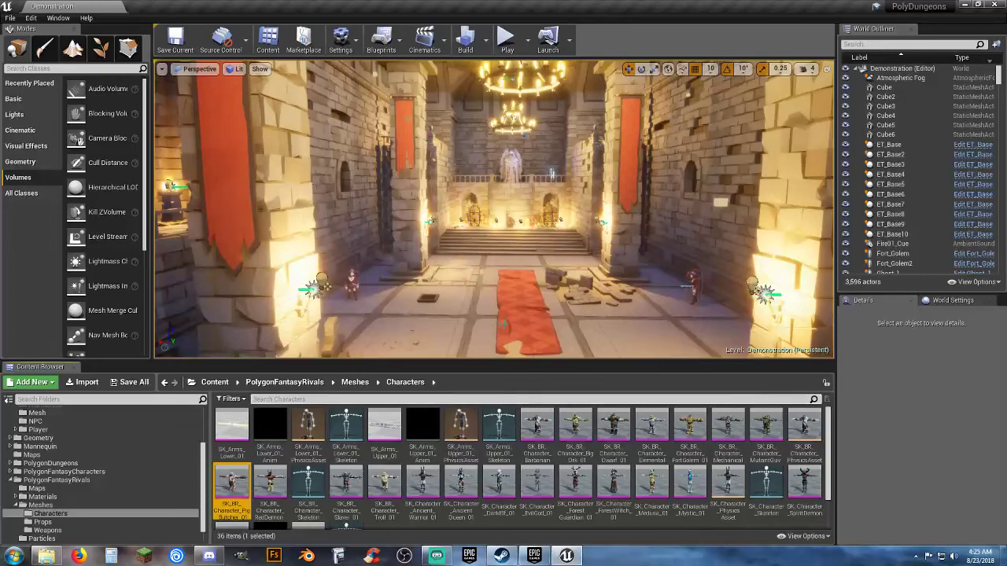
# Fly up to the golems and treasure chests at the throne, then back away to view the steps from the red carpet
pyautogui.moveTo(517, 308); pyautogui.dragTo(533, 189)
pyautogui.moveTo(514, 250); pyautogui.dragTo(512, 221)
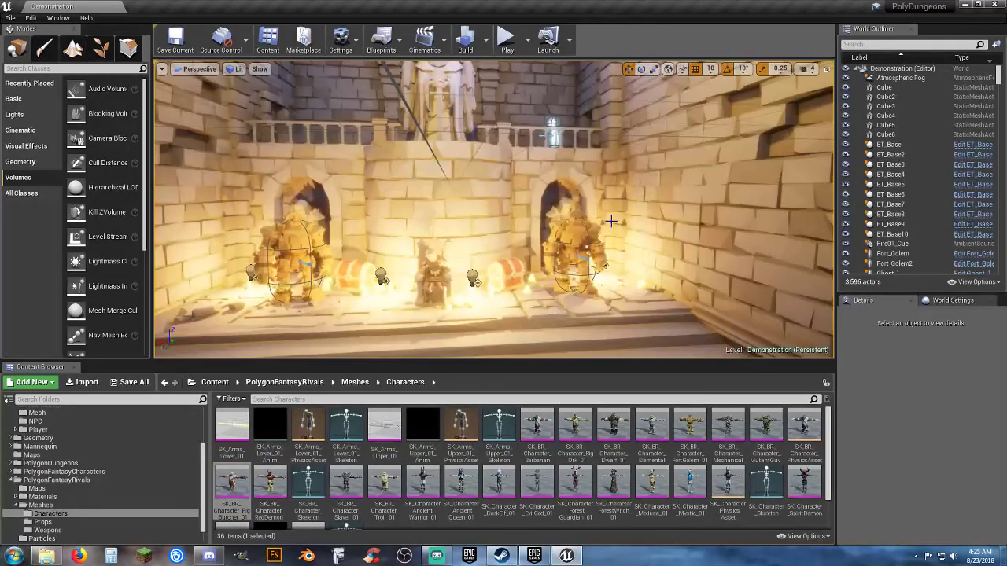
pyautogui.moveTo(611, 221); pyautogui.dragTo(611, 267, button='right')
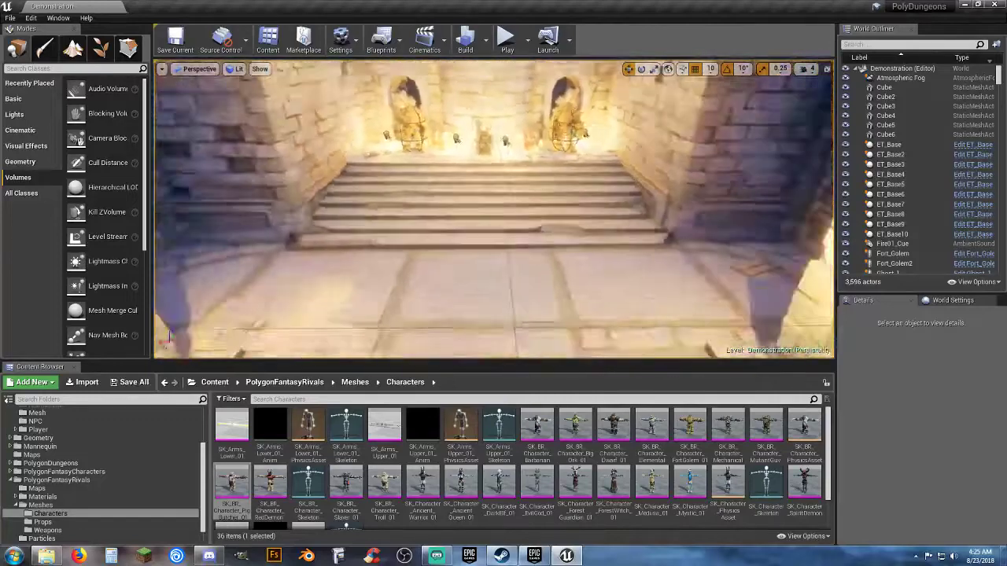
pyautogui.moveTo(635, 177); pyautogui.dragTo(635, 207, button='right')
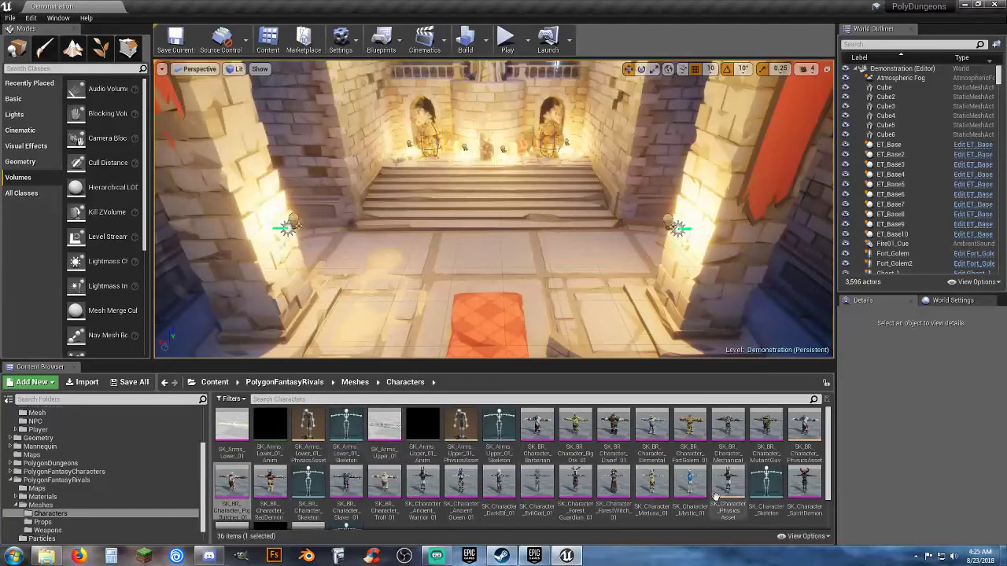
# Open the SK_Character_Skeleton asset in PolygonFantasyRivals to view its retargeting and rig setup, and close its editor
pyautogui.doubleClick(767, 494)
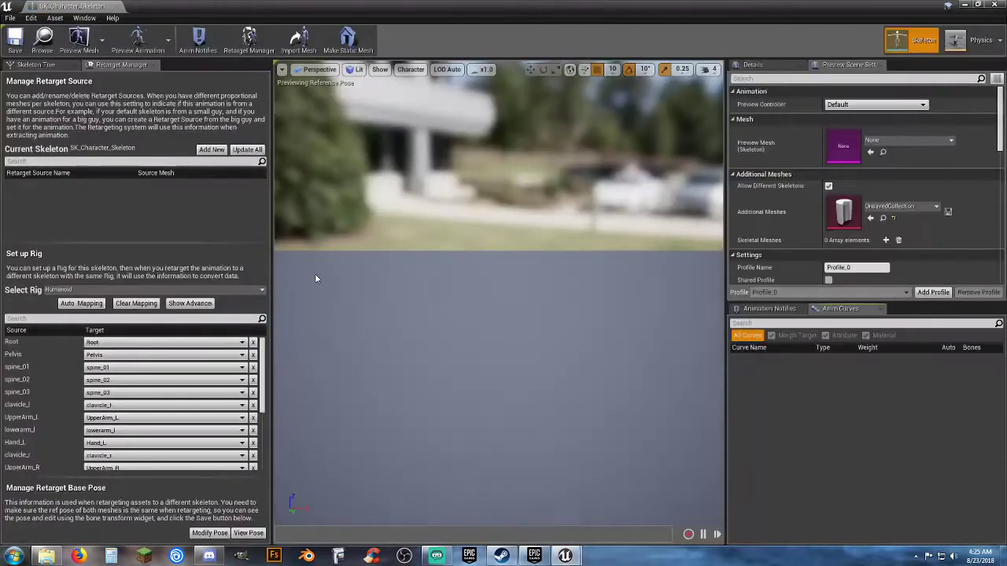
pyautogui.click(117, 7)
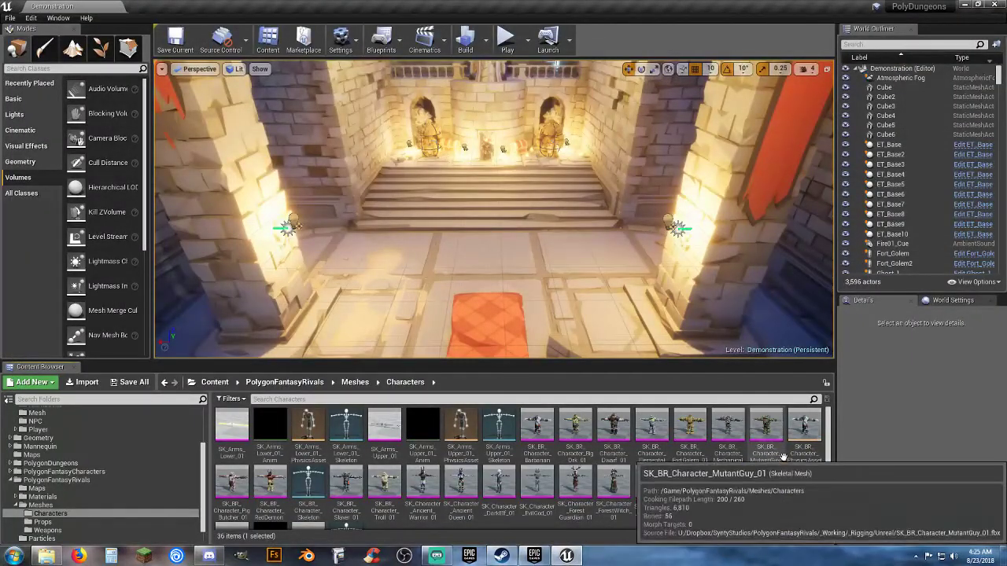
# Open the SK_MedusaSnakes_01_Anim animation, view the moving snakes up close, and return to the Demonstration level
pyautogui.scroll(-2, 692, 458)
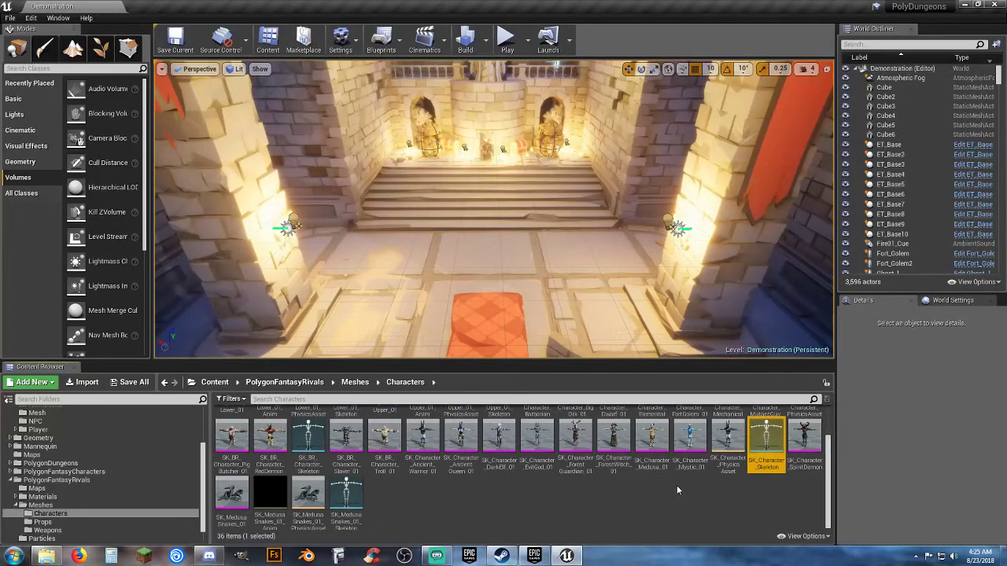
pyautogui.doubleClick(275, 519)
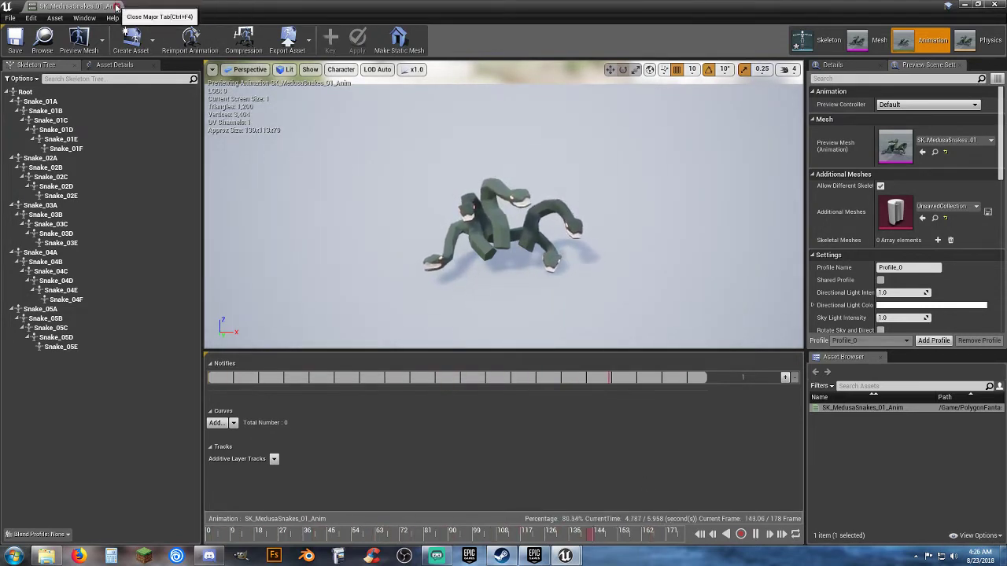
pyautogui.moveTo(406, 163); pyautogui.dragTo(456, 202, button='right')
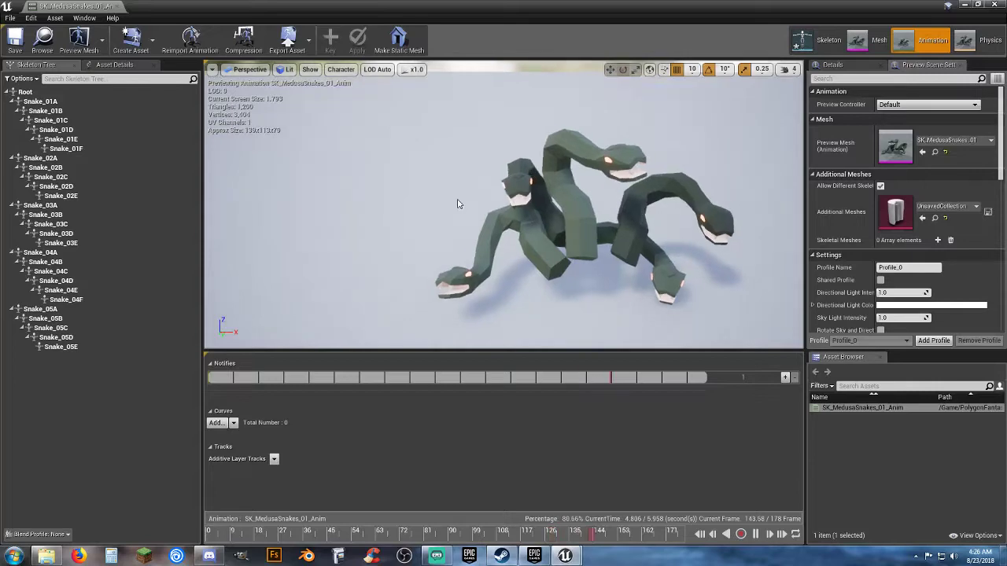
pyautogui.click(118, 6)
pyautogui.click(122, 8)
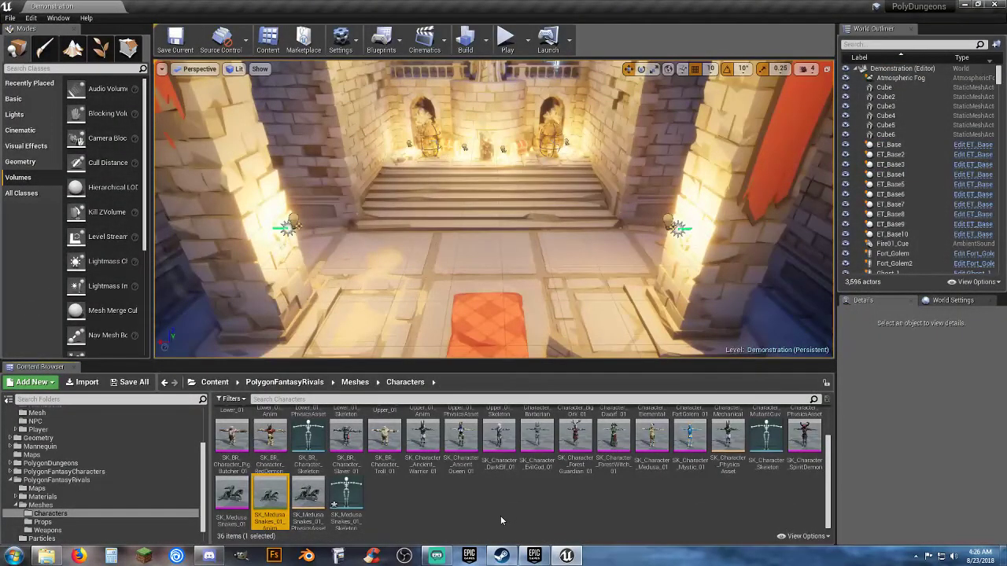
# Open the SK_Arms_Lower_01_Anim animation, watch its preview play, and close its editor
pyautogui.scroll(2, 462, 508)
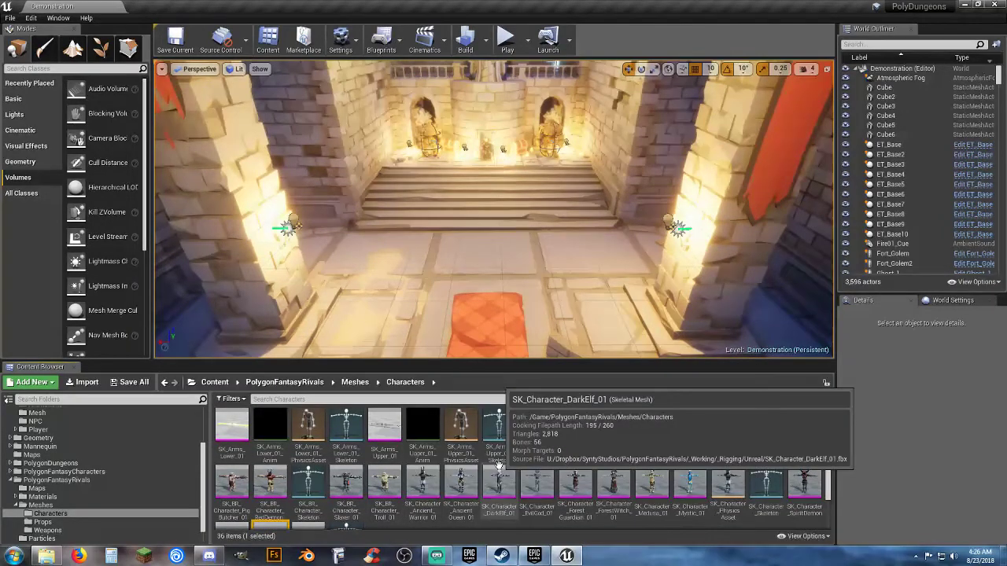
pyautogui.click(267, 424)
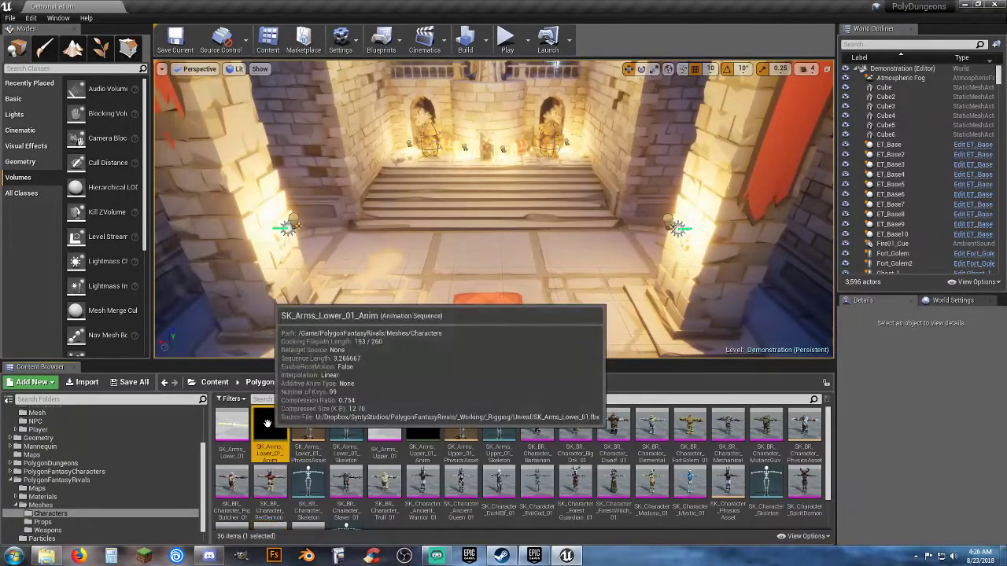
pyautogui.doubleClick(268, 425)
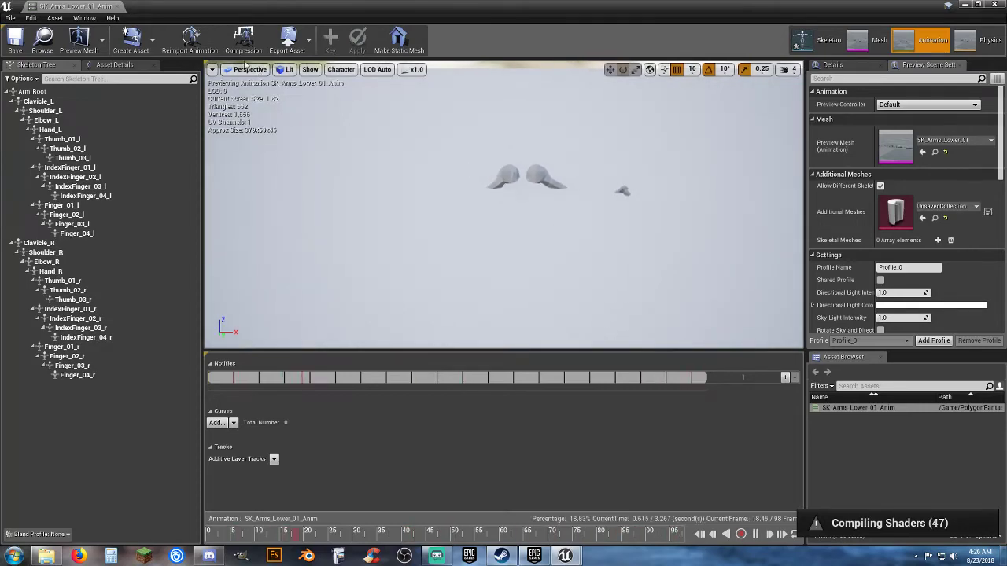
pyautogui.click(130, 11)
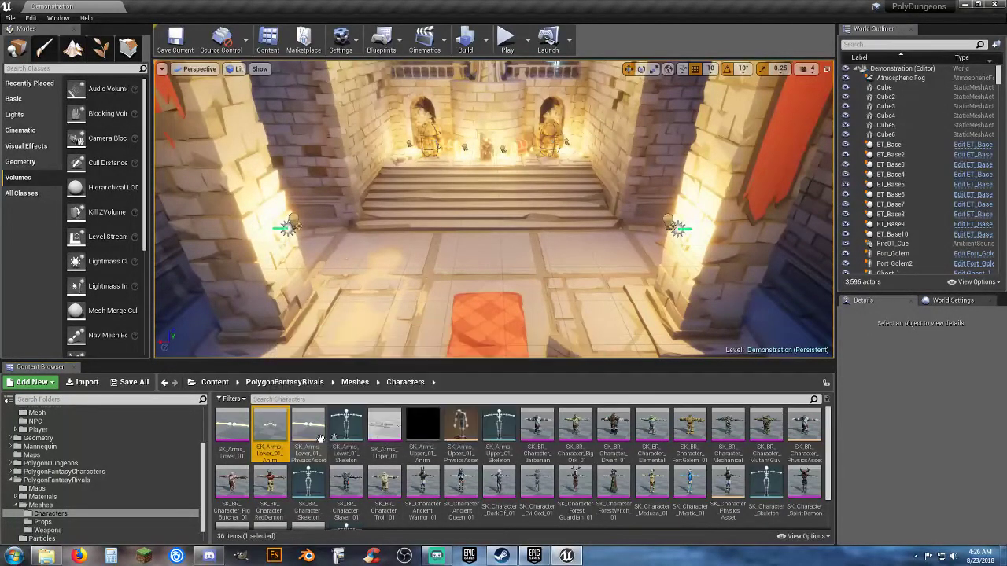
# Preview the SK_Arms_Upper_01_Anim animation and close its editor
pyautogui.doubleClick(425, 434)
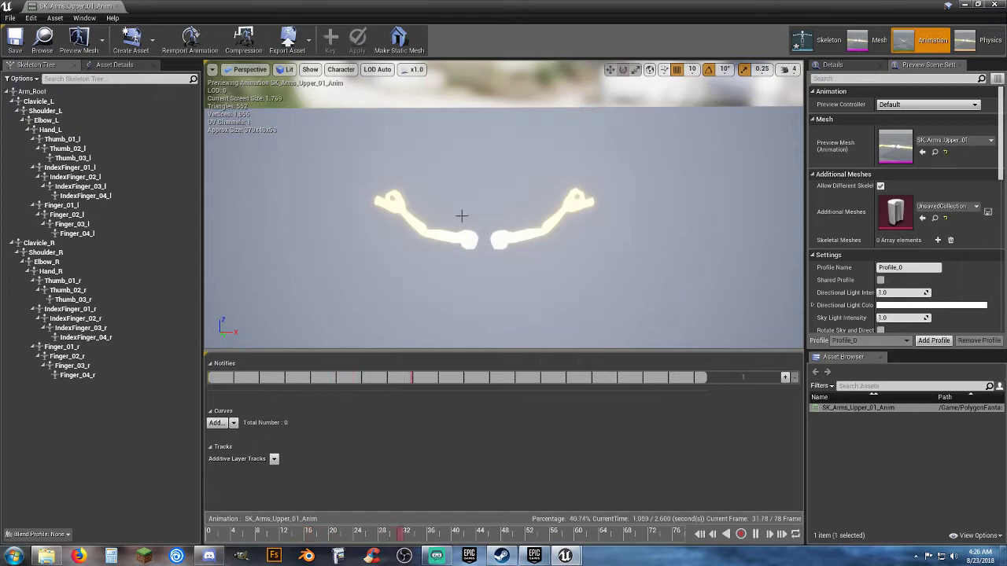
pyautogui.click(116, 5)
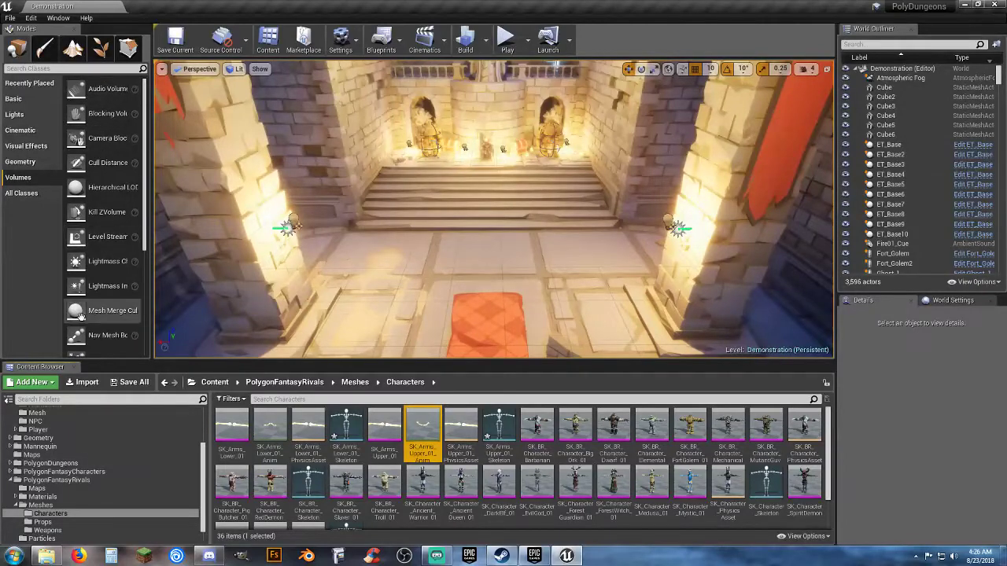
# Close the PolyDungeons project without saving its modified skeletons and open the PolyLife project from the Epic Games Launcher library
pyautogui.click(120, 384)
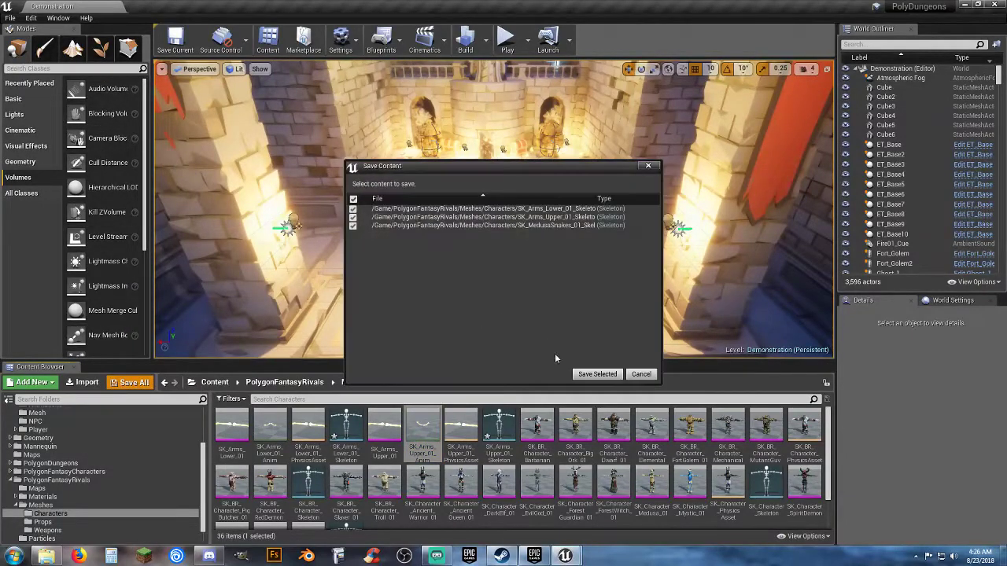
pyautogui.click(641, 374)
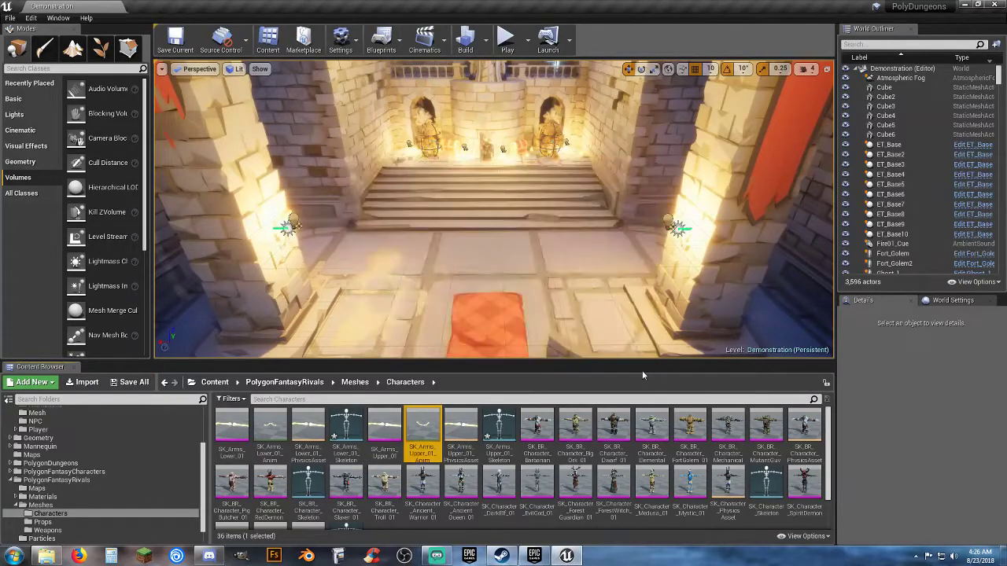
pyautogui.click(993, 5)
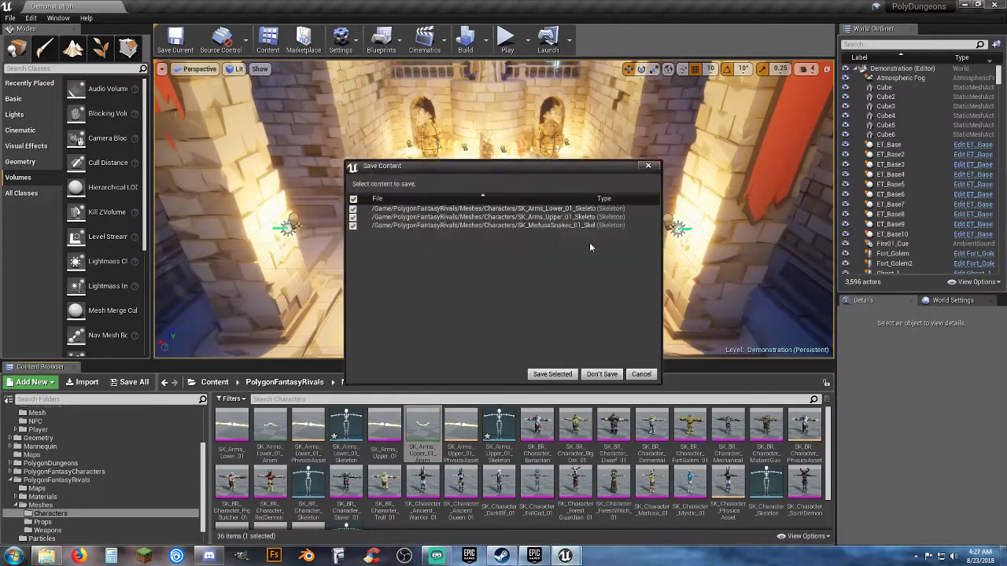
pyautogui.click(602, 375)
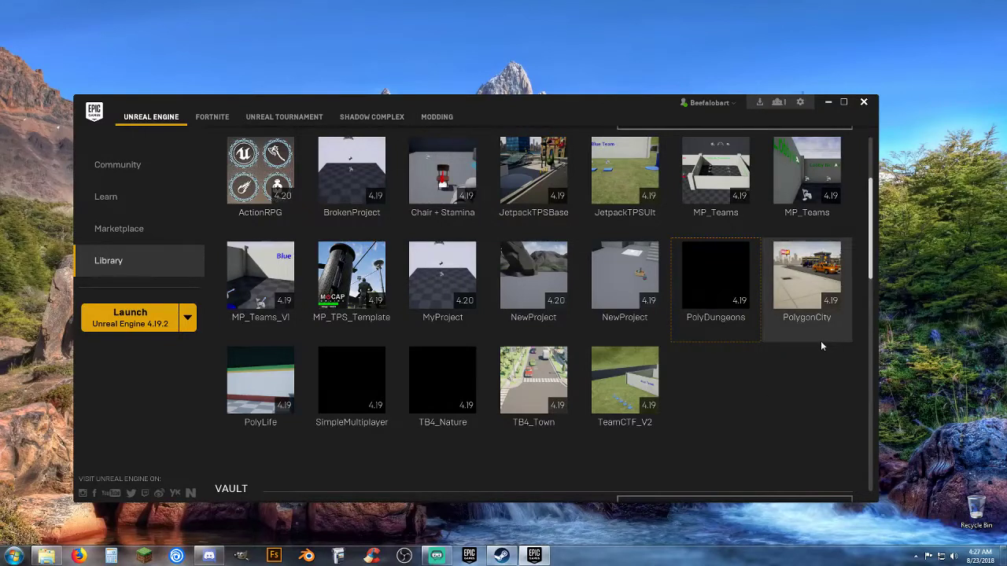
pyautogui.doubleClick(273, 426)
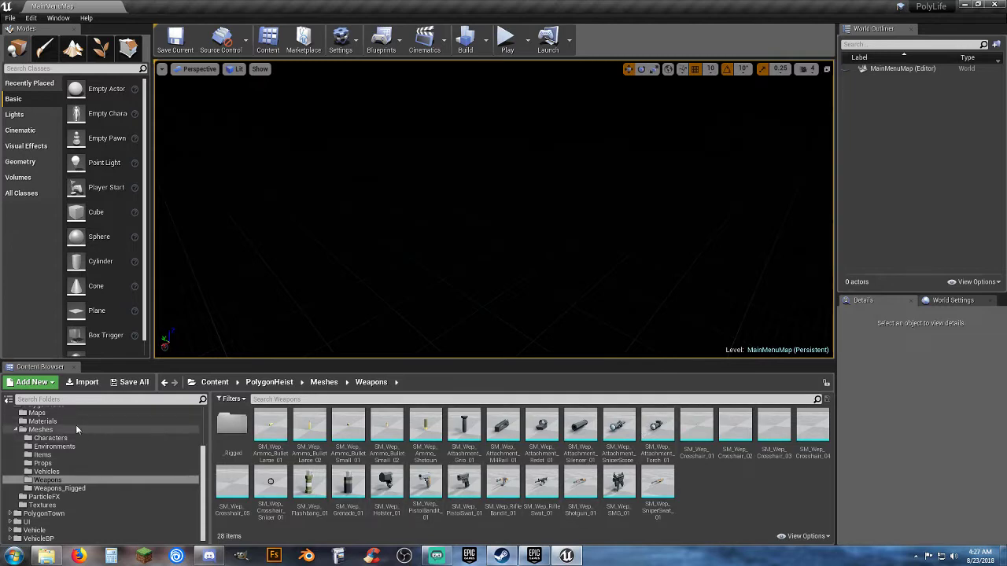
# Collapse the PolygonHeist folder tree and look through the PolygonCity, PolygonHeist and PolygonTown asset folders
pyautogui.click(15, 431)
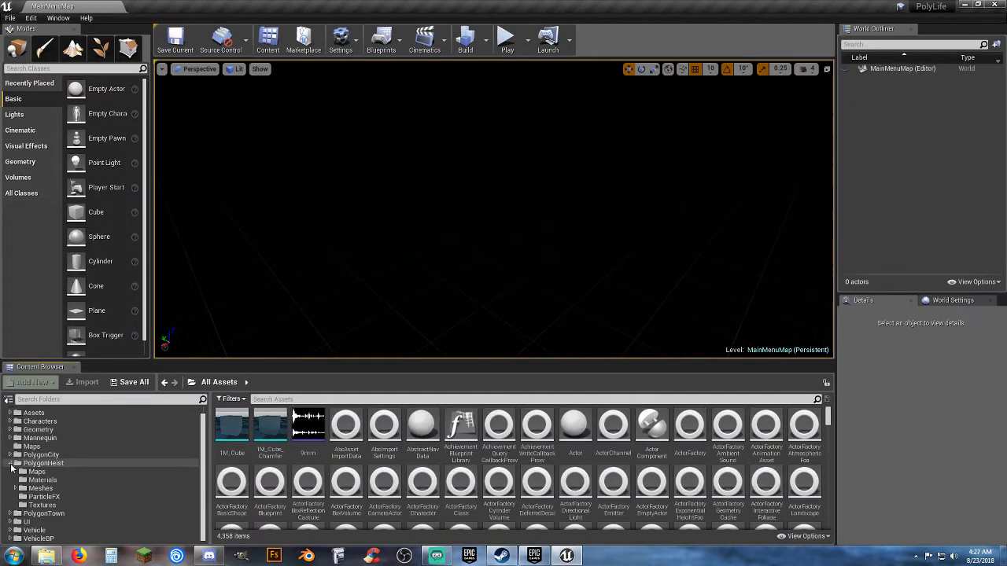
pyautogui.click(11, 466)
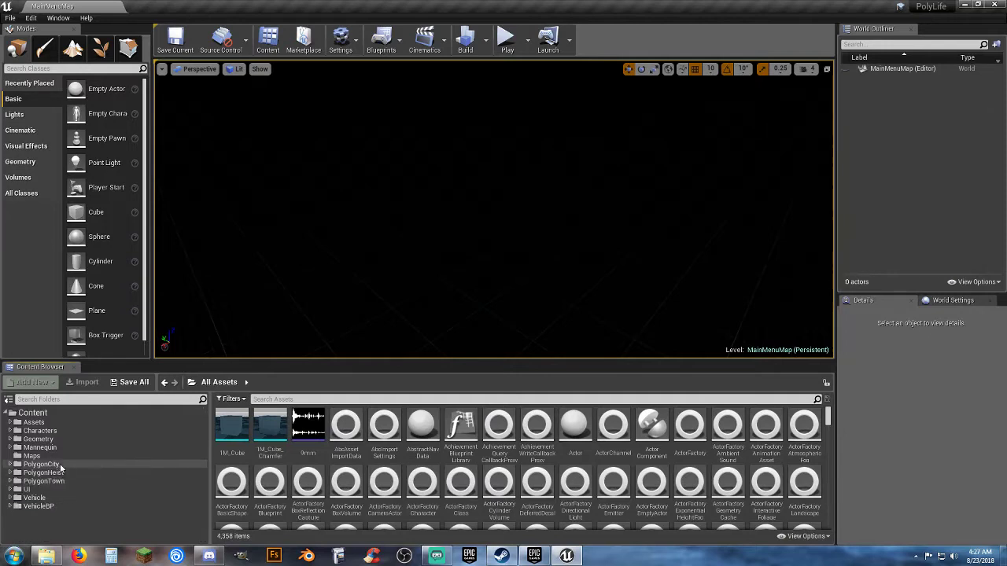
pyautogui.click(44, 465)
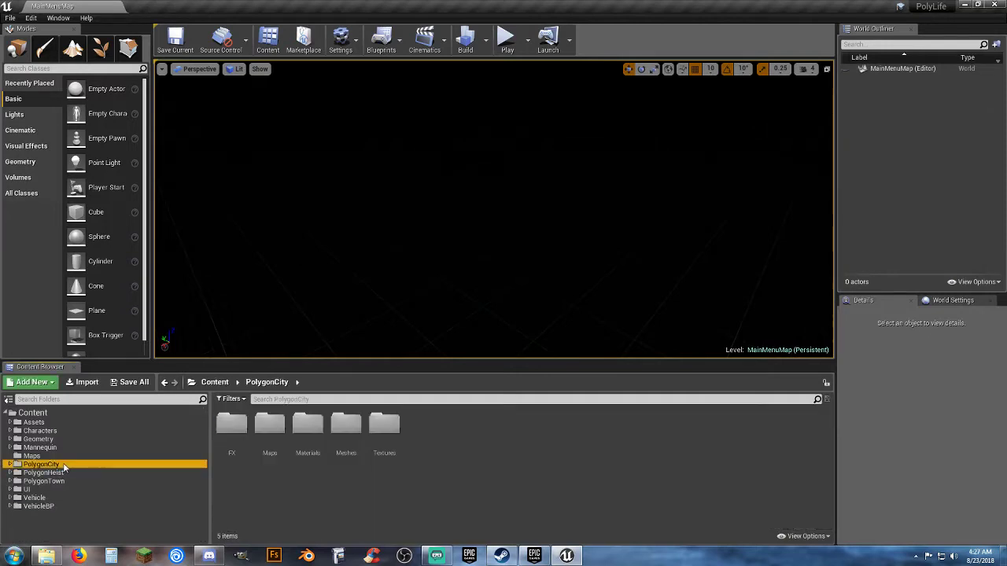
pyautogui.click(67, 473)
pyautogui.click(63, 482)
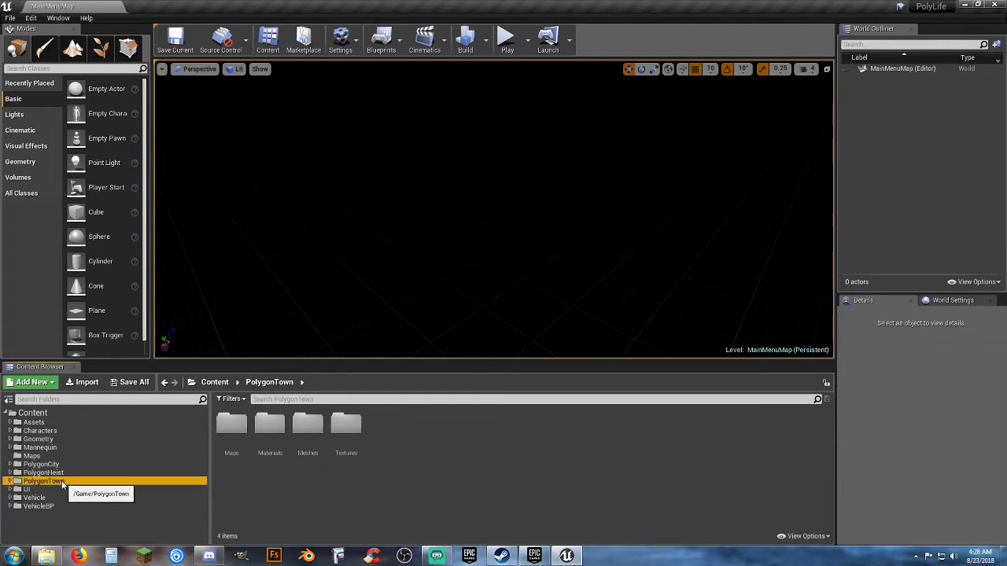
# Open the Demonstration map from the Maps folder of PolygonTown
pyautogui.click(10, 481)
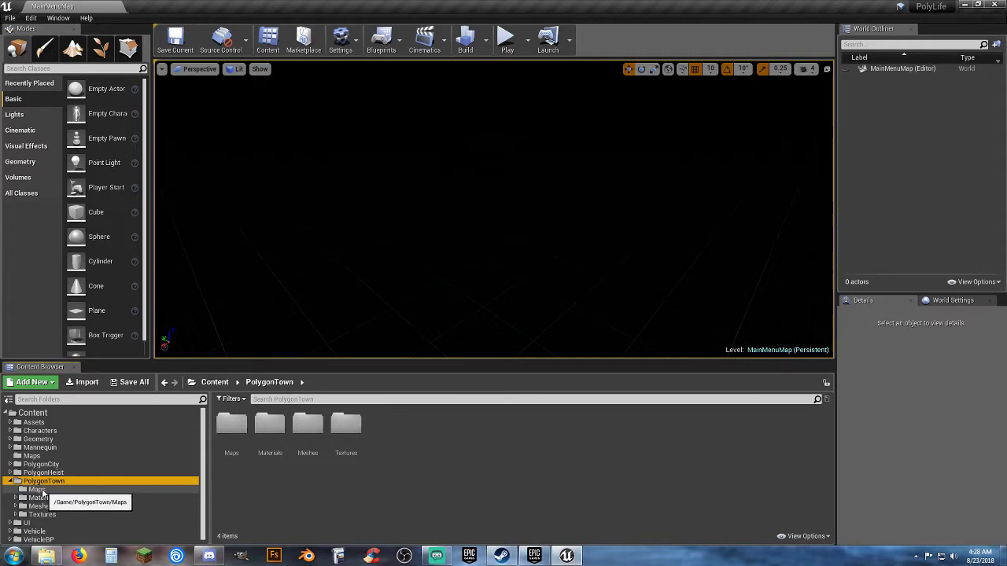
pyautogui.click(37, 490)
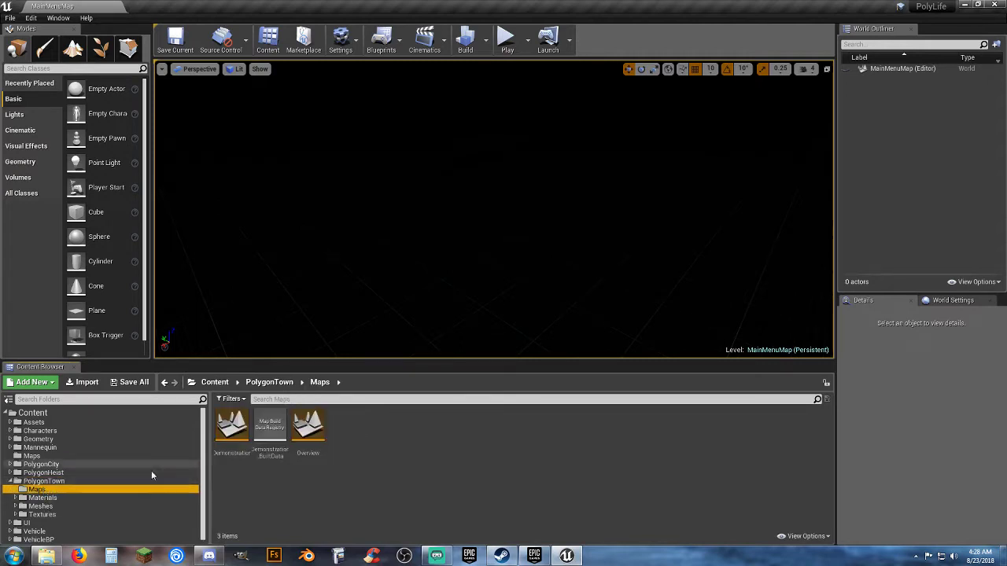
pyautogui.doubleClick(231, 460)
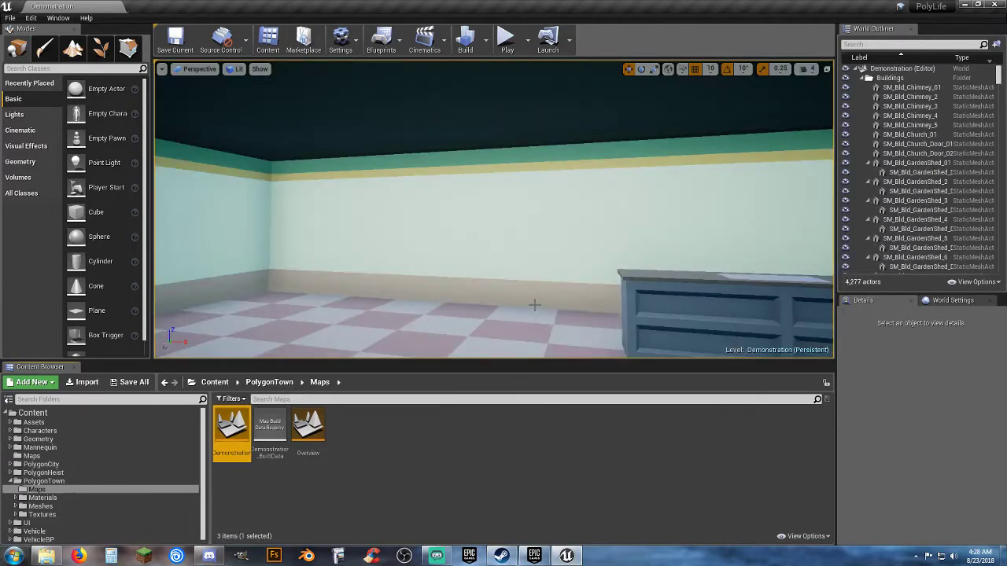
# Fly out of the building and examine the town's street intersection with its shops and vehicles
pyautogui.moveTo(529, 314); pyautogui.dragTo(653, 313, button='right')
pyautogui.press('w')
pyautogui.moveTo(621, 209); pyautogui.dragTo(633, 209, button='right')
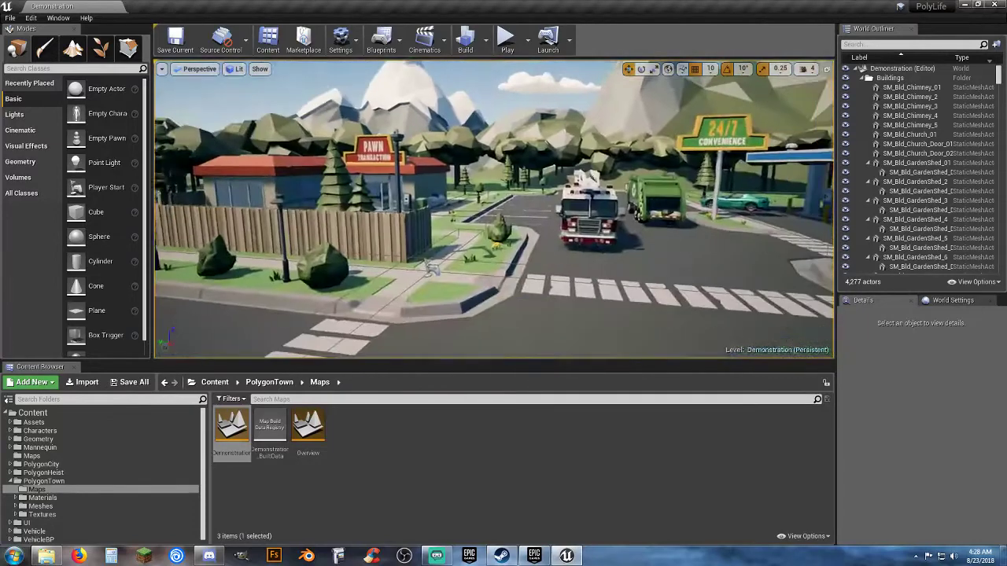
pyautogui.moveTo(491, 200); pyautogui.dragTo(503, 208, button='right')
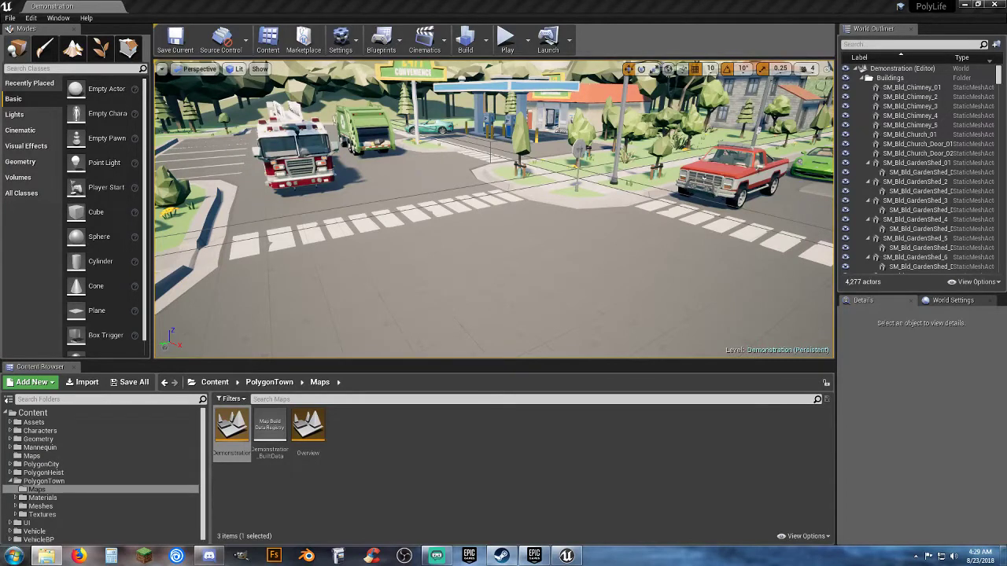
pyautogui.moveTo(0, 137); pyautogui.dragTo(0, 137)
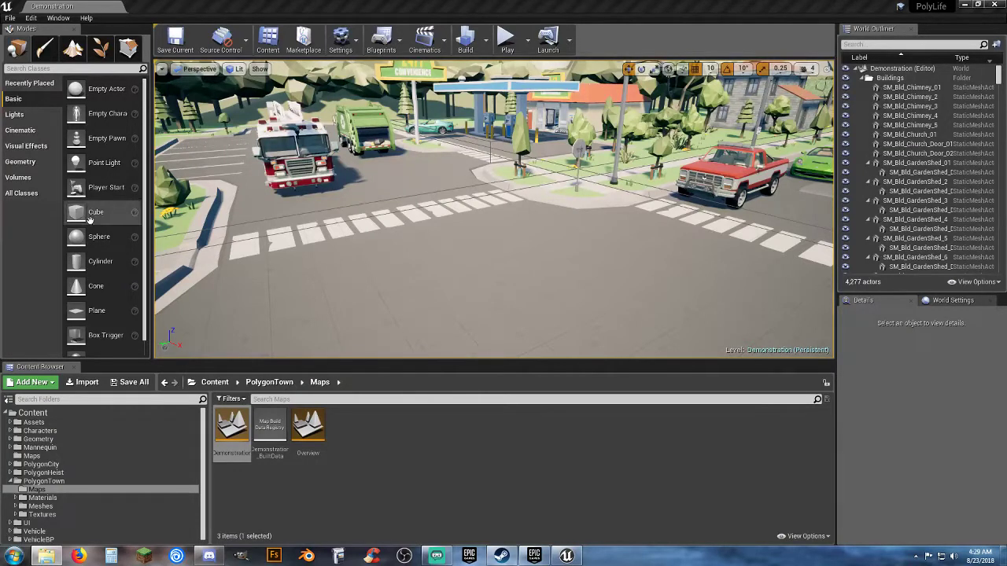
# Select the stone house SM_Bld_House_Preset_09 and try Mat_PolygonTown_04_C as its Element 0 material
pyautogui.moveTo(454, 239); pyautogui.dragTo(590, 169, button='right')
pyautogui.press('w')
pyautogui.moveTo(494, 209); pyautogui.dragTo(624, 218, button='right')
pyautogui.press('w')
pyautogui.press('w')
pyautogui.press('w')
pyautogui.moveTo(552, 229); pyautogui.dragTo(538, 229, button='right')
pyautogui.click(538, 228)
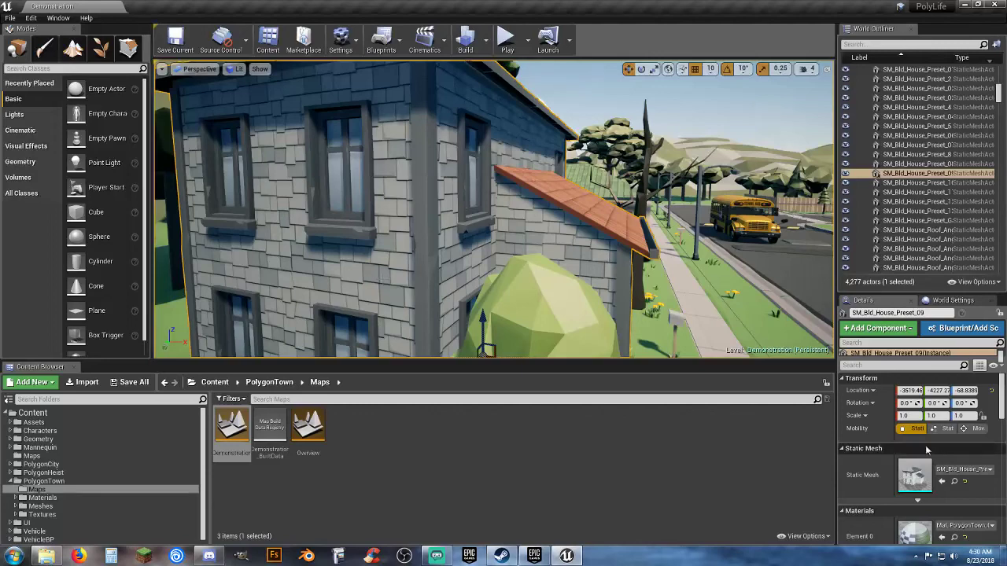
pyautogui.scroll(-2, 975, 472)
pyautogui.scroll(-2, 992, 486)
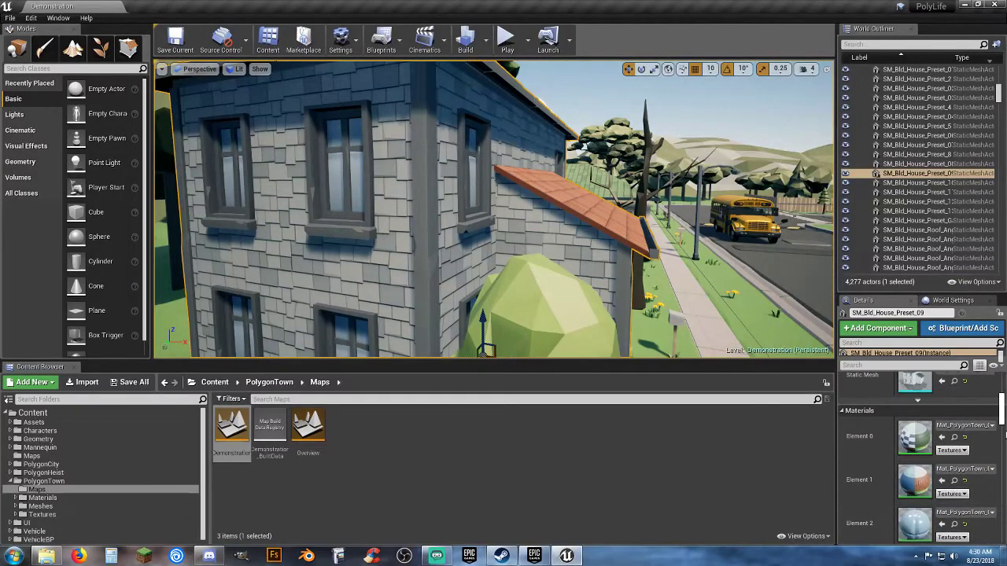
pyautogui.click(975, 426)
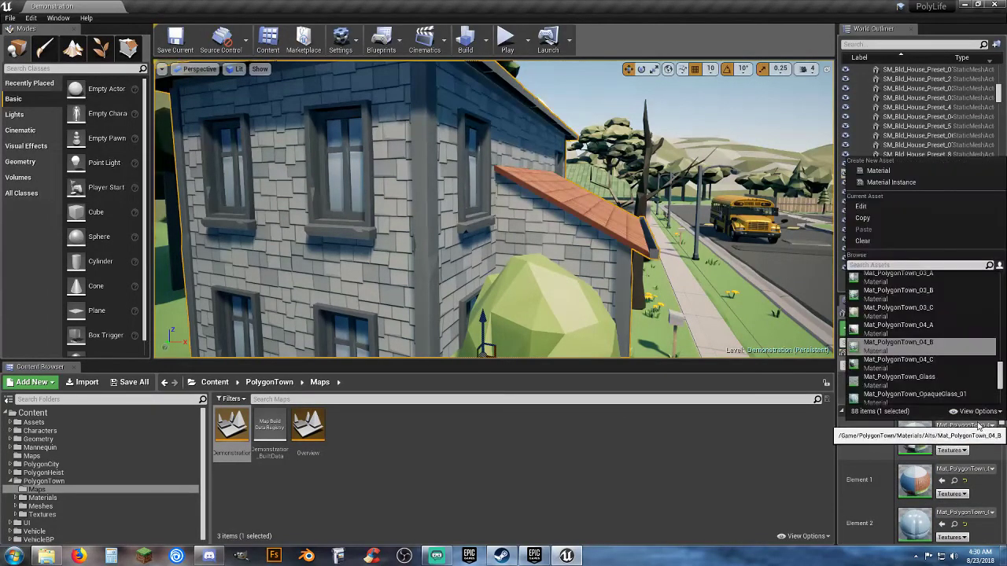
pyautogui.click(912, 362)
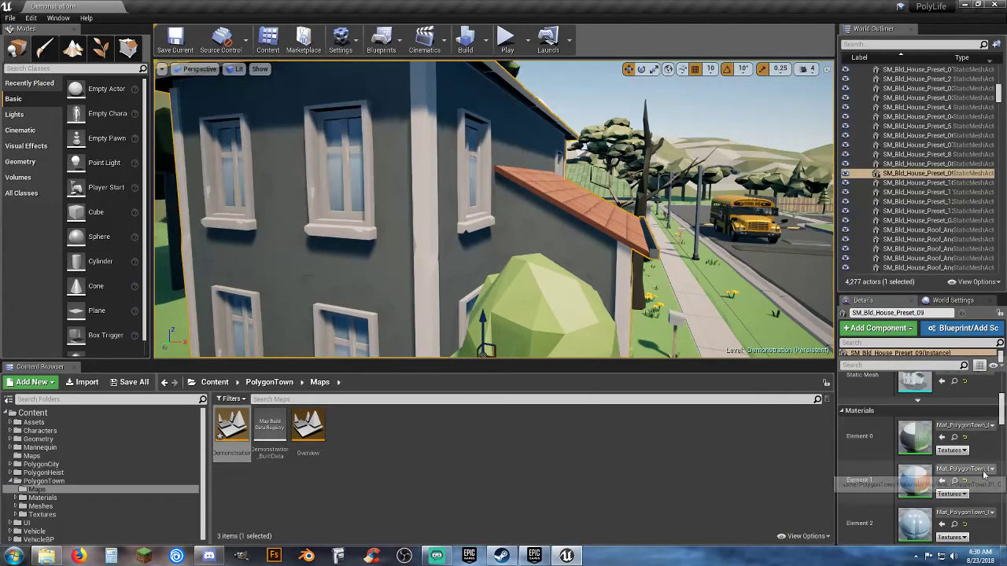
# Try Mat_PolygonTown_01_B as the house's Element 1 material and undo both material replacements
pyautogui.click(979, 470)
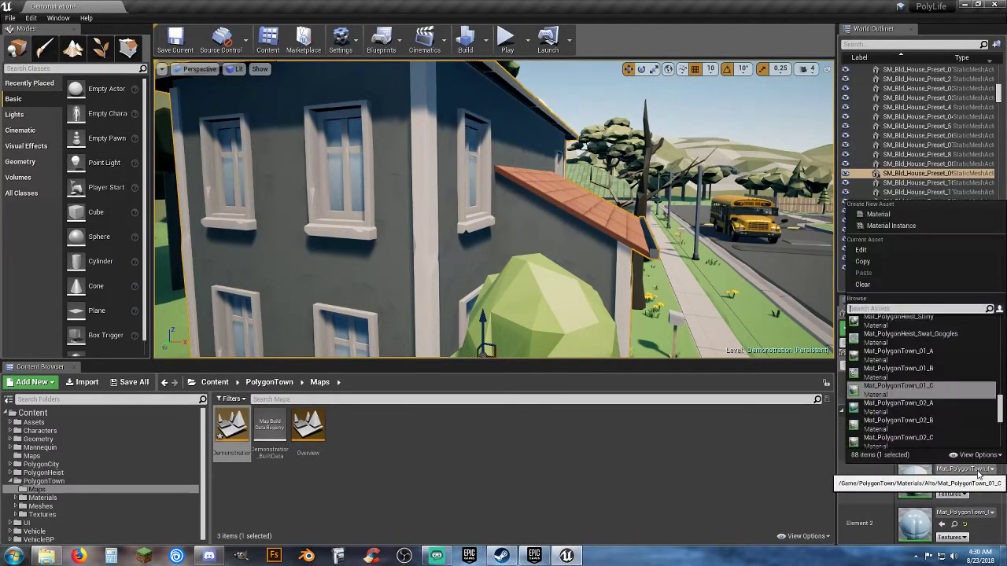
pyautogui.click(920, 373)
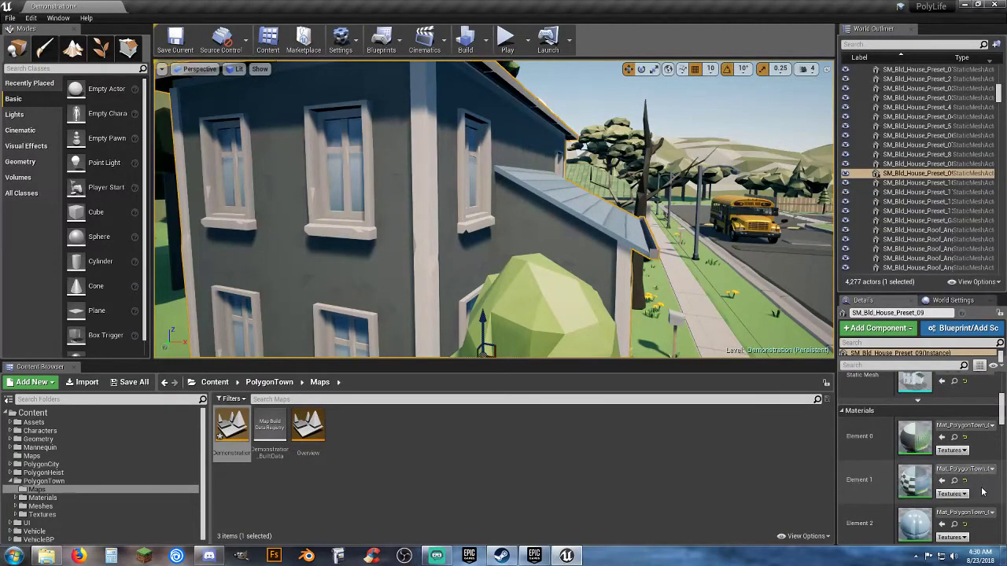
pyautogui.hotkey('ctrl', 'z')
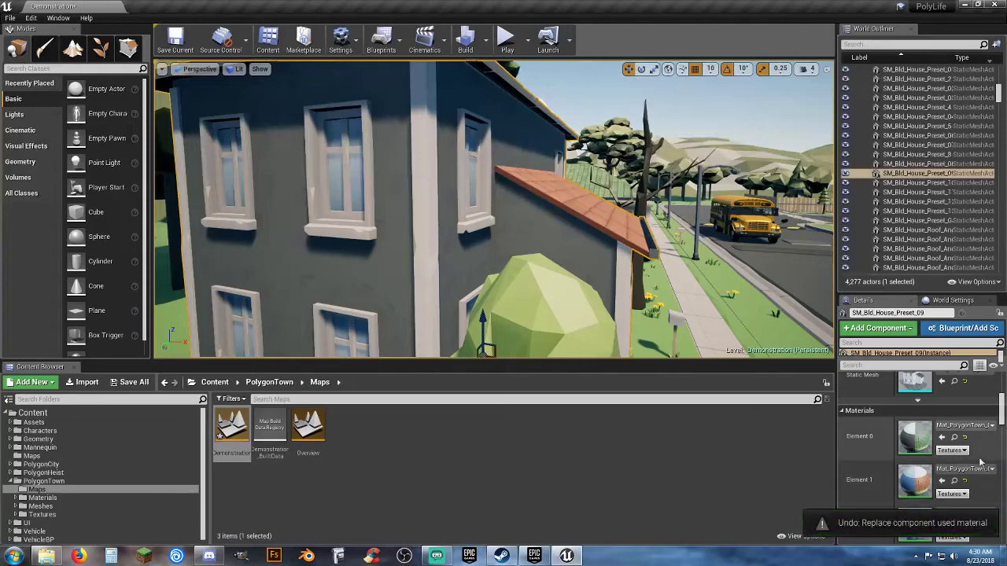
pyautogui.hotkey('ctrl', 'z')
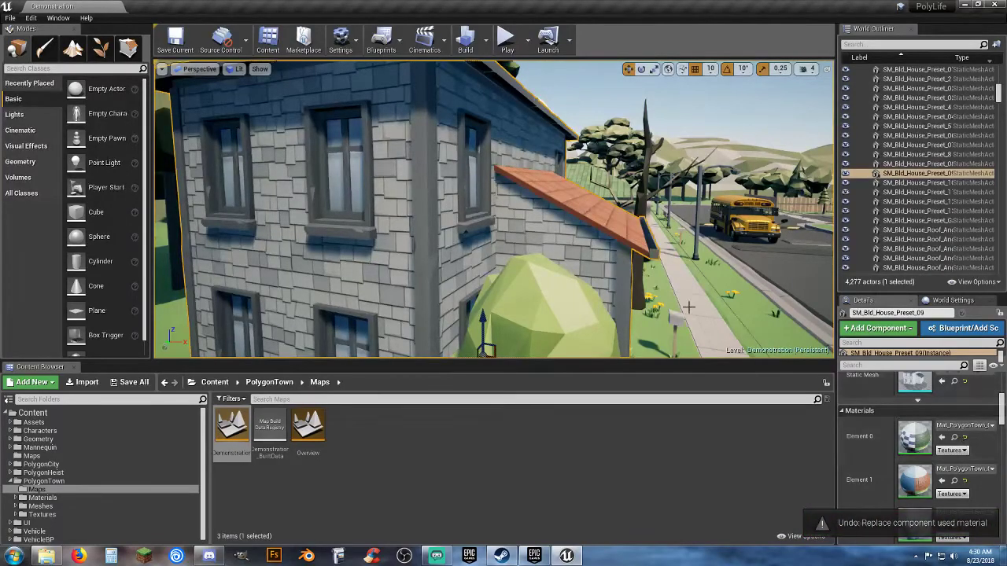
# Fly the camera through a furnished house interior and out to the residential street with the school bus
pyautogui.moveTo(494, 208); pyautogui.dragTo(425, 157, button='right')
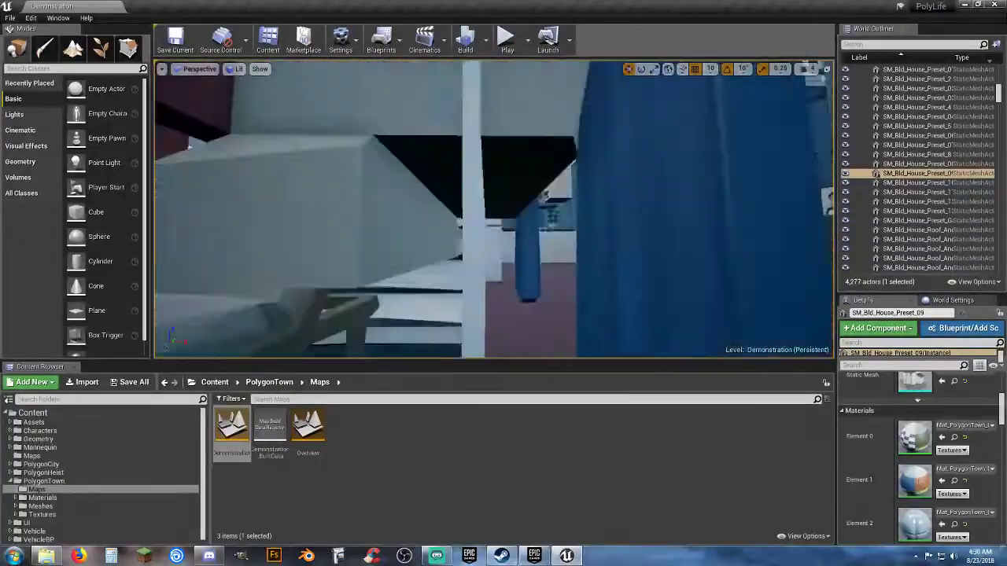
pyautogui.moveTo(494, 209); pyautogui.dragTo(550, 216, button='right')
pyautogui.moveTo(555, 166); pyautogui.dragTo(554, 166, button='right')
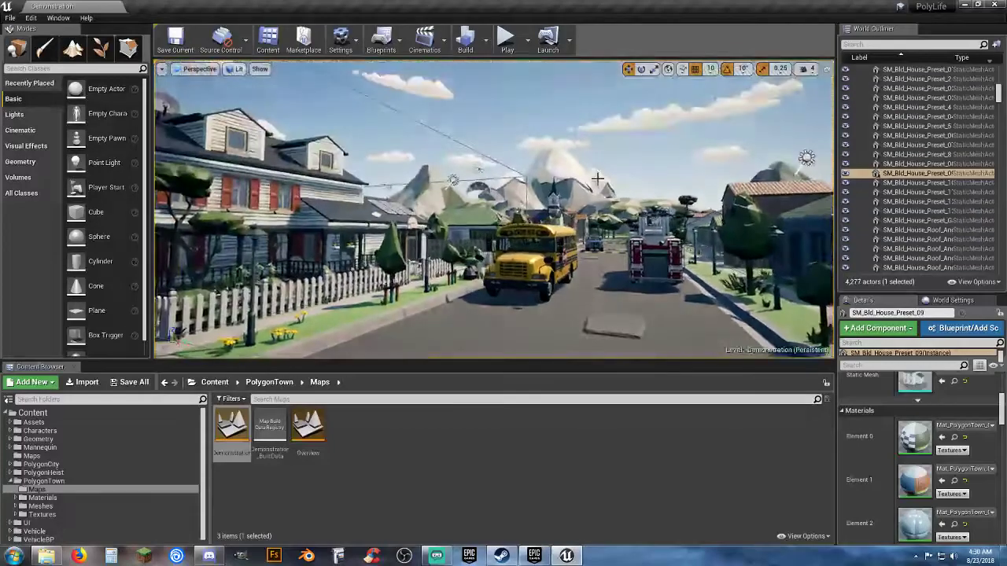
# Play-test the level in first-person view, walking past the school bus into the white house
pyautogui.click(507, 40)
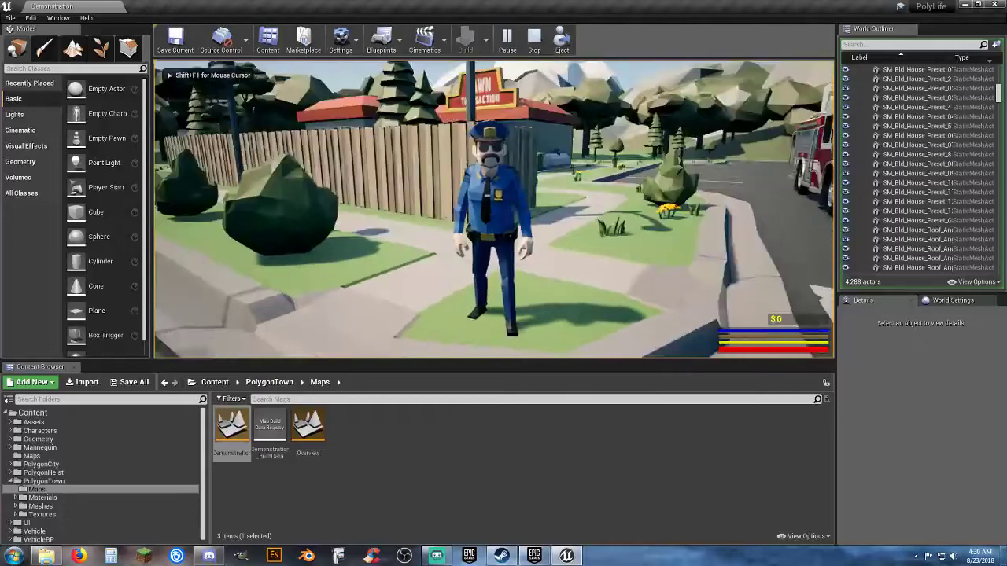
pyautogui.press('v')
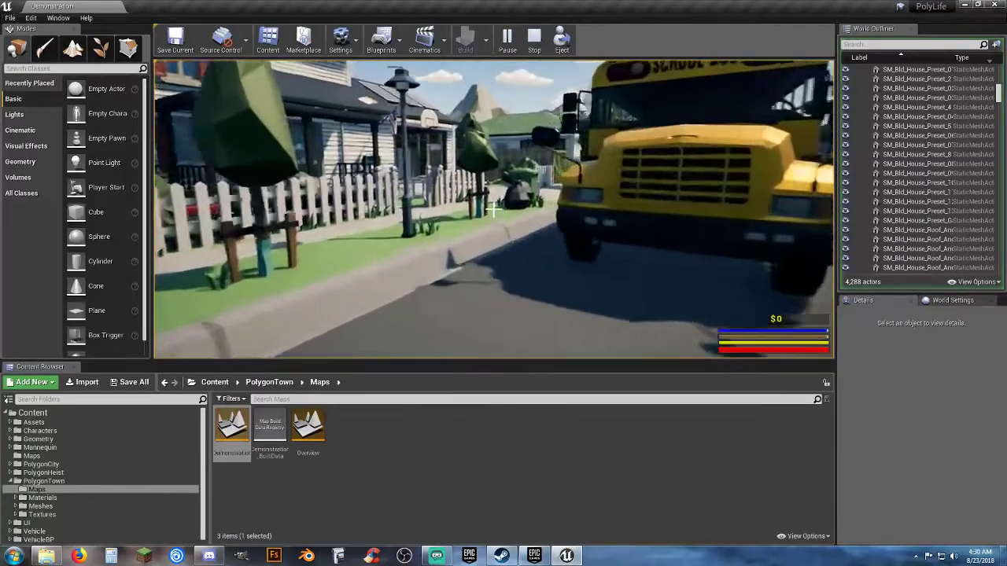
pyautogui.press('w')
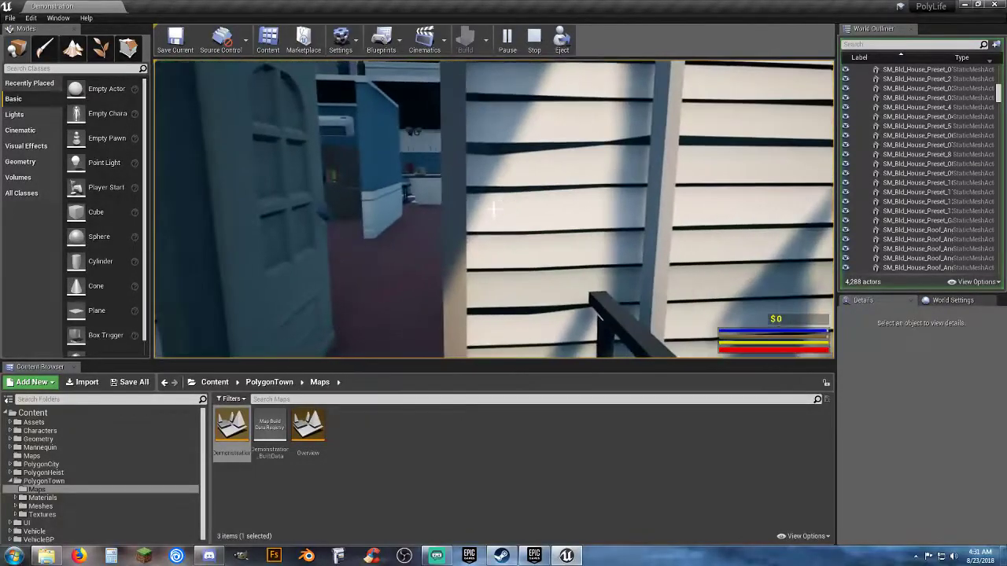
pyautogui.press('w')
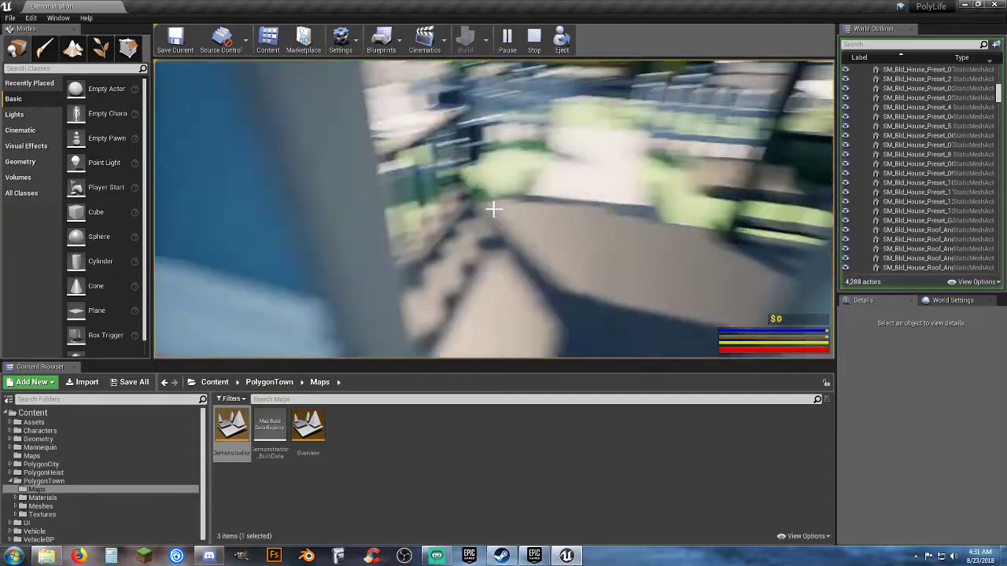
# Walk to the neighbouring houses and examine the closed garage door, the fenced front yard and the dark house's windows and door
pyautogui.press('w')
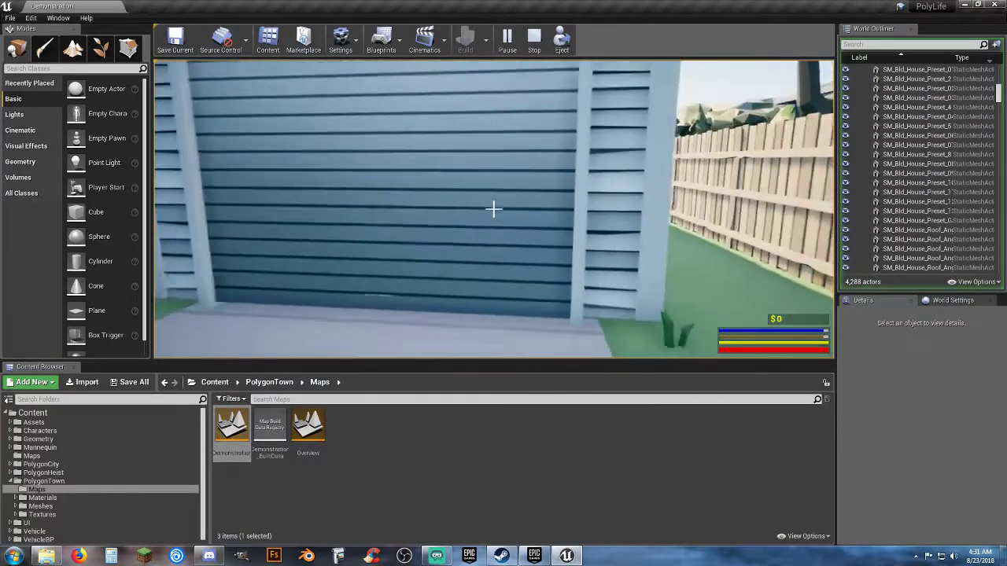
pyautogui.press('d')
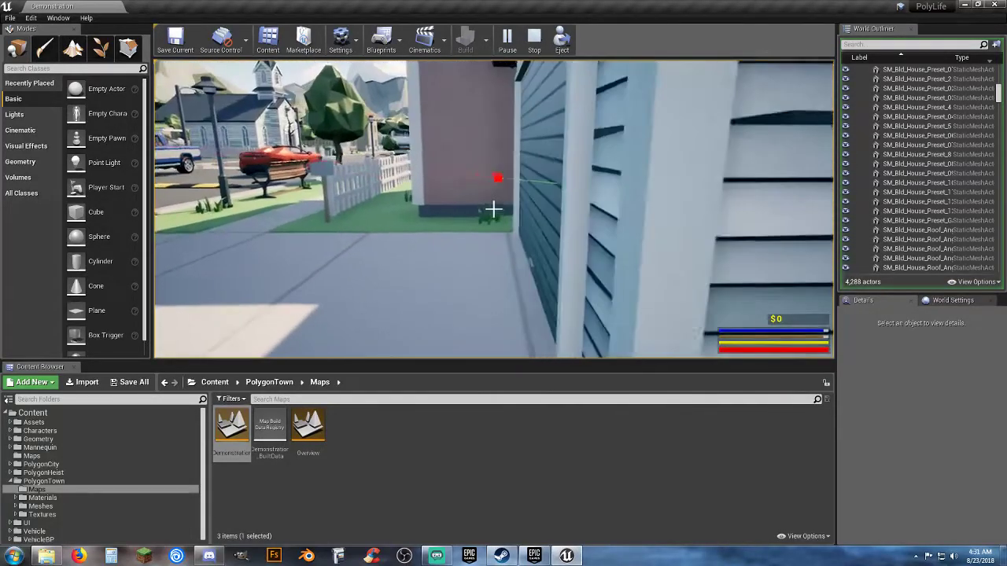
pyautogui.press('a')
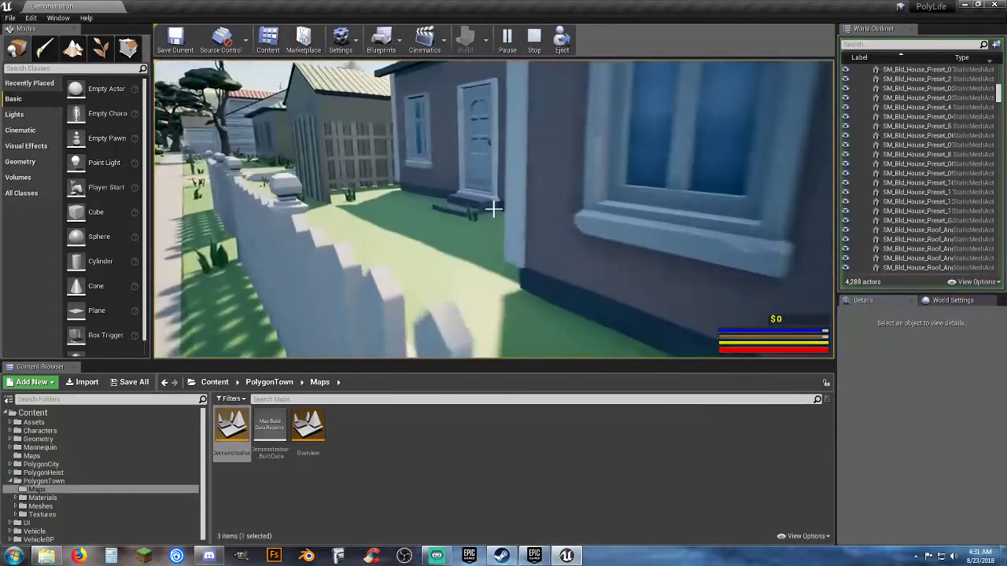
pyautogui.press('a')
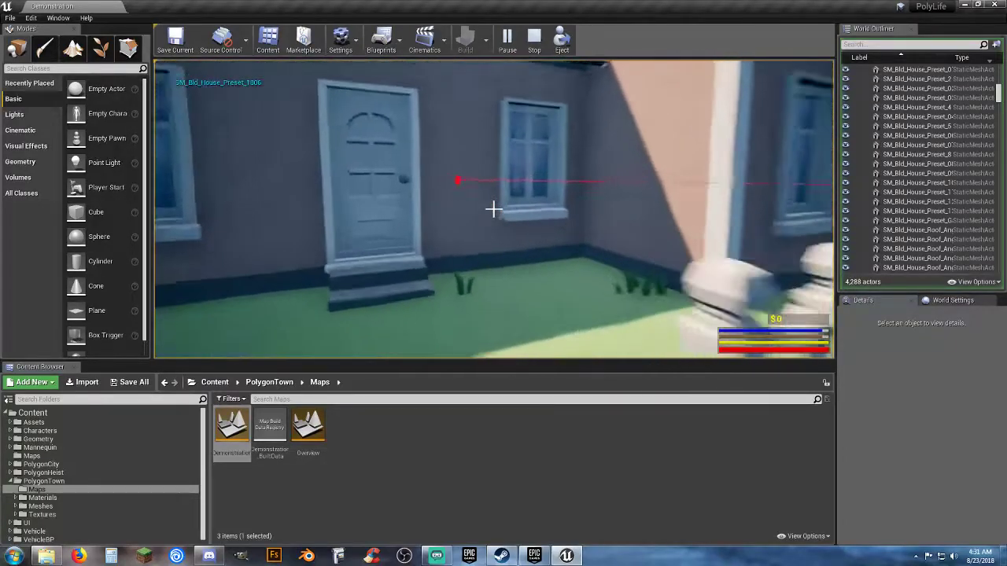
pyautogui.press('w')
pyautogui.press('w')
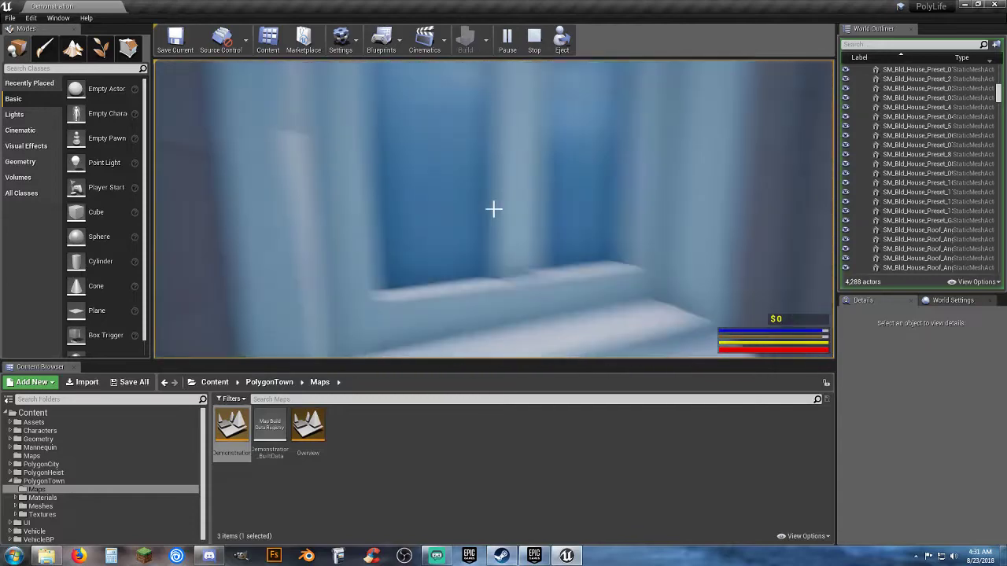
pyautogui.press('s')
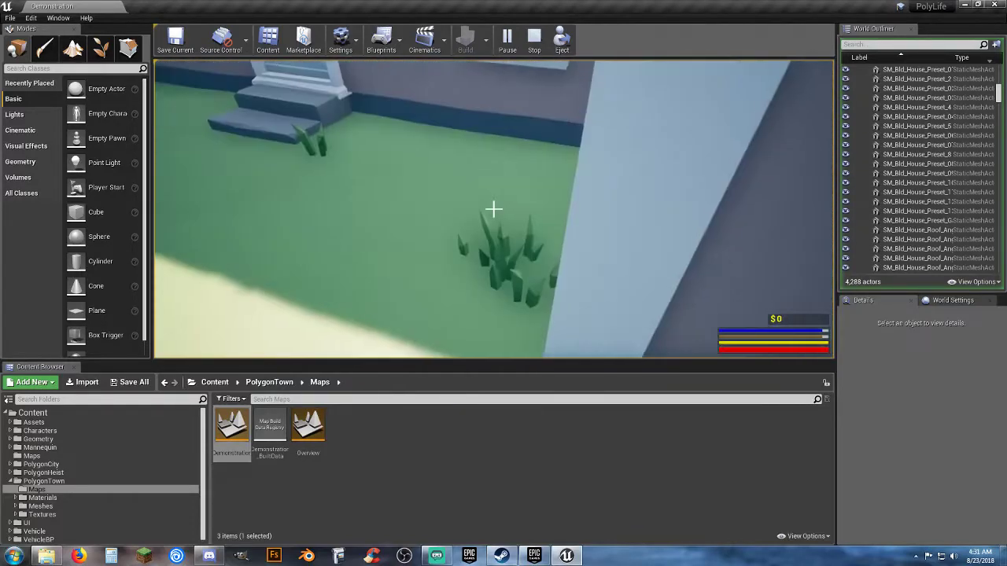
pyautogui.press('a')
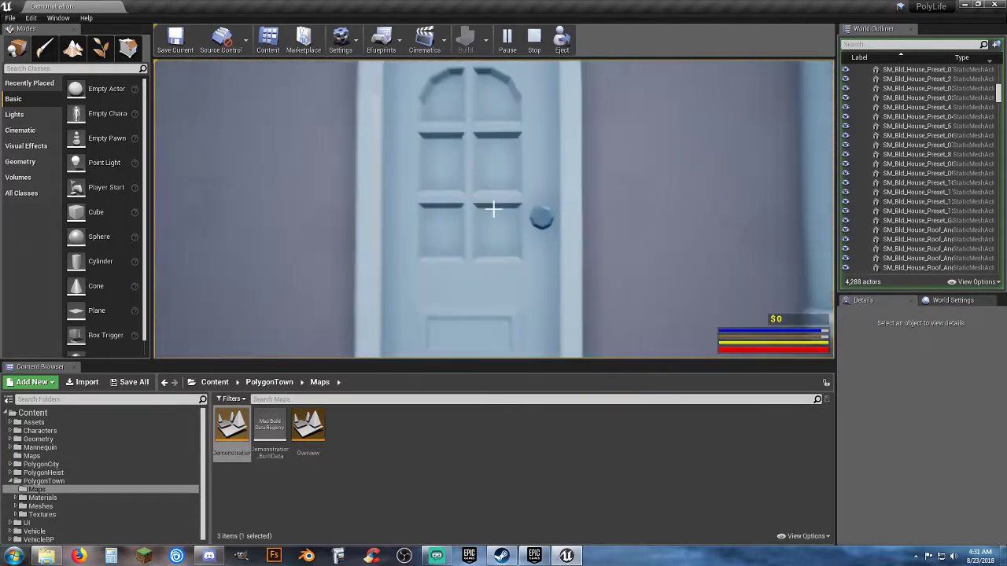
# Examine the fenced backyard and cross the white picket-fenced yard to the red sports car on the street
pyautogui.press('w')
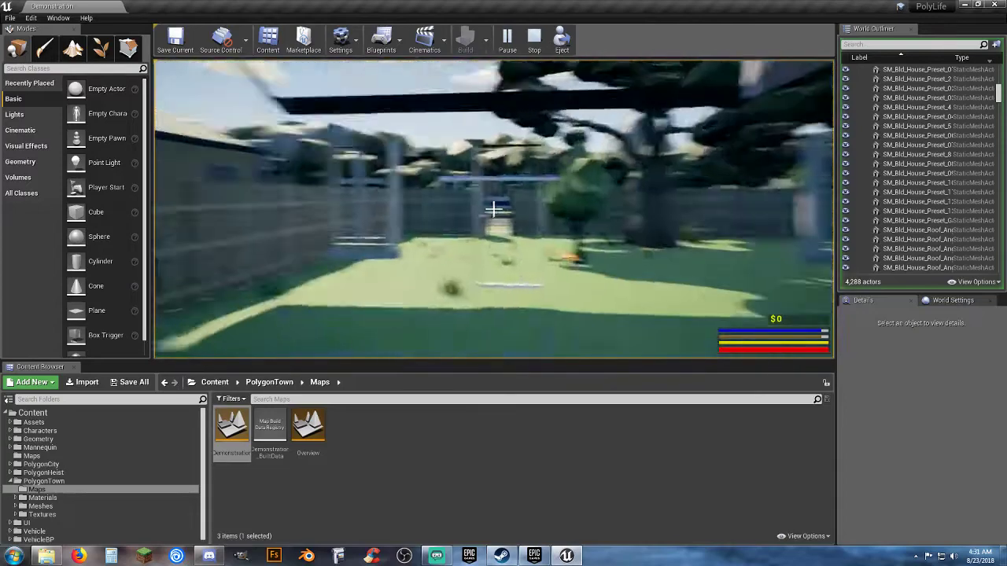
pyautogui.press('d')
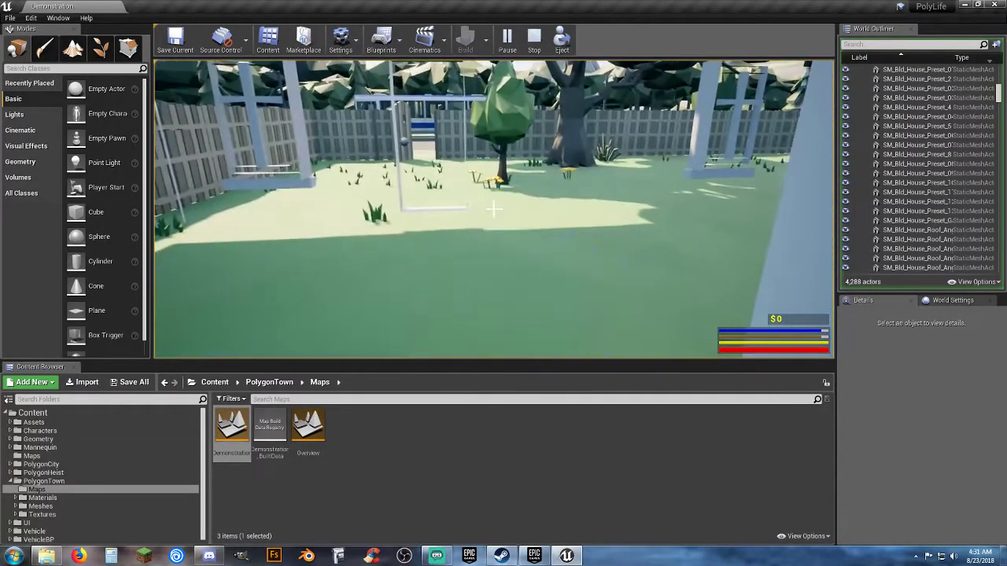
pyautogui.press('w')
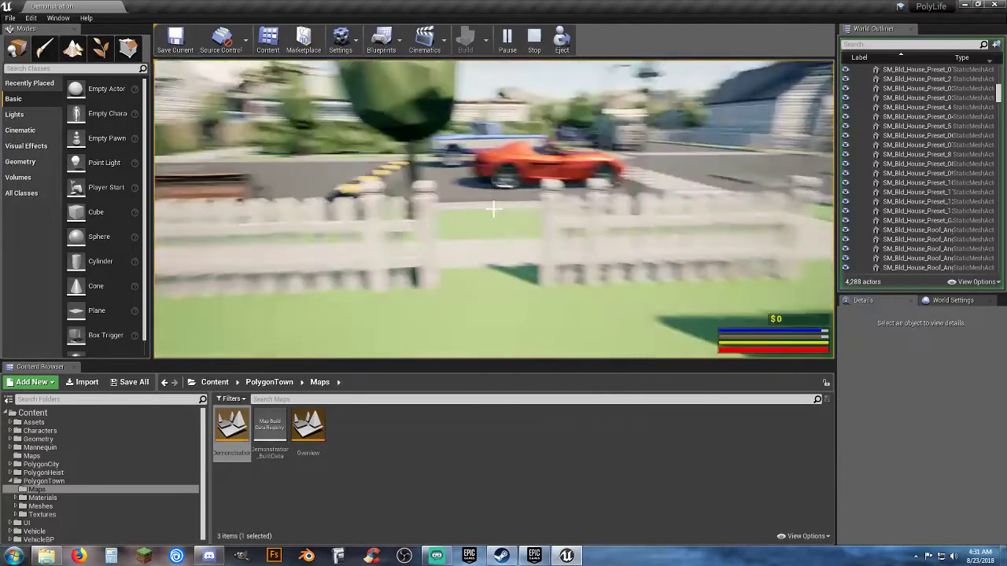
pyautogui.press('w')
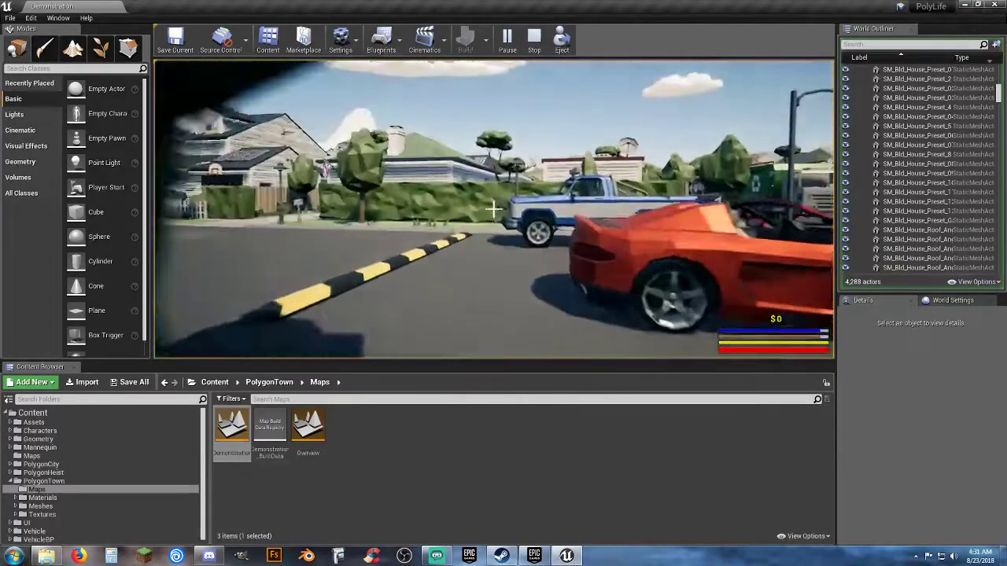
# Walk past the street lamp and along the hedge-lined sidewalk into the open garage with the washing machines
pyautogui.press('w')
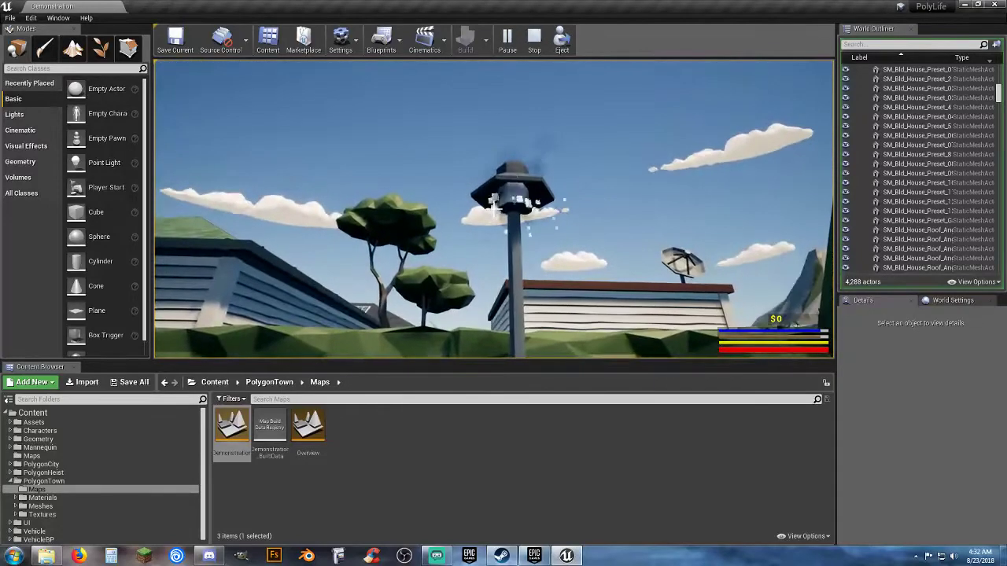
pyautogui.press('w')
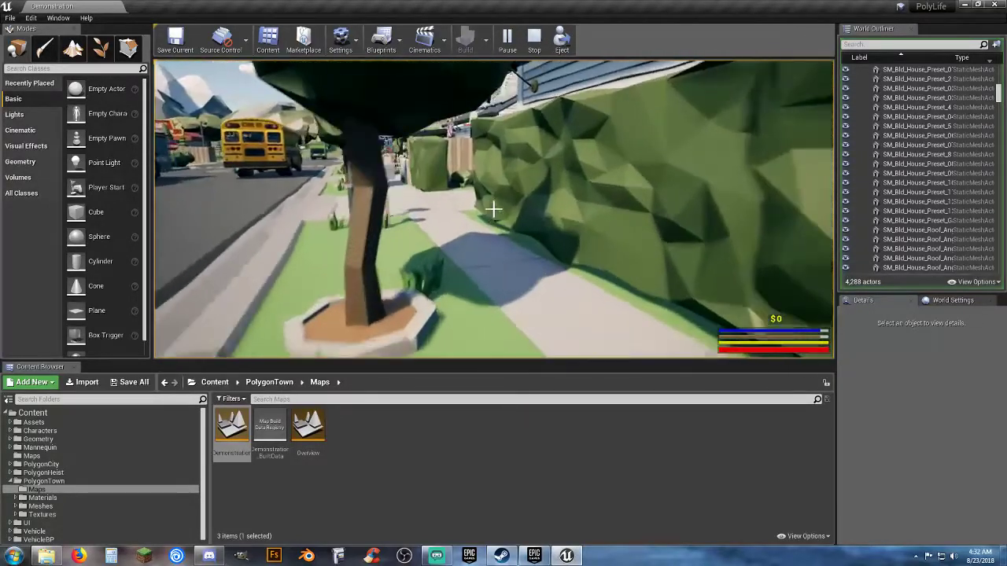
pyautogui.press('w')
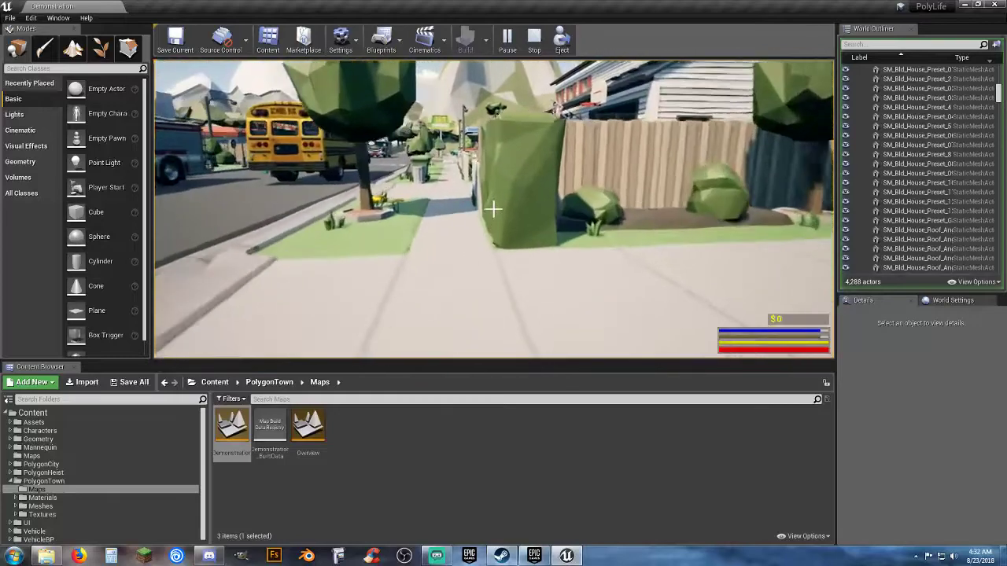
pyautogui.press('w')
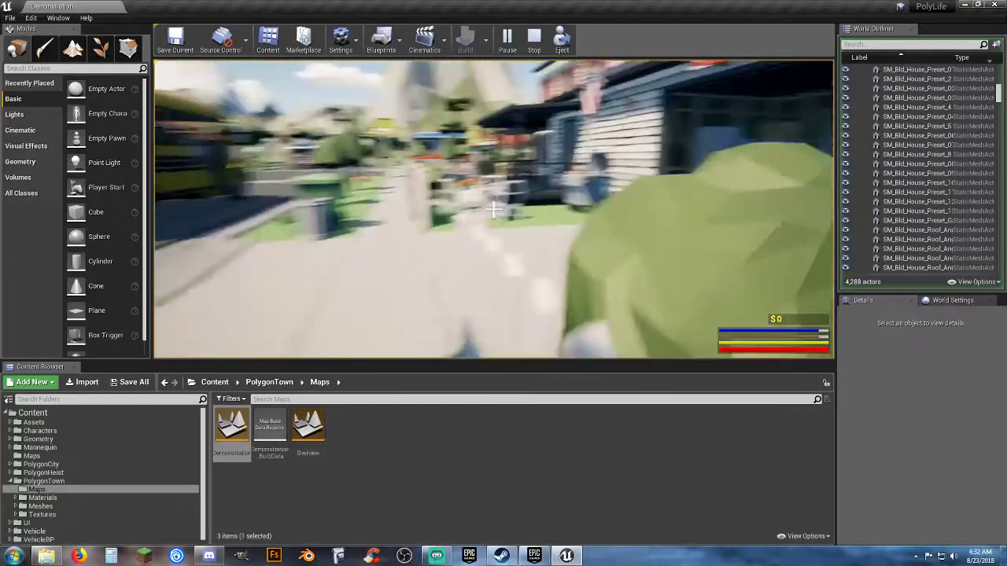
pyautogui.press('w')
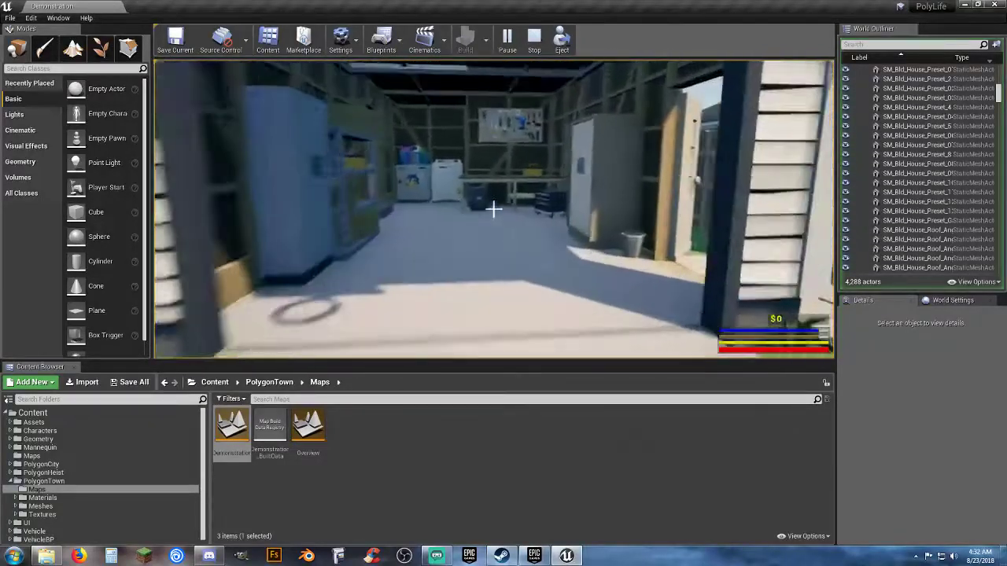
pyautogui.press('w')
pyautogui.press('w')
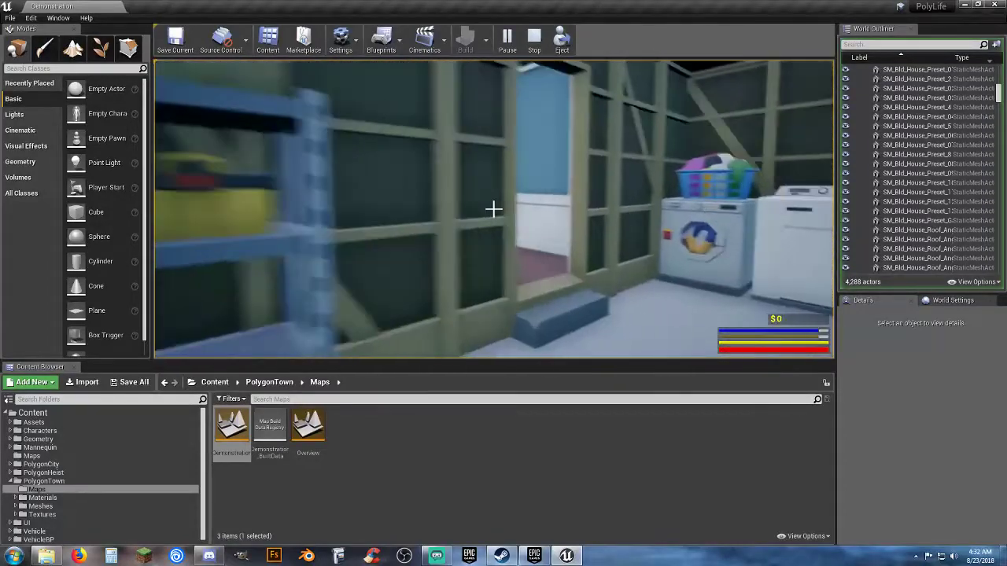
# Explore the house's bathroom, examining the toilet, sink, towel rack and wall light switch up close
pyautogui.press('w')
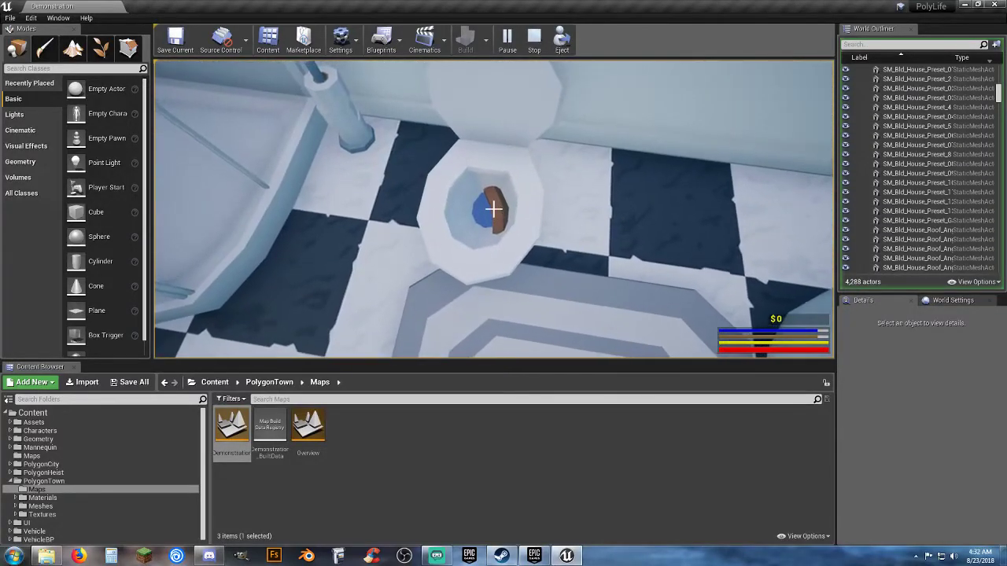
pyautogui.press('w')
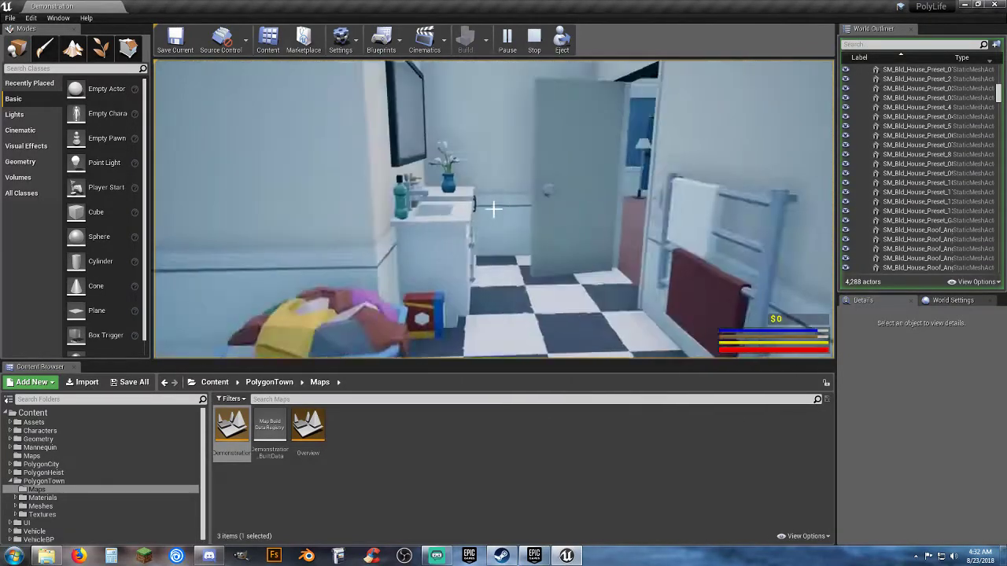
pyautogui.press('w')
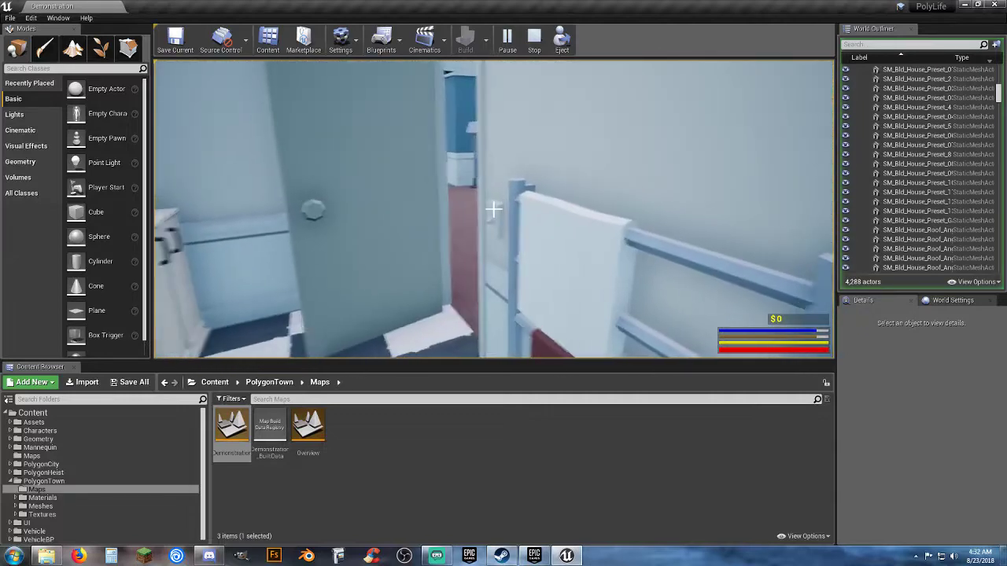
pyautogui.press('w')
pyautogui.press('w')
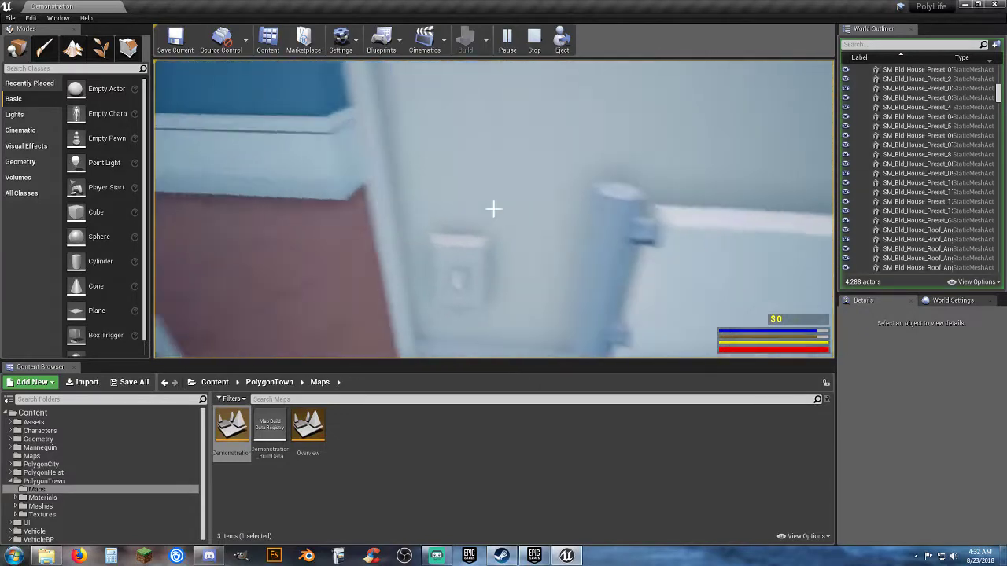
pyautogui.press('w')
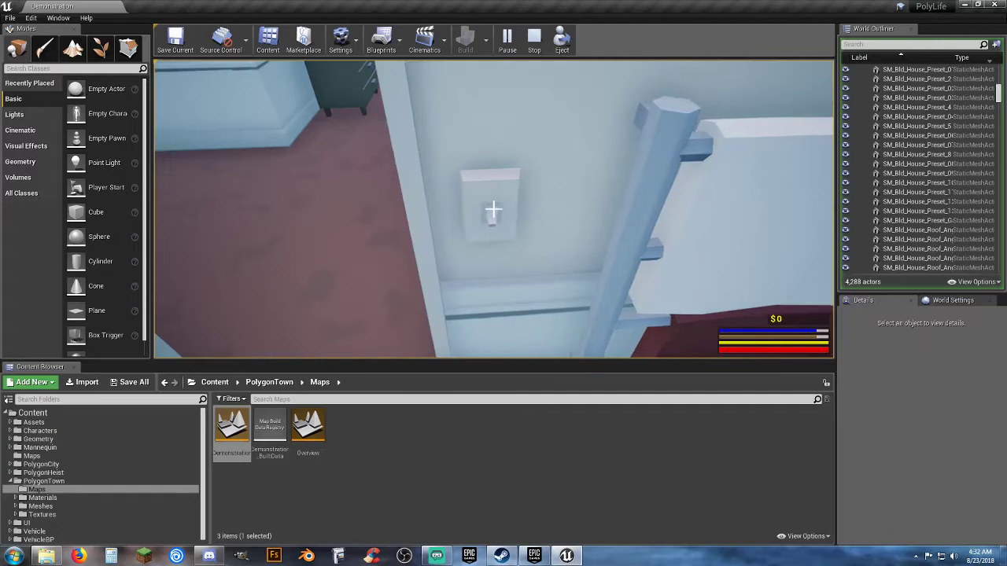
pyautogui.press('w')
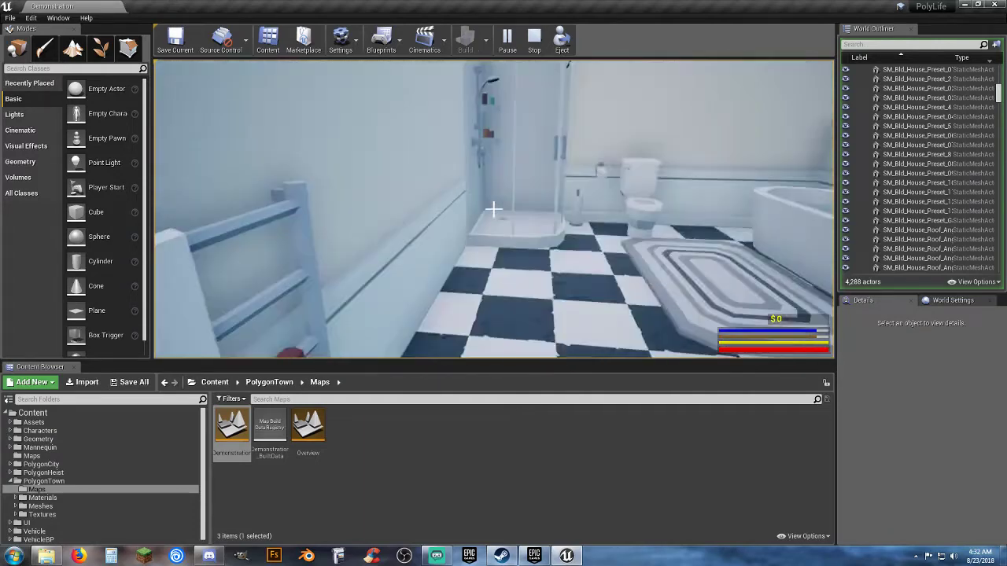
# Walk through the blue dining area into the living room and view its sofa, coffee table and television
pyautogui.press('w')
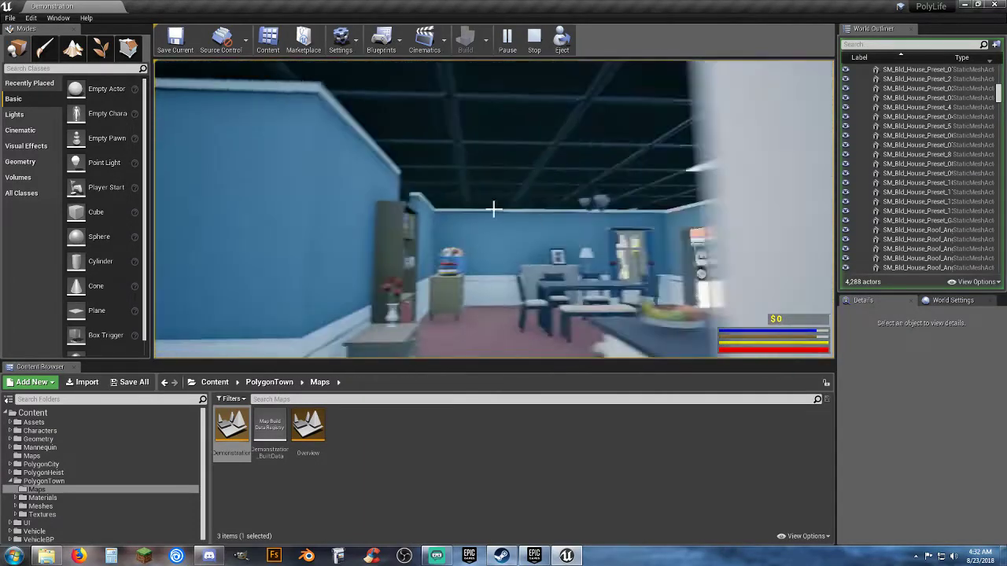
pyautogui.press('w')
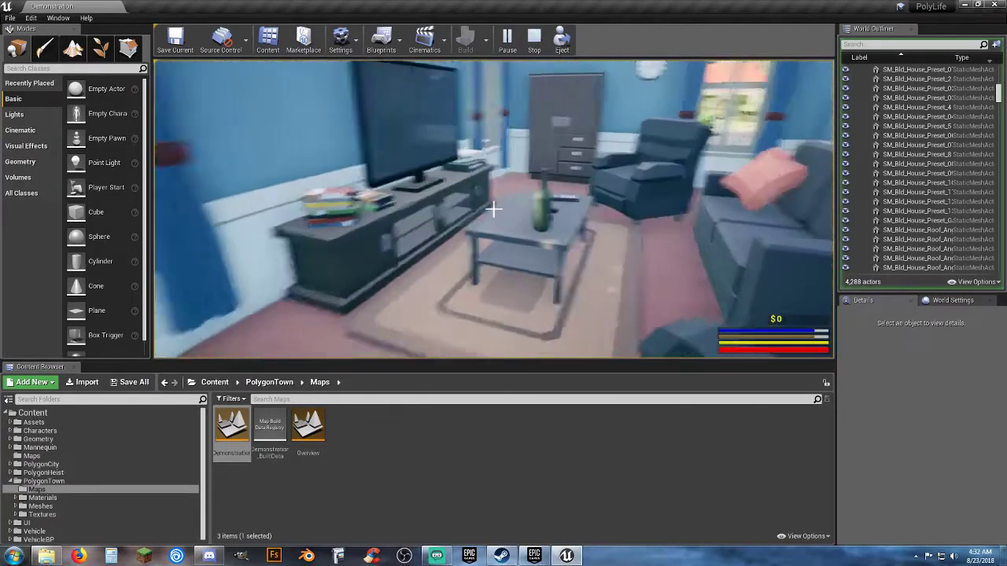
pyautogui.press('s')
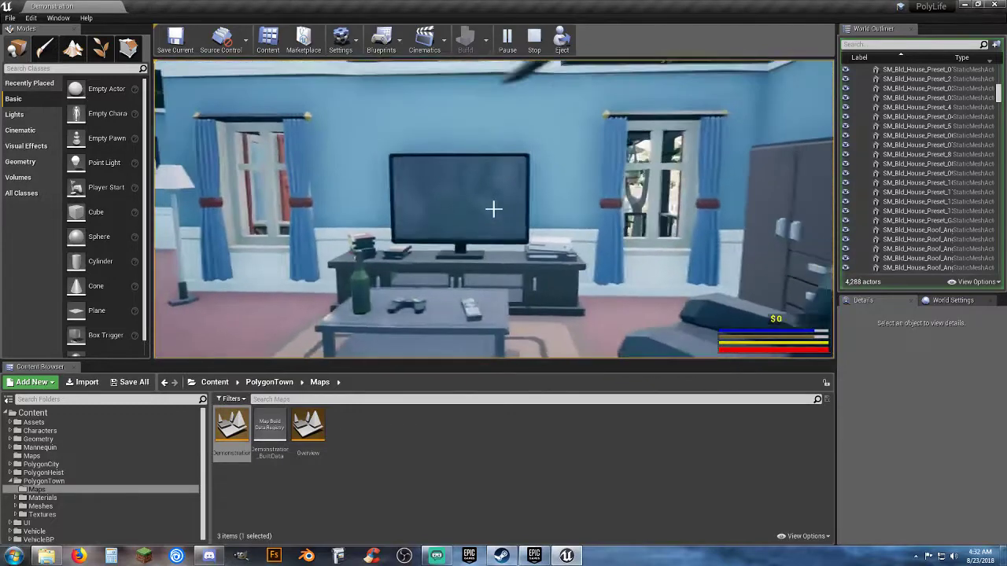
# Inspect the living room television and its stand up close and from behind the sofa
pyautogui.press('w')
pyautogui.press('w')
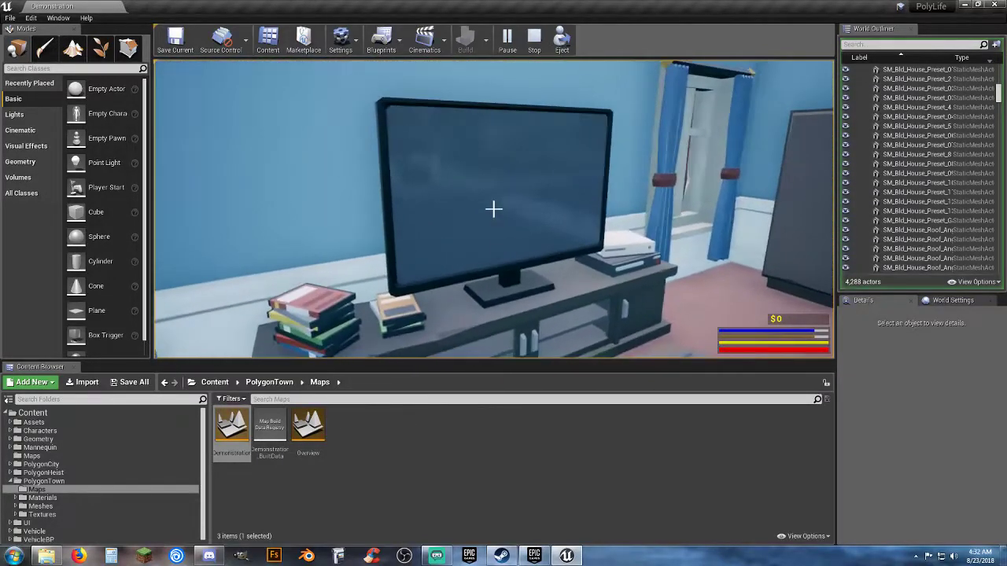
pyautogui.press('w')
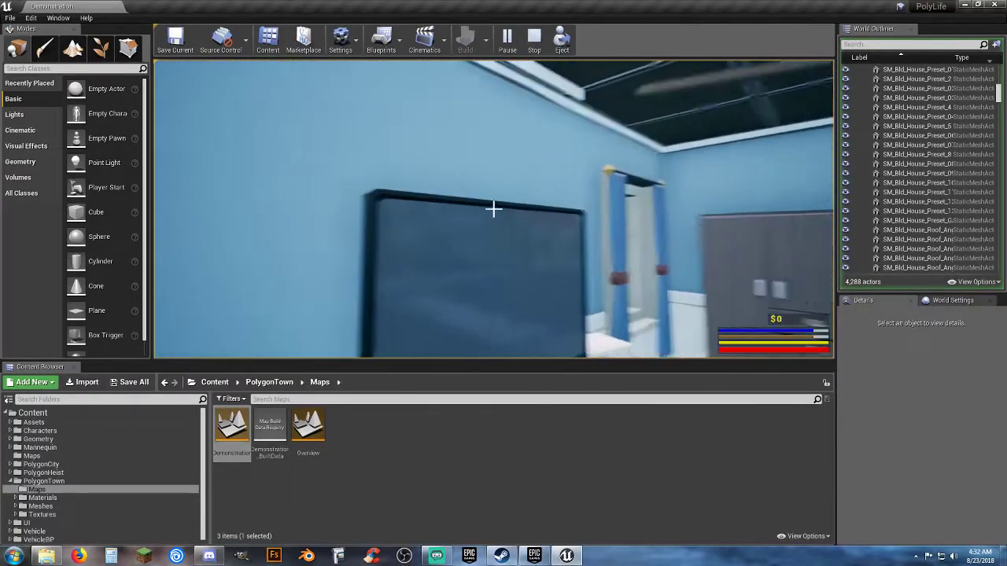
pyautogui.press('s')
pyautogui.press('w')
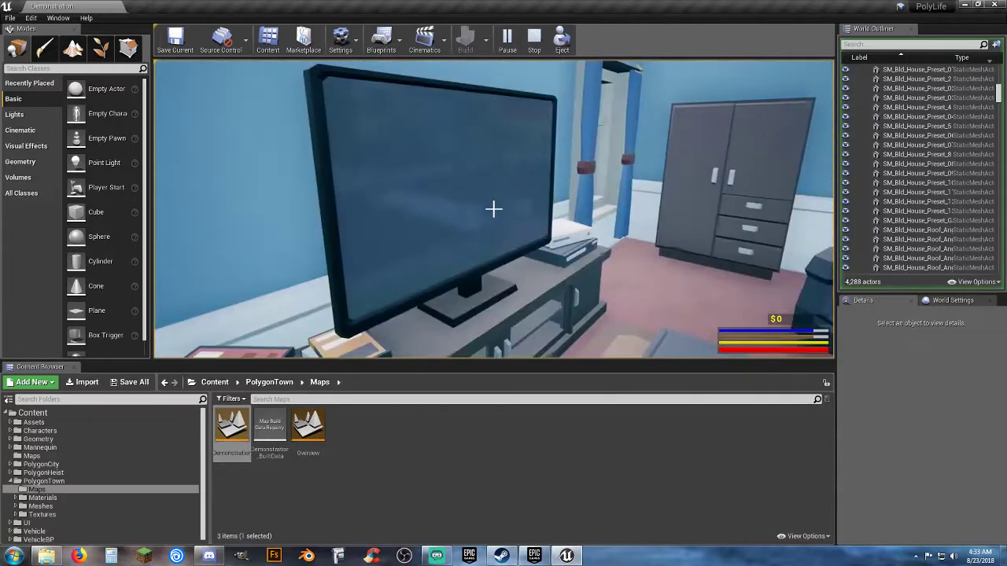
pyautogui.press('w')
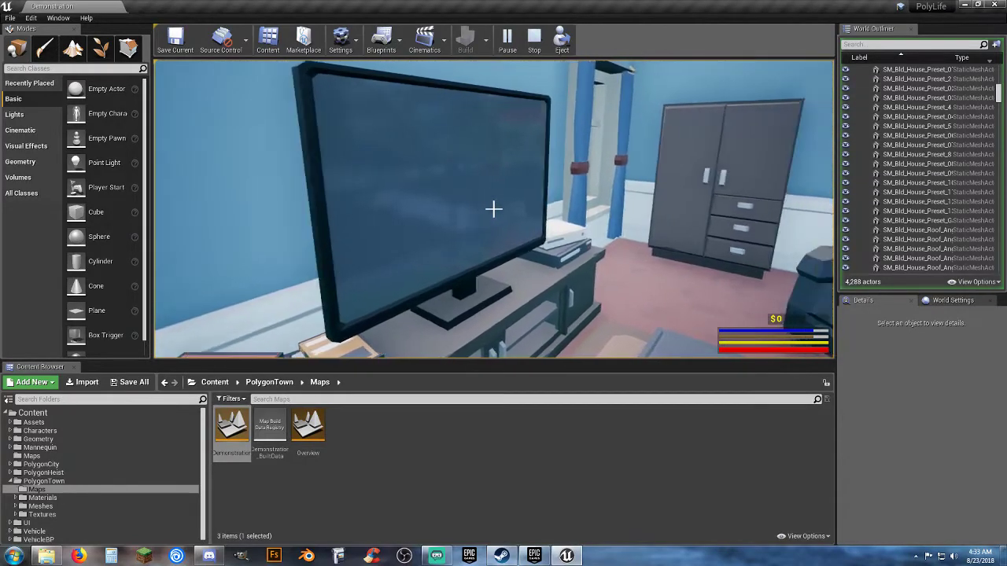
pyautogui.press('w')
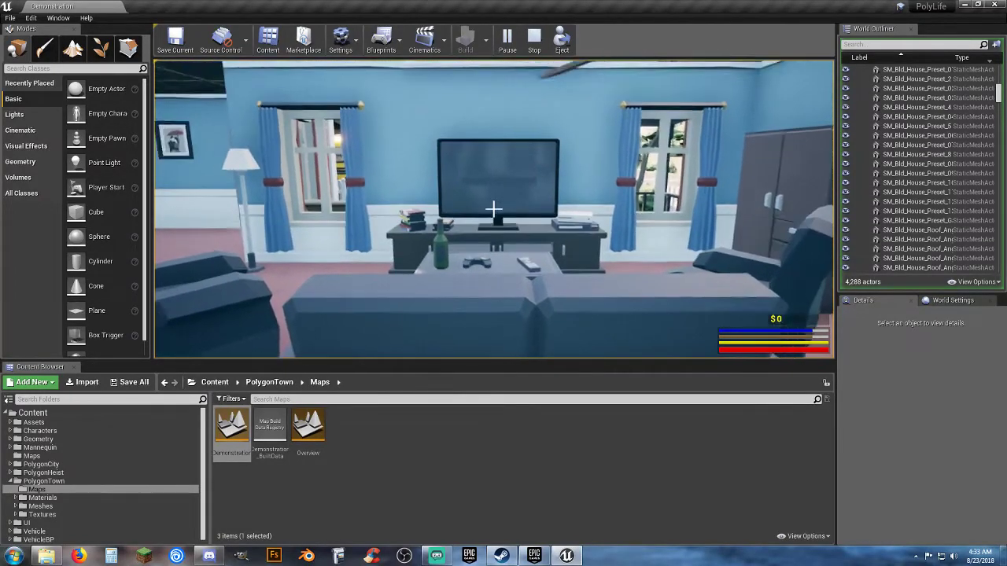
# Walk around the ground floor past the living room furniture and front entrance to the kitchen island and dining table
pyautogui.press('w')
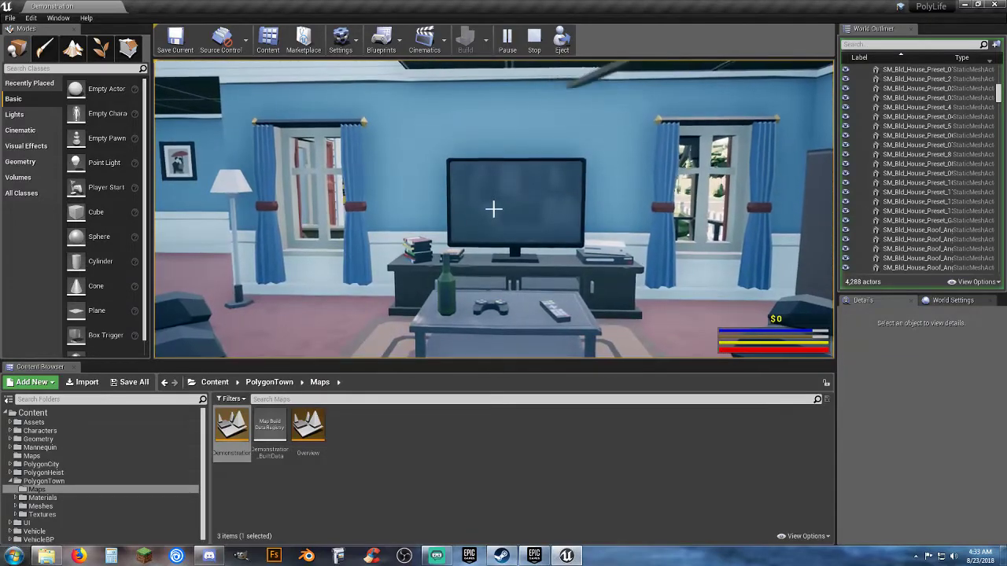
pyautogui.press('w')
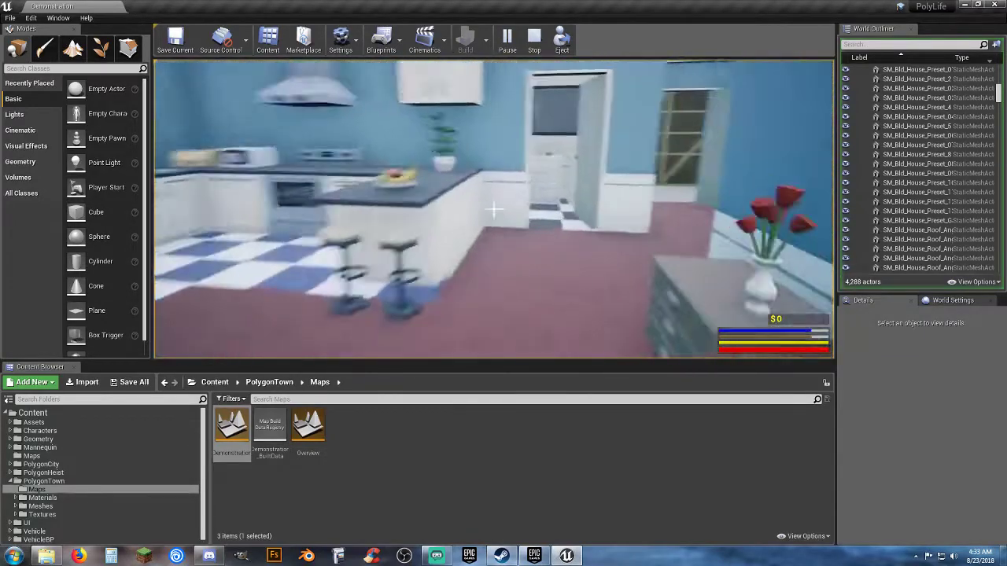
pyautogui.press('w')
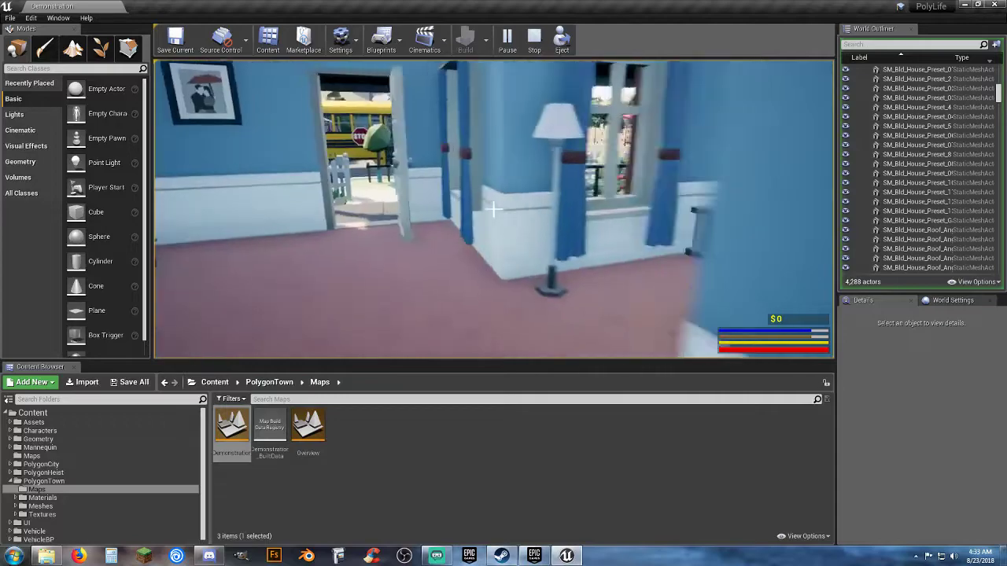
pyautogui.press('w')
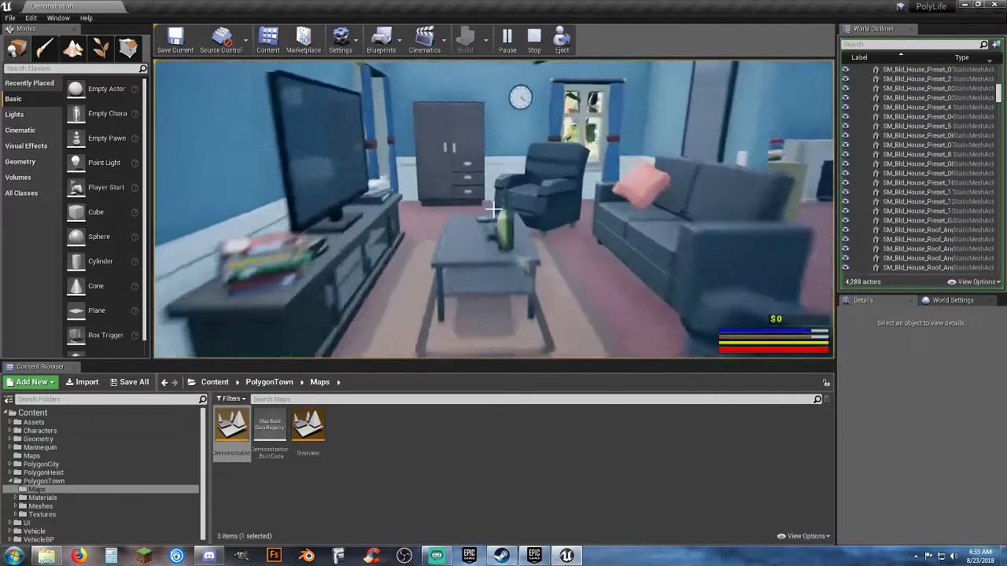
pyautogui.press('w')
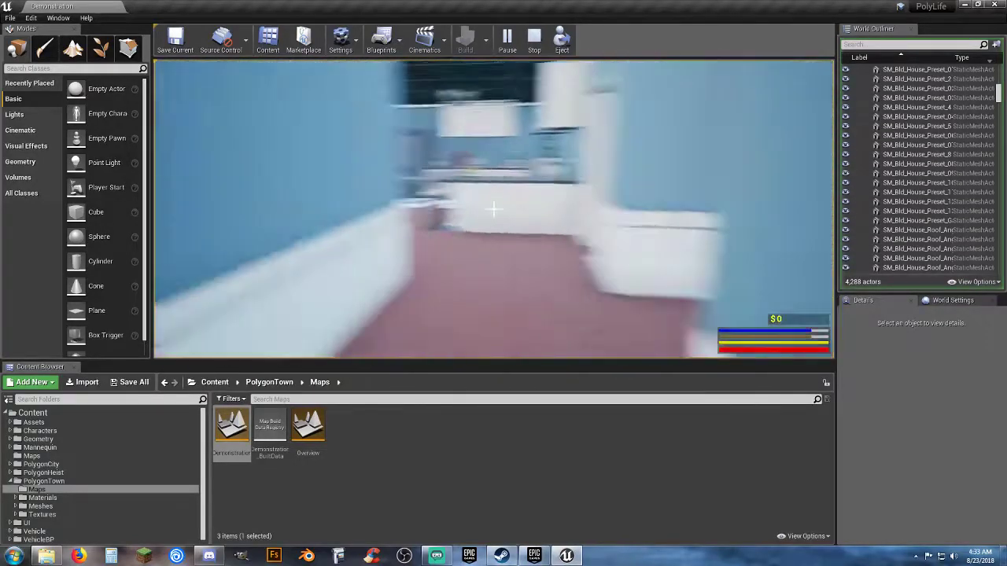
pyautogui.press('w')
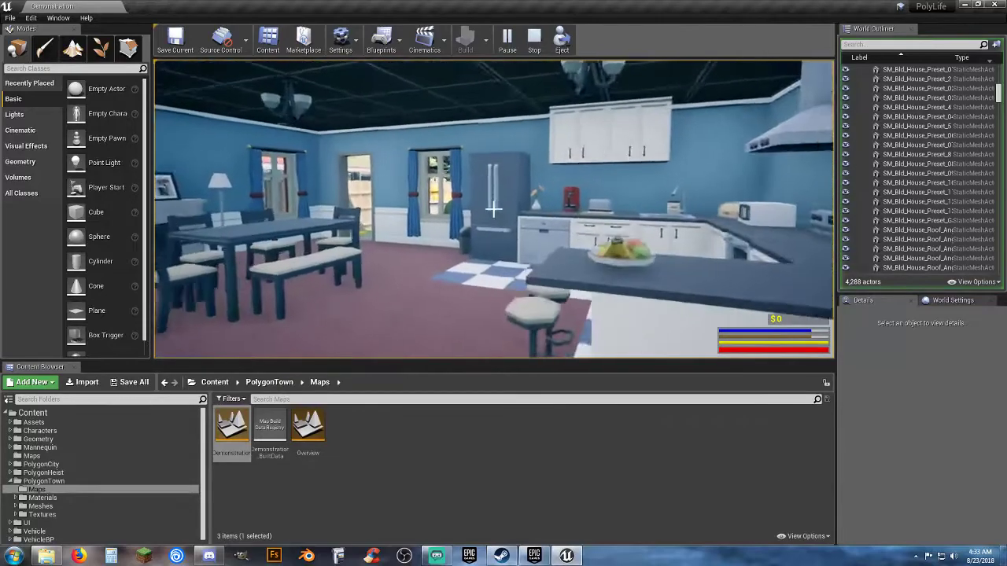
# Walk past the fireplace and out of the house, and inspect its shuttered upper-floor windows from outside
pyautogui.press('w')
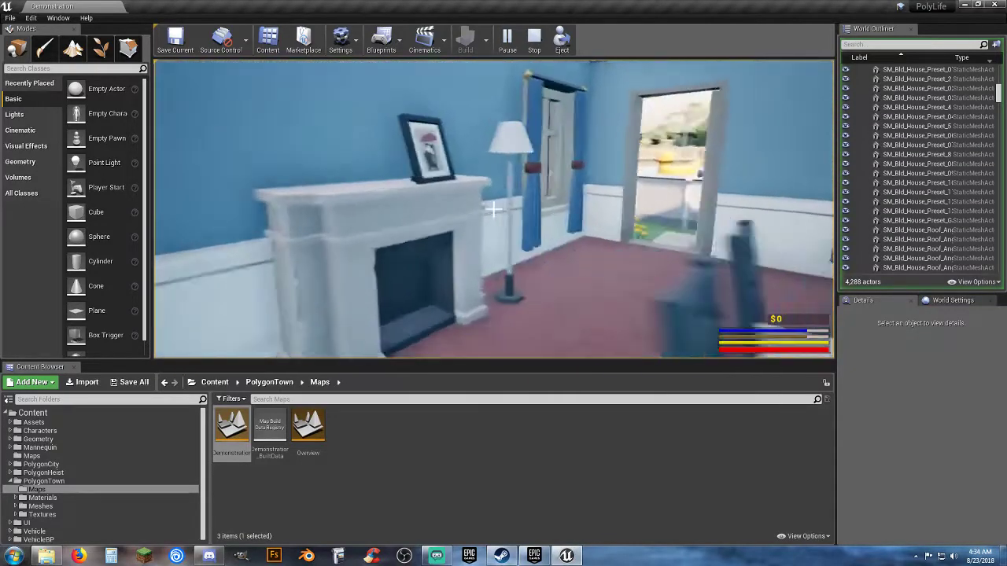
pyautogui.press('w')
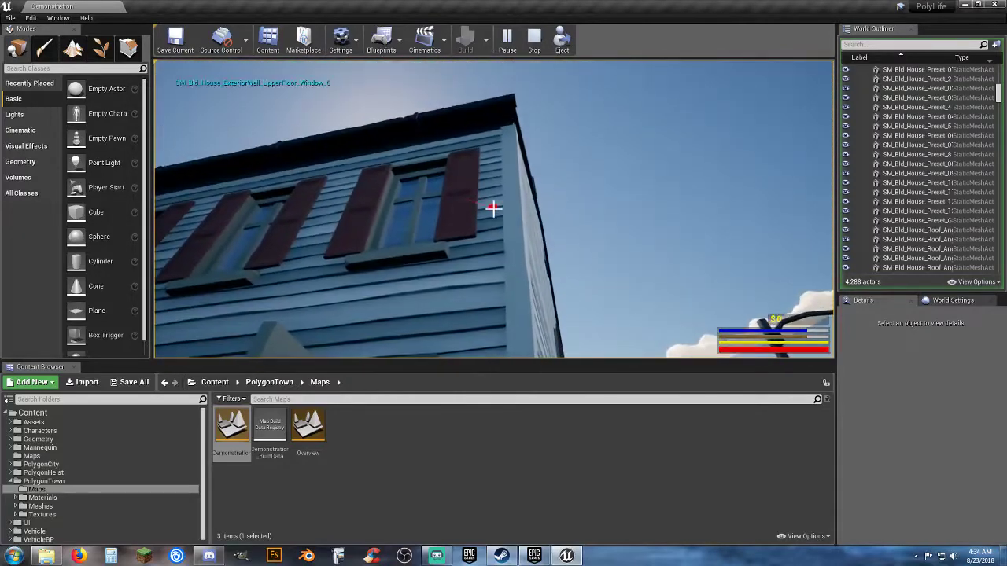
pyautogui.press('s')
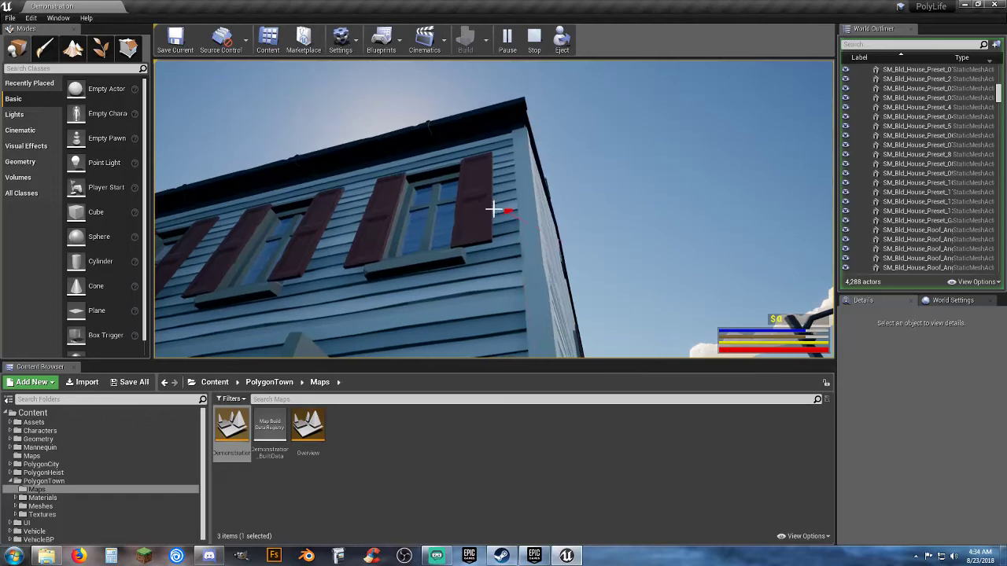
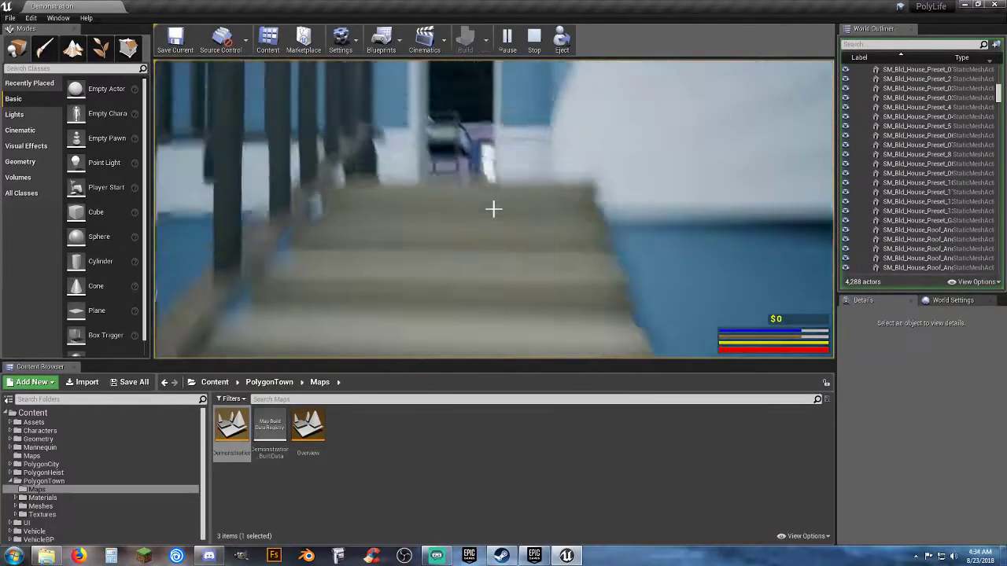
# Explore the upstairs purple room, test the interaction trace on its wall, and return to the landing
pyautogui.press('e')
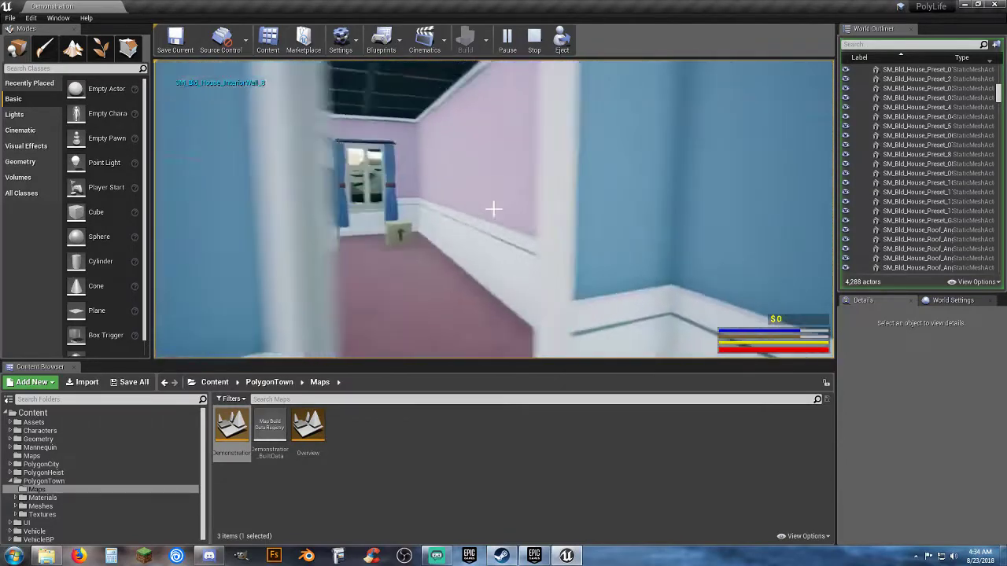
pyautogui.press('w')
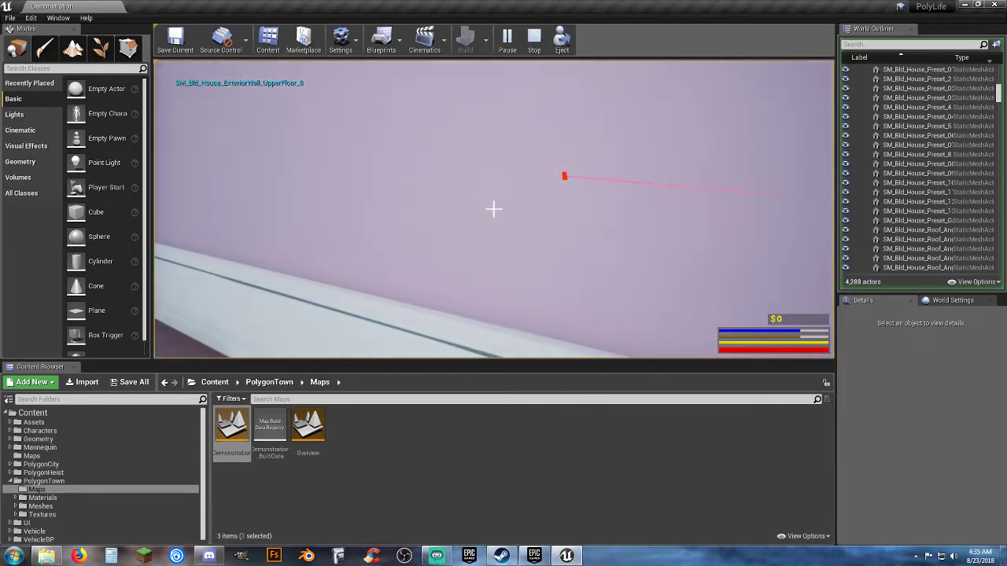
pyautogui.press('w')
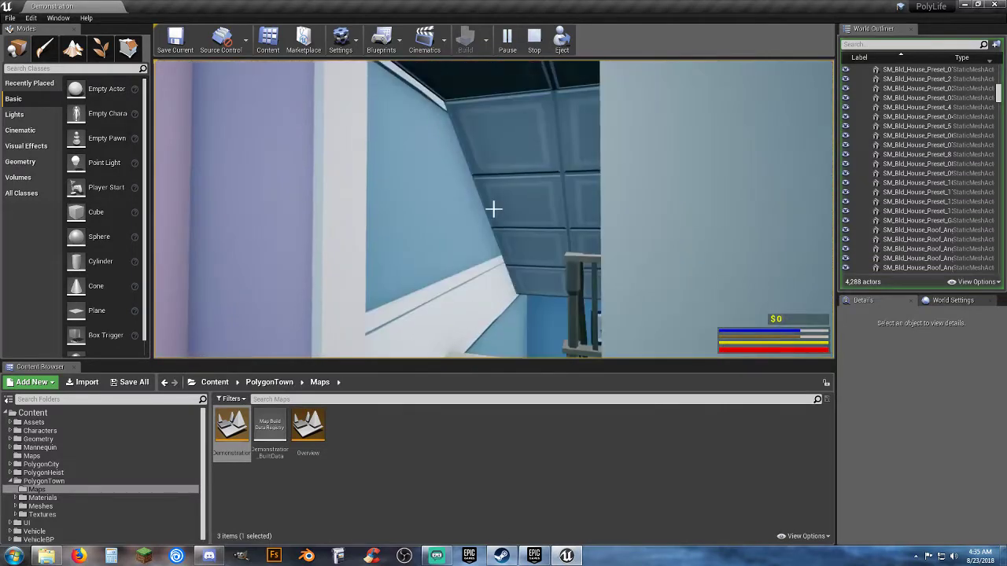
pyautogui.press('e')
pyautogui.press('w')
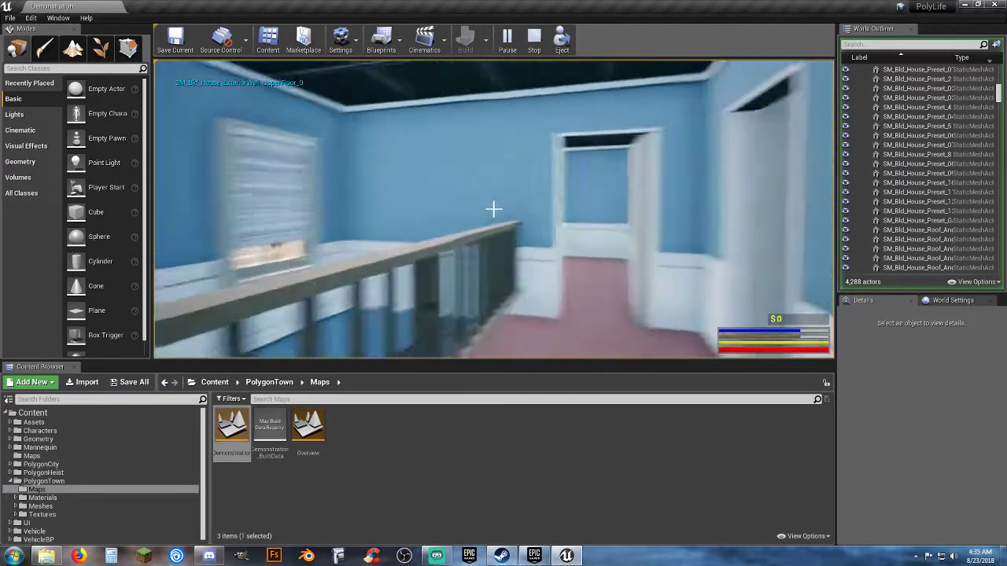
# Enter the blue upstairs bedroom and test the interaction trace on the wall above the bed
pyautogui.press('w')
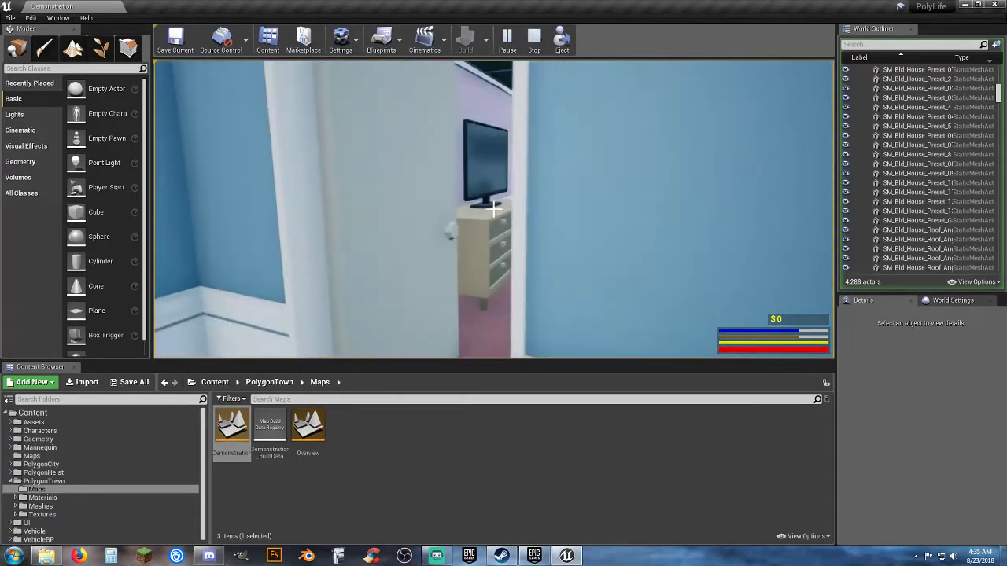
pyautogui.press('w')
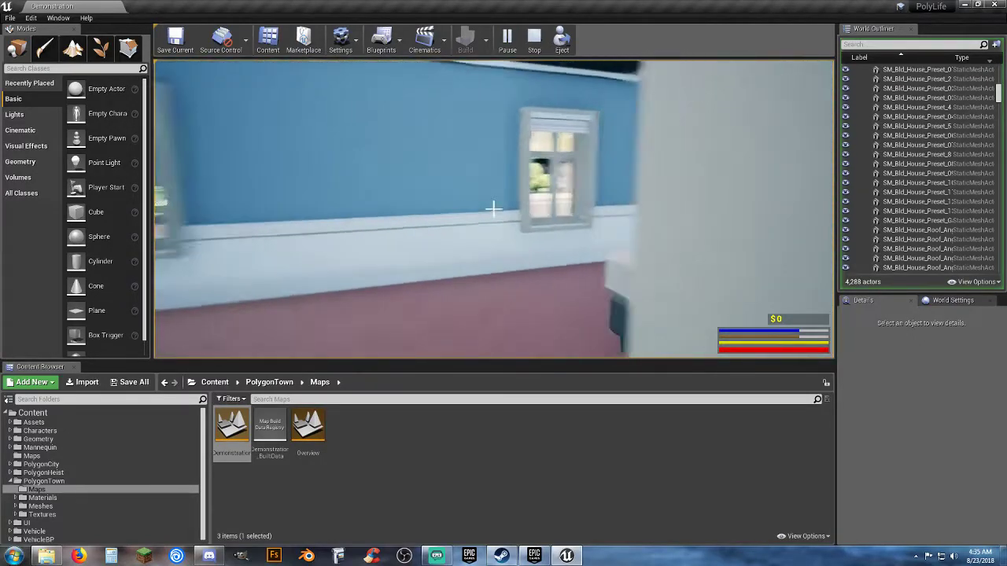
pyautogui.press('e')
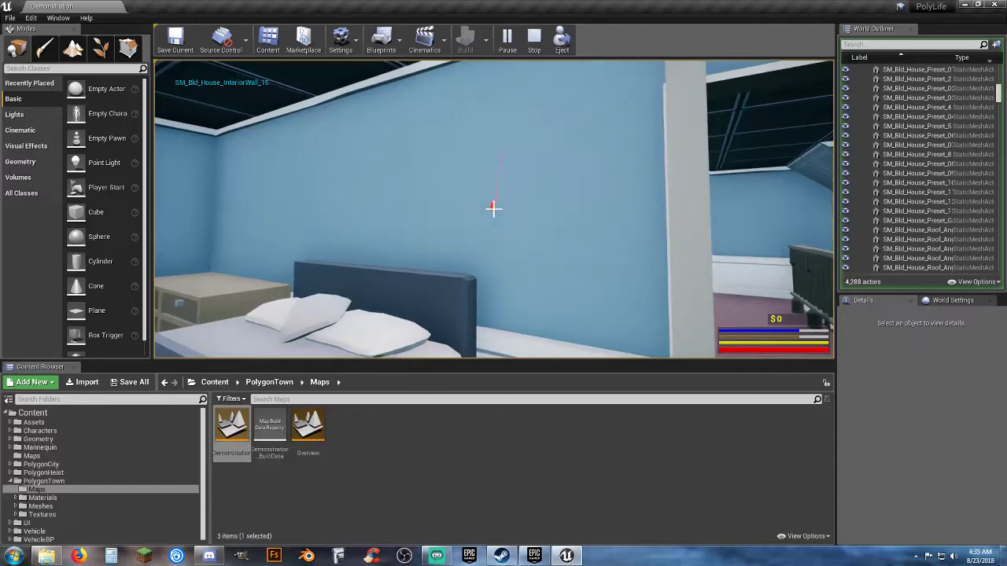
pyautogui.press('w')
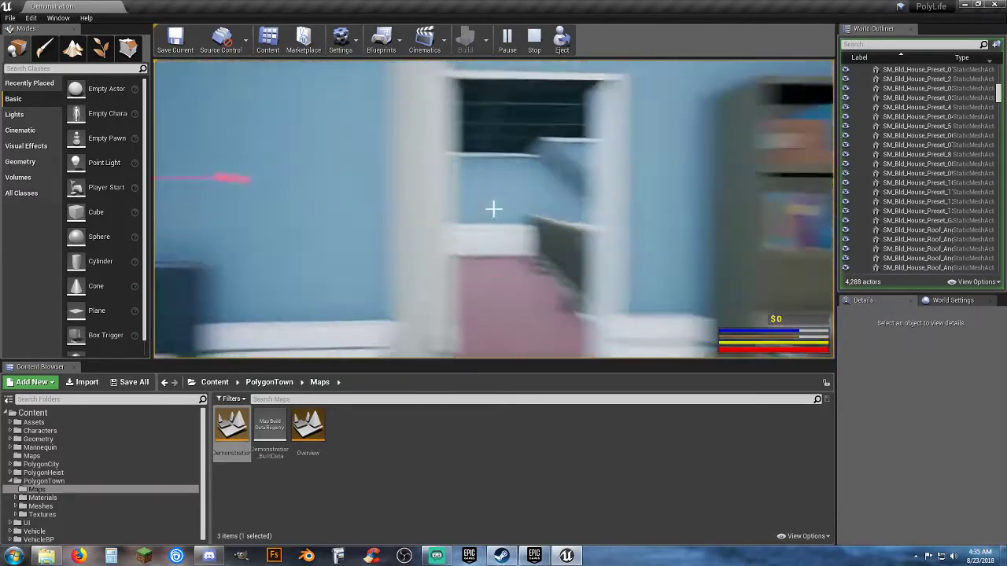
# Examine the purple bedroom's bookcase and bunk bed, test the trace on its wall, and head for the doorway
pyautogui.press('w')
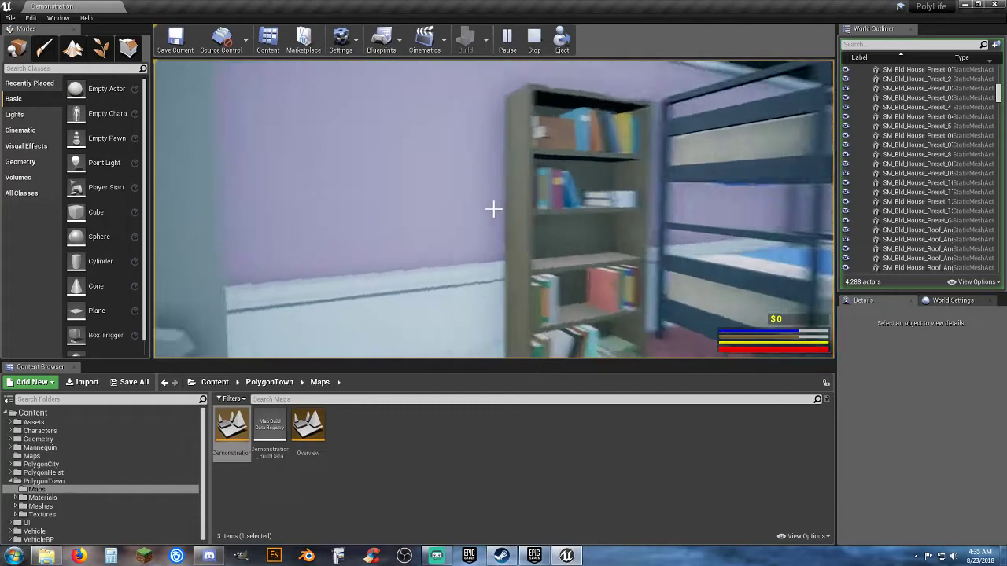
pyautogui.click(494, 208)
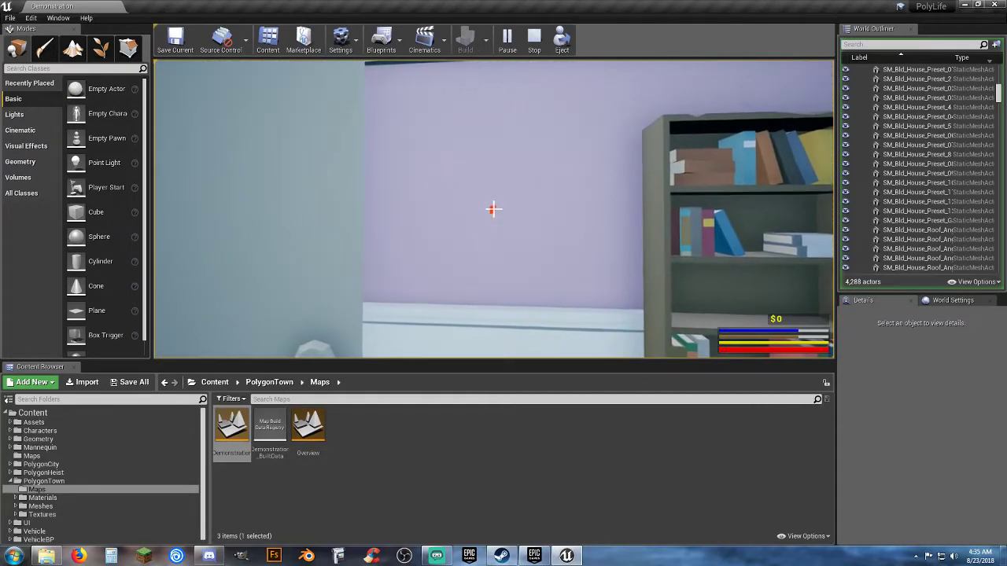
pyautogui.press('w')
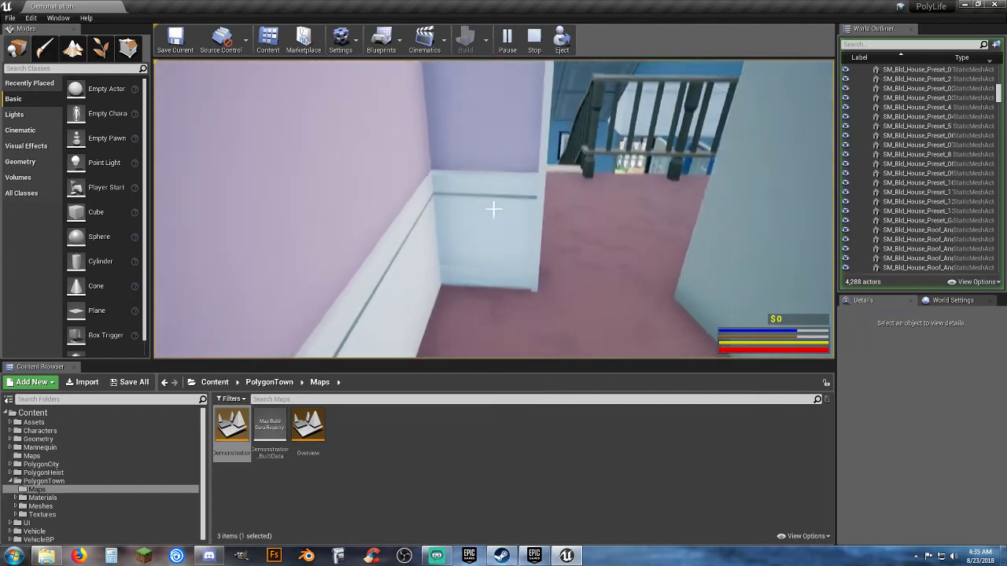
pyautogui.press('w')
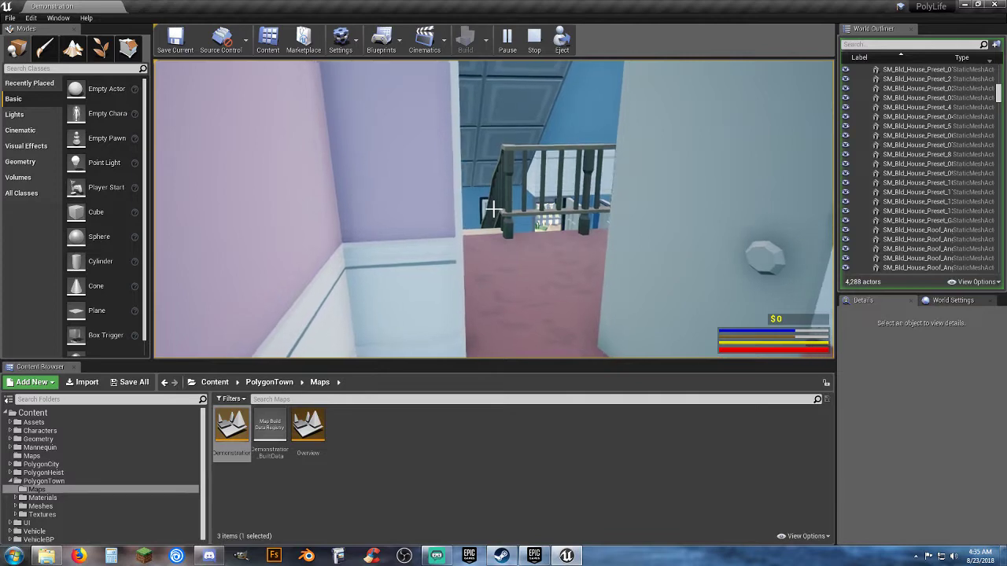
# Walk along the landing into the study, inspect the desk, and test the interaction trace on the computer screen
pyautogui.press('w')
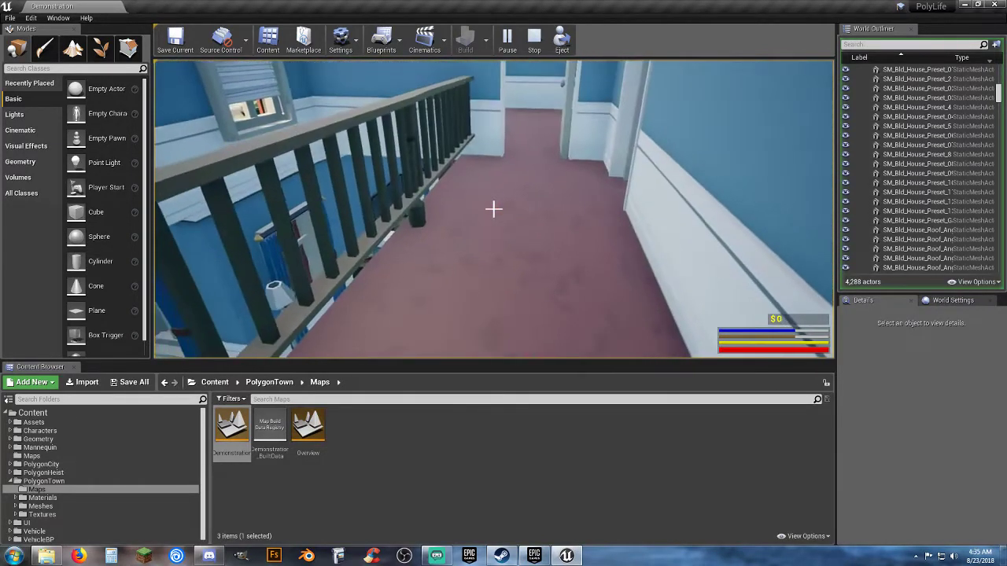
pyautogui.press('w')
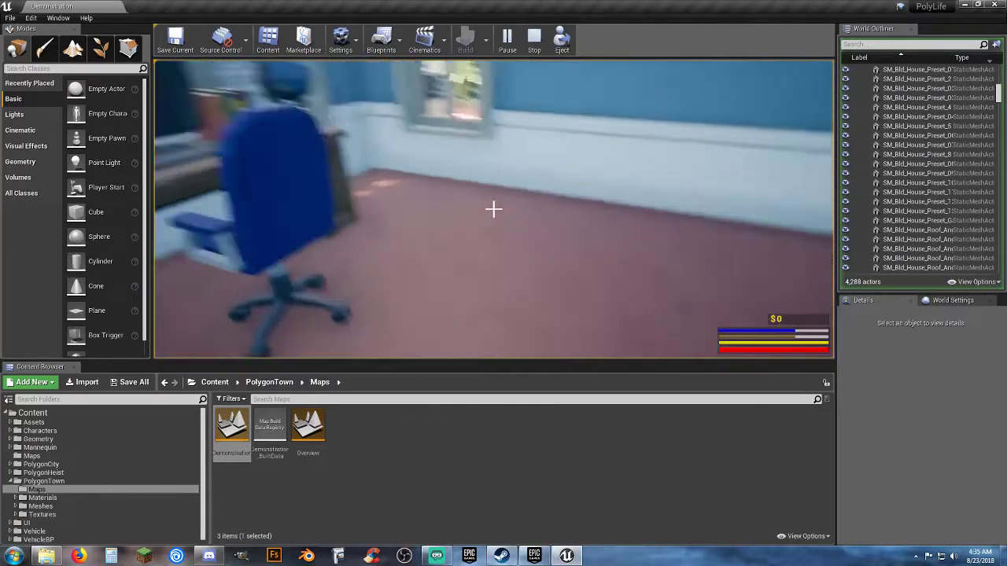
pyautogui.press('w')
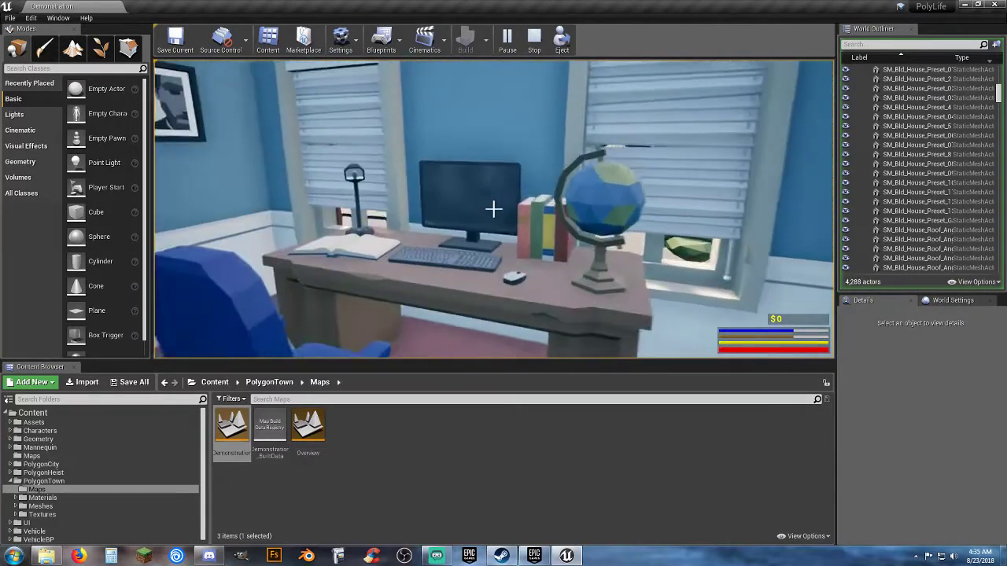
pyautogui.press('e')
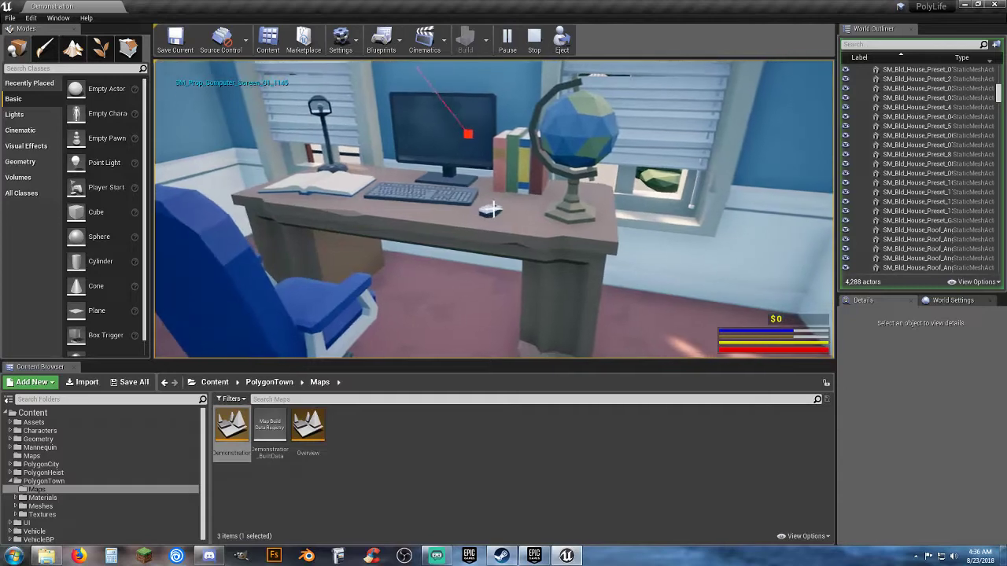
pyautogui.press('w')
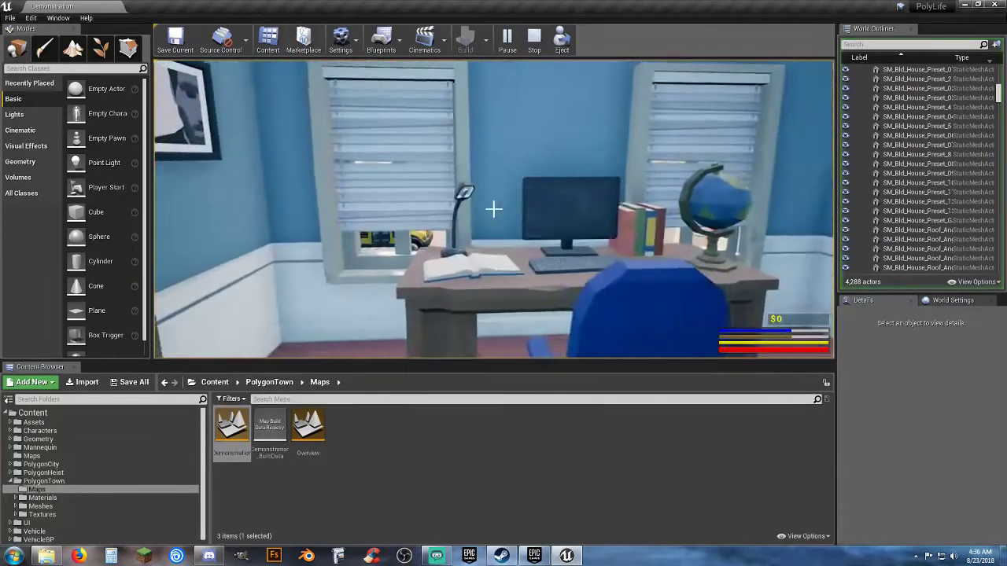
# View the purple bedroom's television, dresser and desk, and return to the landing railing
pyautogui.press('w')
pyautogui.press('w')
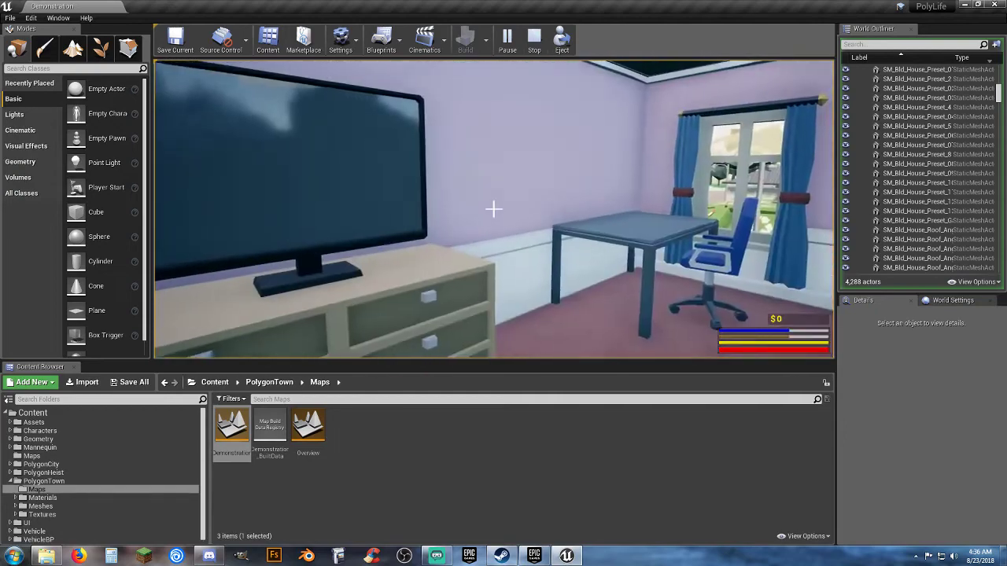
pyautogui.press('w')
pyautogui.press('w')
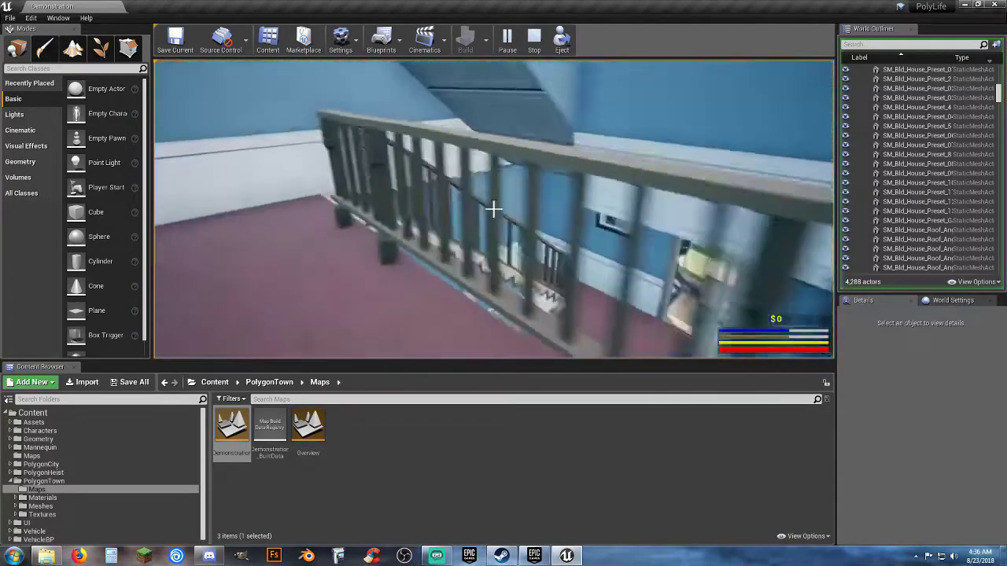
# Go down the stairs past the front door and view the living room television, books and curtained window
pyautogui.press('w')
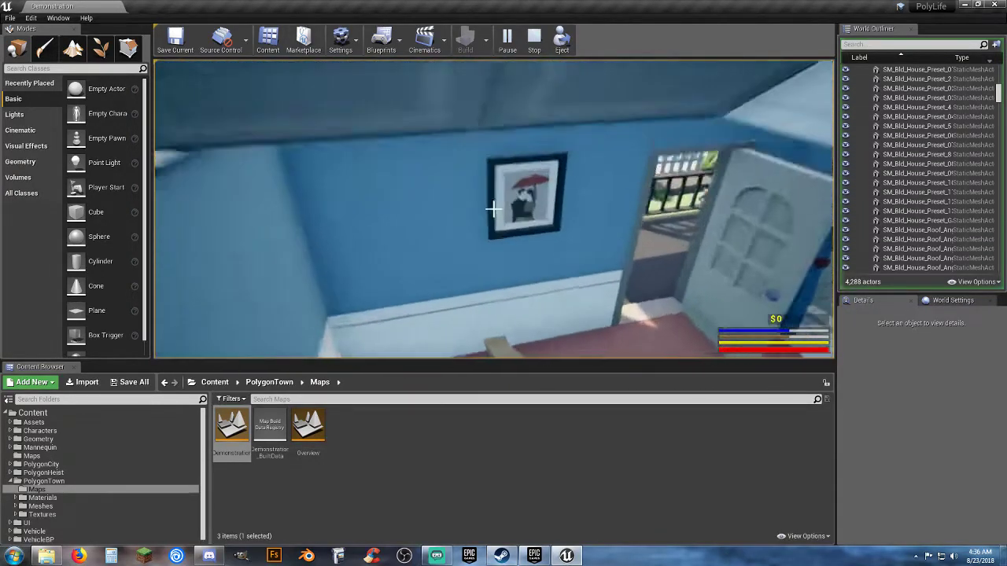
pyautogui.press('w')
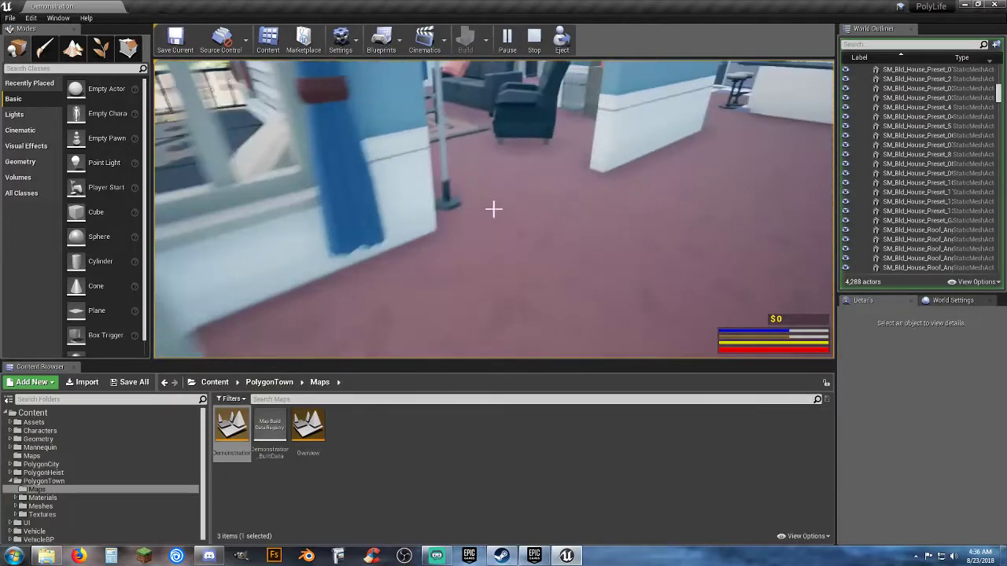
pyautogui.press('w')
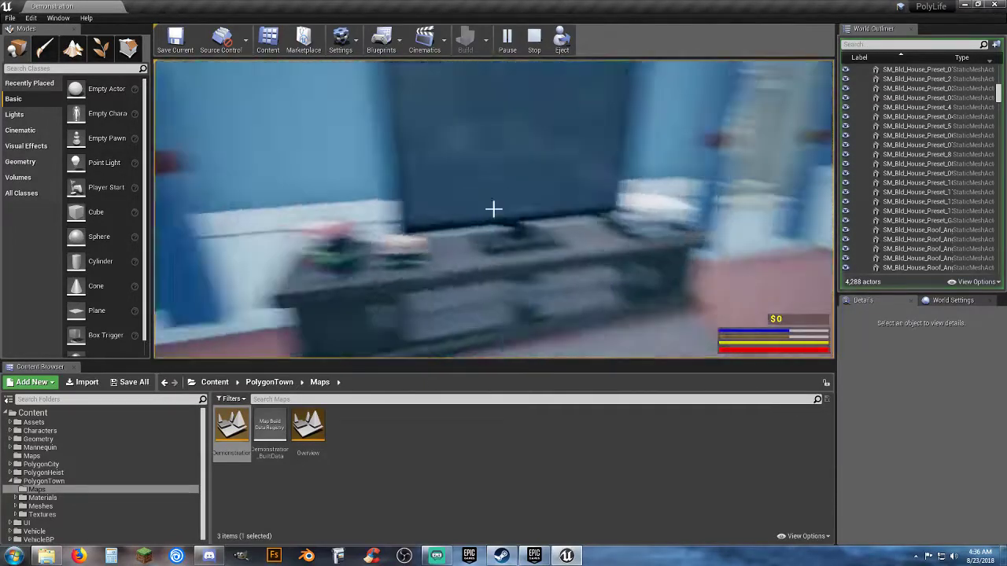
pyautogui.press('w')
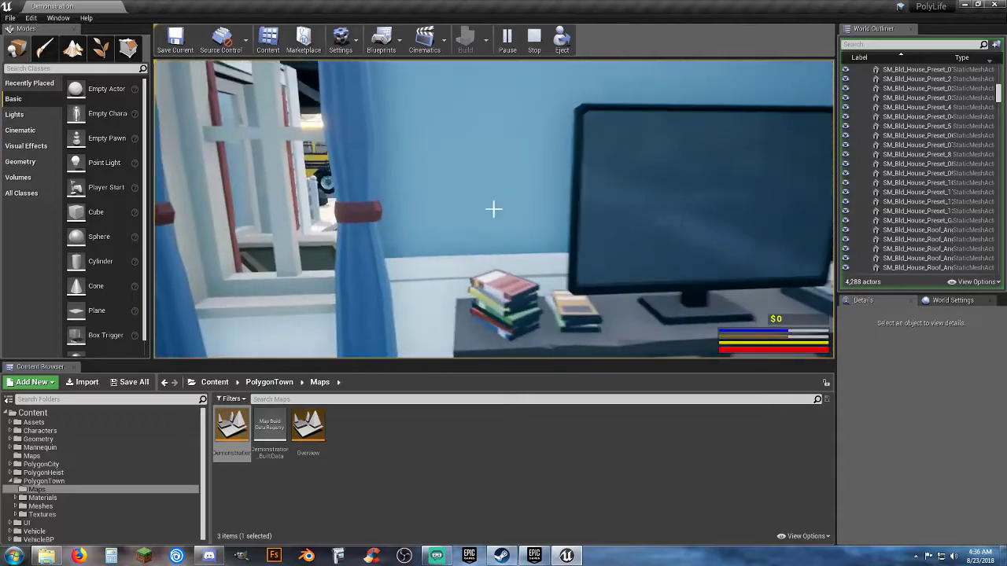
# Leave the house across the porch and front path, and turn onto the sidewalk beside the green trash bin
pyautogui.press('w')
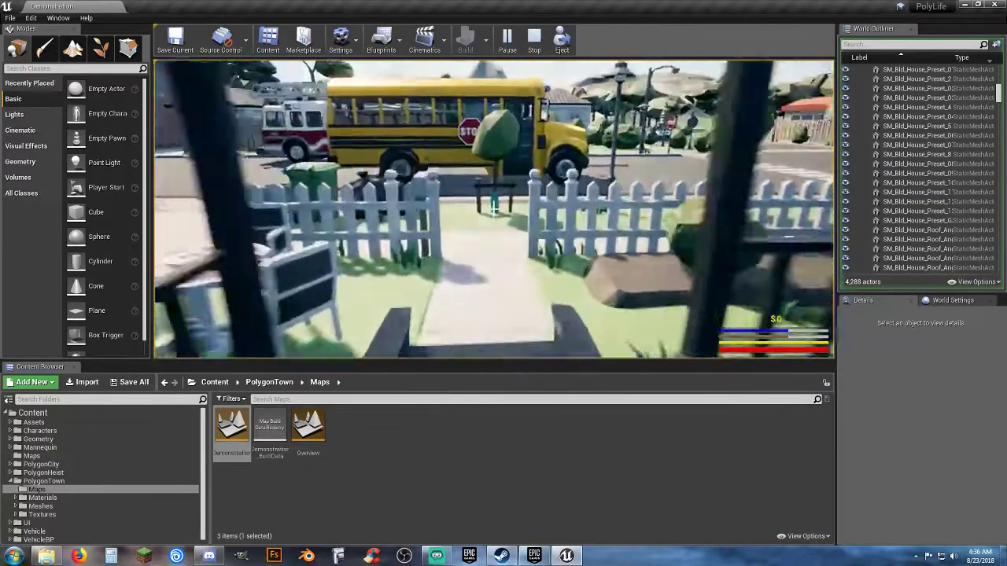
pyautogui.press('w')
pyautogui.press('w')
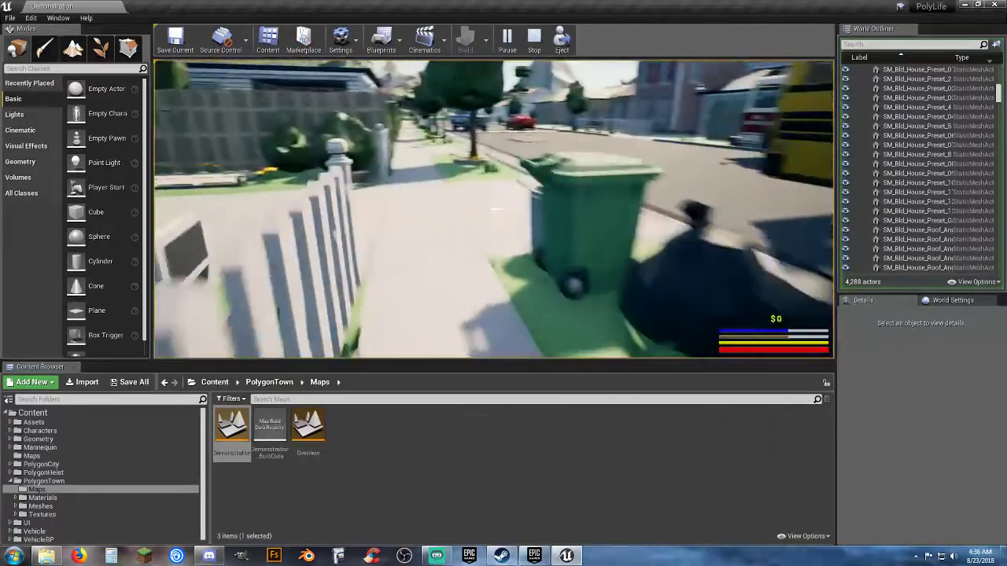
# Walk along the sidewalk past the open garage and tall hedge, and inspect the particles around the street lamp's head
pyautogui.press('d')
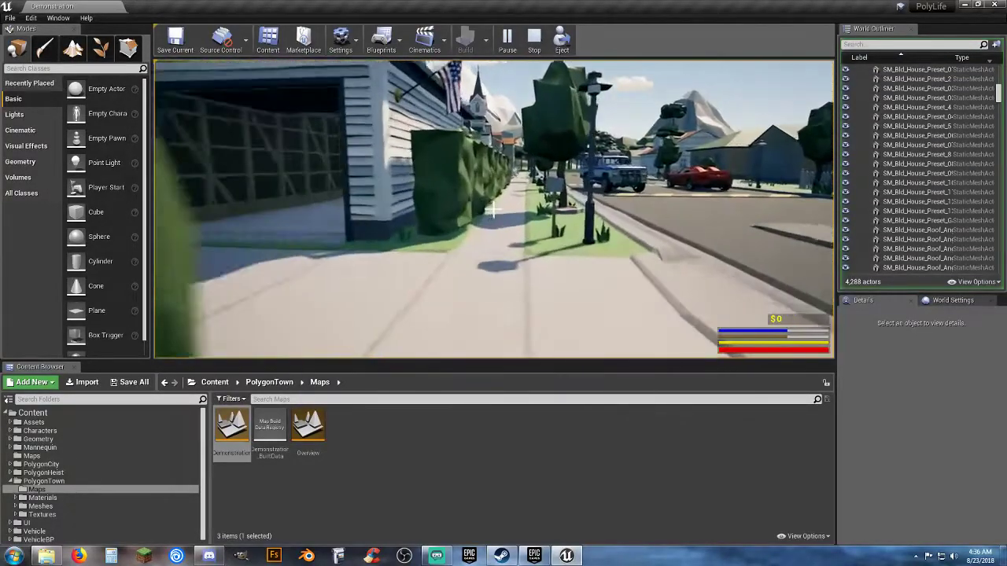
pyautogui.press('w')
pyautogui.press('w')
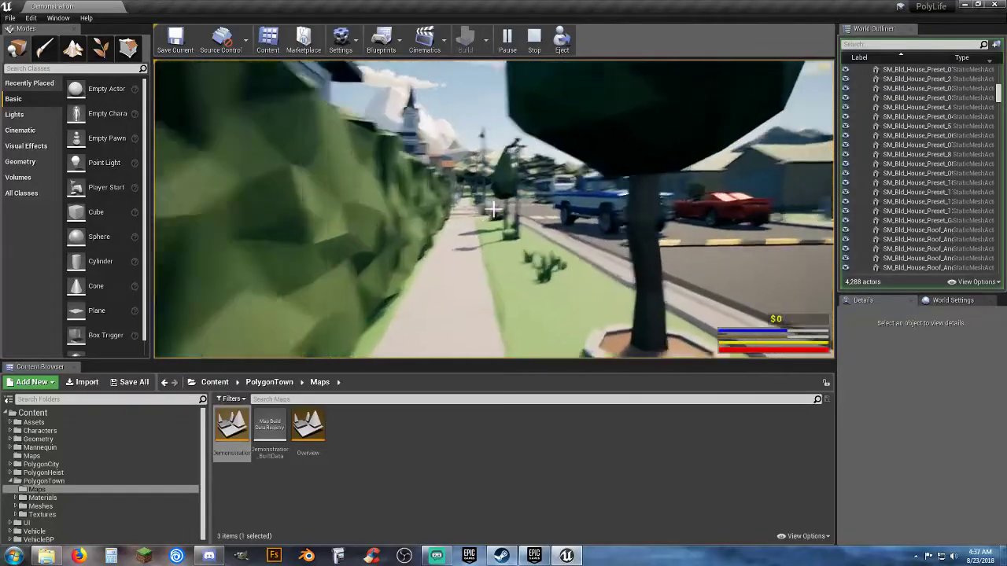
pyautogui.press('w')
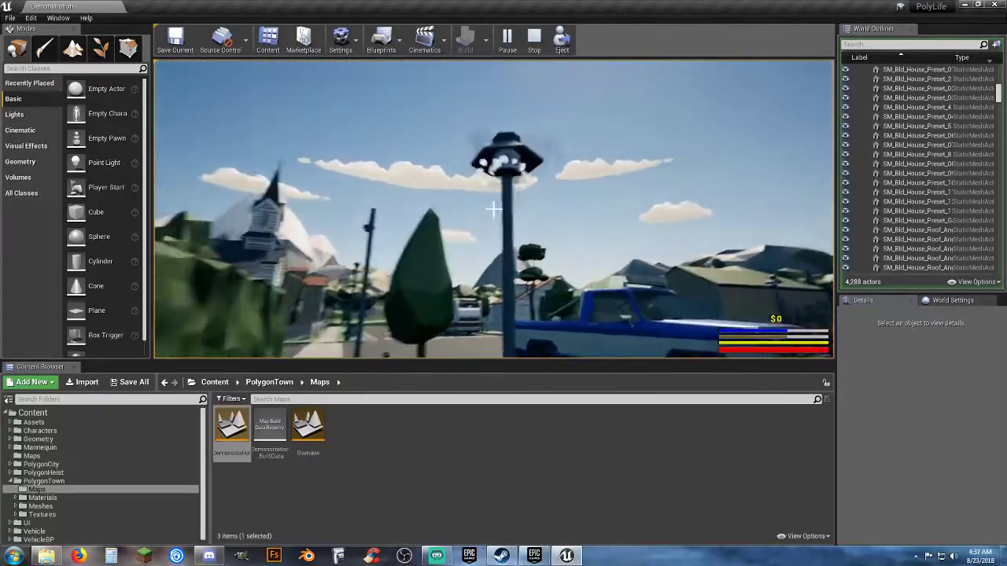
pyautogui.press('w')
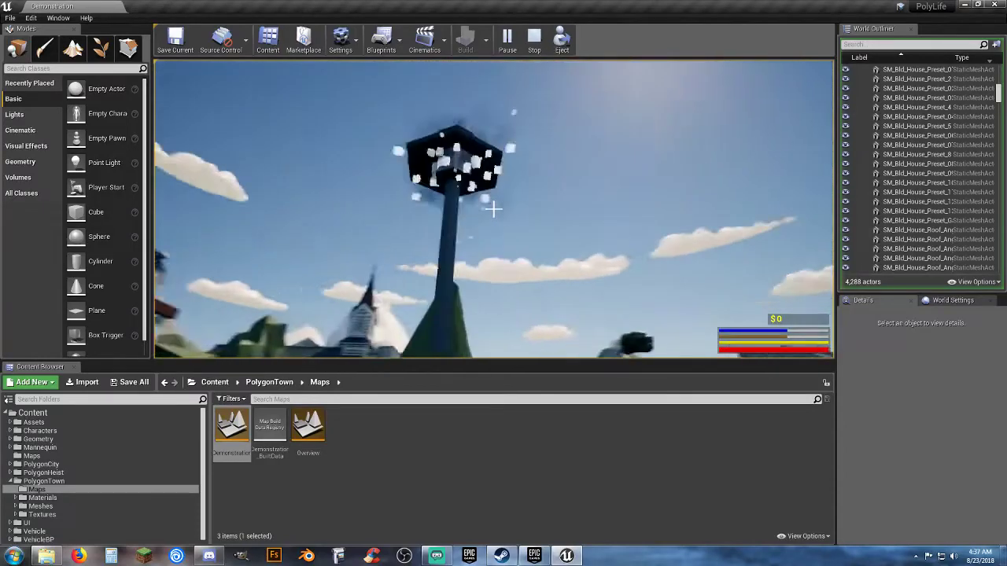
pyautogui.press('w')
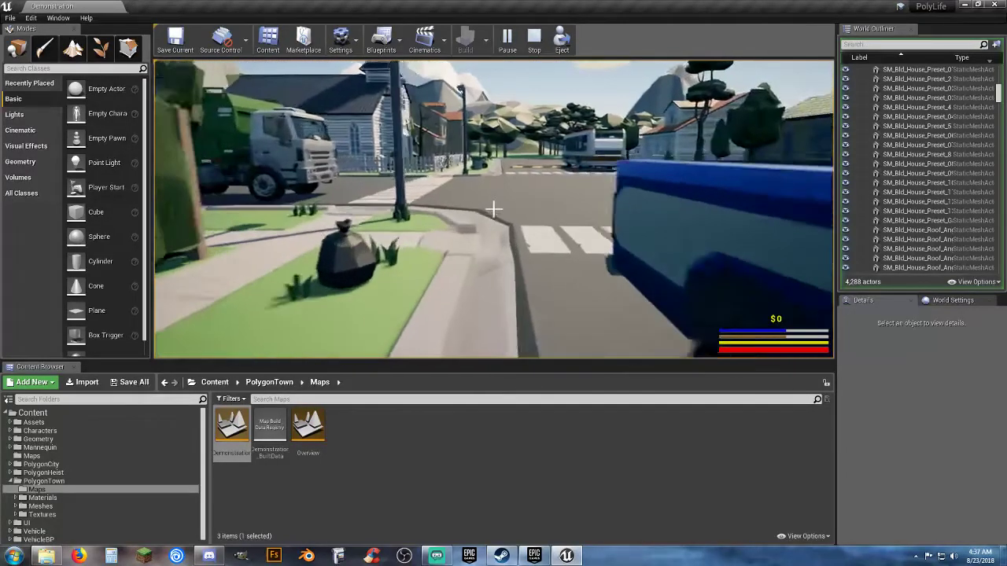
# Cross the street corner to view the white church, and follow the picket fence to the neighboring house's garage
pyautogui.press('w')
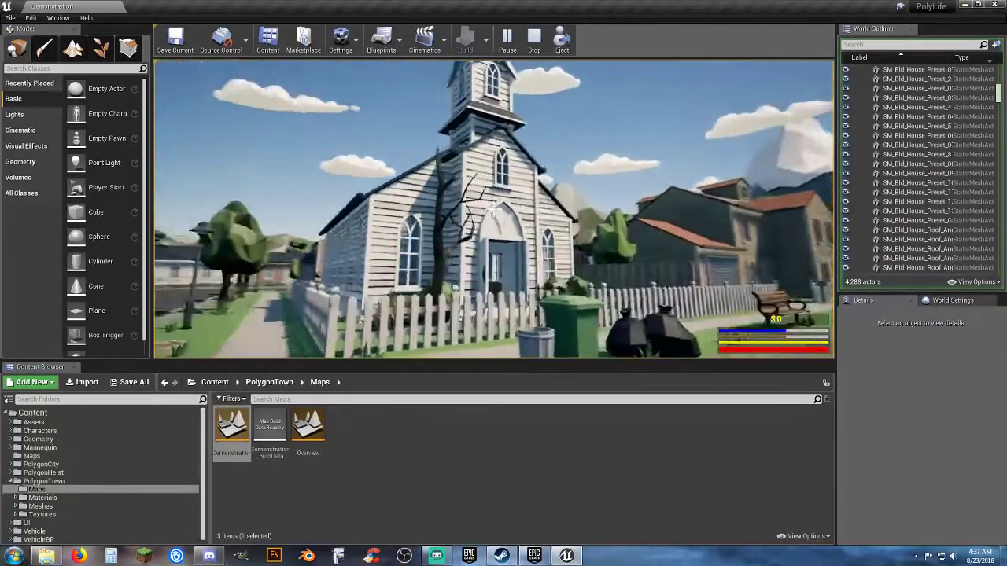
pyautogui.press('d')
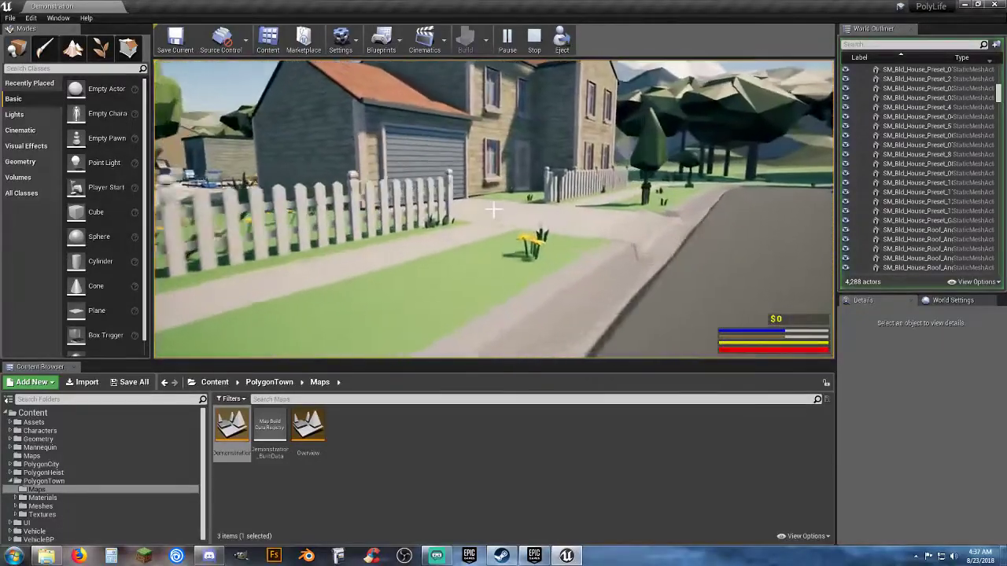
pyautogui.press('w')
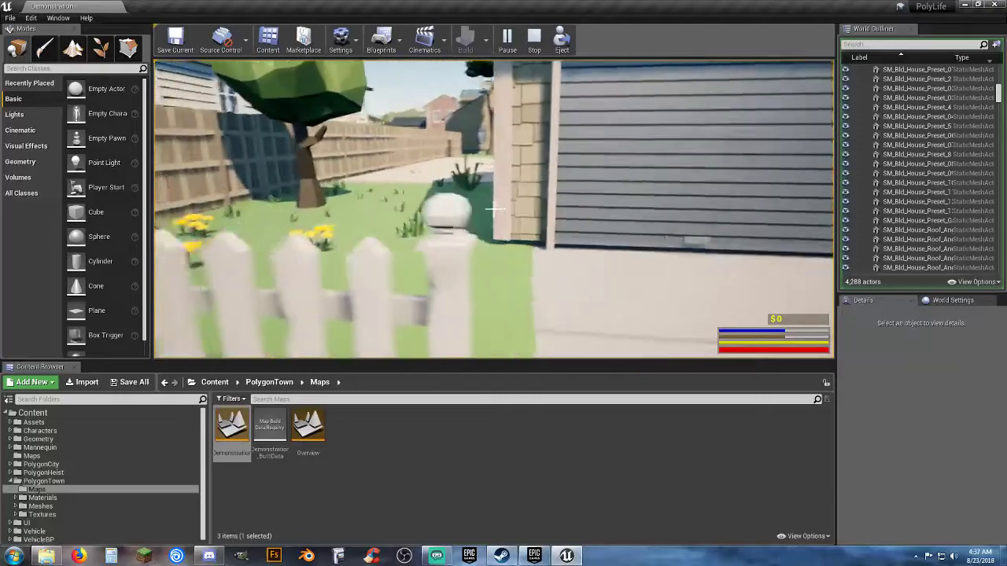
pyautogui.press('w')
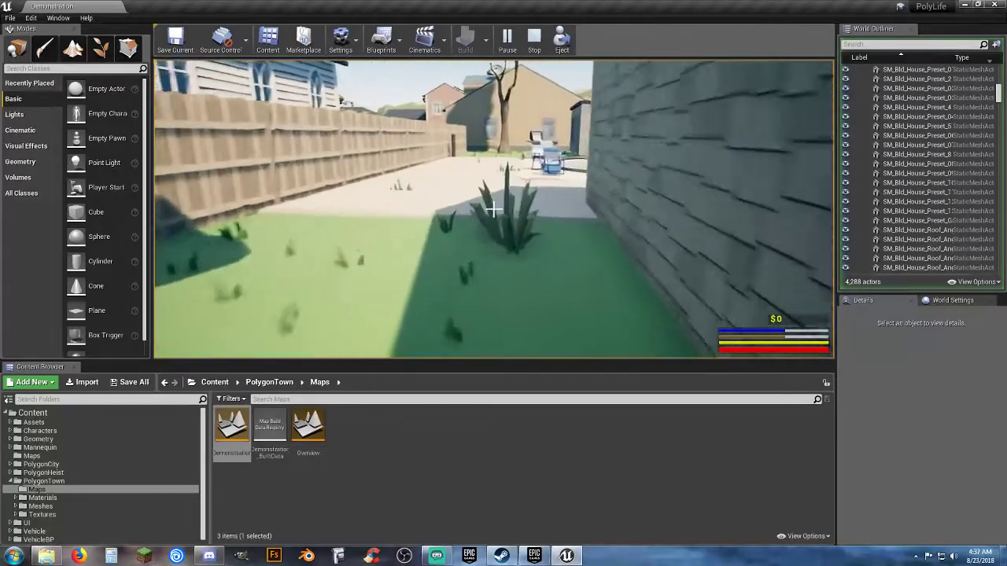
# Walk through the side yard to the back patio and view the stereo table, swimming pool and hot tub
pyautogui.press('w')
pyautogui.press('w')
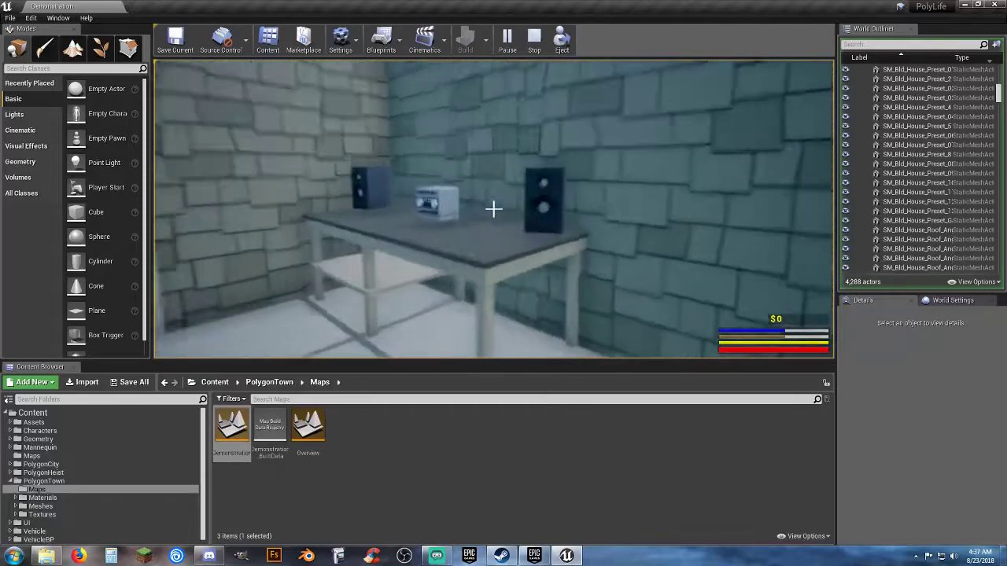
pyautogui.press('w')
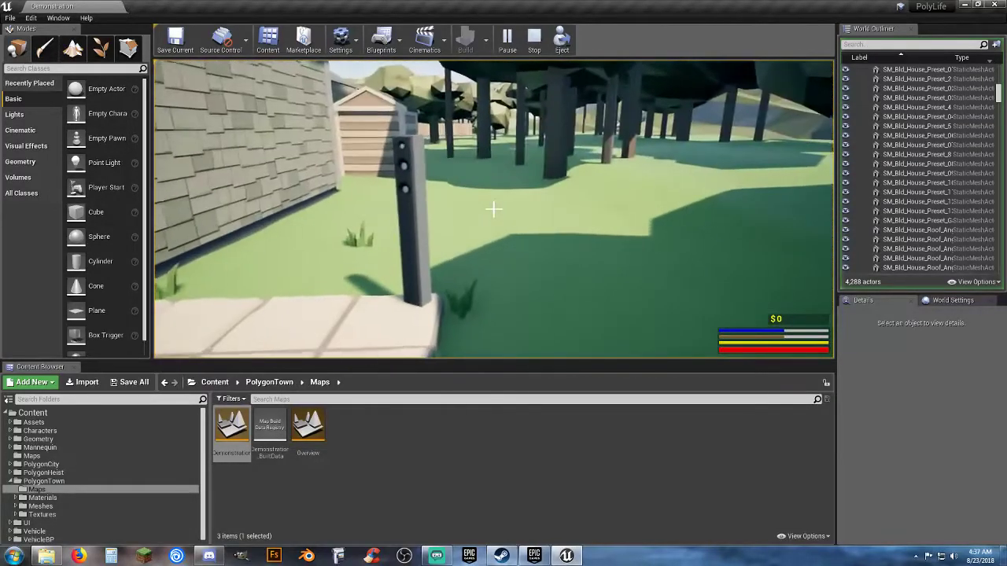
pyautogui.press('w')
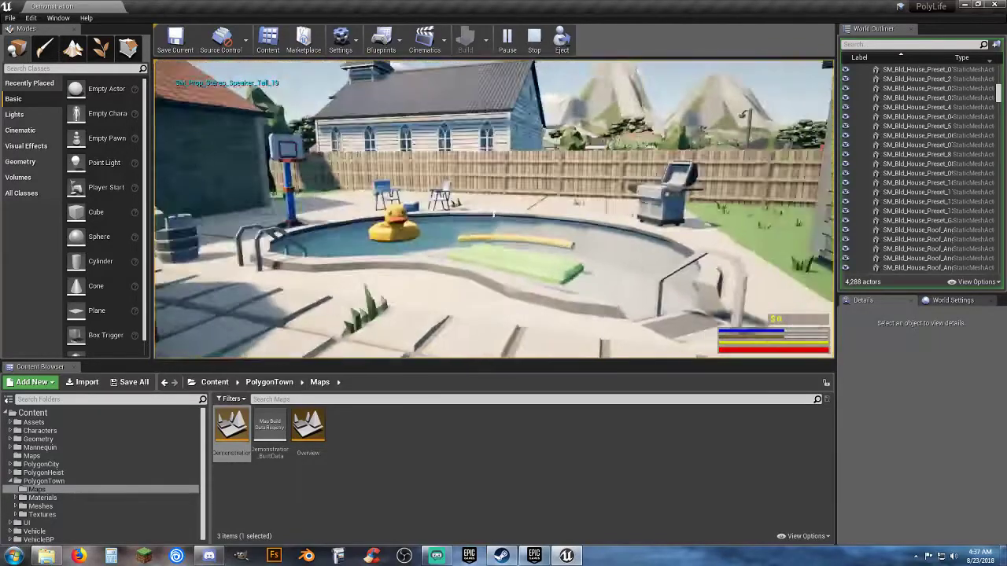
pyautogui.press('s')
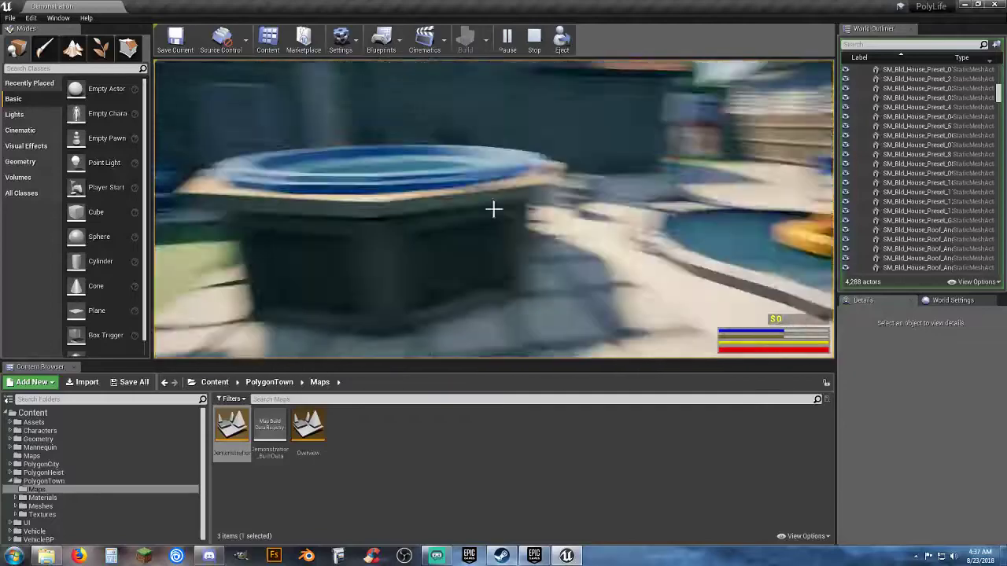
# Run the police officer in third-person view past the backyard shed and between the houses to the street
pyautogui.press('w')
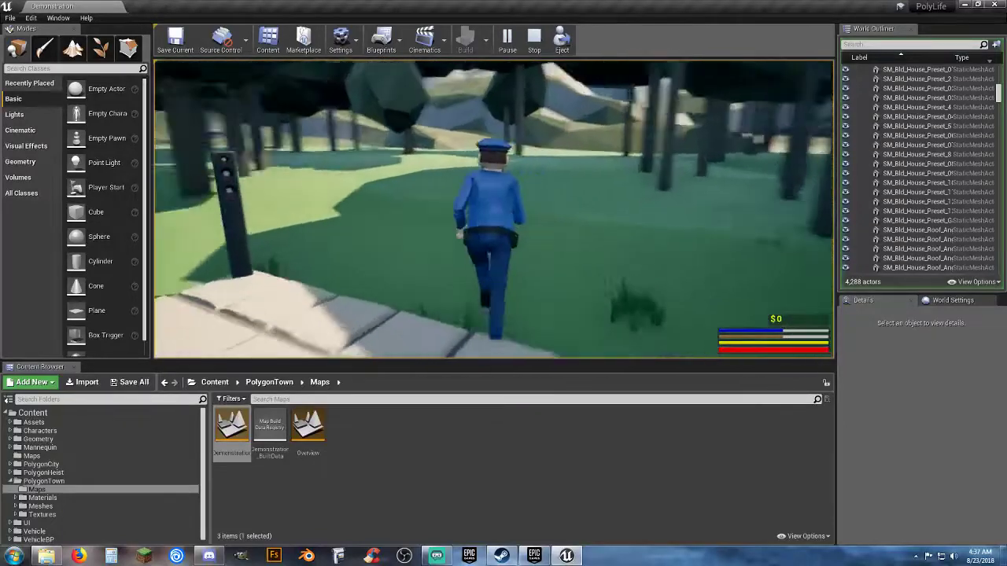
pyautogui.press('w')
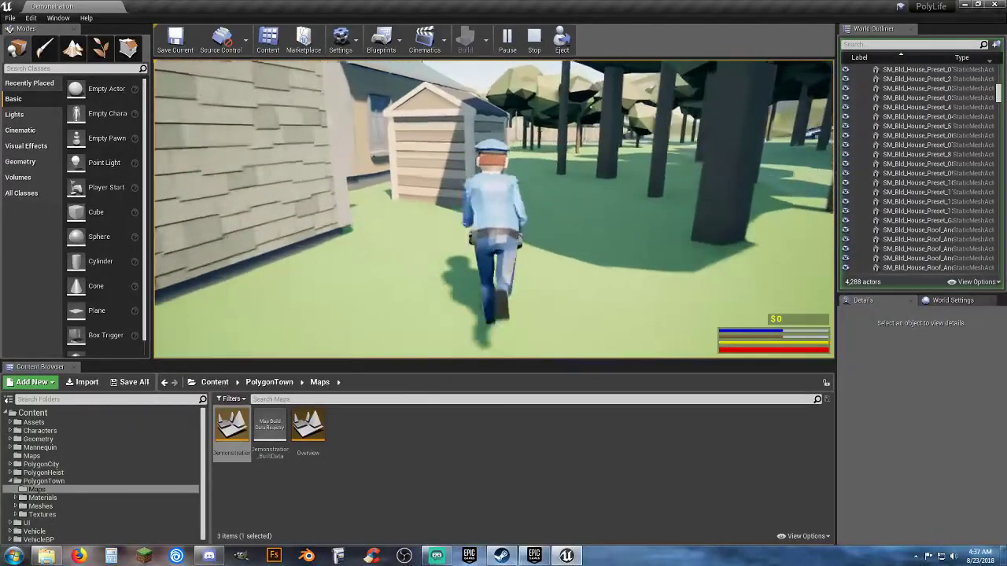
pyautogui.press('w')
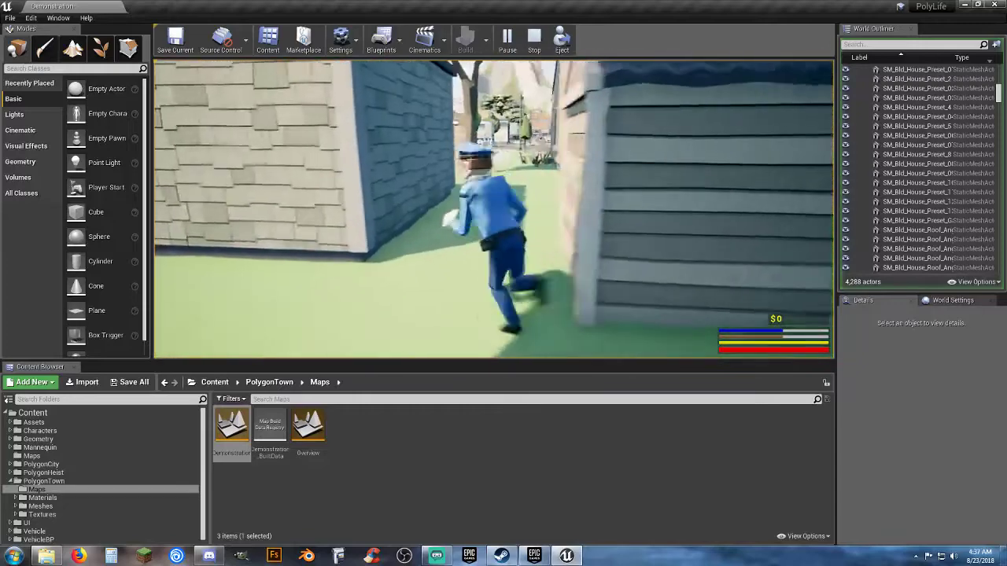
pyautogui.press('w')
pyautogui.press('w')
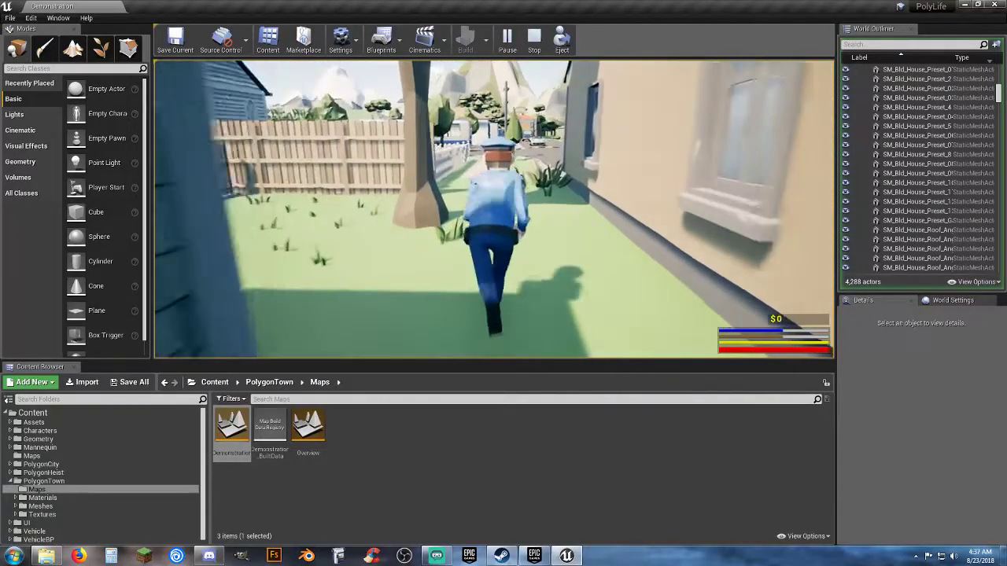
pyautogui.press('w')
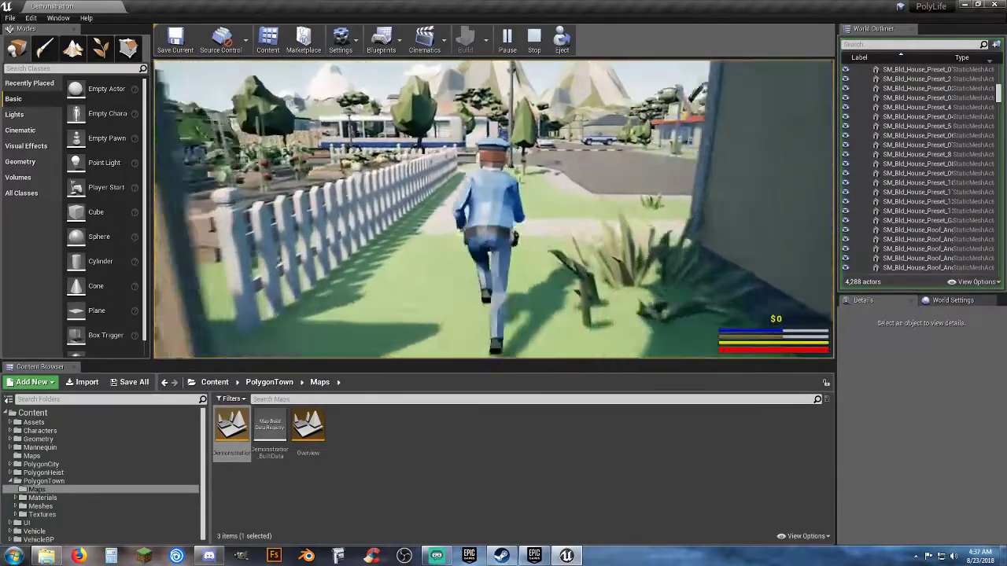
pyautogui.press('w')
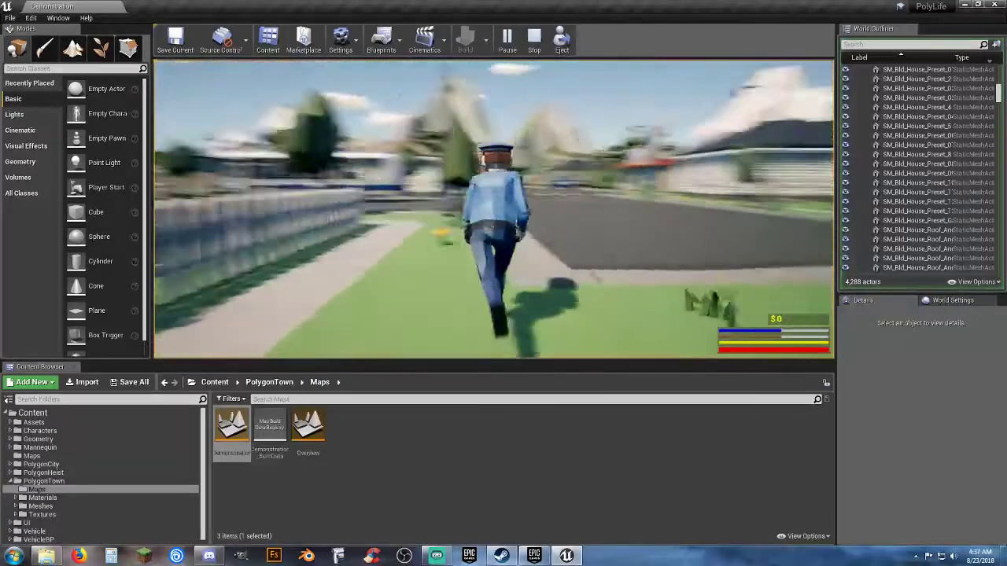
# Run down the road past the blue-and-white bus and the green garbage truck to the intersection crosswalk
pyautogui.press('w')
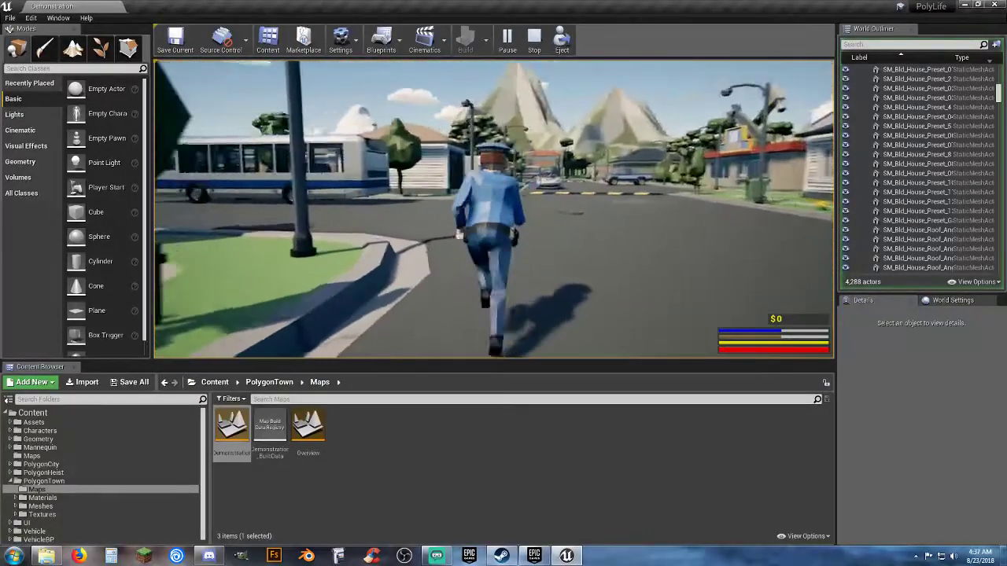
pyautogui.press('w')
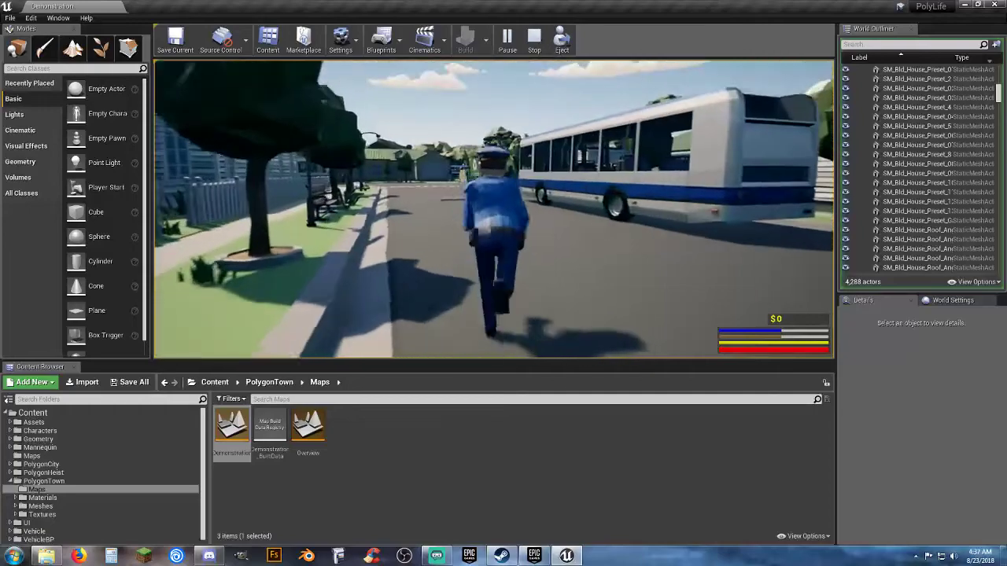
pyautogui.press('w')
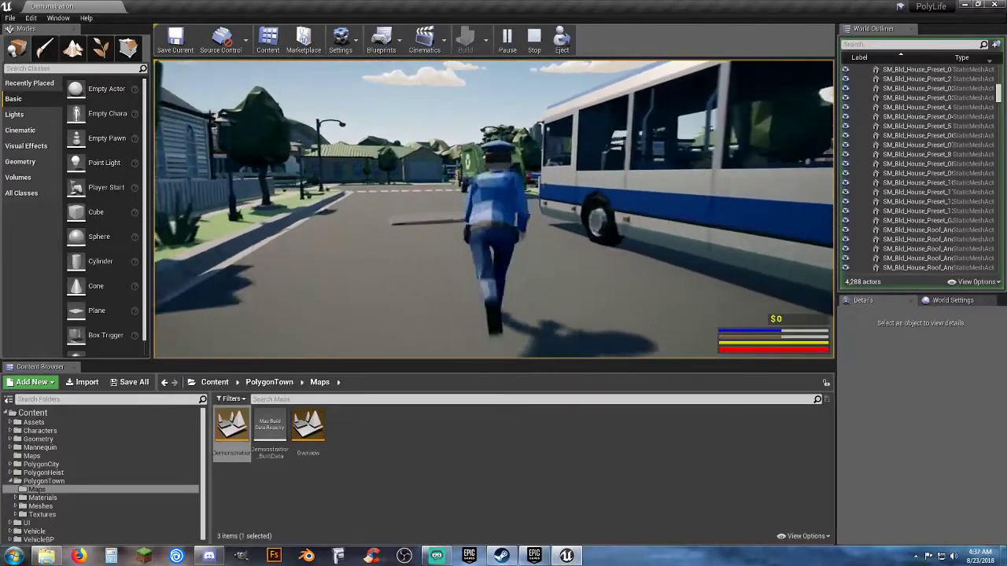
pyautogui.press('w')
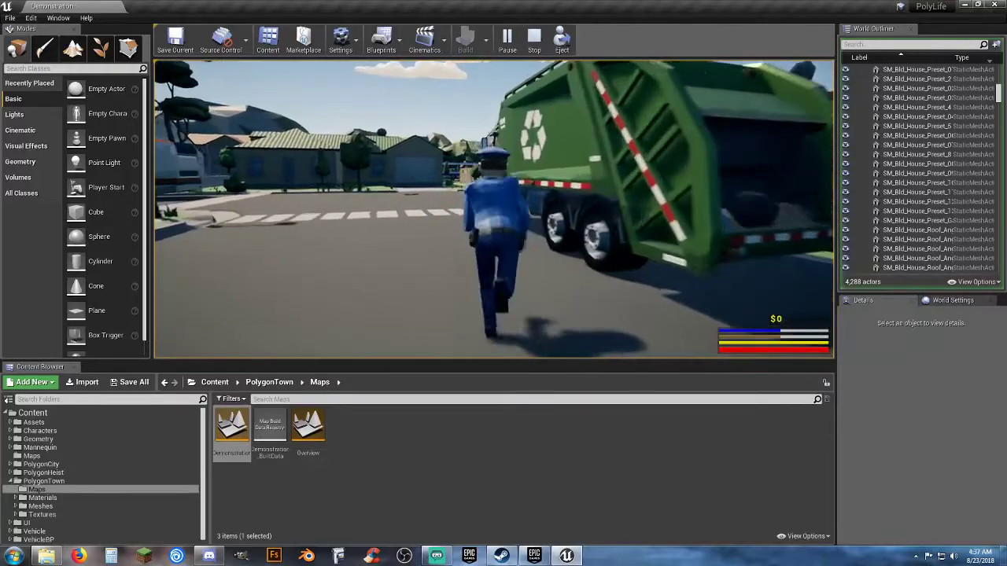
pyautogui.press('w')
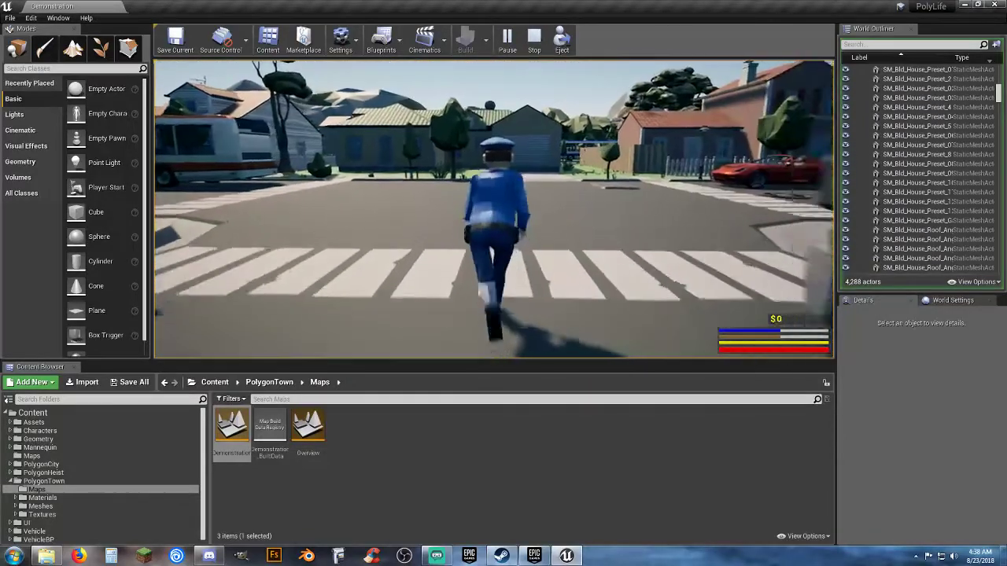
# Cross the intersection, look around at the surrounding streets, and run up the road toward the fire truck
pyautogui.press('w')
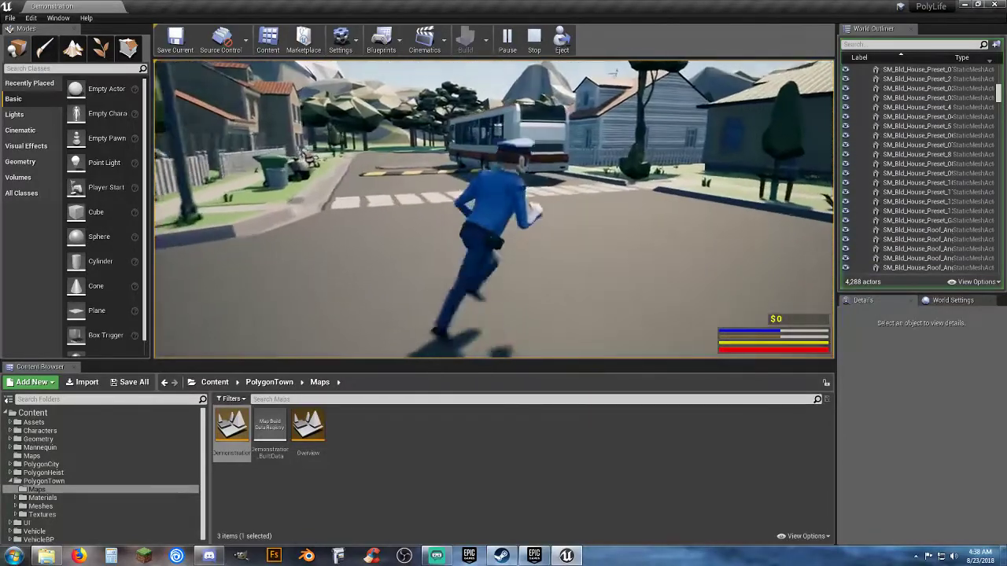
pyautogui.press('w')
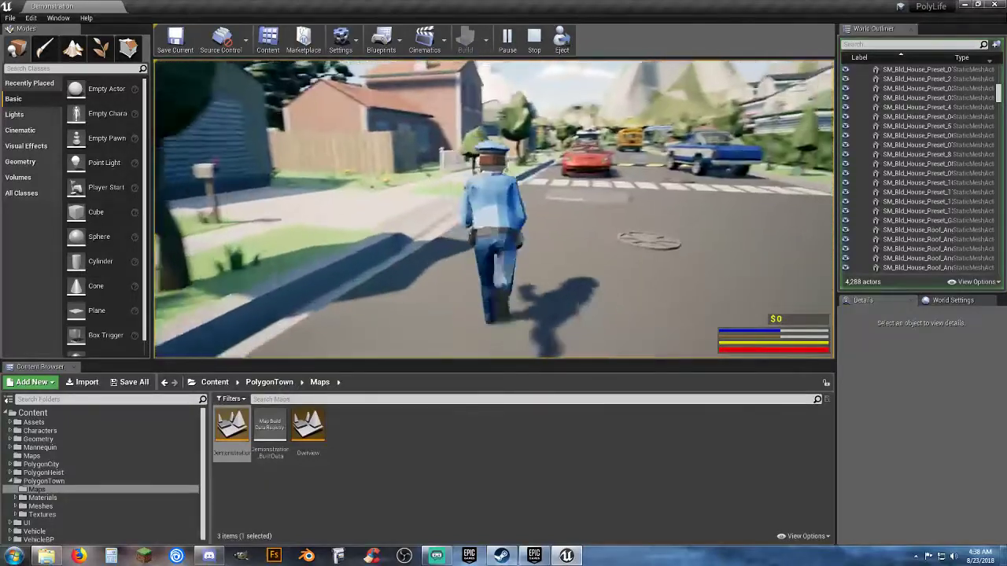
pyautogui.press('w')
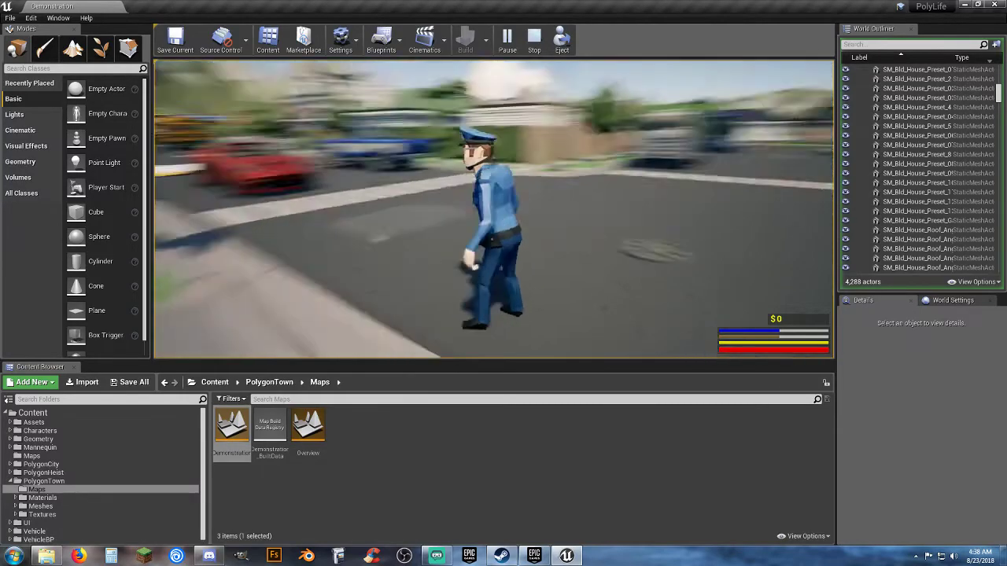
pyautogui.press('w')
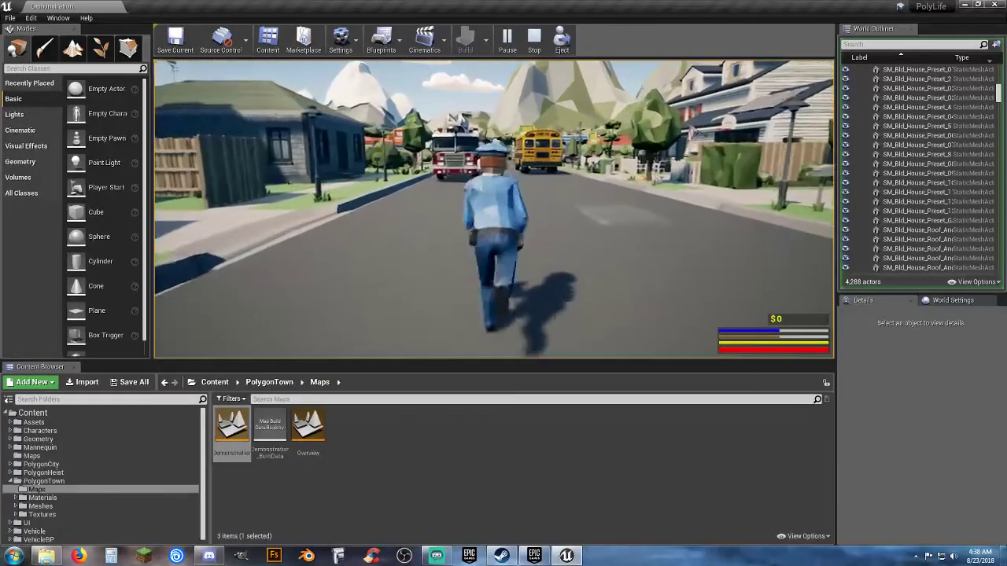
# Run between the fire truck and the school bus to the crosswalk beside the fenced corner house
pyautogui.press('w')
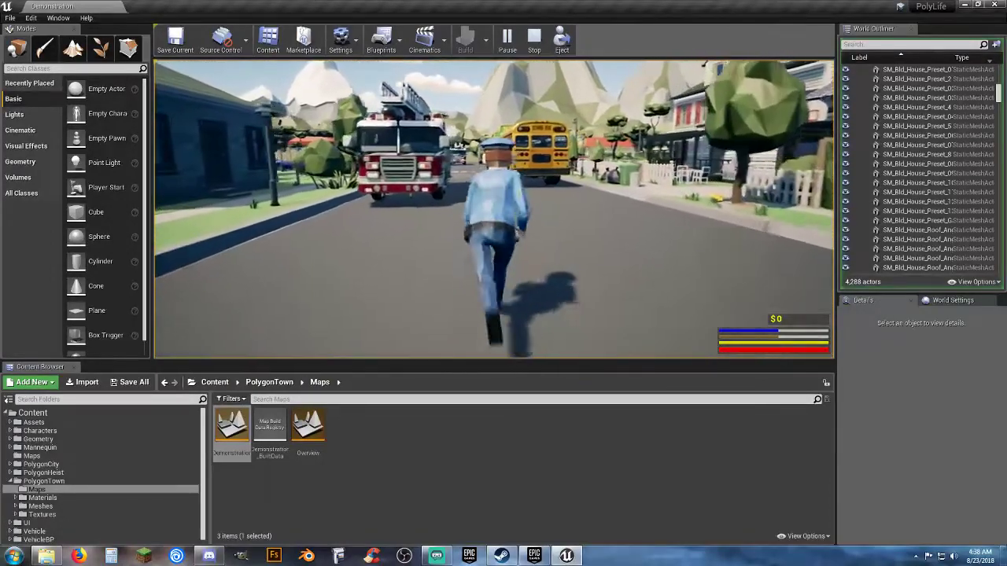
pyautogui.press('w')
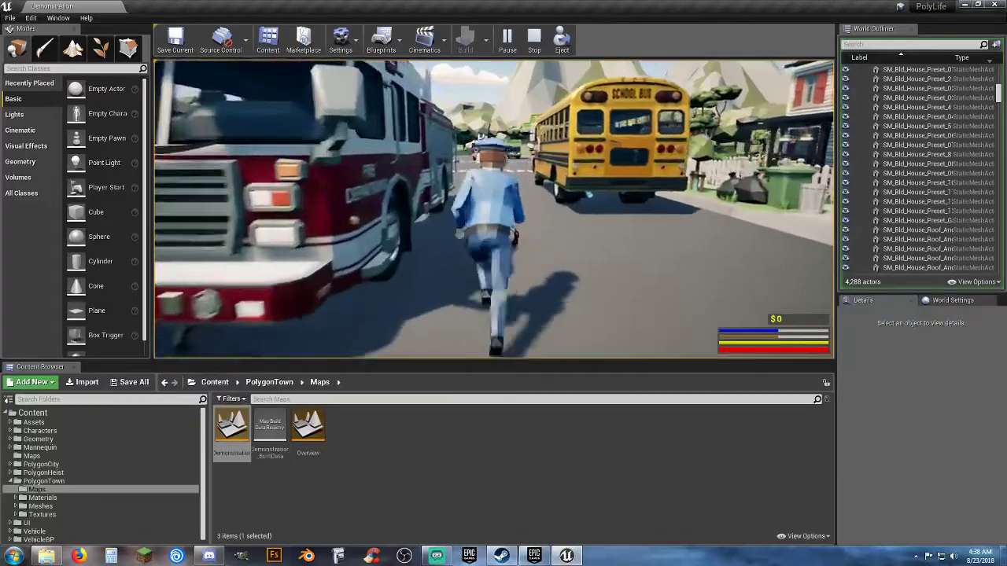
pyautogui.press('w')
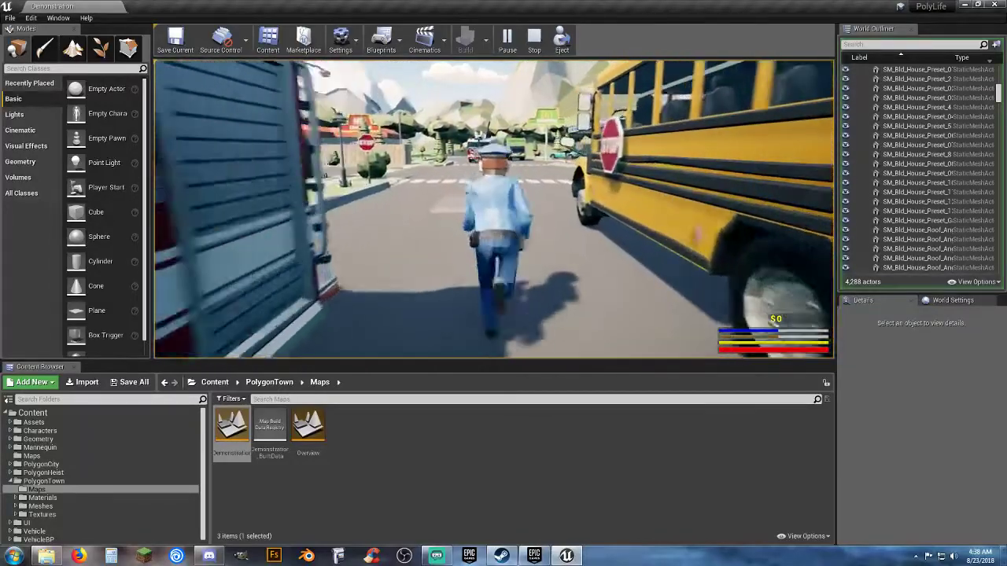
pyautogui.press('w')
pyautogui.press('a')
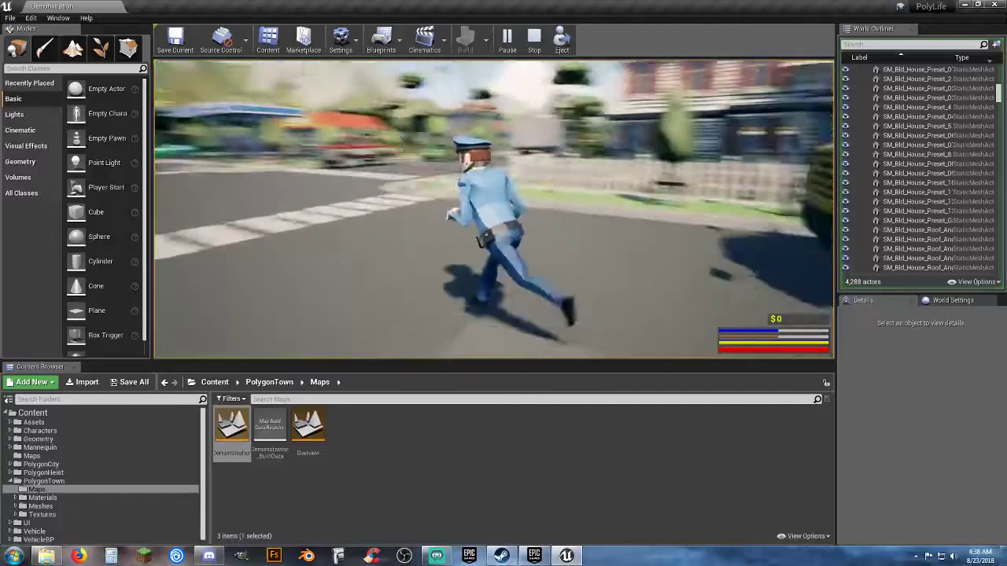
pyautogui.press('a')
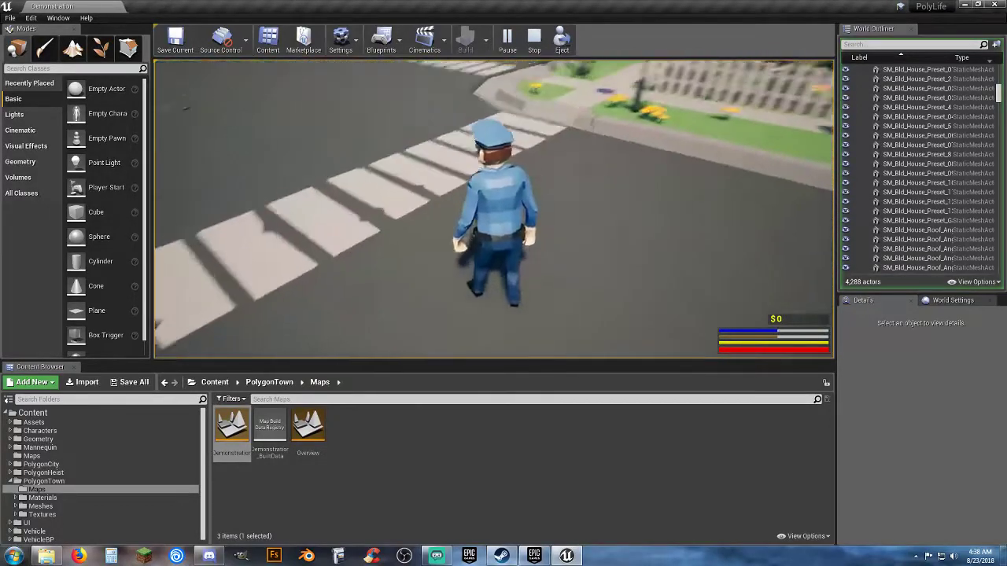
# End the play session at the crosswalk and open the project's top-level Maps folder
pyautogui.press('w')
pyautogui.press('Escape')
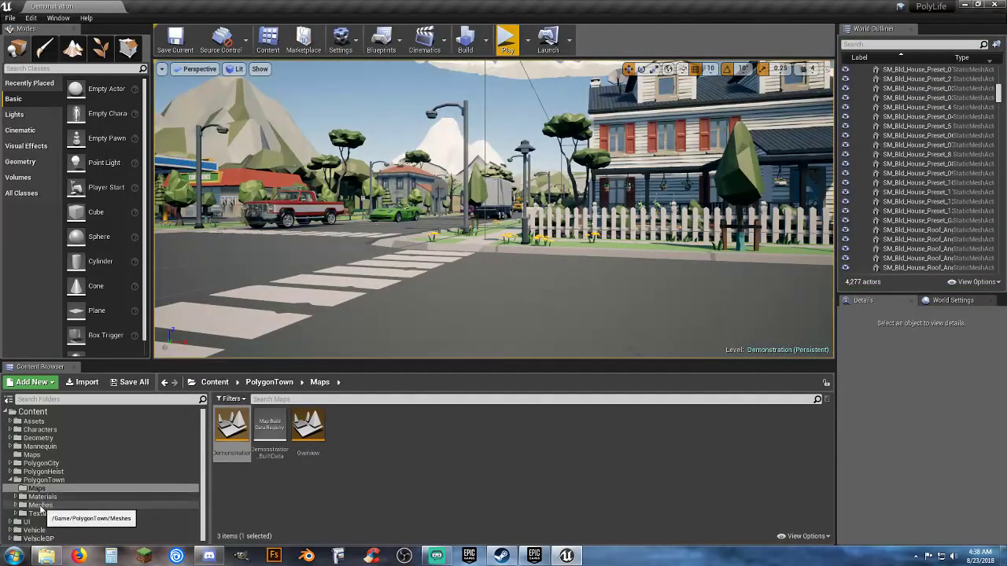
pyautogui.click(32, 455)
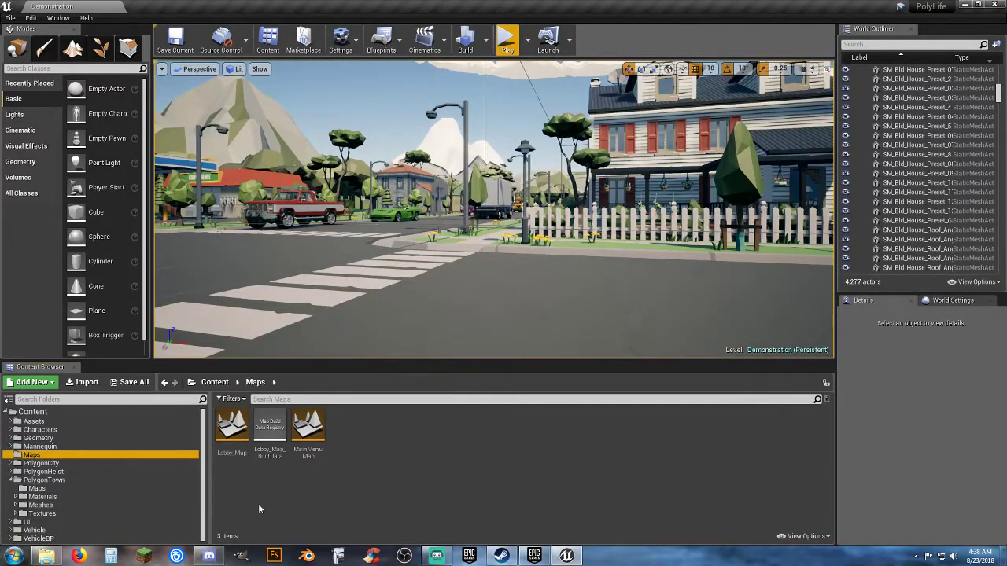
# Open the Lobby_Map level and look across its empty arena
pyautogui.doubleClick(233, 431)
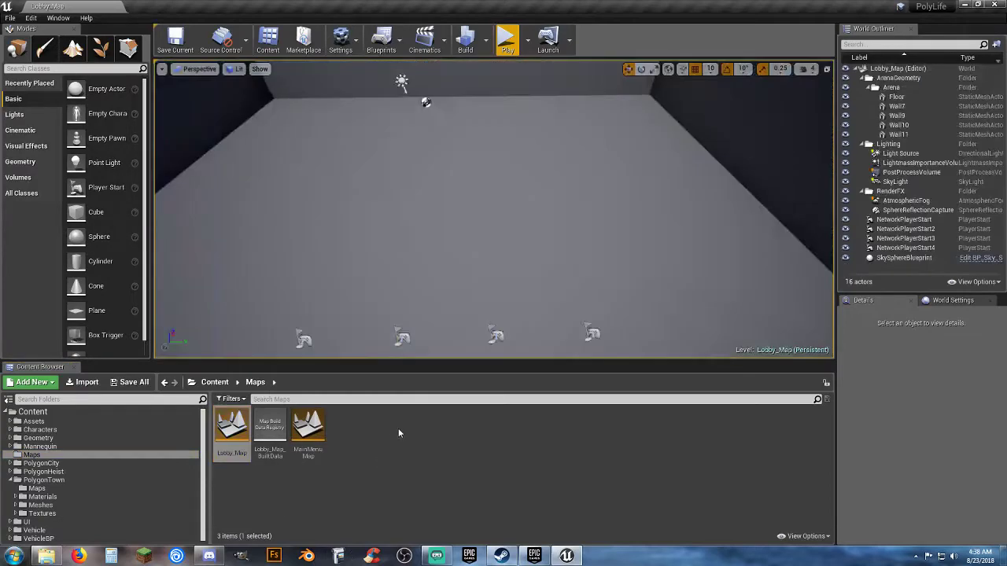
pyautogui.moveTo(493, 208)
pyautogui.mouseDown(button='right')
pyautogui.moveTo(377, 134)
pyautogui.moveTo(424, 205)
pyautogui.moveTo(405, 206)
pyautogui.moveTo(417, 189)
pyautogui.moveTo(486, 211)
pyautogui.mouseUp(button='right')
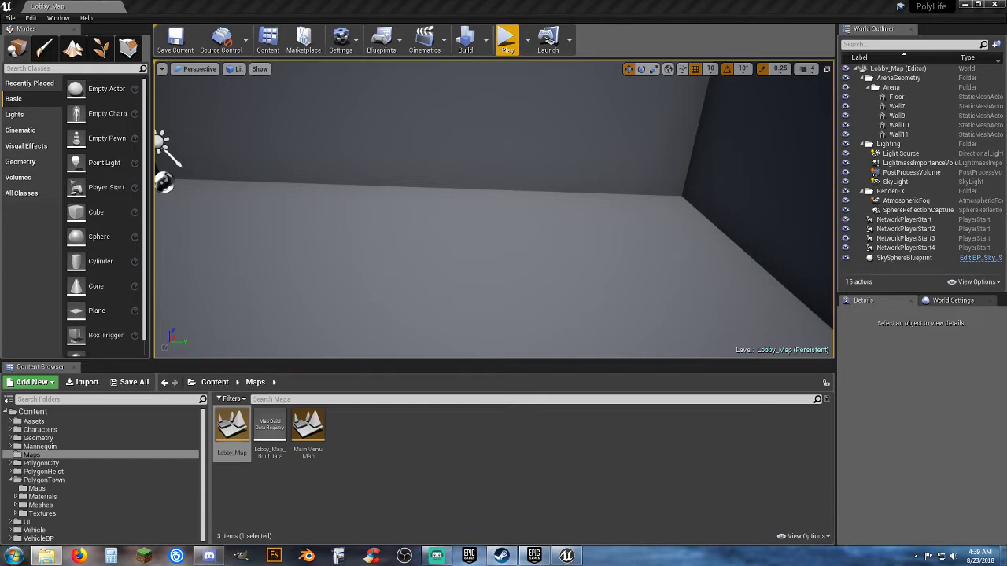
# Switch to Windows Explorer and extract the Polygon_City_Characters_Unreal_4_14 archive into its own folder
pyautogui.moveTo(0, 130); pyautogui.dragTo(291, 146)
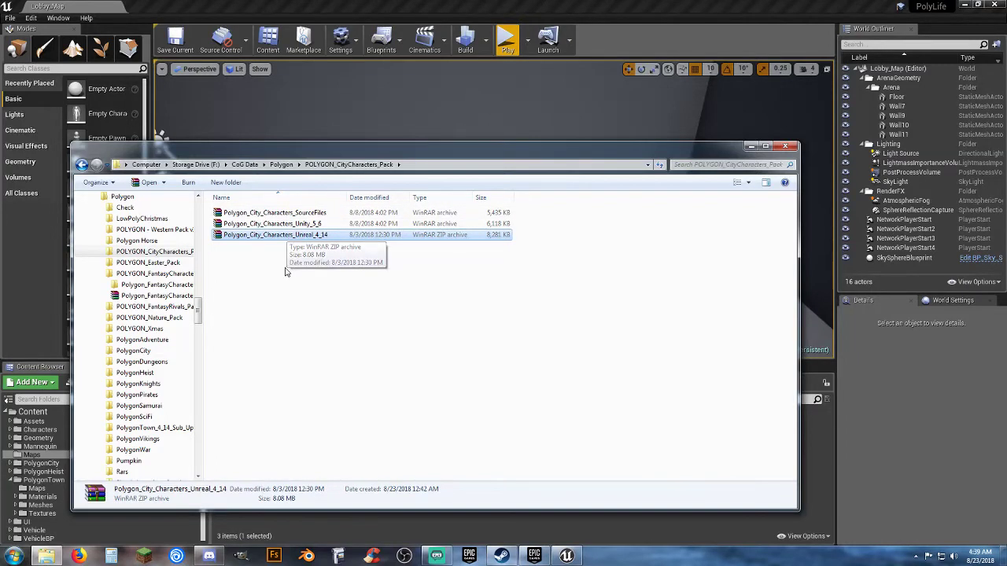
pyautogui.rightClick(282, 239)
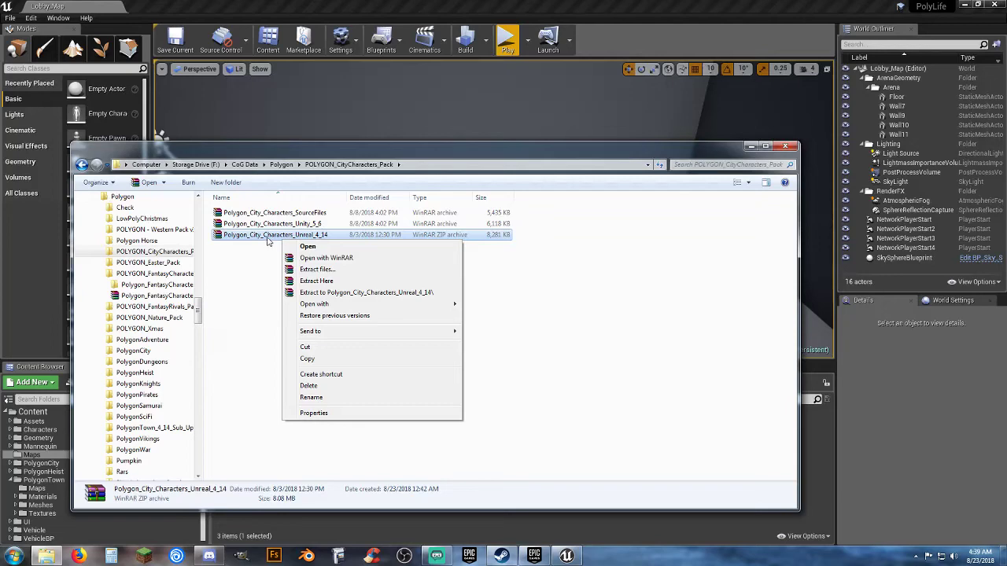
pyautogui.click(332, 292)
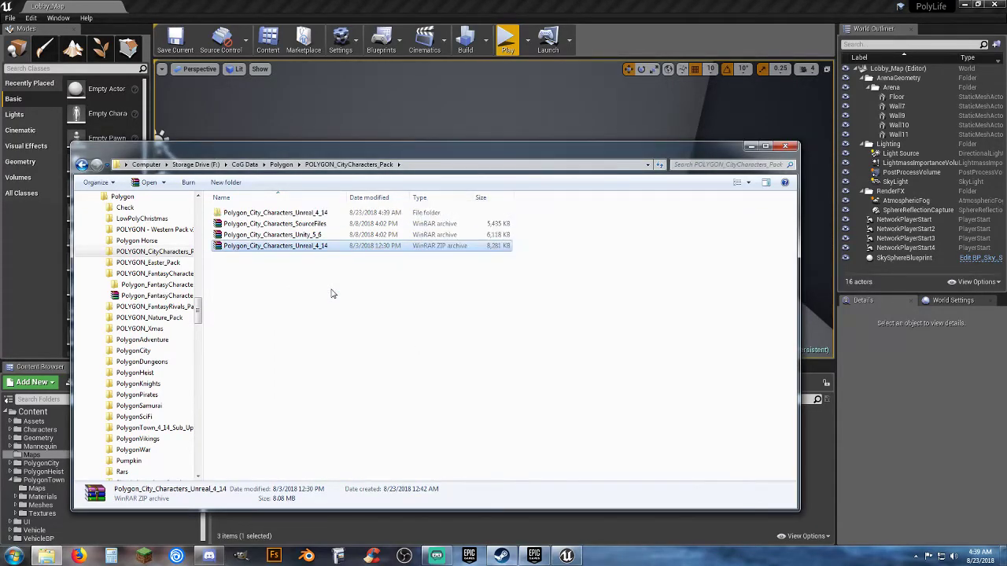
# Open the extracted folder down to the PolygonCityChar project's Content folder and select the PolygonCityChar asset folder
pyautogui.doubleClick(299, 217)
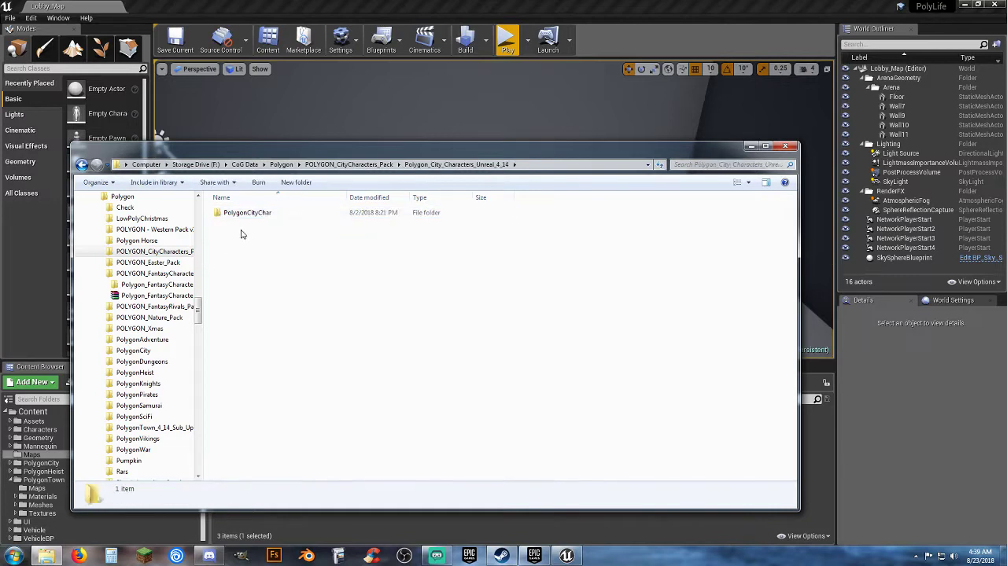
pyautogui.doubleClick(250, 214)
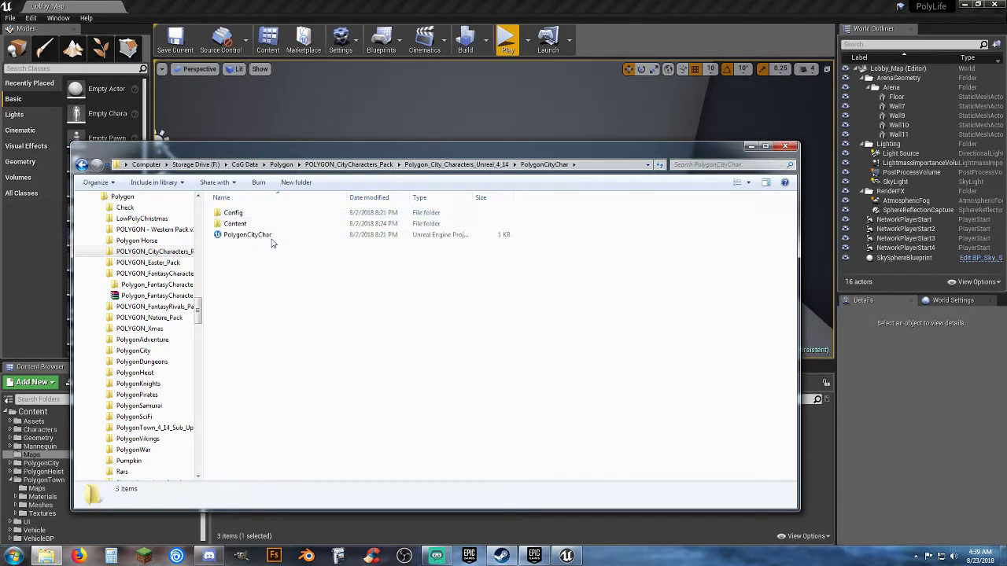
pyautogui.doubleClick(235, 224)
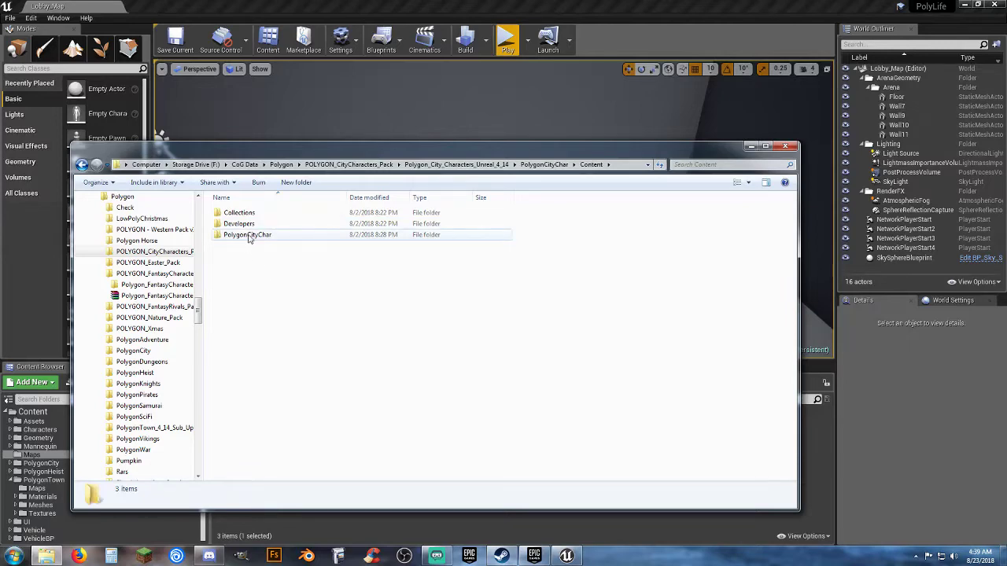
pyautogui.click(249, 236)
# Expand the PolyLife project's Content folder under Unreal Projects in the folder tree
pyautogui.scroll(4, 199, 307)
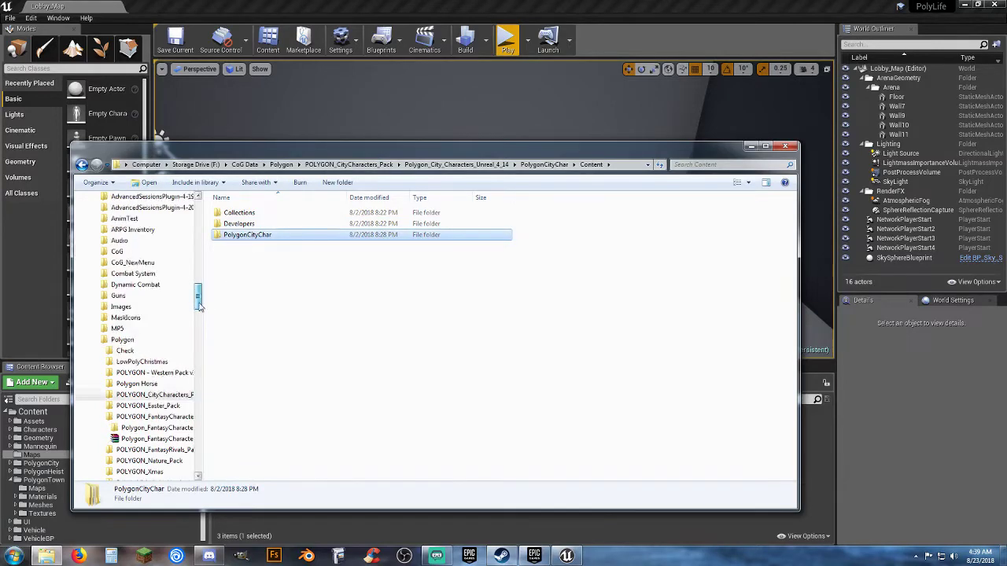
pyautogui.moveTo(199, 307); pyautogui.dragTo(200, 228)
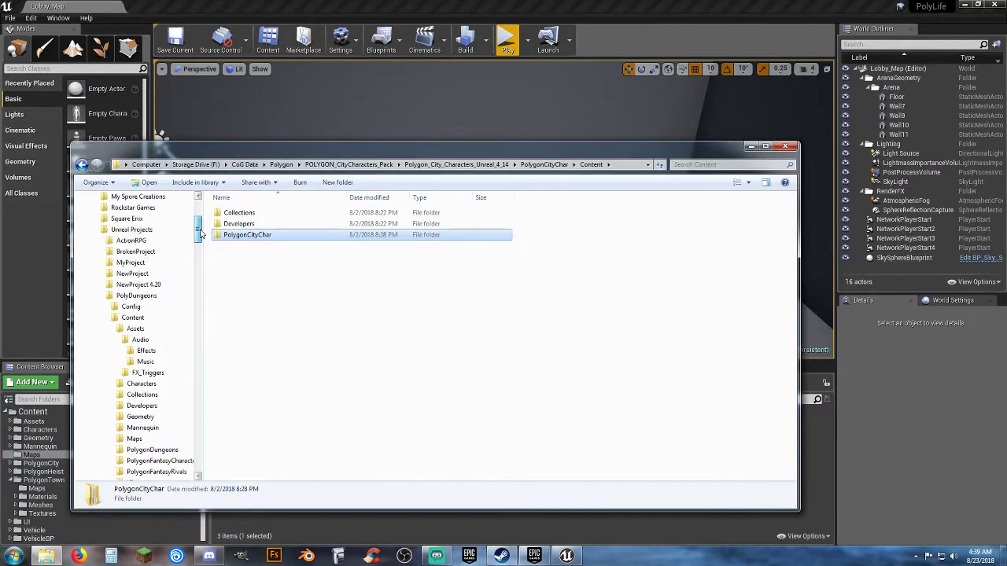
pyautogui.click(102, 296)
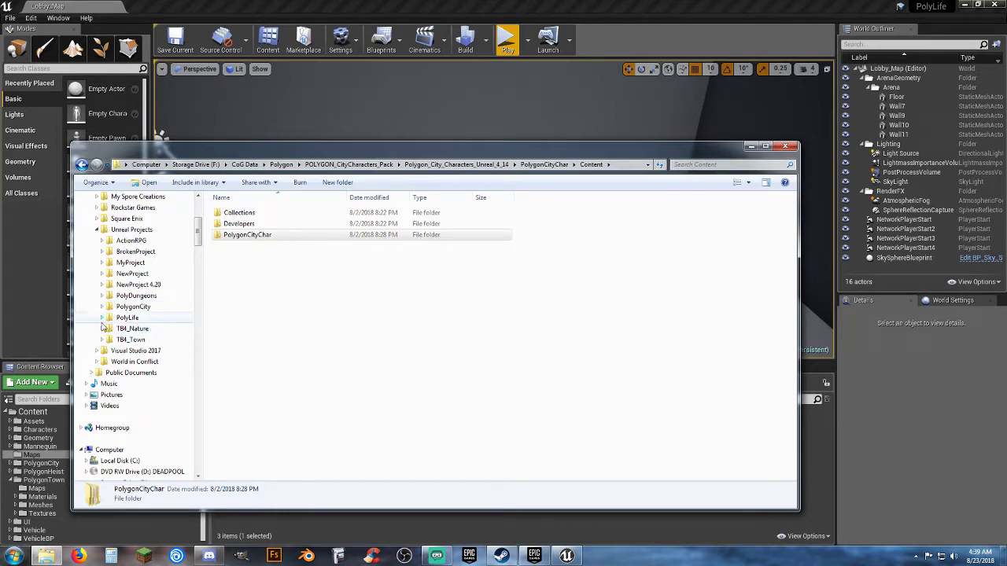
pyautogui.click(101, 318)
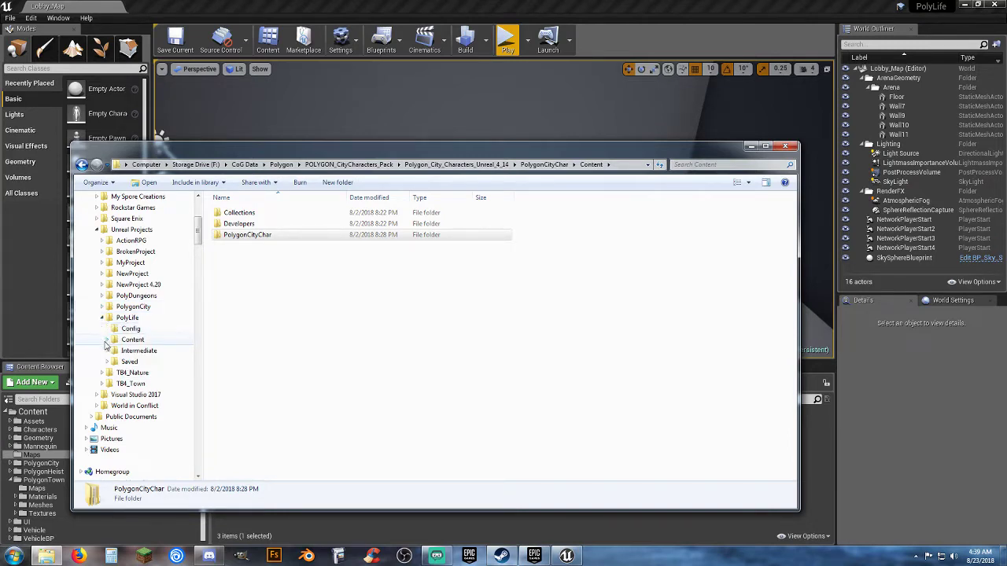
pyautogui.click(107, 341)
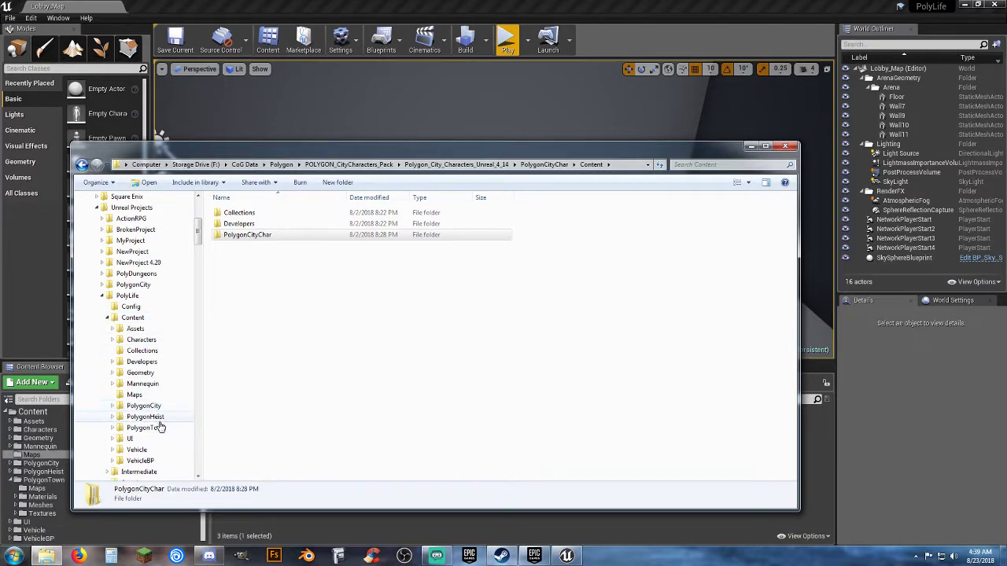
# Copy the PolygonCityChar folder into the PolyLife project's Content folder and move the Explorer window out of the way
pyautogui.click(253, 236)
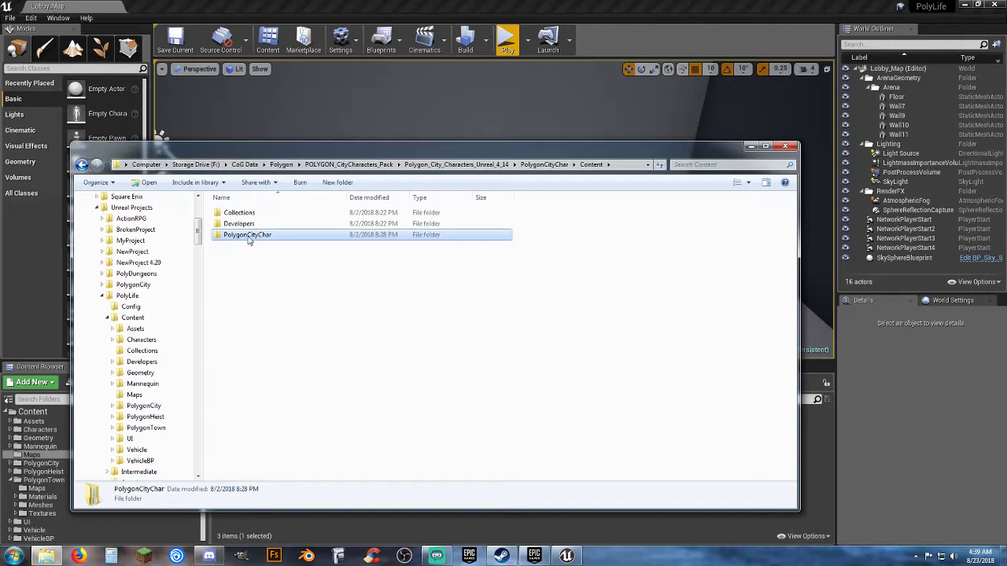
pyautogui.moveTo(248, 240); pyautogui.dragTo(145, 322)
pyautogui.moveTo(145, 322); pyautogui.dragTo(145, 320, button='right')
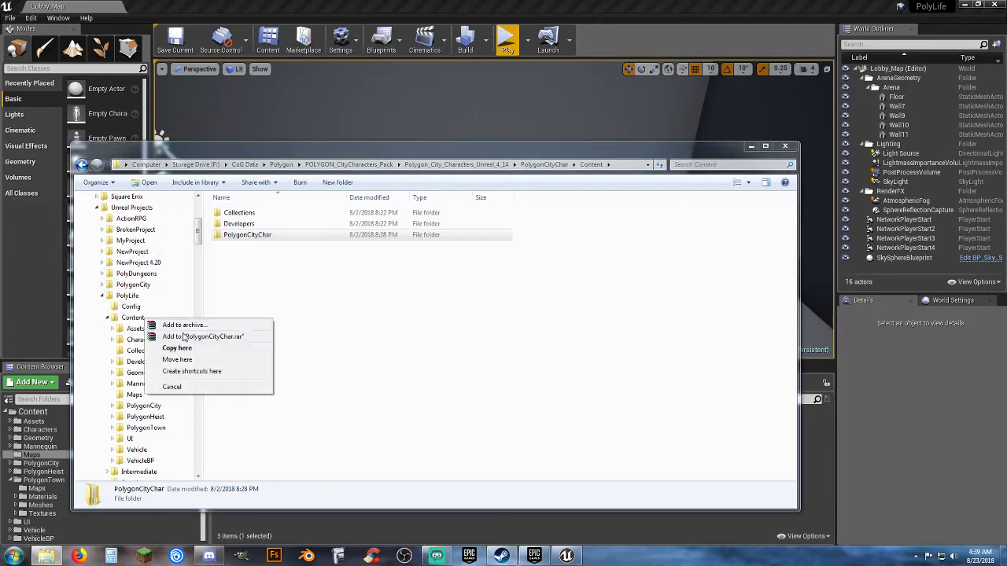
pyautogui.click(196, 354)
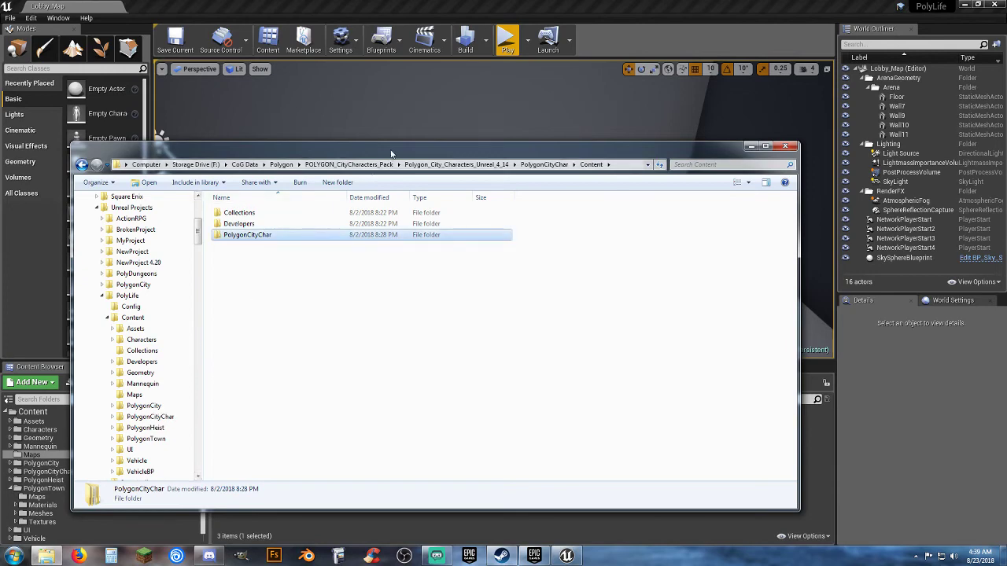
pyautogui.moveTo(399, 147); pyautogui.dragTo(0, 184)
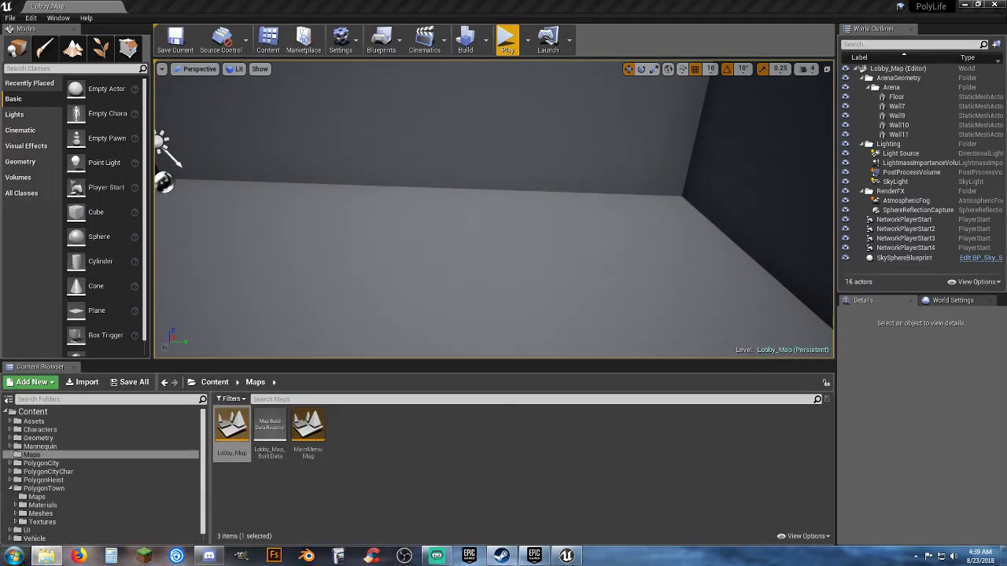
# Open the PolygonCityChar Characters folder in Unreal Engine and preview the SK_Character_Biker mesh, closing it after viewing
pyautogui.click(81, 469)
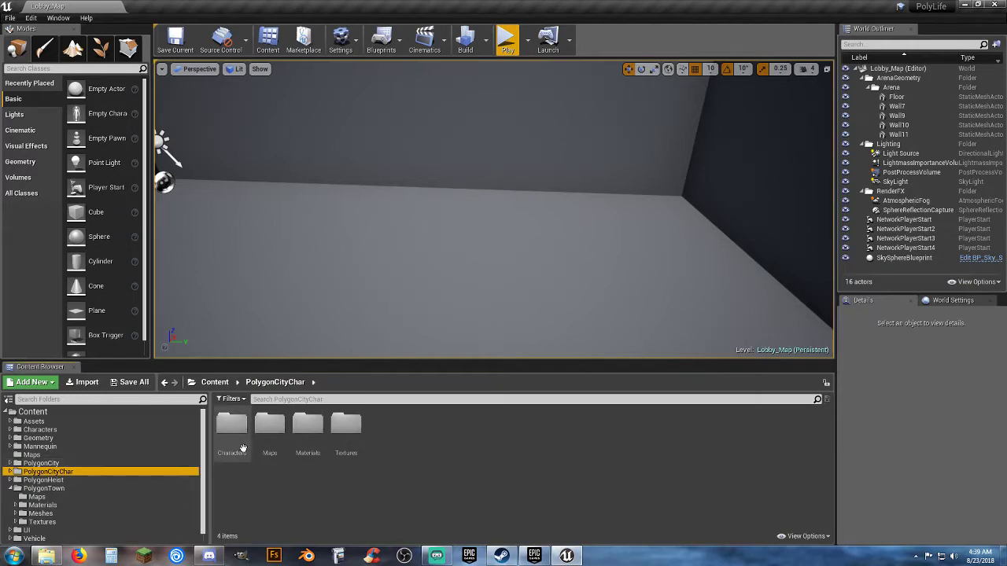
pyautogui.doubleClick(230, 423)
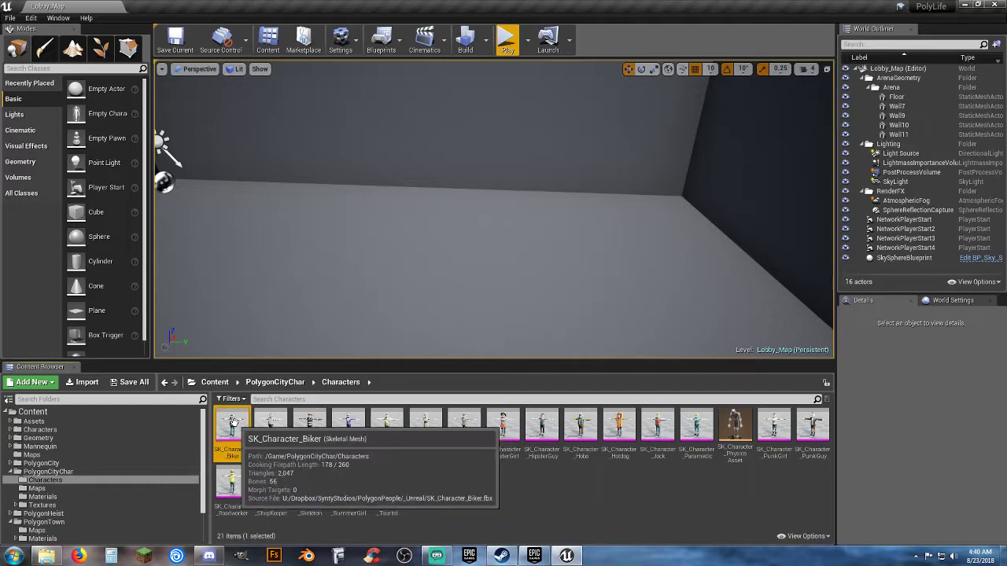
pyautogui.click(232, 425)
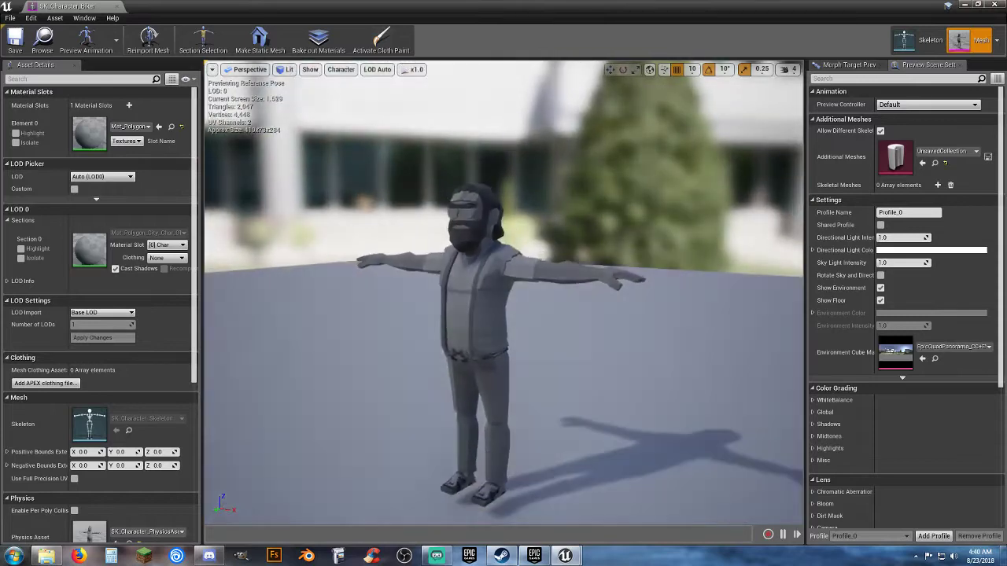
pyautogui.click(116, 6)
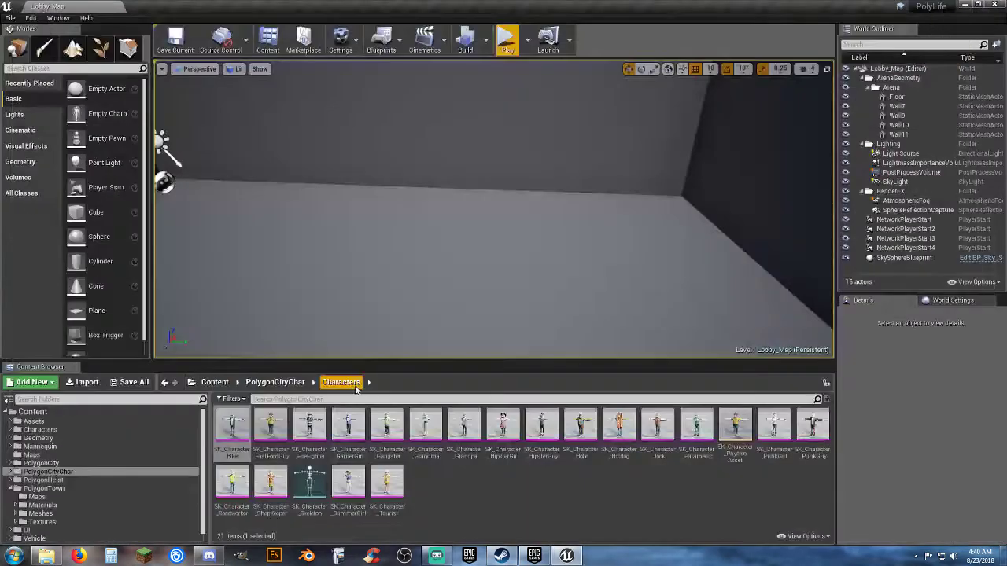
# Preview the SK_Character_FireFighter mesh and close its editor
pyautogui.doubleClick(310, 437)
pyautogui.moveTo(460, 264); pyautogui.dragTo(428, 240, button='right')
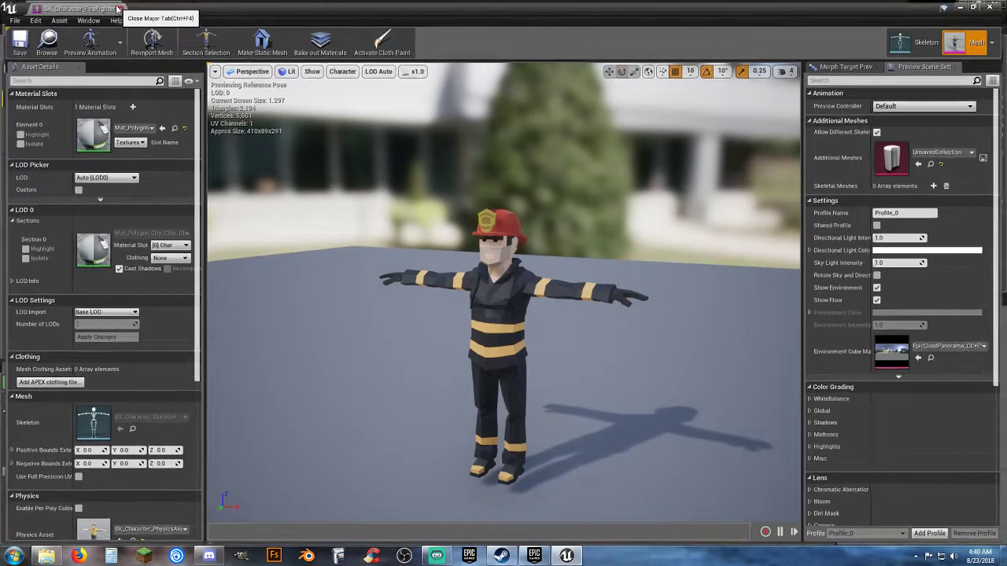
pyautogui.click(117, 8)
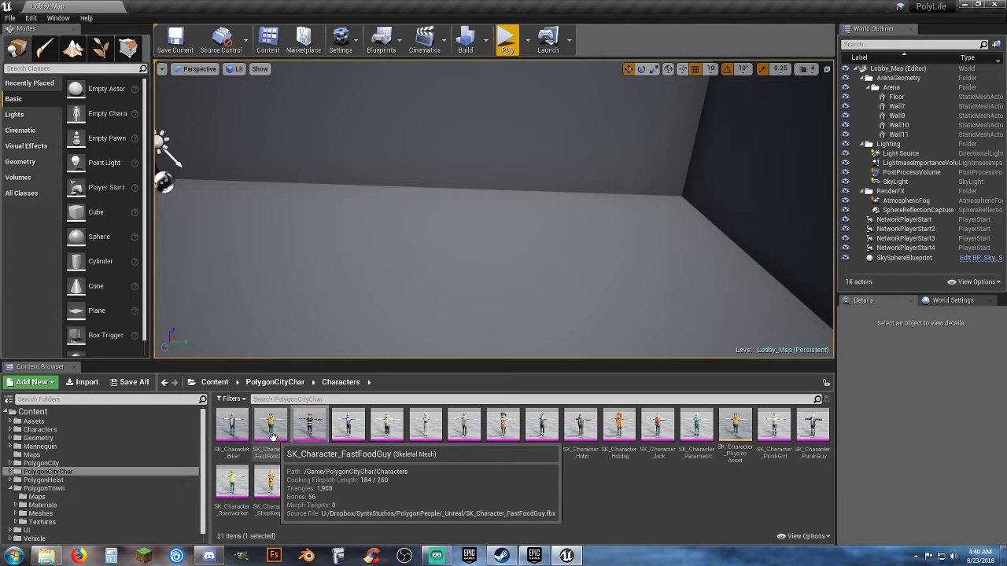
# Preview the SK_Character_Hotdog mesh and inspect the costume up close from the side
pyautogui.click(620, 429)
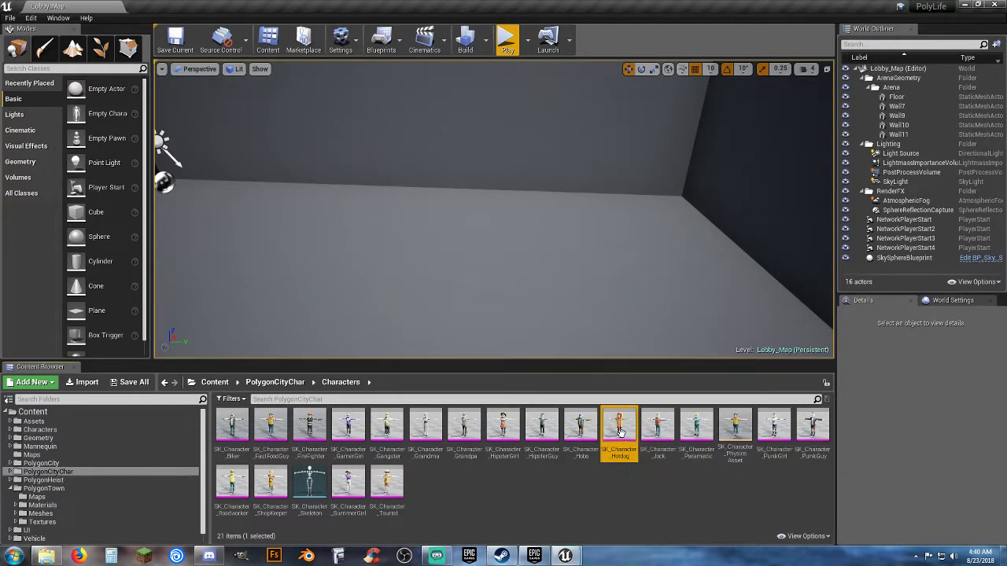
pyautogui.doubleClick(619, 429)
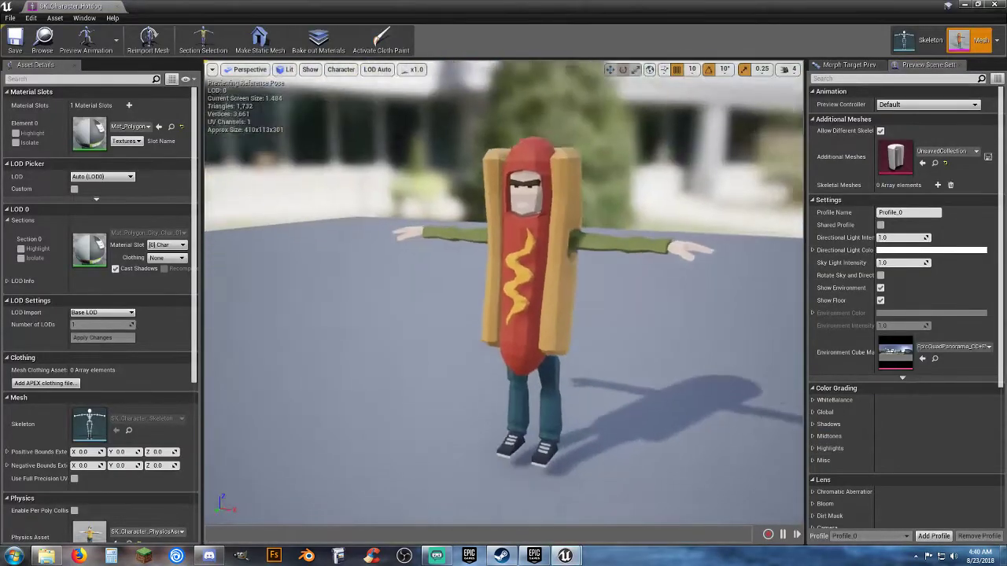
pyautogui.moveTo(504, 292); pyautogui.dragTo(574, 275)
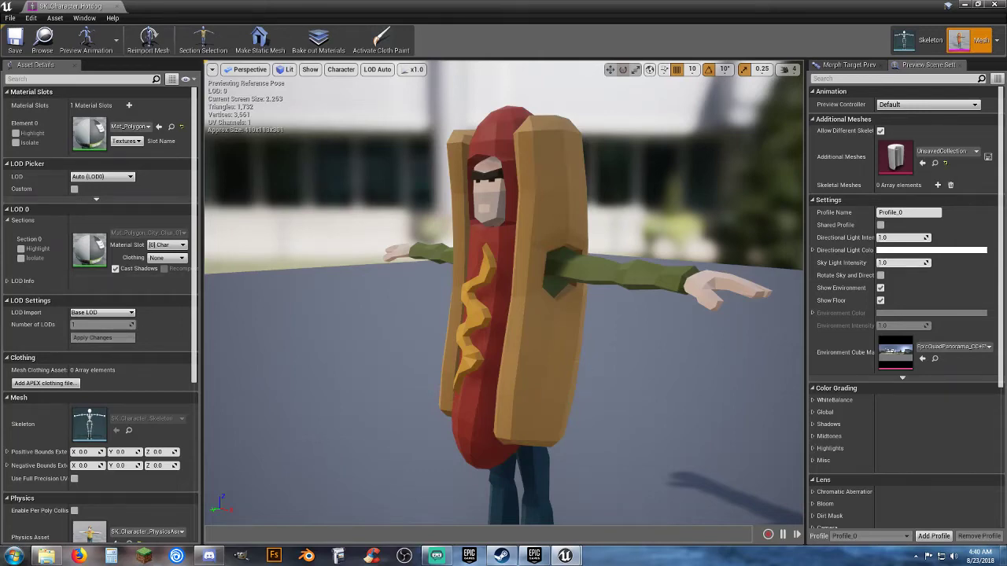
# Bring back the Windows Explorer window and return to the POLYGON_CityCharacters_Pack folder
pyautogui.moveTo(0, 189); pyautogui.dragTo(587, 148)
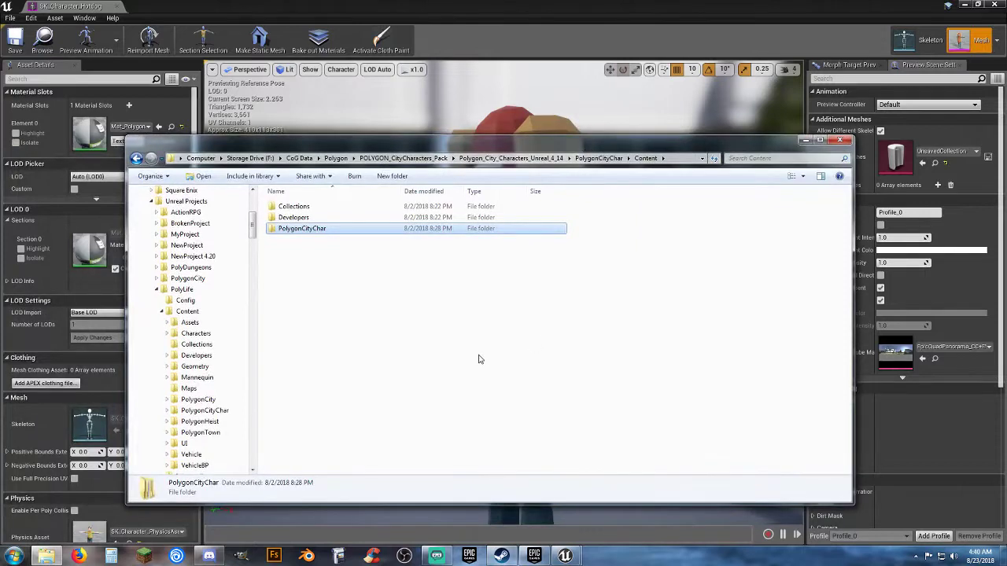
pyautogui.moveTo(253, 234); pyautogui.dragTo(252, 242)
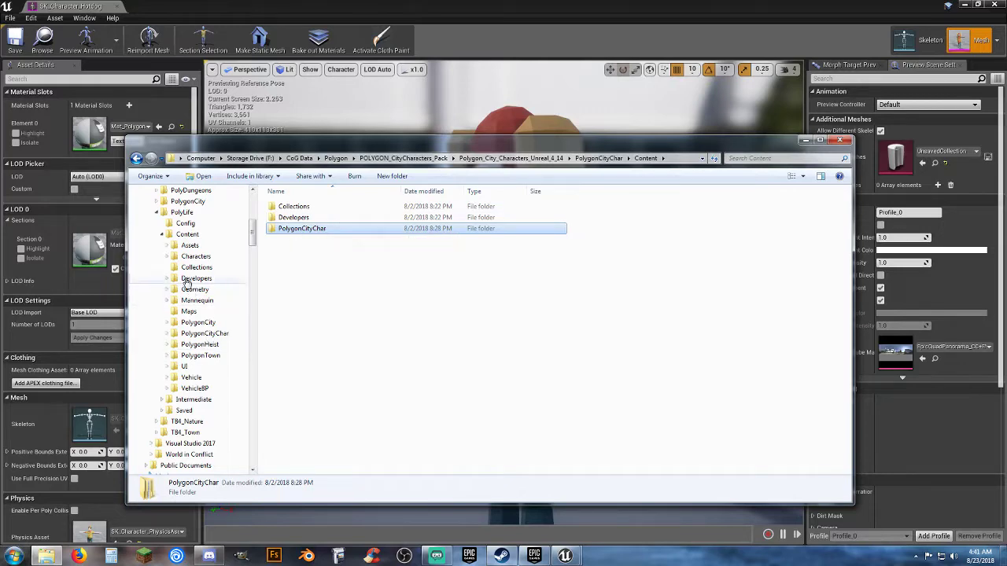
pyautogui.moveTo(256, 241); pyautogui.dragTo(256, 310)
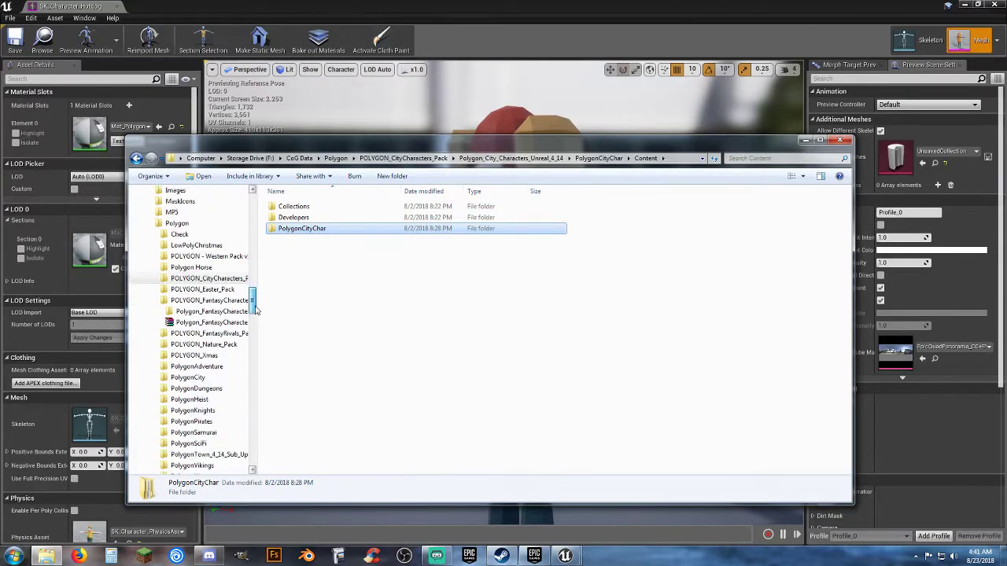
pyautogui.click(158, 279)
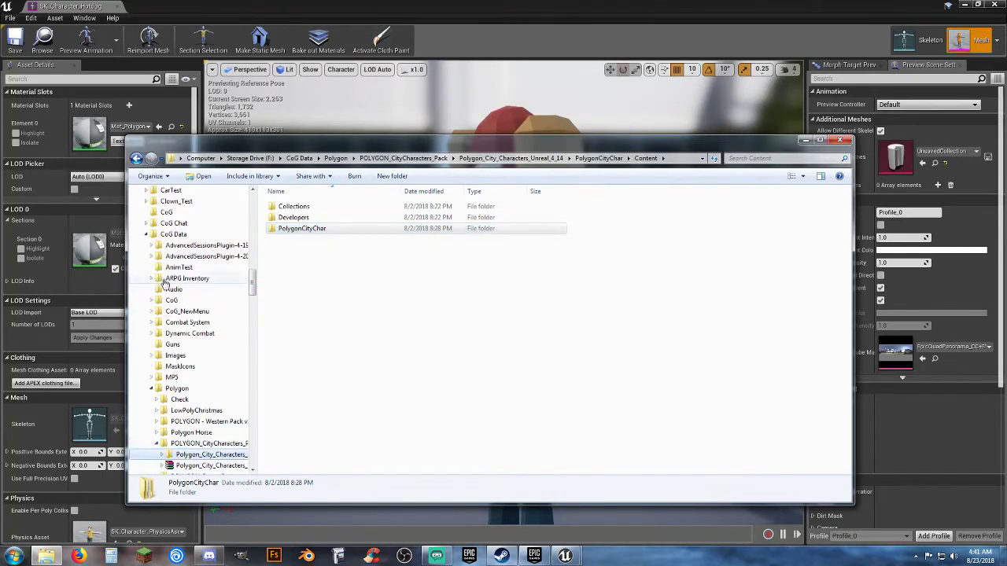
pyautogui.scroll(-3, 198, 362)
pyautogui.click(195, 381)
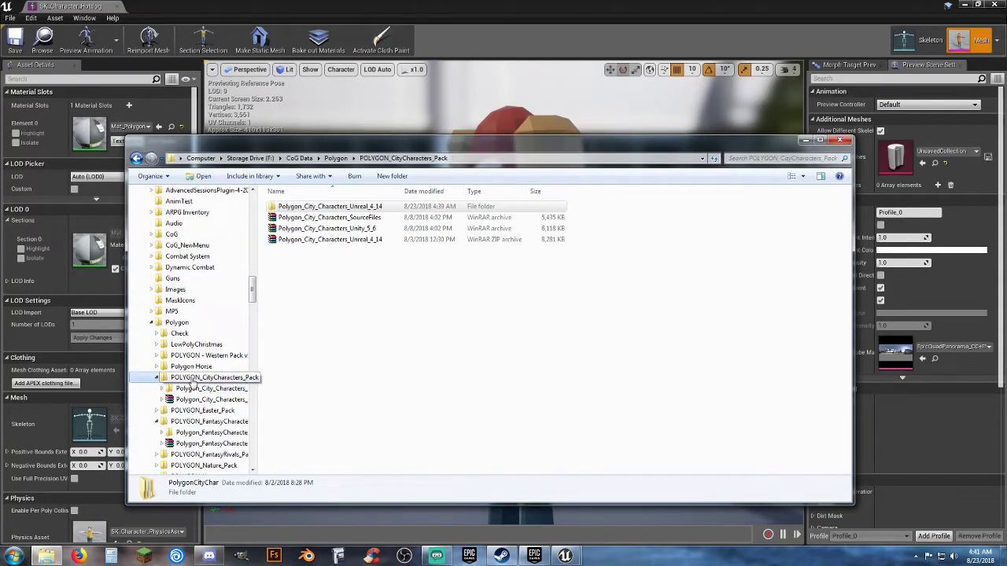
# Examine the pack's SourceFiles, Unity_5_6 and Unreal_4_14 archives, ending with the Unity_5_6 archive selected
pyautogui.click(361, 222)
pyautogui.click(371, 230)
pyautogui.click(373, 240)
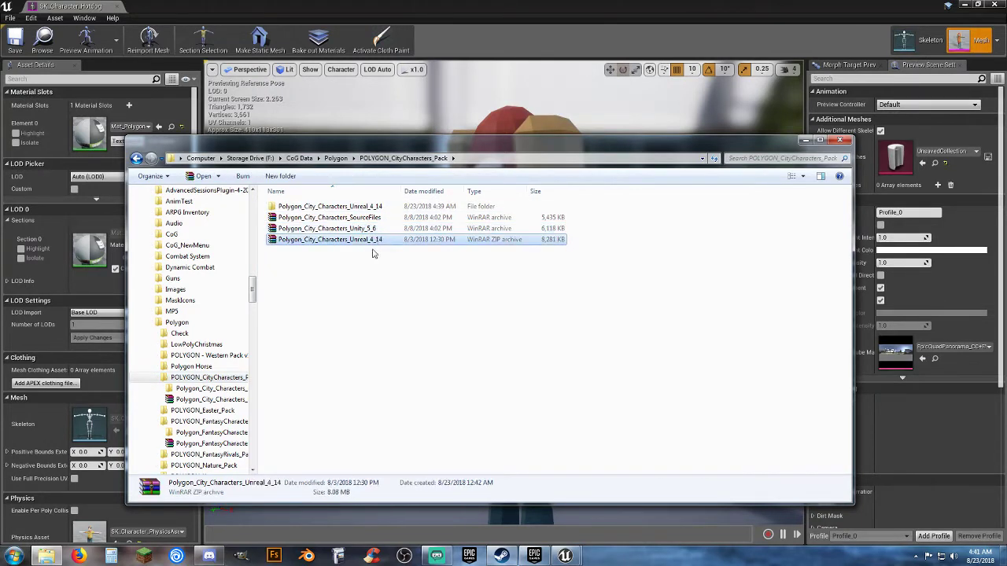
pyautogui.moveTo(429, 266); pyautogui.dragTo(351, 225)
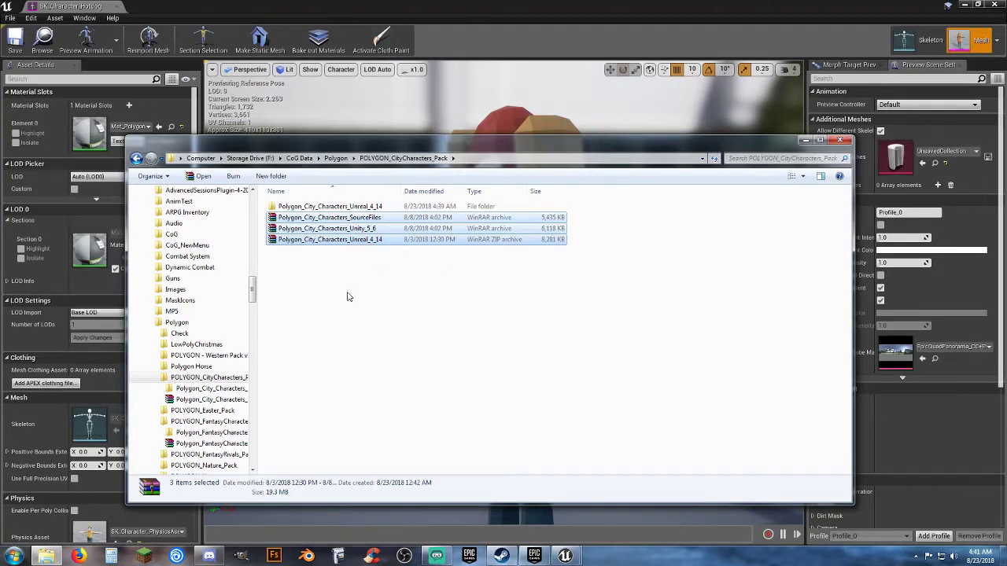
pyautogui.click(350, 297)
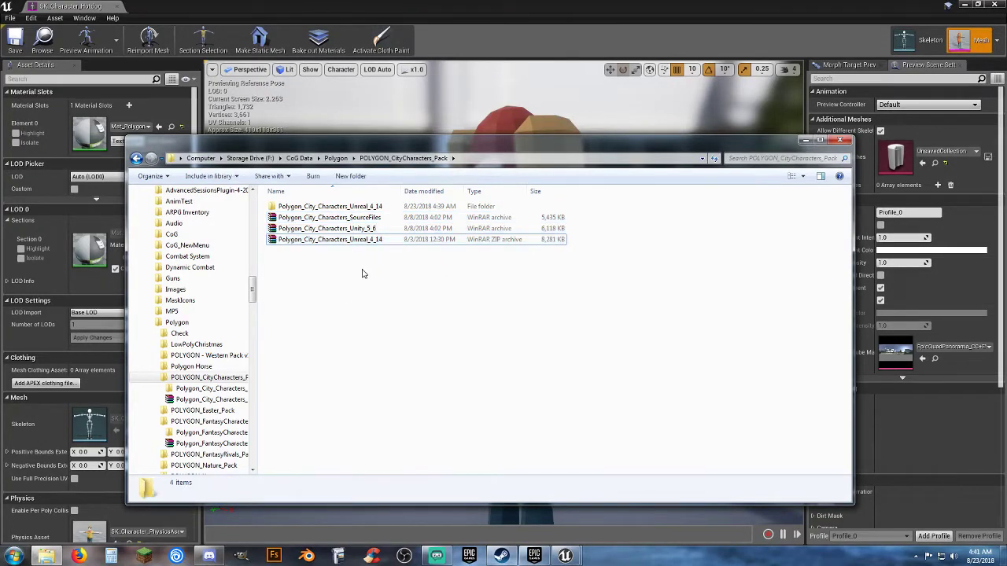
pyautogui.click(354, 229)
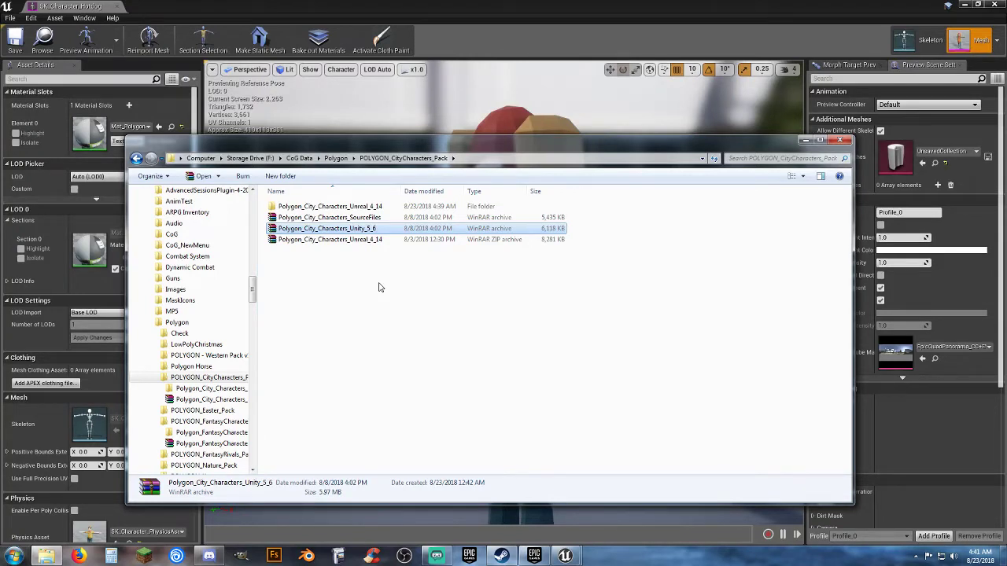
# Inspect the FBX folder inside the Polygon_City_Characters_SourceFiles archive, close the archive, and minimize the Explorer window
pyautogui.click(375, 280)
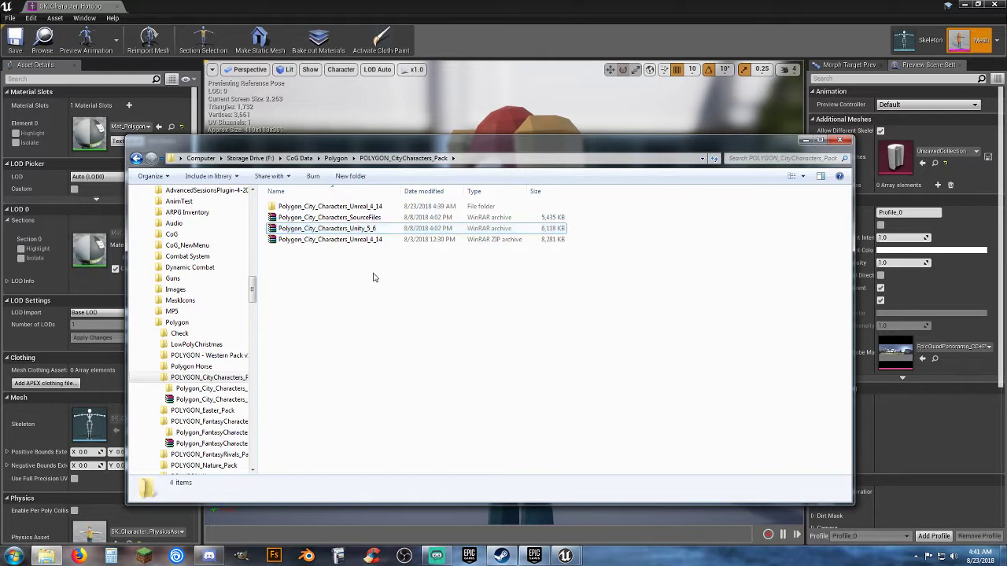
pyautogui.doubleClick(358, 219)
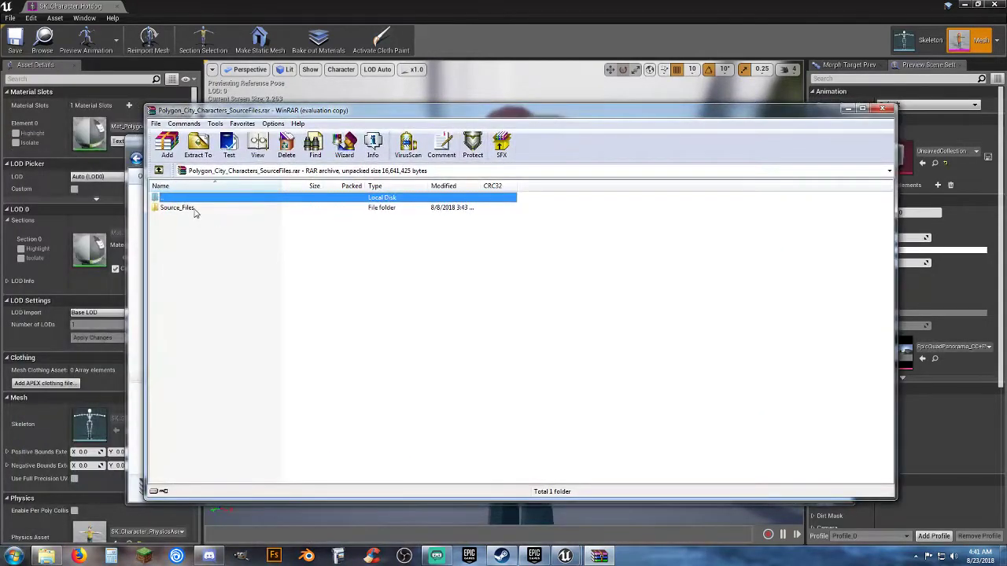
pyautogui.doubleClick(177, 208)
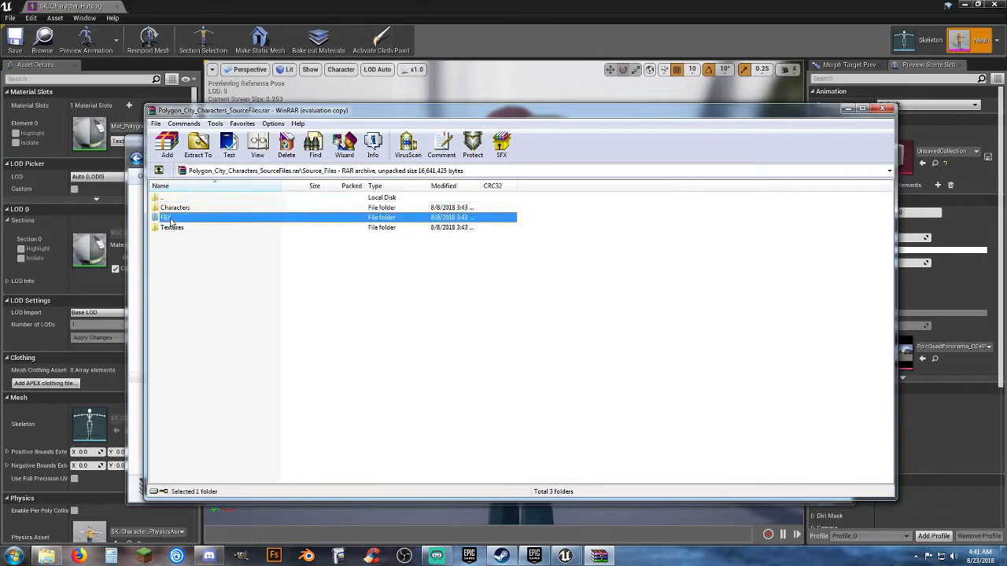
pyautogui.doubleClick(166, 218)
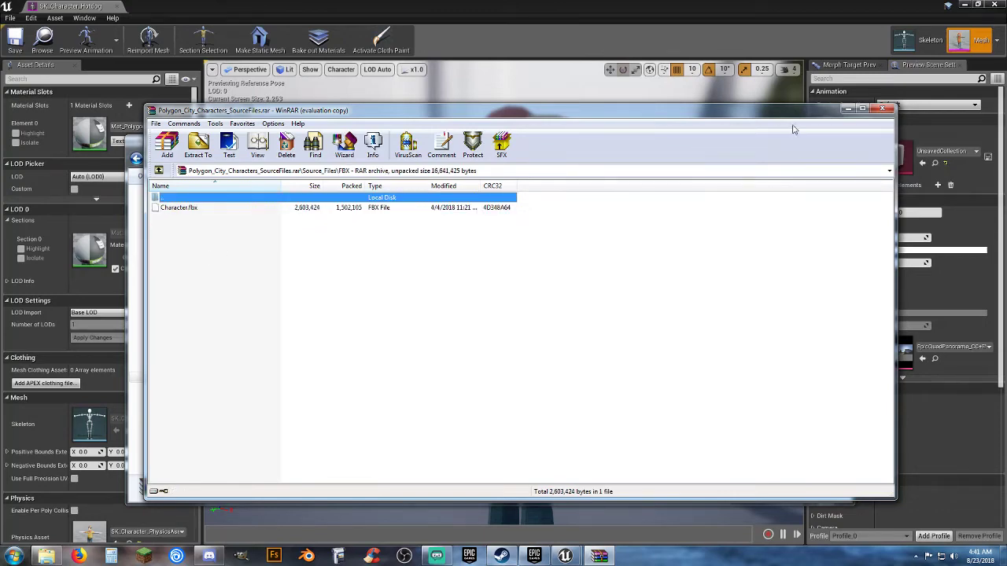
pyautogui.click(882, 110)
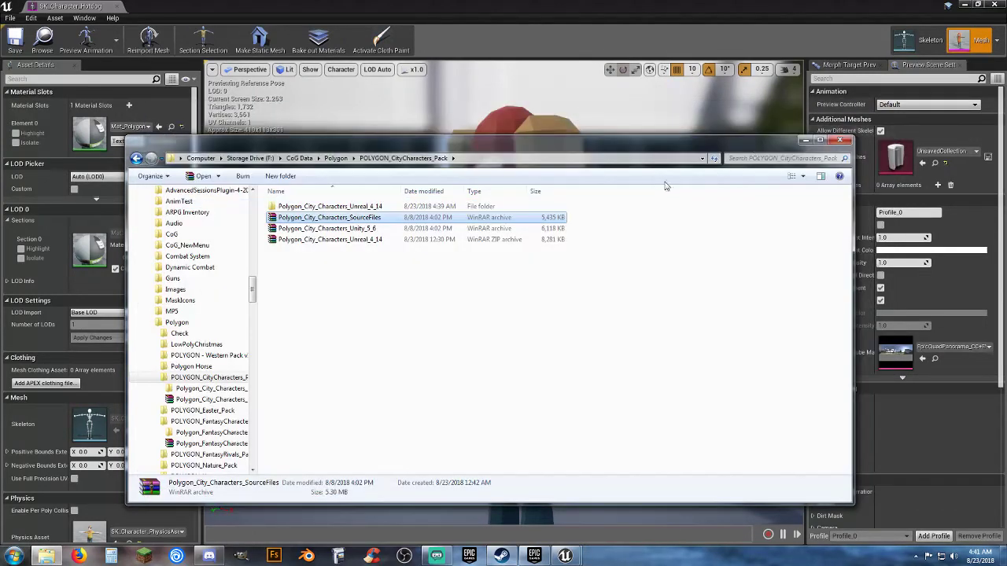
pyautogui.click(805, 140)
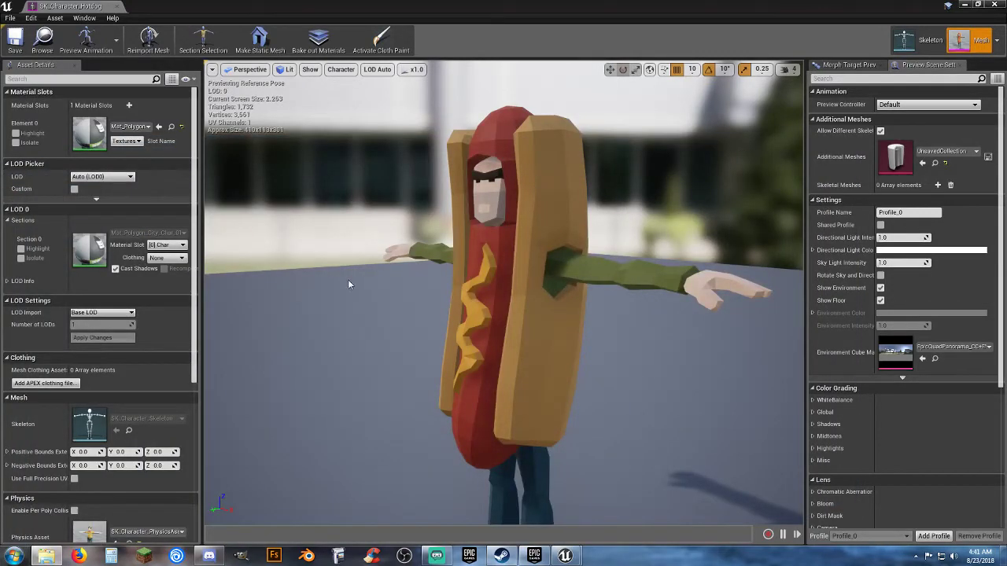
# View the whole SK_Character_Hotdog mesh from farther back and close its editor
pyautogui.moveTo(347, 310); pyautogui.dragTo(387, 358, button='right')
pyautogui.press('s')
pyautogui.press('a')
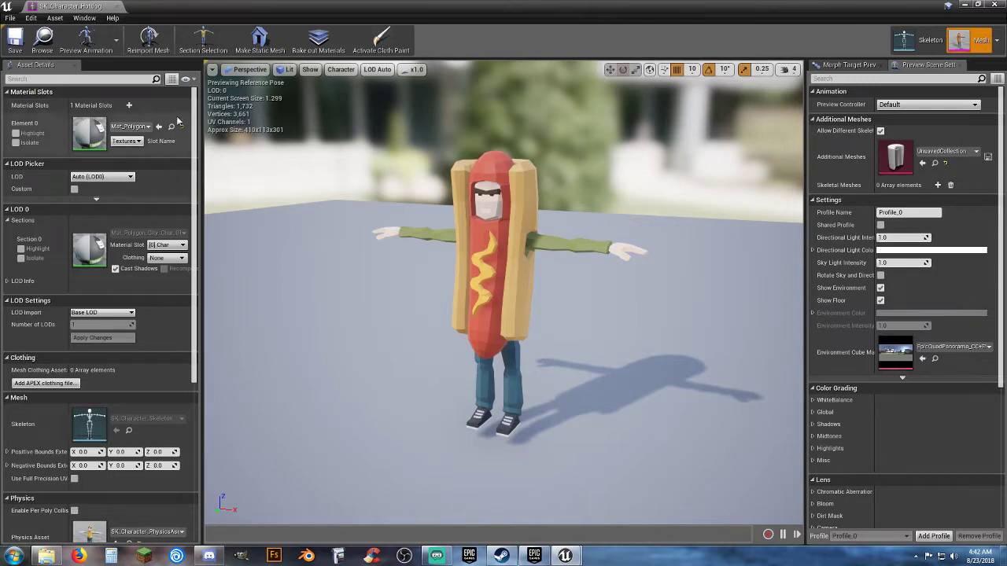
pyautogui.click(117, 6)
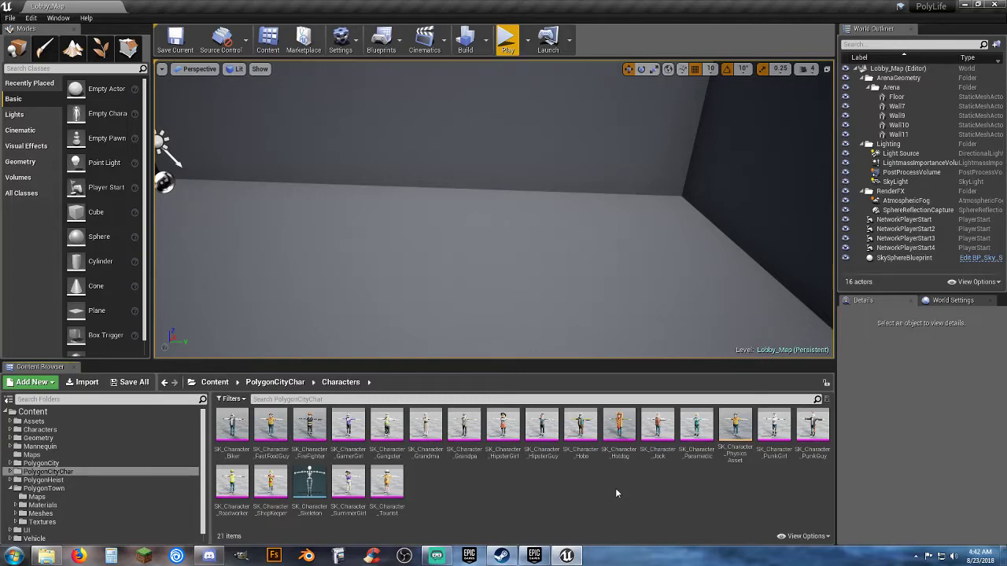
# Preview the SK_Character_Hobo mesh up close and close its editor
pyautogui.doubleClick(582, 437)
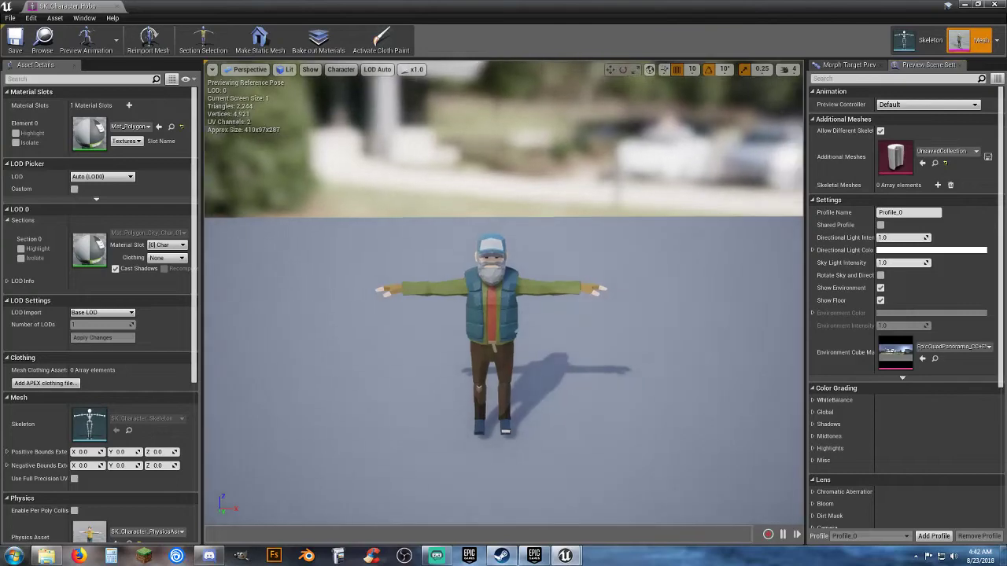
pyautogui.moveTo(503, 291); pyautogui.dragTo(496, 259, button='right')
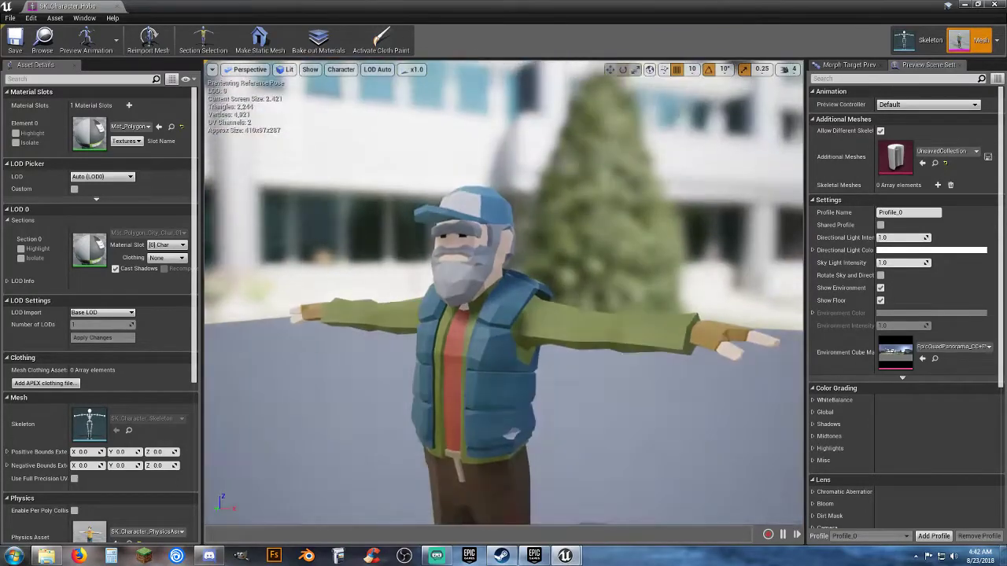
pyautogui.click(116, 6)
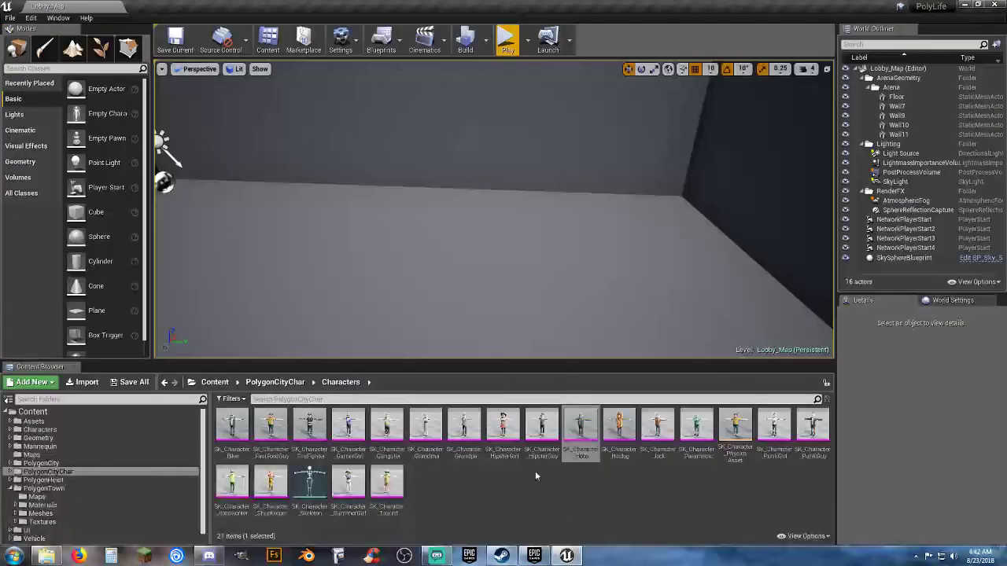
# Preview the SK_Character_HipsterGirl mesh from an angle and close its editor
pyautogui.doubleClick(503, 428)
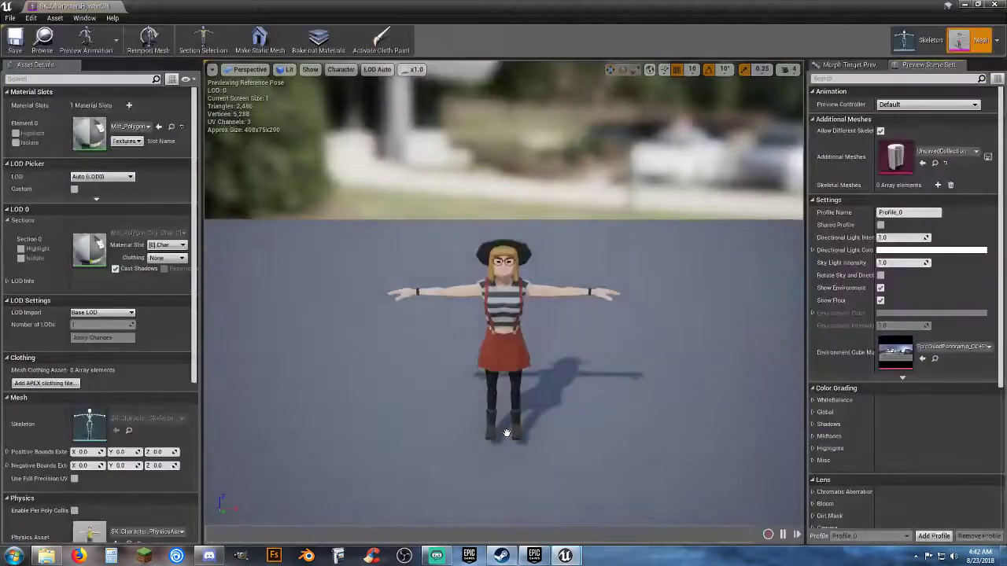
pyautogui.moveTo(561, 346); pyautogui.dragTo(538, 340, button='right')
pyautogui.press('w')
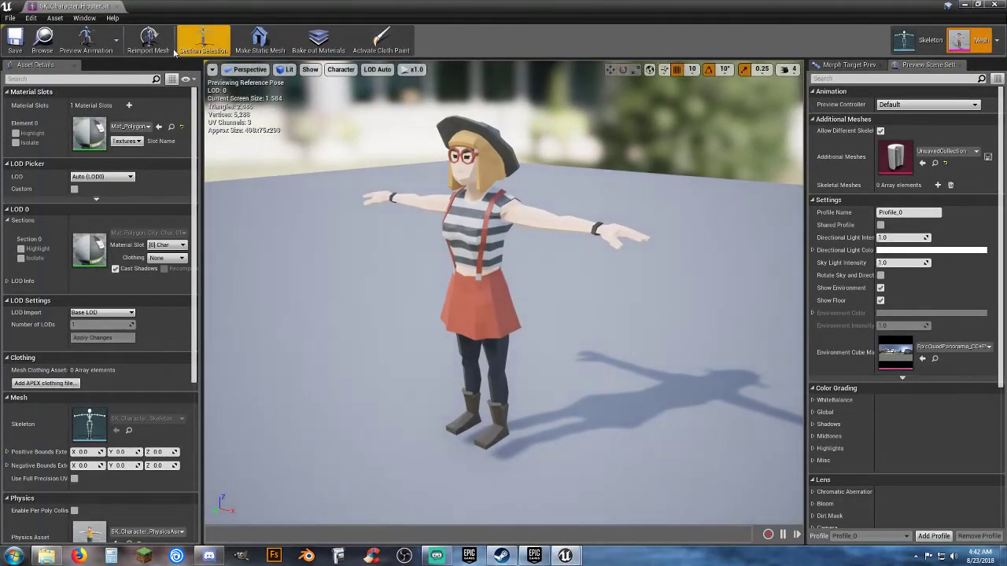
pyautogui.click(115, 5)
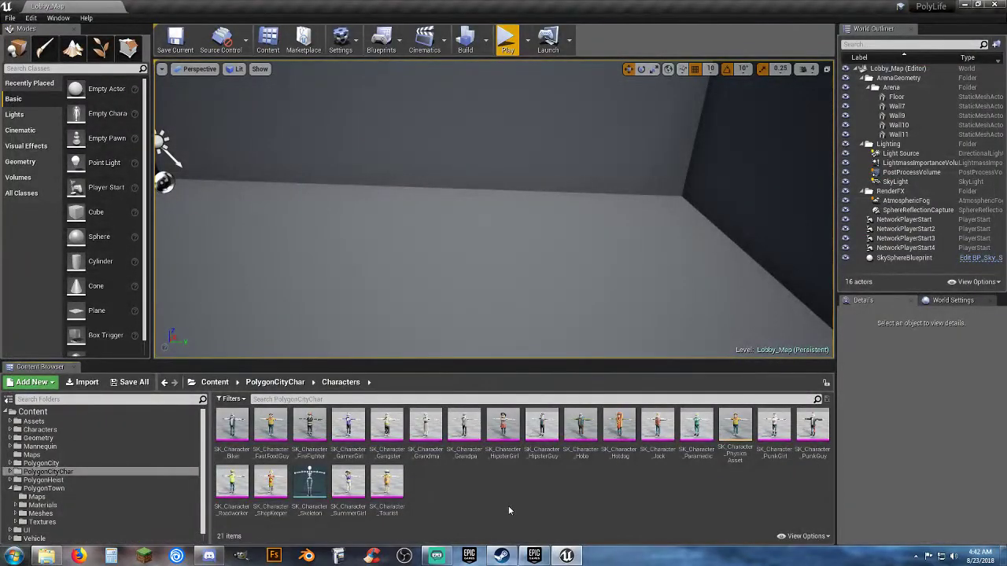
# Collapse the PolygonTown folder and open the Characters folder under PolygonHeist/Meshes
pyautogui.click(12, 488)
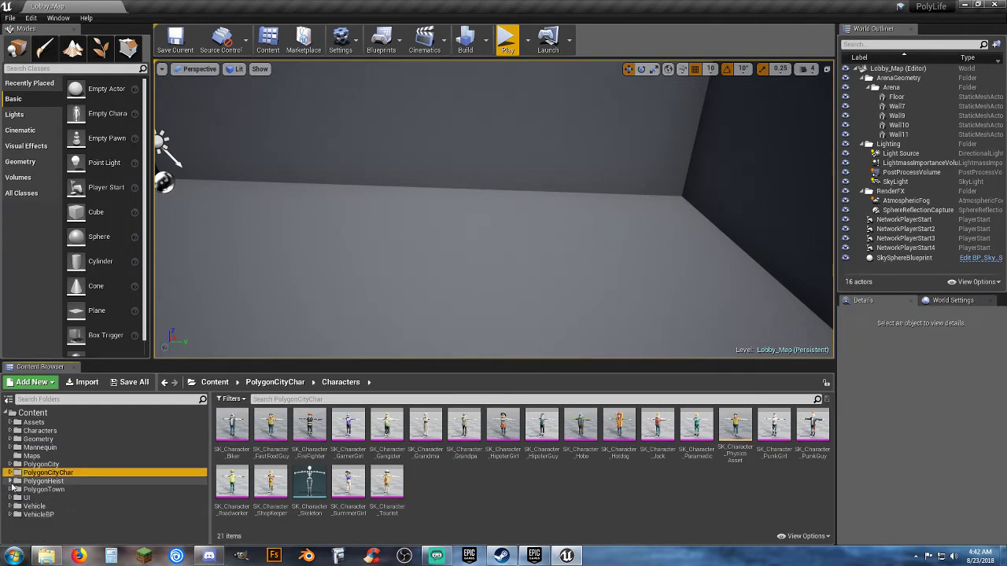
pyautogui.click(11, 481)
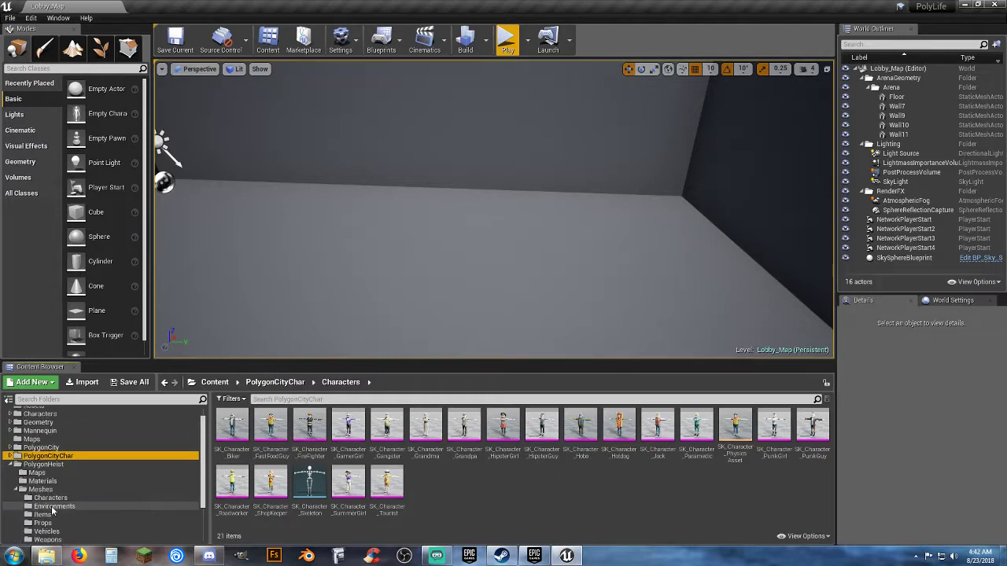
pyautogui.scroll(-2, 51, 506)
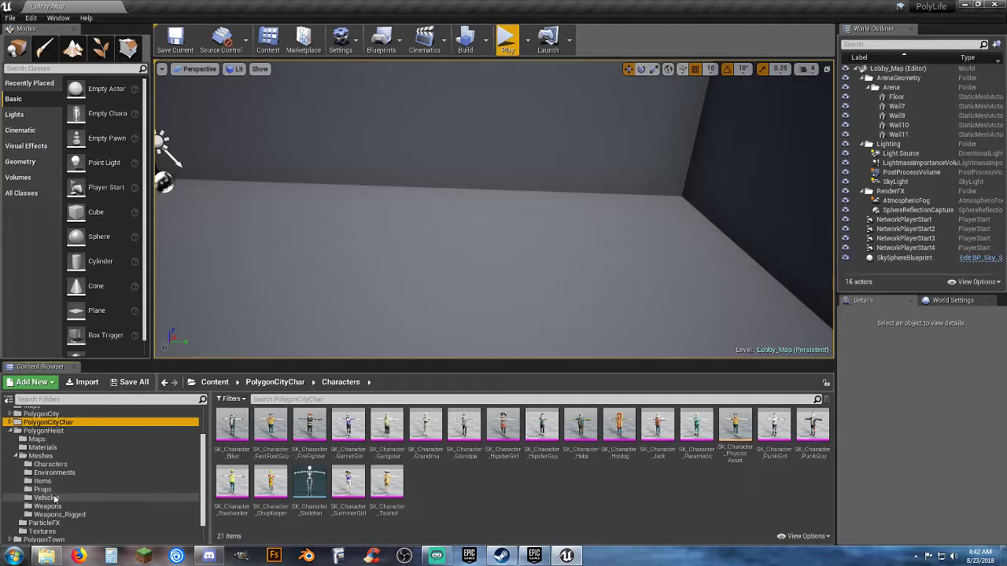
pyautogui.click(60, 465)
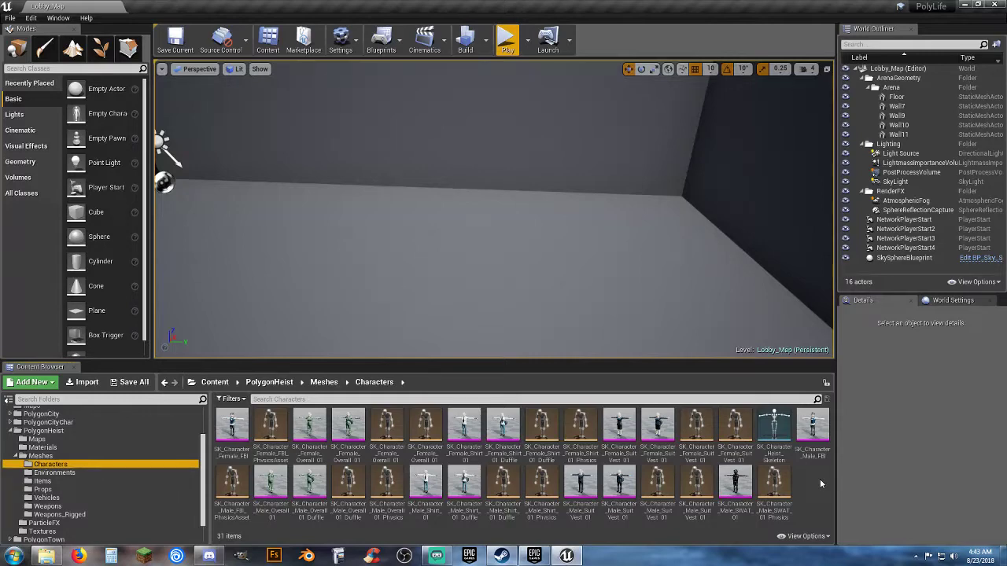
# Preview the SK_Character_Male_SuitVest_01 mesh from several angles and close its editor
pyautogui.click(581, 484)
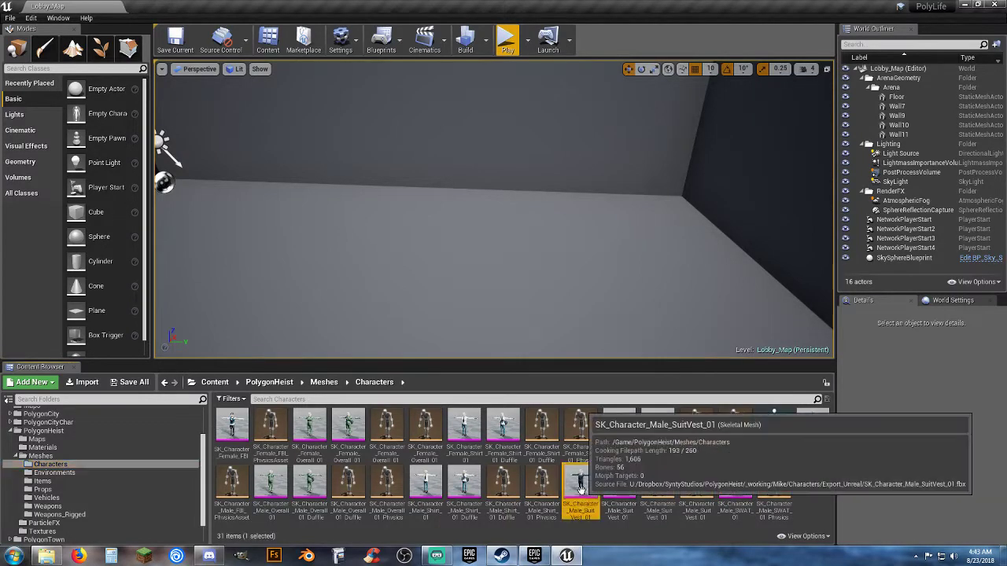
pyautogui.doubleClick(581, 483)
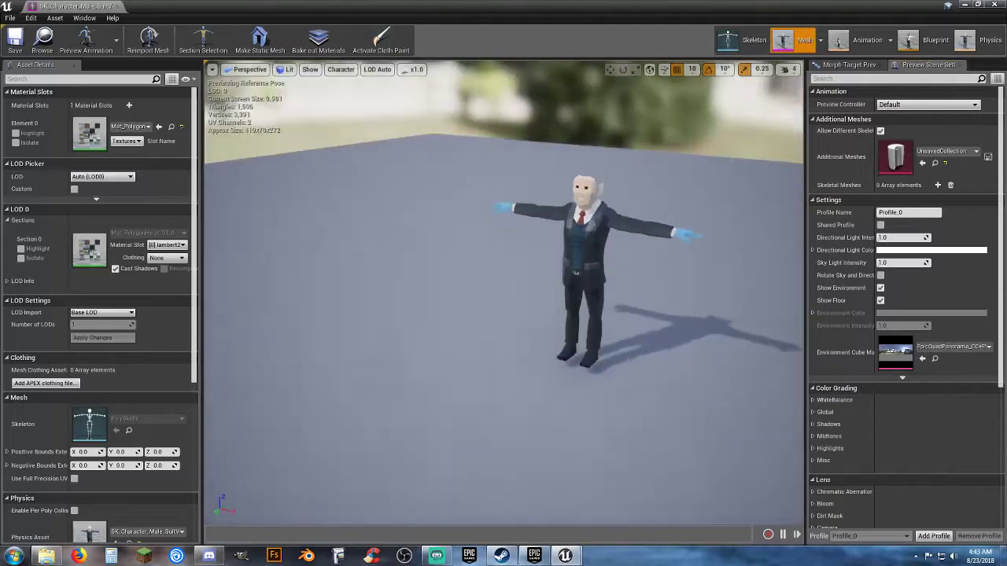
pyautogui.moveTo(504, 292); pyautogui.dragTo(637, 248, button='right')
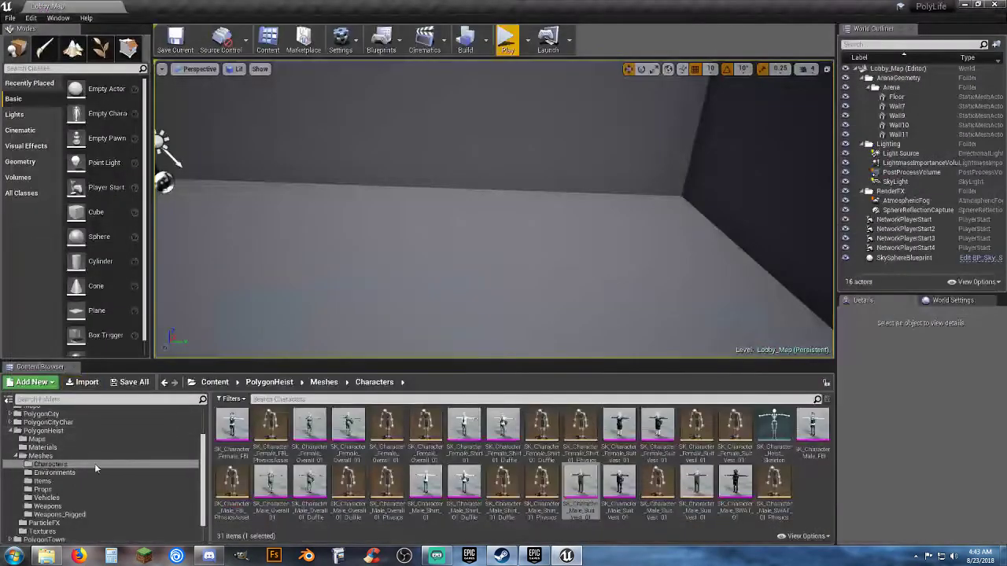
# Open the PolygonHeist/Meshes/Items folder and browse its item meshes
pyautogui.click(42, 480)
pyautogui.click(43, 490)
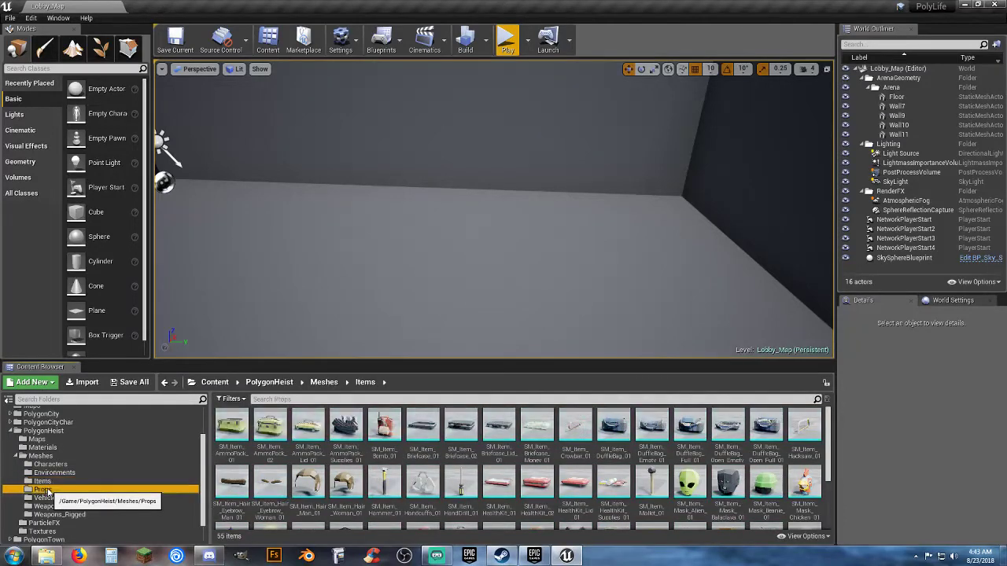
pyautogui.click(43, 481)
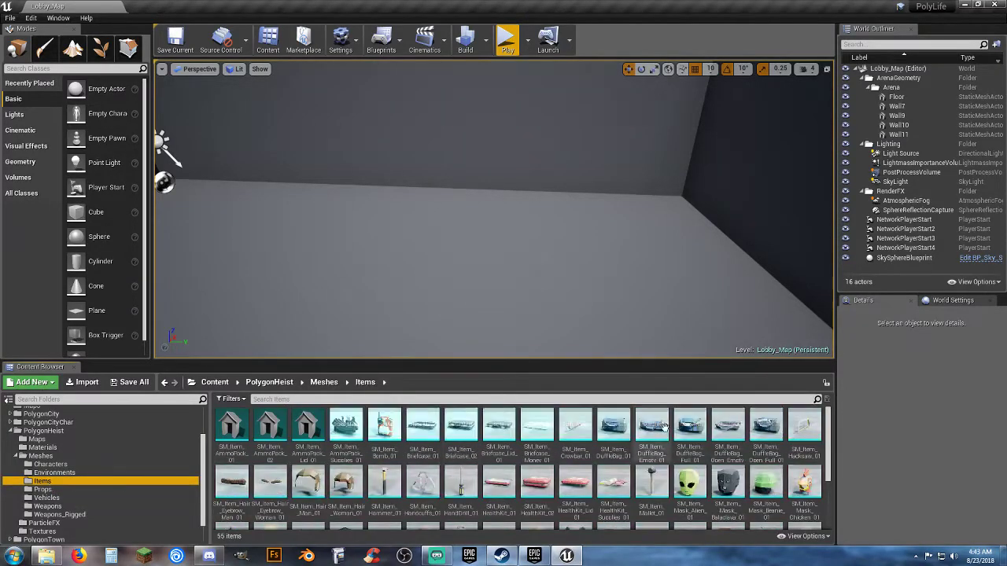
pyautogui.scroll(-1, 446, 469)
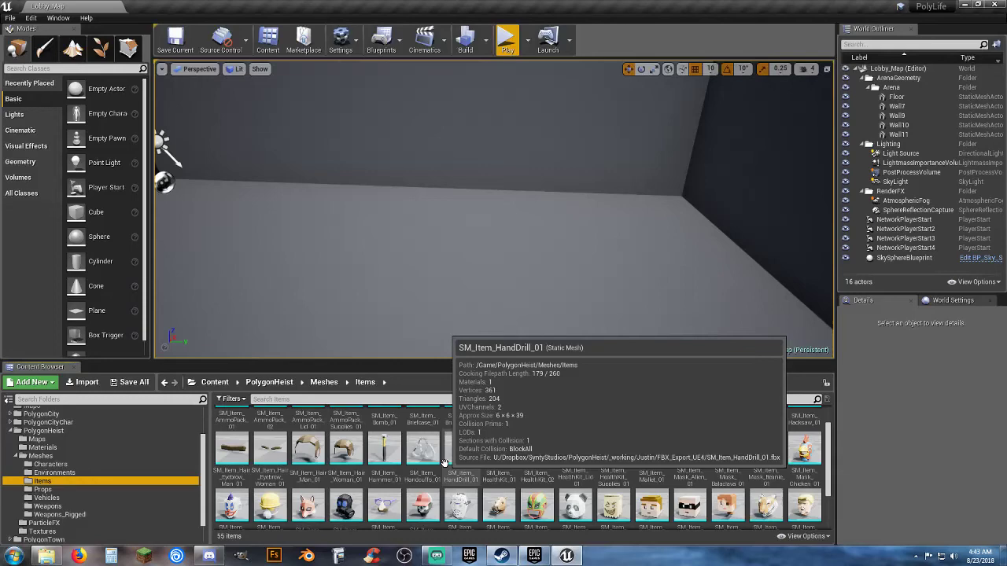
# Preview the SM_Item_Hair_Man_01 static mesh up close and close its editor
pyautogui.doubleClick(307, 448)
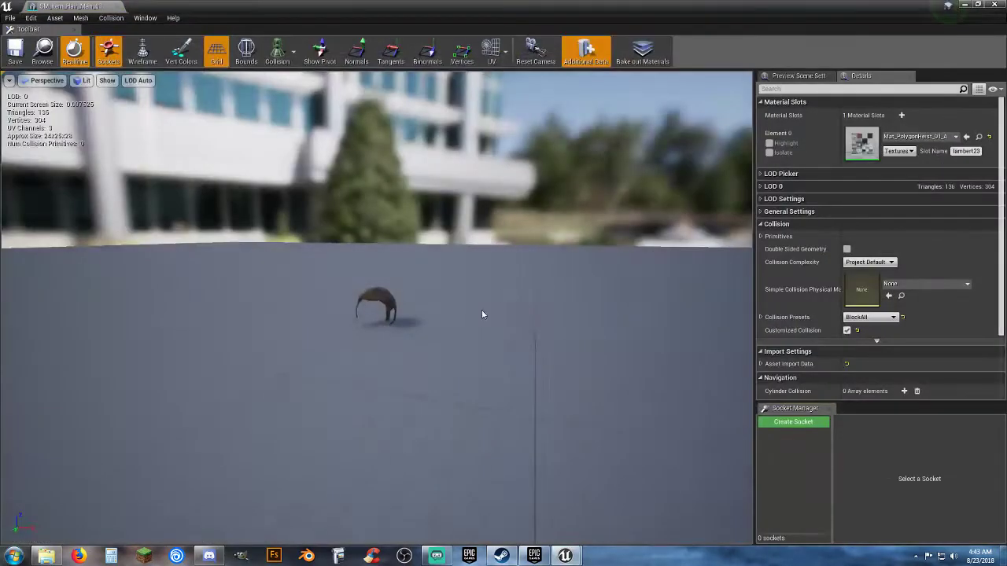
pyautogui.moveTo(483, 314); pyautogui.dragTo(515, 367, button='right')
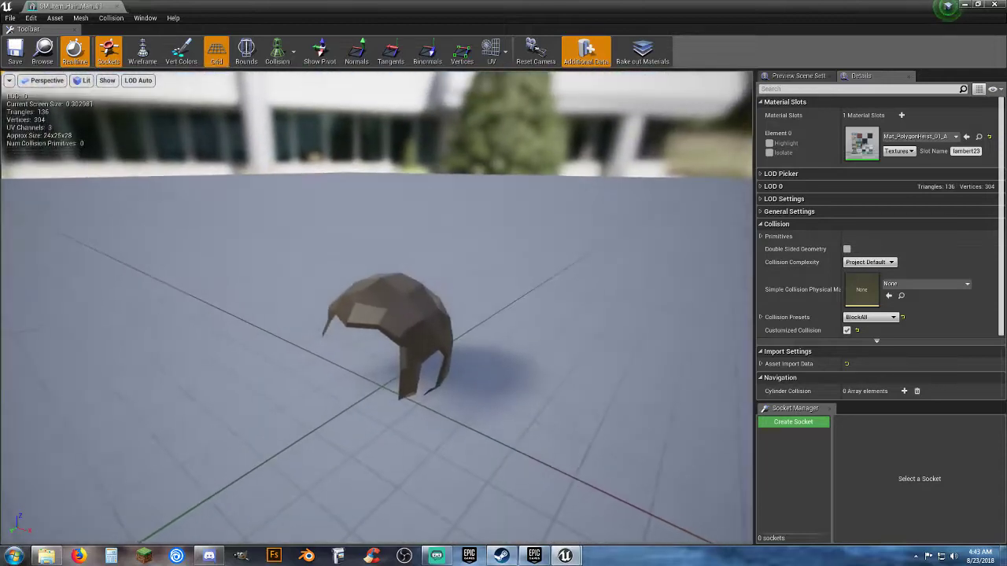
pyautogui.click(117, 7)
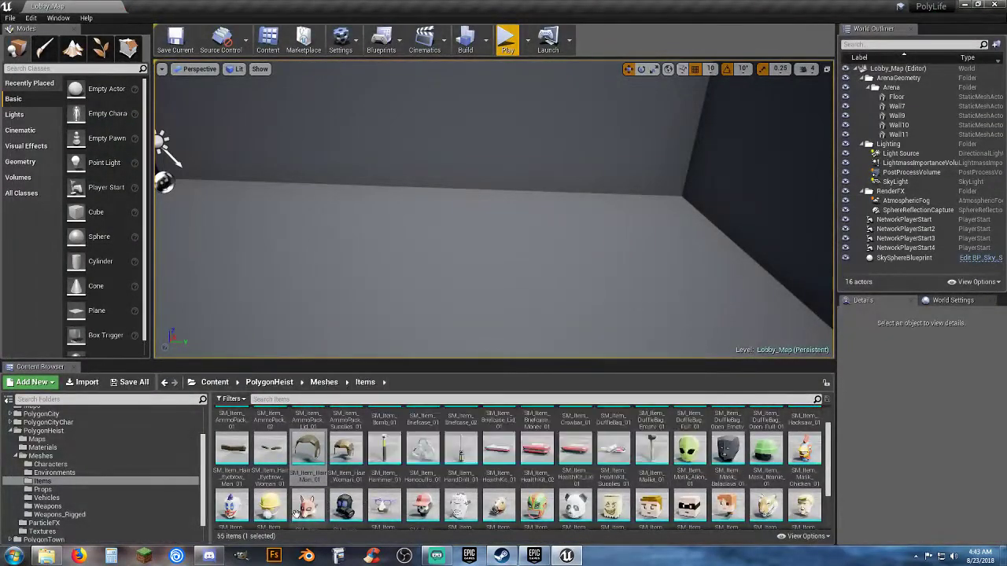
# Preview the SM_Item_Mask_Clown_01 static mesh from the front and side, and close its editor
pyautogui.doubleClick(236, 512)
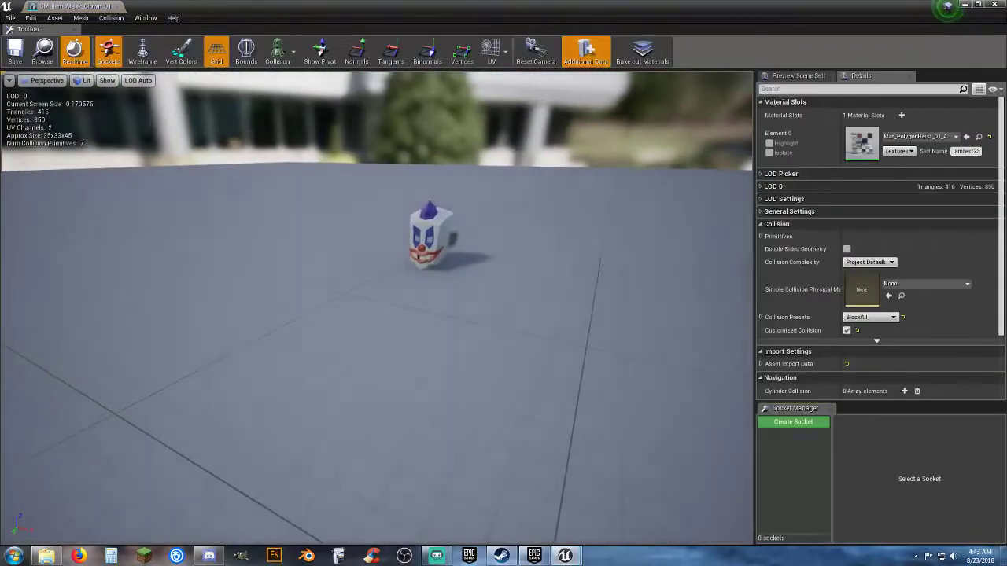
pyautogui.moveTo(376, 307); pyautogui.dragTo(464, 310, button='right')
pyautogui.press('s')
pyautogui.press('w')
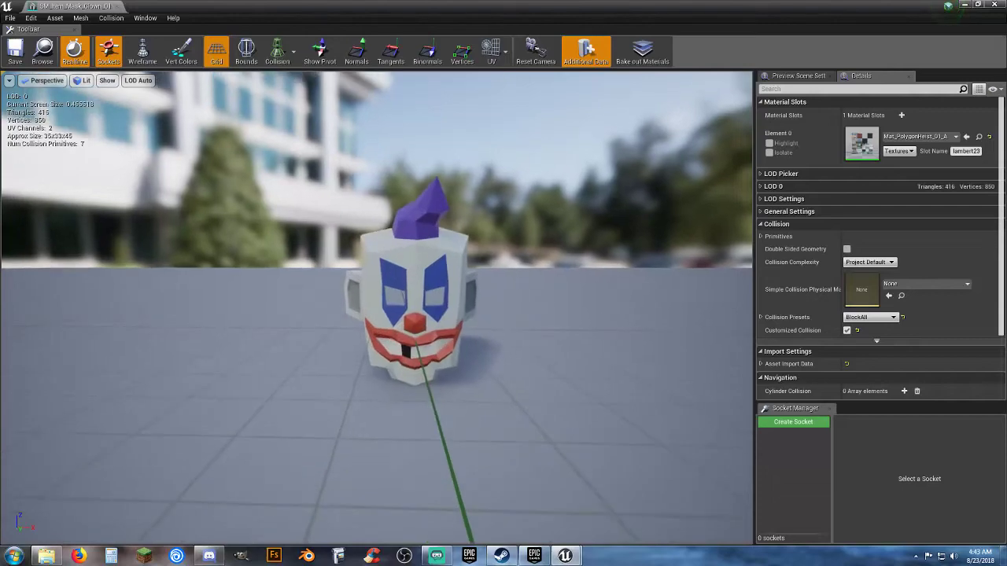
pyautogui.moveTo(472, 375)
pyautogui.mouseDown(button='right')
pyautogui.moveTo(567, 379)
pyautogui.moveTo(550, 362)
pyautogui.moveTo(574, 372)
pyautogui.moveTo(479, 370)
pyautogui.moveTo(622, 362)
pyautogui.moveTo(465, 375)
pyautogui.mouseUp(button='right')
pyautogui.press('a')
pyautogui.press('d')
pyautogui.press('a')
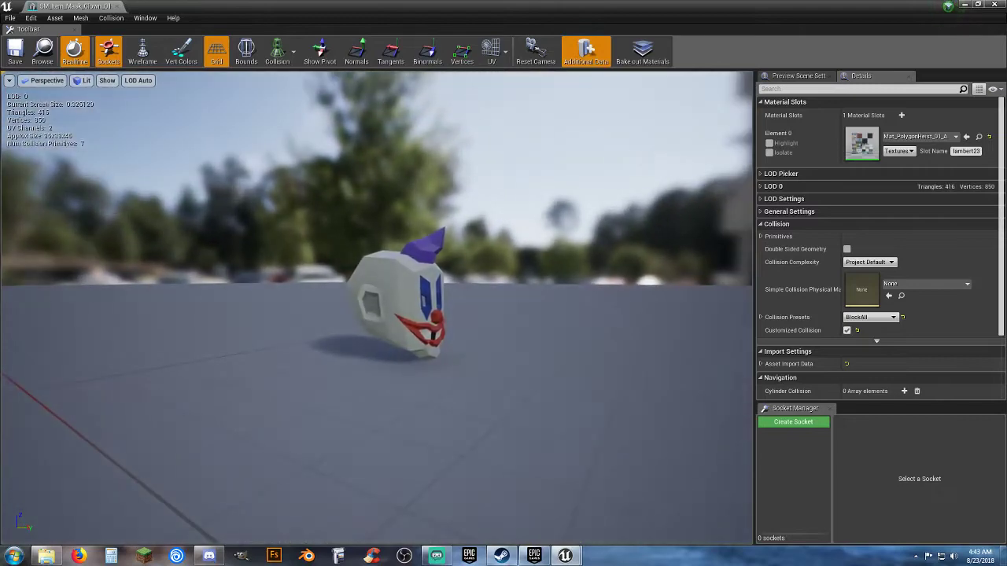
pyautogui.click(115, 6)
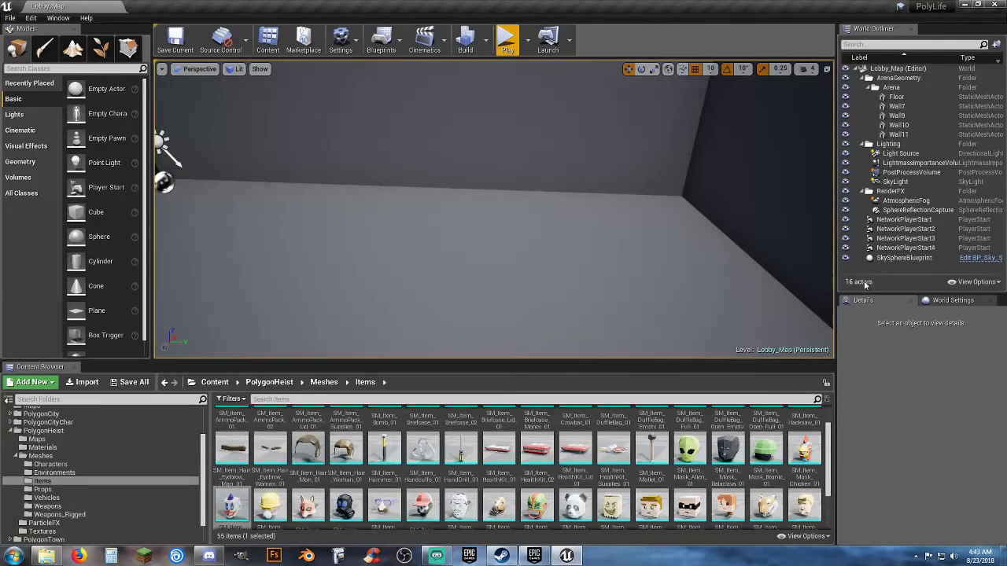
# Show the level's World Settings and briefly play Lobby_Map to view the player character, ending the play session
pyautogui.click(952, 299)
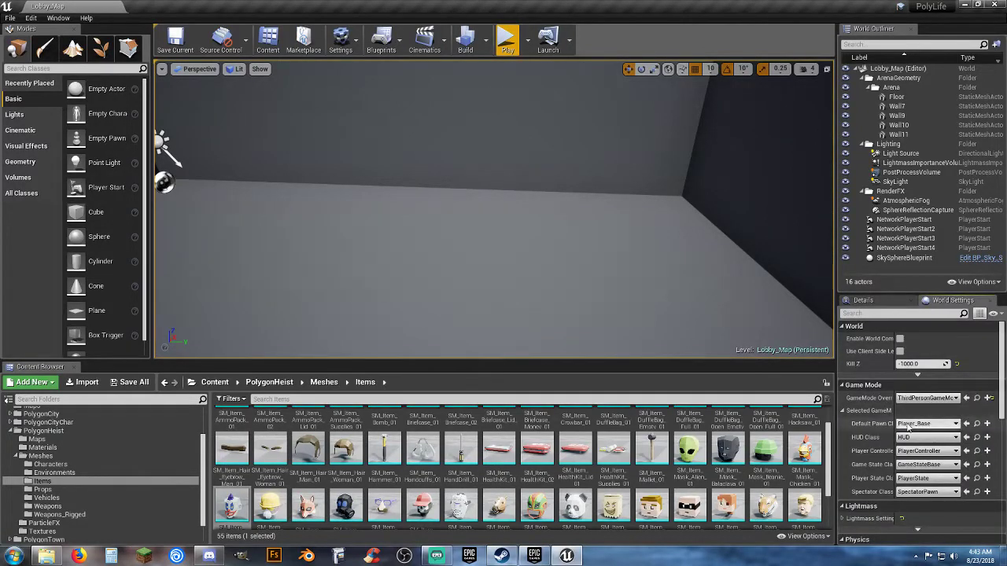
pyautogui.click(516, 154)
pyautogui.press('d')
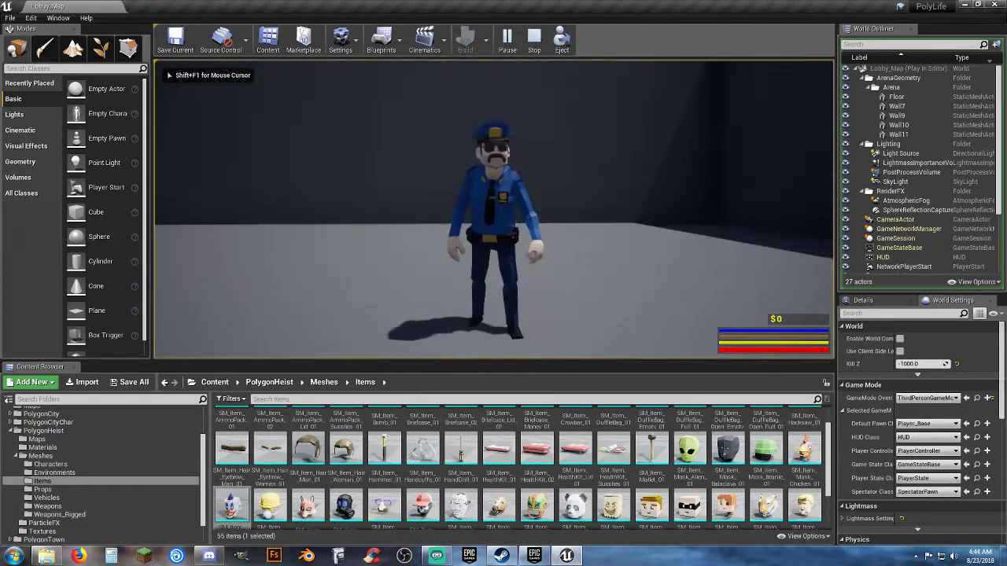
pyautogui.press('Escape')
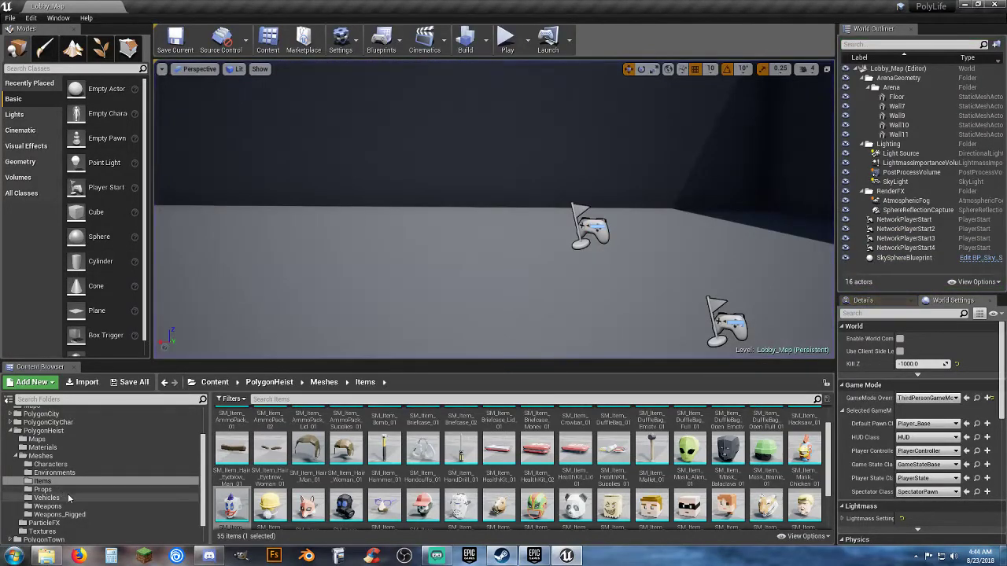
pyautogui.scroll(3, 31, 456)
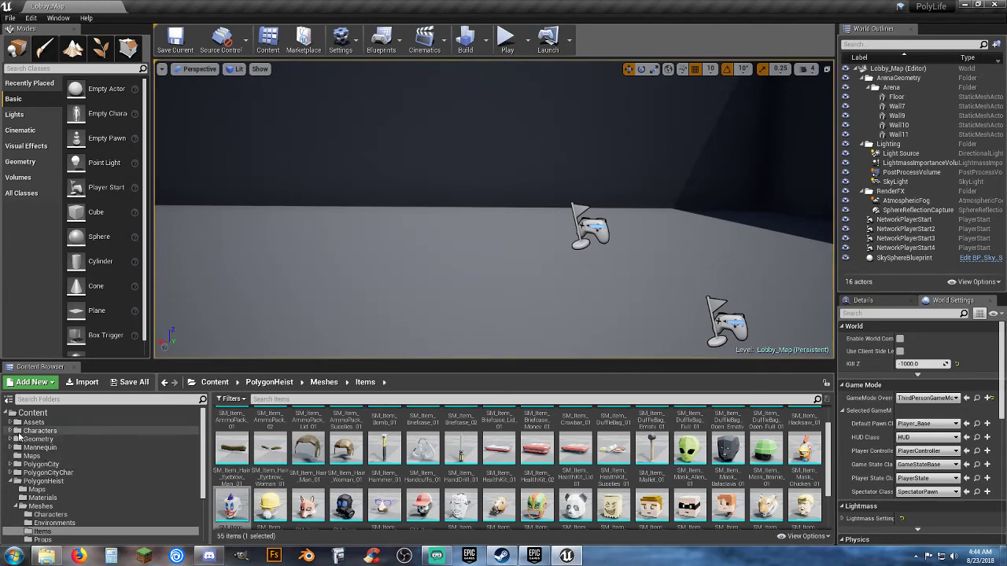
# Open the Player_Base blueprint from the Characters folder and browse the skeletal meshes available for its Mesh component
pyautogui.click(11, 431)
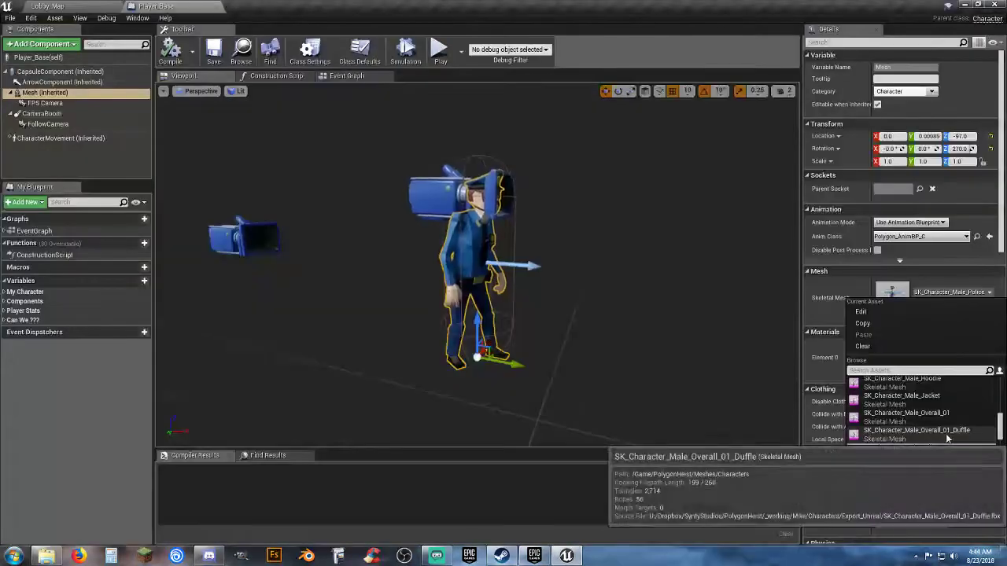
pyautogui.scroll(5, 946, 429)
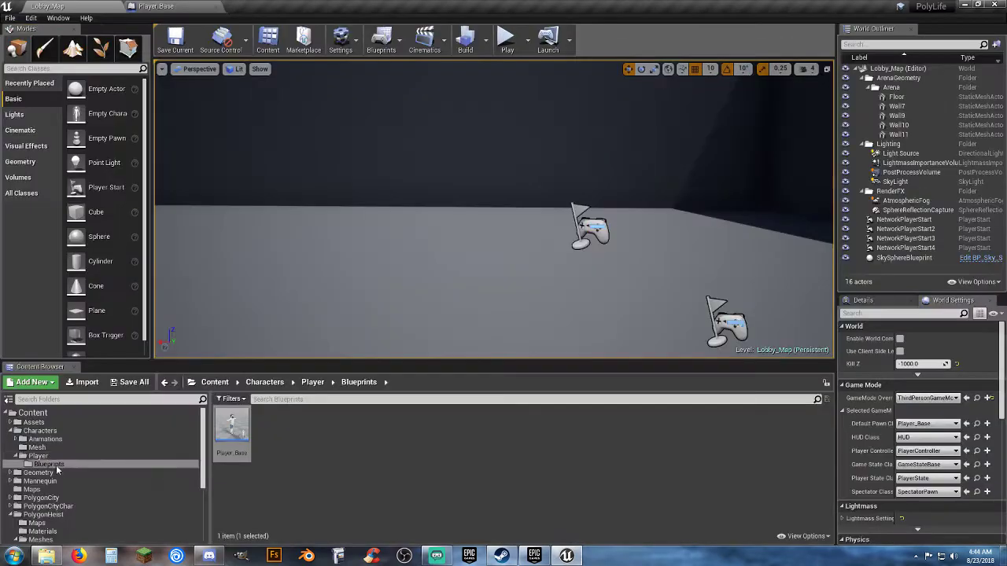
# Open the PolySkelly skeleton from Characters/Mesh and examine its bone hierarchy alongside a close view of the preview character
pyautogui.click(49, 464)
pyautogui.click(37, 448)
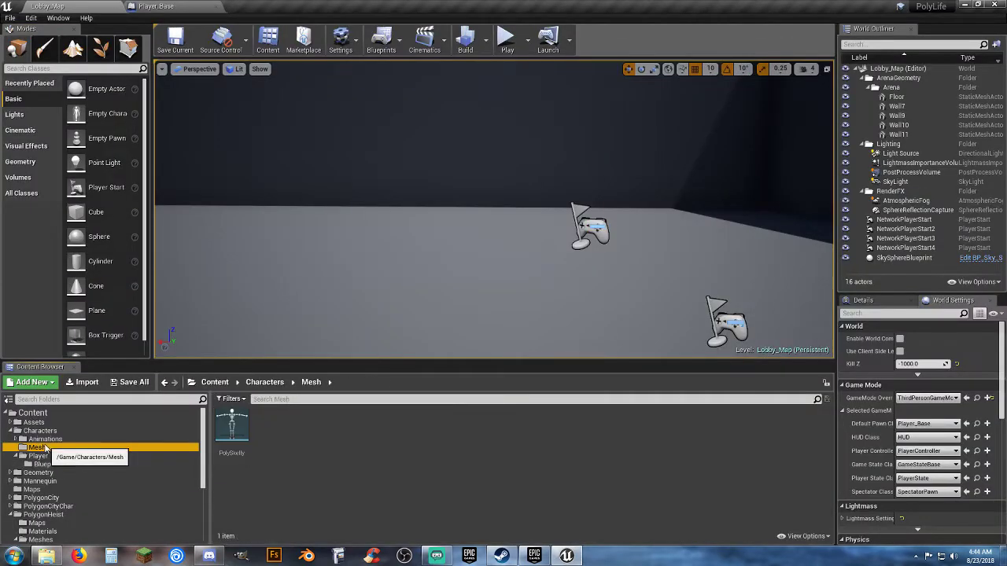
pyautogui.doubleClick(232, 450)
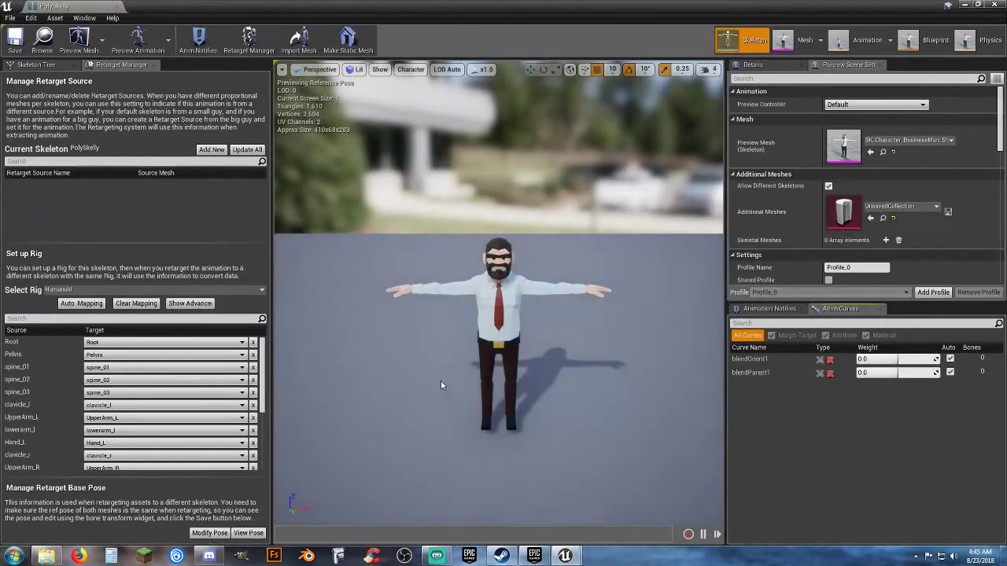
pyautogui.click(35, 64)
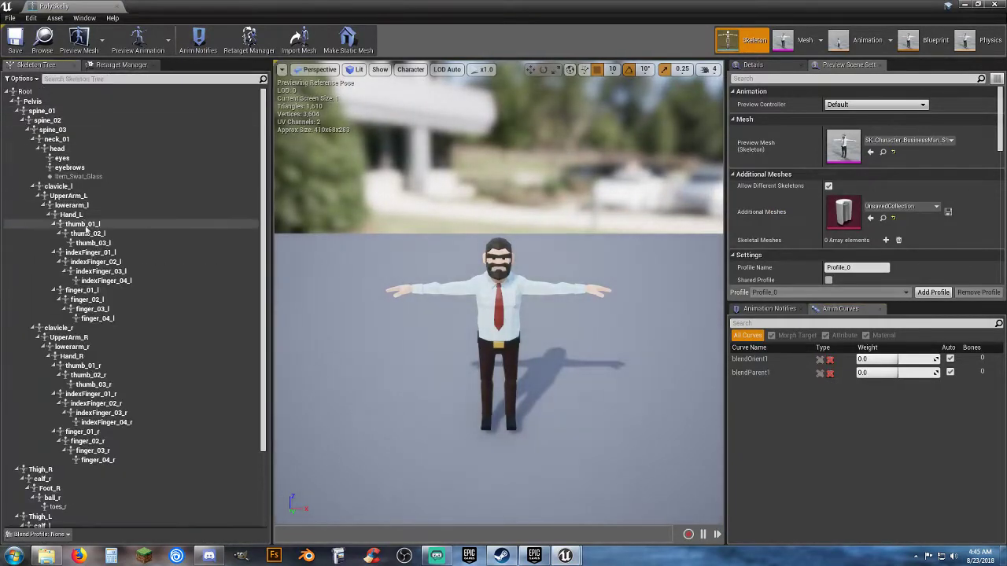
pyautogui.moveTo(525, 293)
pyautogui.mouseDown(button='right')
pyautogui.moveTo(525, 315)
pyautogui.moveTo(402, 311)
pyautogui.moveTo(354, 291)
pyautogui.moveTo(307, 299)
pyautogui.moveTo(362, 315)
pyautogui.moveTo(440, 315)
pyautogui.moveTo(401, 303)
pyautogui.moveTo(526, 300)
pyautogui.mouseUp(button='right')
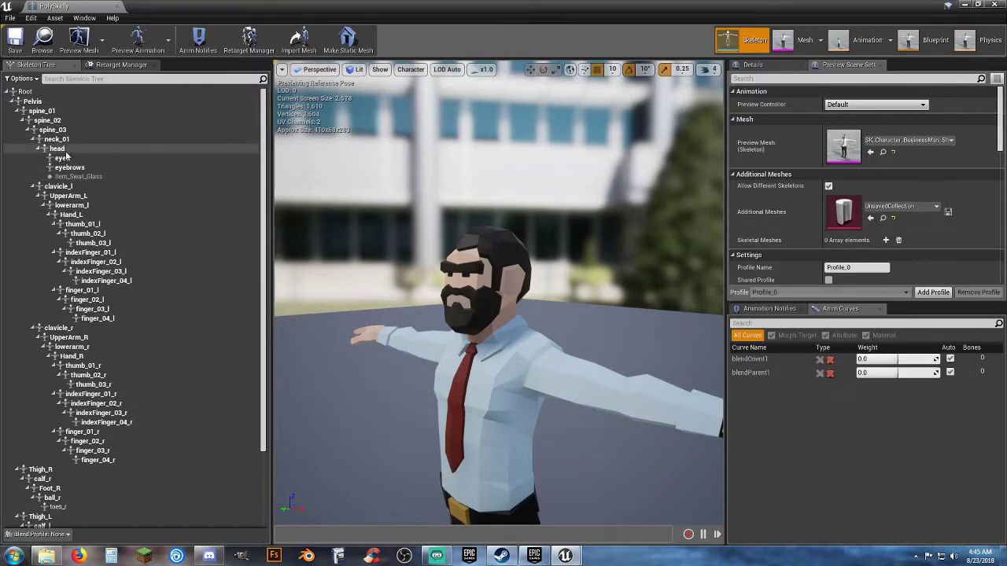
pyautogui.scroll(-1, 103, 315)
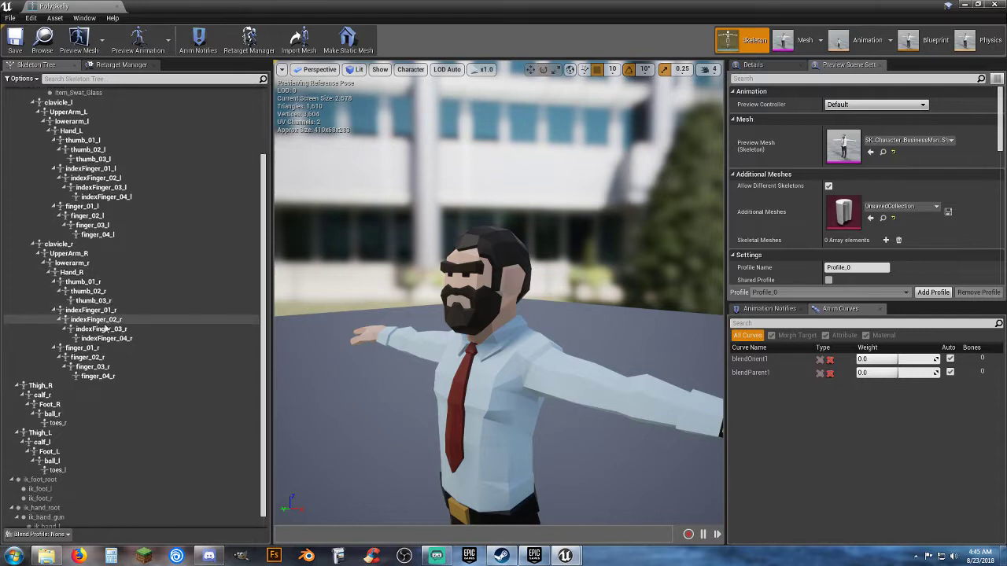
pyautogui.scroll(1, 104, 329)
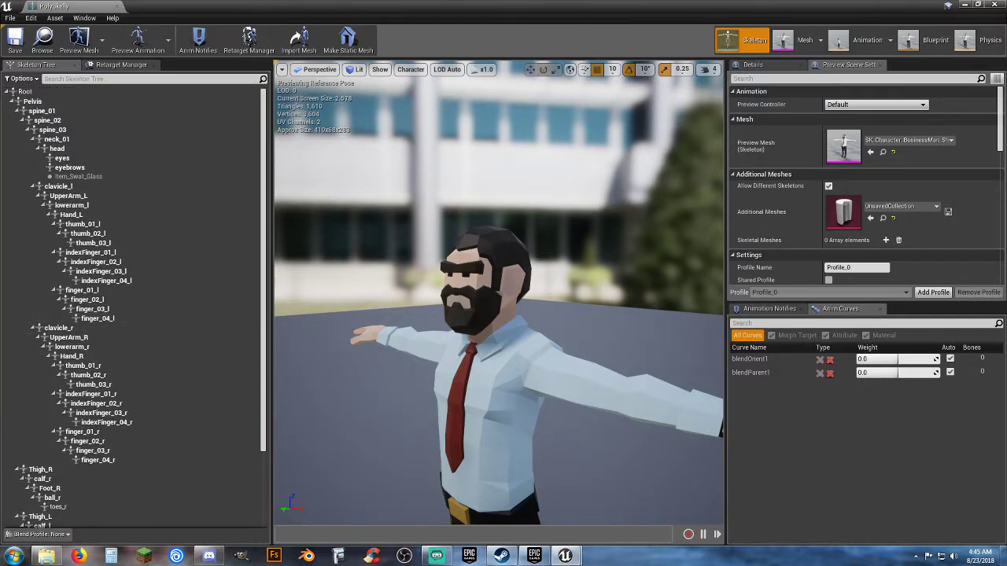
# Add a socket to the head bone of the skeleton and name it Mask
pyautogui.click(464, 251)
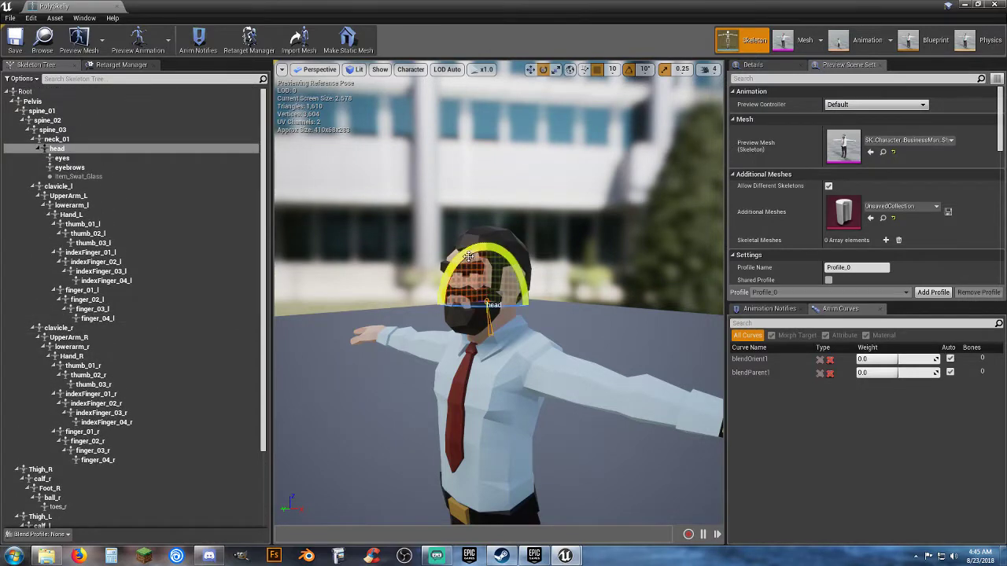
pyautogui.rightClick(70, 152)
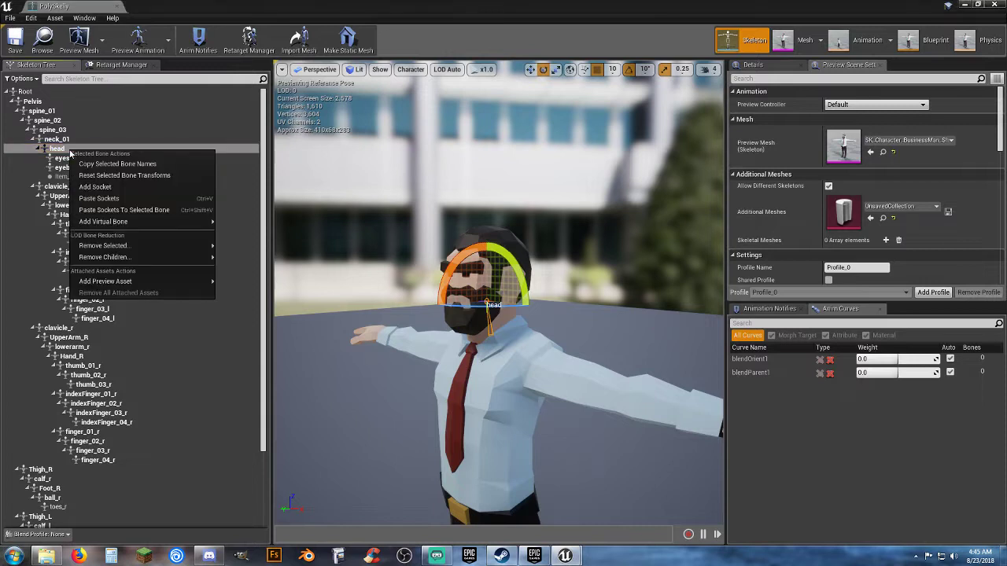
pyautogui.click(98, 188)
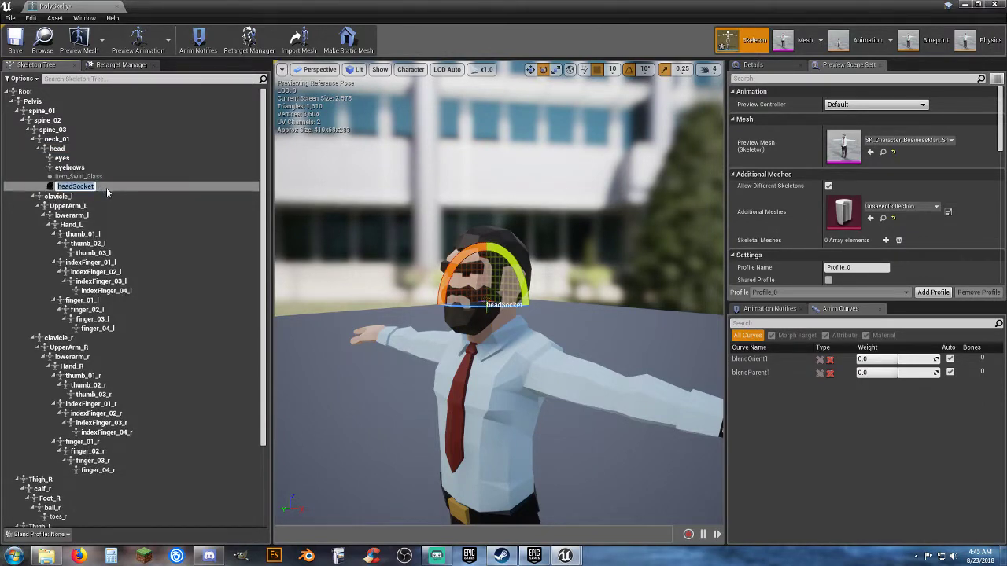
pyautogui.write('Mask')
pyautogui.press('Return')
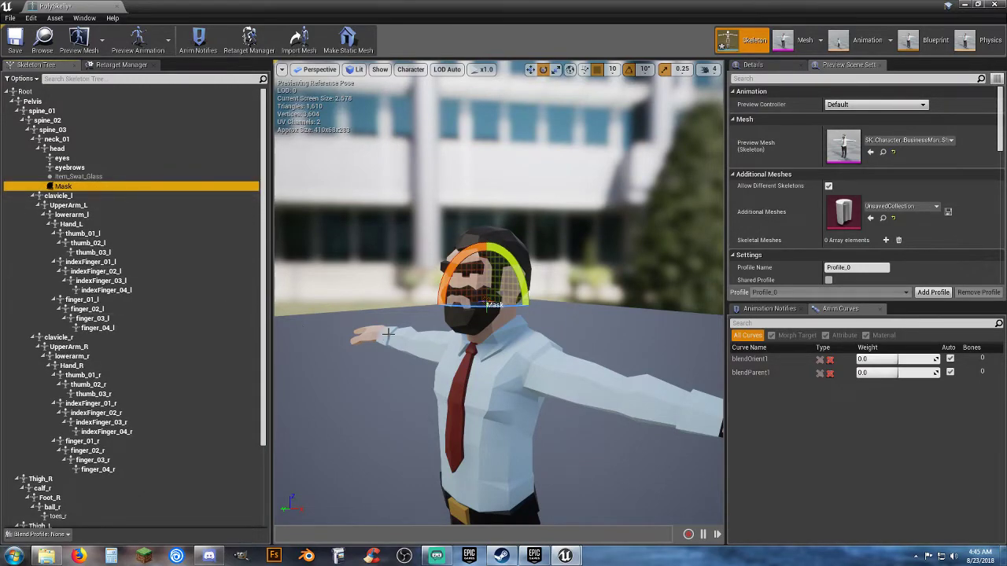
# Move the Mask socket slightly upward inside the character's head
pyautogui.keyDown('alt'); pyautogui.moveTo(386, 331); pyautogui.dragTo(291, 331); pyautogui.keyUp('alt')
pyautogui.moveTo(499, 285); pyautogui.dragTo(567, 285)
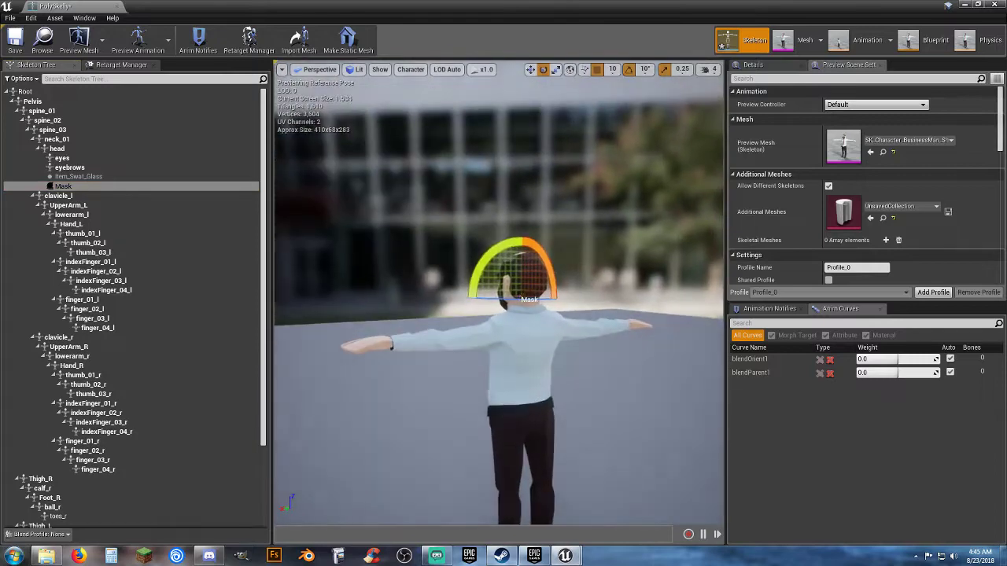
pyautogui.click(530, 70)
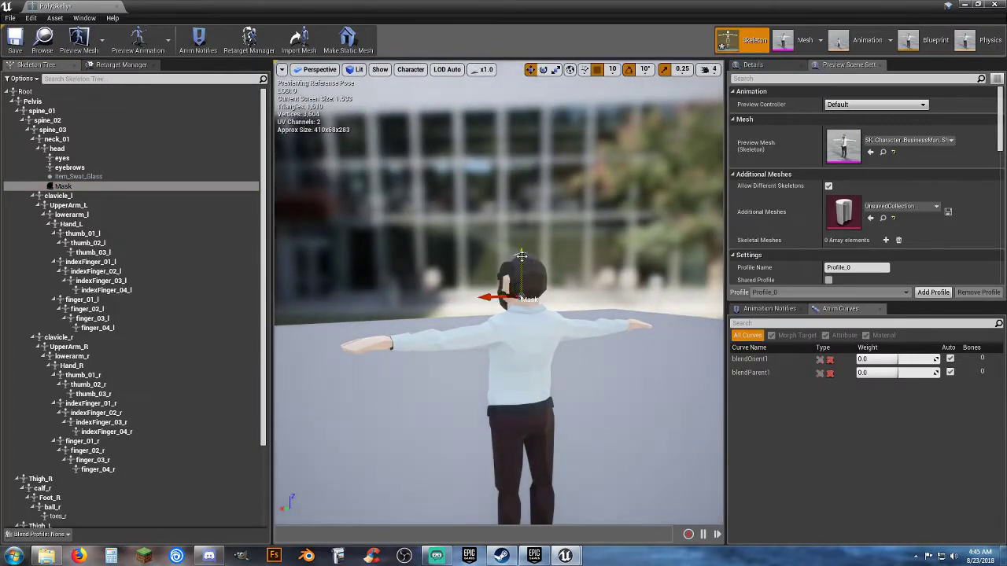
pyautogui.moveTo(521, 253); pyautogui.dragTo(520, 246)
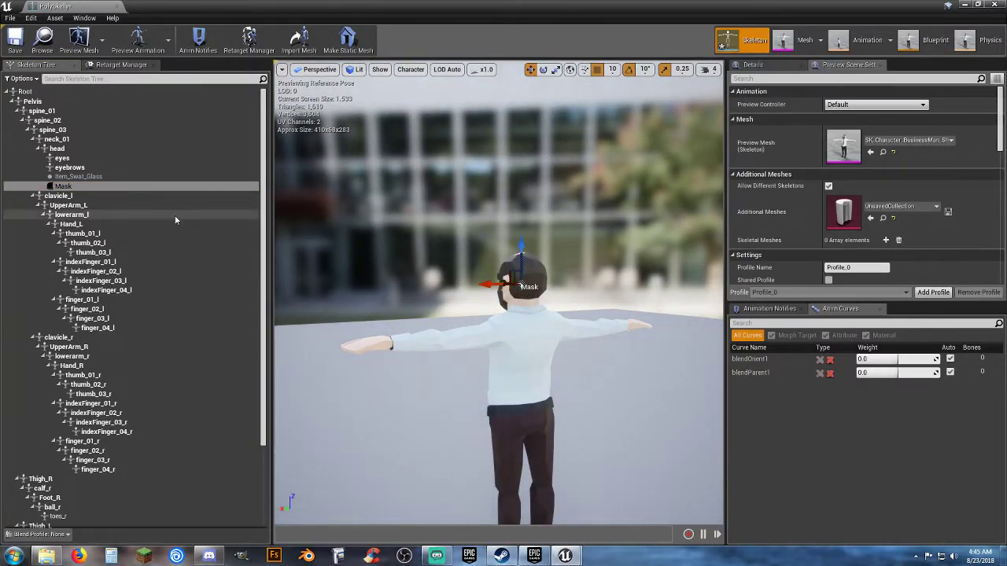
# Attach SM_Item_Mask_Clown_01 to the Mask socket as a preview asset
pyautogui.rightClick(87, 189)
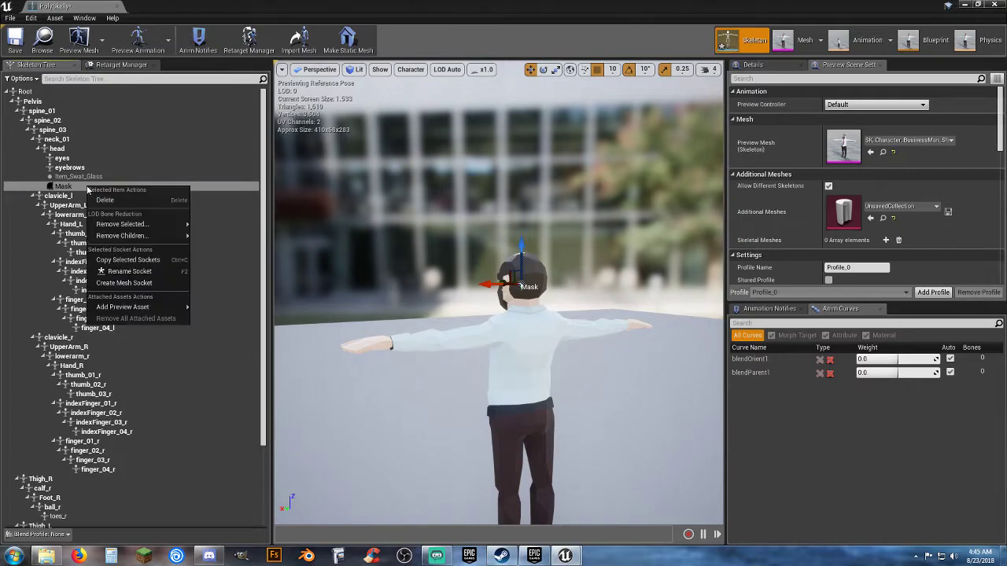
pyautogui.moveTo(137, 240)
pyautogui.moveTo(131, 307)
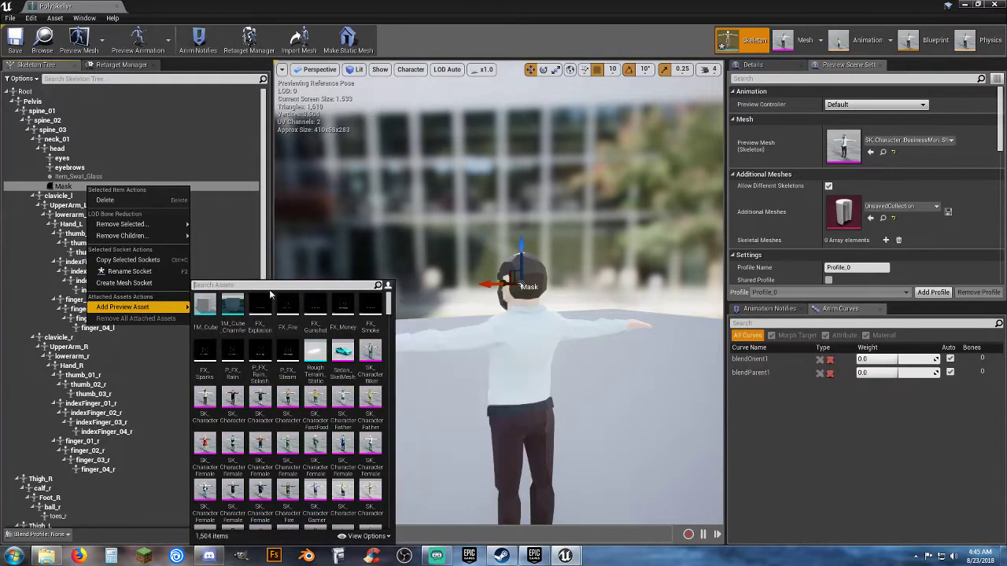
pyautogui.write('clow')
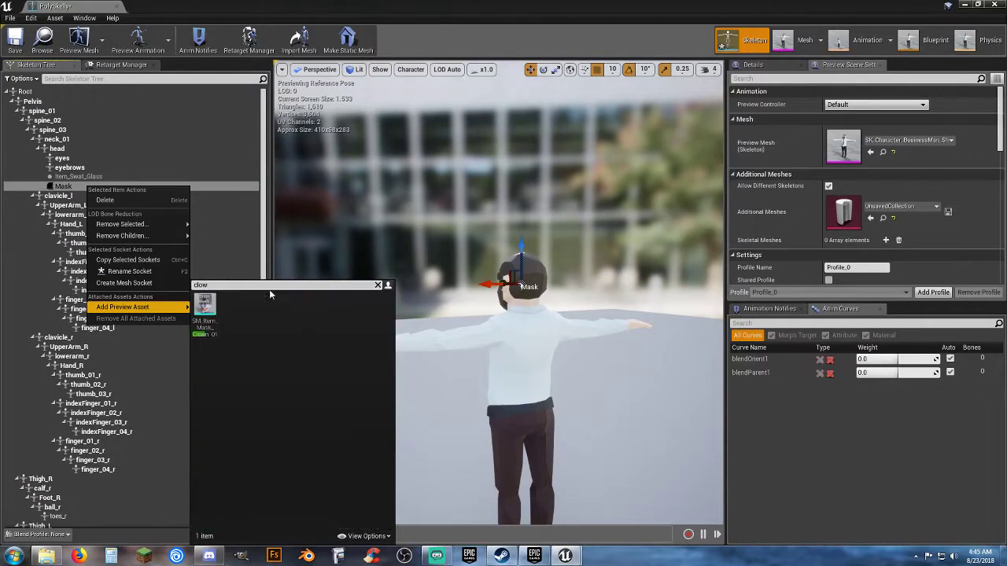
pyautogui.click(207, 314)
# Rotate the Mask socket so the clown mask stands upright and faces the same way as the character
pyautogui.moveTo(502, 322); pyautogui.dragTo(633, 324)
pyautogui.scroll(5, 498, 292)
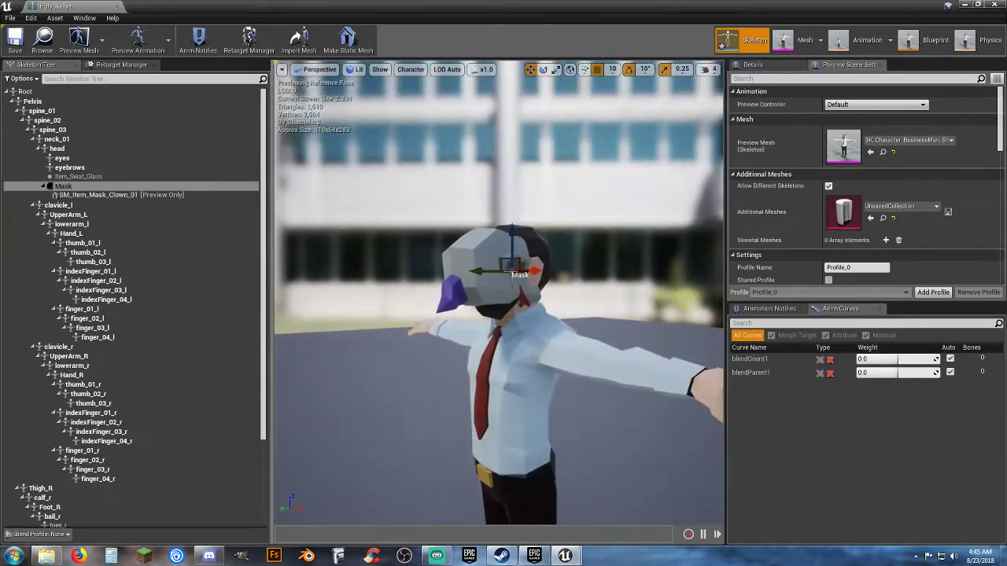
pyautogui.click(542, 70)
pyautogui.moveTo(470, 308); pyautogui.dragTo(515, 290)
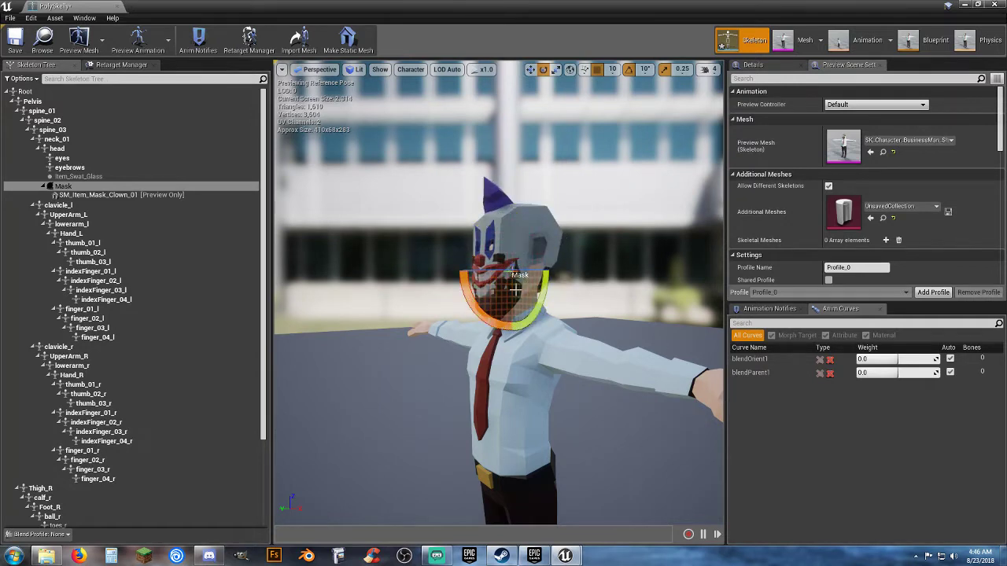
# Lower the Mask socket so the clown mask fits over the character's head
pyautogui.click(530, 69)
pyautogui.moveTo(512, 231); pyautogui.dragTo(511, 248)
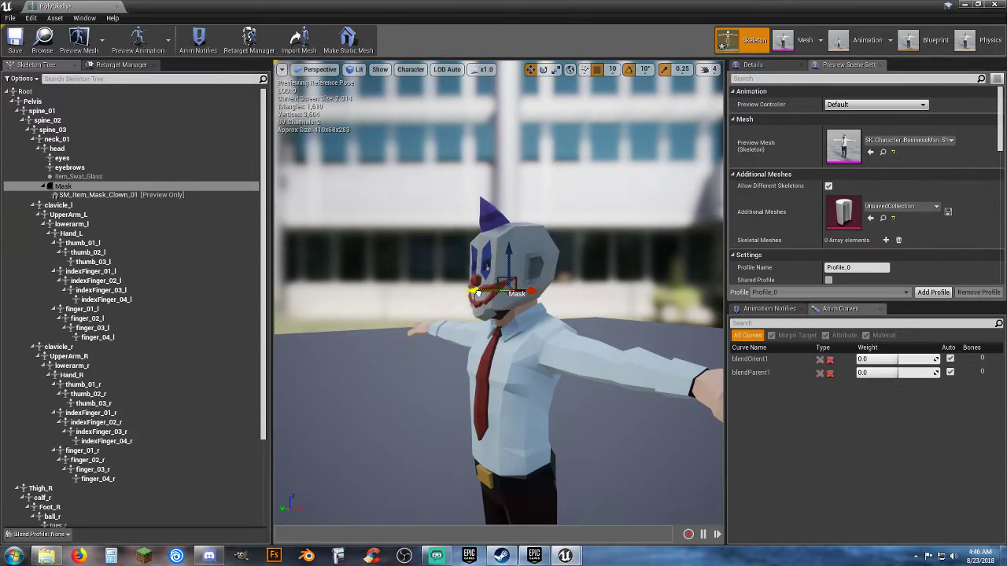
pyautogui.moveTo(507, 258); pyautogui.dragTo(504, 262)
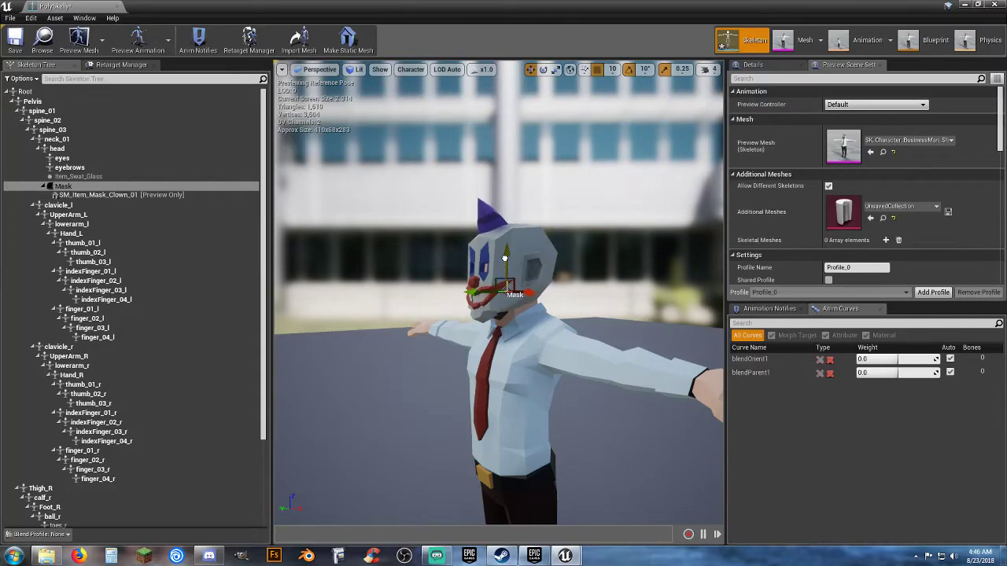
# Fine-tune the Mask socket's front-to-back position while checking the clown mask's fit from behind and the side
pyautogui.moveTo(504, 291); pyautogui.dragTo(598, 315, button='right')
pyautogui.moveTo(504, 291); pyautogui.dragTo(693, 287, button='right')
pyautogui.press('w')
pyautogui.press('s')
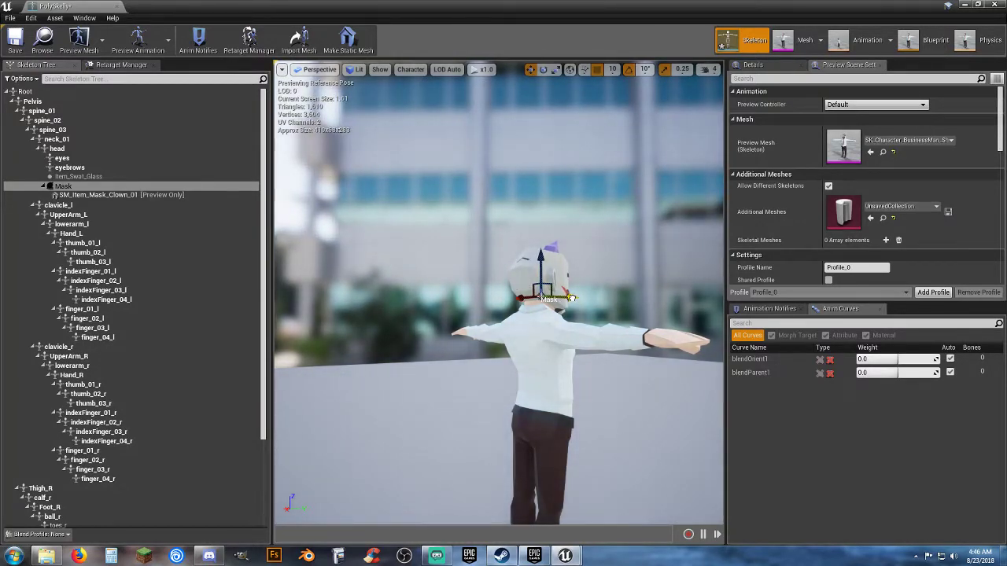
pyautogui.press('d')
pyautogui.moveTo(568, 318); pyautogui.dragTo(370, 307, button='right')
pyautogui.press('w')
pyautogui.keyDown('alt'); pyautogui.moveTo(499, 314); pyautogui.dragTo(440, 315); pyautogui.keyUp('alt')
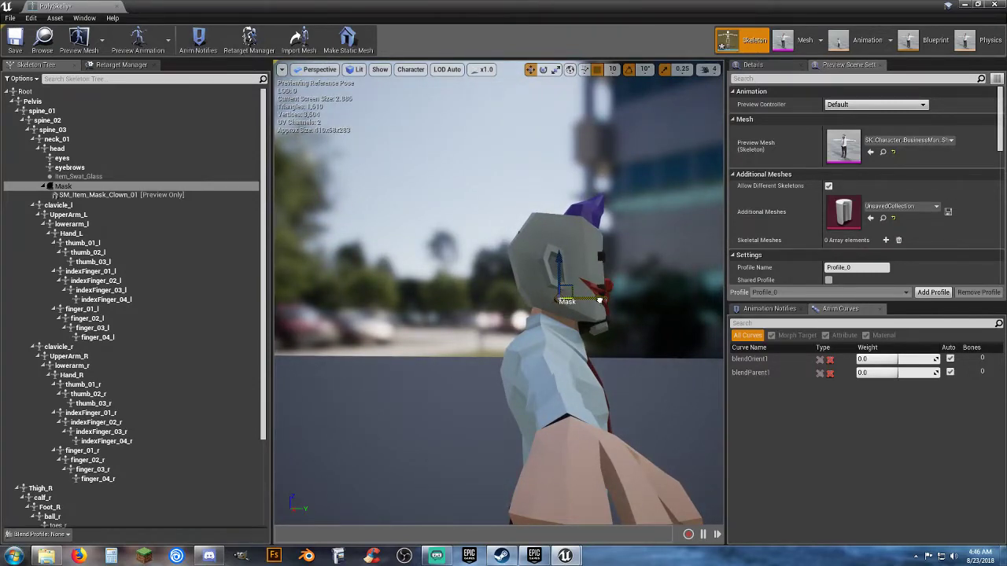
# Check the clown mask's fit from the front, save the PolySkelly skeleton and close its editor
pyautogui.press('d')
pyautogui.moveTo(641, 294)
pyautogui.mouseDown(button='right')
pyautogui.moveTo(495, 291)
pyautogui.moveTo(657, 306)
pyautogui.moveTo(641, 289)
pyautogui.mouseUp(button='right')
pyautogui.press('w')
pyautogui.press('w')
pyautogui.press('s')
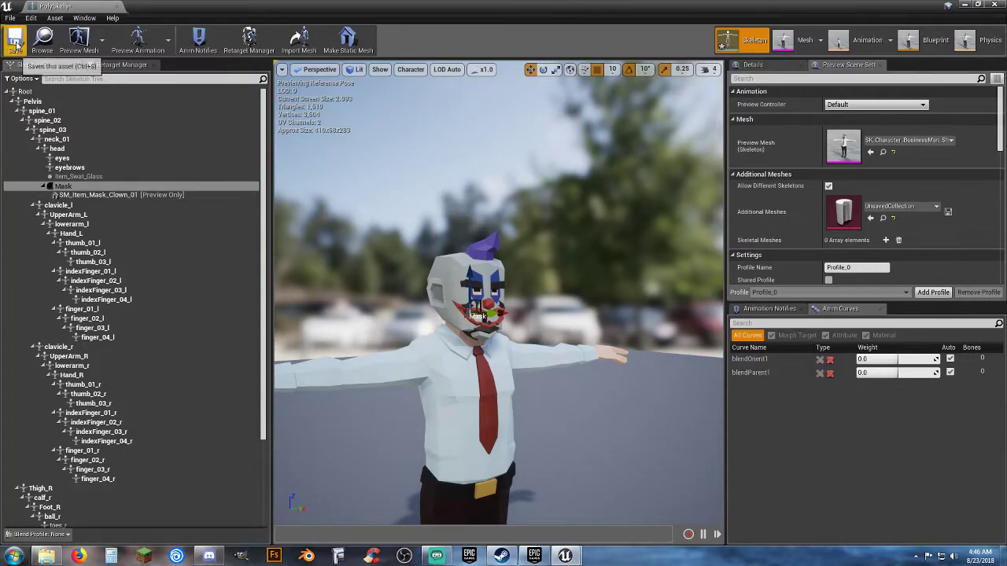
pyautogui.click(118, 8)
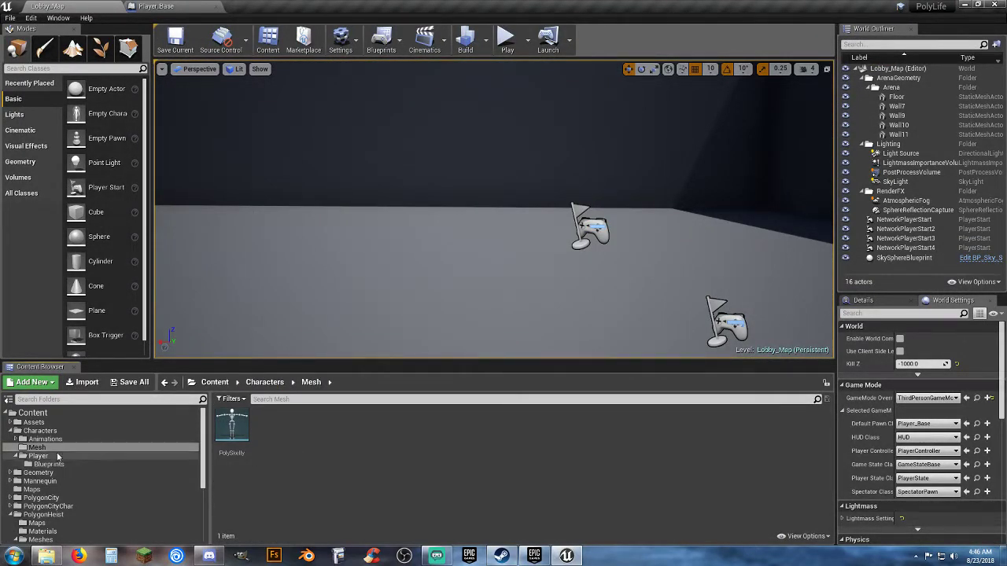
# Add an Escape keyboard event in an empty area of the Player_Base blueprint's Event Graph
pyautogui.click(175, 8)
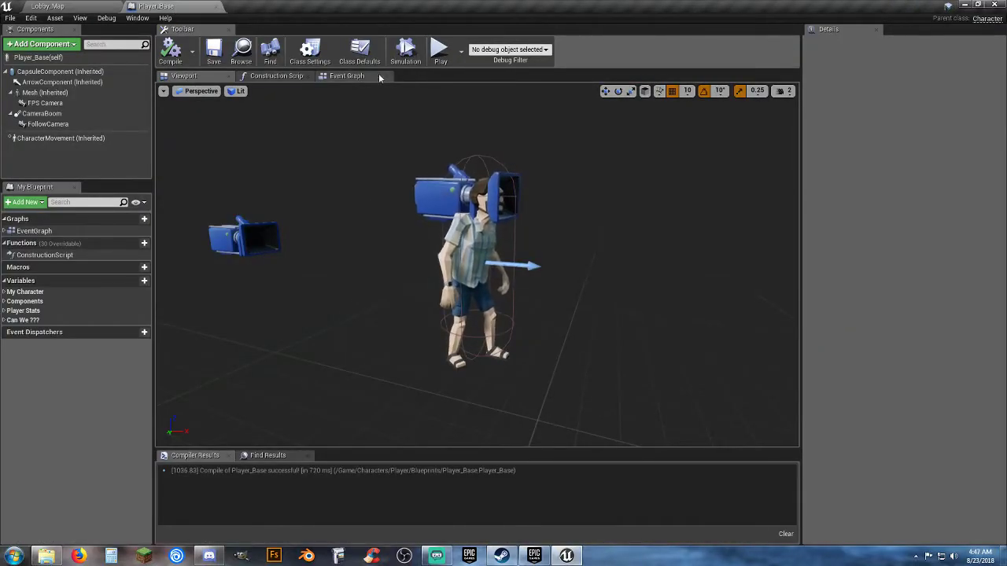
pyautogui.click(354, 76)
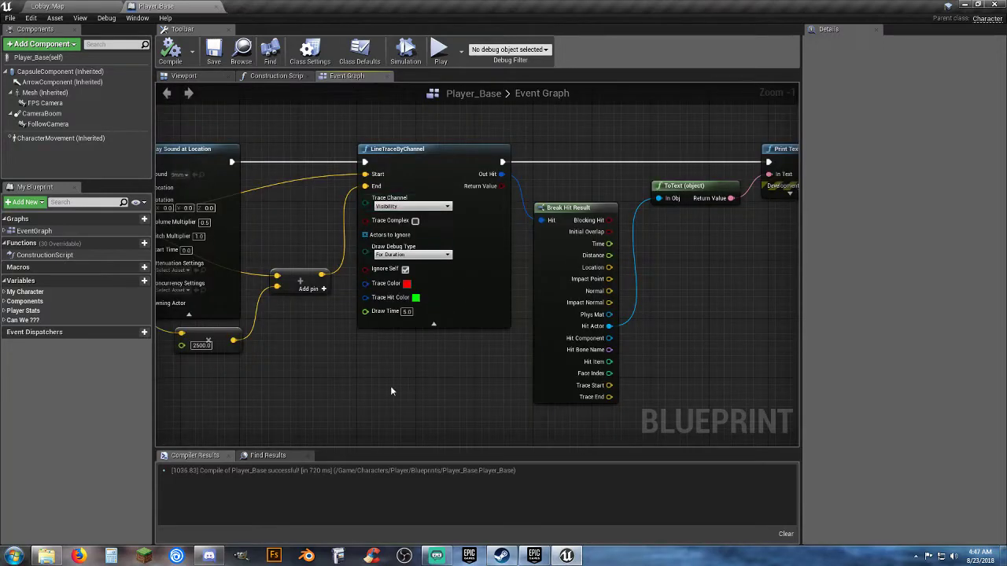
pyautogui.moveTo(391, 391); pyautogui.dragTo(642, 225, button='right')
pyautogui.moveTo(366, 309); pyautogui.dragTo(480, 287, button='right')
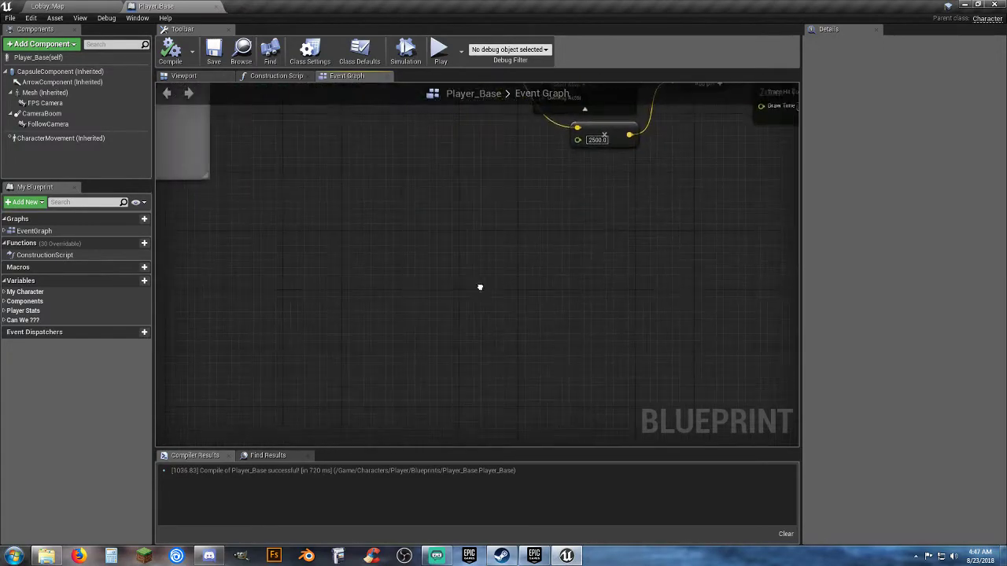
pyautogui.rightClick(437, 302)
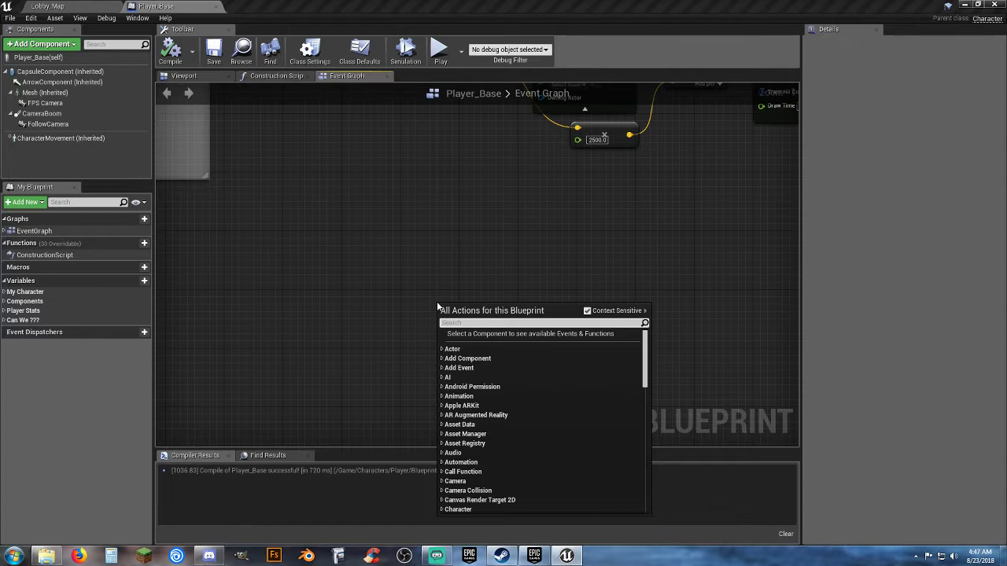
pyautogui.write('ex')
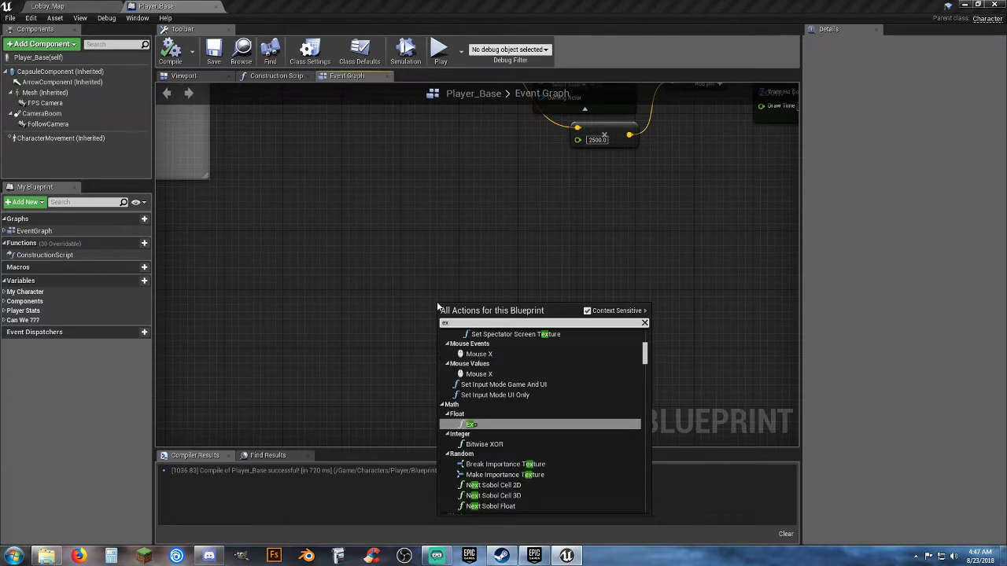
pyautogui.press('BackSpace')
pyautogui.write('scape')
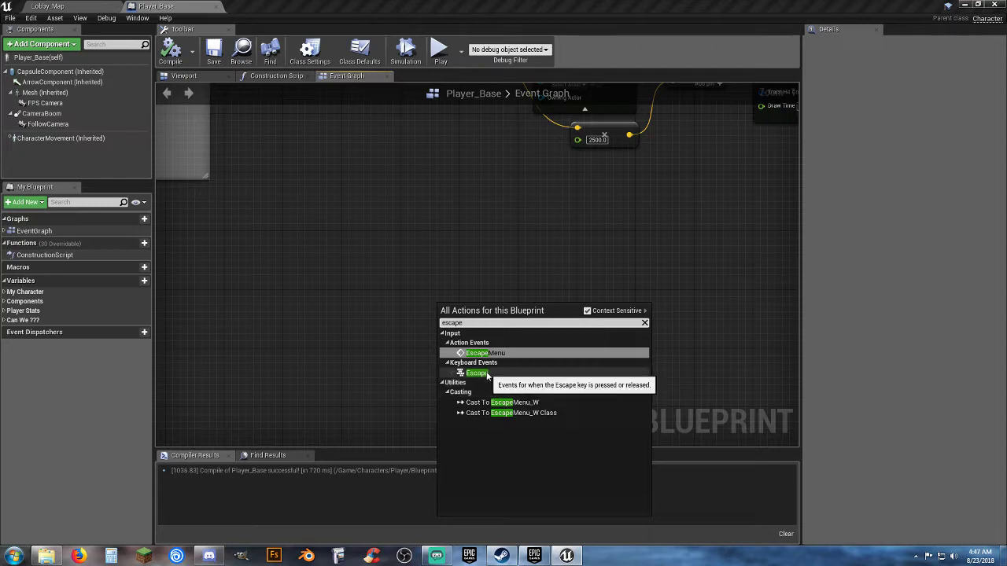
pyautogui.click(478, 373)
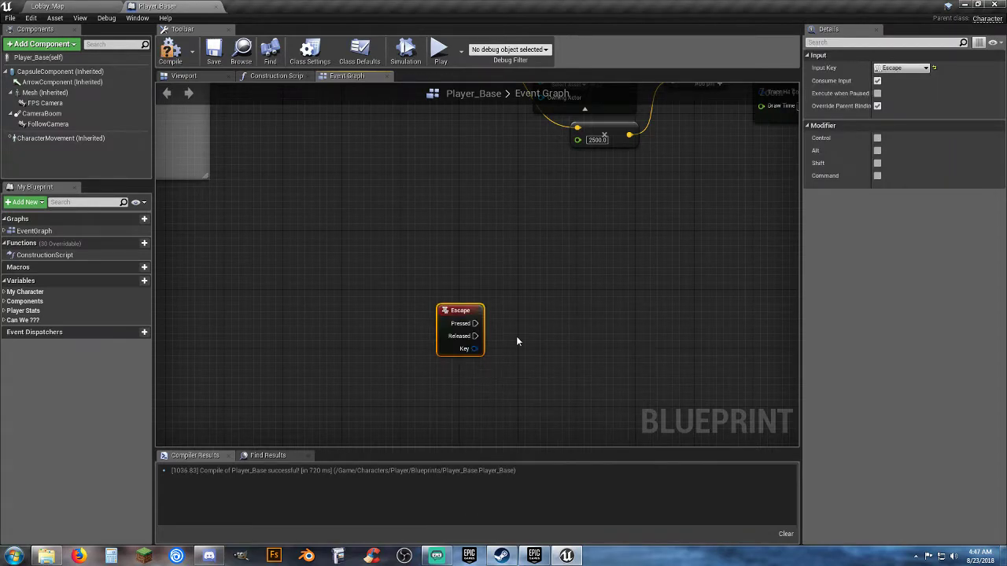
# Change the input key of the Escape keyboard event to the number 1
pyautogui.click(897, 69)
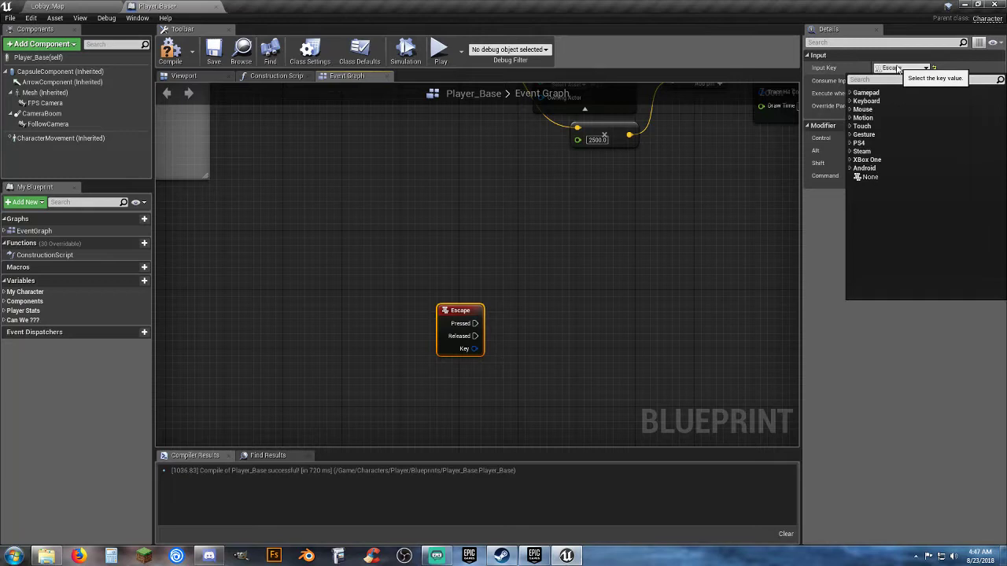
pyautogui.click(852, 102)
pyautogui.scroll(-4, 908, 173)
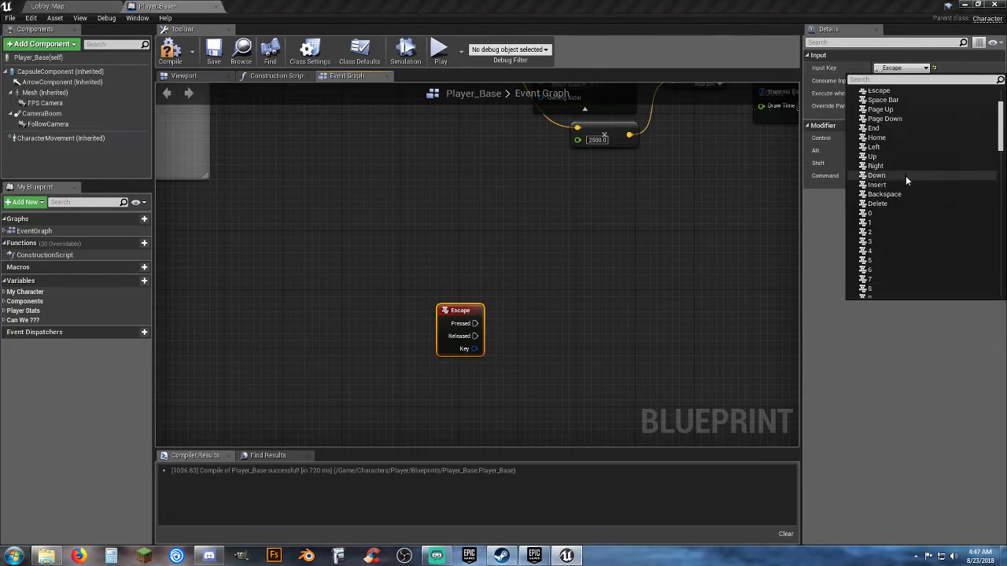
pyautogui.scroll(-3, 901, 206)
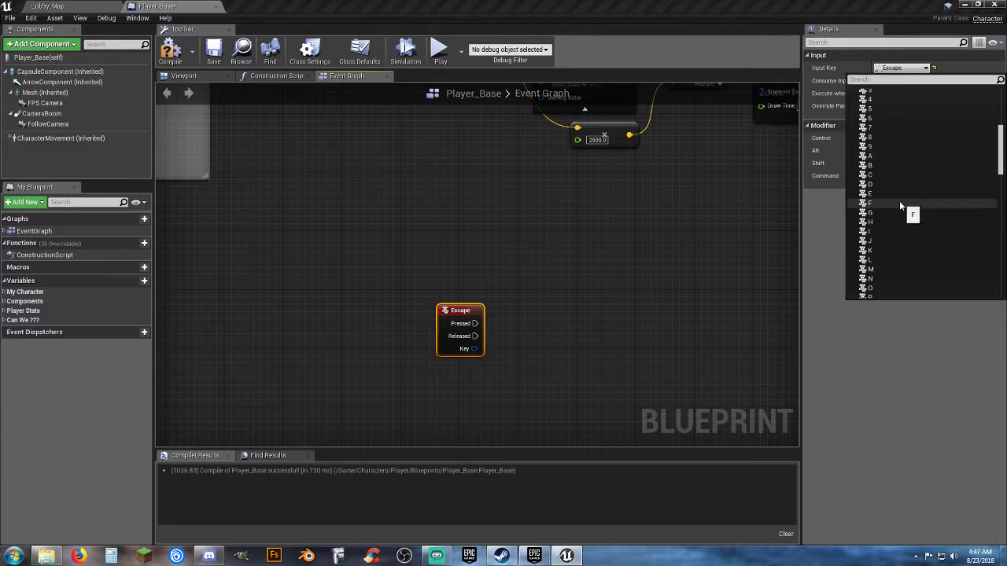
pyautogui.scroll(2, 900, 205)
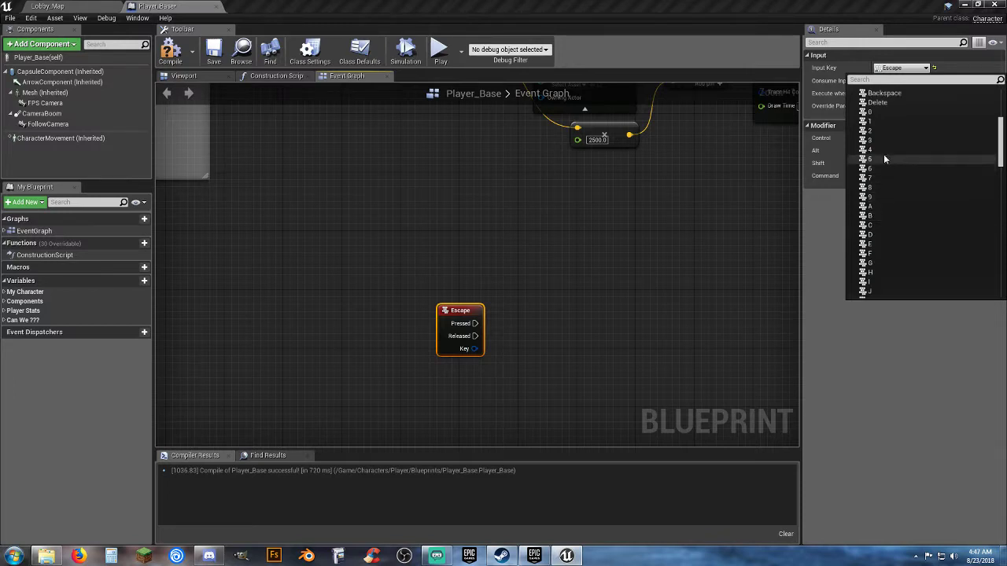
pyautogui.click(879, 122)
pyautogui.click(567, 316)
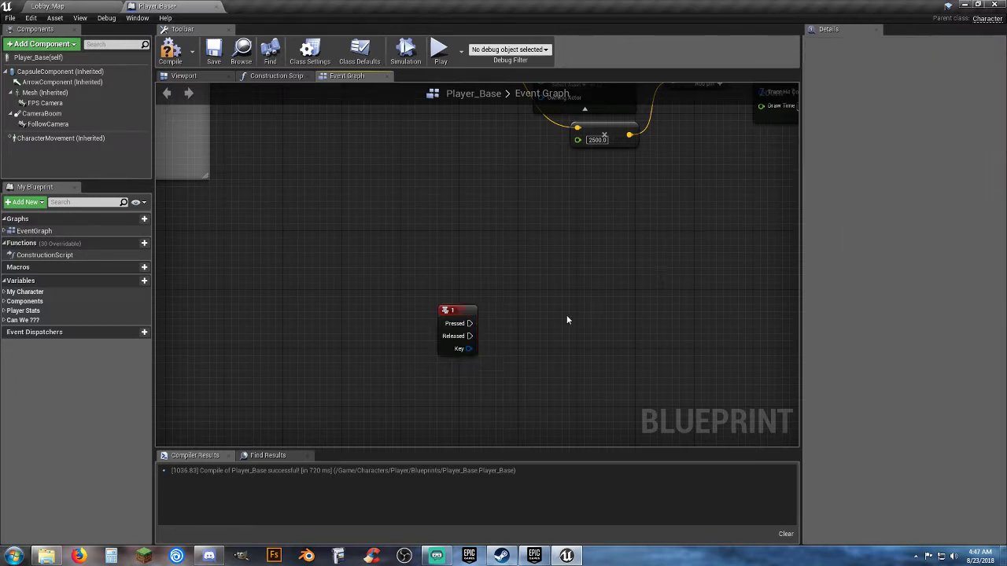
# Add a FlipFlop node to the Pressed output of the 1 key event and place it beside the event
pyautogui.moveTo(475, 323); pyautogui.dragTo(470, 326)
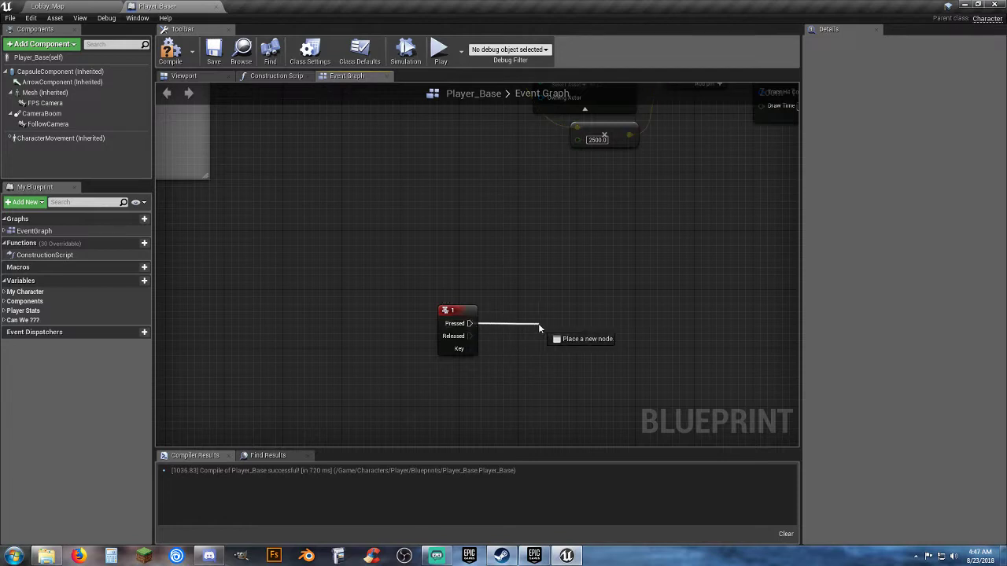
pyautogui.moveTo(538, 323); pyautogui.dragTo(539, 323)
pyautogui.write('flip')
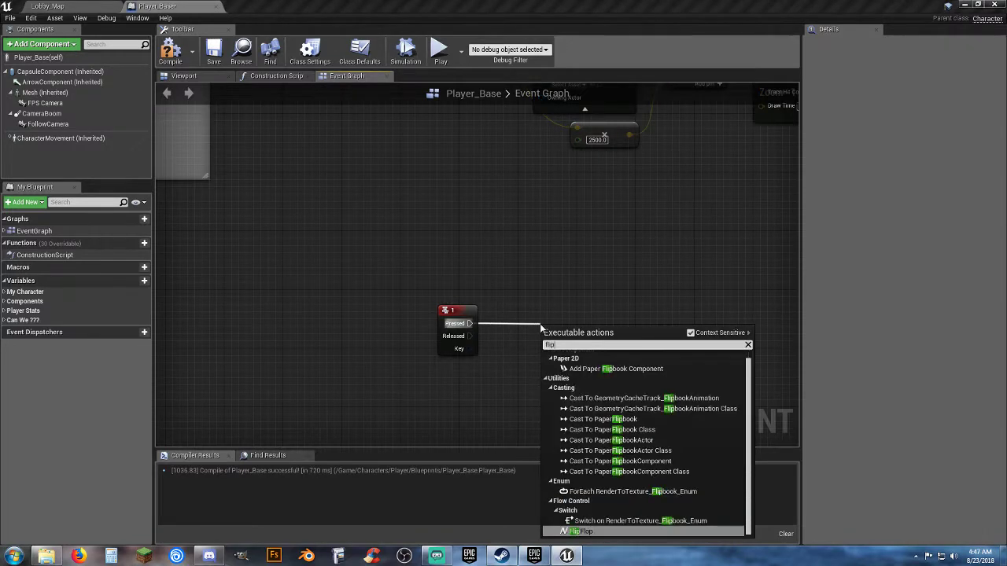
pyautogui.write('flo')
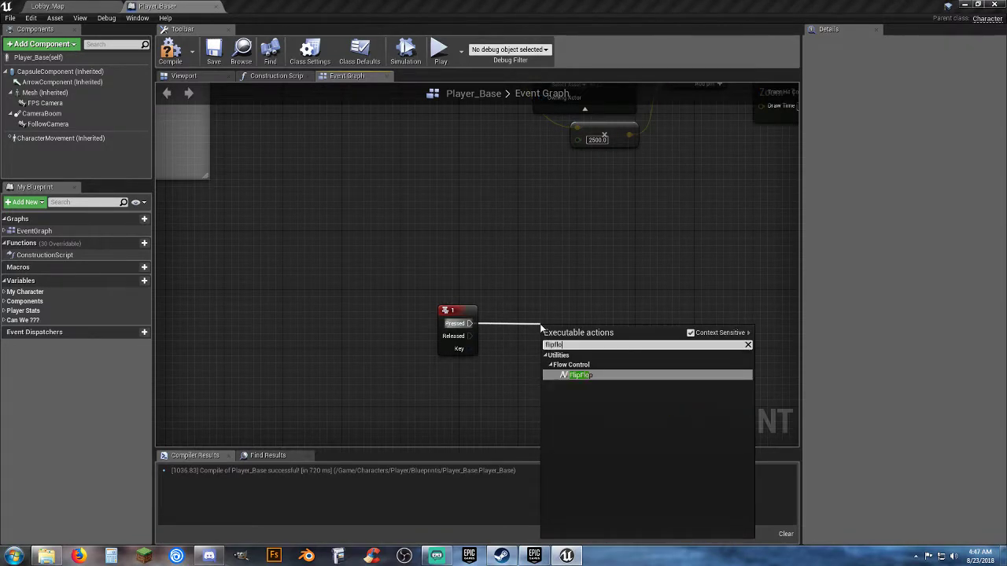
pyautogui.press('Return')
pyautogui.moveTo(553, 330); pyautogui.dragTo(506, 307)
pyautogui.click(579, 308)
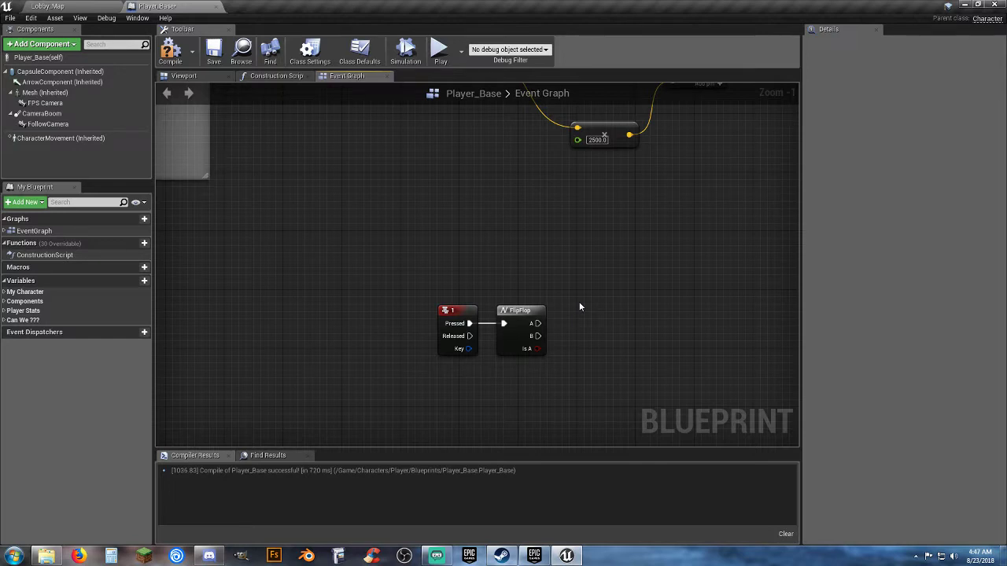
# Select the character's Mesh component, and pick the SM_Item_Mask_Clown_01 asset from the Items folder of the PolygonHeist meshes
pyautogui.click(47, 93)
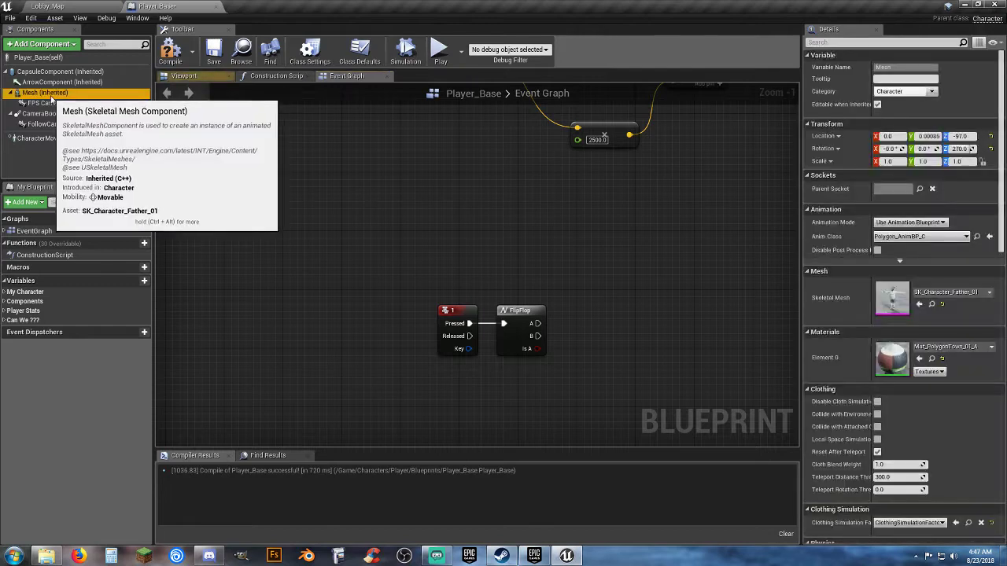
pyautogui.click(182, 77)
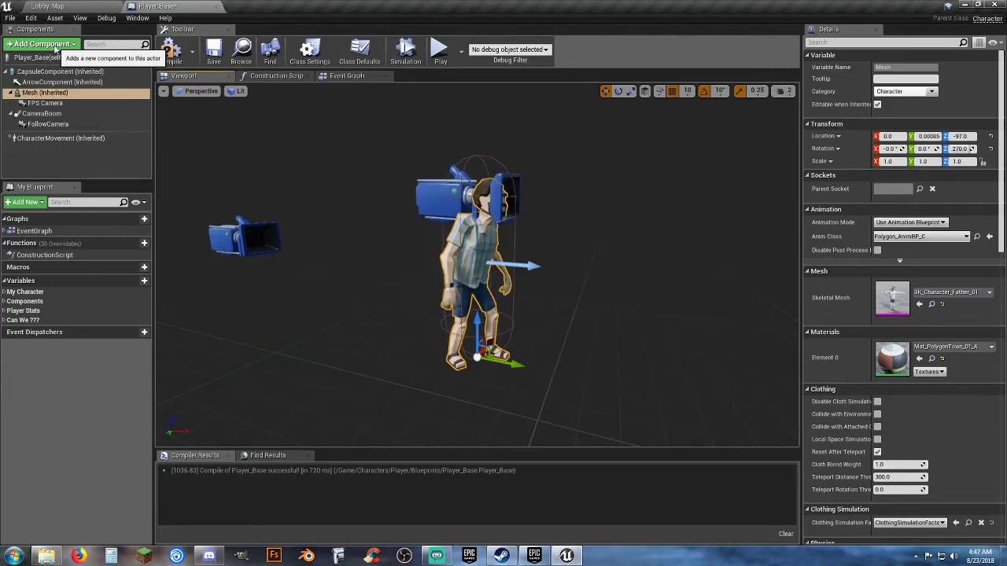
pyautogui.click(84, 8)
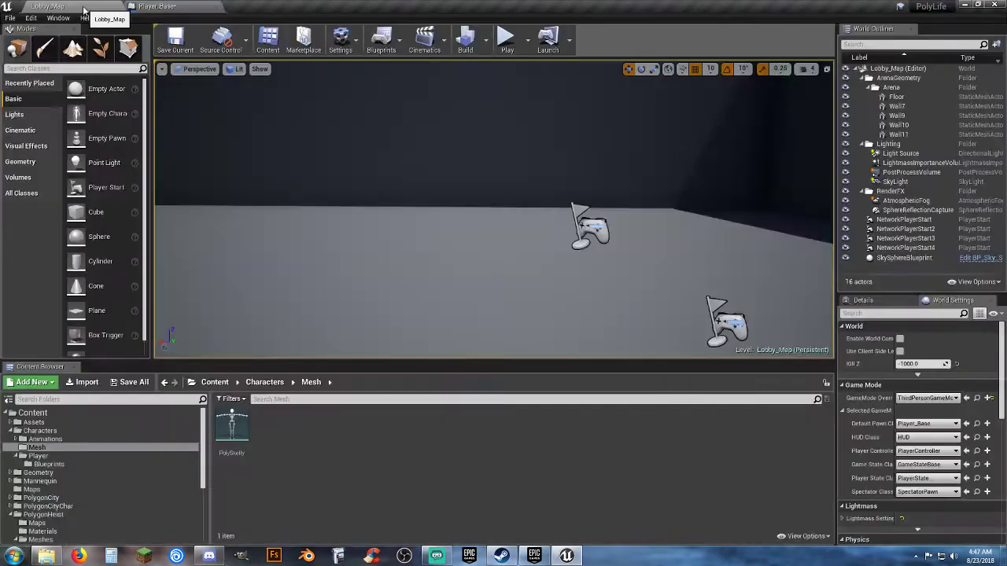
pyautogui.scroll(-3, 88, 505)
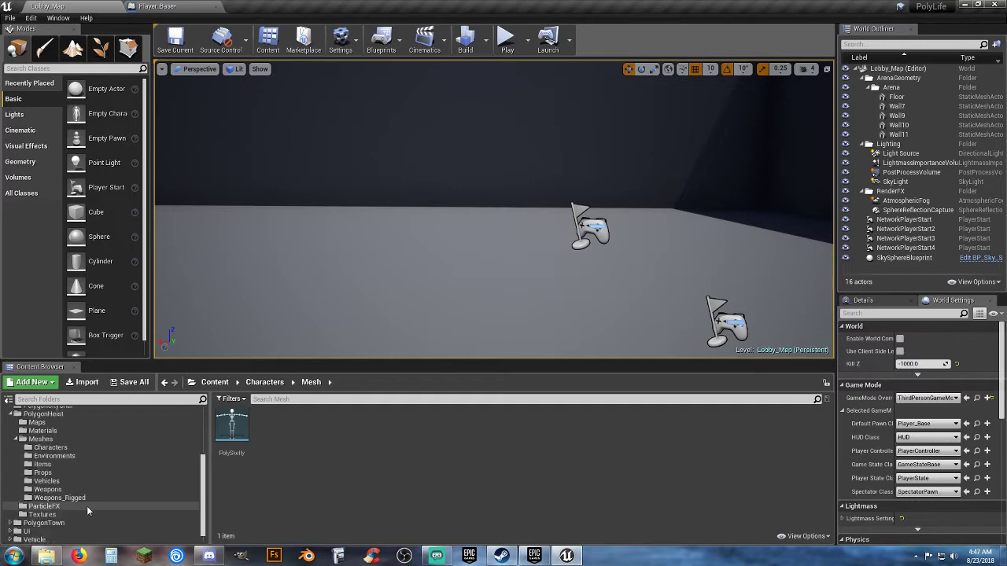
pyautogui.click(42, 464)
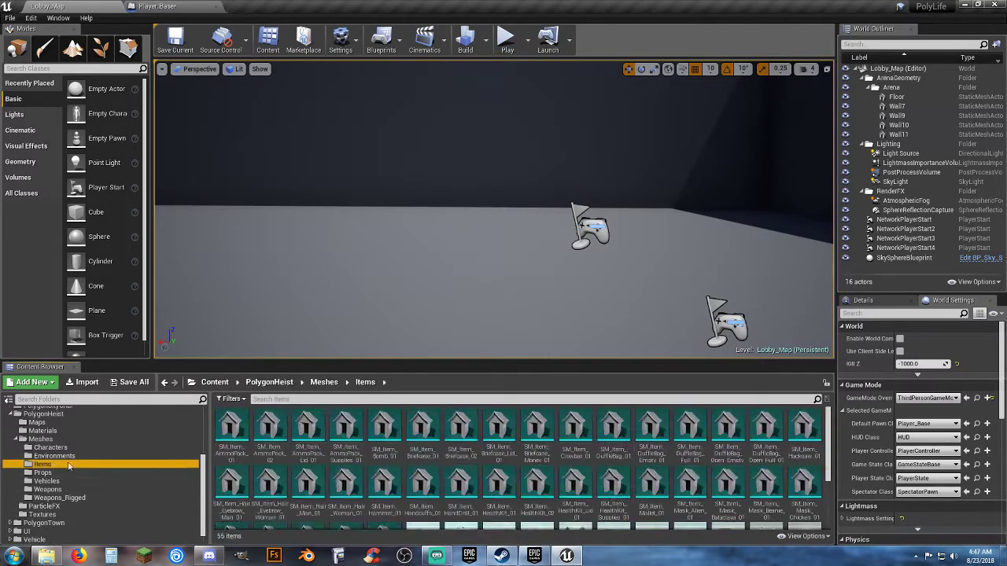
pyautogui.scroll(-2, 318, 502)
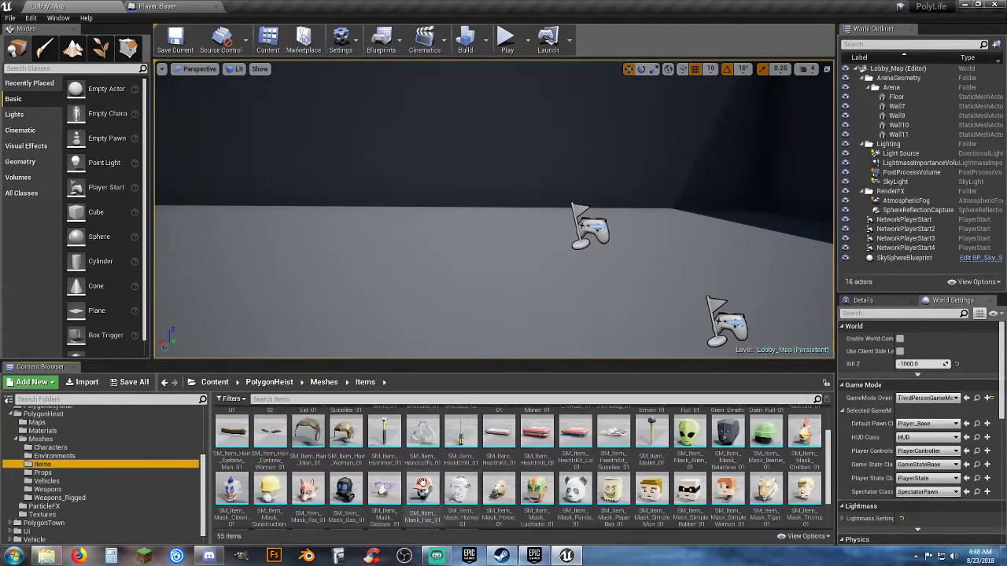
pyautogui.click(231, 510)
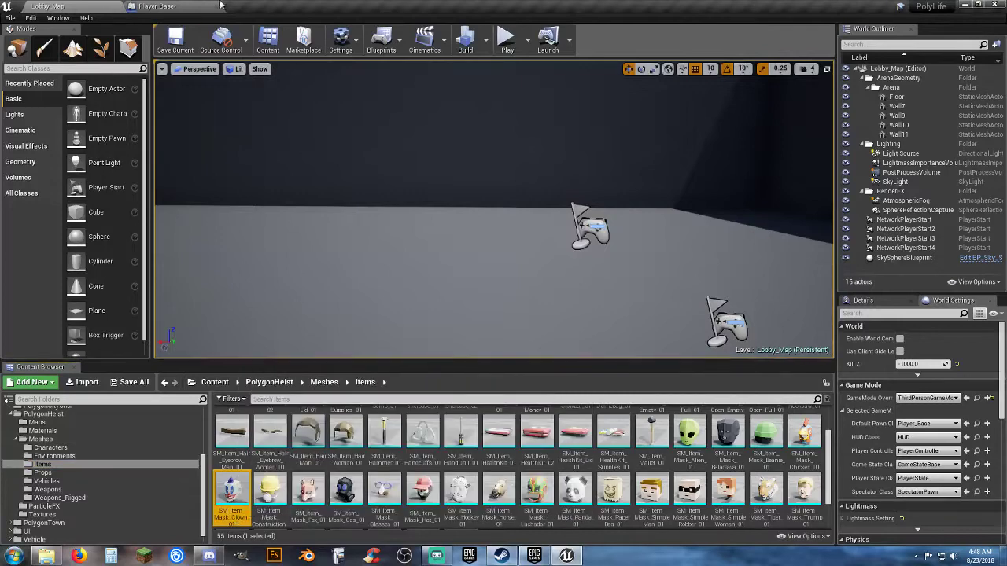
# Add the clown mask as a static mesh component under Player_Base's Mesh and set its parent socket to Mask
pyautogui.click(166, 5)
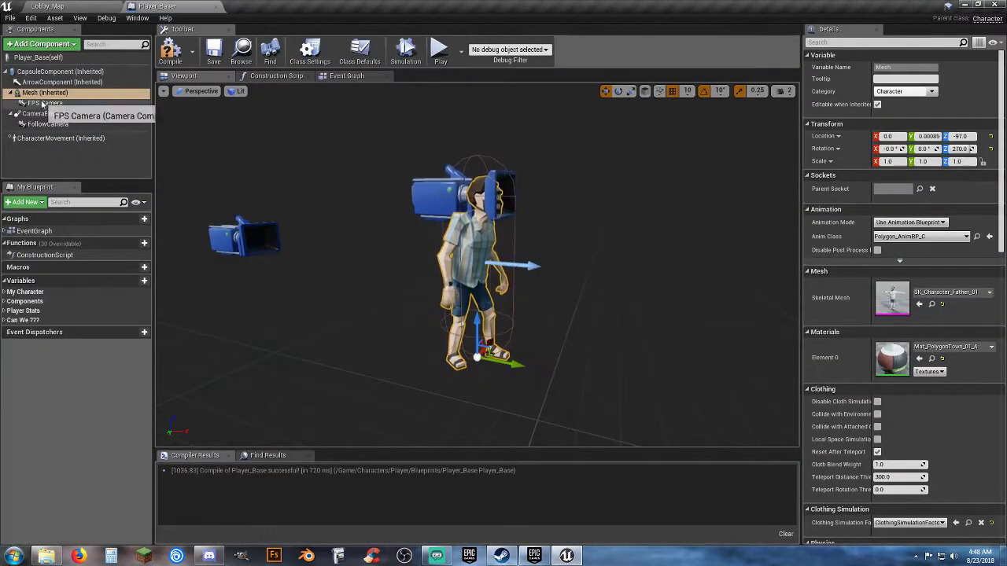
pyautogui.click(42, 44)
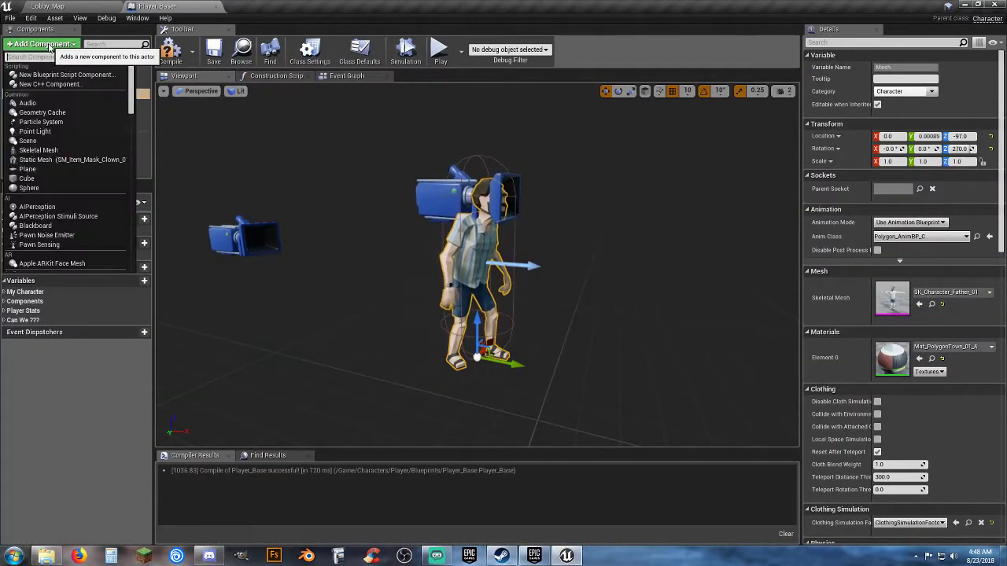
pyautogui.click(75, 160)
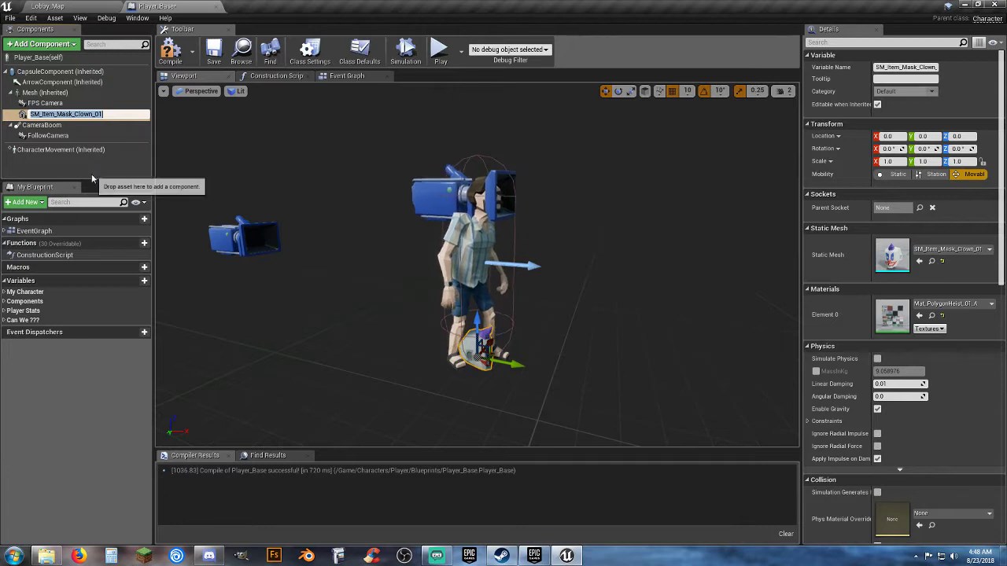
pyautogui.click(92, 173)
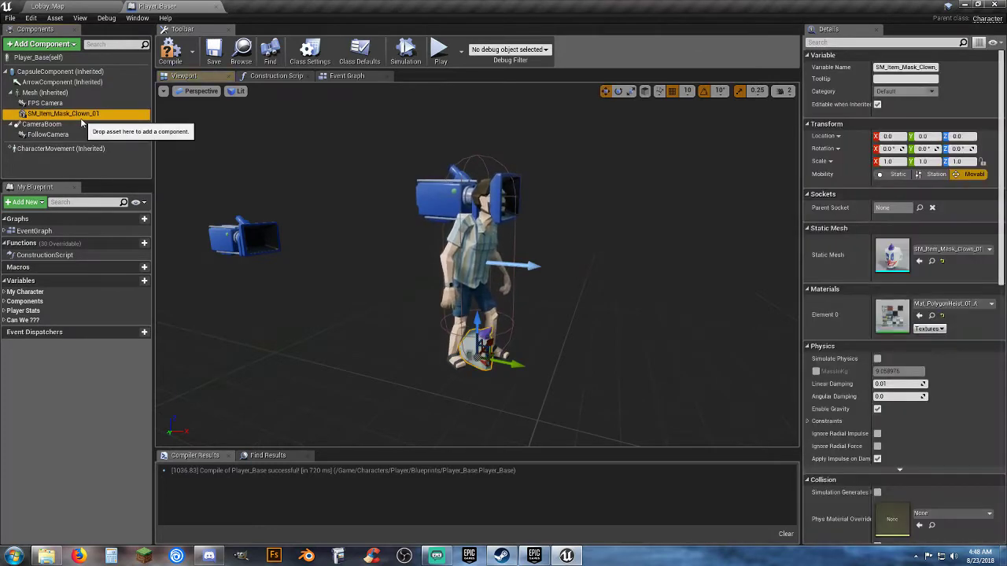
pyautogui.click(920, 208)
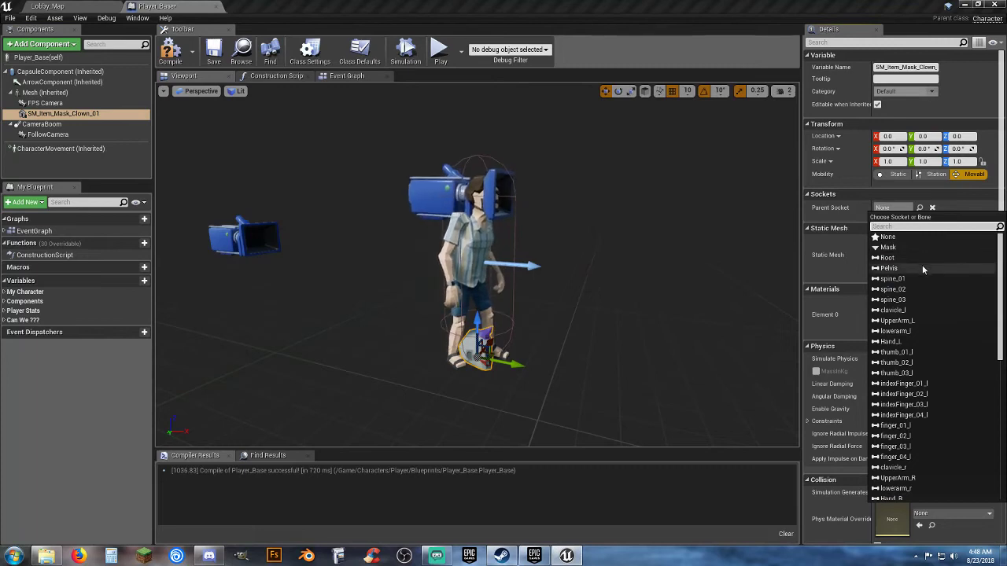
pyautogui.click(889, 247)
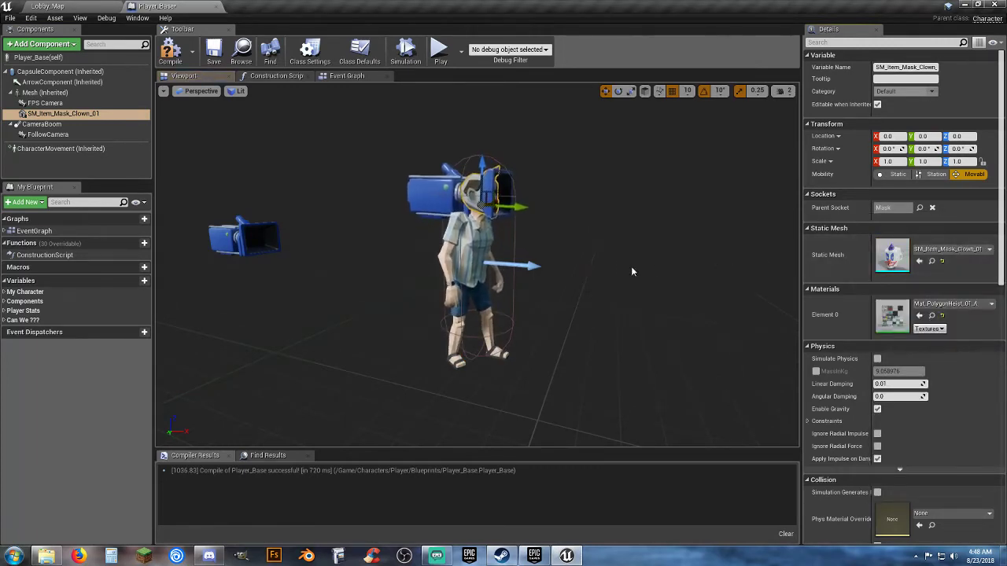
# Set the clown mask component's scale to 1.2 on the X, Y and Z axes
pyautogui.moveTo(601, 235); pyautogui.dragTo(558, 182, button='right')
pyautogui.press('w')
pyautogui.press('w')
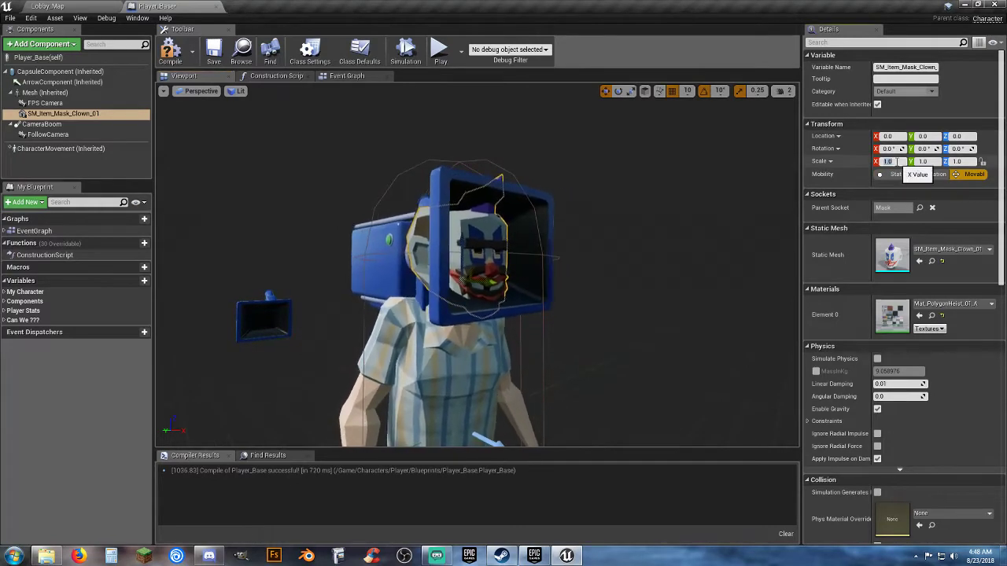
pyautogui.write('.2')
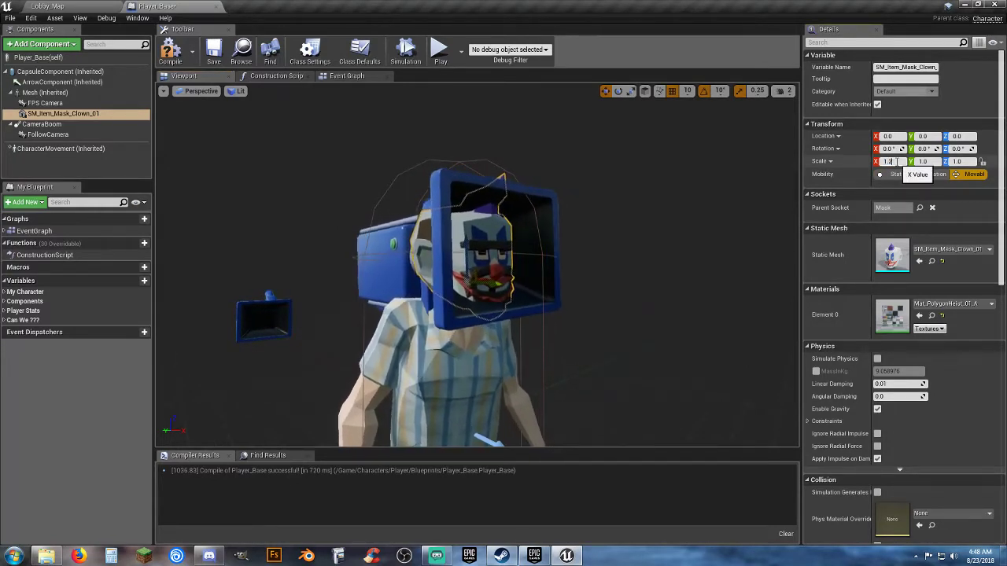
pyautogui.write('1')
pyautogui.press('Tab')
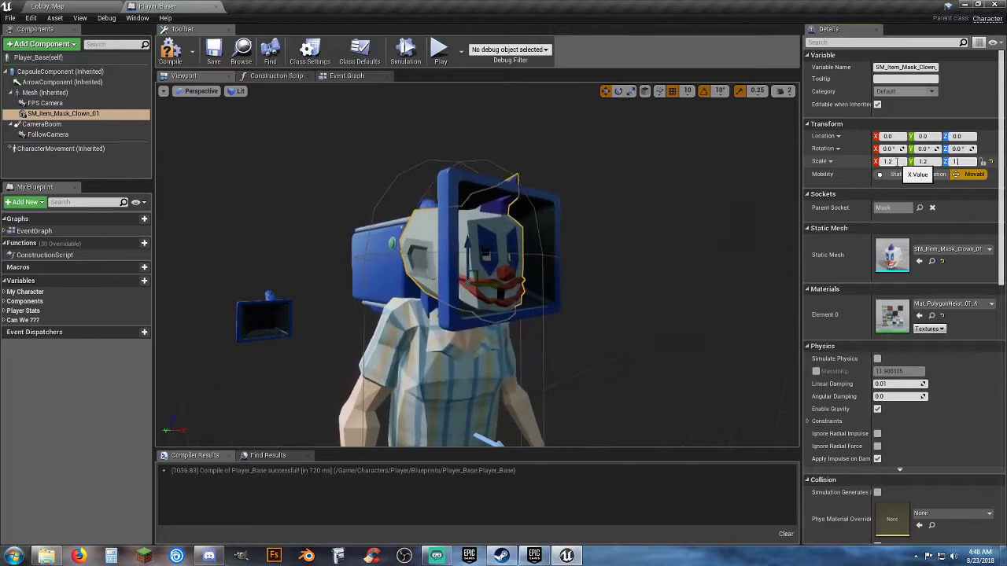
pyautogui.write('1.2')
pyautogui.press('Return')
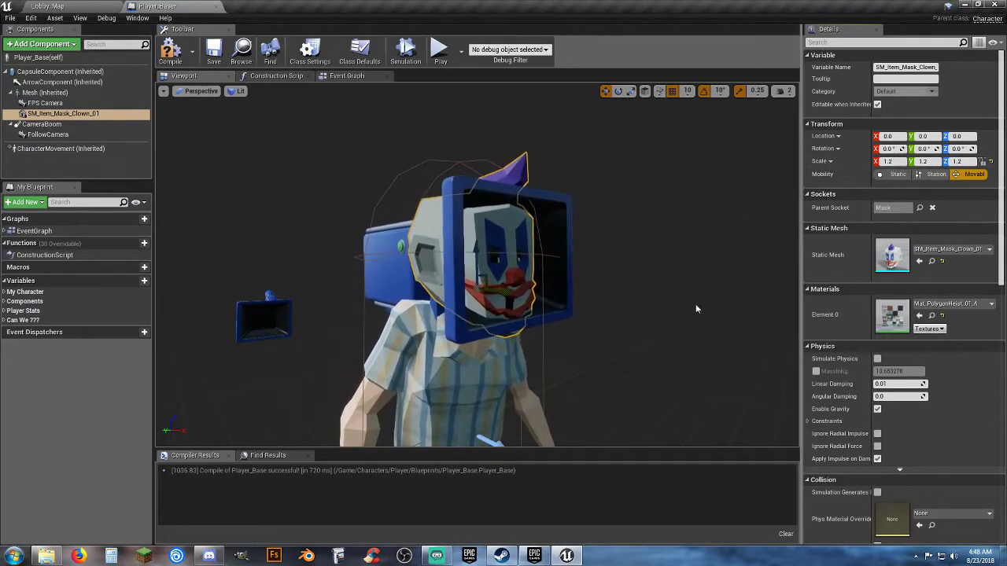
# Check the clown mask from the front and set its scale to 1.1 on the X, Y and Z axes
pyautogui.moveTo(697, 308); pyautogui.dragTo(504, 307, button='right')
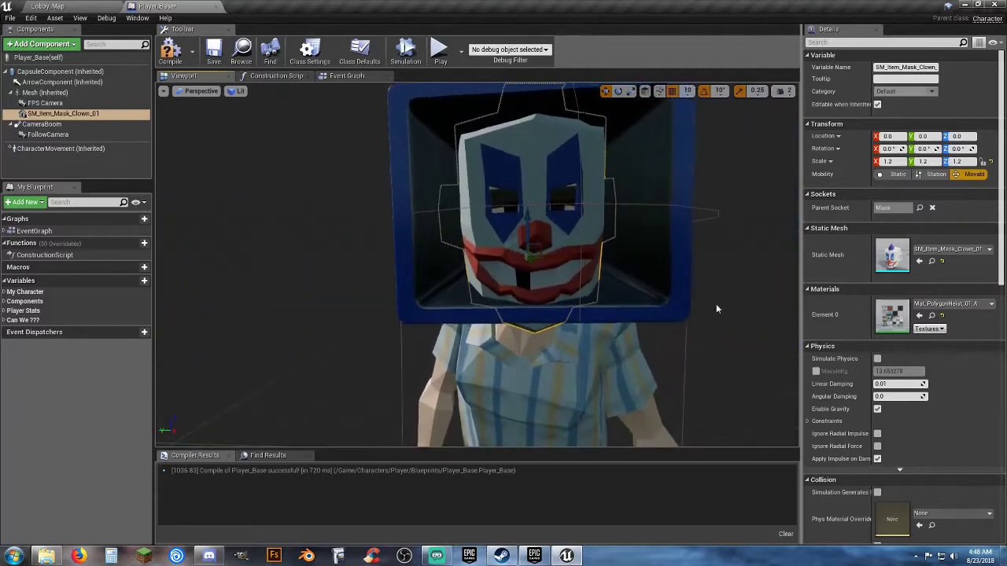
pyautogui.click(899, 161)
pyautogui.write('1')
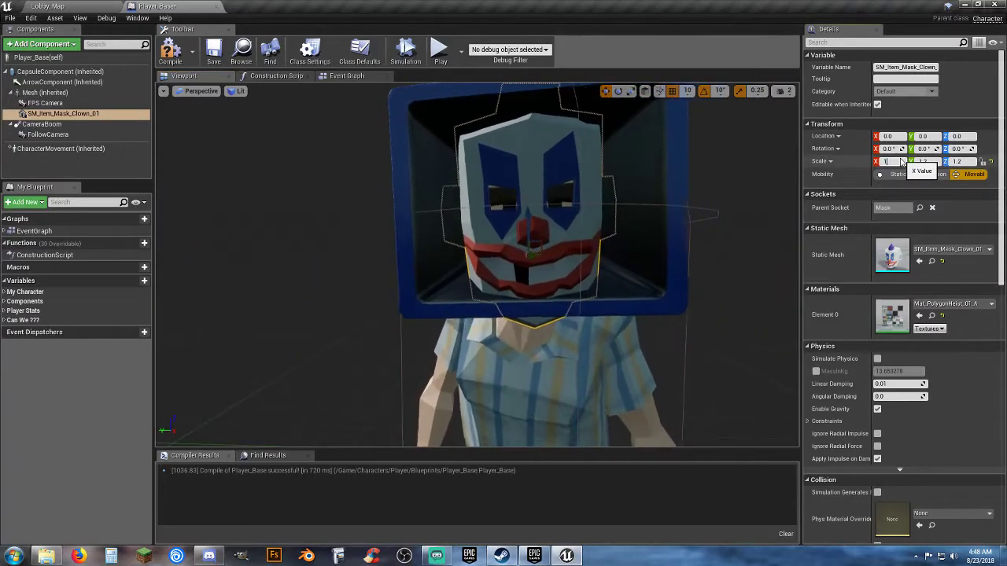
pyautogui.write('.1')
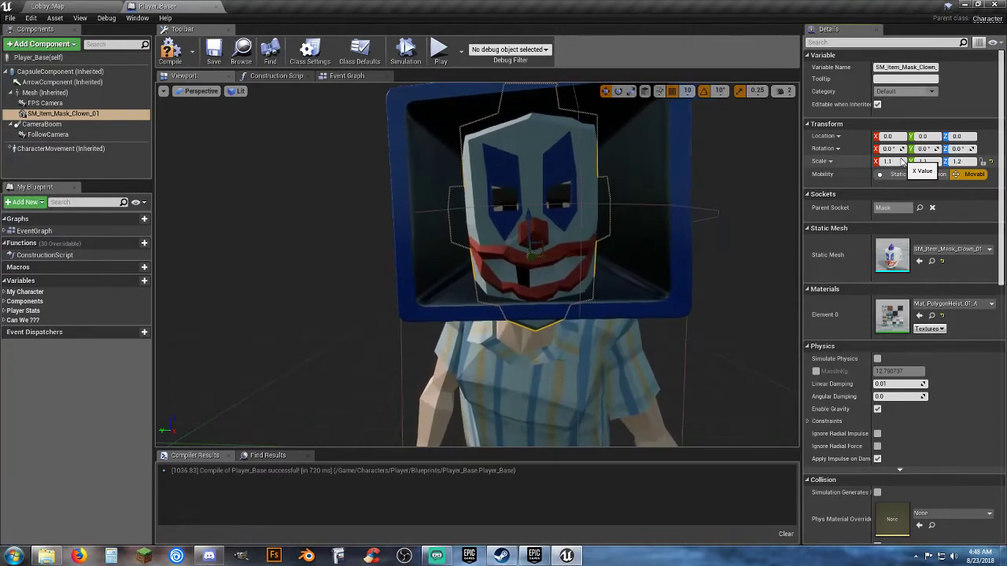
pyautogui.press('Tab')
pyautogui.write('1.1')
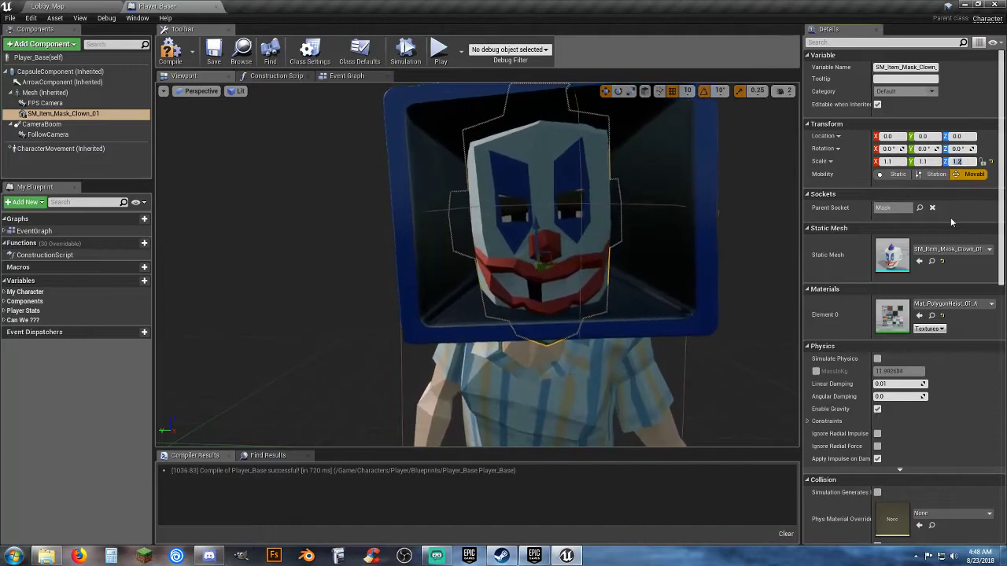
pyautogui.write('1.1')
pyautogui.press('Return')
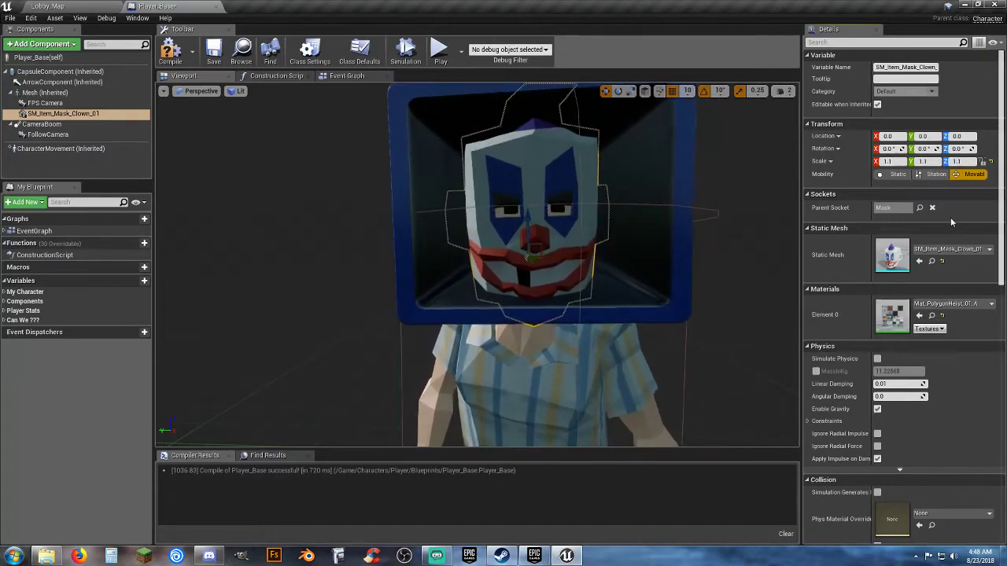
# Make the clown mask component not visible by default and compile the Player_Base blueprint
pyautogui.moveTo(636, 276); pyautogui.dragTo(551, 279)
pyautogui.moveTo(551, 279); pyautogui.dragTo(511, 275, button='right')
pyautogui.keyDown('alt'); pyautogui.moveTo(511, 276); pyautogui.dragTo(444, 281); pyautogui.keyUp('alt')
pyautogui.keyDown('alt'); pyautogui.moveTo(409, 267); pyautogui.dragTo(543, 267); pyautogui.keyUp('alt')
pyautogui.scroll(-5, 476, 264)
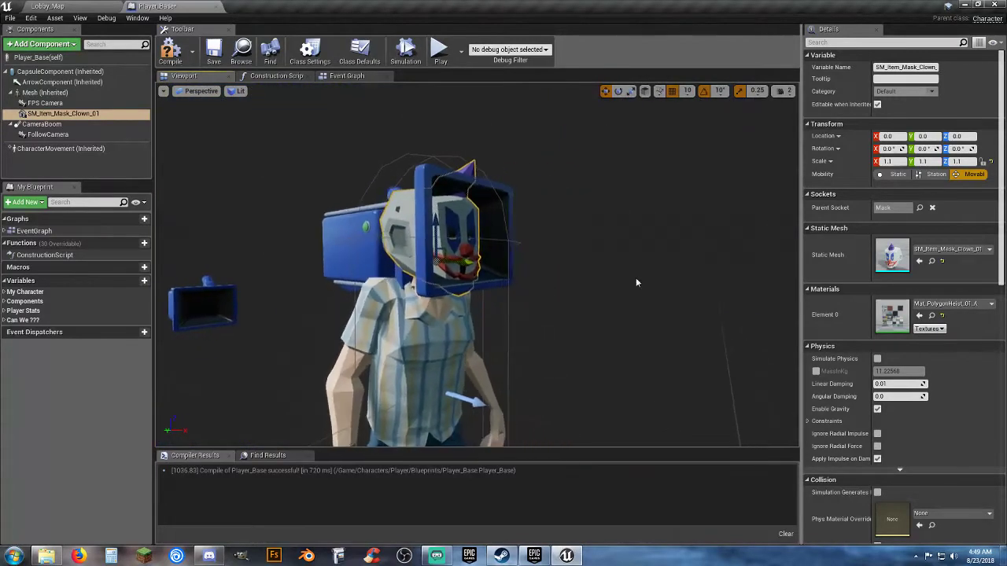
pyautogui.scroll(-3, 852, 375)
pyautogui.scroll(-7, 852, 376)
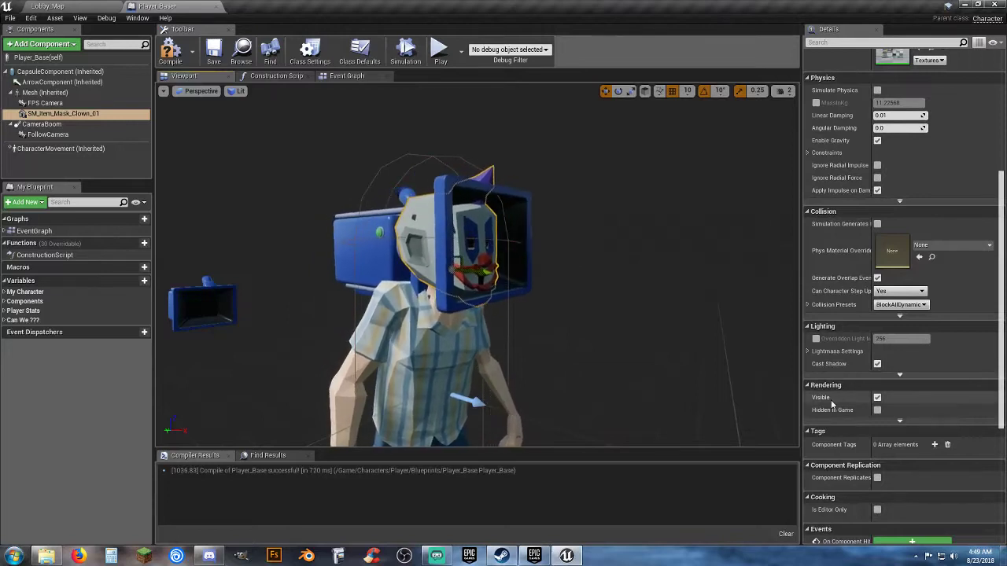
pyautogui.click(878, 398)
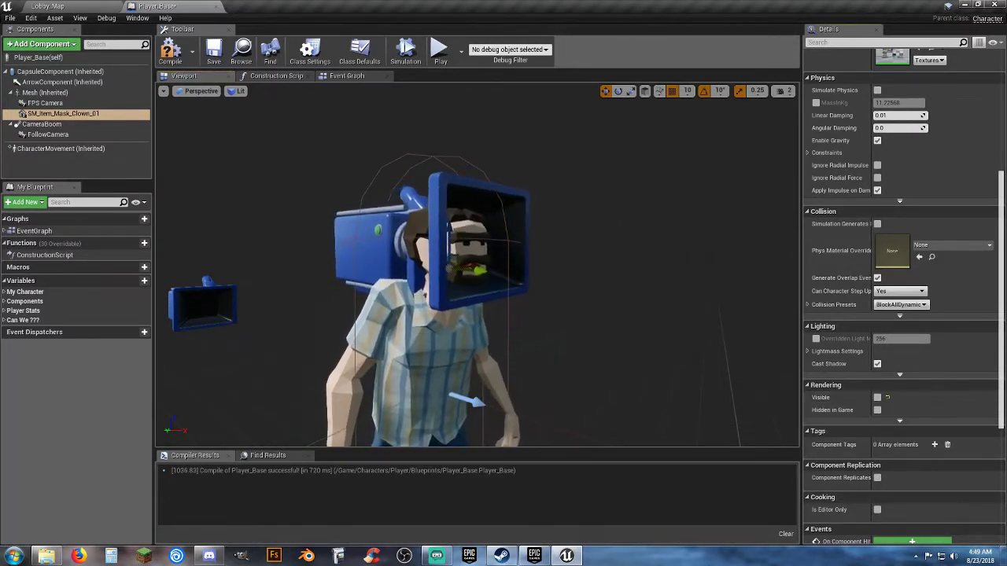
pyautogui.click(169, 60)
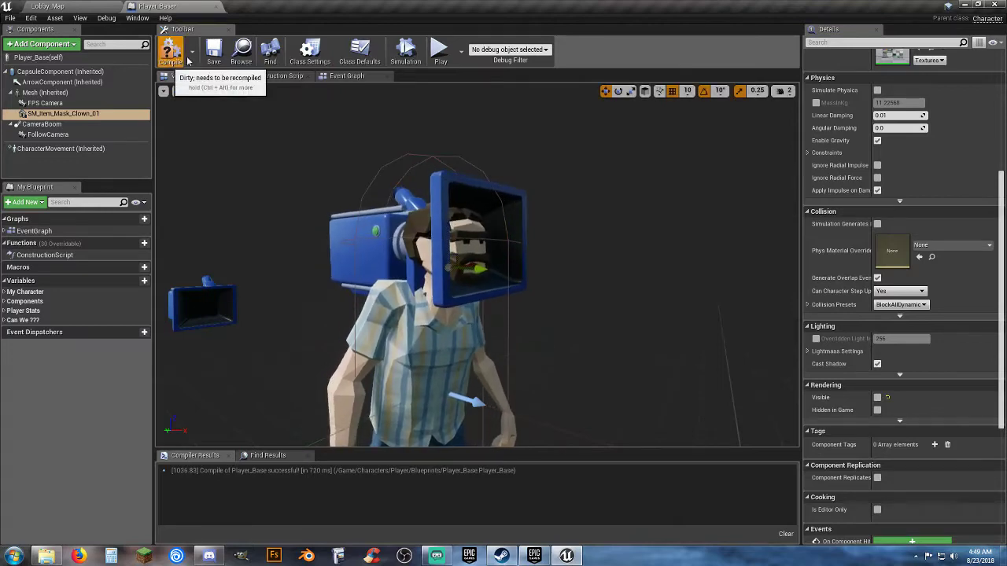
# Save Player_Base, then add the clown mask reference to its event graph and run a Set Visibility node targeting it from FlipFlop output A
pyautogui.click(214, 54)
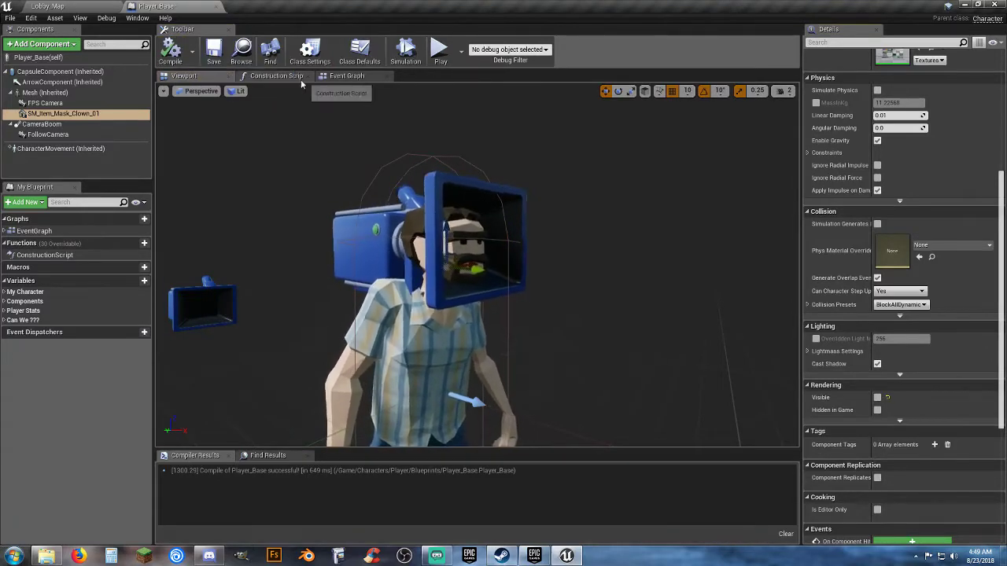
pyautogui.click(346, 75)
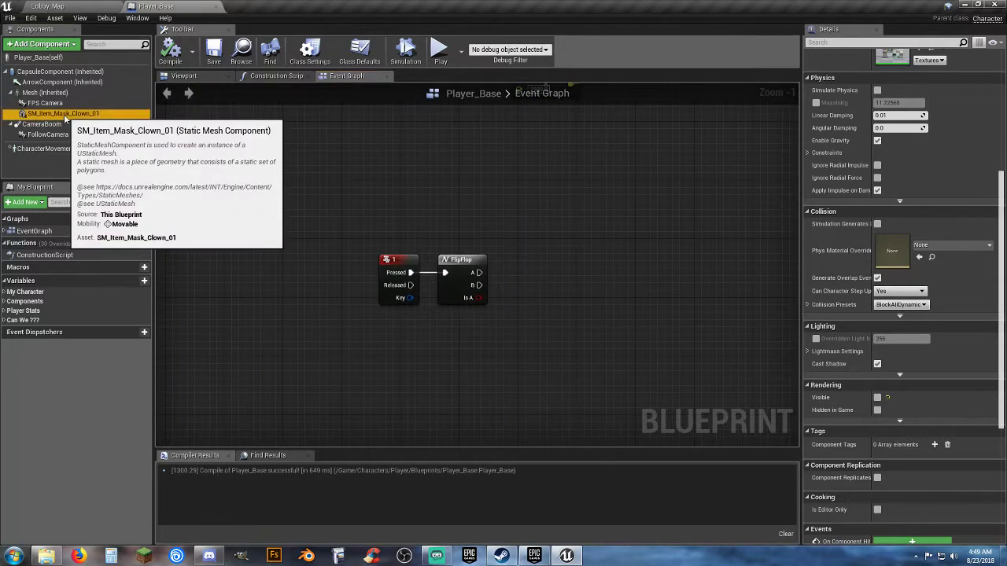
pyautogui.moveTo(66, 112); pyautogui.dragTo(430, 334)
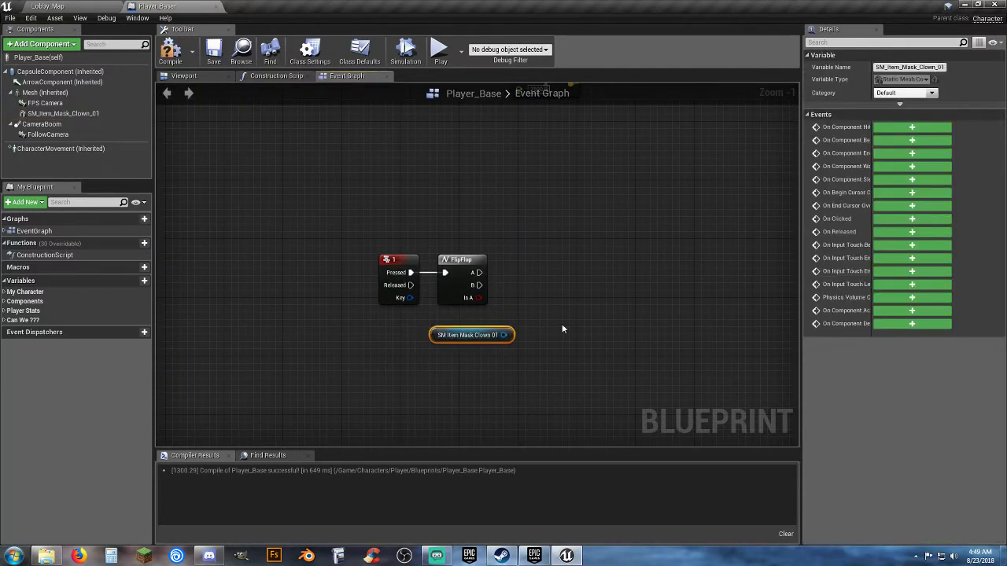
pyautogui.moveTo(561, 326); pyautogui.dragTo(524, 307, button='right')
pyautogui.moveTo(458, 318); pyautogui.dragTo(546, 265)
pyautogui.write('setvi')
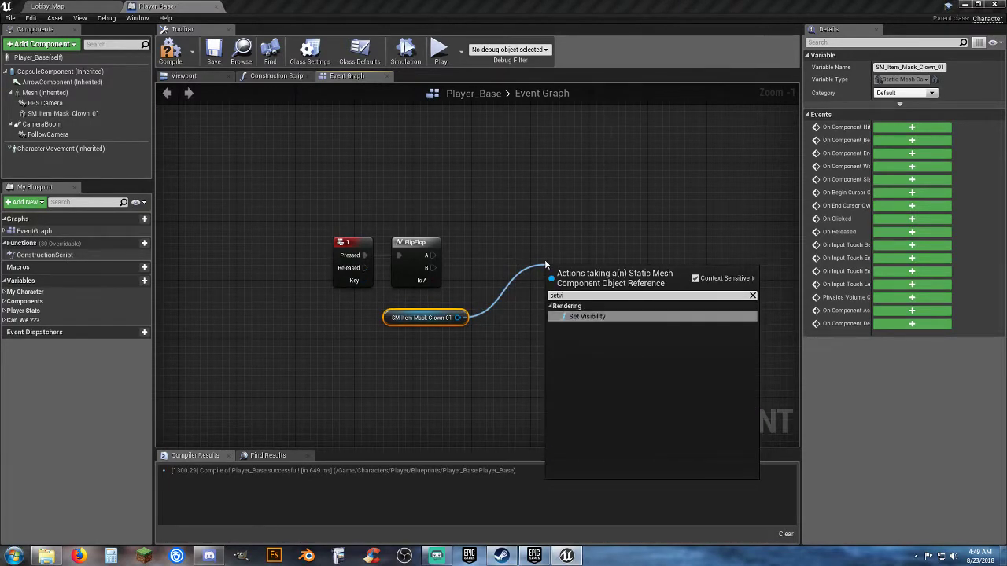
pyautogui.click(584, 316)
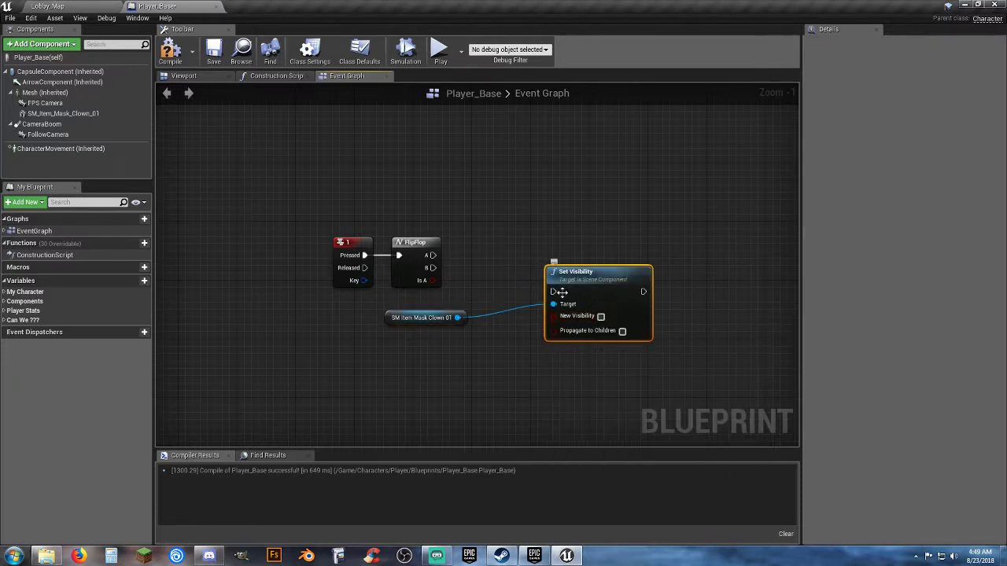
pyautogui.moveTo(554, 293); pyautogui.dragTo(433, 254)
pyautogui.moveTo(582, 278); pyautogui.dragTo(572, 240)
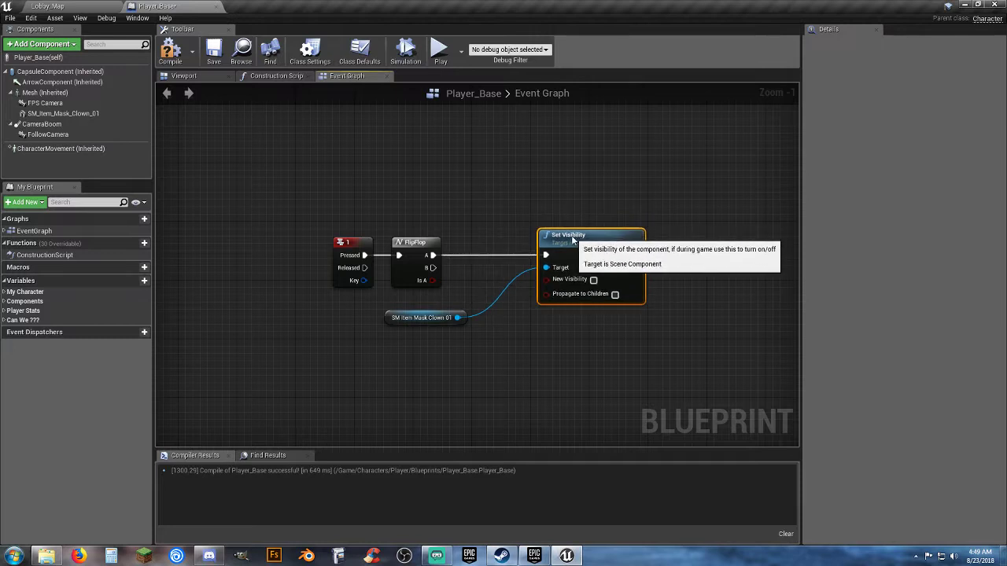
# Duplicate the Set Visibility node below the first, run it from FlipFlop output B and target the clown mask
pyautogui.click(574, 343)
pyautogui.hotkey('ctrl', 'v')
pyautogui.moveTo(589, 358); pyautogui.dragTo(553, 326)
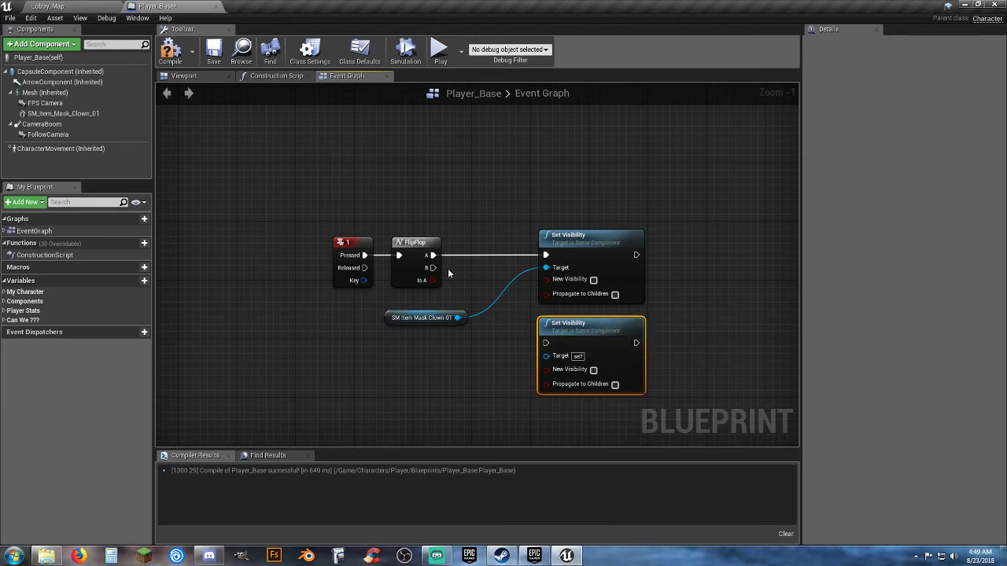
pyautogui.moveTo(431, 267); pyautogui.dragTo(545, 343)
pyautogui.moveTo(545, 268); pyautogui.dragTo(546, 355)
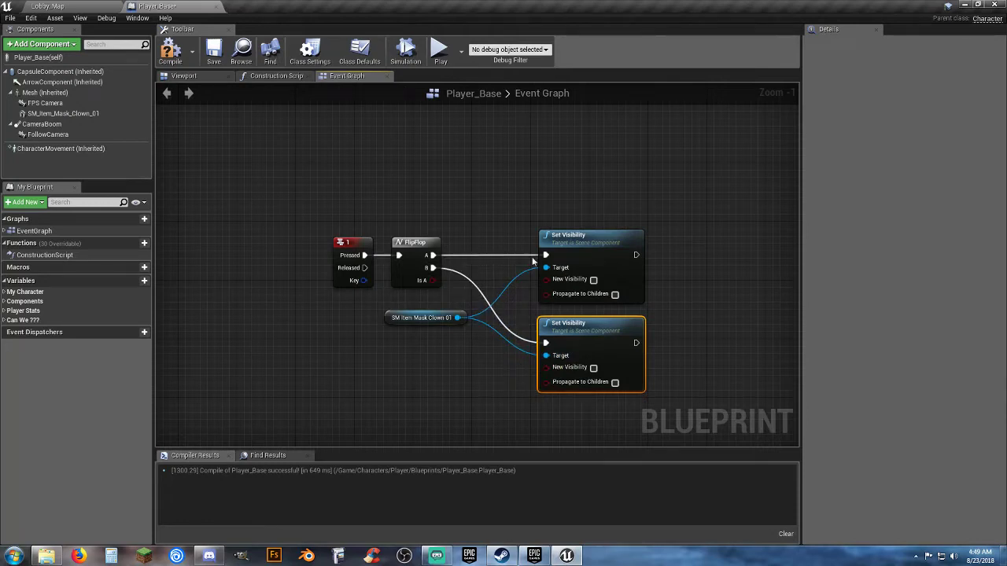
# Enable New Visibility on the Set Visibility node run by FlipFlop output A, and compile and save Player_Base
pyautogui.click(594, 280)
pyautogui.click(178, 60)
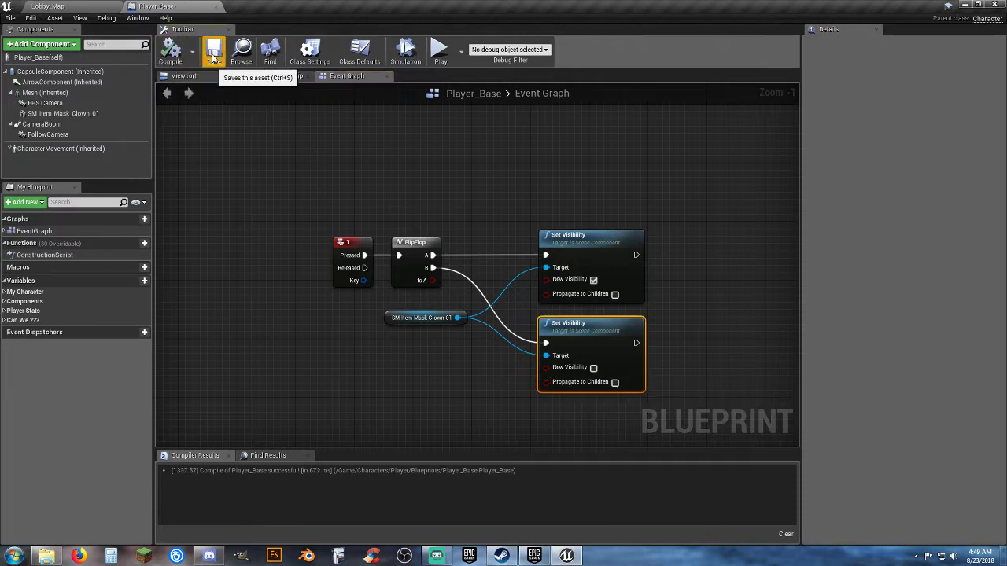
pyautogui.click(212, 56)
# Play Lobby_Map in the editor and toggle the clown mask on and off several times on the player character
pyautogui.click(87, 11)
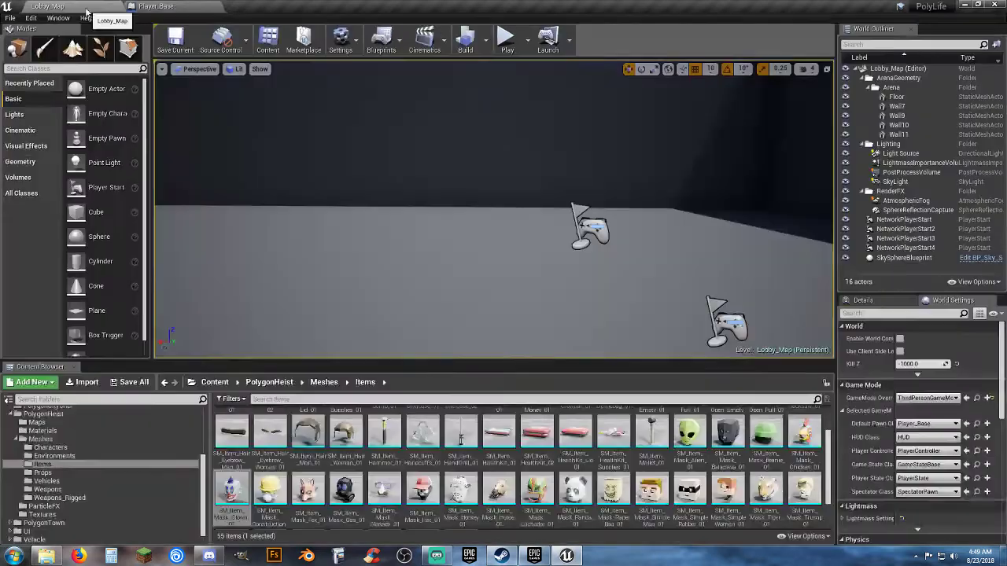
pyautogui.click(507, 37)
pyautogui.click(529, 169)
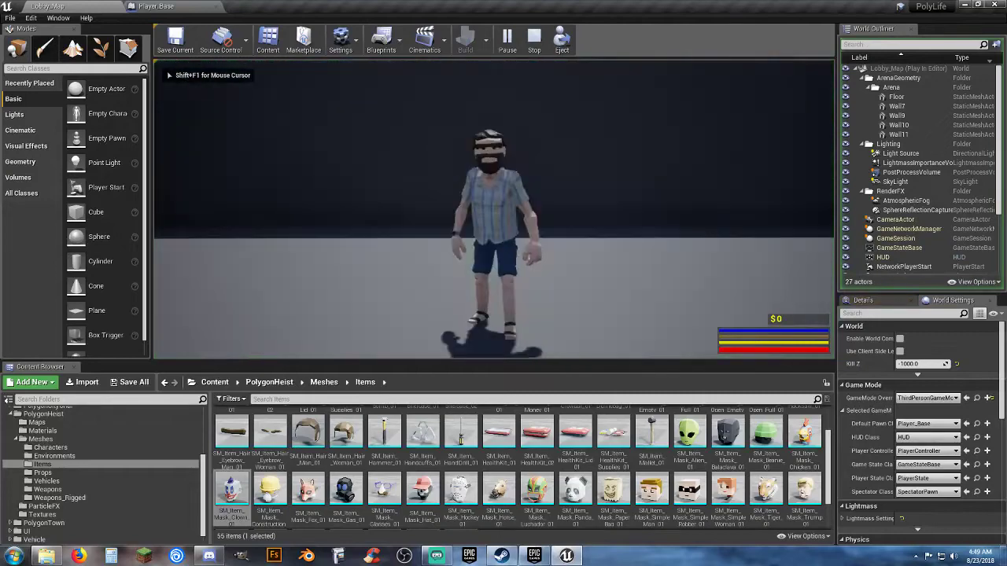
pyautogui.press('m')
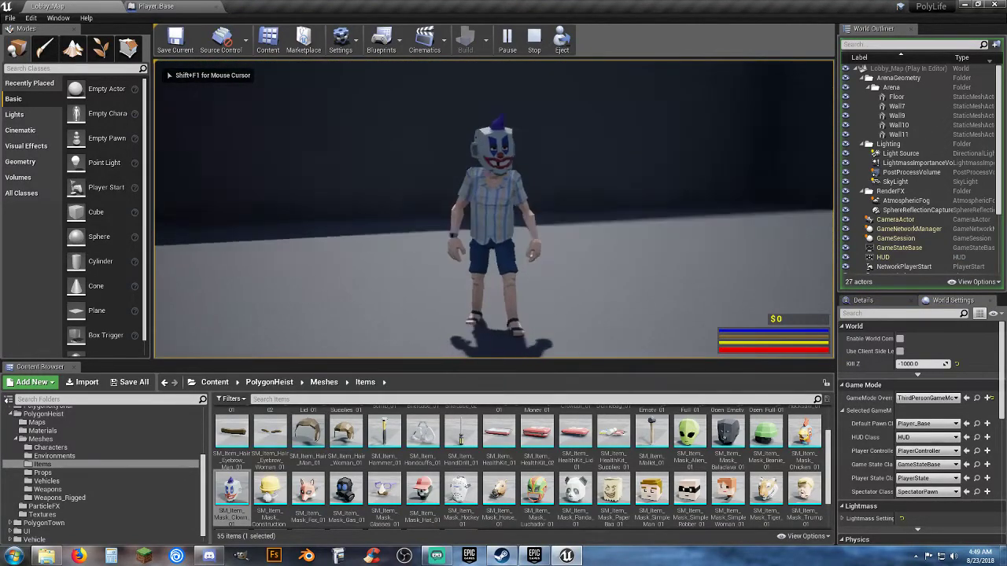
pyautogui.press('m')
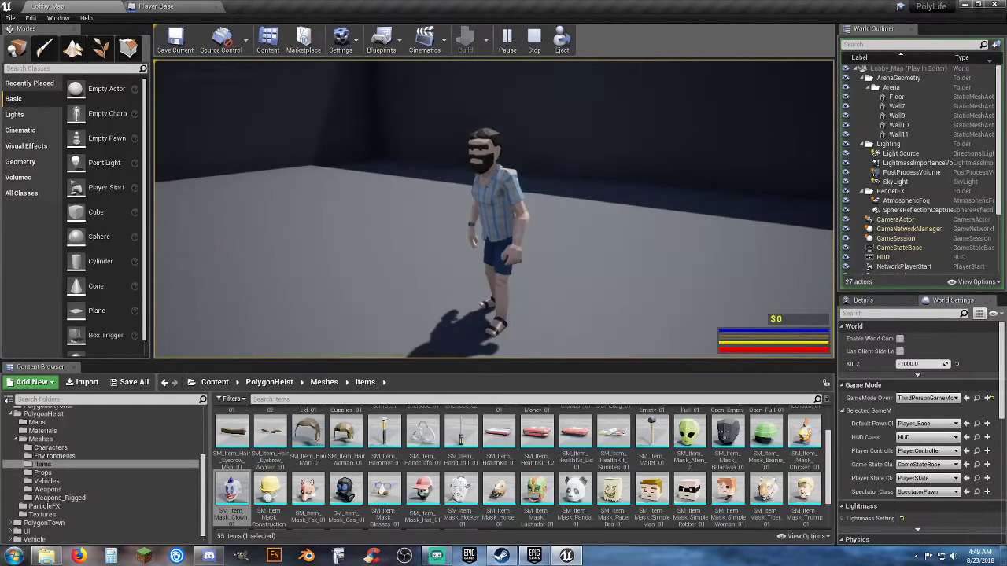
pyautogui.press('m')
pyautogui.press('m')
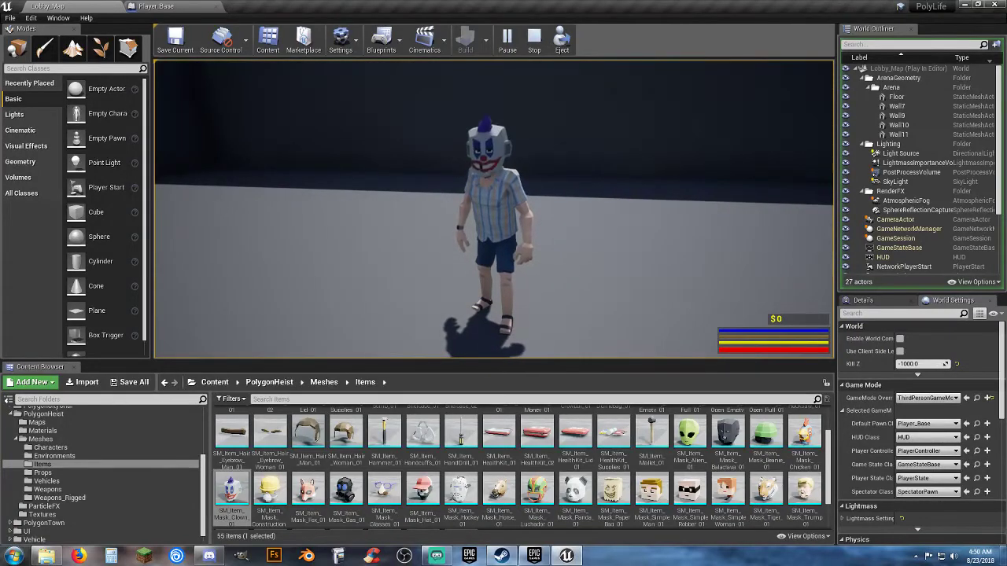
pyautogui.press('m')
pyautogui.press('m')
pyautogui.press('m')
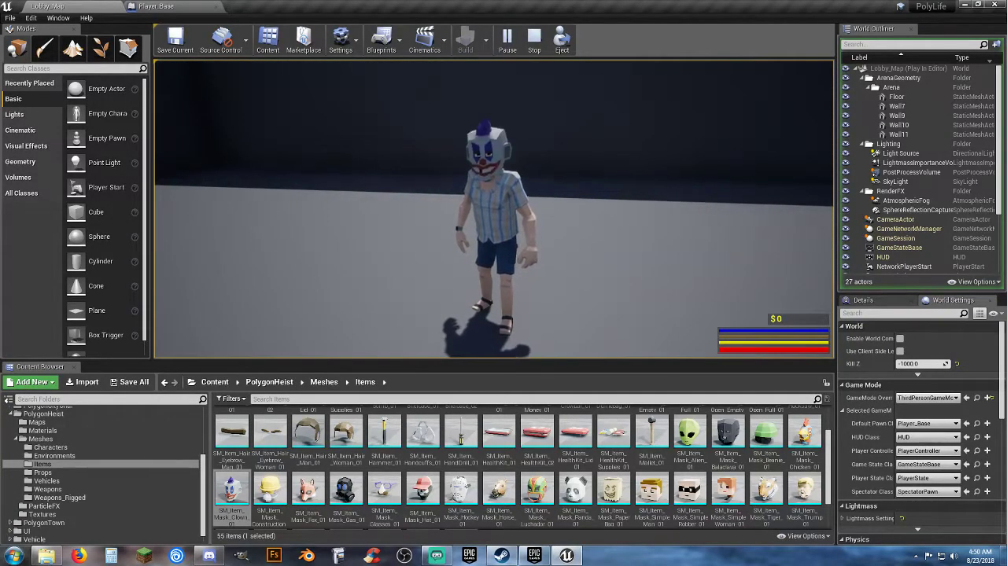
# Make the masked character jump and run around the arena, toggle the mask again and end the play session
pyautogui.press('space')
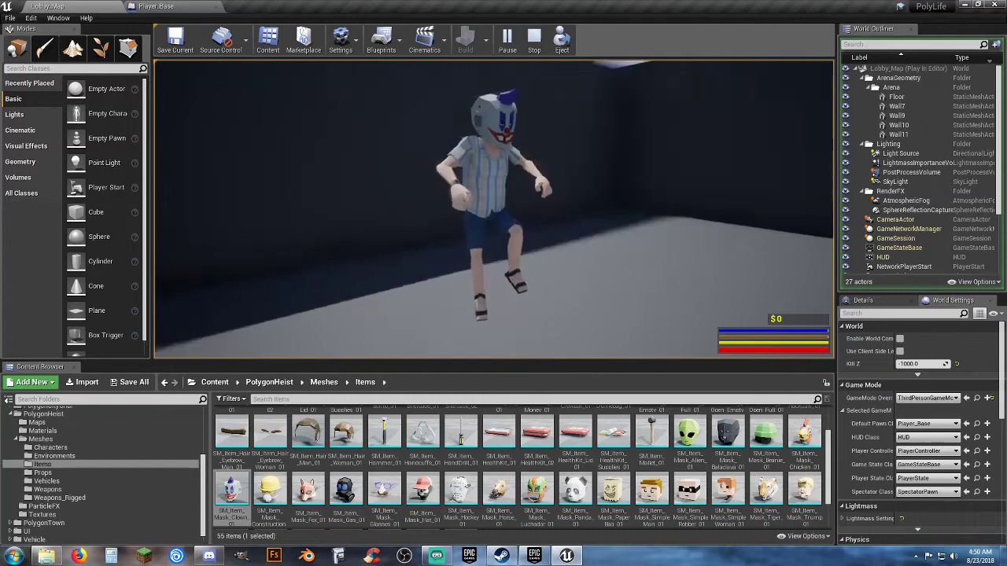
pyautogui.press('w')
pyautogui.press('space')
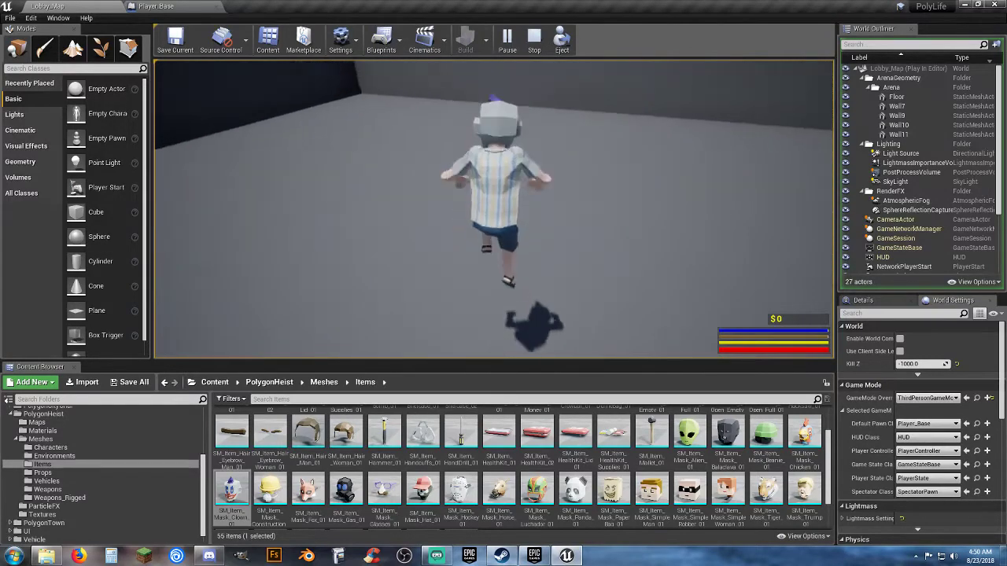
pyautogui.press('m')
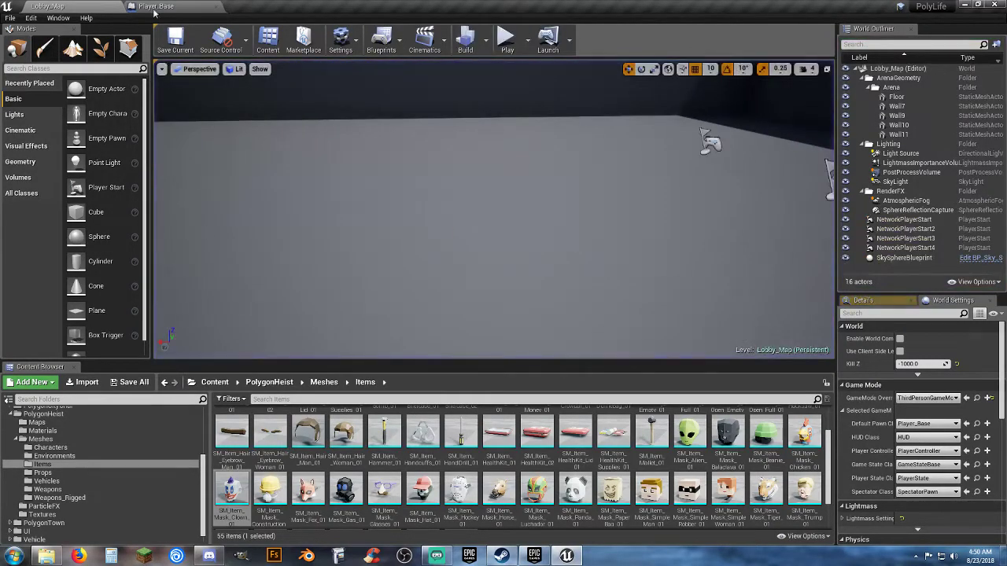
# Review the mask toggle nodes in Player_Base's event graph and the clown mask component's rendering settings
pyautogui.click(156, 6)
pyautogui.moveTo(310, 197); pyautogui.dragTo(693, 387)
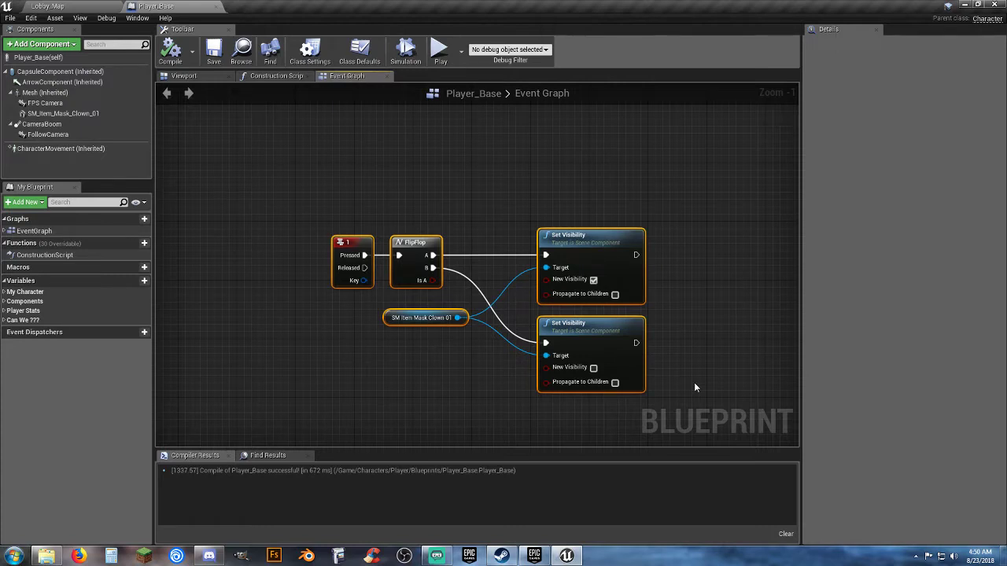
pyautogui.click(694, 340)
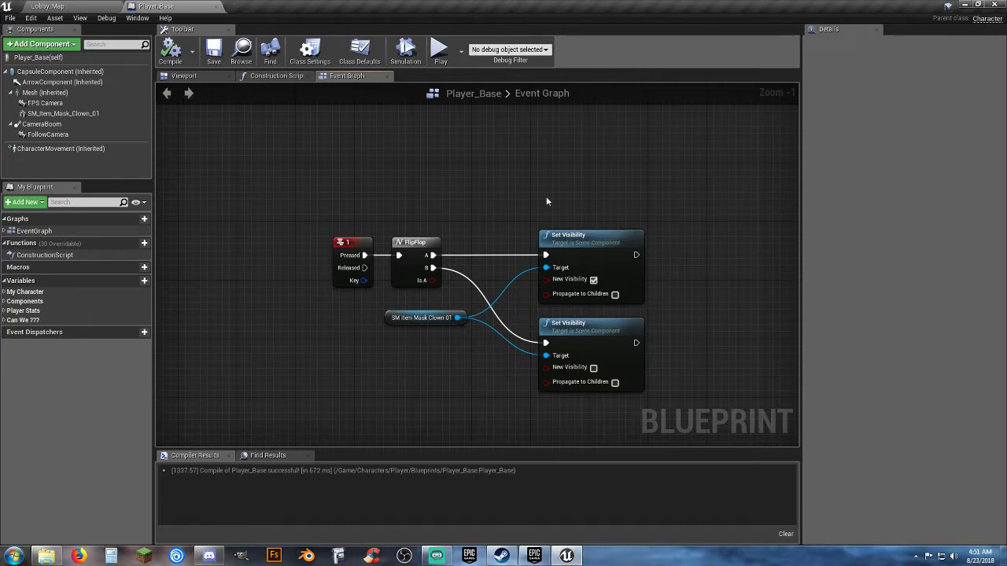
pyautogui.moveTo(458, 157); pyautogui.dragTo(399, 143, button='right')
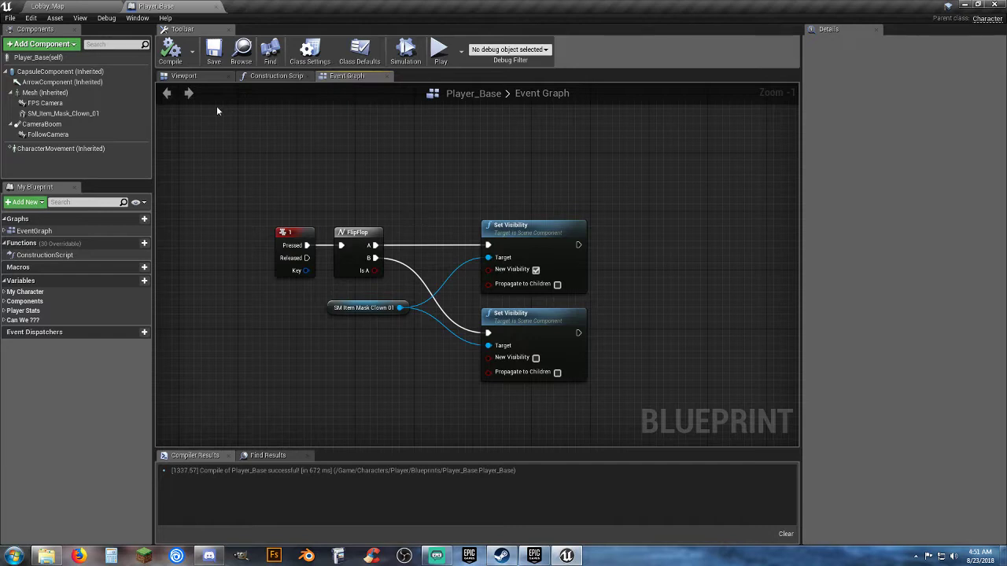
pyautogui.click(191, 78)
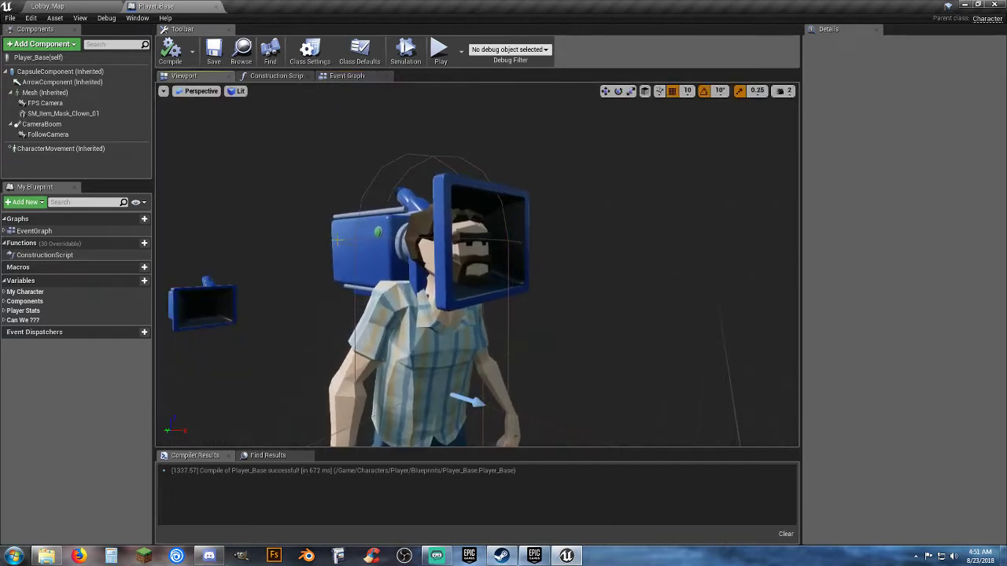
pyautogui.click(56, 114)
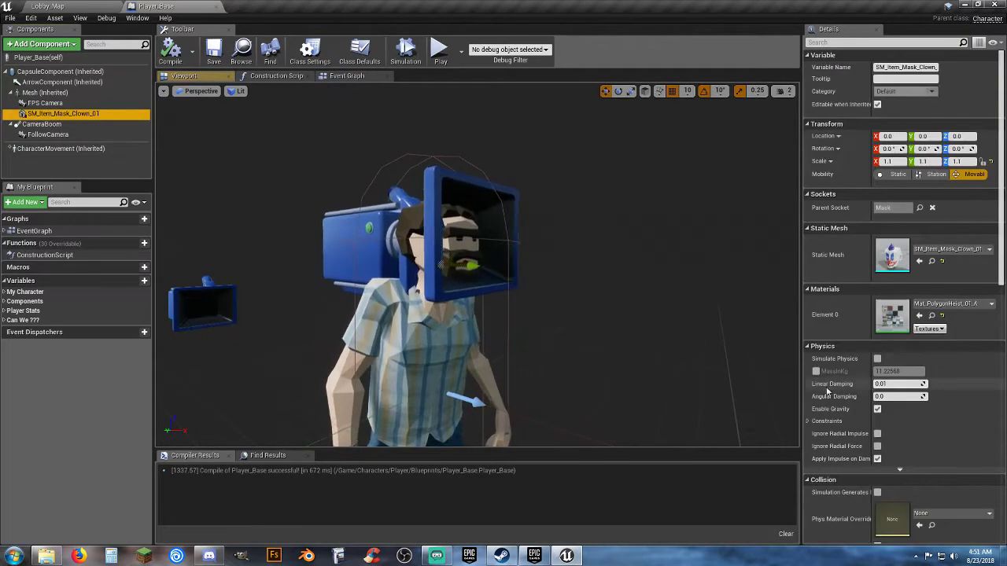
pyautogui.scroll(-6, 841, 453)
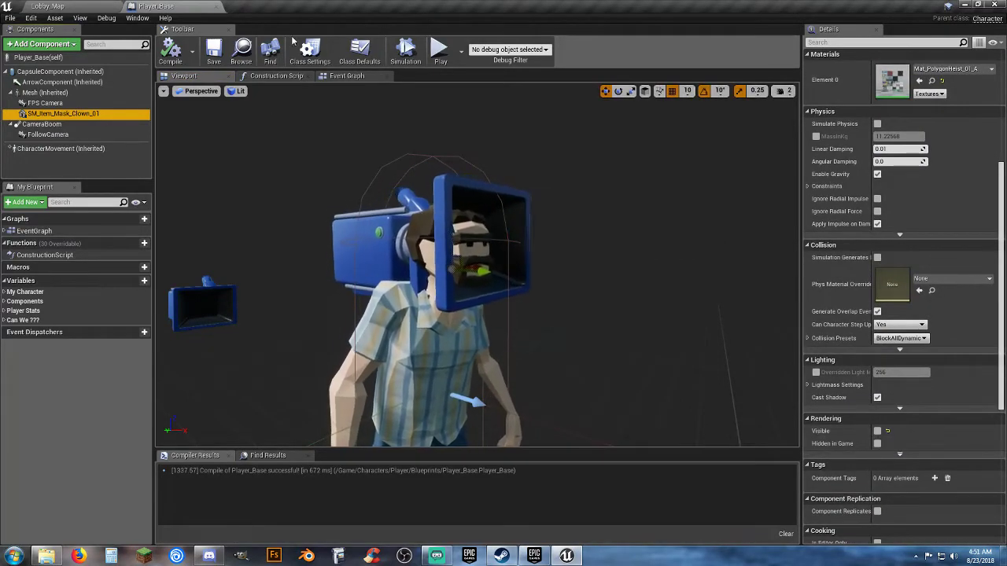
pyautogui.click(344, 75)
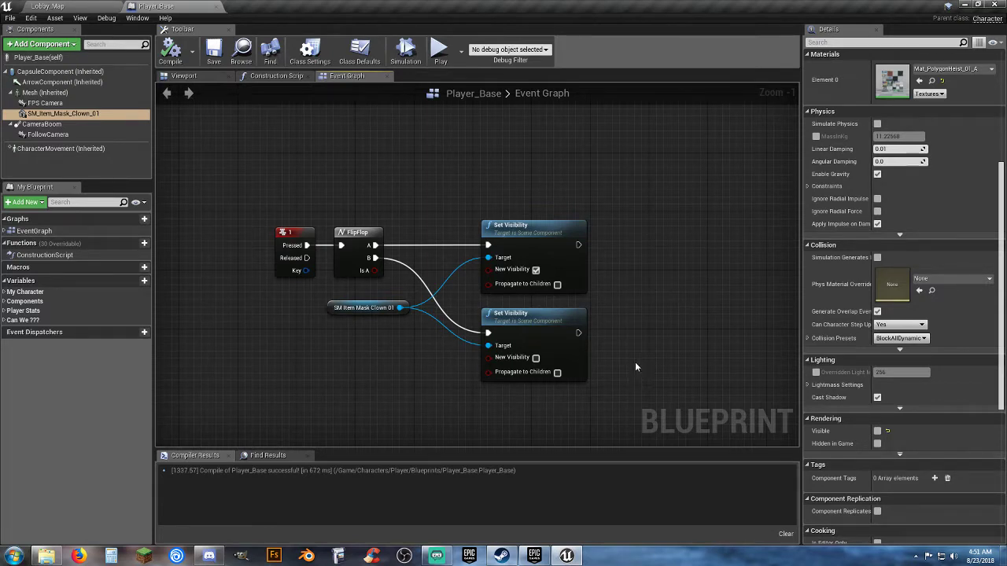
pyautogui.moveTo(633, 406); pyautogui.dragTo(255, 200)
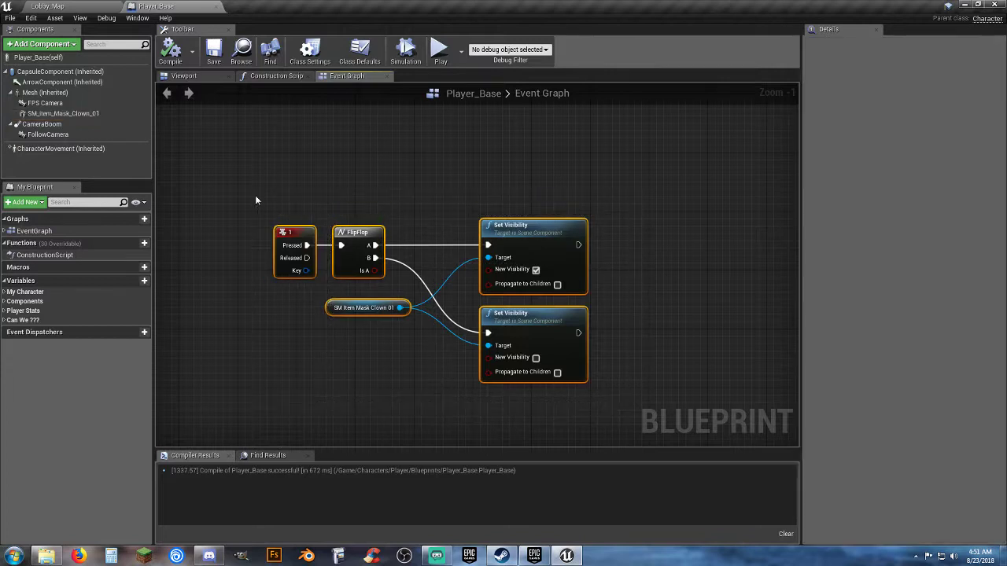
pyautogui.click(447, 200)
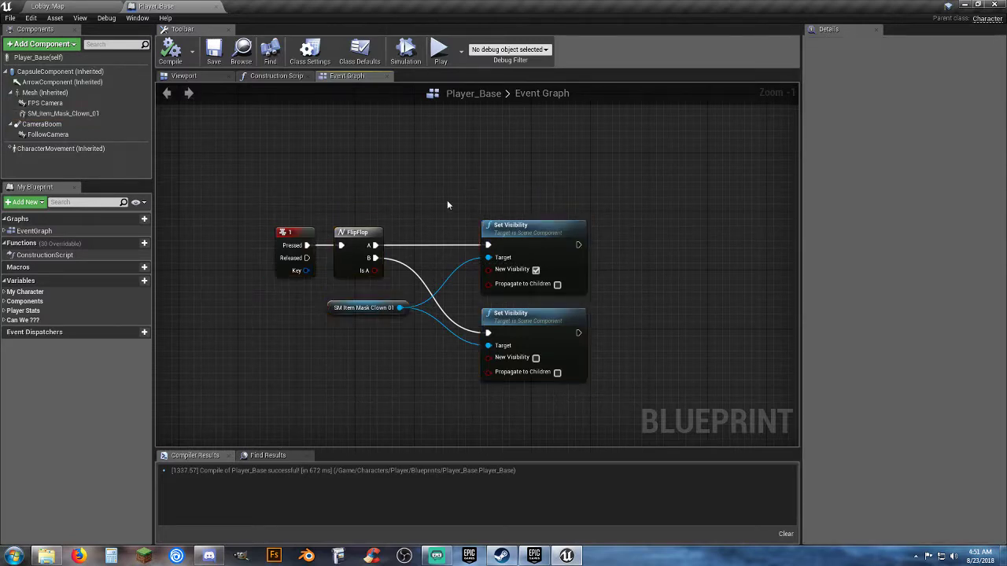
pyautogui.click(299, 233)
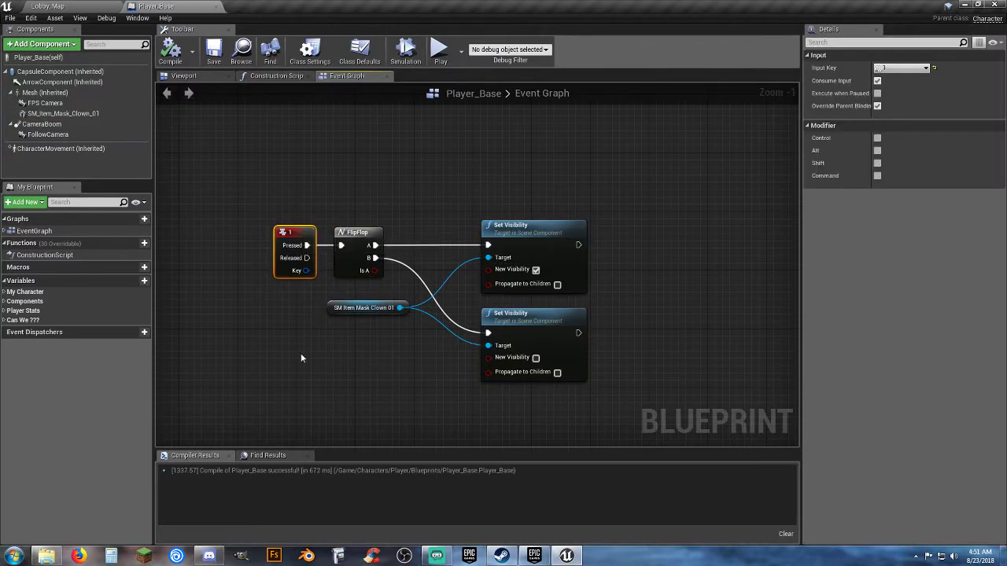
pyautogui.click(299, 383)
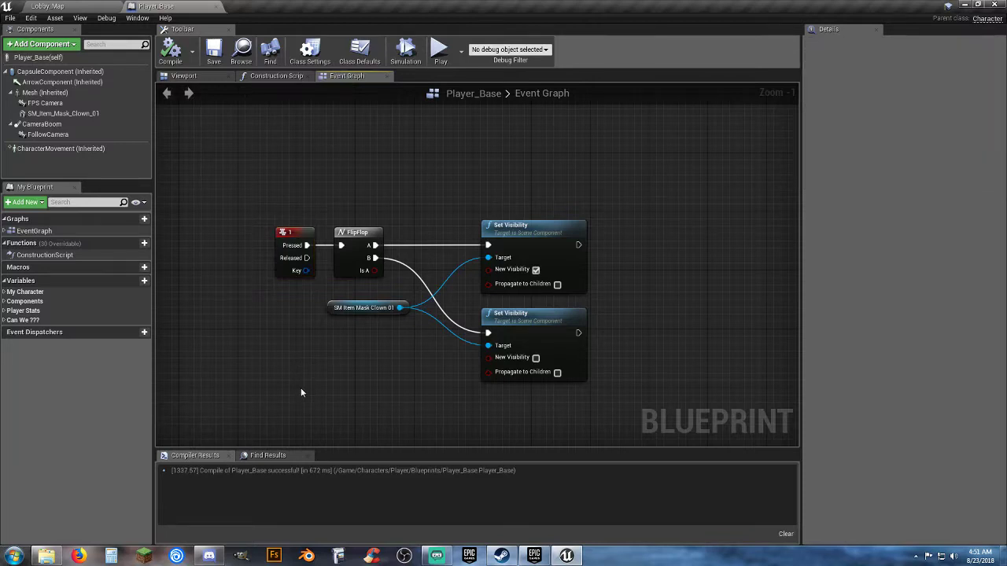
# Place a HealthKit from the Assets/Pickups folder on the arena floor in Lobby_Map
pyautogui.click(71, 6)
pyautogui.moveTo(494, 236); pyautogui.dragTo(480, 118, button='right')
pyautogui.scroll(2, 103, 486)
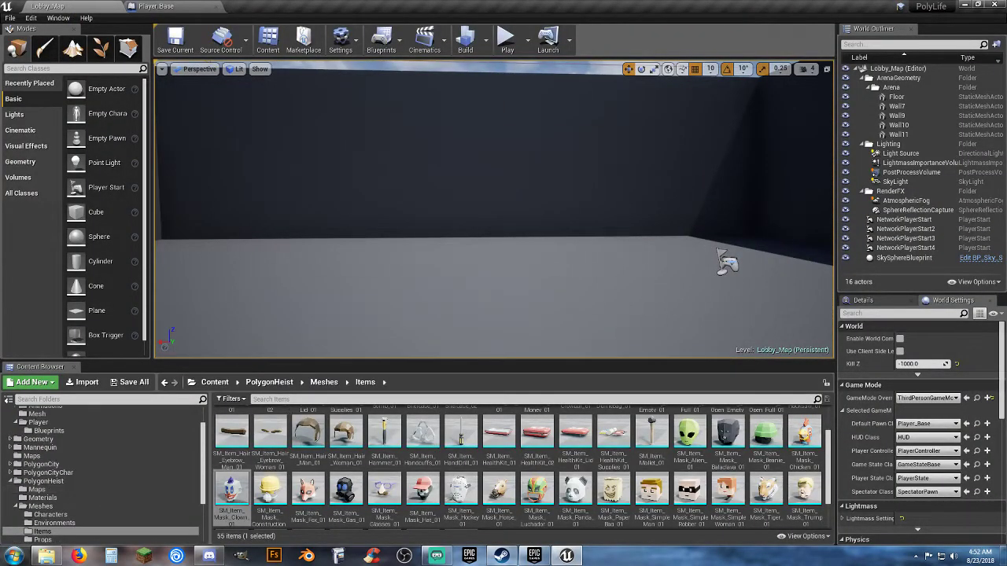
pyautogui.moveTo(504, 230); pyautogui.dragTo(606, 230, button='right')
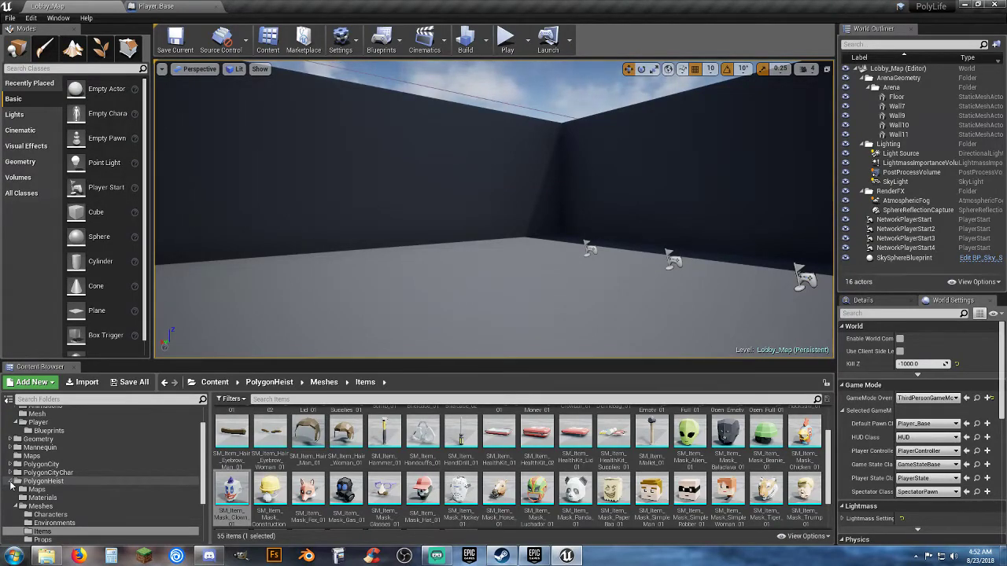
pyautogui.click(11, 481)
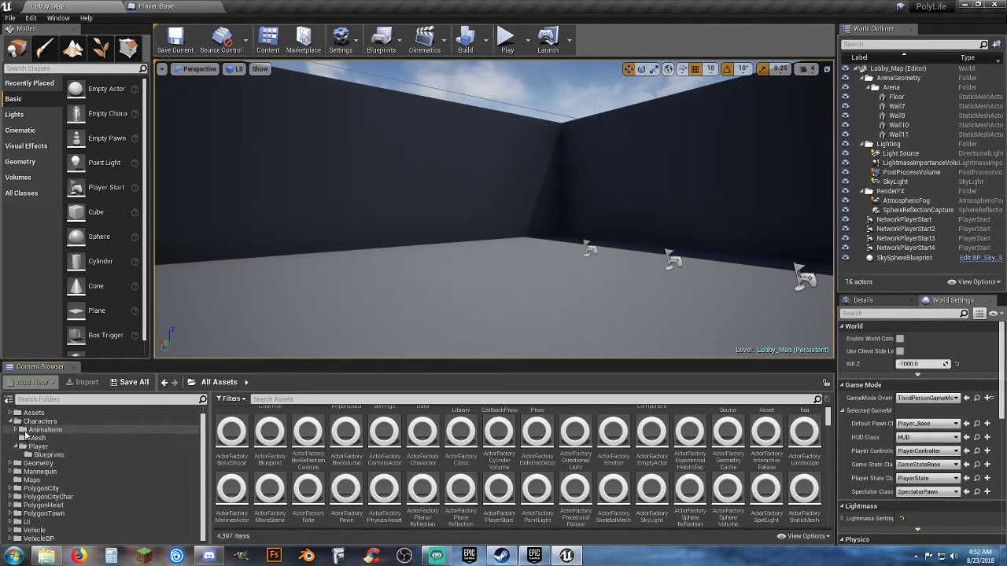
pyautogui.scroll(1, 24, 437)
pyautogui.click(11, 422)
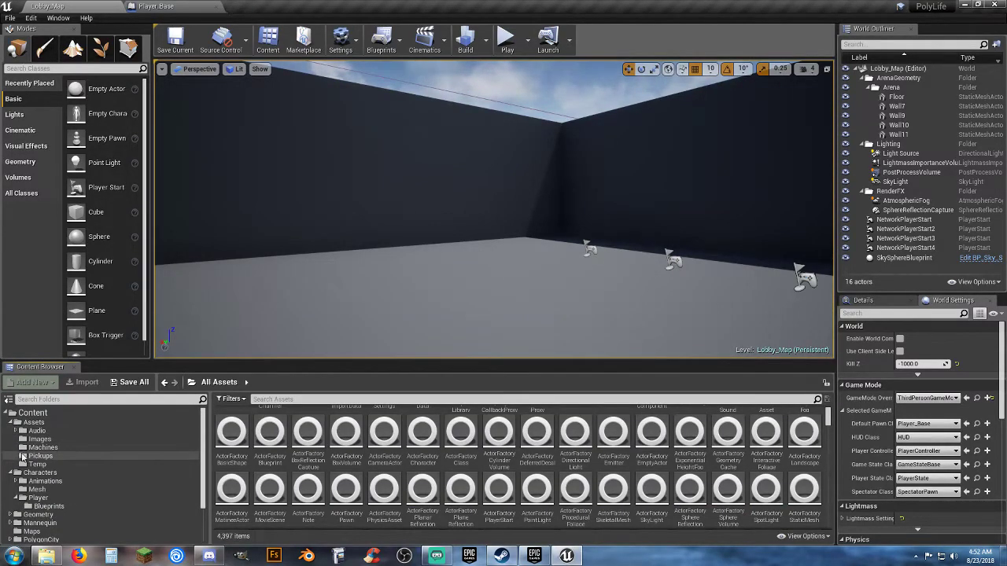
pyautogui.click(24, 457)
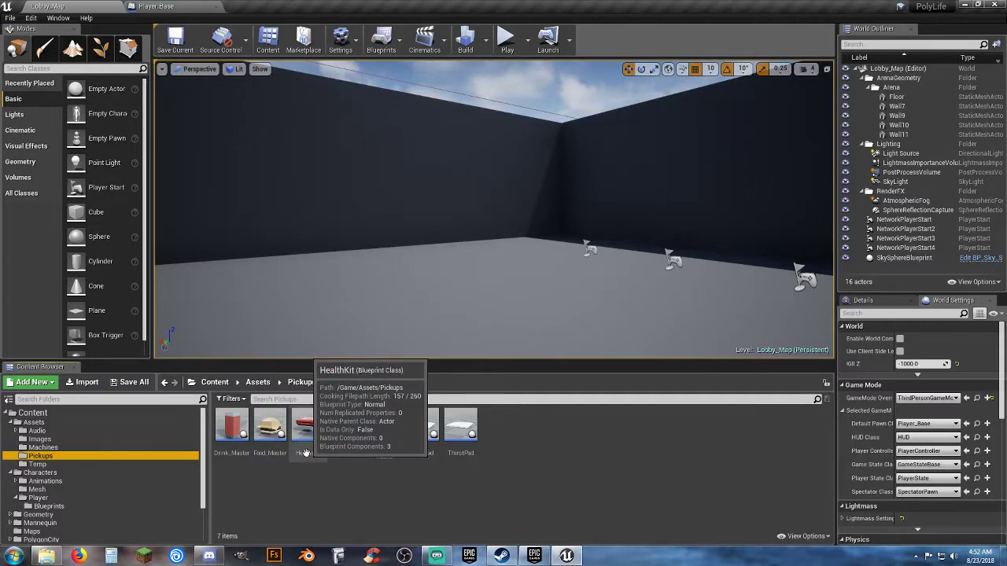
pyautogui.moveTo(304, 453); pyautogui.dragTo(388, 299)
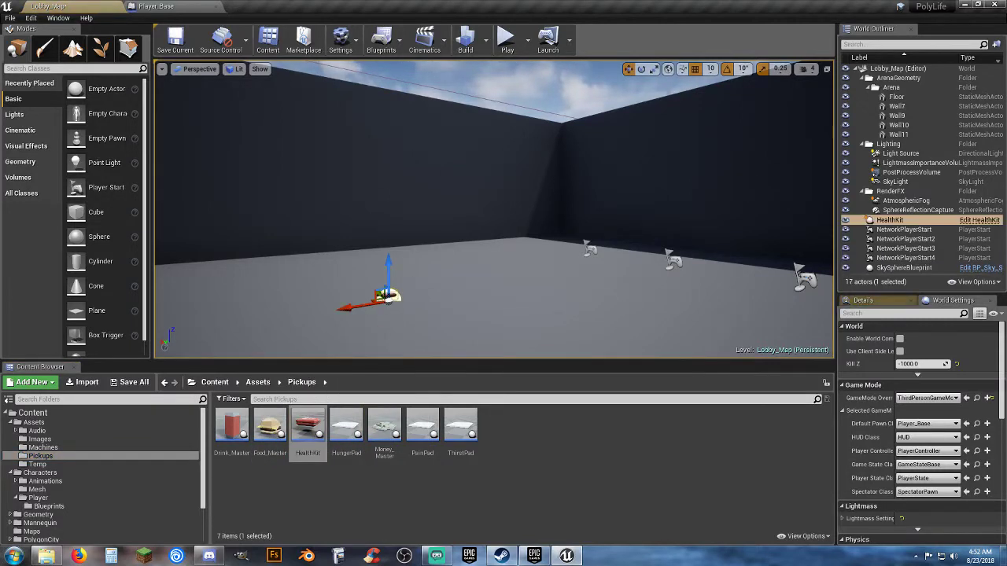
# Play Lobby_Map in the editor, run the character over to the HealthKit and around it, and end the play session
pyautogui.click(506, 49)
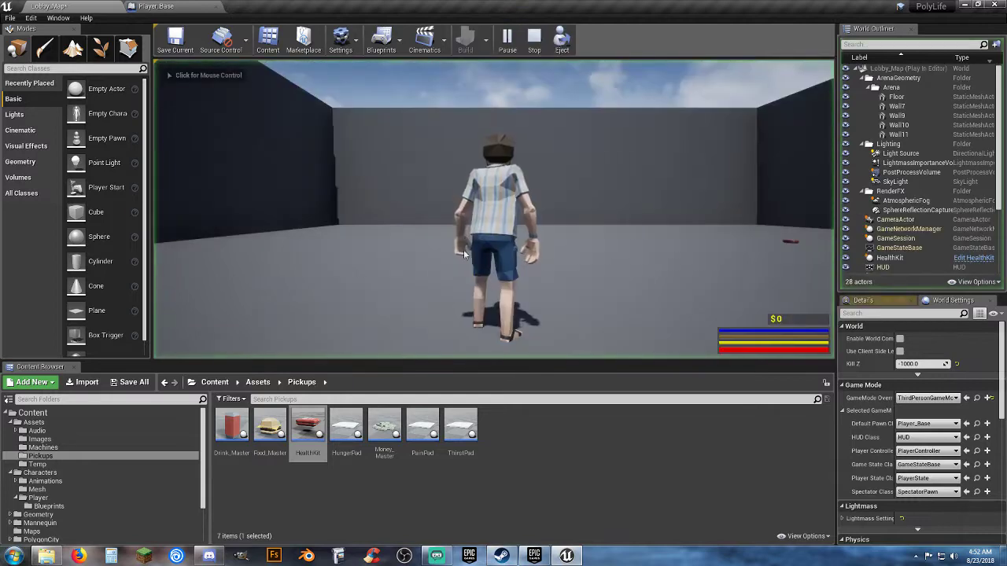
pyautogui.press('w')
pyautogui.press('w')
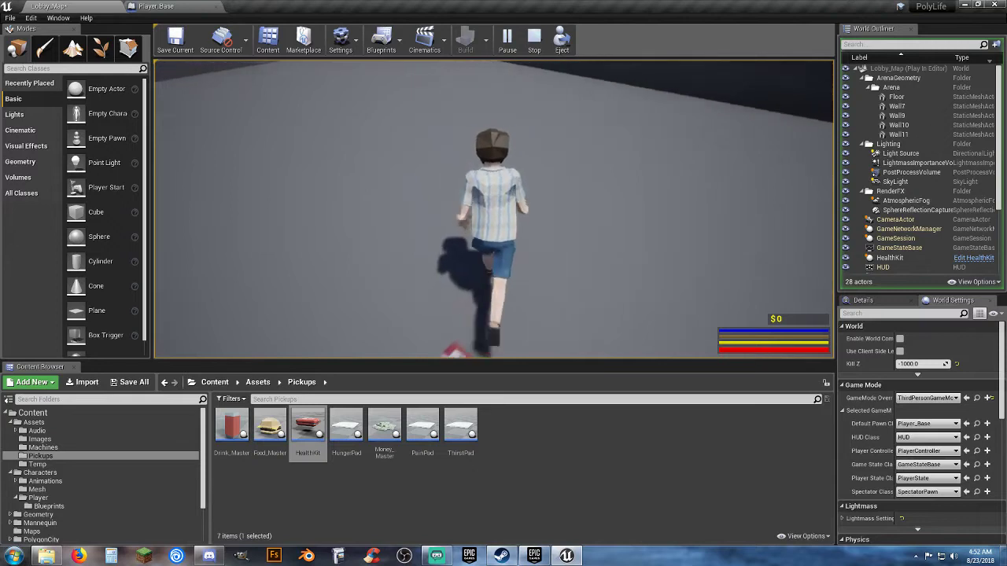
pyautogui.press('s')
pyautogui.press('w')
pyautogui.press('a')
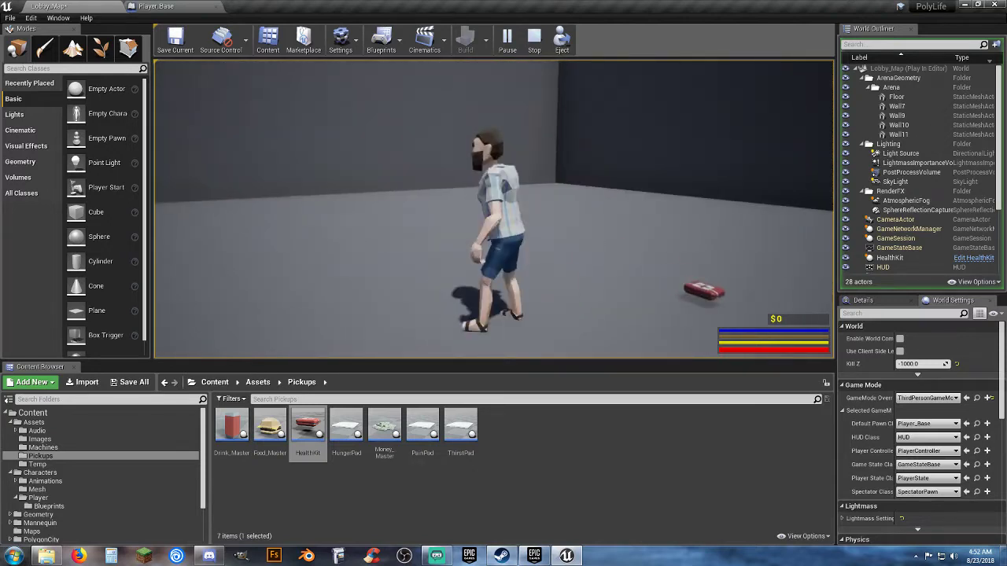
pyautogui.press('Escape')
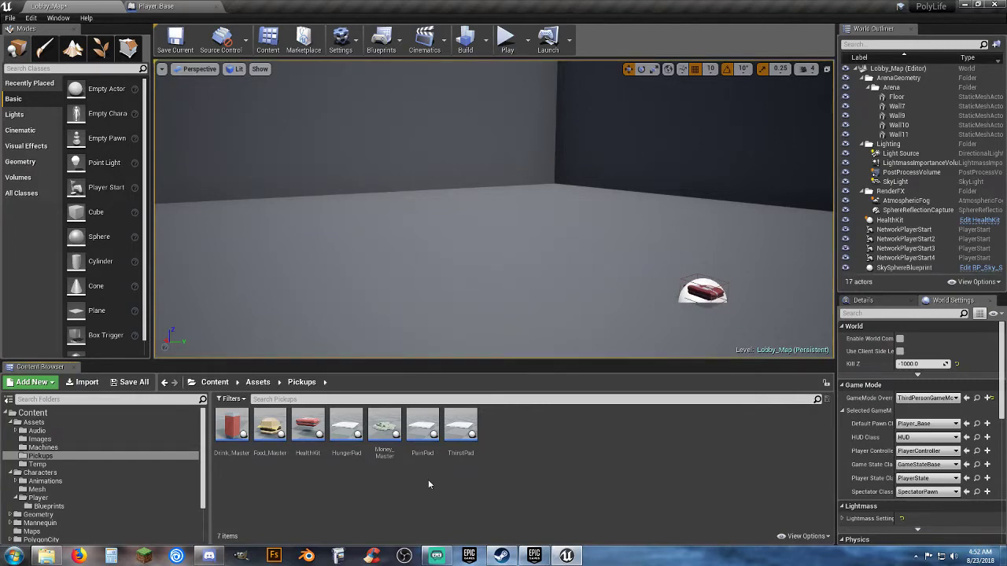
# Place a PainPad from the Pickups folder near the HealthKit, play the level and run the character over the pad
pyautogui.moveTo(422, 428); pyautogui.dragTo(438, 238)
pyautogui.click(506, 40)
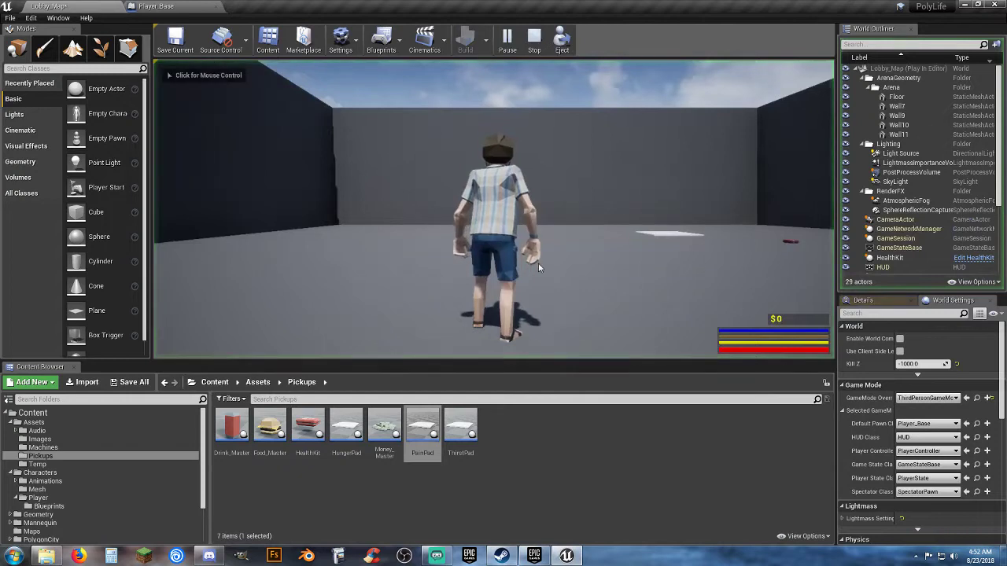
pyautogui.click(538, 267)
pyautogui.press('w')
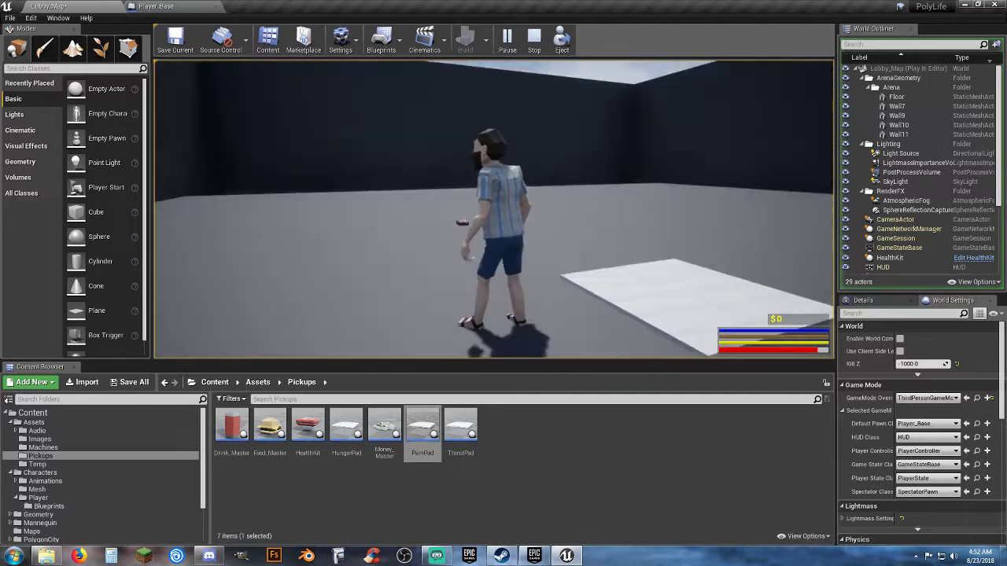
pyautogui.press('d')
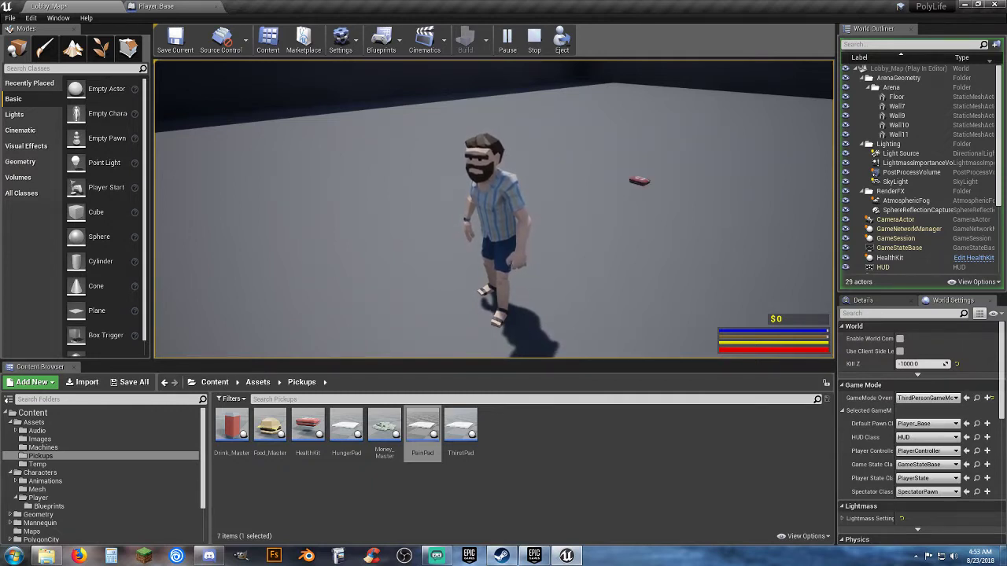
# Run the character onto the HealthKit and back and forth around it to test healing, and end the play session
pyautogui.press('w')
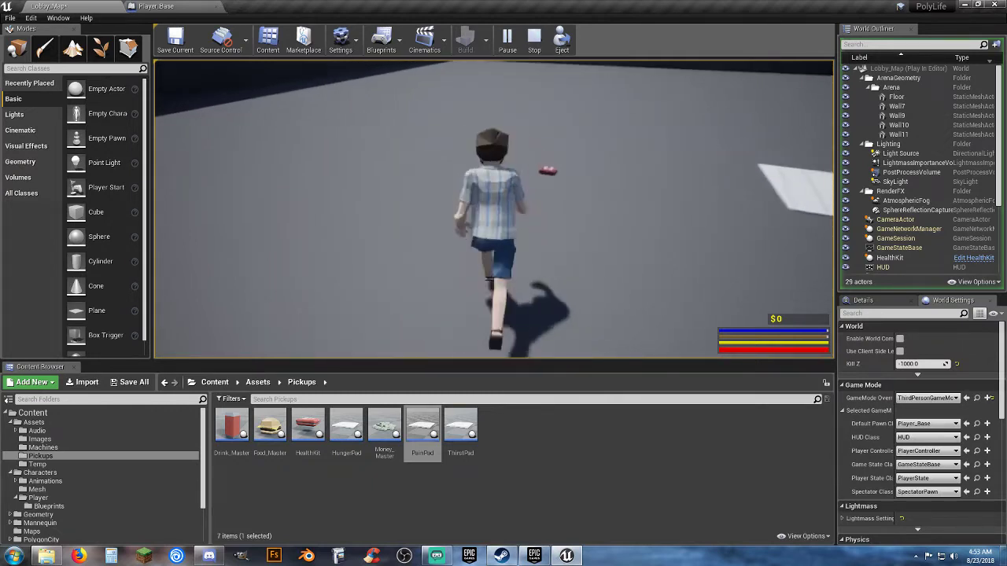
pyautogui.press('a')
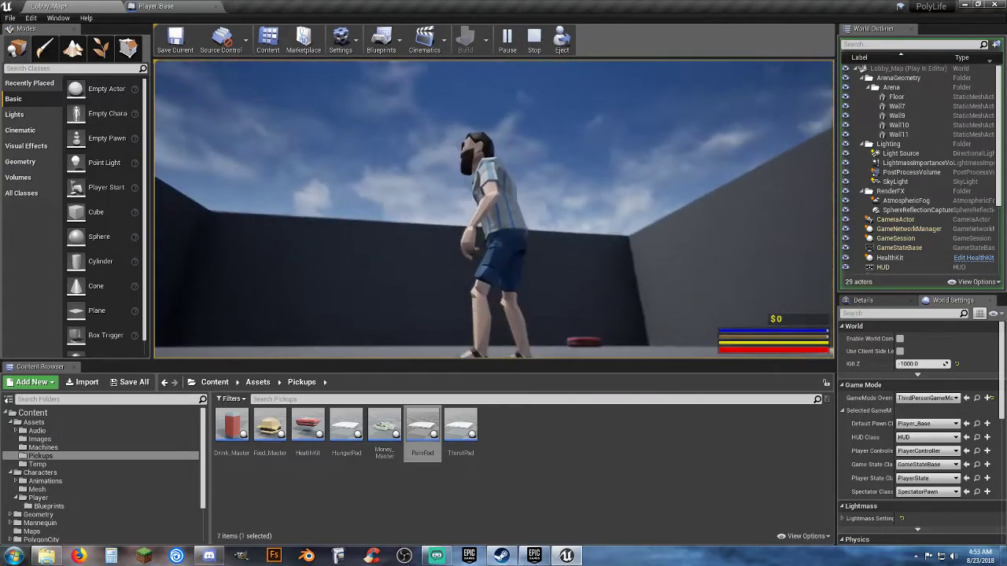
pyautogui.press('w')
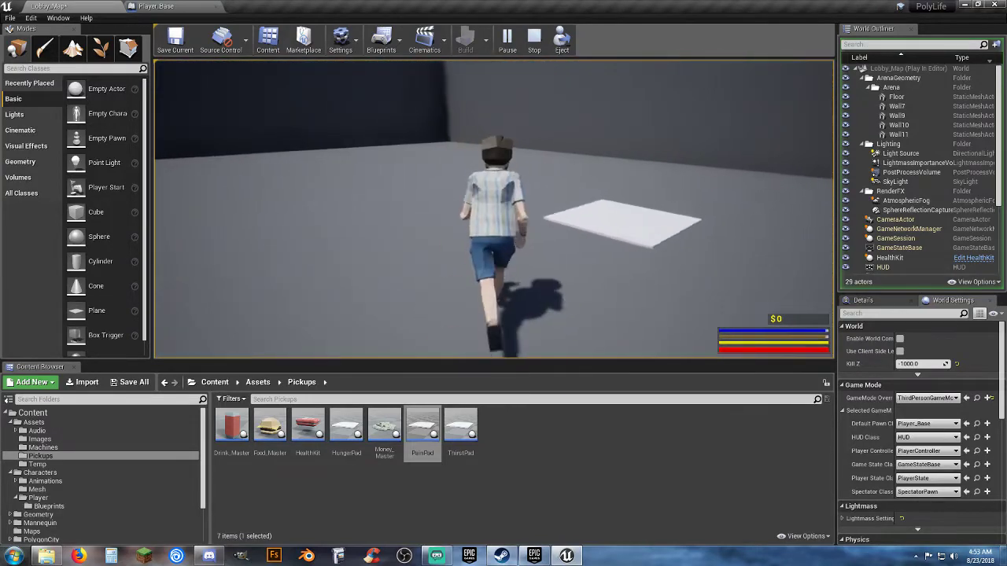
pyautogui.press('s')
pyautogui.press('a')
pyautogui.press('d')
pyautogui.press('w')
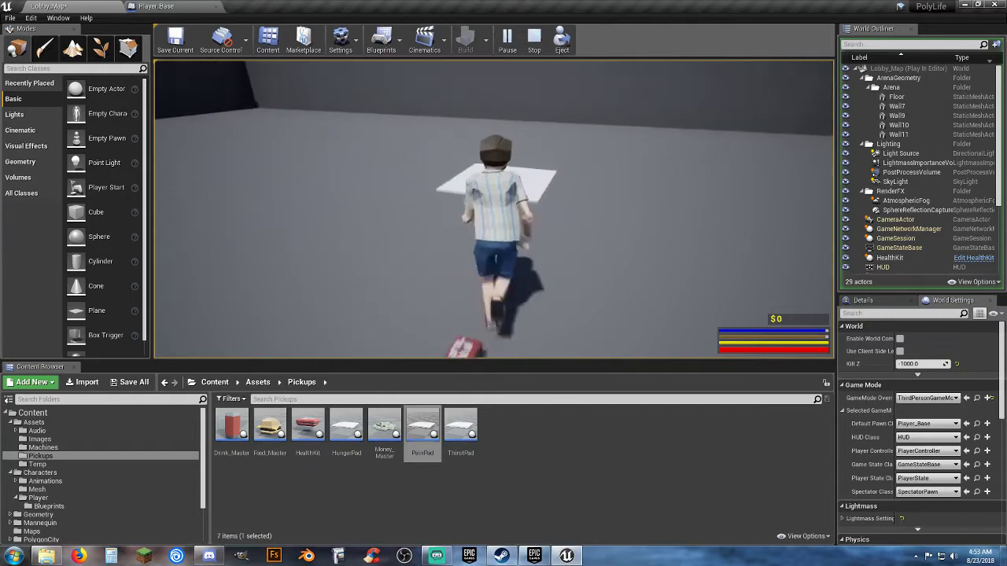
pyautogui.press('s')
pyautogui.press('Escape')
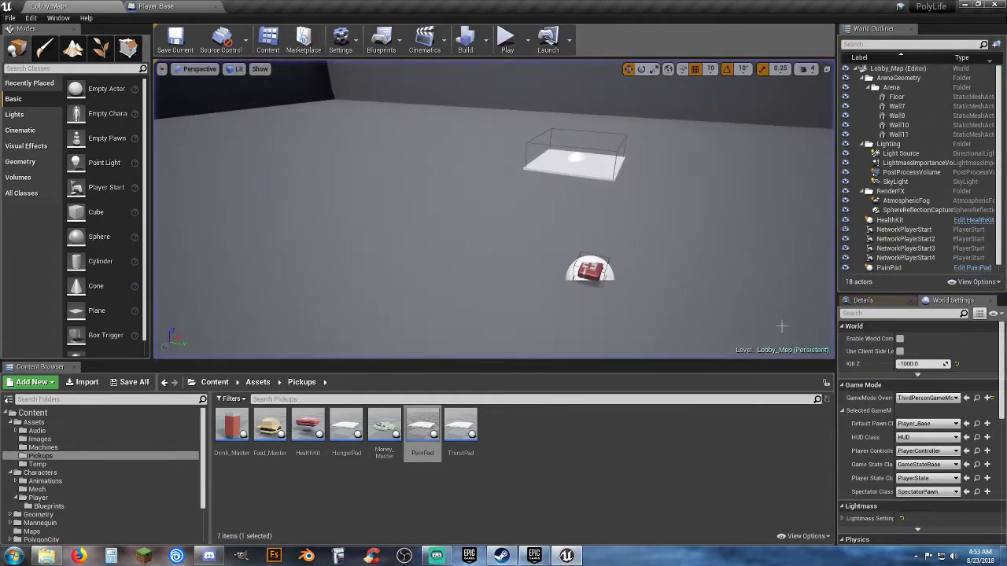
# Open the HealthKit blueprint and view the Set Visibility and Delay part of its event graph
pyautogui.click(626, 476)
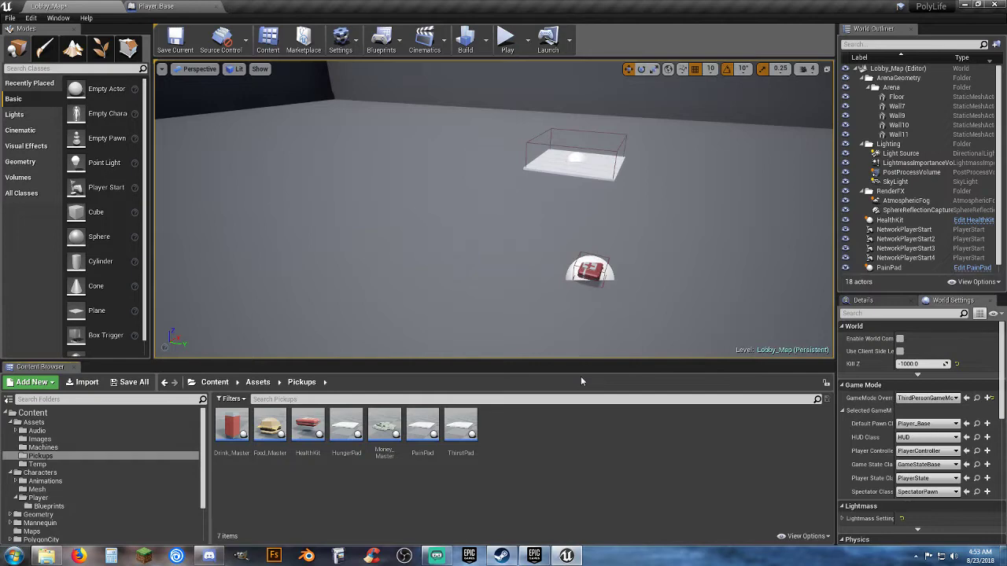
pyautogui.doubleClick(307, 428)
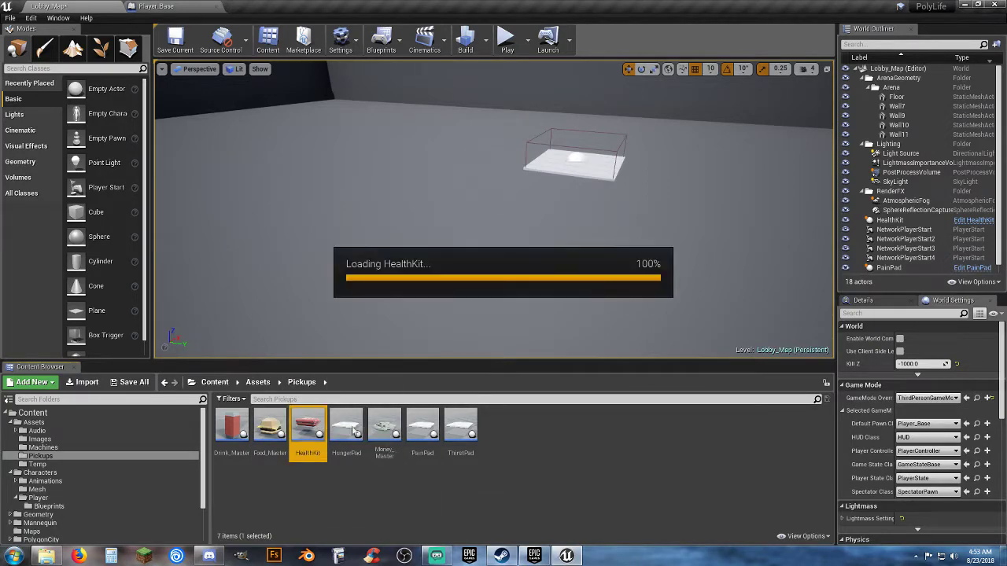
pyautogui.moveTo(349, 342); pyautogui.dragTo(454, 354, button='right')
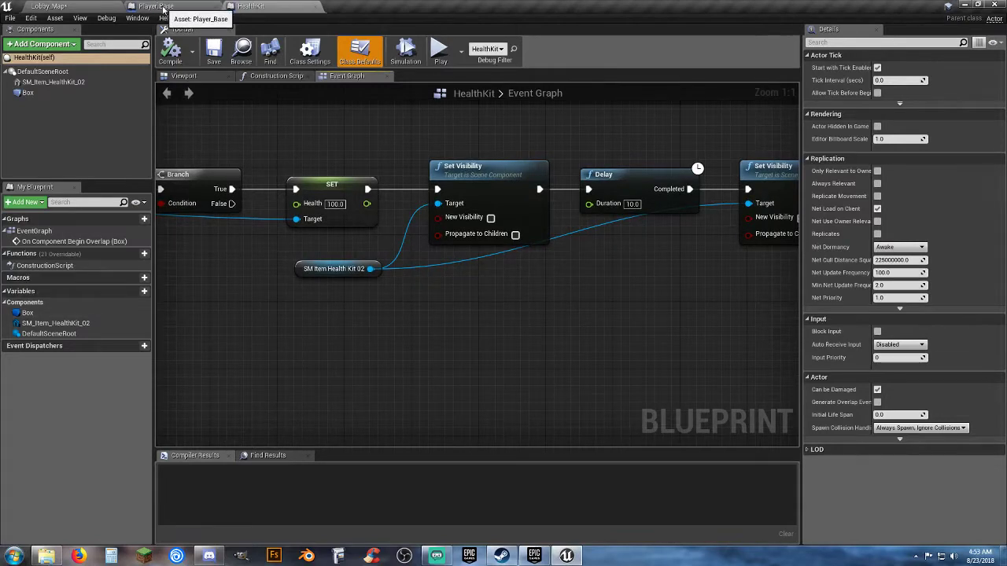
# In Player_Base, set the Health player stat variable's replication to Replicated and compile the blueprint
pyautogui.click(158, 6)
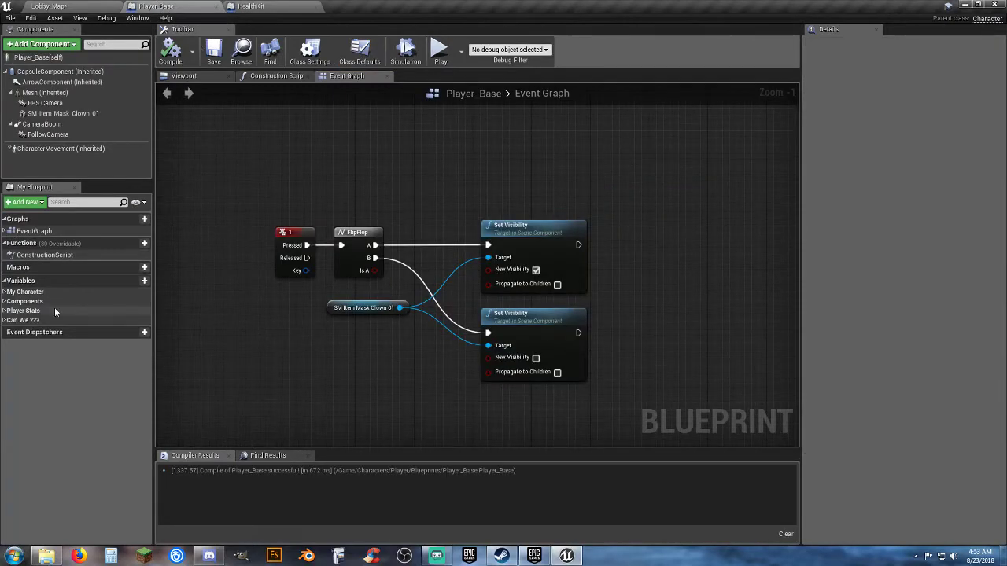
pyautogui.click(7, 311)
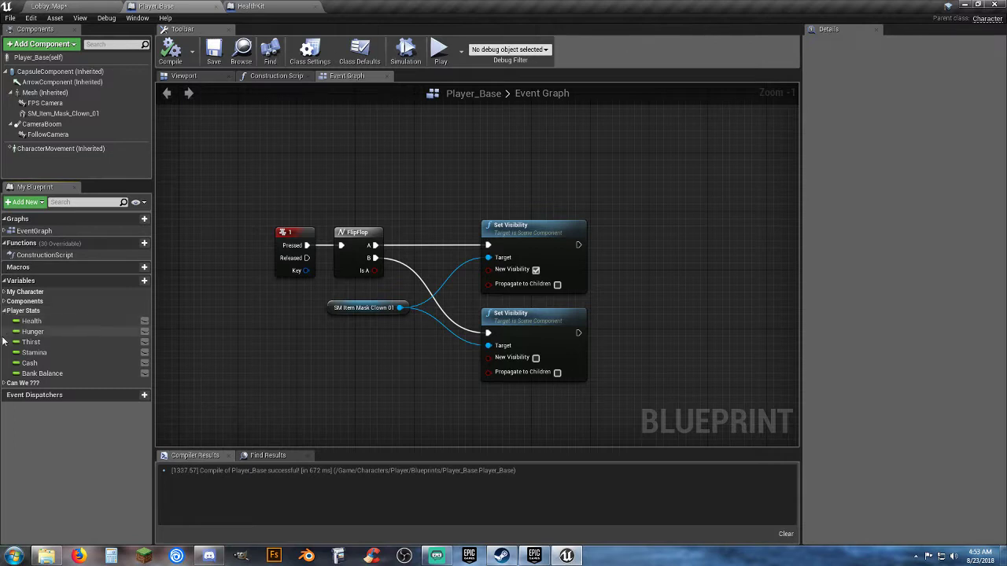
pyautogui.click(36, 322)
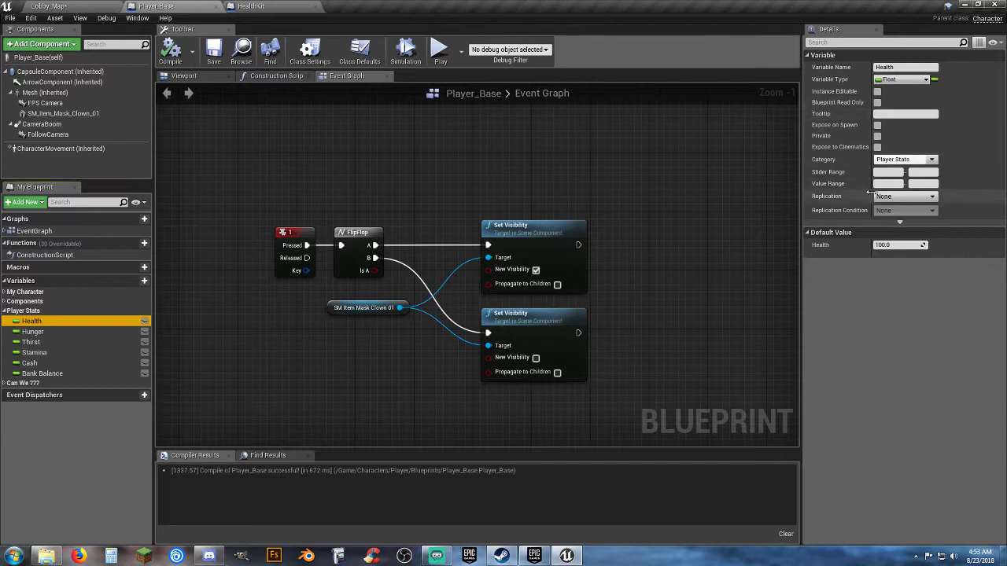
pyautogui.click(911, 198)
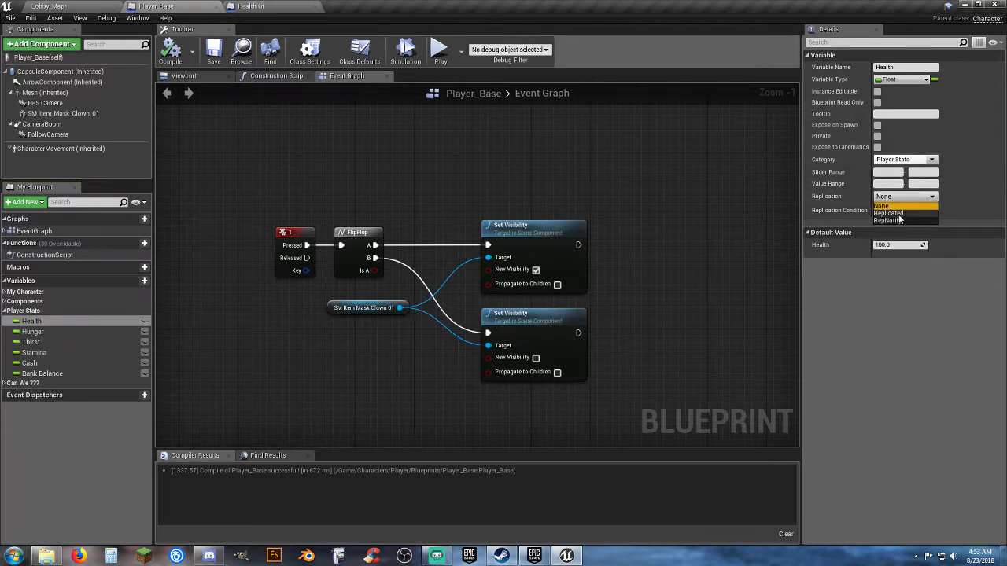
pyautogui.click(901, 218)
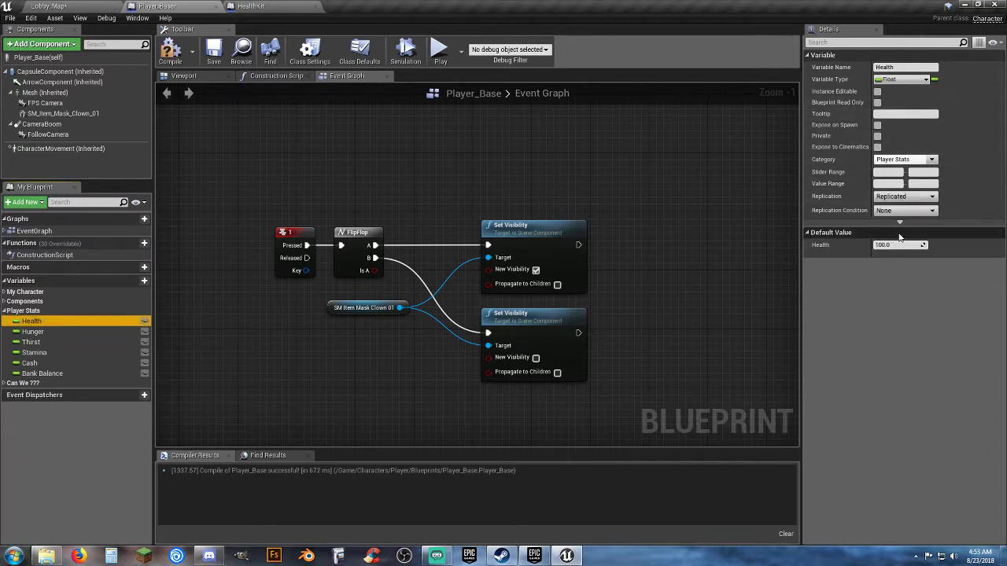
pyautogui.click(171, 51)
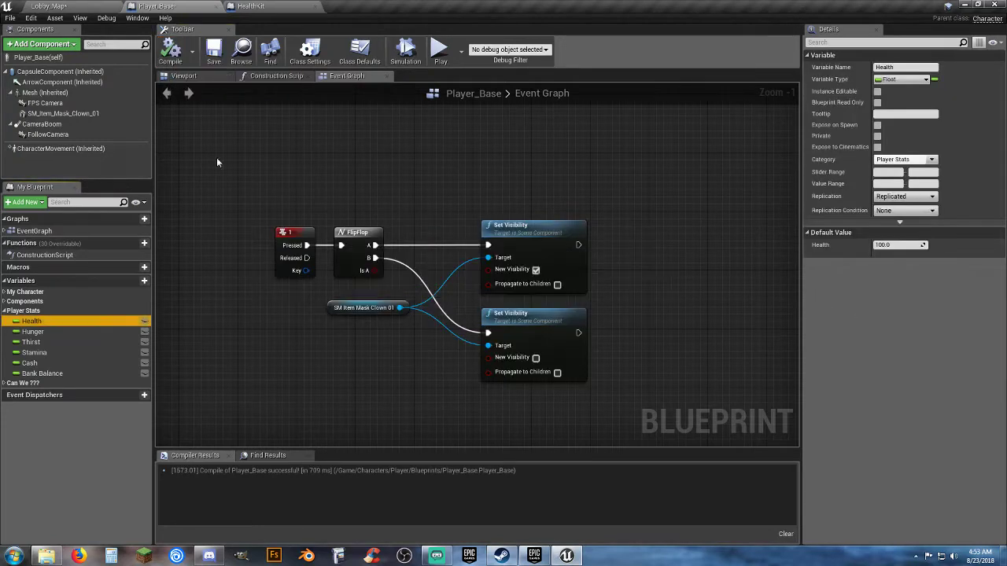
# Review the HealthKit event graph from the box overlap event through the Player_Base cast to the first health check
pyautogui.click(250, 6)
pyautogui.moveTo(337, 315)
pyautogui.mouseDown(button='right')
pyautogui.moveTo(456, 343)
pyautogui.moveTo(654, 346)
pyautogui.moveTo(732, 335)
pyautogui.moveTo(579, 338)
pyautogui.moveTo(619, 339)
pyautogui.mouseUp(button='right')
pyautogui.moveTo(420, 350); pyautogui.dragTo(524, 338, button='right')
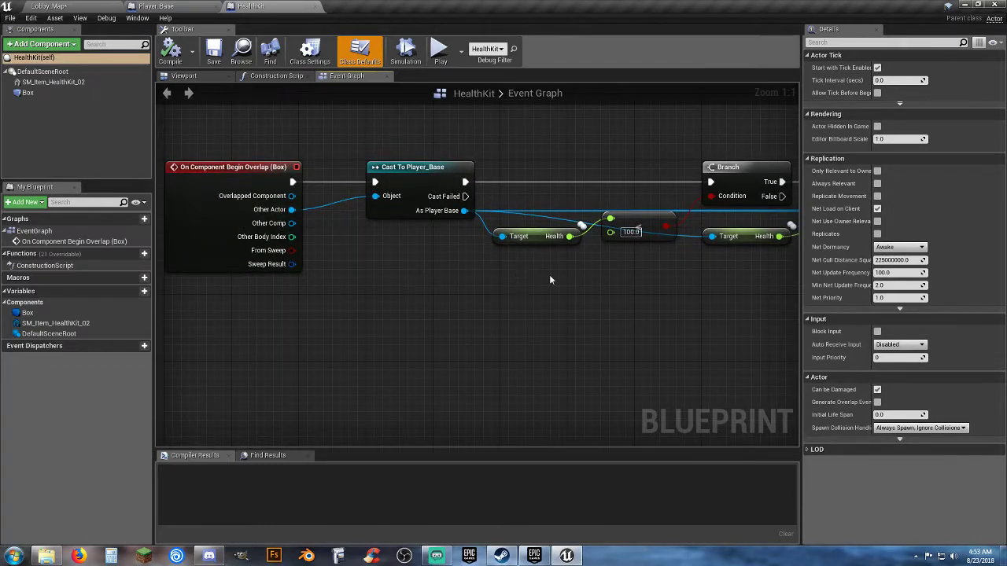
pyautogui.moveTo(549, 274); pyautogui.dragTo(335, 292, button='right')
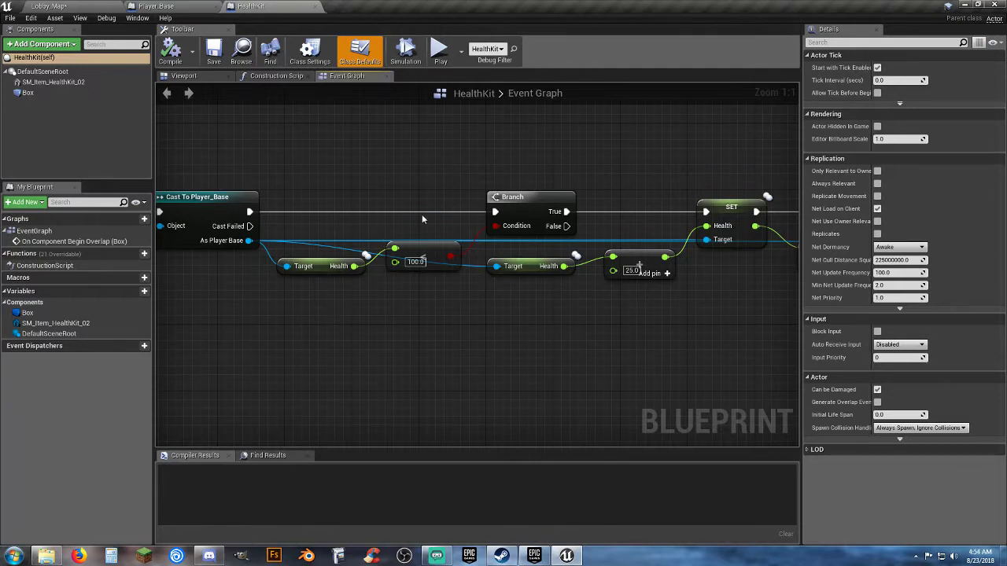
pyautogui.click(302, 165)
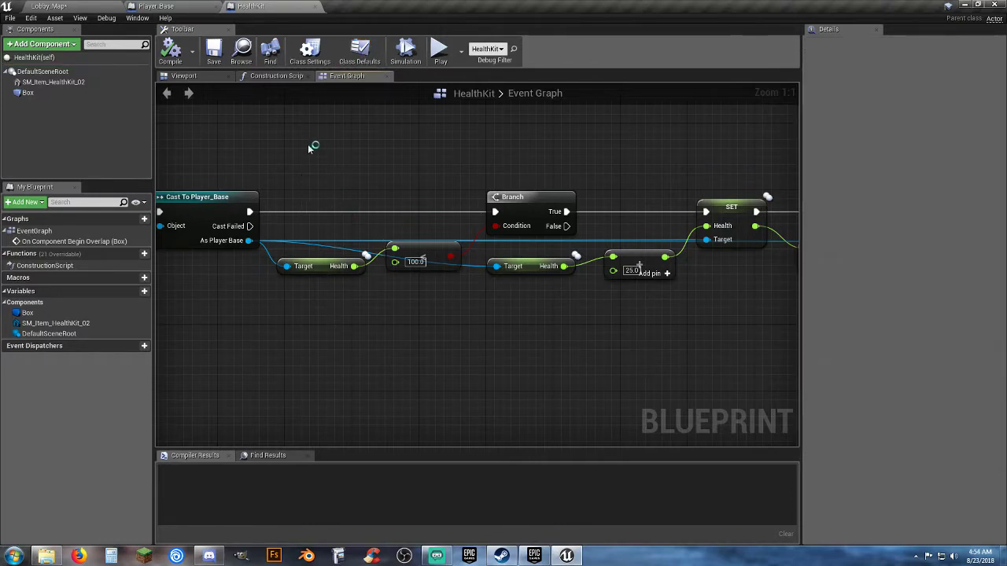
pyautogui.moveTo(299, 154); pyautogui.dragTo(529, 343)
pyautogui.click(408, 364)
pyautogui.moveTo(558, 354); pyautogui.dragTo(416, 325, button='right')
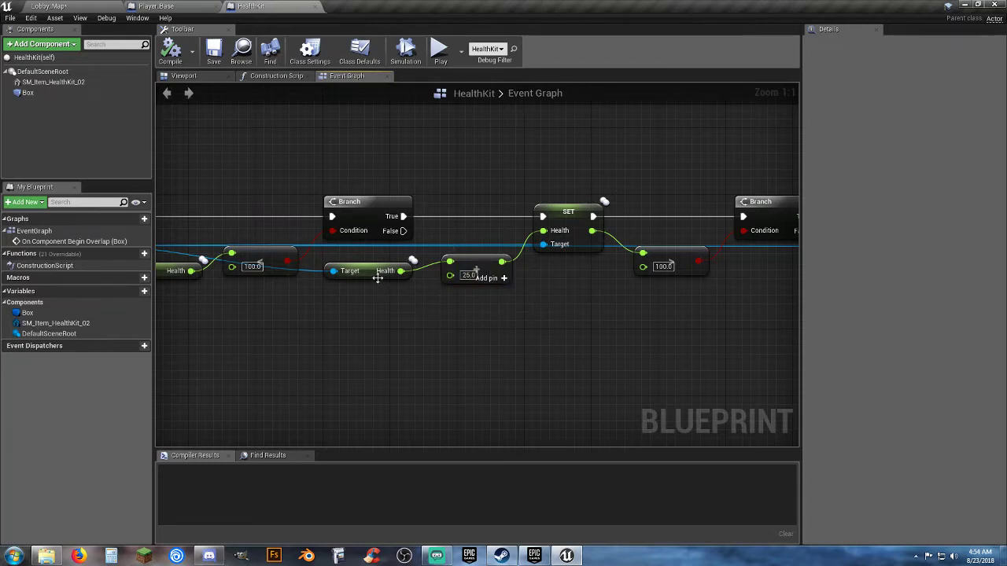
# Review the rest of the HealthKit graph: adding health, capping it, and hiding the kit until the delay completes
pyautogui.moveTo(493, 323); pyautogui.dragTo(477, 336, button='right')
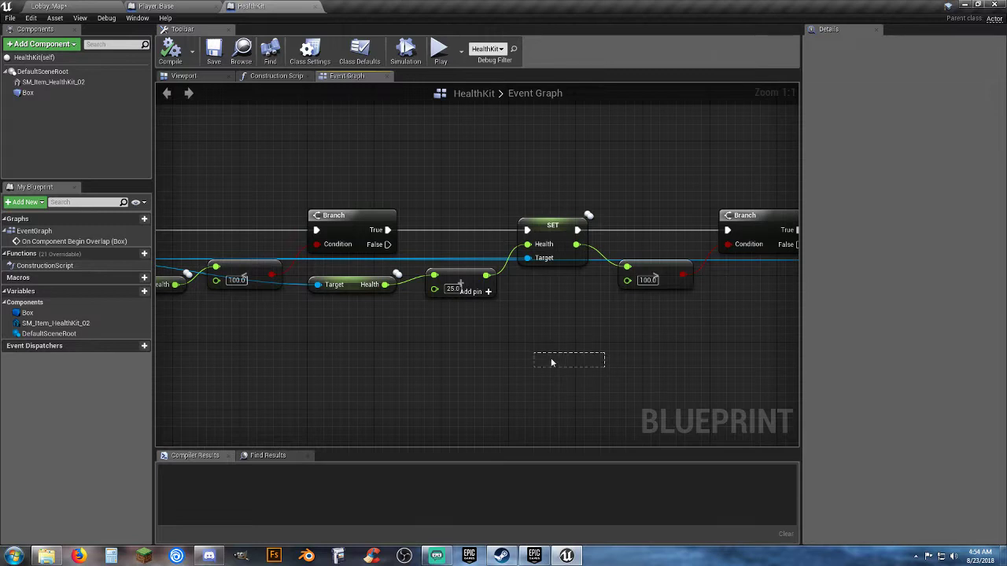
pyautogui.moveTo(551, 363)
pyautogui.mouseDown()
pyautogui.moveTo(400, 270)
pyautogui.moveTo(377, 287)
pyautogui.moveTo(505, 327)
pyautogui.mouseUp()
pyautogui.moveTo(504, 327); pyautogui.dragTo(471, 346, button='right')
pyautogui.moveTo(443, 180); pyautogui.dragTo(560, 343)
pyautogui.moveTo(600, 346); pyautogui.dragTo(462, 350, button='right')
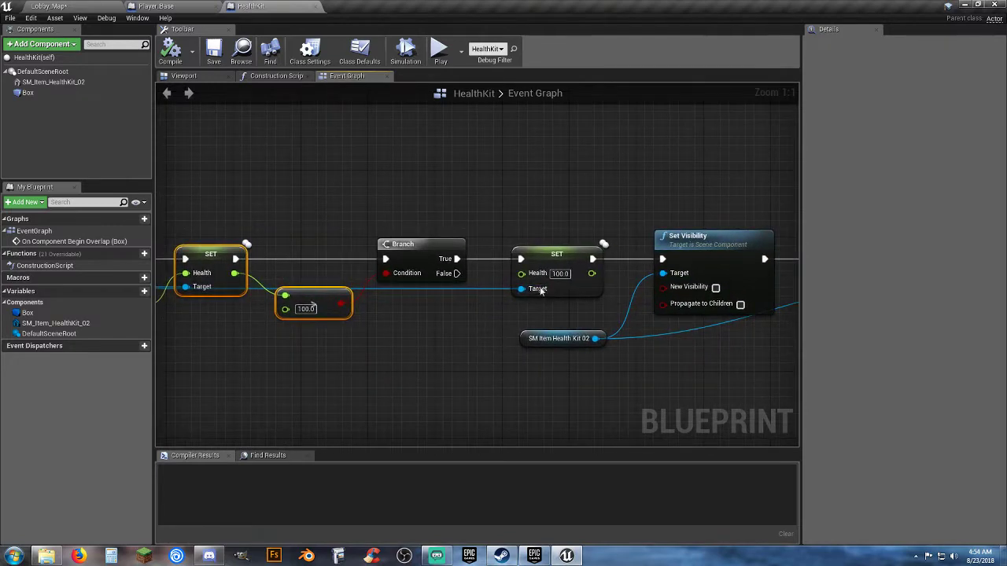
pyautogui.click(463, 379)
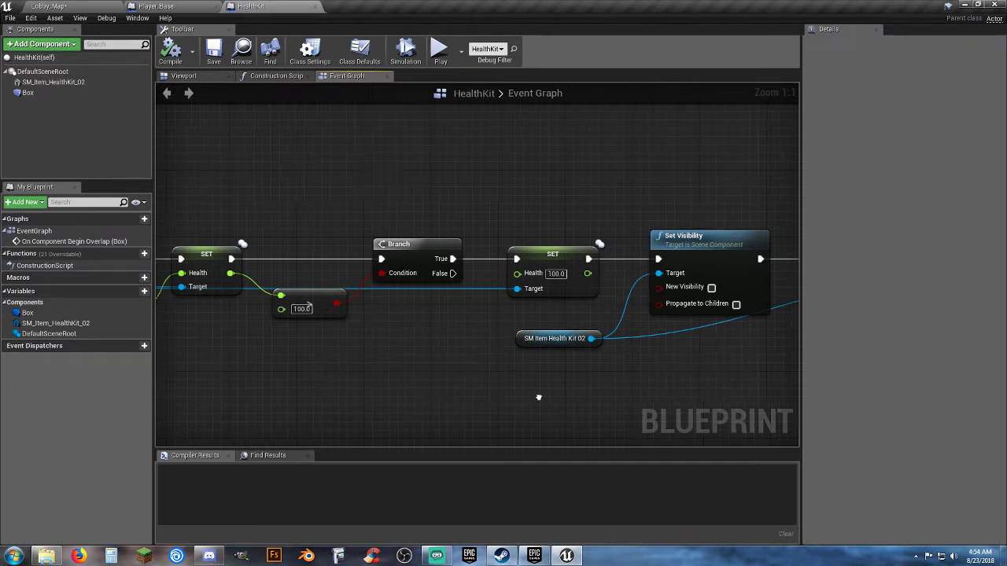
pyautogui.moveTo(540, 400); pyautogui.dragTo(472, 407, button='right')
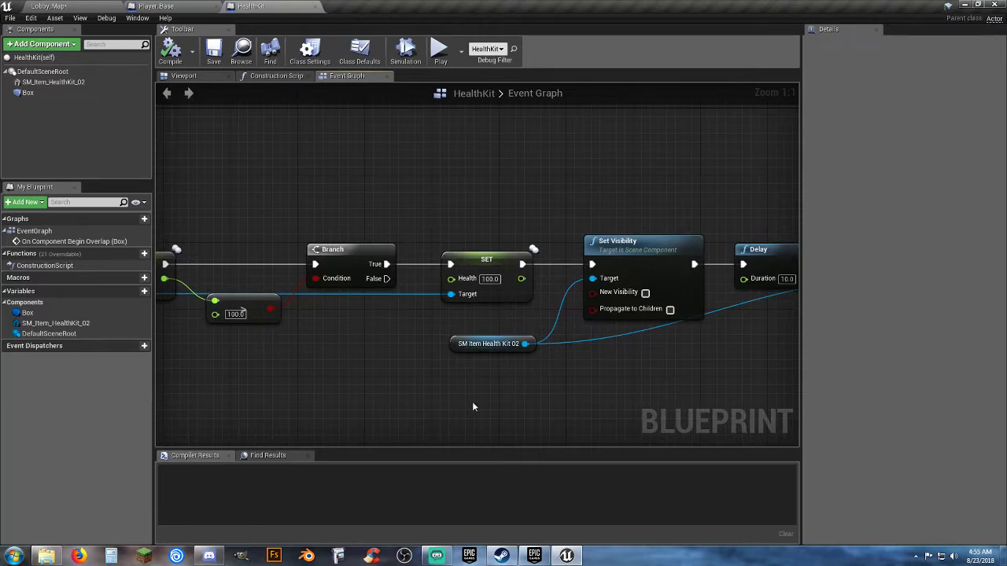
pyautogui.moveTo(591, 366); pyautogui.dragTo(384, 327, button='right')
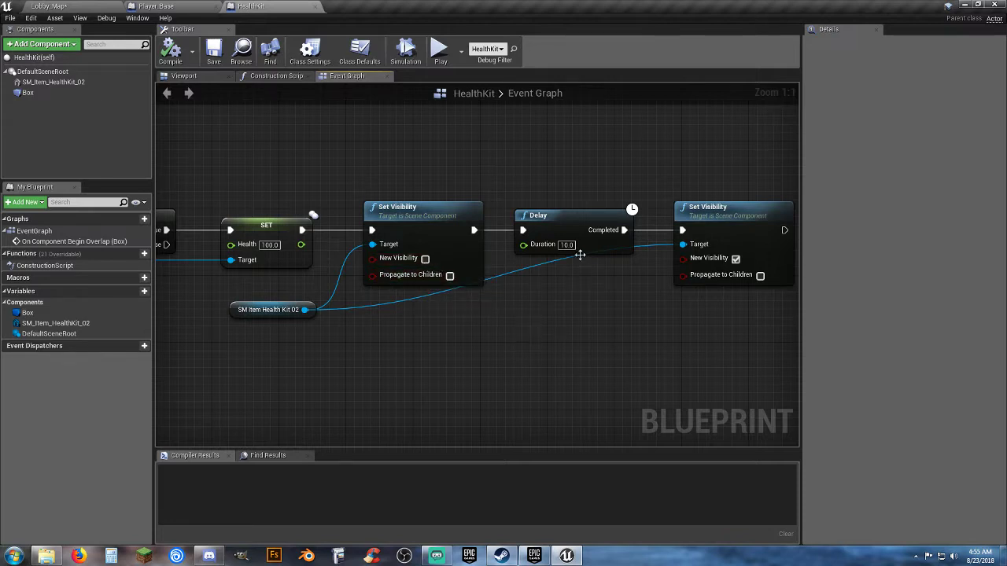
pyautogui.moveTo(599, 307); pyautogui.dragTo(520, 289, button='right')
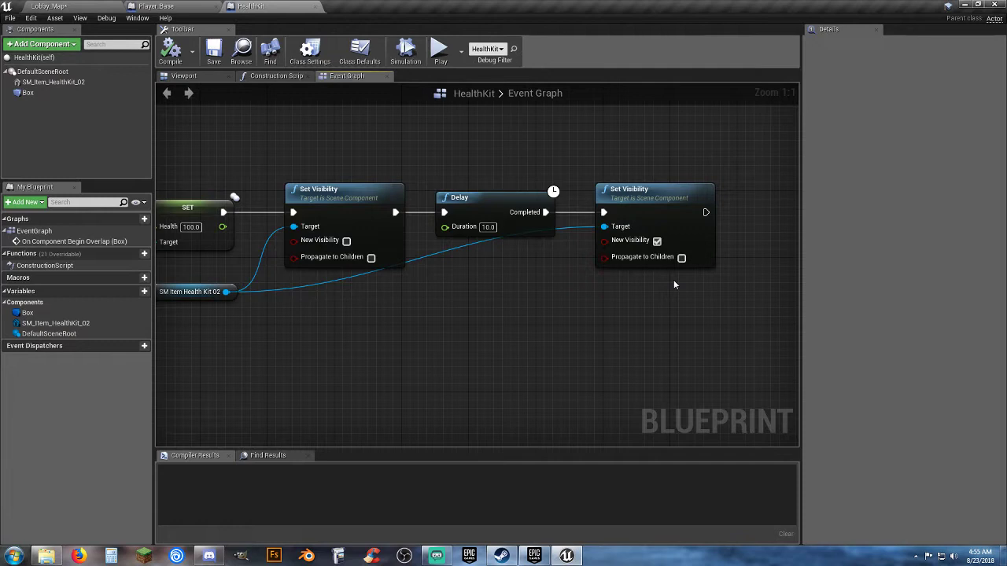
# Close the HealthKit and Player_Base blueprints and delete the HealthKit and PainPad actors from Lobby_Map
pyautogui.click(316, 6)
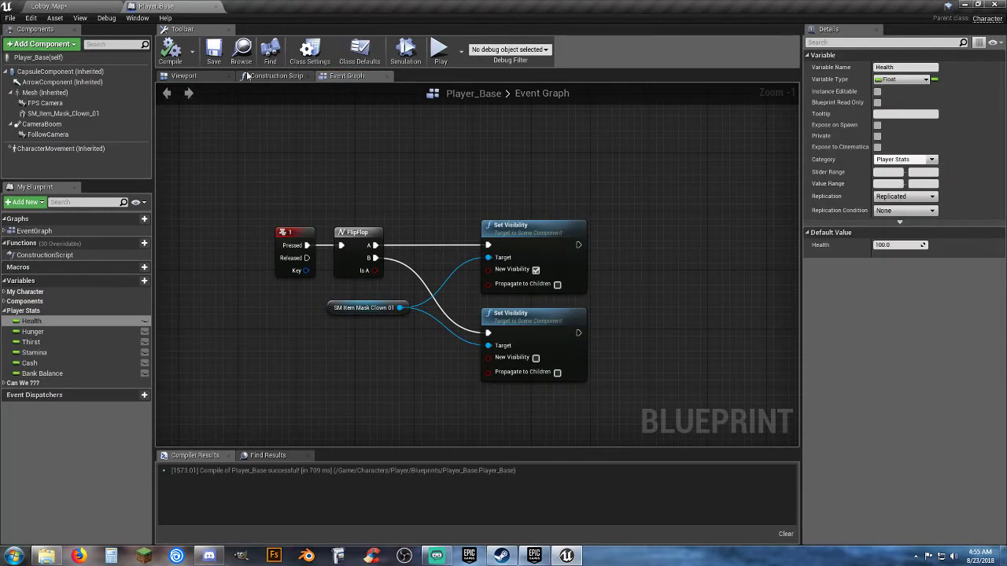
pyautogui.click(218, 6)
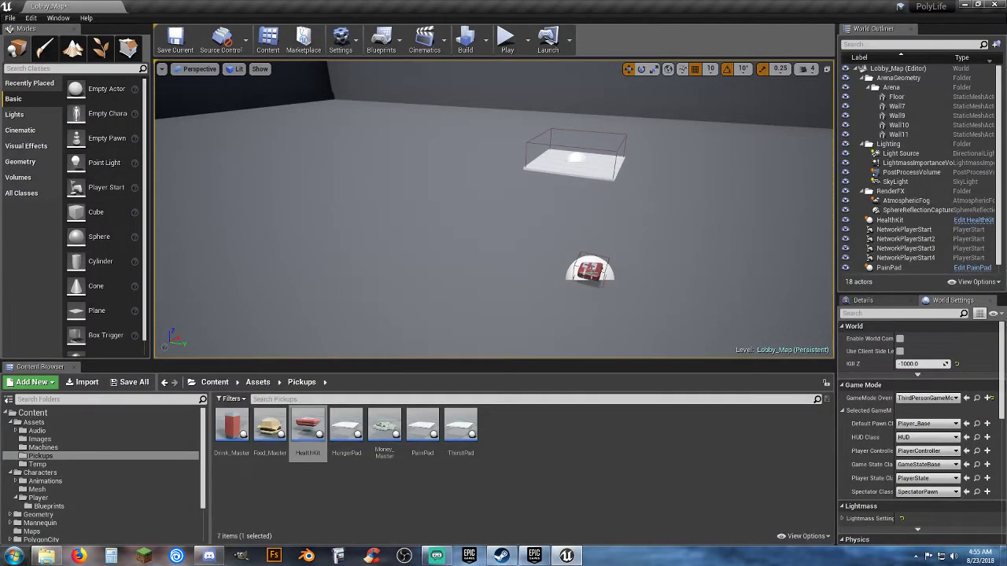
pyautogui.click(590, 271)
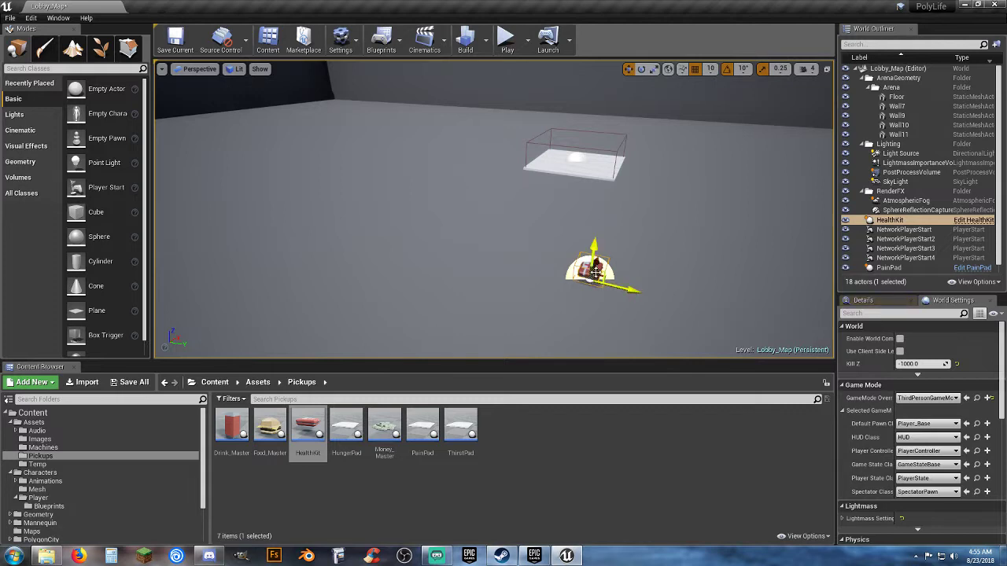
pyautogui.press('Delete')
pyautogui.click(595, 163)
pyautogui.press('Delete')
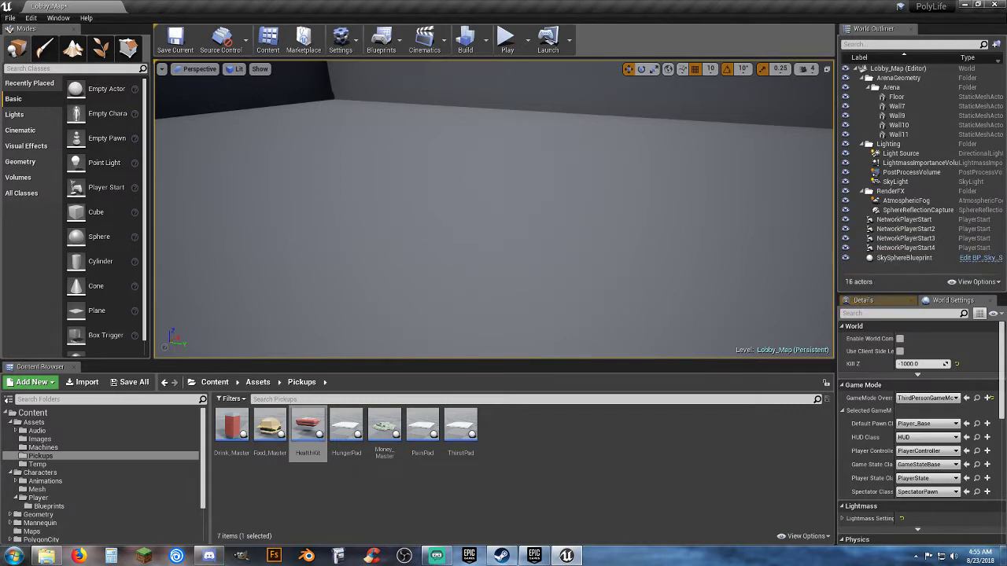
# Place Food_Master and HungerPad on the arena floor of Lobby_Map and play-test the character running onto the pad
pyautogui.moveTo(270, 427); pyautogui.dragTo(450, 243)
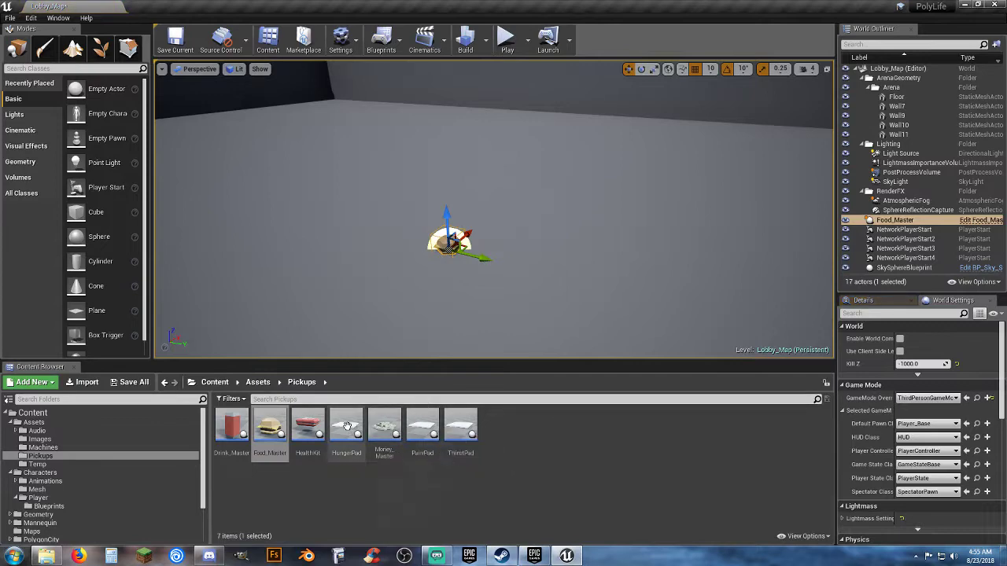
pyautogui.moveTo(346, 427); pyautogui.dragTo(533, 188)
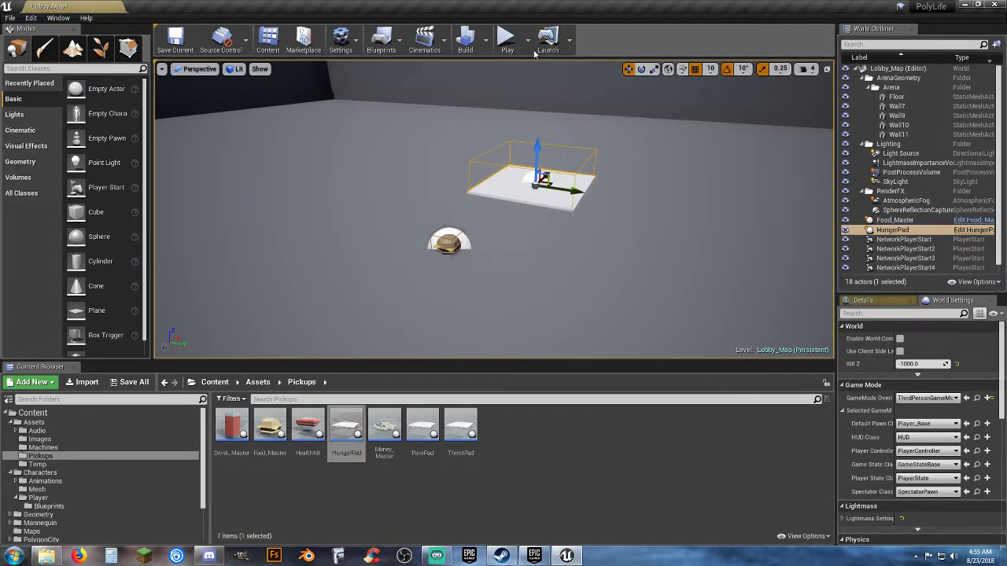
pyautogui.click(508, 37)
pyautogui.click(609, 275)
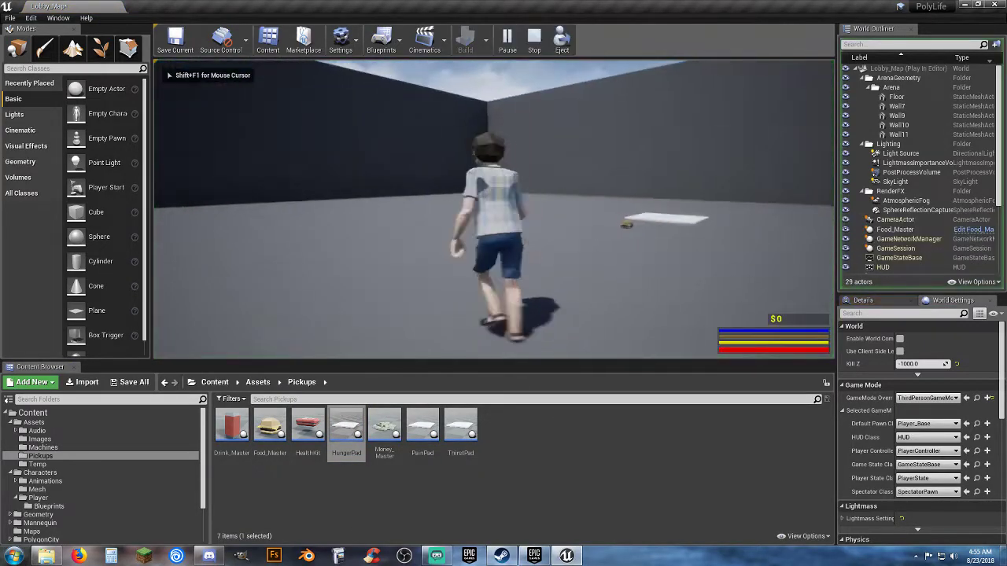
pyautogui.press('w')
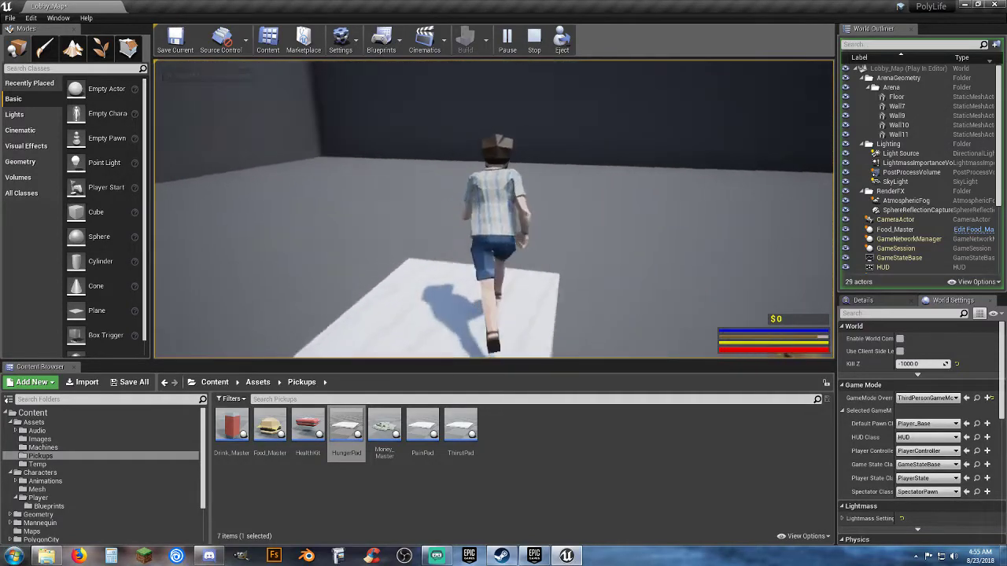
pyautogui.press('w')
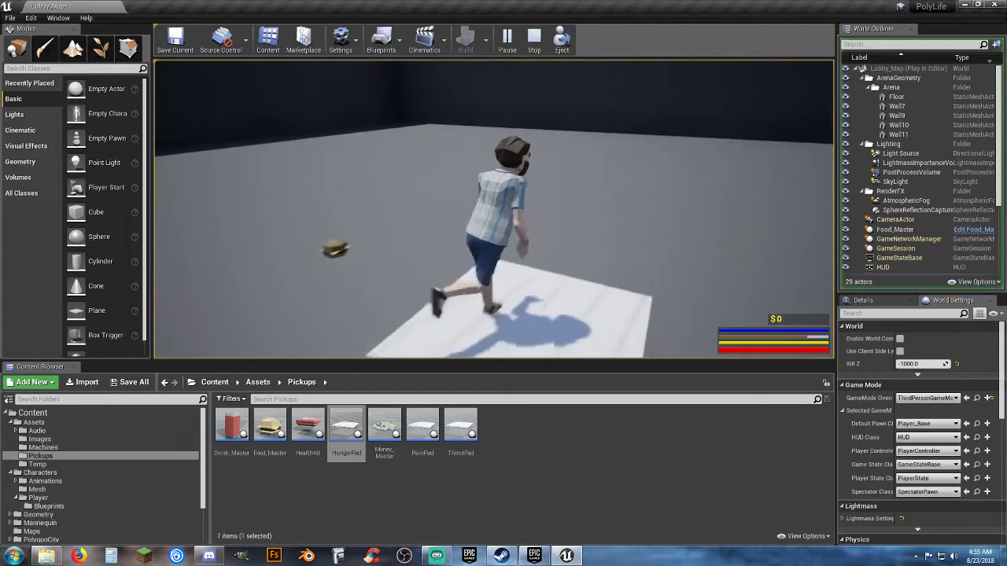
# Run the character off the hunger pad and over the burger to test the food pickup, and end the play session
pyautogui.press('d')
pyautogui.press('w')
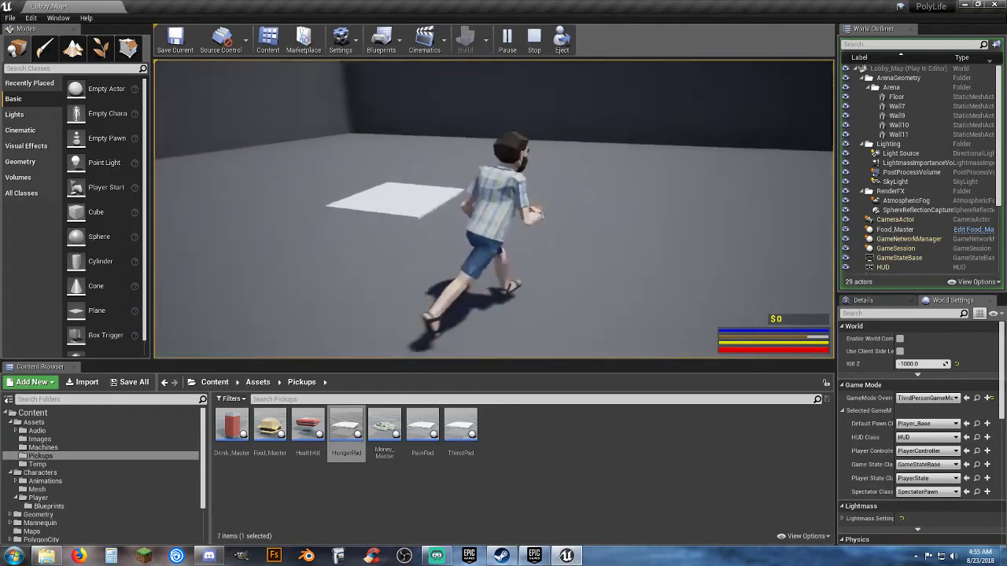
pyautogui.press('d')
pyautogui.press('w')
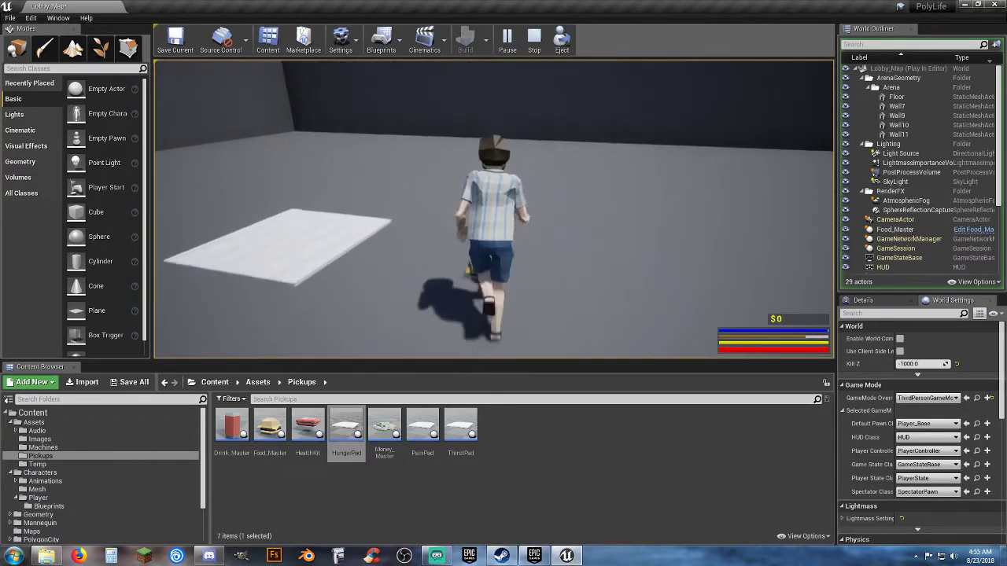
pyautogui.press('d')
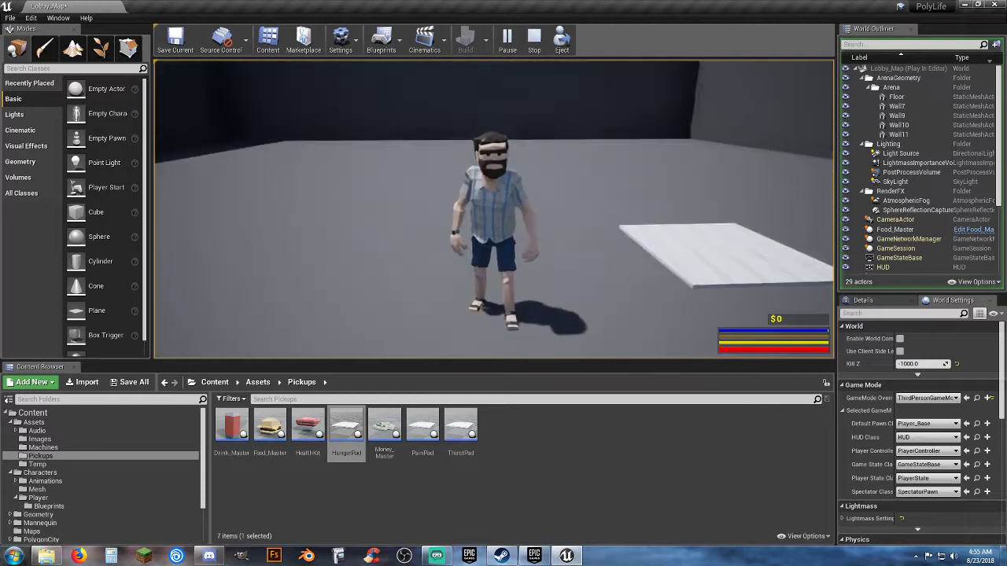
pyautogui.press('a')
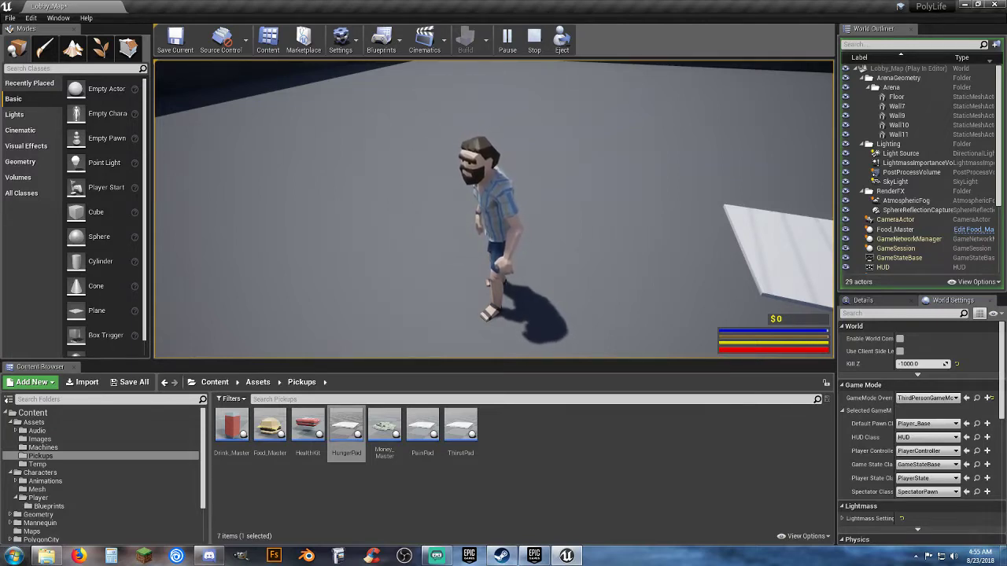
pyautogui.press('s')
pyautogui.press('w')
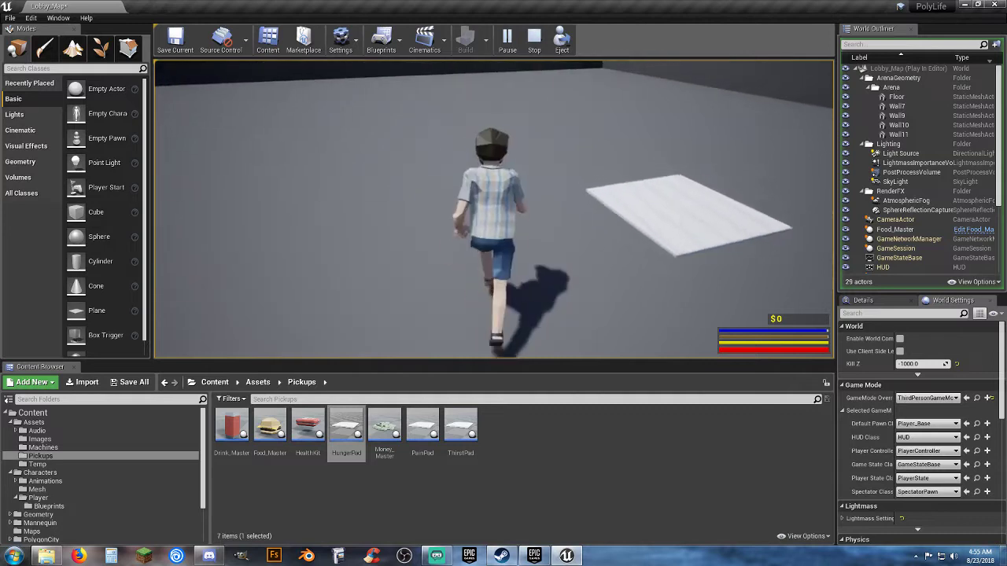
pyautogui.press('s')
pyautogui.press('a')
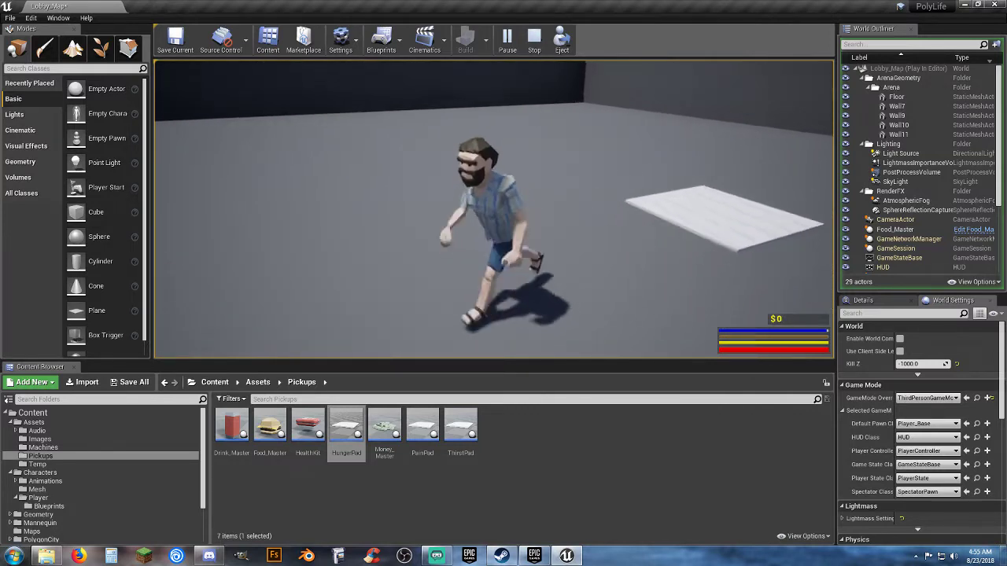
pyautogui.press('w')
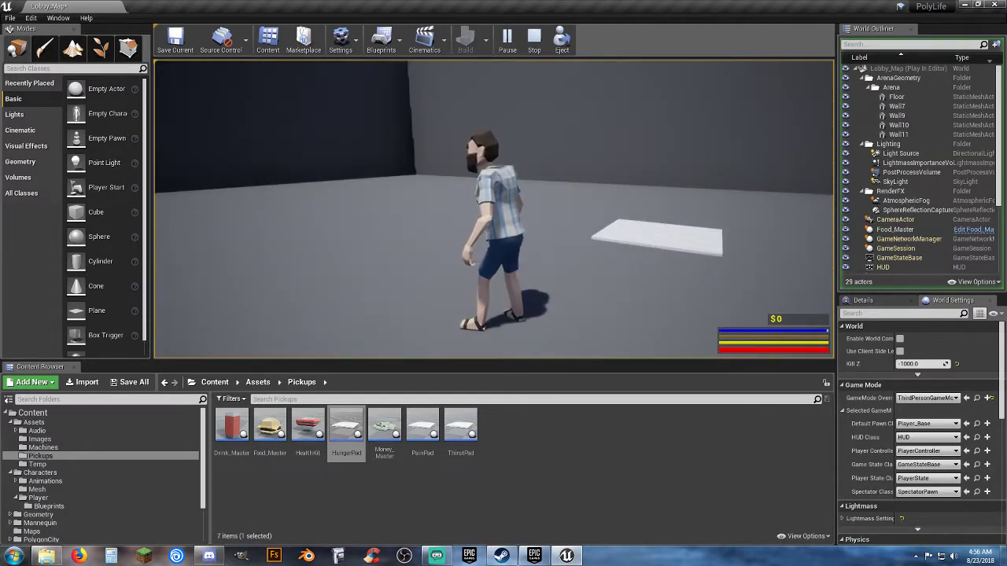
pyautogui.press('Escape')
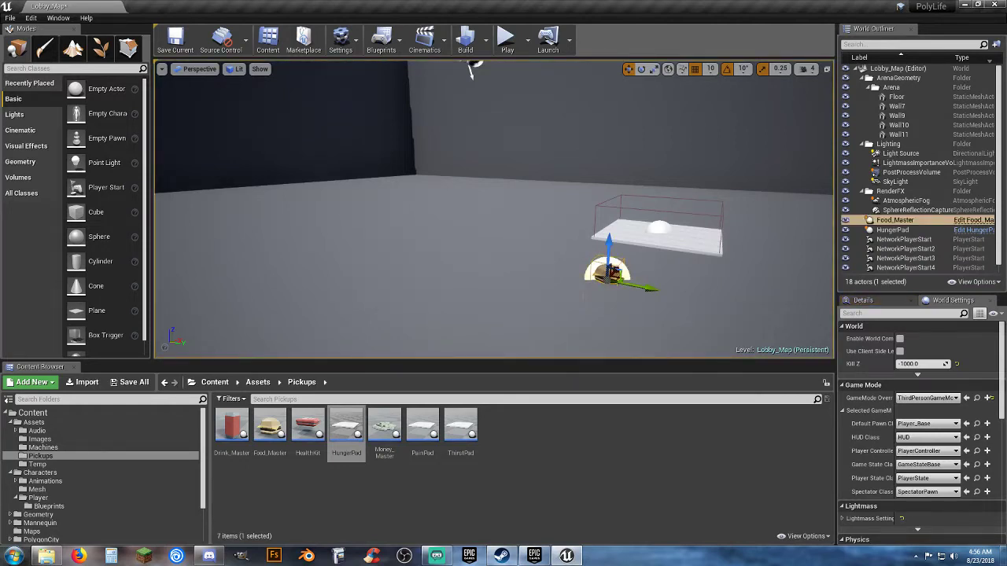
# Delete the Food_Master and HungerPad actors from Lobby_Map
pyautogui.moveTo(494, 208); pyautogui.dragTo(611, 200, button='right')
pyautogui.press('w')
pyautogui.press('s')
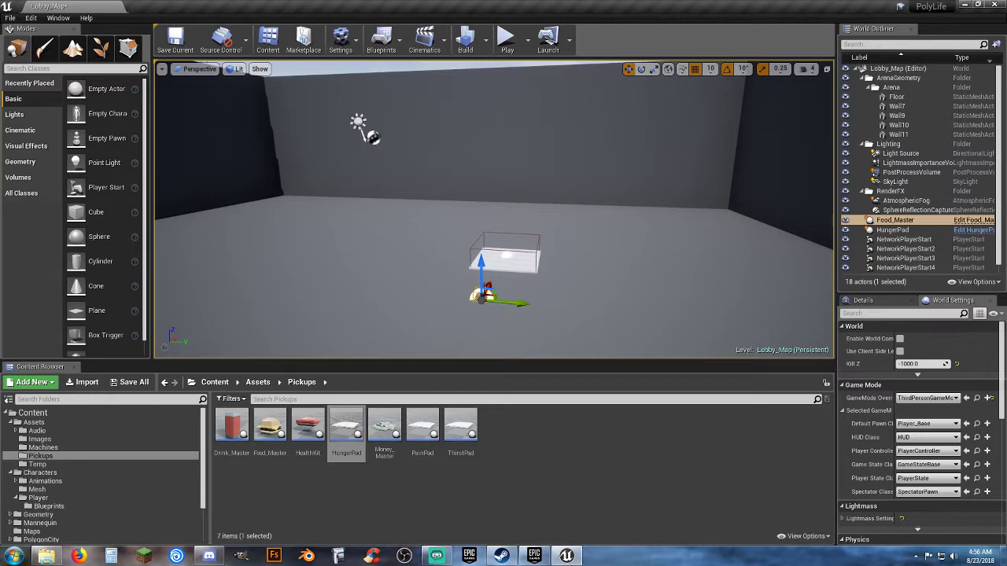
pyautogui.press('Delete')
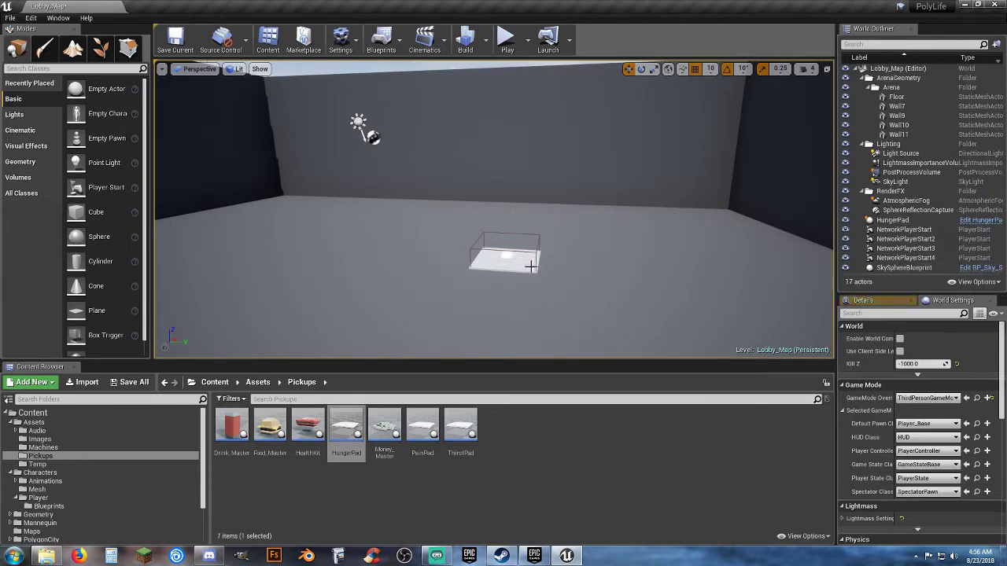
pyautogui.click(530, 266)
pyautogui.press('Delete')
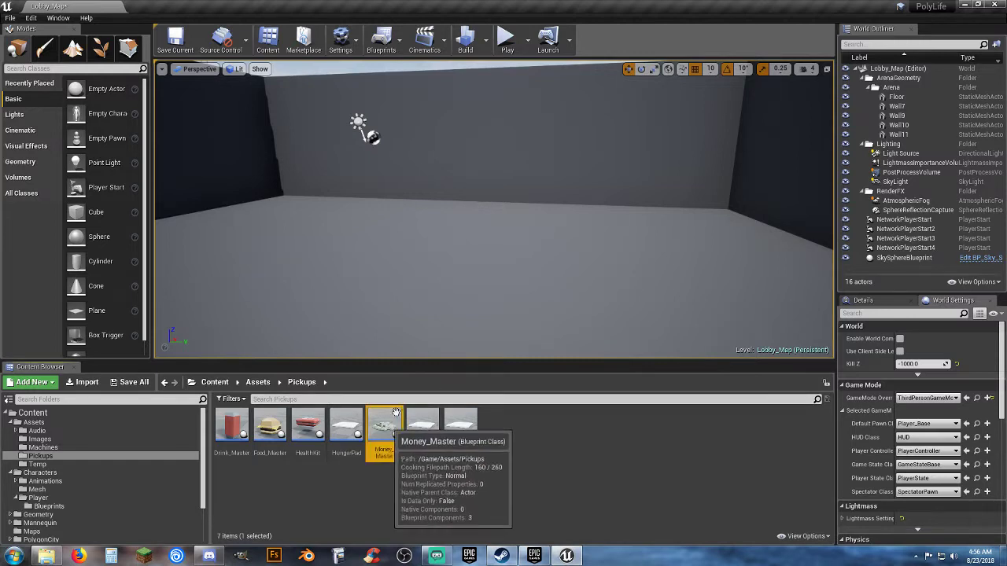
# Place Money_Master on the arena floor and play-test collecting the cash with the character, ending the session after the pickup
pyautogui.moveTo(385, 429); pyautogui.dragTo(483, 283)
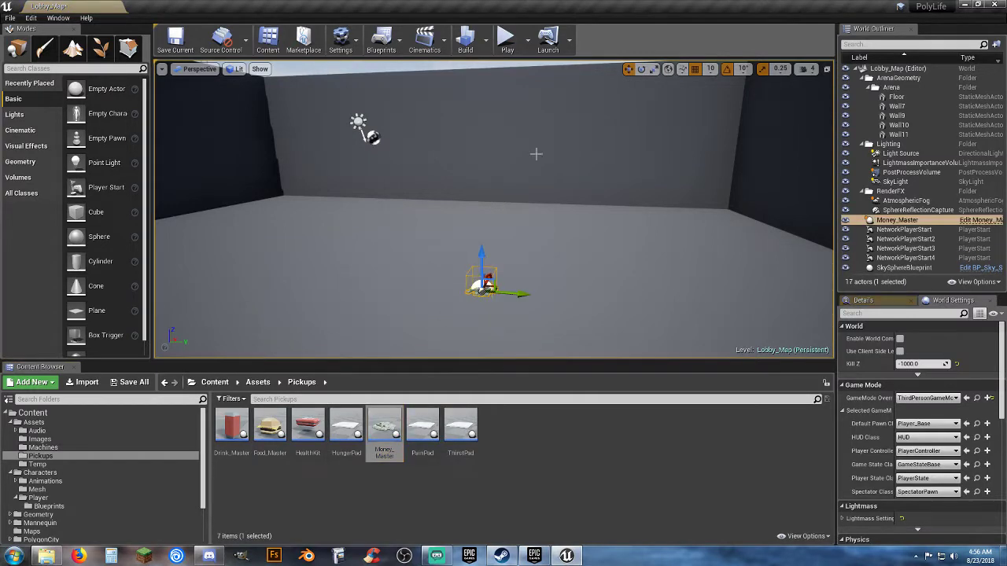
pyautogui.click(507, 39)
pyautogui.press('w')
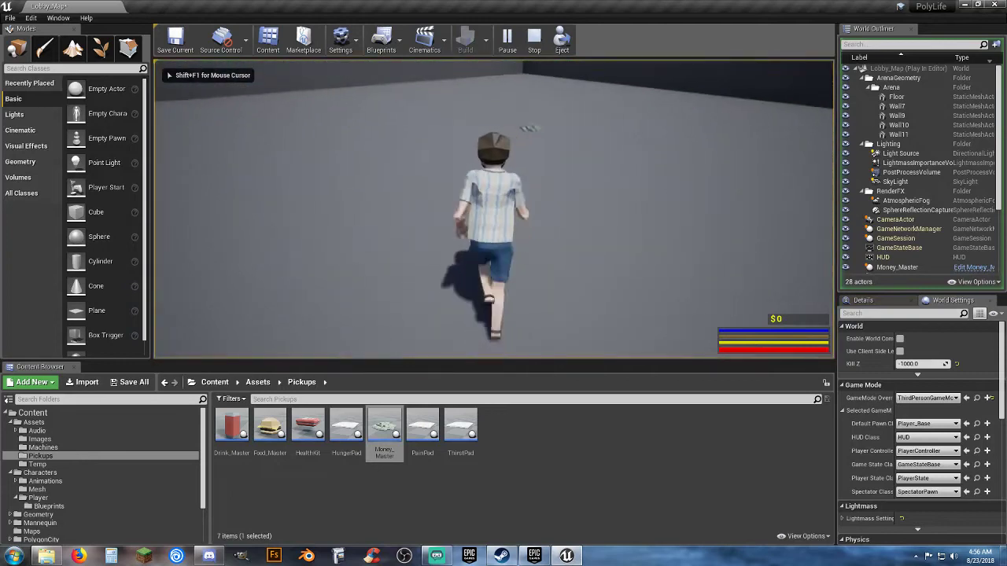
pyautogui.press('w')
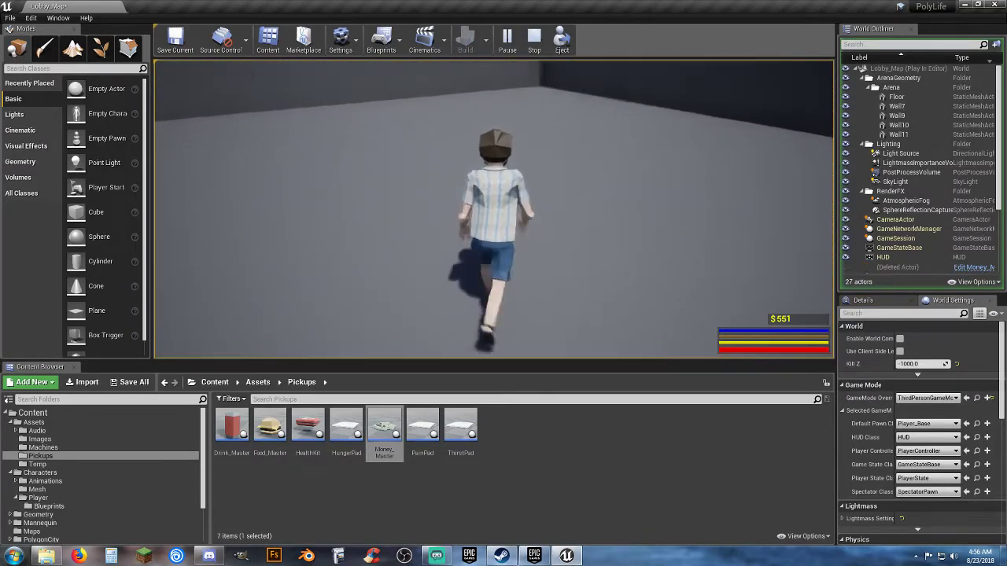
pyautogui.press('a')
pyautogui.press('w')
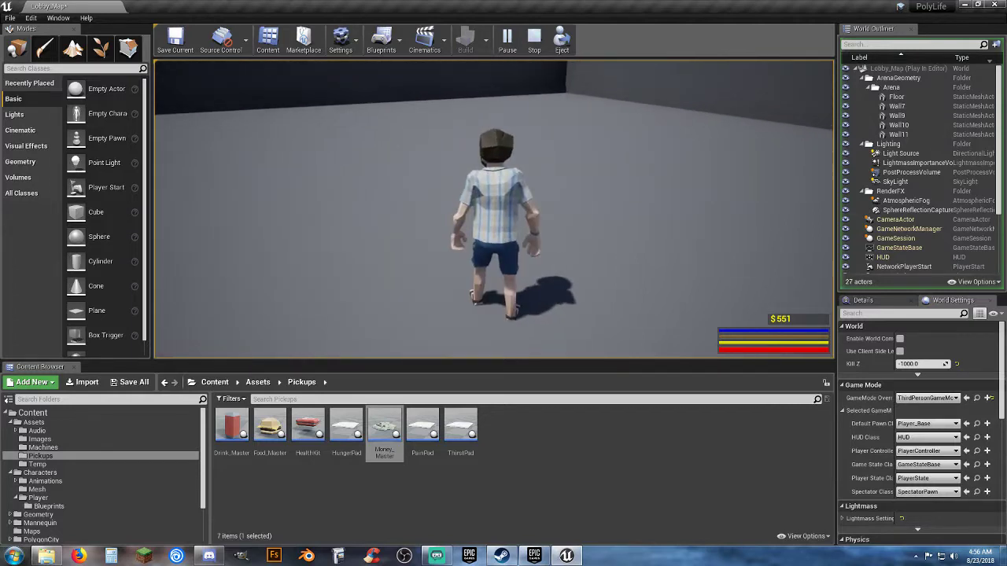
pyautogui.press('a')
pyautogui.press('Escape')
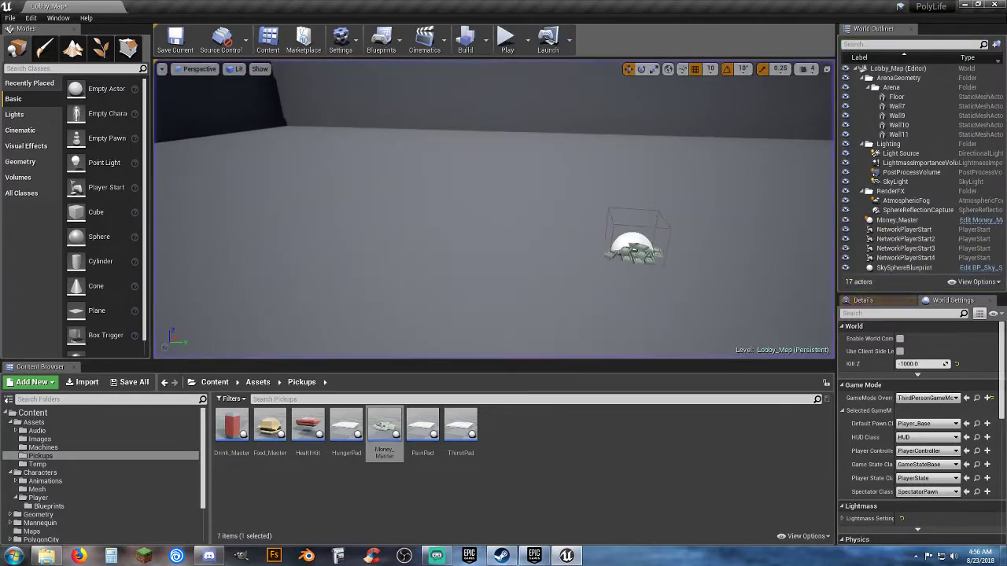
# Delete the Money_Master actor from the level
pyautogui.click(634, 253)
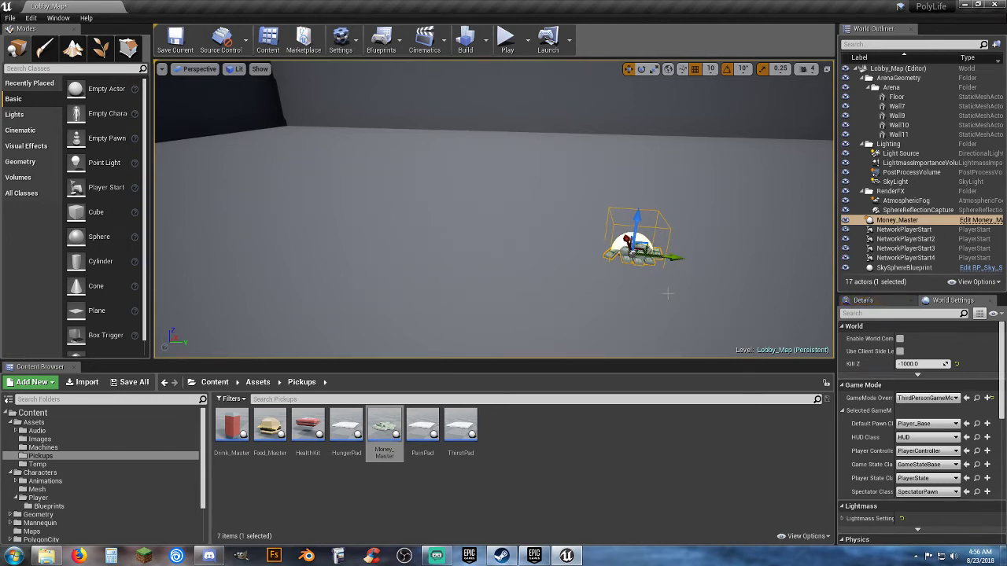
pyautogui.click(348, 281)
pyautogui.click(629, 242)
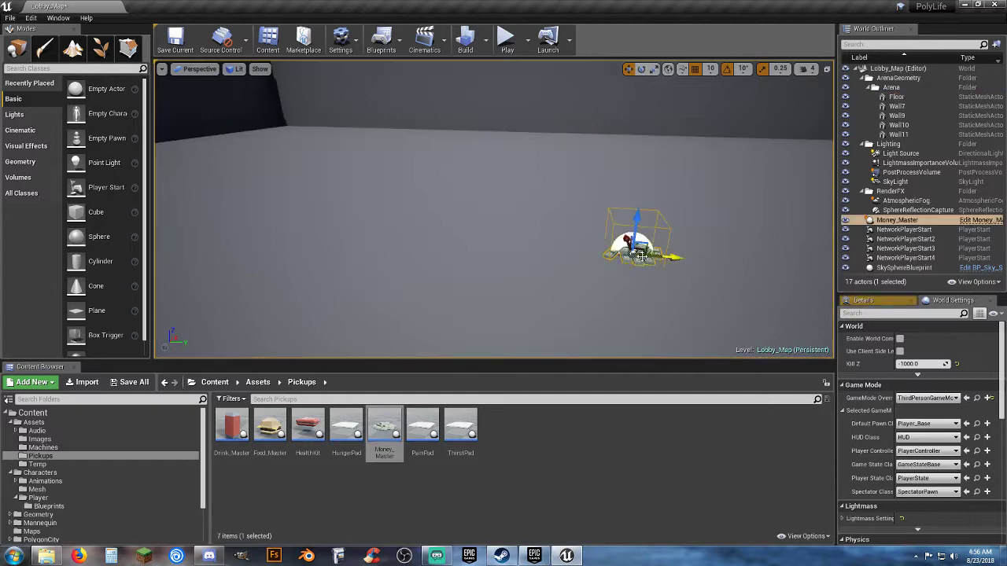
pyautogui.press('Delete')
# Review the Money_Master event graph that adds a random amount of cash on overlap, and close the blueprint
pyautogui.doubleClick(375, 430)
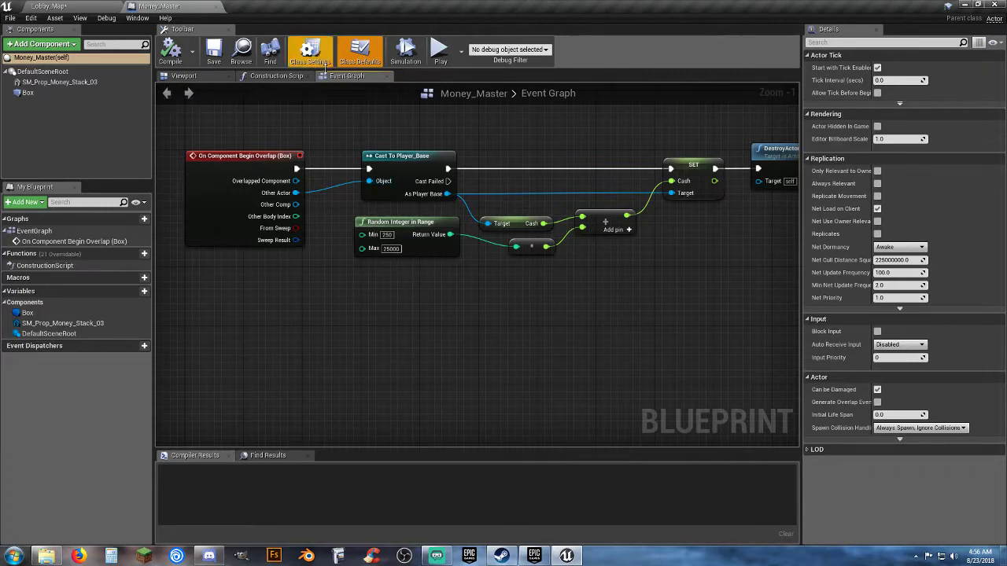
pyautogui.click(216, 7)
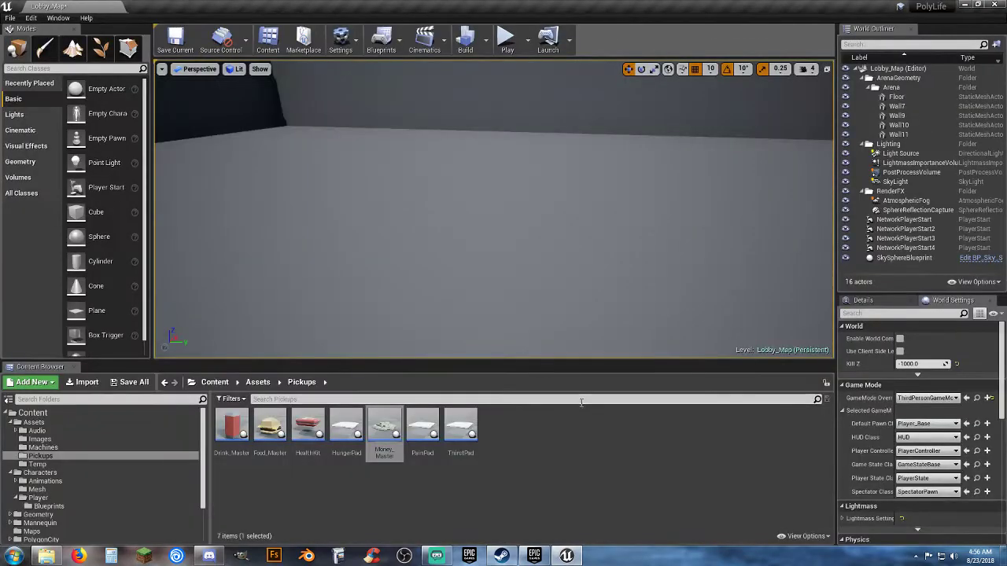
pyautogui.click(540, 455)
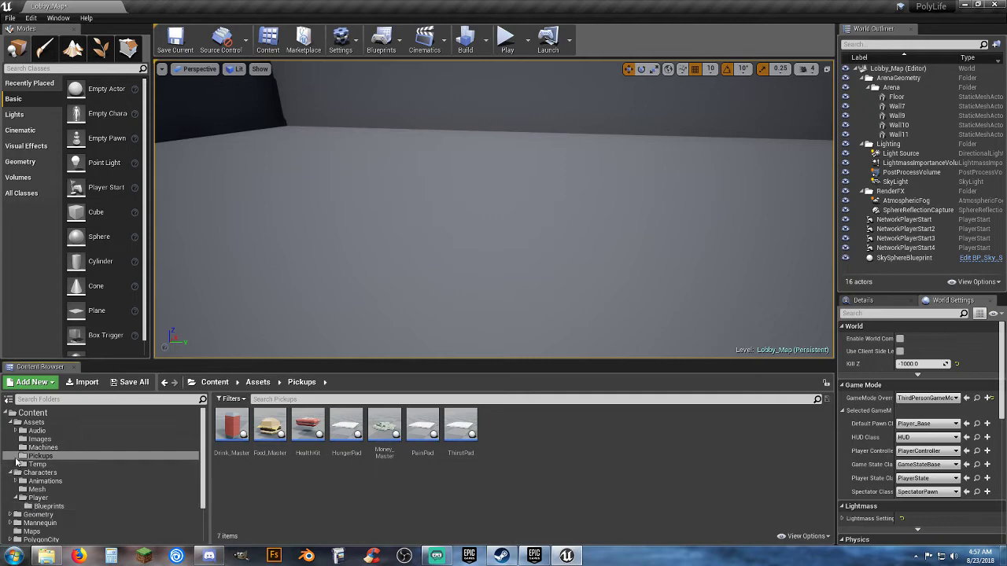
# Collapse the Assets and Characters folders and open the PolygonTown > Meshes > Buildings folder
pyautogui.click(11, 422)
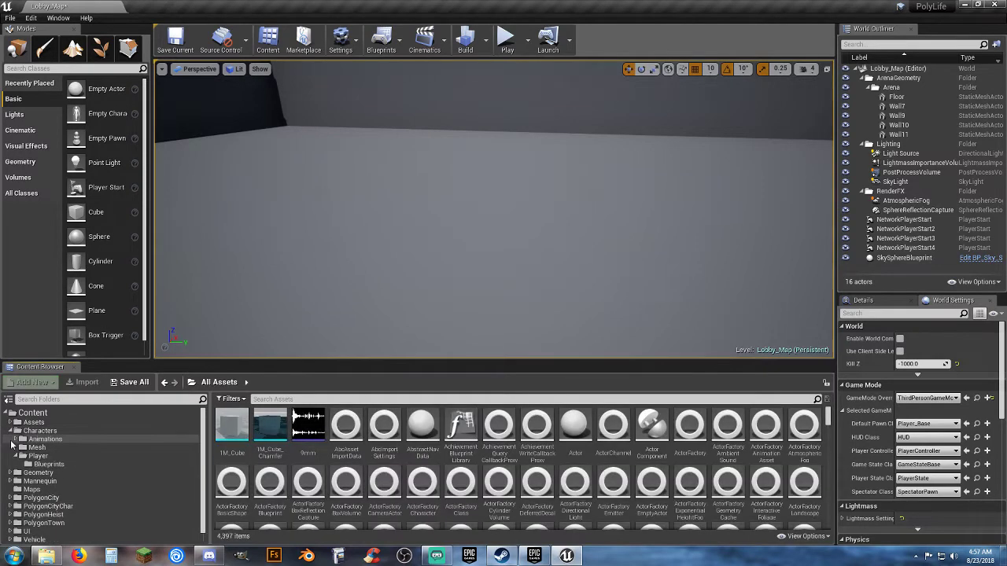
pyautogui.click(11, 432)
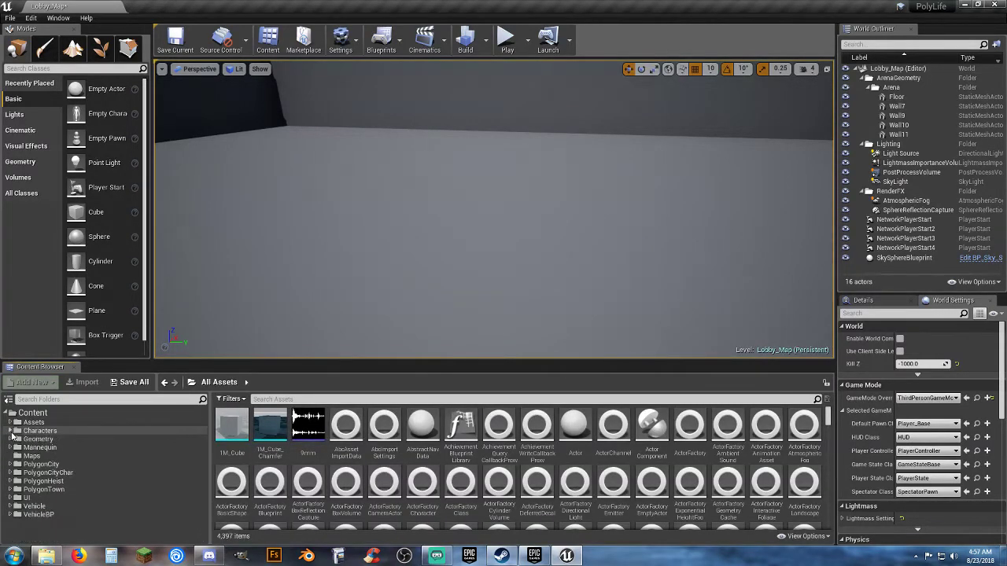
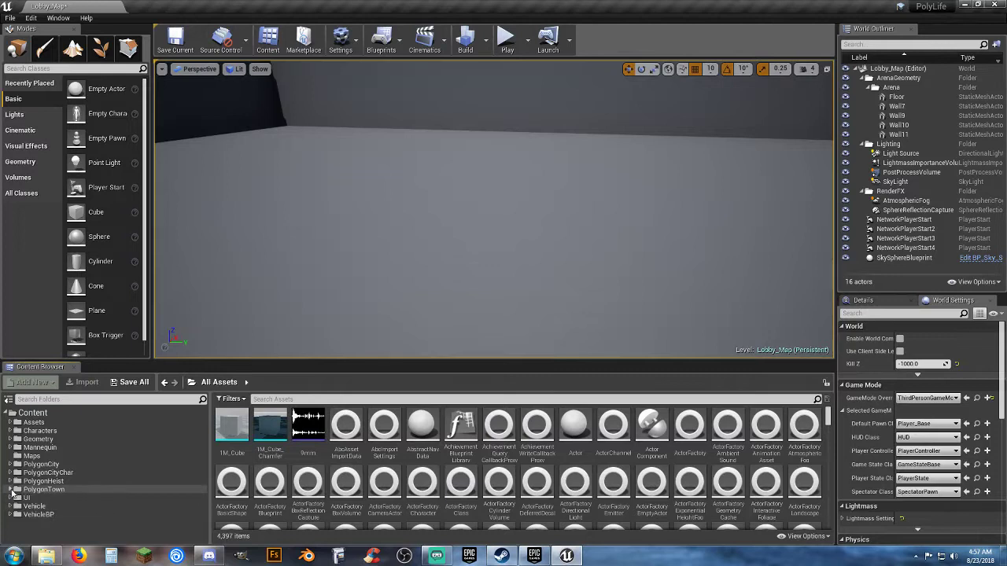
pyautogui.click(11, 490)
pyautogui.scroll(-1, 69, 492)
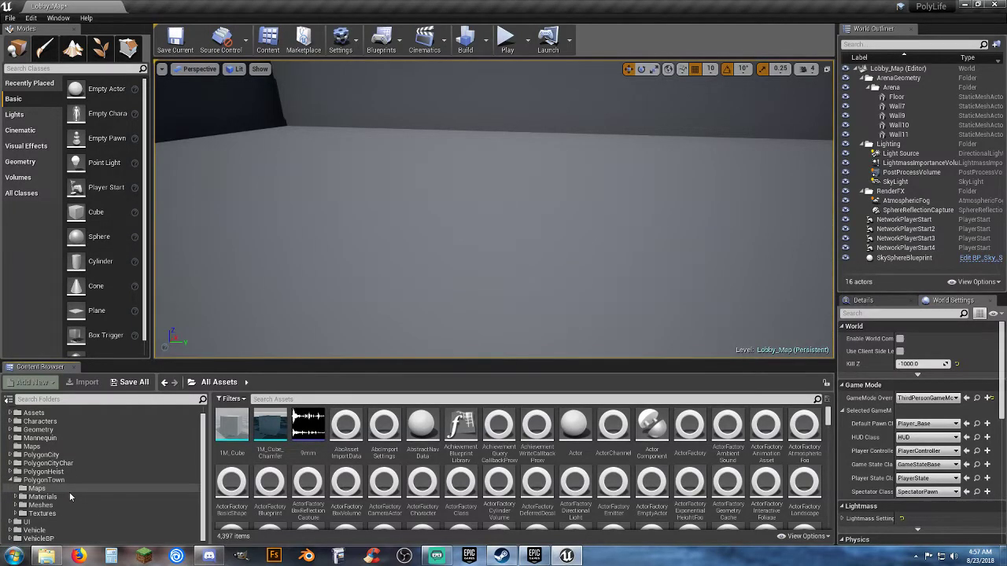
pyautogui.click(17, 505)
pyautogui.scroll(-3, 71, 502)
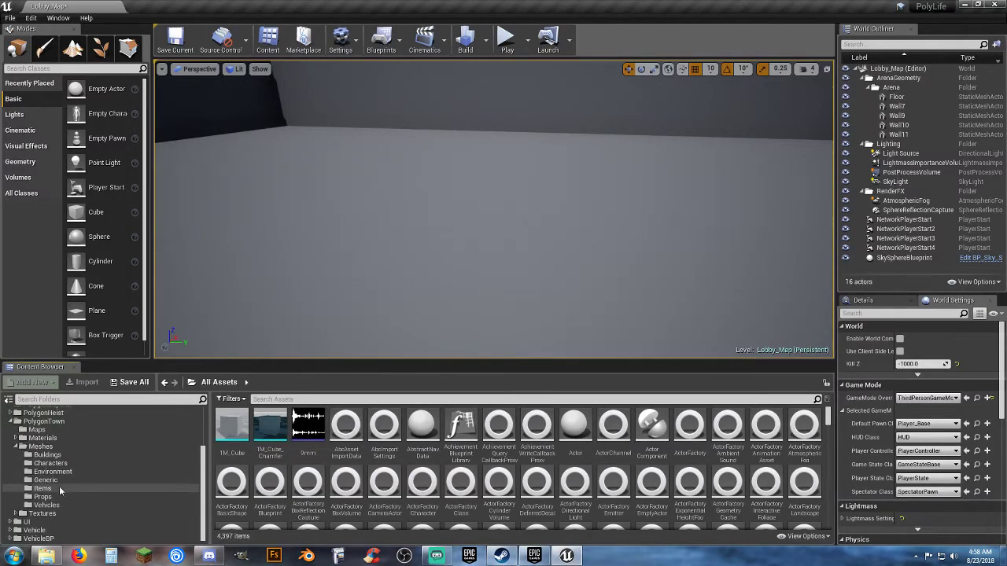
pyautogui.click(49, 455)
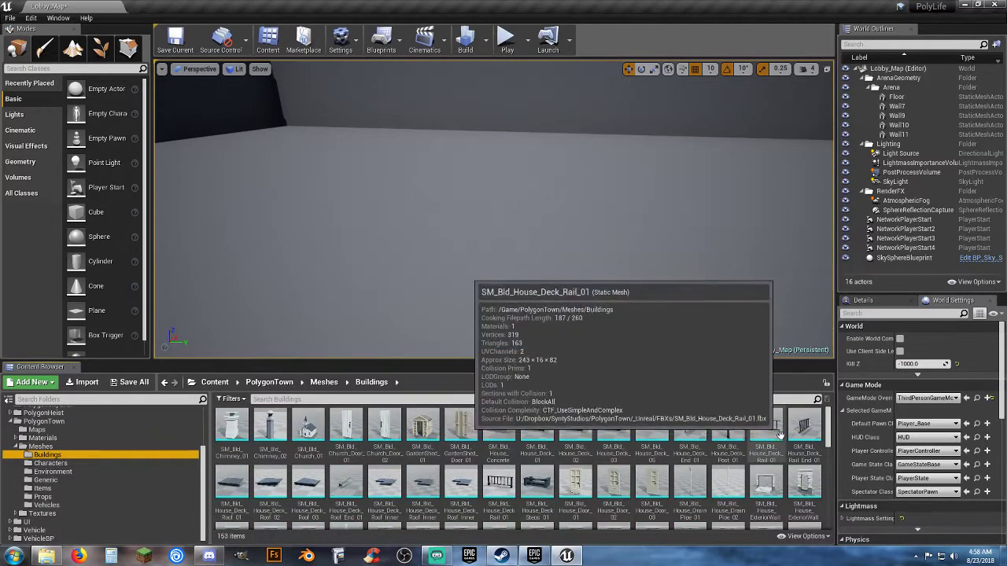
# Place the SM_Bld_House_ExteriorWall mesh with a doorway opening on the arena floor
pyautogui.click(804, 477)
pyautogui.moveTo(804, 478); pyautogui.dragTo(464, 250)
pyautogui.press('d')
pyautogui.moveTo(464, 250); pyautogui.dragTo(386, 245, button='right')
pyautogui.press('d')
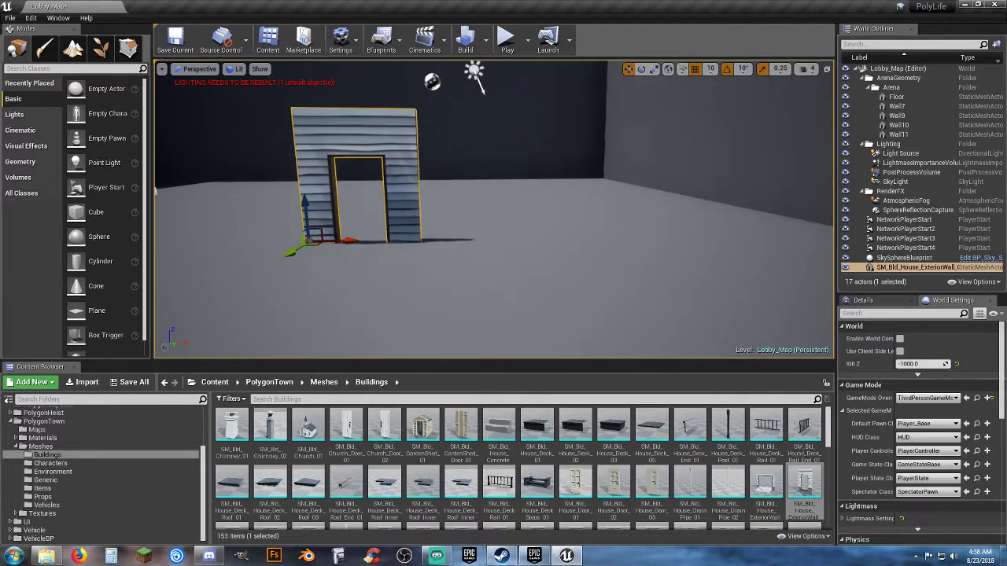
# Try out the exterior wall mesh with the wide opening beside the doorway wall, and delete it again
pyautogui.moveTo(766, 481); pyautogui.dragTo(471, 236)
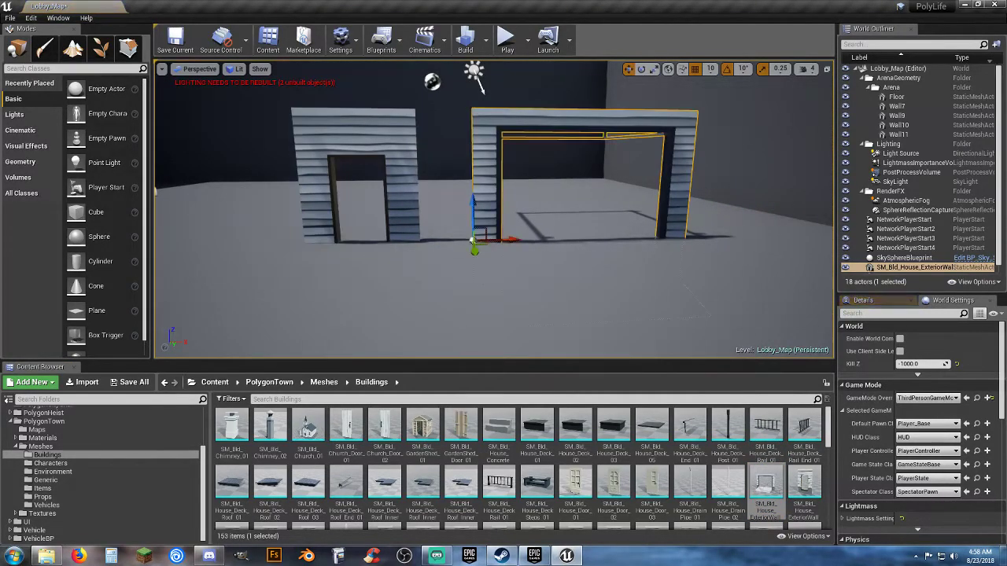
pyautogui.press('Delete')
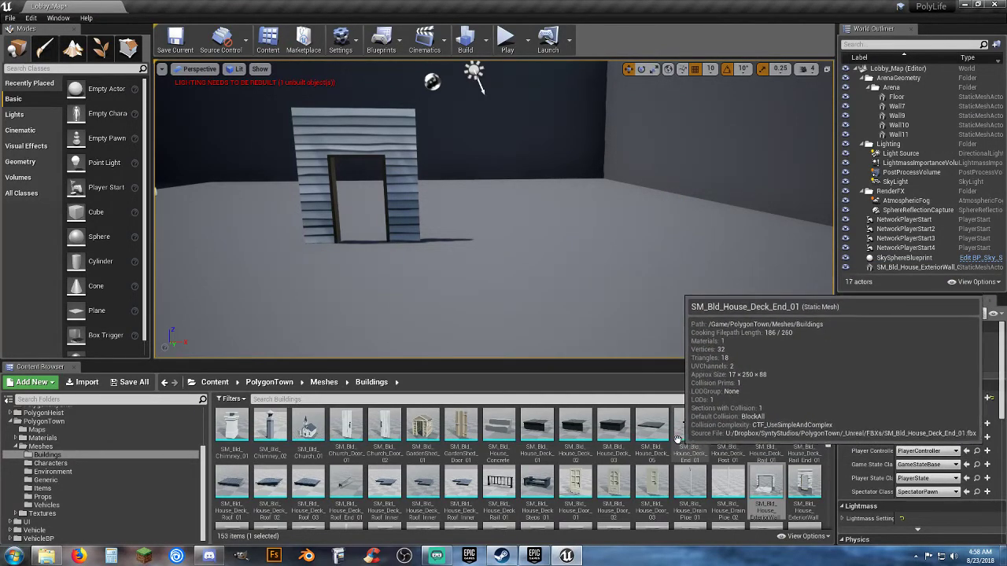
# Place the plain SM_Bld_House_ExteriorWall mesh beside the doorway wall and align it flush with that wall
pyautogui.scroll(-1, 676, 448)
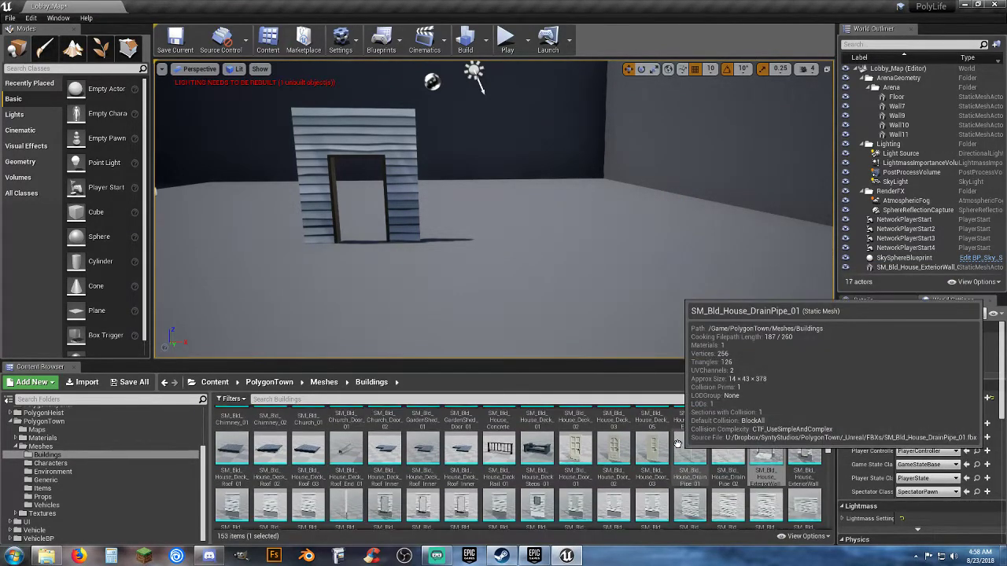
pyautogui.scroll(-1, 343, 487)
pyautogui.scroll(-1, 339, 486)
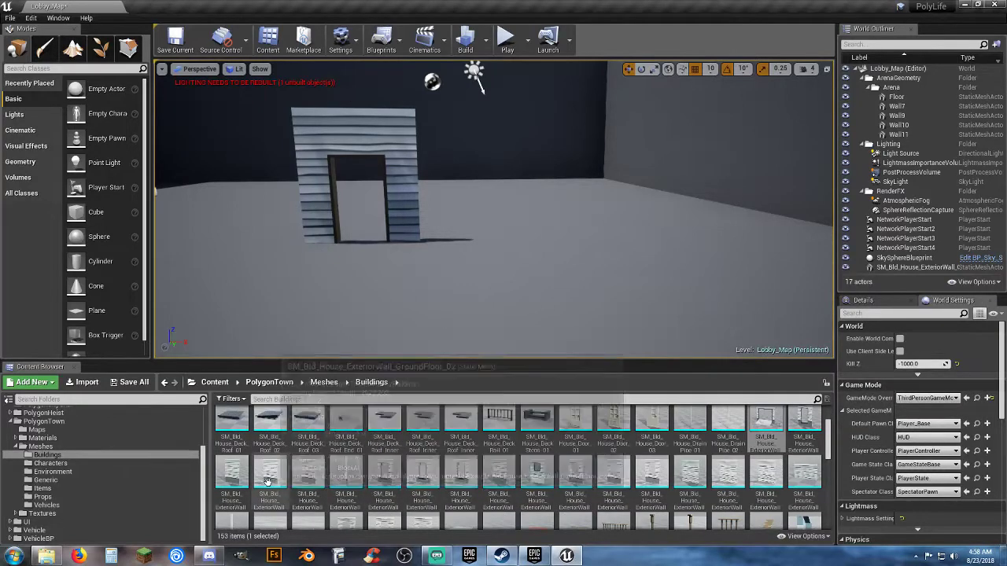
pyautogui.click(242, 477)
pyautogui.moveTo(242, 477); pyautogui.dragTo(418, 239)
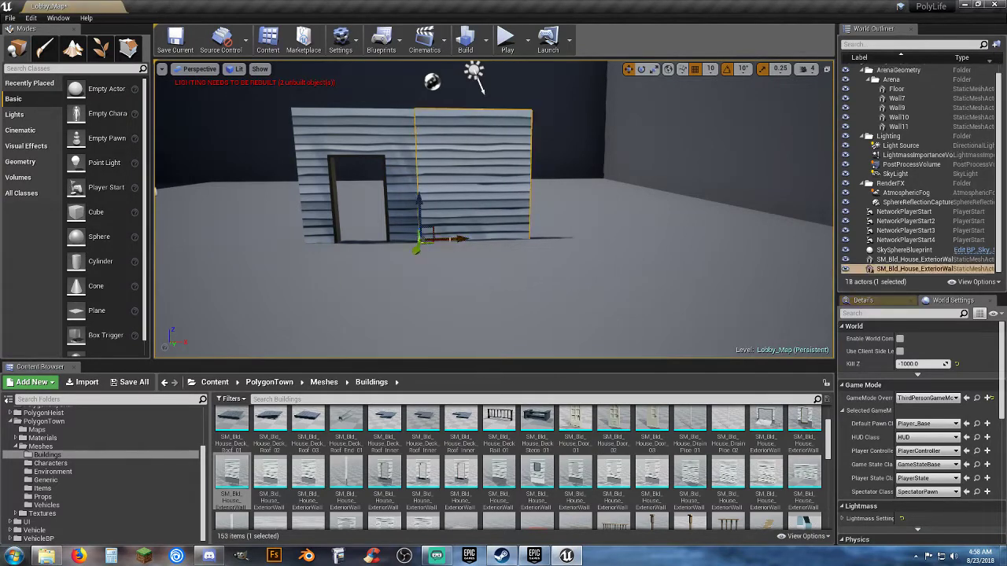
pyautogui.moveTo(418, 239); pyautogui.dragTo(481, 287, button='right')
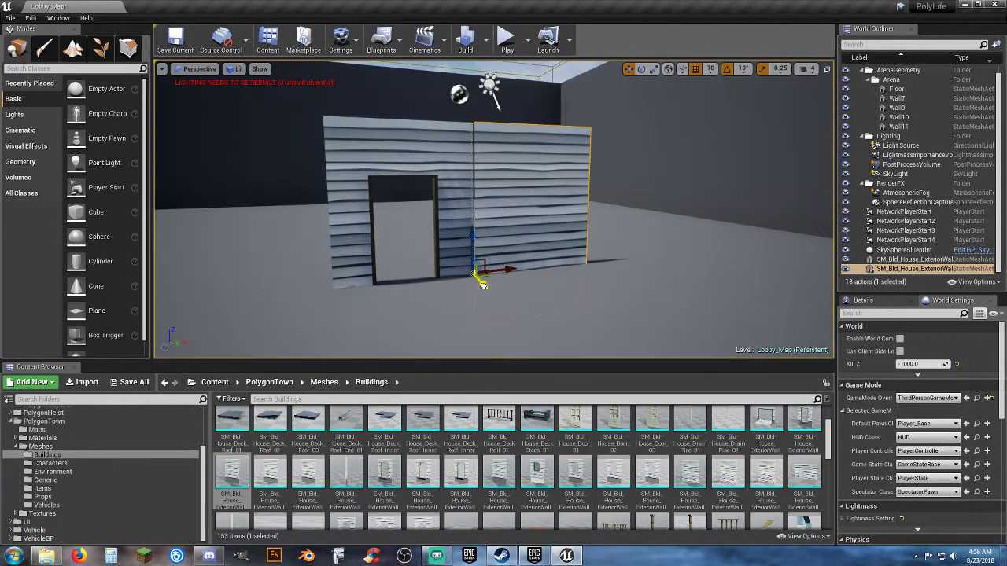
pyautogui.moveTo(484, 285); pyautogui.dragTo(482, 284)
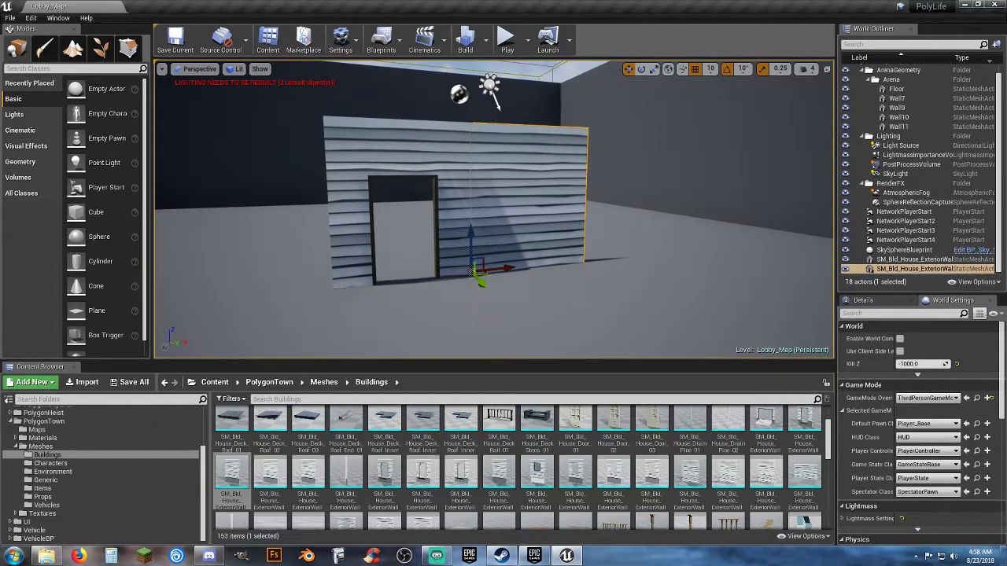
# Add the exterior wall mesh with the window at the plain wall's free end and line it up flush with the row
pyautogui.moveTo(537, 472); pyautogui.dragTo(577, 268)
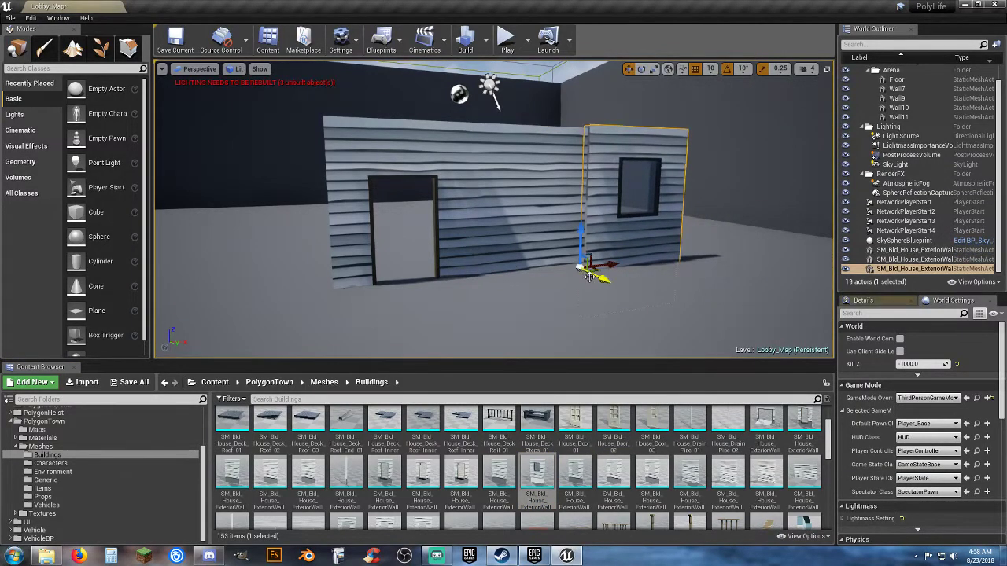
pyautogui.moveTo(594, 276); pyautogui.dragTo(416, 283, button='right')
pyautogui.moveTo(494, 208); pyautogui.dragTo(440, 216, button='right')
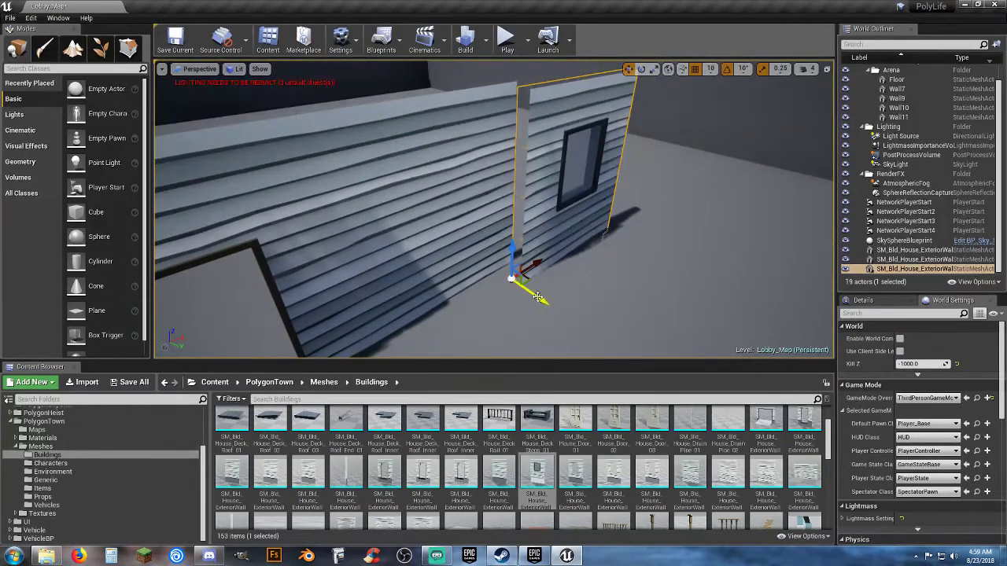
pyautogui.moveTo(538, 298); pyautogui.dragTo(528, 246)
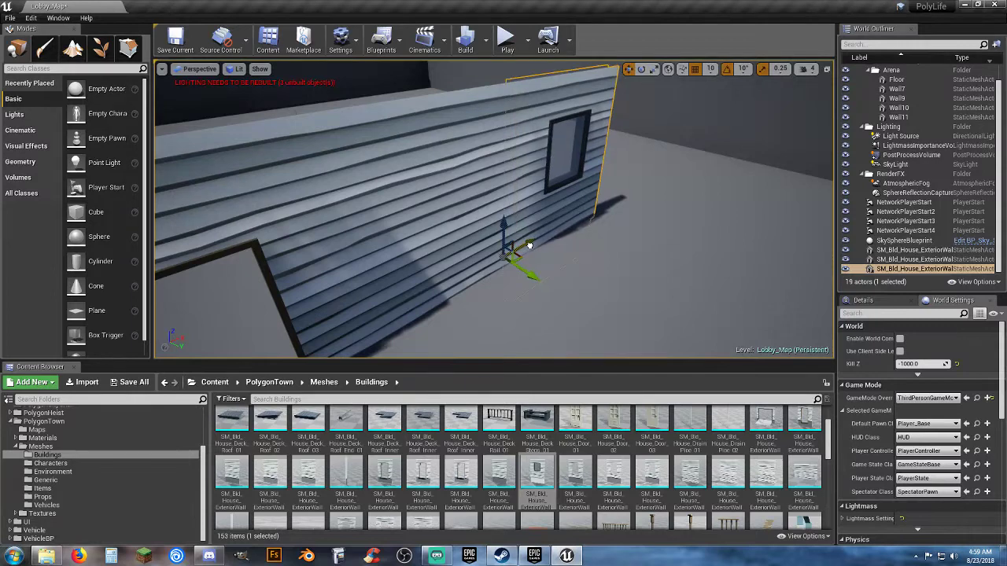
pyautogui.moveTo(528, 245); pyautogui.dragTo(435, 285, button='right')
pyautogui.press('w')
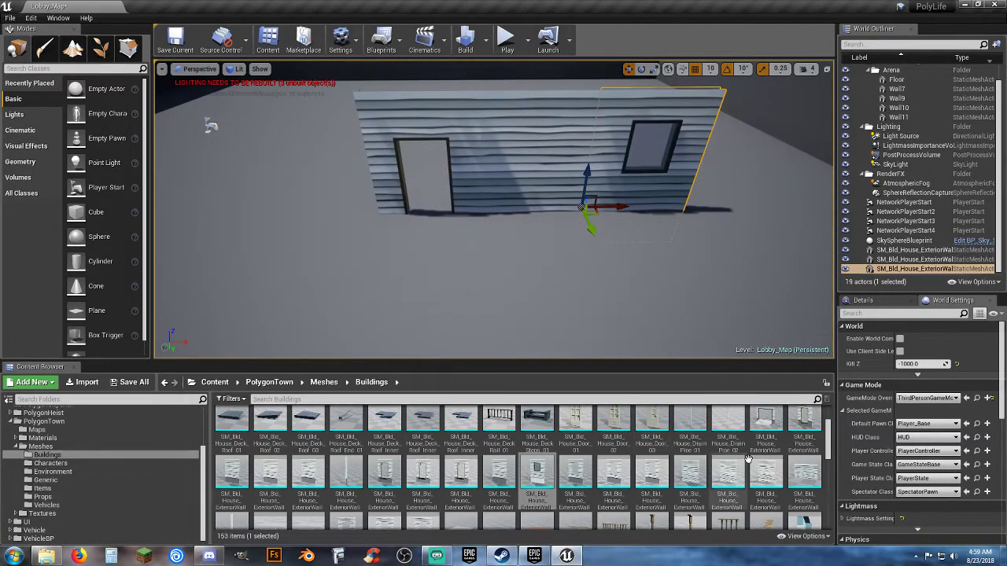
pyautogui.scroll(-2, 747, 451)
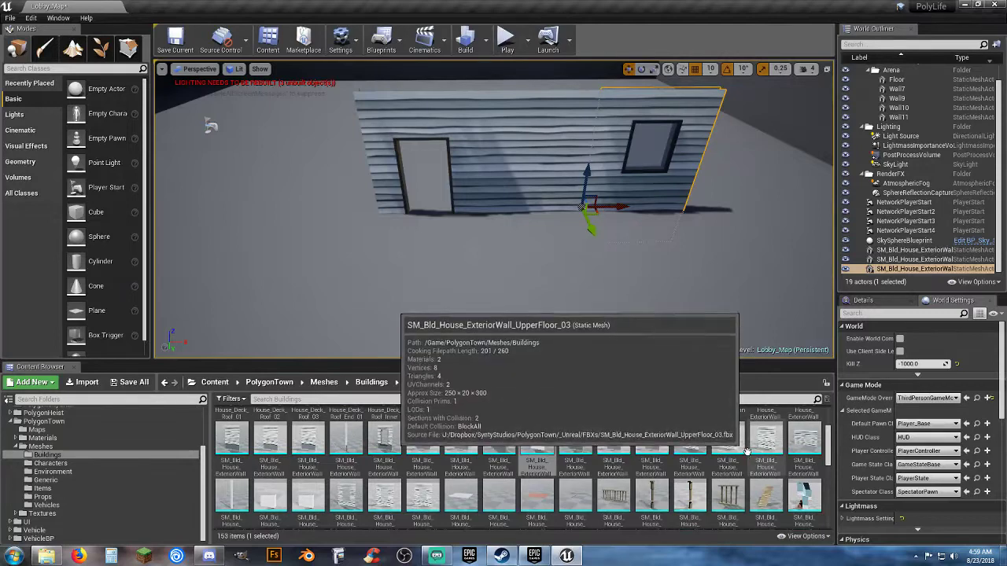
pyautogui.scroll(-1, 735, 448)
pyautogui.scroll(-1, 727, 445)
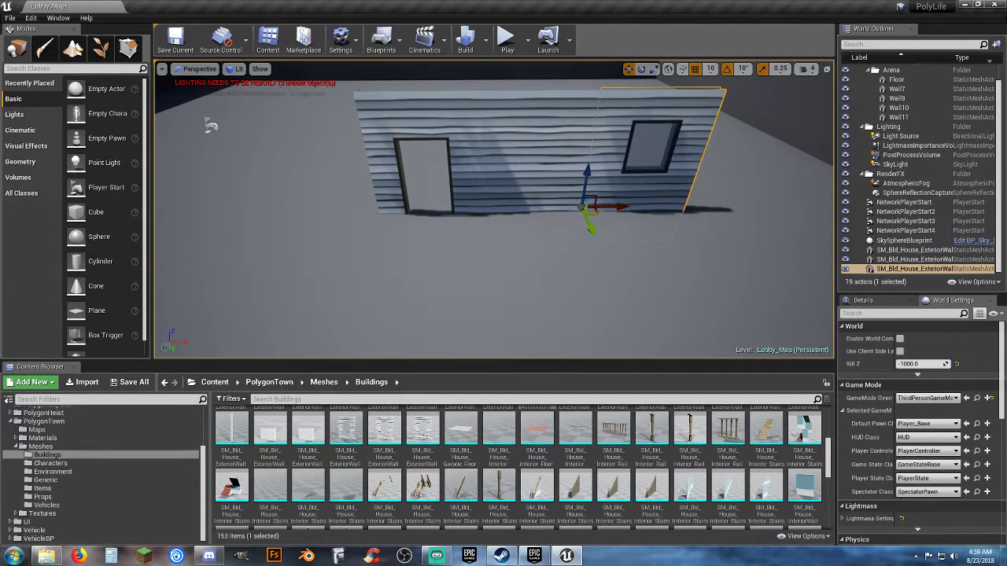
# Fill the viewport with the bare grey floor, capture the screen, and paste the screenshot into GIMP as a new image
pyautogui.moveTo(494, 209); pyautogui.dragTo(494, 314, button='right')
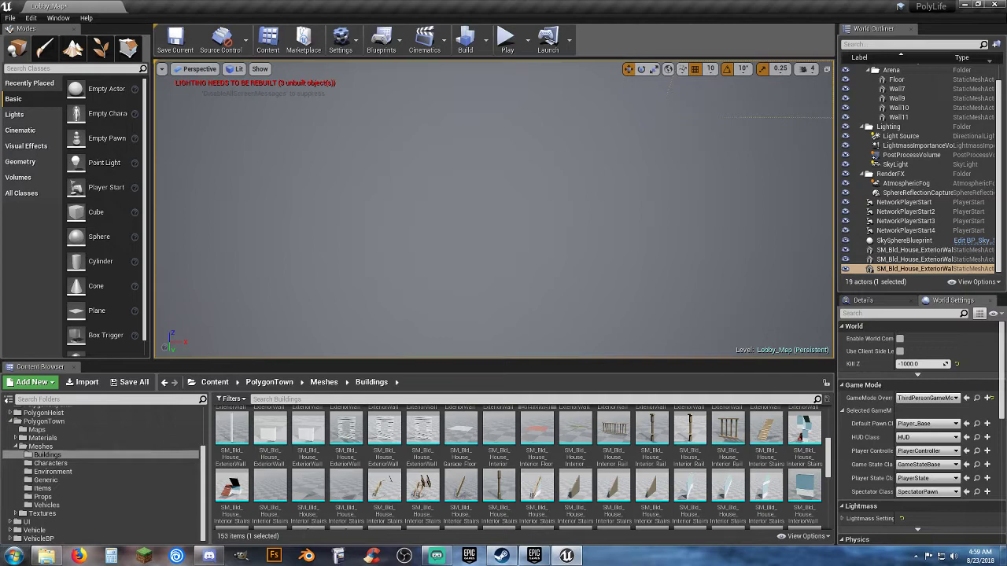
pyautogui.click(241, 556)
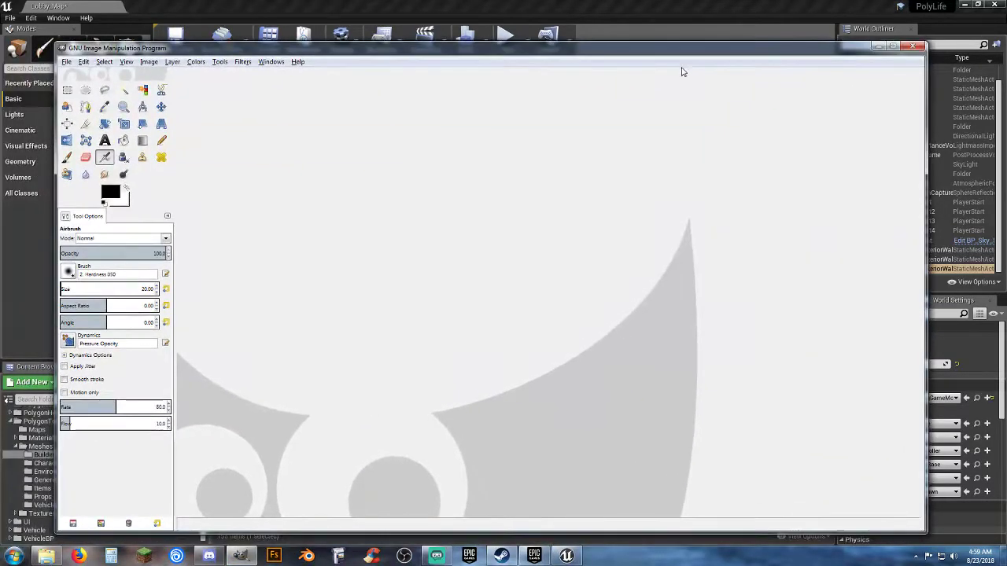
pyautogui.hotkey('ctrl', 'v')
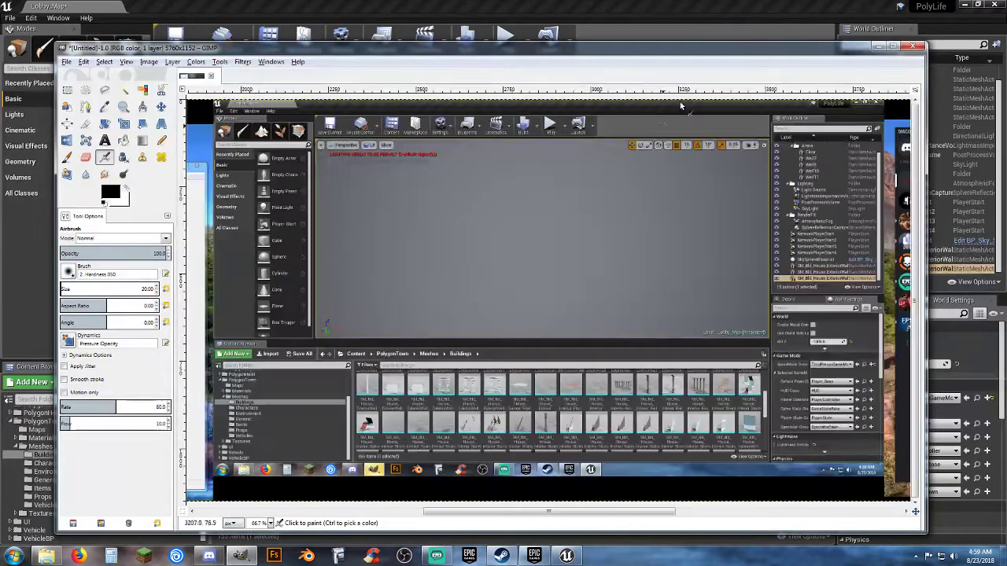
# Copy a 364 × 327 px rectangle of the grey floor into a new image and close the full screenshot image
pyautogui.click(69, 91)
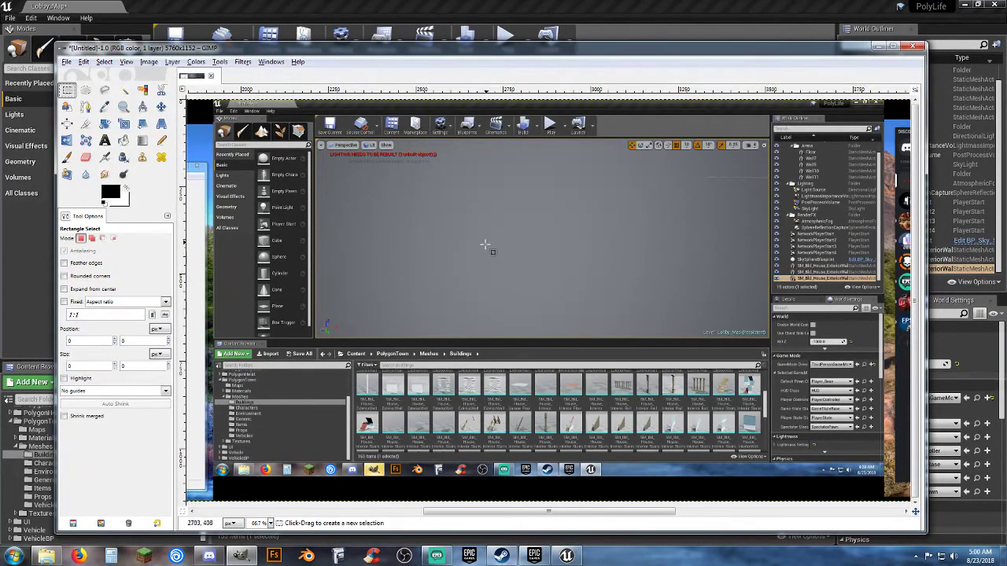
pyautogui.moveTo(470, 203); pyautogui.dragTo(593, 313)
pyautogui.hotkey('ctrl', 'c')
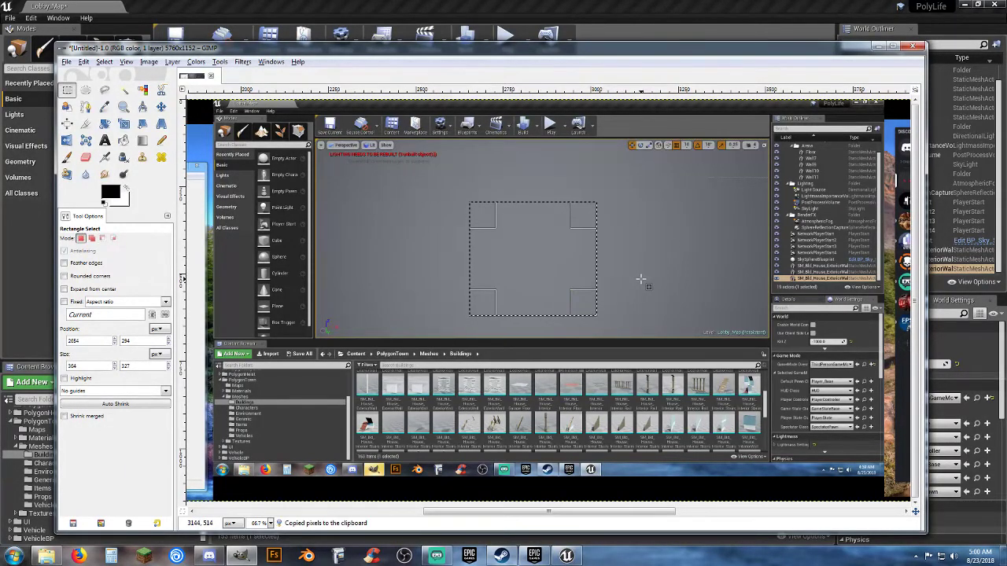
pyautogui.hotkey('ctrl', 'shift', 'v')
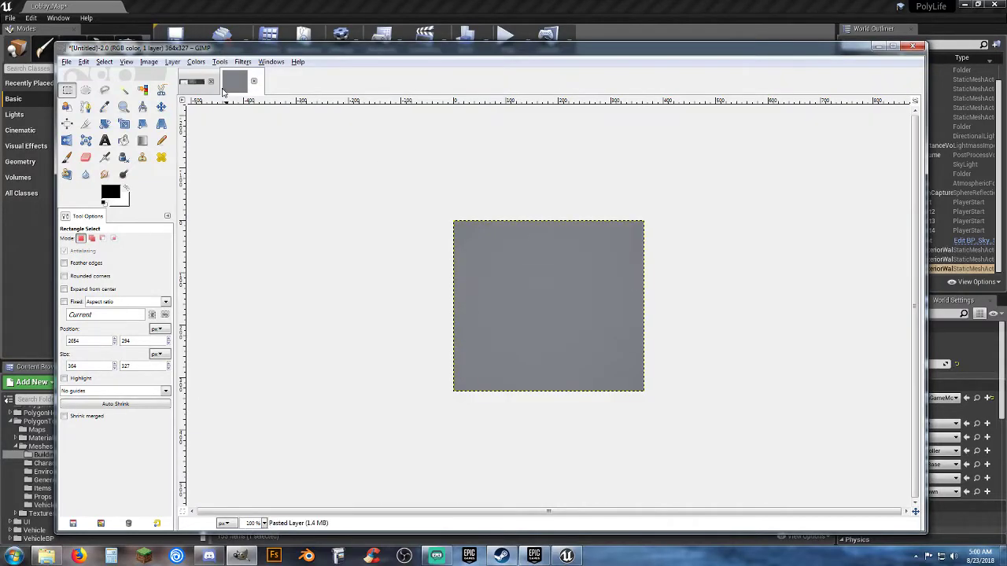
pyautogui.click(210, 81)
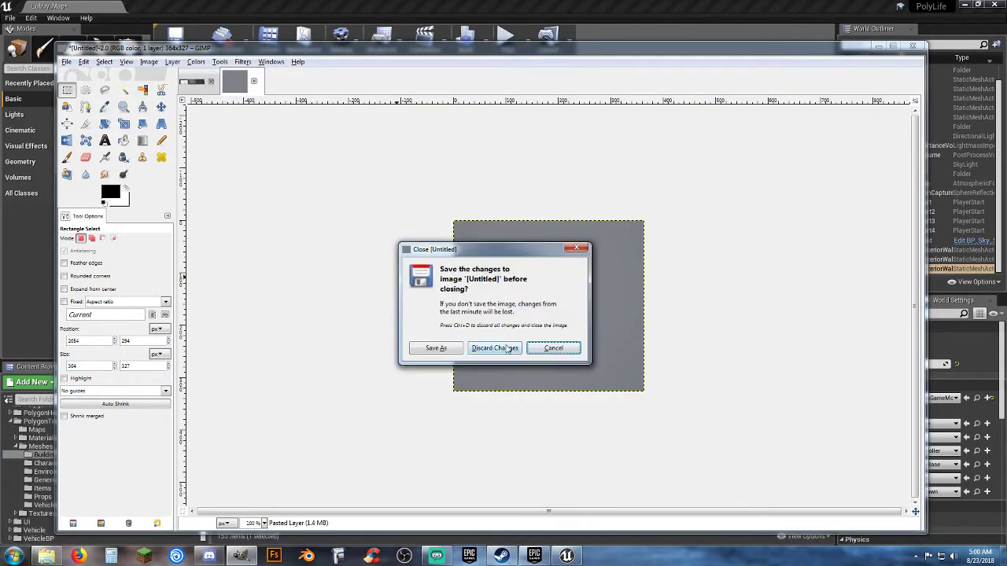
# Close the current untitled image without saving and scale the remaining gray image to 1000 x 1000 pixels
pyautogui.click(507, 348)
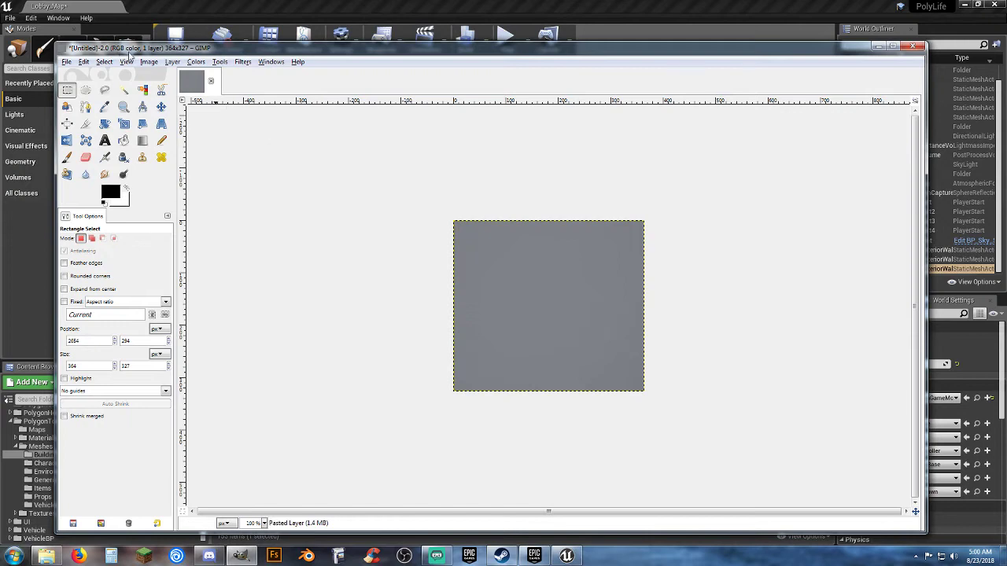
pyautogui.click(150, 62)
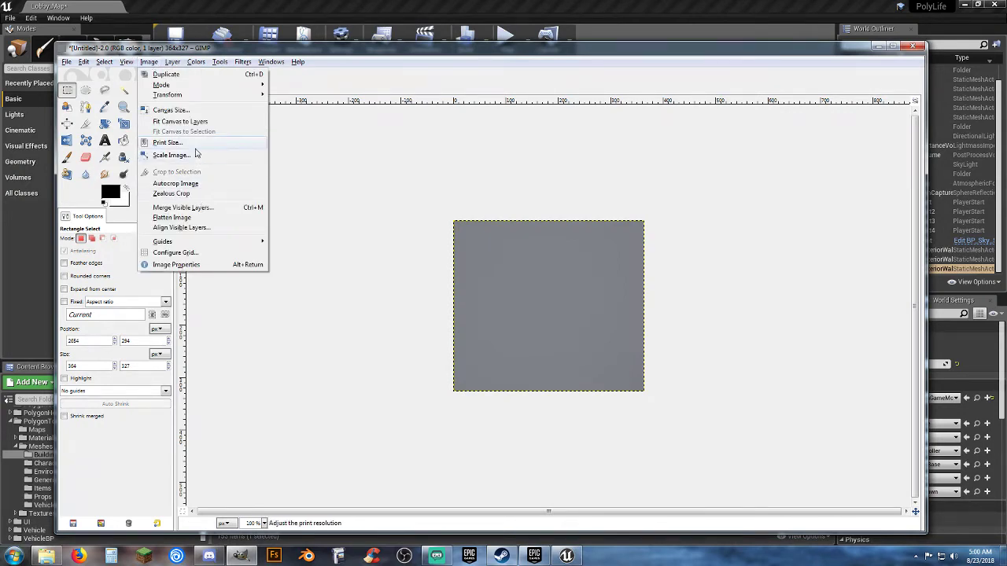
pyautogui.click(198, 156)
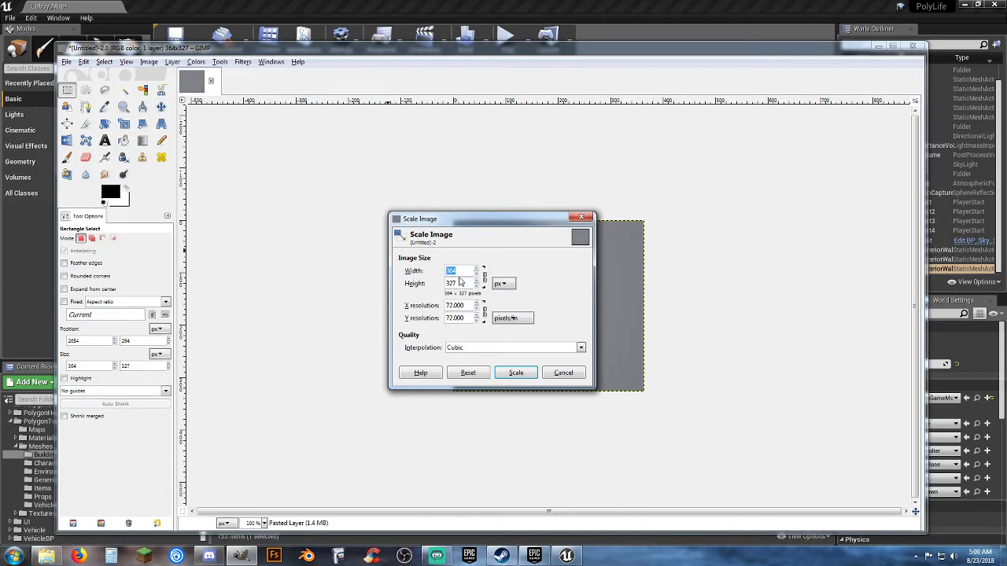
pyautogui.write('1000')
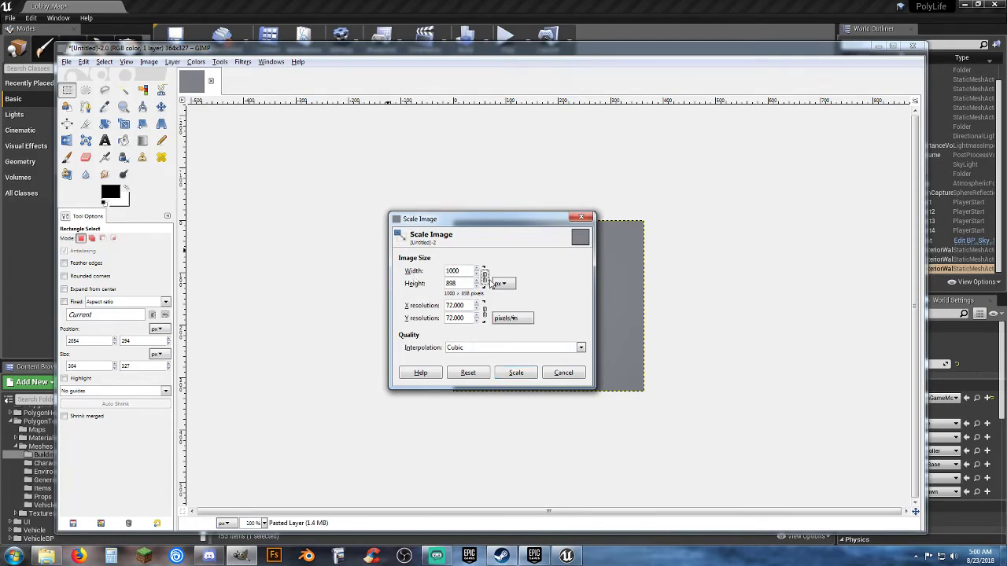
pyautogui.click(470, 284)
pyautogui.click(516, 373)
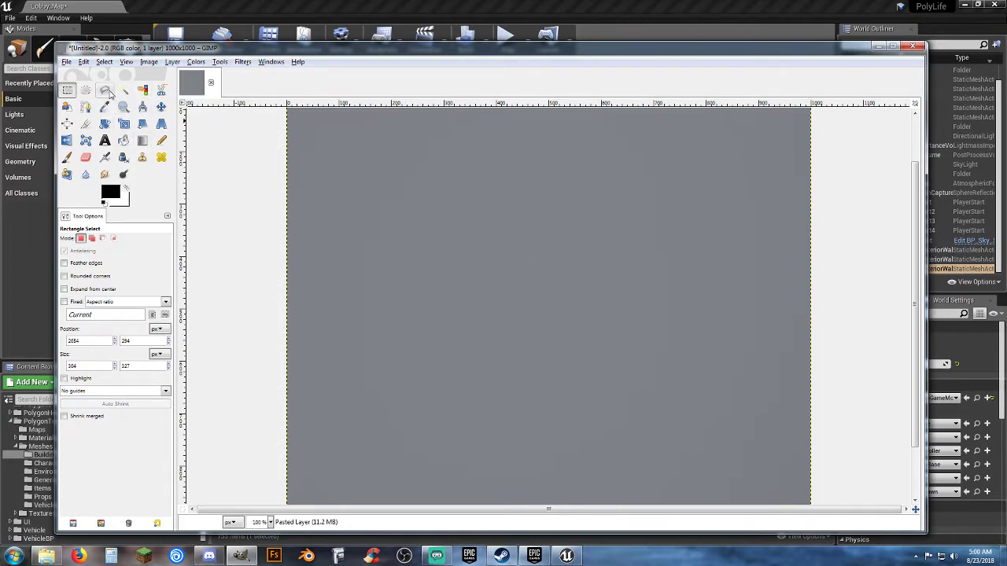
# Sample the image's gray as the foreground color and bucket-fill the canvas with it for an even tone
pyautogui.click(104, 90)
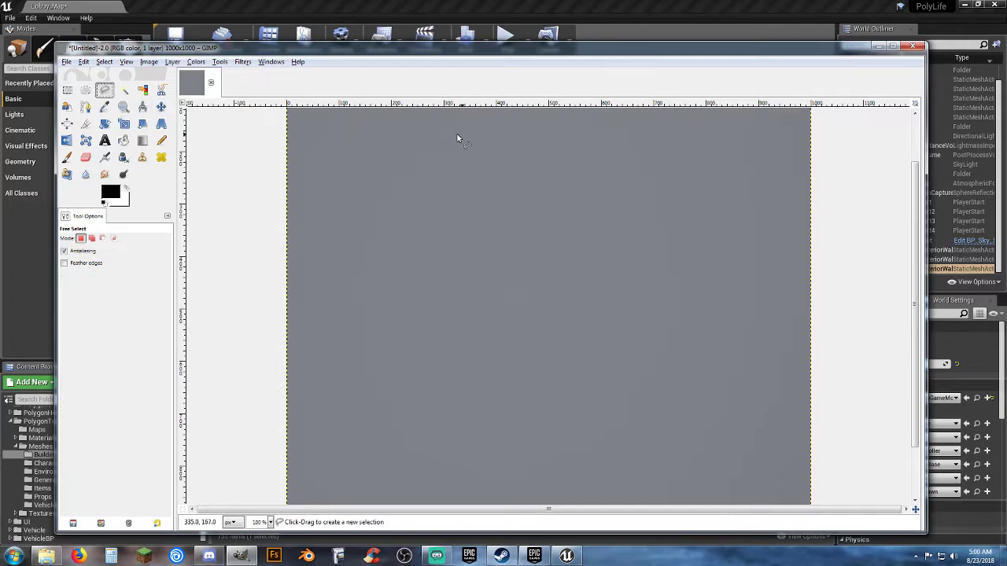
pyautogui.click(104, 106)
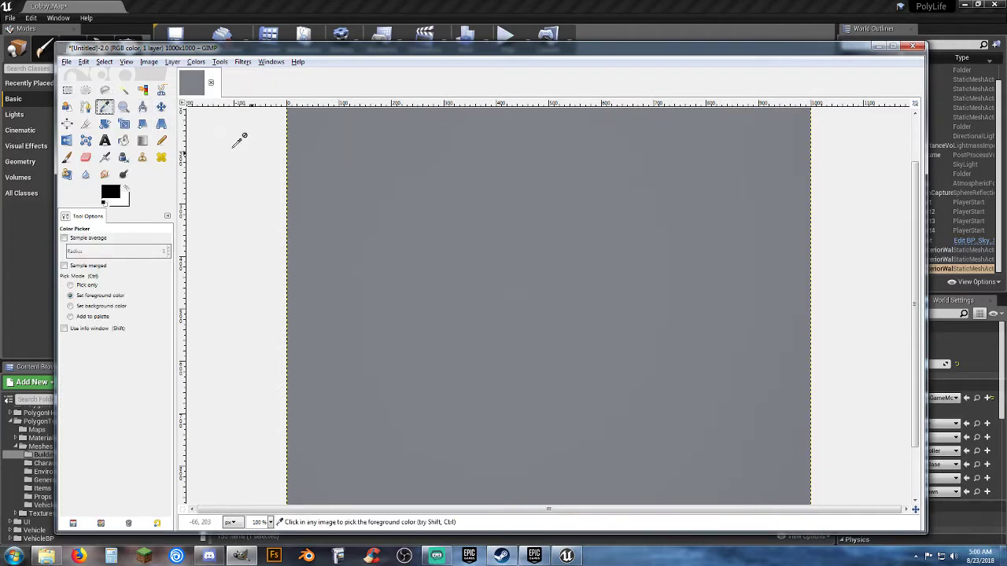
pyautogui.click(417, 186)
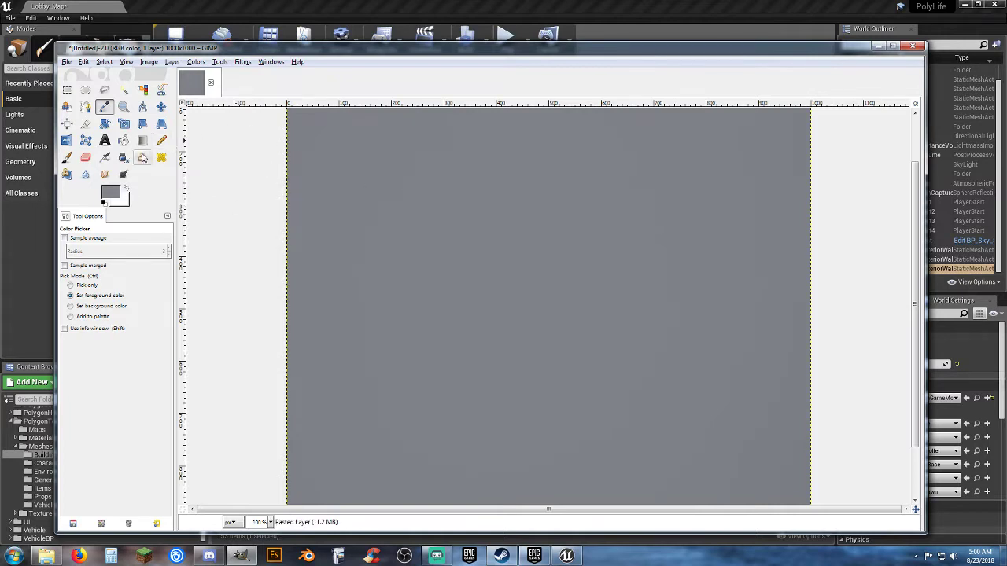
pyautogui.click(124, 140)
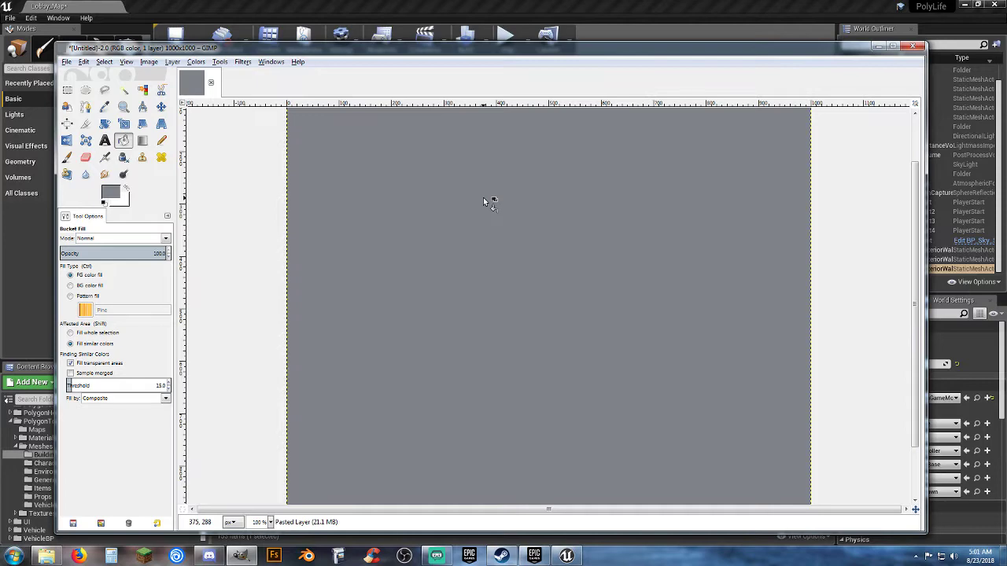
# Quit GIMP discarding the unsaved changes, and look over the images in the CoG Data Textures folder
pyautogui.click(911, 47)
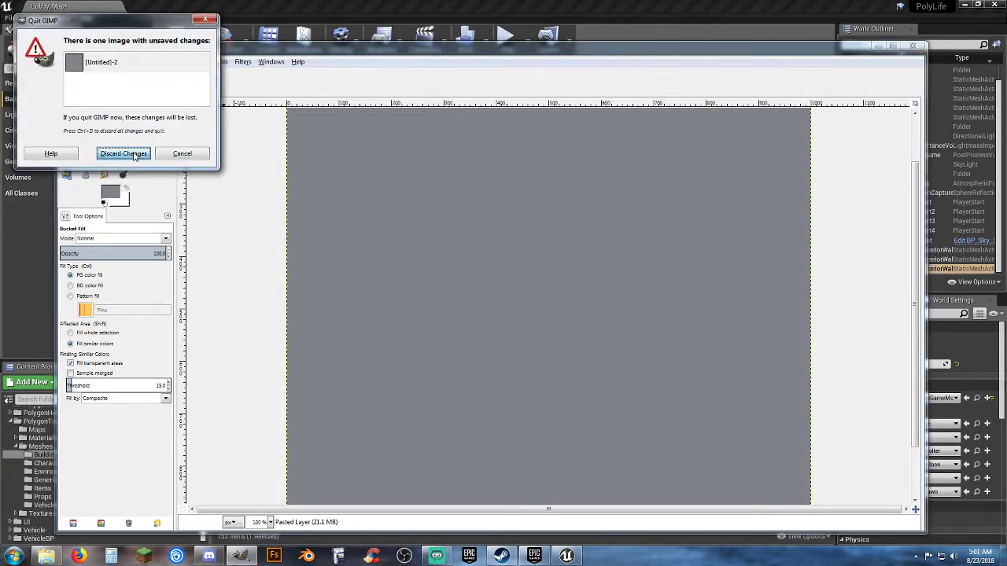
pyautogui.click(123, 153)
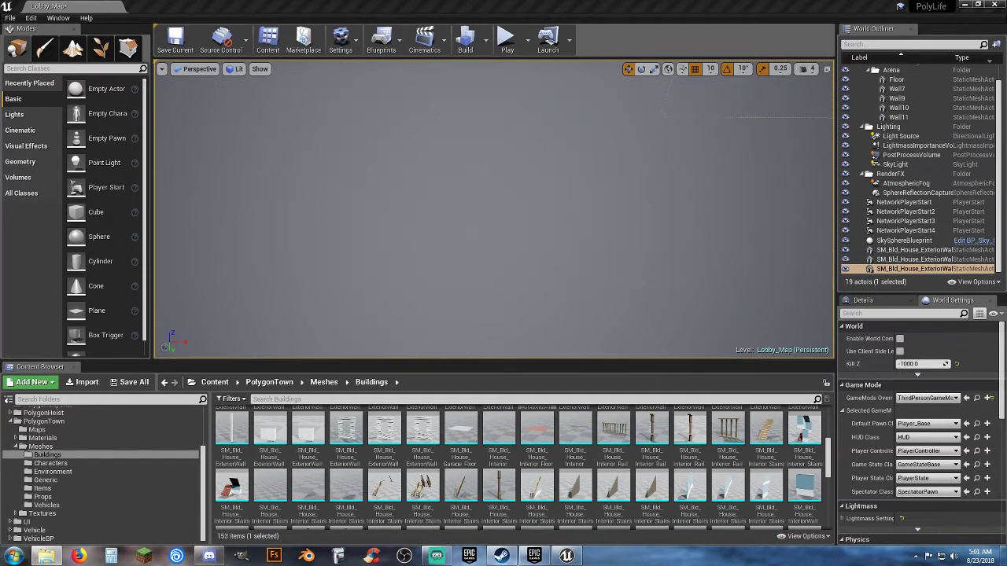
pyautogui.moveTo(0, 206); pyautogui.dragTo(399, 139)
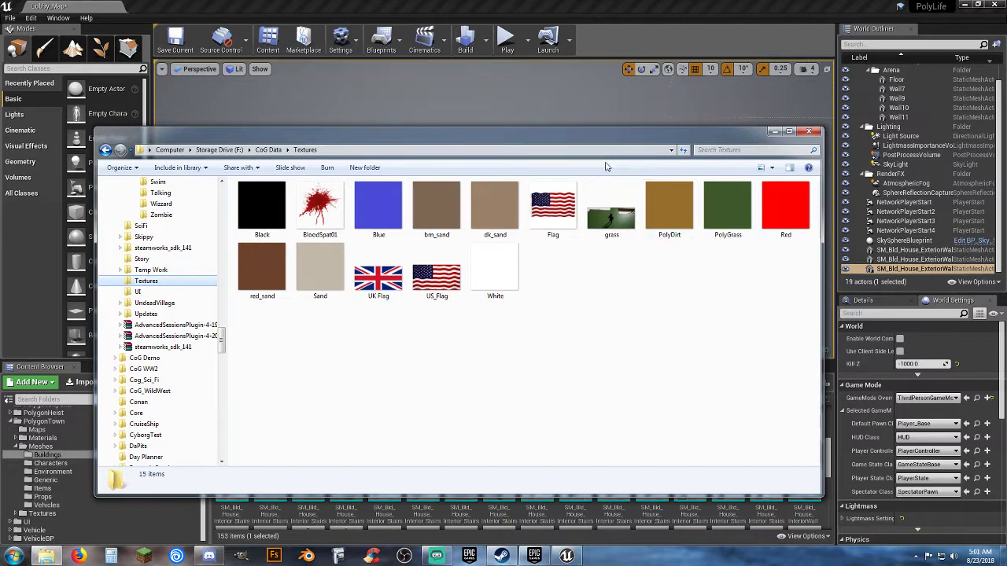
pyautogui.moveTo(599, 140); pyautogui.dragTo(0, 182)
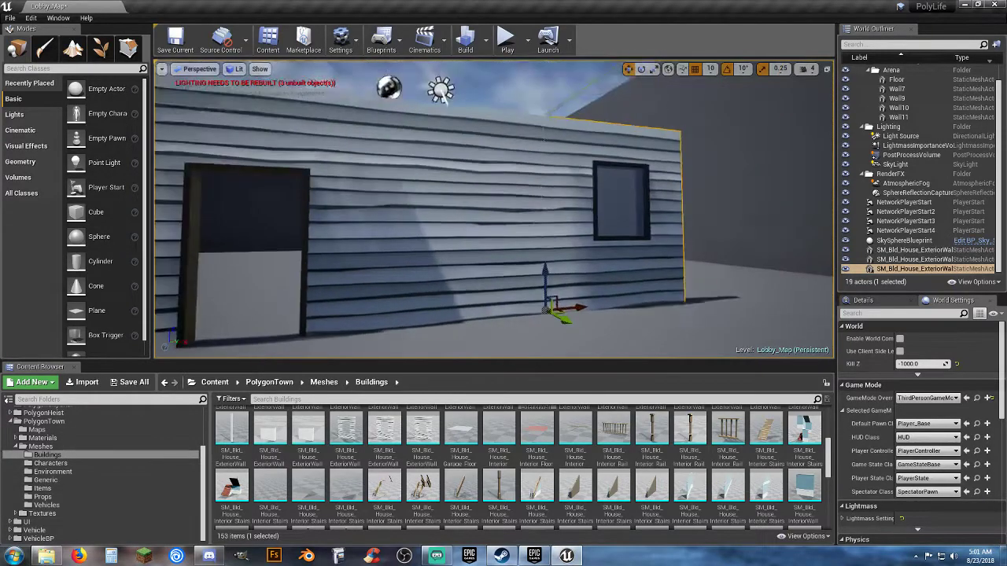
# Place the house interior floor mesh in front of the exterior walls and raise it slightly above the ground
pyautogui.moveTo(493, 172); pyautogui.dragTo(582, 177, button='right')
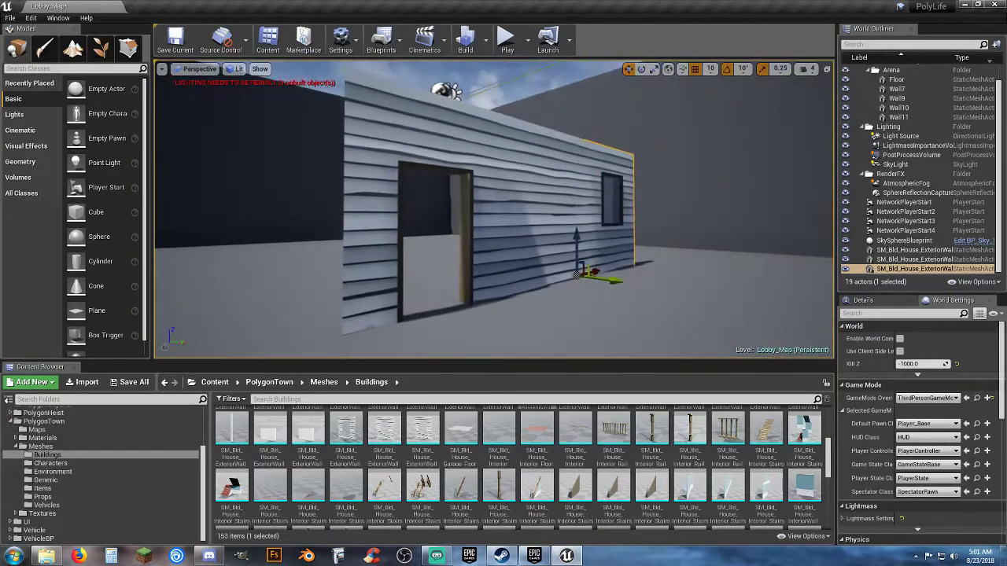
pyautogui.moveTo(494, 173); pyautogui.dragTo(464, 189, button='right')
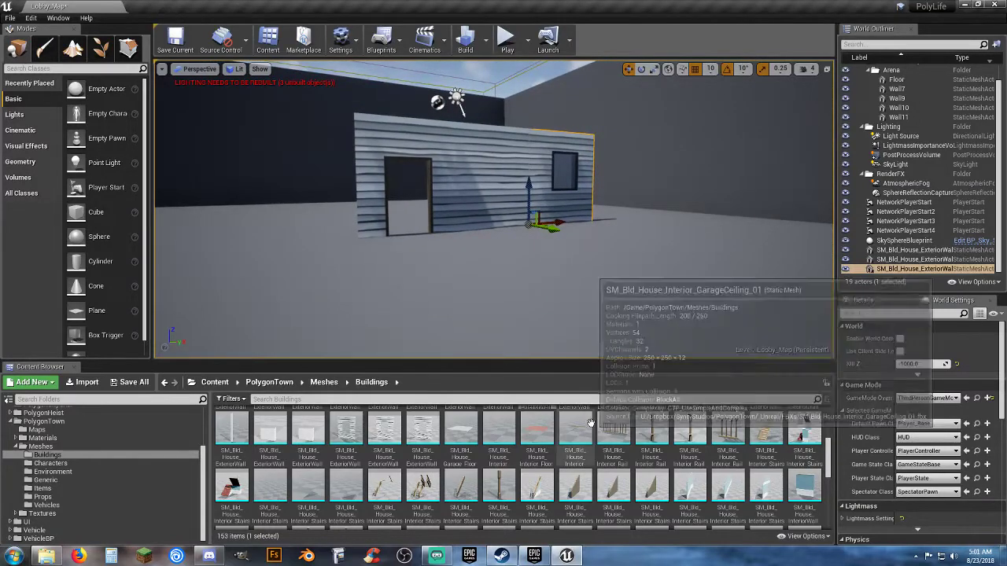
pyautogui.moveTo(545, 432); pyautogui.dragTo(516, 294)
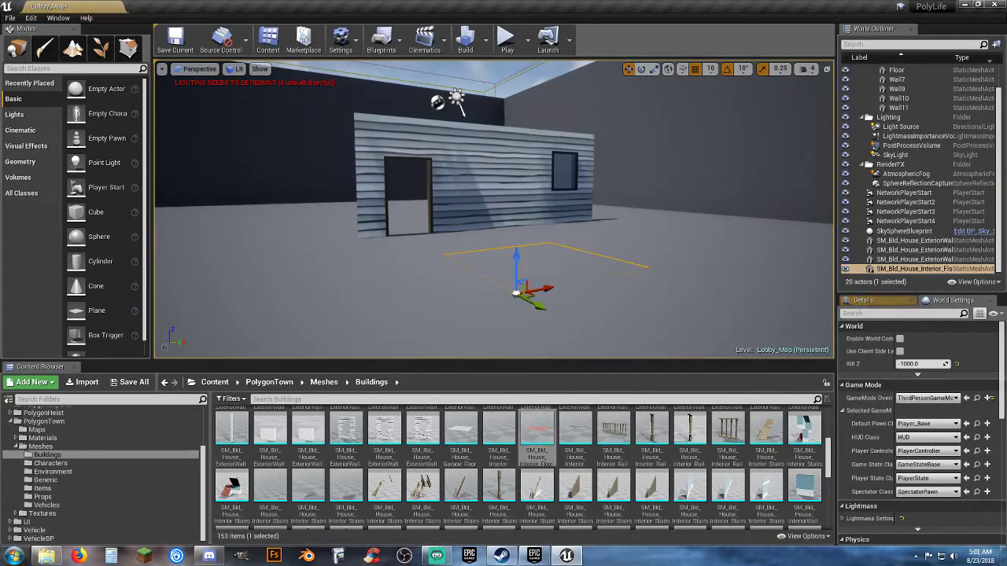
pyautogui.moveTo(517, 257); pyautogui.dragTo(517, 249)
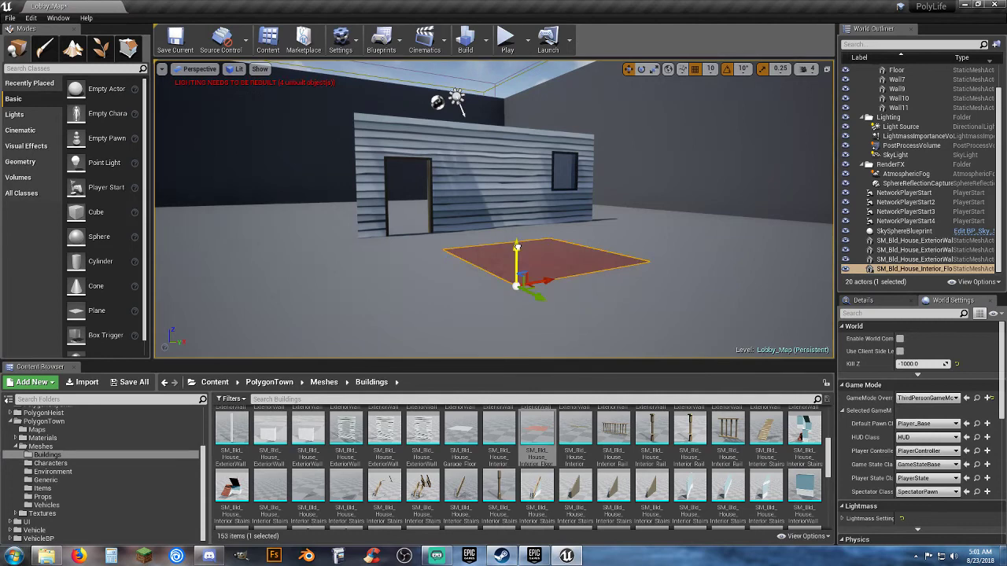
# Place SM_Bld_House_Interior_GarageCeiling_01 beside the red floor piece, inspect it from below, and delete it
pyautogui.moveTo(575, 433); pyautogui.dragTo(645, 250)
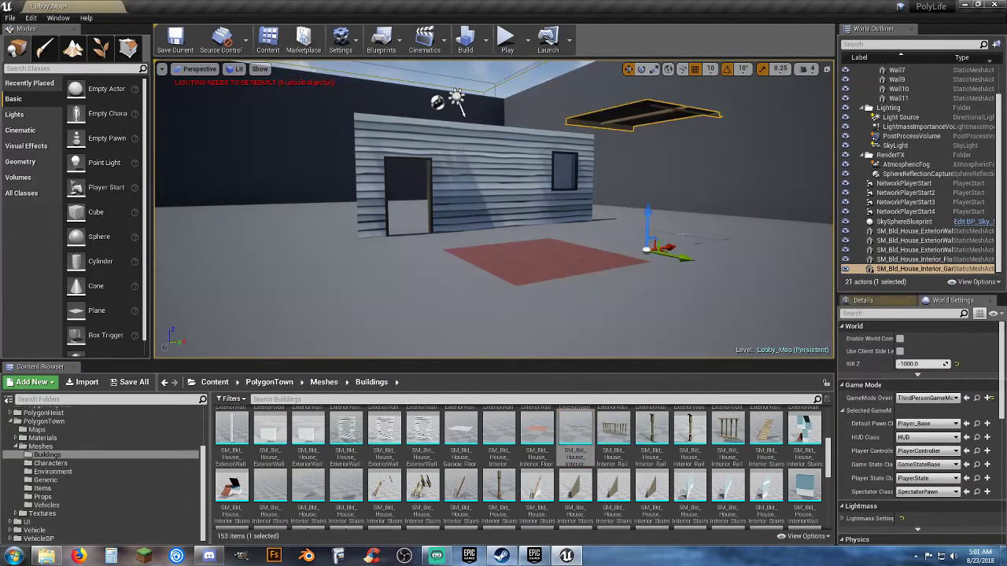
pyautogui.moveTo(645, 250); pyautogui.dragTo(609, 158, button='right')
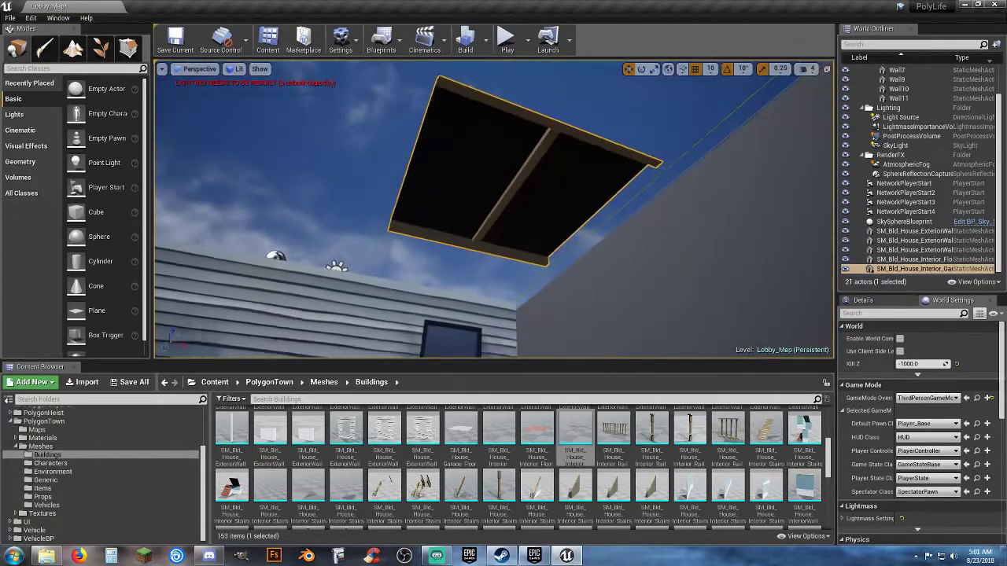
pyautogui.moveTo(653, 232); pyautogui.dragTo(667, 223, button='right')
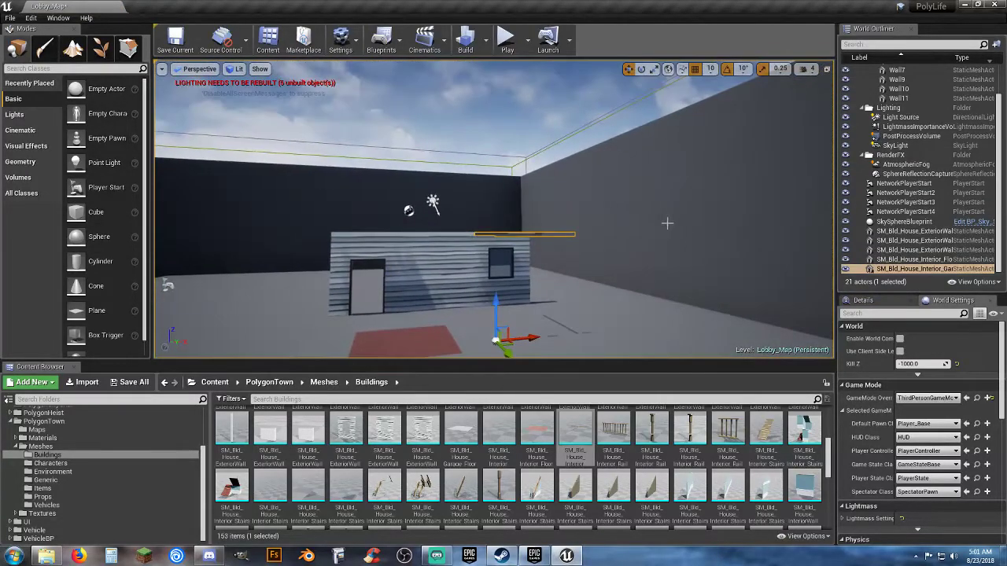
pyautogui.press('Delete')
# Delete the red interior floor piece and the three house exterior wall pieces from the level
pyautogui.click(411, 343)
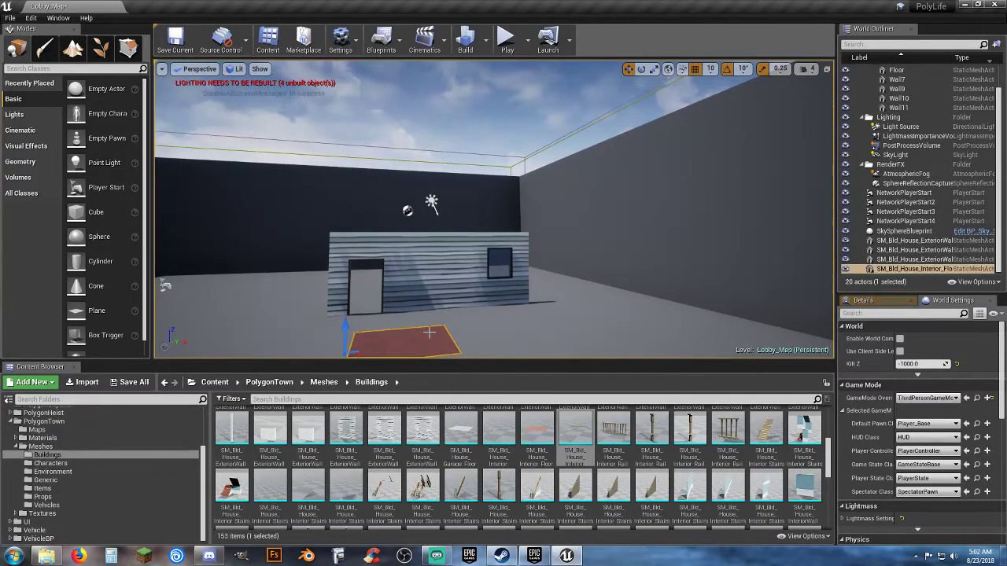
pyautogui.press('Delete')
pyautogui.click(406, 281)
pyautogui.press('Delete')
pyautogui.click(484, 283)
pyautogui.press('Delete')
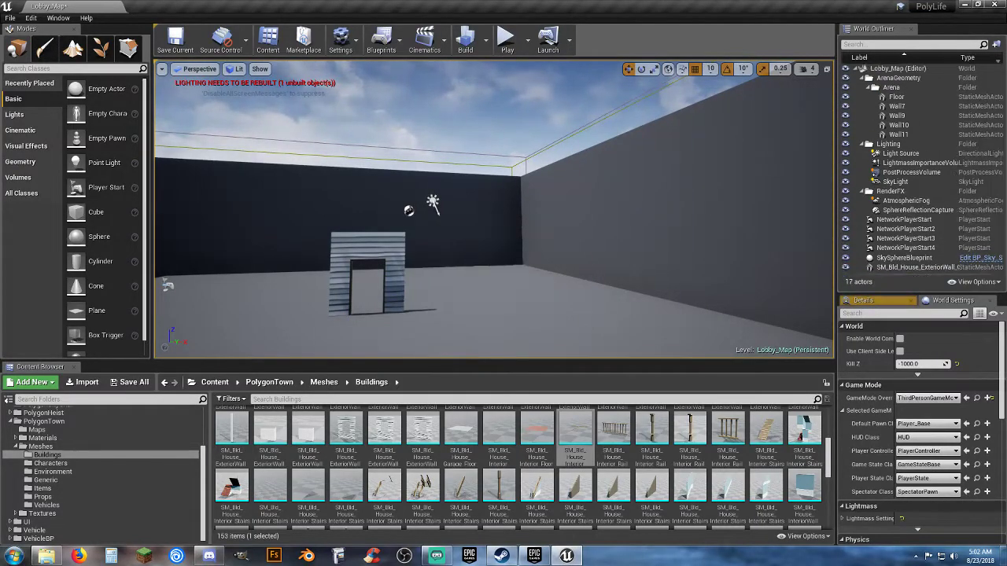
pyautogui.click(391, 265)
pyautogui.press('Delete')
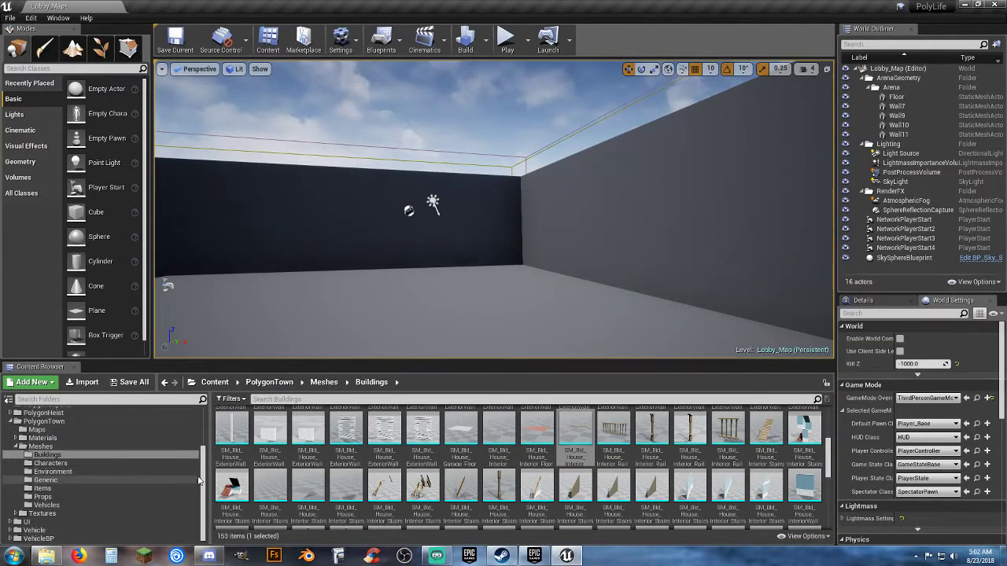
# Create a folder named fartmonkey inside the Assets folder of the project content
pyautogui.moveTo(204, 476); pyautogui.dragTo(204, 474)
pyautogui.scroll(5, 203, 470)
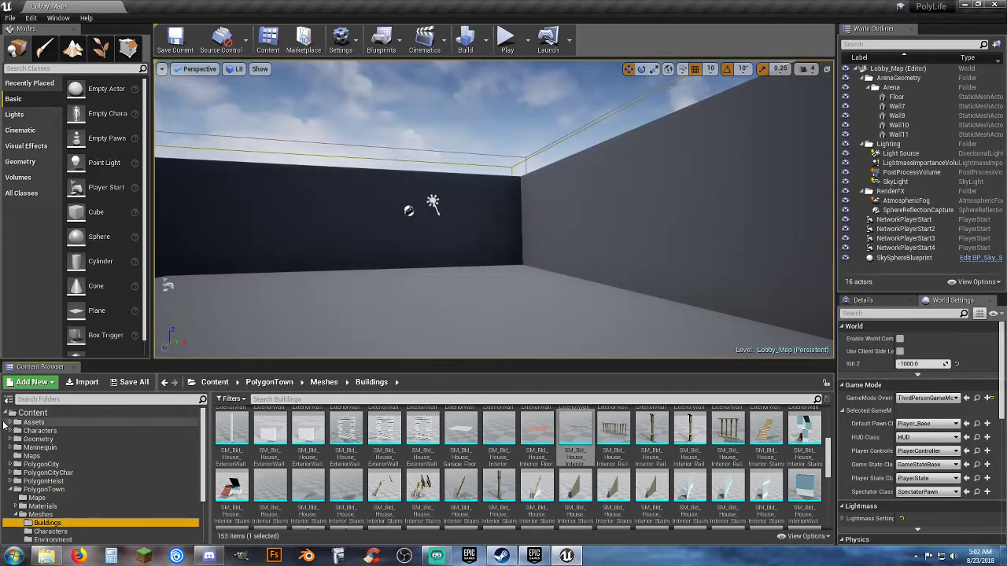
pyautogui.click(12, 424)
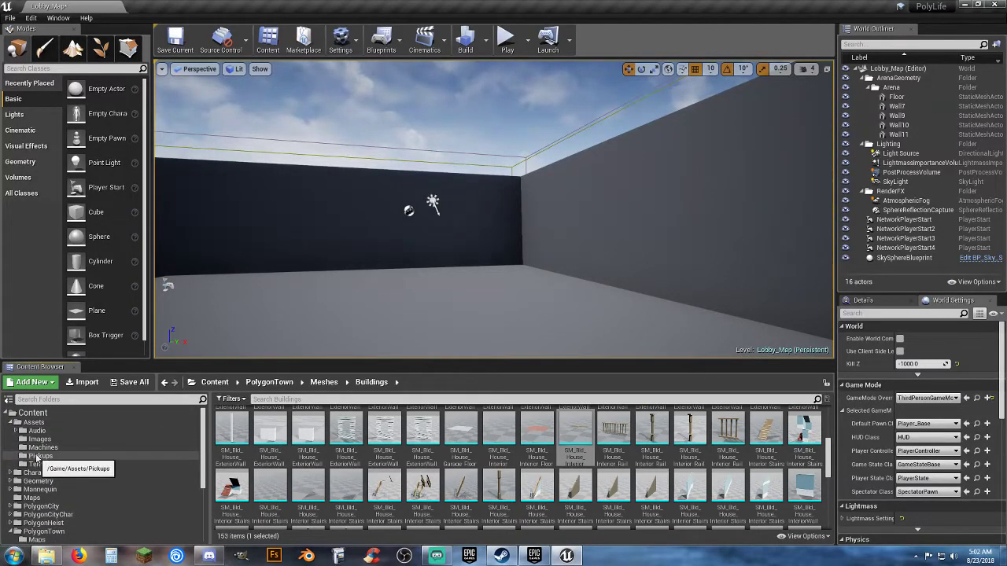
pyautogui.click(34, 423)
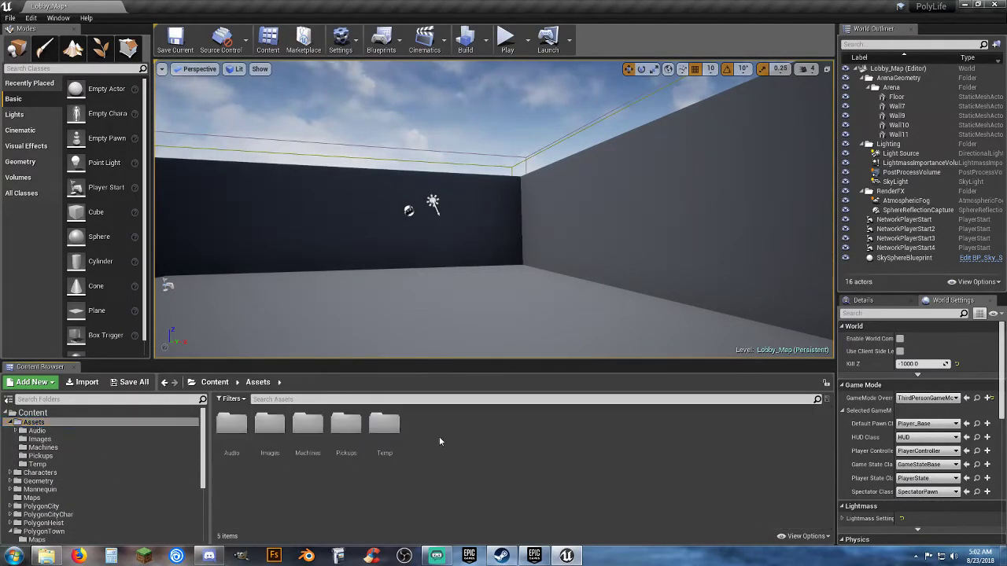
pyautogui.rightClick(439, 436)
pyautogui.click(476, 120)
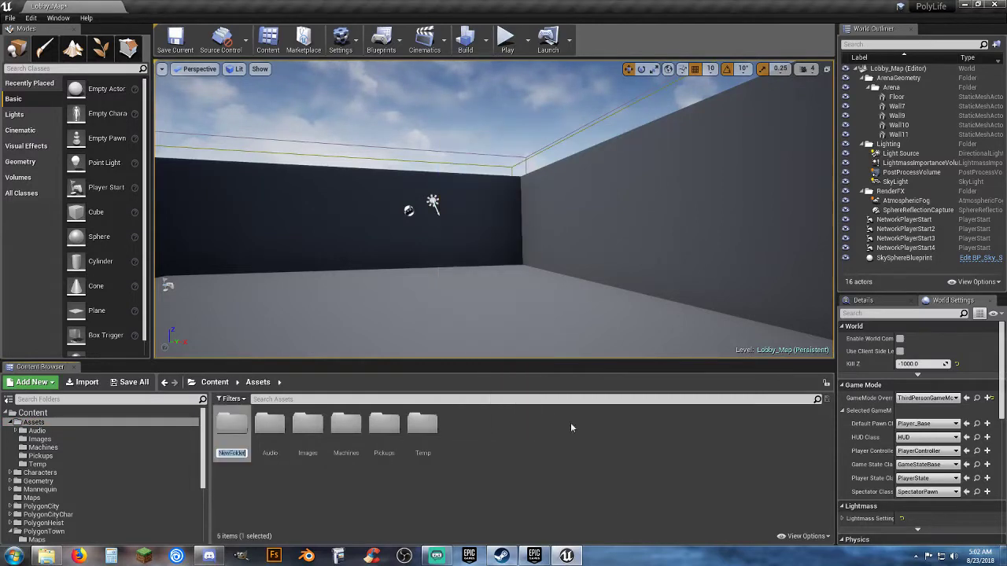
pyautogui.write('I')
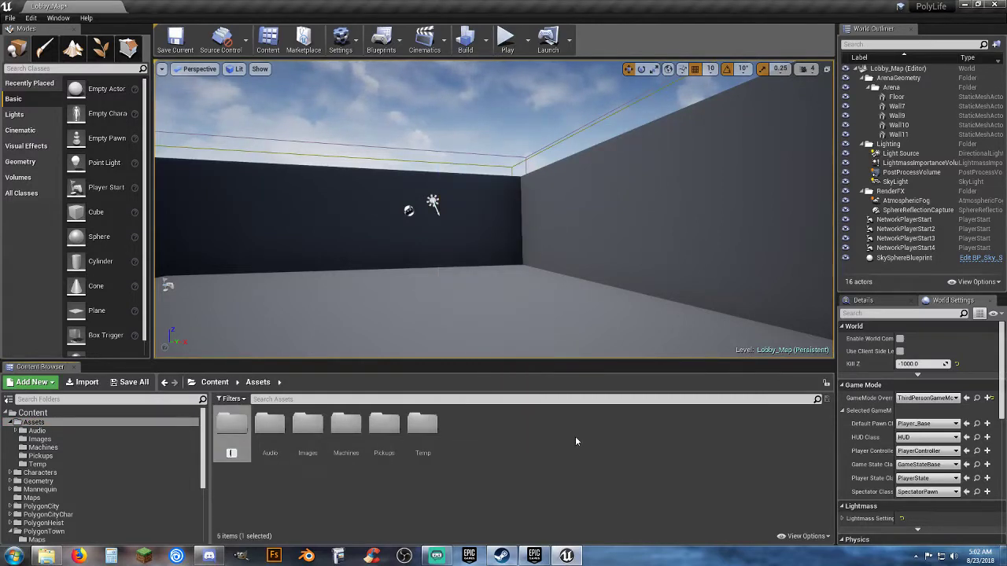
pyautogui.write('Images')
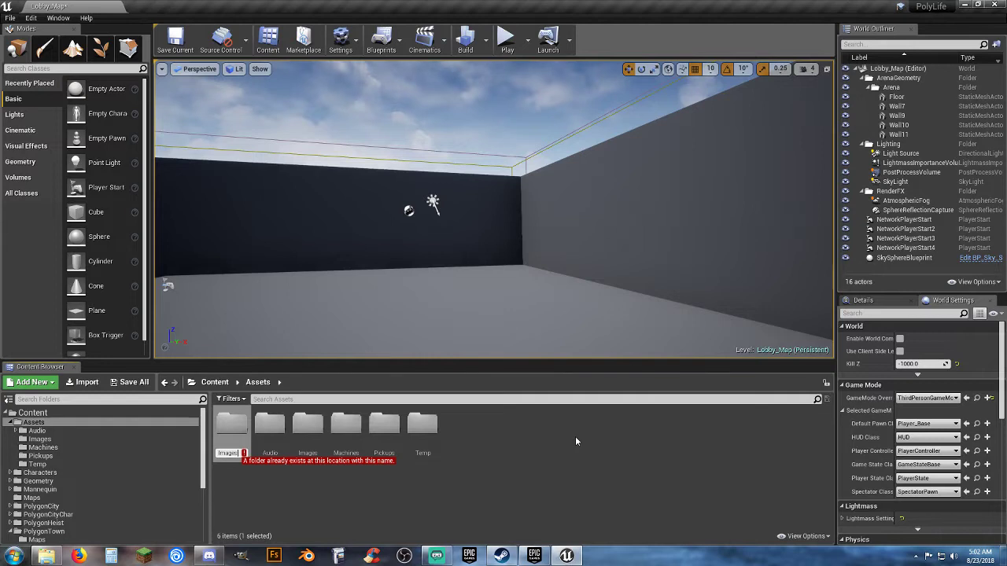
pyautogui.press('BackSpace')
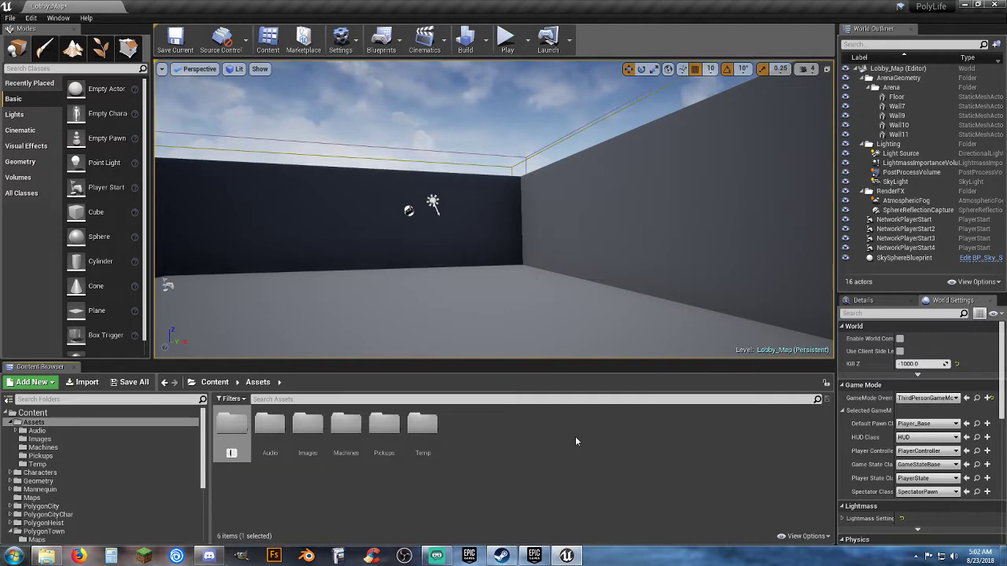
pyautogui.write('Ta')
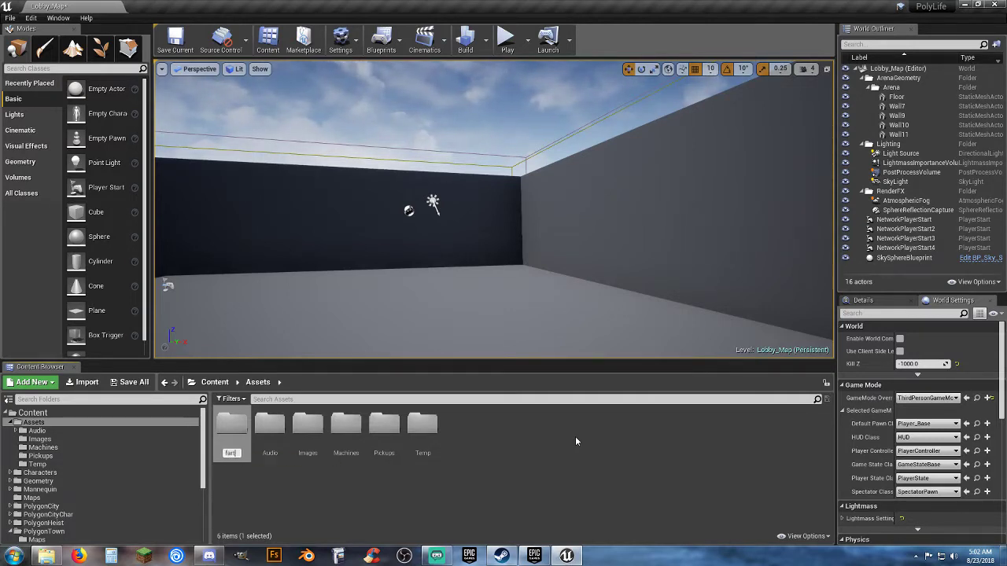
pyautogui.write('artmonkey')
pyautogui.press('Return')
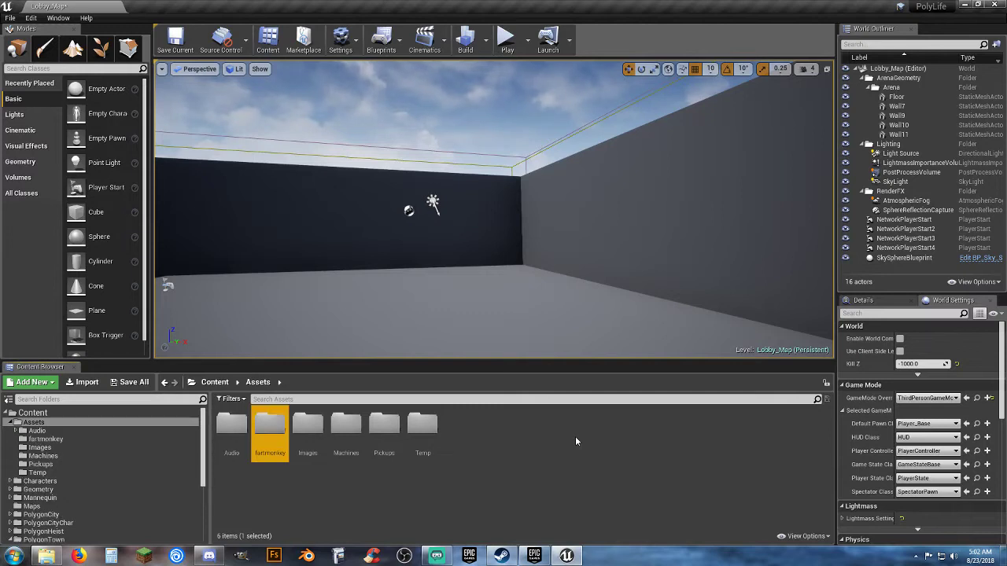
# Create and open a folder named Textures inside Images, and bring the file browser with the source textures over the editor
pyautogui.doubleClick(308, 428)
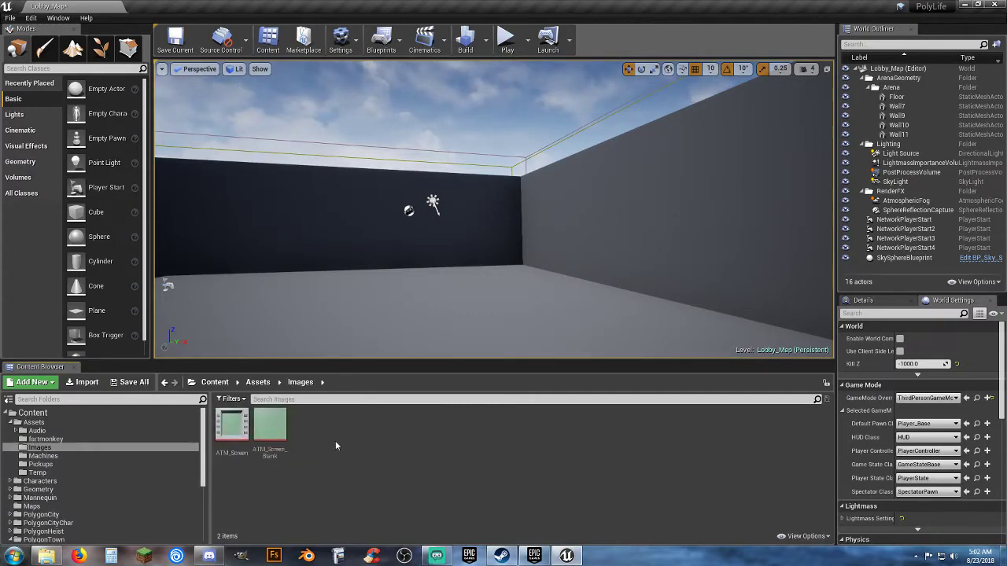
pyautogui.rightClick(335, 441)
pyautogui.click(373, 124)
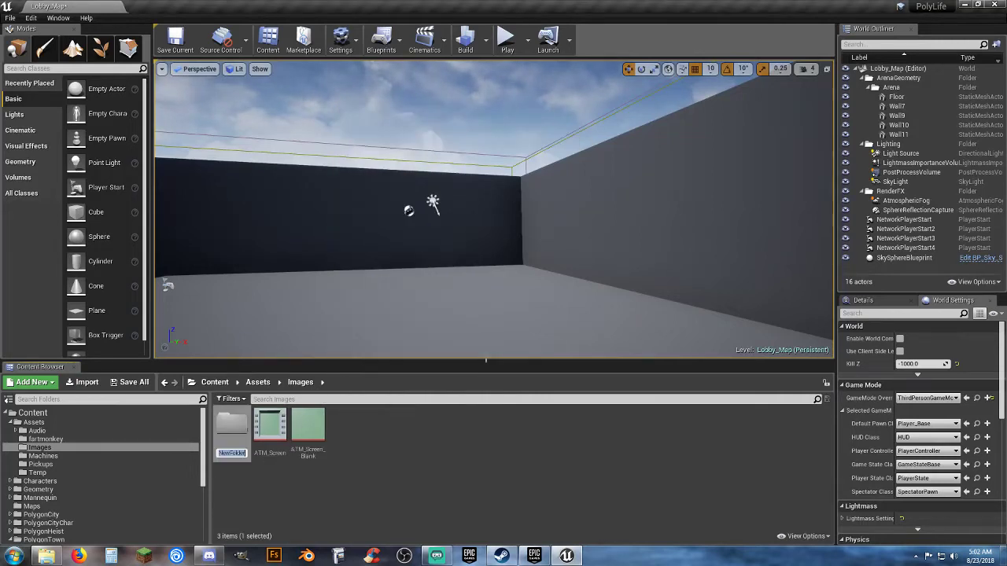
pyautogui.write('Te')
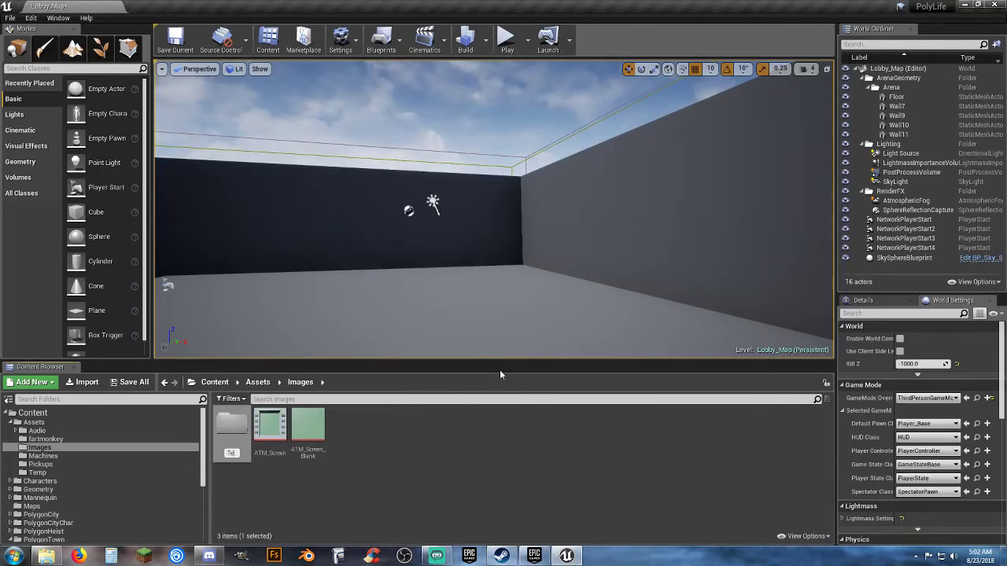
pyautogui.write('xtures')
pyautogui.press('Return')
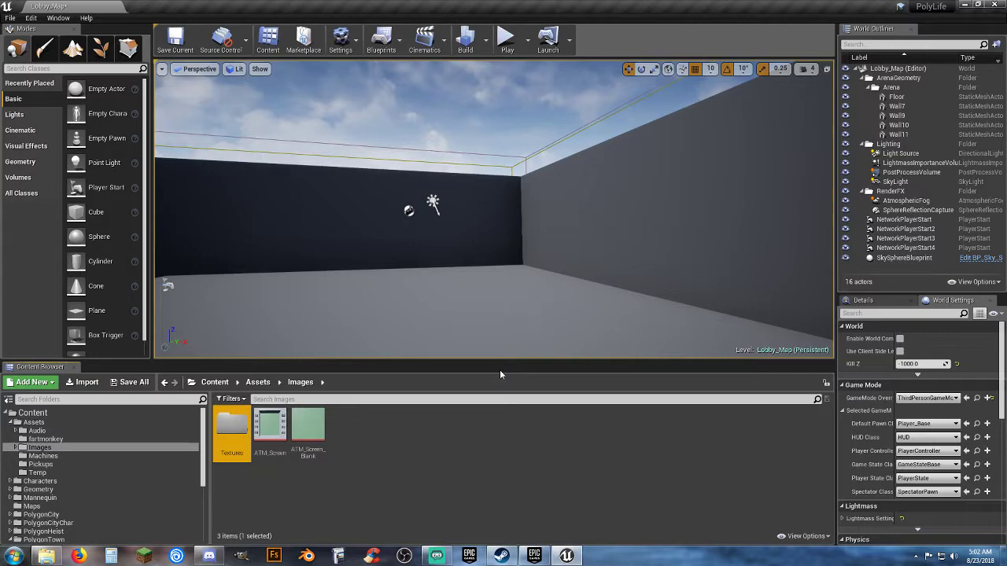
pyautogui.press('Return')
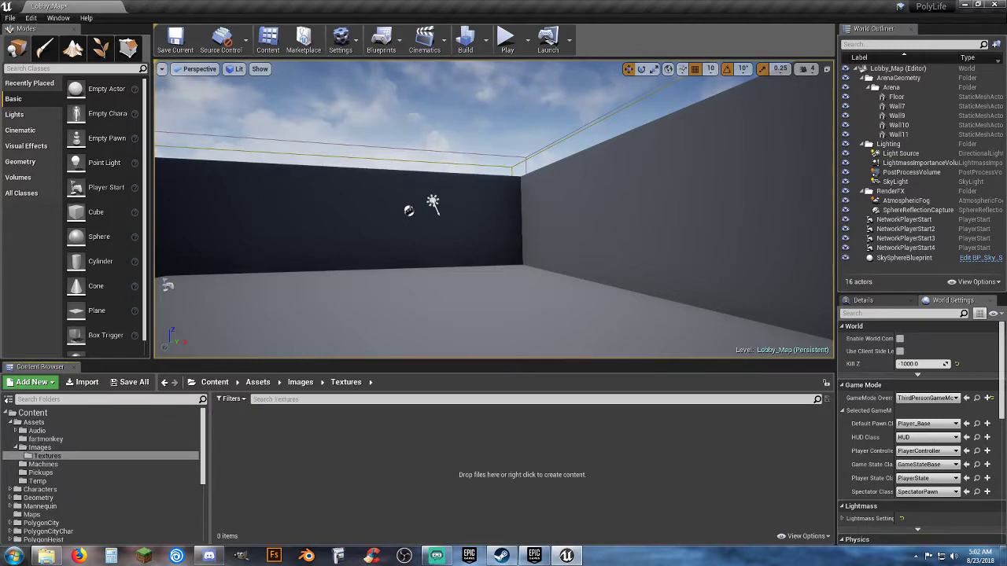
pyautogui.moveTo(0, 205); pyautogui.dragTo(619, 58)
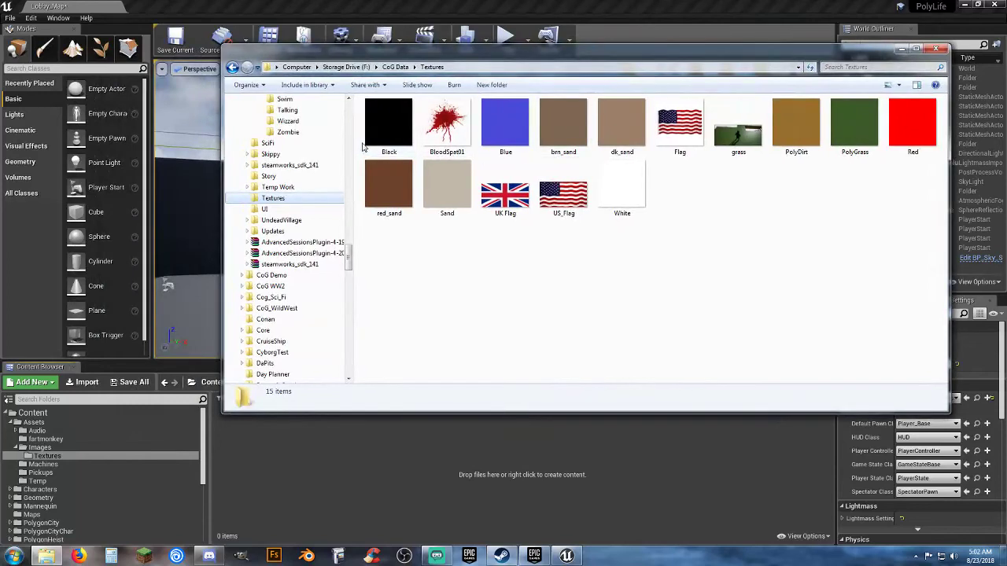
pyautogui.click(371, 137)
pyautogui.keyDown('ctrl'); pyautogui.click(524, 140); pyautogui.keyUp('ctrl')
pyautogui.keyDown('ctrl'); pyautogui.click(572, 145); pyautogui.keyUp('ctrl')
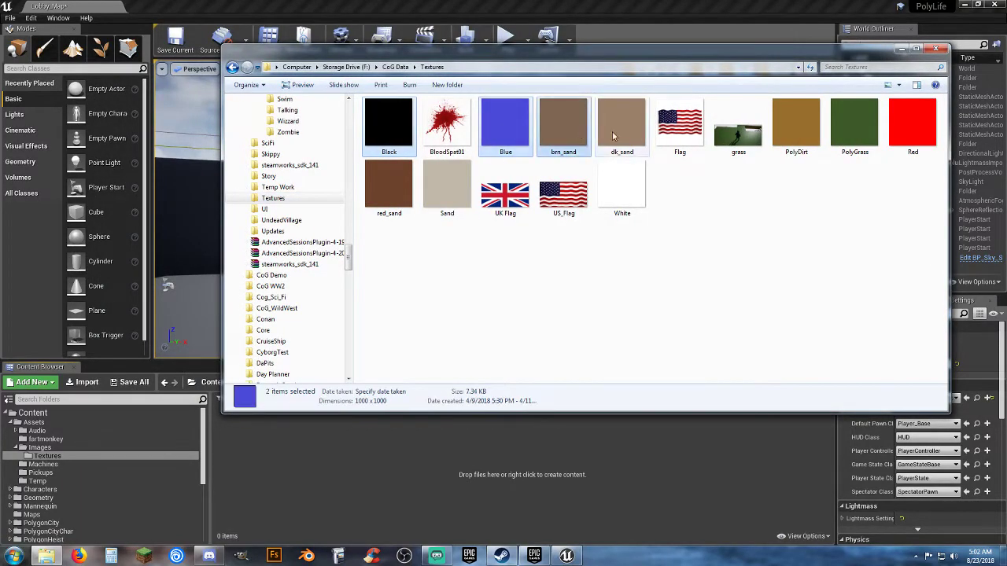
pyautogui.keyDown('ctrl'); pyautogui.click(615, 130); pyautogui.keyUp('ctrl')
pyautogui.keyDown('ctrl'); pyautogui.click(790, 117); pyautogui.keyUp('ctrl')
pyautogui.keyDown('ctrl'); pyautogui.click(854, 122); pyautogui.keyUp('ctrl')
pyautogui.keyDown('ctrl'); pyautogui.click(912, 122); pyautogui.keyUp('ctrl')
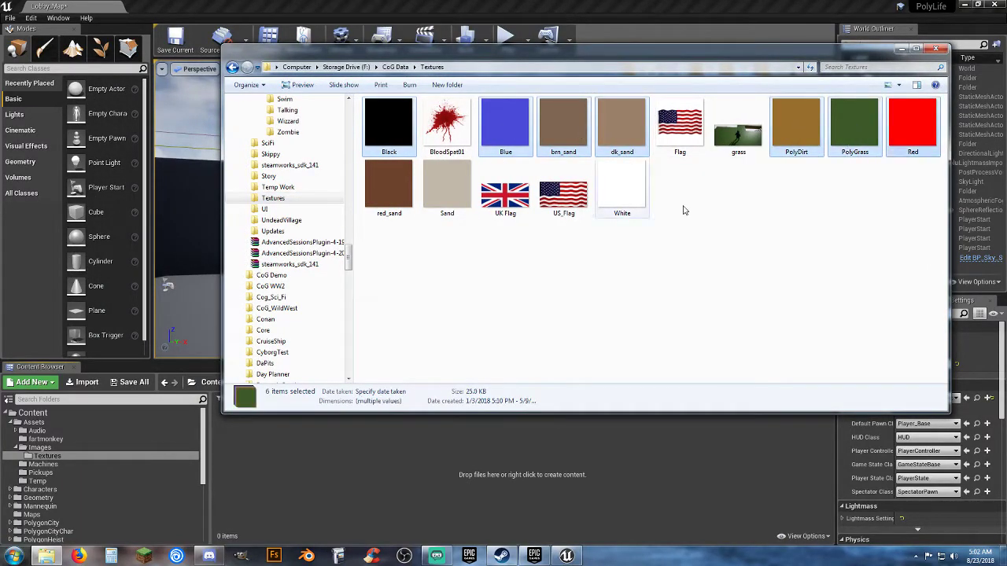
pyautogui.hotkey('ctrl', 'c')
pyautogui.hotkey('ctrl', 'v')
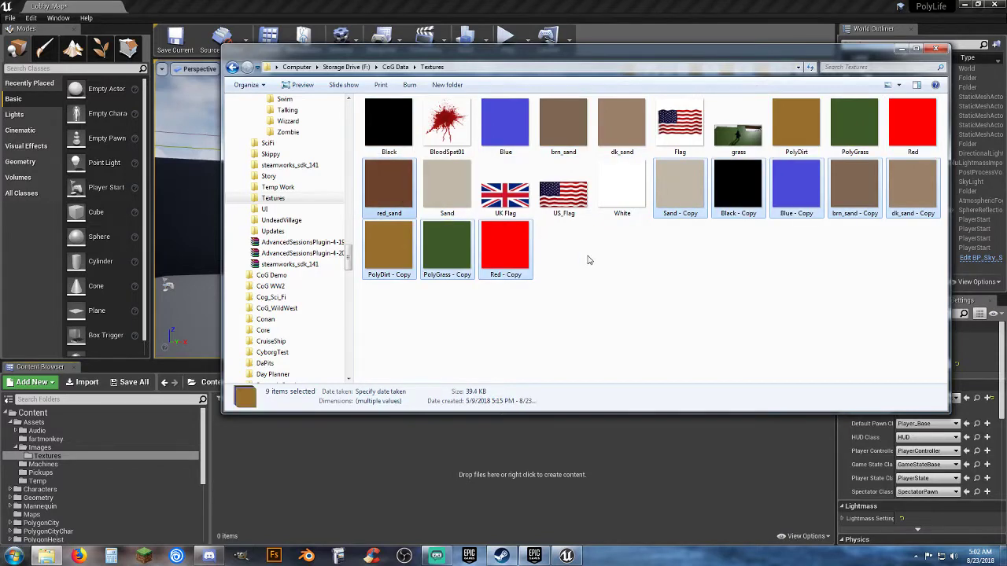
pyautogui.hotkey('shift', 'Delete')
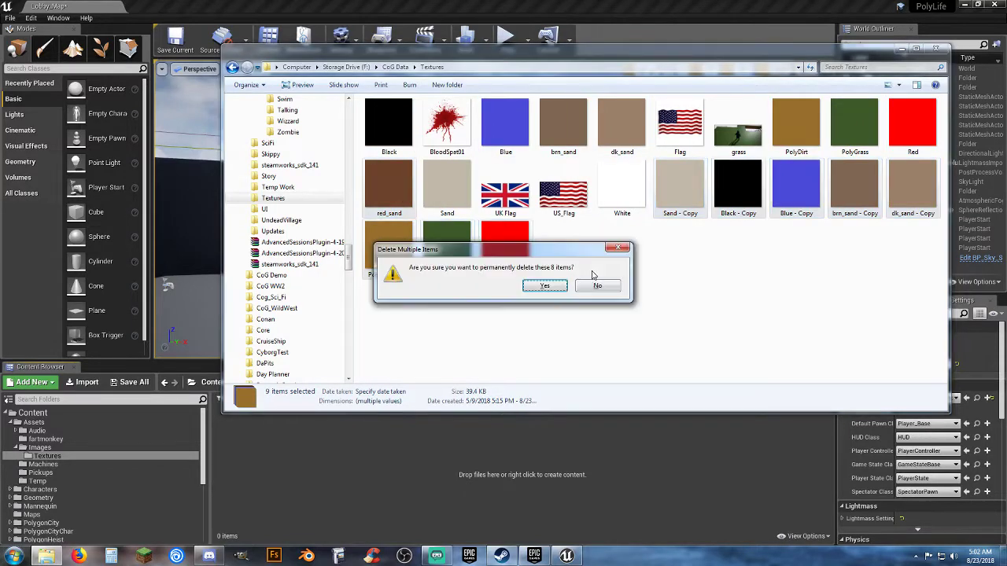
pyautogui.click(546, 287)
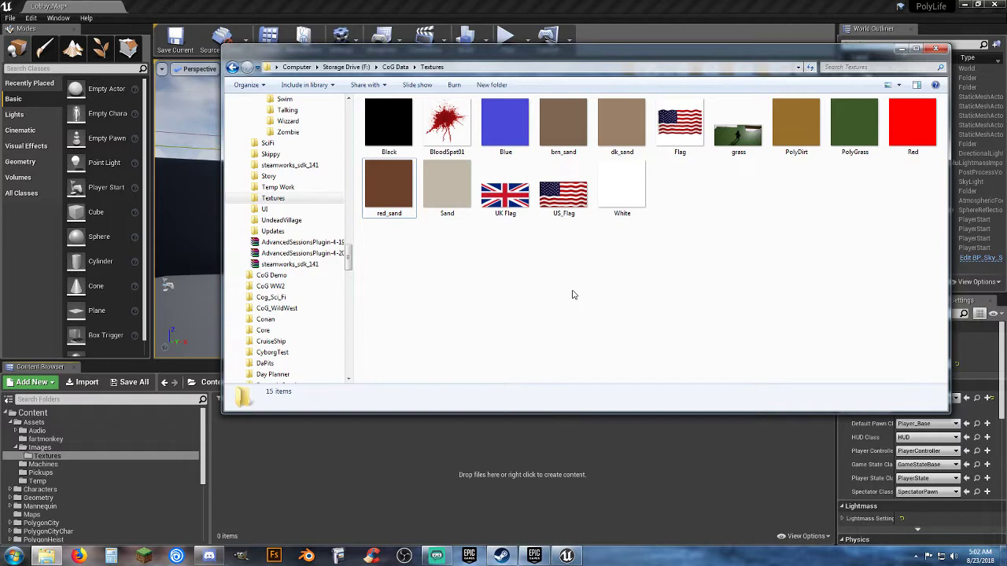
# Import all images except Flag and grass from the CoG Data Textures folder into the project's Textures folder, and move the file browser away
pyautogui.click(389, 124)
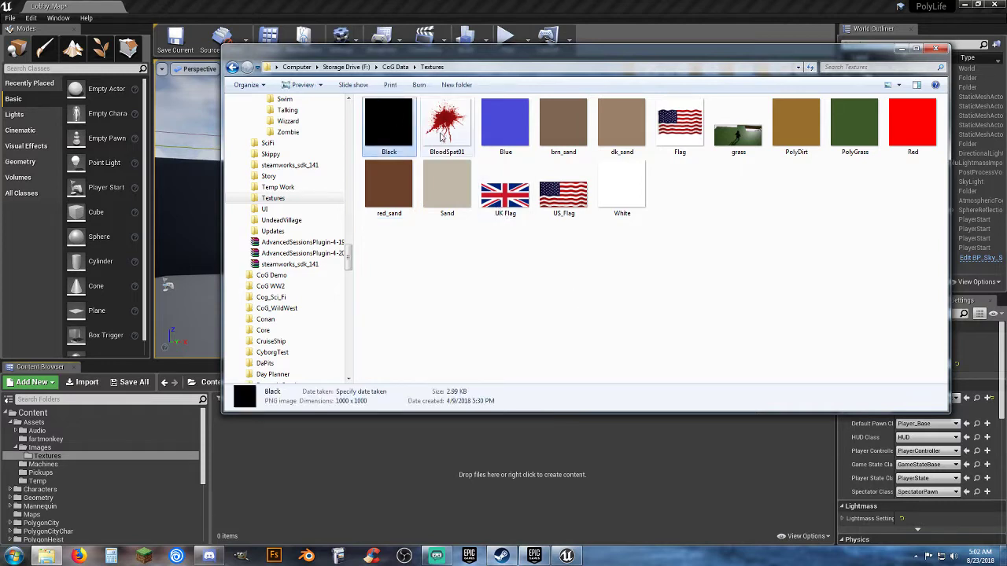
pyautogui.keyDown('ctrl'); pyautogui.click(507, 136); pyautogui.keyUp('ctrl')
pyautogui.keyDown('ctrl'); pyautogui.click(563, 126); pyautogui.keyUp('ctrl')
pyautogui.keyDown('ctrl'); pyautogui.click(604, 137); pyautogui.keyUp('ctrl')
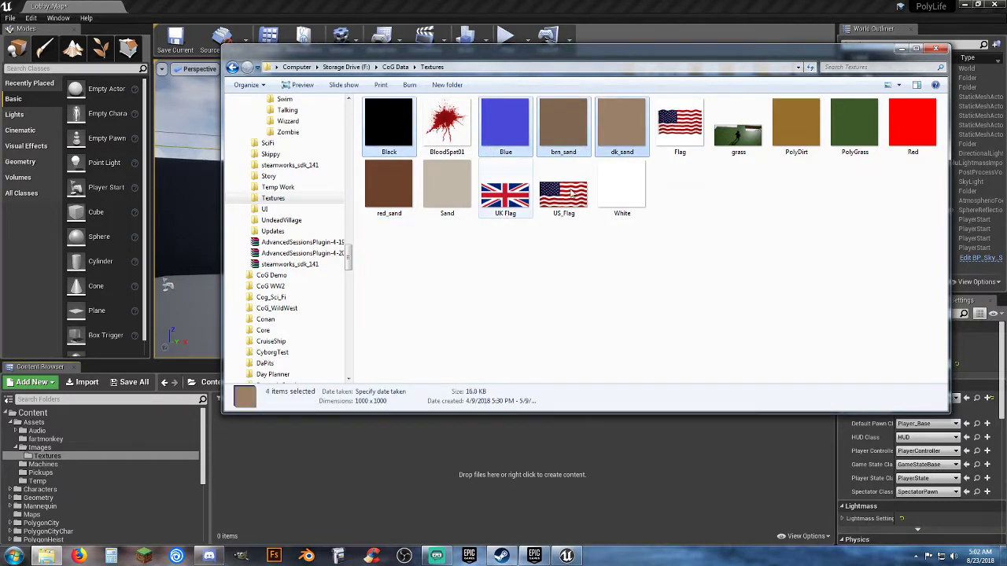
pyautogui.keyDown('ctrl'); pyautogui.click(446, 146); pyautogui.keyUp('ctrl')
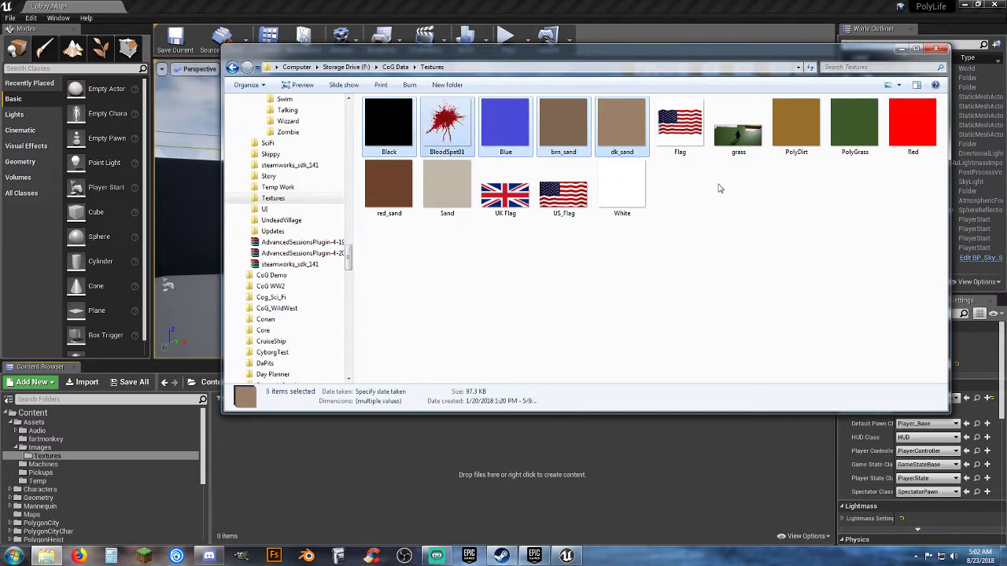
pyautogui.keyDown('ctrl'); pyautogui.click(810, 133); pyautogui.keyUp('ctrl')
pyautogui.keyDown('ctrl'); pyautogui.click(856, 141); pyautogui.keyUp('ctrl')
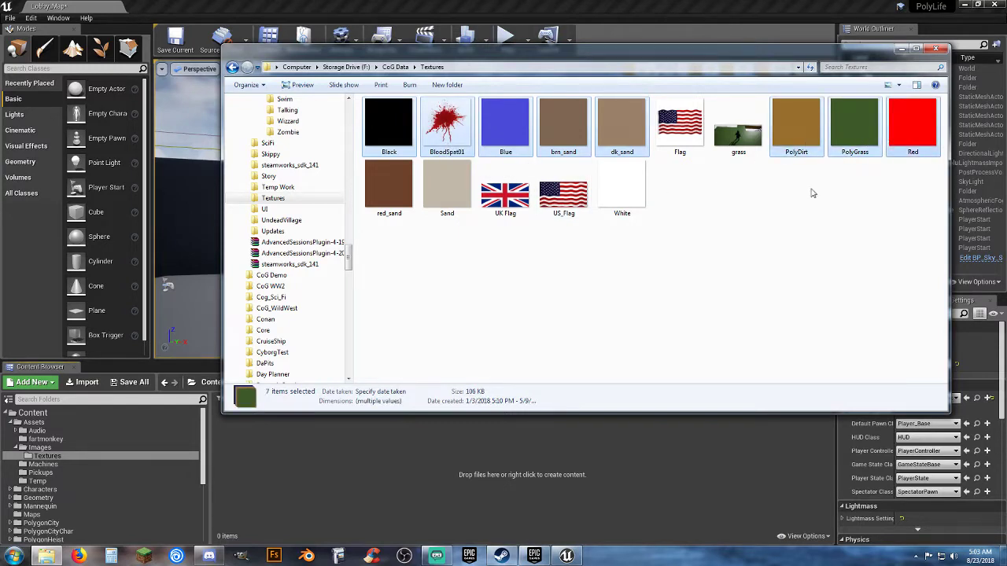
pyautogui.keyDown('ctrl'); pyautogui.click(391, 188); pyautogui.keyUp('ctrl')
pyautogui.keyDown('ctrl'); pyautogui.click(465, 191); pyautogui.keyUp('ctrl')
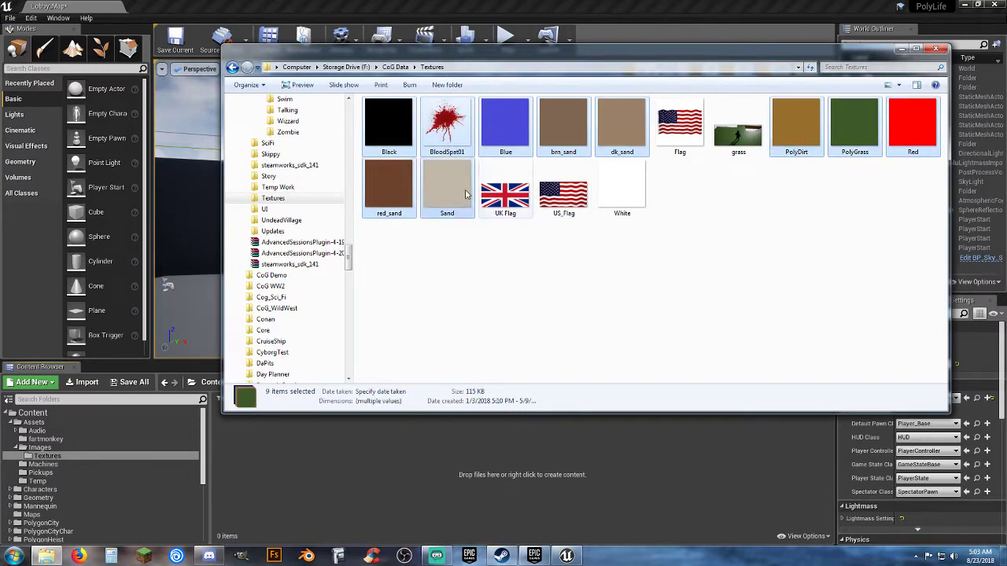
pyautogui.keyDown('ctrl'); pyautogui.click(508, 195); pyautogui.keyUp('ctrl')
pyautogui.keyDown('ctrl'); pyautogui.click(563, 195); pyautogui.keyUp('ctrl')
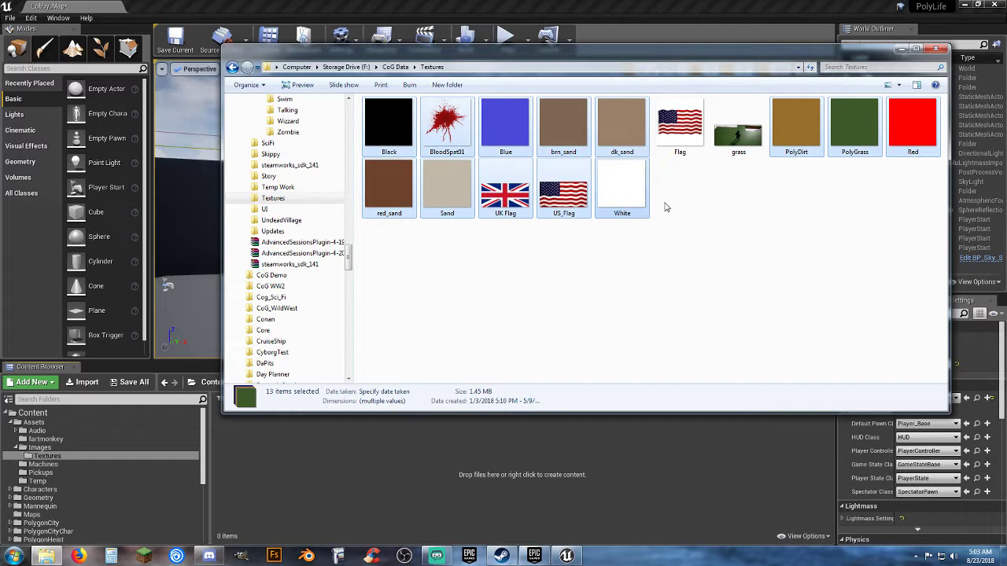
pyautogui.moveTo(616, 196); pyautogui.dragTo(588, 450)
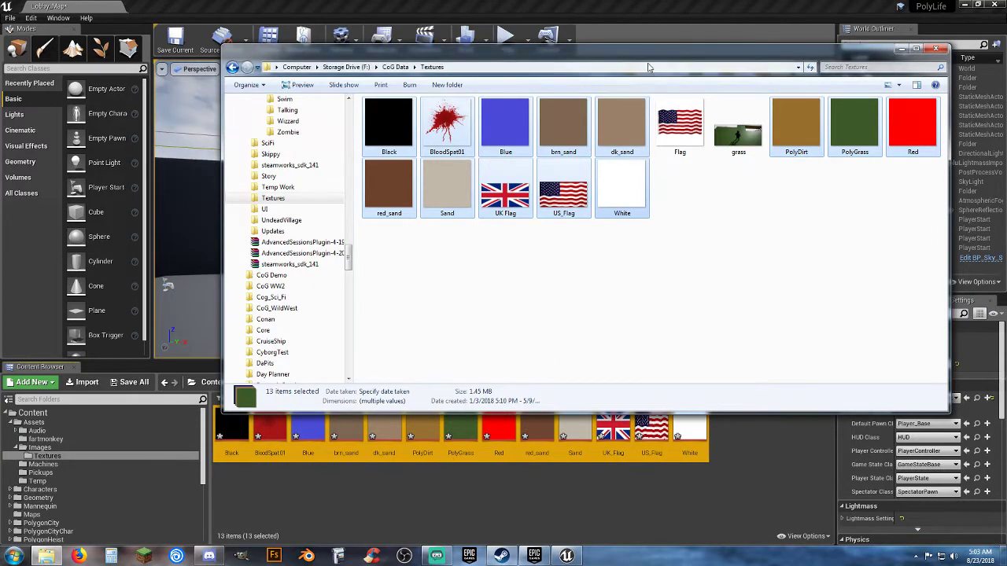
pyautogui.moveTo(647, 54); pyautogui.dragTo(0, 134)
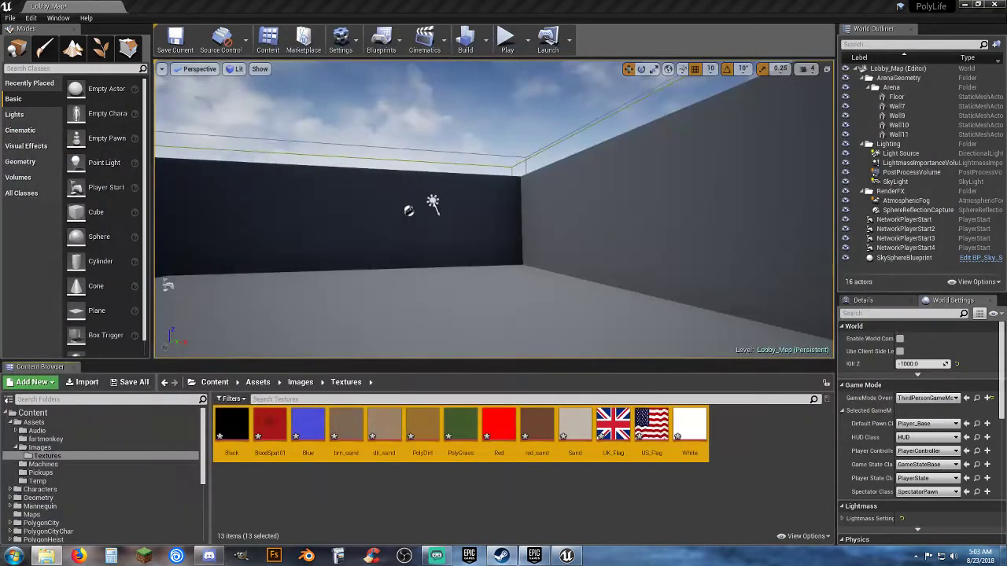
# Save all the imported textures together with Lobby_Map
pyautogui.click(745, 460)
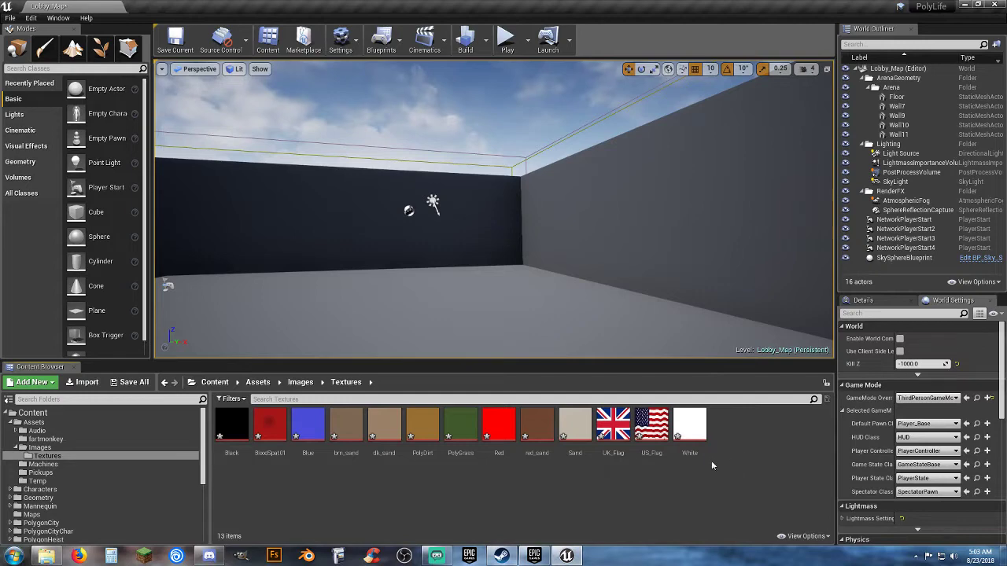
pyautogui.click(129, 382)
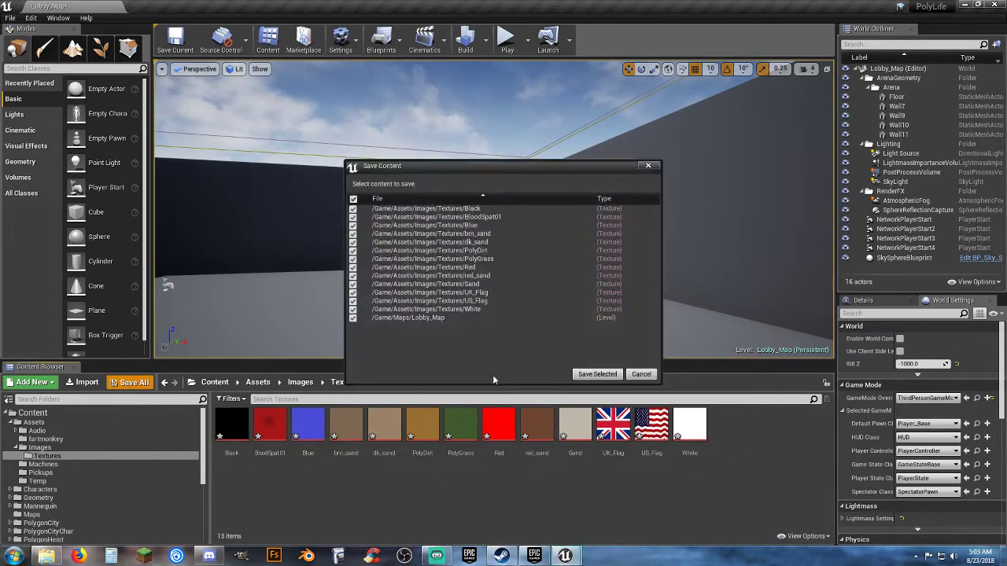
pyautogui.click(594, 374)
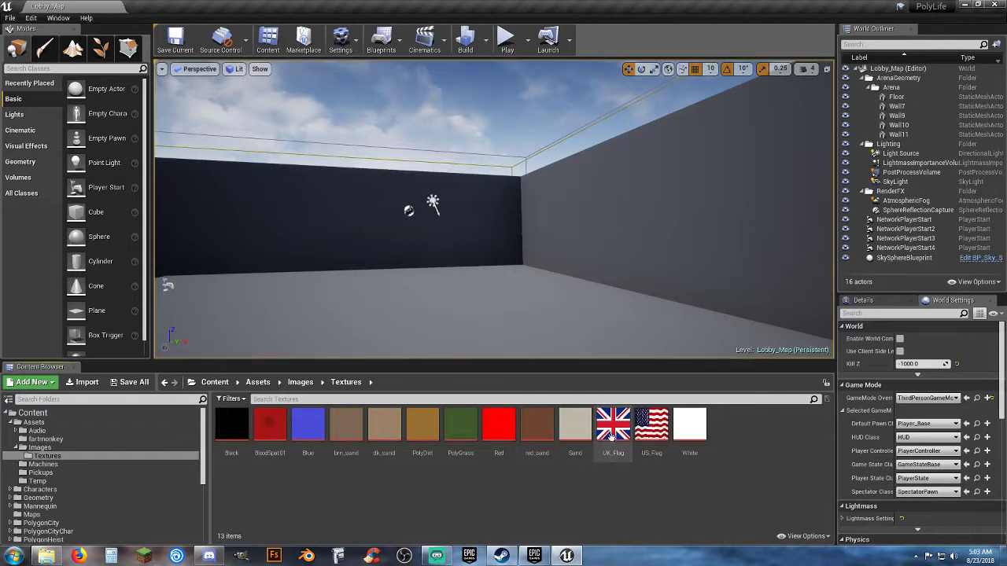
# Try the UK_Flag texture directly on the arena wall, inspect the wall, and undo the application
pyautogui.moveTo(612, 436); pyautogui.dragTo(622, 236)
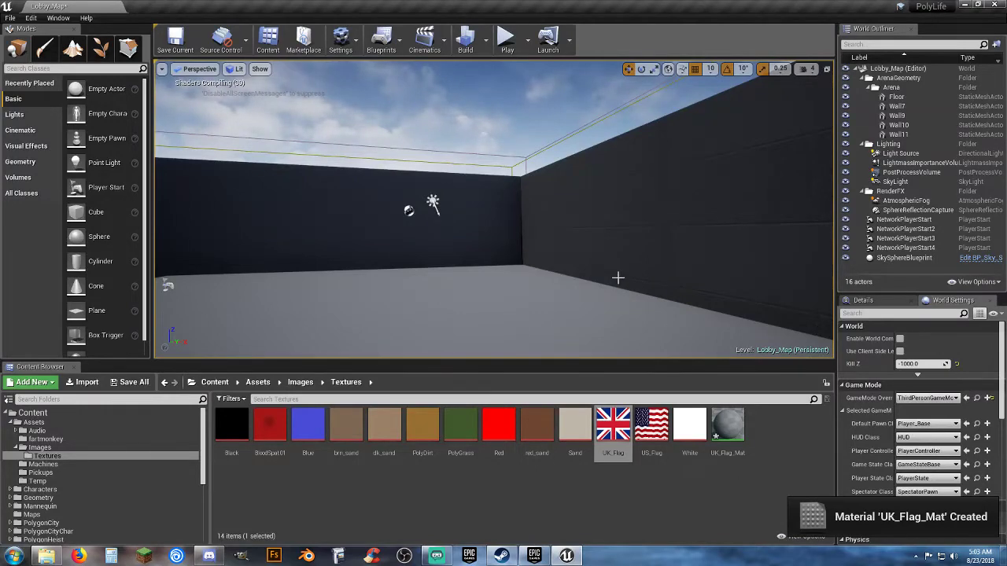
pyautogui.moveTo(618, 278); pyautogui.dragTo(787, 279, button='right')
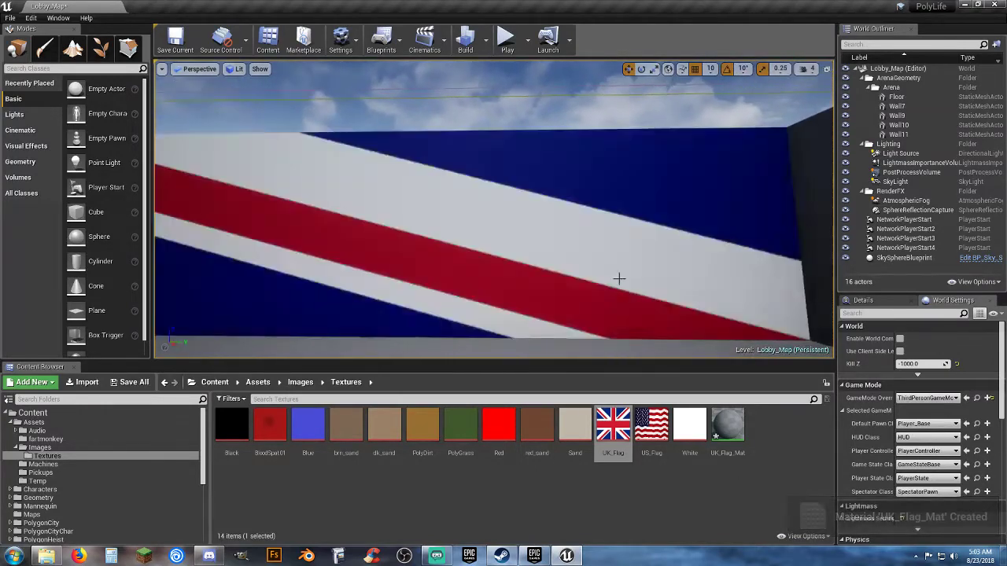
pyautogui.press('s')
pyautogui.moveTo(645, 337); pyautogui.dragTo(614, 342, button='right')
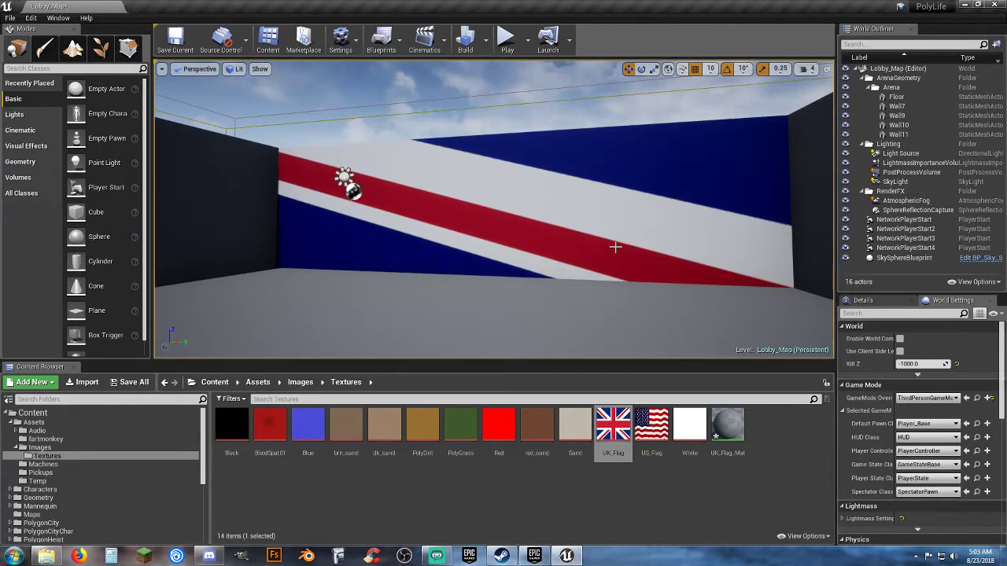
pyautogui.hotkey('ctrl', 'z')
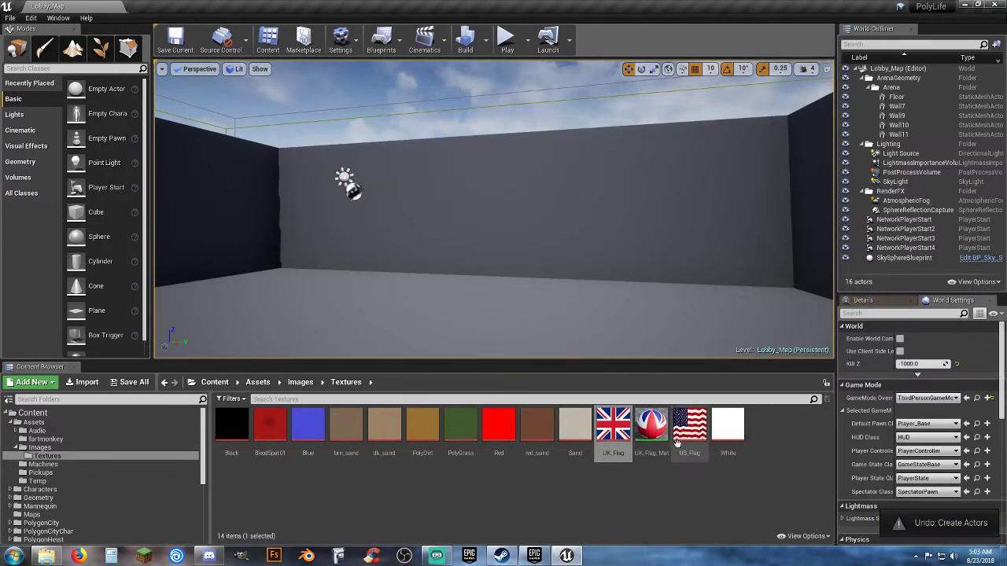
# Delete the UK_Flag_Mat material from the Textures folder
pyautogui.click(652, 446)
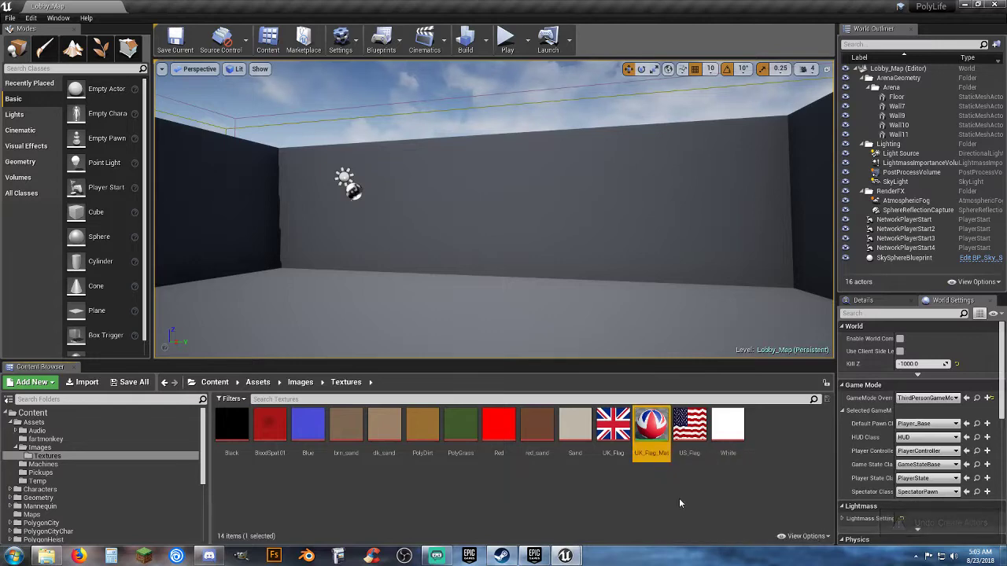
pyautogui.press('Delete')
pyautogui.click(463, 446)
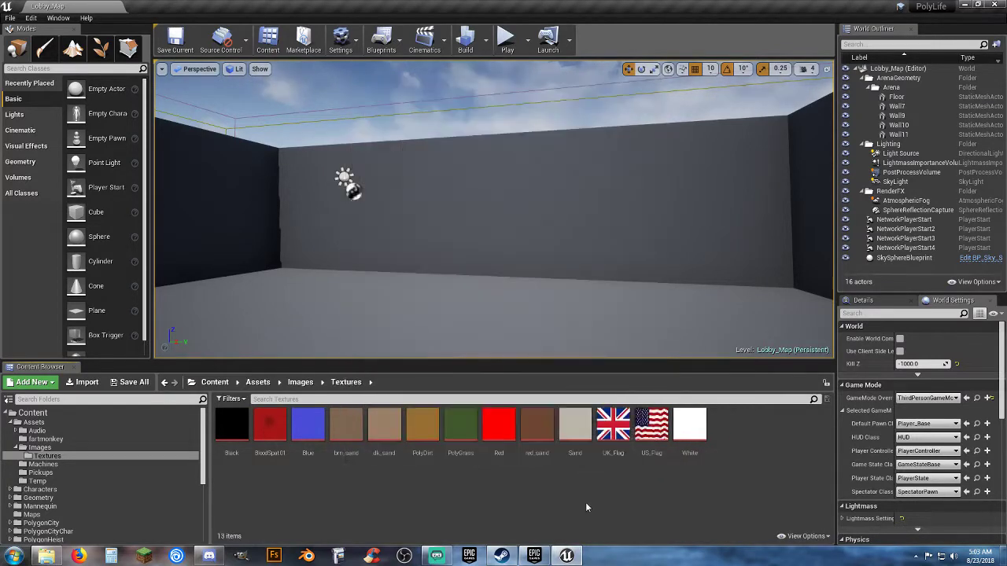
# Create a material from the UK_Flag texture with the default name, inspect its node graph, and close the material editor
pyautogui.rightClick(616, 429)
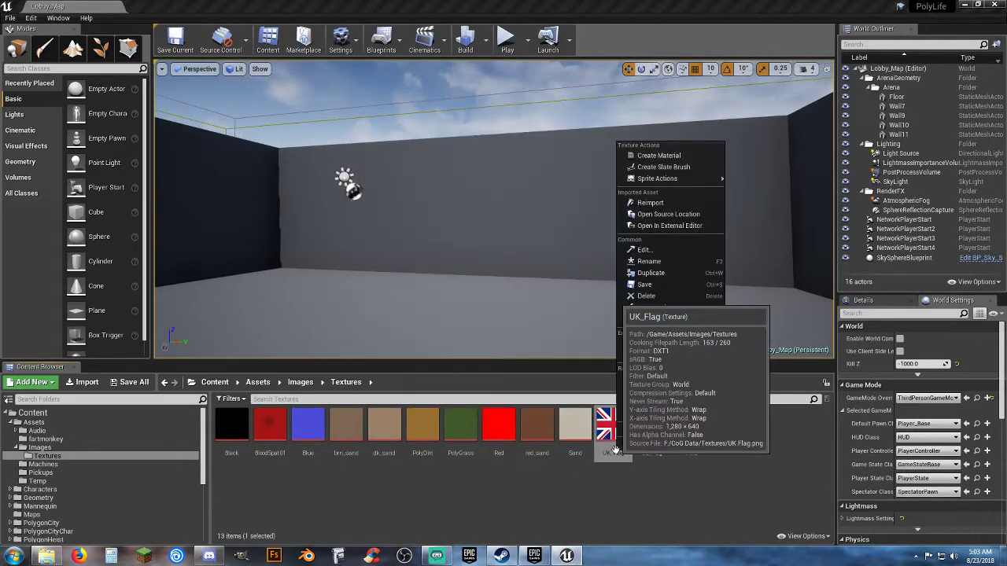
pyautogui.click(678, 155)
pyautogui.press('Return')
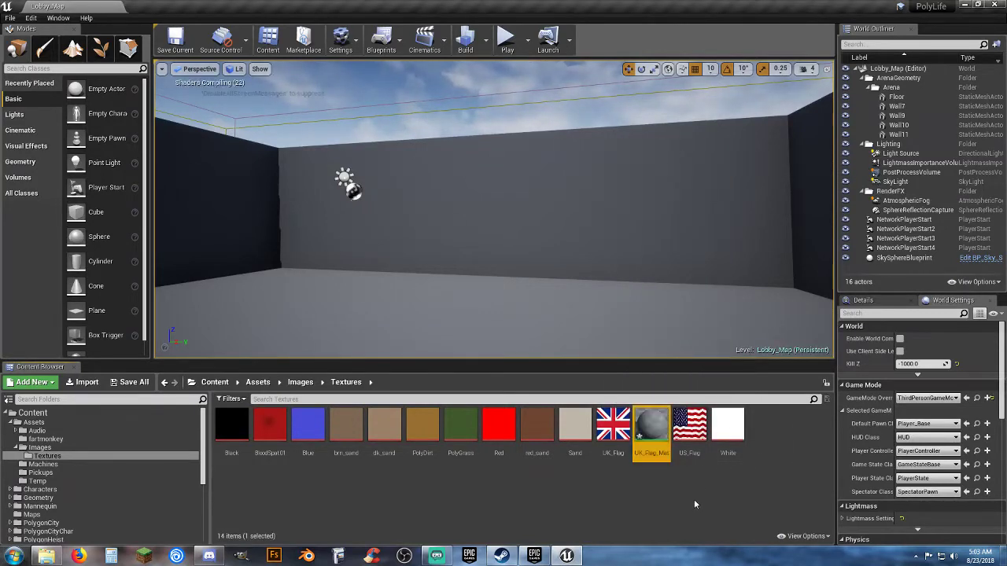
pyautogui.doubleClick(653, 458)
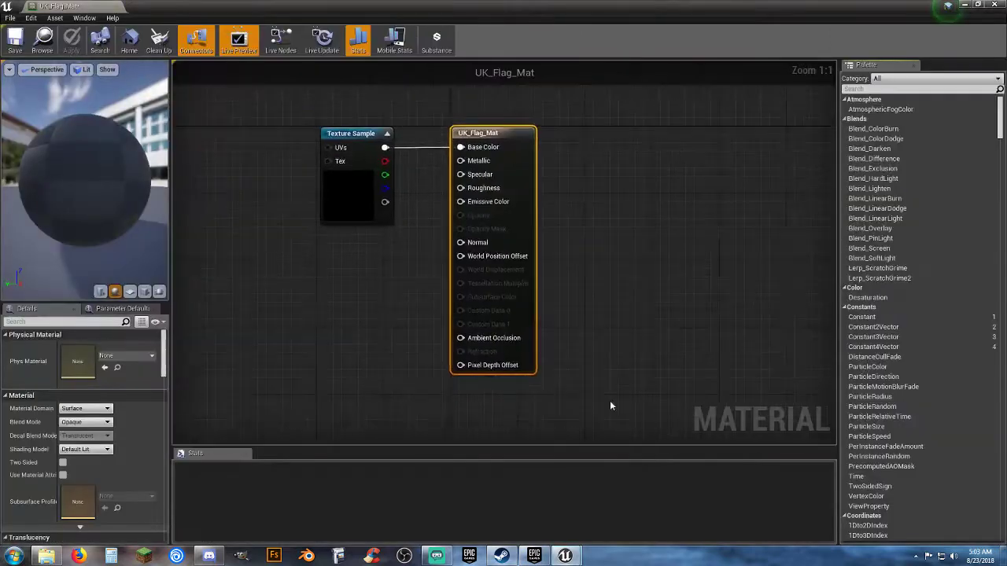
pyautogui.moveTo(382, 306); pyautogui.dragTo(483, 324, button='right')
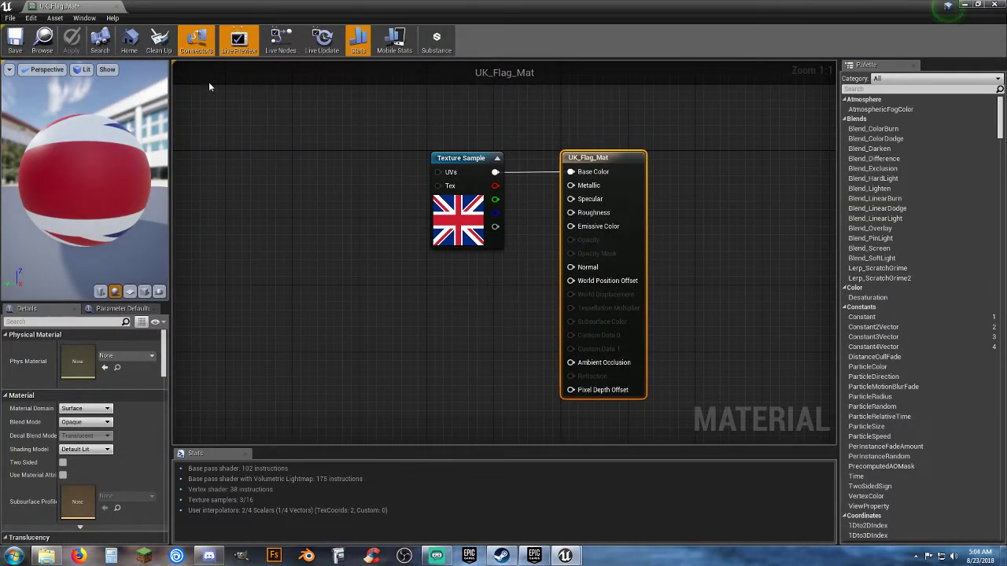
pyautogui.click(117, 7)
# Try the UK_Flag_Mat material on the arena wall, and undo the application
pyautogui.click(499, 508)
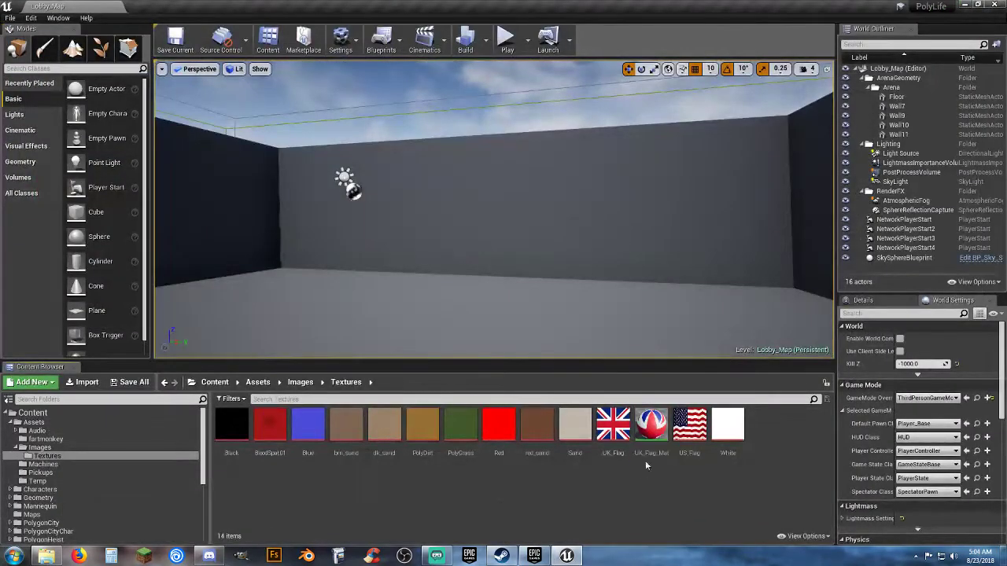
pyautogui.moveTo(650, 442); pyautogui.dragTo(566, 218)
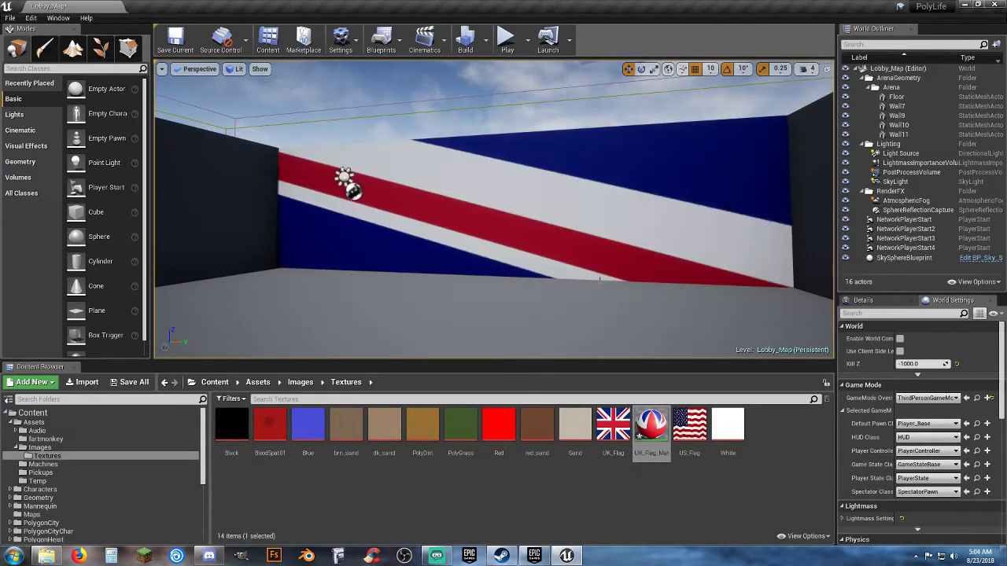
pyautogui.hotkey('ctrl', 'z')
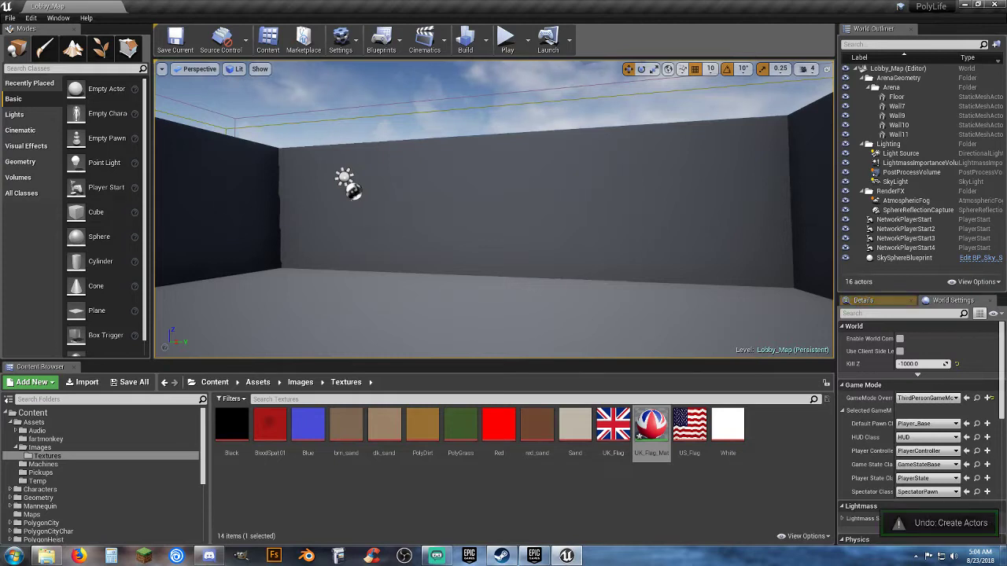
# Place a box brush on the arena floor with UK_Flag_Mat as its material and inspect the flag pattern up close
pyautogui.click(35, 162)
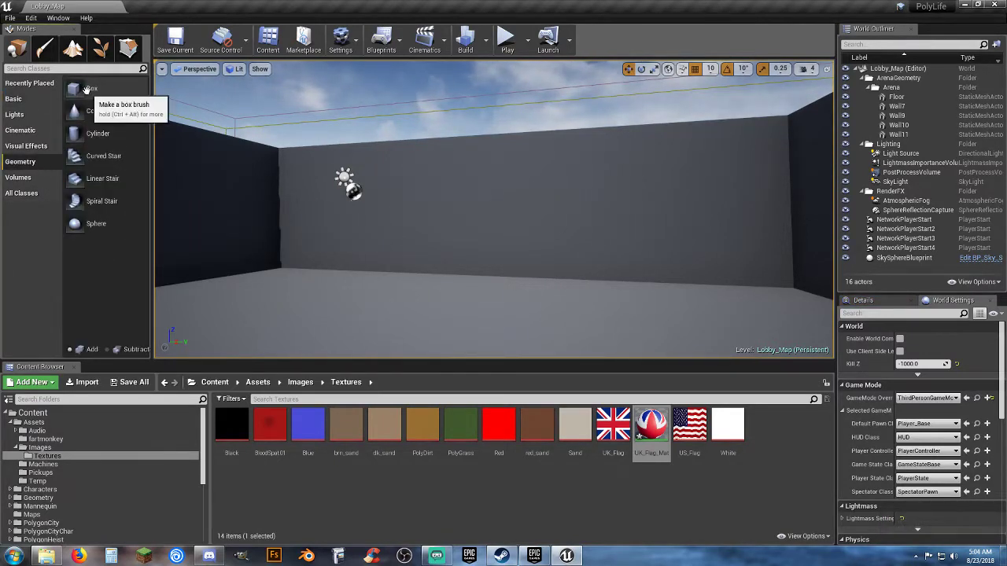
pyautogui.moveTo(88, 89)
pyautogui.mouseDown()
pyautogui.moveTo(429, 292)
pyautogui.moveTo(490, 315)
pyautogui.mouseUp()
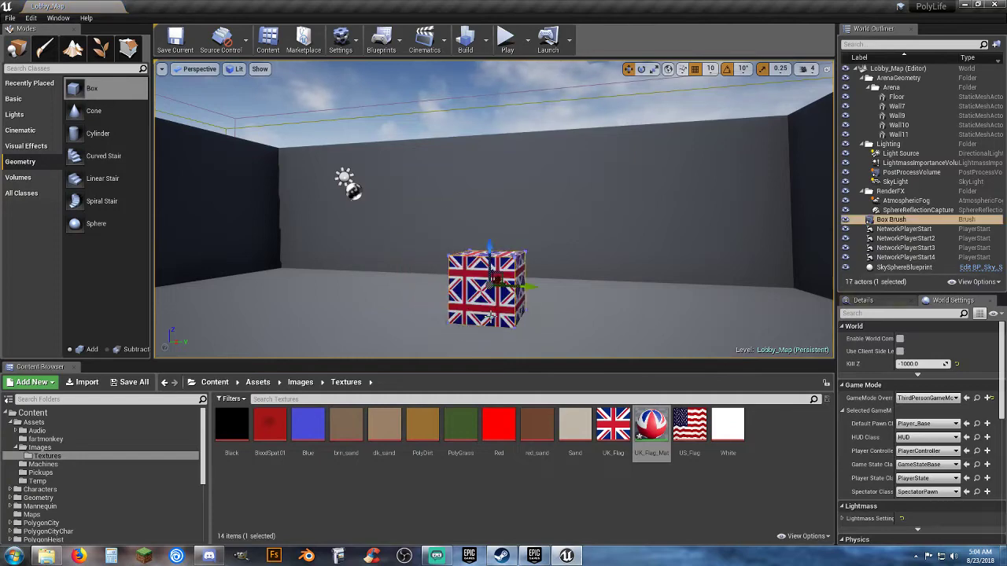
pyautogui.press('w')
pyautogui.moveTo(490, 315)
pyautogui.mouseDown(button='right')
pyautogui.moveTo(480, 337)
pyautogui.moveTo(499, 343)
pyautogui.moveTo(481, 307)
pyautogui.mouseUp(button='right')
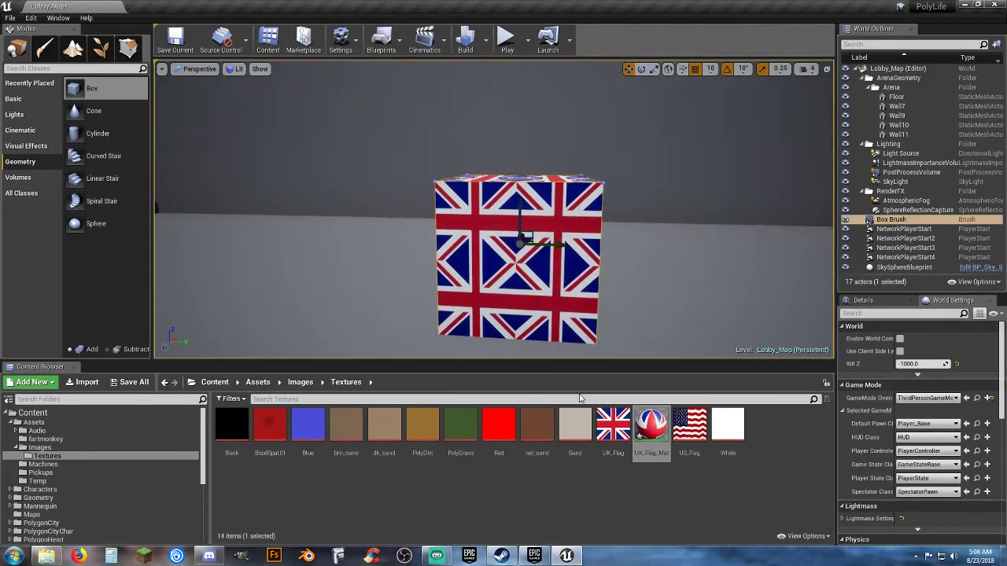
# Clear the asset selection in the Textures folder and delete the flag-covered box brush from the level
pyautogui.click(613, 433)
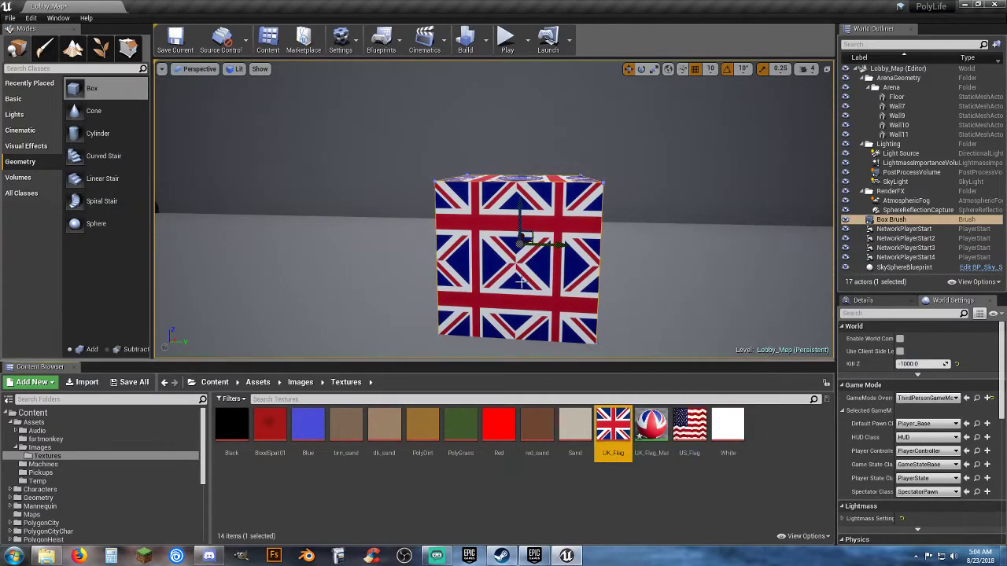
pyautogui.click(656, 495)
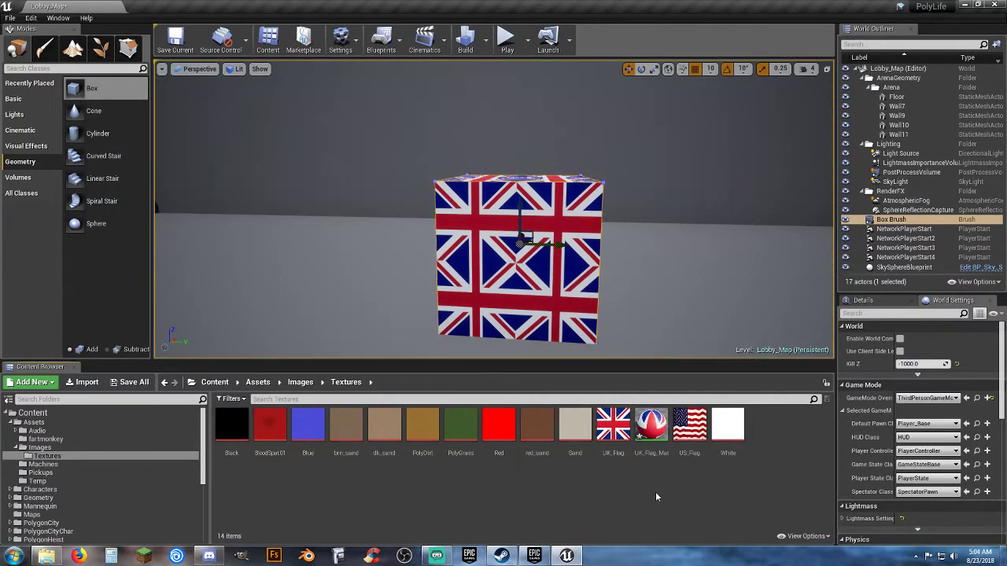
pyautogui.press('Delete')
pyautogui.click(744, 513)
pyautogui.click(528, 278)
pyautogui.press('Delete')
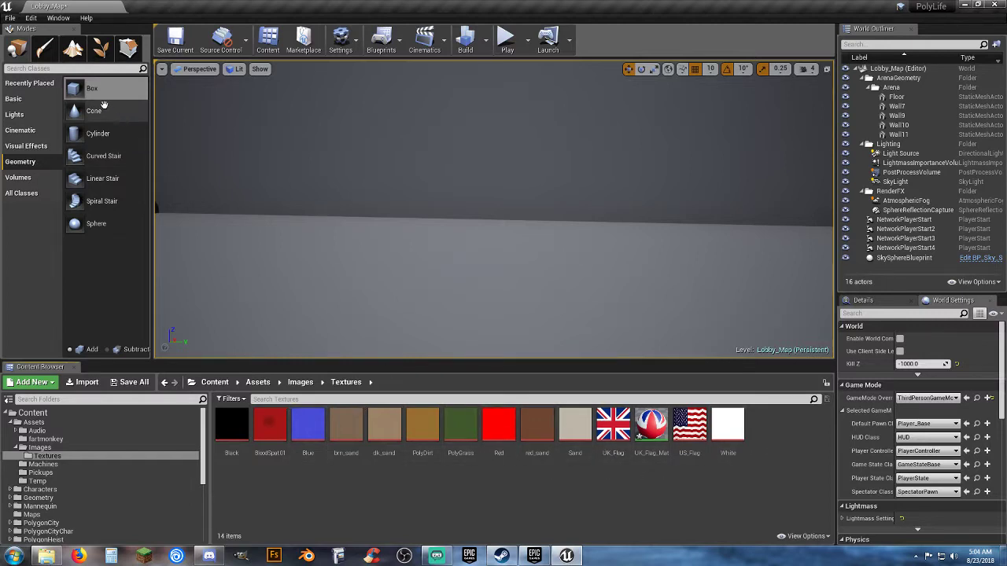
# Place a box brush on the arena floor with no material selected, inspect it, and delete it
pyautogui.moveTo(80, 89)
pyautogui.mouseDown()
pyautogui.moveTo(463, 215)
pyautogui.moveTo(499, 249)
pyautogui.mouseUp()
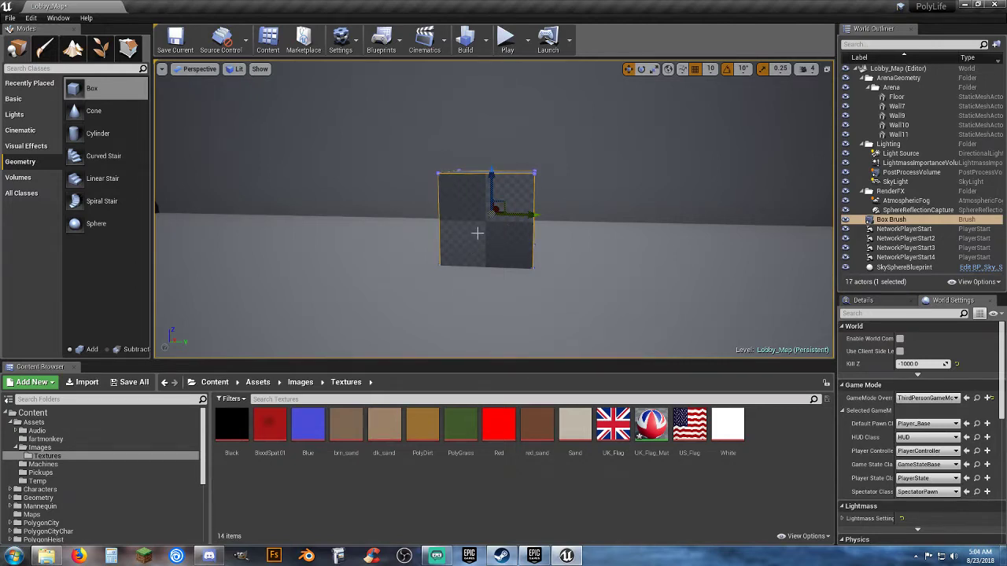
pyautogui.moveTo(534, 245)
pyautogui.mouseDown(button='right')
pyautogui.moveTo(534, 203)
pyautogui.moveTo(551, 206)
pyautogui.moveTo(598, 260)
pyautogui.moveTo(645, 255)
pyautogui.mouseUp(button='right')
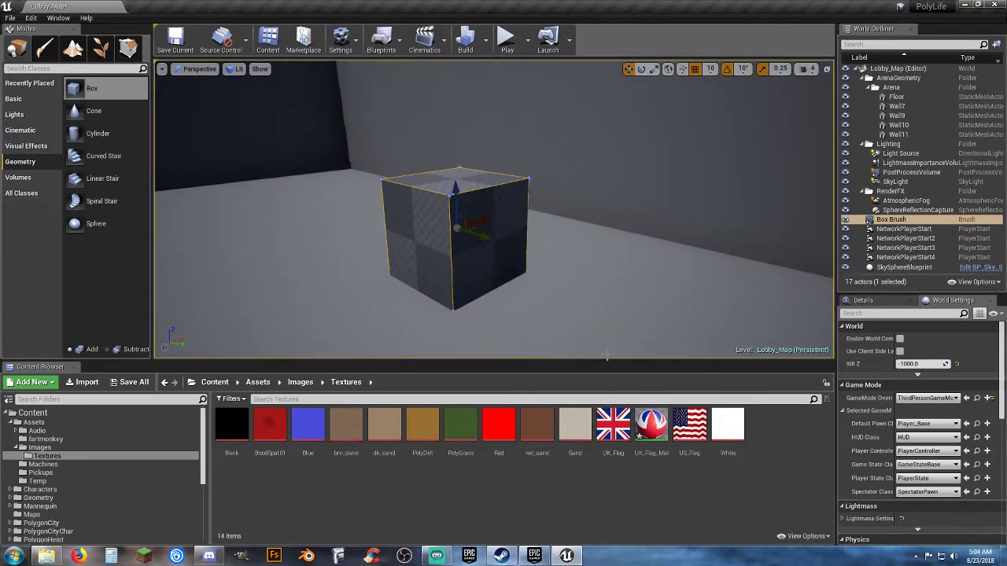
pyautogui.press('Delete')
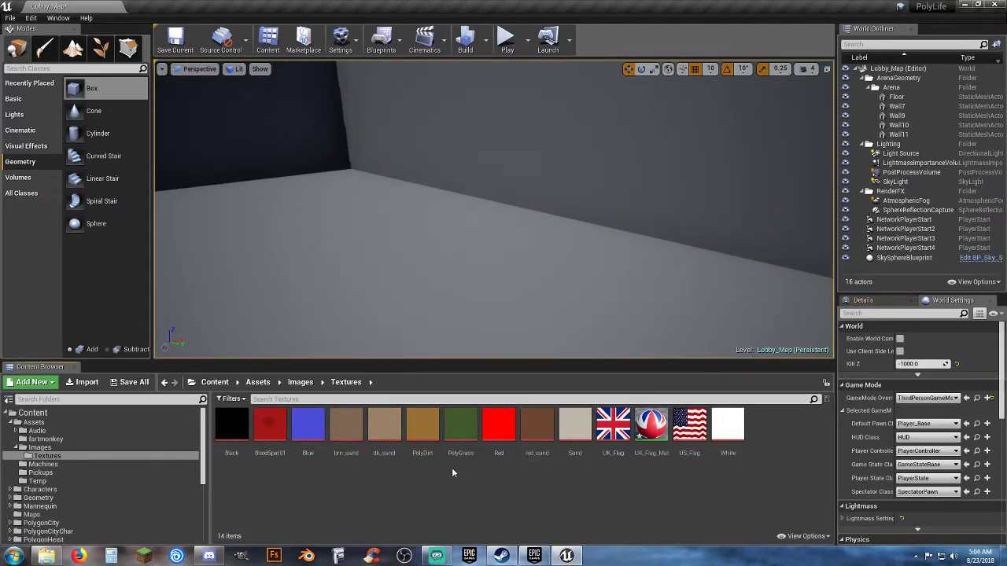
# Create a material from the PolyGrass texture with the default name and save all modified content
pyautogui.rightClick(461, 428)
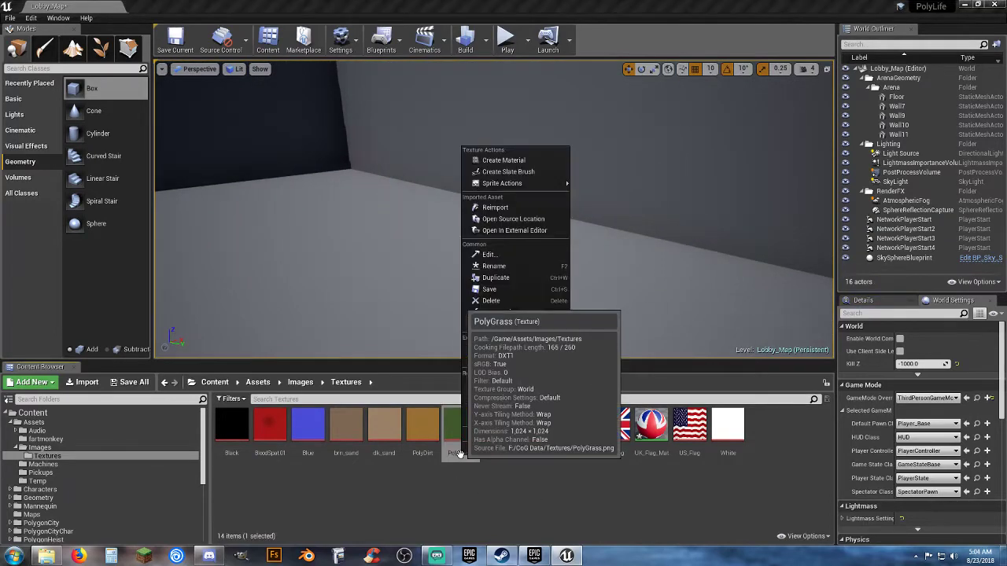
pyautogui.click(513, 160)
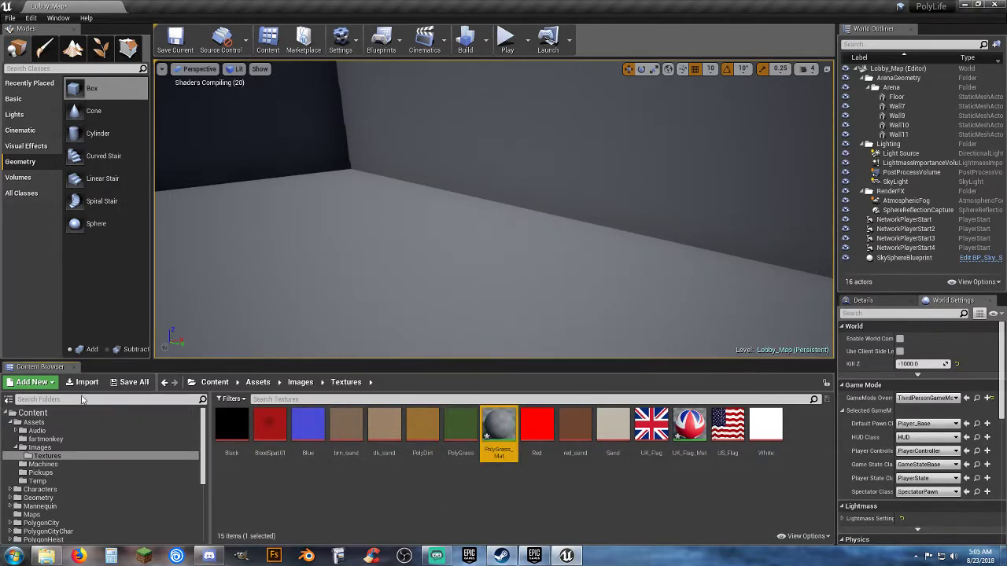
pyautogui.click(131, 382)
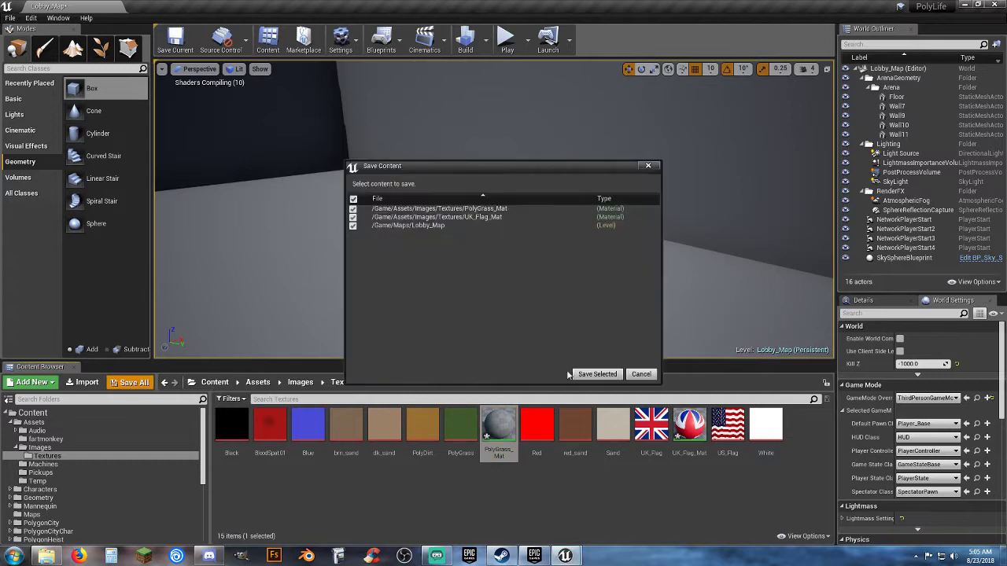
pyautogui.click(597, 375)
pyautogui.click(529, 494)
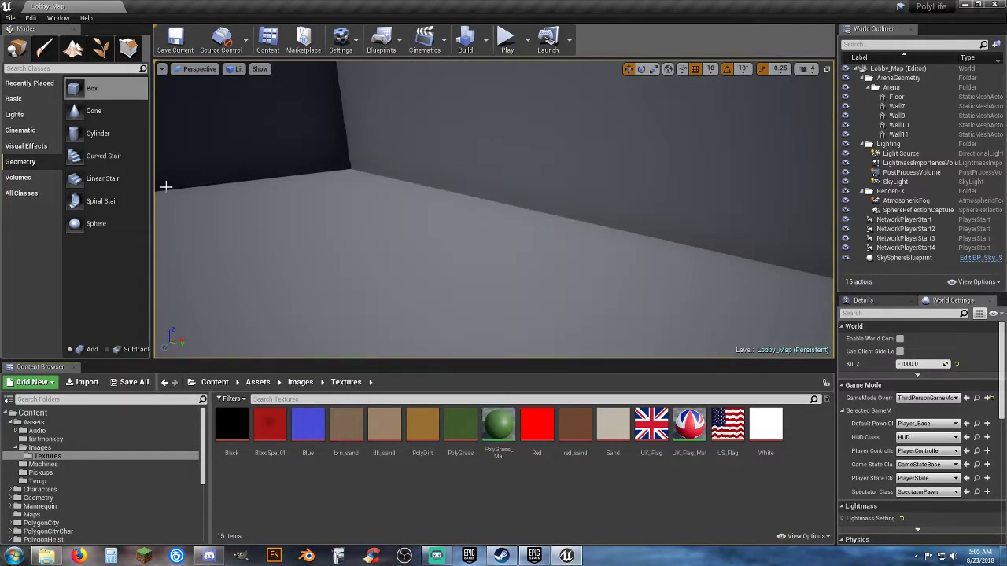
# Place a box brush on the arena floor with PolyGrass_Mat as its material
pyautogui.click(500, 441)
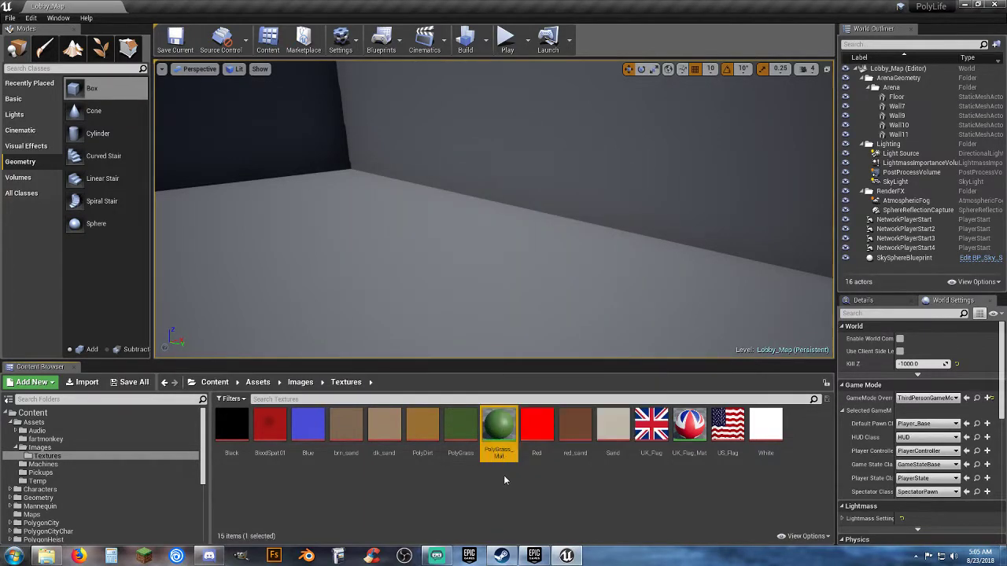
pyautogui.moveTo(92, 88)
pyautogui.mouseDown()
pyautogui.moveTo(377, 202)
pyautogui.moveTo(452, 270)
pyautogui.mouseUp()
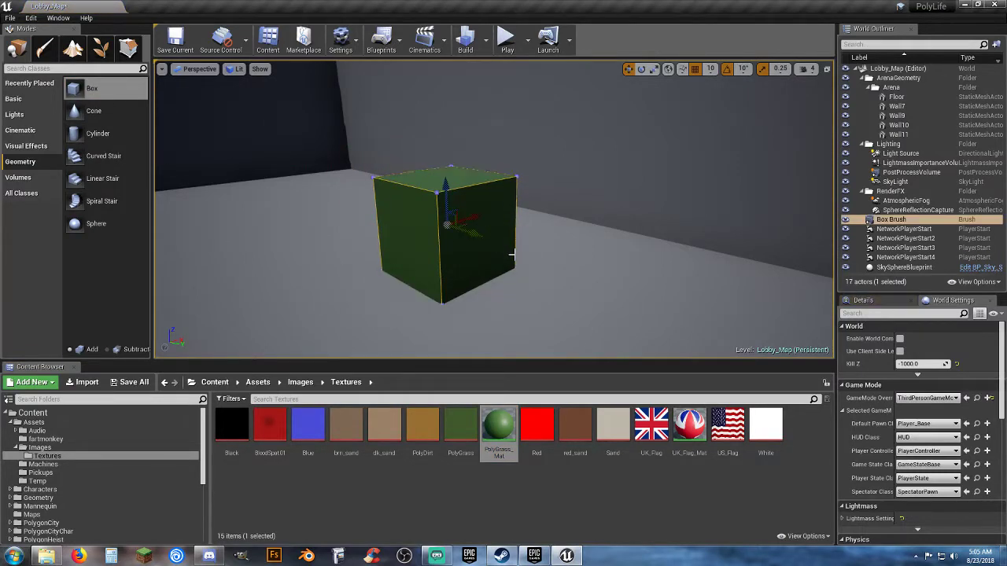
pyautogui.moveTo(512, 255)
pyautogui.mouseDown(button='right')
pyautogui.moveTo(613, 255)
pyautogui.moveTo(524, 253)
pyautogui.mouseUp(button='right')
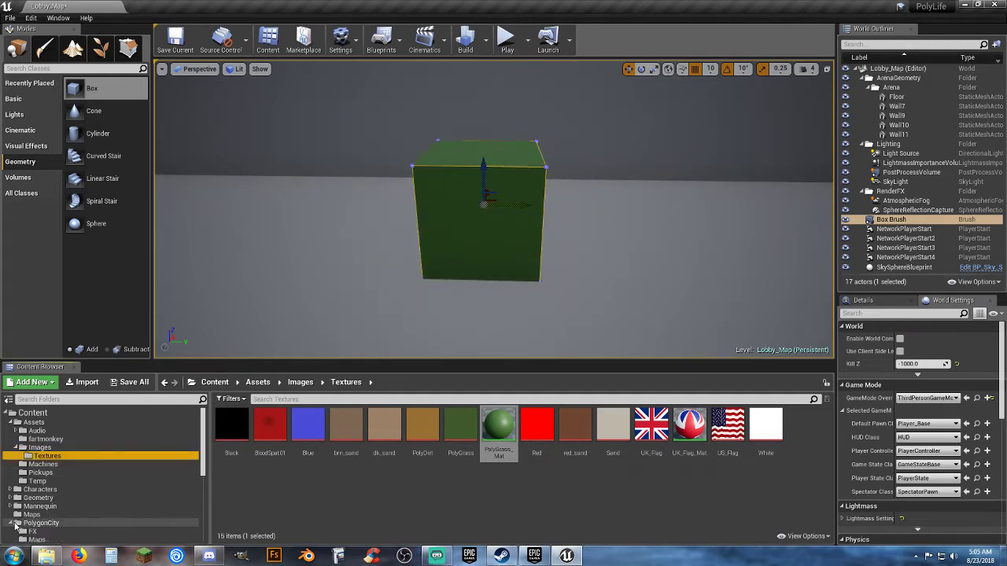
# Find the SM_Env_Grass_01 mesh in the PolygonCity/Meshes/Environments folder and place it on the floor at the green box
pyautogui.click(11, 523)
pyautogui.scroll(-2, 20, 504)
pyautogui.click(25, 481)
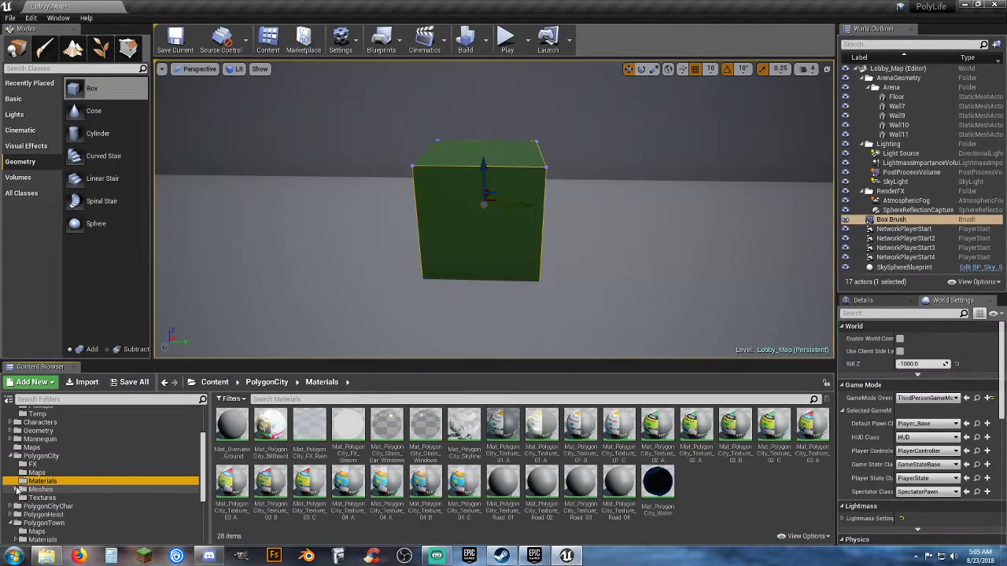
pyautogui.click(17, 489)
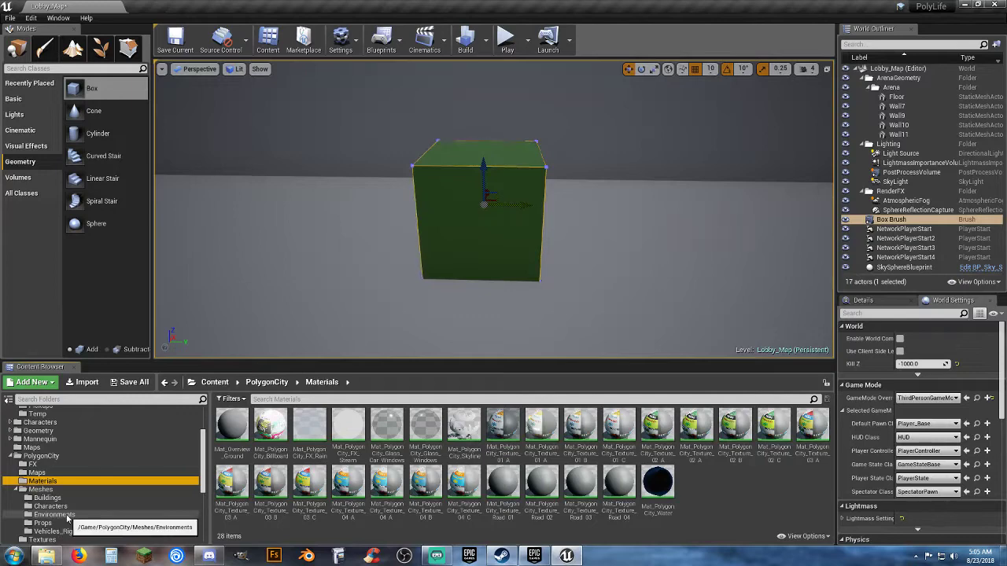
pyautogui.click(64, 508)
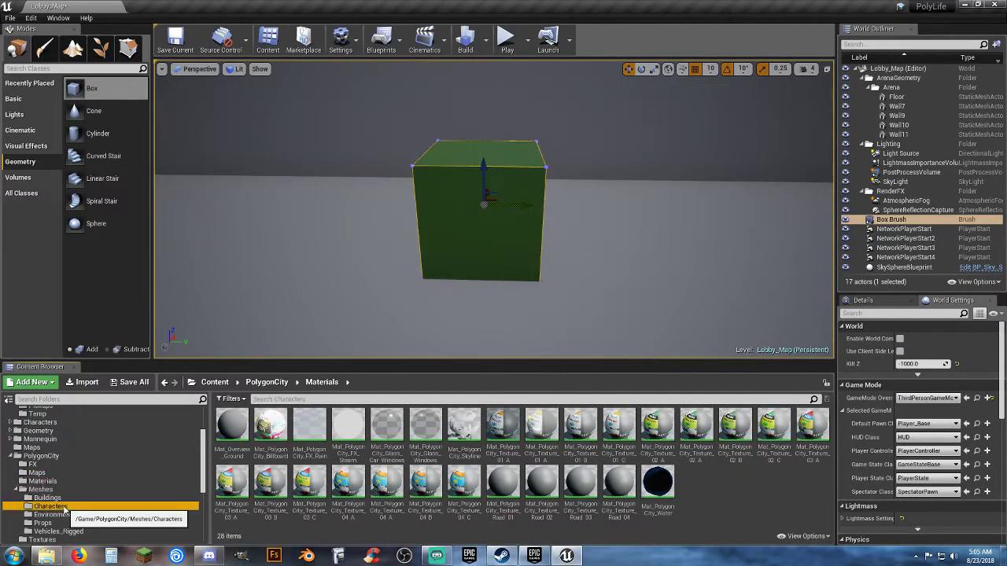
pyautogui.click(53, 499)
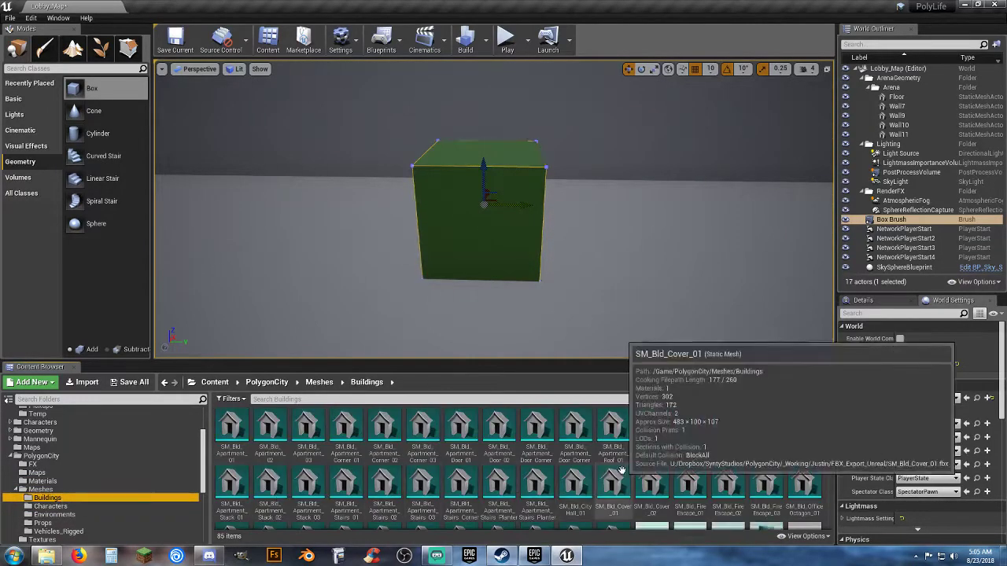
pyautogui.click(55, 515)
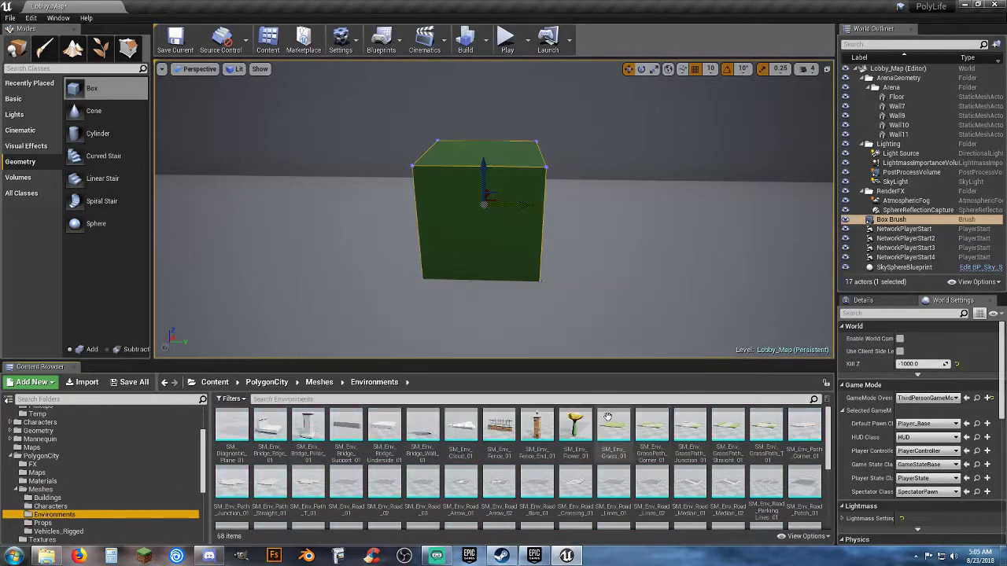
pyautogui.moveTo(613, 432); pyautogui.dragTo(681, 344)
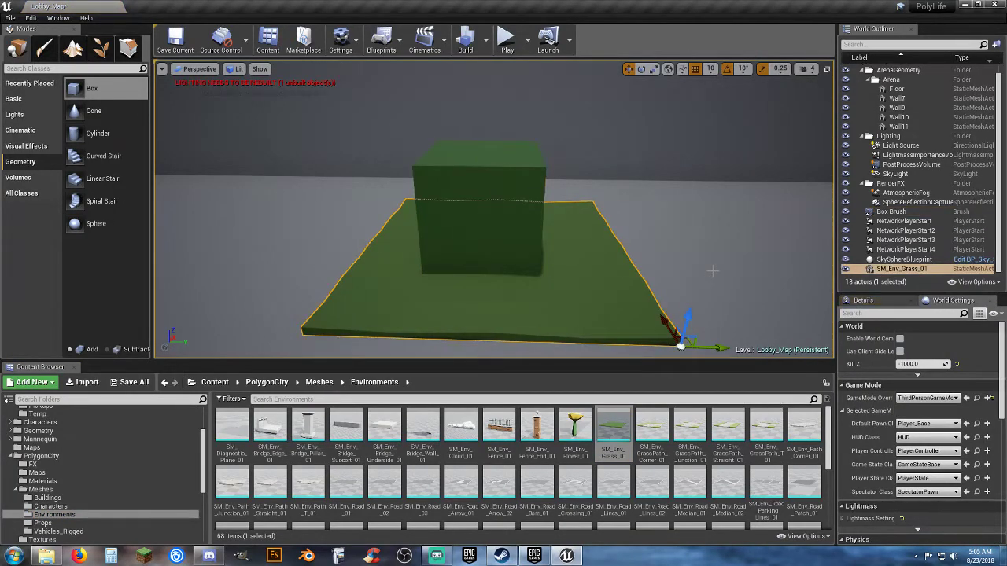
# Collapse the Arena folder in the outliner and compare the box's green with the grass mesh from several angles
pyautogui.click(916, 81)
pyautogui.doubleClick(915, 82)
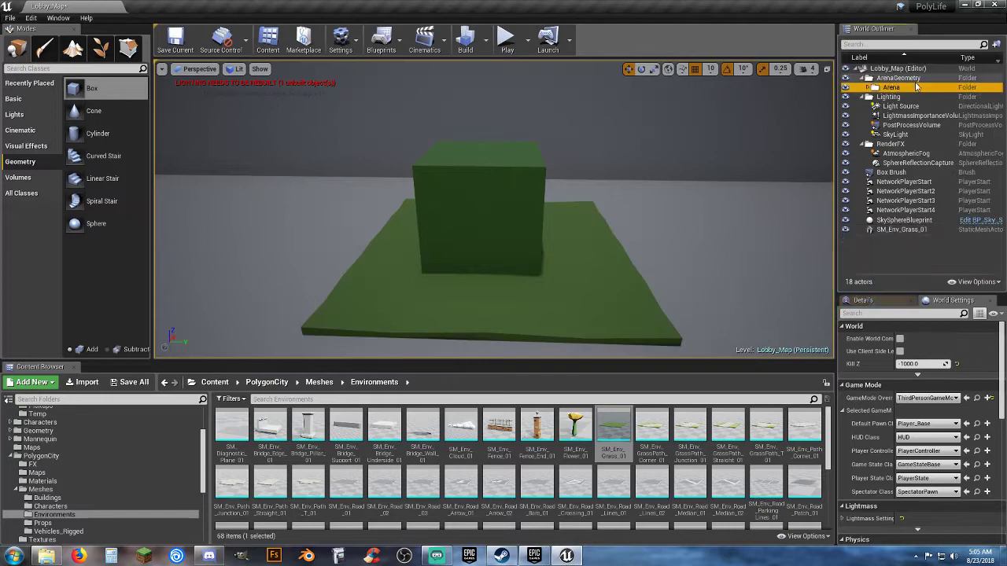
pyautogui.moveTo(604, 234); pyautogui.dragTo(527, 287, button='right')
pyautogui.press('d')
pyautogui.press('w')
pyautogui.press('a')
pyautogui.press('s')
pyautogui.press('w')
pyautogui.moveTo(482, 197); pyautogui.dragTo(610, 231)
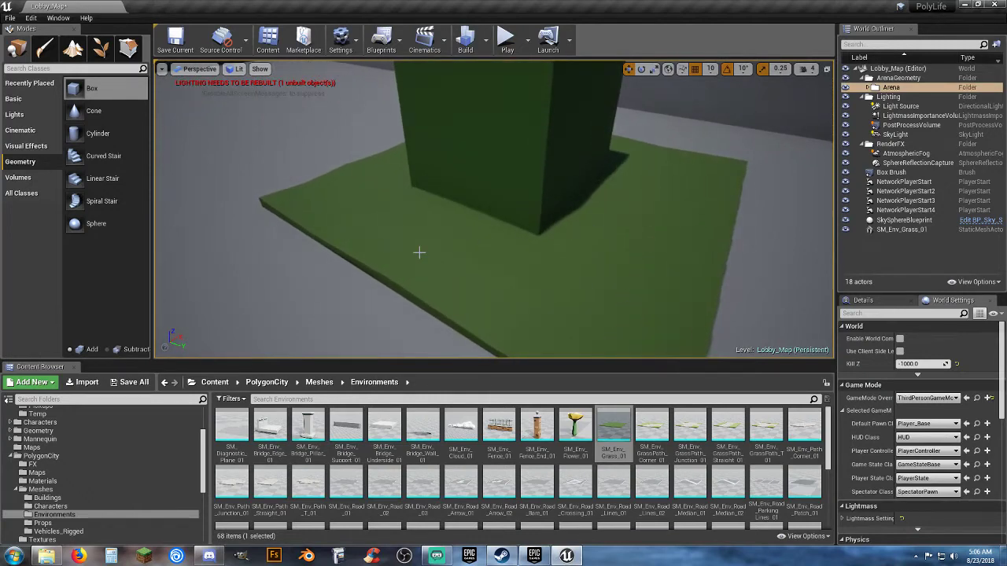
# Delete the green box brush and shift the SM_Env_Grass_01 mesh along its Y axis on the floor
pyautogui.click(544, 155)
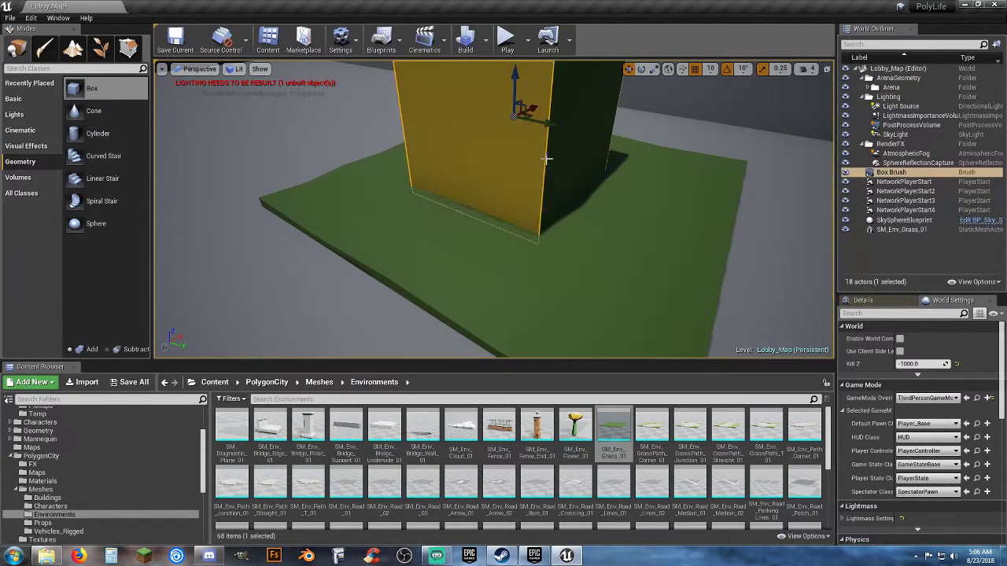
pyautogui.press('Delete')
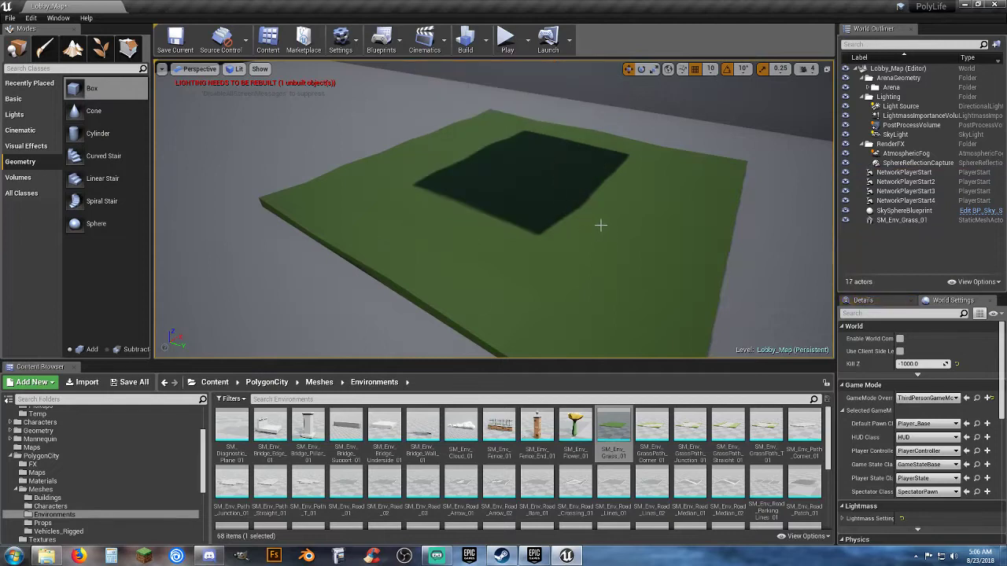
pyautogui.moveTo(600, 225); pyautogui.dragTo(612, 195)
pyautogui.click(612, 195)
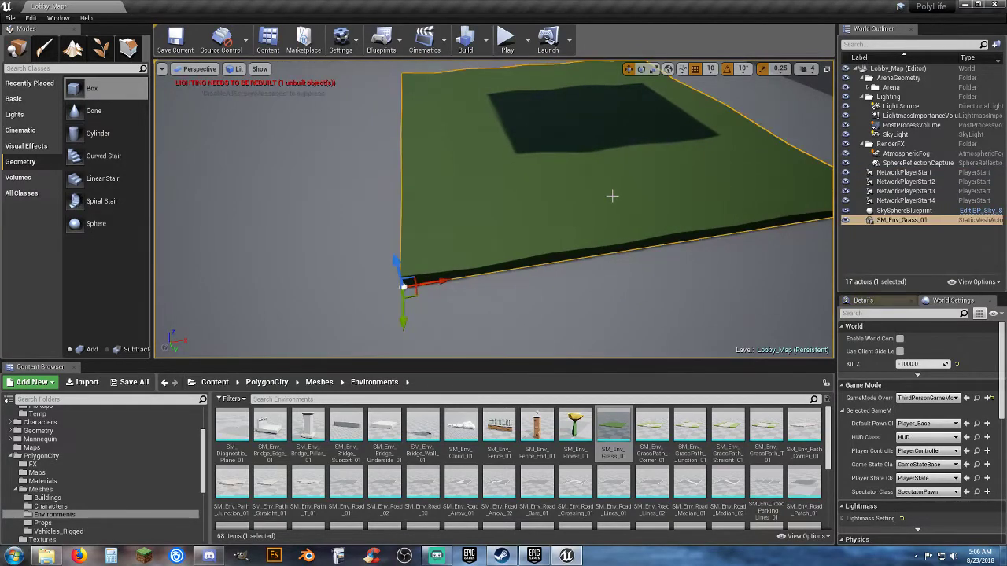
pyautogui.moveTo(401, 324); pyautogui.dragTo(402, 368)
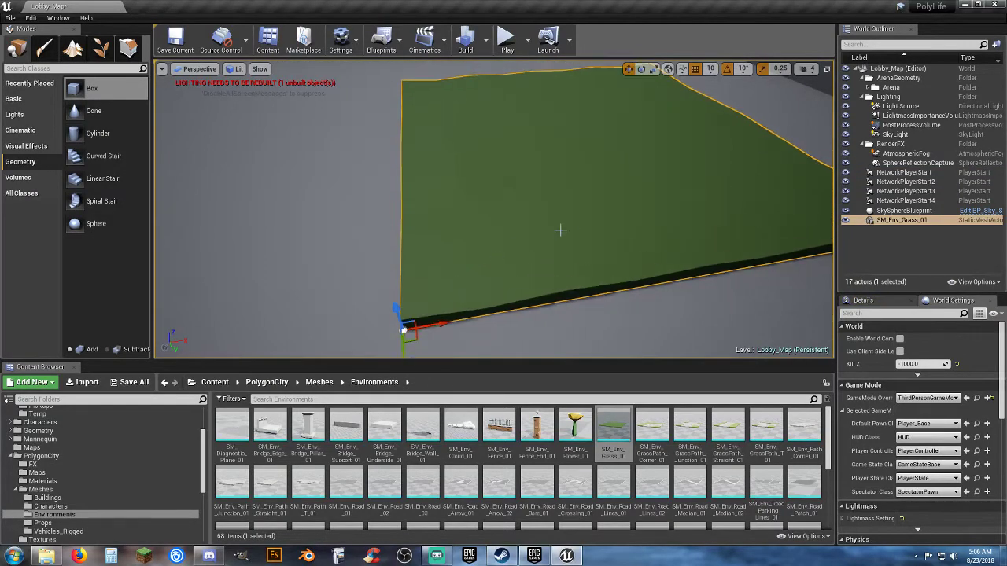
# Inspect the grass mesh up close, return to the Assets/Images/Textures folder, and delete the grass mesh from the level
pyautogui.moveTo(560, 229)
pyautogui.mouseDown(button='right')
pyautogui.moveTo(560, 157)
pyautogui.moveTo(560, 260)
pyautogui.moveTo(550, 256)
pyautogui.moveTo(560, 276)
pyautogui.moveTo(622, 260)
pyautogui.moveTo(668, 271)
pyautogui.moveTo(708, 256)
pyautogui.moveTo(560, 230)
pyautogui.moveTo(572, 225)
pyautogui.mouseUp(button='right')
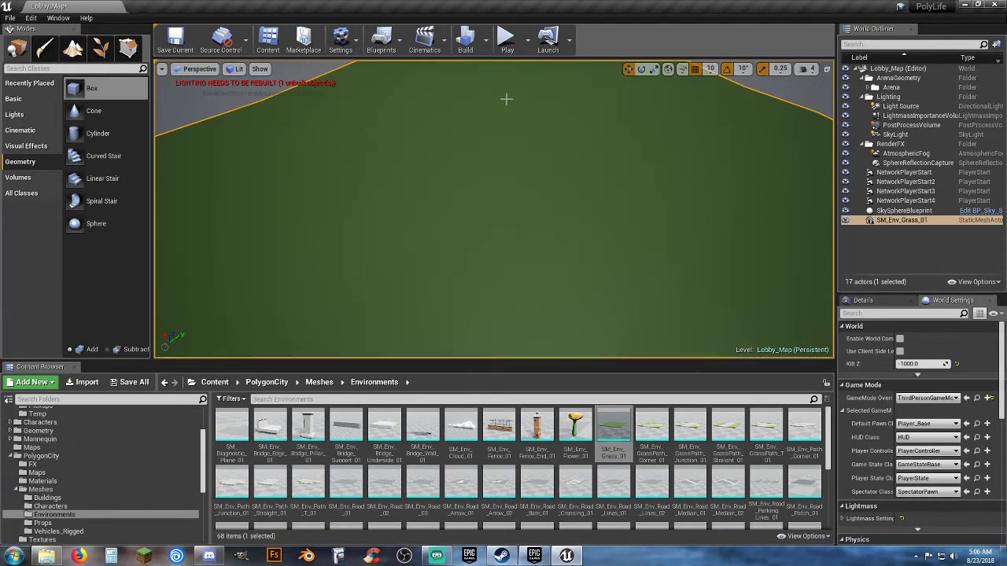
pyautogui.scroll(3, 133, 455)
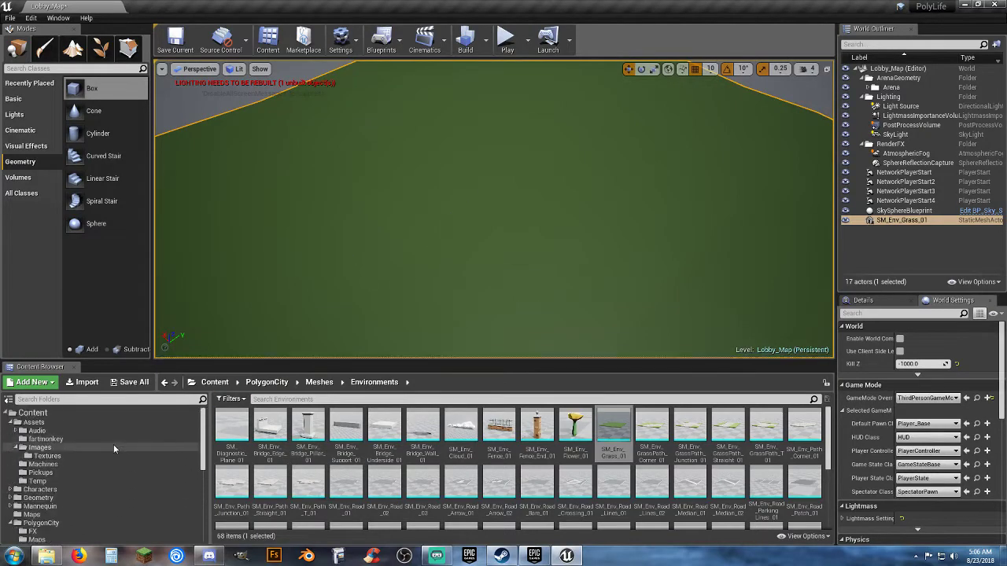
pyautogui.click(64, 455)
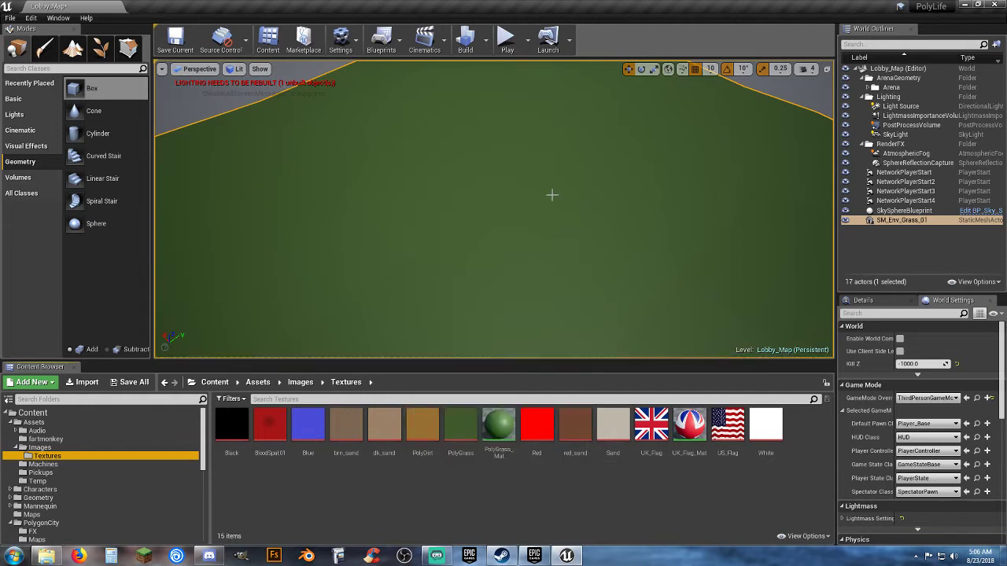
pyautogui.press('Delete')
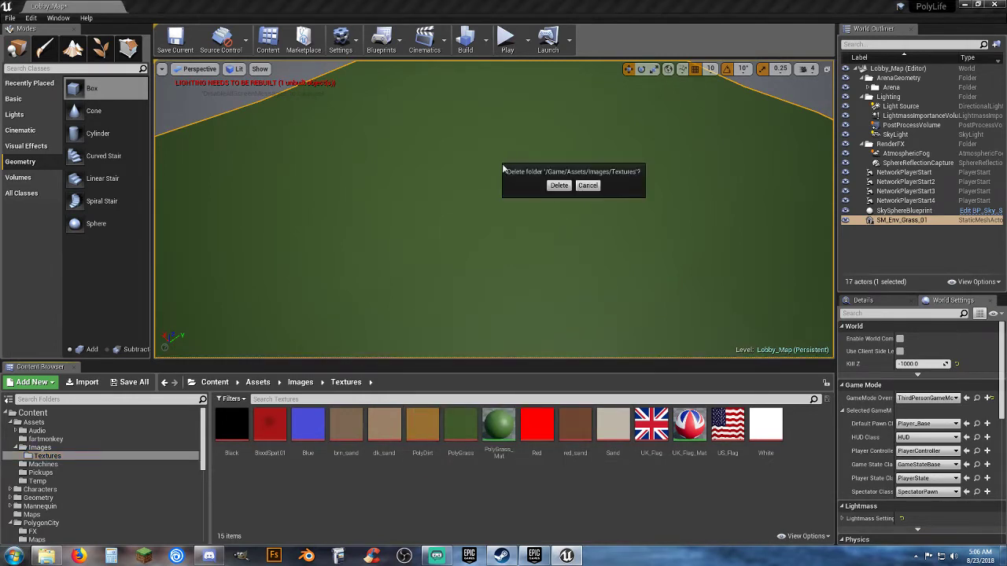
pyautogui.click(569, 497)
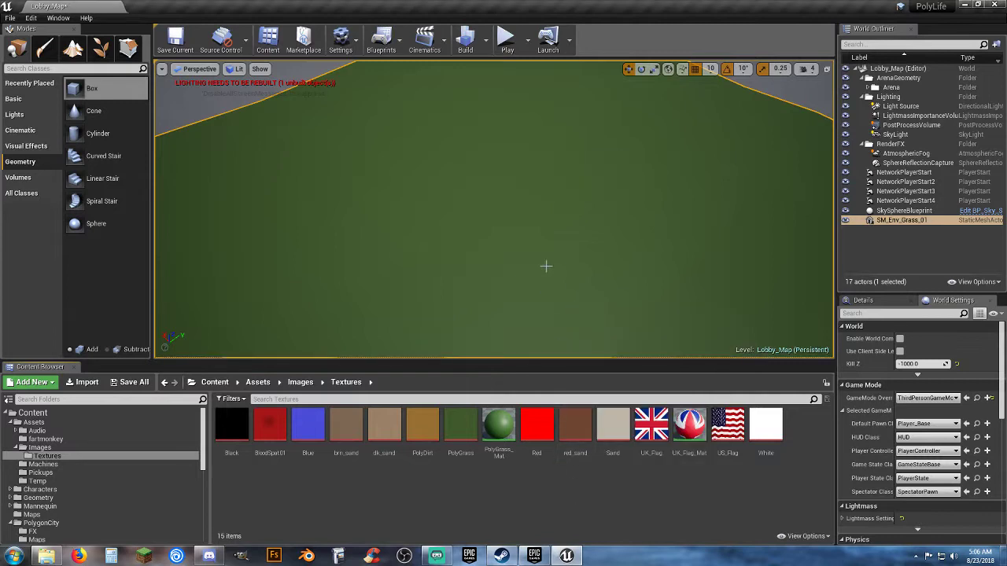
pyautogui.press('Delete')
# Create a material from the US_Flag texture and place a Box brush with that material on the arena floor
pyautogui.moveTo(545, 266); pyautogui.dragTo(349, 125, button='right')
pyautogui.press('s')
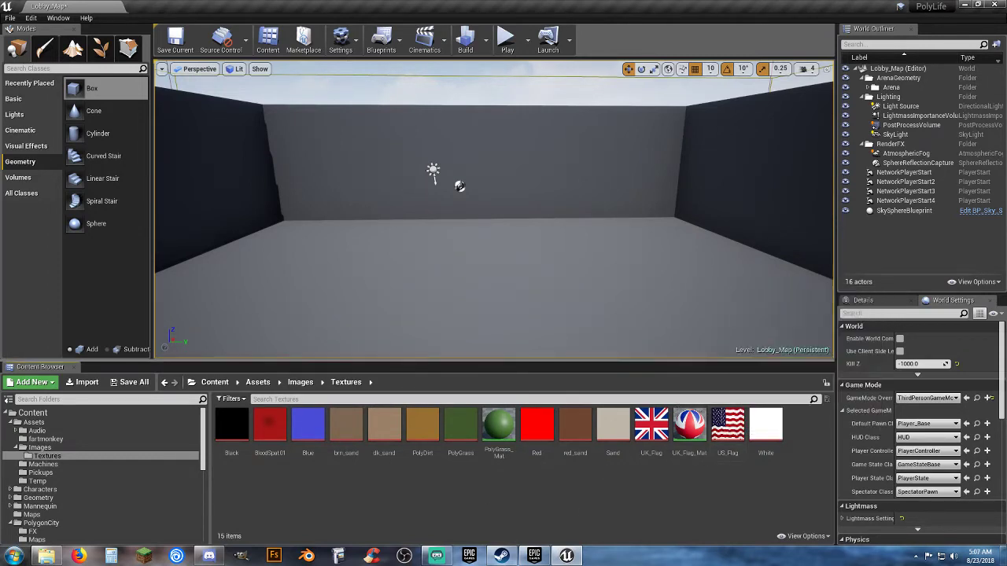
pyautogui.rightClick(734, 454)
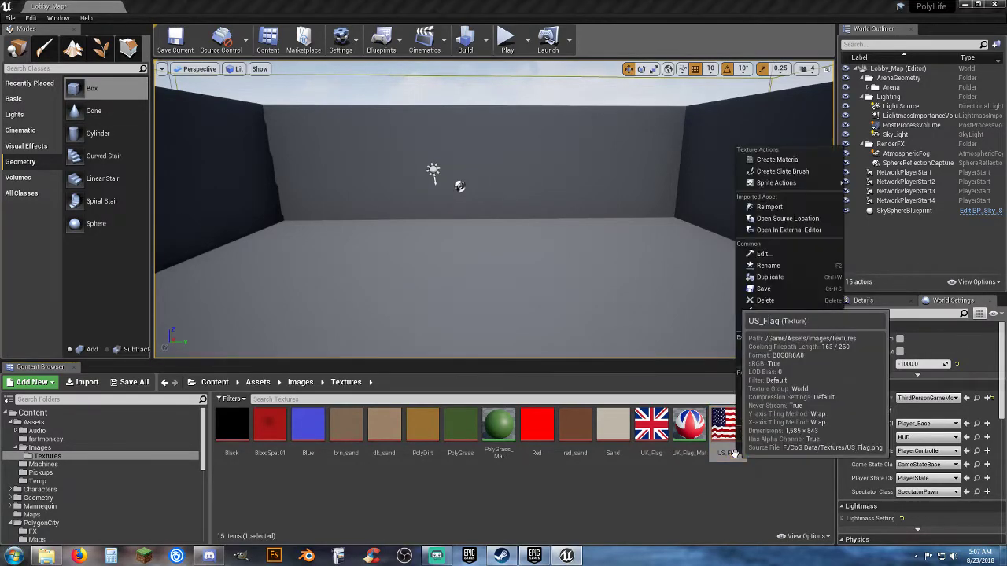
pyautogui.click(778, 161)
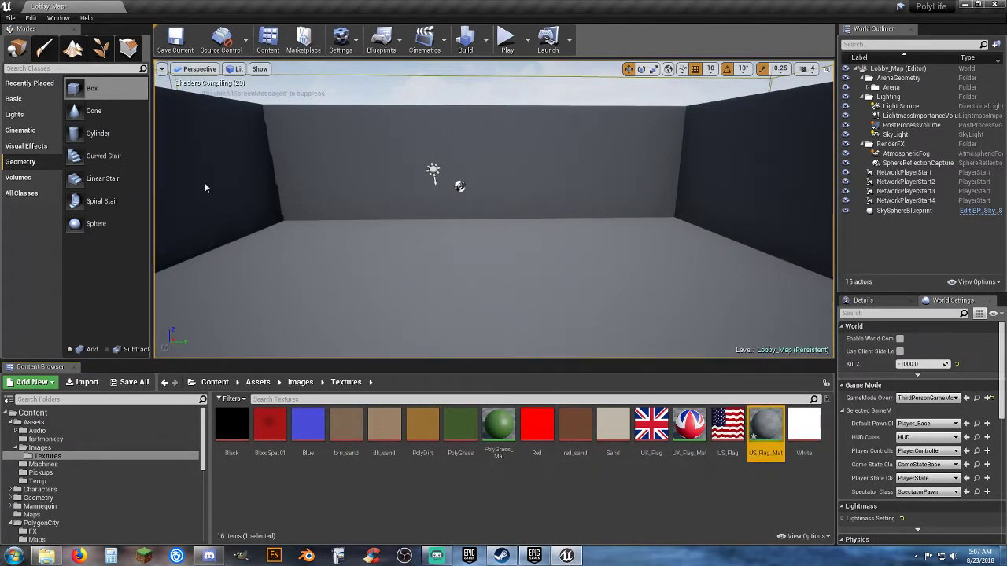
pyautogui.moveTo(90, 89); pyautogui.dragTo(470, 250)
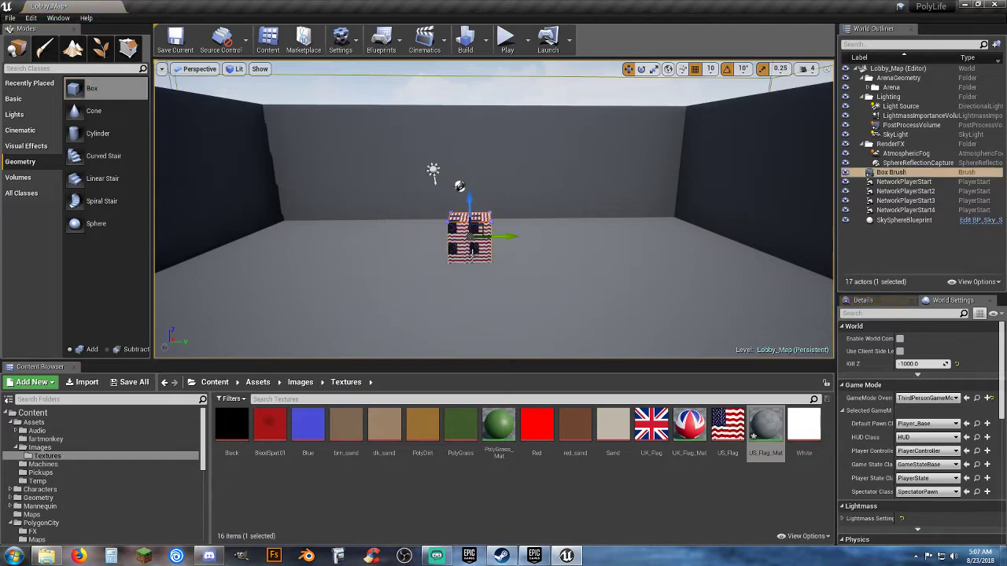
# Select the box's front face and apply a surface texture scale of U 2.0 and V 2.0
pyautogui.moveTo(472, 252); pyautogui.dragTo(425, 319, button='right')
pyautogui.press('w')
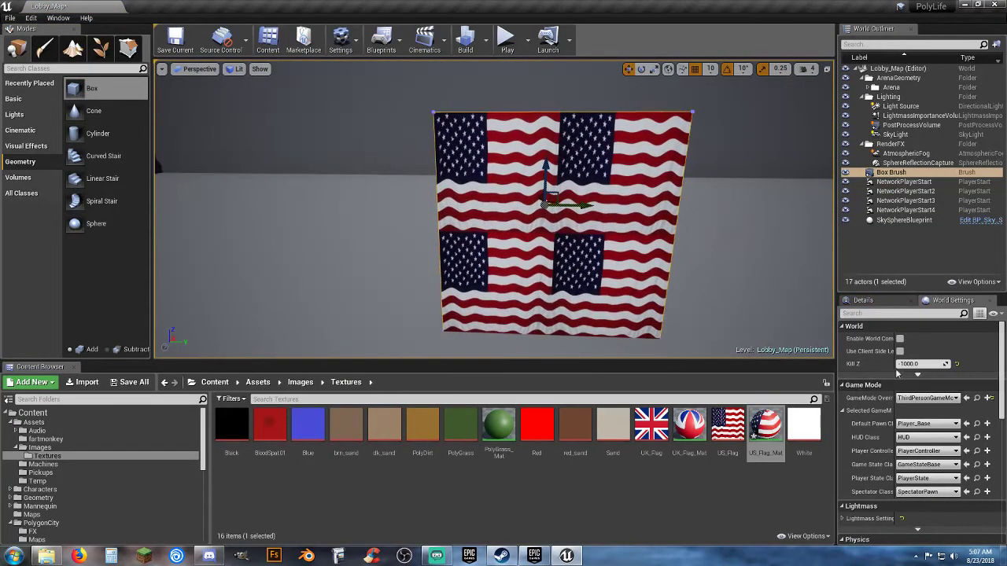
pyautogui.click(891, 304)
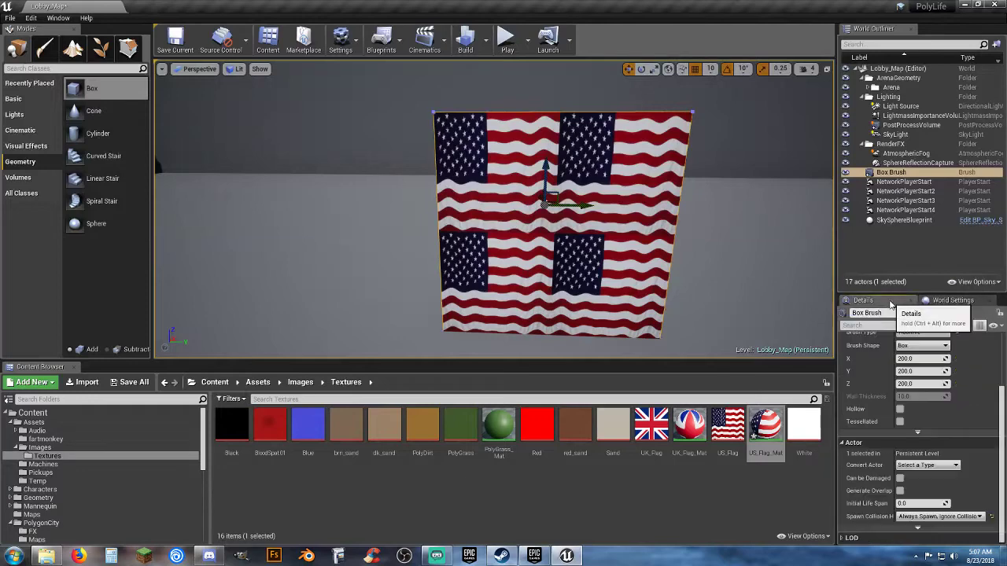
pyautogui.click(586, 236)
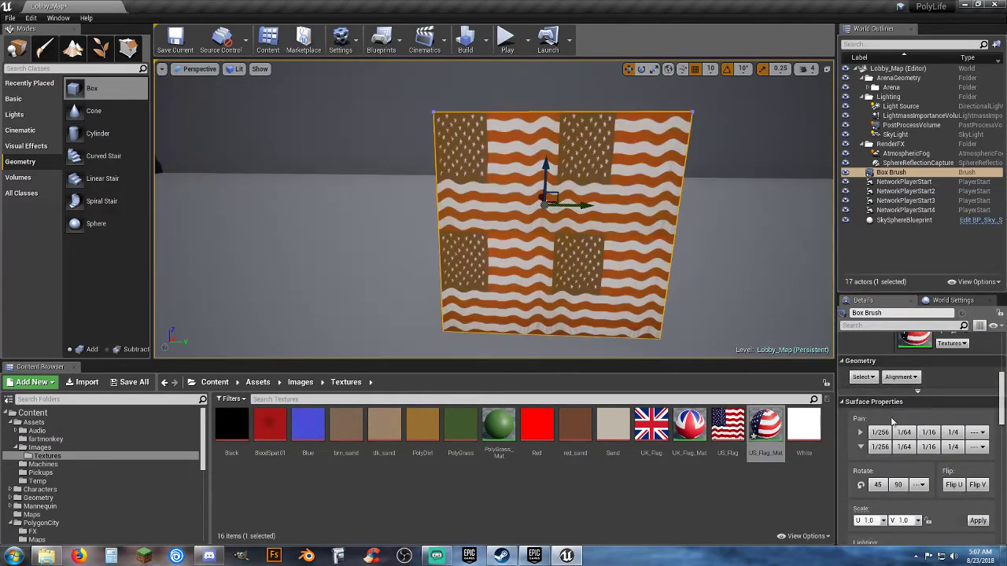
pyautogui.scroll(-2, 889, 472)
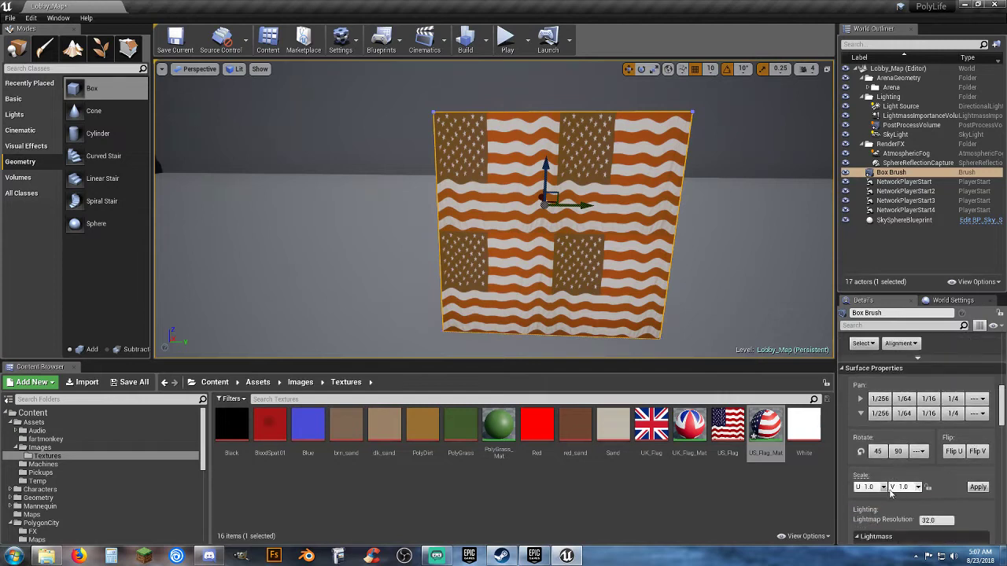
pyautogui.click(884, 470)
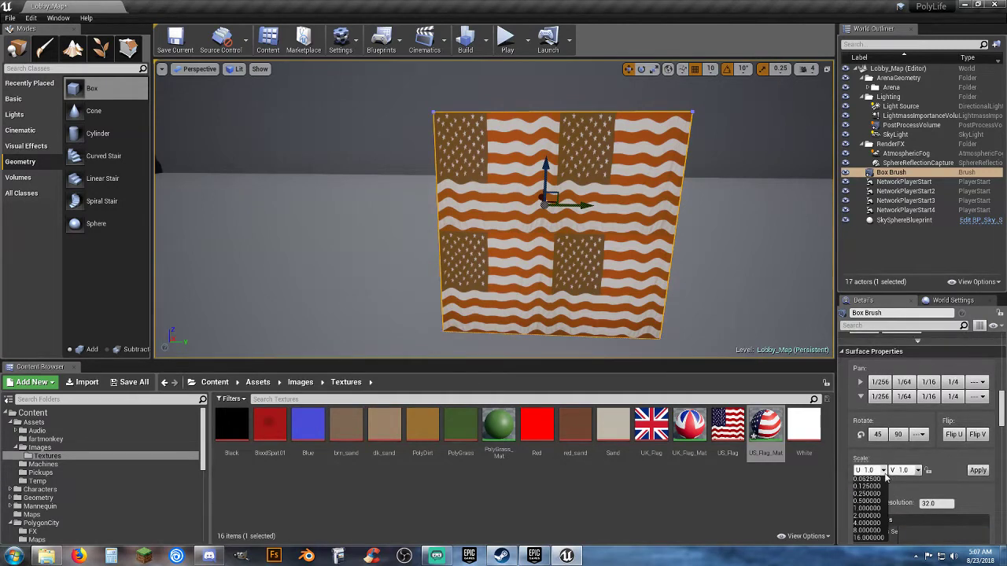
pyautogui.click(869, 516)
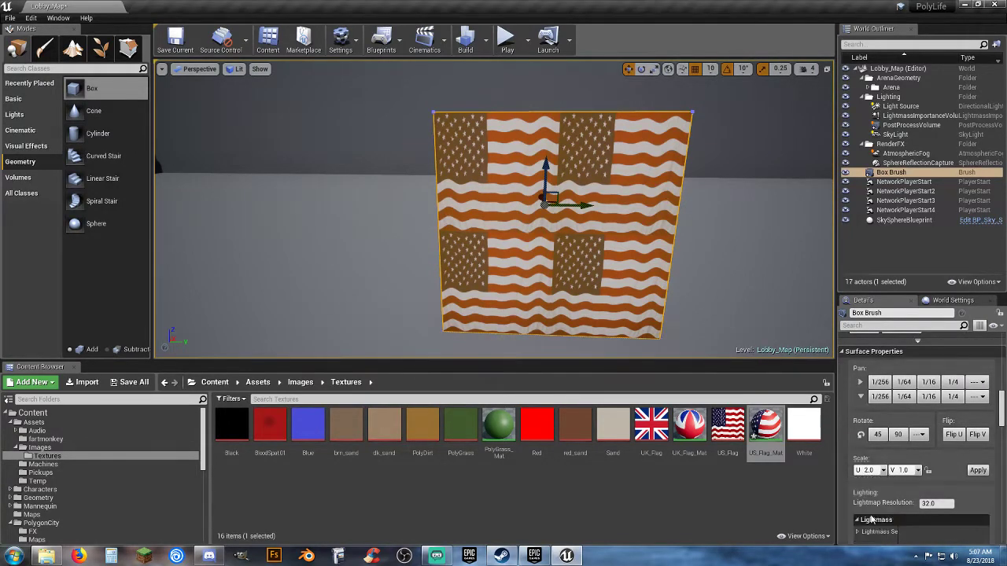
pyautogui.click(918, 471)
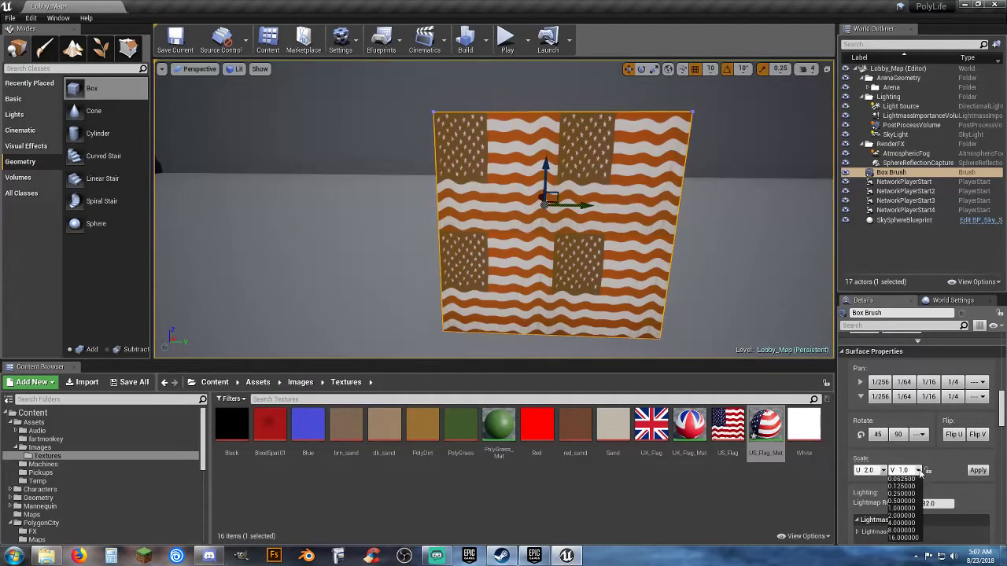
pyautogui.click(903, 516)
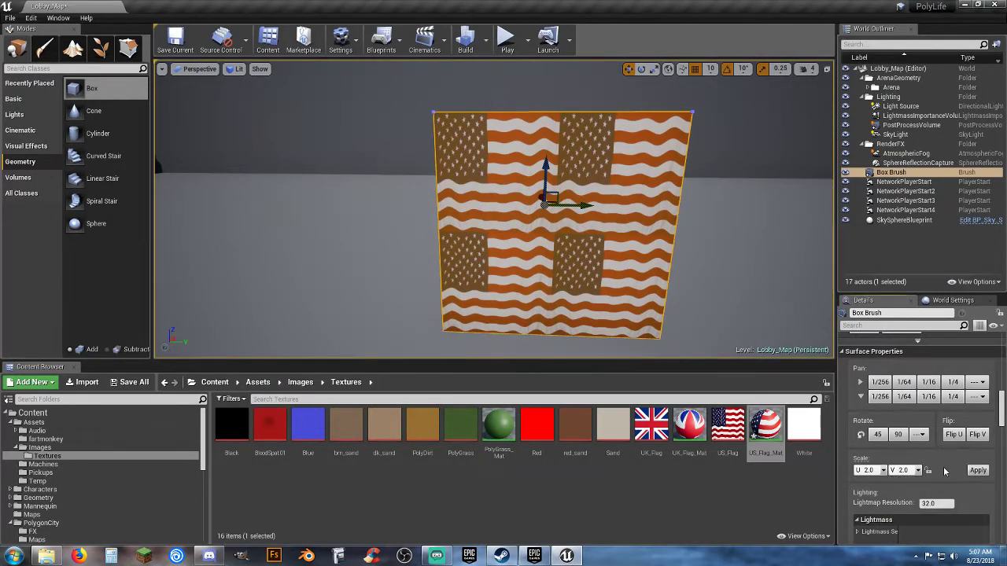
pyautogui.click(976, 470)
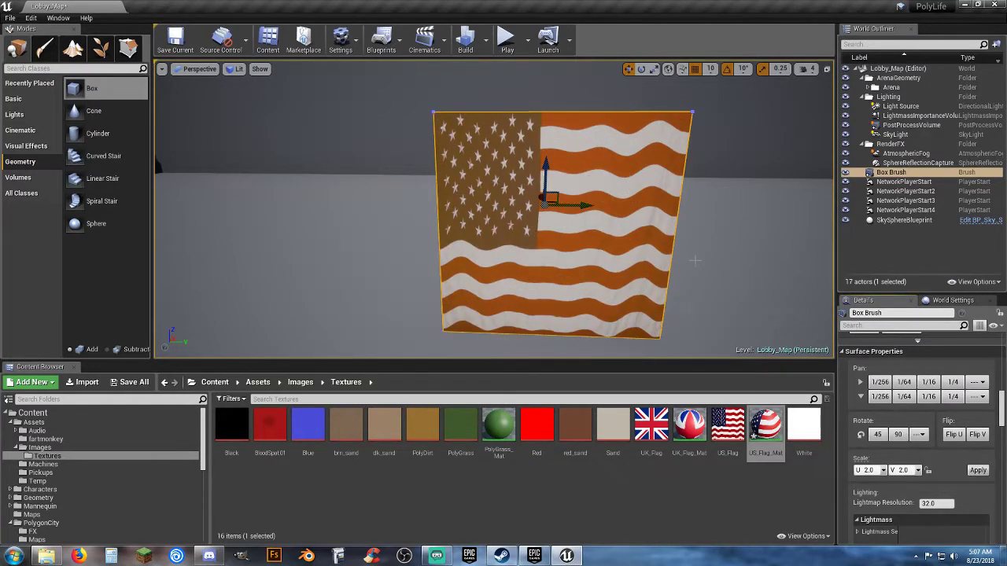
# Rotate the front face's flag texture through a full turn in 90 and 45 degree increments
pyautogui.moveTo(656, 191)
pyautogui.mouseDown(button='right')
pyautogui.moveTo(550, 207)
pyautogui.moveTo(606, 197)
pyautogui.moveTo(550, 196)
pyautogui.moveTo(598, 206)
pyautogui.moveTo(672, 195)
pyautogui.mouseUp(button='right')
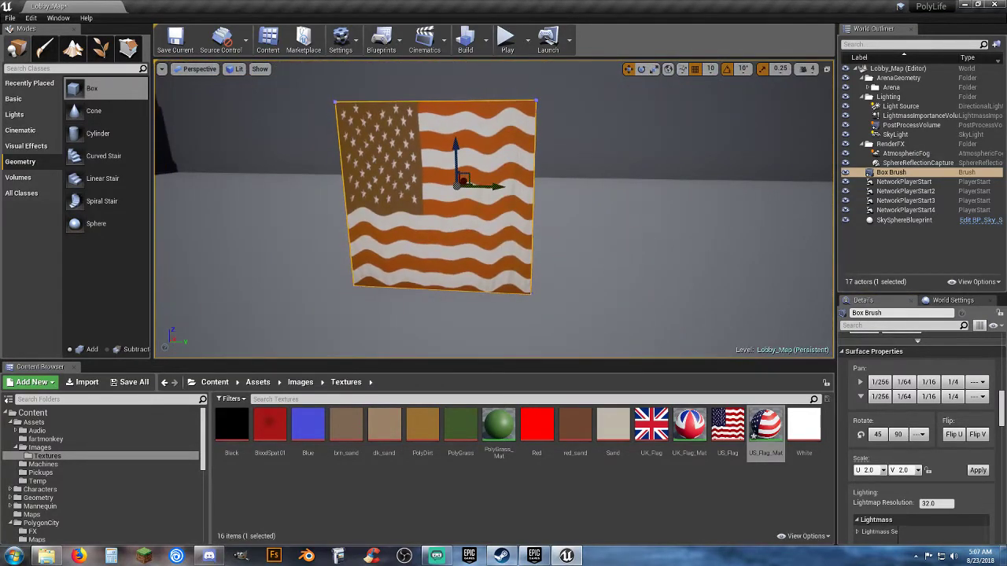
pyautogui.click(897, 434)
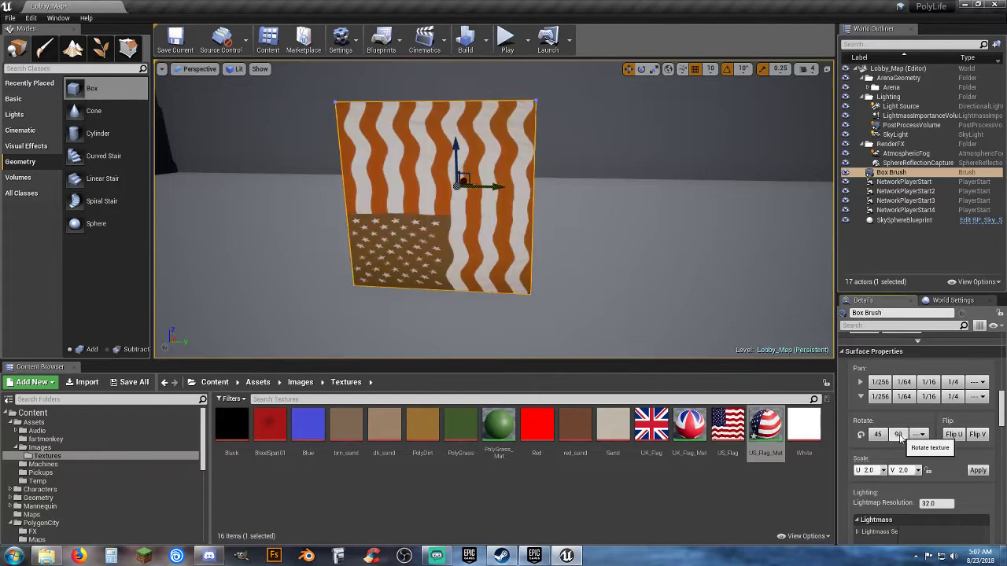
pyautogui.click(878, 434)
pyautogui.click(878, 434)
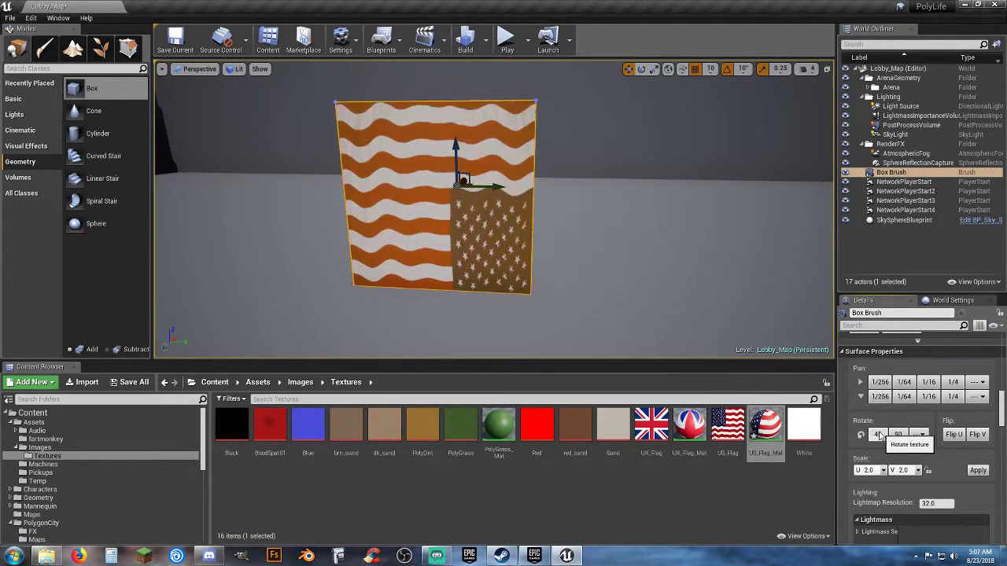
pyautogui.click(879, 435)
pyautogui.click(878, 435)
pyautogui.click(879, 435)
pyautogui.click(878, 435)
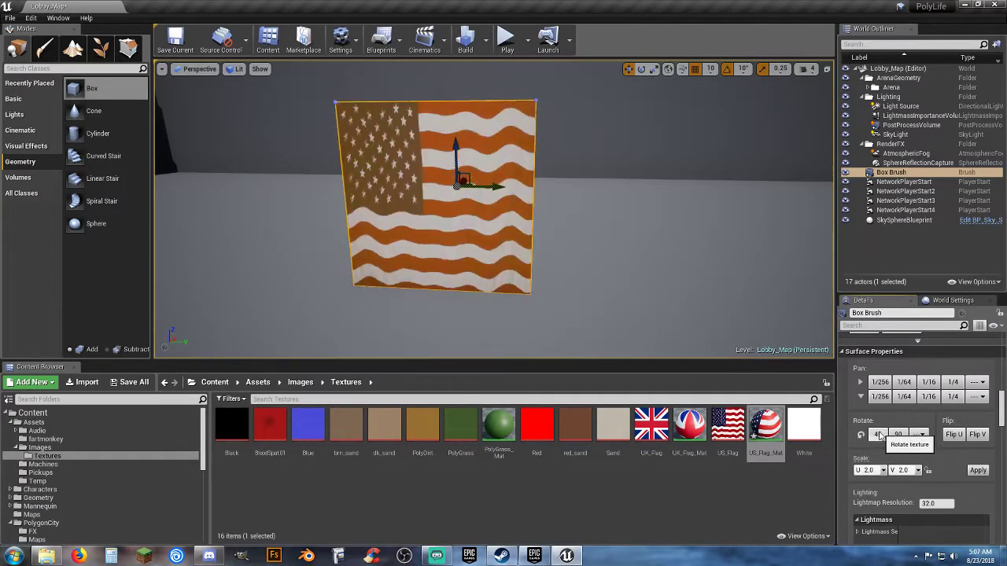
# View the box from its side and select the adjacent face to inspect its flag tiling
pyautogui.press('d')
pyautogui.moveTo(695, 291); pyautogui.dragTo(582, 232, button='right')
pyautogui.press('a')
pyautogui.press('d')
pyautogui.click(549, 249)
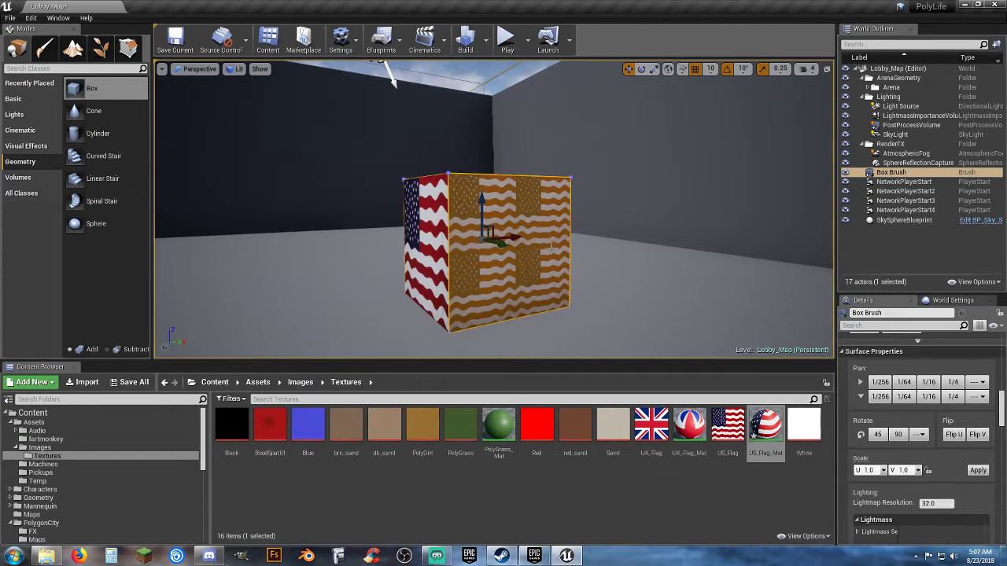
# Select the whole Box Brush and set its X size to 3
pyautogui.click(886, 173)
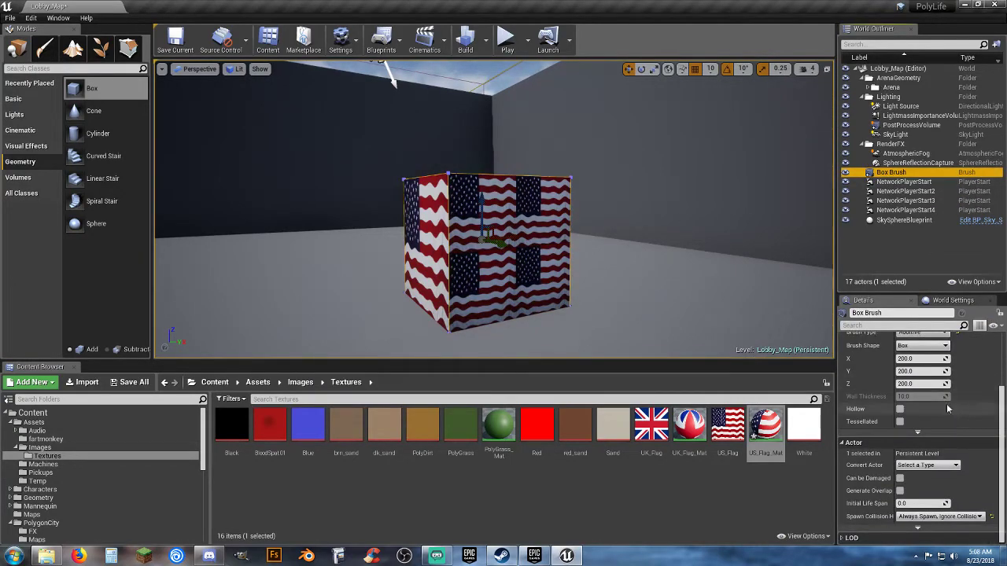
pyautogui.scroll(2, 966, 407)
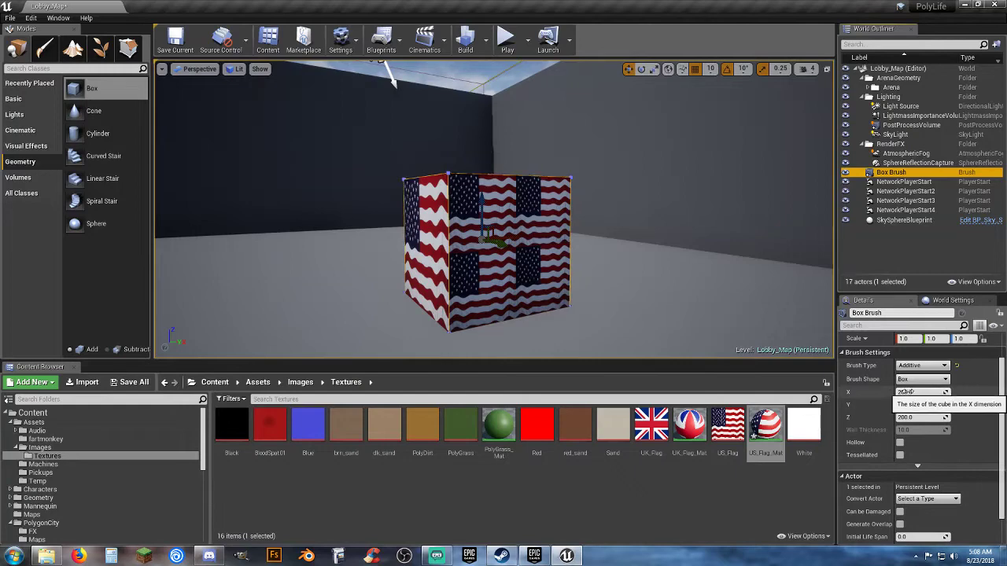
pyautogui.moveTo(233, 343); pyautogui.dragTo(280, 315, button='right')
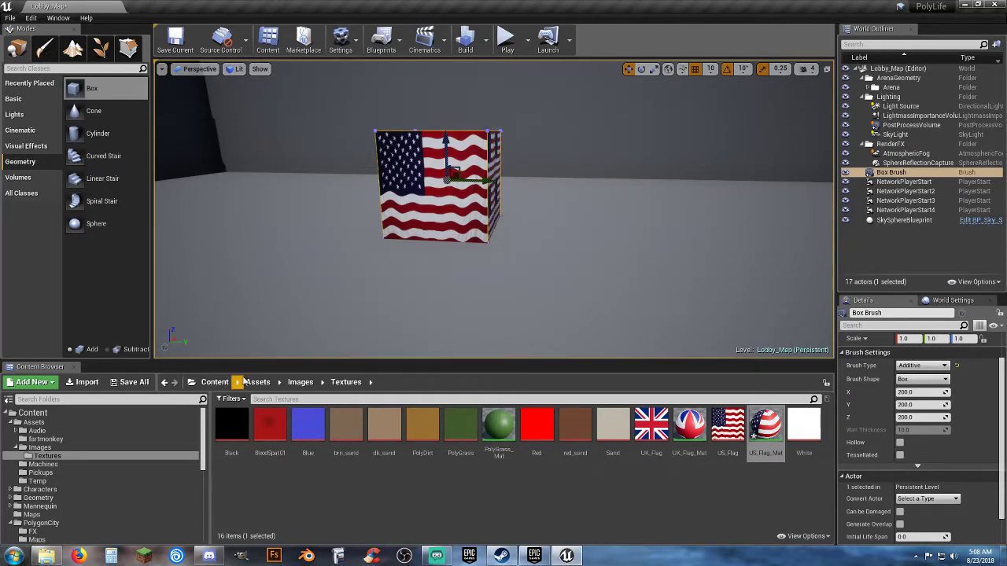
pyautogui.moveTo(447, 79); pyautogui.dragTo(390, 66, button='right')
pyautogui.press('w')
pyautogui.press('d')
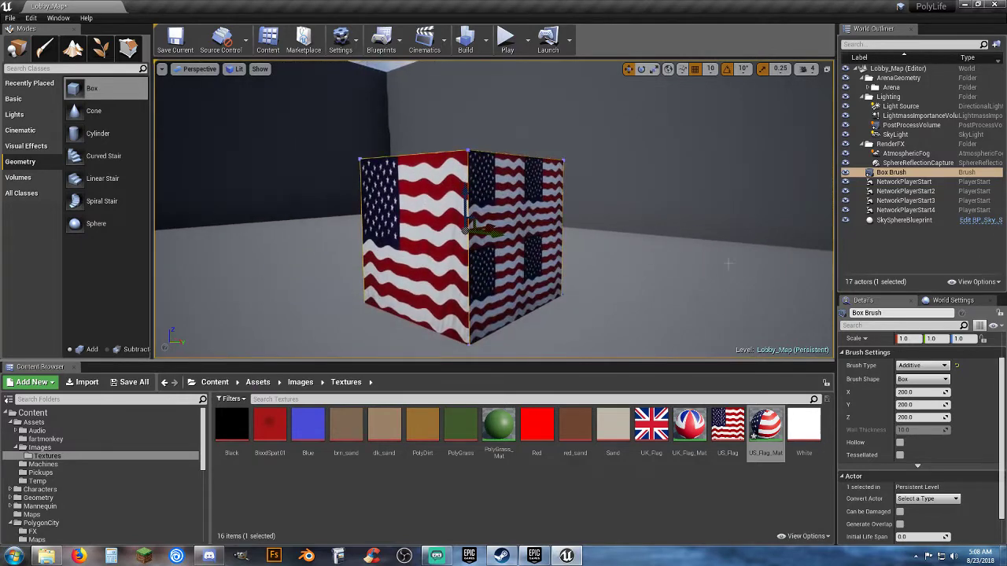
pyautogui.click(914, 393)
pyautogui.write('3')
pyautogui.press('Return')
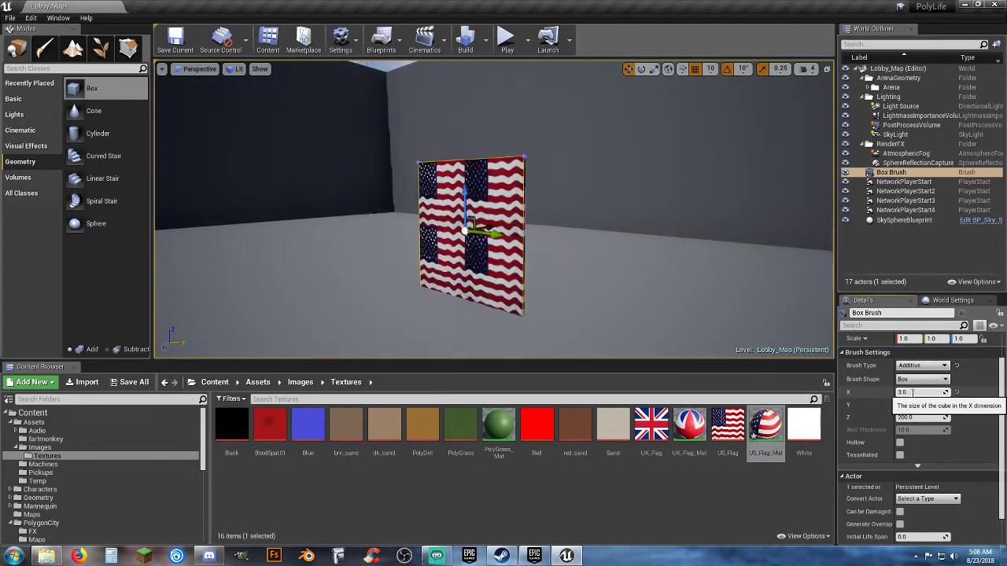
# Set the flag panel's Z size to 180, then reduce it further to 120
pyautogui.press('d')
pyautogui.moveTo(751, 328)
pyautogui.mouseDown(button='right')
pyautogui.moveTo(440, 328)
pyautogui.moveTo(739, 328)
pyautogui.mouseUp(button='right')
pyautogui.press('w')
pyautogui.press('a')
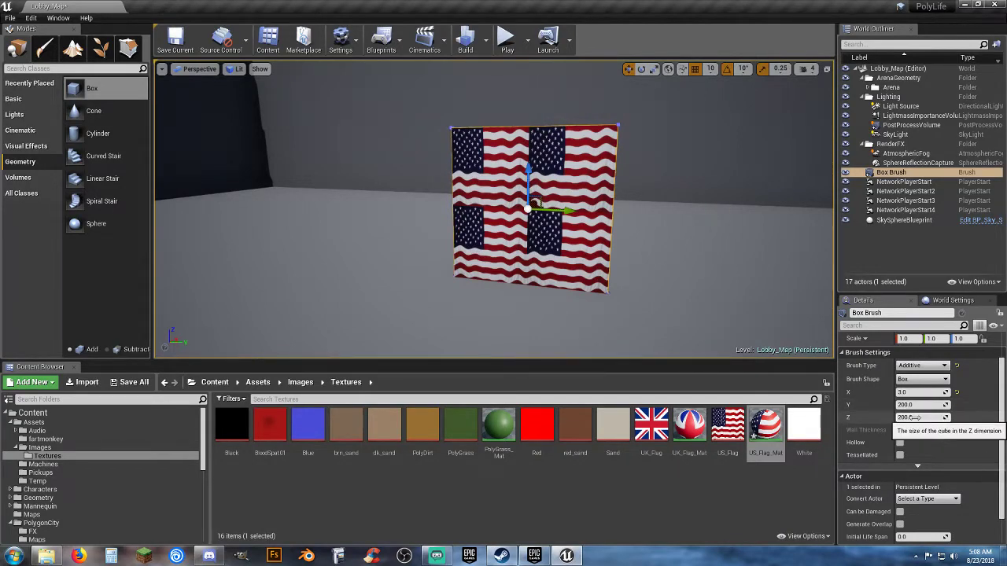
pyautogui.click(913, 417)
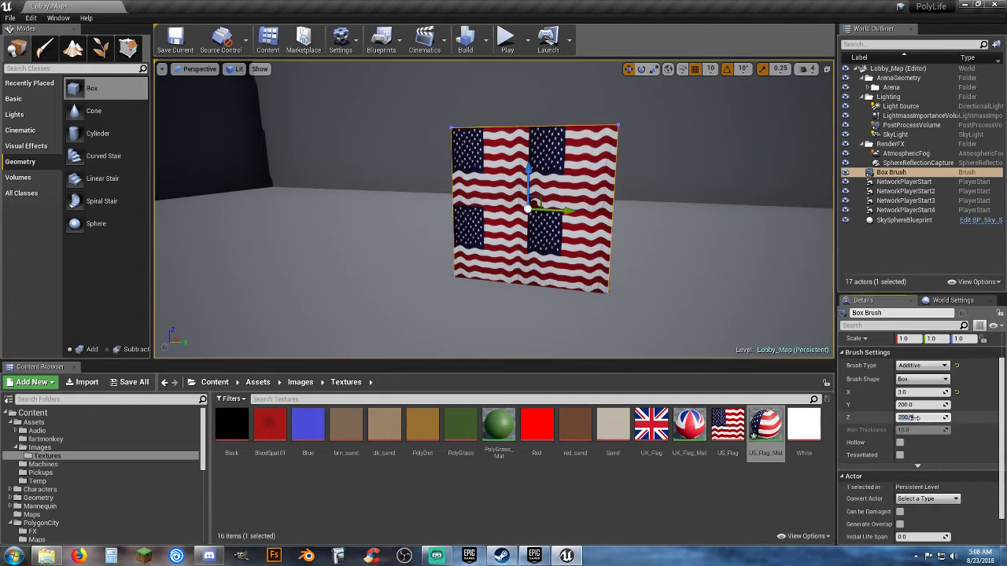
pyautogui.write('180')
pyautogui.press('Return')
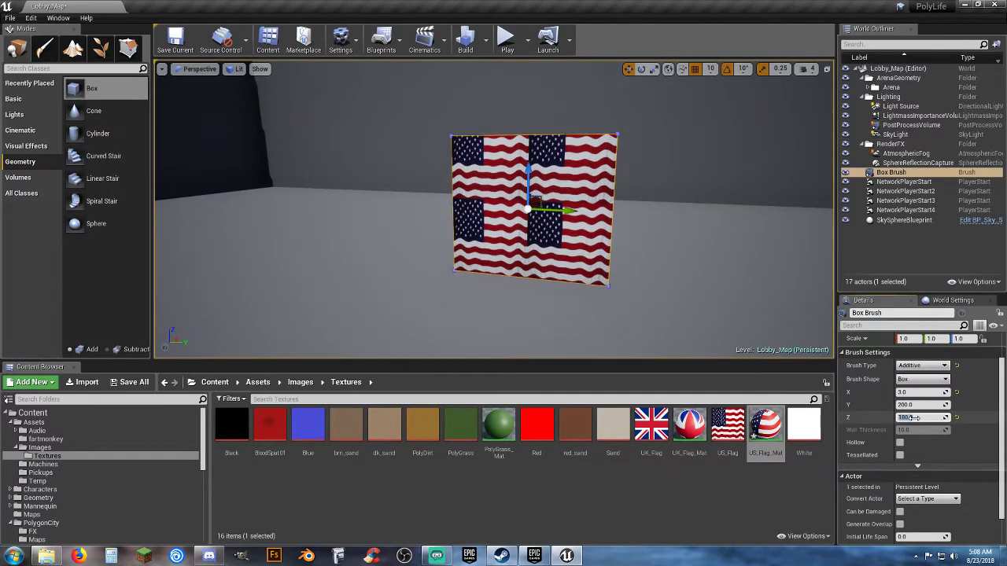
pyautogui.press('Return')
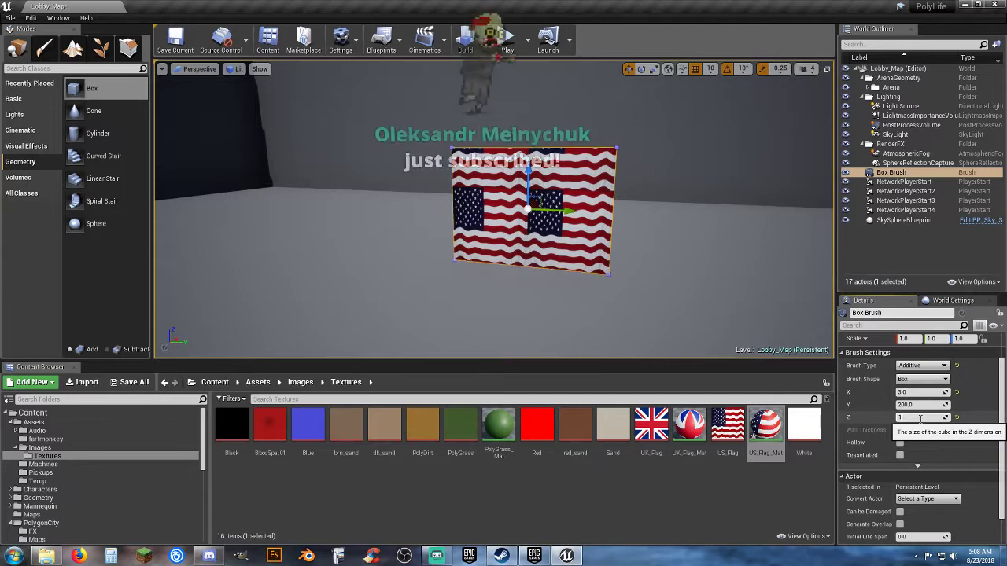
pyautogui.write('20')
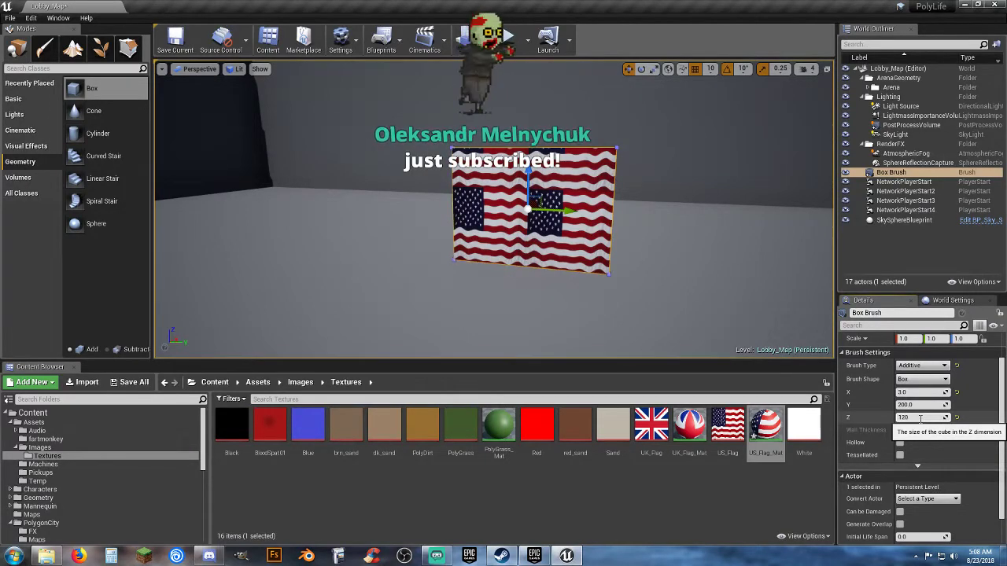
pyautogui.press('Return')
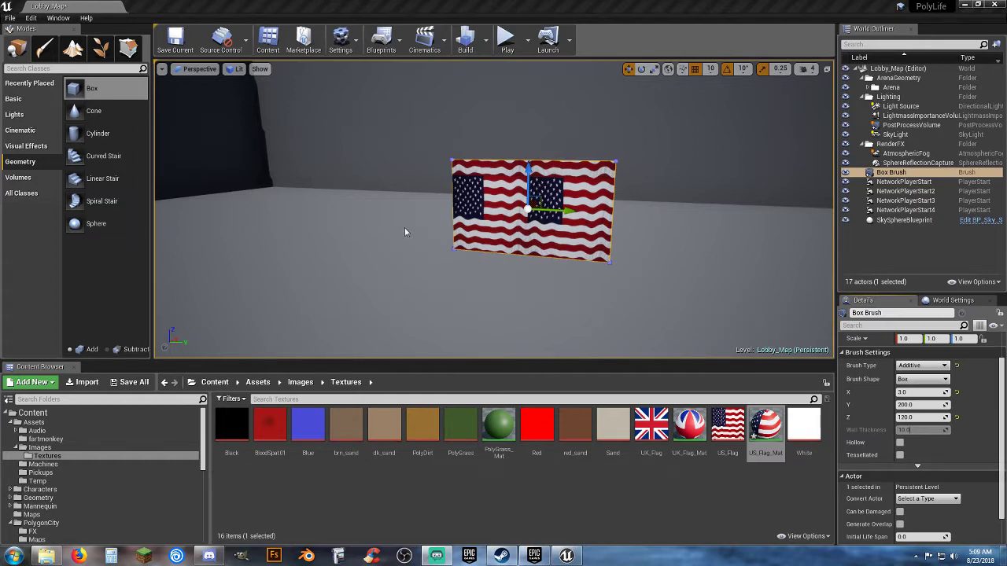
# Select the thin panel's front face and apply a texture scale of U 2.0 and V 2.0
pyautogui.scroll(6, 519, 248)
pyautogui.scroll(-2, 521, 248)
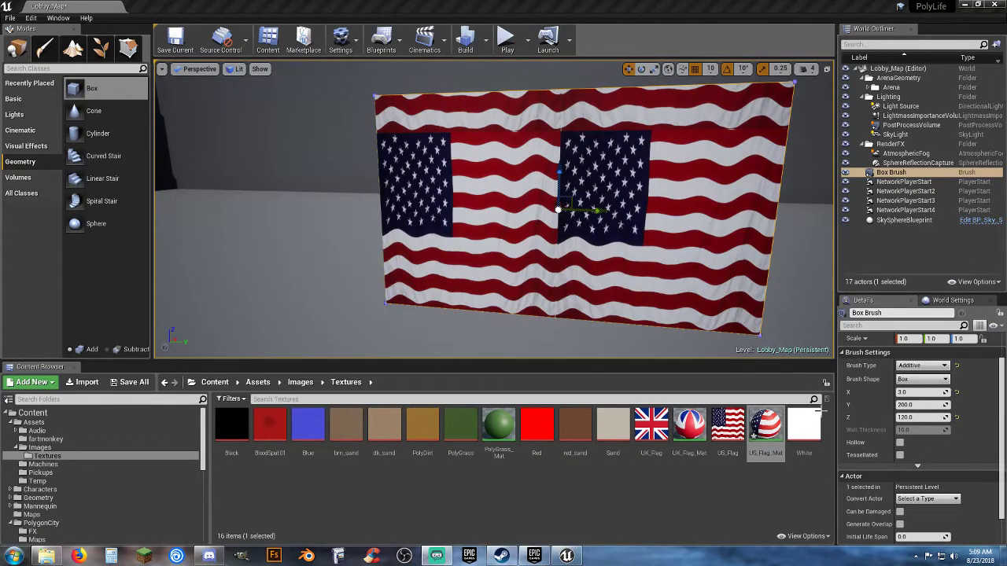
pyautogui.click(630, 185)
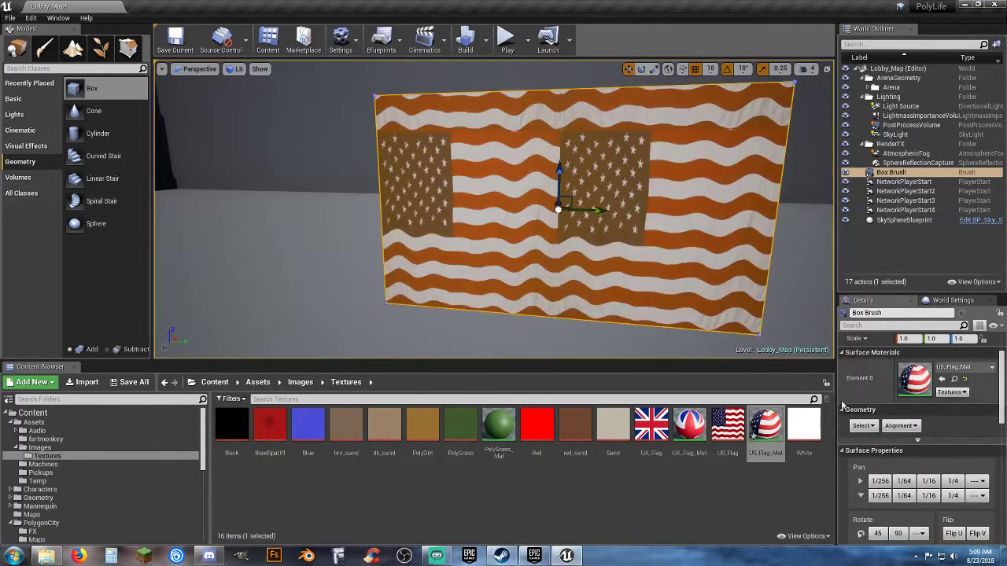
pyautogui.scroll(-3, 891, 472)
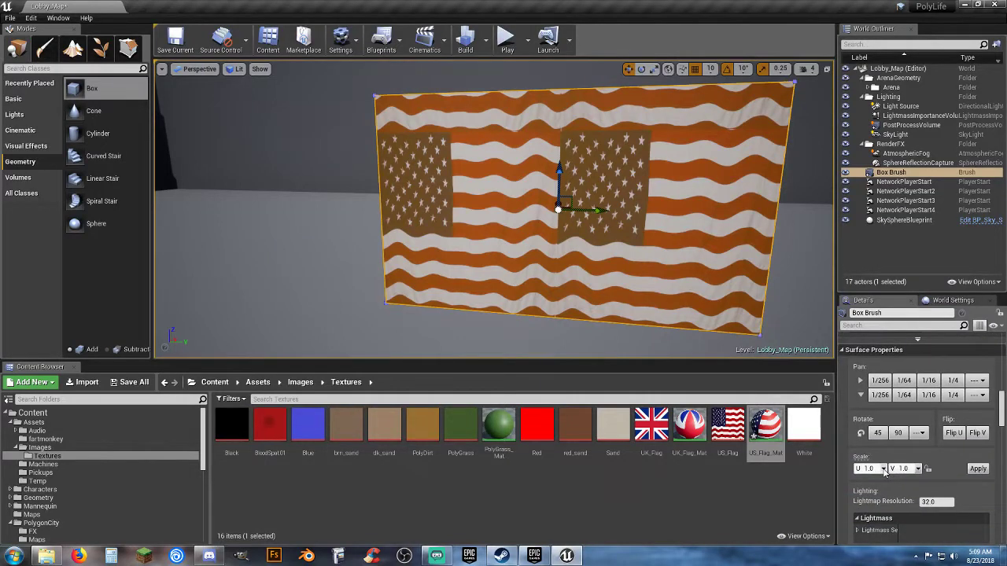
pyautogui.click(883, 468)
pyautogui.click(874, 516)
pyautogui.click(917, 469)
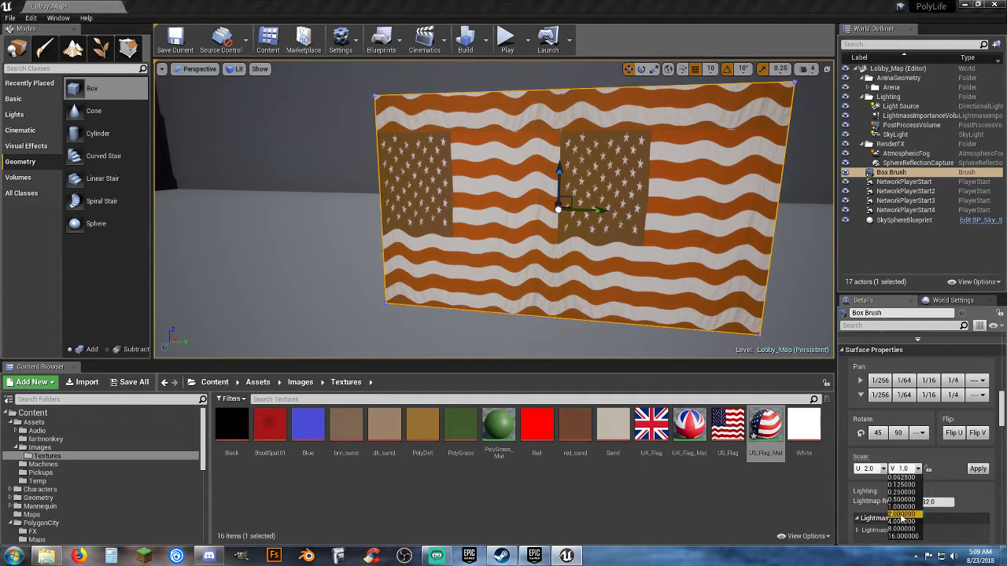
pyautogui.click(901, 516)
pyautogui.click(977, 469)
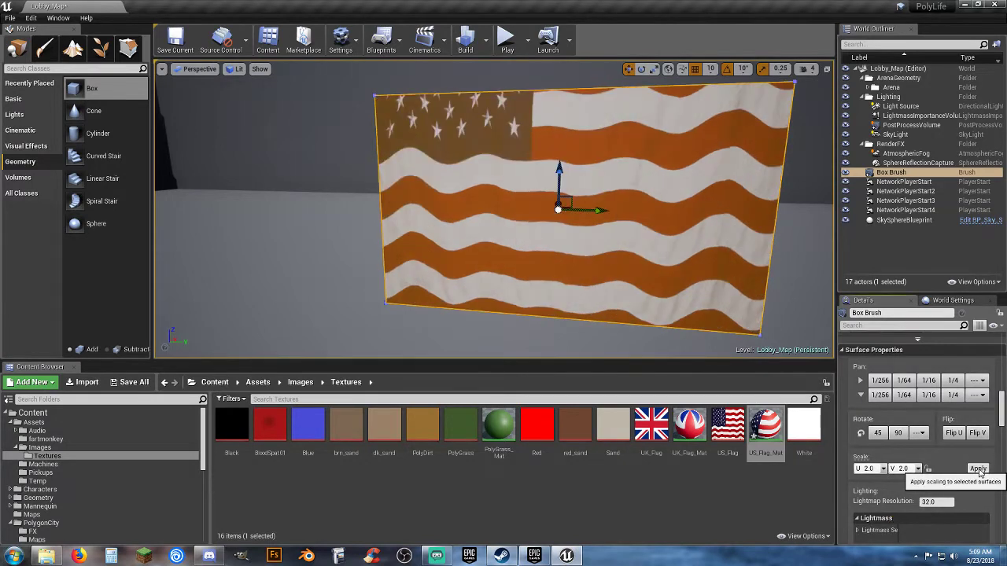
# Apply a texture scale of U 1.2 and V 1.2 to the flag panel's front face
pyautogui.click(884, 468)
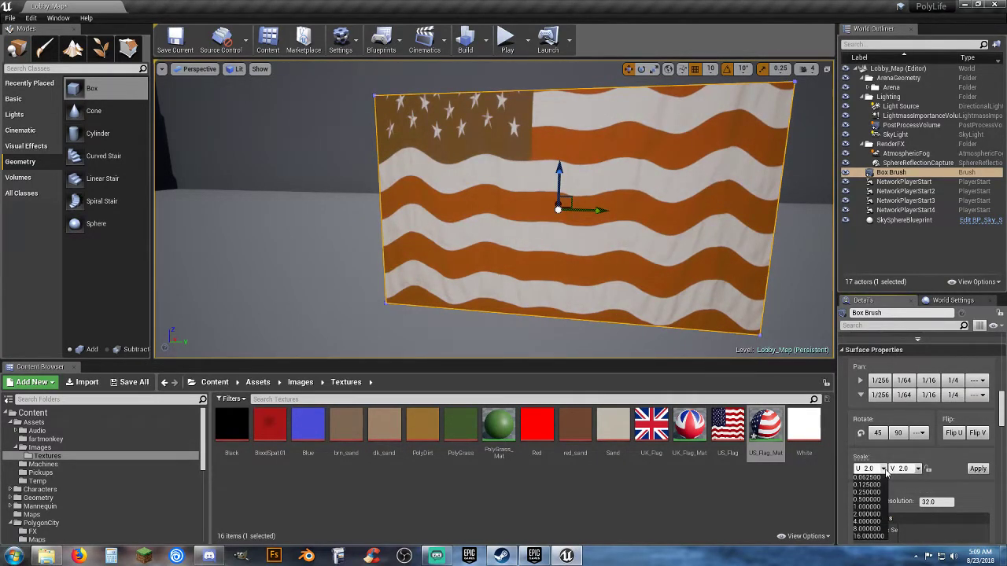
pyautogui.click(869, 508)
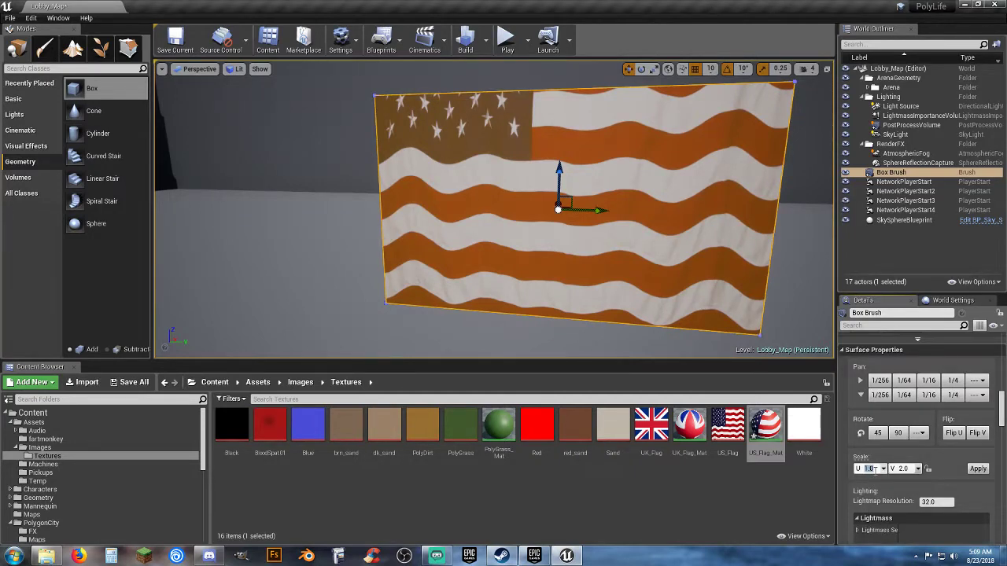
pyautogui.press('Tab')
pyautogui.click(903, 469)
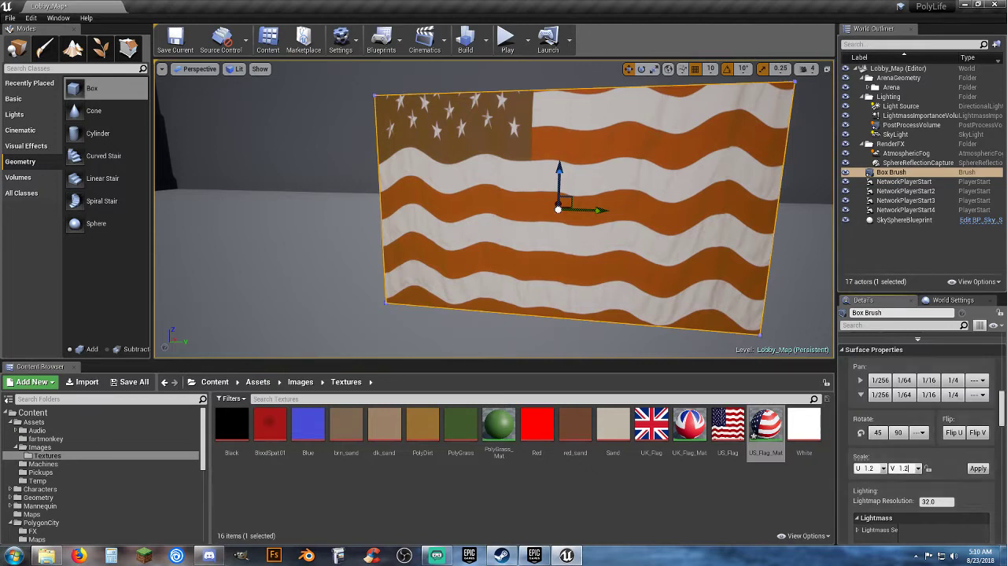
pyautogui.click(977, 469)
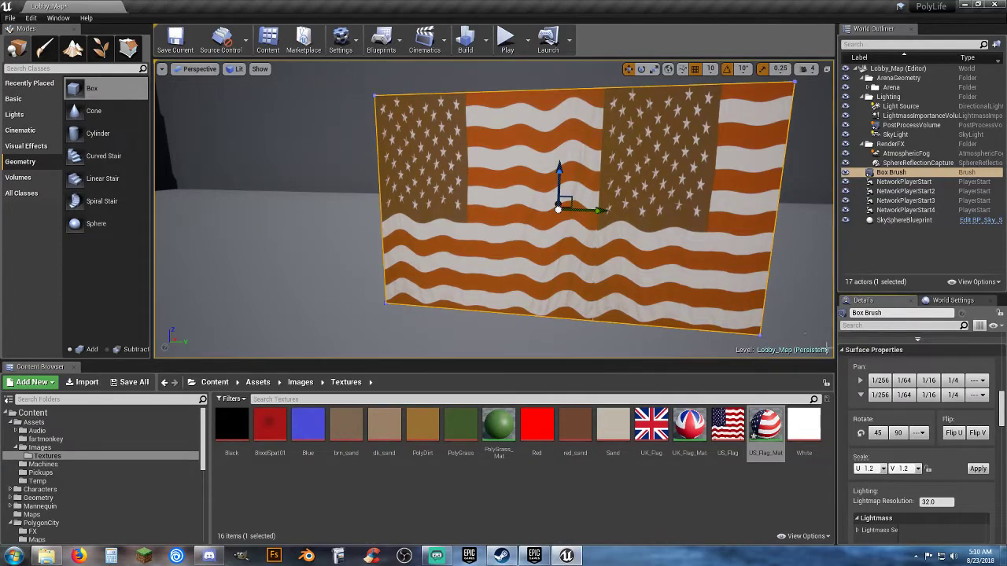
# Pan the flag texture along U in repeated 1/256 increments
pyautogui.click(884, 384)
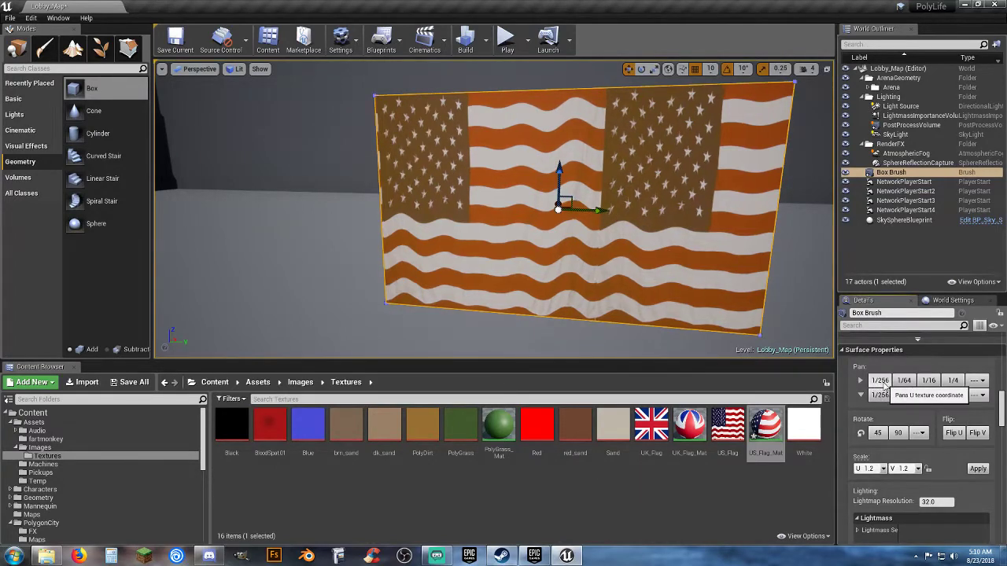
pyautogui.click(884, 385)
pyautogui.click(885, 385)
pyautogui.click(886, 386)
pyautogui.click(885, 385)
pyautogui.click(885, 384)
pyautogui.click(885, 385)
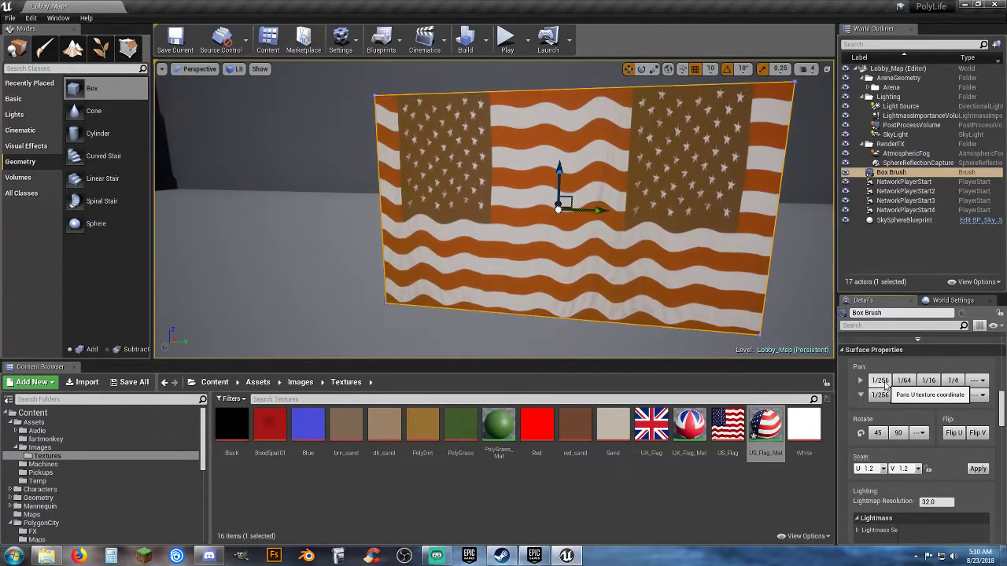
pyautogui.click(885, 385)
# Shift the flag texture farther along U using 1/64, 1/16 and 1/4 pan increments
pyautogui.click(901, 382)
pyautogui.click(902, 382)
pyautogui.click(901, 382)
pyautogui.click(905, 382)
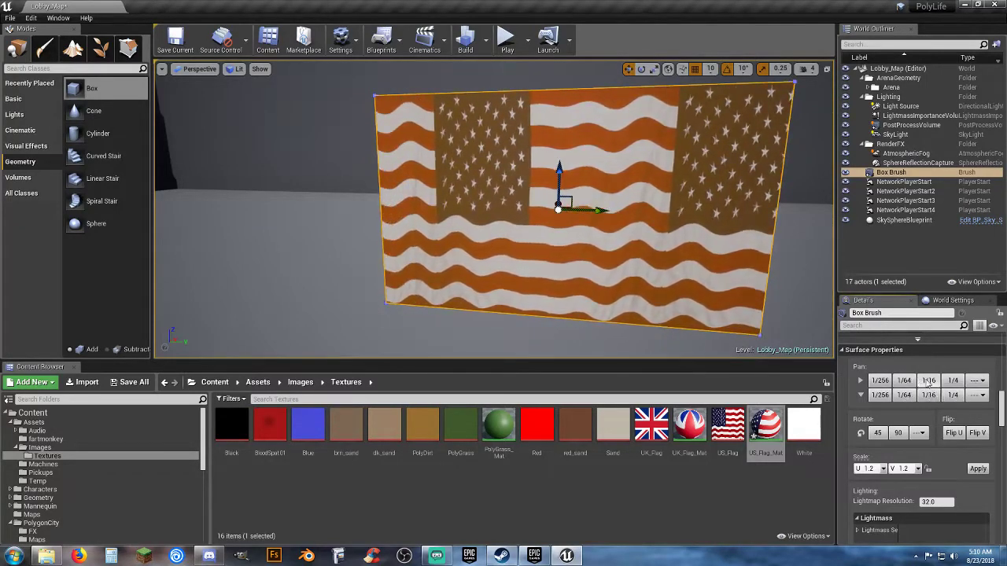
pyautogui.click(930, 381)
pyautogui.click(930, 382)
pyautogui.click(931, 382)
pyautogui.click(952, 382)
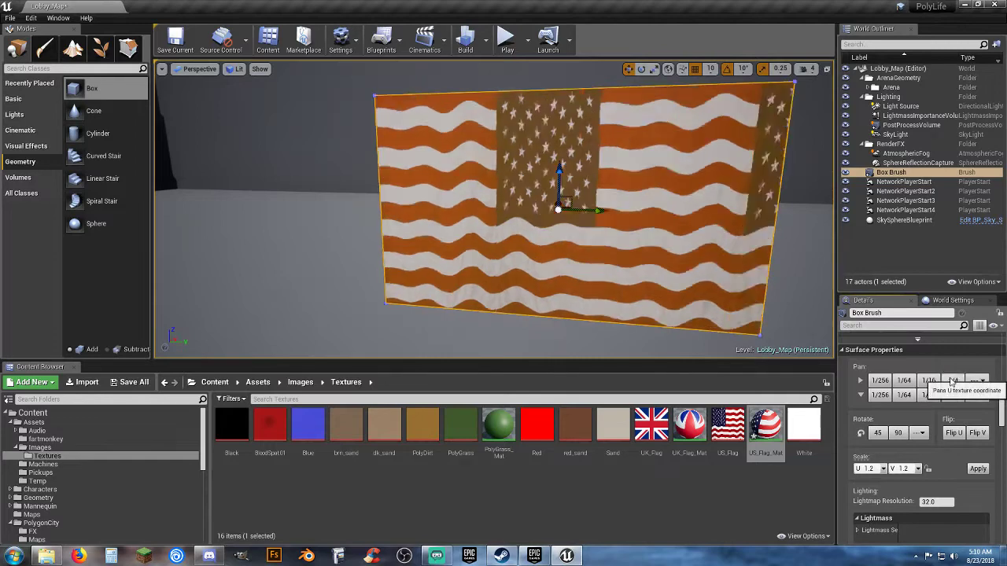
pyautogui.click(952, 382)
pyautogui.click(952, 381)
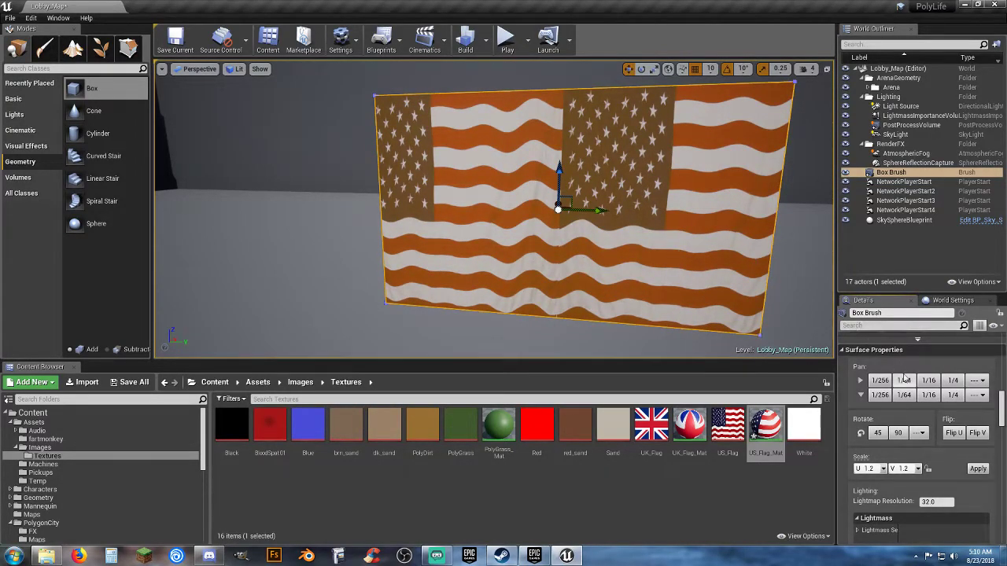
# Nudge the flag texture along U in 1/256 increments until the star field passes the panel's left edge
pyautogui.click(878, 381)
pyautogui.click(878, 382)
pyautogui.click(878, 382)
pyautogui.click(878, 381)
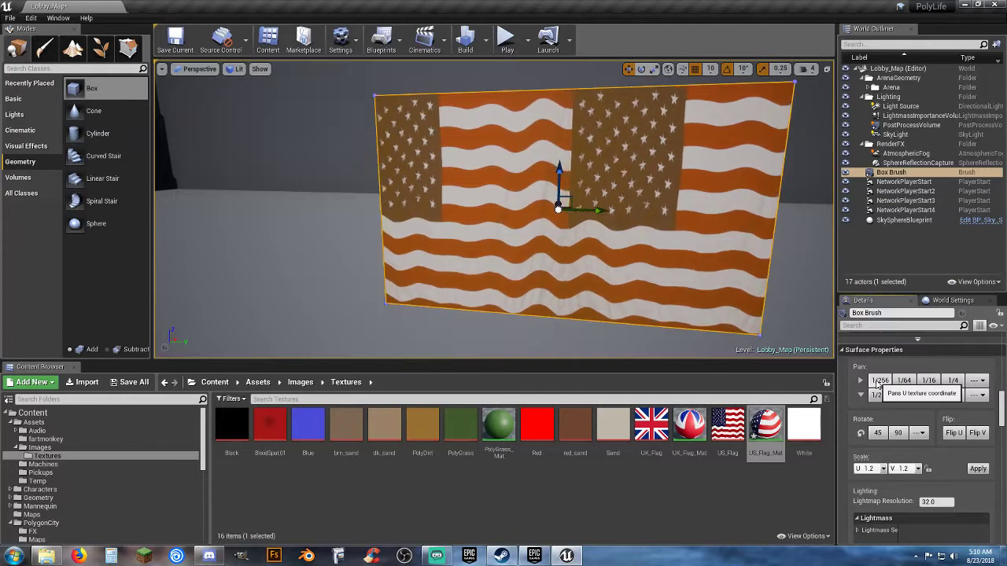
pyautogui.click(878, 382)
pyautogui.click(878, 382)
pyautogui.click(878, 381)
pyautogui.click(877, 382)
pyautogui.click(877, 382)
pyautogui.click(878, 381)
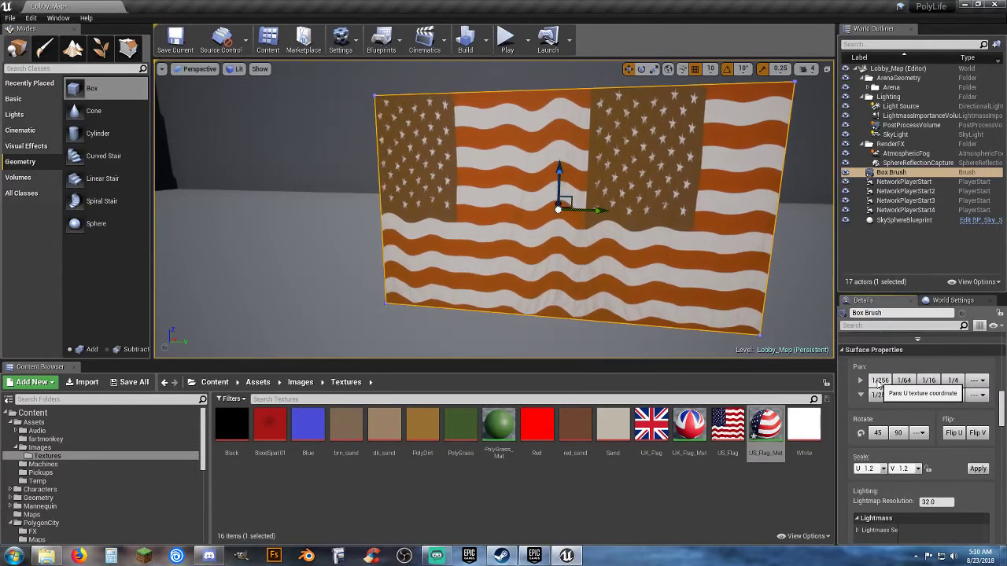
pyautogui.click(878, 381)
pyautogui.click(878, 381)
pyautogui.click(878, 381)
pyautogui.click(878, 382)
pyautogui.click(878, 382)
pyautogui.click(878, 382)
pyautogui.click(878, 382)
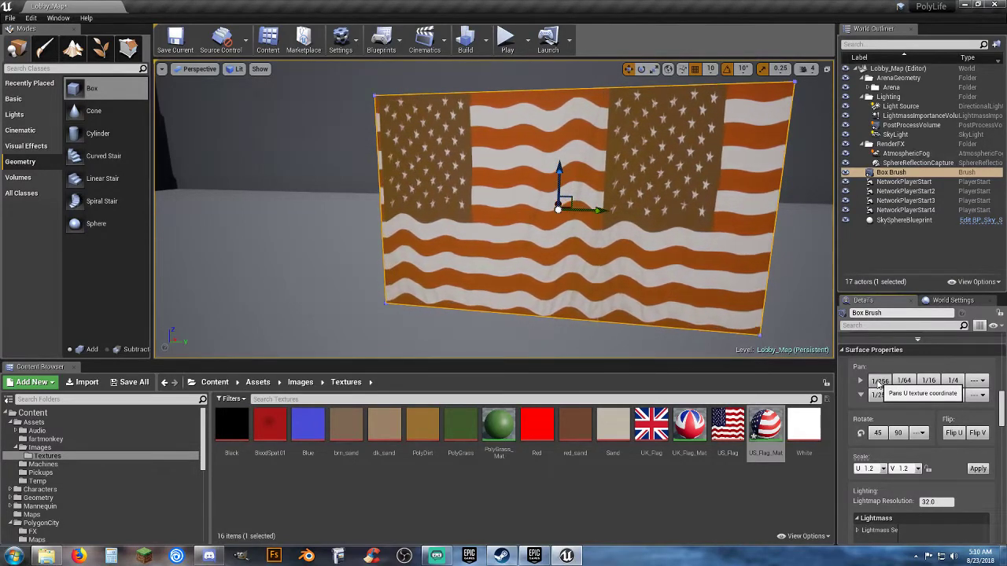
pyautogui.click(878, 382)
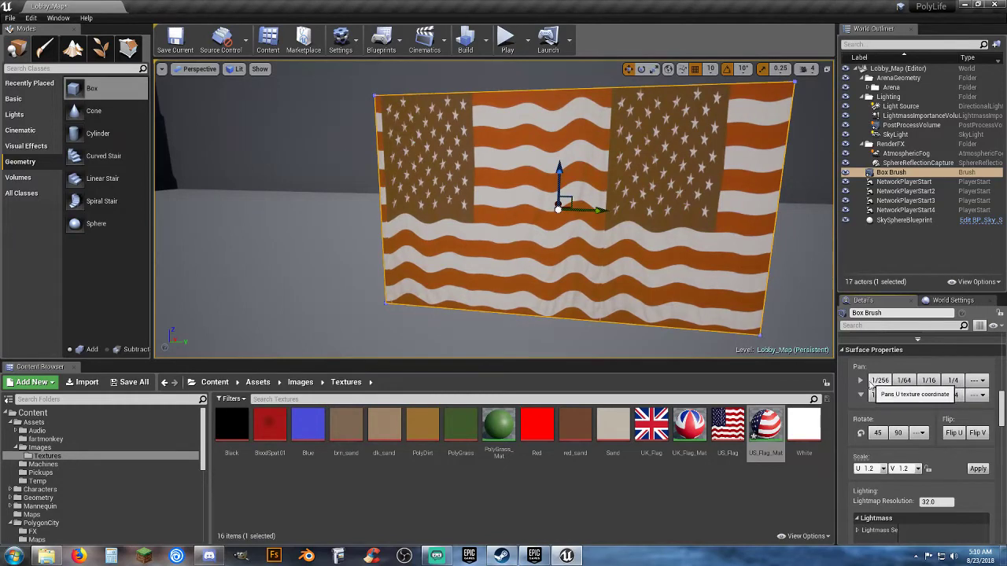
# Reverse the U pan direction and move the flag texture back in 1/256 increments
pyautogui.click(862, 383)
pyautogui.click(879, 381)
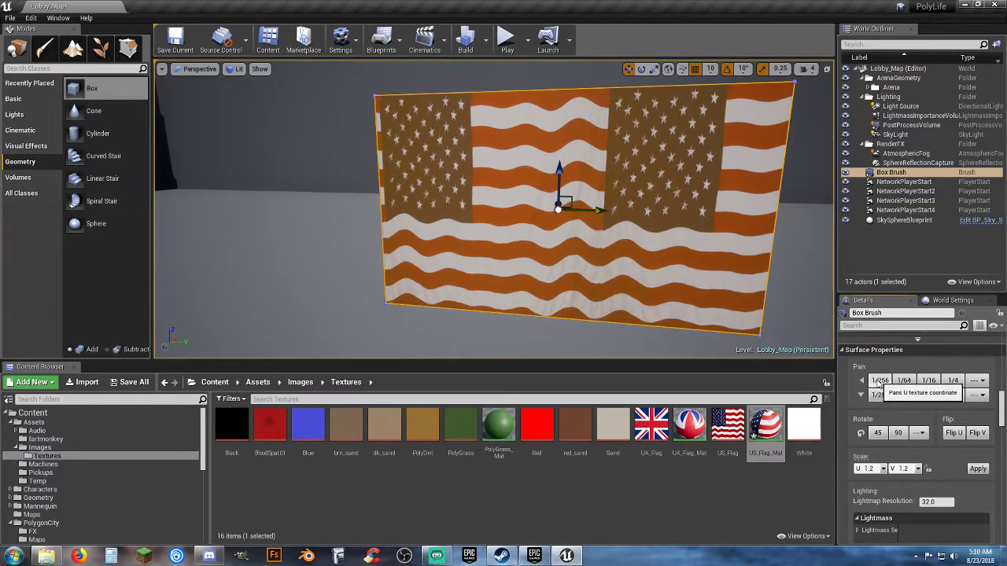
pyautogui.click(879, 381)
pyautogui.click(880, 382)
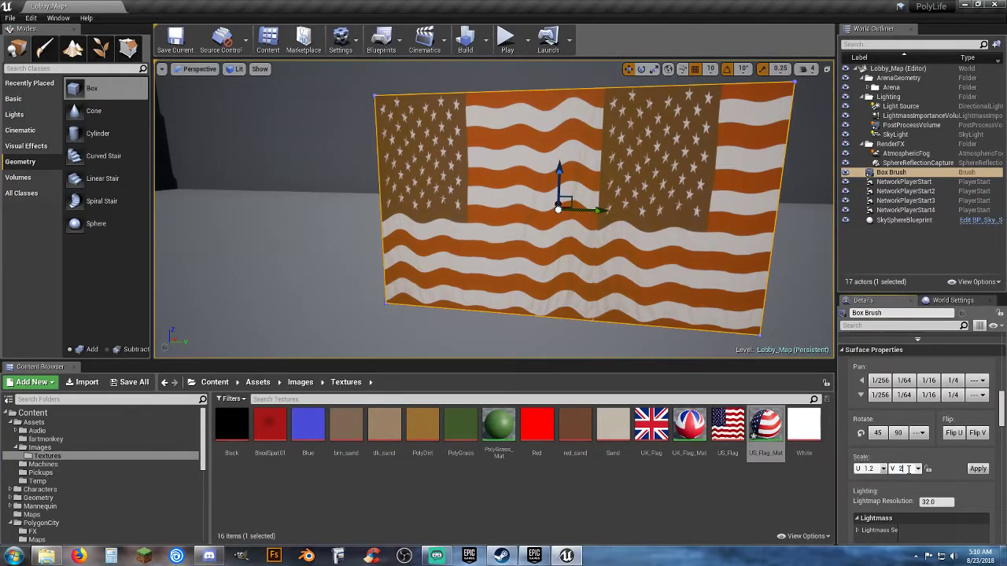
# Try a V texture scale of 2.0 on the flag face, then restore V to 1.2
pyautogui.click(975, 469)
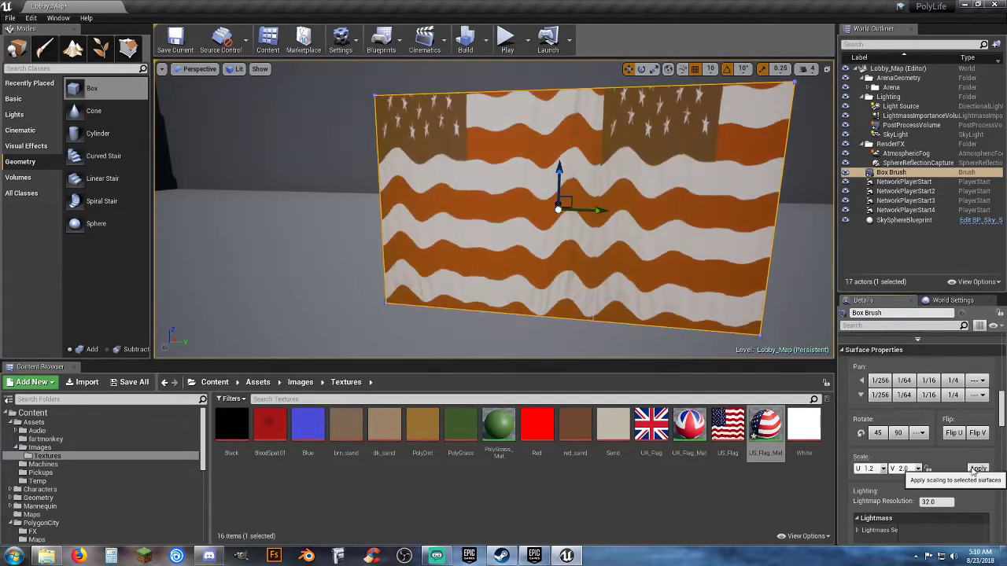
pyautogui.click(908, 469)
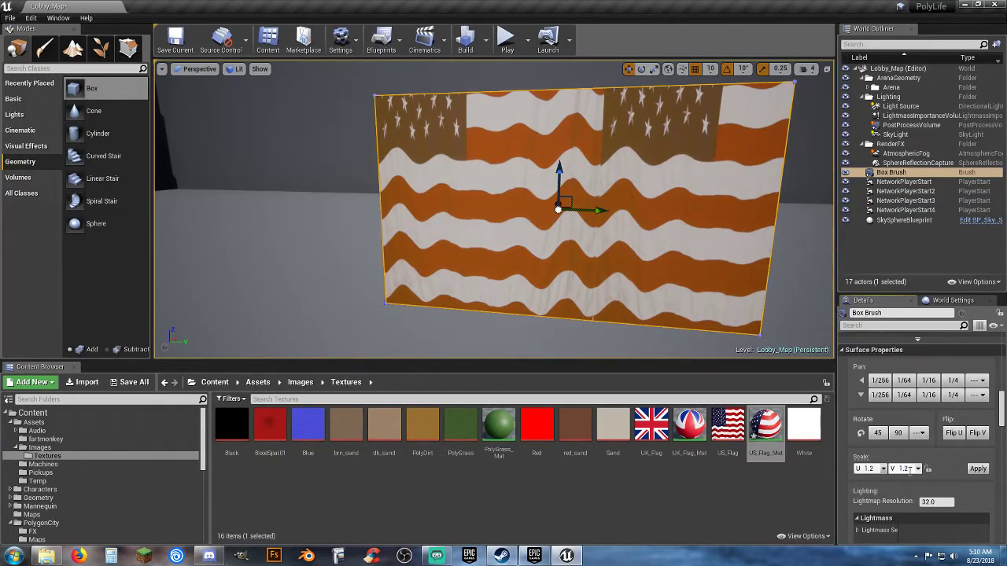
pyautogui.click(976, 469)
# Apply a U texture scale of 2.0 to the flag face, then increase it to 2.2
pyautogui.click(869, 469)
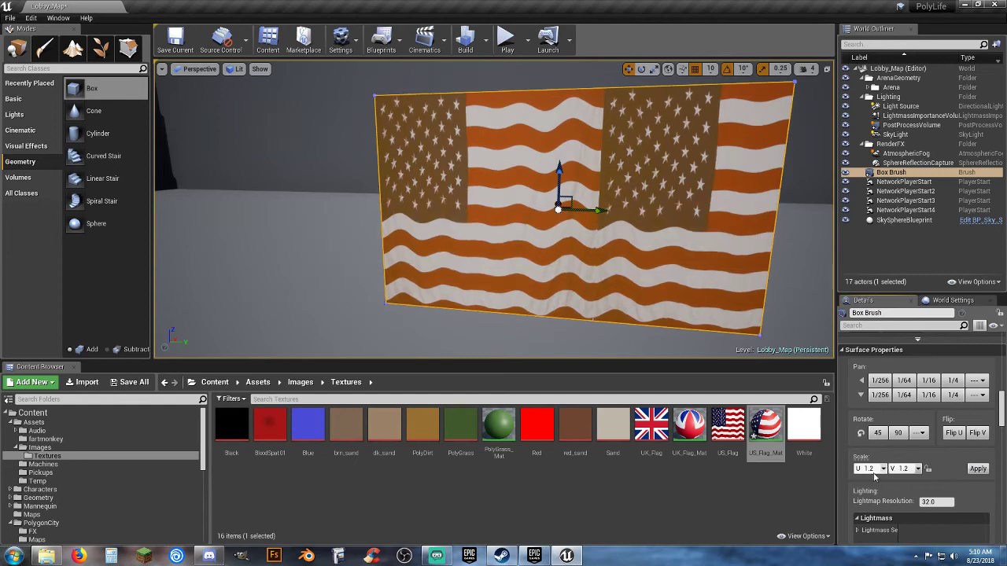
pyautogui.write('2')
pyautogui.press('Return')
pyautogui.click(976, 469)
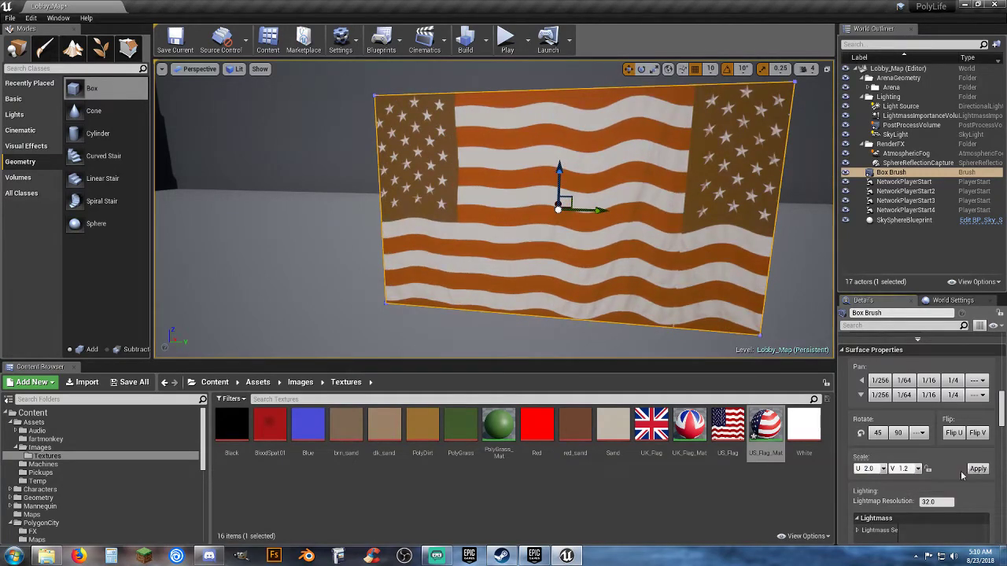
pyautogui.write('2.2')
pyautogui.press('Return')
pyautogui.click(977, 469)
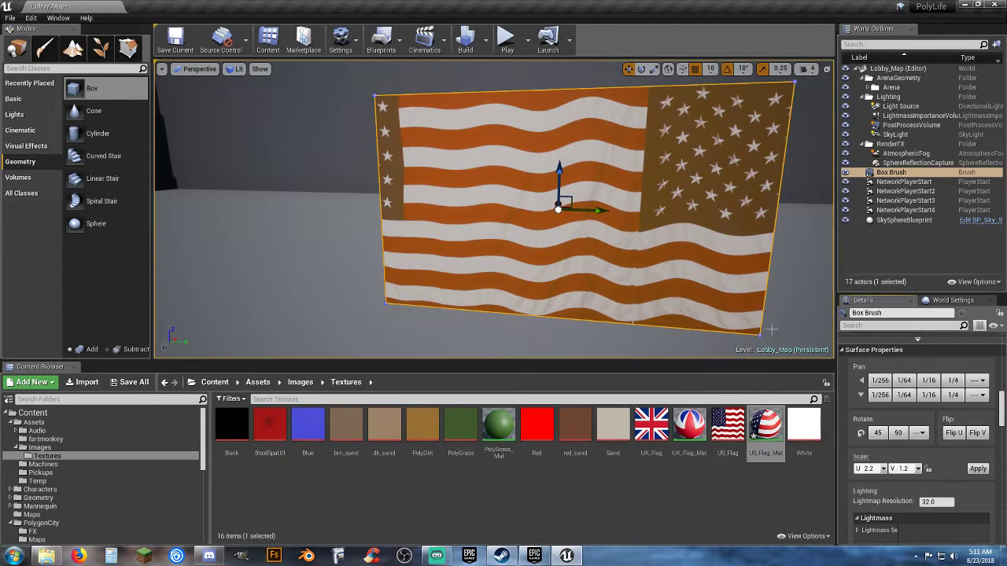
# Pan the widened flag texture toward the panel's left edge in 1/256 U increments
pyautogui.click(882, 382)
pyautogui.click(882, 383)
pyautogui.click(882, 382)
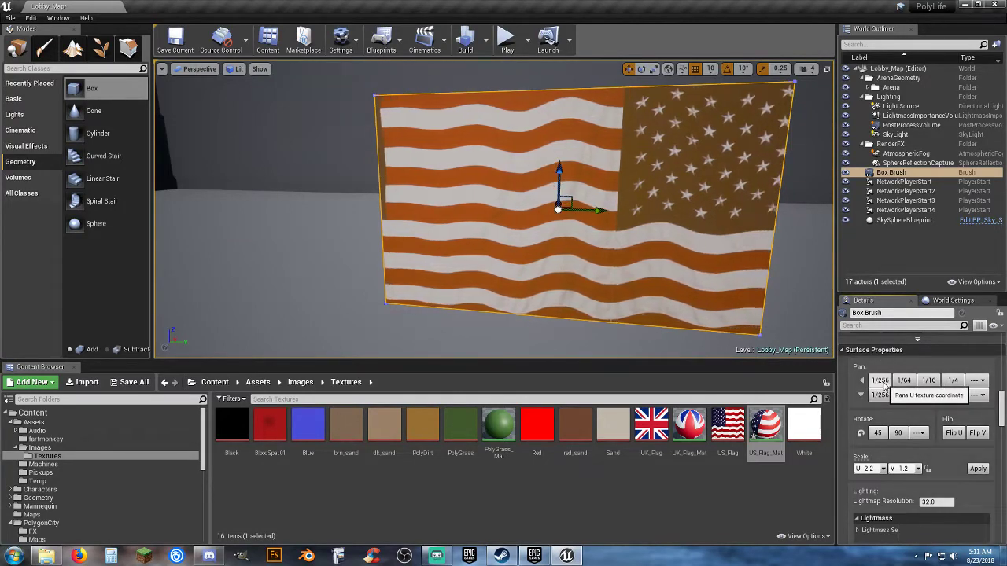
pyautogui.click(882, 382)
pyautogui.click(881, 382)
pyautogui.click(882, 382)
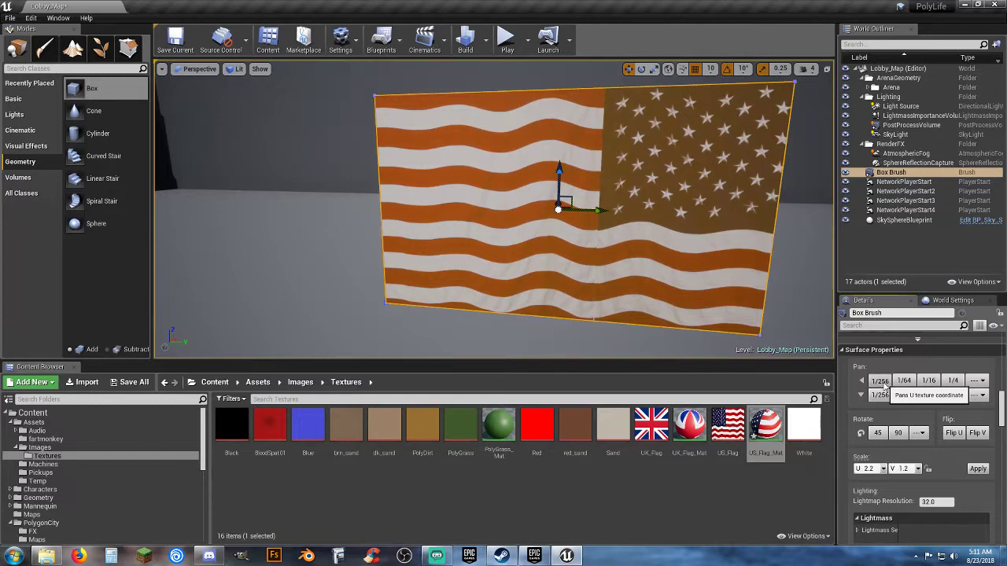
pyautogui.click(882, 382)
pyautogui.click(882, 382)
# Continue panning the flag in 1/64 U increments until the star field nears the panel's left edge
pyautogui.click(903, 382)
pyautogui.click(903, 382)
pyautogui.click(903, 382)
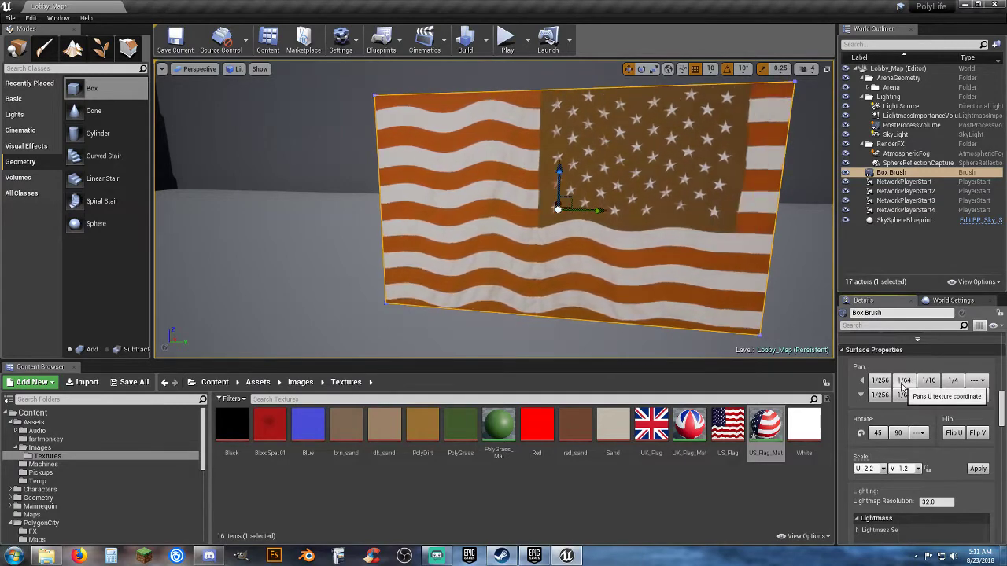
pyautogui.click(903, 382)
pyautogui.click(903, 382)
pyautogui.click(903, 382)
pyautogui.click(903, 382)
pyautogui.click(903, 382)
pyautogui.click(903, 383)
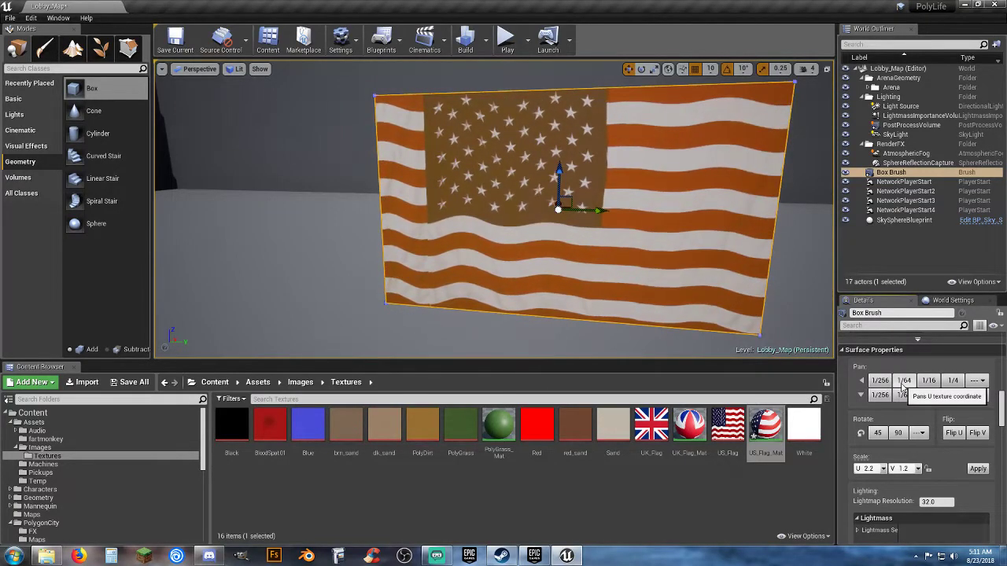
pyautogui.click(903, 385)
pyautogui.click(903, 385)
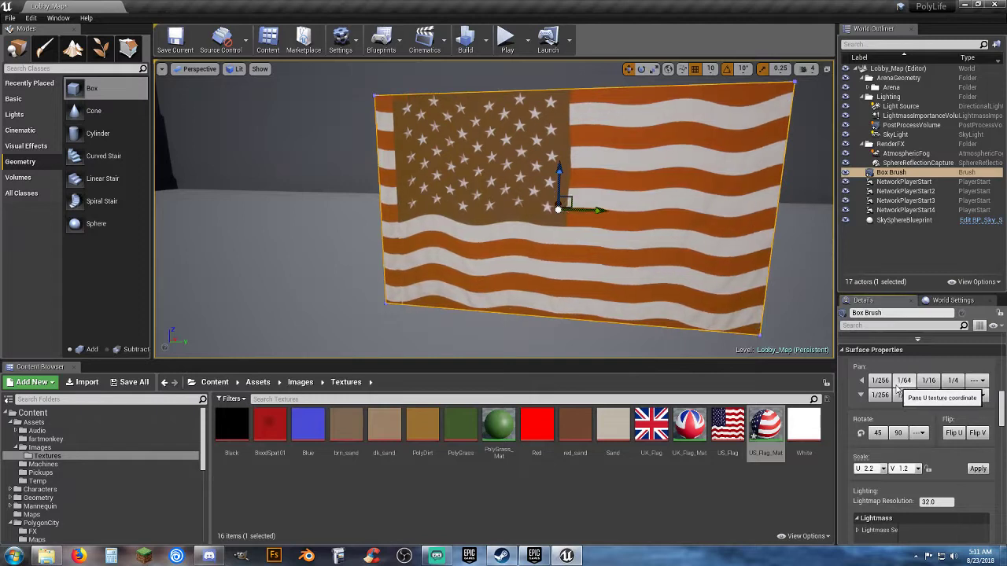
# Fine-tune the U pan in 1/256 increments to align the star field with the panel's left edge
pyautogui.click(881, 382)
pyautogui.click(881, 384)
pyautogui.click(882, 384)
pyautogui.click(882, 384)
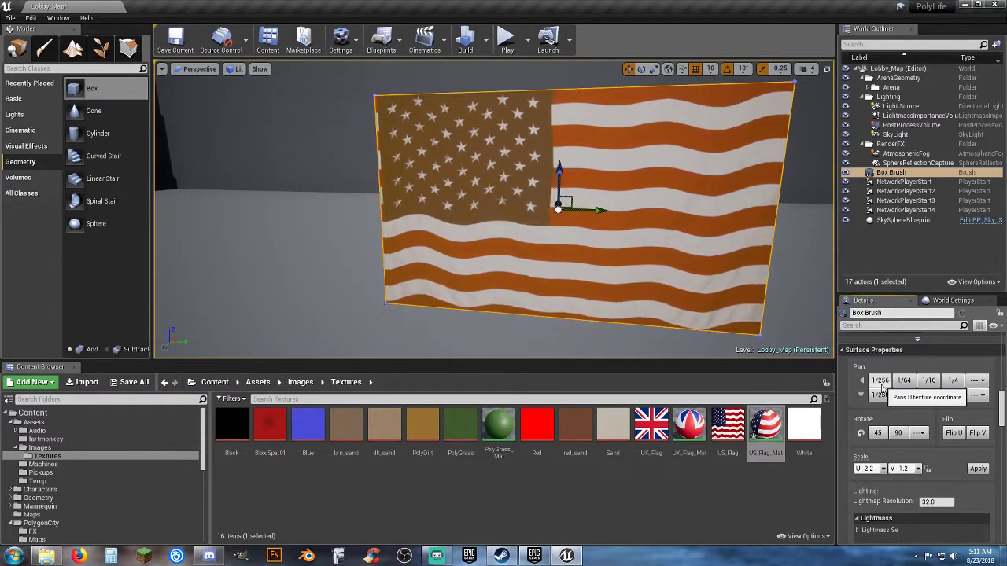
pyautogui.click(882, 384)
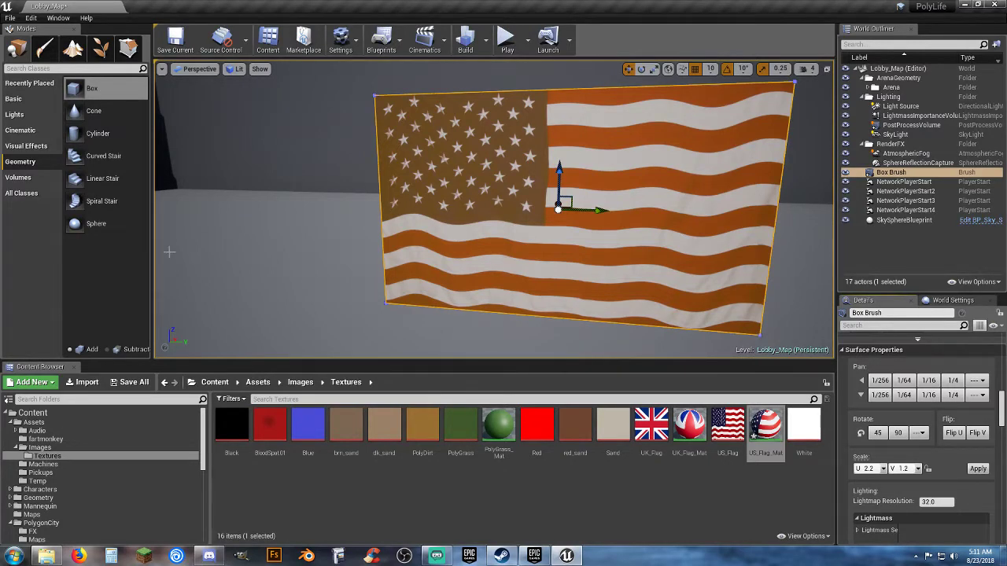
# View the finished flag panel from a distance, then delete the Box Brush from the level
pyautogui.moveTo(610, 214)
pyautogui.mouseDown(button='right')
pyautogui.moveTo(406, 205)
pyautogui.moveTo(598, 200)
pyautogui.mouseUp(button='right')
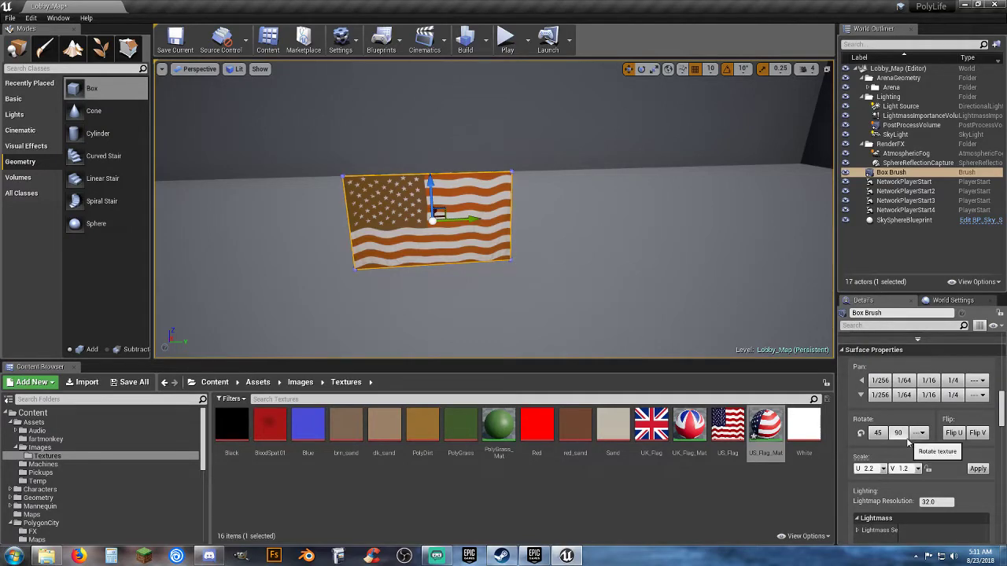
pyautogui.moveTo(461, 196); pyautogui.dragTo(464, 198, button='right')
pyautogui.moveTo(568, 222); pyautogui.dragTo(567, 222, button='right')
pyautogui.press('Delete')
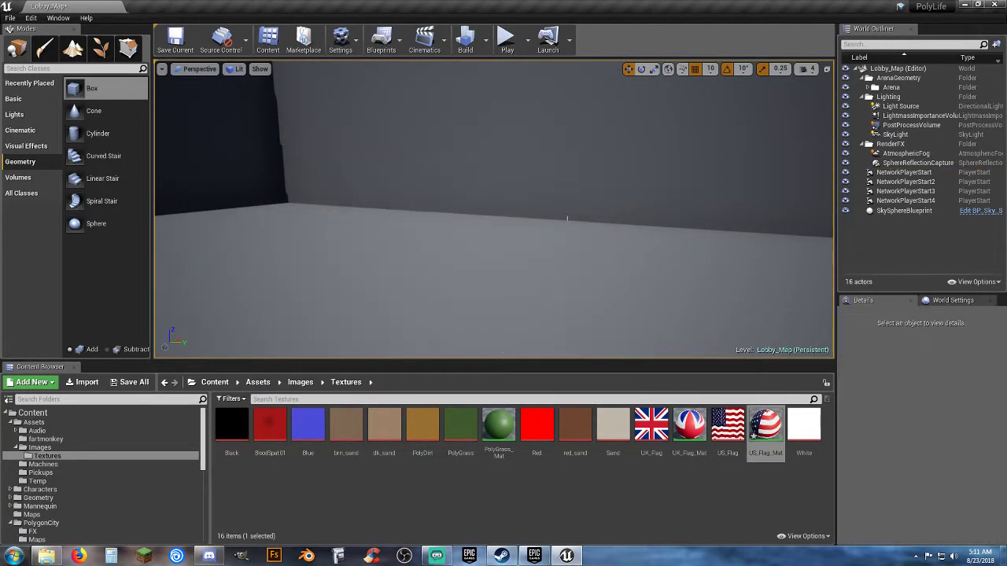
pyautogui.click(716, 483)
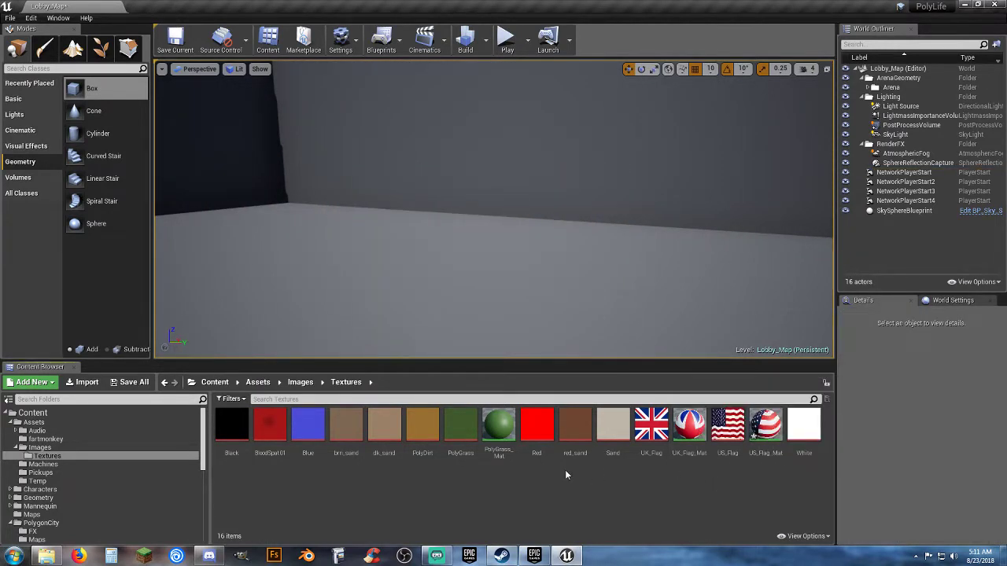
# Create a sprite asset from the BloodSpat01 texture in the Textures folder
pyautogui.moveTo(493, 209); pyautogui.dragTo(533, 161, button='right')
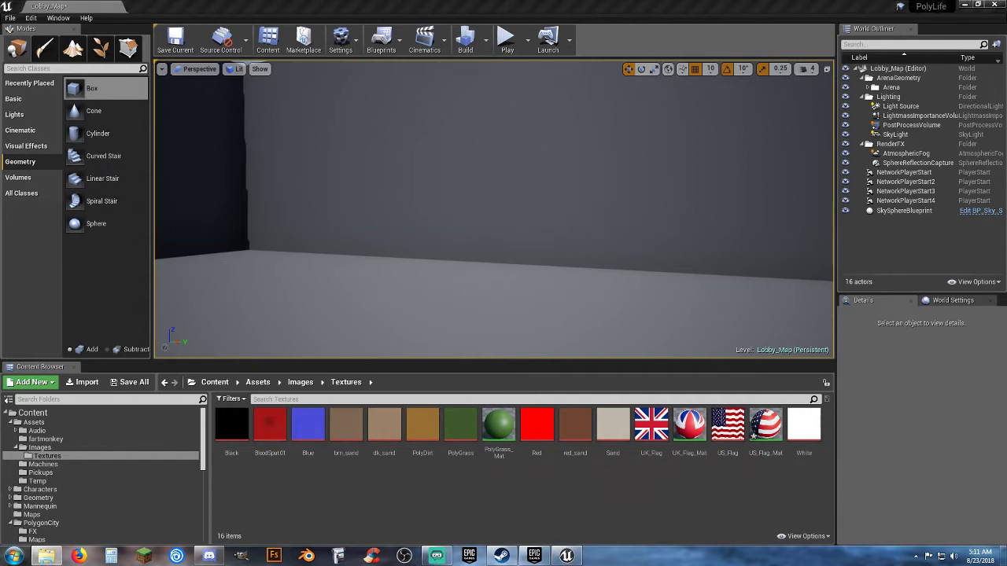
pyautogui.click(279, 434)
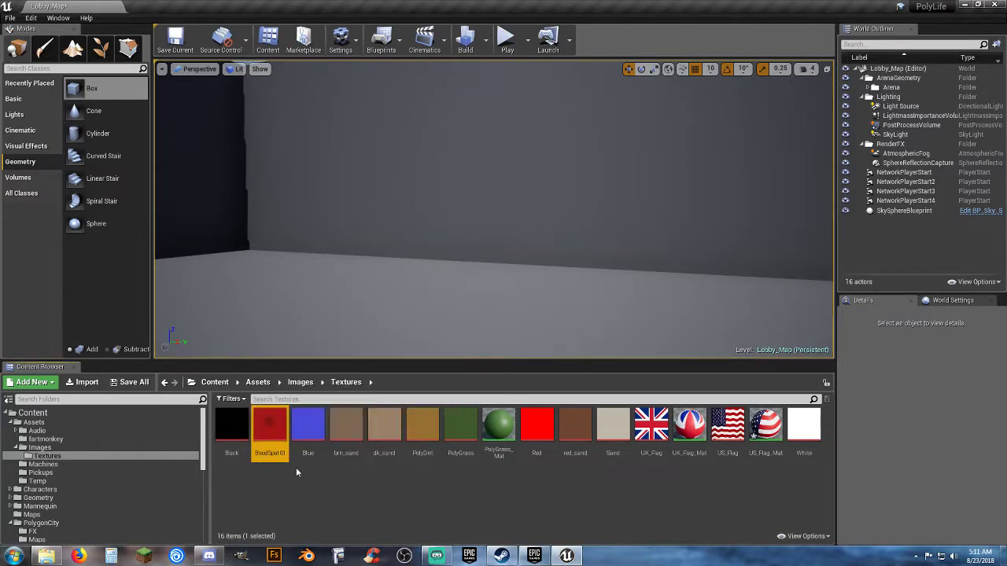
pyautogui.click(317, 486)
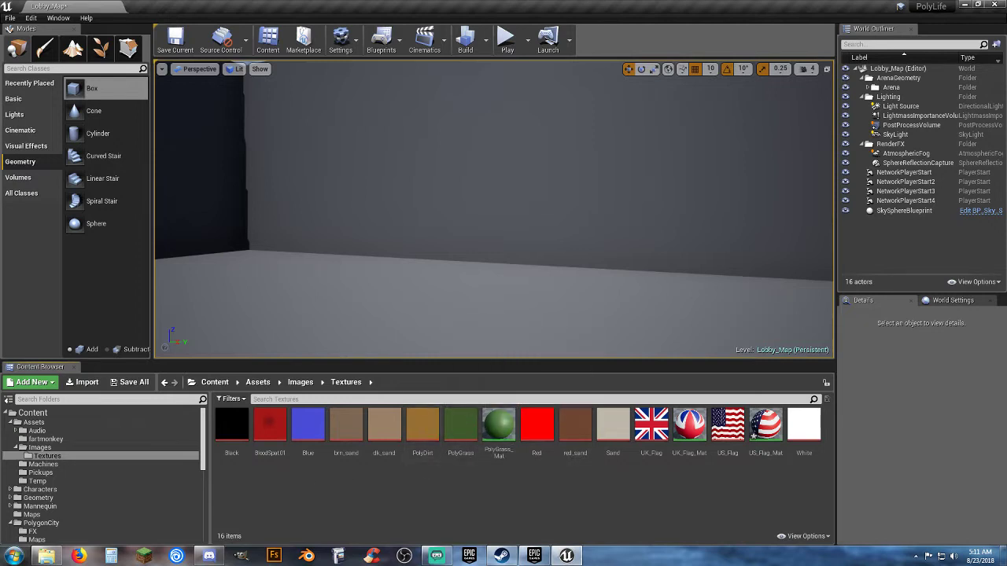
pyautogui.moveTo(488, 242)
pyautogui.mouseDown(button='right')
pyautogui.moveTo(456, 242)
pyautogui.moveTo(475, 221)
pyautogui.moveTo(476, 244)
pyautogui.mouseUp(button='right')
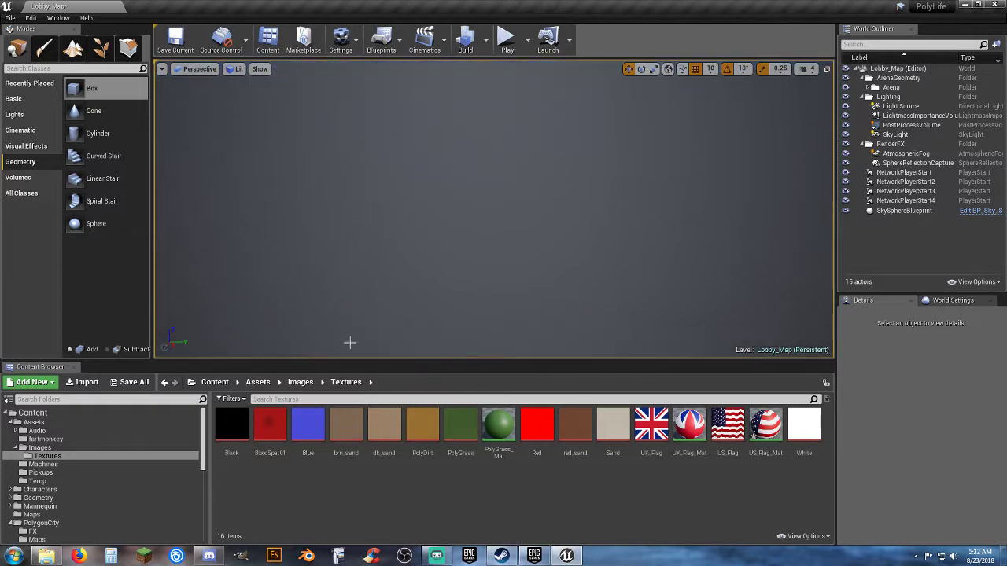
pyautogui.rightClick(264, 441)
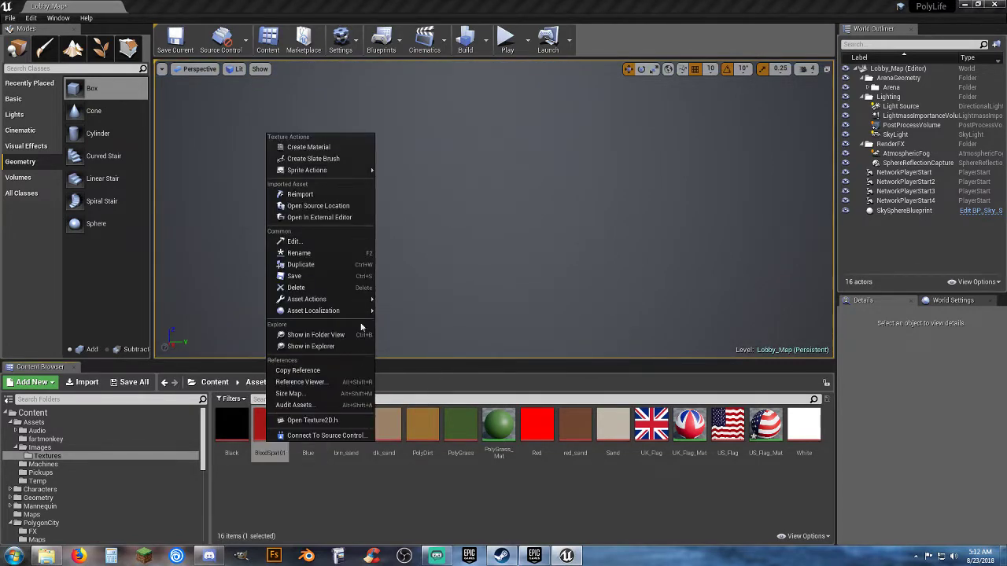
pyautogui.moveTo(331, 169)
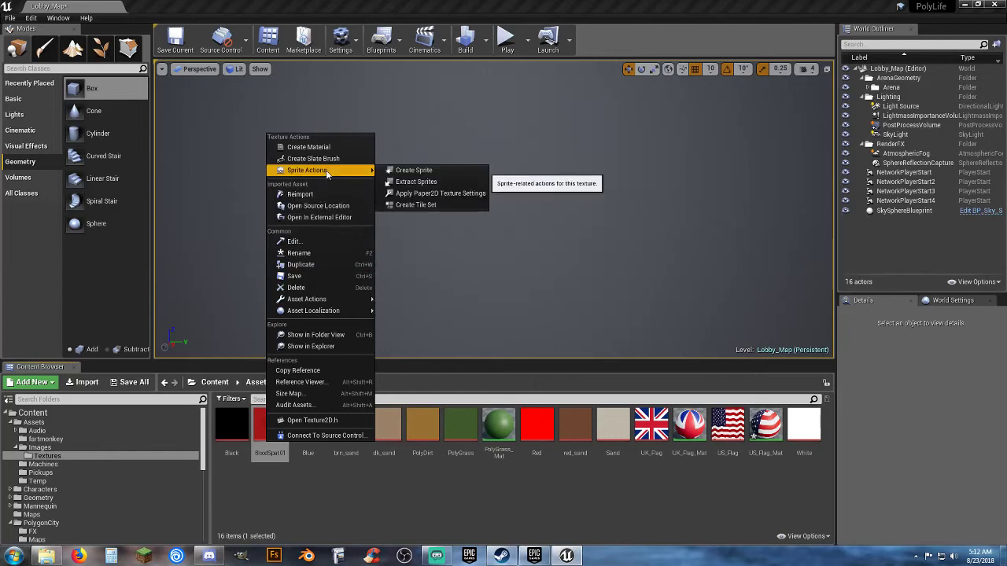
pyautogui.click(424, 172)
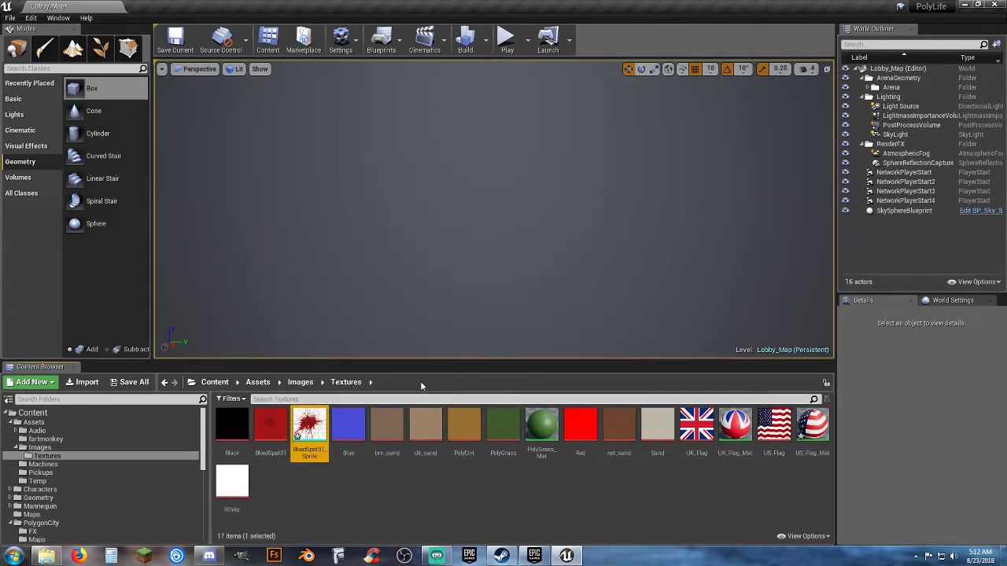
pyautogui.click(366, 511)
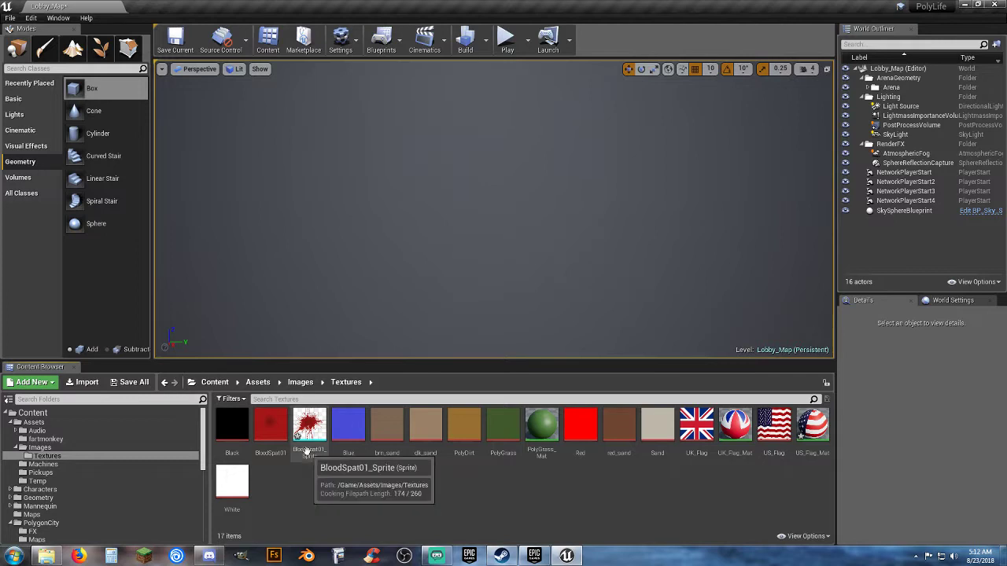
# Place BloodSpat01_Sprite in the level near the far wall and rotate it 90° about the vertical axis so it faces the room
pyautogui.click(319, 433)
pyautogui.moveTo(322, 435); pyautogui.dragTo(409, 253)
pyautogui.moveTo(407, 251); pyautogui.dragTo(582, 264, button='right')
pyautogui.moveTo(533, 204); pyautogui.dragTo(758, 197, button='right')
pyautogui.click(641, 70)
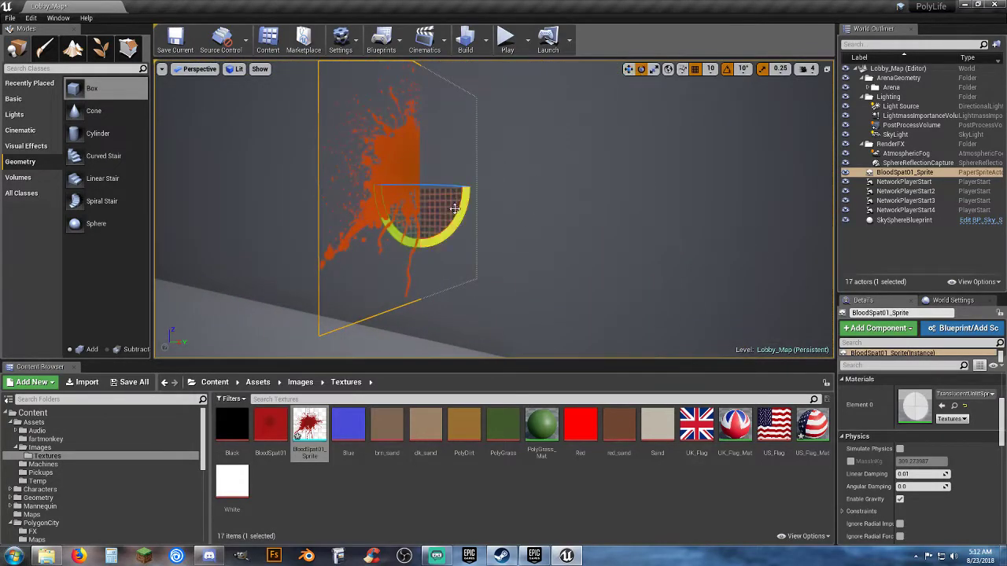
pyautogui.moveTo(452, 186); pyautogui.dragTo(489, 189)
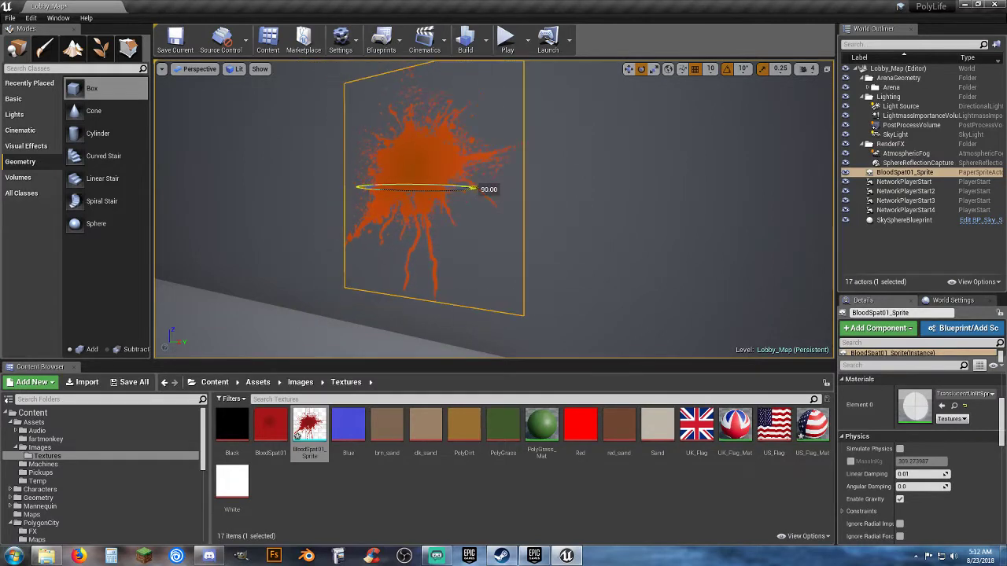
pyautogui.moveTo(552, 159); pyautogui.dragTo(497, 165, button='right')
pyautogui.press('s')
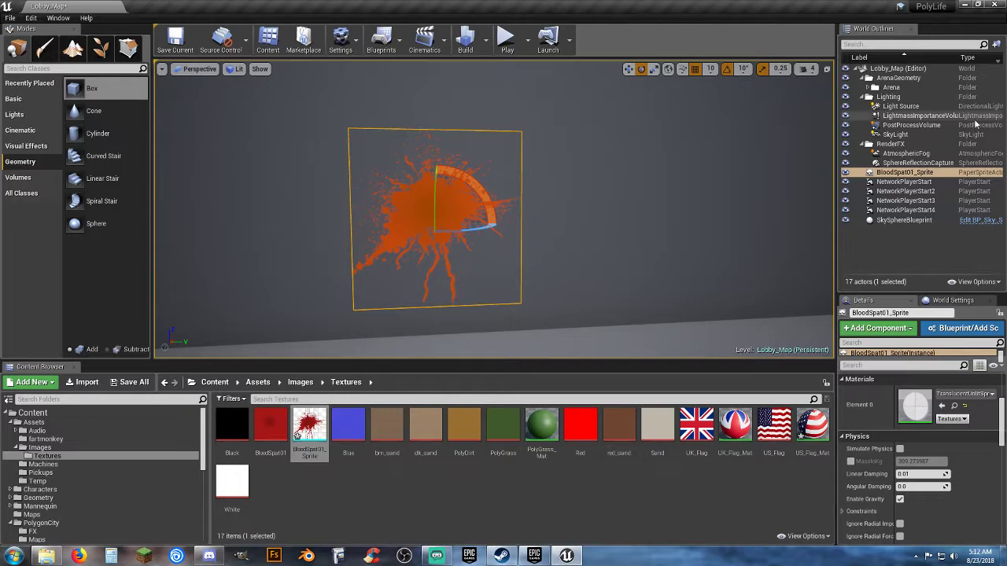
# Deselect the sprite and play-test the level, running up to the blood splatter on the wall before ending the session
pyautogui.click(896, 69)
pyautogui.press('a')
pyautogui.moveTo(577, 255); pyautogui.dragTo(543, 256, button='right')
pyautogui.press('a')
pyautogui.press('d')
pyautogui.moveTo(436, 250); pyautogui.dragTo(499, 124, button='right')
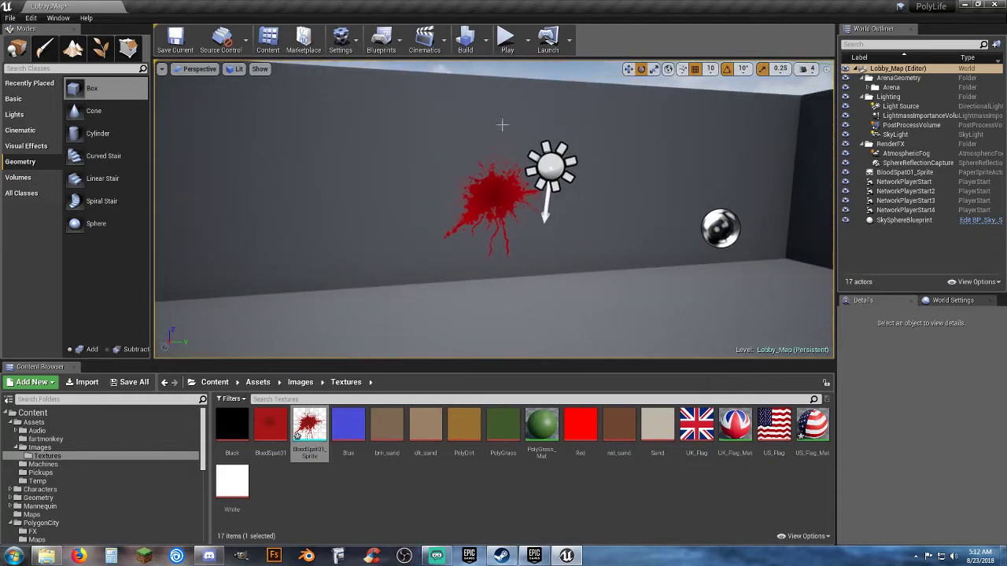
pyautogui.click(508, 37)
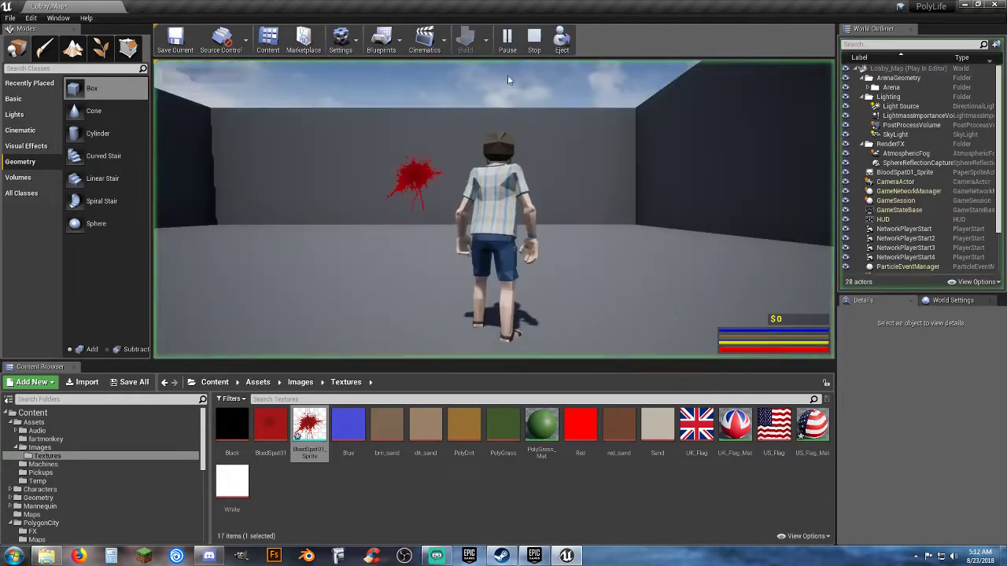
pyautogui.click(532, 233)
pyautogui.press('w')
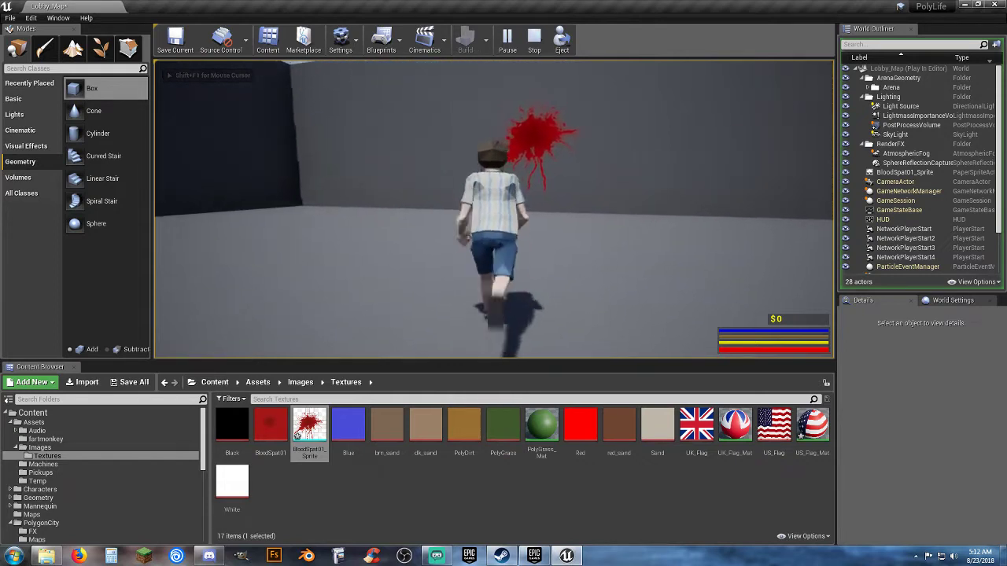
pyautogui.press('a')
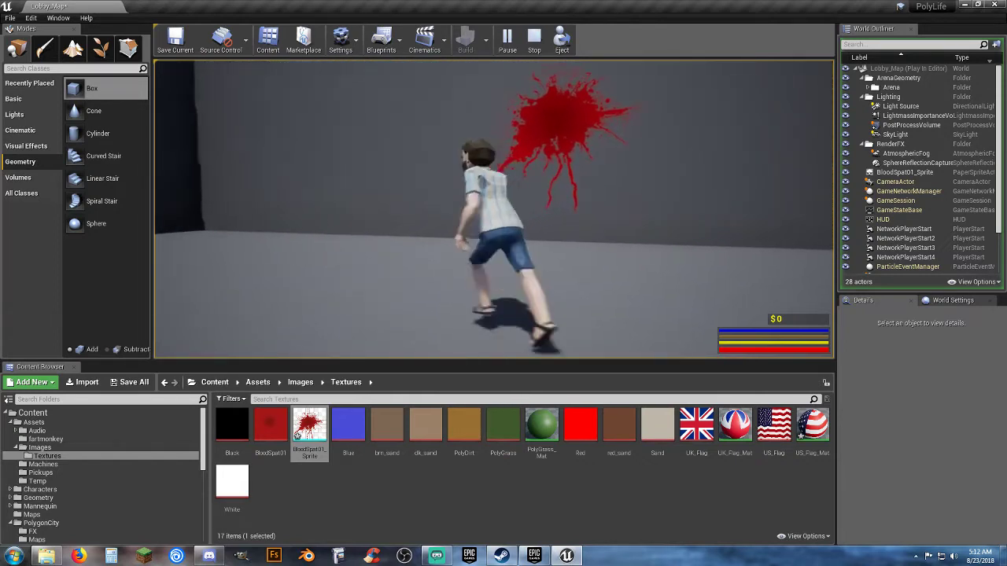
pyautogui.press('w')
pyautogui.press('s')
pyautogui.press('Escape')
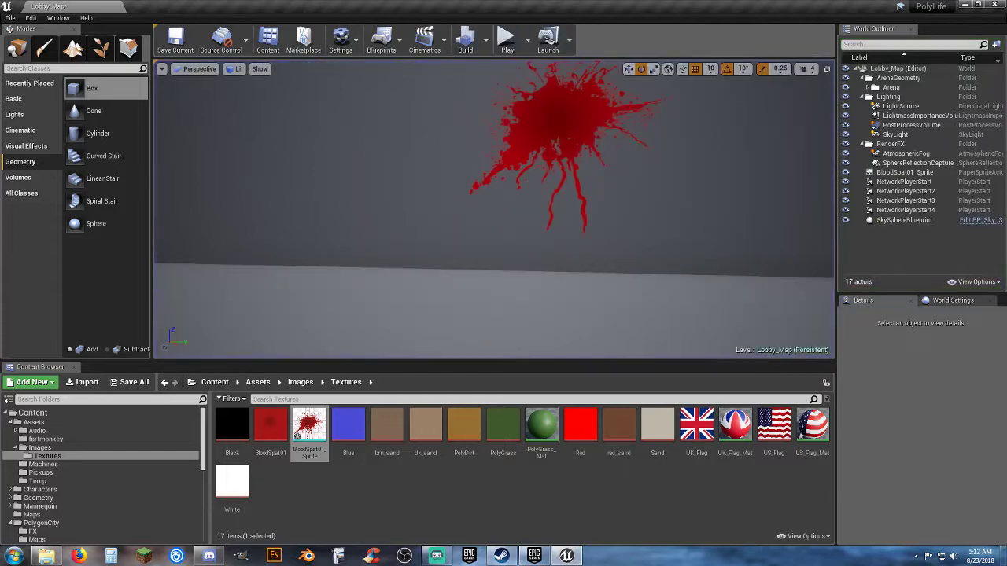
# Scale up the blood splatter sprite on the wall so it covers a larger area
pyautogui.click(602, 155)
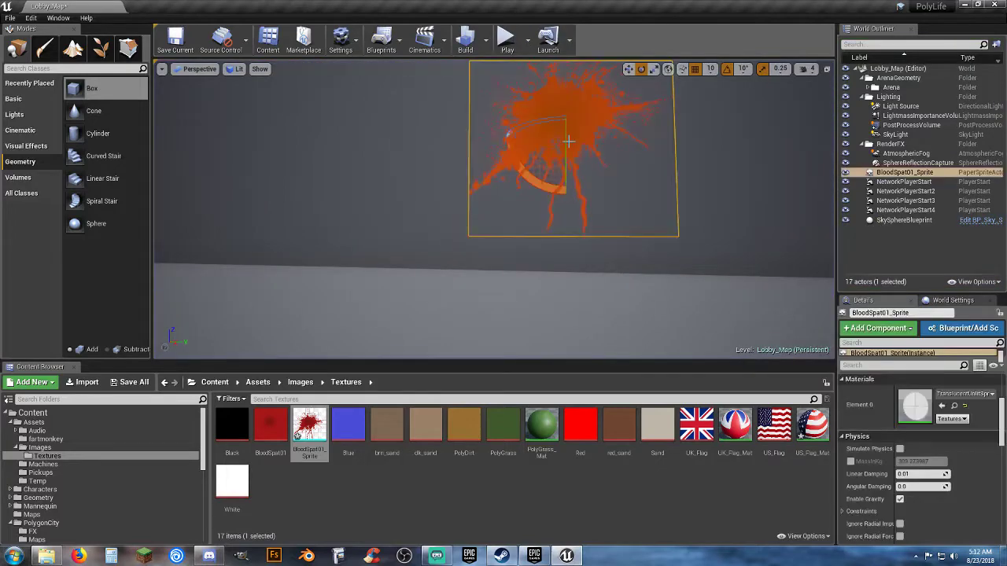
pyautogui.click(654, 70)
pyautogui.moveTo(563, 97); pyautogui.dragTo(653, 132)
pyautogui.moveTo(563, 107); pyautogui.dragTo(563, 78)
pyautogui.moveTo(548, 203)
pyautogui.mouseDown(button='right')
pyautogui.moveTo(549, 141)
pyautogui.moveTo(548, 235)
pyautogui.moveTo(548, 149)
pyautogui.moveTo(549, 220)
pyautogui.mouseUp(button='right')
pyautogui.press('f')
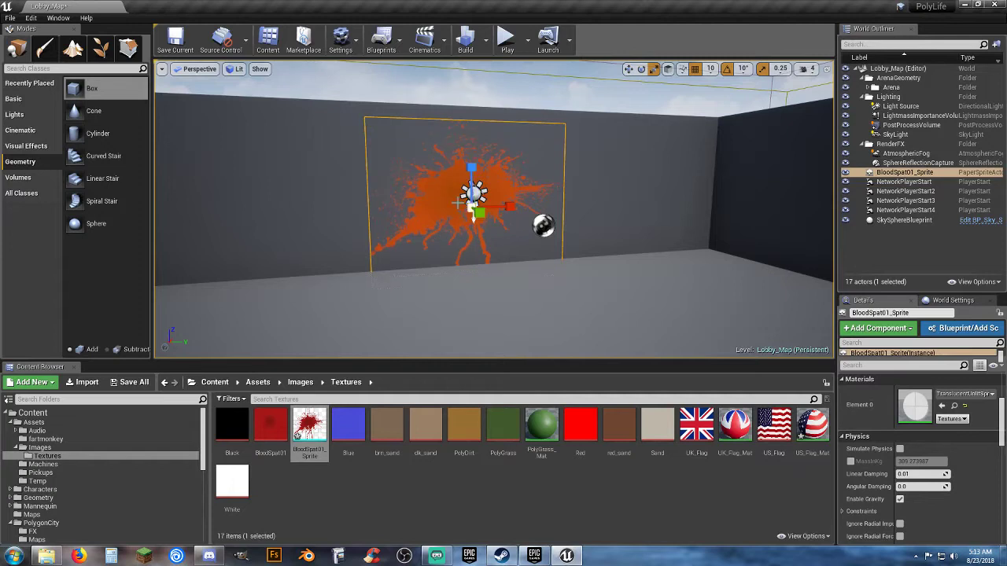
pyautogui.moveTo(457, 203); pyautogui.dragTo(457, 203, button='right')
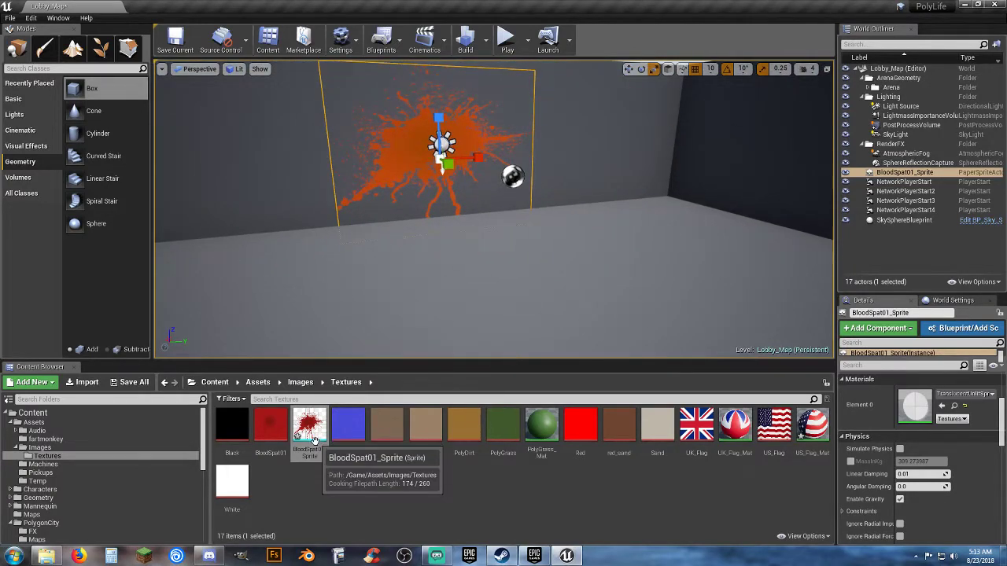
# Place a second BloodSpat01_Sprite on the floor, rotate it to lie flat and raise it slightly above the surface
pyautogui.moveTo(312, 425); pyautogui.dragTo(614, 301)
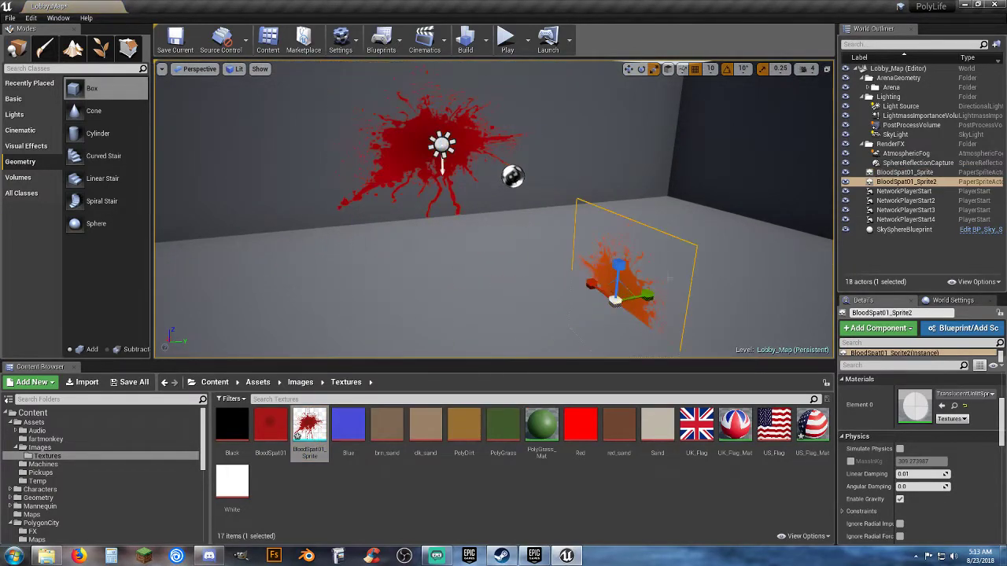
pyautogui.moveTo(669, 278); pyautogui.dragTo(669, 278, button='right')
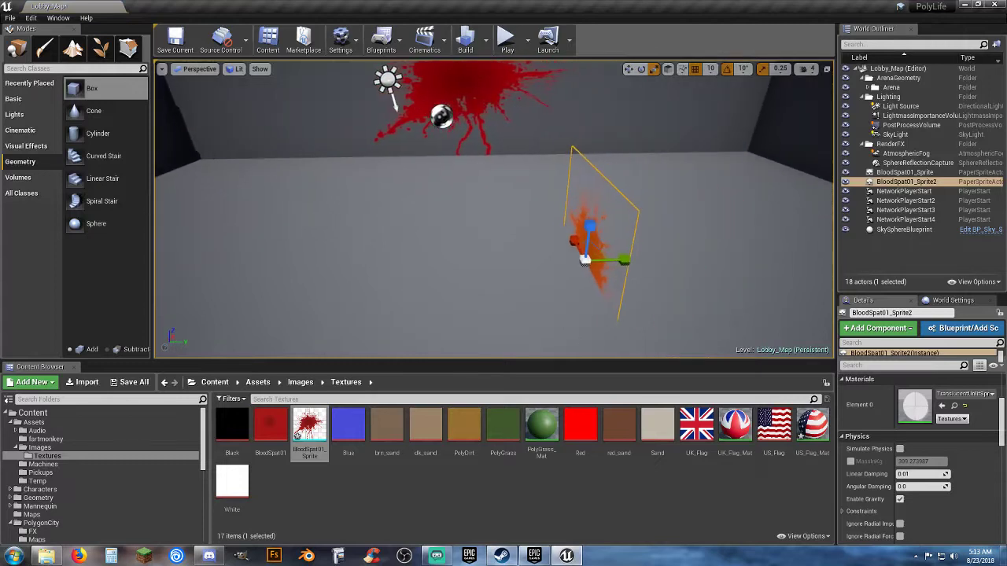
pyautogui.click(642, 70)
pyautogui.moveTo(550, 221)
pyautogui.mouseDown()
pyautogui.moveTo(521, 263)
pyautogui.moveTo(535, 274)
pyautogui.moveTo(522, 268)
pyautogui.moveTo(556, 214)
pyautogui.mouseUp()
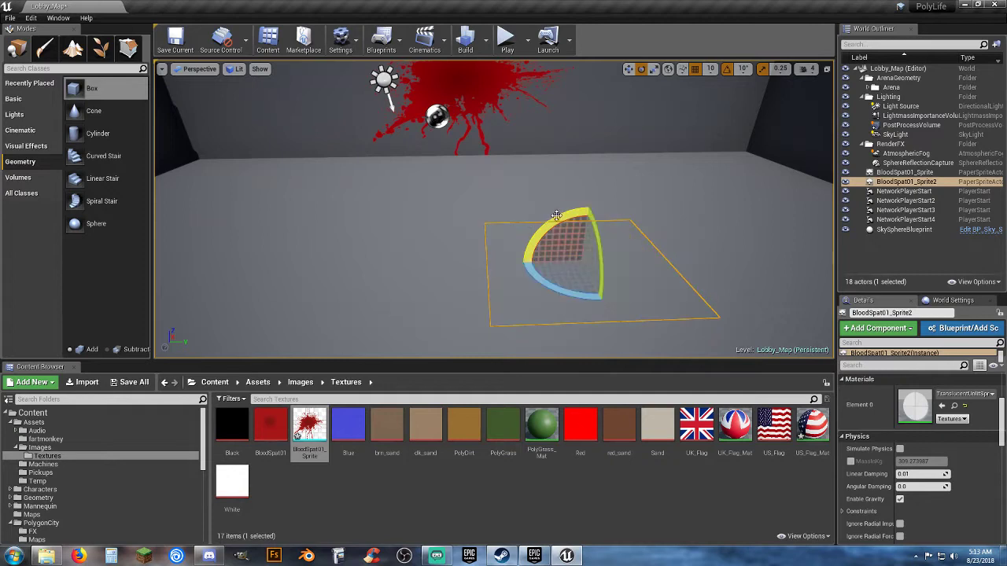
pyautogui.click(628, 70)
pyautogui.moveTo(586, 227); pyautogui.dragTo(588, 223)
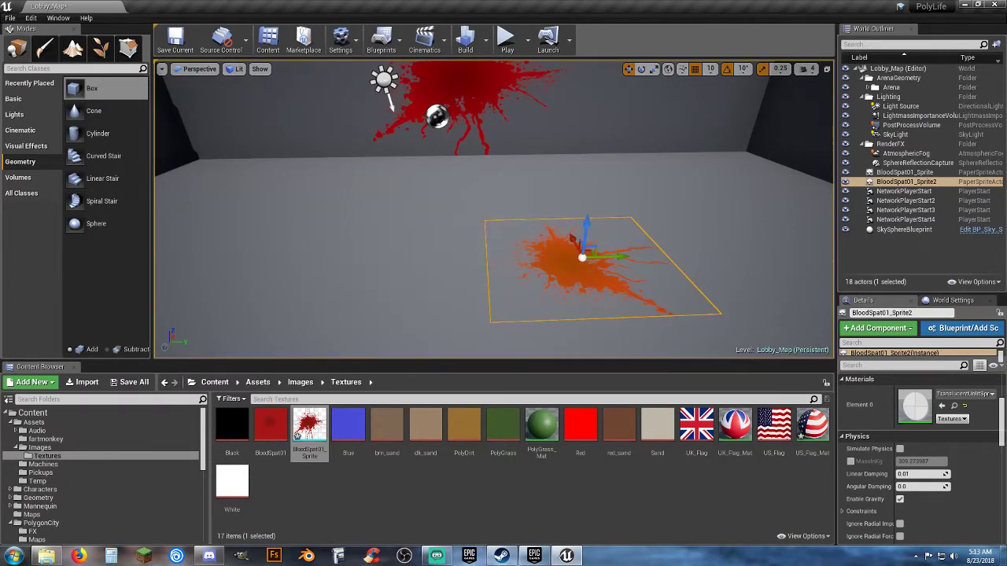
# Play-test the level, walking over the floor splatter and viewing both splatters, and end the session
pyautogui.click(507, 37)
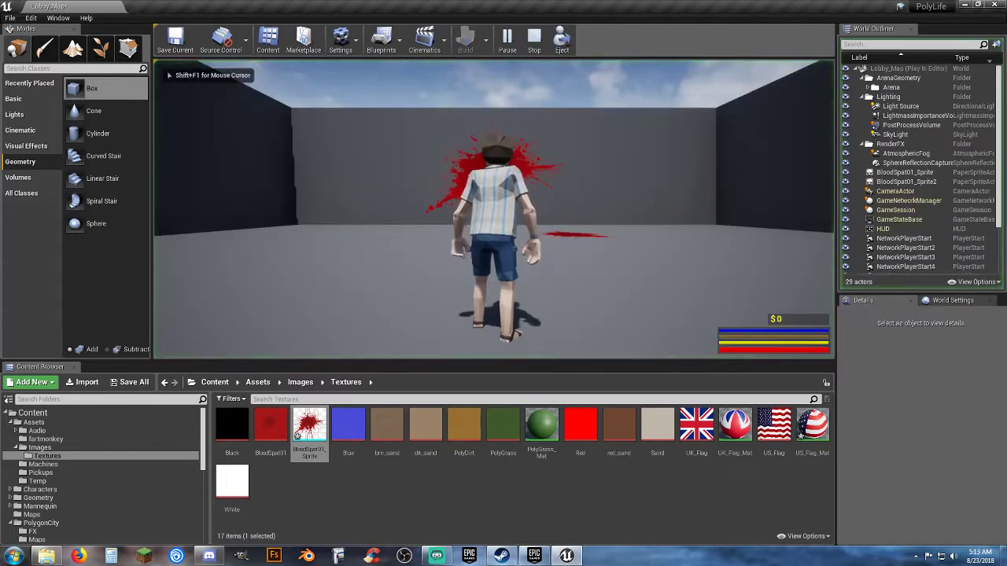
pyautogui.press('w')
pyautogui.press('d')
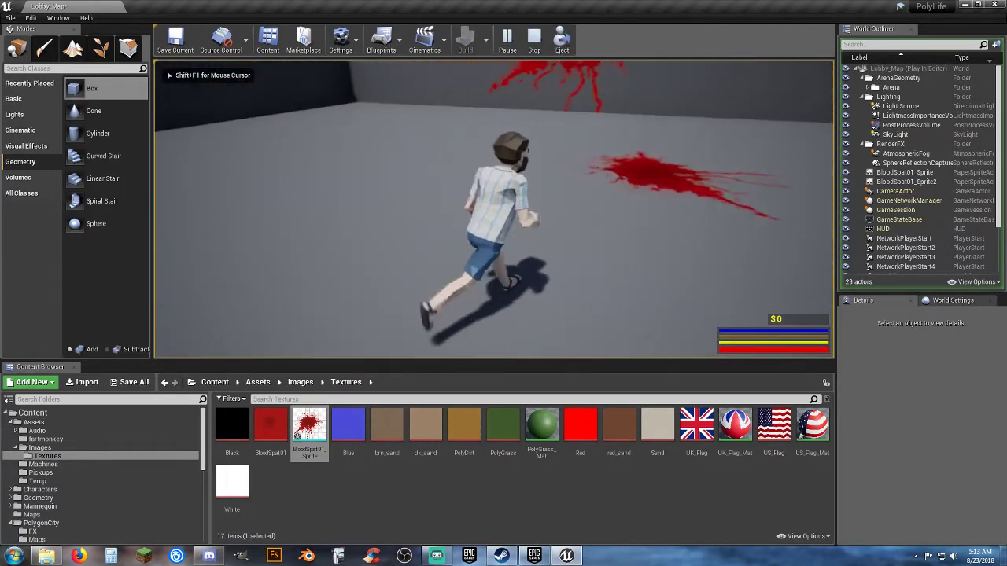
pyautogui.press('w')
pyautogui.press('d')
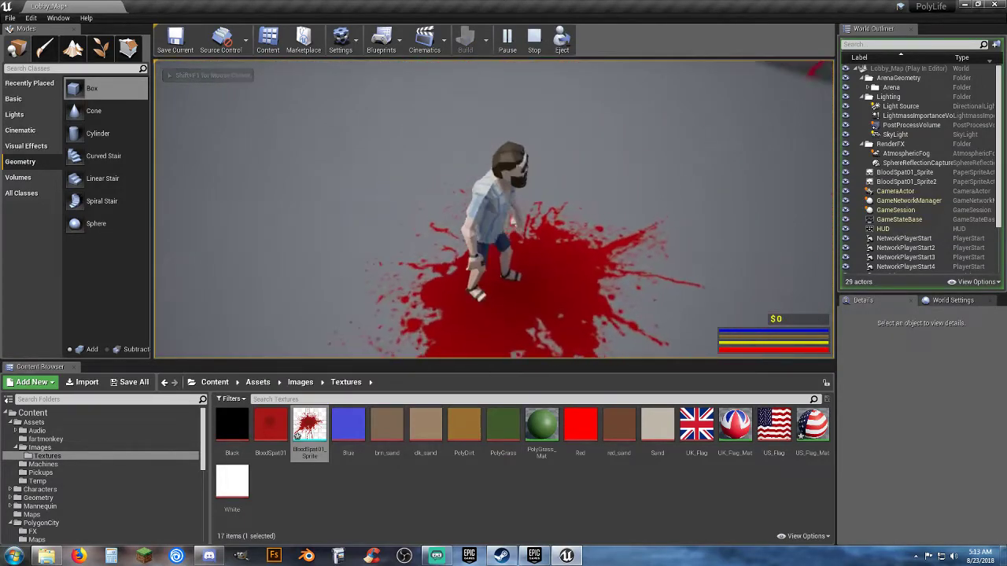
pyautogui.press('d')
pyautogui.press('s')
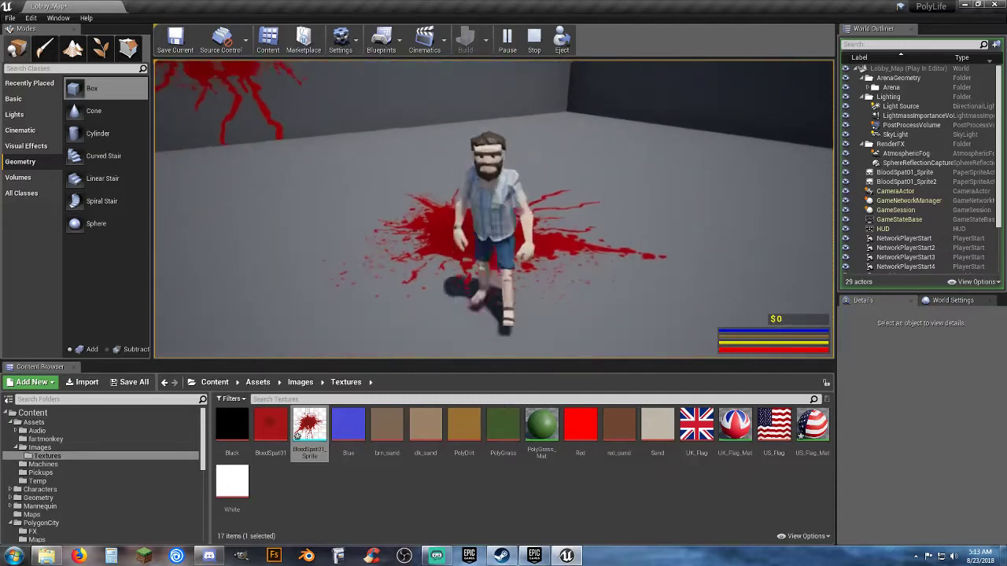
pyautogui.press('w')
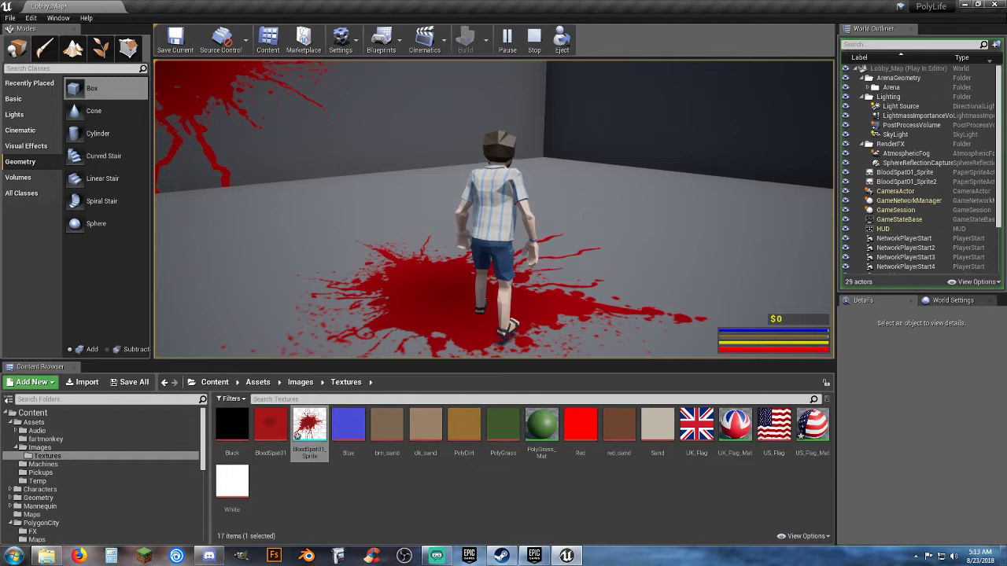
pyautogui.press('w')
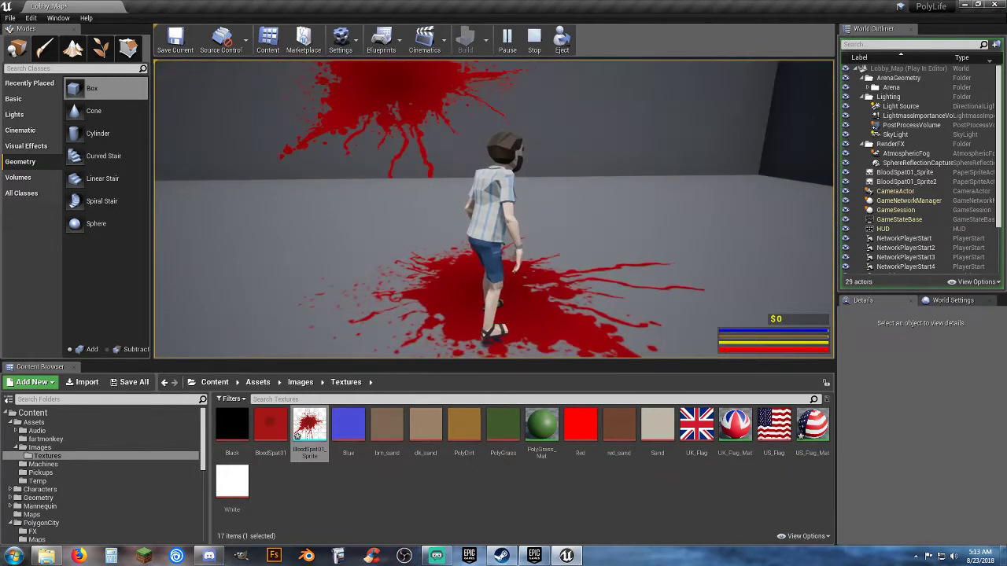
pyautogui.press('Escape')
# Delete the floor and wall blood splatter sprites from the level
pyautogui.click(476, 296)
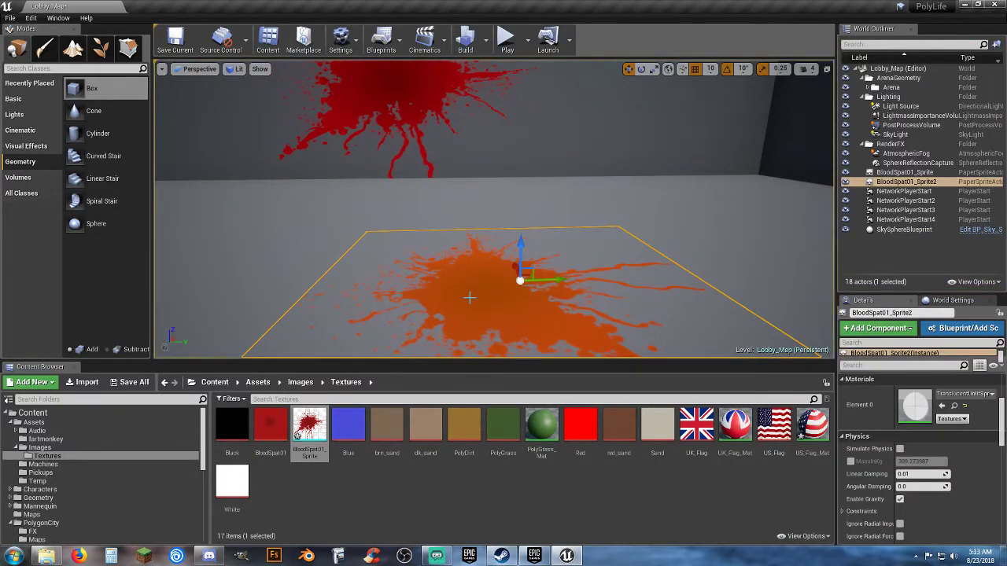
pyautogui.press('Delete')
pyautogui.click(409, 72)
pyautogui.press('Delete')
pyautogui.moveTo(450, 156)
pyautogui.mouseDown(button='right')
pyautogui.moveTo(450, 260)
pyautogui.moveTo(450, 155)
pyautogui.mouseUp(button='right')
pyautogui.press('s')
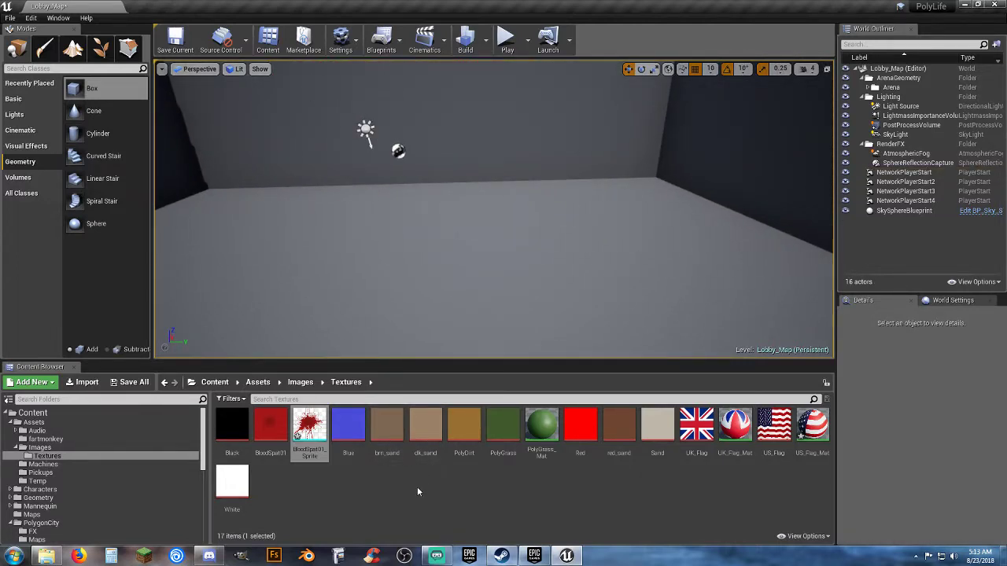
# Delete the BloodSpat01_Sprite asset from the Textures folder and confirm the deletion
pyautogui.click(314, 440)
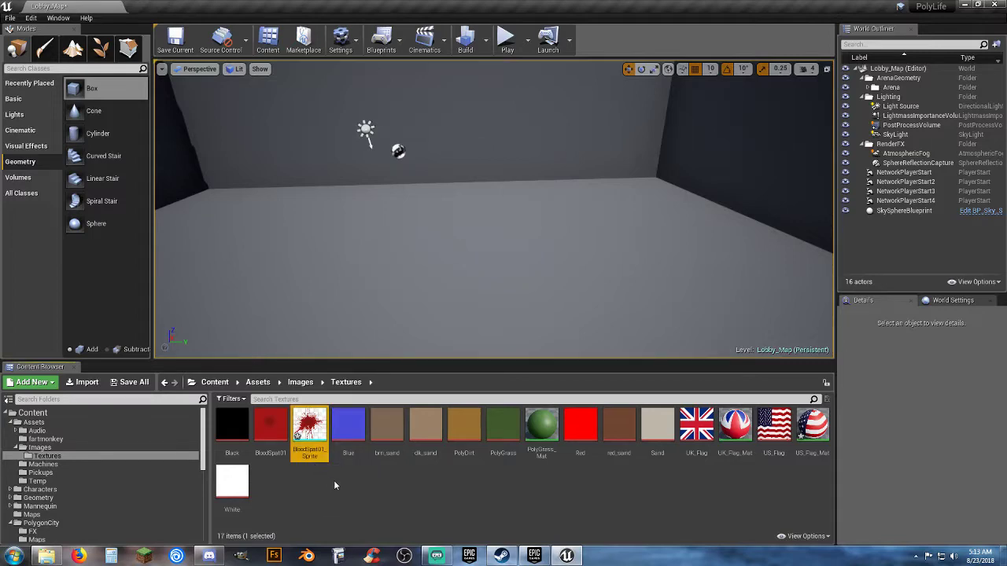
pyautogui.press('Delete')
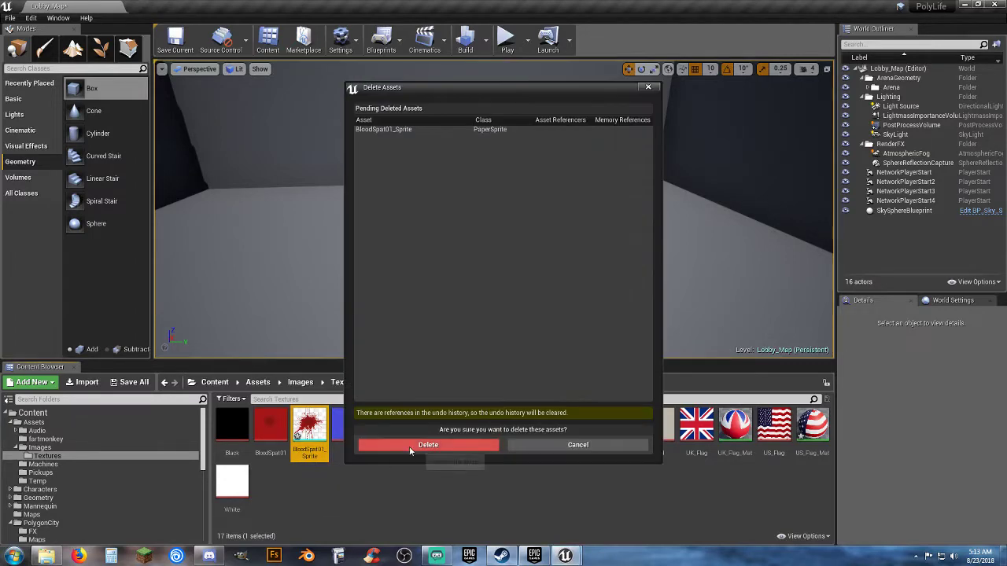
pyautogui.click(362, 445)
# Switch to Windows Explorer to examine the BloodSpat01 source image in the CoG Data Textures folder, and return to the Unreal Editor
pyautogui.moveTo(0, 130); pyautogui.dragTo(547, 146)
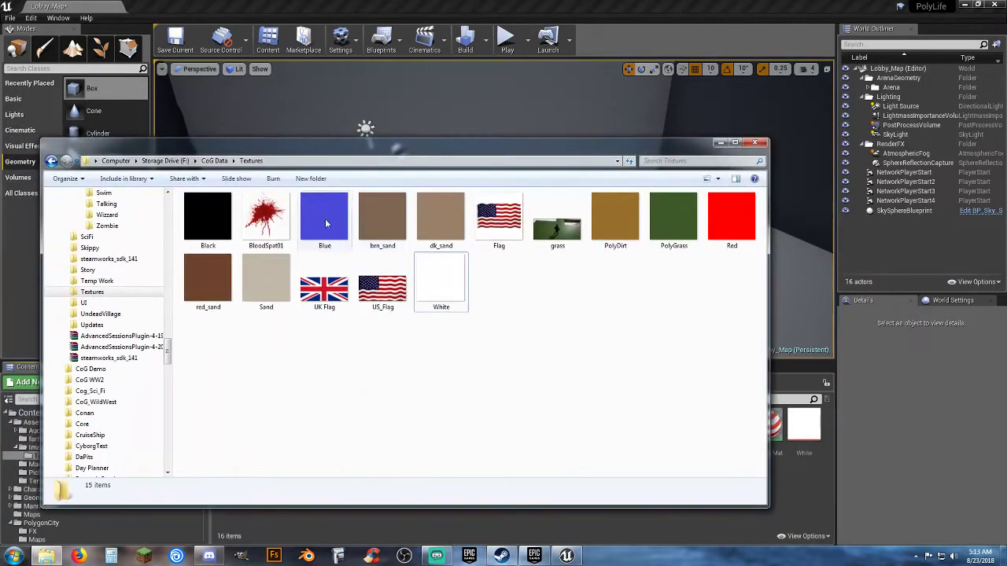
pyautogui.click(266, 219)
pyautogui.moveTo(476, 149); pyautogui.dragTo(0, 162)
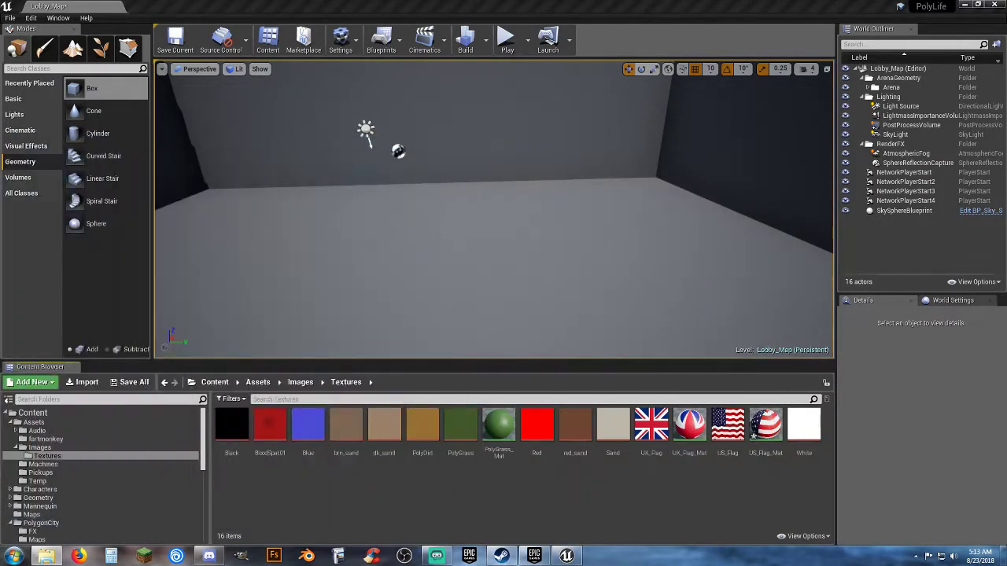
# Create a sprite from the BloodSpat01 texture and place it in the level on the arena floor
pyautogui.click(269, 431)
pyautogui.rightClick(268, 429)
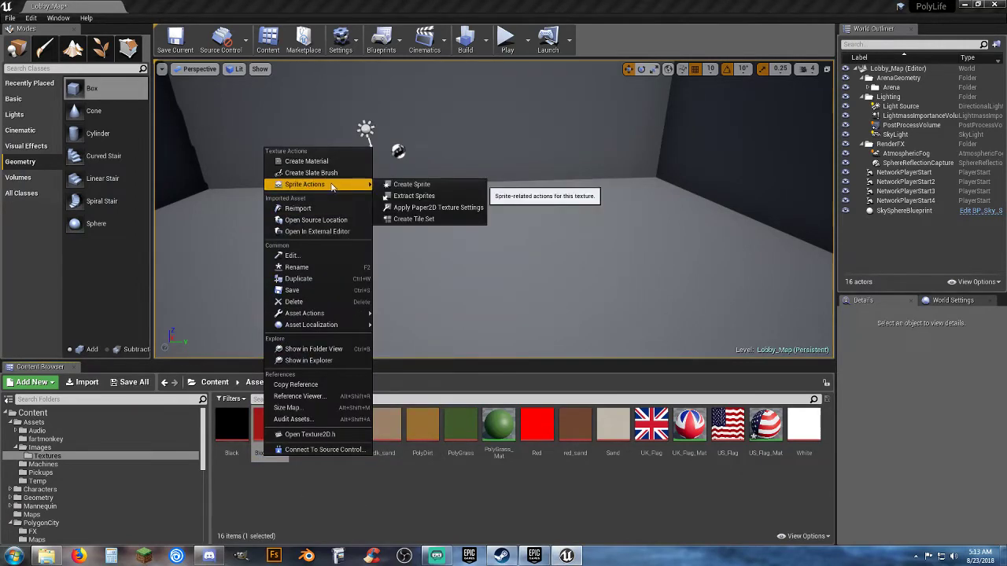
pyautogui.click(411, 185)
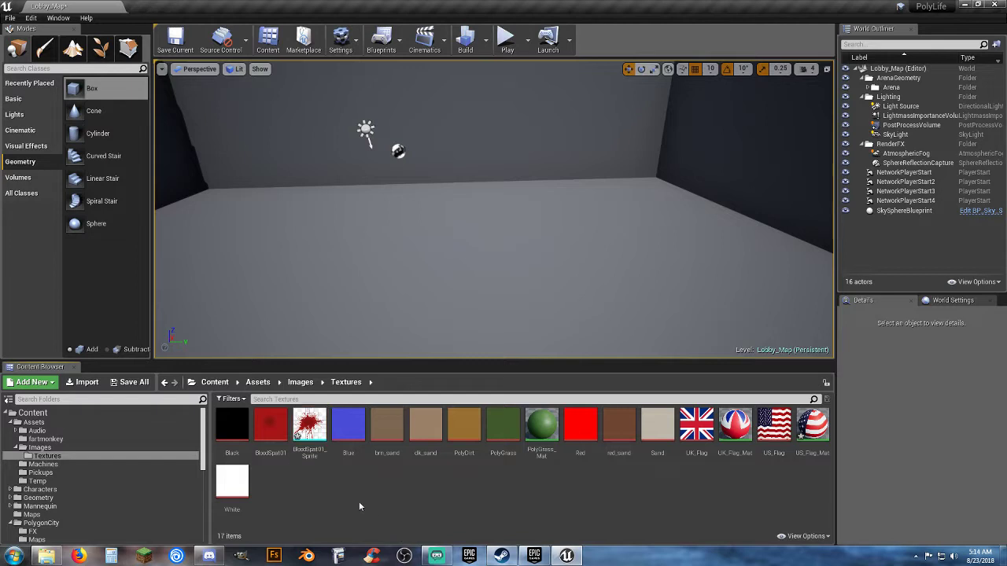
pyautogui.click(309, 455)
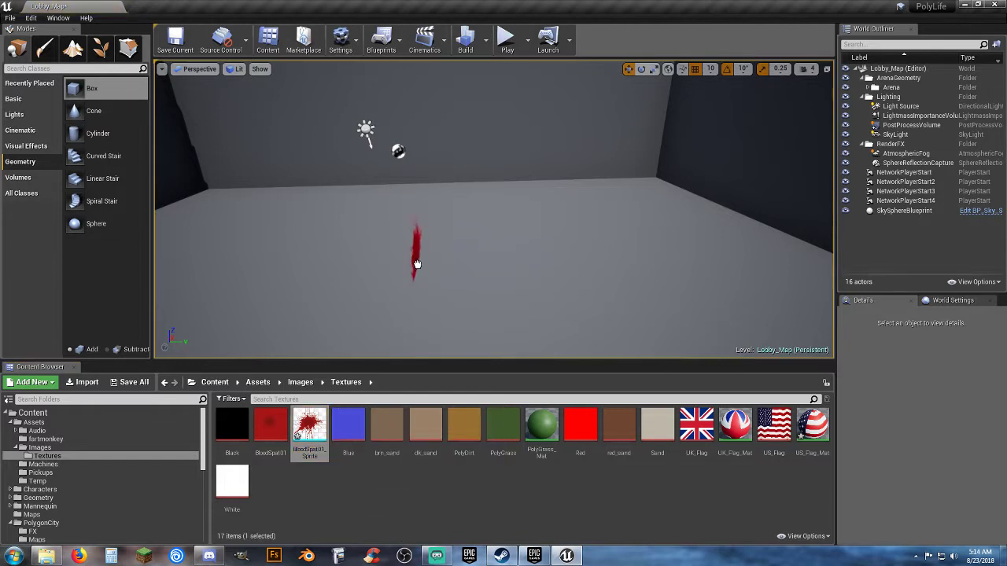
pyautogui.moveTo(417, 264); pyautogui.dragTo(424, 260)
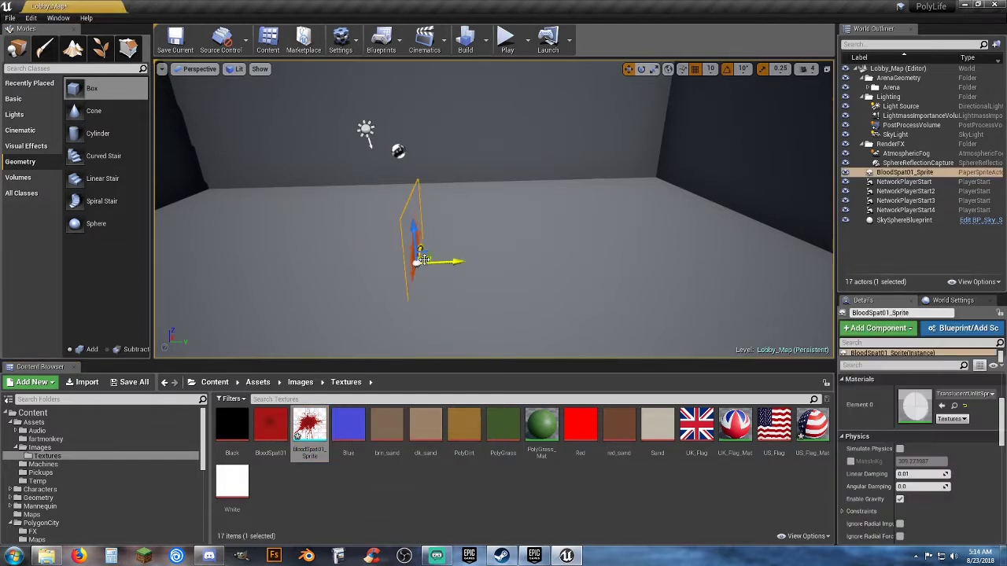
# Rotate the BloodSpat01 sprite by -90° so it lies flat, and raise it slightly above the floor
pyautogui.click(641, 69)
pyautogui.moveTo(455, 226); pyautogui.dragTo(436, 229)
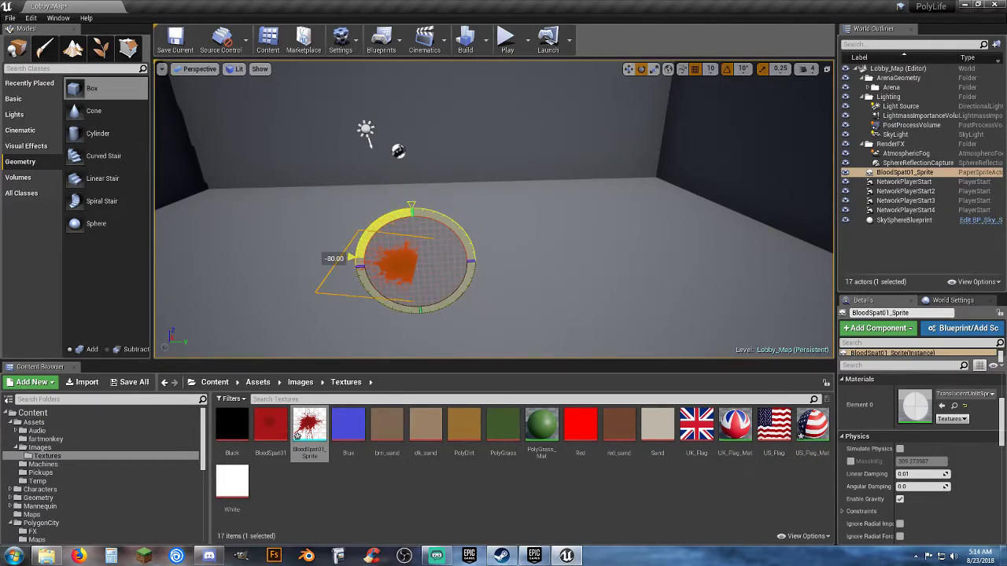
pyautogui.moveTo(346, 258); pyautogui.dragTo(352, 266)
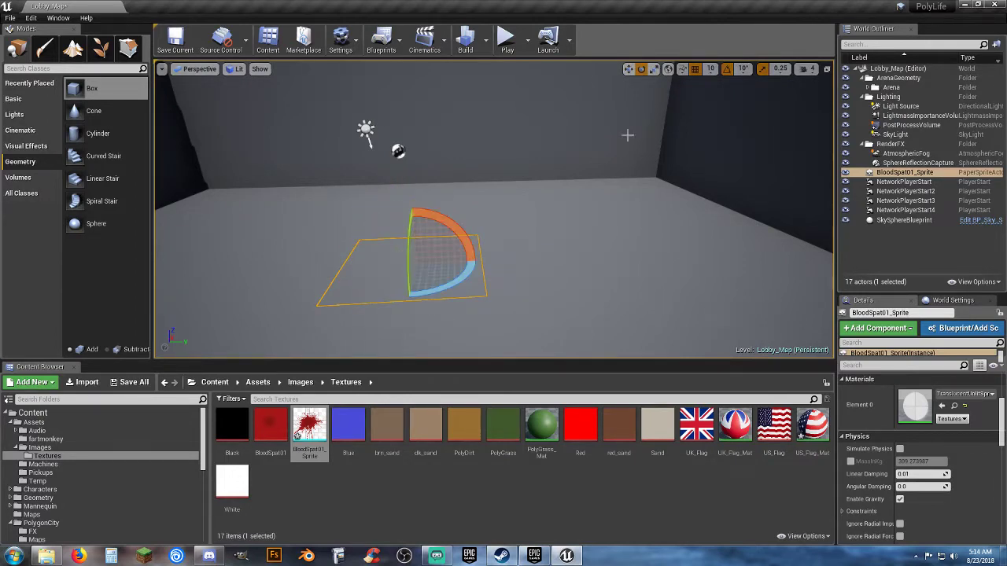
pyautogui.click(630, 70)
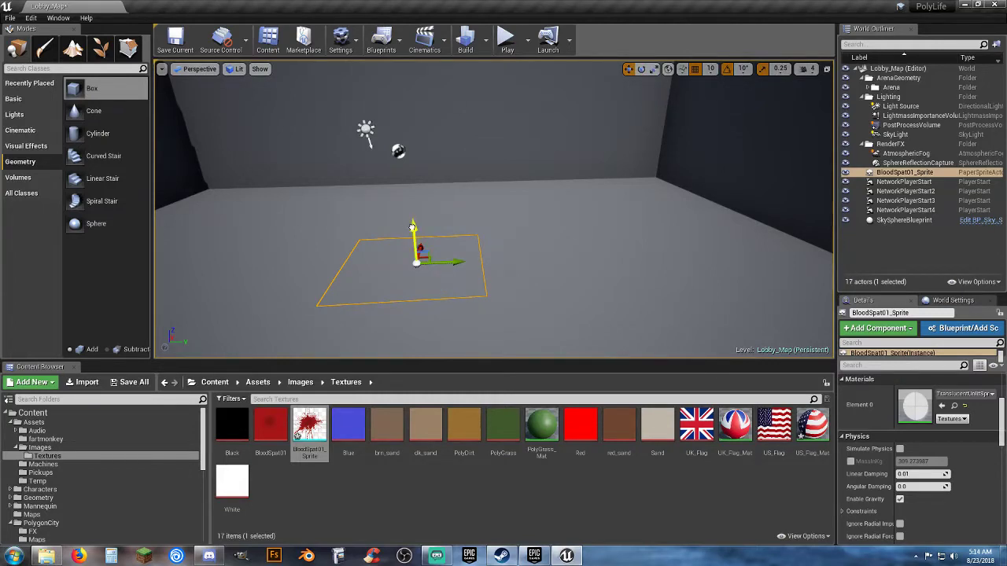
pyautogui.moveTo(412, 227); pyautogui.dragTo(413, 227)
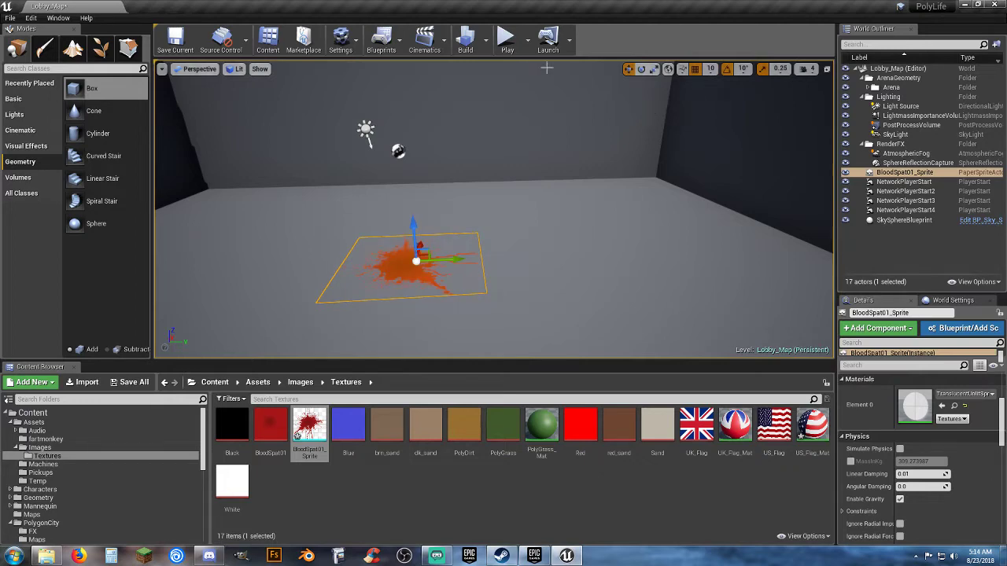
# Play-test the level, running over the floor splatter to check its height, and end the session
pyautogui.click(505, 38)
pyautogui.click(549, 216)
pyautogui.press('w')
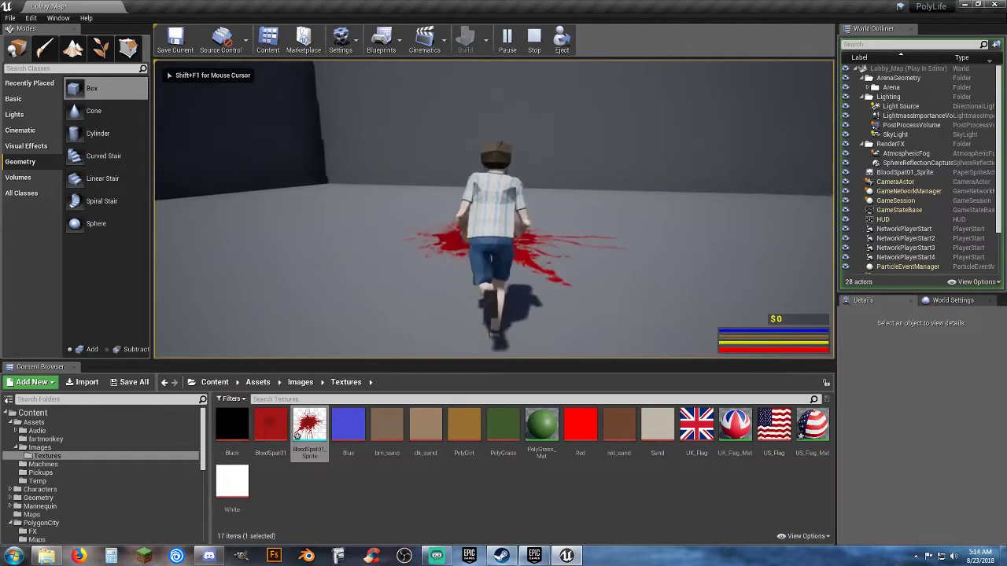
pyautogui.press('s')
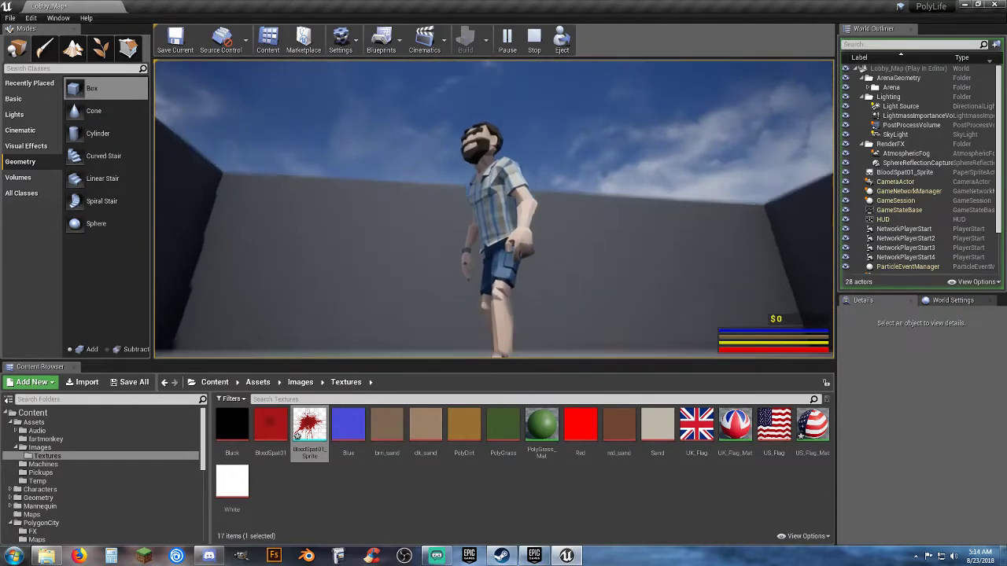
pyautogui.press('Escape')
# Set the floor splatter sprite's Z location to 131 to bring it closer to the floor
pyautogui.click(557, 223)
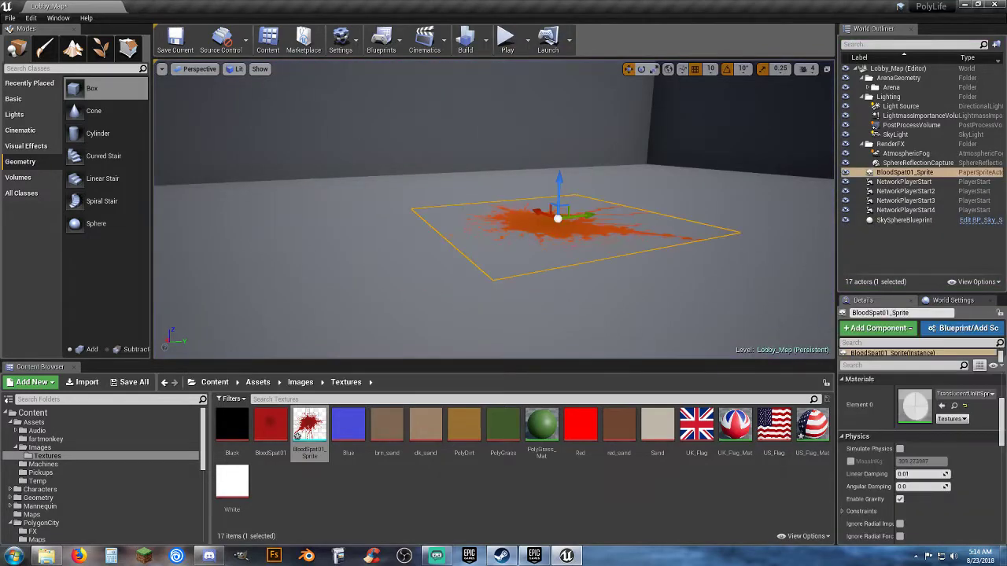
pyautogui.moveTo(557, 223); pyautogui.dragTo(625, 191, button='right')
pyautogui.scroll(2, 924, 405)
pyautogui.scroll(3, 939, 433)
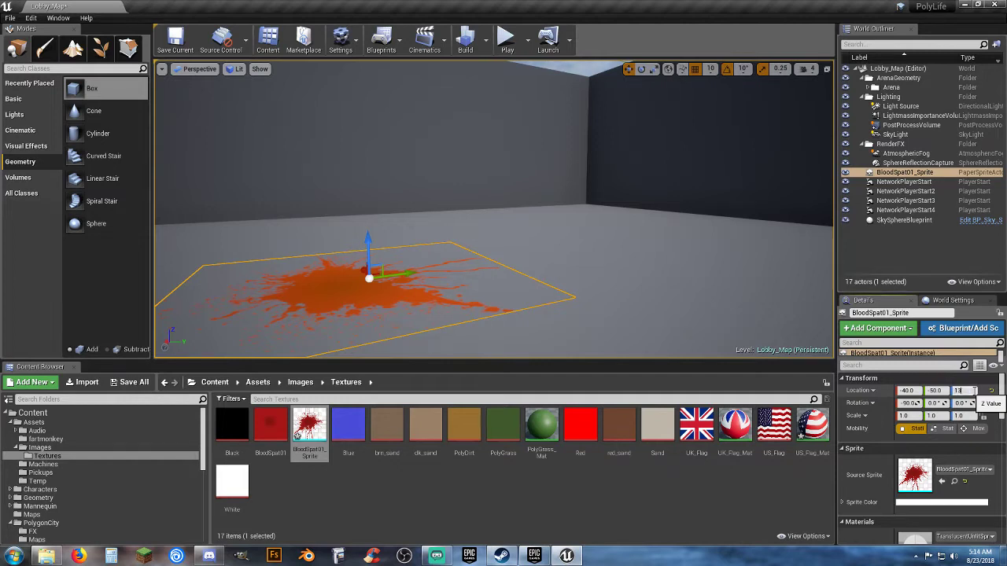
pyautogui.write('1')
pyautogui.press('Return')
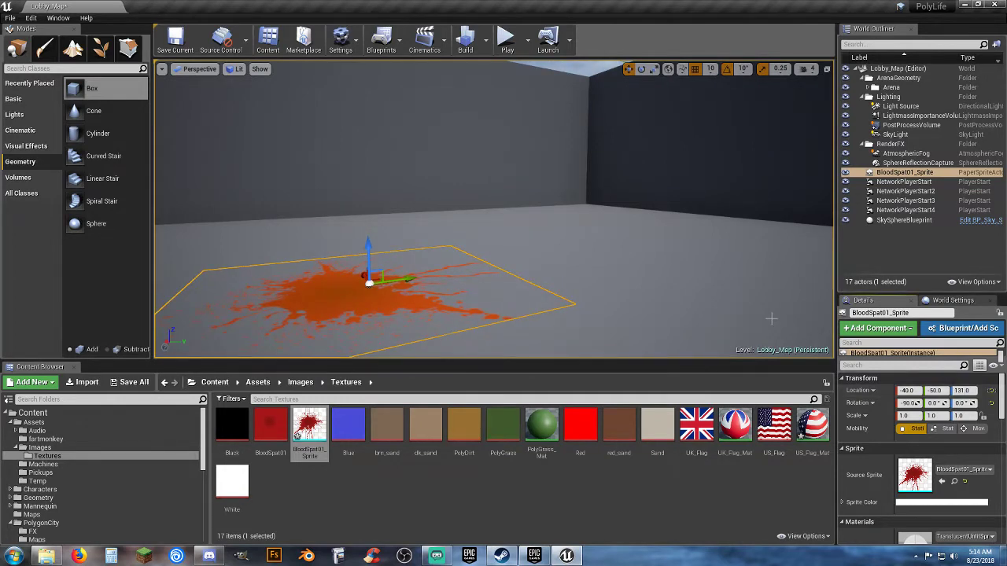
# Play-test the level again, walking over and around the lowered blood splatter to examine it from several angles, and end the session
pyautogui.click(506, 37)
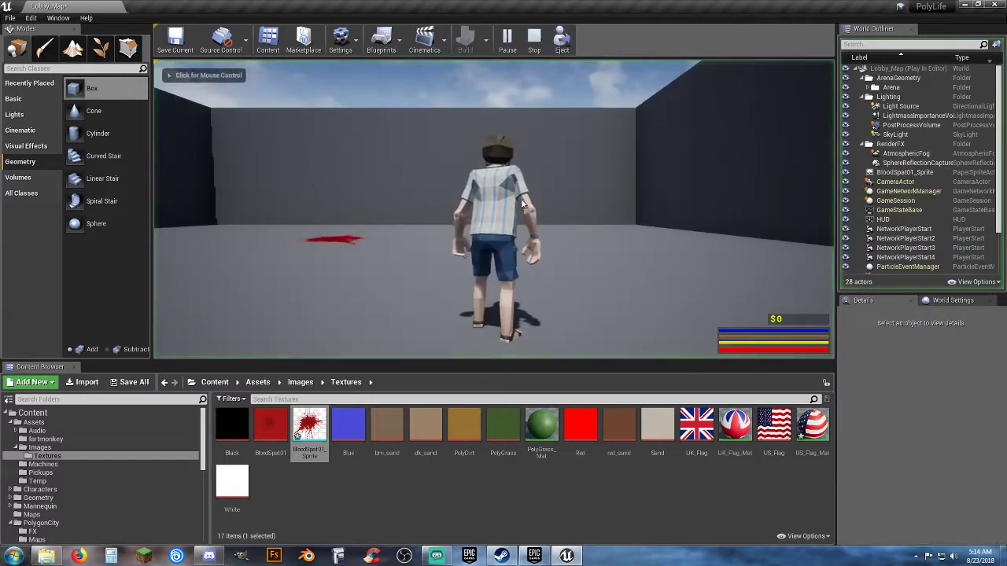
pyautogui.press('w')
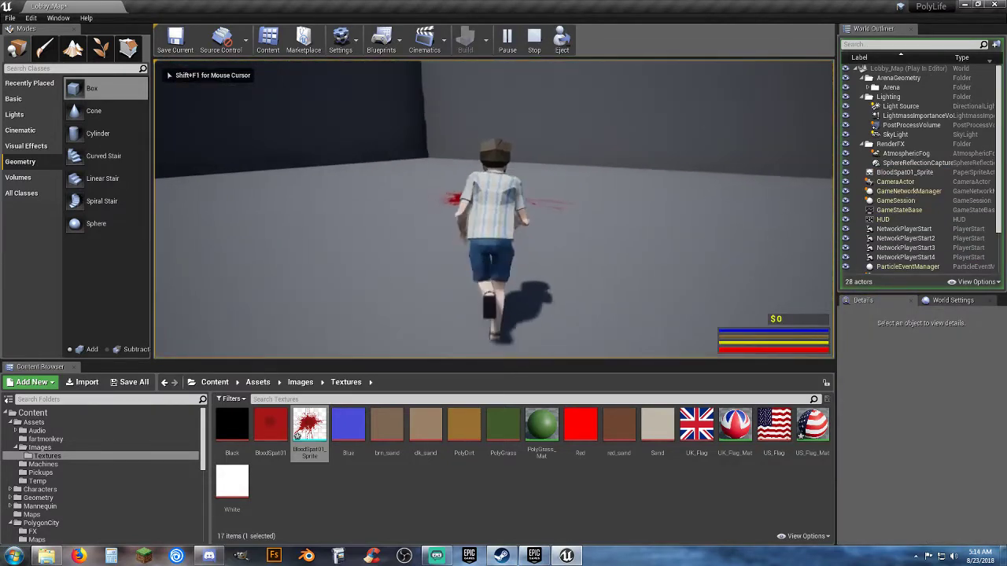
pyautogui.press('w')
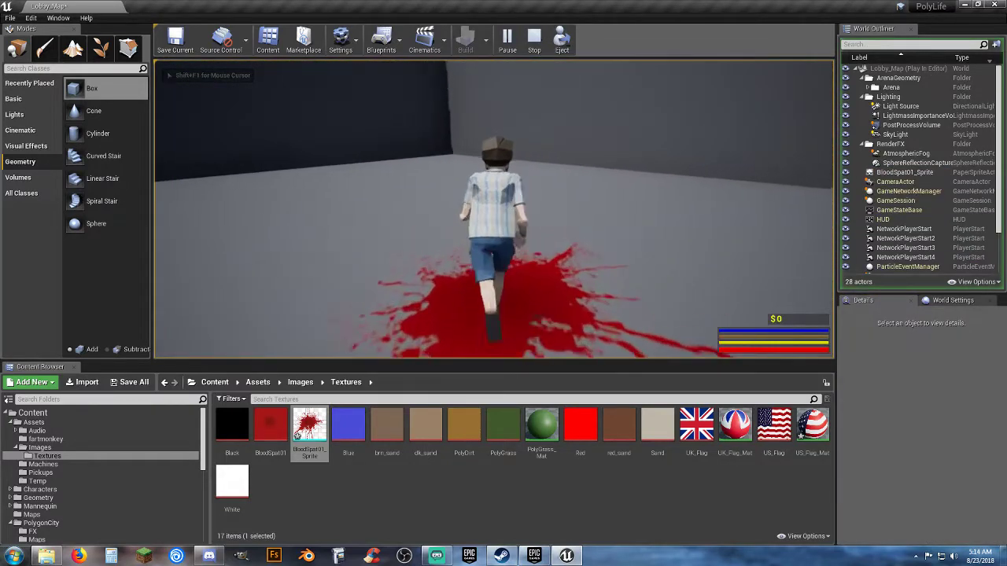
pyautogui.press('s')
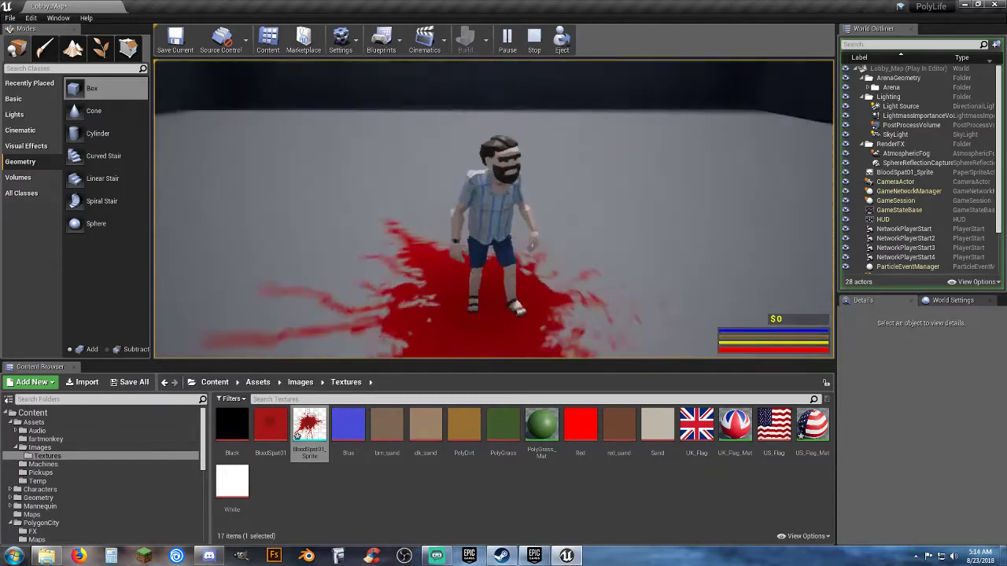
pyautogui.press('w')
pyautogui.press('a')
pyautogui.press('w')
pyautogui.press('a')
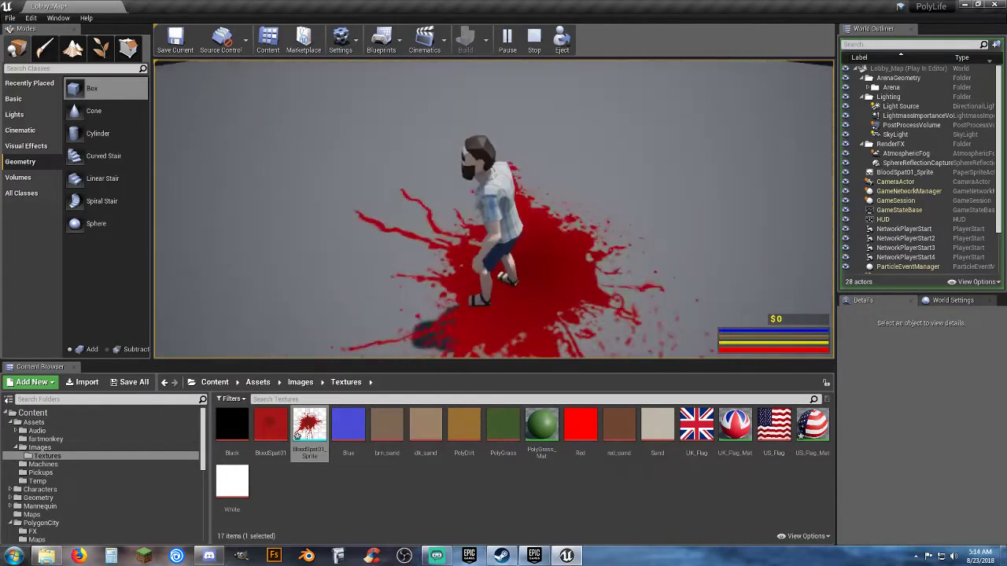
pyautogui.press('w')
pyautogui.press('d')
pyautogui.press('s')
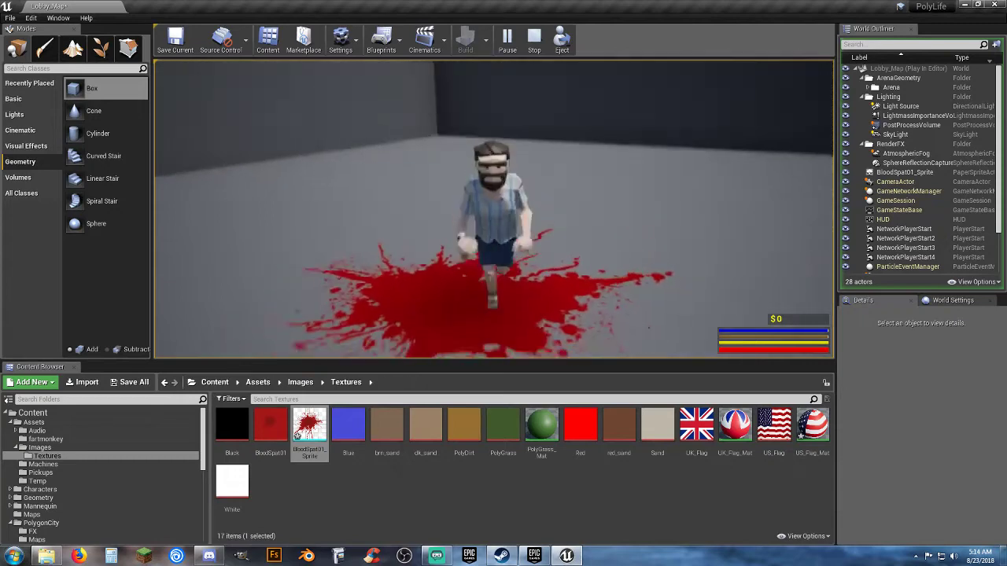
pyautogui.press('w')
pyautogui.press('s')
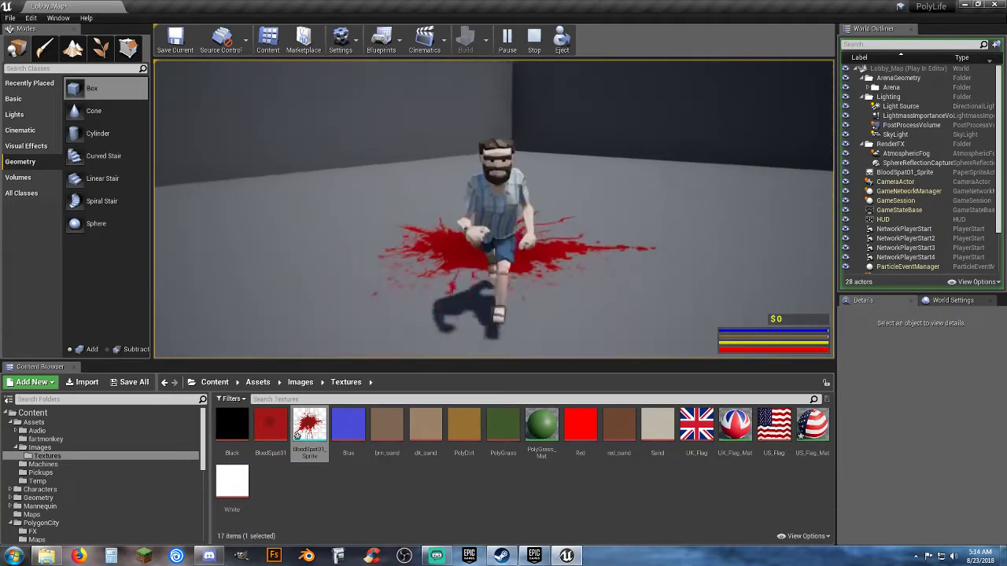
pyautogui.press('w')
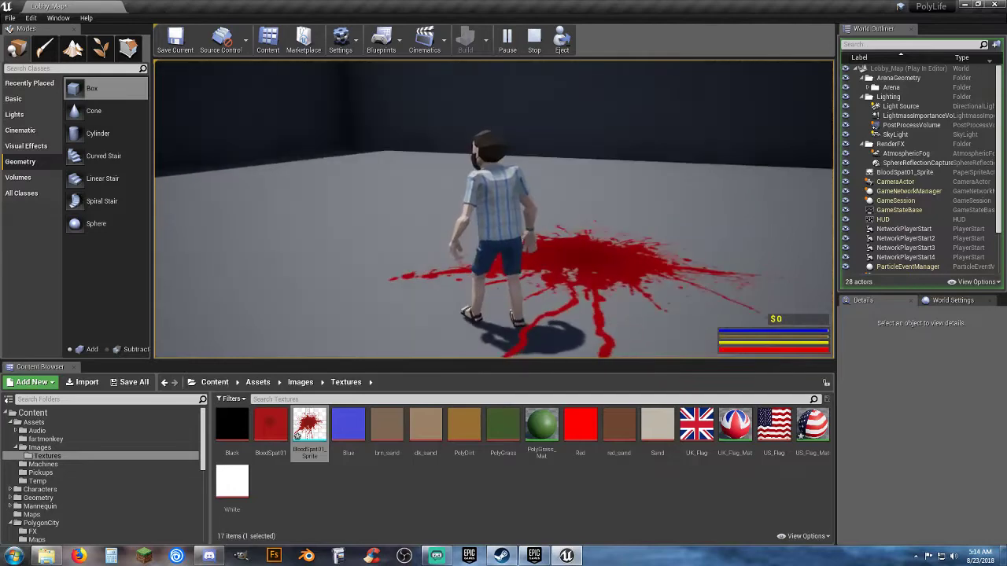
pyautogui.press('Escape')
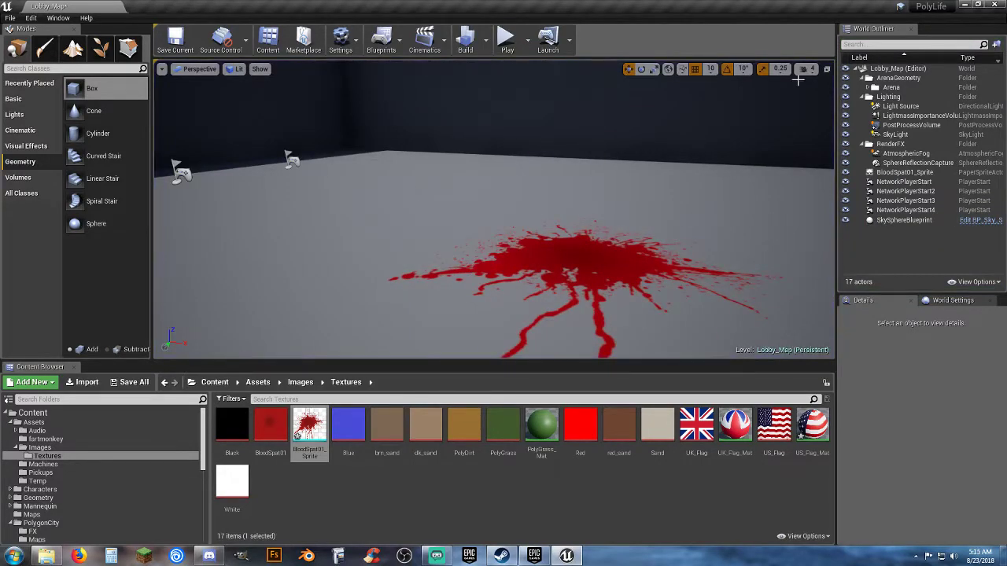
# Close the PolyLife project without saving any content and open the PolyDungeons project from the Epic Games Launcher library
pyautogui.click(996, 6)
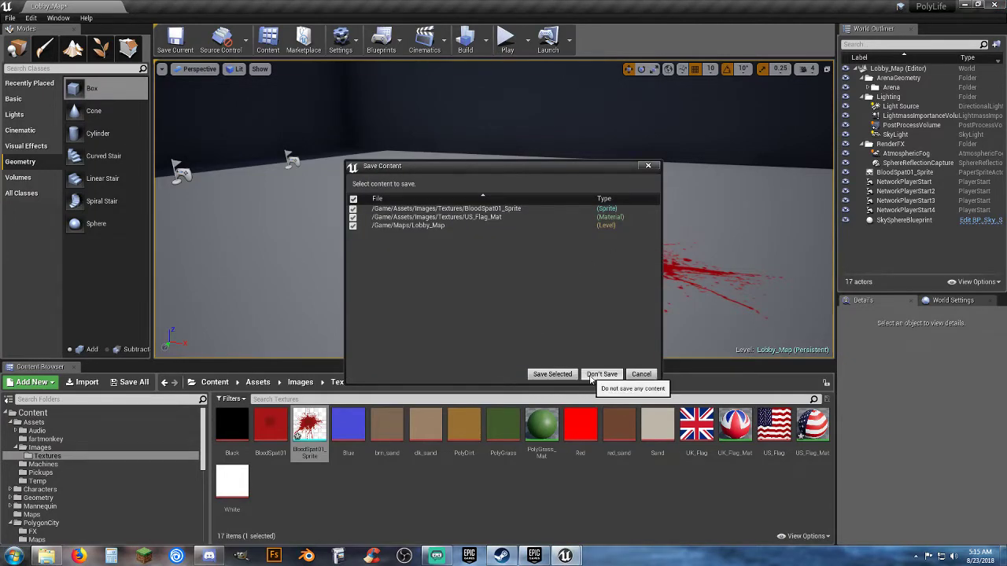
pyautogui.click(601, 374)
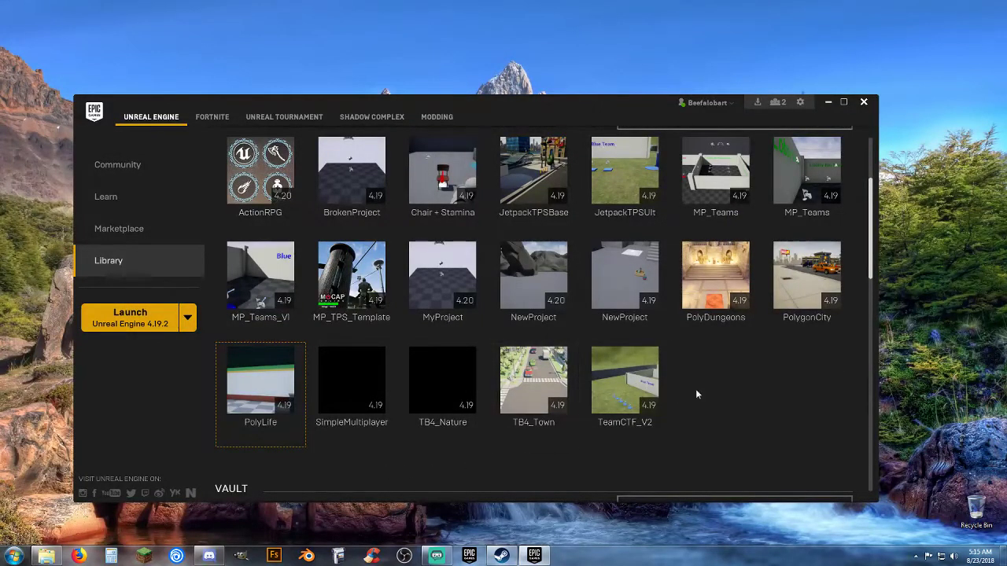
pyautogui.doubleClick(716, 271)
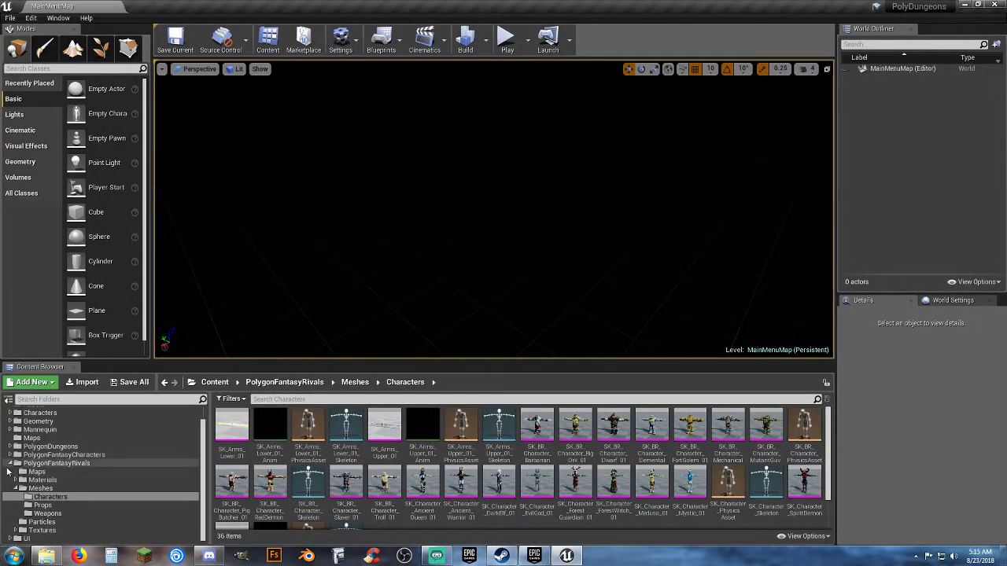
# Create a folder named Images inside the PolyDungeons project's Assets folder
pyautogui.click(11, 464)
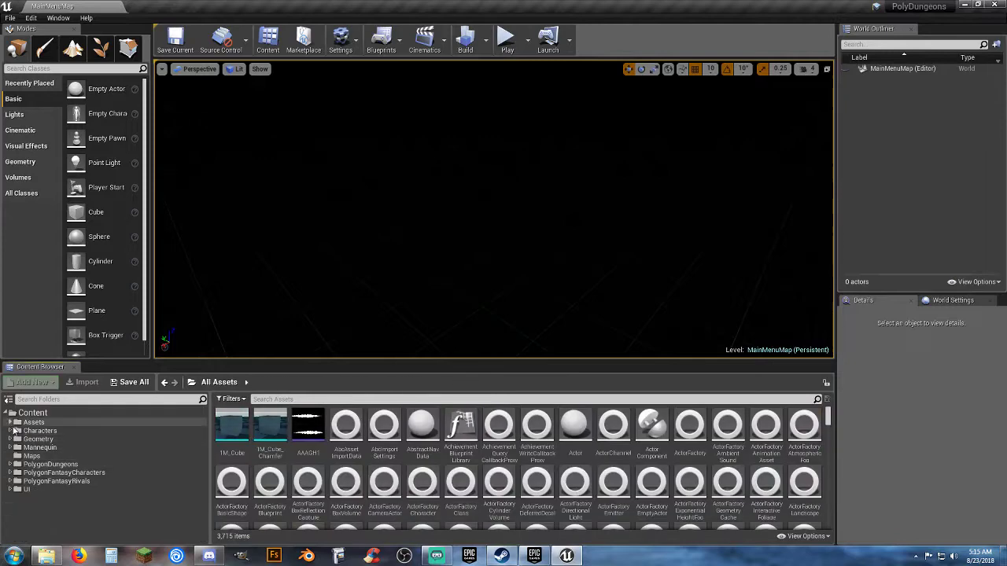
pyautogui.click(10, 423)
pyautogui.click(35, 424)
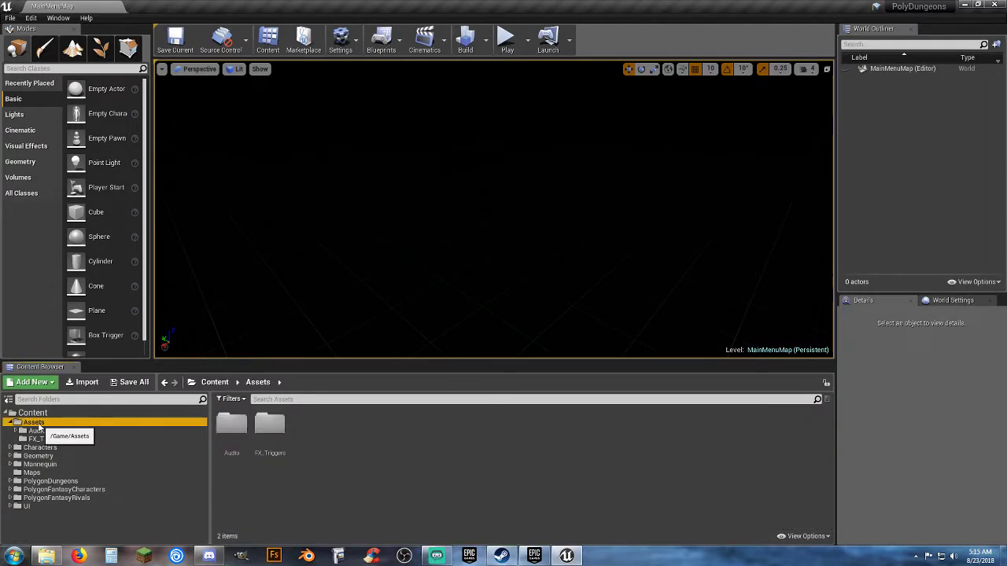
pyautogui.rightClick(327, 430)
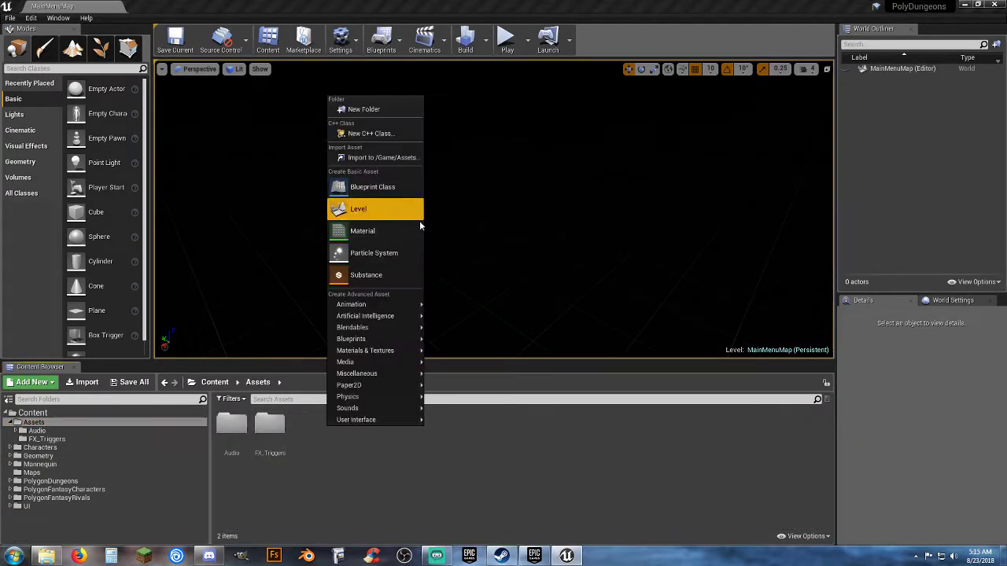
pyautogui.click(359, 105)
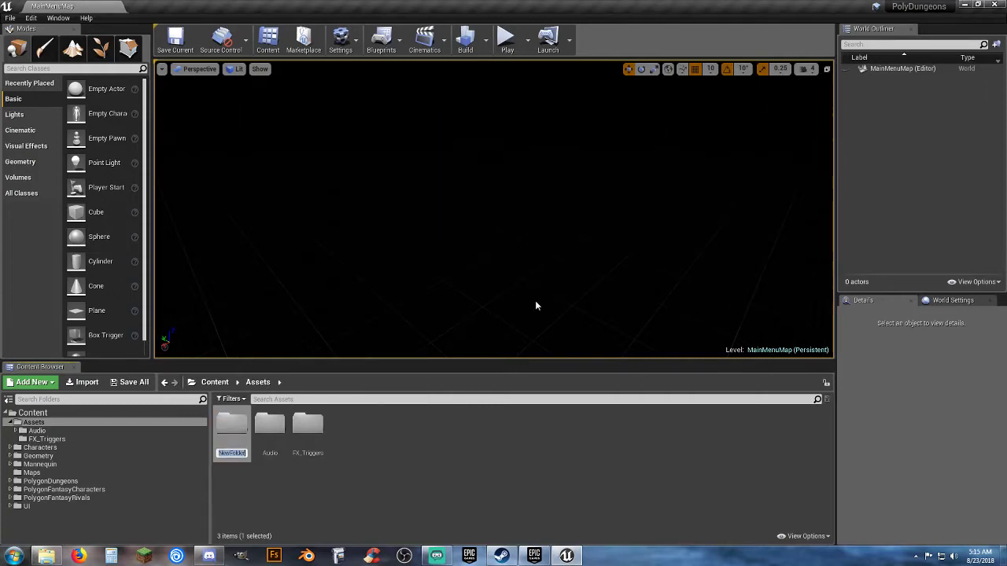
pyautogui.write('Images')
pyautogui.press('Return')
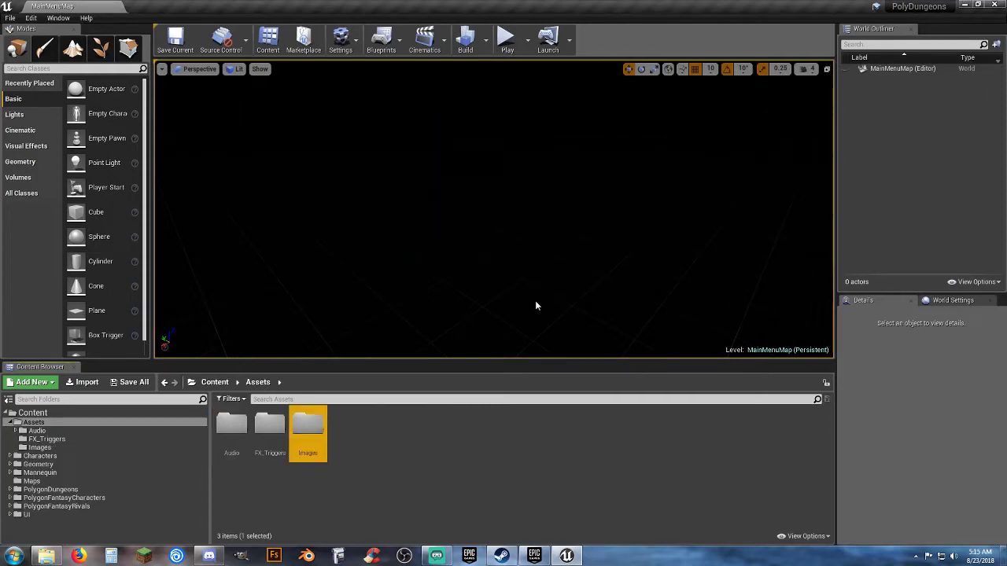
# Open the Images folder and create a subfolder named Textures in it
pyautogui.press('Return')
pyautogui.rightClick(296, 440)
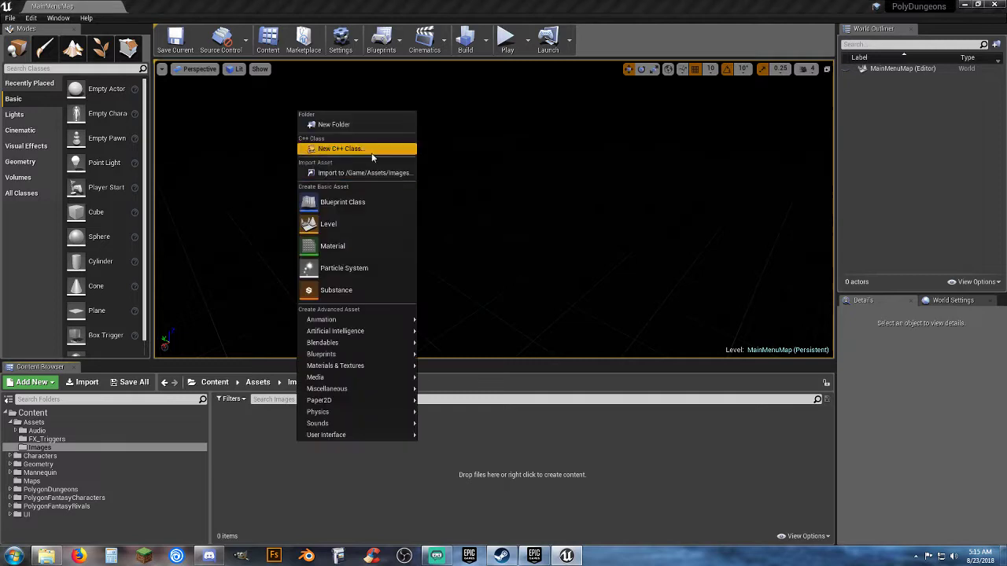
pyautogui.click(364, 122)
pyautogui.write('Textures')
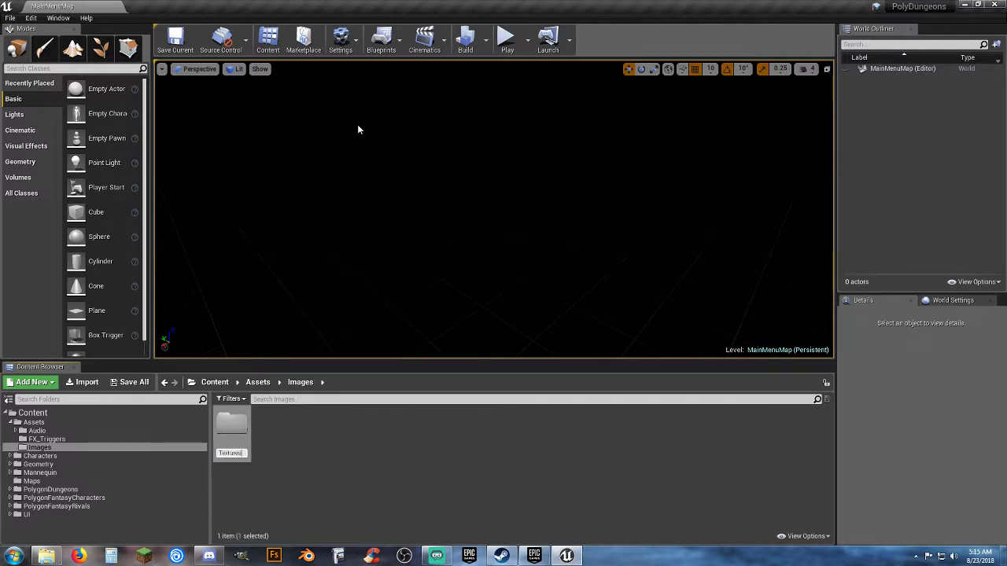
pyautogui.press('Return')
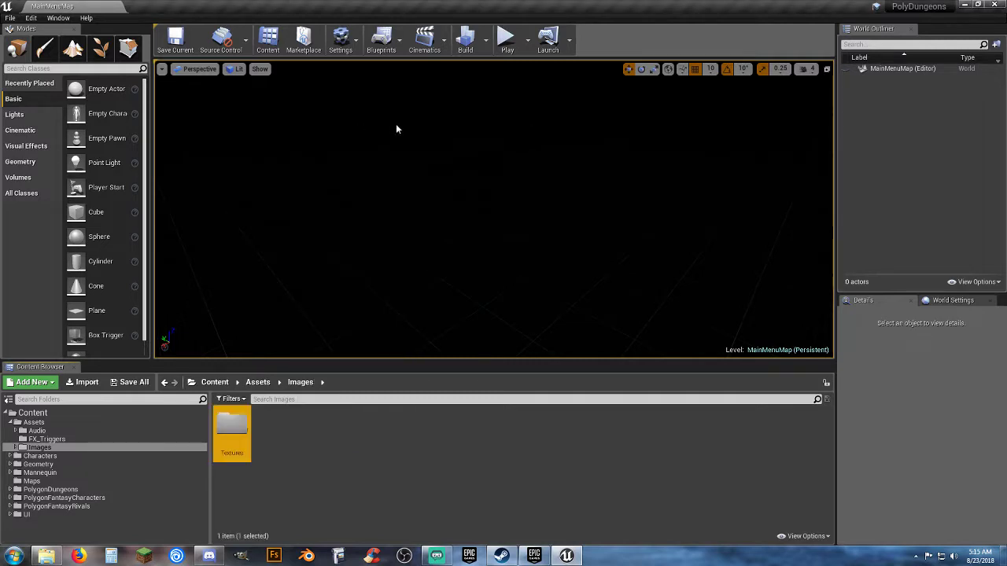
# Create a subfolder named Sprites in the Images folder
pyautogui.rightClick(295, 436)
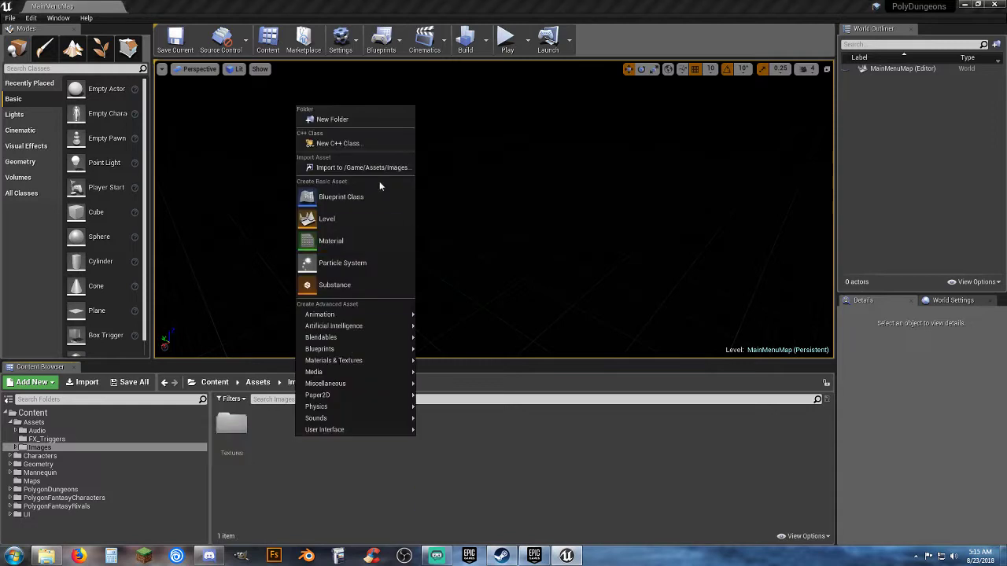
pyautogui.click(357, 123)
pyautogui.write('S')
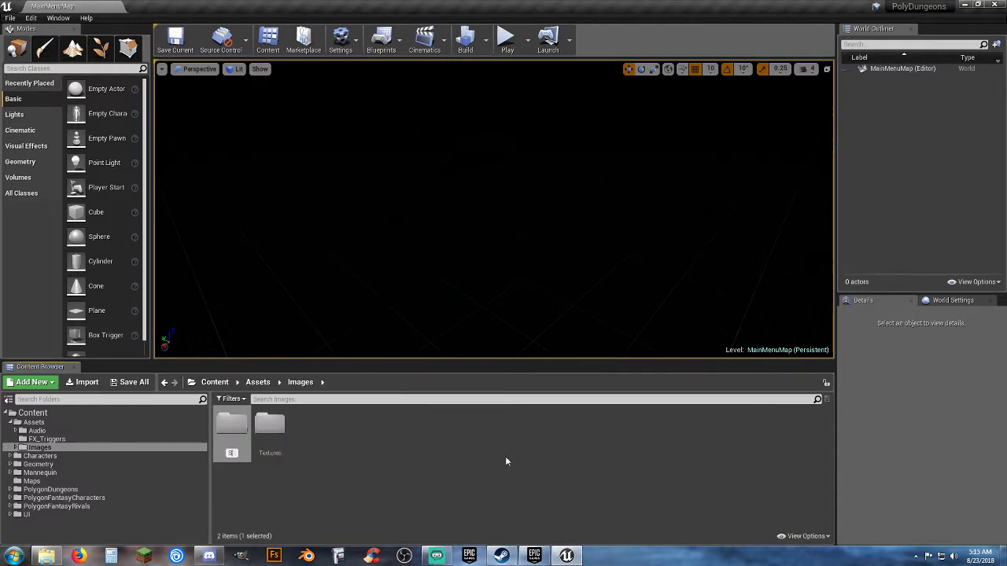
pyautogui.write('prines')
pyautogui.press('Return')
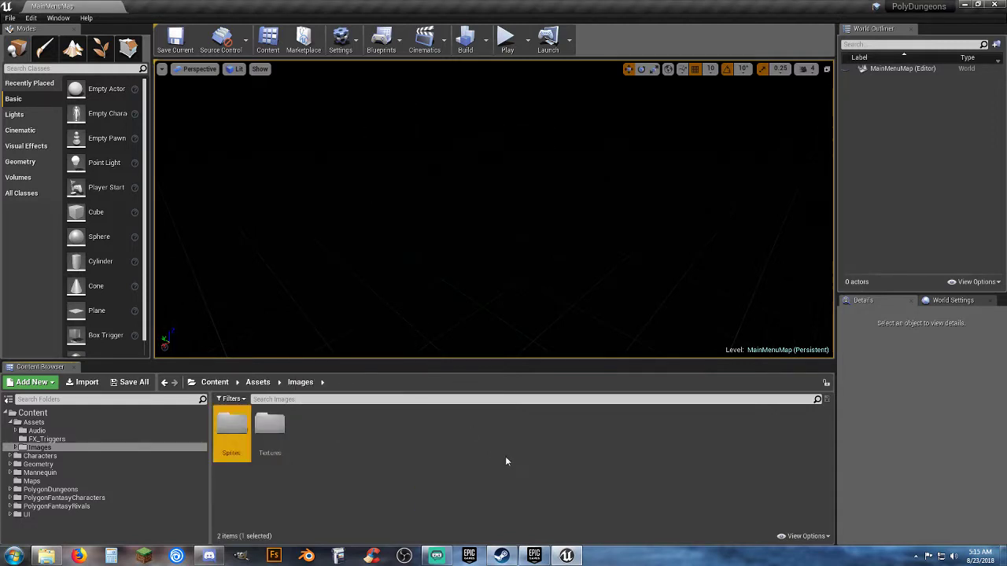
# Create another subfolder named Materials in the Images folder
pyautogui.click(376, 449)
pyautogui.rightClick(325, 429)
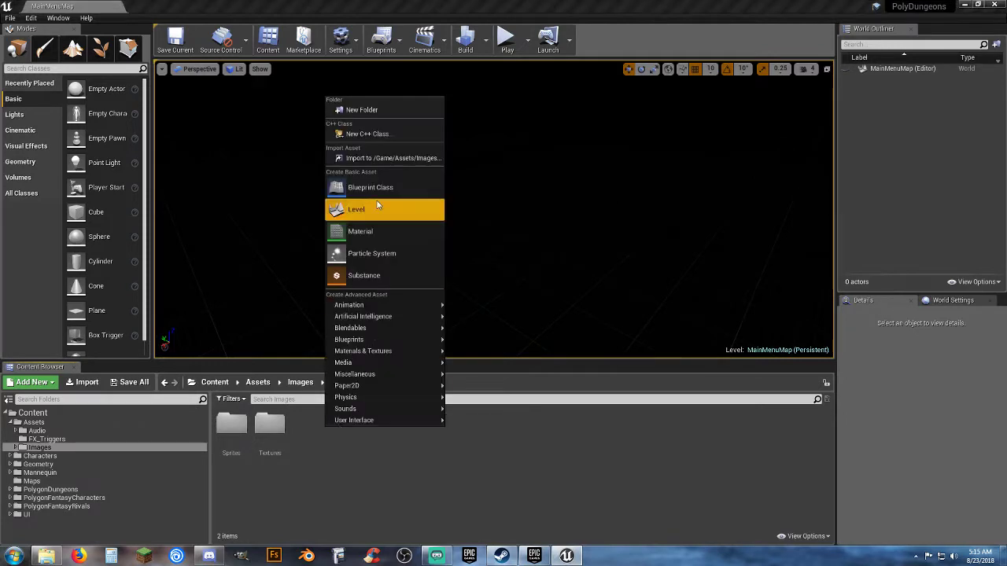
pyautogui.click(361, 108)
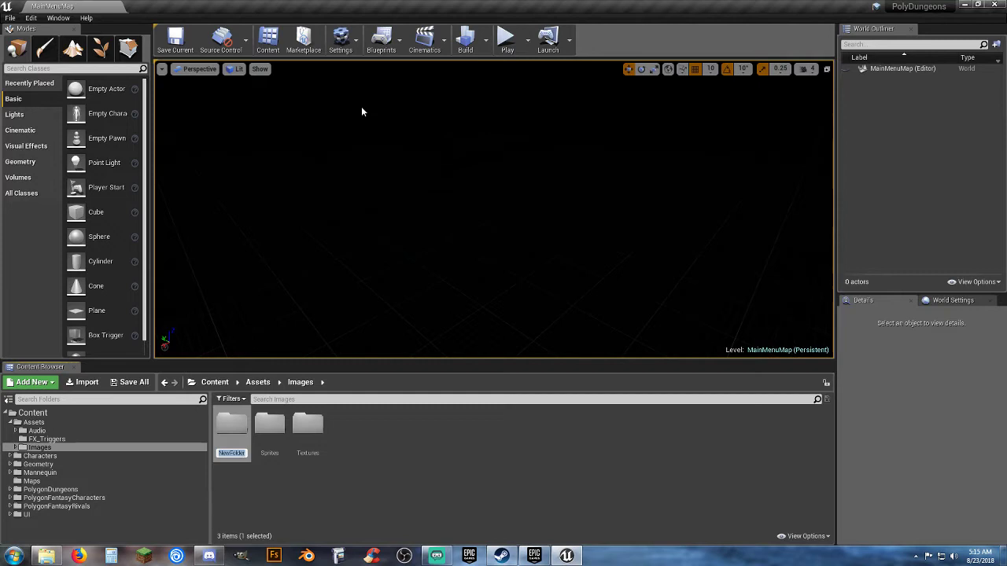
pyautogui.write('Materials')
pyautogui.press('Return')
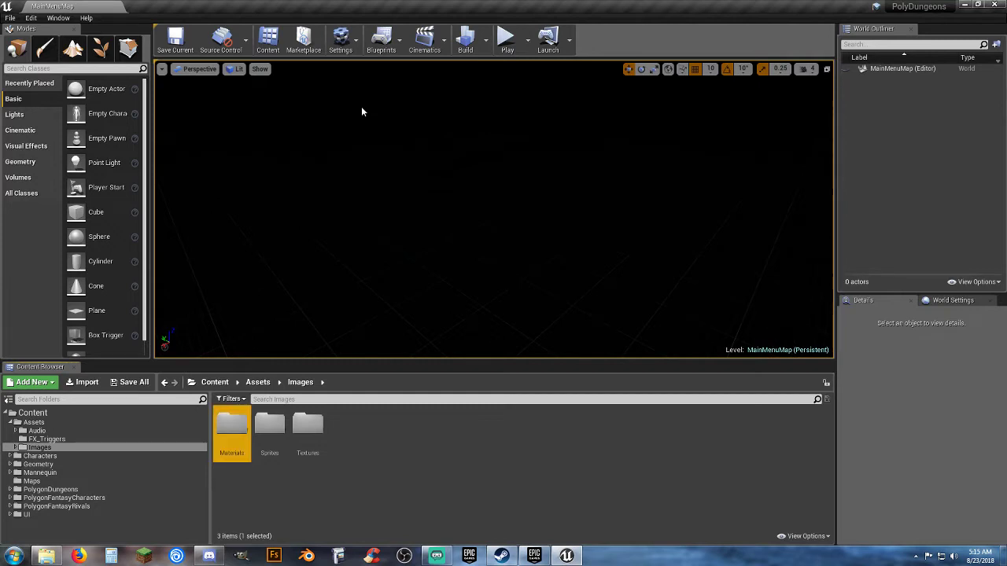
# Import the BloodSpat01 image from the CoG Data Textures directory on the storage drive into the project's Images/Textures folder
pyautogui.doubleClick(309, 439)
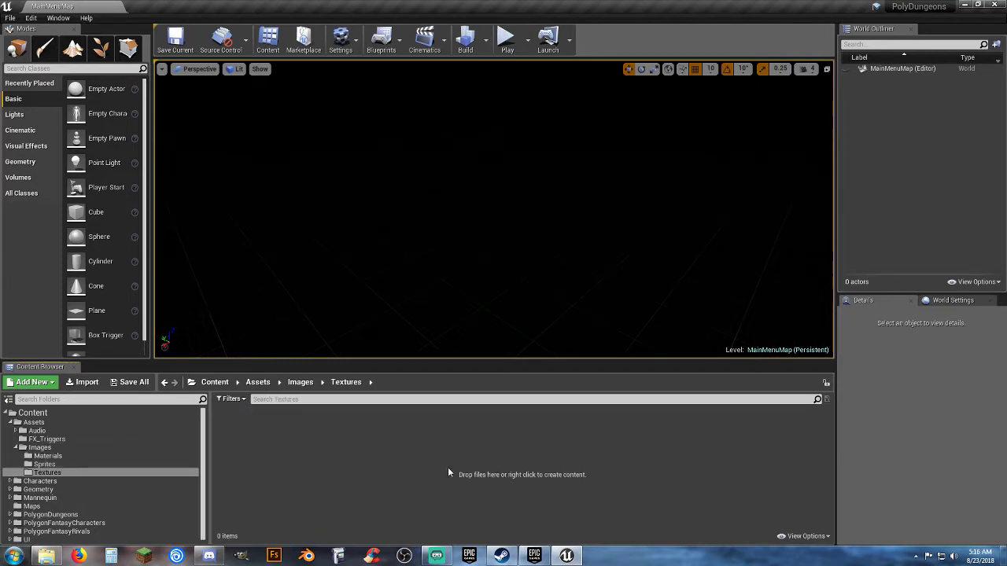
pyautogui.moveTo(0, 149); pyautogui.dragTo(685, 63)
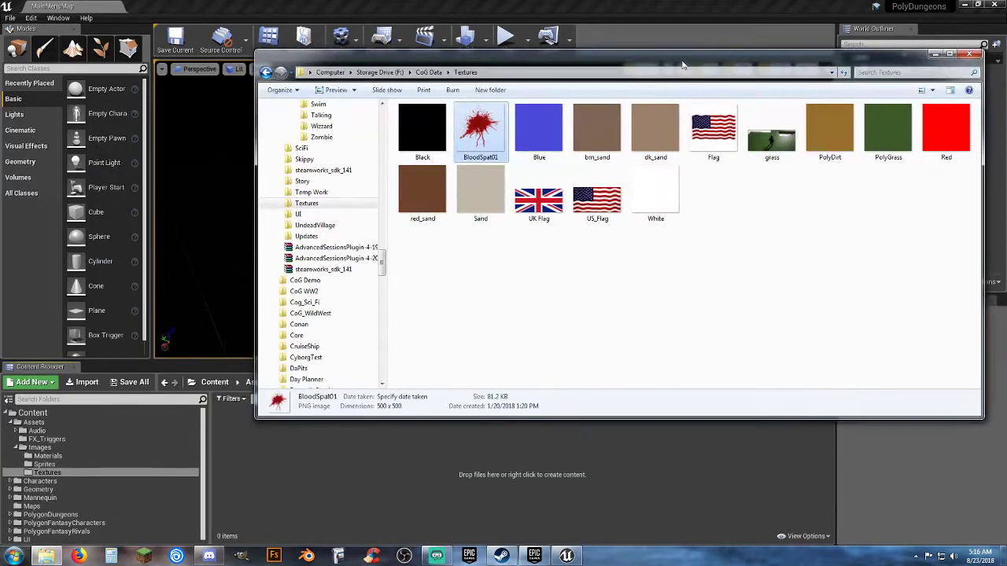
pyautogui.moveTo(484, 133); pyautogui.dragTo(374, 471)
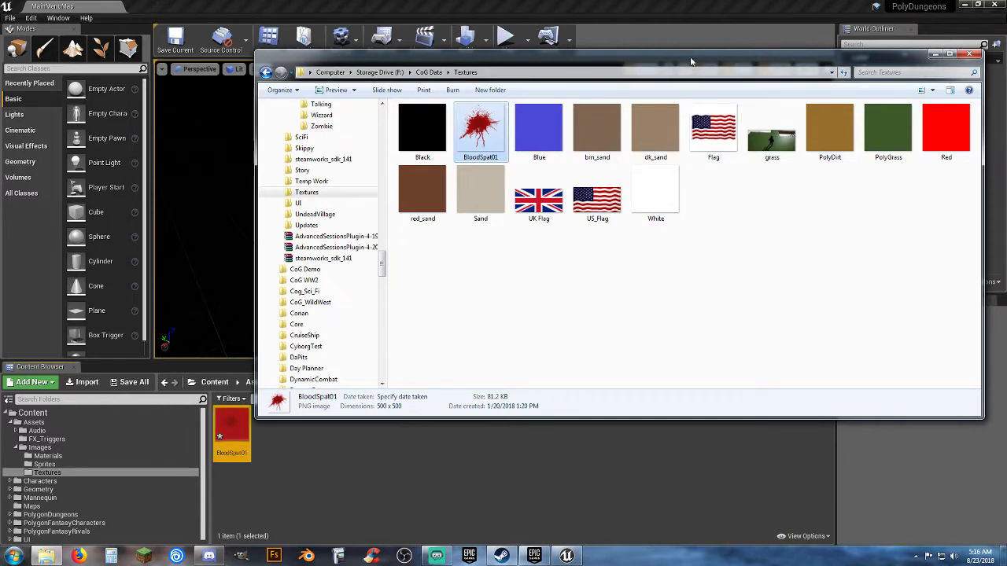
pyautogui.moveTo(691, 52); pyautogui.dragTo(0, 56)
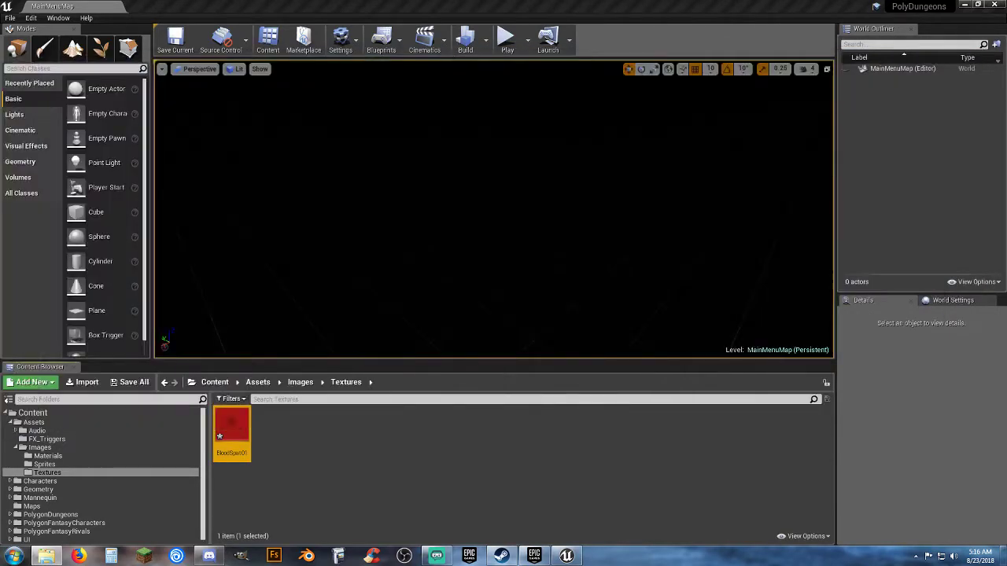
# Create a sprite from the imported BloodSpat01 texture
pyautogui.rightClick(243, 432)
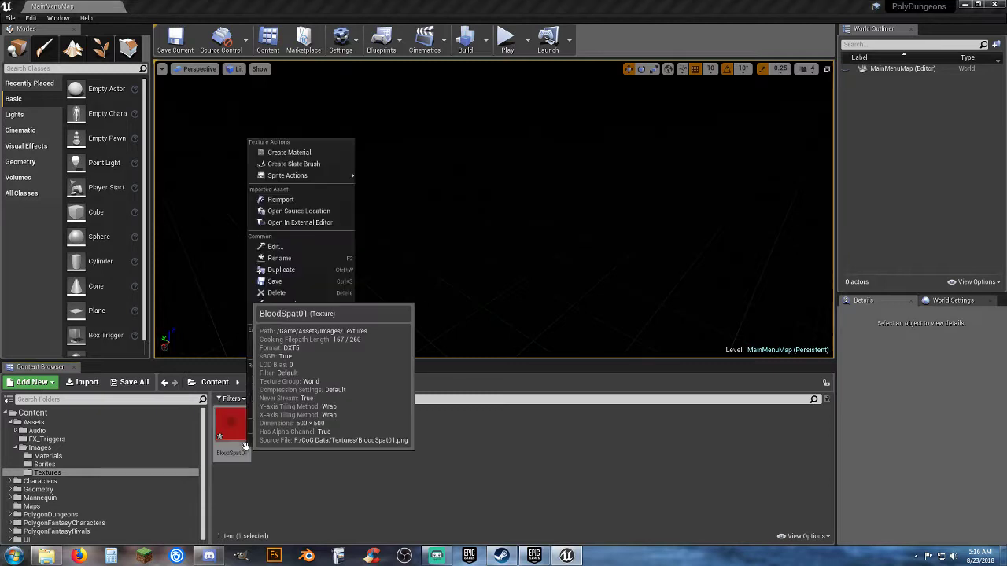
pyautogui.moveTo(322, 178)
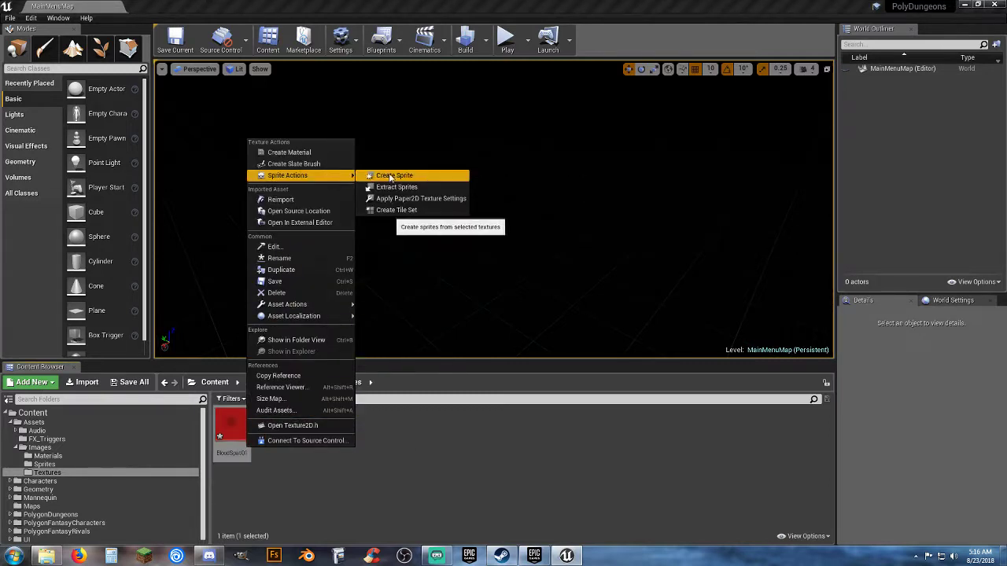
pyautogui.click(390, 176)
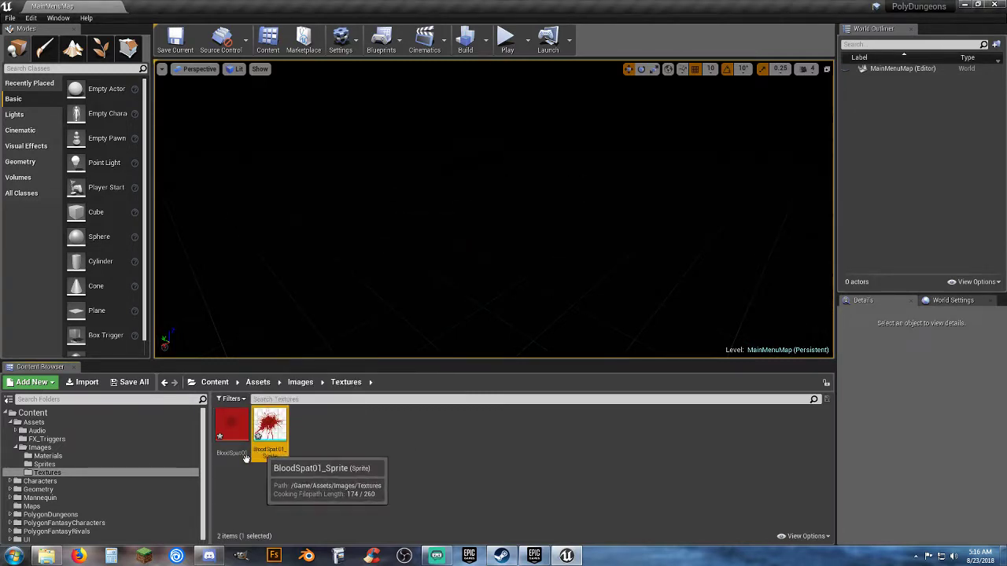
# Move the new blood splatter sprite into the Sprites folder and save all unsaved content
pyautogui.moveTo(270, 433); pyautogui.dragTo(78, 466)
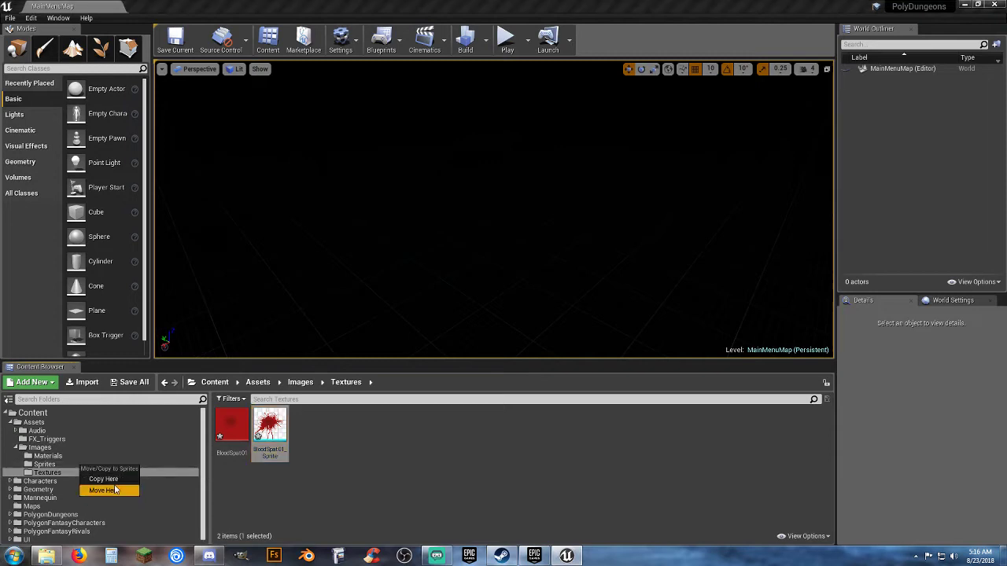
pyautogui.click(113, 488)
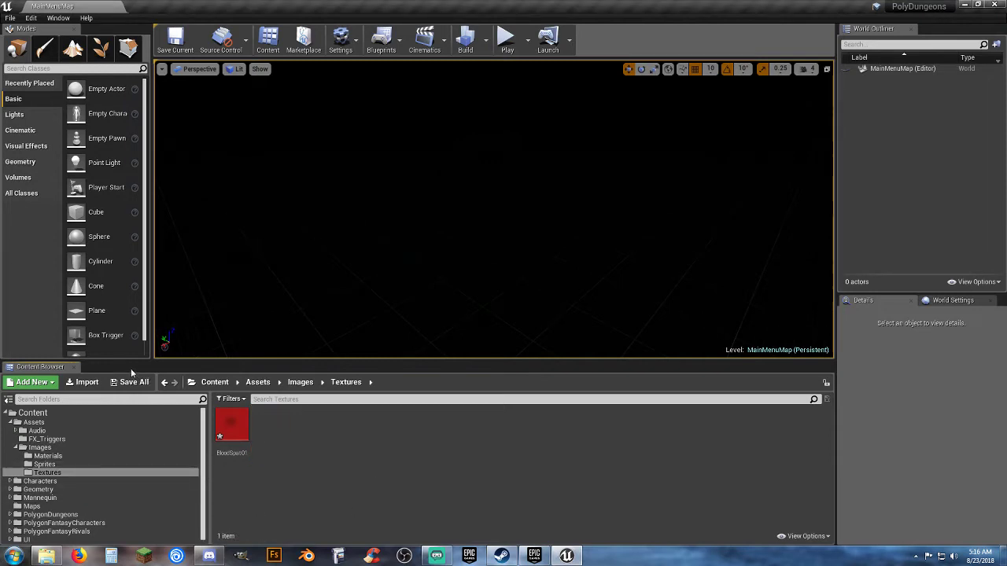
pyautogui.click(134, 382)
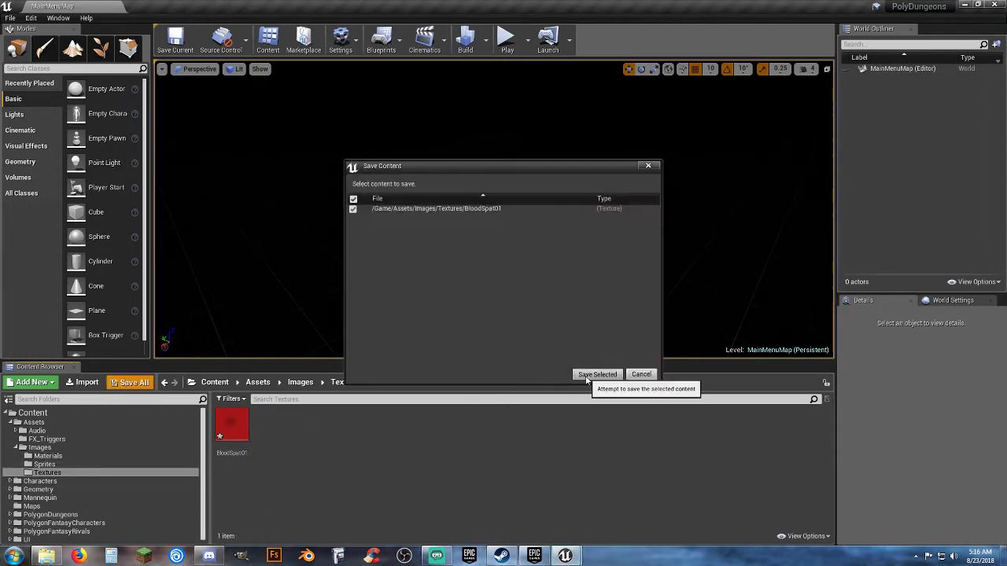
pyautogui.click(586, 376)
# Open the Demonstration level from the PolygonDungeons Maps folder and show the contents of the Images/Sprites folder
pyautogui.click(11, 515)
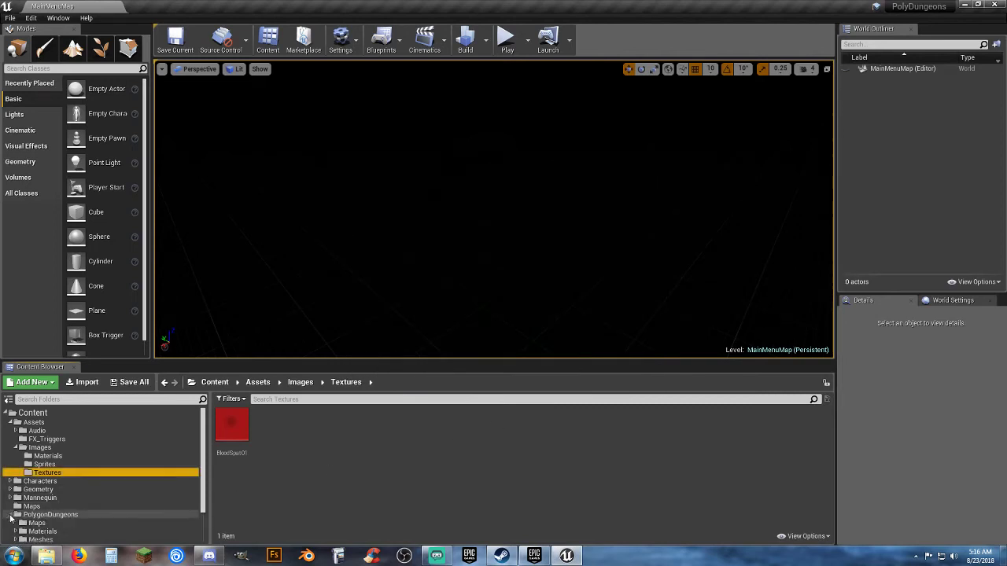
pyautogui.click(37, 523)
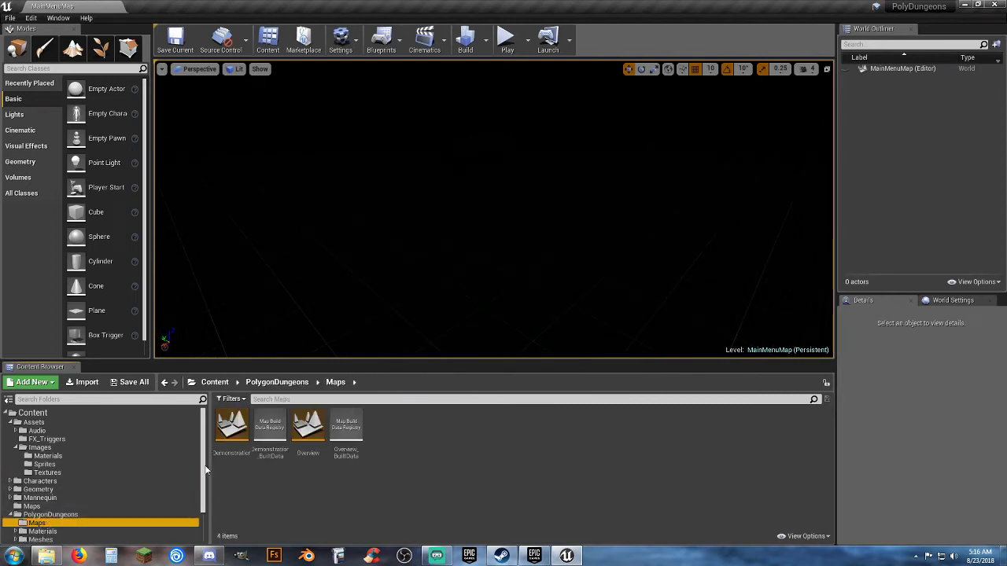
pyautogui.doubleClick(232, 428)
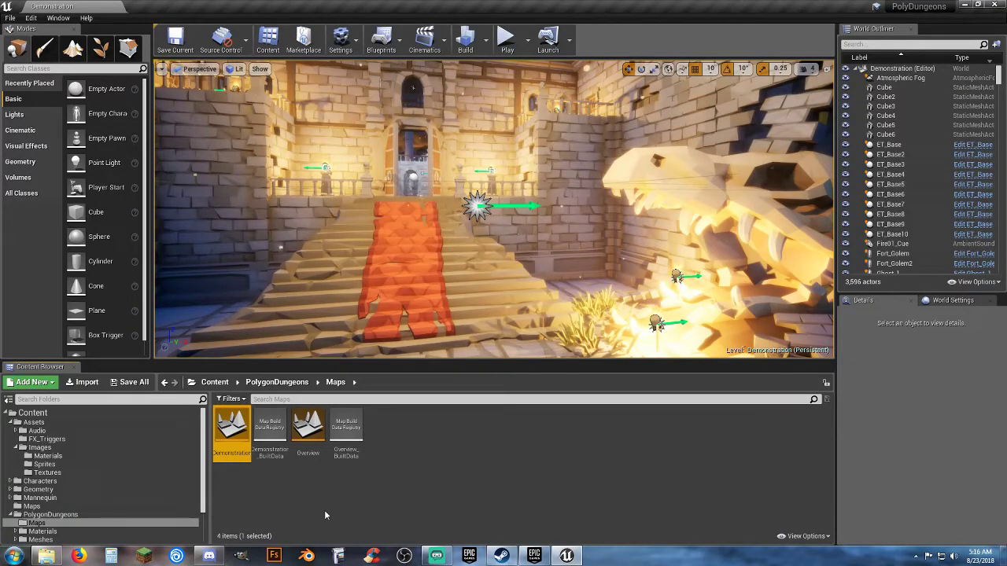
pyautogui.click(384, 494)
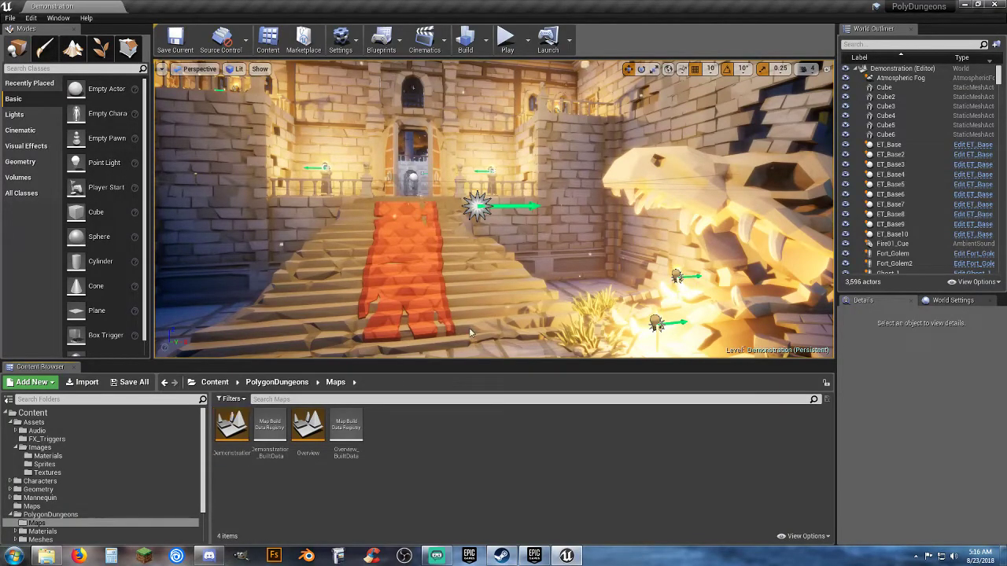
pyautogui.moveTo(469, 327); pyautogui.dragTo(382, 401, button='right')
pyautogui.moveTo(449, 348); pyautogui.dragTo(455, 339, button='right')
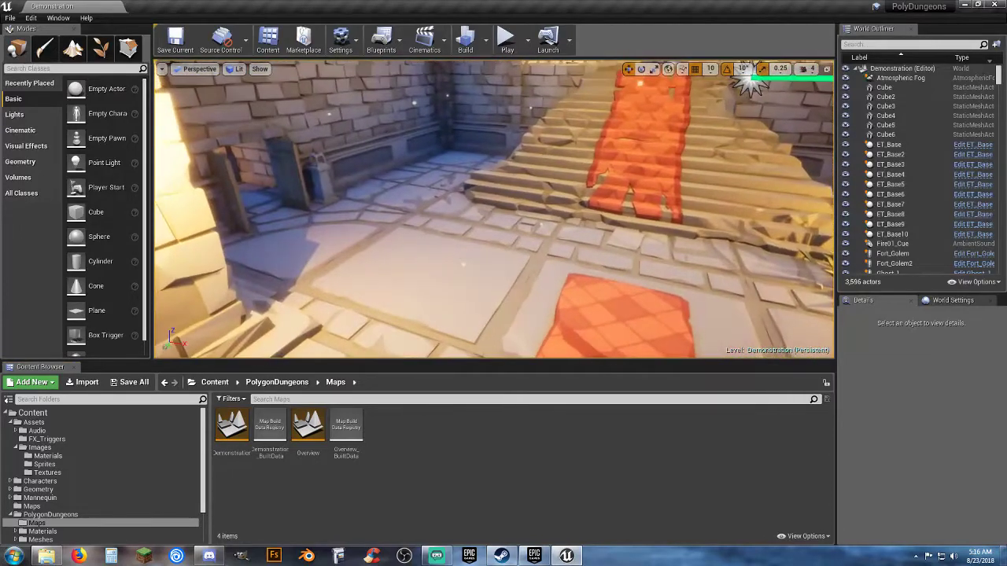
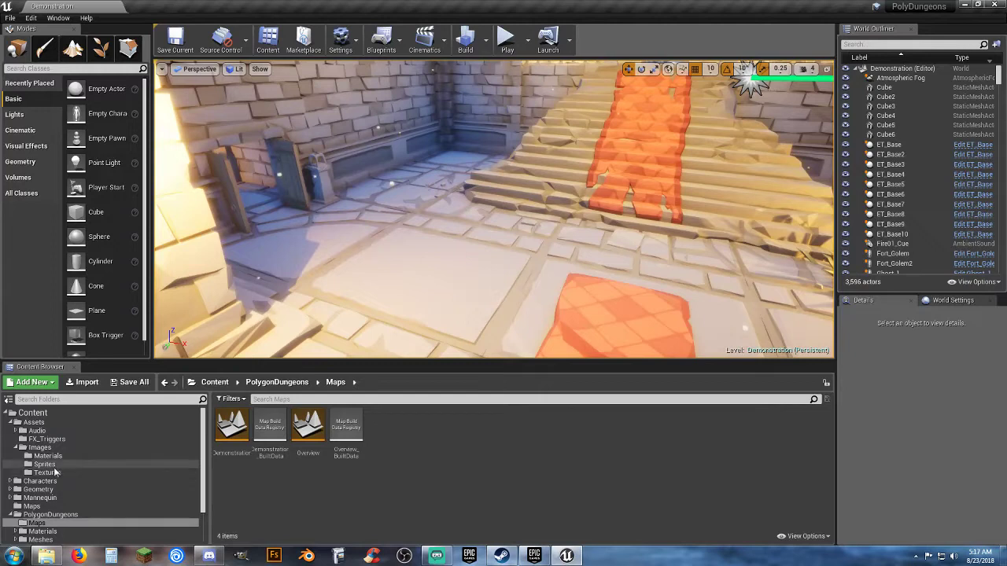
pyautogui.click(55, 466)
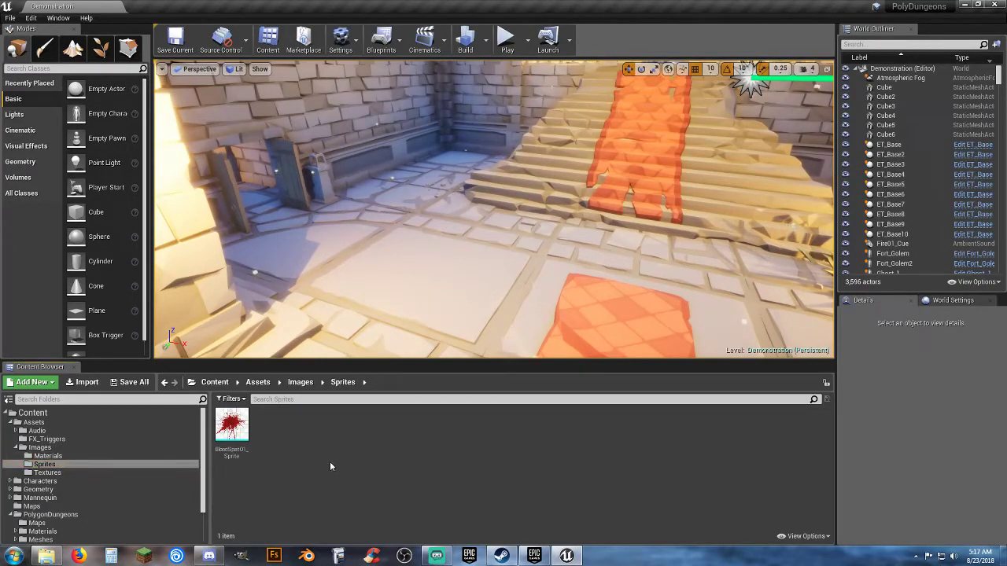
# Try placing the BloodSpat01 sprite directly on the stone floor near the staircase, and undo the placement
pyautogui.click(240, 434)
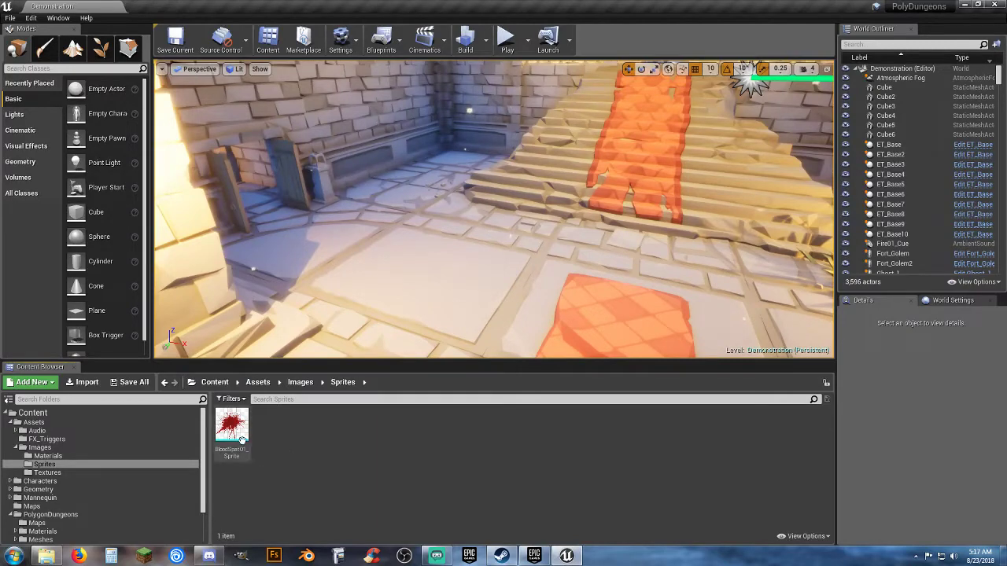
pyautogui.moveTo(240, 434); pyautogui.dragTo(432, 272)
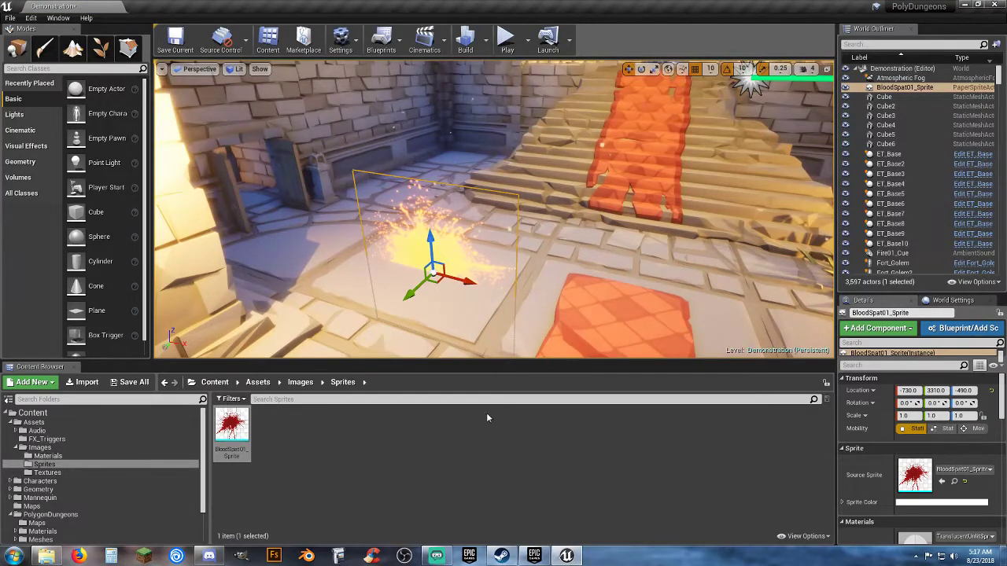
pyautogui.hotkey('ctrl', 'z')
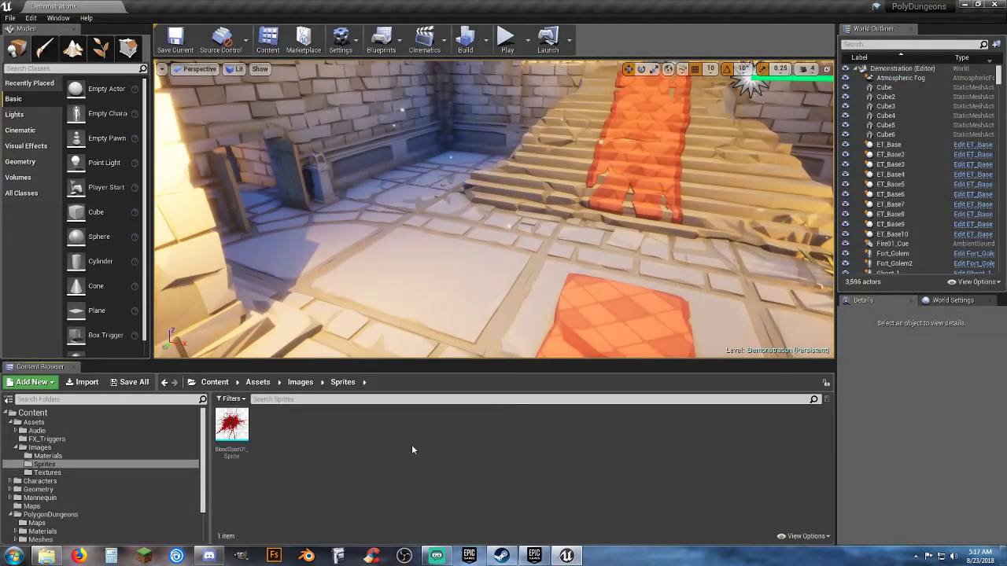
# Create an Actor Blueprint class named Blood_Splatter_1 in the Sprites folder and open it for editing
pyautogui.rightClick(298, 426)
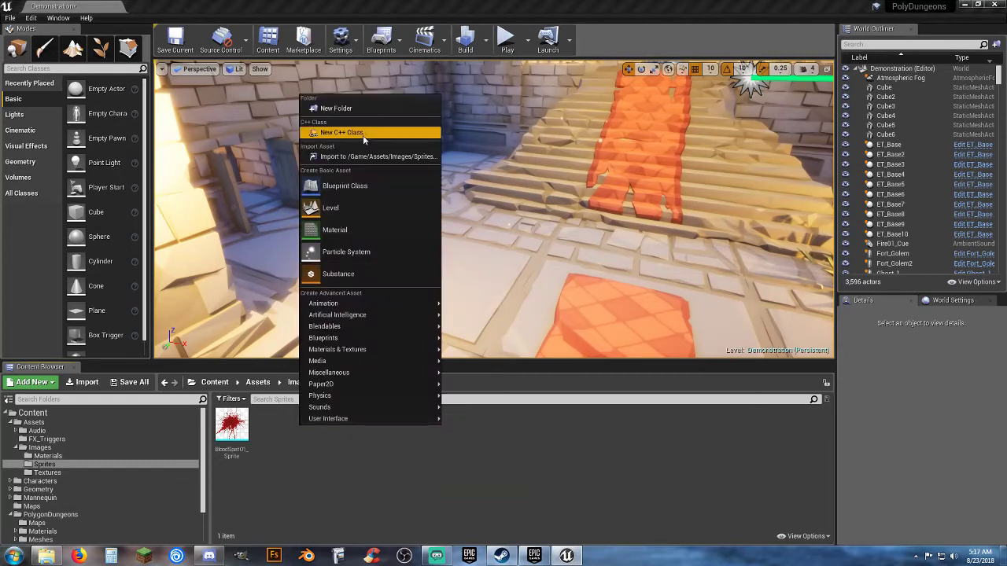
pyautogui.click(352, 185)
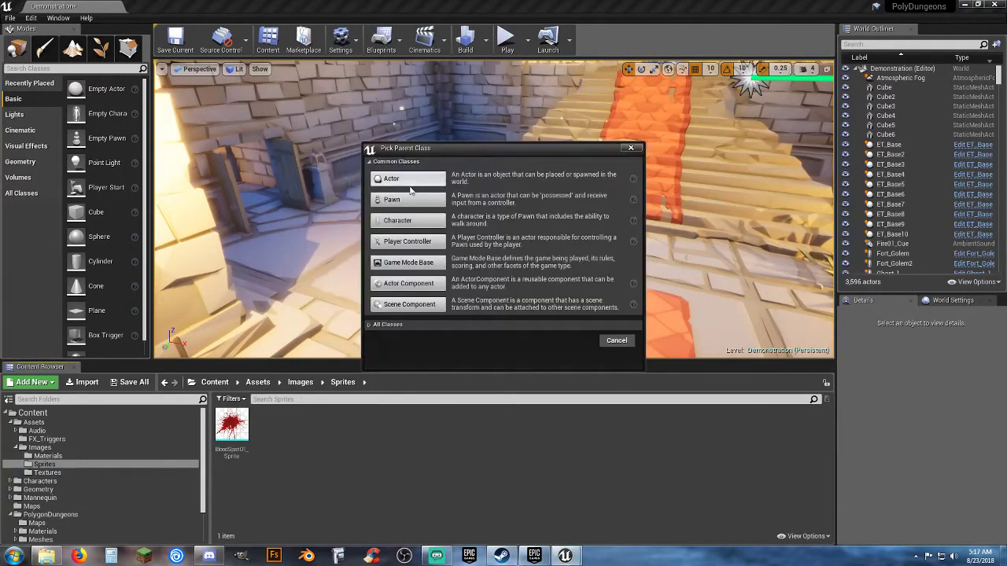
pyautogui.click(397, 173)
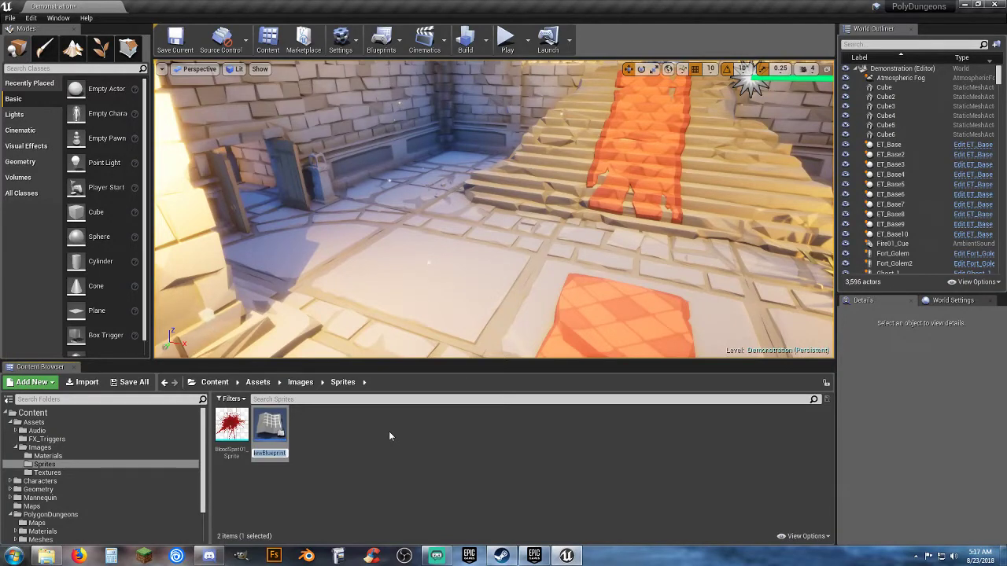
pyautogui.write('Bl')
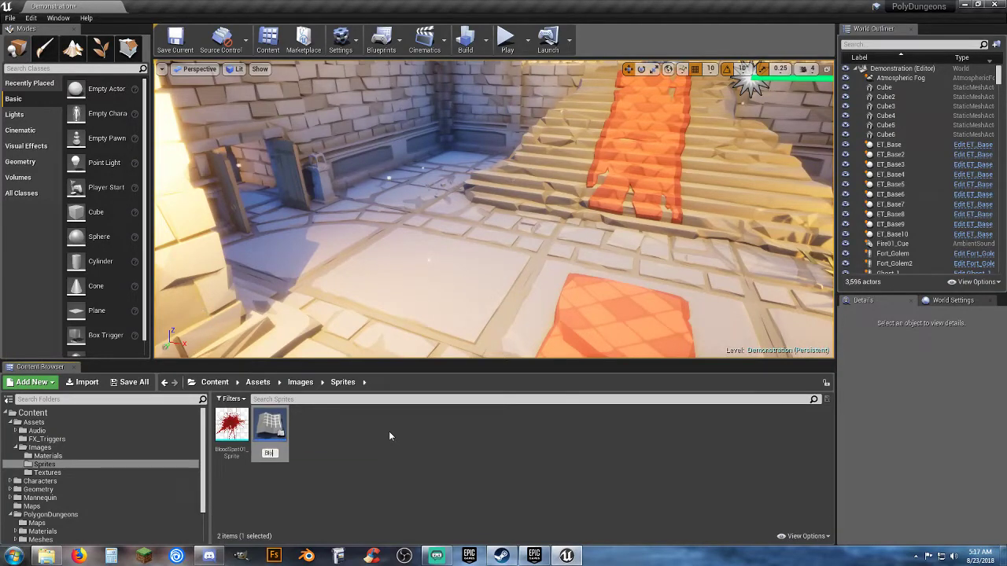
pyautogui.write('ood')
pyautogui.write('_Splatt')
pyautogui.write('er_1')
pyautogui.press('Return')
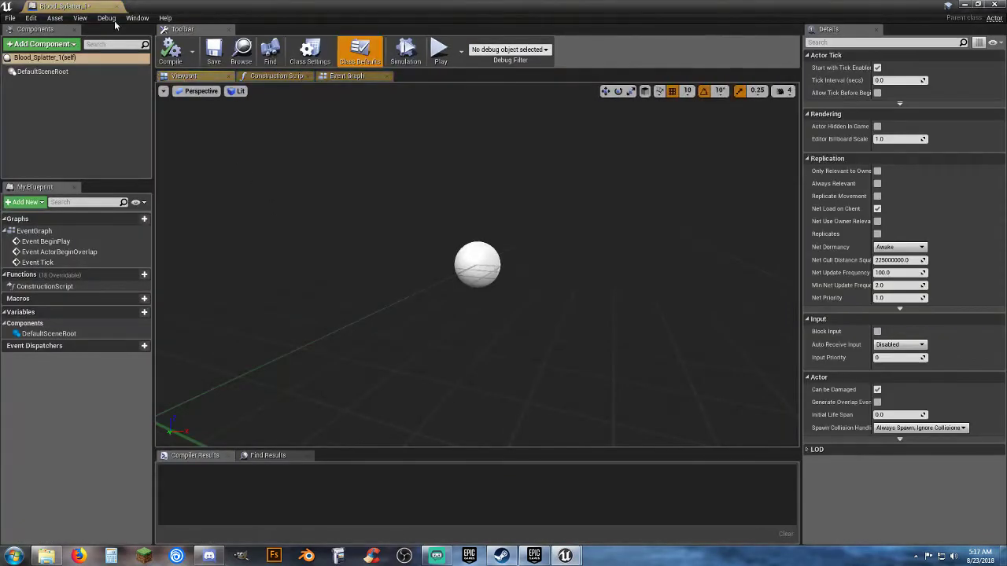
# Dock the Blood_Splatter_1 editor beside the level tab and add a Paper Sprite component using BloodSpat01_Sprite
pyautogui.moveTo(92, 8); pyautogui.dragTo(234, 10)
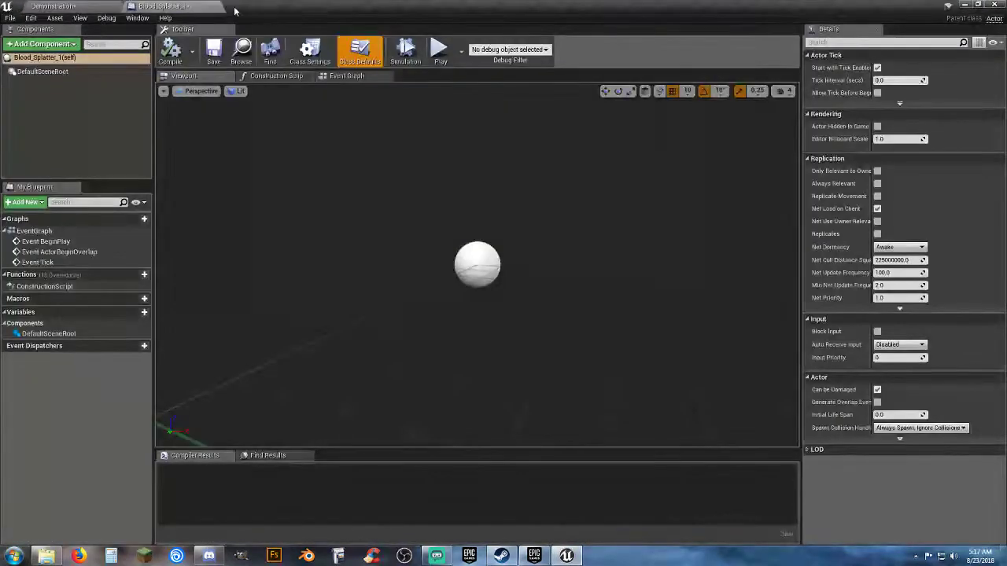
pyautogui.click(65, 7)
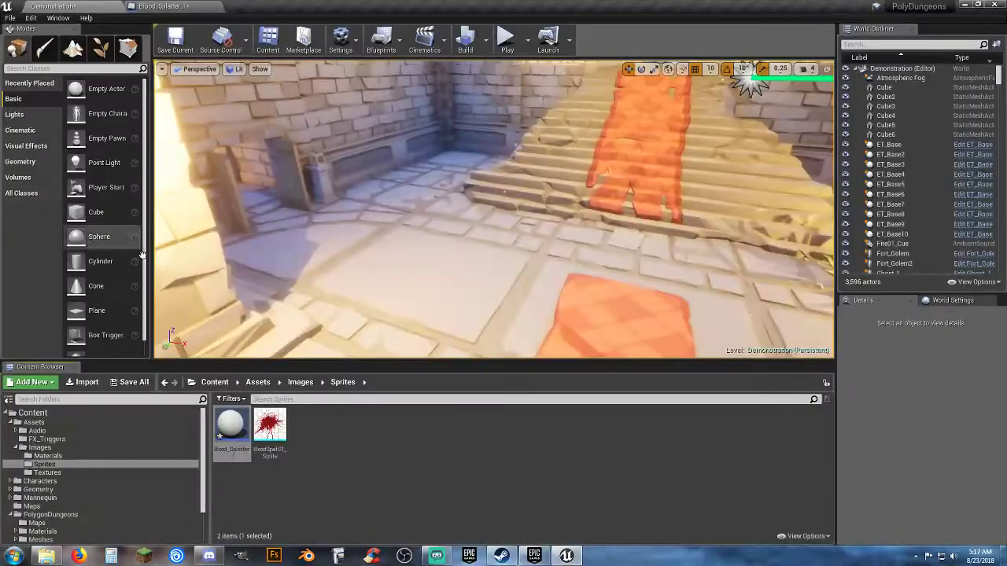
pyautogui.click(275, 453)
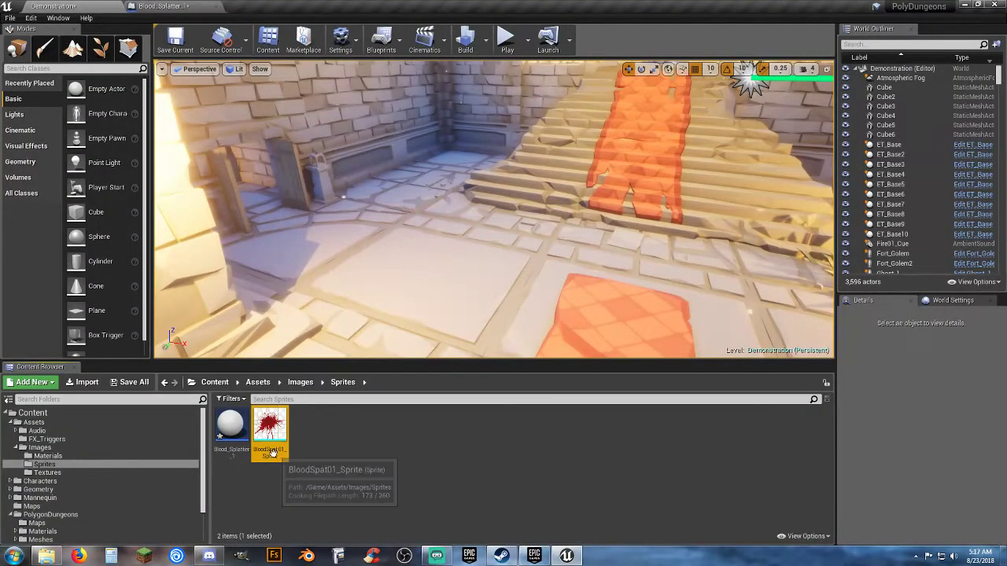
pyautogui.click(187, 7)
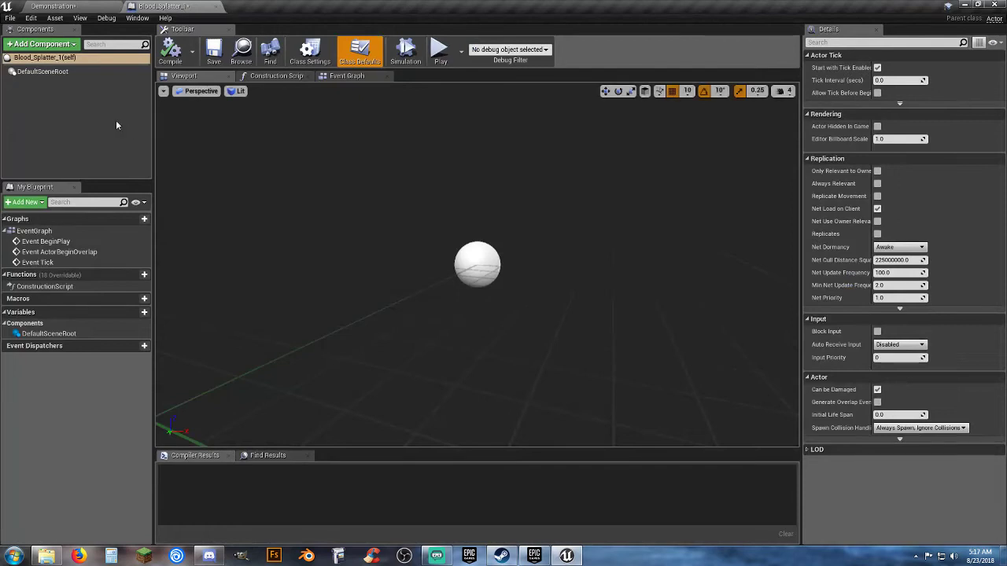
pyautogui.click(47, 45)
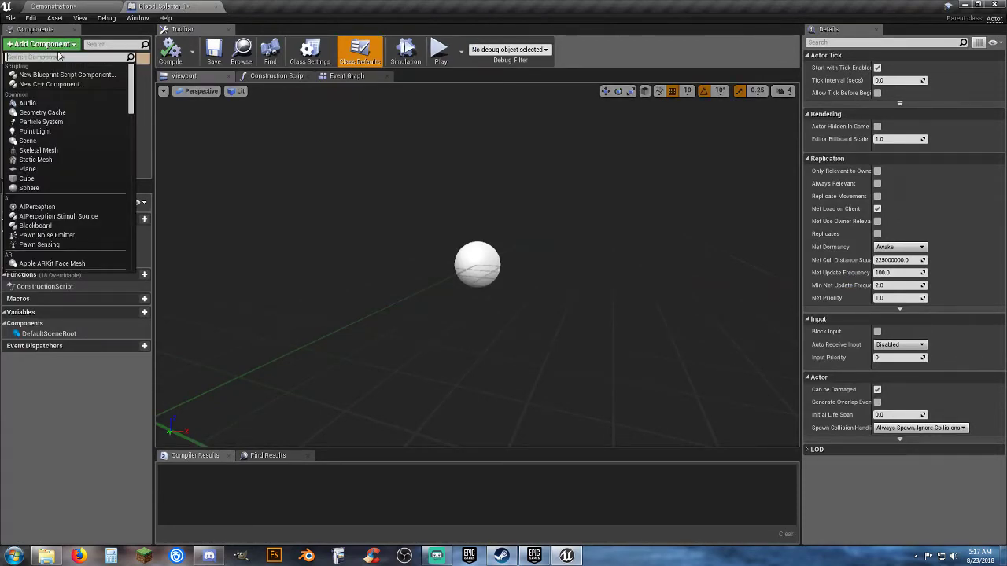
pyautogui.write('sprite')
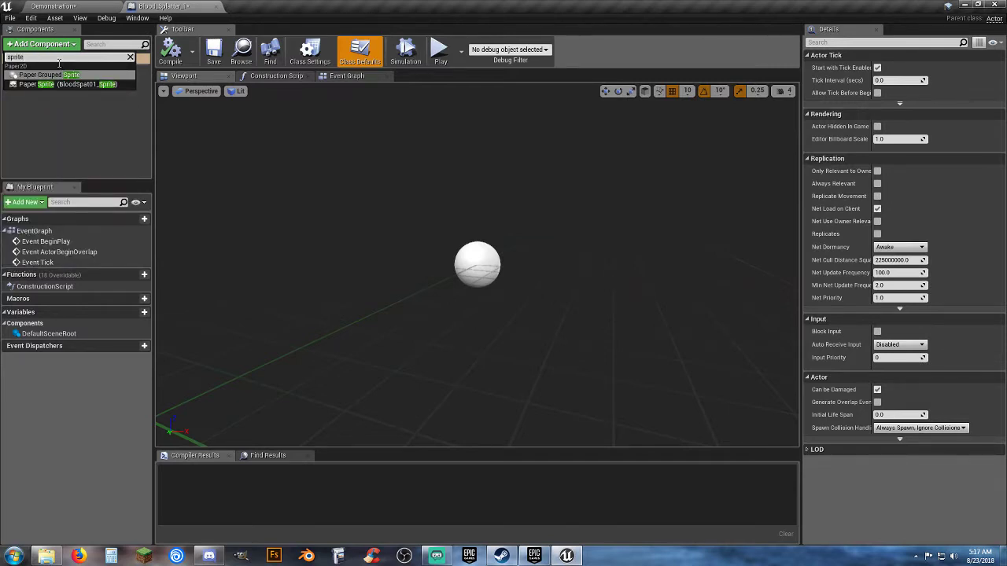
pyautogui.click(52, 84)
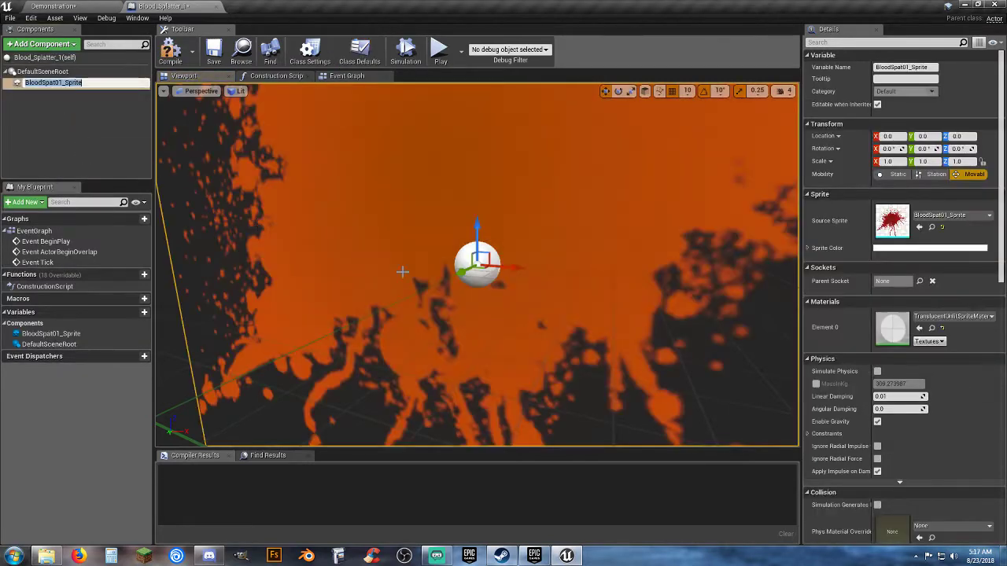
# Rotate the BloodSpat01_Sprite component to -90° on X so the splatter lies flat
pyautogui.scroll(-6, 453, 285)
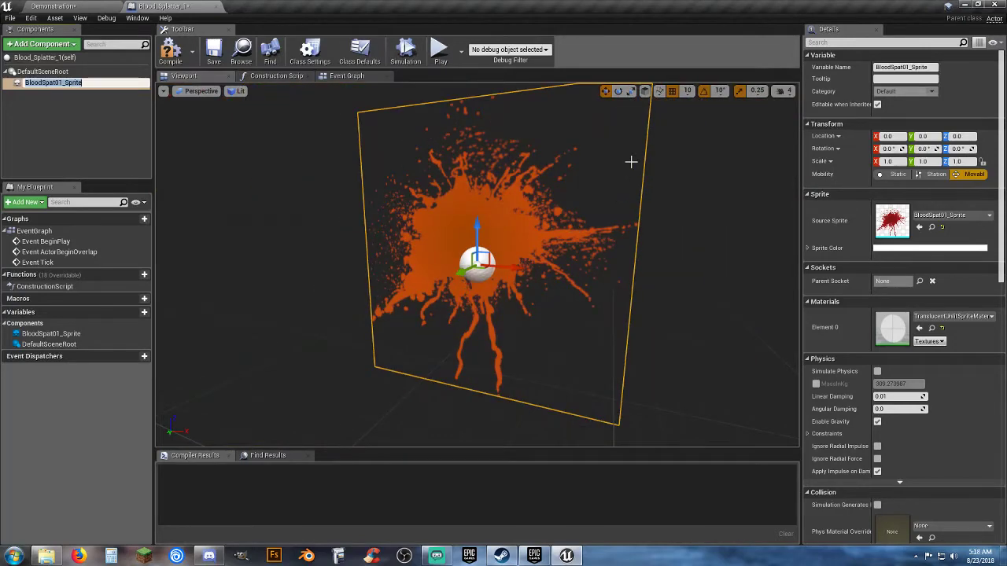
pyautogui.click(618, 91)
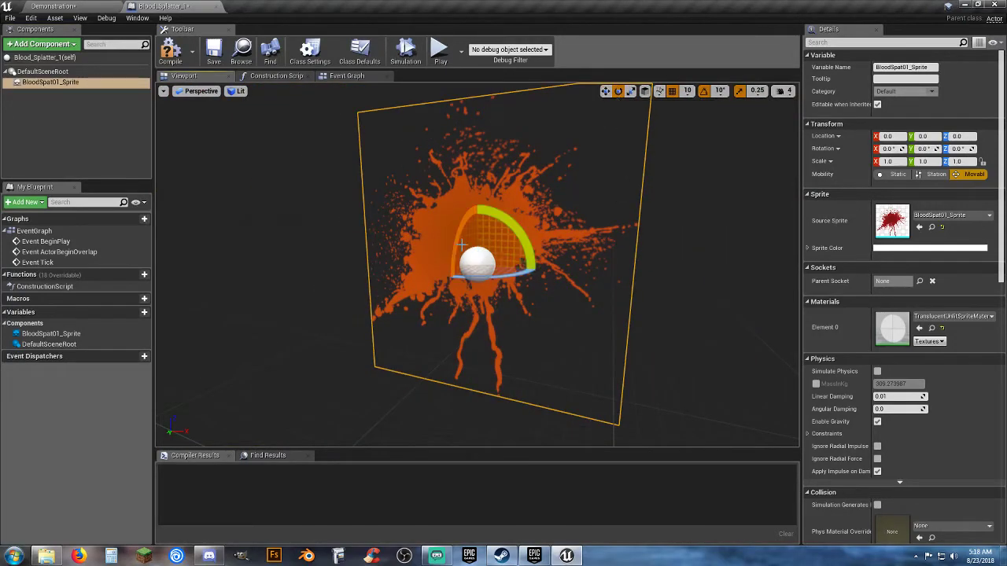
pyautogui.moveTo(545, 251); pyautogui.dragTo(468, 245, button='right')
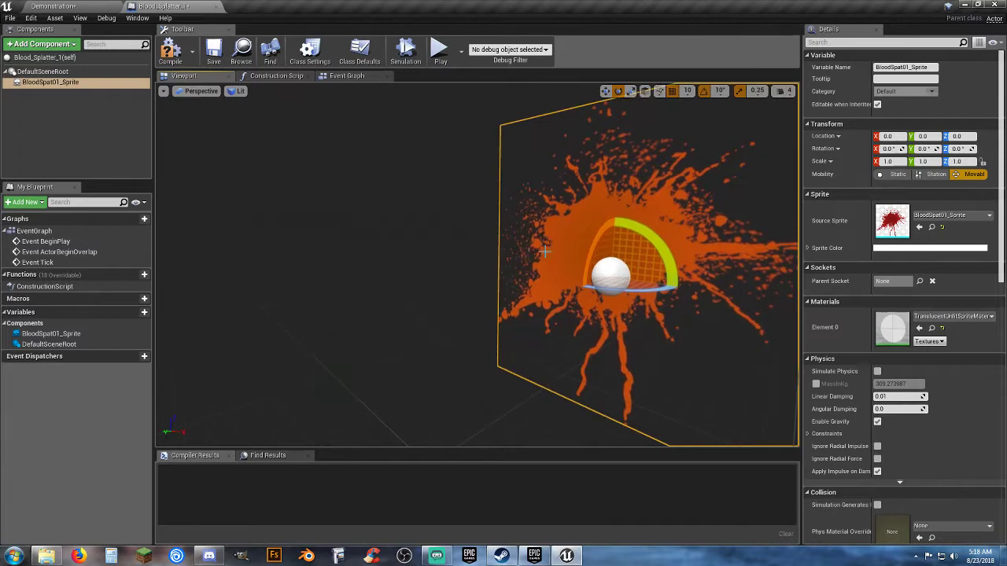
pyautogui.moveTo(597, 251); pyautogui.dragTo(504, 366)
pyautogui.moveTo(557, 324); pyautogui.dragTo(603, 358, button='right')
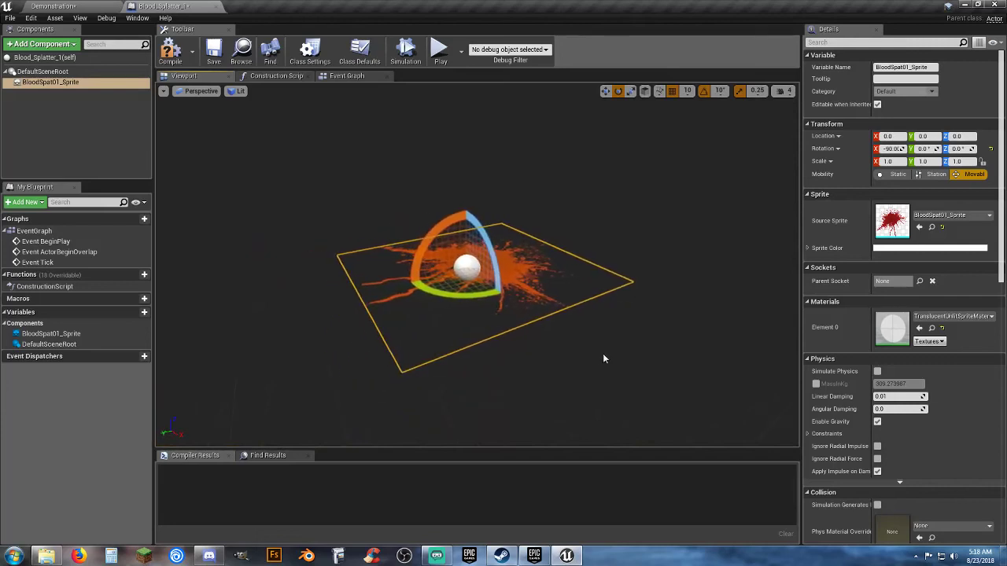
pyautogui.click(85, 125)
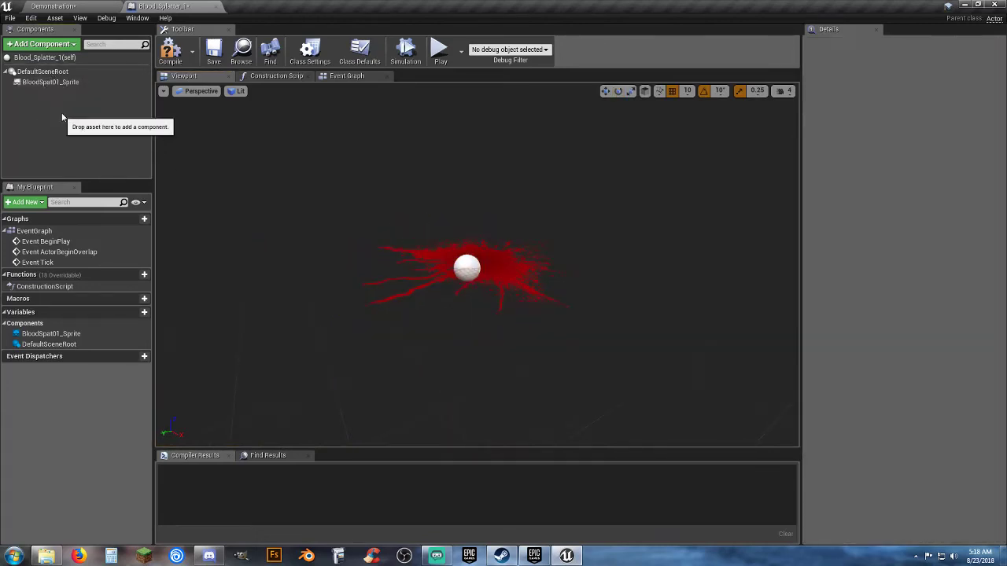
# Add a Box Collision component to the Blueprint, keeping the name Box, and select it
pyautogui.click(43, 44)
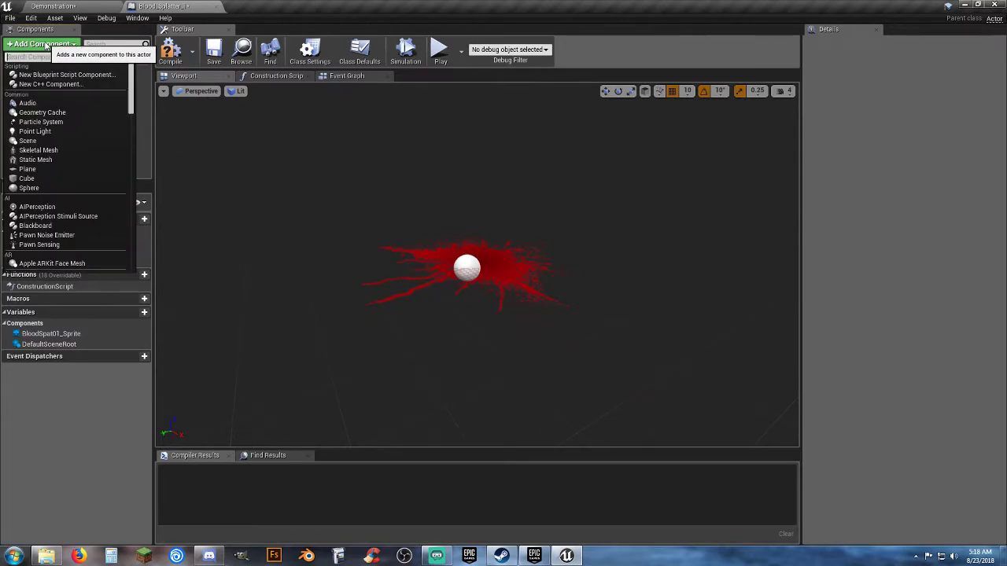
pyautogui.write('box')
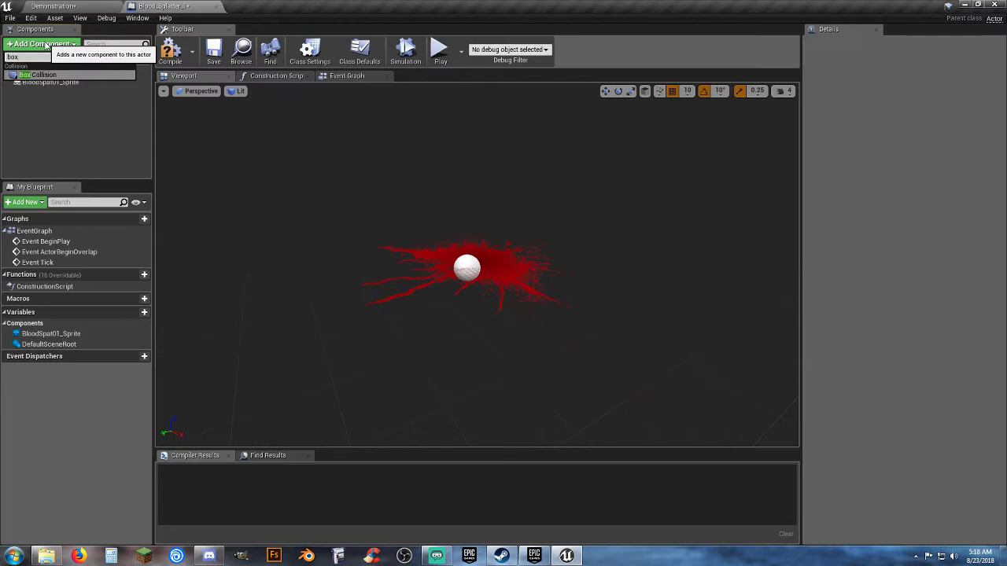
pyautogui.click(60, 77)
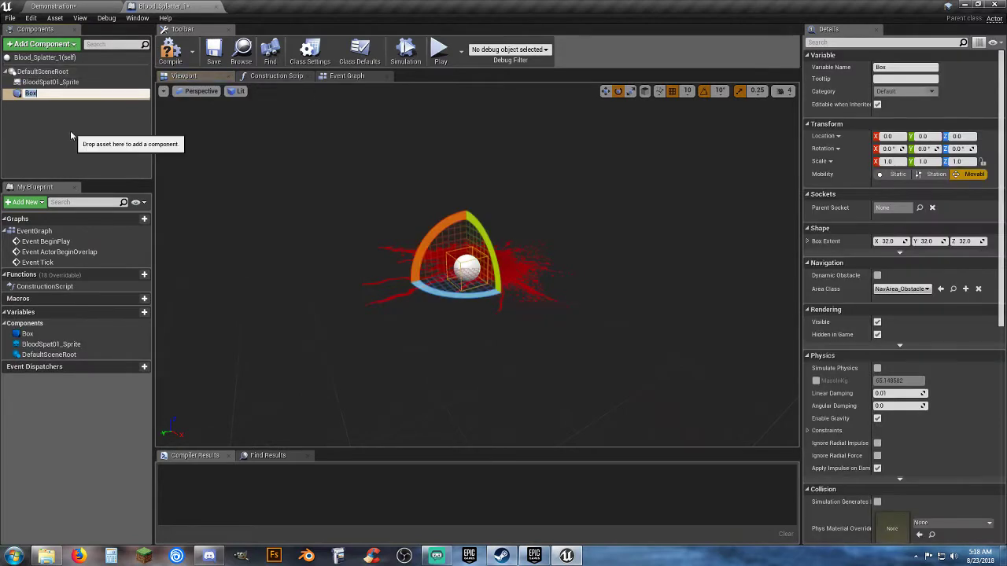
pyautogui.click(70, 130)
pyautogui.click(58, 94)
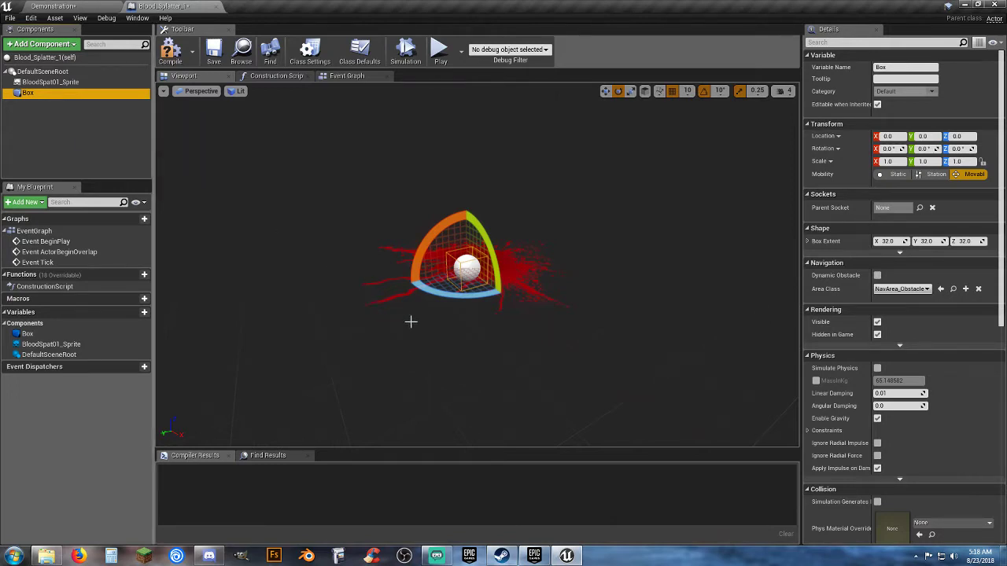
# Move the collision box to Y -40 and scale it to 2.25 on X and 2.75 on Y
pyautogui.press('w')
pyautogui.moveTo(410, 322); pyautogui.dragTo(330, 314, button='right')
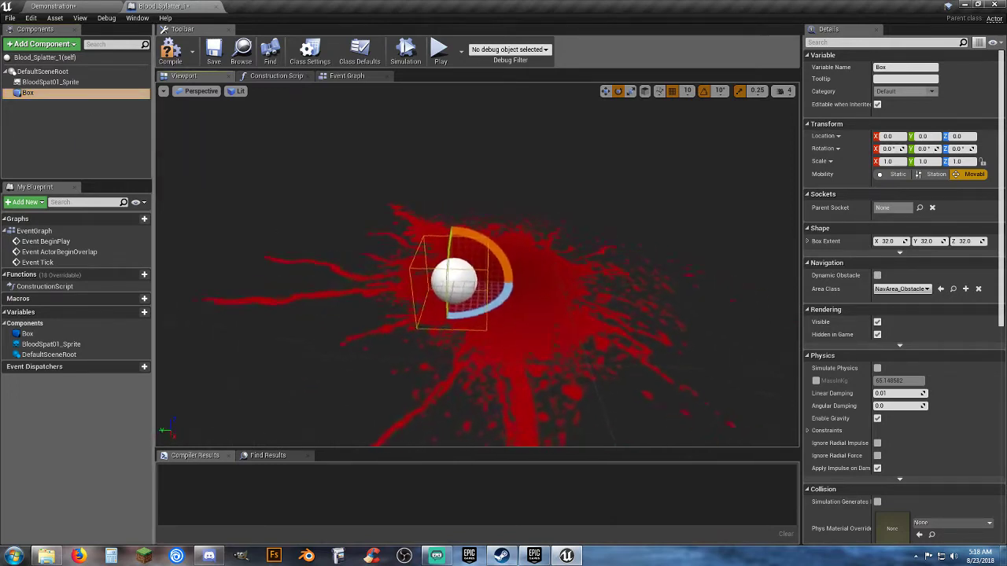
pyautogui.moveTo(499, 309); pyautogui.dragTo(417, 307)
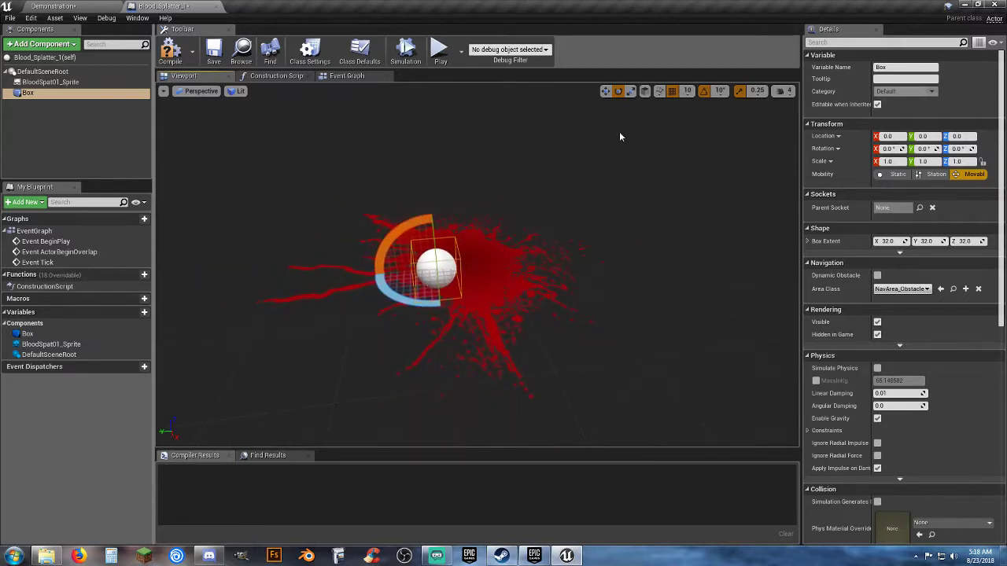
pyautogui.click(605, 91)
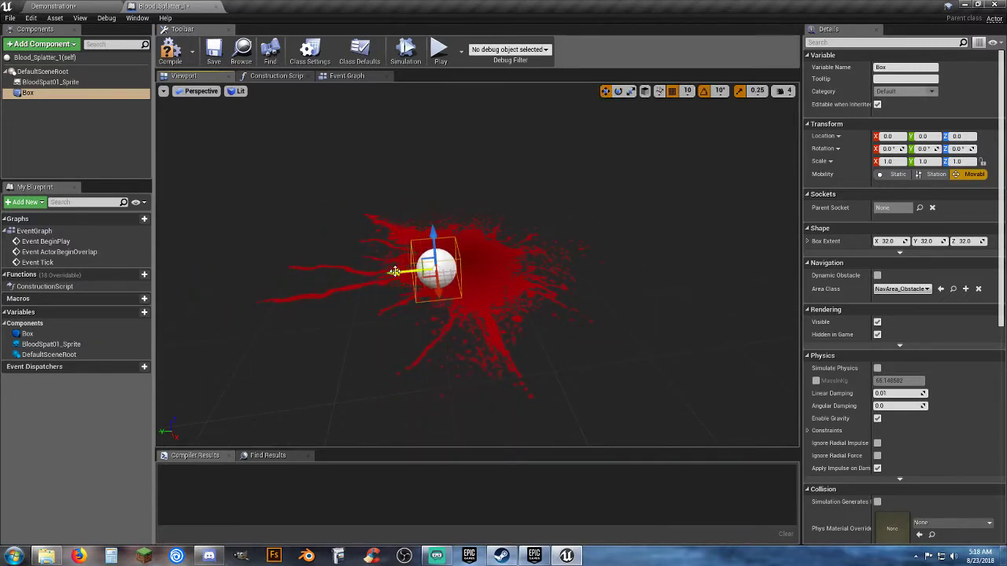
pyautogui.moveTo(394, 271); pyautogui.dragTo(426, 267)
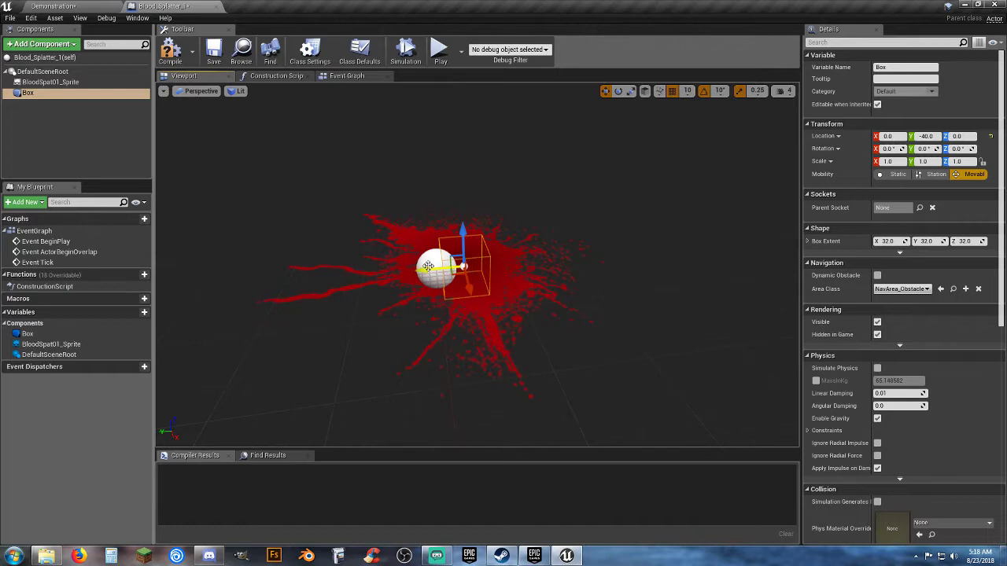
pyautogui.click(631, 91)
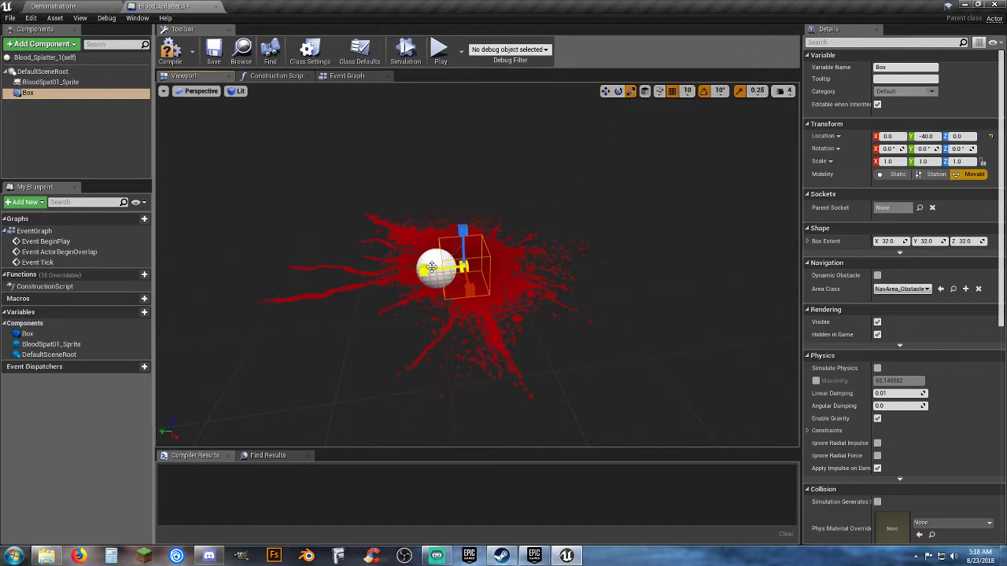
pyautogui.moveTo(425, 270); pyautogui.dragTo(399, 269)
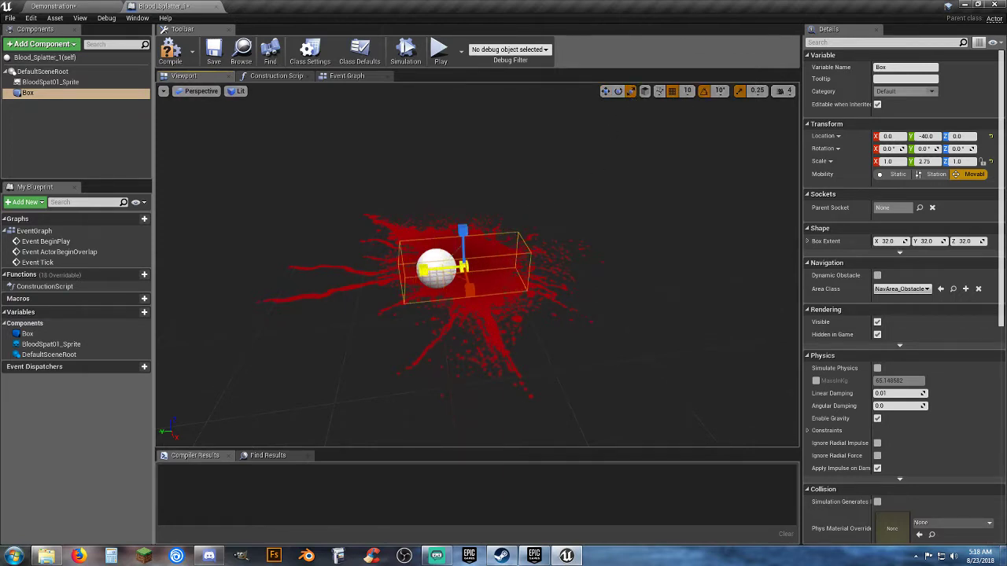
pyautogui.moveTo(469, 291); pyautogui.dragTo(470, 302)
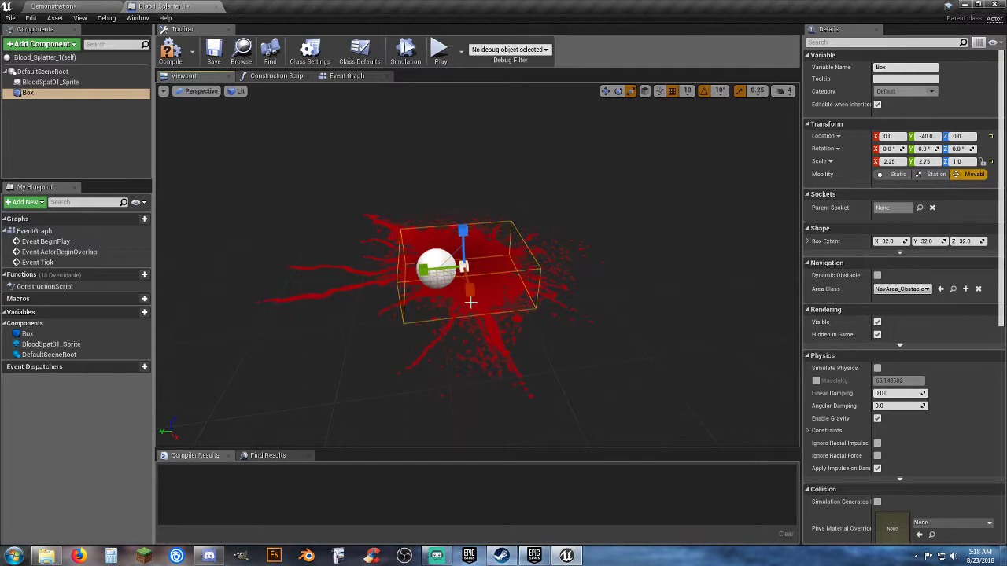
# Move the collision box to X -30, Y -80 over the splatter's center and flatten it to a Z scale of 0.5
pyautogui.moveTo(470, 301); pyautogui.dragTo(505, 185, button='right')
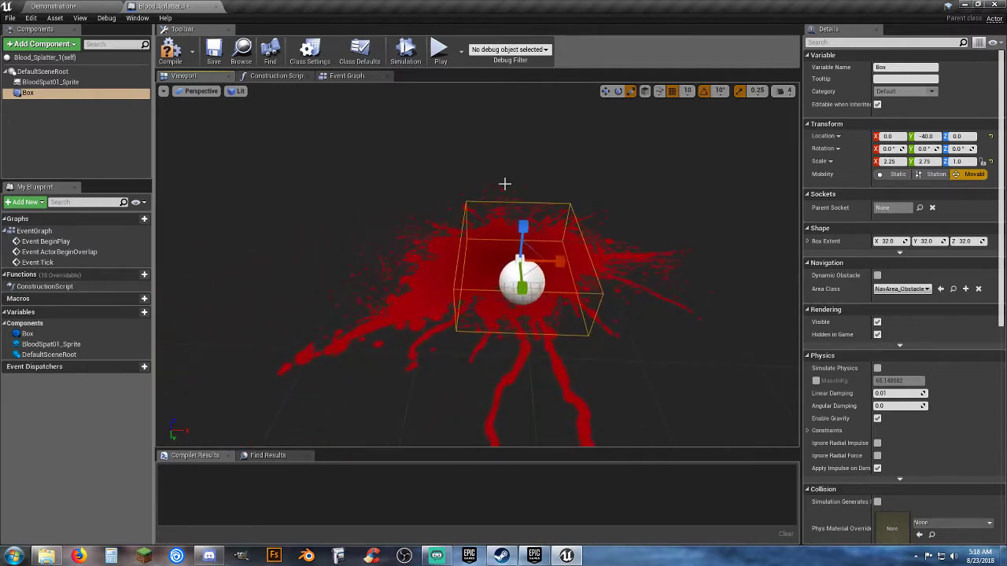
pyautogui.click(605, 90)
pyautogui.moveTo(555, 261); pyautogui.dragTo(496, 266)
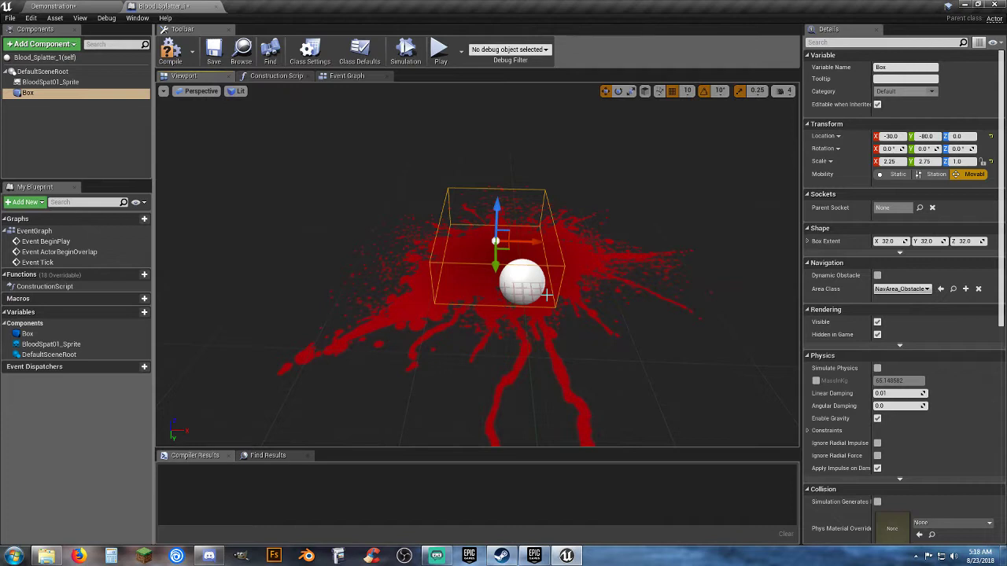
pyautogui.click(631, 90)
pyautogui.moveTo(504, 208); pyautogui.dragTo(504, 234)
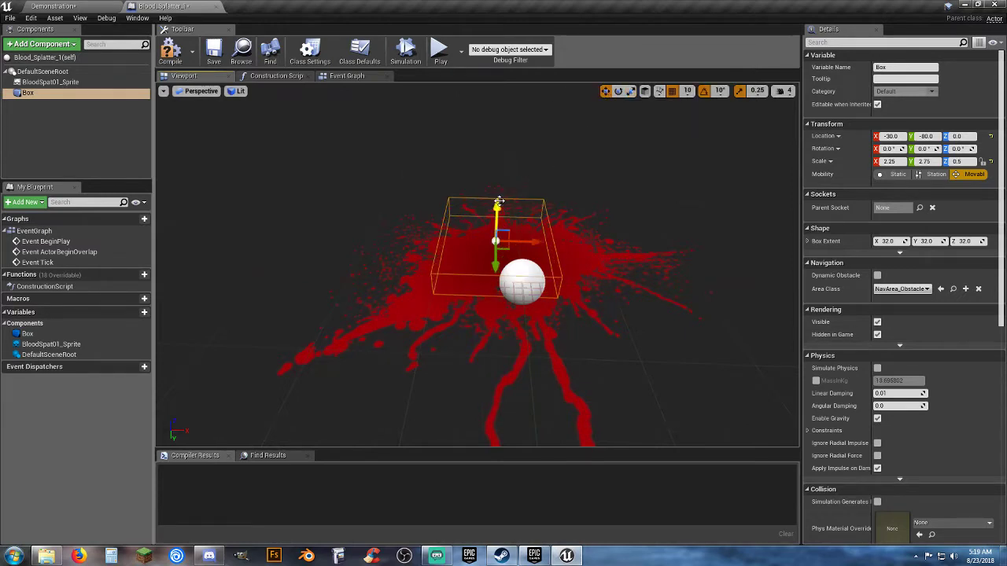
# Adjust the collision box's height to Z 10 above the splatter and compile the Blueprint
pyautogui.moveTo(499, 201); pyautogui.dragTo(496, 226)
pyautogui.moveTo(506, 263); pyautogui.dragTo(533, 212, button='right')
pyautogui.scroll(-3, 532, 256)
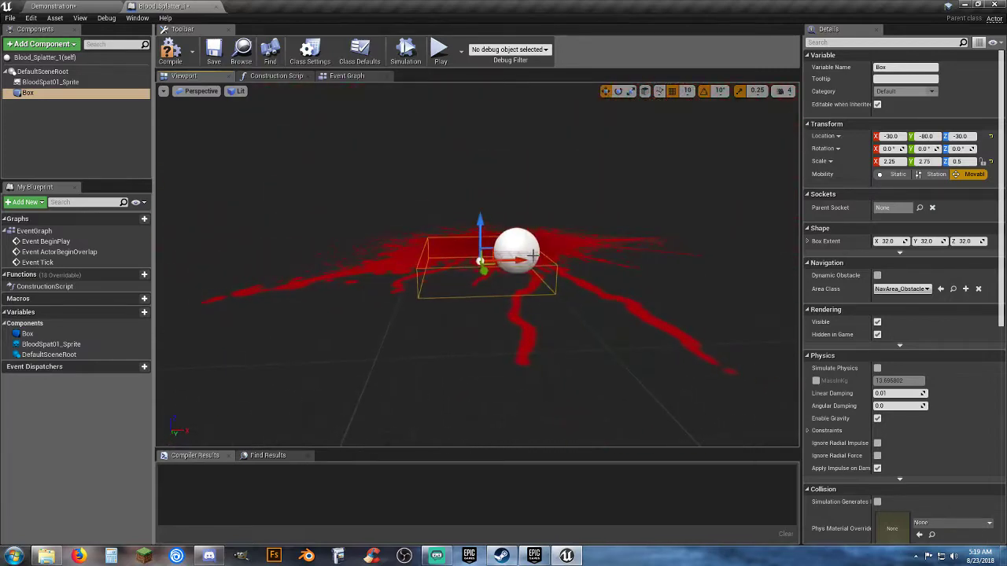
pyautogui.moveTo(533, 256); pyautogui.dragTo(483, 244, button='right')
pyautogui.moveTo(499, 197); pyautogui.dragTo(500, 164)
pyautogui.moveTo(522, 247); pyautogui.dragTo(522, 247, button='right')
pyautogui.moveTo(488, 323); pyautogui.dragTo(566, 318, button='right')
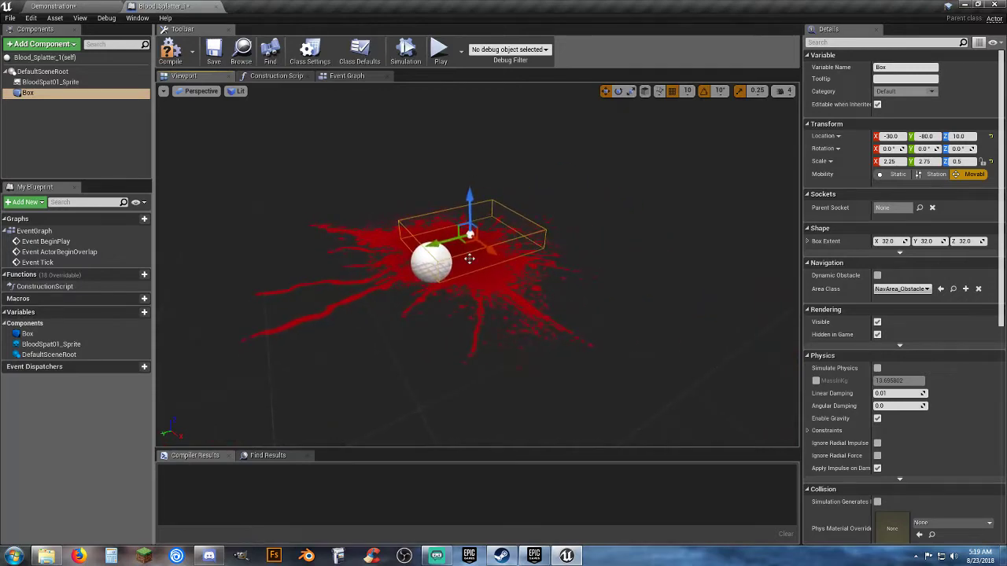
pyautogui.click(170, 51)
# Open the Effects folder under Assets/Audio from the level editor and preview the SQUISH11 sound wave
pyautogui.click(92, 8)
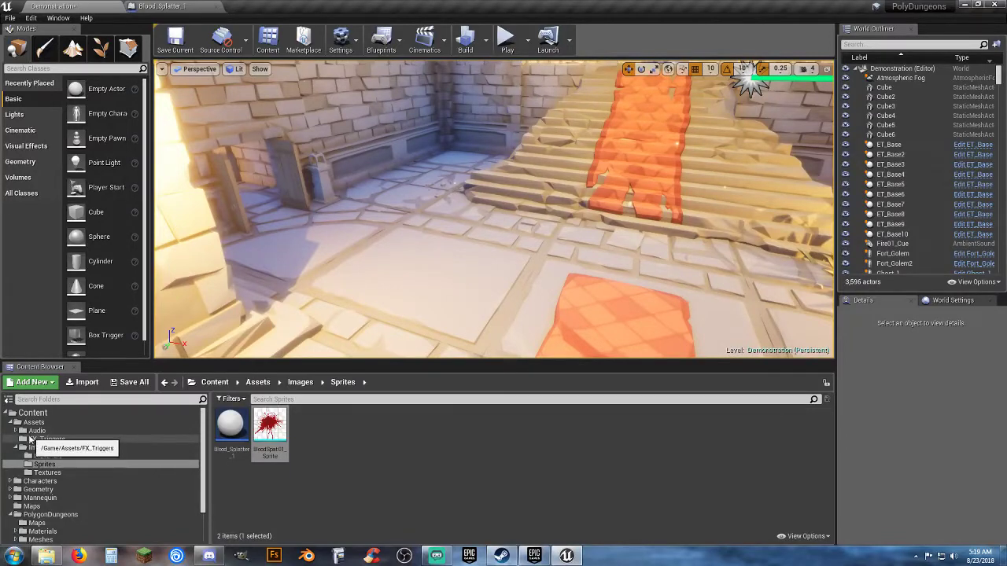
pyautogui.click(18, 432)
pyautogui.click(16, 432)
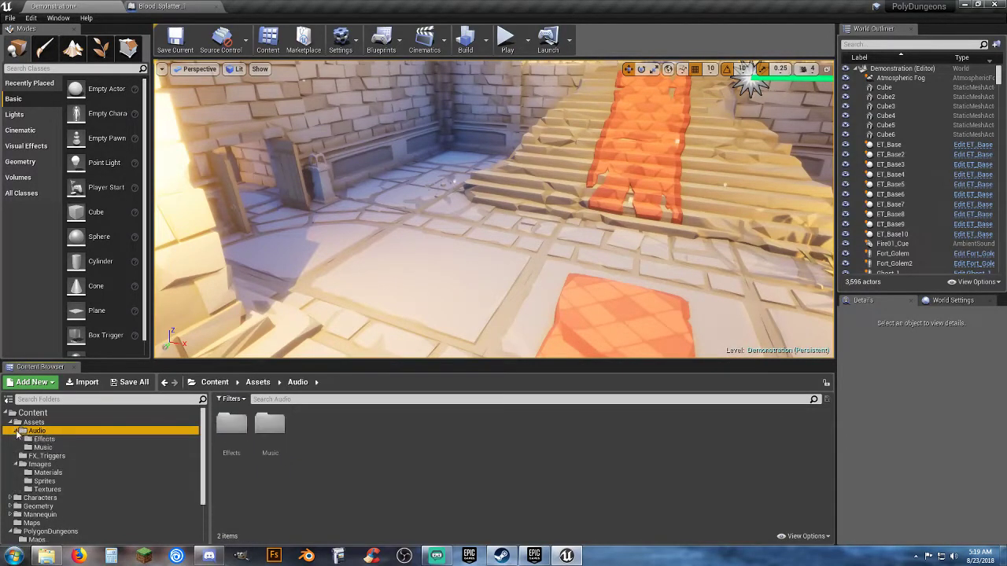
pyautogui.click(43, 439)
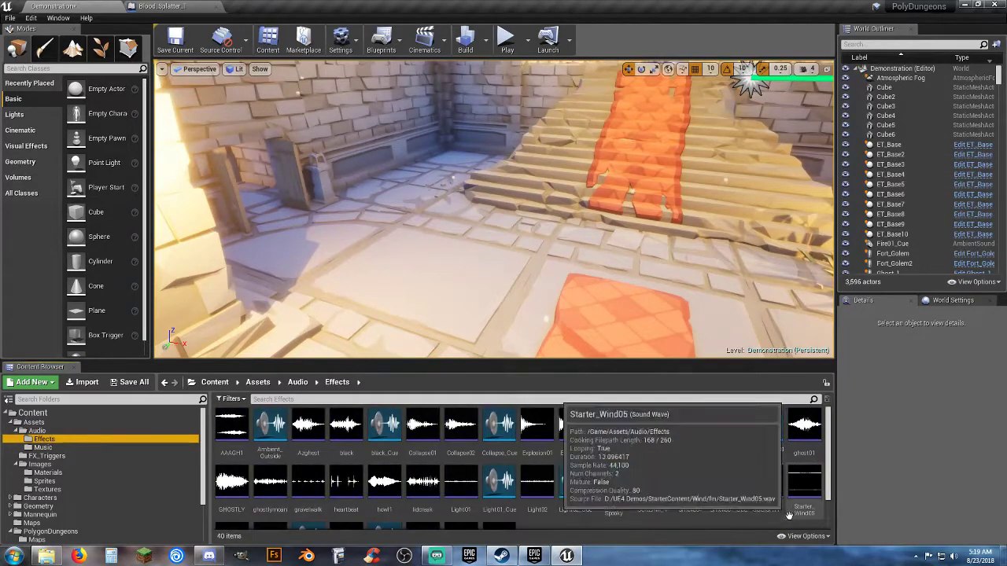
pyautogui.scroll(-1, 747, 515)
pyautogui.click(763, 467)
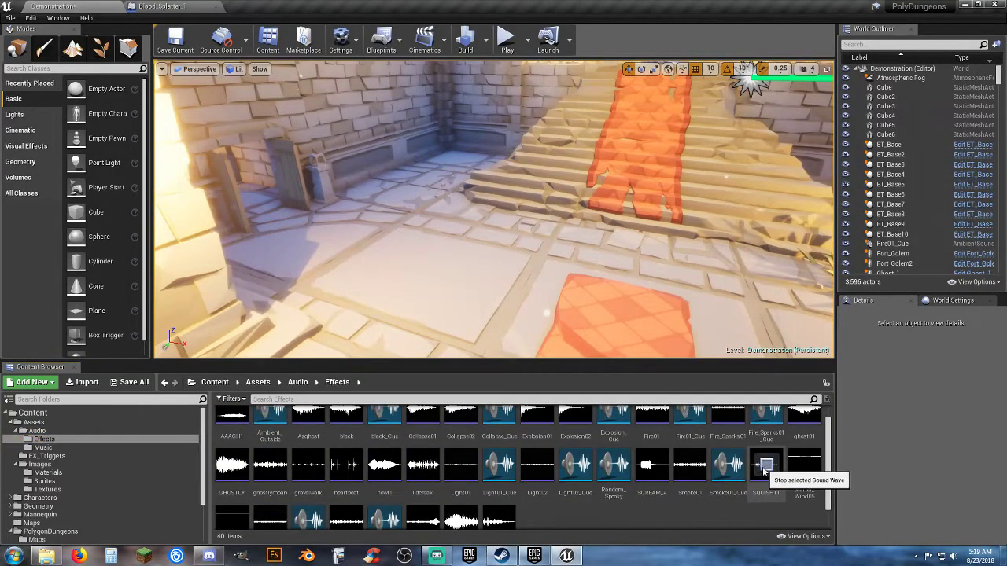
# Create a sound cue from the SQUISH11 sound wave and name it Squish_Cue
pyautogui.moveTo(774, 501)
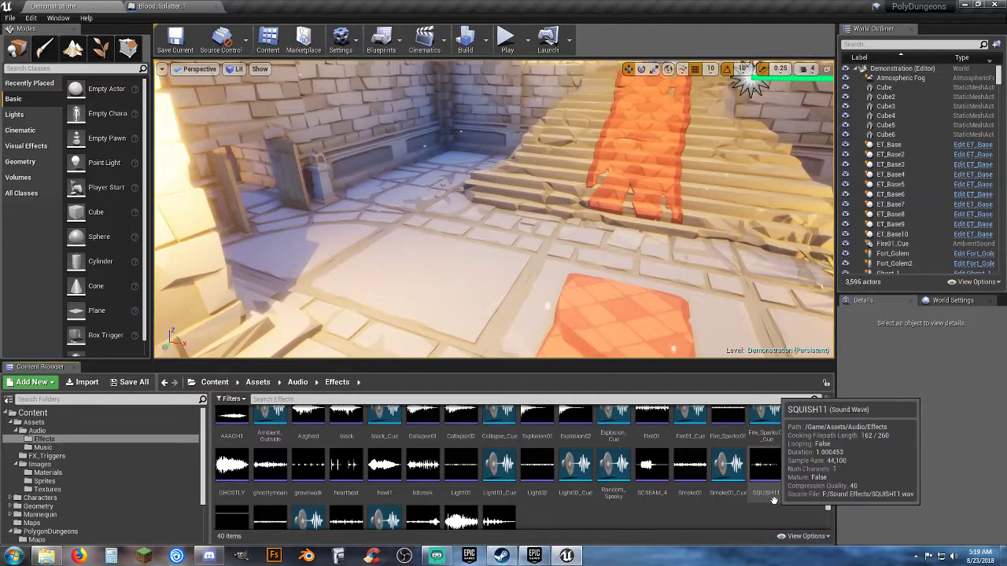
pyautogui.click(774, 501)
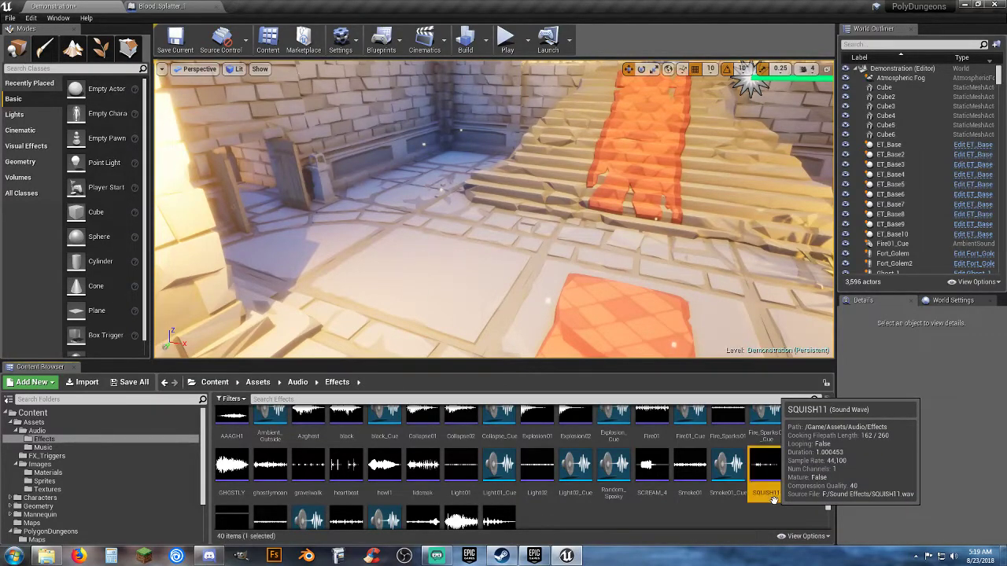
pyautogui.rightClick(767, 498)
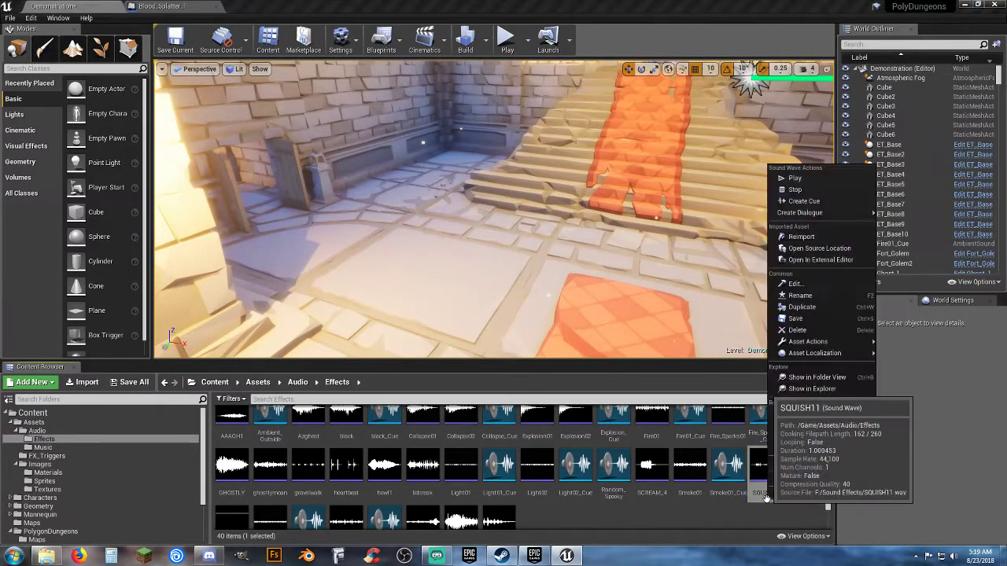
pyautogui.click(810, 202)
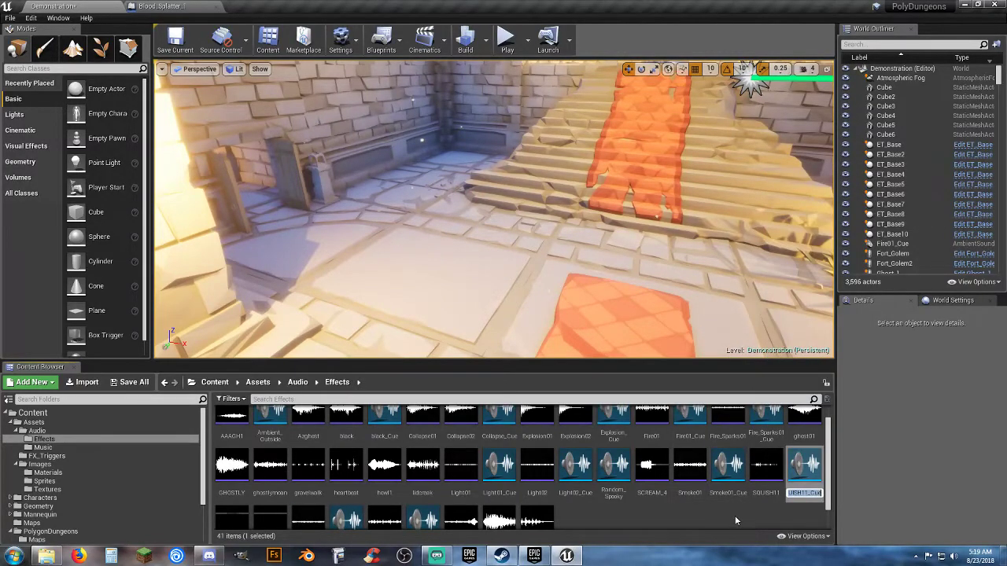
pyautogui.write('Squish_Cue')
pyautogui.press('BackSpace')
pyautogui.press('BackSpace')
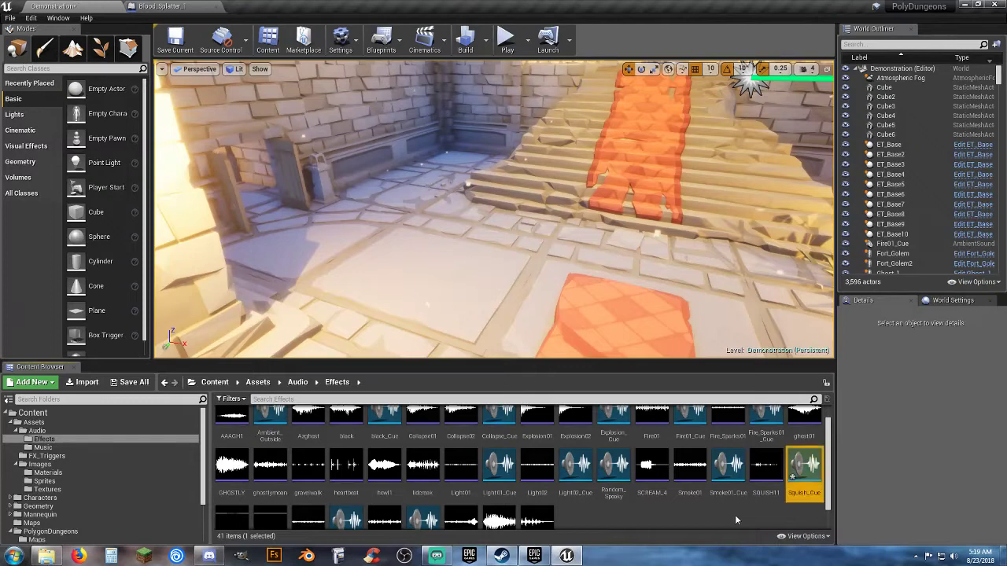
# Open Squish_Cue, enable Override Attenuation for its output, and preview the cue before closing its editor
pyautogui.press('Return')
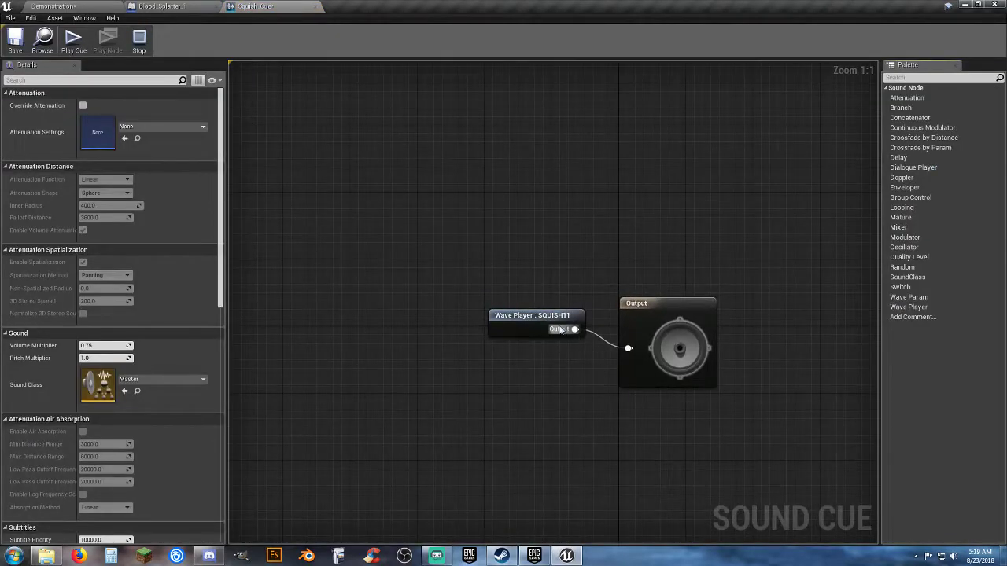
pyautogui.moveTo(549, 317); pyautogui.dragTo(477, 267)
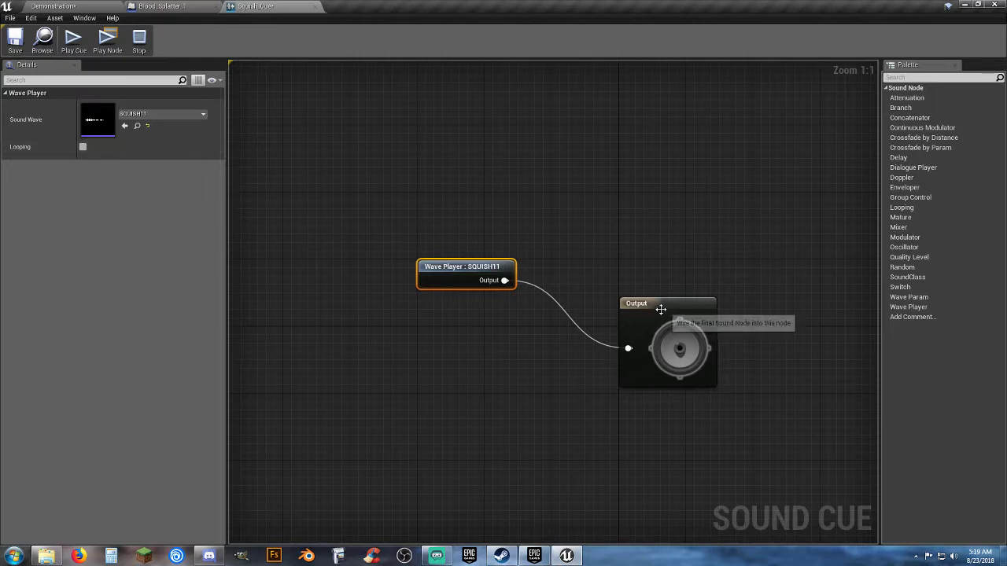
pyautogui.moveTo(663, 315); pyautogui.dragTo(658, 268)
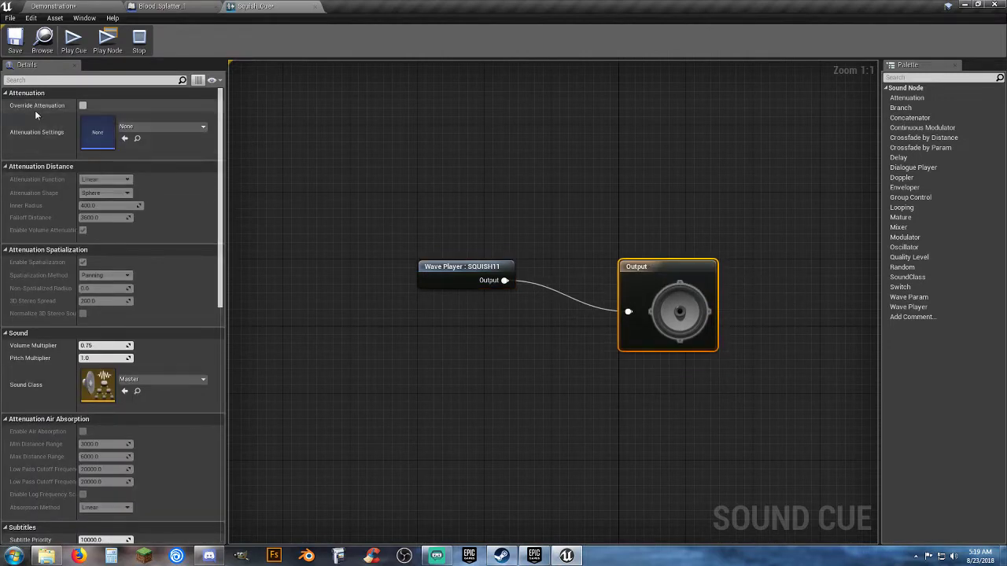
pyautogui.click(82, 104)
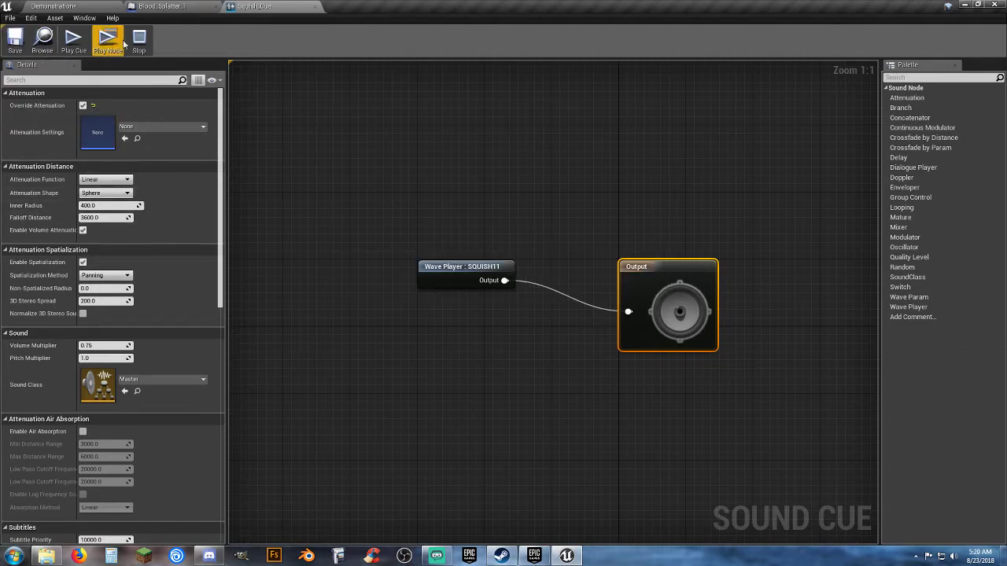
pyautogui.click(73, 45)
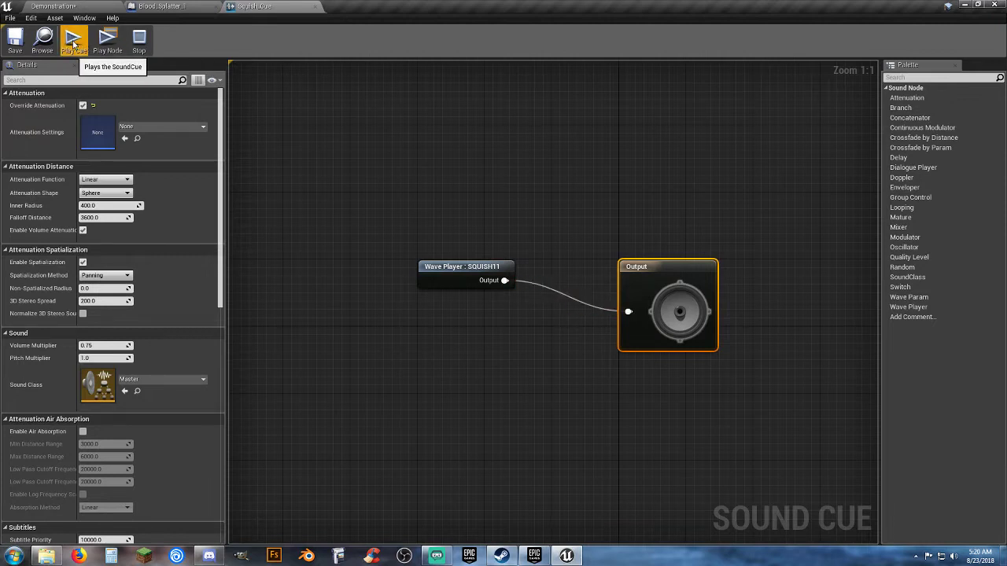
pyautogui.click(314, 8)
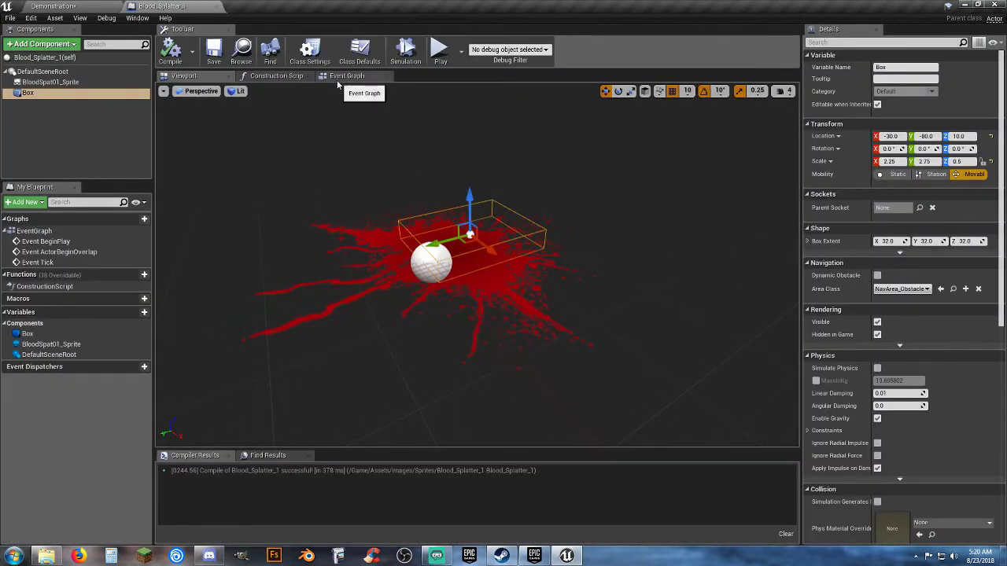
# Add an OnComponentBeginOverlap event for the Box component in the Blood_Splatter_1 event graph
pyautogui.rightClick(37, 94)
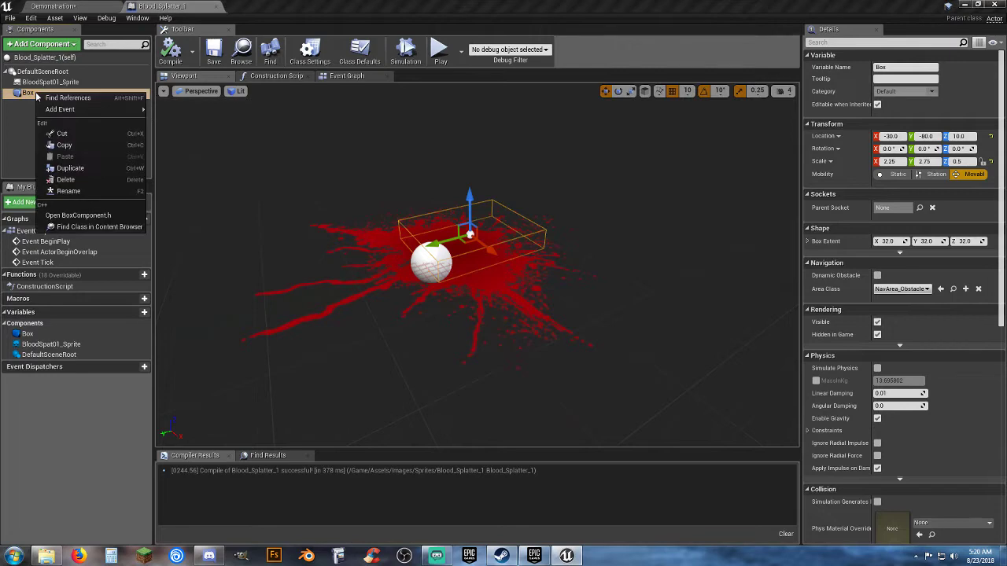
pyautogui.moveTo(68, 110)
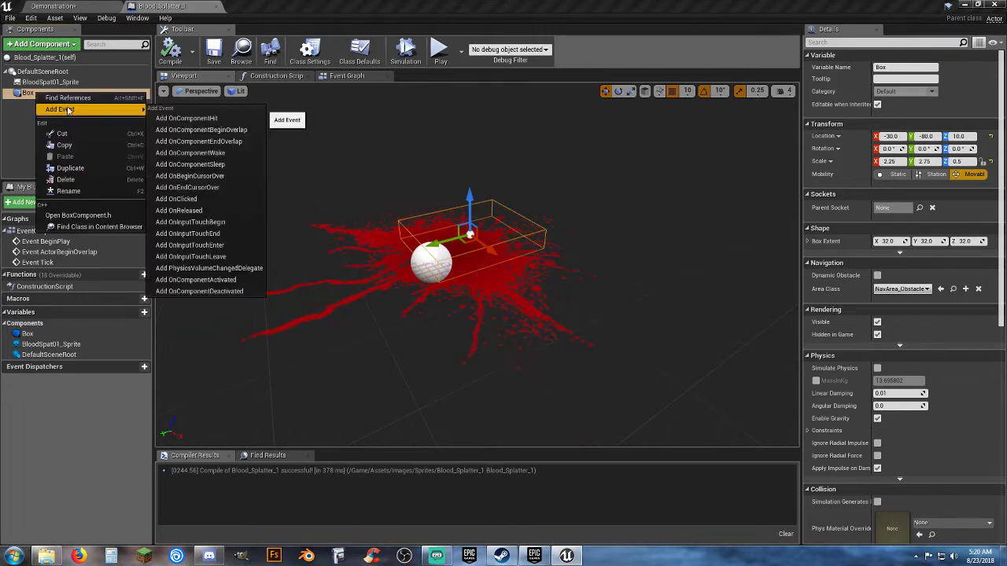
pyautogui.click(224, 130)
pyautogui.click(354, 76)
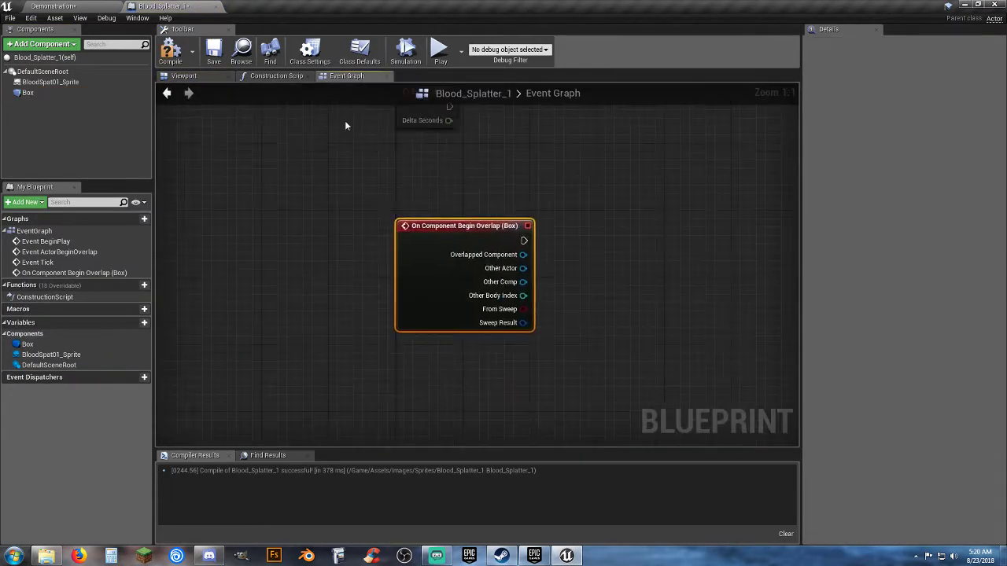
# Delete the disabled BeginPlay, ActorBeginOverlap and Tick events and reposition the box's overlap event in the graph
pyautogui.scroll(-3, 403, 247)
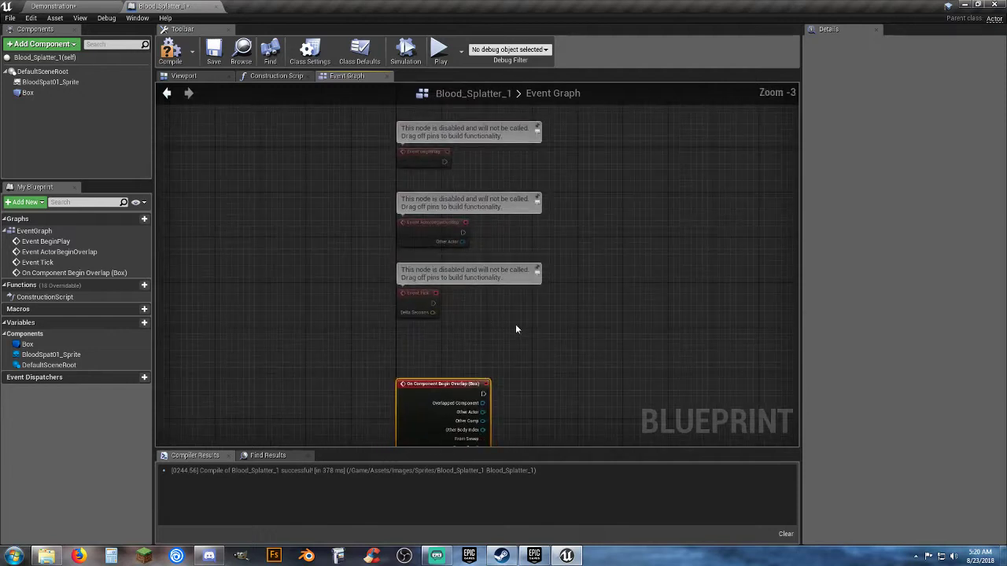
pyautogui.moveTo(532, 327); pyautogui.dragTo(349, 132)
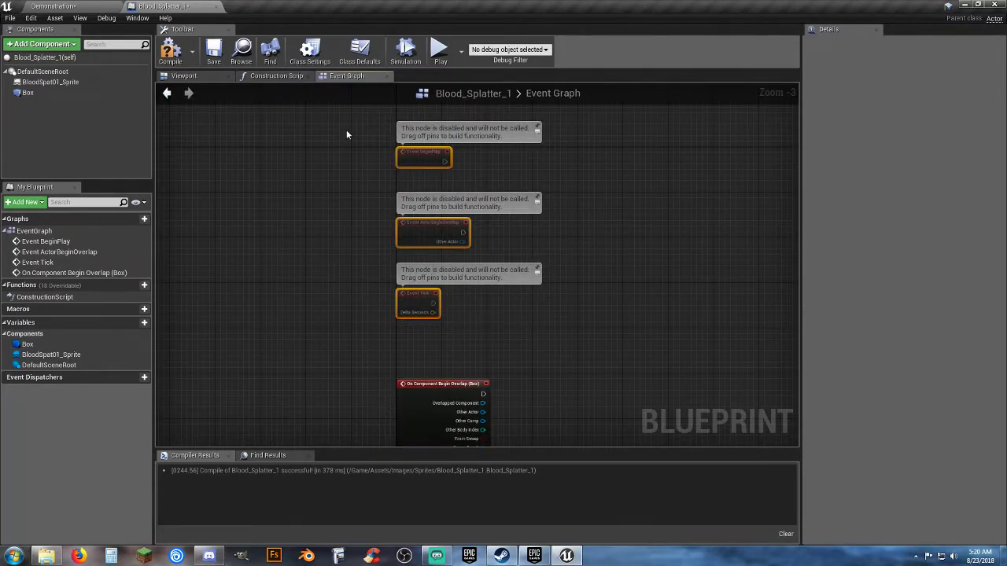
pyautogui.press('Delete')
pyautogui.moveTo(395, 191); pyautogui.dragTo(409, 104, button='right')
pyautogui.scroll(3, 418, 220)
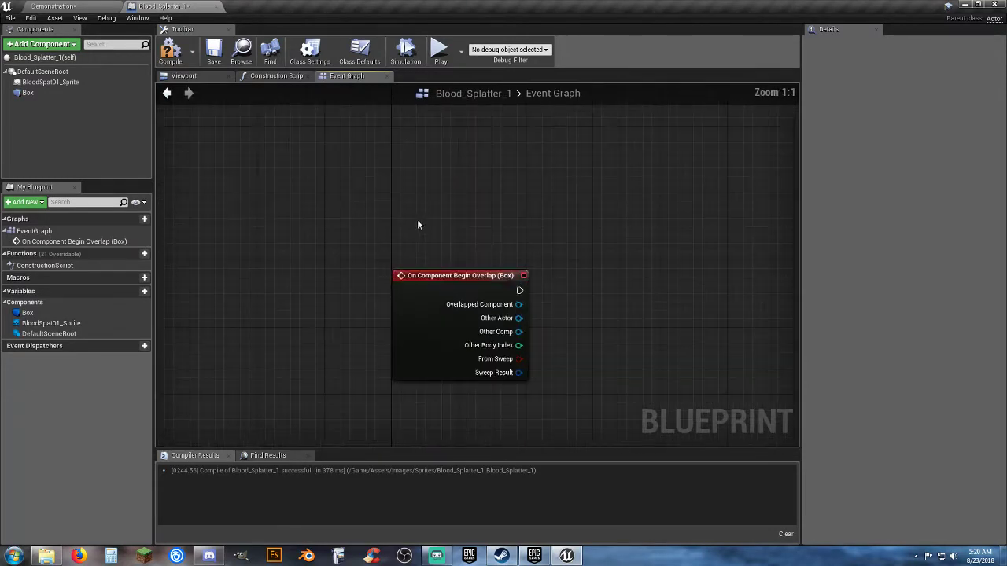
pyautogui.moveTo(424, 275); pyautogui.dragTo(359, 204)
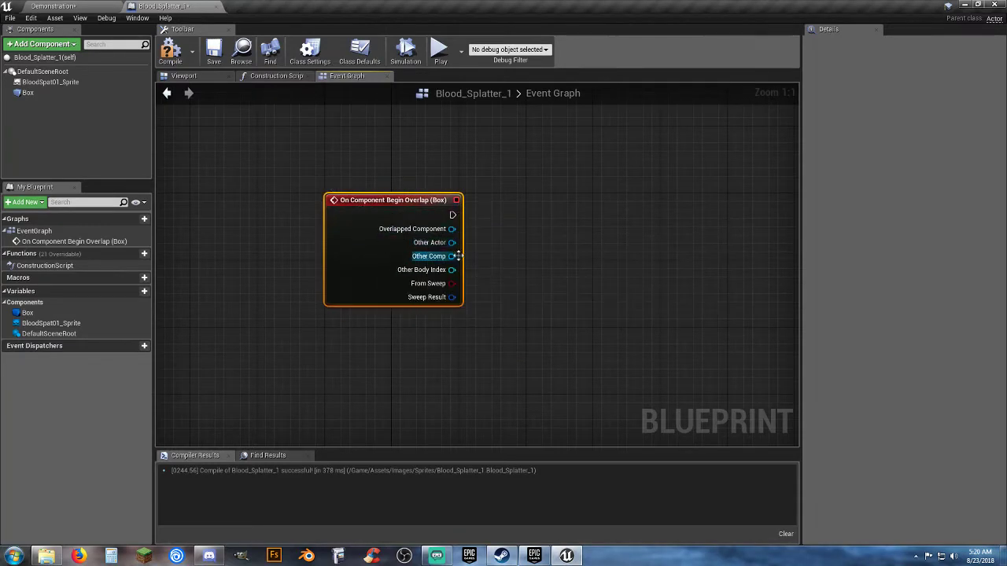
# Cast the overlap event's Other Actor to Player_Base and line up the cast node with the event
pyautogui.moveTo(451, 242); pyautogui.dragTo(530, 227)
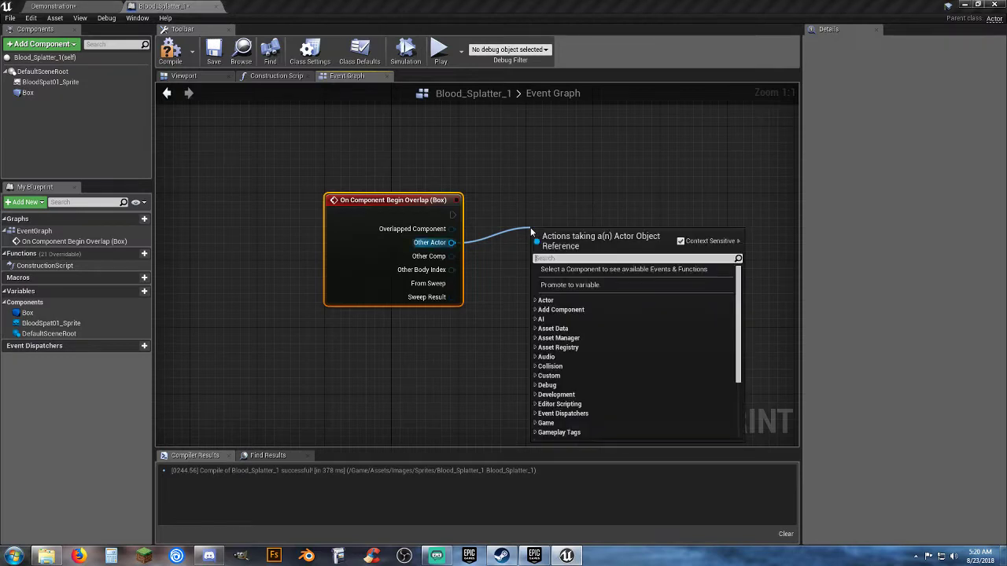
pyautogui.write('castto')
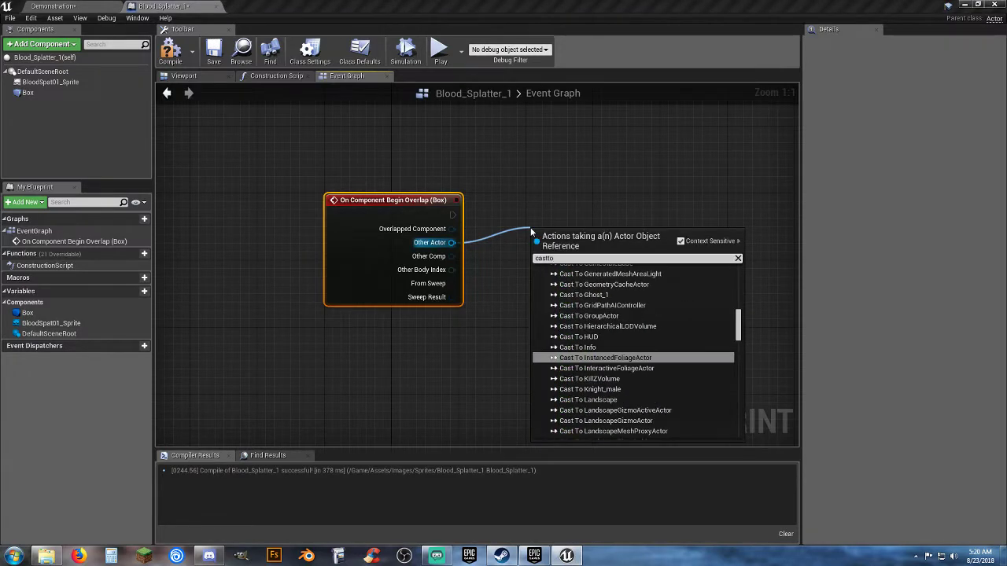
pyautogui.write('player')
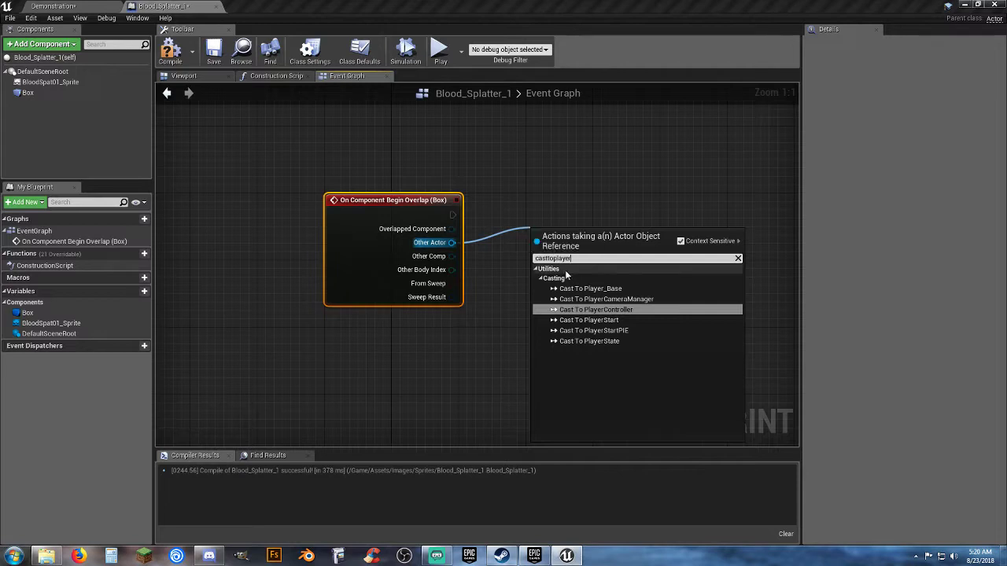
pyautogui.click(585, 290)
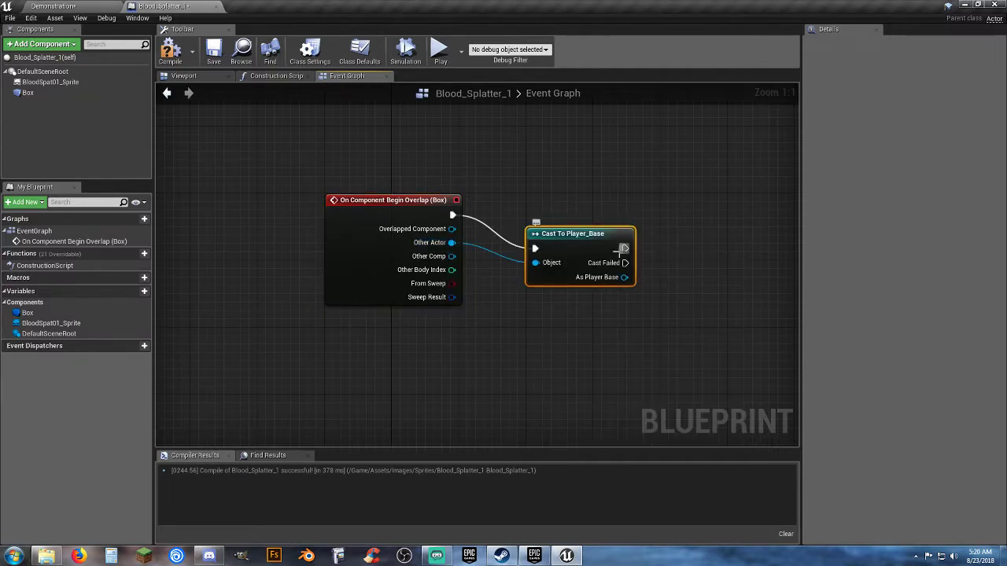
pyautogui.moveTo(563, 236); pyautogui.dragTo(557, 203)
pyautogui.moveTo(558, 266); pyautogui.dragTo(520, 289, button='right')
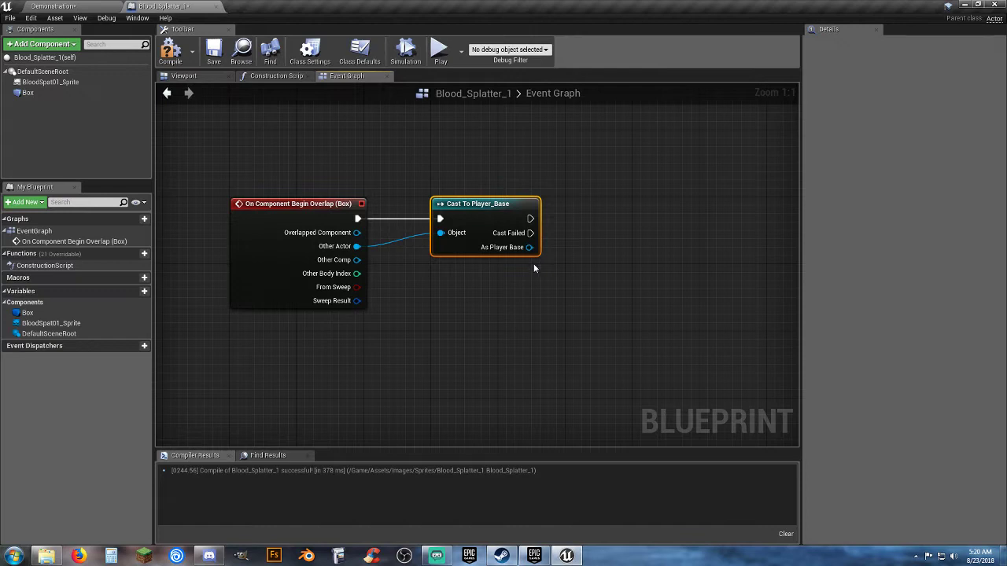
# Place a Box reference below the cast node and connect it to a GetWorldLocation node
pyautogui.click(29, 93)
pyautogui.moveTo(34, 96); pyautogui.dragTo(441, 277)
pyautogui.moveTo(465, 280); pyautogui.dragTo(432, 306, button='right')
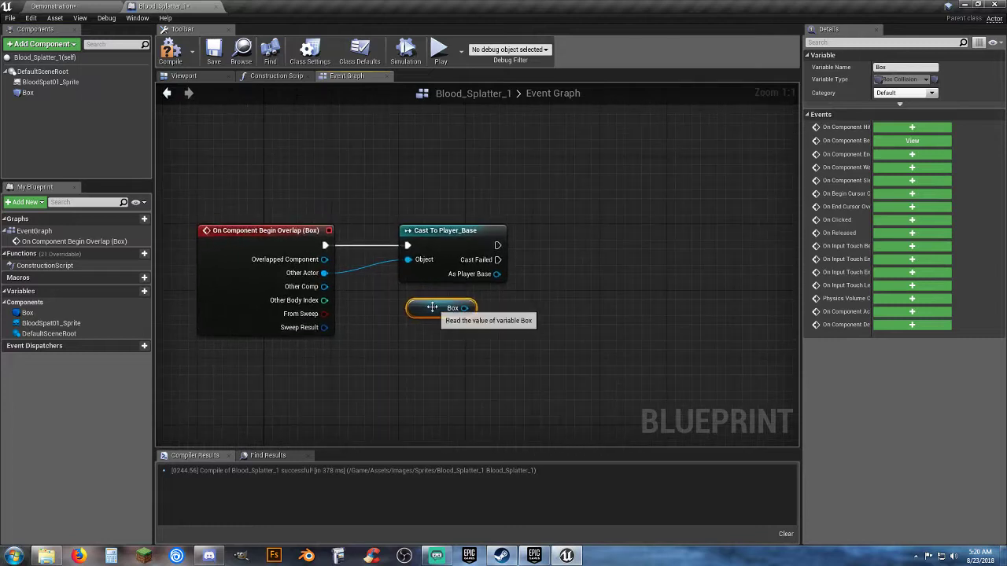
pyautogui.moveTo(432, 307); pyautogui.dragTo(419, 302)
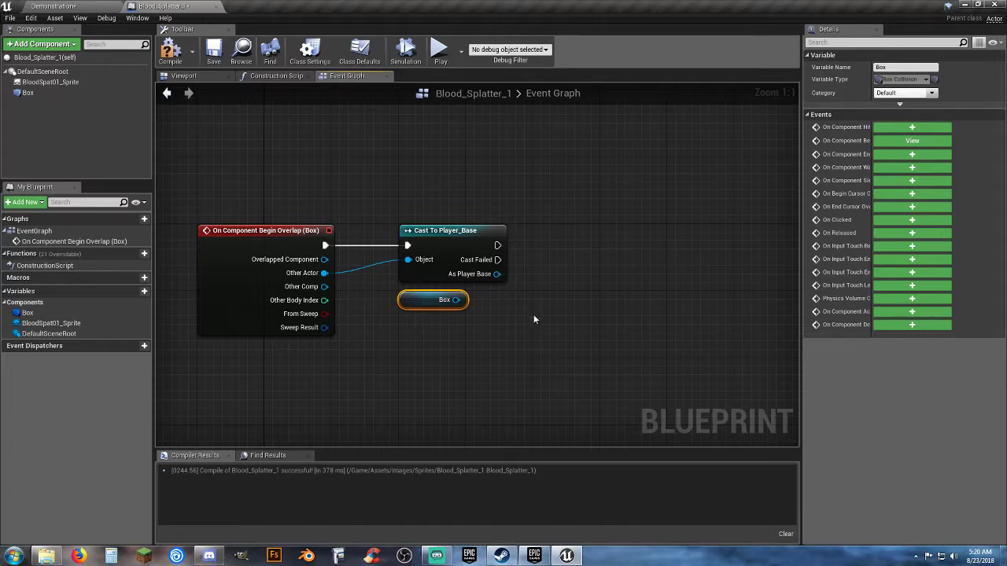
pyautogui.moveTo(463, 299); pyautogui.dragTo(500, 314)
pyautogui.write('getworld')
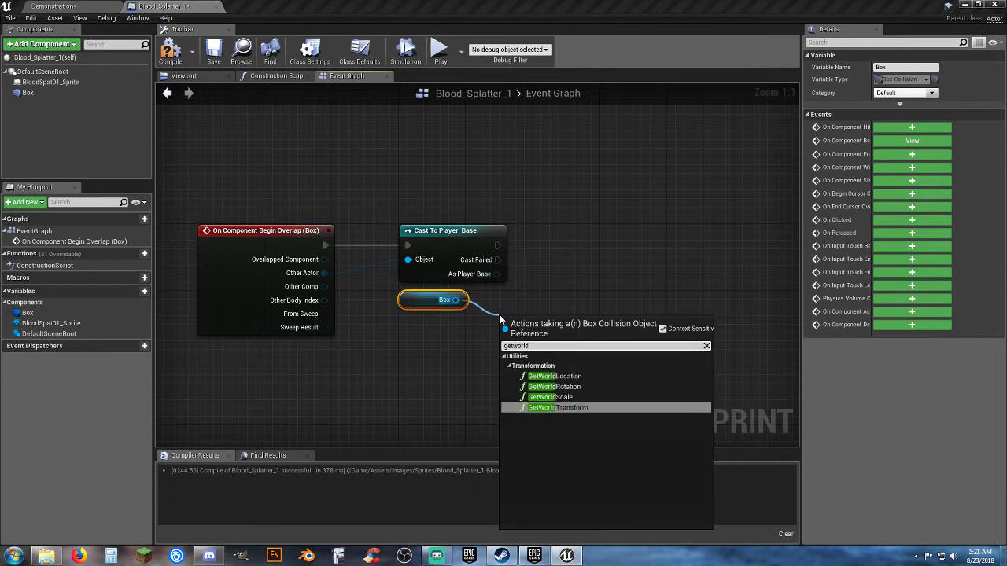
pyautogui.click(580, 375)
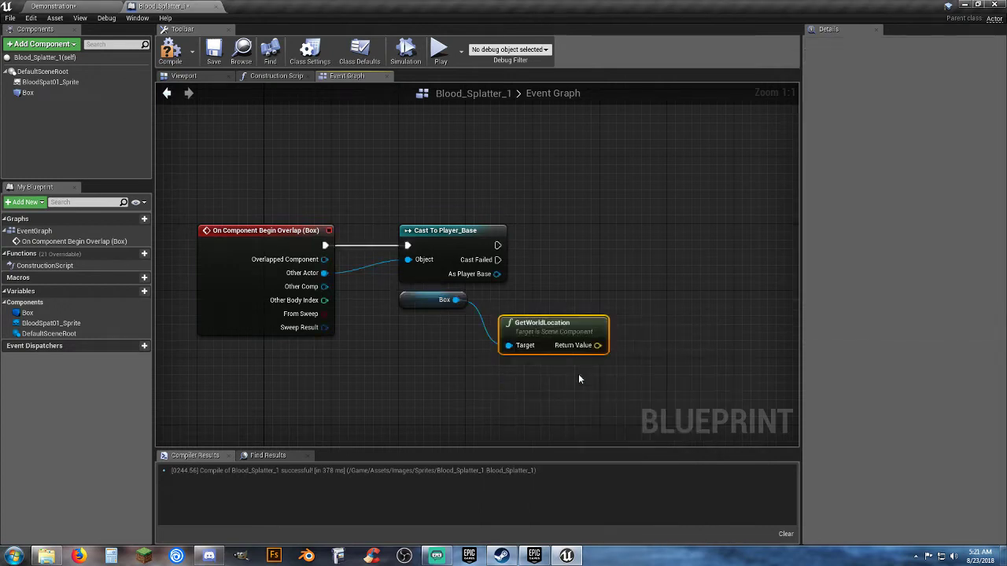
pyautogui.moveTo(557, 325); pyautogui.dragTo(591, 306)
pyautogui.moveTo(580, 364); pyautogui.dragTo(496, 341, button='right')
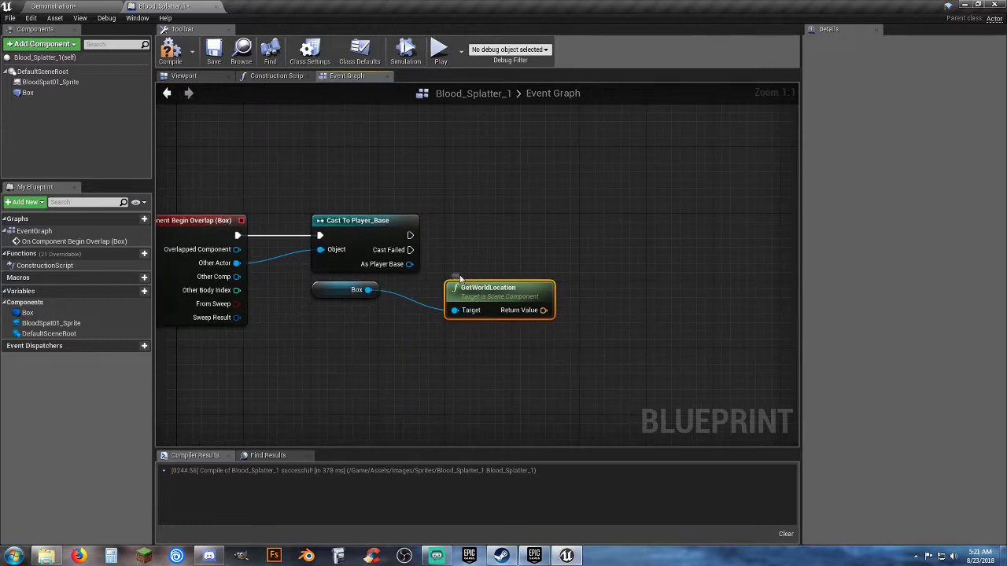
# Add a Play Sound at Location node after the successful cast and feed the box's world location into its Location
pyautogui.moveTo(410, 235); pyautogui.dragTo(592, 236)
pyautogui.write('plays')
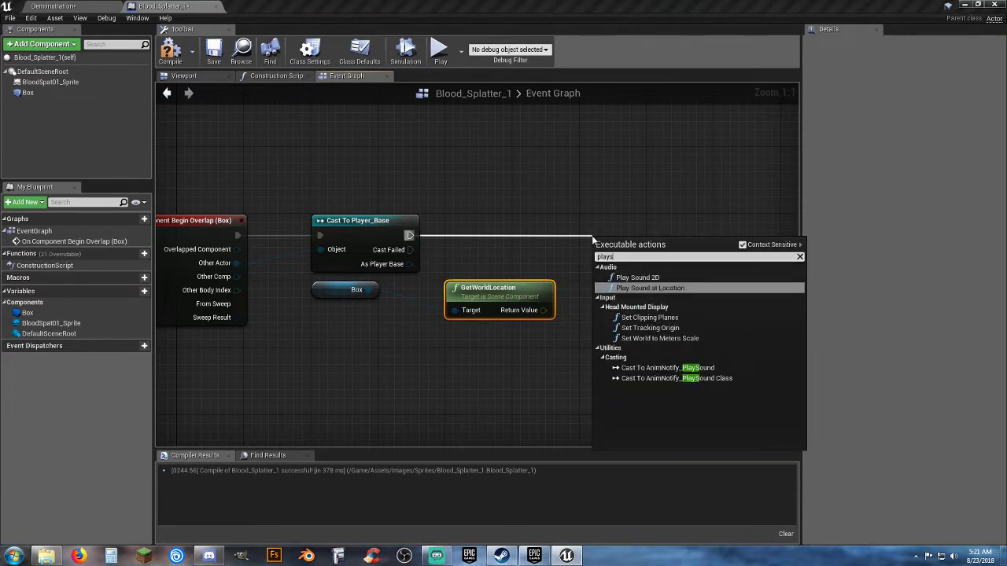
pyautogui.click(650, 288)
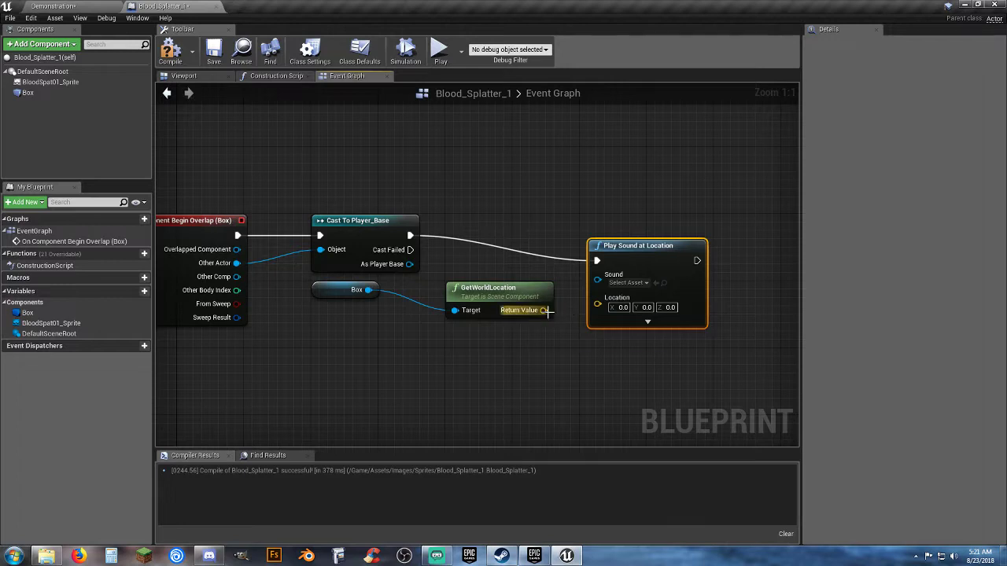
pyautogui.moveTo(544, 310); pyautogui.dragTo(597, 303)
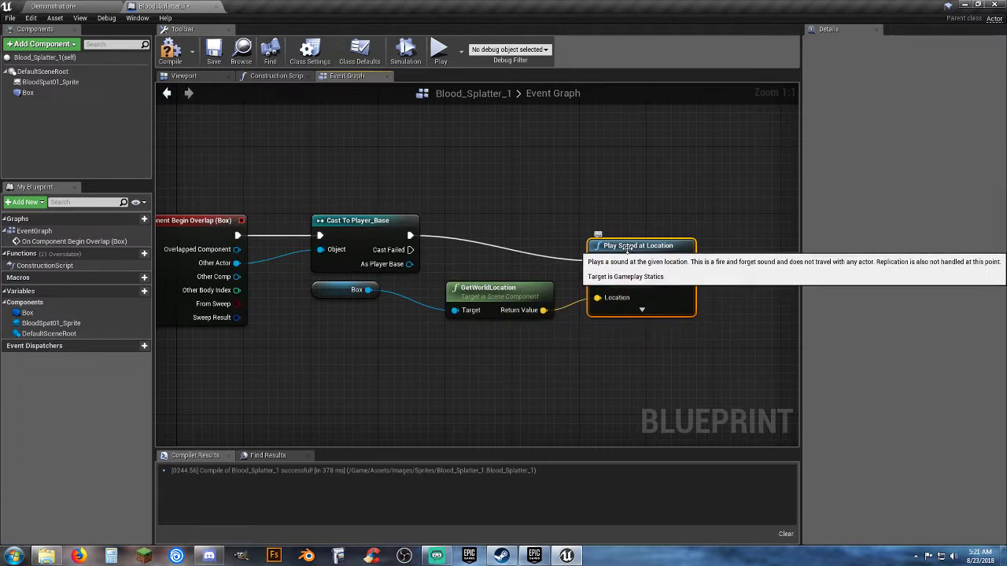
pyautogui.moveTo(631, 253); pyautogui.dragTo(619, 228)
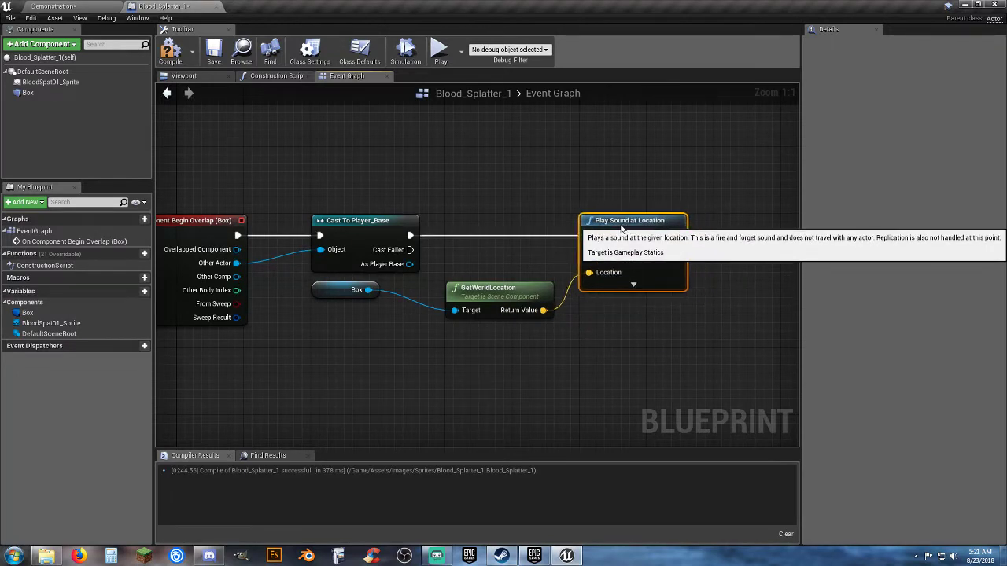
# Set the Play Sound at Location node's Sound to Squish_Cue, and compile and save the Blueprint
pyautogui.click(618, 257)
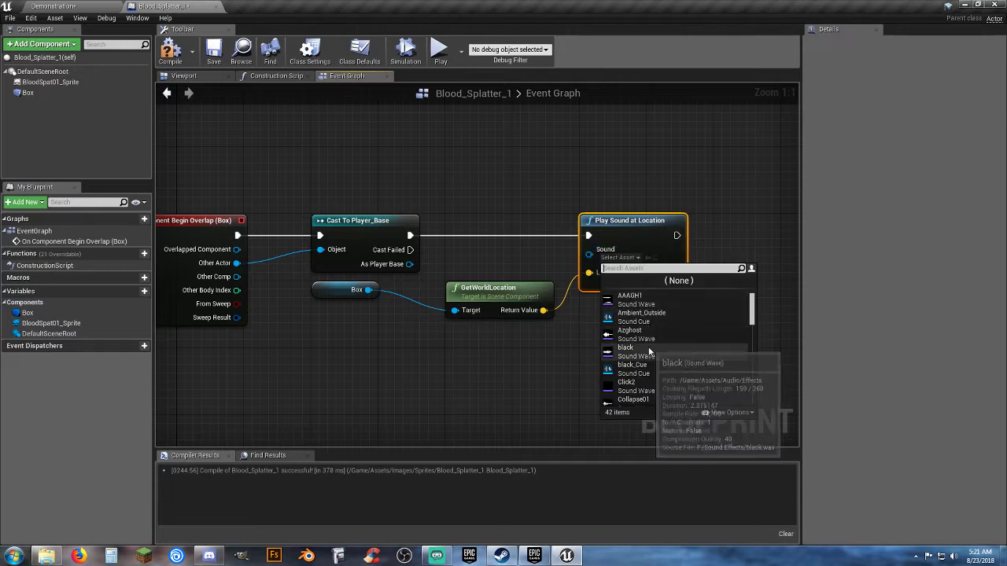
pyautogui.scroll(-2, 652, 366)
pyautogui.scroll(-5, 655, 358)
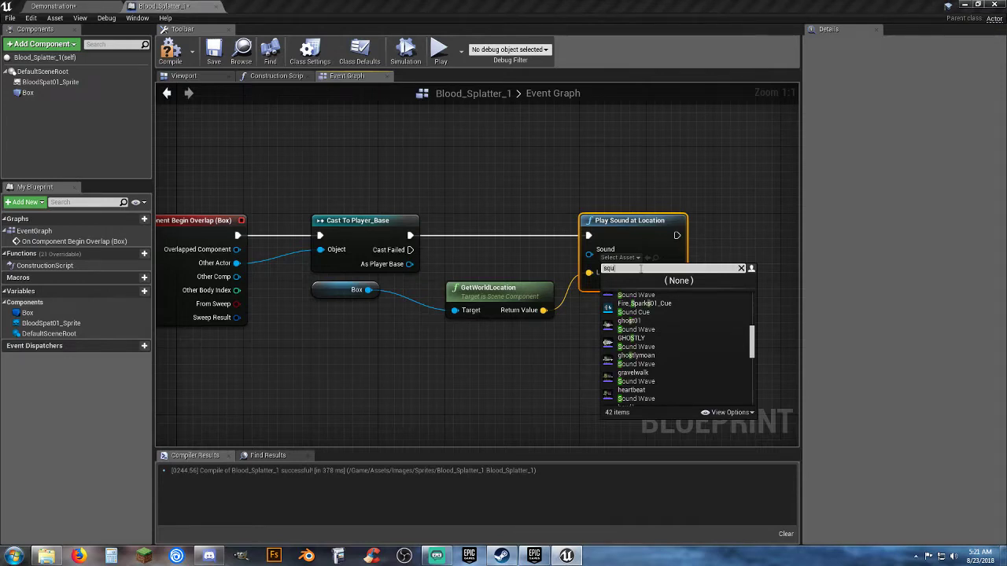
pyautogui.write('qui')
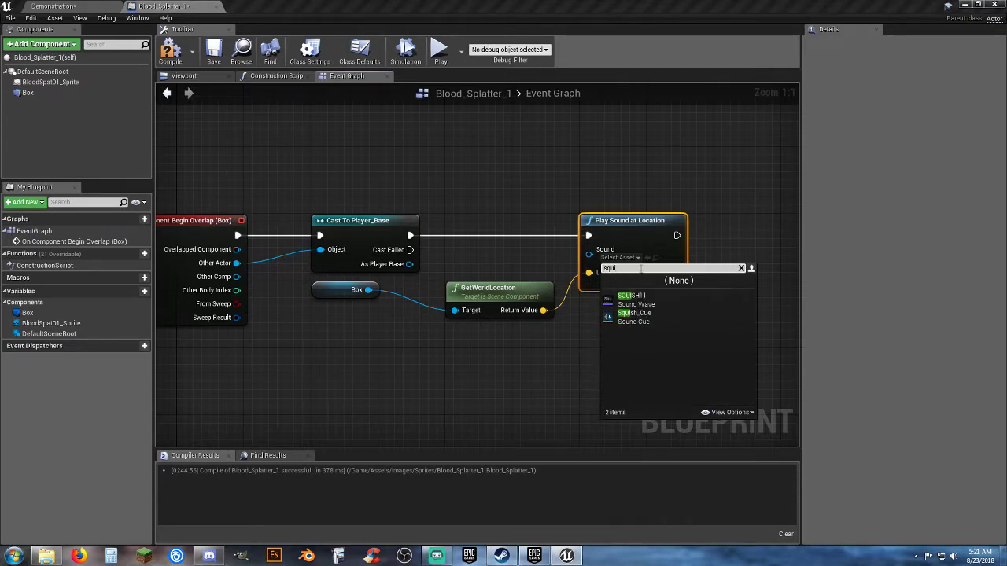
pyautogui.click(646, 317)
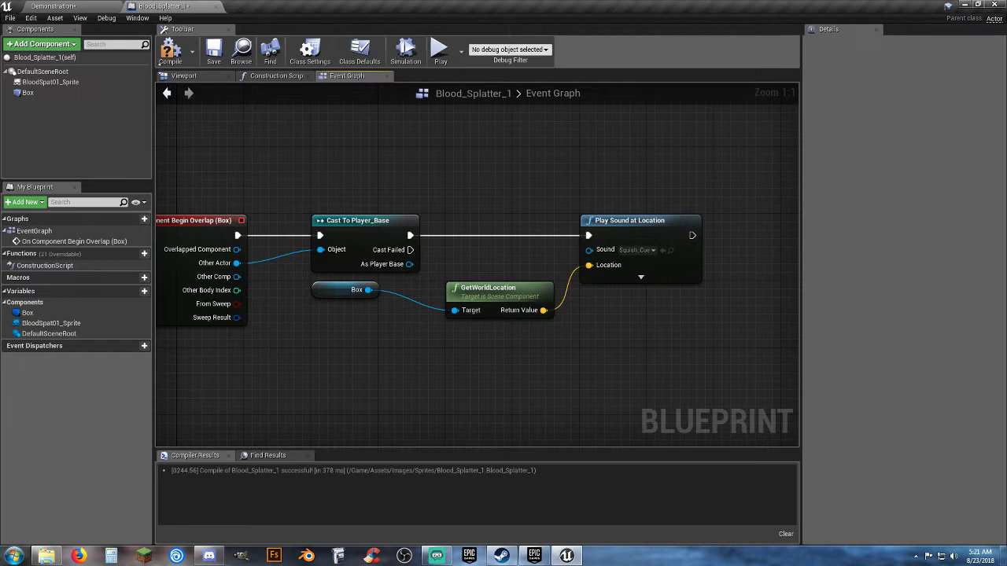
pyautogui.click(171, 52)
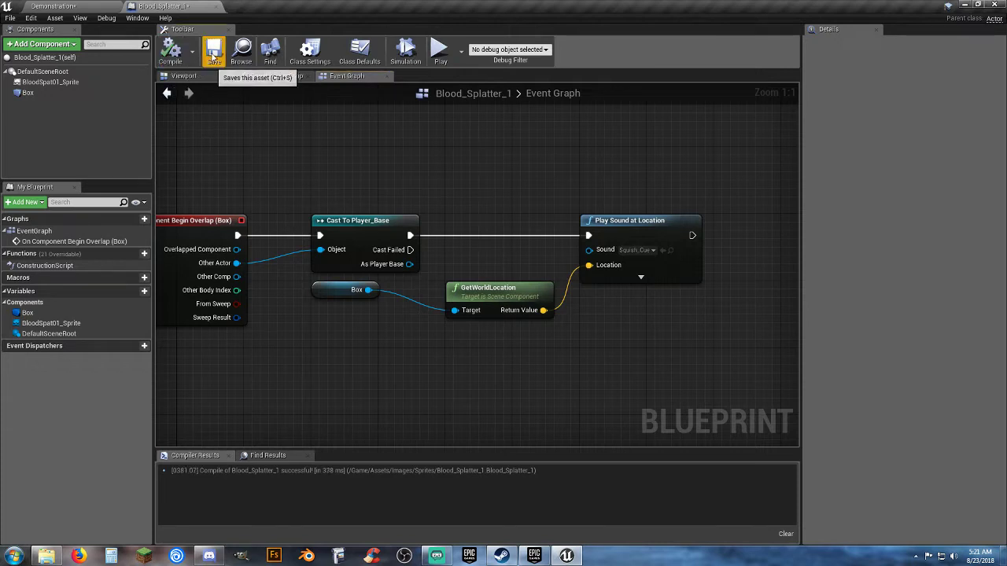
# Move the Blood_Splatter_1 Blueprint from the Sprites folder to the FX_Triggers folder and open FX_Triggers
pyautogui.click(92, 8)
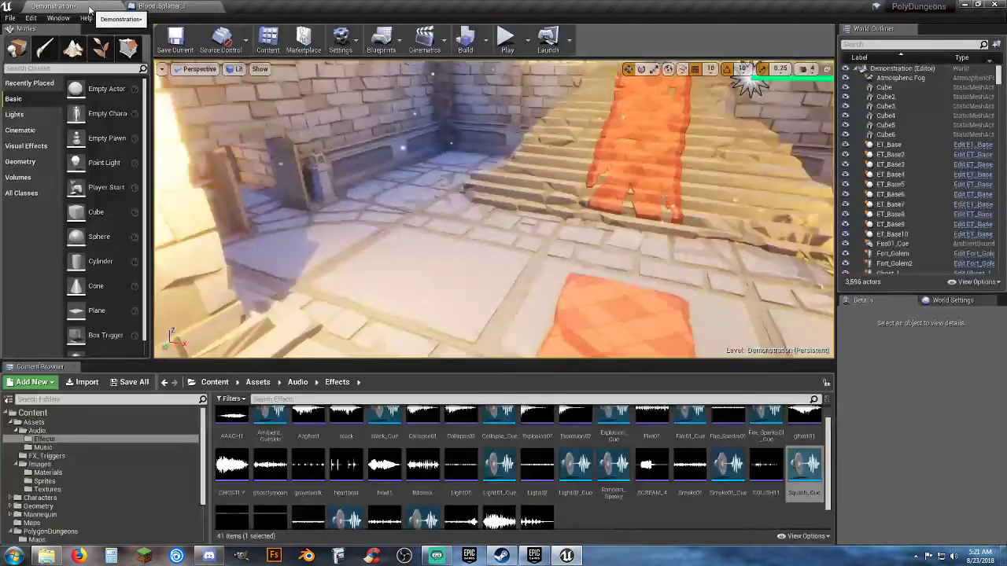
pyautogui.click(62, 457)
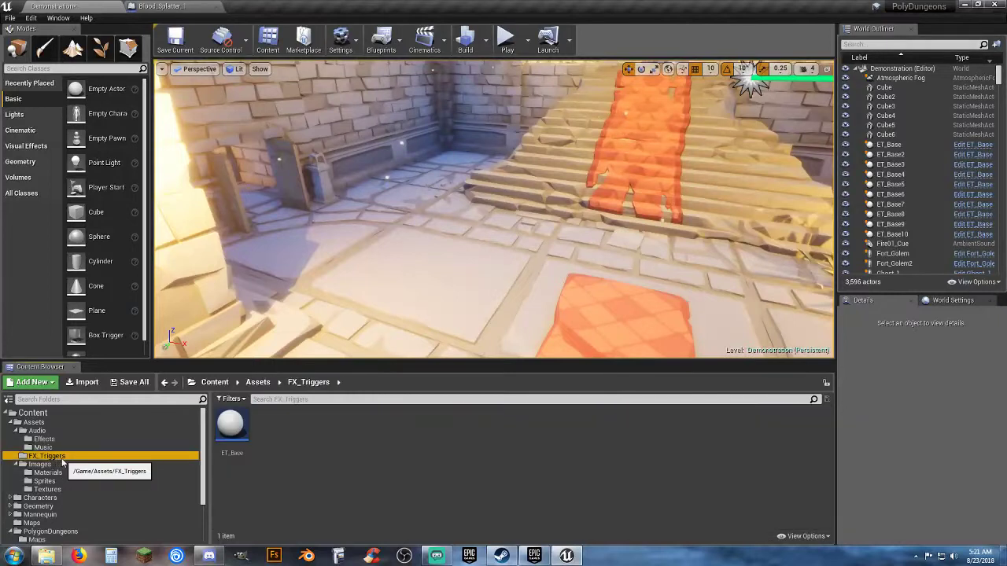
pyautogui.click(106, 480)
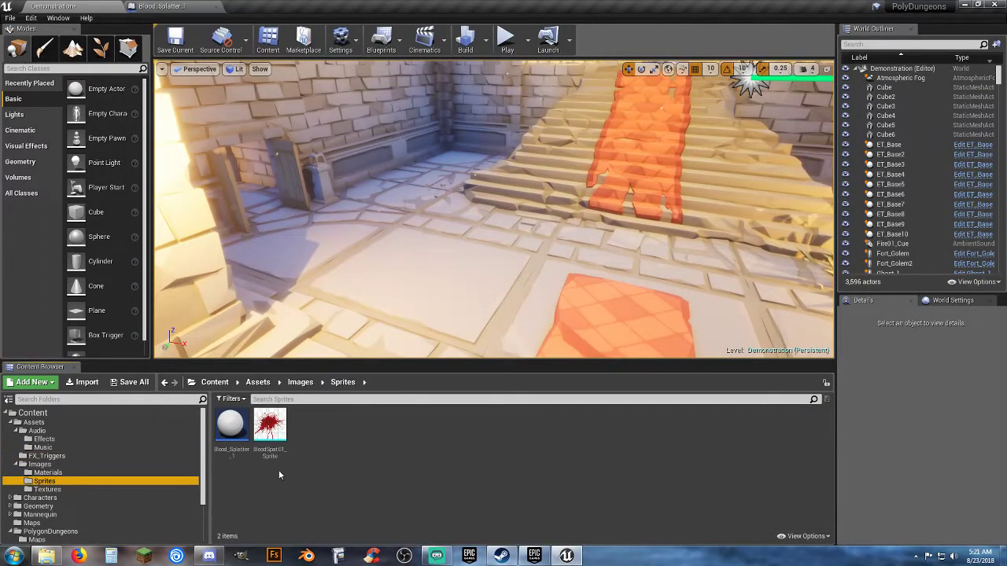
pyautogui.moveTo(231, 425); pyautogui.dragTo(87, 458)
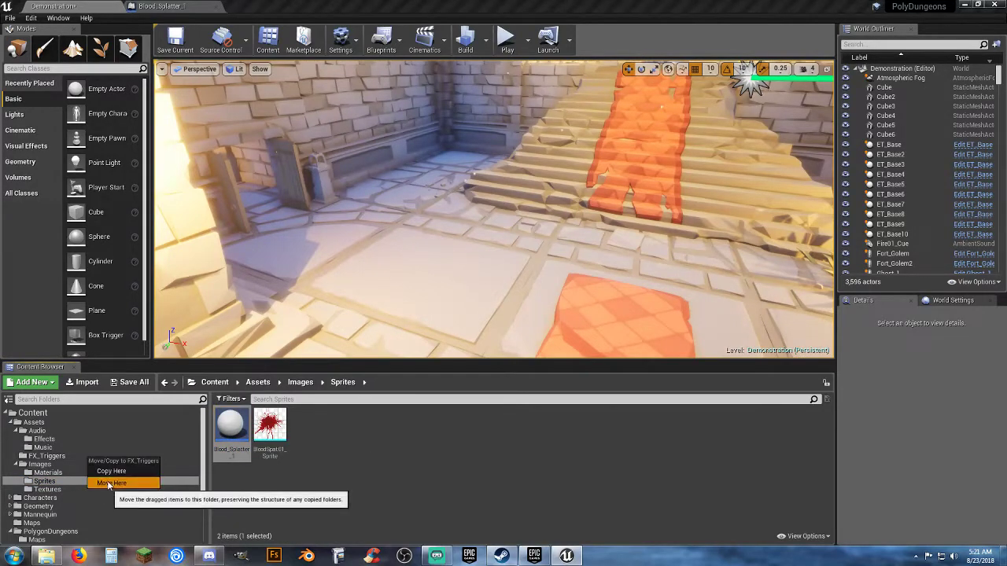
pyautogui.click(107, 483)
pyautogui.click(62, 458)
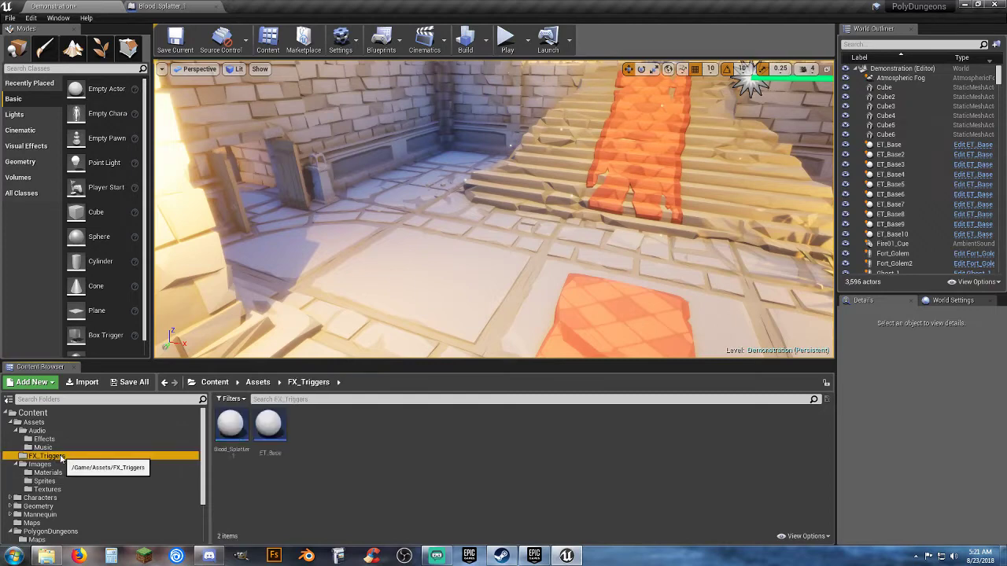
# Place Blood_Splatter_1 on the floor tile near the stairs in the Demonstration level and raise it to Z -480
pyautogui.click(234, 448)
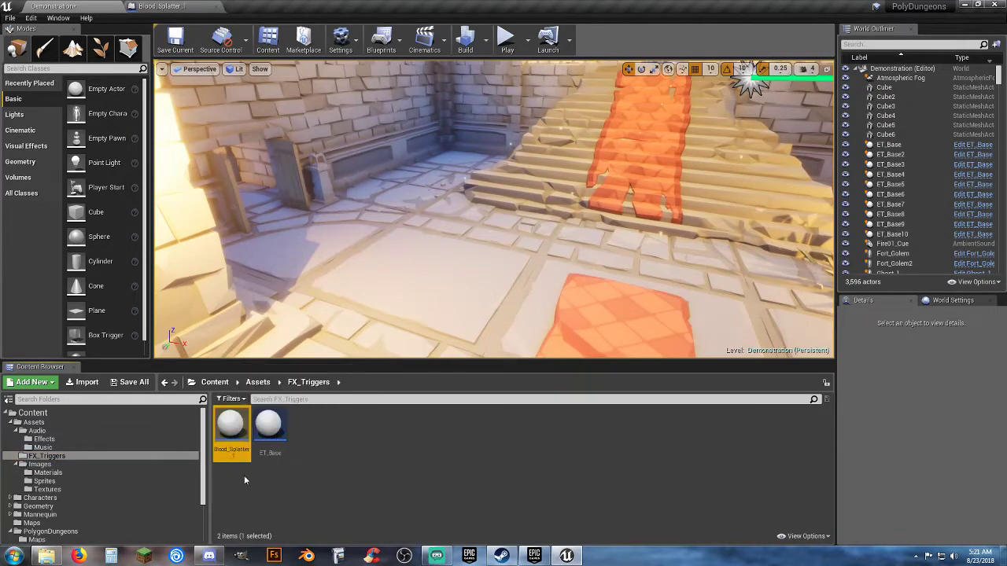
pyautogui.moveTo(231, 429); pyautogui.dragTo(430, 269)
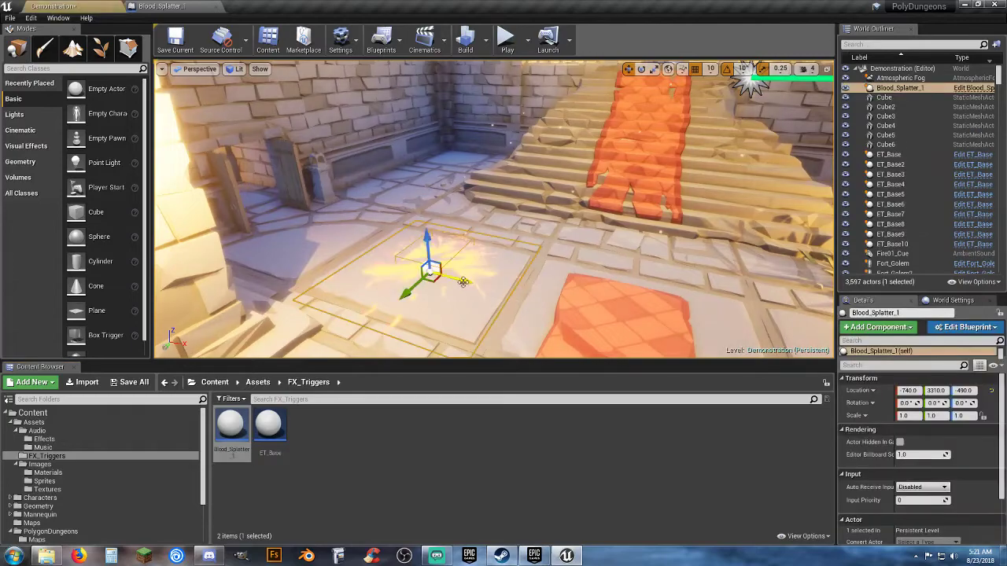
pyautogui.moveTo(429, 270); pyautogui.dragTo(428, 314, button='right')
pyautogui.press('w')
pyautogui.moveTo(460, 244); pyautogui.dragTo(420, 207, button='right')
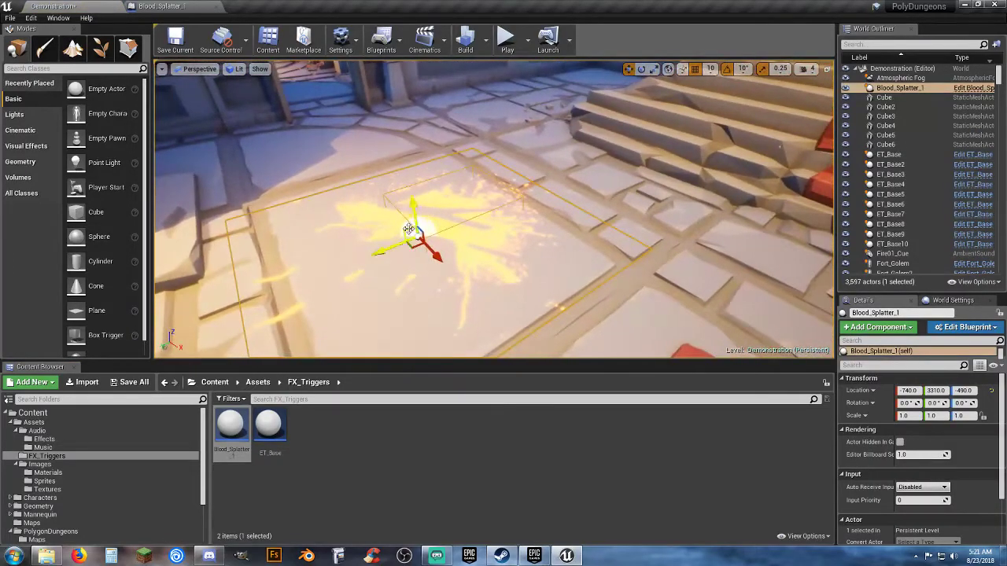
pyautogui.moveTo(414, 207); pyautogui.dragTo(414, 201)
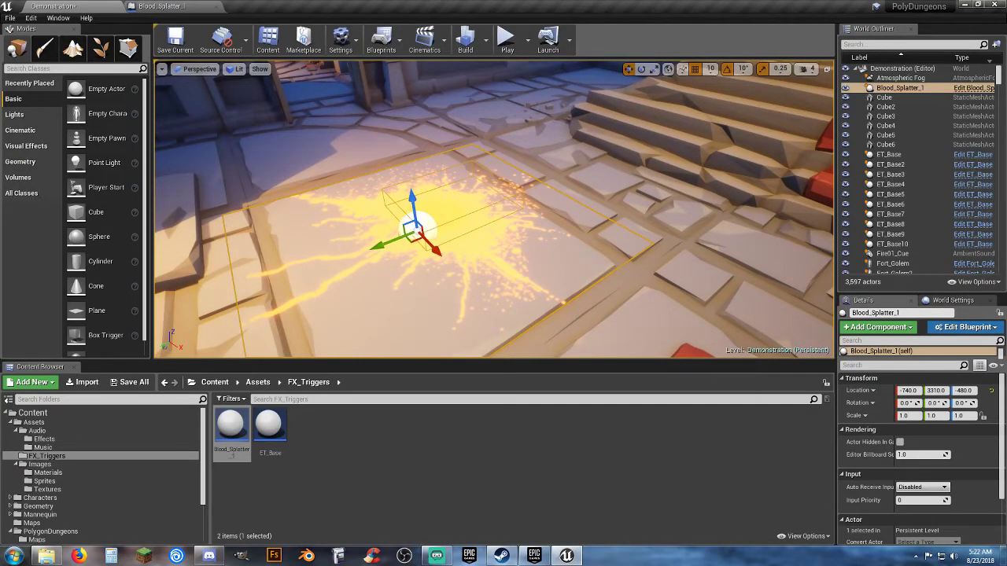
pyautogui.moveTo(591, 279)
pyautogui.mouseDown(button='right')
pyautogui.moveTo(617, 275)
pyautogui.moveTo(591, 278)
pyautogui.mouseUp(button='right')
pyautogui.click(510, 240)
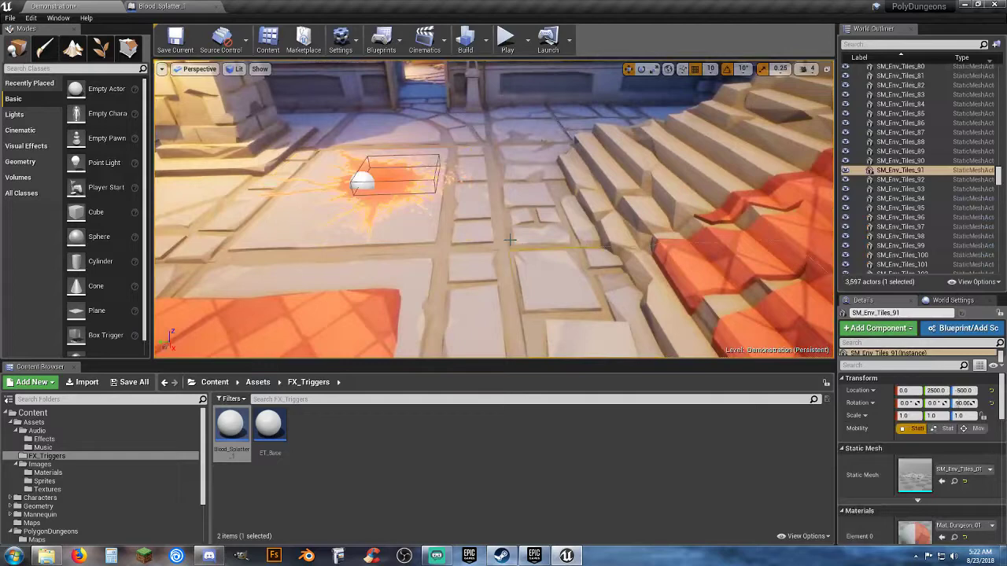
pyautogui.click(466, 231)
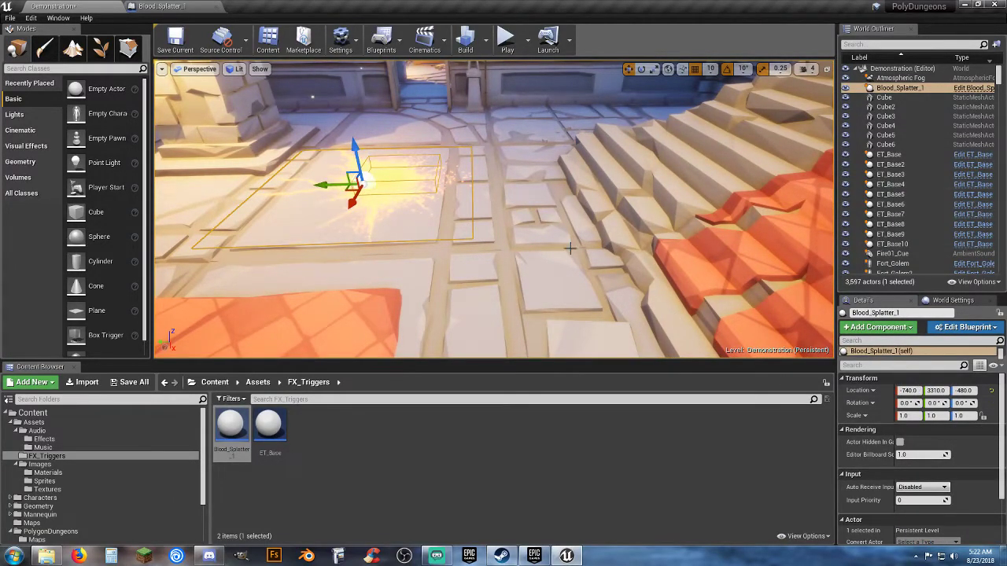
pyautogui.click(533, 236)
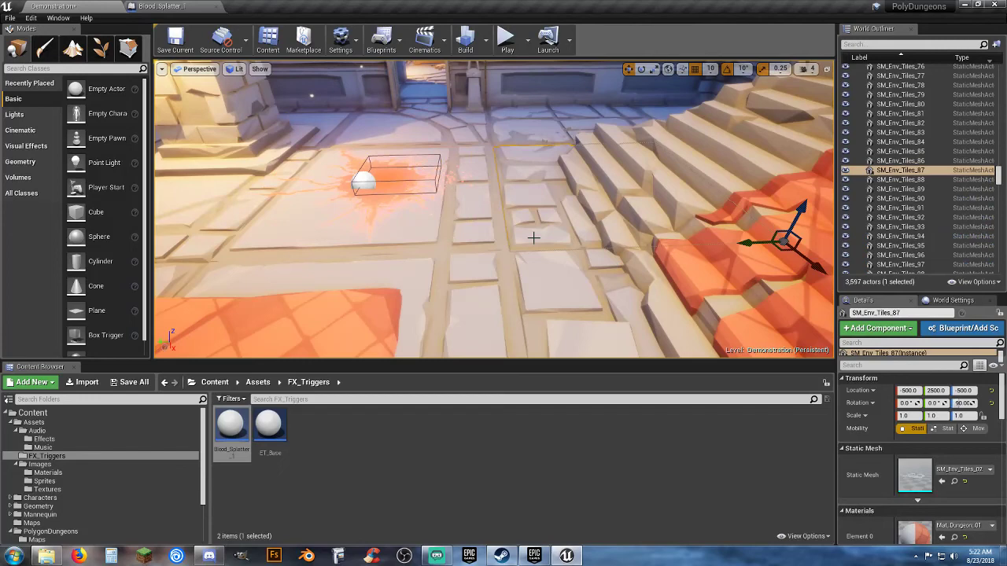
pyautogui.click(433, 225)
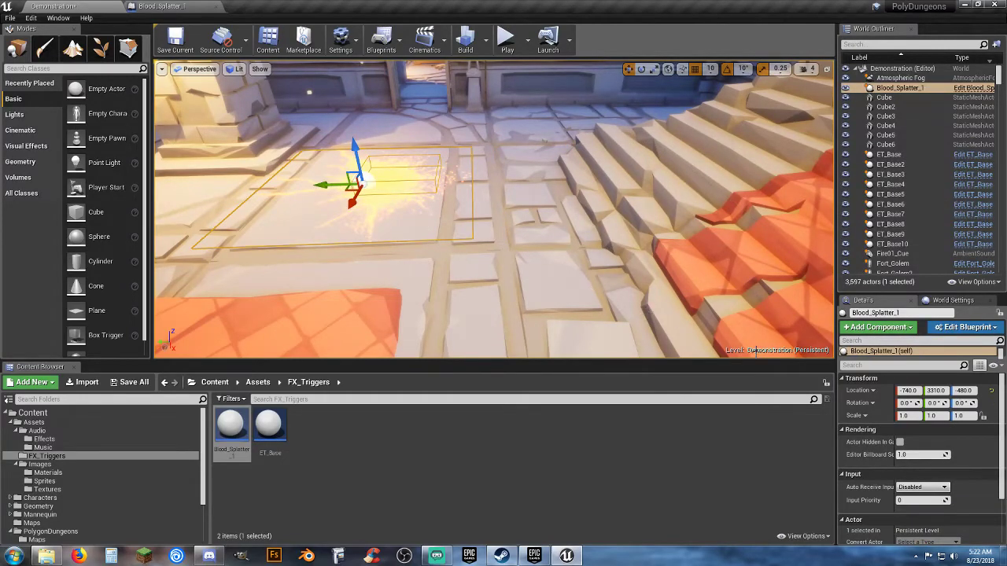
pyautogui.moveTo(480, 223); pyautogui.dragTo(582, 228, button='right')
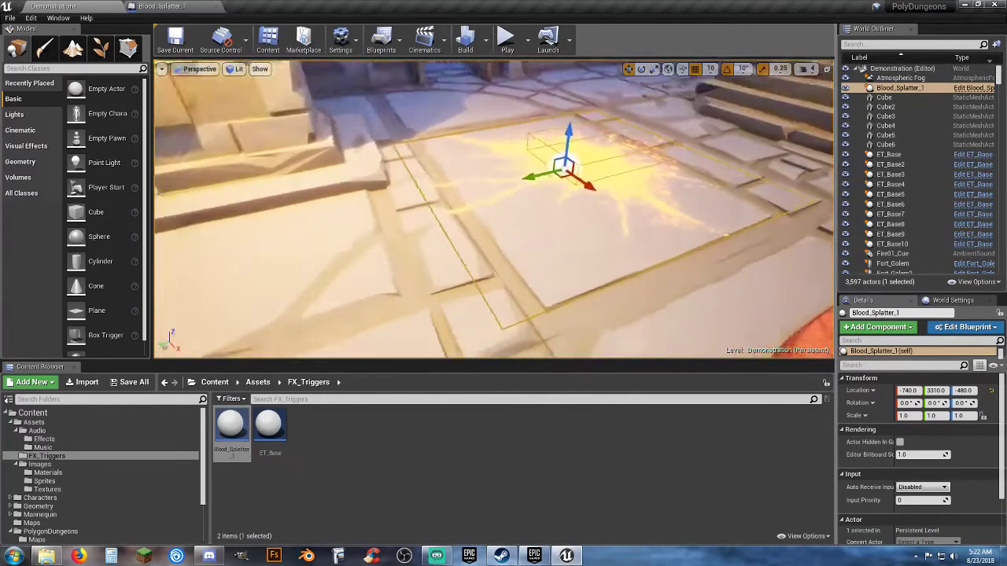
# Play the level from the floor near the carpet, walk the character back and forth across the blood splatter to test it, and stop playing
pyautogui.moveTo(428, 174); pyautogui.dragTo(405, 254, button='right')
pyautogui.rightClick(426, 240)
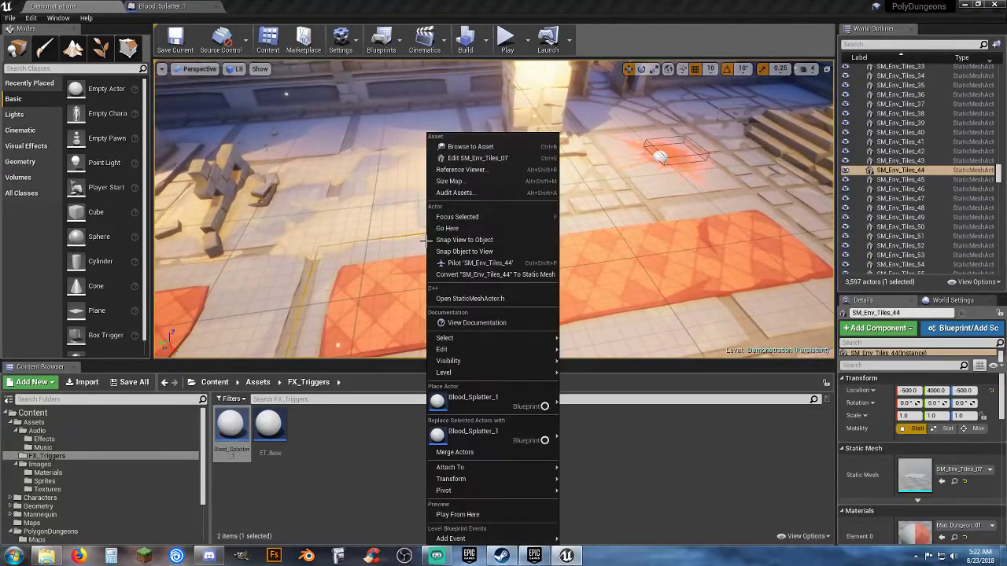
pyautogui.moveTo(478, 469)
pyautogui.click(460, 513)
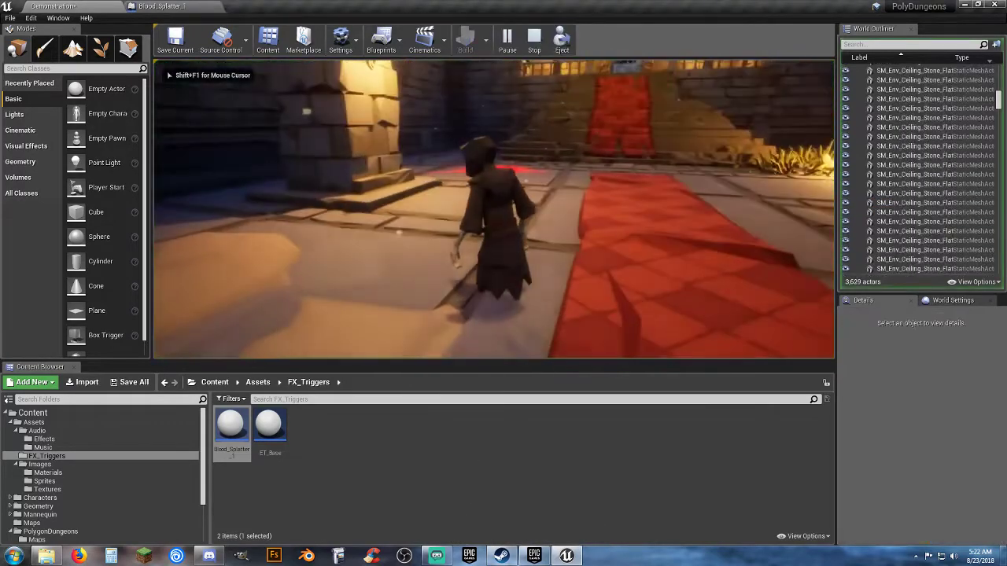
pyautogui.press('w')
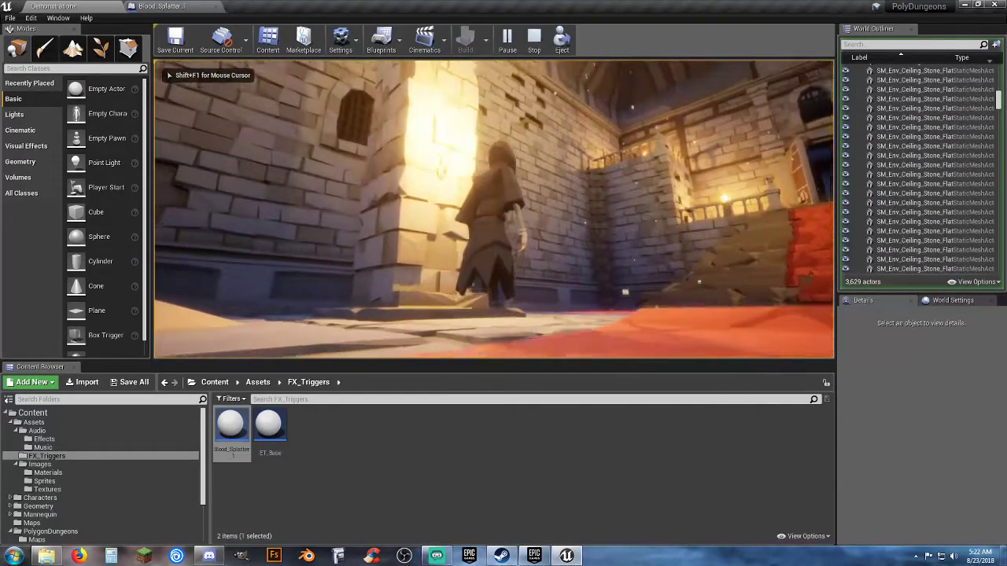
pyautogui.press('w')
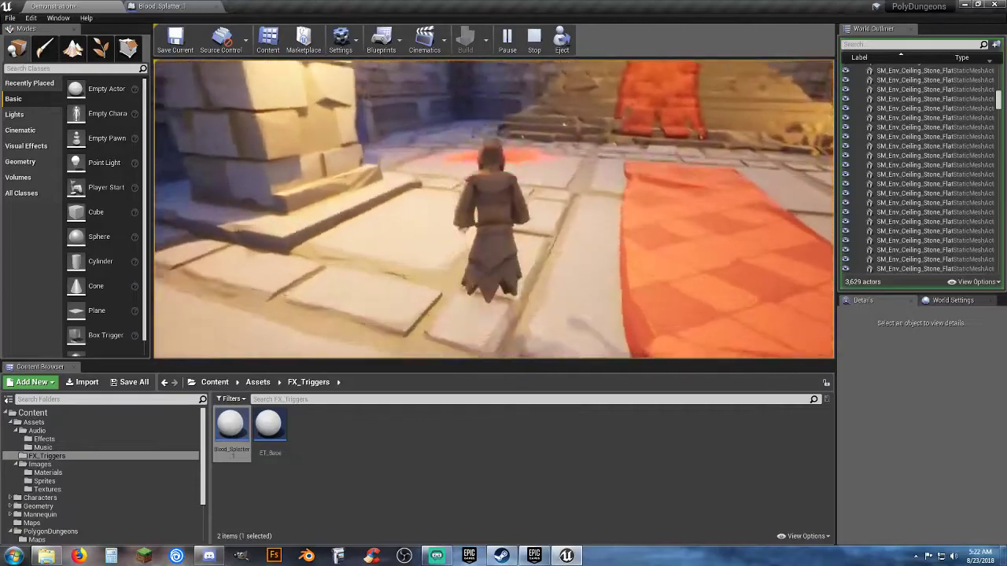
pyautogui.press('w')
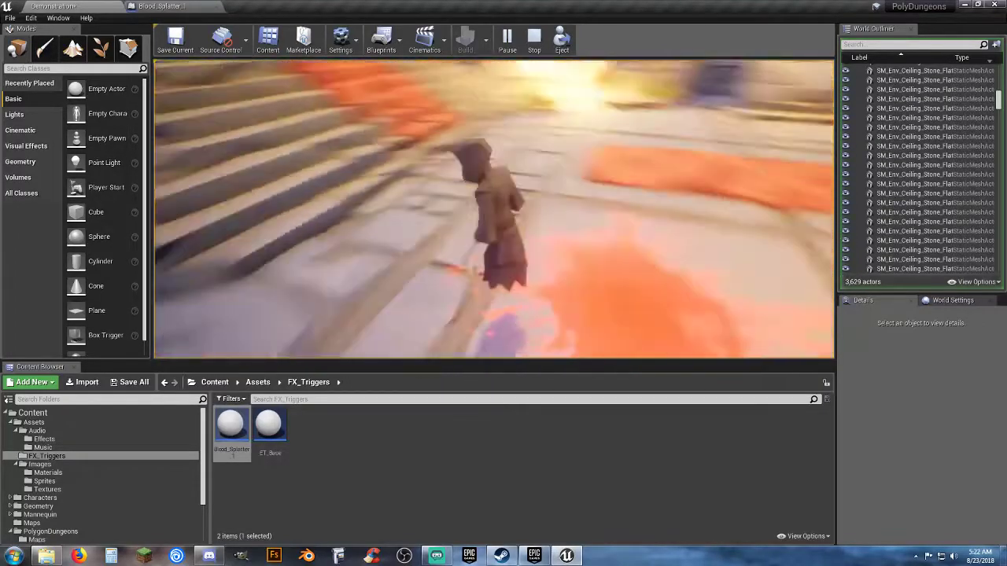
pyautogui.press('w')
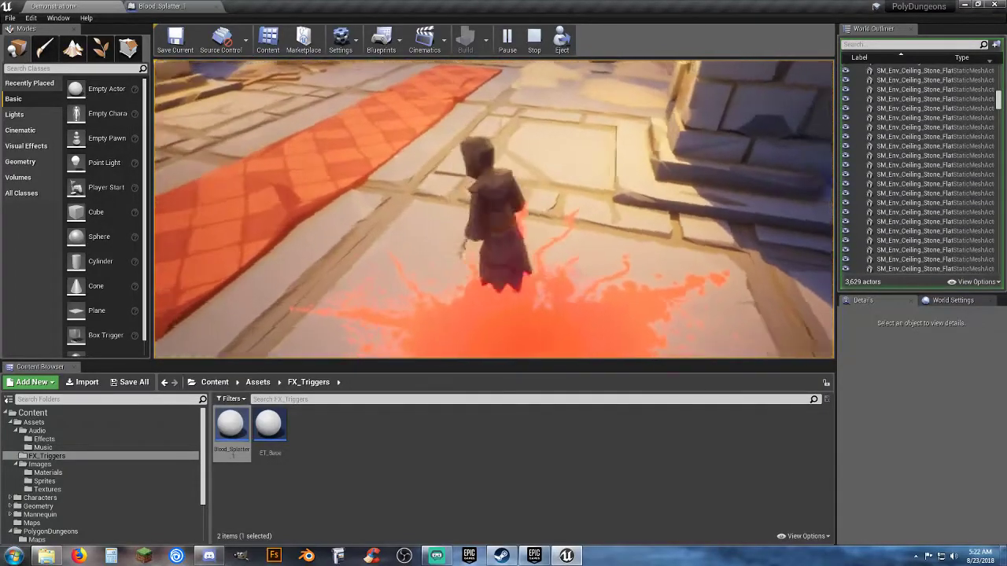
pyautogui.press('s')
pyautogui.press('w')
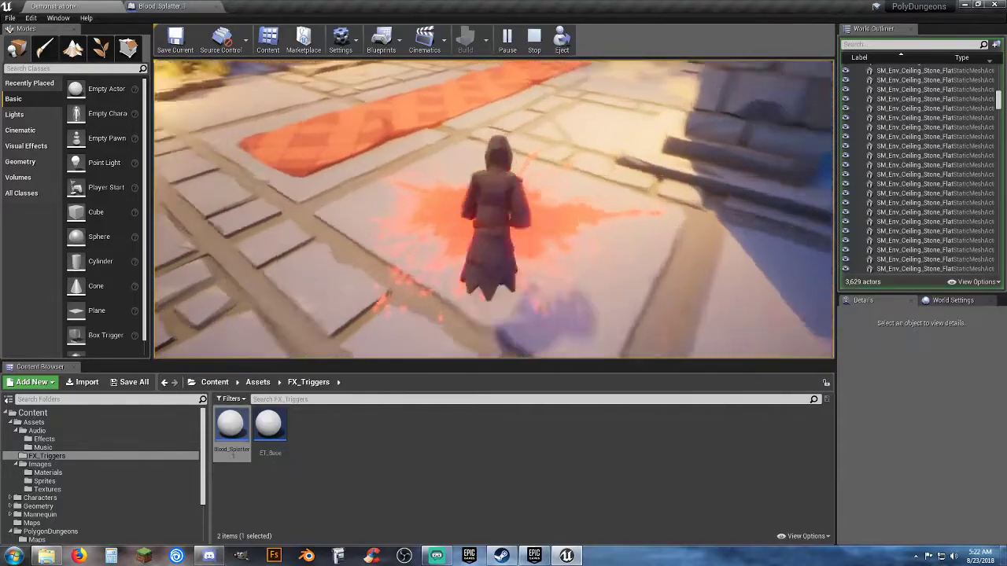
pyautogui.press('w')
pyautogui.press('d')
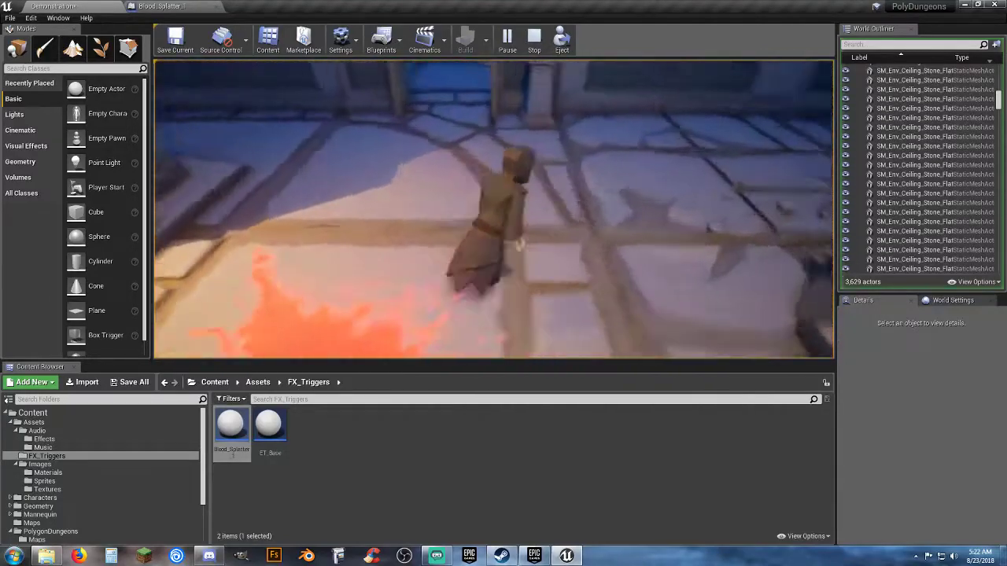
pyautogui.press('w')
pyautogui.press('a')
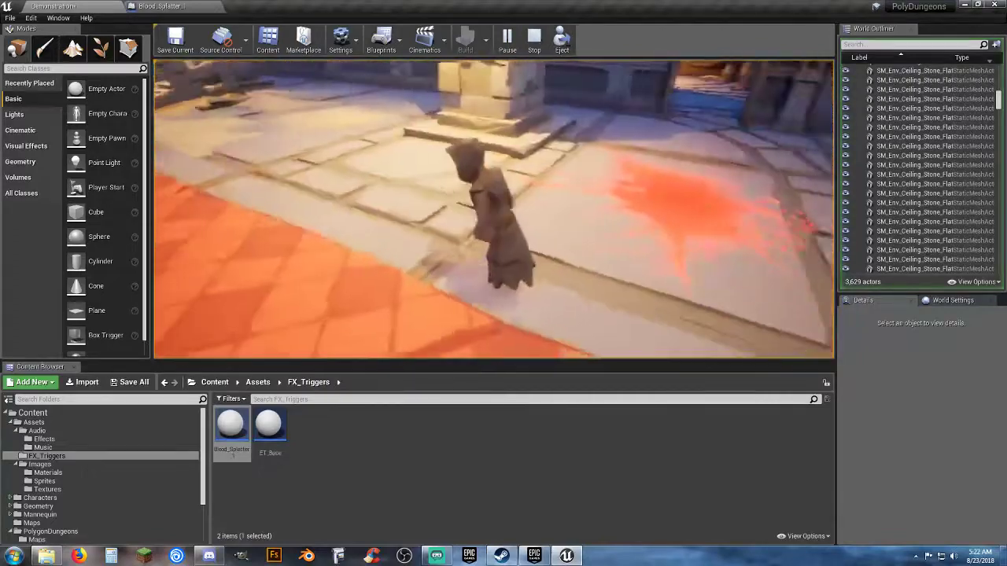
pyautogui.press('d')
pyautogui.press('w')
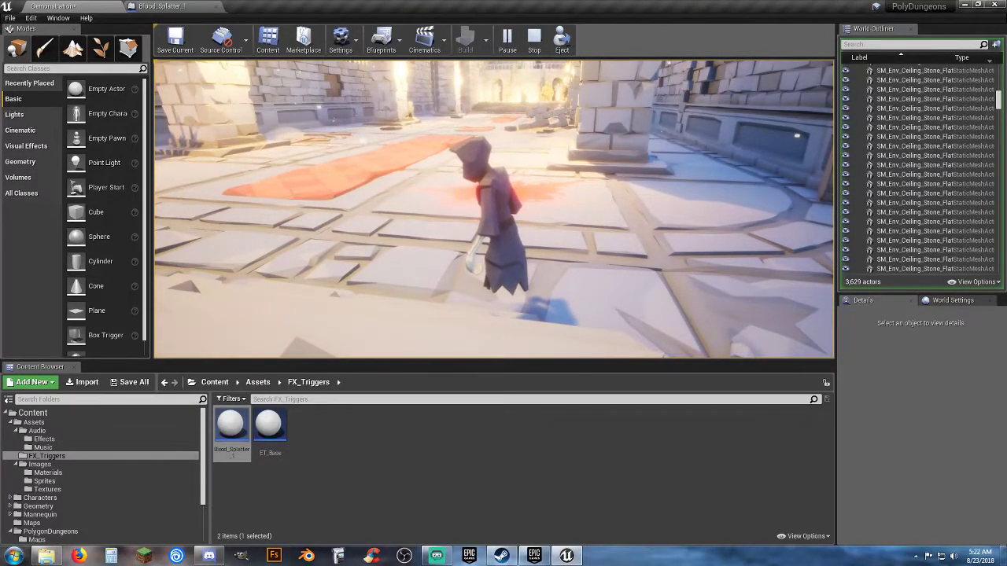
pyautogui.press('w')
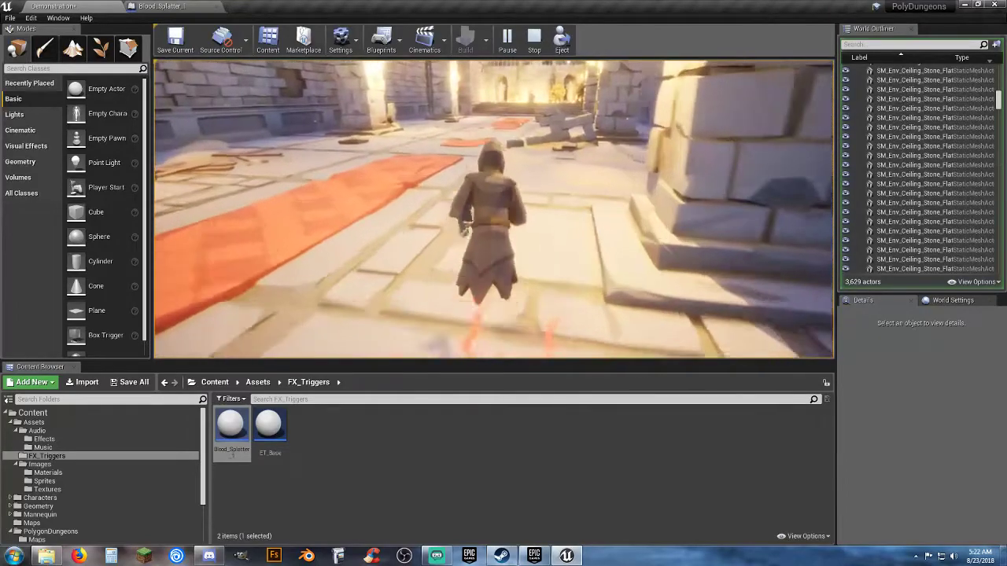
pyautogui.press('w')
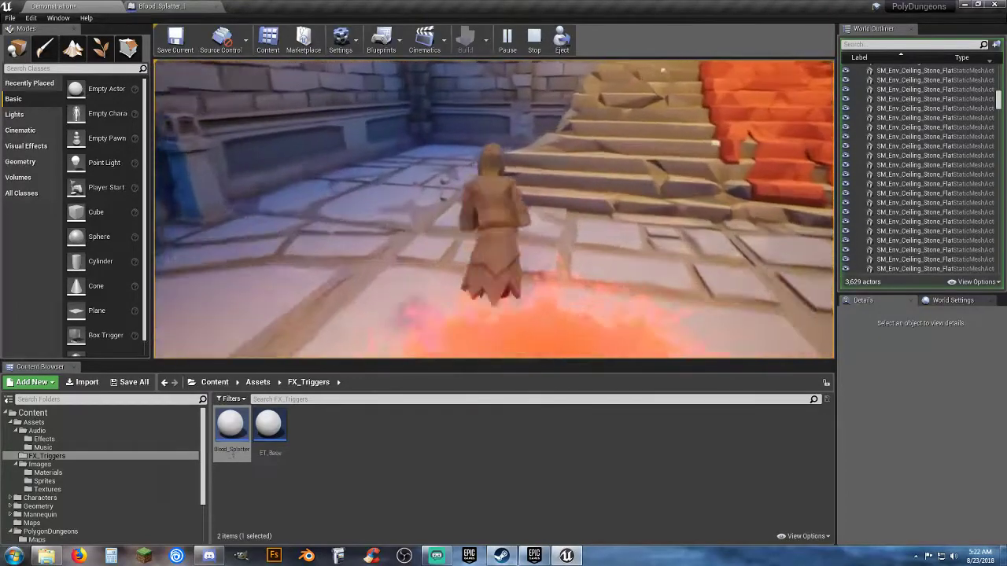
pyautogui.press('w')
pyautogui.press('Escape')
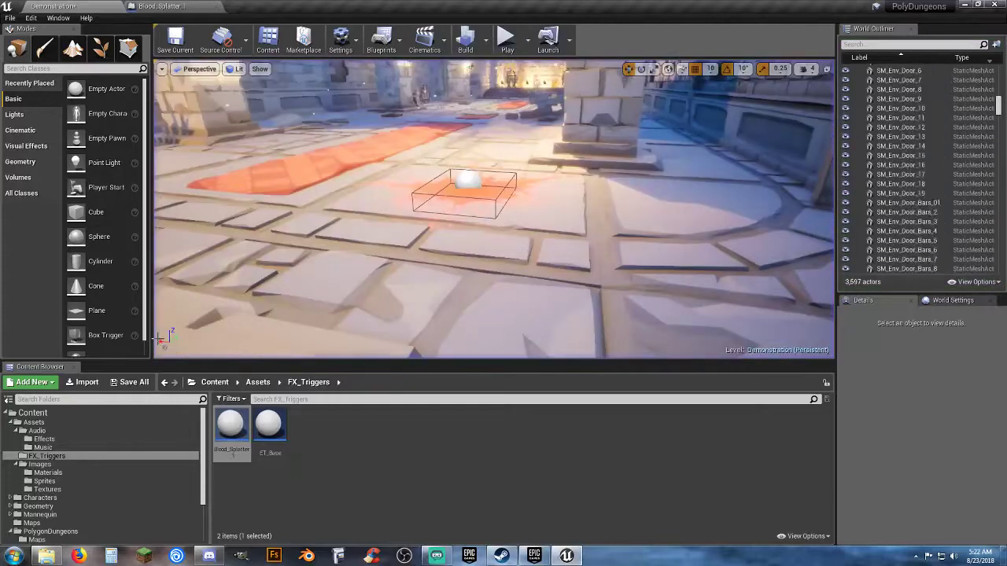
# Set the BloodSpat01_Sprite component's collision preset to NoCollision in Blood_Splatter_1, and compile, save and close the Blueprint
pyautogui.click(161, 6)
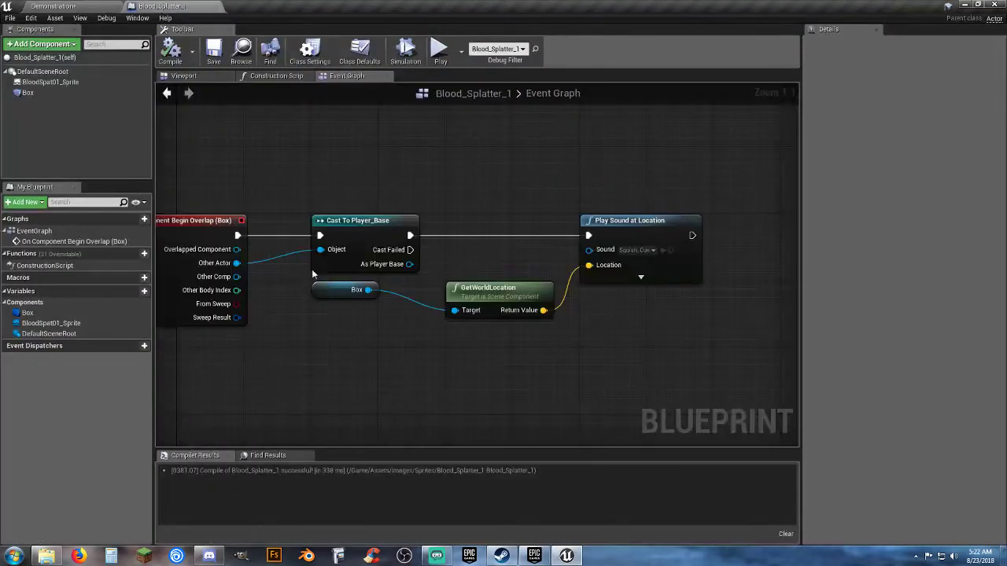
pyautogui.click(49, 82)
pyautogui.scroll(-5, 916, 471)
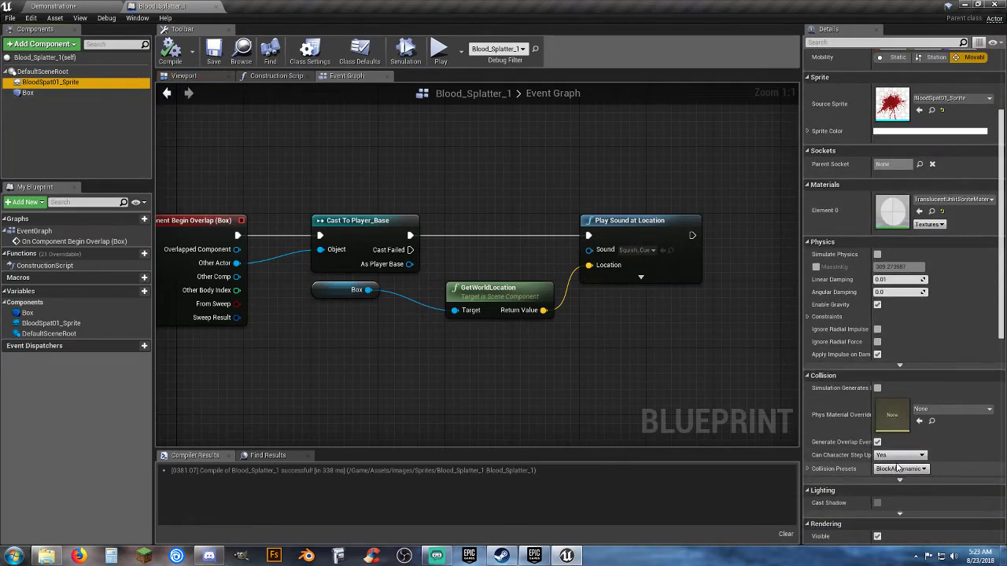
pyautogui.click(902, 469)
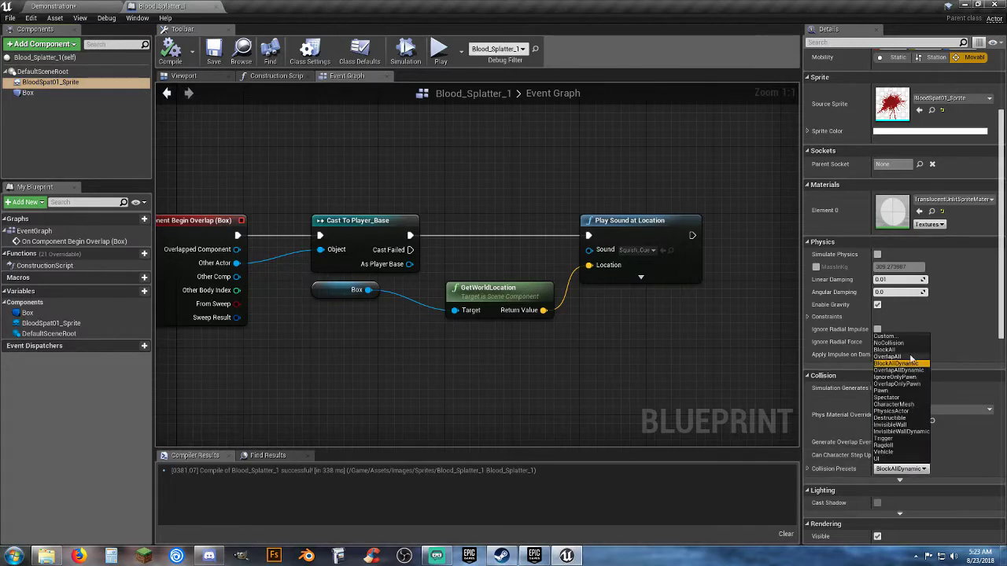
pyautogui.click(896, 344)
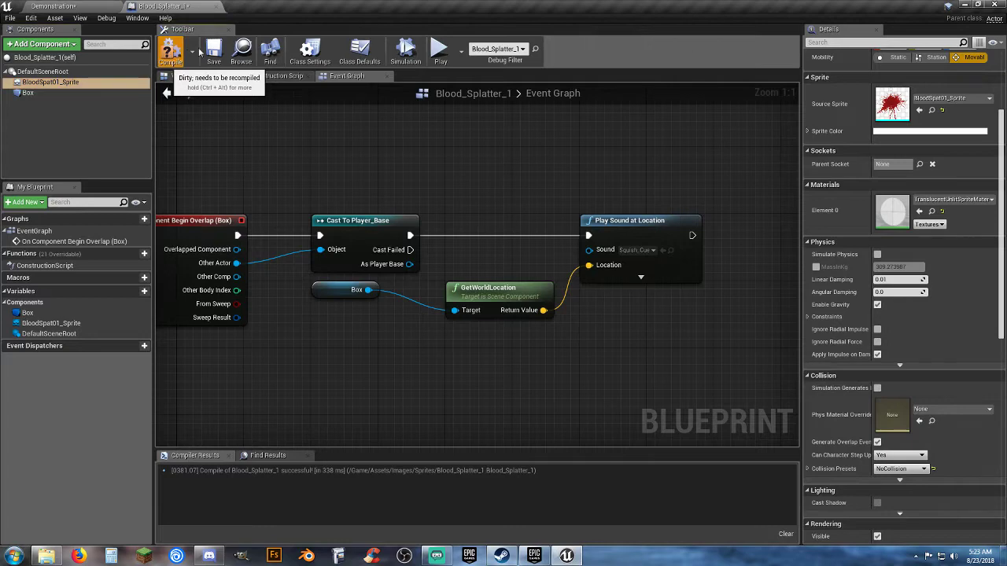
pyautogui.click(170, 52)
pyautogui.click(211, 51)
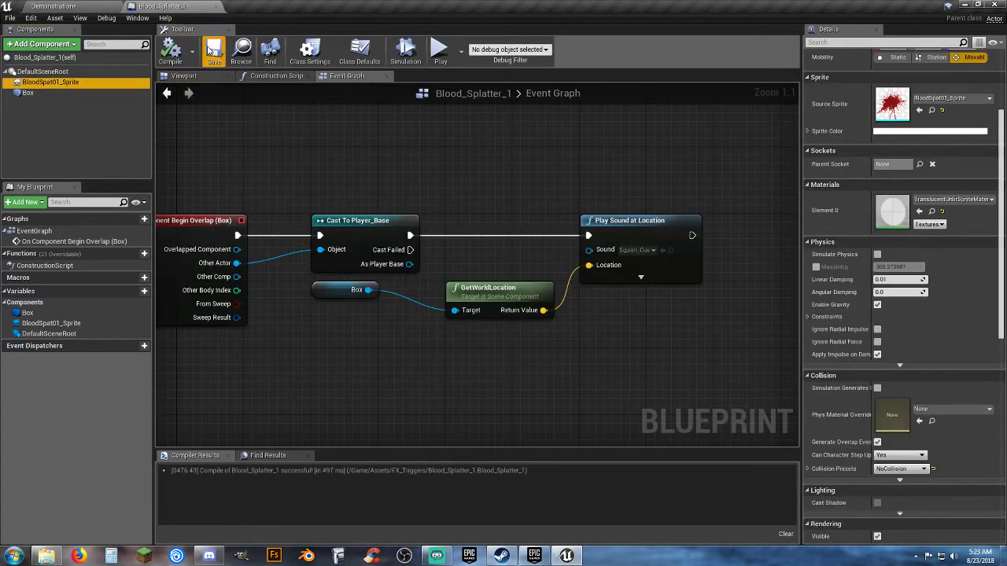
pyautogui.click(216, 8)
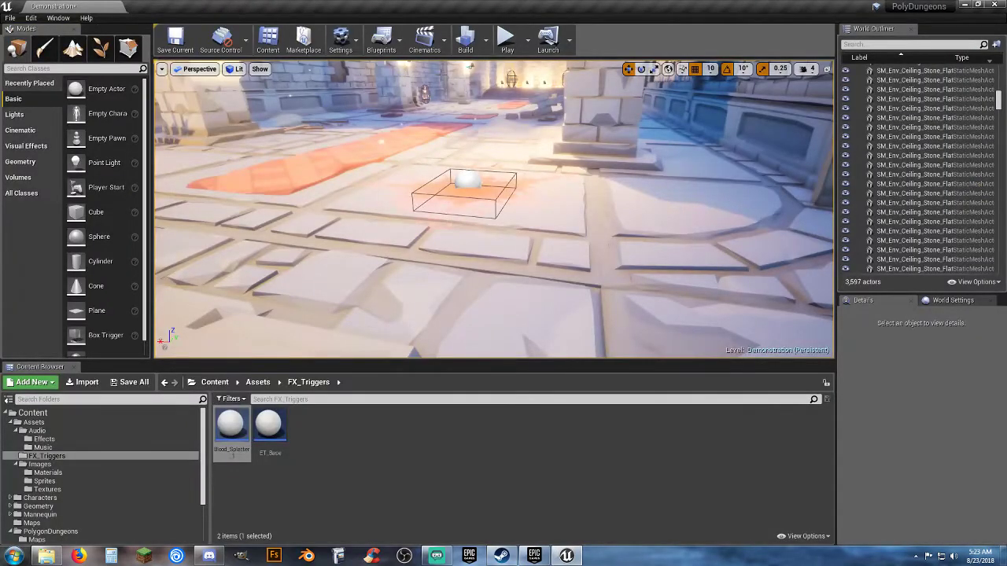
# Play the level from the floor tile in front of the blood splatter and walk the character across and around it to test the overlap
pyautogui.rightClick(539, 308)
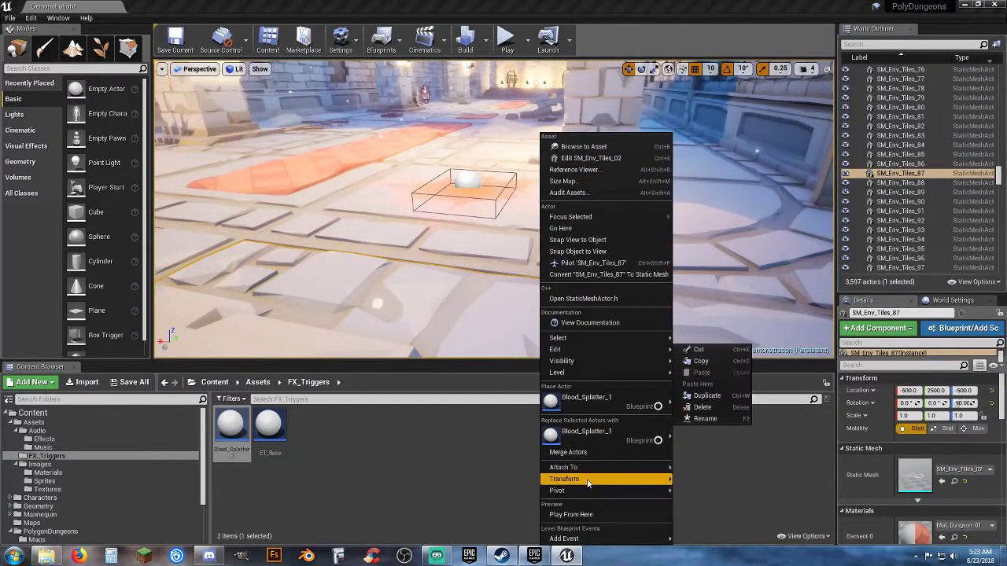
pyautogui.click(581, 514)
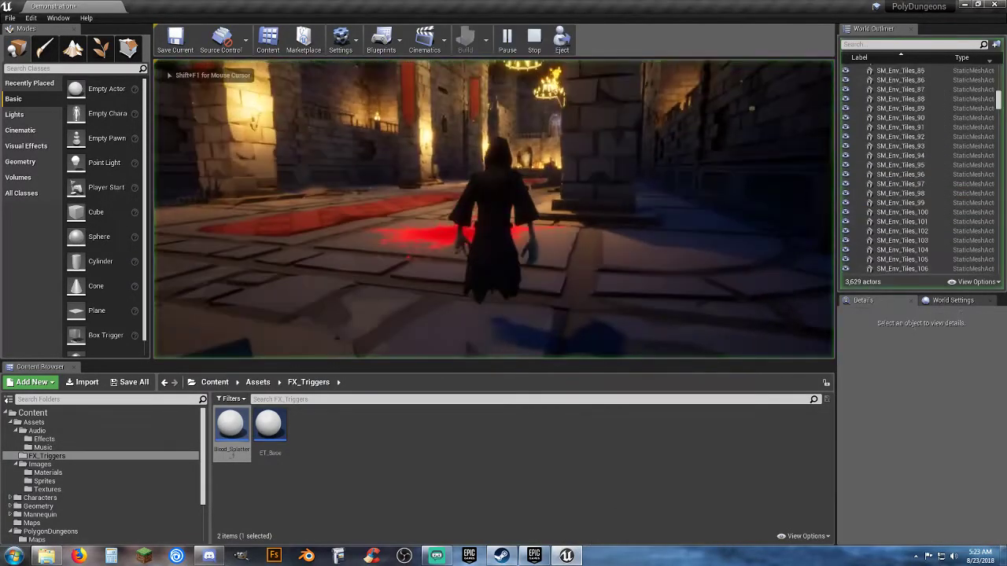
pyautogui.press('w')
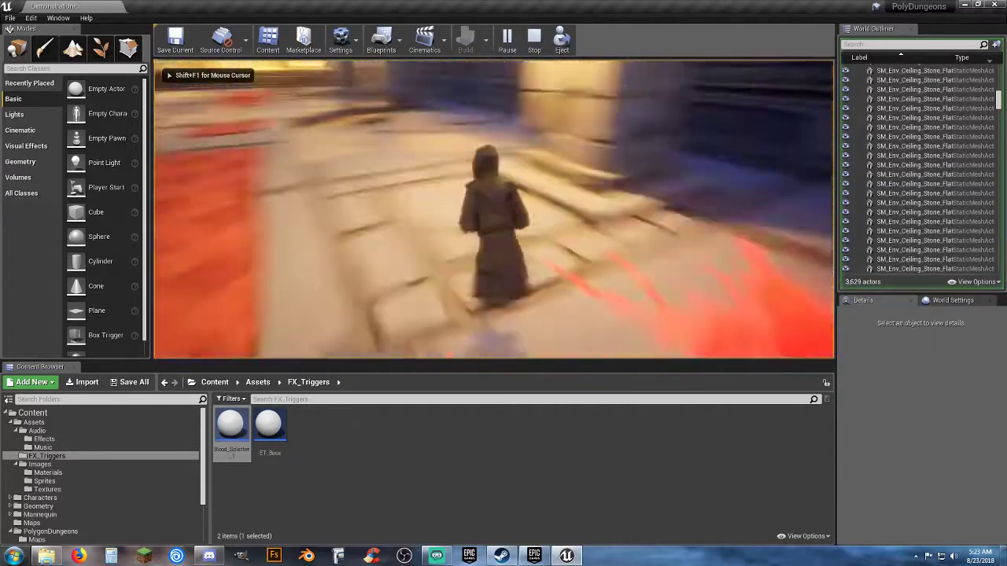
pyautogui.press('w')
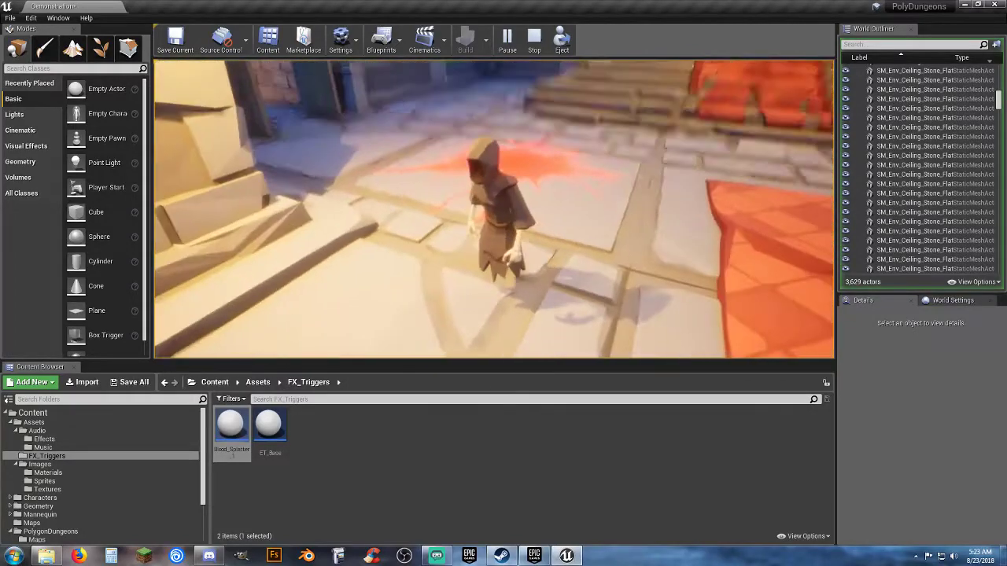
pyautogui.press('w')
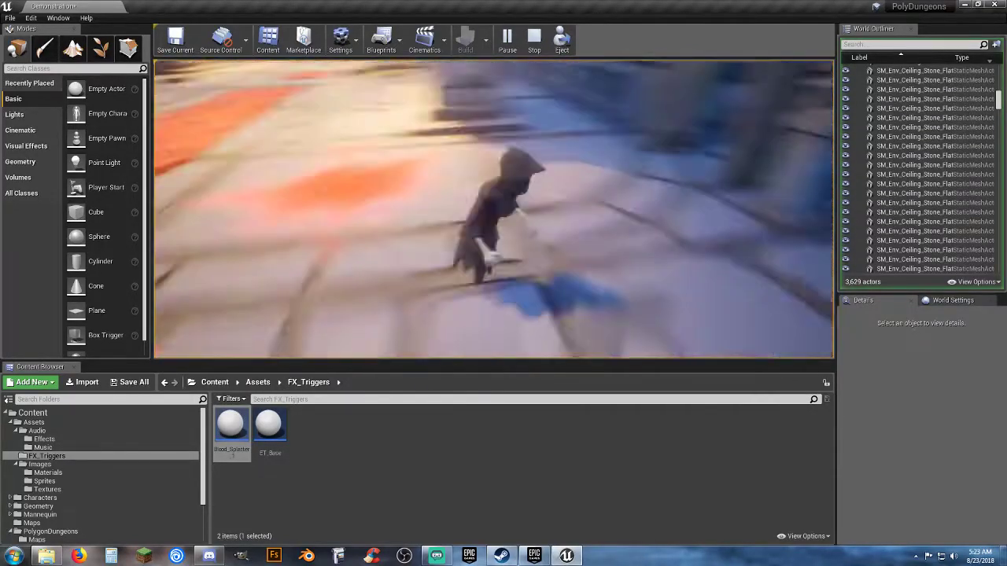
pyautogui.press('w')
pyautogui.press('w')
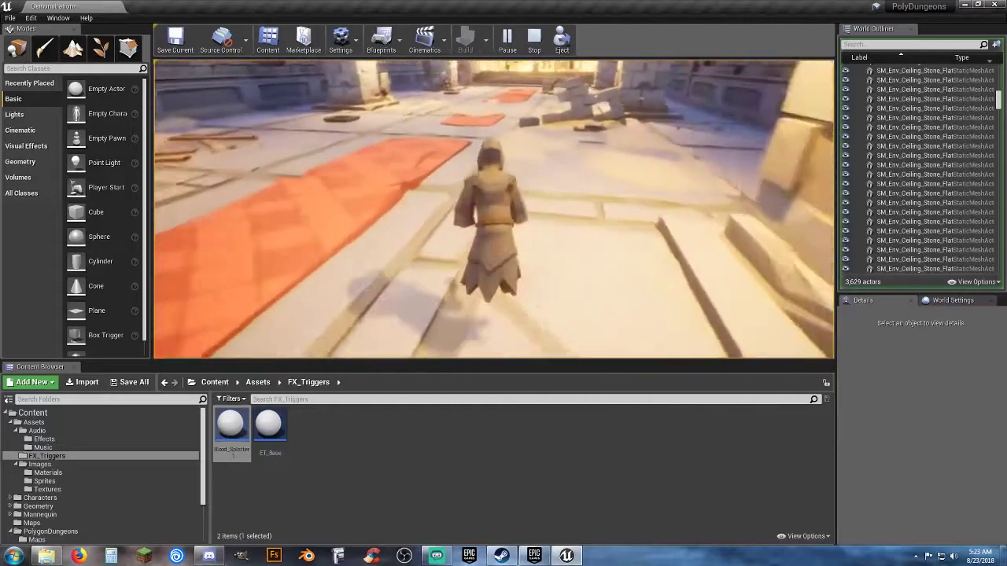
pyautogui.press('w')
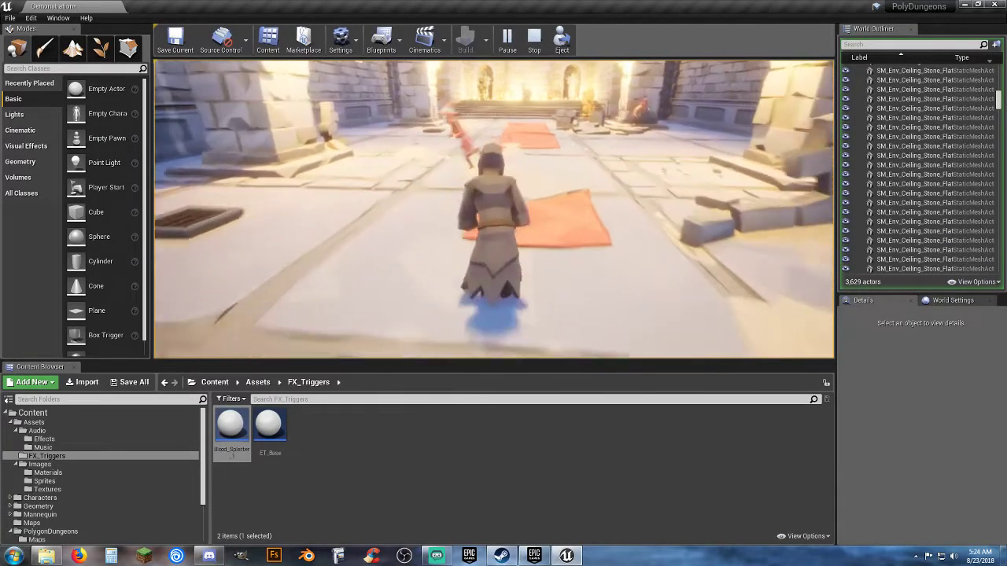
# Run and jump the character back and forth over the small carpets in the main hall
pyautogui.press('w')
pyautogui.press('space')
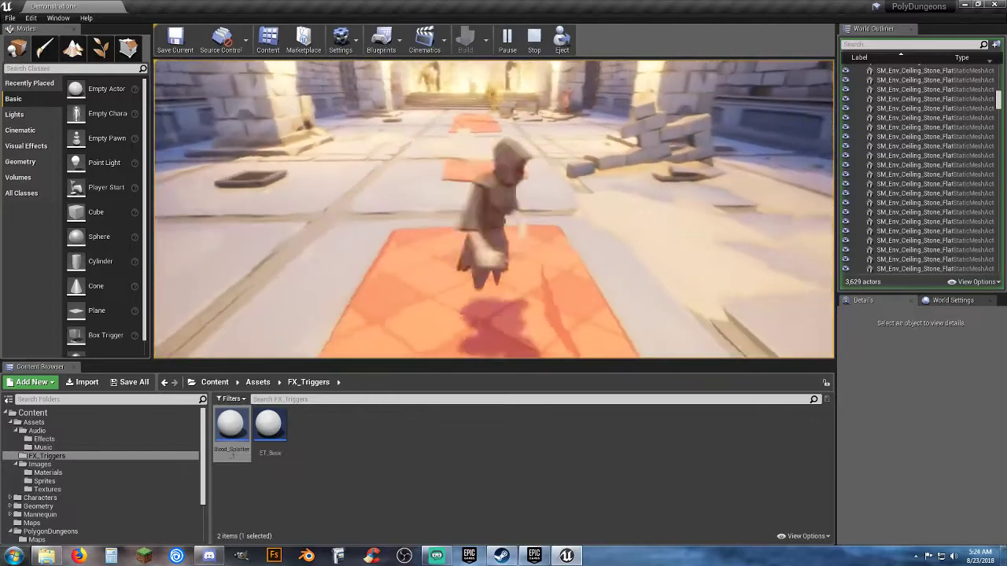
pyautogui.press('w')
pyautogui.press('space')
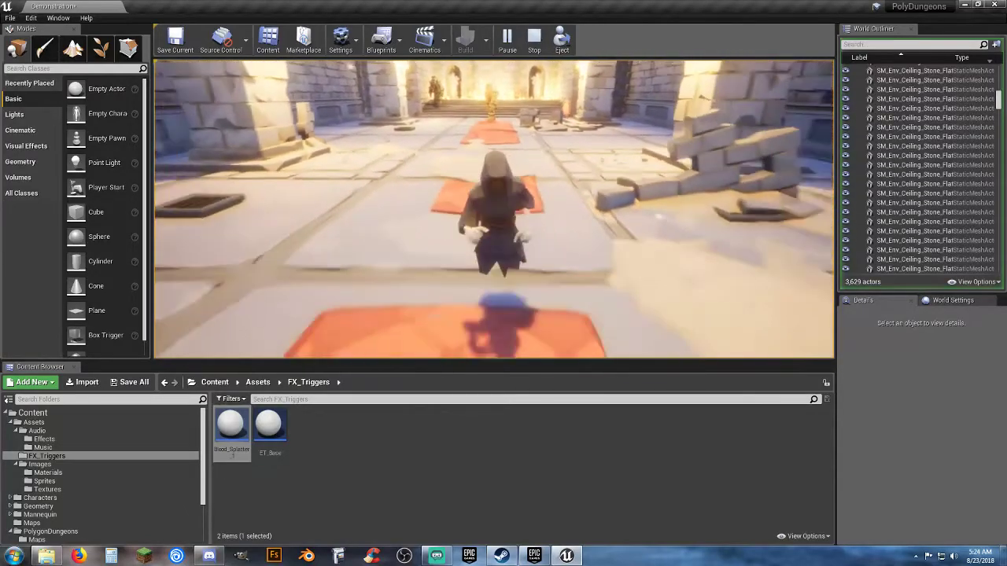
pyautogui.press('w')
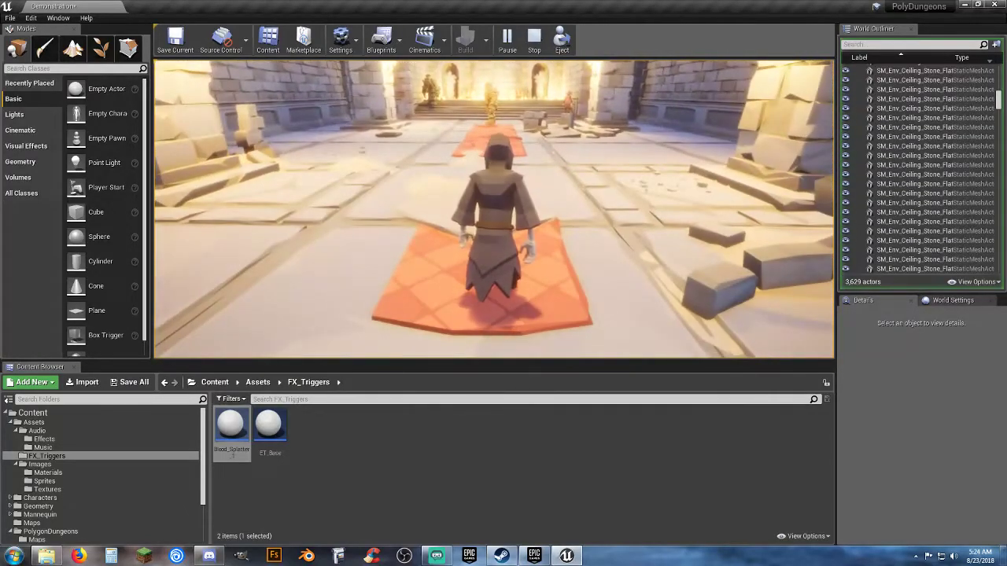
pyautogui.press('space')
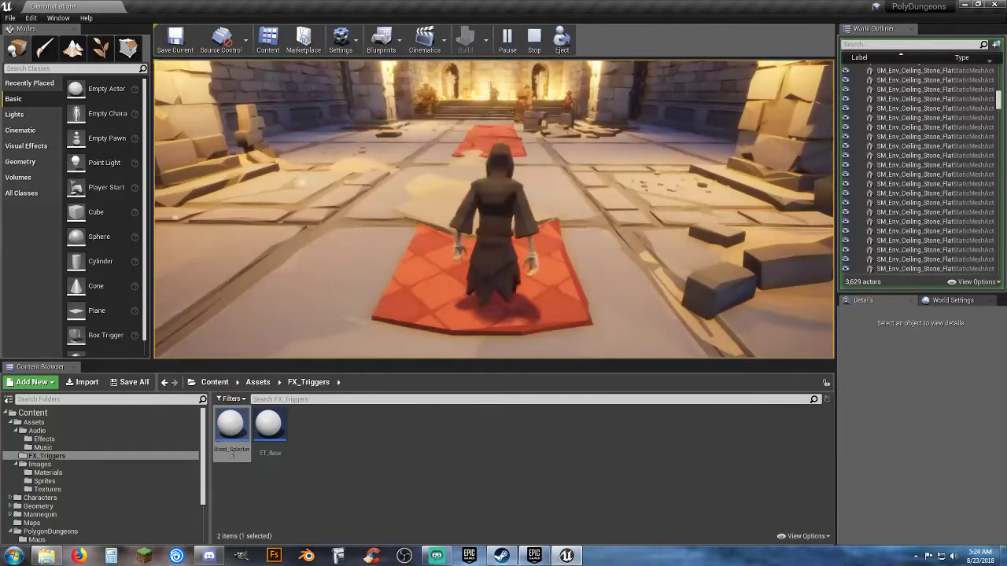
pyautogui.press('w')
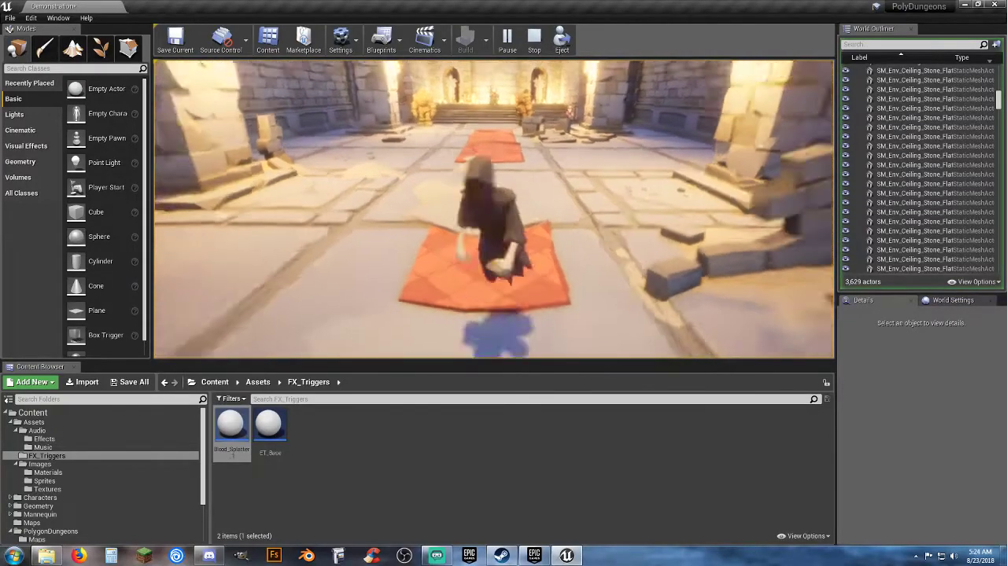
pyautogui.press('w')
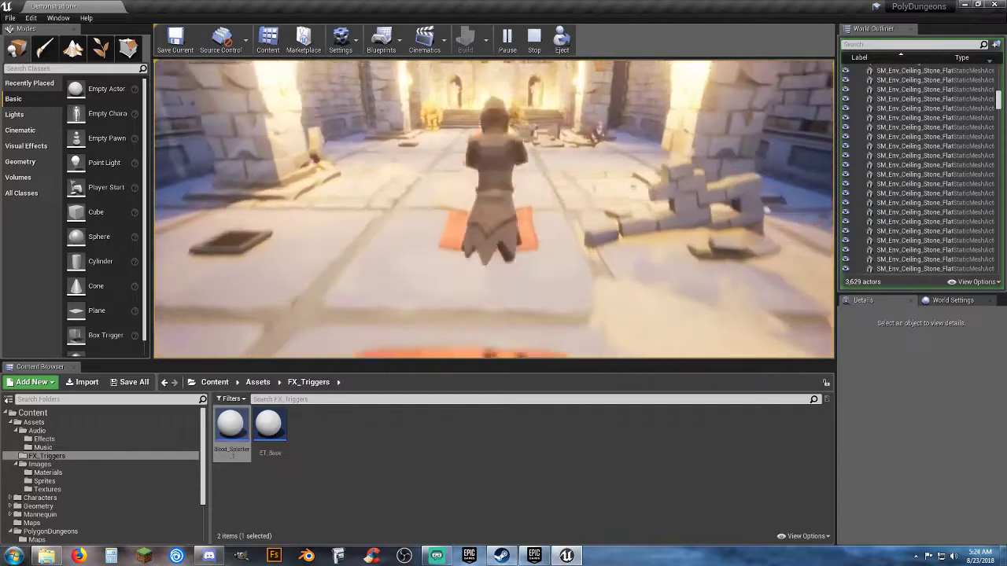
pyautogui.press('s')
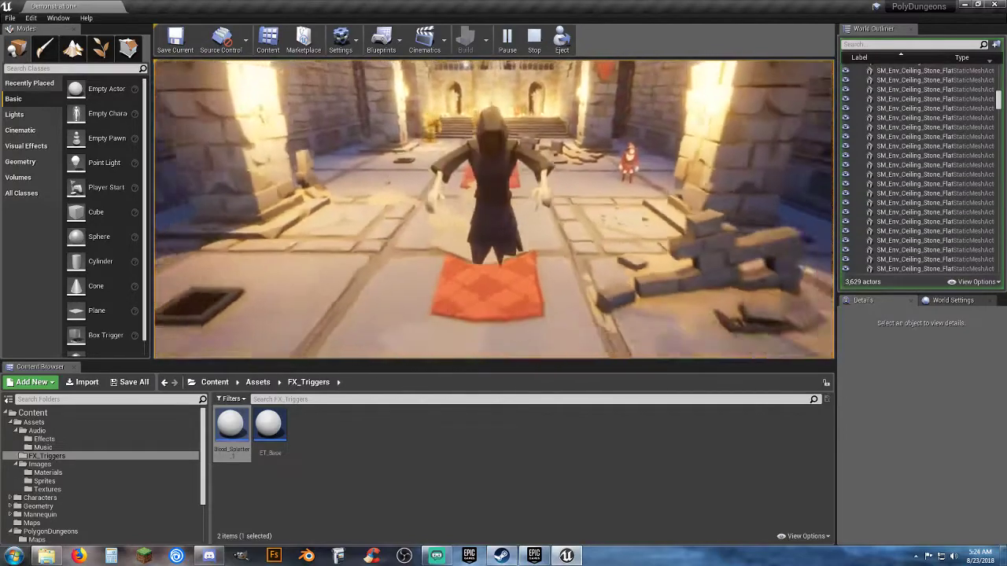
# Walk the character along the hall carpets up to the red-hatted witch and back away from her
pyautogui.press('w')
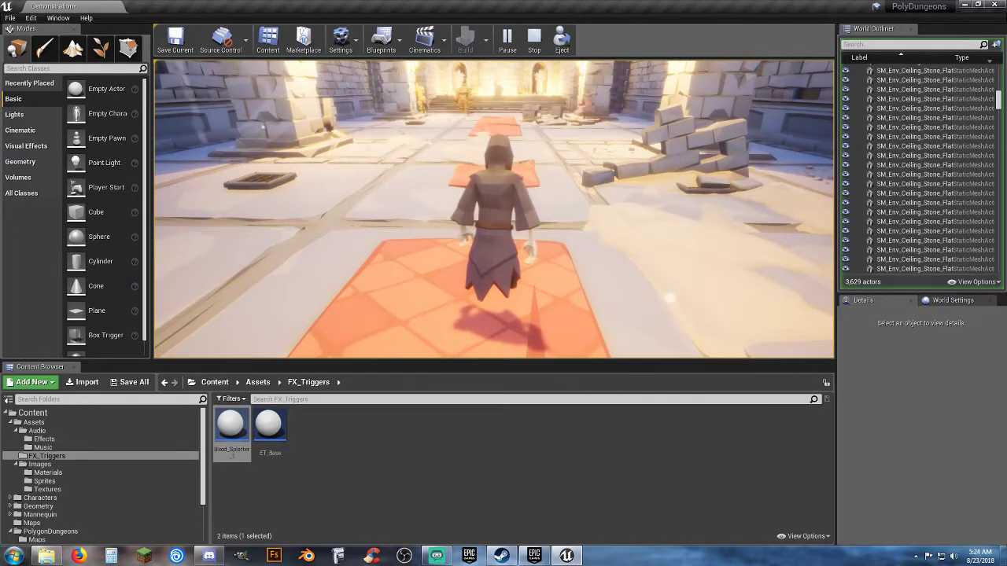
pyautogui.press('w')
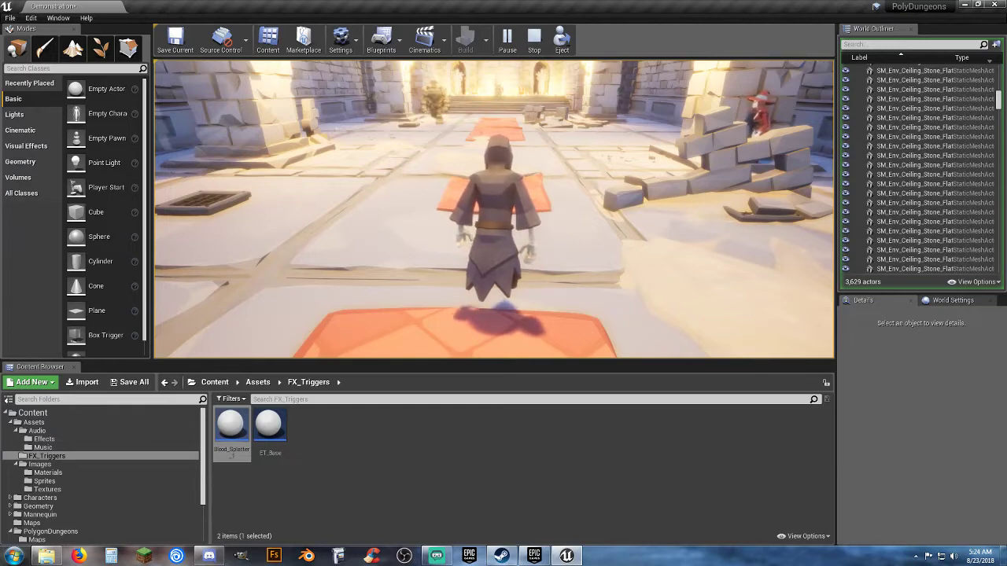
pyautogui.press('w')
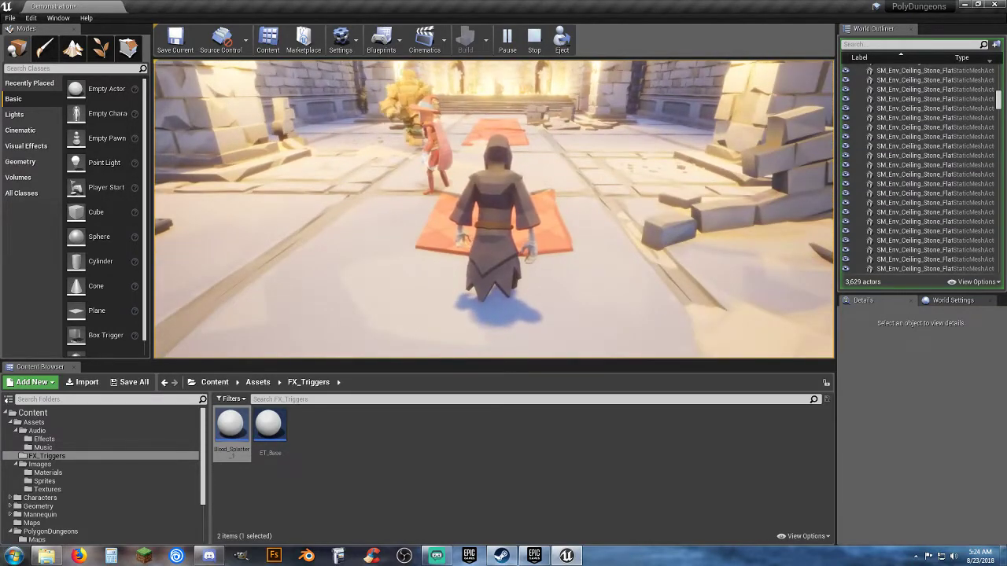
pyautogui.press('w')
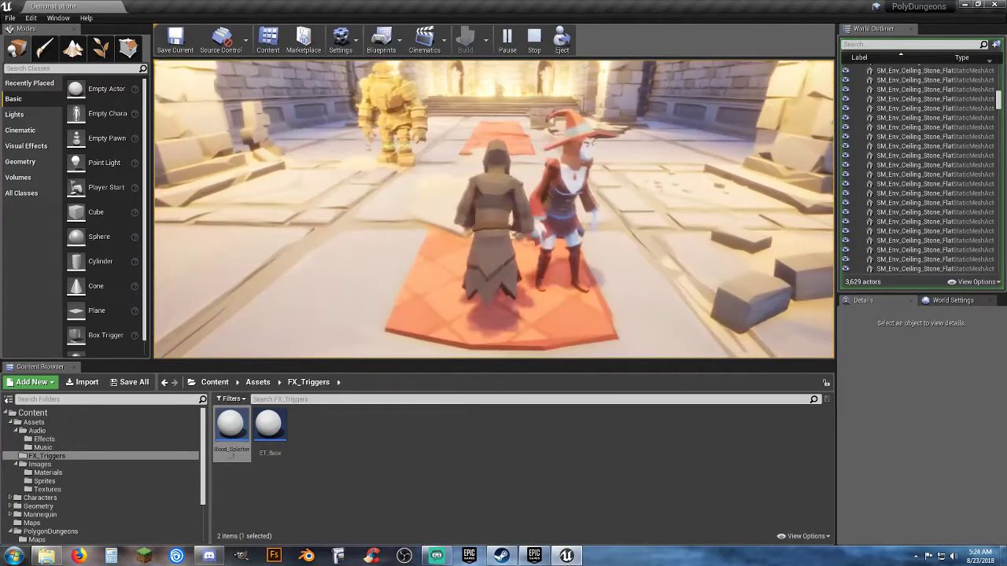
pyautogui.press('a')
pyautogui.press('s')
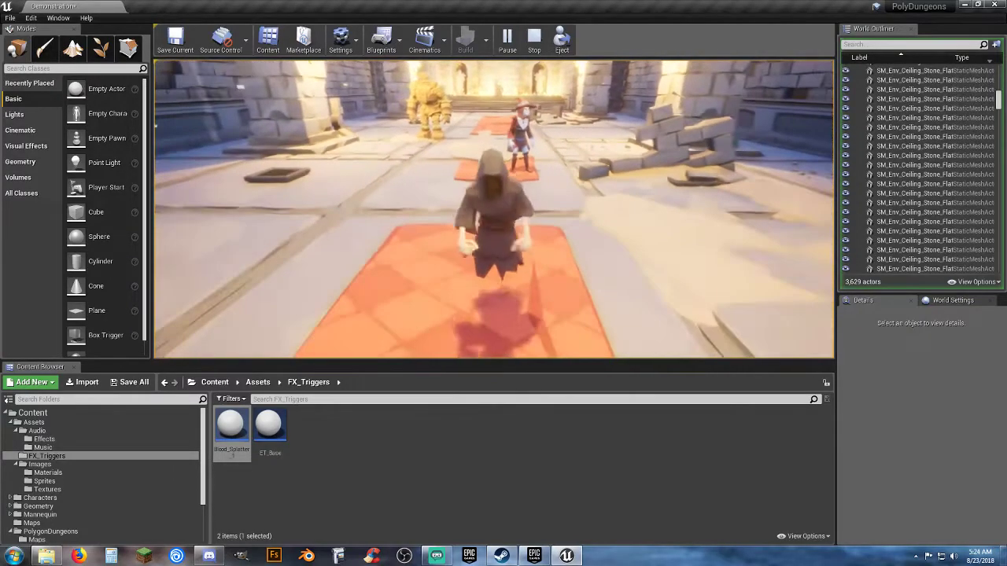
# Walk the character down the hall along the carpets and up the stairs to the golem near the treasure chest
pyautogui.press('w')
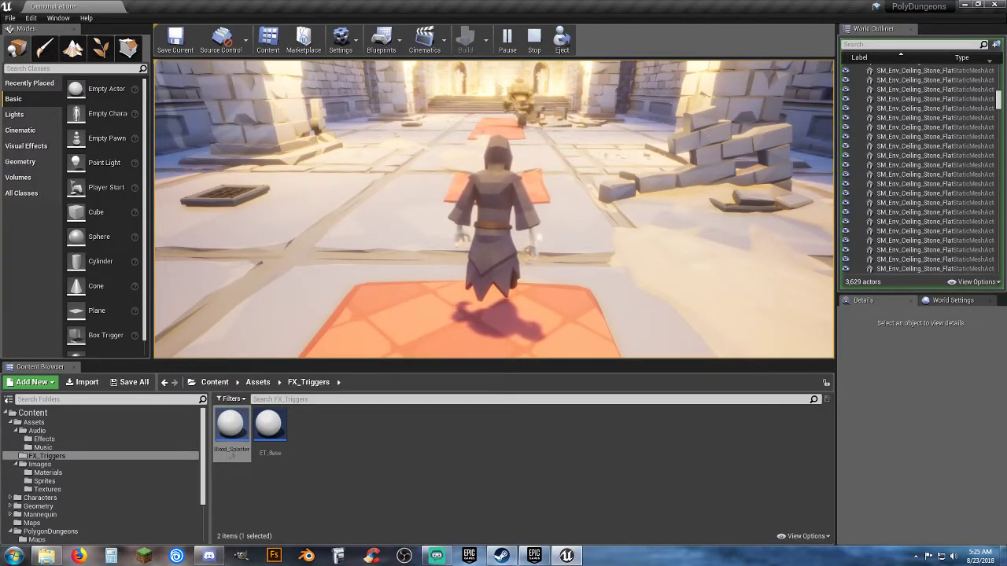
pyautogui.press('w')
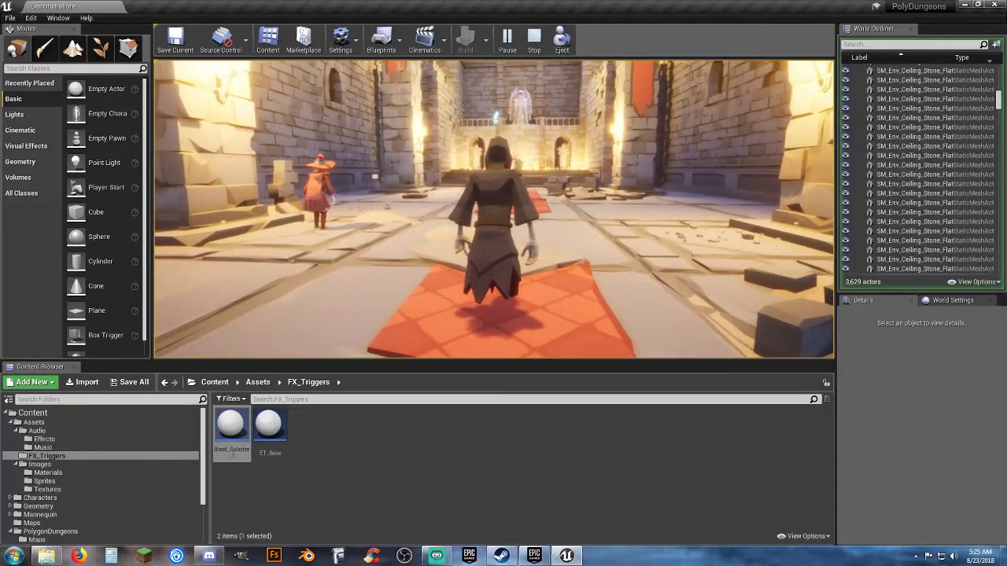
pyautogui.press('w')
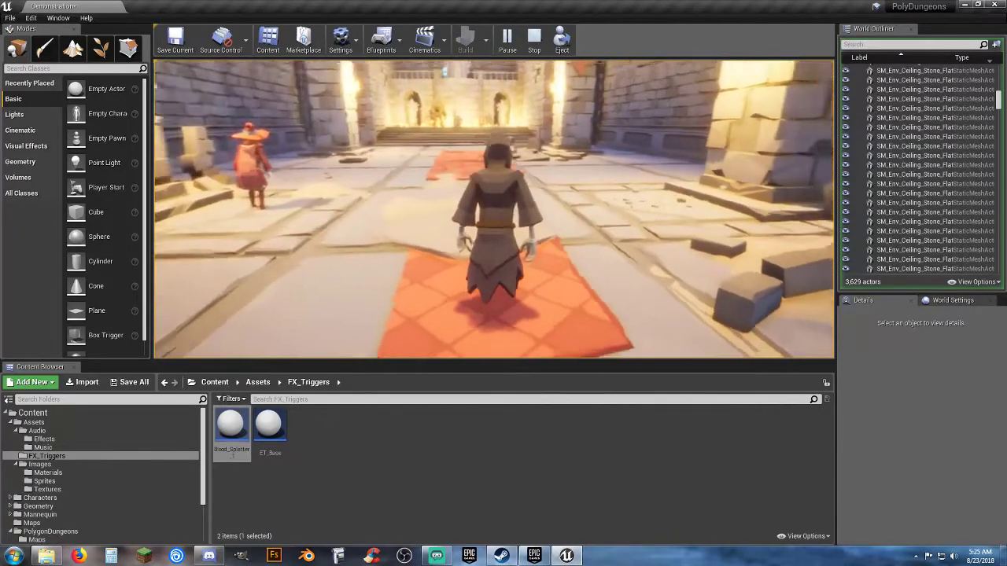
pyautogui.press('w')
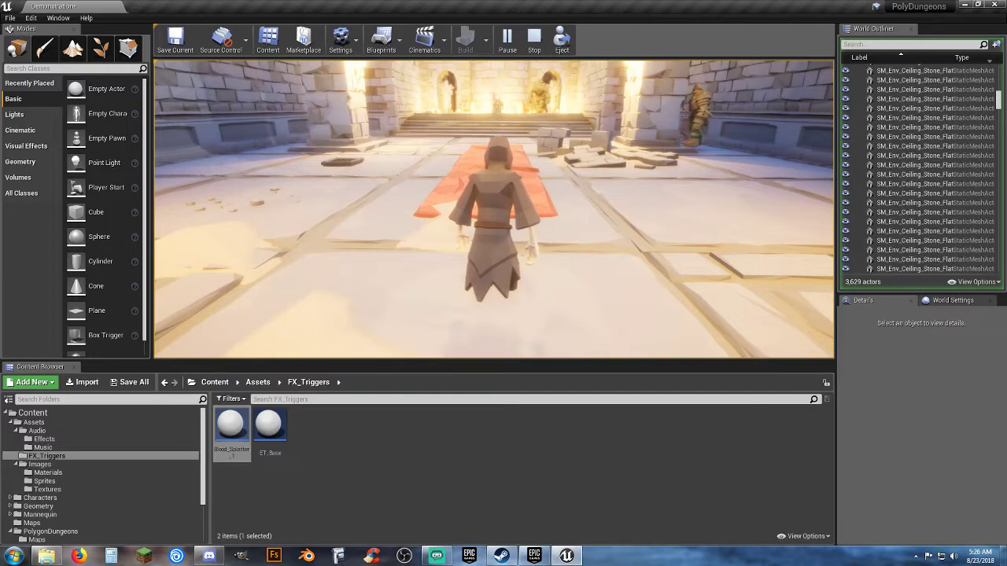
pyautogui.press('w')
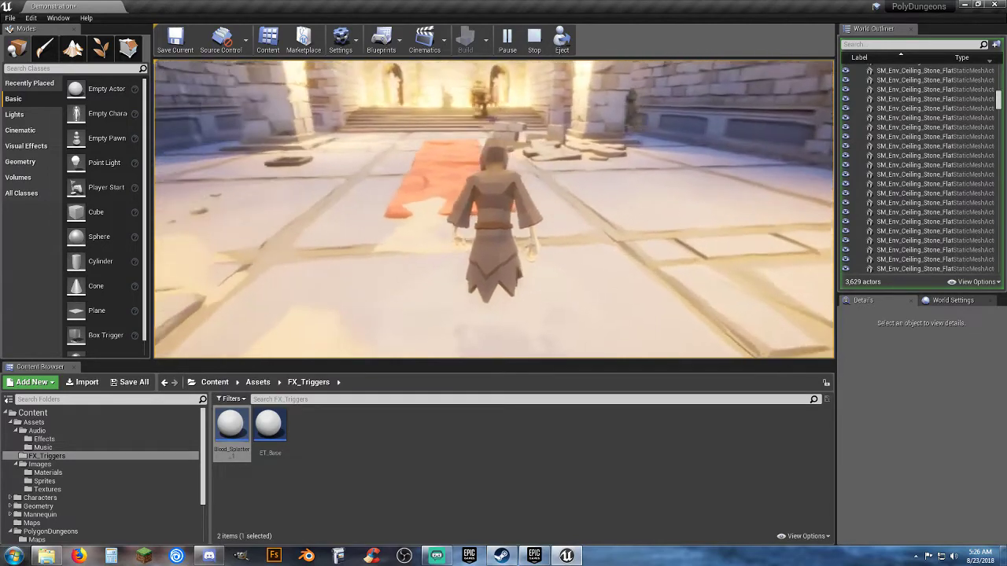
pyautogui.press('w')
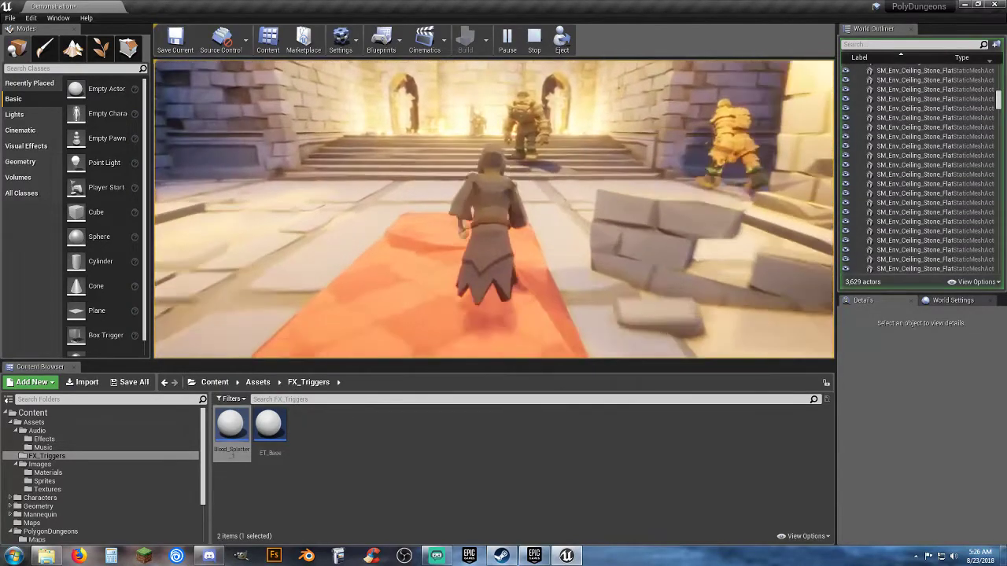
pyautogui.press('w')
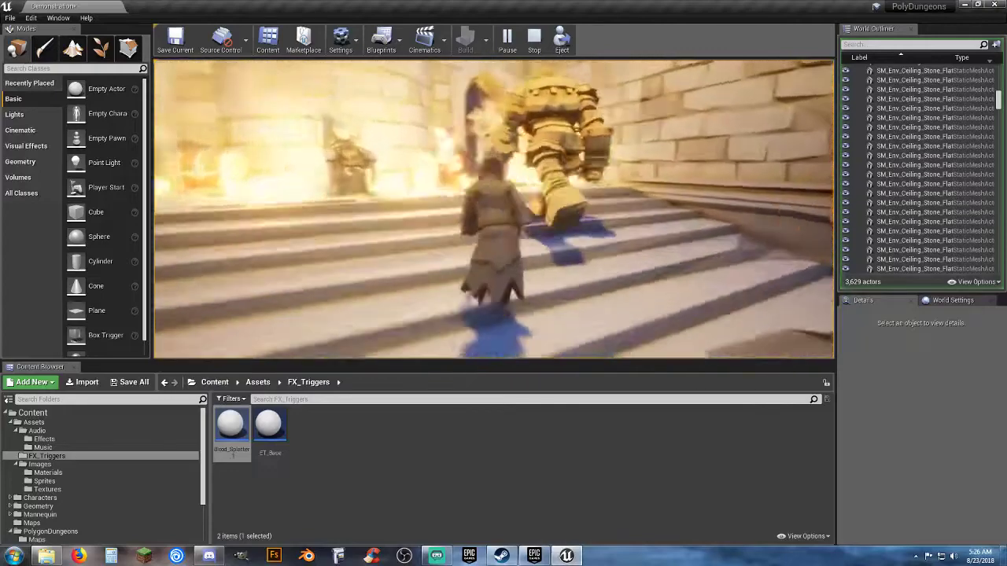
pyautogui.press('w')
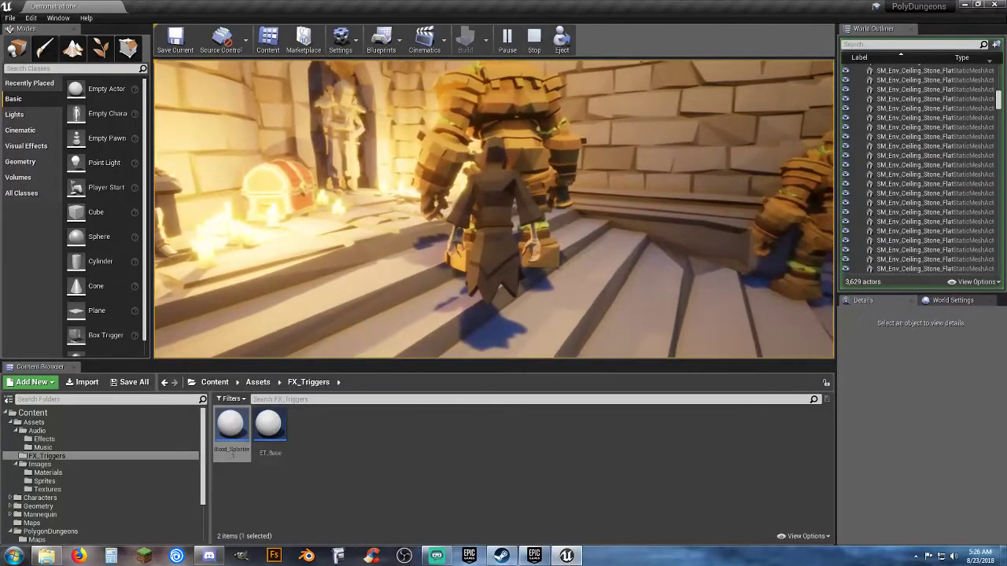
# Walk the character around the stairs and along the hall's red carpet to examine the roaming NPCs in the play session
pyautogui.press('w')
pyautogui.press('d')
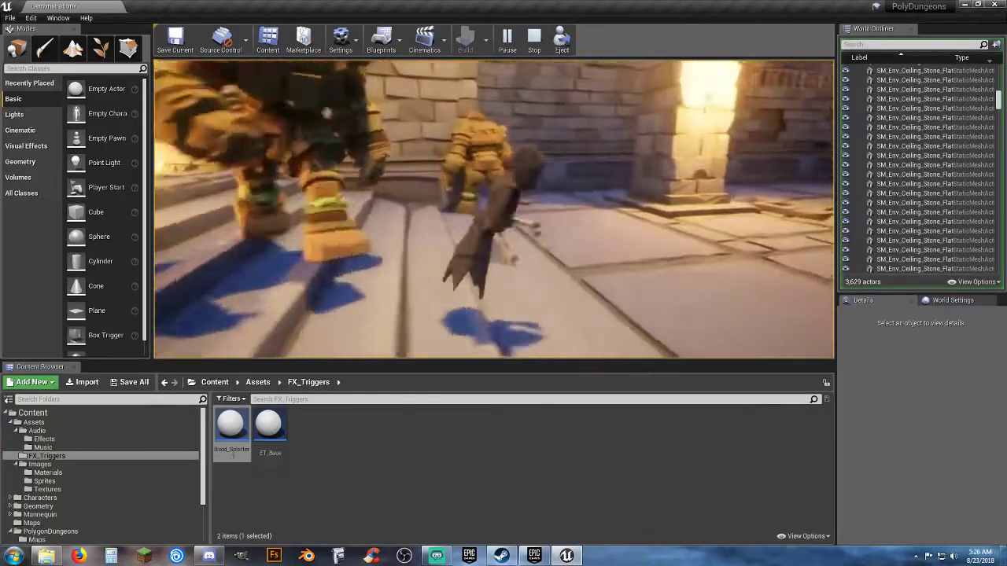
pyautogui.press('w')
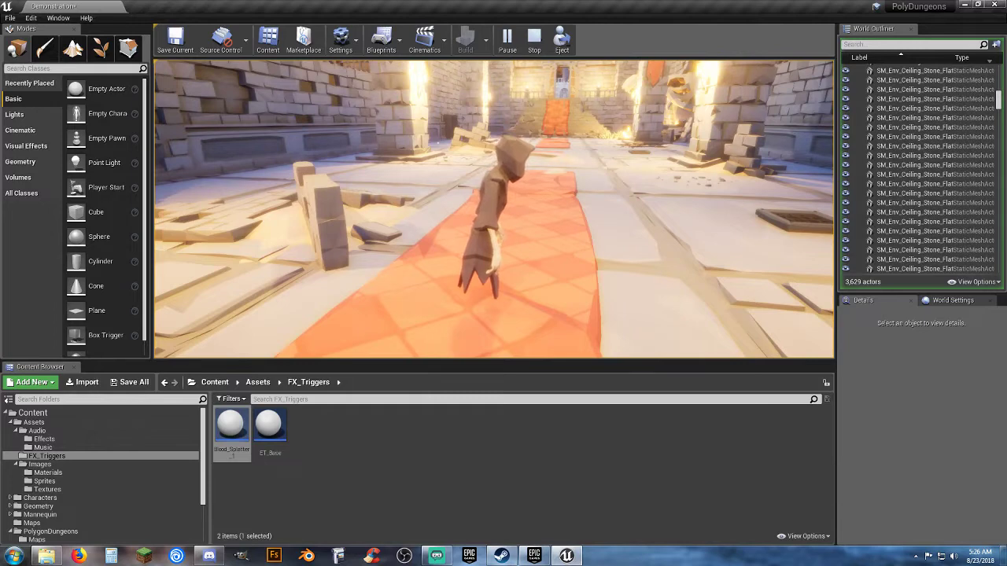
pyautogui.press('w')
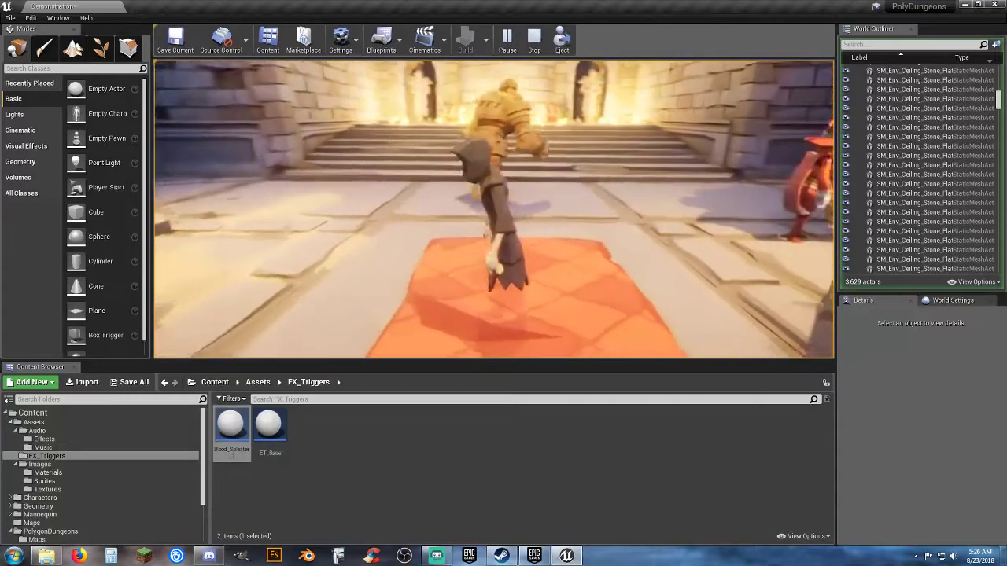
pyautogui.press('w')
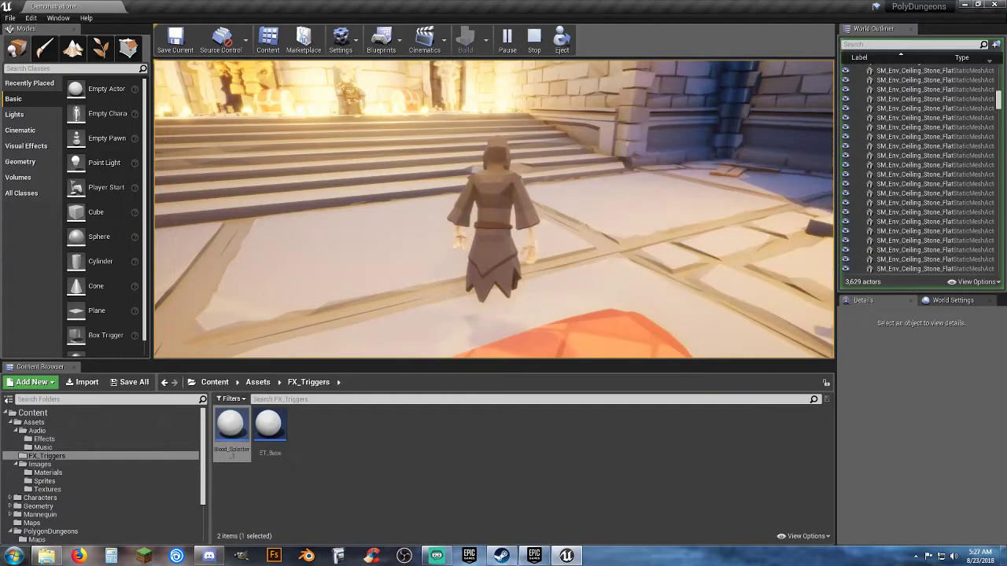
pyautogui.press('s')
pyautogui.press('w')
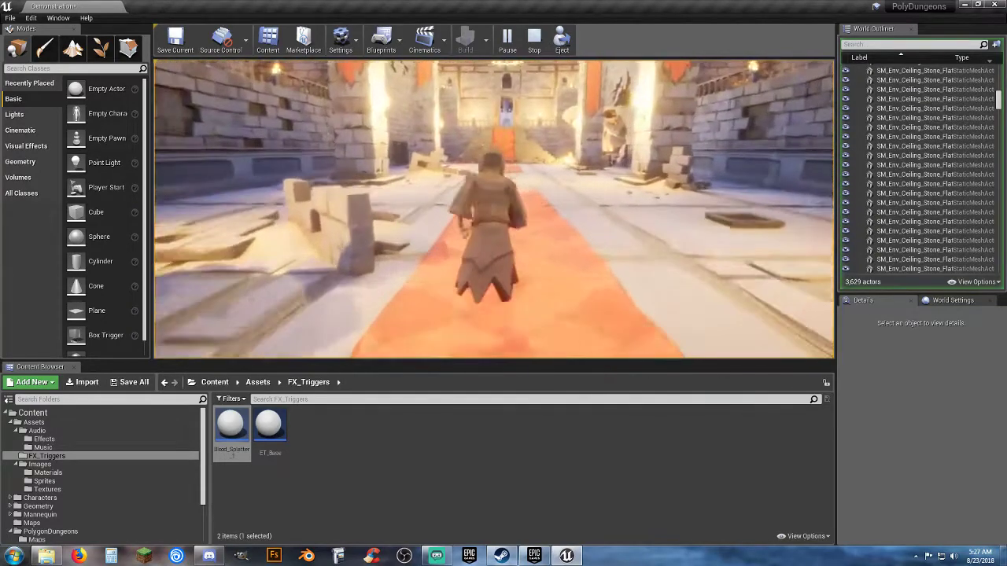
pyautogui.press('w')
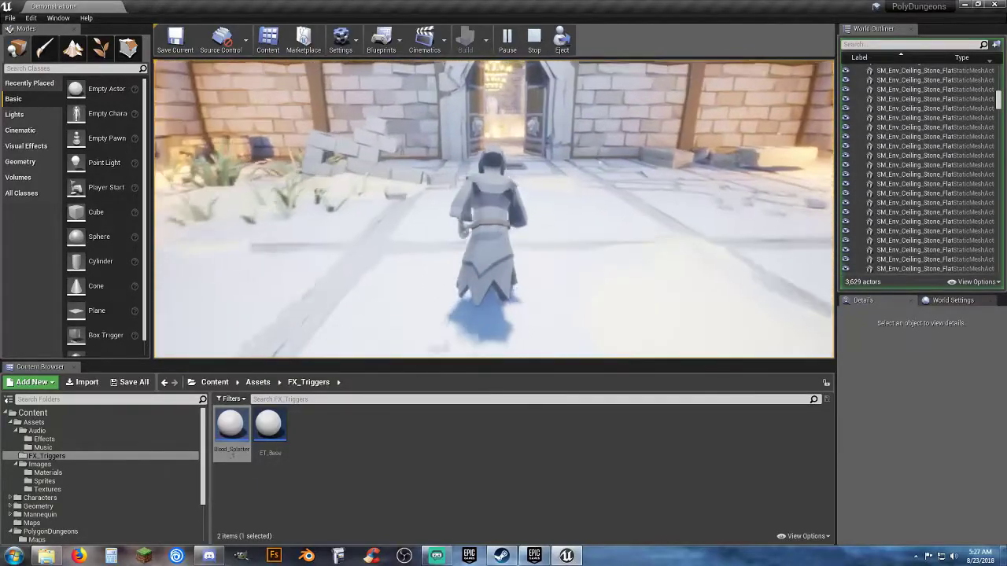
# Walk the character through the gate into the hall, follow the wandering witch NPCs, and end the play session
pyautogui.press('w')
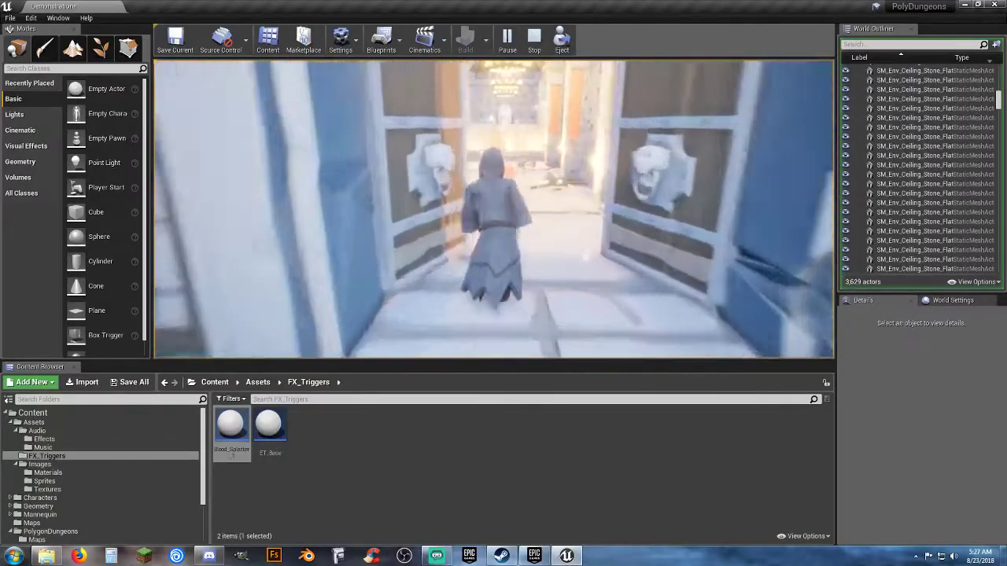
pyautogui.press('w')
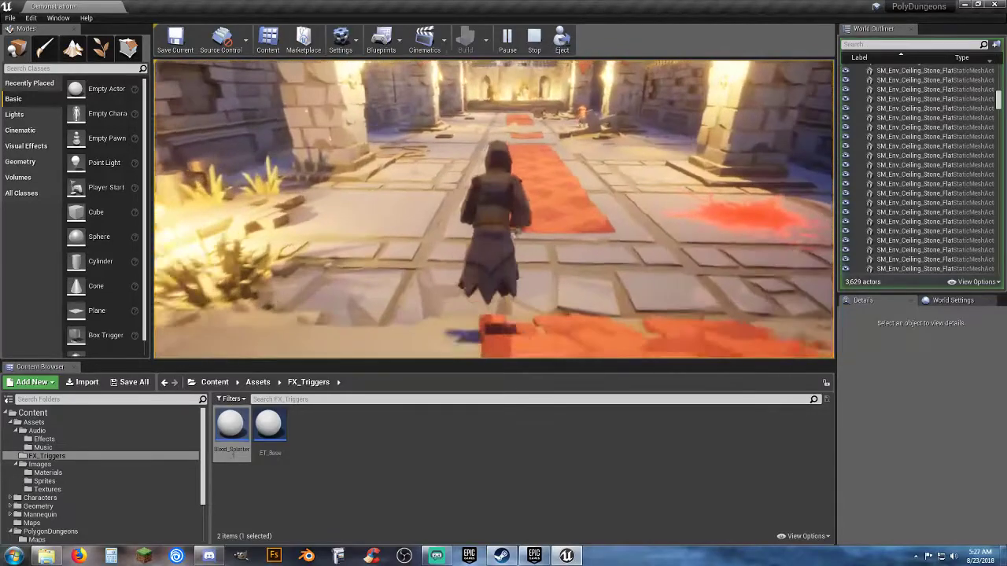
pyautogui.press('w')
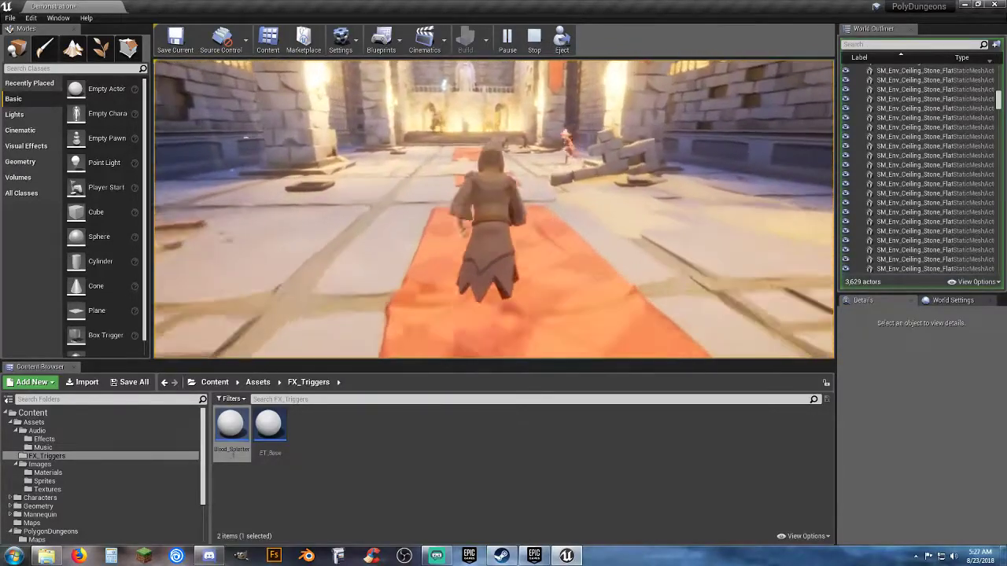
pyautogui.press('w')
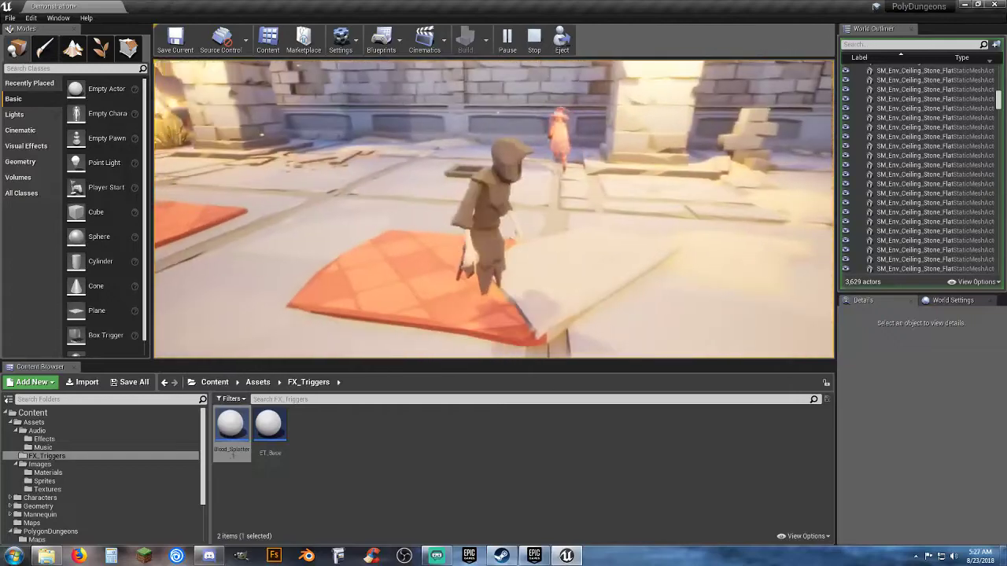
pyautogui.press('w')
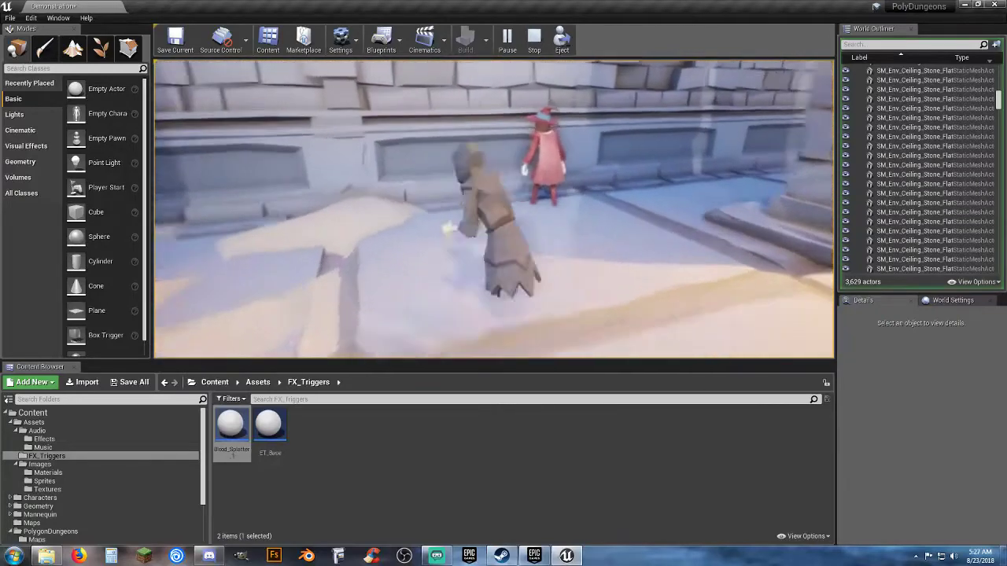
pyautogui.press('w')
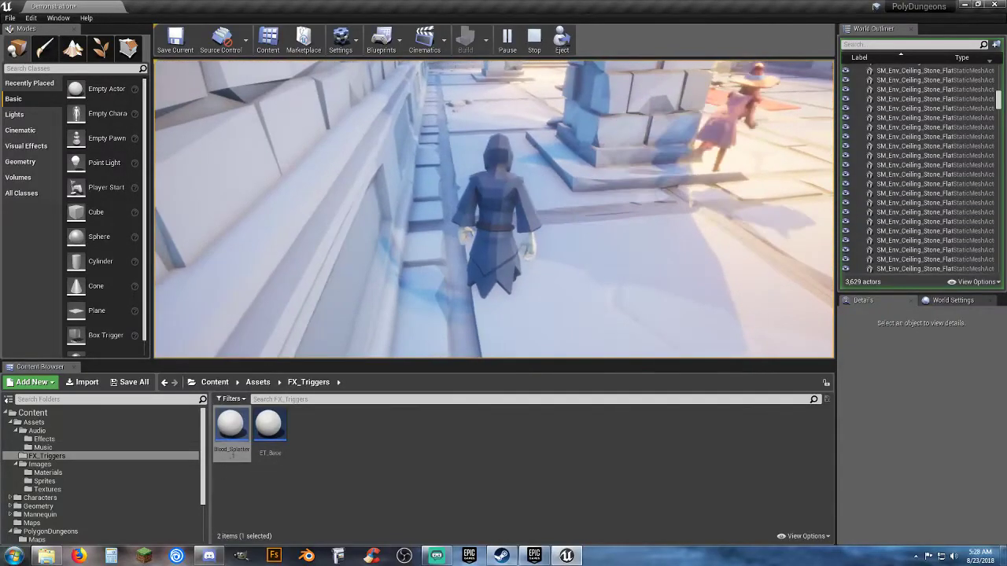
pyautogui.press('w')
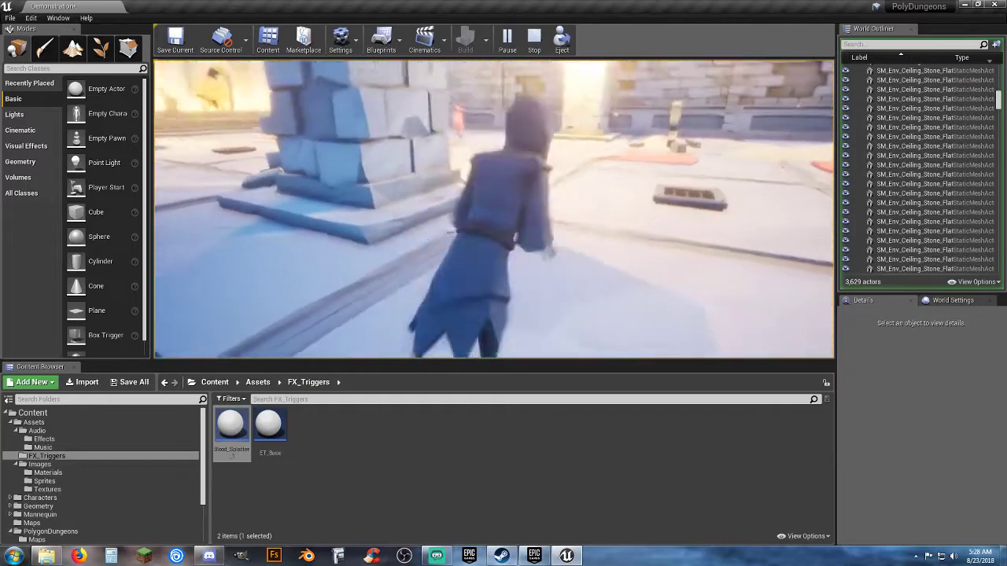
pyautogui.press('w')
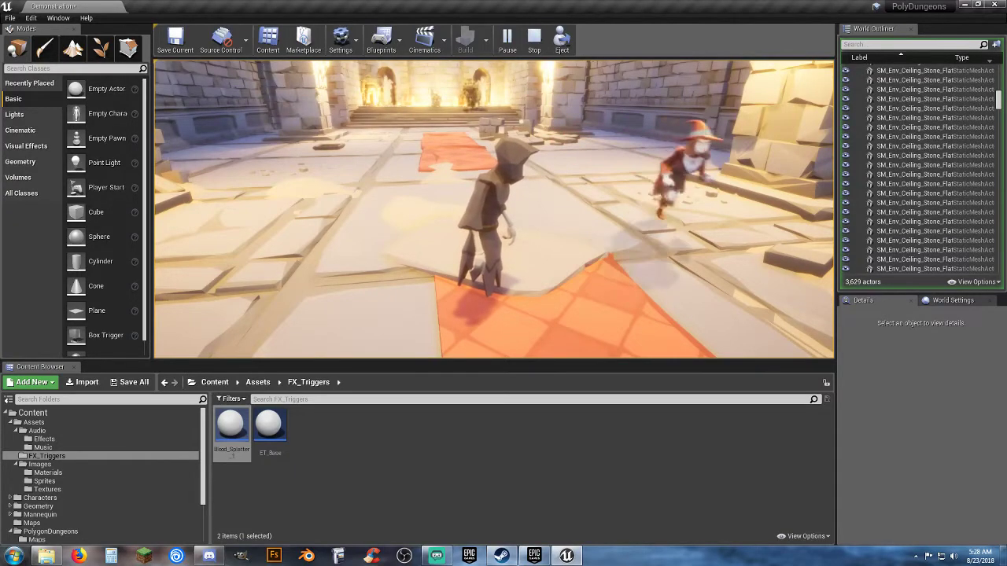
pyautogui.press('Escape')
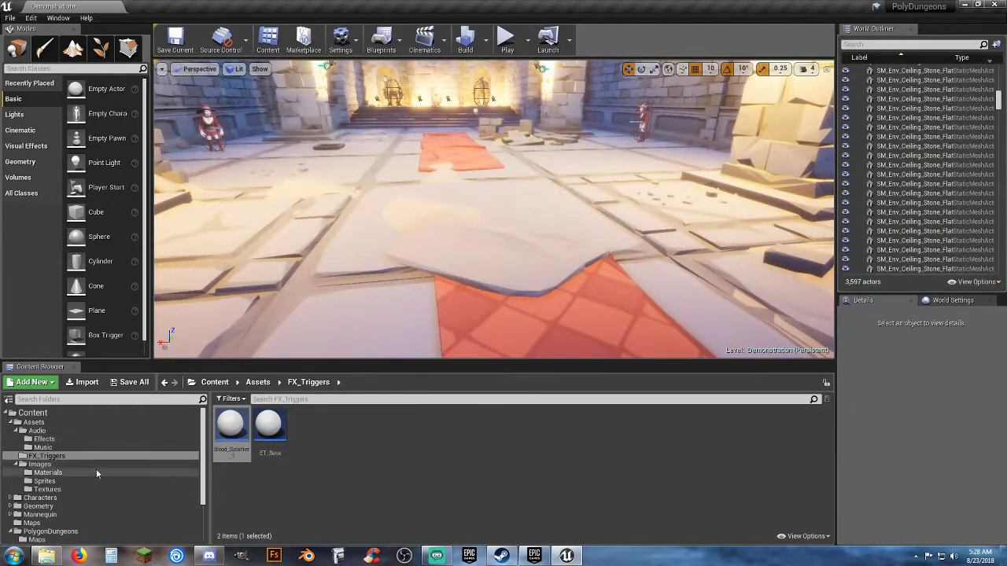
# Open the NPC folder inside Characters in the project content
pyautogui.scroll(-1, 88, 471)
pyautogui.scroll(-1, 55, 465)
pyautogui.scroll(2, 55, 466)
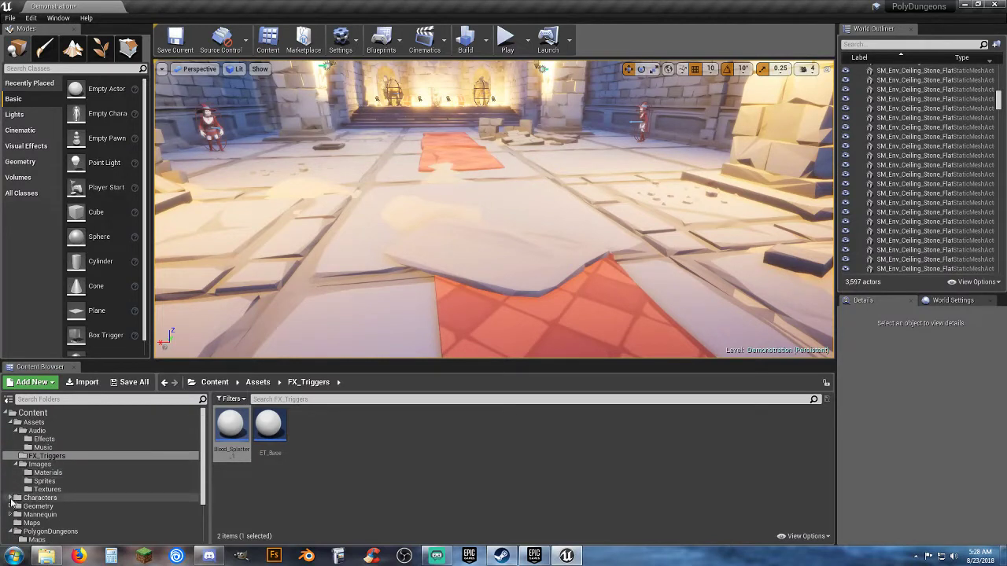
pyautogui.click(10, 498)
pyautogui.scroll(-2, 16, 496)
pyautogui.click(36, 490)
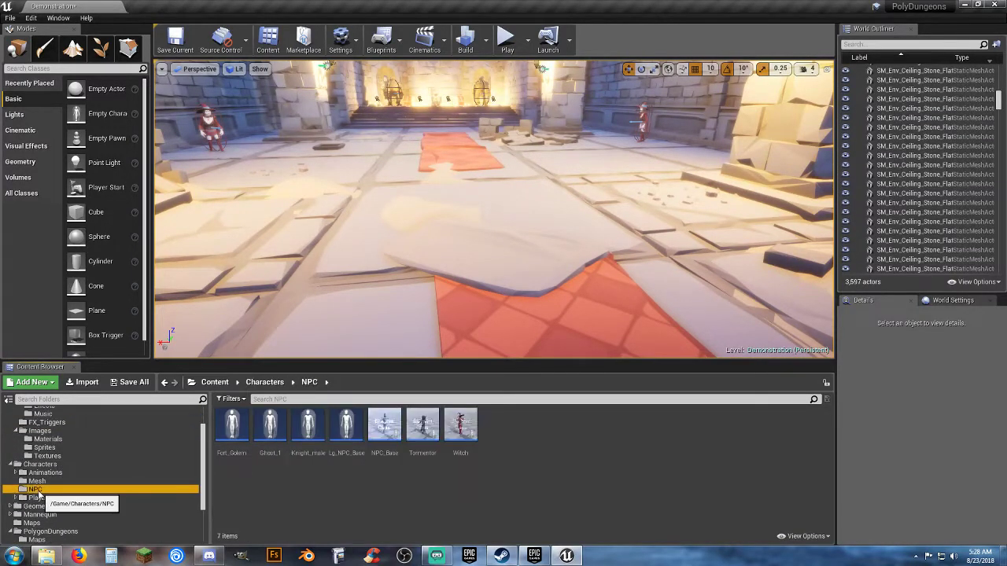
pyautogui.click(321, 483)
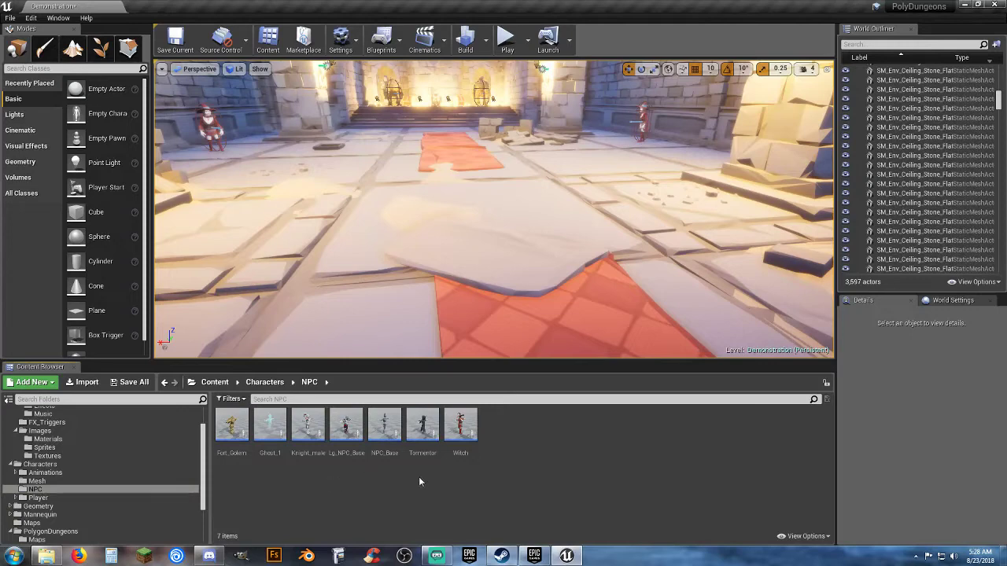
# Open the Witch blueprint in the full Blueprint editor, inspect its event graph nodes, and close it
pyautogui.doubleClick(460, 424)
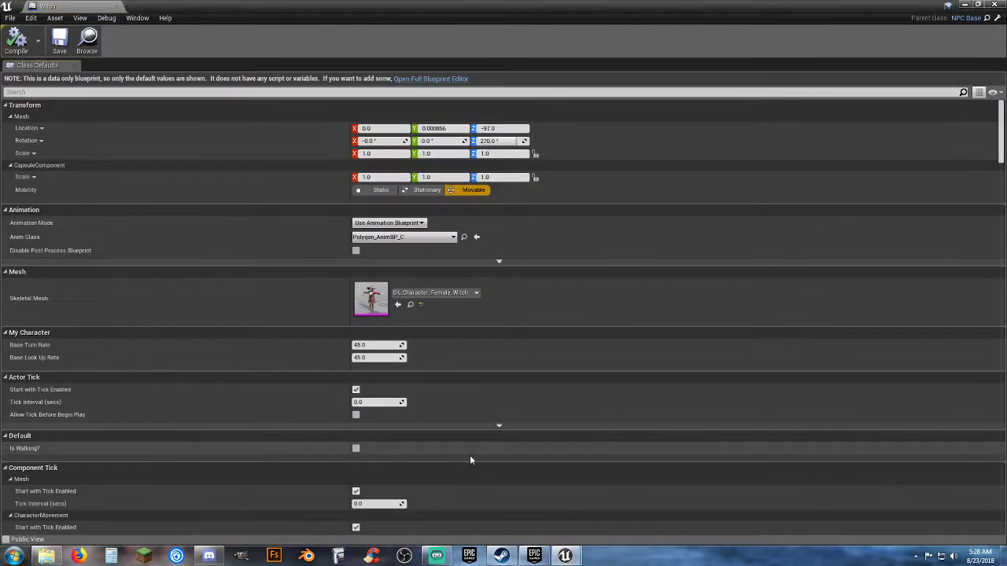
pyautogui.click(425, 78)
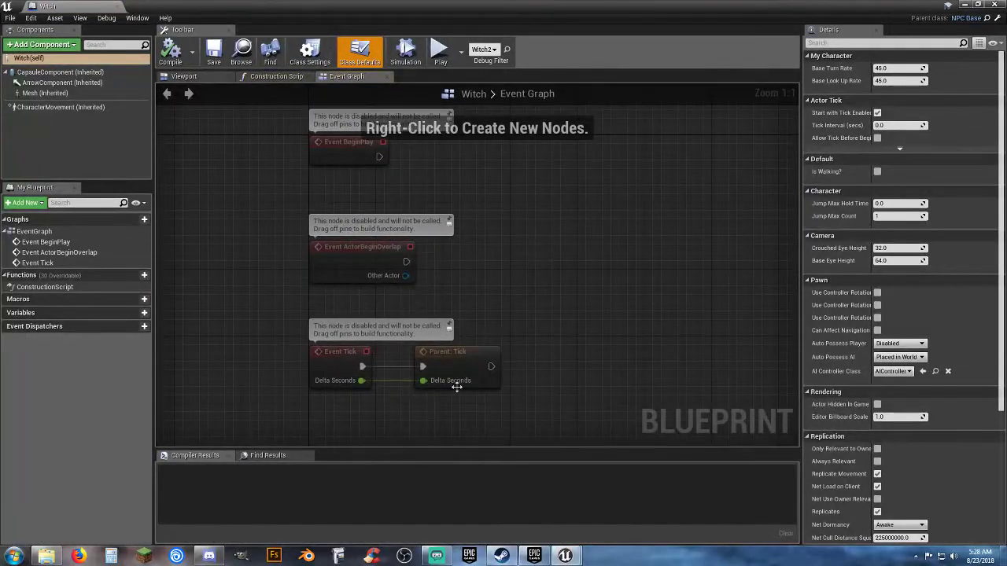
pyautogui.moveTo(544, 407); pyautogui.dragTo(303, 109)
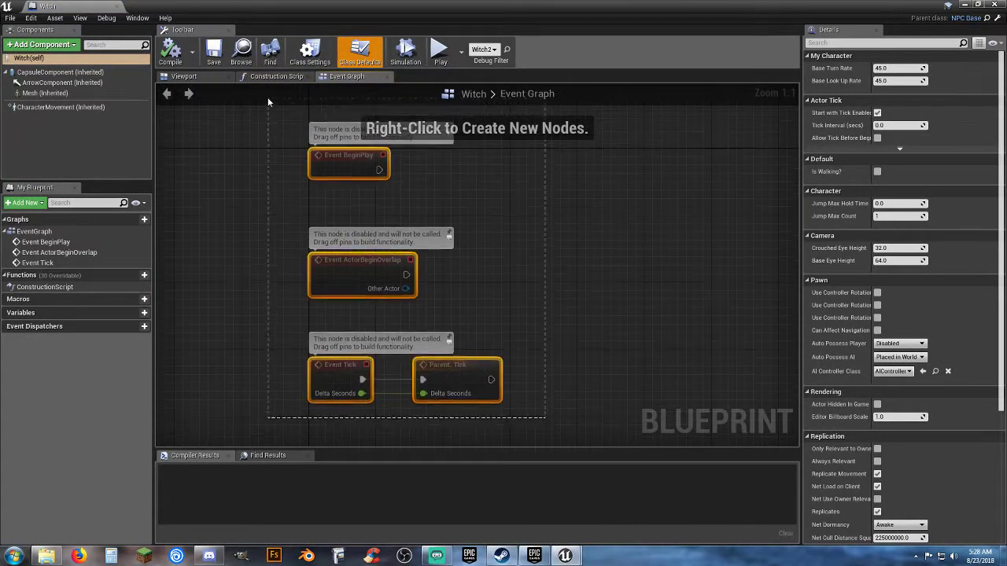
pyautogui.click(579, 236)
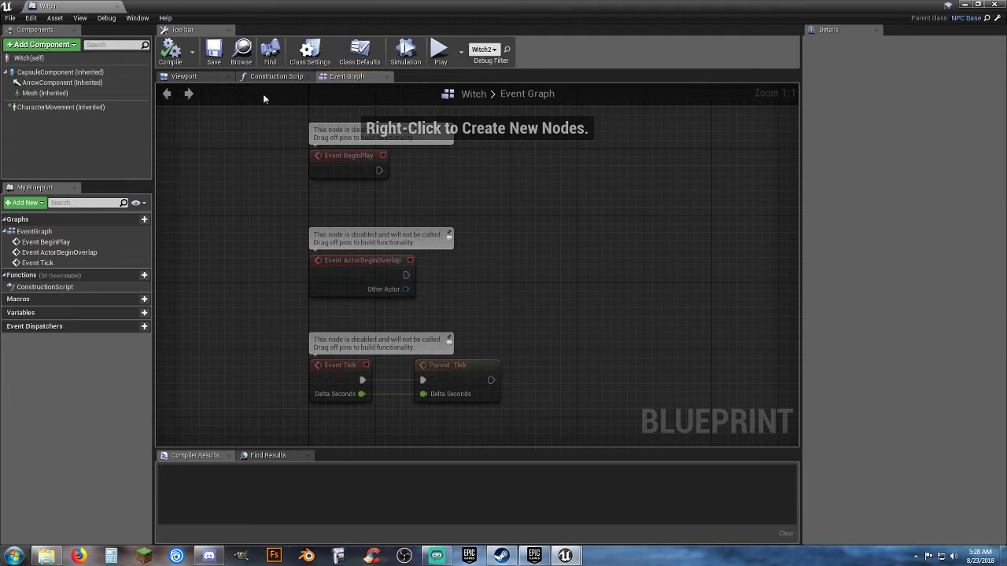
pyautogui.click(118, 7)
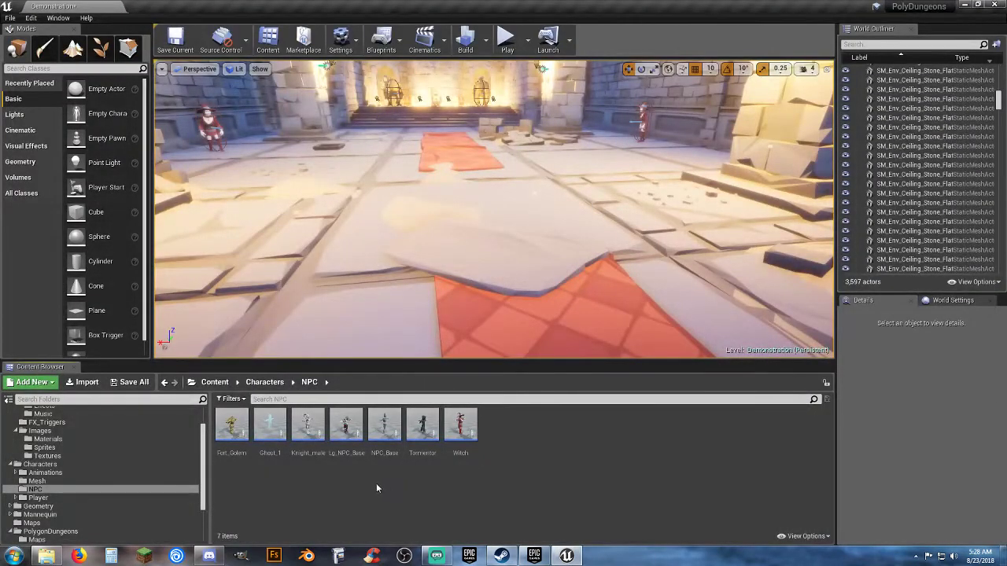
# Open the NPC_Base blueprint and look over the movement logic in its event graph
pyautogui.doubleClick(384, 425)
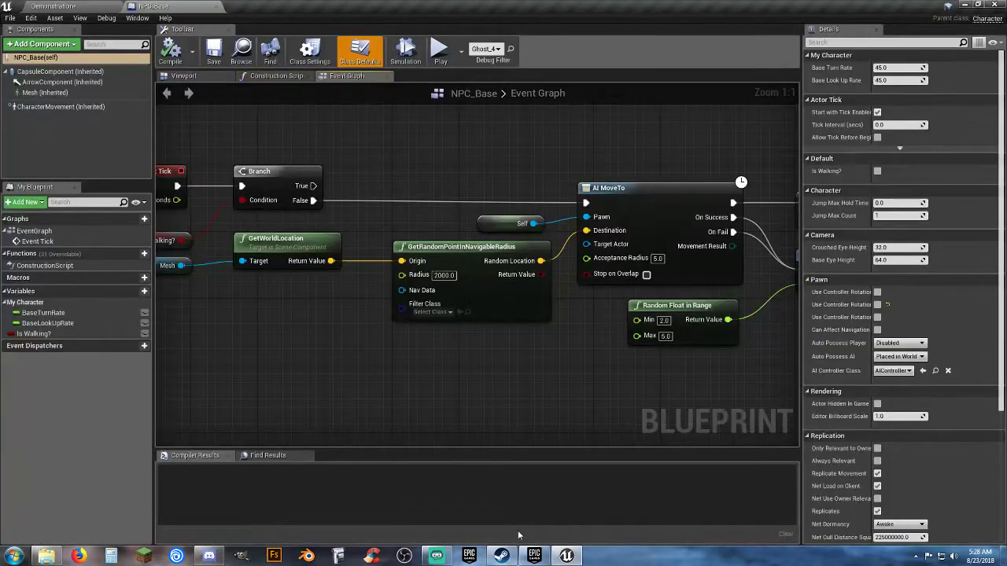
pyautogui.moveTo(427, 426); pyautogui.dragTo(303, 485, button='right')
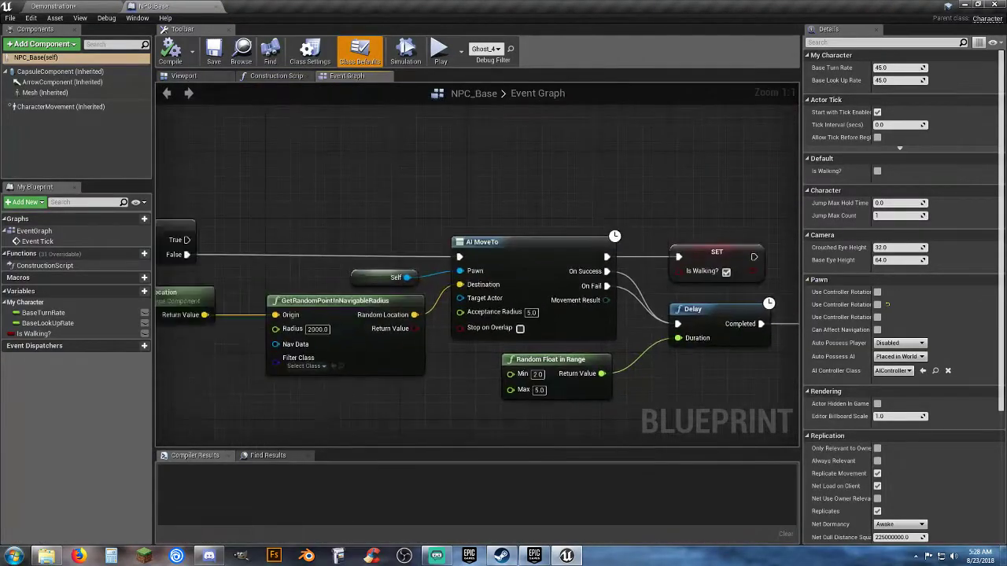
pyautogui.moveTo(299, 441); pyautogui.dragTo(407, 408, button='right')
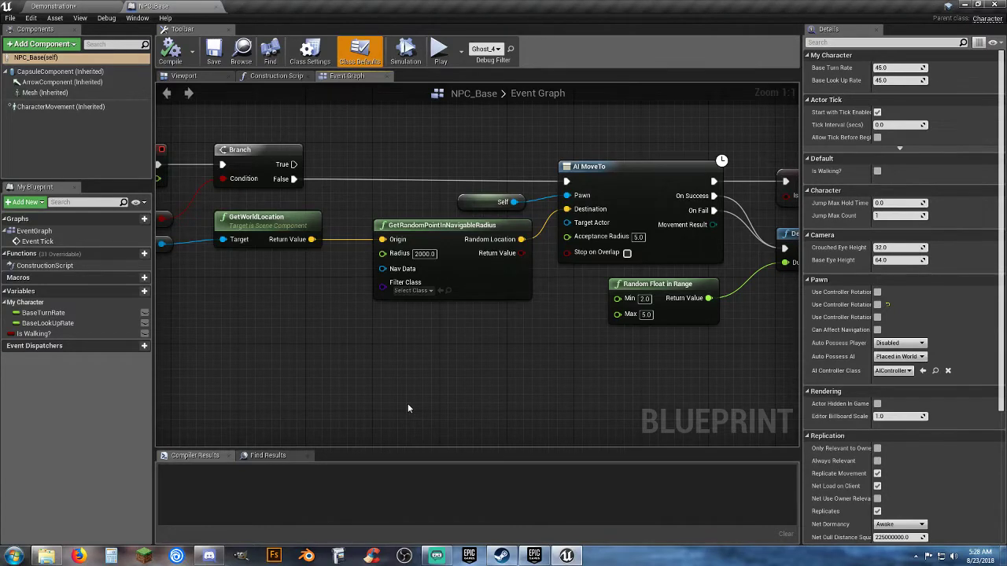
# Examine the Event Tick node and the Is Walking? variable feeding the Branch condition in NPC_Base
pyautogui.moveTo(247, 331); pyautogui.dragTo(368, 351, button='right')
pyautogui.moveTo(208, 137); pyautogui.dragTo(301, 216)
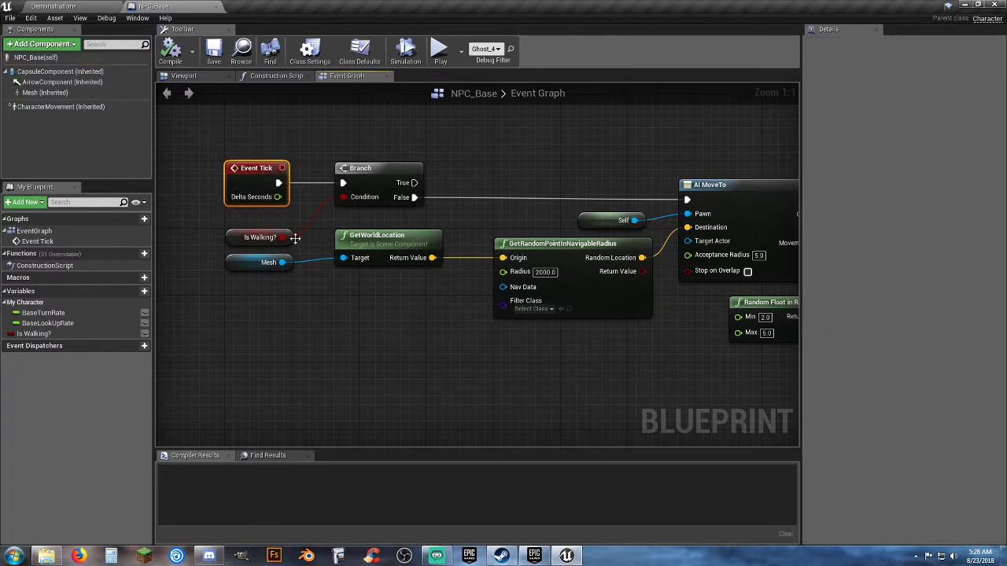
pyautogui.click(364, 368)
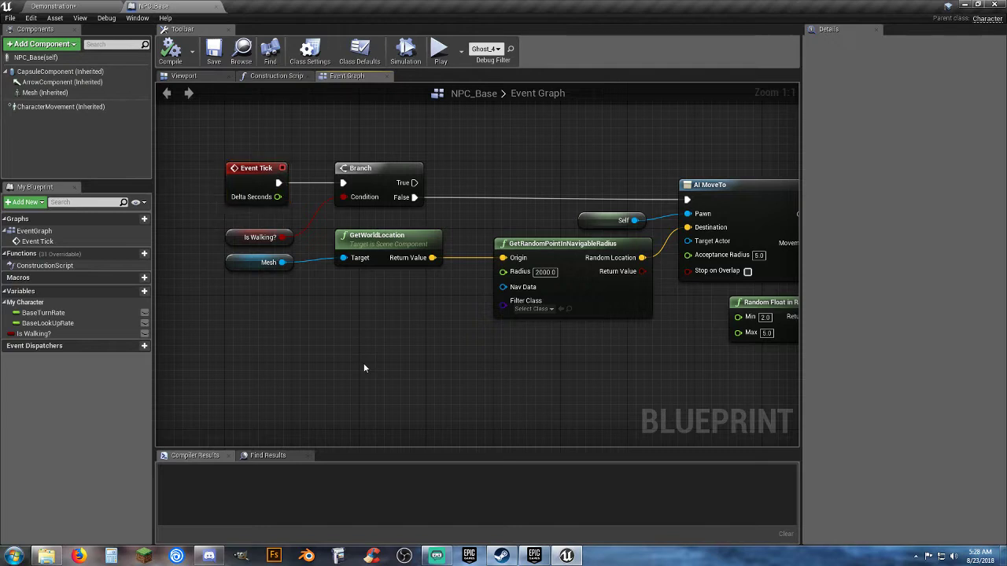
pyautogui.moveTo(209, 141); pyautogui.dragTo(299, 240)
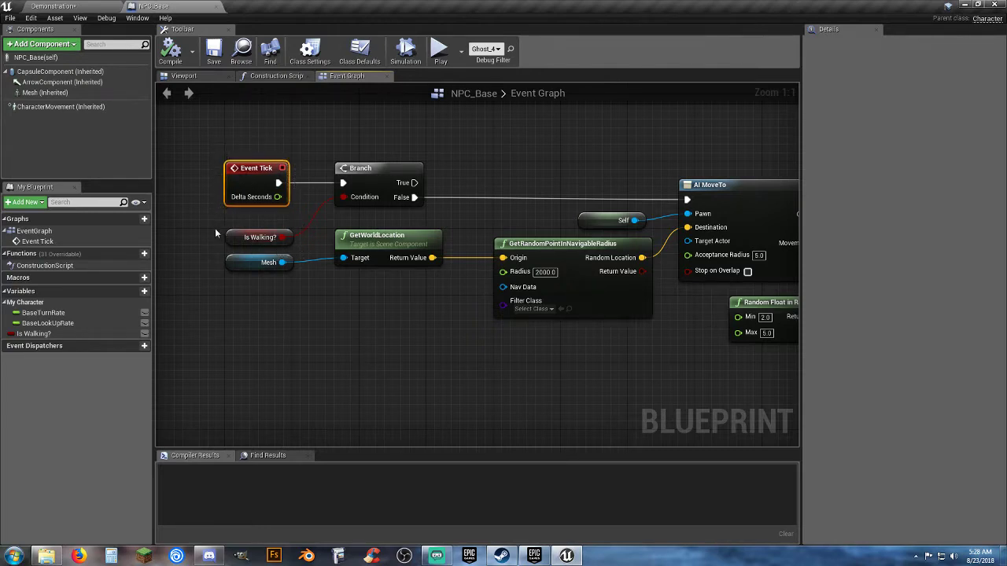
pyautogui.moveTo(210, 220); pyautogui.dragTo(307, 254)
pyautogui.click(321, 277)
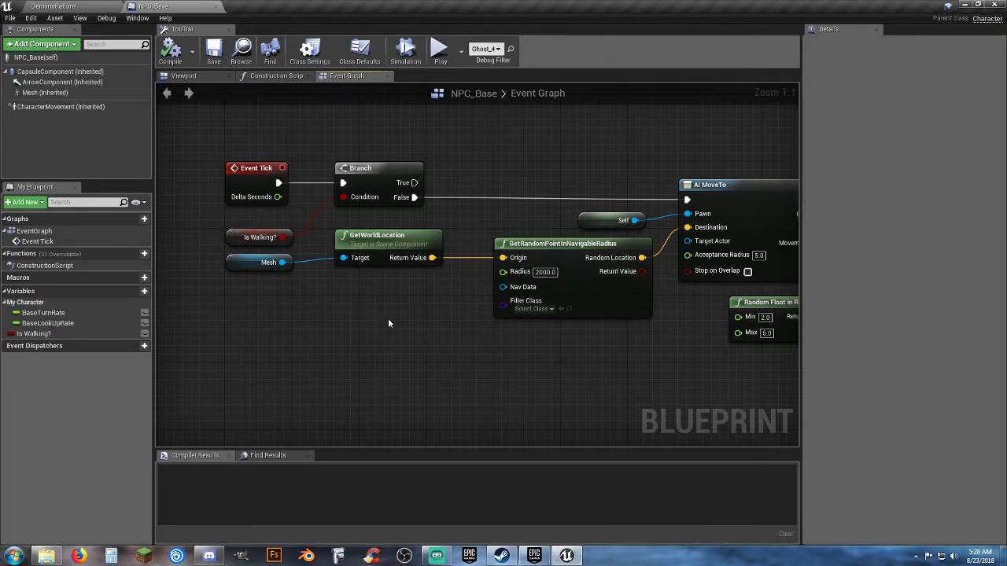
# Examine the AI MoveTo node and its destination chain from GetWorldLocation through GetRandomPointInNavigableRadius
pyautogui.moveTo(388, 321); pyautogui.dragTo(346, 348, button='right')
pyautogui.moveTo(440, 235); pyautogui.dragTo(315, 218, button='right')
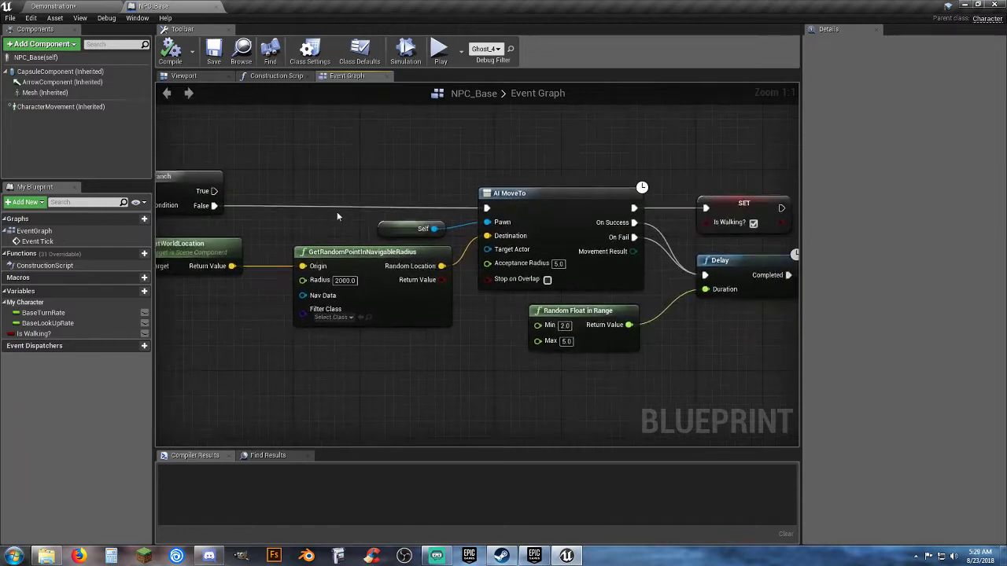
pyautogui.moveTo(488, 158); pyautogui.dragTo(546, 199)
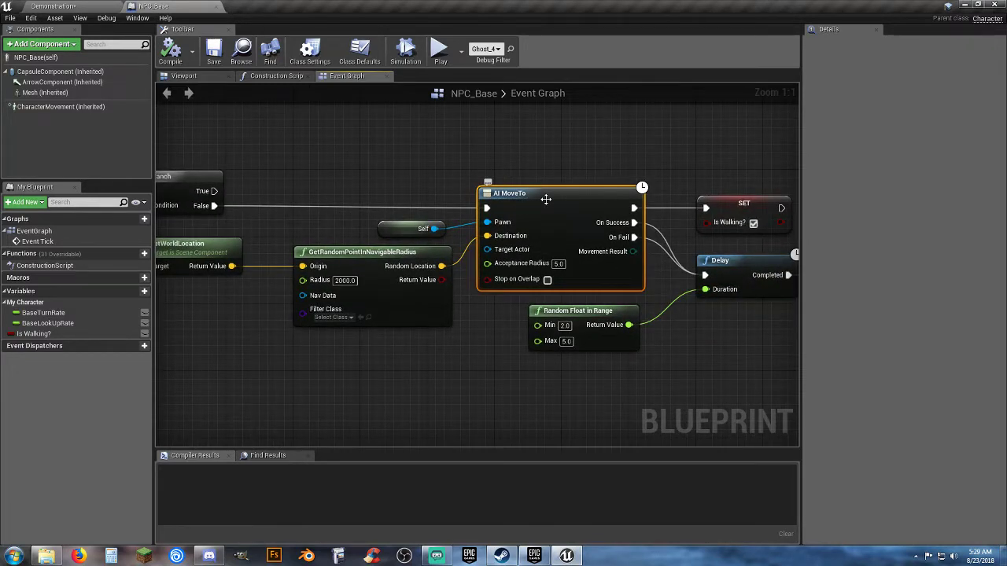
pyautogui.moveTo(459, 348); pyautogui.dragTo(532, 341)
pyautogui.moveTo(454, 340); pyautogui.dragTo(348, 293)
pyautogui.moveTo(265, 341); pyautogui.dragTo(384, 337, button='right')
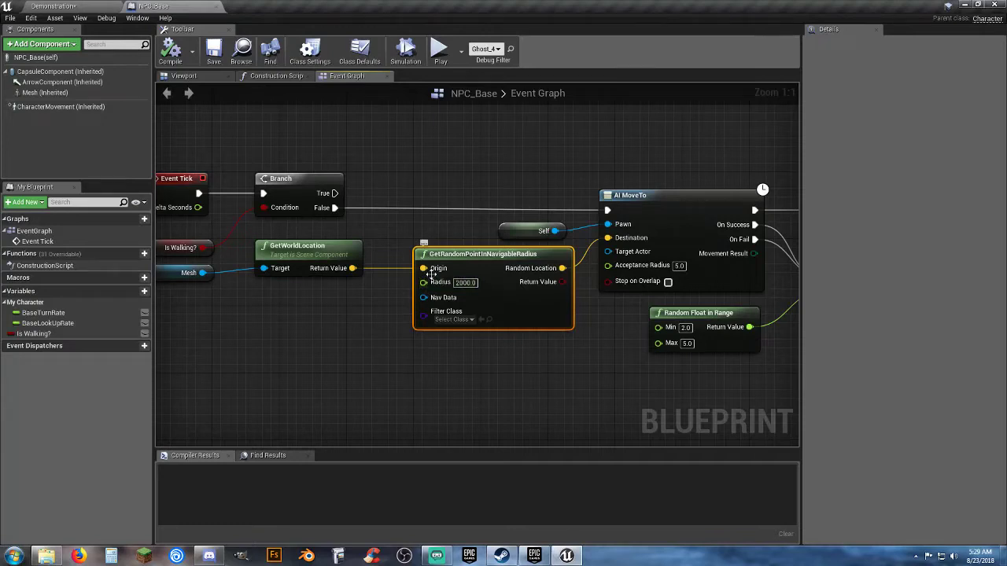
pyautogui.click(354, 314)
pyautogui.moveTo(191, 278); pyautogui.dragTo(272, 280, button='right')
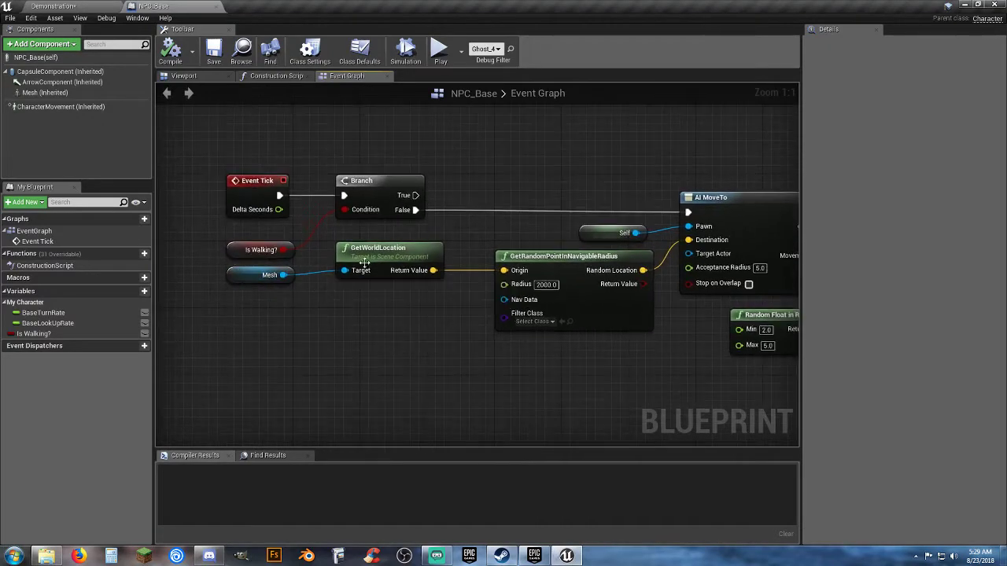
pyautogui.moveTo(437, 316); pyautogui.dragTo(362, 338, button='right')
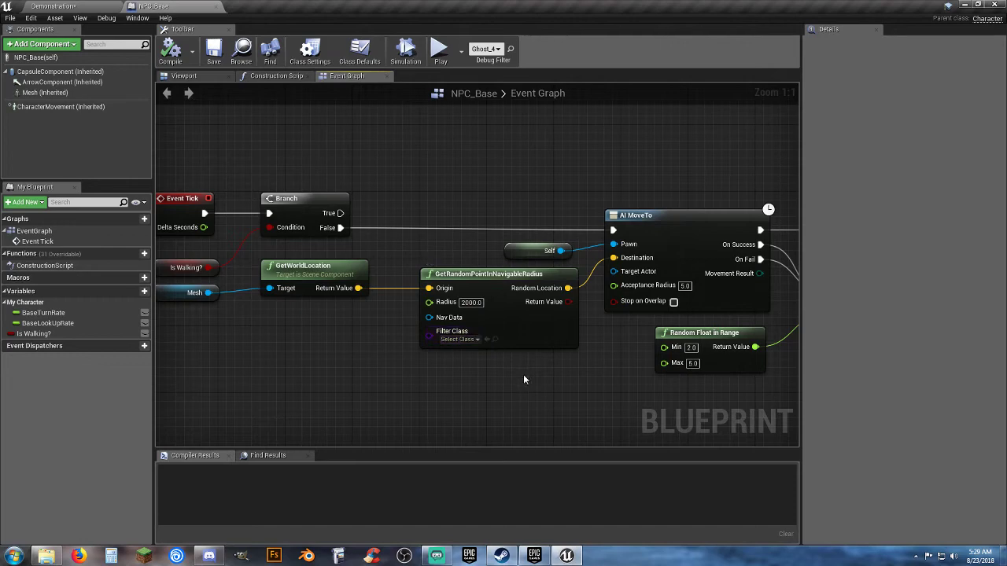
# Review how the AI MoveTo node gets its random destination from the GetWorldLocation and GetRandomPointInNavigableRadius nodes
pyautogui.moveTo(297, 341); pyautogui.dragTo(330, 338, button='right')
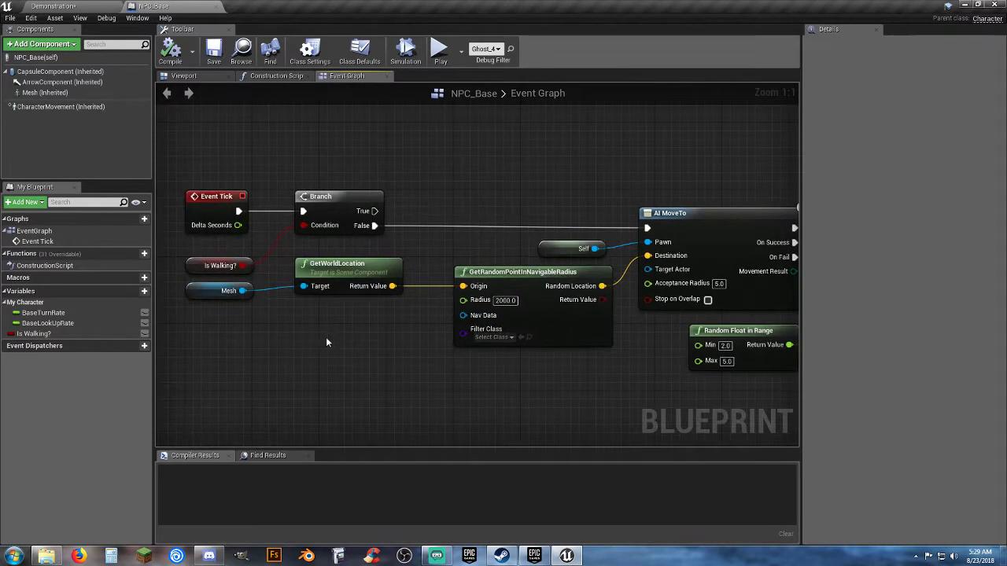
pyautogui.moveTo(420, 353); pyautogui.dragTo(289, 374, button='right')
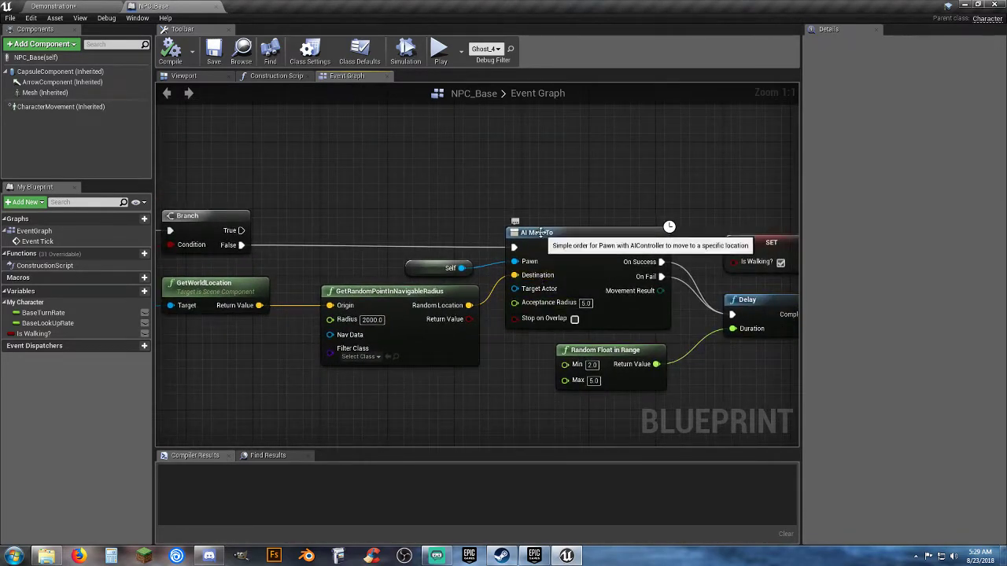
pyautogui.moveTo(480, 178); pyautogui.dragTo(668, 250)
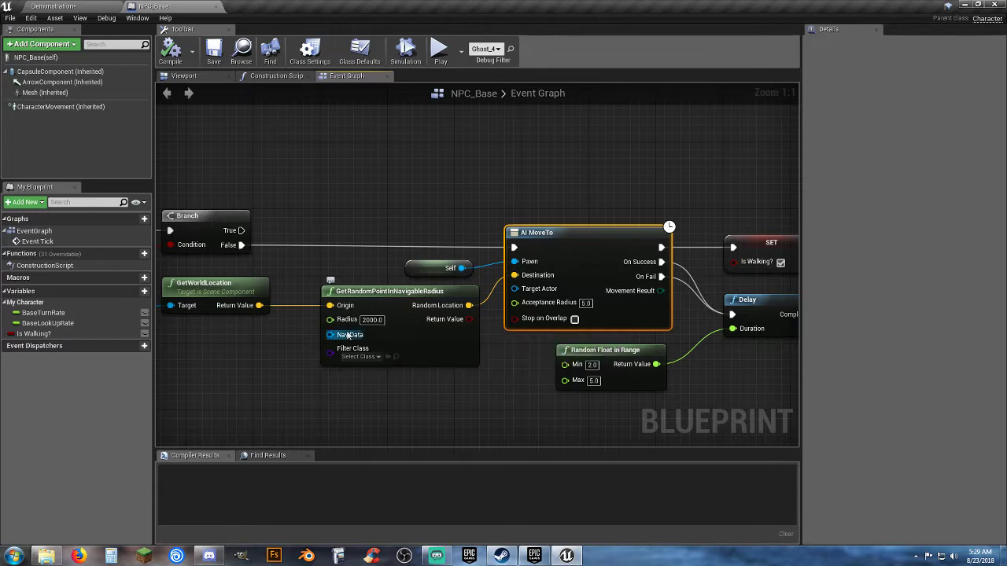
pyautogui.moveTo(298, 343); pyautogui.dragTo(382, 343, button='right')
pyautogui.moveTo(555, 419); pyautogui.dragTo(292, 421, button='right')
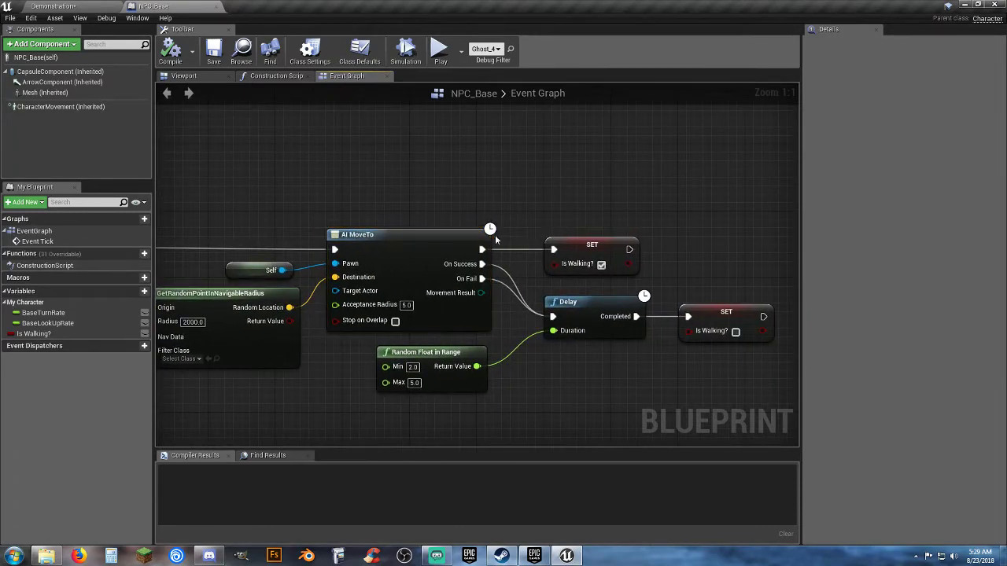
# Inspect the SET Is Walking? node that follows AI MoveTo and trace it back to the Branch at Event Tick
pyautogui.click(575, 238)
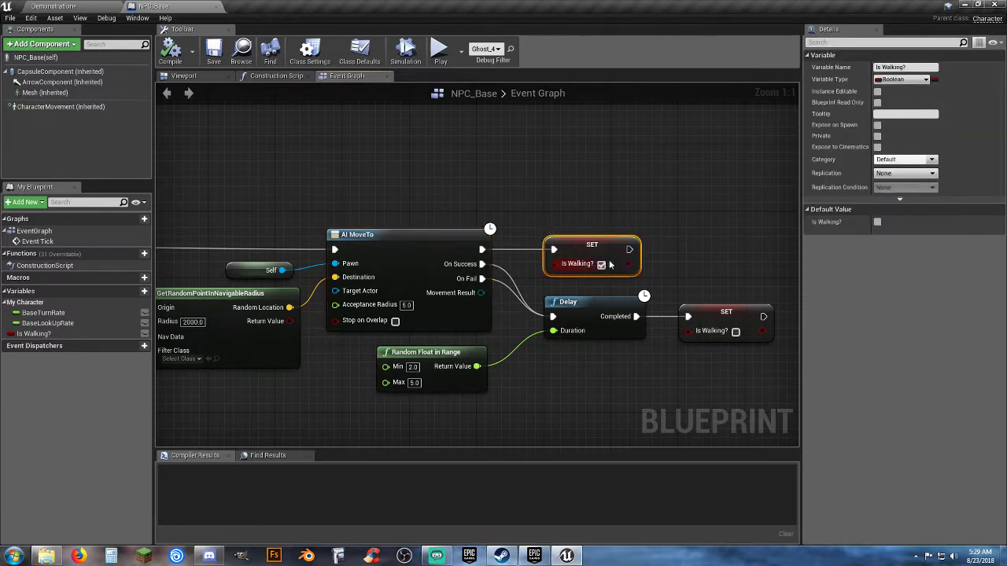
pyautogui.moveTo(440, 195); pyautogui.dragTo(621, 190, button='right')
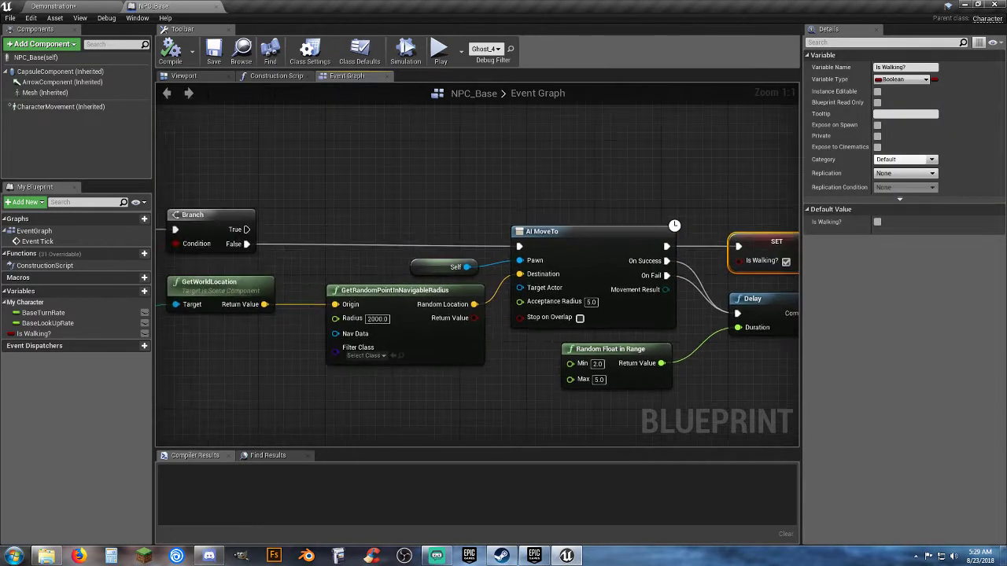
pyautogui.moveTo(306, 191); pyautogui.dragTo(449, 184, button='right')
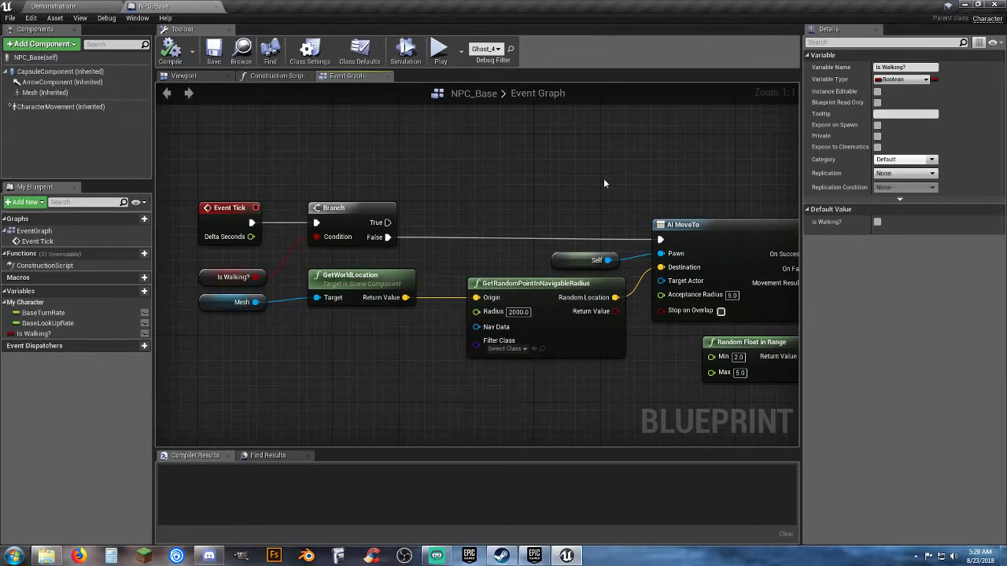
pyautogui.moveTo(651, 171); pyautogui.dragTo(419, 206, button='right')
# Examine the Delay node, the Random Float in Range feeding its duration, and the SET Is Walking? node after it
pyautogui.click(527, 192)
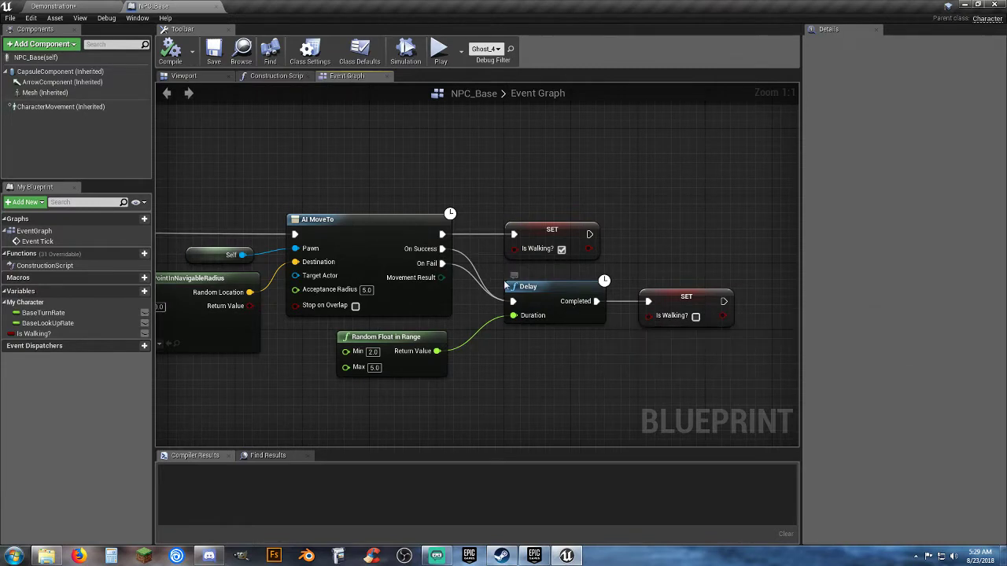
pyautogui.click(528, 285)
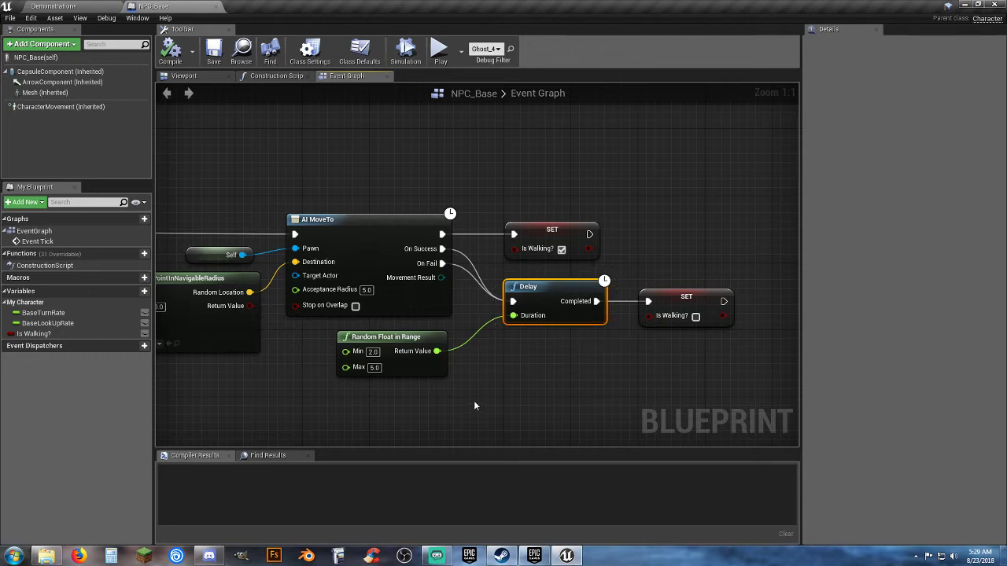
pyautogui.click(407, 367)
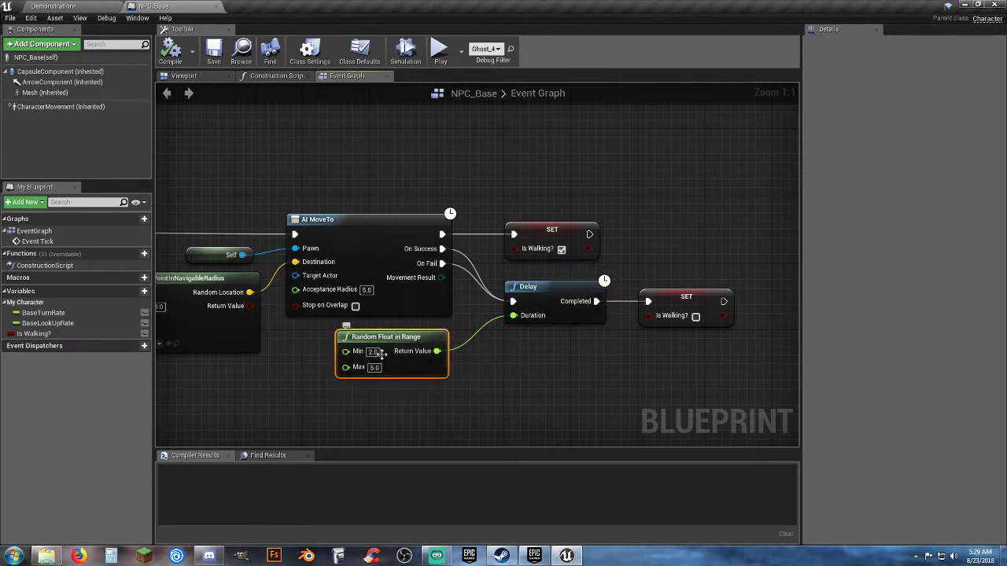
pyautogui.click(490, 385)
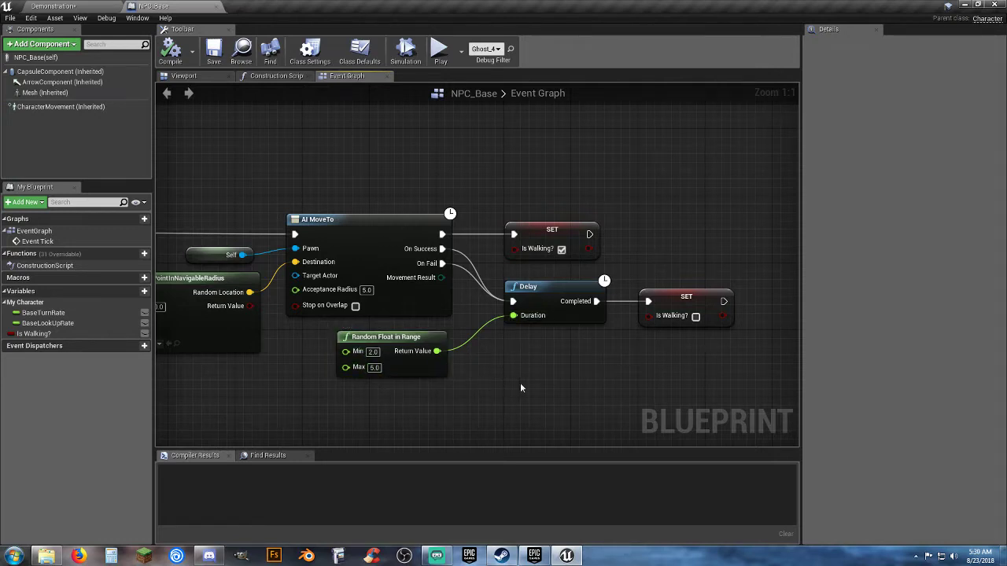
pyautogui.moveTo(626, 266); pyautogui.dragTo(738, 349)
# Retrace the whole movement loop from Event Tick through the Branch node to AI MoveTo and its Delay
pyautogui.moveTo(317, 406); pyautogui.dragTo(702, 381, button='right')
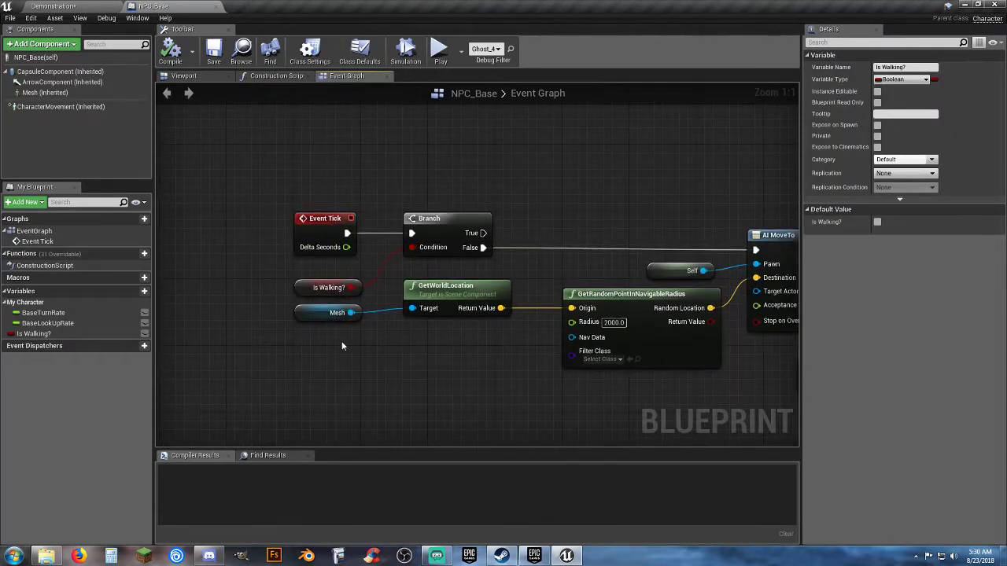
pyautogui.click(446, 240)
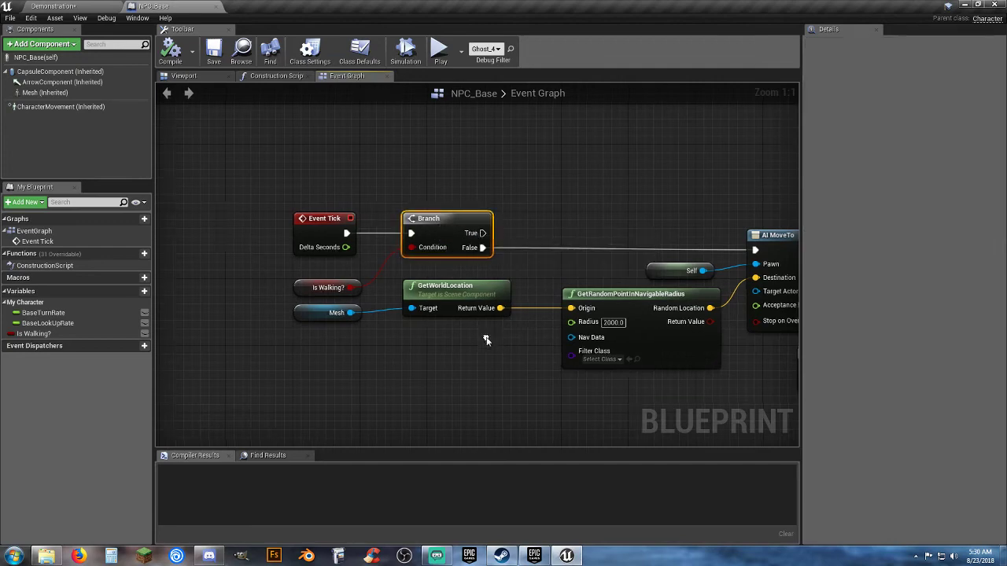
pyautogui.moveTo(486, 340); pyautogui.dragTo(236, 316, button='right')
pyautogui.click(543, 217)
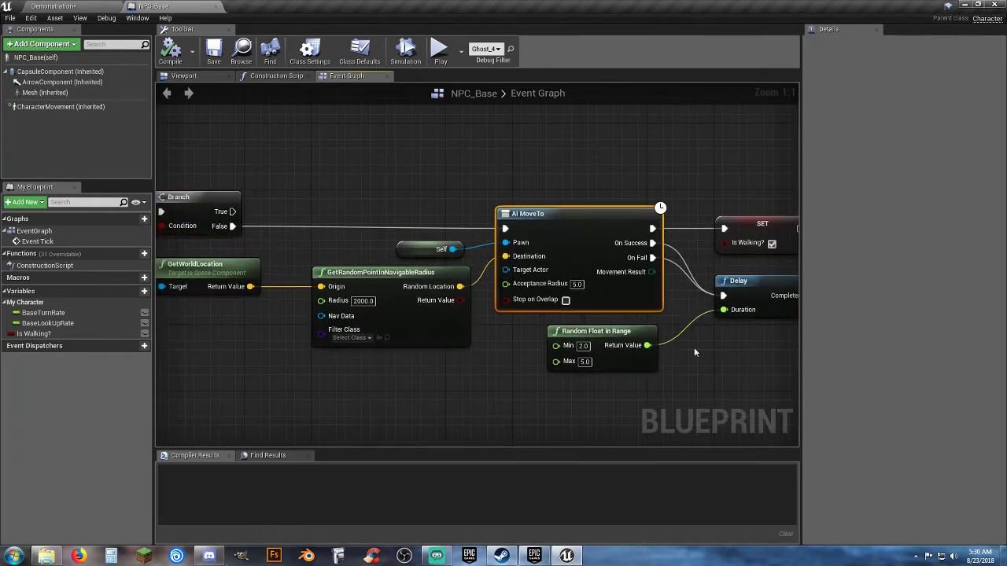
pyautogui.click(704, 381)
pyautogui.moveTo(726, 378); pyautogui.dragTo(734, 337, button='right')
pyautogui.moveTo(329, 342); pyautogui.dragTo(495, 366, button='right')
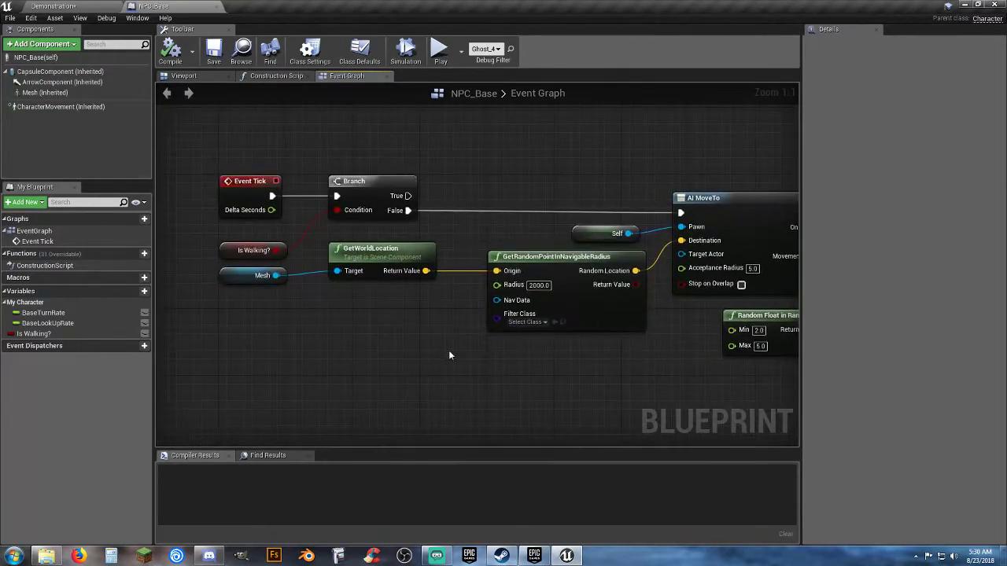
# Close the NPC_Base blueprint, play the level in the editor, and run the character through the crystal-lit cave
pyautogui.click(215, 7)
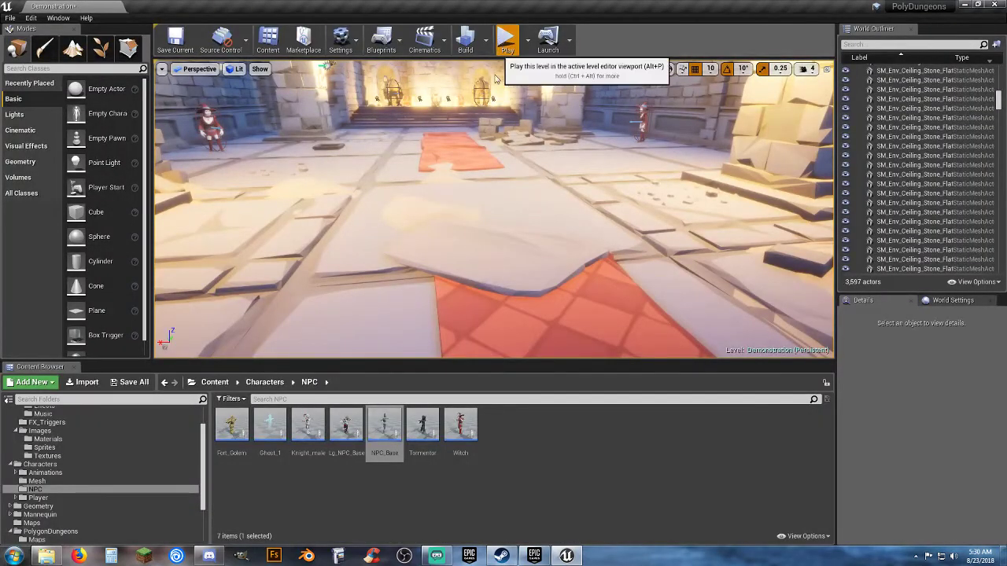
pyautogui.click(506, 37)
pyautogui.press('w')
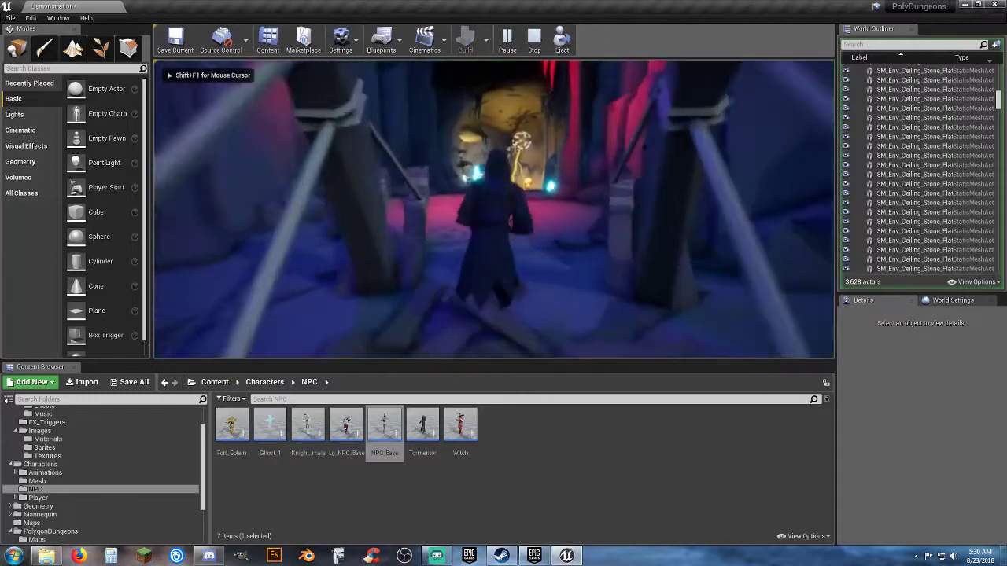
pyautogui.press('w')
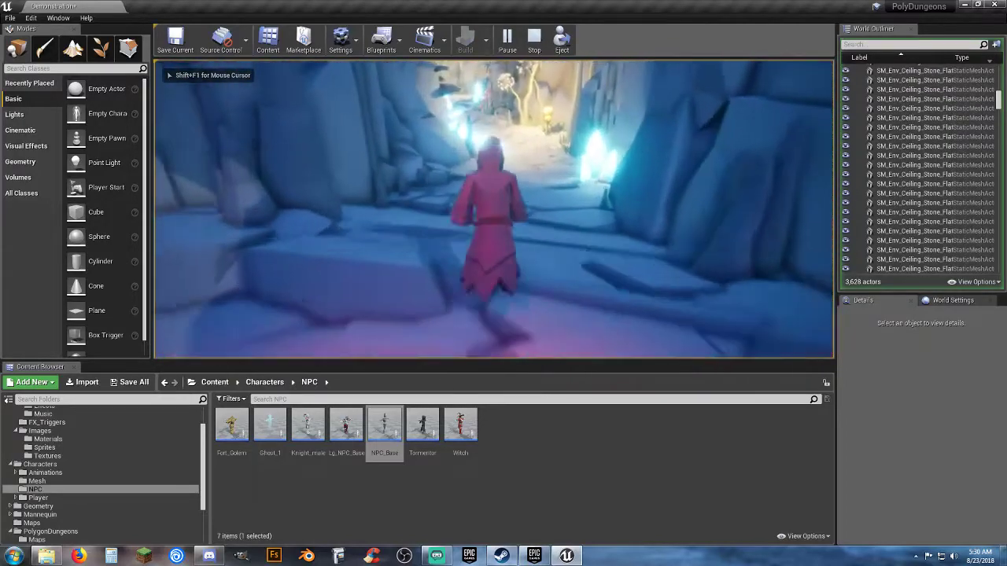
pyautogui.press('w')
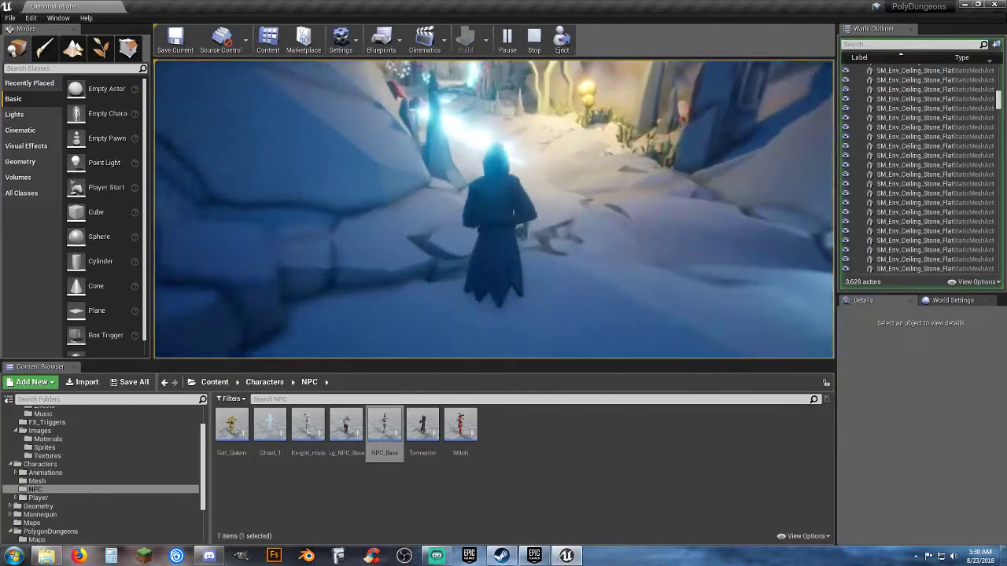
pyautogui.press('w')
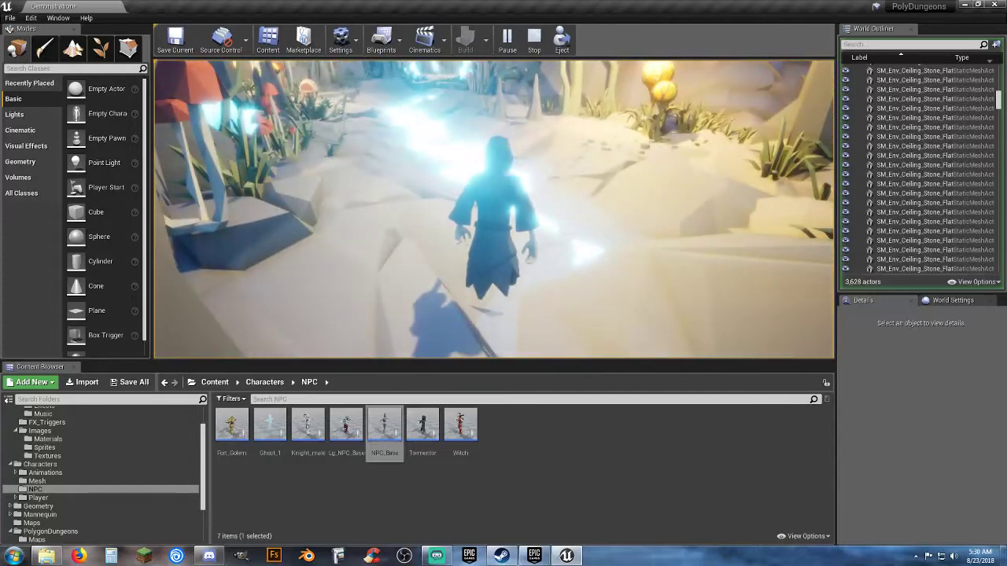
pyautogui.press('w')
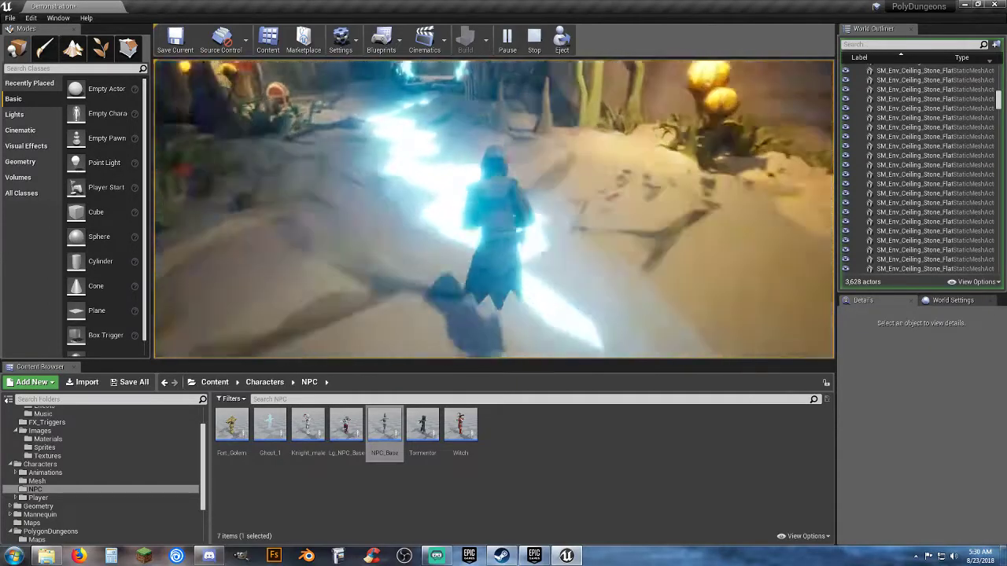
pyautogui.press('w')
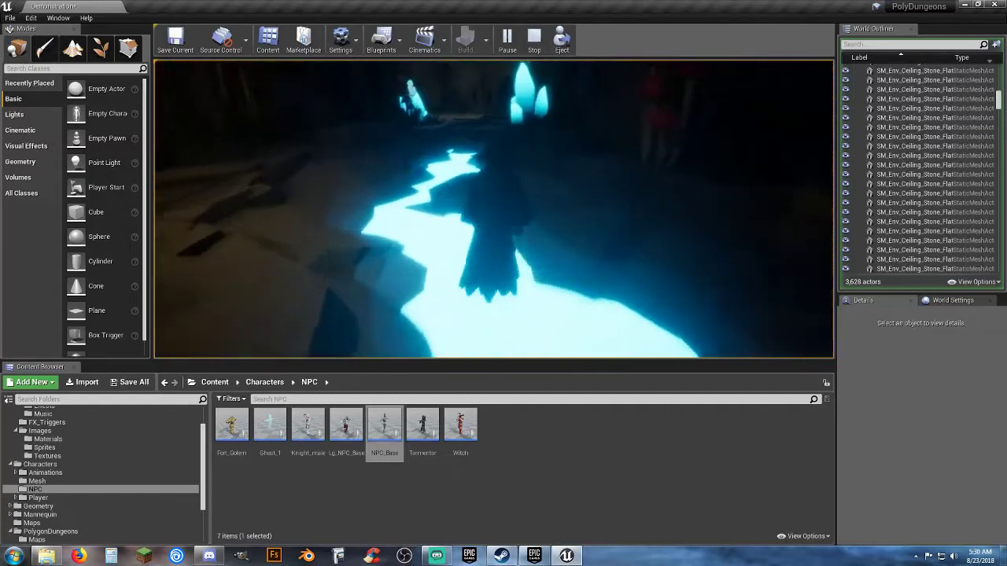
pyautogui.press('w')
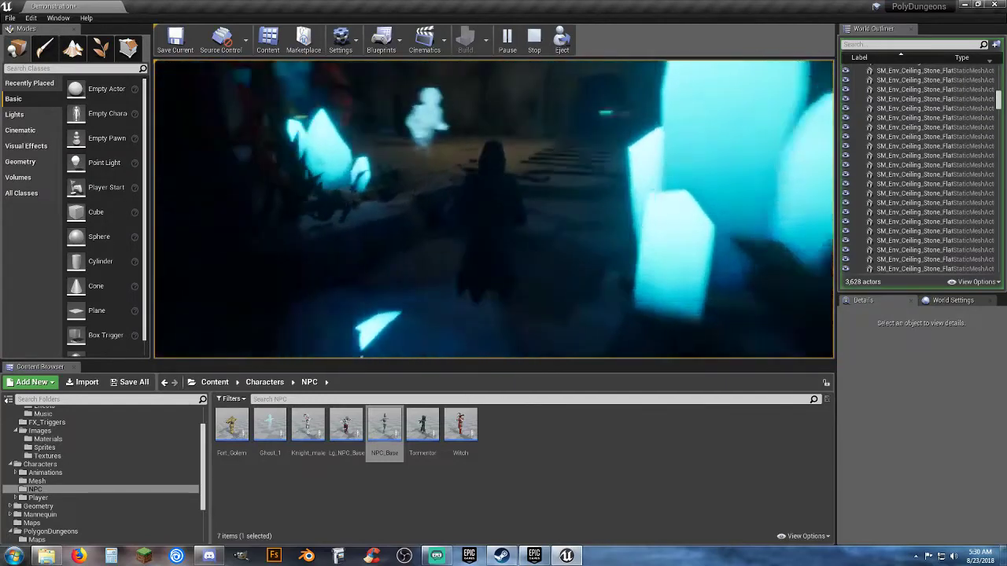
# Run the character along the mine rail tunnel and past the campfire area into the castle ruins
pyautogui.press('w')
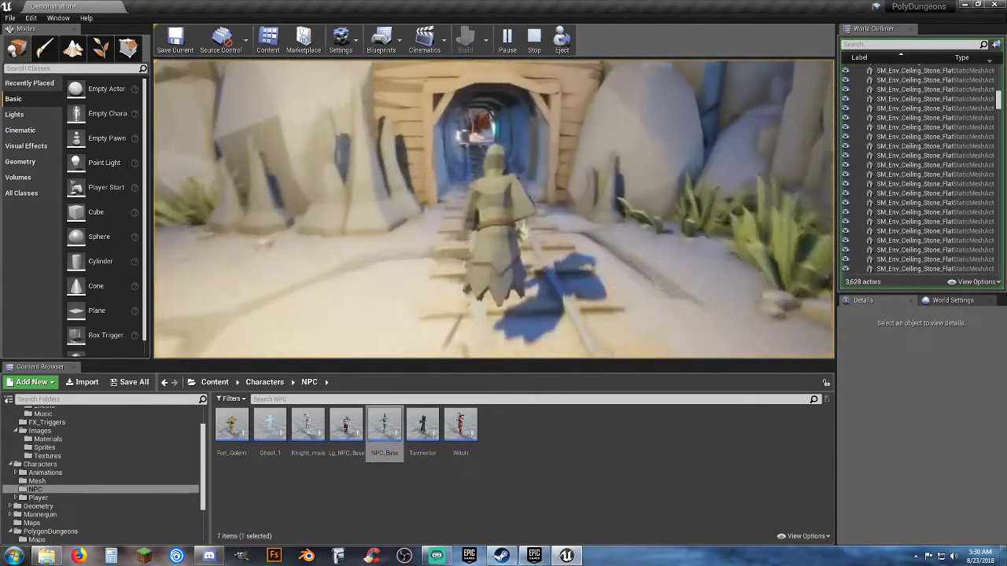
pyautogui.press('w')
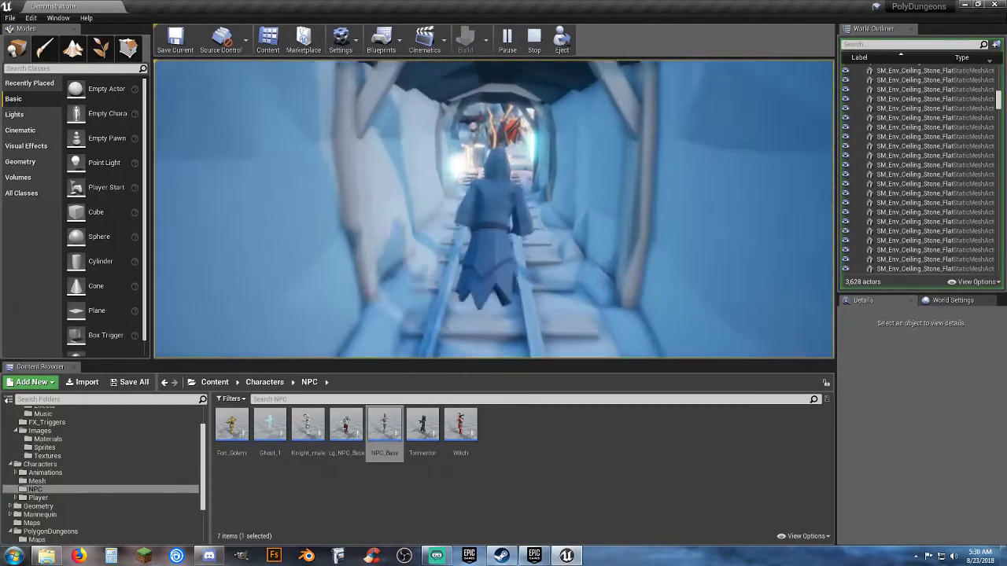
pyautogui.press('w')
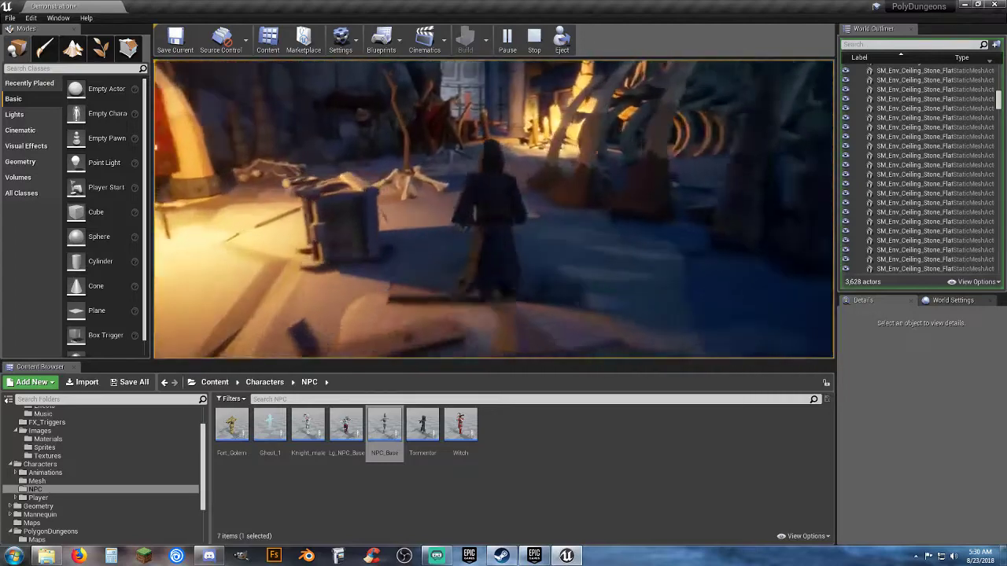
pyautogui.press('w')
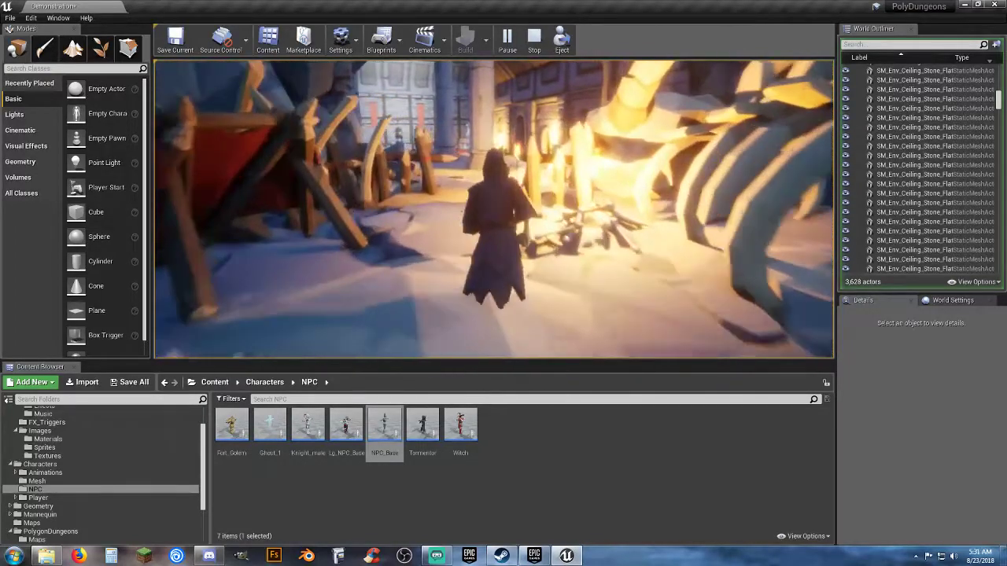
pyautogui.press('w')
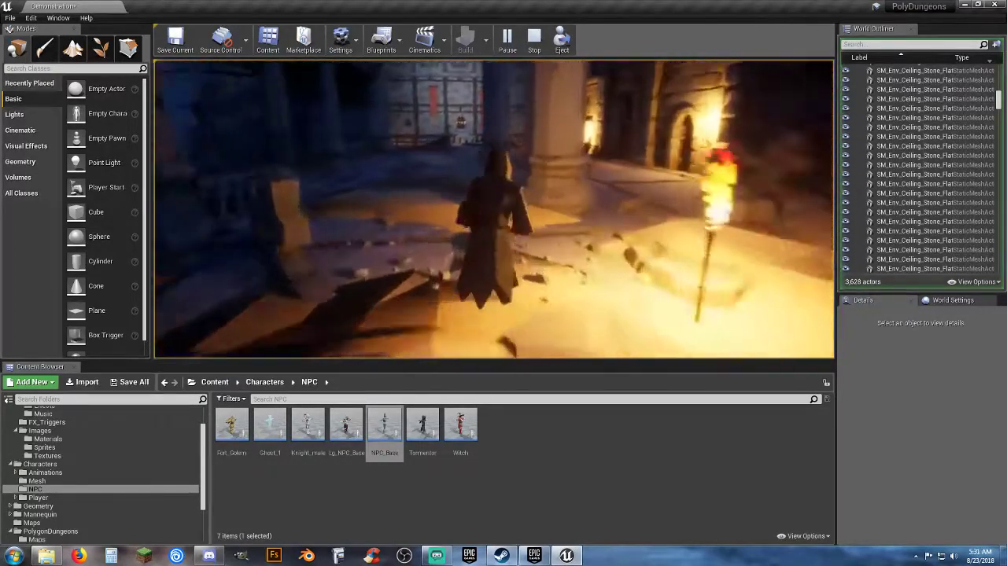
pyautogui.press('w')
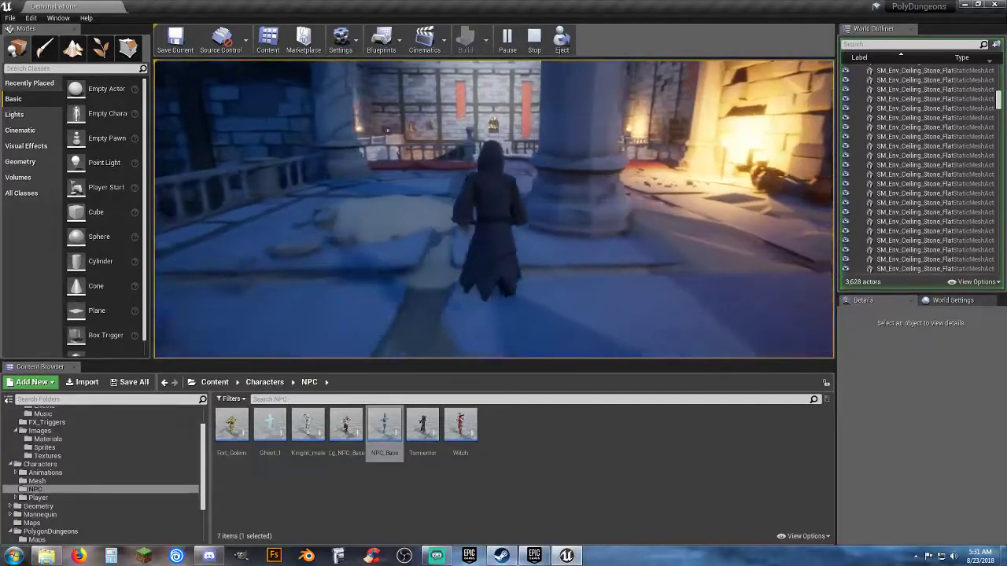
# Run and jump the character down from the castle balcony, through the skull-decorated doors, and into the red-carpeted great hall
pyautogui.press('w')
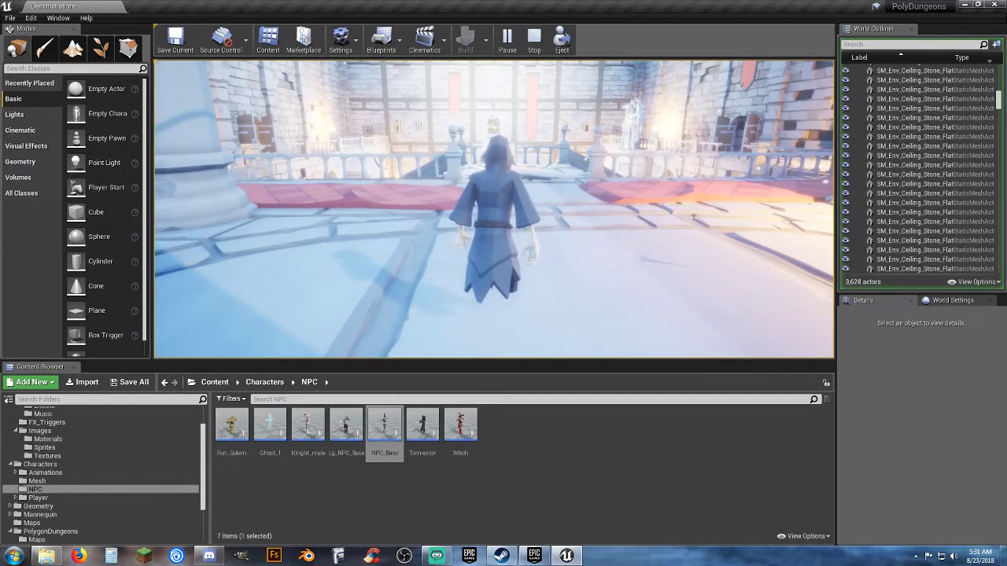
pyautogui.press('w')
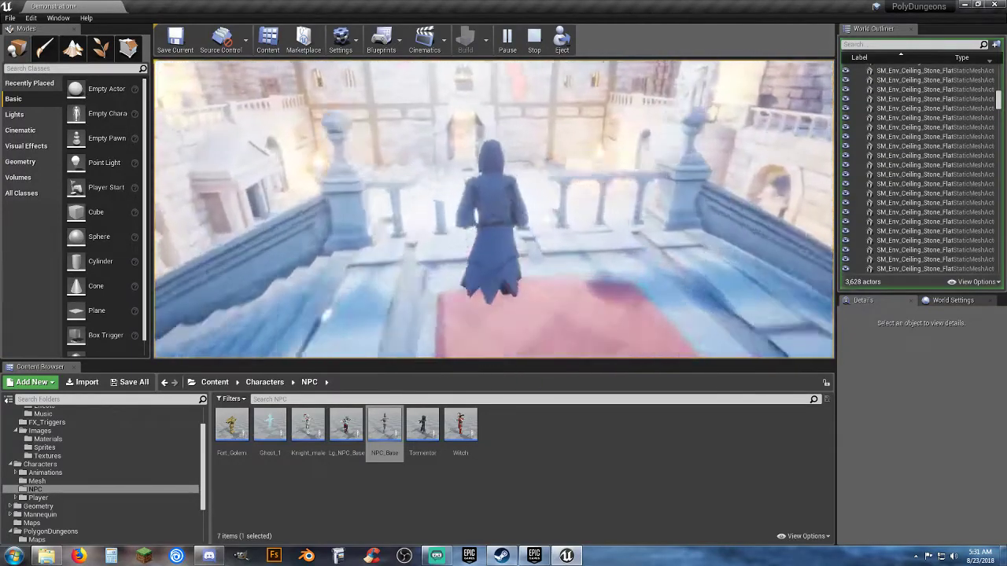
pyautogui.press('space')
pyautogui.press('w')
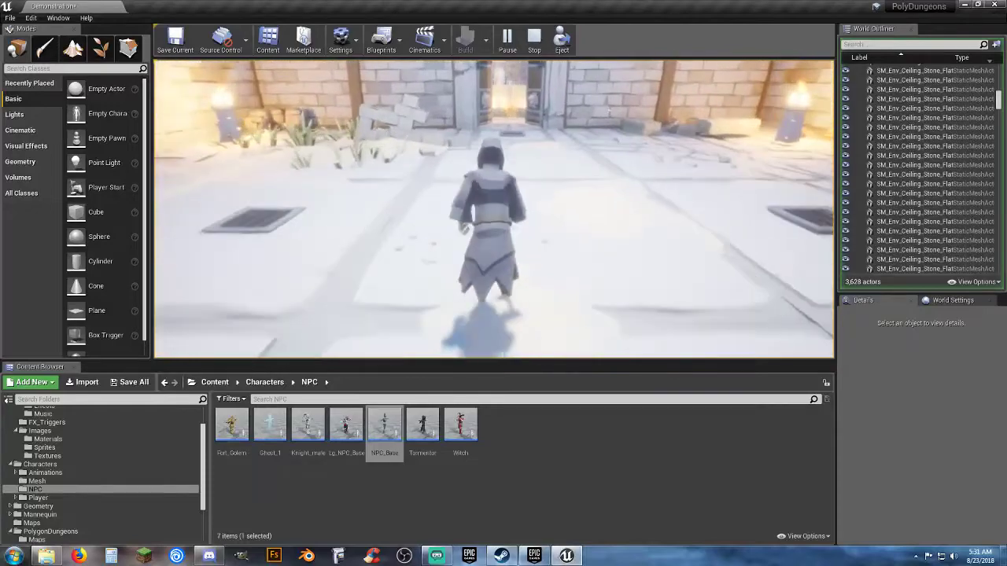
pyautogui.press('w')
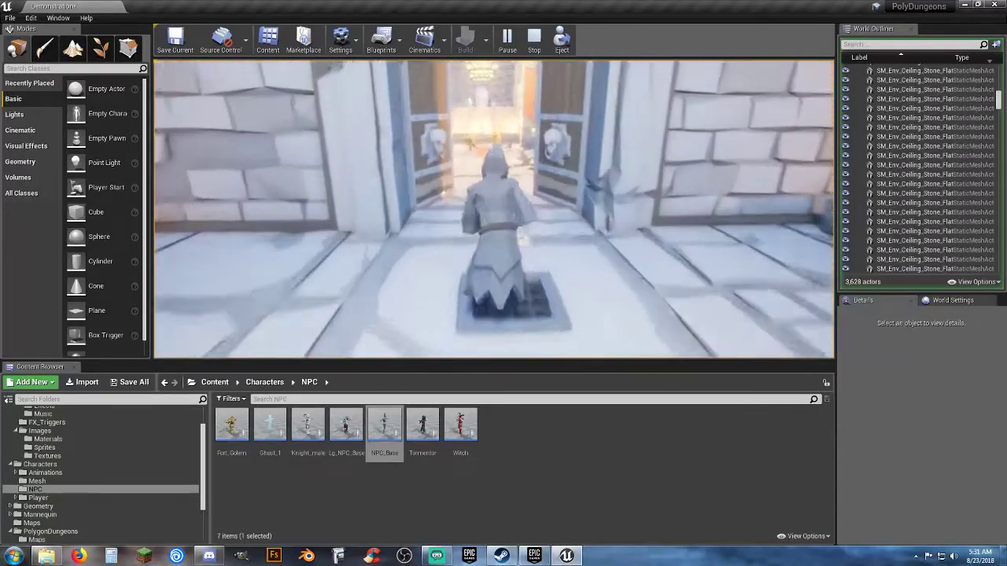
pyautogui.press('w')
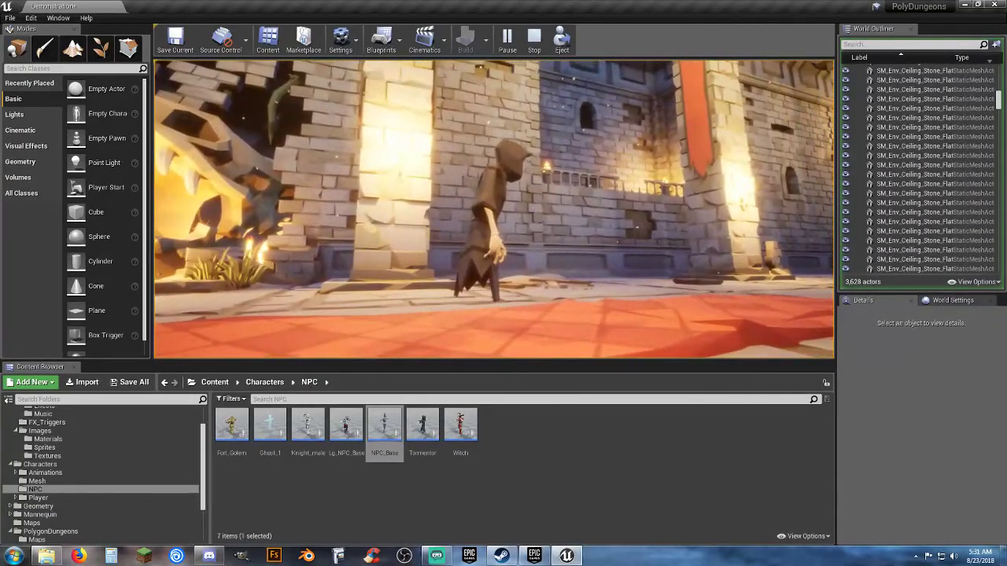
pyautogui.press('d')
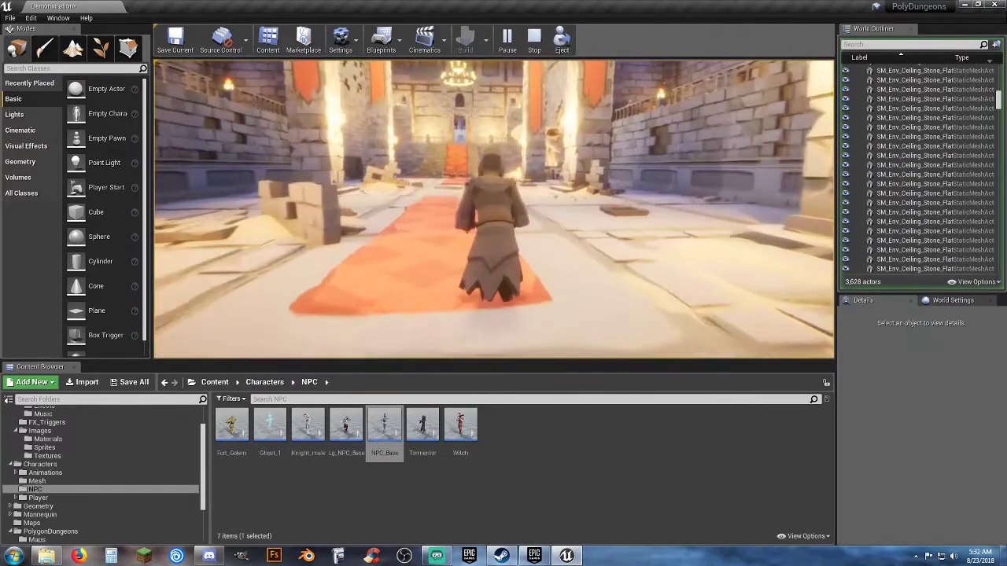
# Run the character around the great hall's red carpet and past the stone golems
pyautogui.press('w')
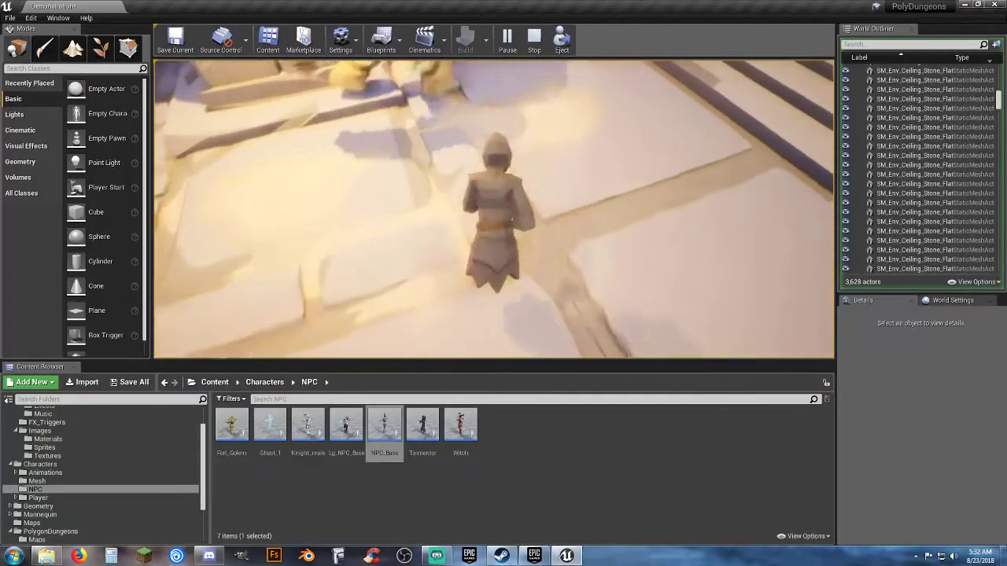
pyautogui.press('w')
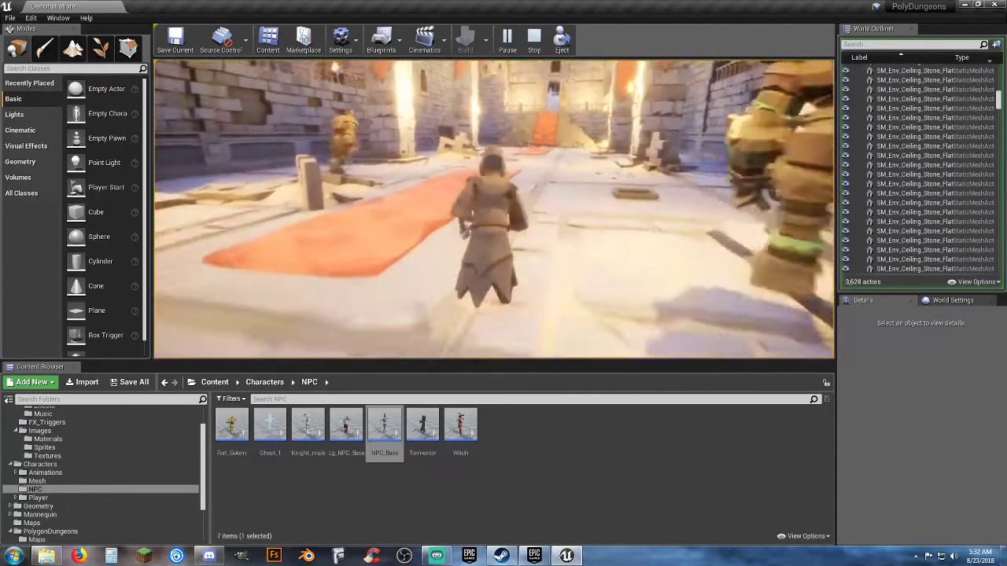
pyautogui.press('w')
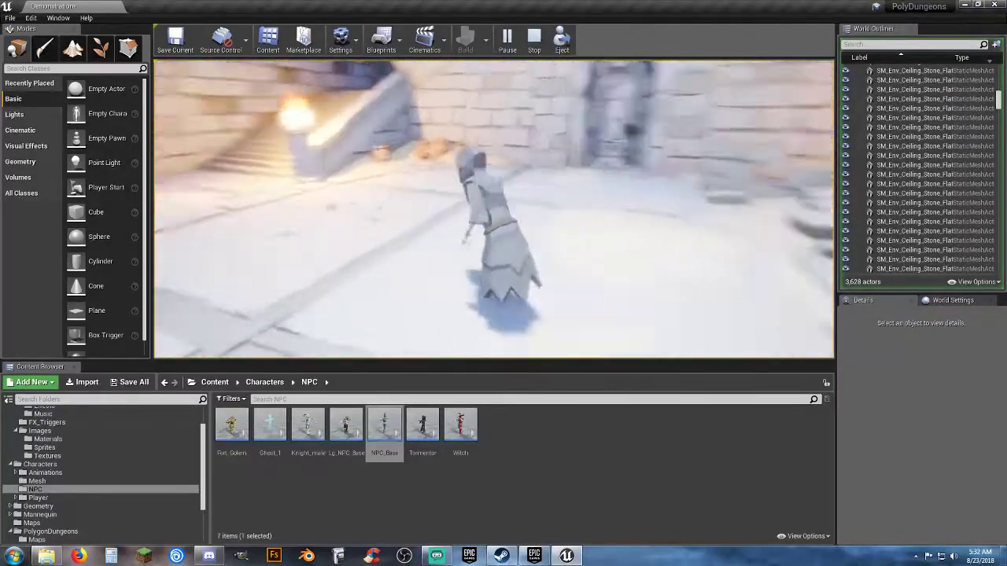
# Run the character up the stone staircase and across the carpeted castle balcony
pyautogui.press('w')
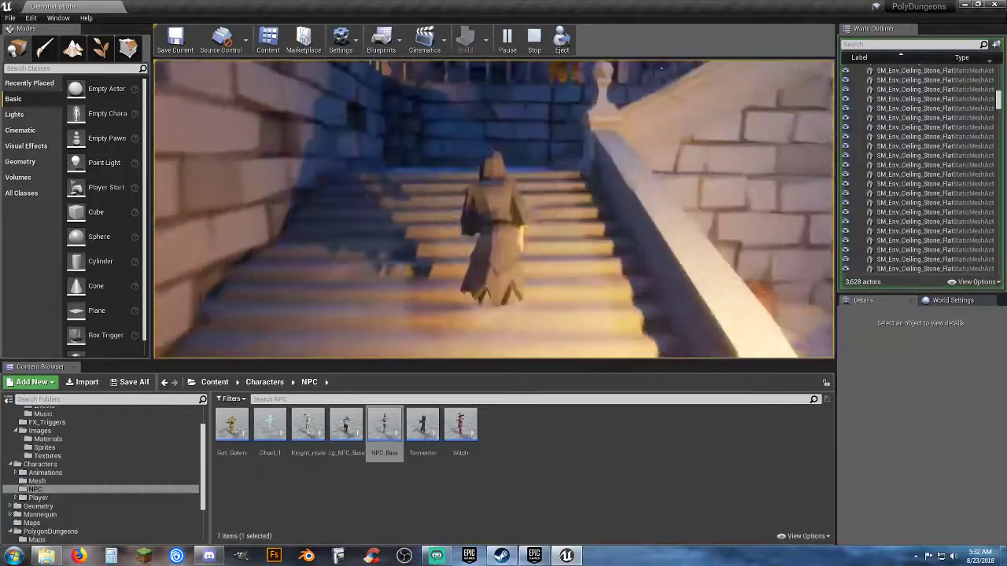
pyautogui.press('w')
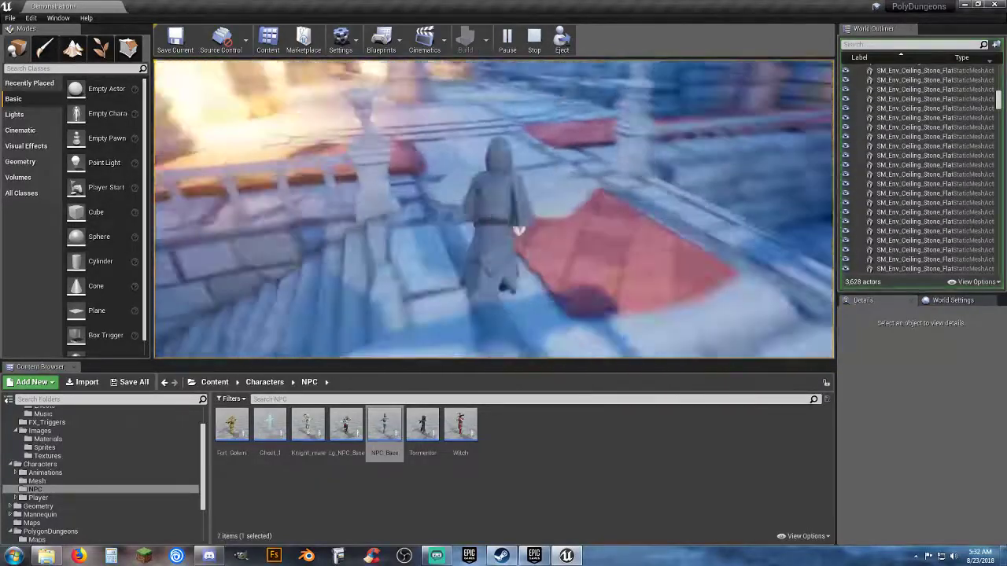
pyautogui.press('w')
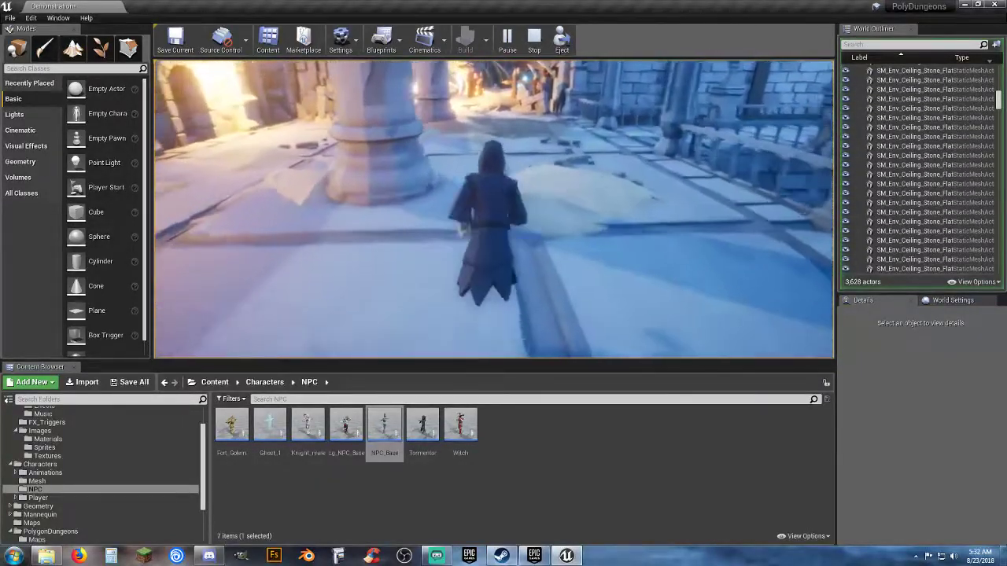
pyautogui.press('w')
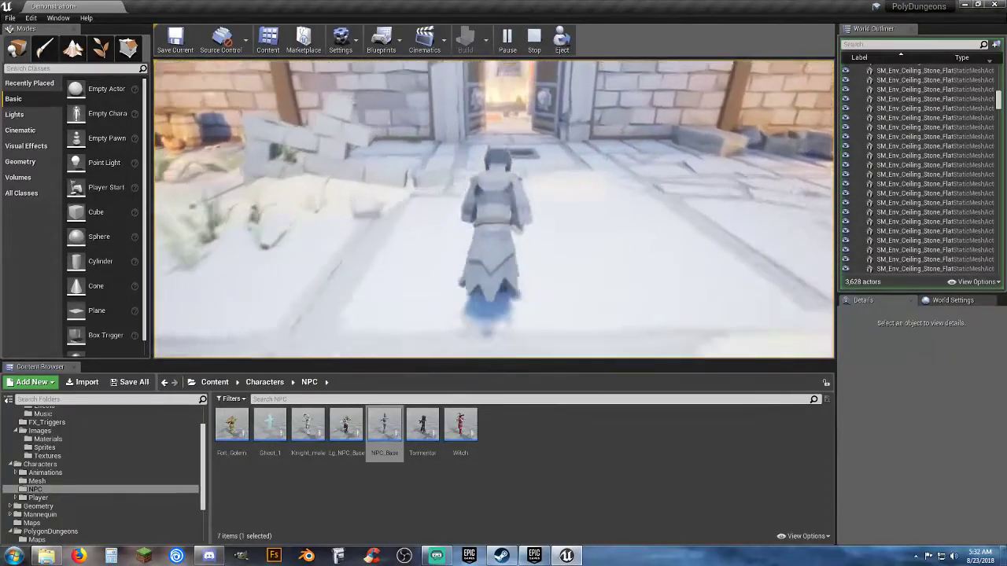
# Run the character back up the castle stairs and into the dark mine tunnel, and end the play session
pyautogui.press('w')
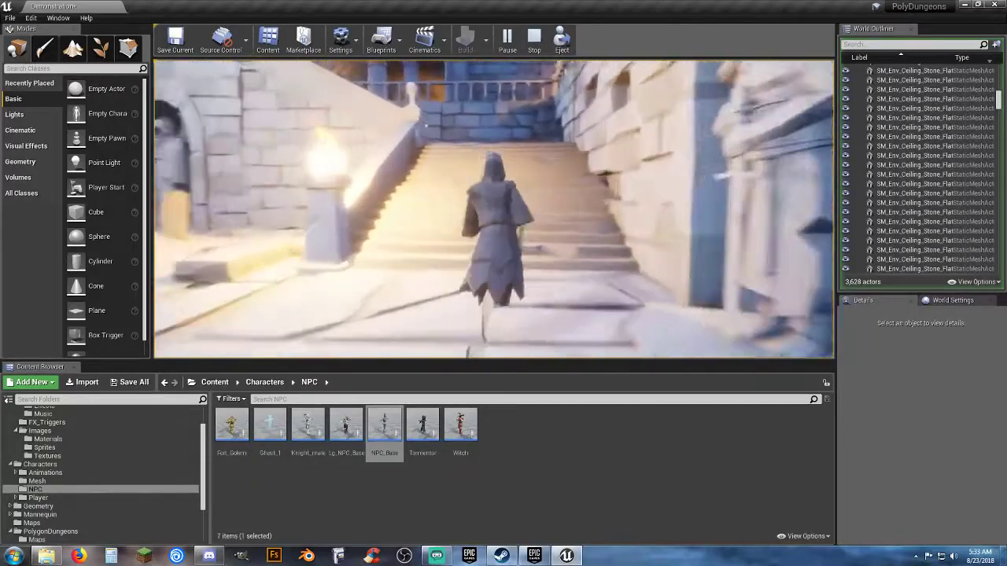
pyautogui.press('w')
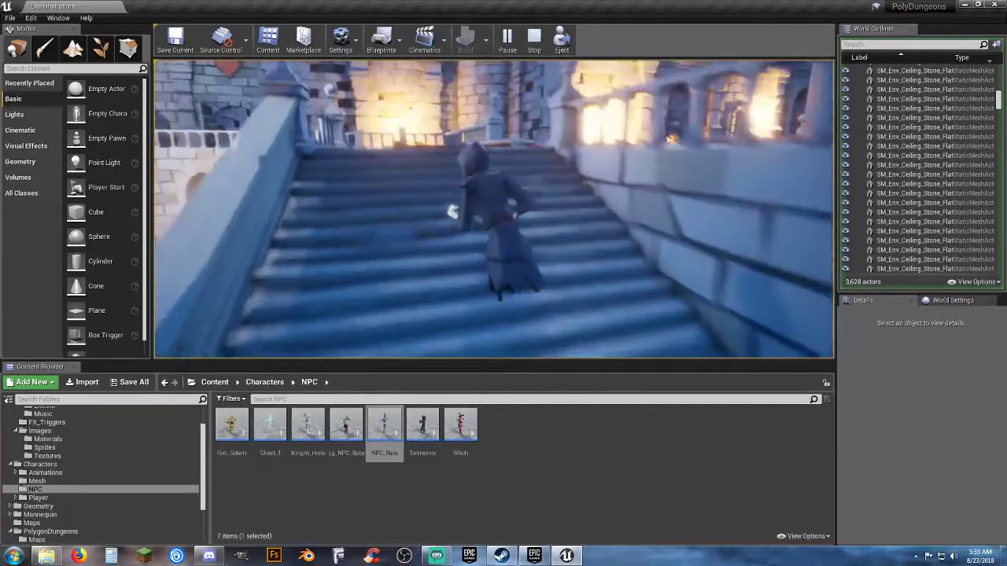
pyautogui.press('w')
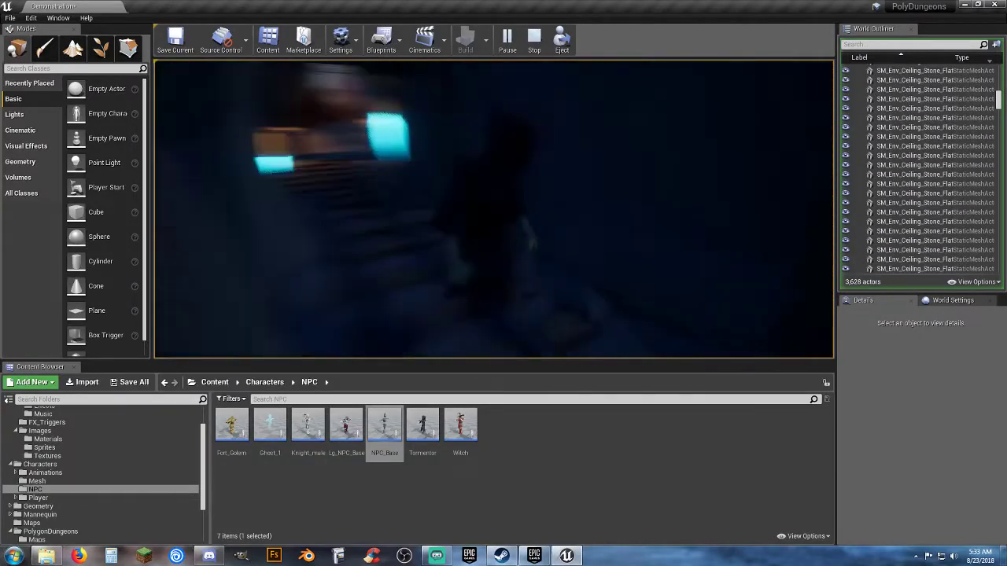
pyautogui.press('Escape')
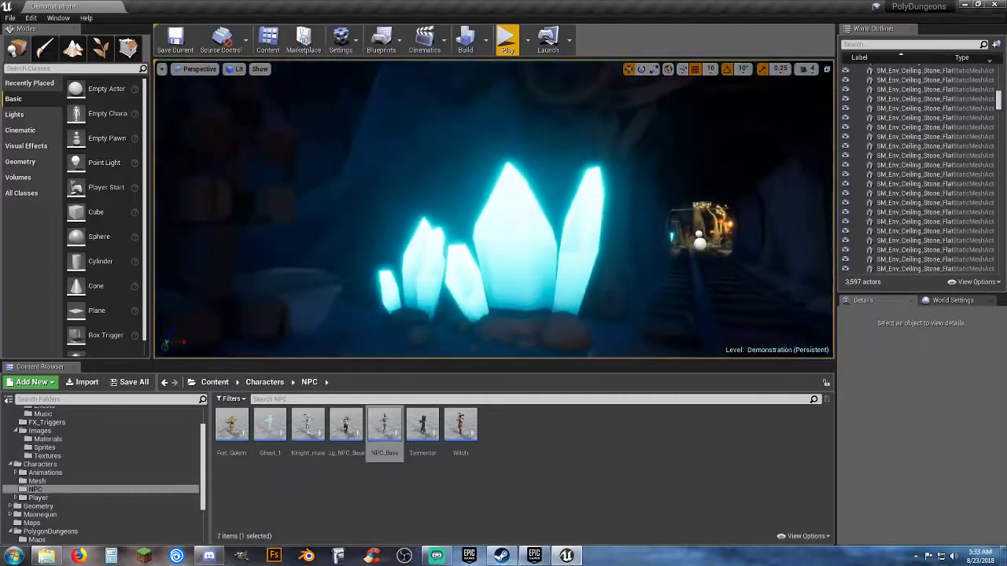
# Delete the three glowing blue crystal clusters beside the rail track at the mine tunnel entrance
pyautogui.moveTo(616, 176); pyautogui.dragTo(616, 176, button='right')
pyautogui.click(466, 200)
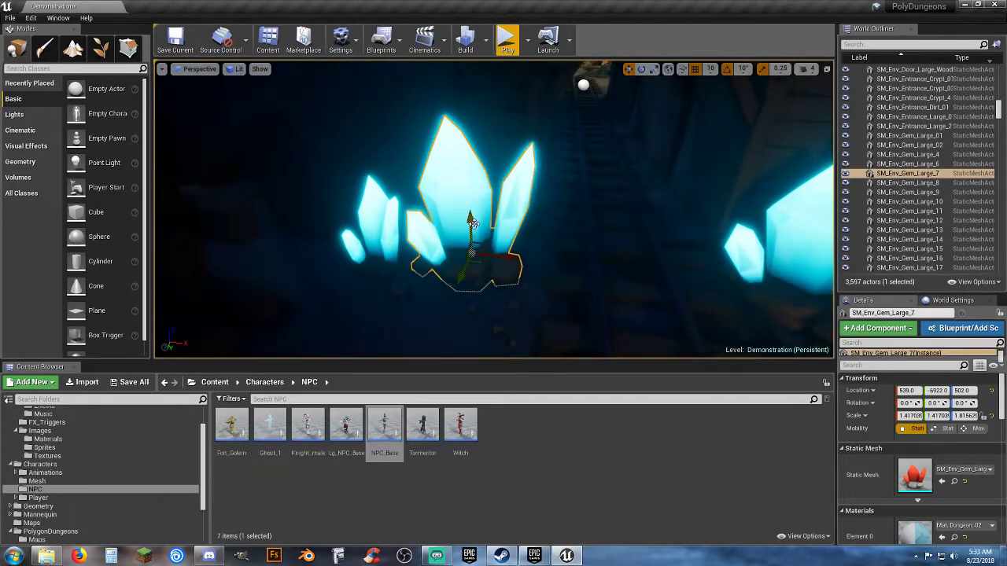
pyautogui.press('s')
pyautogui.moveTo(474, 224); pyautogui.dragTo(474, 223, button='right')
pyautogui.press('Delete')
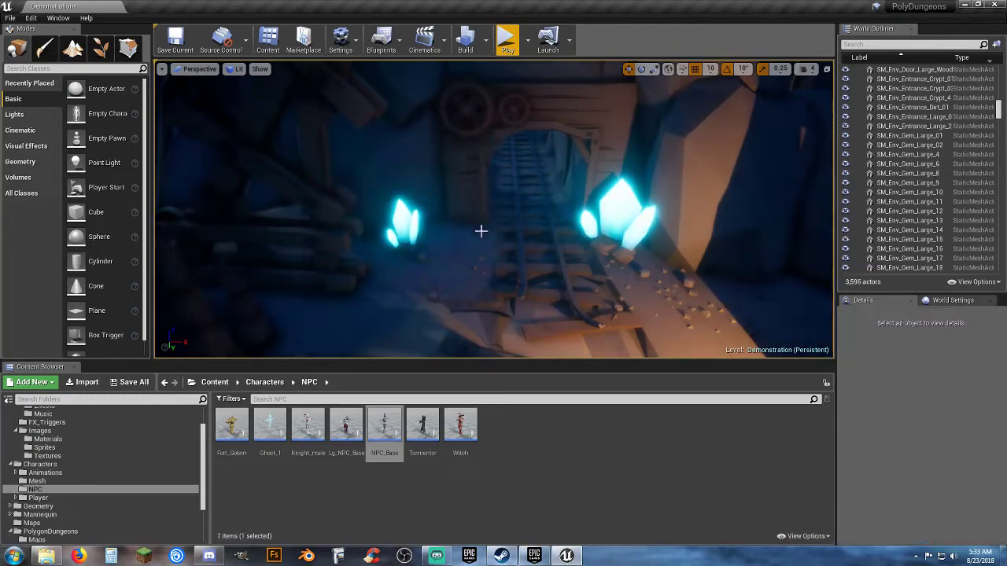
pyautogui.click(620, 226)
pyautogui.press('Delete')
pyautogui.click(410, 222)
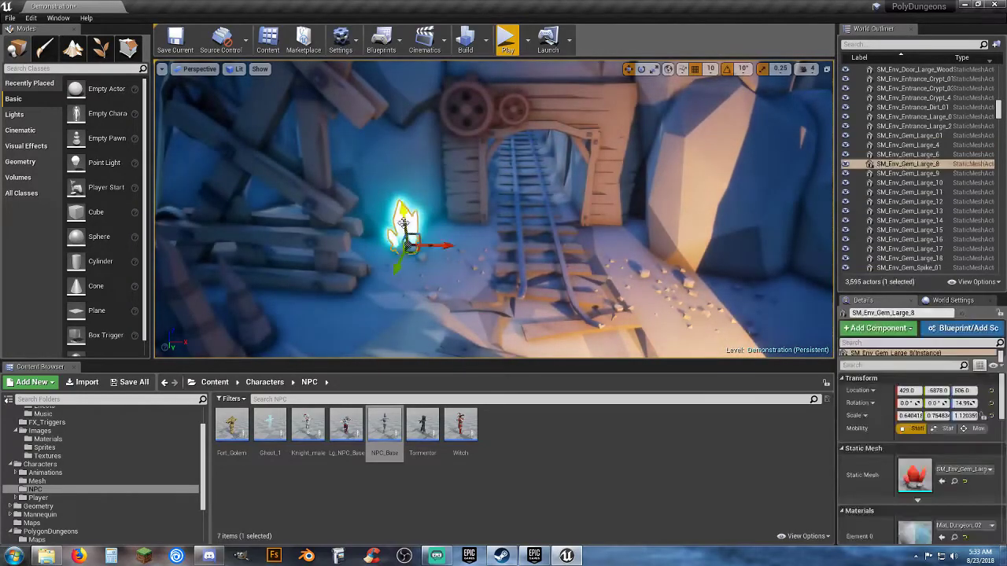
pyautogui.press('Delete')
# Set the intensity of the torch's point light near the mine entrance to 10000
pyautogui.moveTo(410, 223); pyautogui.dragTo(411, 222, button='right')
pyautogui.moveTo(472, 225); pyautogui.dragTo(472, 225, button='right')
pyautogui.press('s')
pyautogui.press('w')
pyautogui.moveTo(411, 222); pyautogui.dragTo(411, 222, button='right')
pyautogui.click(556, 226)
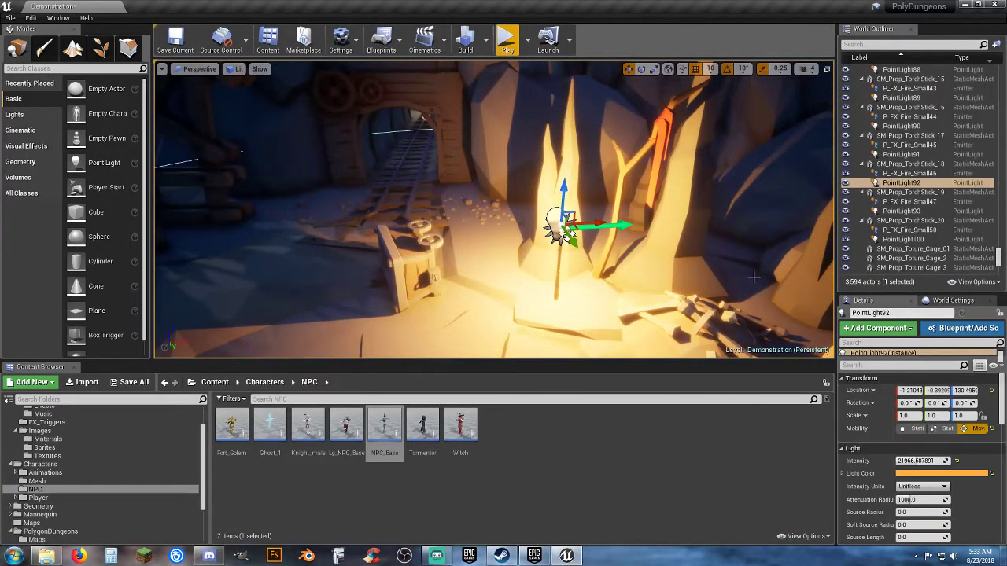
pyautogui.click(914, 461)
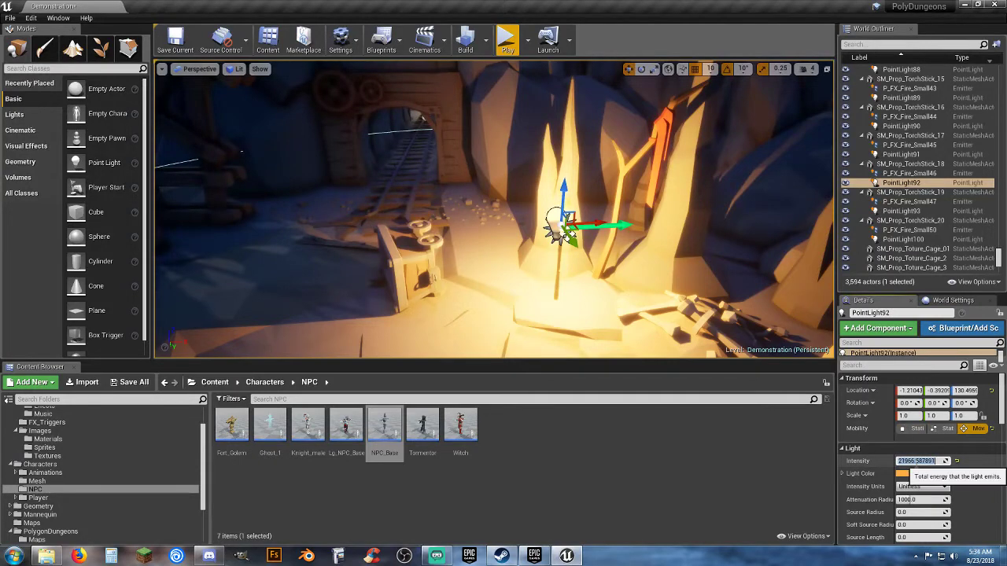
pyautogui.write('10000')
pyautogui.press('Return')
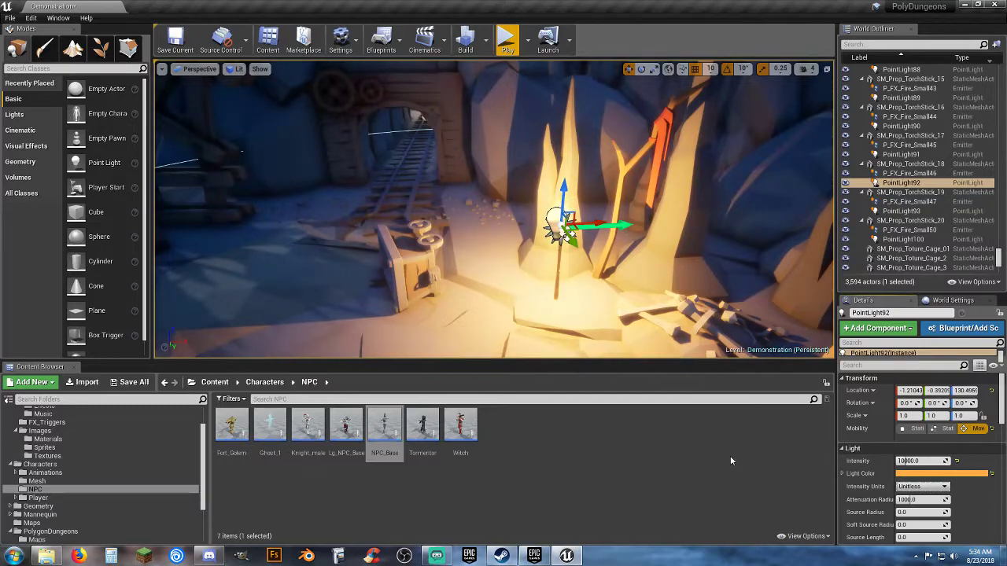
# Delete the two large foreground crystal clusters in the mushroom cave together with their two point lights
pyautogui.moveTo(531, 298); pyautogui.dragTo(494, 252, button='right')
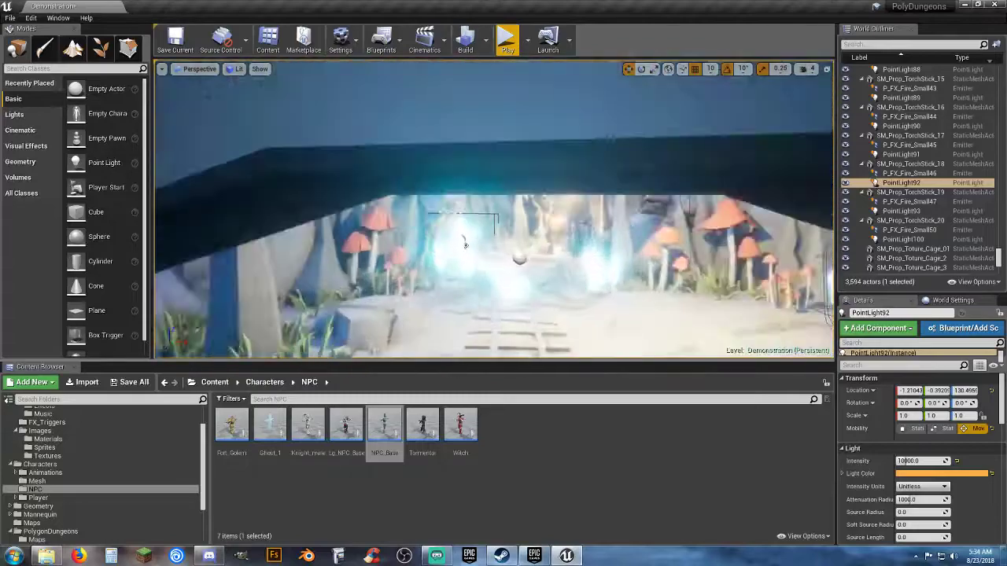
pyautogui.moveTo(600, 338); pyautogui.dragTo(445, 247, button='right')
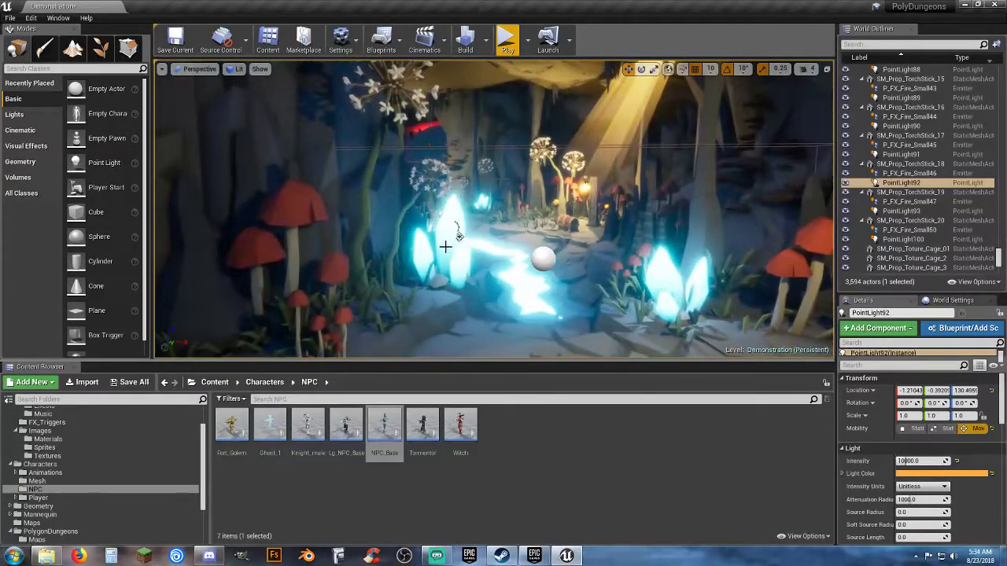
pyautogui.click(445, 247)
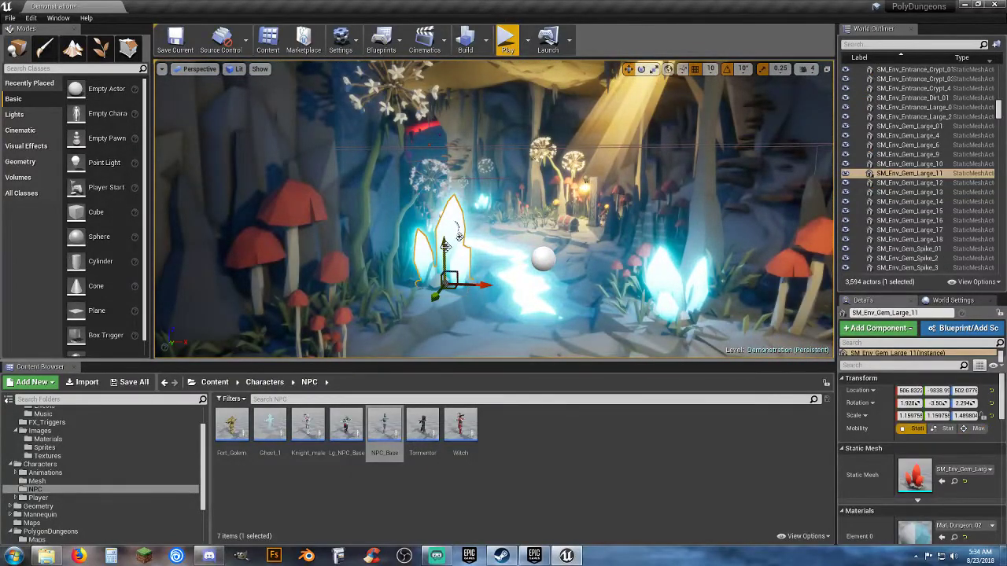
pyautogui.press('Delete')
pyautogui.click(454, 233)
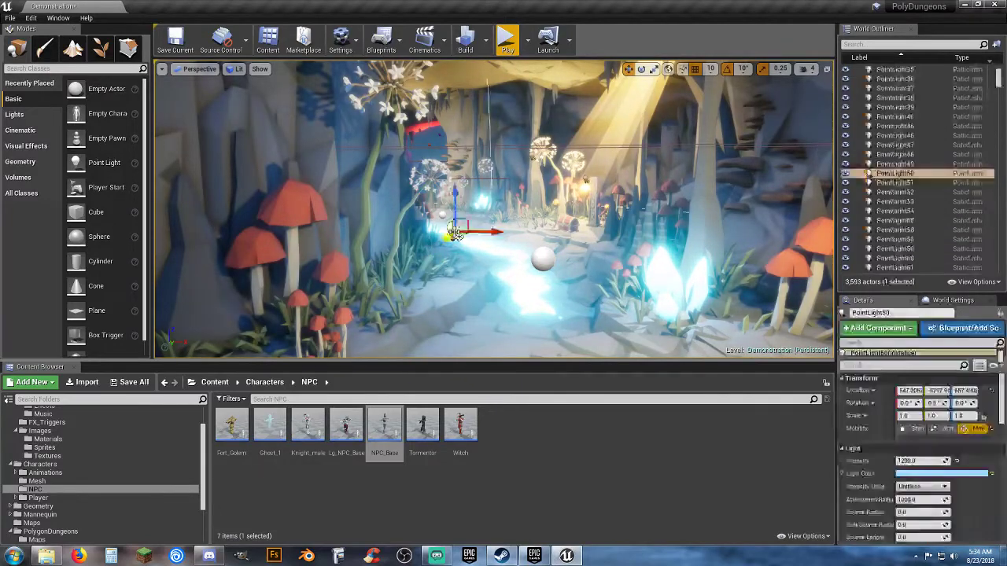
pyautogui.press('Delete')
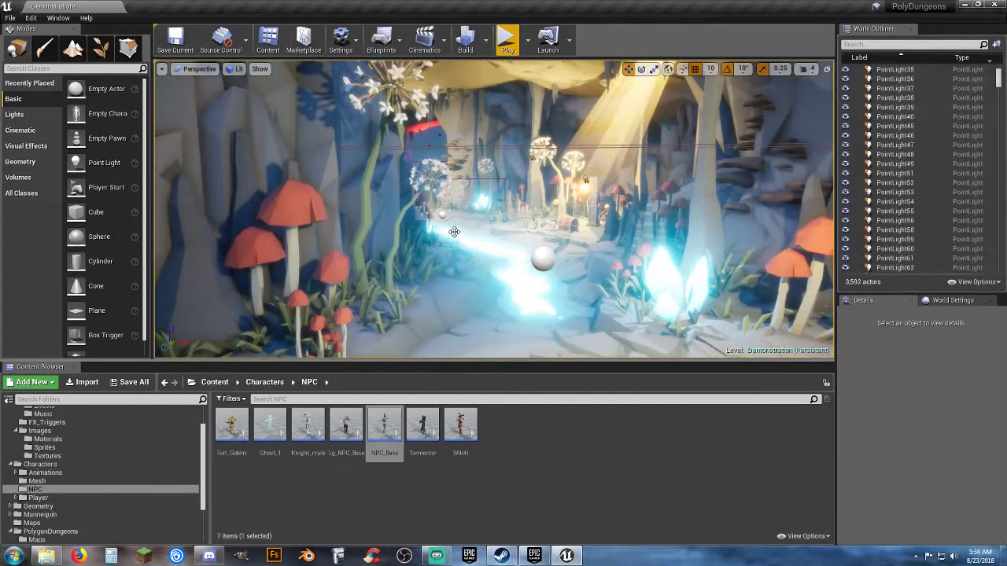
pyautogui.click(658, 274)
pyautogui.press('Delete')
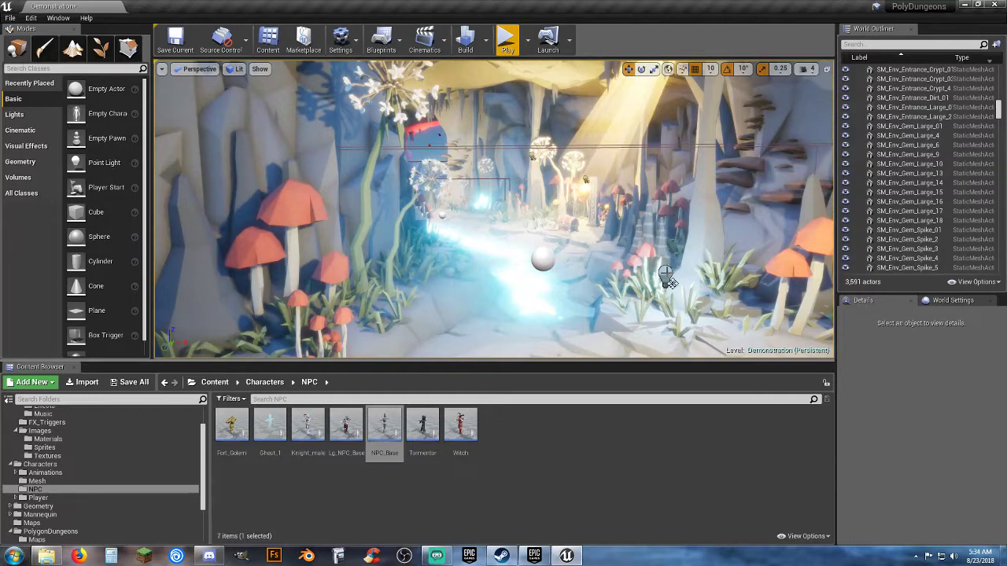
pyautogui.click(665, 279)
pyautogui.press('Delete')
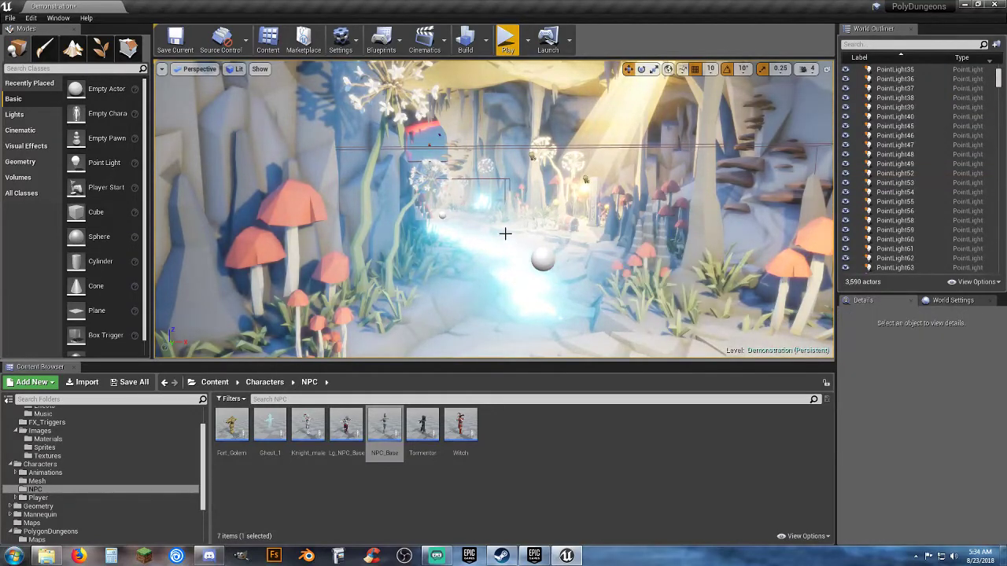
# Delete the three glowing blue cube meshes that run beneath the cave path
pyautogui.click(519, 284)
pyautogui.press('Delete')
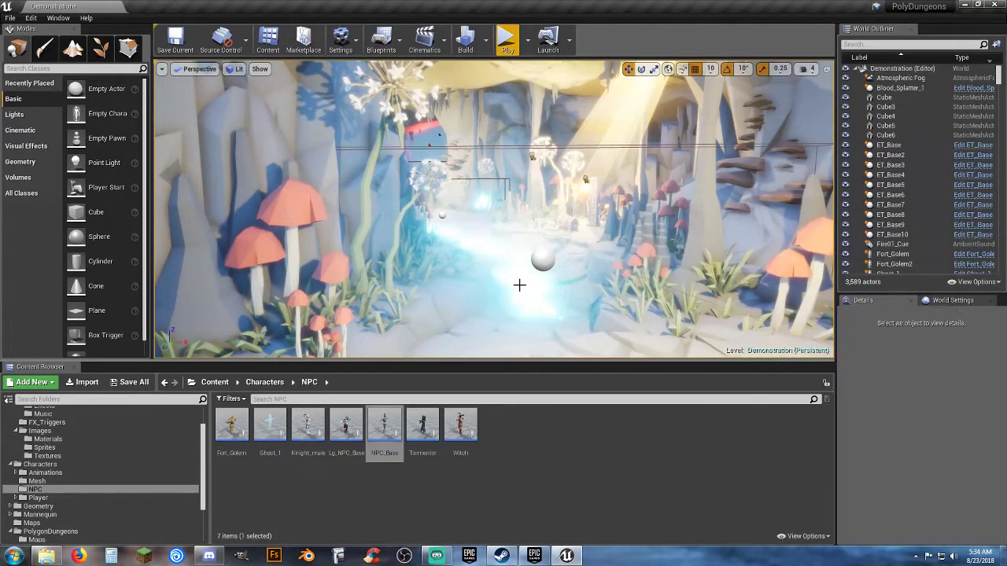
pyautogui.click(525, 291)
pyautogui.press('Delete')
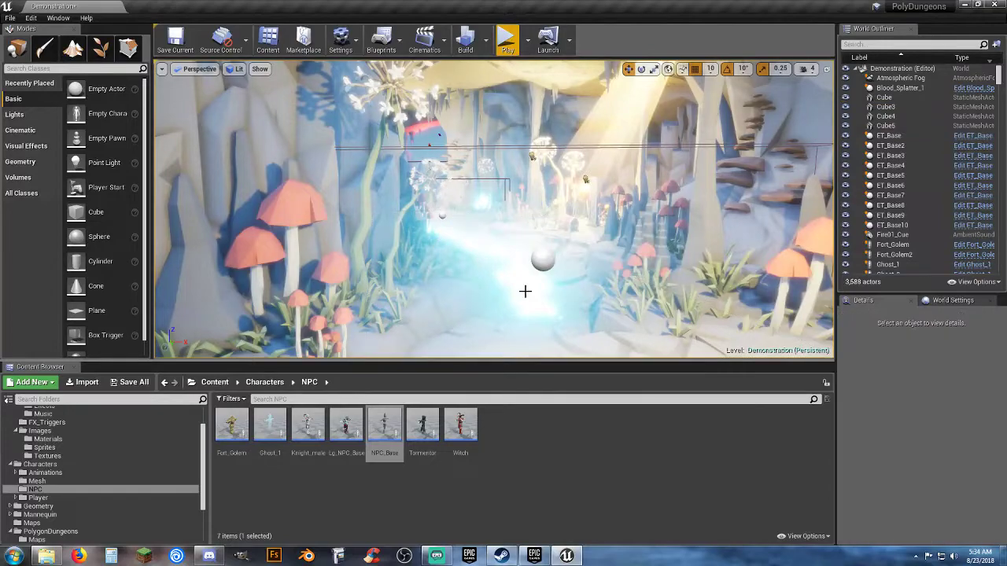
pyautogui.moveTo(526, 291); pyautogui.dragTo(525, 355, button='right')
pyautogui.press('w')
pyautogui.moveTo(539, 315); pyautogui.dragTo(521, 292, button='right')
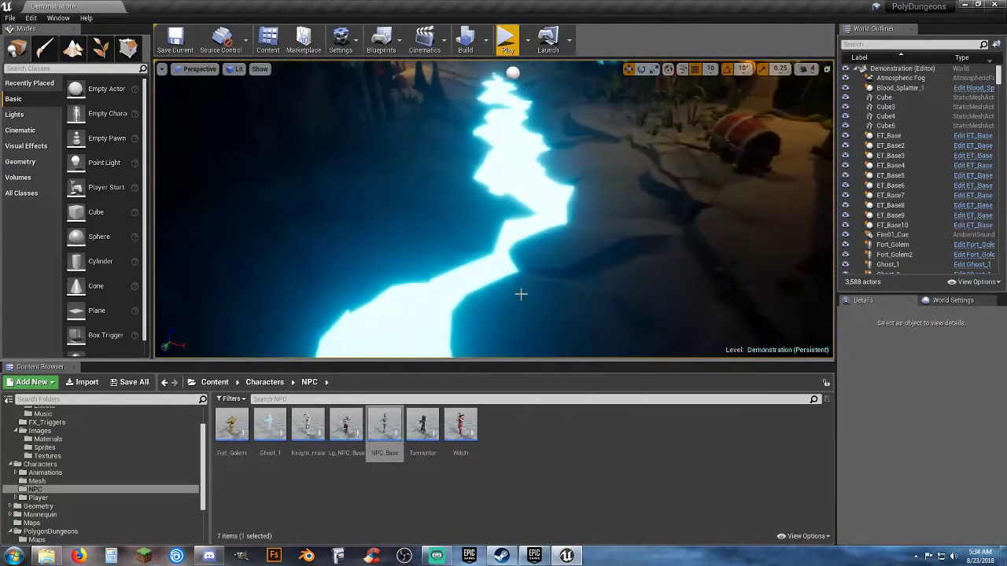
pyautogui.click(540, 220)
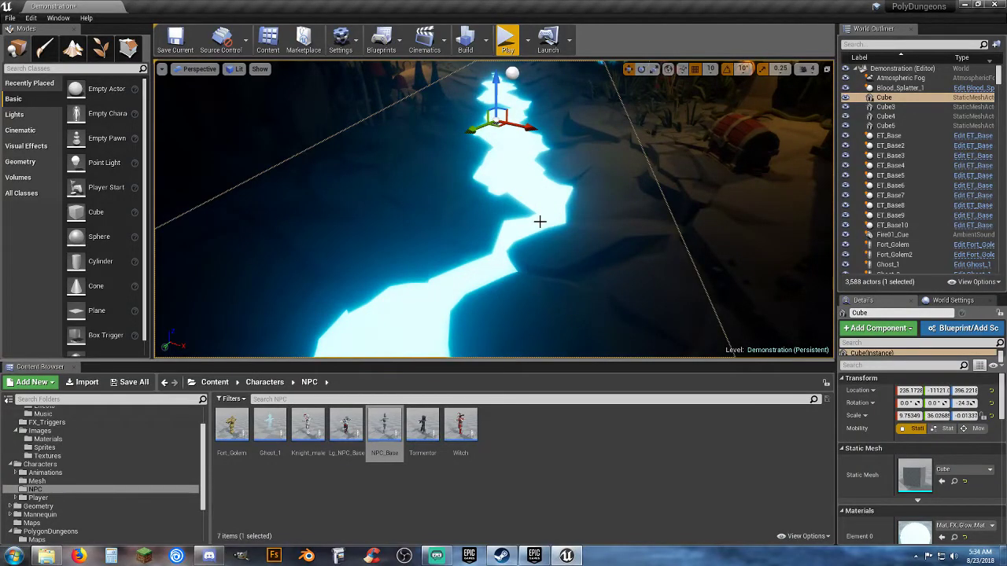
pyautogui.press('Delete')
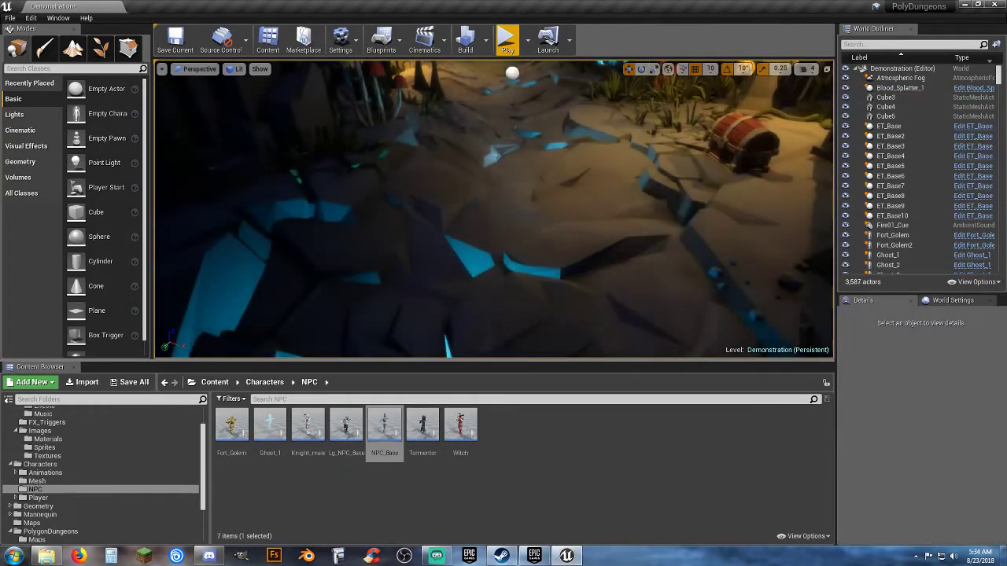
# Set the intensity of the yellow point light PointLight48 above the glowing cave plants to 8000
pyautogui.moveTo(540, 220); pyautogui.dragTo(514, 213, button='right')
pyautogui.click(509, 201)
pyautogui.click(484, 192)
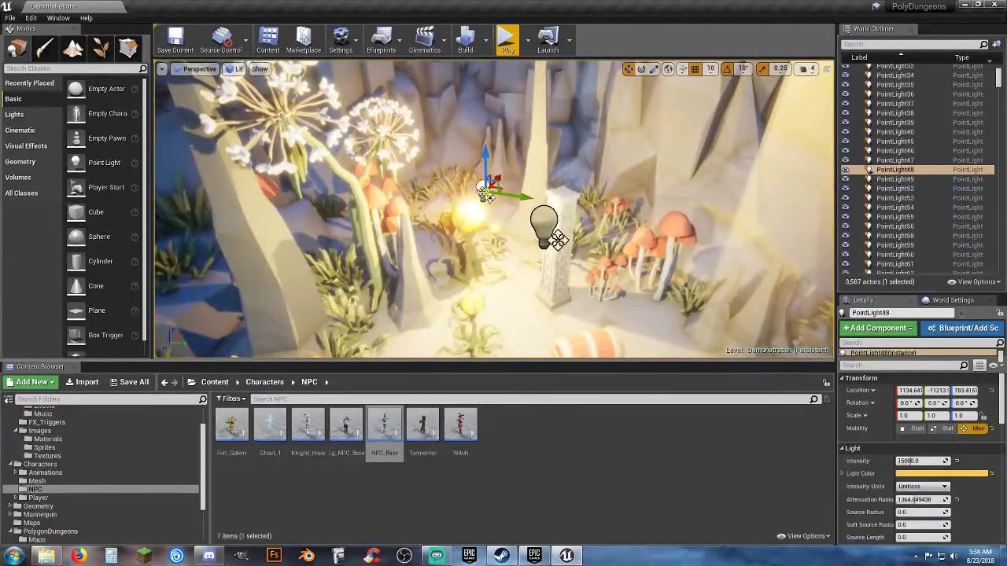
pyautogui.moveTo(484, 192); pyautogui.dragTo(503, 179, button='right')
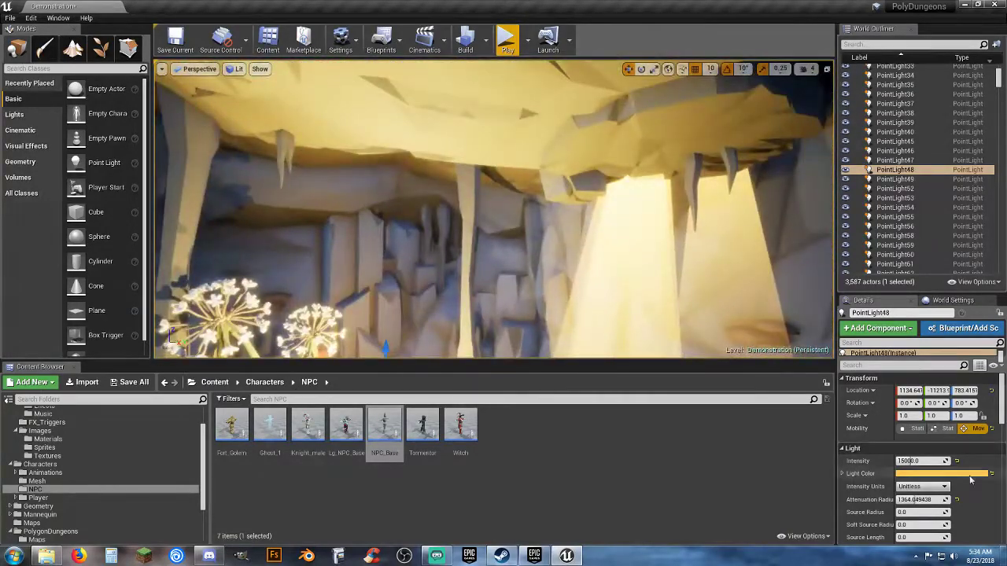
pyautogui.click(912, 461)
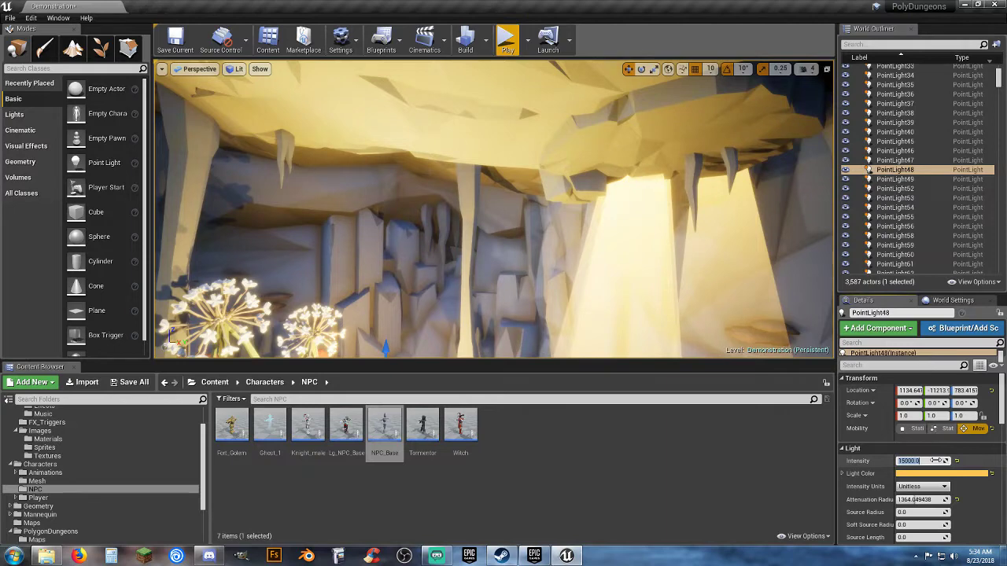
pyautogui.write('80')
pyautogui.press('Return')
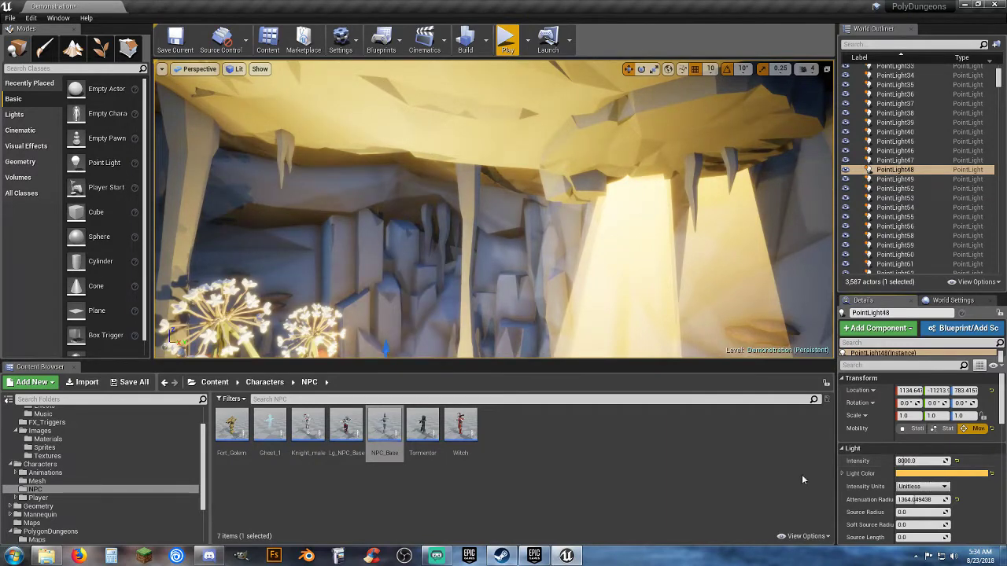
# Delete the LightRay static mesh that shines down into the mushroom cave
pyautogui.click(641, 194)
pyautogui.press('f')
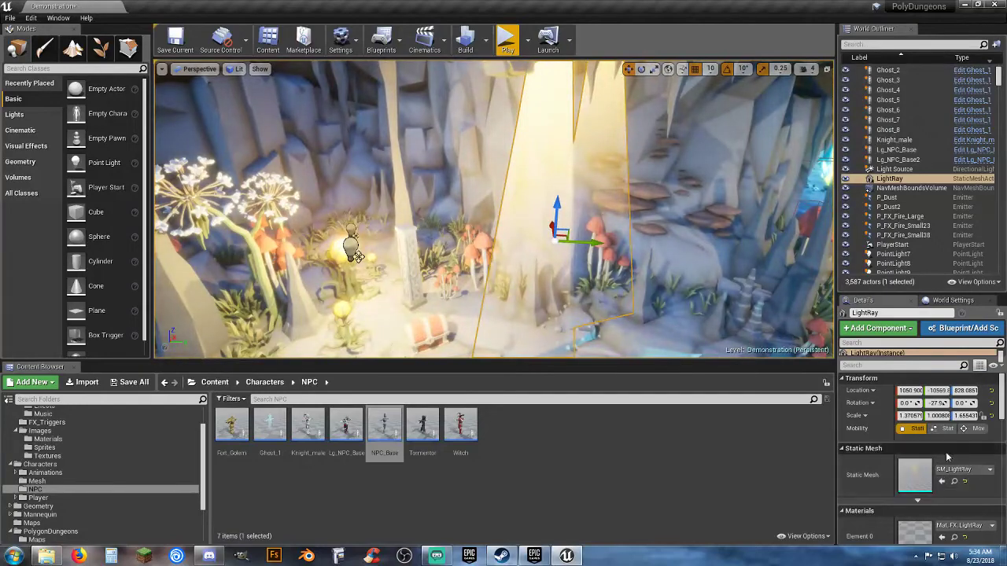
pyautogui.scroll(-3, 948, 454)
pyautogui.scroll(2, 948, 454)
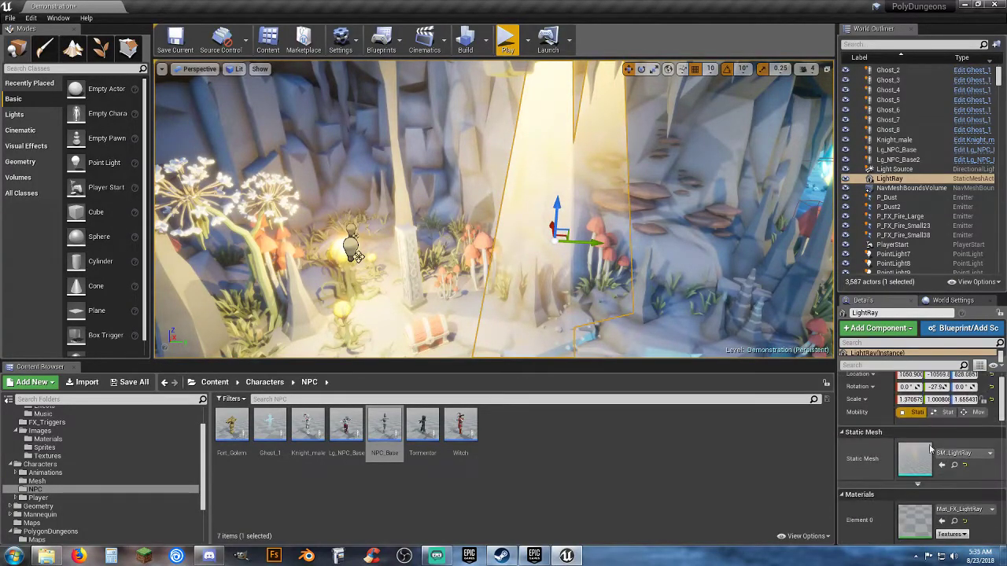
pyautogui.press('Delete')
# Save the changes made to the Demonstration level
pyautogui.moveTo(597, 243); pyautogui.dragTo(775, 205, button='right')
pyautogui.moveTo(566, 149); pyautogui.dragTo(452, 303, button='right')
pyautogui.click(443, 124)
pyautogui.moveTo(456, 228); pyautogui.dragTo(441, 189, button='right')
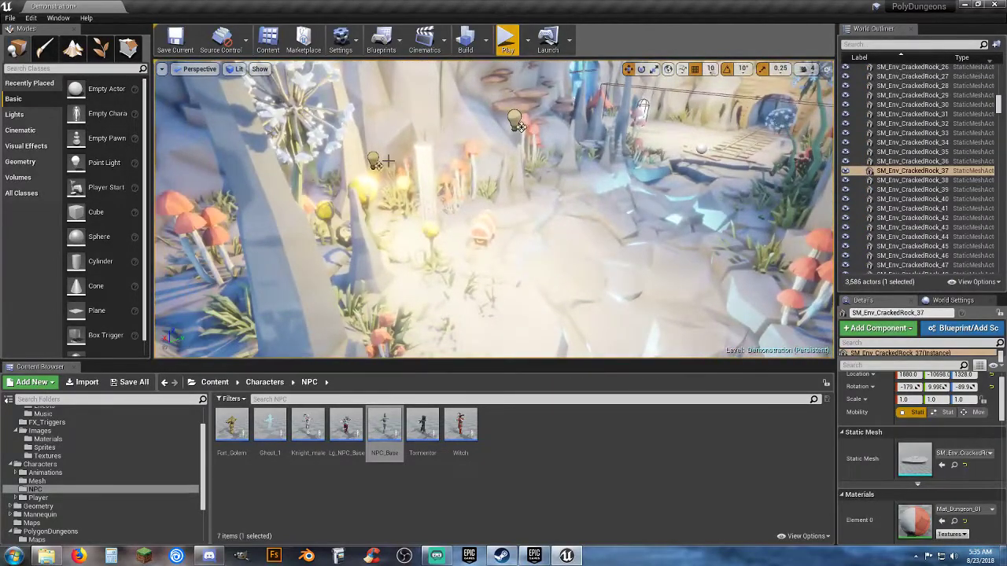
pyautogui.click(376, 161)
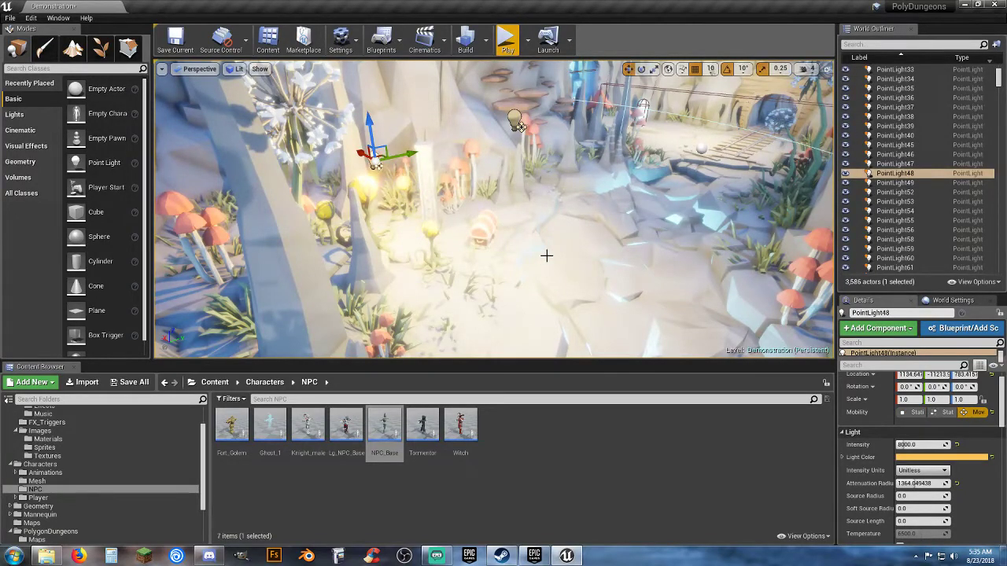
pyautogui.click(582, 454)
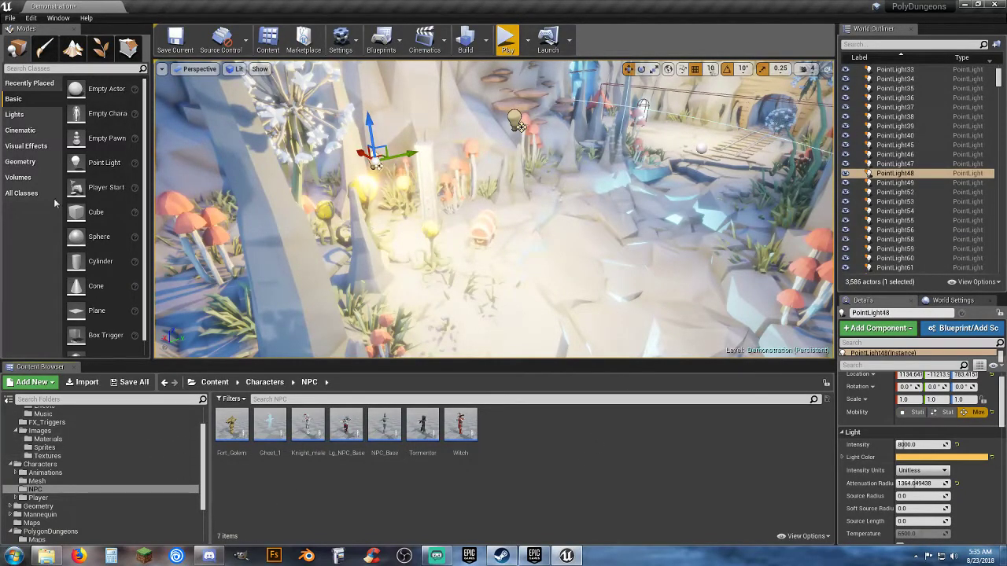
pyautogui.click(130, 382)
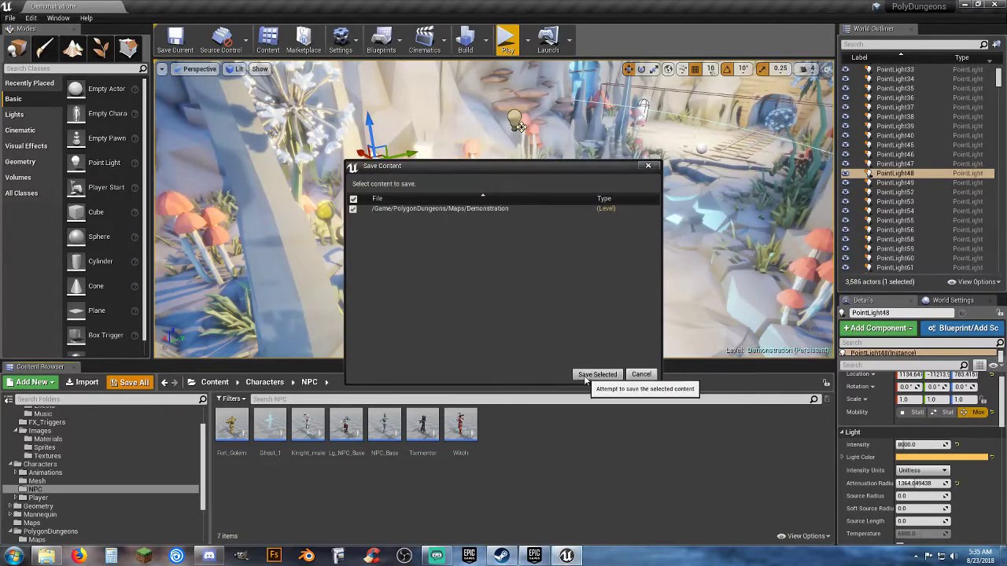
pyautogui.click(597, 374)
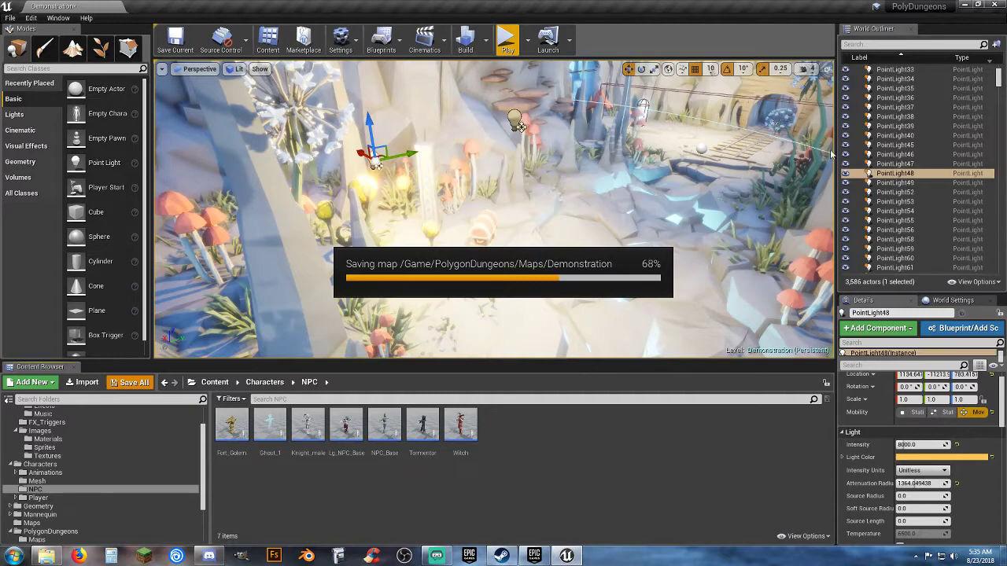
# Close the PolyDungeons editor and open the 4.19 version of NewProject from the Epic Games Launcher library
pyautogui.click(988, 5)
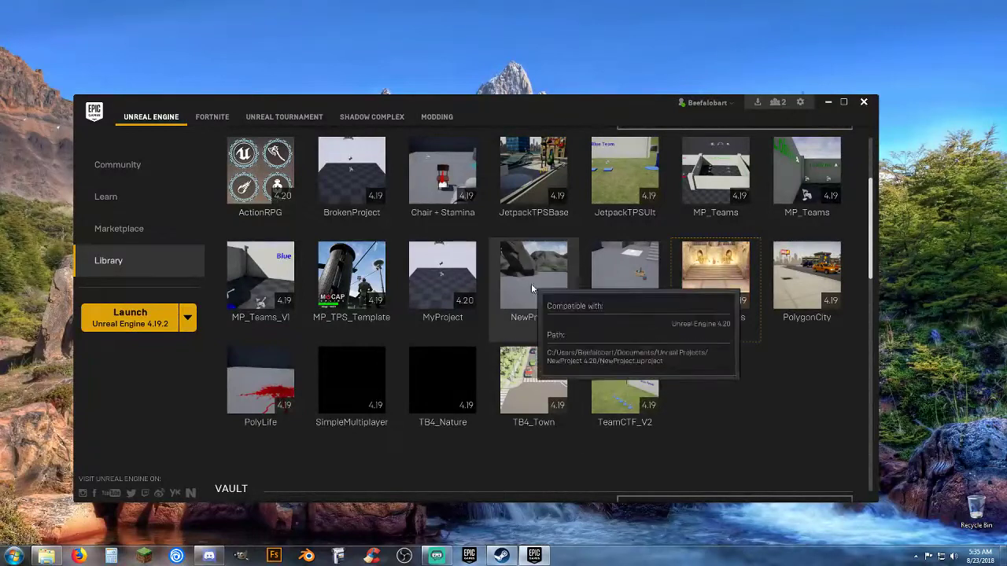
pyautogui.doubleClick(623, 318)
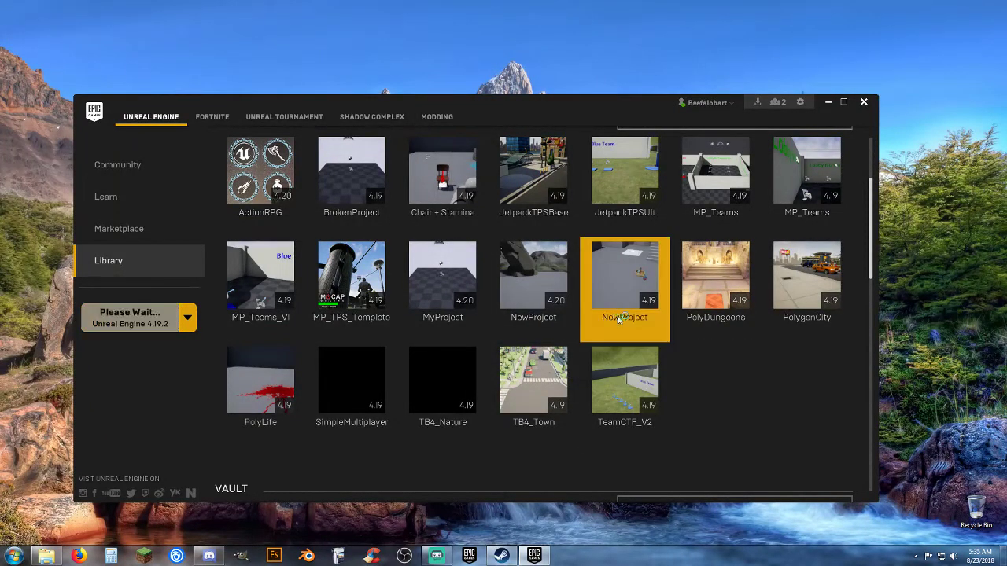
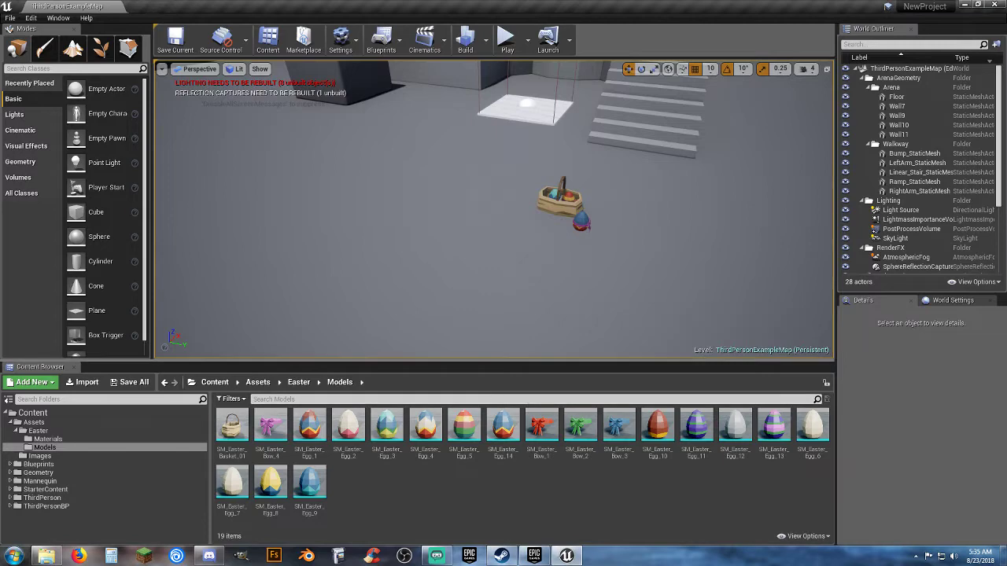
pyautogui.moveTo(668, 284); pyautogui.dragTo(723, 229, button='right')
pyautogui.moveTo(620, 297); pyautogui.dragTo(620, 298, button='right')
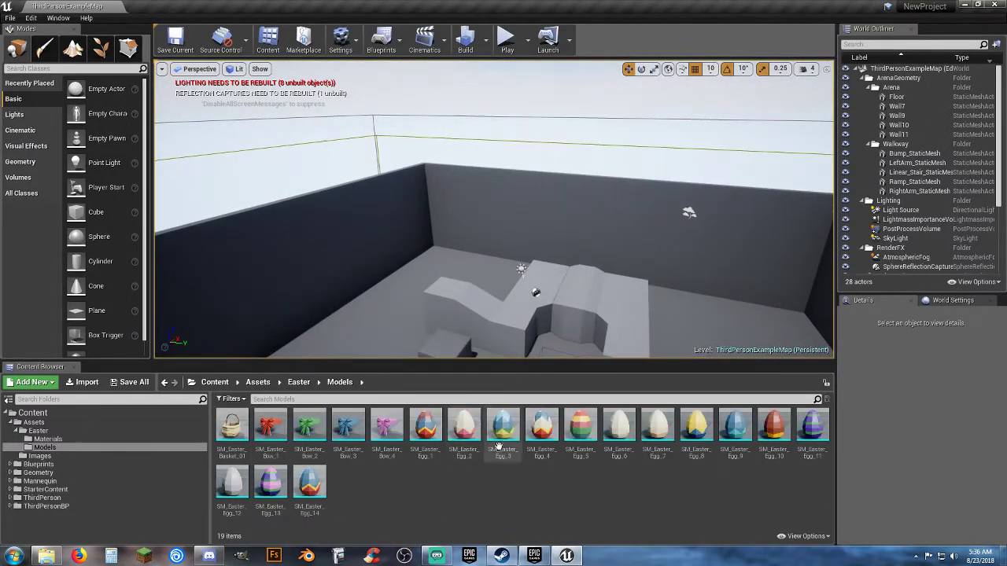
pyautogui.moveTo(517, 289); pyautogui.dragTo(517, 289, button='right')
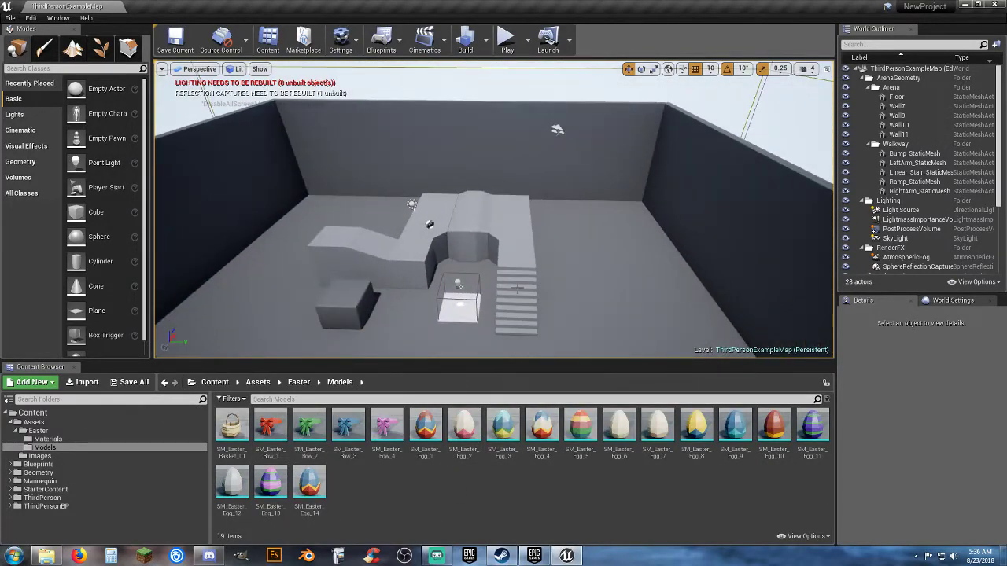
# Show the StarterContent folder's contents and create a new level from the Default template
pyautogui.click(18, 422)
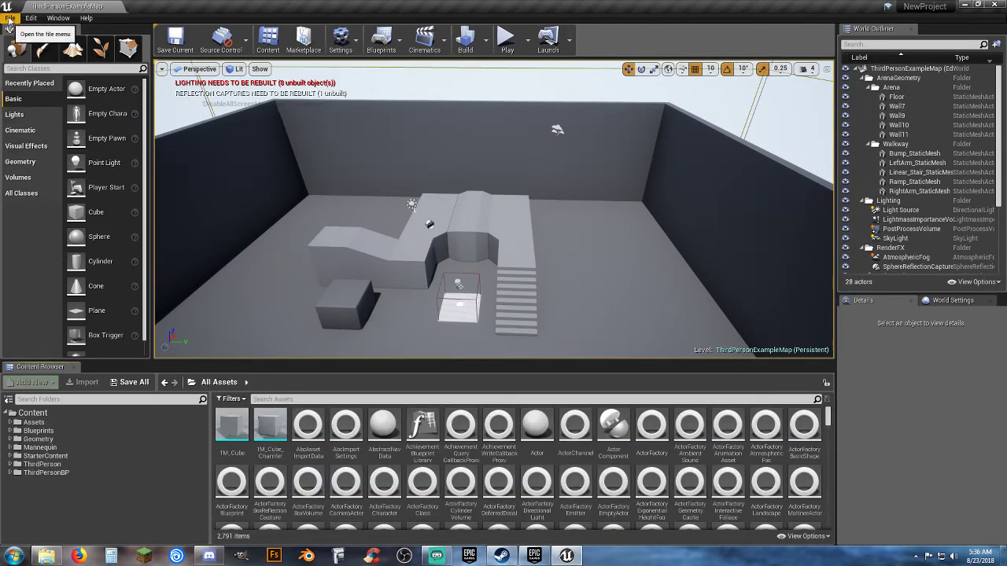
pyautogui.click(12, 17)
pyautogui.click(141, 456)
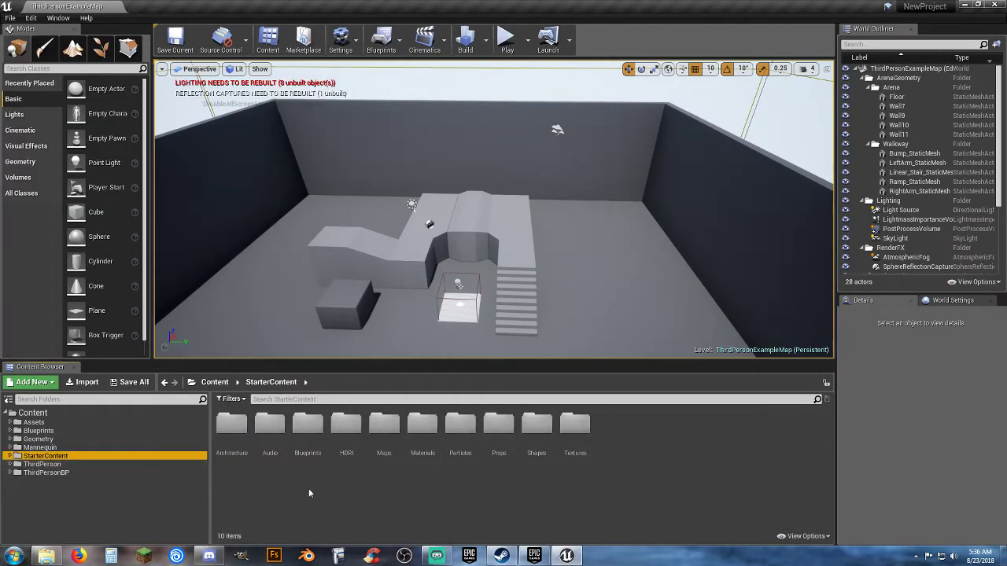
pyautogui.click(11, 17)
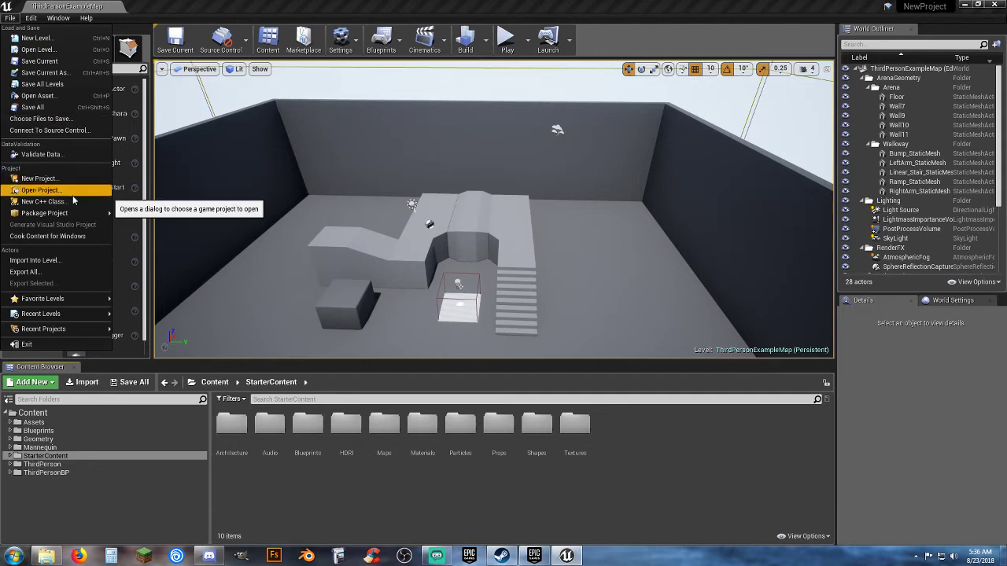
pyautogui.click(35, 38)
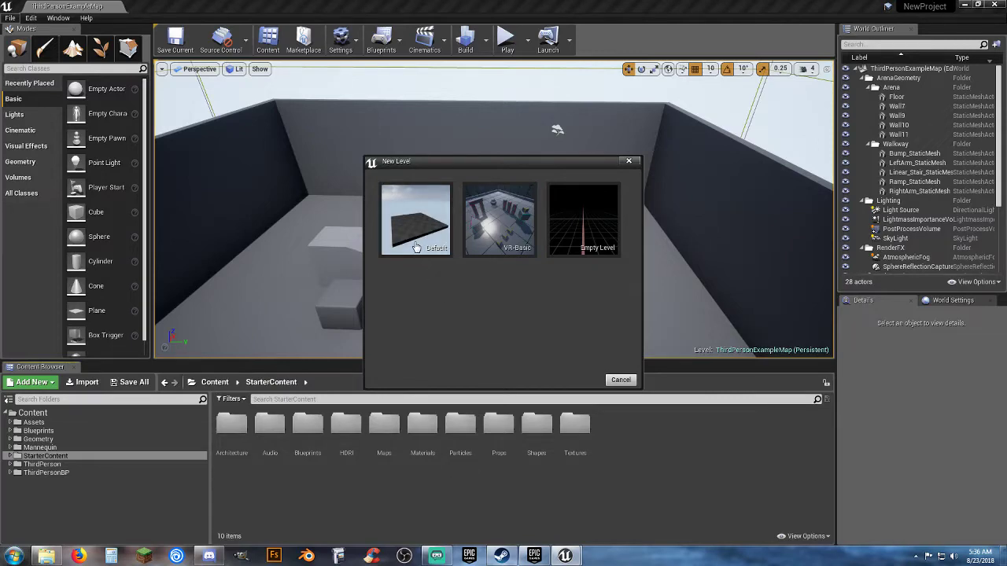
pyautogui.click(416, 245)
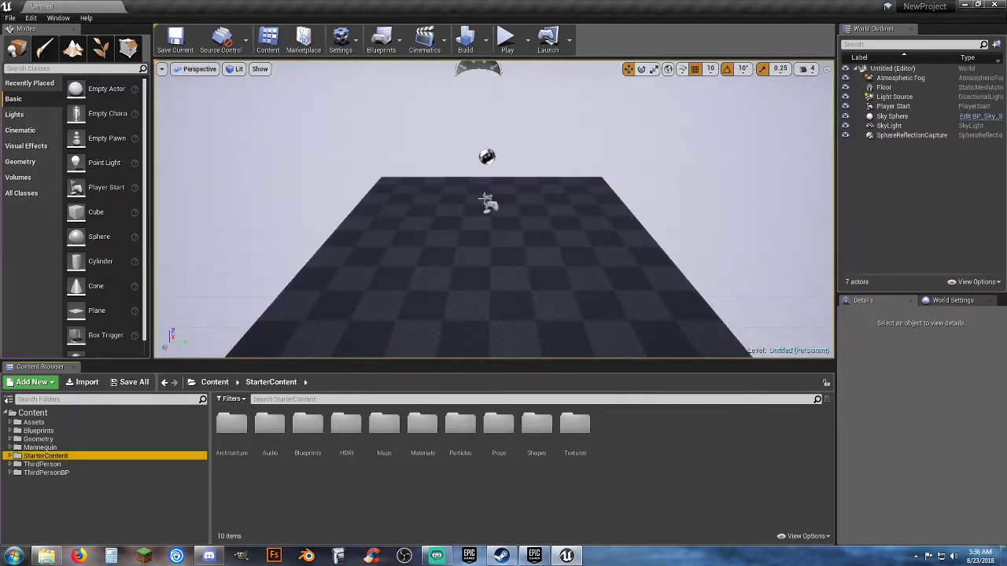
# Delete the sphere reflection capture above the floor of the new level
pyautogui.click(486, 157)
pyautogui.press('Delete')
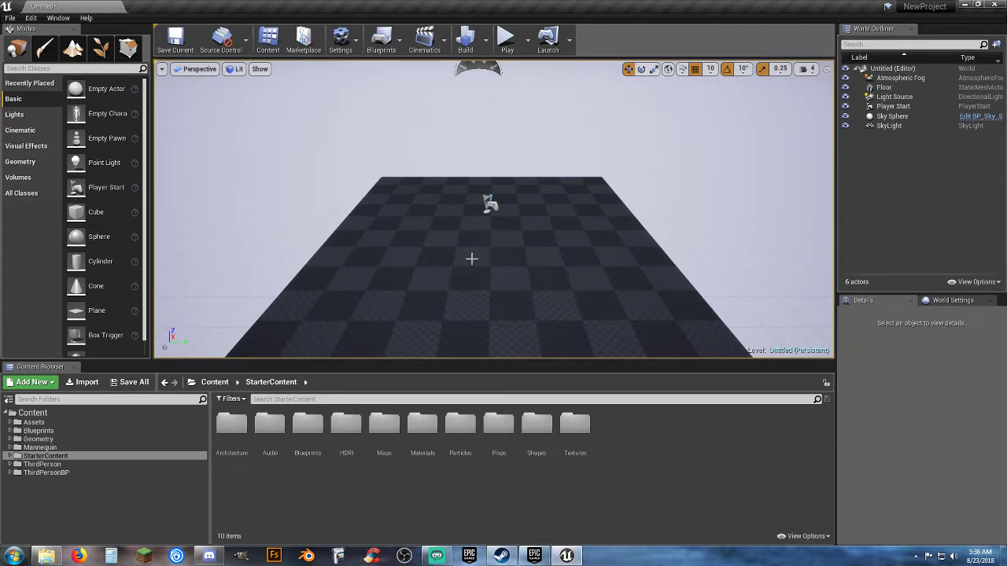
pyautogui.moveTo(437, 258); pyautogui.dragTo(439, 302, button='right')
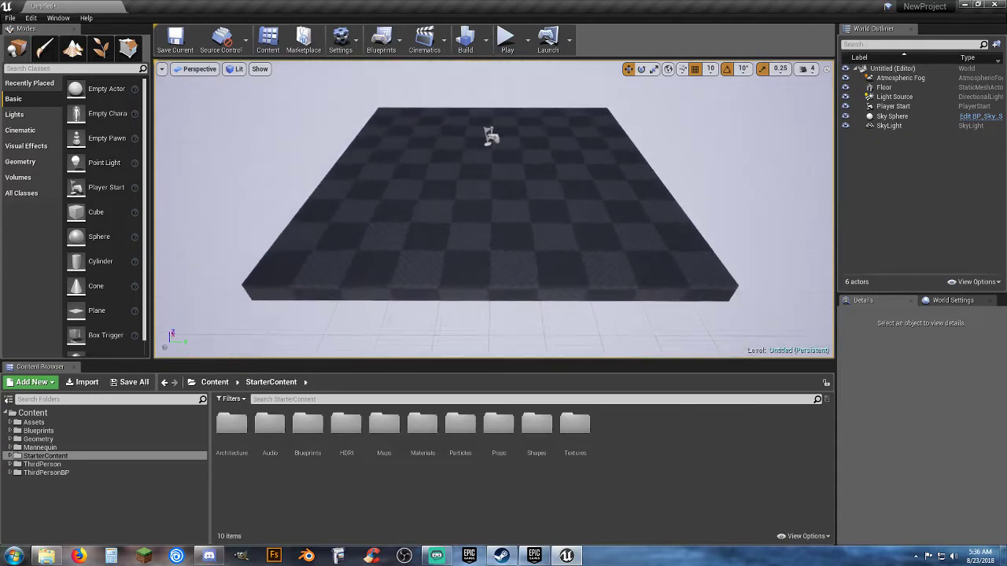
pyautogui.scroll(3, 440, 258)
pyautogui.scroll(-3, 440, 258)
pyautogui.moveTo(439, 258); pyautogui.dragTo(444, 250, button='right')
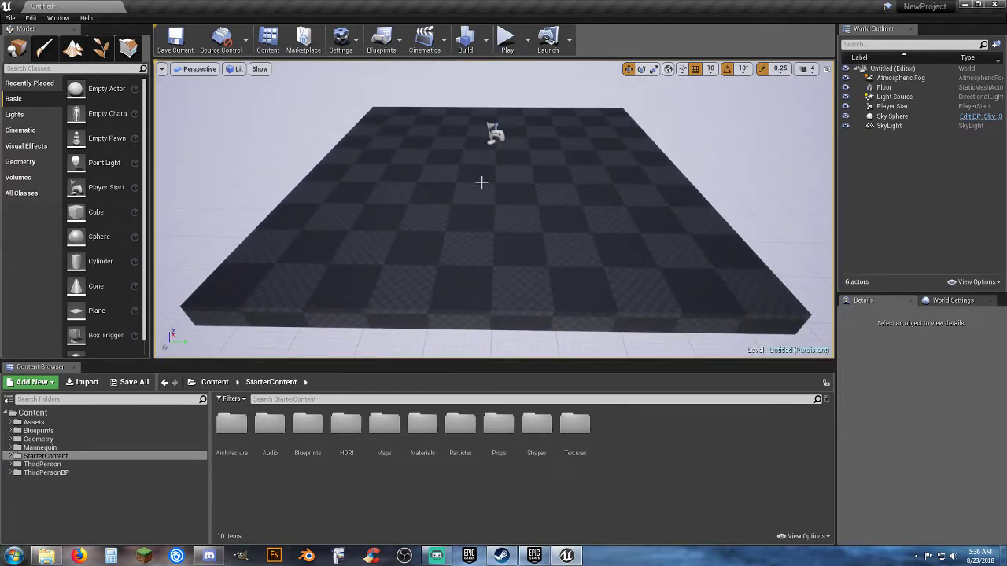
# Playtest the new level by walking the character across the floor, and end the session
pyautogui.click(507, 37)
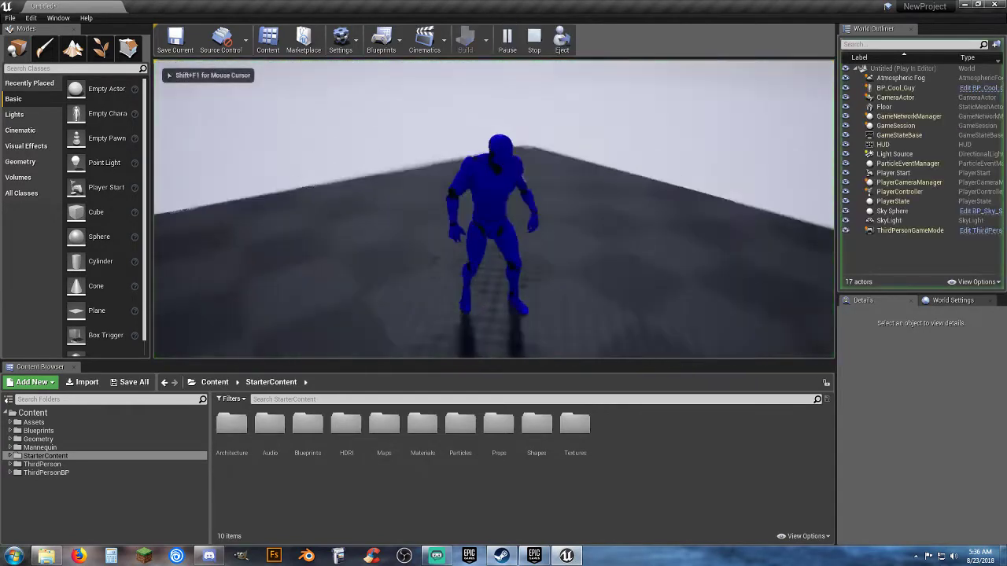
pyautogui.press('w')
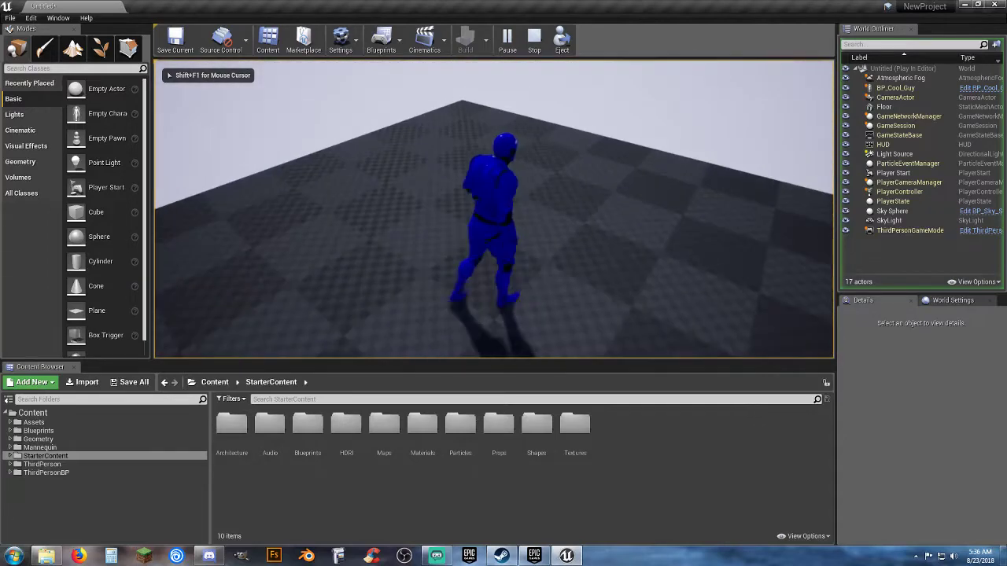
pyautogui.press('w')
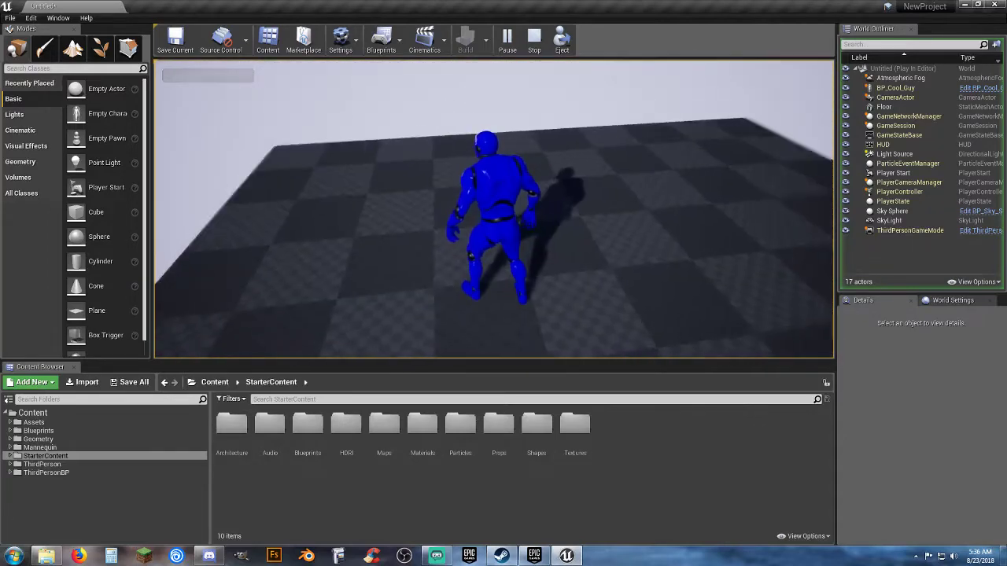
pyautogui.press('Escape')
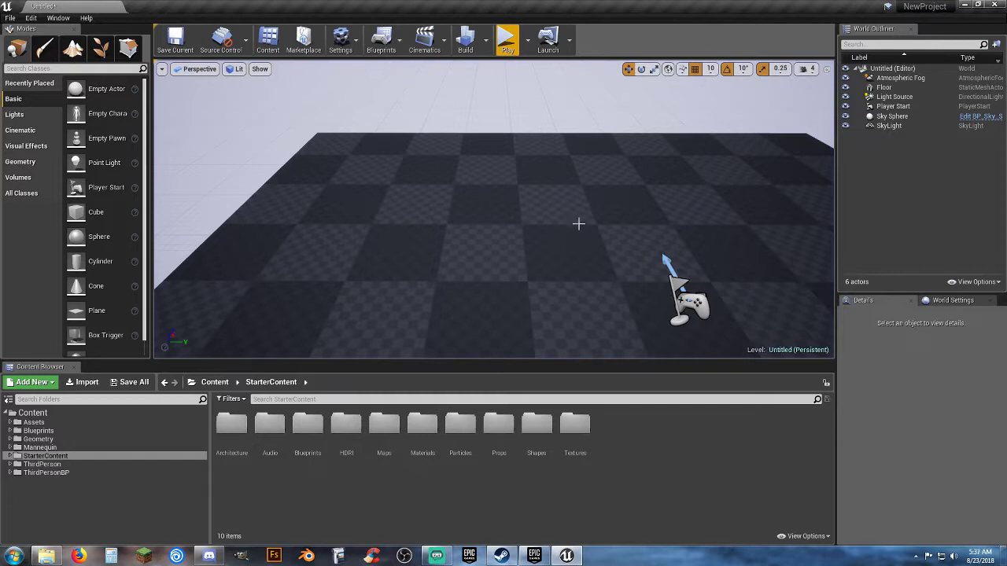
# Playtest the level again, running the character towards the floor's edge and back, and end the session
pyautogui.press('s')
pyautogui.moveTo(579, 224); pyautogui.dragTo(570, 222, button='right')
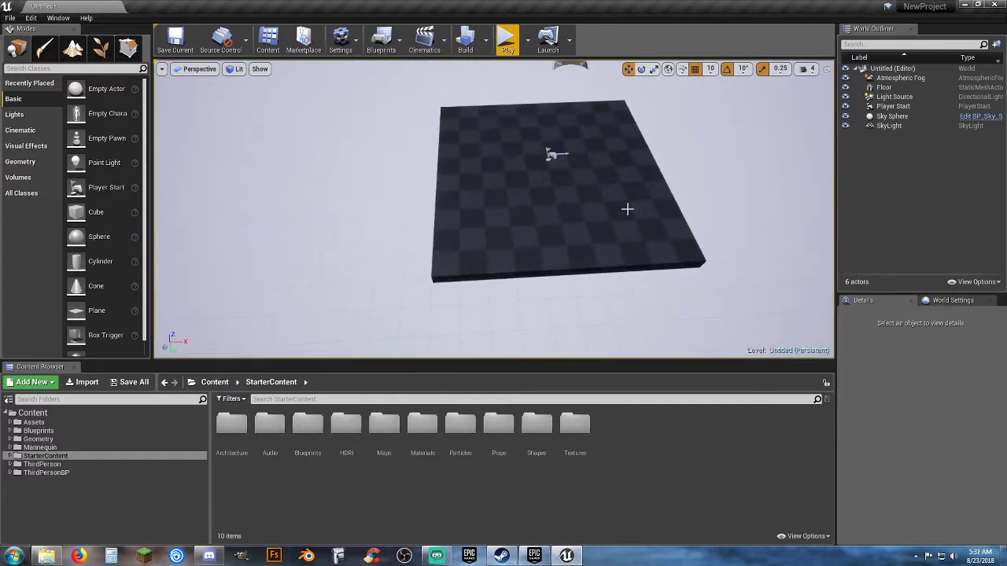
pyautogui.press('d')
pyautogui.moveTo(628, 209); pyautogui.dragTo(636, 205, button='right')
pyautogui.press('w')
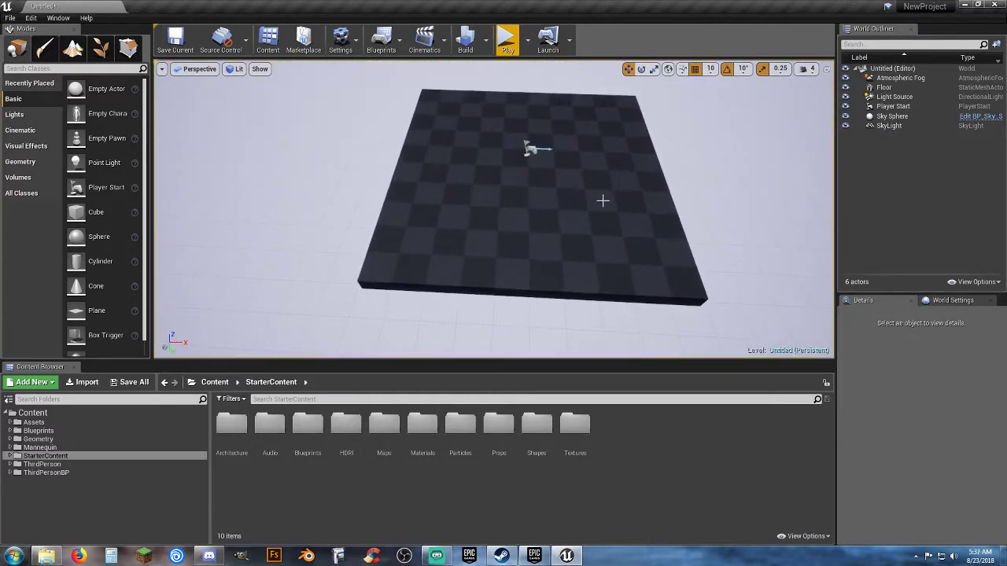
pyautogui.hotkey('alt', 'p')
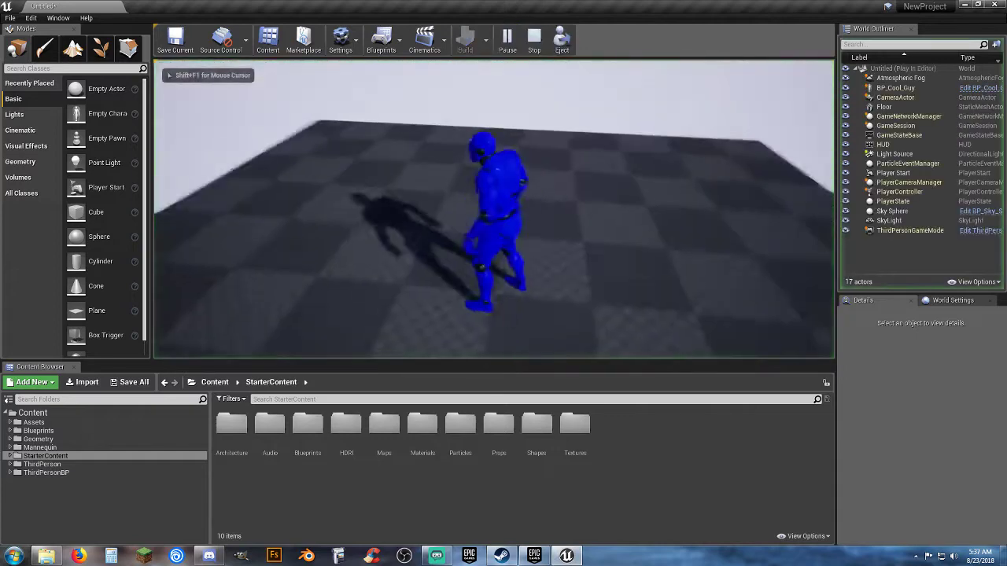
pyautogui.press('w')
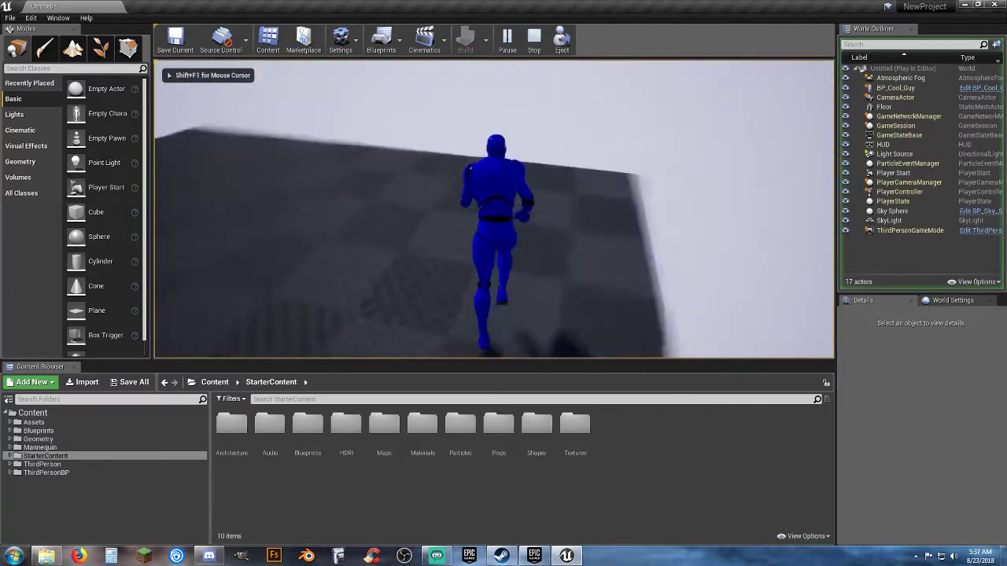
pyautogui.press('a')
pyautogui.press('w')
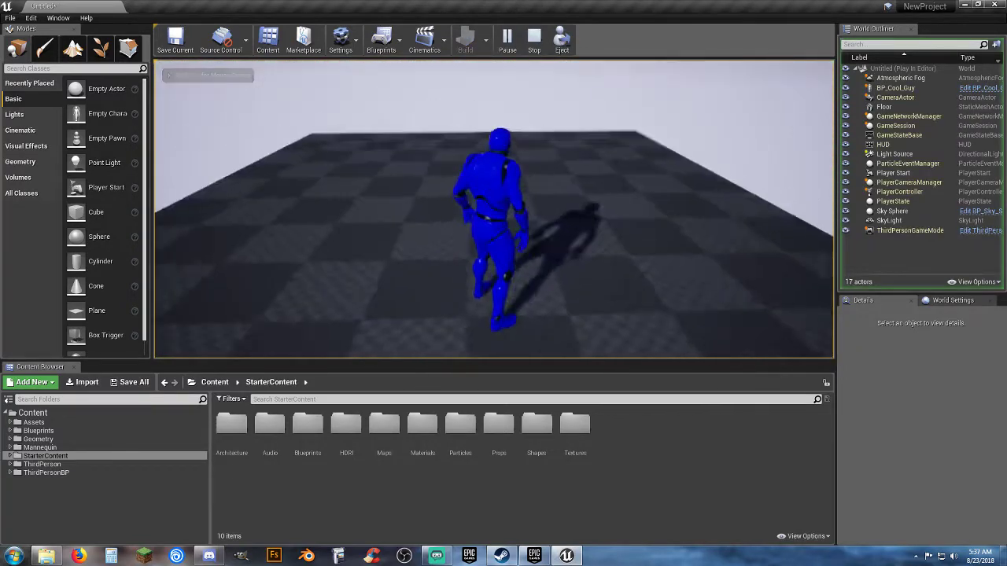
pyautogui.press('Escape')
# Duplicate the floor and move the copy along the X axis to X 1040, just beside the original
pyautogui.click(422, 255)
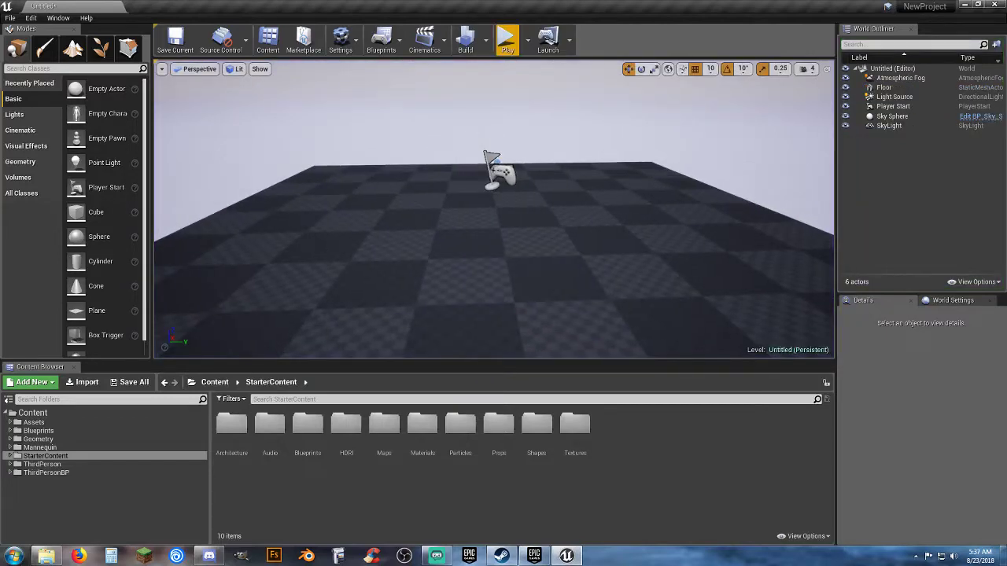
pyautogui.moveTo(421, 255); pyautogui.dragTo(330, 306, button='right')
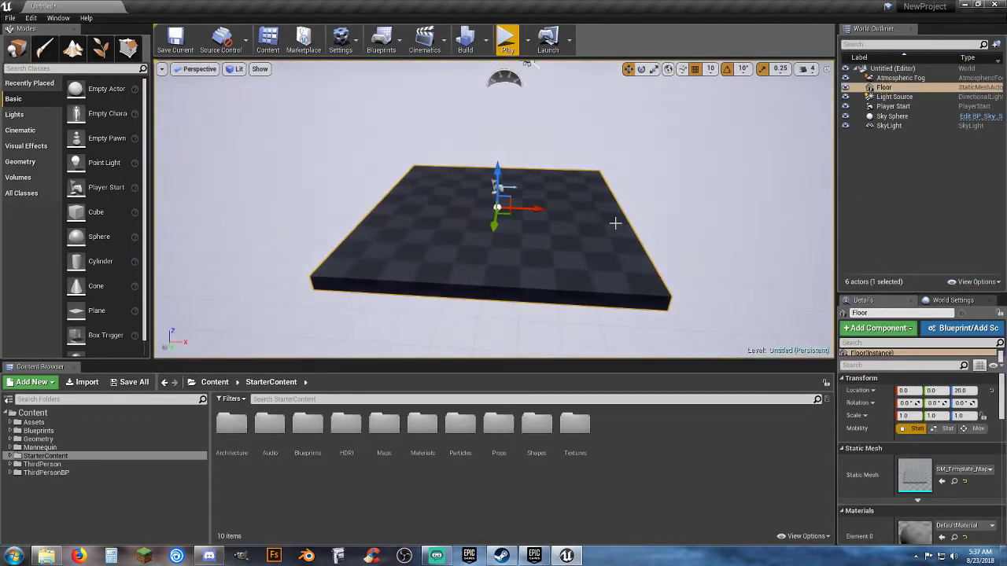
pyautogui.hotkey('ctrl', 'w')
pyautogui.moveTo(543, 209); pyautogui.dragTo(821, 216)
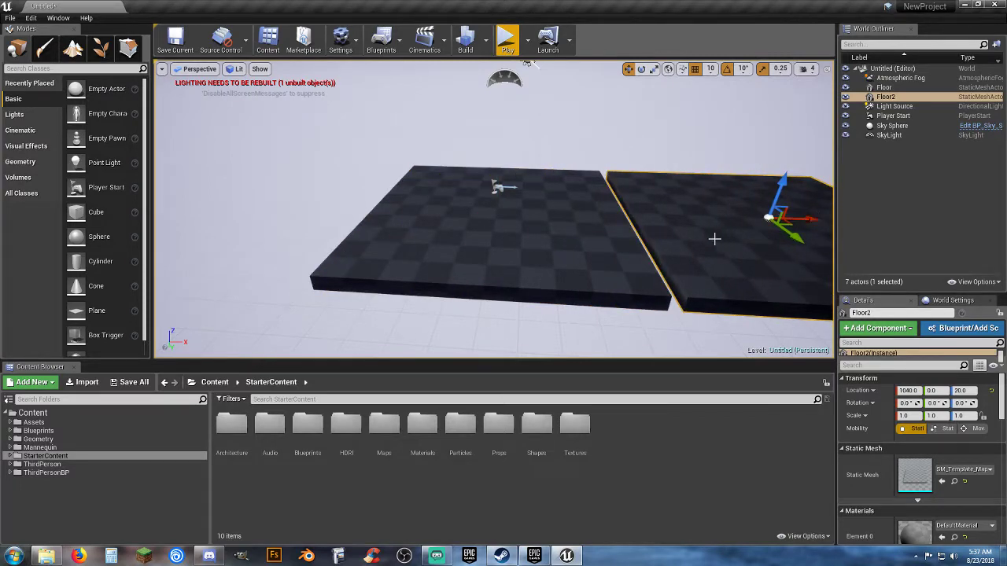
# Duplicate the original floor again and move the copy along negative X, just beyond its opposite edge
pyautogui.click(631, 233)
pyautogui.hotkey('ctrl', 'w')
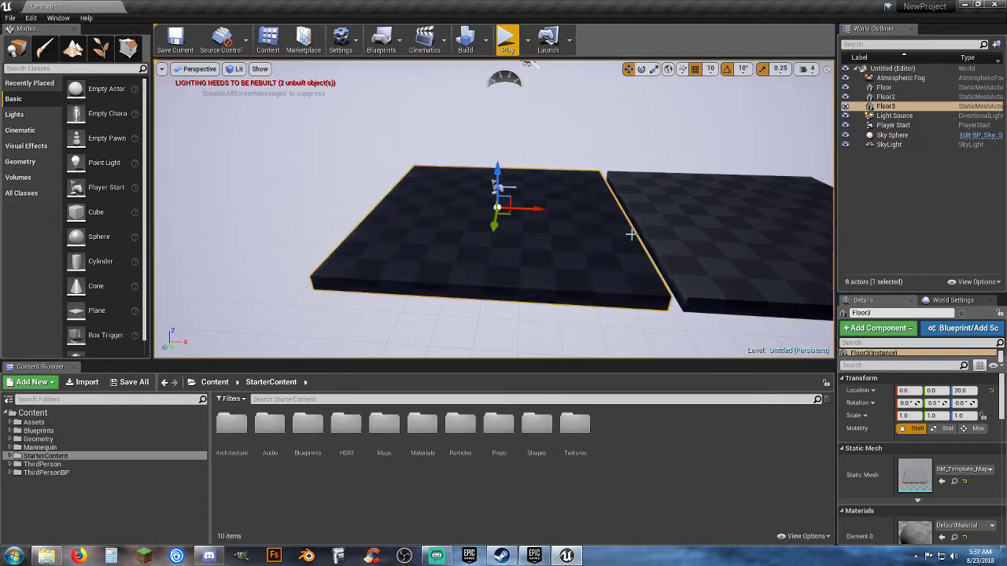
pyautogui.moveTo(549, 214); pyautogui.dragTo(304, 194)
# Duplicate the row of three floor pieces twice and place the copies on either side along the Y axis, one row at Y -1020
pyautogui.keyDown('ctrl'); pyautogui.click(461, 251); pyautogui.keyUp('ctrl')
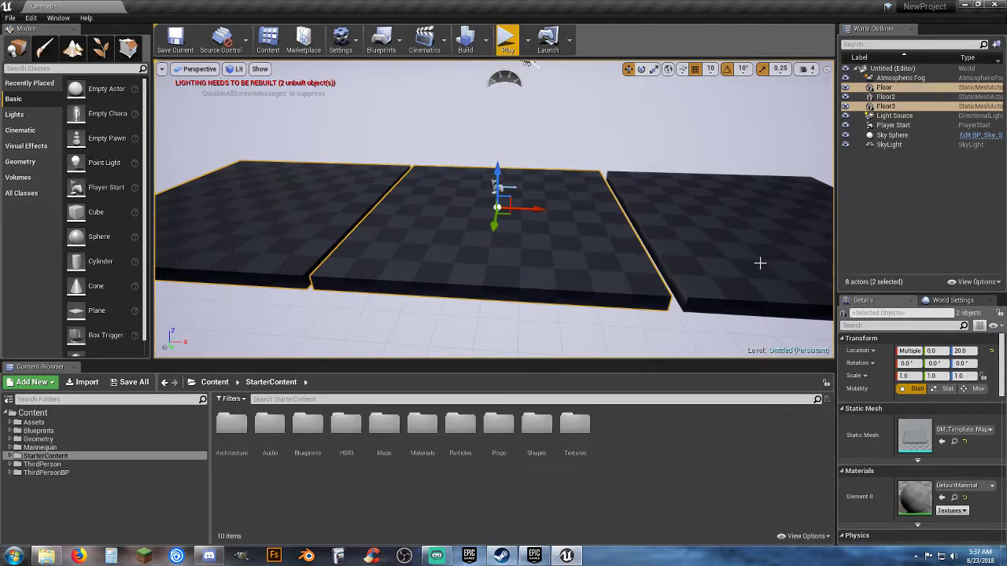
pyautogui.moveTo(692, 266); pyautogui.dragTo(653, 244, button='right')
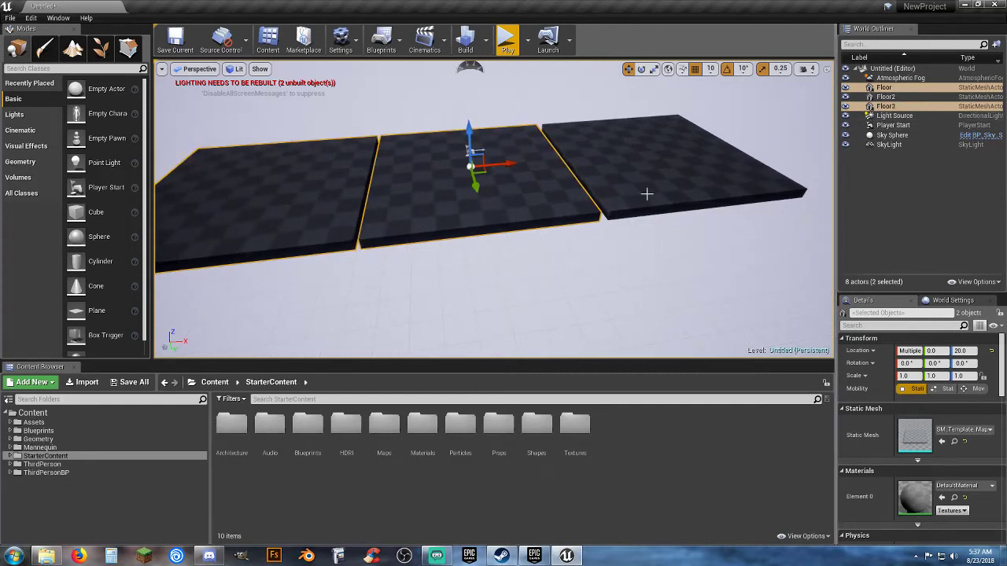
pyautogui.click(886, 98)
pyautogui.click(886, 88)
pyautogui.keyDown('shift'); pyautogui.click(890, 106); pyautogui.keyUp('shift')
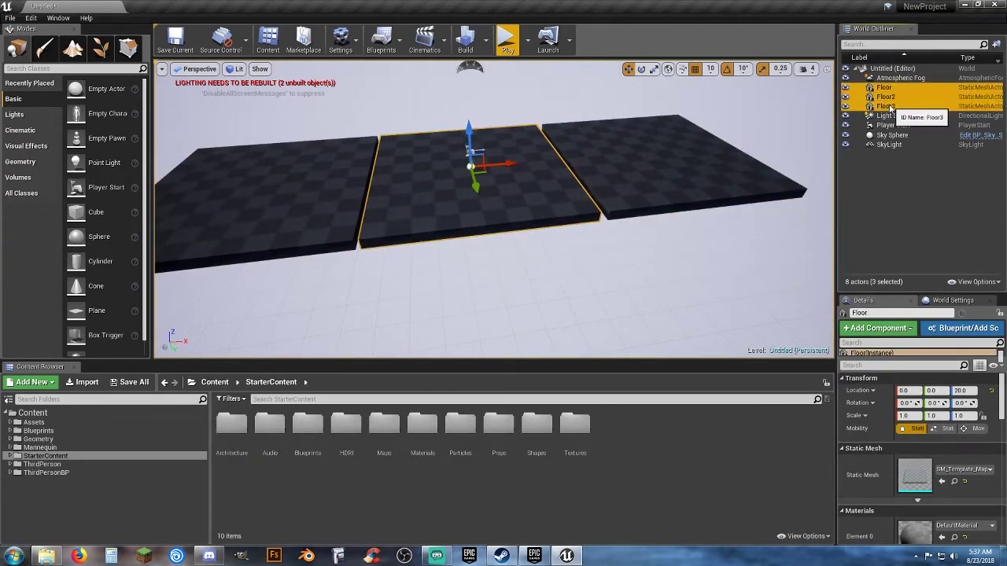
pyautogui.hotkey('ctrl', 'w')
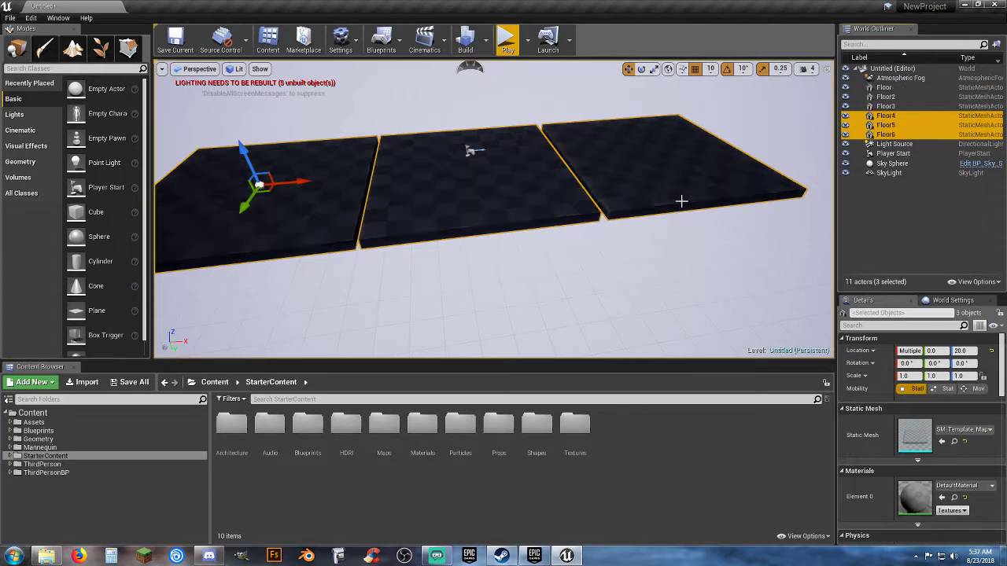
pyautogui.moveTo(271, 211); pyautogui.dragTo(542, 228, button='right')
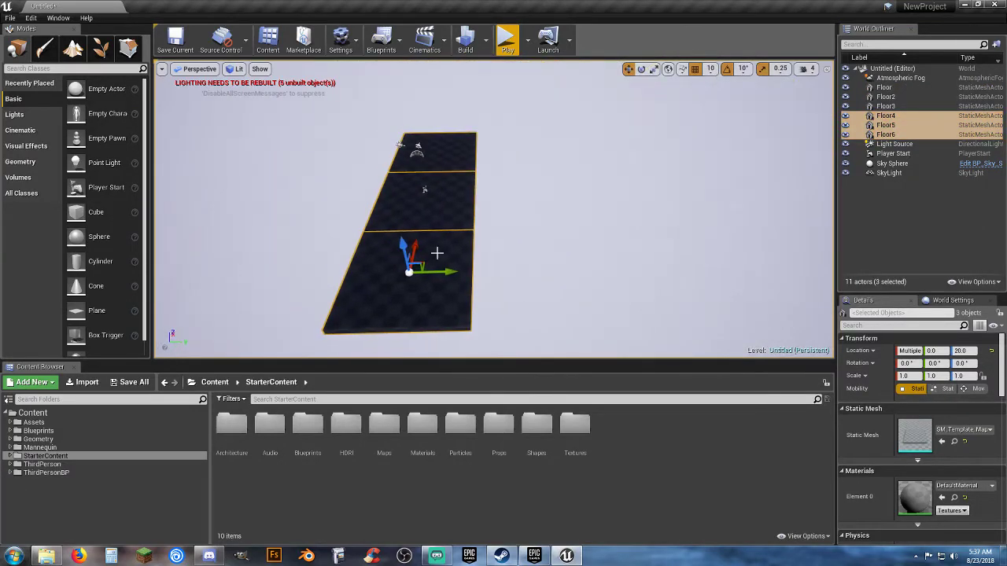
pyautogui.moveTo(448, 270); pyautogui.dragTo(320, 273)
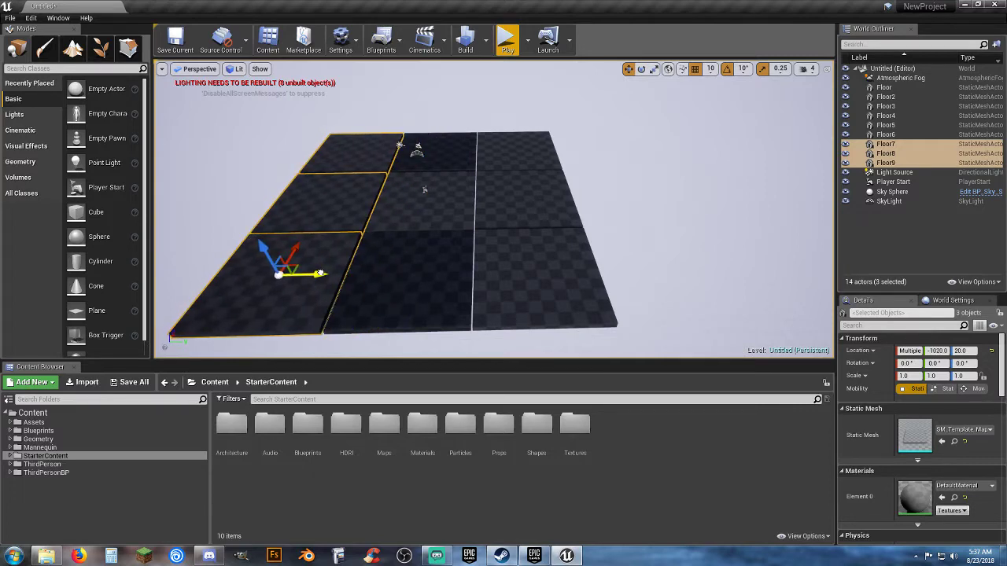
# Playtest the enlarged level, running and jumping with the character across the floor pieces, over their seams and along the outer edges
pyautogui.click(508, 39)
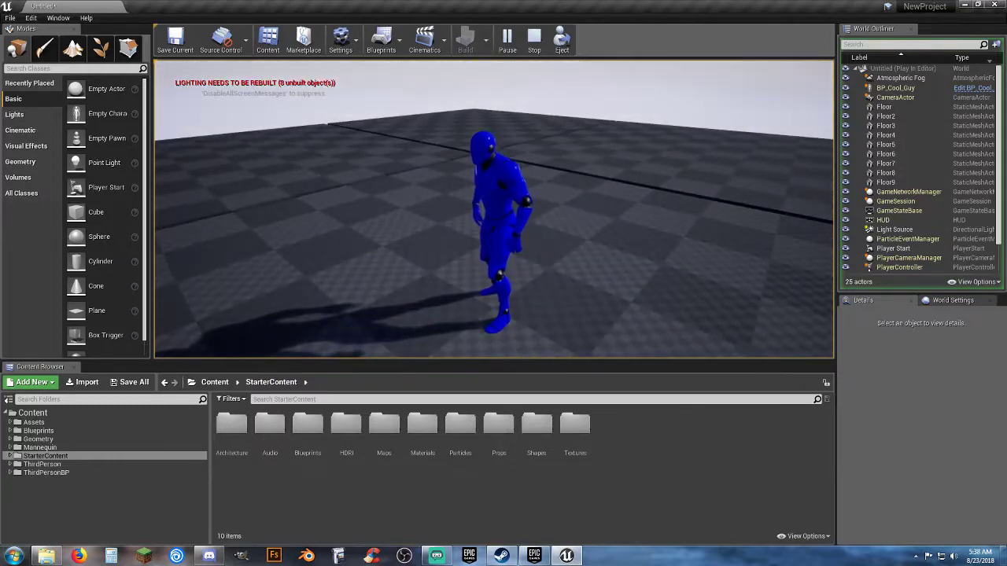
pyautogui.press('w')
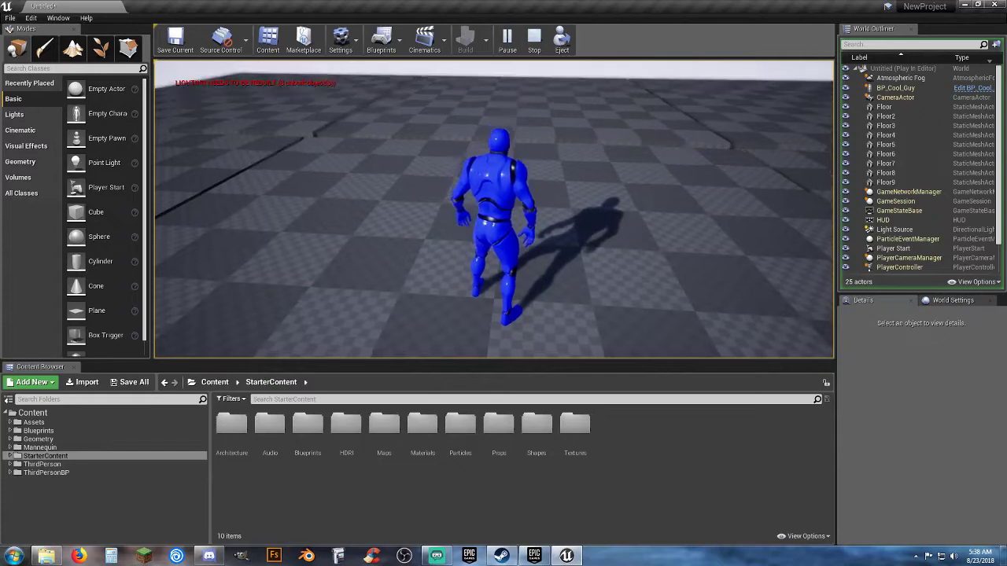
pyautogui.press('w')
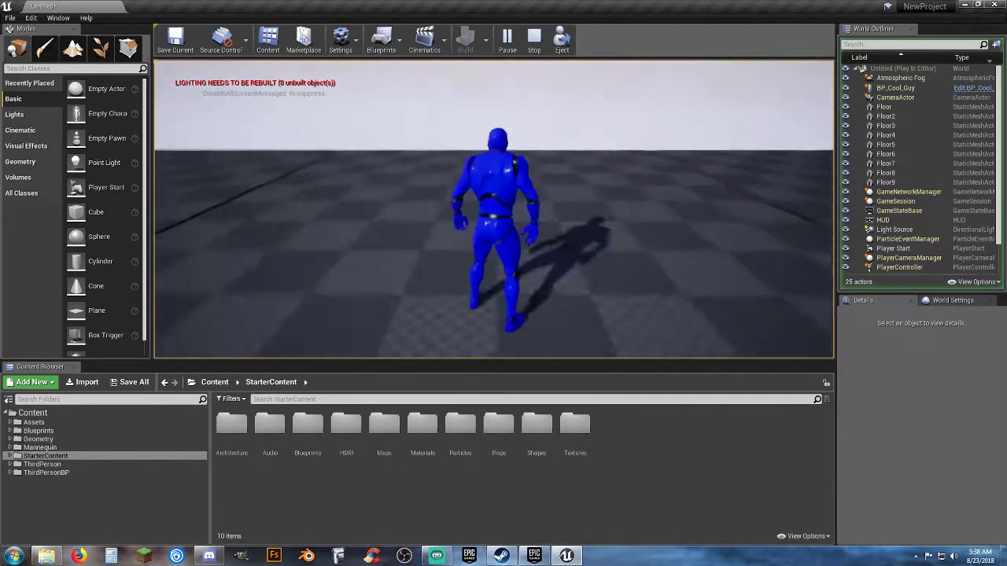
pyautogui.press('w')
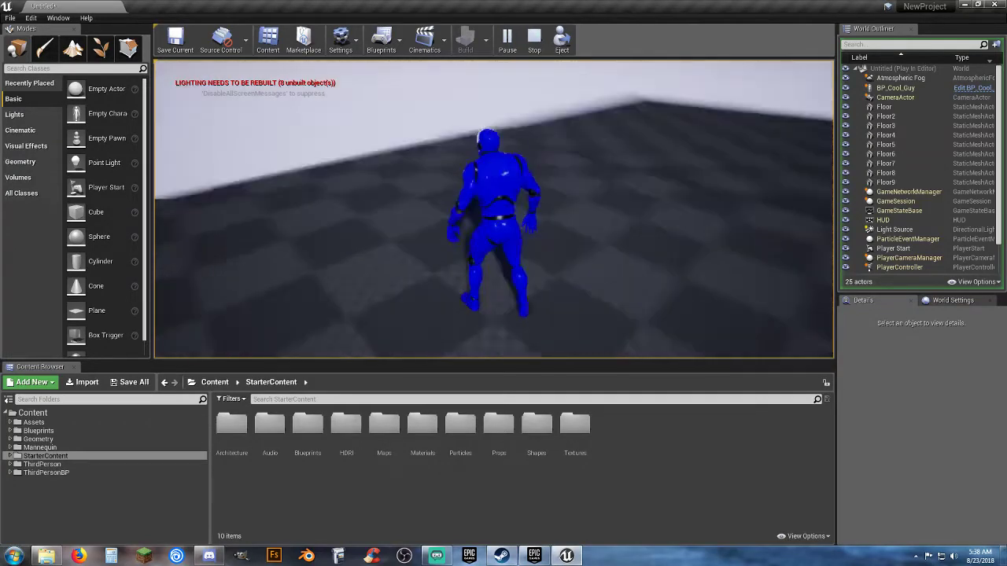
pyautogui.press('d')
pyautogui.press('space')
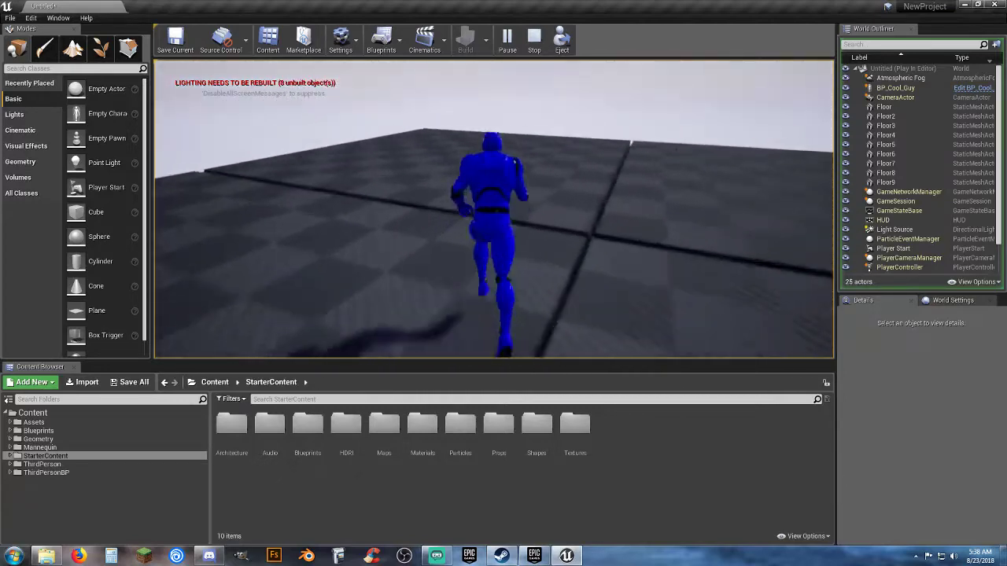
pyautogui.press('a')
pyautogui.press('s')
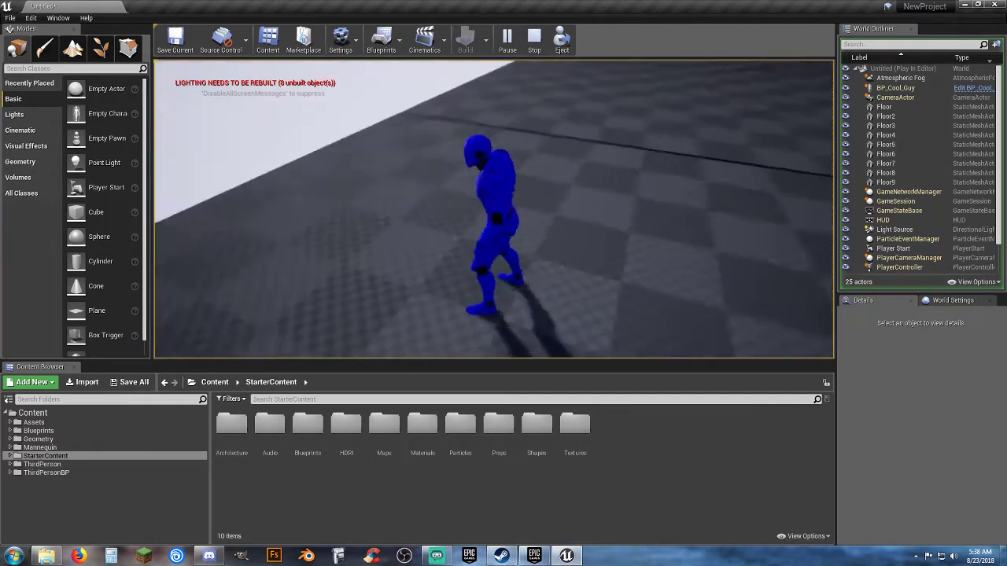
pyautogui.press('w')
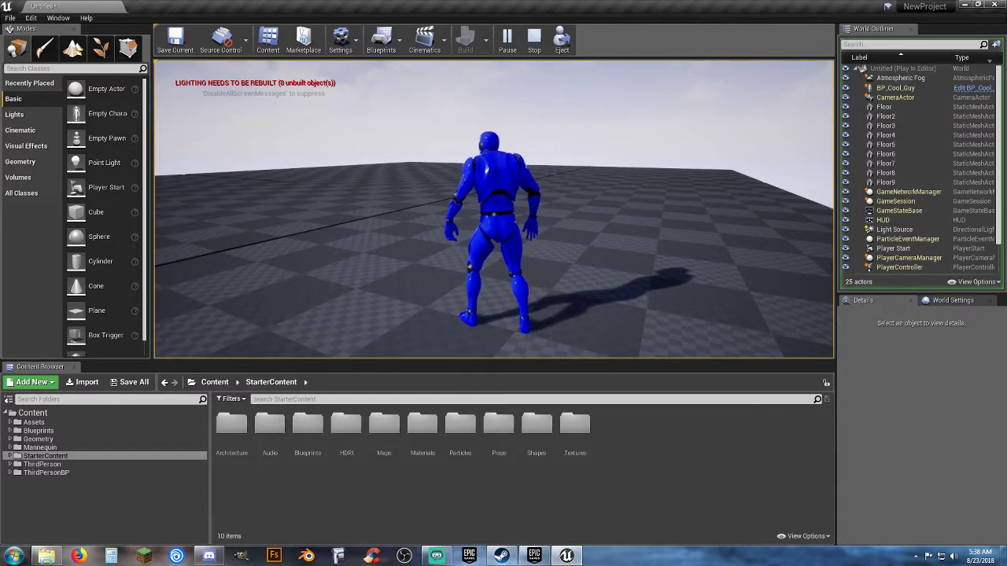
pyautogui.press('w')
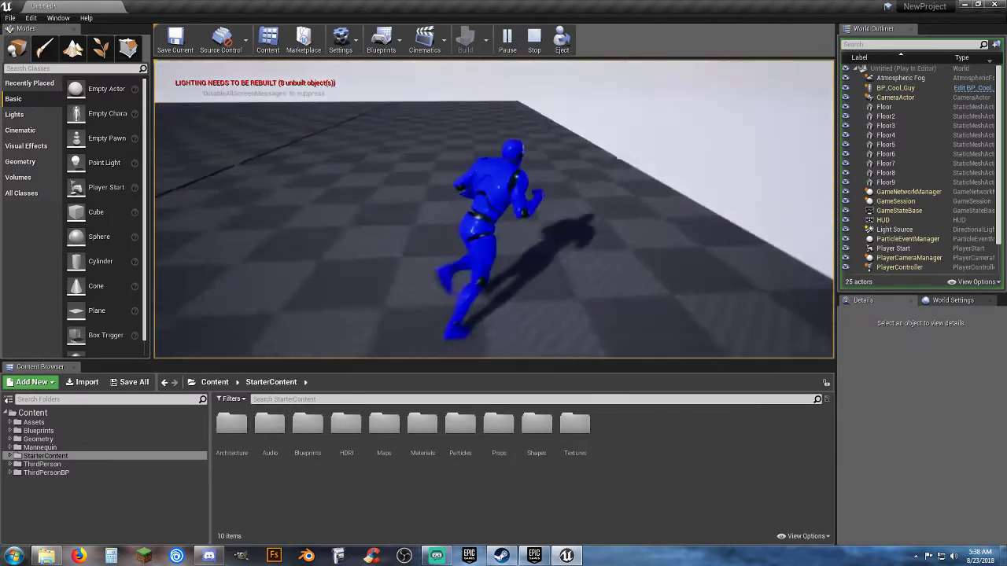
pyautogui.press('w')
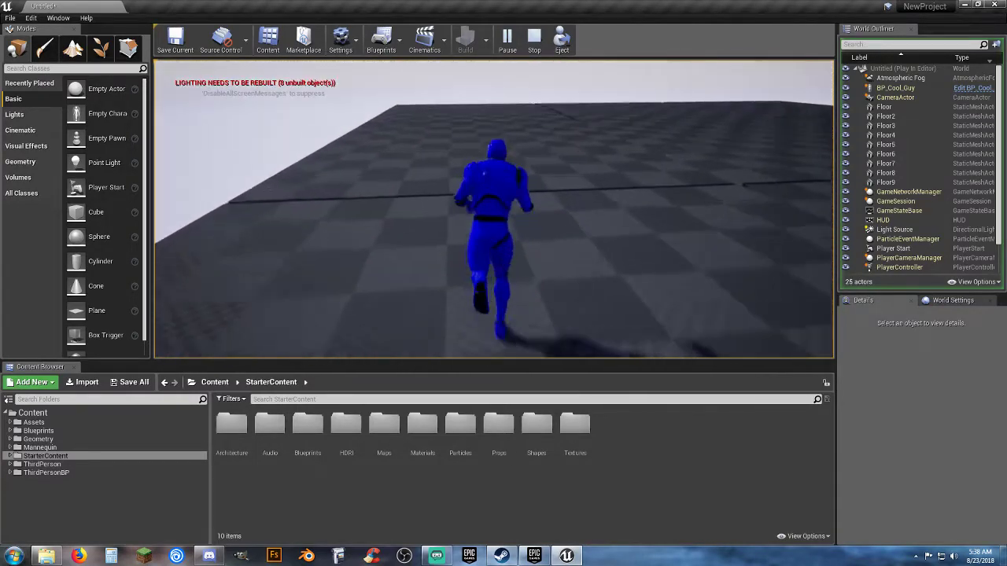
pyautogui.press('s')
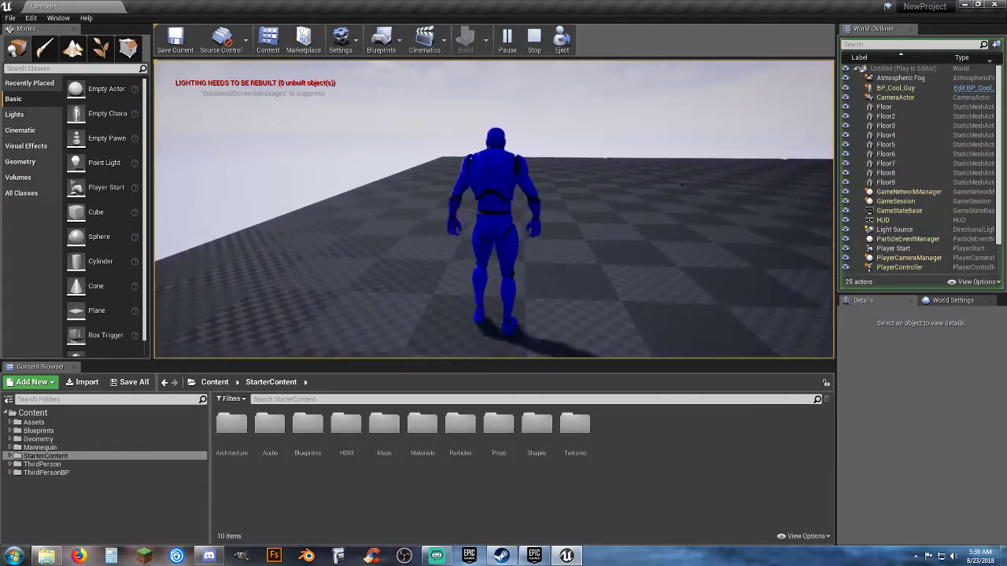
pyautogui.press('s')
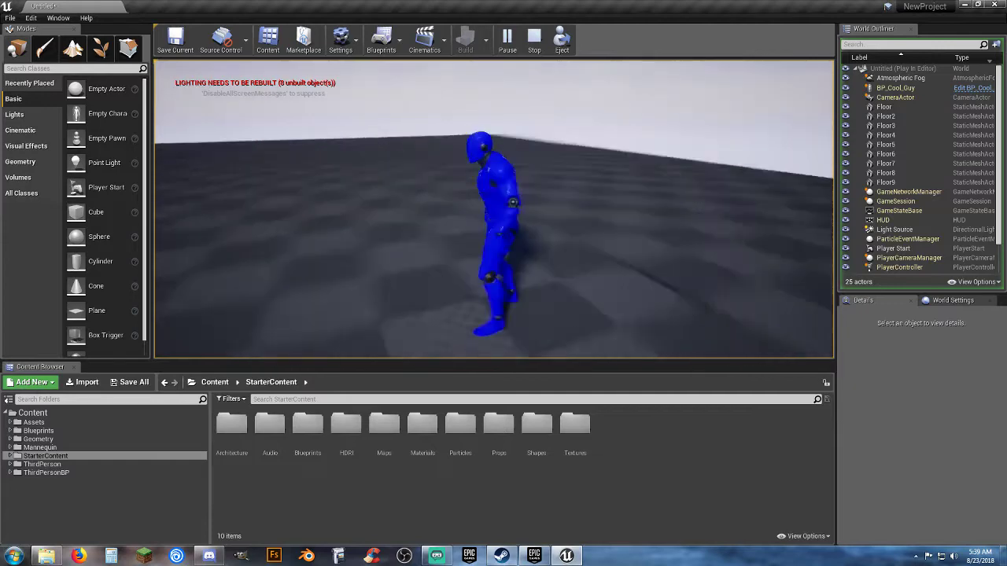
pyautogui.press('w')
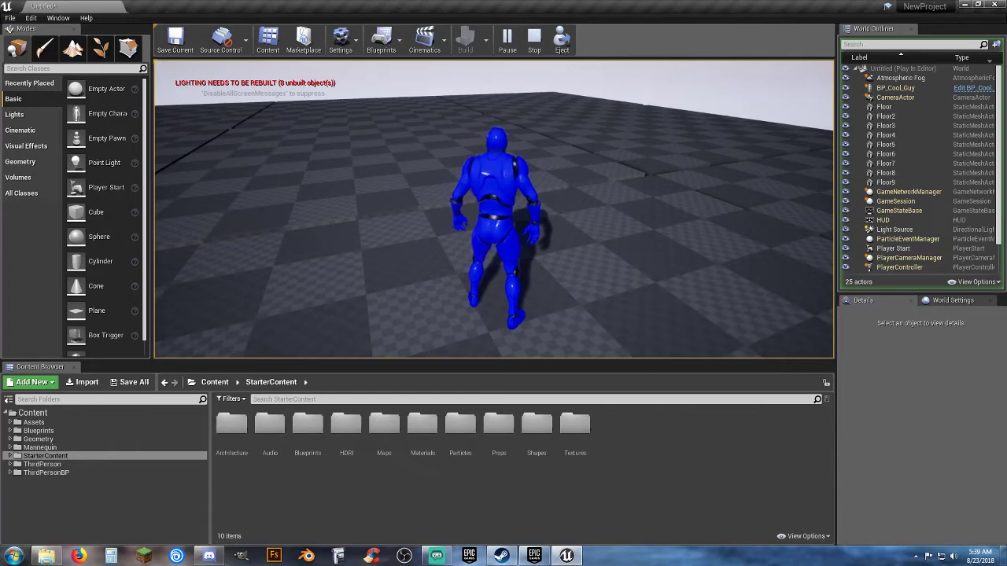
pyautogui.press('w')
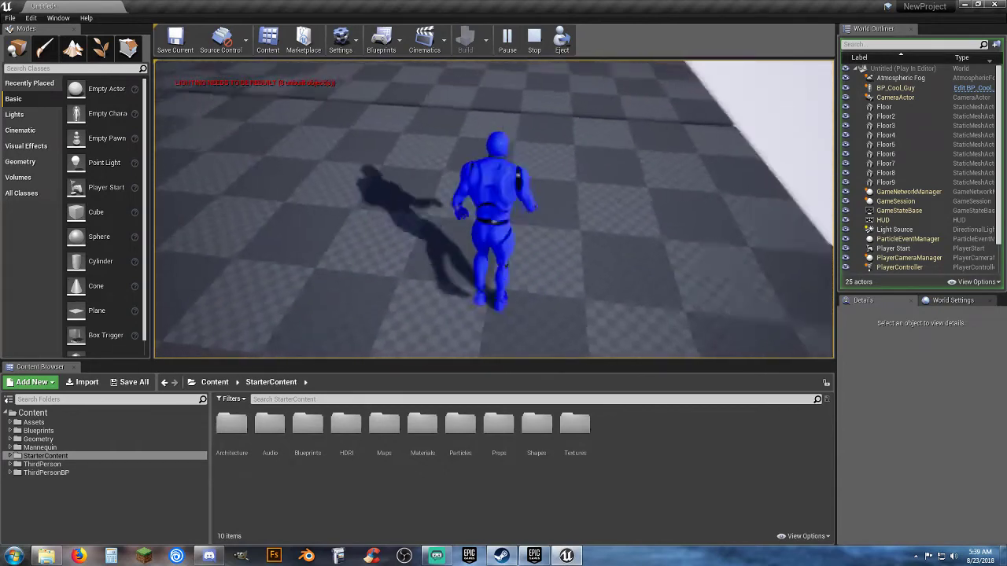
pyautogui.press('w')
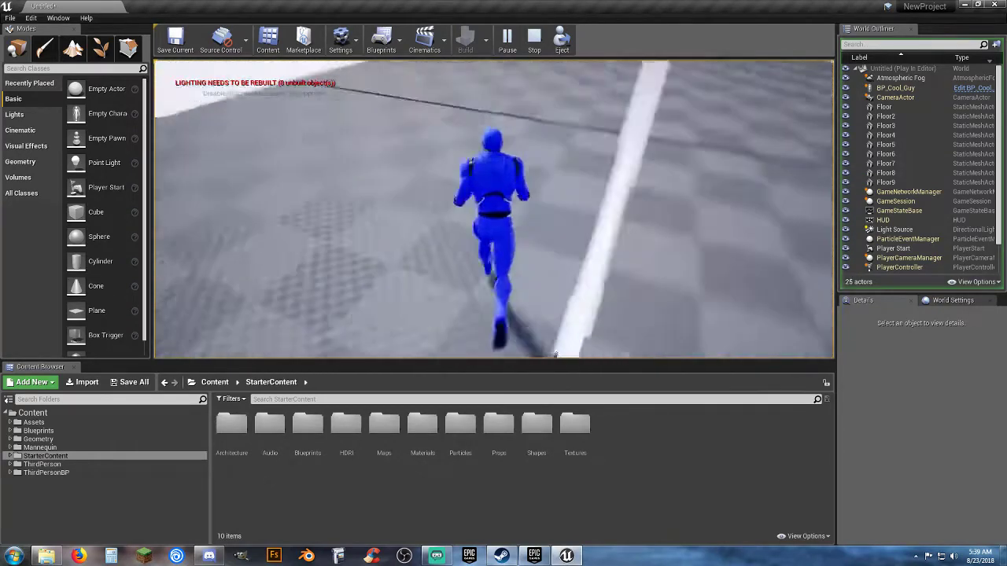
pyautogui.press('a')
pyautogui.press('s')
pyautogui.press('d')
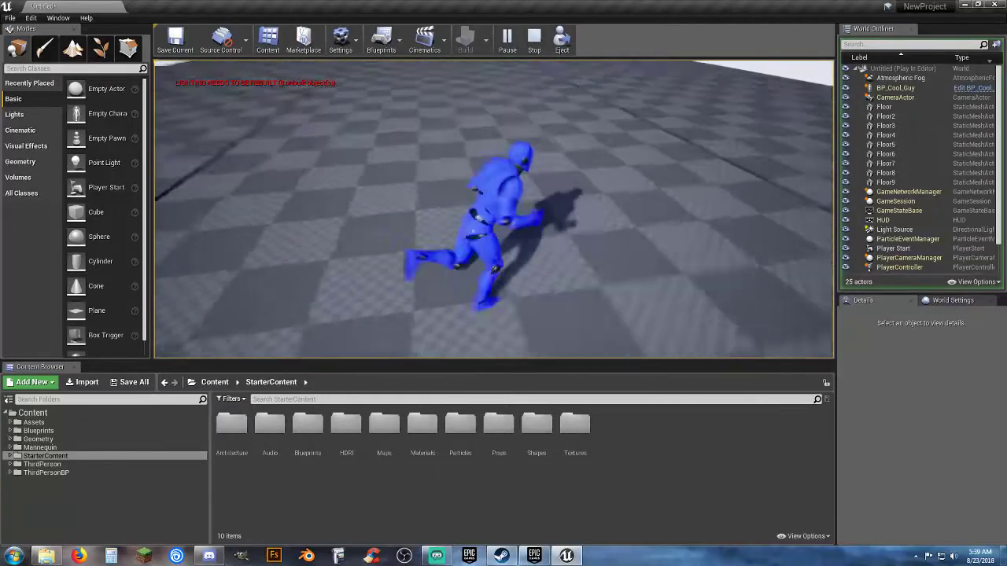
pyautogui.press('w')
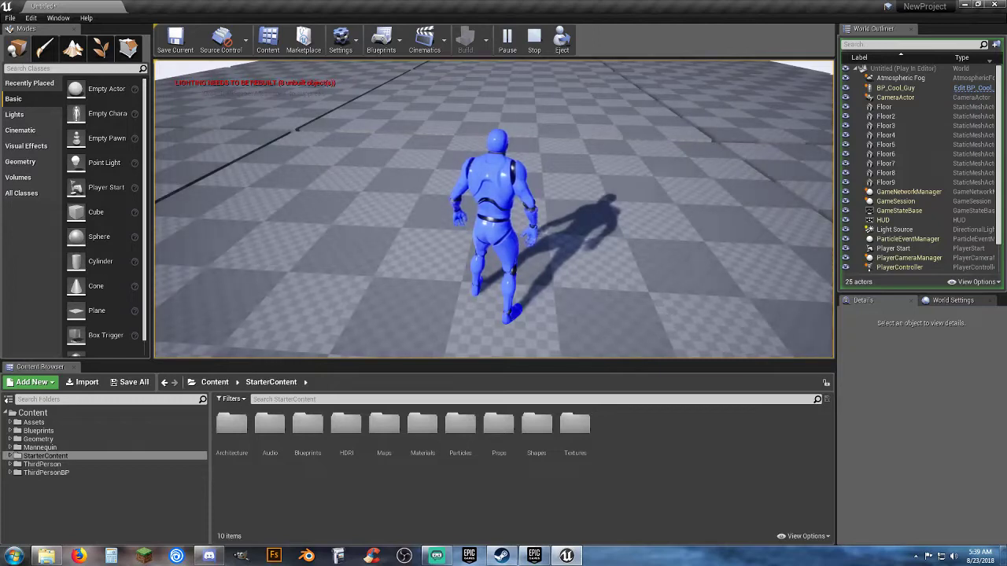
pyautogui.press('w')
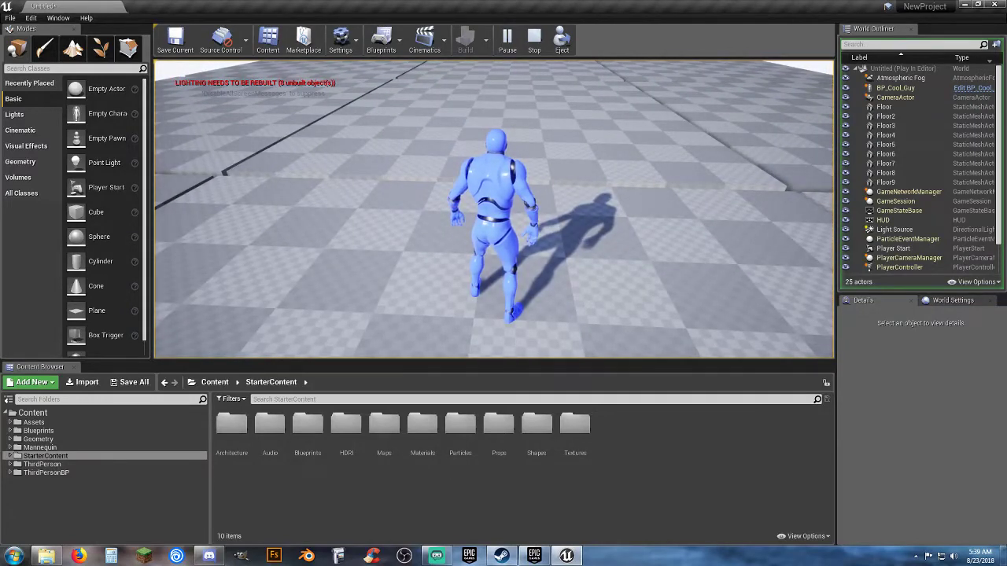
pyautogui.press('w')
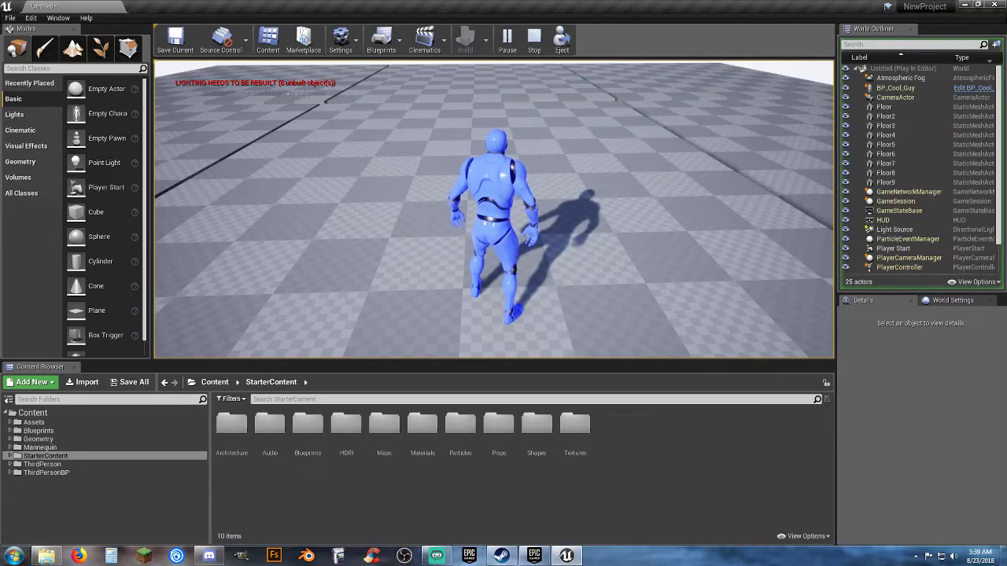
pyautogui.press('w')
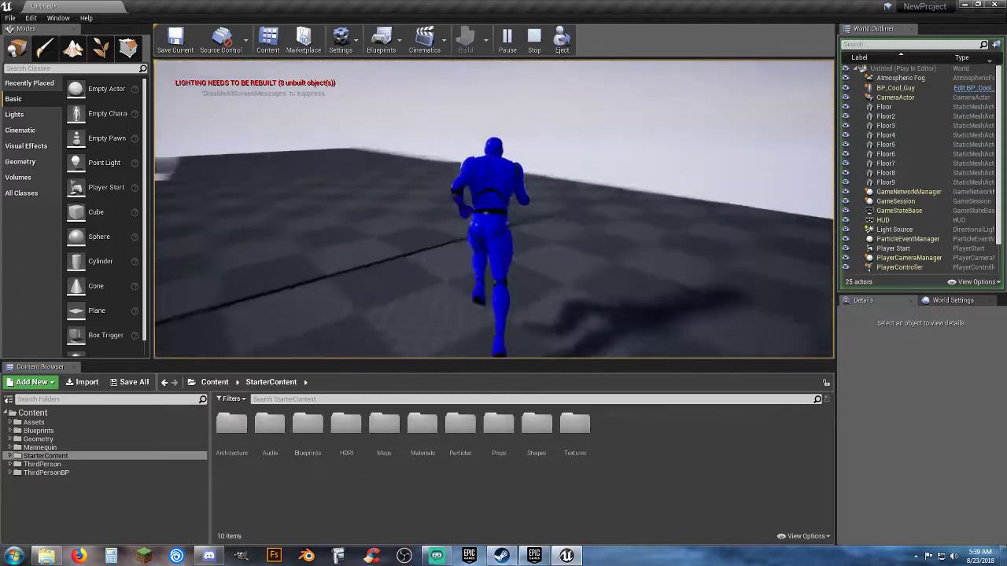
pyautogui.press('d')
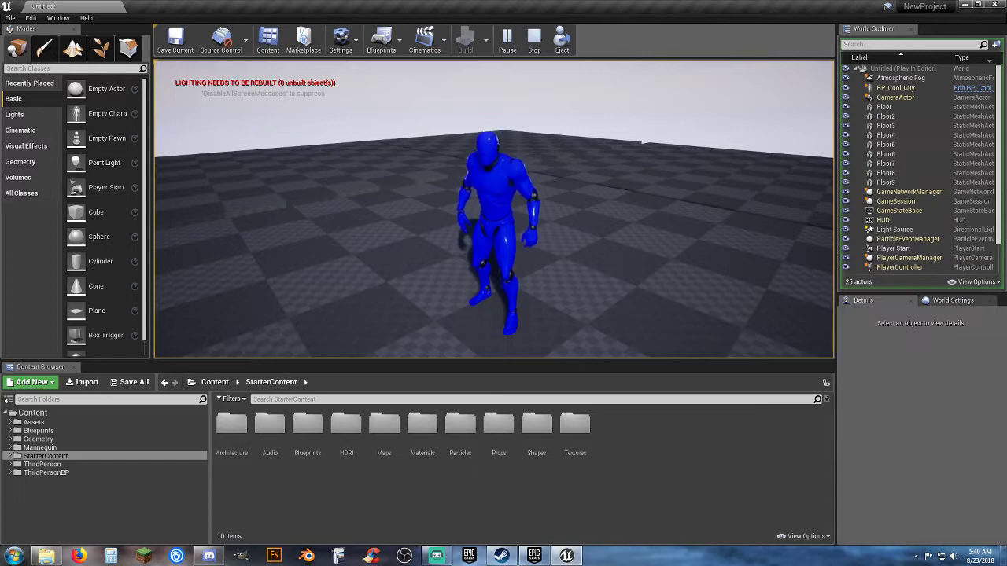
pyautogui.press('w')
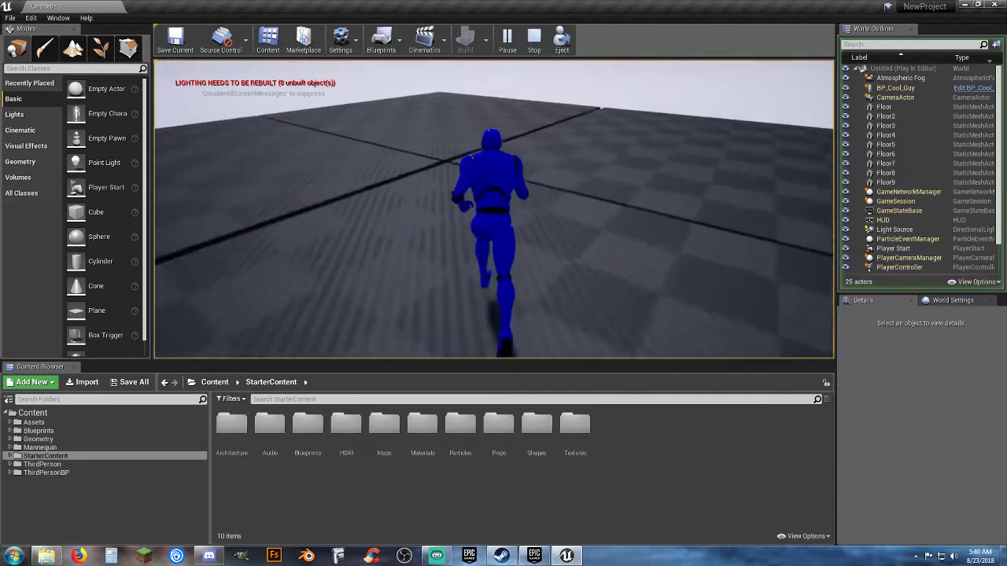
pyautogui.press('s')
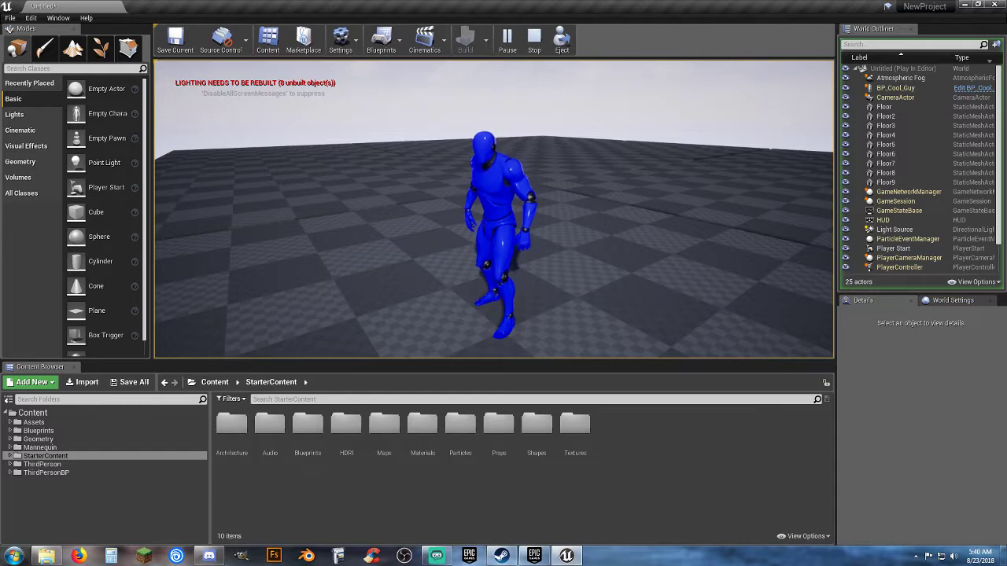
pyautogui.press('d')
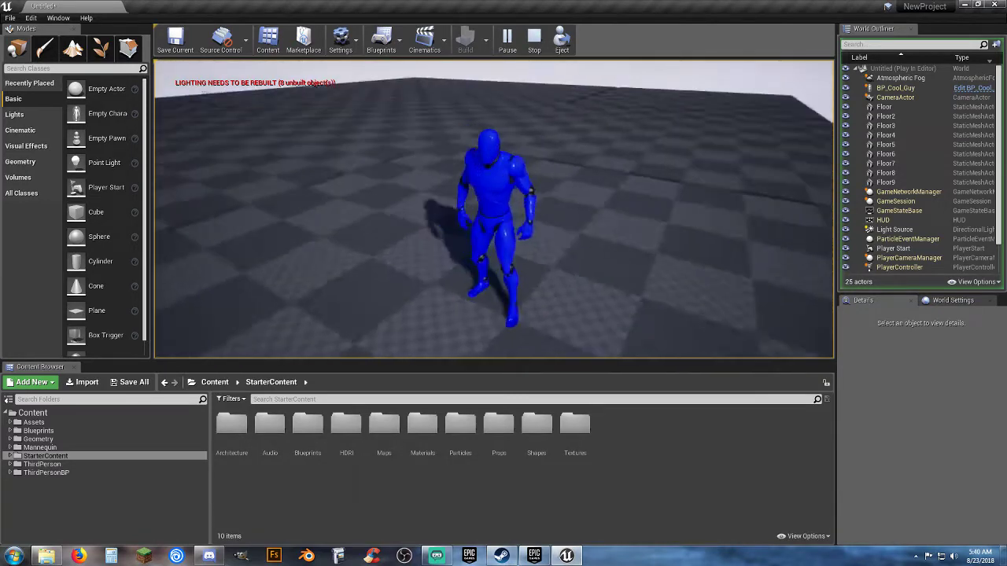
pyautogui.press('a')
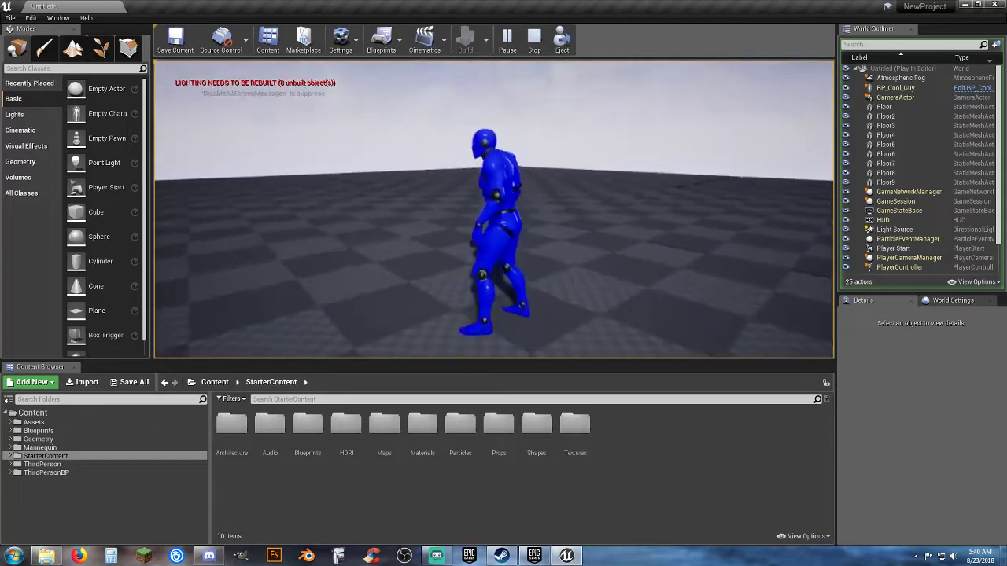
pyautogui.press('w')
pyautogui.press('w')
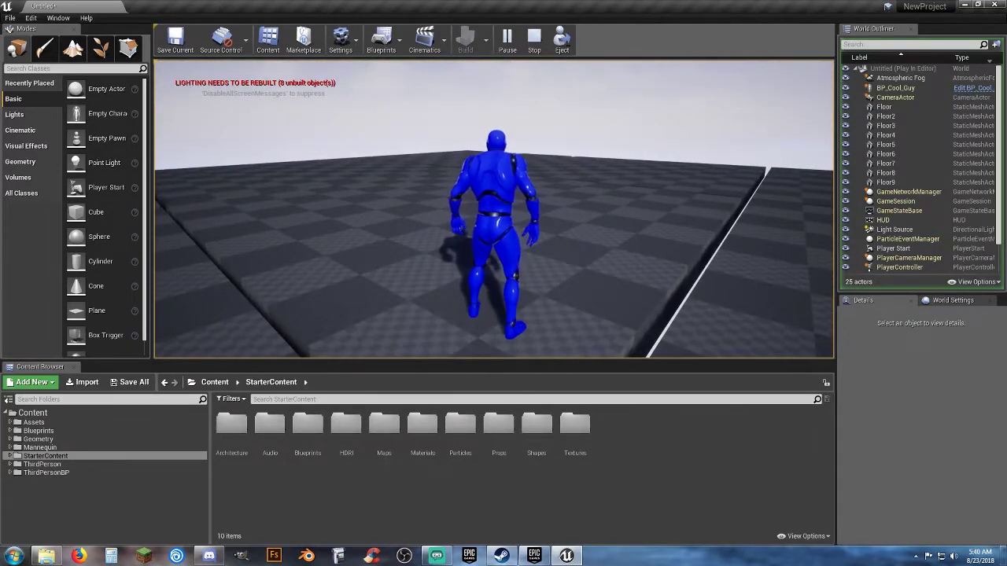
pyautogui.press('w')
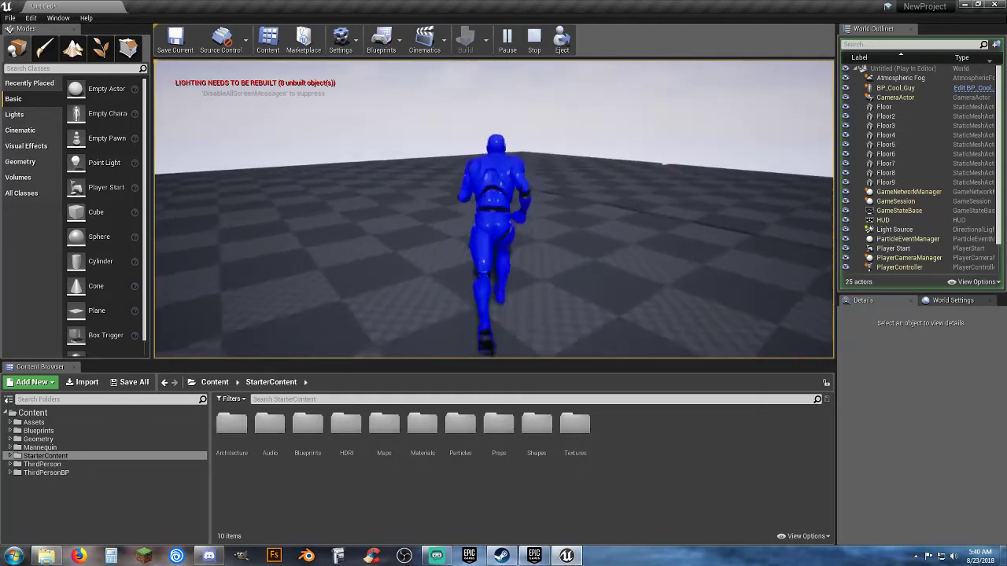
pyautogui.press('w')
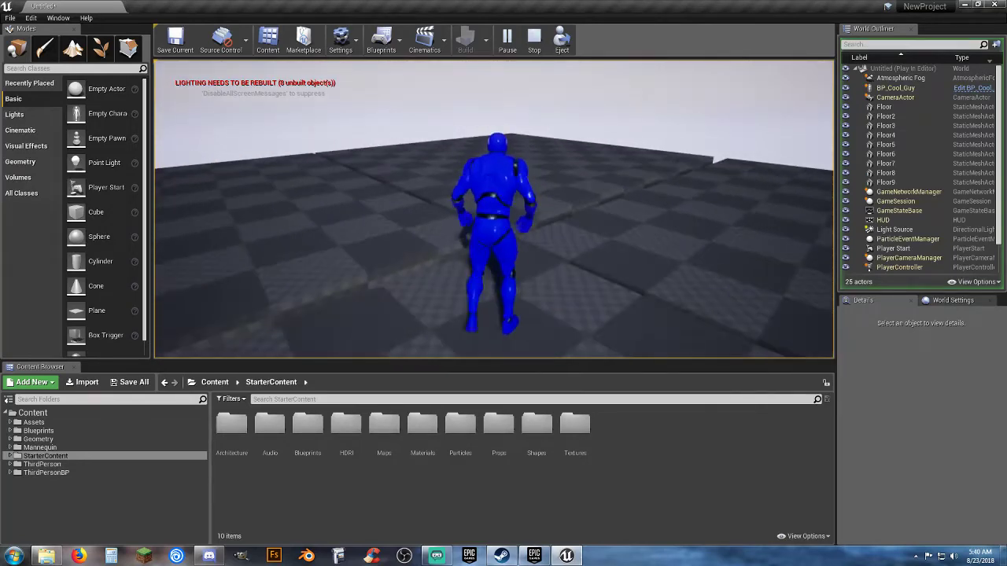
pyautogui.press('w')
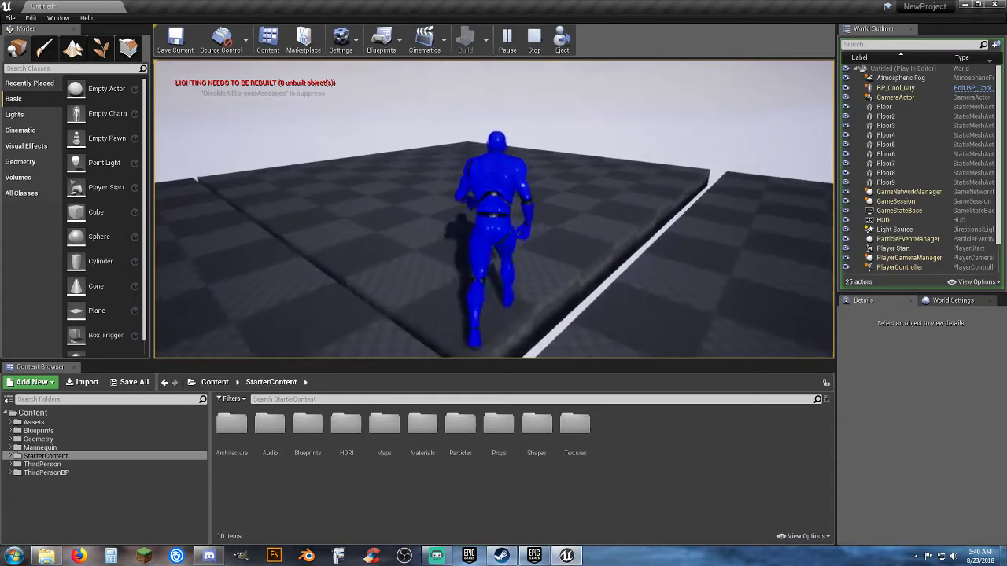
pyautogui.press('w')
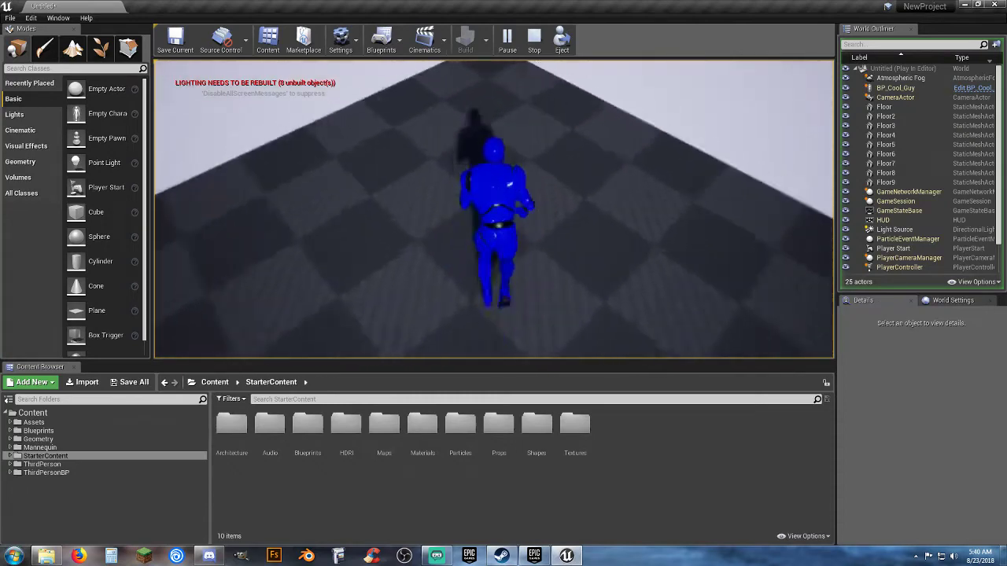
# Run the character across the floor grid to its corner and back, and end the play session
pyautogui.press('w')
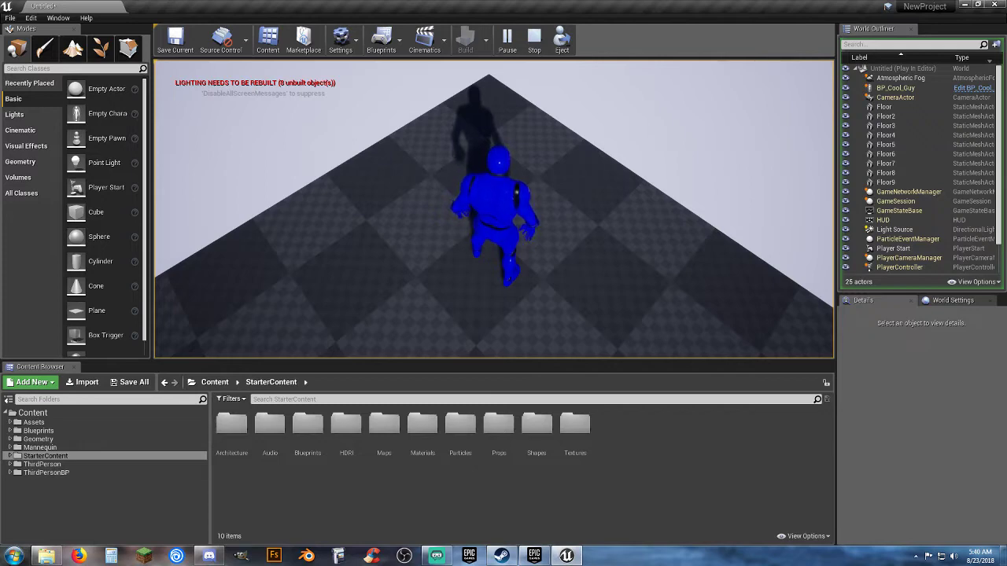
pyautogui.press('w')
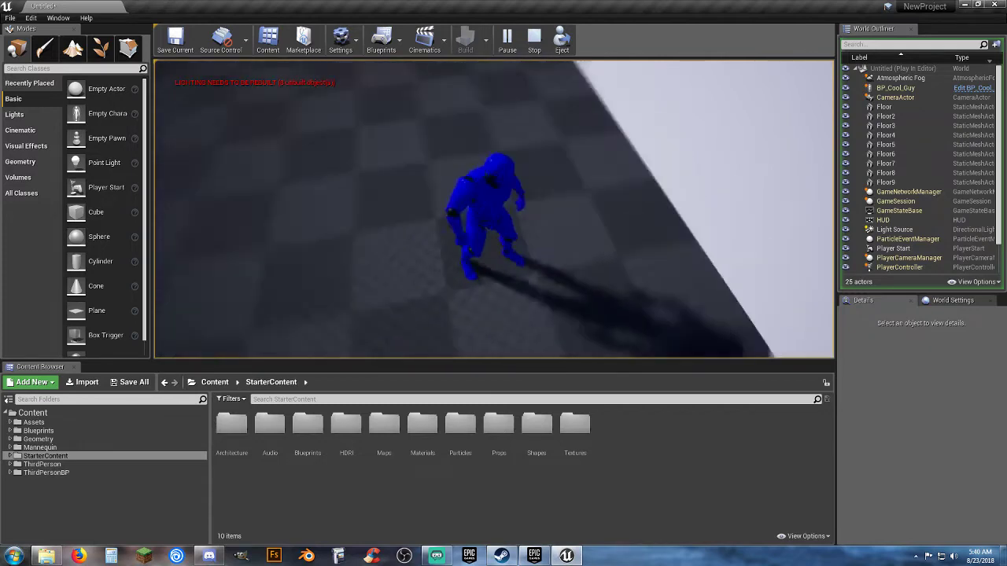
pyautogui.press('w')
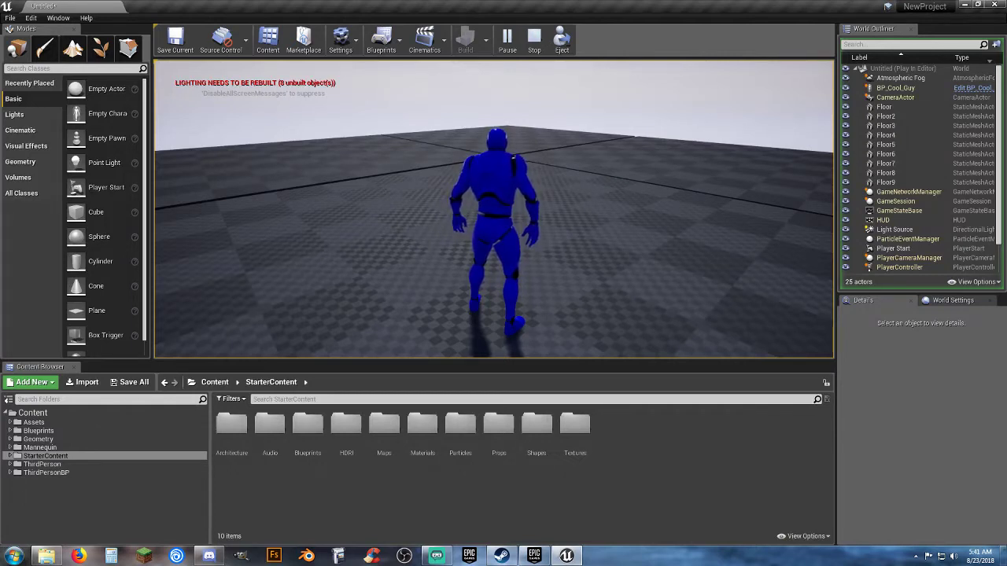
pyautogui.press('Escape')
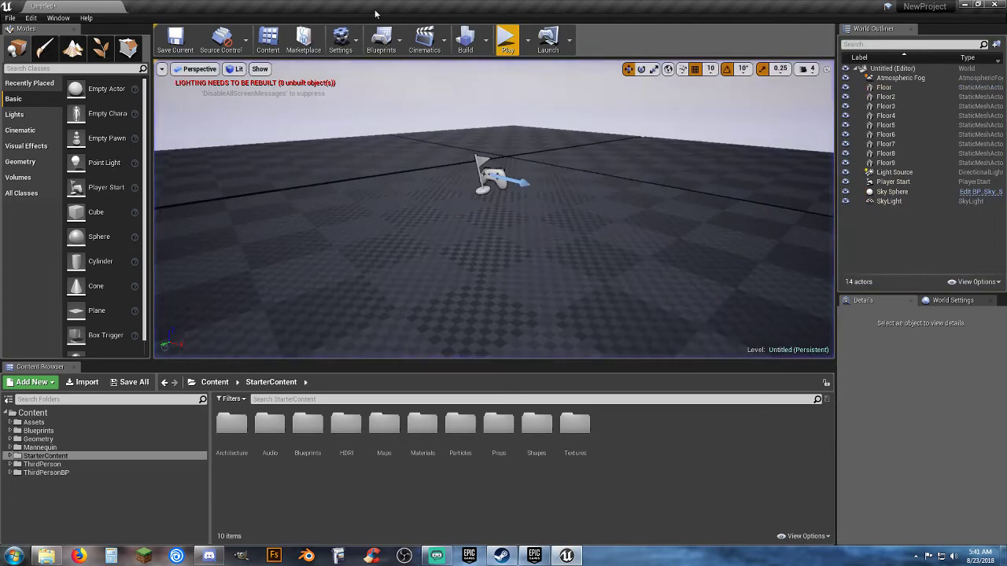
# Close the editor without saving the untitled level and reopen the 4.19 NewProject from the Epic Games launcher library
pyautogui.click(995, 9)
pyautogui.click(601, 374)
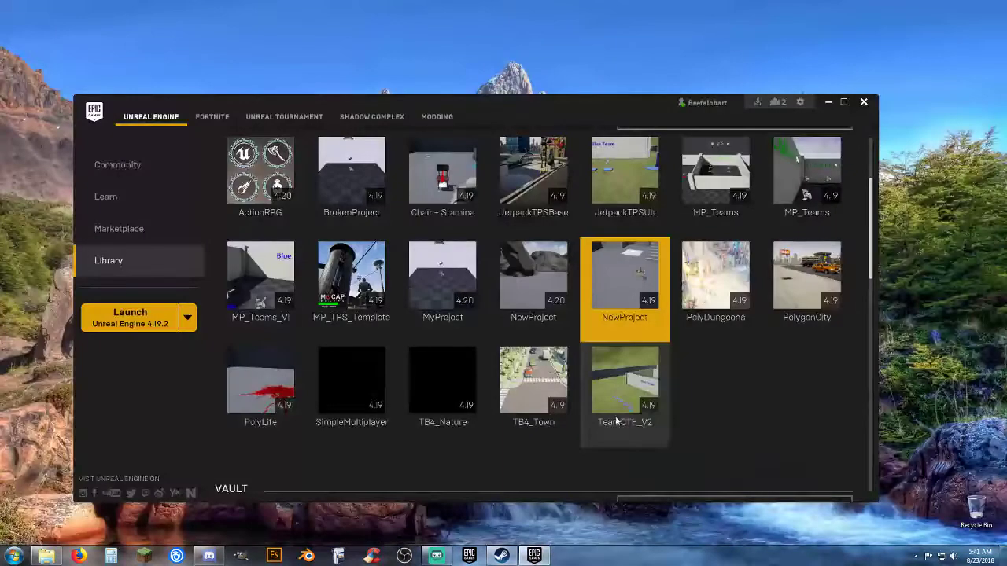
pyautogui.click(696, 372)
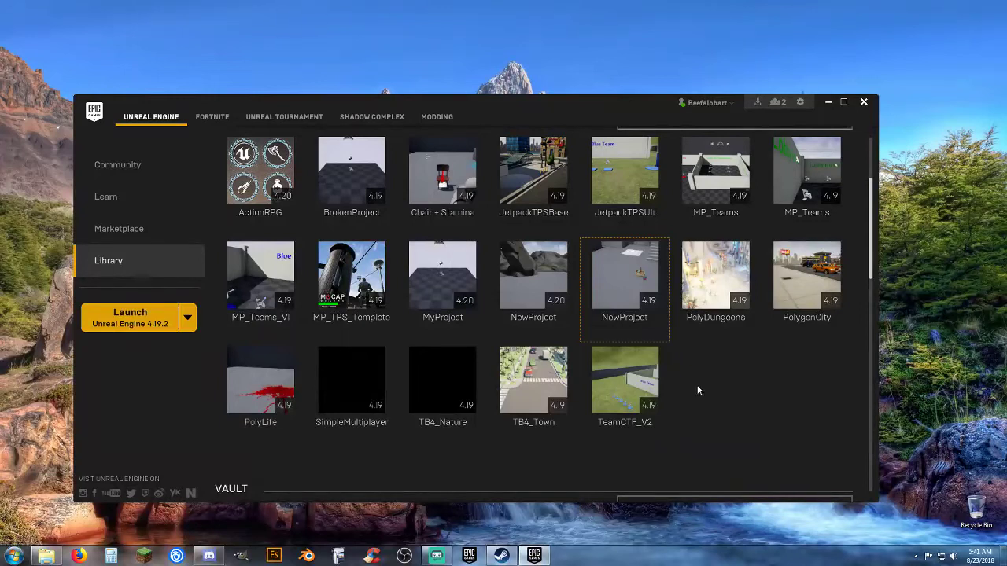
pyautogui.doubleClick(629, 291)
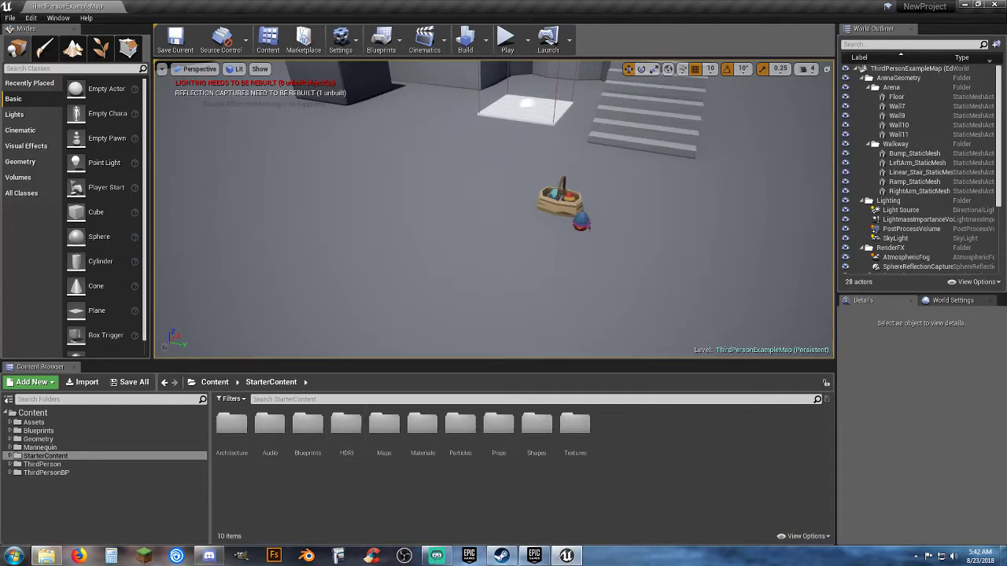
# Bring up the CoG WW2 folder in Windows Explorer and close the Unreal editor and the Epic Games launcher
pyautogui.click(46, 556)
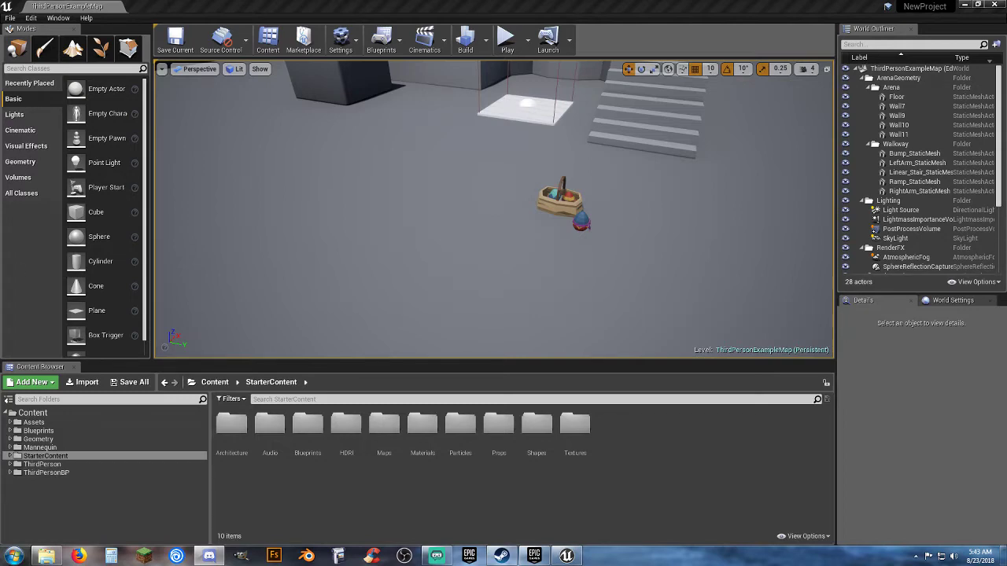
pyautogui.moveTo(0, 141); pyautogui.dragTo(400, 161)
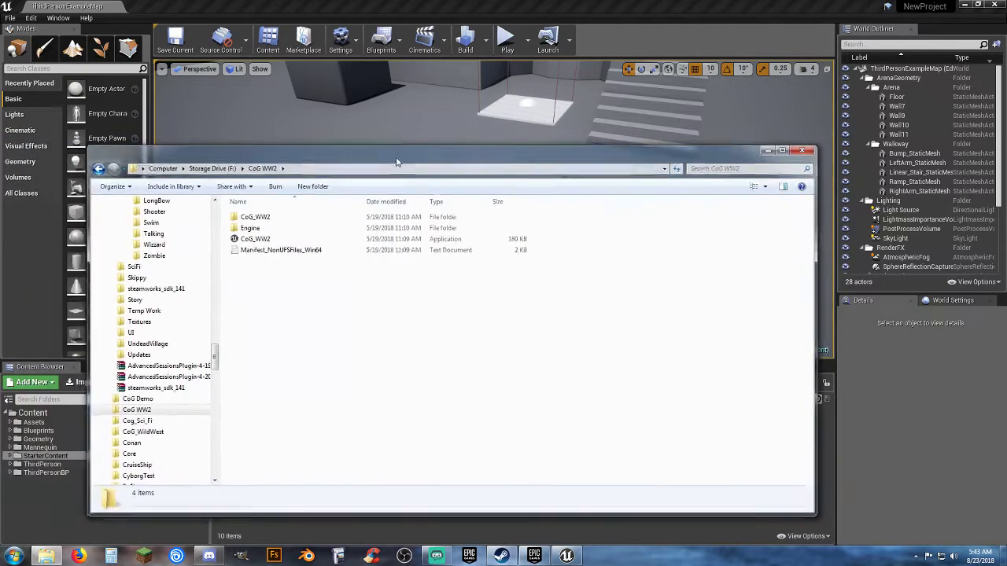
pyautogui.hotkey('alt', 'Tab')
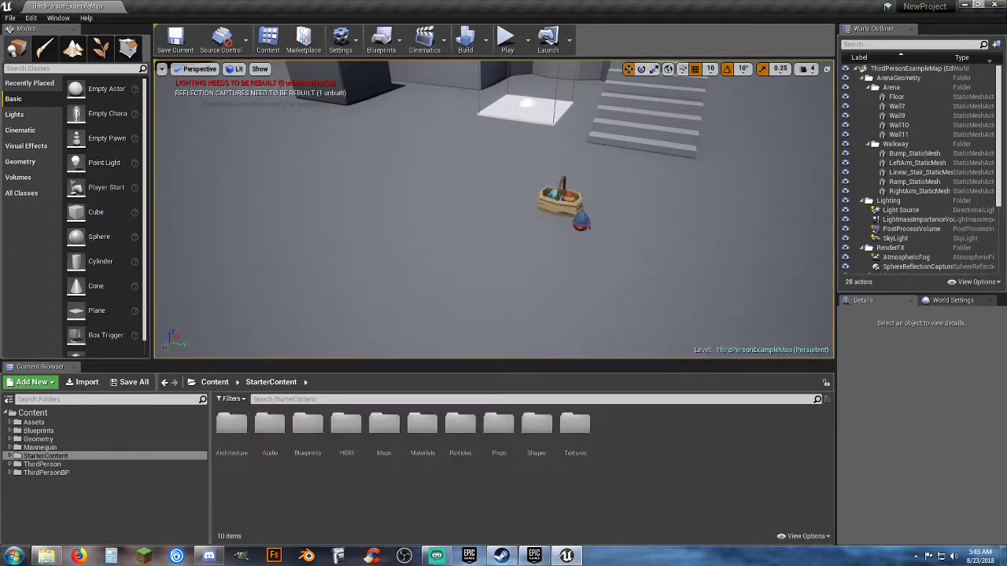
pyautogui.click(999, 4)
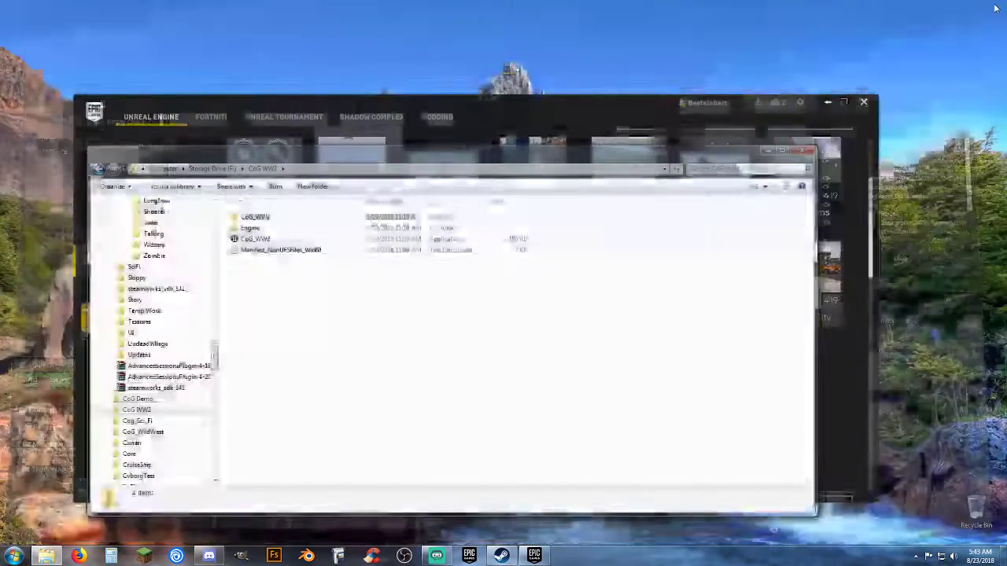
pyautogui.click(864, 101)
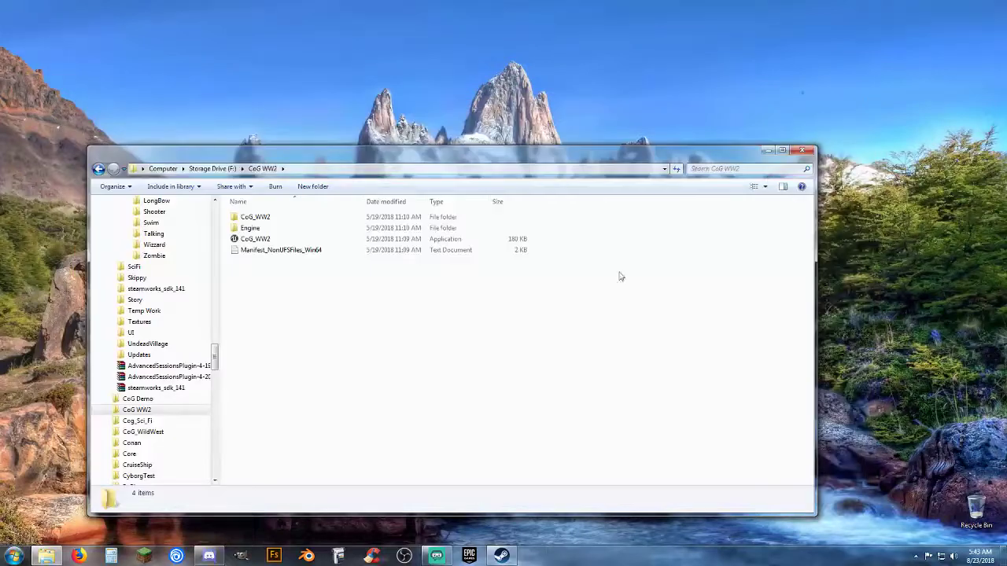
# Launch the CoG_WW2 application and host a multiplayer game, entering a server name based on the player's handle
pyautogui.doubleClick(259, 239)
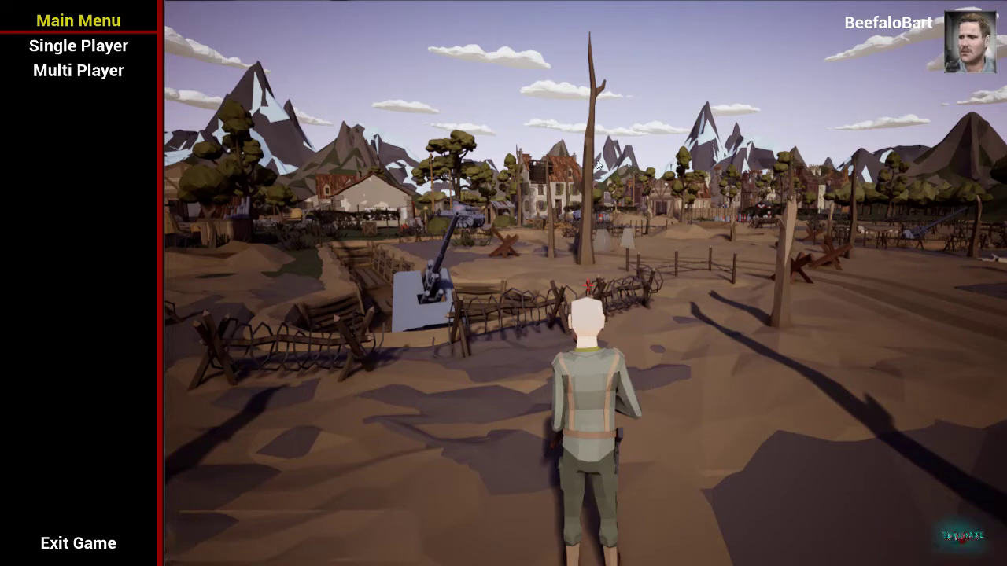
pyautogui.click(79, 70)
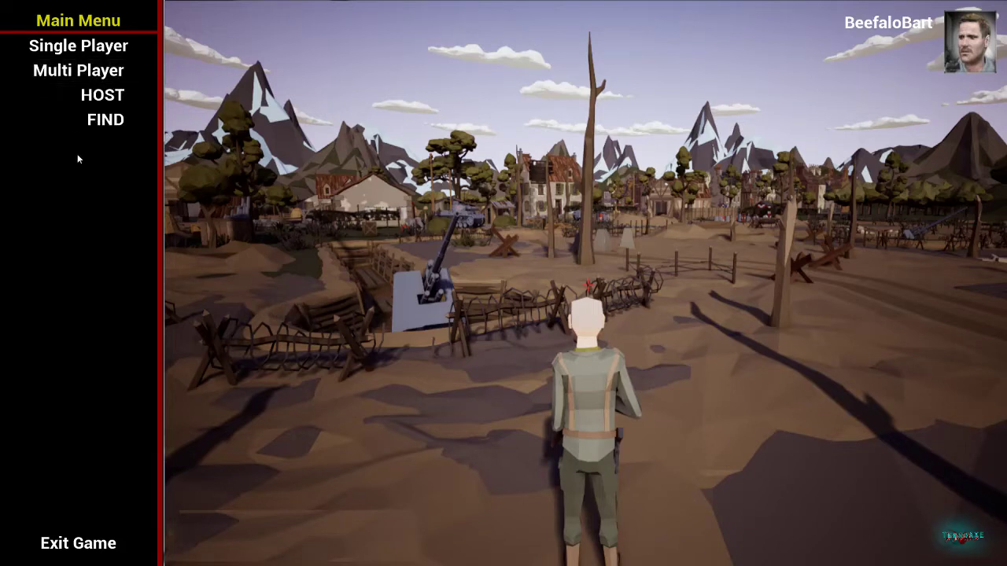
pyautogui.click(113, 96)
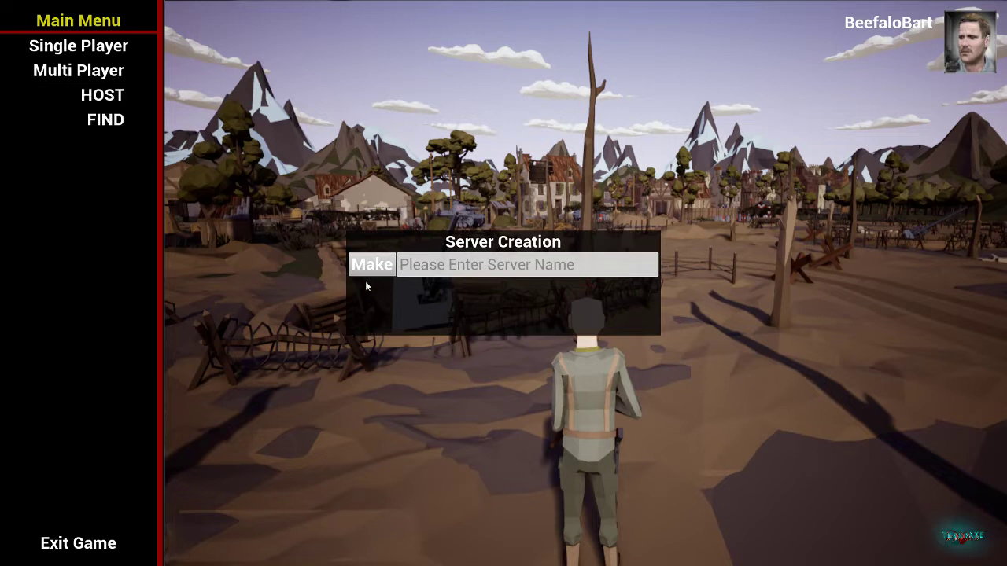
pyautogui.click(400, 265)
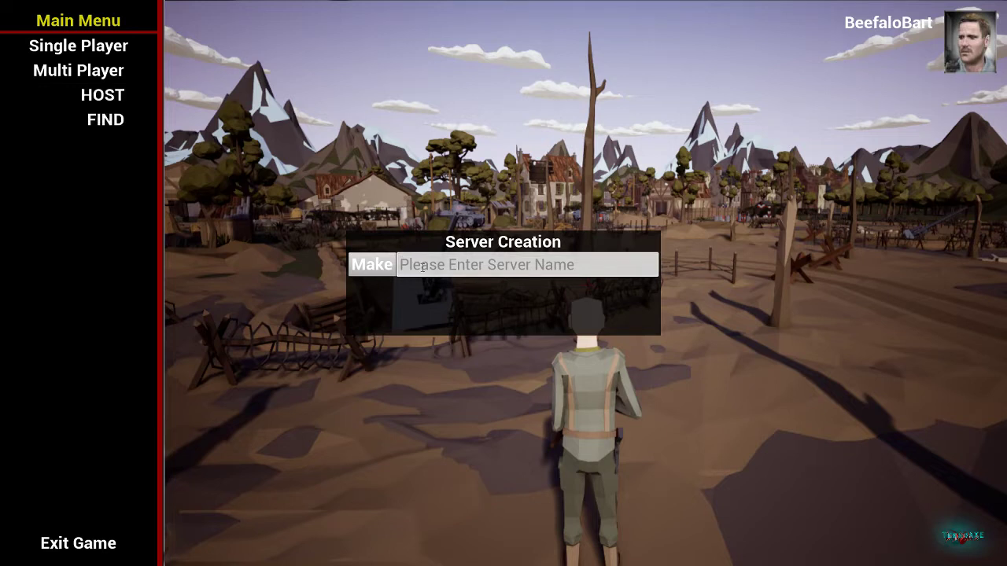
pyautogui.write('Beefalo Barts')
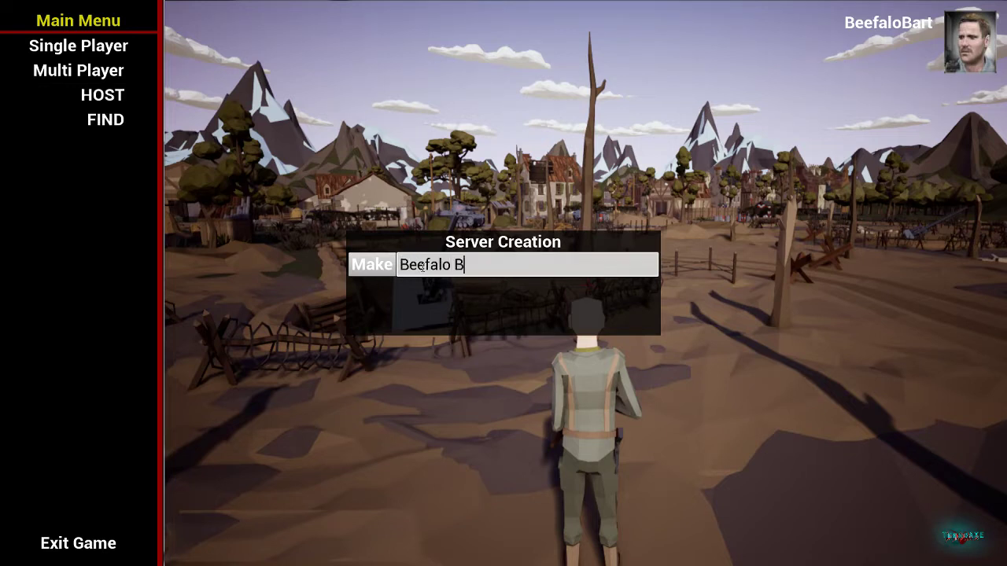
pyautogui.write(' Game')
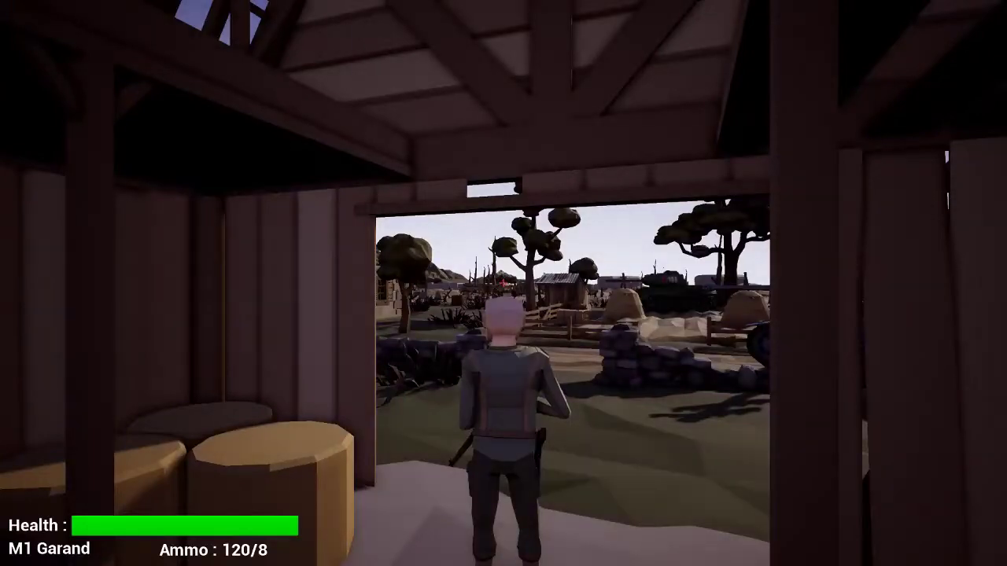
# Test the M1 Garand by firing several shots out through the barn's open doorway
pyautogui.press('w')
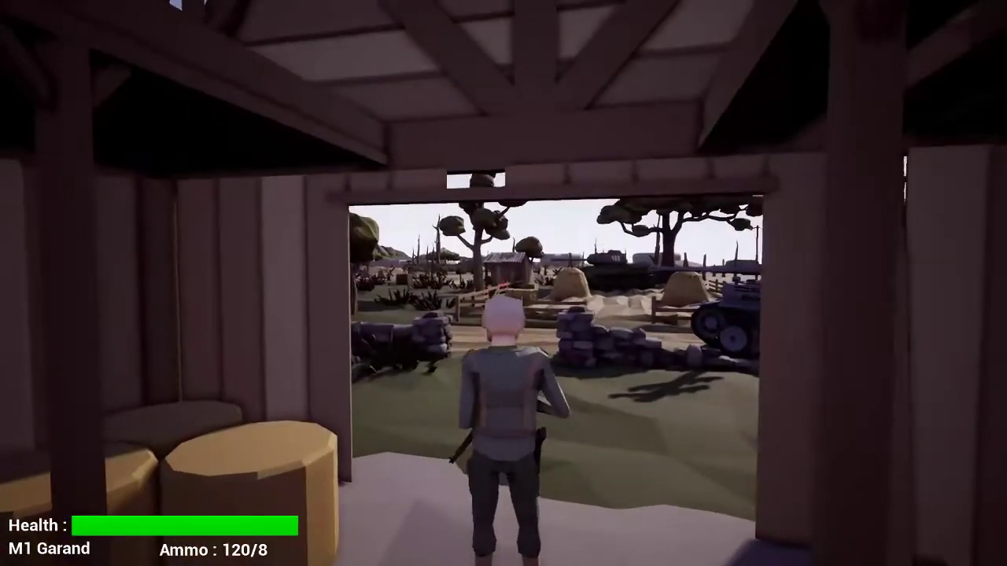
pyautogui.click(504, 282)
pyautogui.click(504, 281)
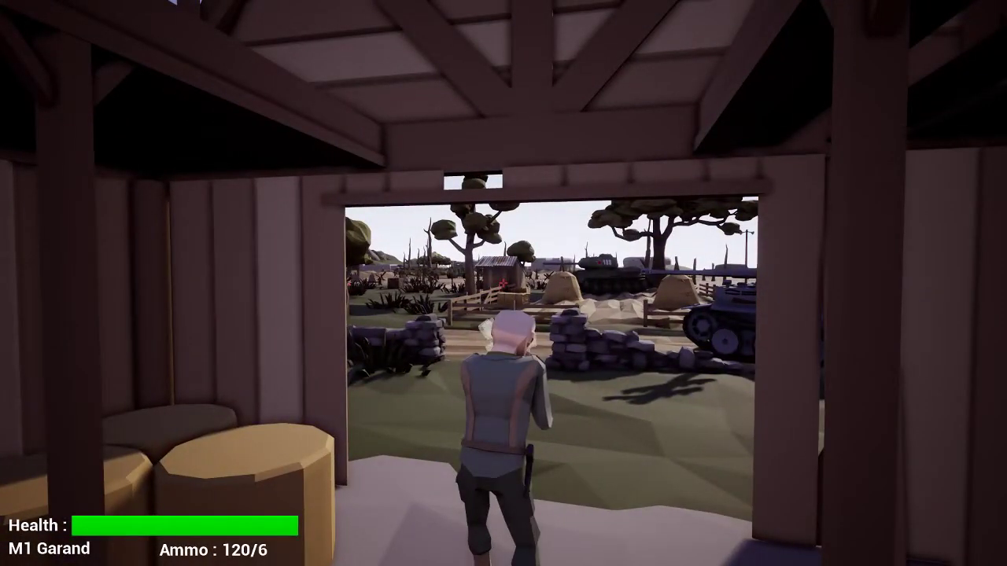
pyautogui.click(504, 282)
pyautogui.click(504, 282)
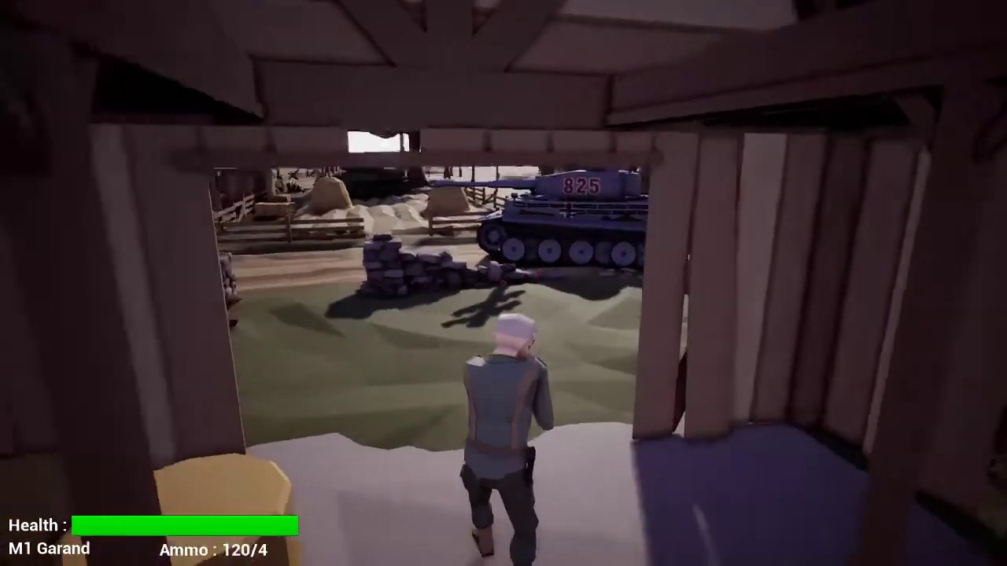
# Run out of the barn to the tank marked 825 and fire the rifle's remaining rounds at it
pyautogui.press('w')
pyautogui.press('w')
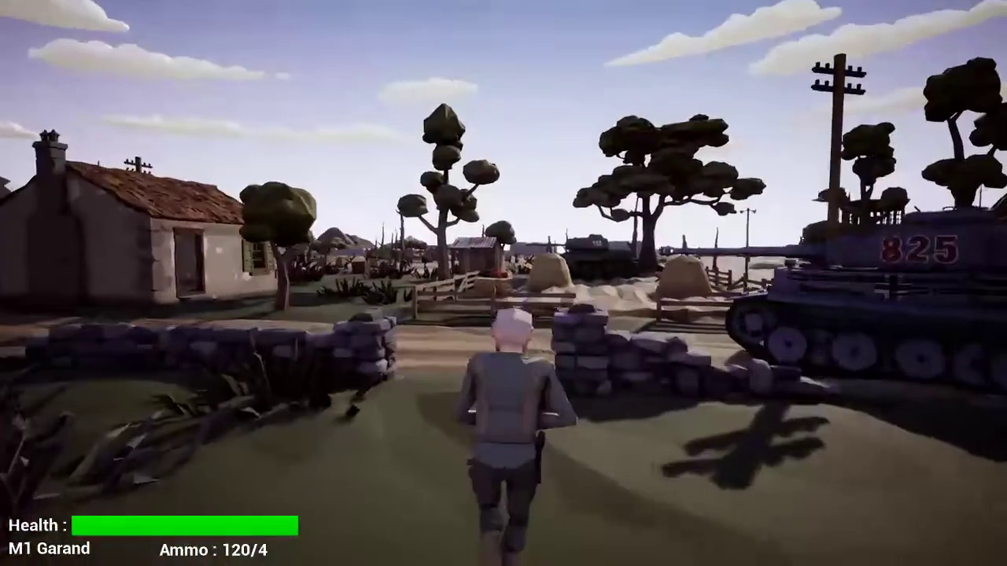
pyautogui.press('w')
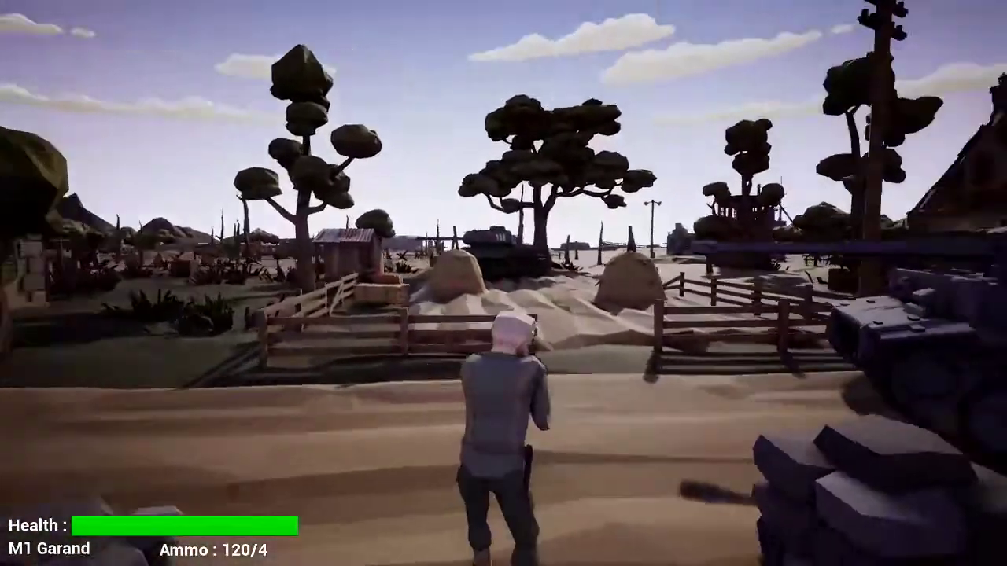
pyautogui.press('w')
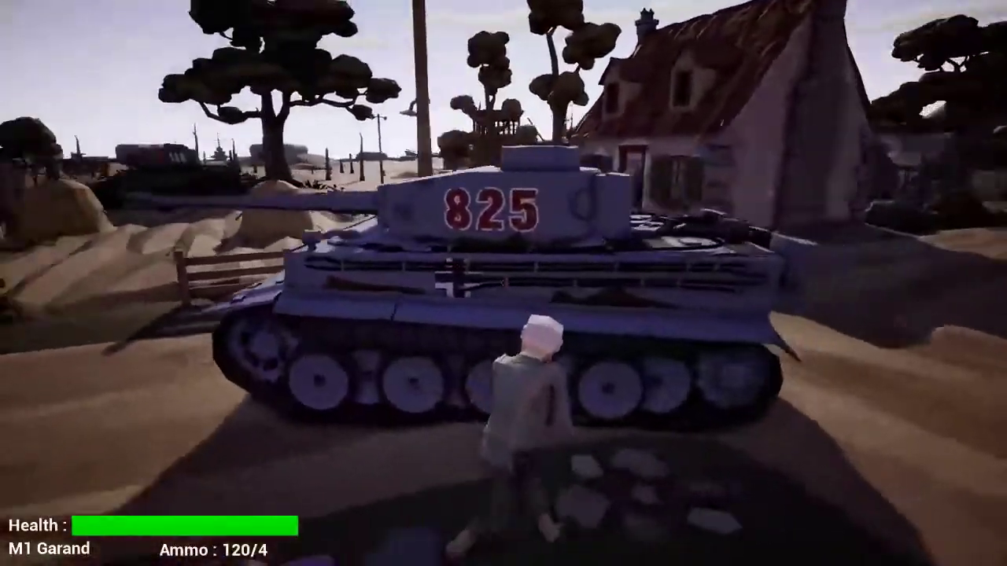
pyautogui.click(504, 283)
pyautogui.click(504, 283)
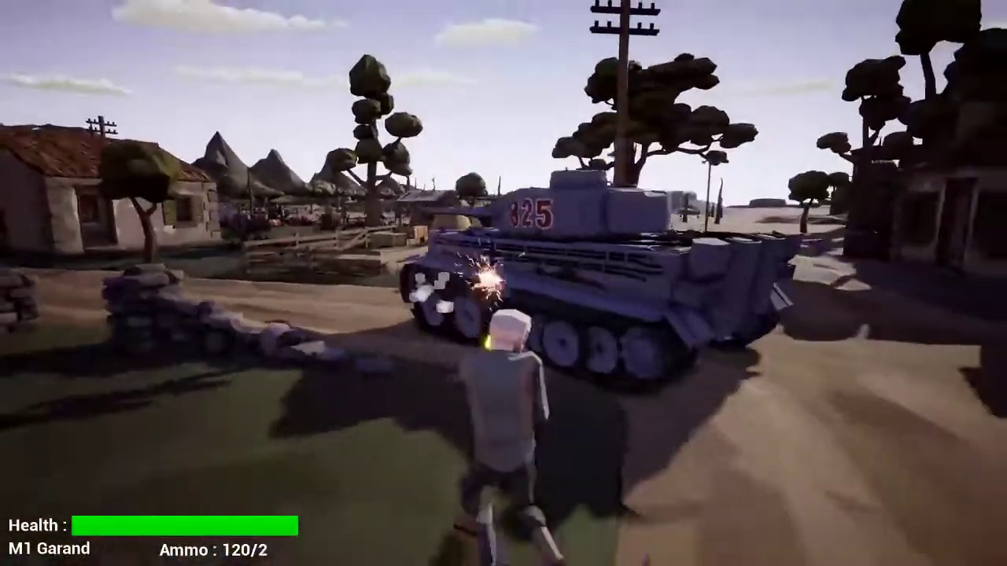
pyautogui.click(504, 283)
pyautogui.click(504, 284)
pyautogui.press('w')
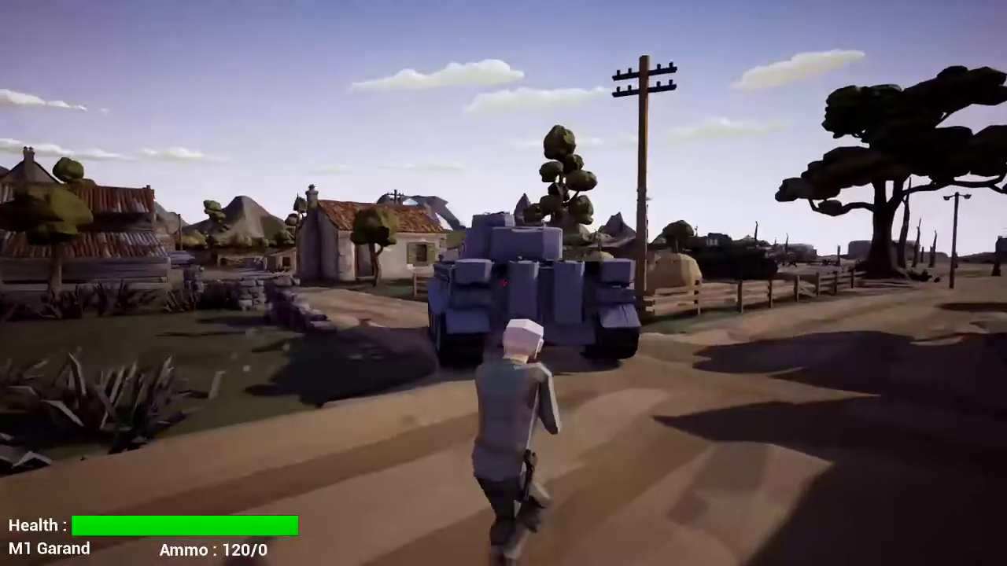
# Explore the village with the M1911 equipped, running between the houses to the fenced medical tents
pyautogui.press('w')
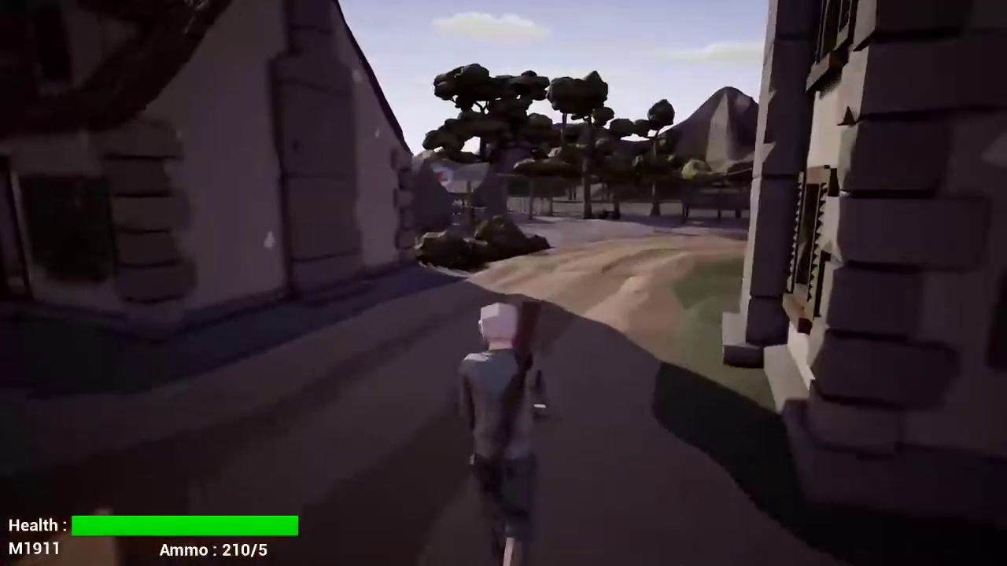
pyautogui.press('w')
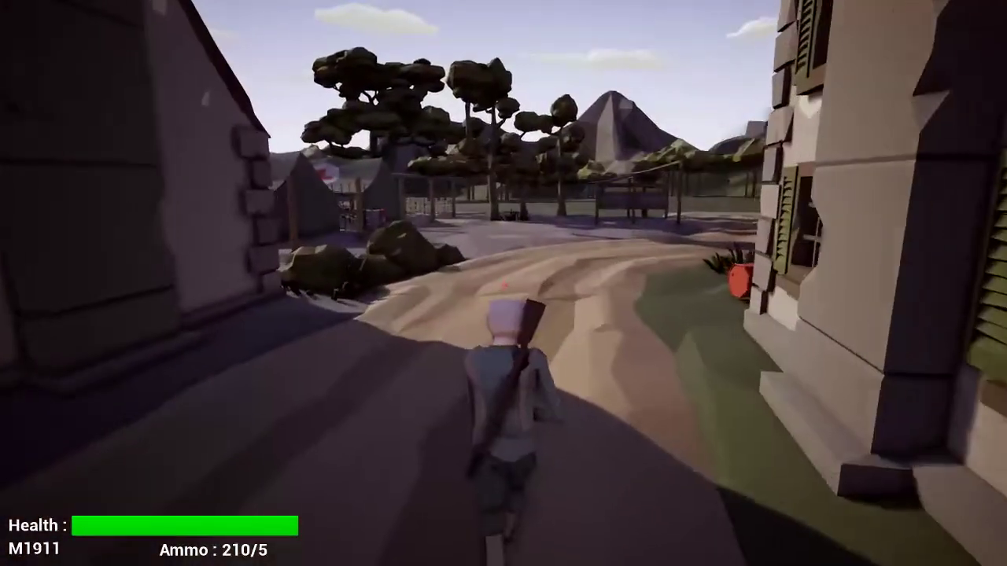
pyautogui.press('w')
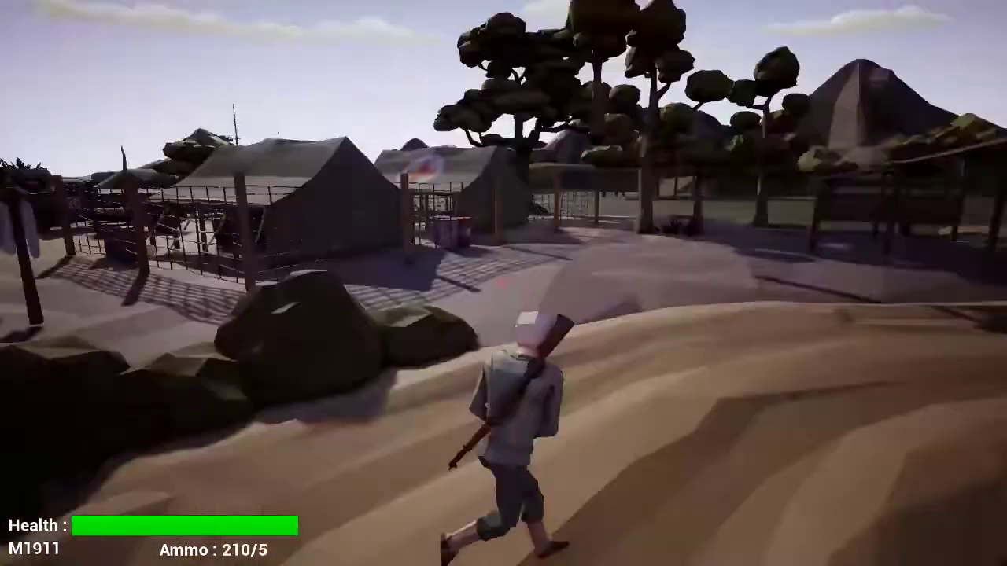
pyautogui.press('w')
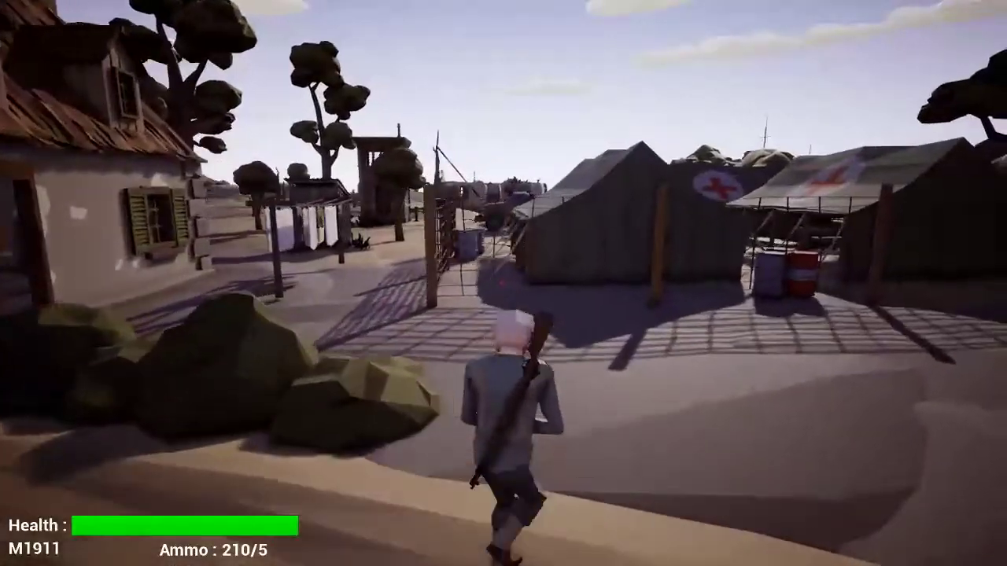
pyautogui.press('w')
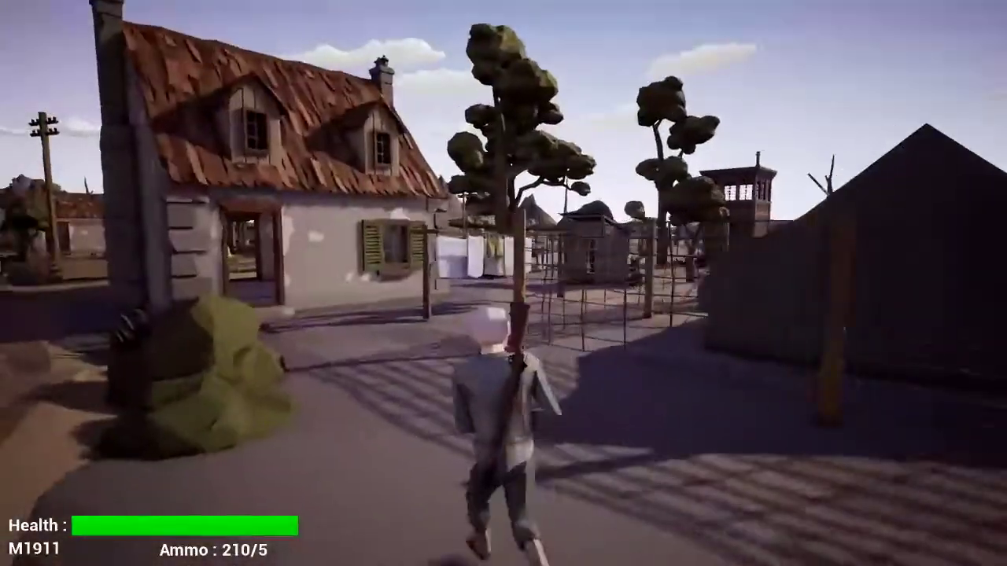
# Run past the parked jeep and truck to look over the checkpoint with its watchtower and striped guard booth
pyautogui.press('w')
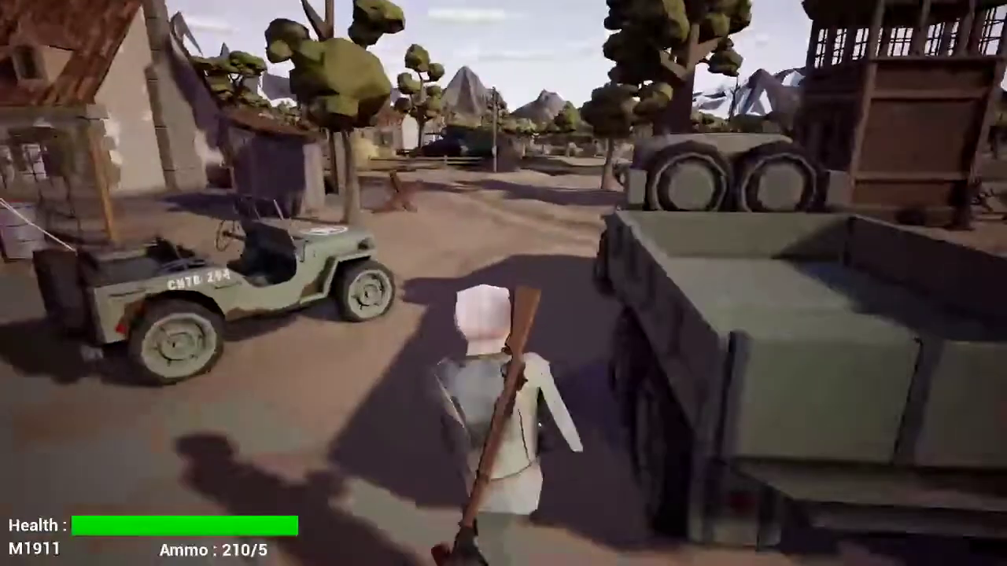
pyautogui.press('w')
pyautogui.press('w')
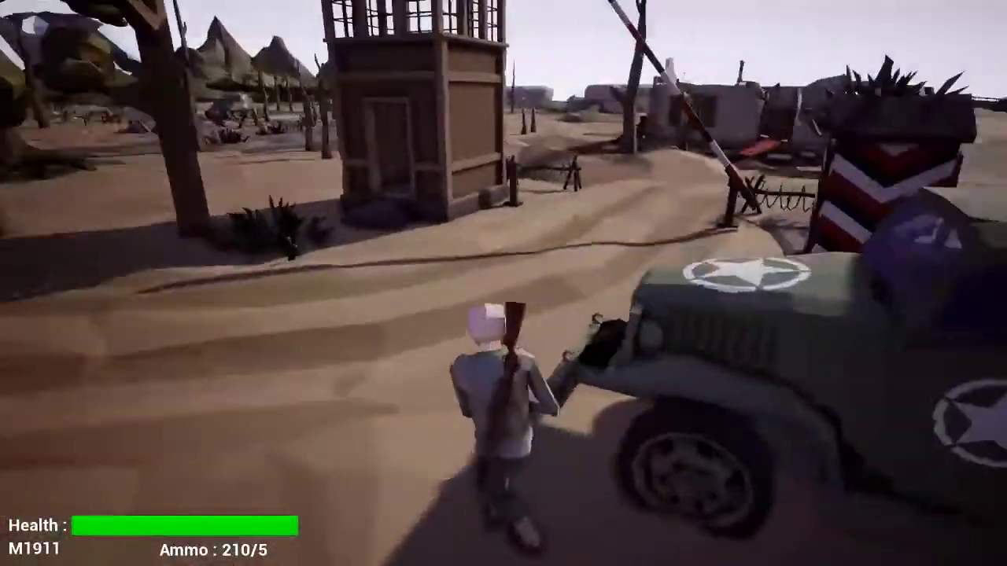
pyautogui.press('w')
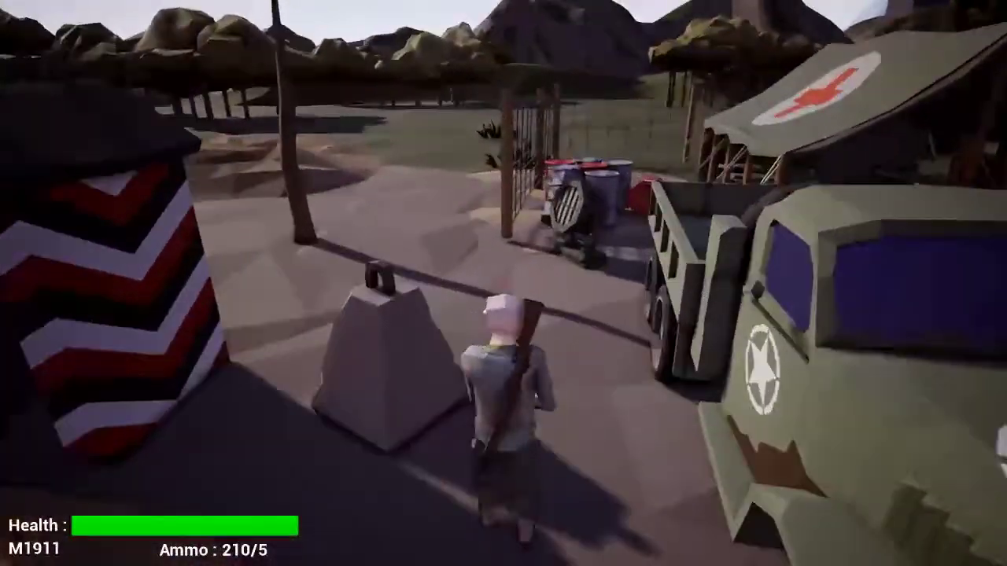
pyautogui.press('w')
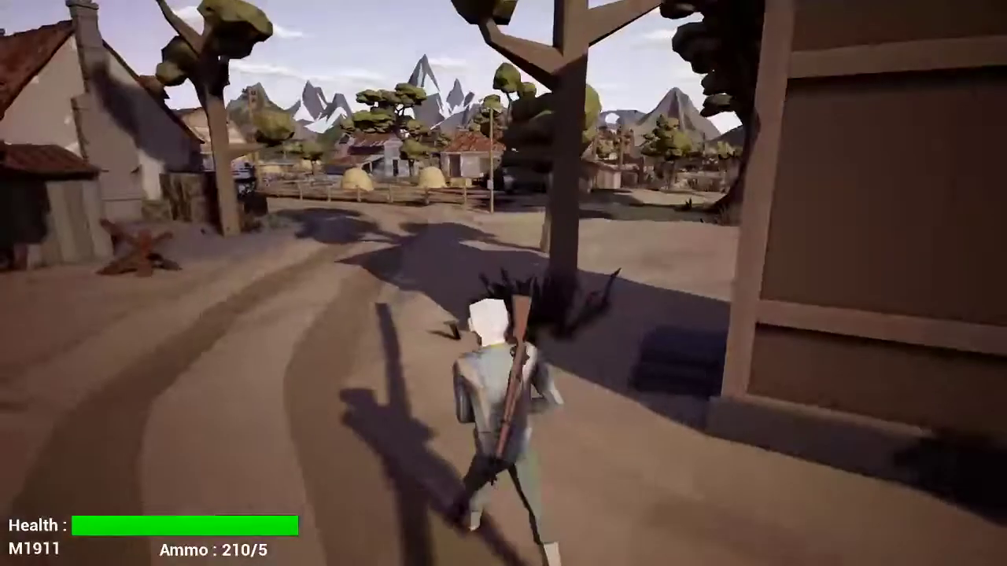
# Run back along the village road and through the camp to the stacked crates between the medical tents
pyautogui.press('w')
pyautogui.press('w')
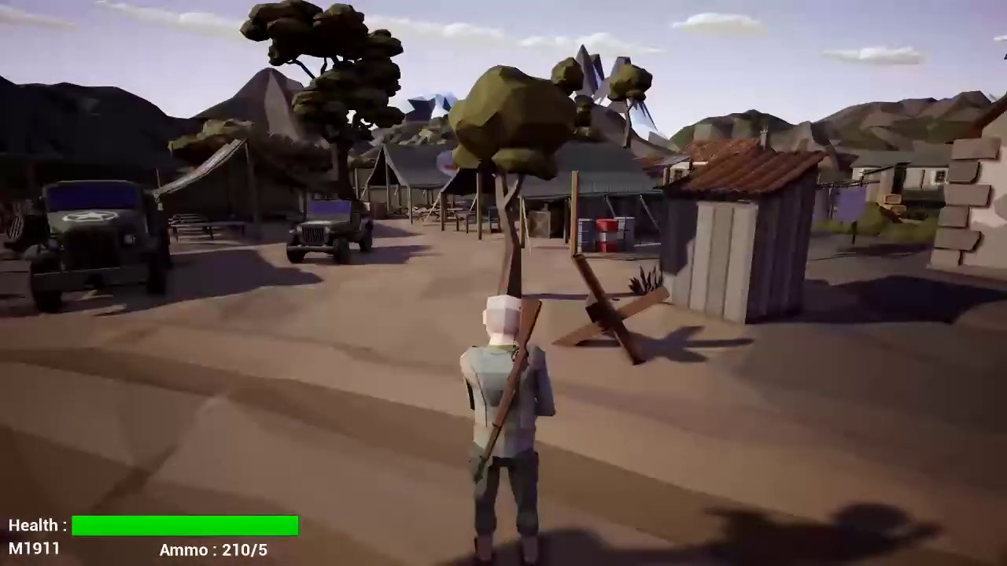
pyautogui.press('w')
pyautogui.press('w')
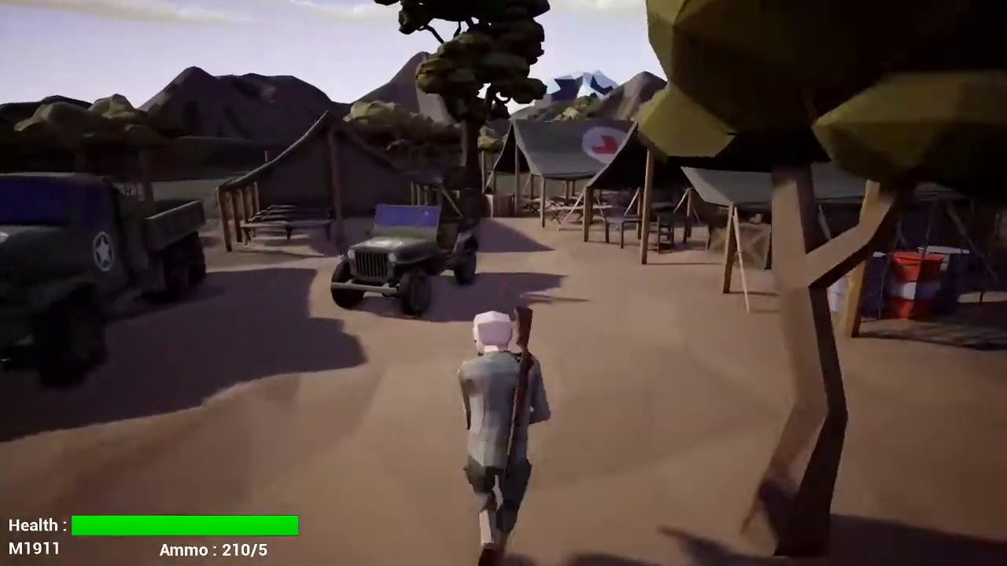
pyautogui.press('w')
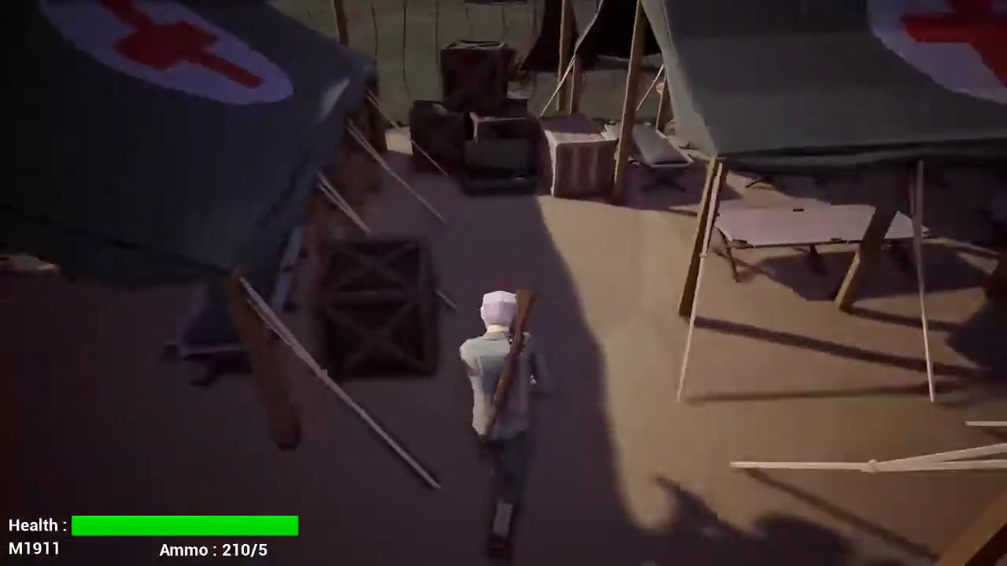
pyautogui.press('w')
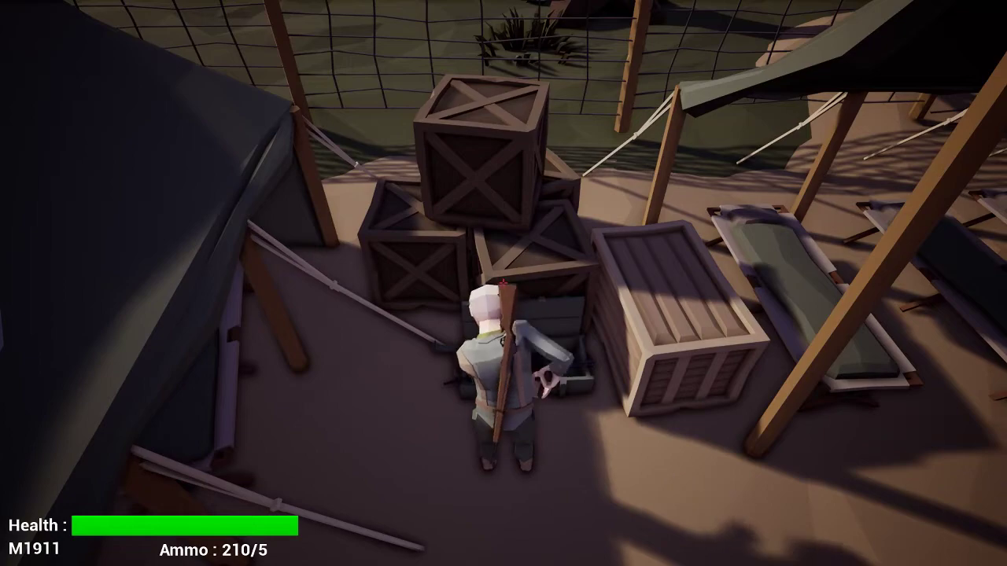
# Equip the M1 Garand, swap it for the K98 Sniper at the crates, and aim out across the camp
pyautogui.press('1')
pyautogui.press('e')
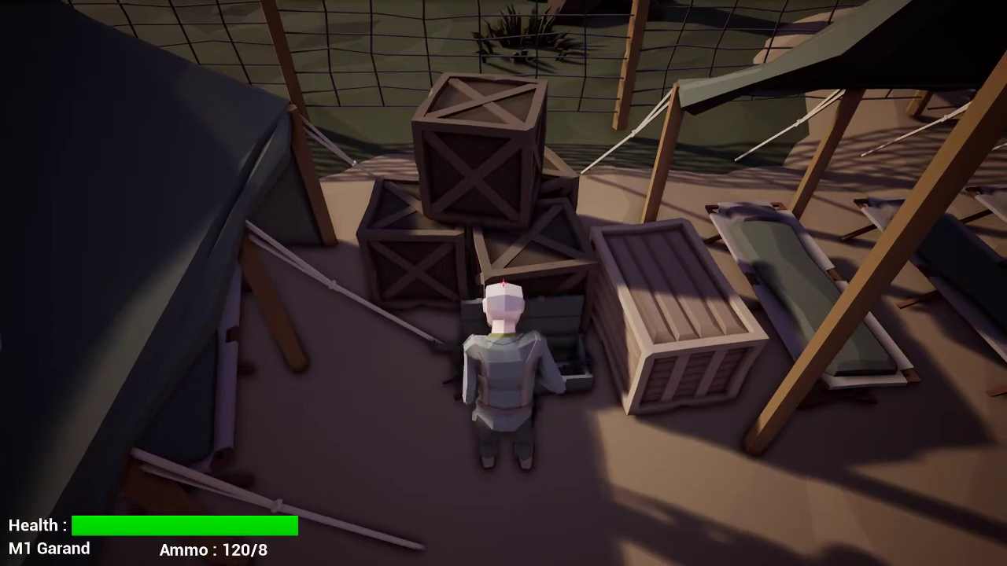
pyautogui.press('2')
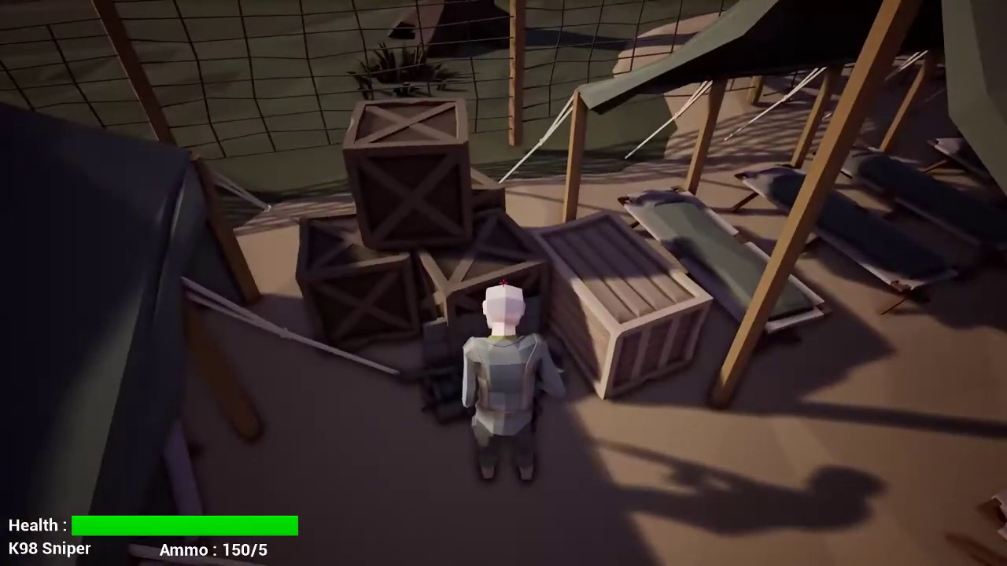
pyautogui.press('w')
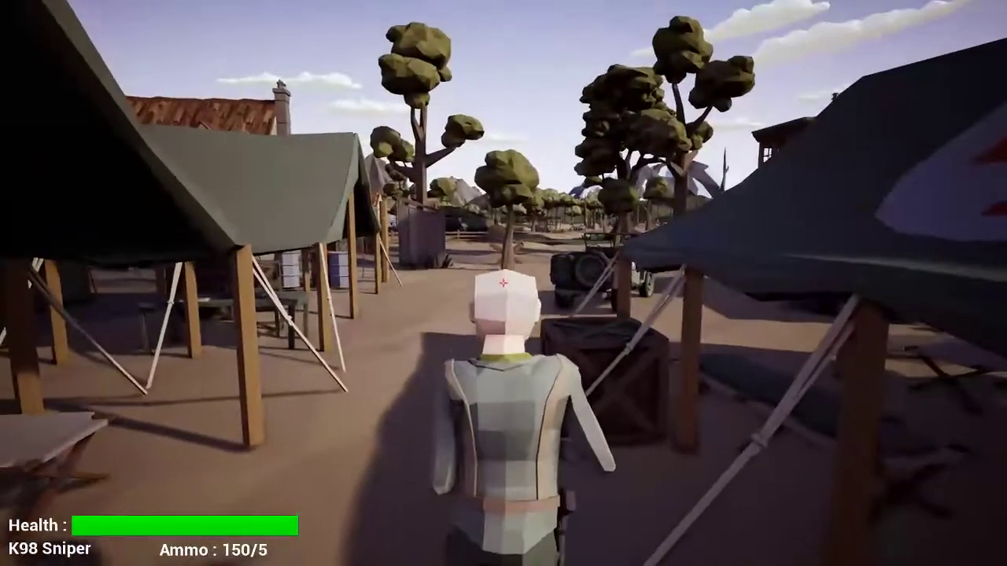
pyautogui.rightClick(503, 283)
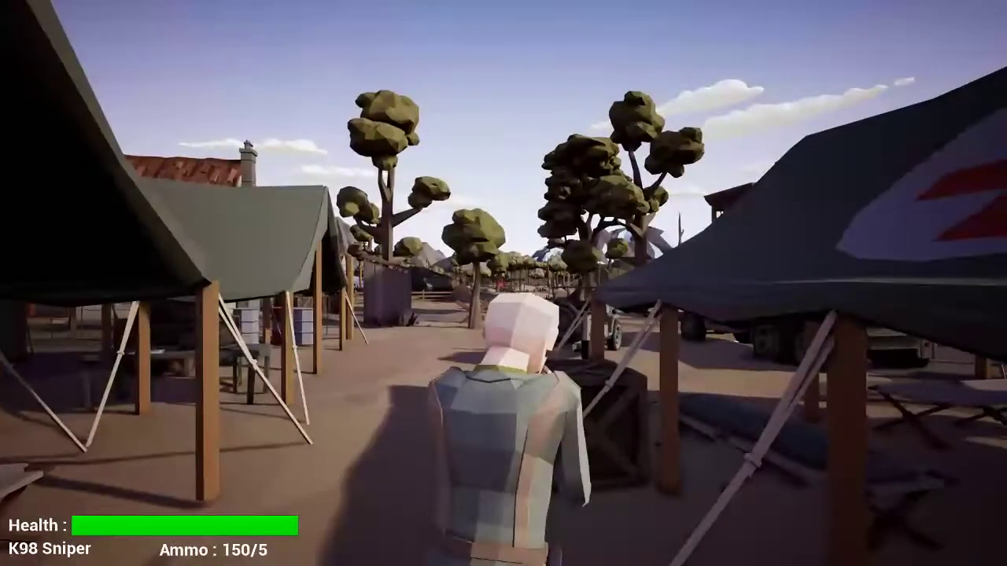
# Carry the K98 Sniper out into the open yard and switch to the M1911 while running past the jeep
pyautogui.press('w')
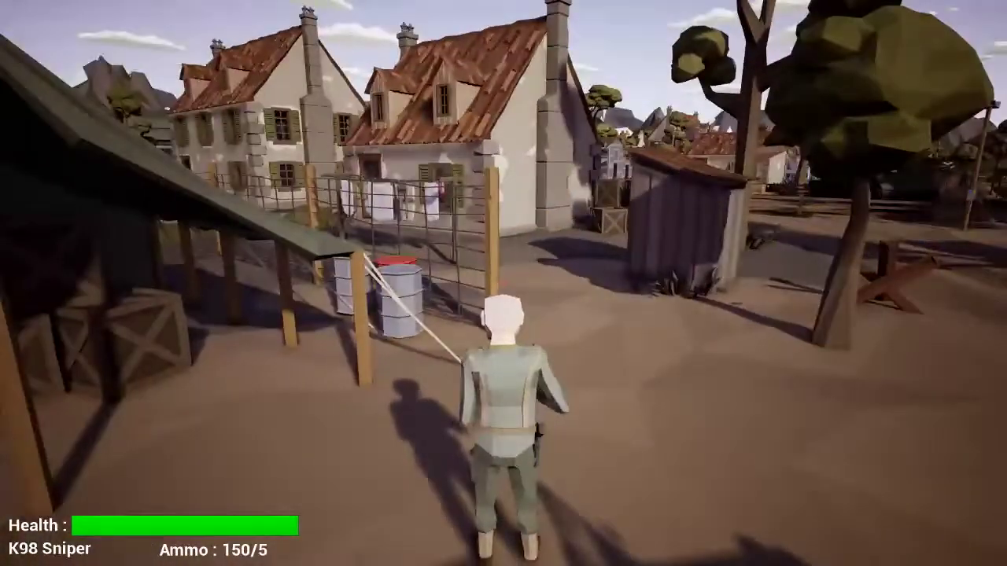
pyautogui.press('2')
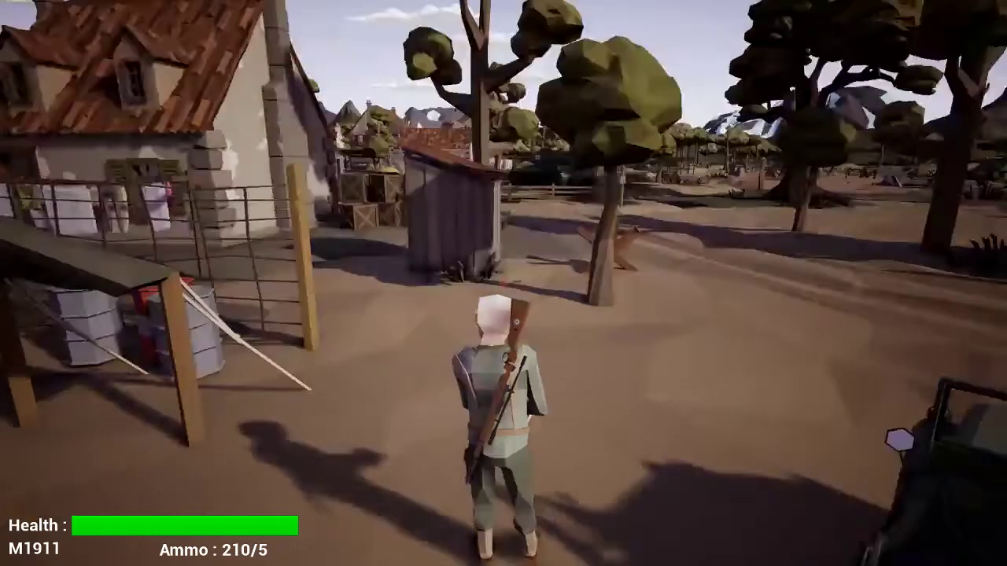
pyautogui.press('w')
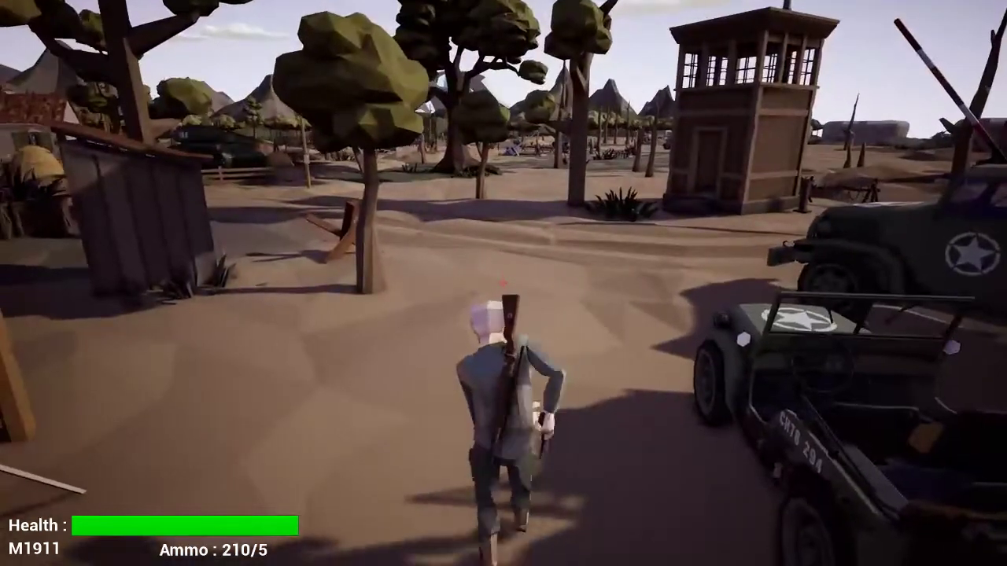
# Swap the M1 Garand for the K98 Sniper between the medical tents and fire one scoped shot at the shed
pyautogui.press('1')
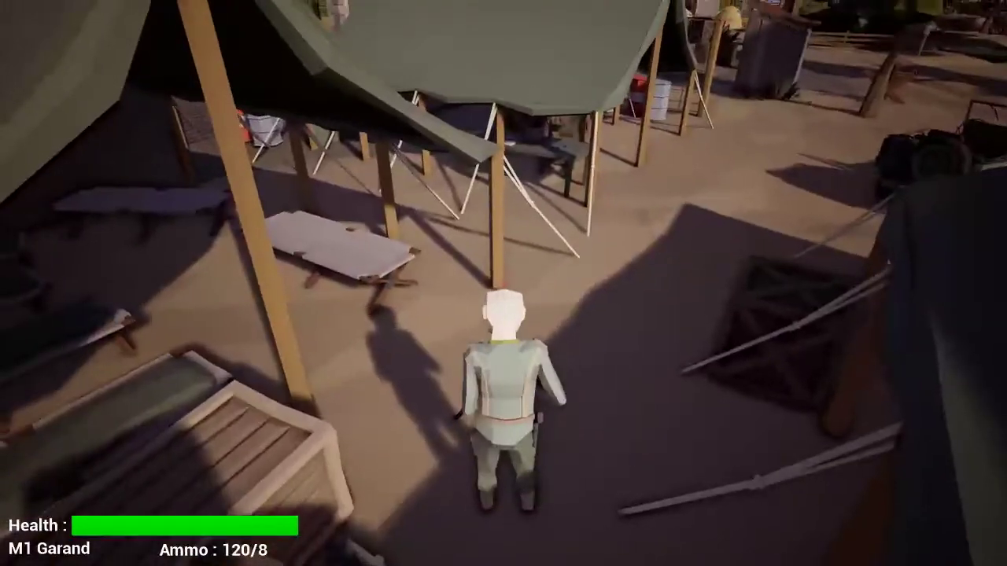
pyautogui.press('w')
pyautogui.press('e')
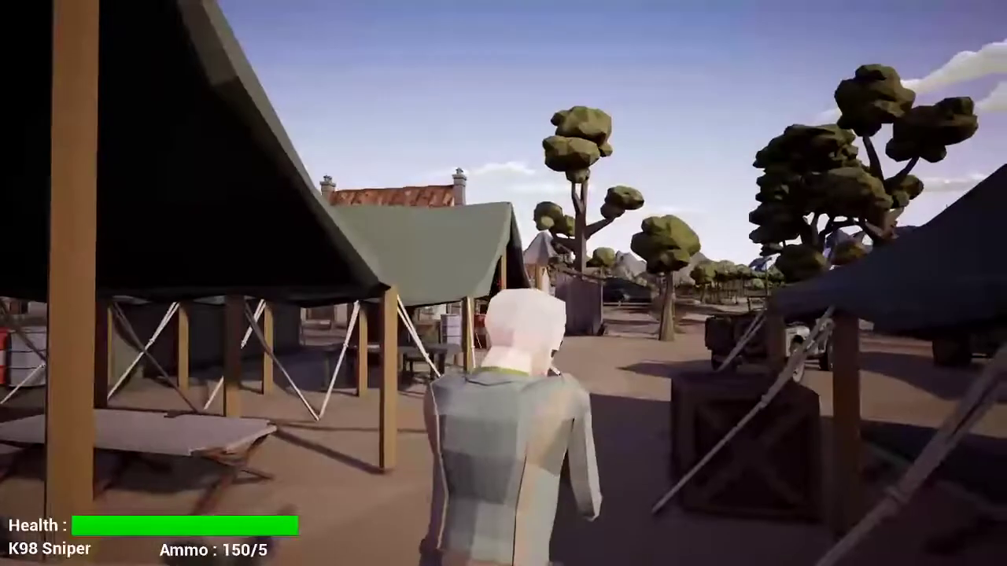
pyautogui.rightClick(504, 283)
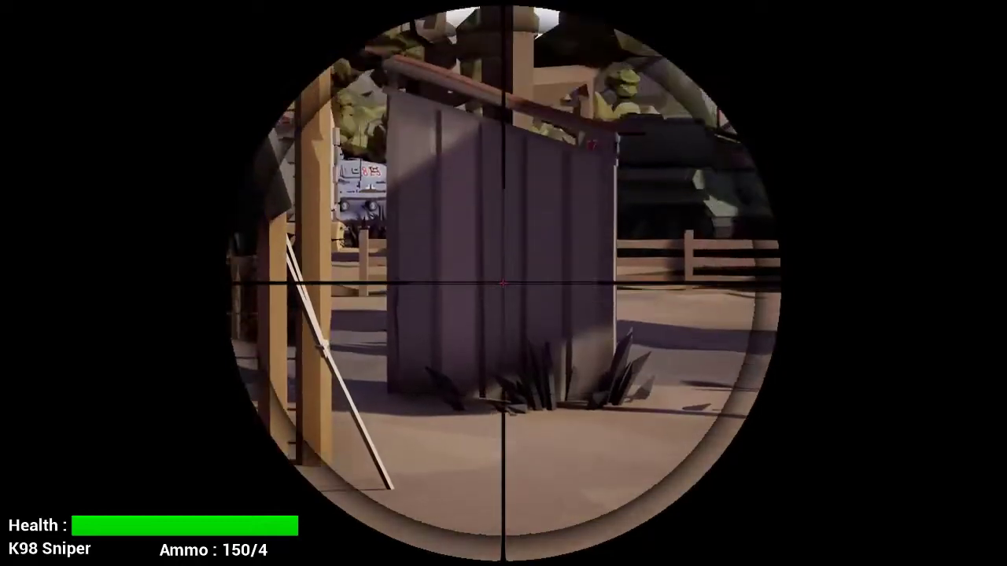
pyautogui.rightClick(503, 283)
# Take the Browning BAR from the crates and test it with several bursts toward the wooden shed
pyautogui.press('w')
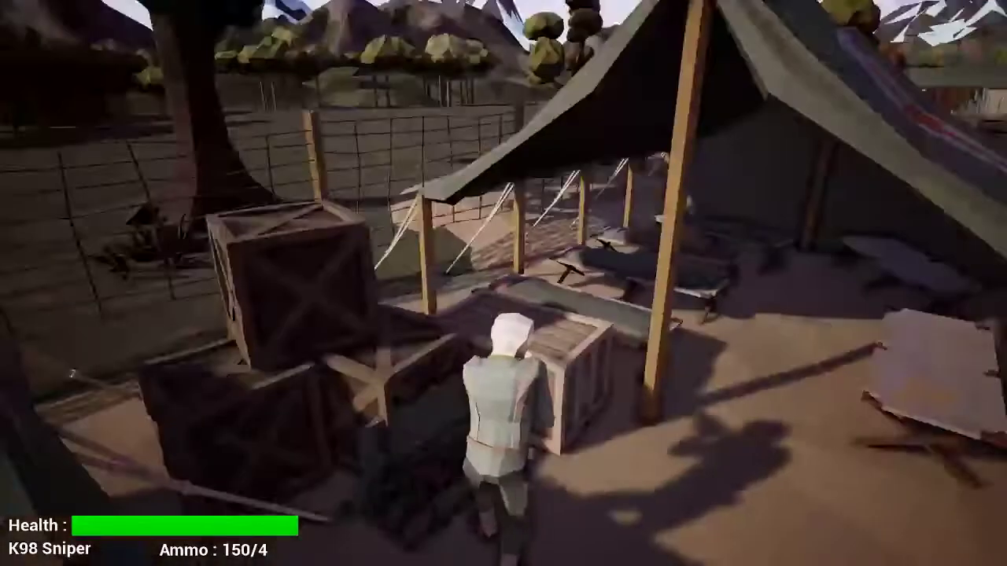
pyautogui.press('e')
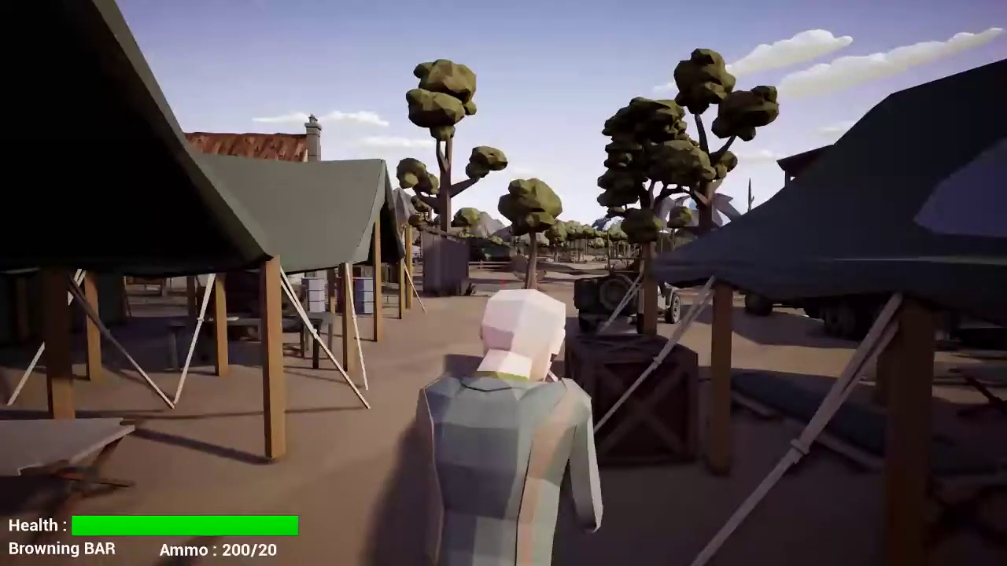
pyautogui.click(503, 283)
pyautogui.click(504, 283)
pyautogui.click(504, 283)
pyautogui.click(503, 283)
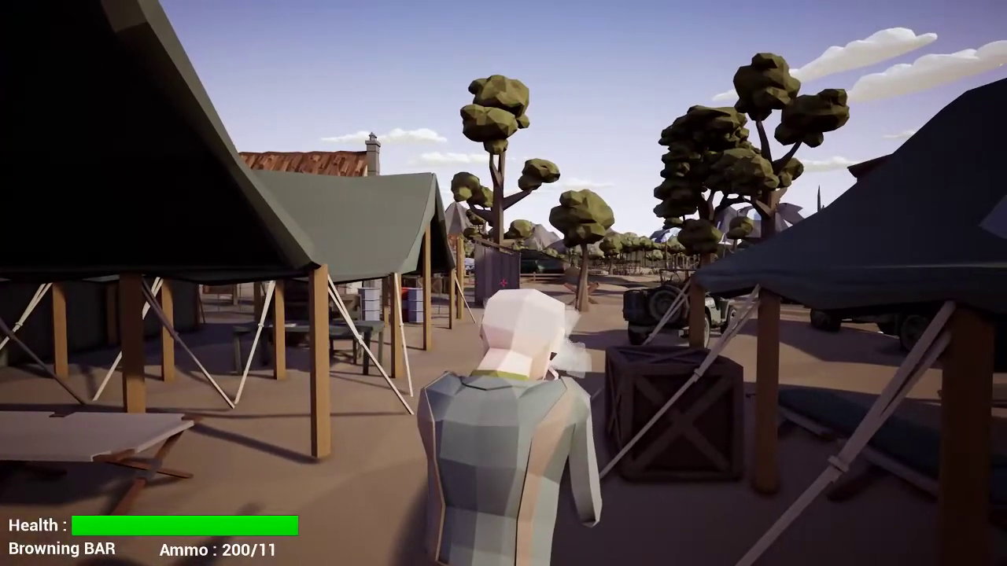
pyautogui.click(504, 283)
pyautogui.click(503, 283)
# Exchange the Browning BAR for the PPSH 41 at the crates and fire bursts toward the wooden shed
pyautogui.press('s')
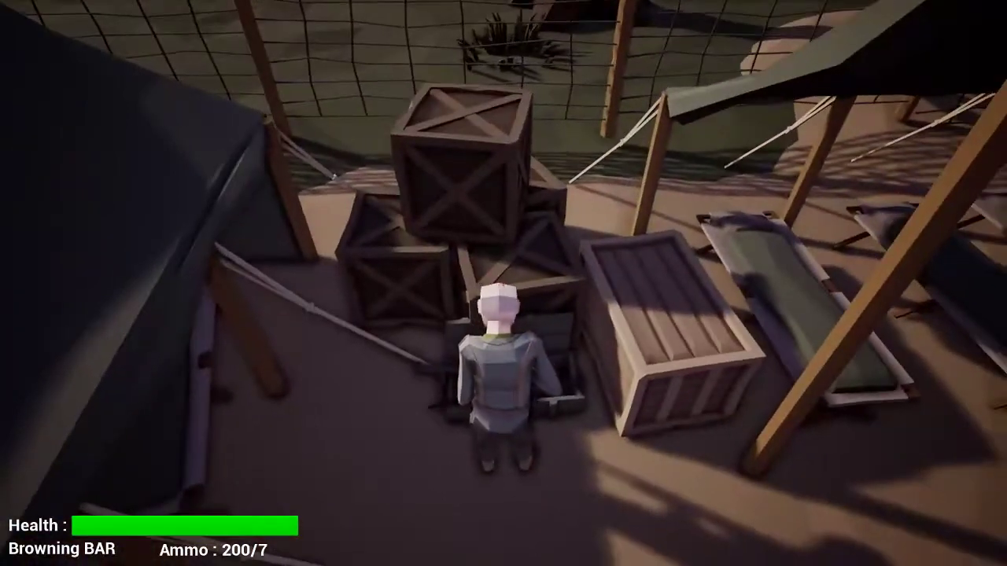
pyautogui.press('e')
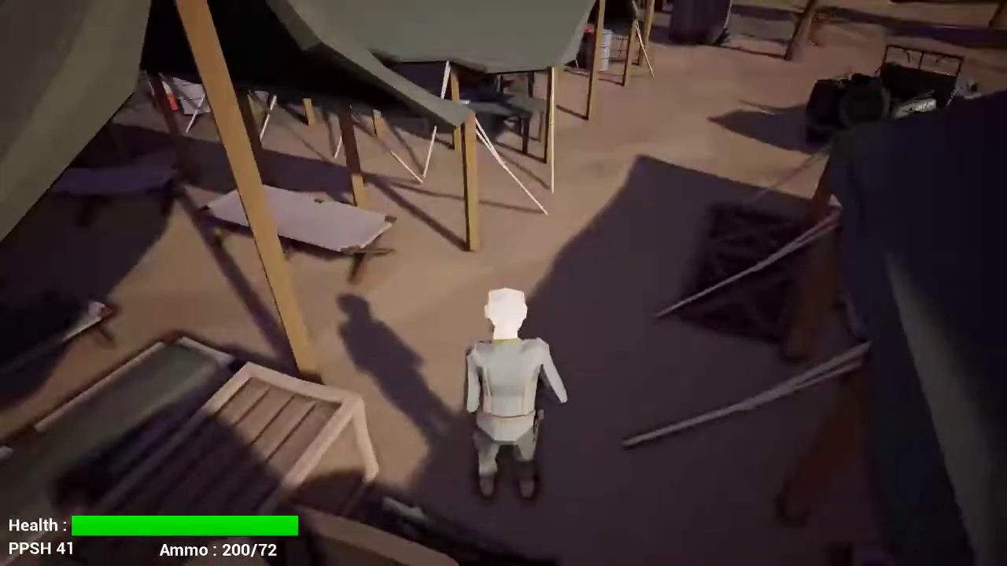
pyautogui.press('w')
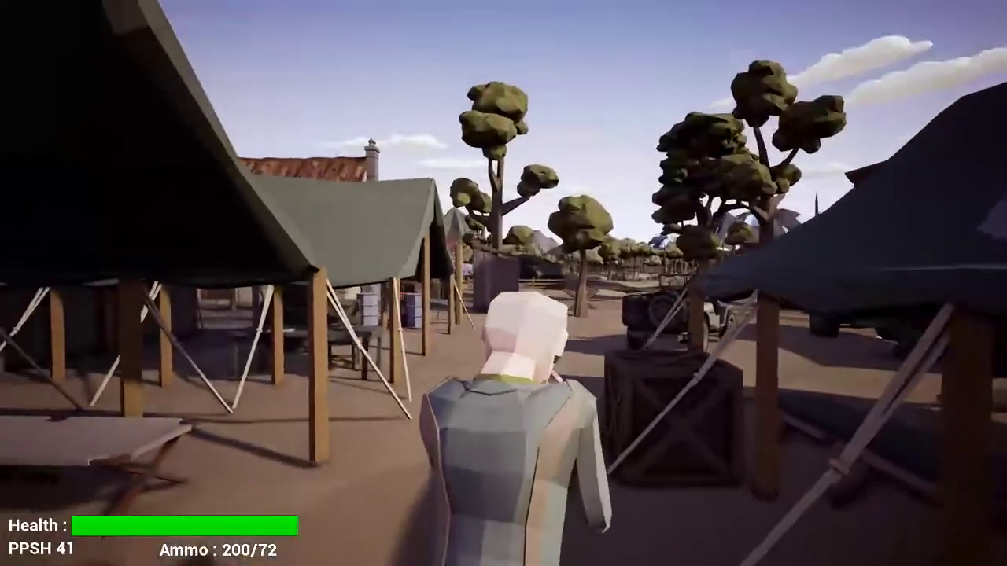
pyautogui.click(503, 283)
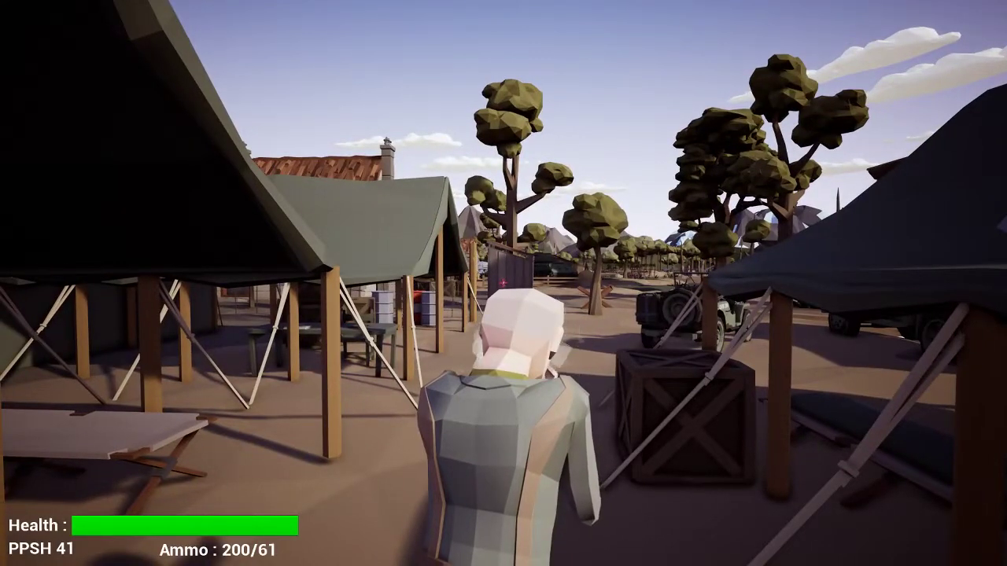
pyautogui.moveTo(503, 283); pyautogui.dragTo(503, 284)
# Exchange the PPSH 41 for the Bazooka at the crates and fire a rocket out between the tents
pyautogui.press('w')
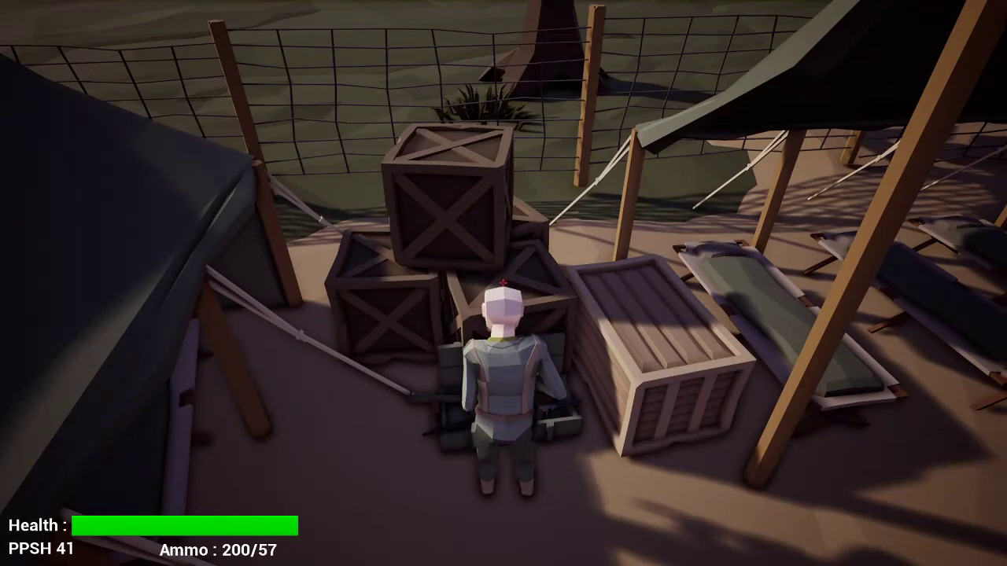
pyautogui.press('e')
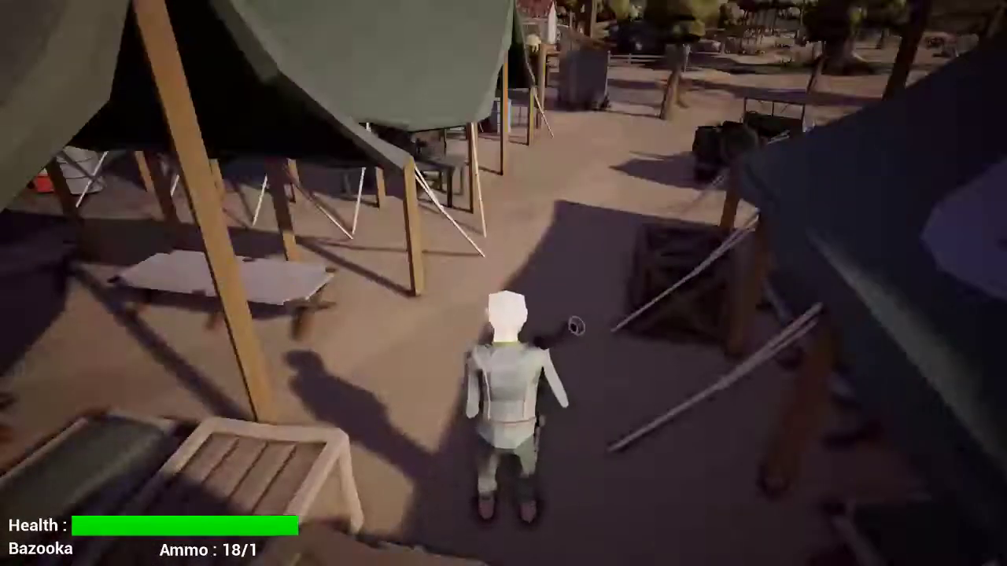
pyautogui.press('w')
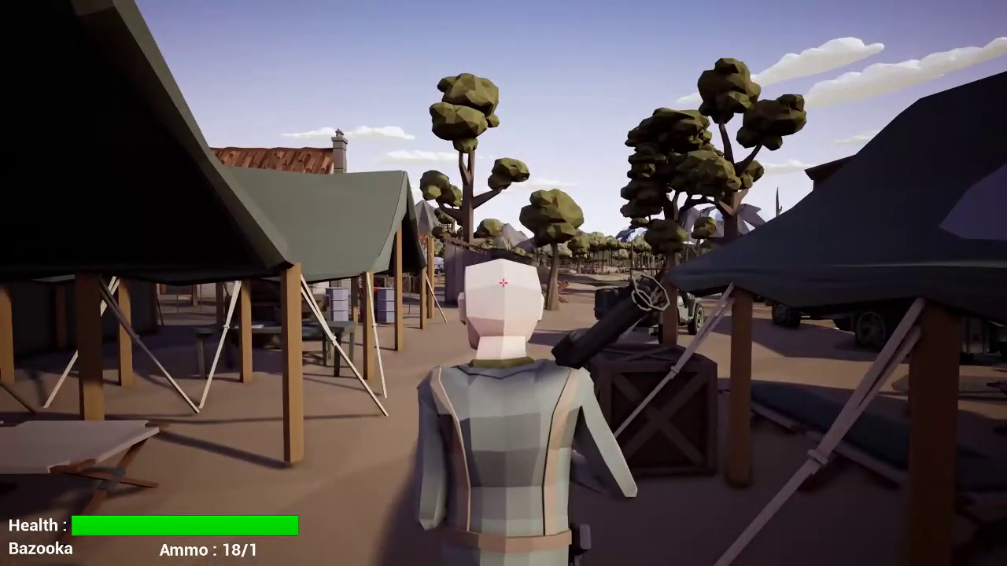
pyautogui.press('w')
pyautogui.click(503, 283)
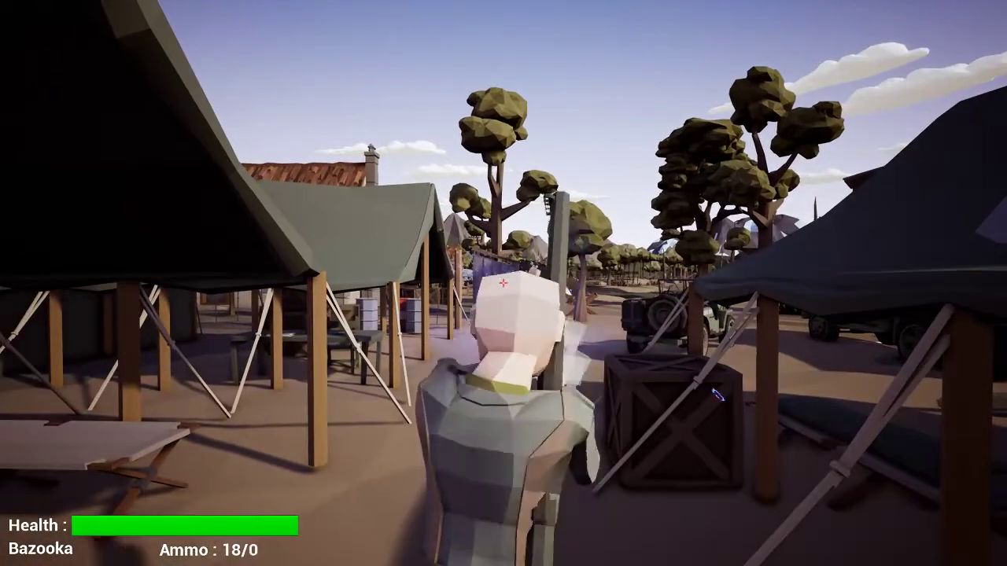
# Advance with the reloaded Bazooka to the edge of the tents and fire another rocket toward the distant trees
pyautogui.press('w')
pyautogui.press('w')
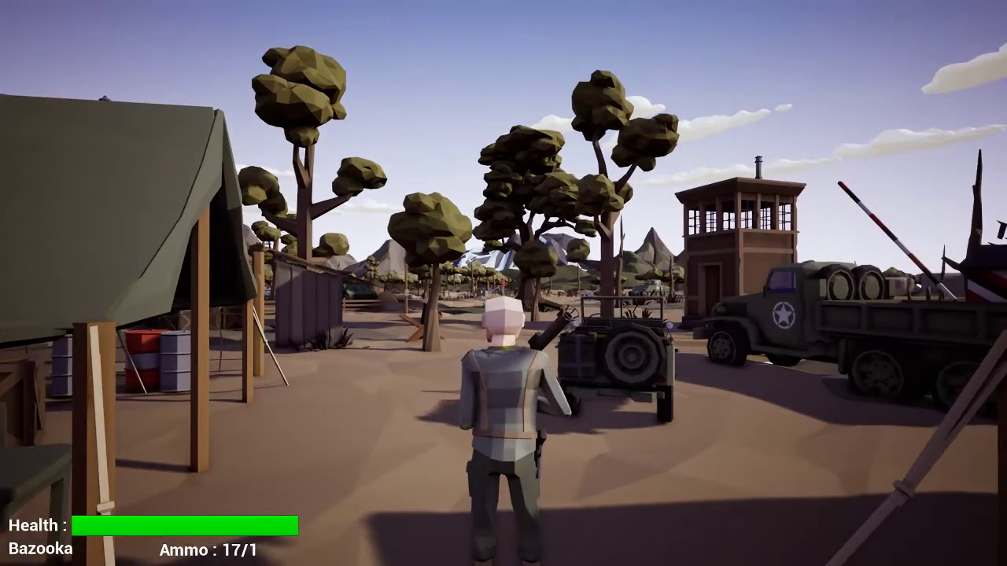
pyautogui.press('w')
pyautogui.click(504, 284)
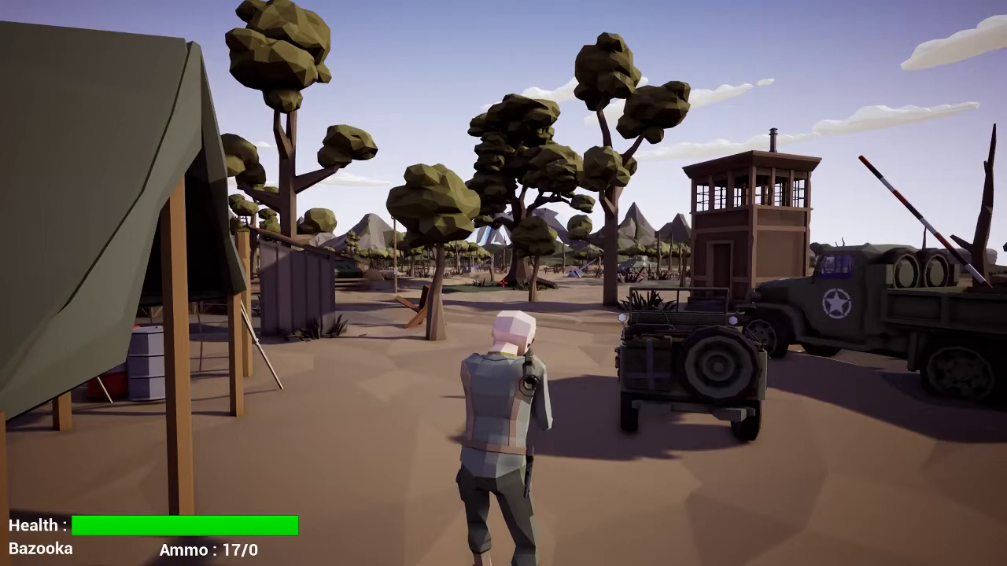
# Return to the crates to swap the Bazooka for the K98 Sniper, and run out to the parked jeep
pyautogui.press('w')
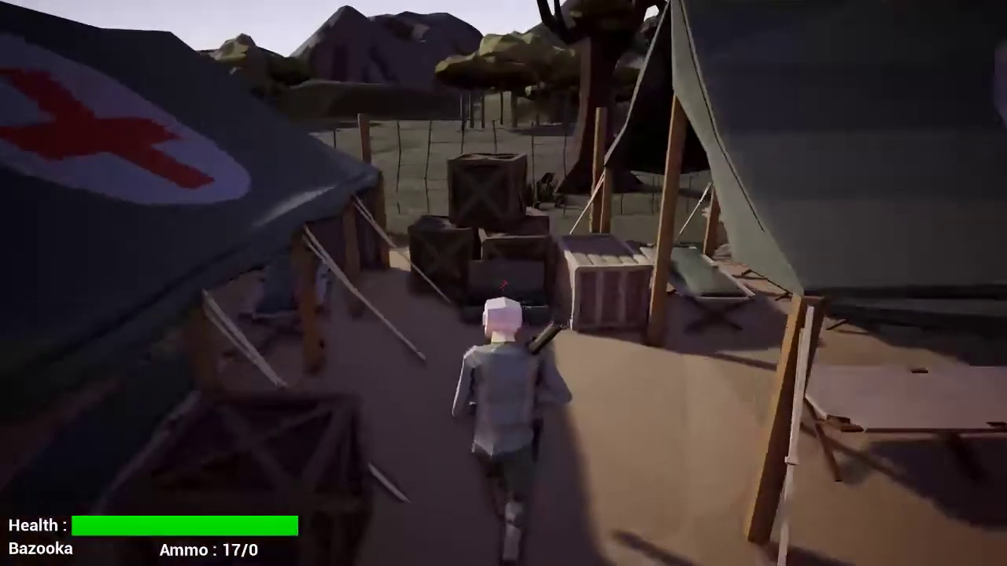
pyautogui.press('w')
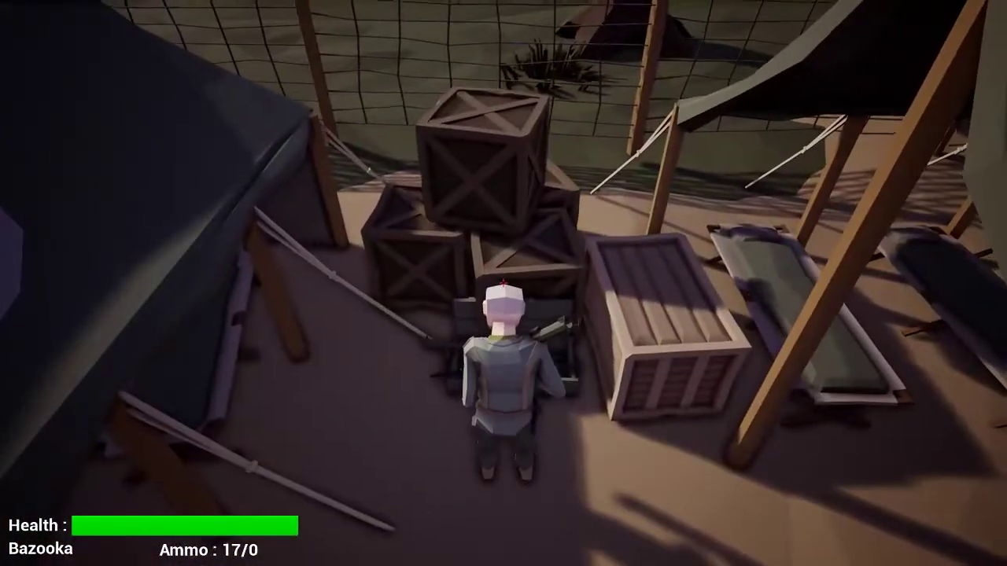
pyautogui.press('e')
pyautogui.press('w')
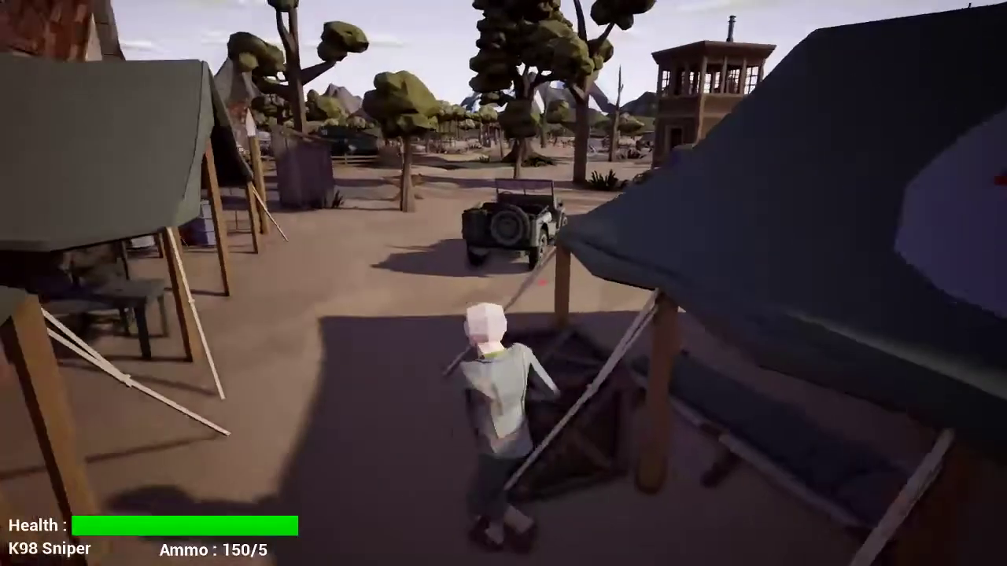
pyautogui.press('w')
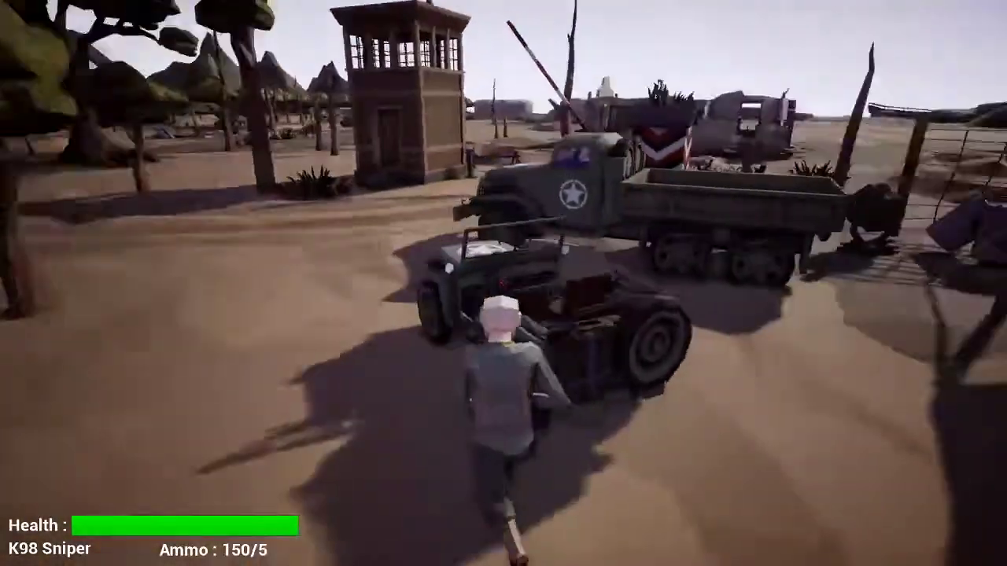
# Run from the parked jeep past the watchtower and across the open battlefield into the trench pit with the artillery gun
pyautogui.press('w')
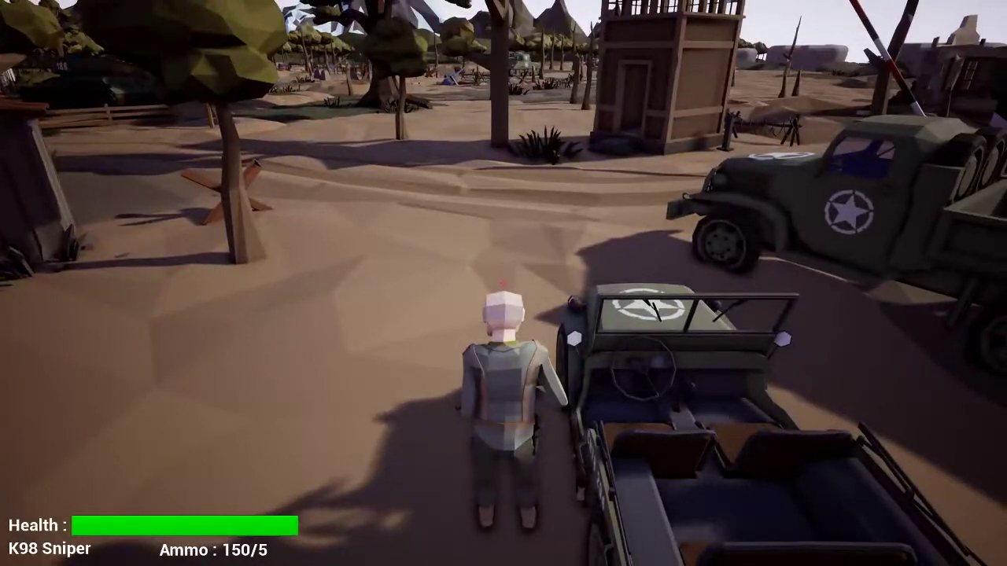
pyautogui.press('w')
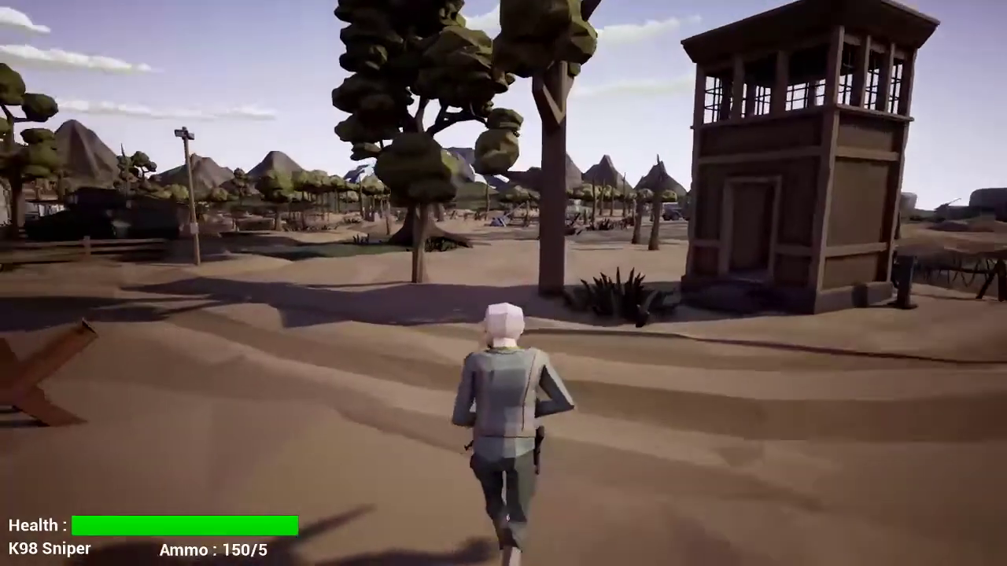
pyautogui.press('w')
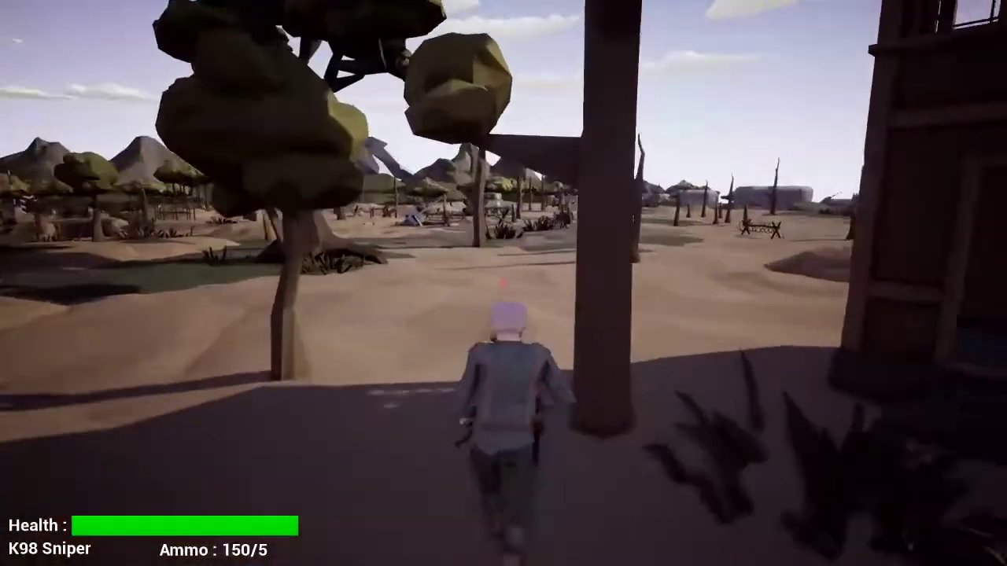
pyautogui.press('w')
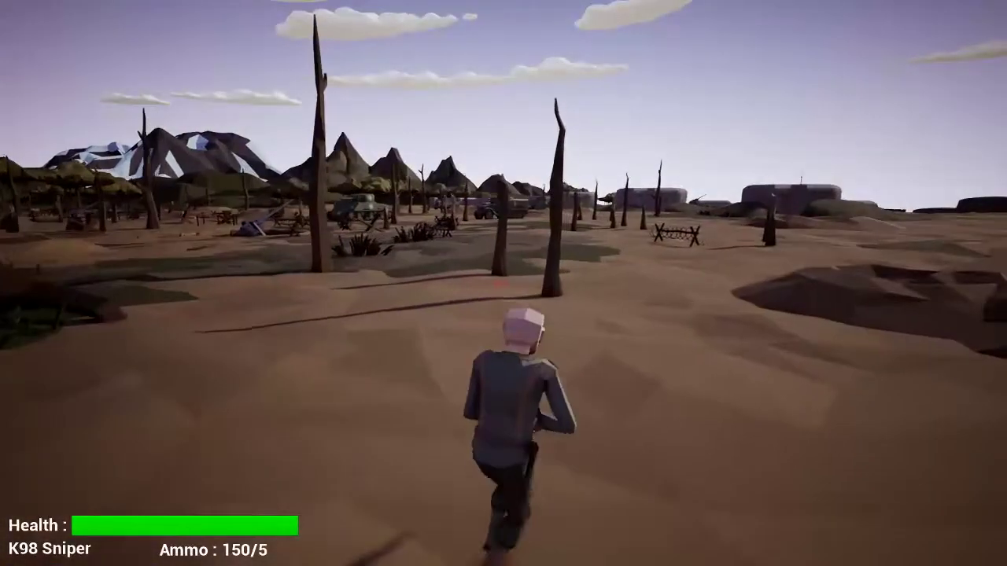
pyautogui.press('w')
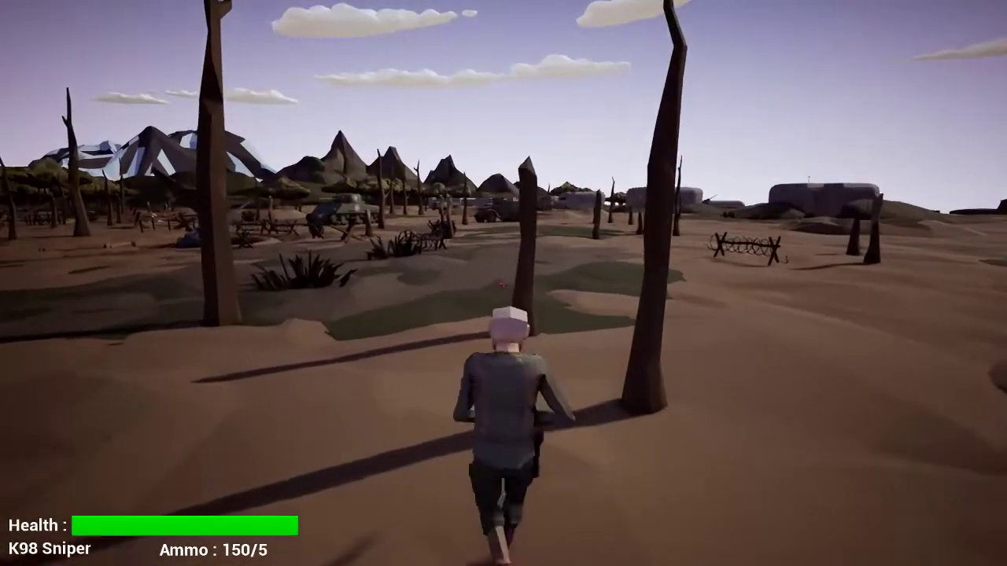
pyautogui.press('w')
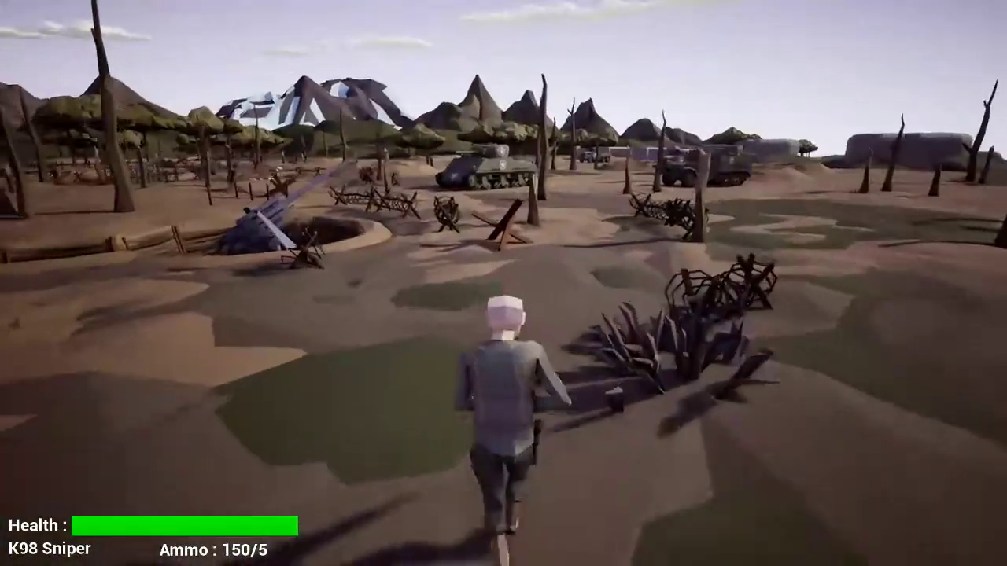
pyautogui.press('w')
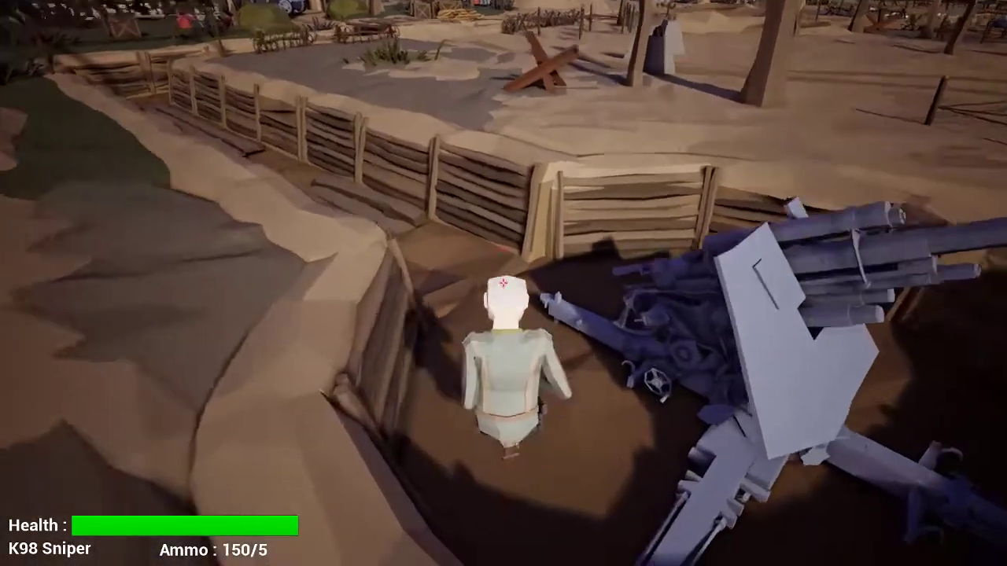
# Leave the trench and run past the large tree into the village to meet the other player beside the Tiger tank 825
pyautogui.press('w')
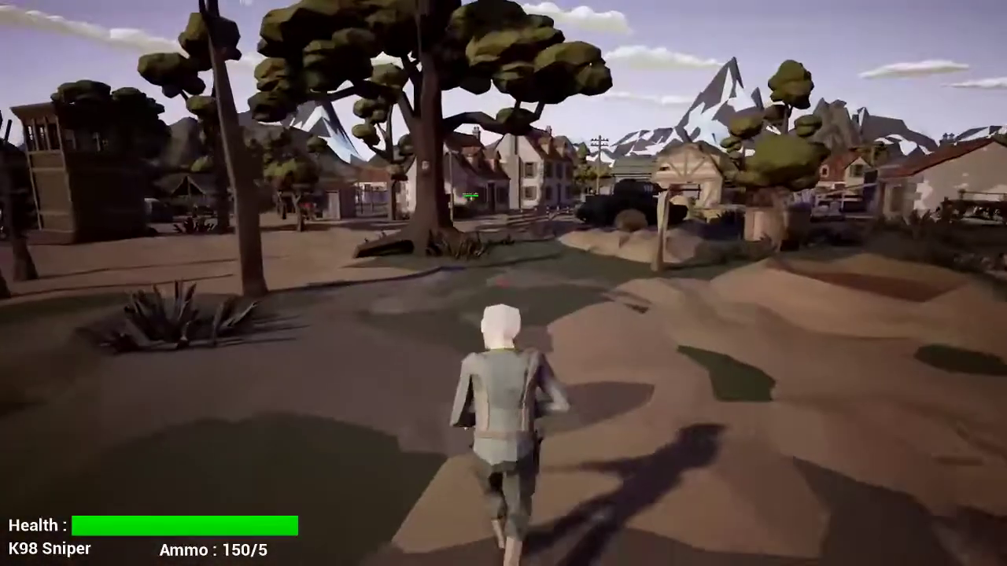
pyautogui.press('w')
pyautogui.press('w')
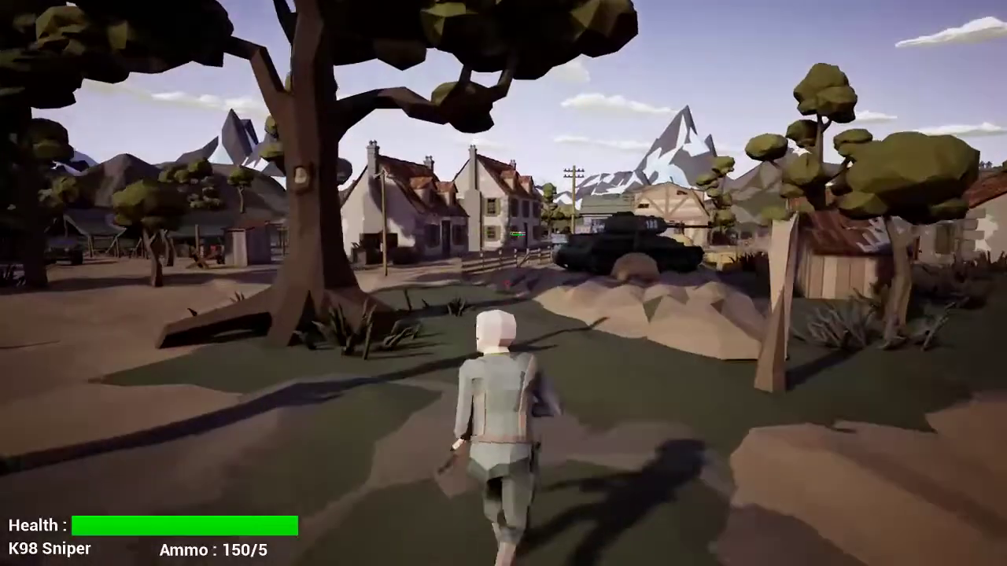
pyautogui.press('w')
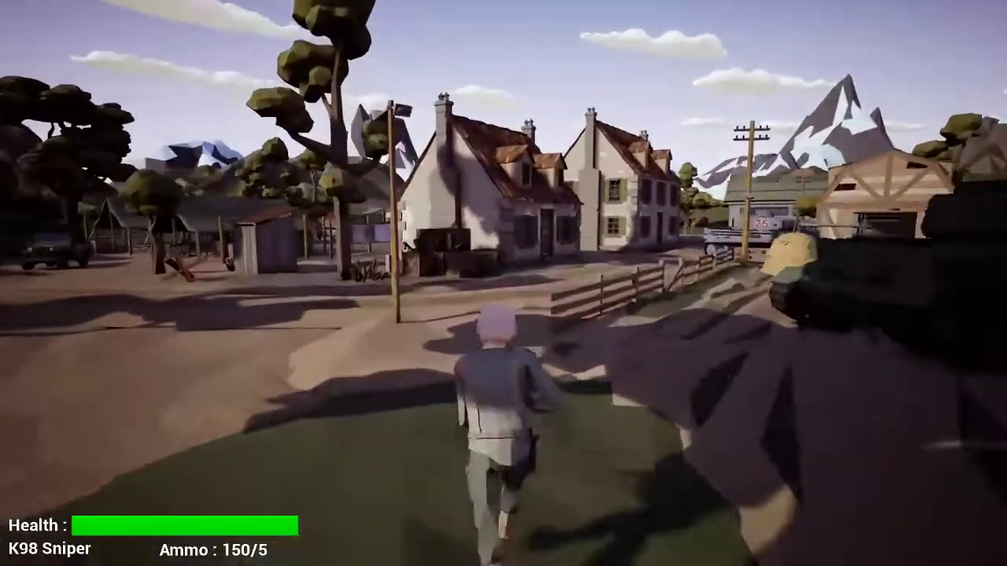
pyautogui.press('w')
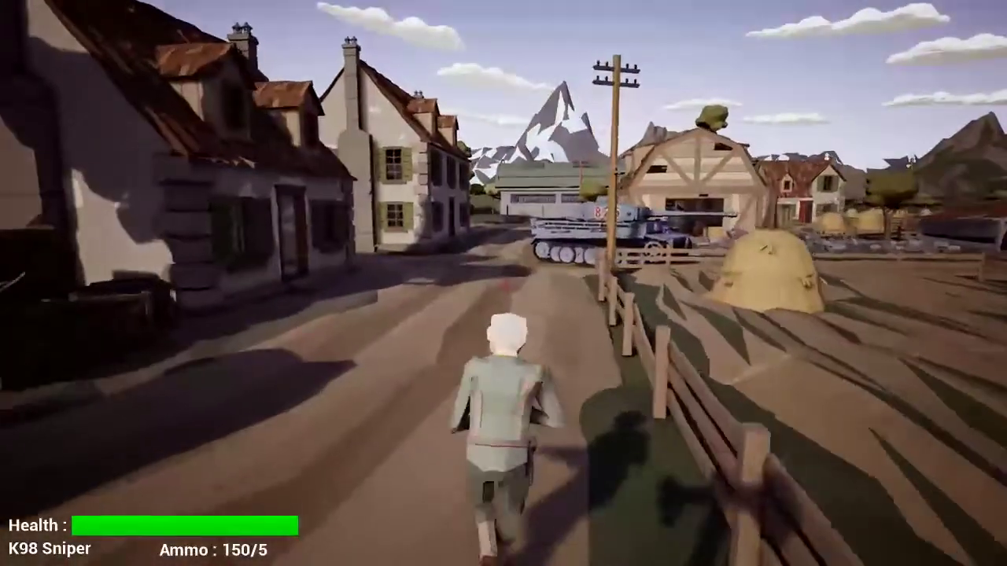
pyautogui.press('w')
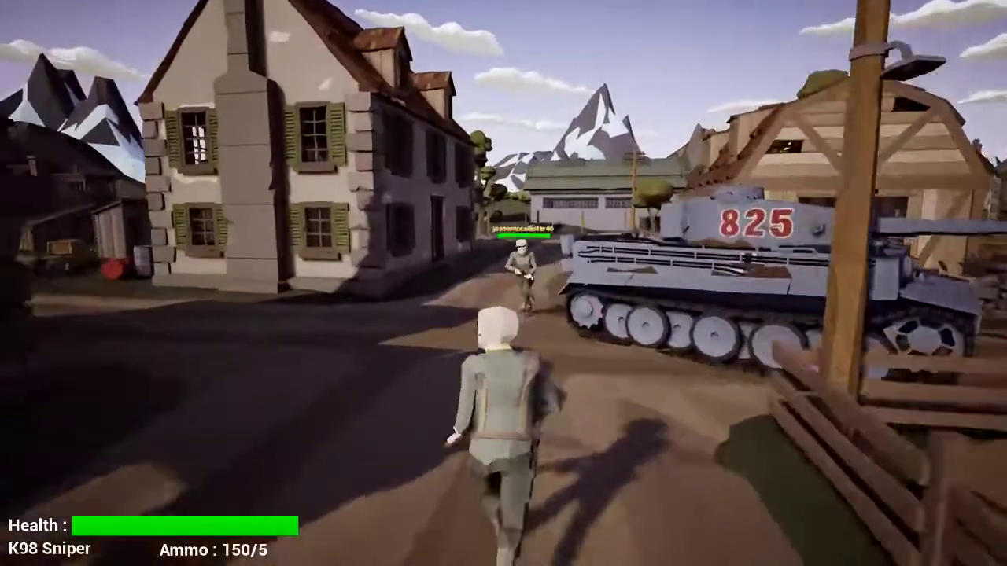
pyautogui.press('w')
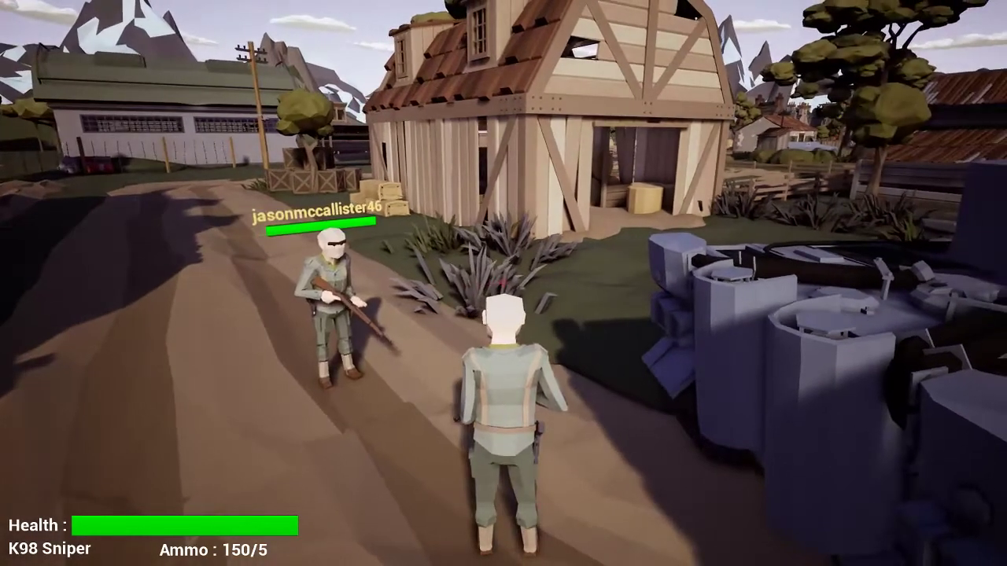
# Enter the two-storey village house with the other player and explore its upper floor around the stair railing
pyautogui.press('w')
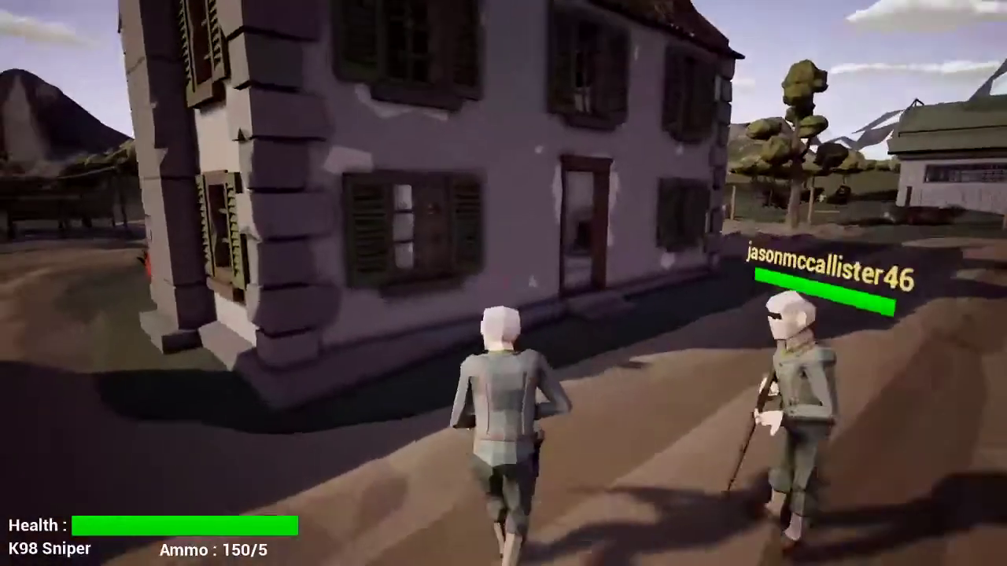
pyautogui.press('w')
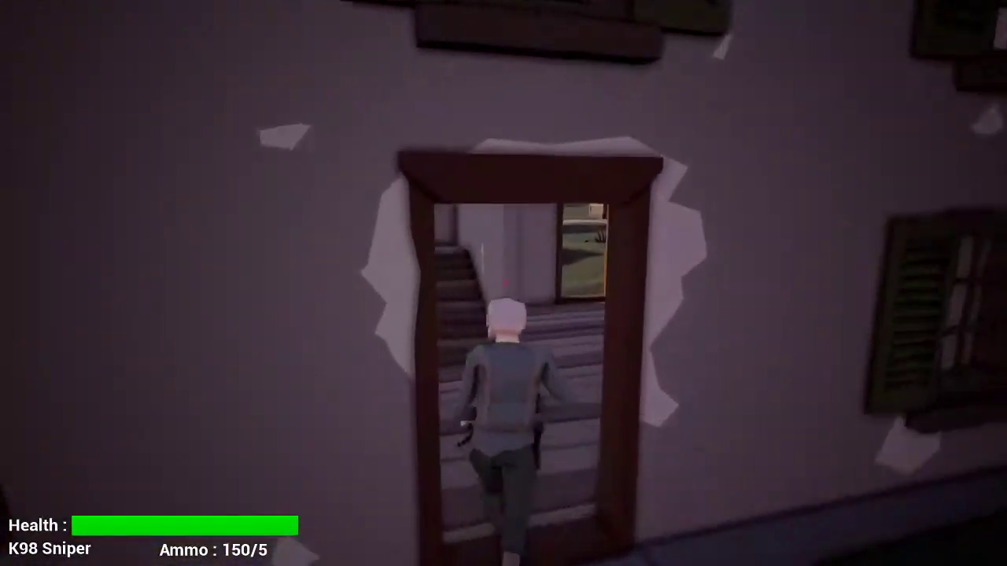
pyautogui.press('w')
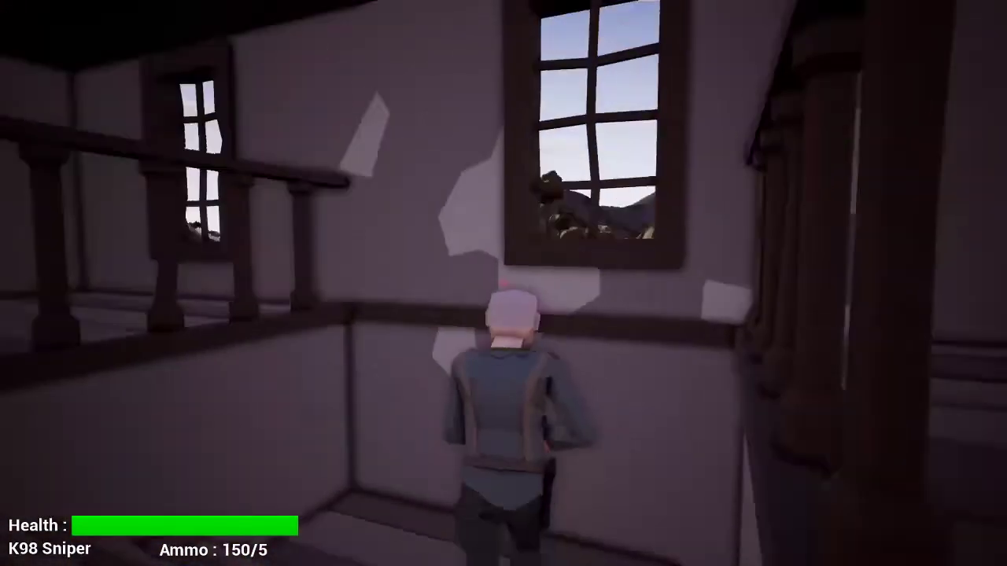
pyautogui.press('w')
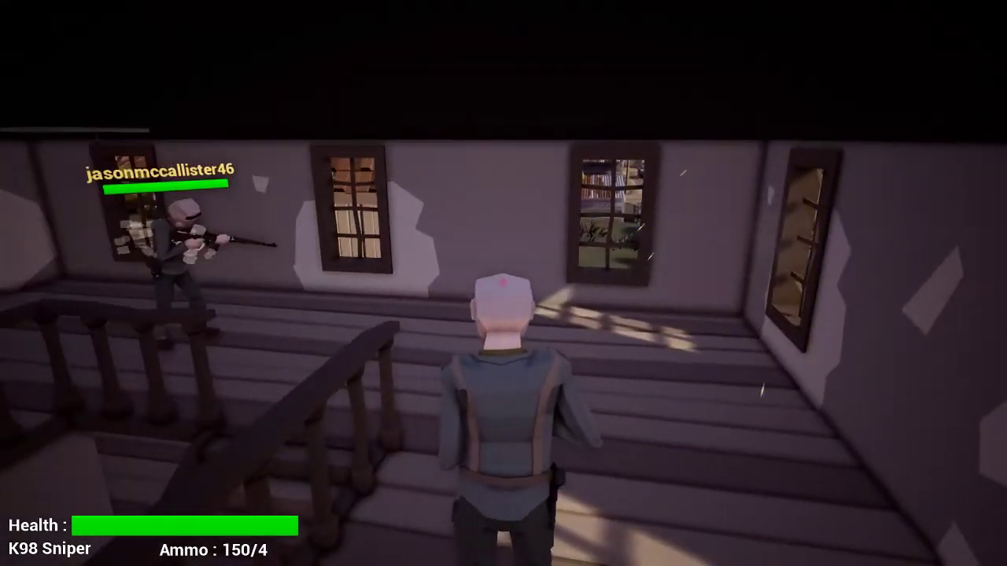
pyautogui.press('w')
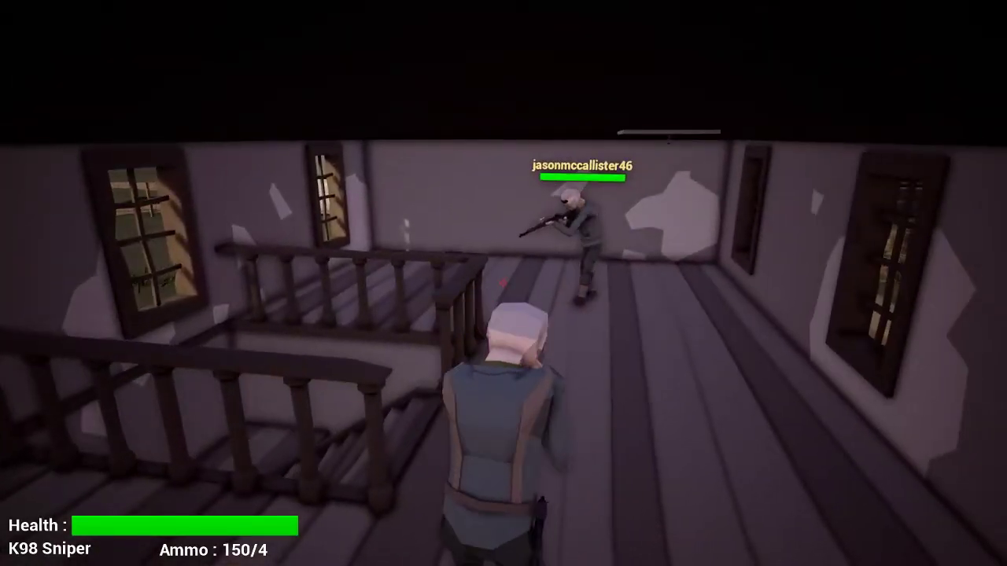
pyautogui.press('w')
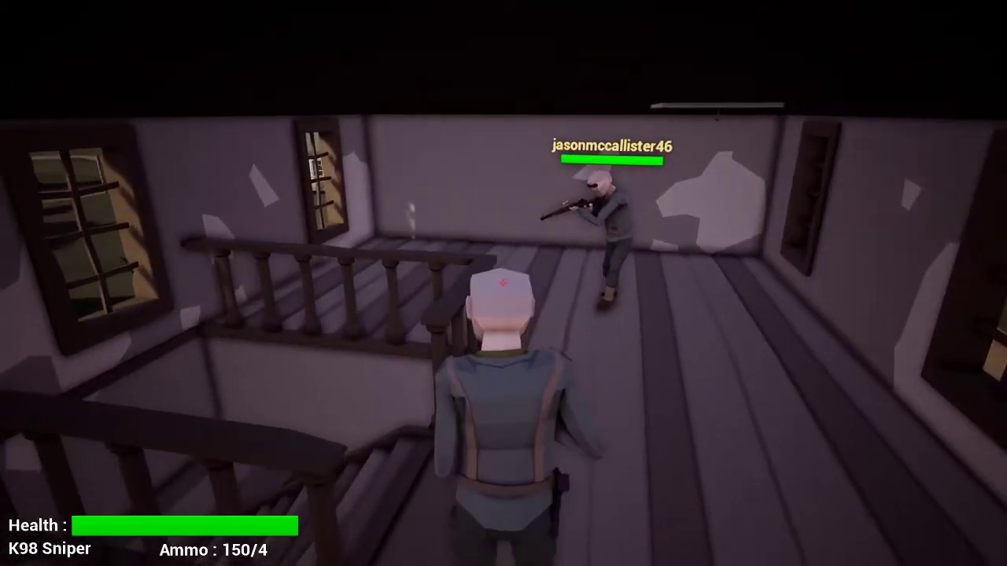
pyautogui.press('d')
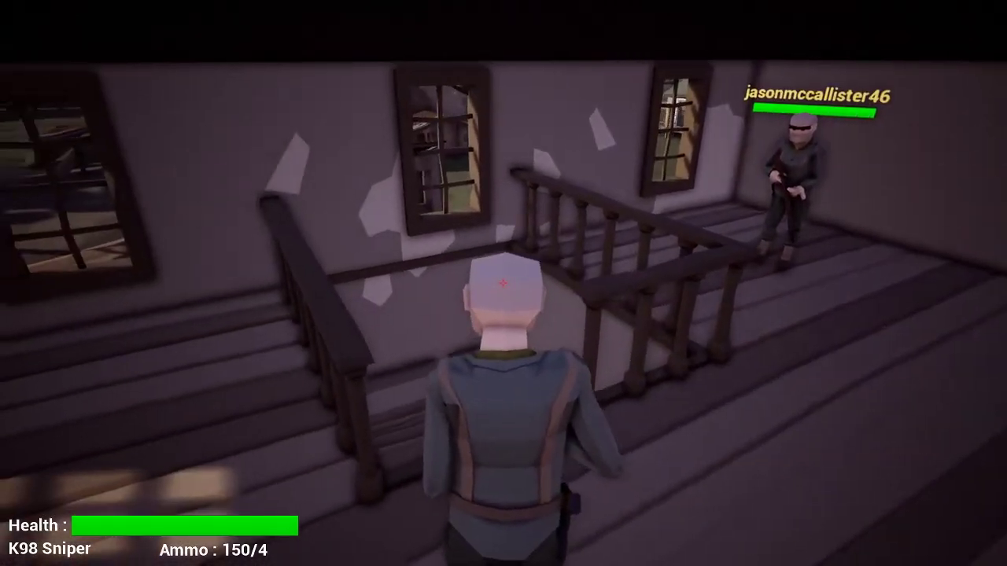
# Go back down the stairs and out through the front door onto the village road
pyautogui.press('w')
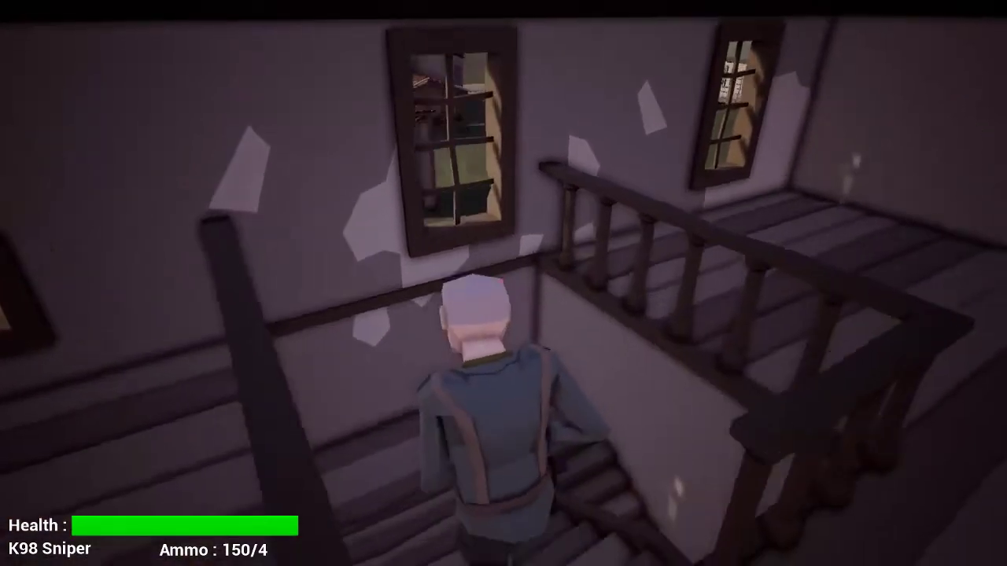
pyautogui.press('w')
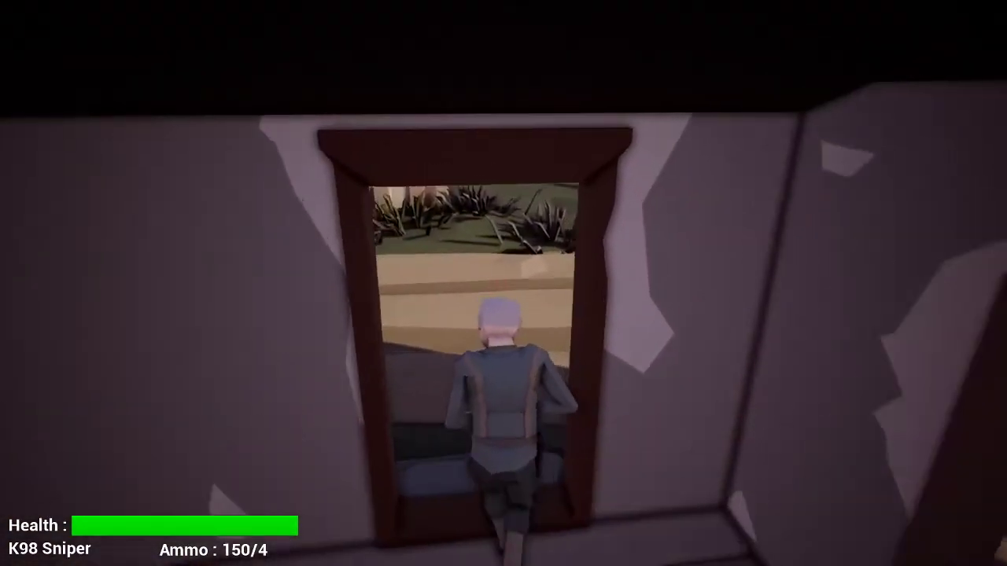
pyautogui.press('w')
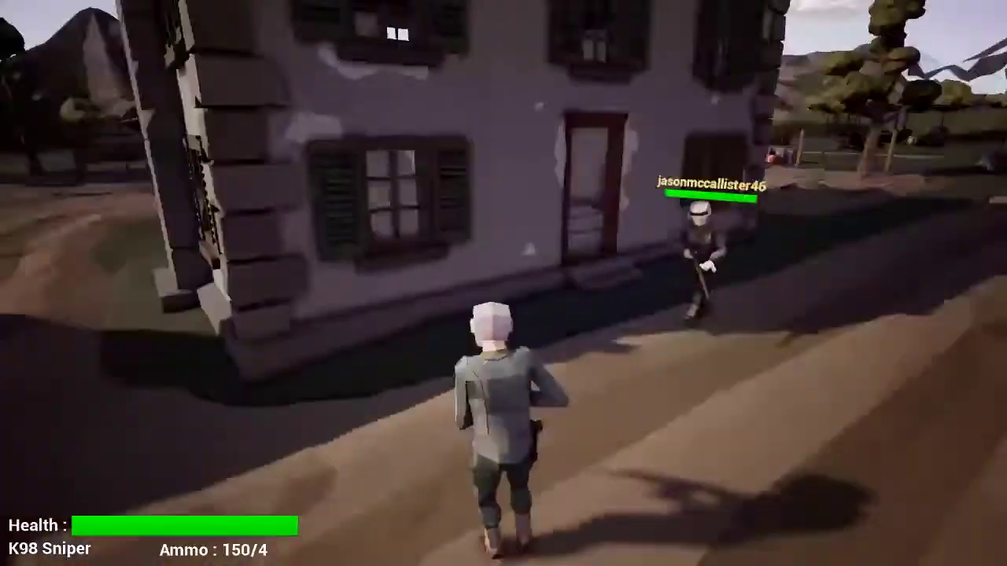
# Run around the village houses, past the clothesline and parked vehicles, back to the camp's crates between the medical tents
pyautogui.press('w')
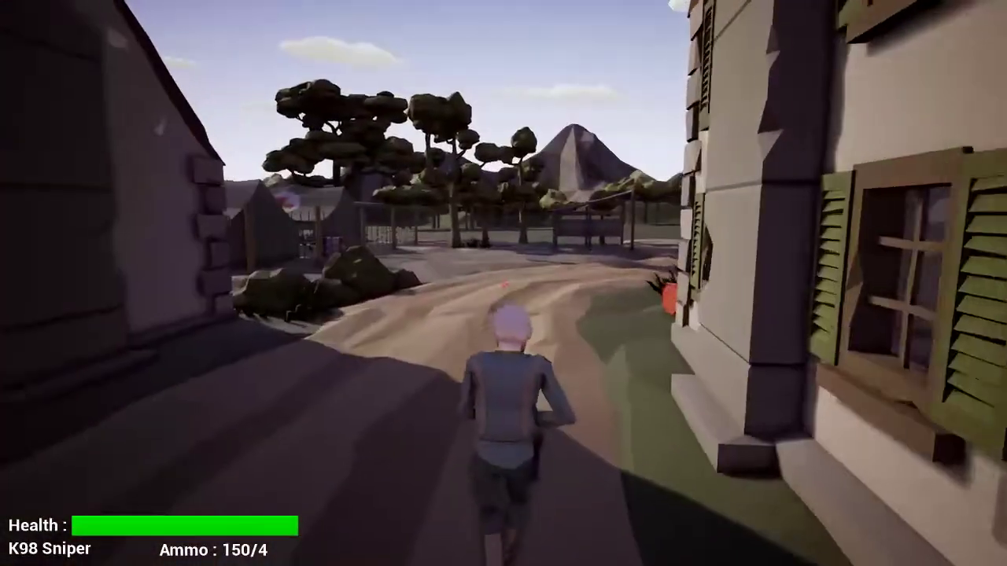
pyautogui.press('w')
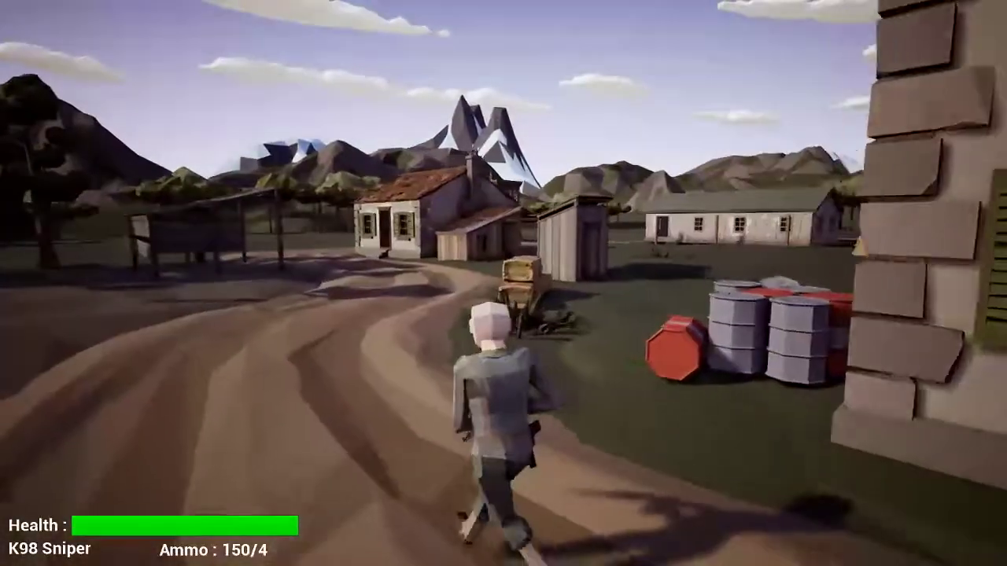
pyautogui.press('w')
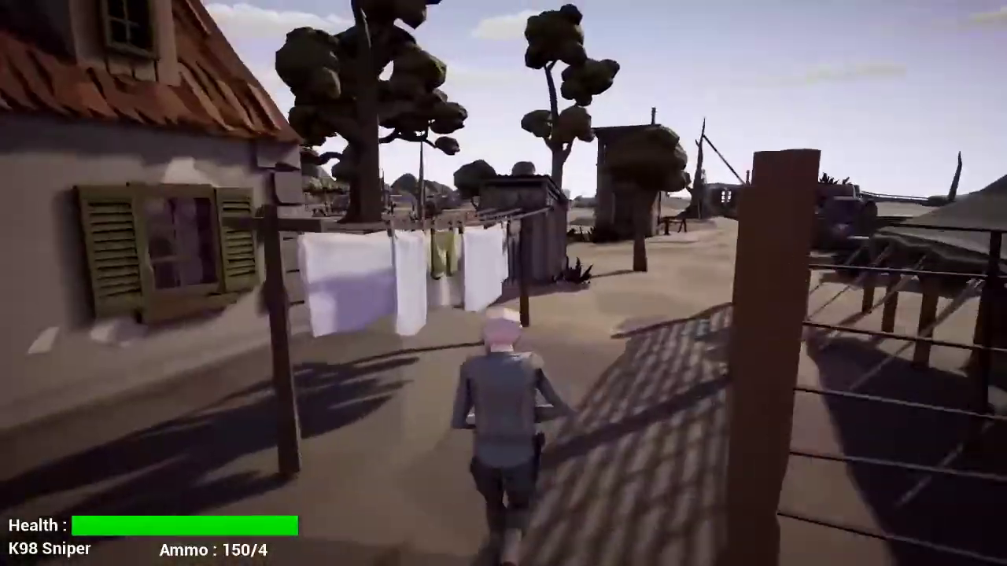
pyautogui.press('w')
pyautogui.press('w')
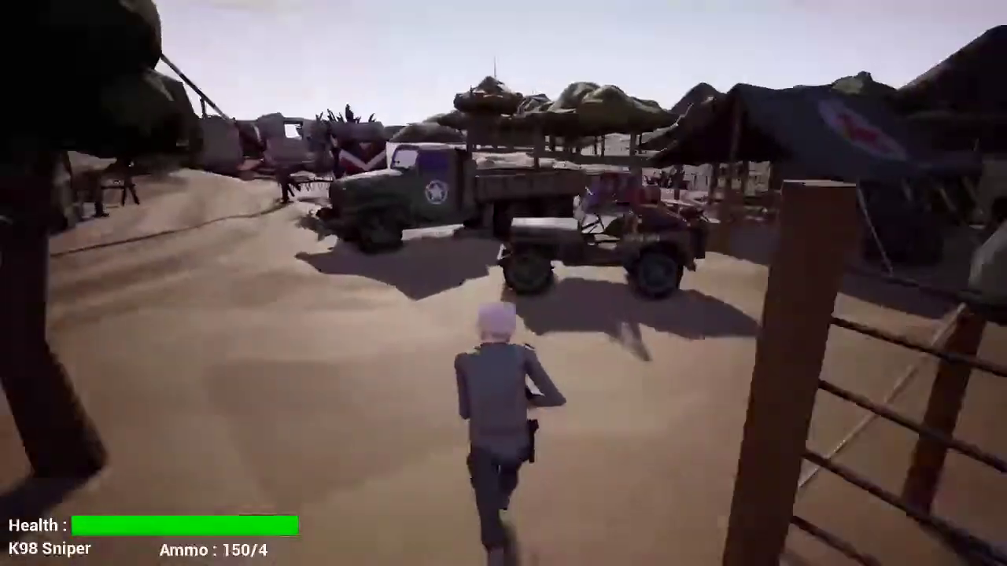
pyautogui.press('w')
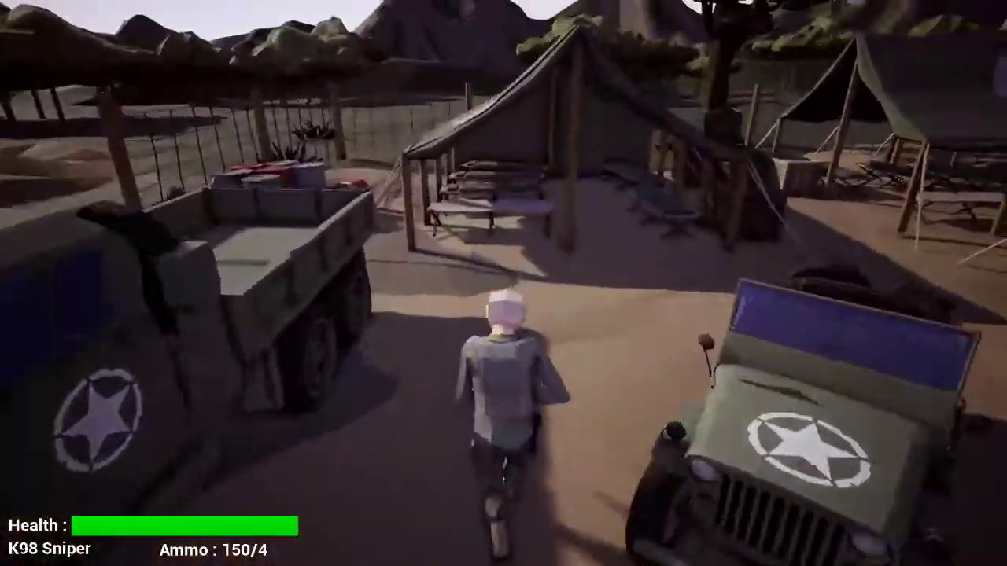
pyautogui.press('w')
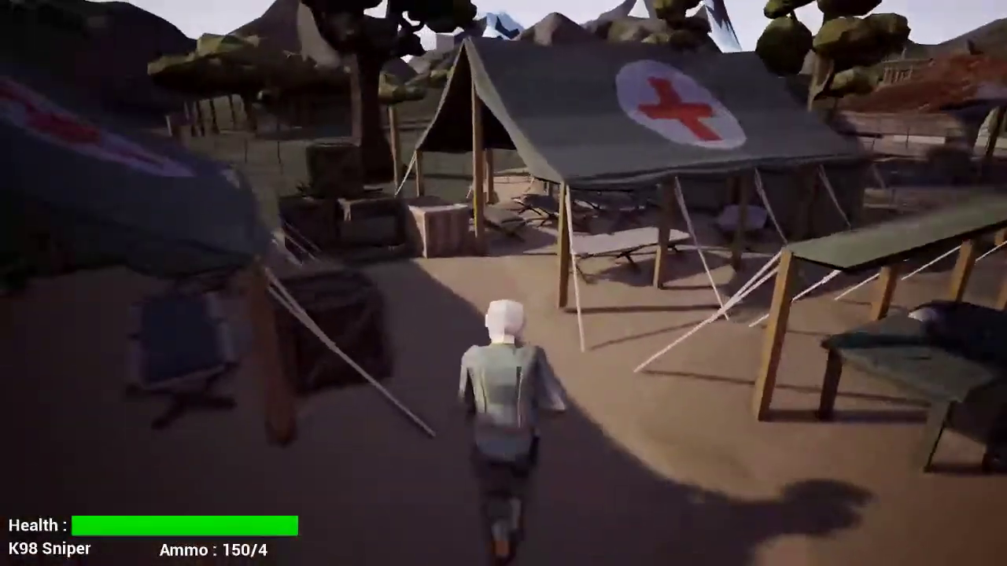
pyautogui.press('w')
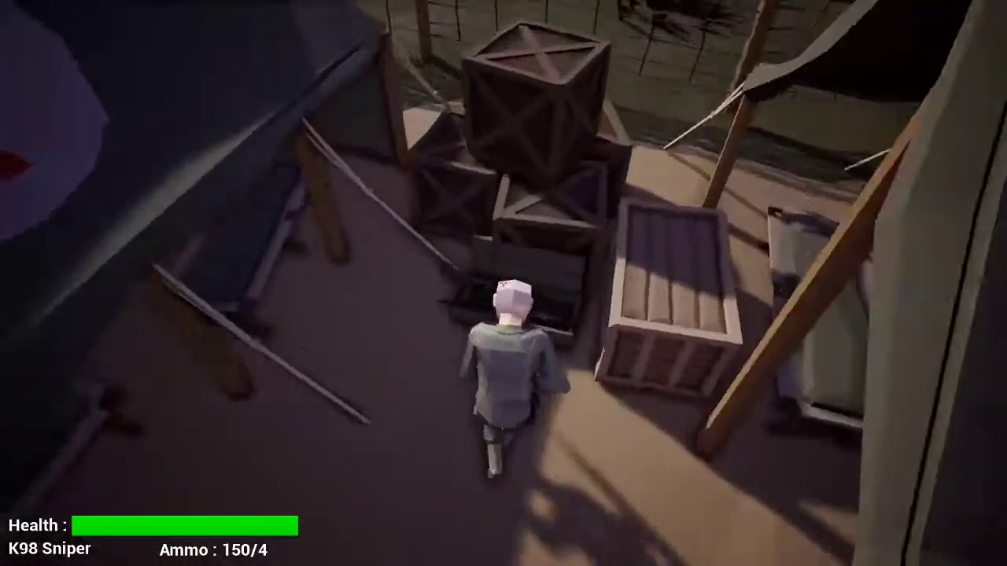
# Walk around the medical tents, return to the crates and exchange the K98 Sniper for the Browning BAR
pyautogui.press('w')
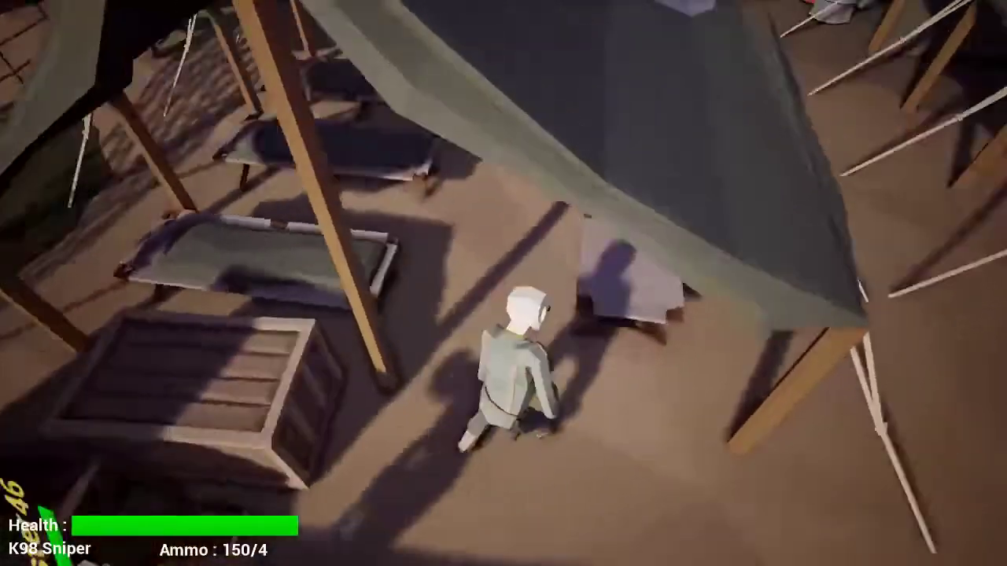
pyautogui.press('w')
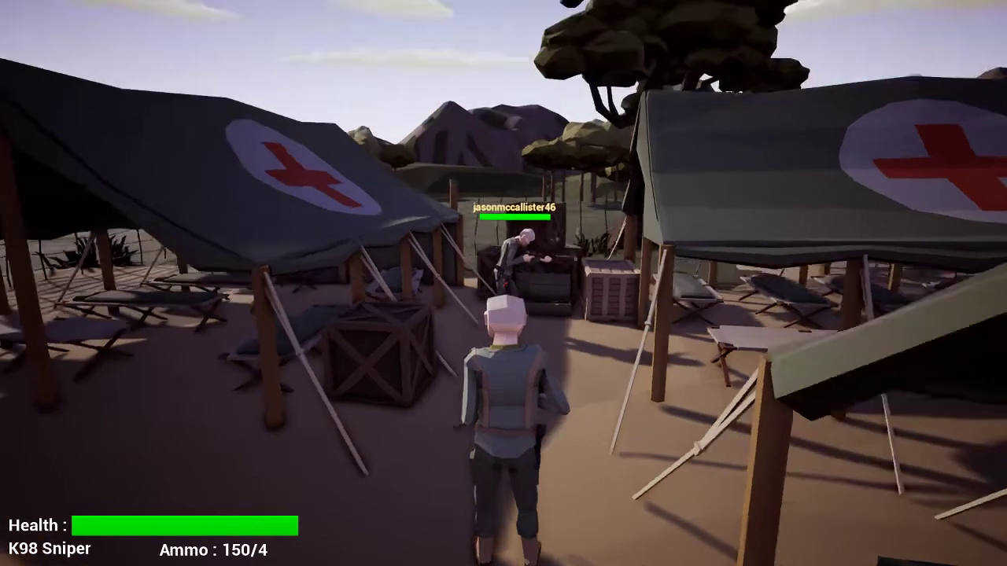
pyautogui.rightClick(503, 283)
pyautogui.press('w')
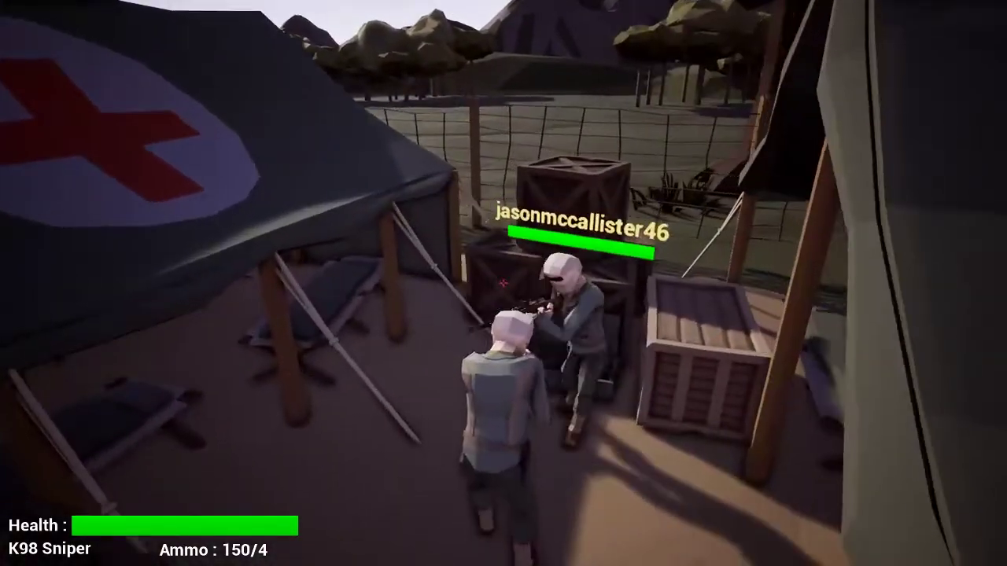
pyautogui.press('w')
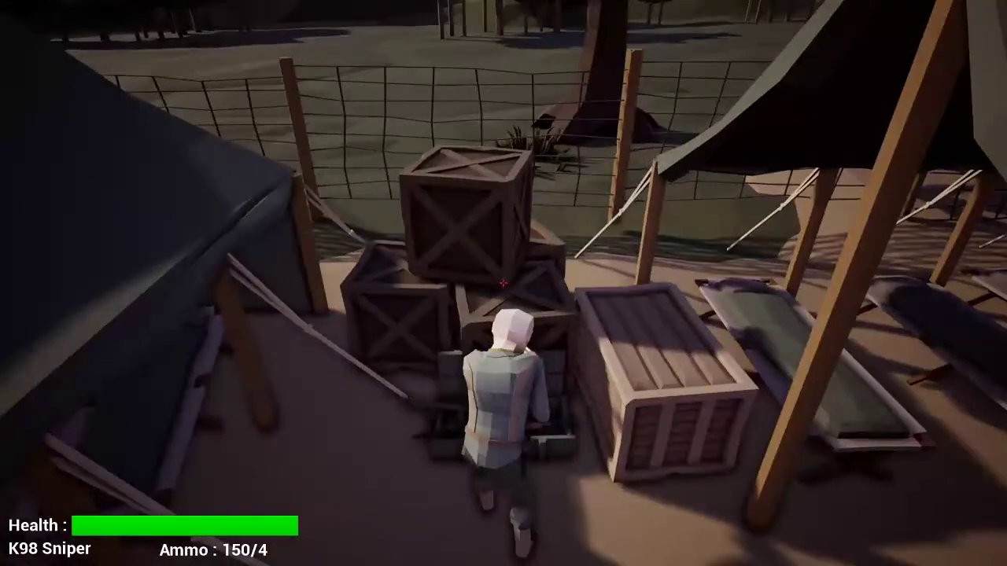
pyautogui.press('w')
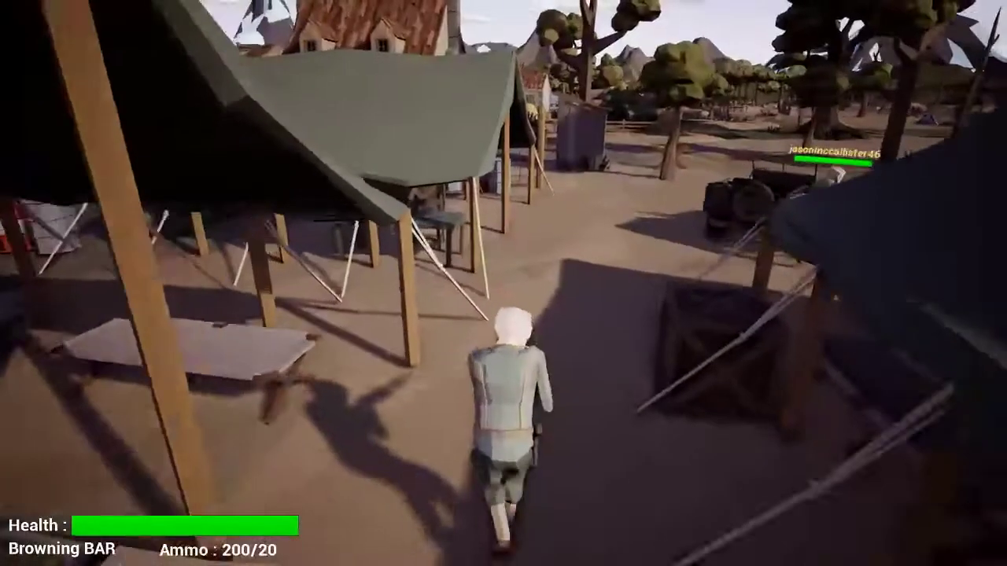
# Circle the parked jeep, return to the camp's crates and exchange the Browning BAR for the Bazooka
pyautogui.press('w')
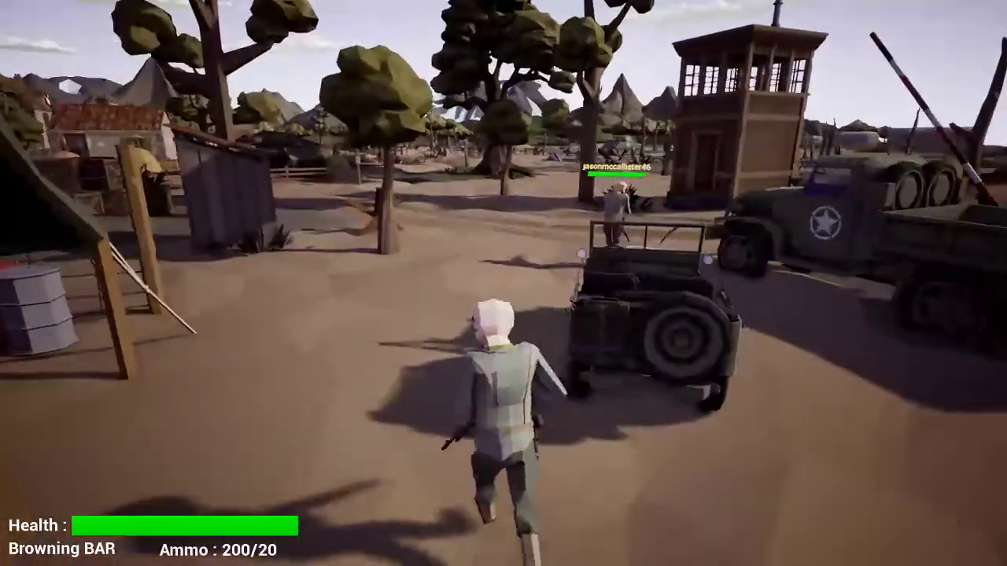
pyautogui.press('w')
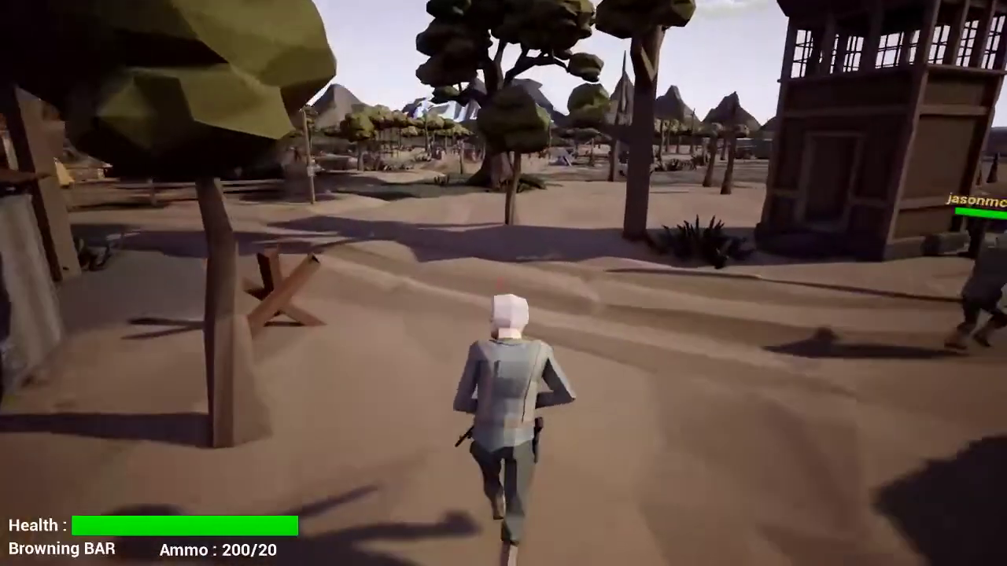
pyautogui.press('w')
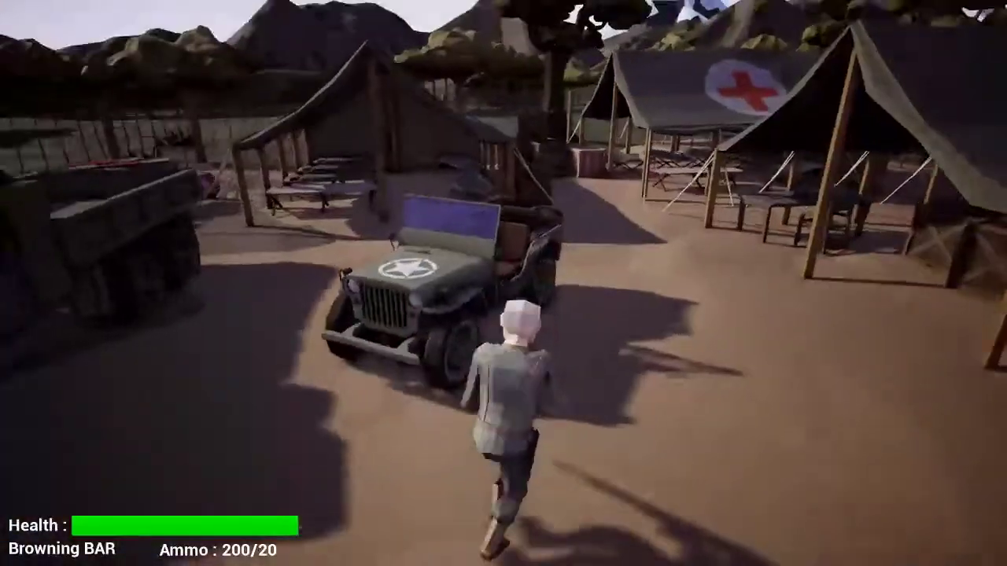
pyautogui.press('w')
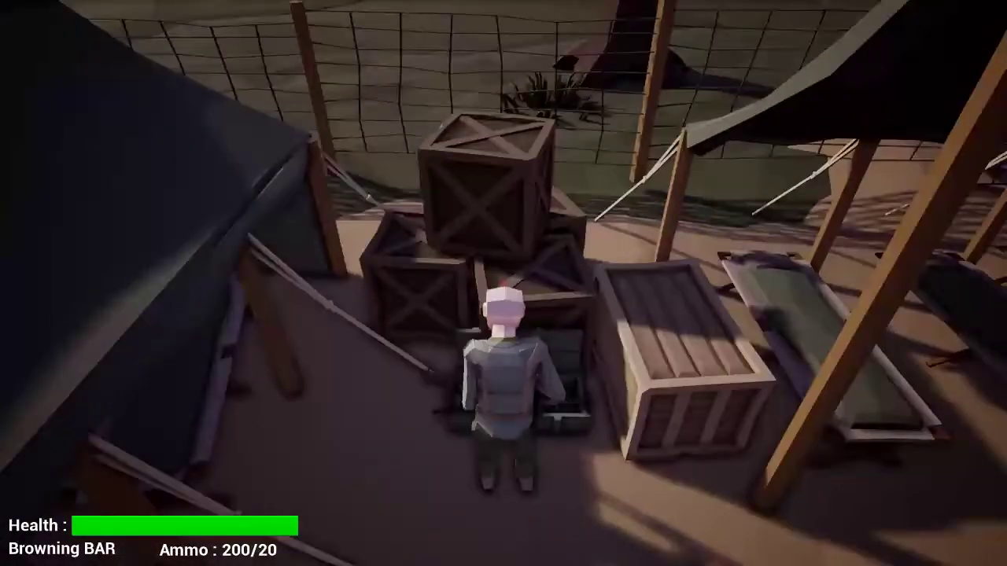
pyautogui.press('e')
# Run out past the parked jeep, fire one Bazooka rocket and reload the weapon
pyautogui.press('w')
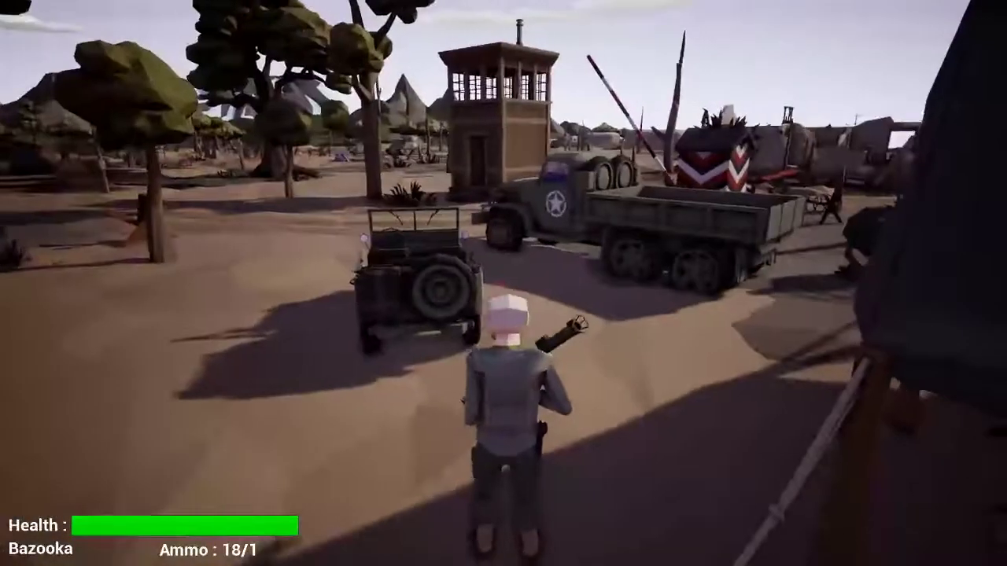
pyautogui.press('w')
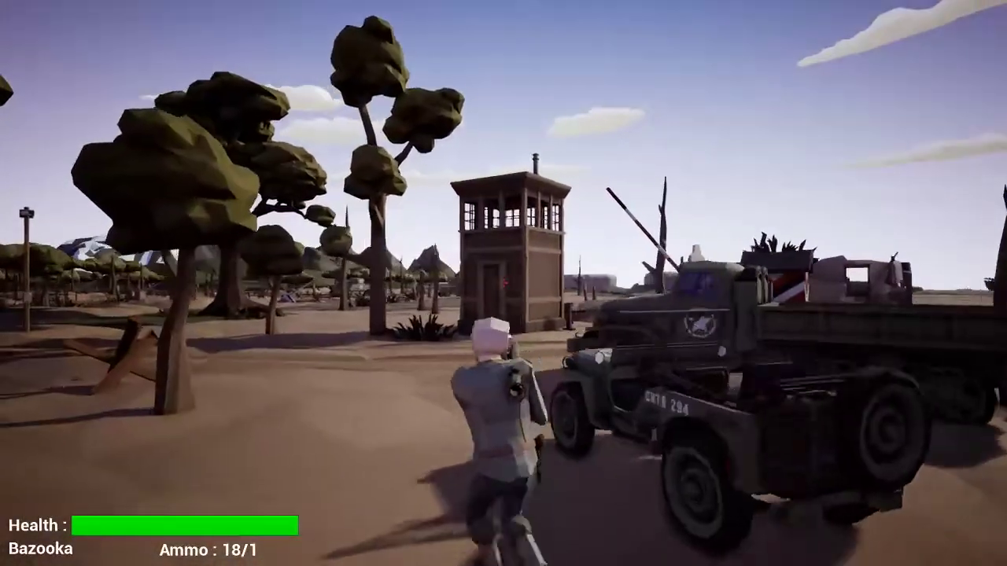
pyautogui.press('a')
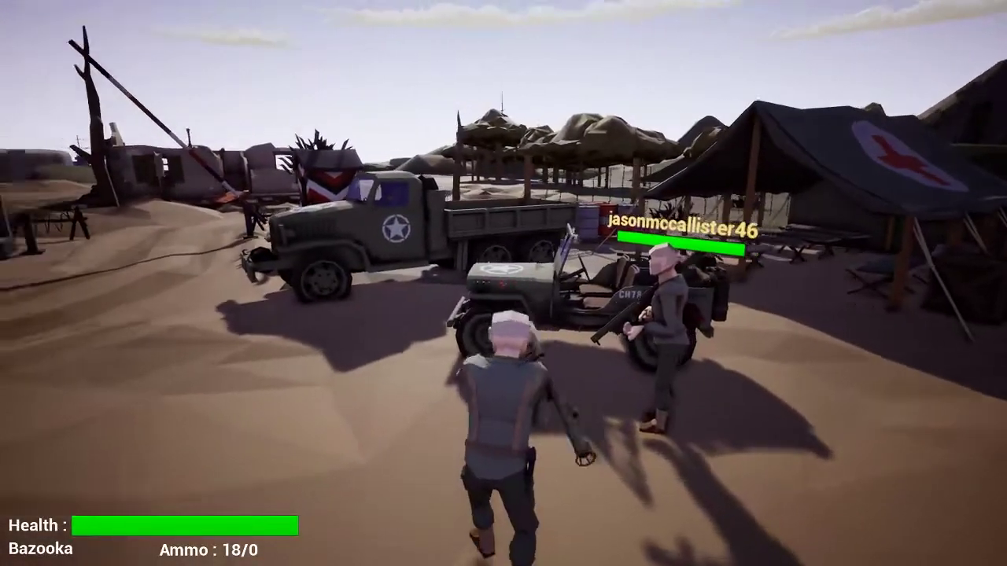
pyautogui.press('r')
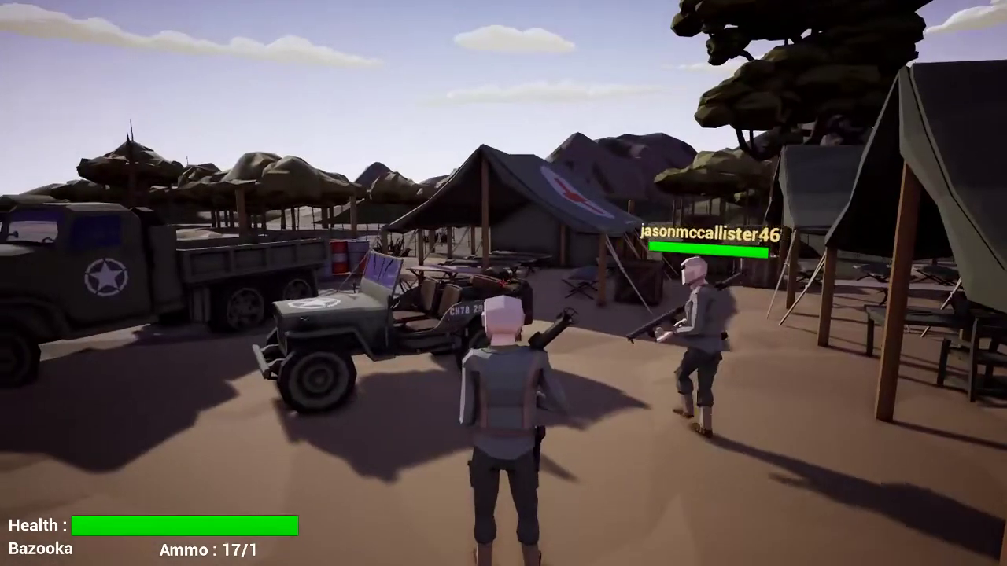
# Run along the village road and through the small tiled-roof house to the blue-grey tank marked 825
pyautogui.press('w')
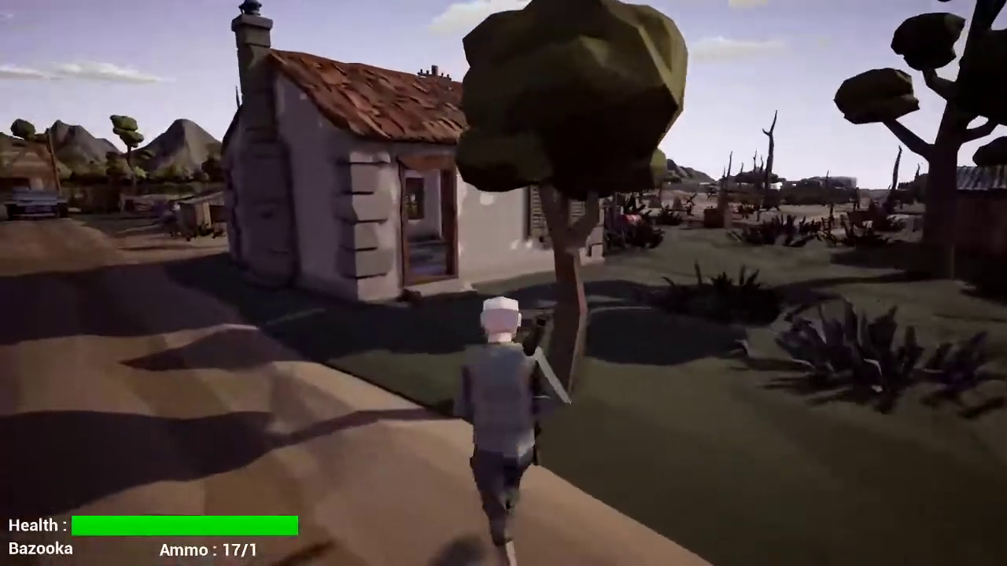
pyautogui.press('w')
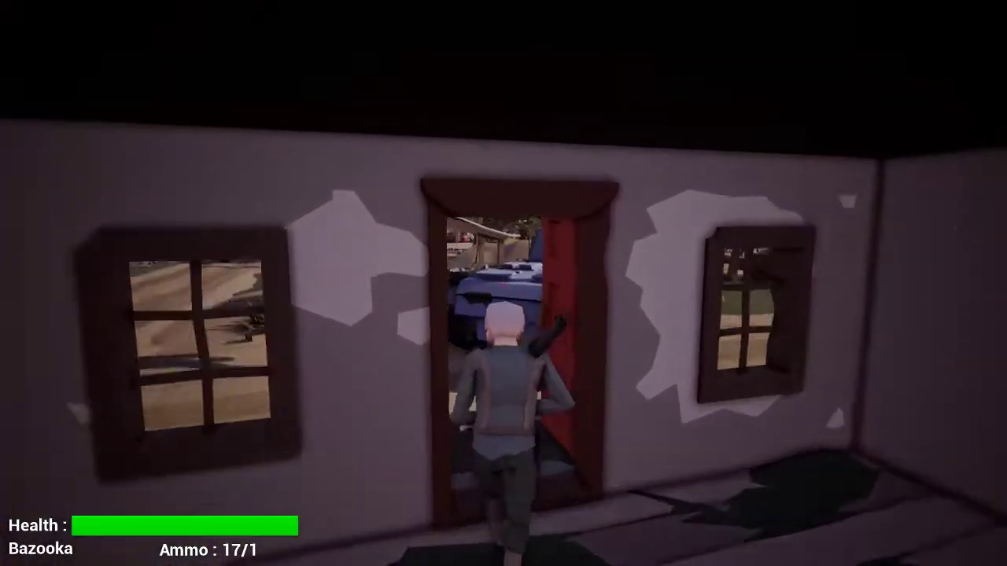
pyautogui.press('w')
pyautogui.press('w')
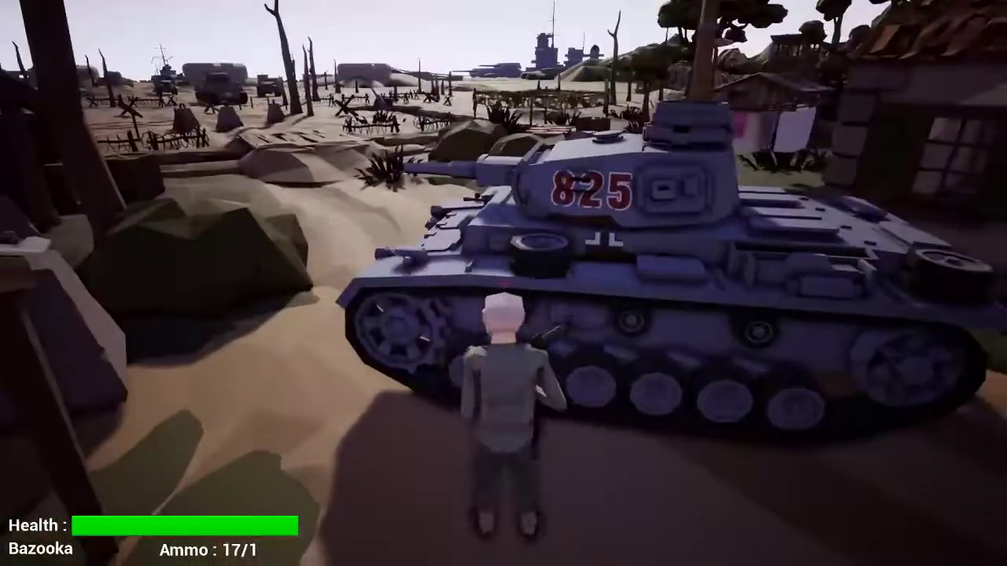
# Cross the plank bridge over the trench and follow the dirt track between the concrete blocks towards the steel hedgehogs
pyautogui.press('w')
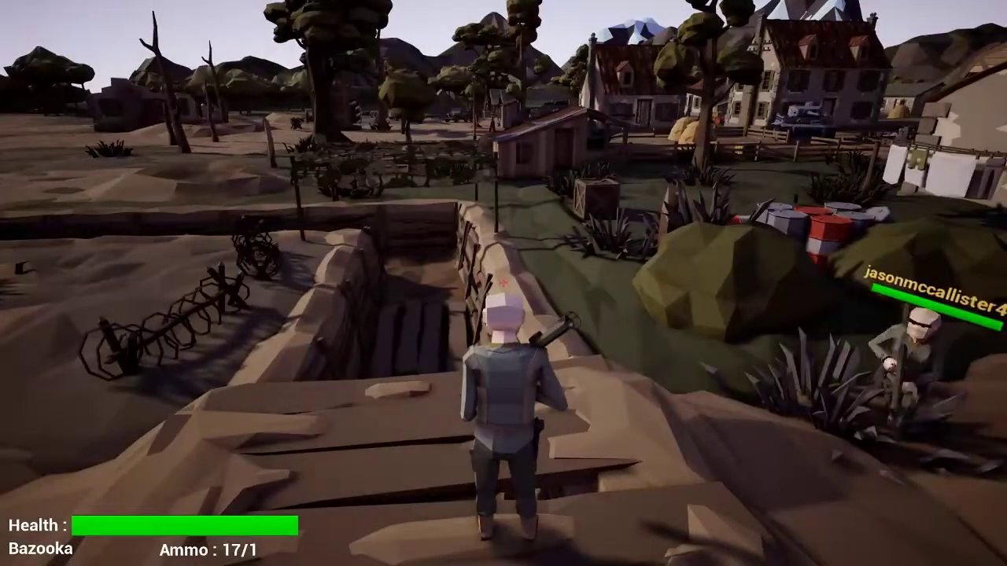
pyautogui.press('w')
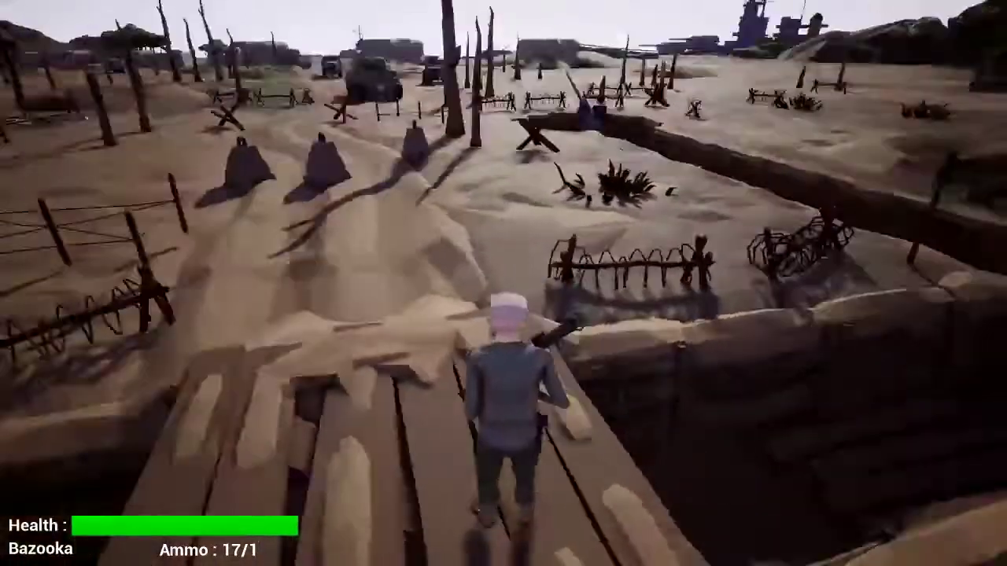
pyautogui.press('w')
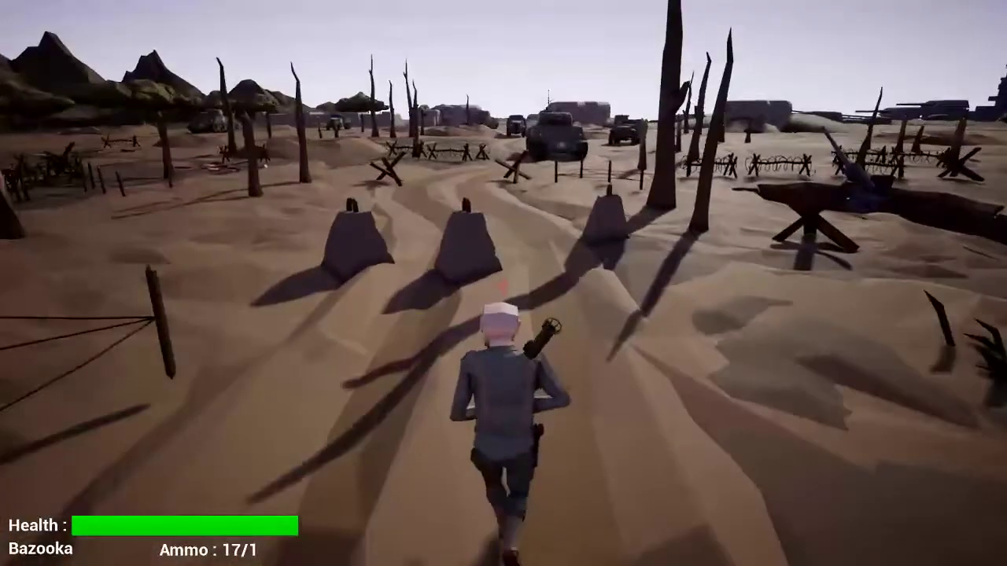
pyautogui.press('w')
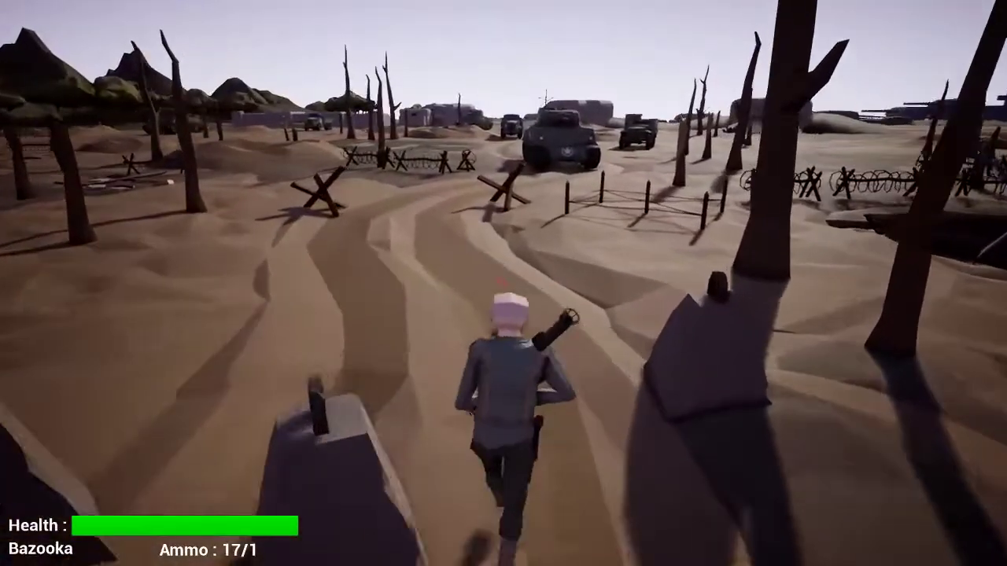
pyautogui.press('w')
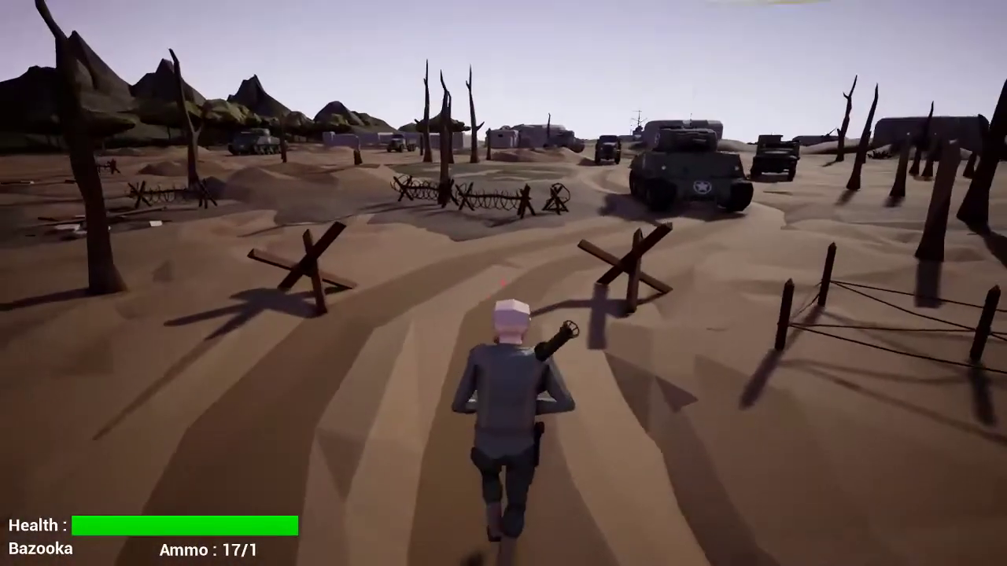
# Turn back beside the steel hedgehogs and approach the artillery gun in the trench
pyautogui.press('w')
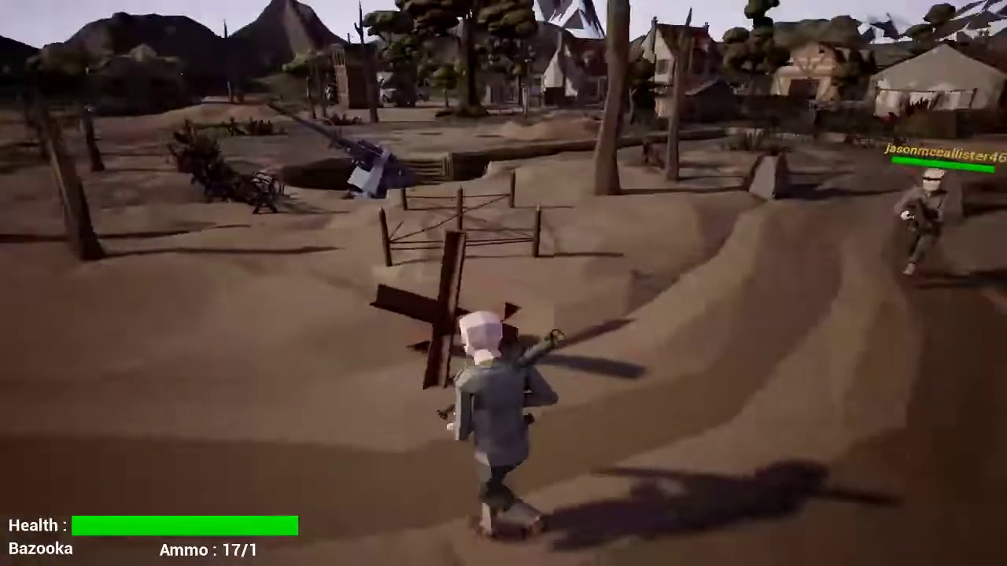
pyautogui.press('w')
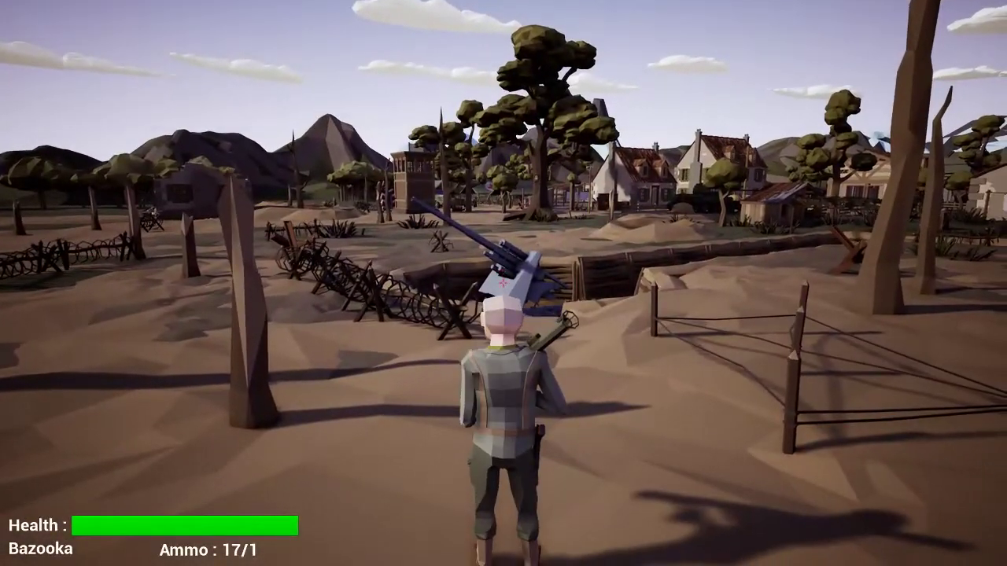
pyautogui.press('w')
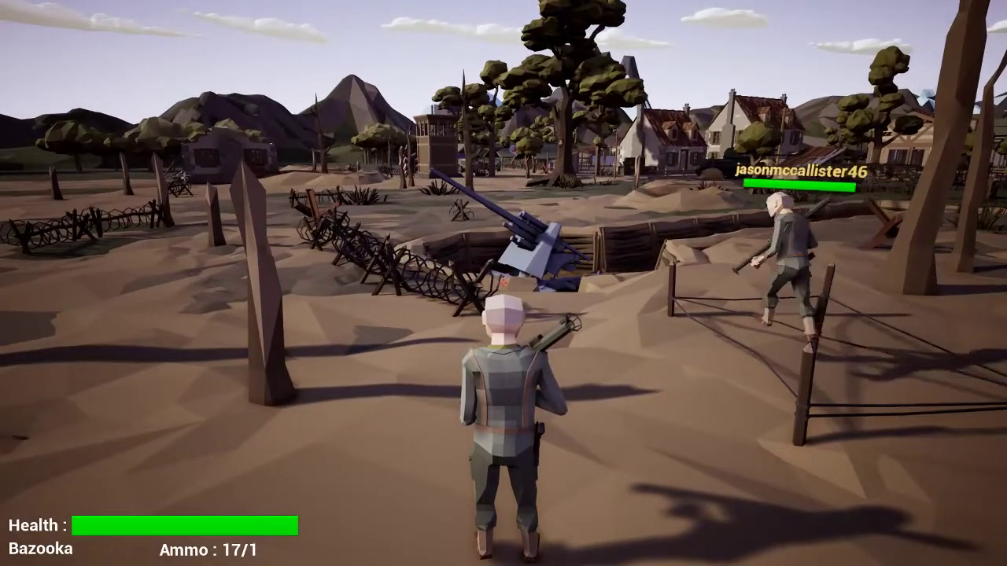
# Run to the star-marked tank on the dirt track and move along its side to the rear
pyautogui.press('w')
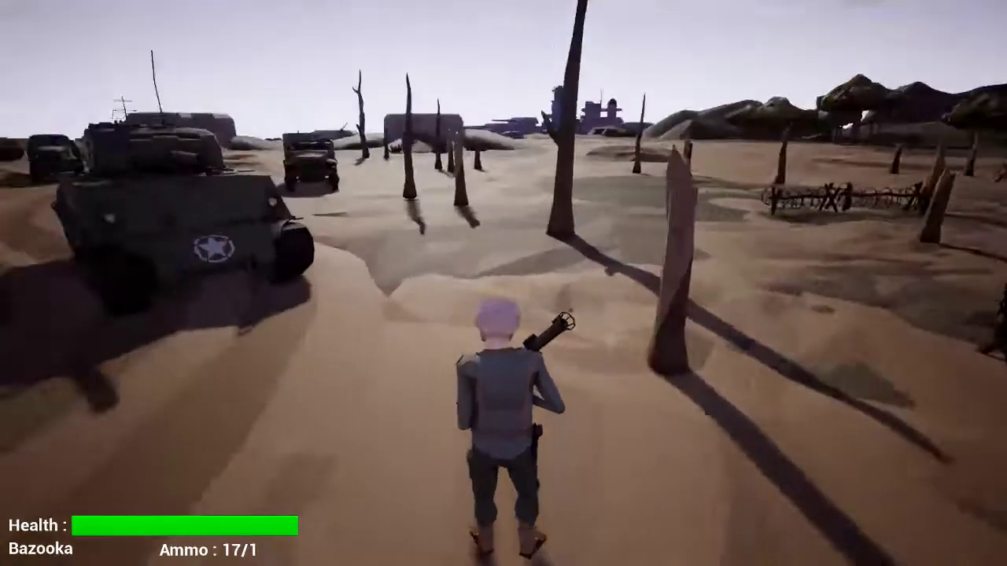
pyautogui.press('w')
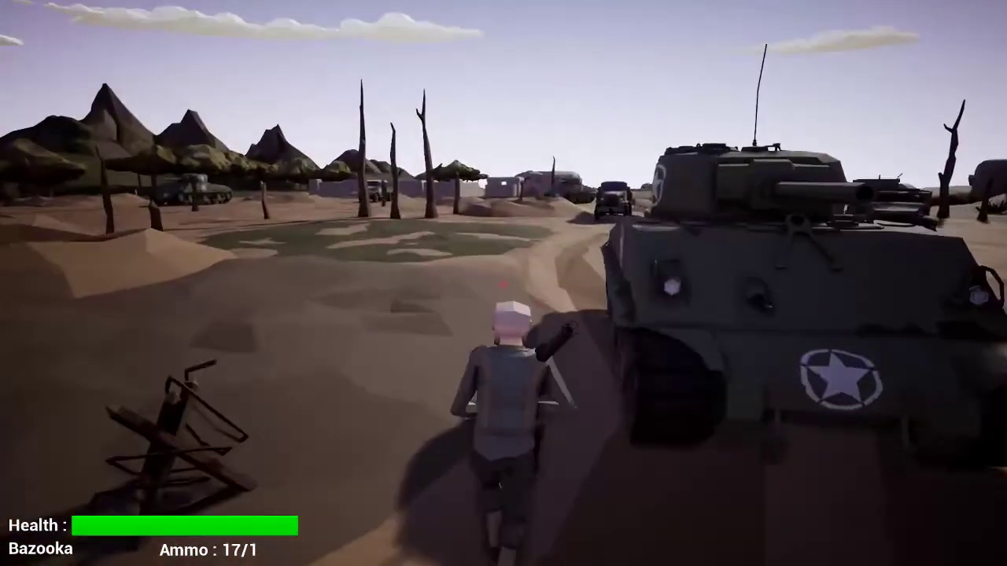
pyautogui.press('w')
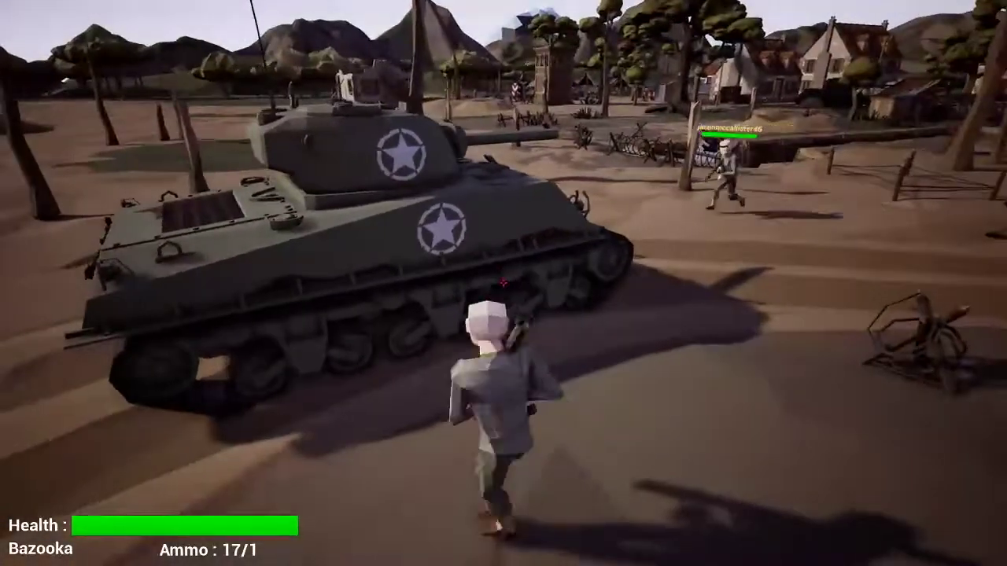
pyautogui.press('w')
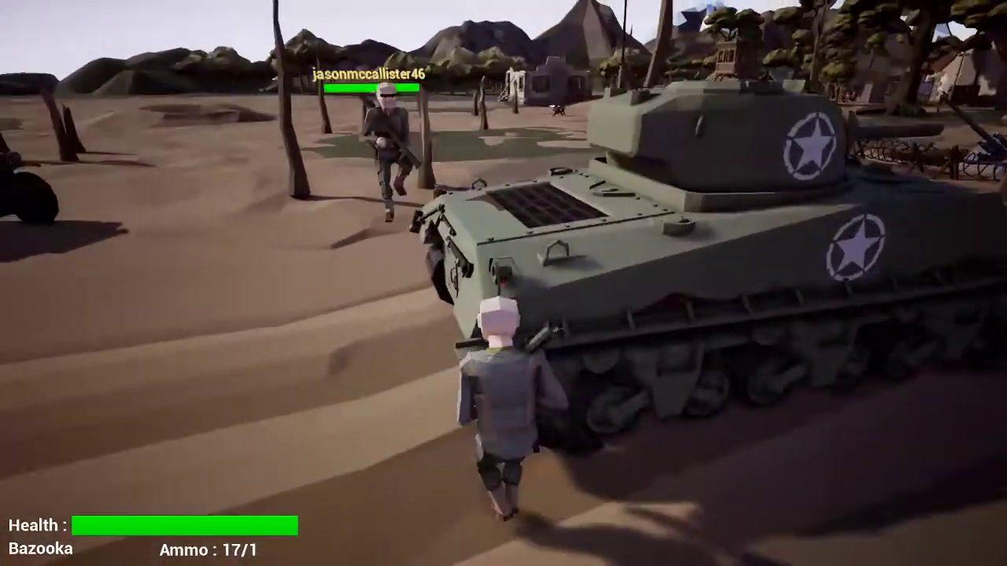
# Run from the tank to the parked half-track and jump onto its side
pyautogui.press('w')
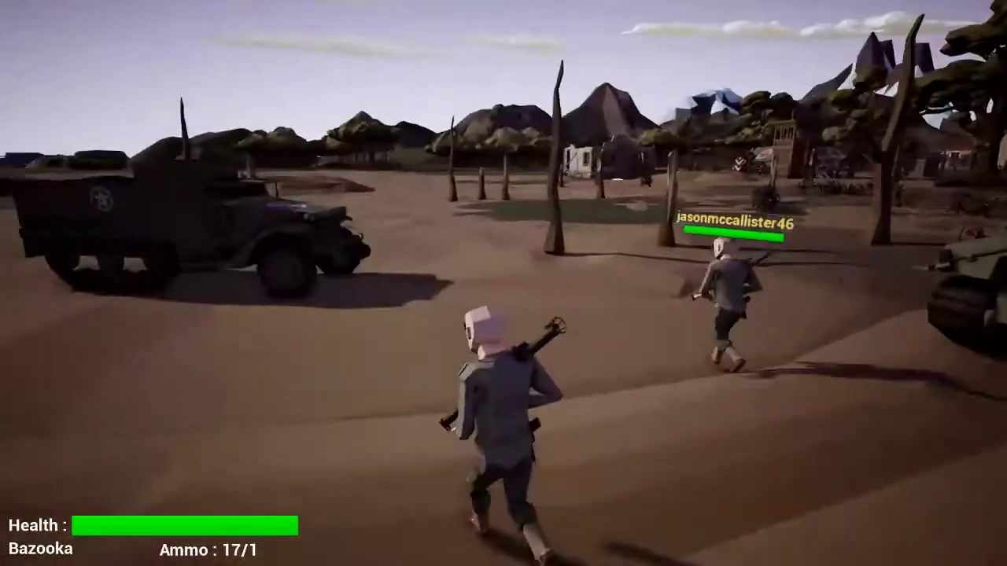
pyautogui.press('w')
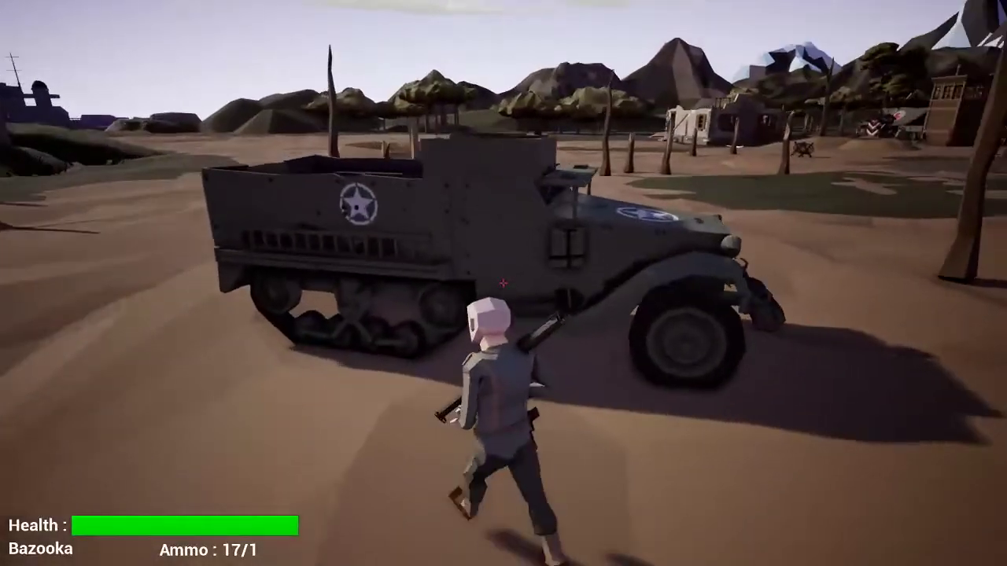
pyautogui.press('space')
pyautogui.press('space')
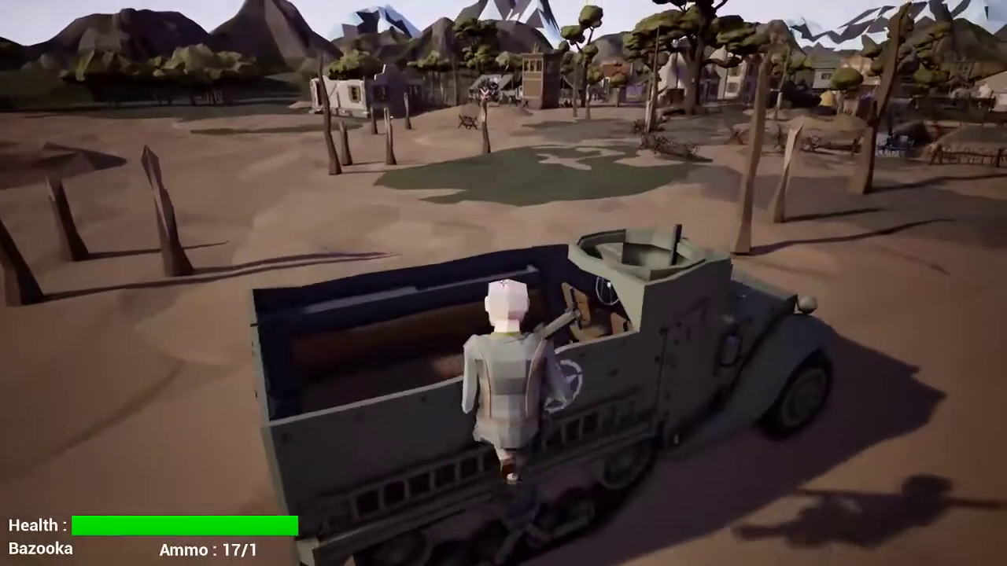
# Leave the half-track, run across the cratered sand around the cargo truck and jump into its open bed
pyautogui.press('w')
pyautogui.press('w')
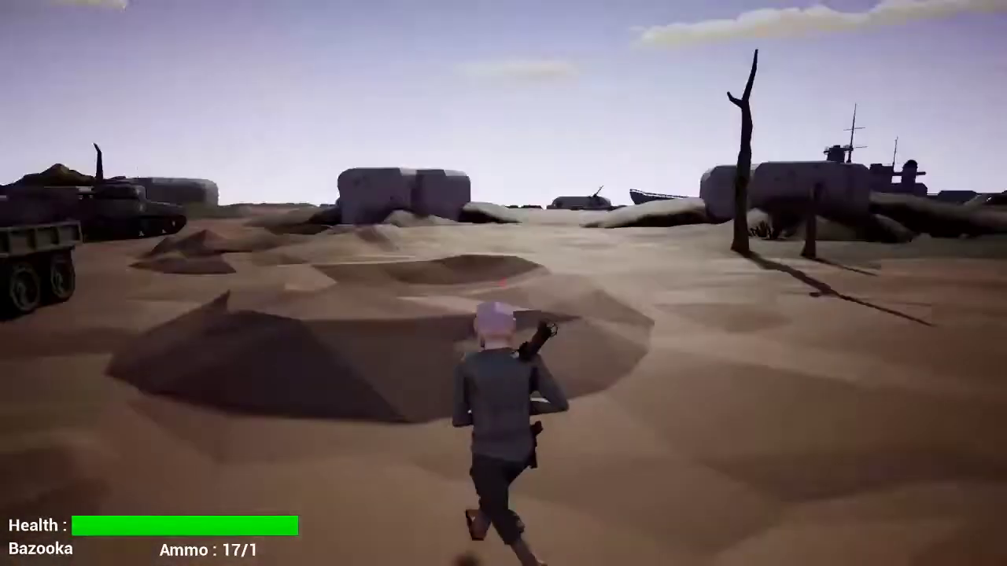
pyautogui.press('w')
pyautogui.press('w')
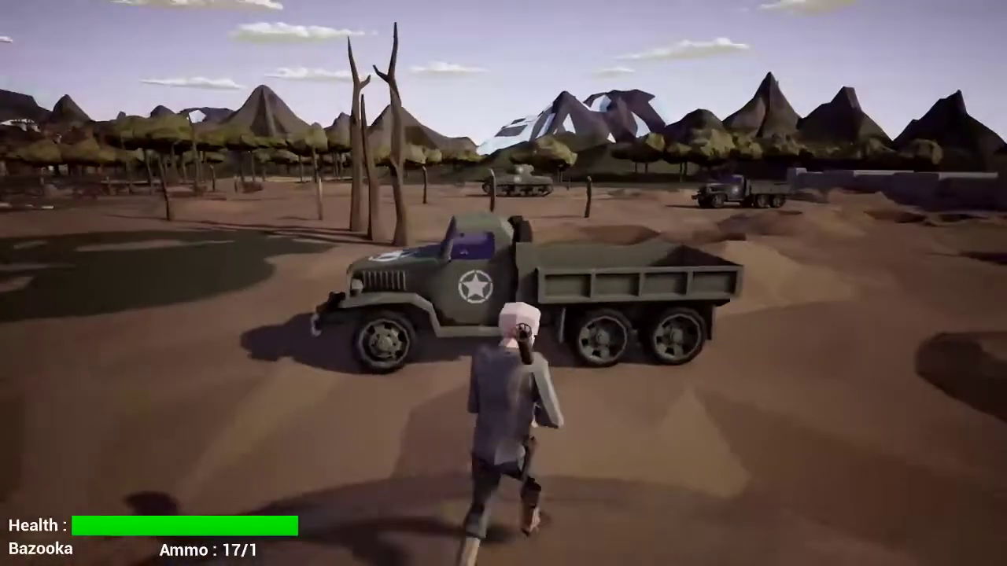
pyautogui.press('w')
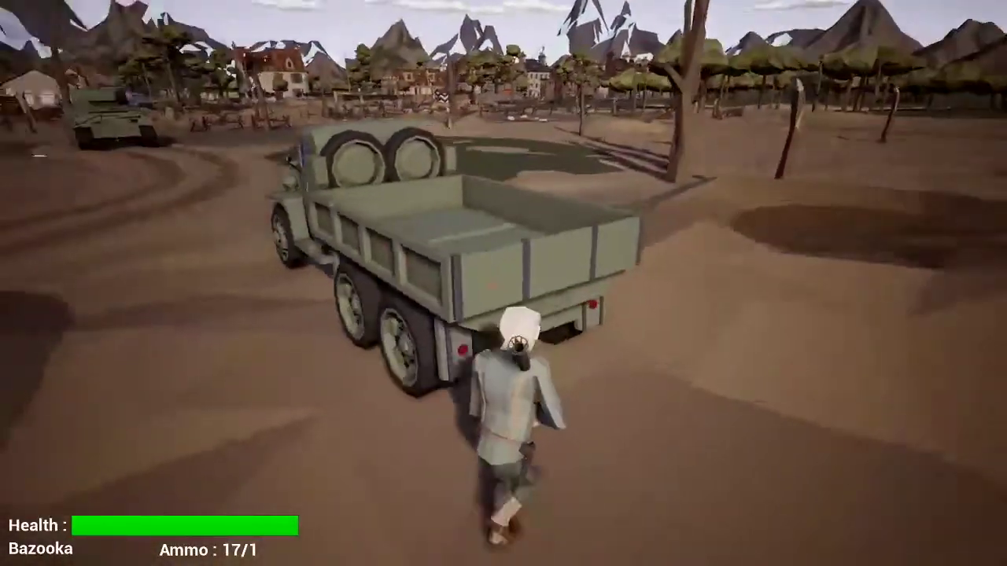
pyautogui.press('w')
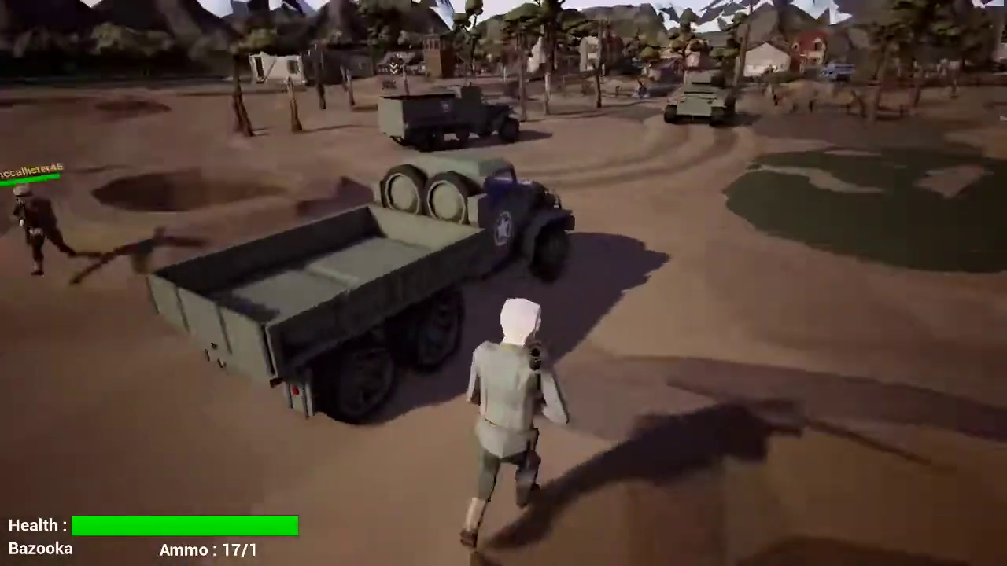
pyautogui.press('space')
pyautogui.press('w')
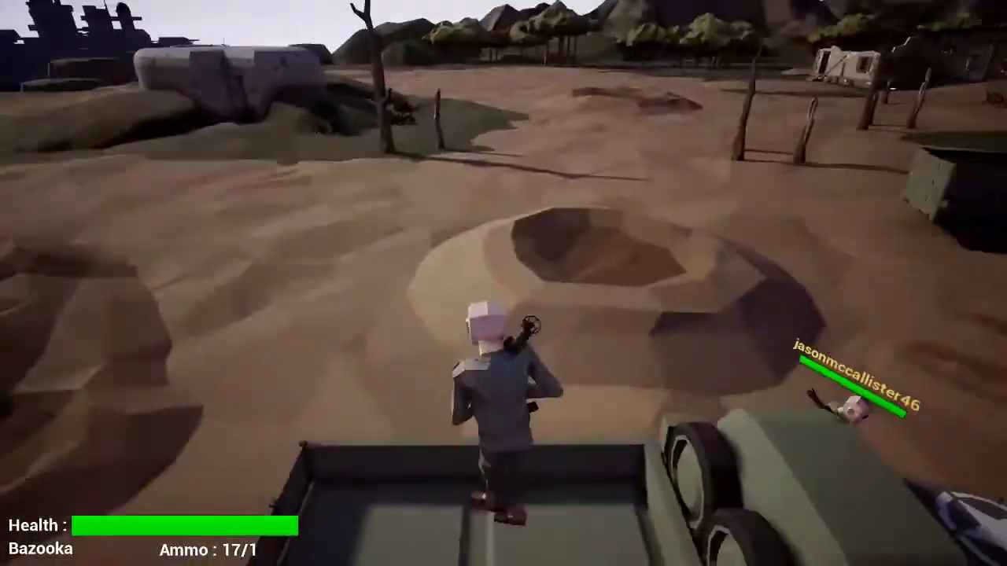
pyautogui.press('s')
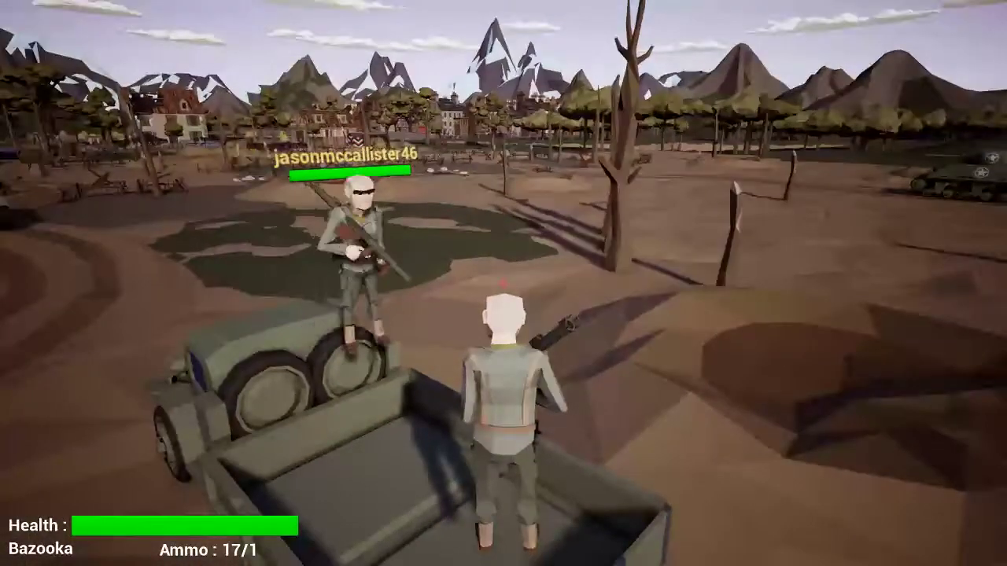
# Jump off the truck bed and run across the sand to the star-marked tank near the bunkers
pyautogui.press('w')
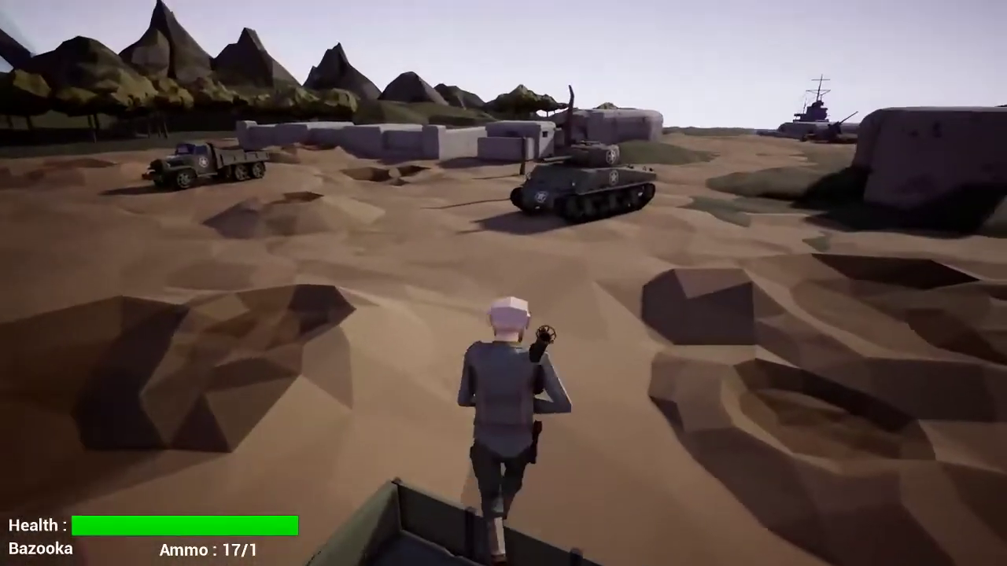
pyautogui.press('w')
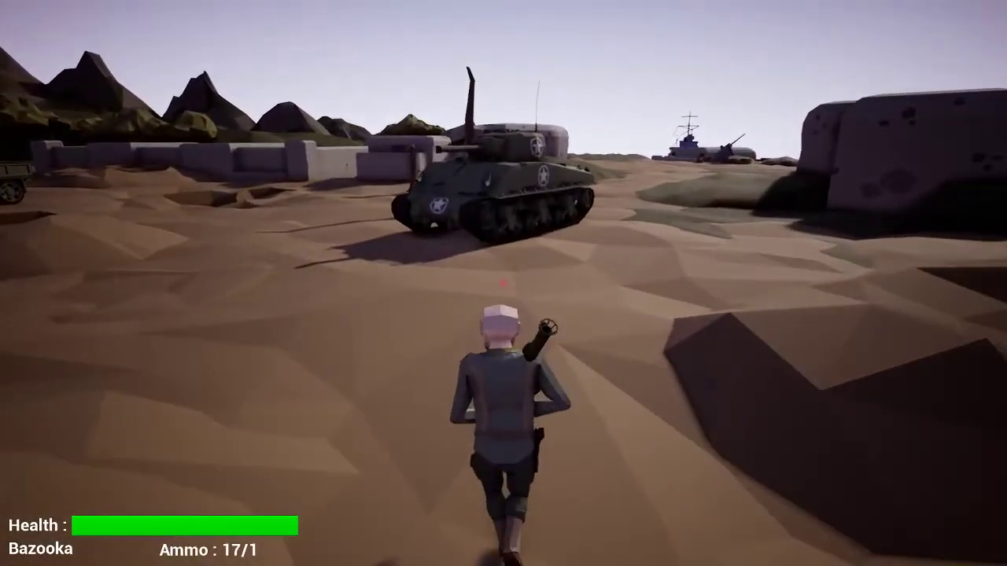
pyautogui.press('w')
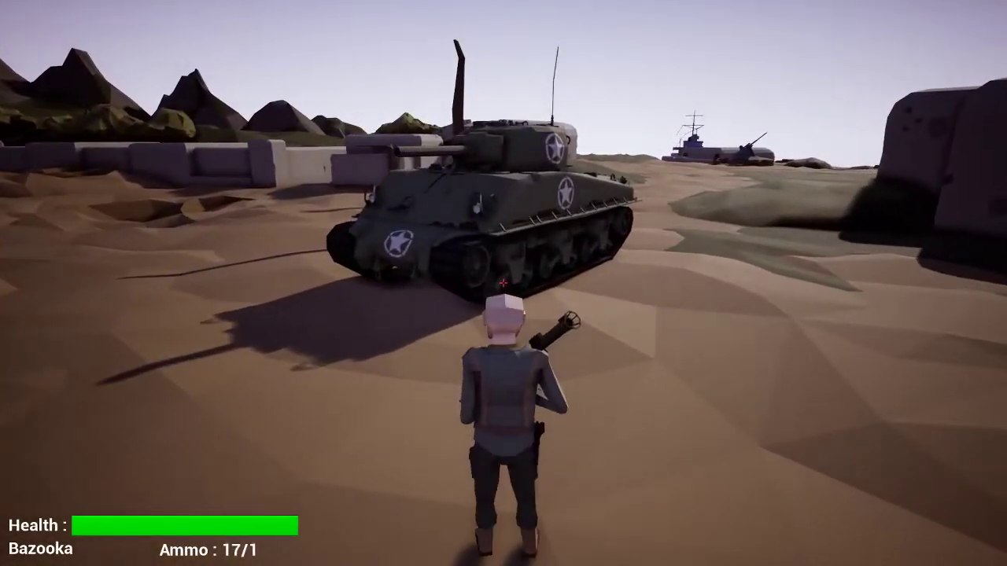
# Run along the star-marked tank's side to its rear and sidestep around it near the second player
pyautogui.press('w')
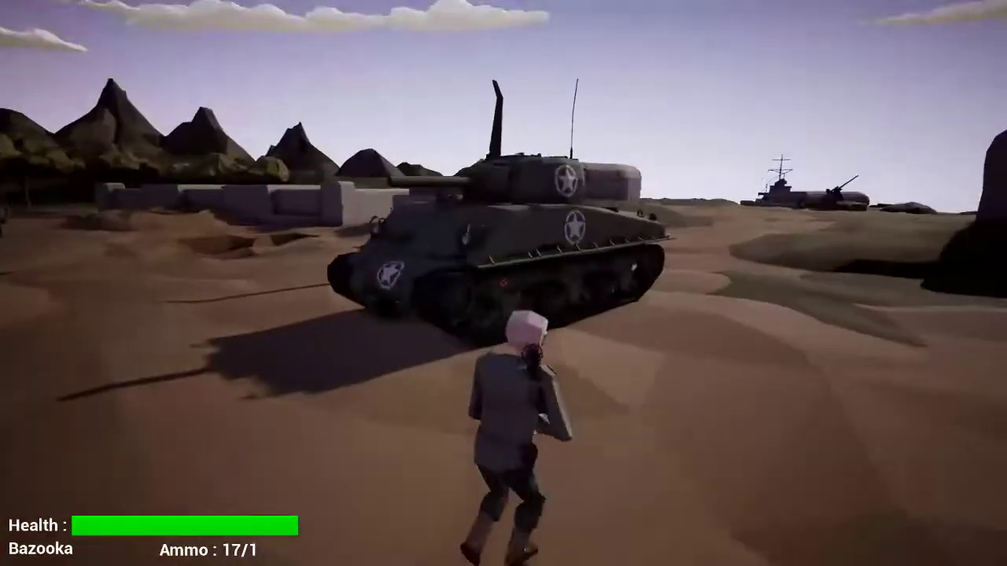
pyautogui.press('w')
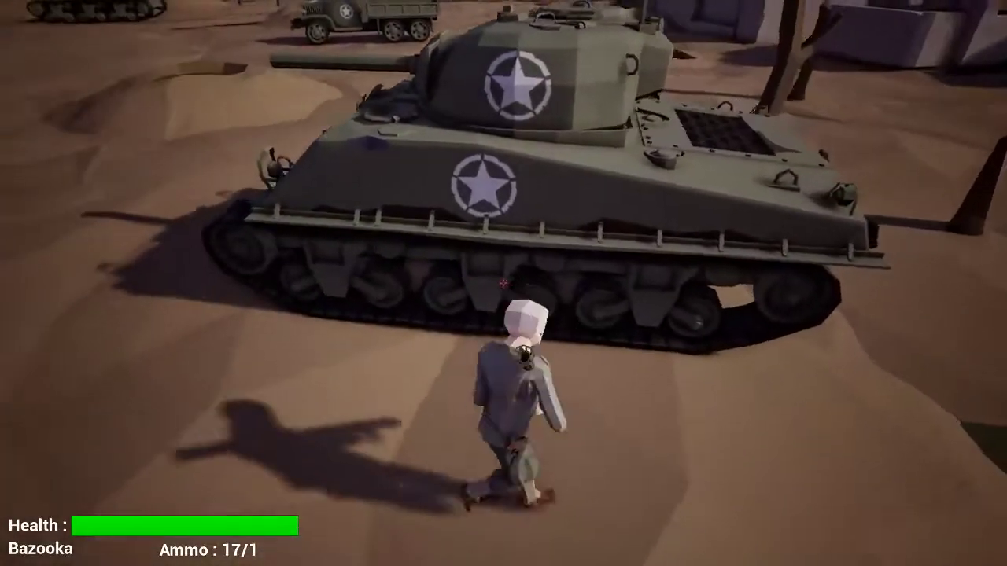
pyautogui.press('d')
pyautogui.press('s')
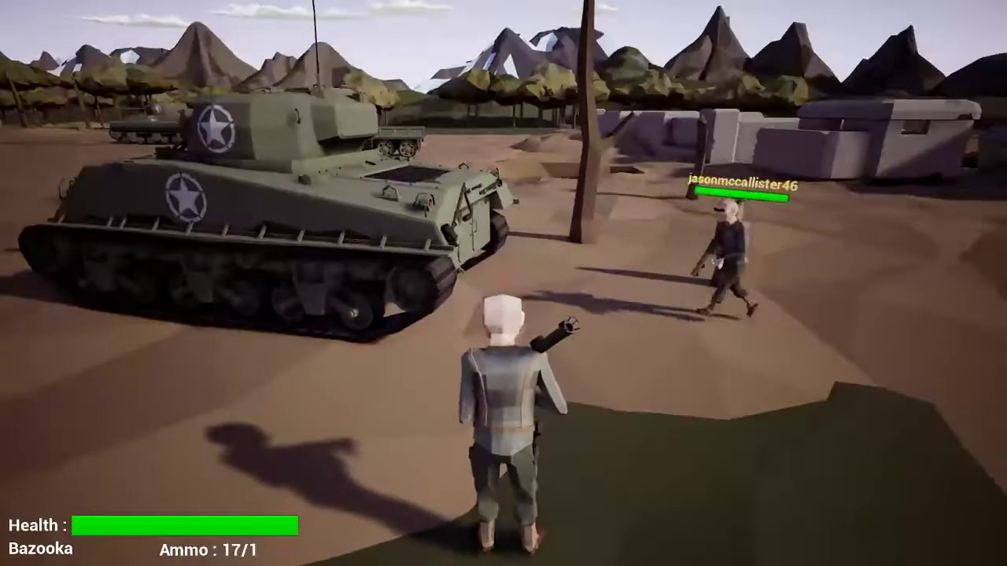
pyautogui.press('a')
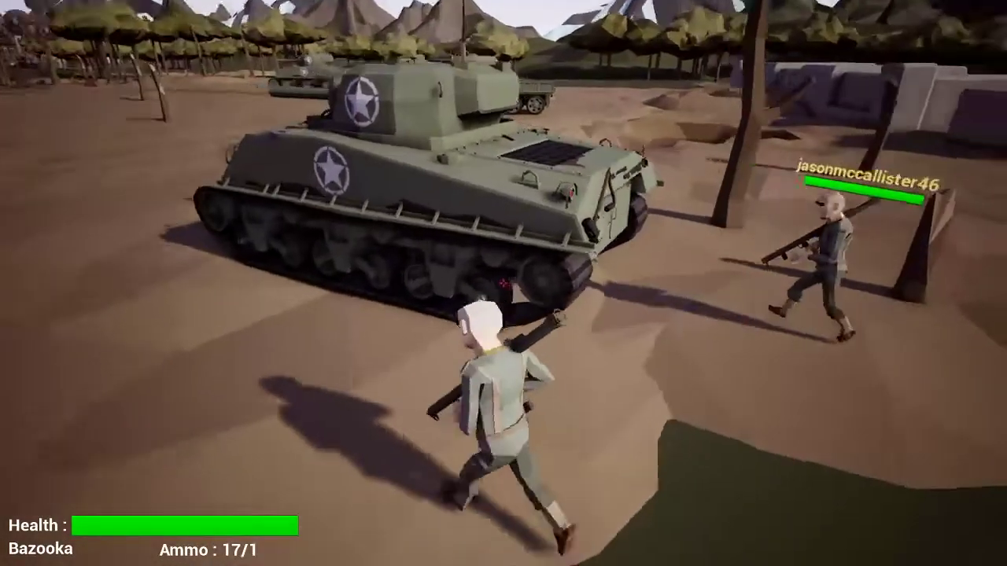
pyautogui.press('d')
pyautogui.press('d')
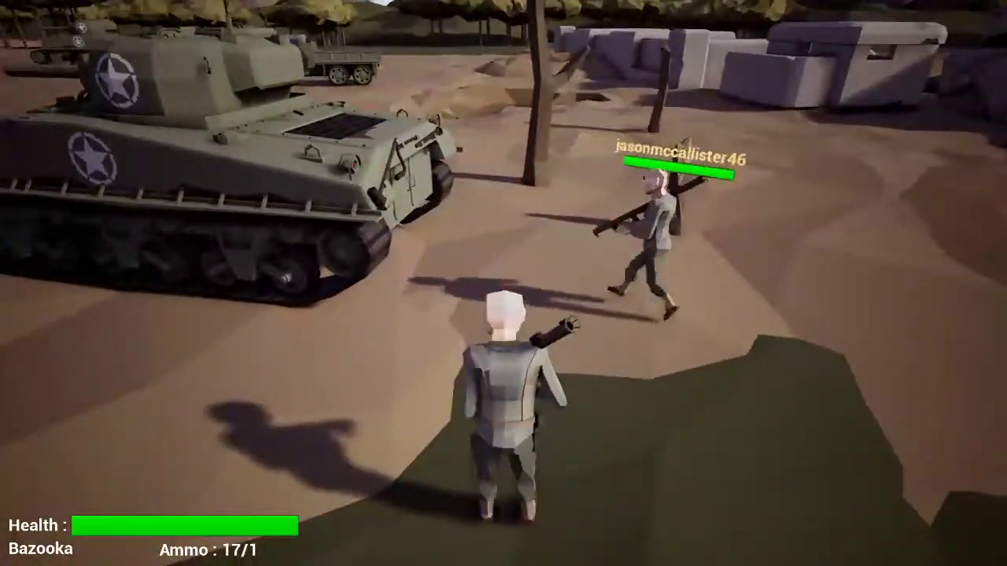
pyautogui.rightClick(503, 283)
pyautogui.press('w')
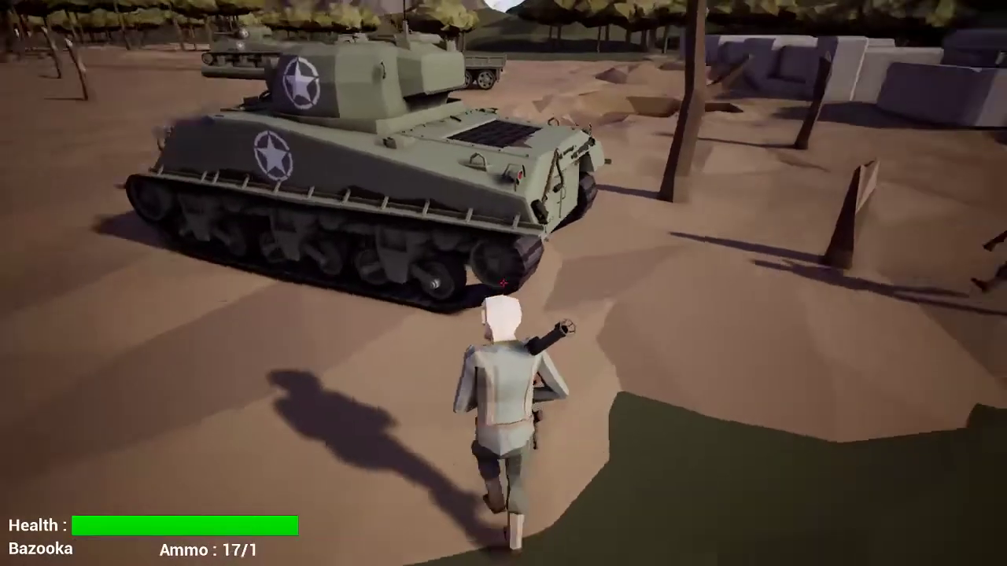
# Run to the pockmarked concrete bunker, enter its rear doorway and move around the gun emplacement inside
pyautogui.press('w')
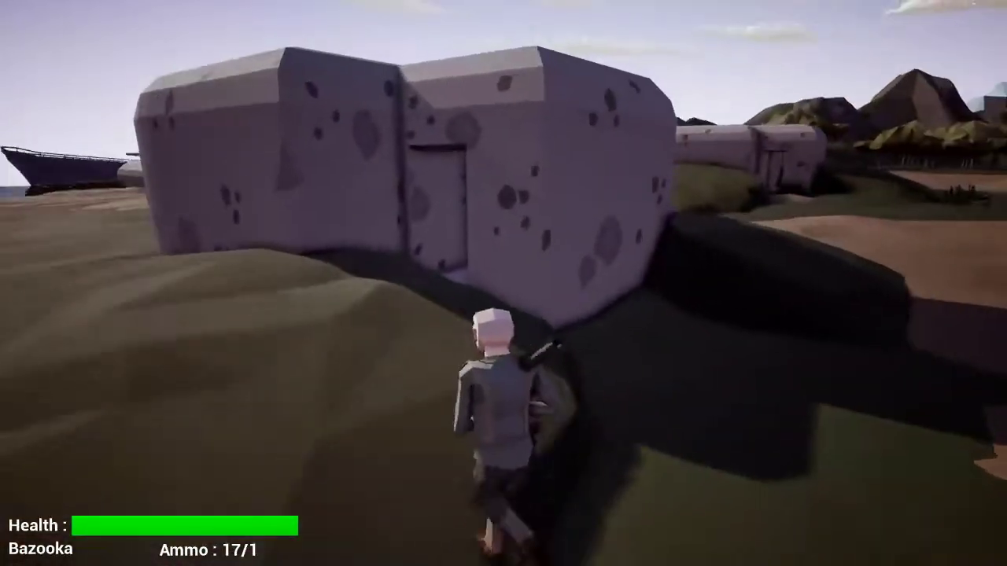
pyautogui.press('w')
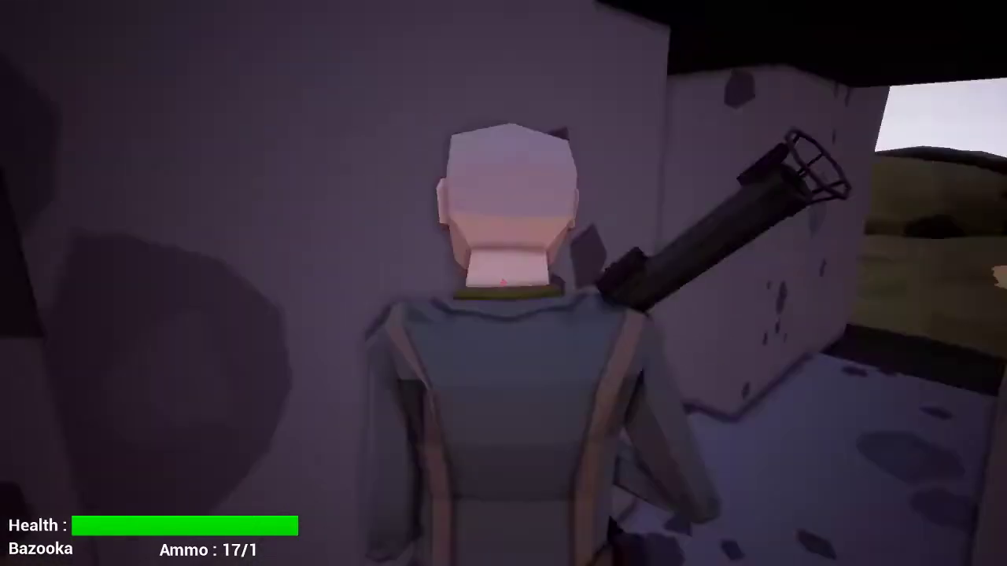
pyautogui.press('w')
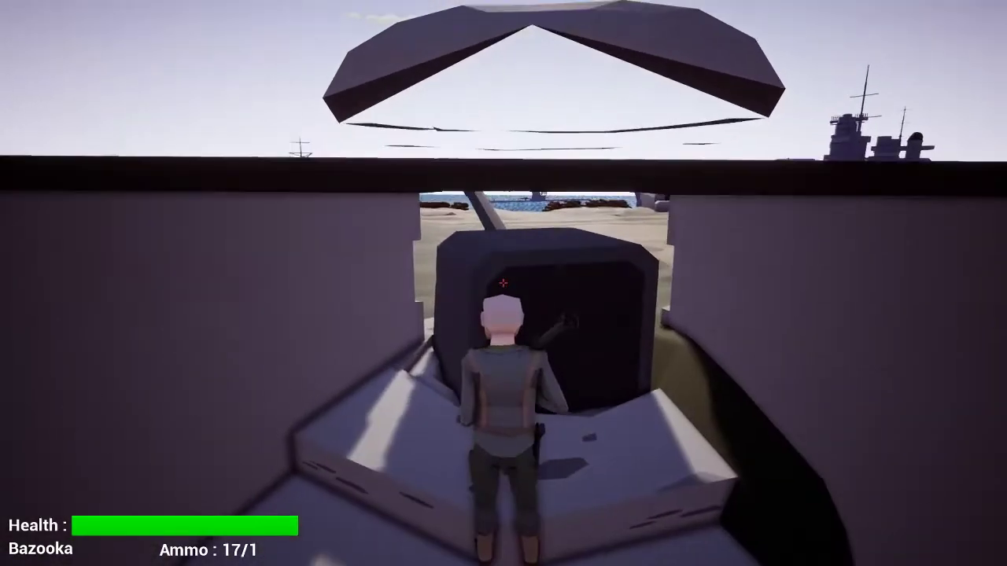
pyautogui.press('w')
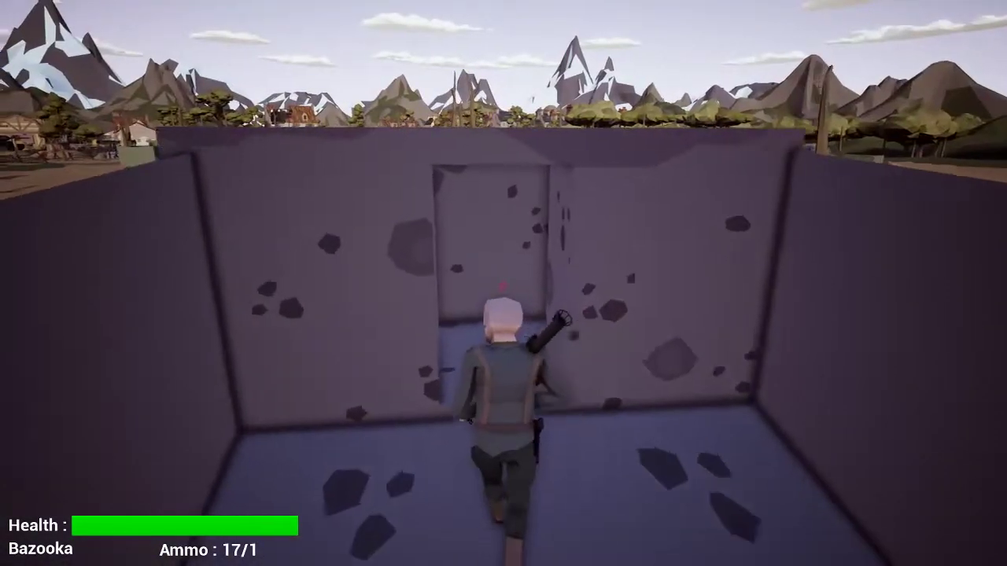
pyautogui.press('w')
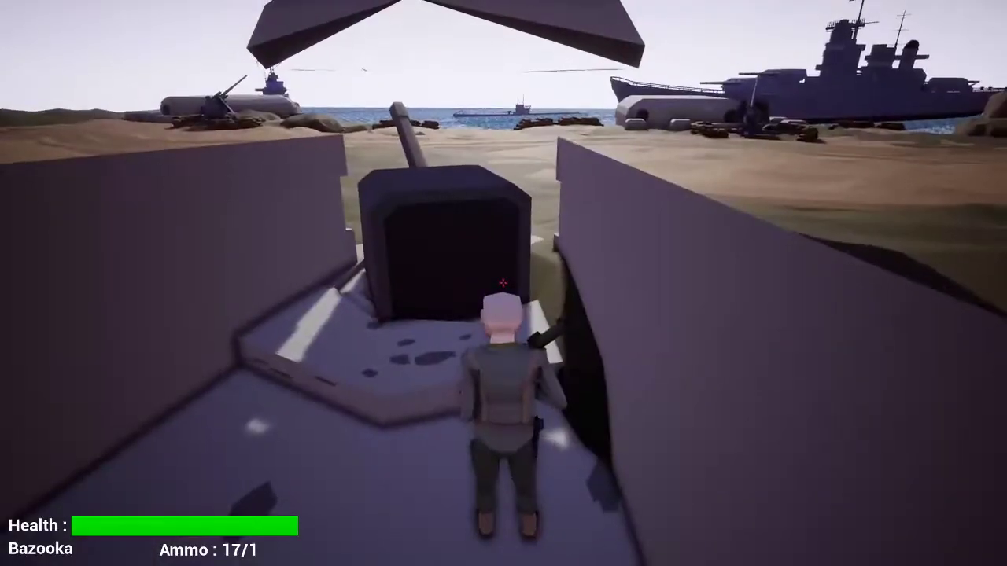
pyautogui.press('a')
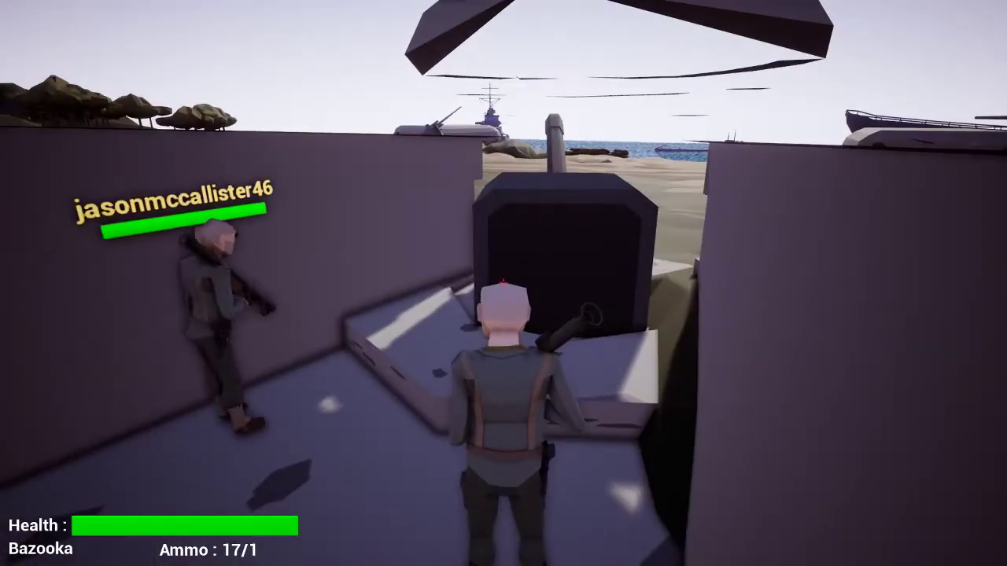
# Leave the gun room through the bunker's entrance corridor and run over the grass to the dirt facing the gun openings
pyautogui.press('w')
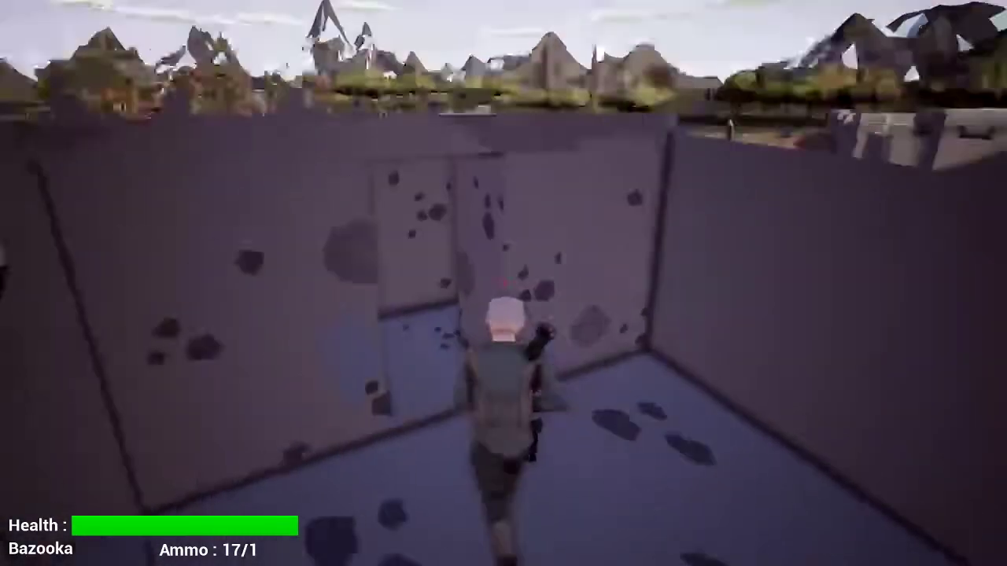
pyautogui.press('w')
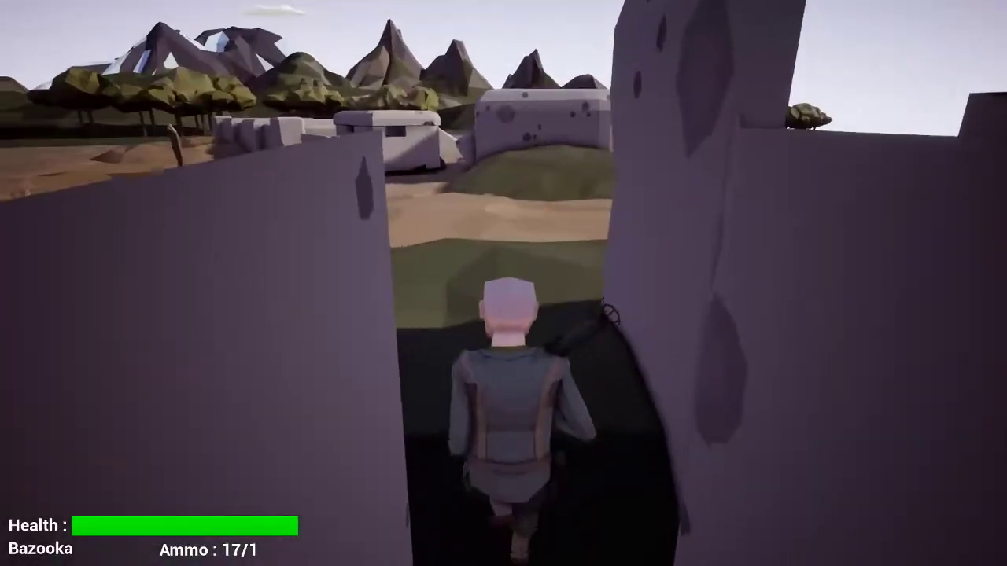
pyautogui.press('w')
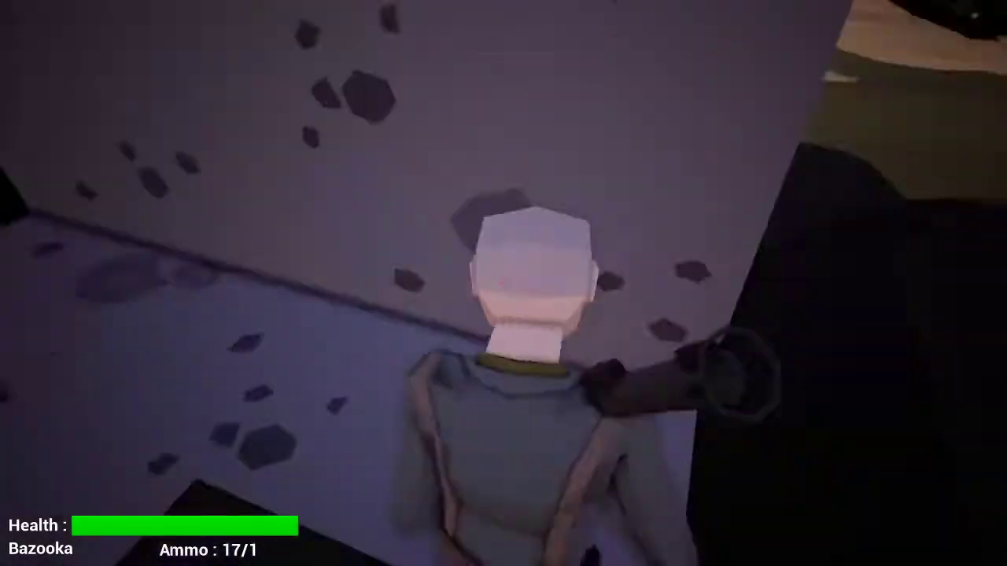
pyautogui.press('w')
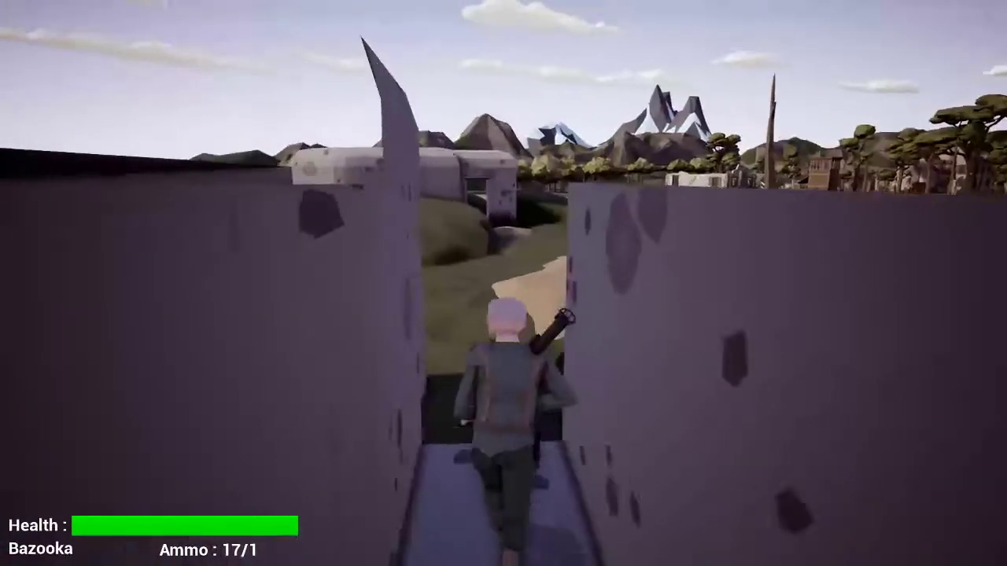
pyautogui.press('w')
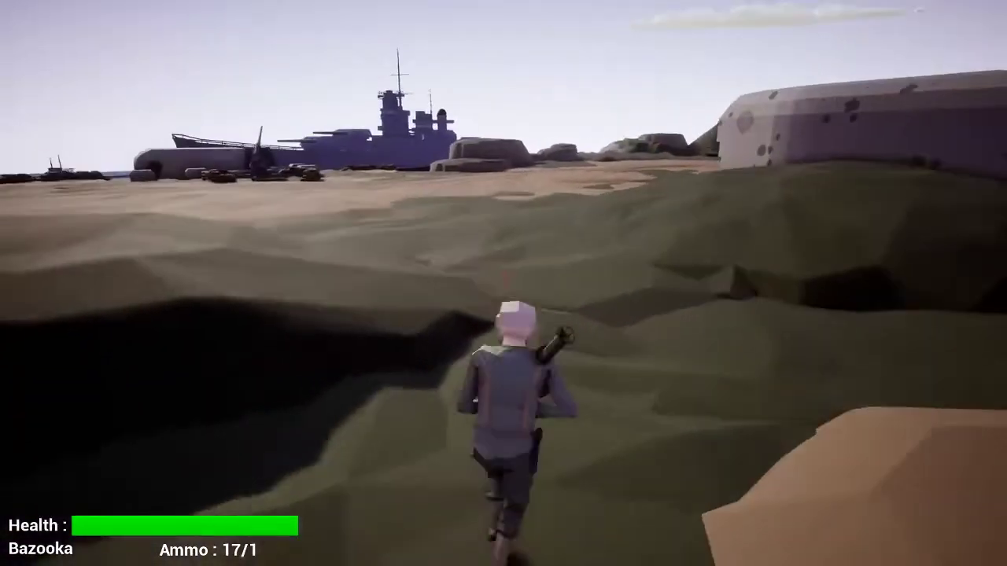
pyautogui.press('w')
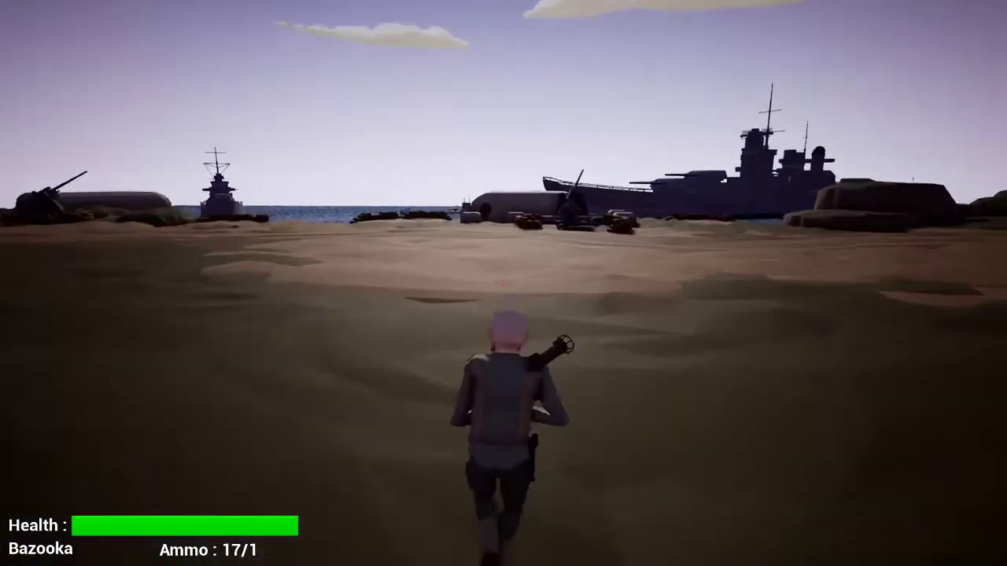
pyautogui.press('w')
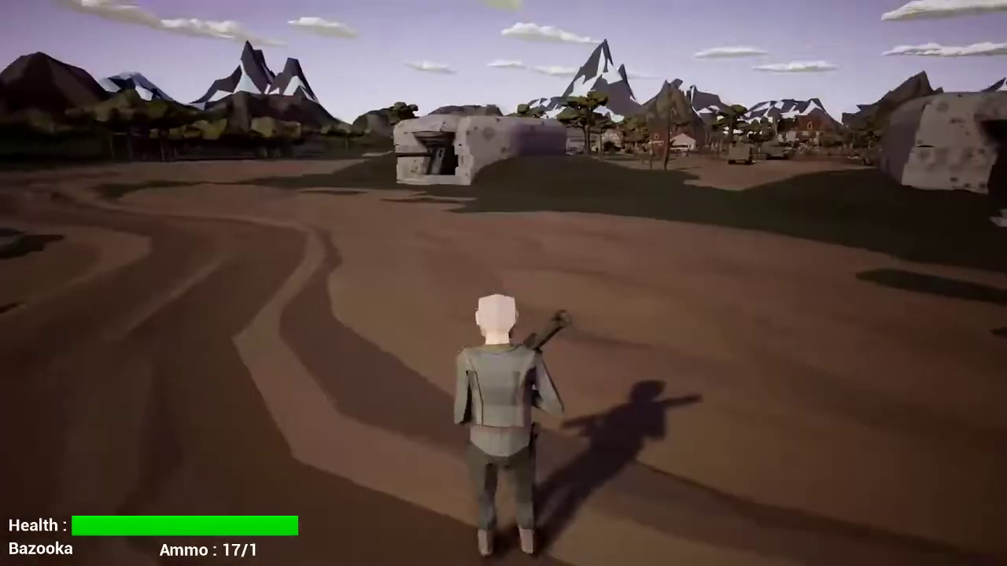
# Run back towards the gun bunker and onto the grass beside its outer wall
pyautogui.press('w')
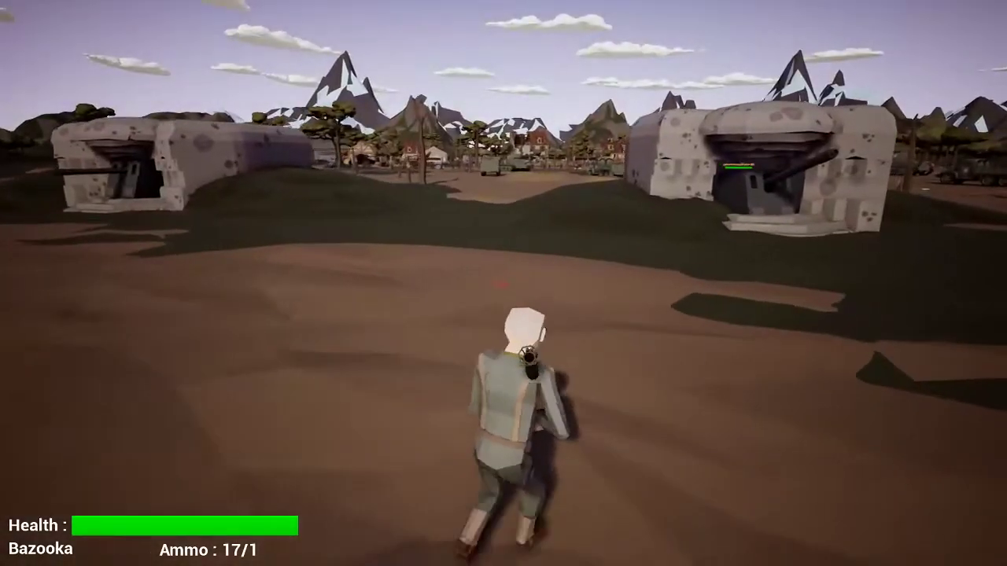
pyautogui.press('w')
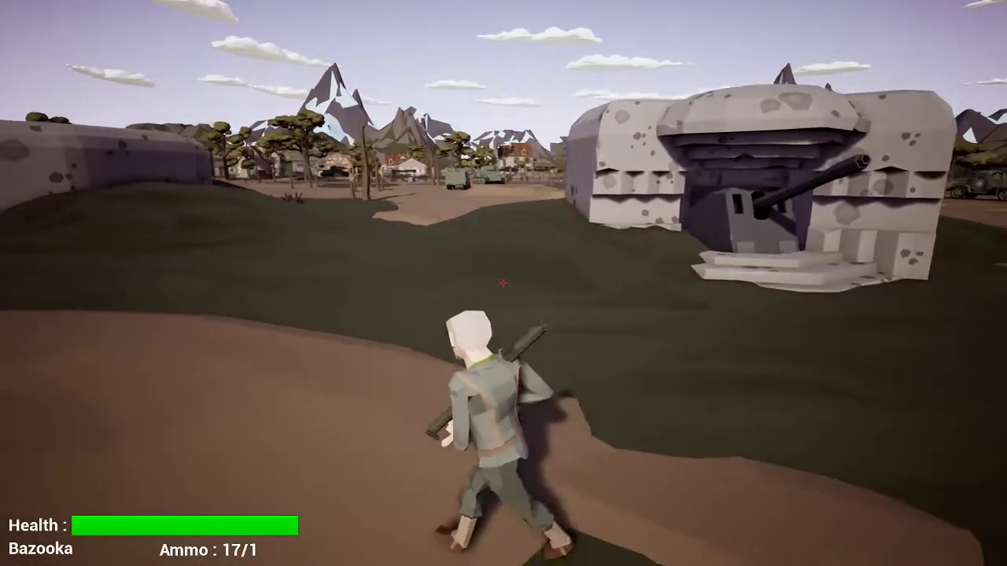
pyautogui.press('w')
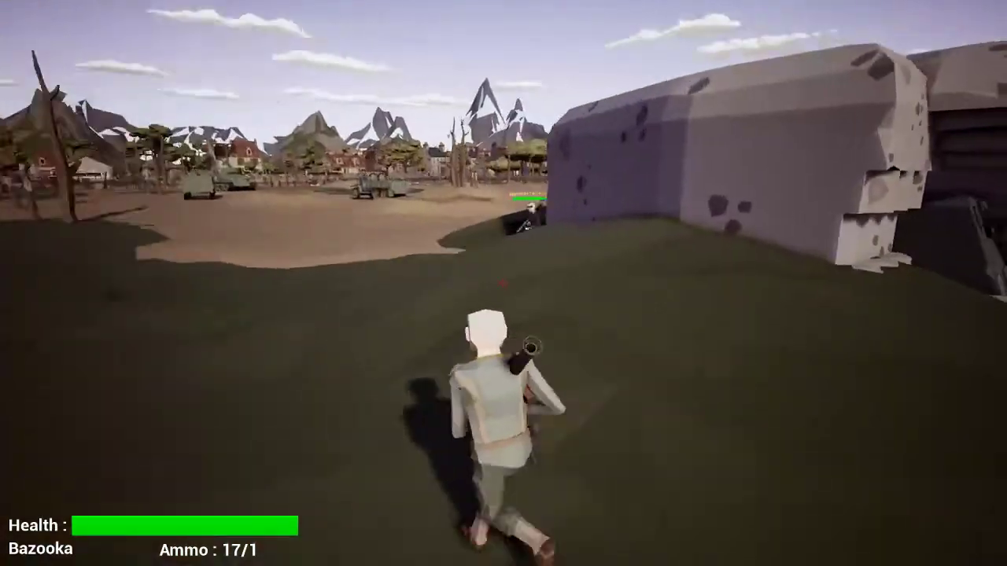
# Run across the sand towards the sea, stopping on the ridge by the sandbags overlooking the beach
pyautogui.press('w')
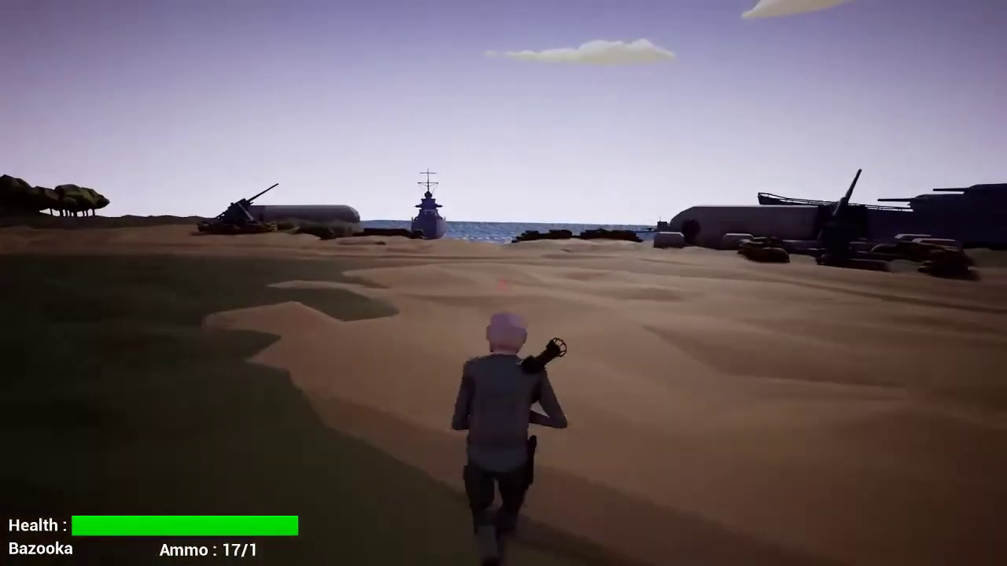
pyautogui.press('w')
pyautogui.press('w')
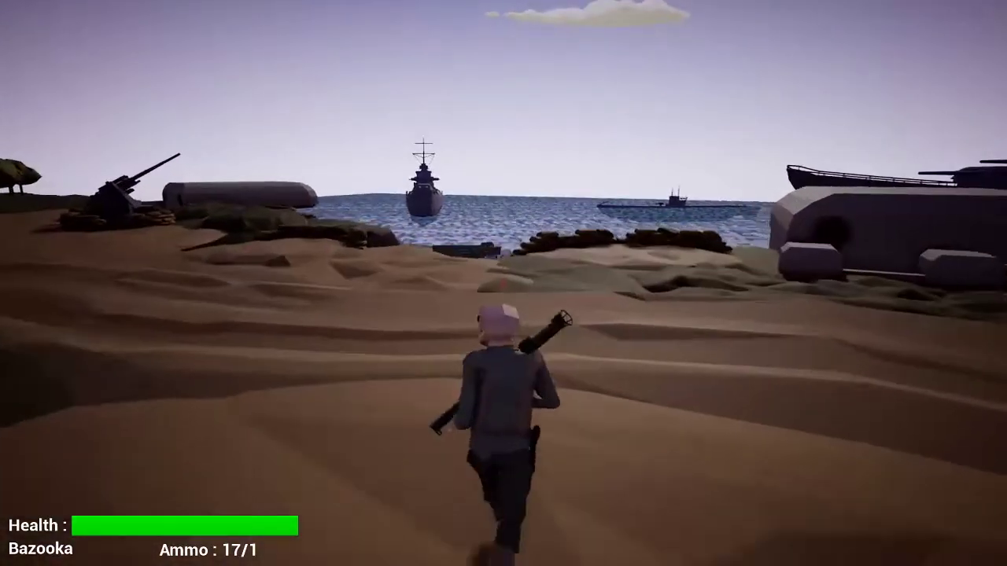
pyautogui.press('w')
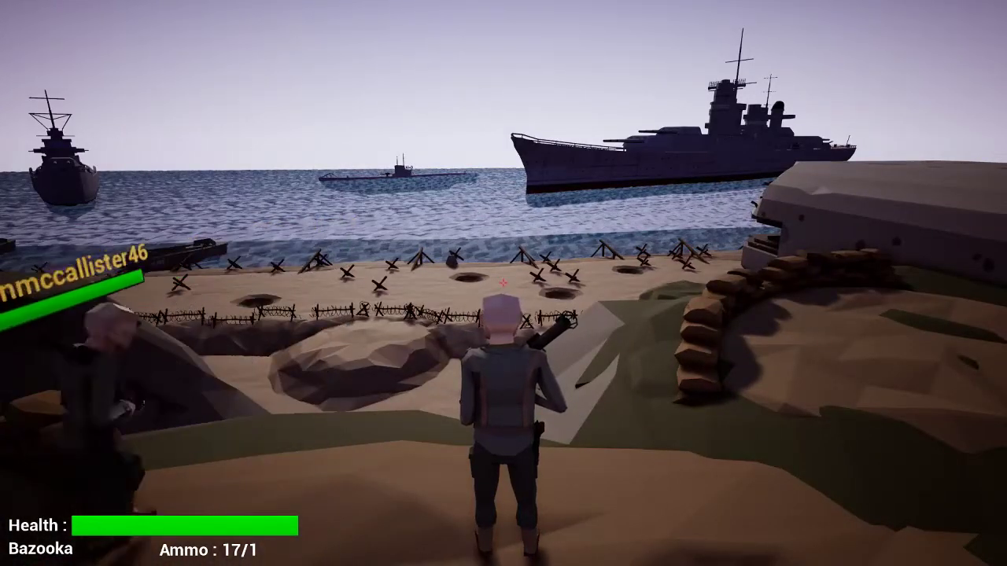
# Descend the slope to the beach, cross the barbed-wire line and run past the craters and obstacles to the water's edge
pyautogui.press('w')
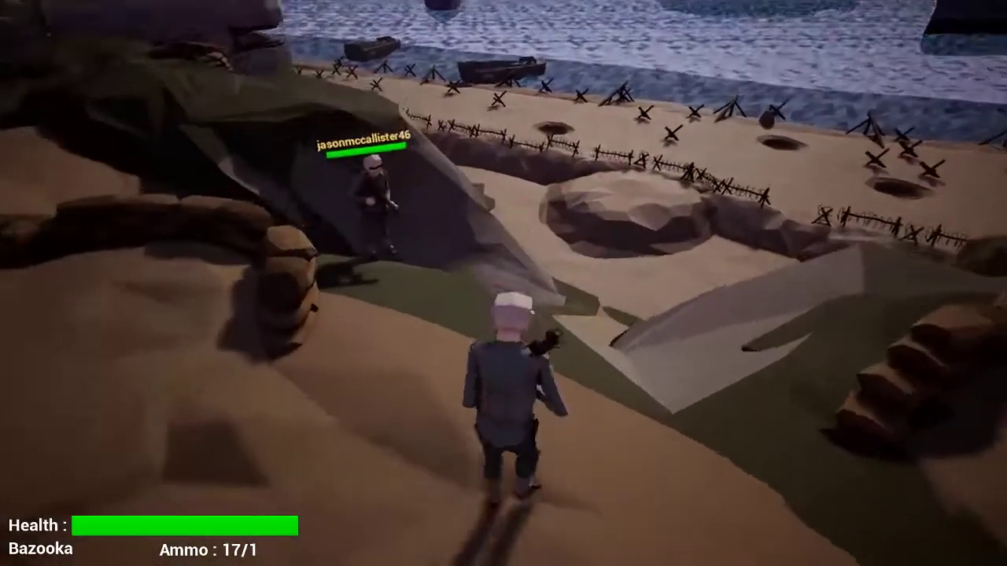
pyautogui.press('w')
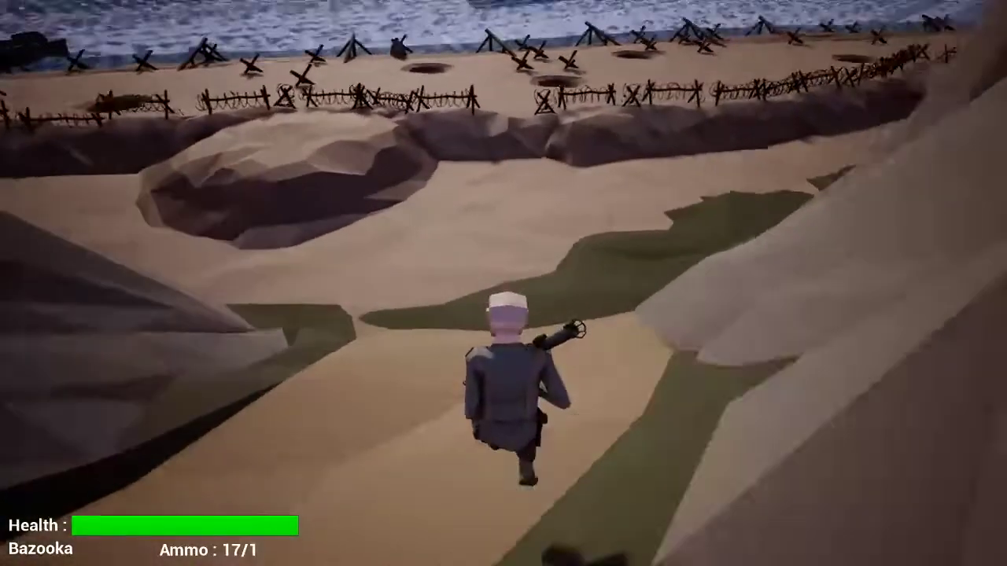
pyautogui.press('w')
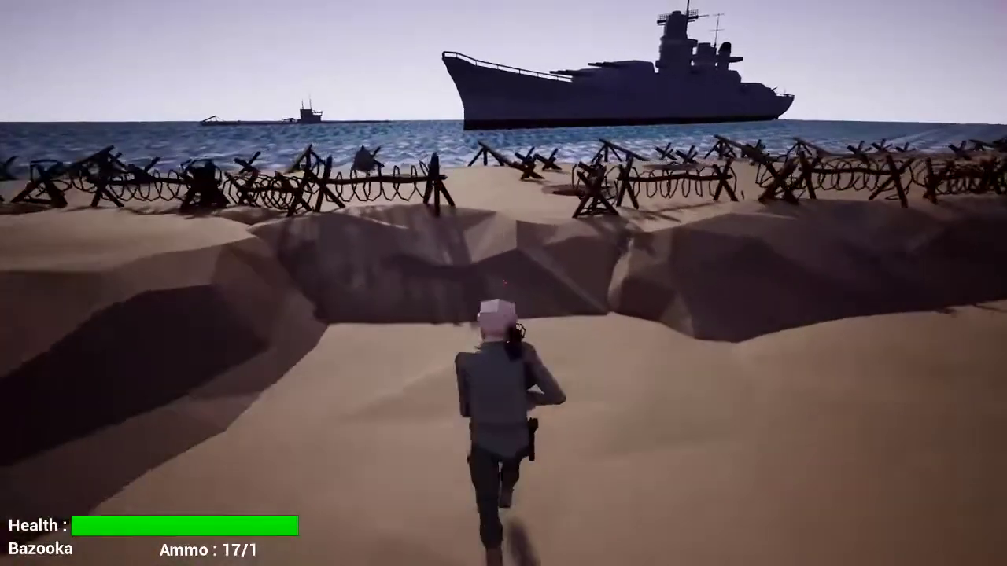
pyautogui.press('w')
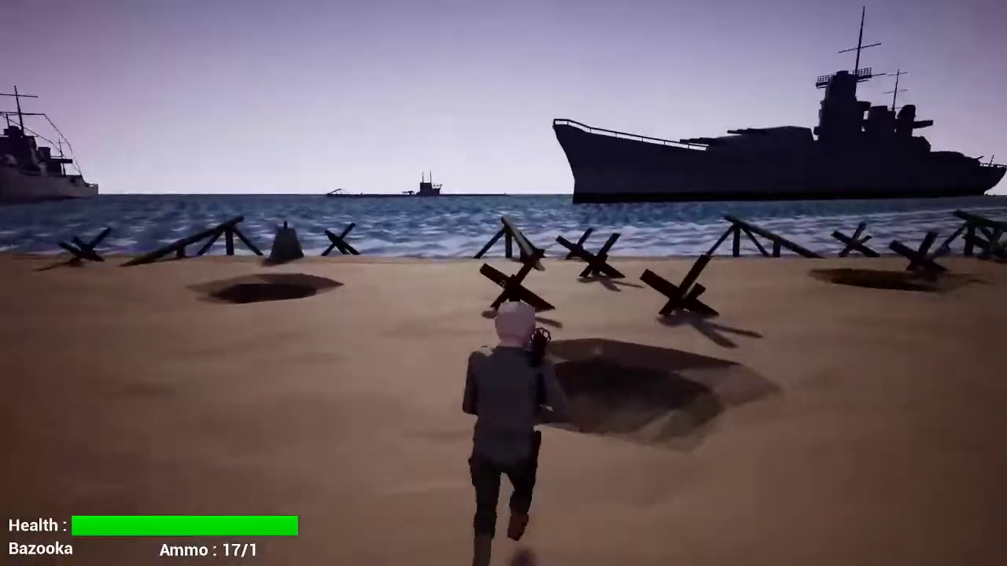
pyautogui.press('w')
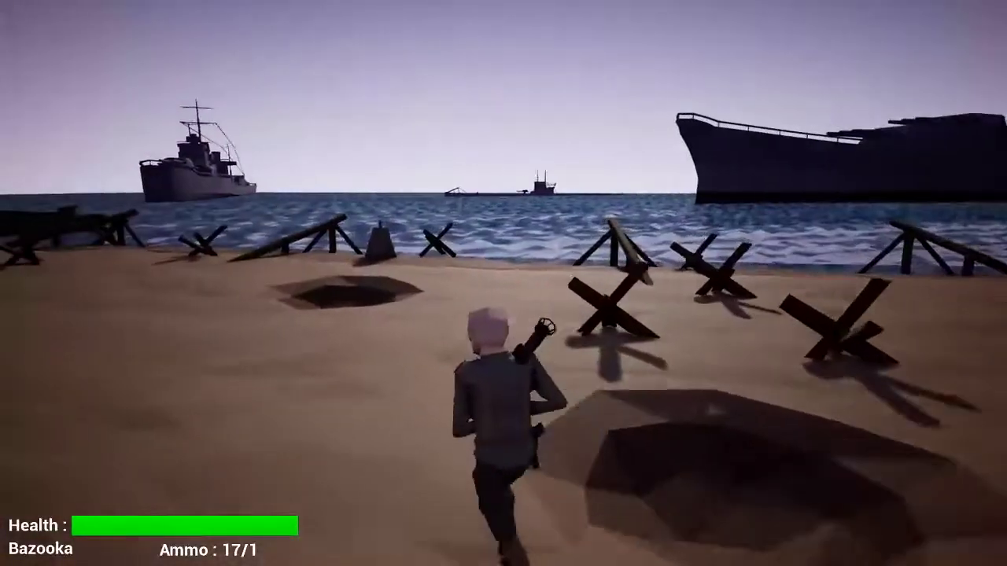
pyautogui.press('w')
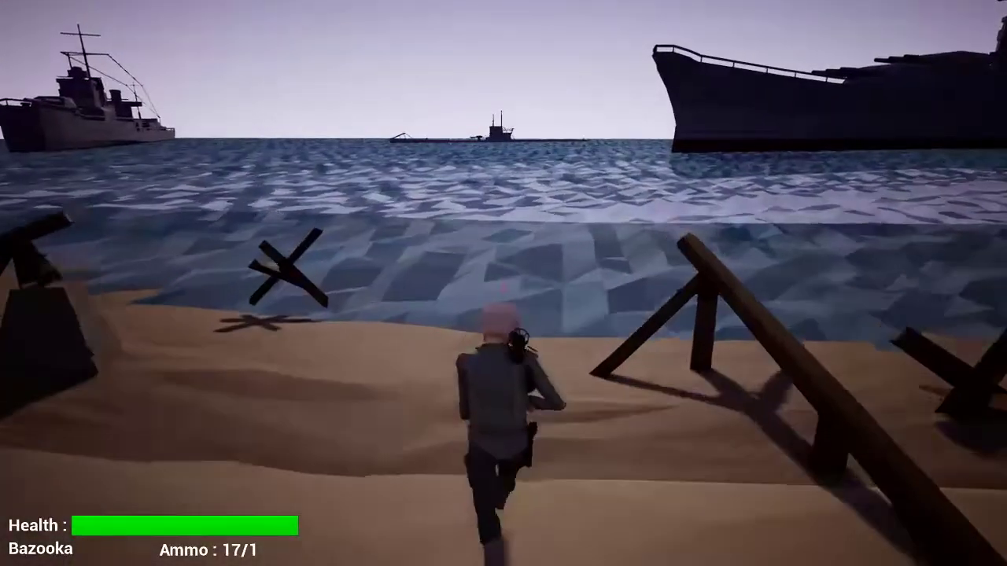
# Wade into the sea and run underwater across the sandy seabed near the battleship
pyautogui.press('w')
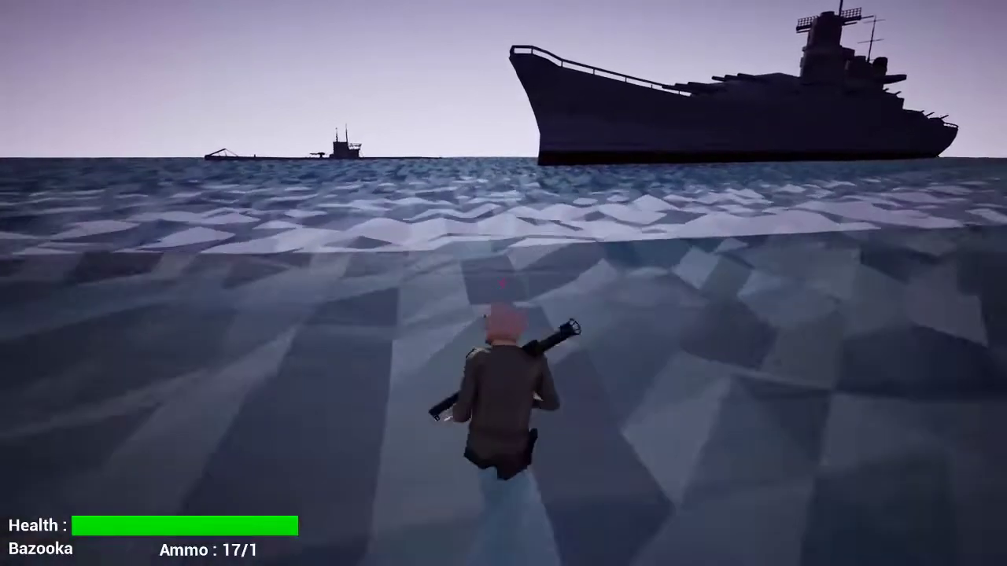
pyautogui.press('w')
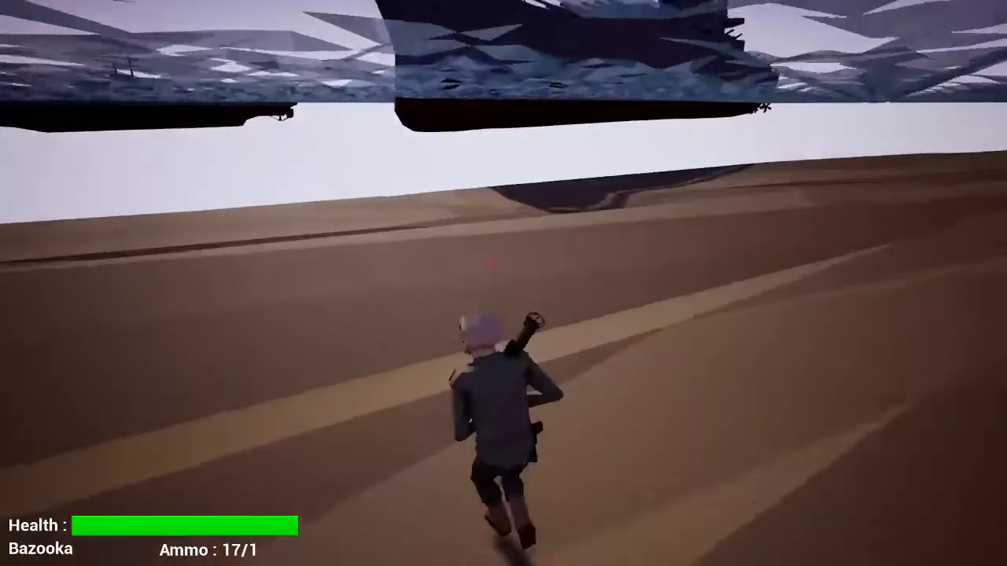
pyautogui.press('w')
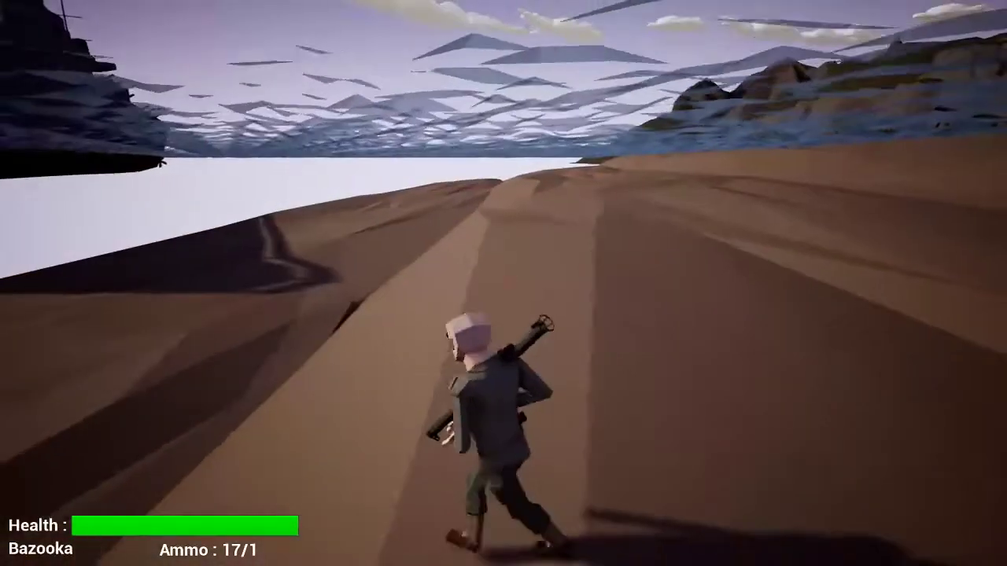
pyautogui.press('w')
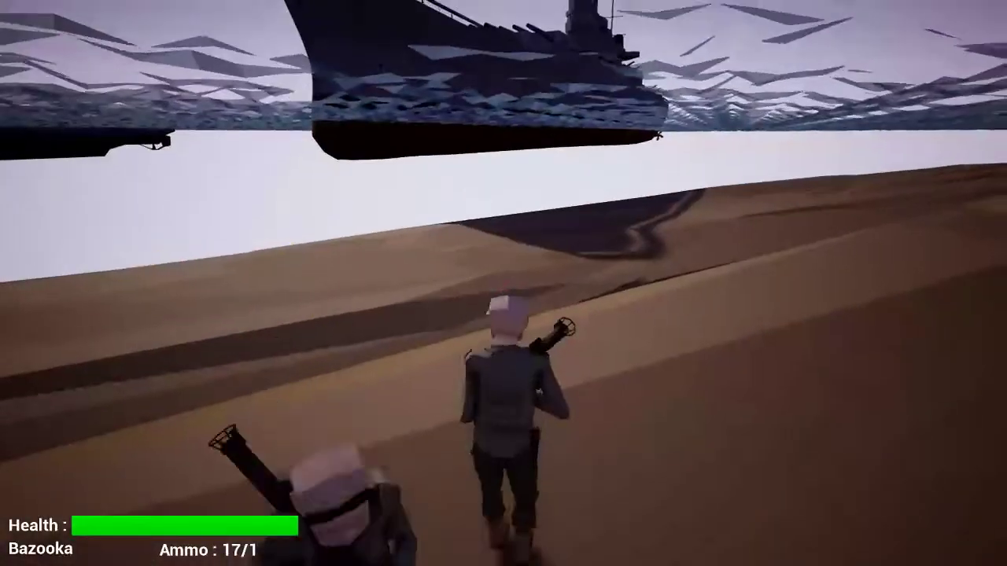
# Leave the sea and run up the beach past the craters and barbed wire to the foot of the dirt path between the cliffs
pyautogui.press('w')
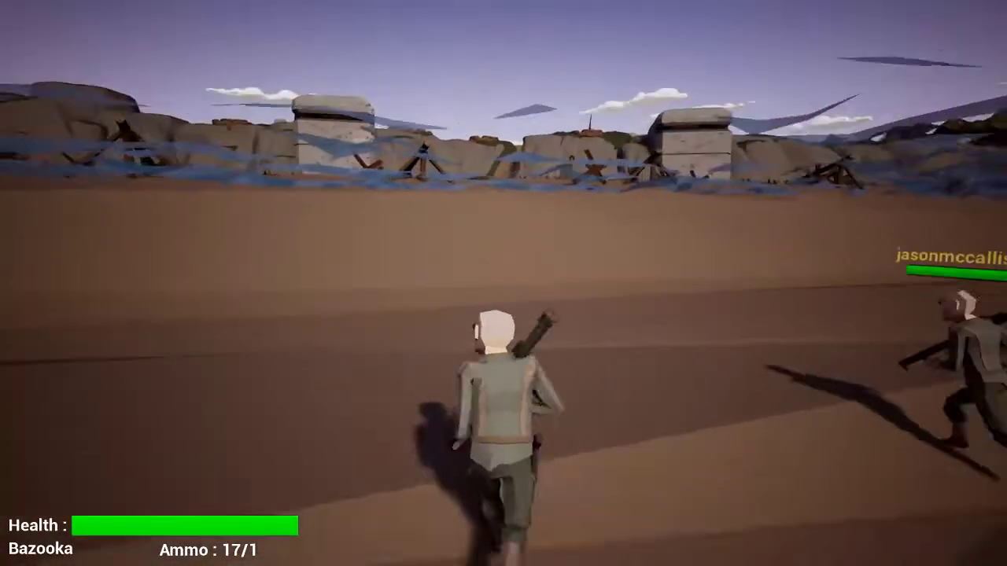
pyautogui.press('w')
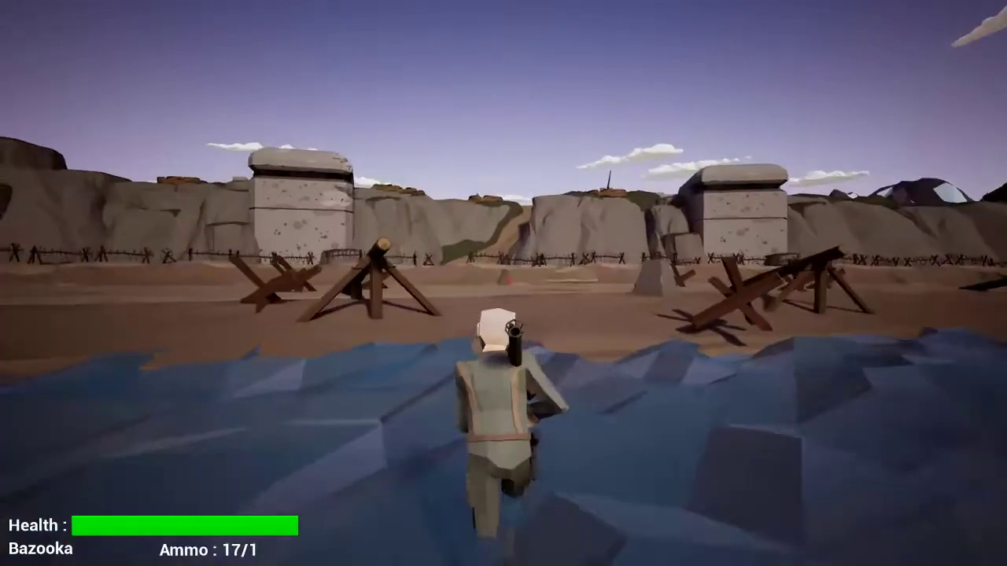
pyautogui.press('w')
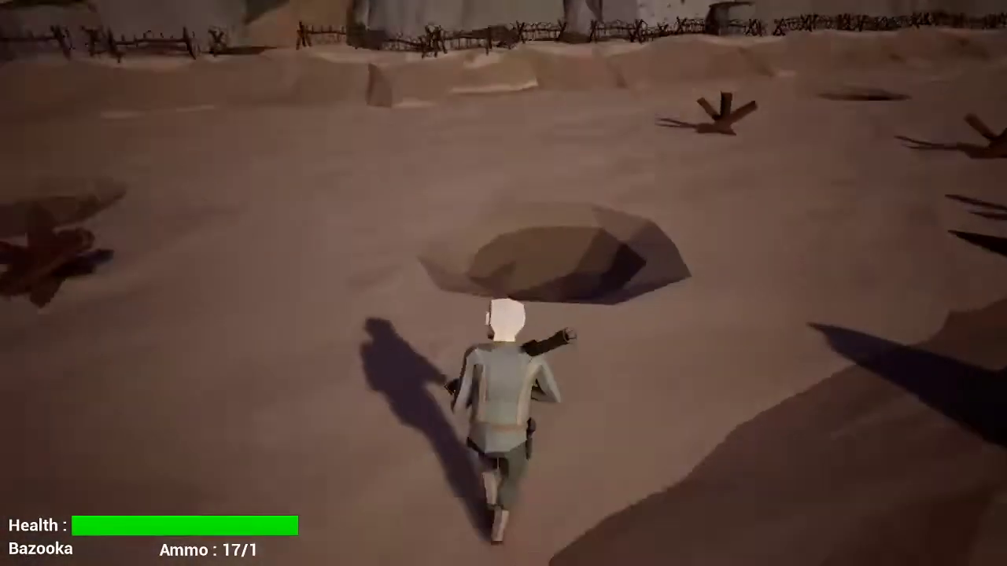
pyautogui.press('w')
pyautogui.press('w')
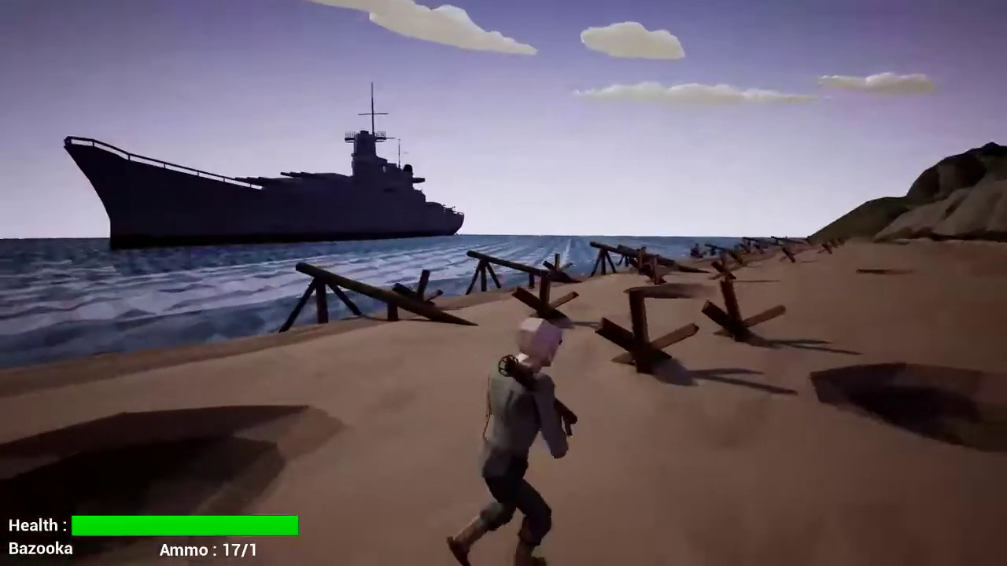
pyautogui.press('w')
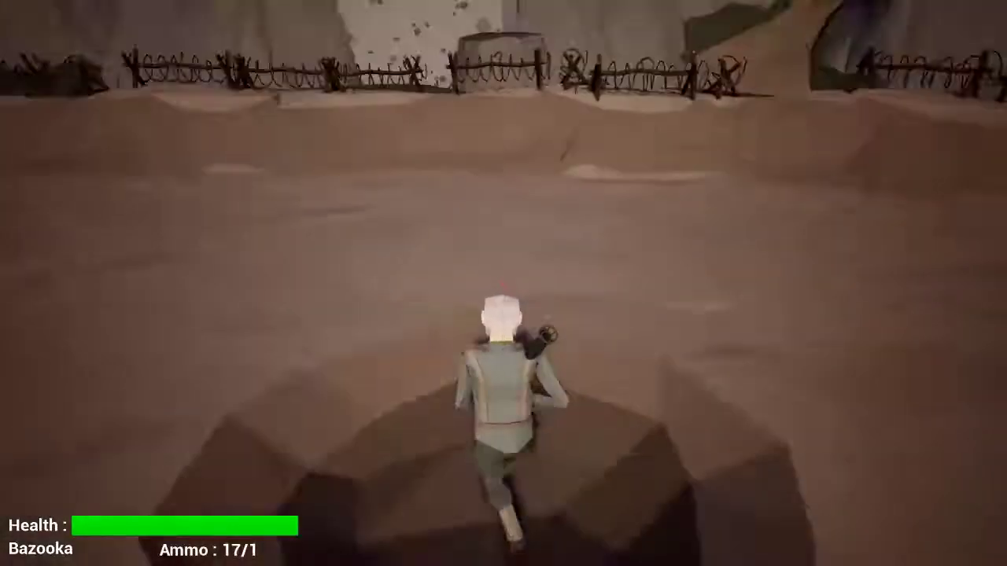
pyautogui.press('w')
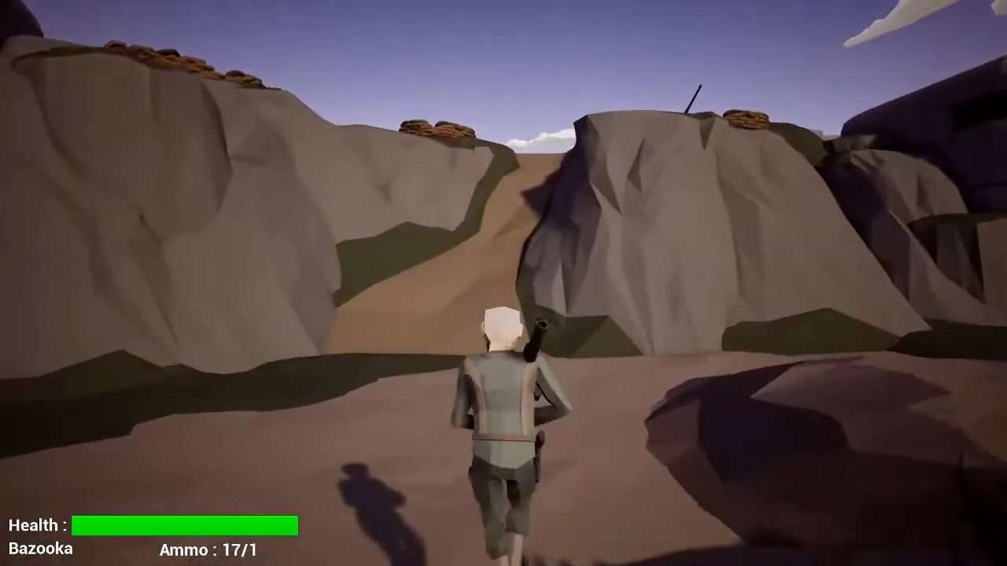
# Run back over the barbed wire, along the beach past the craters, and fire the bazooka at the nearest landing craft
pyautogui.press('w')
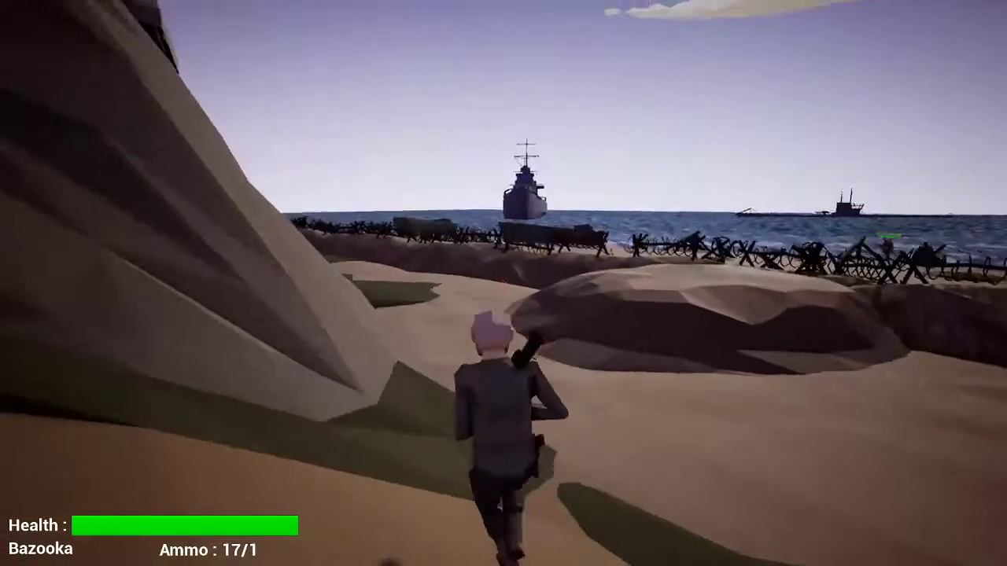
pyautogui.press('w')
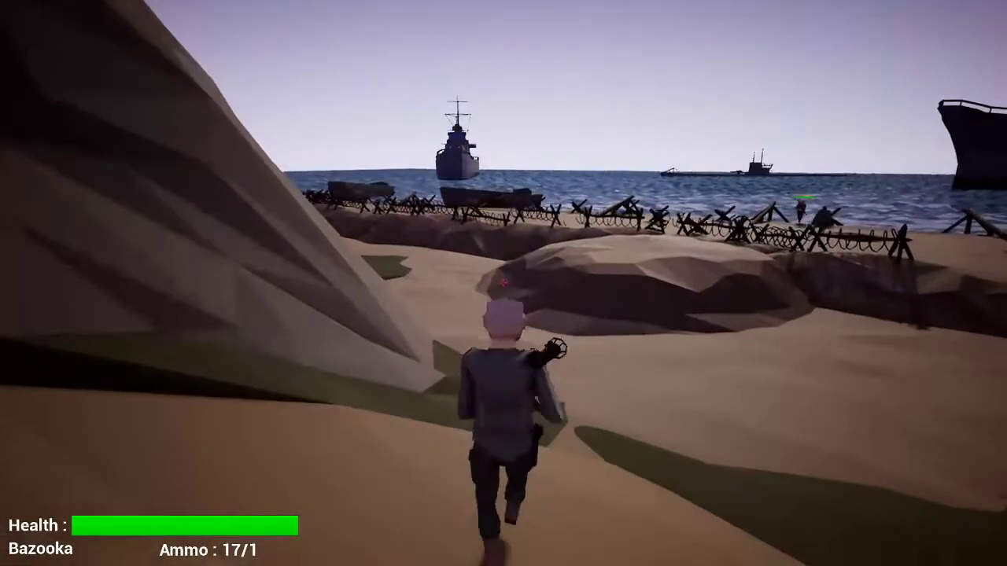
pyautogui.press('w')
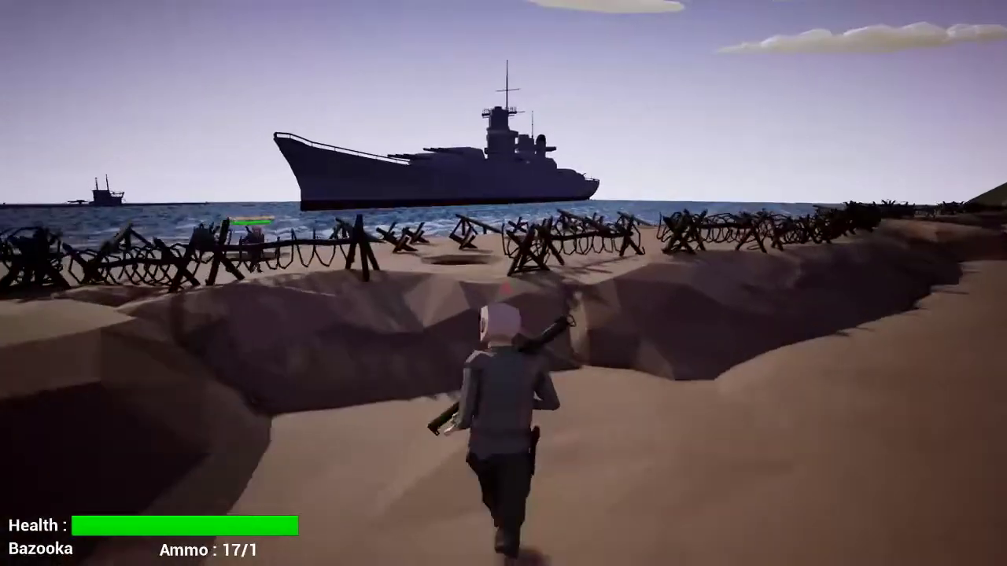
pyautogui.press('w')
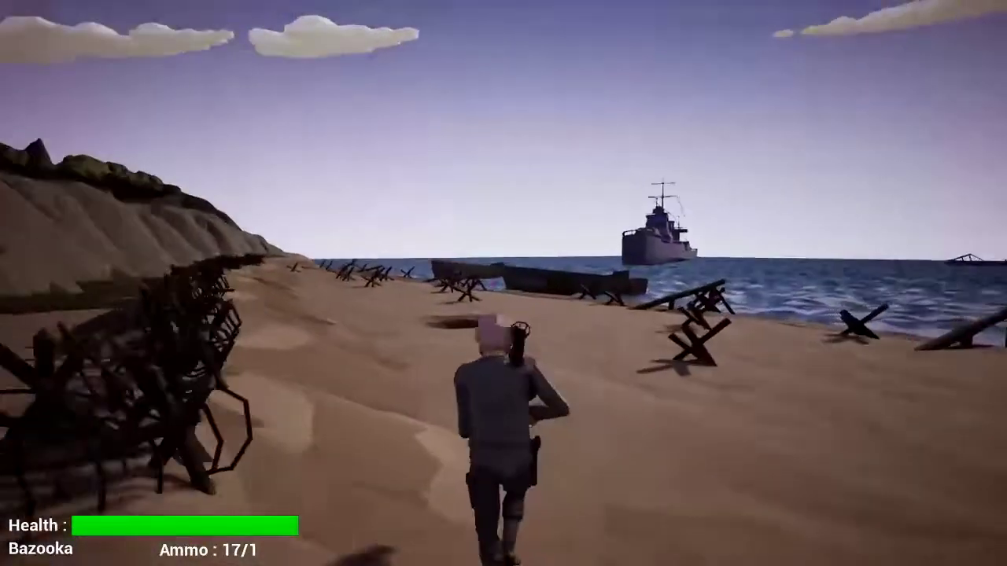
pyautogui.press('w')
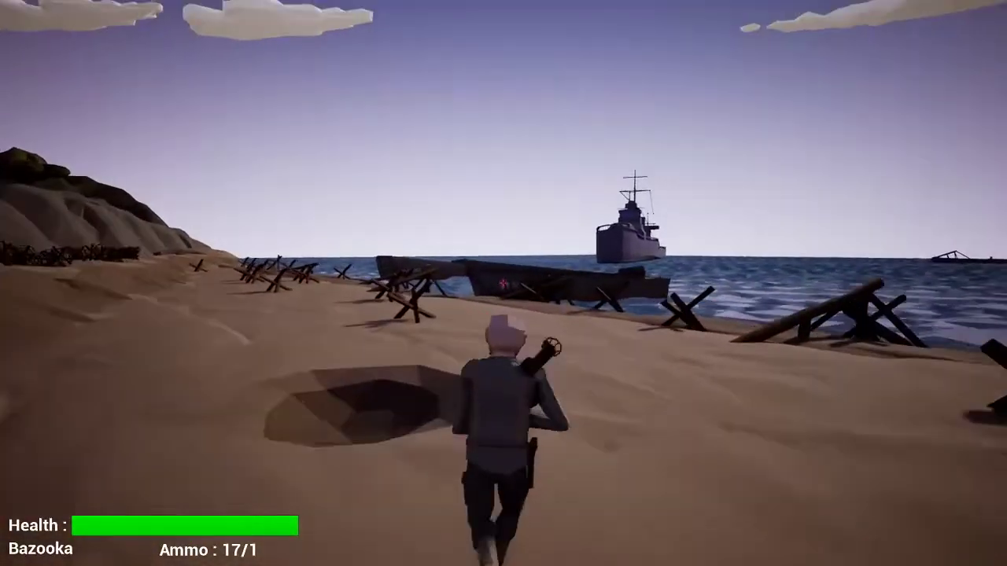
pyautogui.press('w')
pyautogui.click(503, 283)
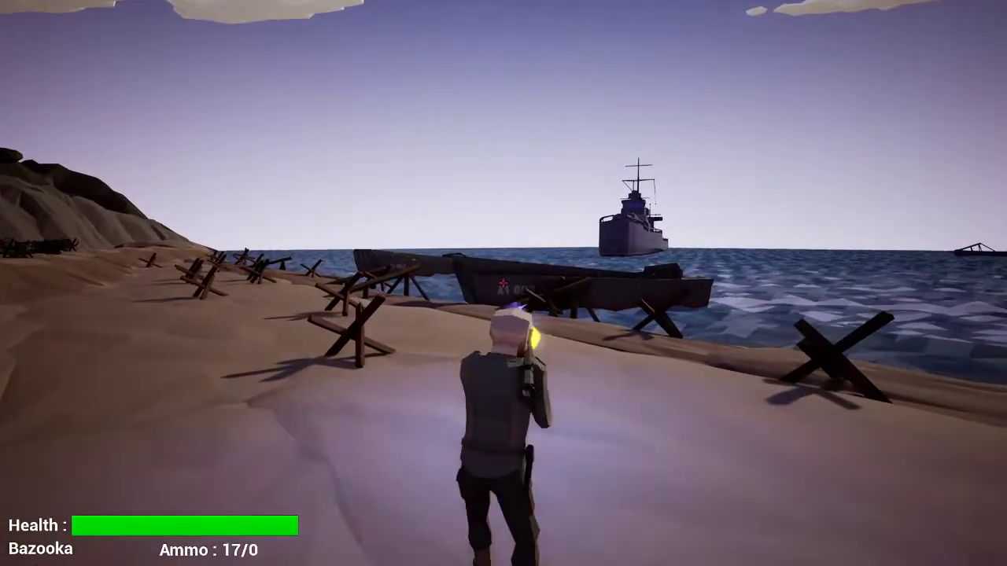
# Run to the bow of landing craft A1 063, try to jump aboard, and move around to its side
pyautogui.press('w')
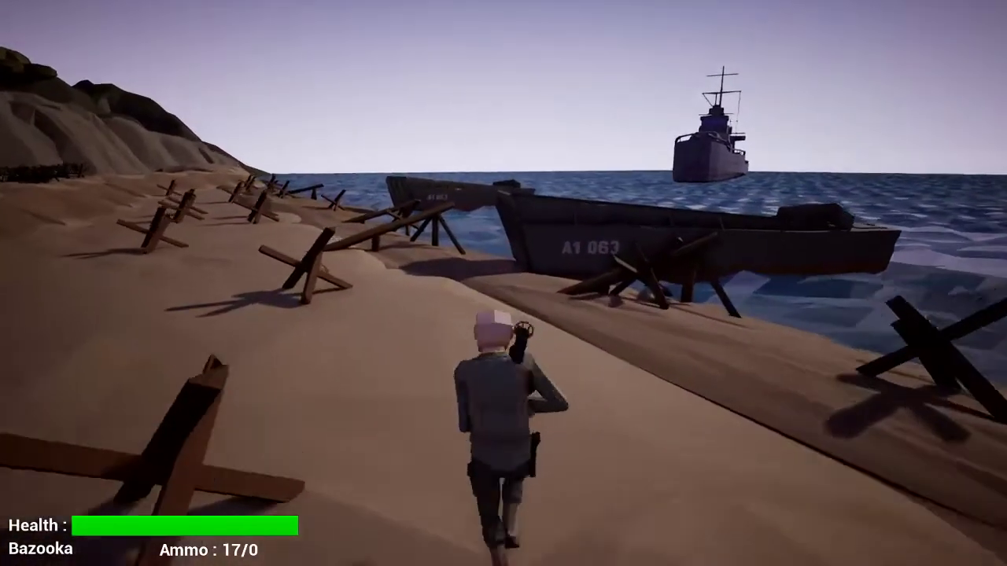
pyautogui.press('w')
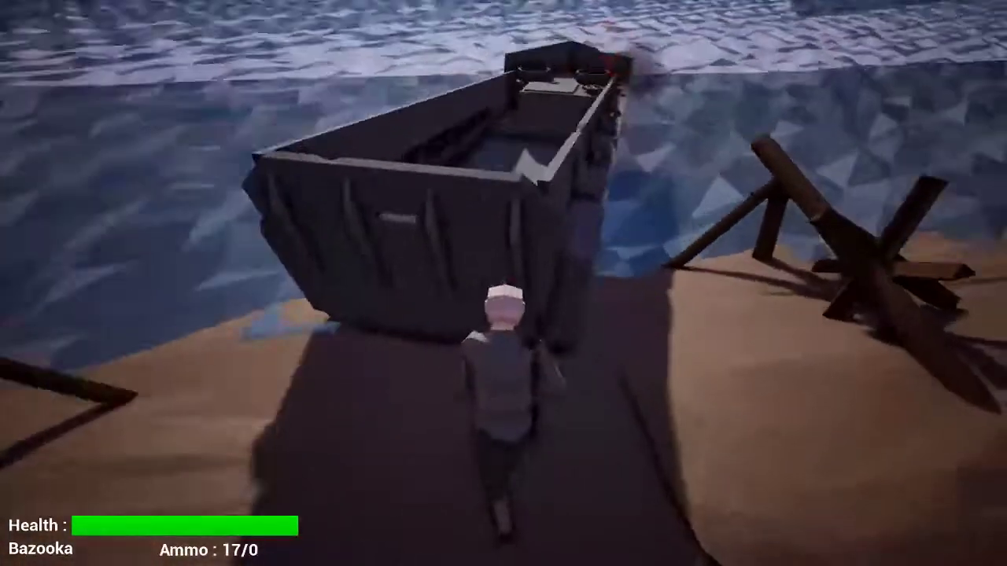
pyautogui.press('d')
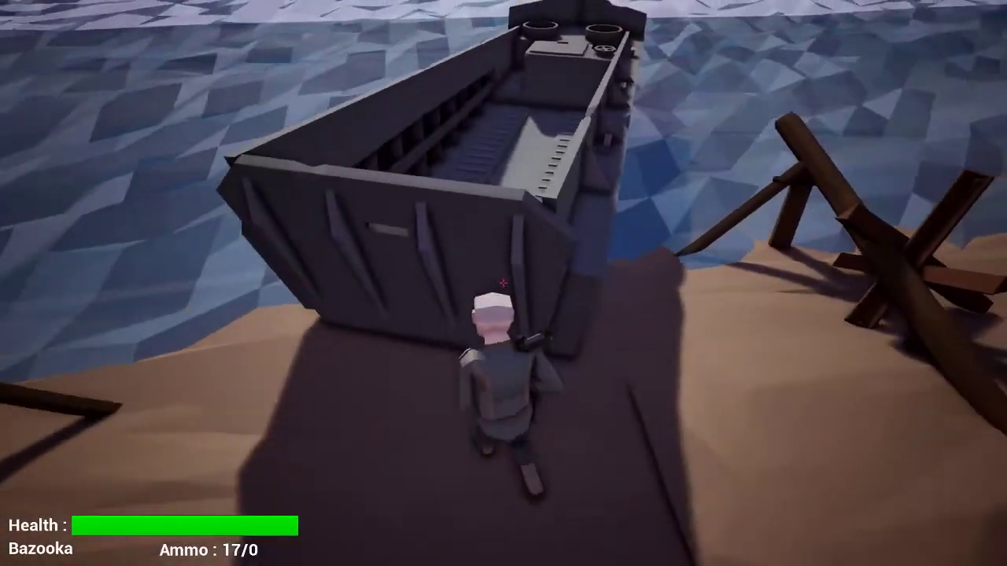
pyautogui.press('w')
pyautogui.press('space')
pyautogui.press('a')
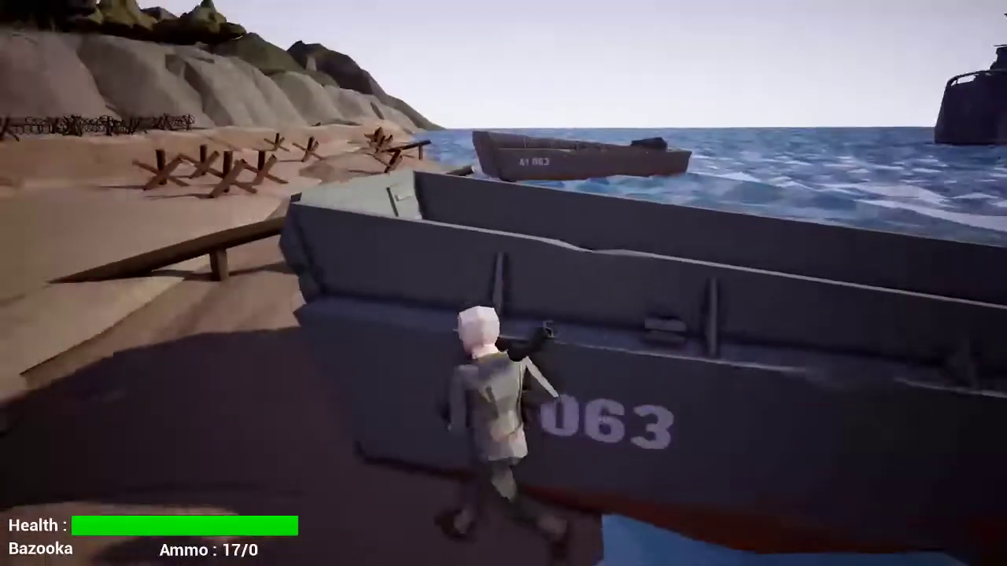
pyautogui.press('w')
# Run across the beach past the wooden and steel obstacles to the barbed wire below the tall concrete bunker
pyautogui.press('w')
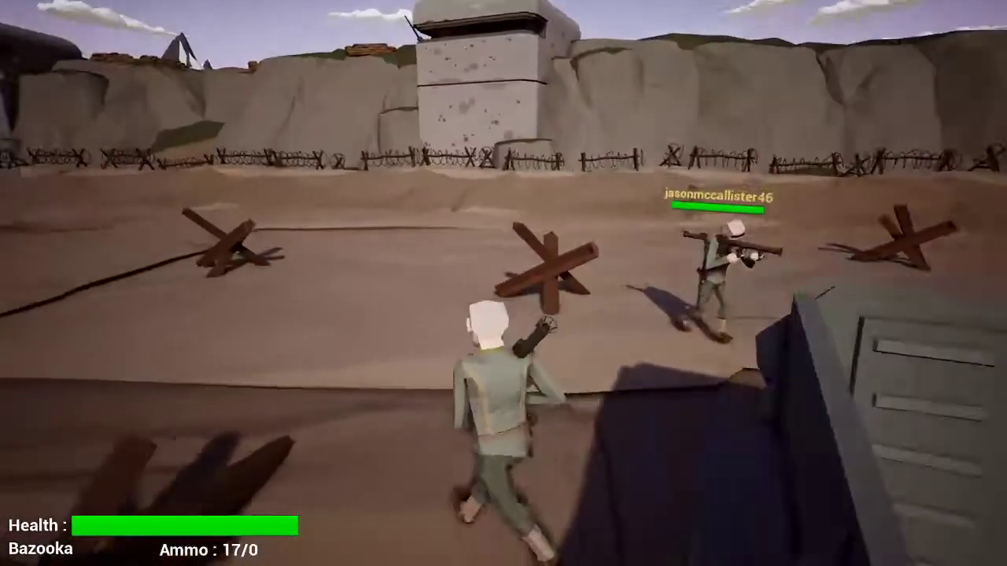
pyautogui.press('w')
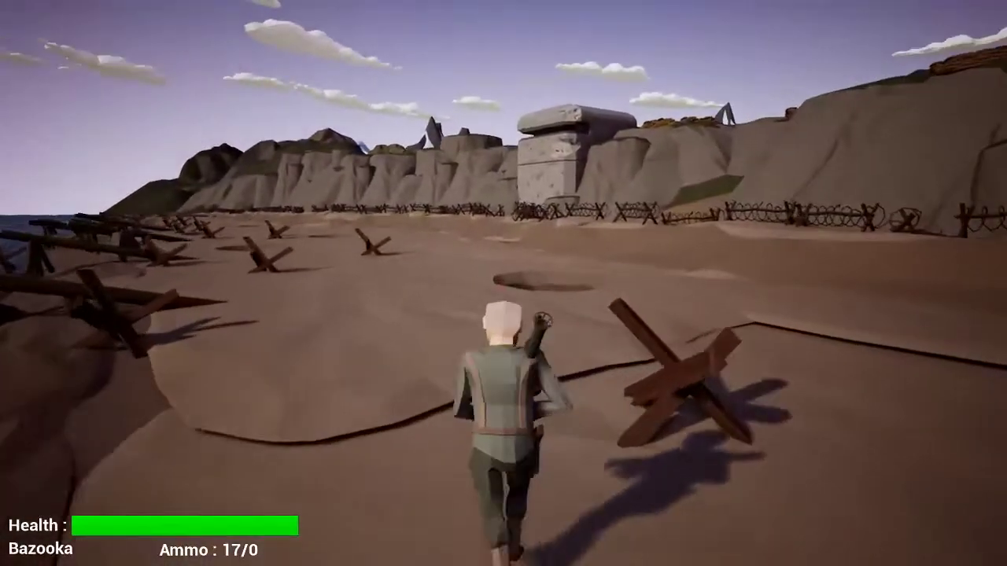
pyautogui.press('w')
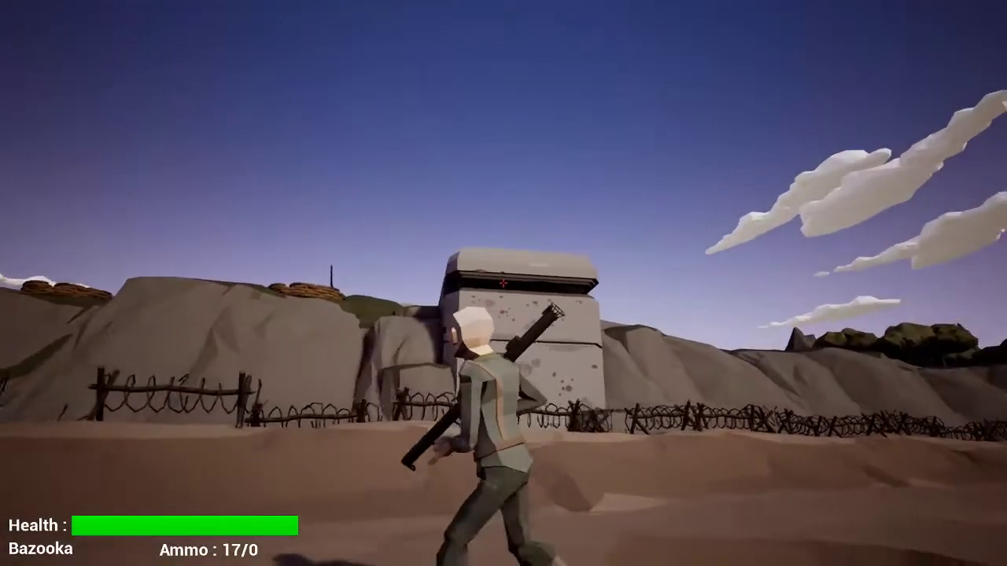
pyautogui.press('w')
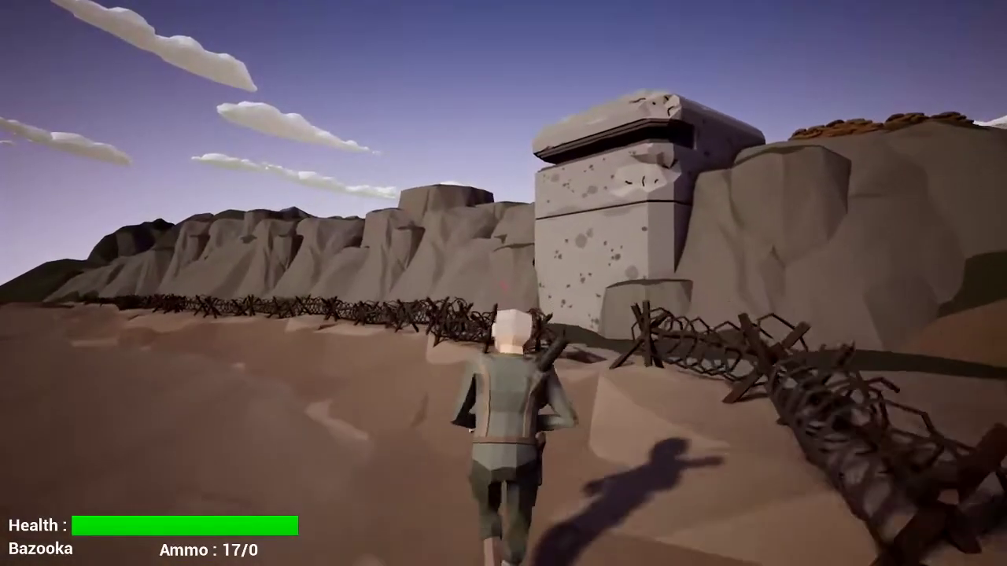
# Cross the barbed wire and climb the dirt path between the cliffs to the sandbagged anti-aircraft gun on the plateau
pyautogui.press('w')
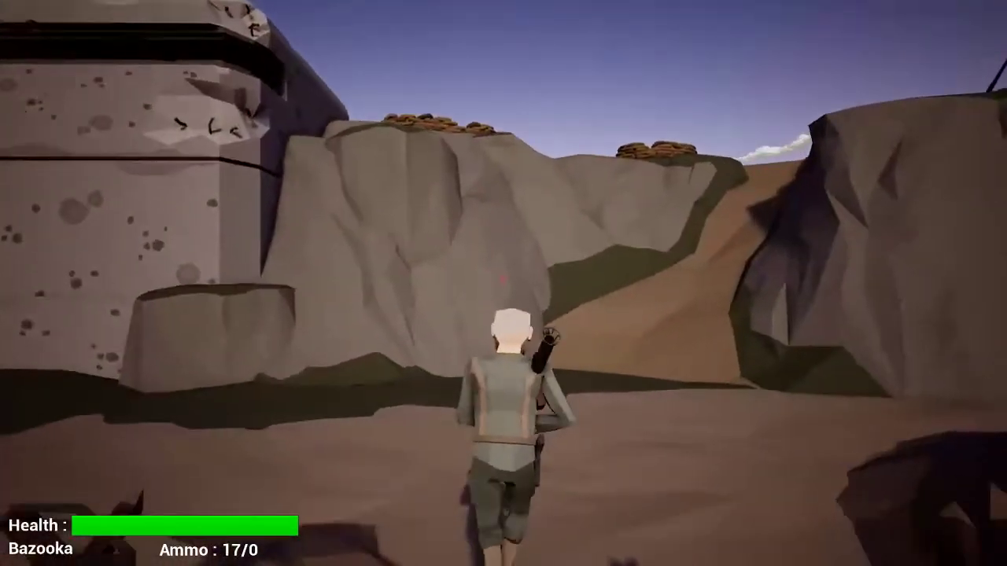
pyautogui.press('w')
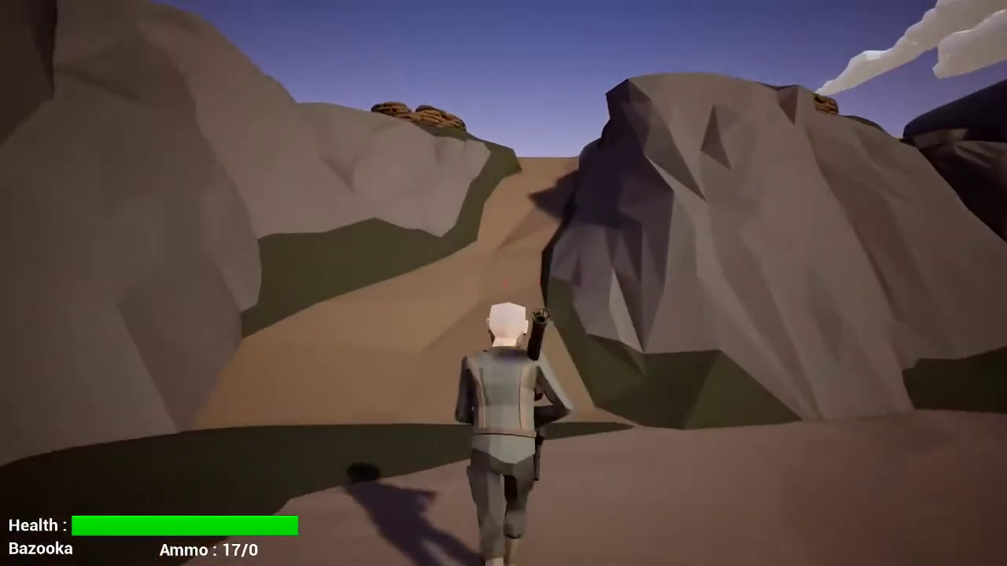
pyautogui.press('w')
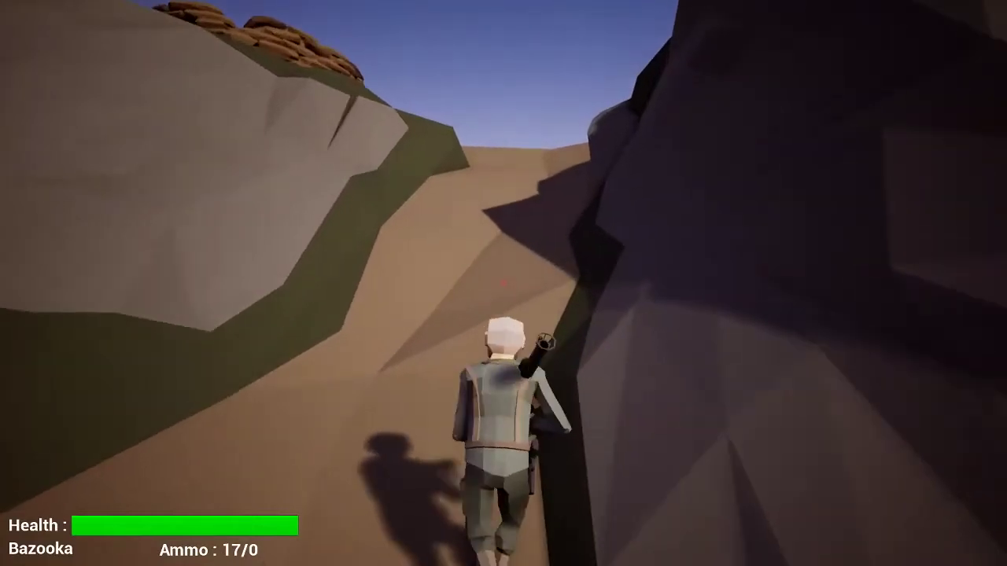
pyautogui.press('w')
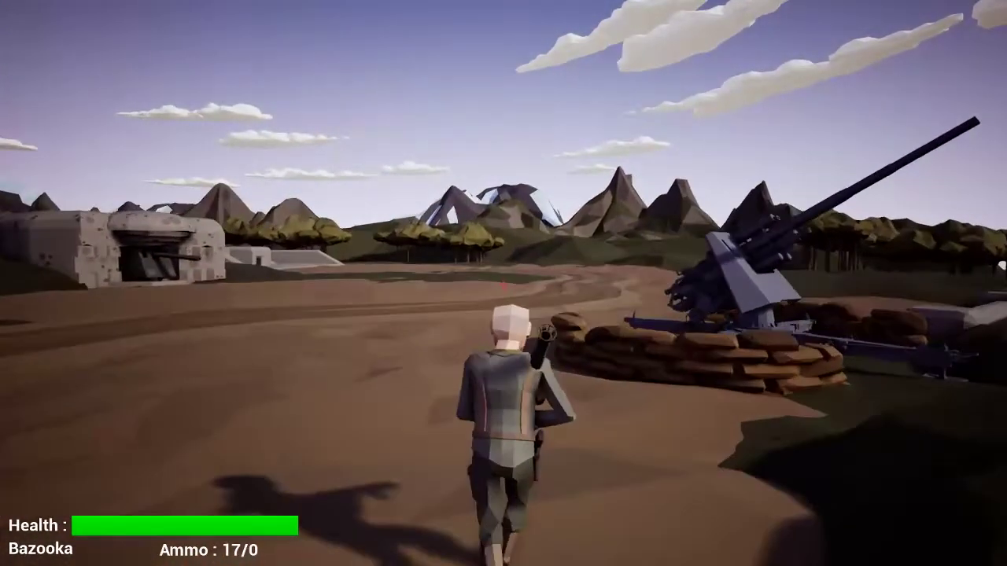
# Run across the plateau to the gun bunker and past its side to the corner of the walled concrete emplacement
pyautogui.press('w')
pyautogui.press('w')
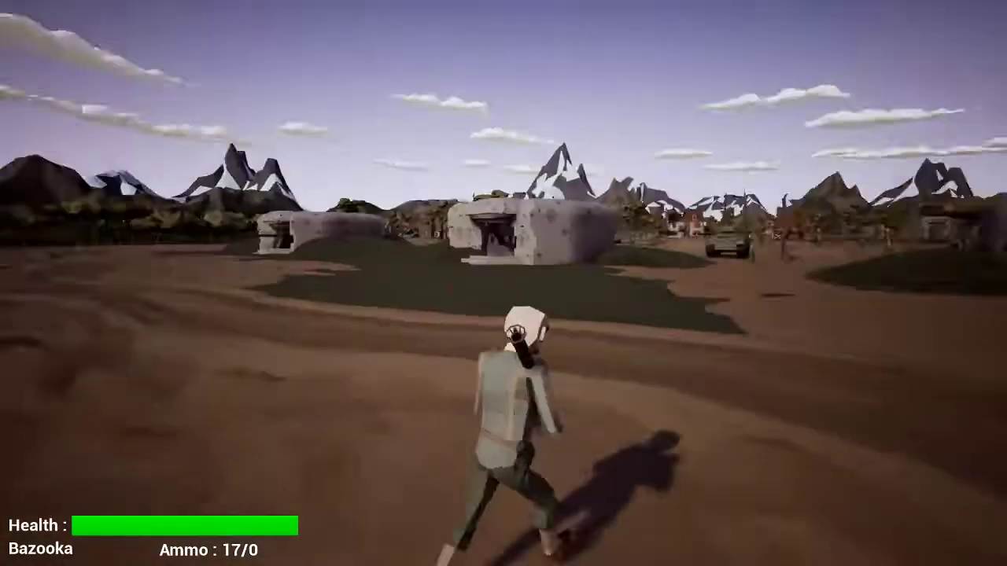
pyautogui.press('w')
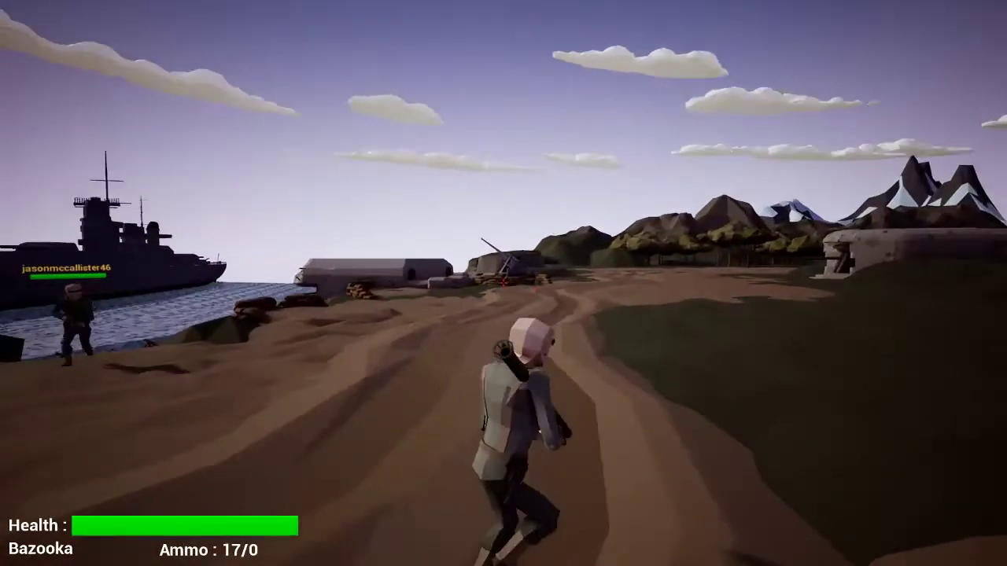
pyautogui.press('w')
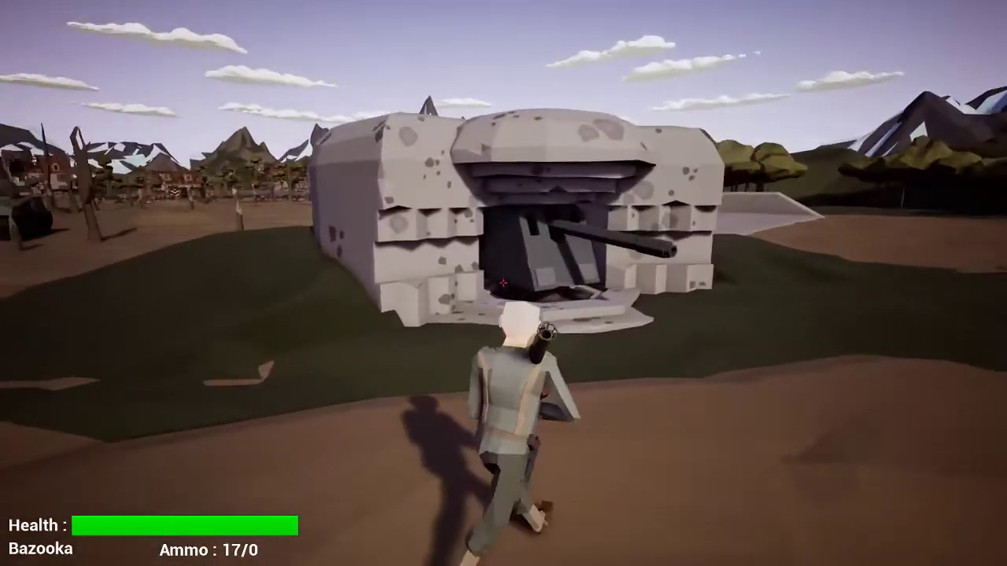
pyautogui.press('w')
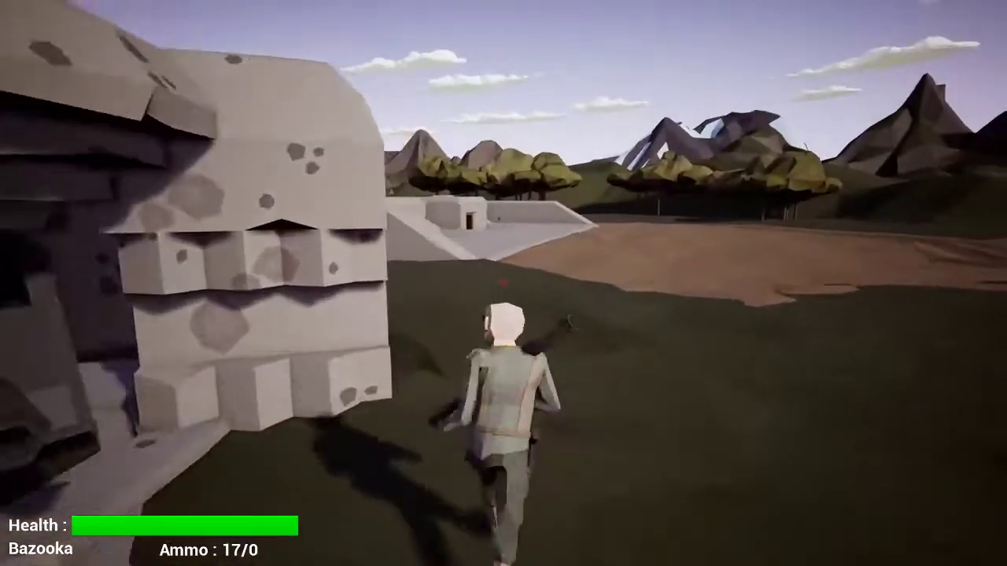
pyautogui.press('w')
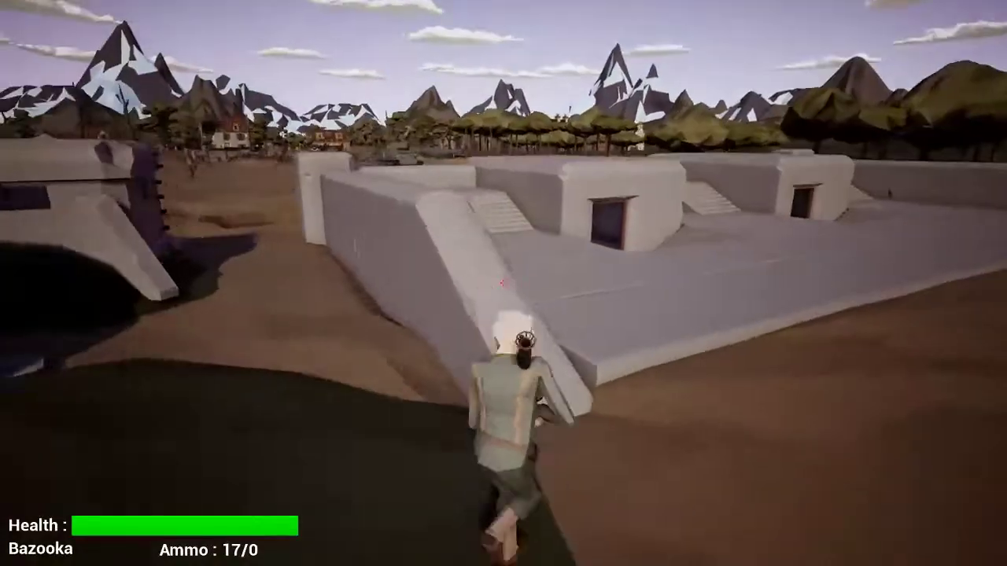
# Enter the low concrete building in the emplacement through its doorway, look inside and head back to the exit
pyautogui.press('w')
pyautogui.press('w')
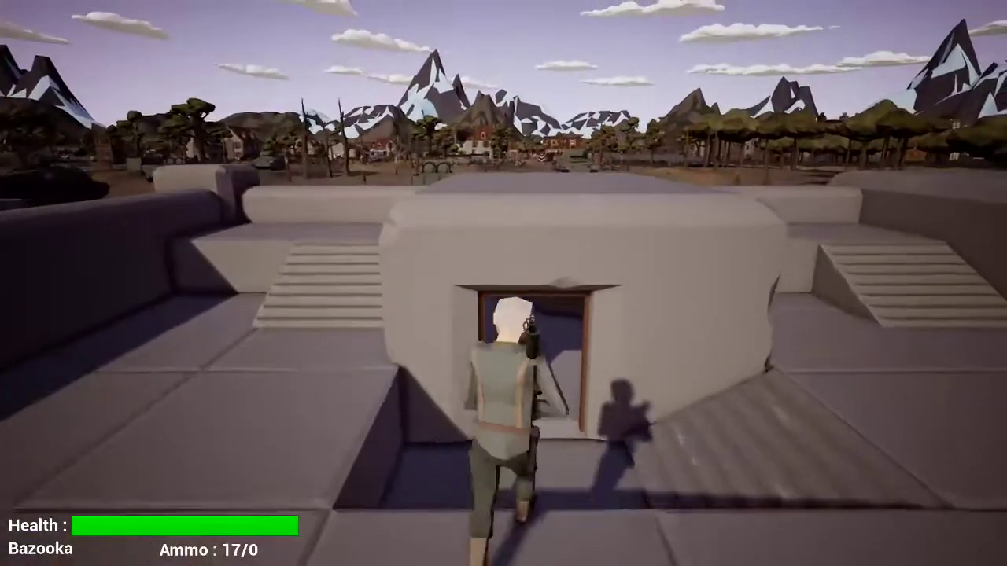
pyautogui.press('w')
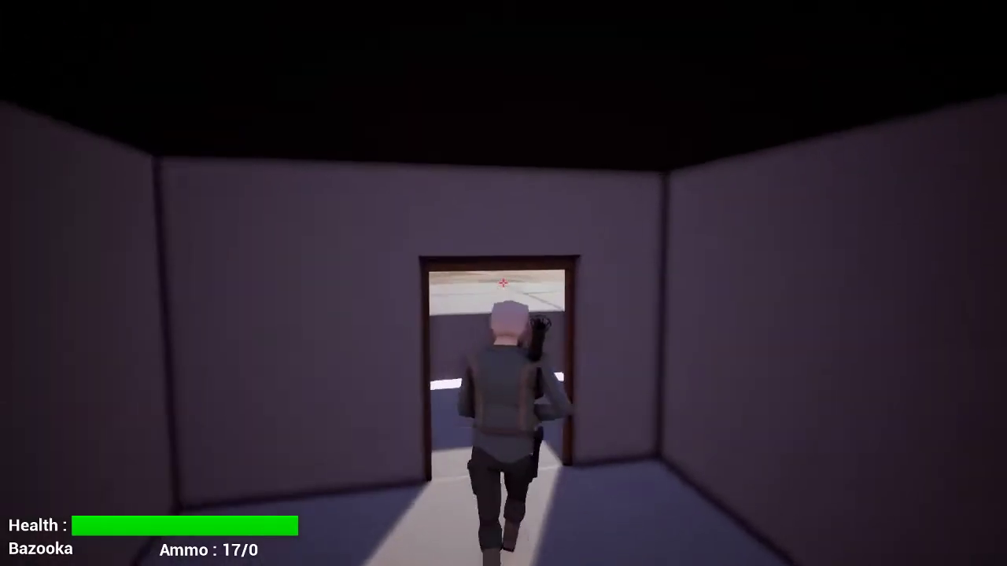
# Climb the emplacement's stairs, get over the rear wall and run into the cratered field towards the parked tank
pyautogui.press('w')
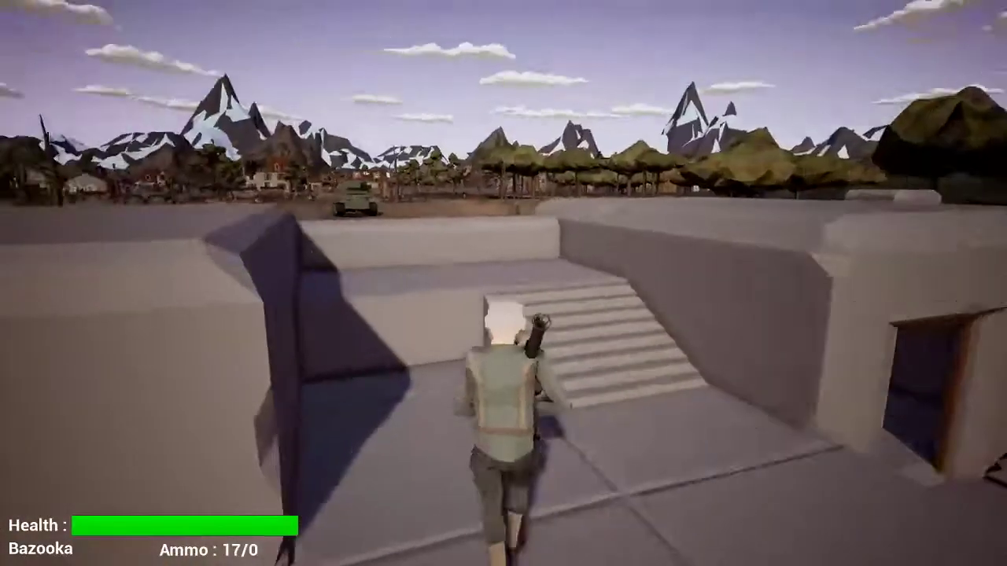
pyautogui.press('w')
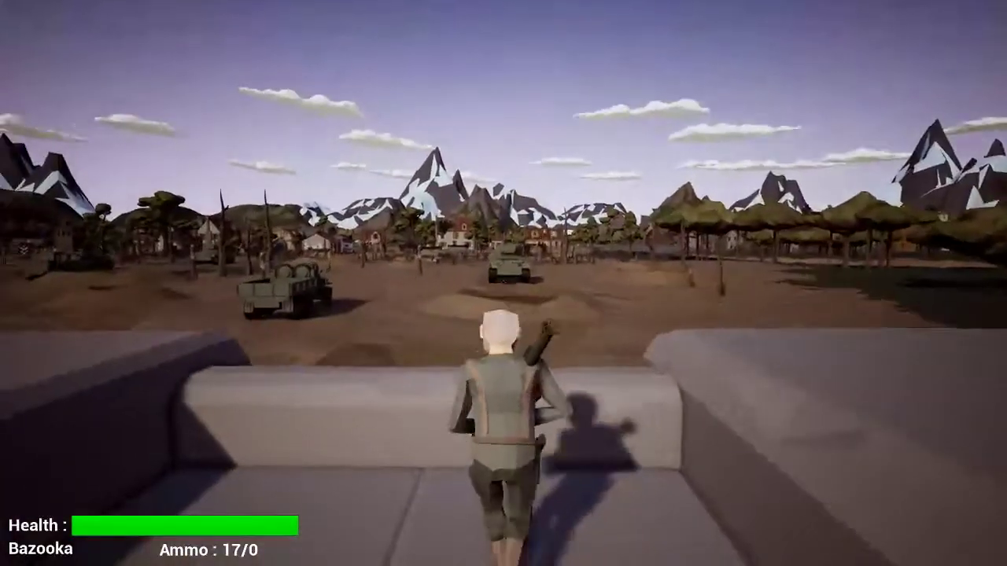
pyautogui.press('w')
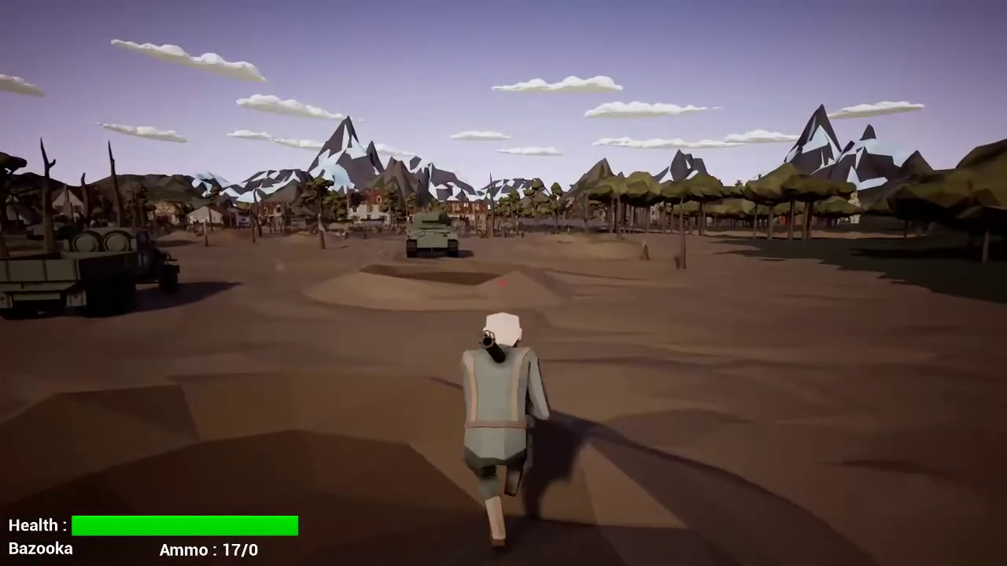
pyautogui.press('w')
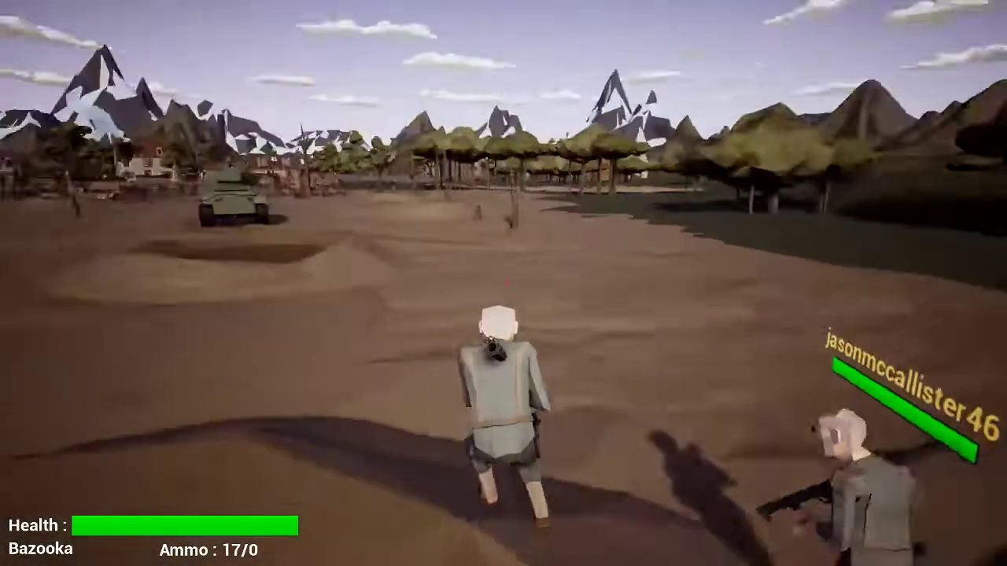
# Run across the cratered field, passing the parked tank and the dead trees, to the steel anti-tank obstacle near the grass
pyautogui.press('w')
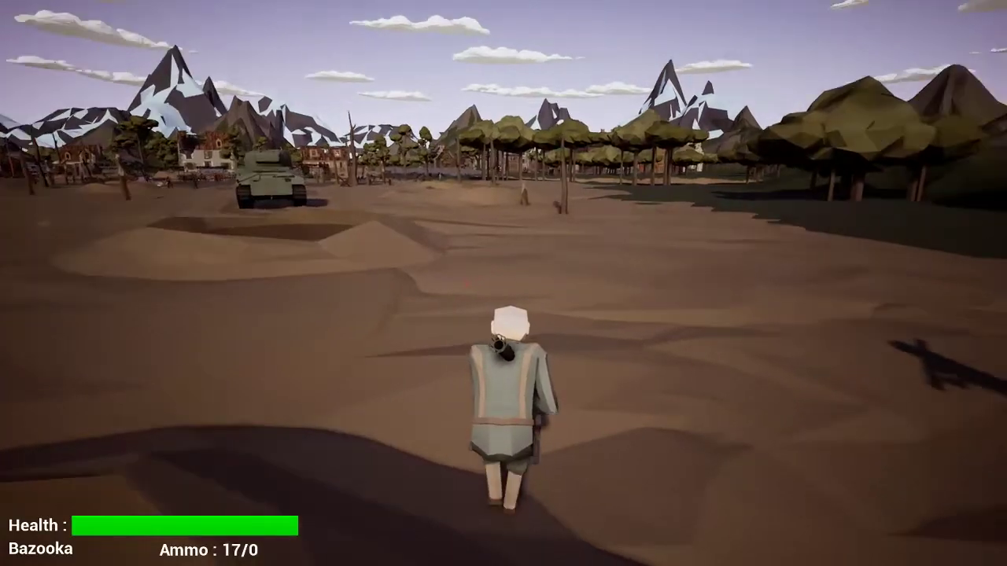
pyautogui.press('w')
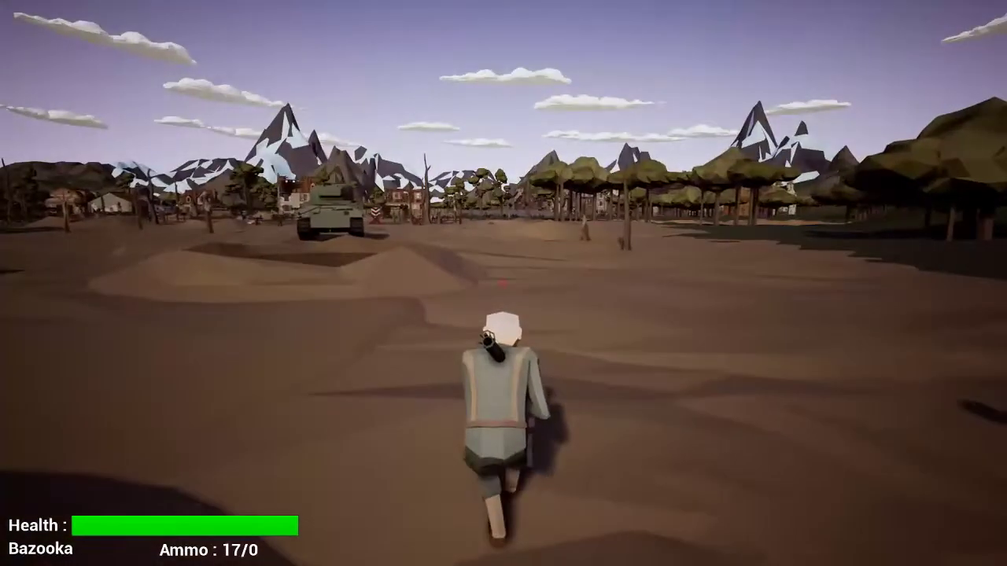
pyautogui.press('w')
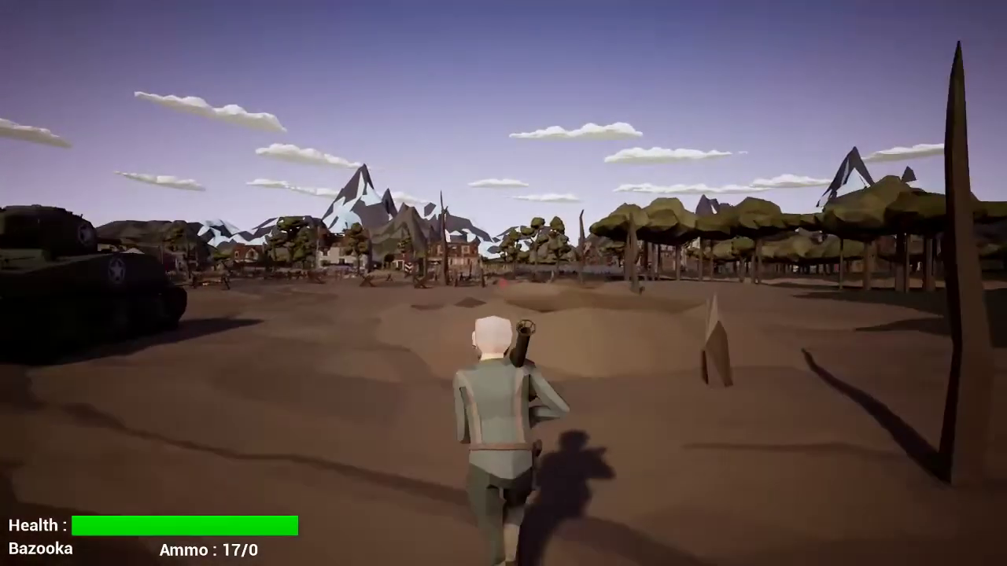
pyautogui.press('w')
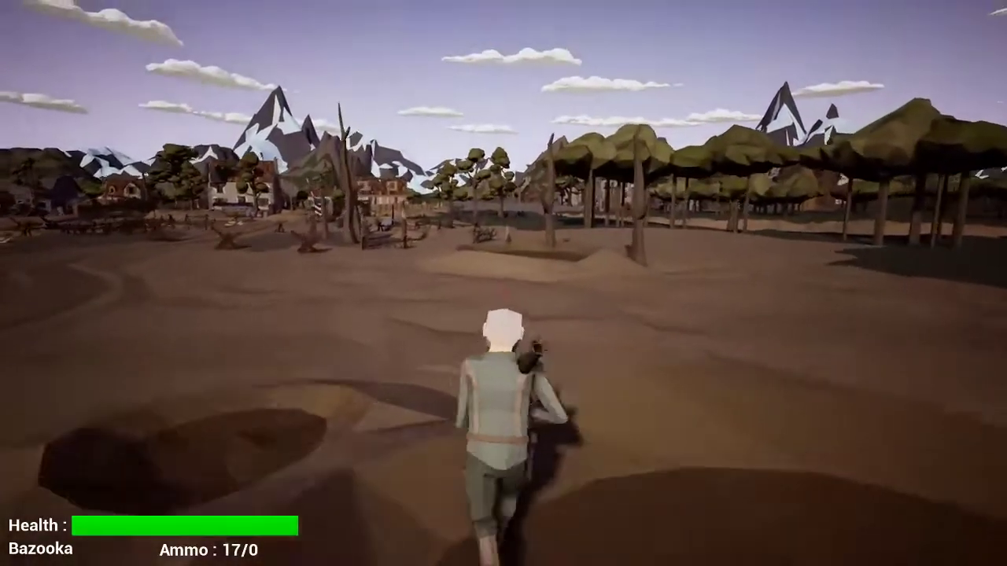
pyautogui.press('w')
pyautogui.press('w')
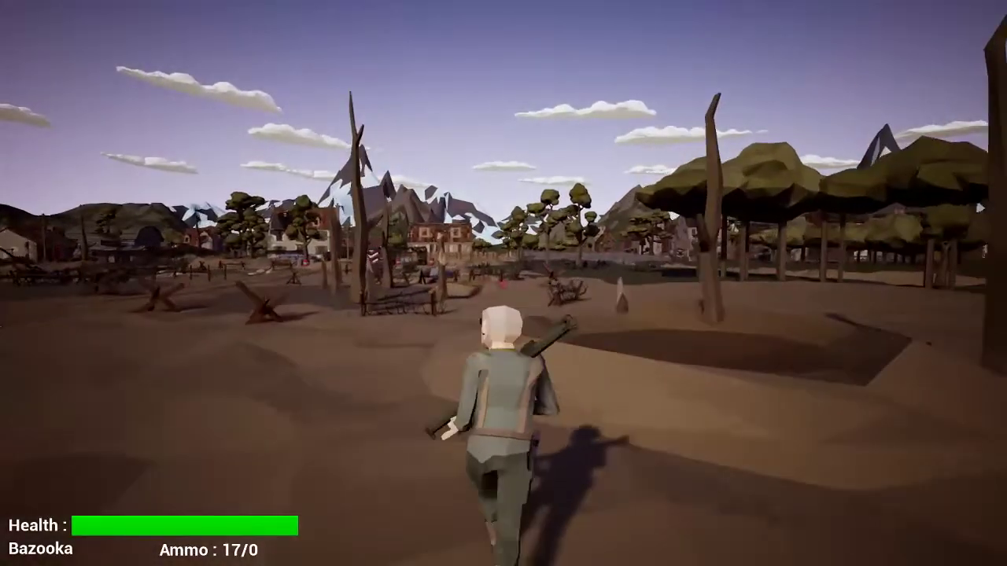
pyautogui.press('w')
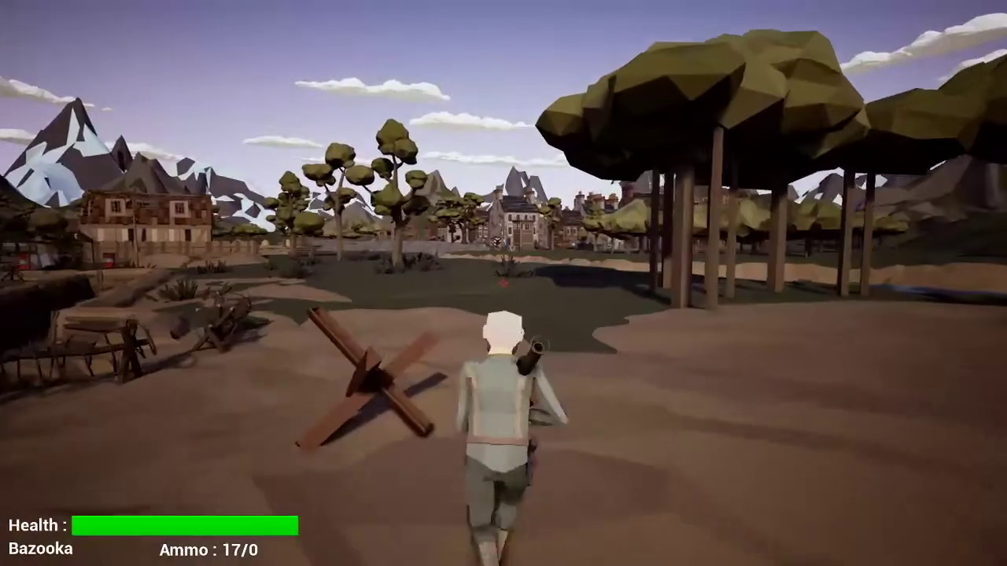
# Cross the grassland into the village, passing the red and white barrels and the wooden fence onto the dirt road
pyautogui.press('w')
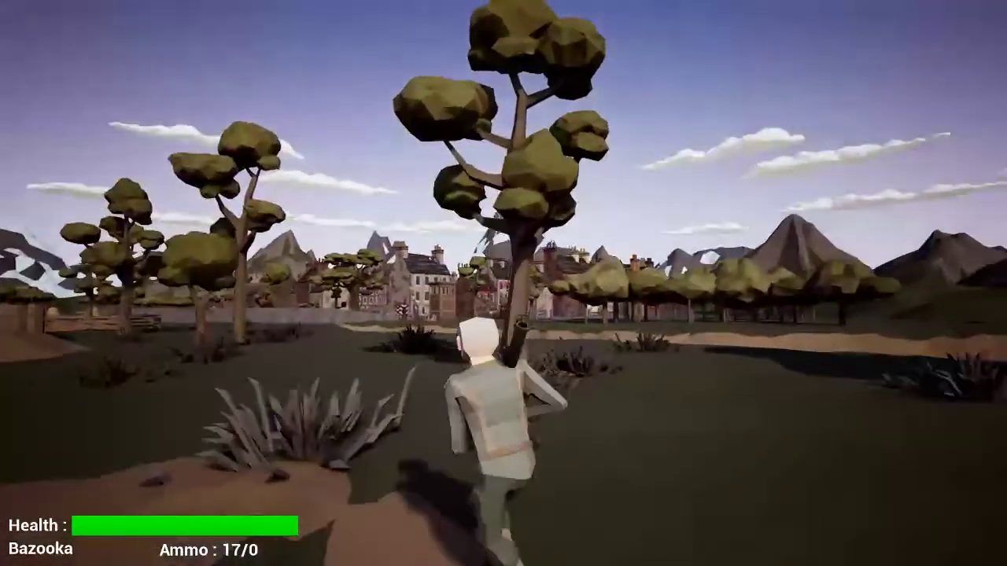
pyautogui.press('w')
pyautogui.press('w')
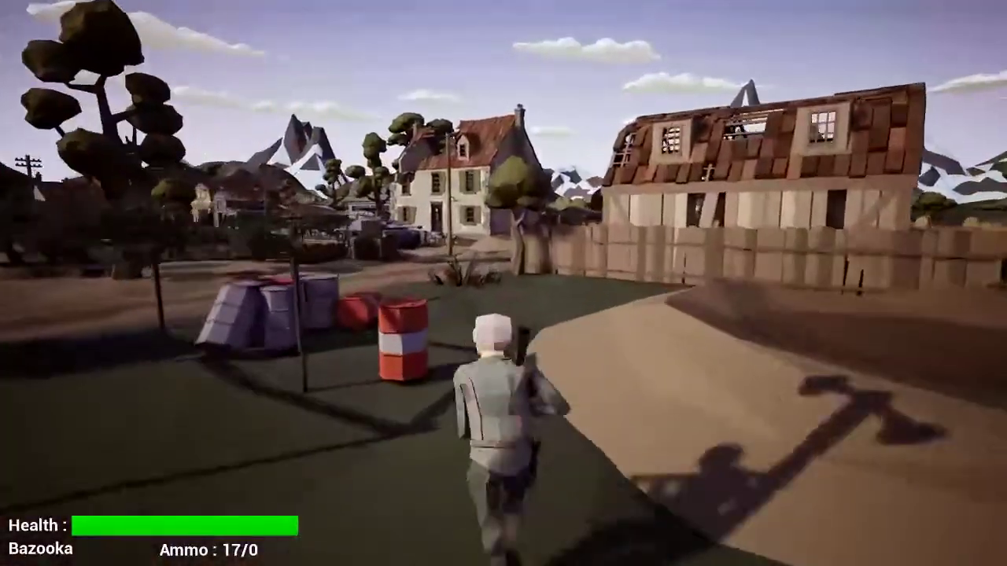
pyautogui.press('w')
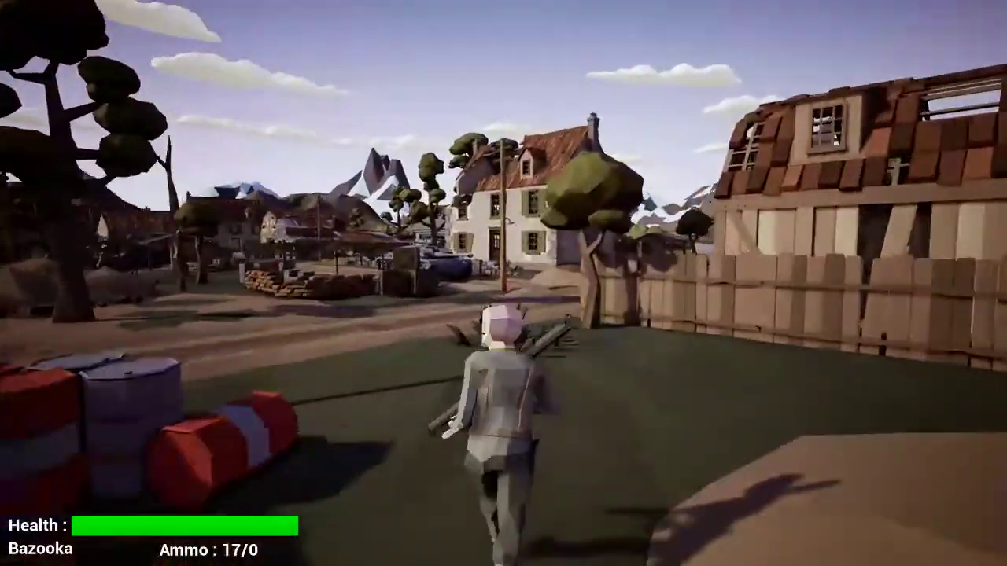
pyautogui.press('w')
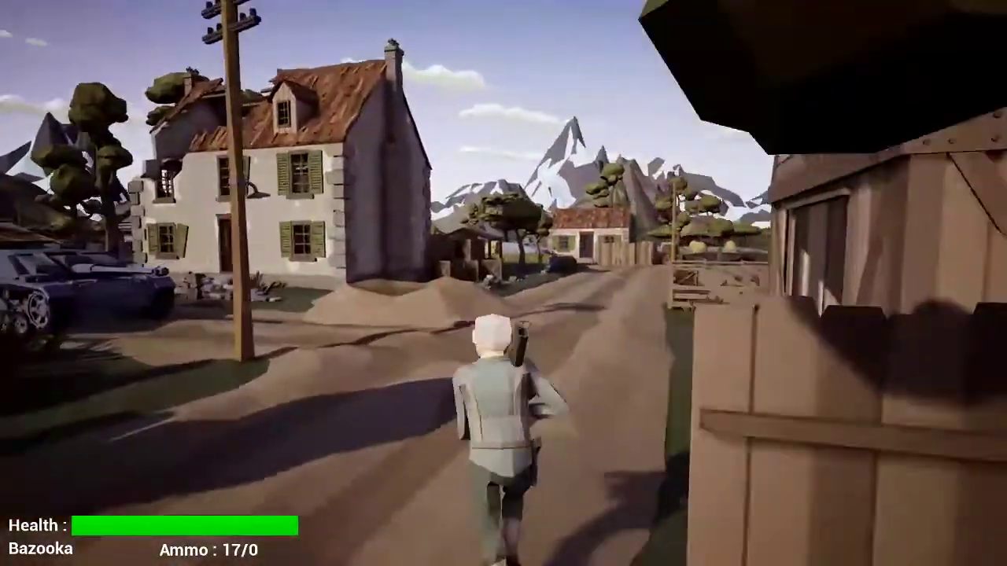
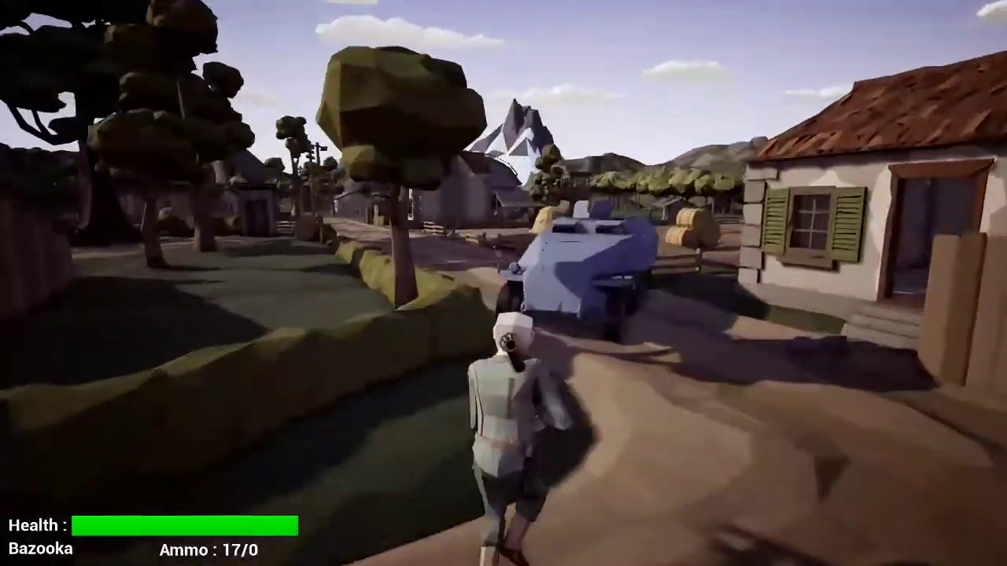
# Run between the half-track and the house, past the hay bales and across the ploughed field to the fence by the wooden shed
pyautogui.press('w')
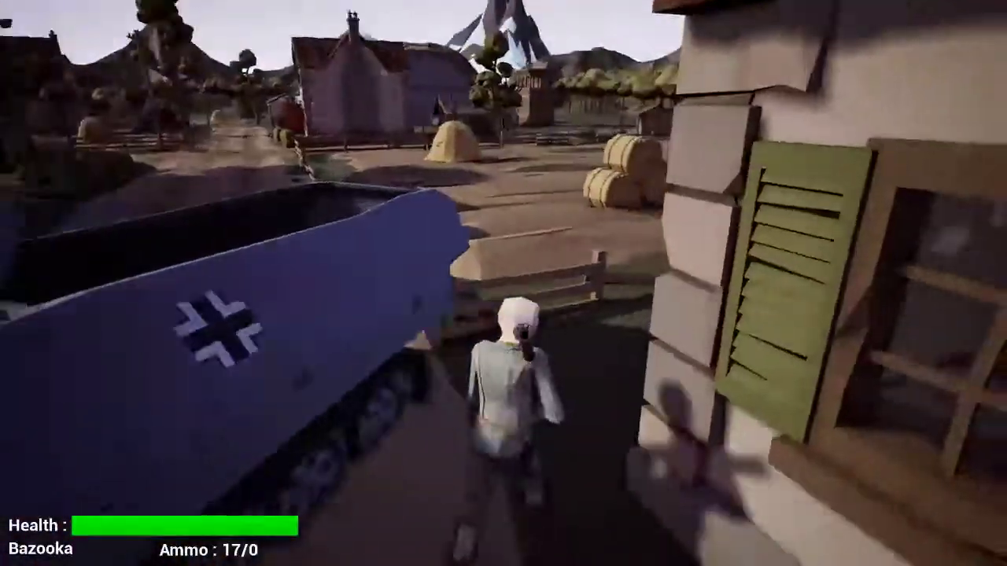
pyautogui.press('w')
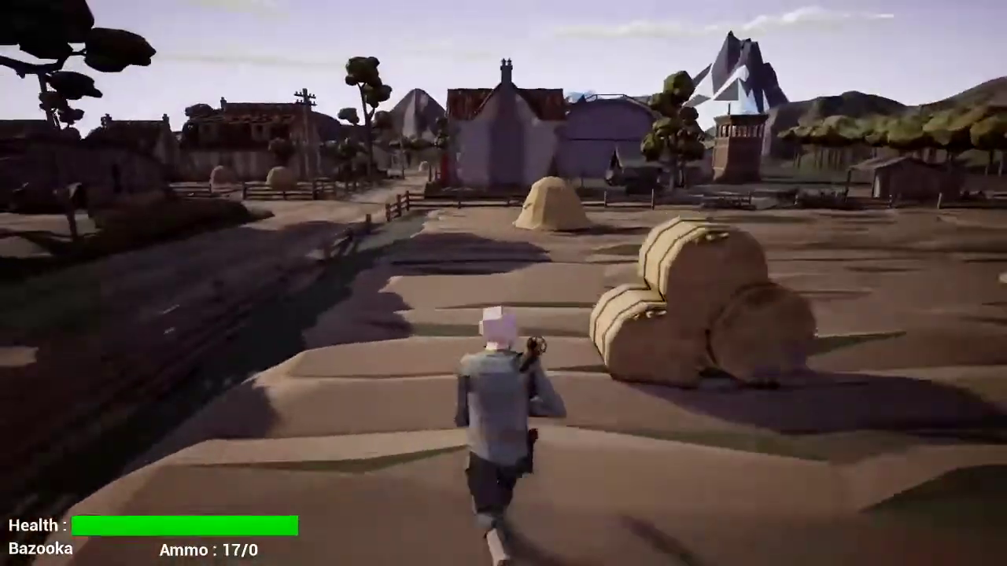
pyautogui.press('w')
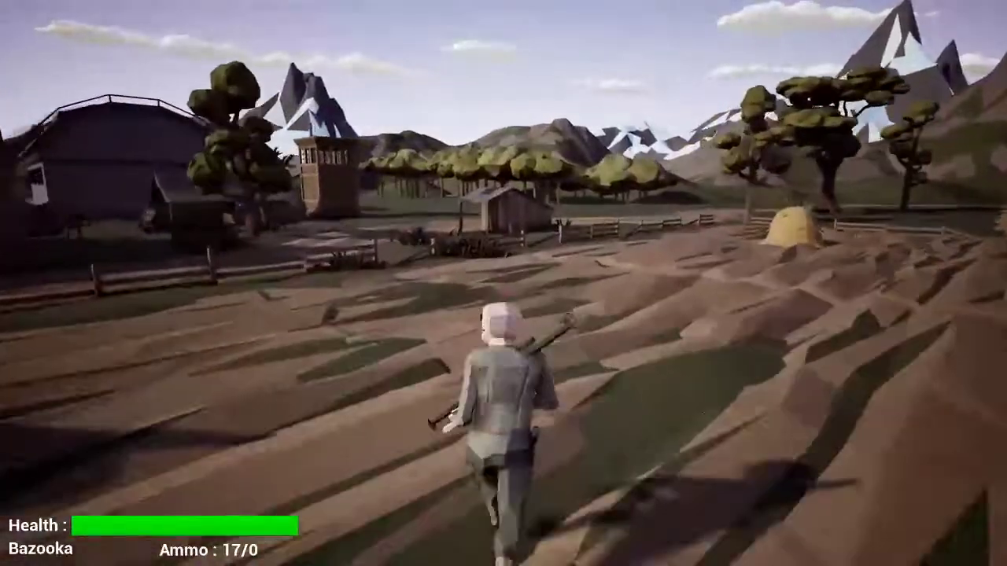
pyautogui.press('w')
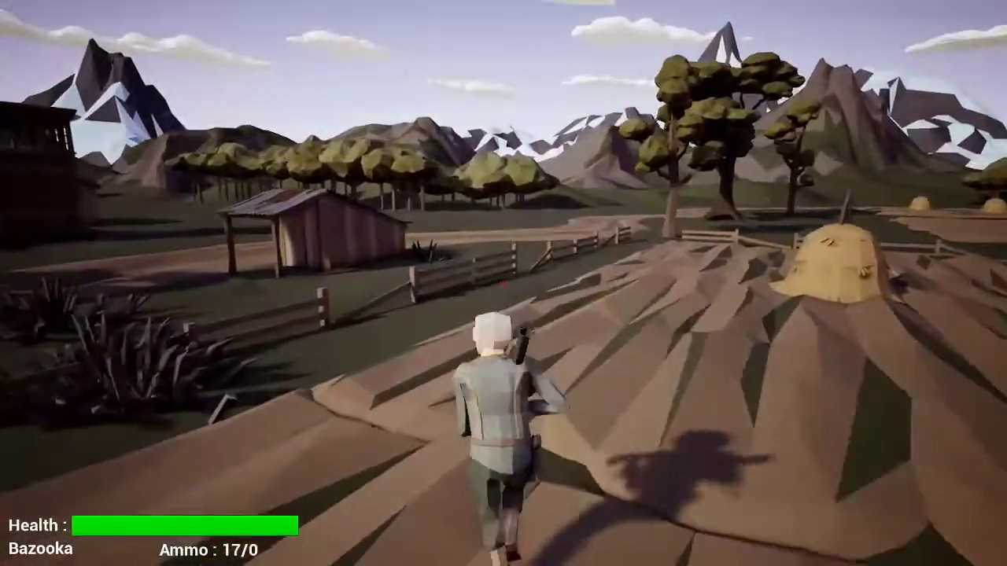
pyautogui.press('w')
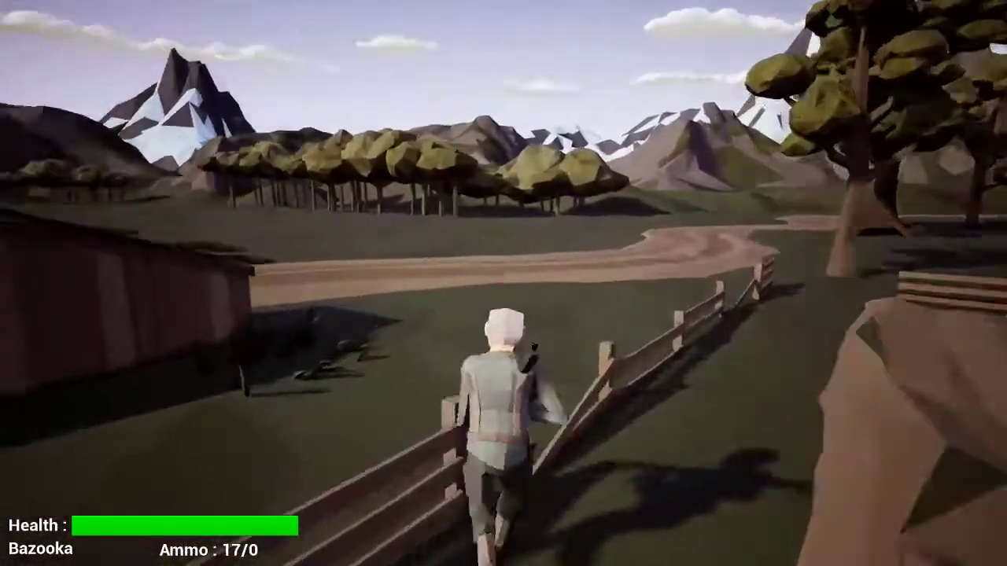
pyautogui.press('w')
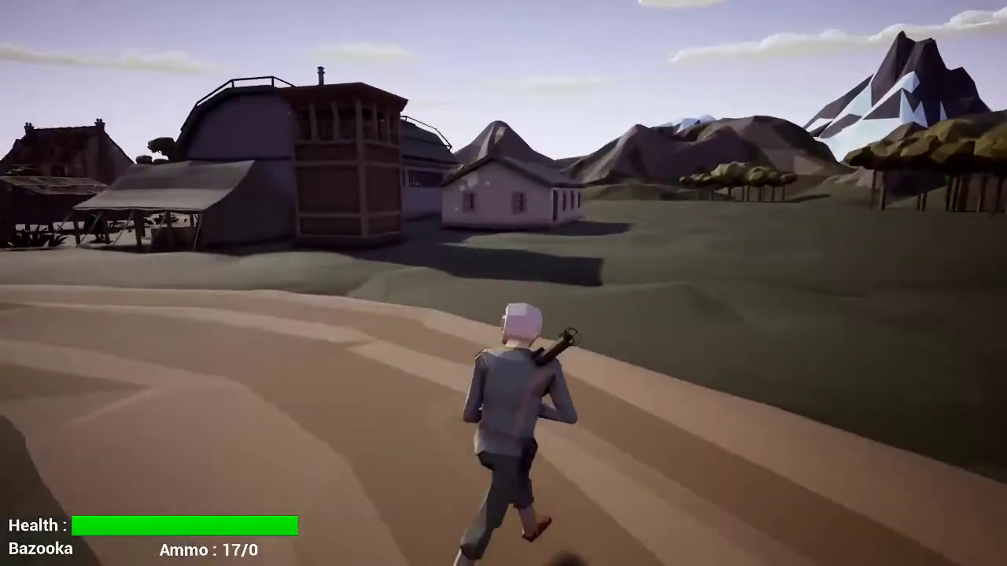
pyautogui.press('w')
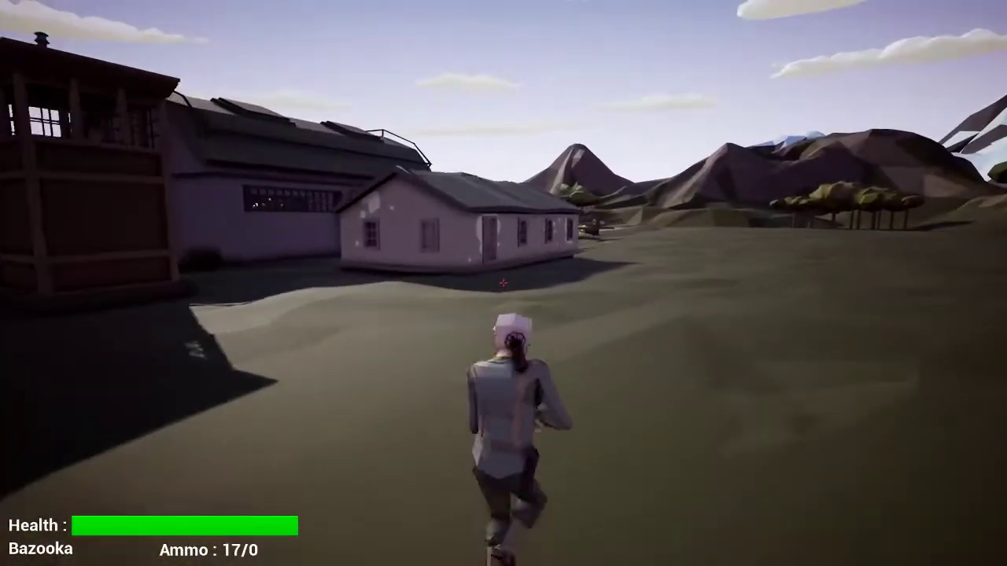
pyautogui.press('w')
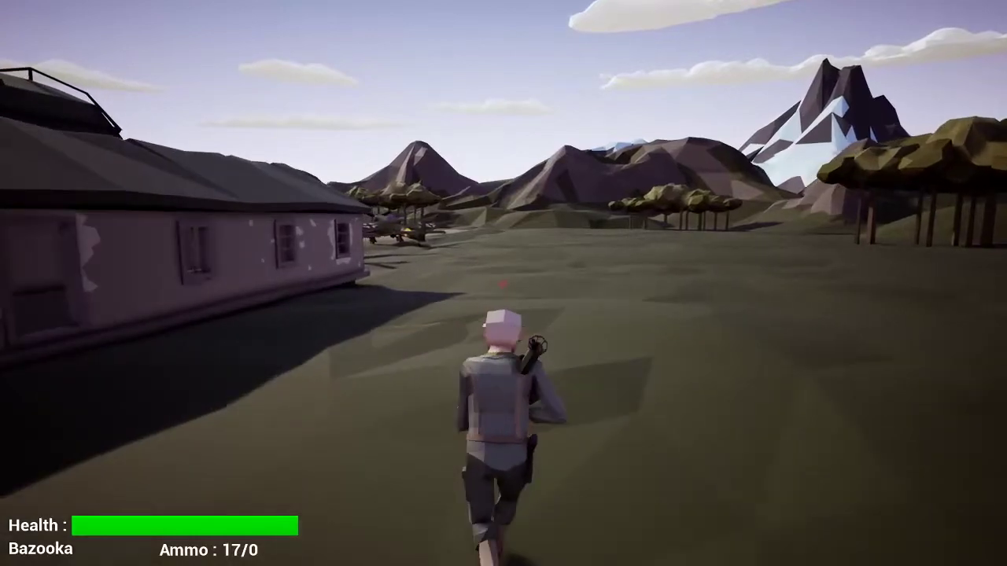
pyautogui.press('w')
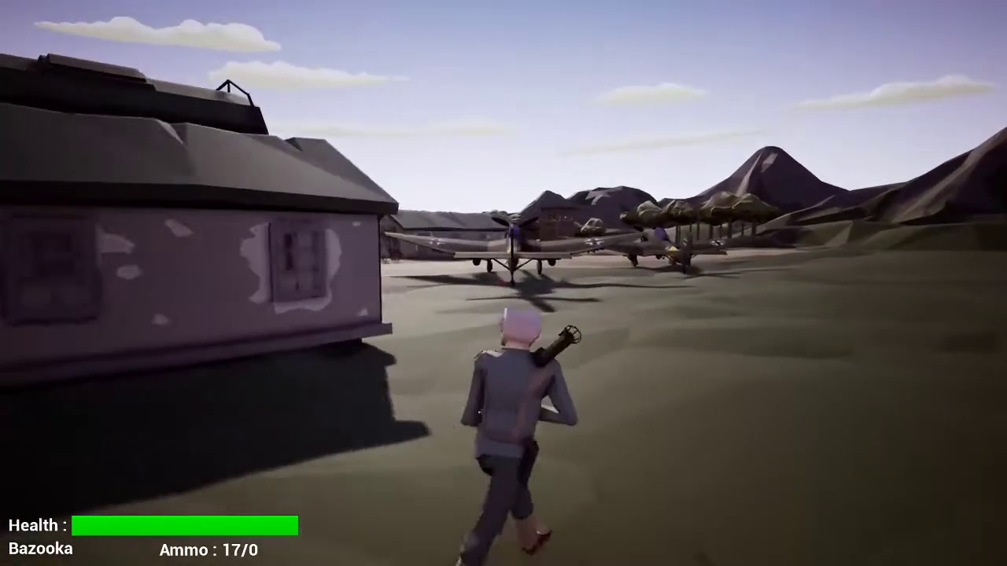
pyautogui.press('w')
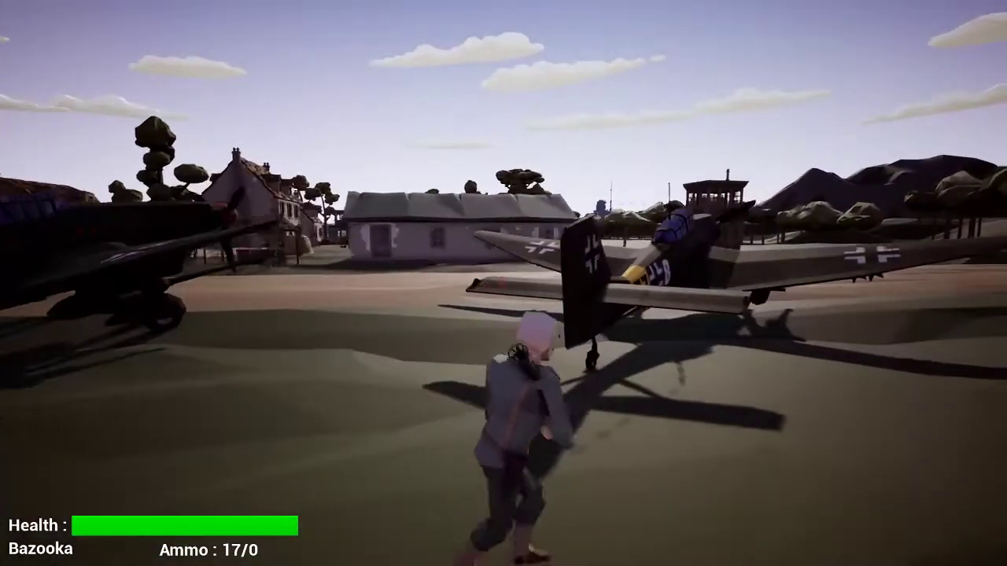
pyautogui.press('w')
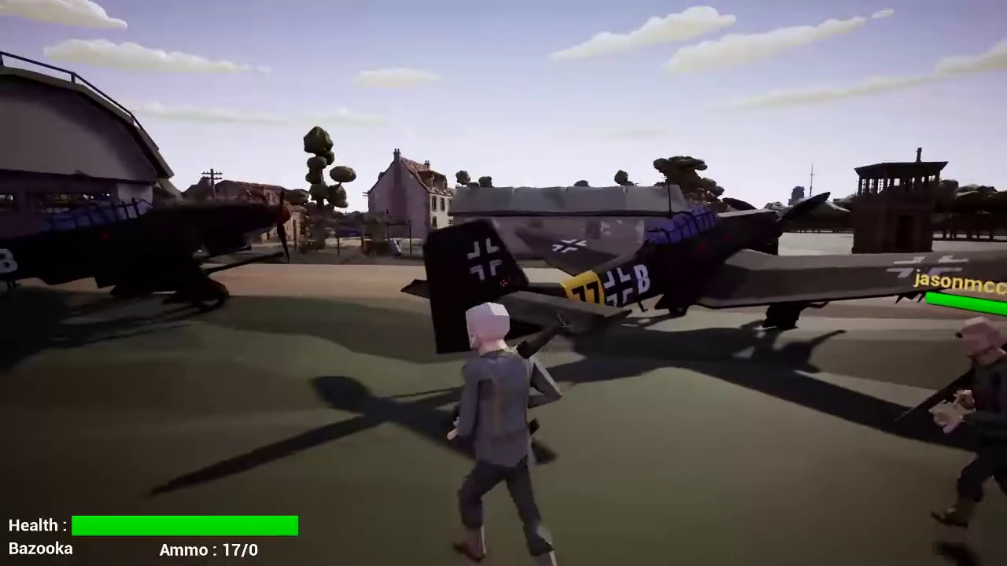
pyautogui.press('w')
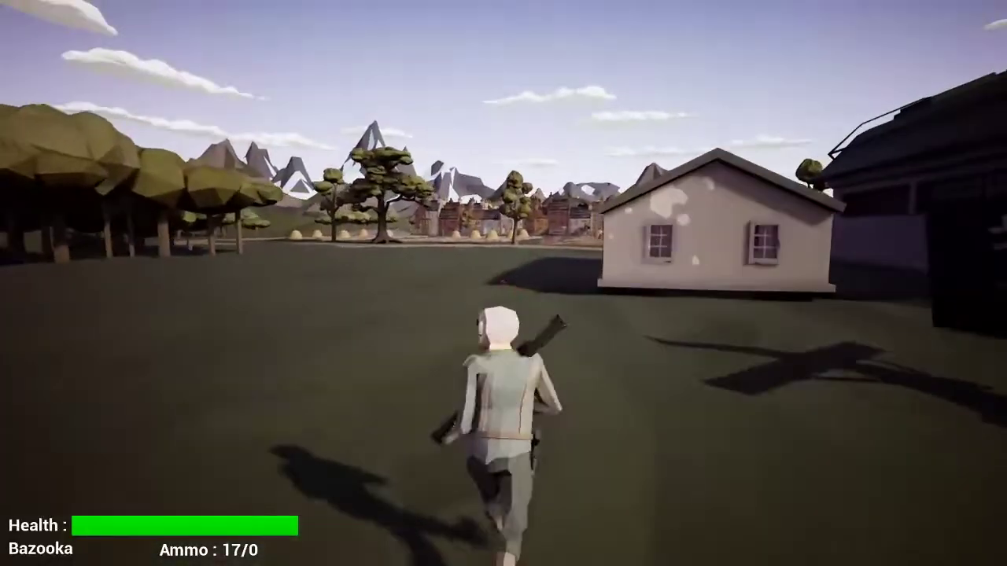
pyautogui.press('w')
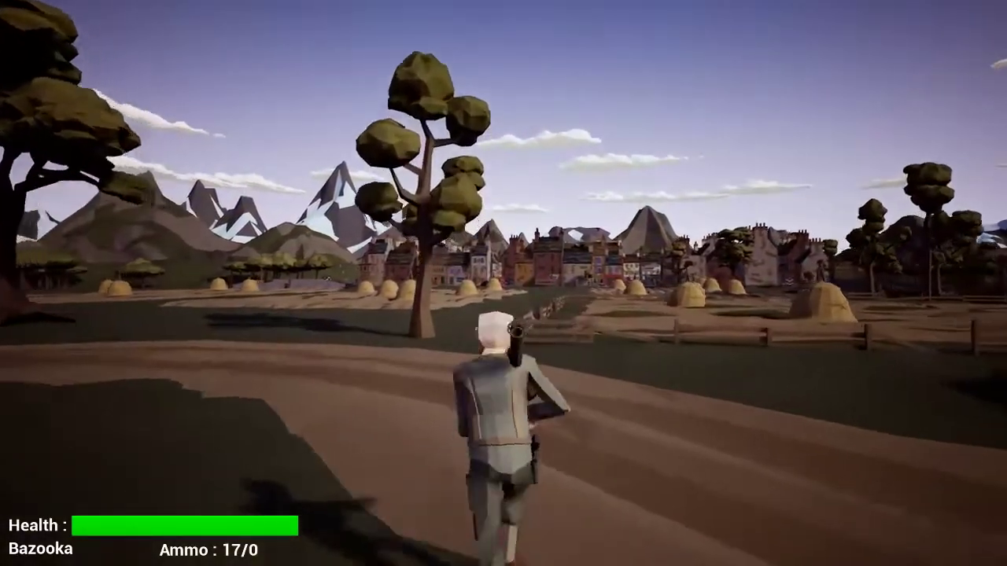
pyautogui.press('w')
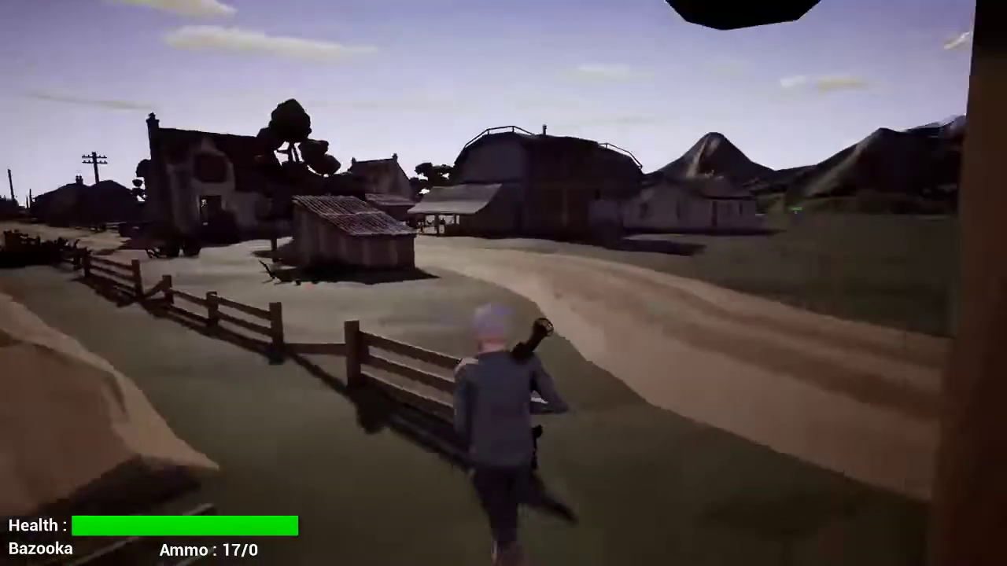
pyautogui.press('w')
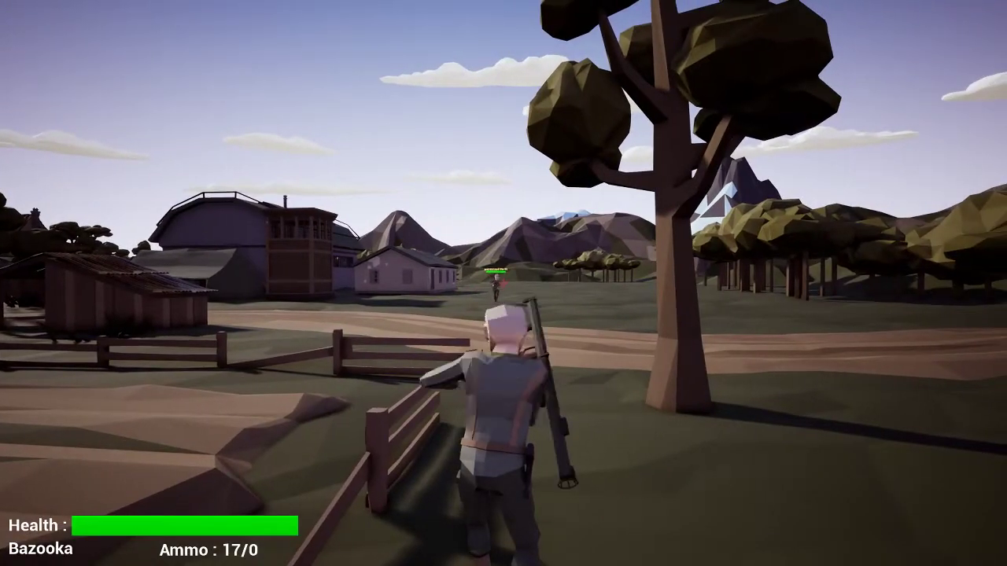
pyautogui.press('w')
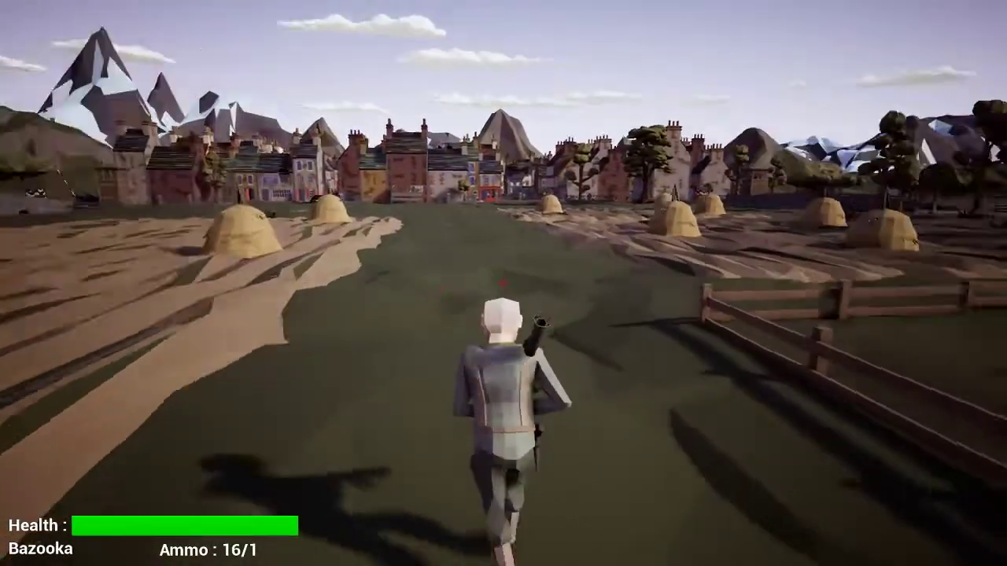
pyautogui.press('w')
pyautogui.press('w')
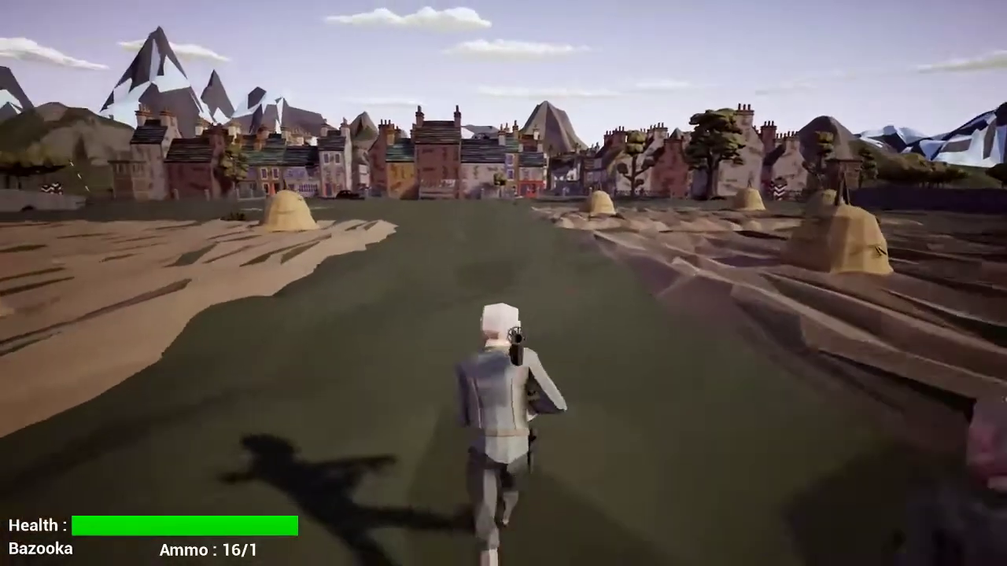
pyautogui.press('w')
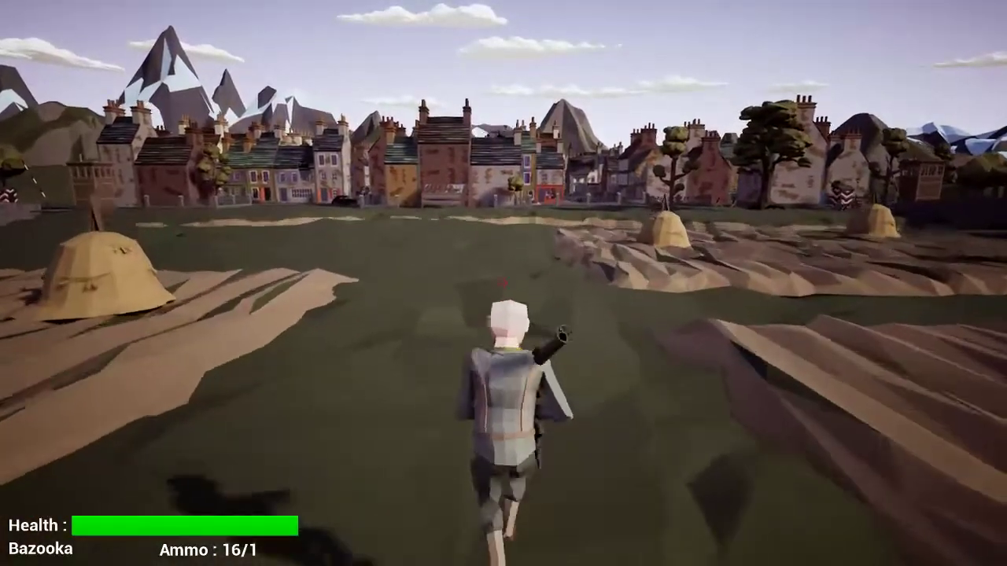
pyautogui.press('w')
pyautogui.press('w')
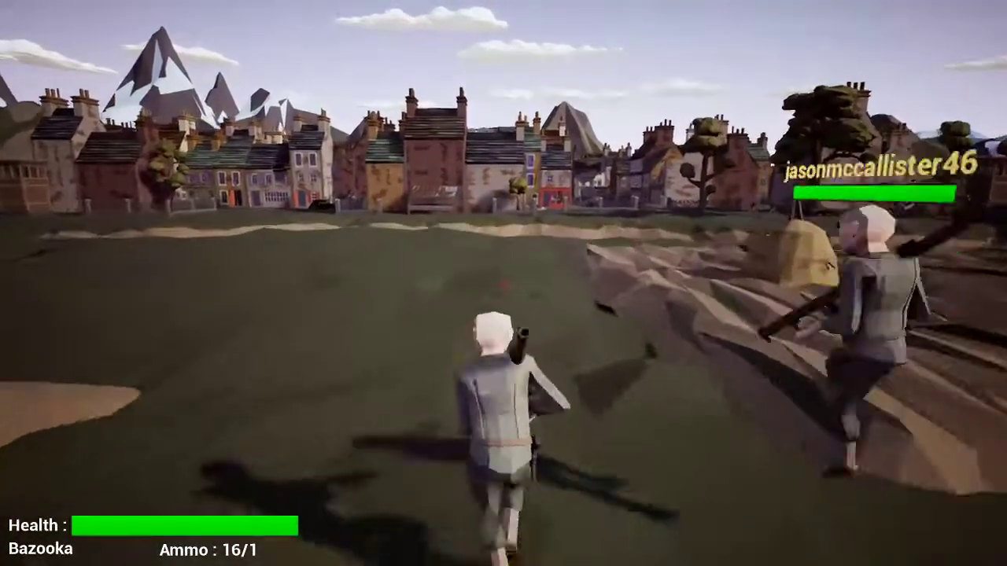
pyautogui.press('w')
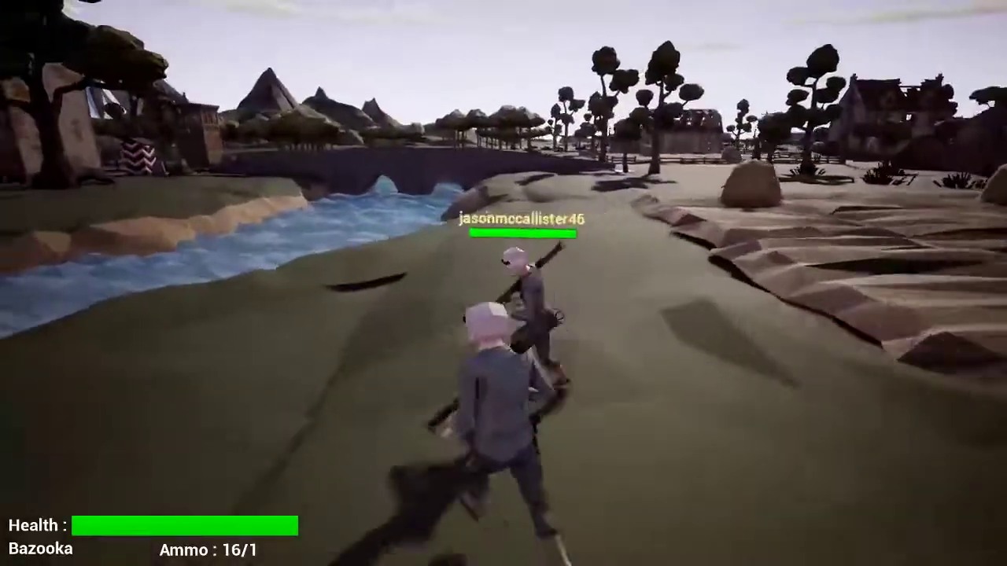
pyautogui.press('w')
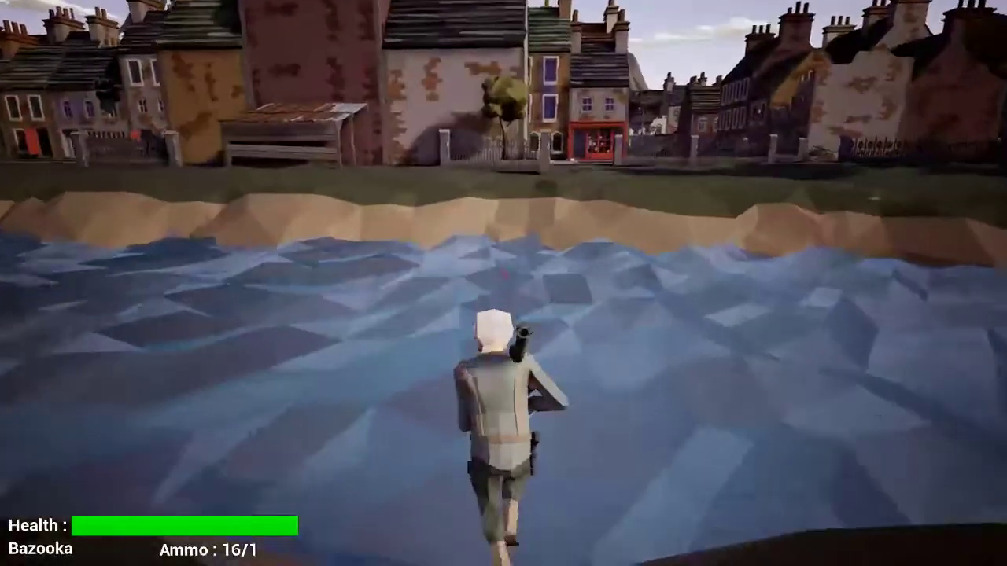
pyautogui.press('w')
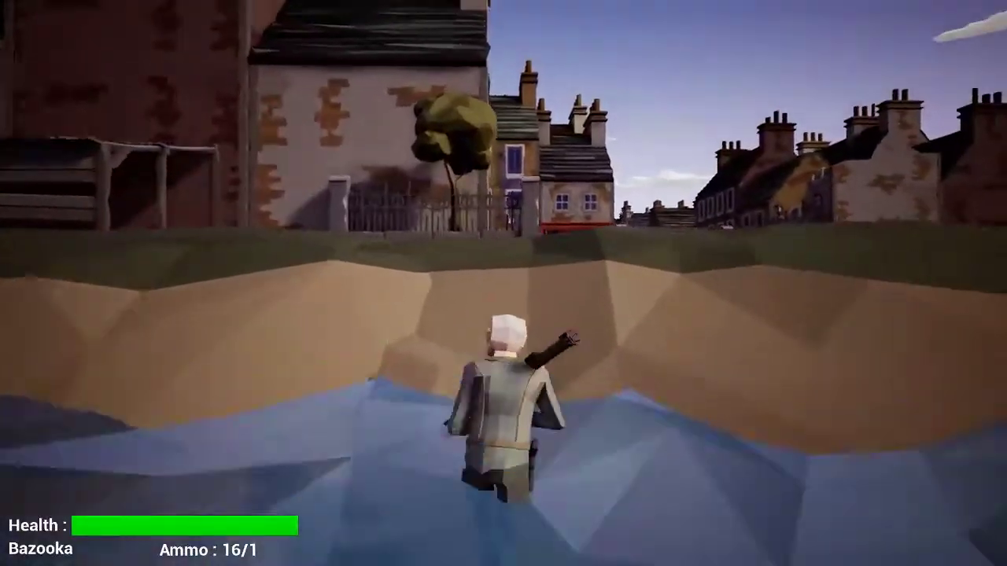
pyautogui.press('w')
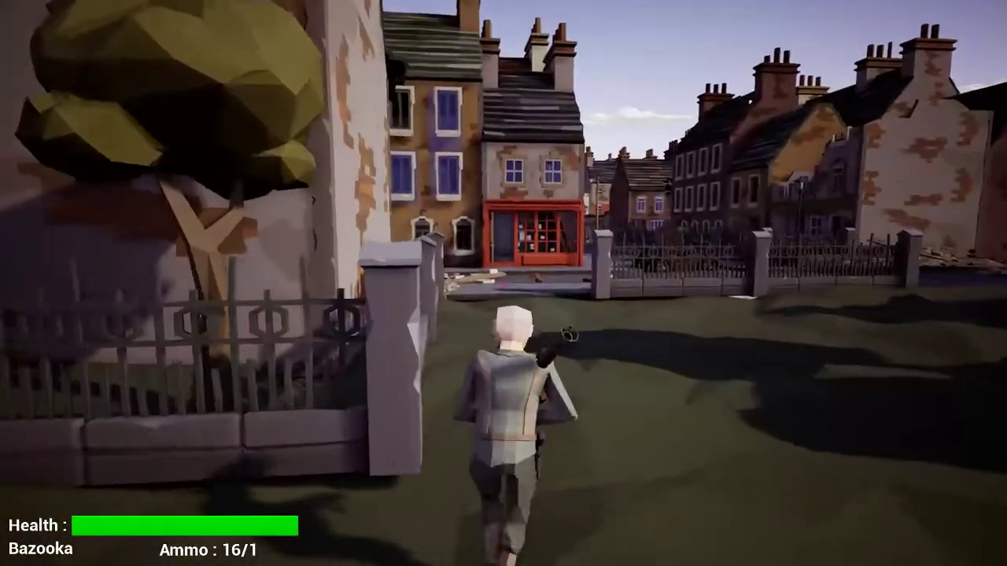
pyautogui.press('w')
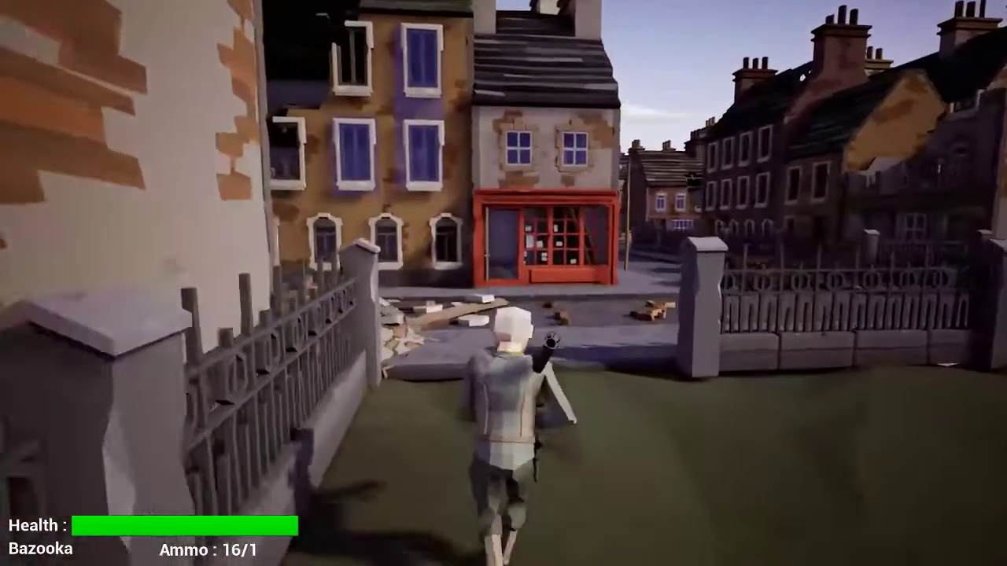
pyautogui.press('w')
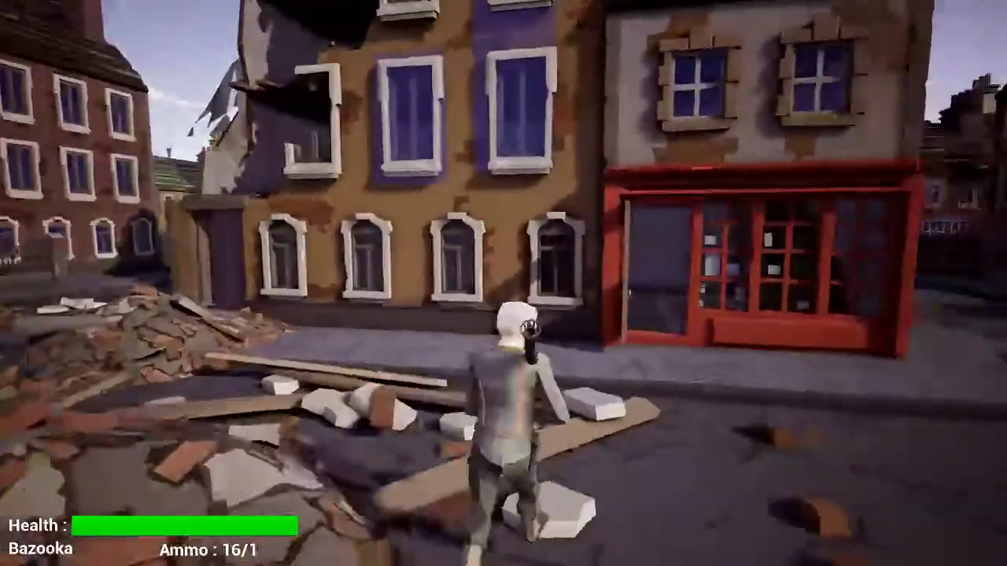
pyautogui.press('w')
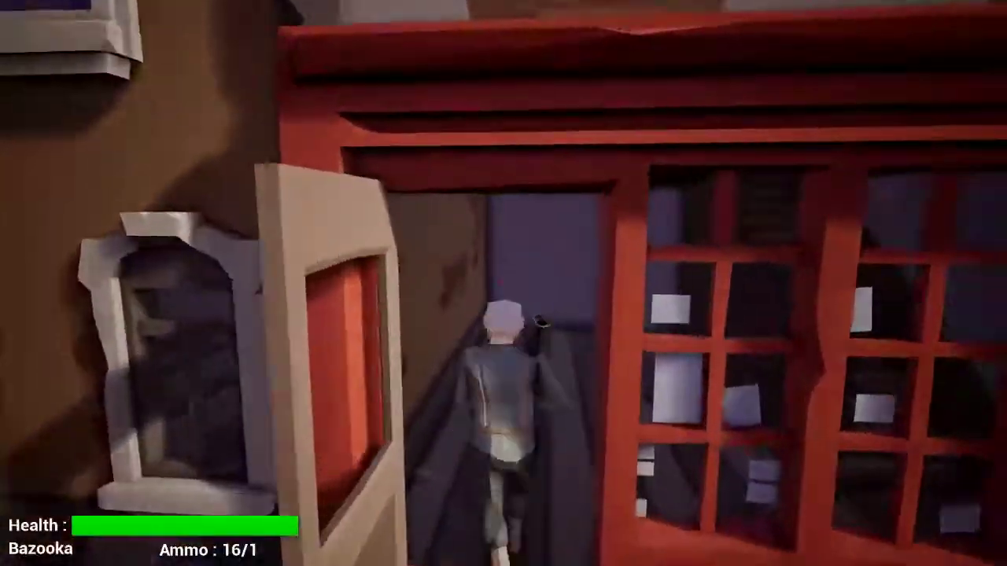
pyautogui.press('w')
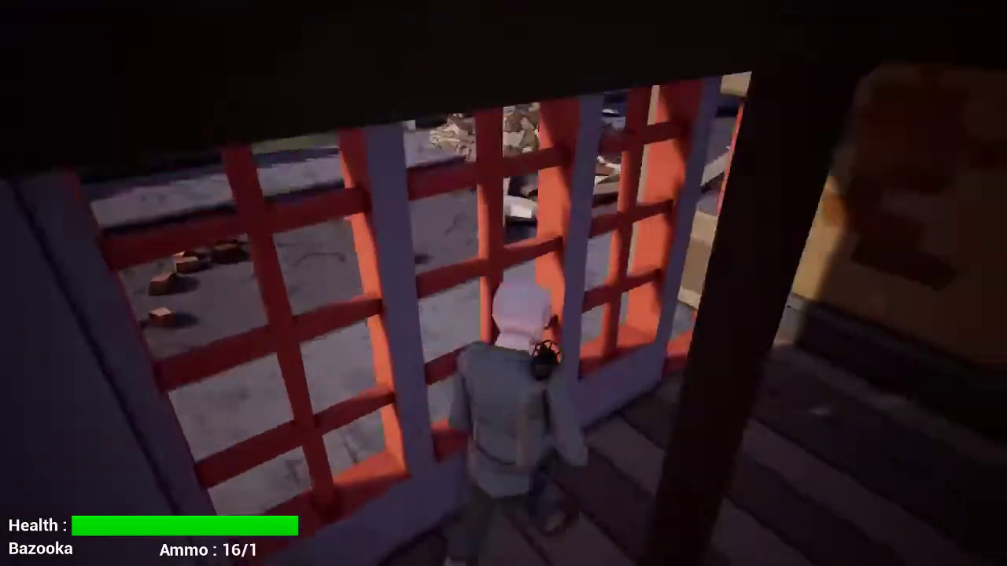
pyautogui.press('w')
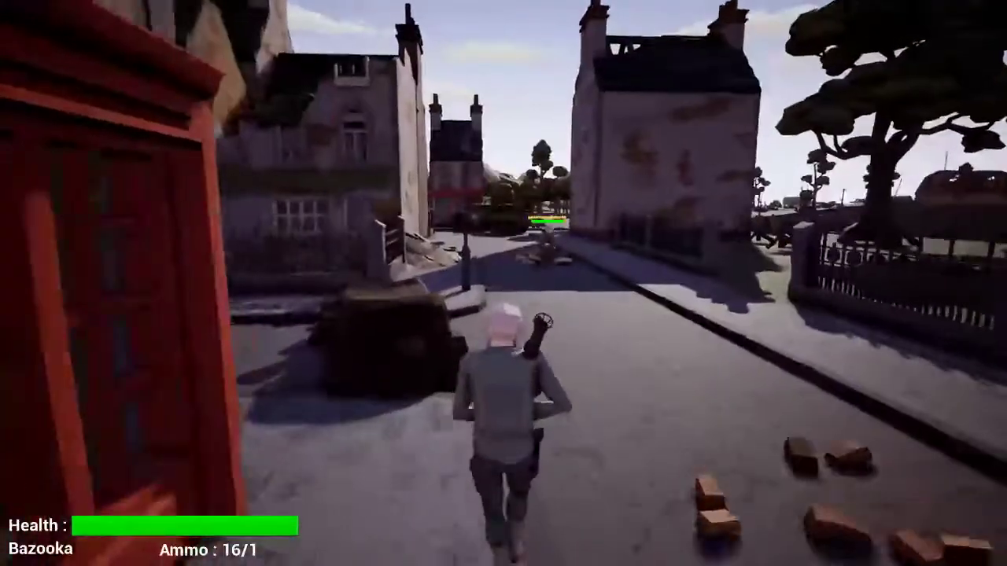
pyautogui.press('w')
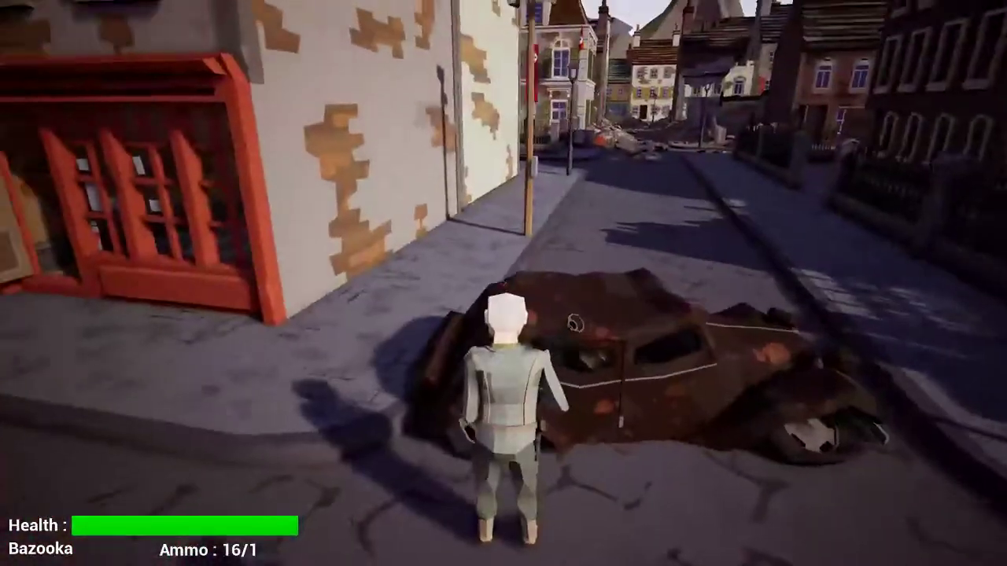
pyautogui.press('w')
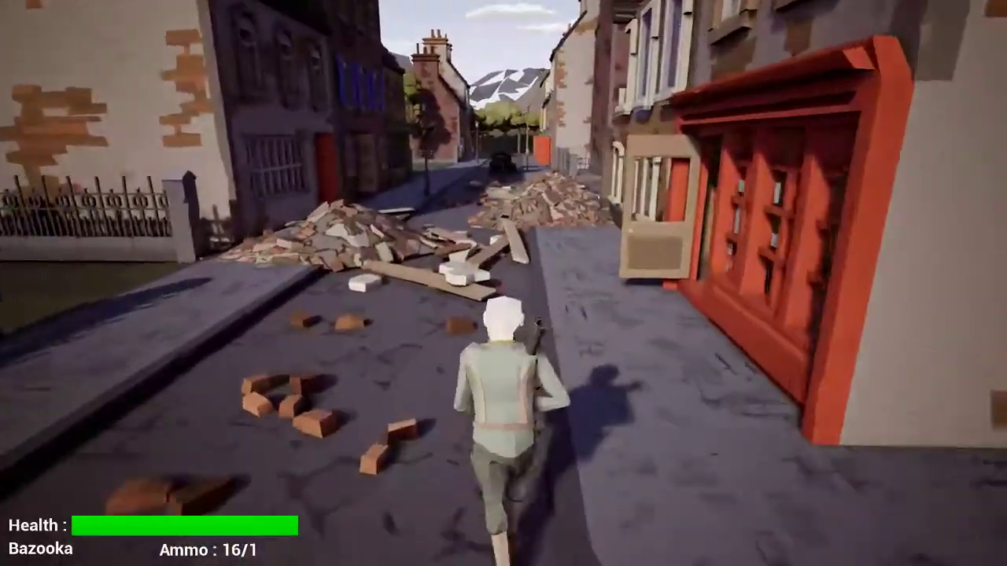
pyautogui.press('w')
pyautogui.press('a')
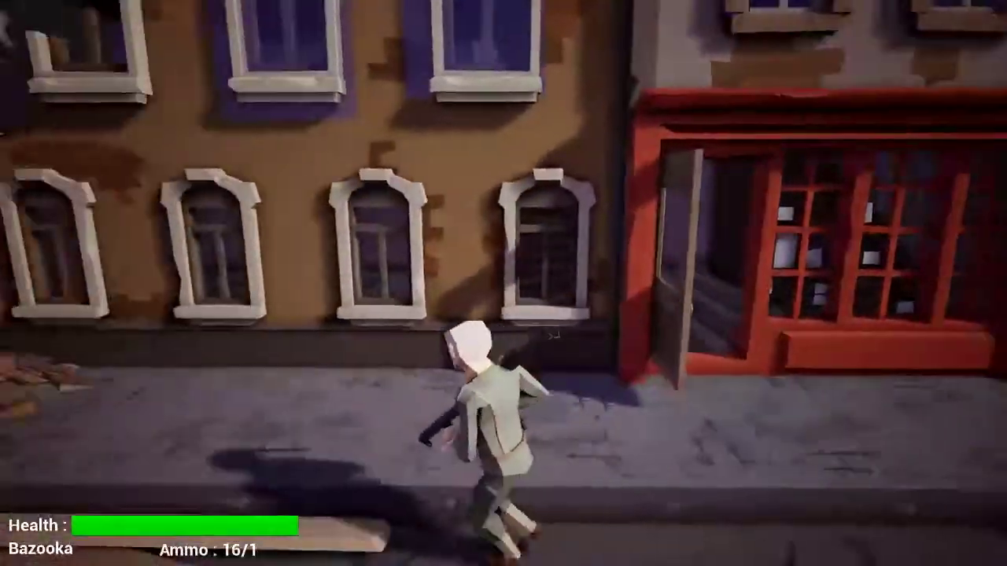
pyautogui.press('w')
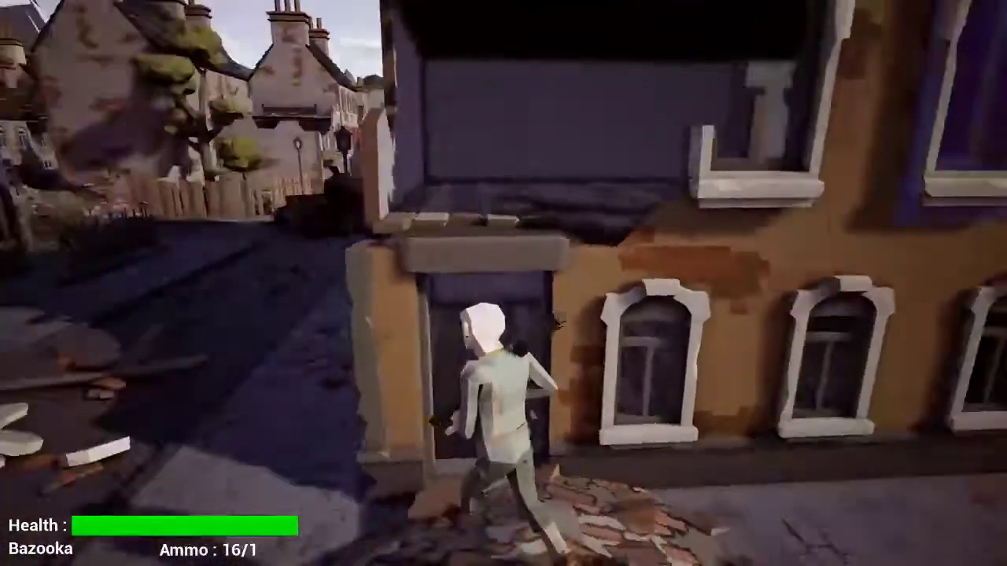
pyautogui.press('w')
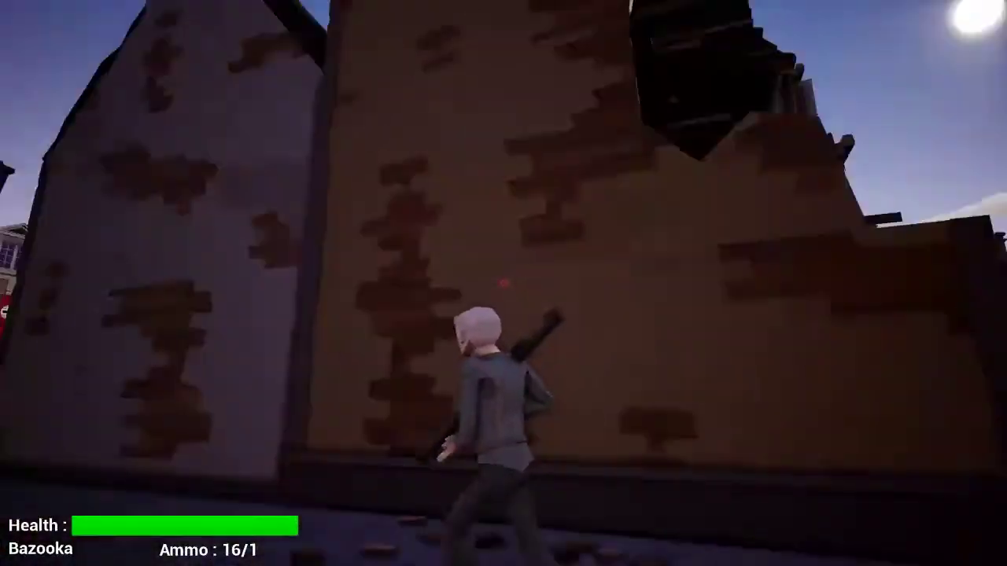
pyautogui.press('w')
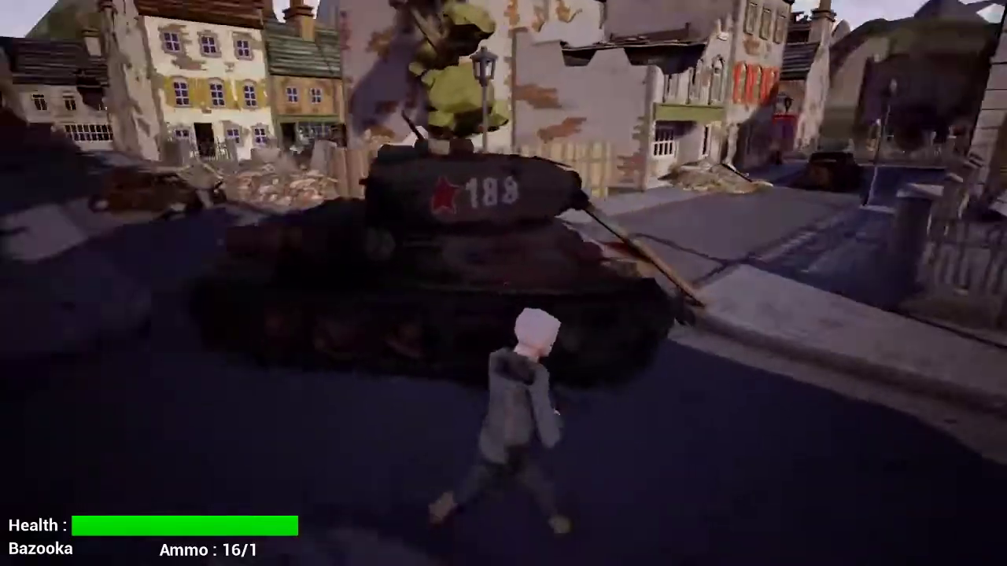
pyautogui.press('w')
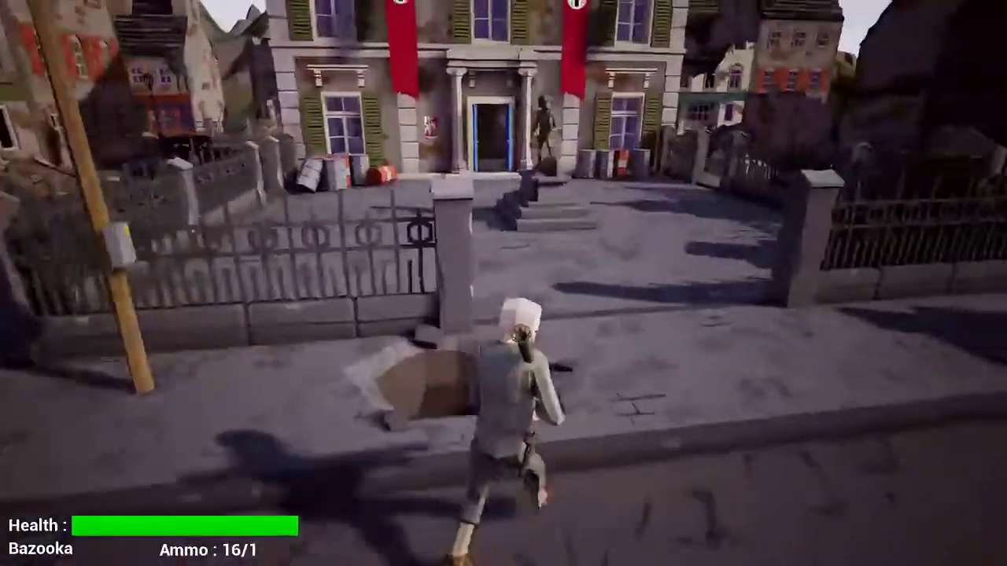
pyautogui.press('w')
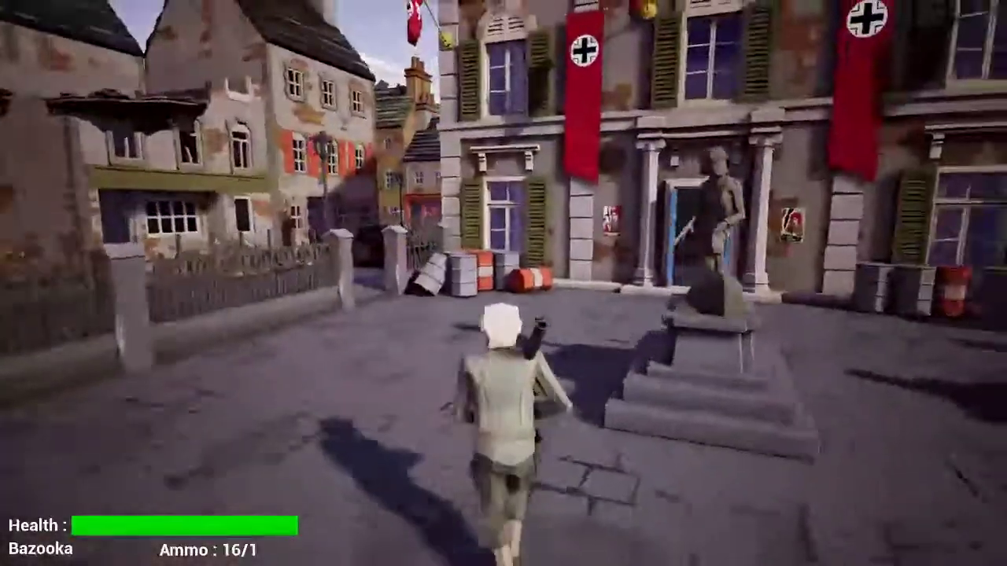
pyautogui.press('w')
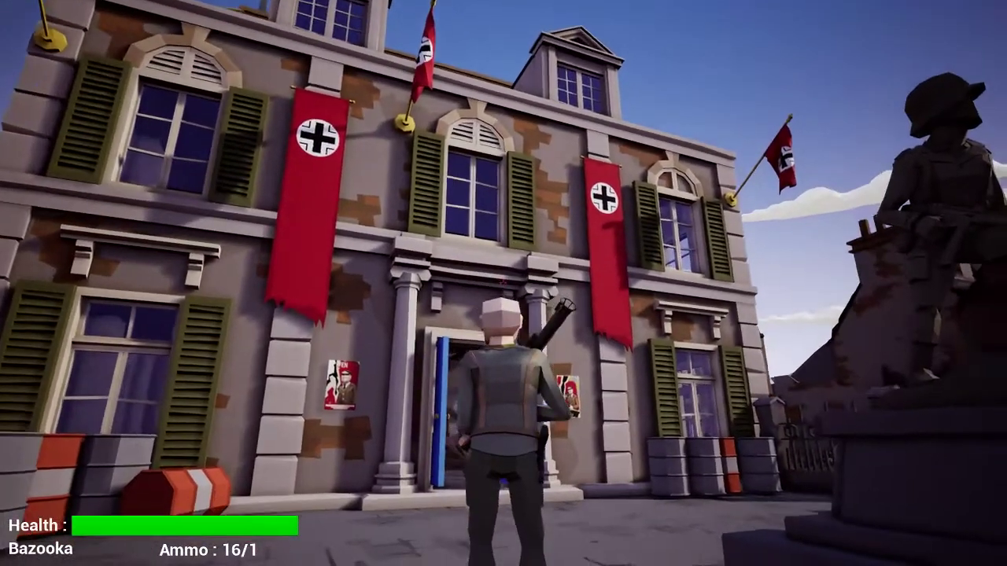
pyautogui.press('w')
pyautogui.press('w')
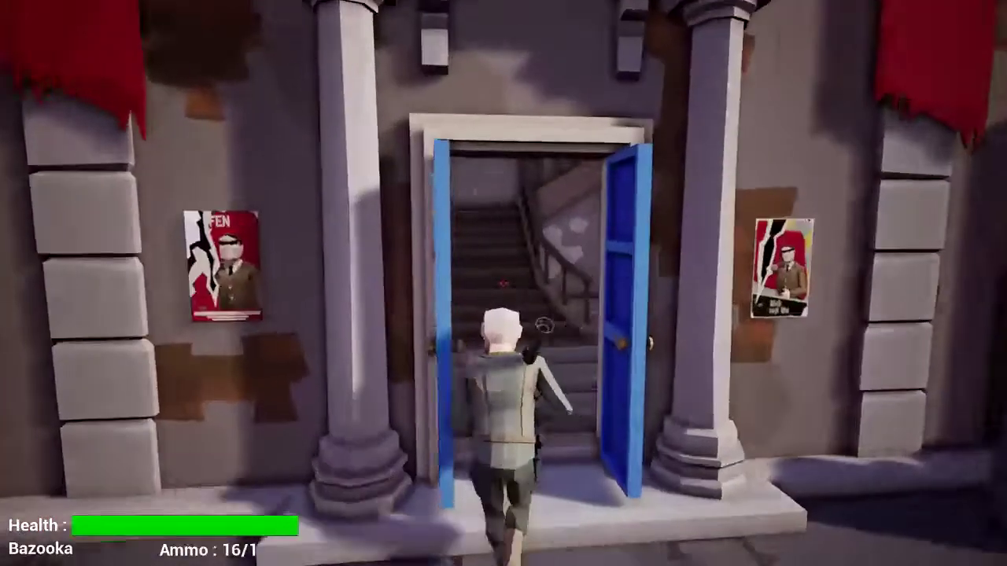
pyautogui.press('w')
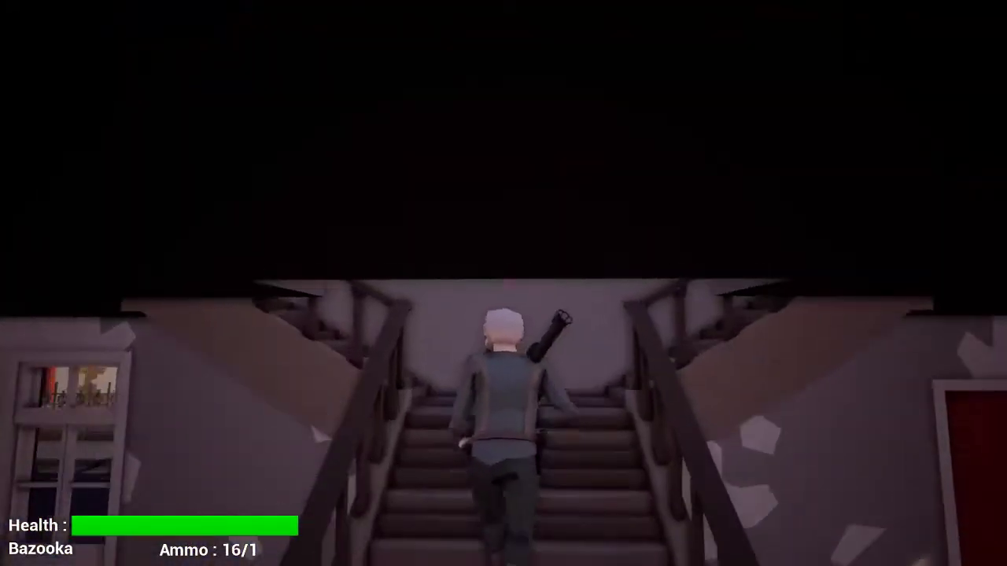
pyautogui.press('w')
pyautogui.press('w')
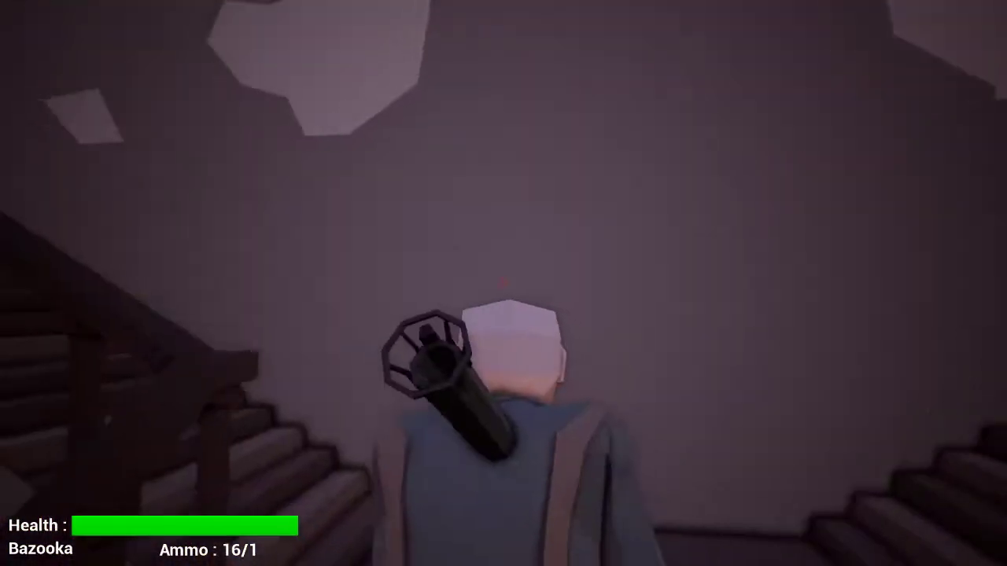
pyautogui.press('w')
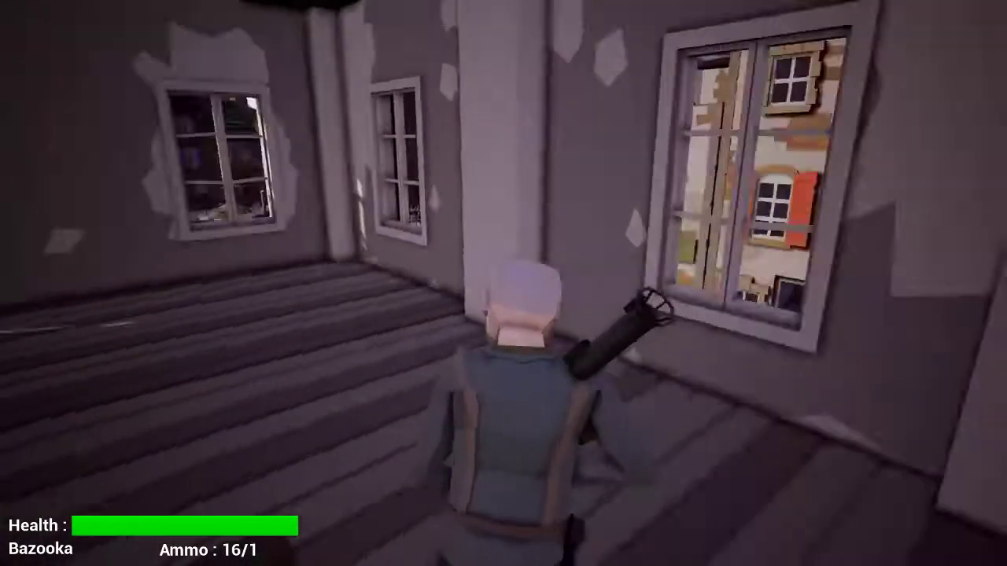
pyautogui.press('w')
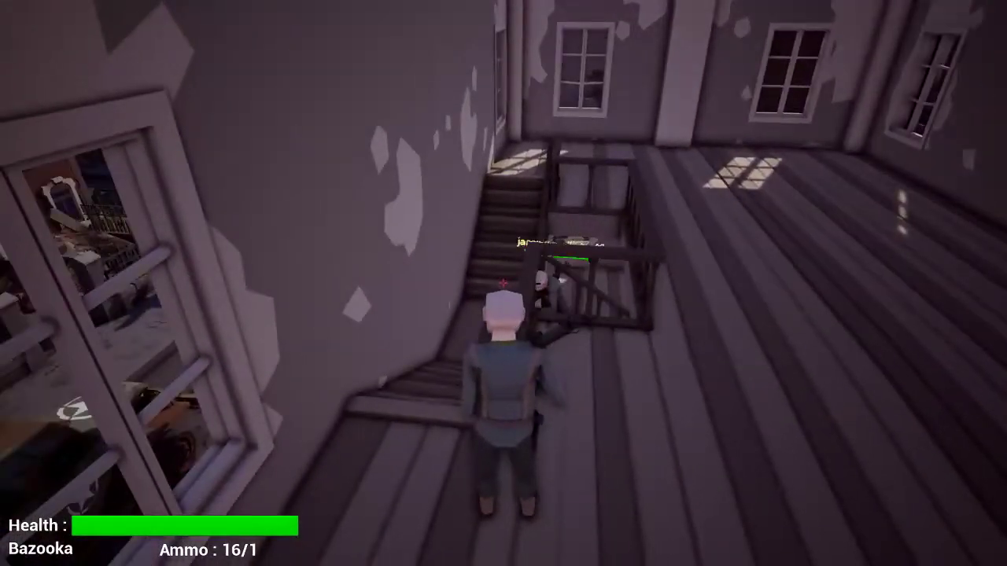
pyautogui.press('w')
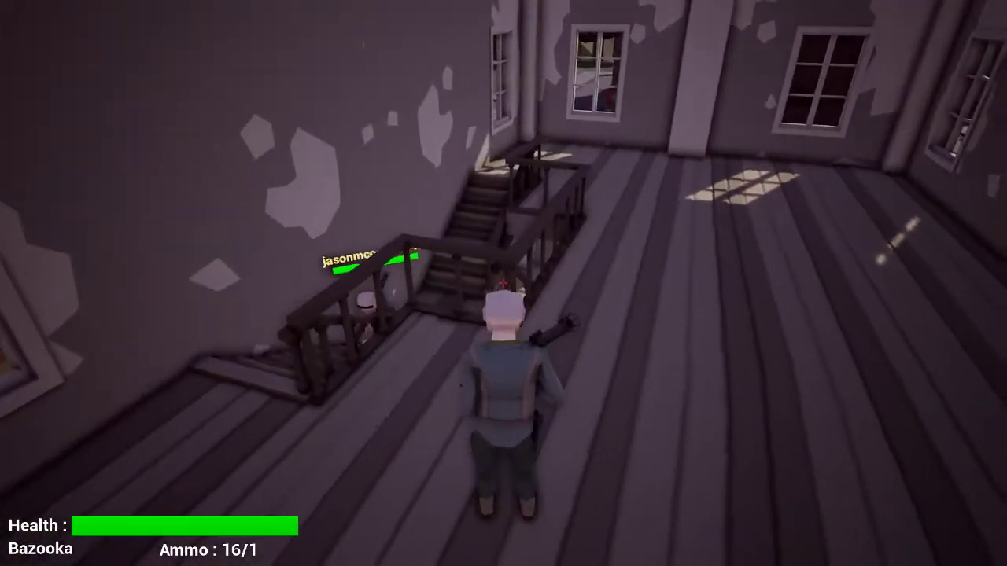
pyautogui.press('w')
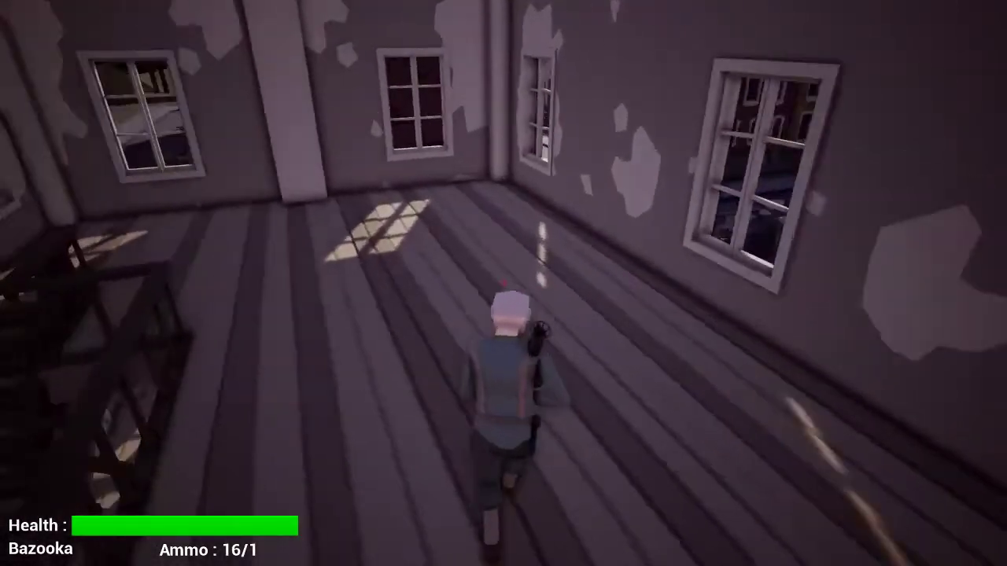
pyautogui.press('w')
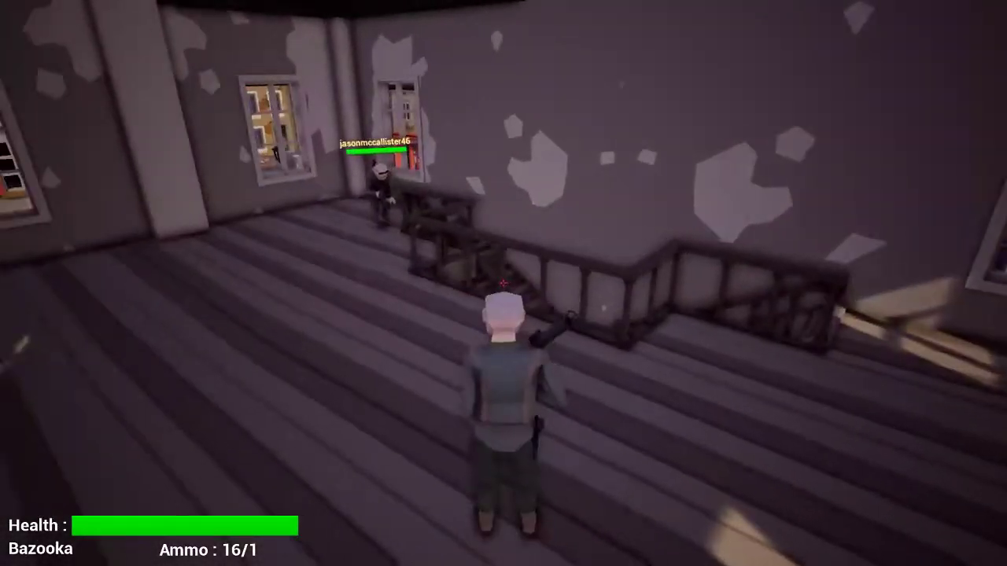
pyautogui.press('w')
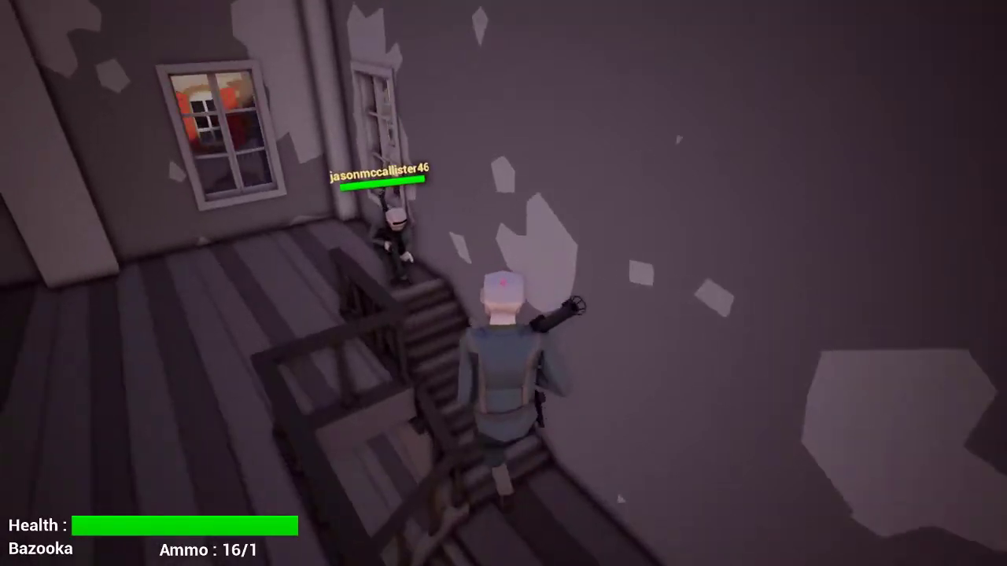
pyautogui.press('w')
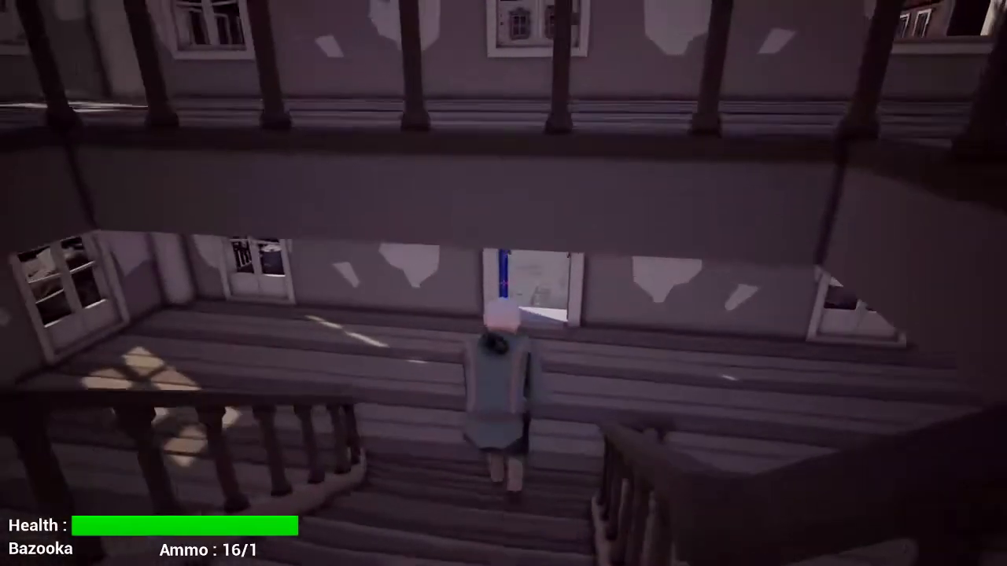
pyautogui.press('w')
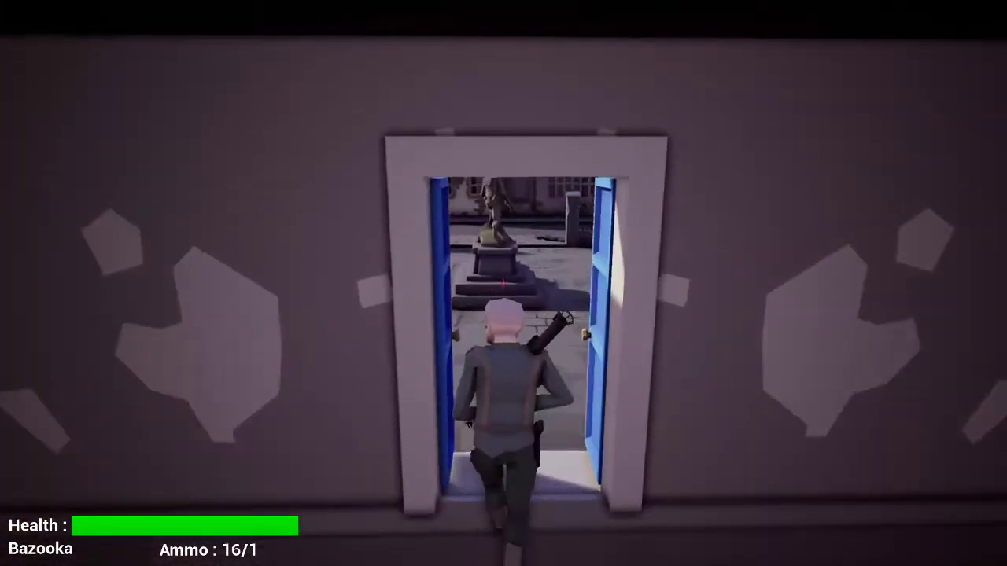
pyautogui.press('w')
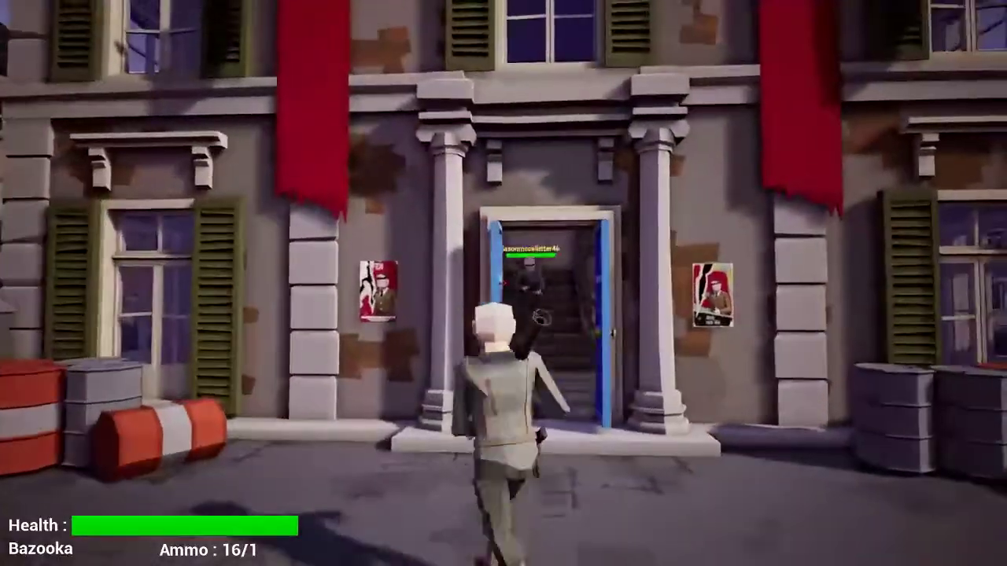
pyautogui.press('w')
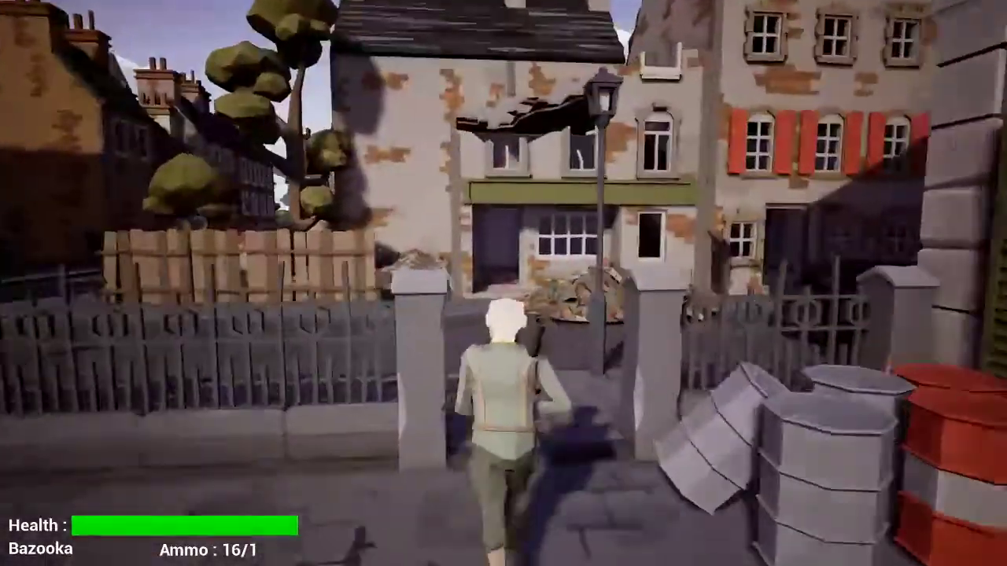
pyautogui.press('w')
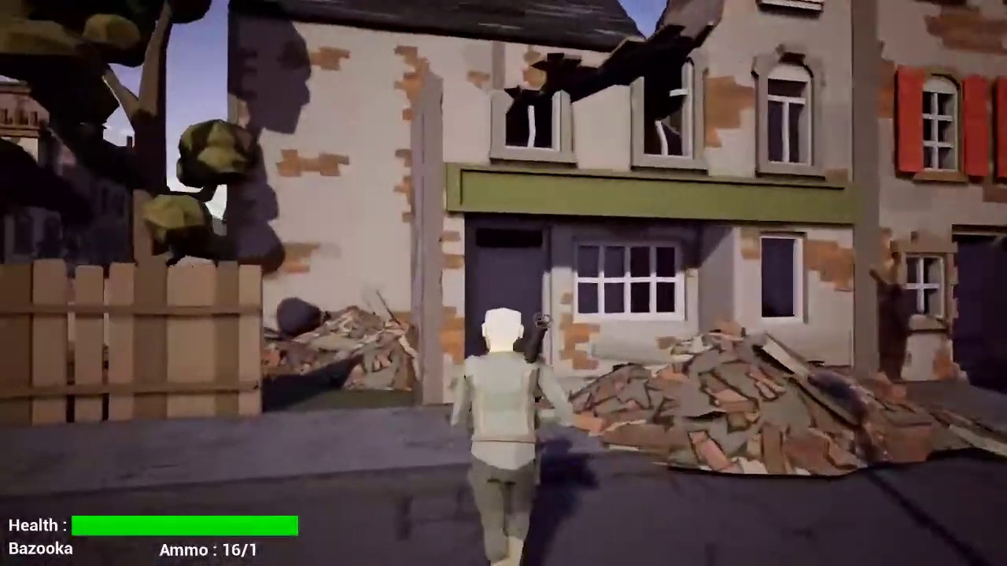
pyautogui.press('w')
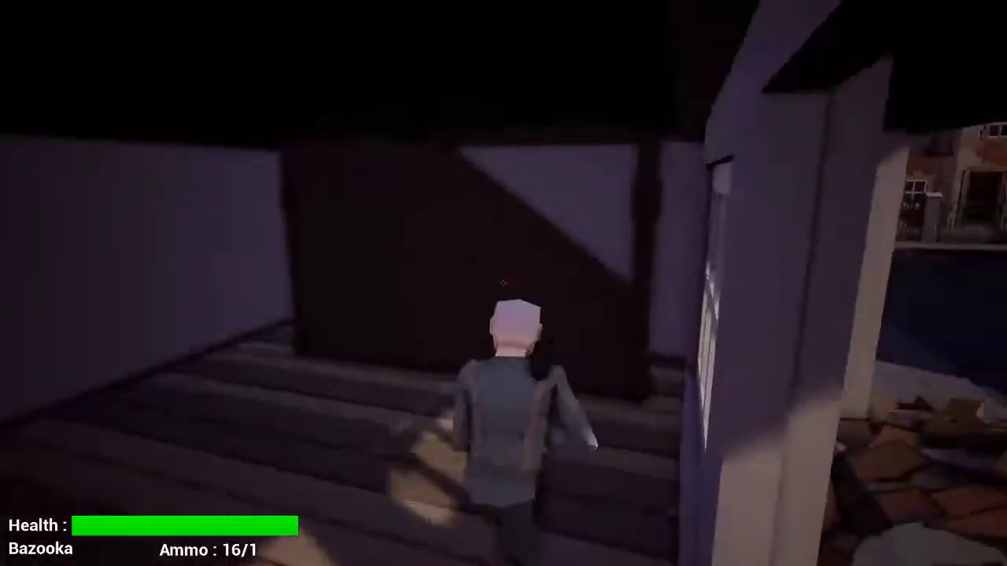
pyautogui.press('w')
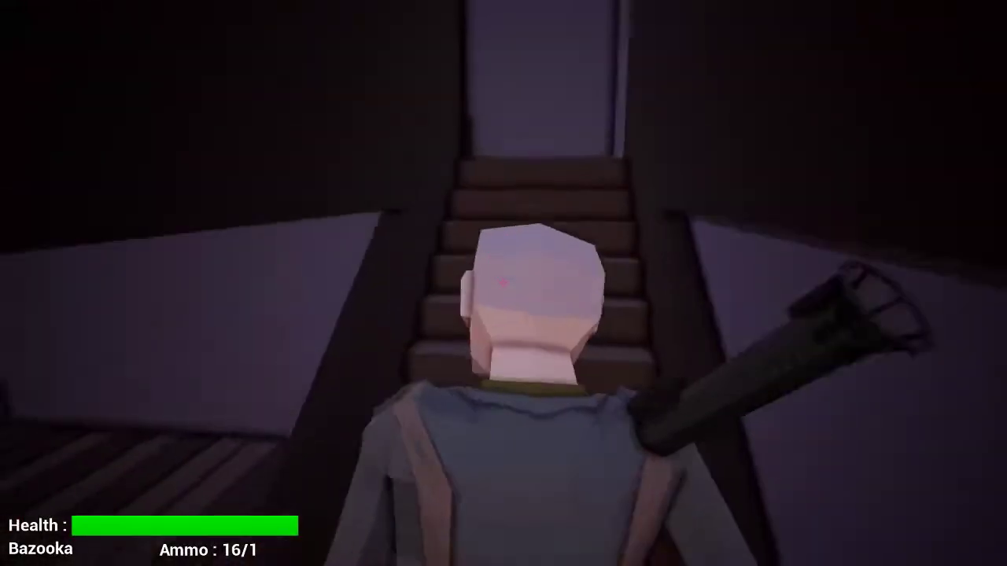
pyautogui.press('w')
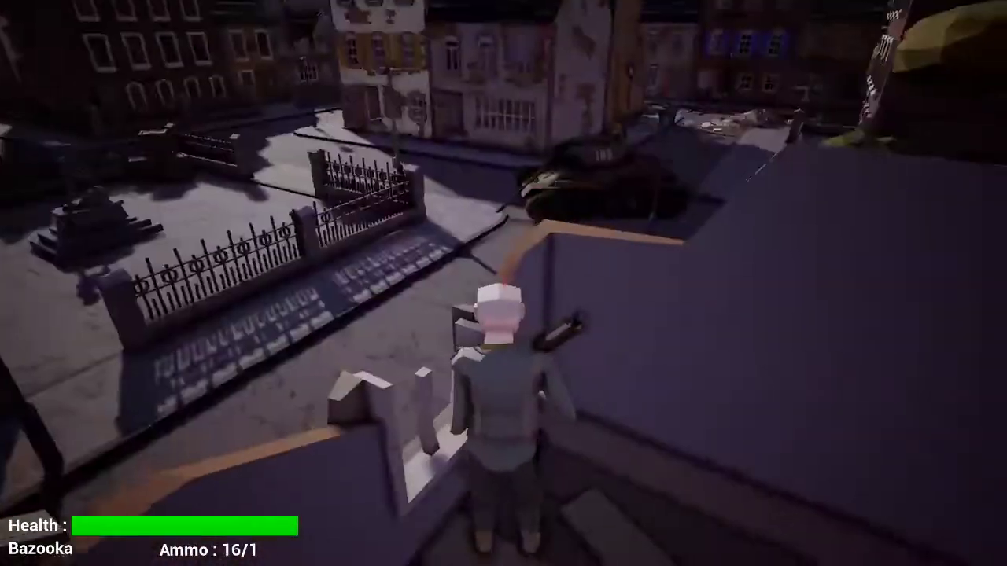
pyautogui.press('w')
pyautogui.press('w')
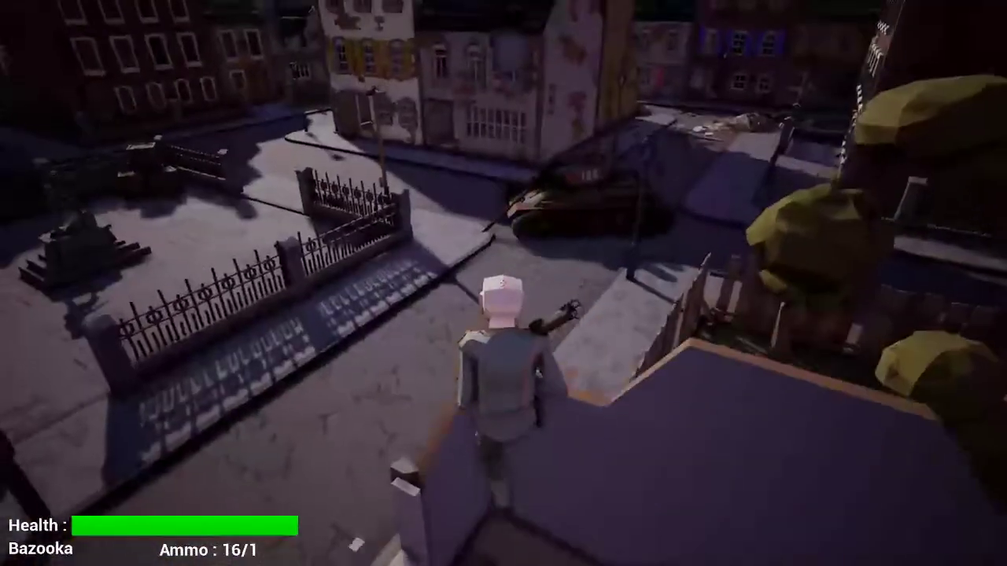
pyautogui.press('w')
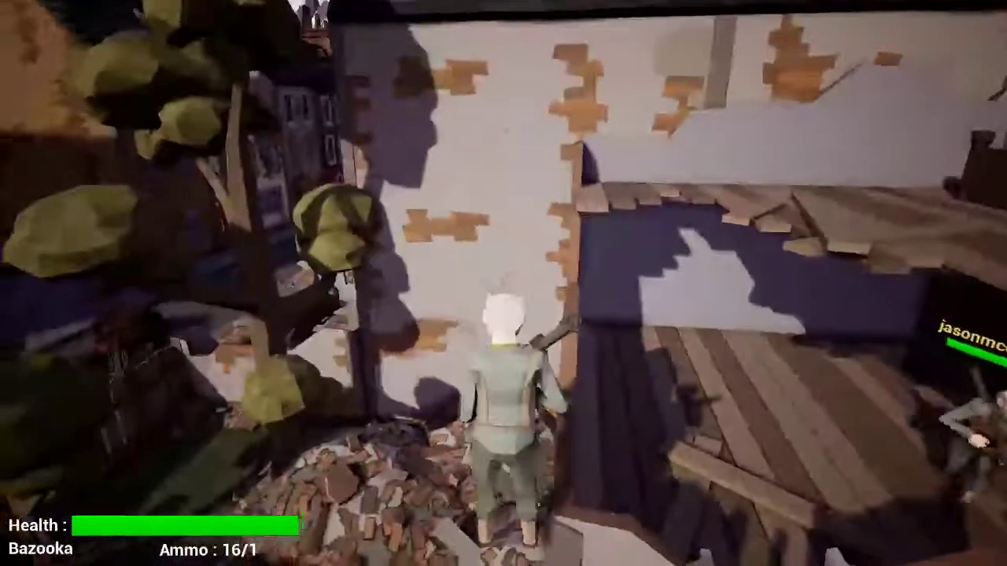
pyautogui.press('w')
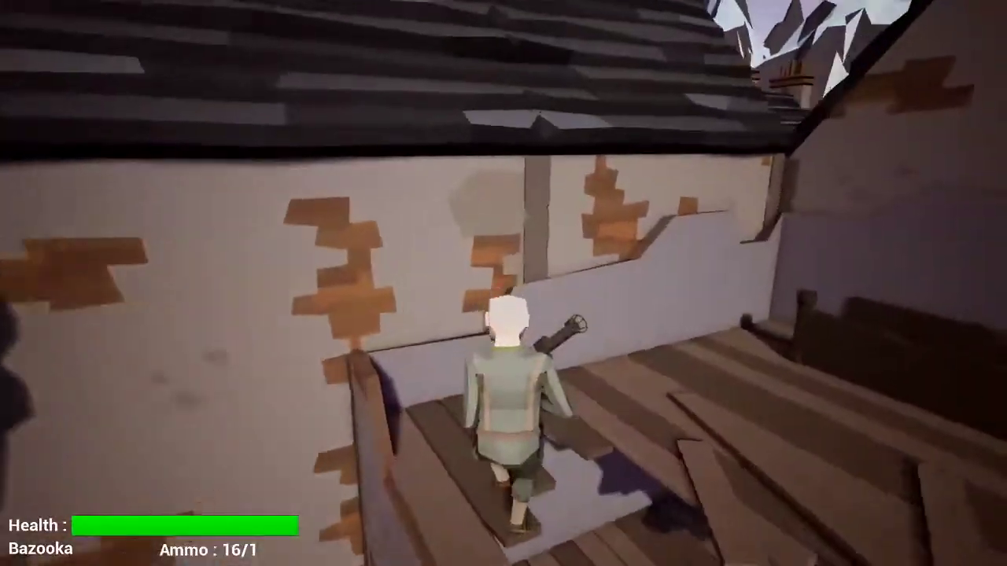
pyautogui.press('w')
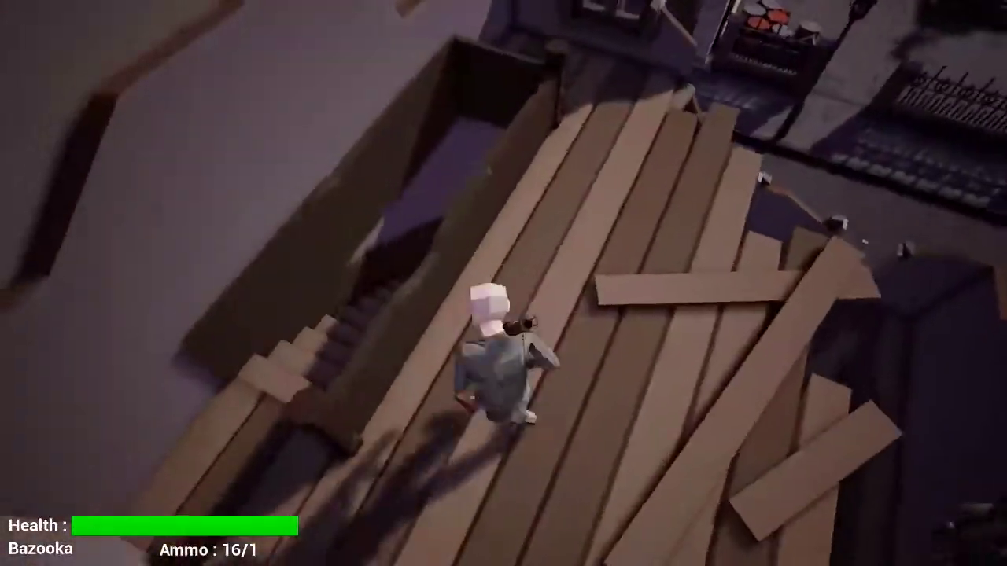
pyautogui.press('w')
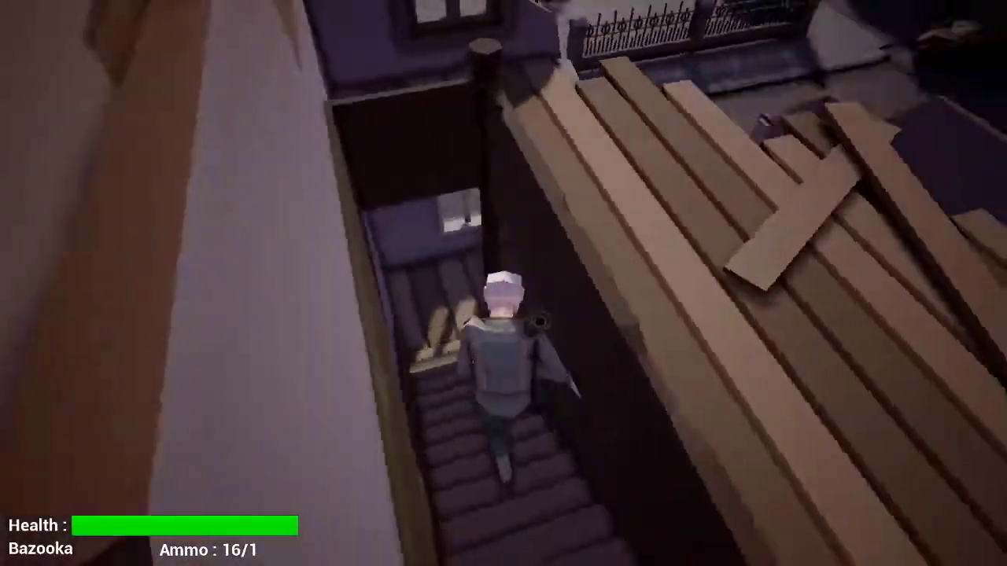
pyautogui.press('w')
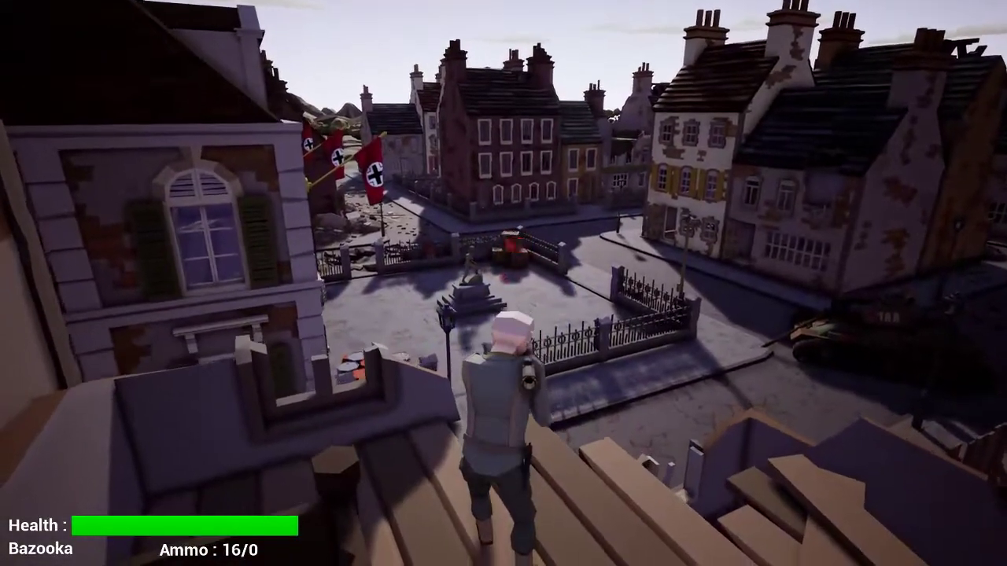
pyautogui.press('r')
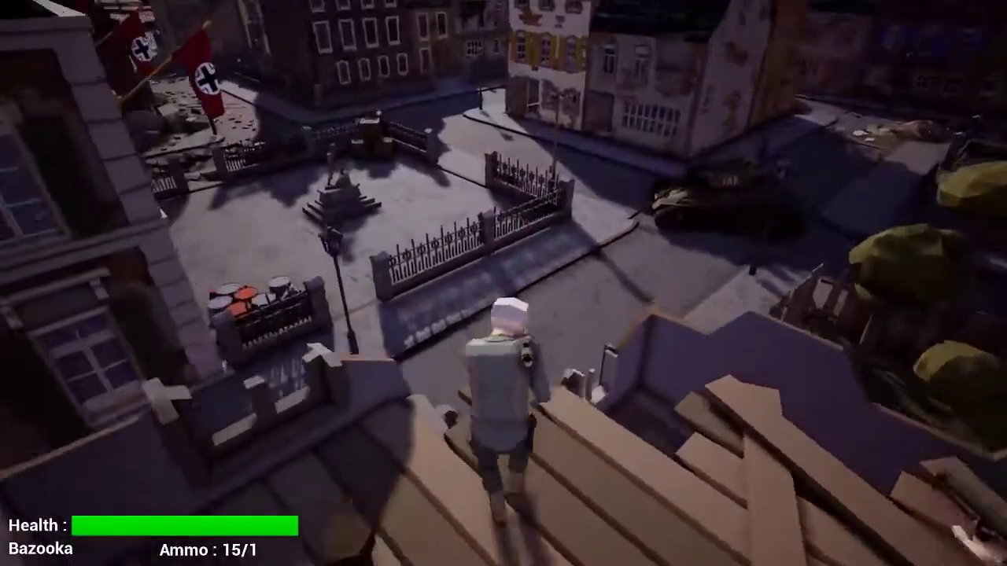
pyautogui.press('w')
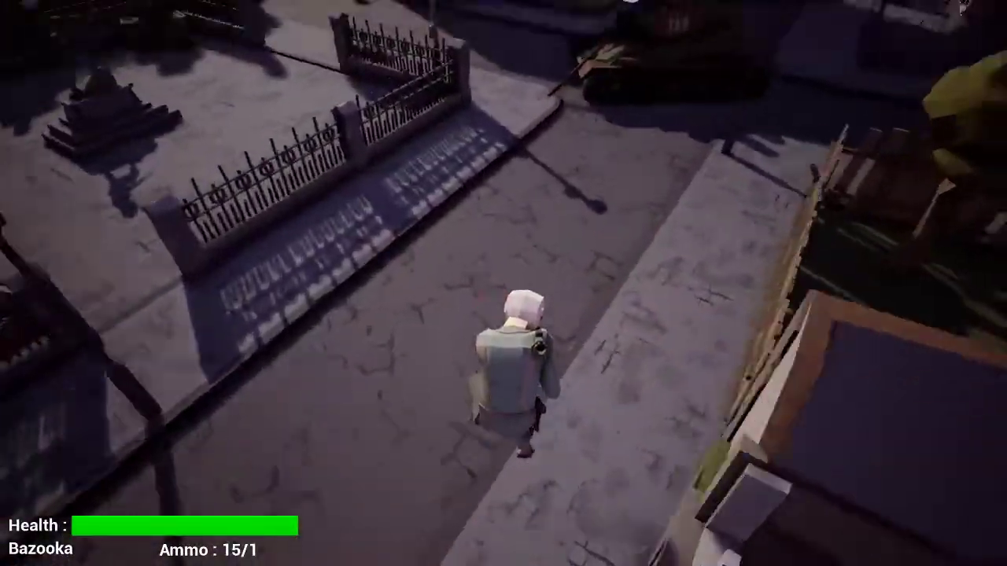
pyautogui.press('w')
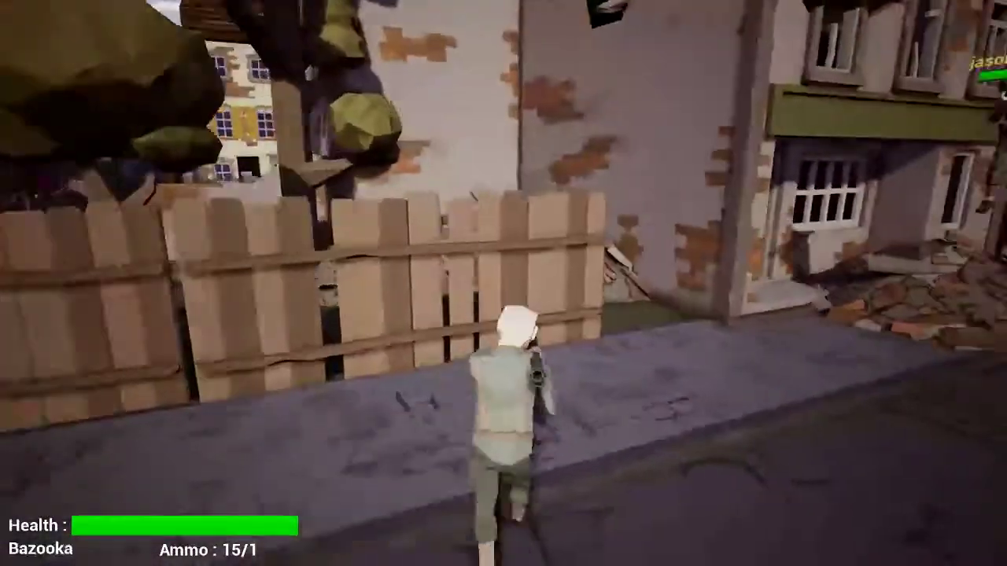
pyautogui.press('w')
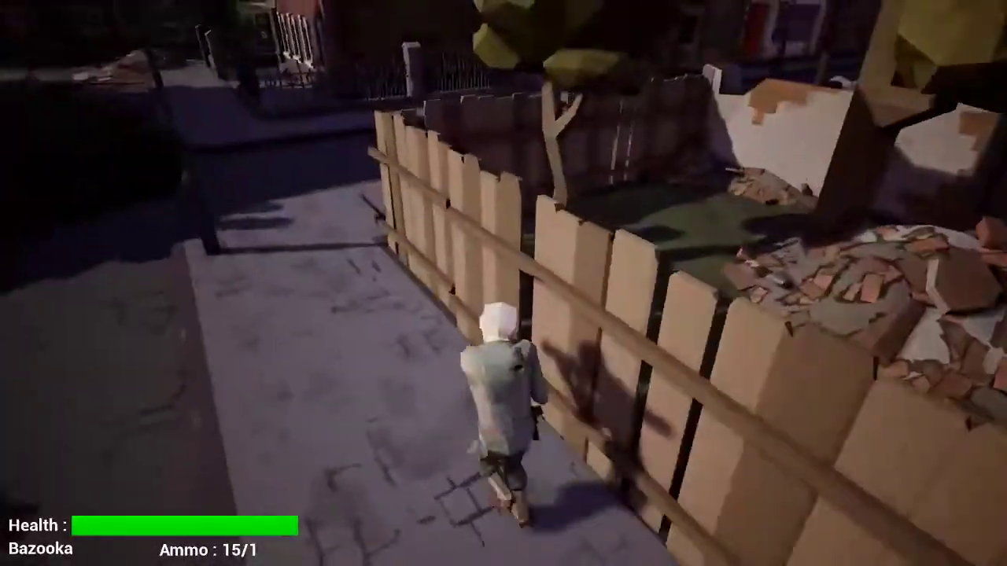
pyautogui.press('w')
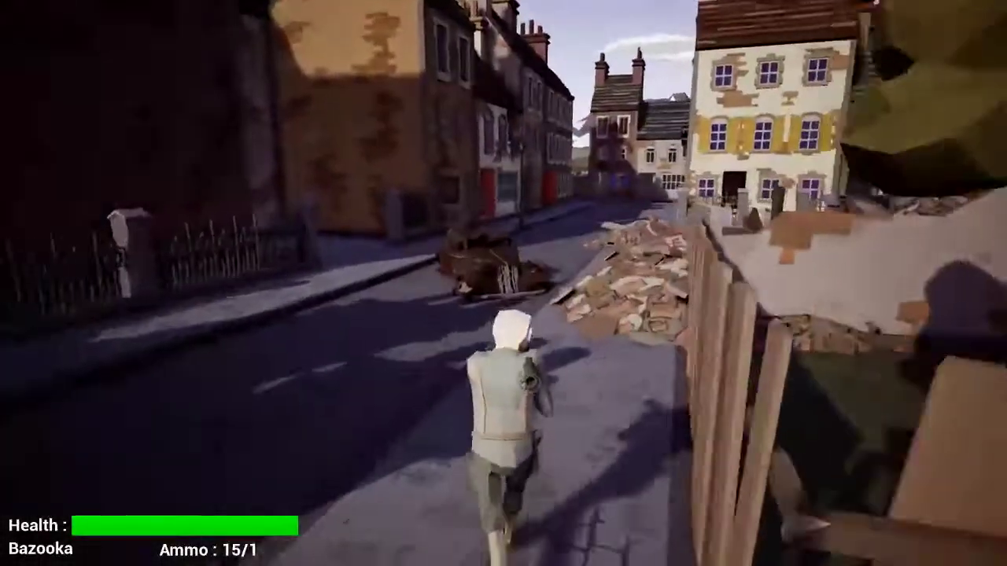
pyautogui.press('w')
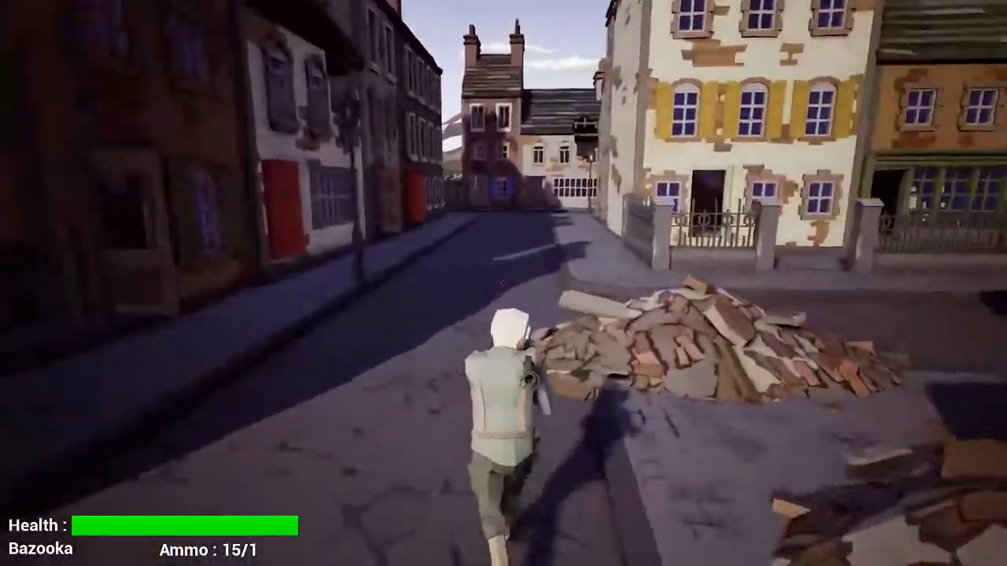
pyautogui.press('w')
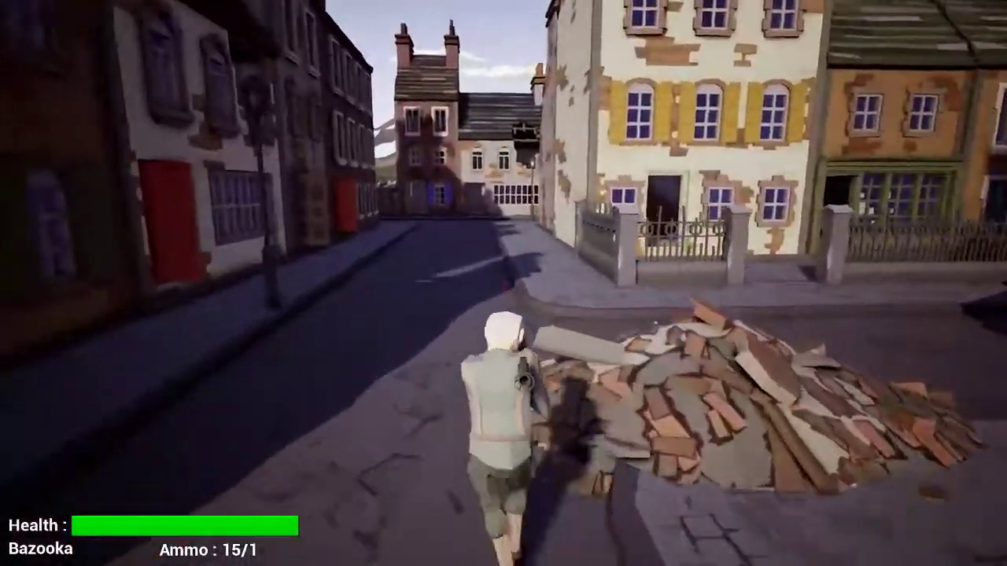
pyautogui.press('w')
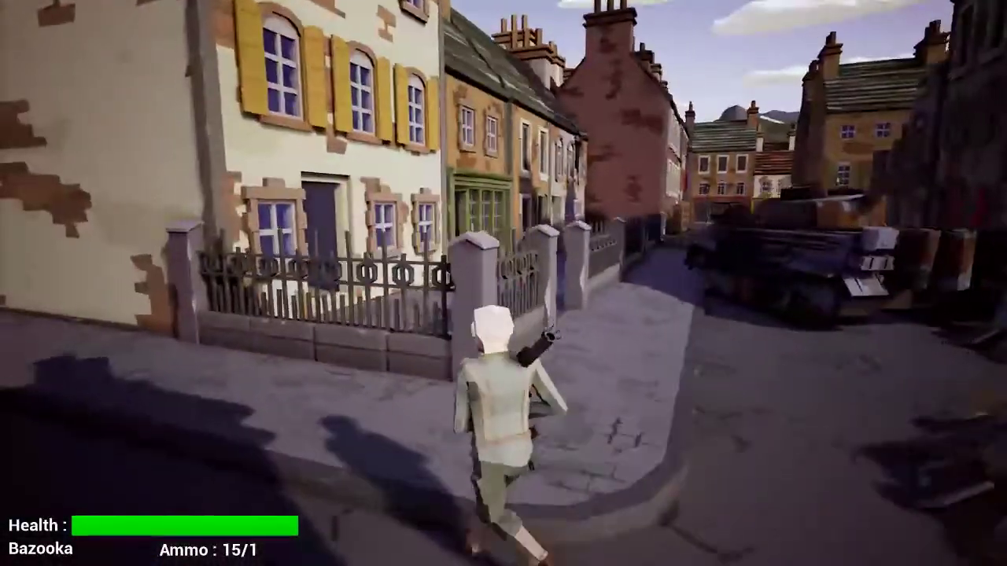
pyautogui.press('w')
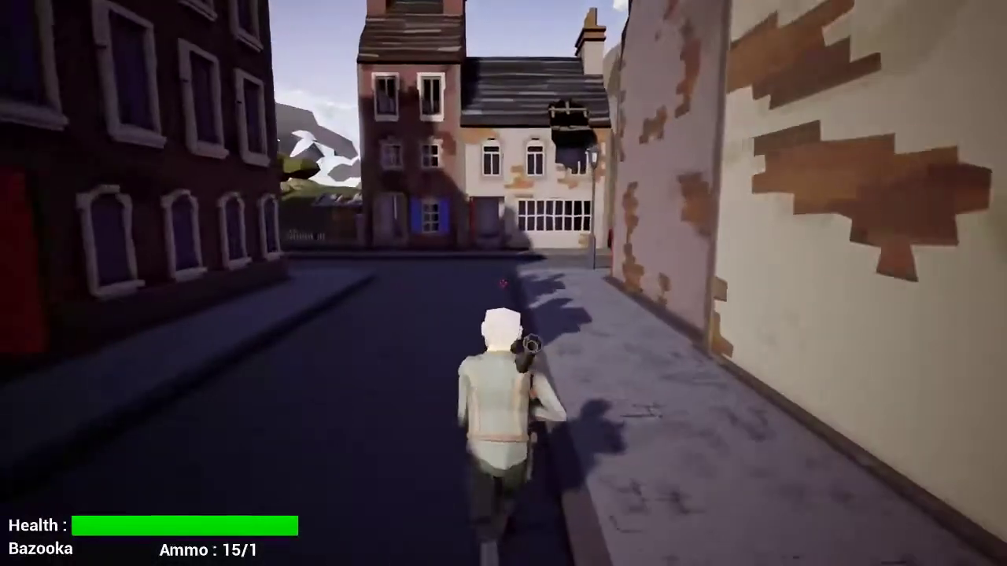
pyautogui.press('w')
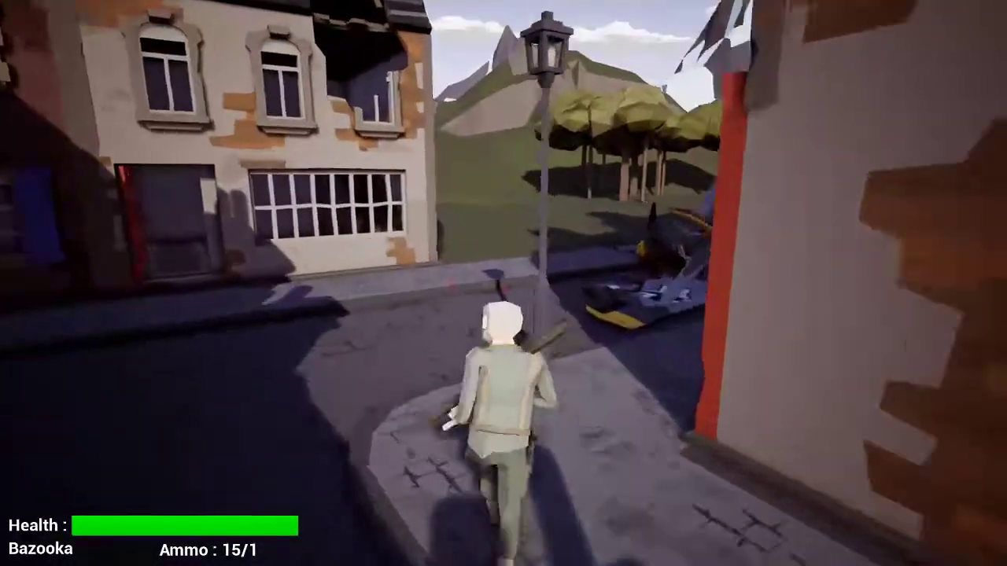
pyautogui.press('w')
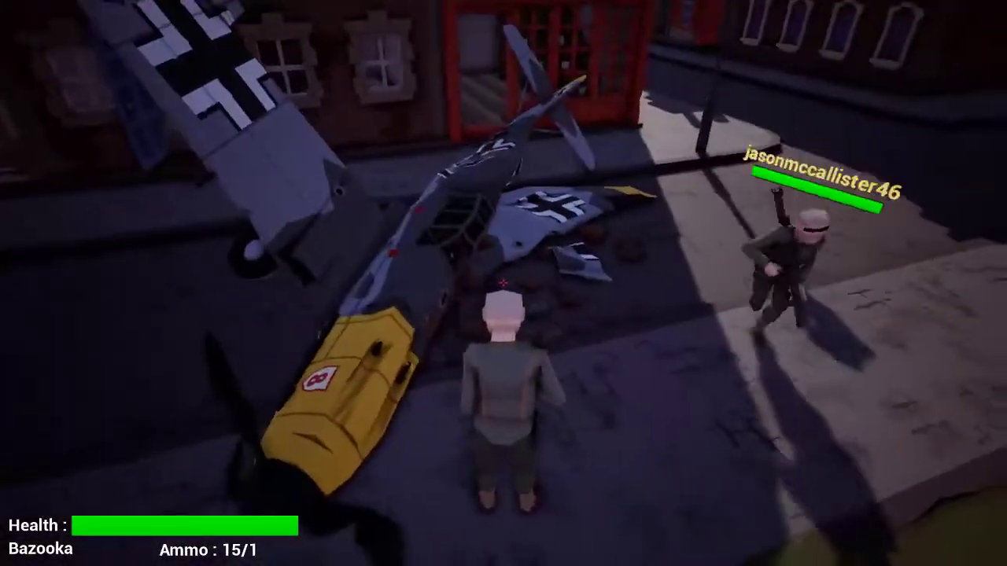
pyautogui.press('s')
pyautogui.press('a')
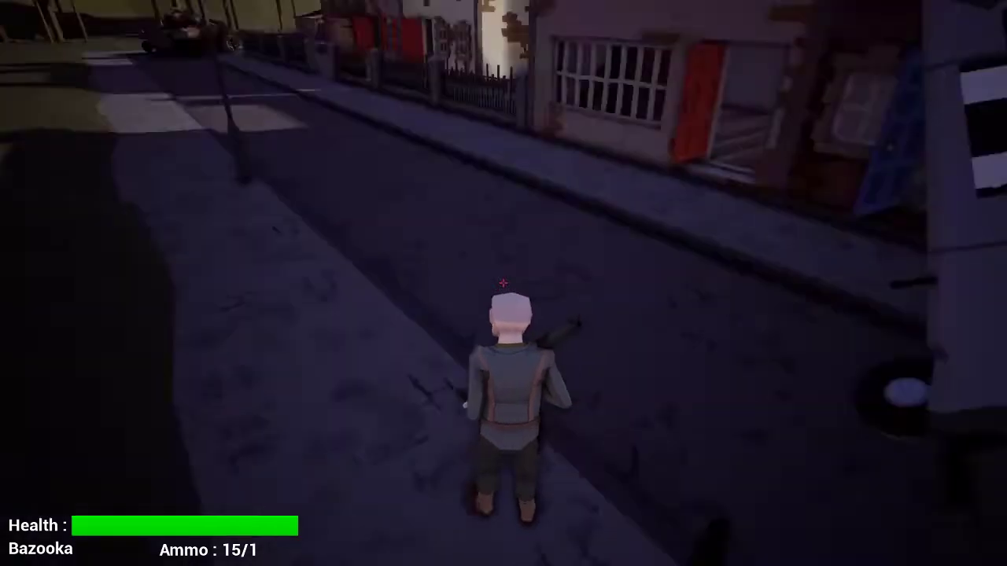
pyautogui.press('w')
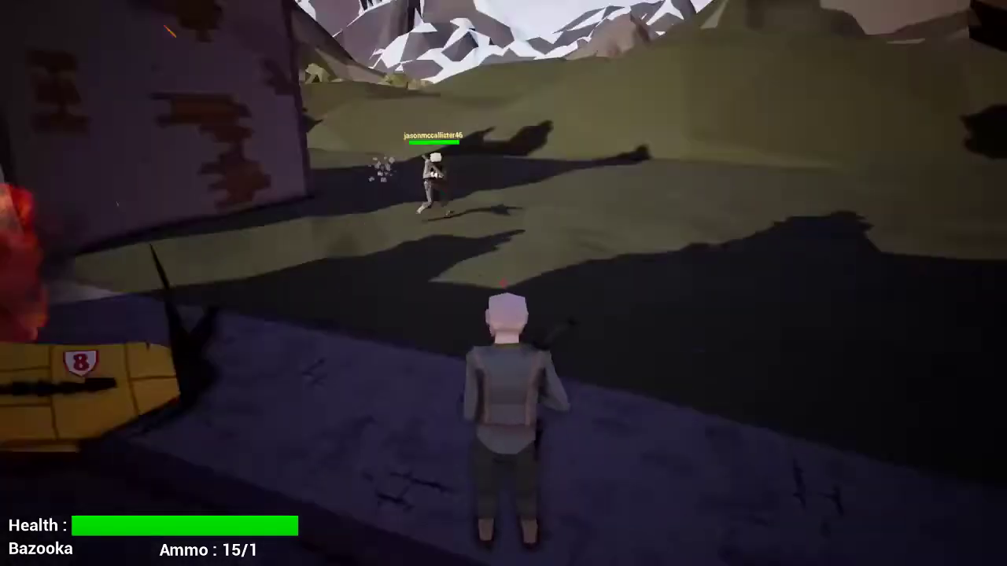
pyautogui.press('w')
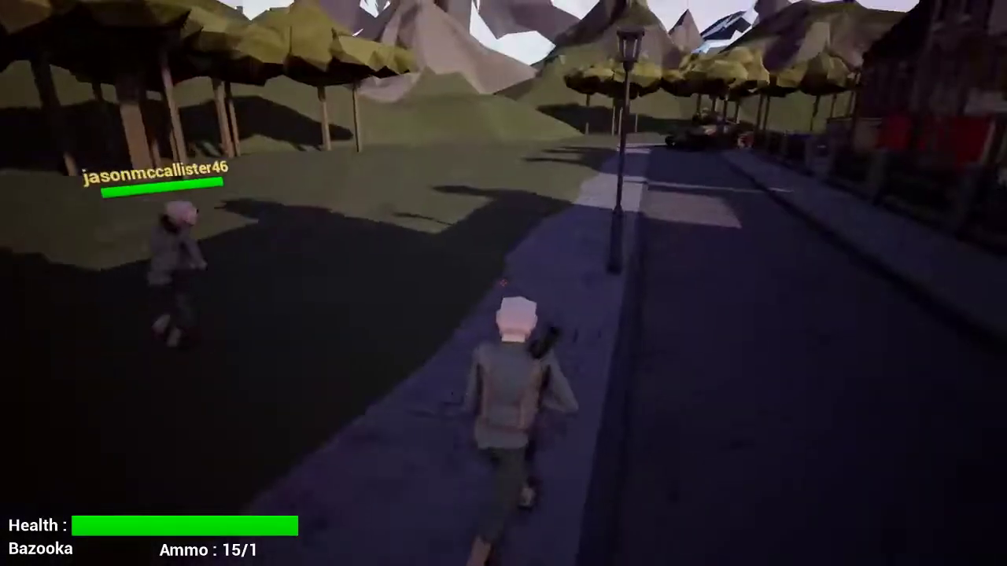
pyautogui.press('w')
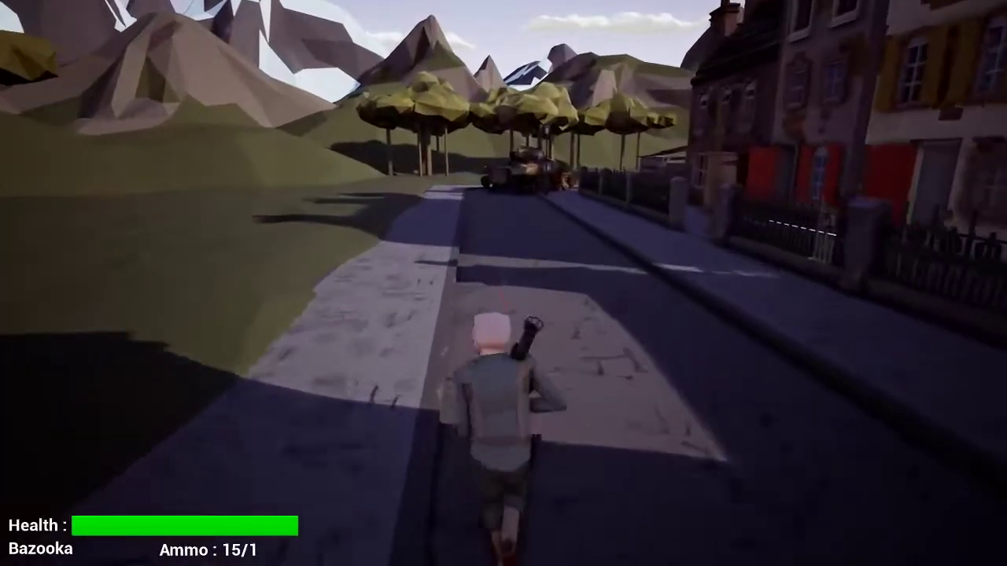
# Run the character down the village road to the camouflaged tank and around its side
pyautogui.press('w')
pyautogui.press('w')
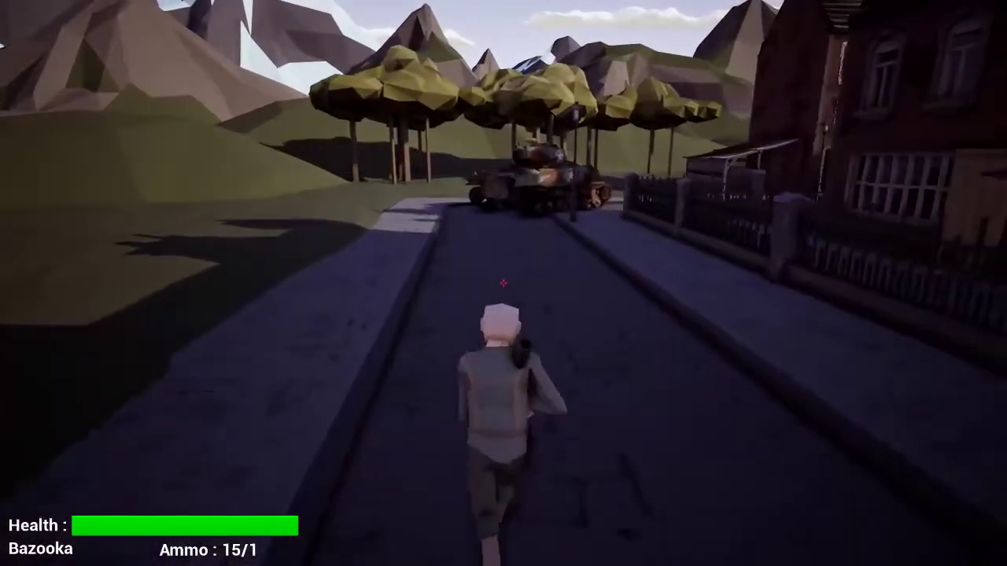
pyautogui.press('w')
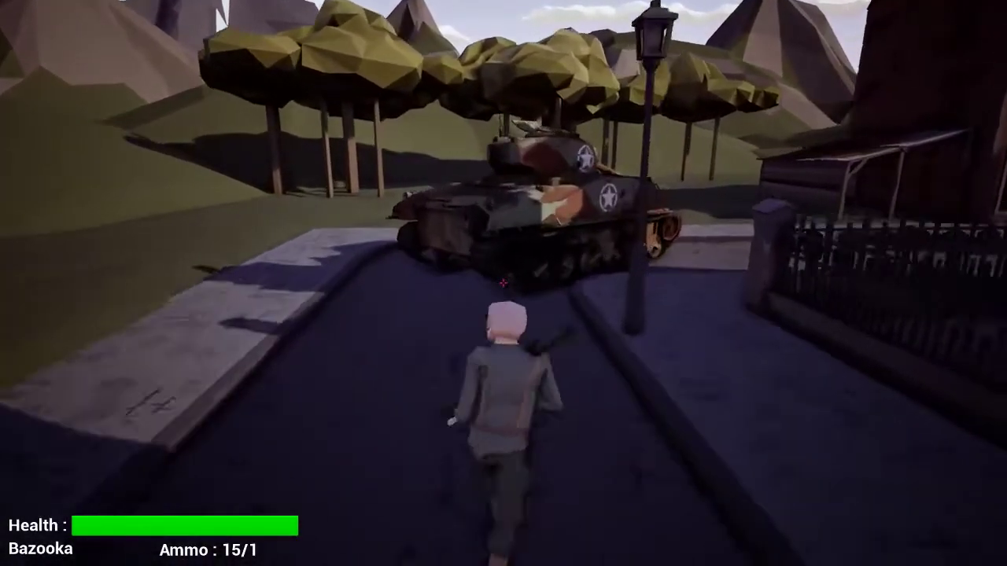
pyautogui.press('d')
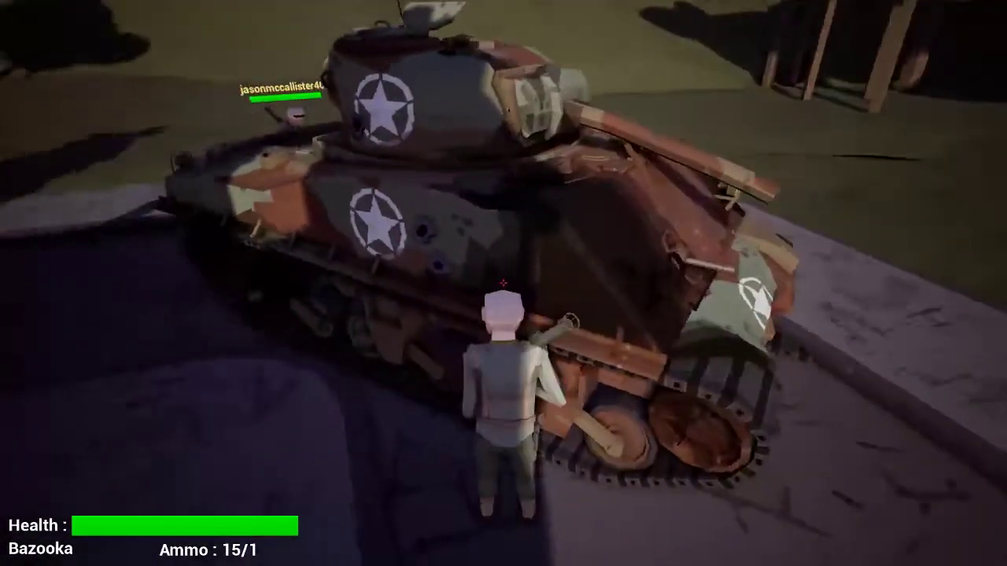
# Circle to the front of the tank, climb onto its hull and get back down to the street
pyautogui.press('w')
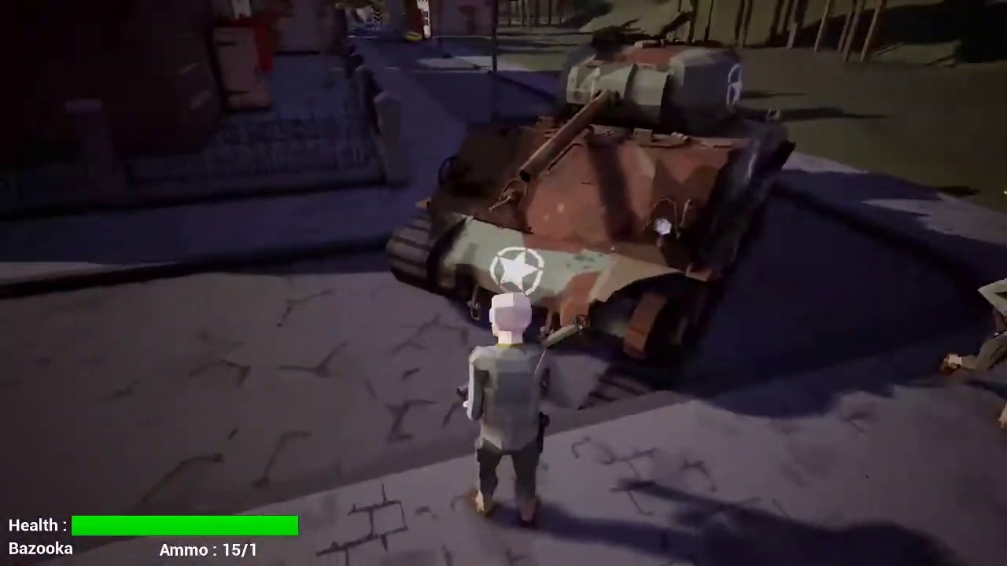
pyautogui.press('w')
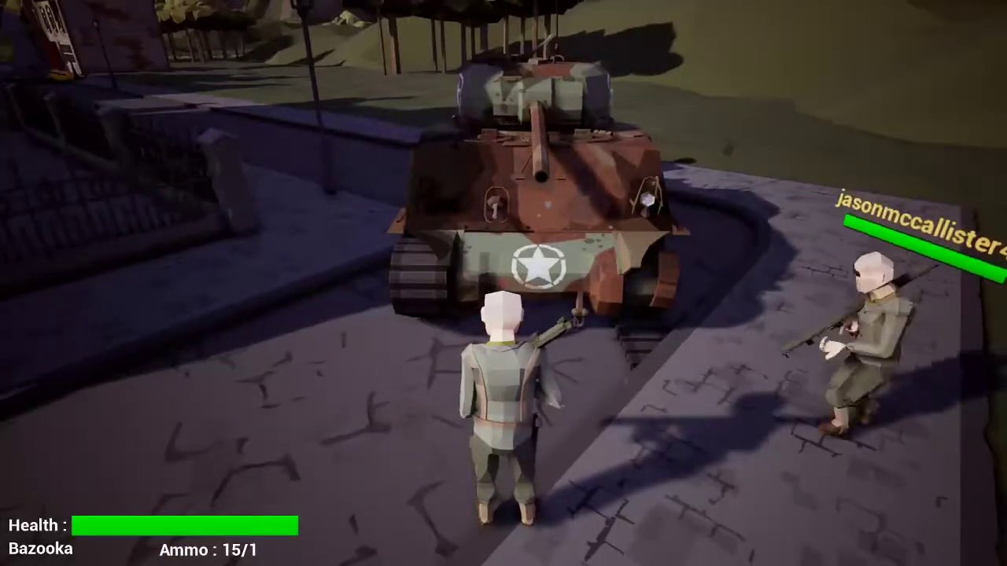
pyautogui.press('w')
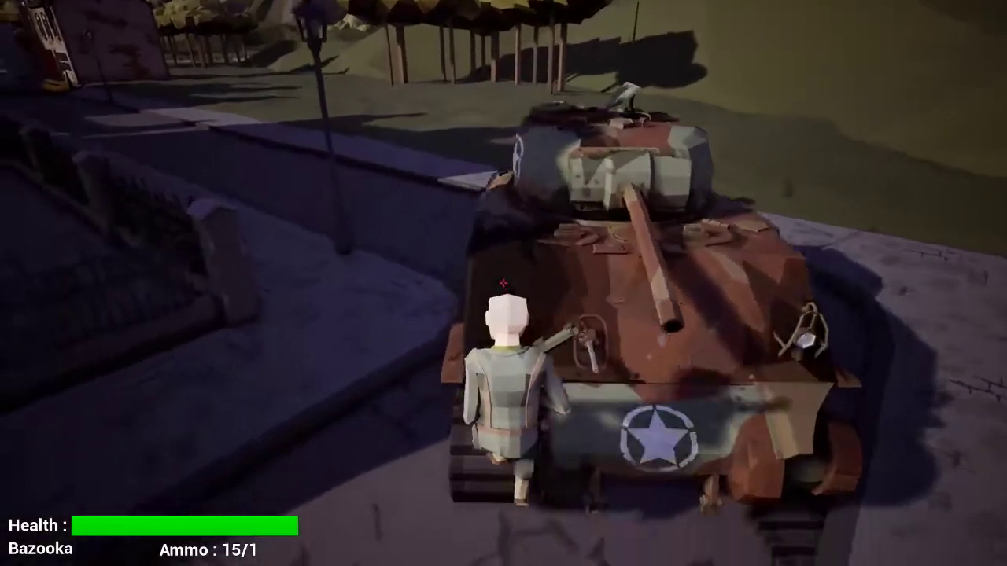
pyautogui.press('w')
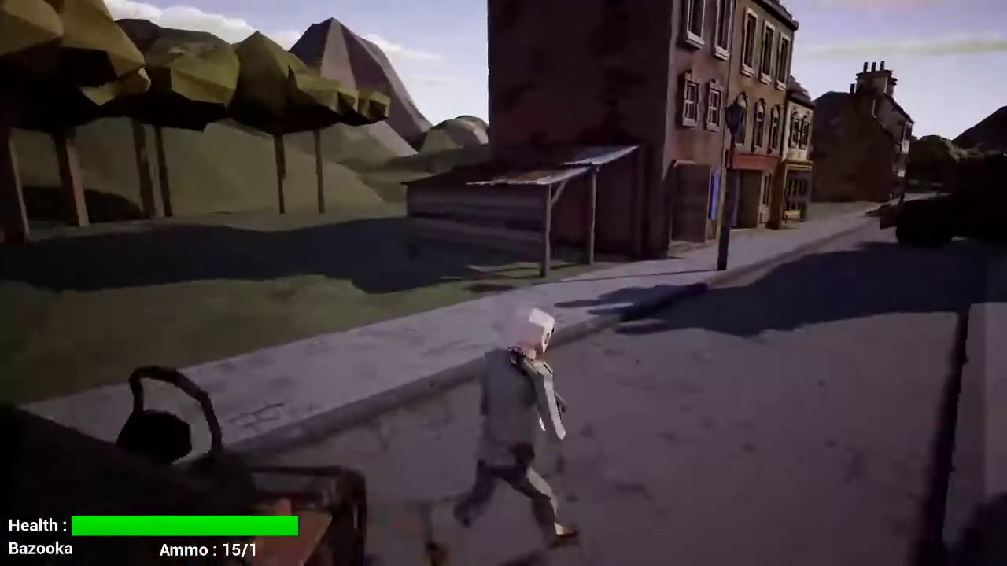
# Run up the street, enter the brick house with blue shutters and come back out through its door
pyautogui.press('w')
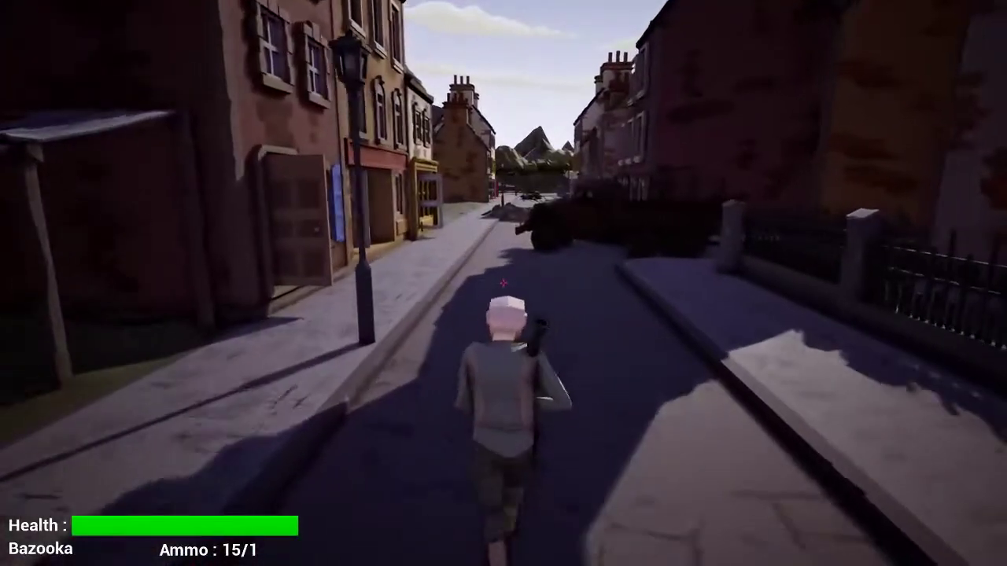
pyautogui.press('w')
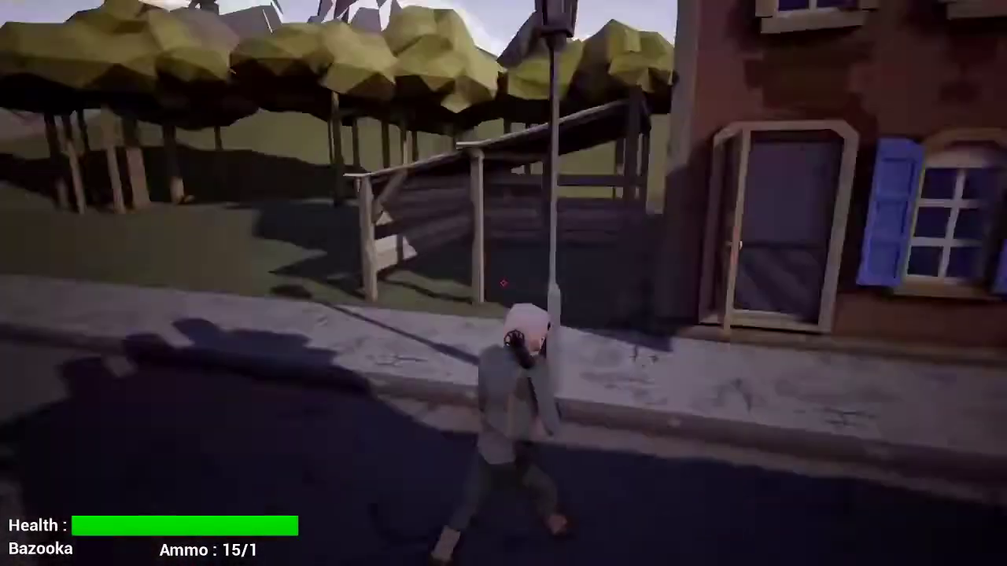
pyautogui.press('w')
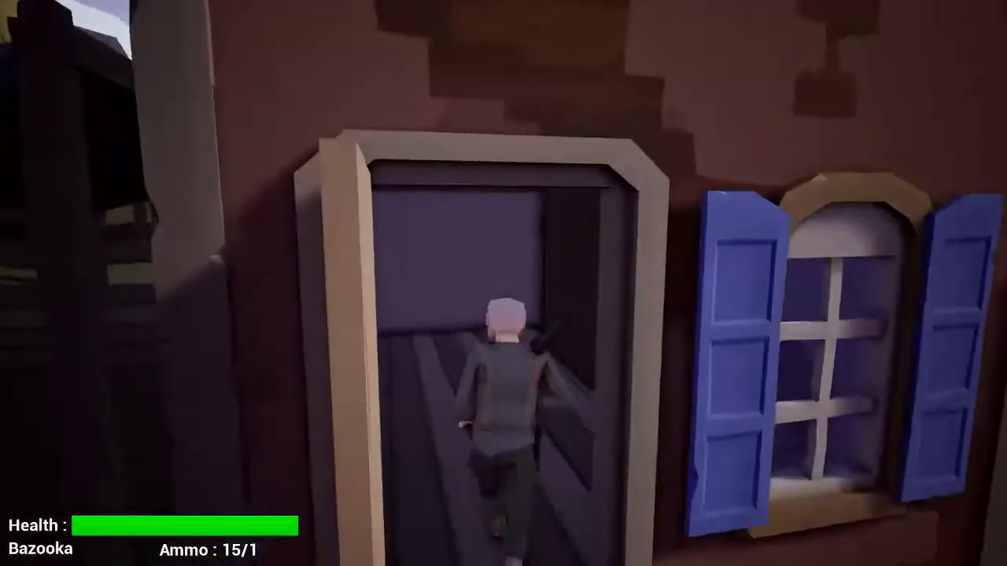
pyautogui.press('w')
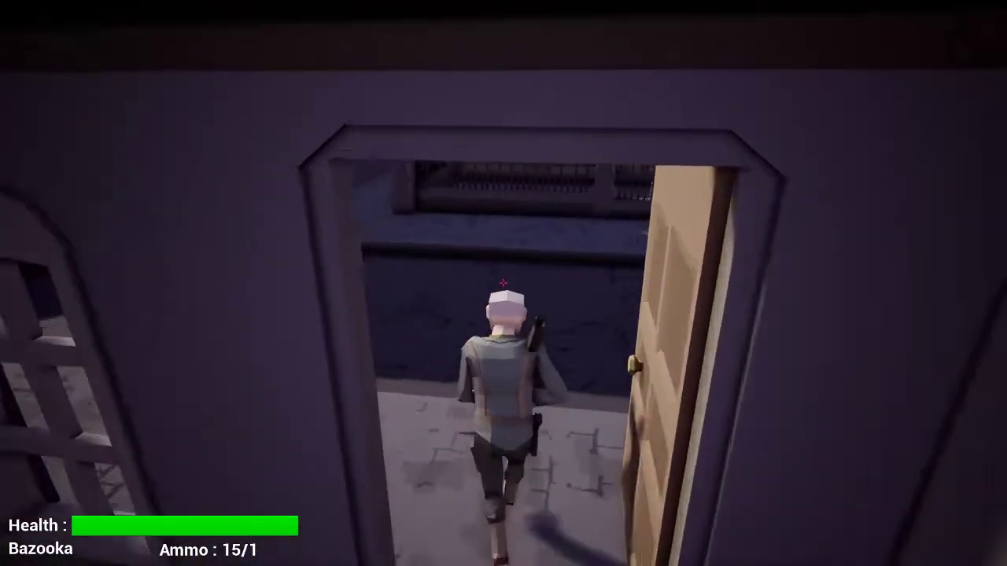
# Run along the shop street past the dark truck and the yellow storefront, towards the wrecked car
pyautogui.press('w')
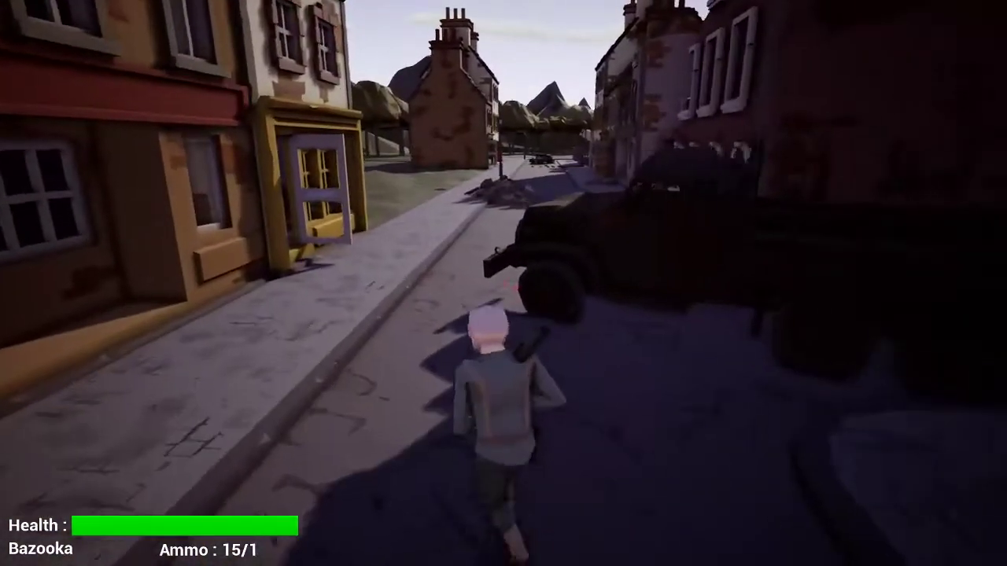
pyautogui.press('w')
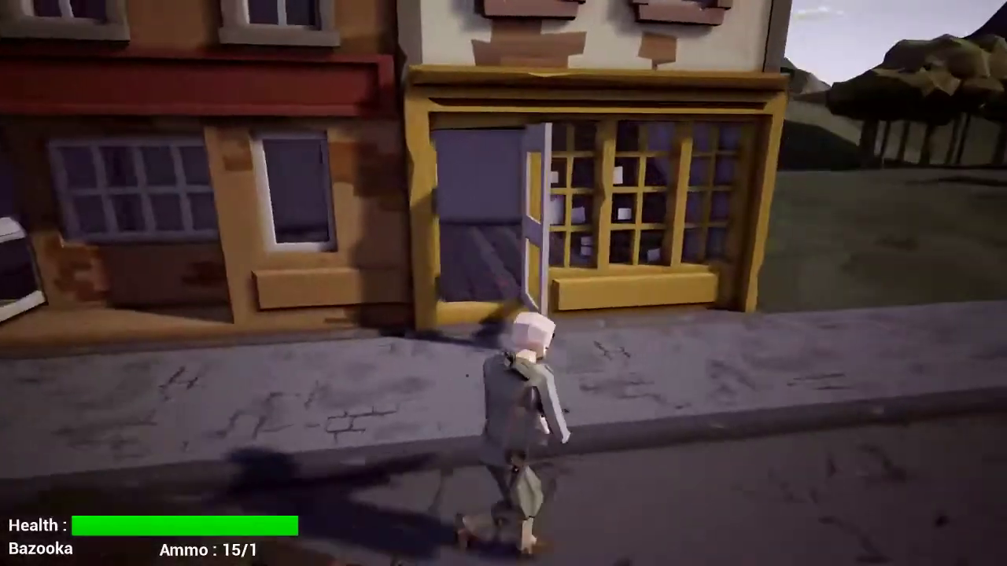
pyautogui.press('w')
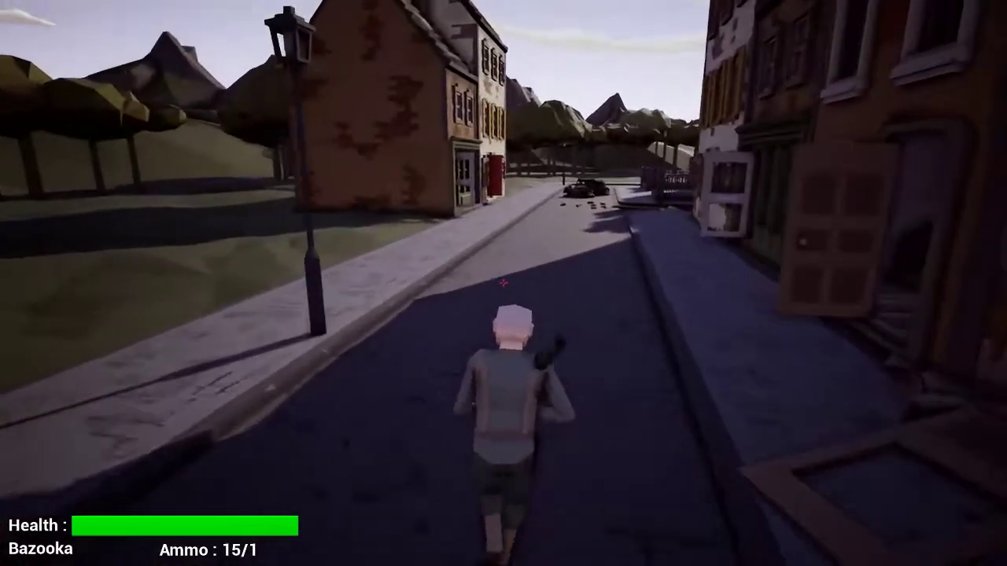
pyautogui.press('w')
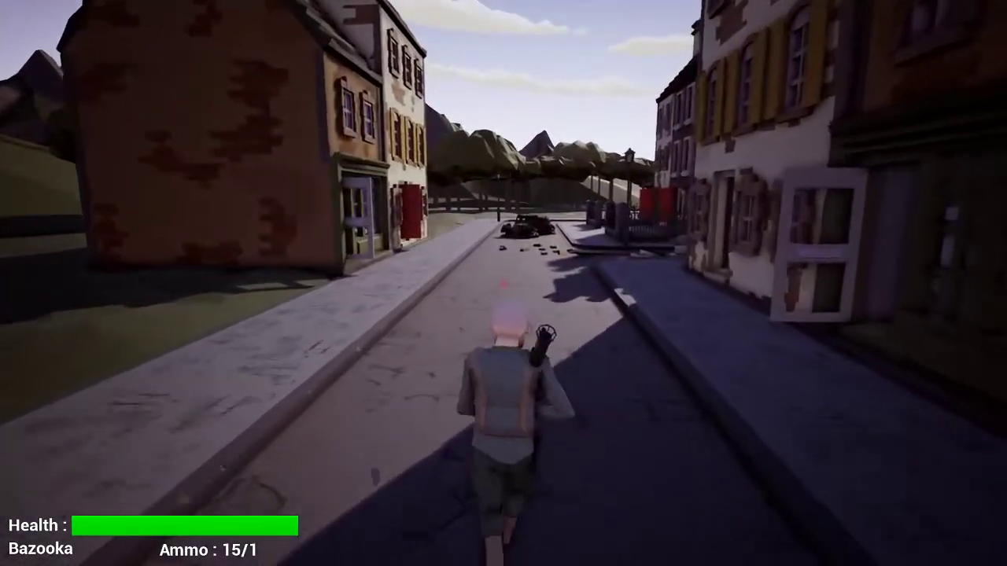
pyautogui.press('w')
pyautogui.press('w')
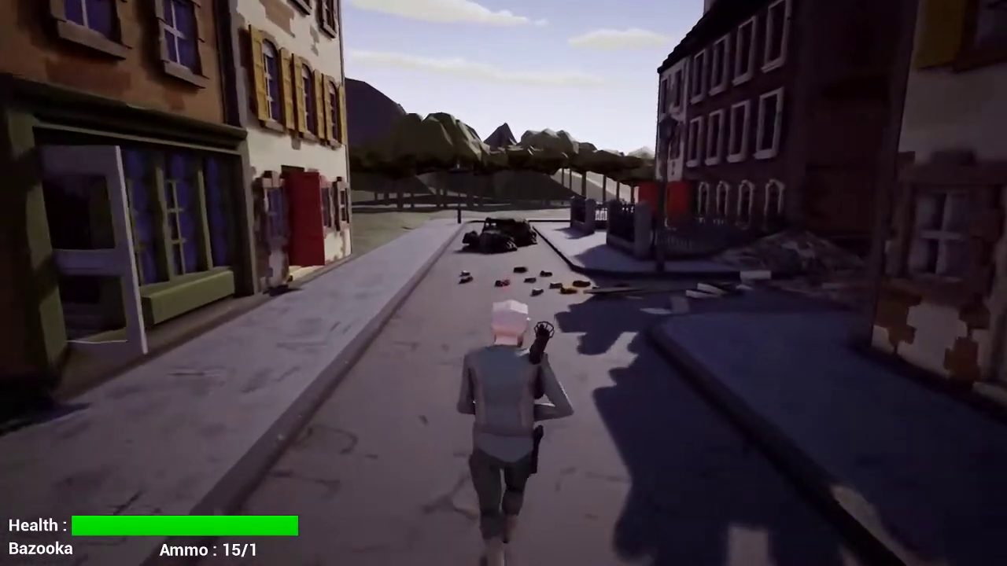
# Run through the rubble-strewn street, past the corner building with the red door and green shutters
pyautogui.press('w')
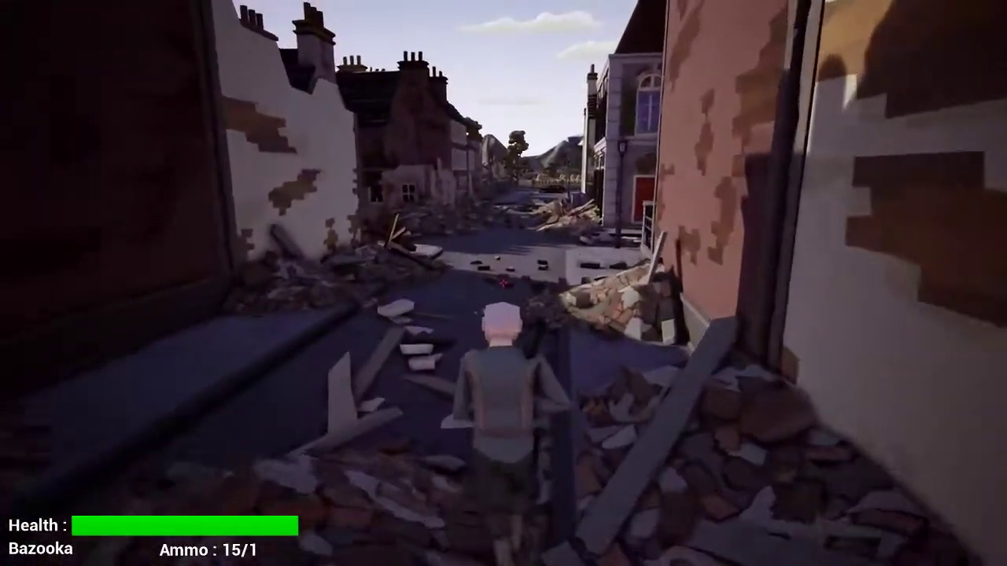
pyautogui.press('w')
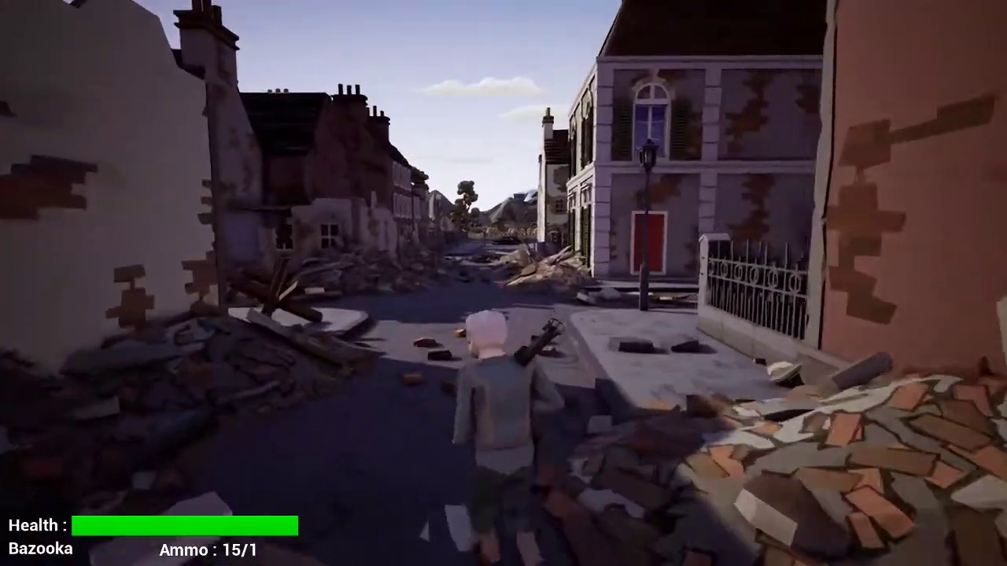
pyautogui.press('w')
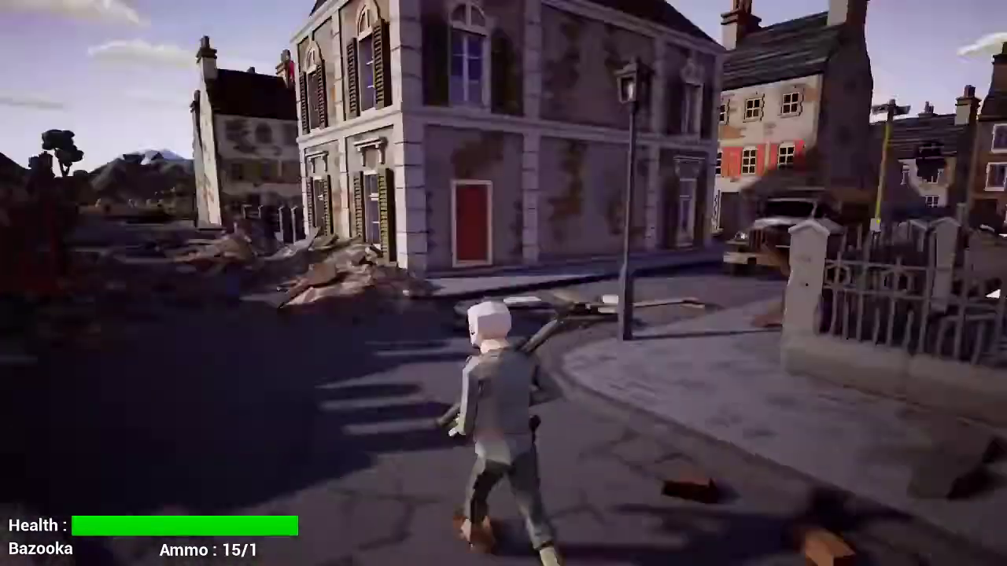
pyautogui.press('w')
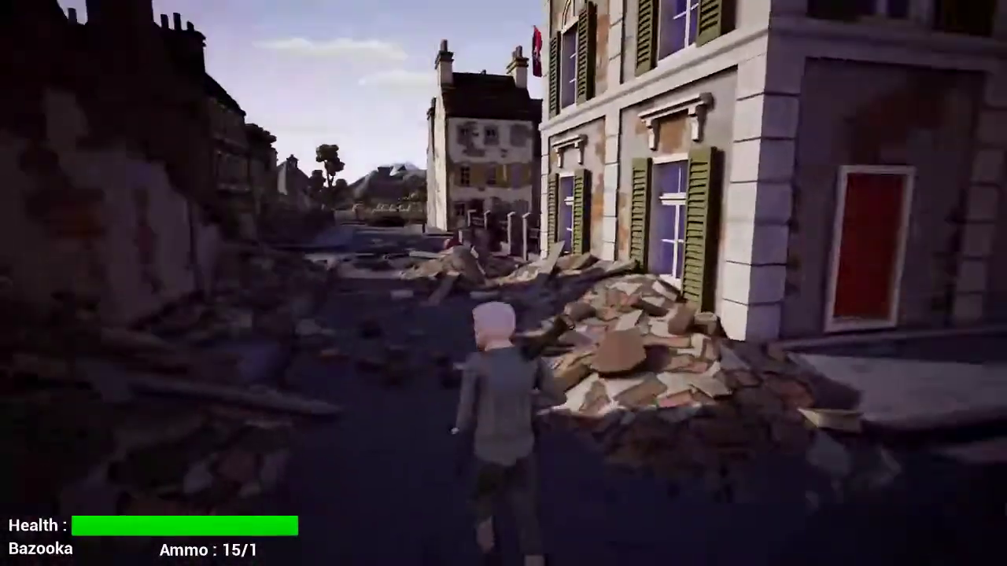
pyautogui.press('w')
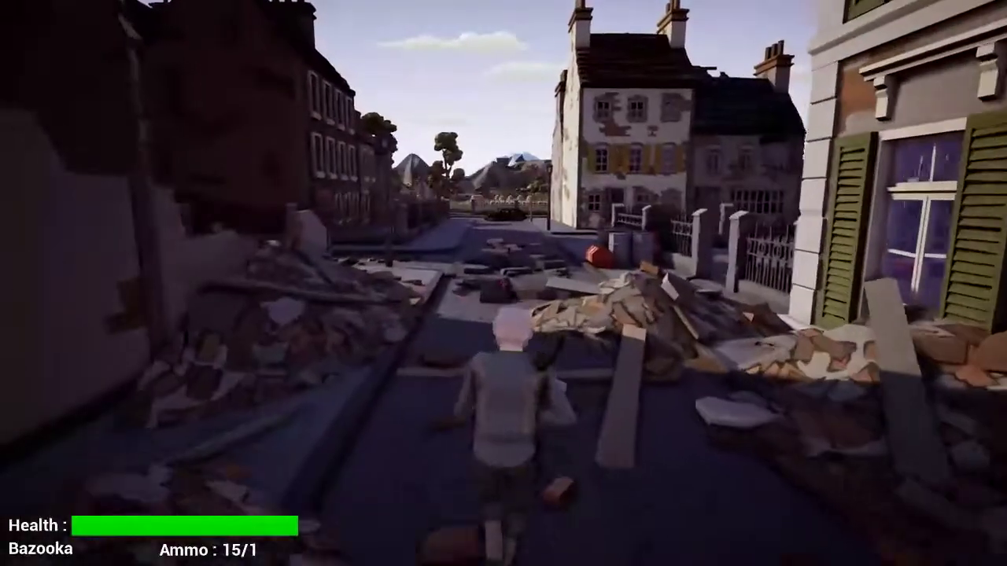
pyautogui.press('w')
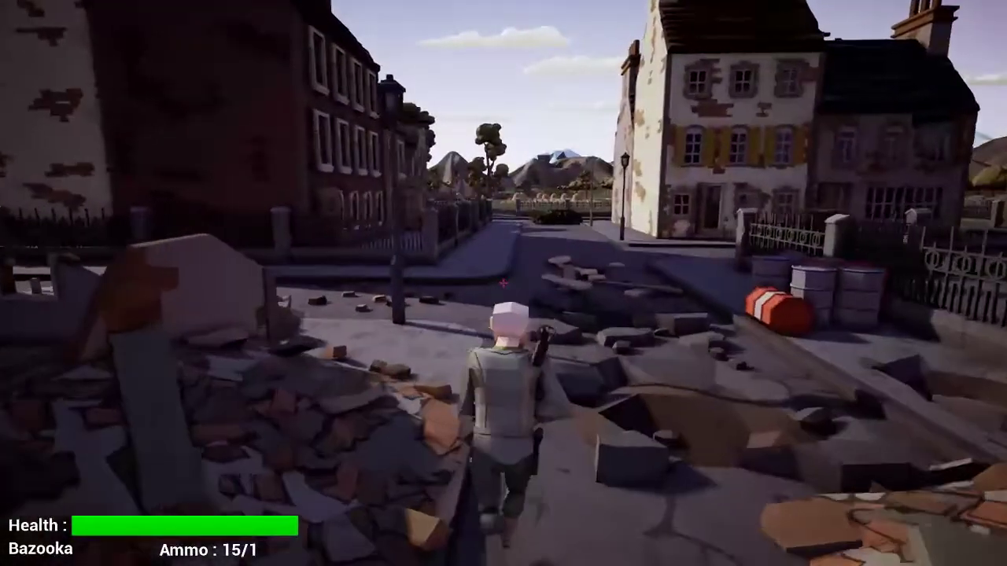
# Follow the fenced street past the crossroads to the burnt-out car near the park railings
pyautogui.press('w')
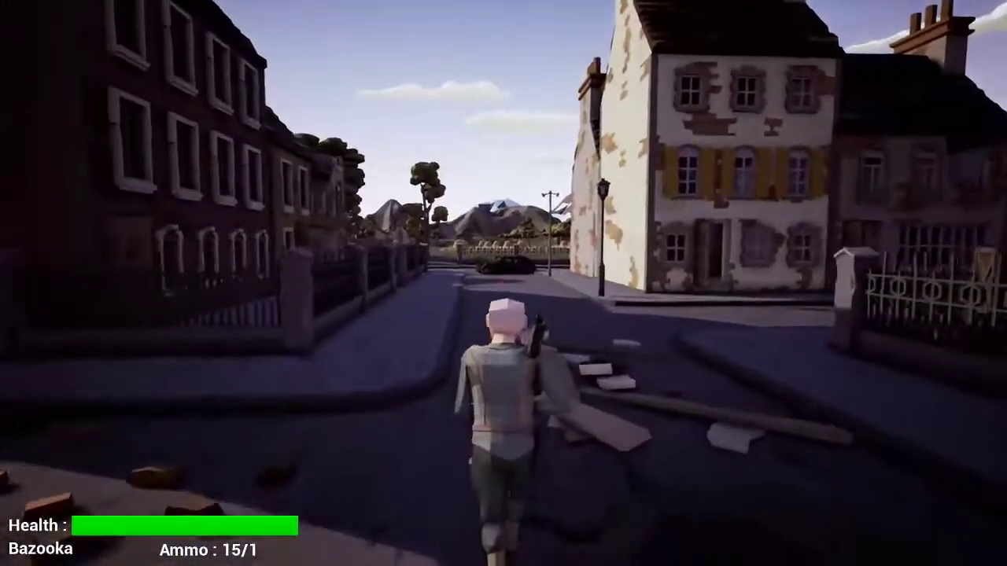
pyautogui.press('w')
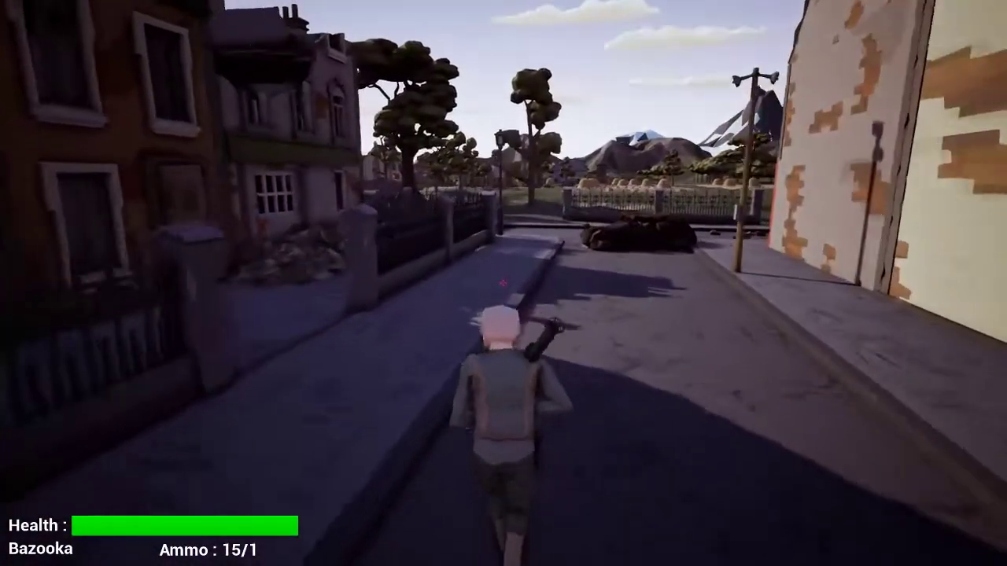
pyautogui.press('w')
pyautogui.press('w')
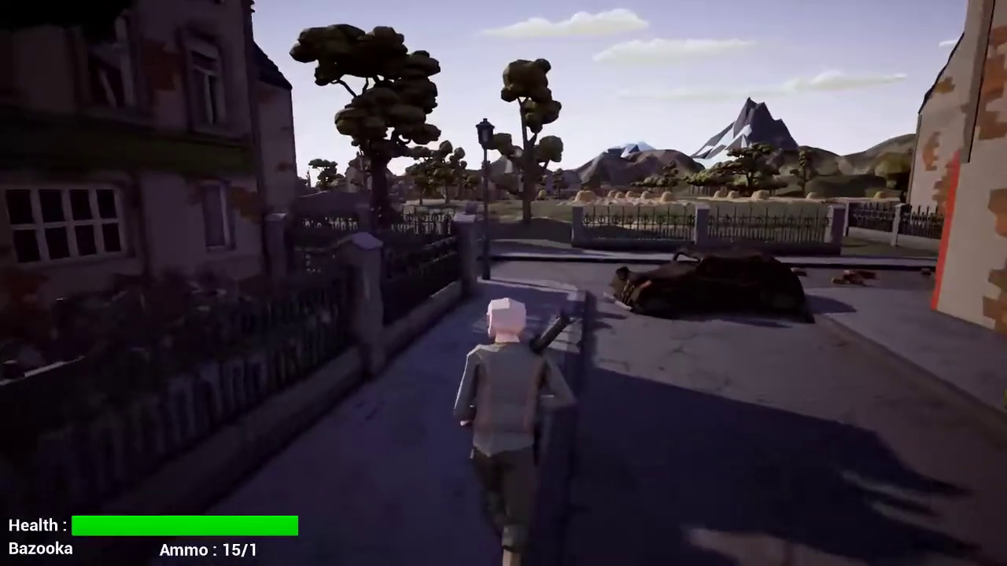
pyautogui.press('w')
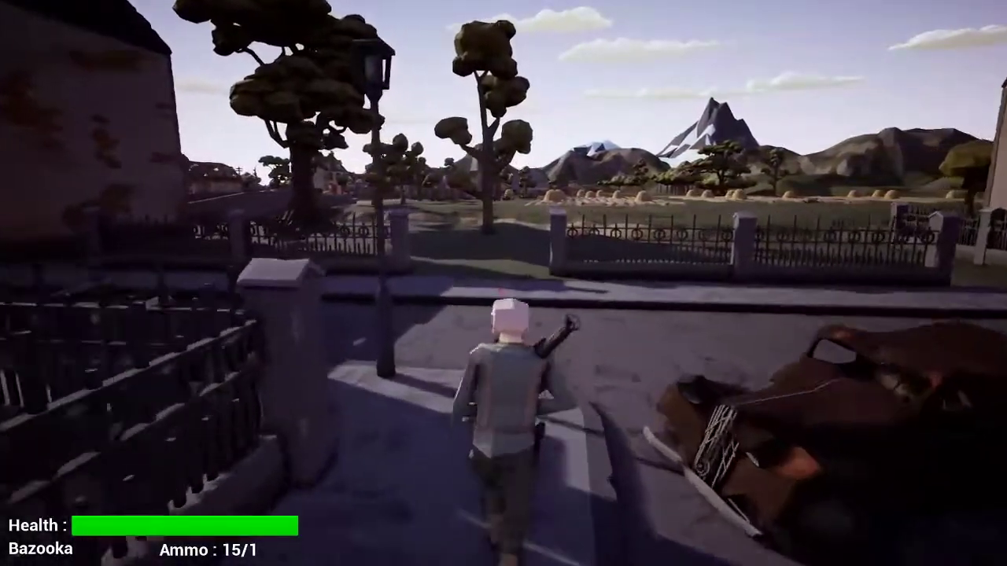
# Run along the pavement beside the railings and the plaster house towards the military truck
pyautogui.press('w')
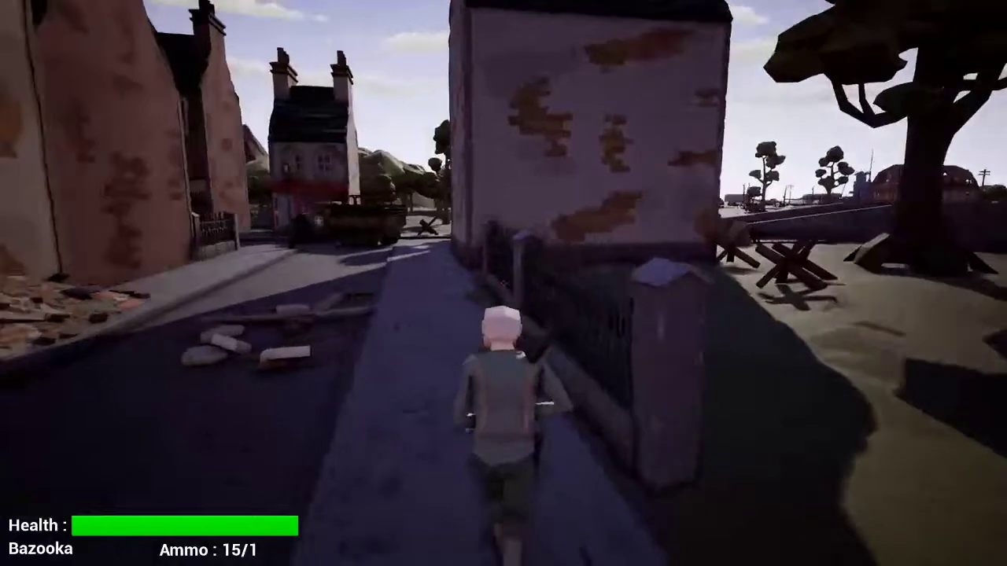
pyautogui.press('w')
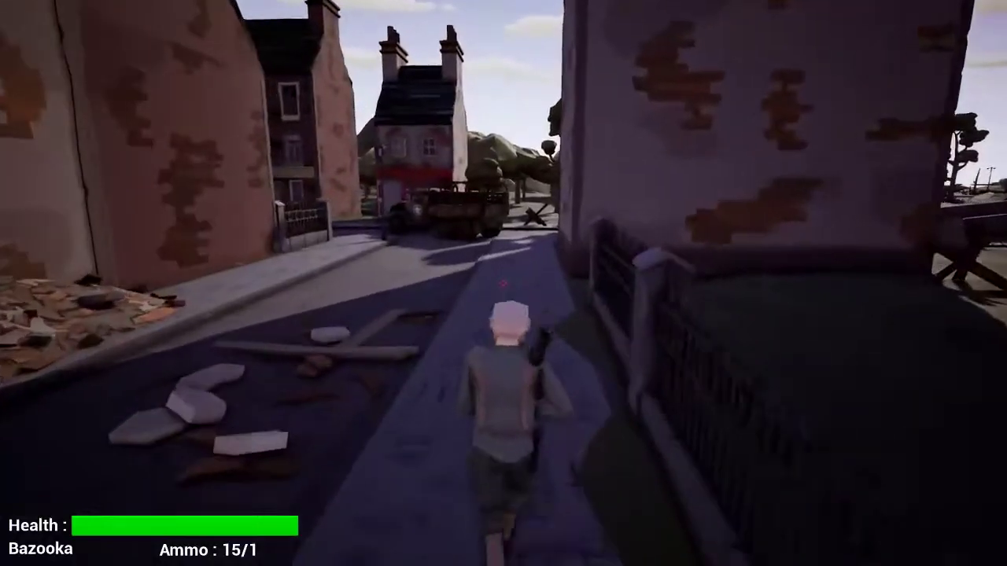
pyautogui.press('w')
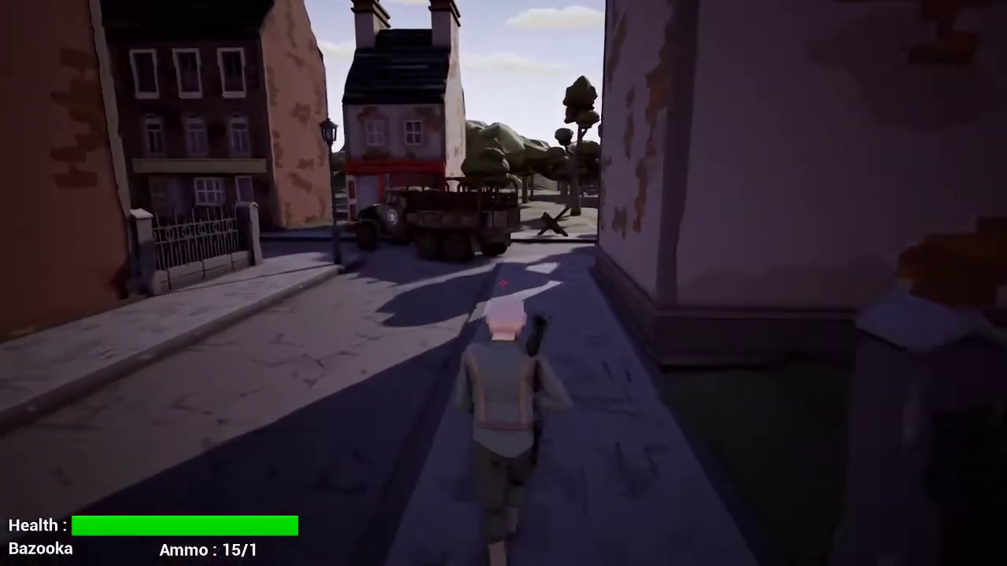
pyautogui.press('w')
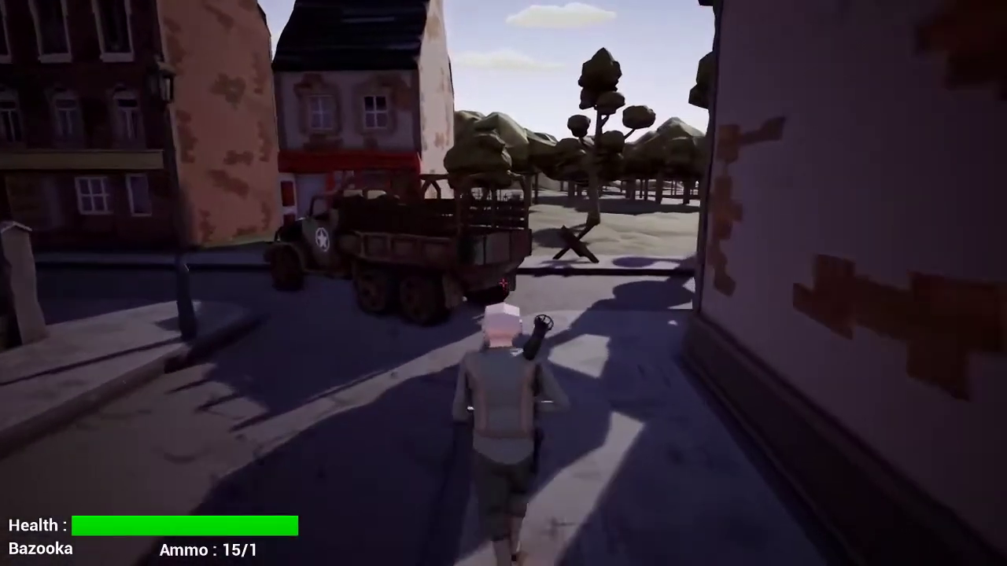
# Walk around the military truck from its open cargo bed past the cab to the hood
pyautogui.press('w')
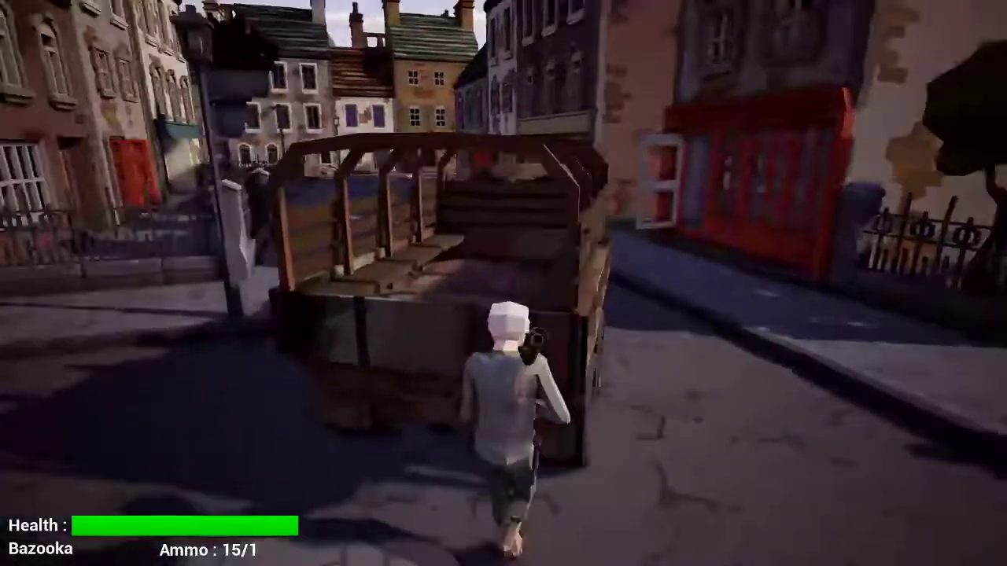
pyautogui.press('d')
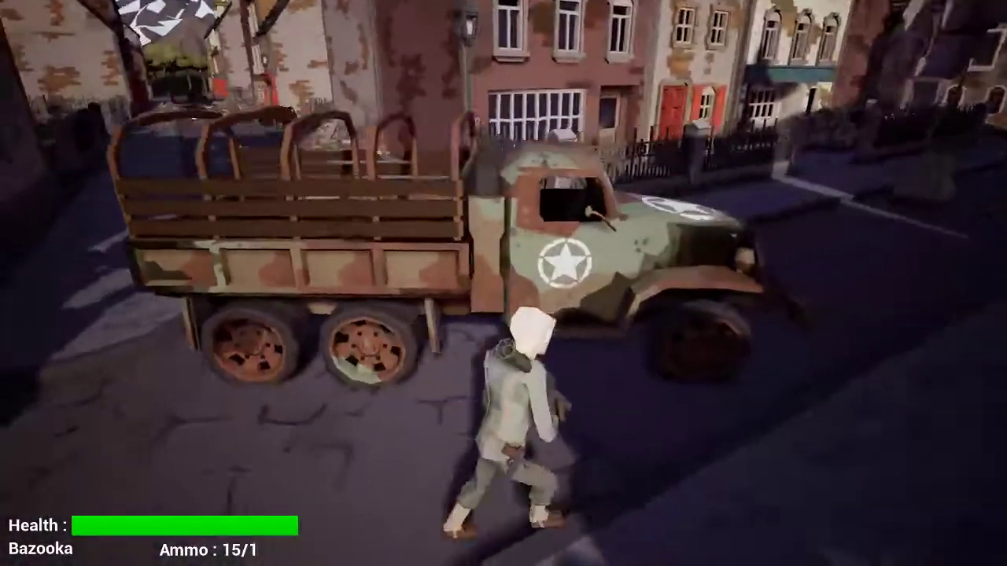
pyautogui.press('d')
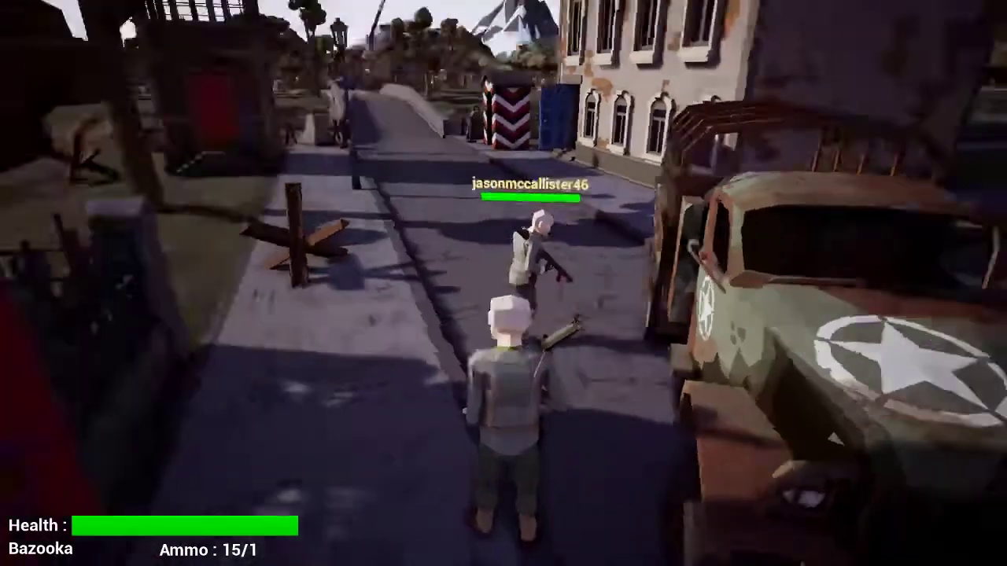
# Run past the truck, the watchtower and the striped guard booth onto the bridge over the river
pyautogui.press('w')
pyautogui.press('w')
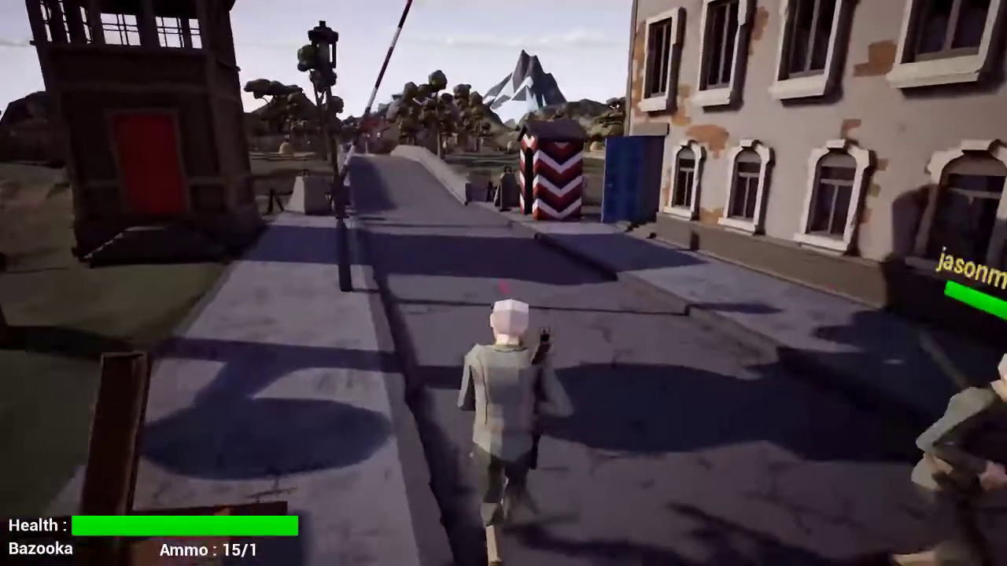
pyautogui.press('w')
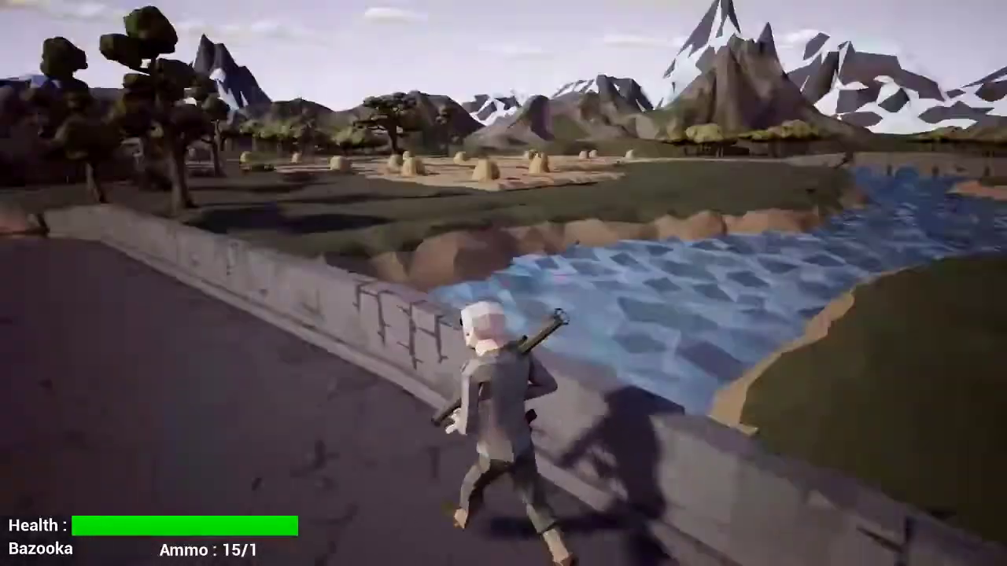
# Run along the bridge parapet beside the river and off onto the dirt track by the fenced field
pyautogui.press('w')
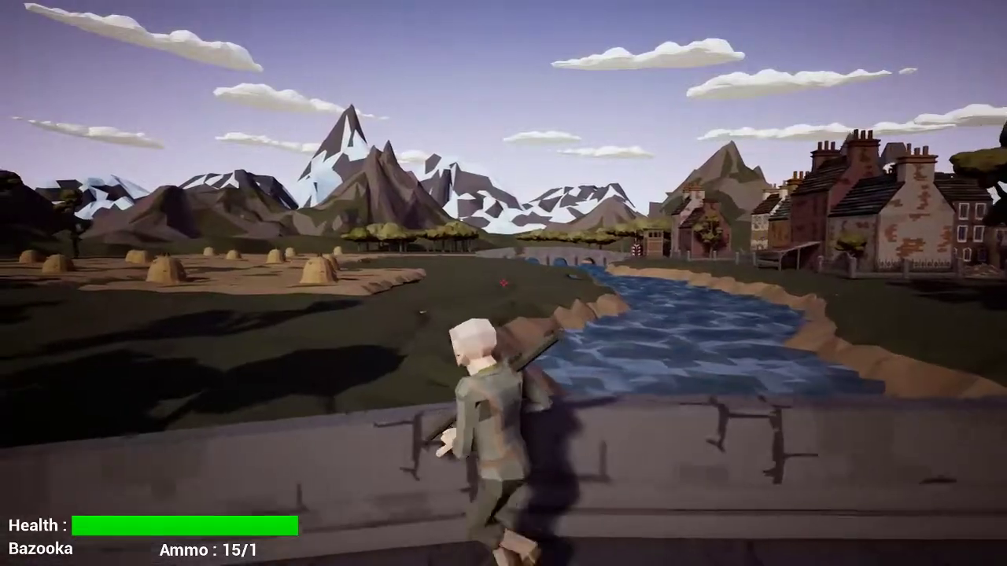
pyautogui.press('w')
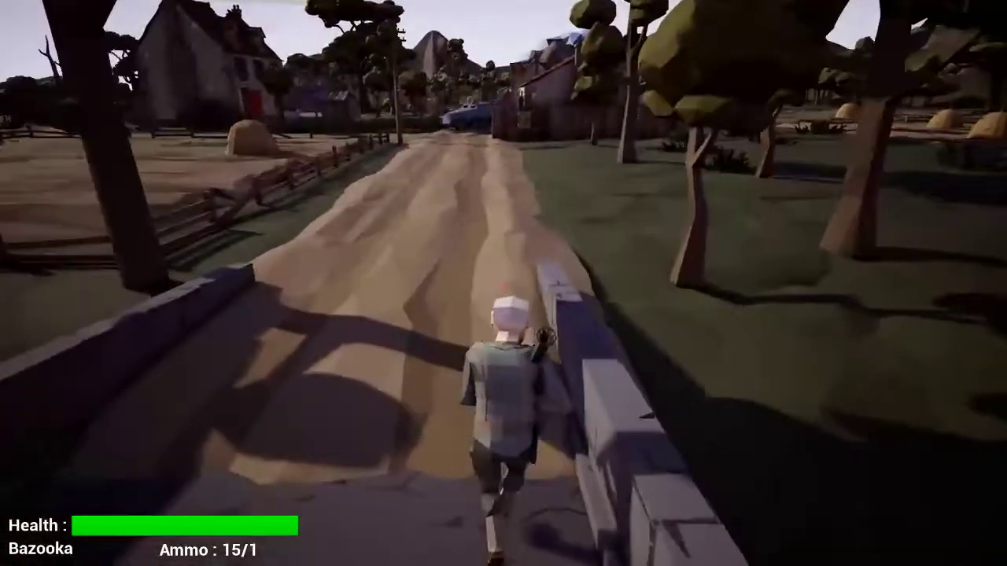
pyautogui.press('w')
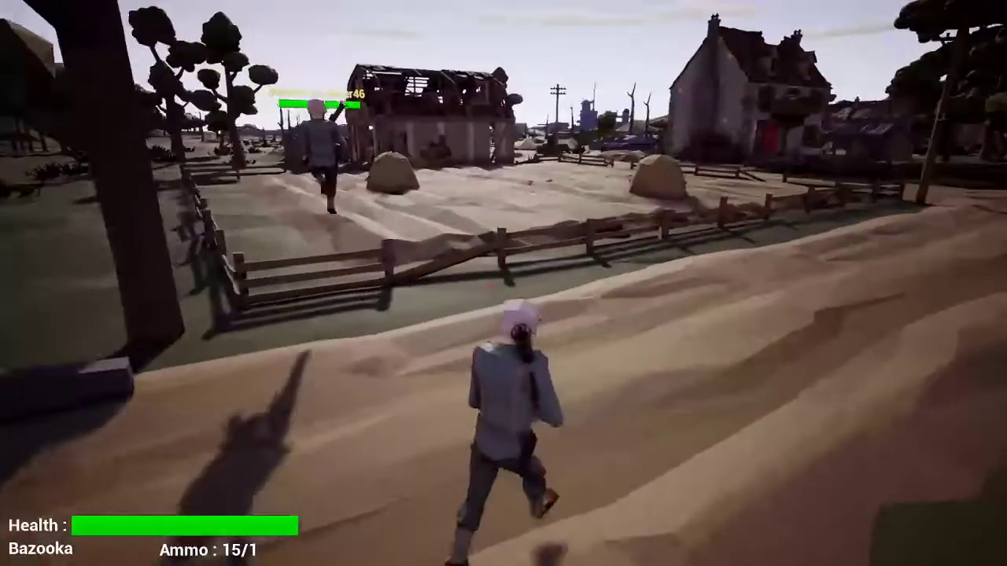
# Cross the fenced field past the haystack and the ruined wooden barn to the fence corner by the road
pyautogui.press('w')
pyautogui.press('w')
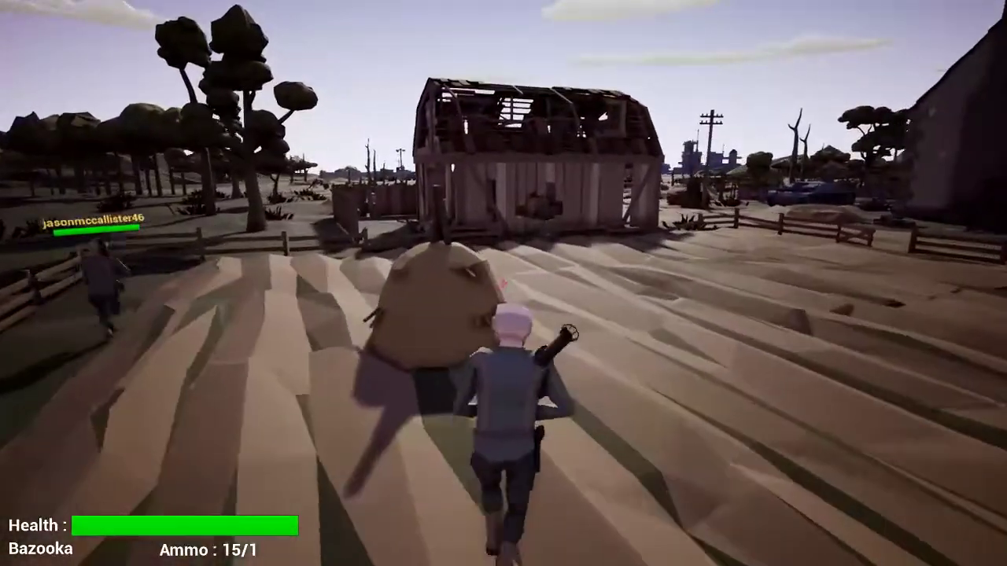
pyautogui.press('w')
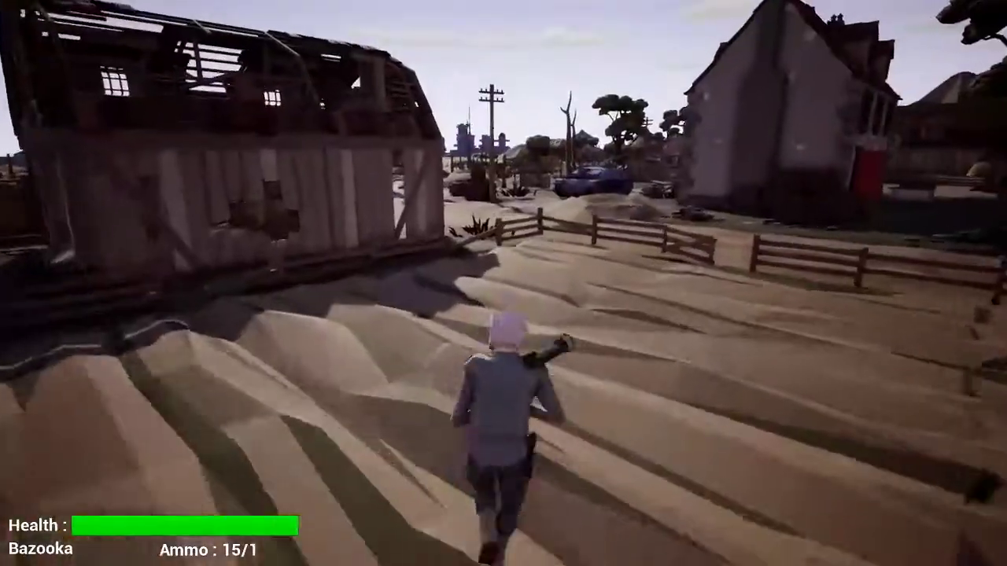
pyautogui.press('w')
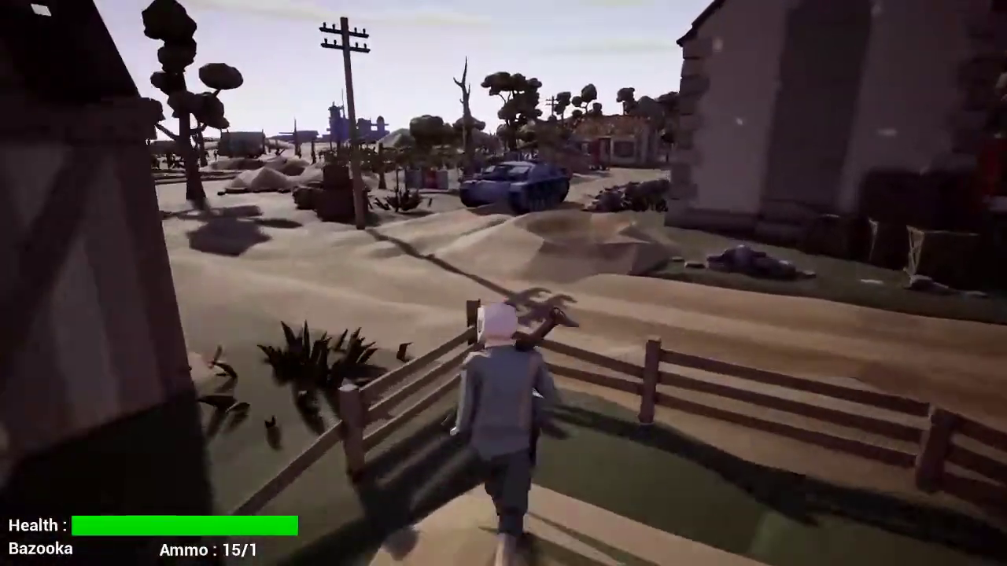
# Run past the crater to the tank parked by the plaster house, jump onto it and turn around on its top
pyautogui.press('w')
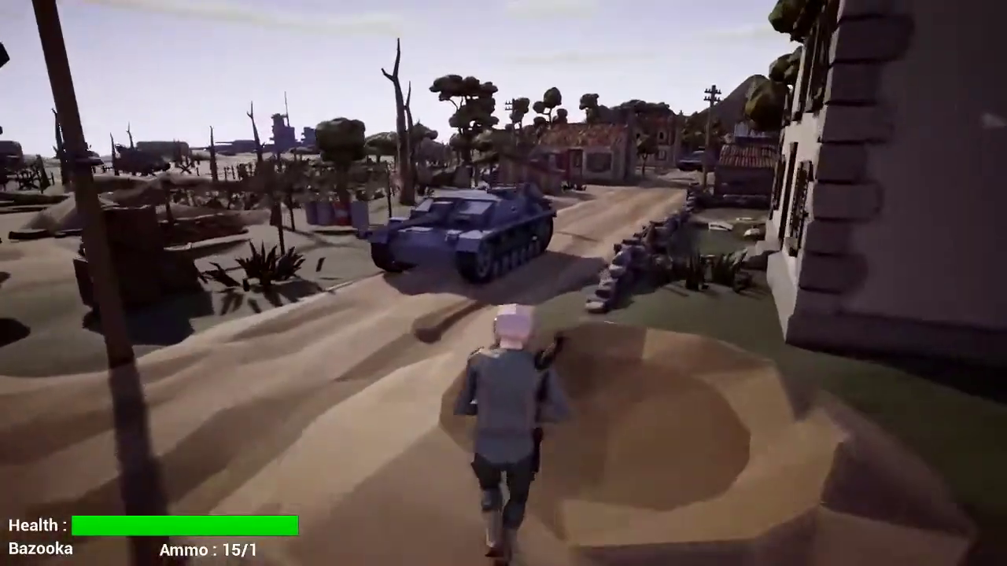
pyautogui.press('w')
pyautogui.press('w')
pyautogui.press('space')
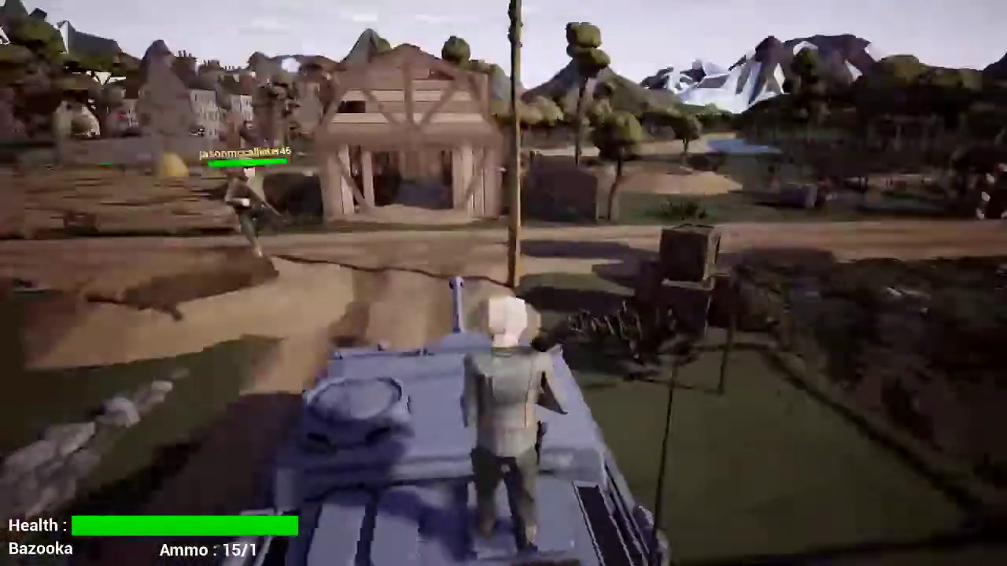
pyautogui.press('w')
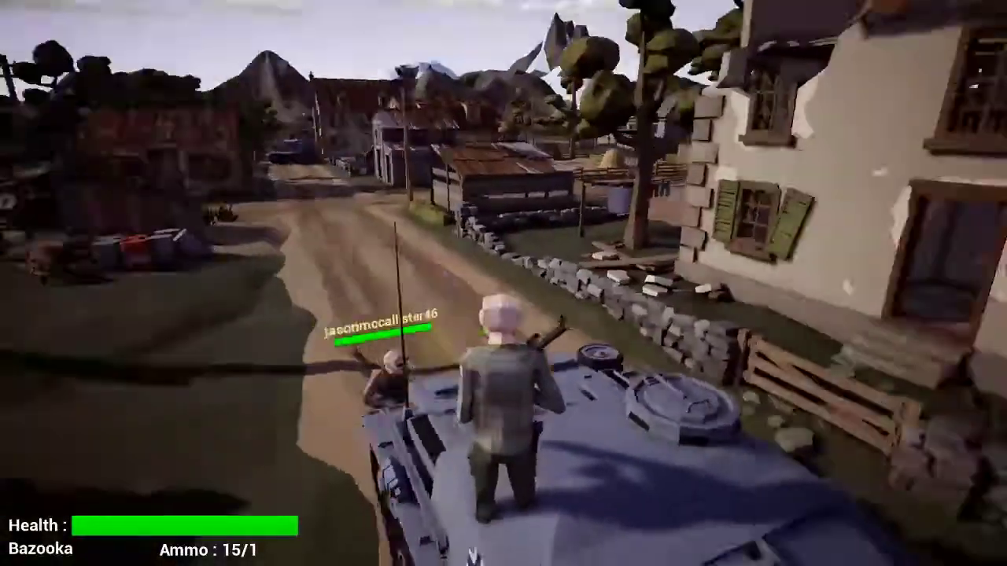
pyautogui.press('s')
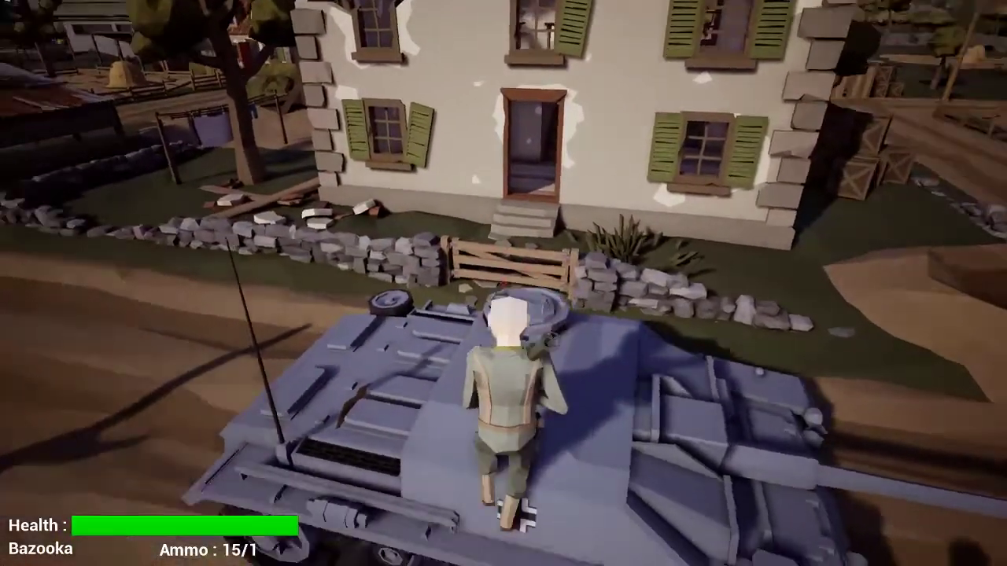
# Get off the tank and circle it on foot, passing its front and the stone wall to reach its rear
pyautogui.press('w')
pyautogui.press('w')
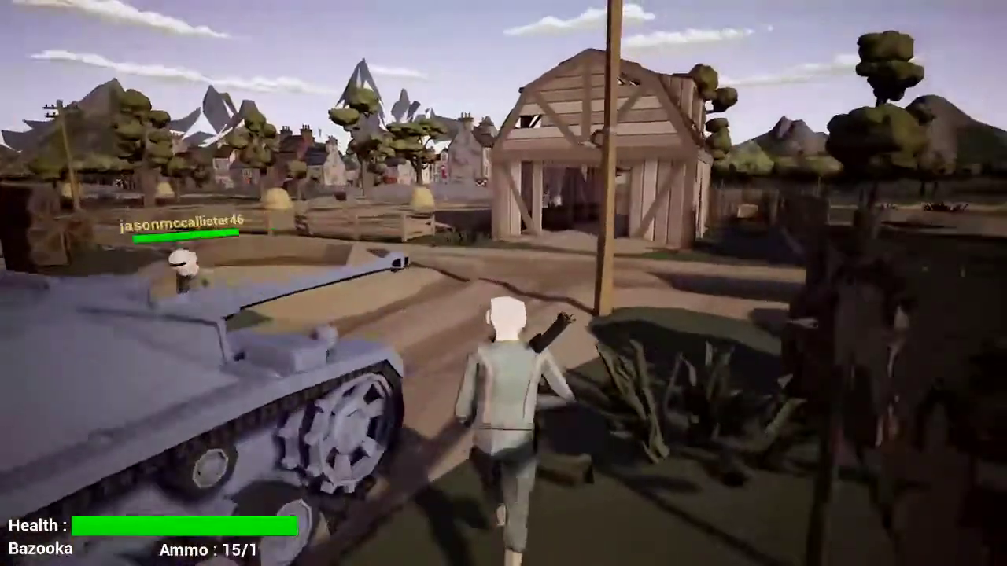
pyautogui.press('w')
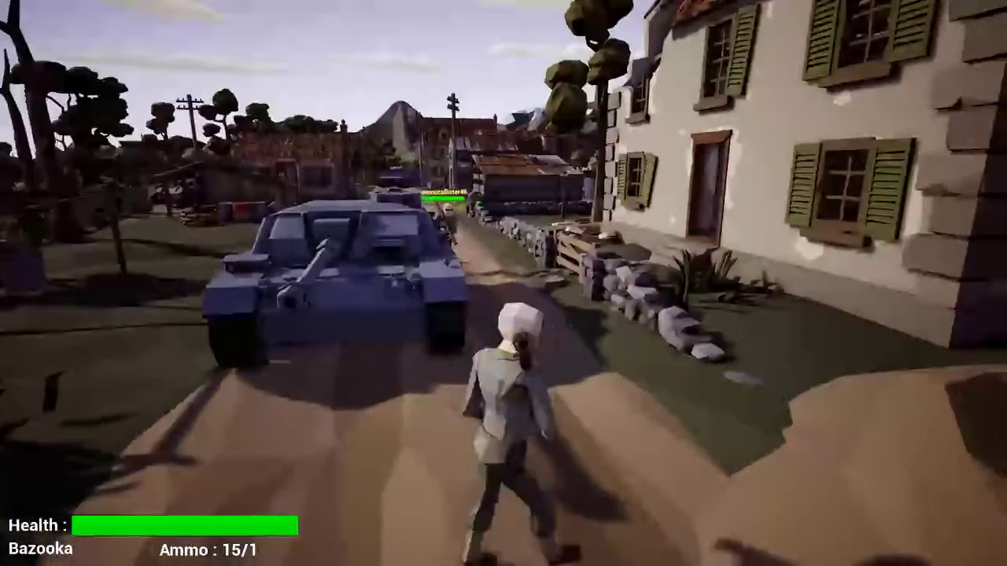
pyautogui.press('w')
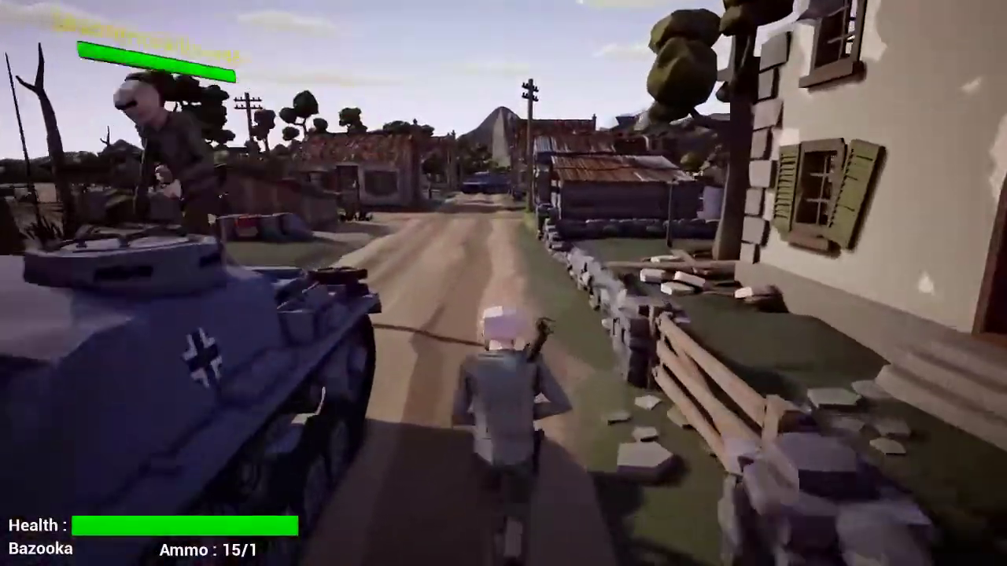
pyautogui.press('d')
pyautogui.press('d')
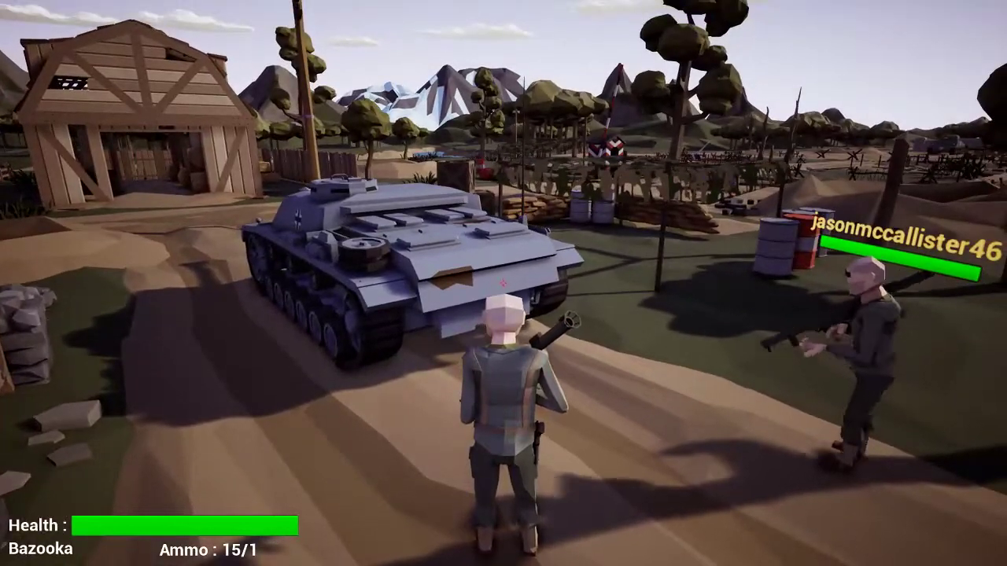
# Switch from the bazooka to the M1911 pistol and test-fire it behind the tank
pyautogui.press('2')
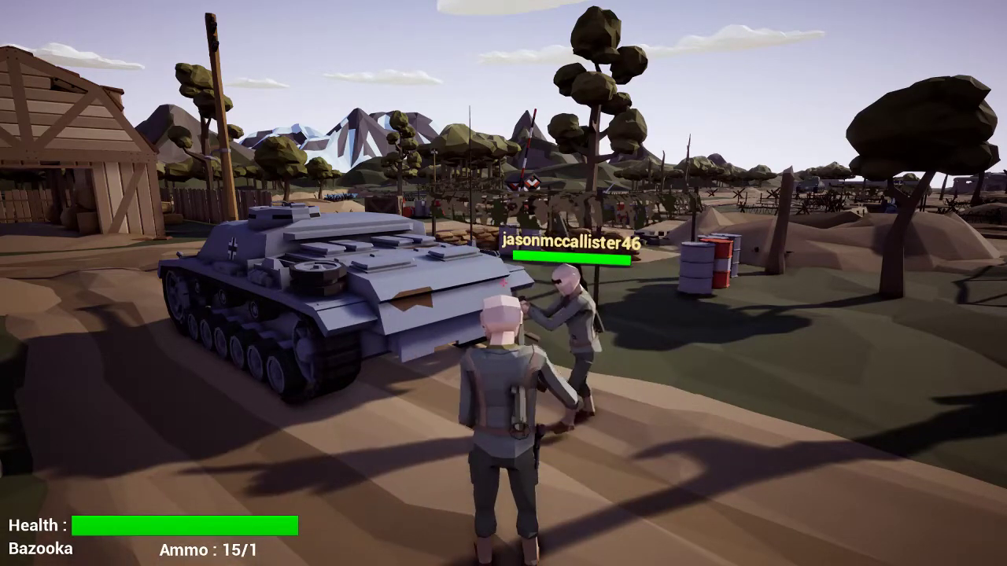
pyautogui.press('2')
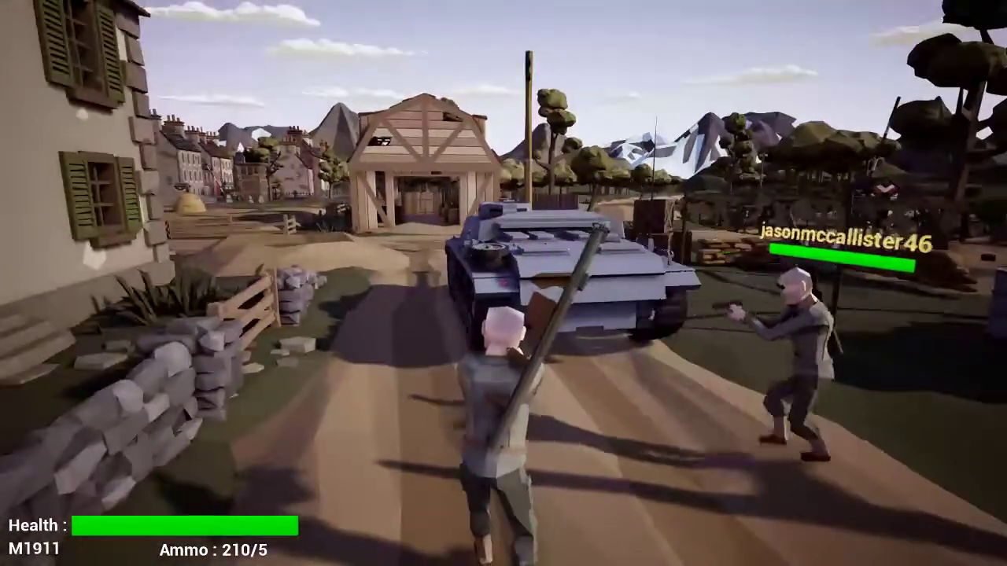
pyautogui.click(503, 283)
pyautogui.click(504, 283)
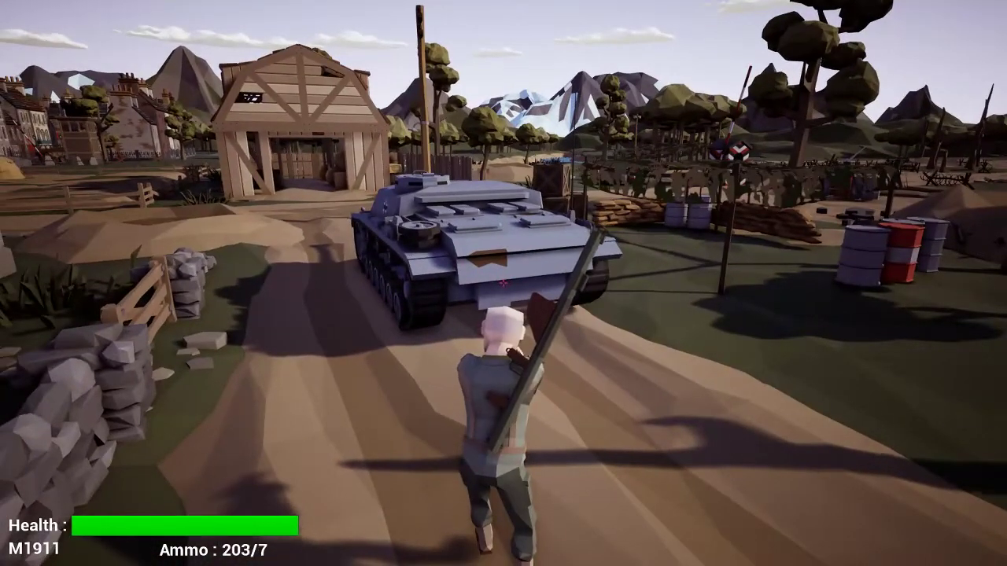
# Empty the M1911's magazine while turning from the tank to the roadside trees, and reload it
pyautogui.click(504, 283)
pyautogui.click(504, 284)
pyautogui.click(503, 283)
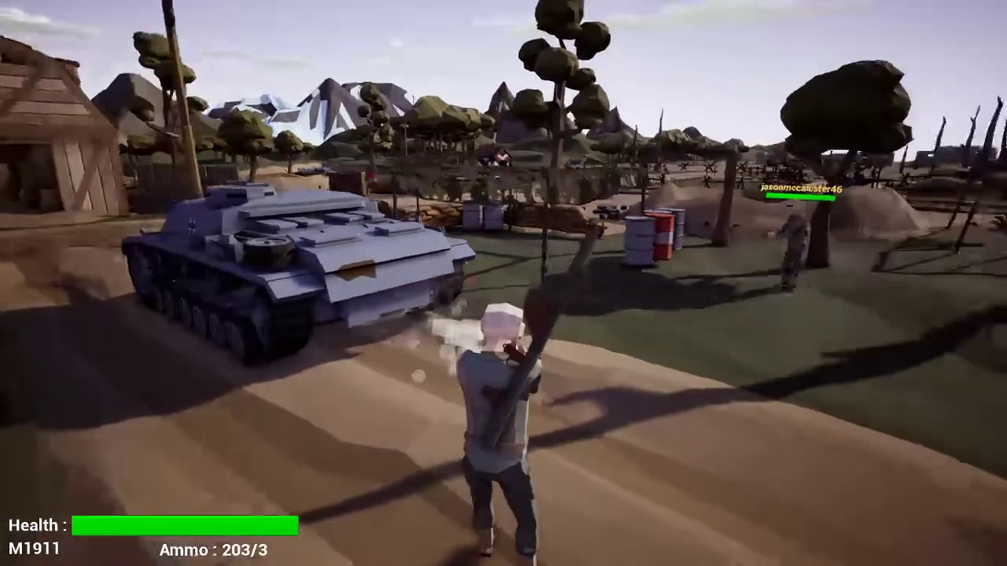
pyautogui.click(504, 284)
pyautogui.click(503, 284)
pyautogui.click(503, 283)
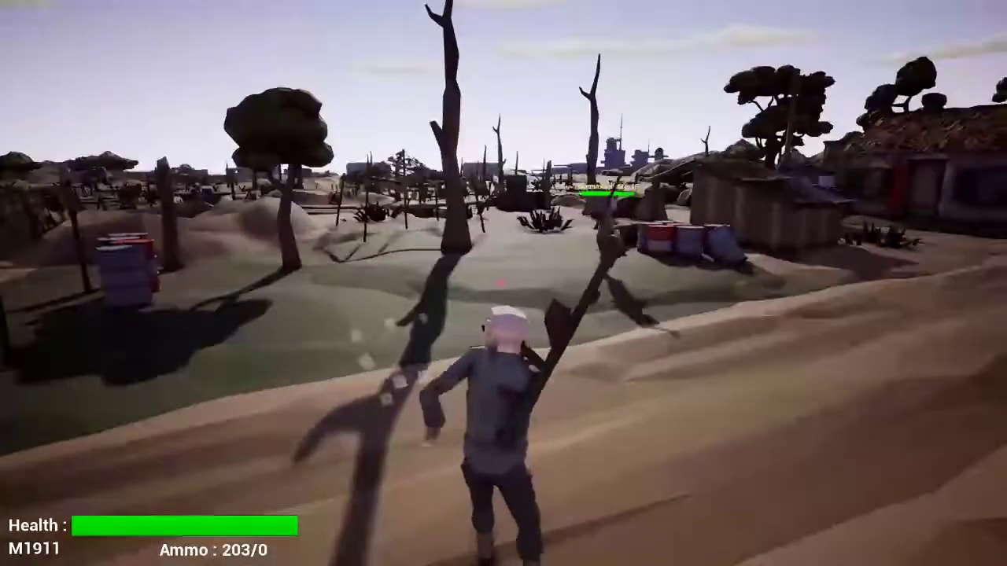
pyautogui.press('r')
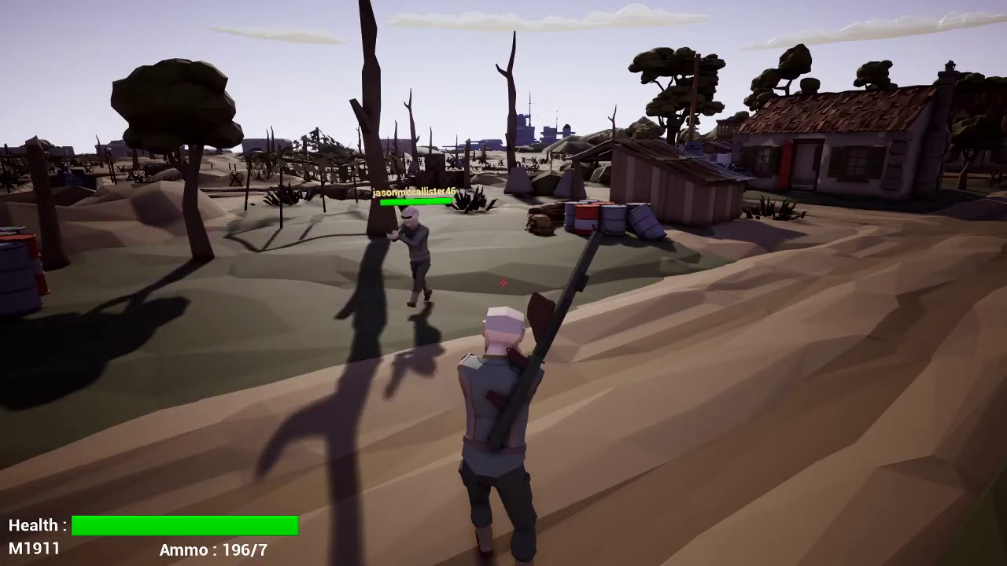
# Run along the dirt road past the red and blue barrels and jump onto the shed's corrugated roof
pyautogui.moveTo(504, 283)
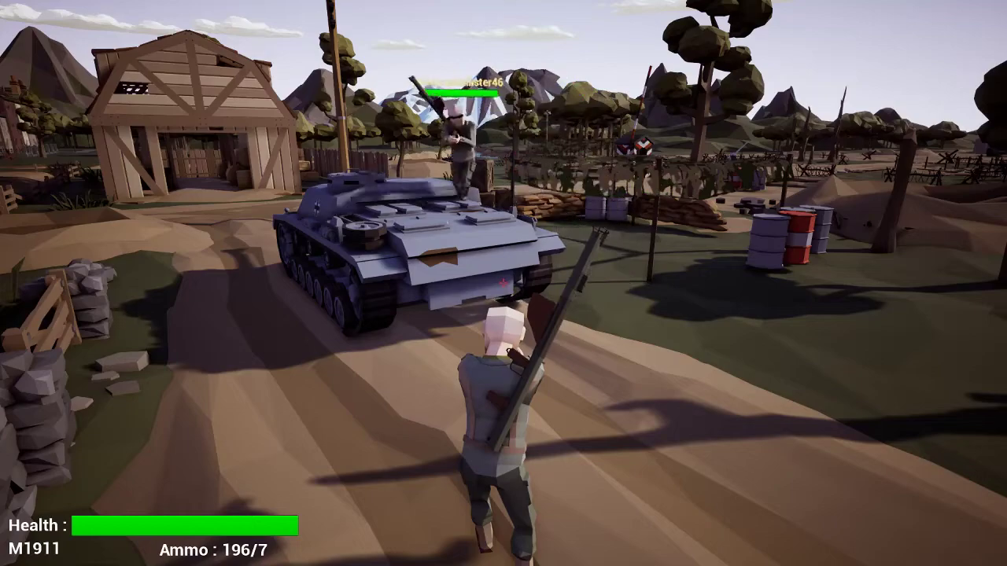
pyautogui.press('w')
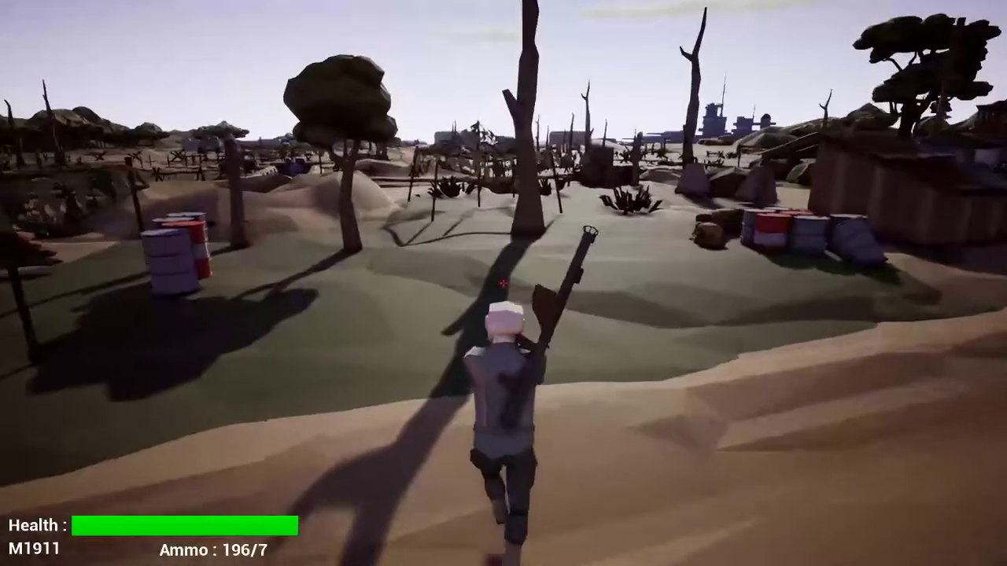
pyautogui.press('w')
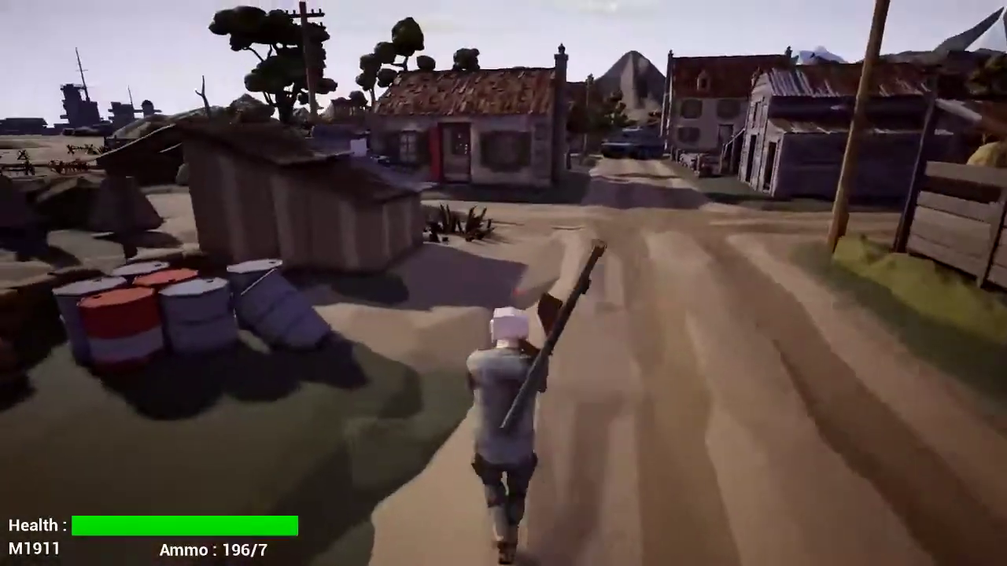
pyautogui.press('w')
pyautogui.press('space')
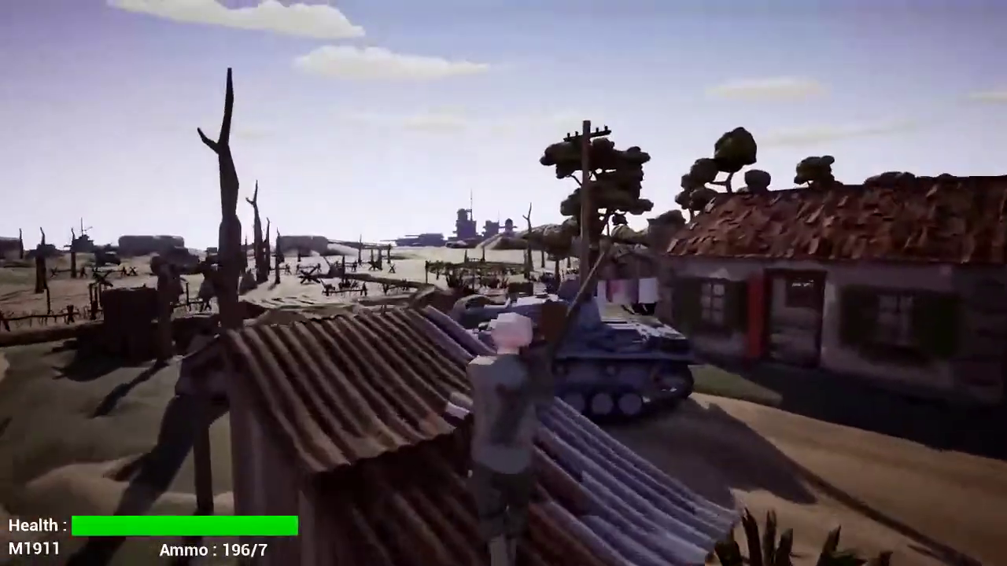
# Turn around on the shed roof, drop to the crossroads and run down the village road past the grey wooden barn
pyautogui.press('w')
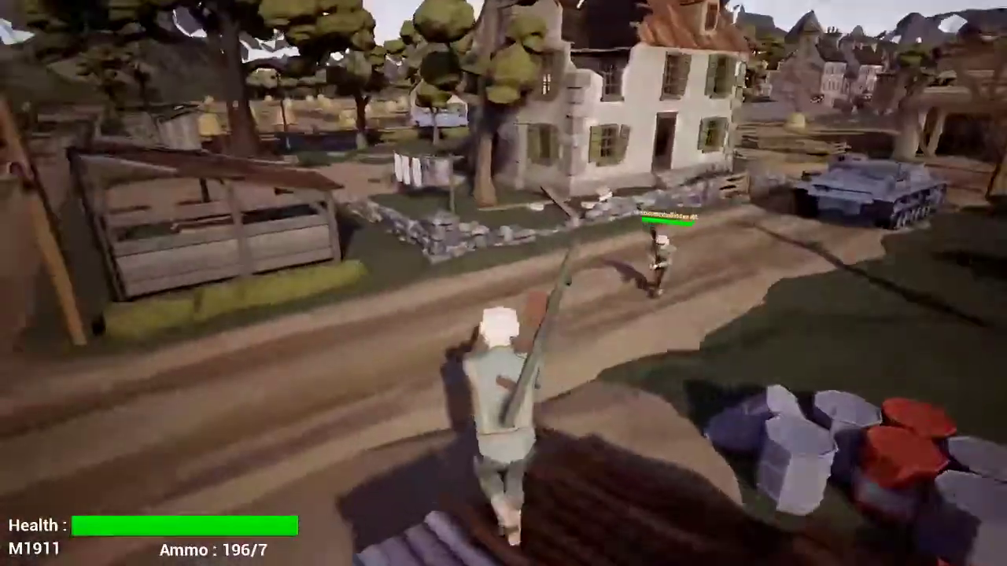
pyautogui.press('w')
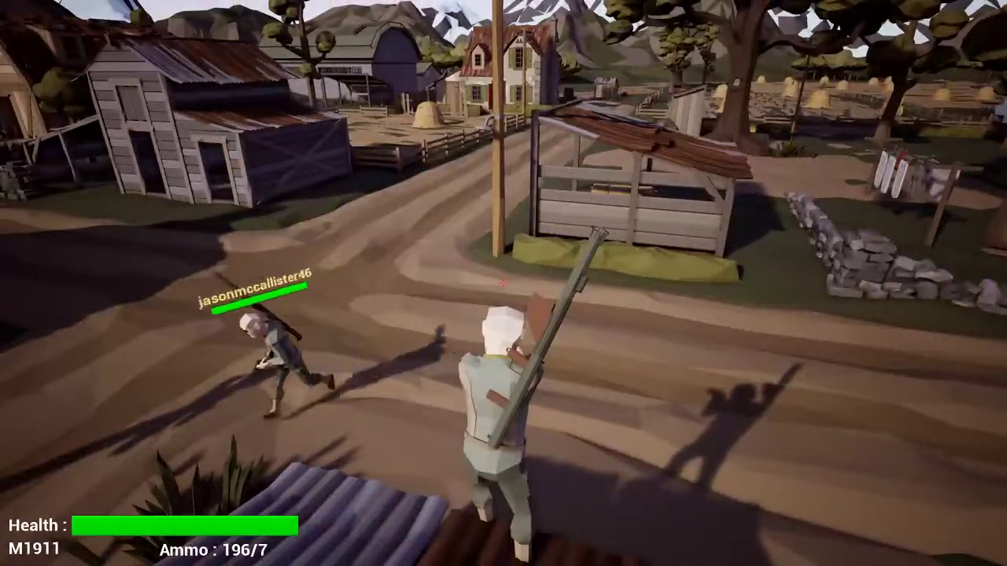
pyautogui.press('w')
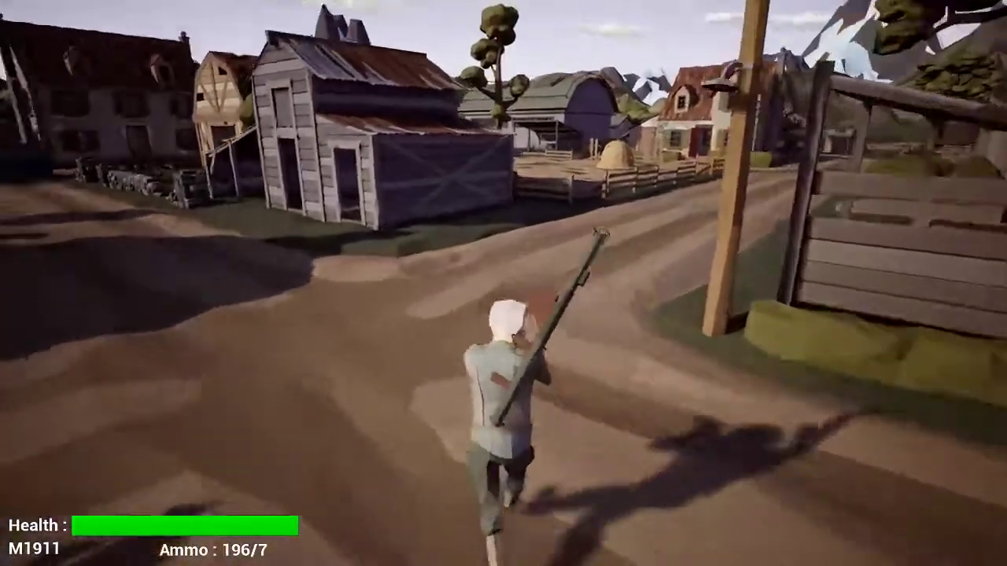
pyautogui.press('w')
pyautogui.press('w')
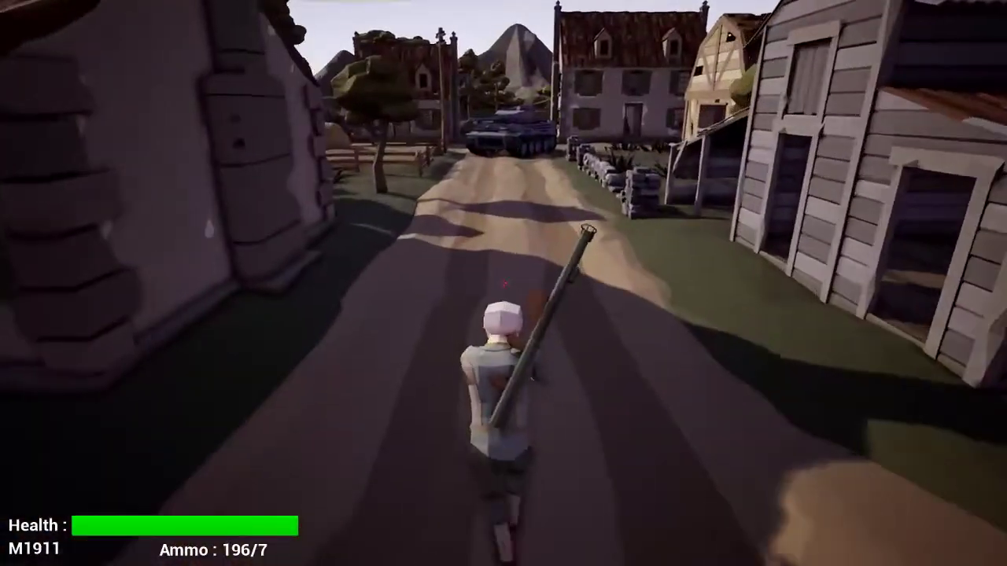
# Explore the fenced field by the village tank, passing between the haystacks near tank 188, and return to the road
pyautogui.press('w')
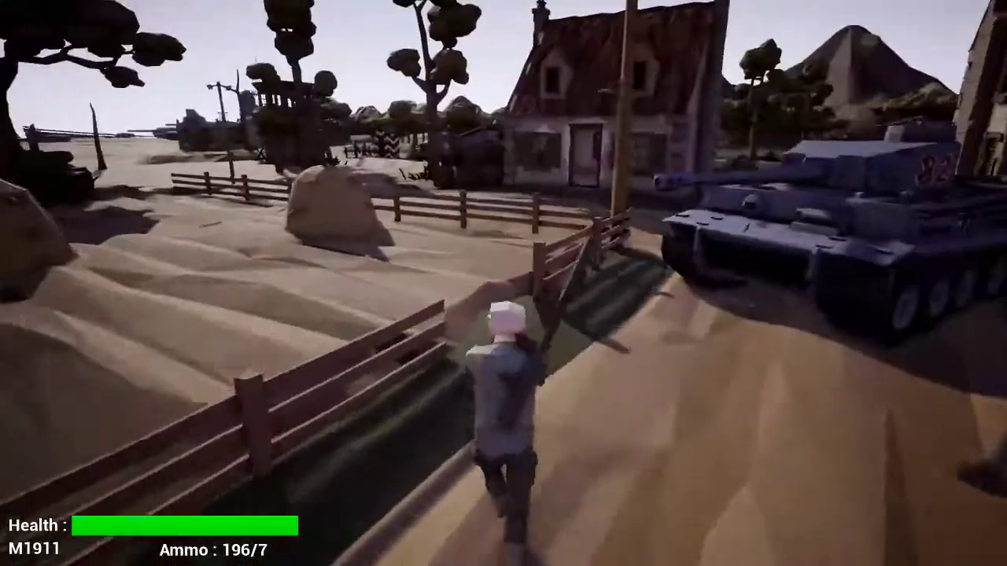
pyautogui.press('w')
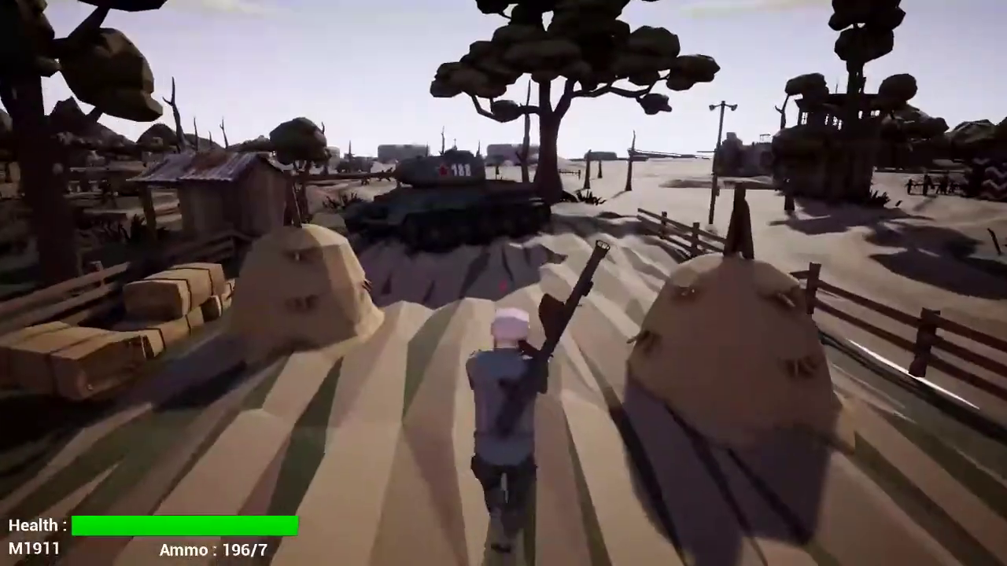
pyautogui.press('w')
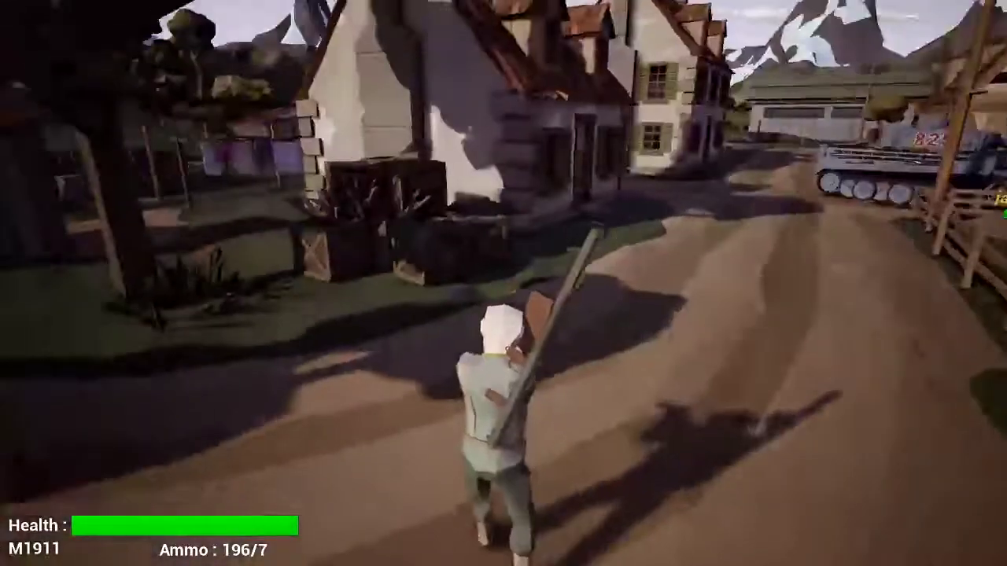
# Run past the crates by the house into the military camp, pass its truck and jeep, and reach the striped barrier checkpoint
pyautogui.press('w')
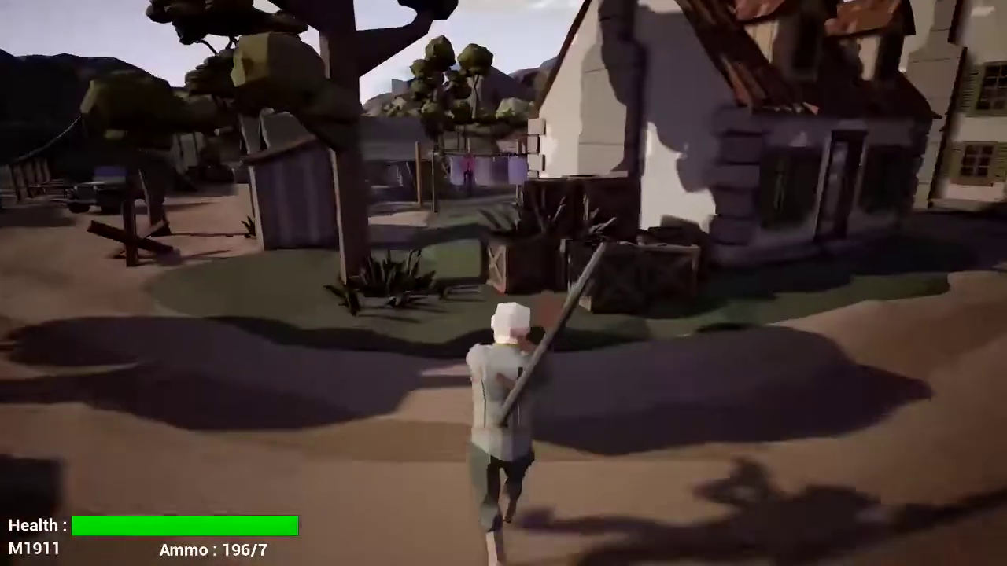
pyautogui.press('w')
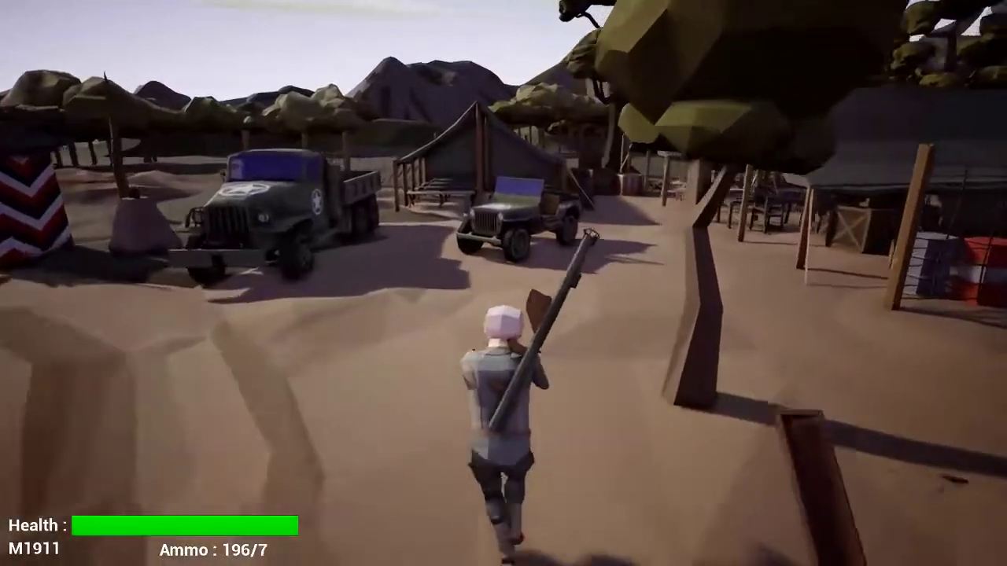
pyautogui.press('w')
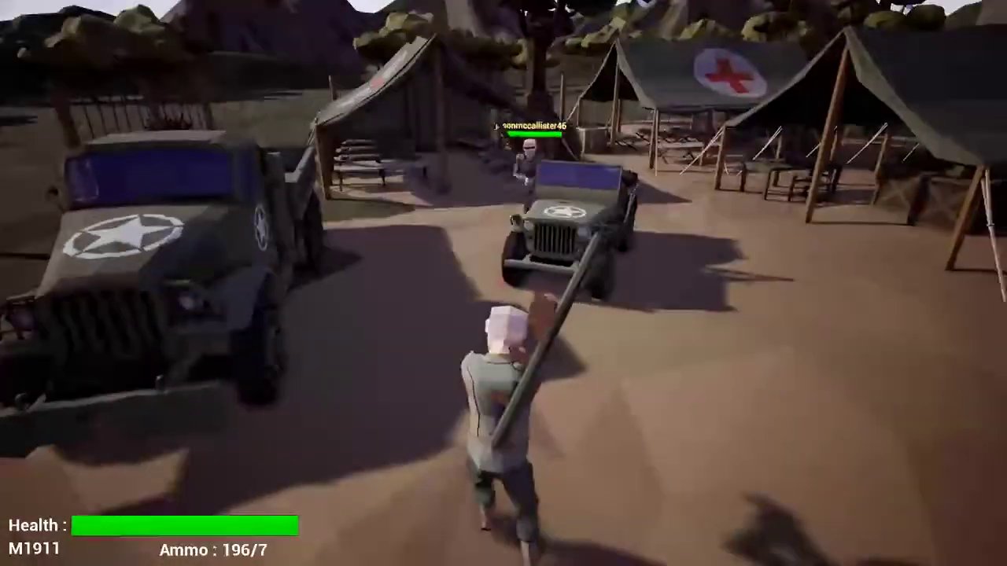
pyautogui.press('w')
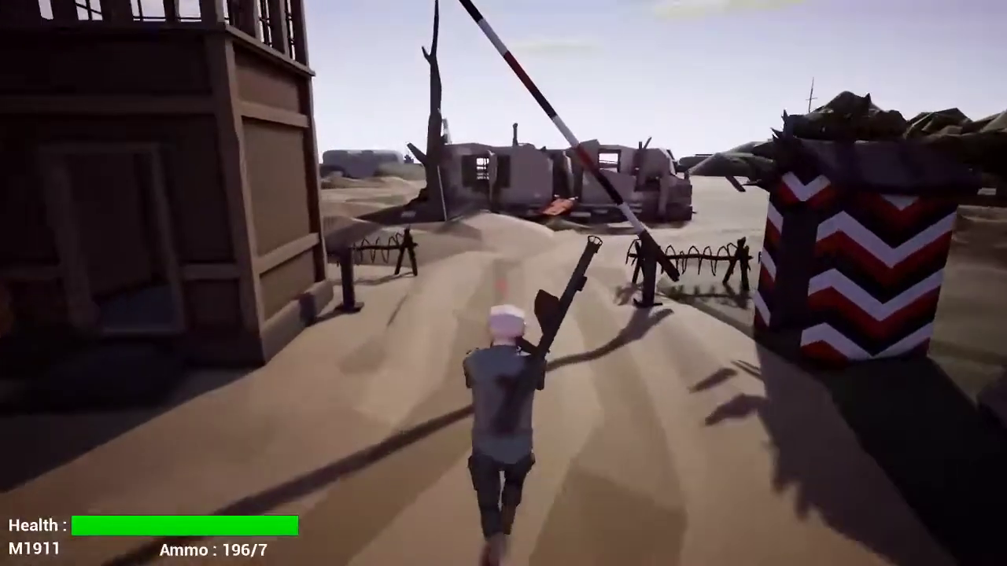
# Run out through the striped barrier checkpoint into the dunes, past the barbed wire and up to the dead tree by the ruined building
pyautogui.press('w')
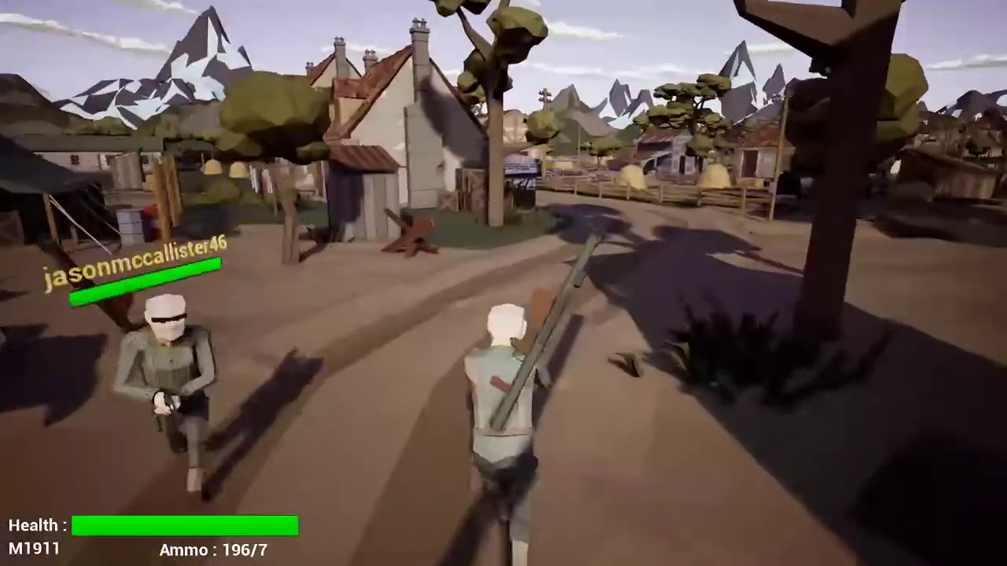
pyautogui.press('w')
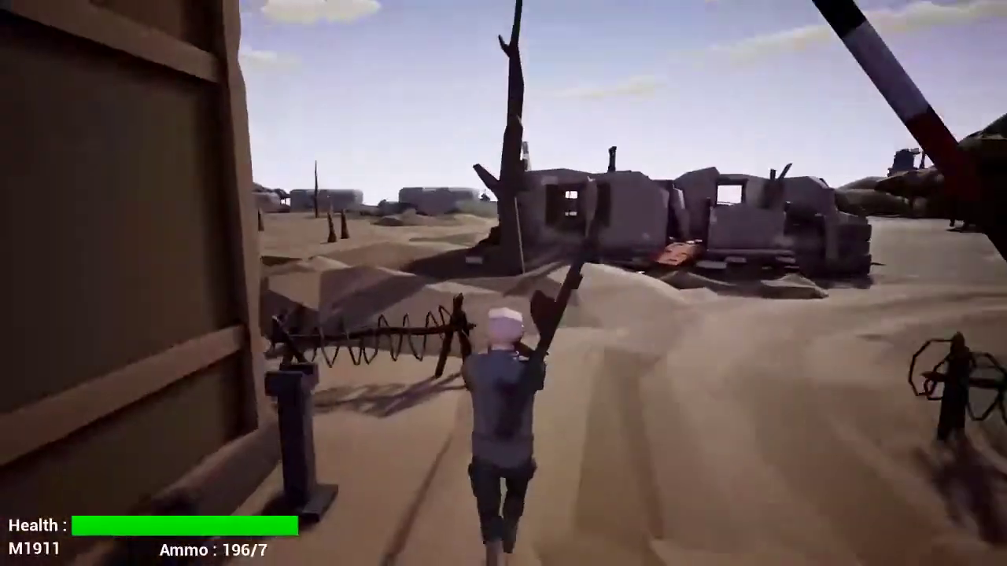
pyautogui.press('w')
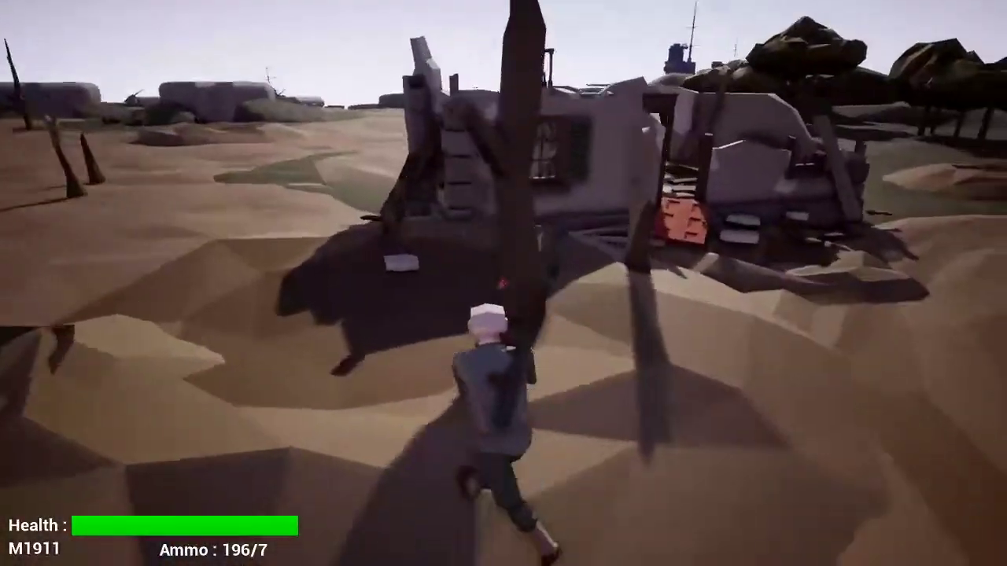
pyautogui.press('w')
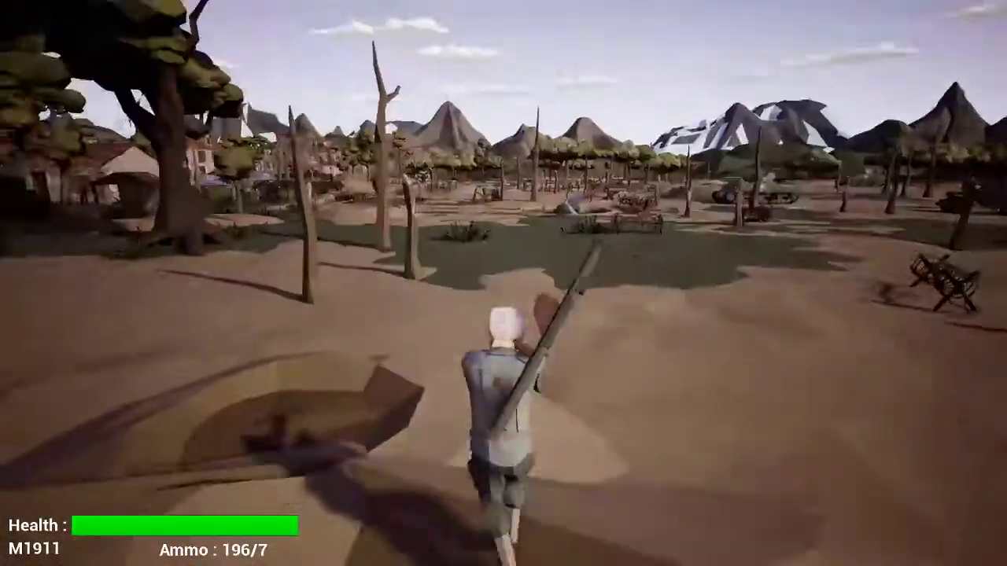
# Run across the open battlefield past the barbed-wire obstacles towards the star-marked tank and the half-track
pyautogui.press('w')
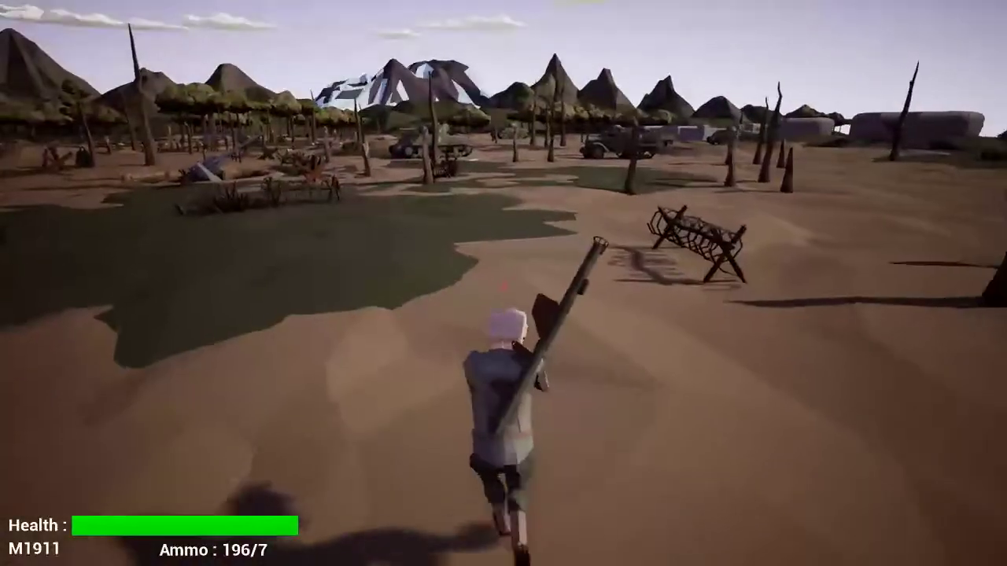
pyautogui.press('w')
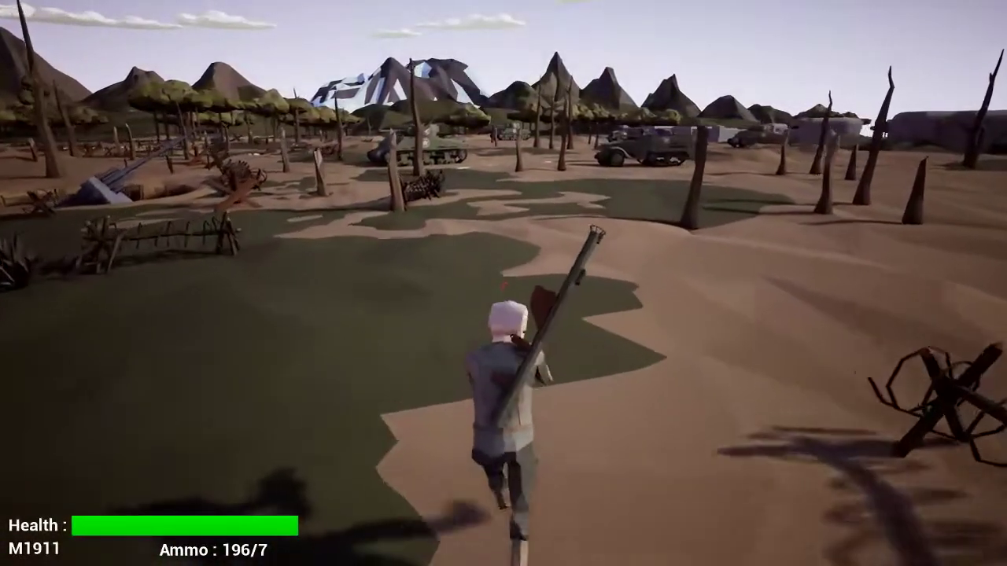
pyautogui.press('w')
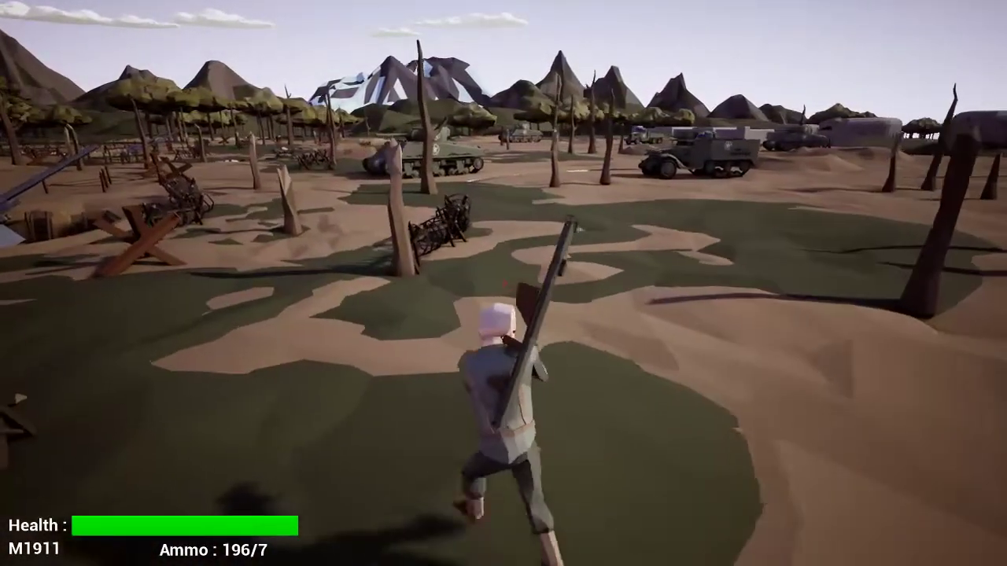
pyautogui.press('w')
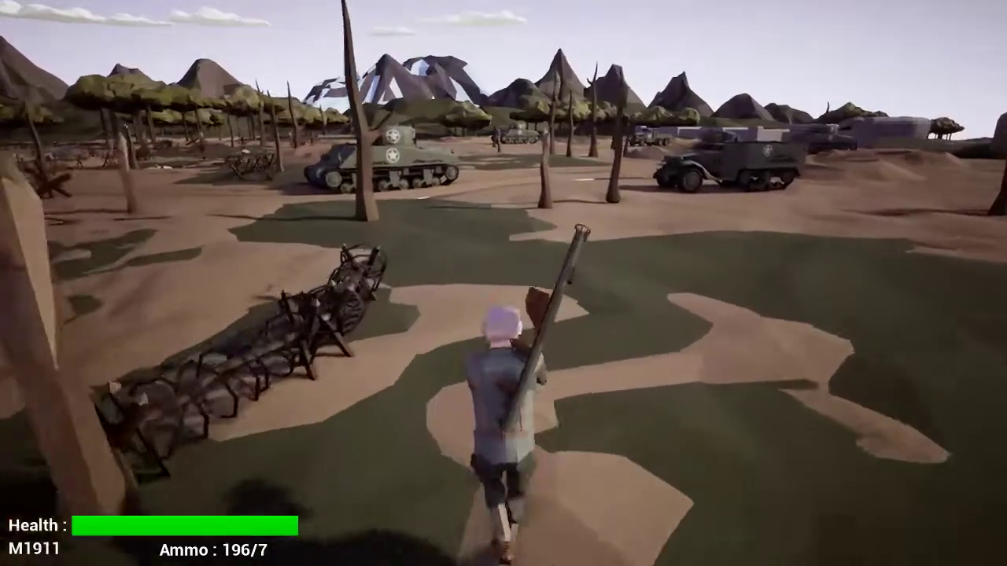
pyautogui.press('w')
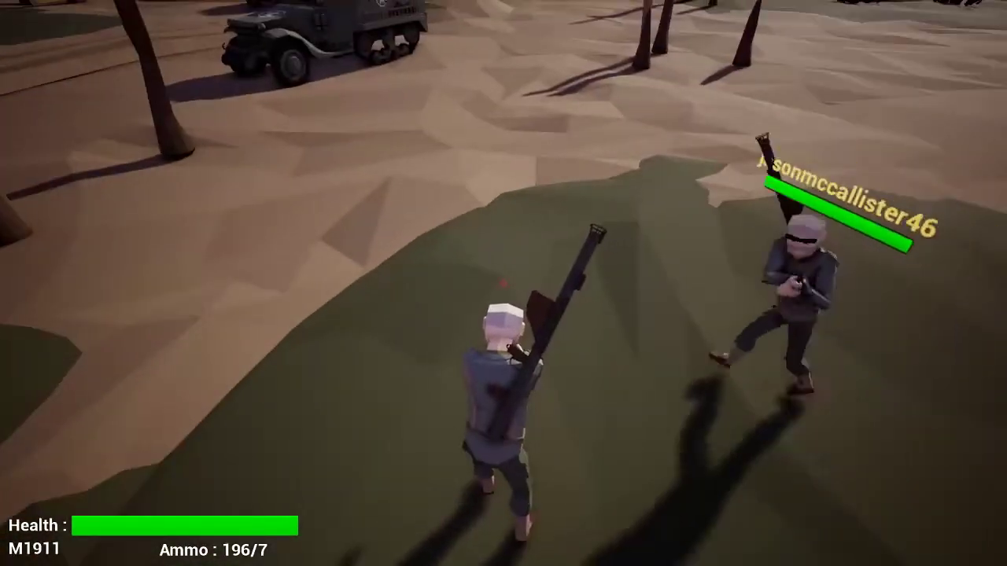
# Run up to the star-marked tank and around its side, back off to the dead trees and fire two M1911 shots at it
pyautogui.press('w')
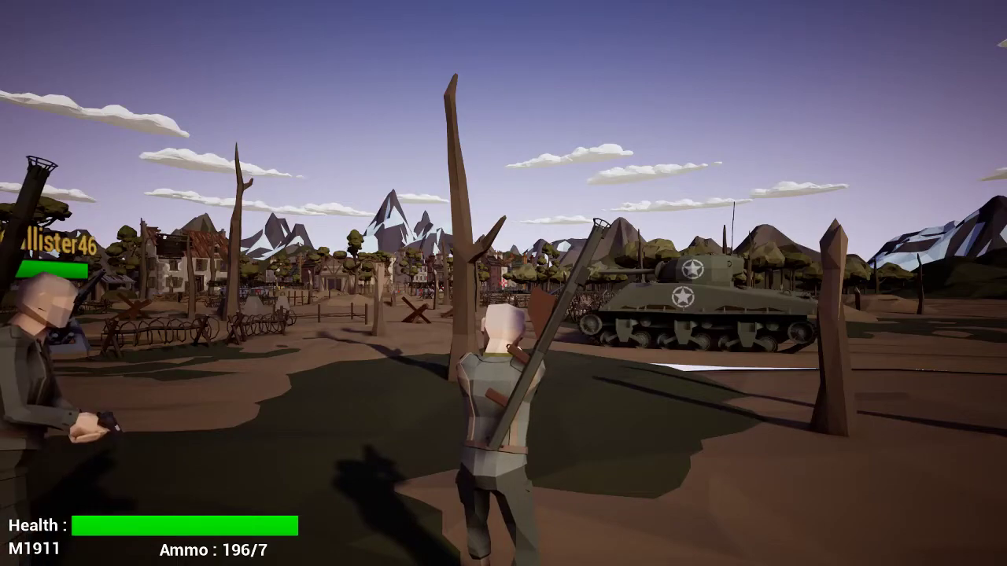
pyautogui.press('w')
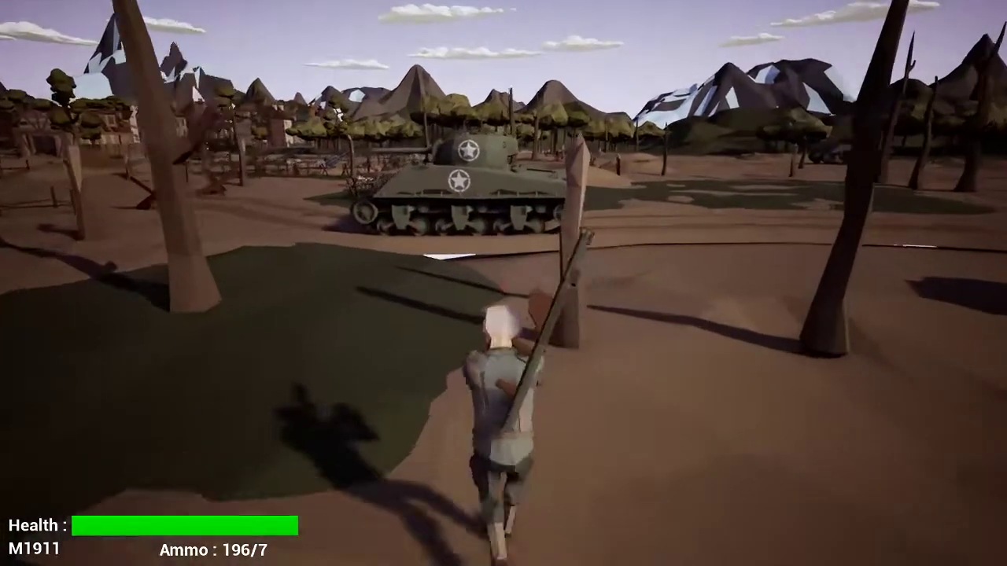
pyautogui.press('w')
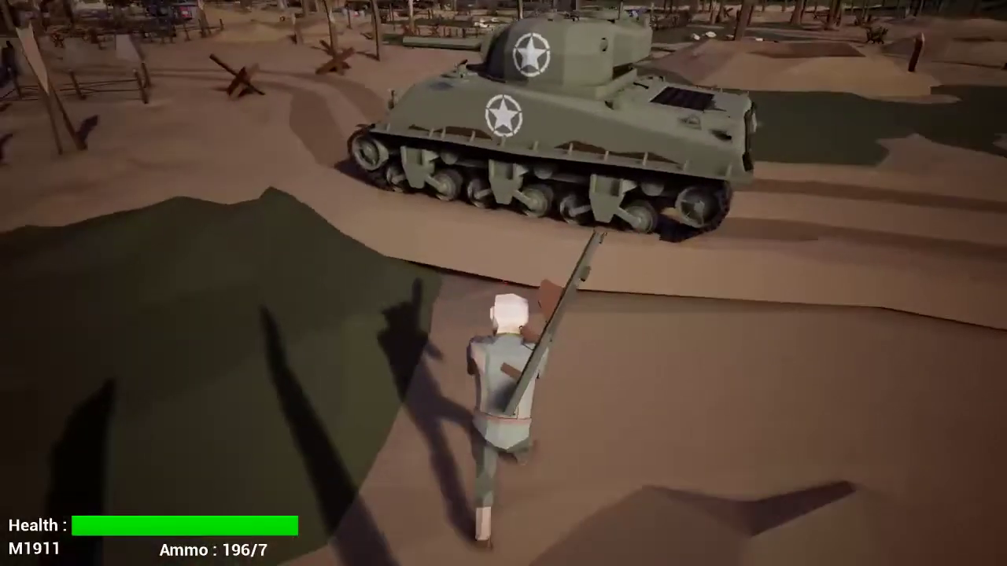
pyautogui.press('w')
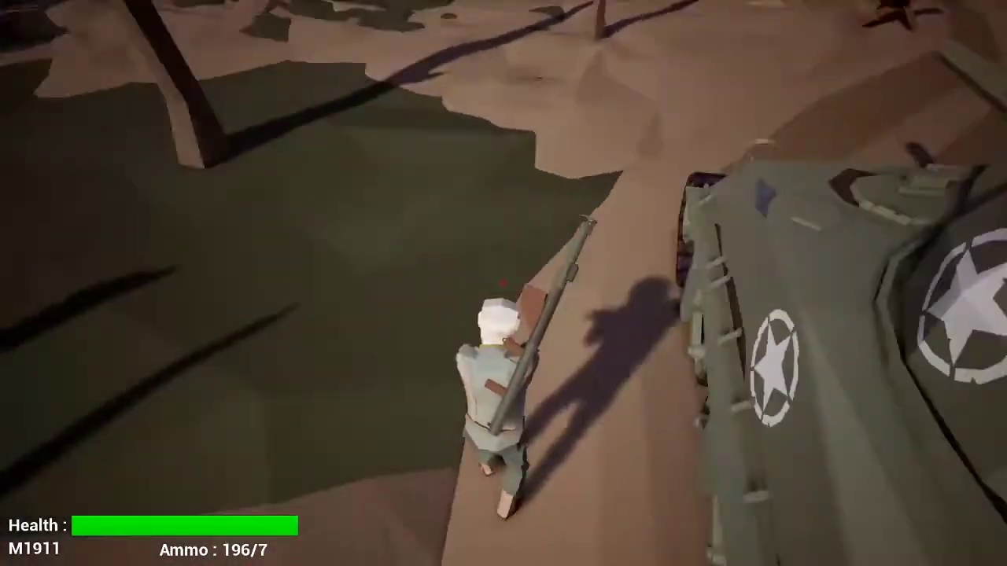
pyautogui.press('w')
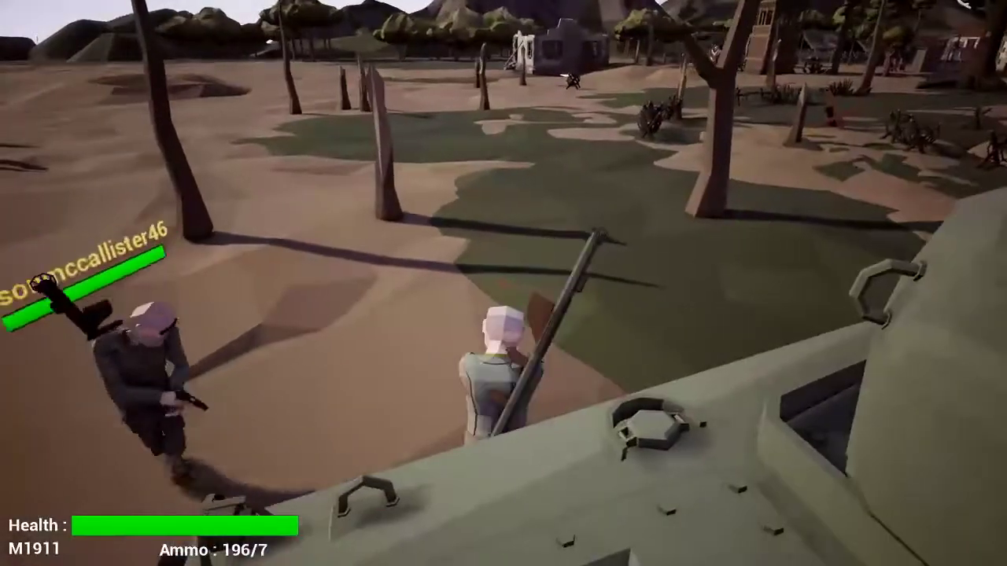
pyautogui.press('w')
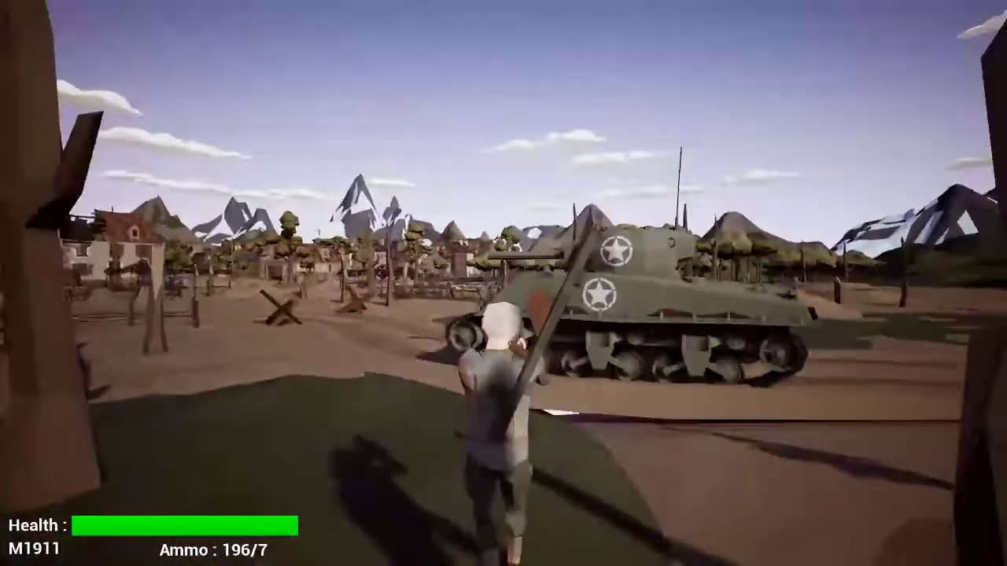
pyautogui.press('s')
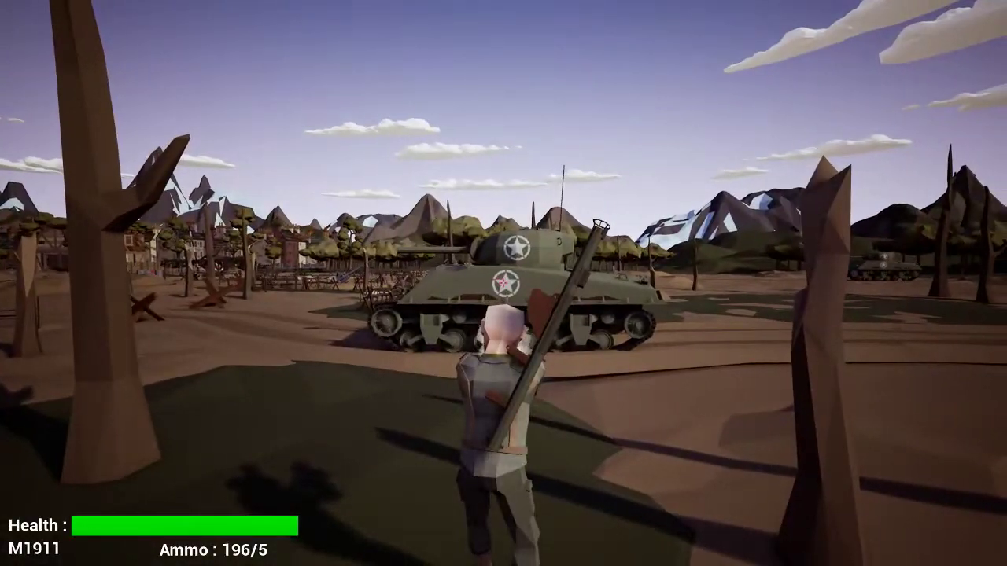
# Run back to the tank, follow its side and round its front to the field beyond
pyautogui.press('w')
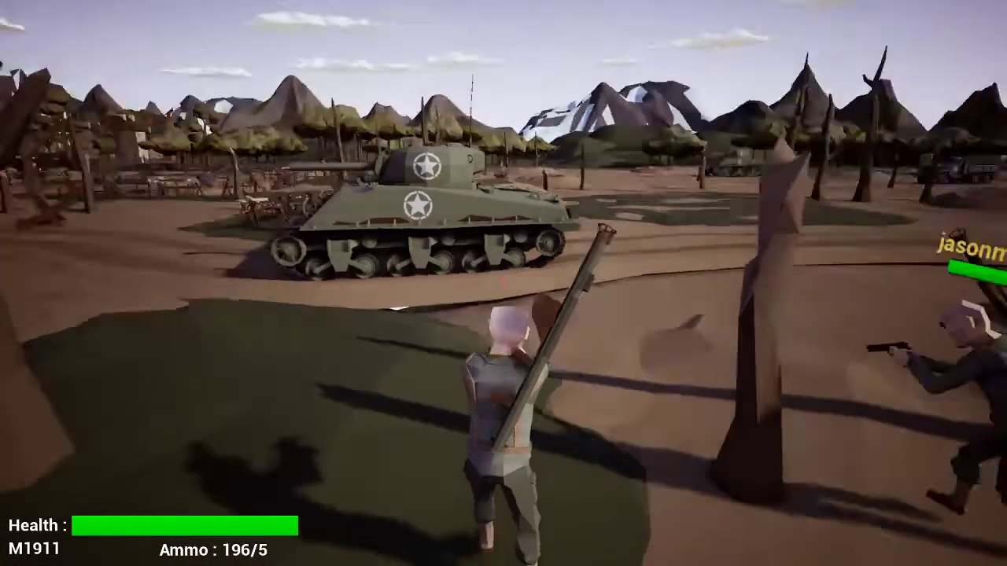
pyautogui.press('w')
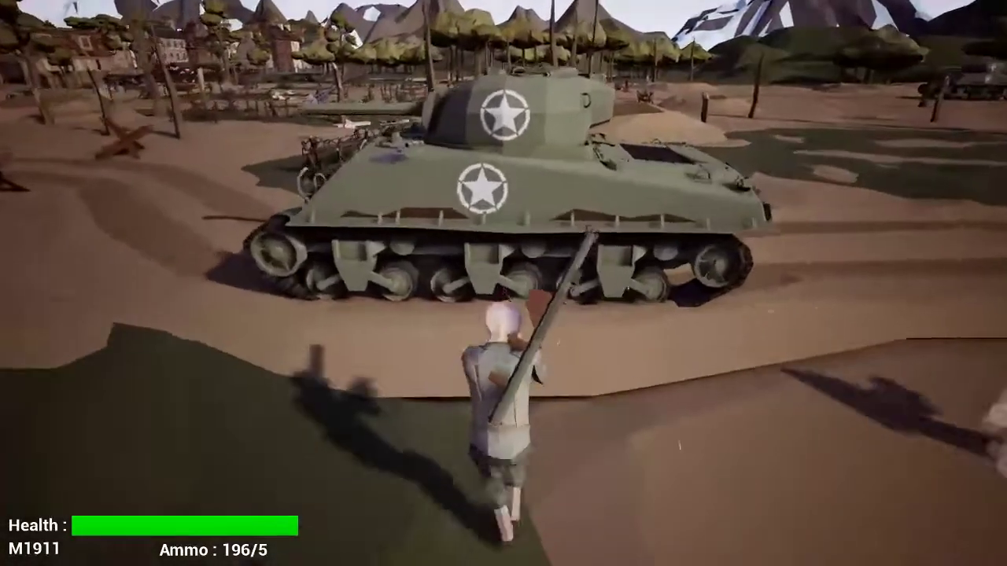
pyautogui.press('w')
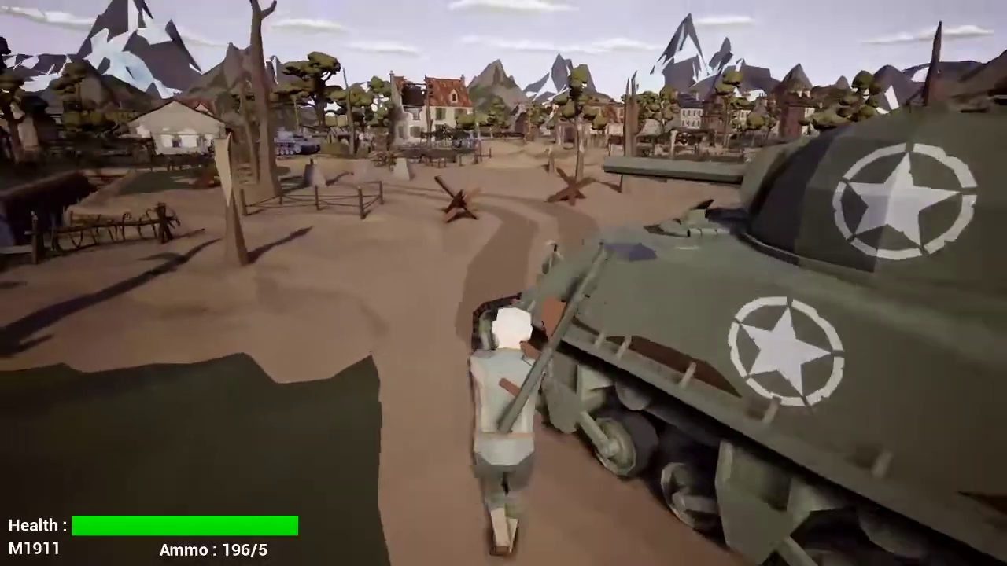
pyautogui.press('w')
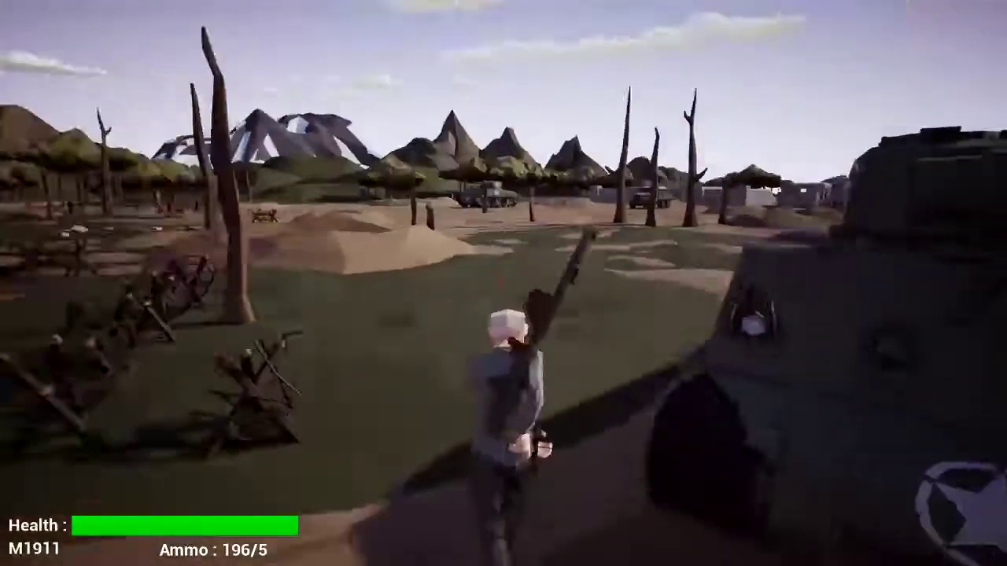
# Switch to the bazooka and fire two rockets at the other player from the crater, reloading after each shot
pyautogui.press('2')
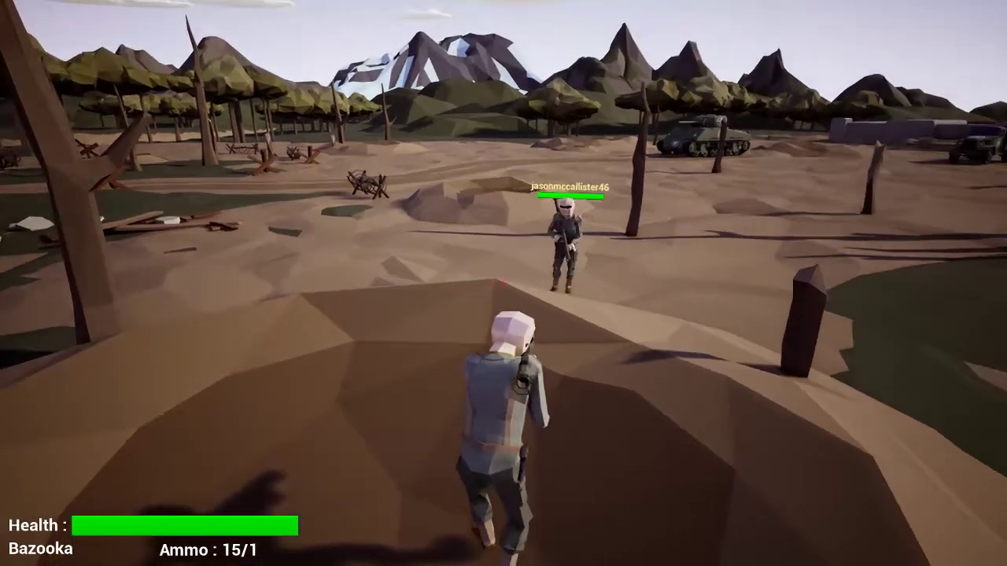
pyautogui.click(502, 282)
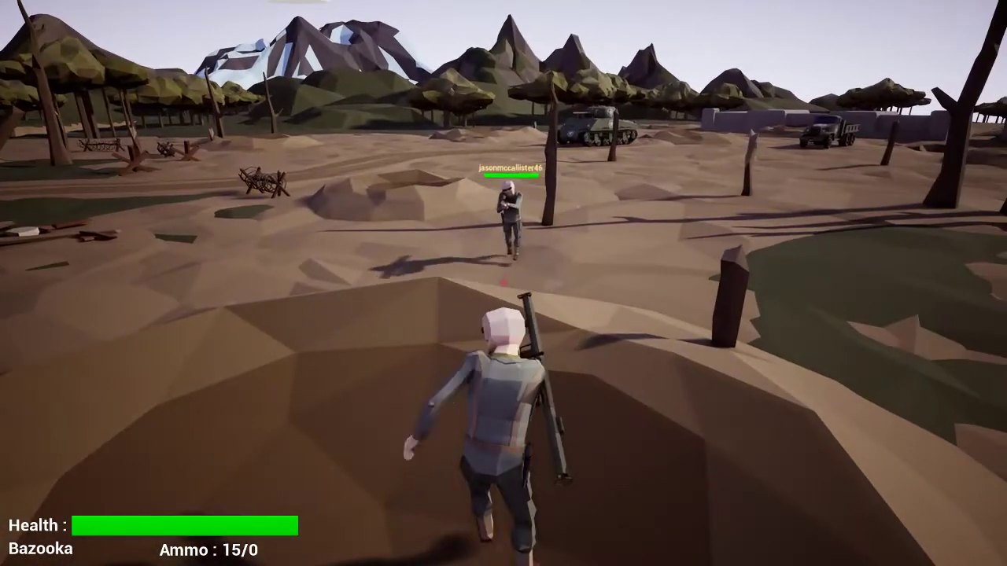
pyautogui.press('r')
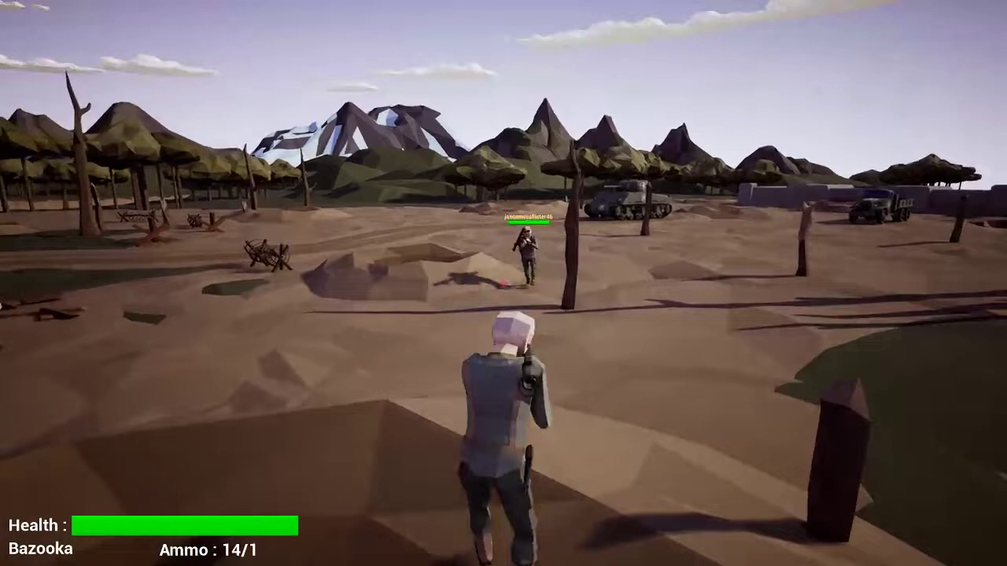
pyautogui.click(502, 282)
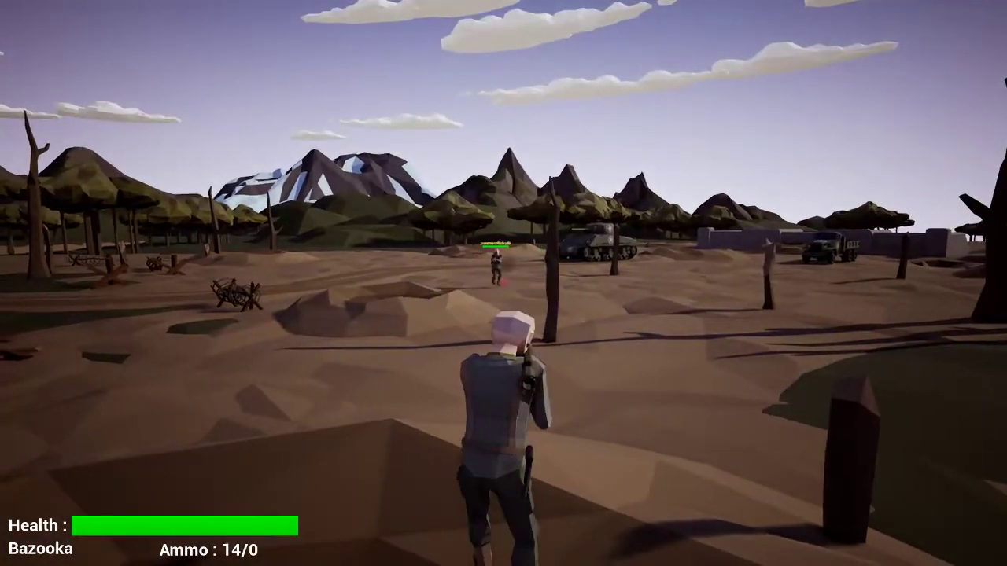
pyautogui.press('r')
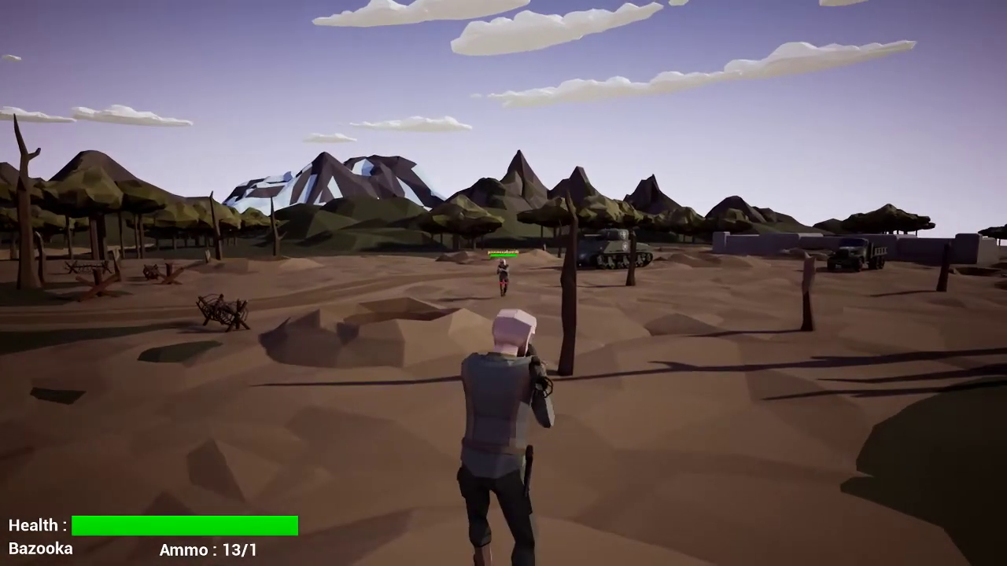
# Fire two more bazooka rockets at the distant player near the far tank, reloading between the shots
pyautogui.click(502, 282)
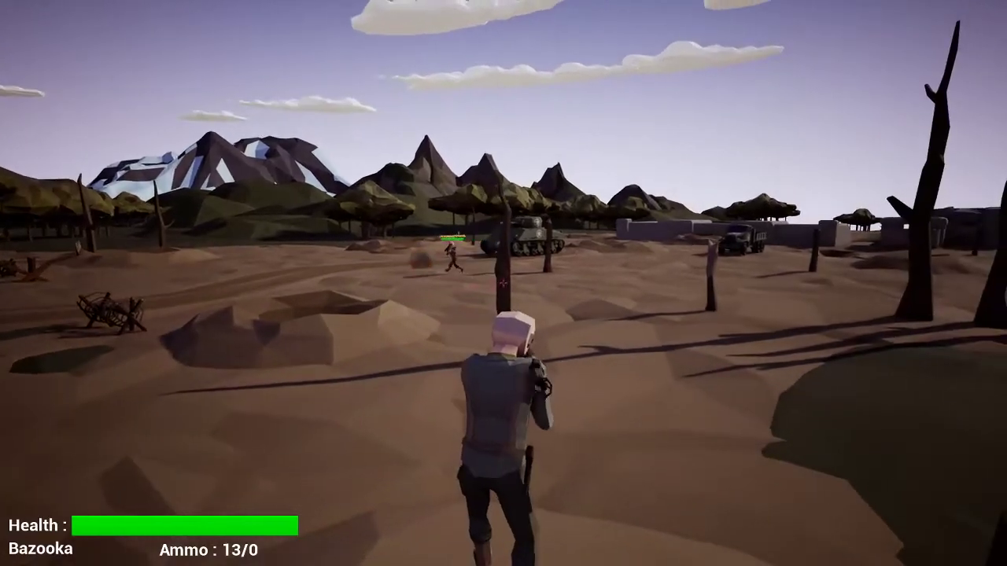
pyautogui.press('r')
pyautogui.press('r')
pyautogui.click(502, 283)
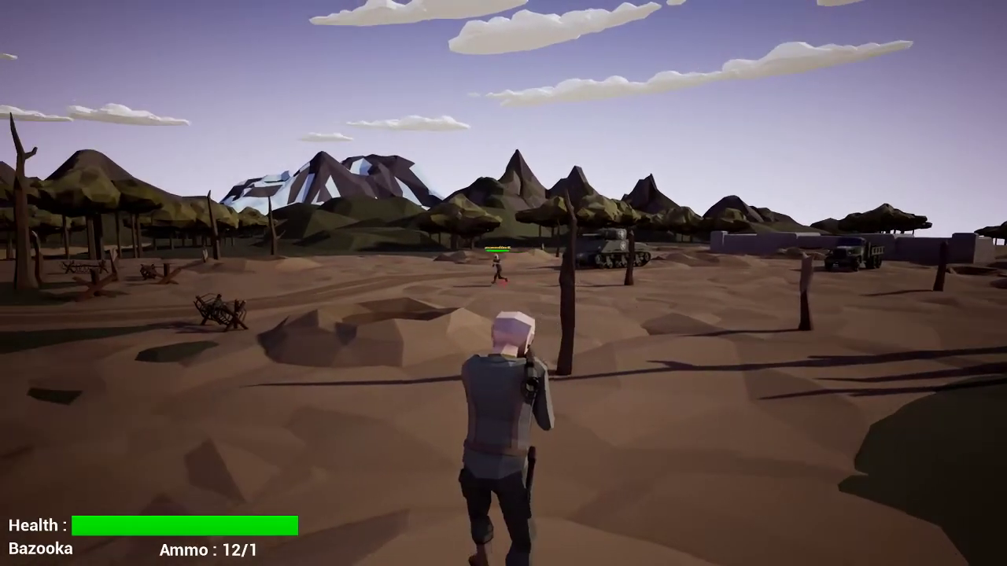
pyautogui.click(501, 282)
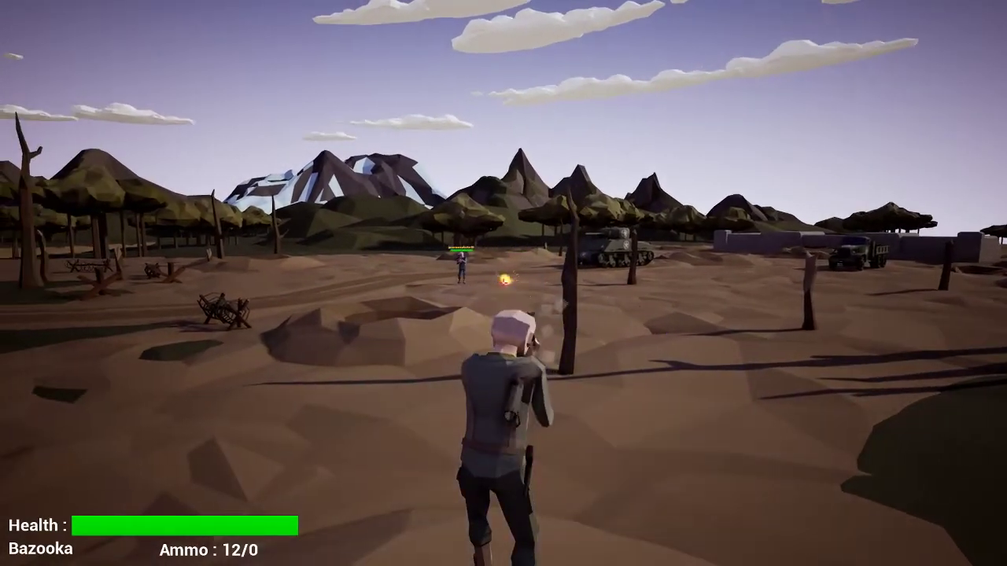
# Advance past the second crater towards the far tank, firing three bazooka rockets at the other player and reloading between shots
pyautogui.press('w')
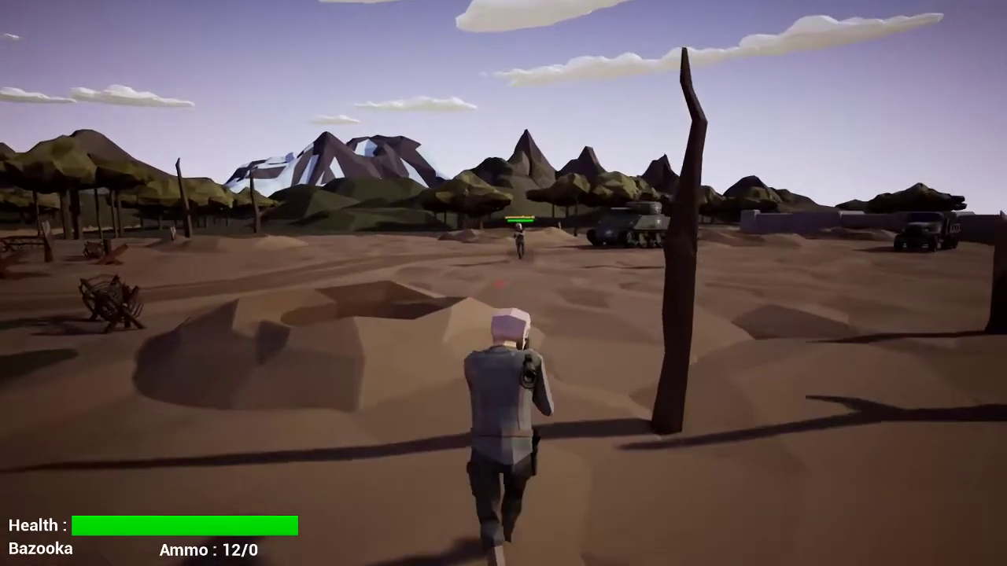
pyautogui.press('r')
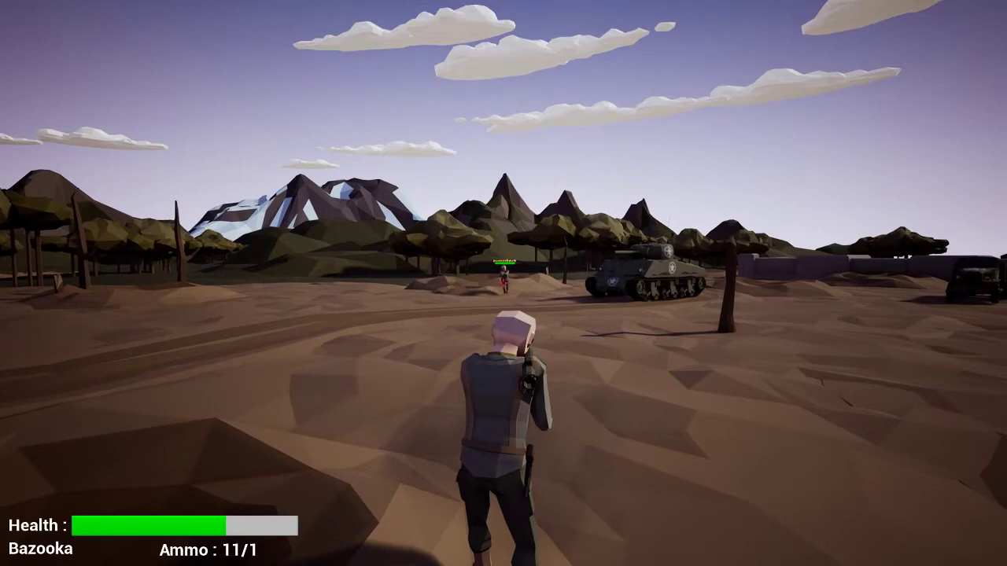
pyautogui.click(503, 283)
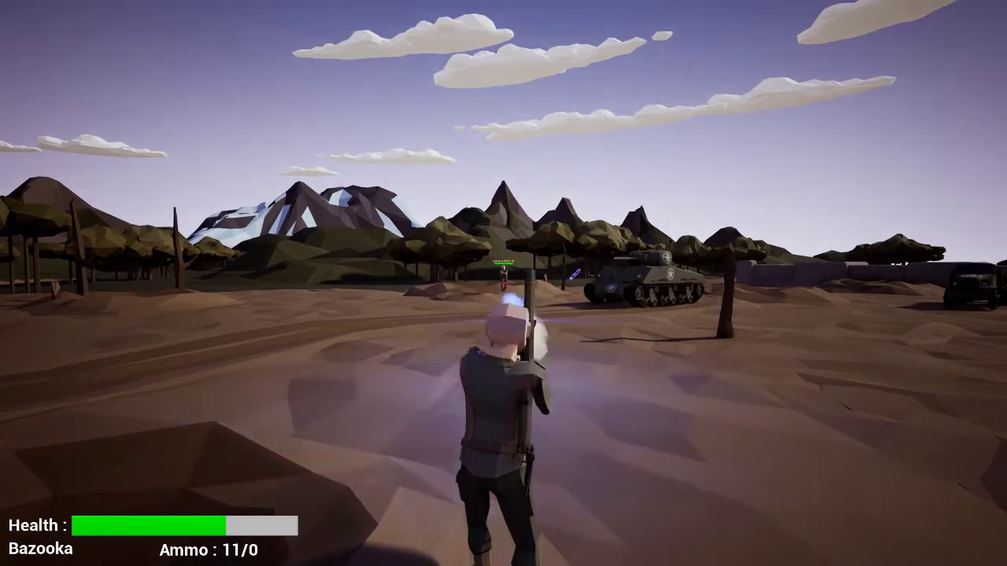
pyautogui.press('w')
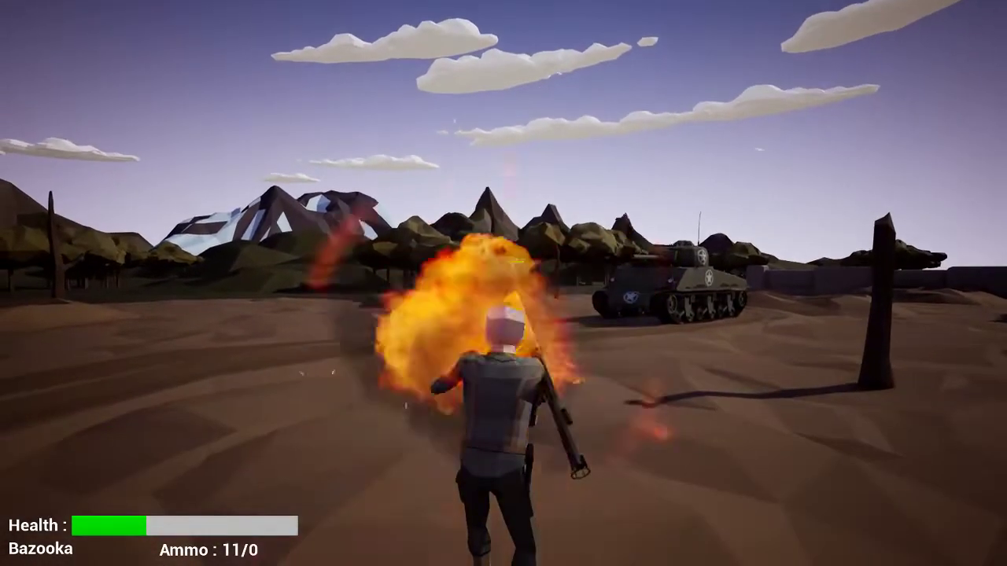
pyautogui.click(504, 283)
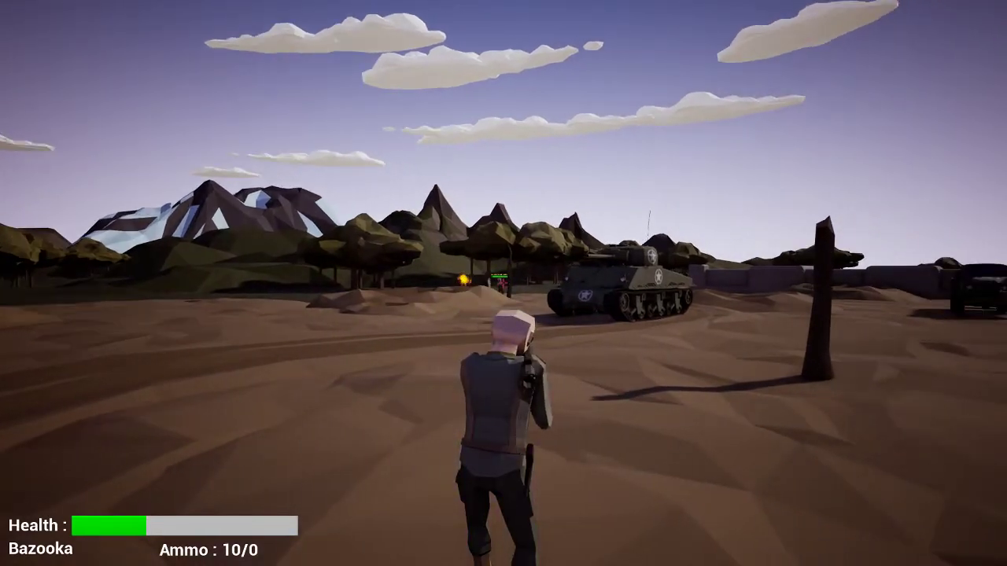
pyautogui.click(503, 283)
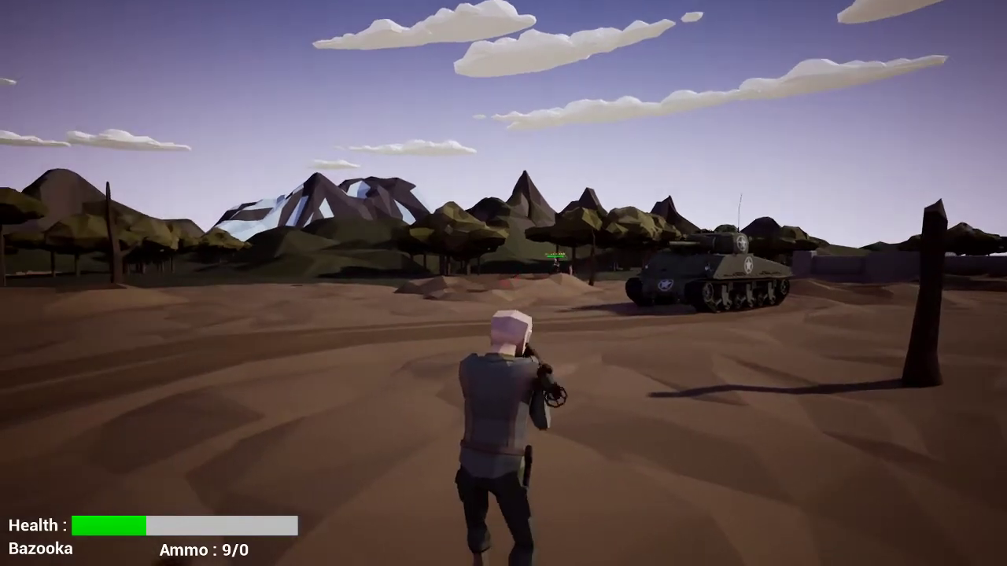
pyautogui.press('r')
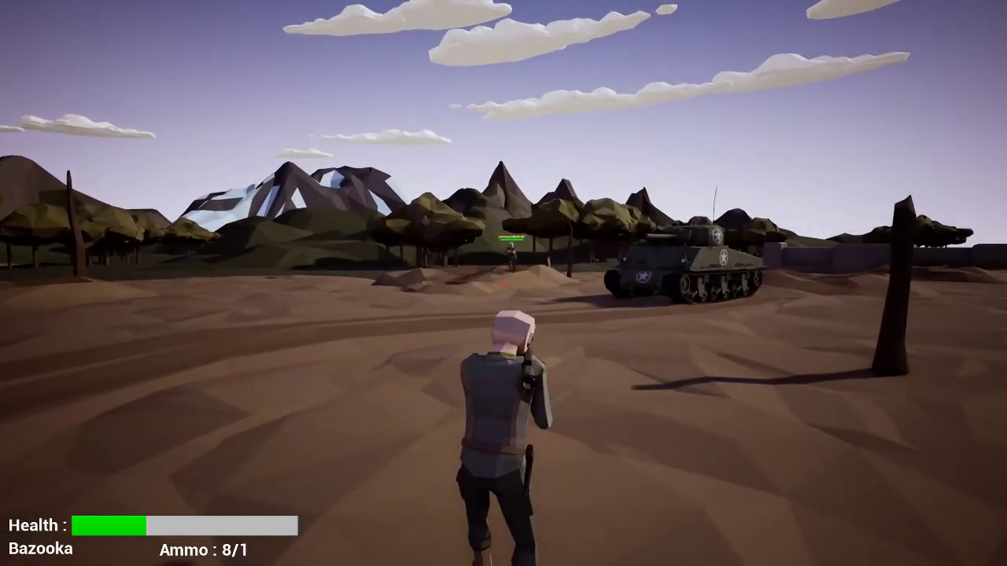
# Fire three more bazooka rockets at the other player in front of the far tank, reloading between shots
pyautogui.click(504, 283)
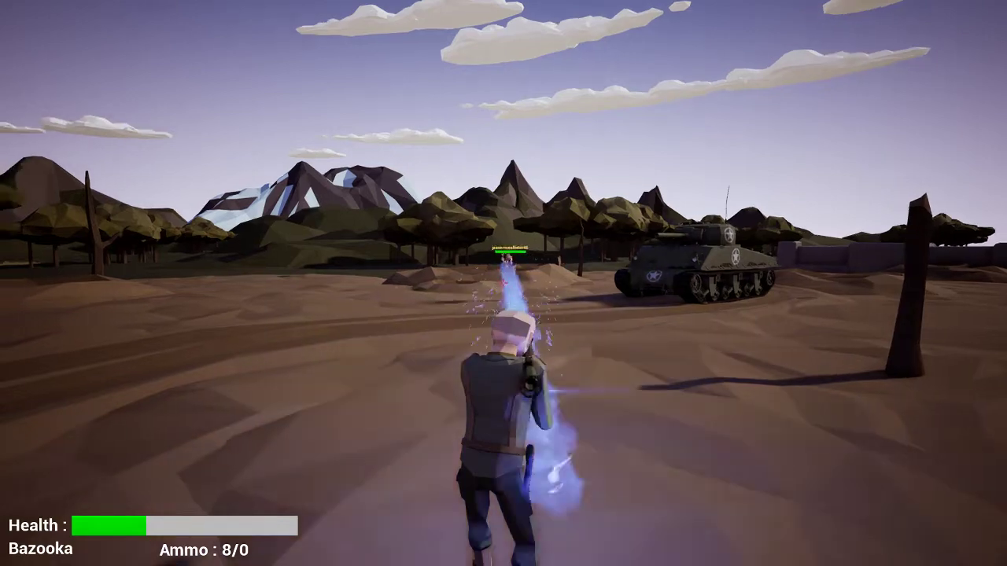
pyautogui.press('r')
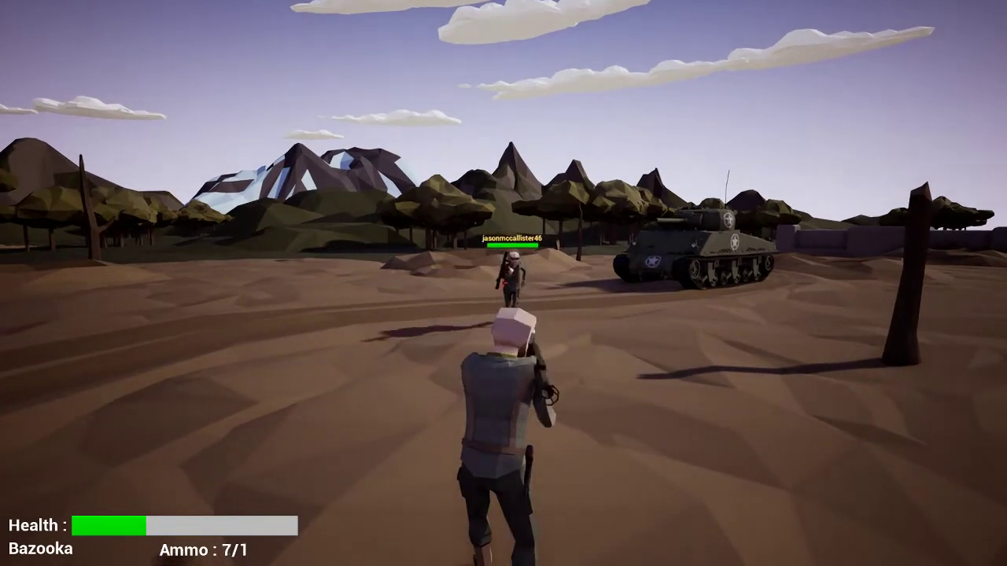
pyautogui.click(503, 283)
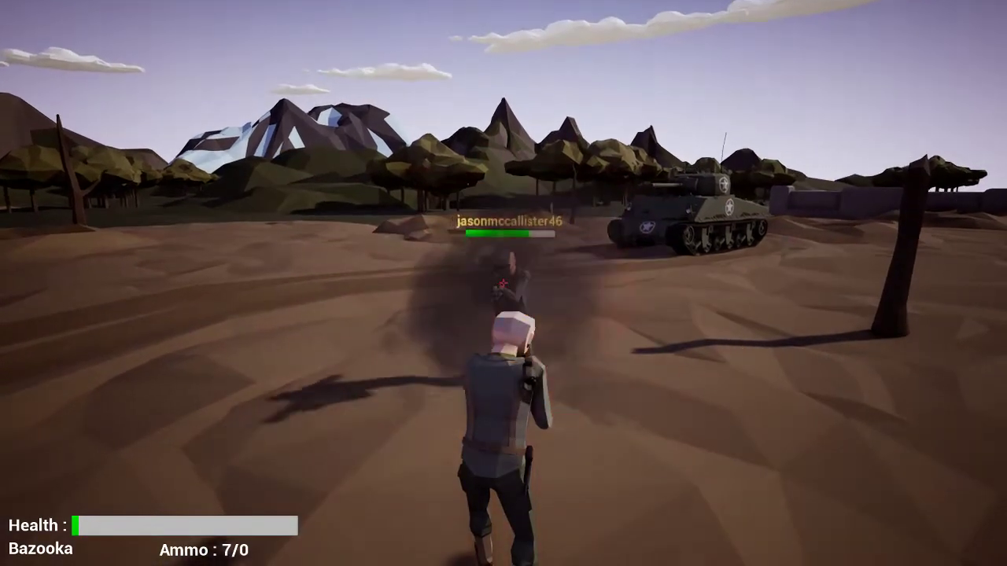
pyautogui.press('r')
pyautogui.press('r')
pyautogui.click(503, 283)
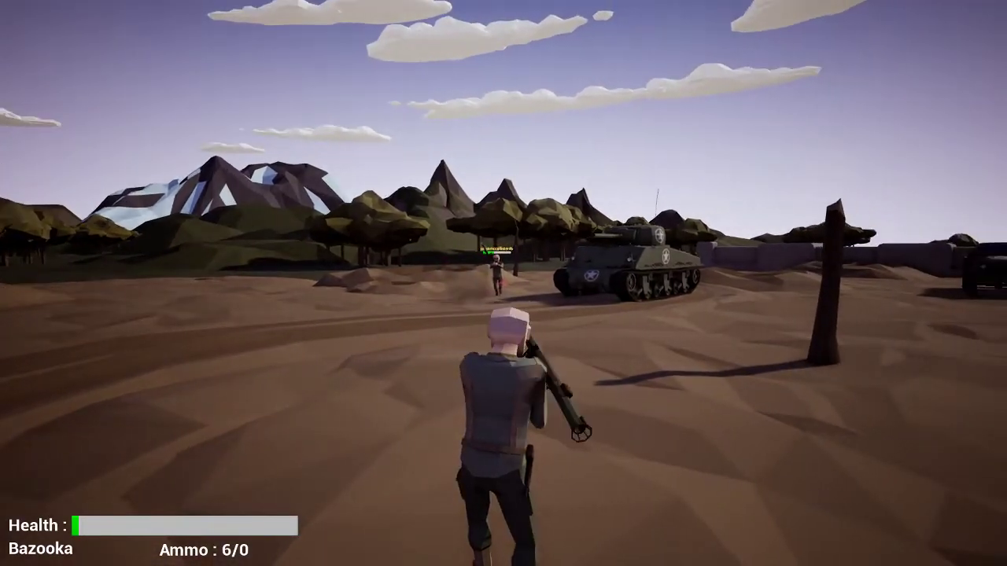
pyautogui.press('r')
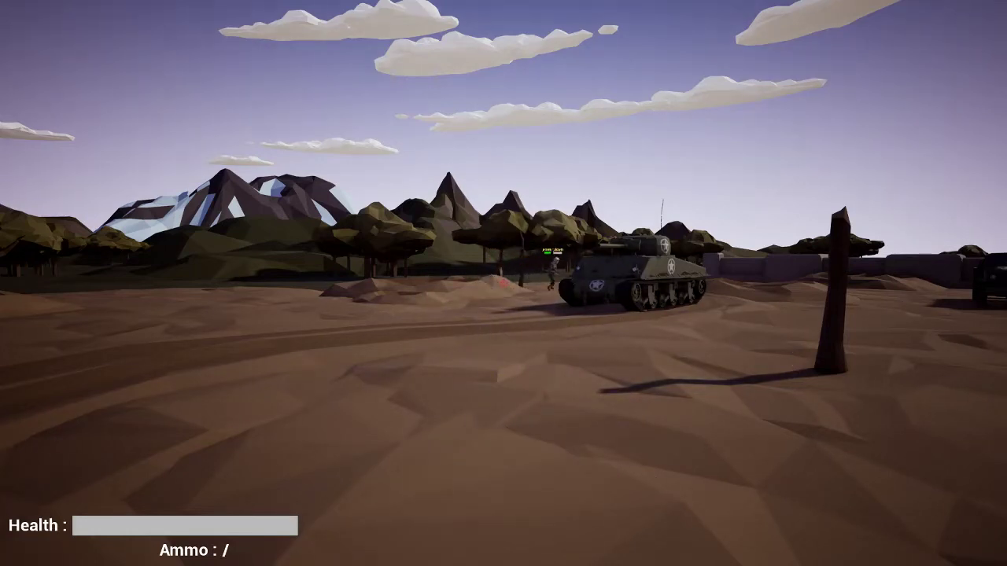
# Leave the spawn house with the M1 Garand and run down the street, past the iron fence, onto the grass
pyautogui.press('w')
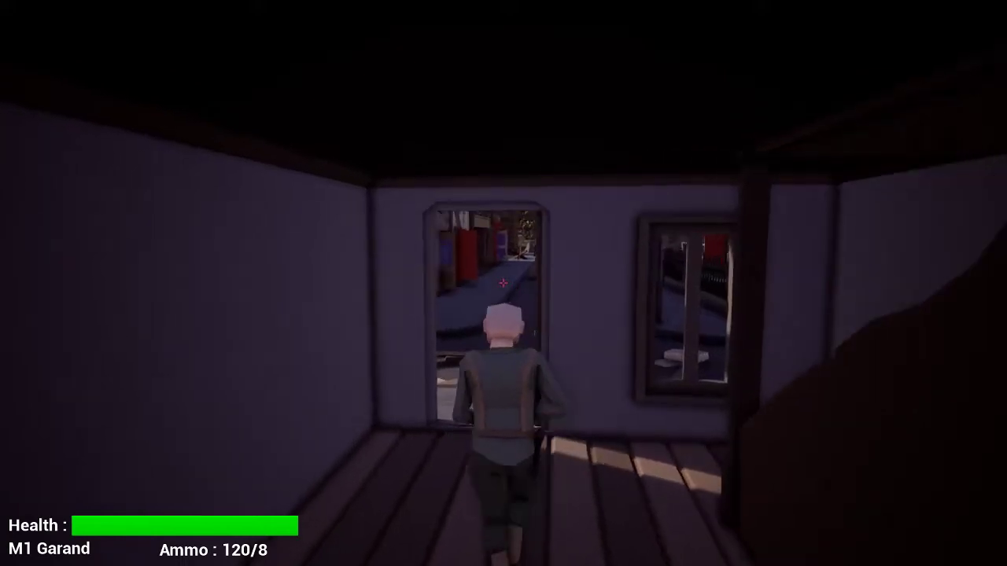
pyautogui.press('w')
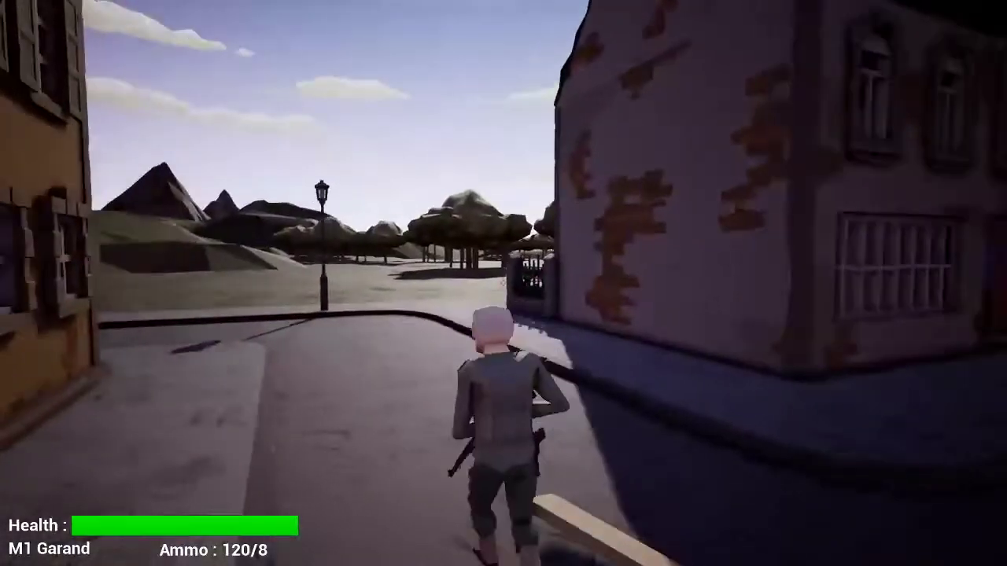
pyautogui.press('w')
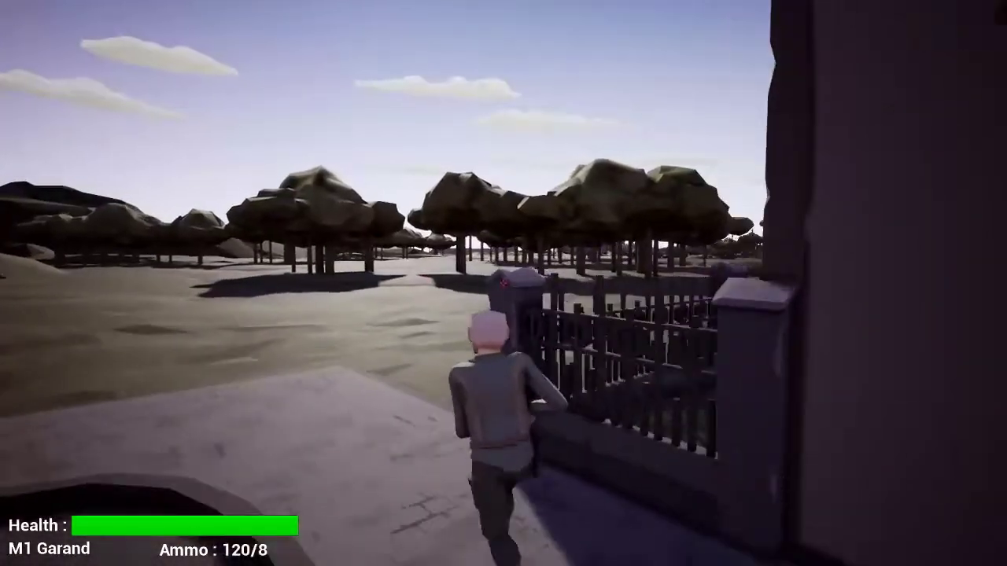
pyautogui.press('w')
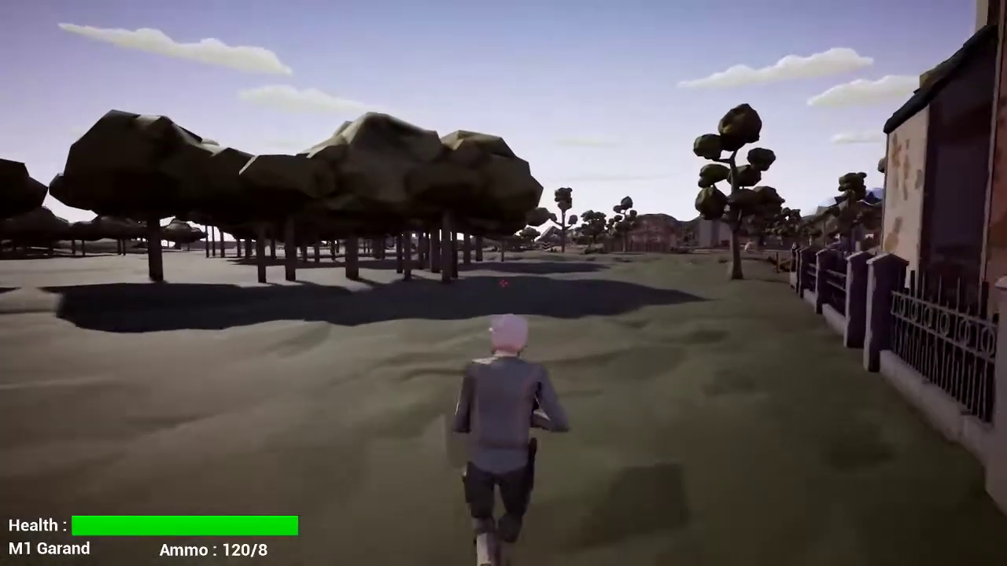
# Run through the groves of trees outside town to the near bank of the river
pyautogui.press('w')
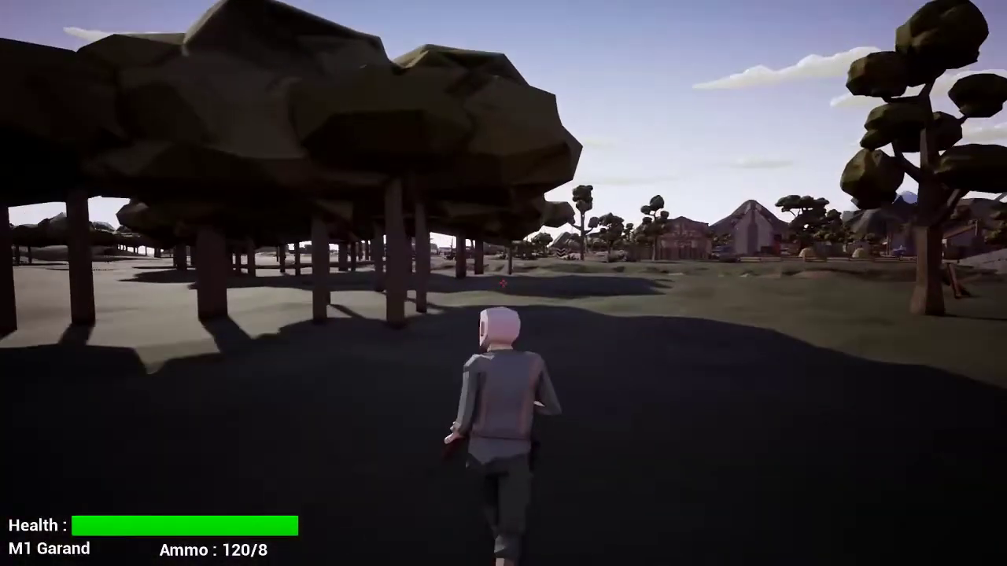
pyautogui.press('w')
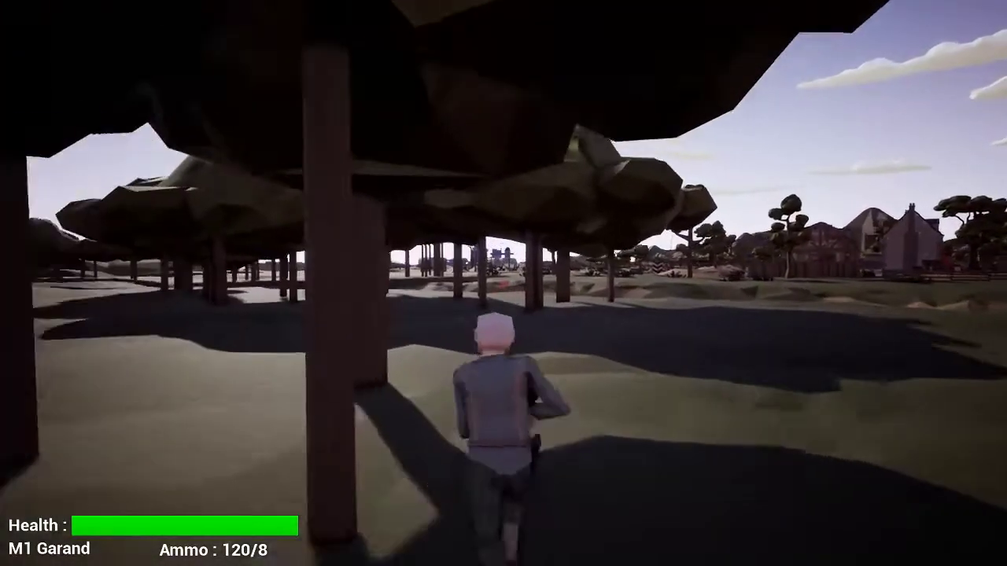
pyautogui.press('w')
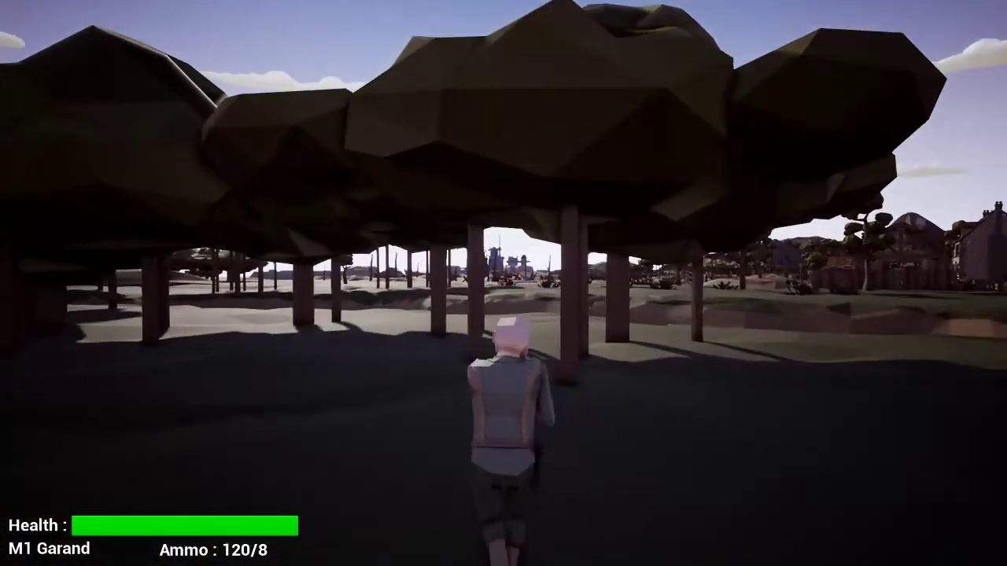
pyautogui.press('w')
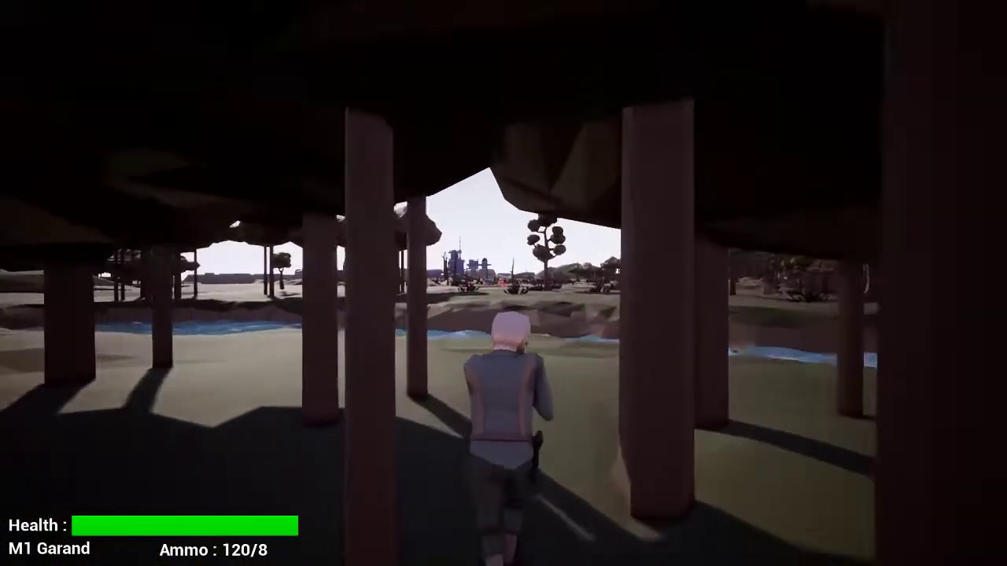
pyautogui.press('w')
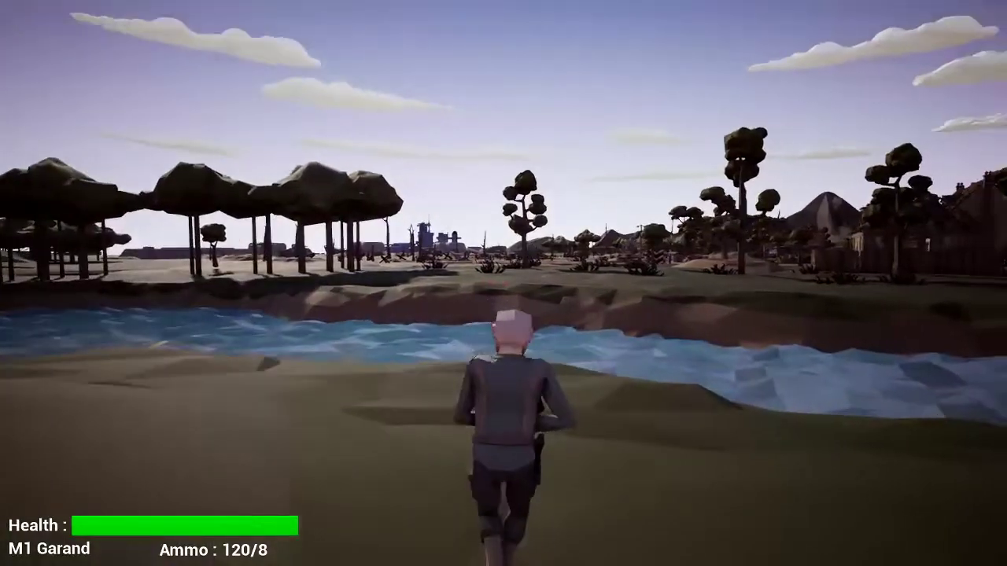
# Wade across the river and climb the far bank to the trees
pyautogui.press('w')
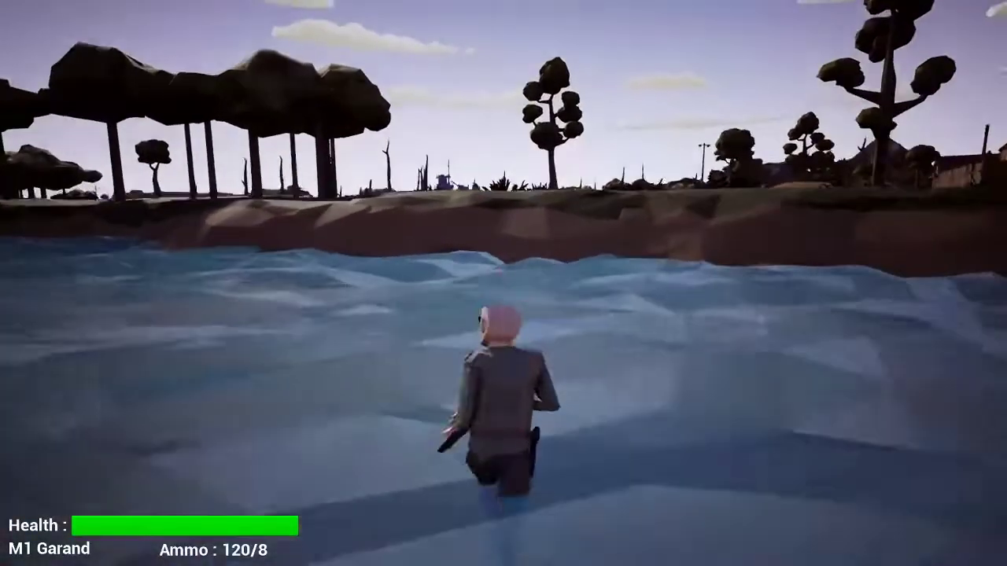
pyautogui.press('w')
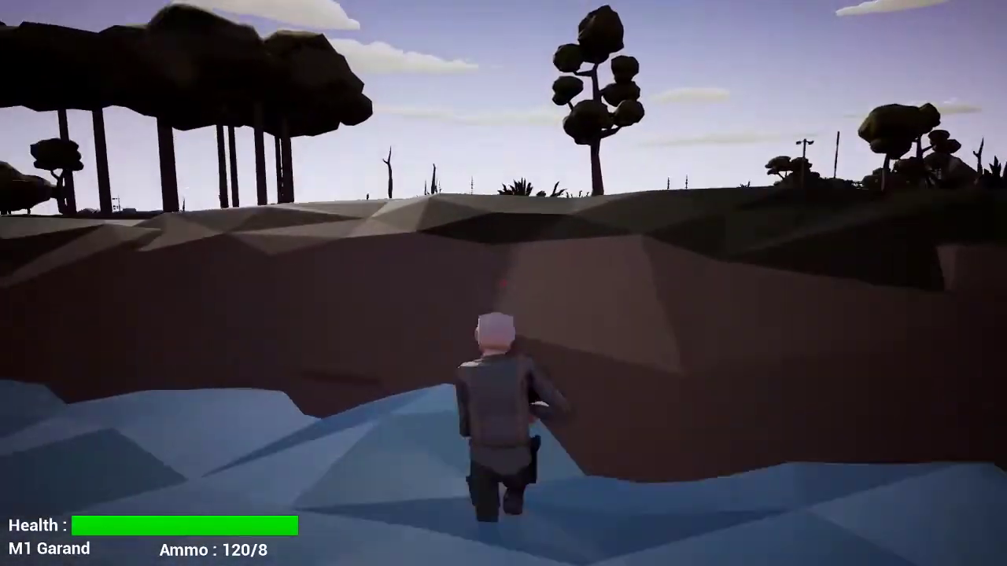
pyautogui.press('w')
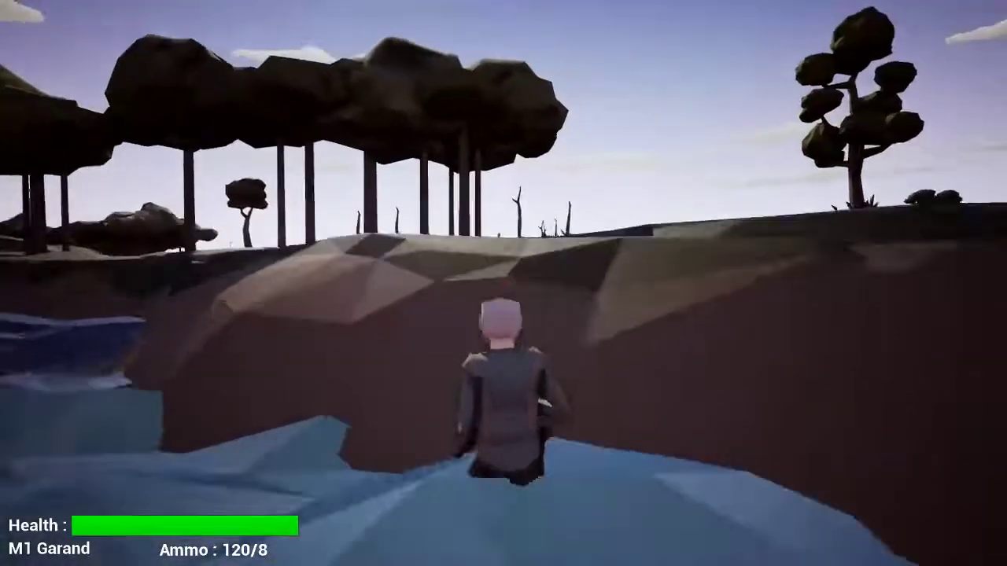
pyautogui.press('w')
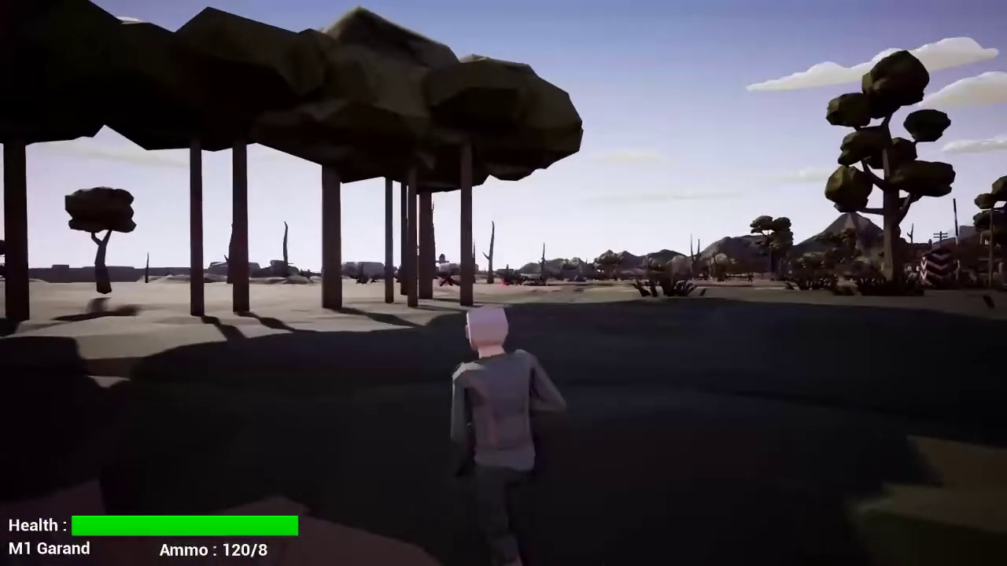
# Run onto the battlefield between the dead trees and anti-tank obstacles, turning towards the village beyond the craters
pyautogui.press('w')
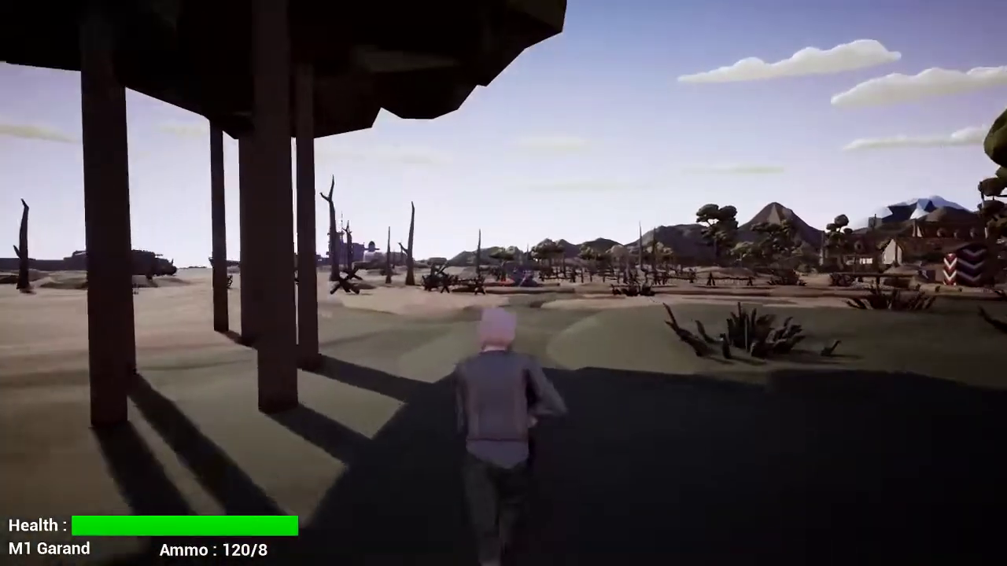
pyautogui.press('w')
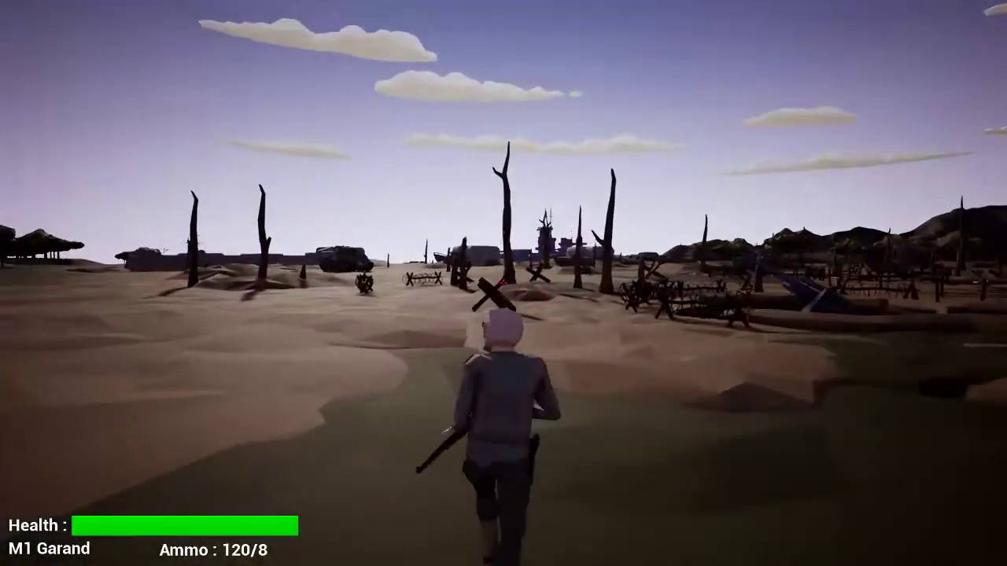
pyautogui.press('w')
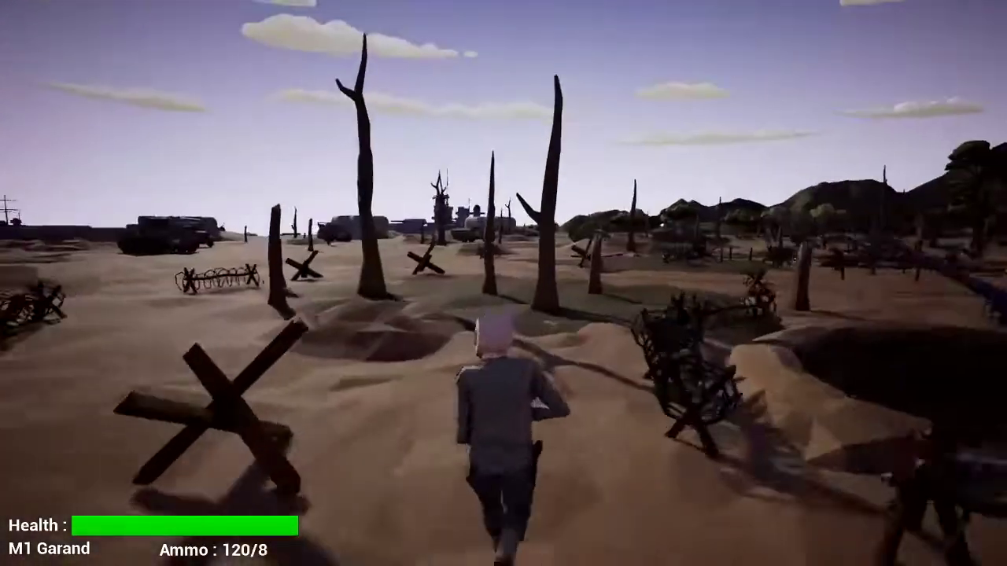
pyautogui.press('w')
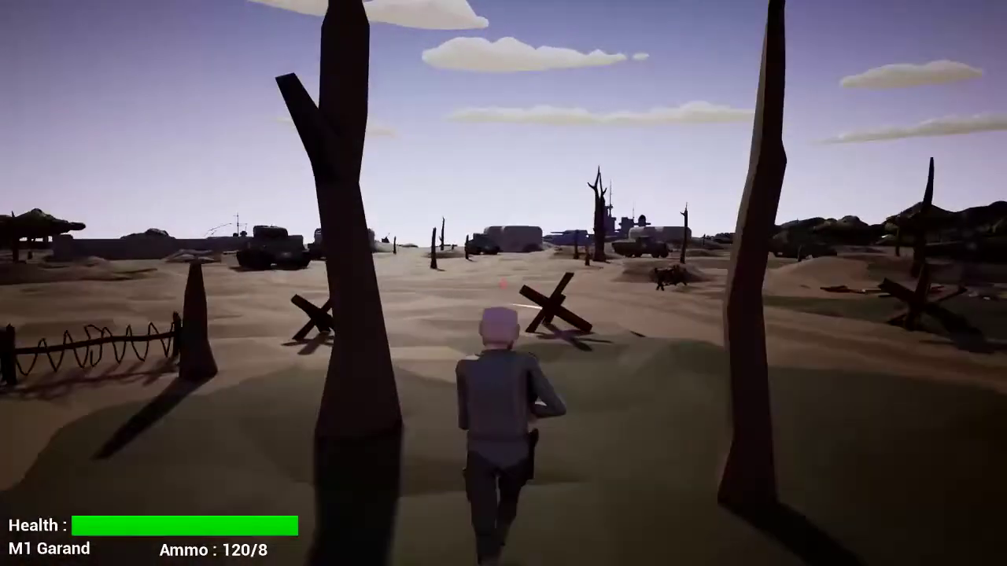
pyautogui.press('w')
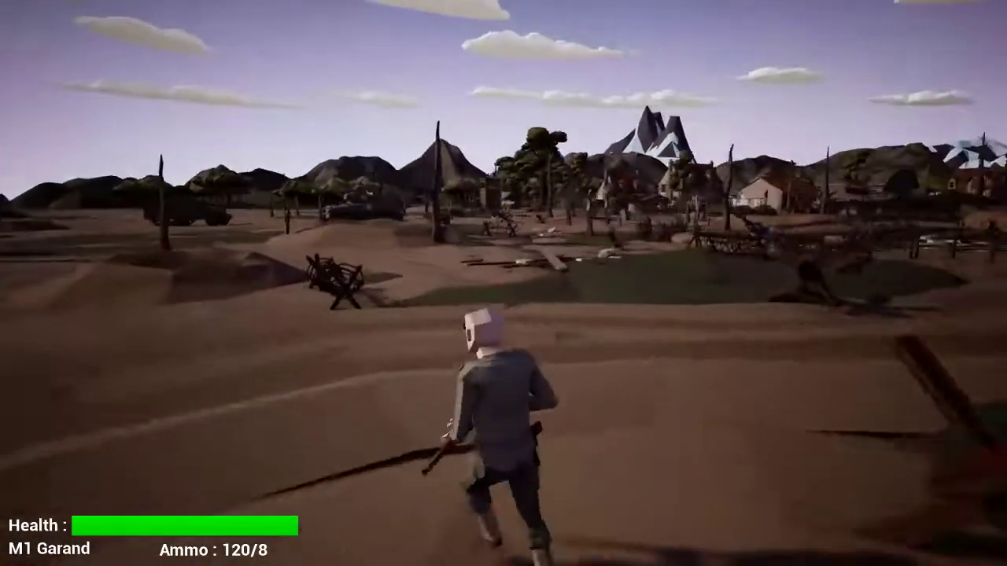
# Empty the M1 Garand at the other player while advancing past the mounds towards the tank, and reload
pyautogui.press('w')
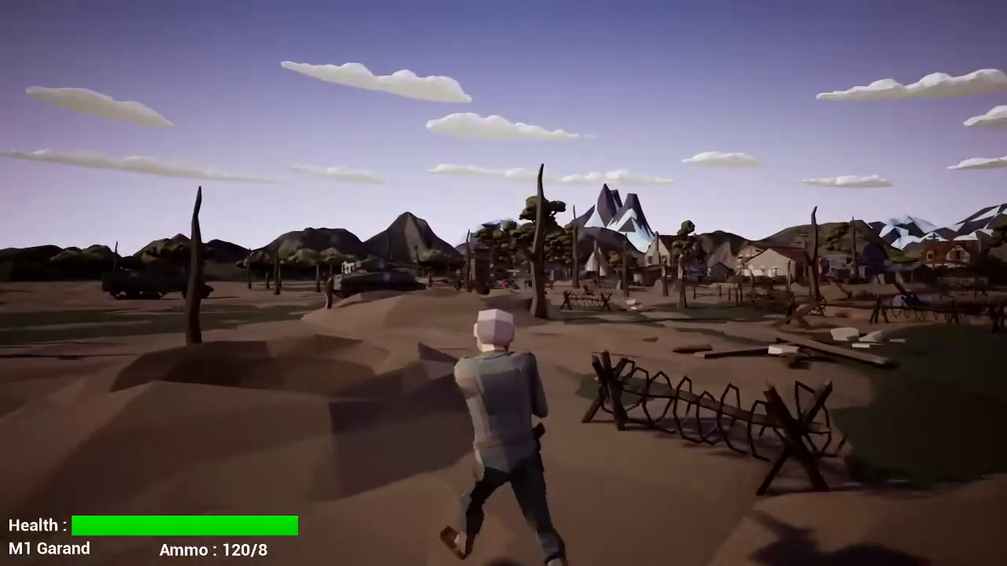
pyautogui.press('w')
pyautogui.click(504, 283)
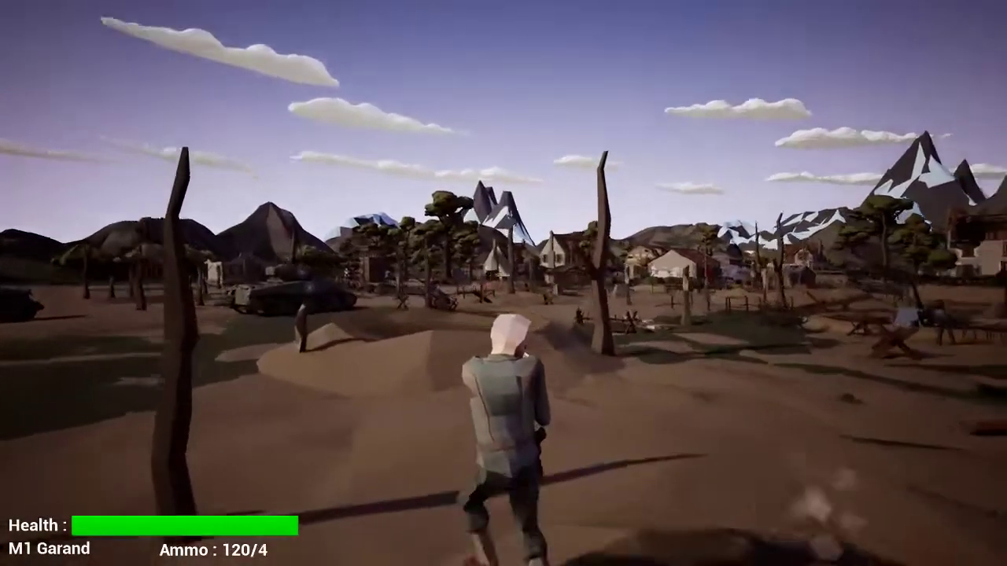
pyautogui.press('w')
pyautogui.click(504, 284)
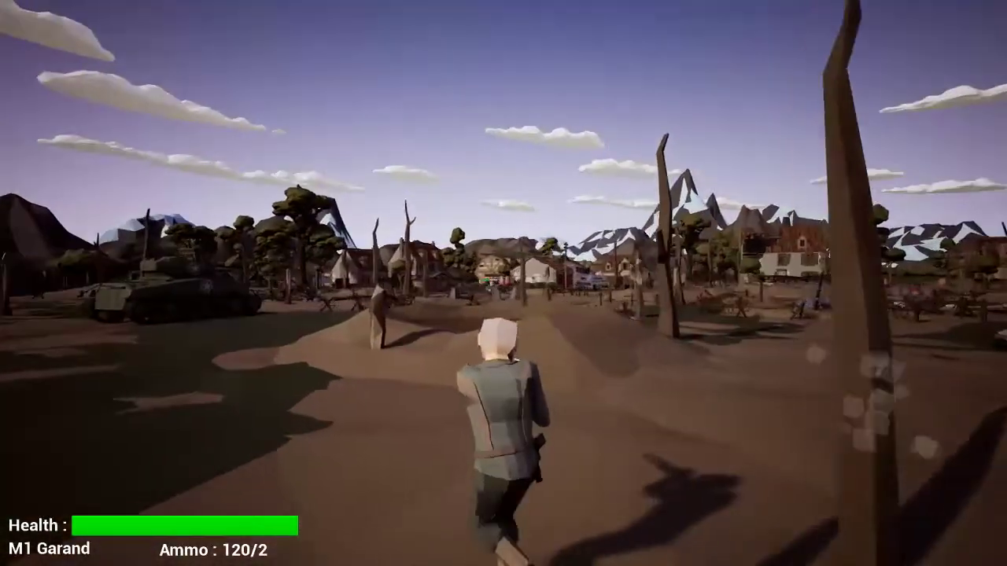
pyautogui.click(504, 283)
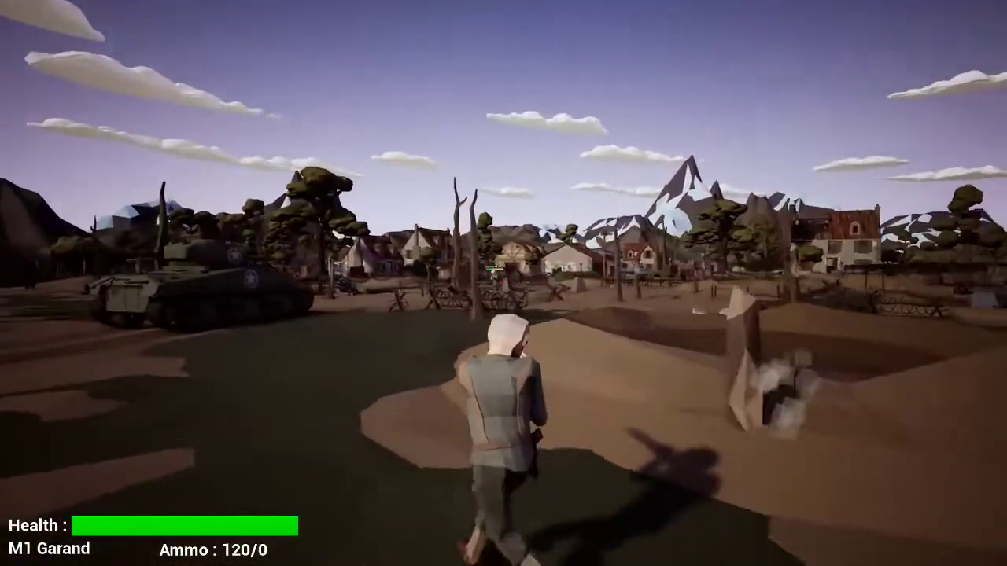
pyautogui.press('w')
pyautogui.press('r')
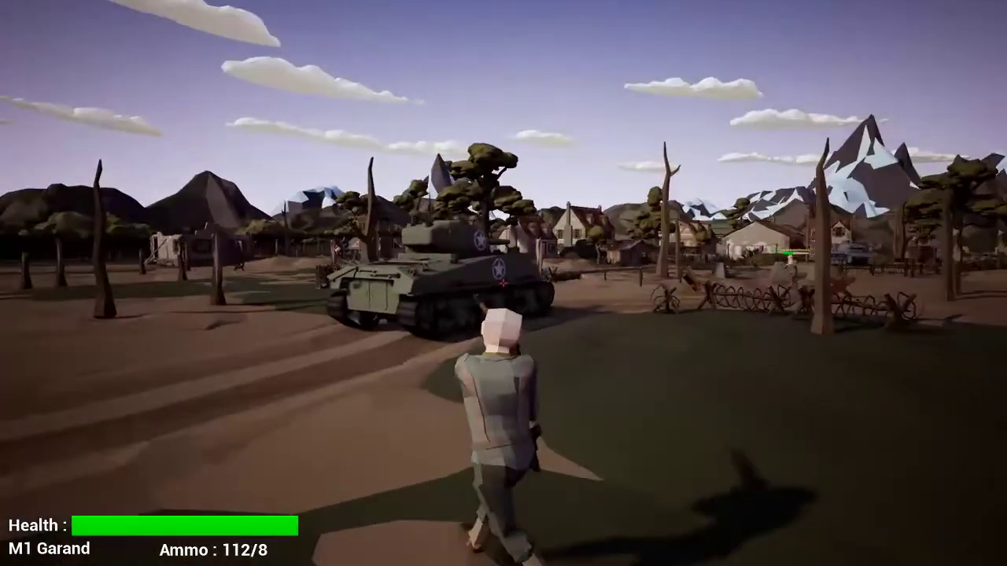
# Advance past the tank and barbed wire, firing a second M1 Garand magazine at the other player, and reload
pyautogui.press('w')
pyautogui.click(504, 283)
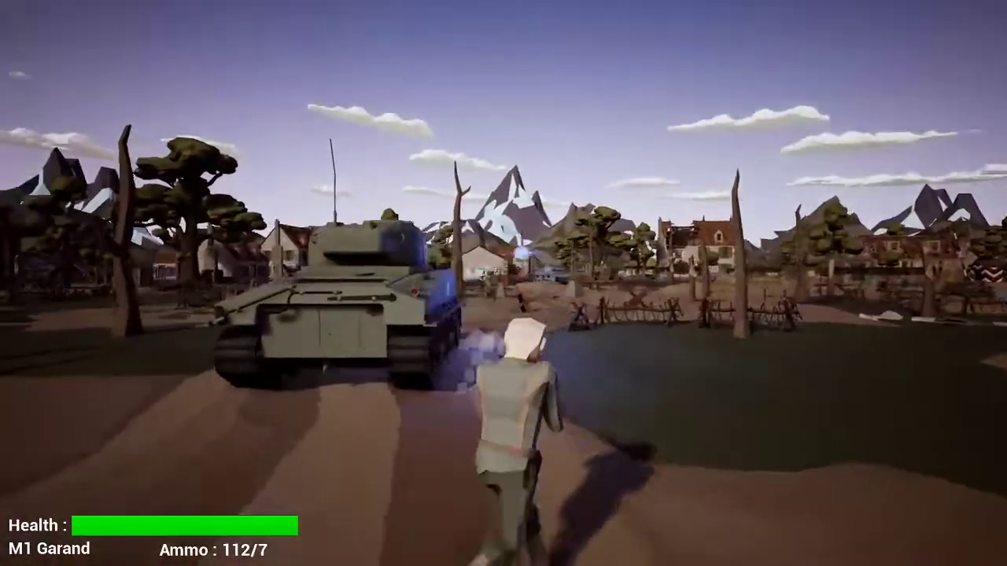
pyautogui.press('w')
pyautogui.click(503, 283)
pyautogui.click(504, 283)
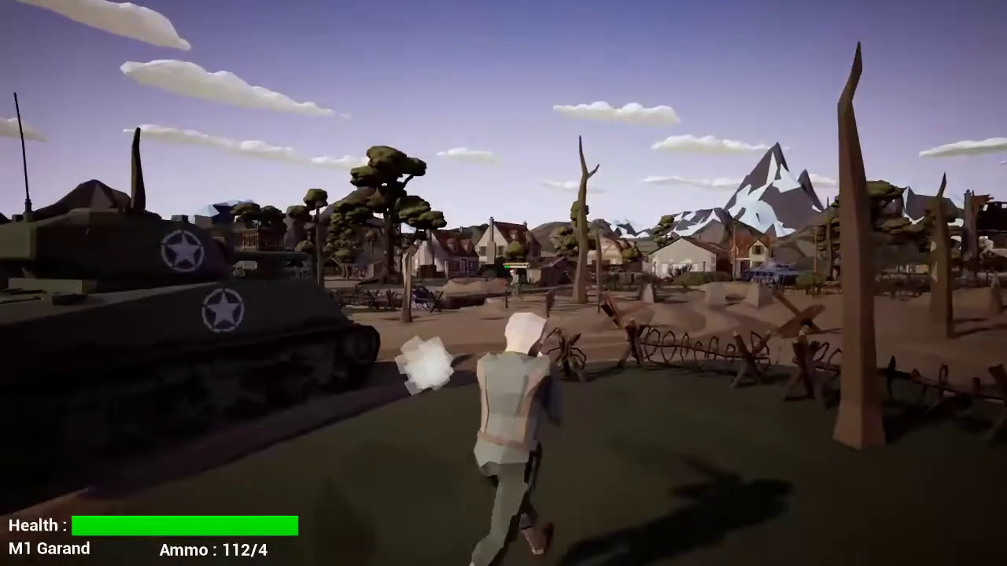
pyautogui.press('w')
pyautogui.click(504, 283)
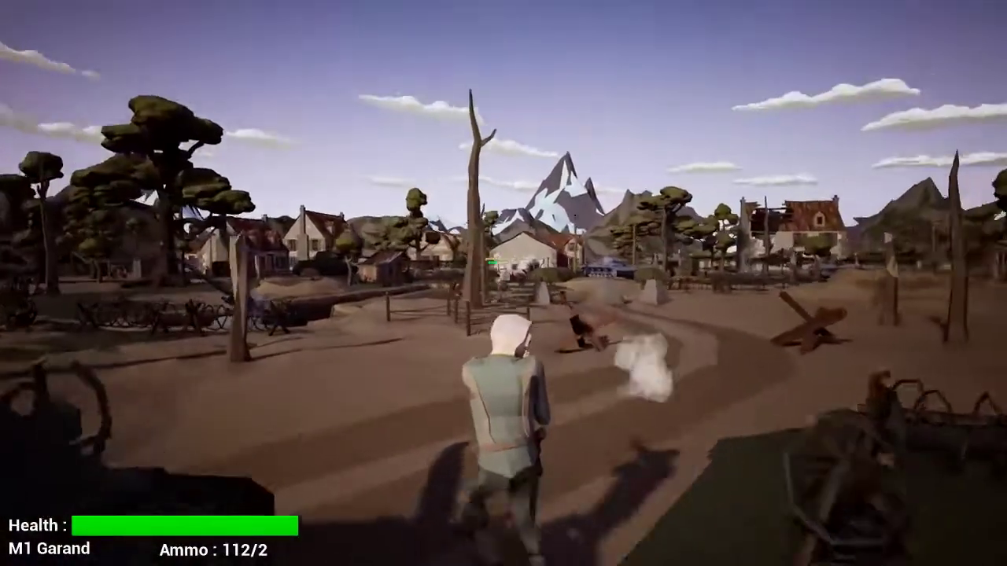
pyautogui.click(503, 283)
pyautogui.click(503, 283)
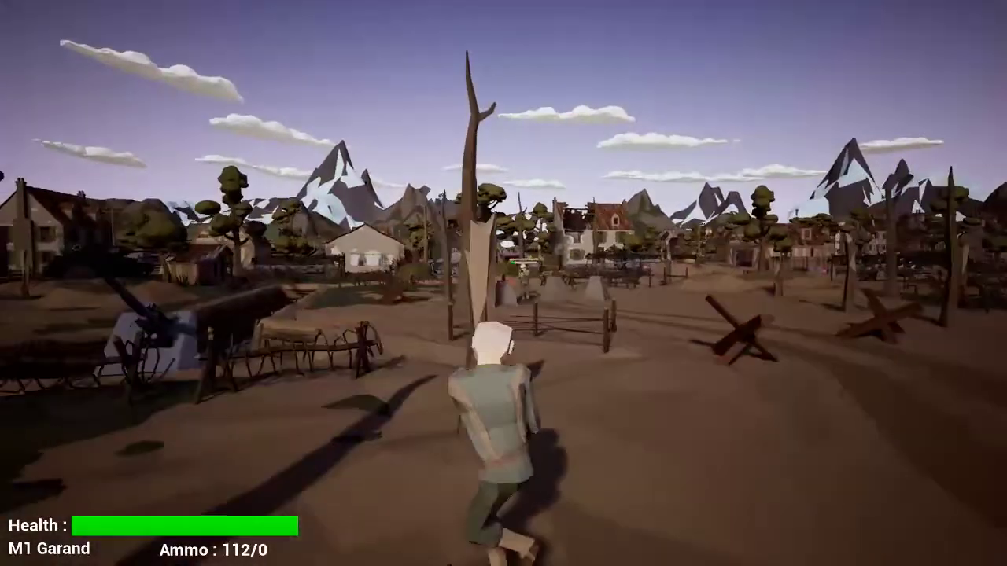
pyautogui.press('w')
pyautogui.press('r')
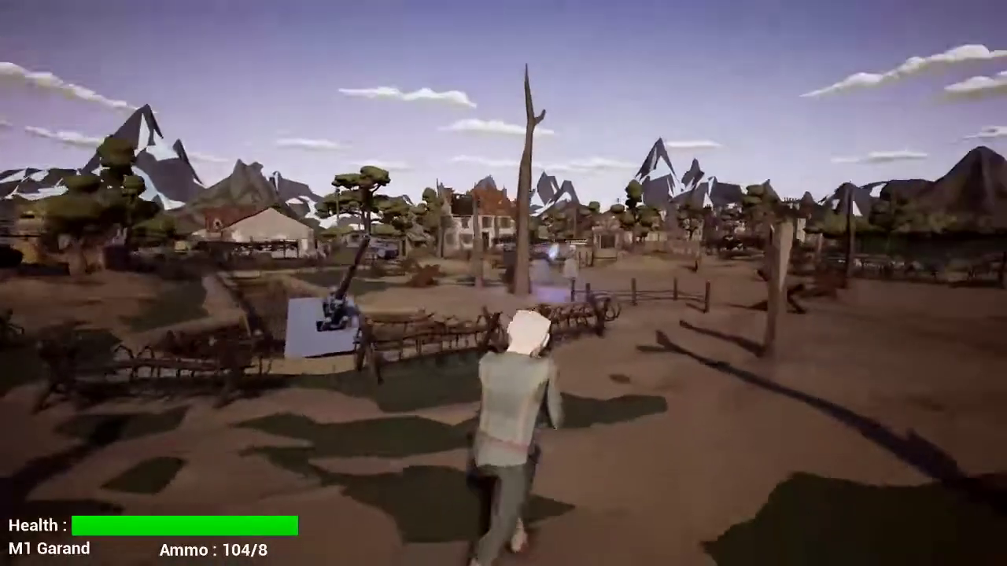
# Run up to the crater beside the wire fence and fire two M1 Garand rounds at the other player
pyautogui.press('w')
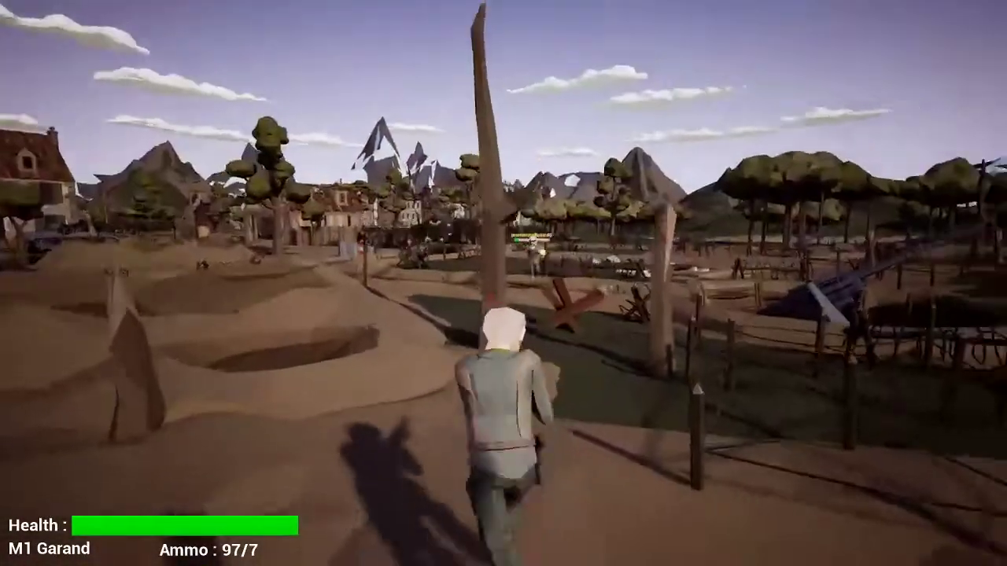
pyautogui.click(504, 283)
pyautogui.click(503, 283)
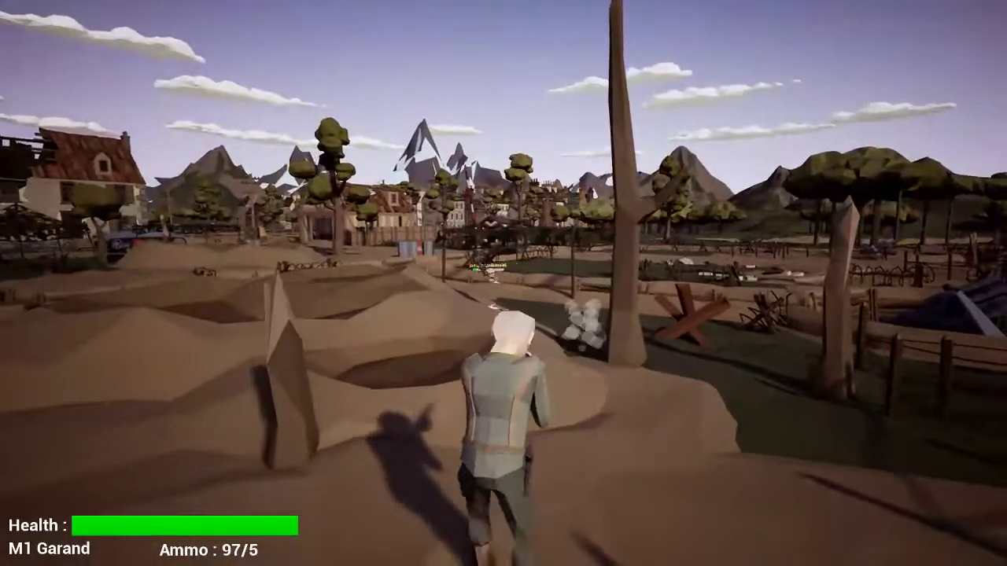
# Empty the M1 Garand at the other player while running over the mounds to the wooden-walled trench, and reload
pyautogui.click(504, 283)
pyautogui.click(503, 283)
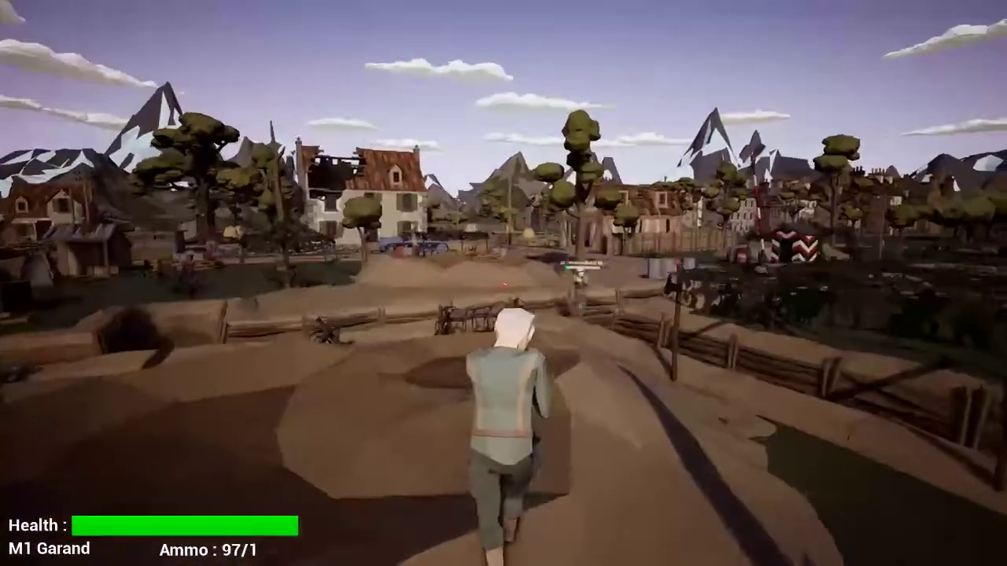
pyautogui.press('w')
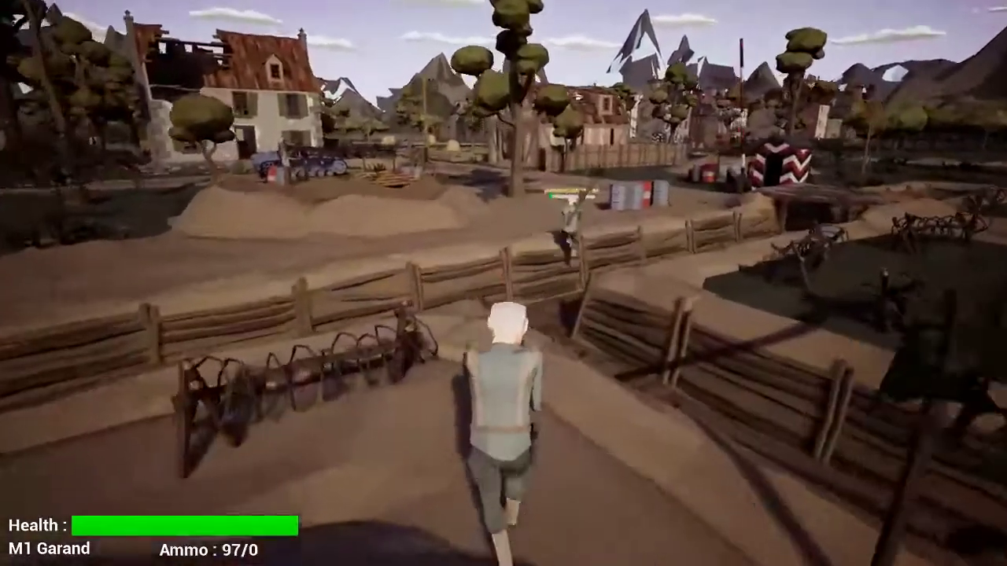
pyautogui.press('w')
pyautogui.press('r')
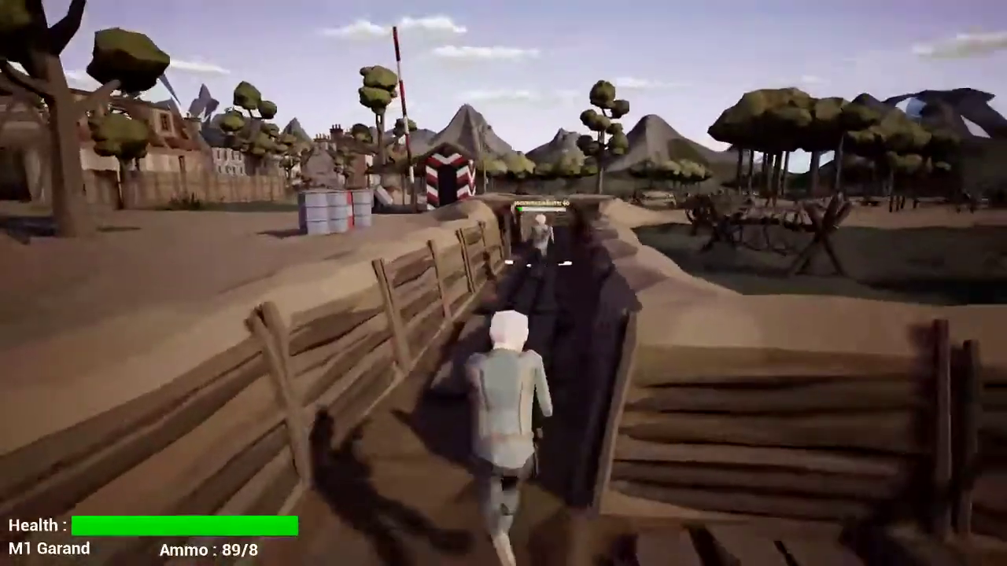
# Chase the other player along the trench with M1 Garand fire, turn back the opposite way and reload
pyautogui.click(504, 283)
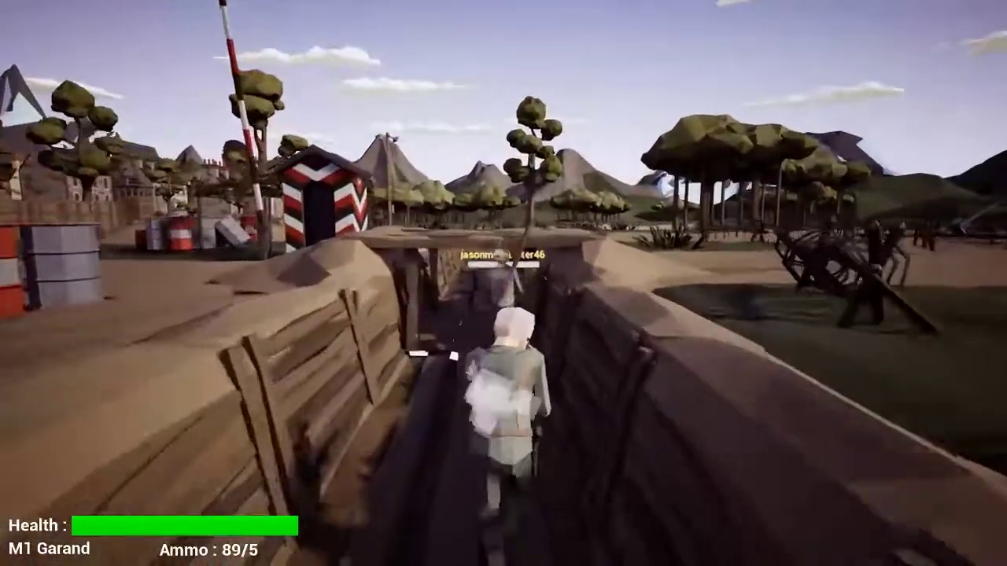
pyautogui.press('w')
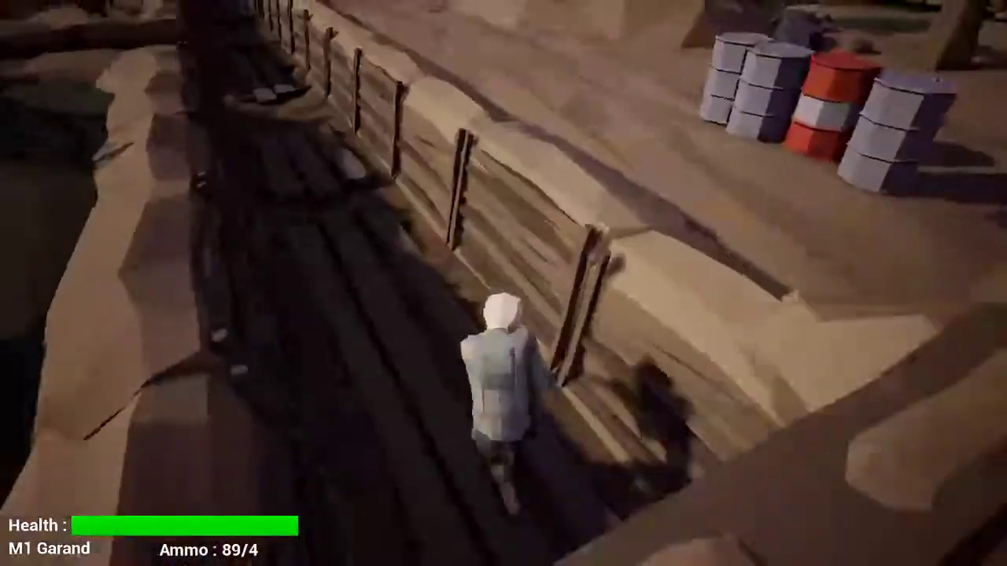
pyautogui.press('w')
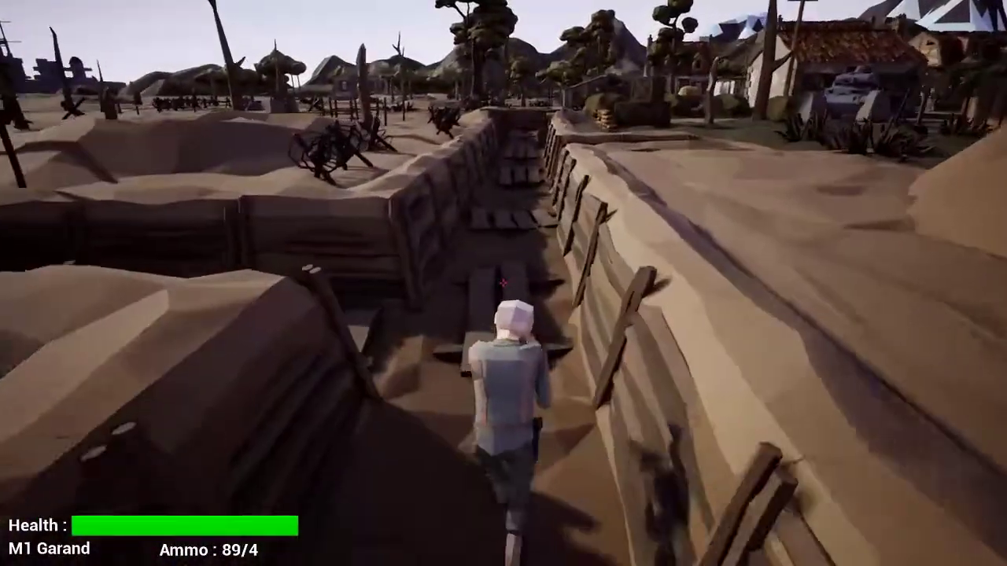
pyautogui.press('r')
pyautogui.press('w')
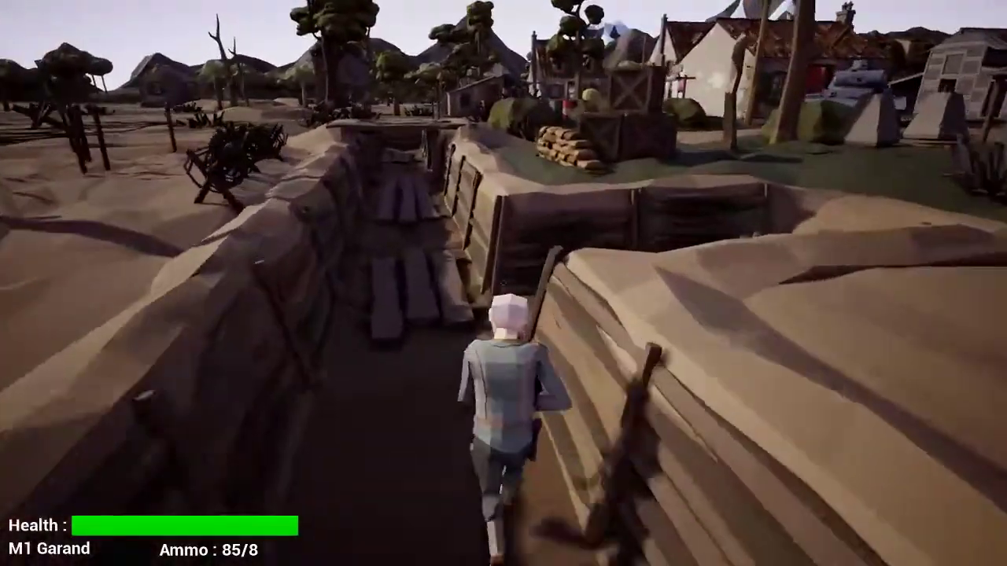
# Climb out of the trench and cross the grass past the stacked crates towards the concrete tank barriers
pyautogui.press('w')
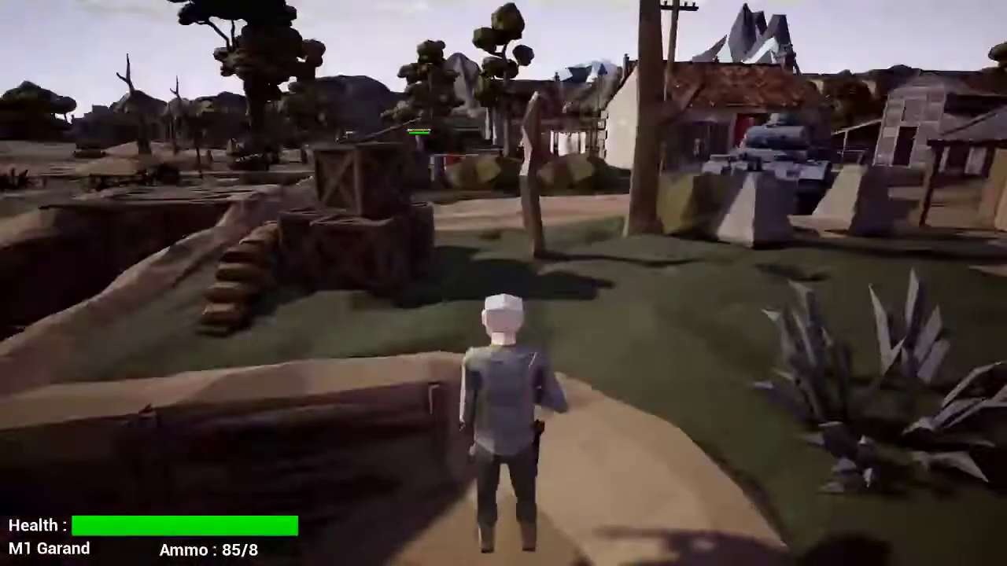
pyautogui.press('w')
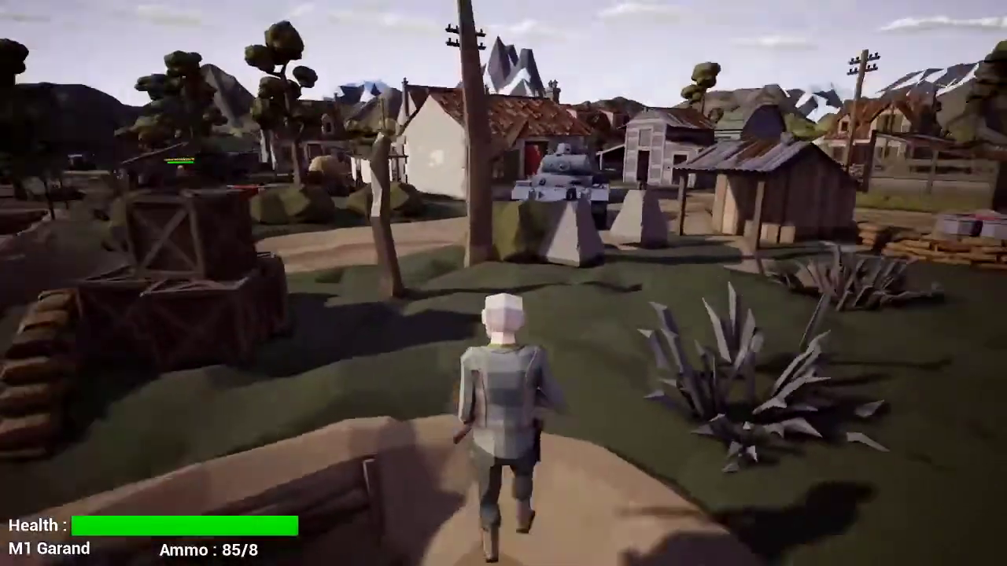
pyautogui.press('w')
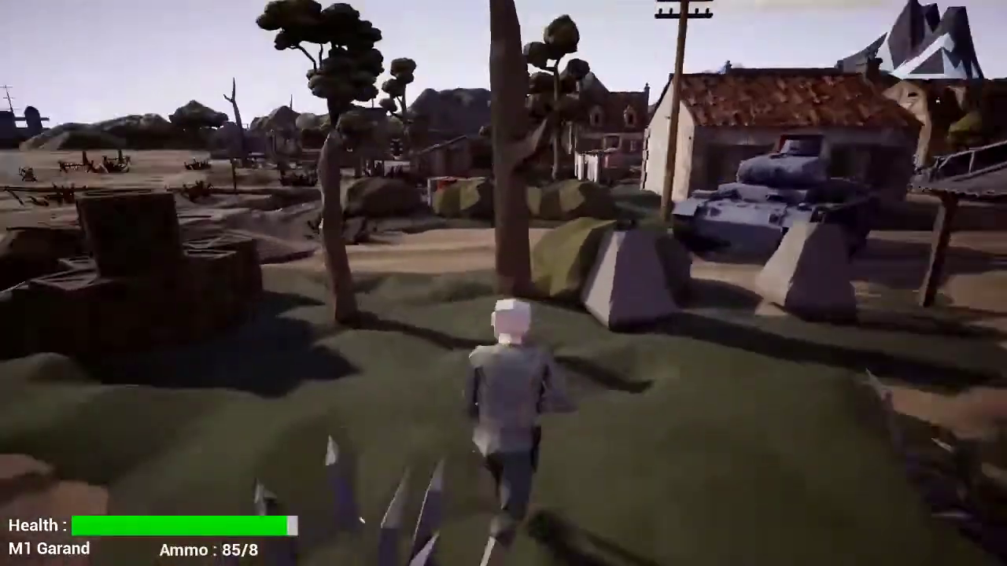
pyautogui.press('w')
pyautogui.press('w')
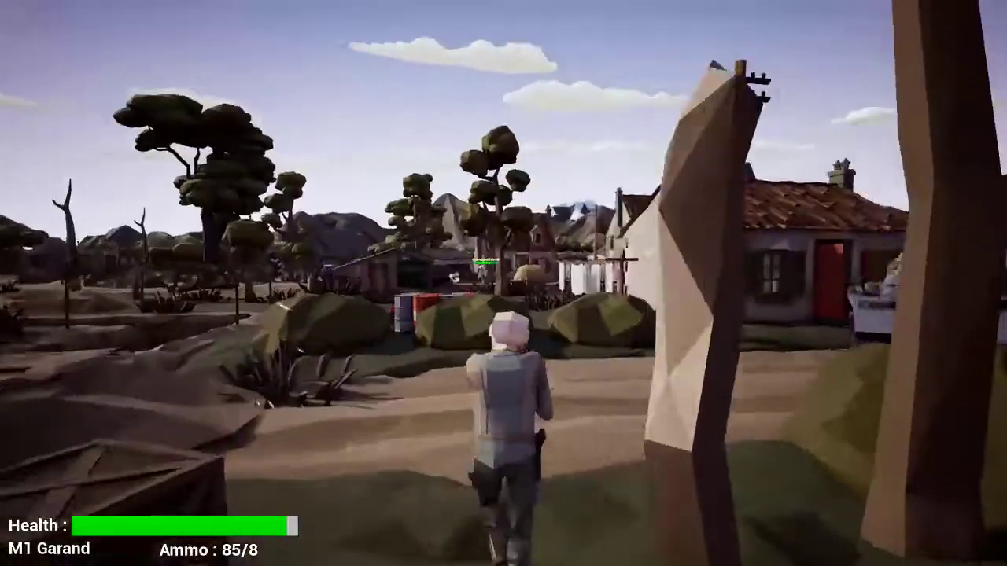
# Fire the M1 Garand at the other player beyond the bushes, reload, and run across the grass to the wooden shed
pyautogui.click(503, 283)
pyautogui.click(503, 283)
pyautogui.press('w')
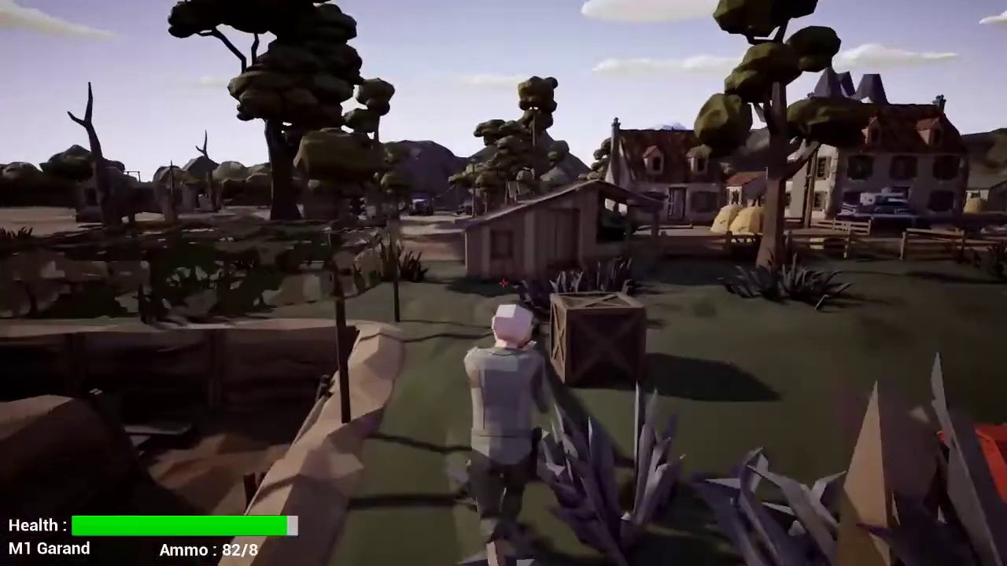
pyautogui.press('w')
pyautogui.press('w')
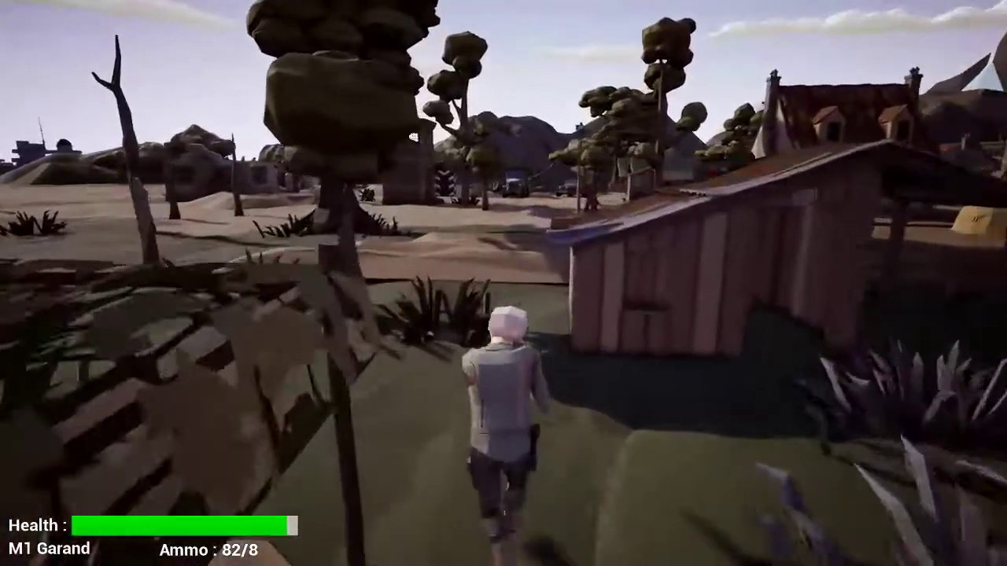
# Run past the watchtower and parked vehicles into the medical camp and pick up the Browning BAR by the crates
pyautogui.press('w')
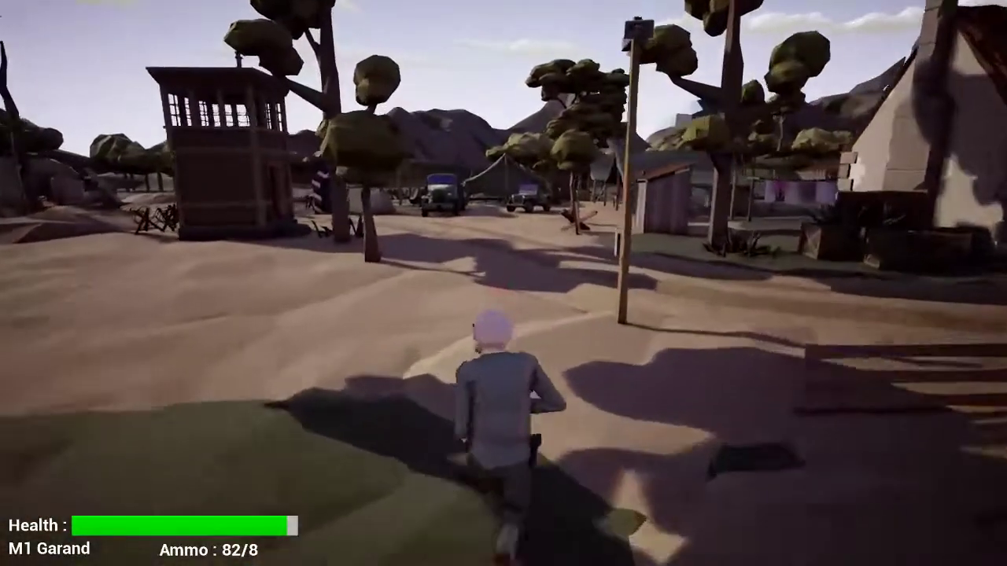
pyautogui.press('w')
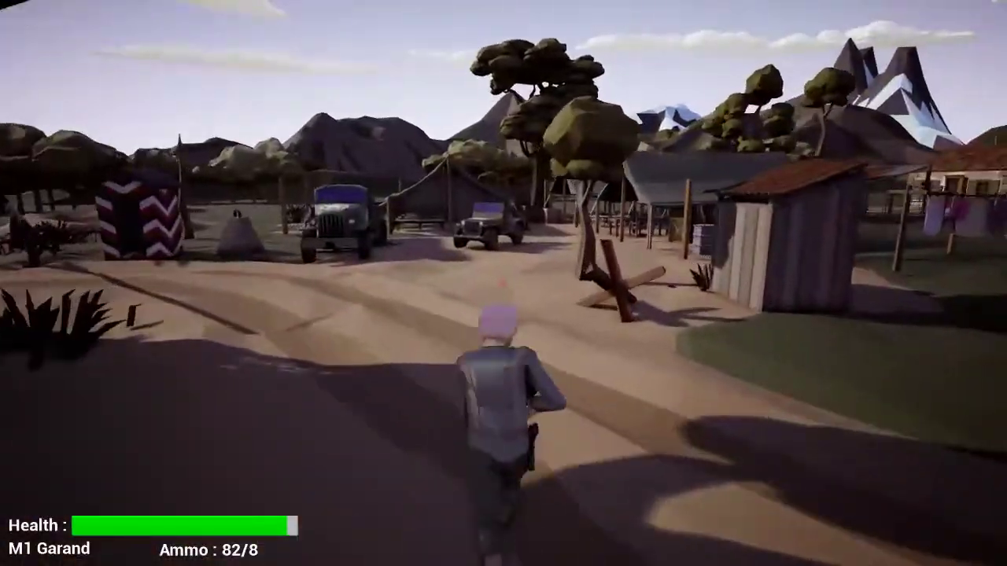
pyautogui.press('w')
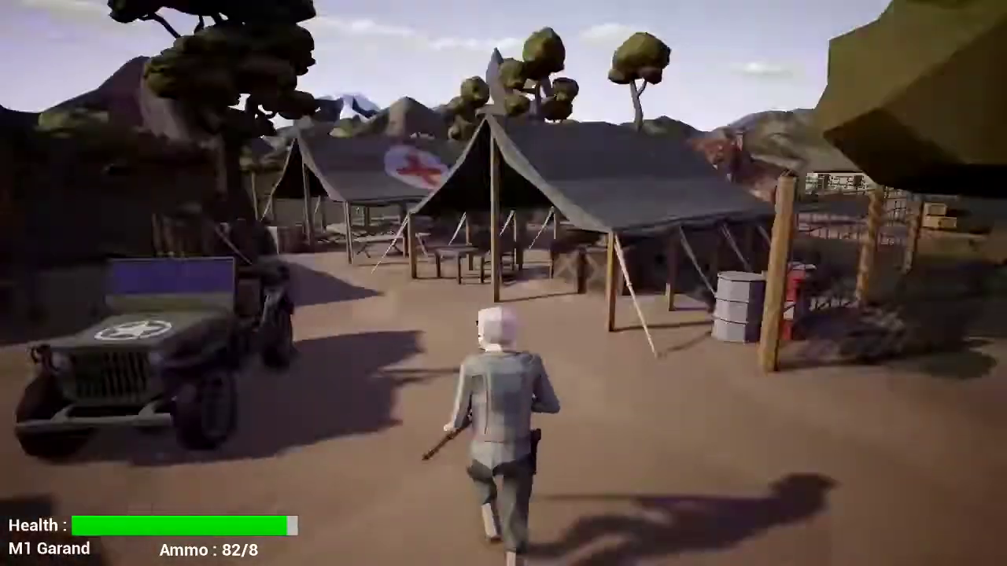
pyautogui.press('w')
pyautogui.press('w')
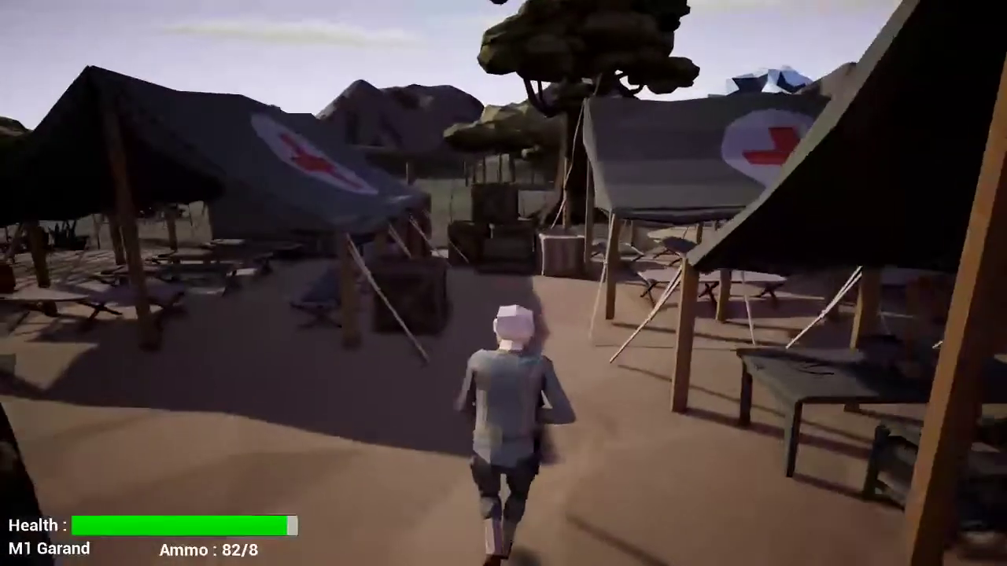
pyautogui.press('w')
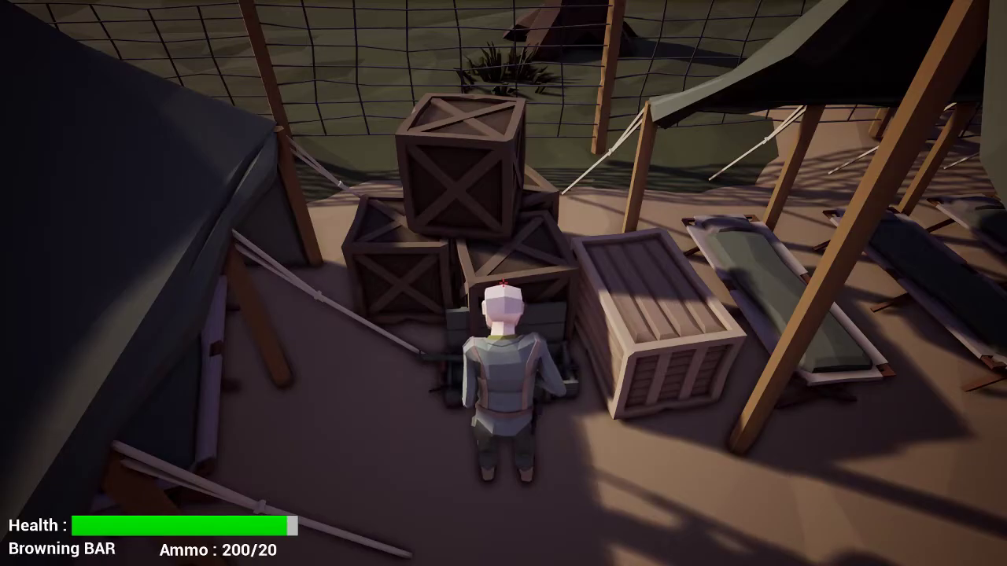
# Run from the medical tents past the jeep and down the dirt road, turning back to face the camp
pyautogui.press('w')
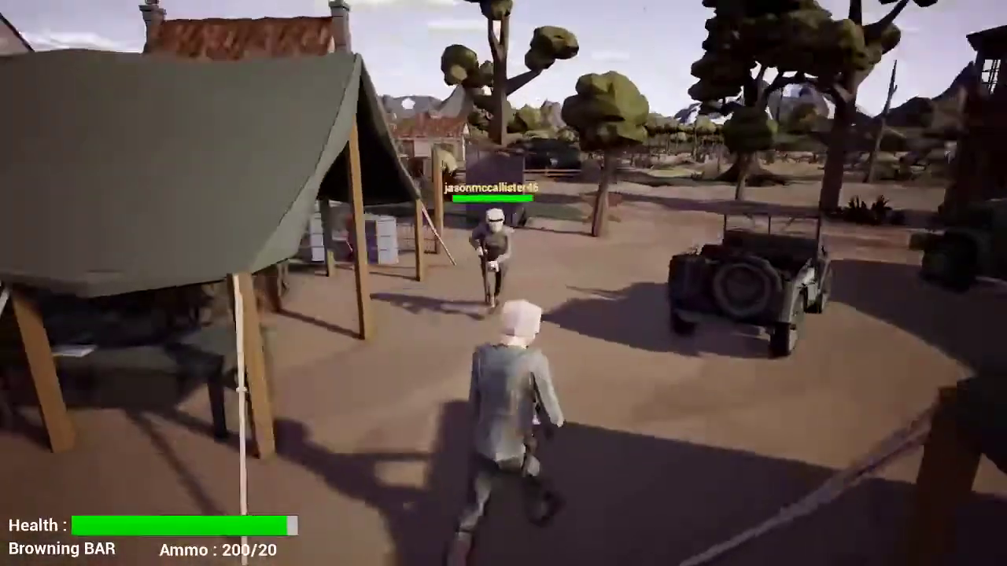
pyautogui.press('w')
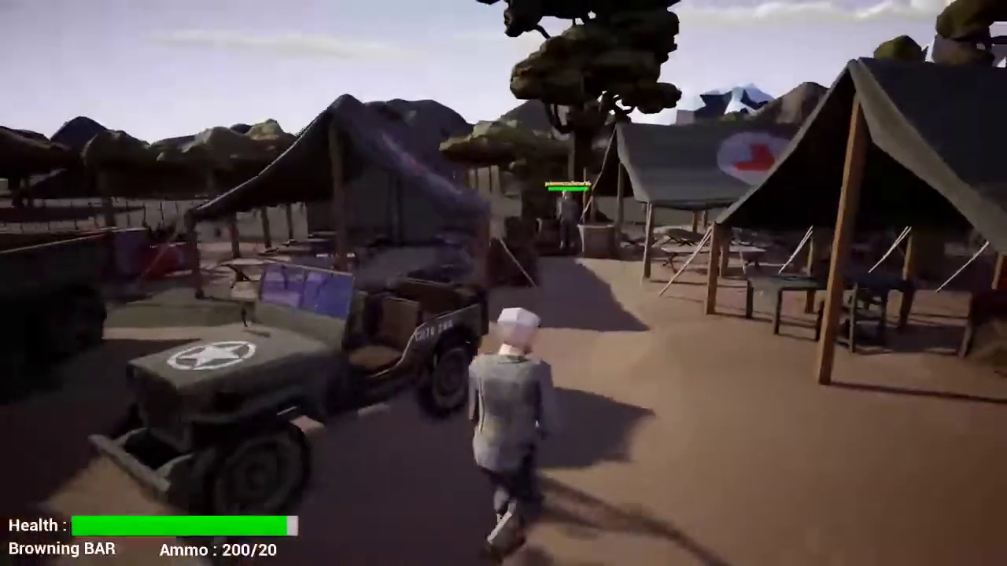
pyautogui.press('w')
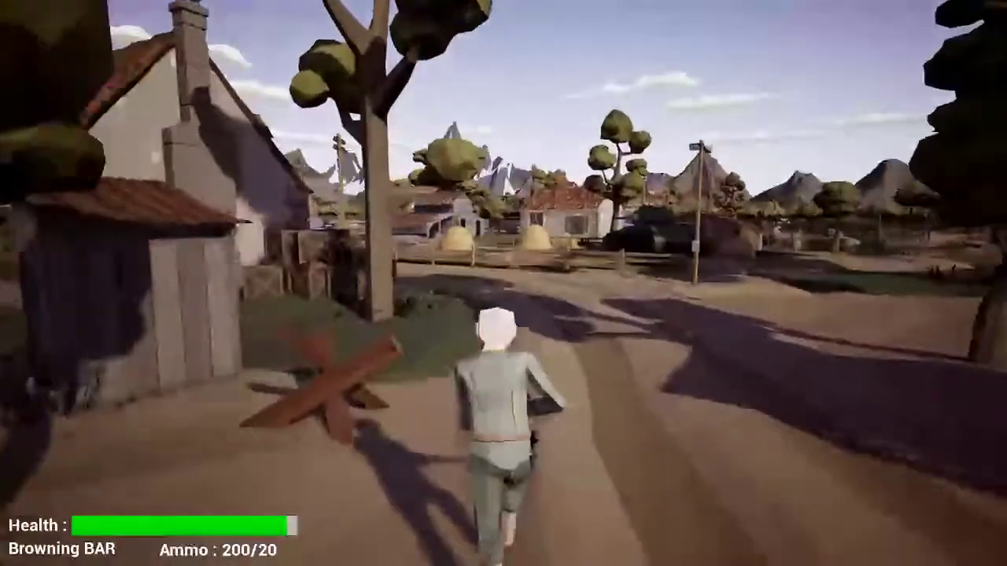
pyautogui.press('w')
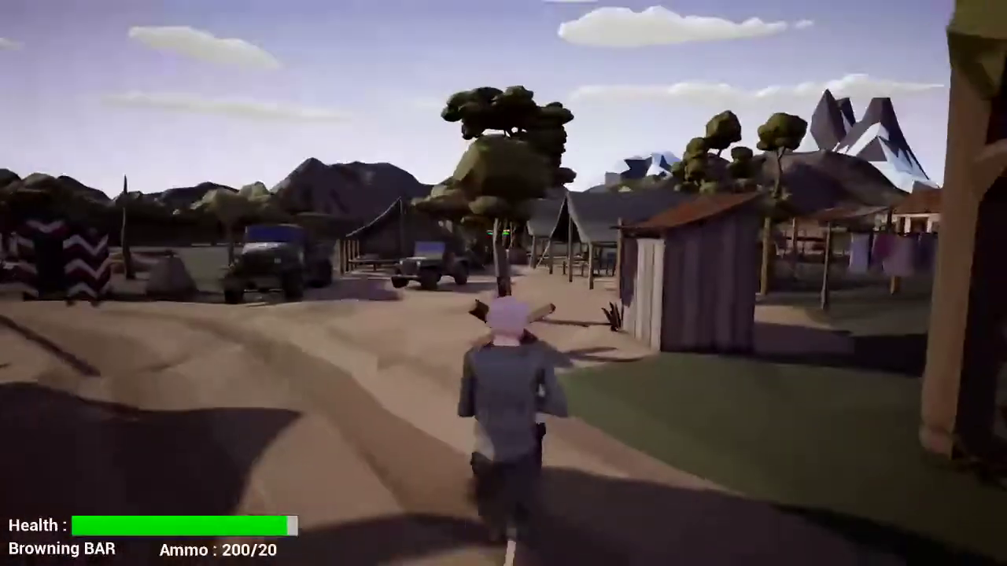
pyautogui.press('w')
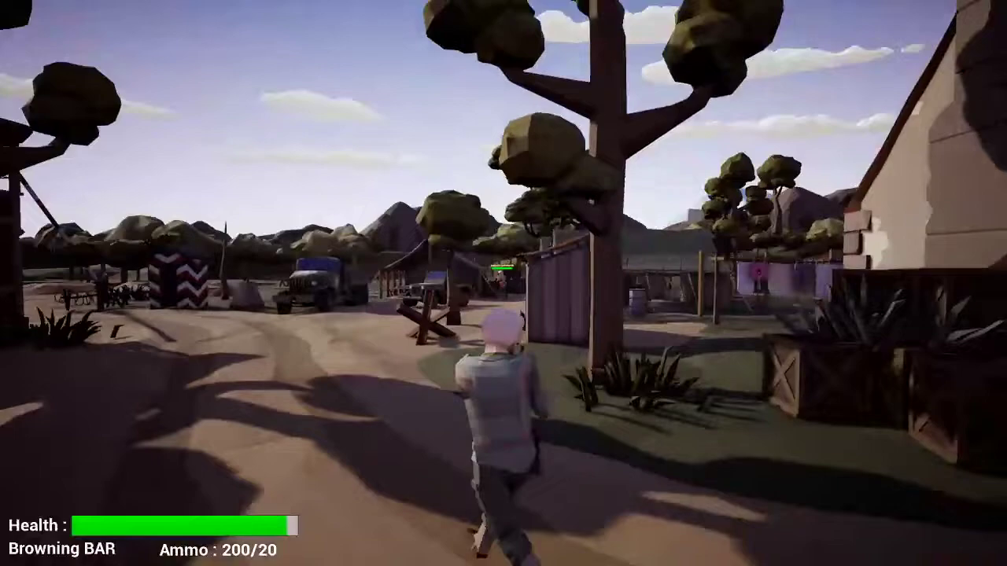
# Fire Browning BAR bursts from the dirt road at the other player near the jeep while moving back and forth
pyautogui.click(503, 283)
pyautogui.press('s')
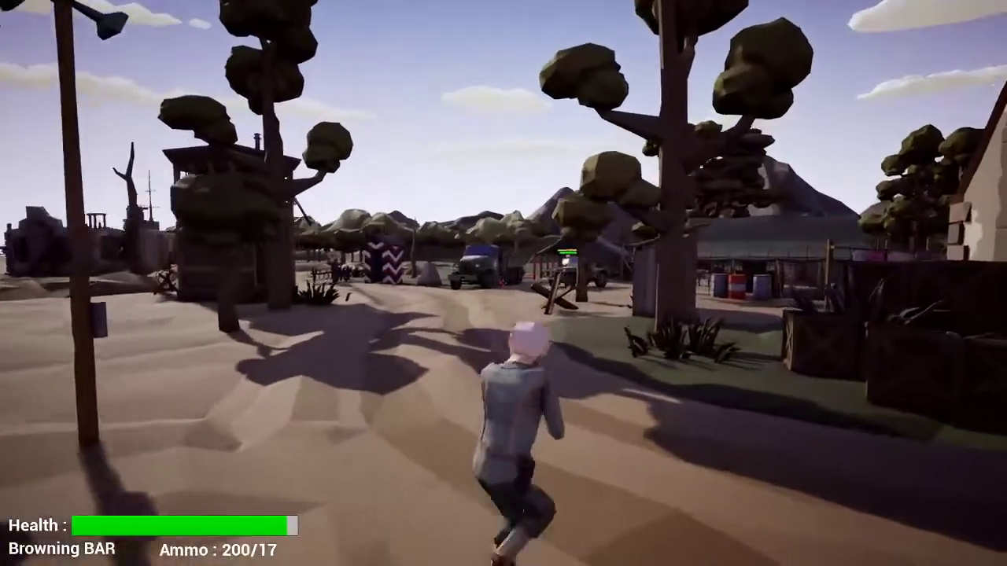
pyautogui.click(503, 283)
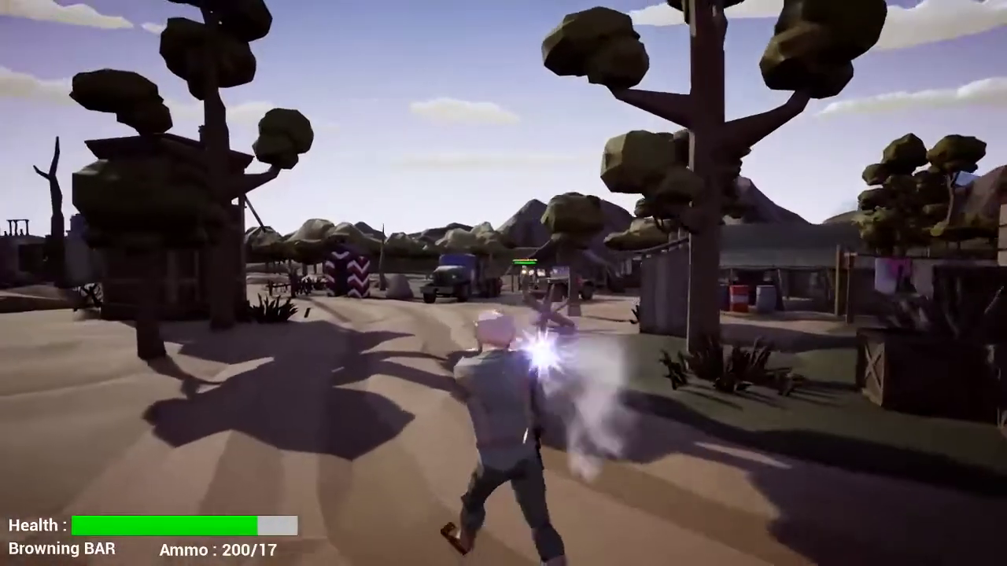
pyautogui.press('w')
pyautogui.click(504, 284)
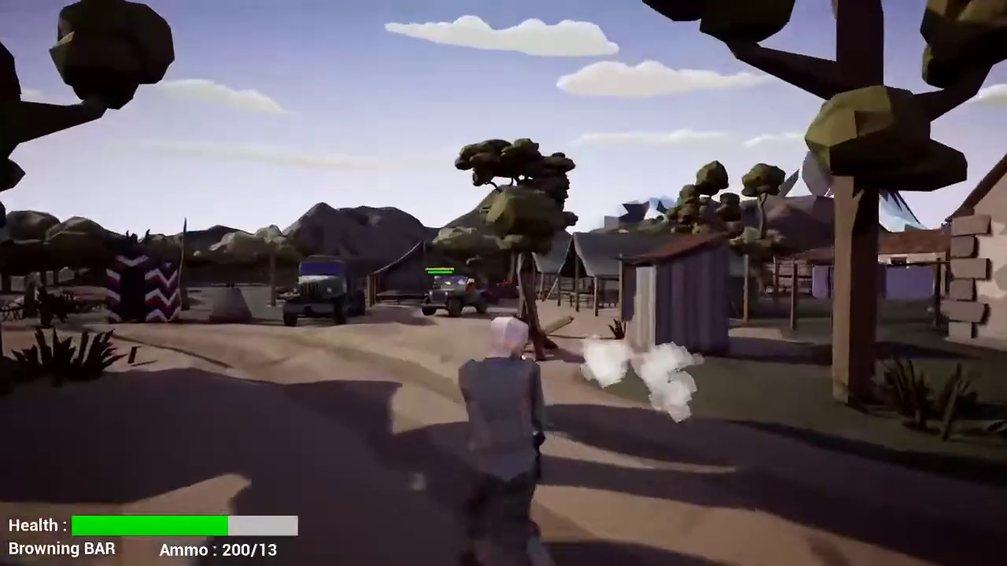
# Empty the Browning BAR at the other player while advancing on the camp, and reload beside the army truck
pyautogui.press('w')
pyautogui.click(504, 283)
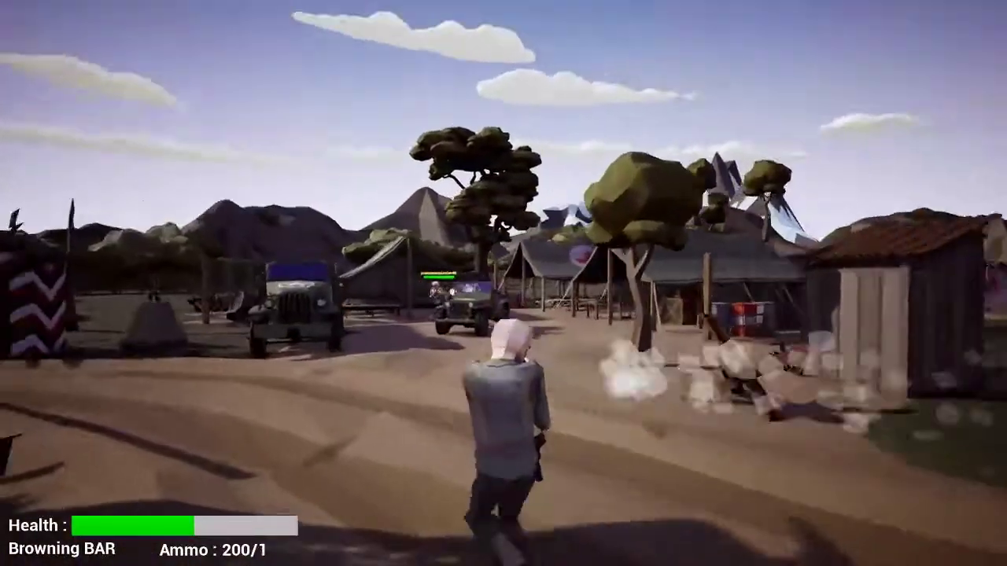
pyautogui.click(504, 283)
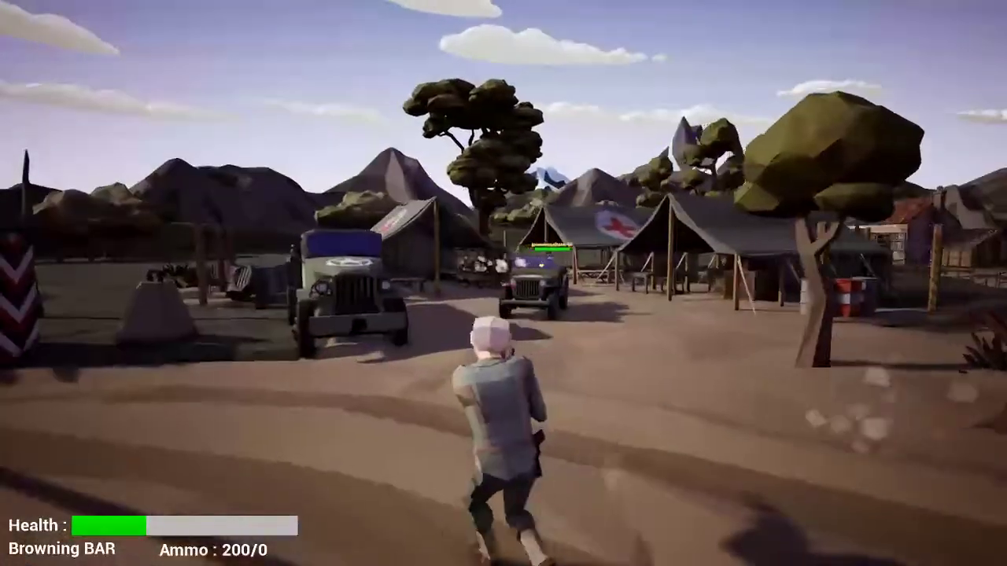
pyautogui.press('w')
pyautogui.press('r')
pyautogui.press('w')
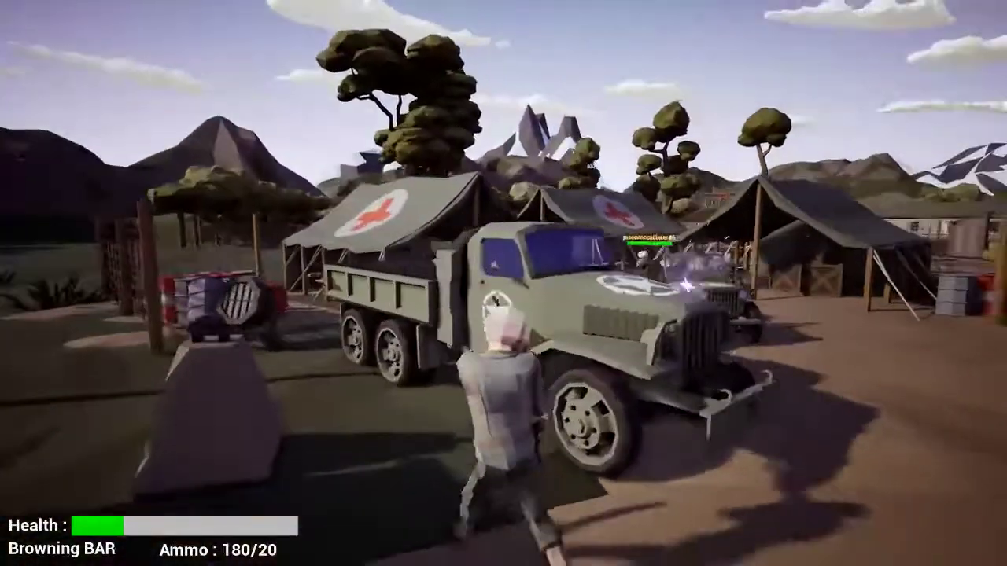
# Use the army truck as cover, moving behind its cargo bed and back around the front towards the jeep
pyautogui.press('w')
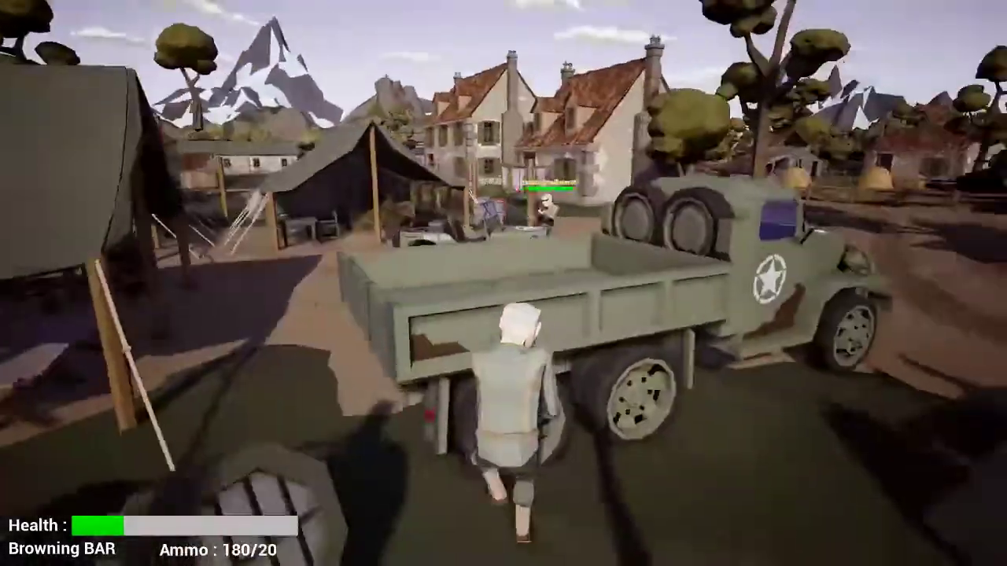
pyautogui.press('d')
pyautogui.press('d')
pyautogui.press('w')
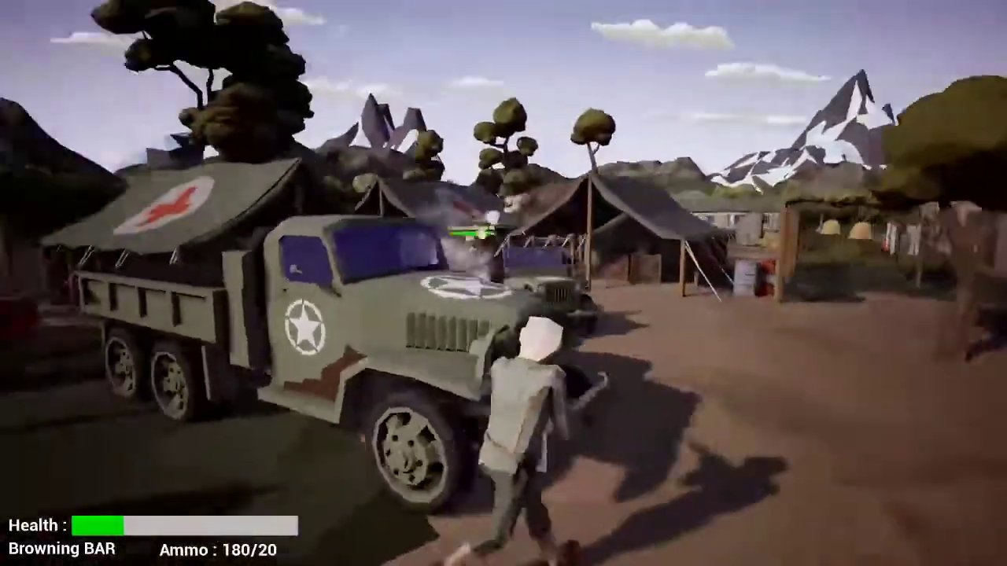
# Fire the reloaded Browning BAR at the other player beside the tents while strafing past the jeep
pyautogui.click(504, 283)
pyautogui.click(503, 284)
pyautogui.click(503, 284)
pyautogui.press('w')
pyautogui.press('d')
pyautogui.click(504, 283)
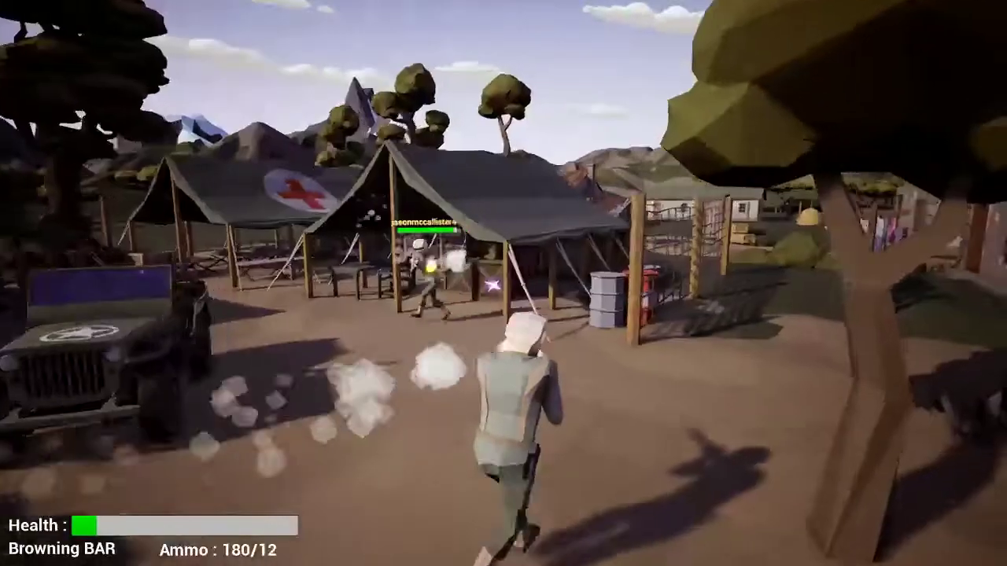
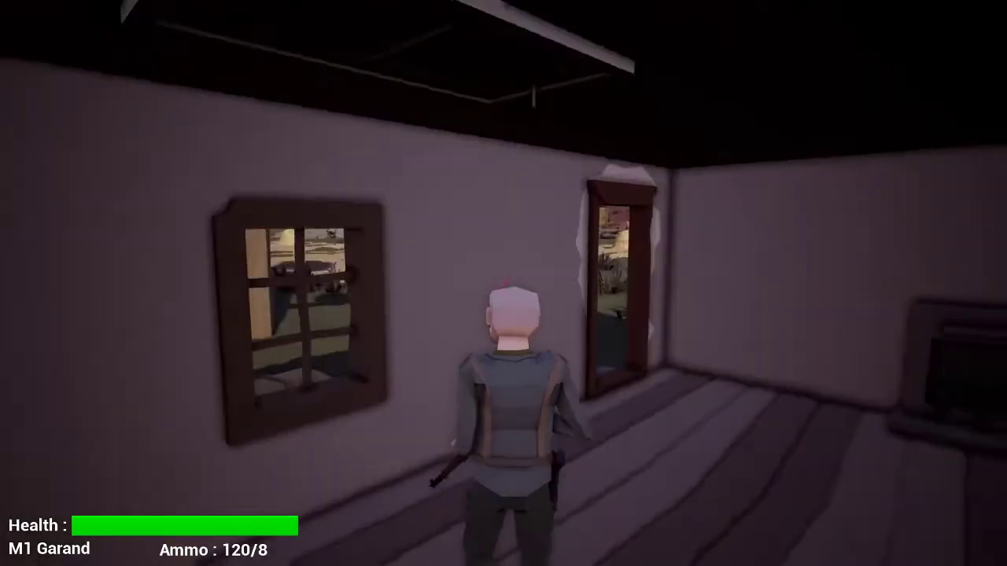
# Run out of the house through the broken doorway and turn back to face its outer wall
pyautogui.press('w')
pyautogui.press('w')
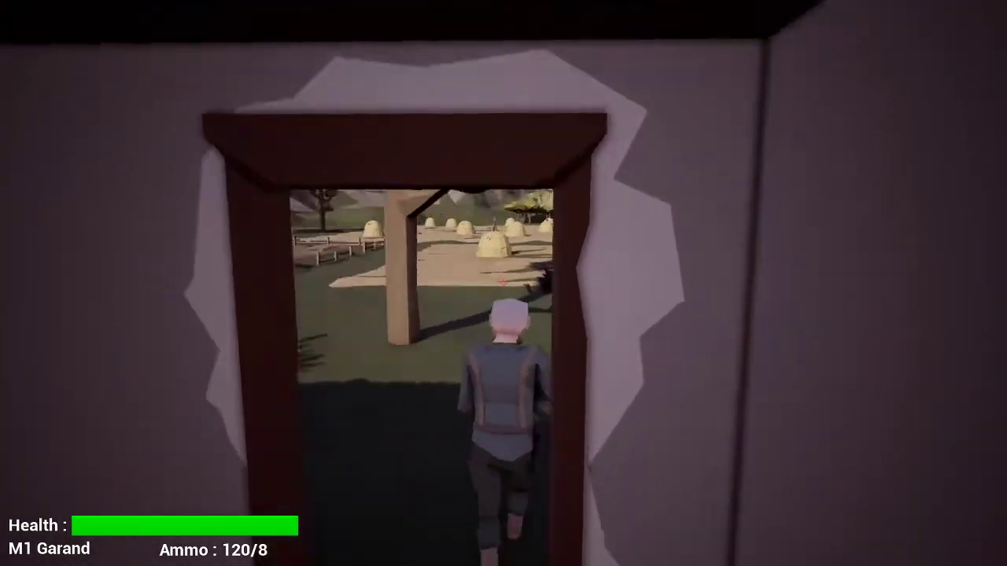
pyautogui.press('w')
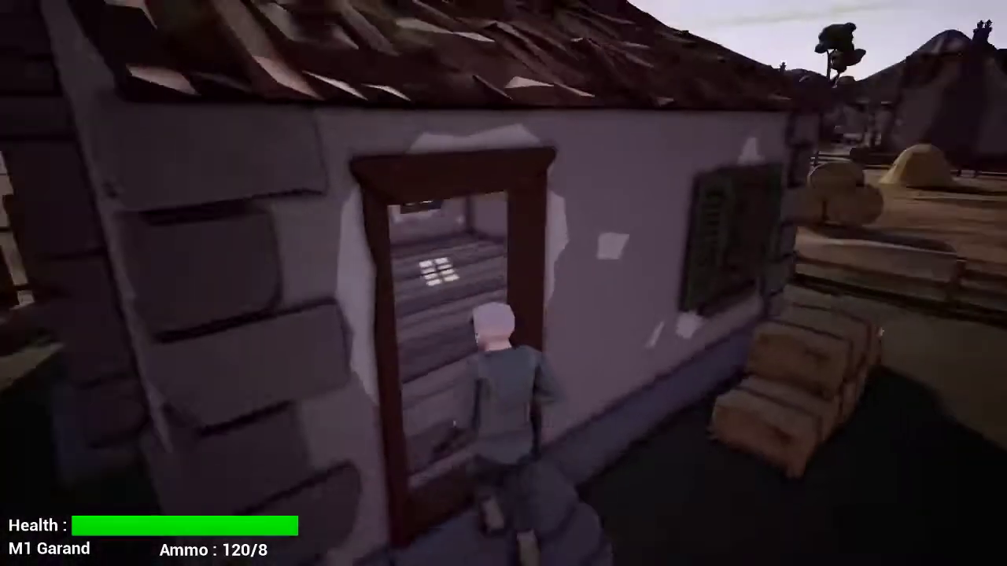
# Run through the small house and along the hedge to the red door of the two-storey house
pyautogui.press('w')
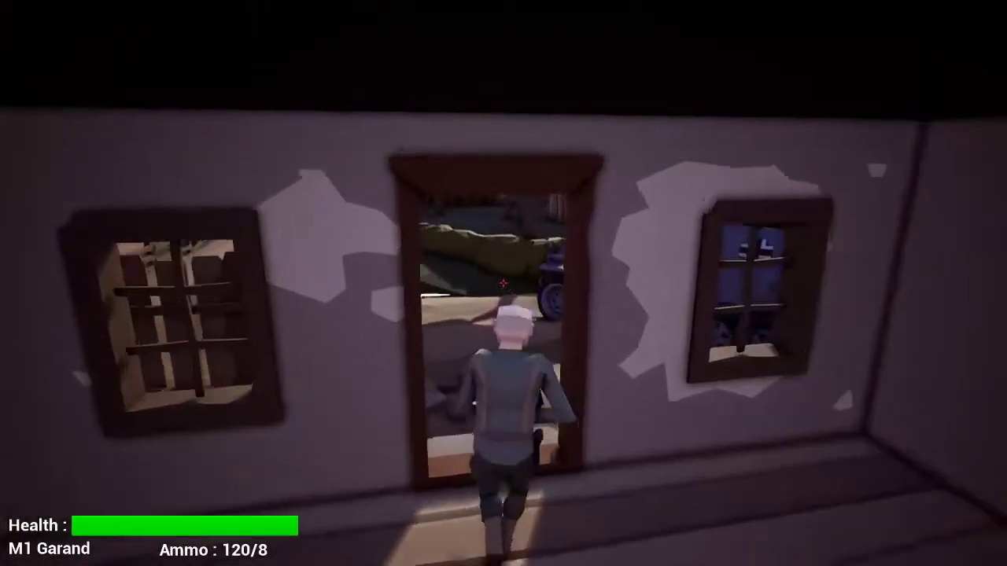
pyautogui.press('w')
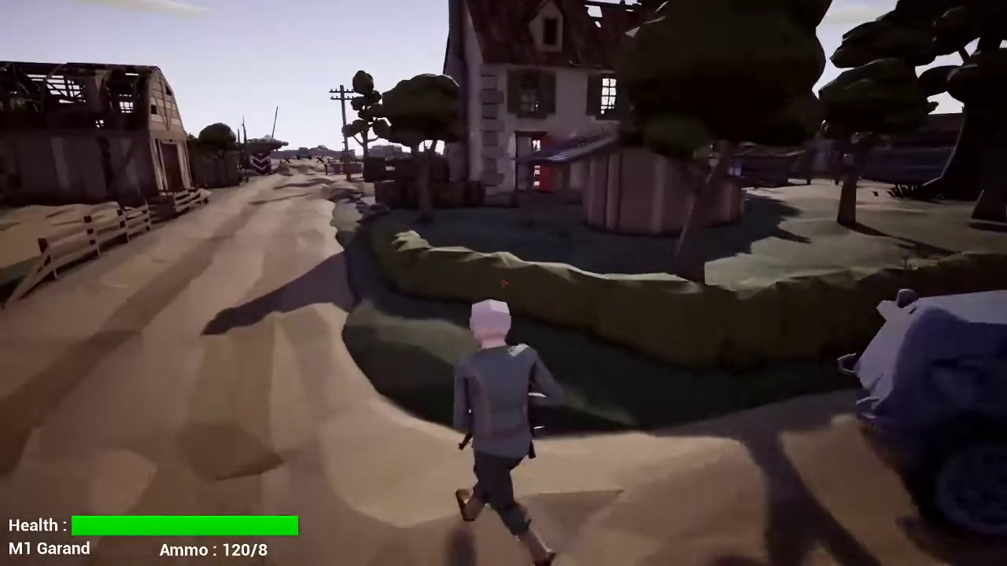
pyautogui.press('w')
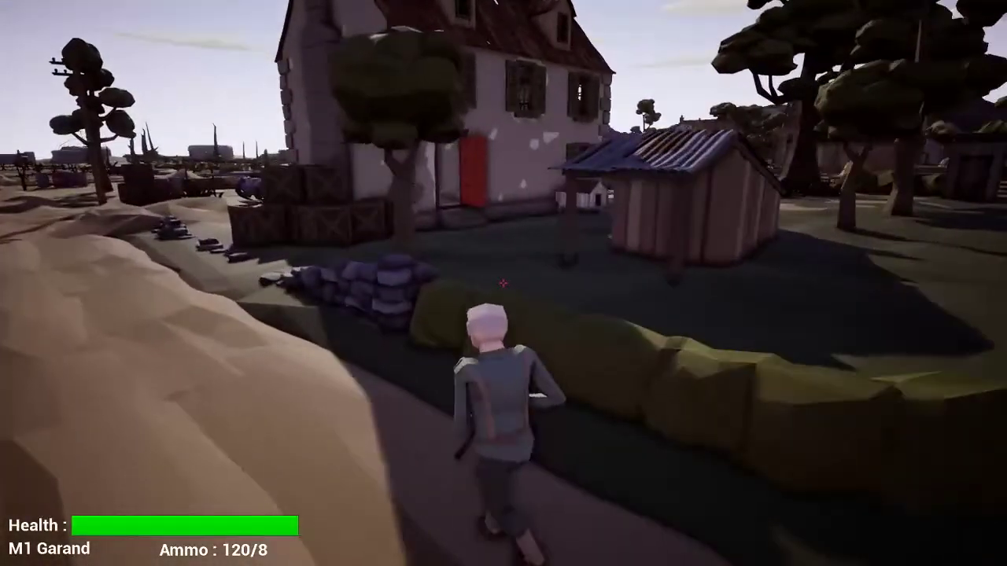
pyautogui.press('w')
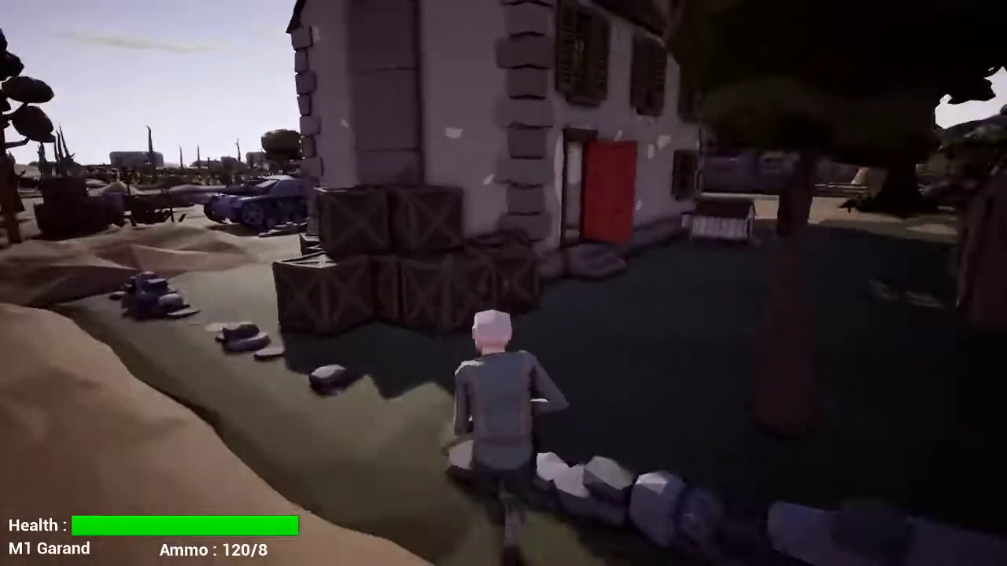
pyautogui.press('w')
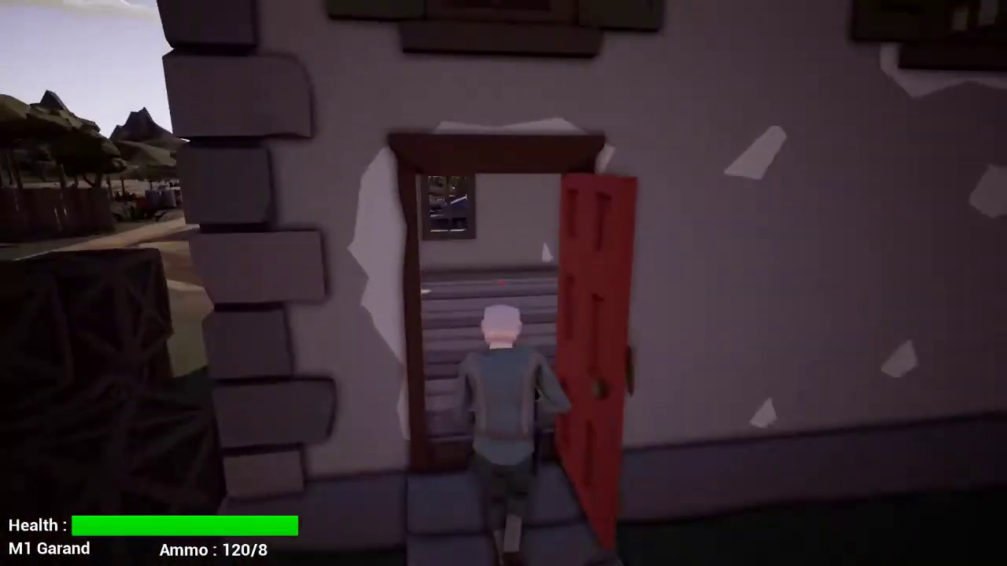
# Enter the two-storey house, climb the stairs and reach the broken outer wall on the upper floor
pyautogui.press('w')
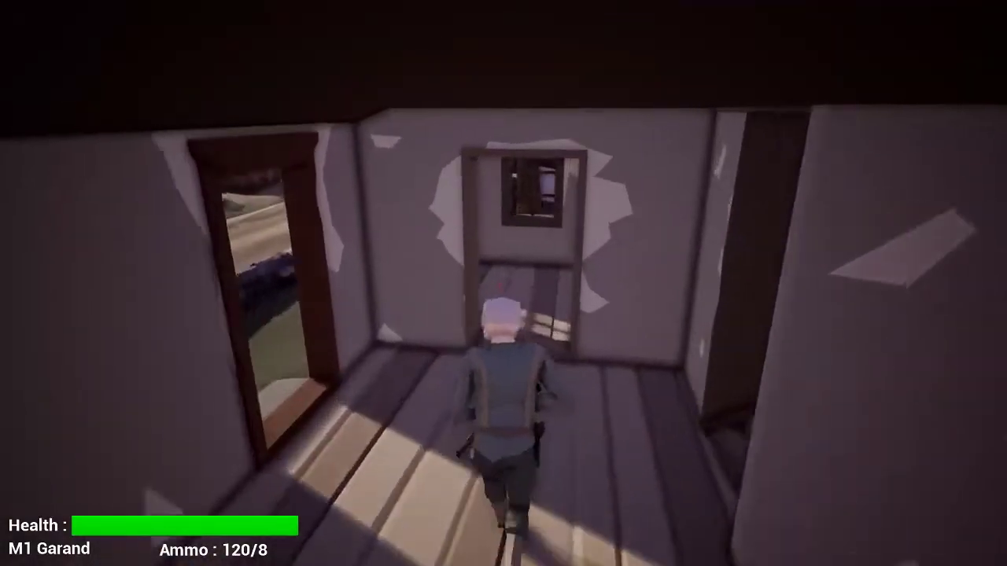
pyautogui.press('w')
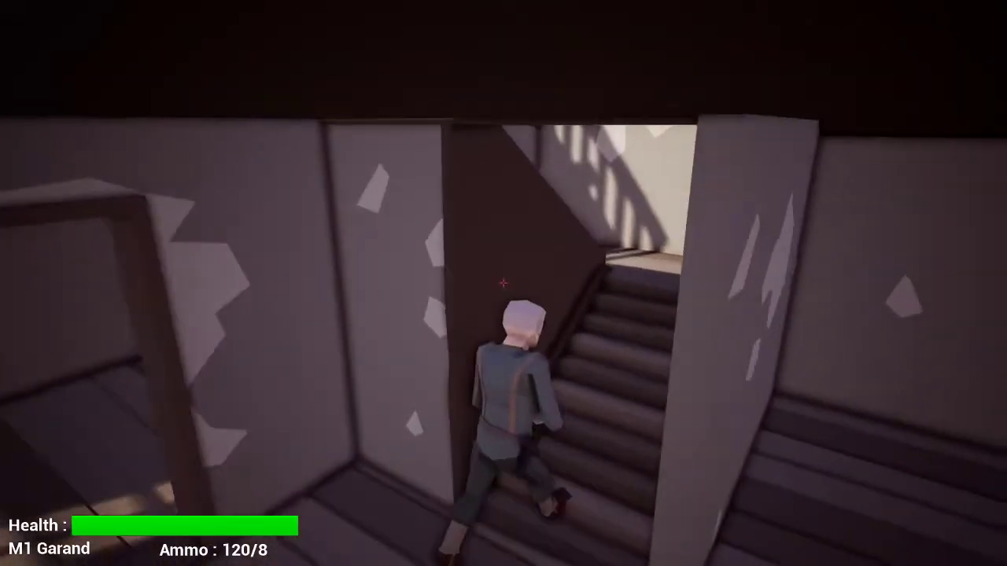
pyautogui.press('w')
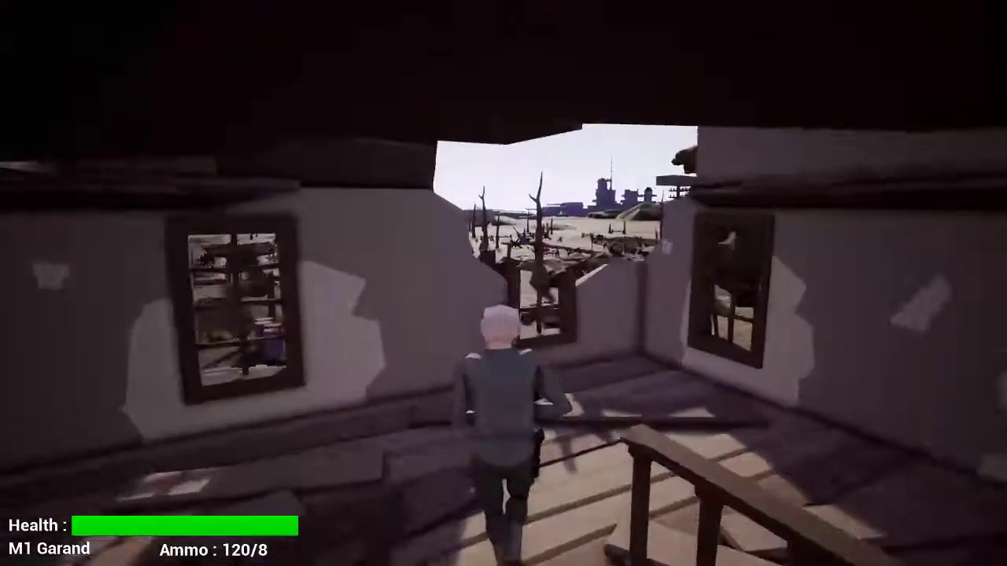
pyautogui.press('w')
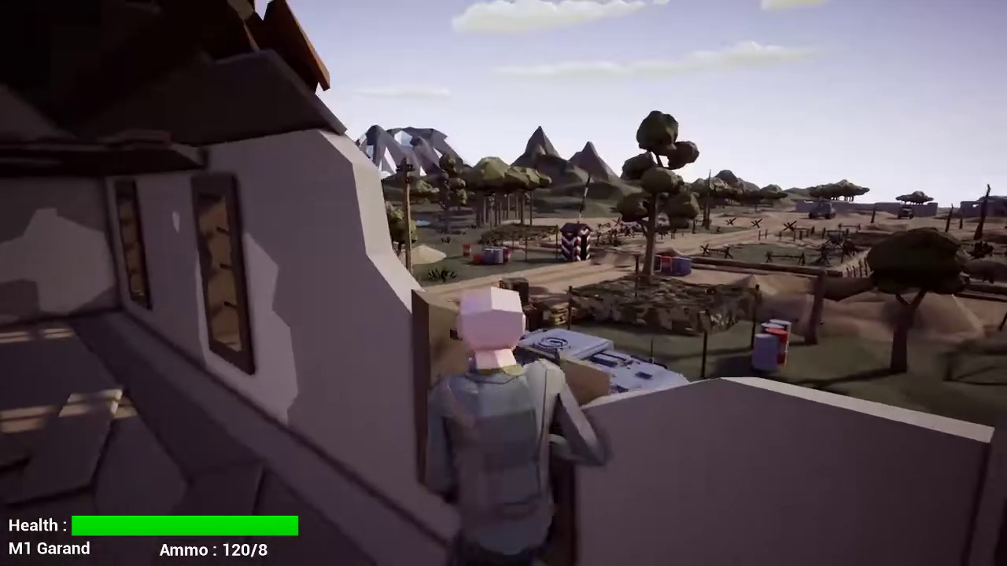
# Survey the village from the gap in the upper wall, jump there, and drop down outside the house
pyautogui.press('d')
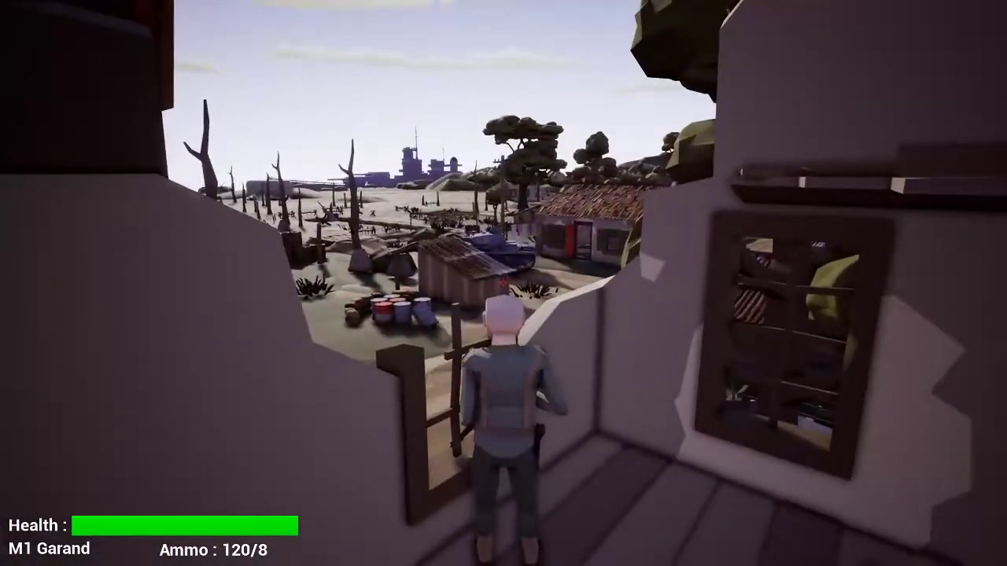
pyautogui.press('space')
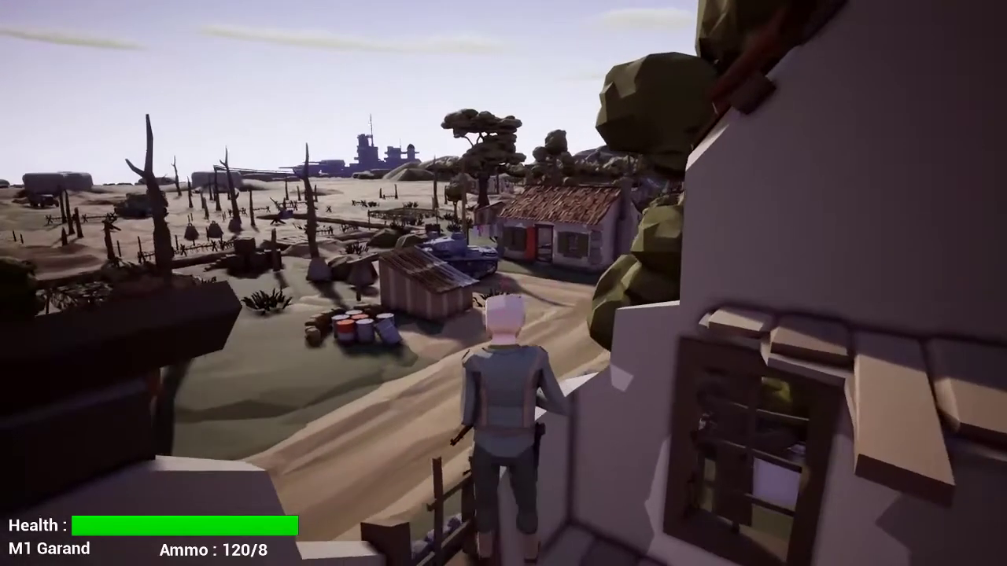
pyautogui.press('w')
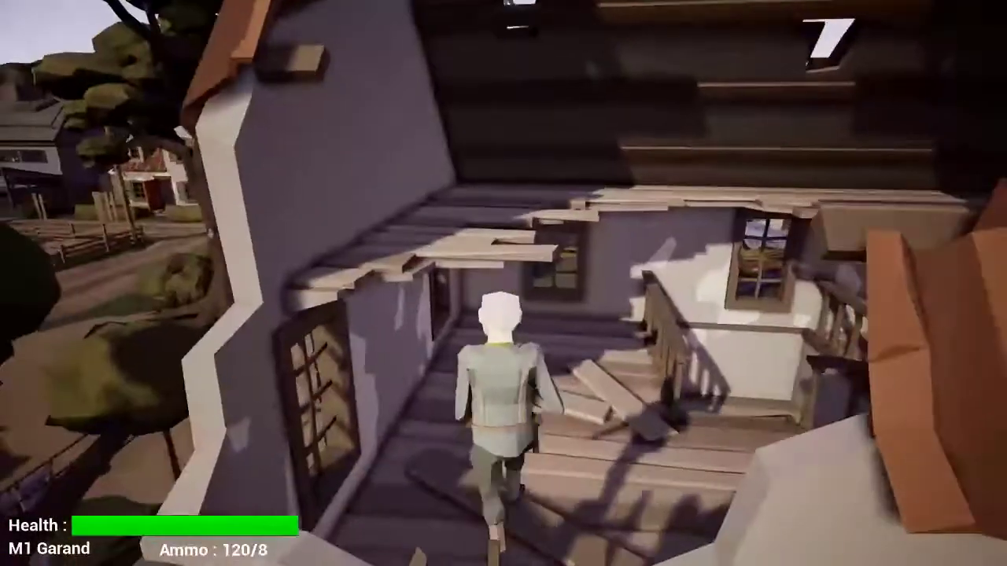
pyautogui.press('w')
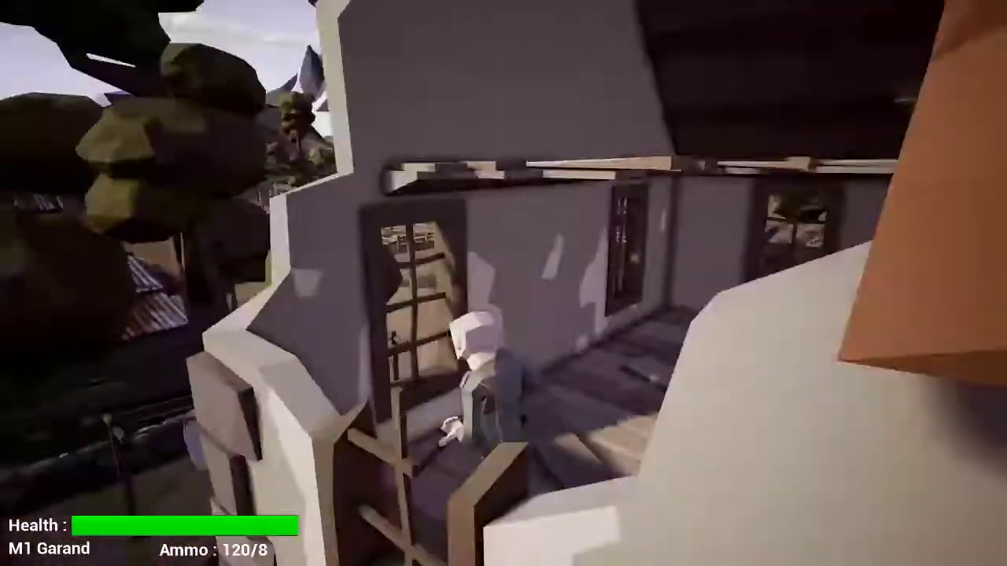
pyautogui.press('w')
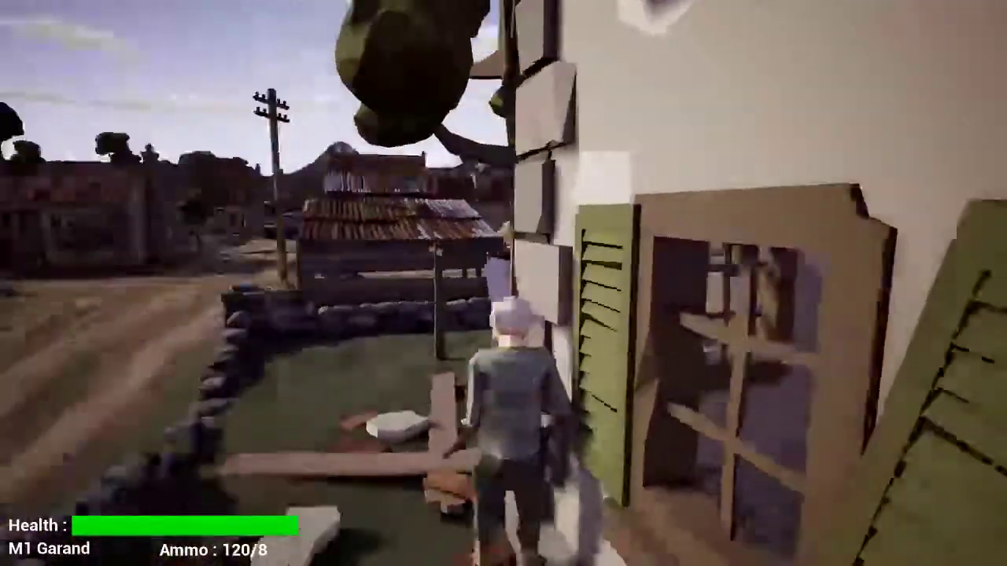
# Run along the outside of the house to its corner, then back past the parked tank and down the dirt road
pyautogui.press('w')
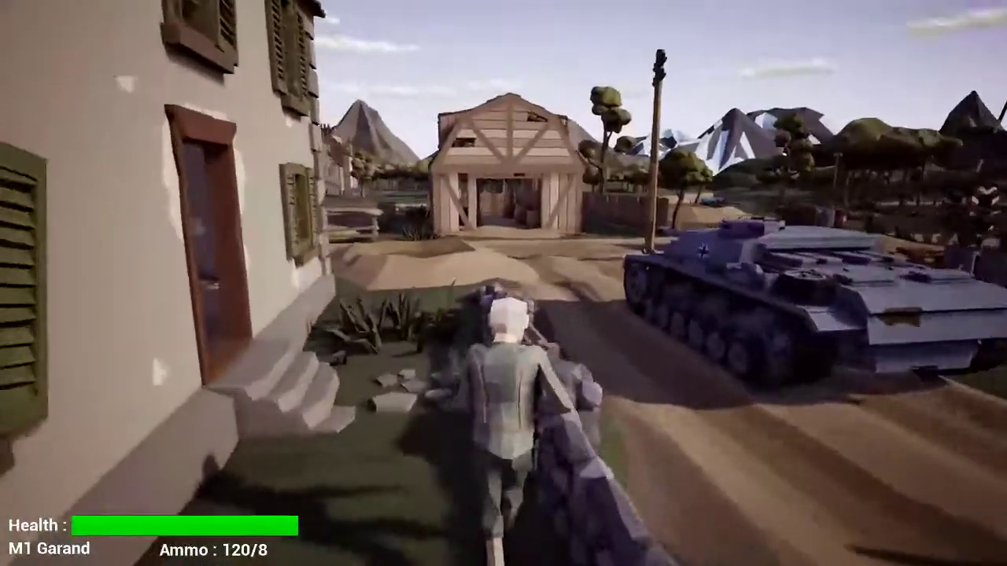
pyautogui.press('w')
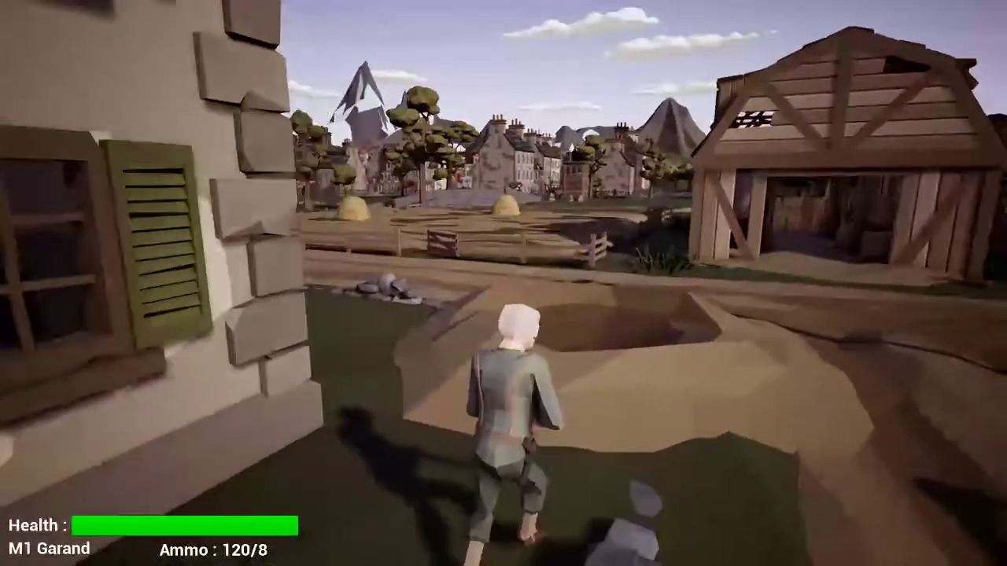
pyautogui.press('w')
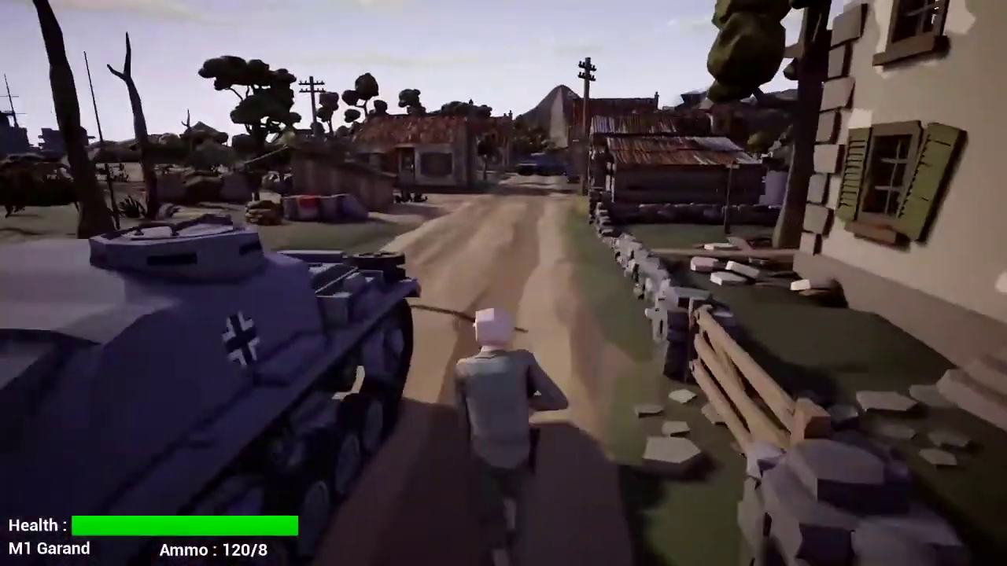
pyautogui.press('w')
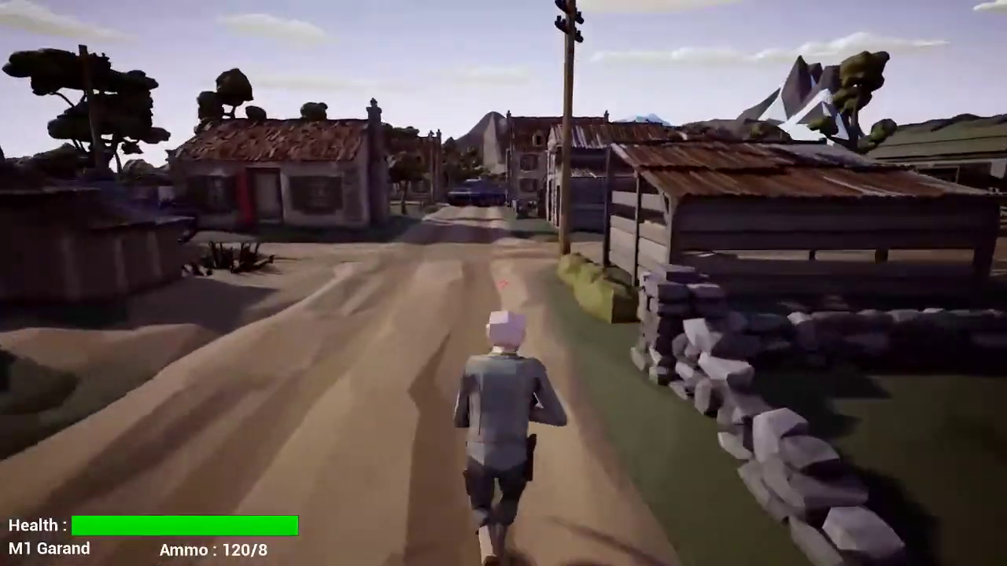
# Cross the farmyard, pass the barn and the tent, and run between the buildings to find the other player
pyautogui.press('w')
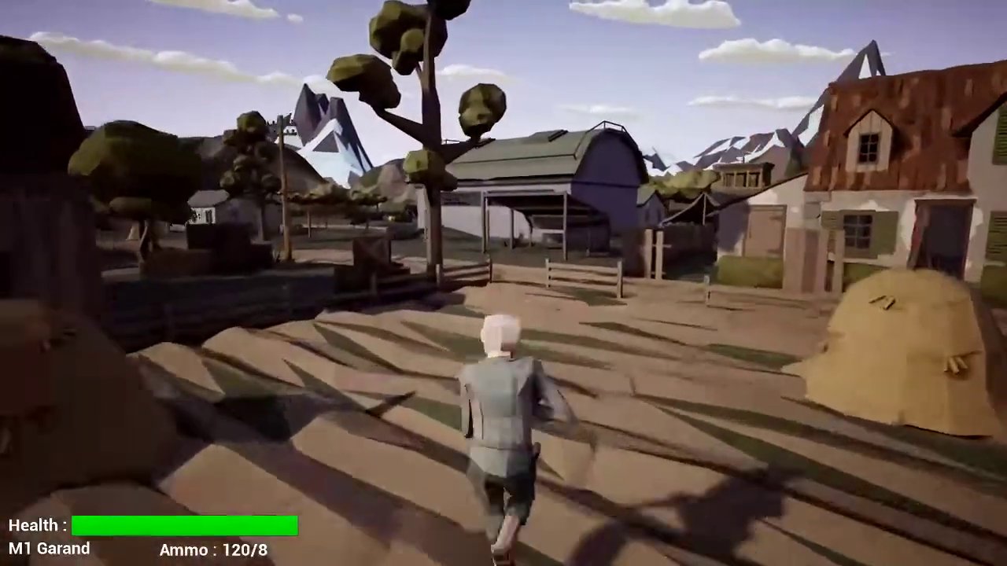
pyautogui.press('w')
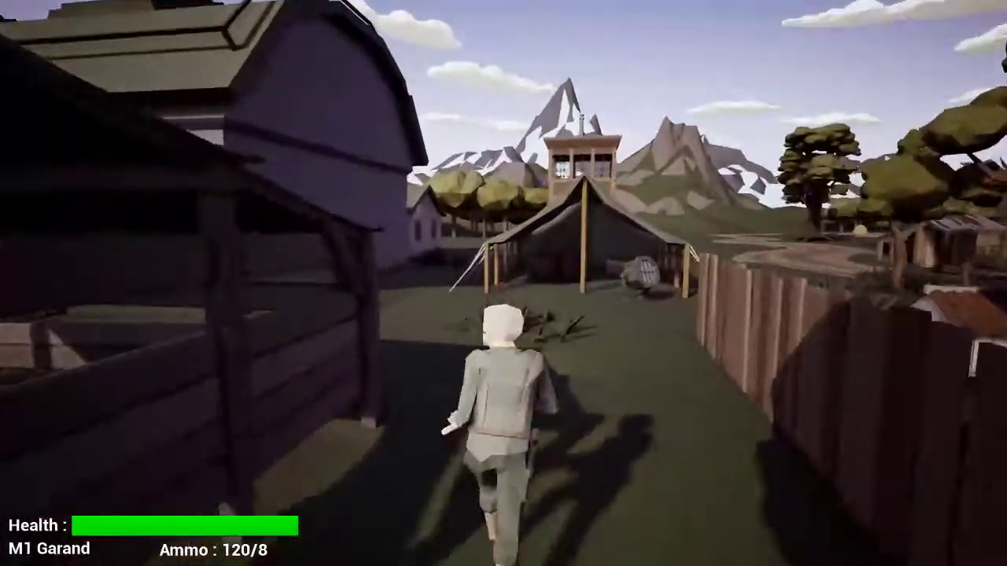
pyautogui.press('w')
pyautogui.press('w')
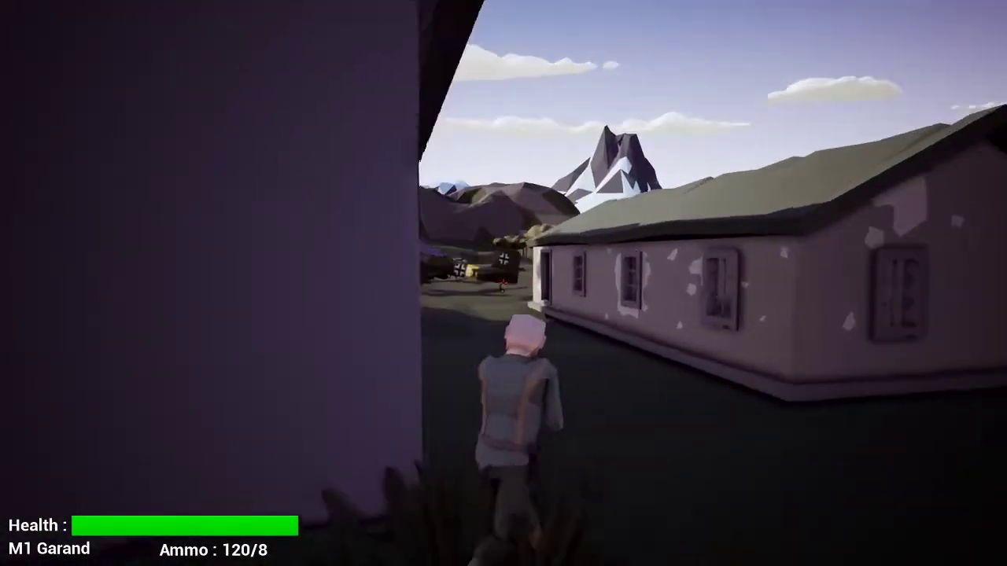
pyautogui.press('w')
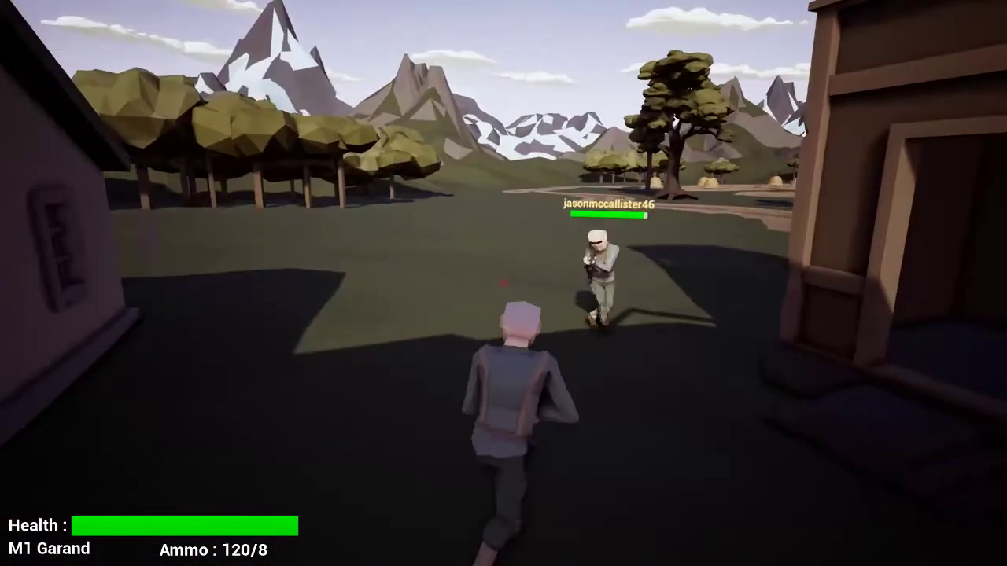
# Chase the other player past the wooden tower while firing the M1 Garand
pyautogui.press('w')
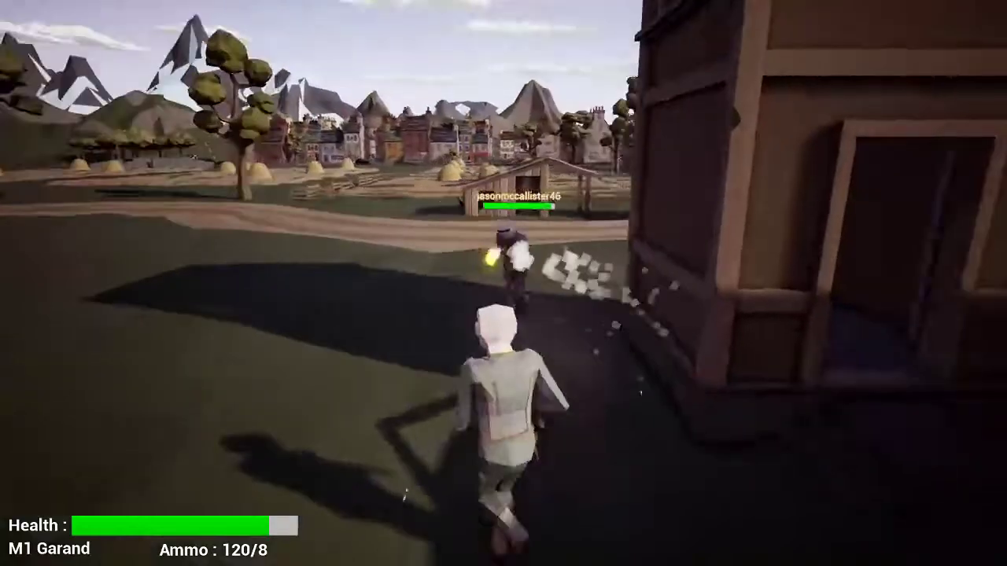
pyautogui.click(503, 284)
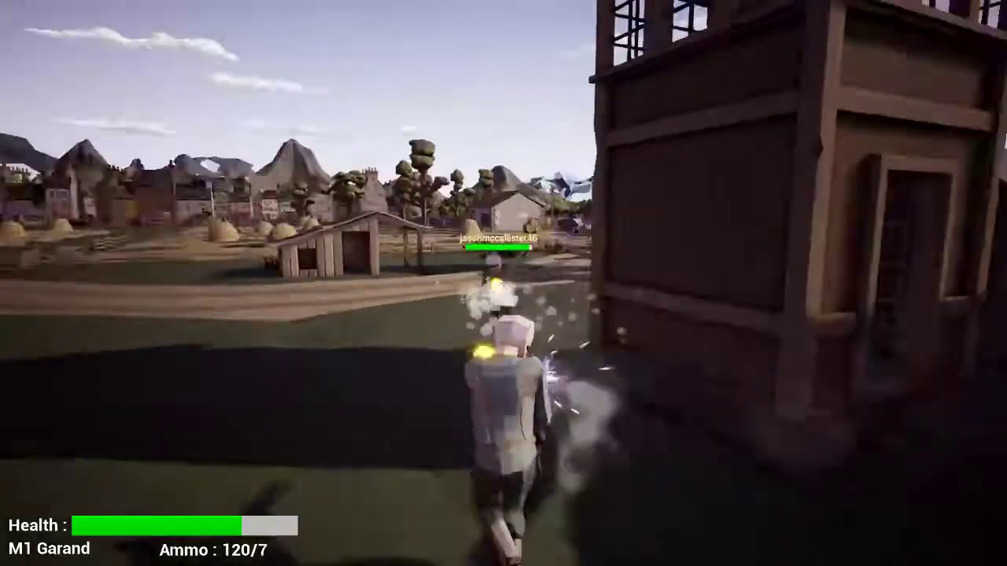
pyautogui.press('w')
pyautogui.click(503, 283)
pyautogui.click(504, 283)
pyautogui.click(504, 283)
pyautogui.click(503, 284)
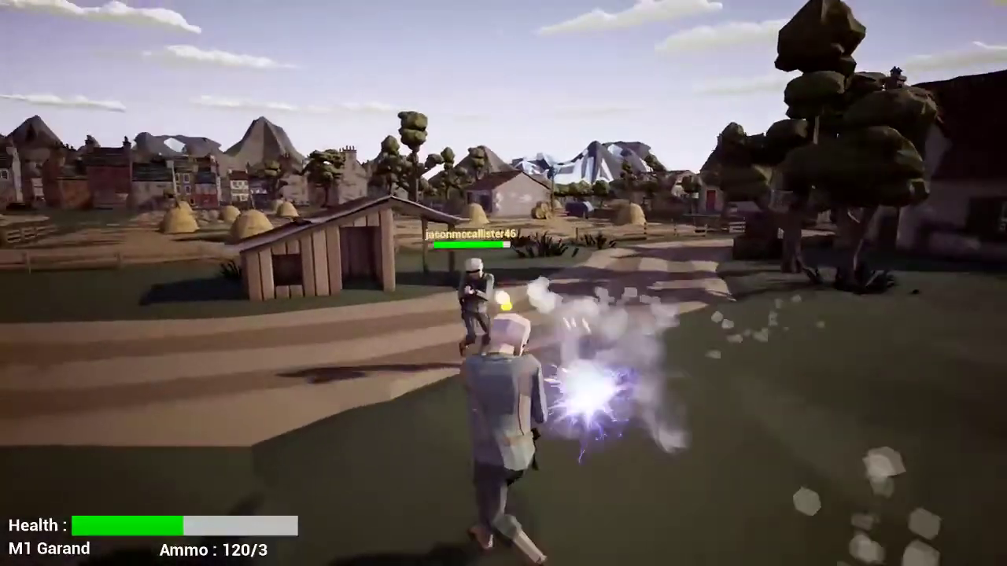
# Fire the M1 Garand's remaining rounds at the other player along the dirt track and reload
pyautogui.press('w')
pyautogui.click(503, 283)
pyautogui.click(503, 284)
pyautogui.click(503, 283)
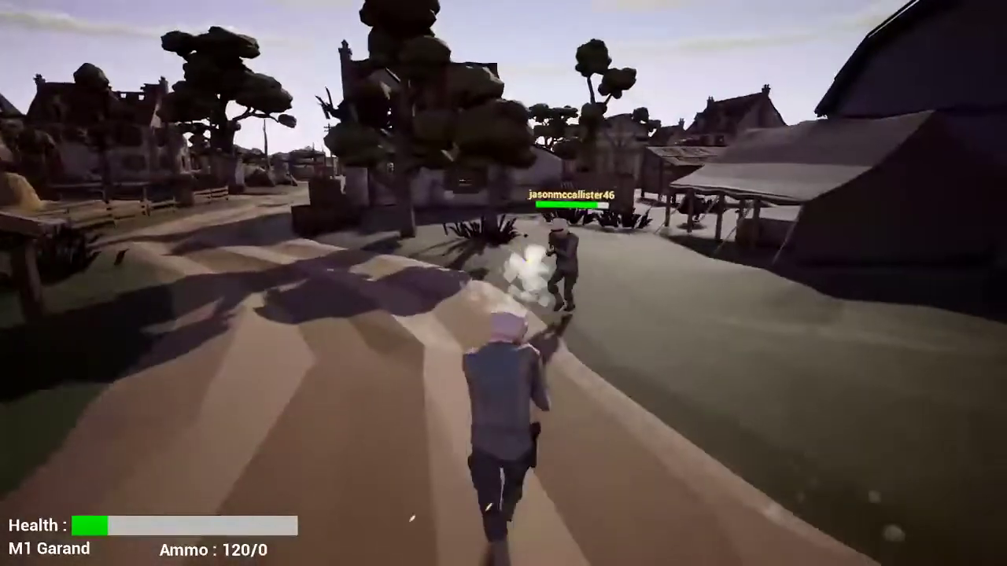
pyautogui.press('w')
pyautogui.press('r')
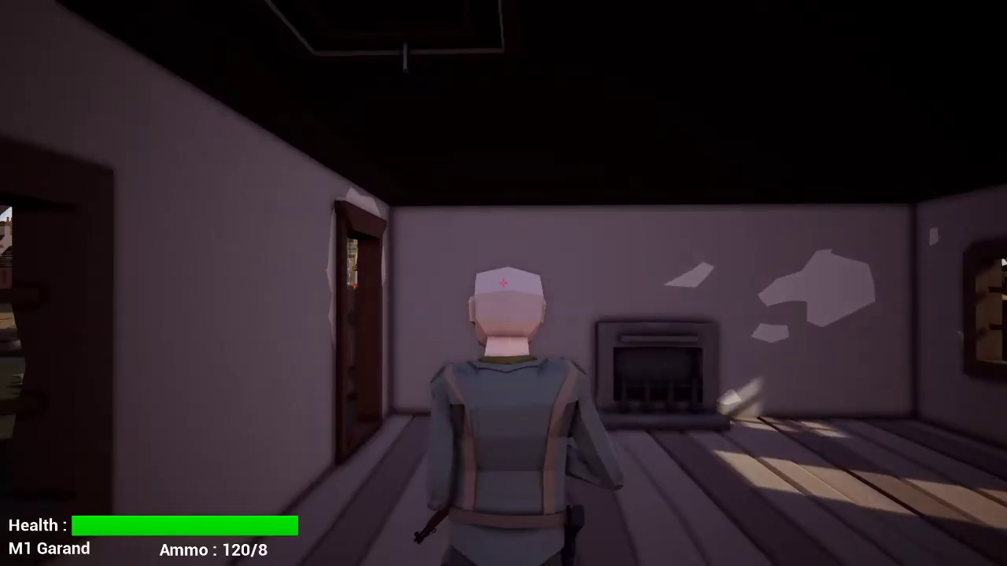
# Leave the fireplace room through its doorway and run around the small house to the parked half-track
pyautogui.press('w')
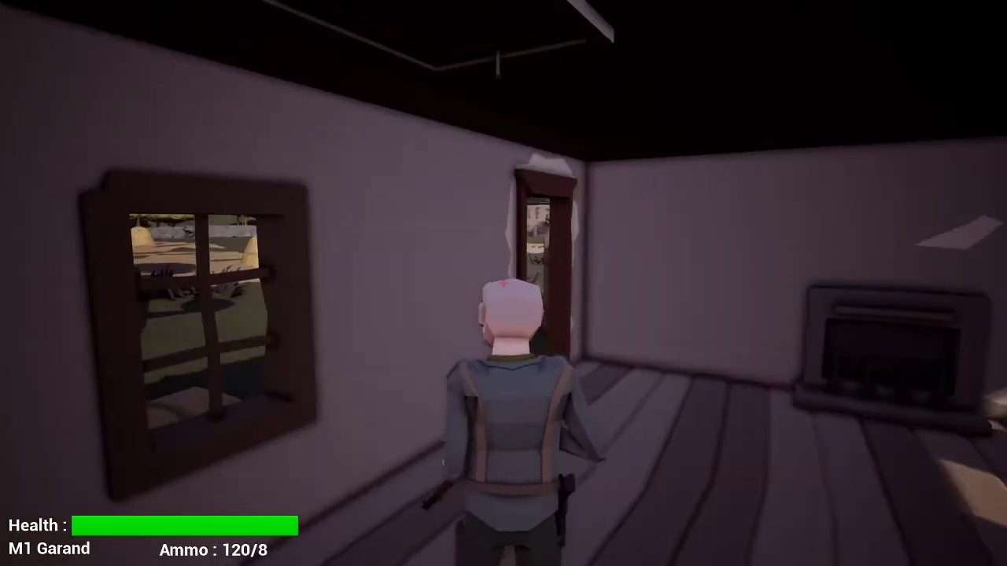
pyautogui.press('w')
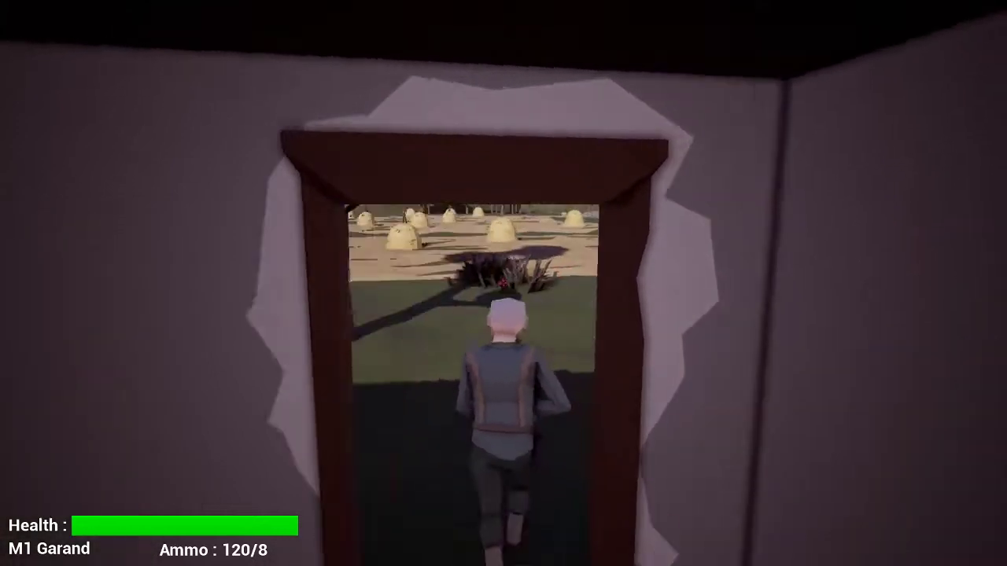
pyautogui.press('w')
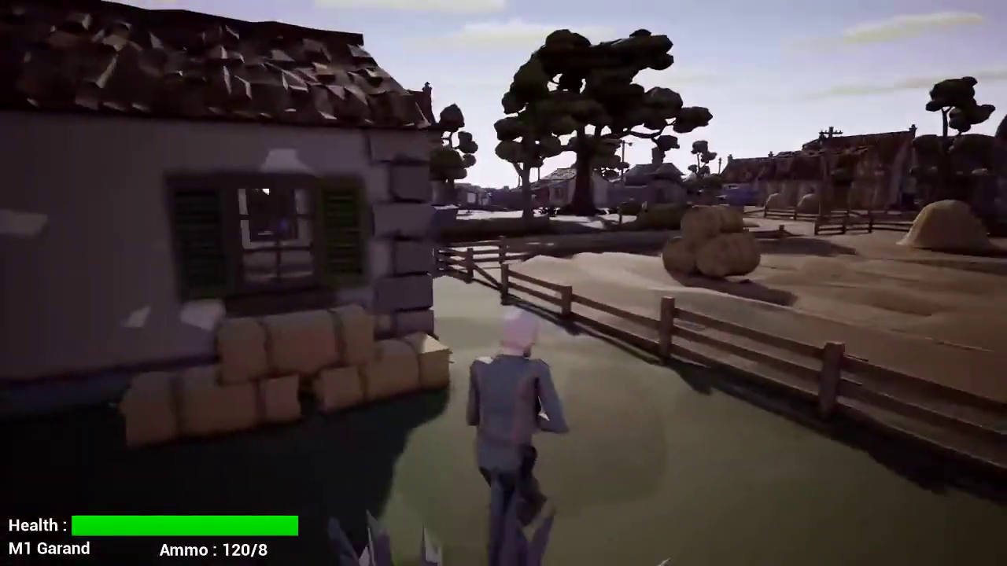
pyautogui.press('w')
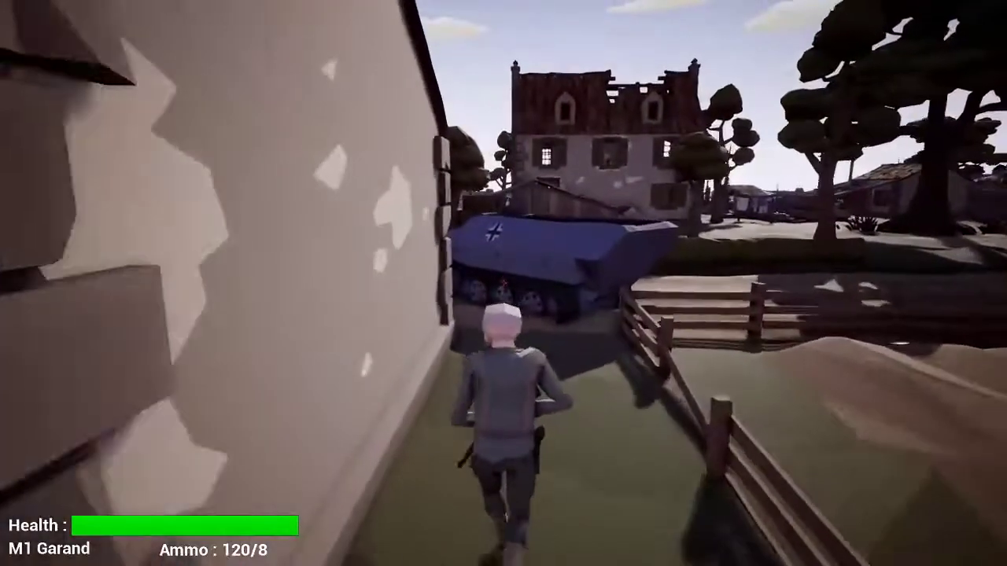
# Run past the half-track and along the hedge, entering the yard of the two-storey house beside the wooden crates
pyautogui.press('w')
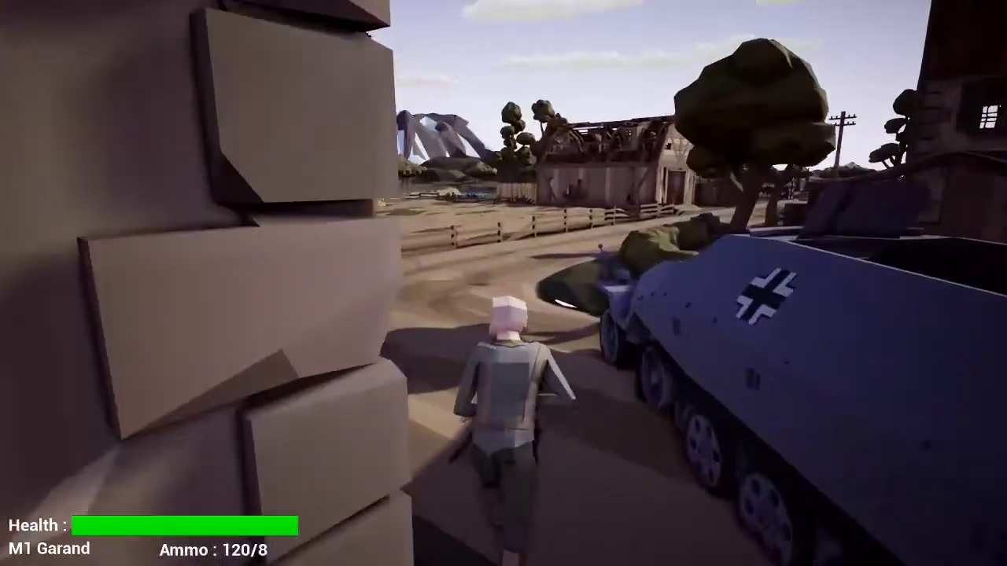
pyautogui.press('w')
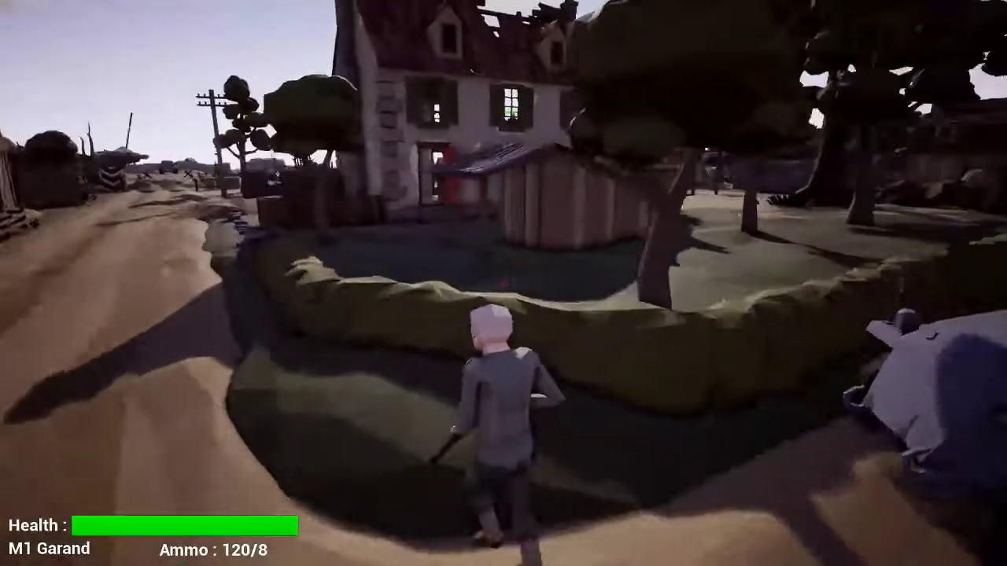
pyautogui.press('w')
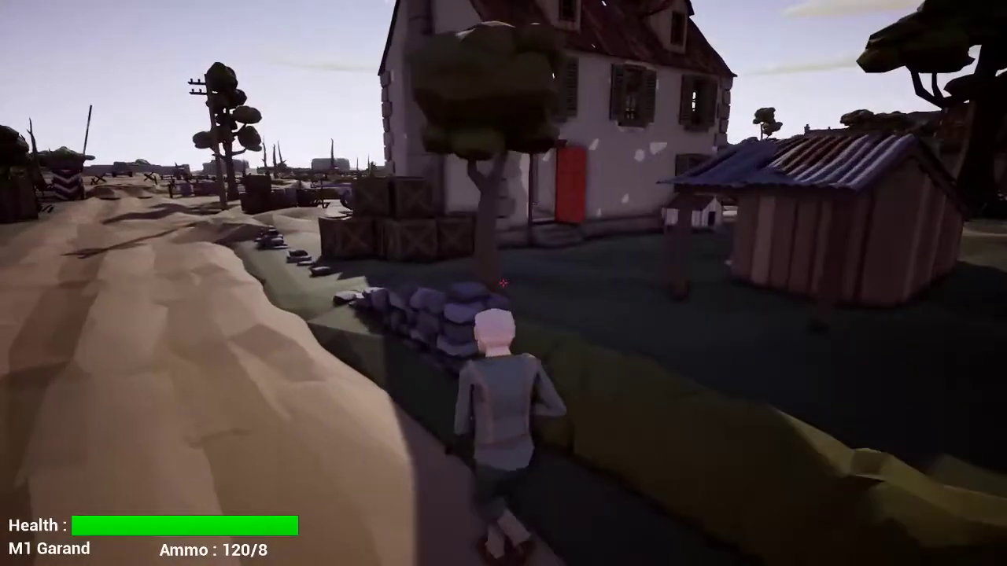
pyautogui.press('w')
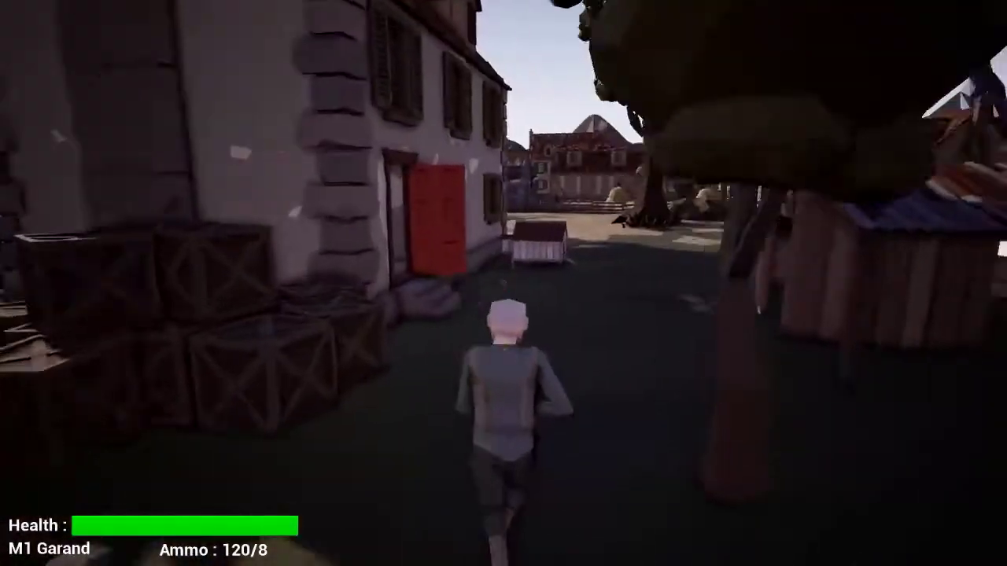
# Enter the two-storey house through its red door and climb the staircase to the ruined upper floor
pyautogui.press('w')
pyautogui.press('w')
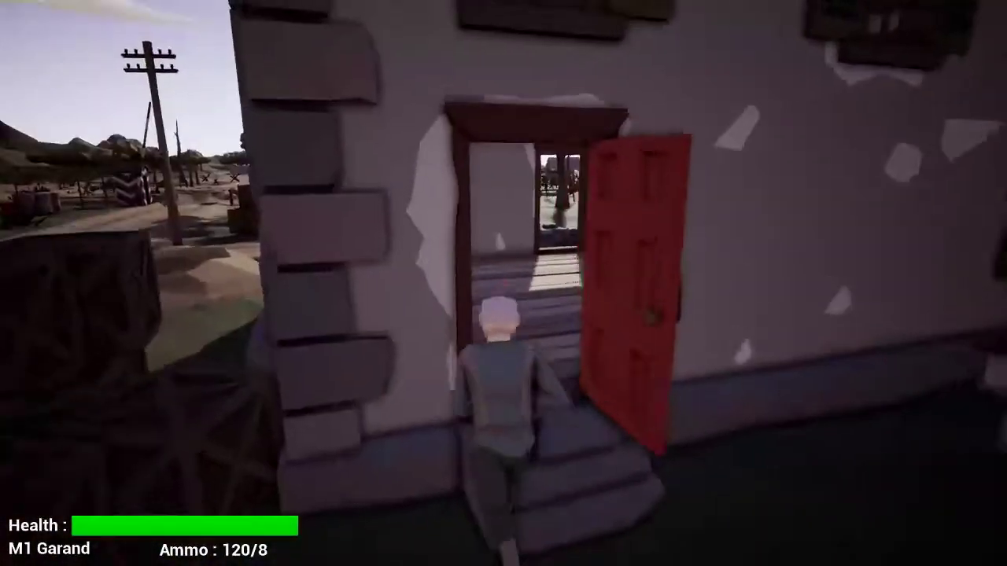
pyautogui.press('w')
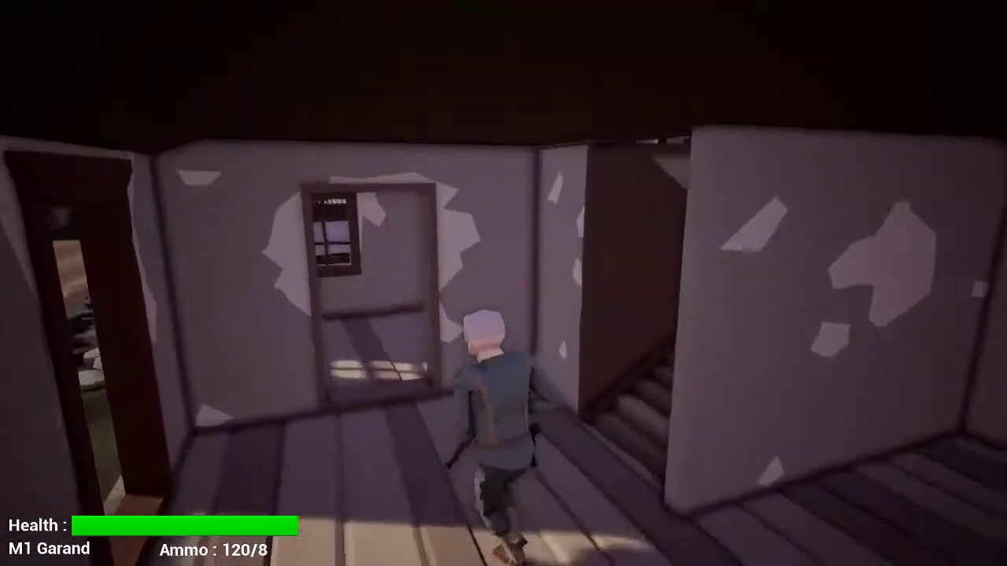
pyautogui.press('w')
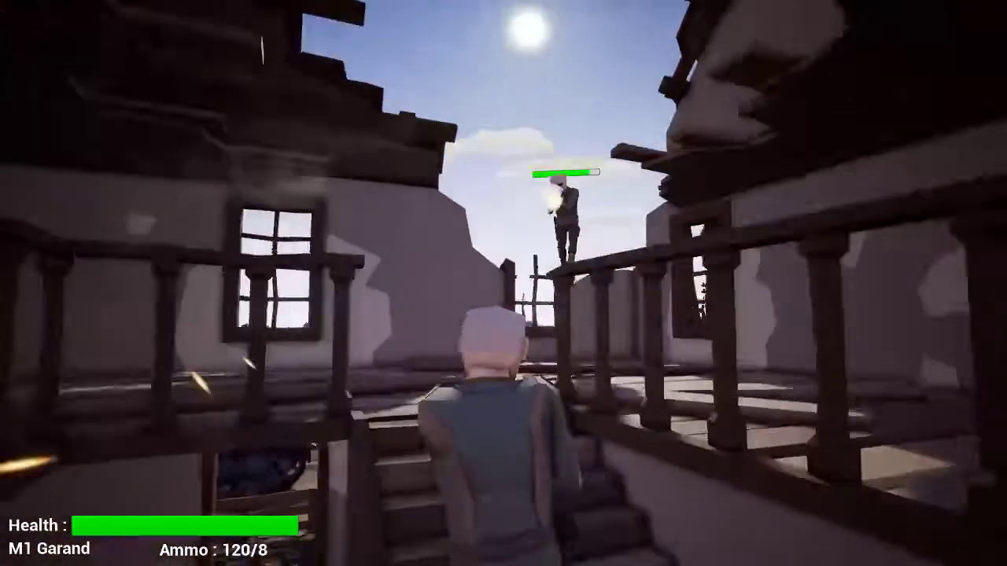
# Fire three M1 Garand rounds at the other player by the stair railing and advance to the broken upper wall
pyautogui.press('w')
pyautogui.click(504, 283)
pyautogui.click(504, 283)
pyautogui.click(503, 283)
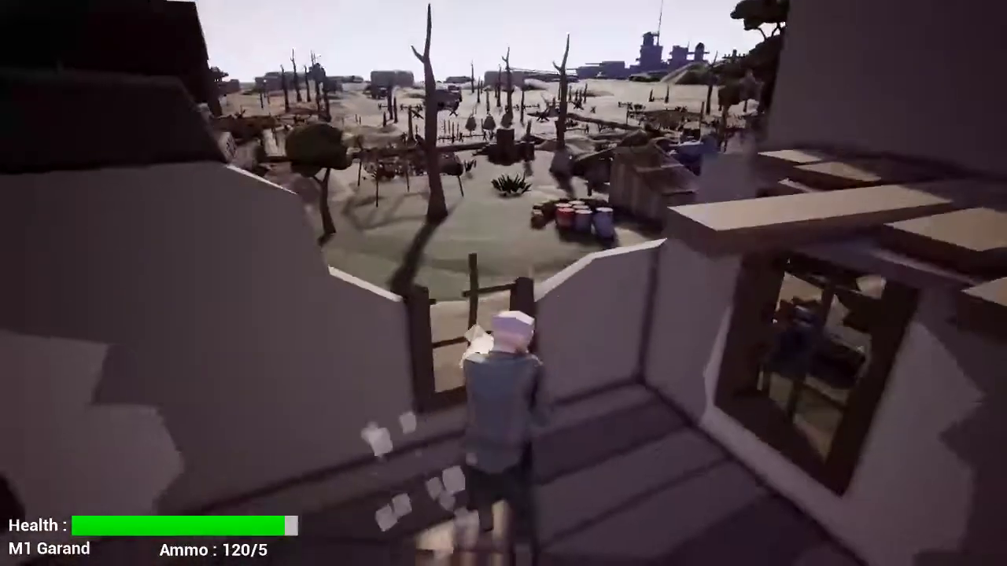
# Leap from the broken upper wall and fire at the other player on the dirt track below
pyautogui.press('w')
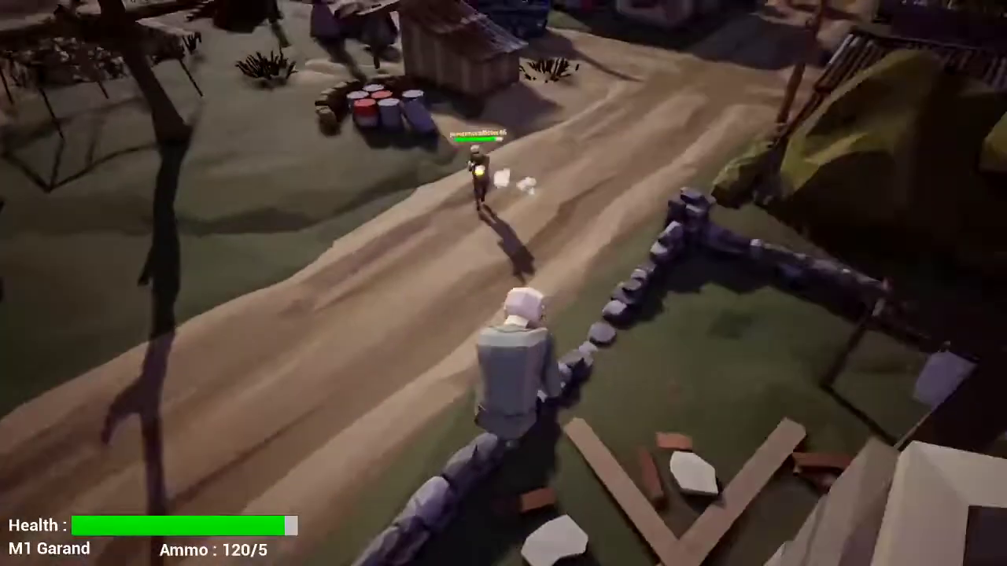
pyautogui.click(503, 283)
pyautogui.press('w')
pyautogui.click(504, 283)
pyautogui.click(503, 283)
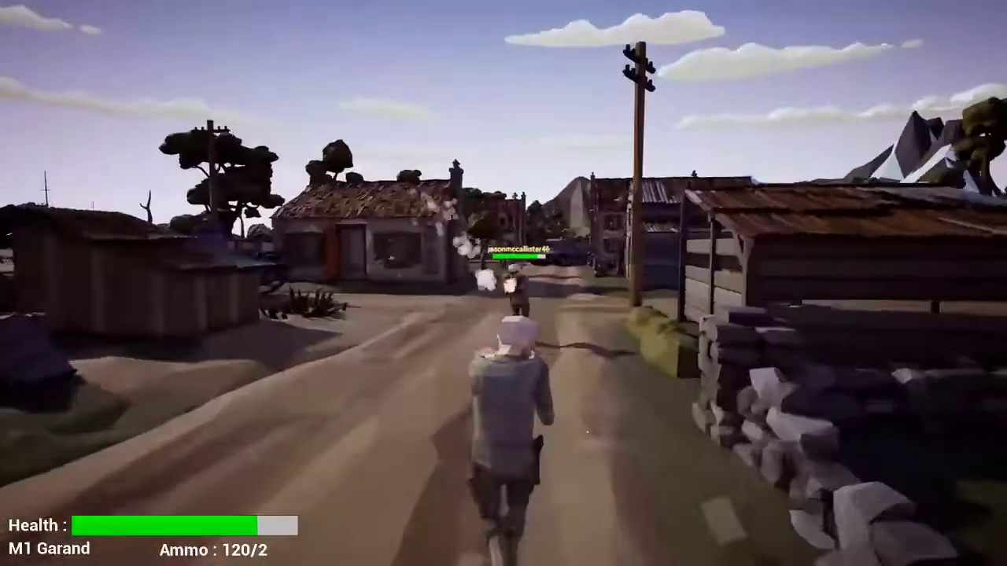
# Chase the other player down the track, fire the last M1 Garand rounds, and reload near the tank
pyautogui.click(503, 283)
pyautogui.press('w')
pyautogui.click(504, 283)
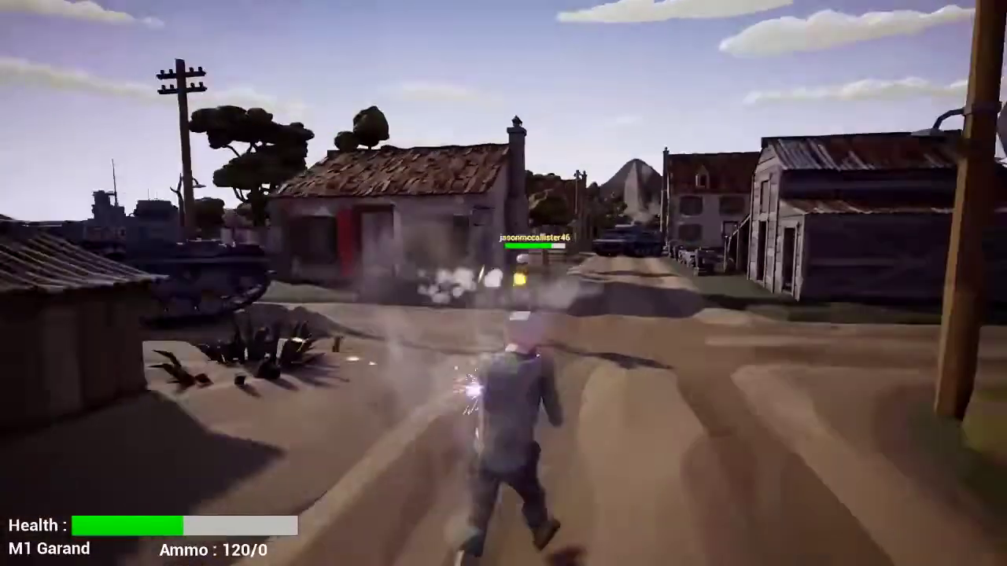
pyautogui.press('w')
pyautogui.press('w')
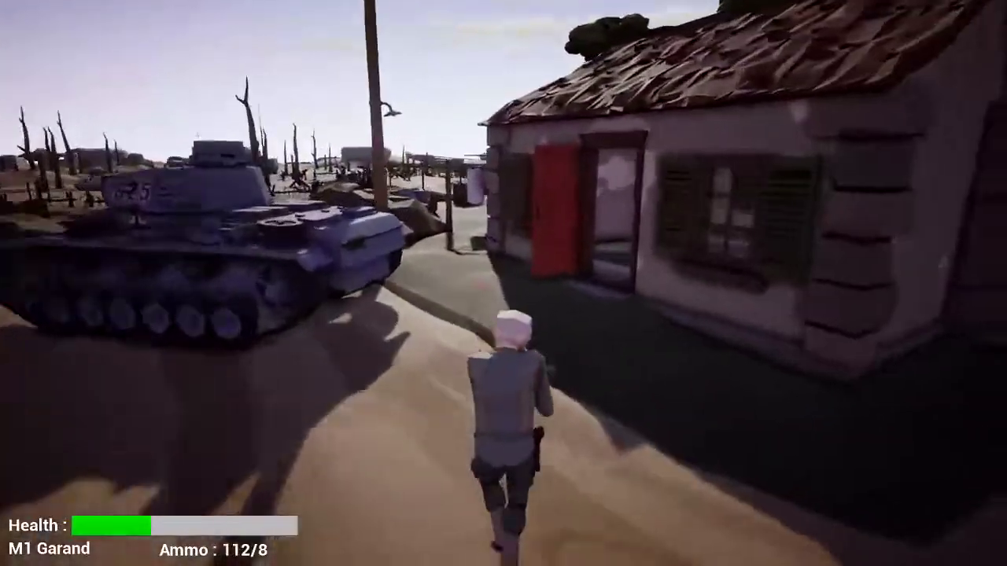
# Take cover in the small red-doored house beside the tank and run out through its other doorway
pyautogui.press('w')
pyautogui.click(504, 284)
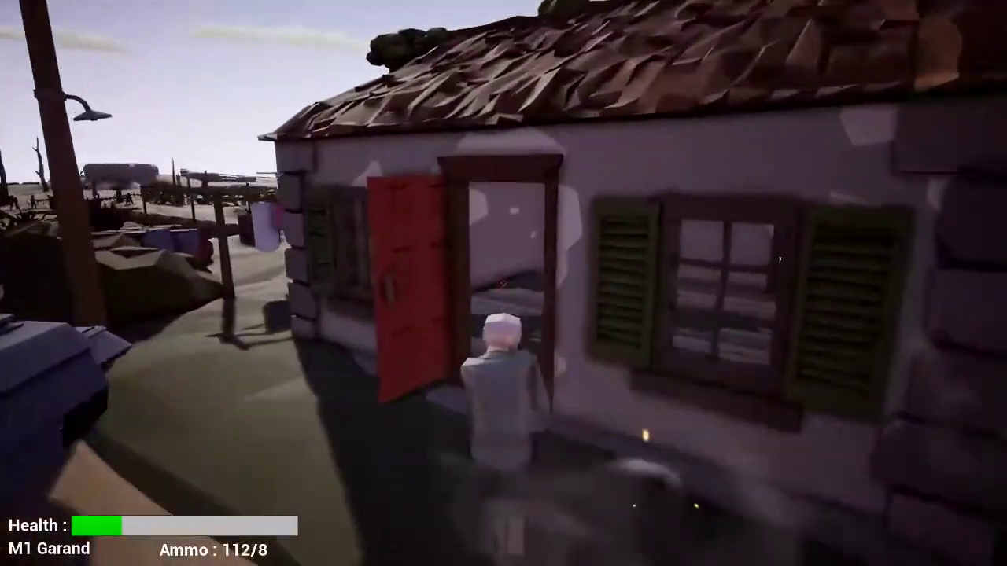
pyautogui.press('w')
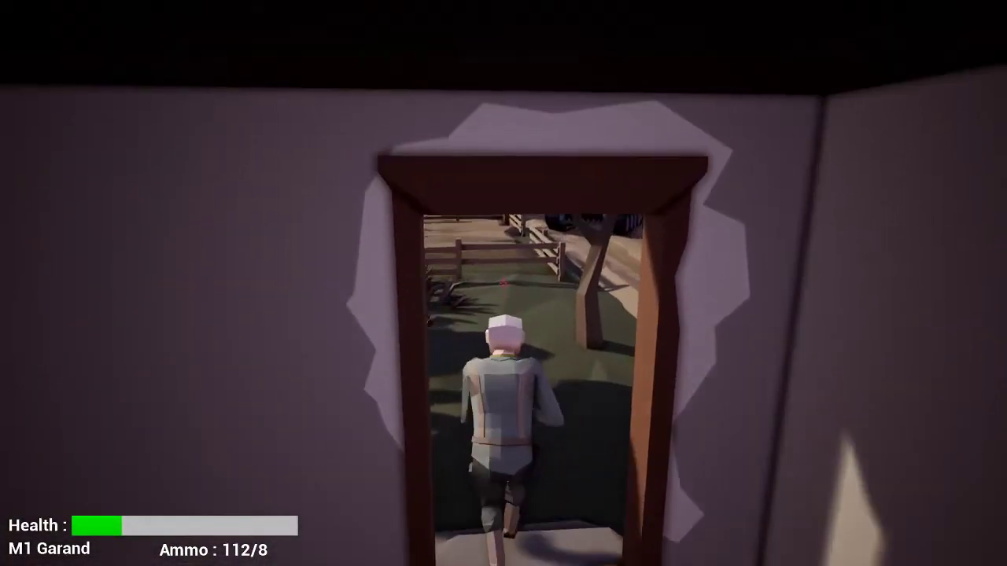
# Cross the fenced haystack field and run past the wooden crates and steel obstacle towards the army camp
pyautogui.press('w')
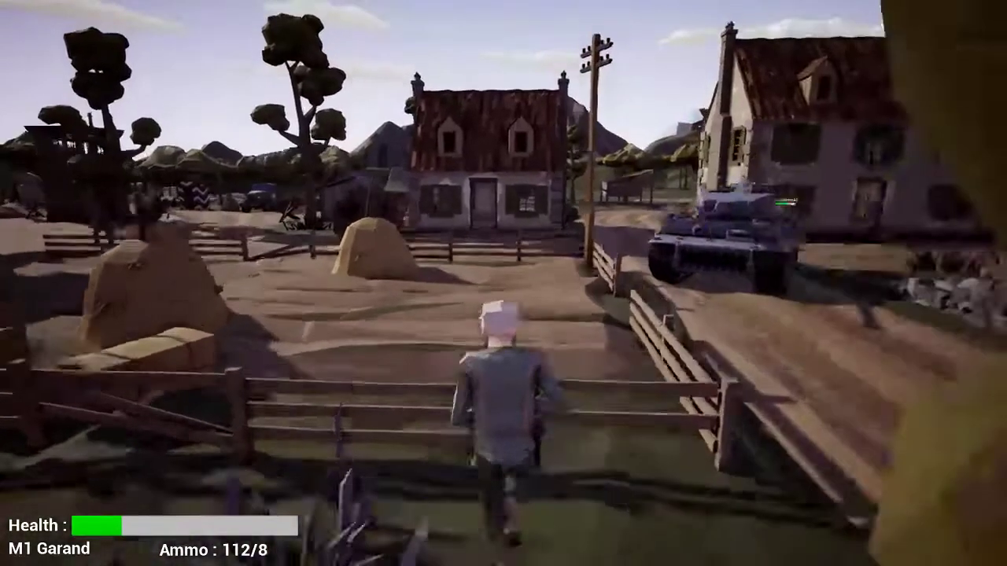
pyautogui.press('w')
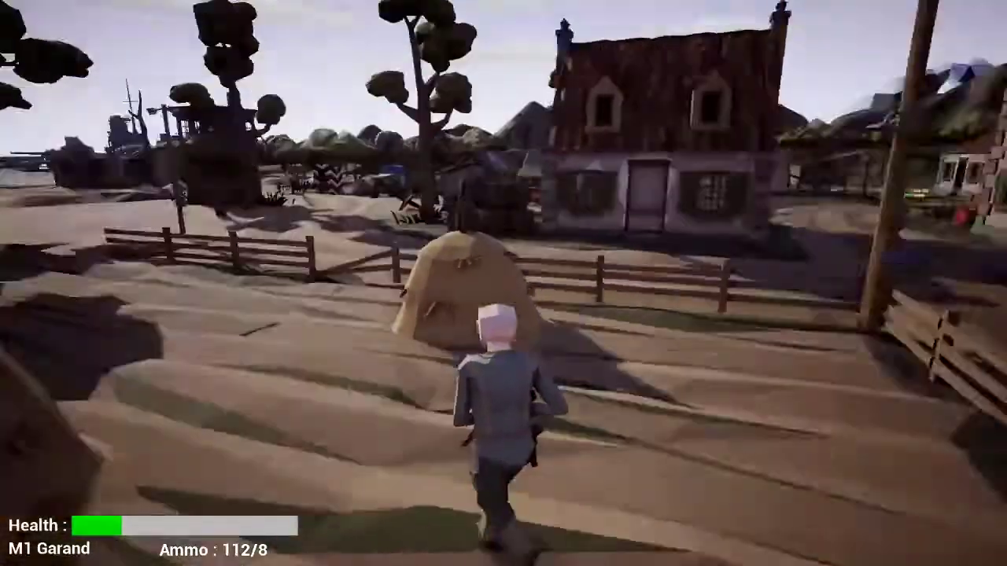
pyautogui.press('w')
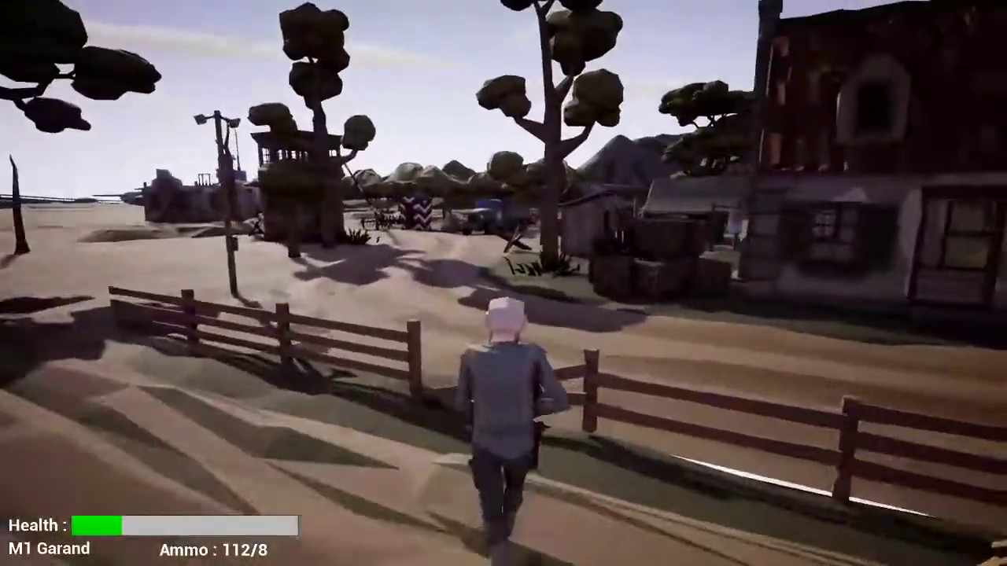
pyautogui.press('w')
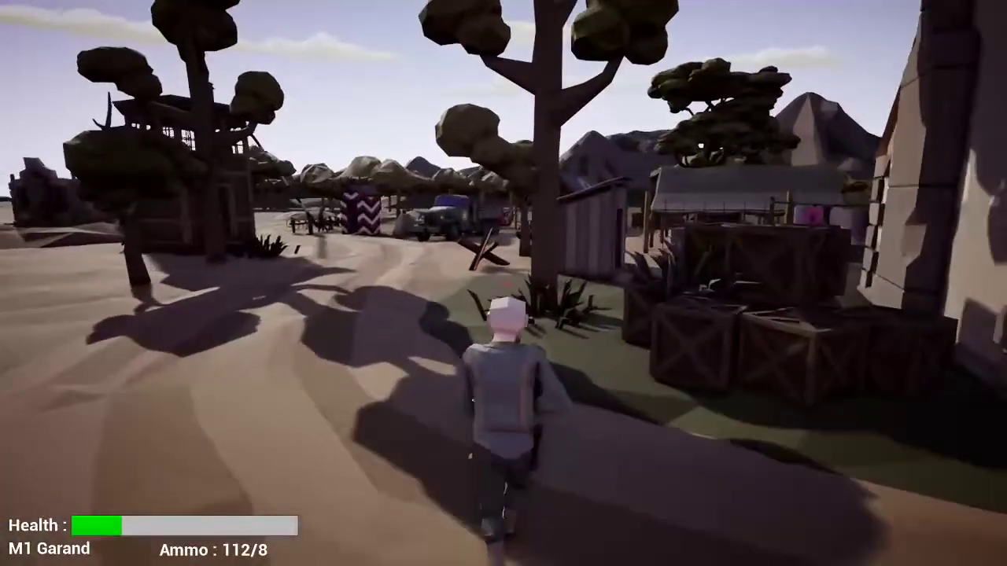
pyautogui.press('w')
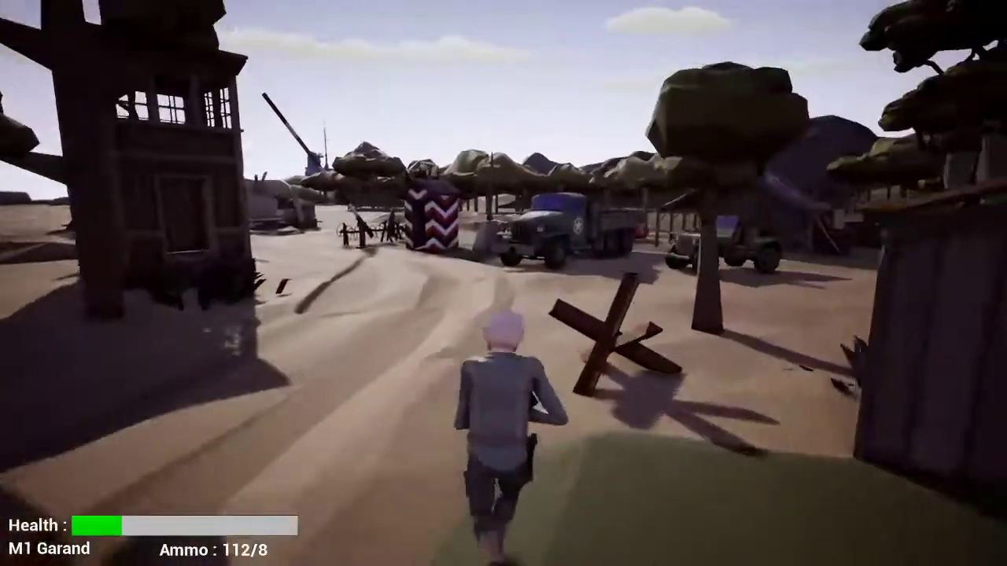
# Run past the jeep and between the camp tents to the stacked crates and pick up the PPSH 41
pyautogui.press('w')
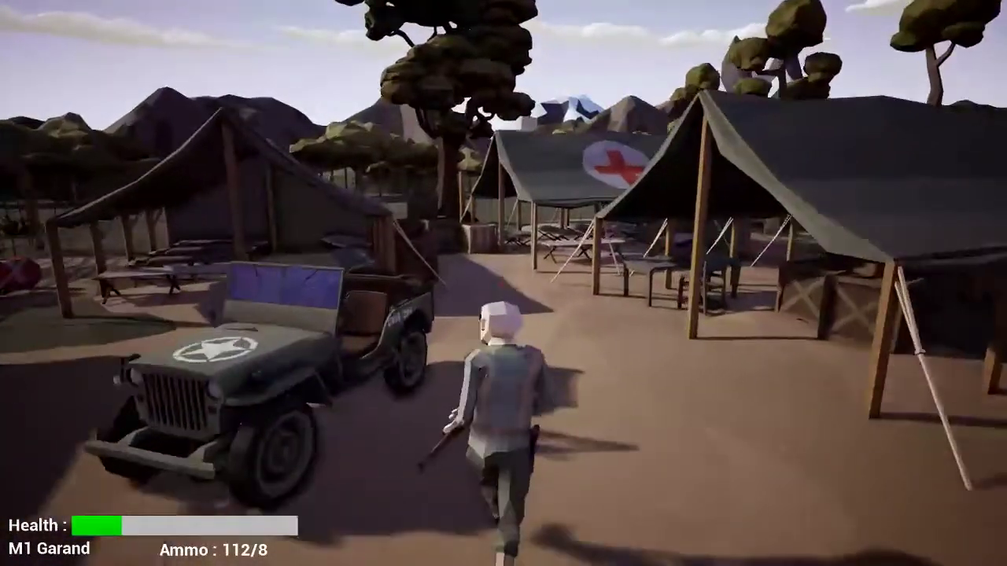
pyautogui.press('w')
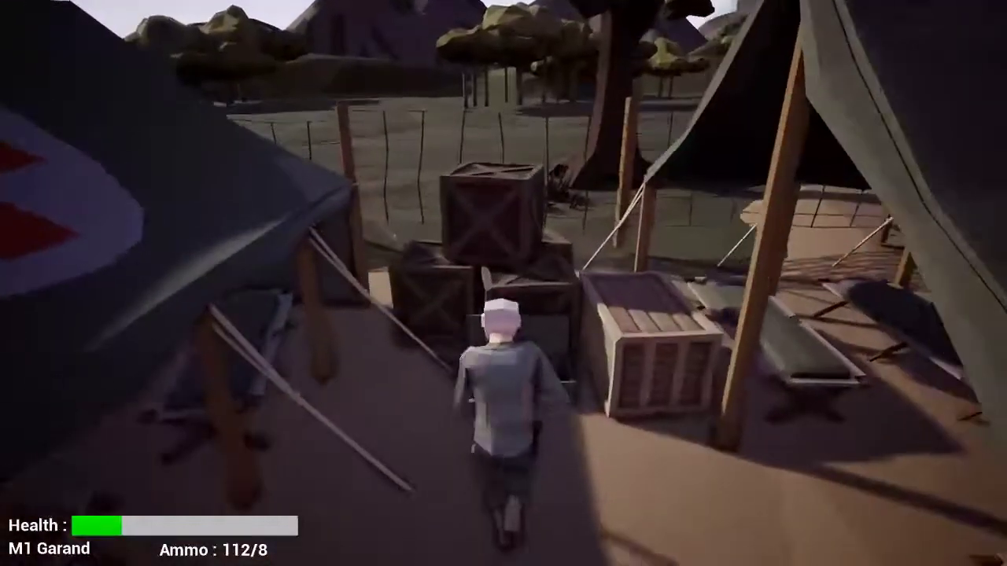
pyautogui.press('w')
pyautogui.press('e')
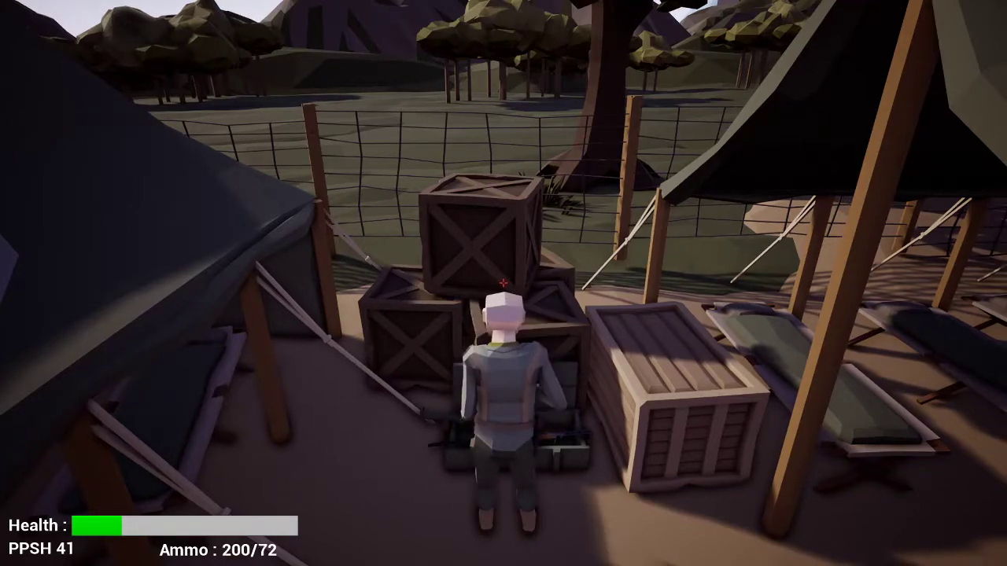
# Run back towards the parked jeep and fire the PPSH 41 at the other player near the tents
pyautogui.press('w')
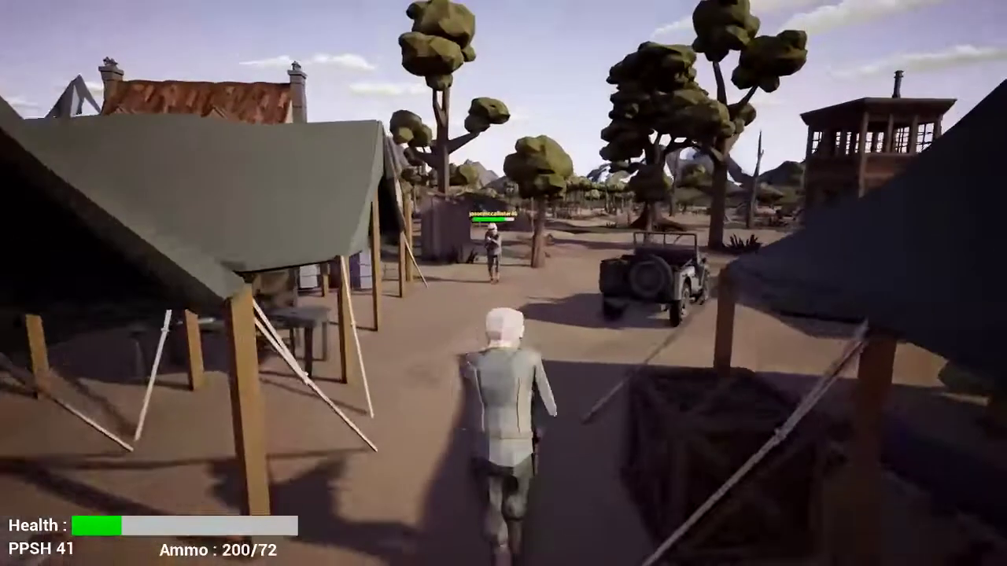
pyautogui.press('w')
pyautogui.click(503, 283)
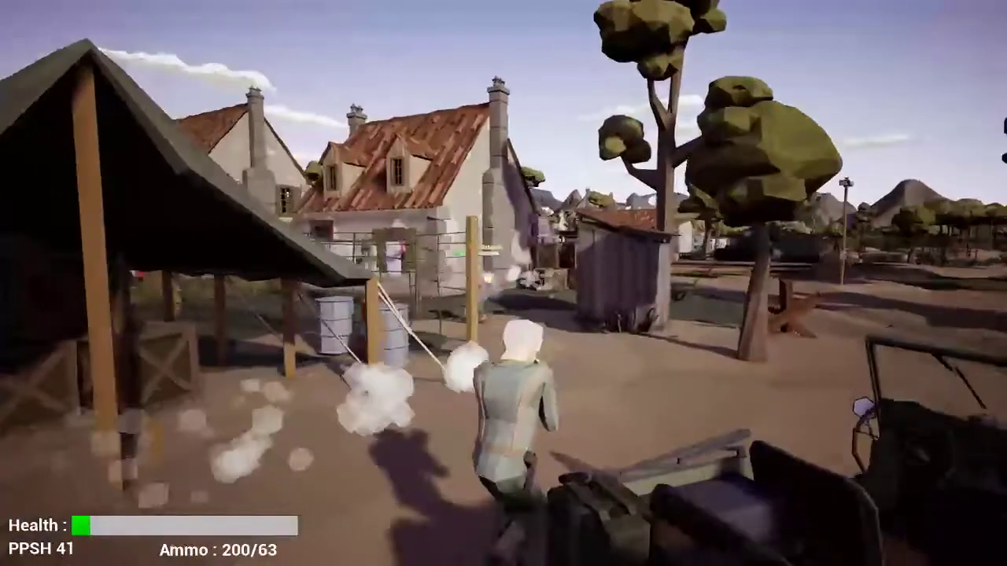
pyautogui.moveTo(503, 283); pyautogui.dragTo(503, 284)
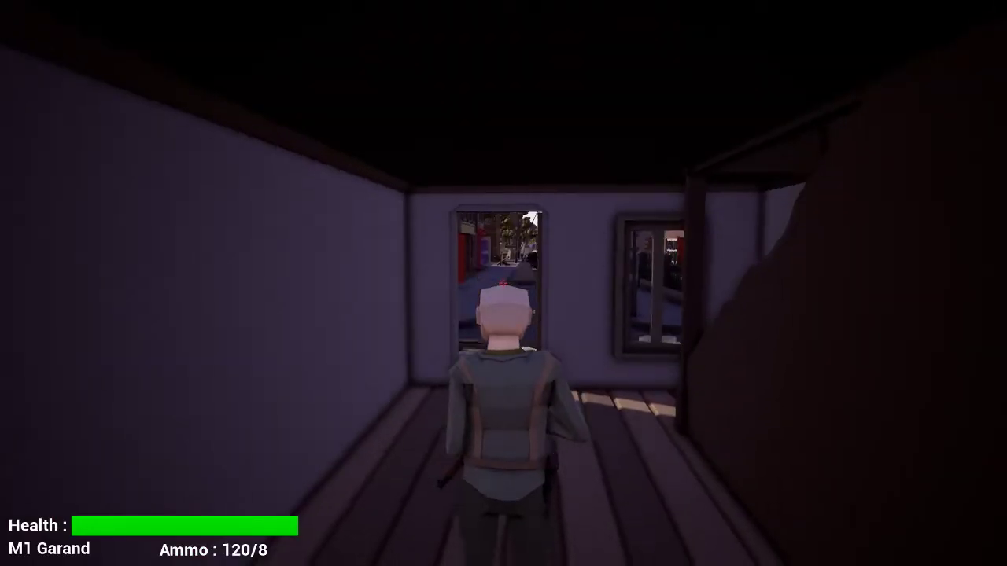
# Leave the dark room through the cream door and run along the town street beside the iron fences
pyautogui.press('w')
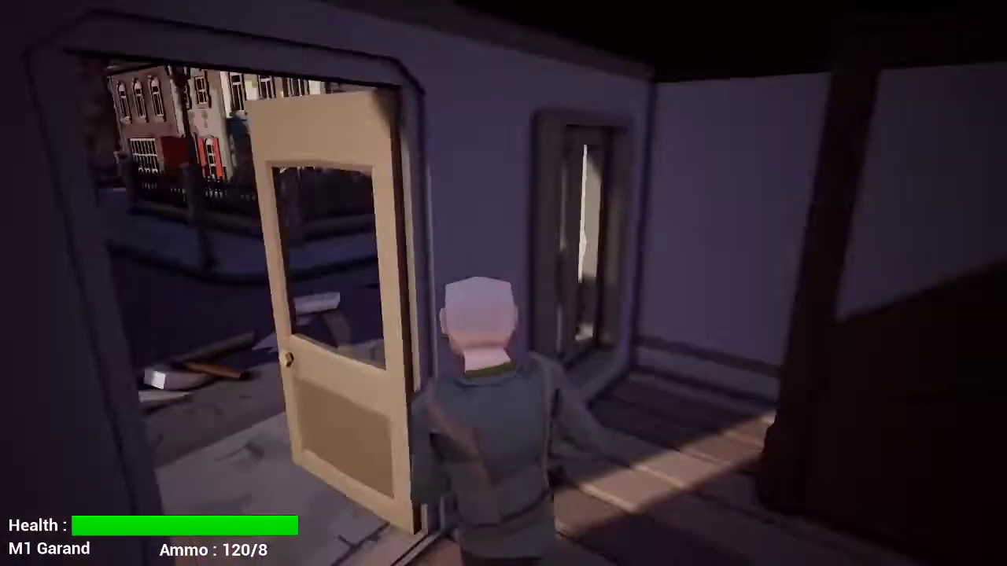
pyautogui.press('w')
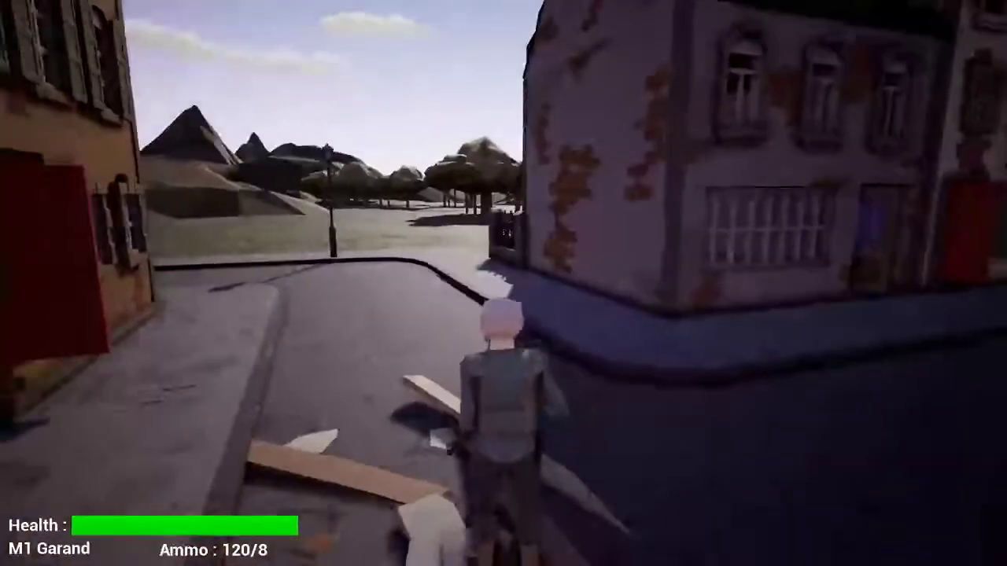
pyautogui.press('w')
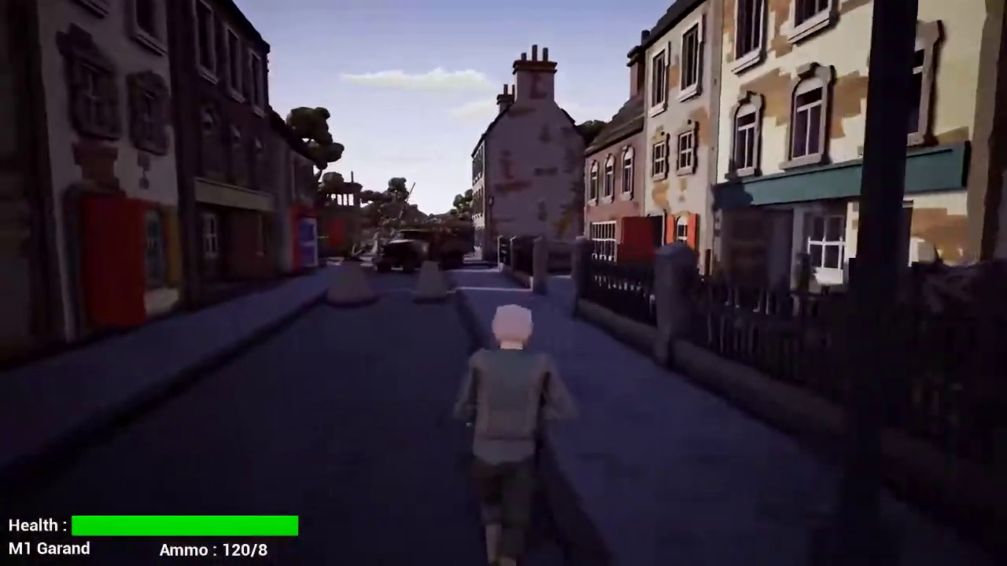
pyautogui.press('w')
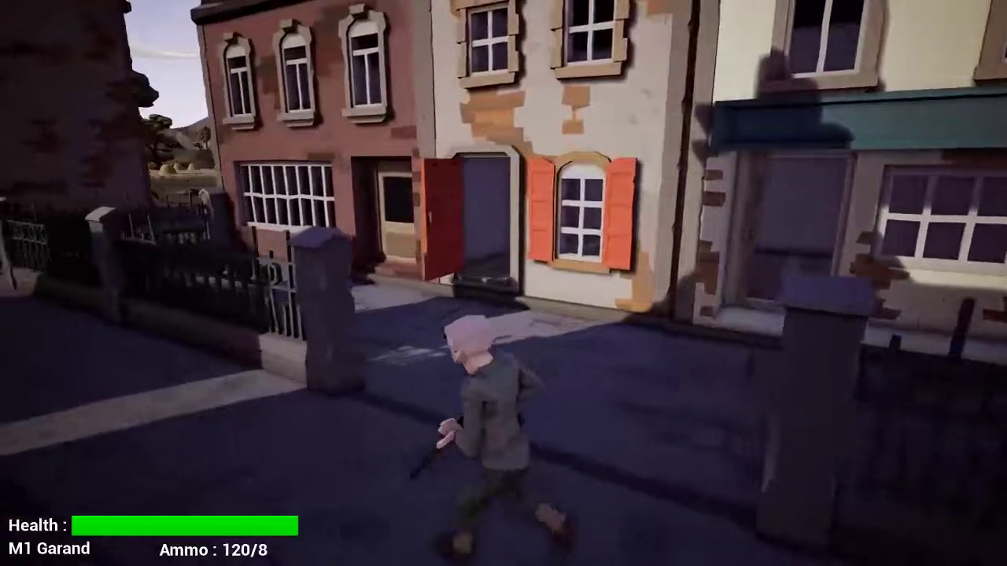
# Run past the army truck and through the rubble-strewn streets to the gate of the bannered mansion
pyautogui.press('w')
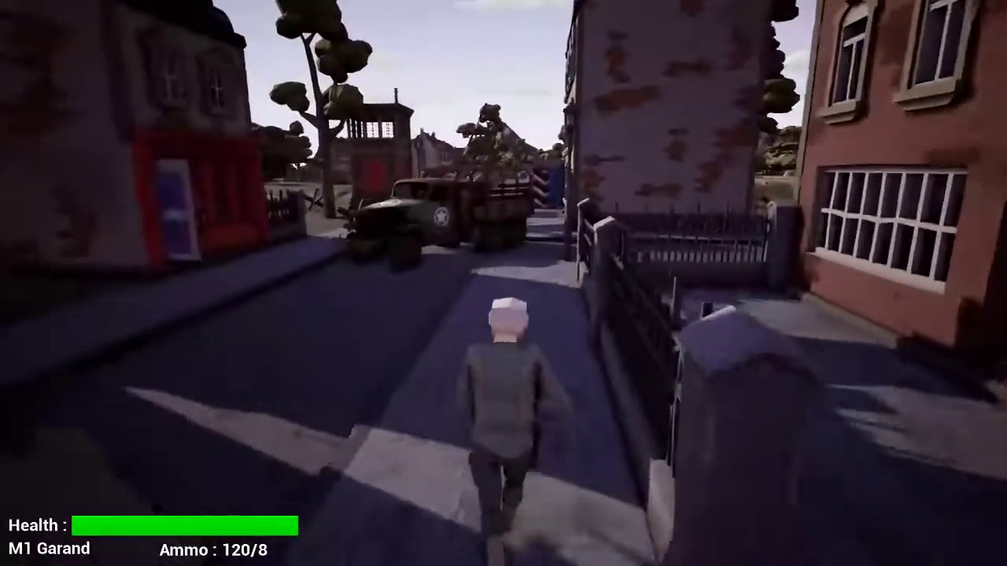
pyautogui.press('w')
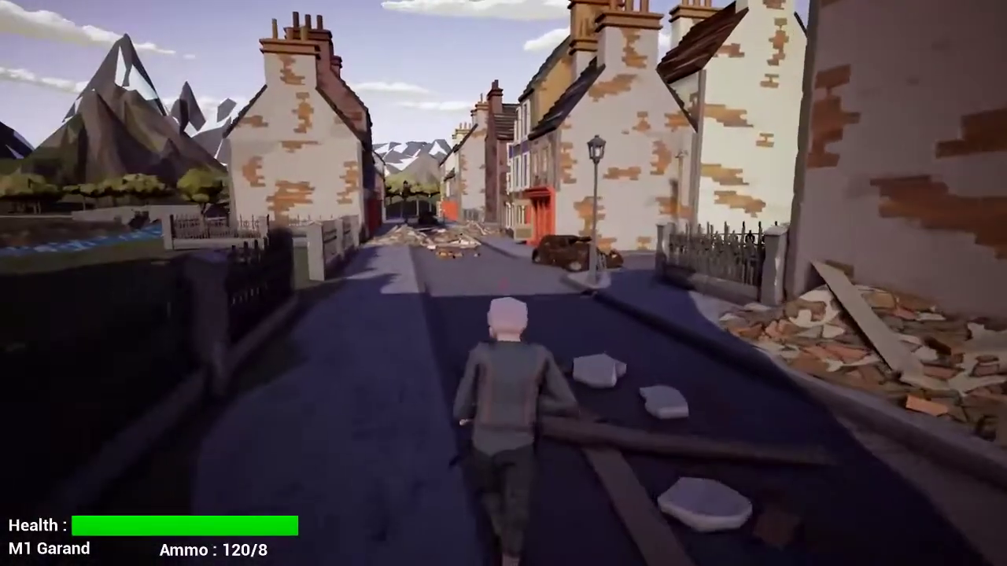
pyautogui.press('w')
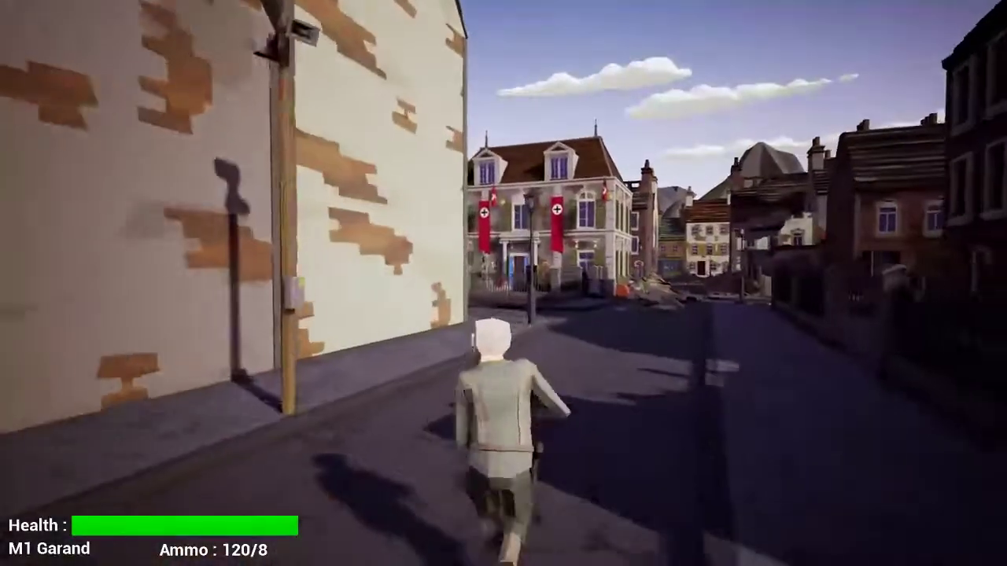
pyautogui.press('w')
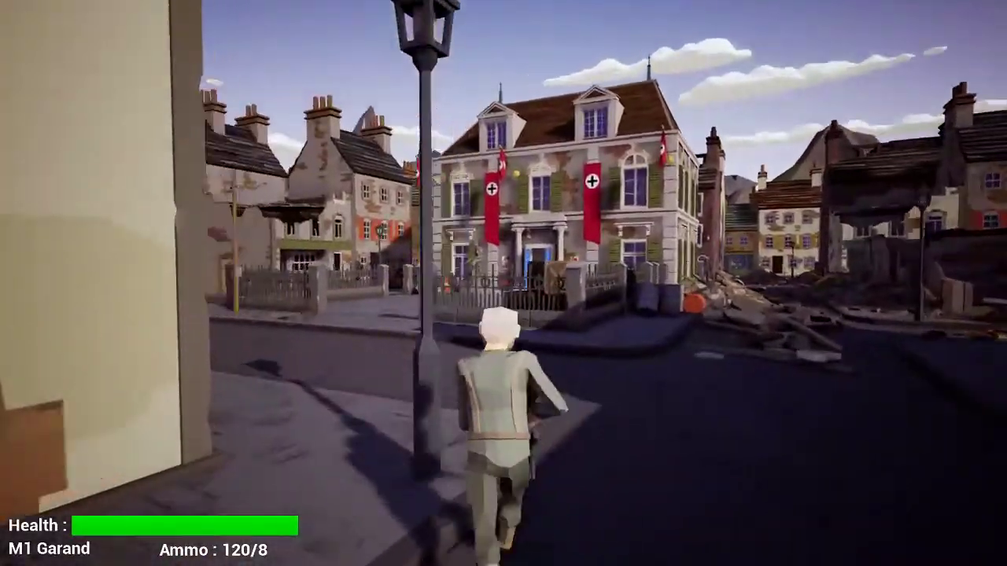
pyautogui.press('w')
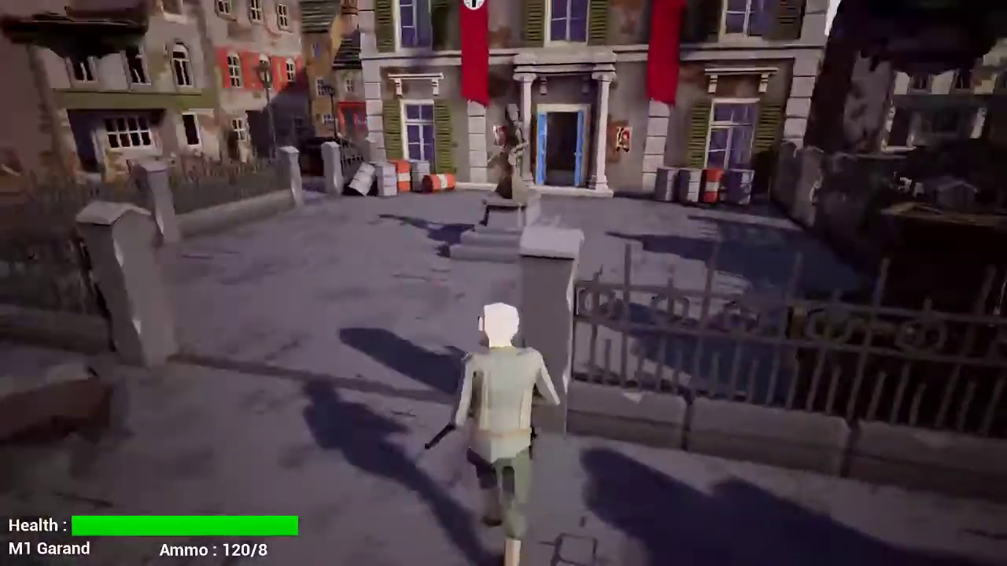
# Cross the courtyard past the statue and enter the mansion through its blue double doors
pyautogui.press('w')
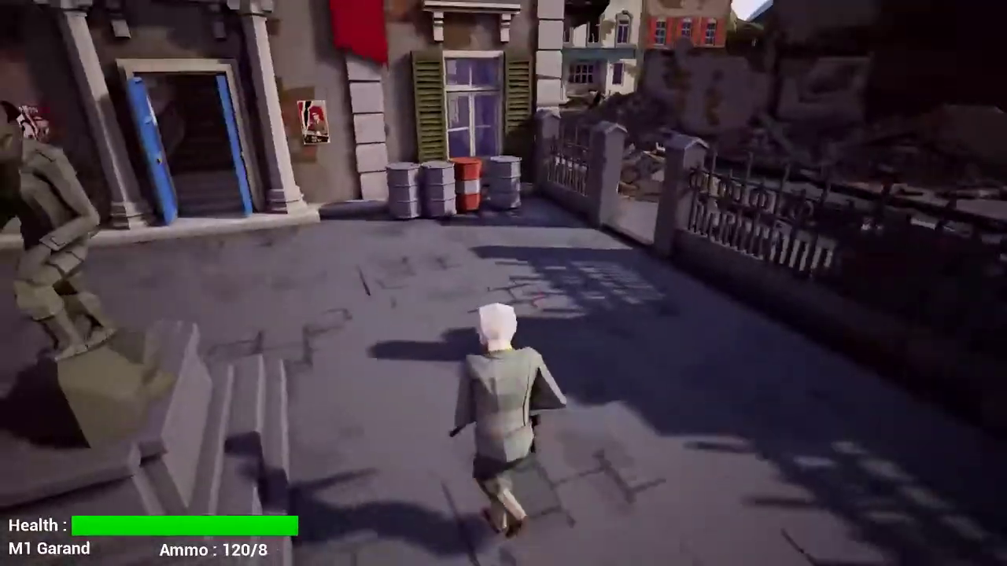
pyautogui.press('w')
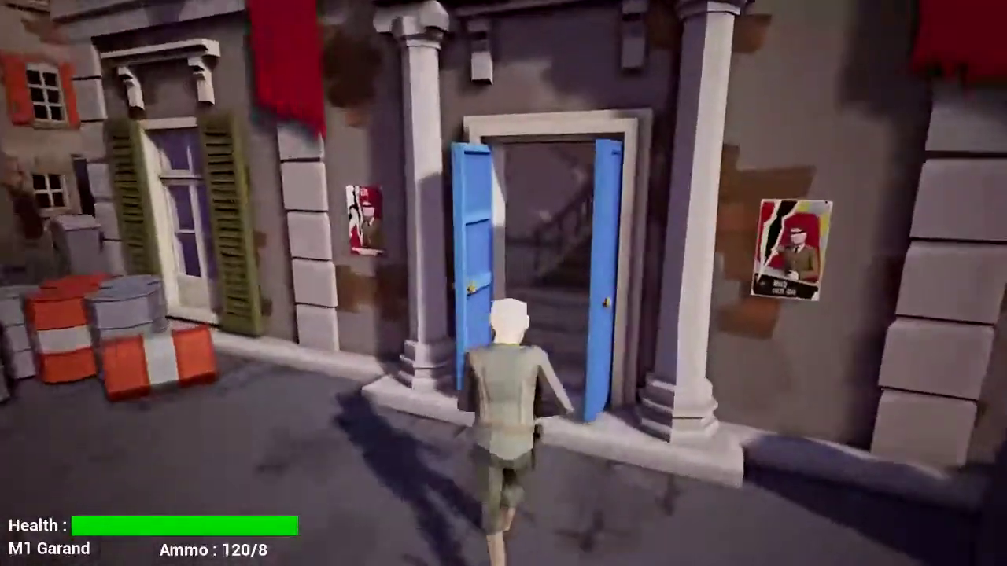
pyautogui.press('w')
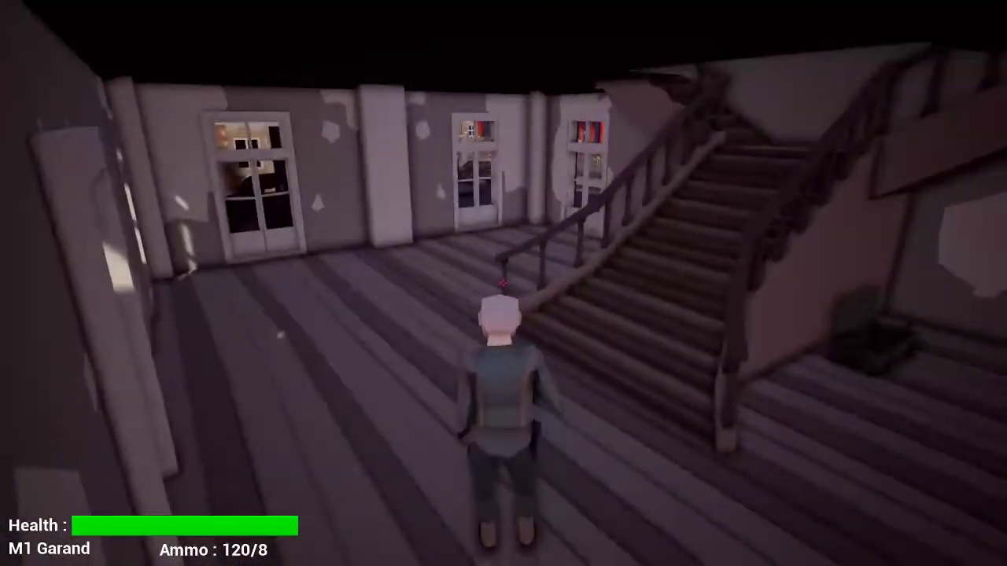
# Take the K98 Sniper inside the mansion and run back out into the statue courtyard
pyautogui.press('w')
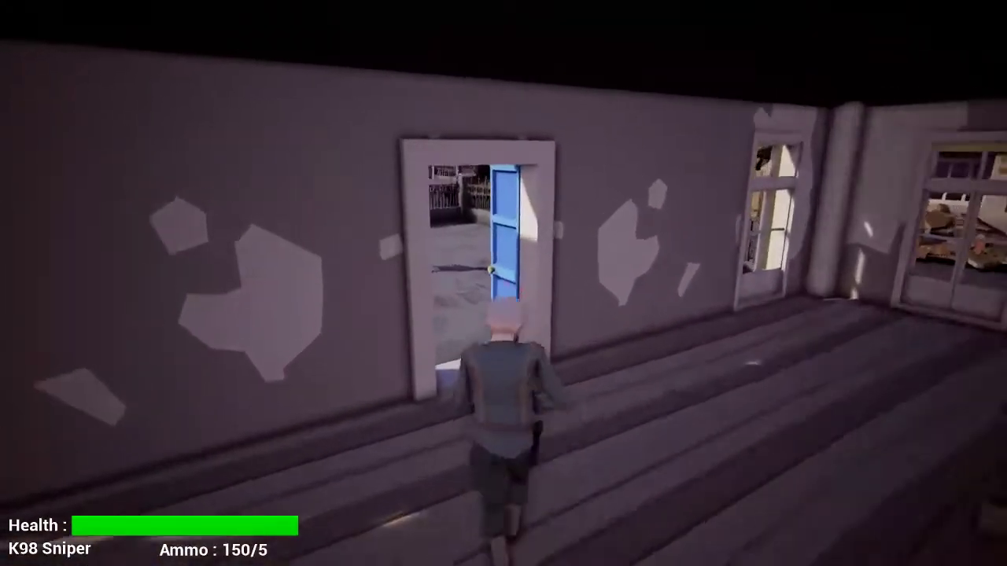
pyautogui.press('w')
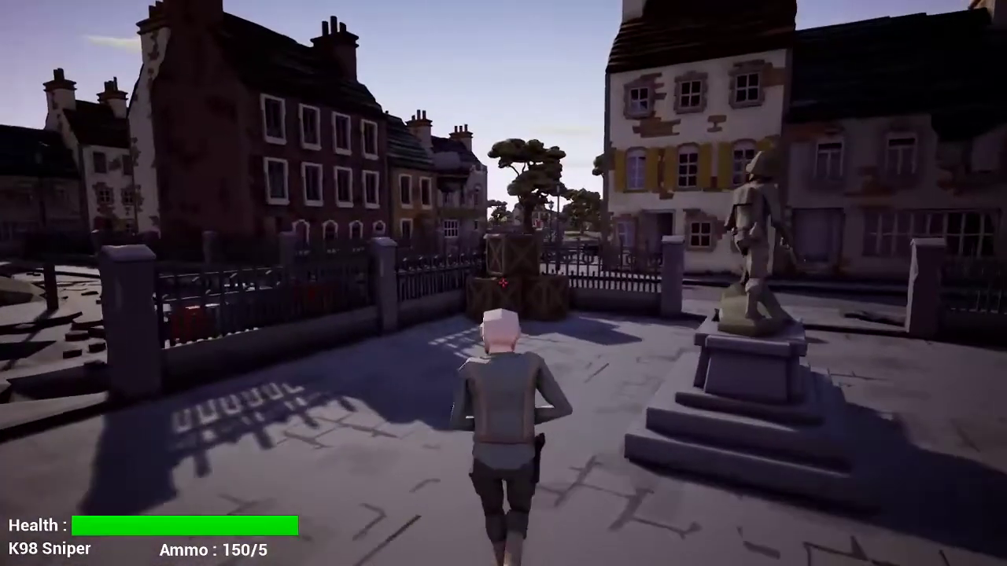
# Leave the statue courtyard past the barrels and run down the street past the burnt-out car to the park fence opening
pyautogui.press('w')
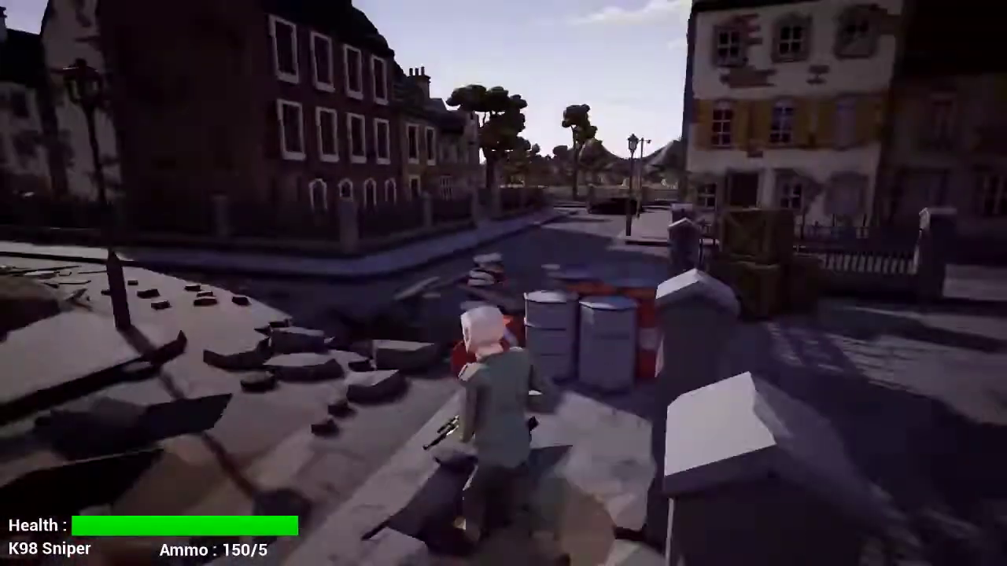
pyautogui.press('w')
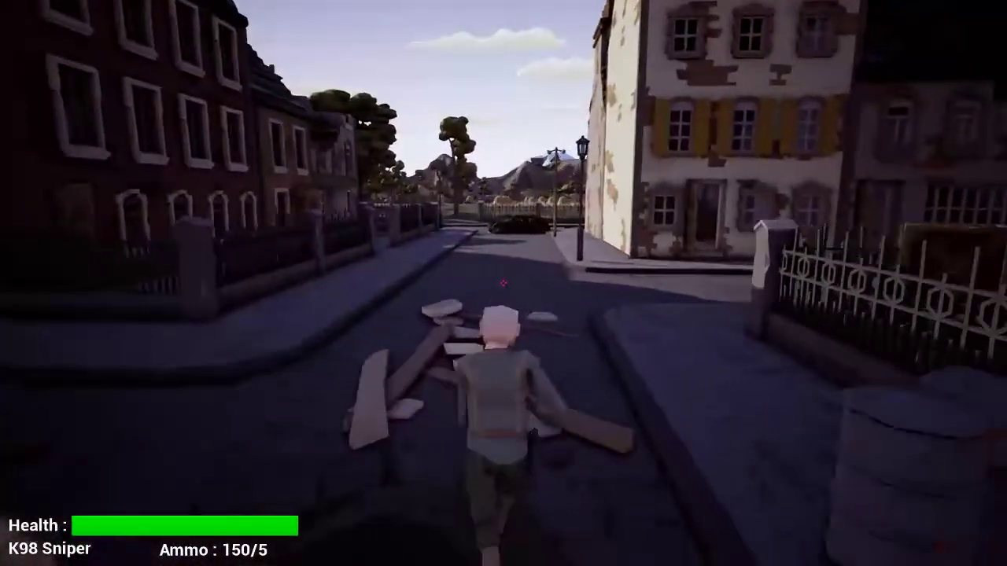
pyautogui.press('w')
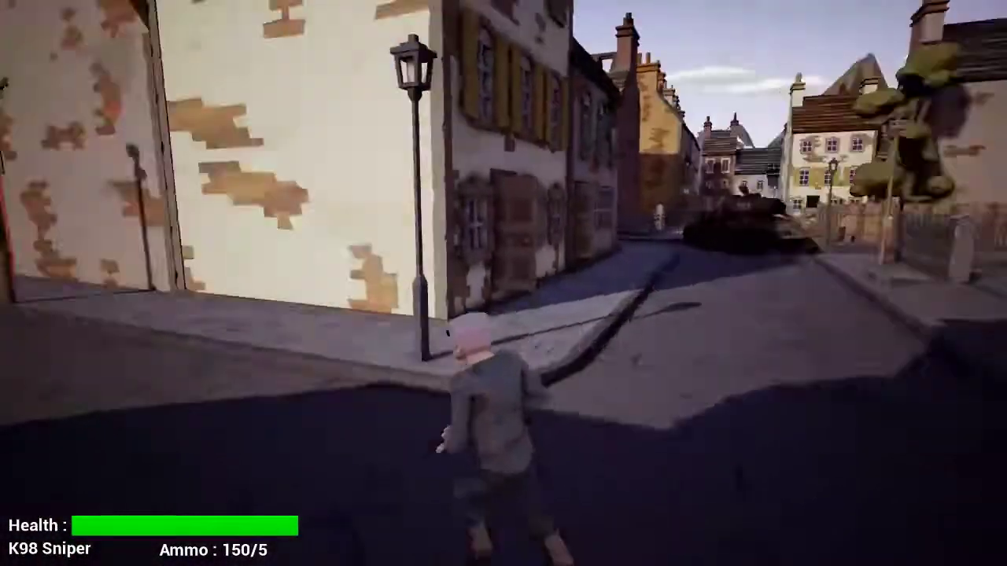
pyautogui.press('w')
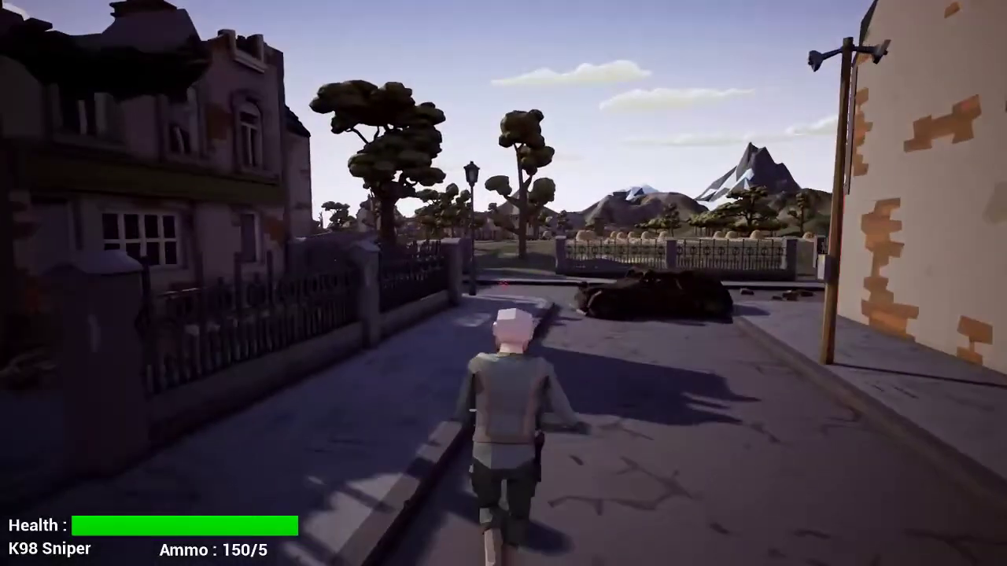
pyautogui.press('w')
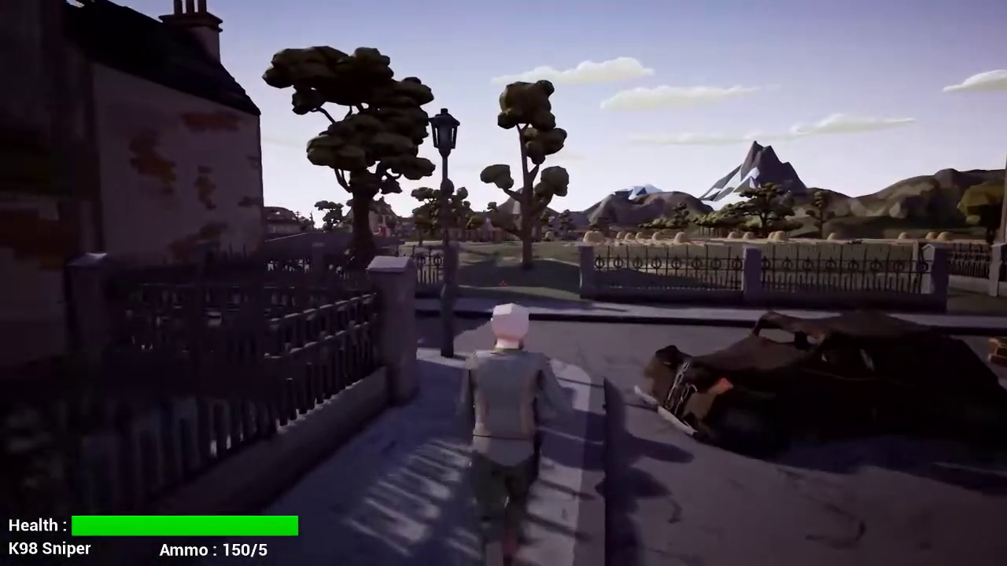
pyautogui.press('w')
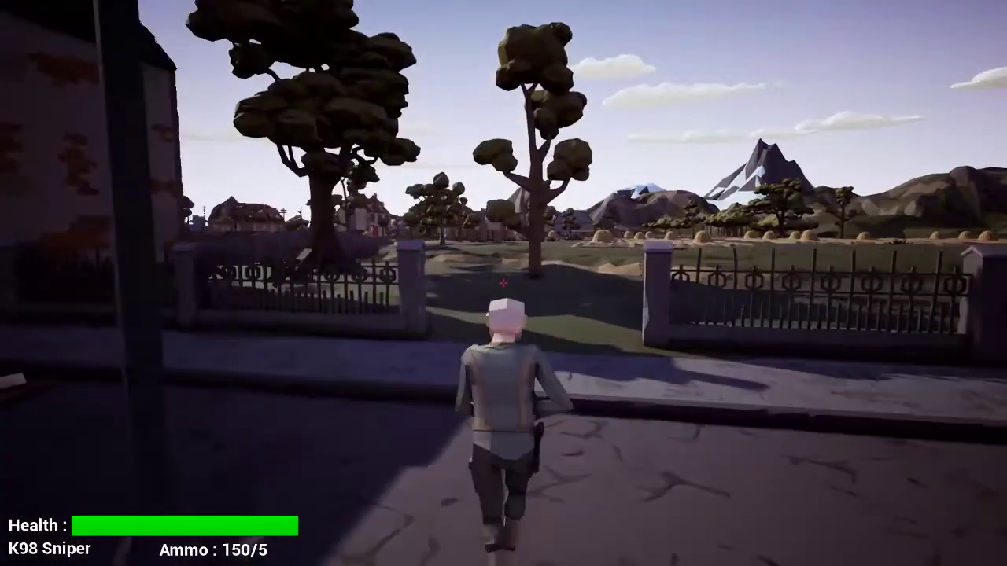
# Run through the fence opening past the tank traps and striped sentry box, and cross the stone bridge over the river
pyautogui.press('w')
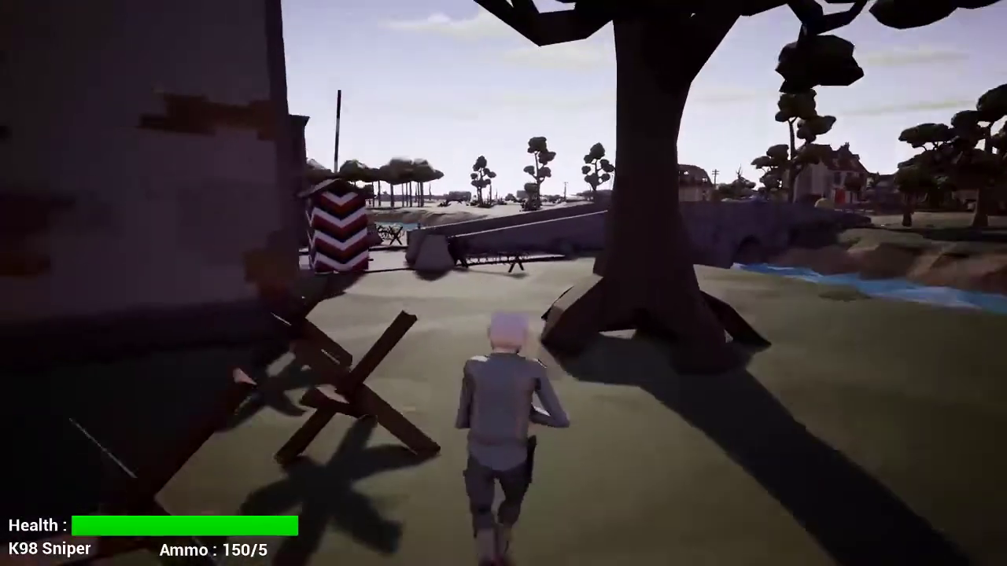
pyautogui.press('w')
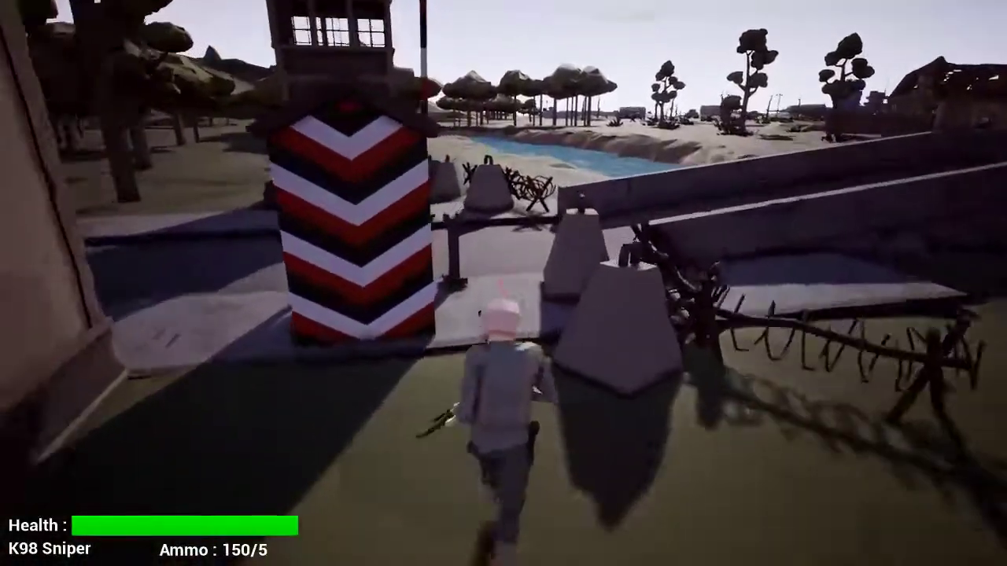
pyautogui.press('w')
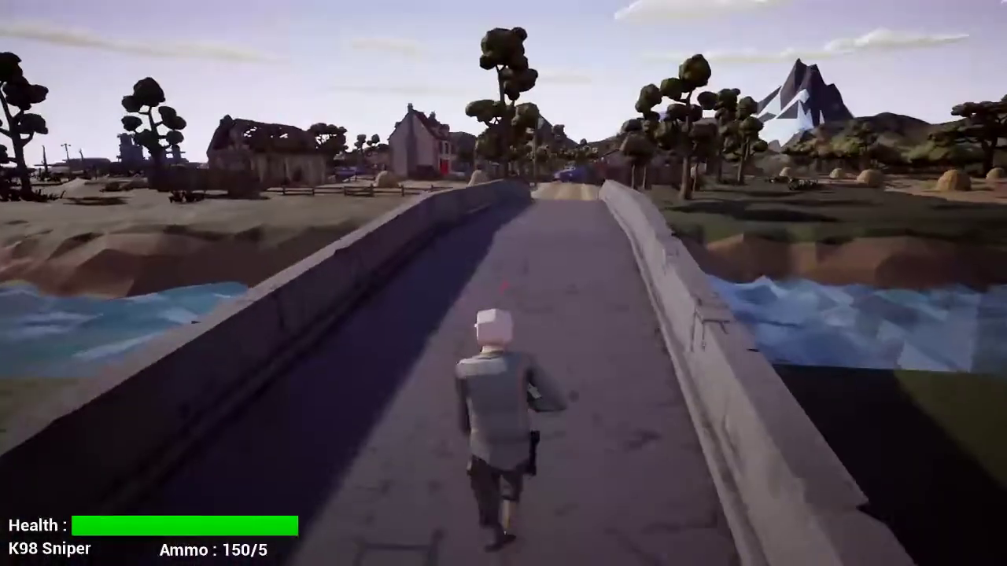
pyautogui.press('w')
pyautogui.press('w')
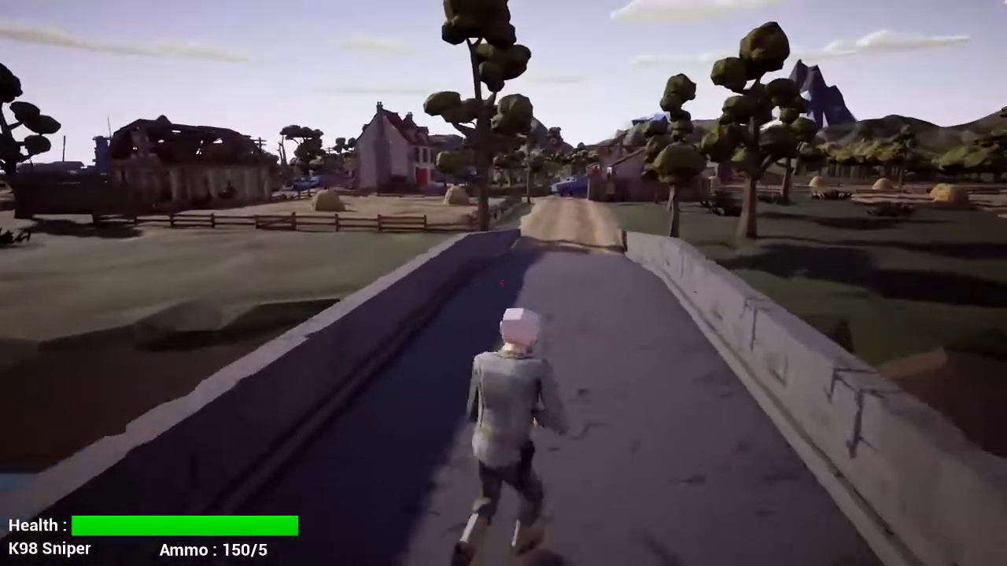
pyautogui.press('w')
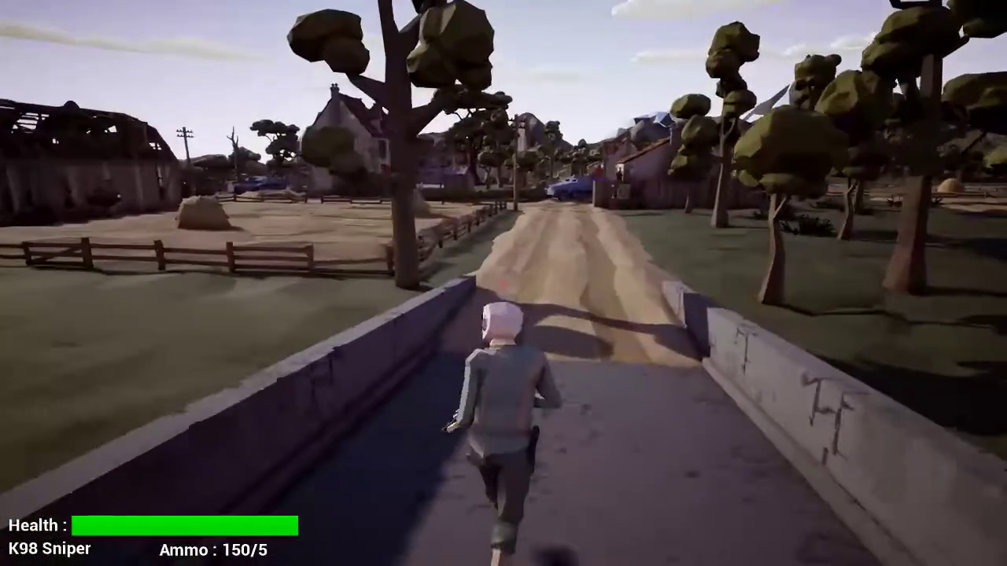
# Follow the dirt road along the wooden fence to the stacked crates beside the farmhouse with the red door
pyautogui.press('w')
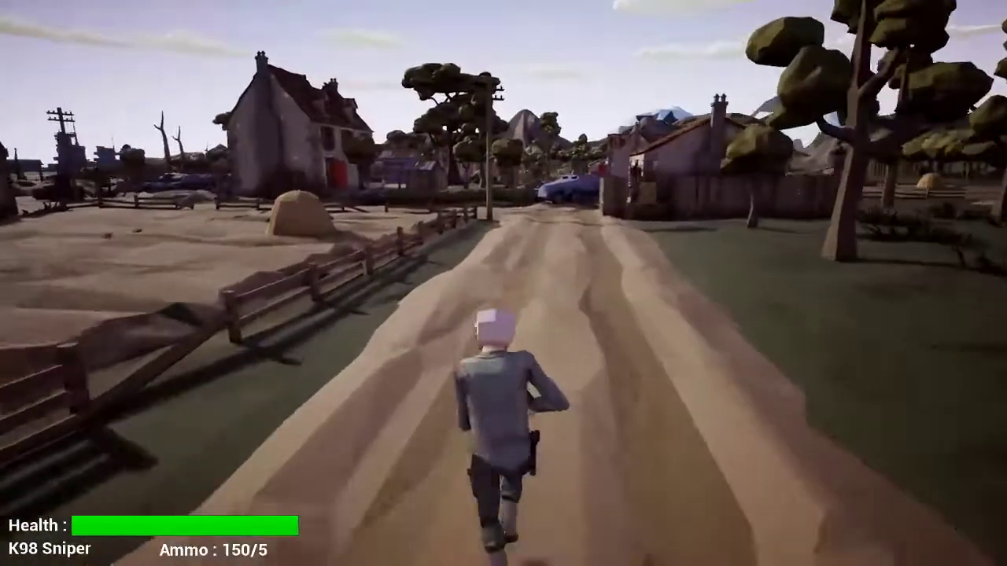
pyautogui.press('w')
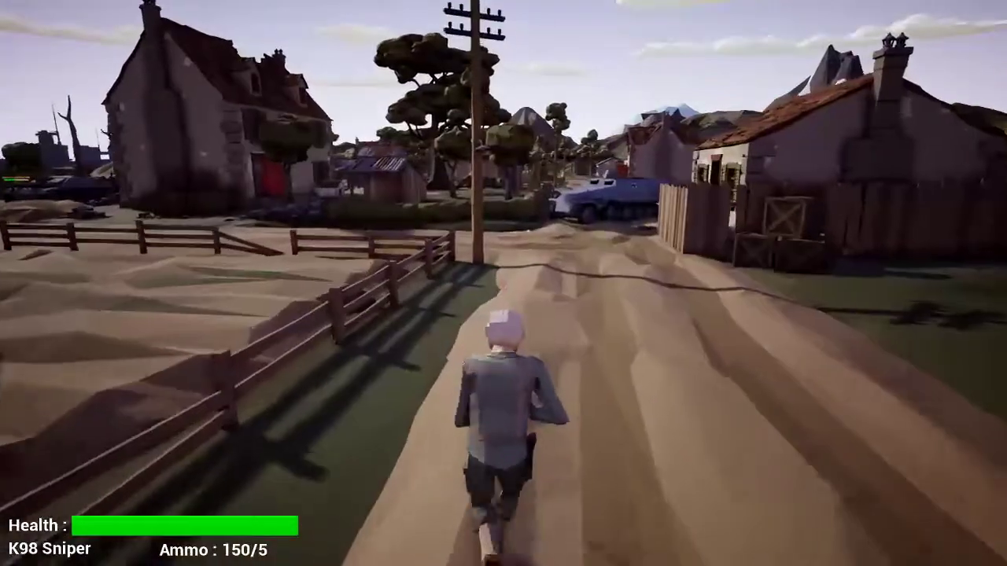
pyautogui.press('w')
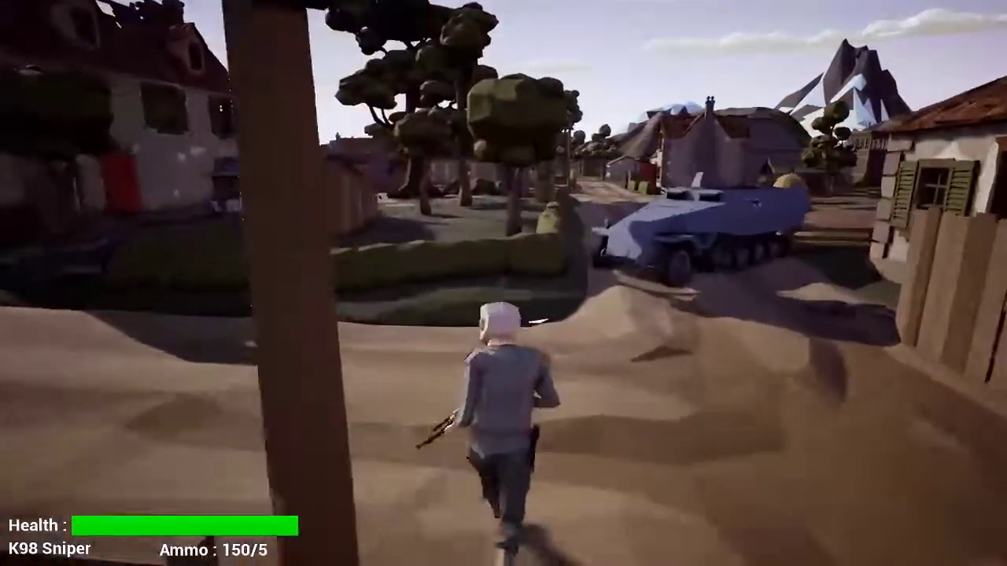
pyautogui.press('w')
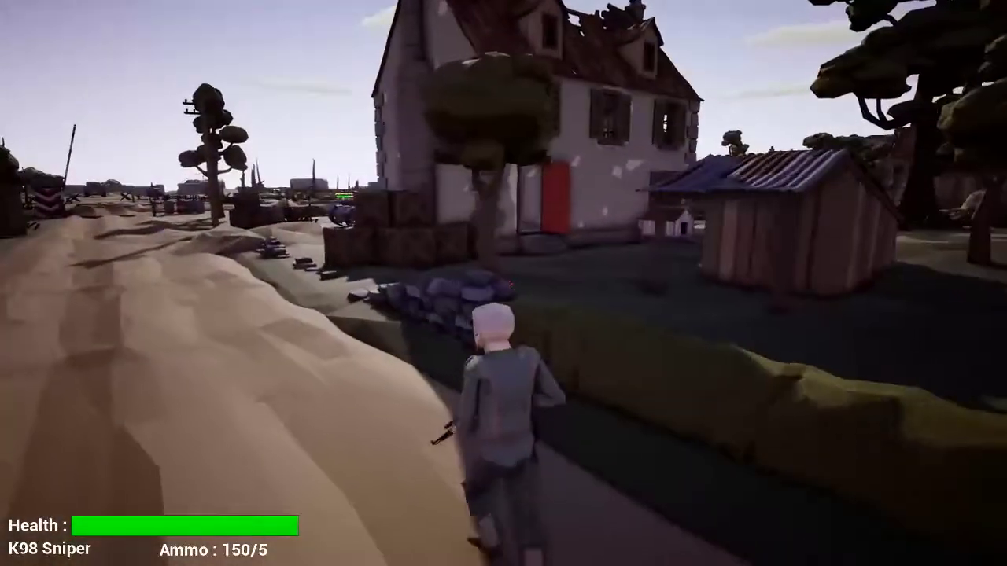
pyautogui.press('w')
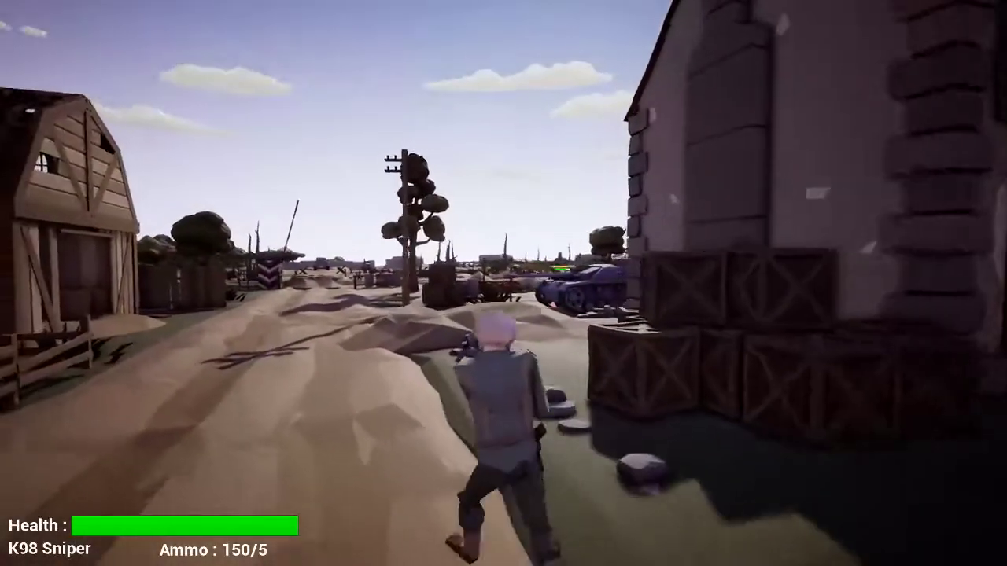
# Shoot at the other player through the K98 Sniper's scope until the magazine is empty, then leave the scope and reload
pyautogui.rightClick(504, 283)
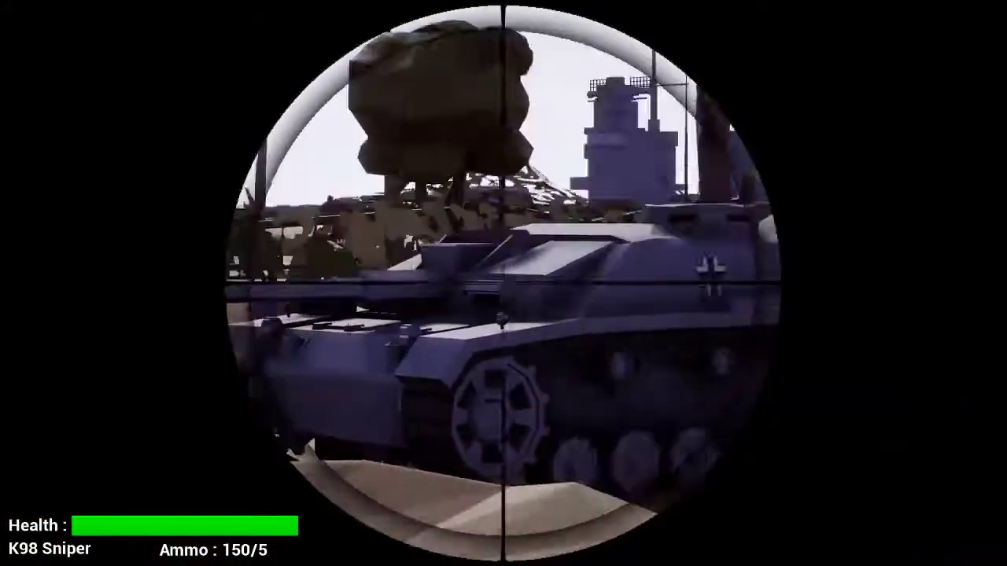
pyautogui.click(504, 283)
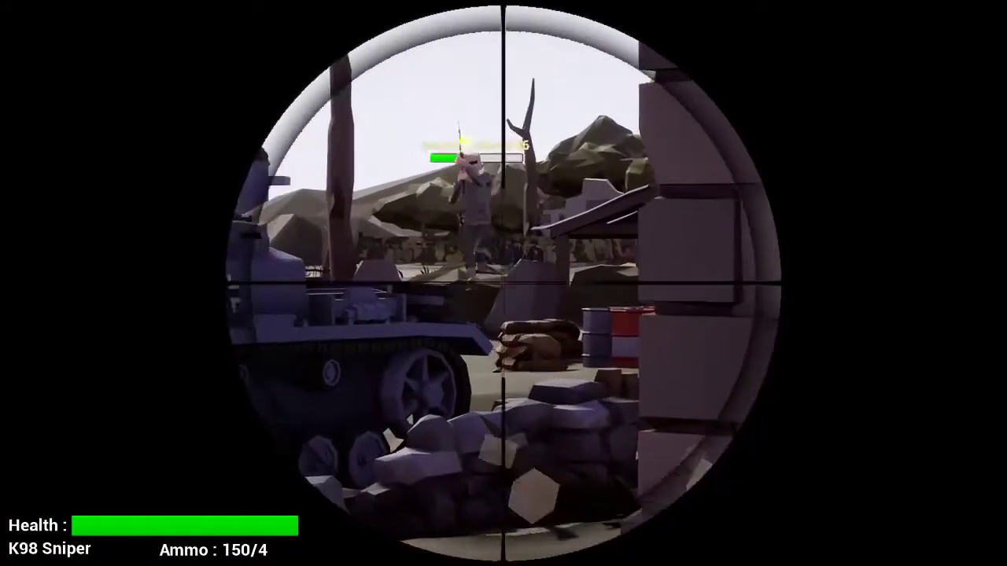
pyautogui.click(503, 284)
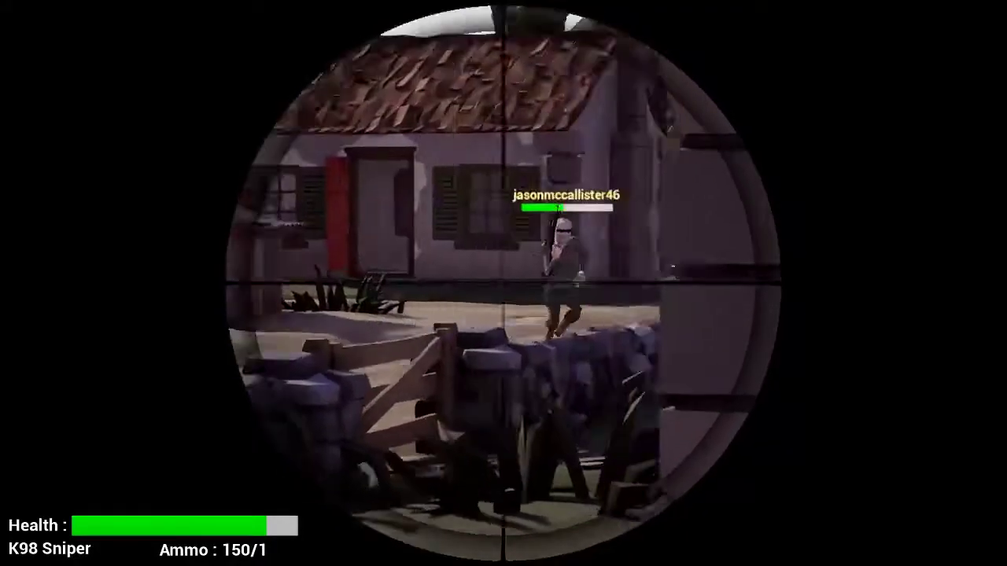
pyautogui.click(503, 283)
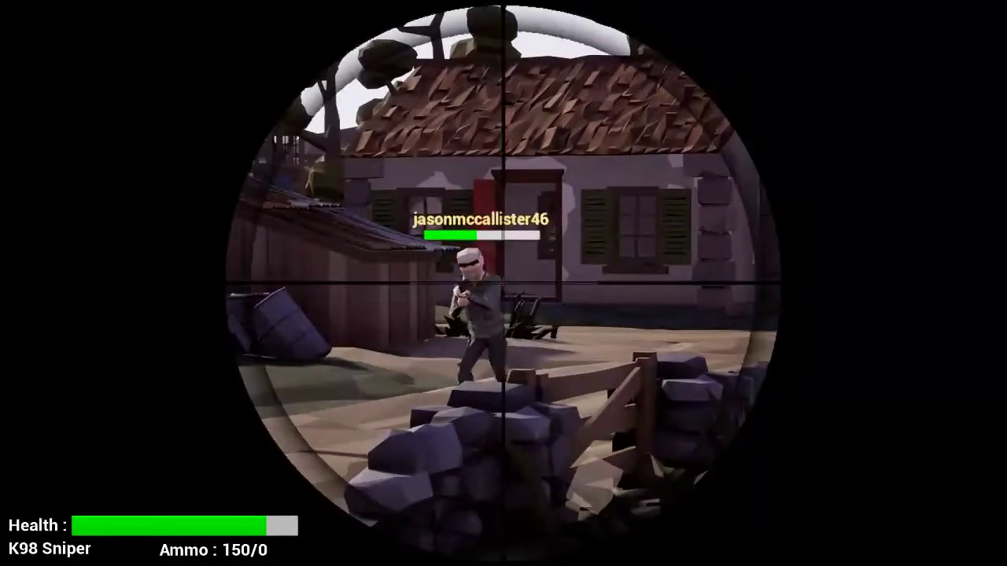
pyautogui.rightClick(504, 284)
pyautogui.press('w')
pyautogui.press('r')
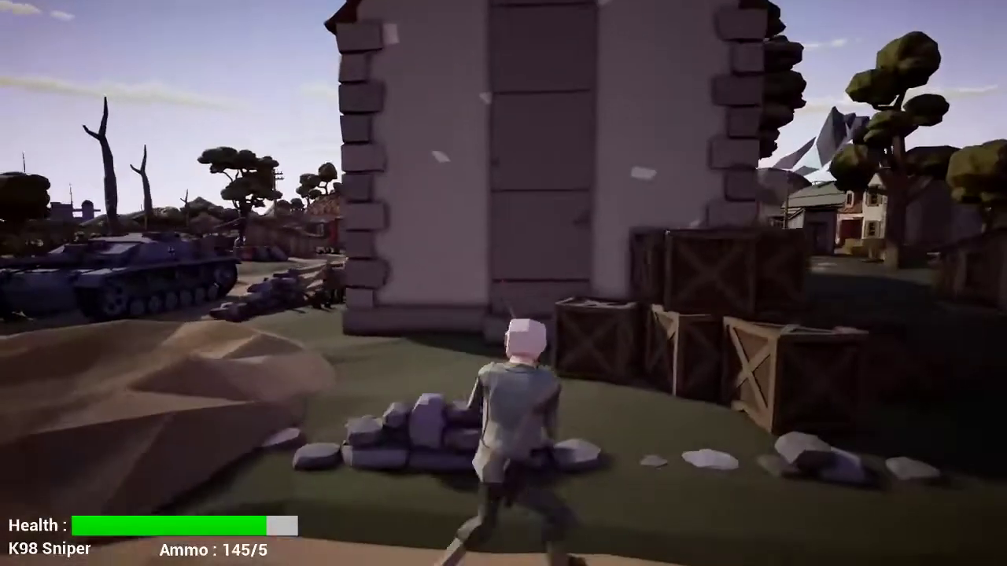
# Advance around the farmhouse corner and past the blue tank, firing the K98 Sniper unscoped at the other player
pyautogui.press('w')
pyautogui.press('a')
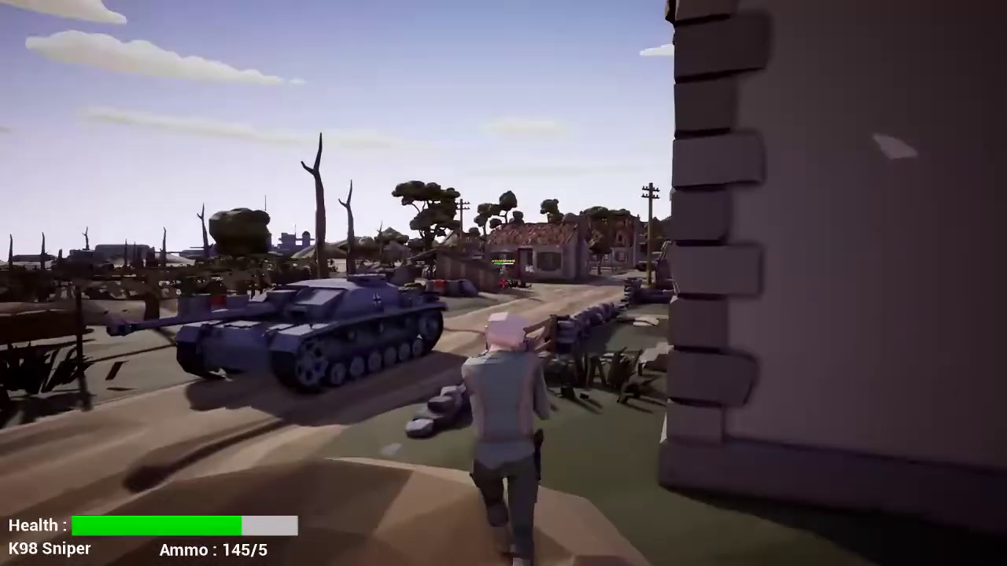
pyautogui.press('w')
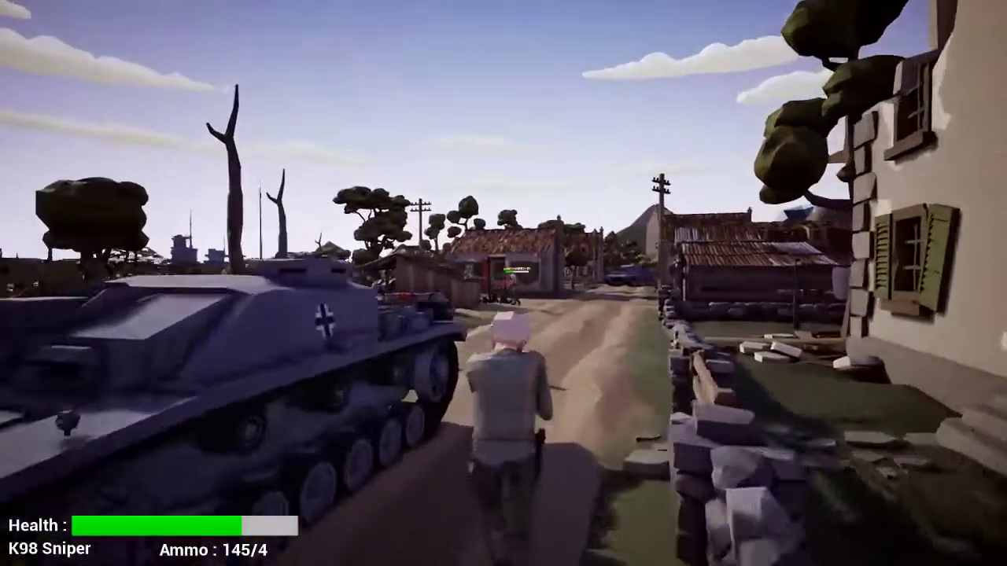
pyautogui.press('w')
pyautogui.click(504, 283)
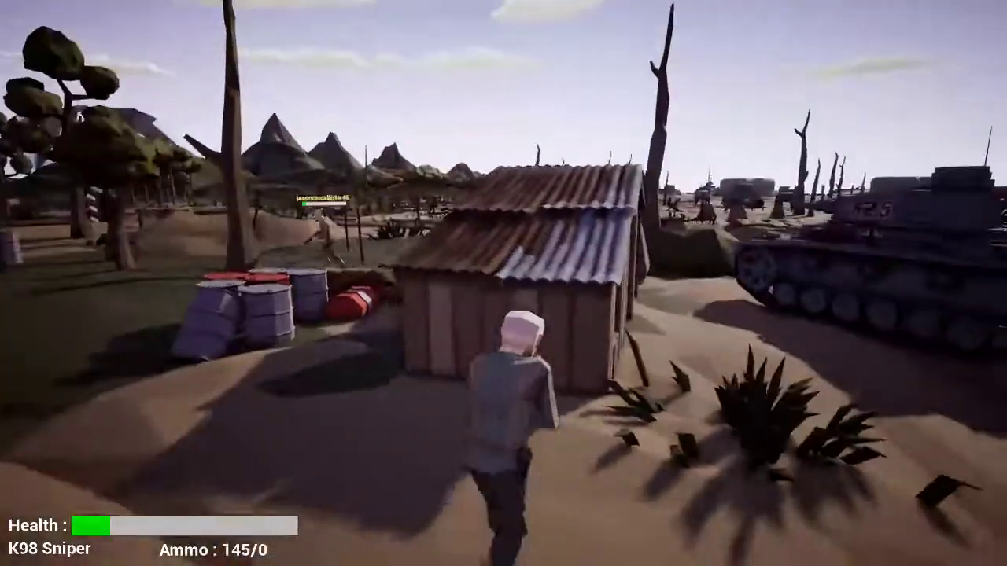
# Circle the small wooden shed, cross the dirt road to the open shelter and reload the K98 Sniper there
pyautogui.press('w')
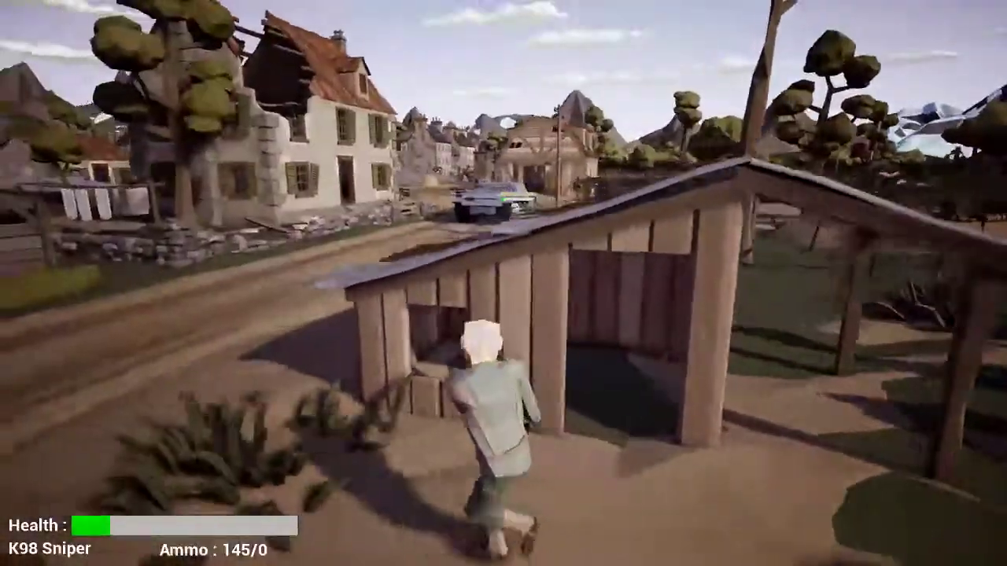
pyautogui.press('w')
pyautogui.press('w')
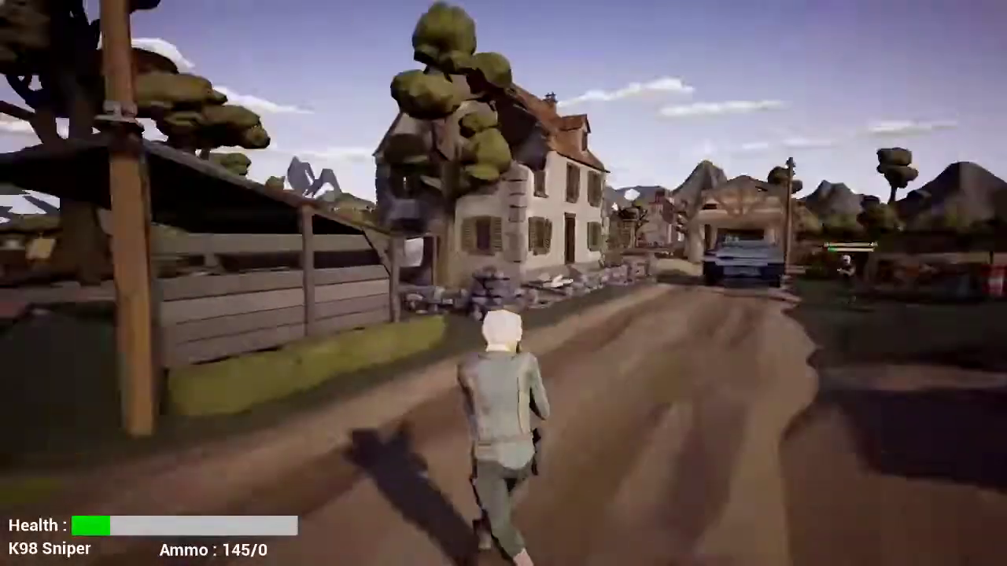
pyautogui.press('a')
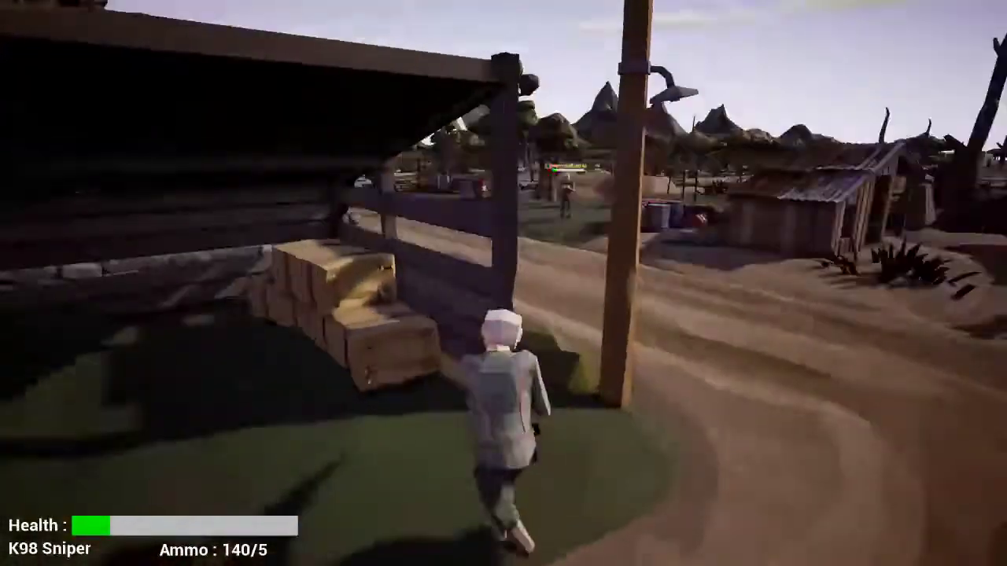
pyautogui.press('d')
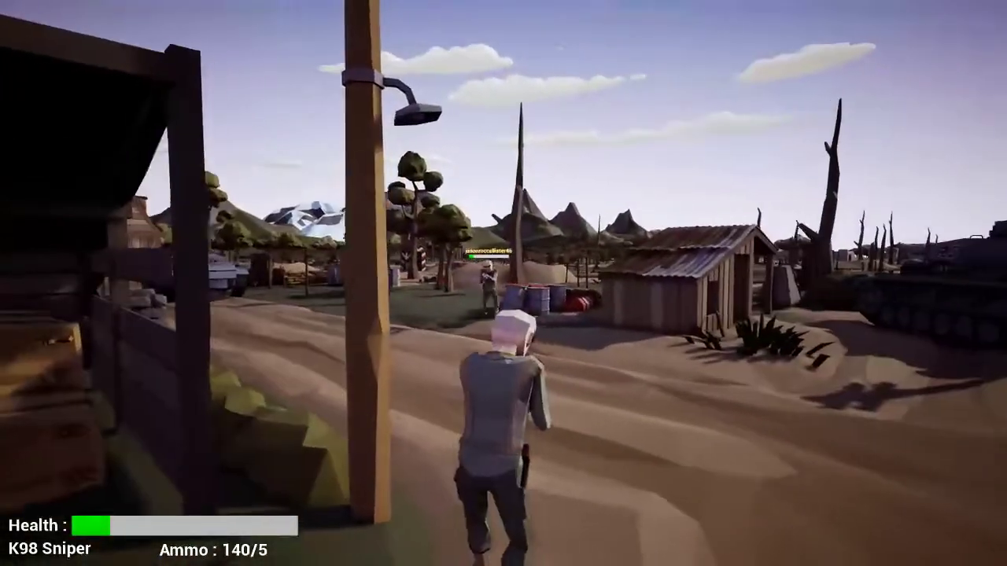
# Fire at the other player from beside the lamp post and chase them past the shed and barrels until the magazine is empty
pyautogui.click(504, 283)
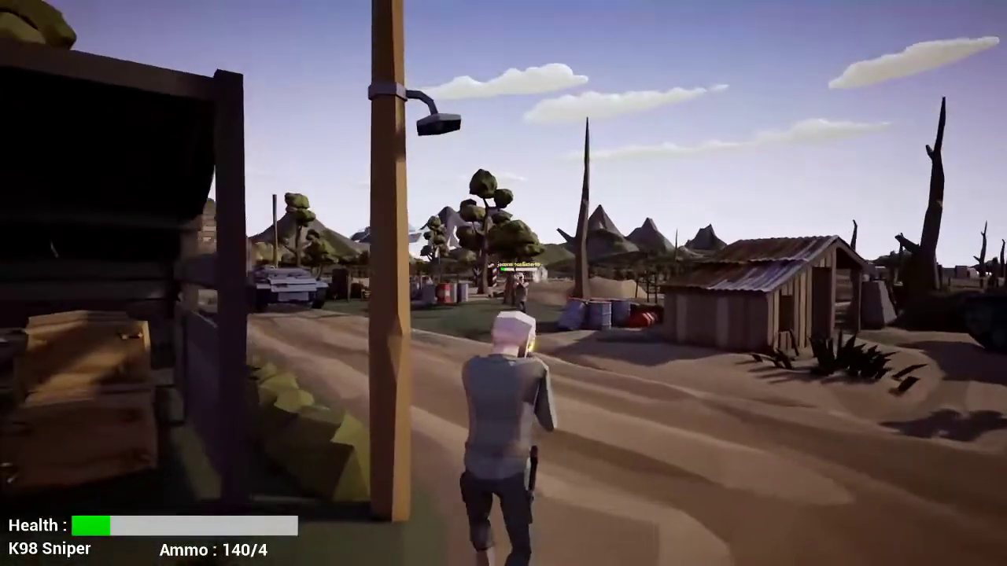
pyautogui.press('w')
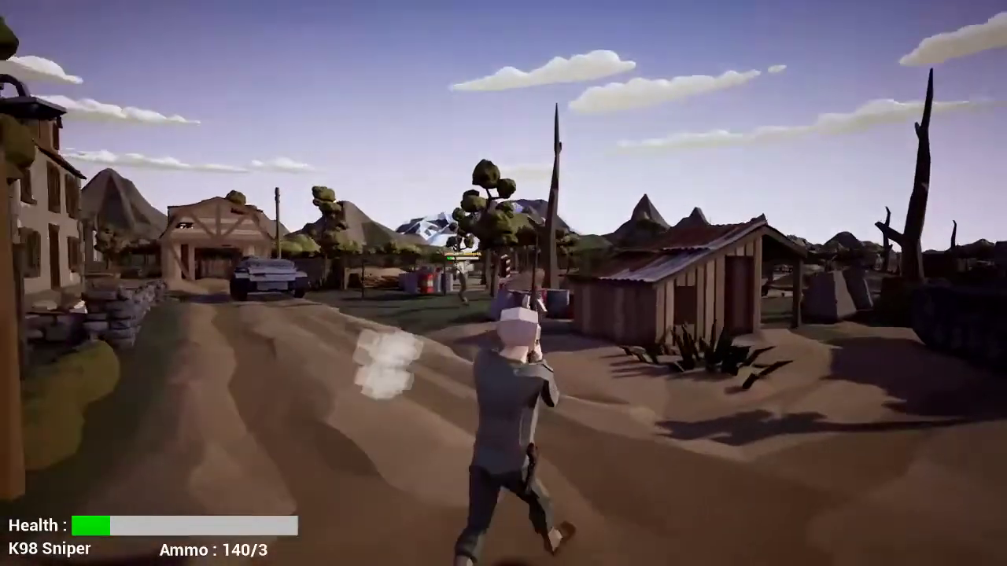
pyautogui.press('w')
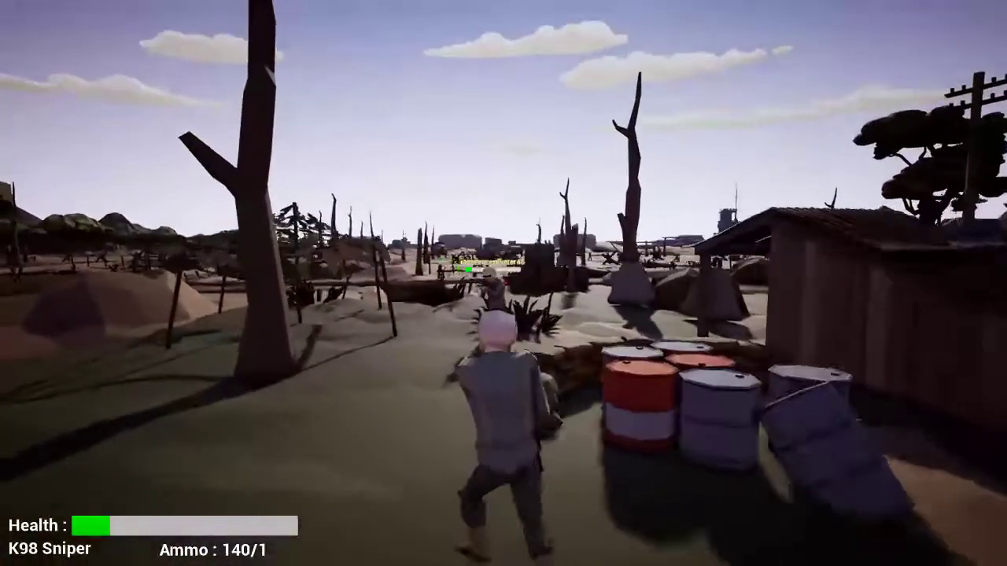
pyautogui.click(504, 283)
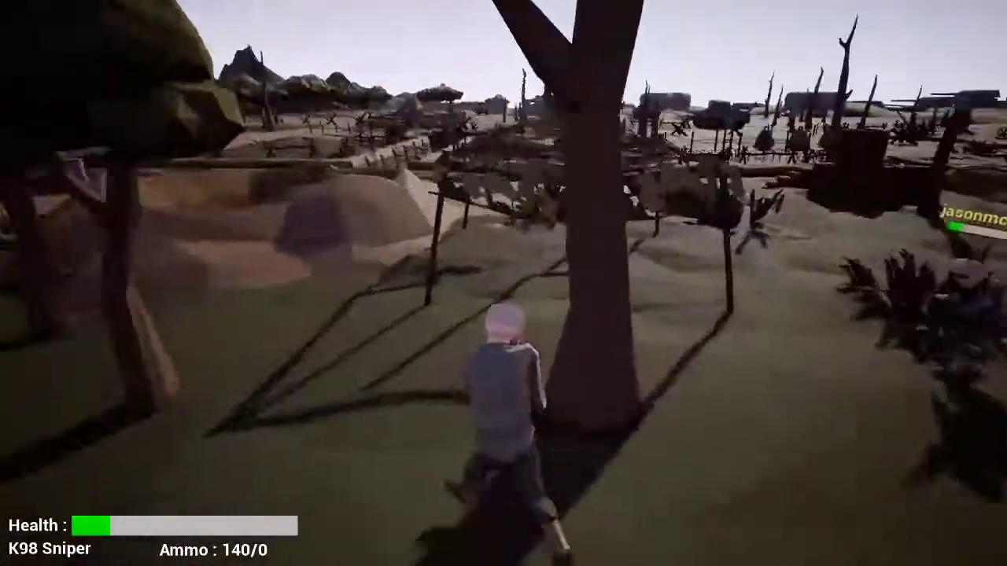
# Take cover behind the bare tree near the camouflage netting, reload the K98 Sniper and sidestep to shoot at the other player
pyautogui.press('w')
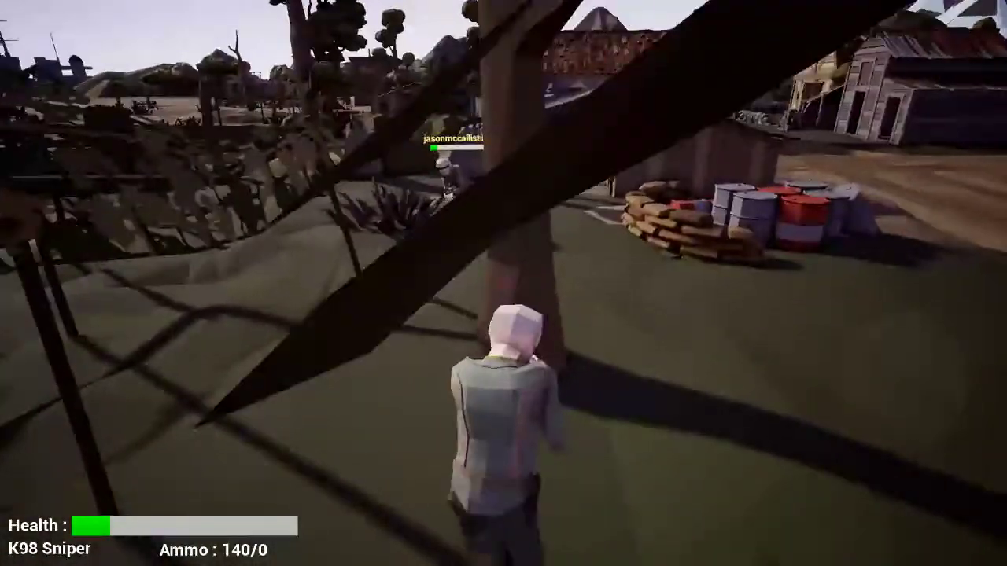
pyautogui.press('r')
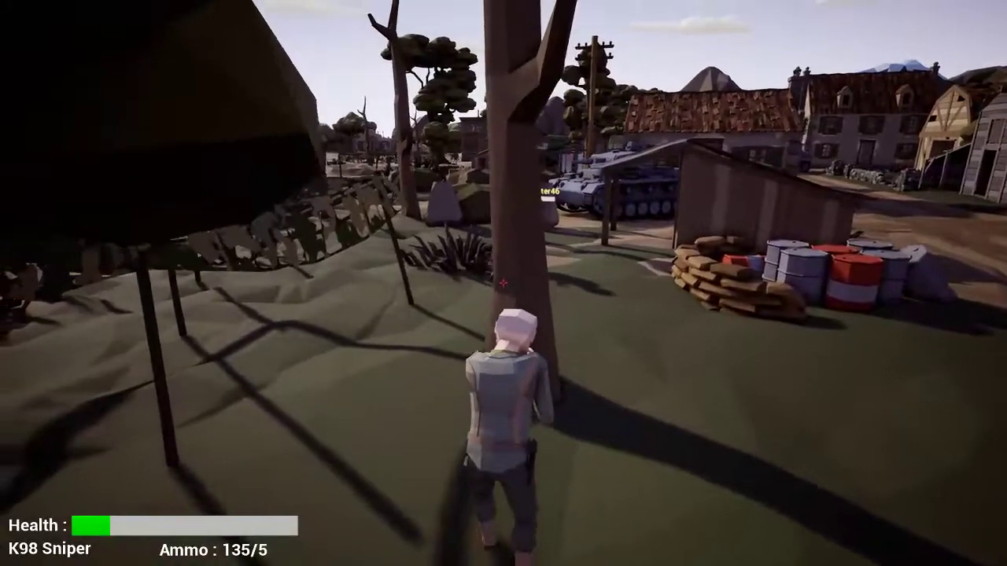
pyautogui.press('d')
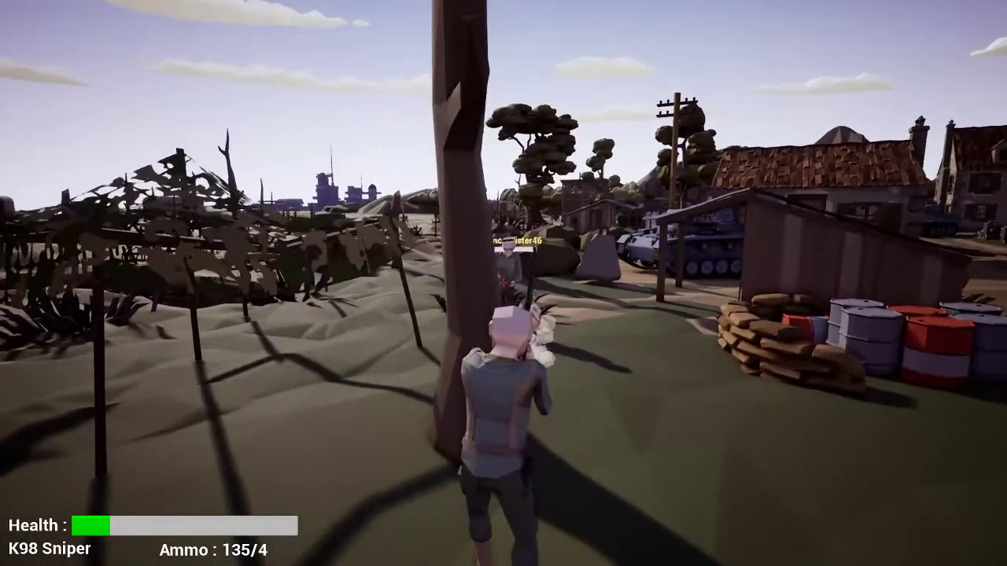
# Advance from the bare tree past the stone blocks and crates to the dirt road, reloading the K98 Sniper on the way
pyautogui.press('w')
pyautogui.press('d')
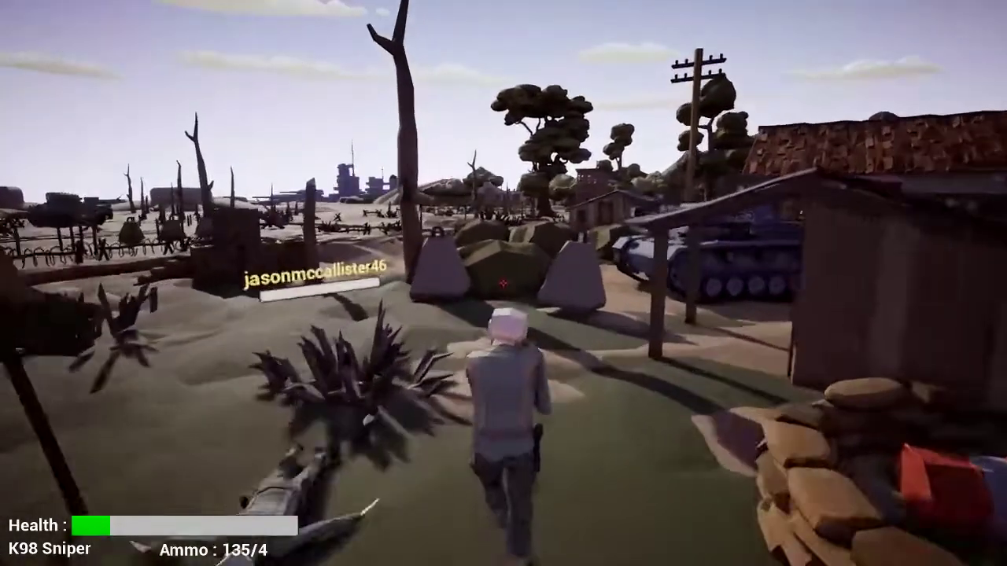
pyautogui.press('w')
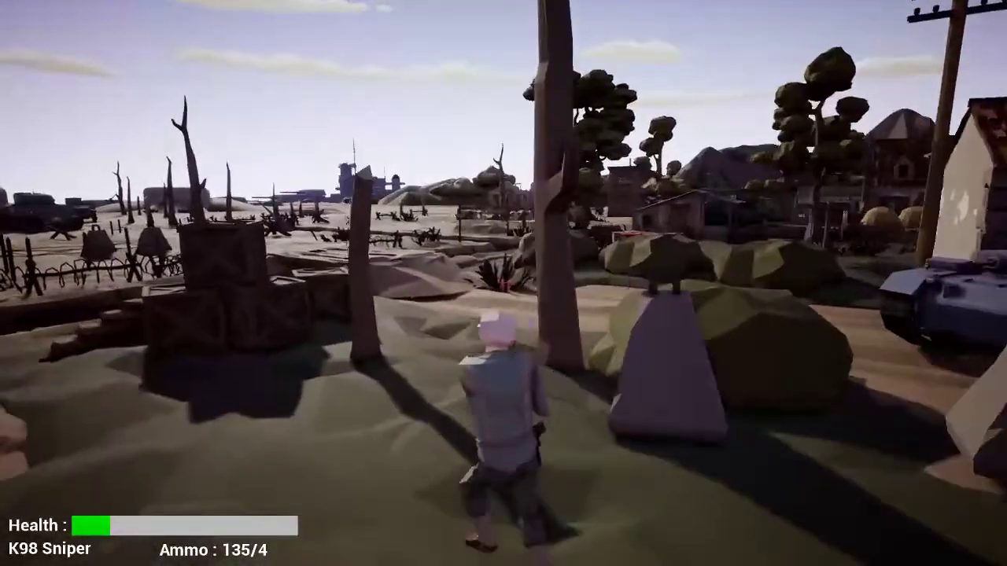
pyautogui.press('w')
pyautogui.press('r')
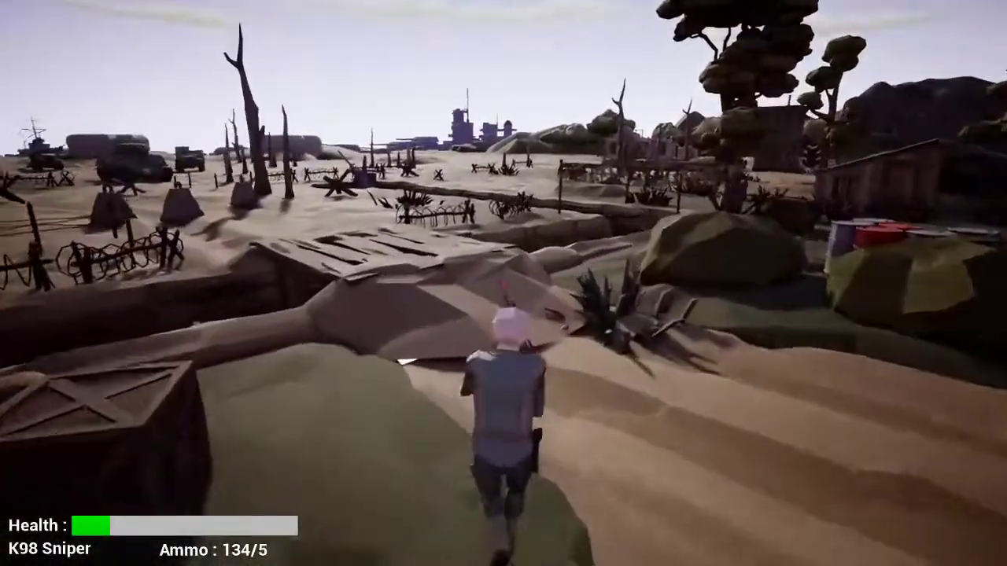
# Cross the plank bridge over the trench and follow the sandy track past the anti-tank obstacles and the star-marked tank
pyautogui.press('w')
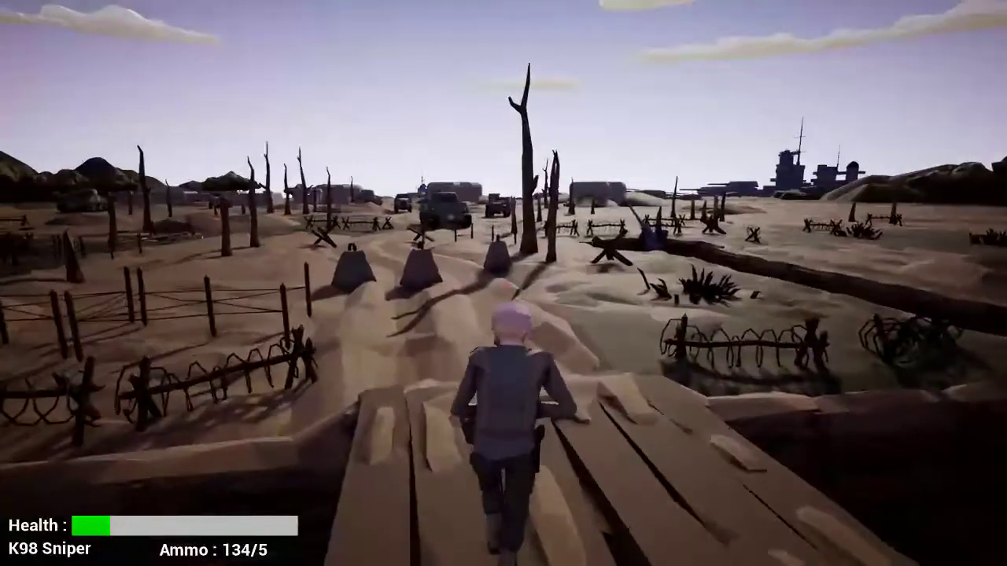
pyautogui.press('w')
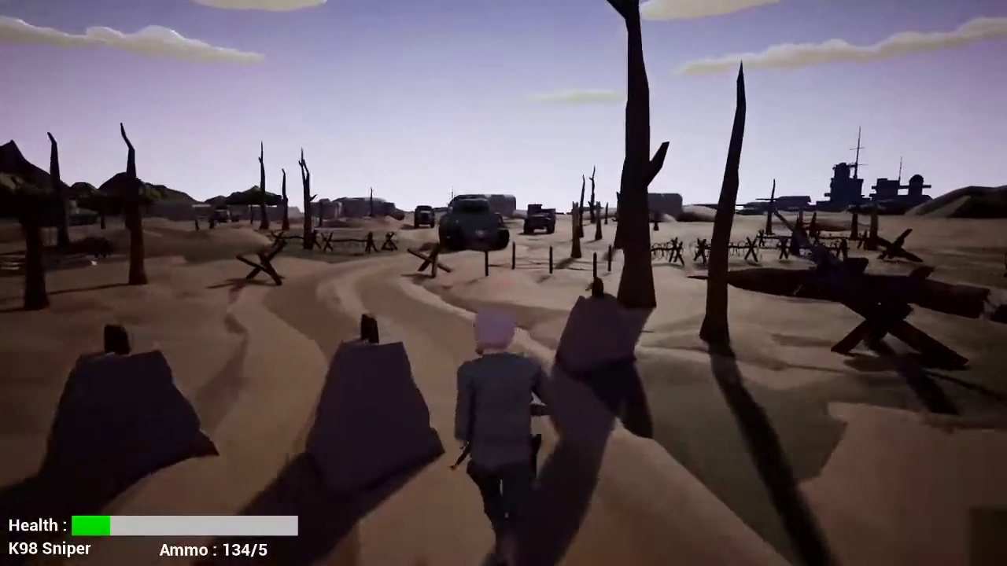
pyautogui.press('w')
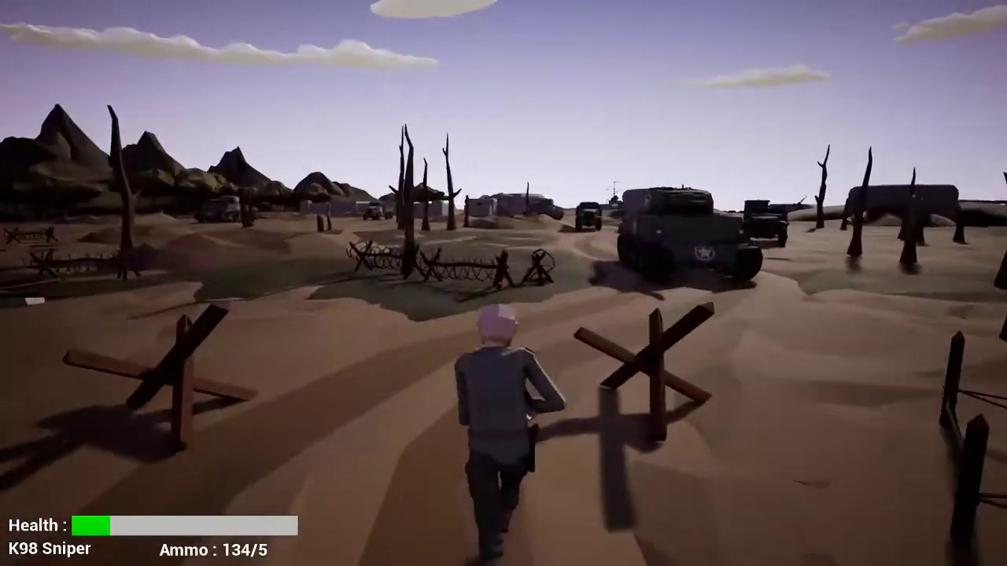
pyautogui.press('w')
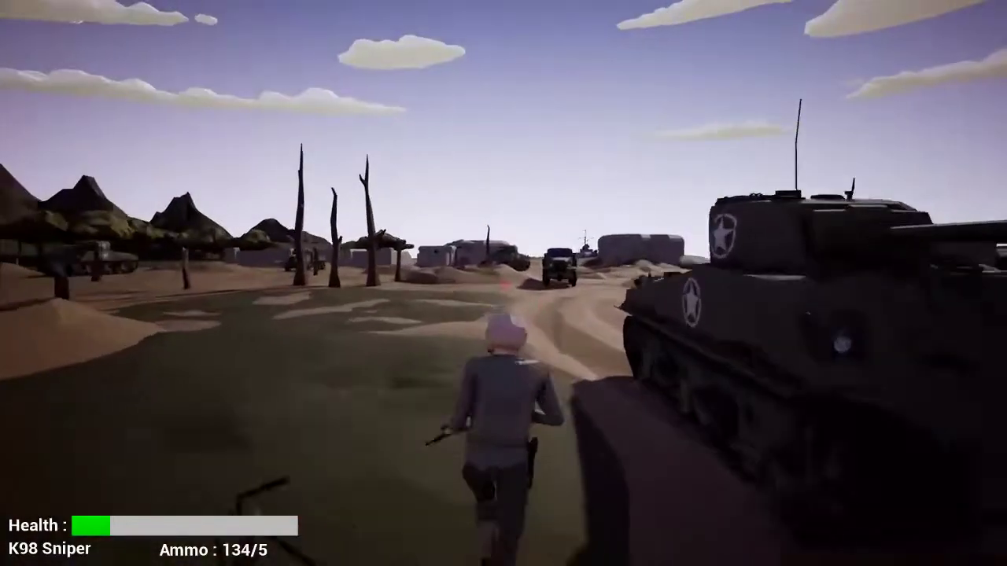
pyautogui.press('w')
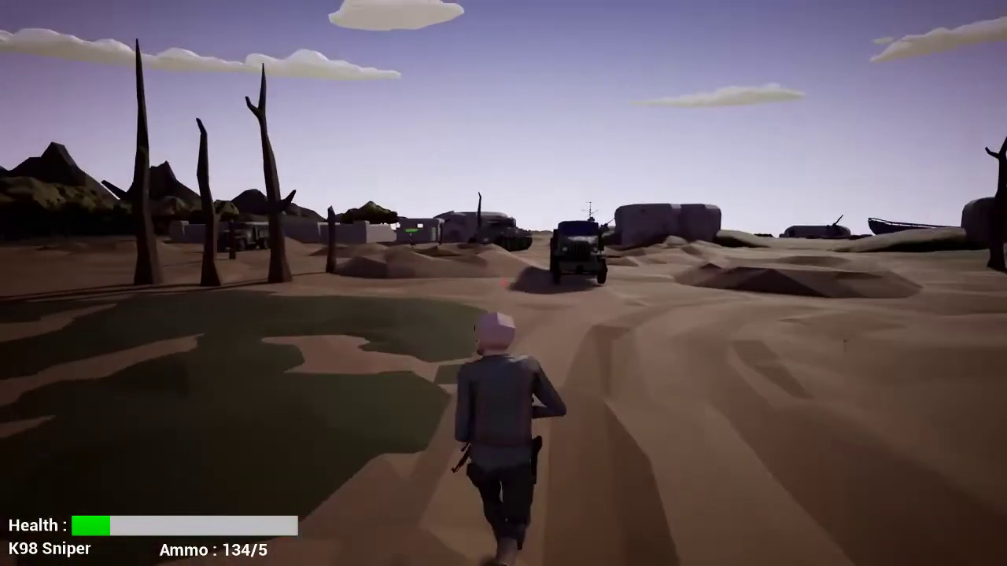
# Run past the parked truck and sand craters toward the other player and switch to the second weapon slot
pyautogui.press('w')
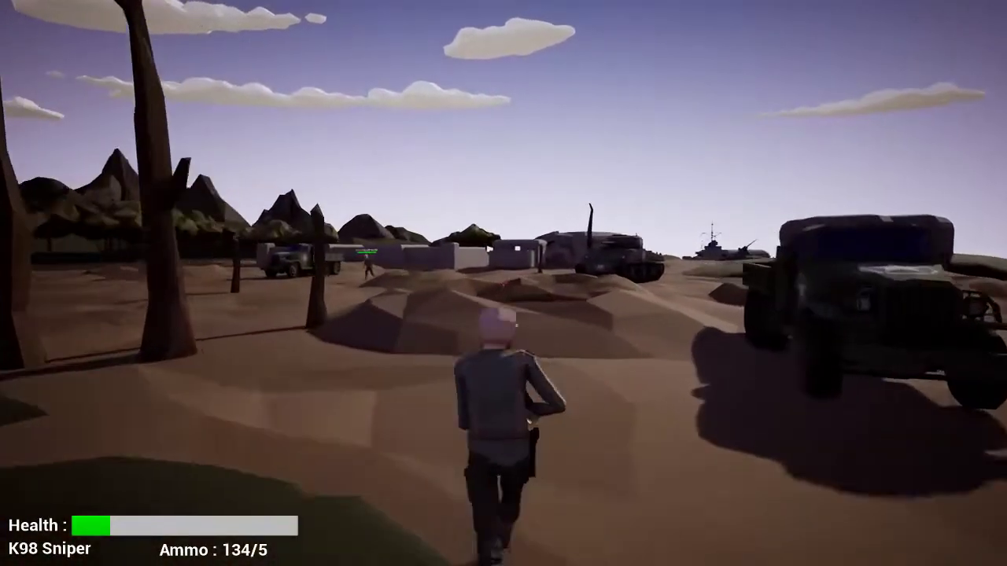
pyautogui.press('w')
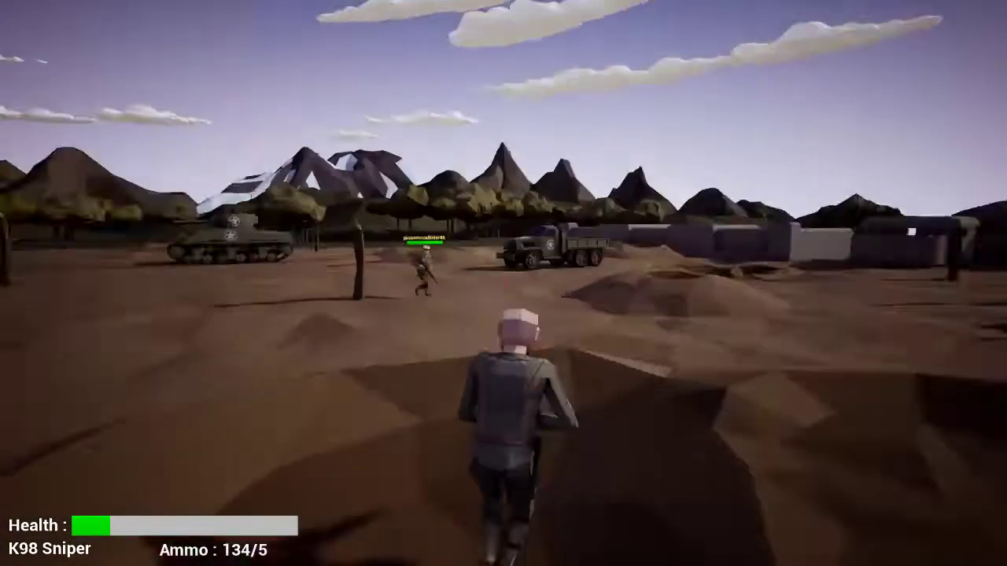
pyautogui.press('w')
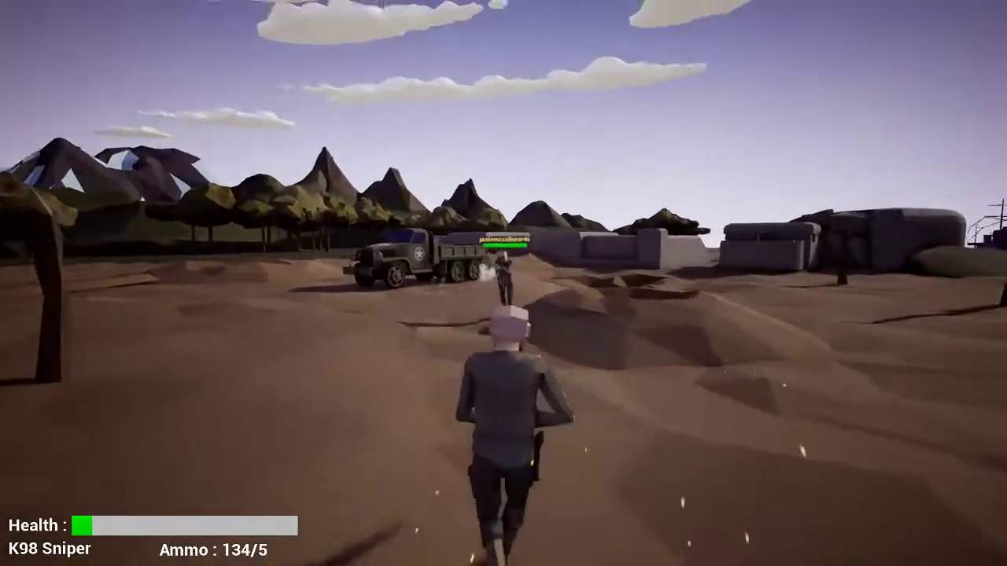
pyautogui.press('w')
pyautogui.press('2')
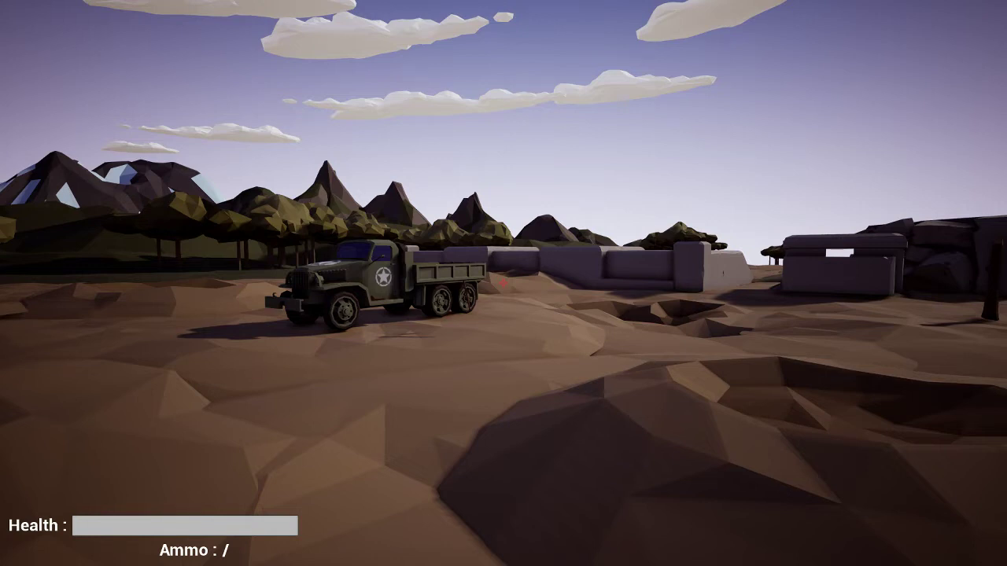
# Leave the match for the main menu and exit the World War 2 game
pyautogui.press('Escape')
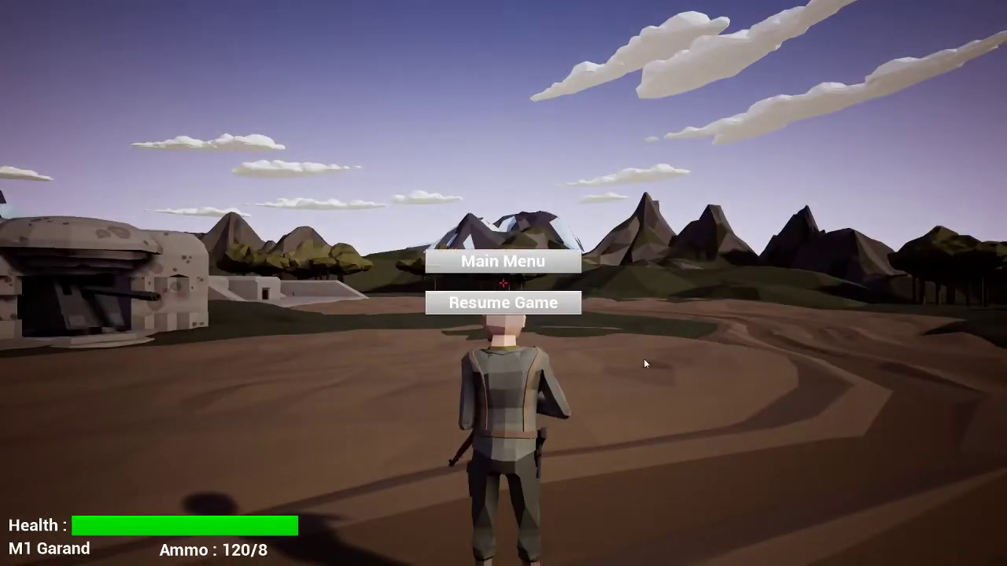
pyautogui.click(530, 269)
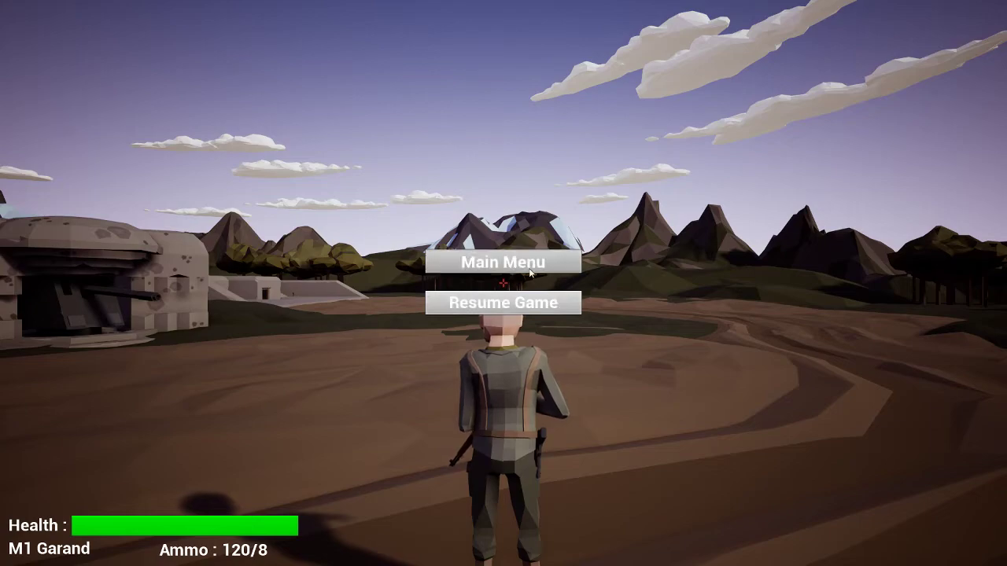
pyautogui.click(79, 542)
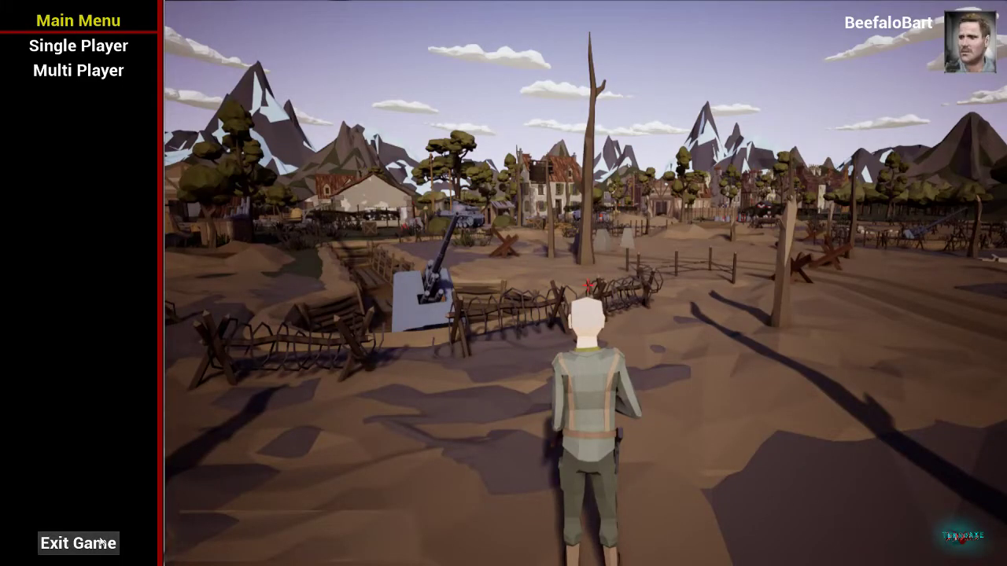
# Open the Cog_Sci_Fi folder on the storage drive and launch the CoG_SciFi application
pyautogui.click(424, 372)
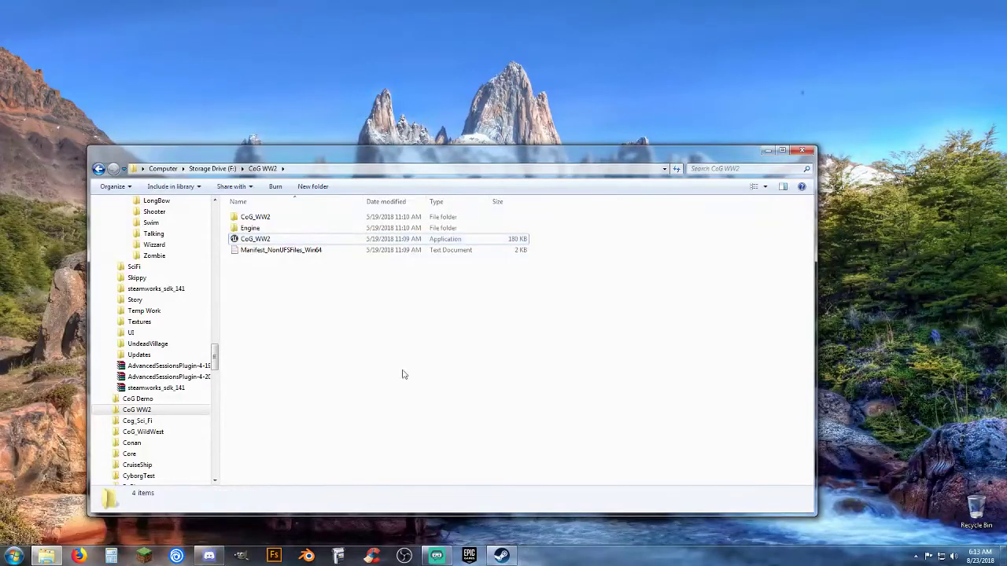
pyautogui.click(172, 421)
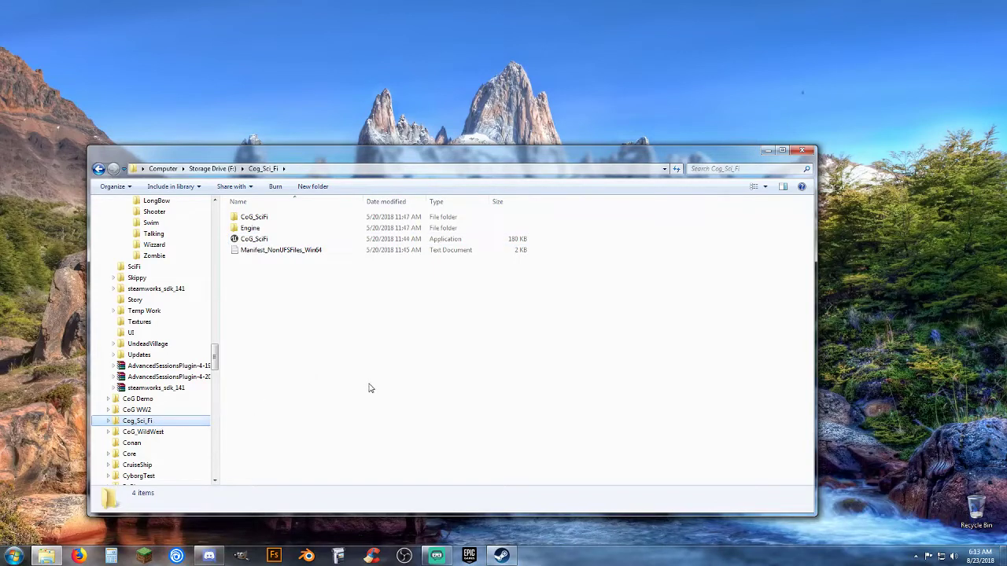
pyautogui.doubleClick(267, 239)
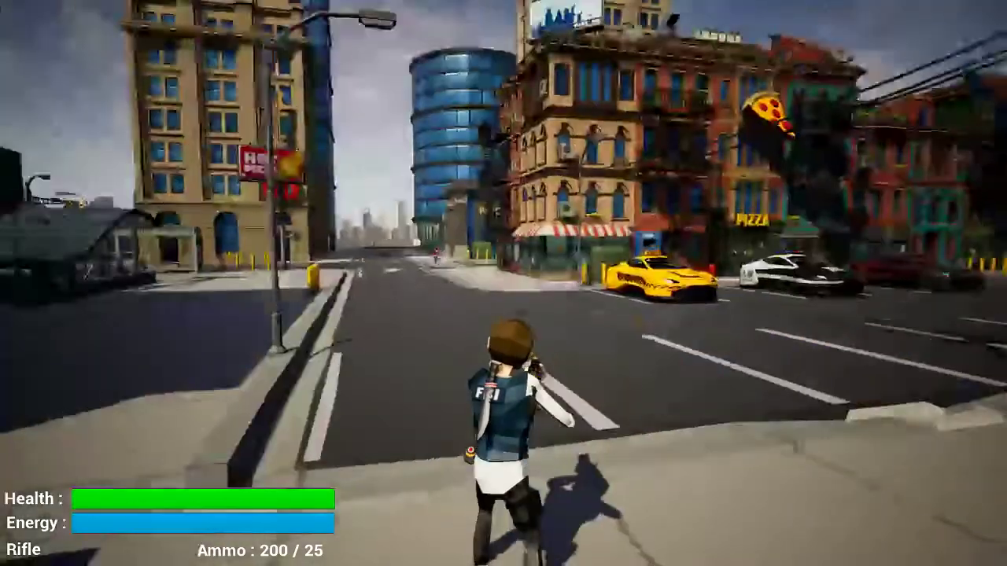
# Run along the sidewalk beside the park fence and fire a few Rifle shots on the way to the park entrance
pyautogui.press('w')
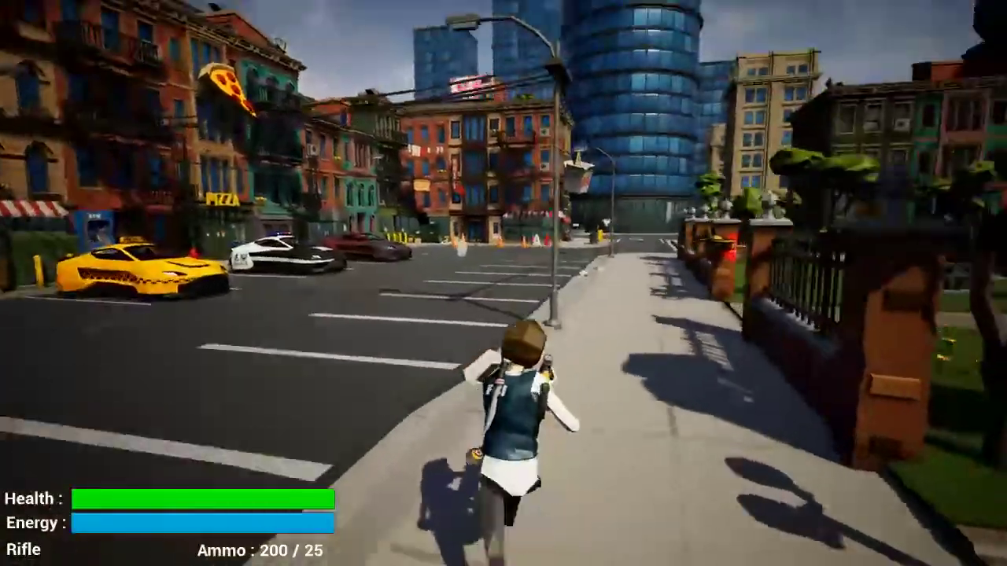
pyautogui.press('w')
pyautogui.click(504, 283)
pyautogui.click(504, 284)
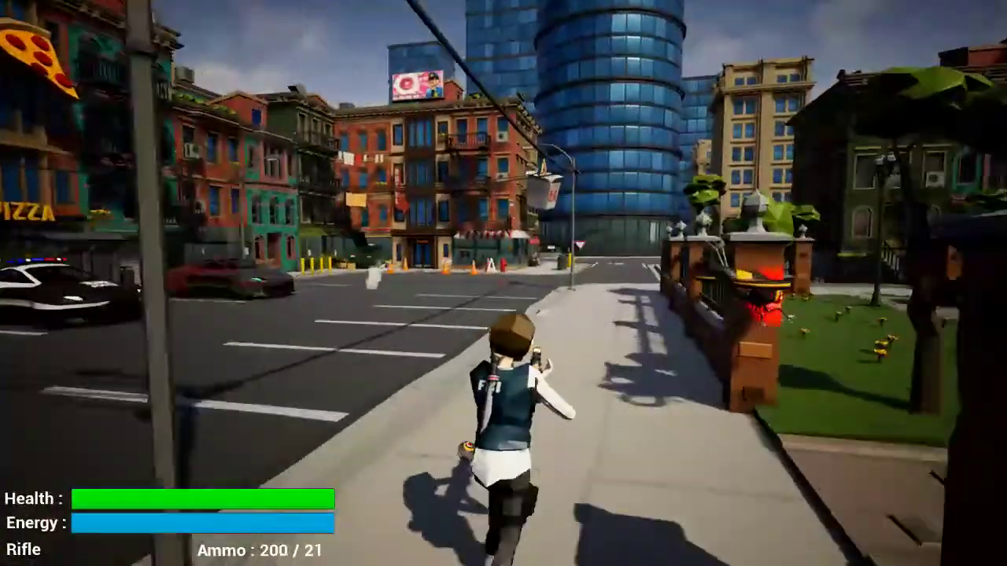
pyautogui.press('w')
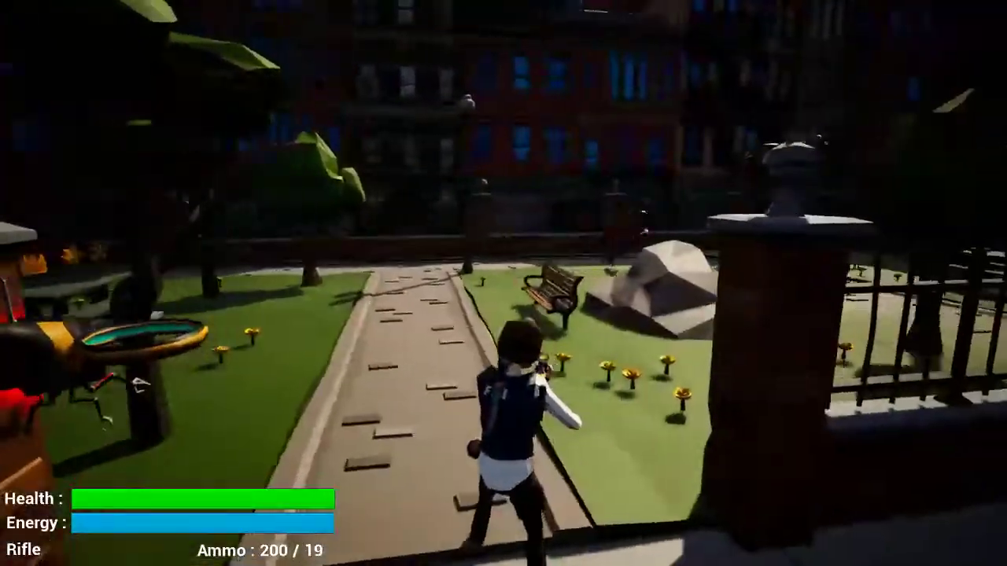
# Move around the brick pillar at the park entrance and continue along the sidewalk to the street corner
pyautogui.press('w')
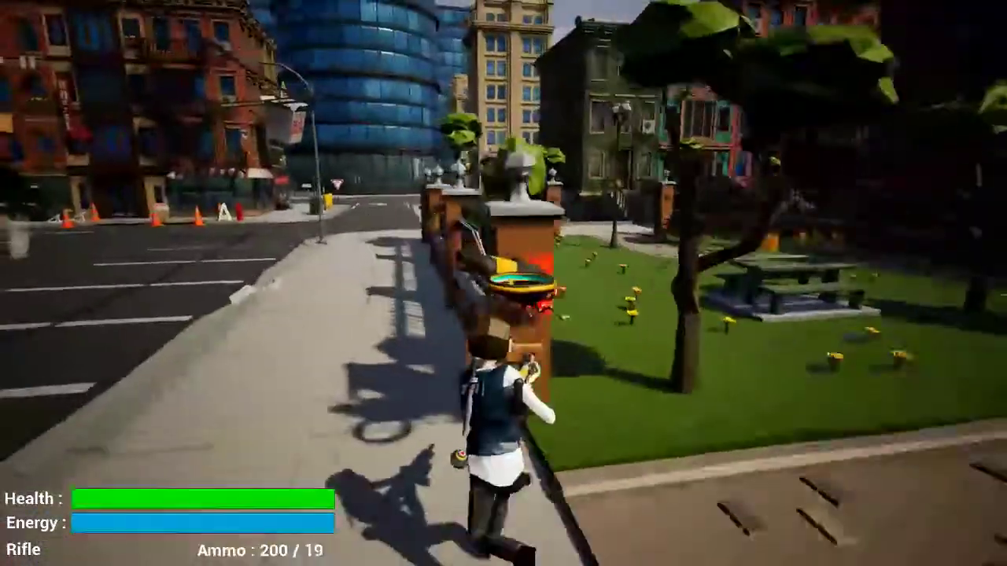
pyautogui.press('w')
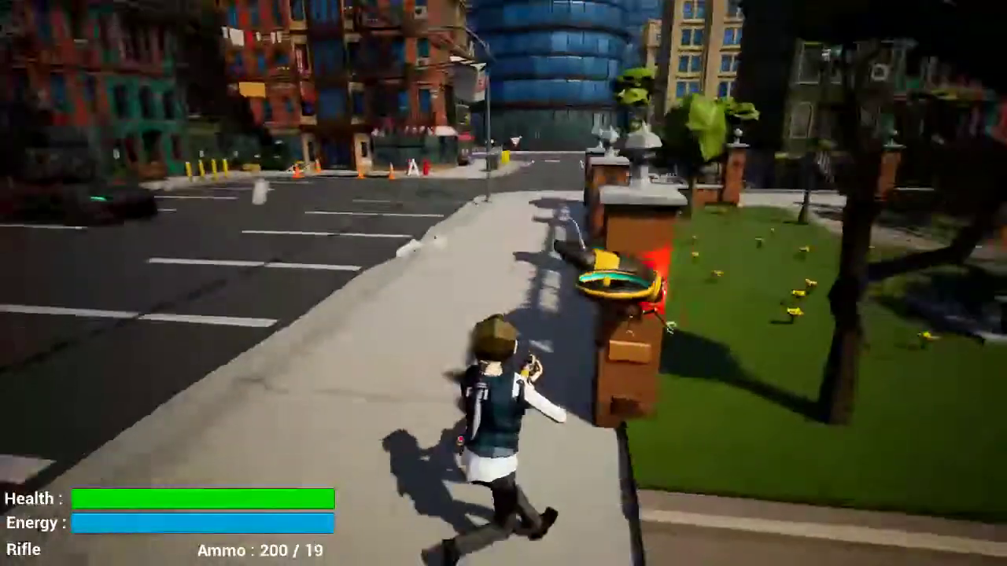
pyautogui.press('w')
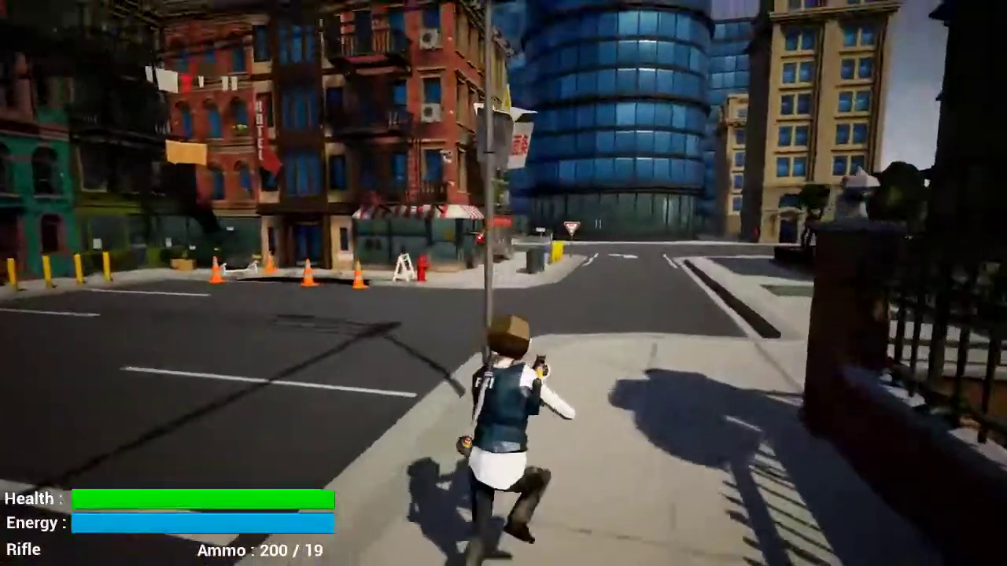
# Run into the street near the noodle shop and fire the Rifle until its magazine is empty
pyautogui.press('w')
pyautogui.click(504, 283)
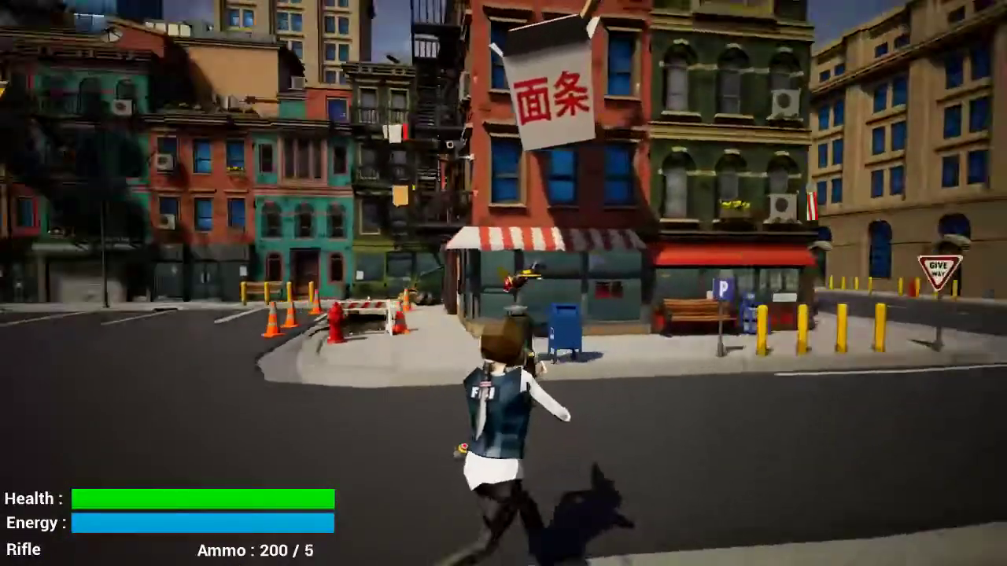
pyautogui.press('w')
pyautogui.click(504, 283)
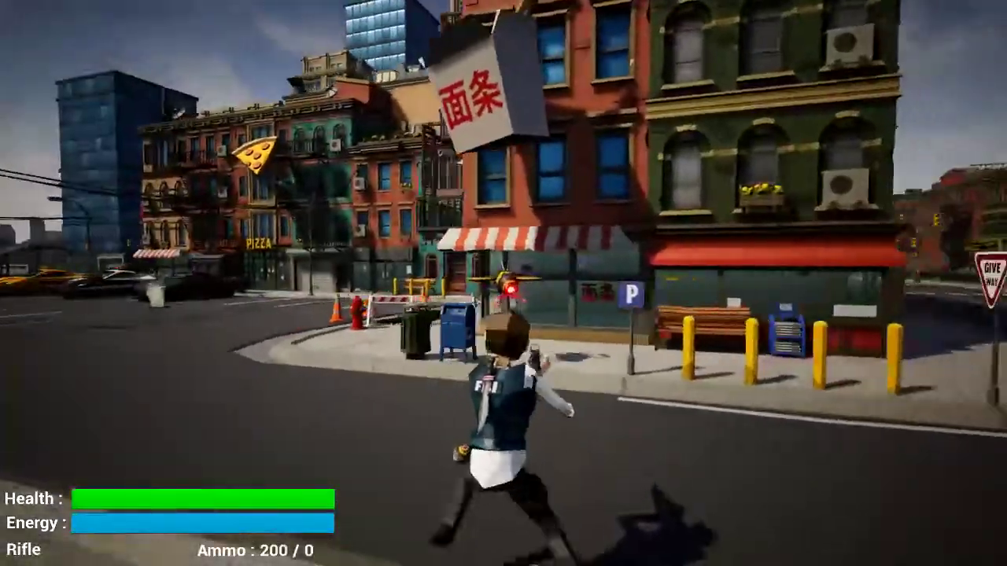
# Run down the waterfront road and around the corner at the traffic-light intersection by the white tower
pyautogui.press('w')
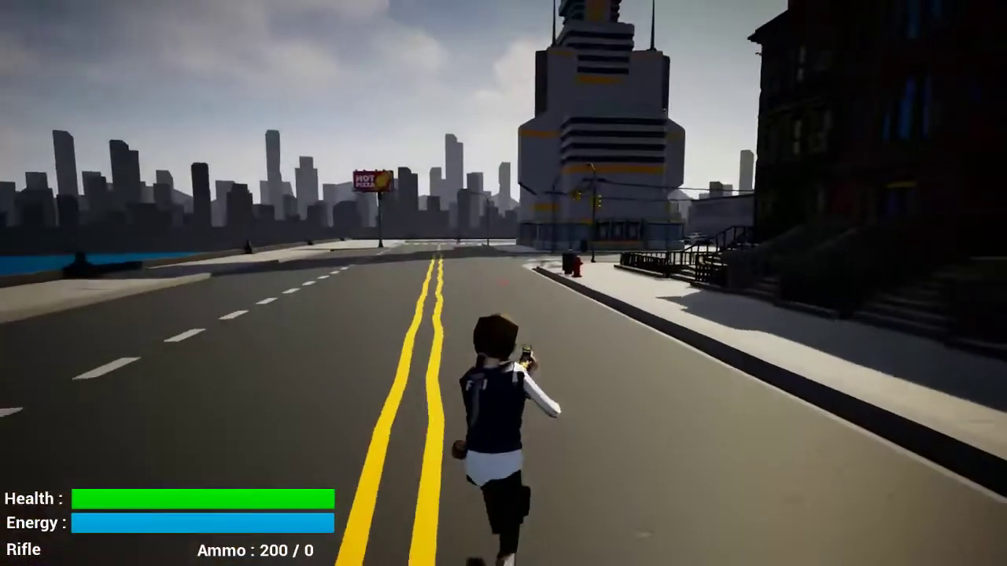
pyautogui.press('w')
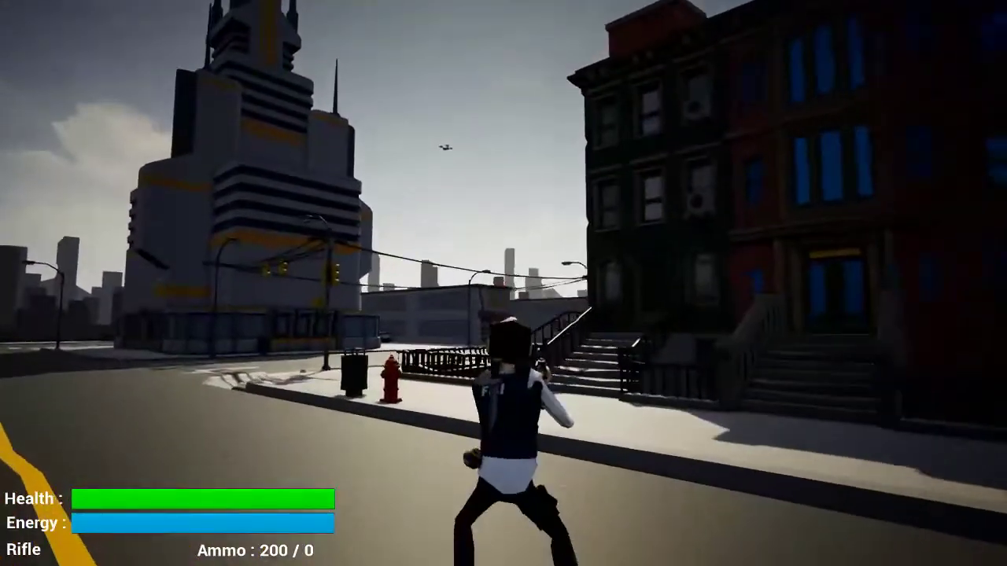
pyautogui.press('w')
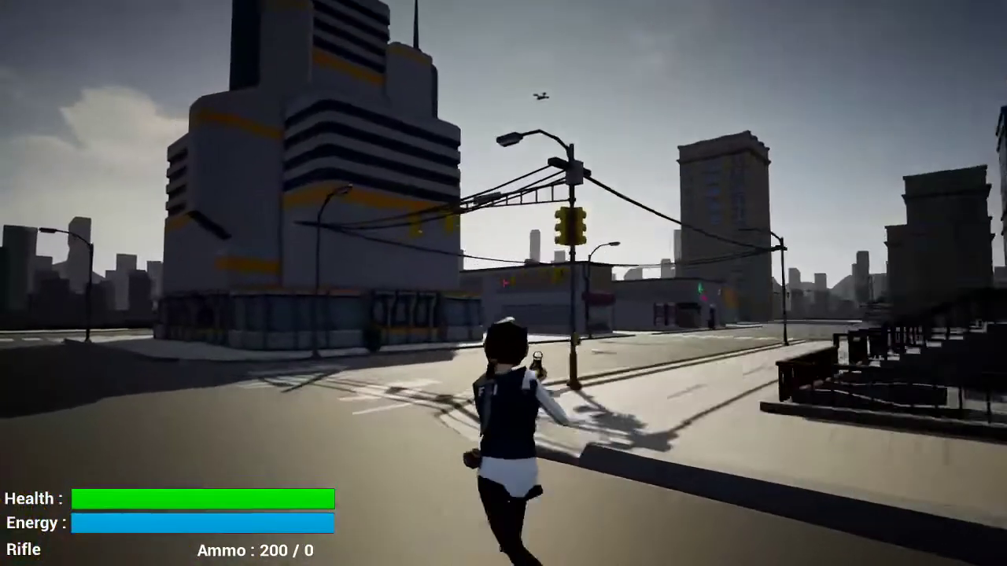
pyautogui.press('w')
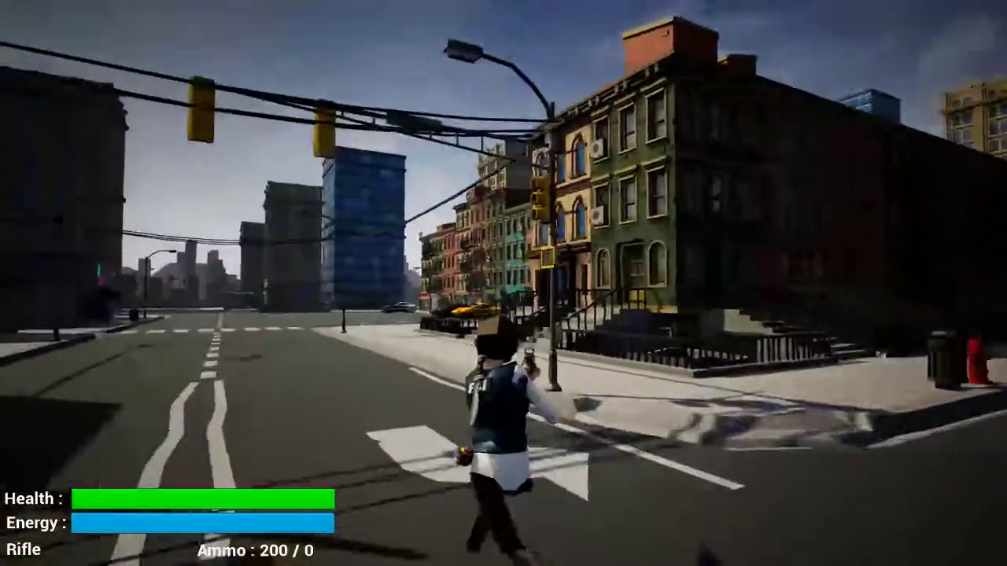
# Explore the wide street past the crosswalk and neon-lit shop to the parked cars and bring up the pause menu
pyautogui.press('w')
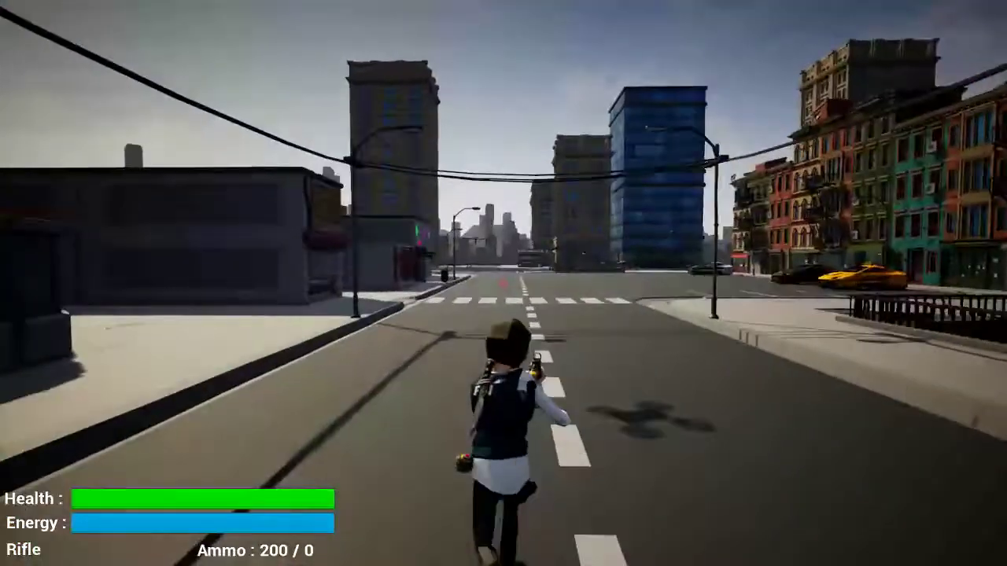
pyautogui.press('w')
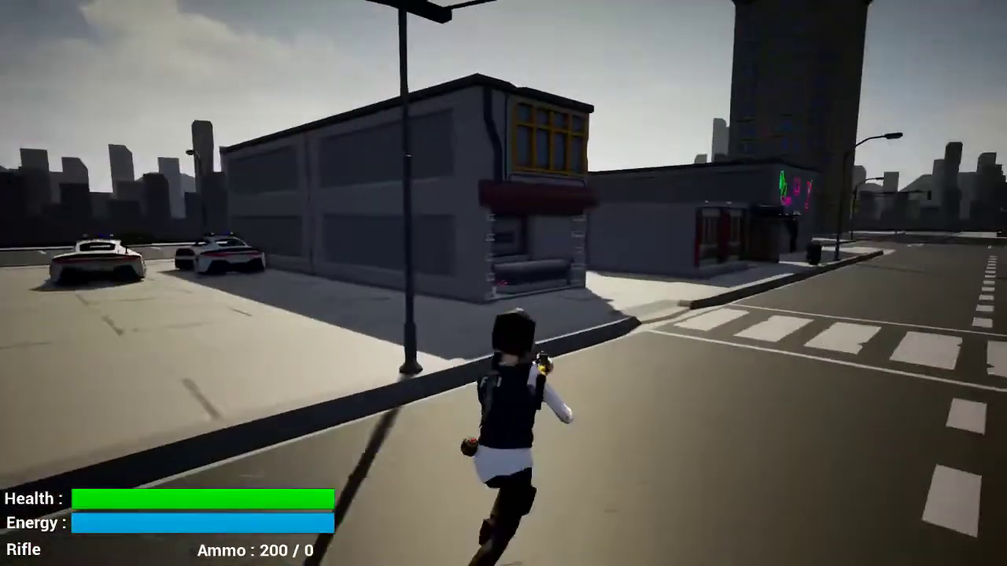
pyautogui.press('w')
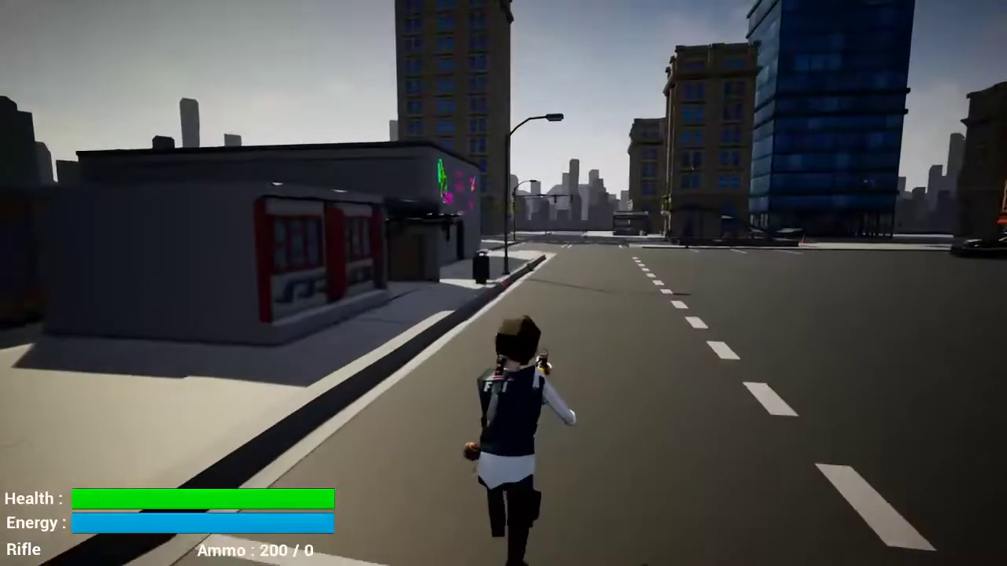
pyautogui.press('w')
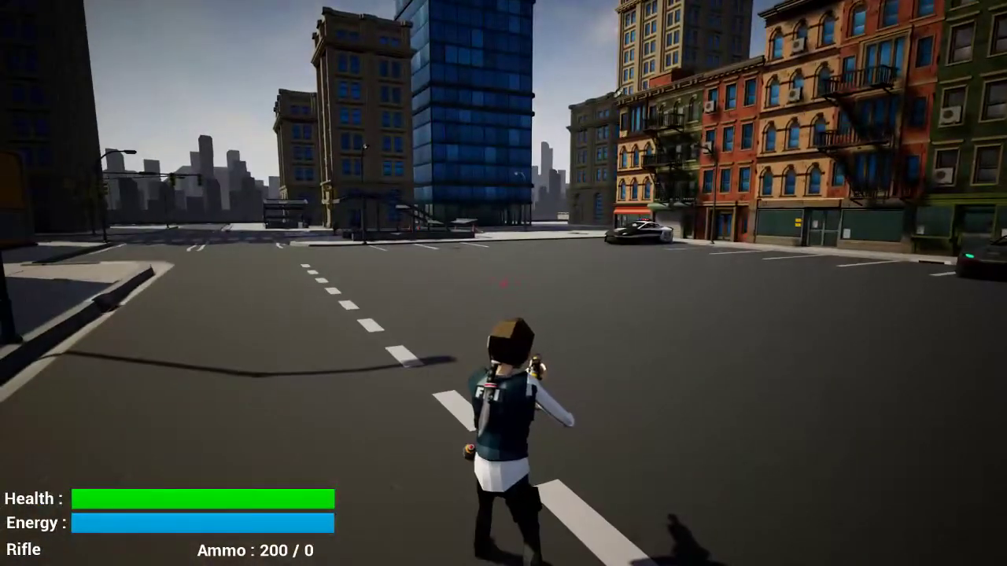
pyautogui.press('Escape')
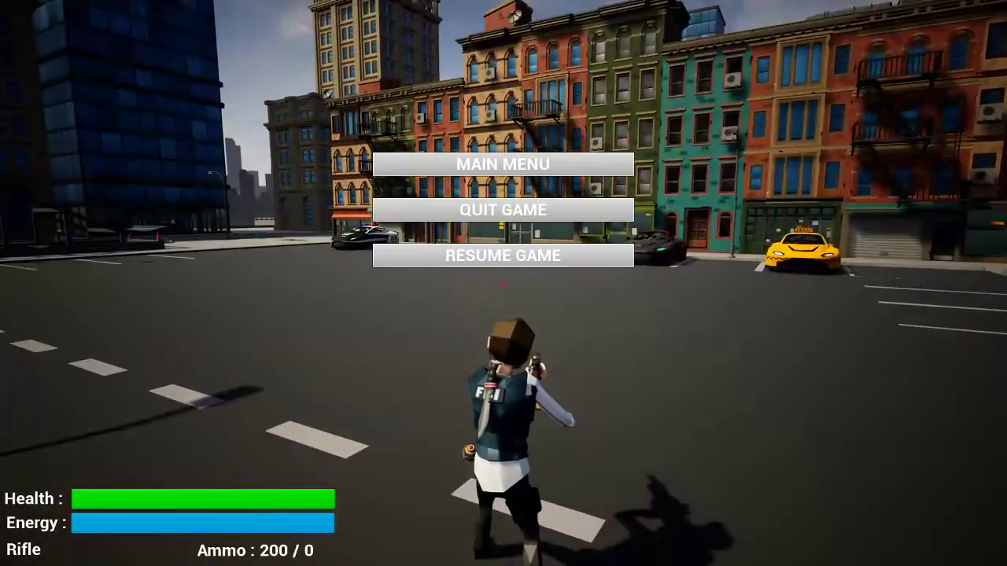
# Leave the sci-fi match for the game's start screen and exit the game to the desktop
pyautogui.click(487, 167)
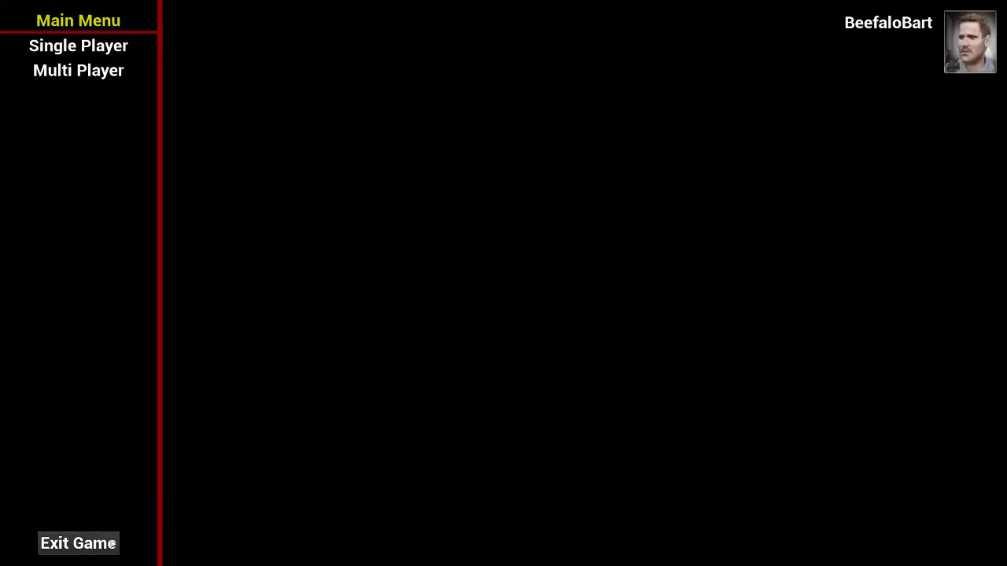
pyautogui.click(77, 544)
pyautogui.click(329, 334)
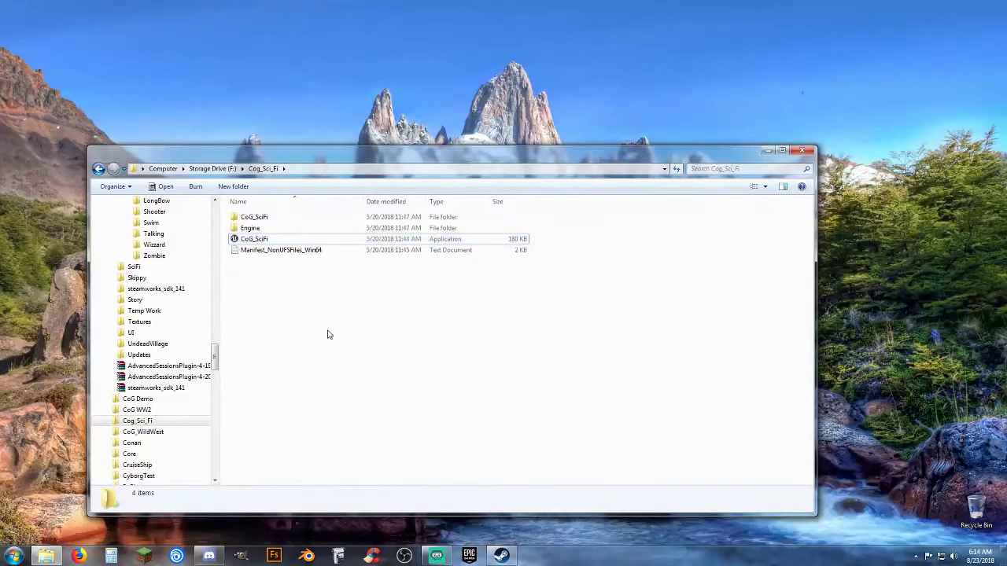
# Browse the CoG_WildWest folder and the SciFi folder in CoG Data, and move the file browser window off the desktop
pyautogui.moveTo(219, 364); pyautogui.dragTo(219, 378)
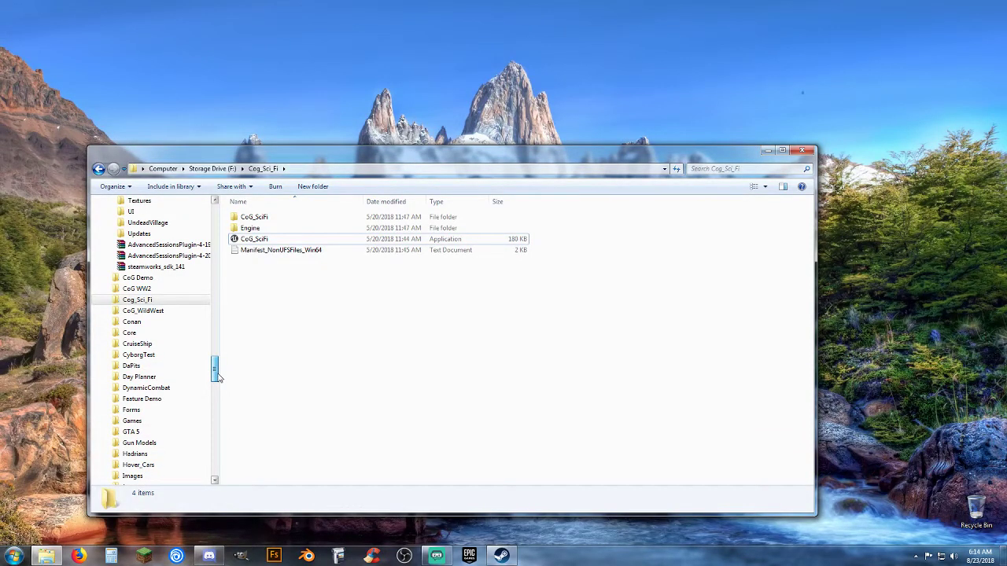
pyautogui.click(160, 312)
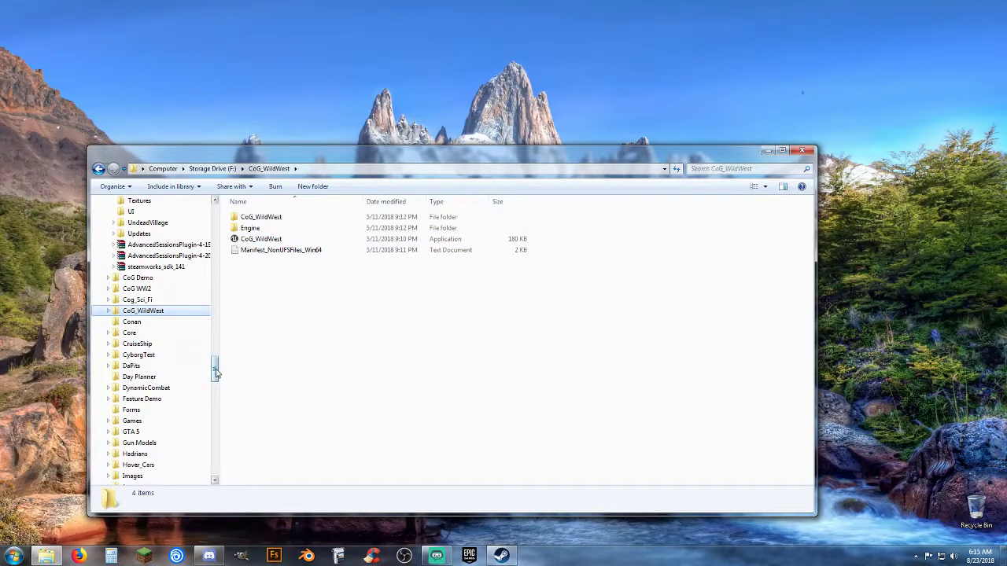
pyautogui.moveTo(215, 371); pyautogui.dragTo(216, 350)
pyautogui.click(142, 335)
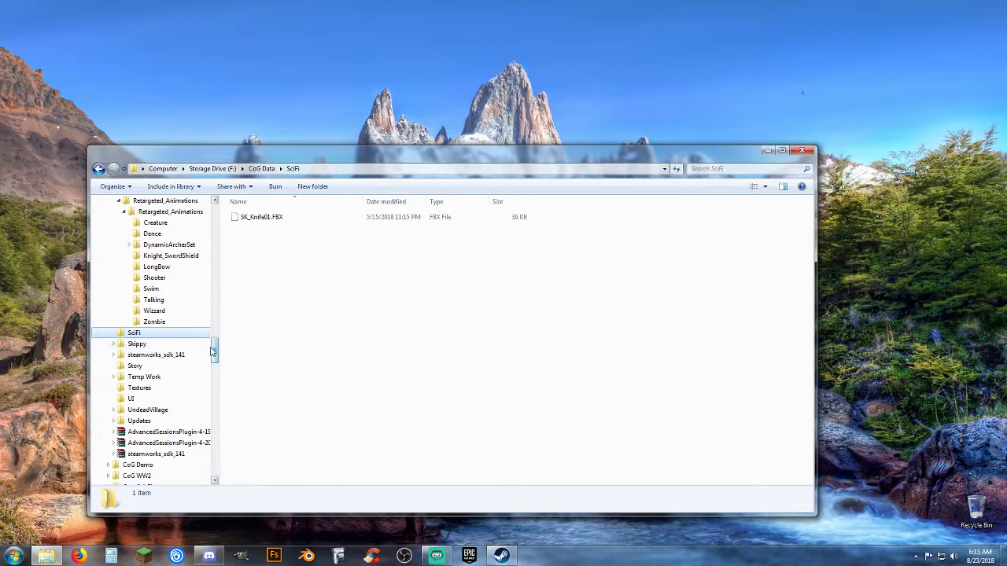
pyautogui.moveTo(212, 352); pyautogui.dragTo(216, 378)
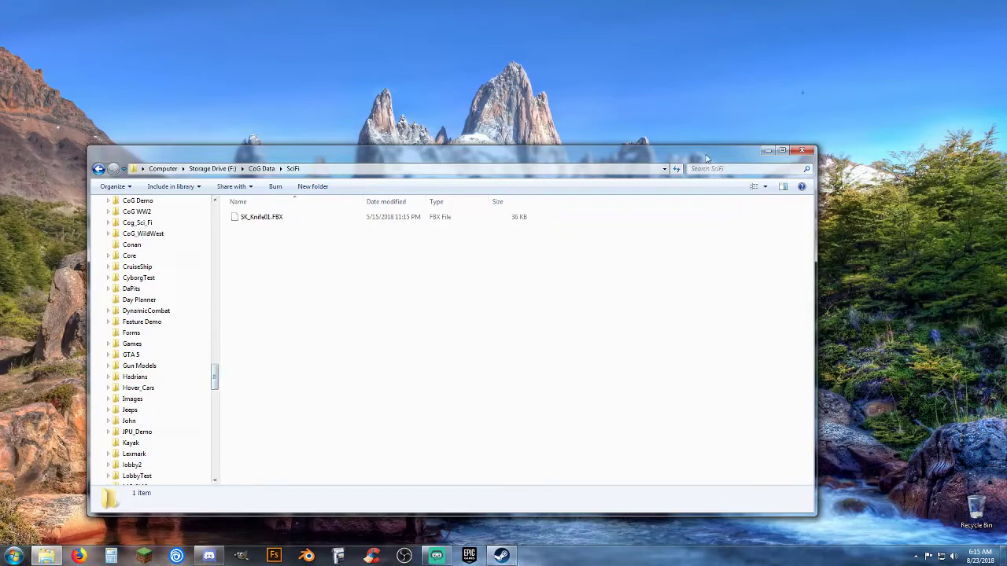
pyautogui.moveTo(706, 159); pyautogui.dragTo(0, 121)
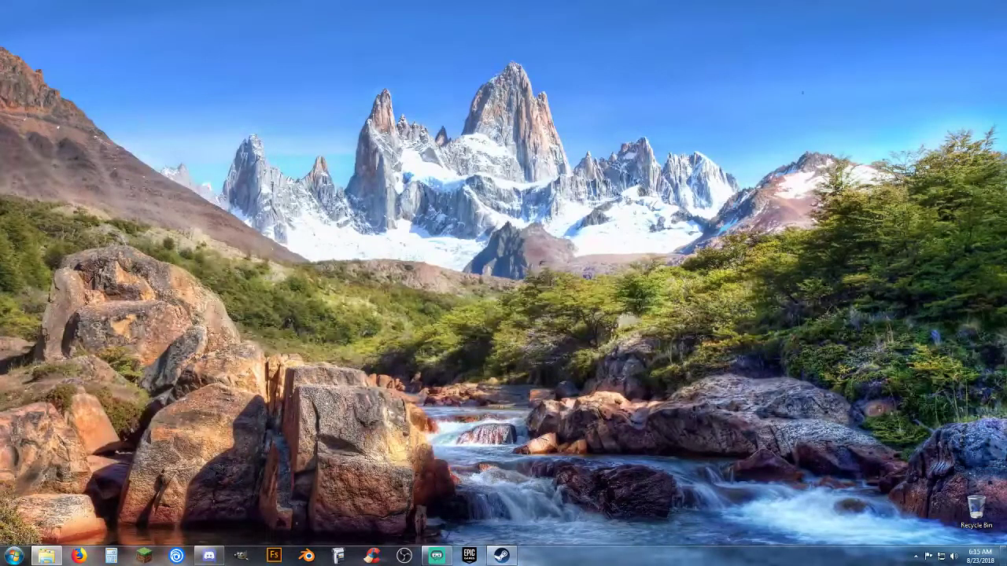